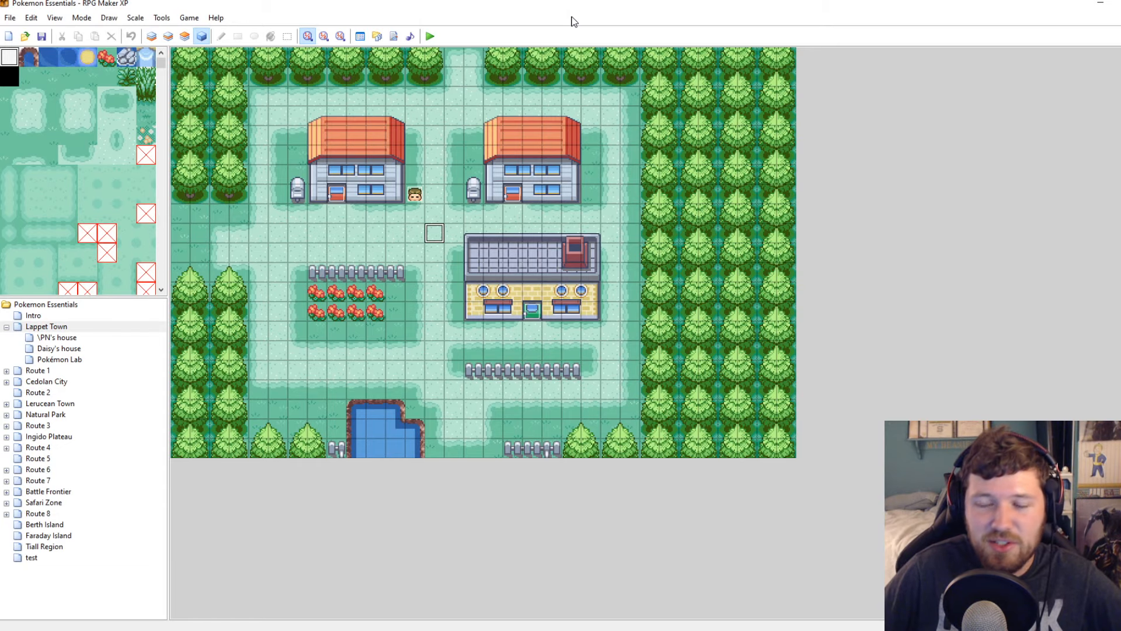
double_click(415, 195)
click(783, 125)
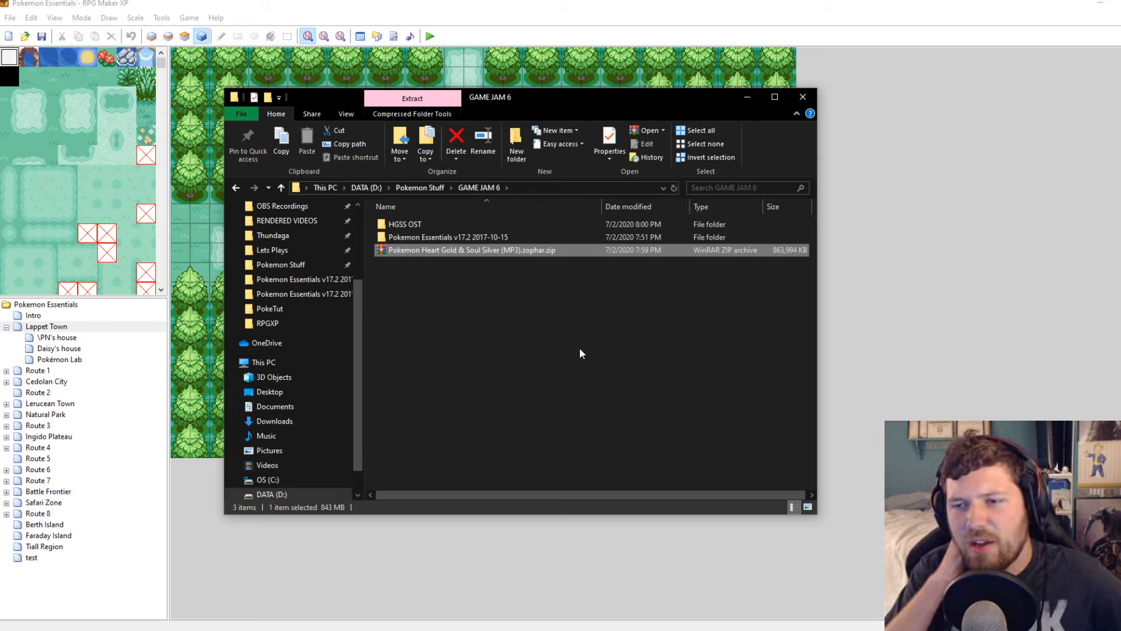
Look through the HGSS OST and Pokemon Essentials v17.2 folders in File Explorer, and return to the Lappet Town map in RPG Maker XP
double_click(404, 224)
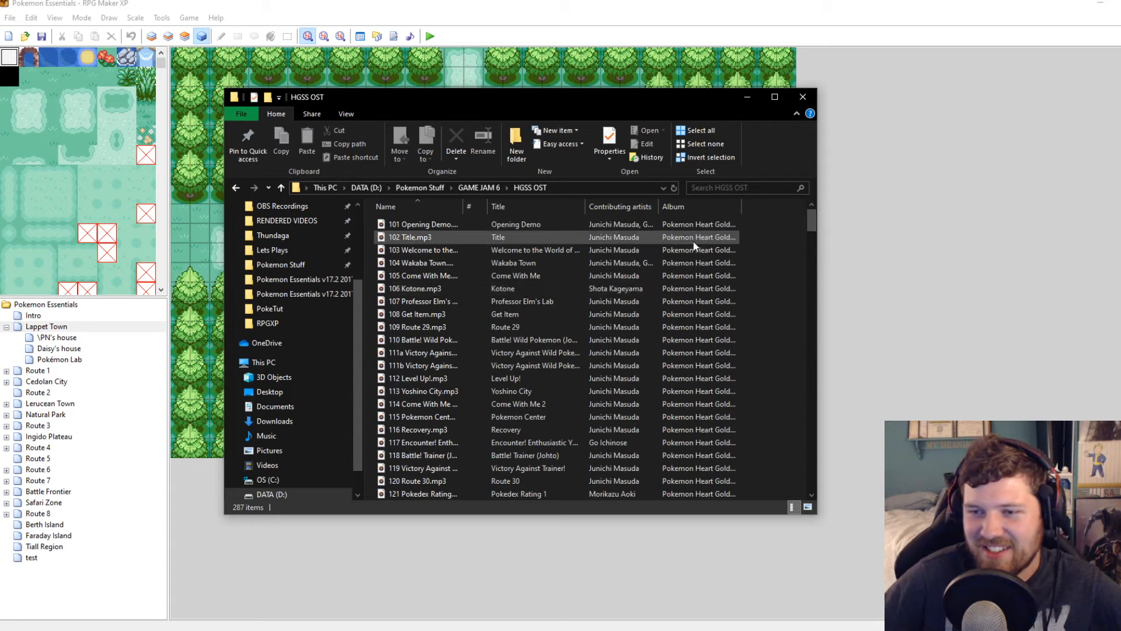
key(BackSpace)
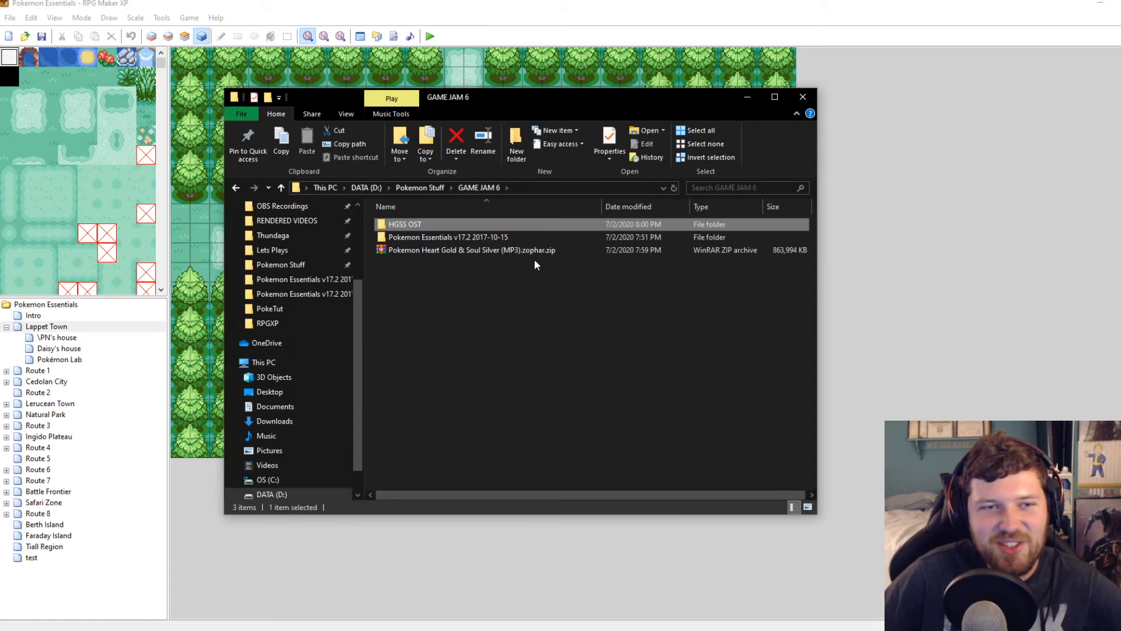
double_click(464, 236)
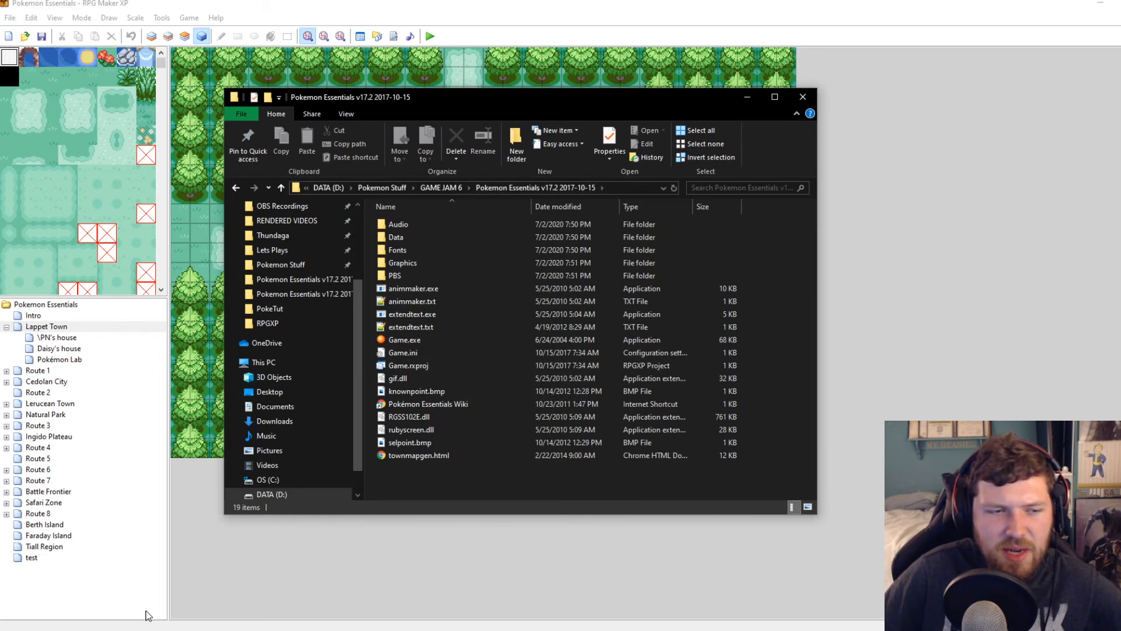
click(524, 2)
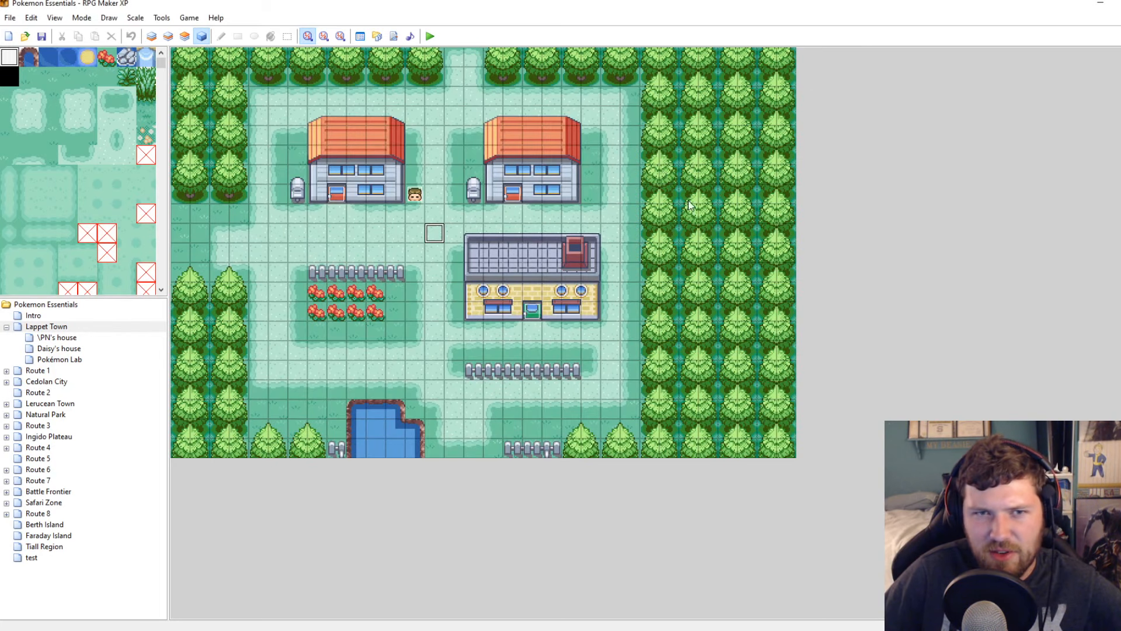
click(596, 251)
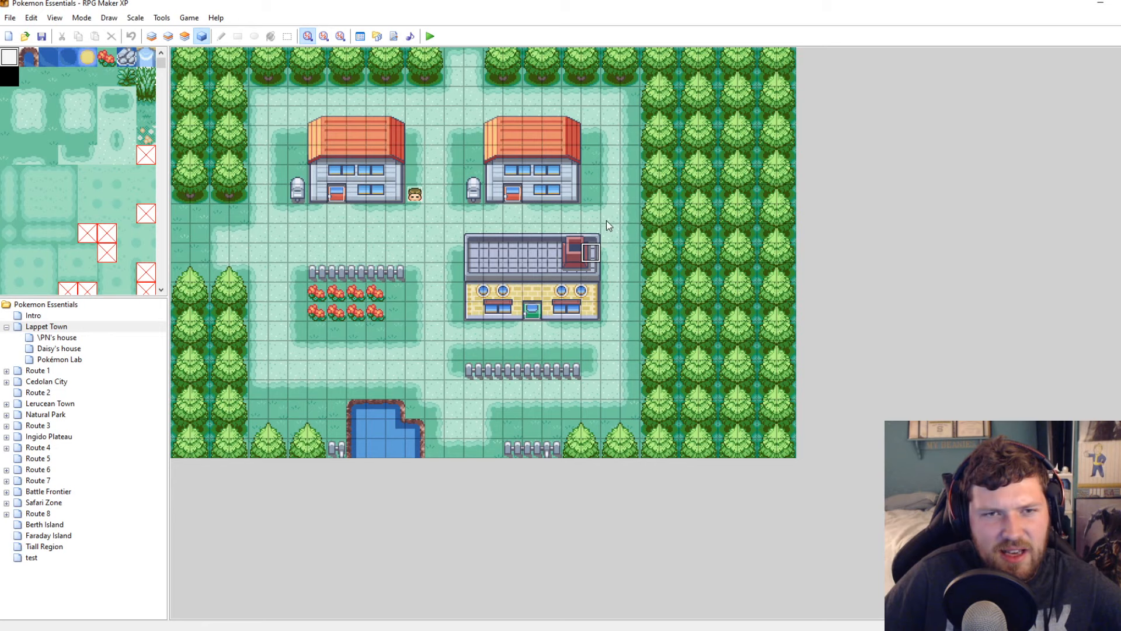
click(415, 214)
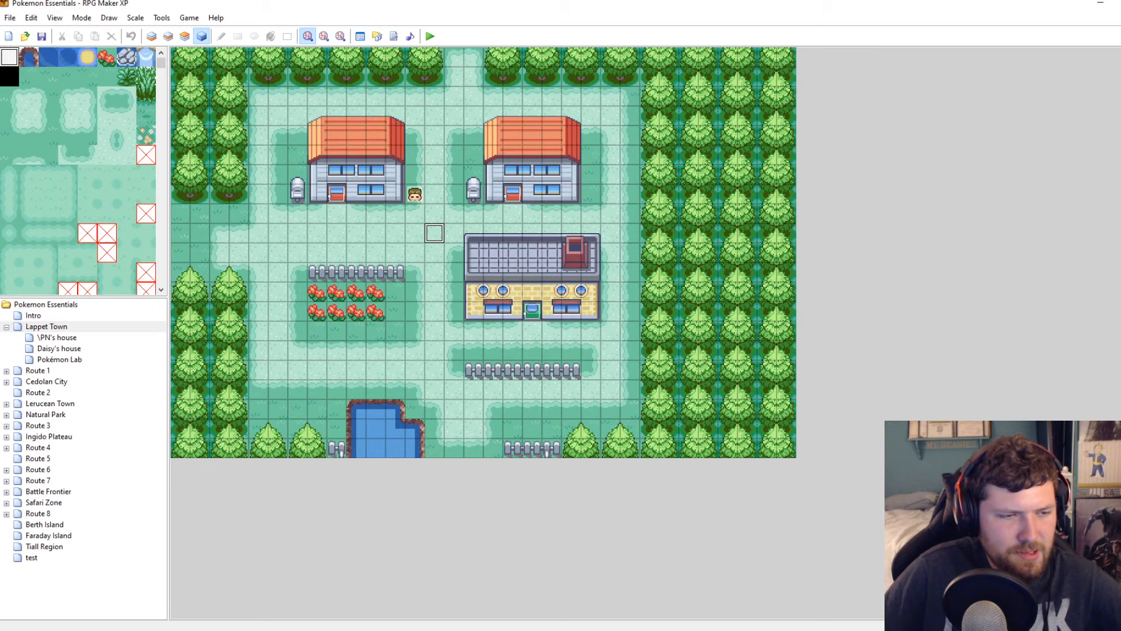
Switch to the Thundaga RC Game Jam 6 document in Google Docs and review its title and theme line
mouse_move(65, 628)
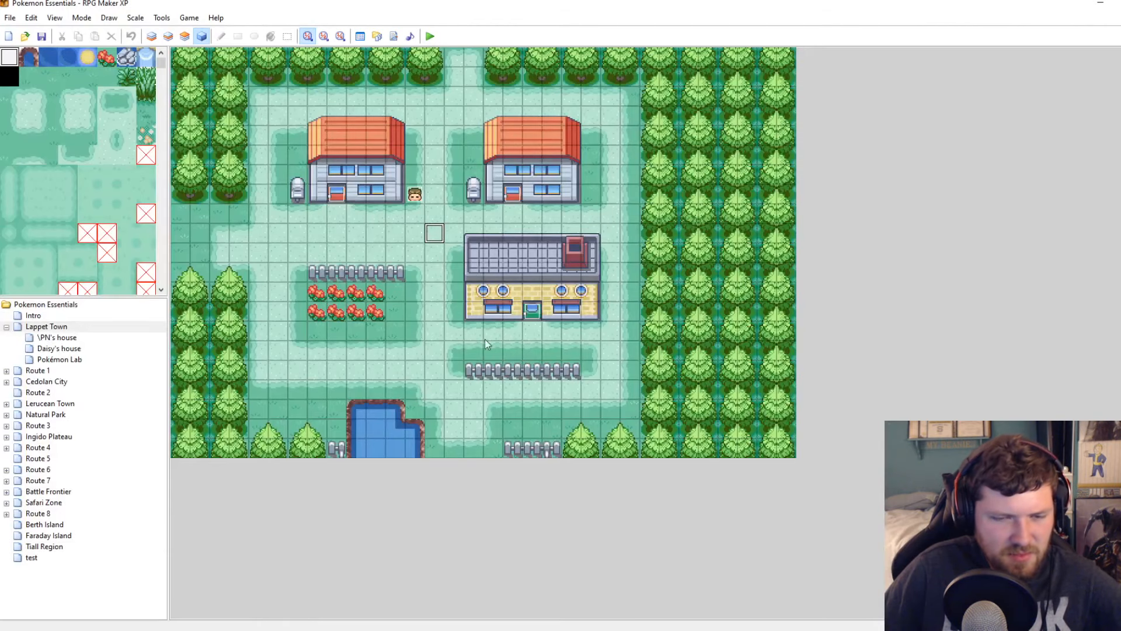
mouse_move(133, 628)
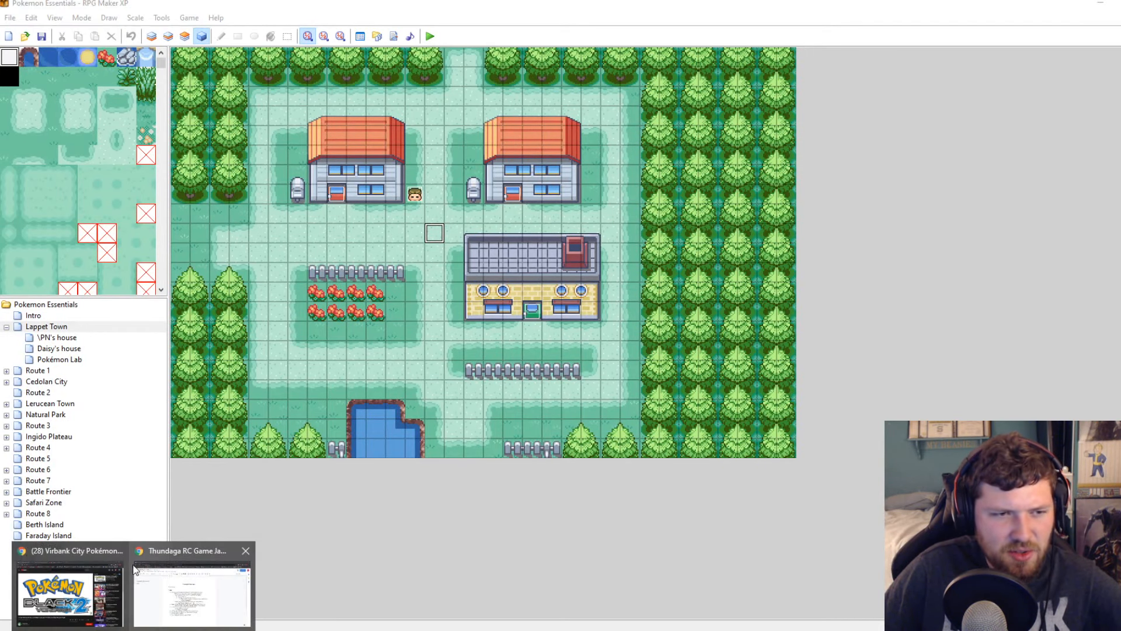
click(175, 575)
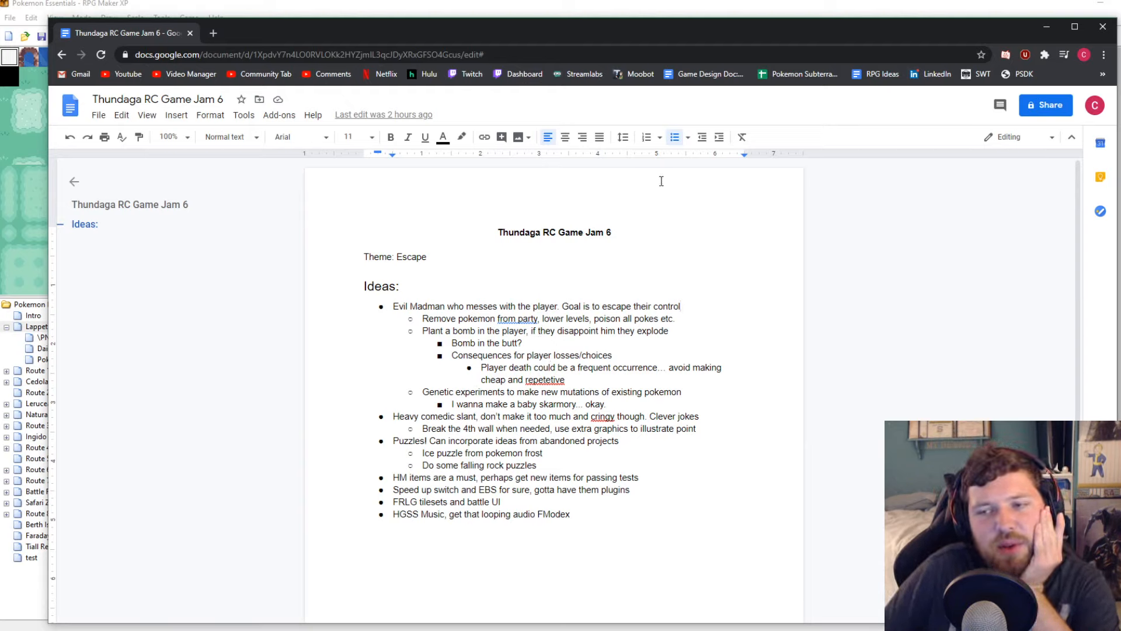
drag(498, 232, 622, 230)
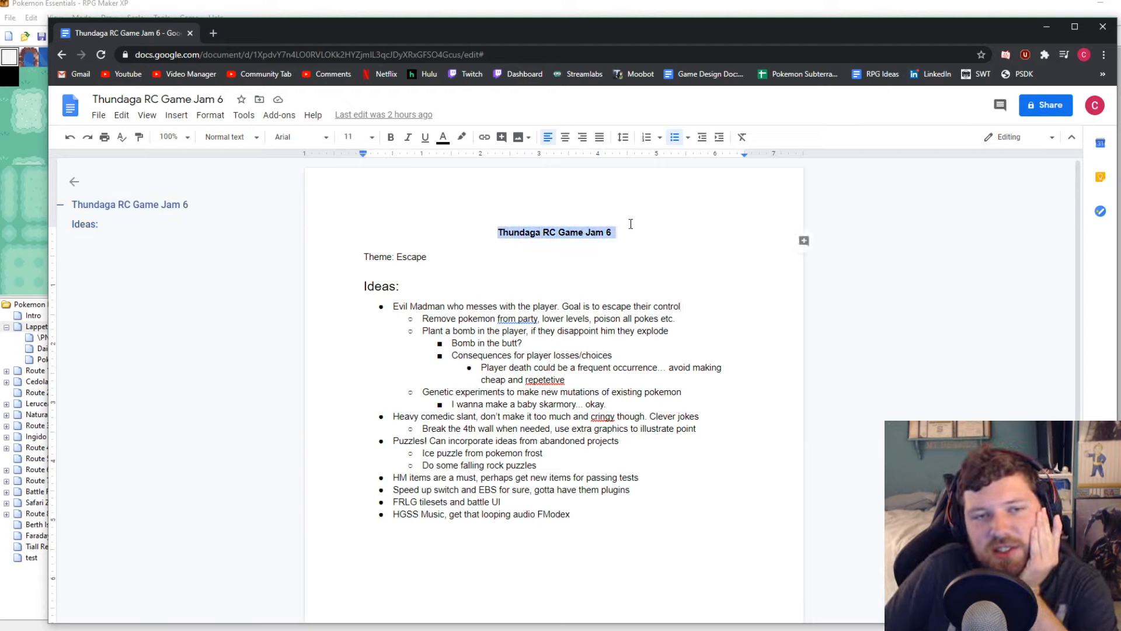
click(620, 231)
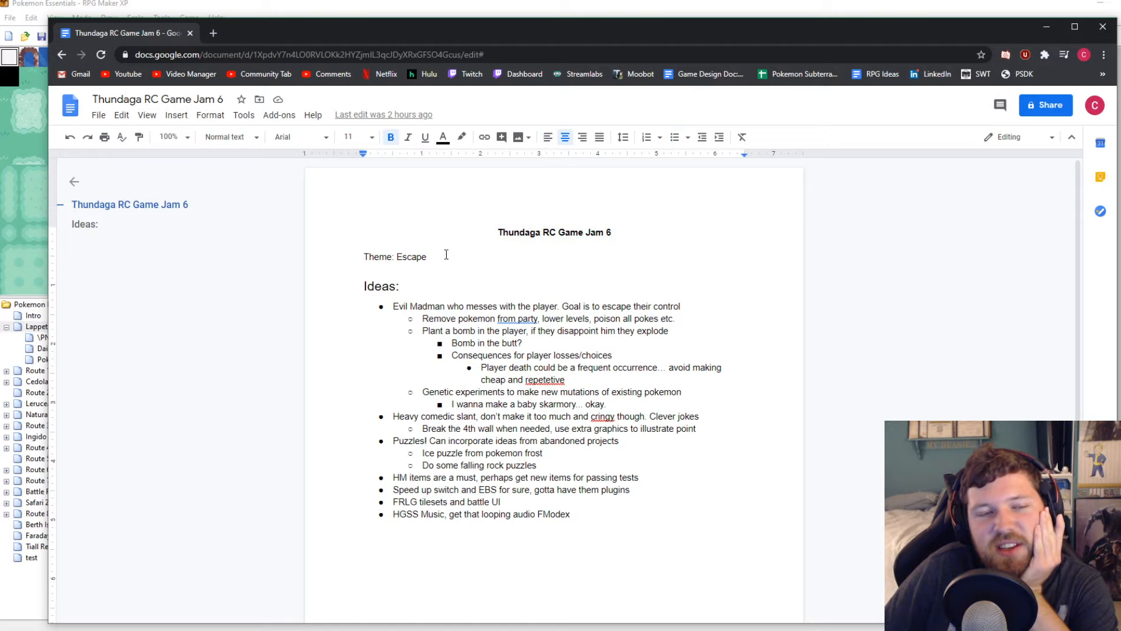
drag(446, 255, 362, 257)
click(474, 270)
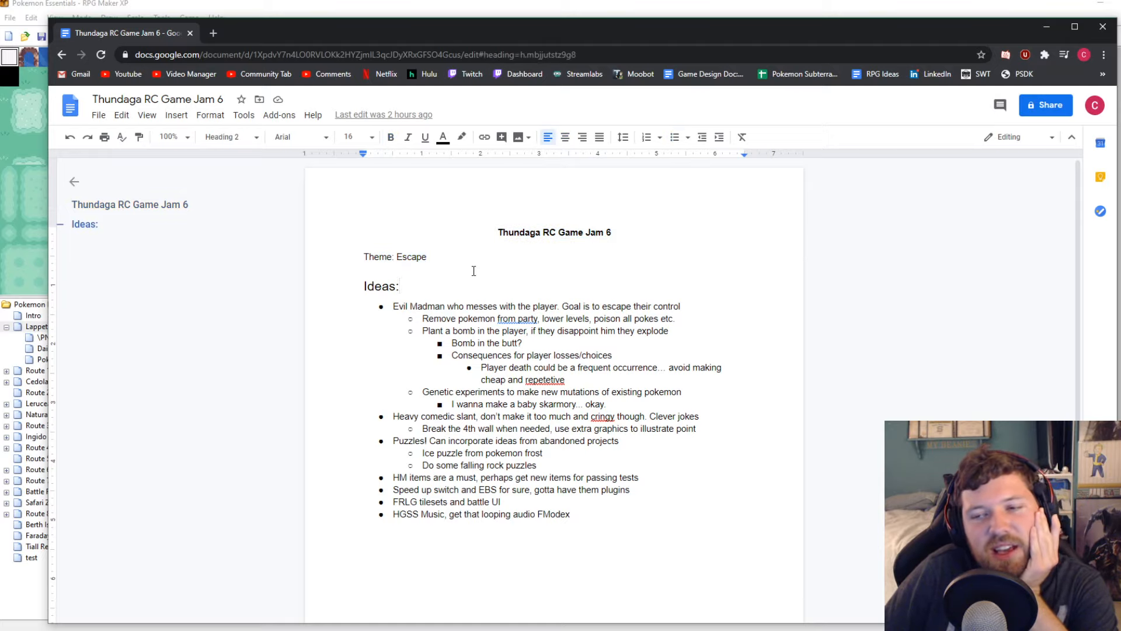
click(434, 304)
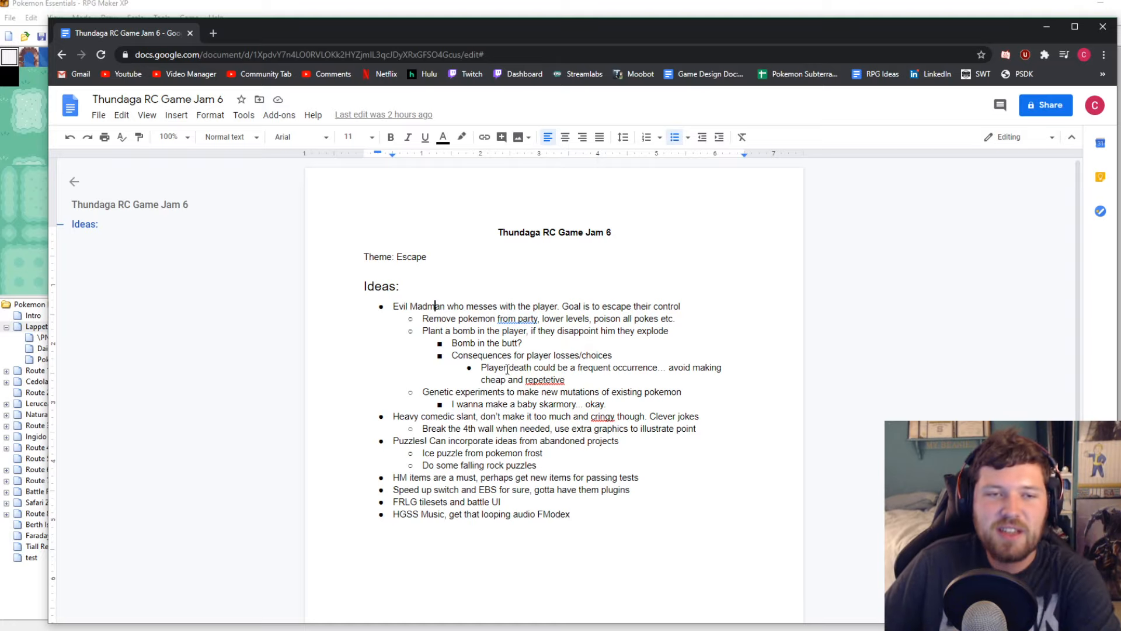
double_click(417, 256)
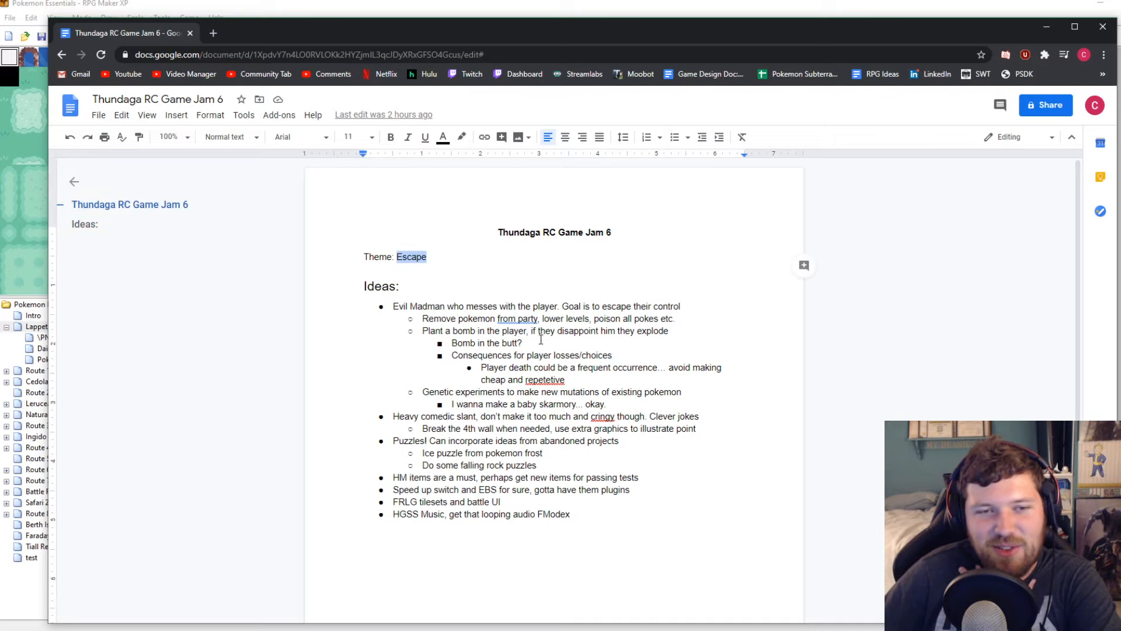
Review the evil madman idea and its sub-points on party changes, the planted bomb, and consequences for player losses
drag(540, 343, 451, 343)
click(418, 306)
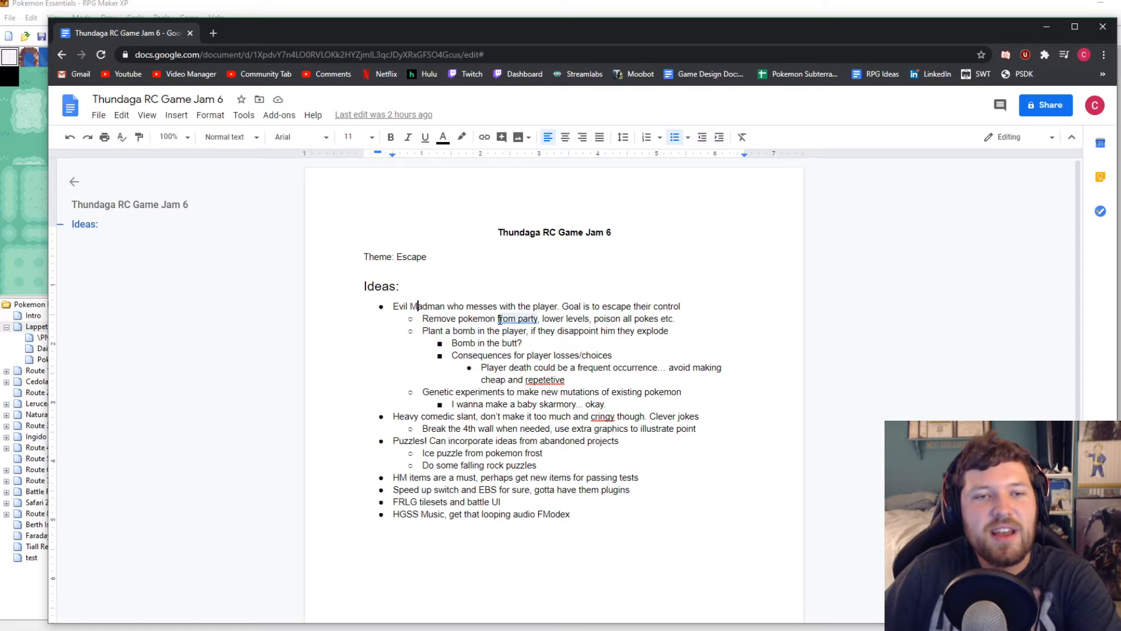
drag(422, 318, 388, 308)
click(543, 318)
click(660, 318)
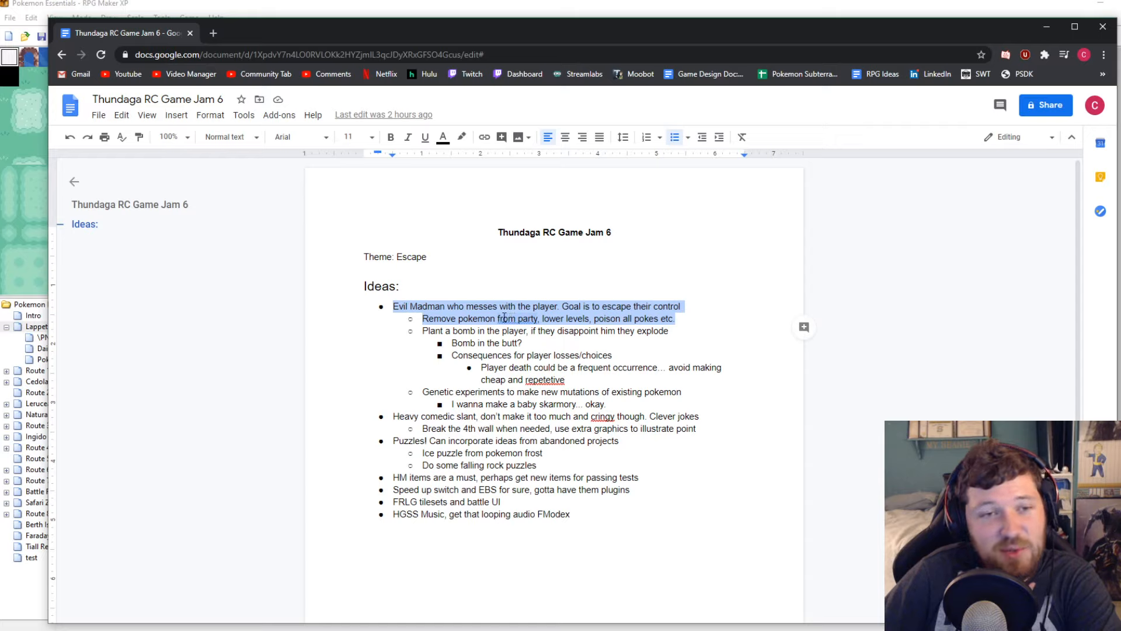
drag(421, 331, 535, 339)
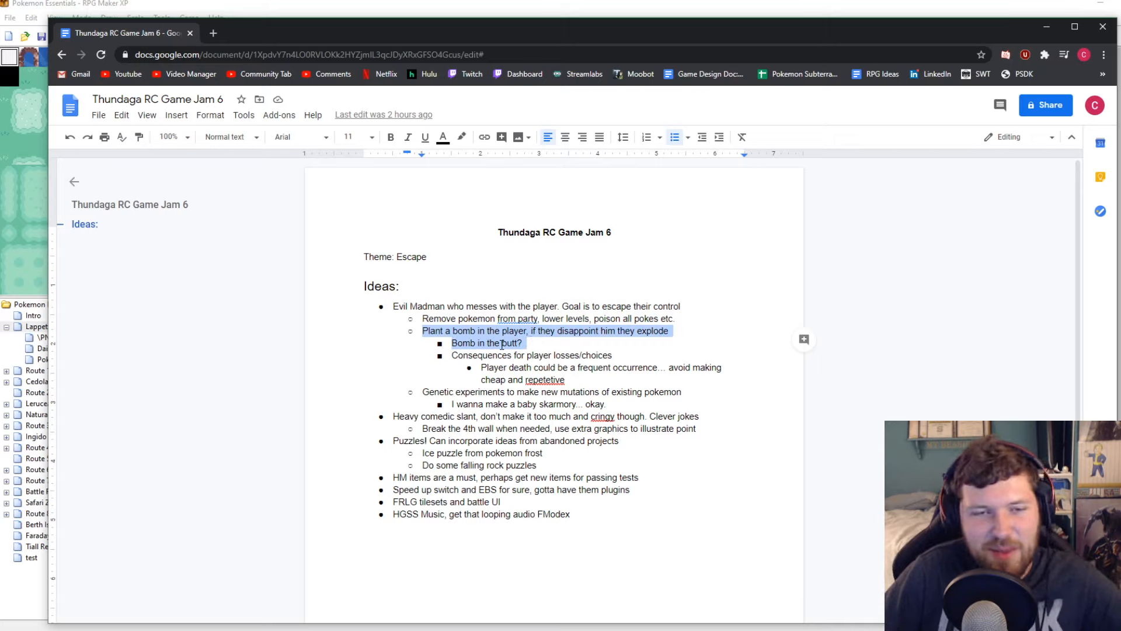
drag(449, 343, 525, 344)
click(523, 343)
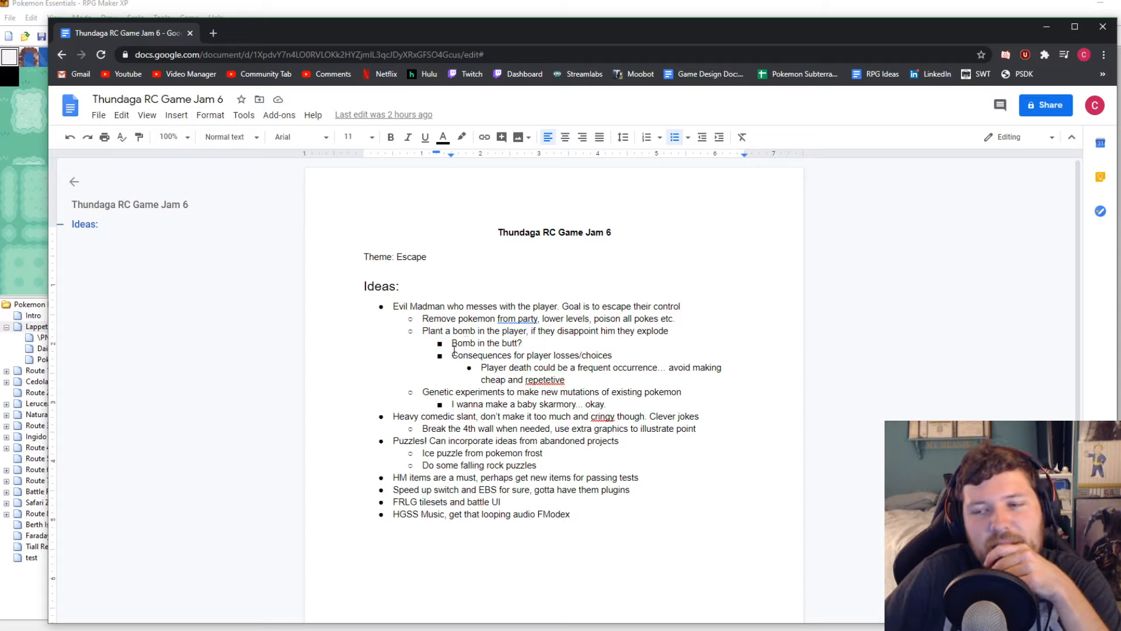
drag(451, 355, 613, 355)
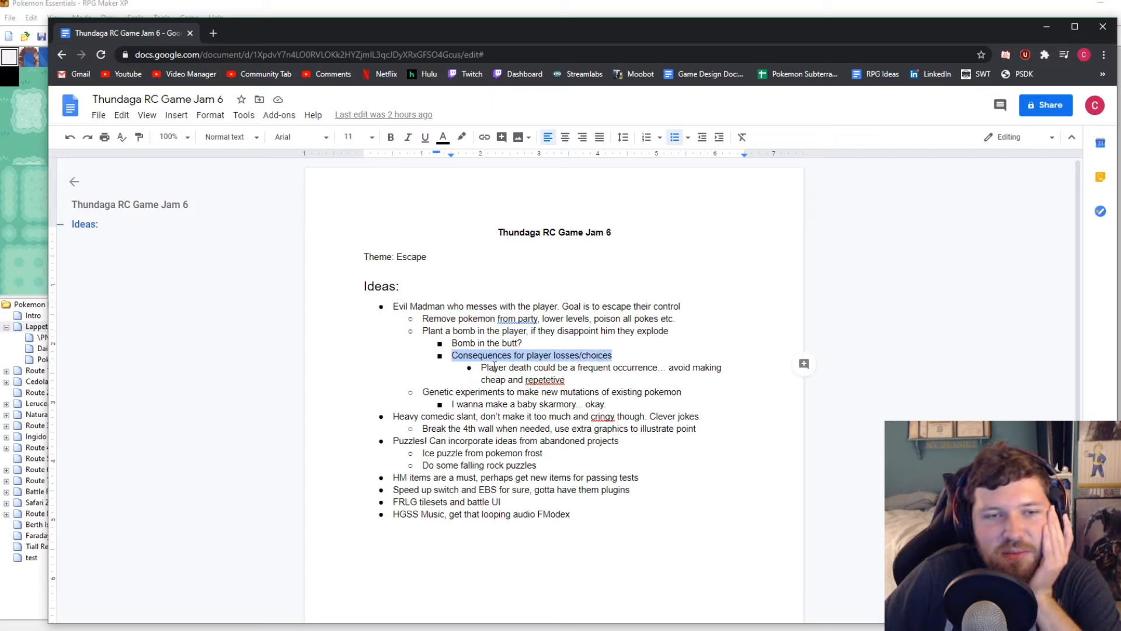
Correct the misspelled last word of the player death sub-point to "repetitive"
drag(494, 367, 564, 367)
click(618, 367)
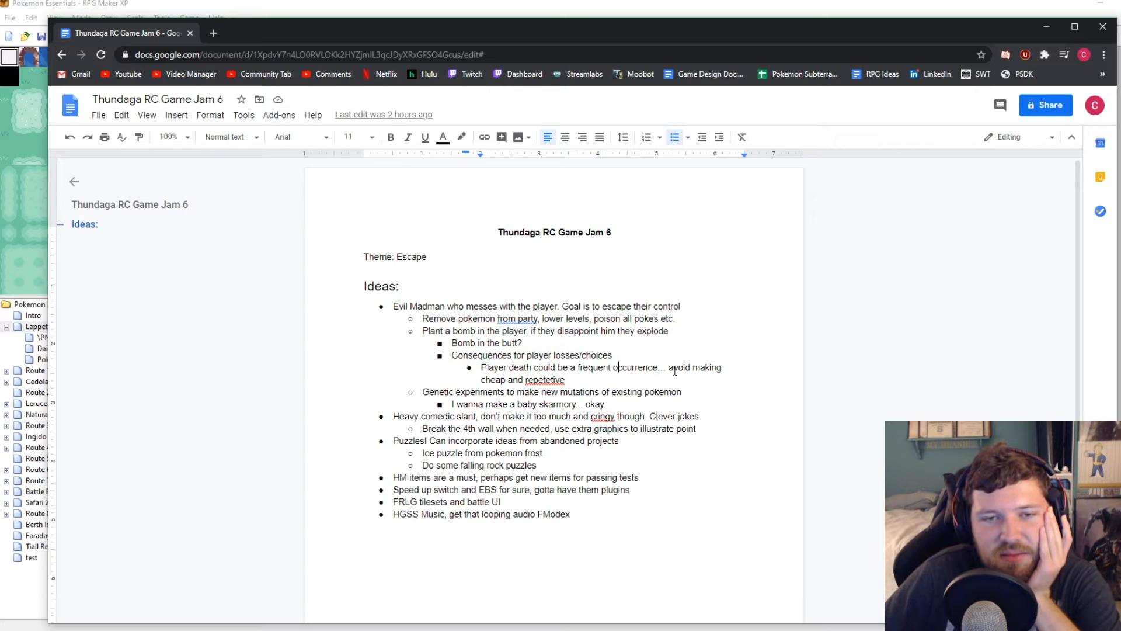
right_click(554, 382)
click(591, 412)
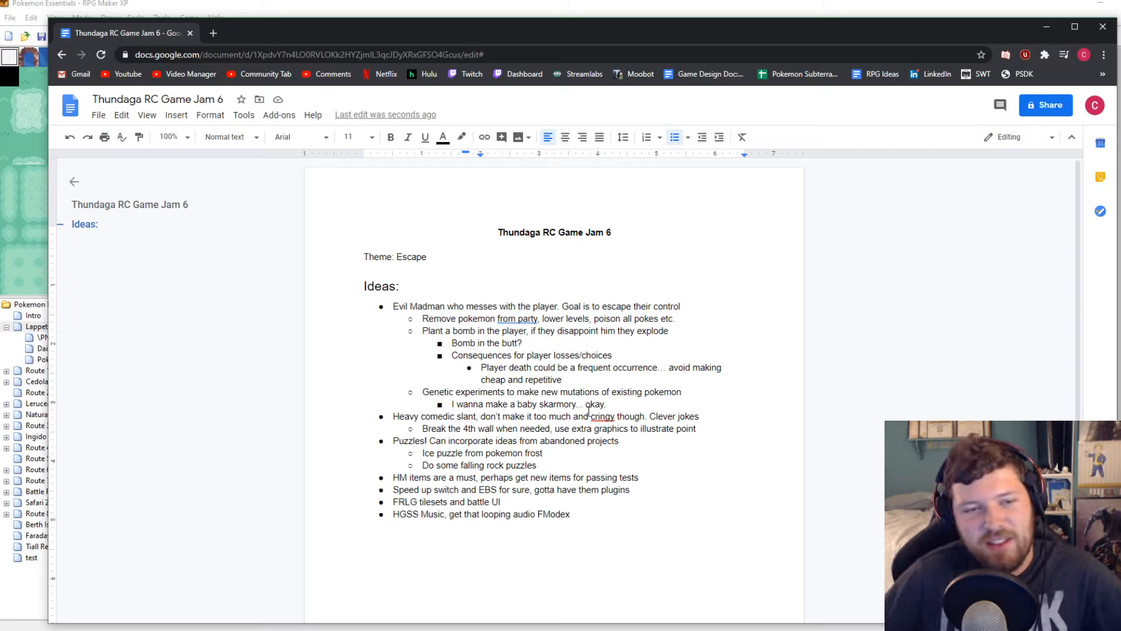
Review the genetic experiments sub-point and the baby skarmory note beneath it
click(435, 392)
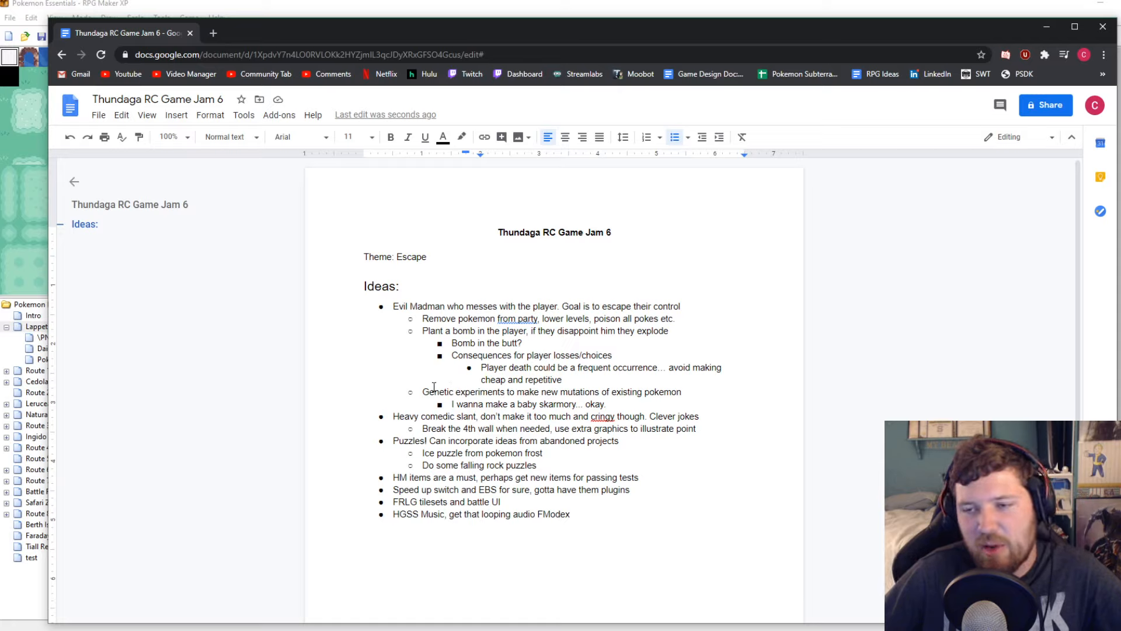
drag(432, 391, 605, 390)
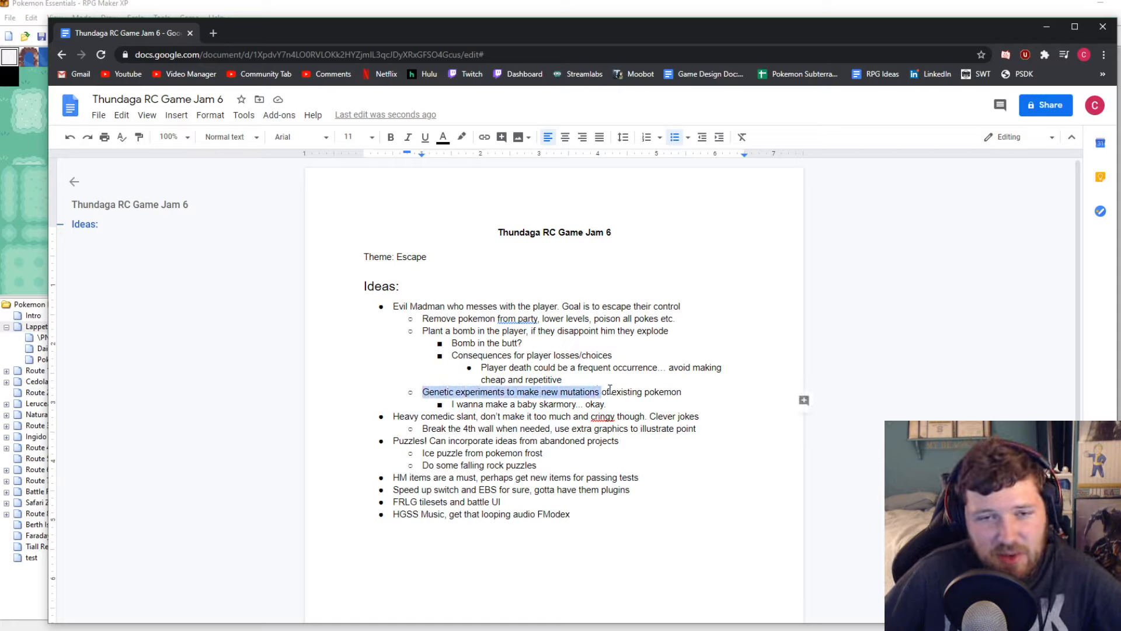
click(493, 391)
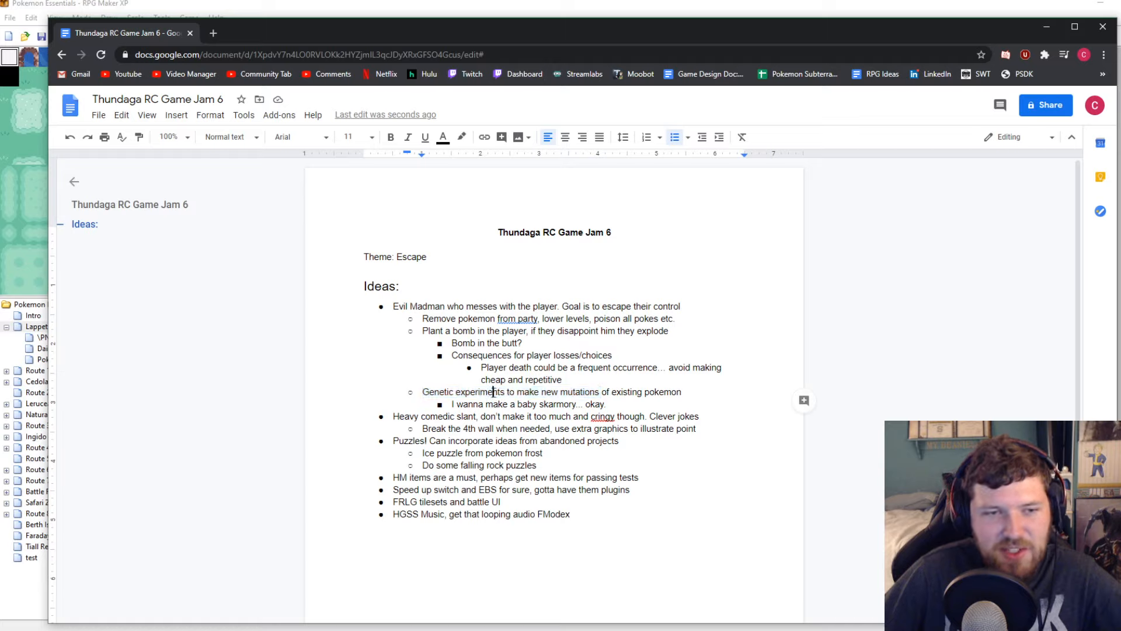
drag(422, 391, 535, 392)
click(476, 404)
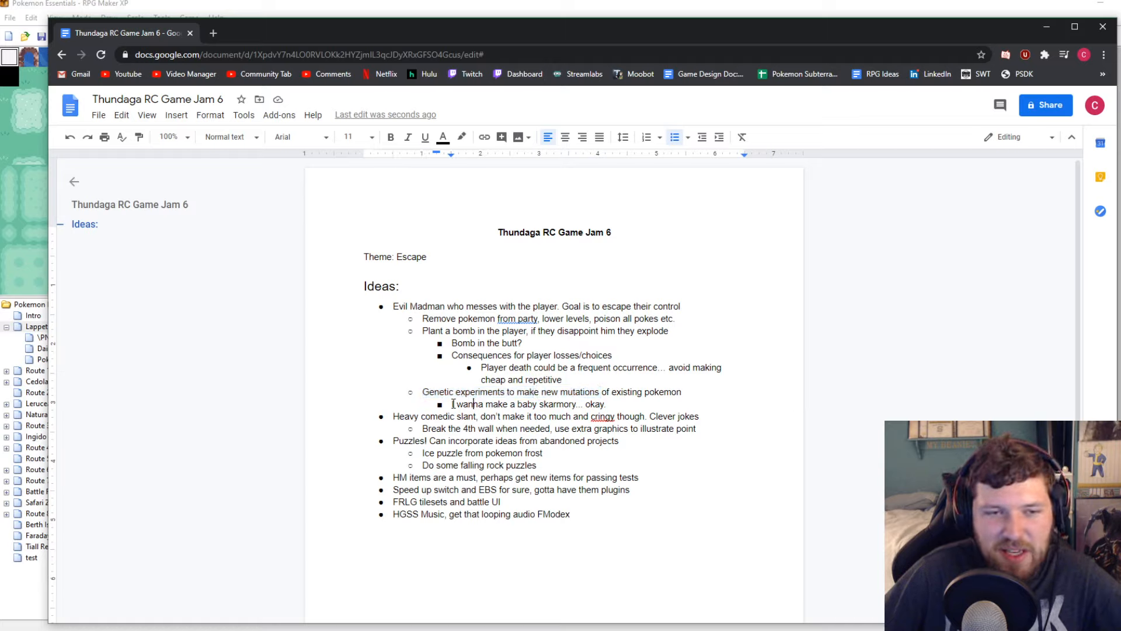
drag(452, 404, 577, 402)
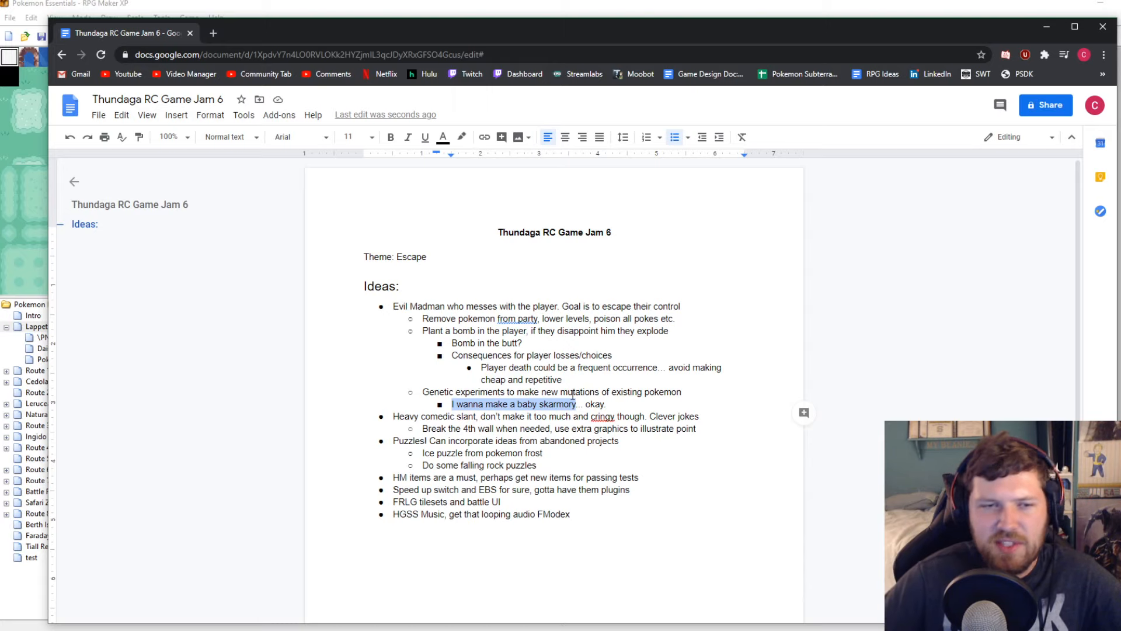
Review the heavy comedic slant idea and the puzzles idea, including the ice puzzle sub-point
scroll(408, 391, down, 1)
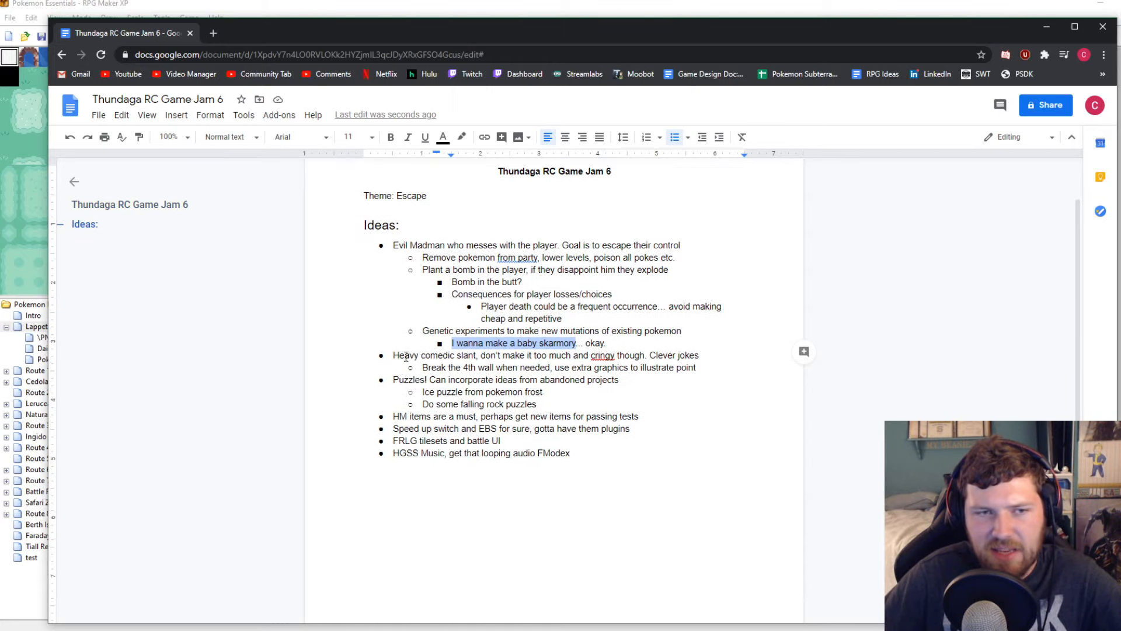
drag(394, 356, 523, 357)
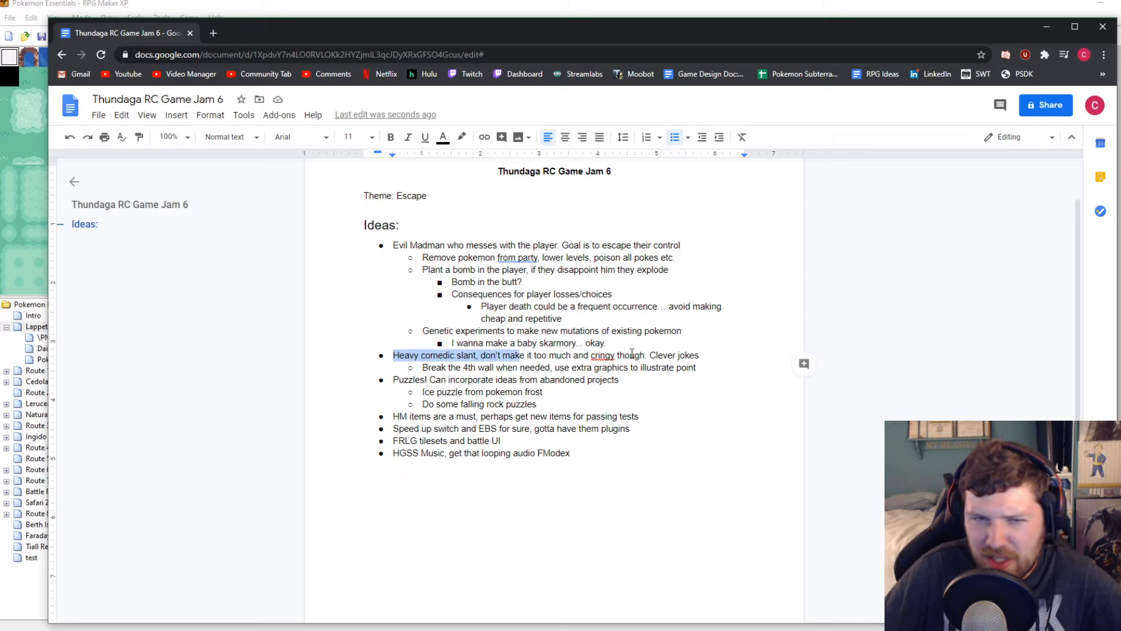
drag(649, 355, 714, 354)
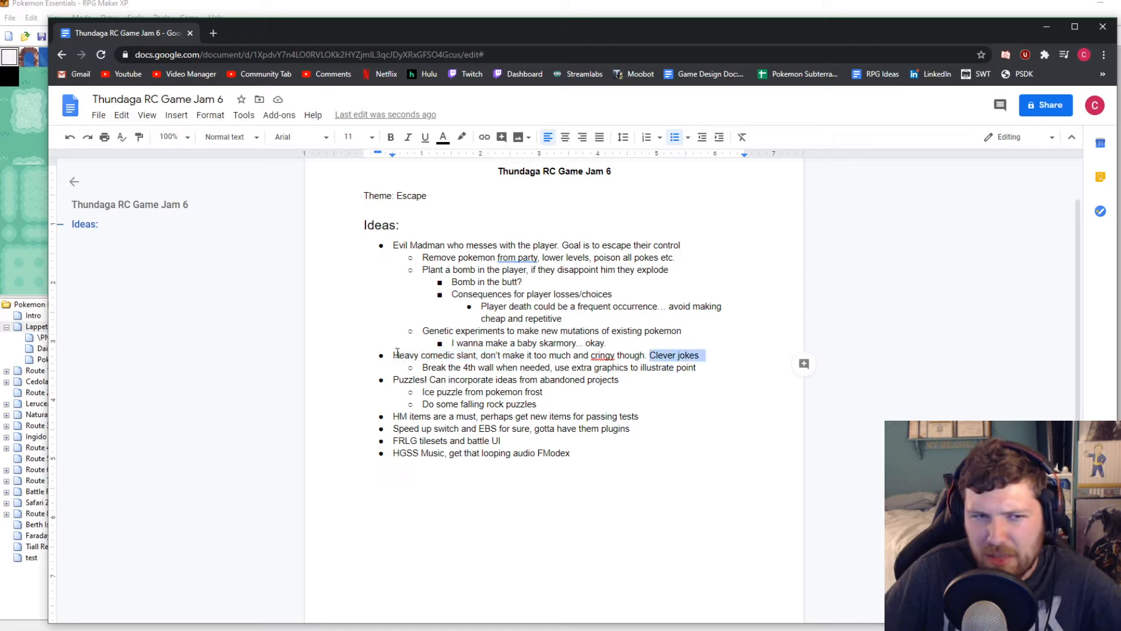
drag(423, 367, 620, 367)
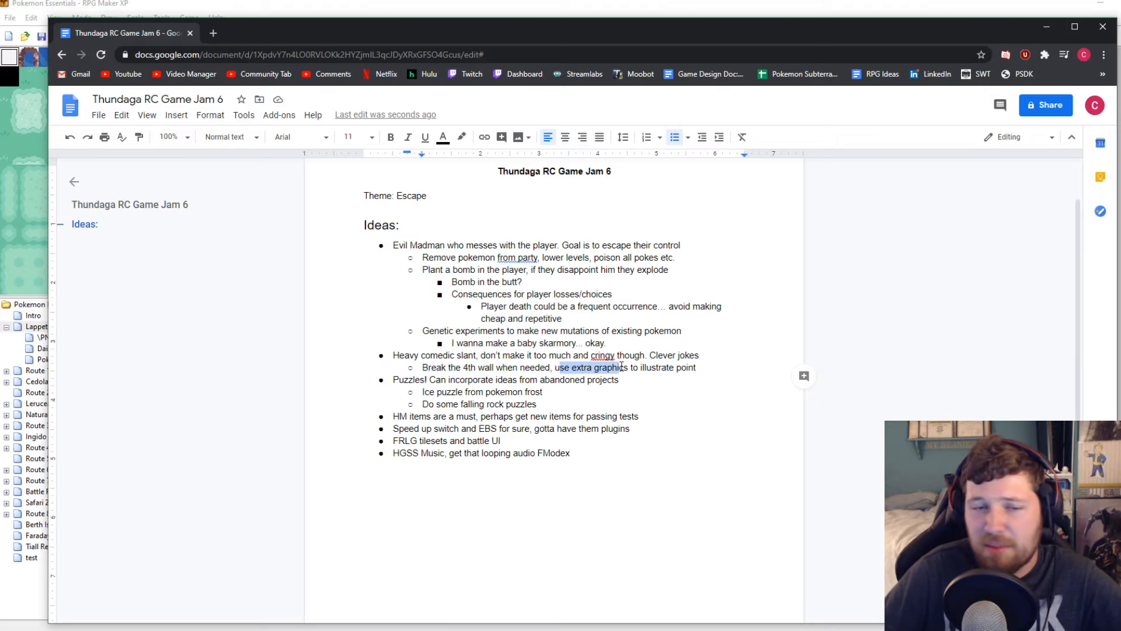
click(630, 365)
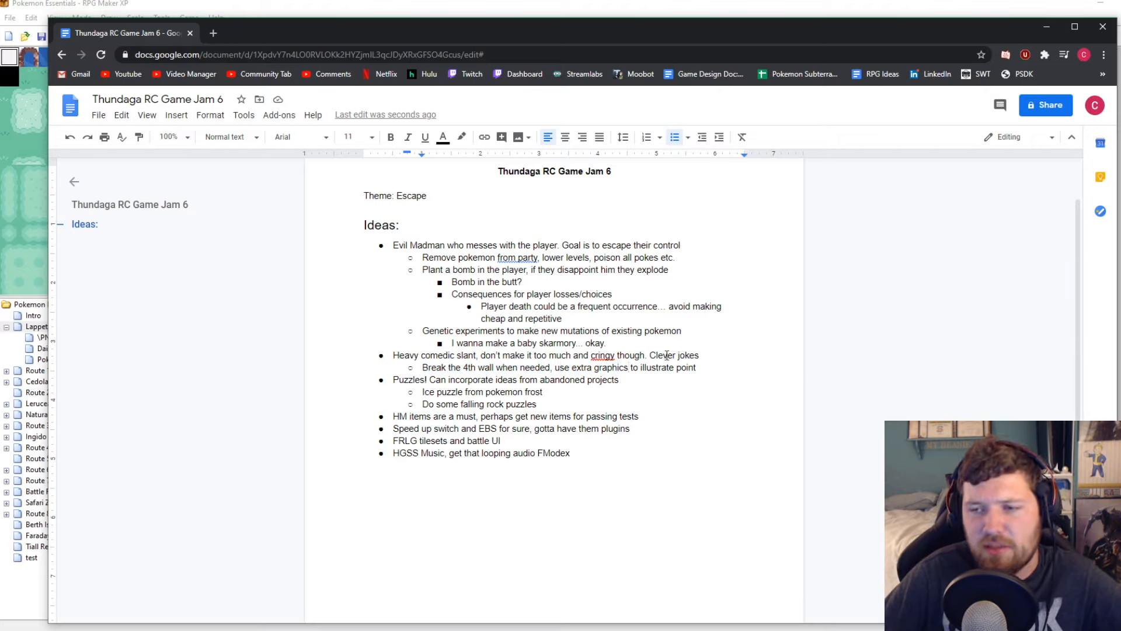
drag(392, 380, 566, 381)
click(539, 379)
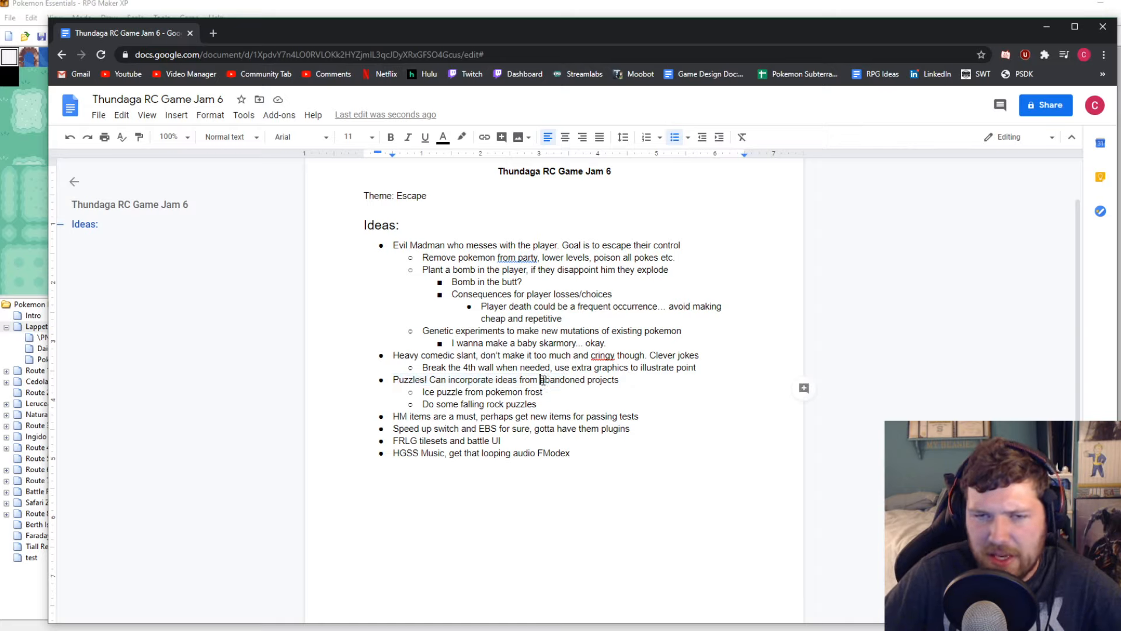
drag(423, 392, 547, 390)
click(547, 391)
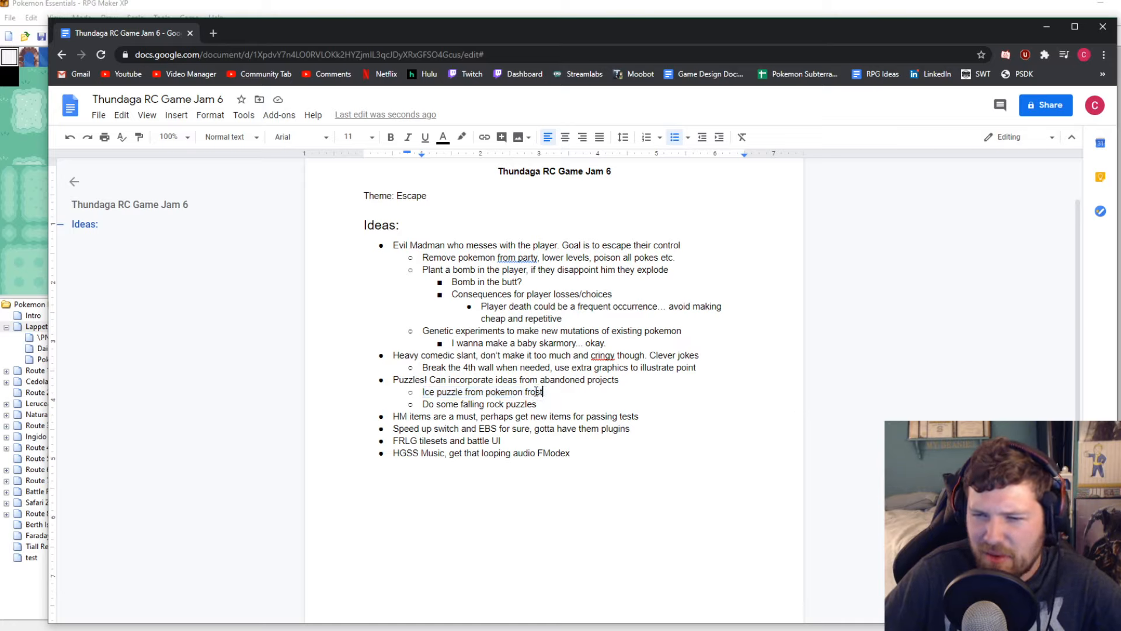
click(524, 392)
double_click(534, 391)
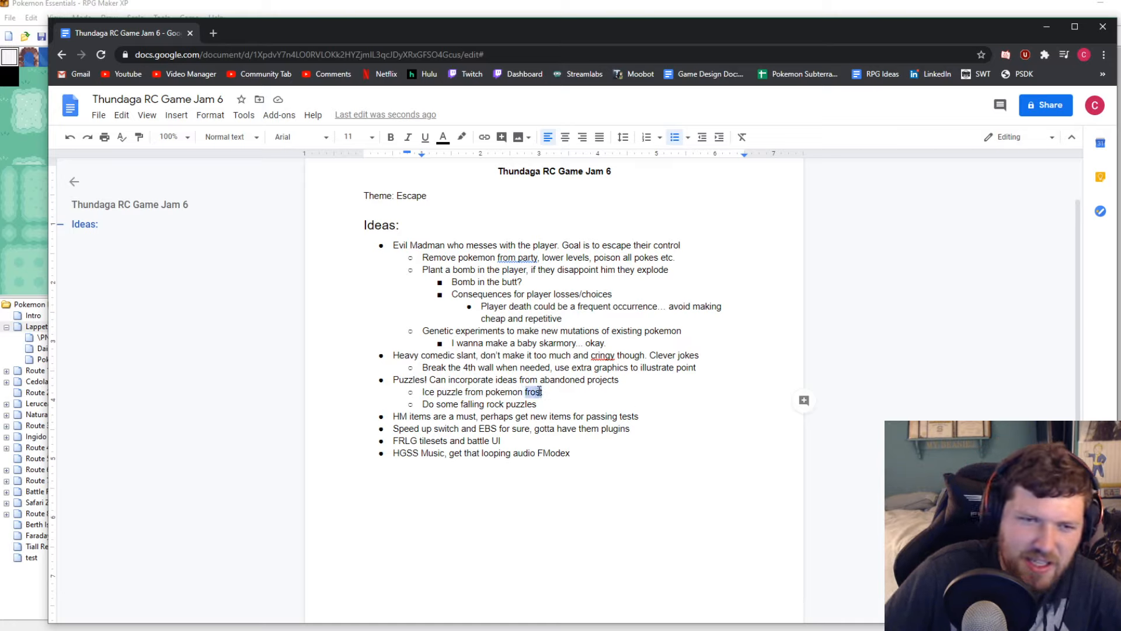
Replace "frost" with "chill" in the ice puzzle sub-point and go over the puzzles idea with its falling rock sub-point
text(chill)
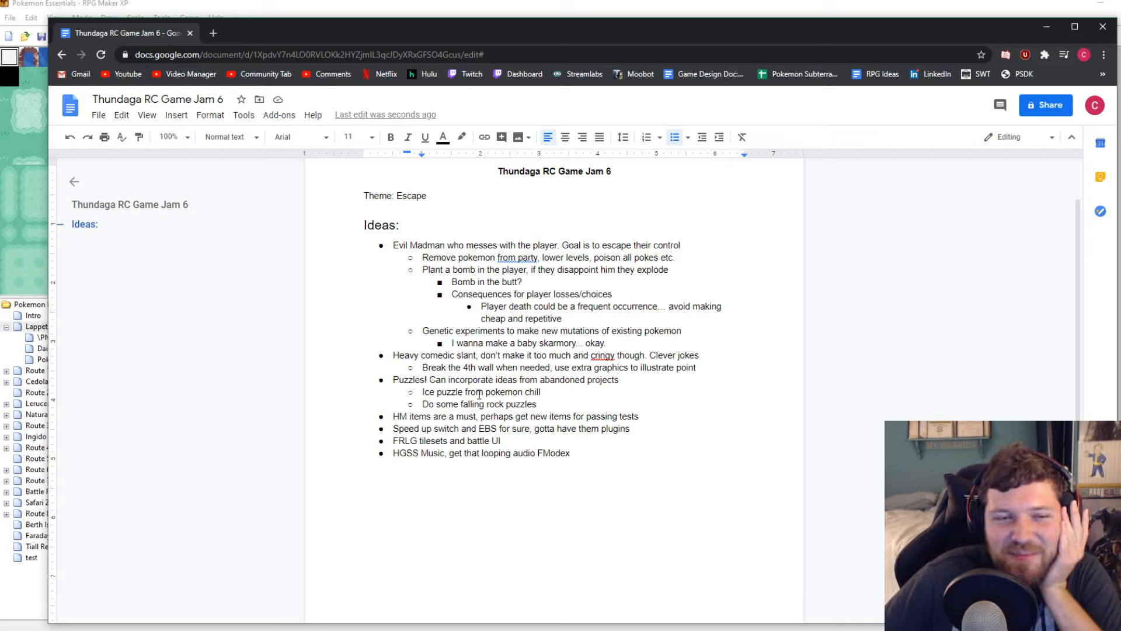
drag(423, 392, 391, 374)
click(462, 403)
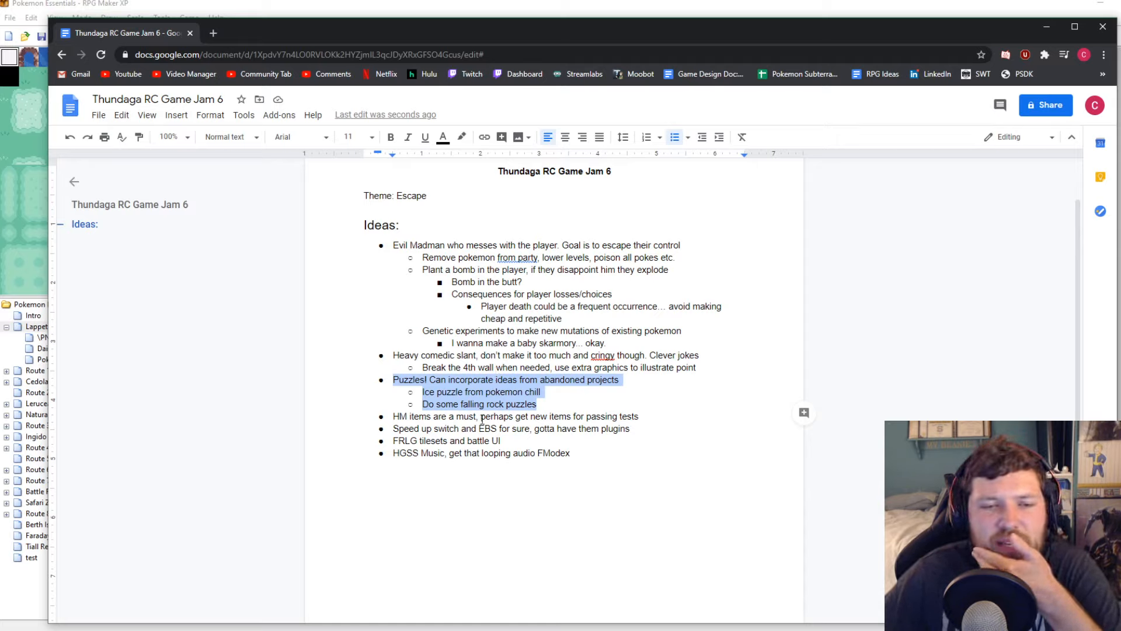
Review the remaining ideas on HM items, speed up and EBS plugins, FRLG tilesets and battle UI, and HGSS music
click(519, 417)
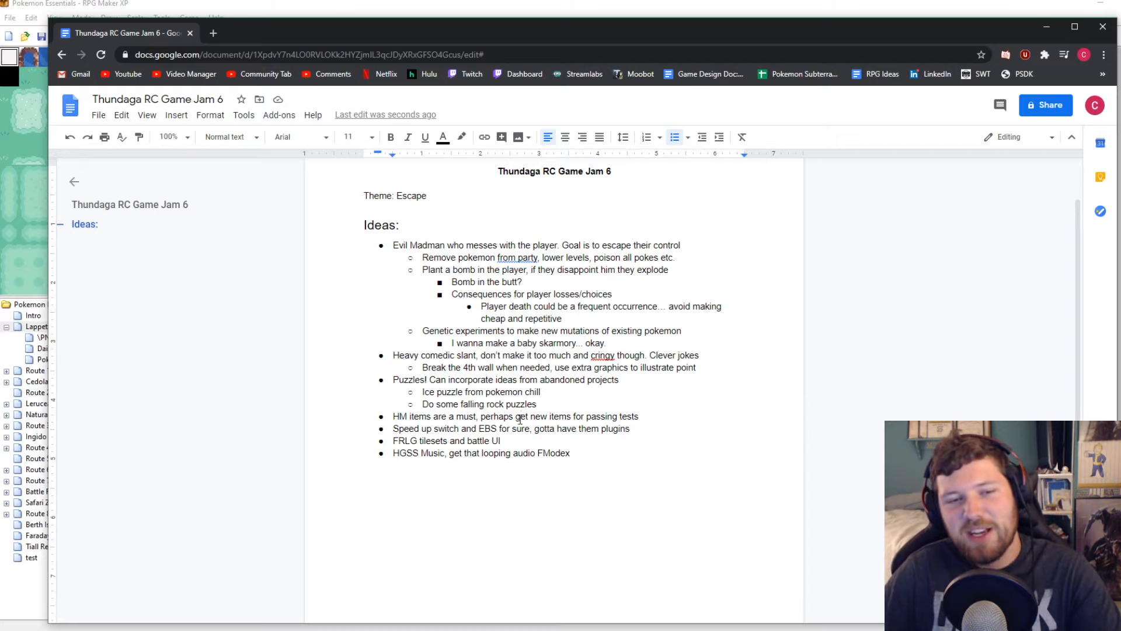
drag(394, 428, 432, 428)
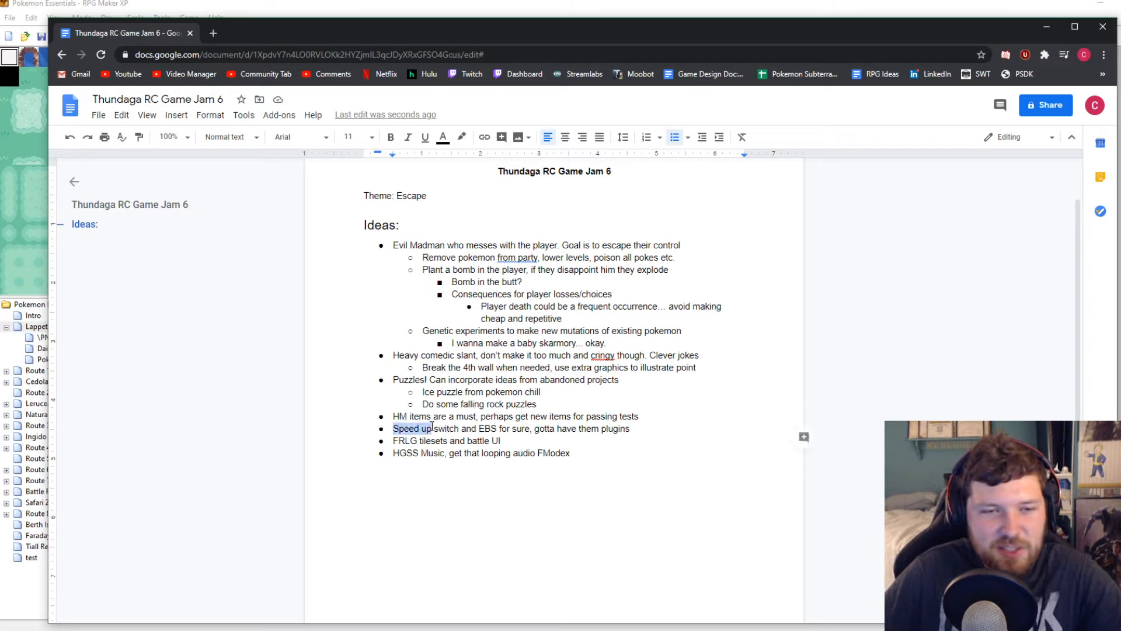
double_click(493, 430)
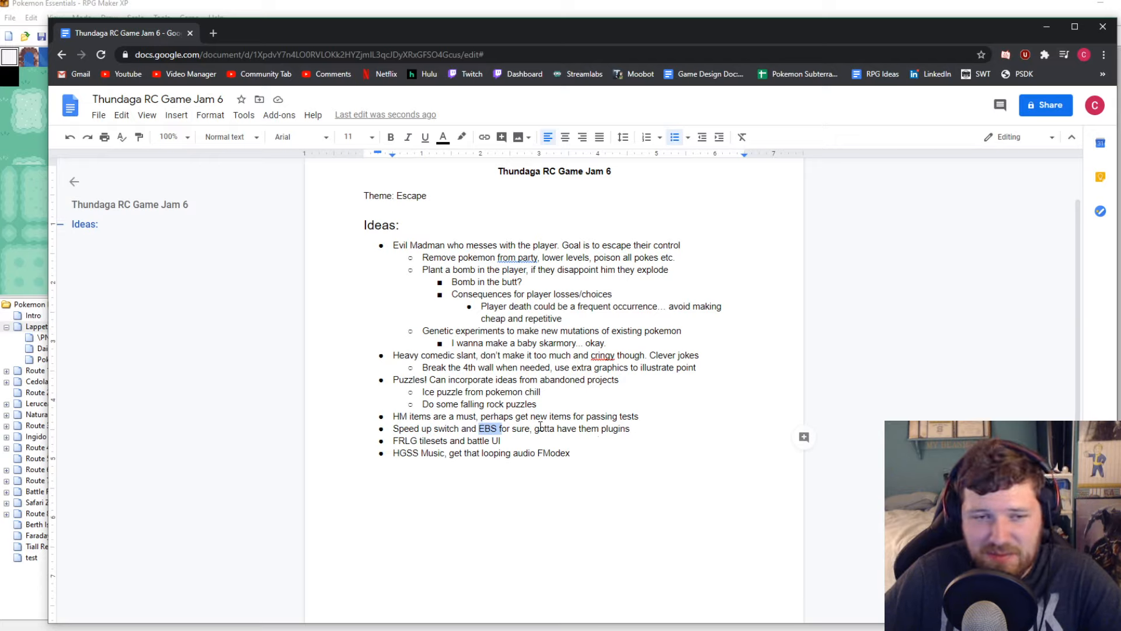
drag(536, 428, 646, 426)
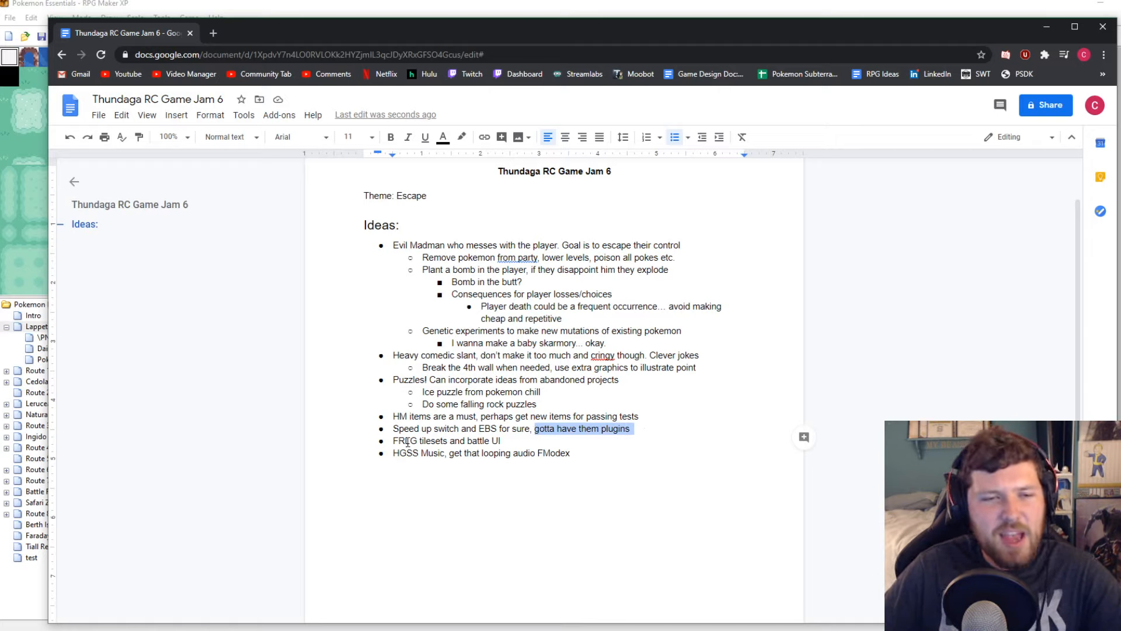
mouse_move(394, 440)
mouse_down()
mouse_move(446, 429)
mouse_move(503, 442)
mouse_move(391, 441)
mouse_up()
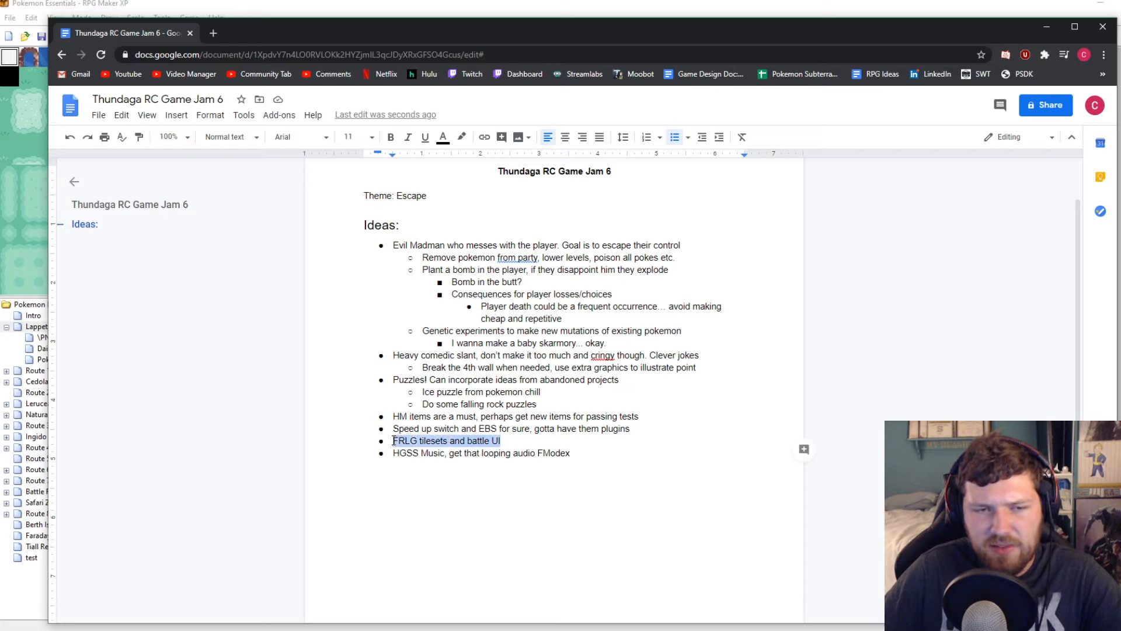
click(496, 441)
double_click(474, 441)
click(509, 440)
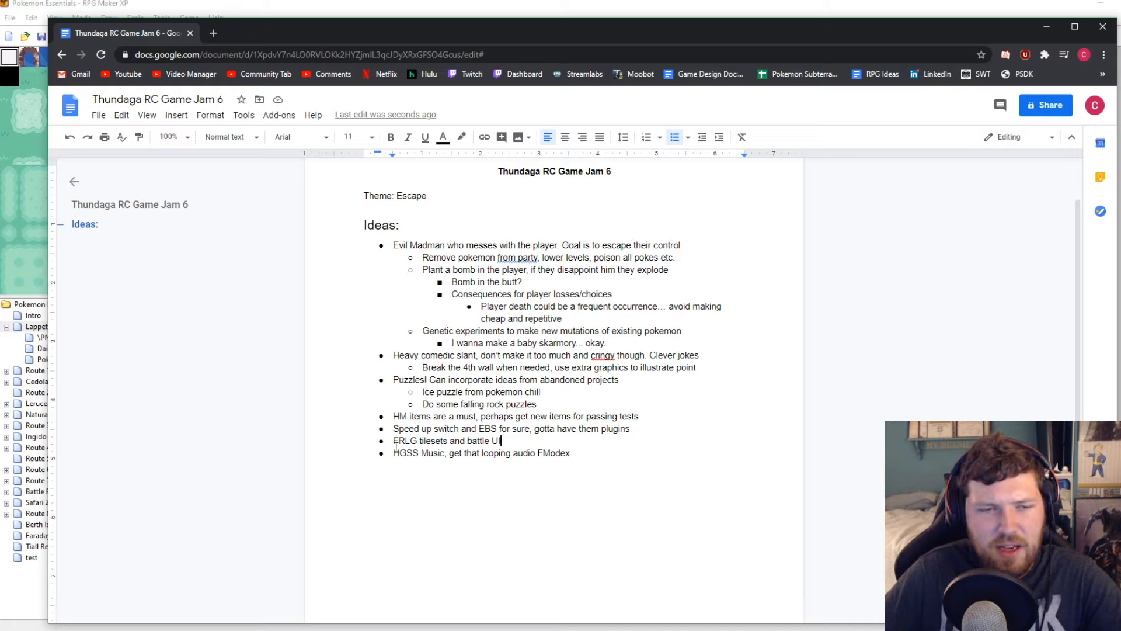
drag(393, 452, 421, 451)
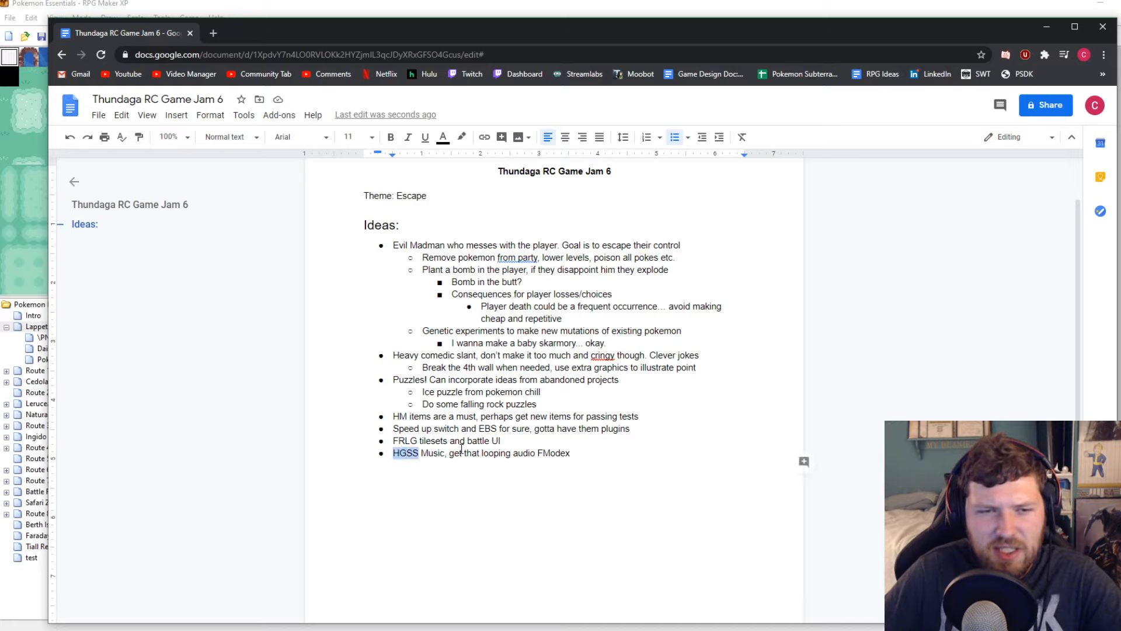
click(566, 453)
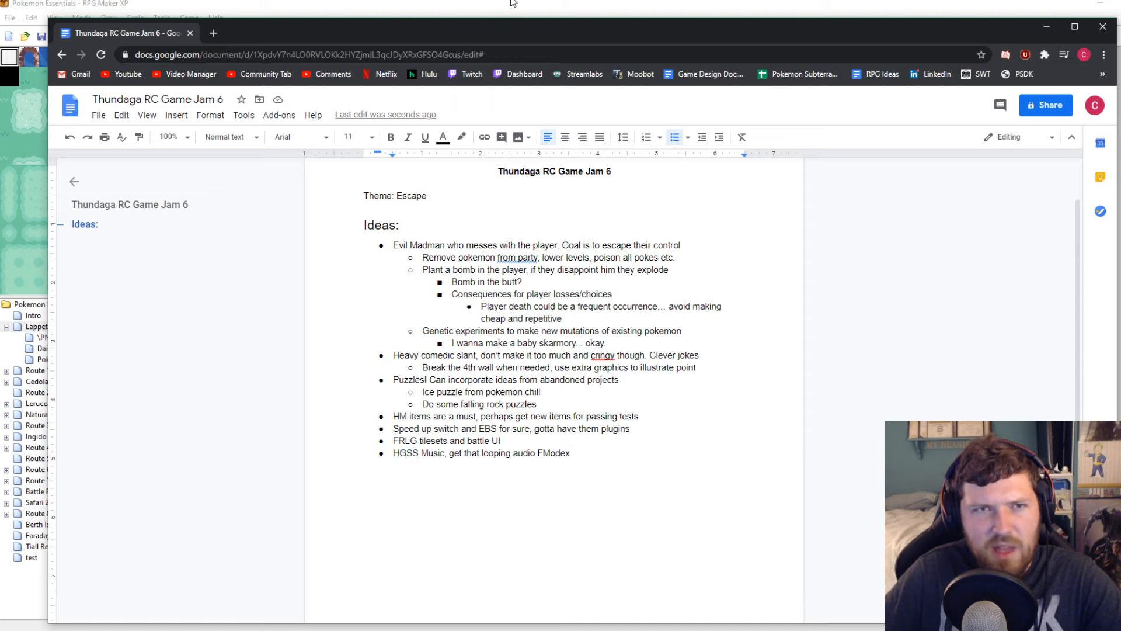
Open the RPG Maker XP project file from the Pokemon April Fools 2020 Thundaga folder inside Pokemon Stuff
drag(513, 3, 537, 2)
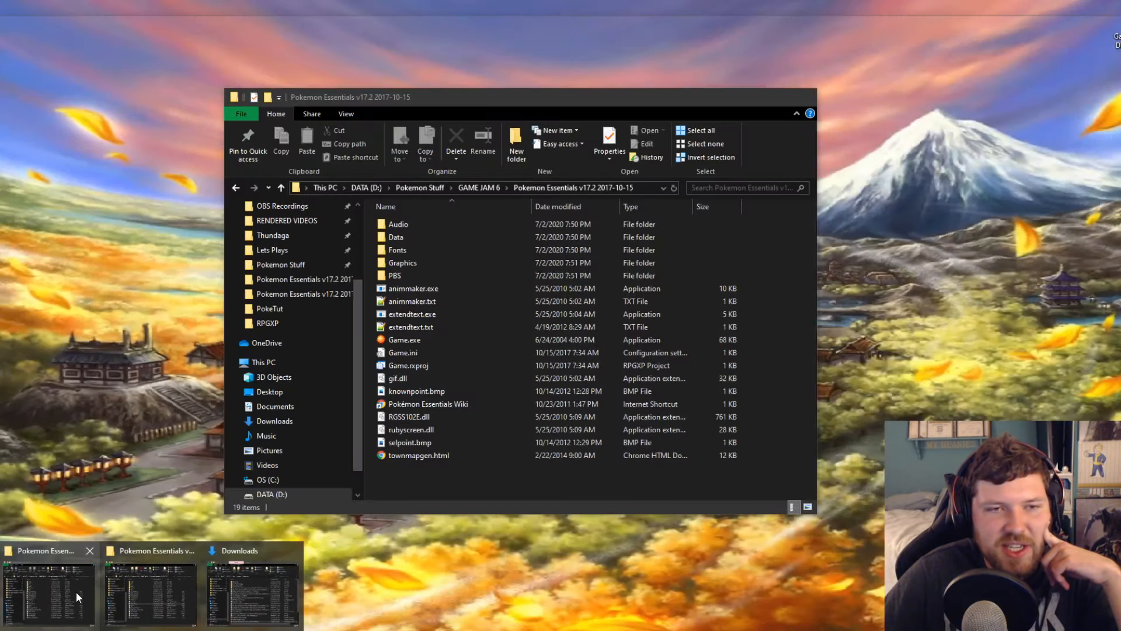
click(77, 591)
click(479, 187)
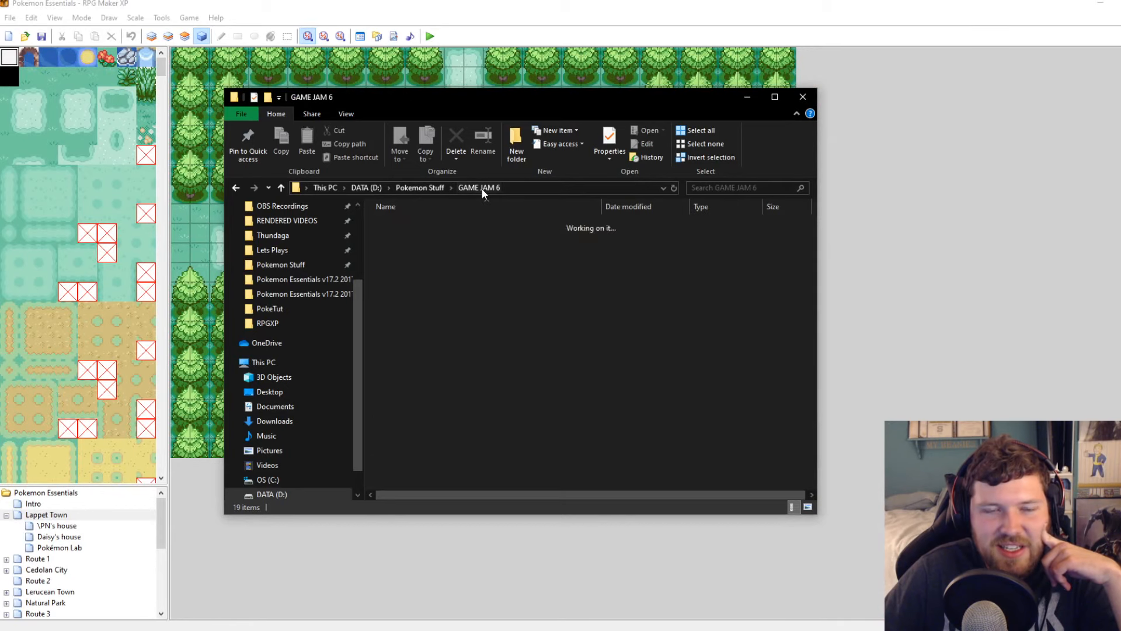
click(423, 187)
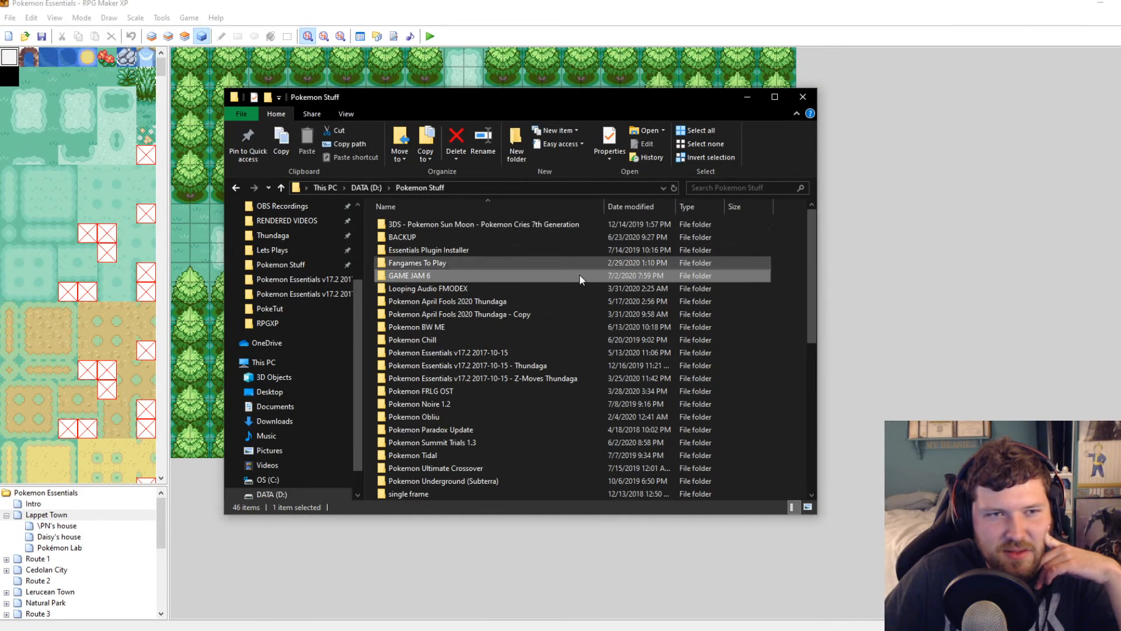
double_click(504, 305)
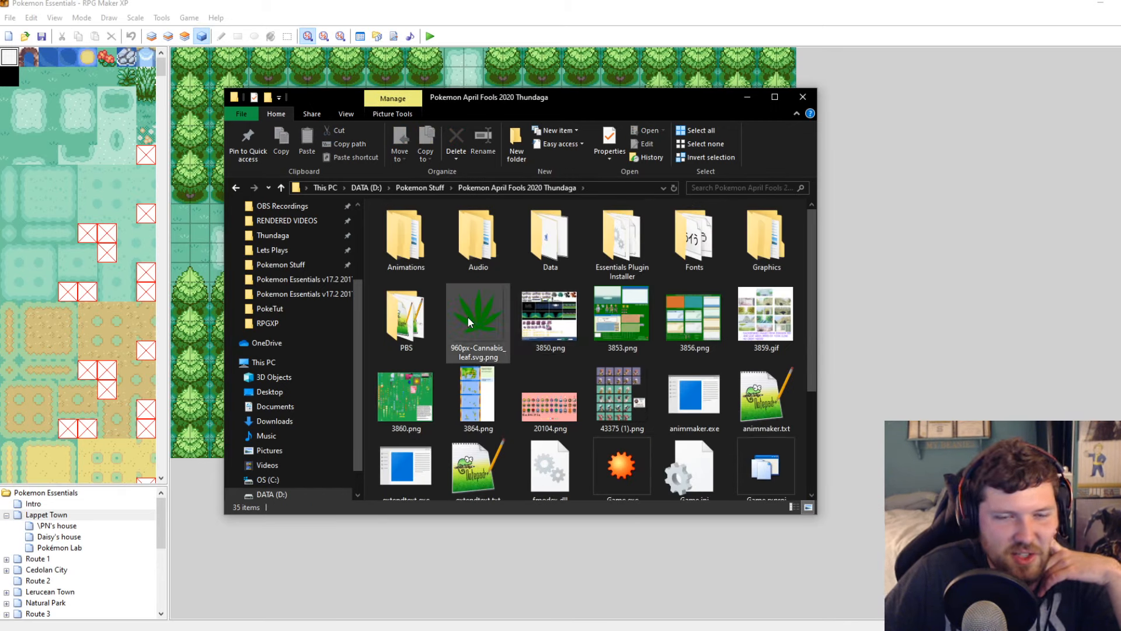
double_click(765, 467)
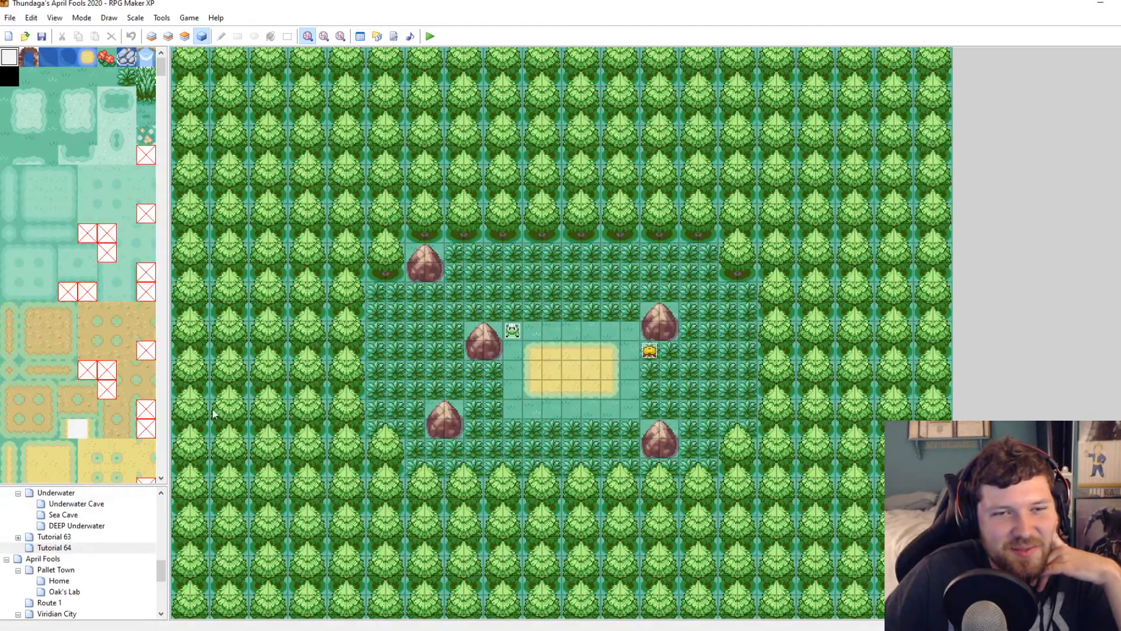
Enlarge the map list to show all the April Fools maps and bring up the Route 2 map
drag(66, 486, 88, 181)
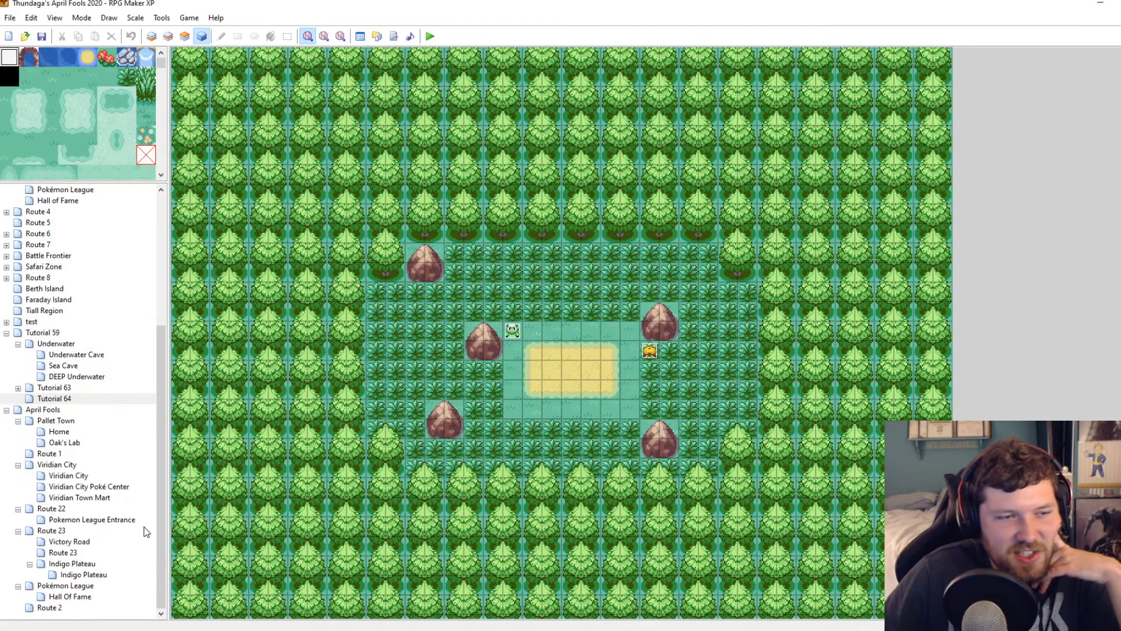
click(83, 596)
click(75, 608)
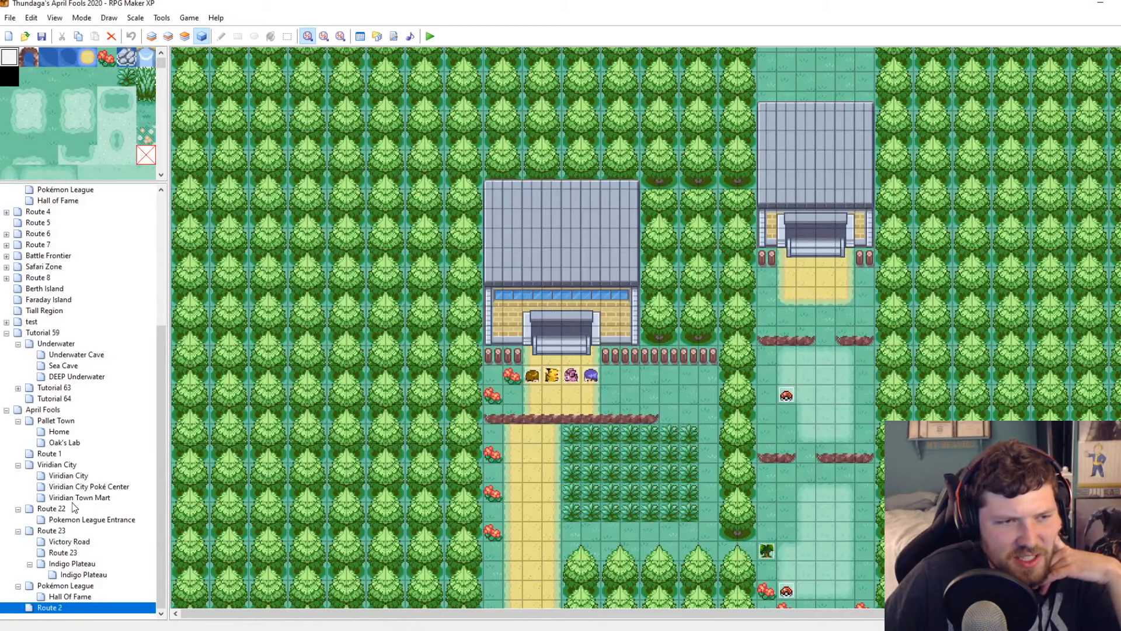
Look through the April Fools maps in order, from Pallet Town and Viridian City through Victory Road and Indigo Plateau to Route 2
click(60, 422)
click(59, 411)
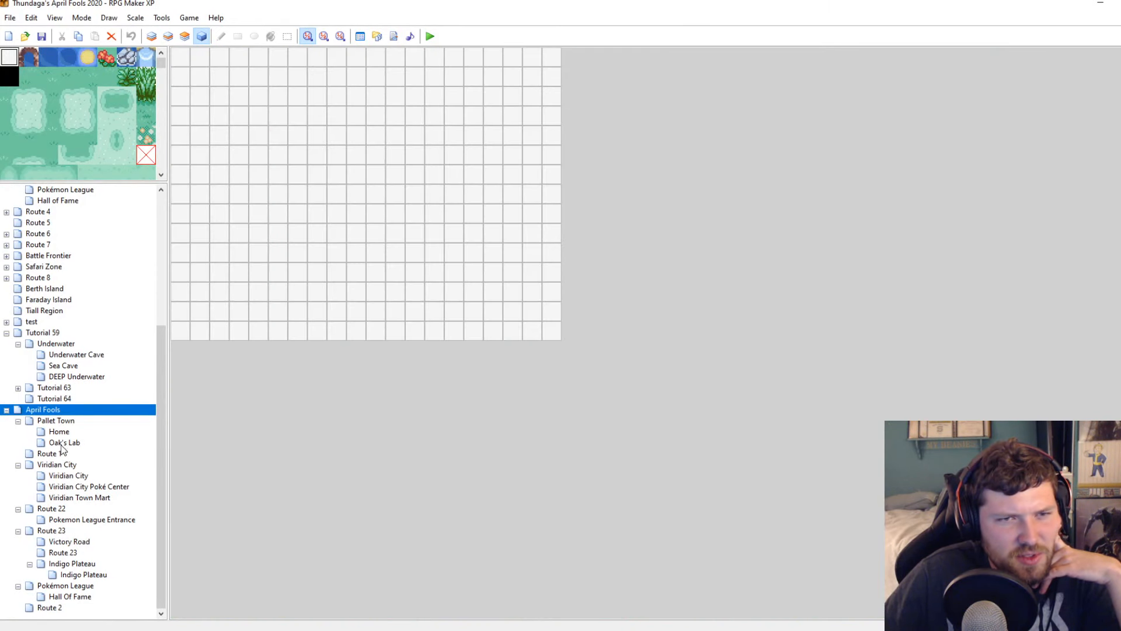
click(59, 432)
key(Down)
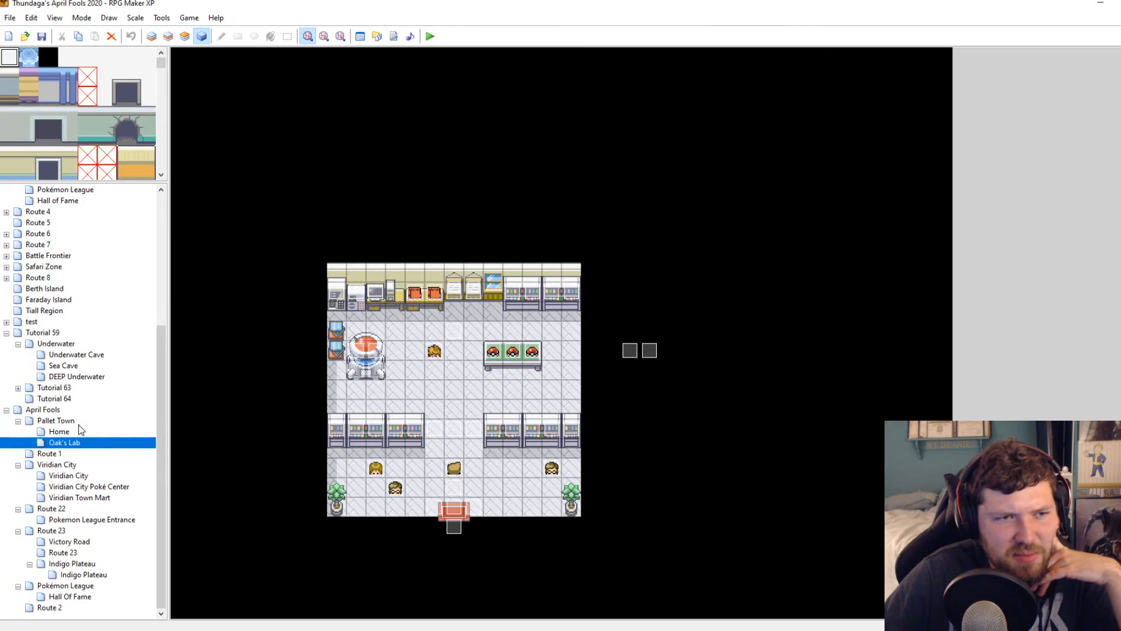
key(Down)
key(Down)
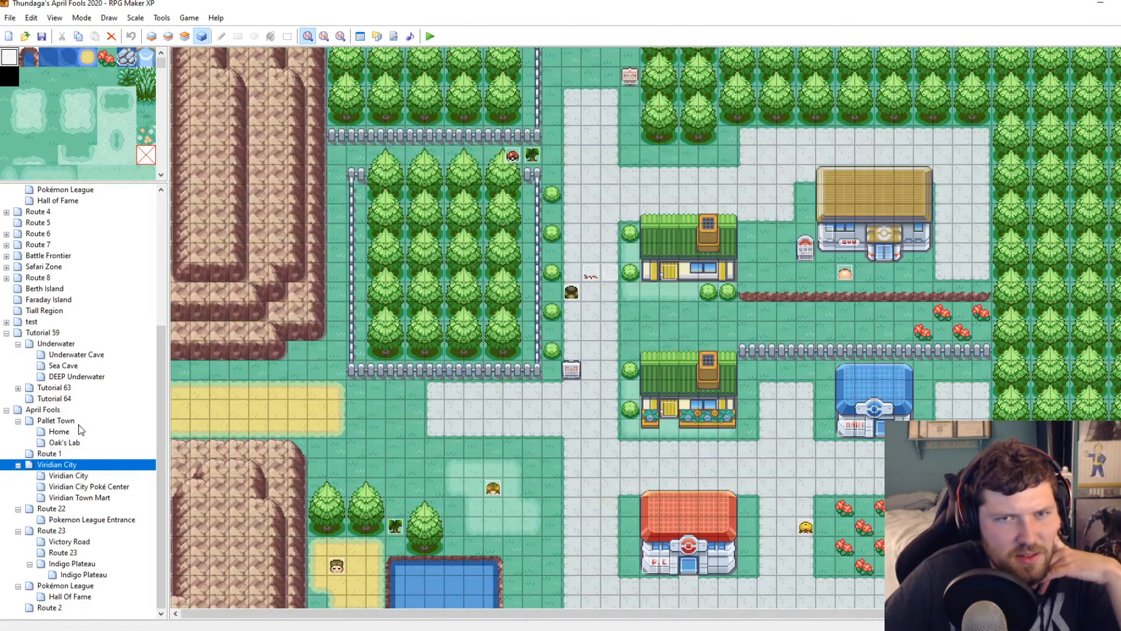
key(Down)
key(Down)
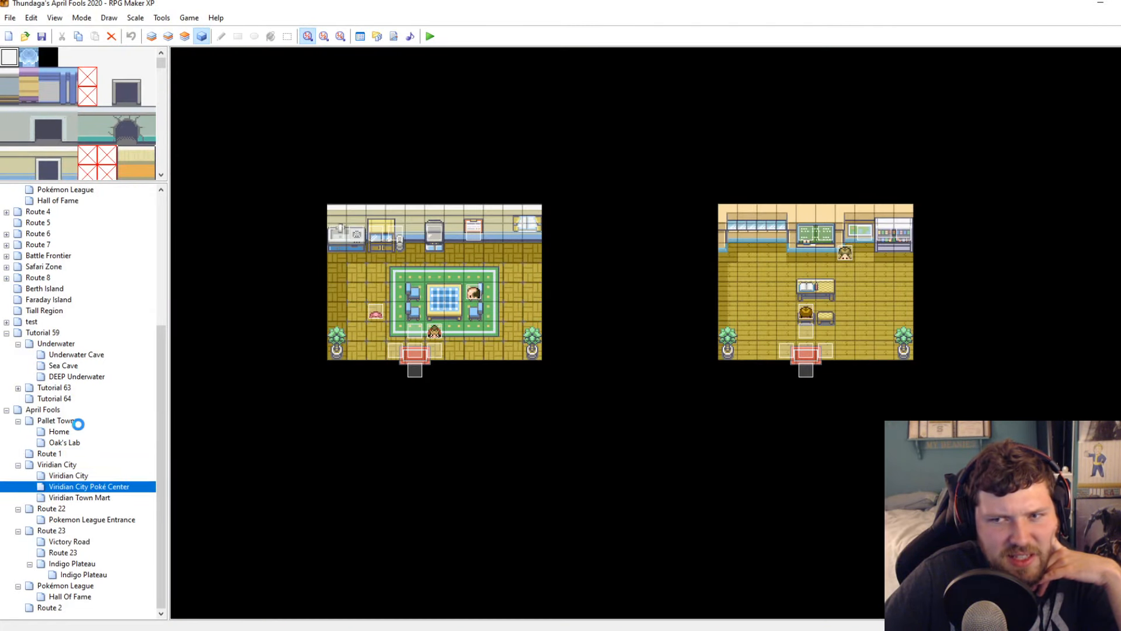
key(Down)
key(Down)
key(Down)
key(Down)
key(Down)
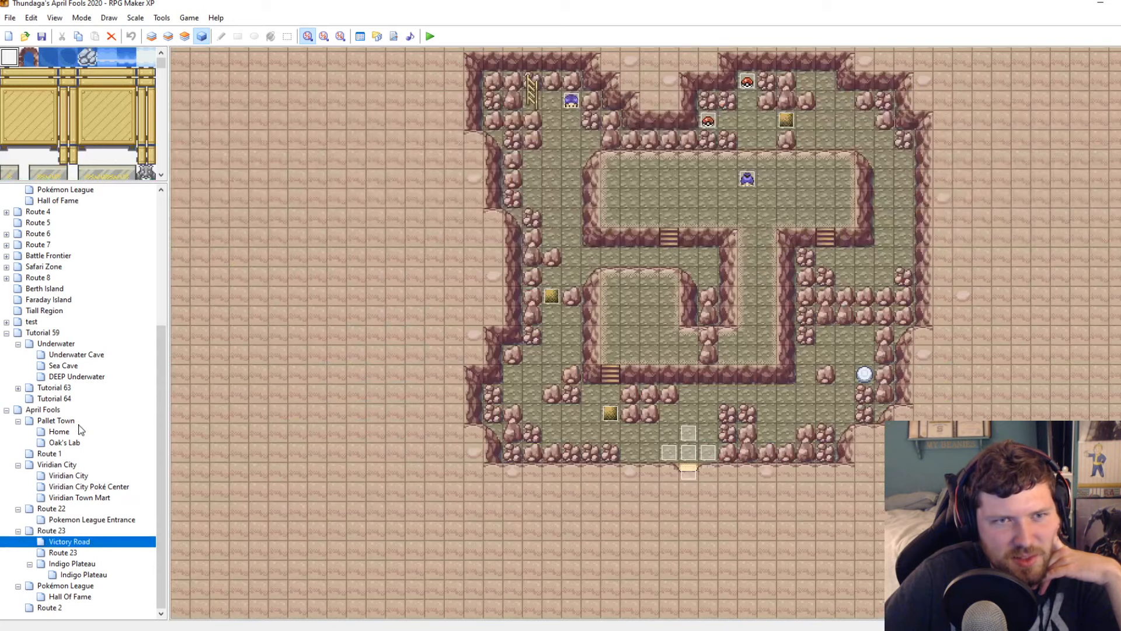
key(Up)
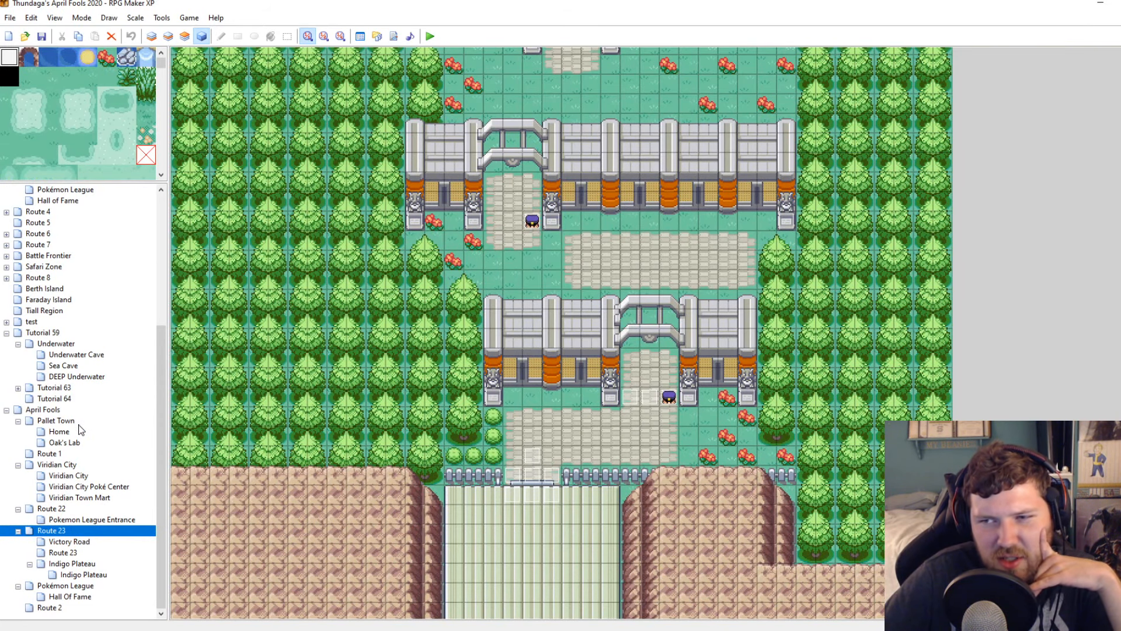
key(Down)
key(Down)
key(Down)
key(Down)
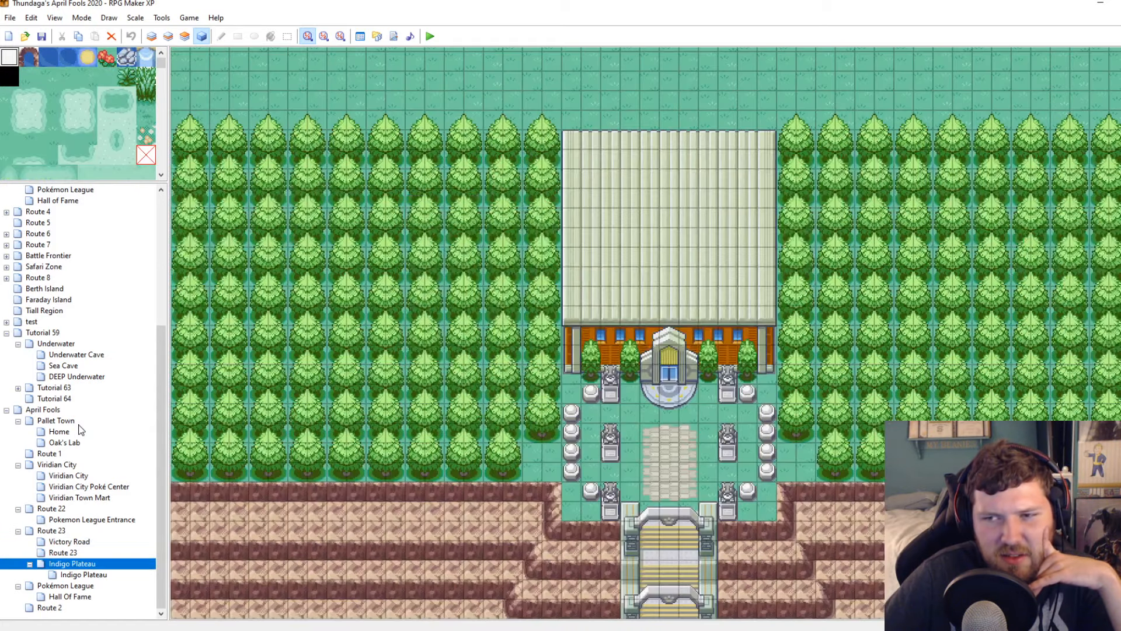
key(Down)
key(Down)
key(Down)
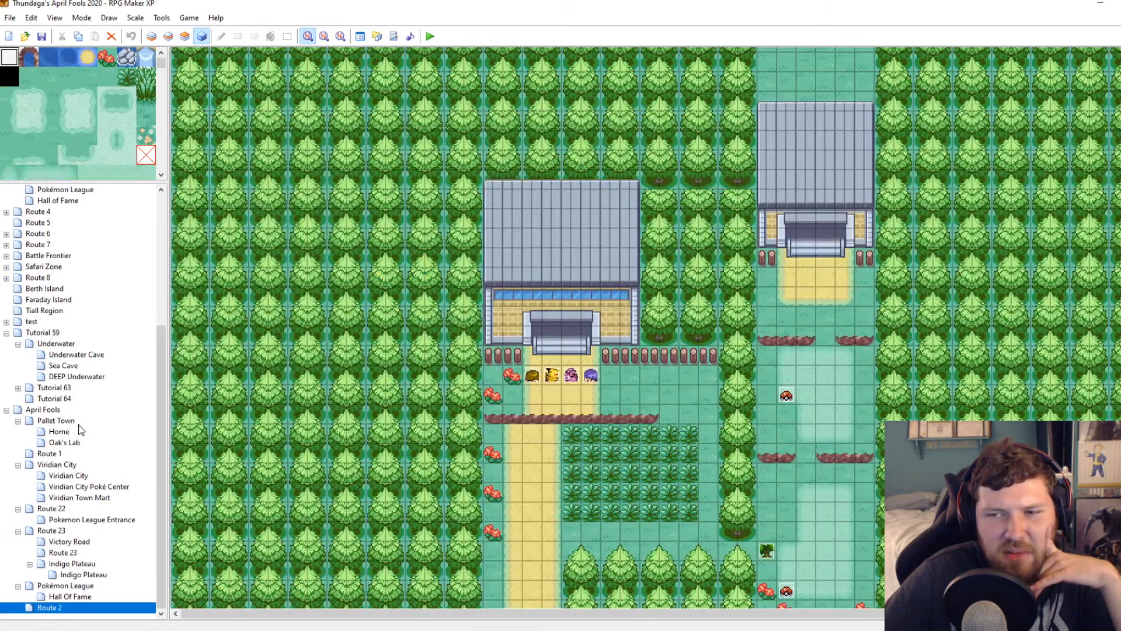
Go back up through the April Fools maps from Route 2 to Pallet Town
key(Up)
key(Up)
key(Up)
key(Up)
key(Up)
key(Up)
key(Up)
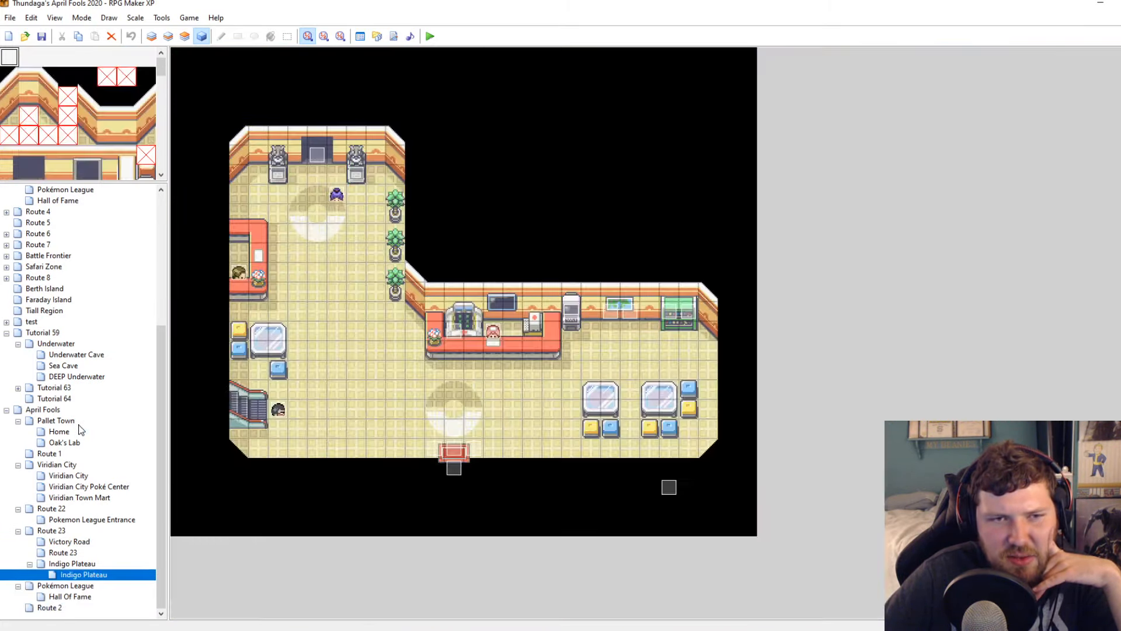
key(Up)
key(Up)
key(Up)
key(Up)
key(Up)
key(Up)
key(Up)
key(Up)
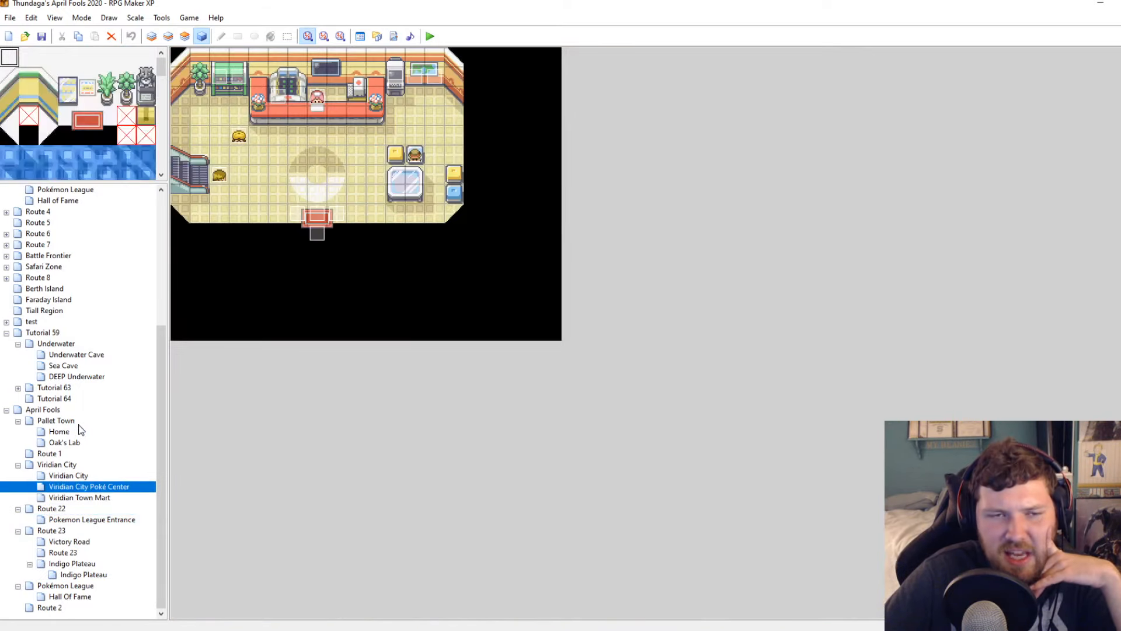
key(Up)
key(Up)
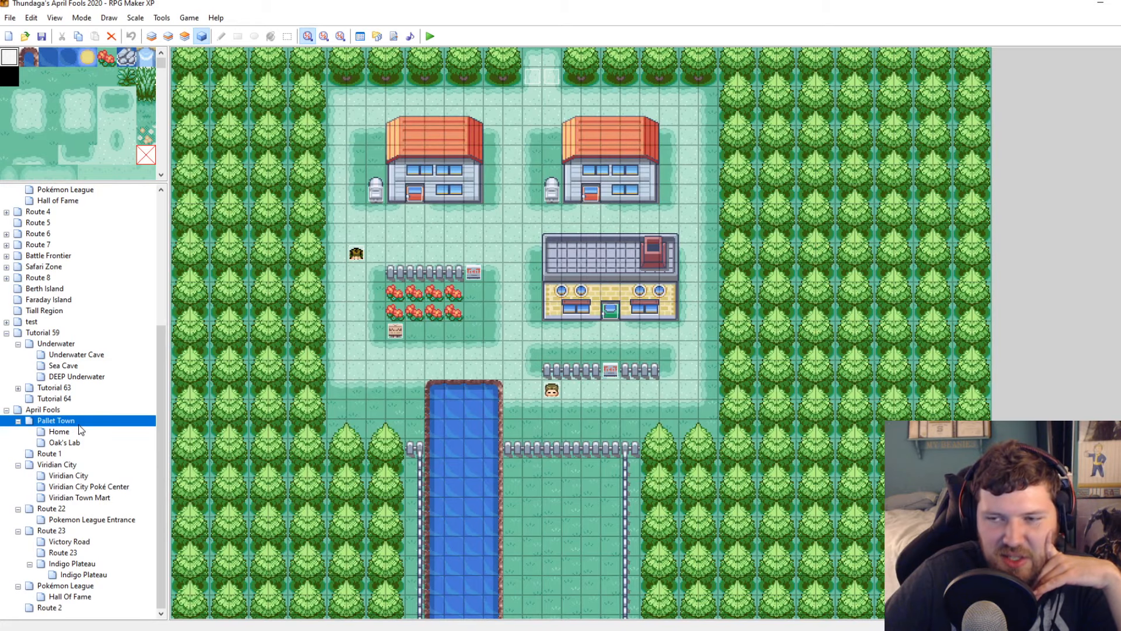
key(Up)
key(Down)
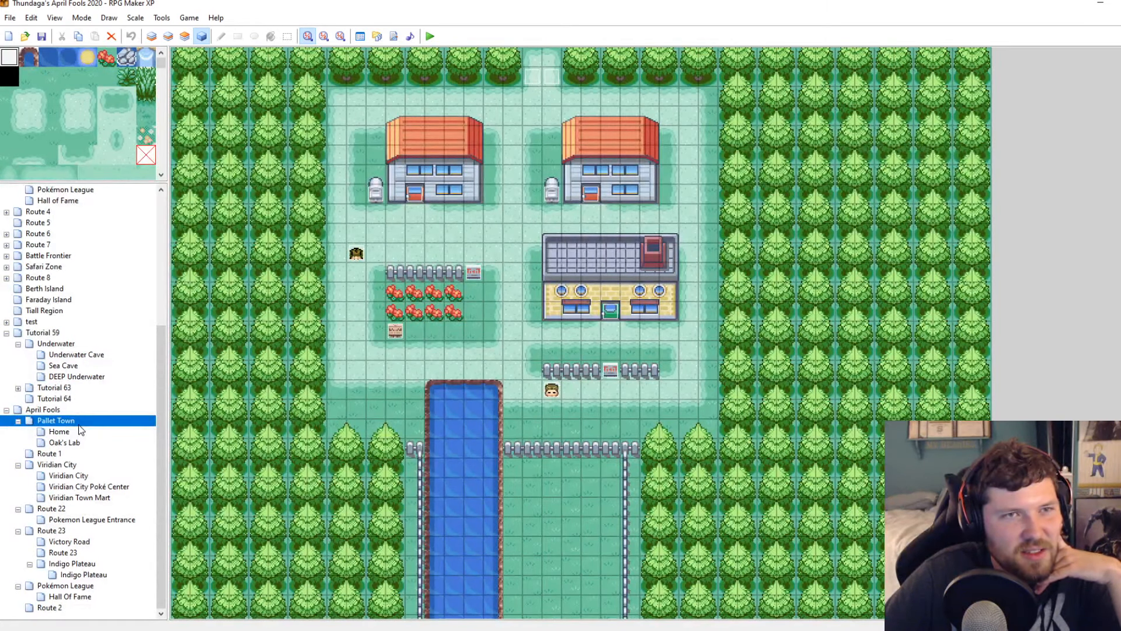
Examine the older tutorial maps above the April Fools group, including Tutorial 63 and DEEP Underwater
key(Up)
key(Up)
key(Up)
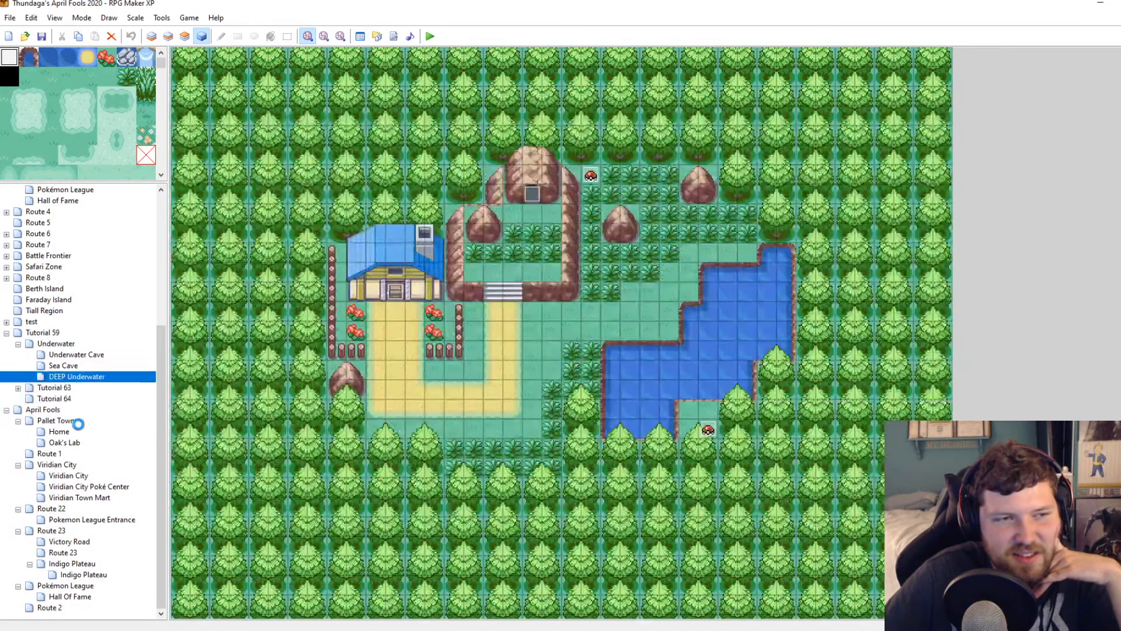
key(Up)
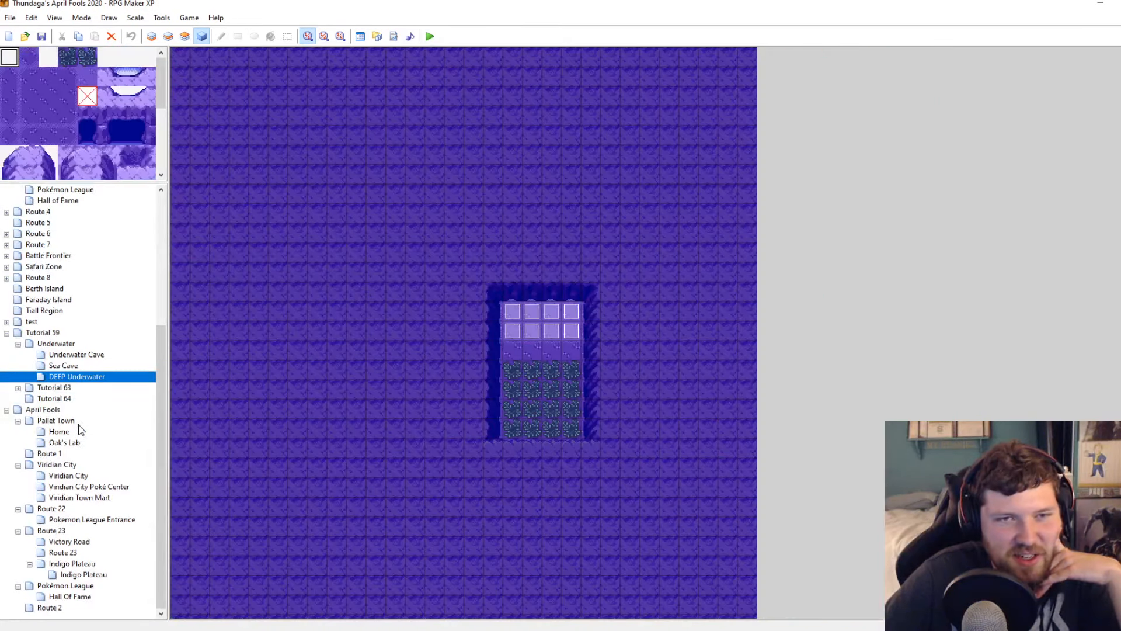
key(Down)
key(Down)
key(Up)
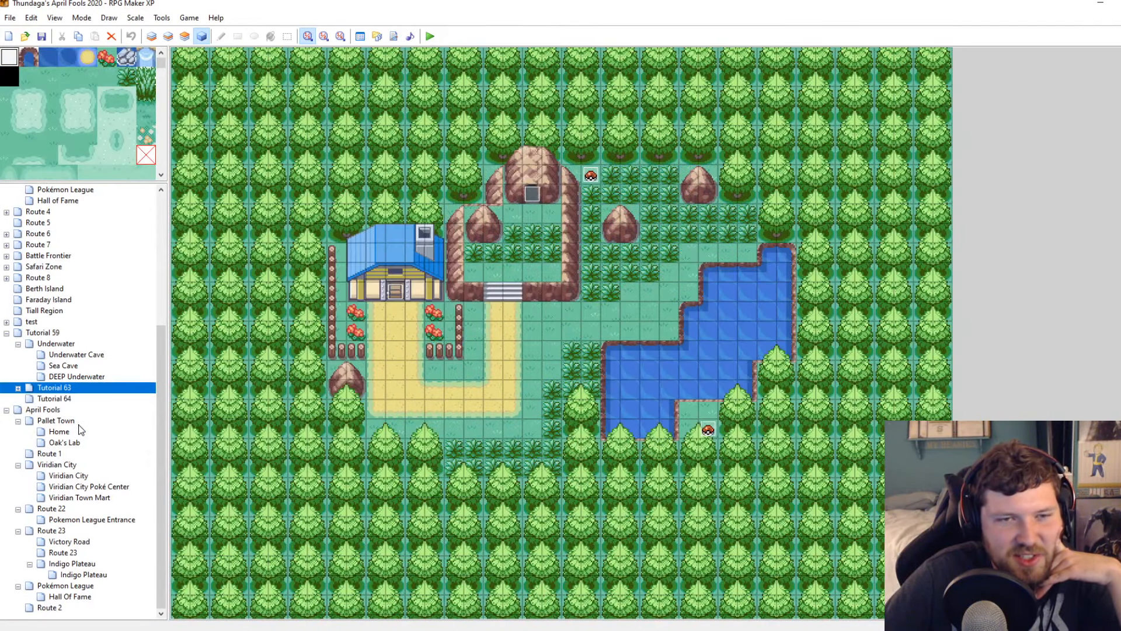
key(Up)
key(Up)
key(Up)
Select the Pallet Town map, then playtest the April Fools game from its saved file and briefly check the debug options
click(57, 420)
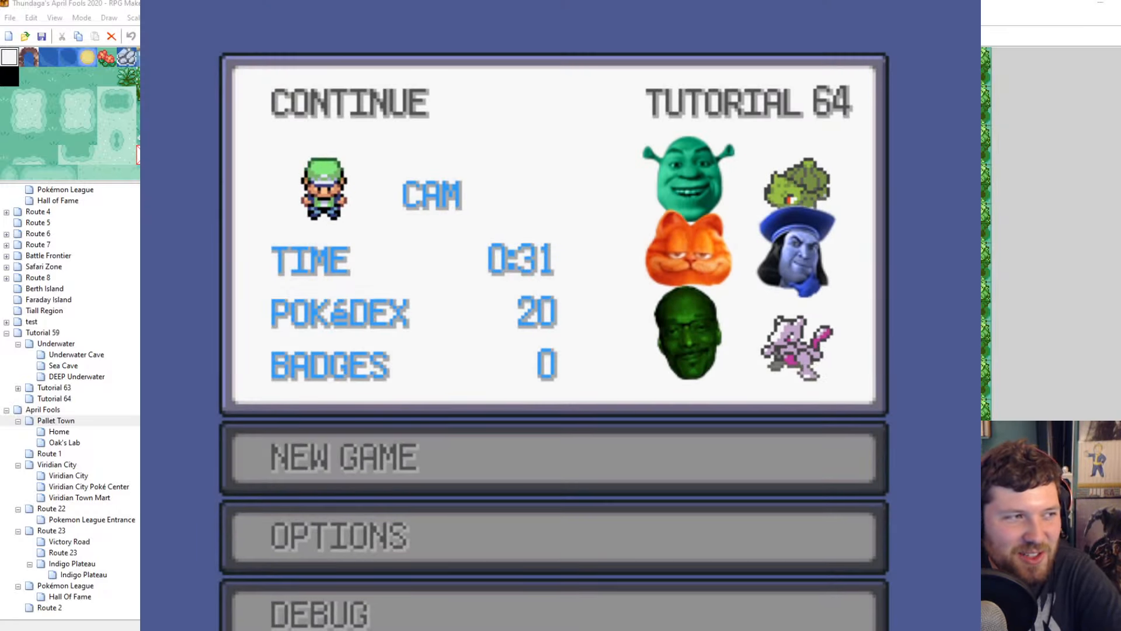
key(Return)
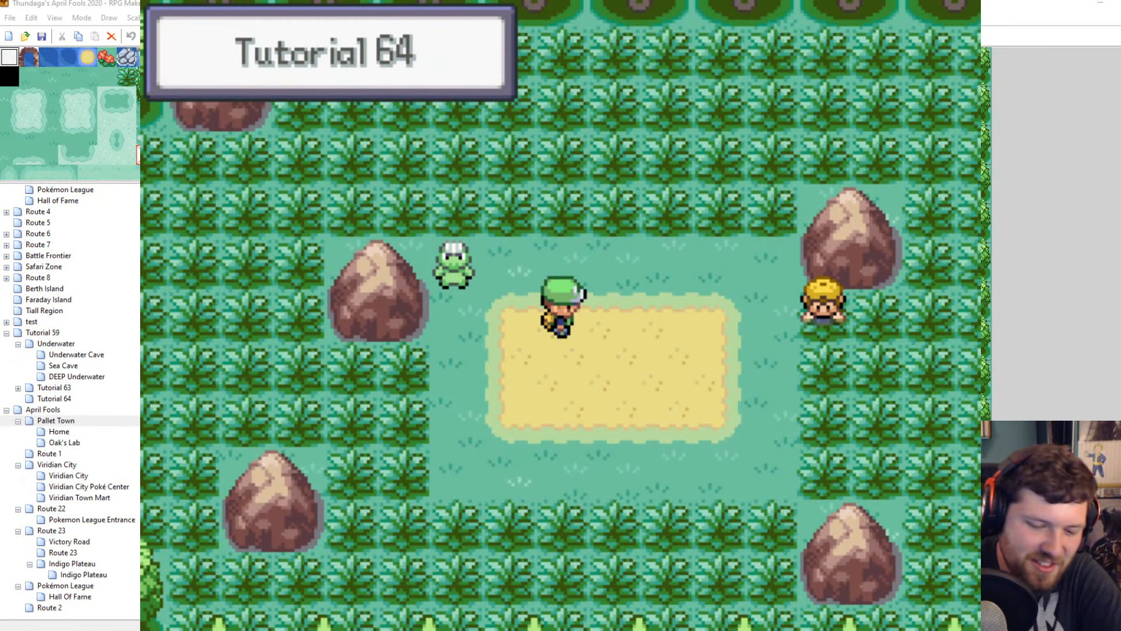
key(F9)
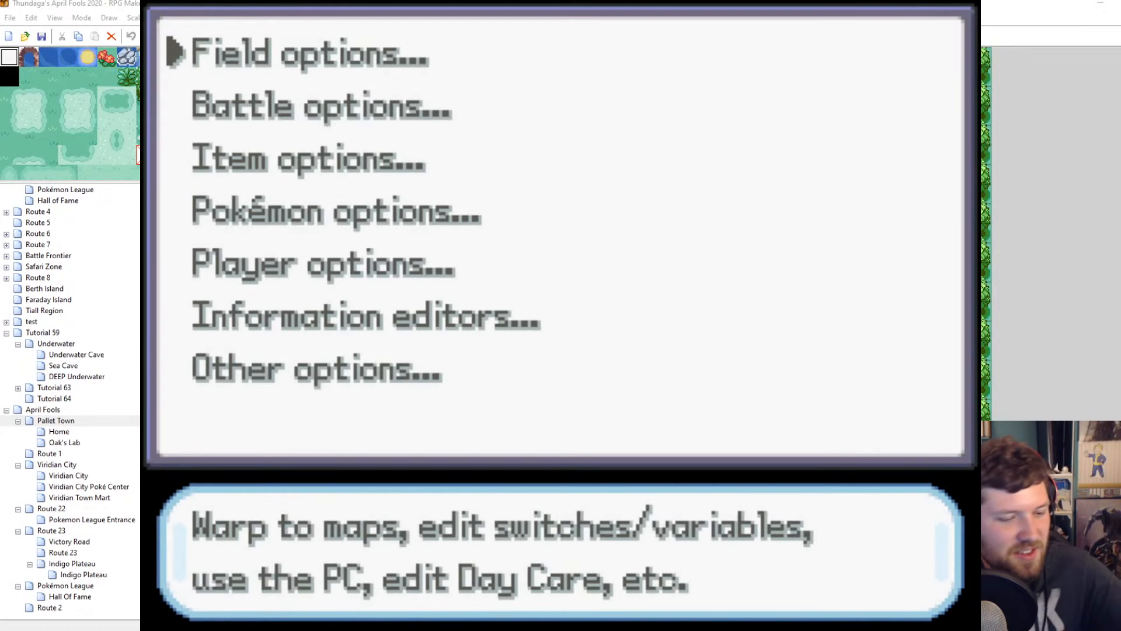
key(Escape)
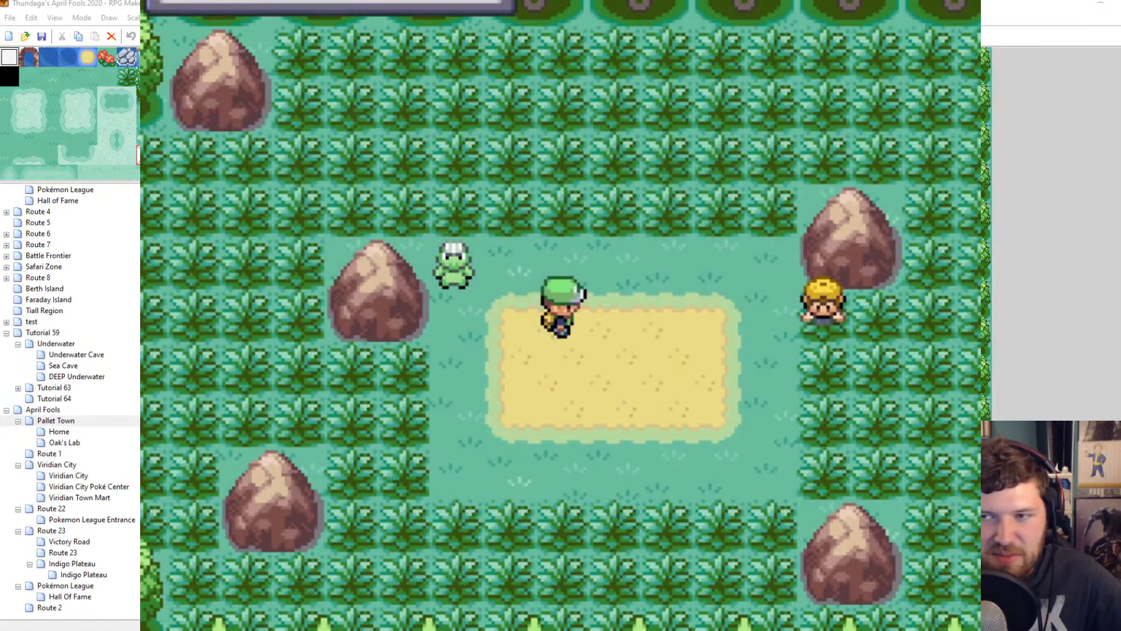
View Shrek's info page from the party, then return to the overworld
key(Escape)
key(Return)
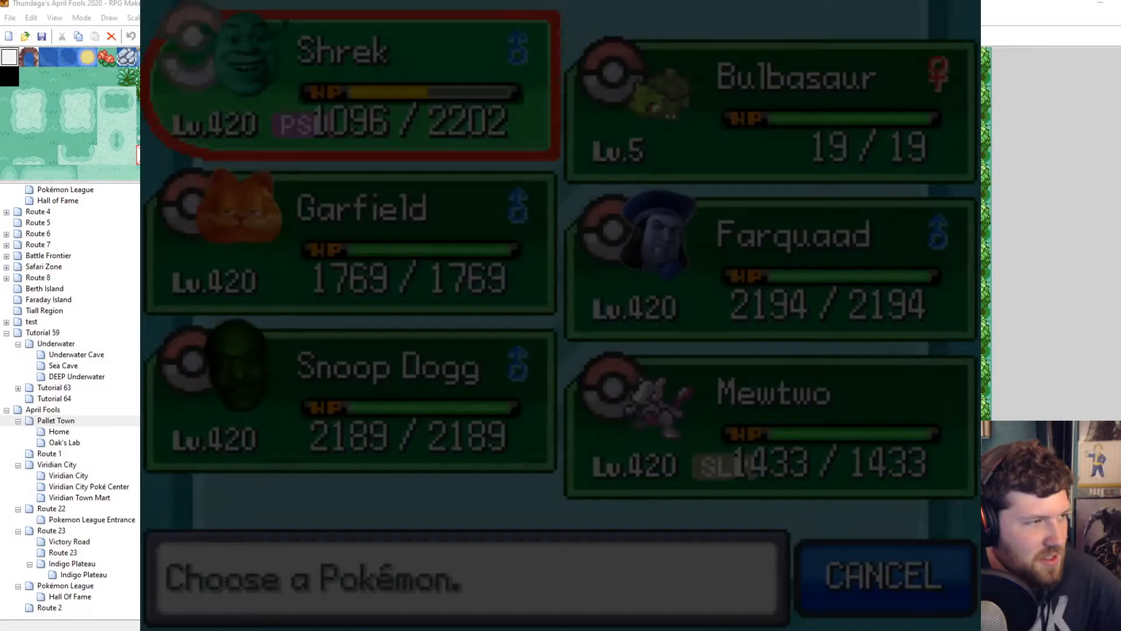
key(Return)
key(Return)
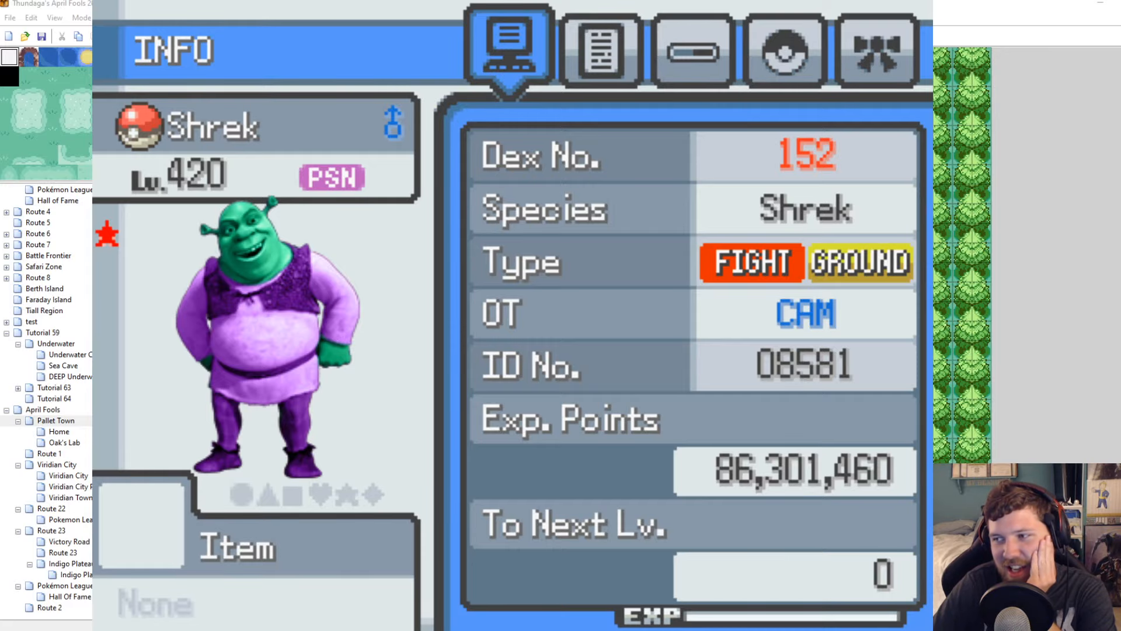
key(x)
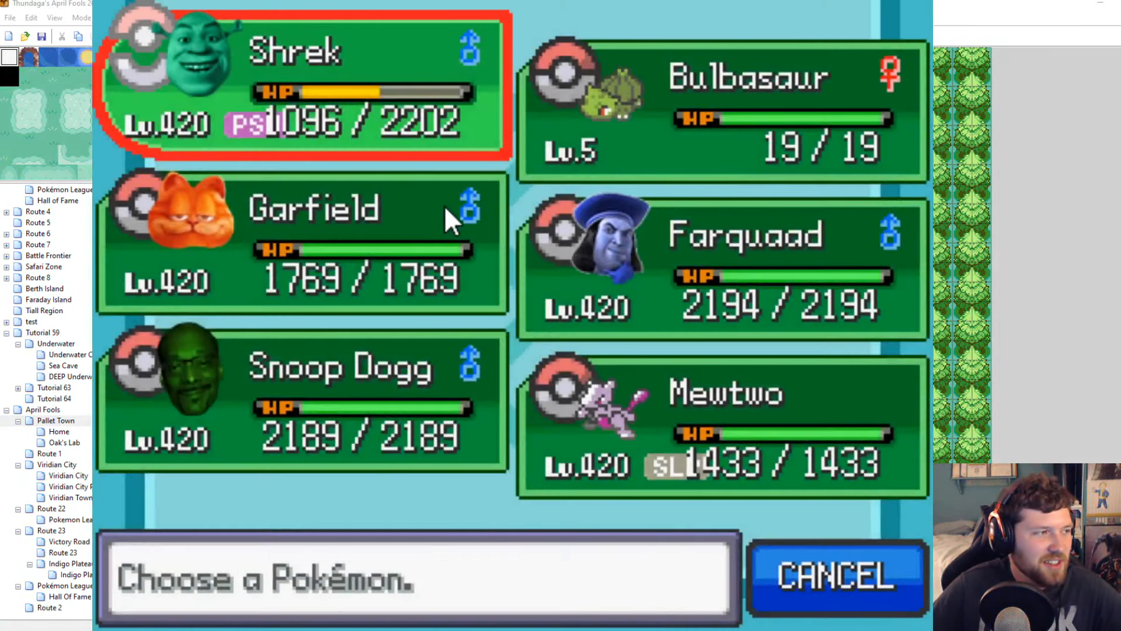
key(x)
key(x)
Look through the party summaries on the moves page as far as Snoop Dogg's moves
key(Right)
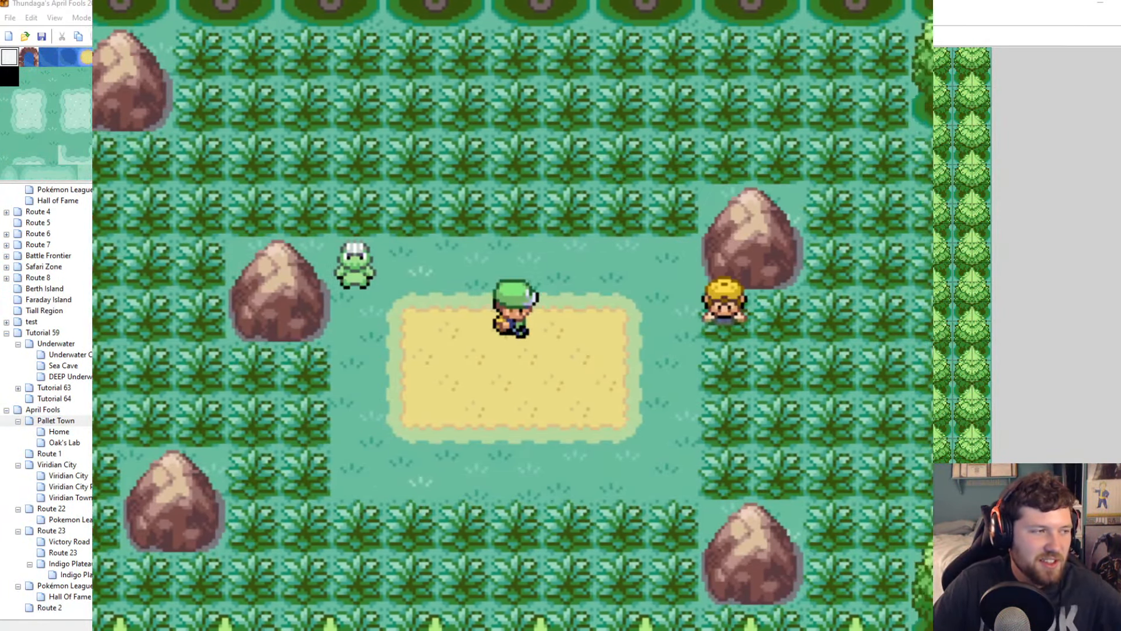
key(Down)
key(x)
key(c)
key(c)
key(c)
key(Right)
key(Right)
key(Right)
key(c)
key(Down)
key(Down)
key(x)
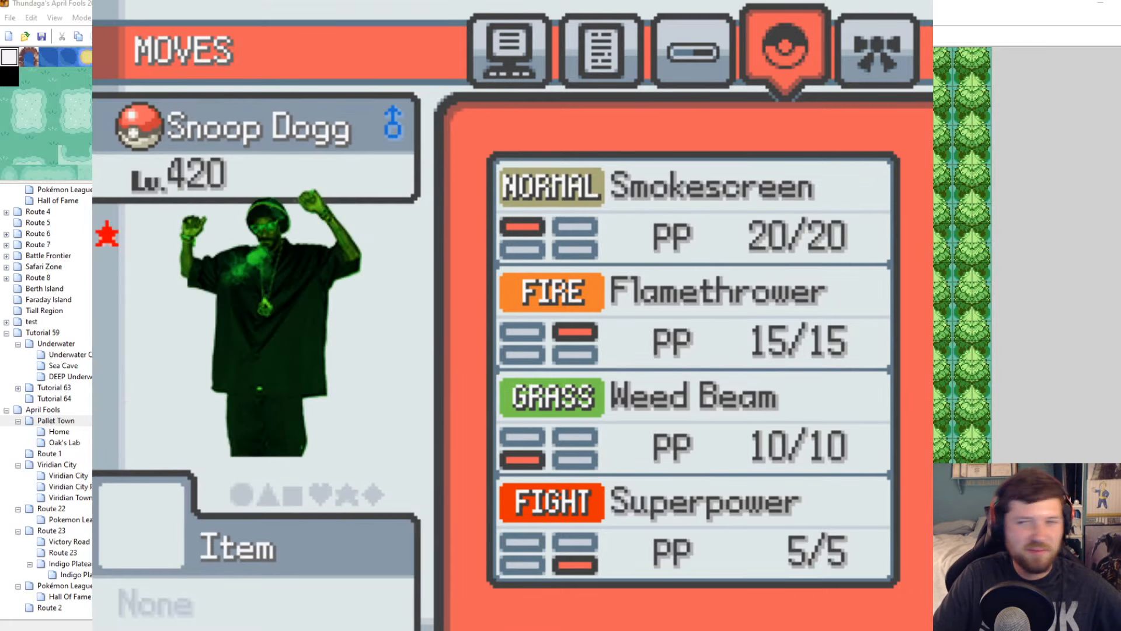
key(x)
Swap Snoop Dogg with Shrek so that Snoop Dogg leads the party, then return to the overworld
key(c)
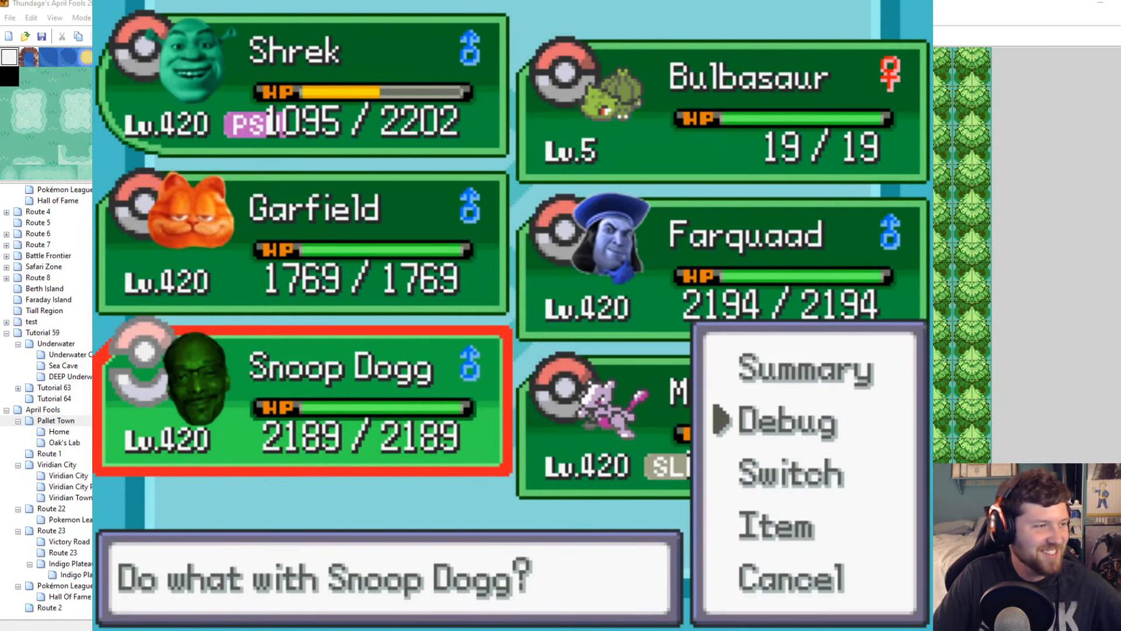
key(Down)
key(c)
key(Up)
key(Up)
key(c)
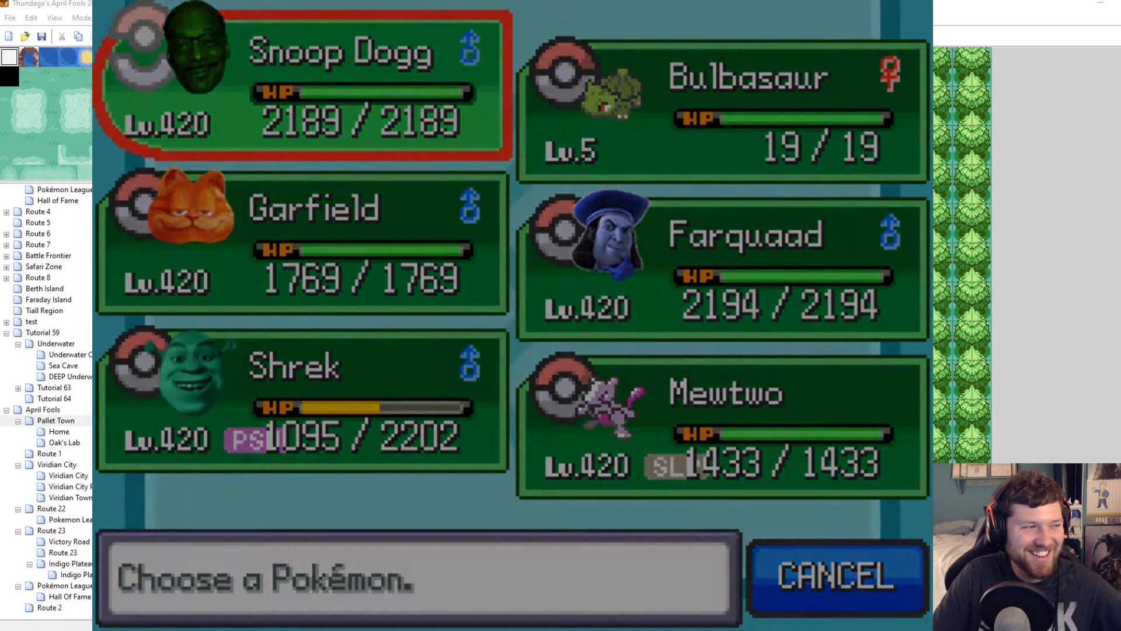
key(x)
key(x)
Walk through the tall grass north of the sand patch to start a wild battle
key(Up)
key(Up)
key(Up)
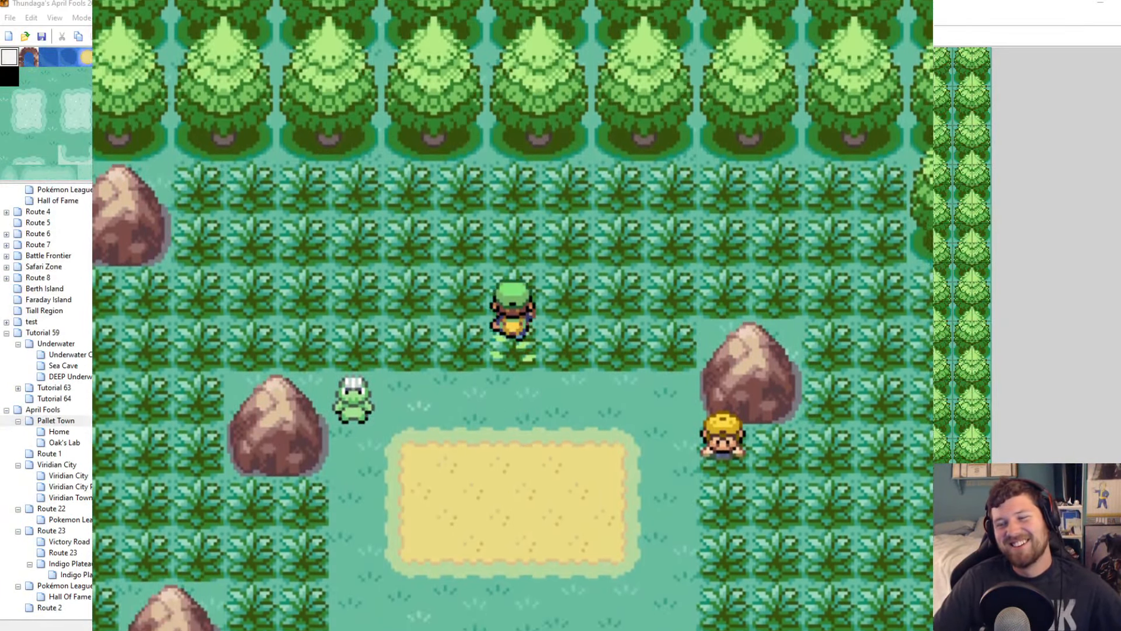
key(Right)
key(Left)
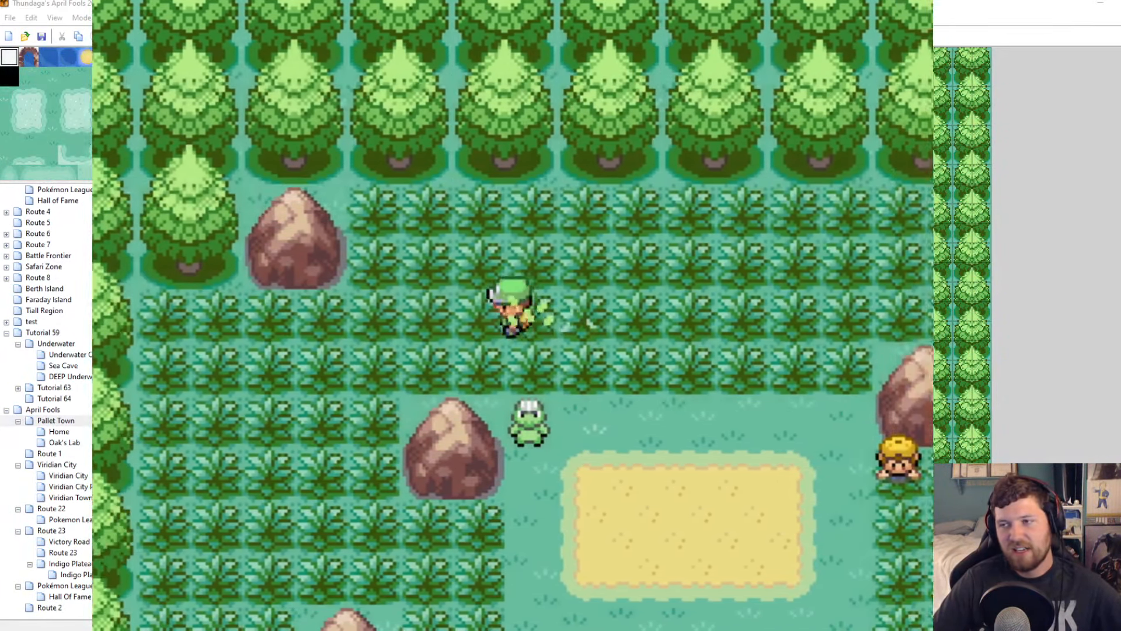
key(Right)
key(Down)
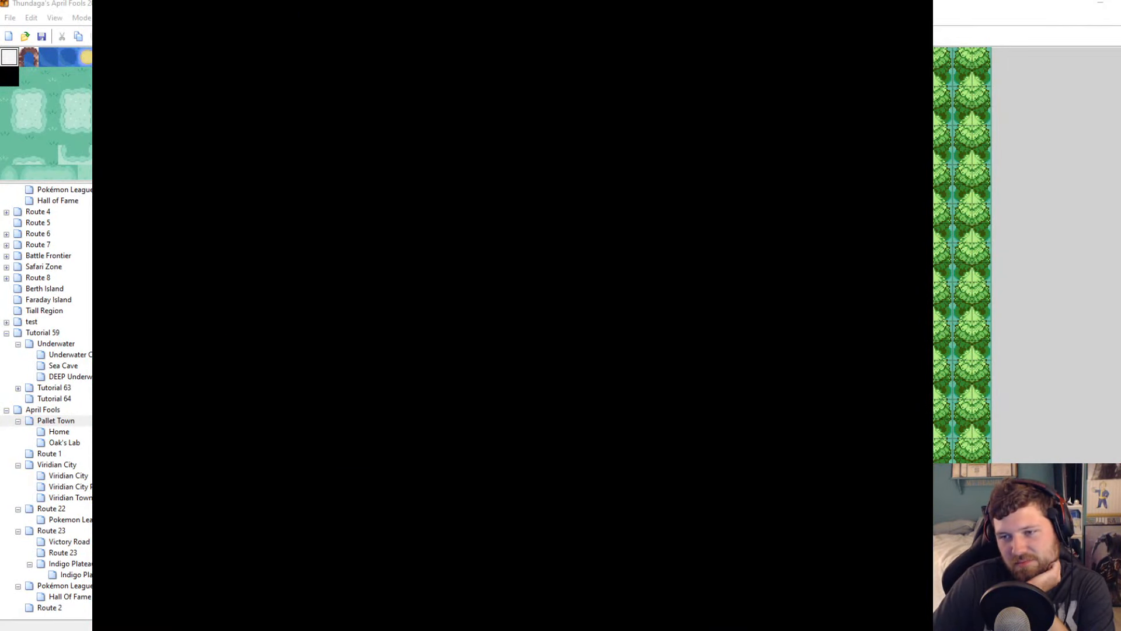
Attack the wild Bulbasaur with Snoop Dogg's Weed Beam
key(Return)
key(Return)
key(Down)
key(Right)
key(Left)
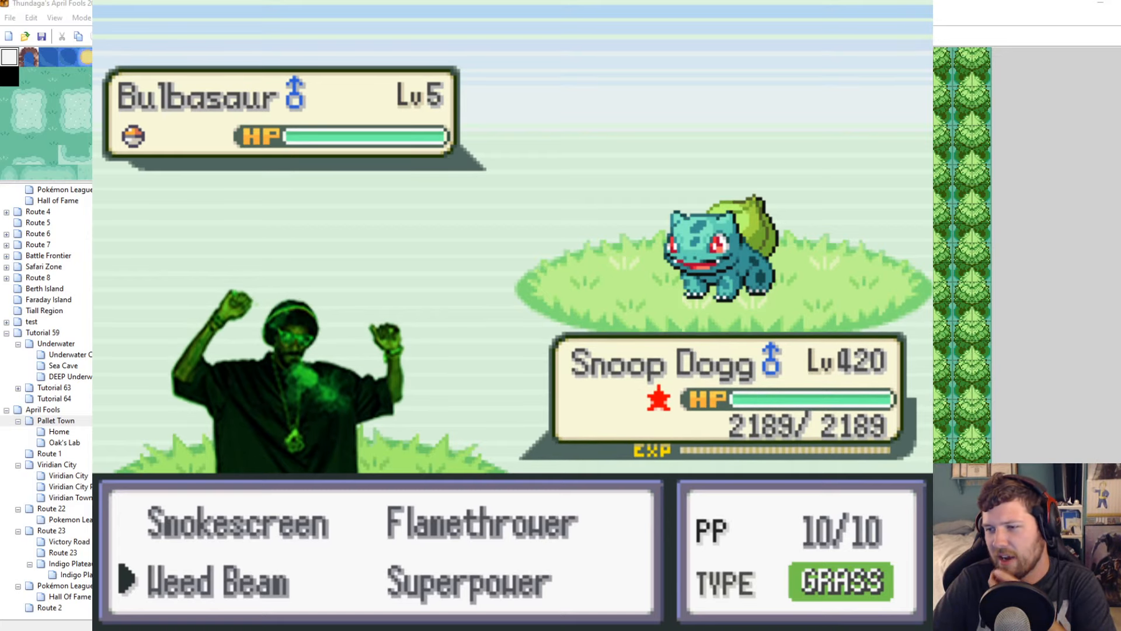
key(Return)
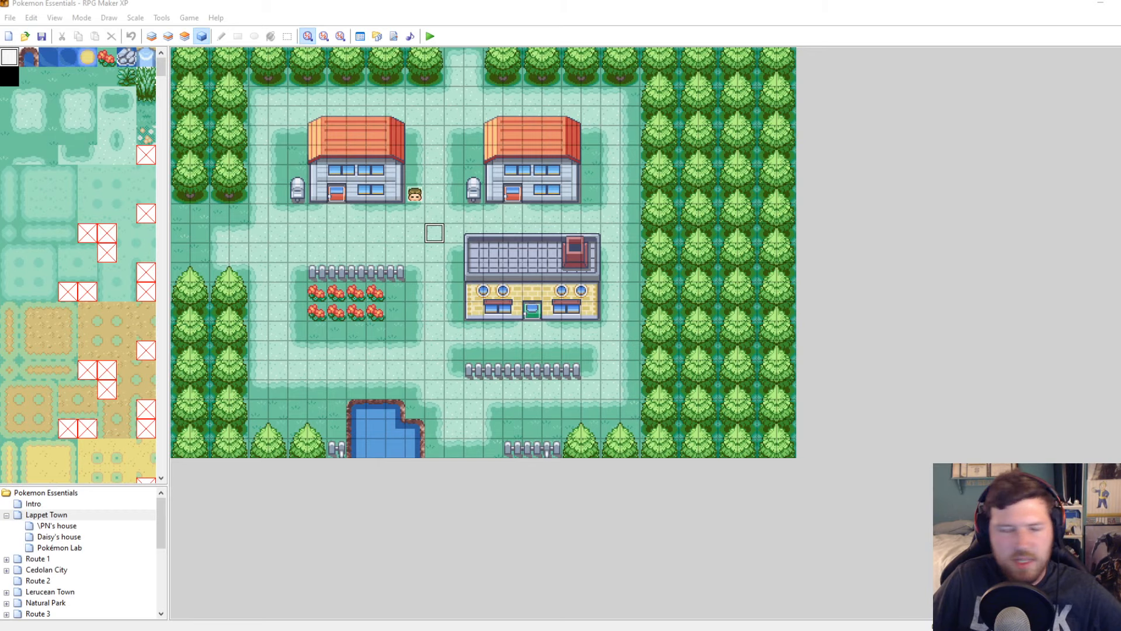
Switch to Notepad++ and copy the entire Better Fast-forward Mode script from script.txt
drag(0, 88, 617, 45)
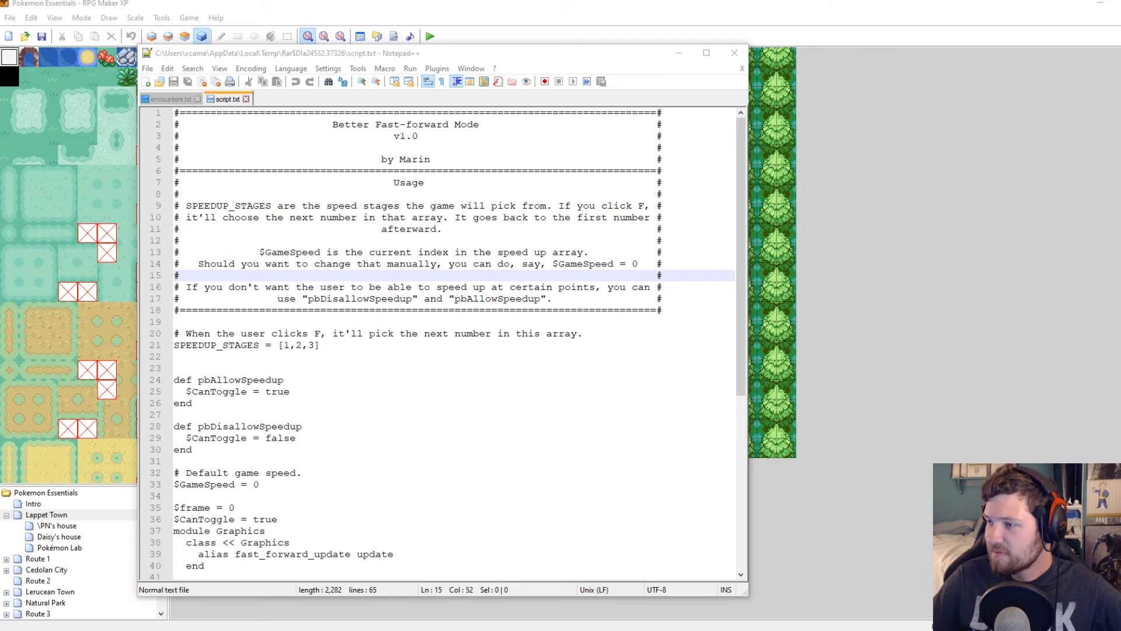
drag(457, 55, 727, 75)
key(ctrl+a)
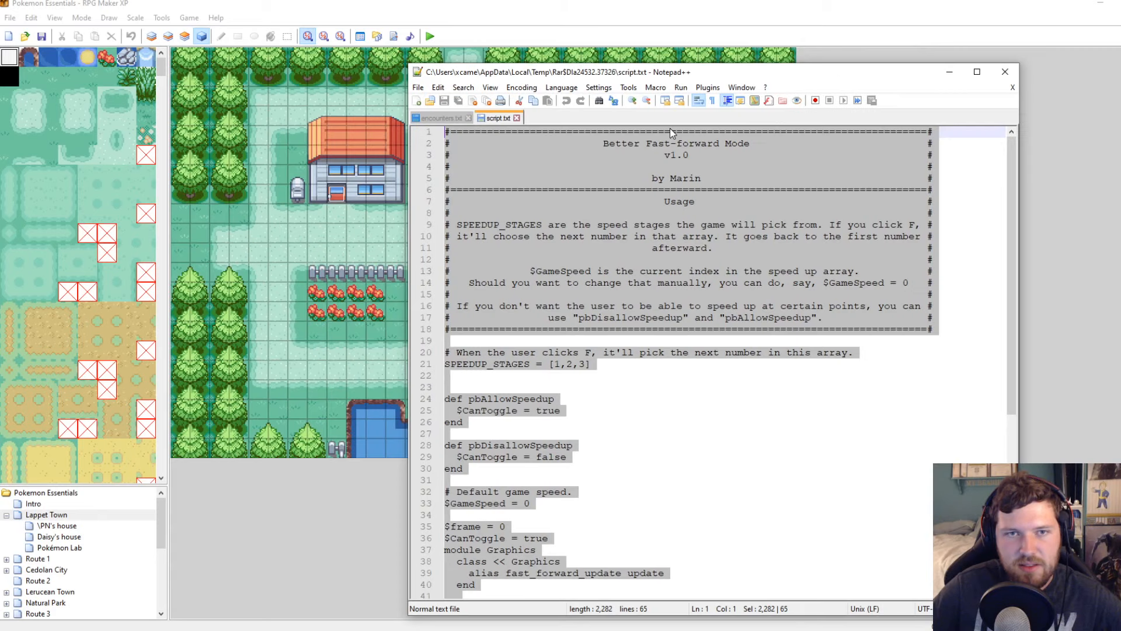
In the Pokemon Essentials project's scripts, insert two entries below Compiler and name the first one with a row of equals signs
key(alt+Tab)
key(F11)
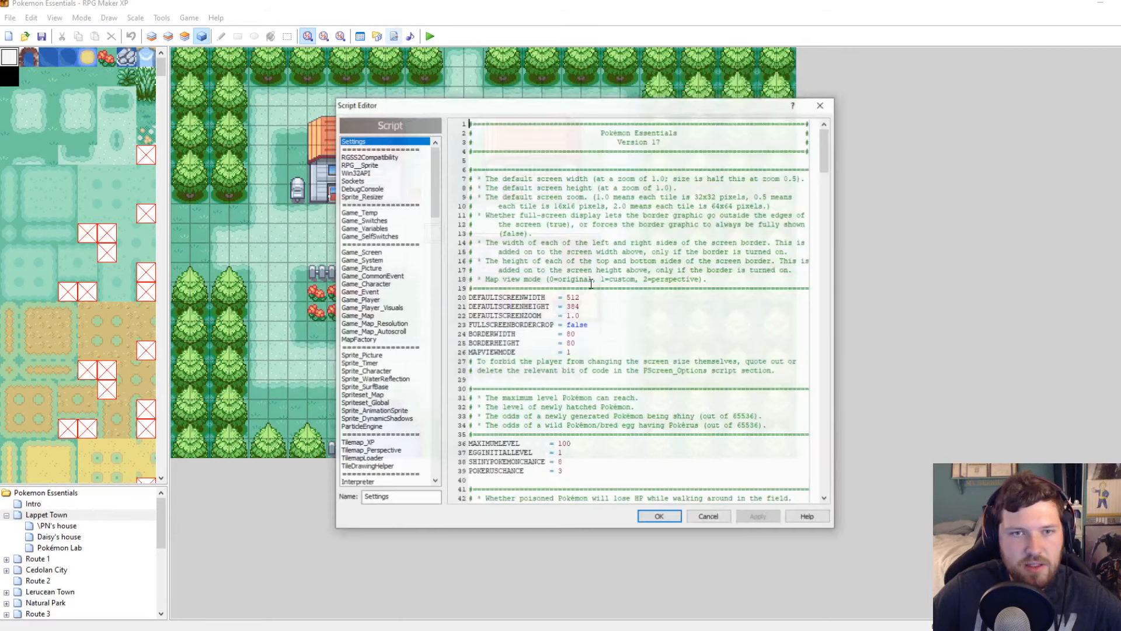
scroll(385, 350, down, 20)
click(385, 475)
right_click(371, 475)
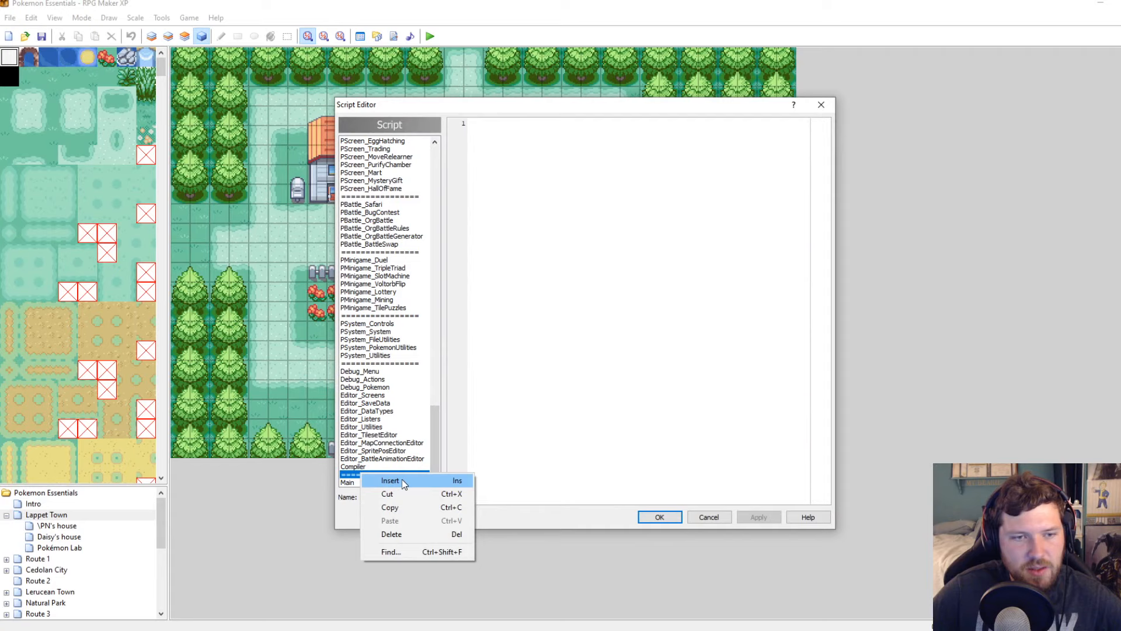
click(398, 482)
right_click(370, 475)
click(399, 482)
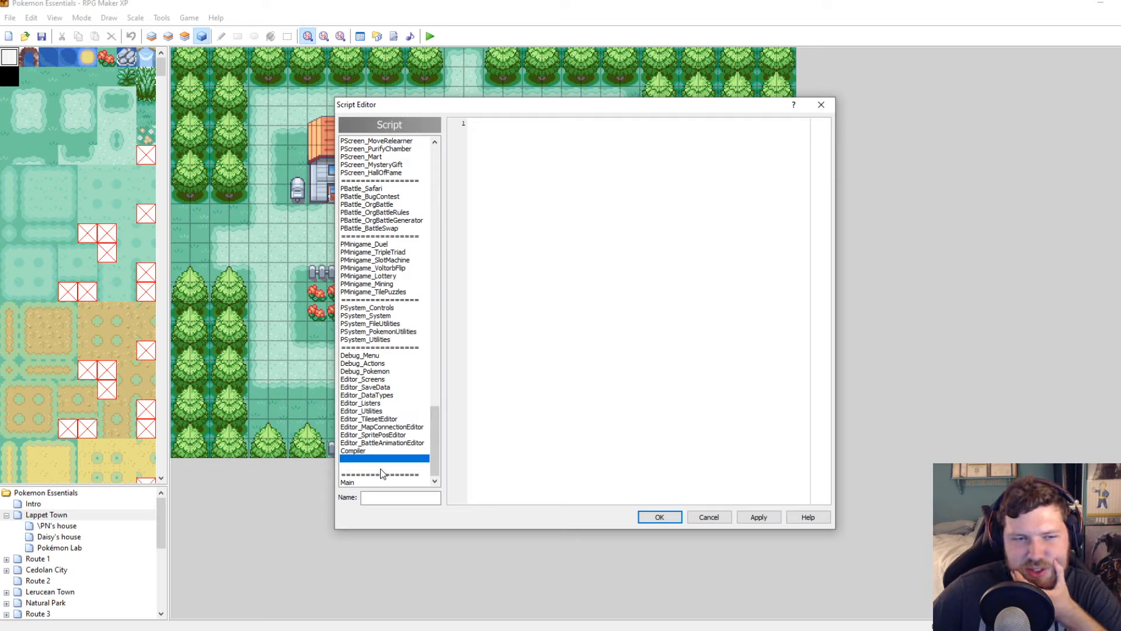
click(382, 496)
text(===============)
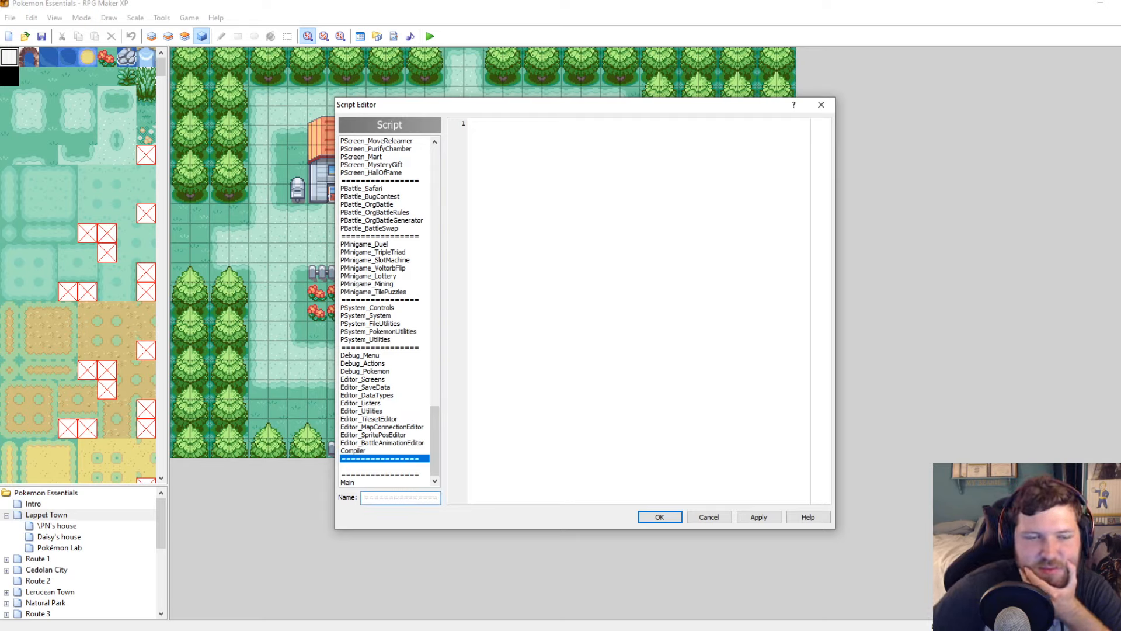
Paste the copied fast-forward script into the blank entry below the new separator and apply it
click(387, 465)
click(532, 337)
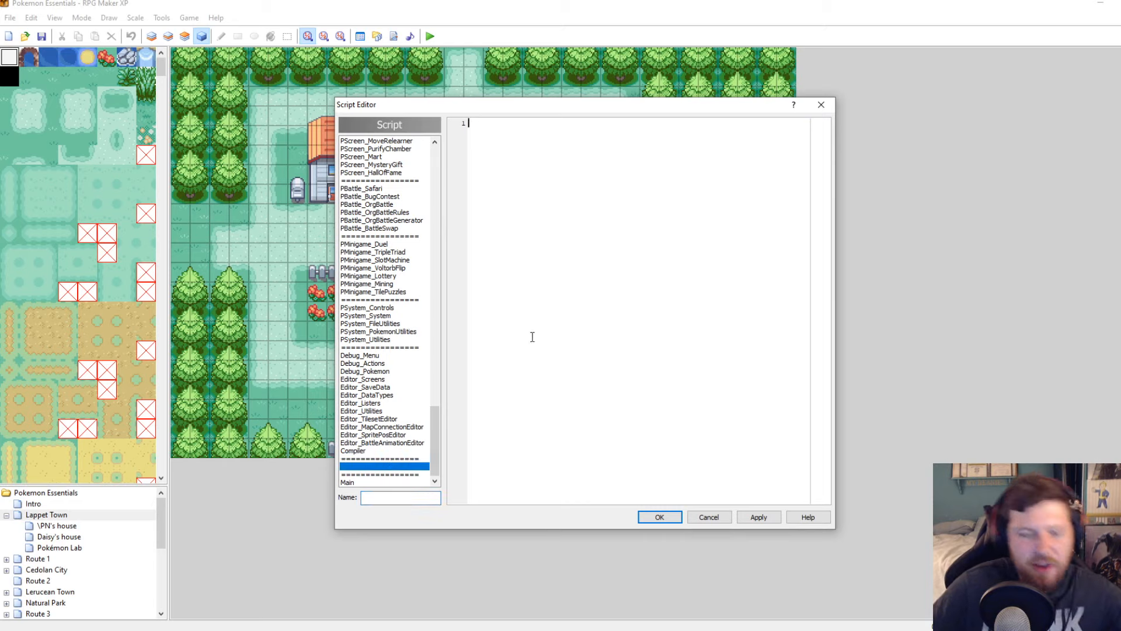
key(ctrl+v)
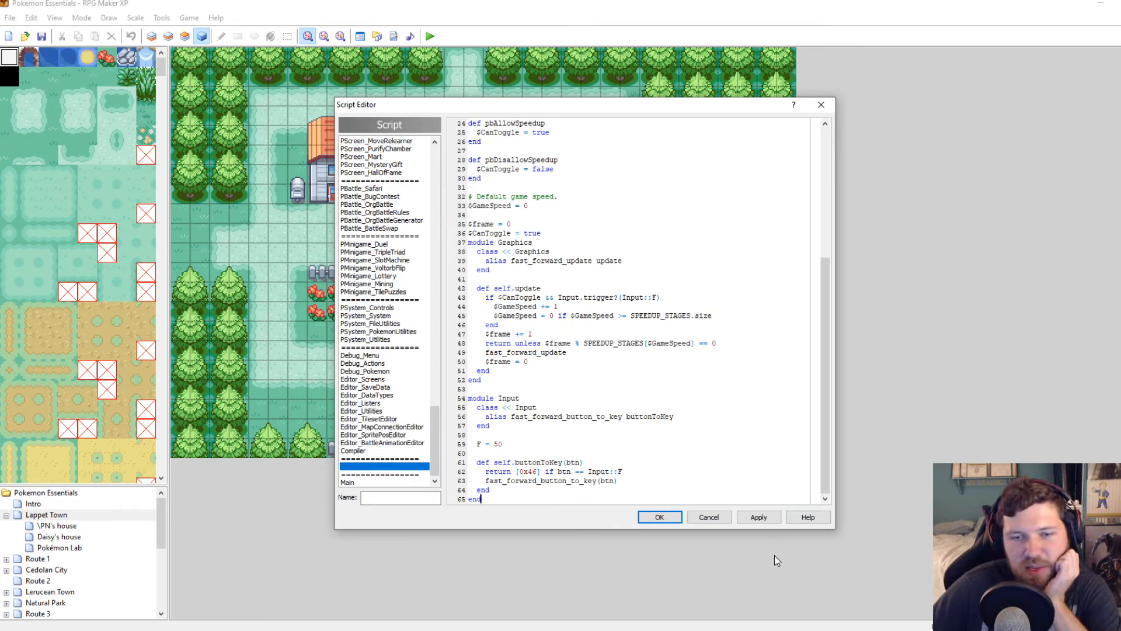
click(758, 517)
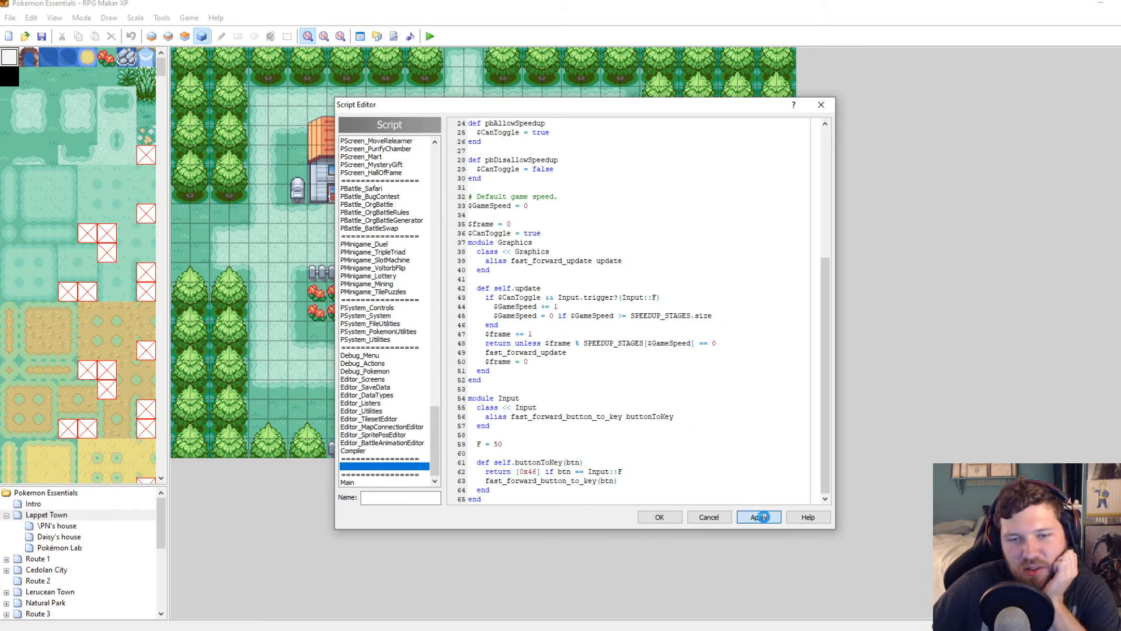
Change the fast-forward key code returned in buttonToKey to 0x47 and apply the change
click(537, 470)
key(BackSpace)
text(7)
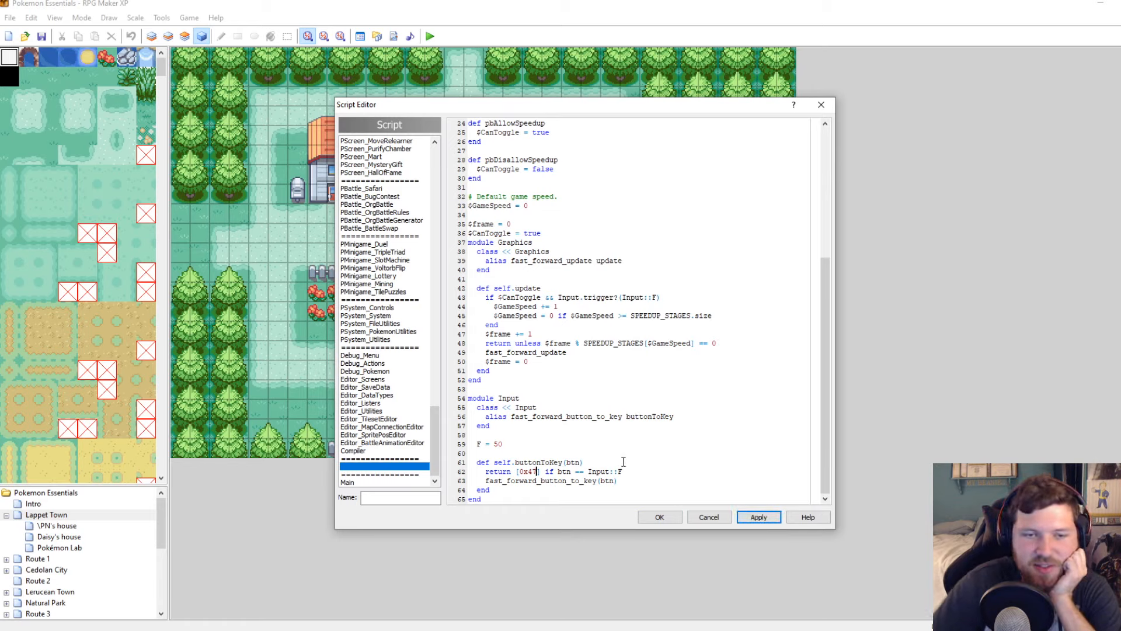
click(753, 517)
Set SPEEDUP_STAGES to [1,5] and apply the change
scroll(727, 412, up, 6)
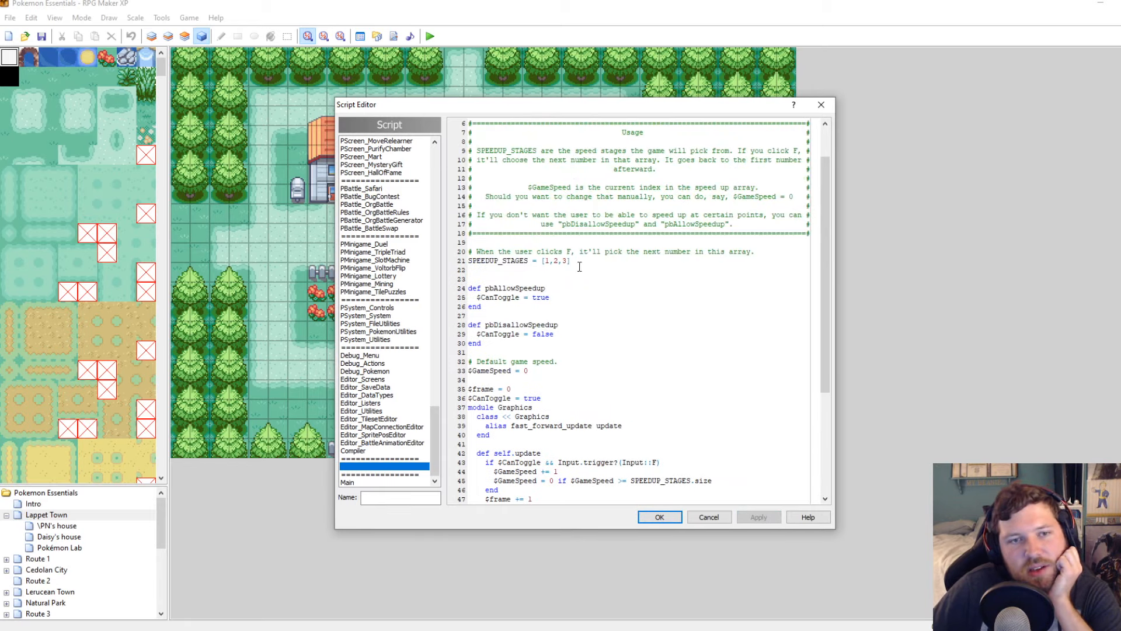
key(BackSpace)
key(BackSpace)
key(BackSpace)
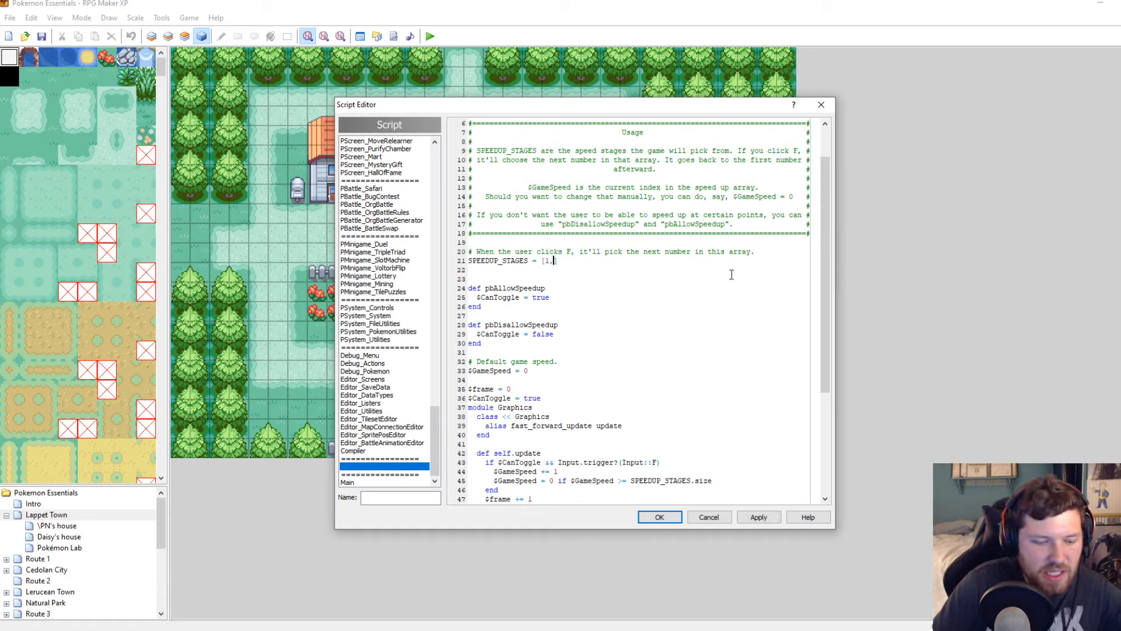
text(5)
click(756, 516)
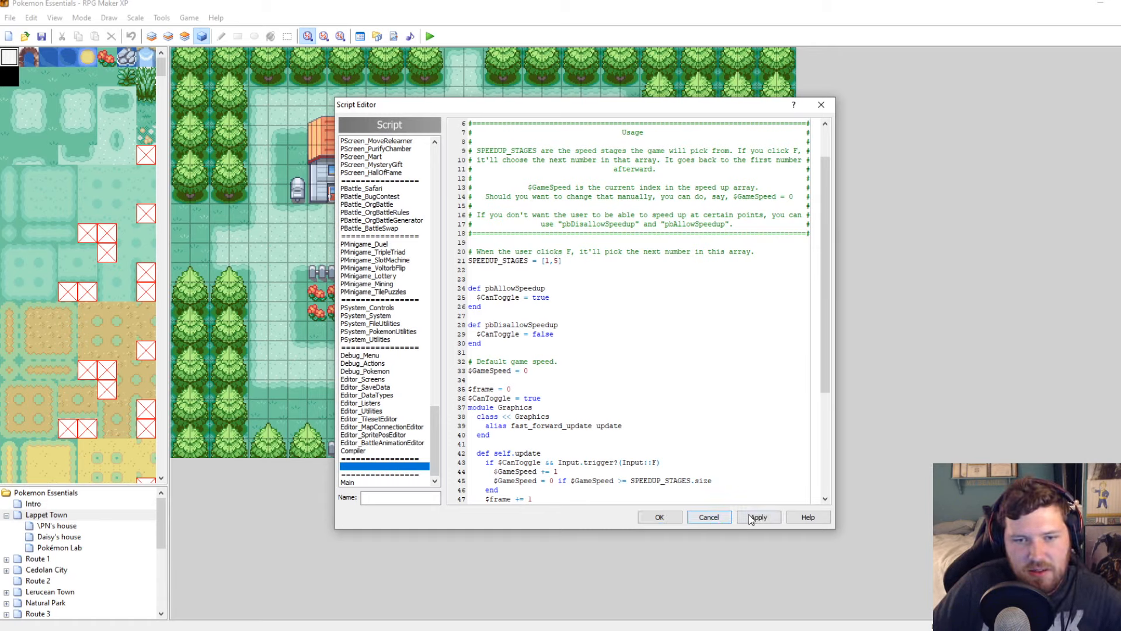
Copy the $GameSpeed = 0 line into pbDisallowSpeedup below $CanToggle = false, then save and close the scripts
drag(537, 371, 461, 374)
key(ctrl+c)
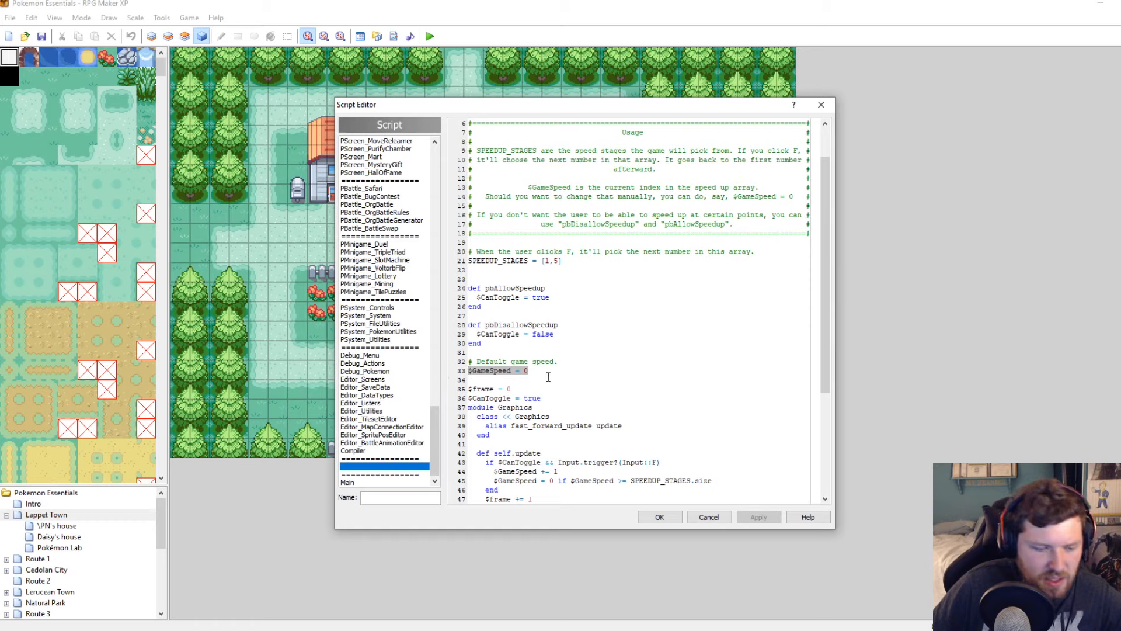
click(562, 327)
key(Return)
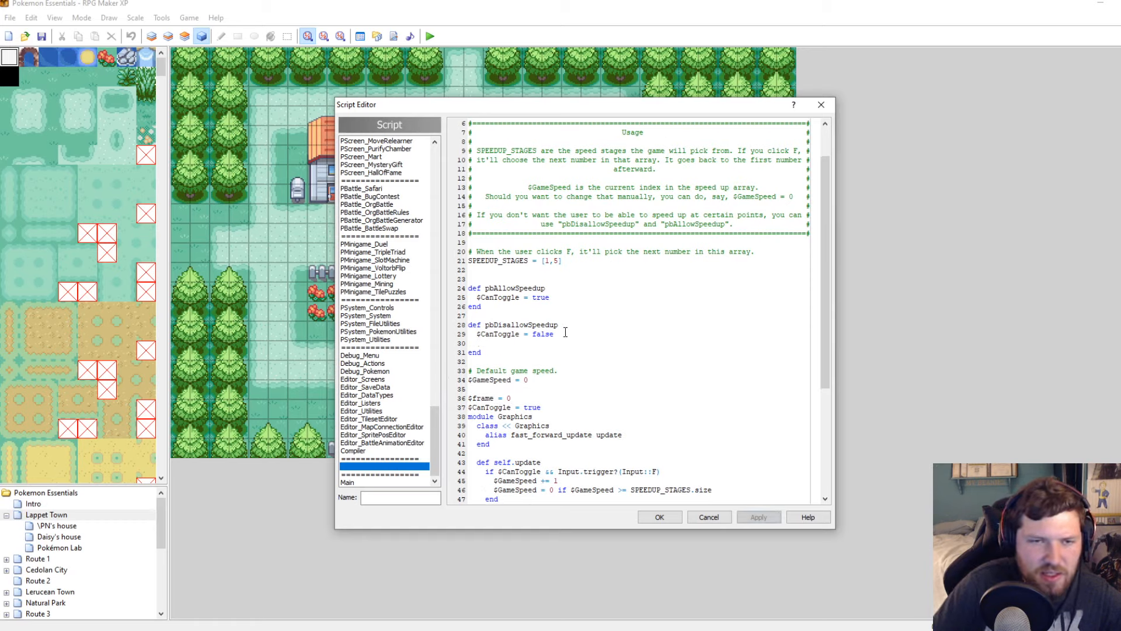
key(ctrl+v)
click(754, 517)
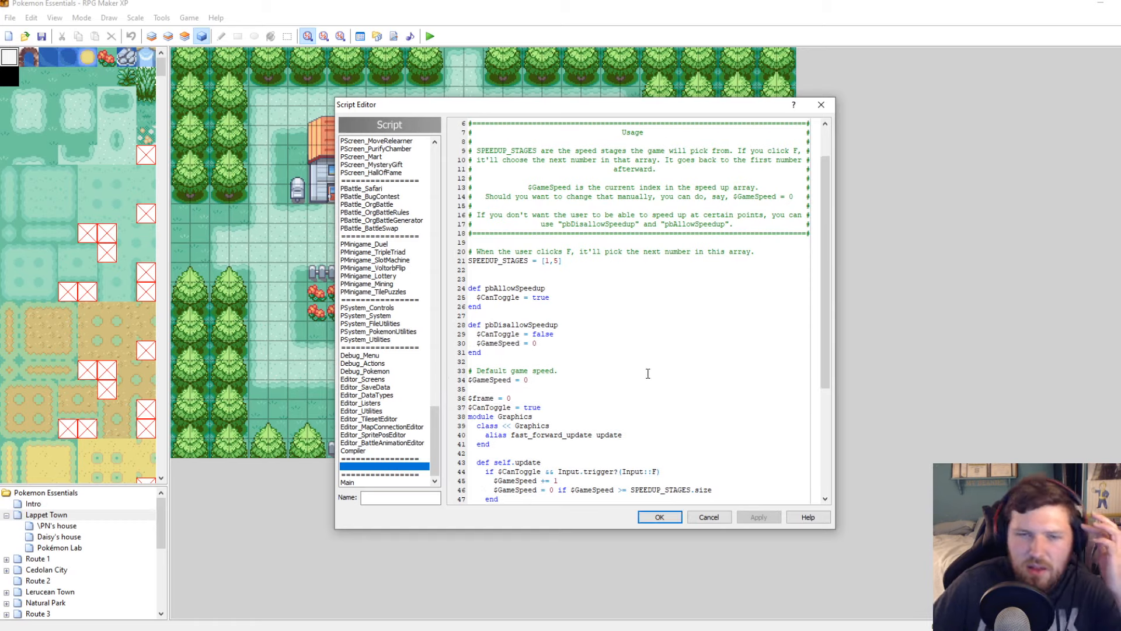
click(658, 517)
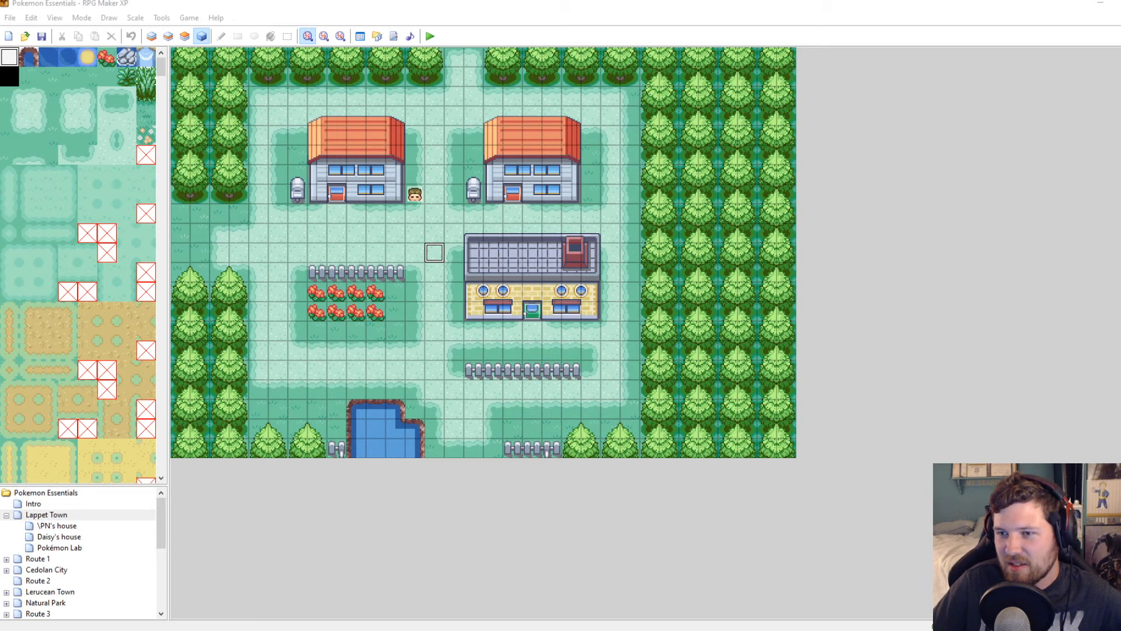
Bring the OBS stream chat into view and preview the thunda2Wave channel emote
drag(1120, 35, 990, 31)
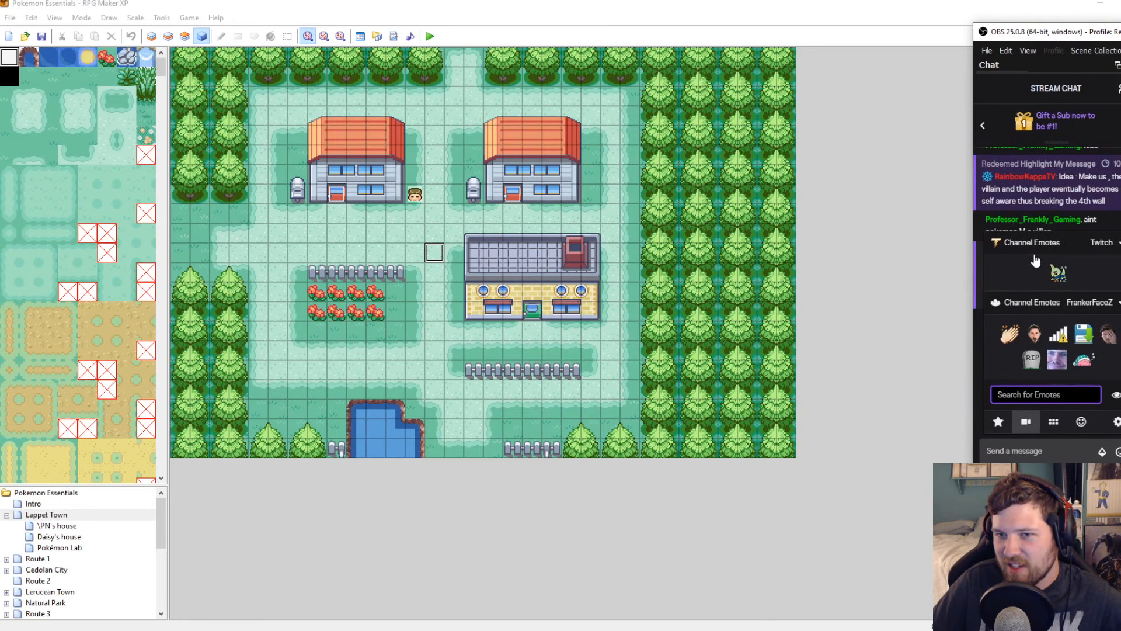
mouse_move(1059, 273)
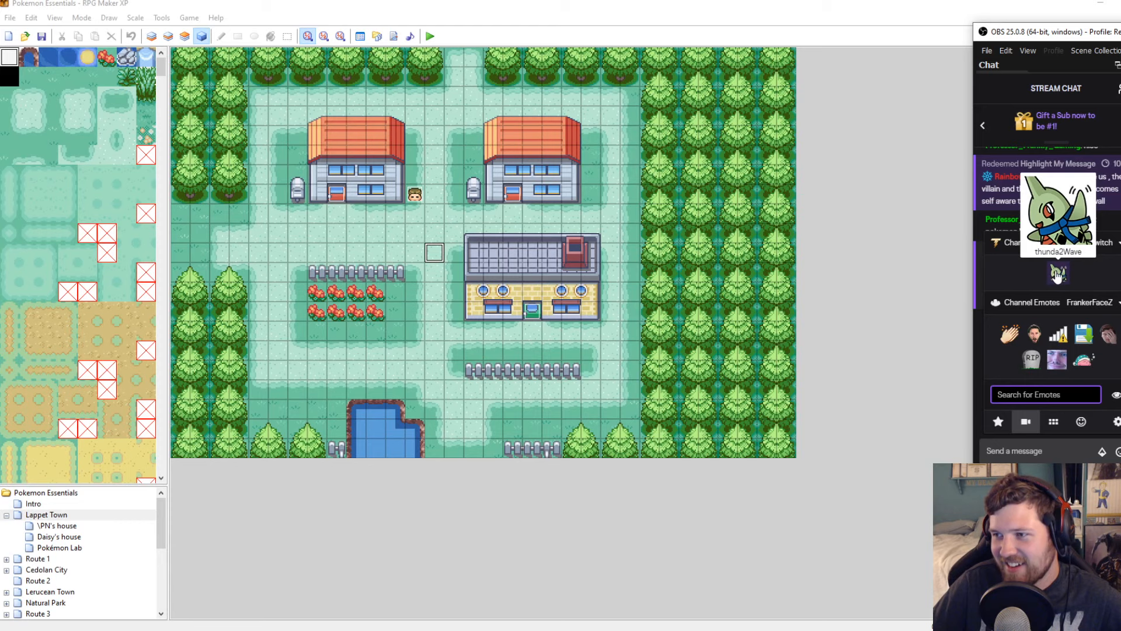
Move the stream chat out of view and check the fast-forward script in the Script Editor
drag(1077, 32, 1120, 47)
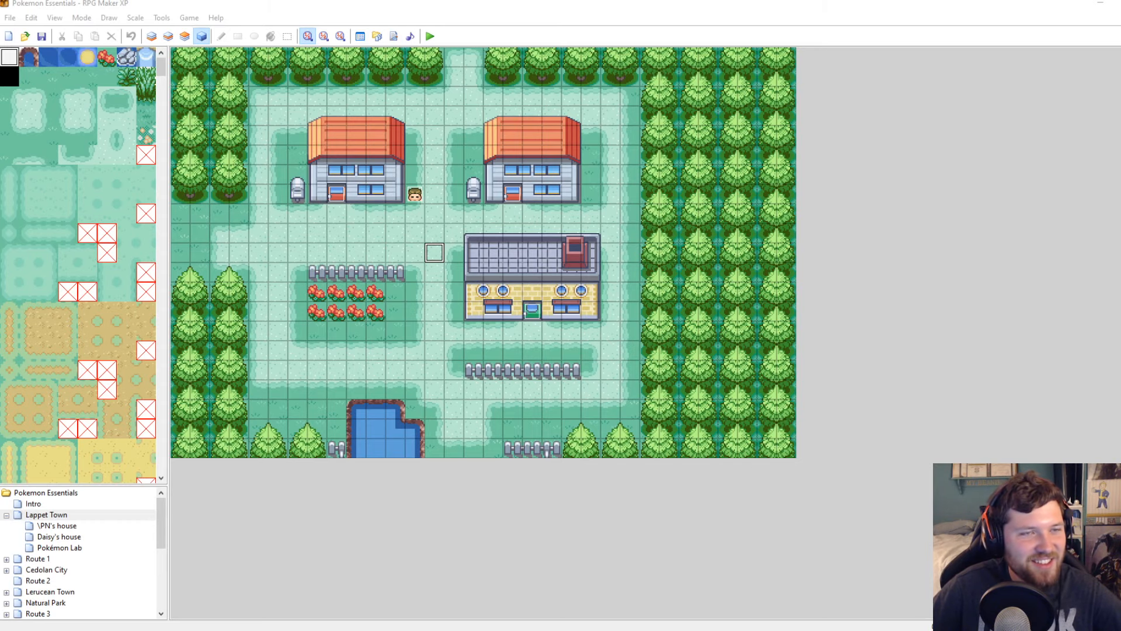
click(393, 36)
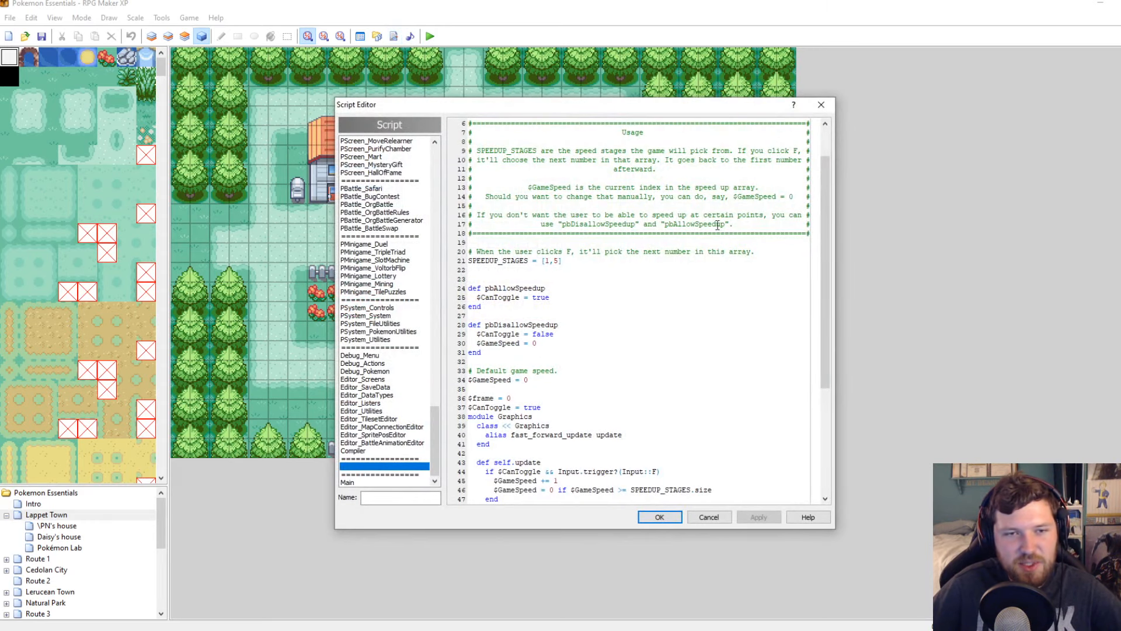
click(821, 104)
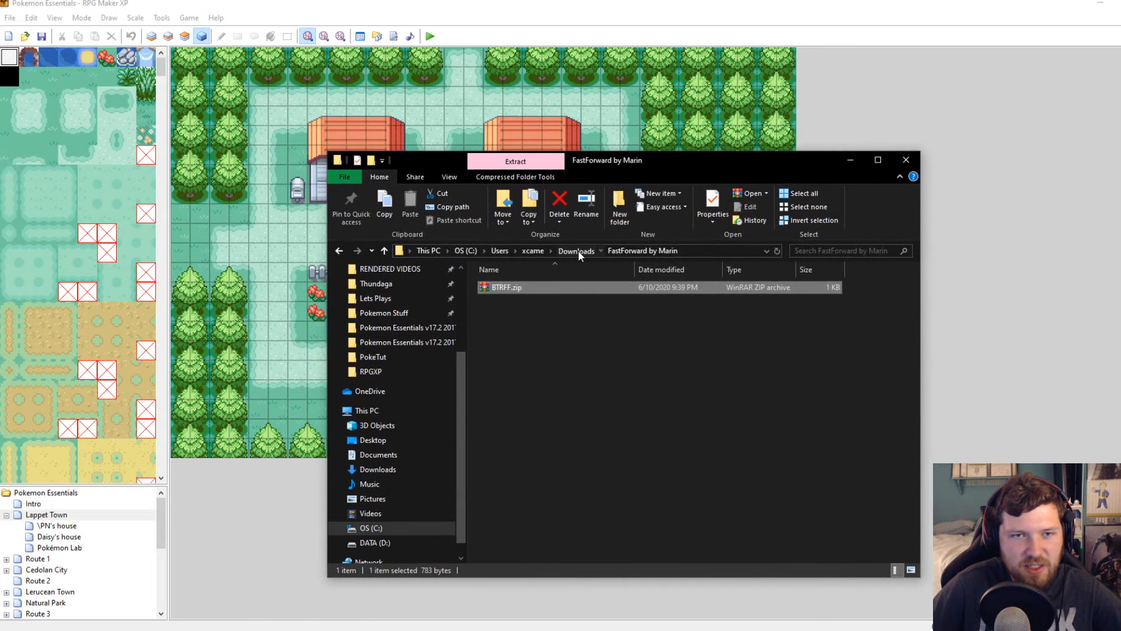
Go to the EBS Tutorial folder in Downloads and open script.txt from the LUTS.zip archive in Notepad++
click(578, 250)
double_click(514, 287)
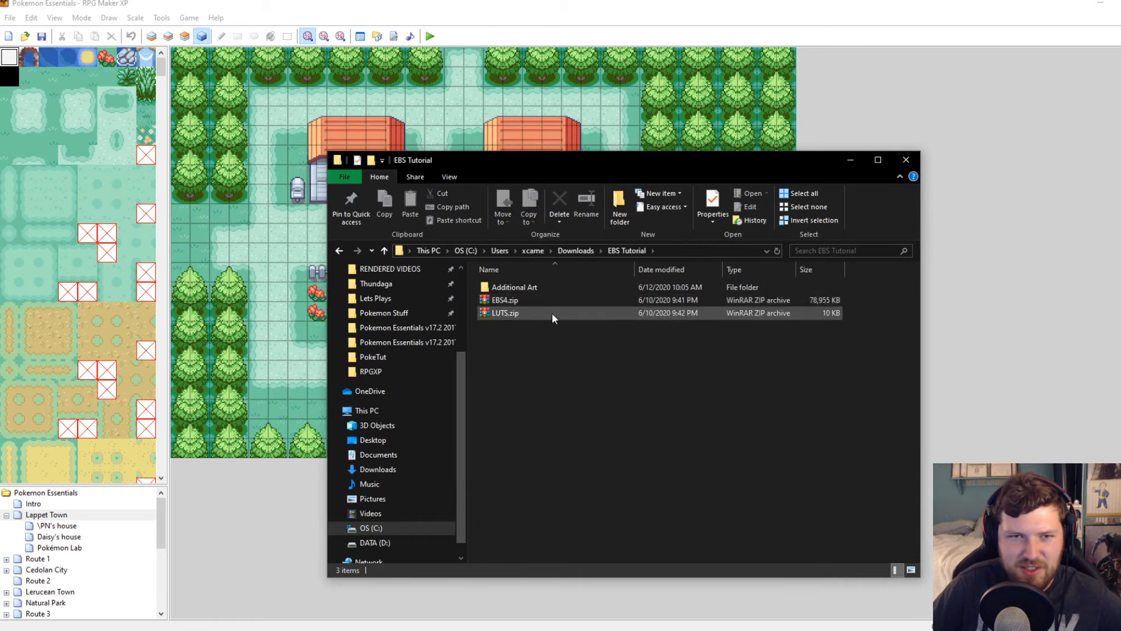
click(575, 250)
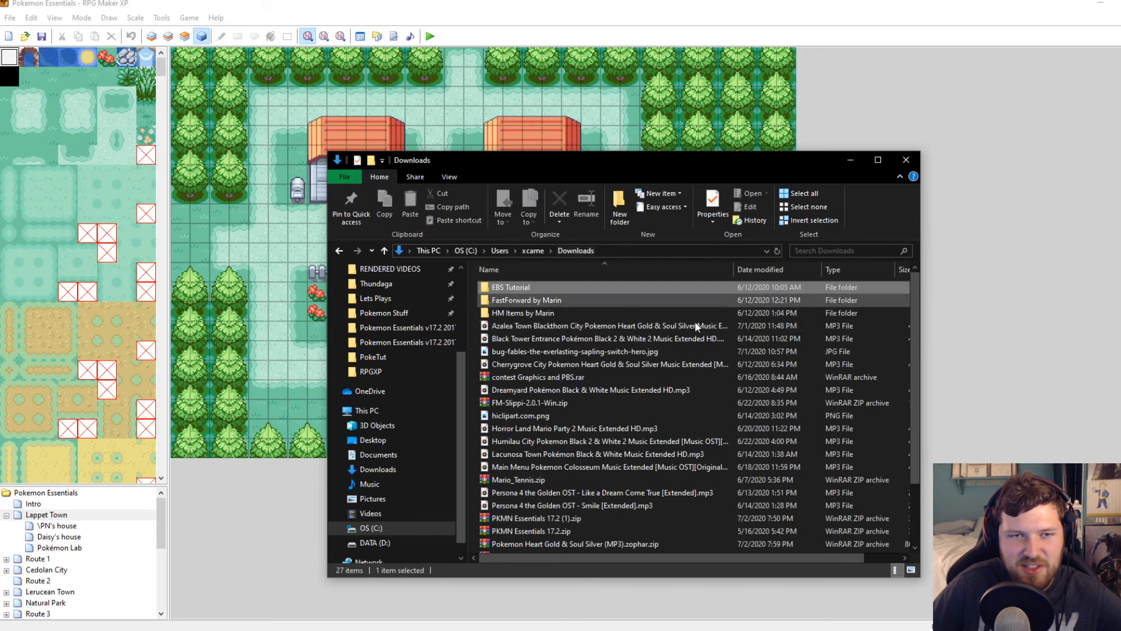
double_click(517, 289)
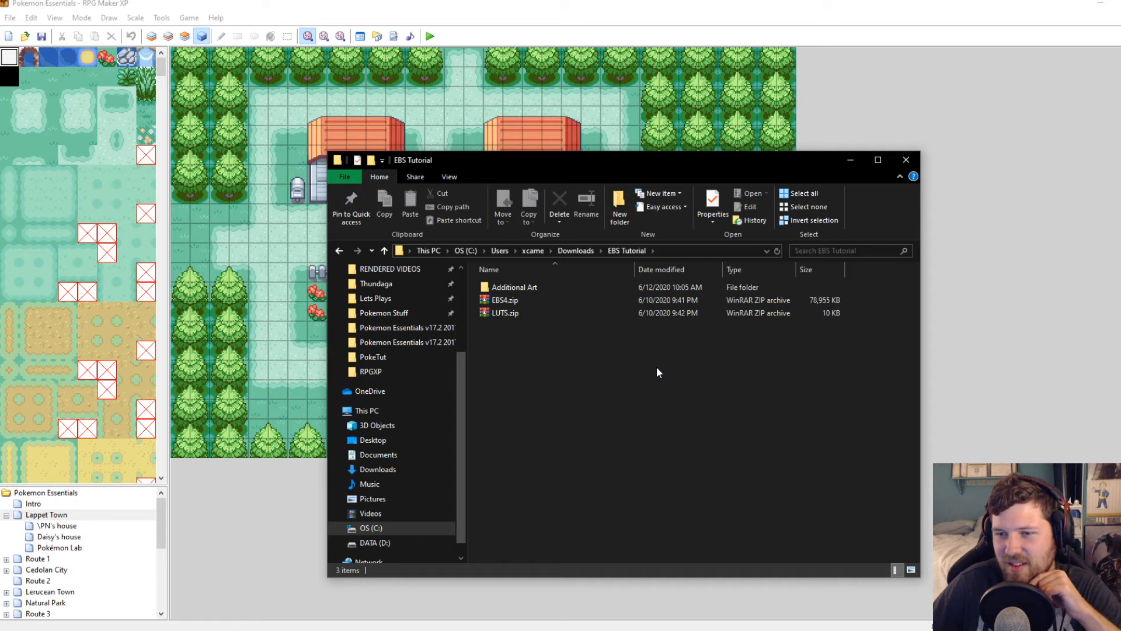
click(521, 316)
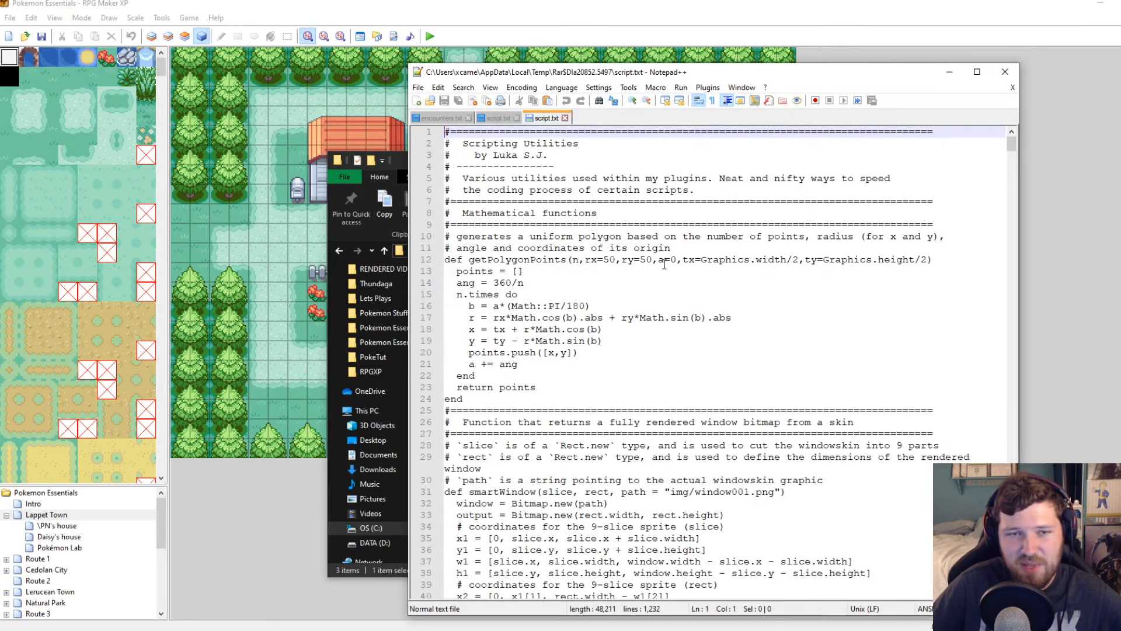
Copy the entire Scripting Utilities text from script.txt
click(665, 264)
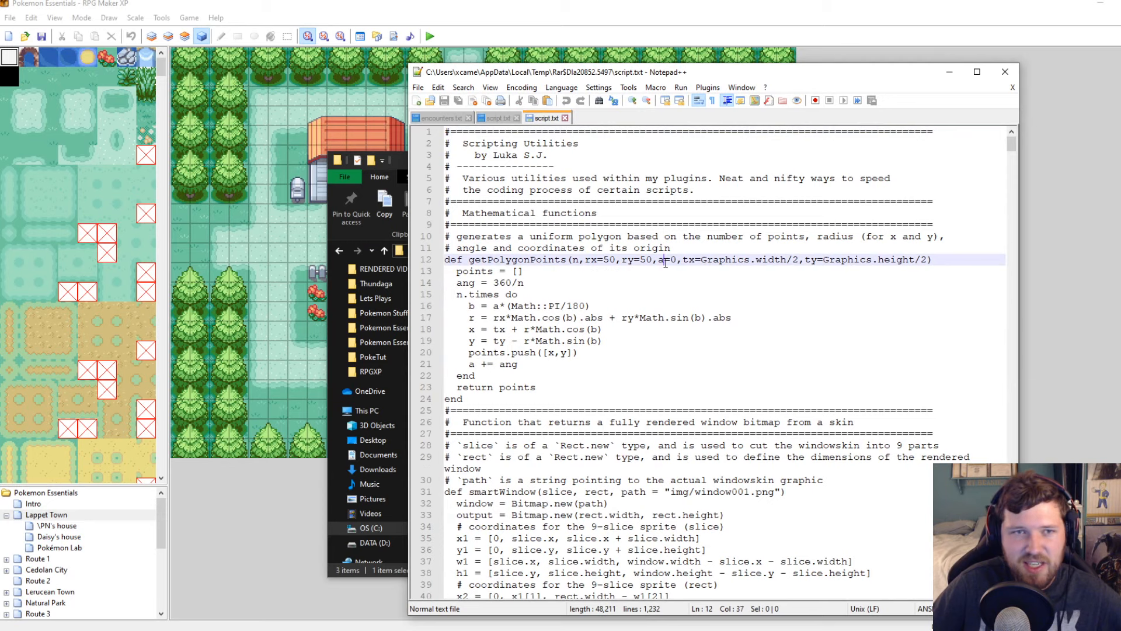
key(ctrl+a)
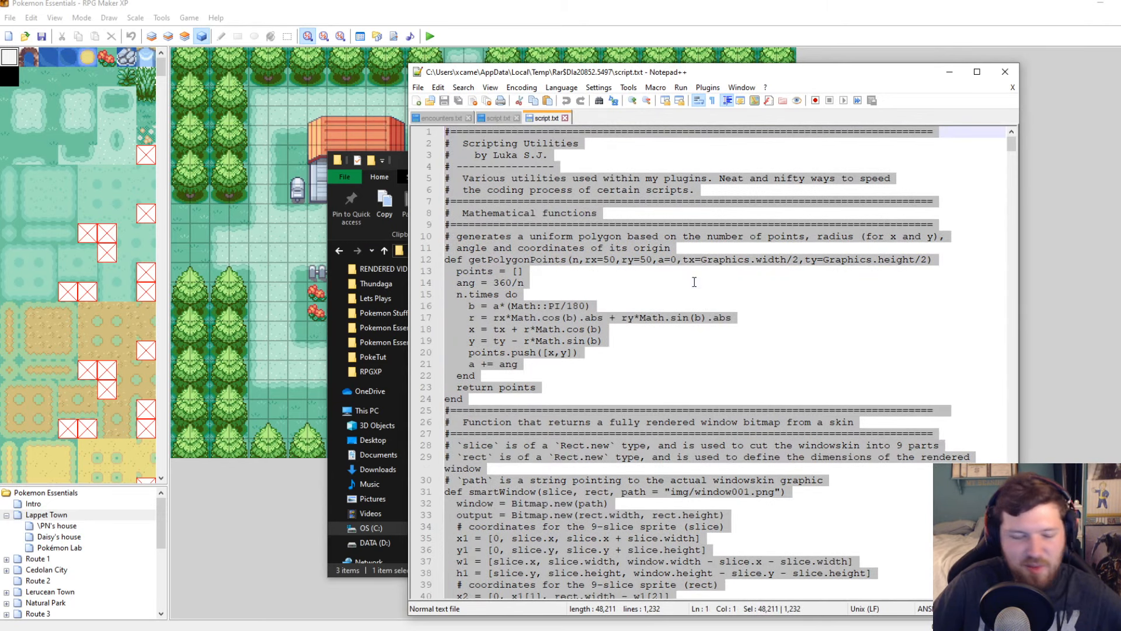
click(672, 267)
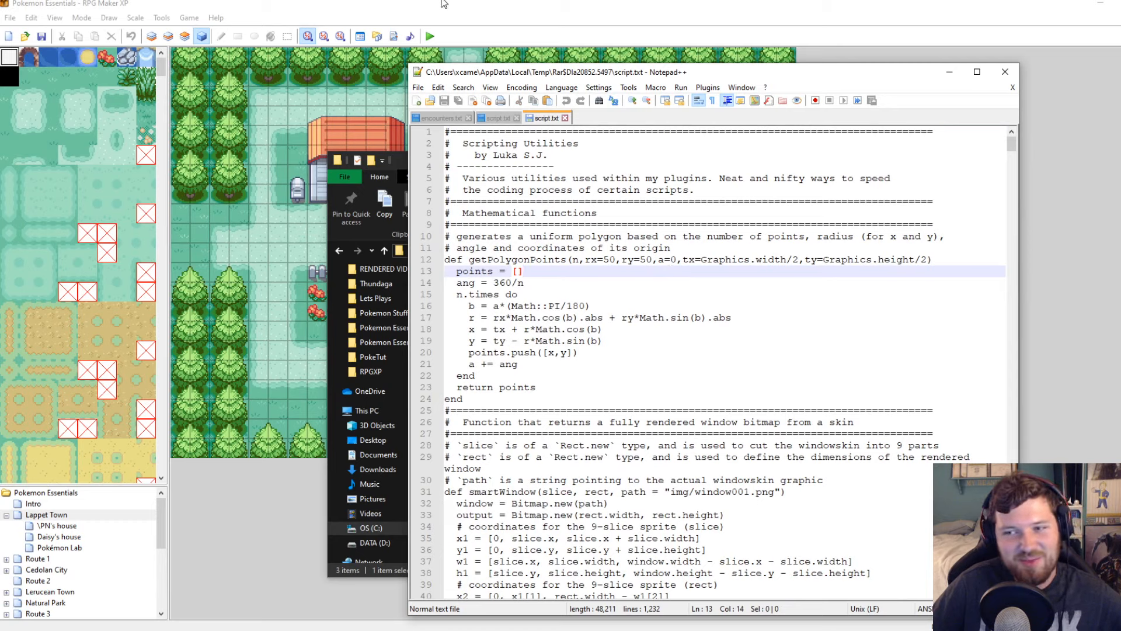
key(ctrl+a)
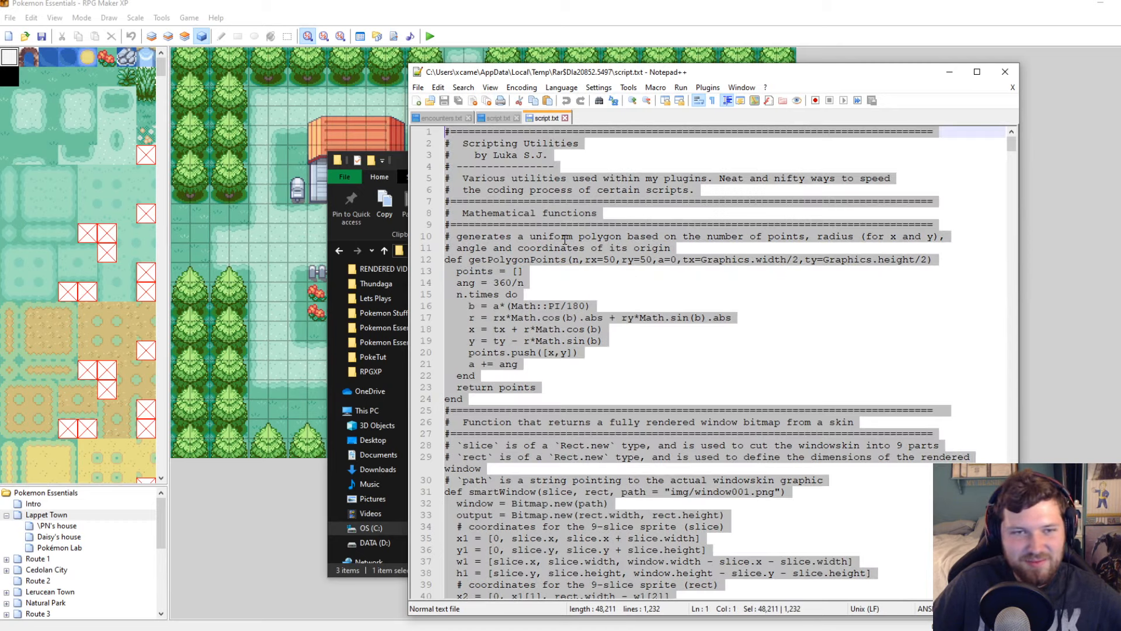
In RPG Maker XP's Script Editor, name the unnamed fast-forward script "Marin's Speed Up"
click(337, 25)
click(392, 36)
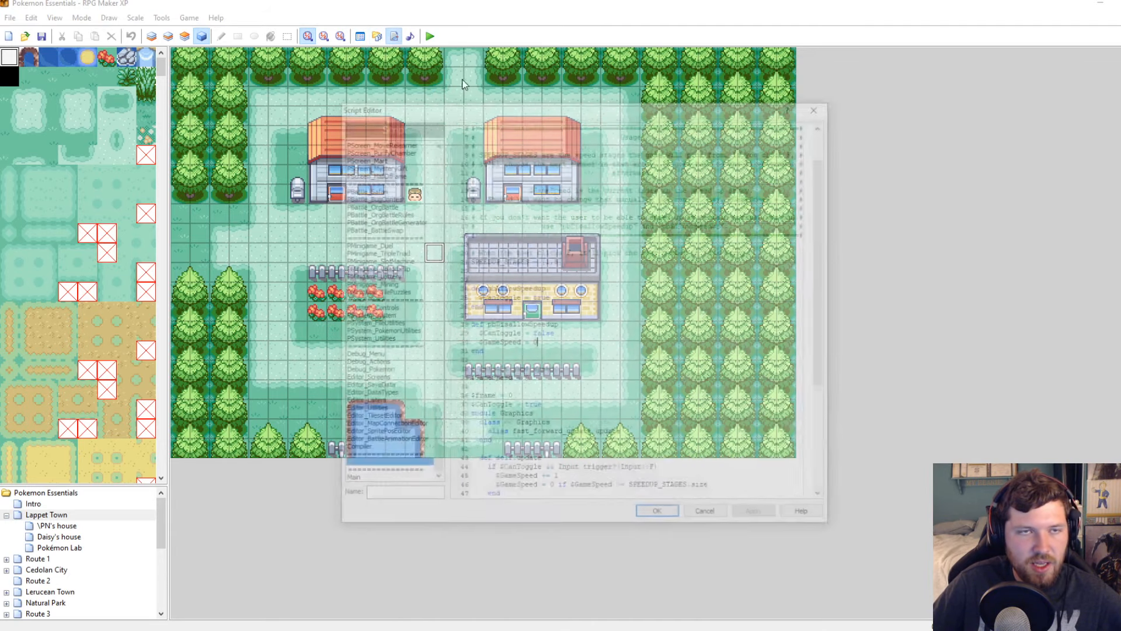
right_click(370, 466)
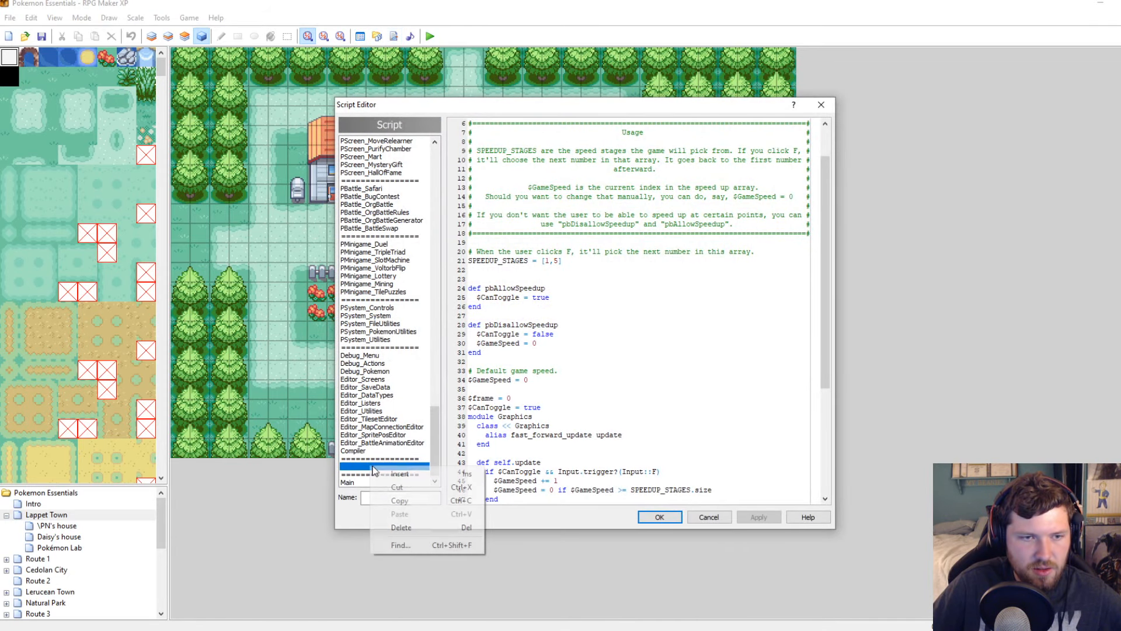
click(364, 497)
text(Mr)
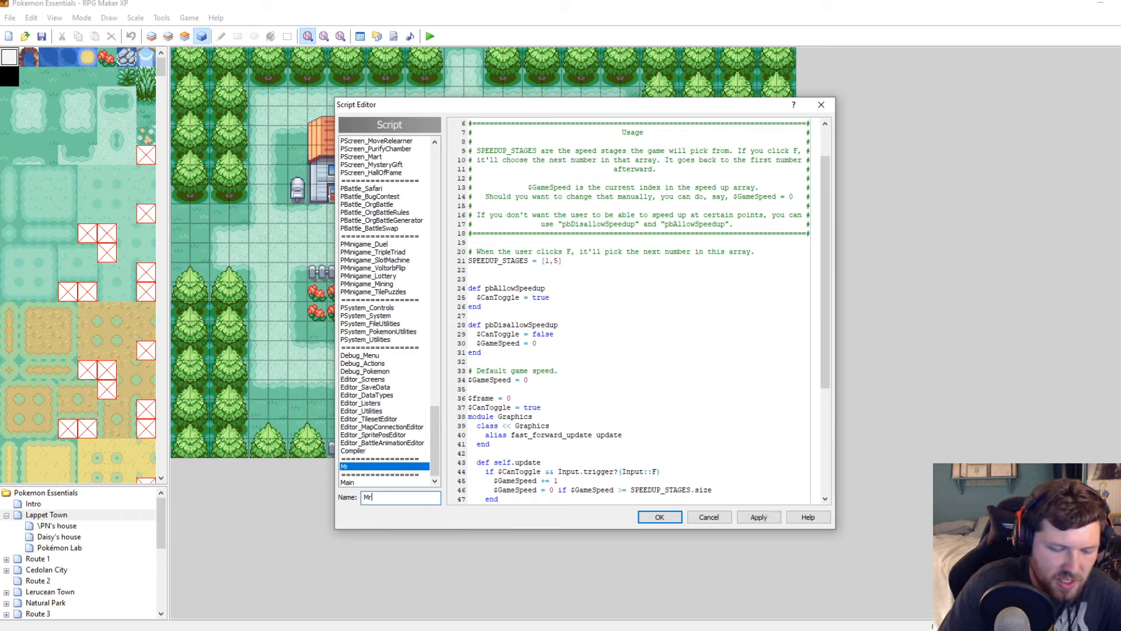
key(BackSpace)
text(arin')
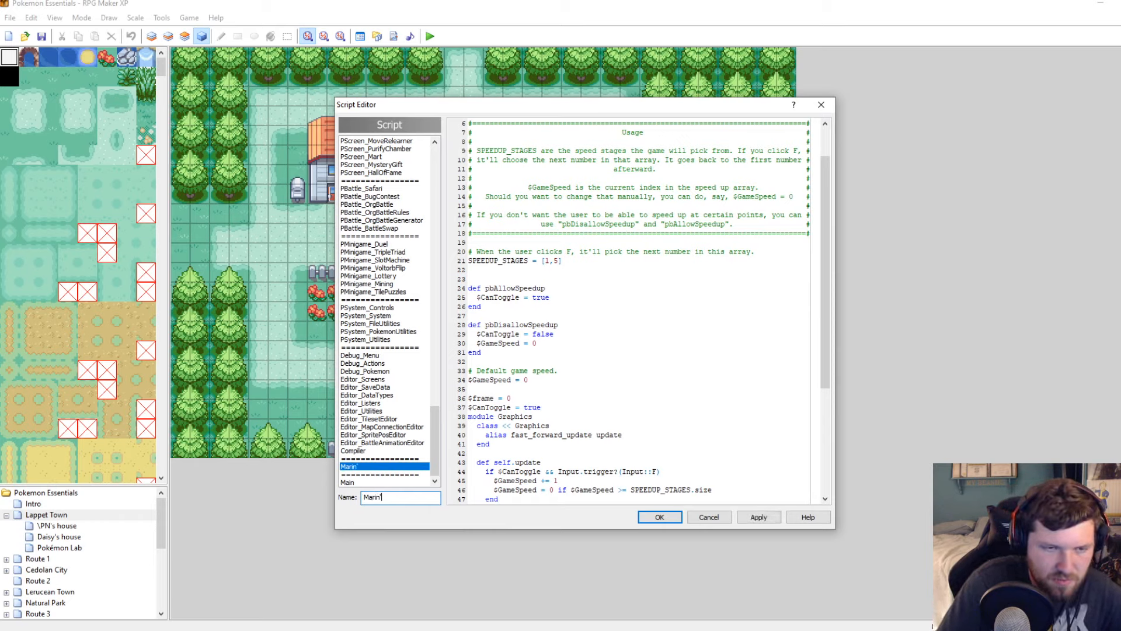
text(s Speed Up)
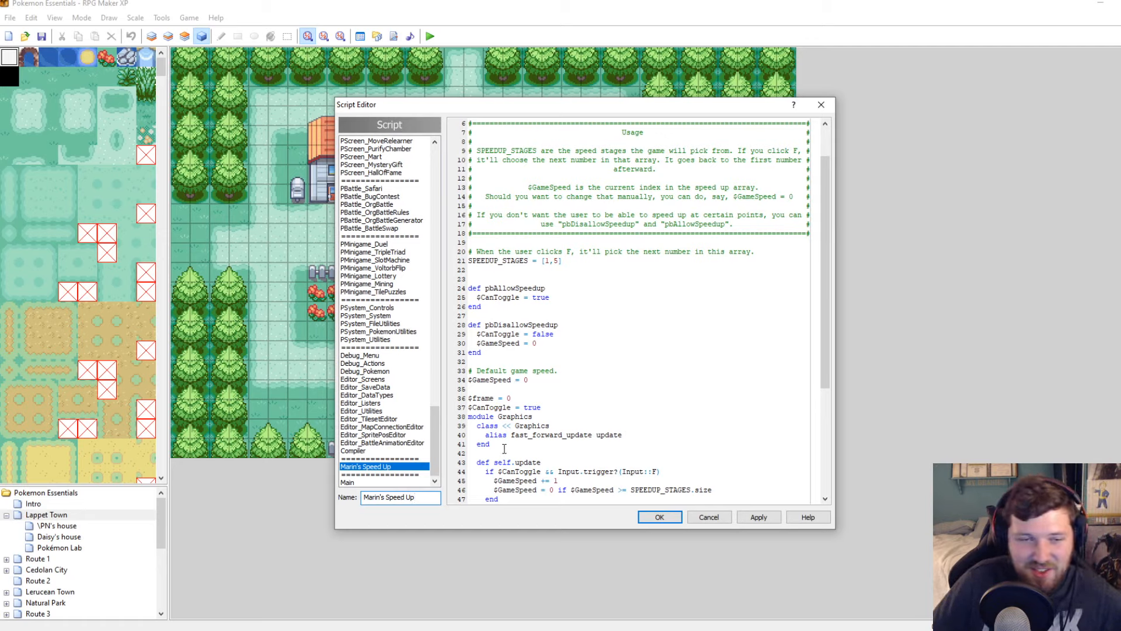
Insert a blank script entry below Marin's Speed Up and paste the Scripting Utilities code into it
right_click(402, 474)
click(421, 481)
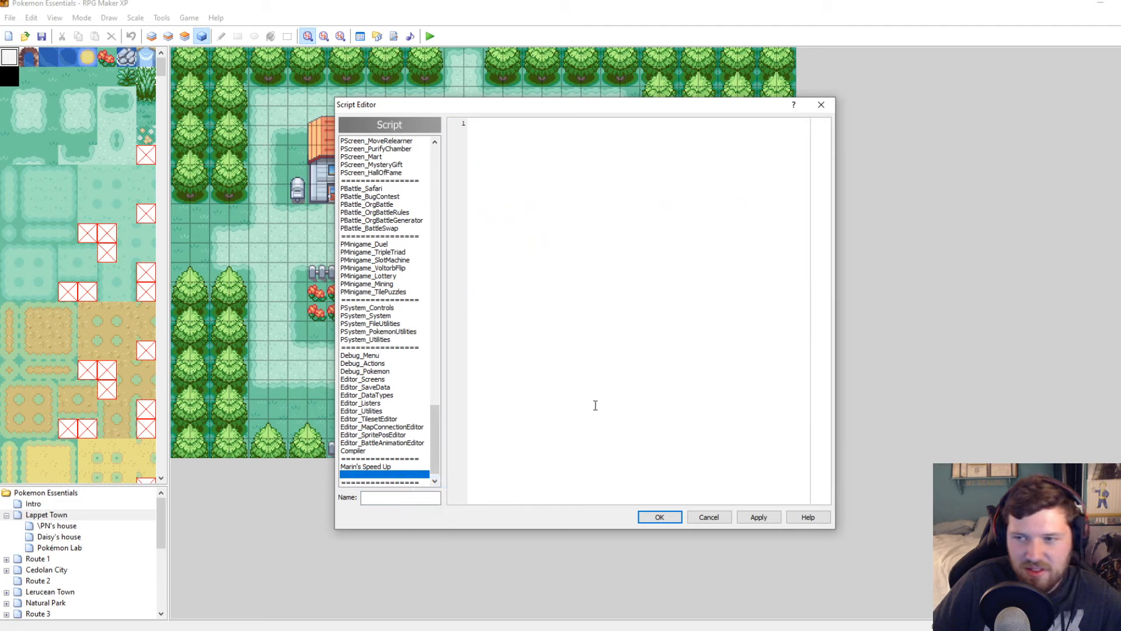
key(ctrl+v)
scroll(619, 379, up, 6)
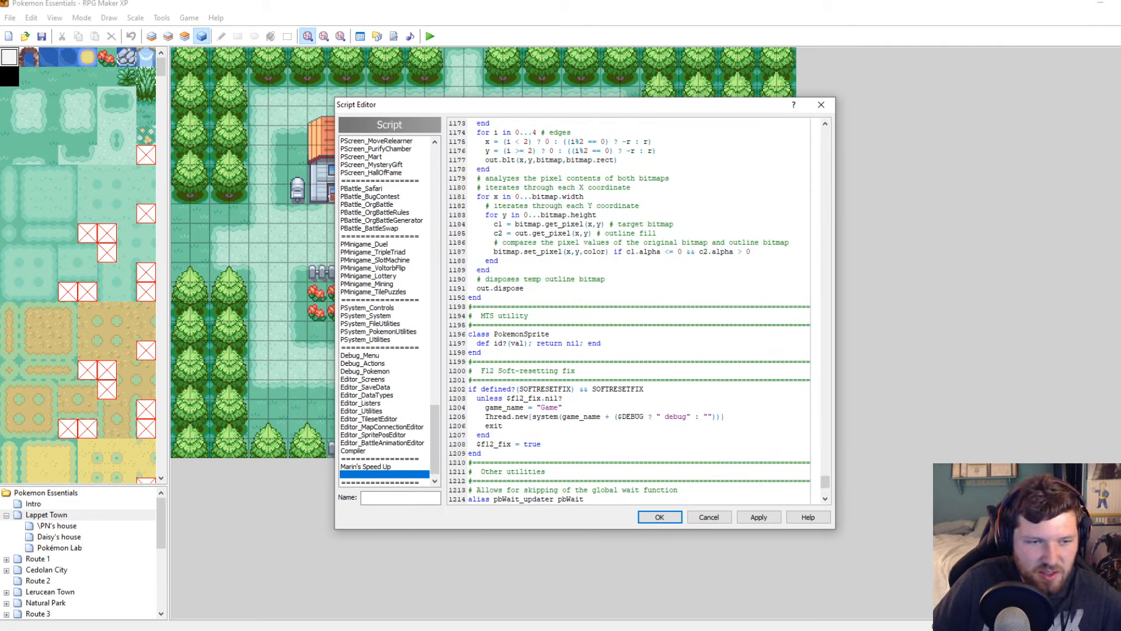
Switch to Steam, search the store for "rpg maker xp", and look through the RPG Maker XP product page
key(alt+Tab)
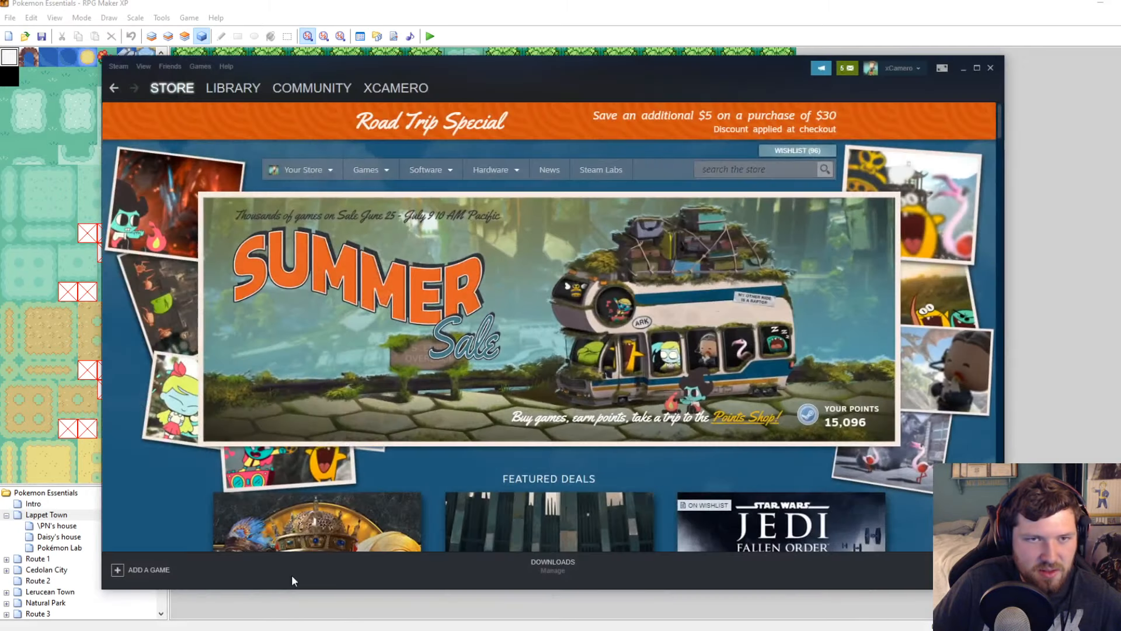
click(742, 171)
text(rpg maker xp)
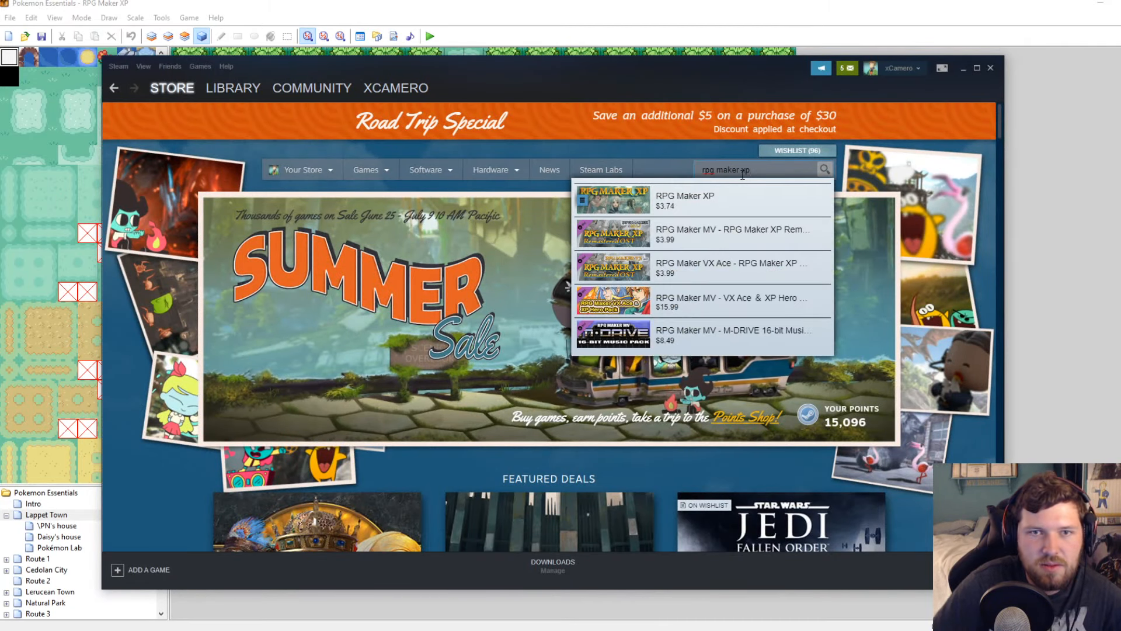
key(Return)
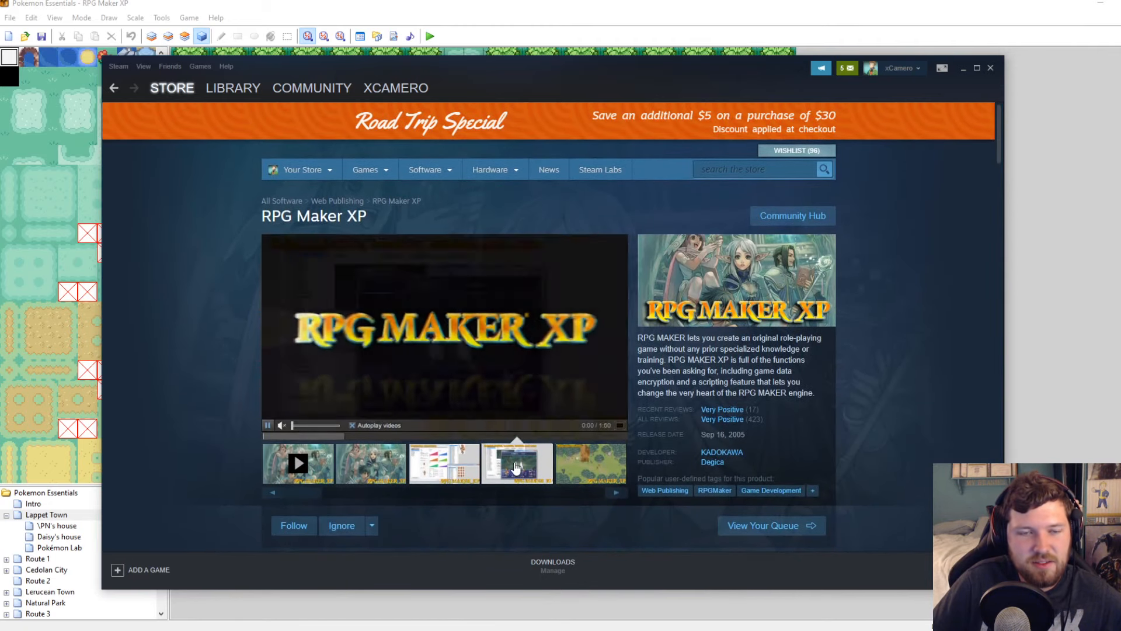
click(516, 468)
scroll(731, 394, down, 7)
scroll(721, 388, up, 4)
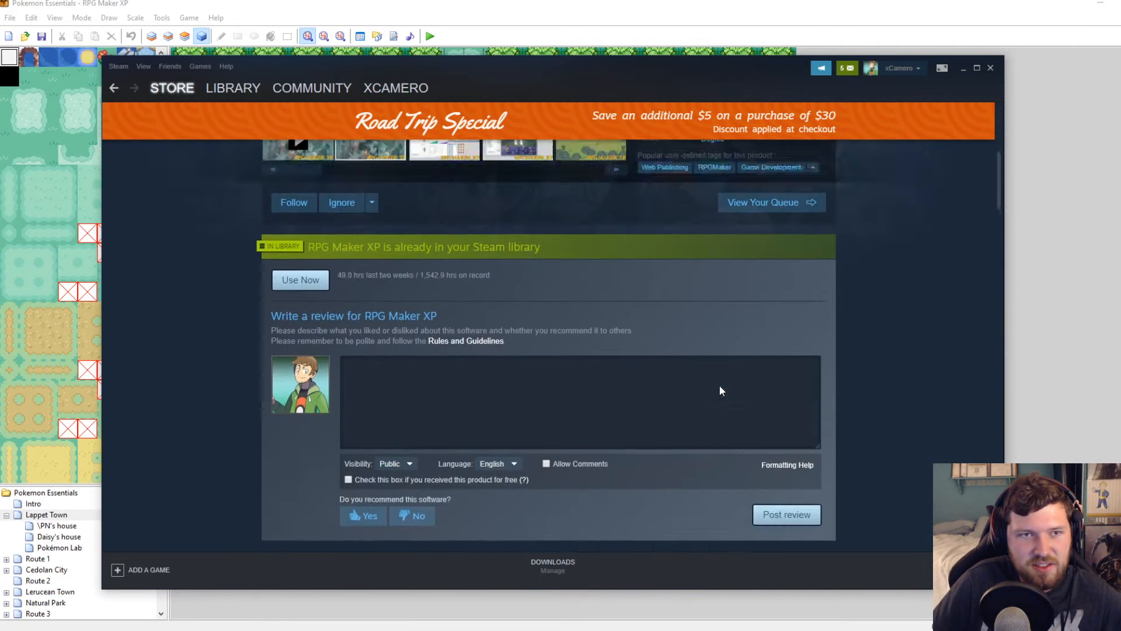
scroll(558, 471, down, 2)
click(393, 402)
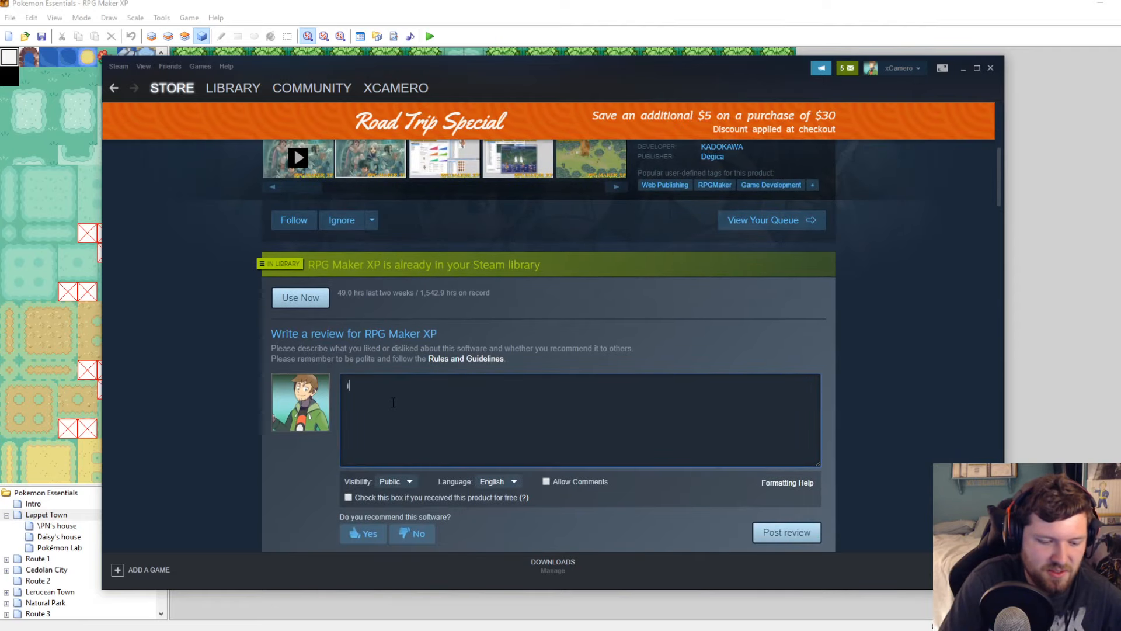
text(is pretty )
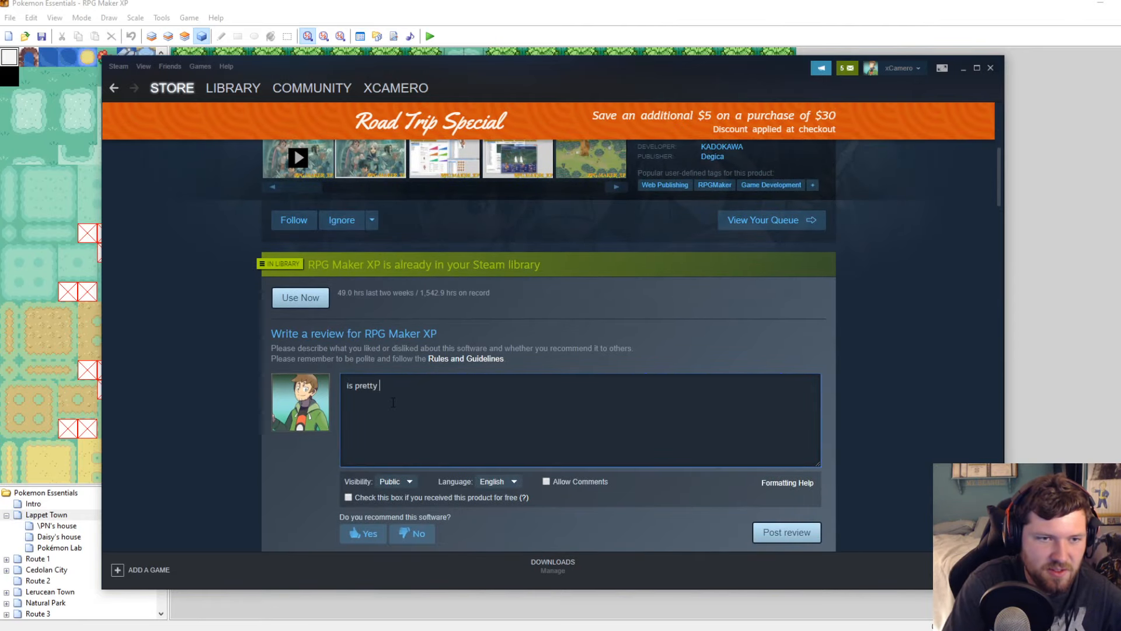
text(good)
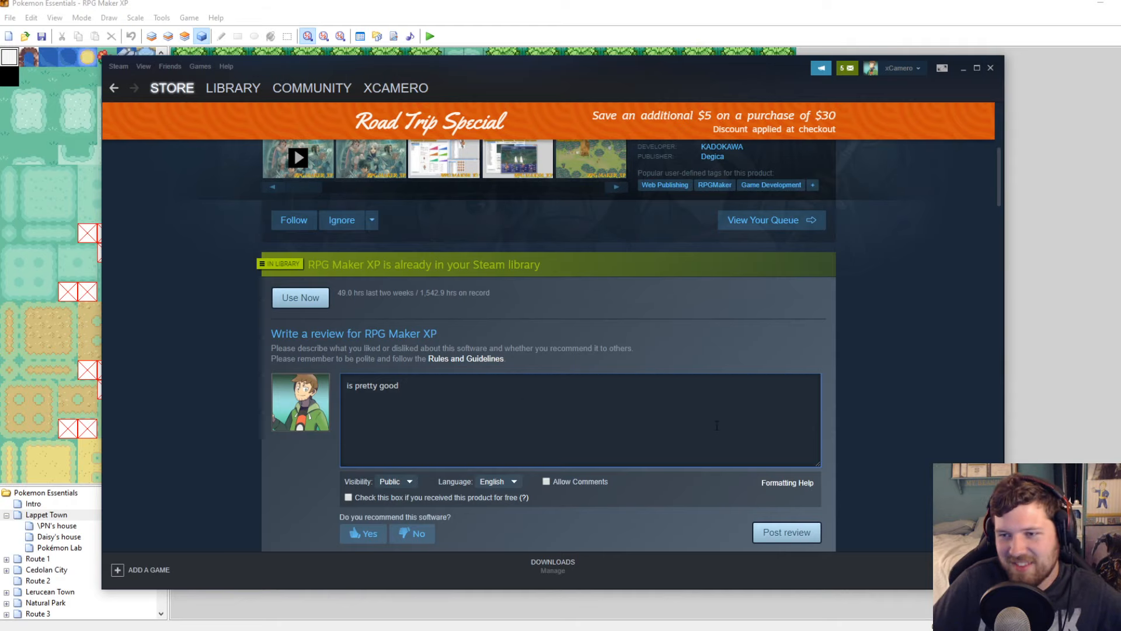
drag(403, 385, 243, 387)
key(BackSpace)
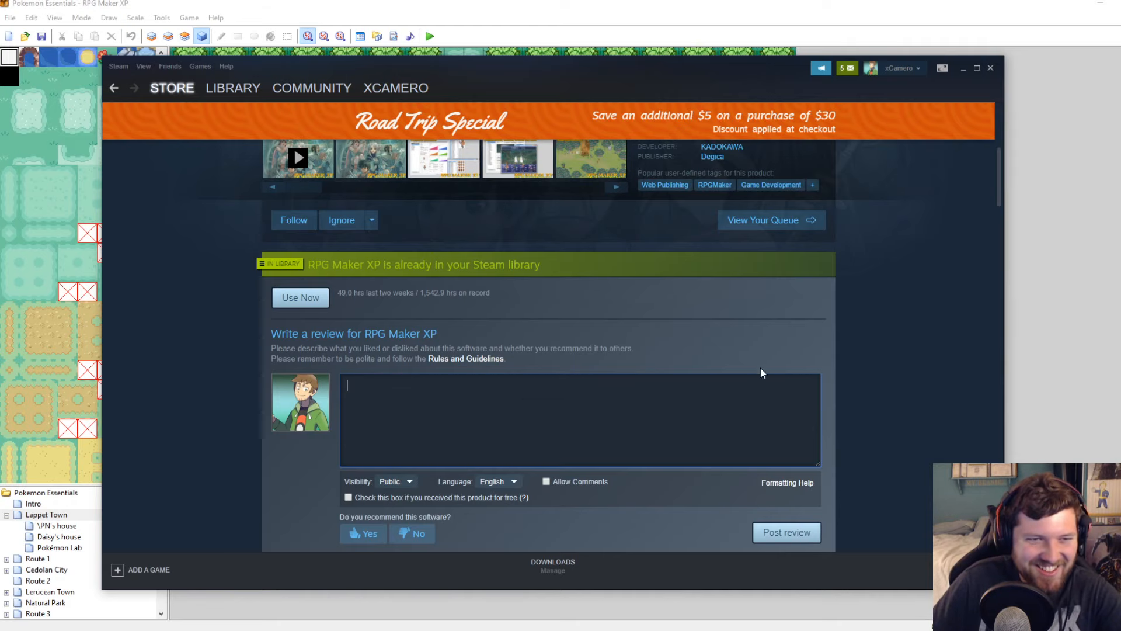
Examine the RPG Maker XP purchase offer and description on its store page, and minimize Steam
scroll(818, 377, up, 5)
scroll(898, 388, down, 10)
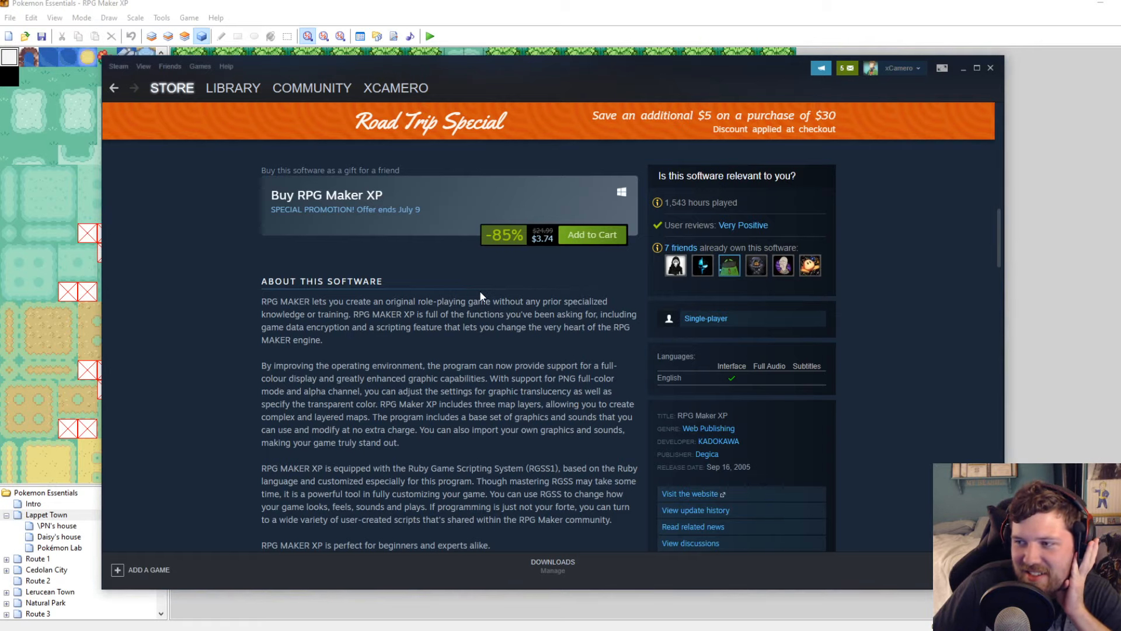
scroll(480, 292, up, 5)
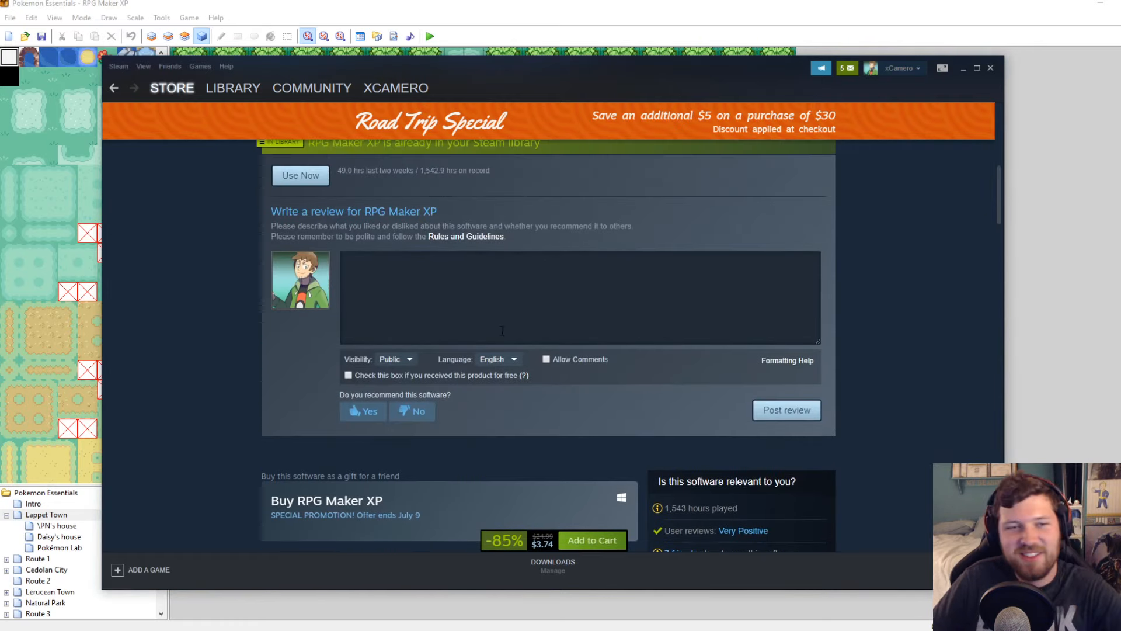
click(470, 299)
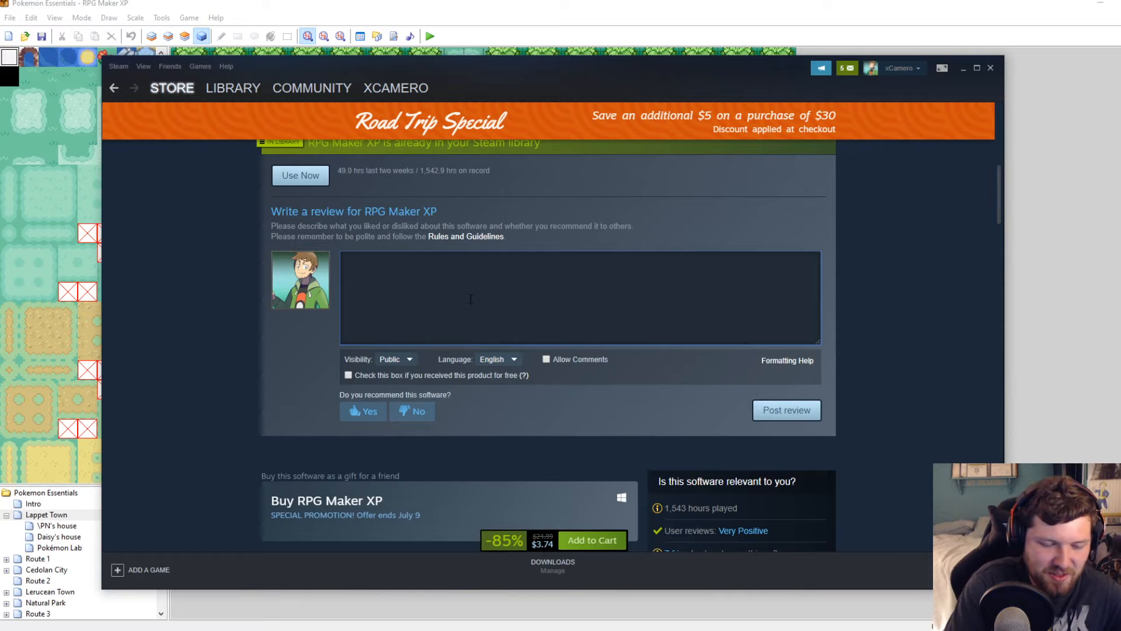
text(y)
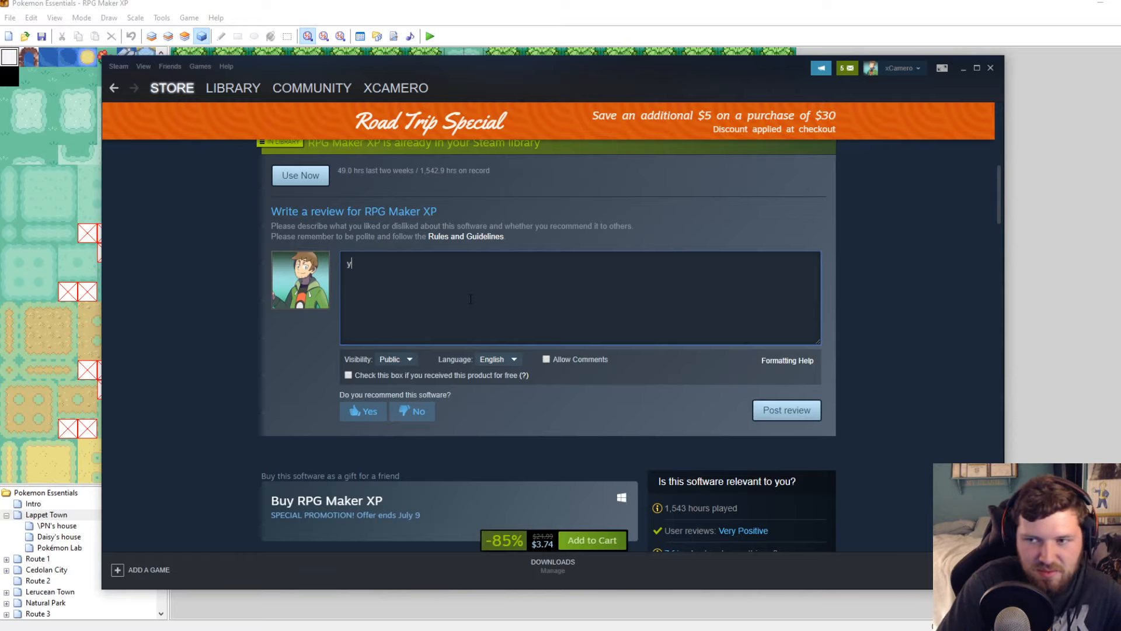
scroll(470, 298, up, 10)
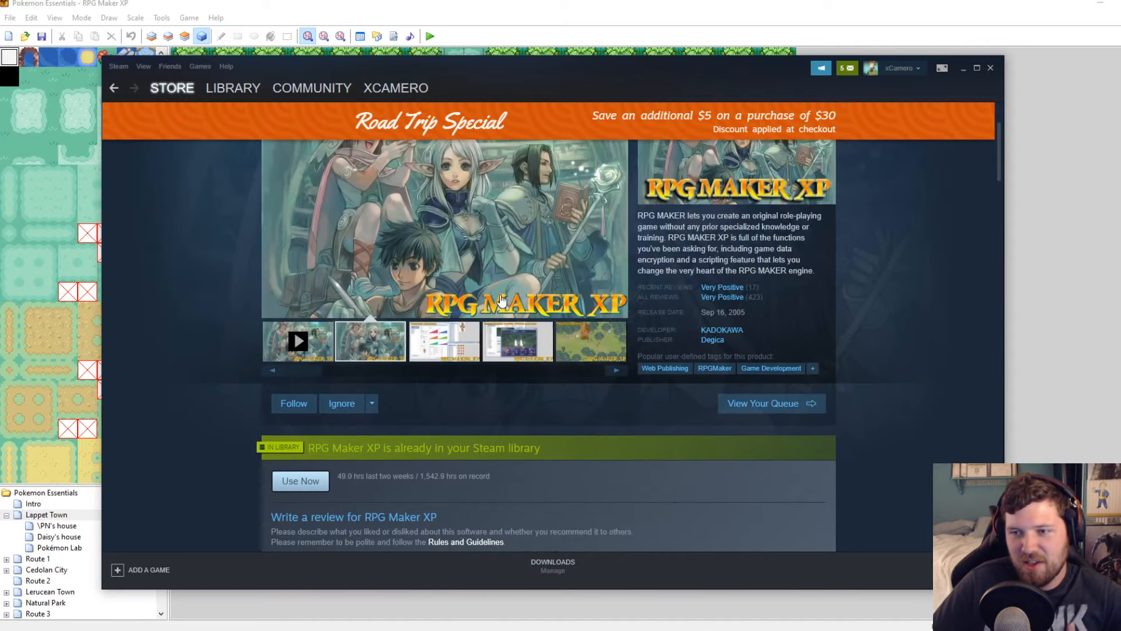
click(963, 69)
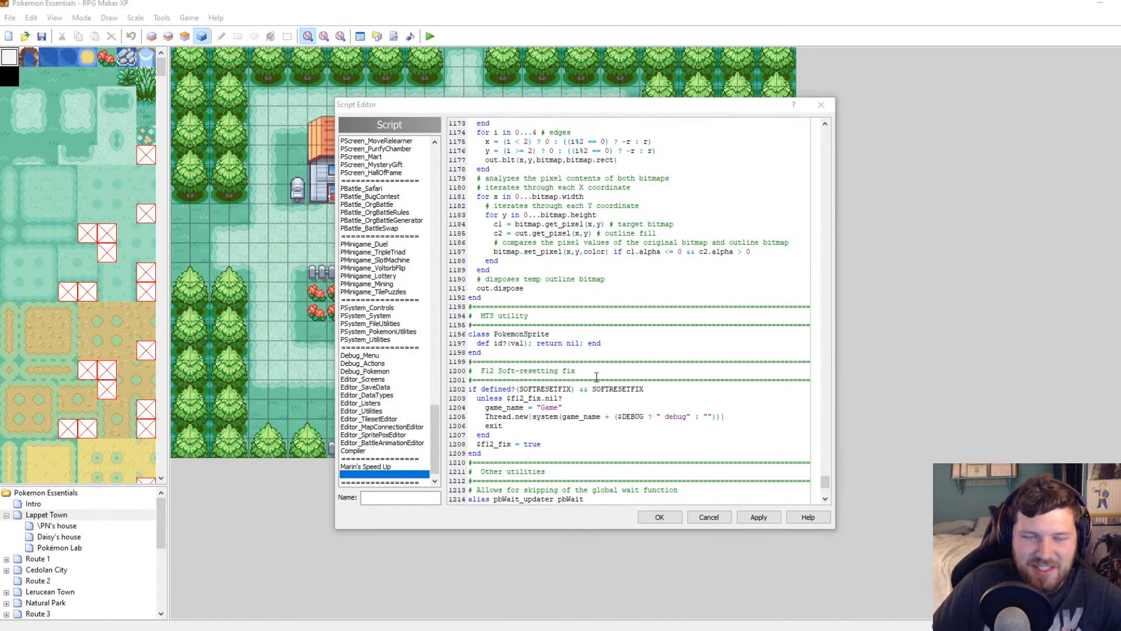
Name the unnamed script entry containing the Scripting Utilities code "Luka's Scripting Utilities"
scroll(664, 336, up, 6)
drag(825, 477, 823, 129)
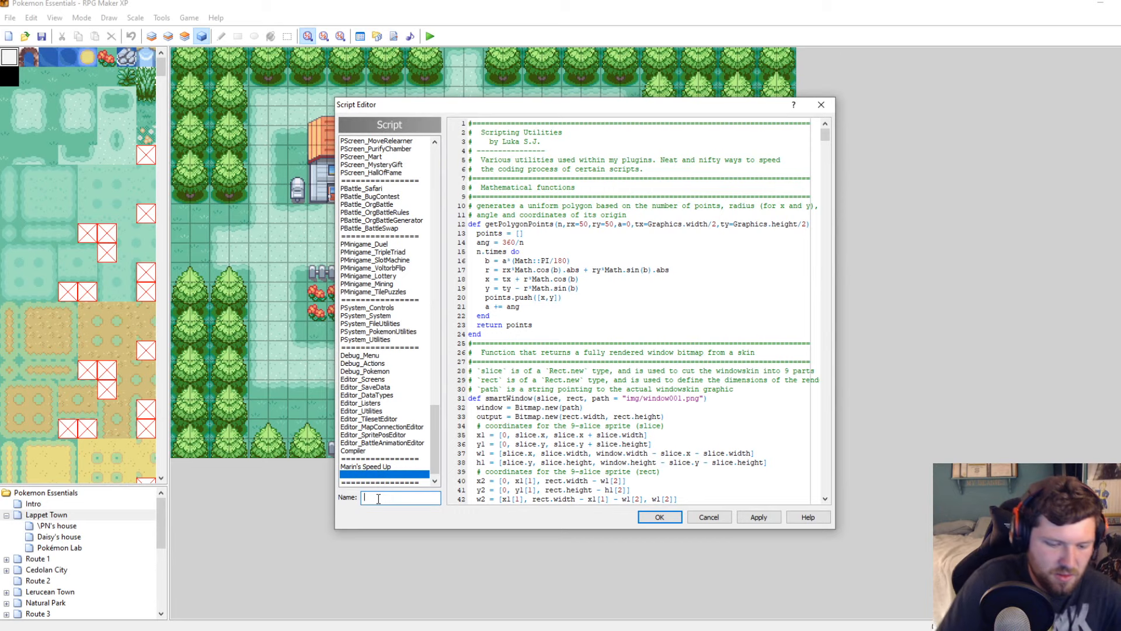
text(Luka's Scx)
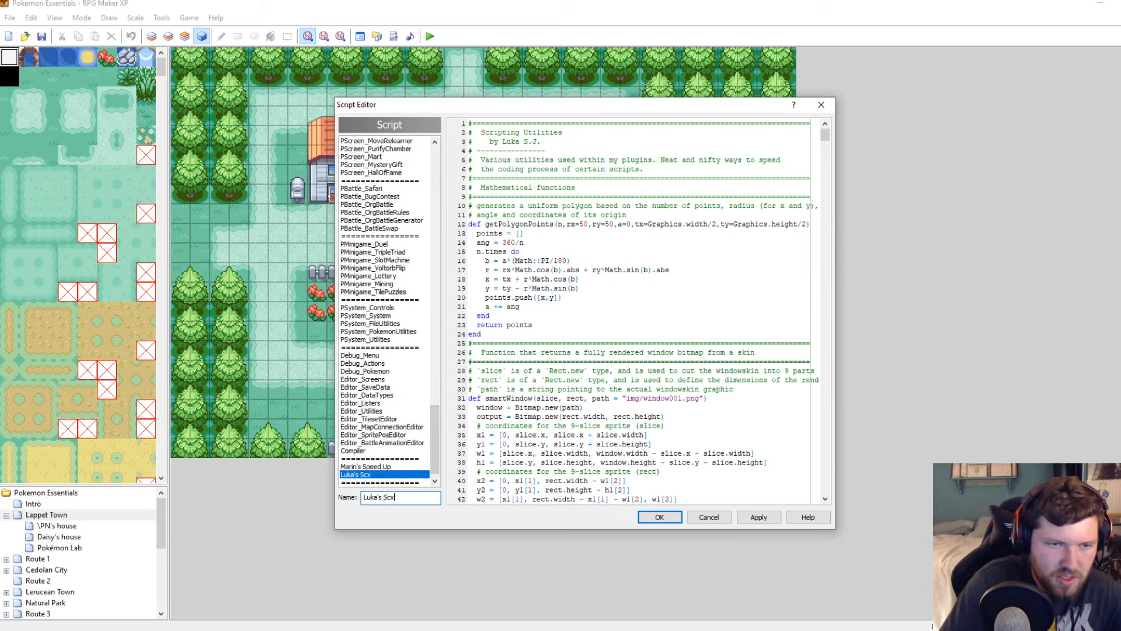
key(BackSpace)
text(ripting )
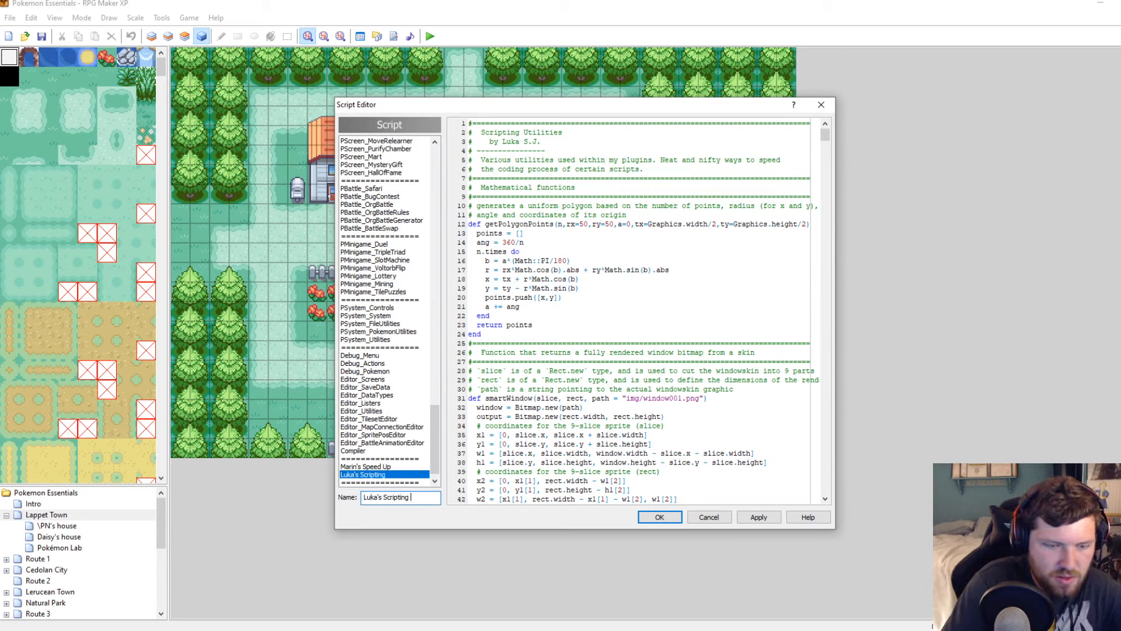
text(Utilities)
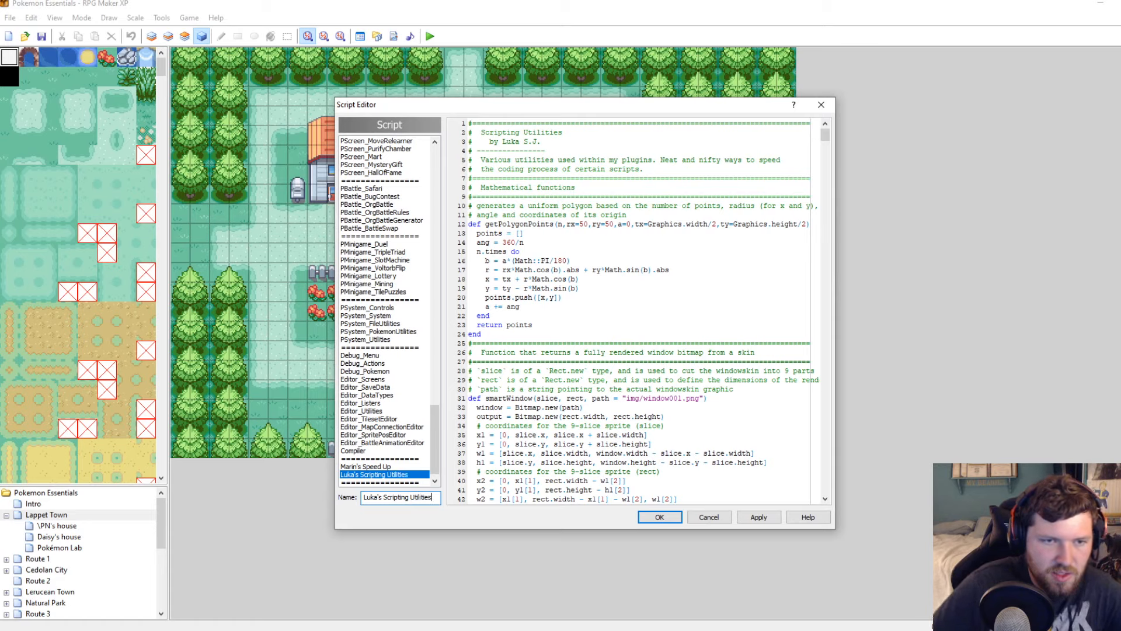
Insert a blank script entry below Luka's Scripting Utilities, name it "Elite Battle System", and apply the changes
right_click(390, 483)
click(420, 492)
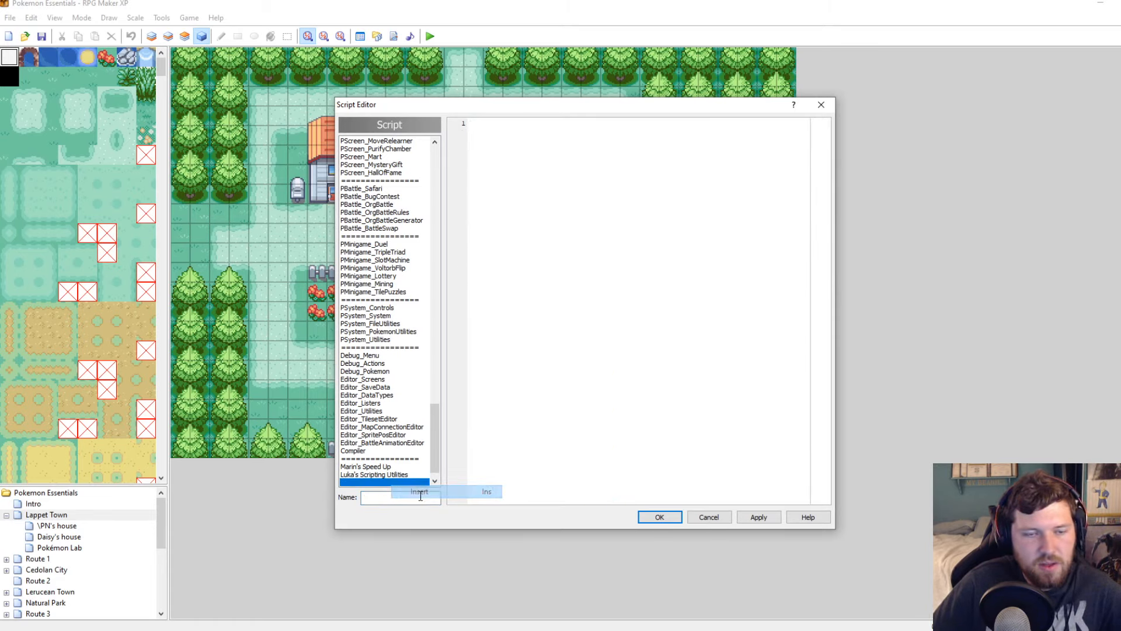
scroll(375, 474, down, 1)
click(380, 500)
text(ite )
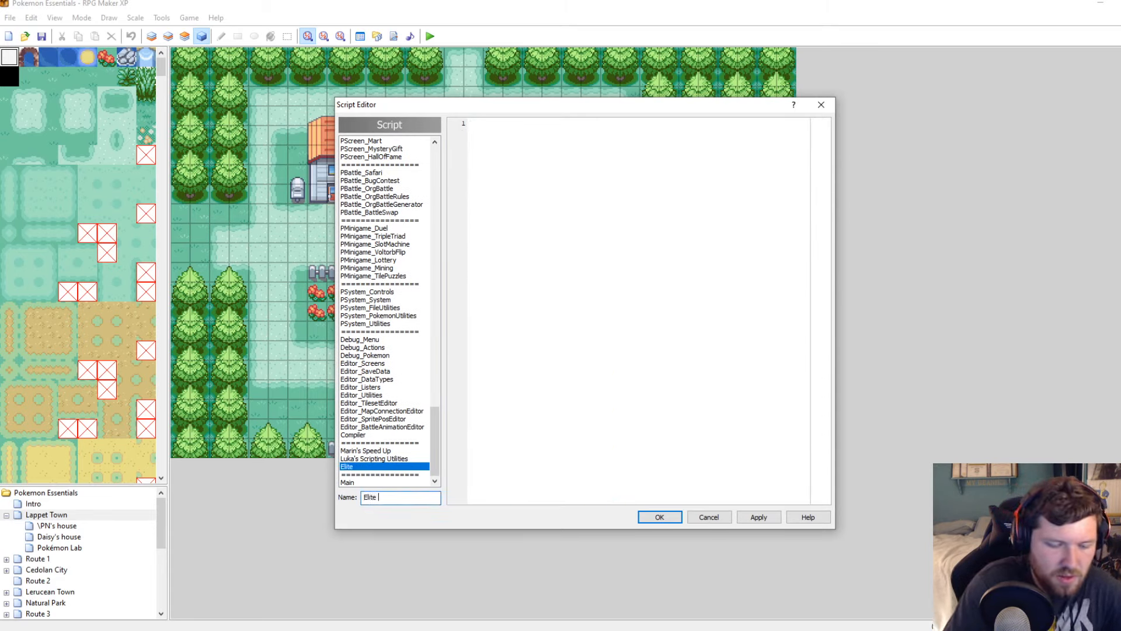
text(Battle SYste,)
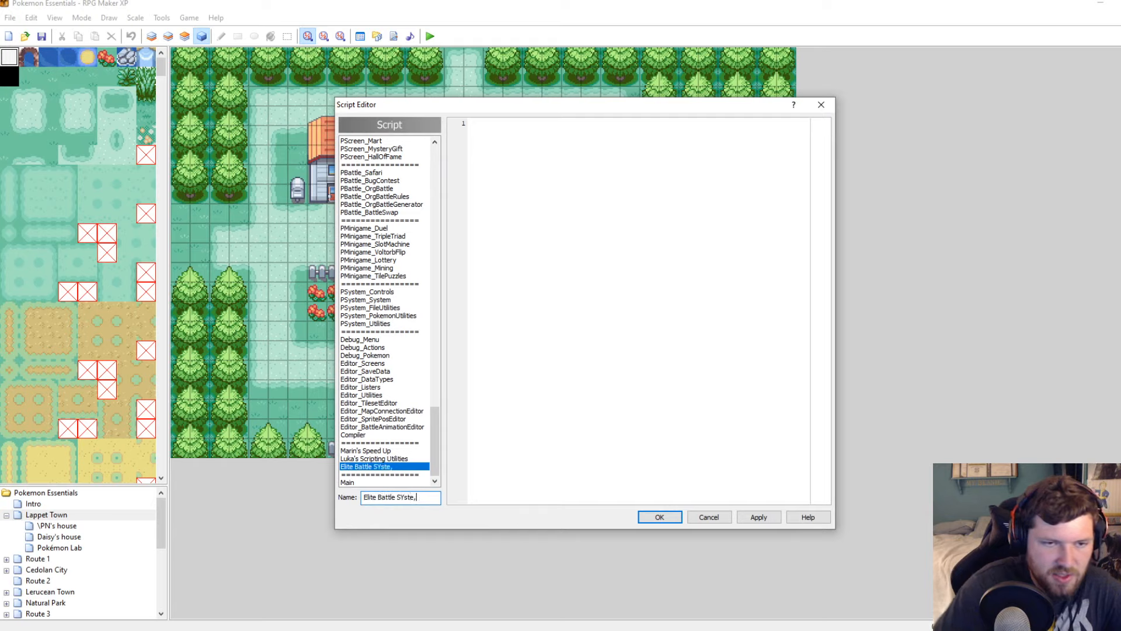
key(BackSpace)
key(BackSpace)
key(BackSpace)
text(yste,)
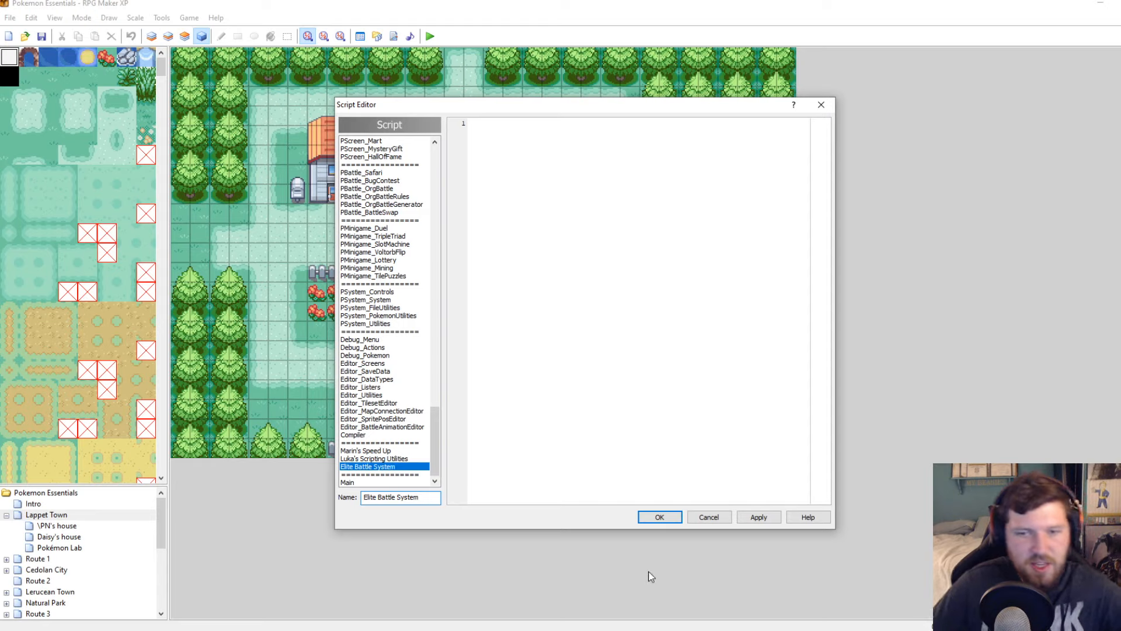
click(758, 516)
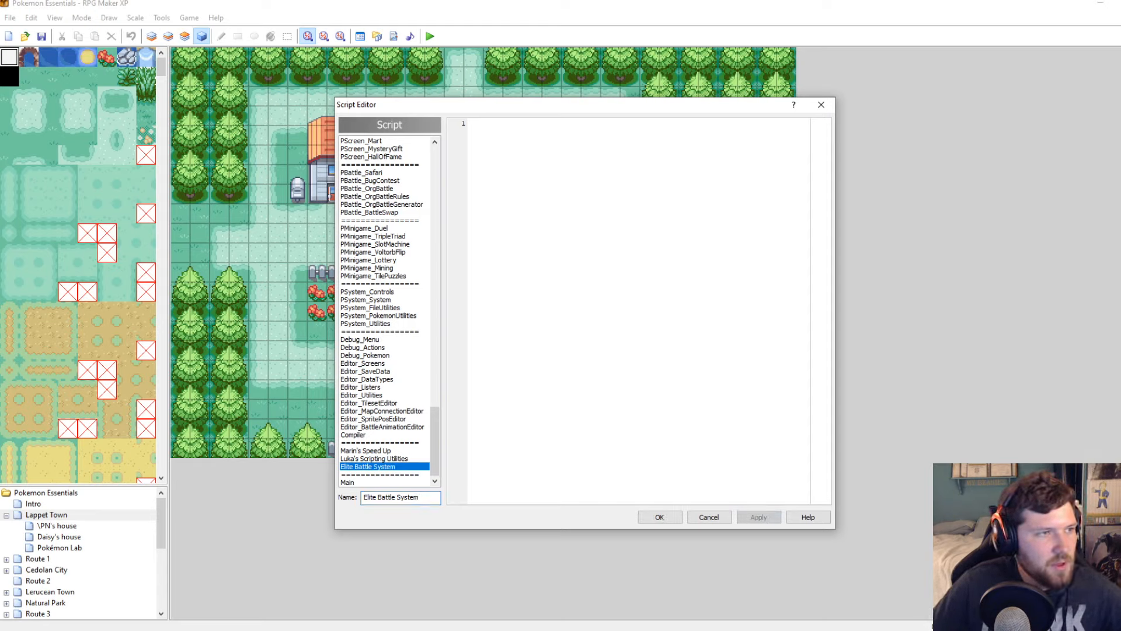
Switch to the EBS Tutorial folder in File Explorer and open the EBS4.zip archive
mouse_move(64, 593)
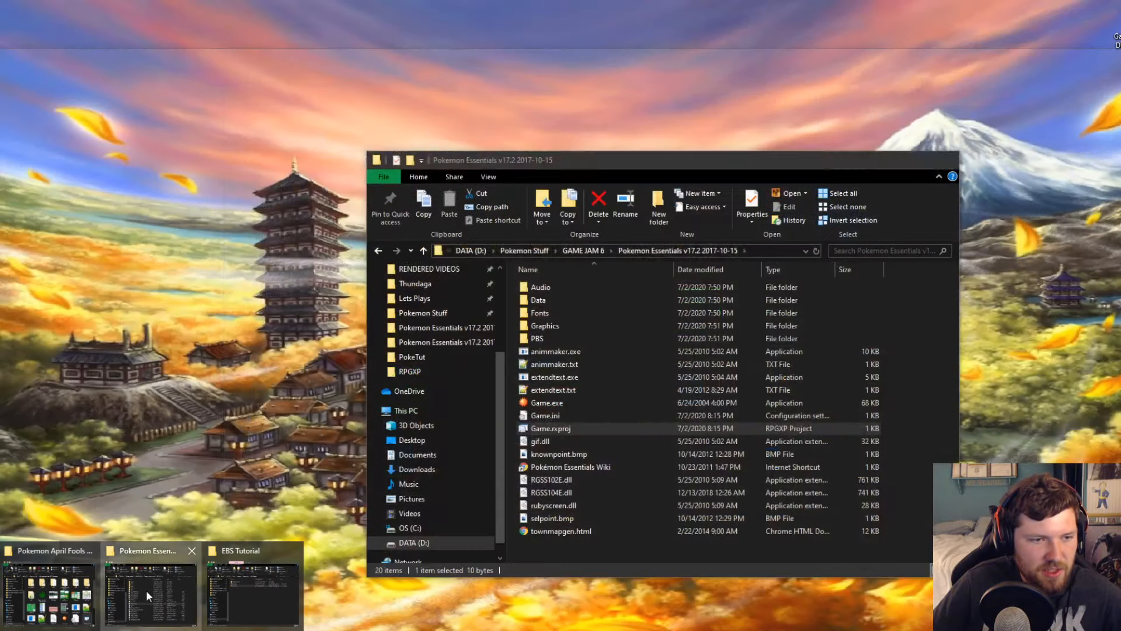
click(146, 590)
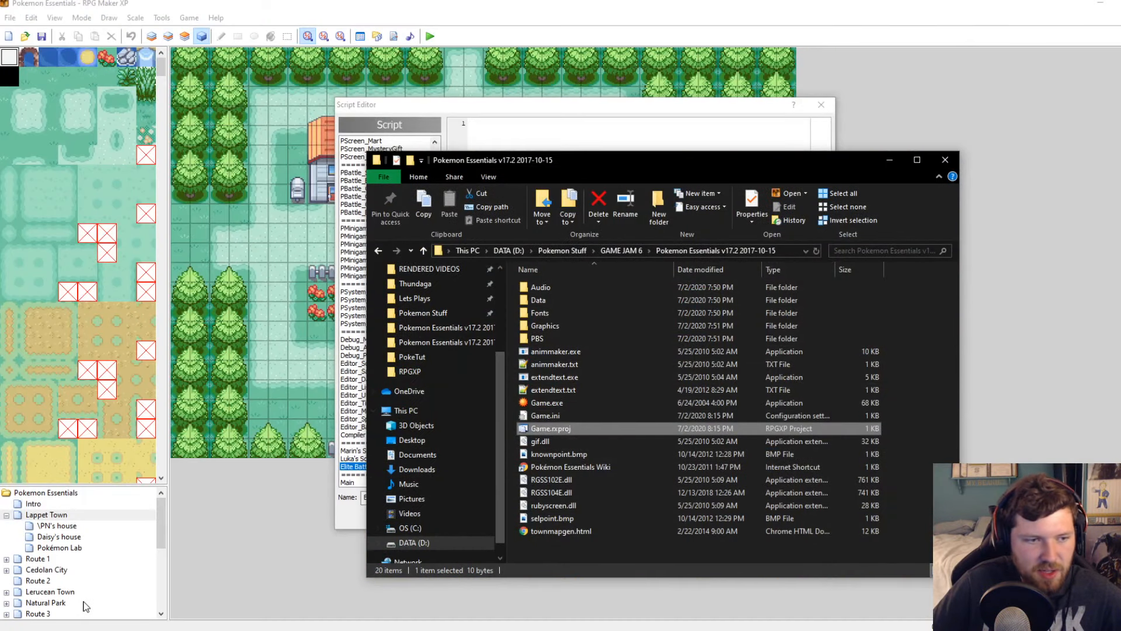
click(260, 594)
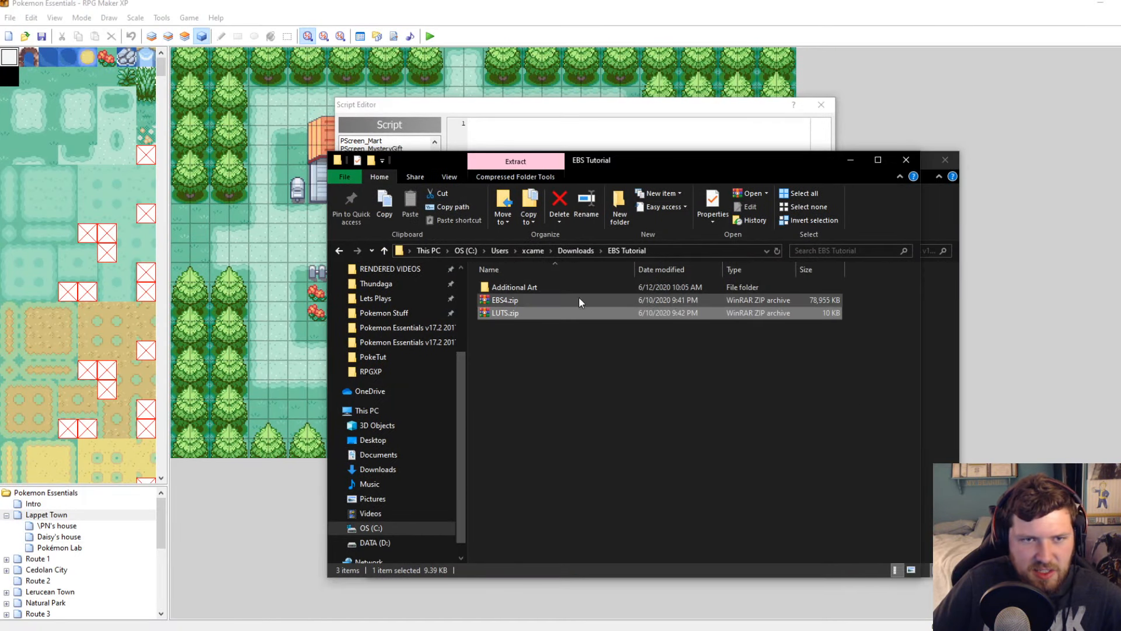
double_click(508, 299)
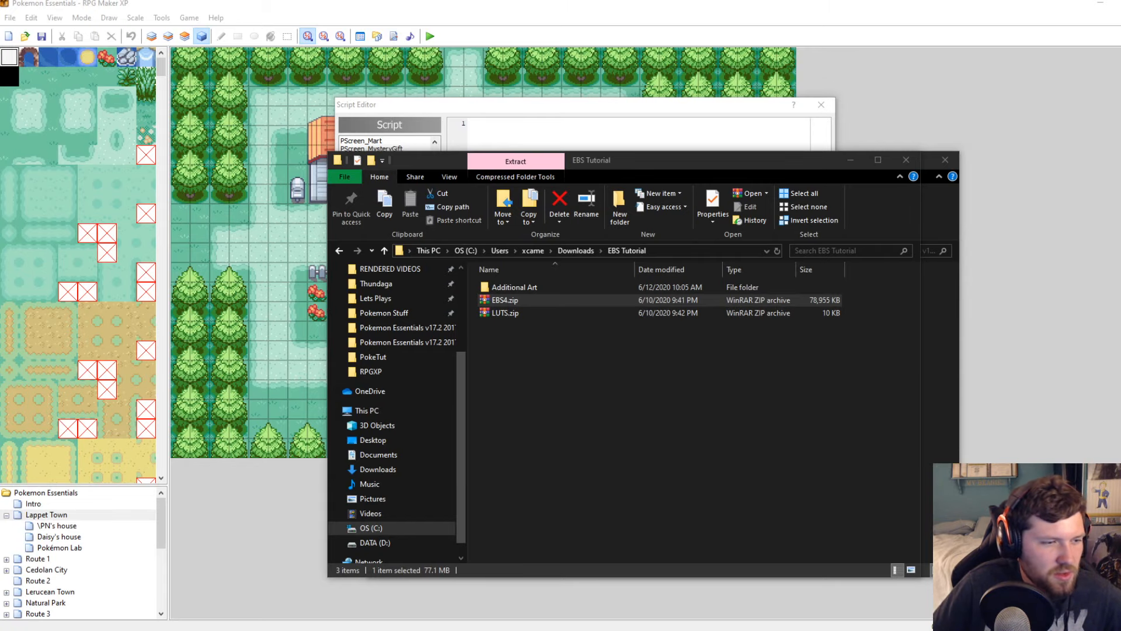
key(alt+Tab)
click(858, 70)
drag(665, 71, 504, 86)
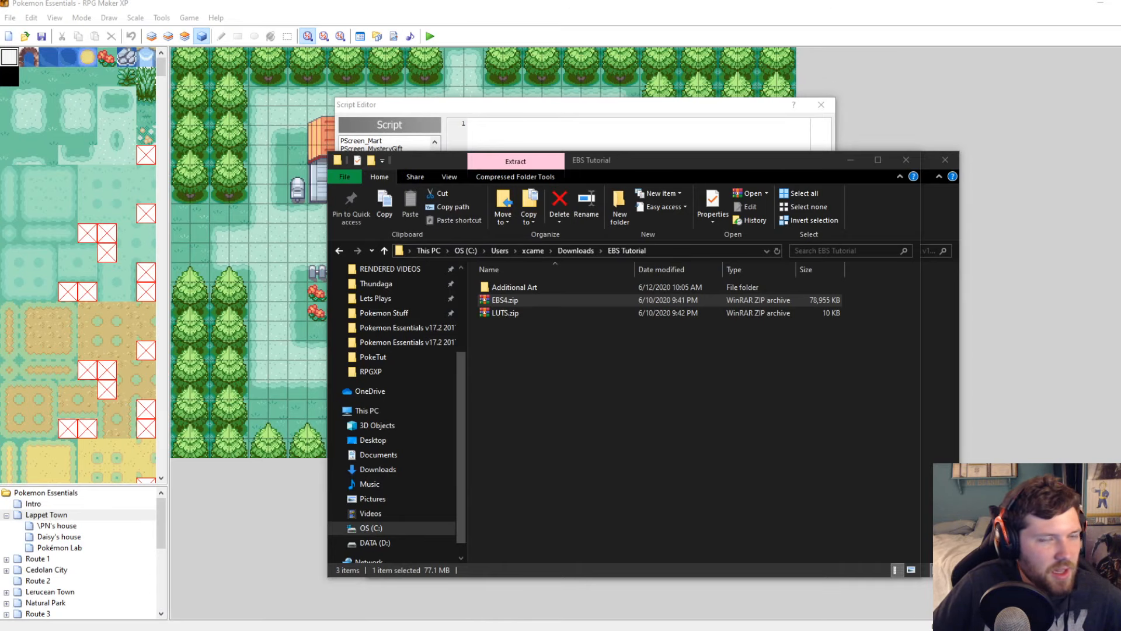
key(Return)
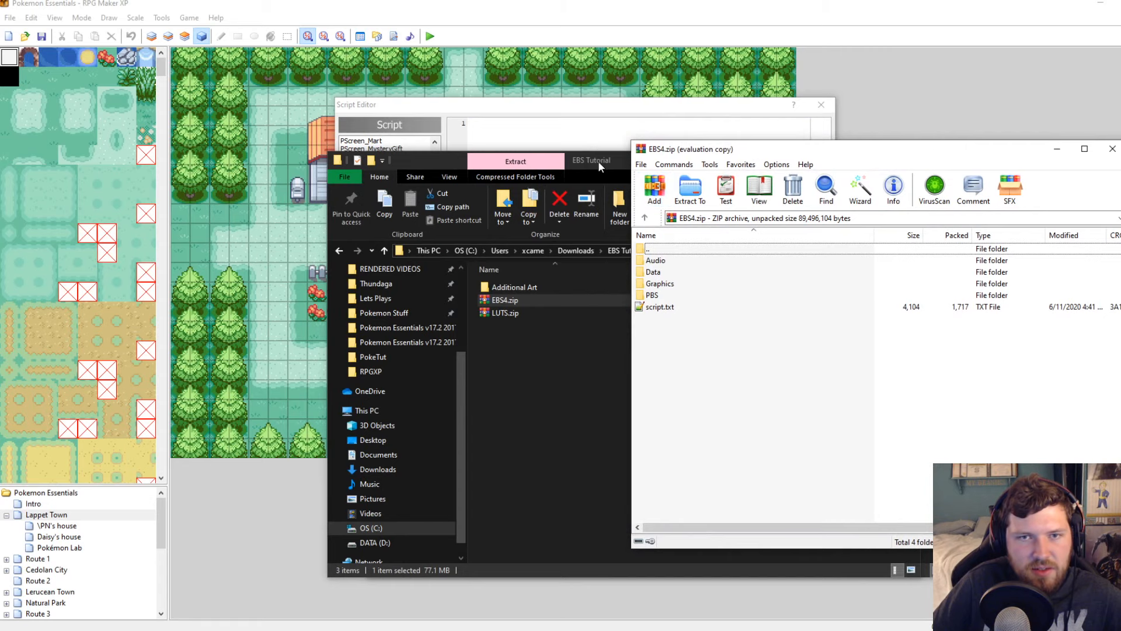
Extract the Audio, Data, Graphics and PBS folders from EBS4.zip into the Pokemon Essentials v17.2 project folder, replacing files with the same names
drag(599, 162, 234, 120)
click(698, 180)
click(811, 317)
click(657, 260)
shift+click(661, 296)
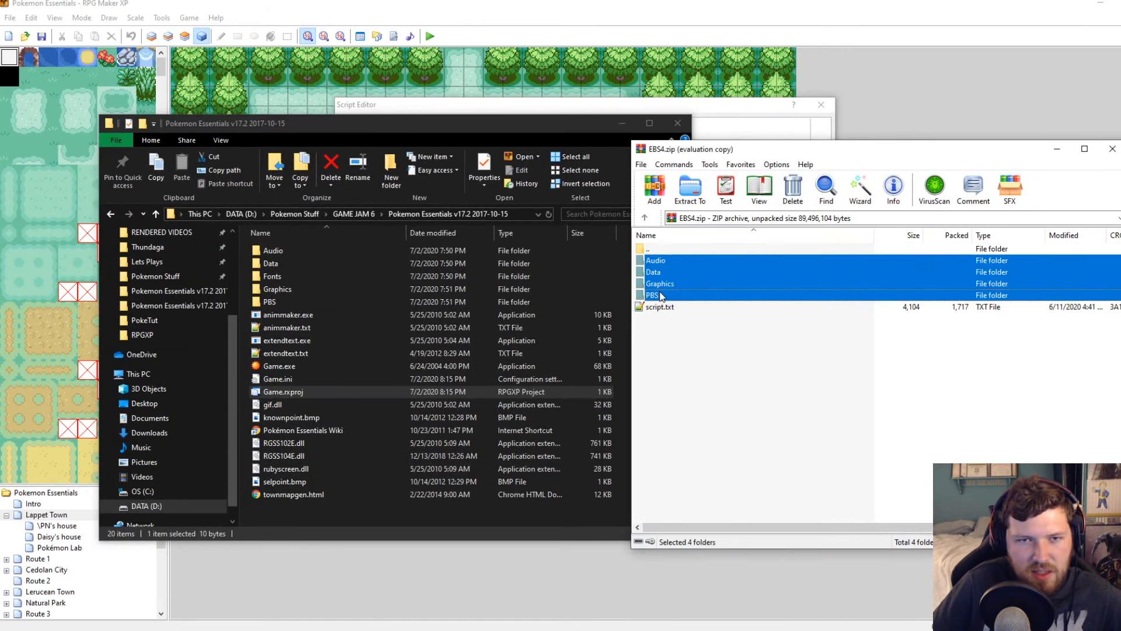
drag(661, 296, 318, 325)
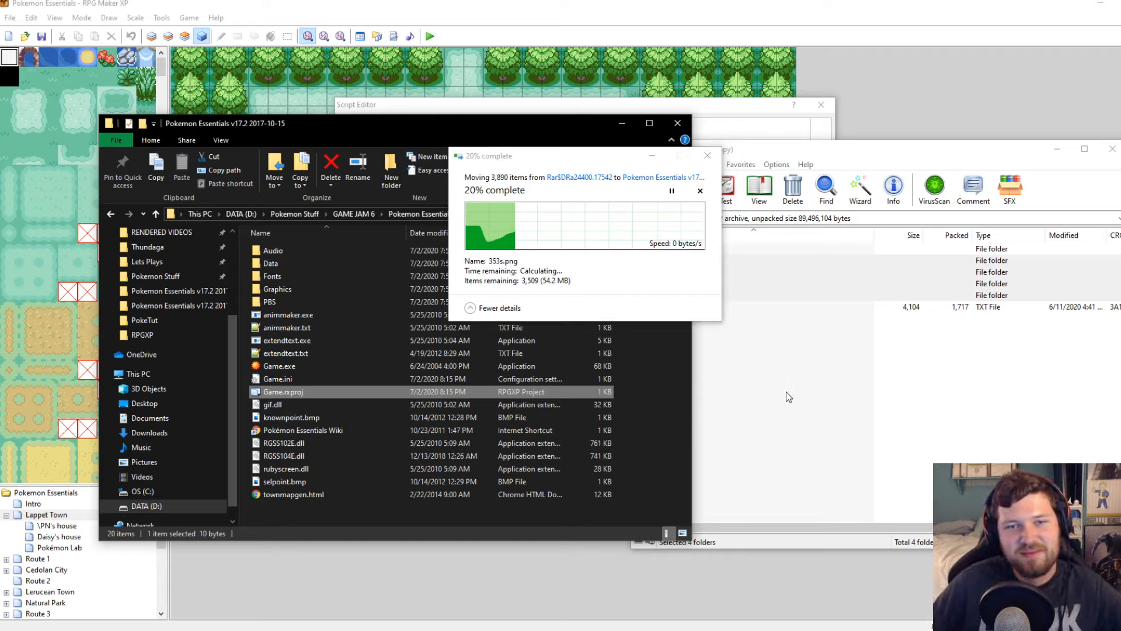
drag(573, 153, 463, 173)
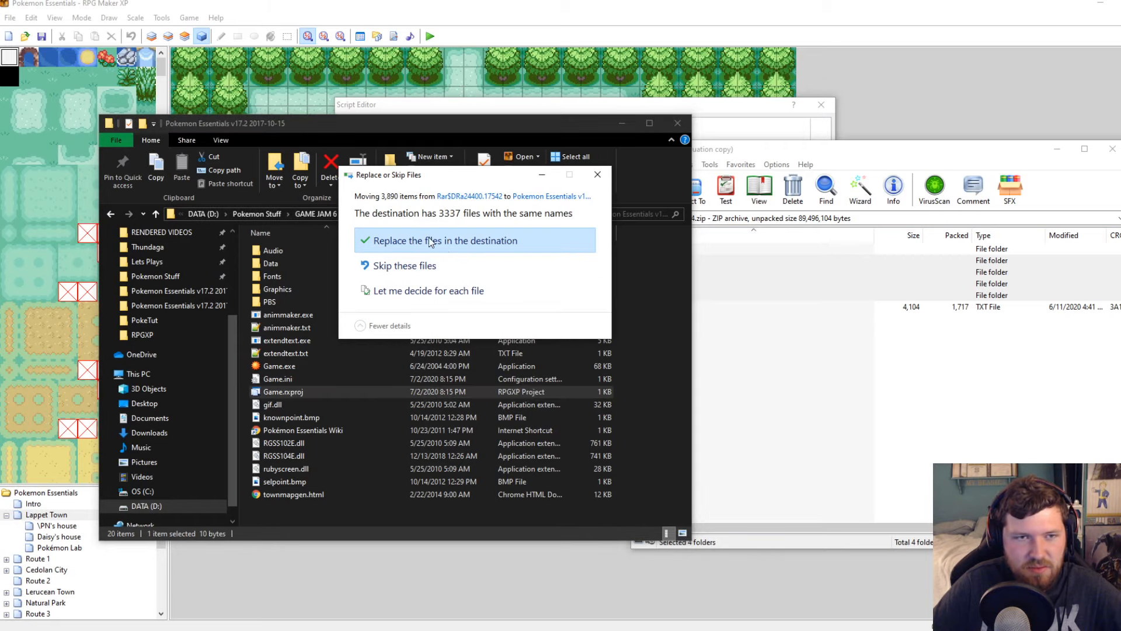
click(431, 242)
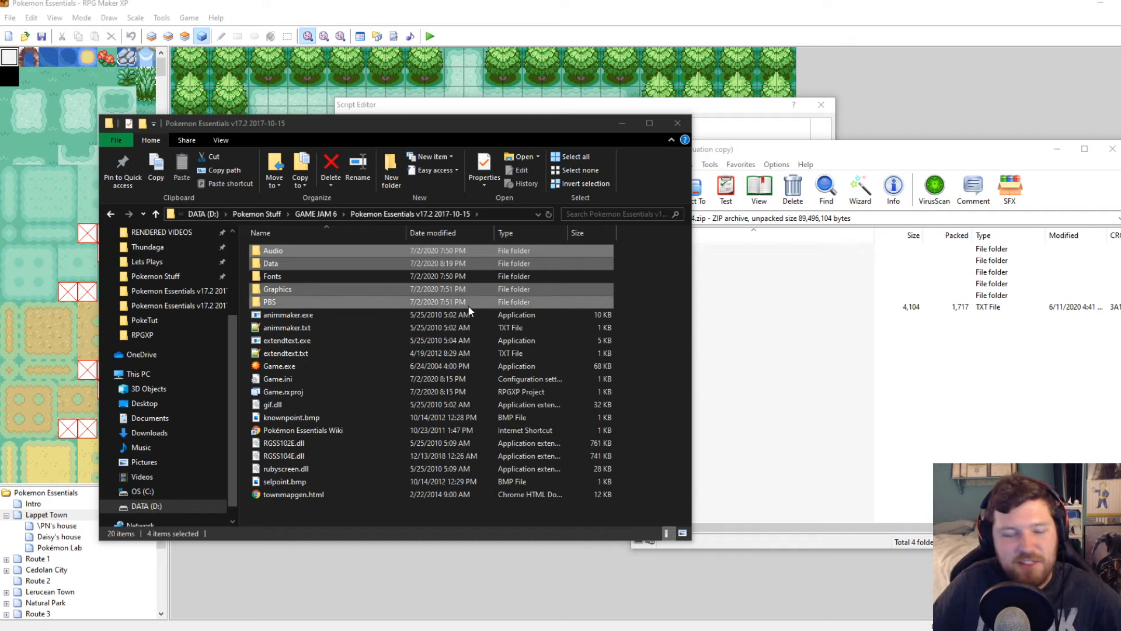
Copy all the code from script.txt in EBS4.zip into RPG Maker XP's Elite Battle System script and save the scripts
click(423, 328)
click(796, 368)
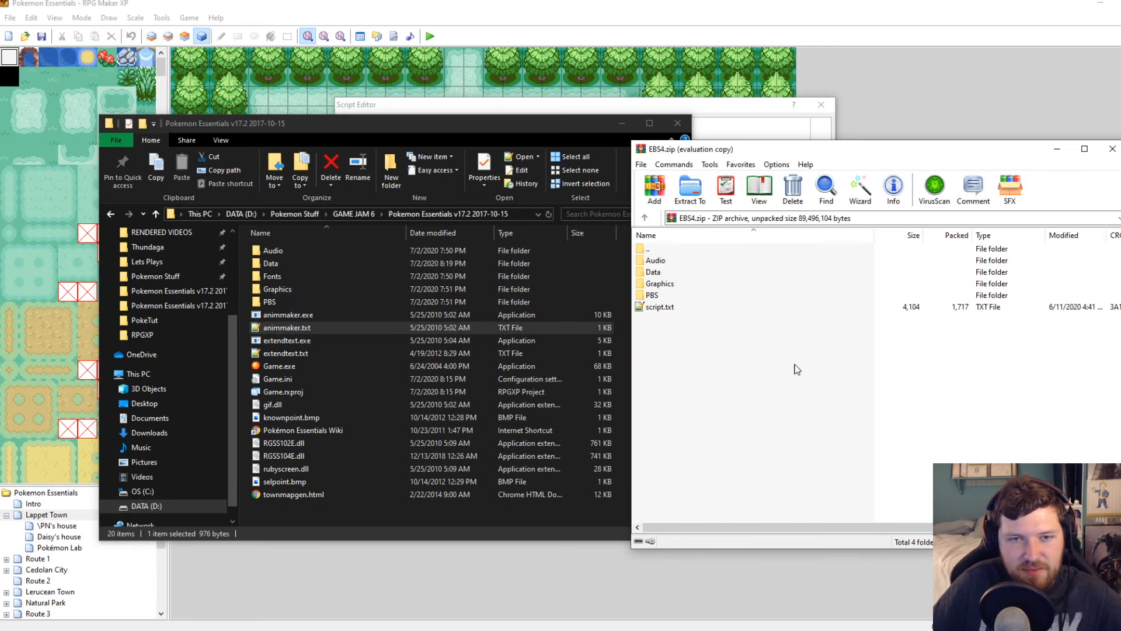
double_click(666, 308)
key(ctrl+a)
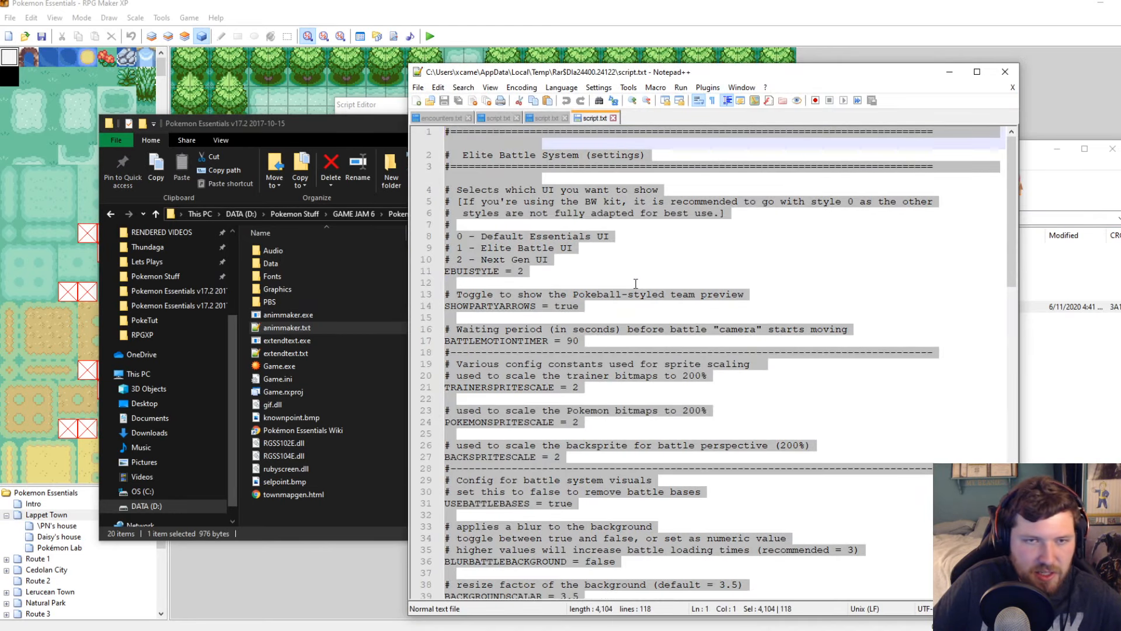
click(377, 4)
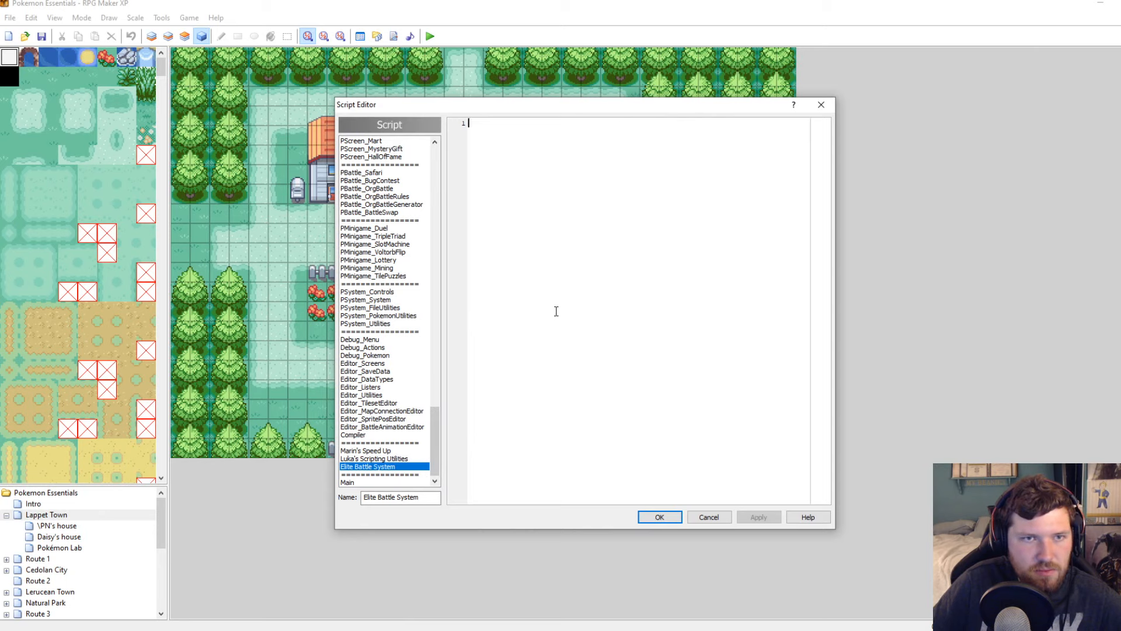
key(ctrl+v)
drag(823, 435, 835, 132)
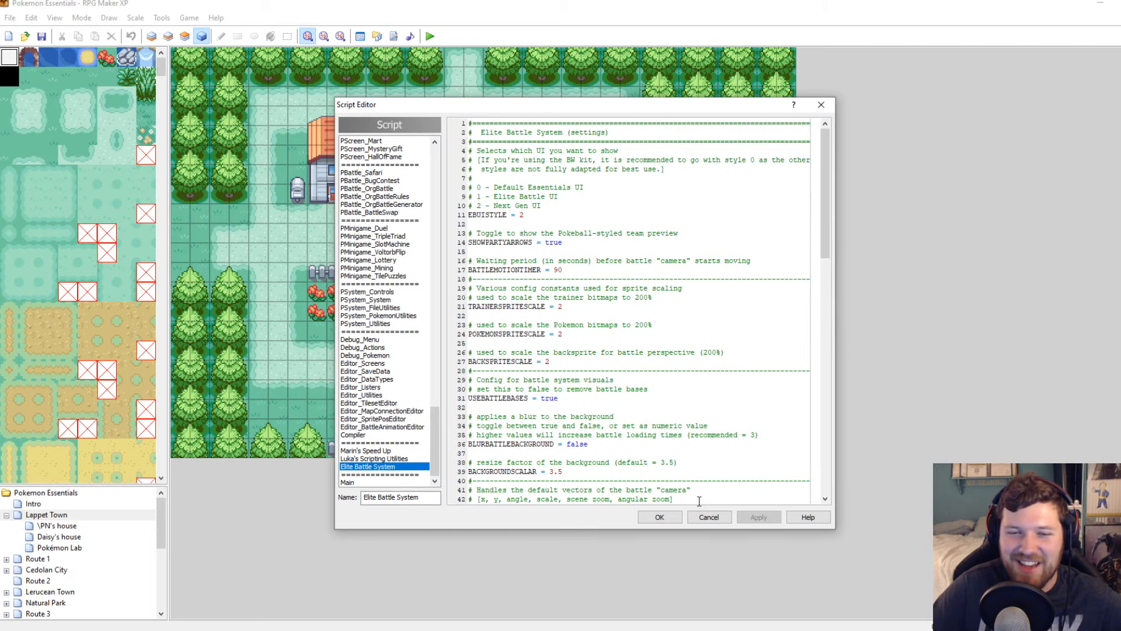
click(660, 516)
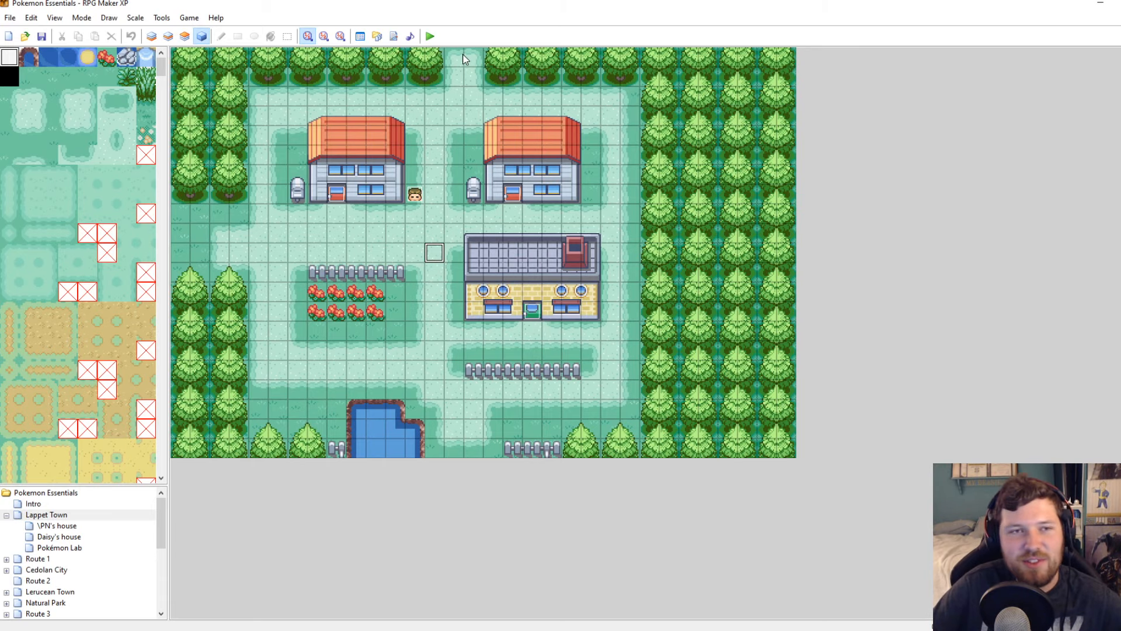
Reopen the Script Editor, look through the Elite Battle System settings code, and close the editor
click(394, 36)
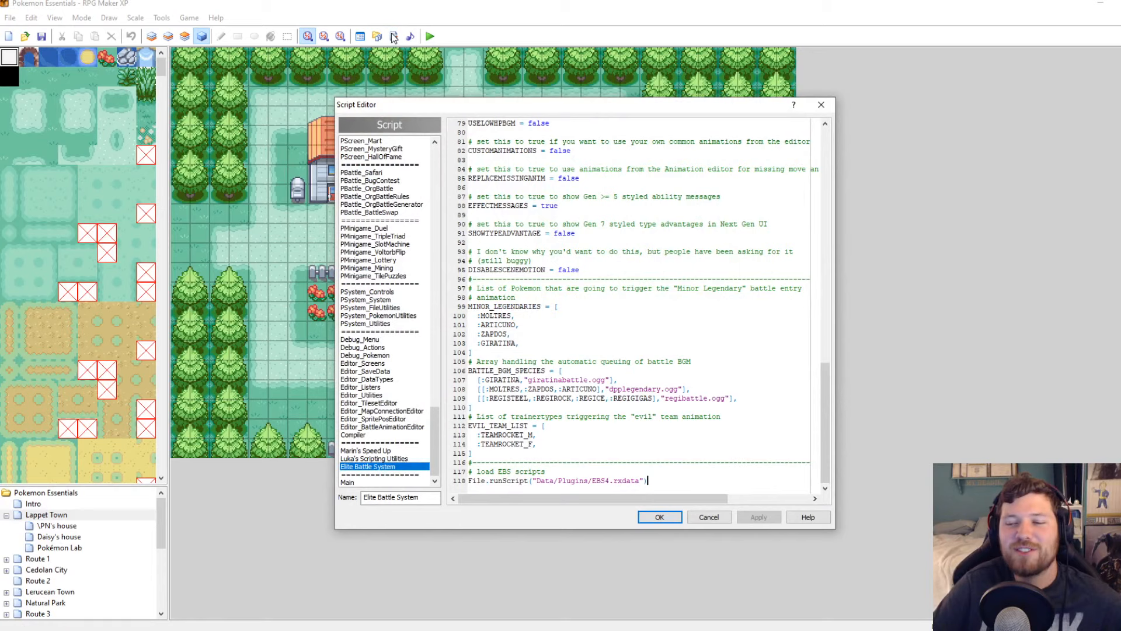
scroll(751, 343, up, 11)
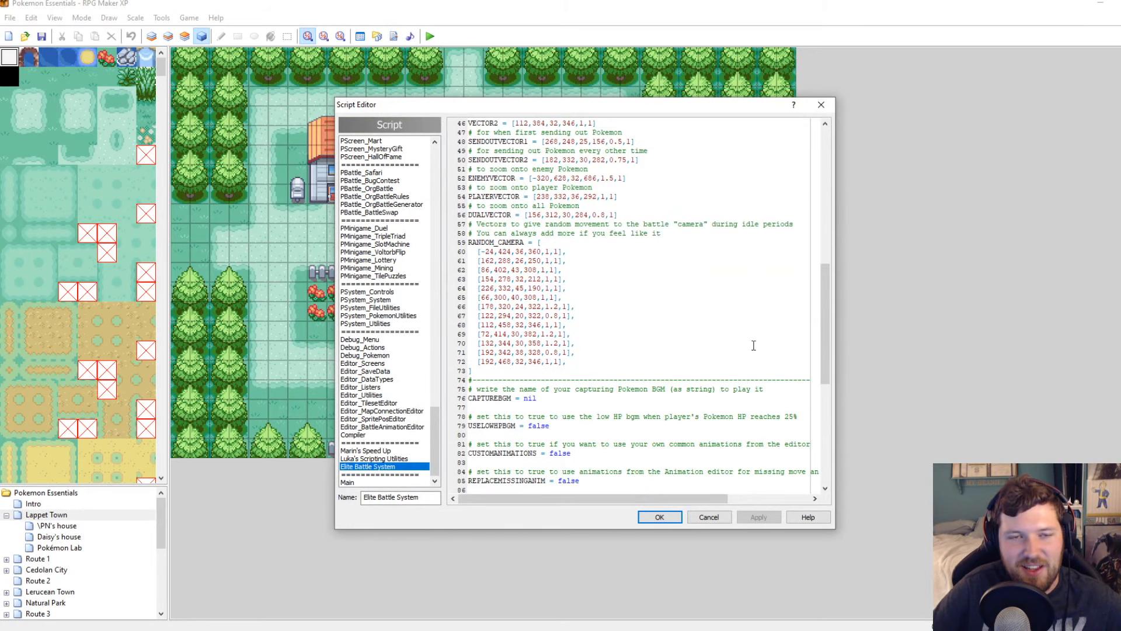
drag(824, 358, 821, 193)
click(821, 104)
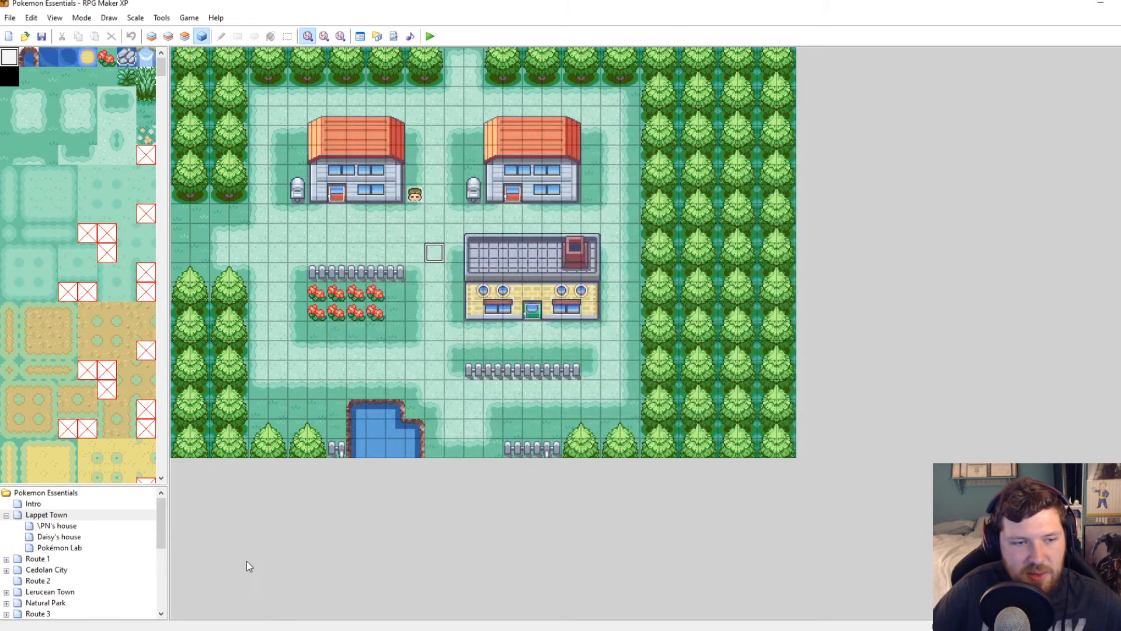
Switch to the EBS Tutorial folder in File Explorer and open its Additional Art folder
mouse_move(141, 591)
click(234, 584)
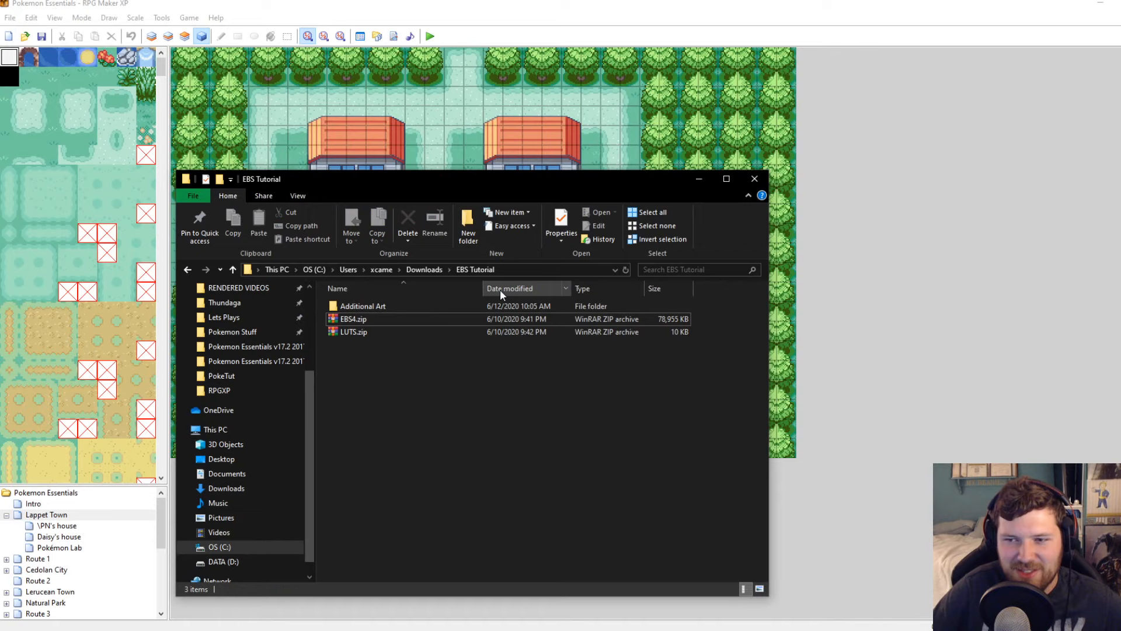
double_click(412, 307)
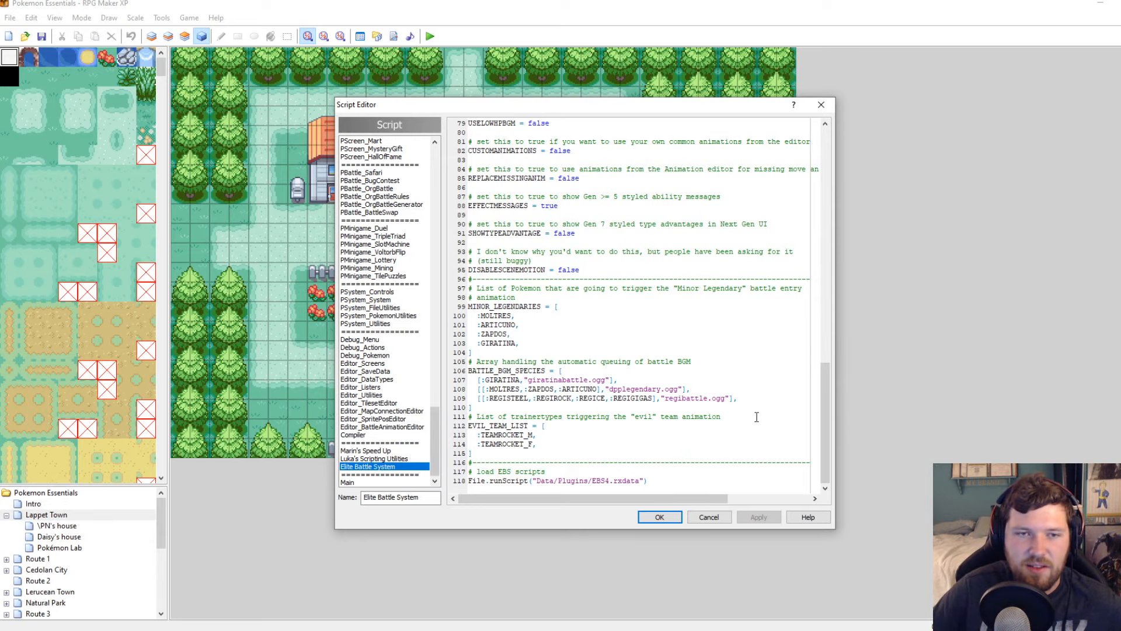
Close the Script Editor, playtest the game, and accept the automatic fix for the battler sprites that do not match the Elite Battle System
click(821, 105)
click(430, 36)
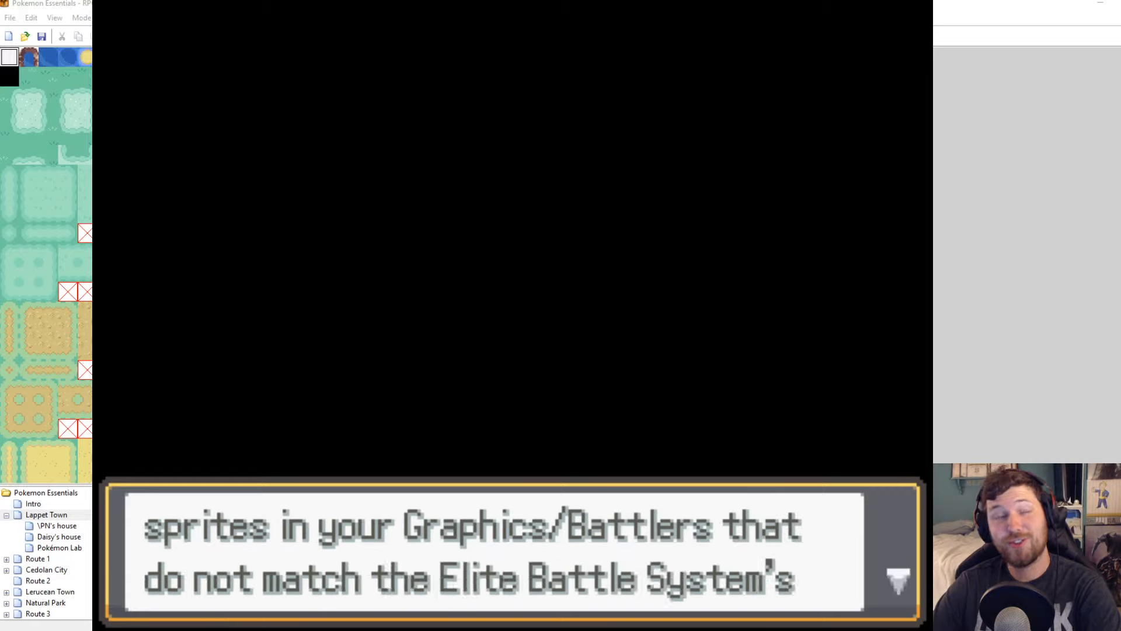
key(Return)
key(Return)
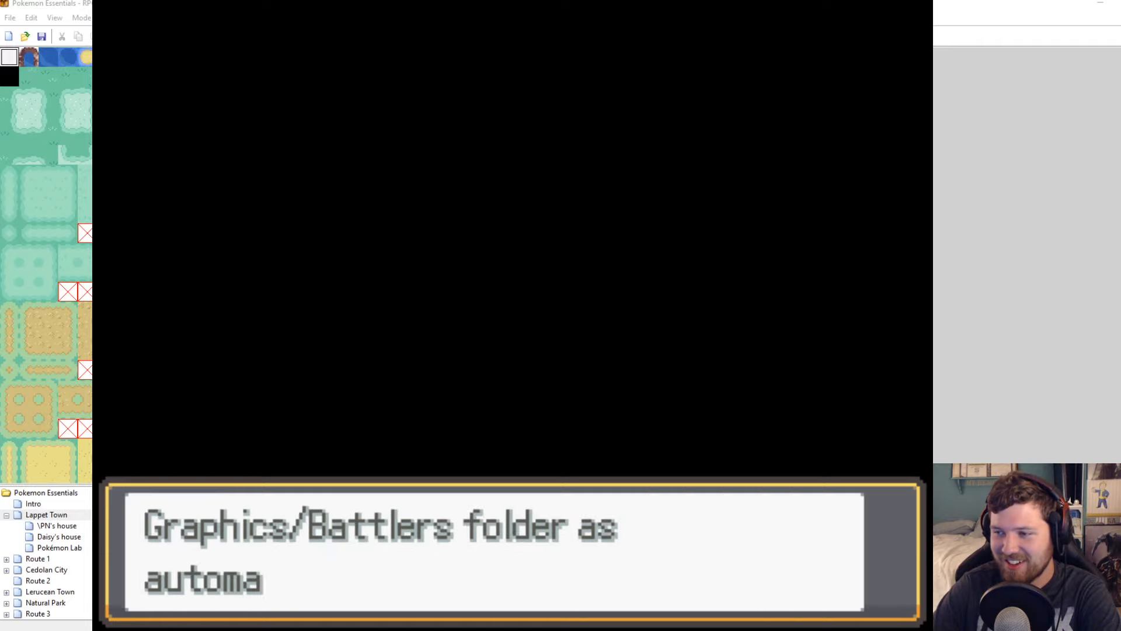
key(Return)
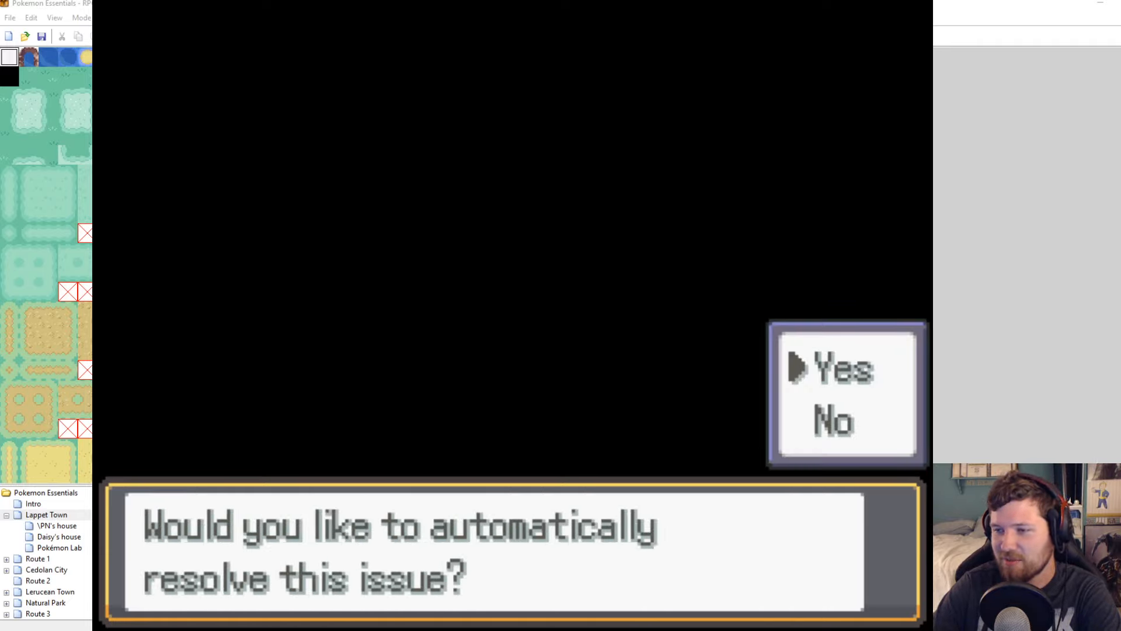
key(Return)
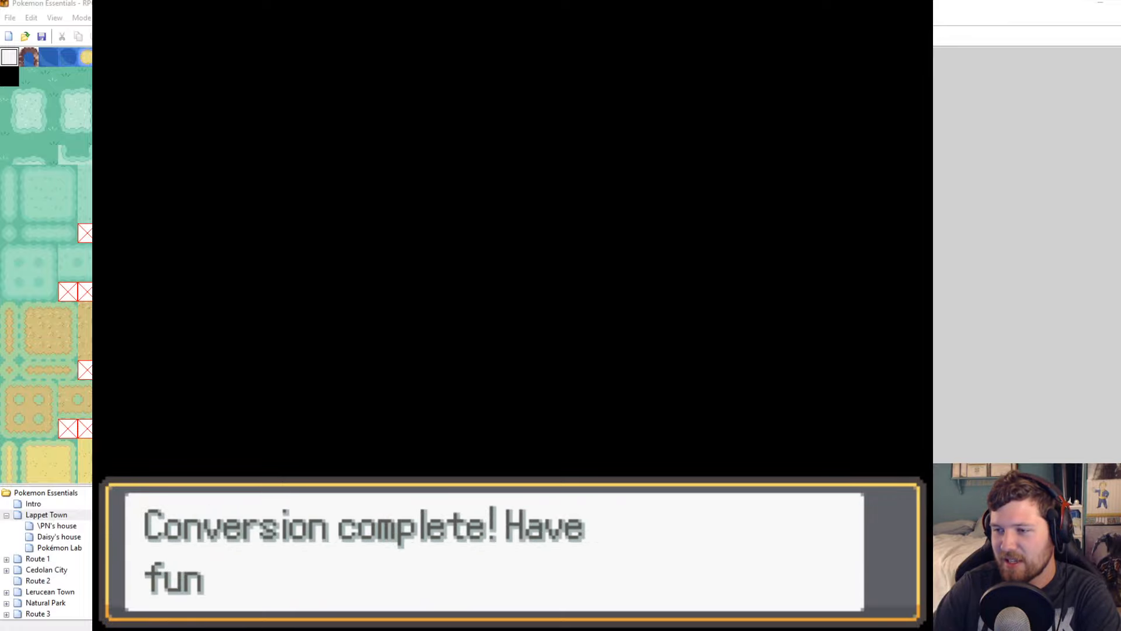
key(Return)
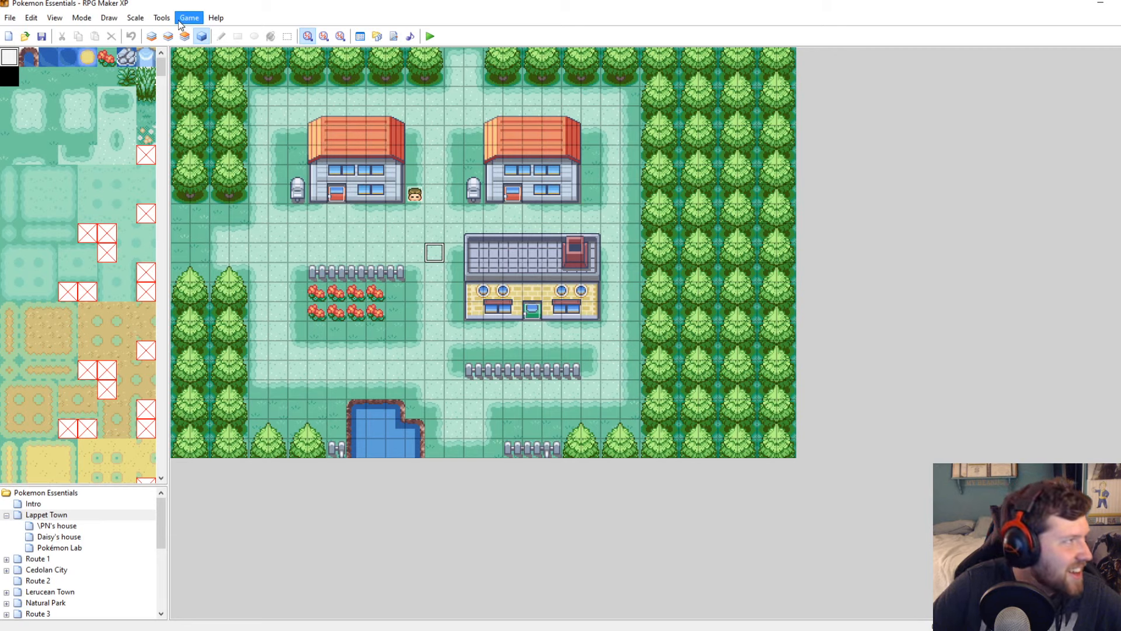
Open the game title for editing and replace "Essentials" so that it reads "Pokemon: "
key(Return)
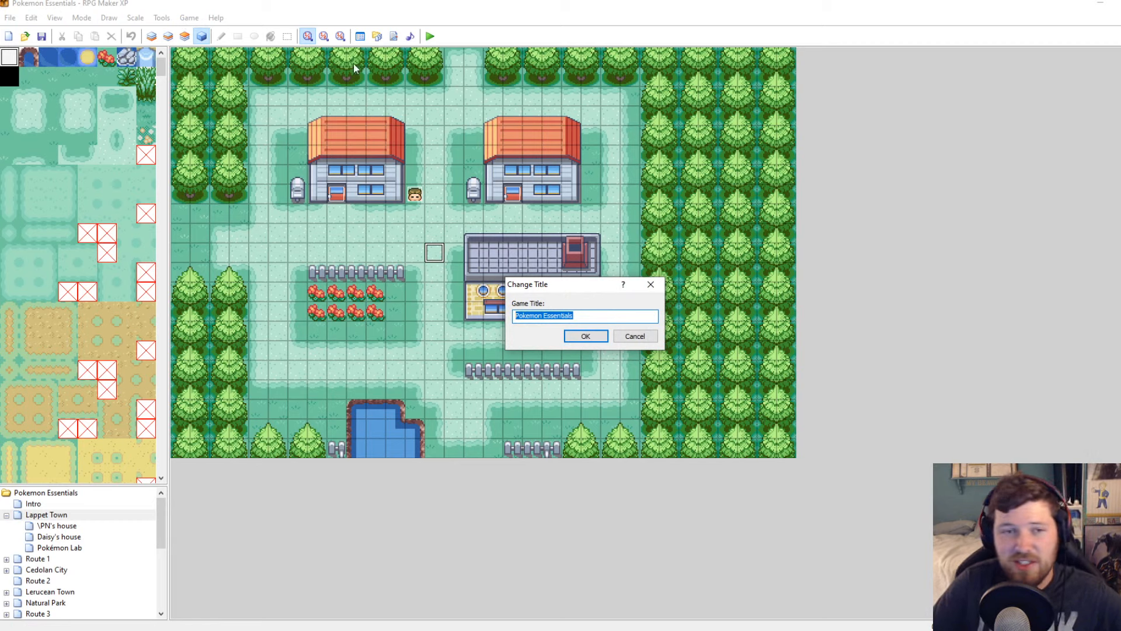
double_click(568, 316)
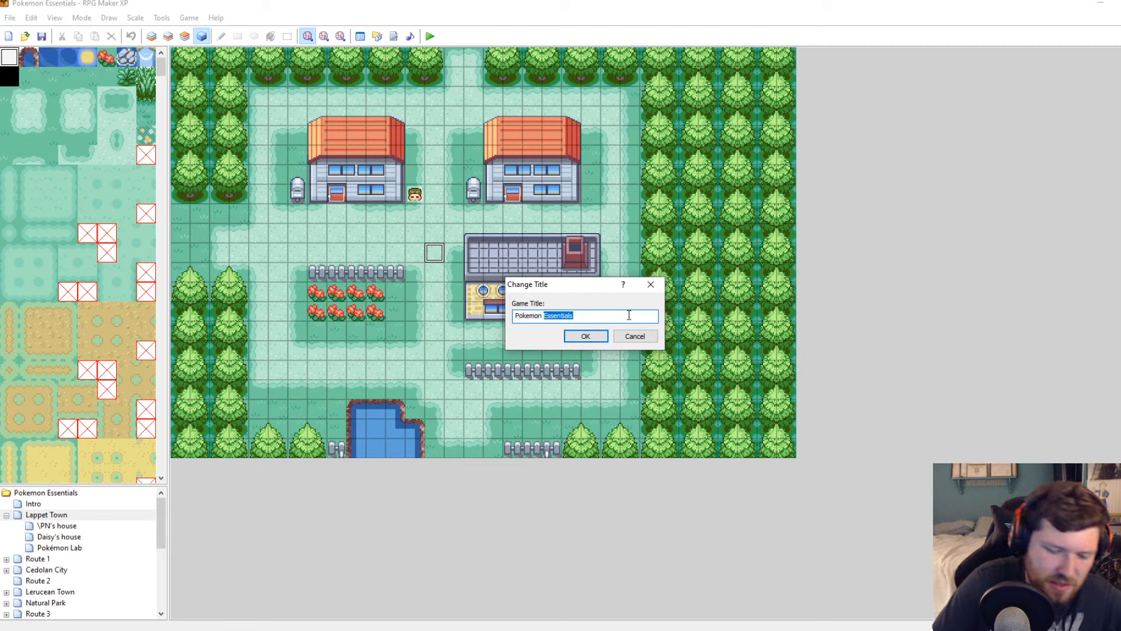
key(BackSpace)
key(BackSpace)
text(:)
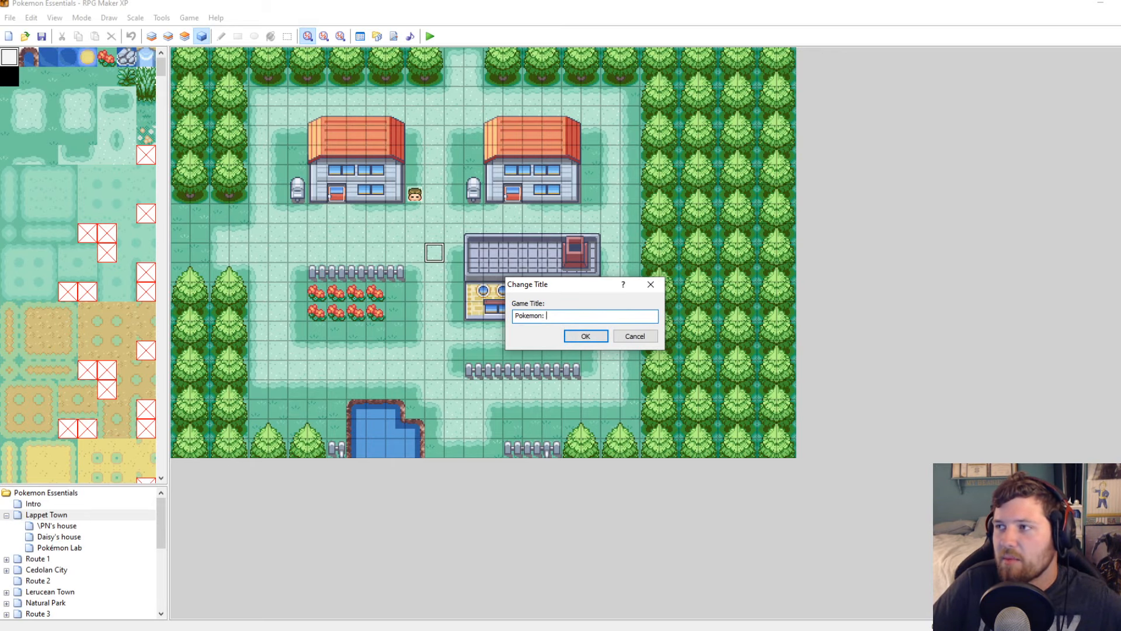
Switch to the browser, search Google for "thesaurus" in a new tab, and open Thesaurus.com
drag(1120, 146, 441, 60)
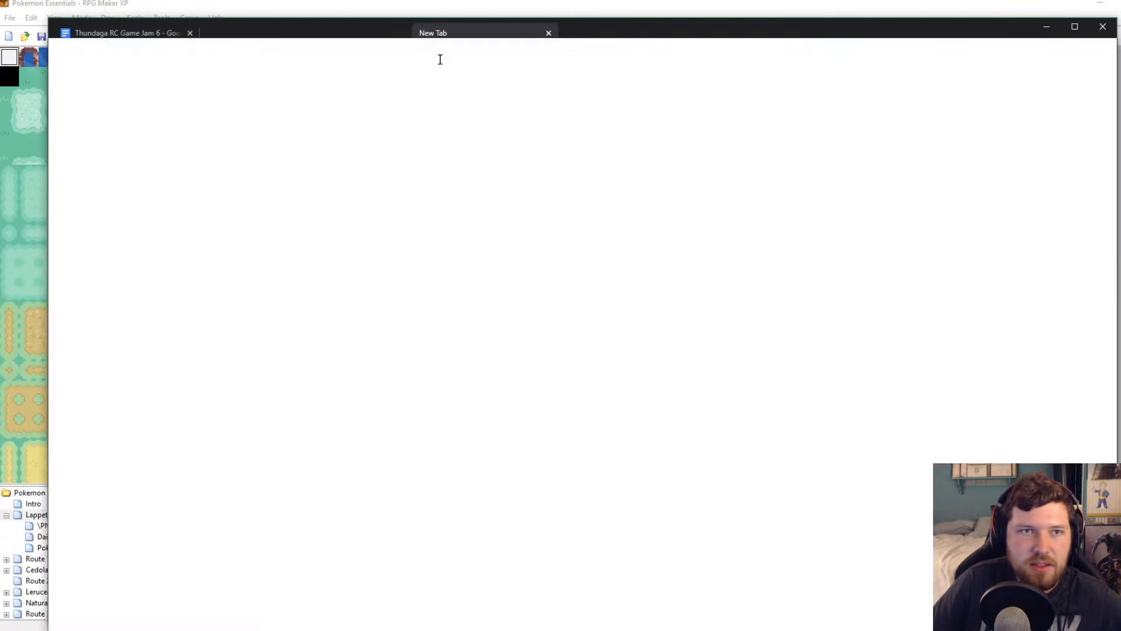
click(250, 56)
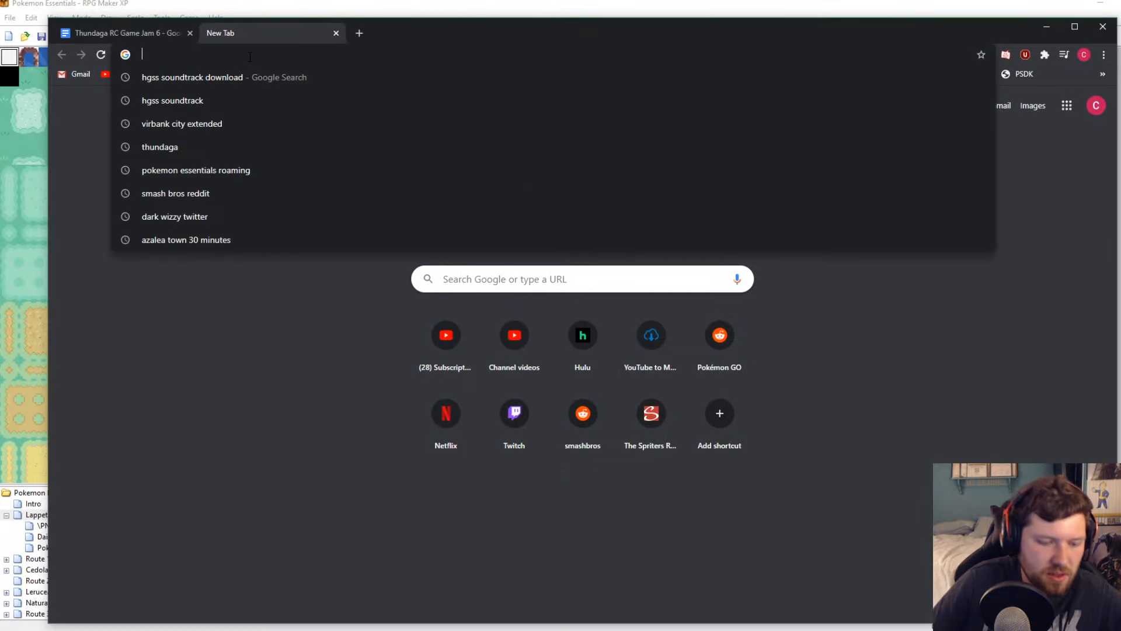
text(thesau)
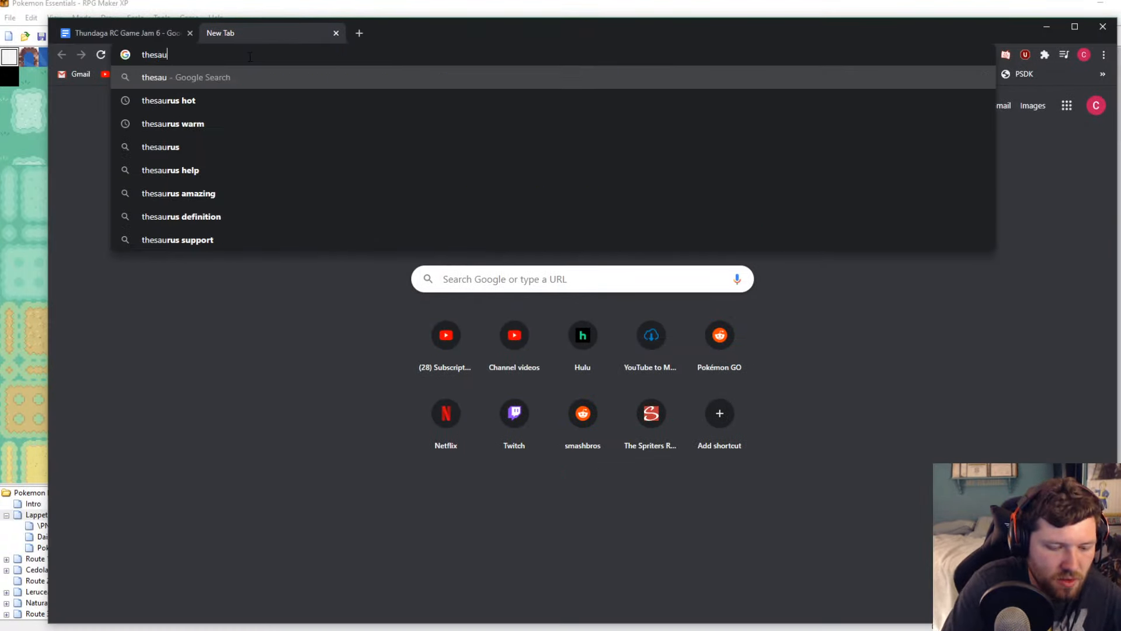
text(rus)
key(Return)
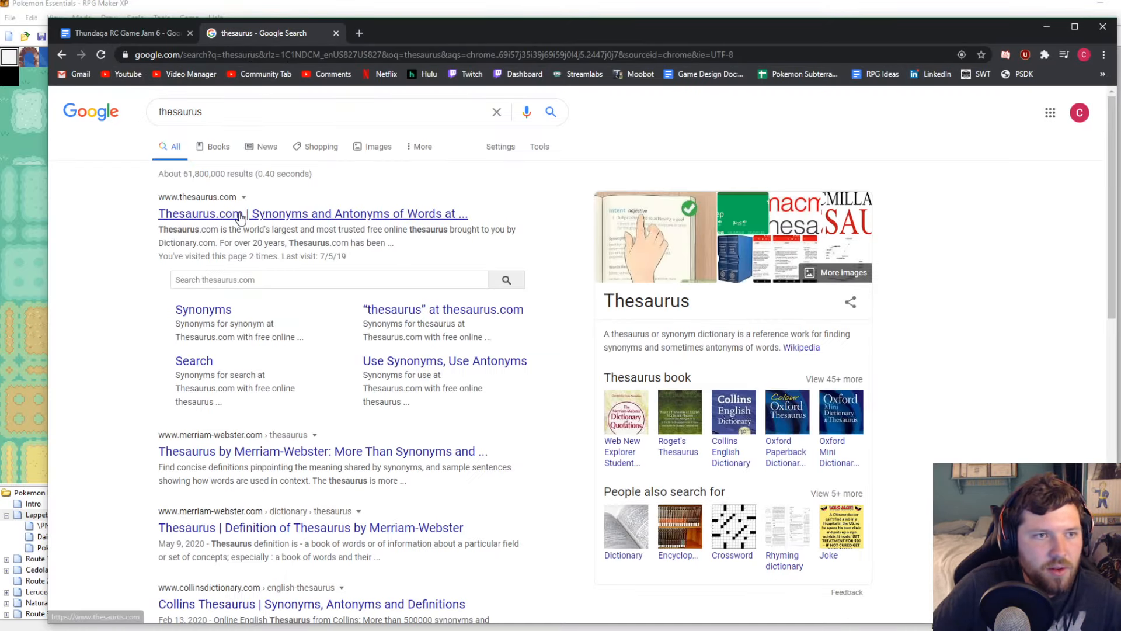
click(240, 213)
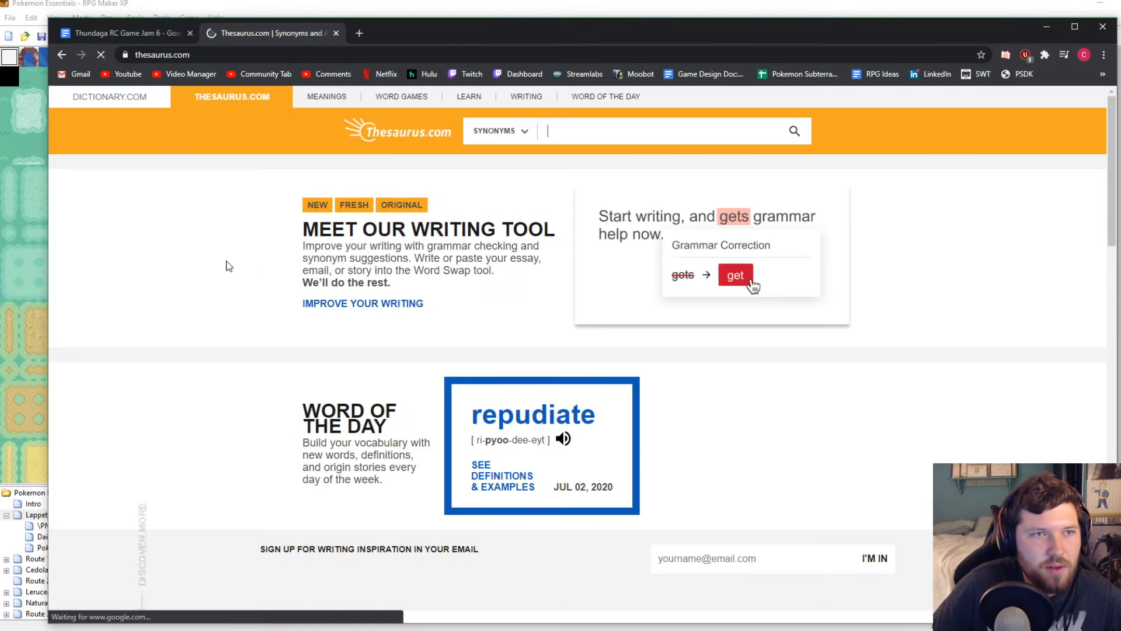
Look up synonyms for "mastermind" and "evil" on Thesaurus.com
click(587, 124)
text(mastermi)
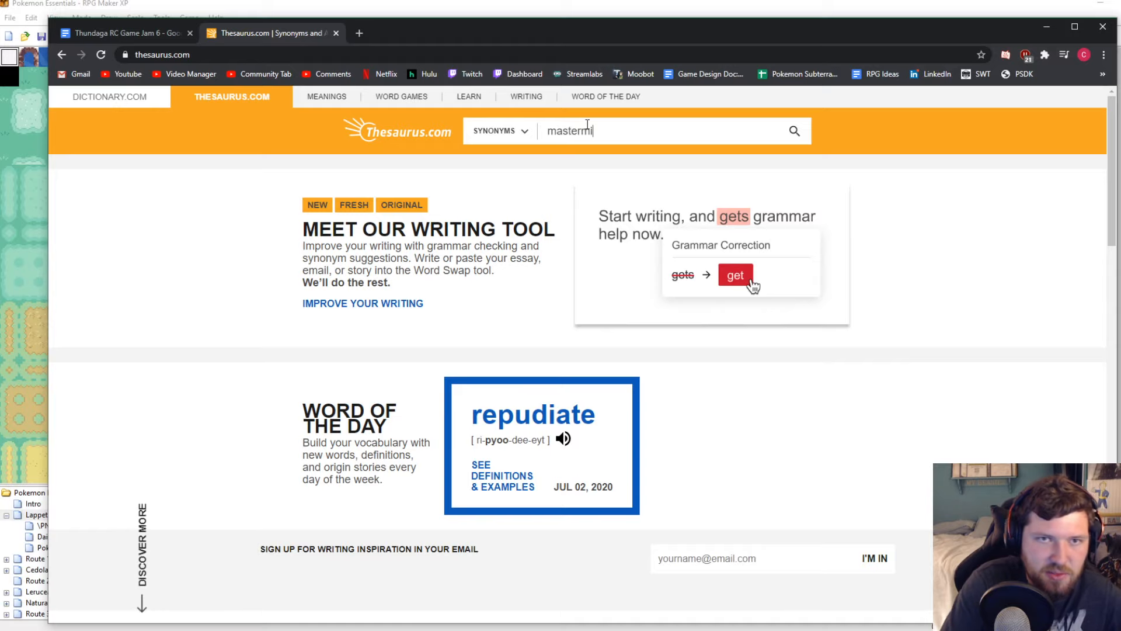
text(nd)
key(Return)
scroll(551, 262, down, 2)
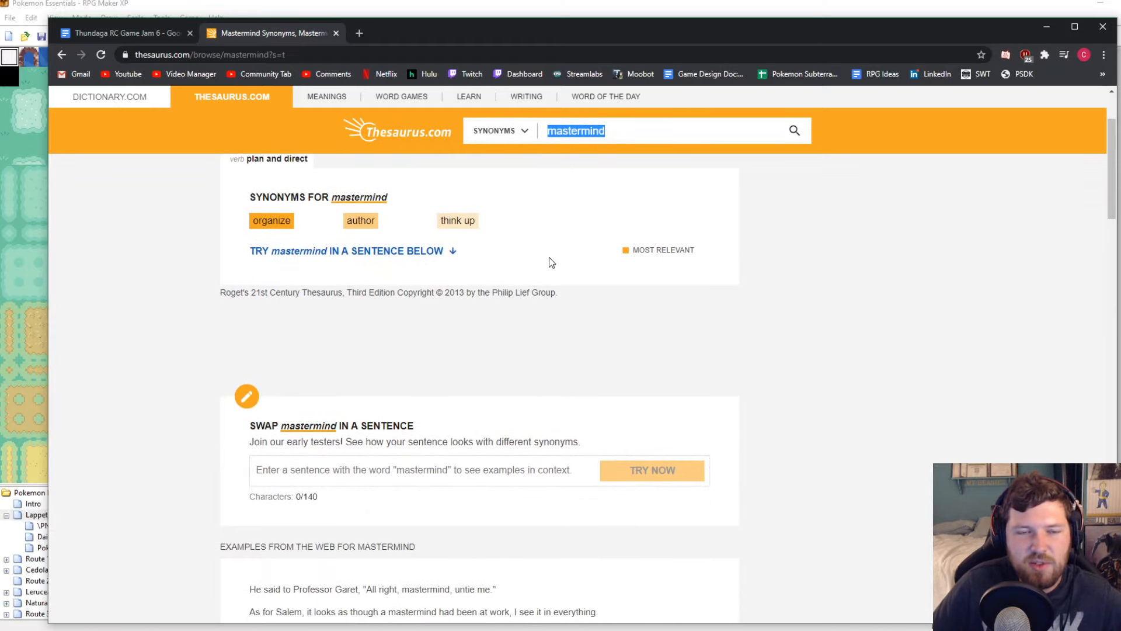
scroll(543, 266, up, 2)
text(evi)
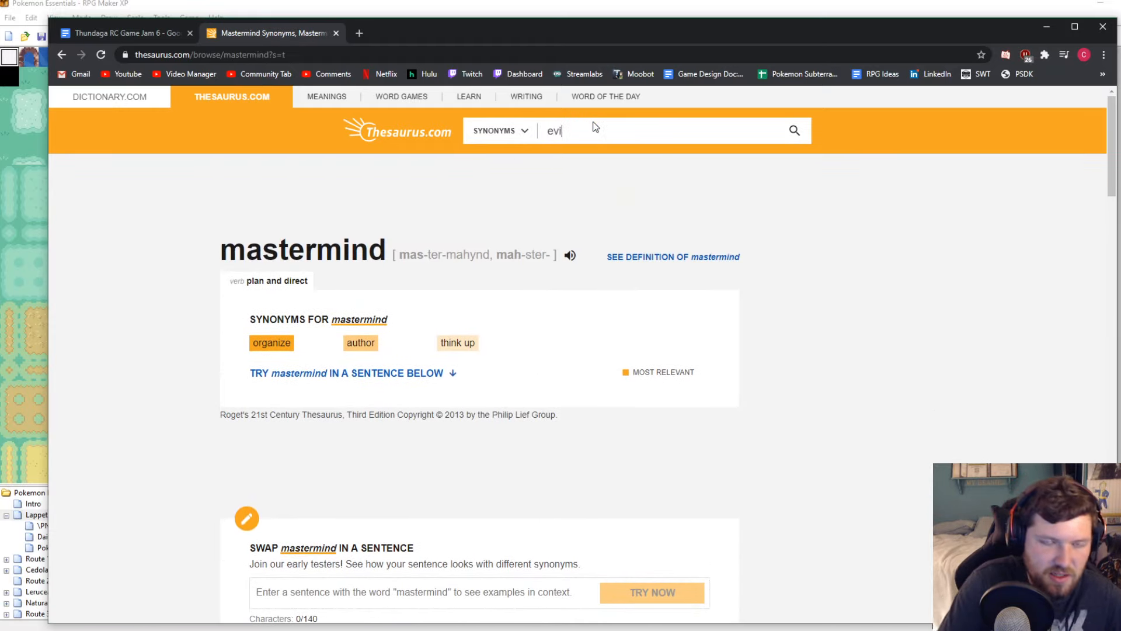
text(l)
key(Return)
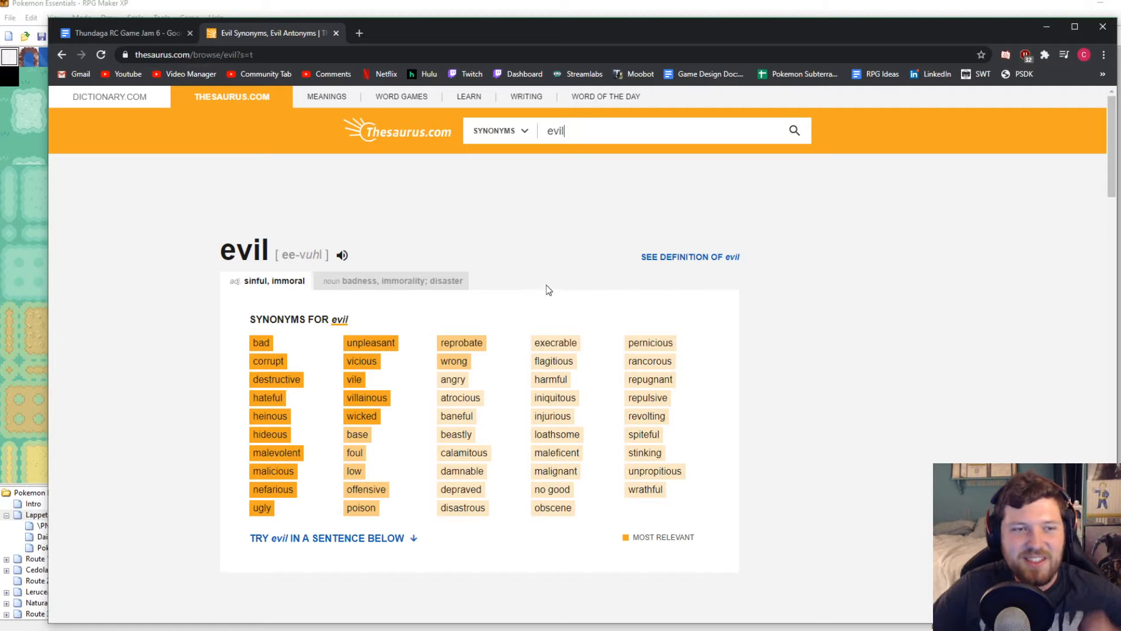
Look up synonyms for "diabolical", view the entry for its synonym "demoniac", and return to the "diabolical" entry
double_click(556, 130)
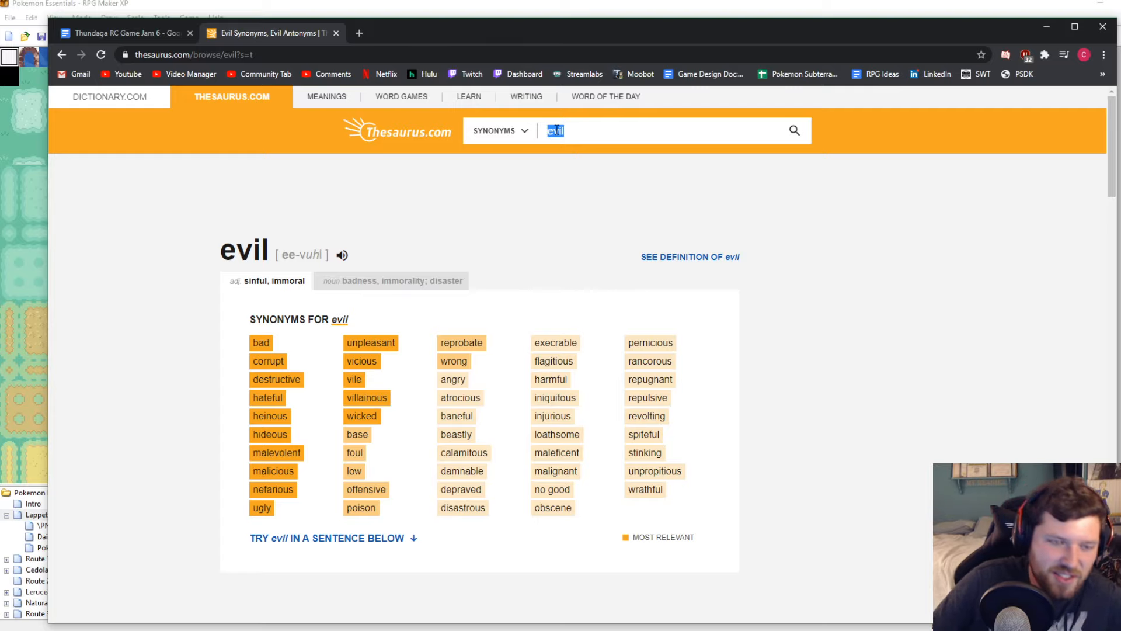
text(diabolical)
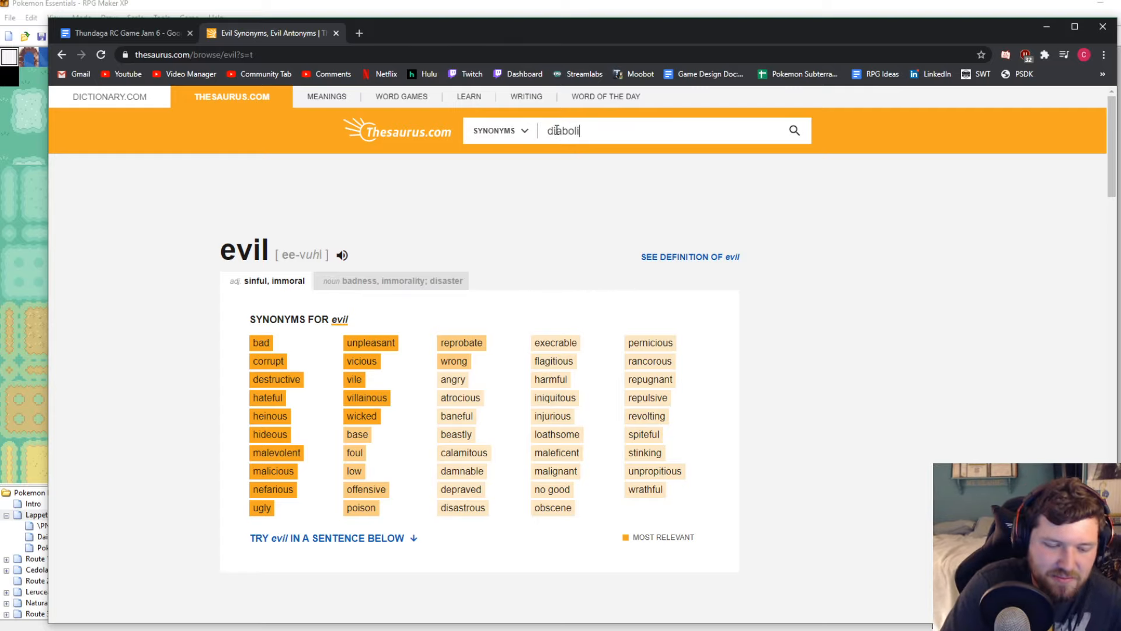
key(Return)
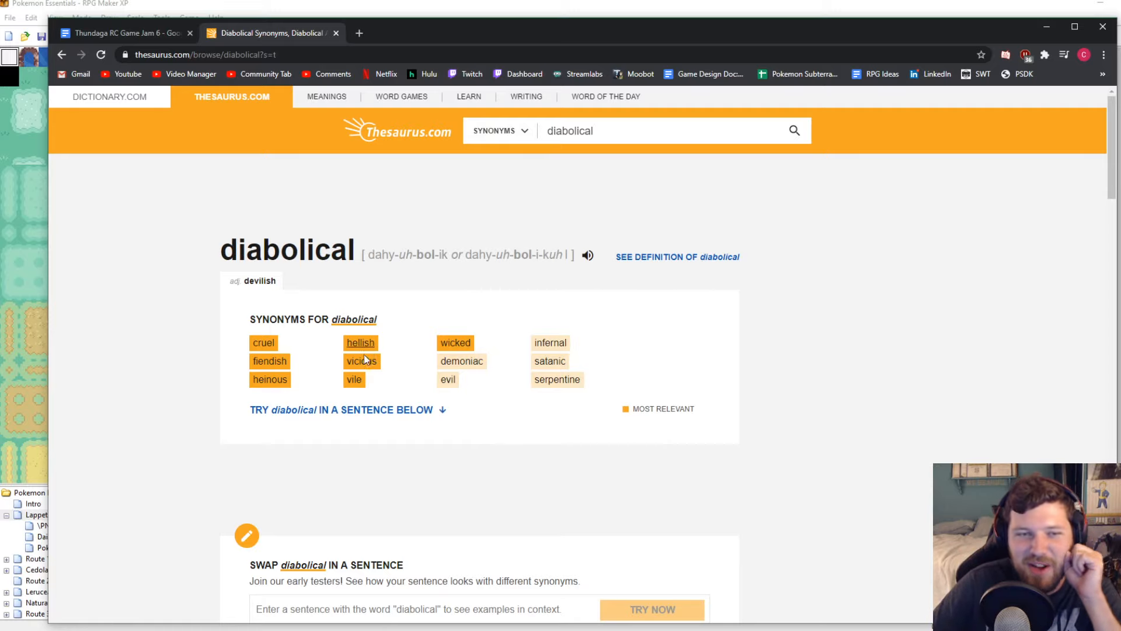
click(474, 363)
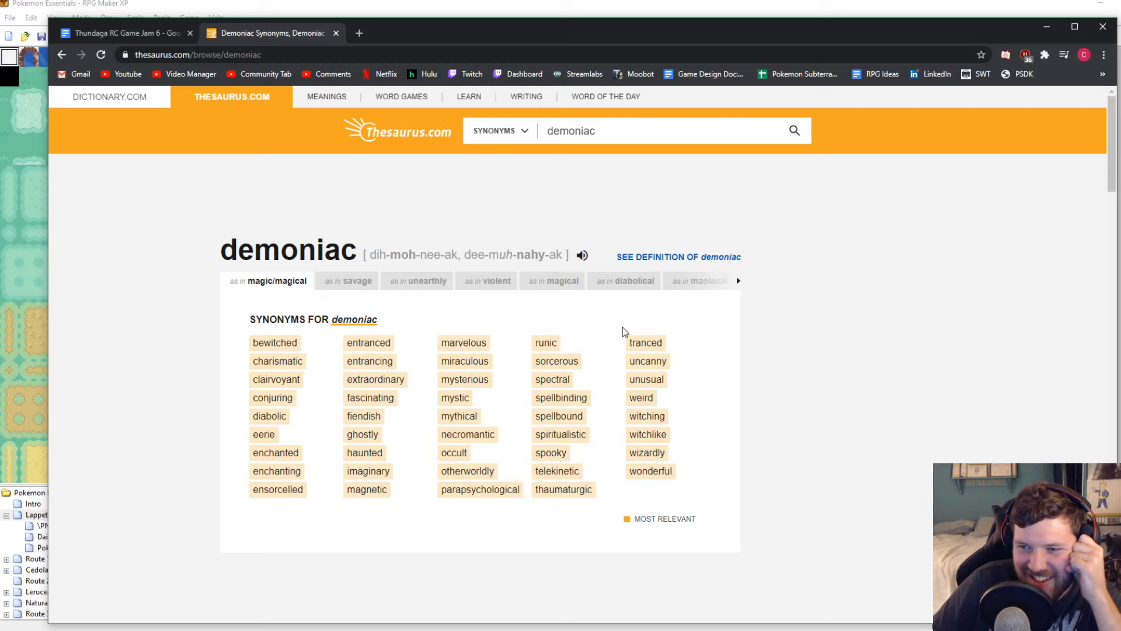
key(alt+Left)
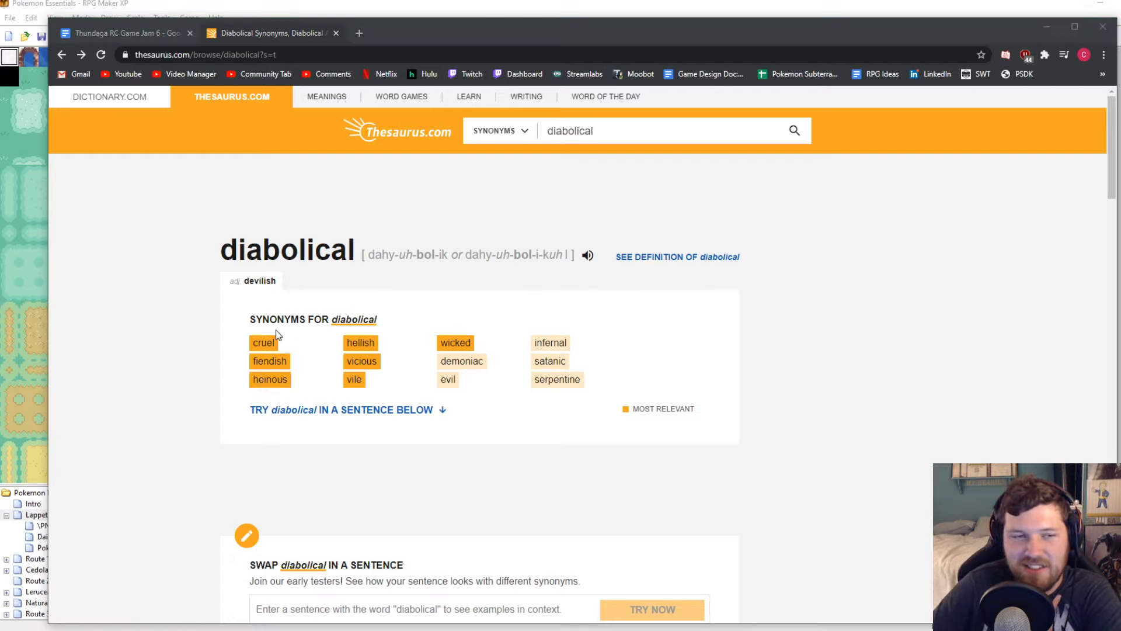
Look up synonyms for "dastardly" and open the entry for its synonym "vile"
drag(616, 131, 513, 125)
key(BackSpace)
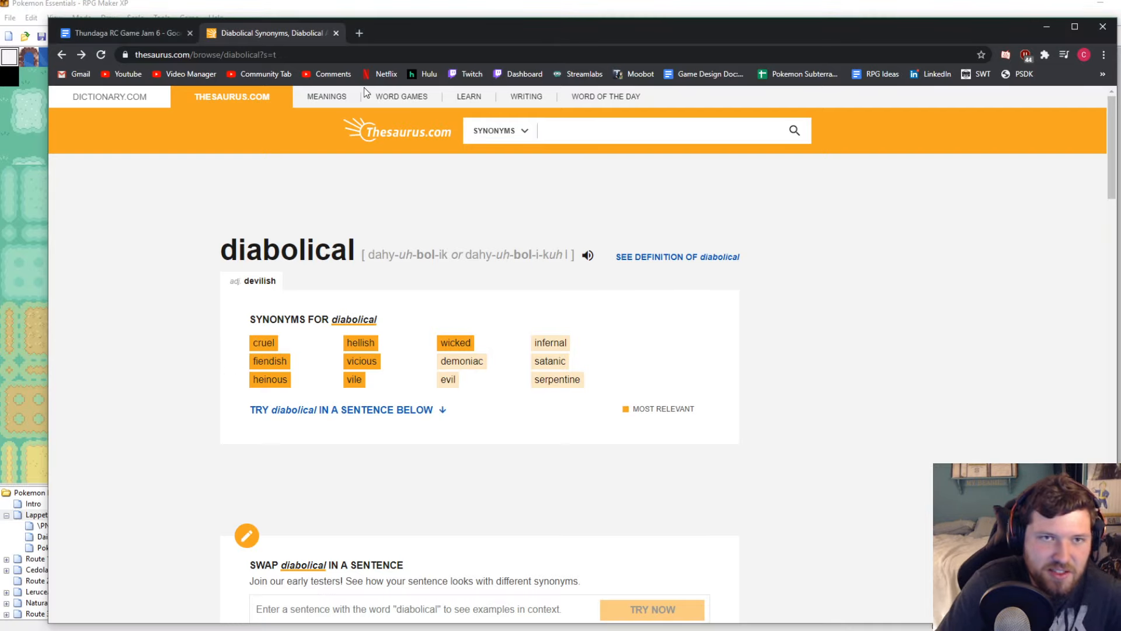
text(dastardly)
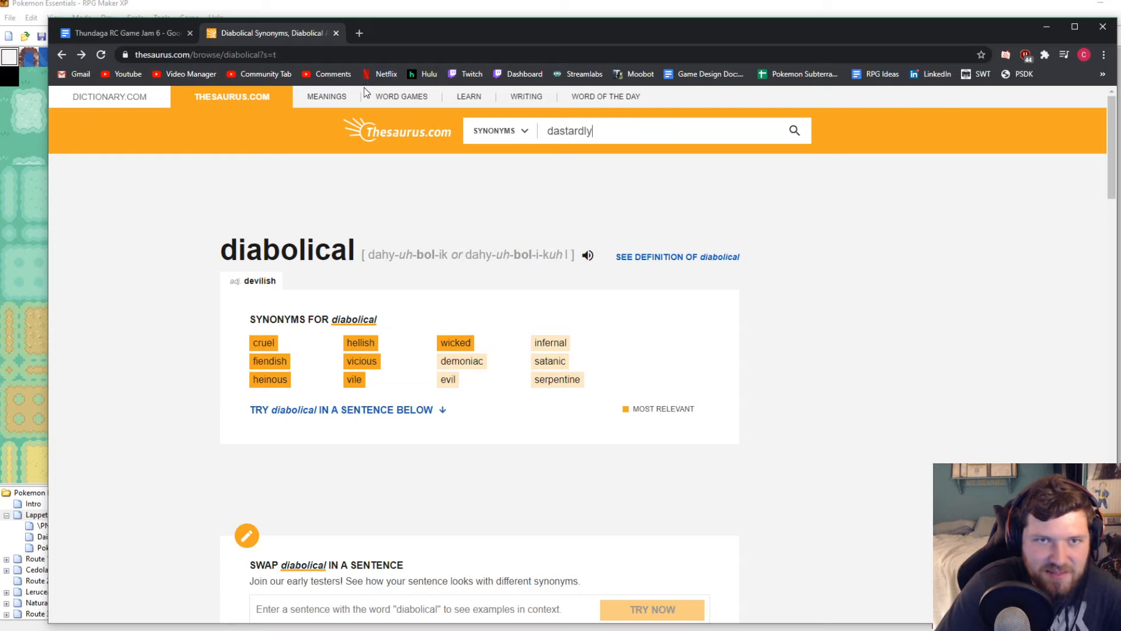
key(Return)
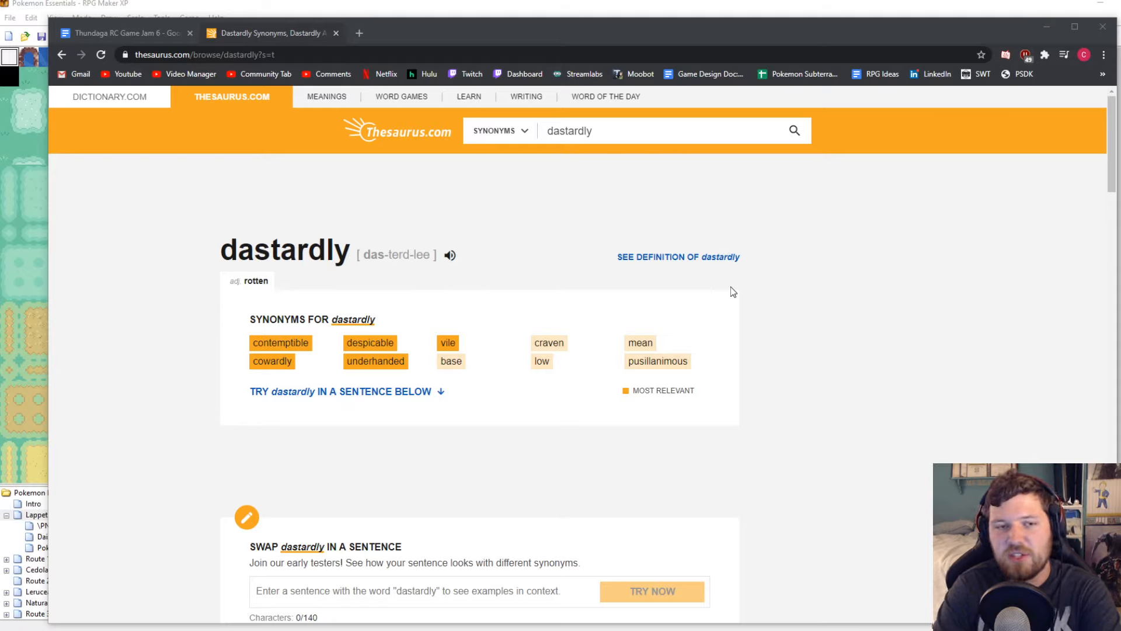
click(448, 344)
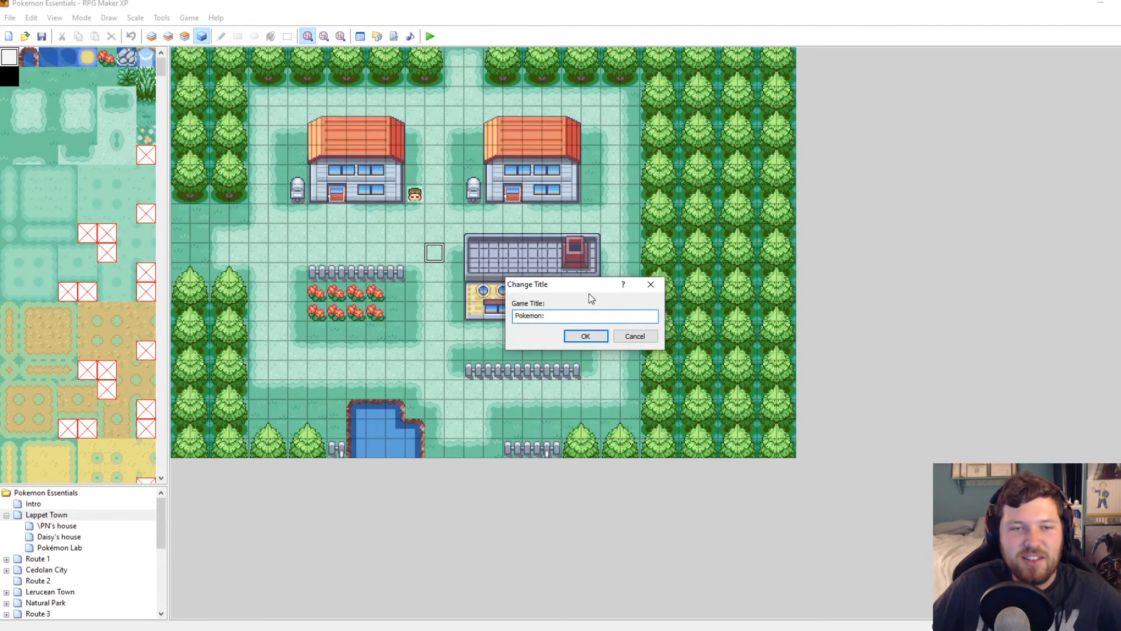
Return to RPG Maker XP and set the game title to "Pokemon Vile"
text(Vile)
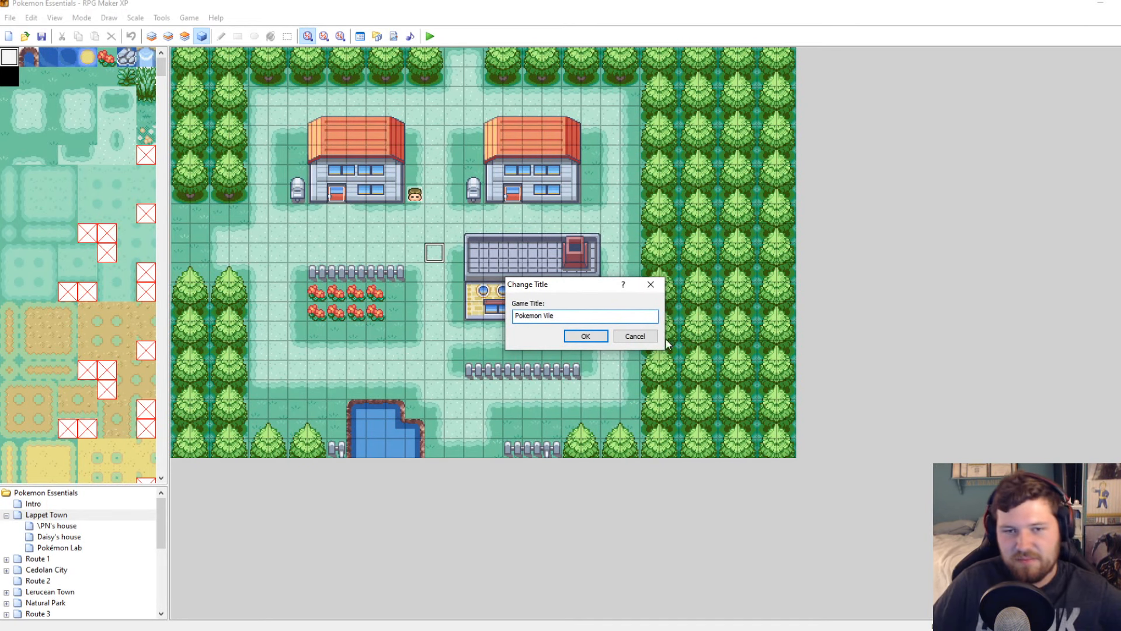
click(599, 338)
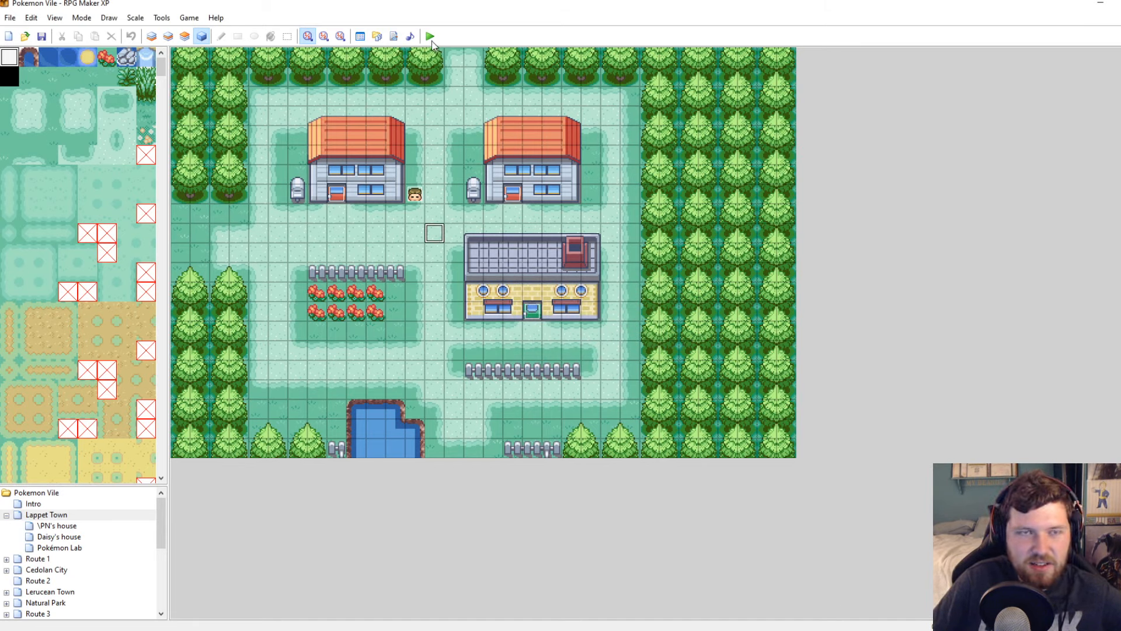
Playtest a new game up to the professor's greeting, capture the game window, and close the game
click(429, 36)
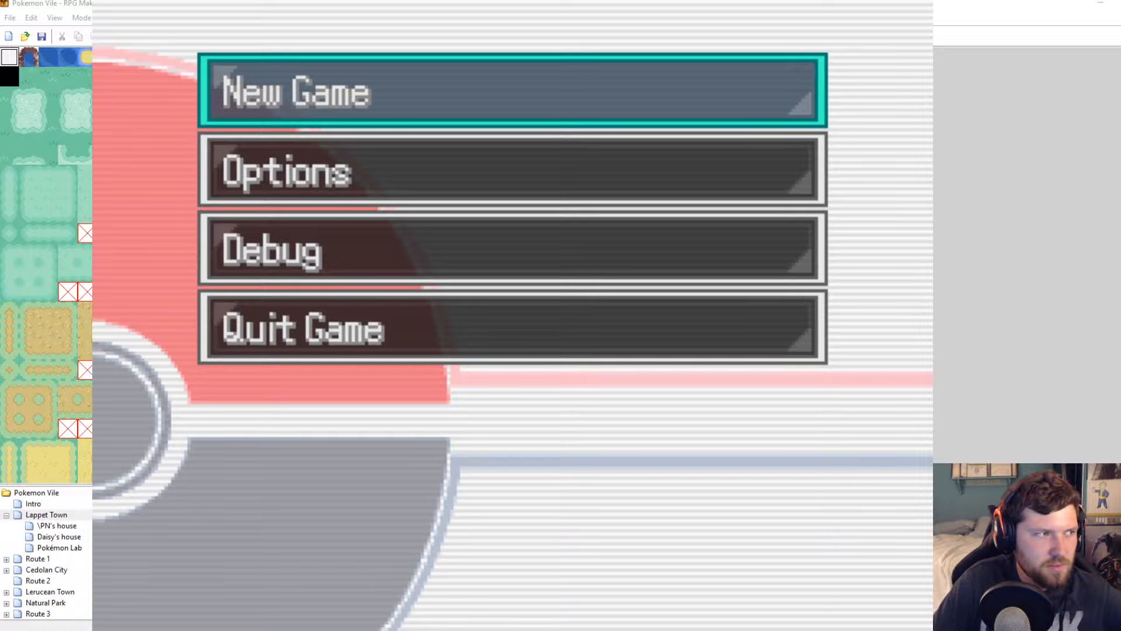
key(Return)
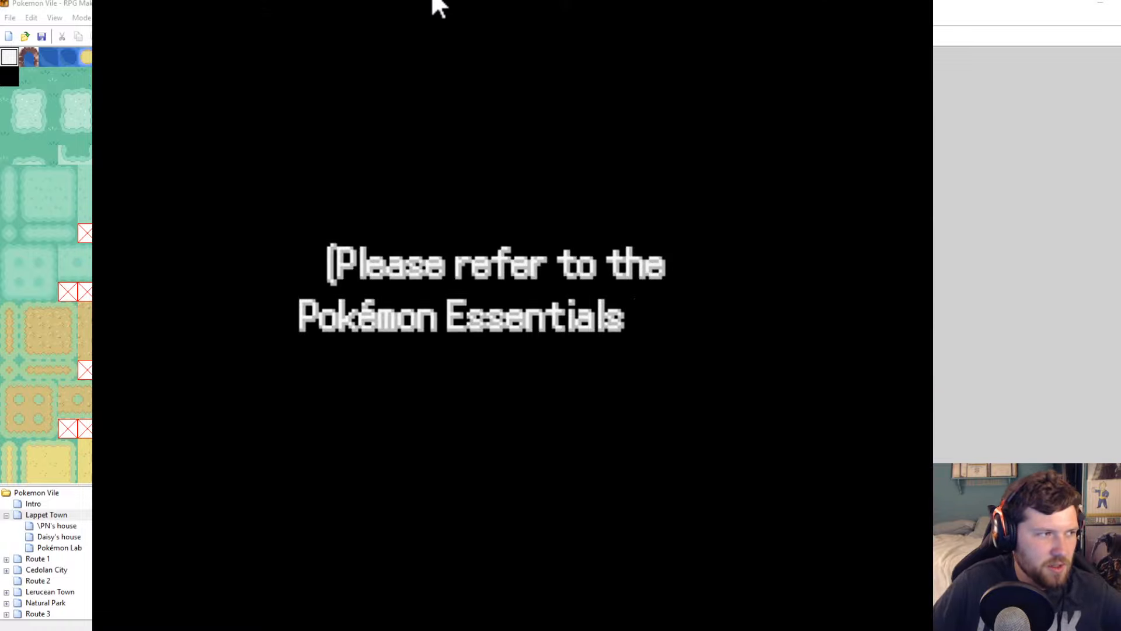
key(Return)
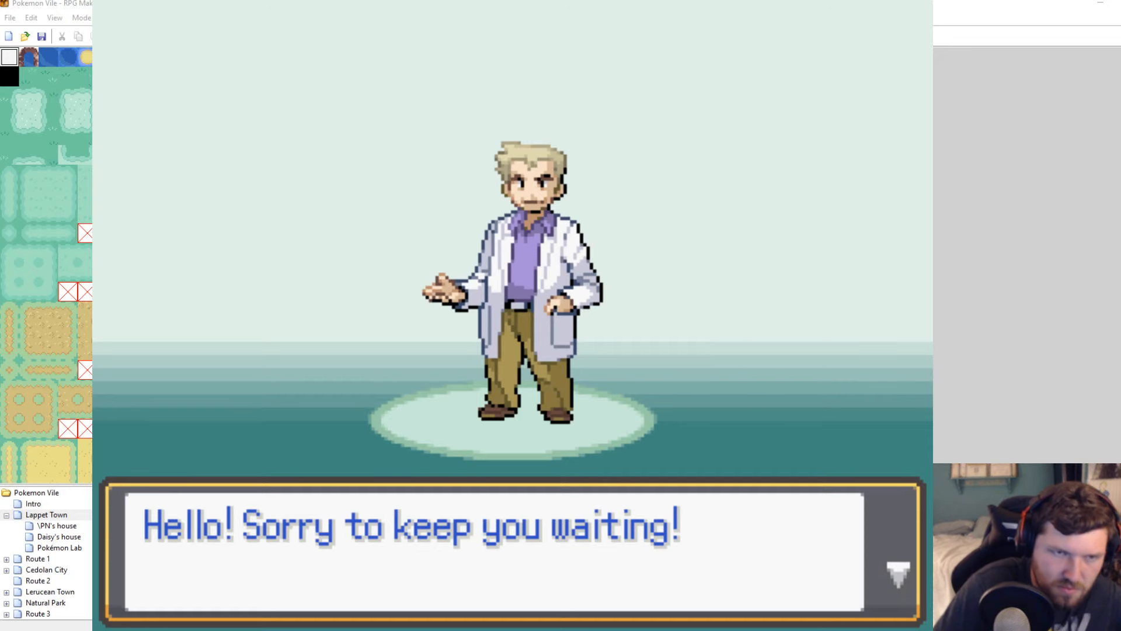
key(alt+F4)
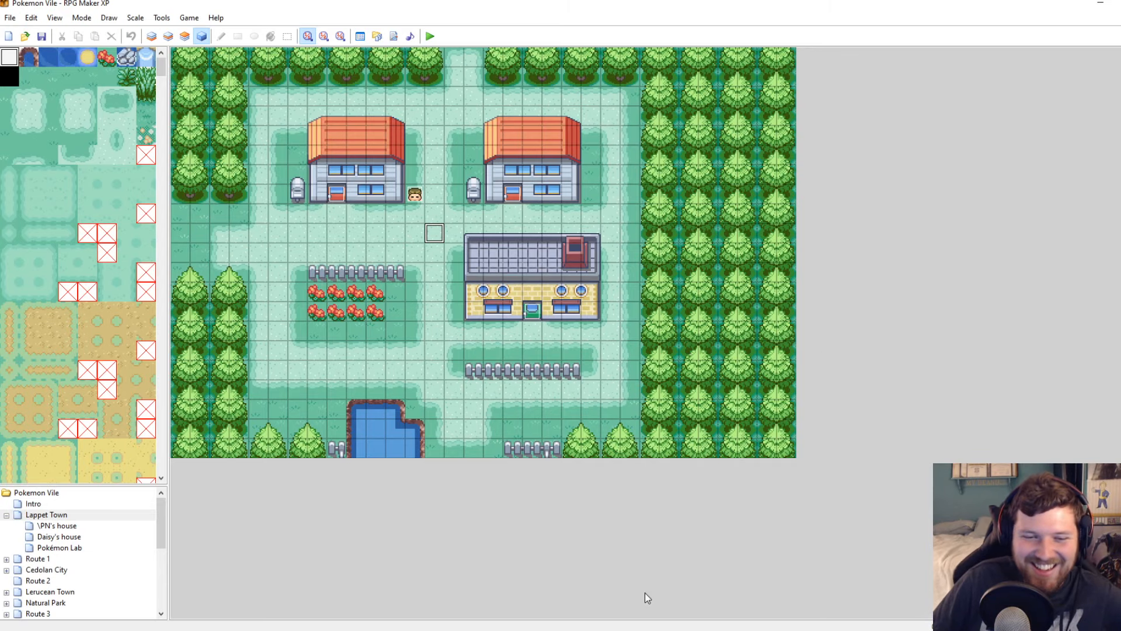
Switch to Paint, paste the captured game window, and shrink the canvas to about 544 × 443 px
click(688, 628)
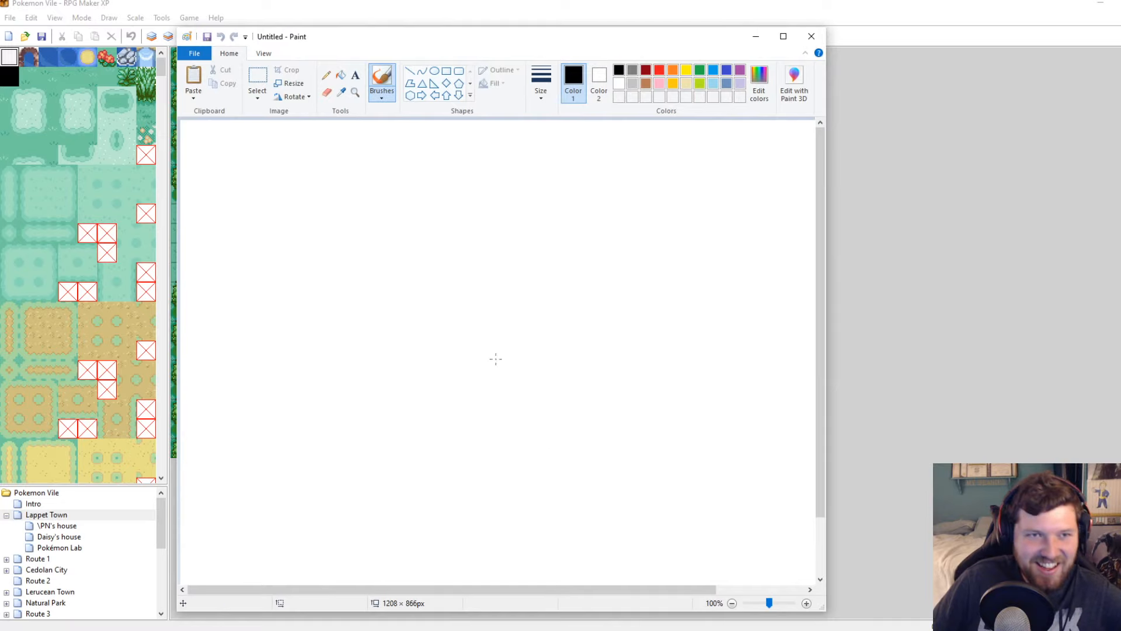
key(ctrl+v)
click(614, 335)
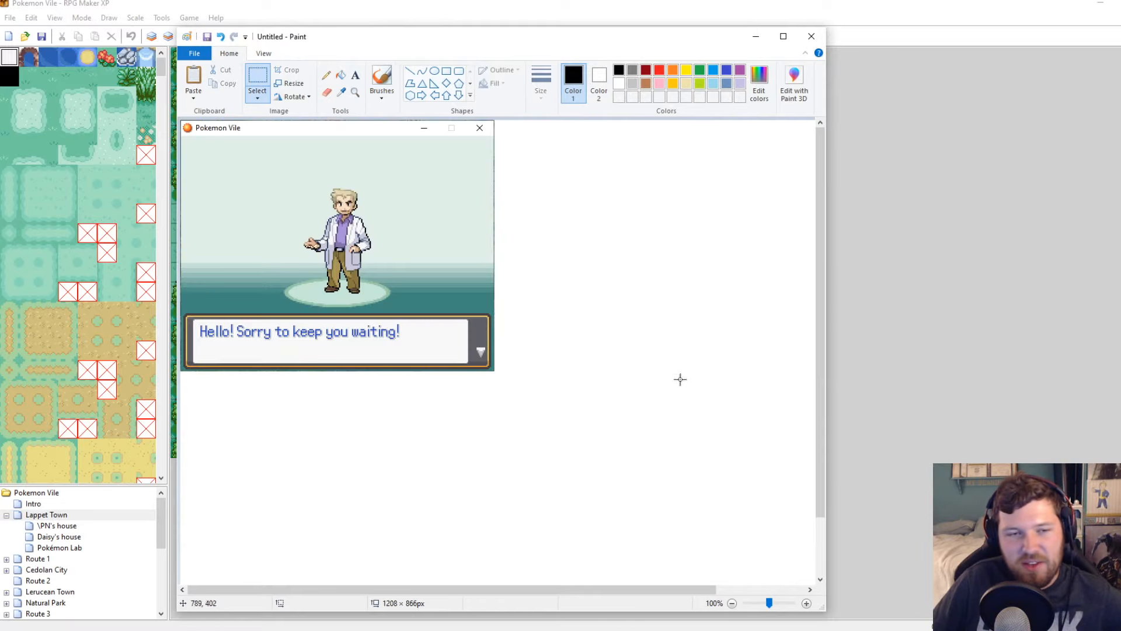
scroll(677, 408, down, 3)
drag(813, 575, 406, 322)
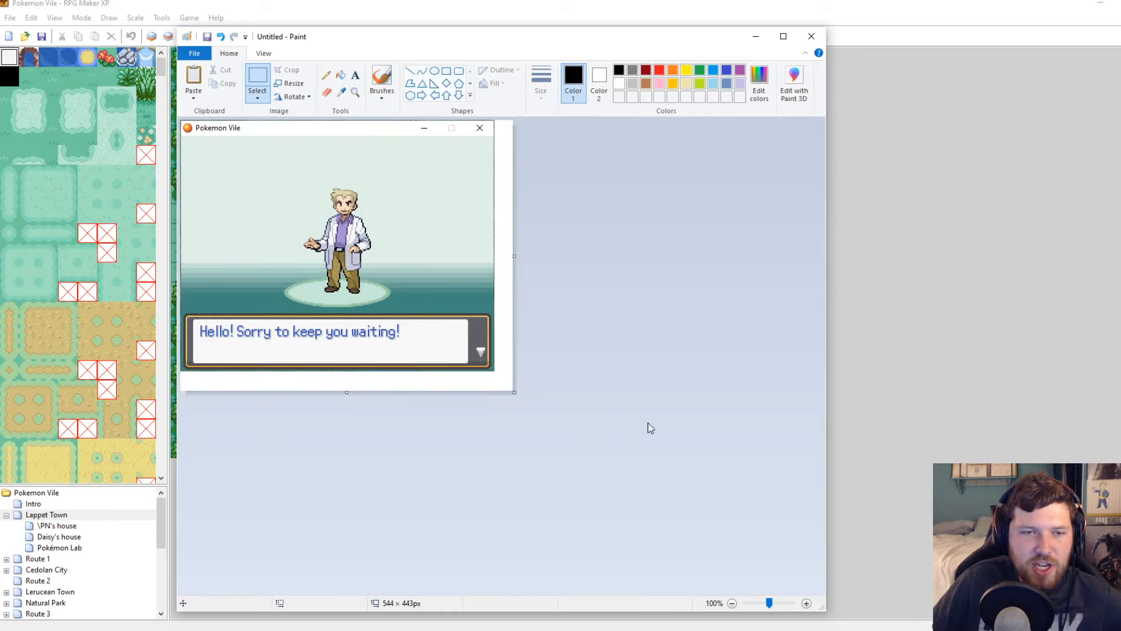
Shrink the canvas around the captured game window to about 515 × 412 px
click(807, 603)
scroll(507, 247, down, 3)
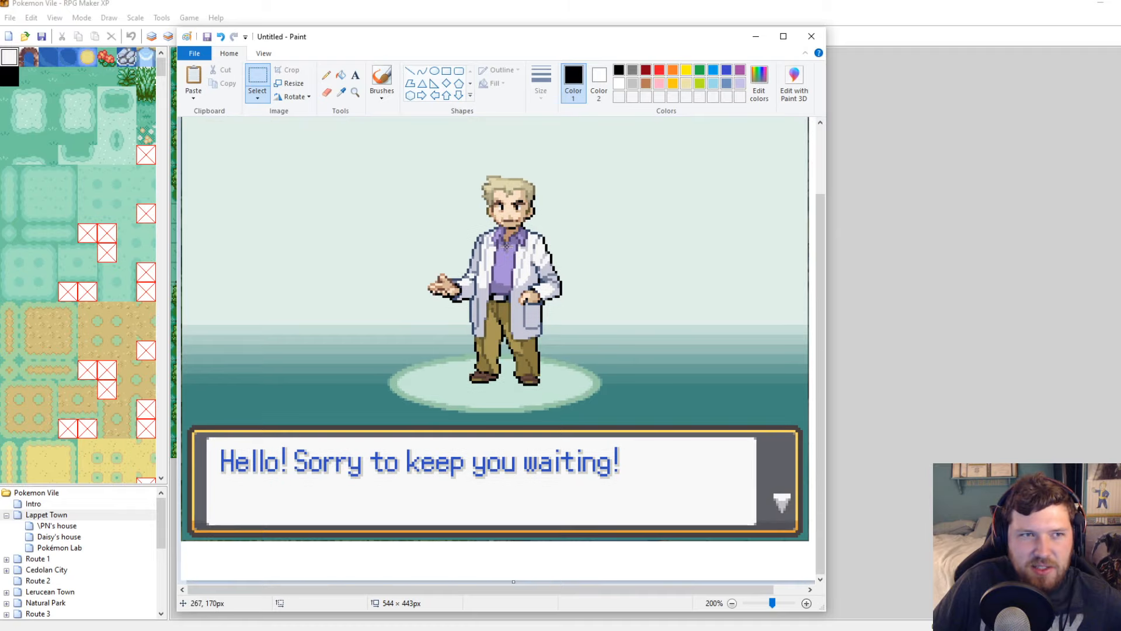
scroll(508, 248, up, 3)
scroll(601, 298, down, 3)
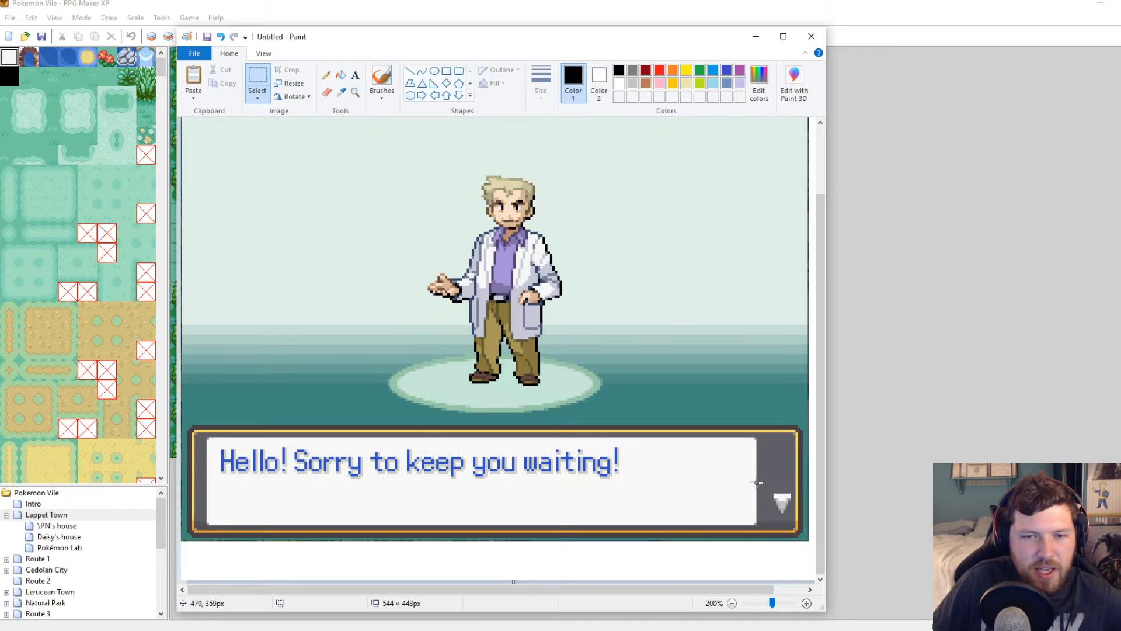
scroll(713, 601, right, 2)
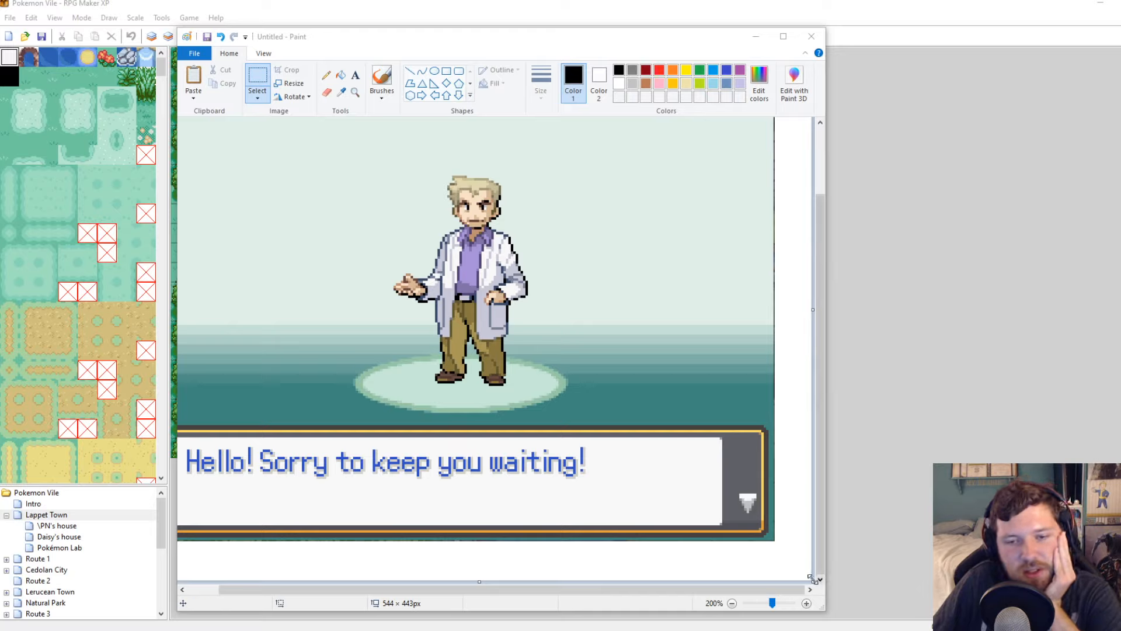
drag(813, 580, 781, 547)
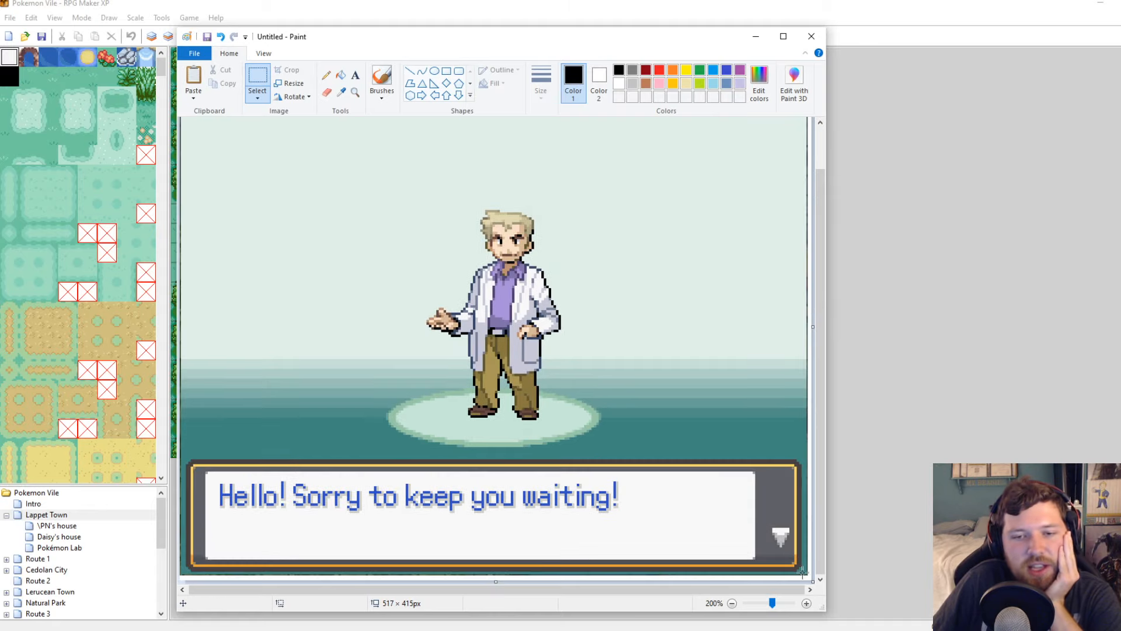
click(806, 603)
scroll(687, 507, down, 3)
drag(579, 589, 809, 577)
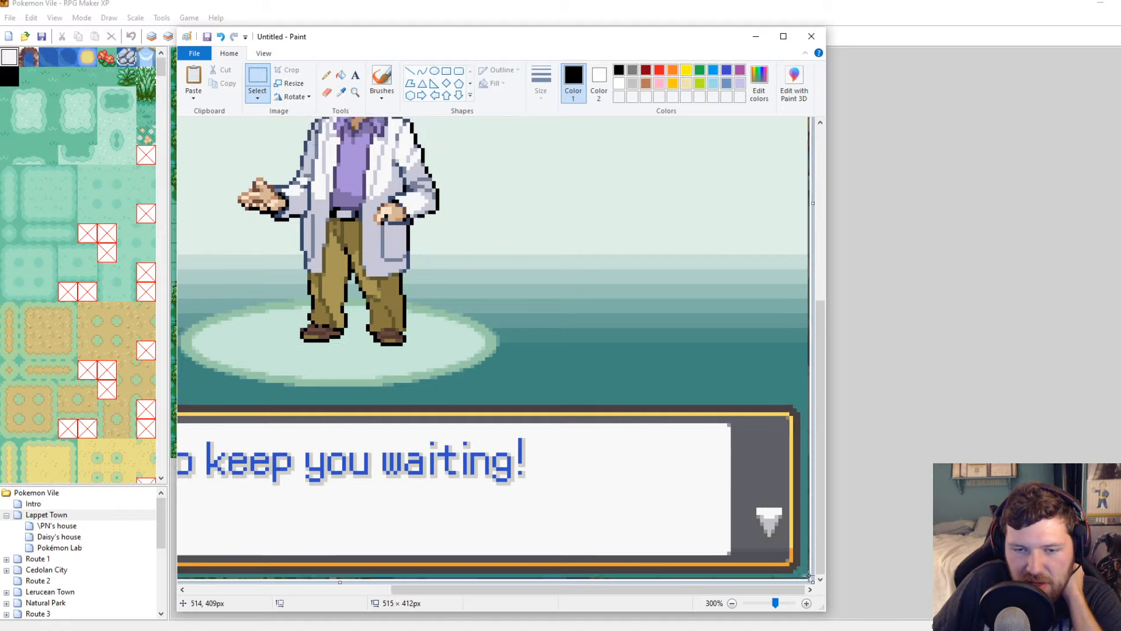
Trim the canvas at its lower-right corner to 514 × 411 px so it hugs the game window's edges
click(806, 603)
click(806, 603)
click(806, 604)
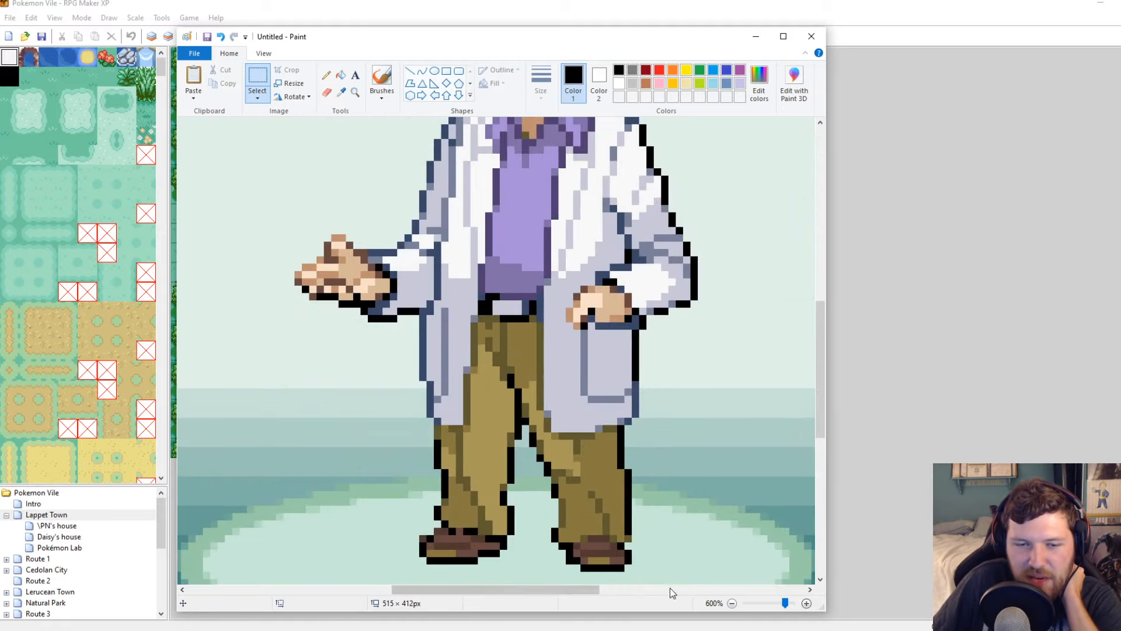
drag(541, 593, 808, 596)
scroll(791, 549, down, 5)
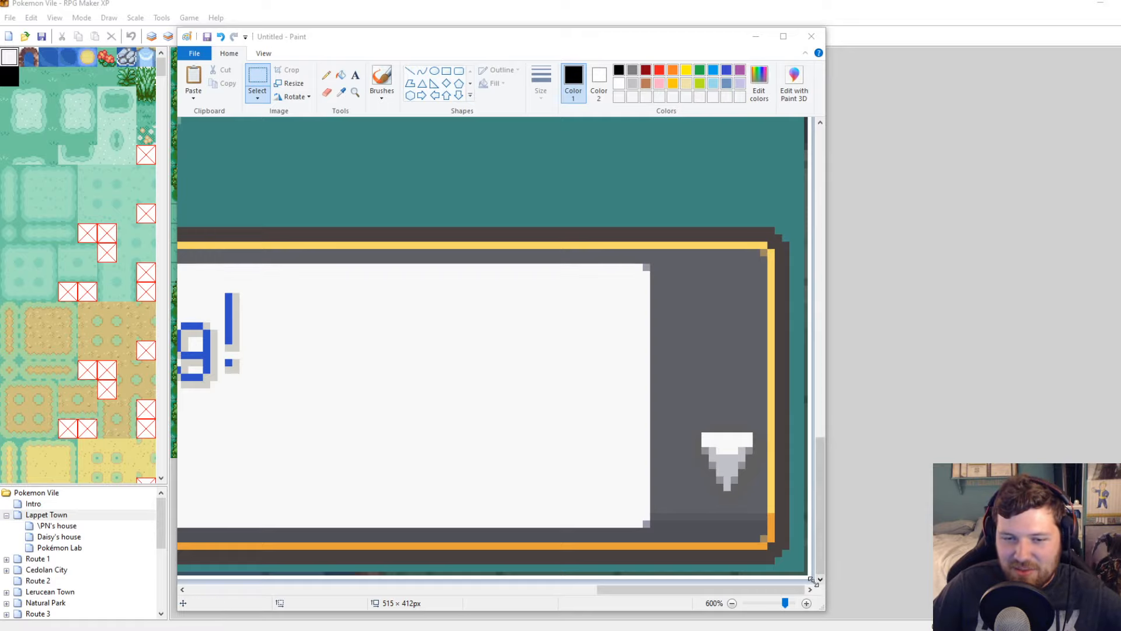
drag(812, 580, 809, 578)
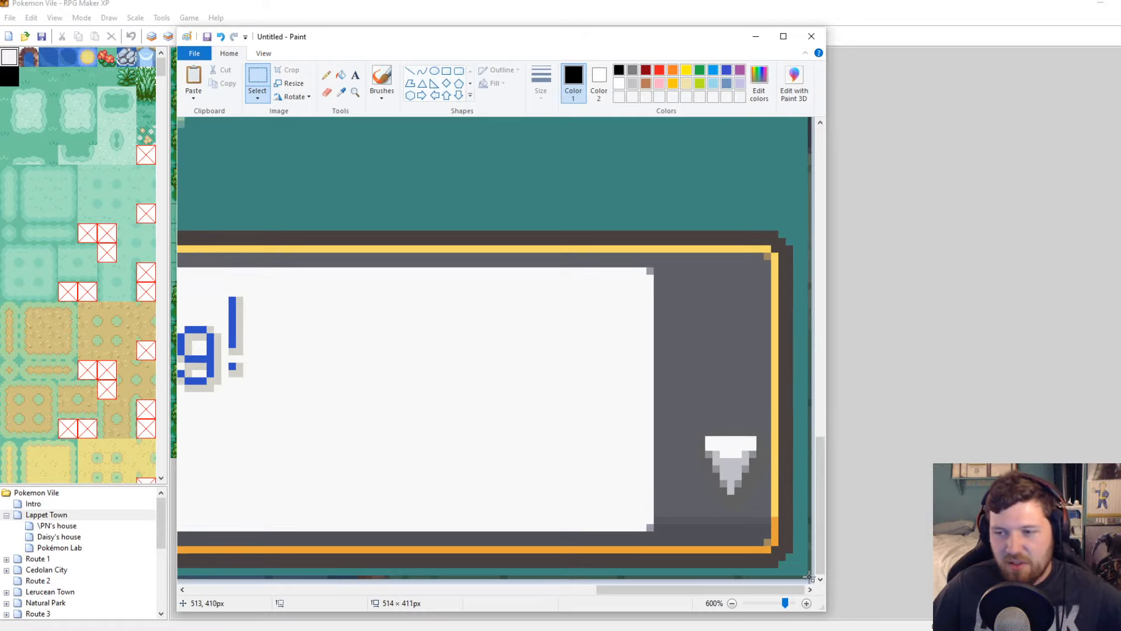
Check the capture's upper edge and save the image to the Desktop as the PNG file "Screensize"
scroll(768, 463, up, 10)
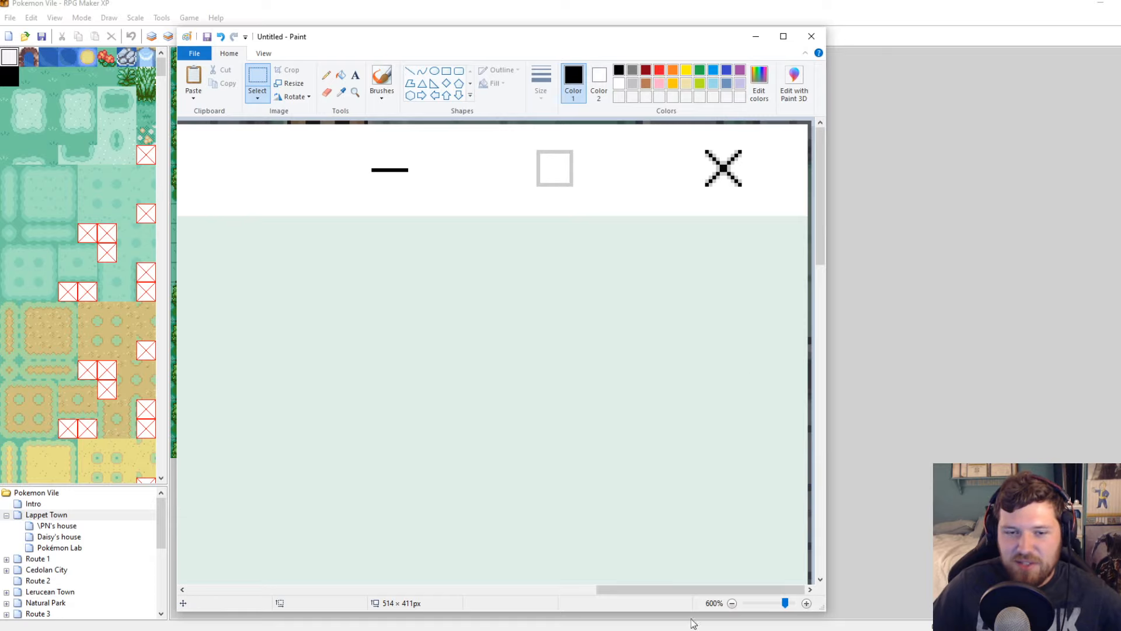
drag(679, 591, 211, 542)
key(ctrl+s)
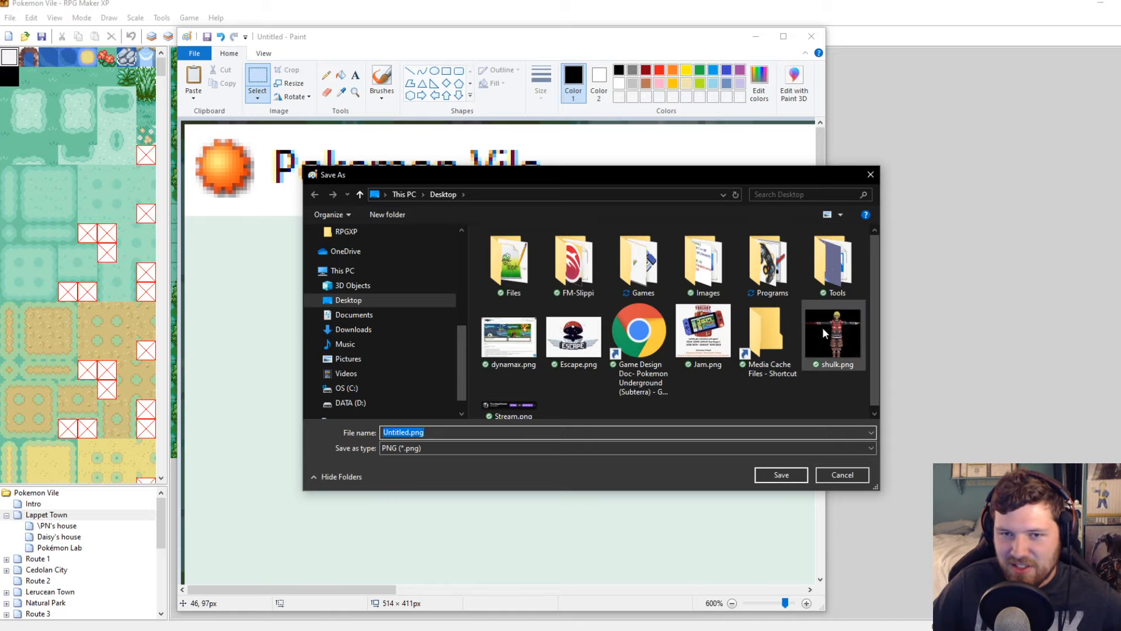
text(Scre)
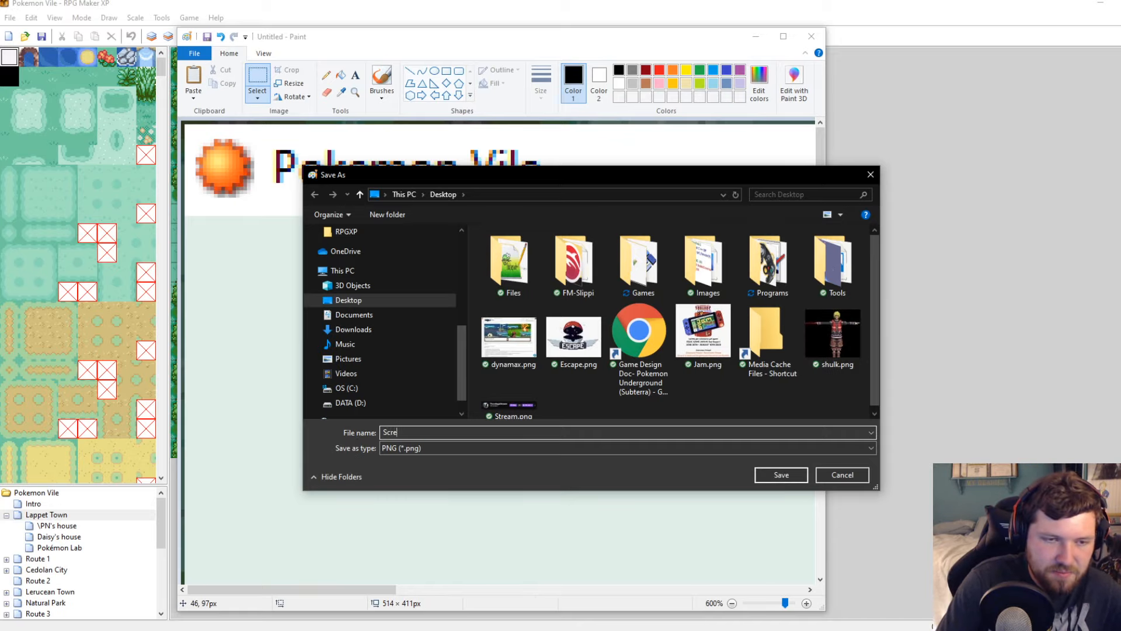
text(ensize)
key(Return)
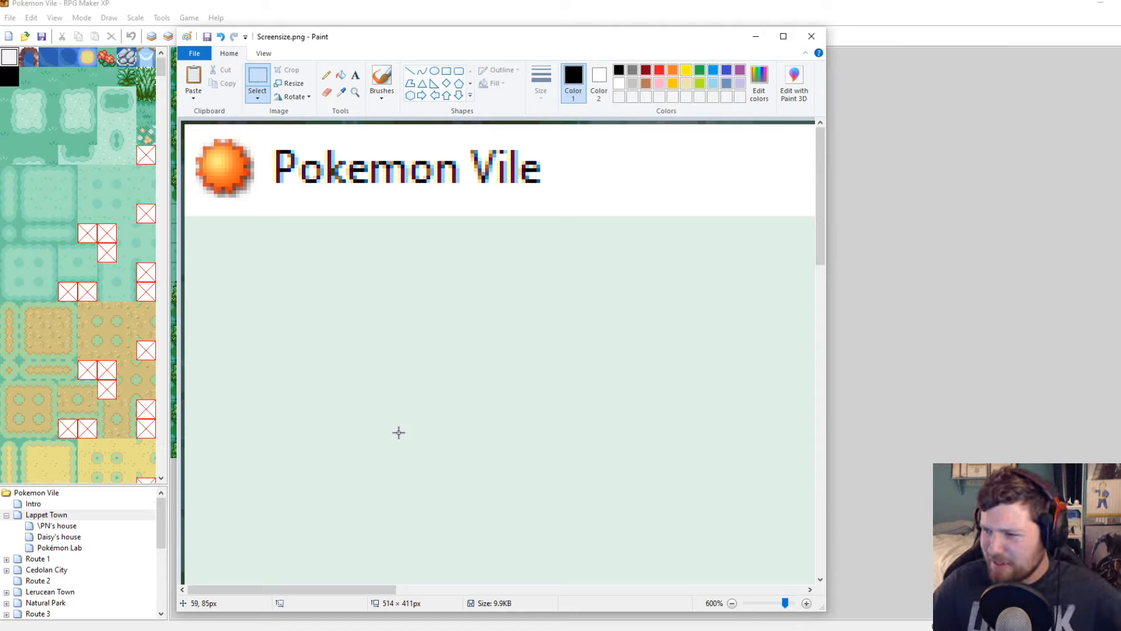
Inspect the lower-right corner of the saved capture, view the image at 200%, and close Paint
drag(380, 589, 790, 589)
scroll(788, 566, down, 10)
click(731, 603)
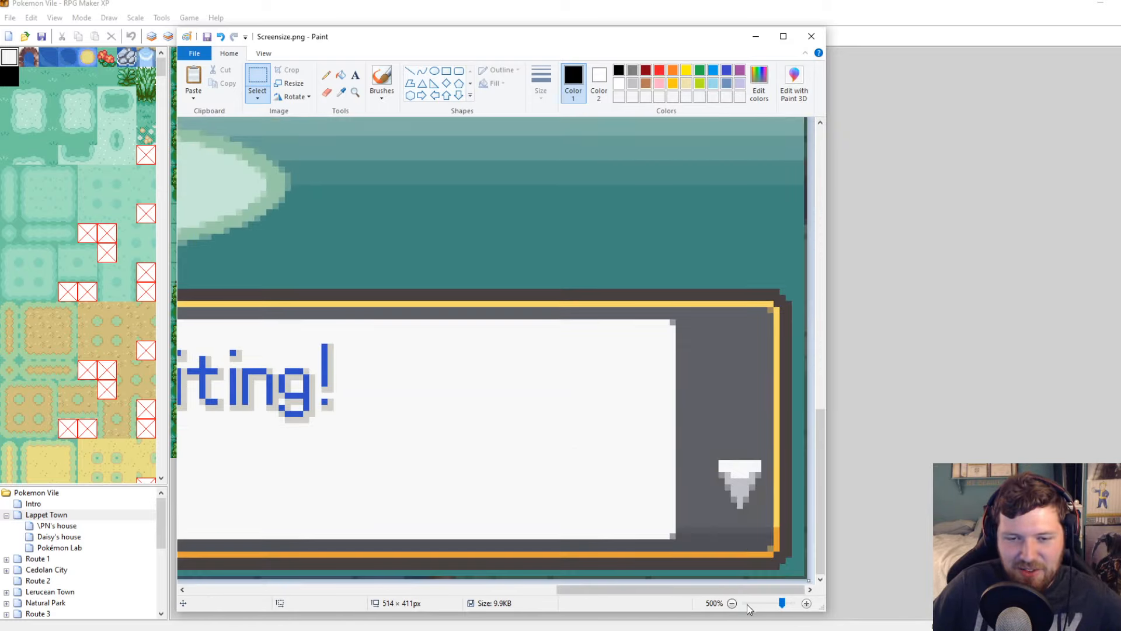
click(733, 604)
click(732, 603)
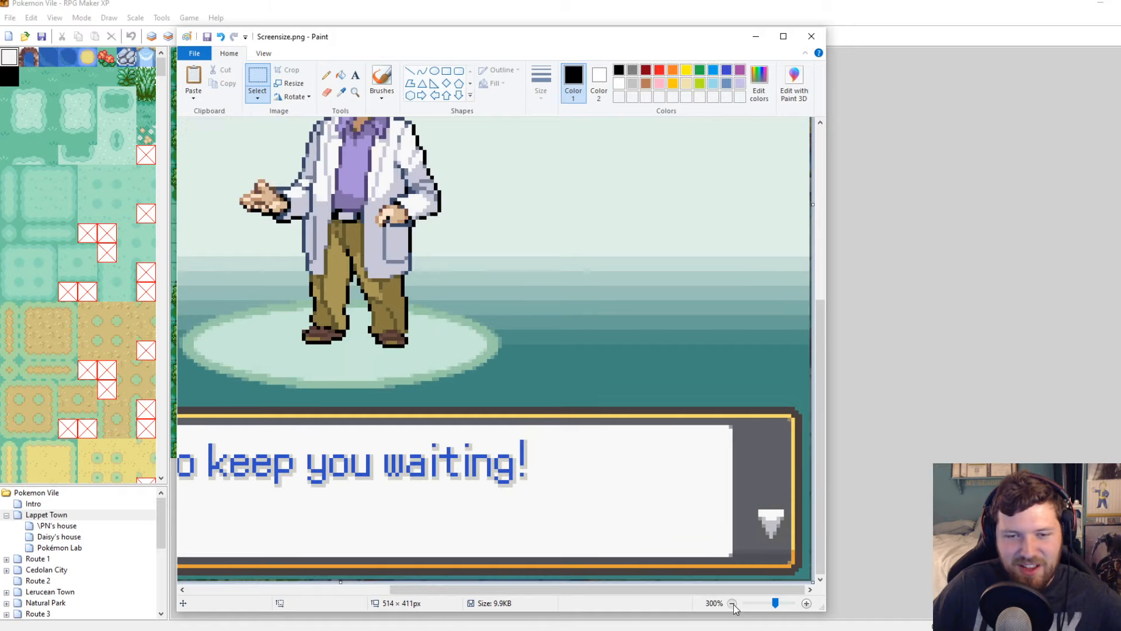
click(733, 603)
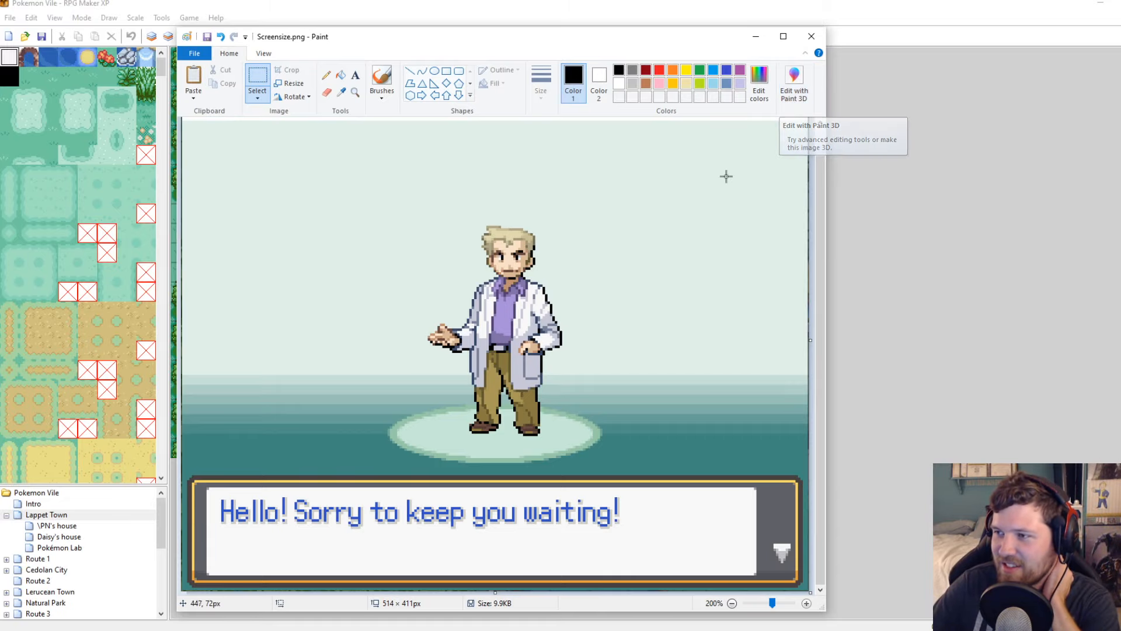
key(ctrl+v)
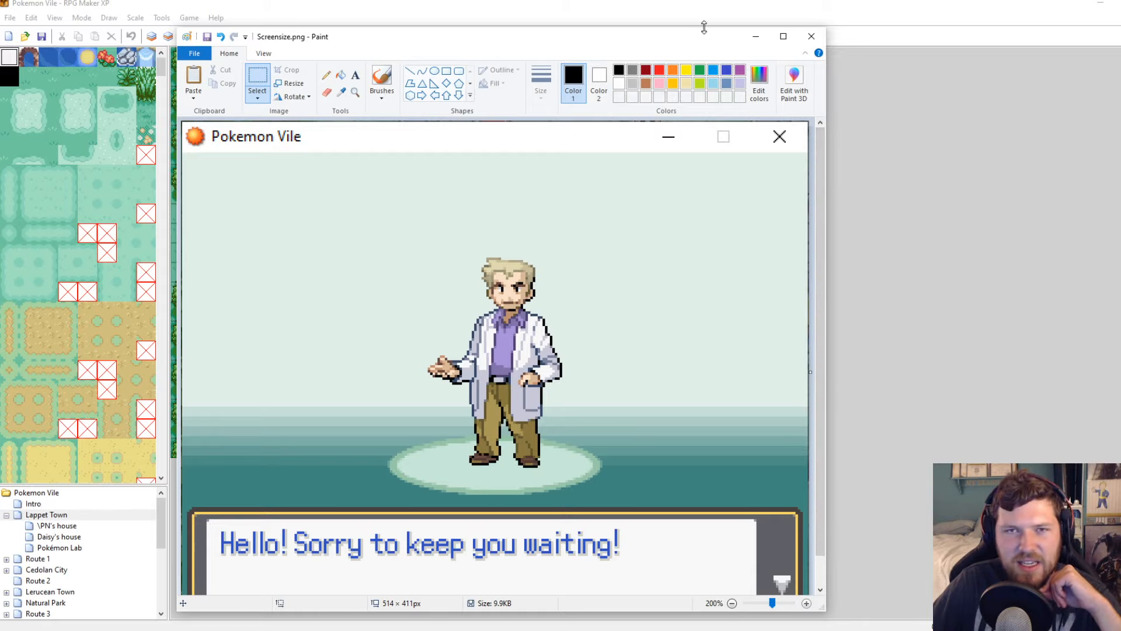
click(811, 36)
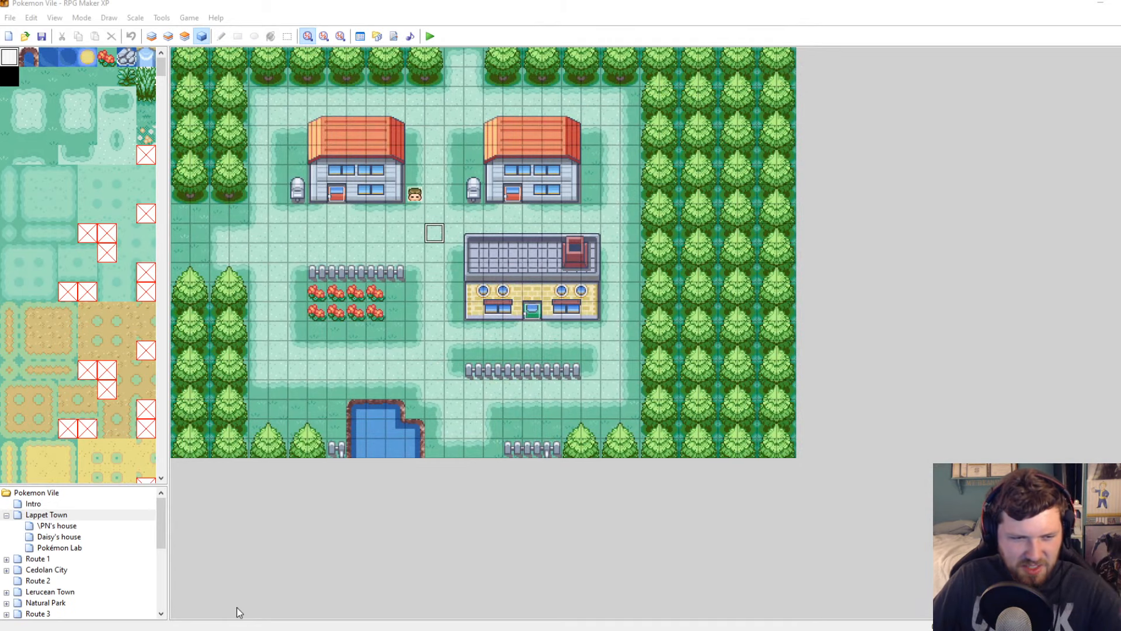
Switch to Photoshop in a maximized window, open PokeTut1.png from the PokeTut folder to view it, and close it
drag(16, 155, 598, 331)
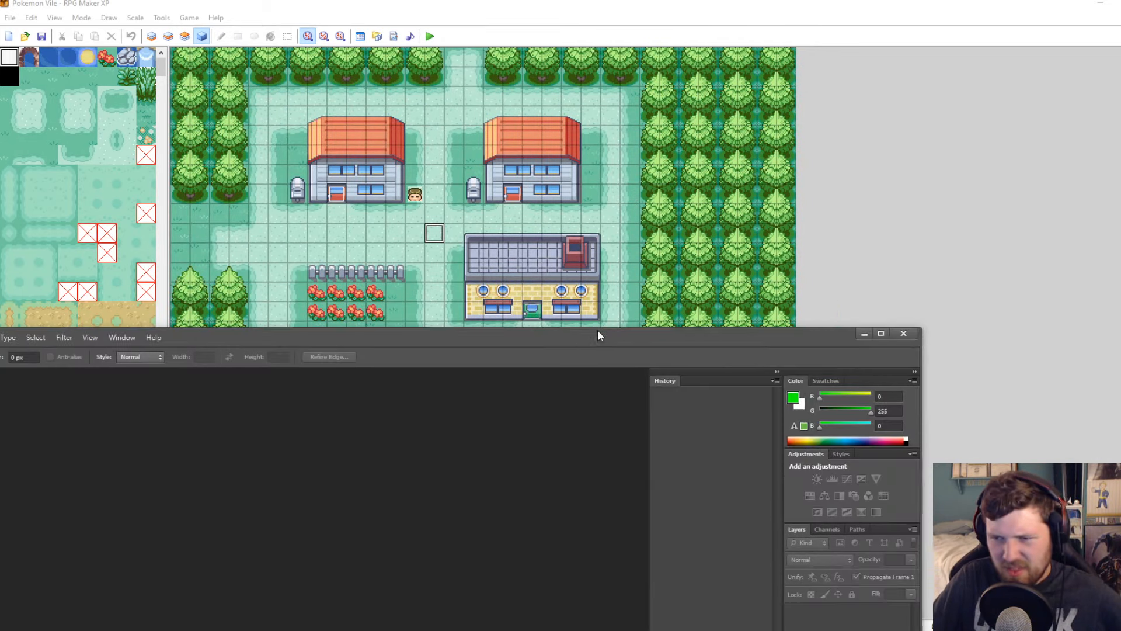
double_click(598, 335)
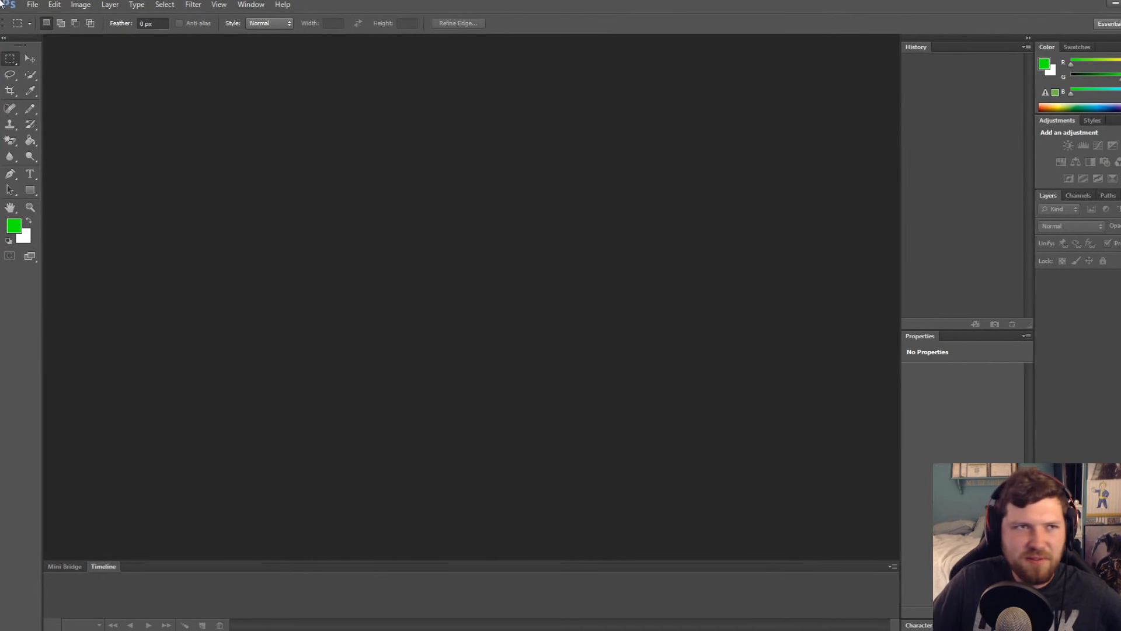
click(32, 4)
click(56, 27)
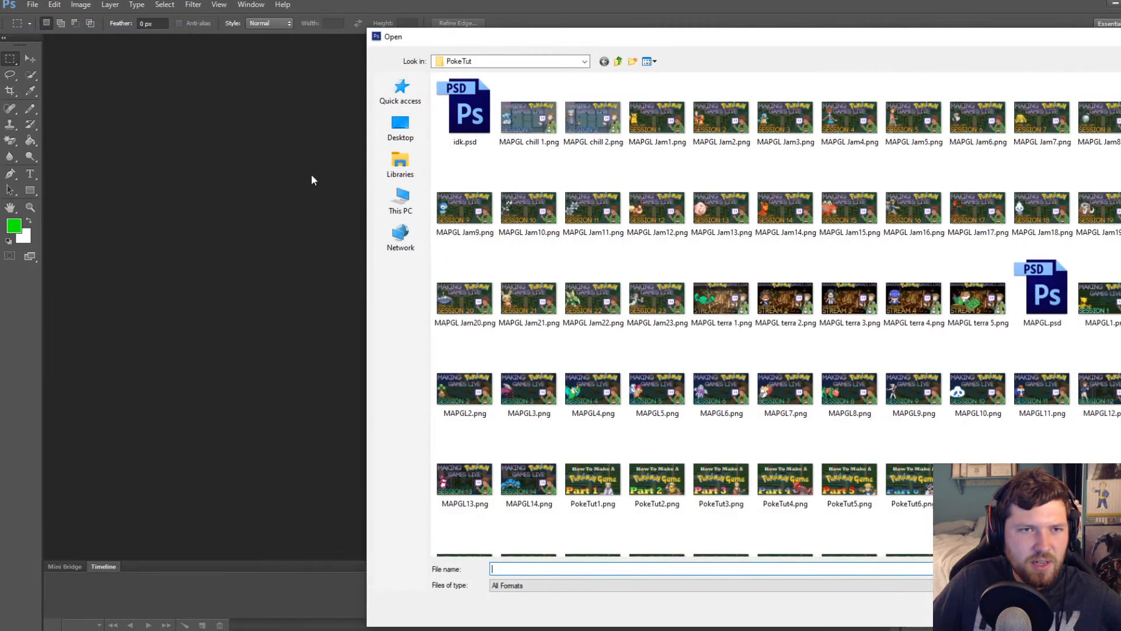
scroll(827, 307, down, 5)
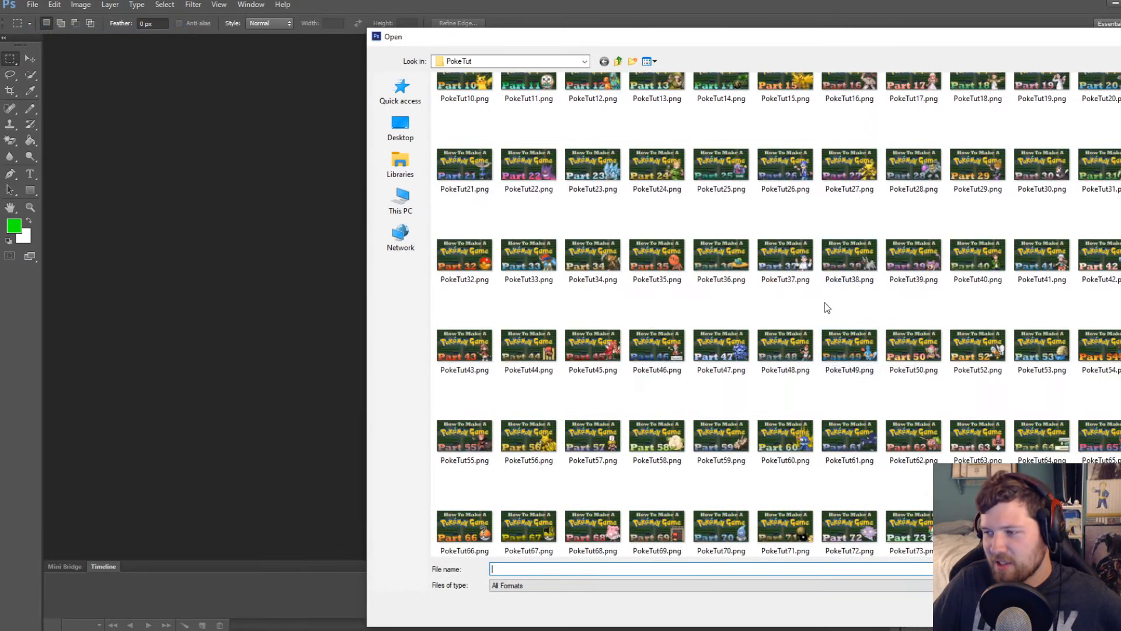
drag(919, 43, 704, 40)
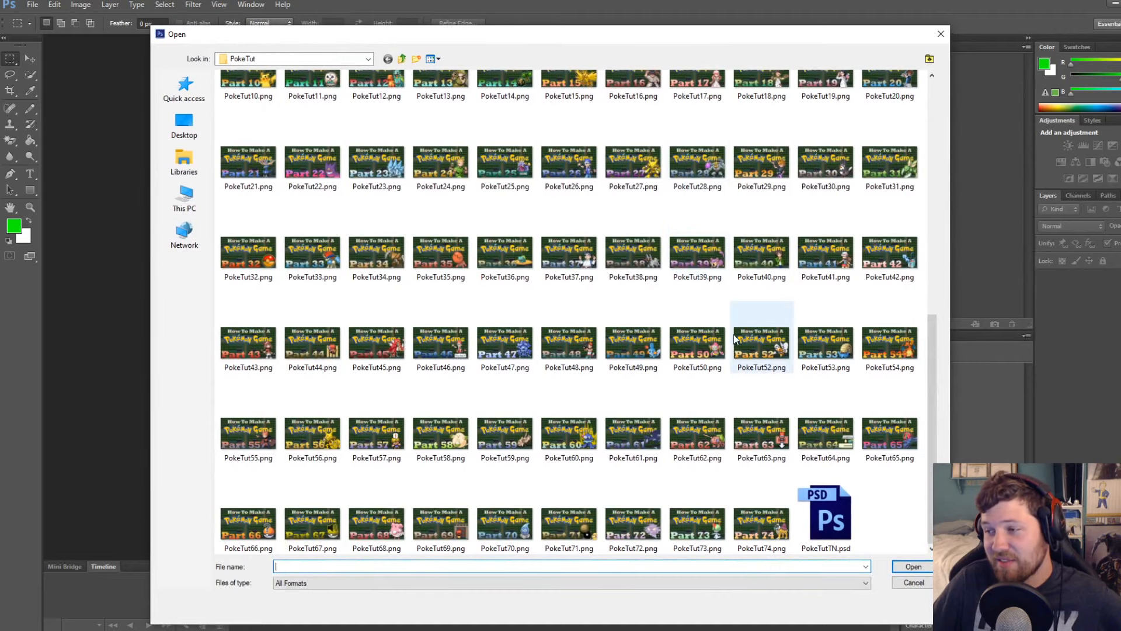
scroll(735, 338, up, 5)
double_click(377, 248)
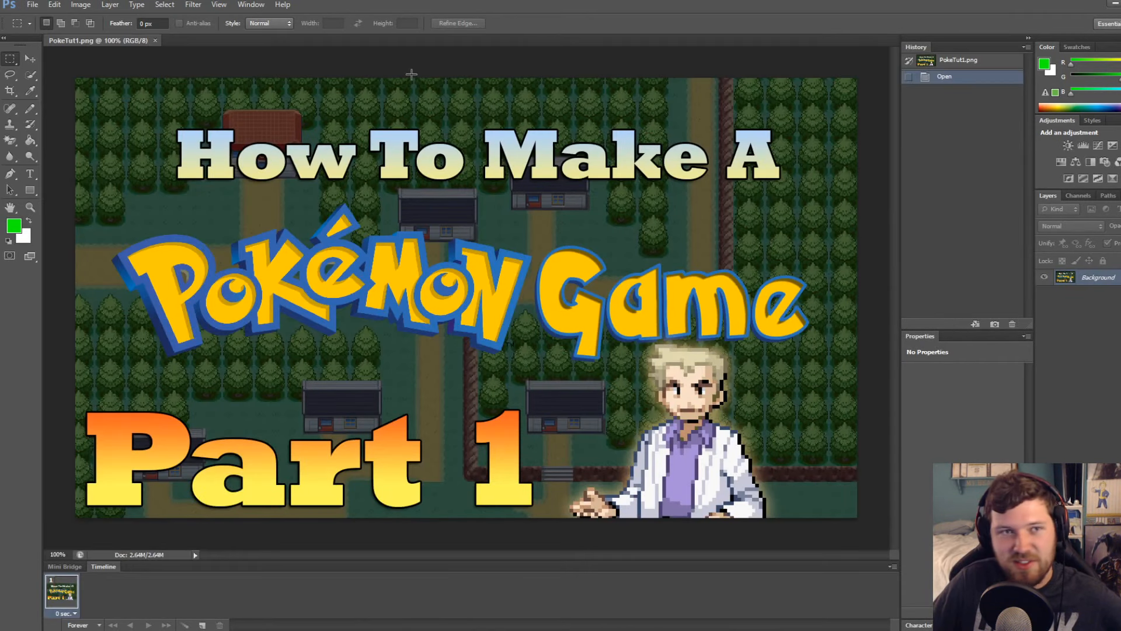
click(156, 40)
Open Screensize.png from the Desktop and enlarge the view of it
click(32, 5)
click(42, 28)
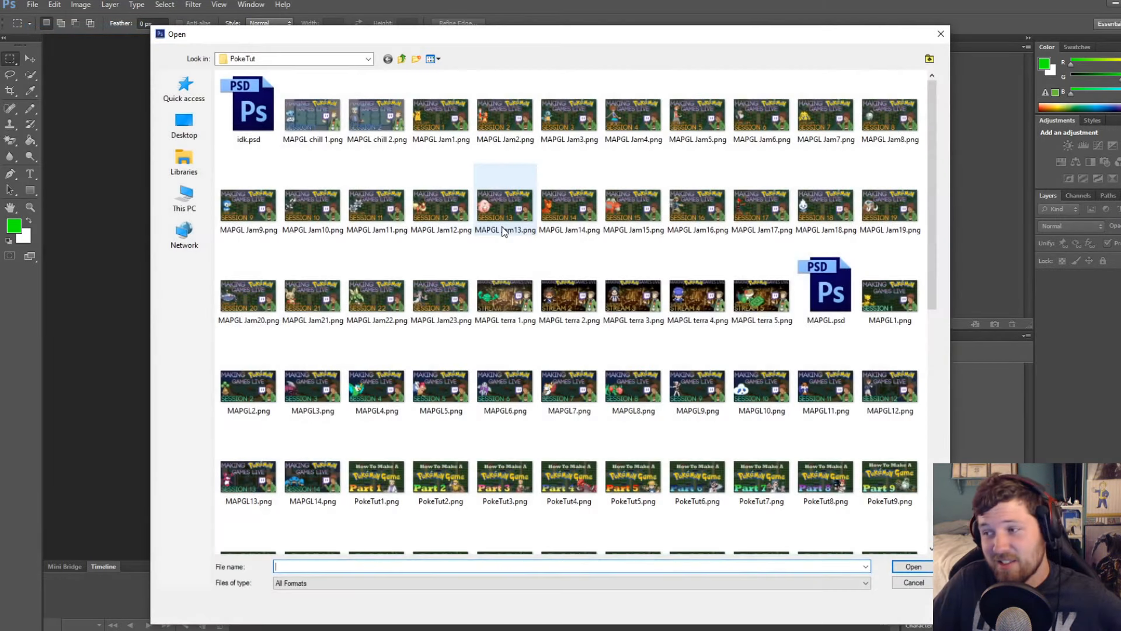
scroll(503, 229, down, 5)
scroll(641, 345, up, 5)
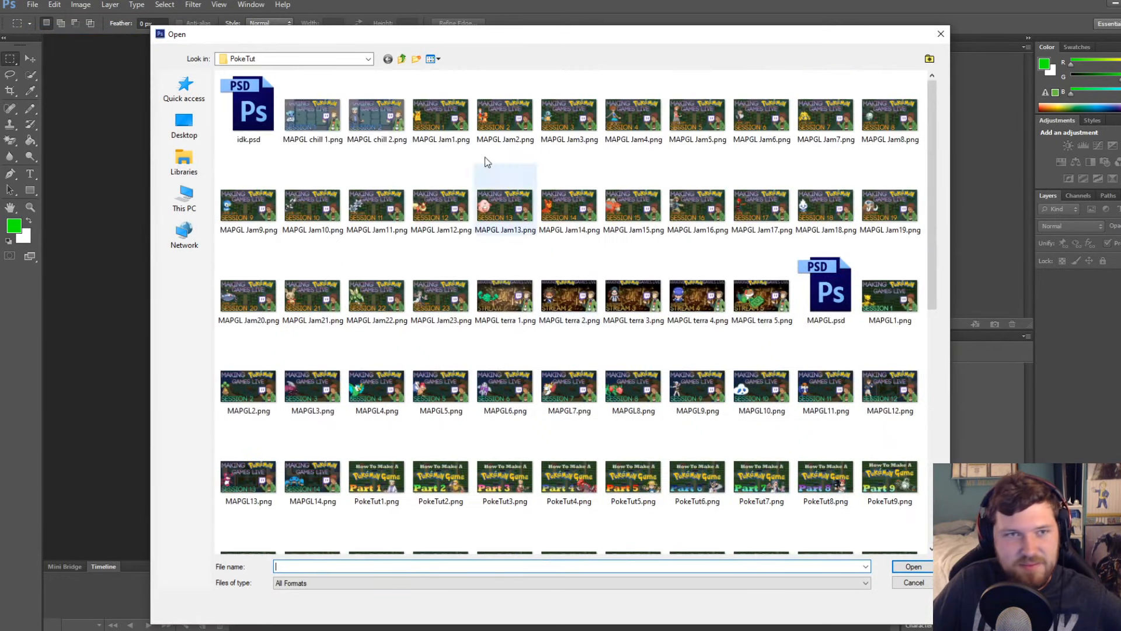
click(739, 289)
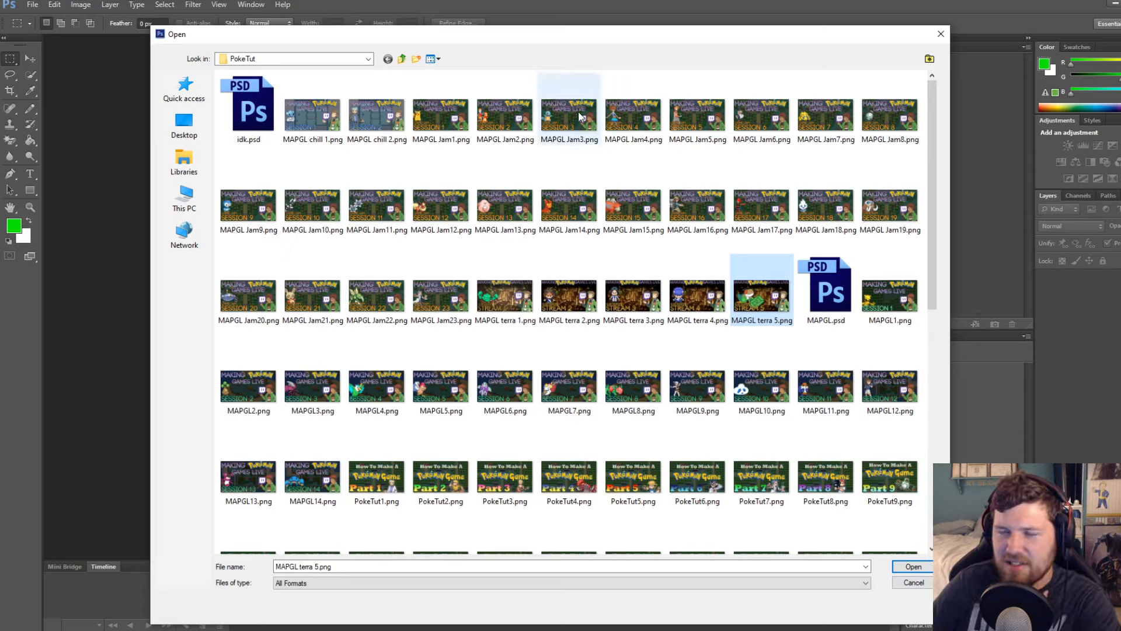
click(402, 58)
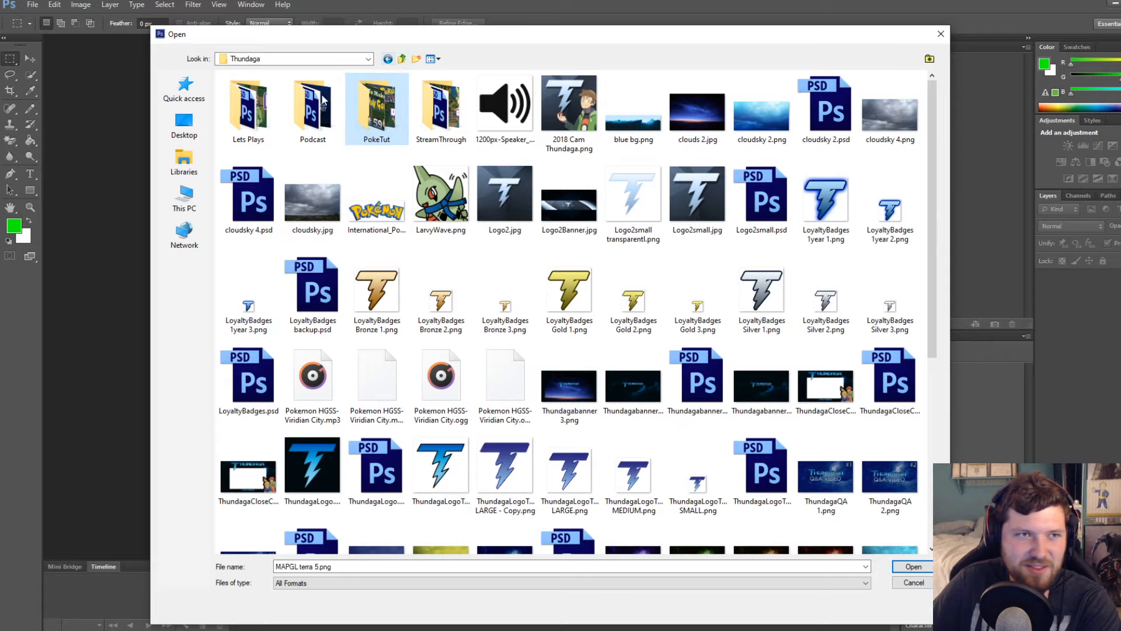
click(186, 124)
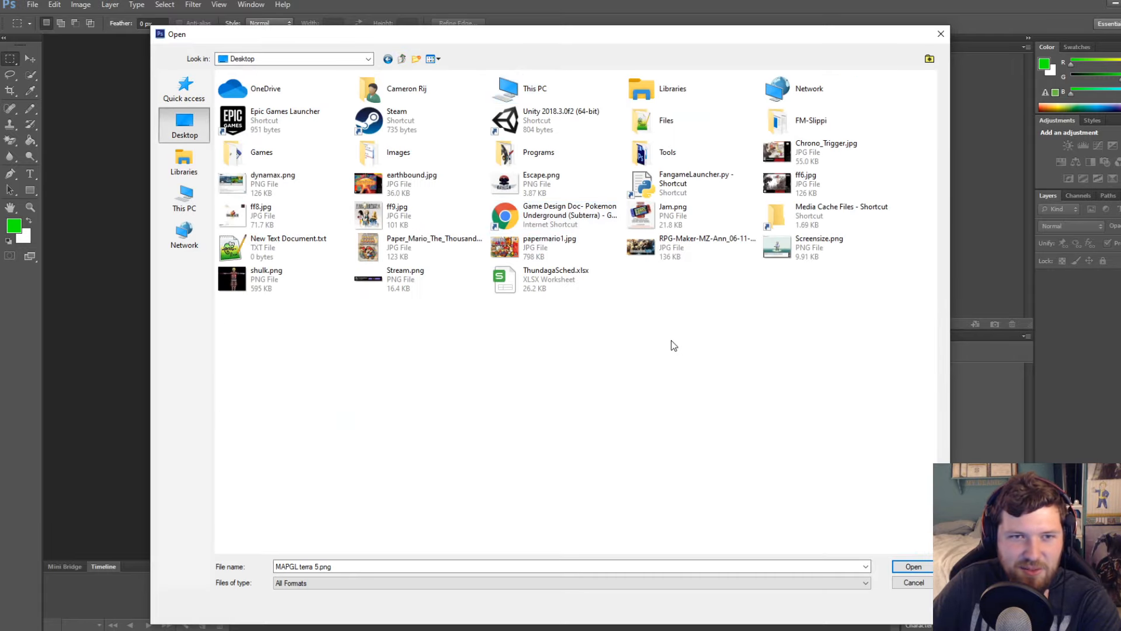
double_click(814, 243)
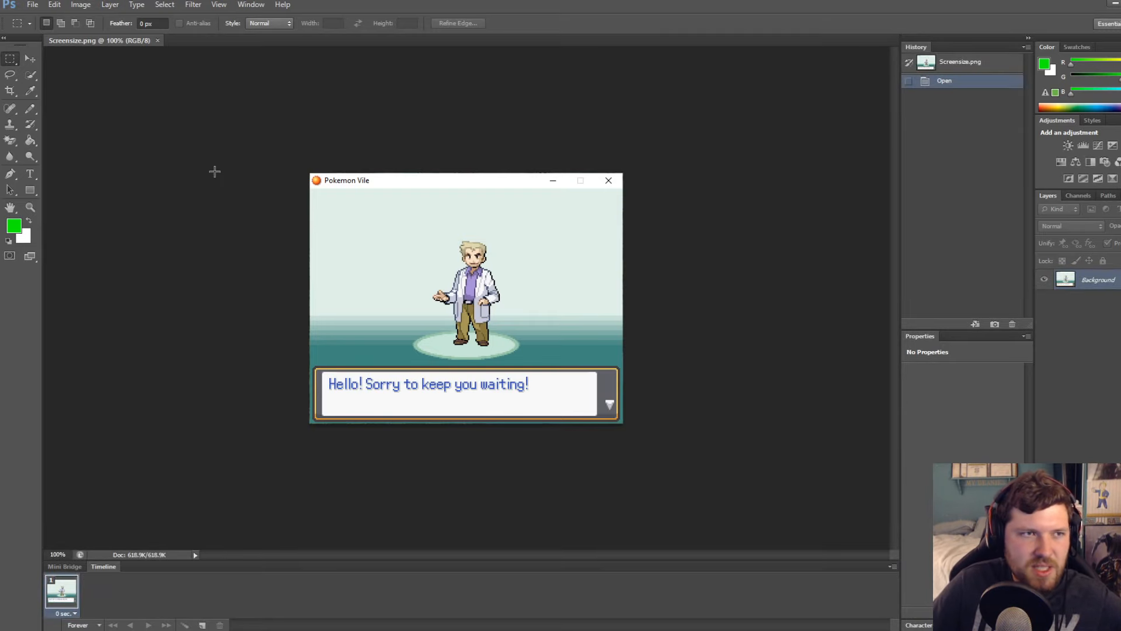
alt+scroll(140, 135, up, 3)
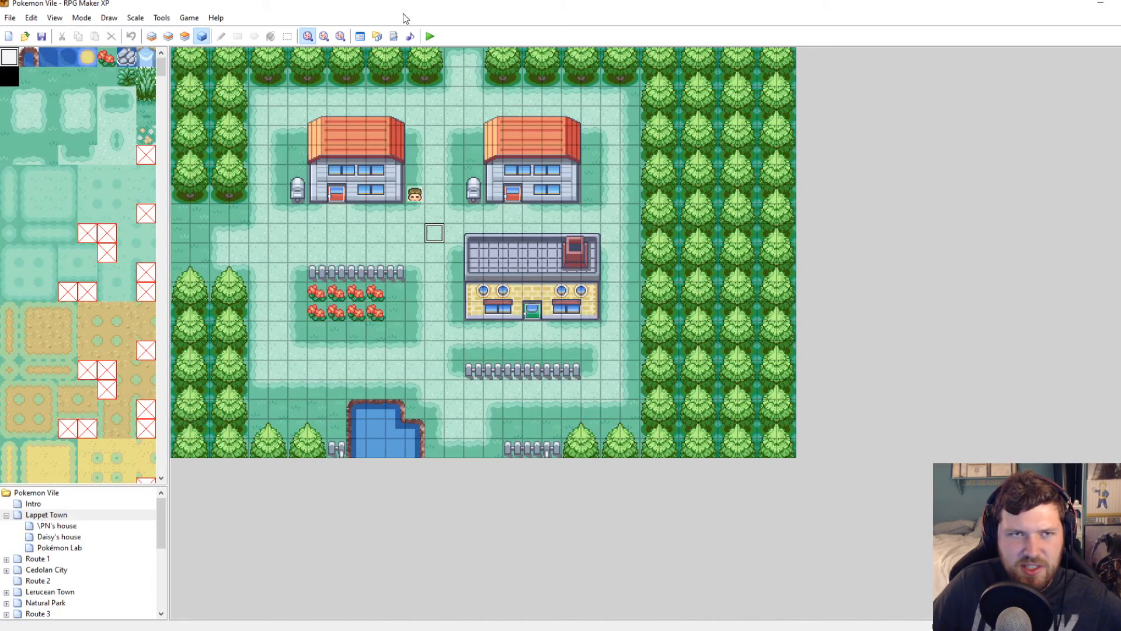
In RPG Maker XP, look up the default screen width and height in the Settings script, and close the script editor
click(393, 36)
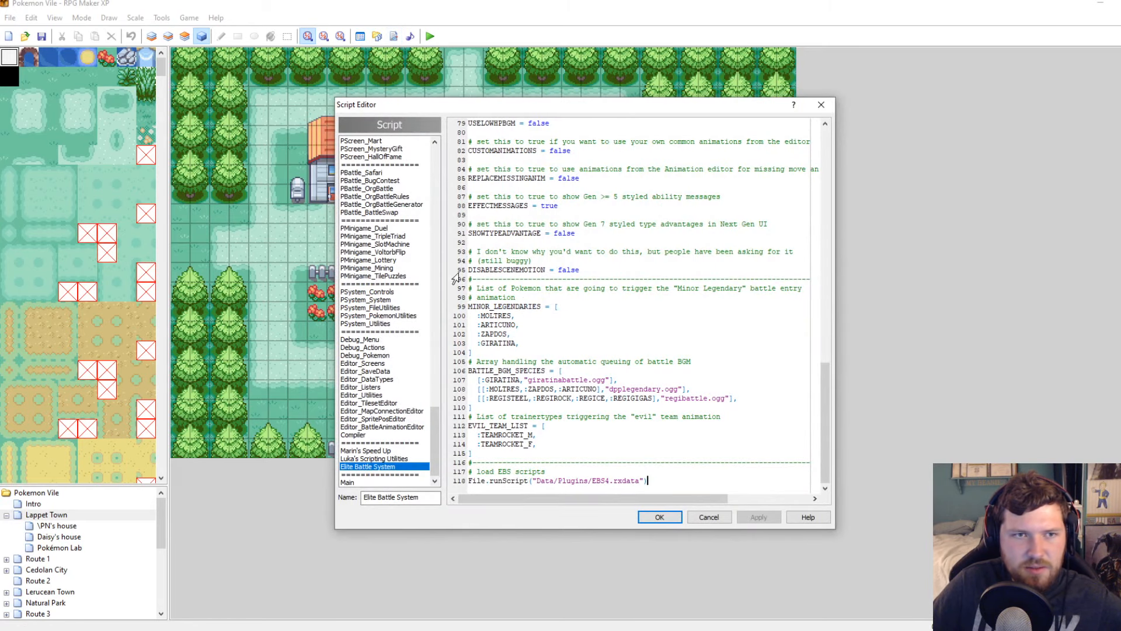
drag(437, 410, 445, 161)
click(357, 143)
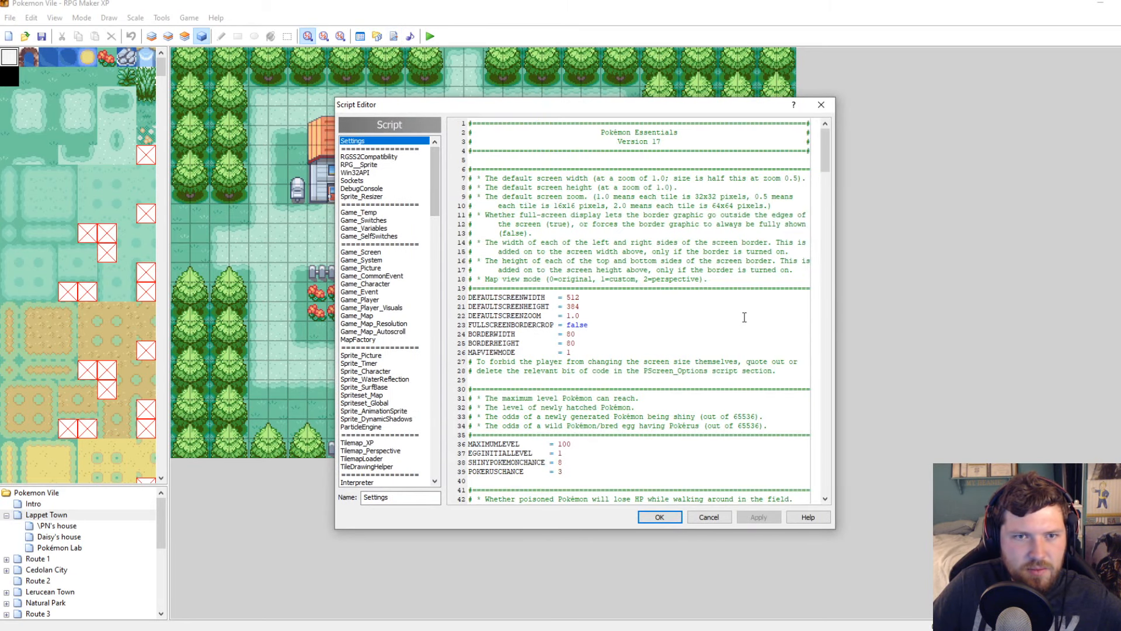
click(821, 105)
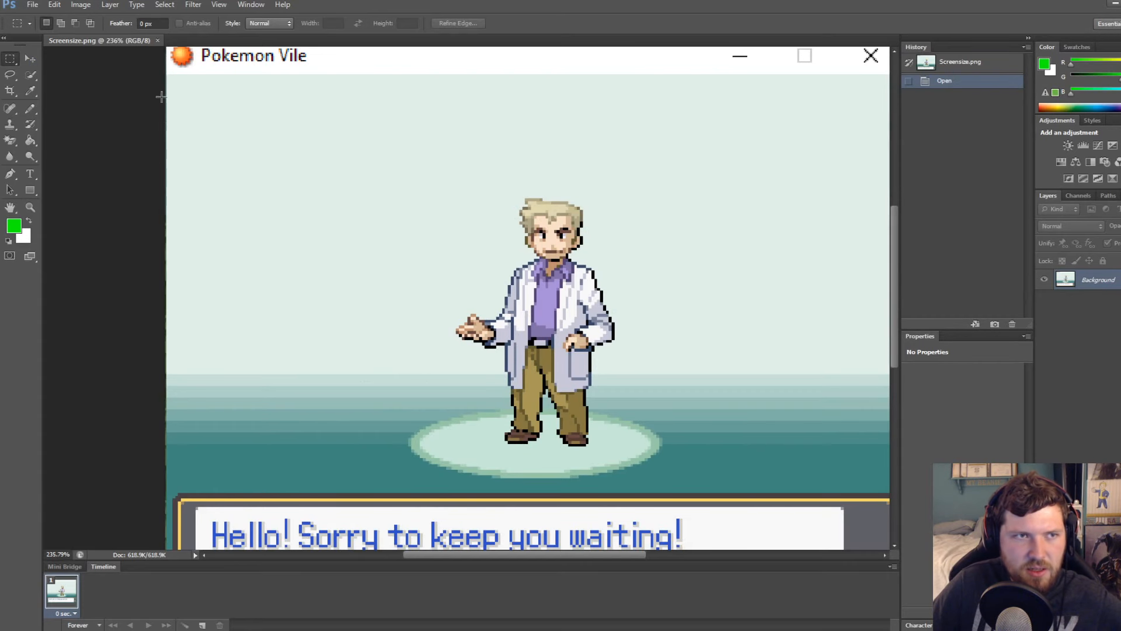
Return to Photoshop, activate the Move tool, and fit the whole Screensize.png capture in view
key(ctrl+plus)
key(ctrl+plus)
alt+scroll(393, 248, down, 5)
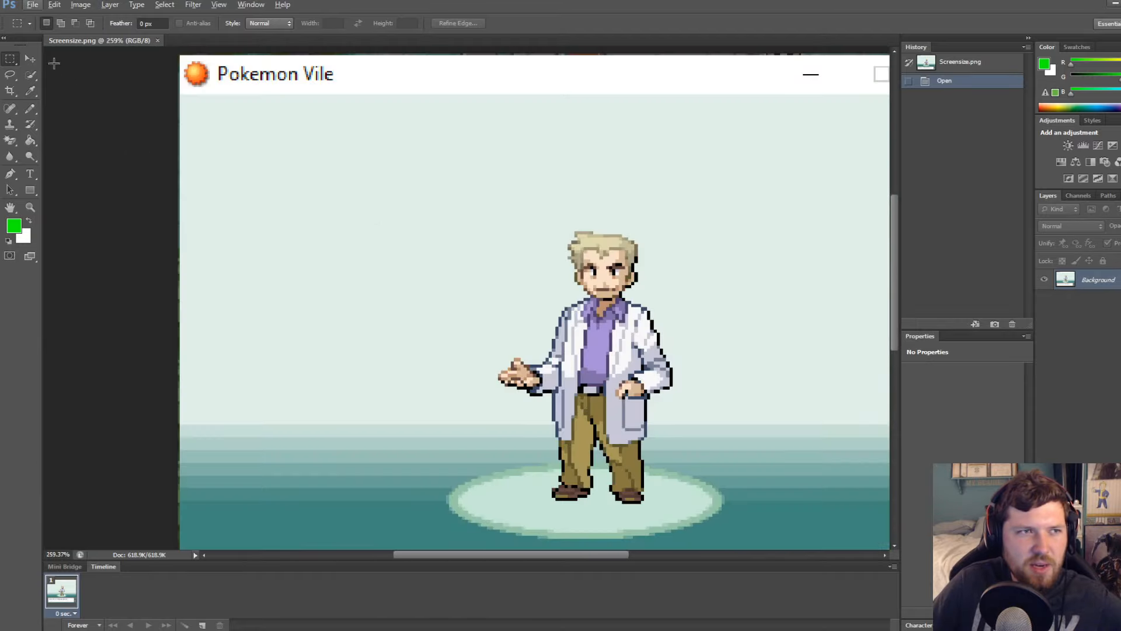
key(v)
alt+scroll(727, 338, down, 1)
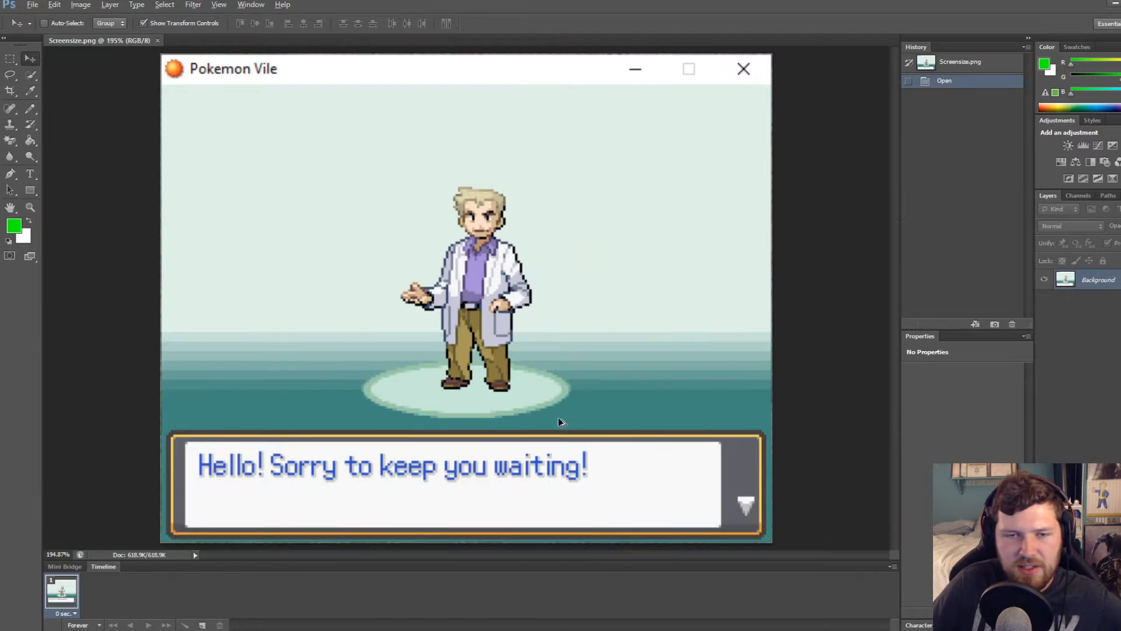
Add a new empty layer, duplicate the Background layer beneath it, and hide the empty layer
alt+scroll(258, 139, up, 5)
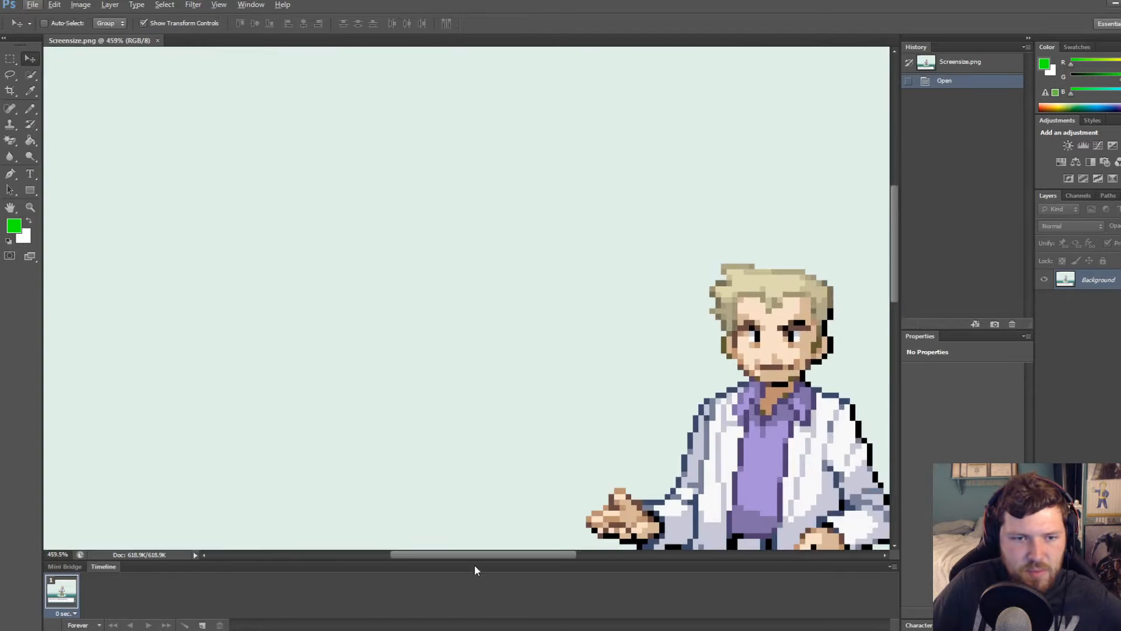
drag(474, 554, 216, 511)
ctrl+scroll(350, 522, right, 5)
scroll(426, 274, up, 3)
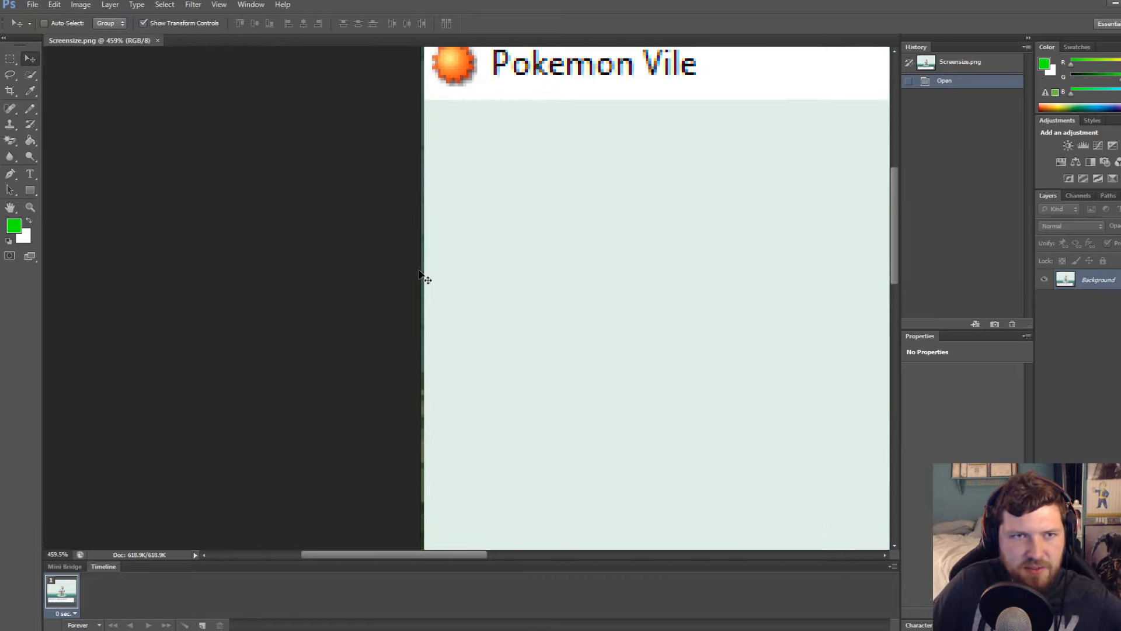
alt+scroll(431, 233, up, 4)
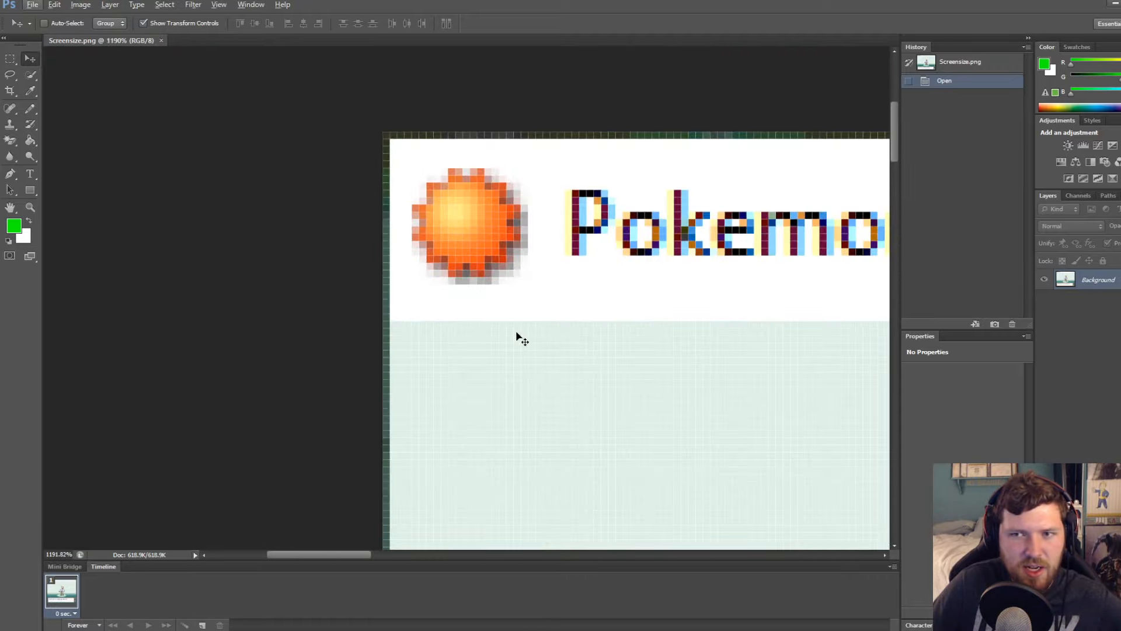
key(ctrl+shift+alt+n)
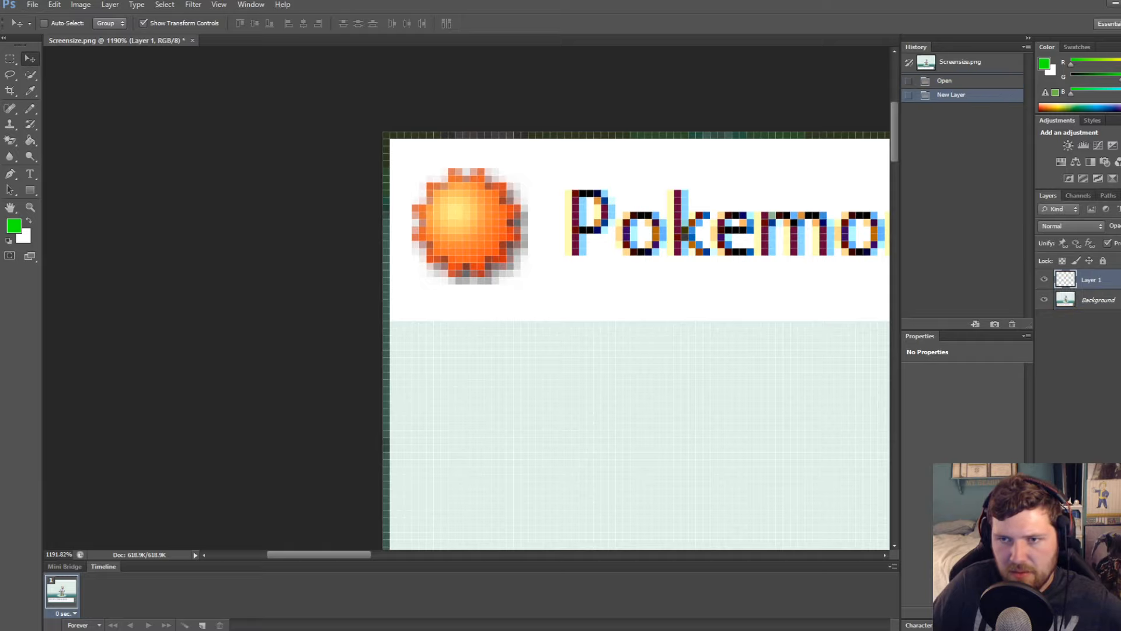
drag(1098, 299, 1104, 622)
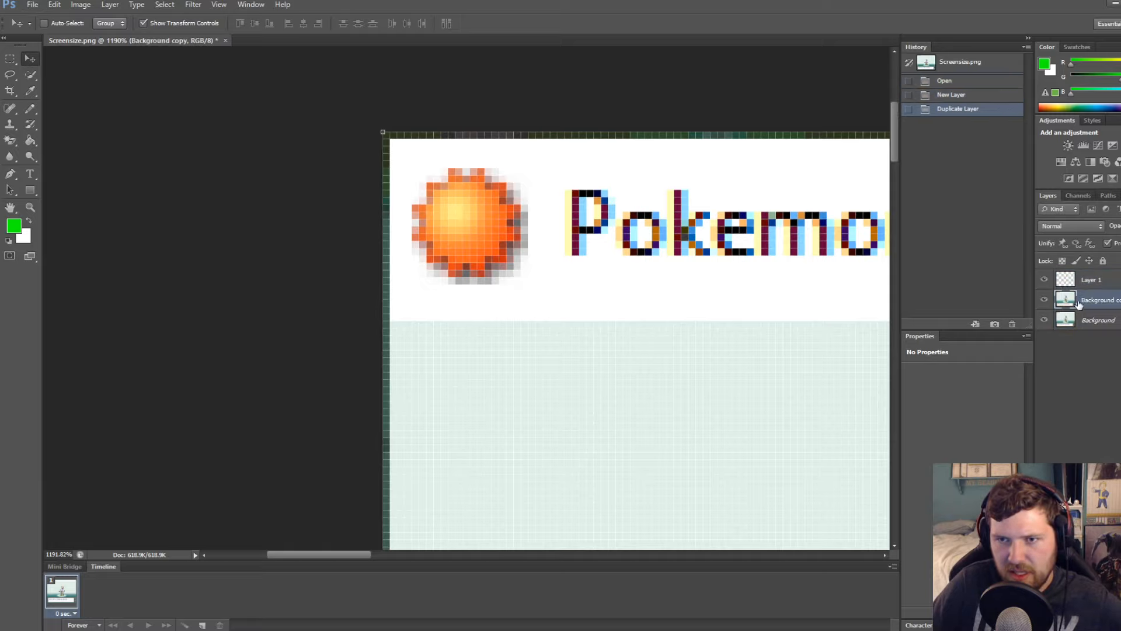
click(1045, 279)
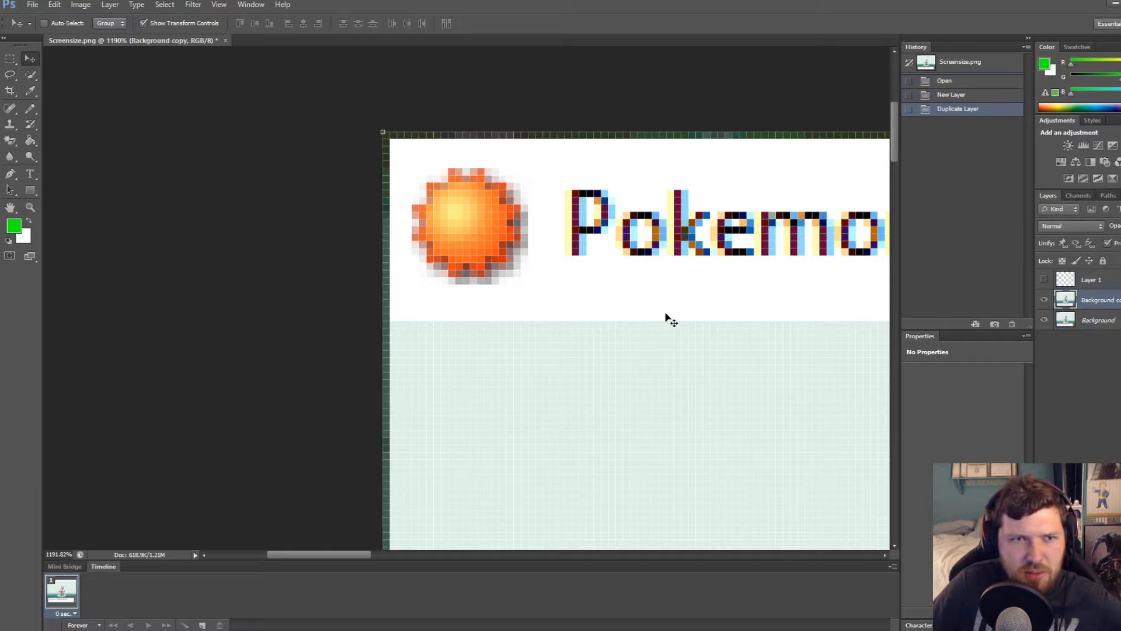
Move the Background copy up and to the left until the window's title bar and edge border lie outside the canvas
drag(666, 318, 643, 191)
drag(620, 288, 620, 245)
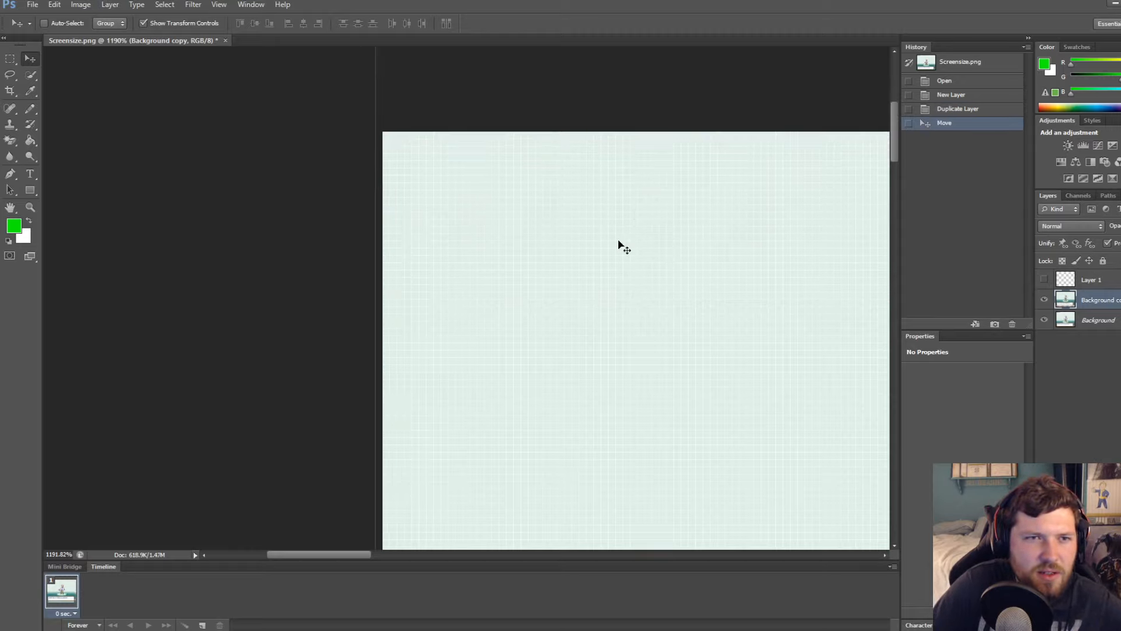
alt+scroll(471, 265, down, 5)
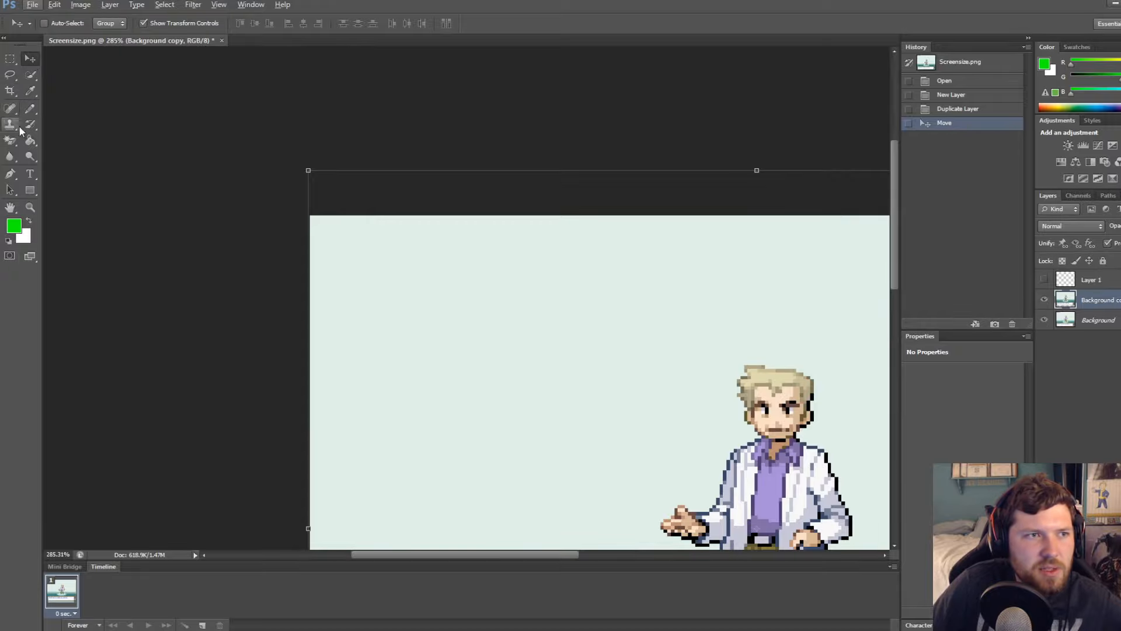
Crop the canvas at its lower-right corner to the game screen's exact edges, removing the duplicated strip and border pixels, then activate the Rectangular Marquee tool
click(10, 90)
alt+scroll(220, 283, down, 4)
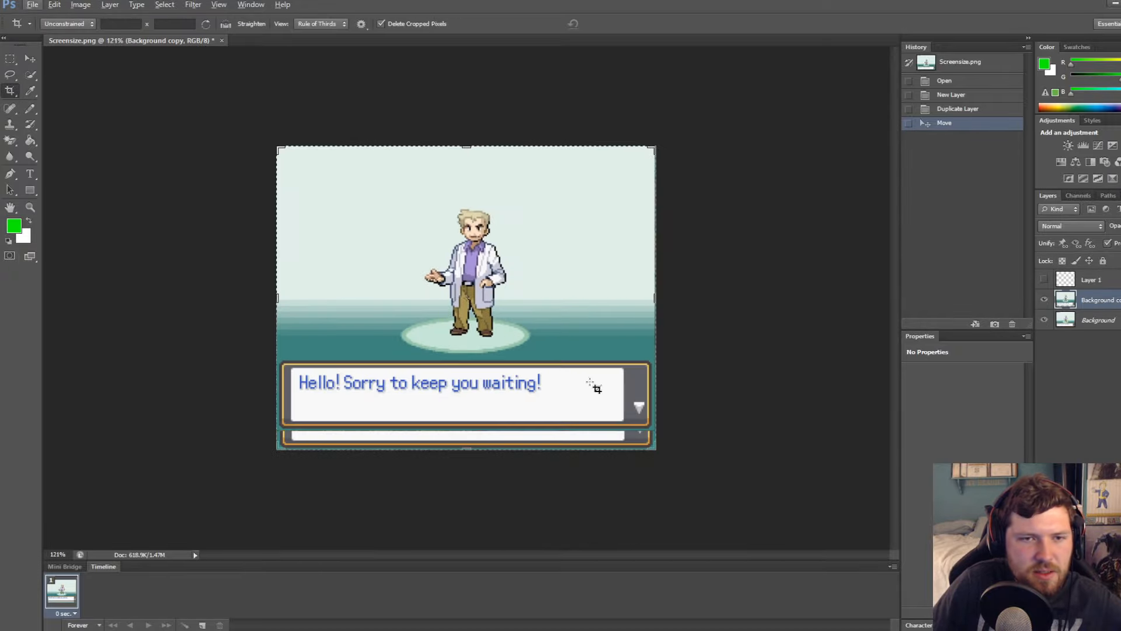
alt+scroll(595, 387, up, 6)
scroll(700, 421, down, 2)
alt+scroll(814, 454, up, 3)
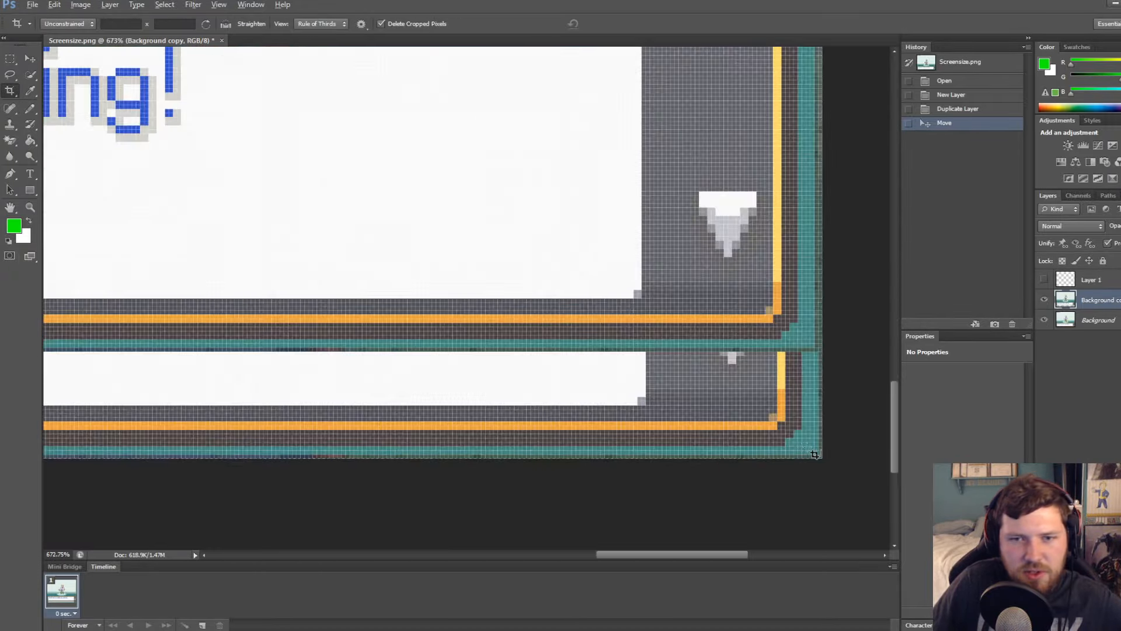
alt+scroll(814, 454, up, 2)
drag(824, 465, 813, 374)
alt+scroll(811, 369, up, 5)
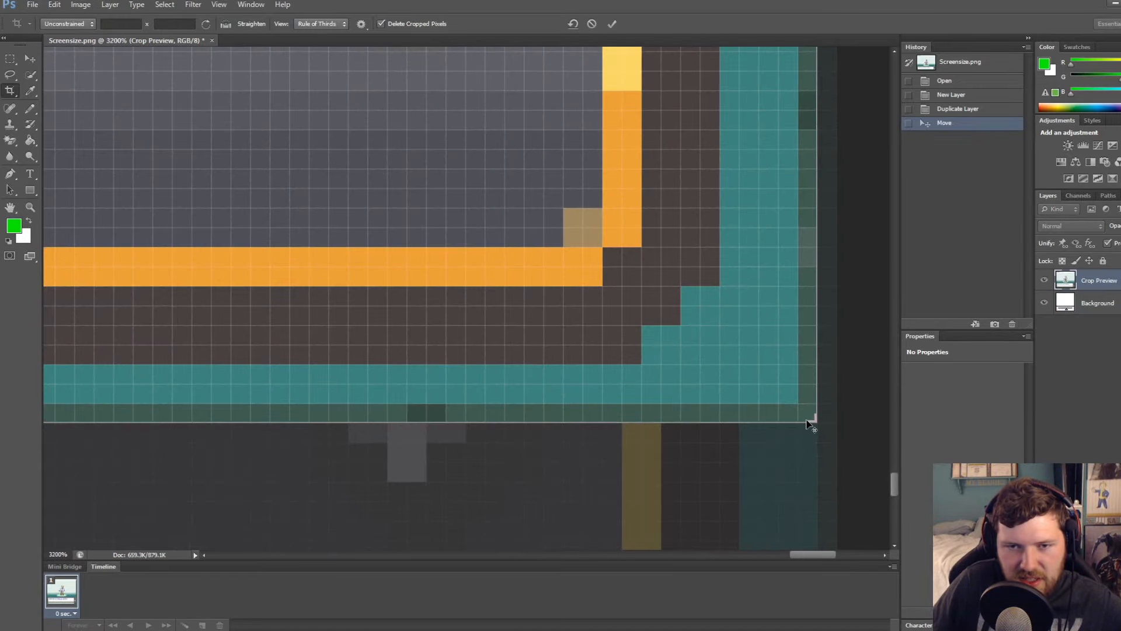
drag(813, 419, 807, 412)
key(Return)
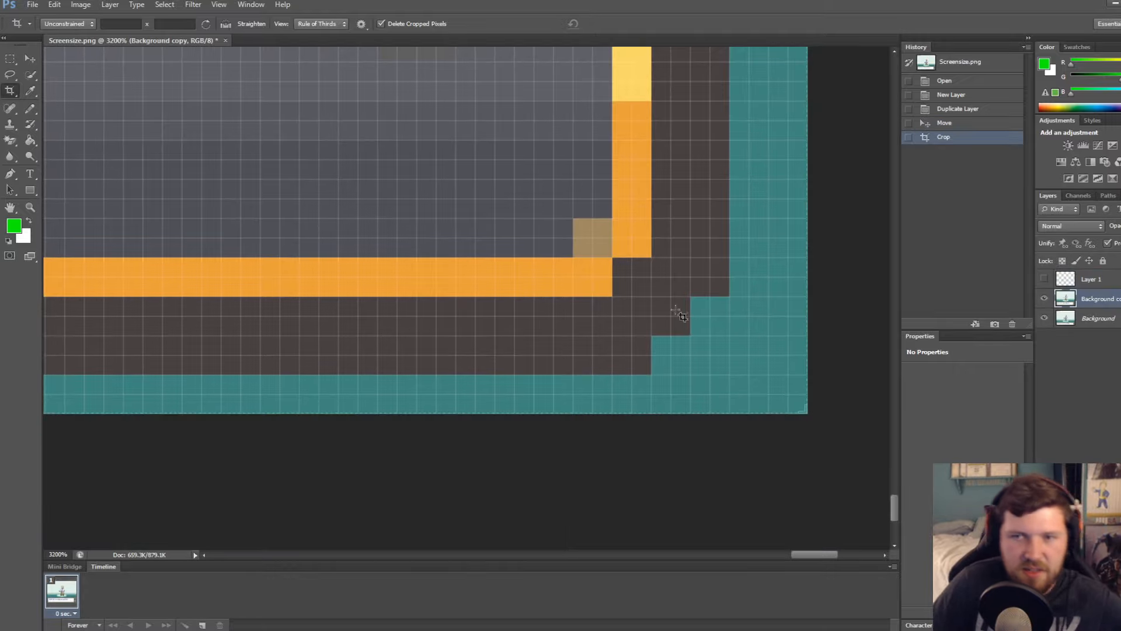
alt+scroll(691, 376, down, 5)
alt+scroll(709, 385, down, 5)
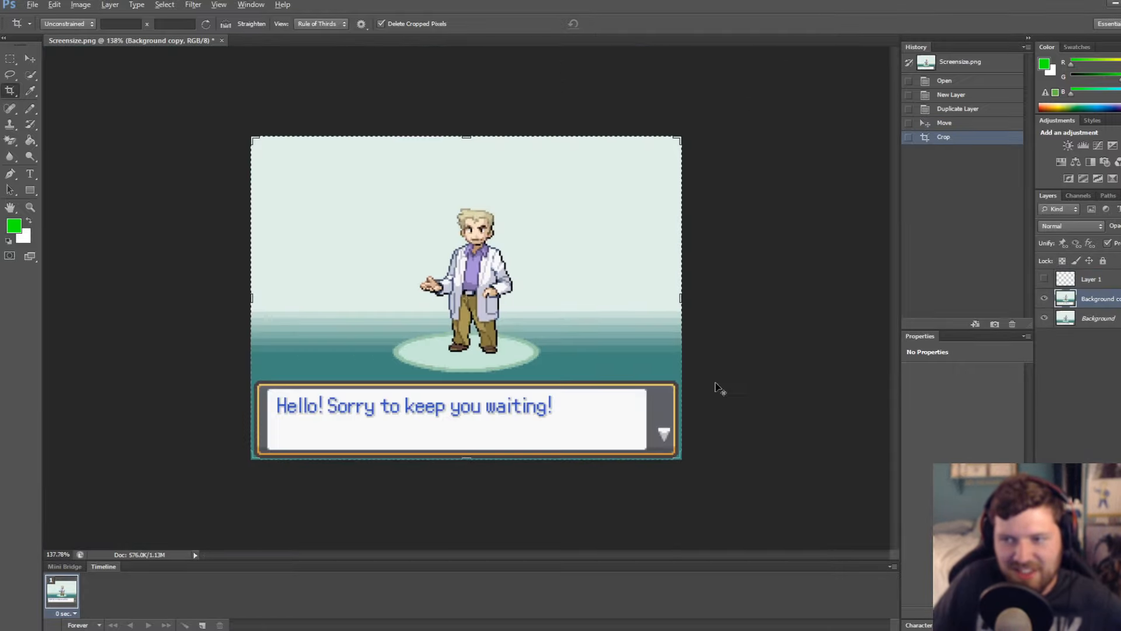
click(10, 59)
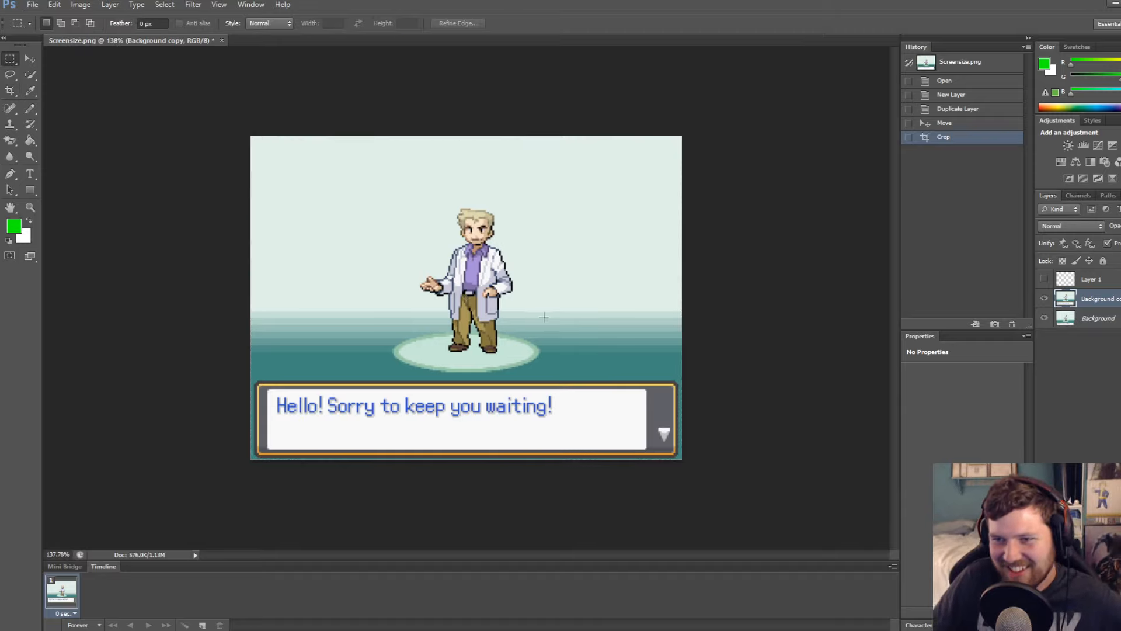
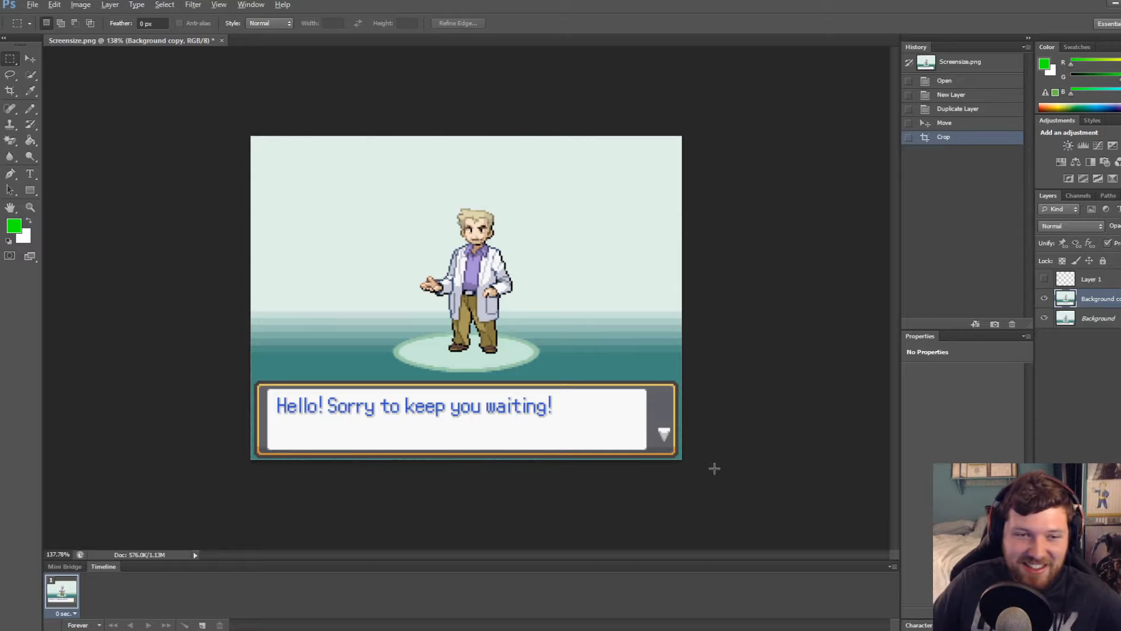
alt+scroll(705, 405, up, 5)
scroll(705, 405, down, 2)
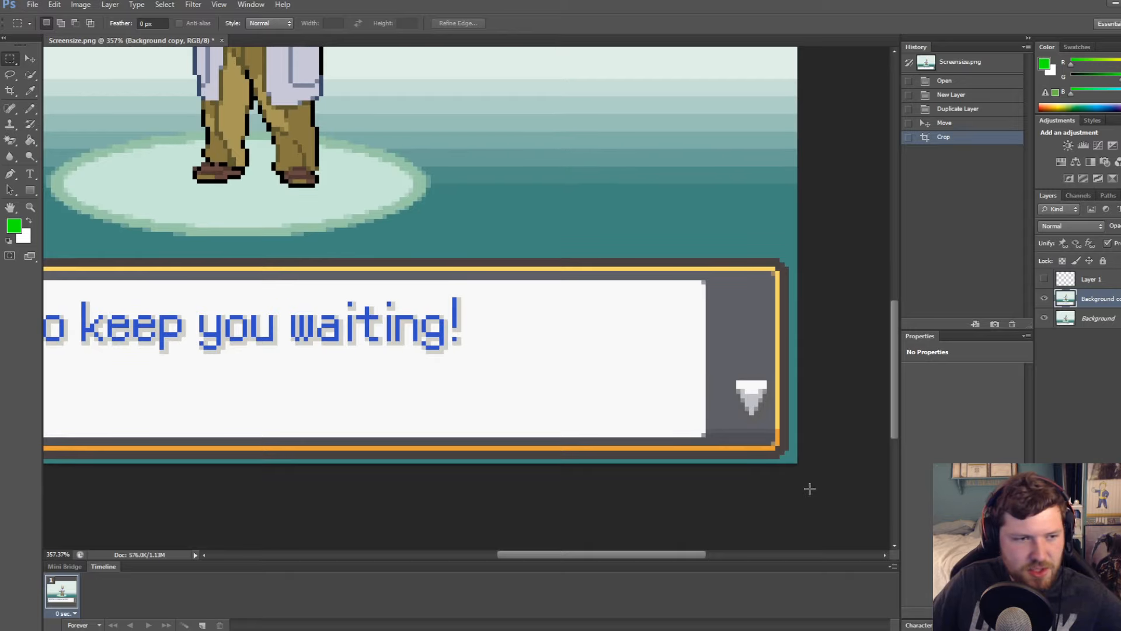
alt+scroll(828, 479, down, 5)
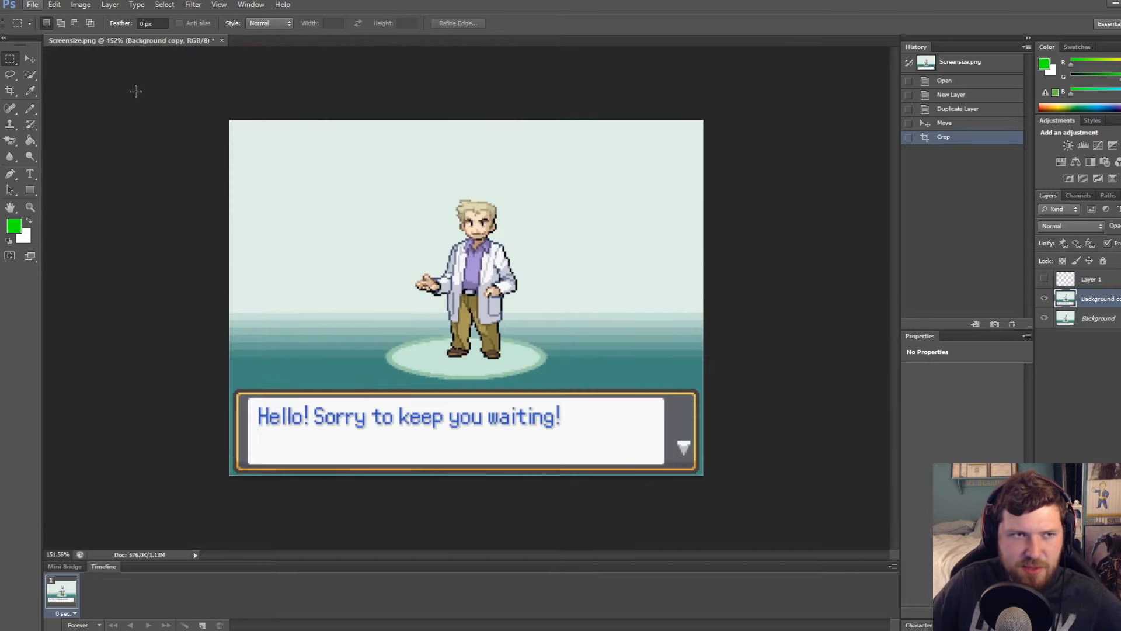
drag(135, 90, 869, 558)
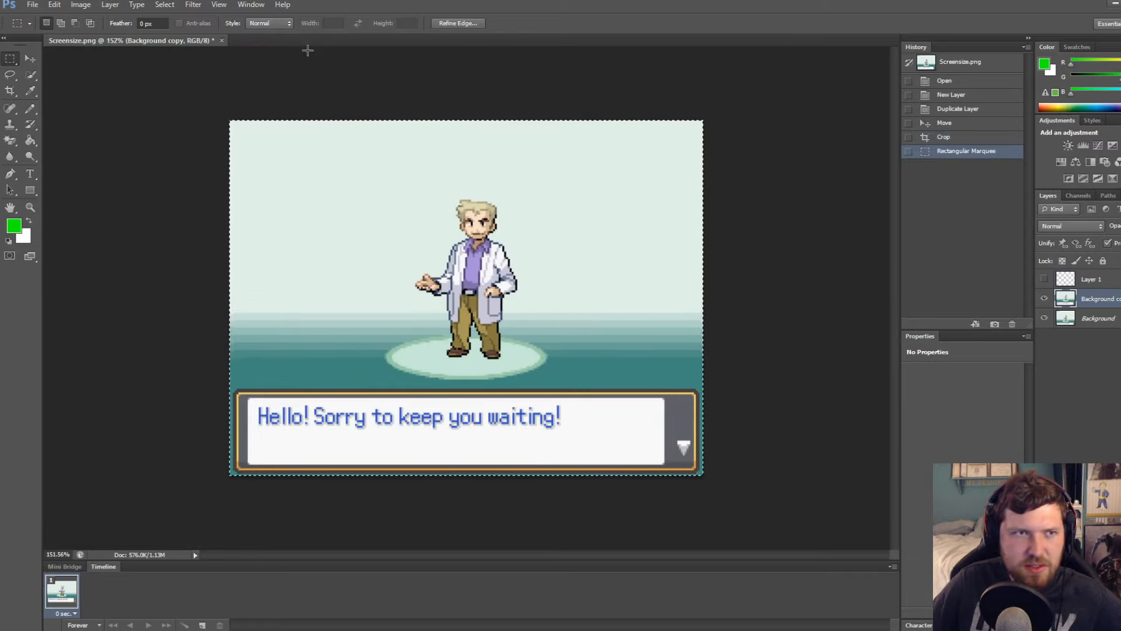
click(300, 70)
Save the document as Screensize.psd in the GAME JAM 6 folder inside Pokemon Stuff on the D: drive
key(ctrl+shift+s)
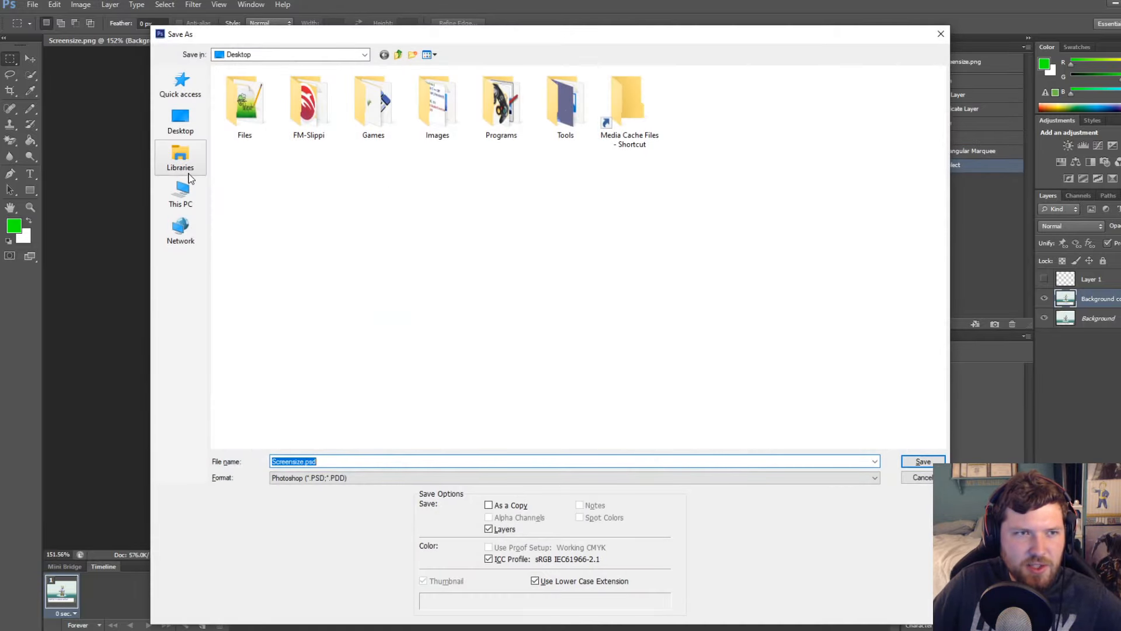
click(180, 193)
click(444, 183)
double_click(443, 178)
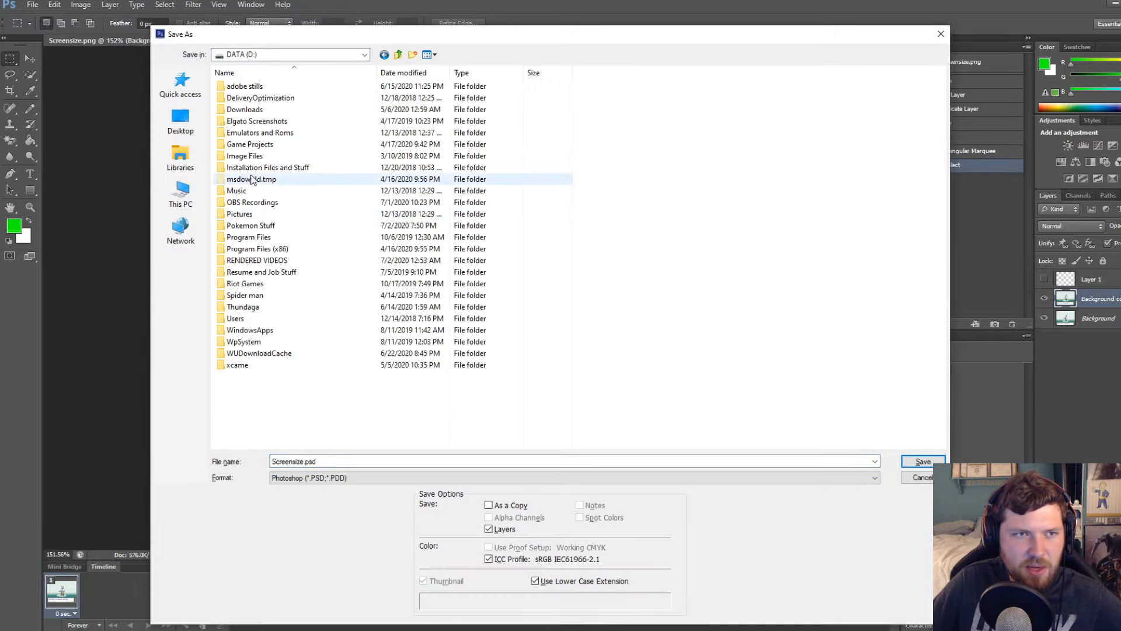
double_click(248, 291)
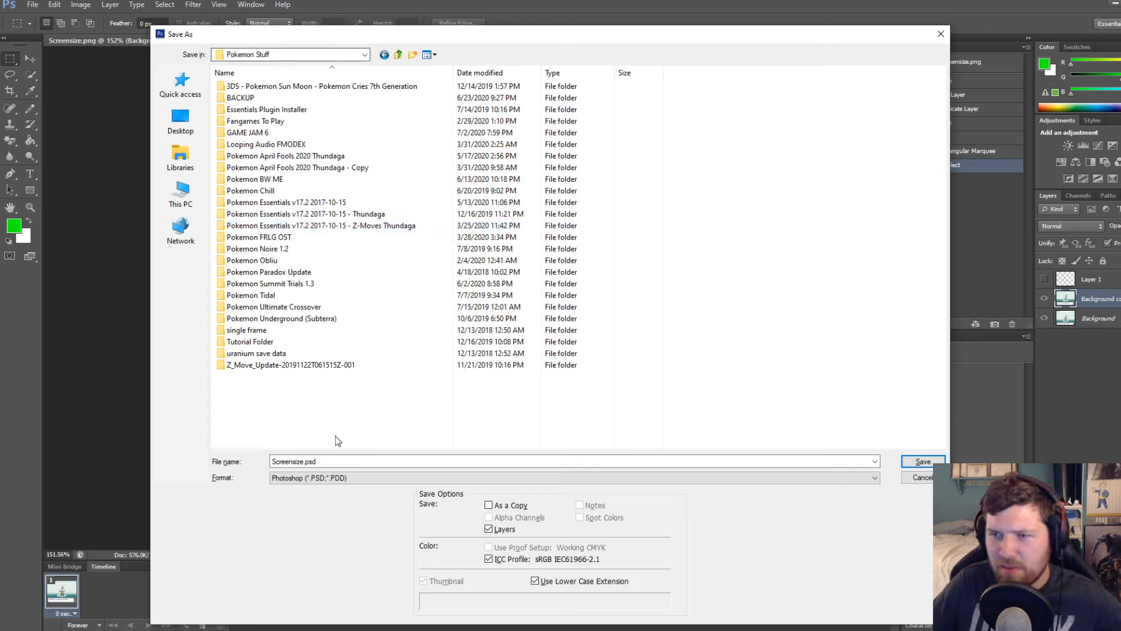
double_click(260, 132)
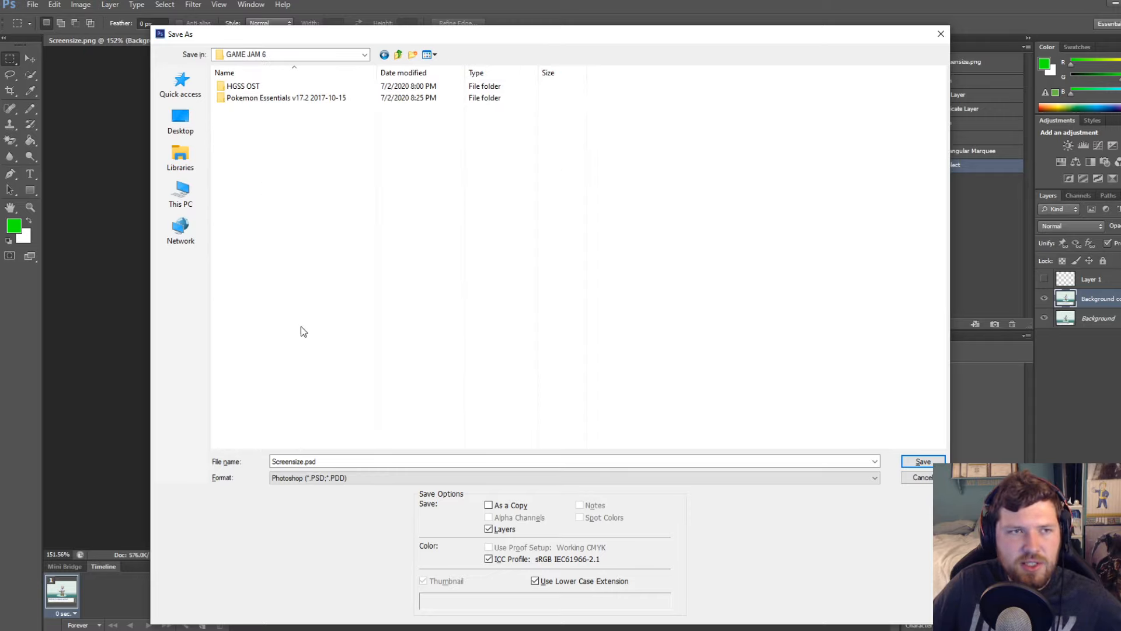
click(922, 461)
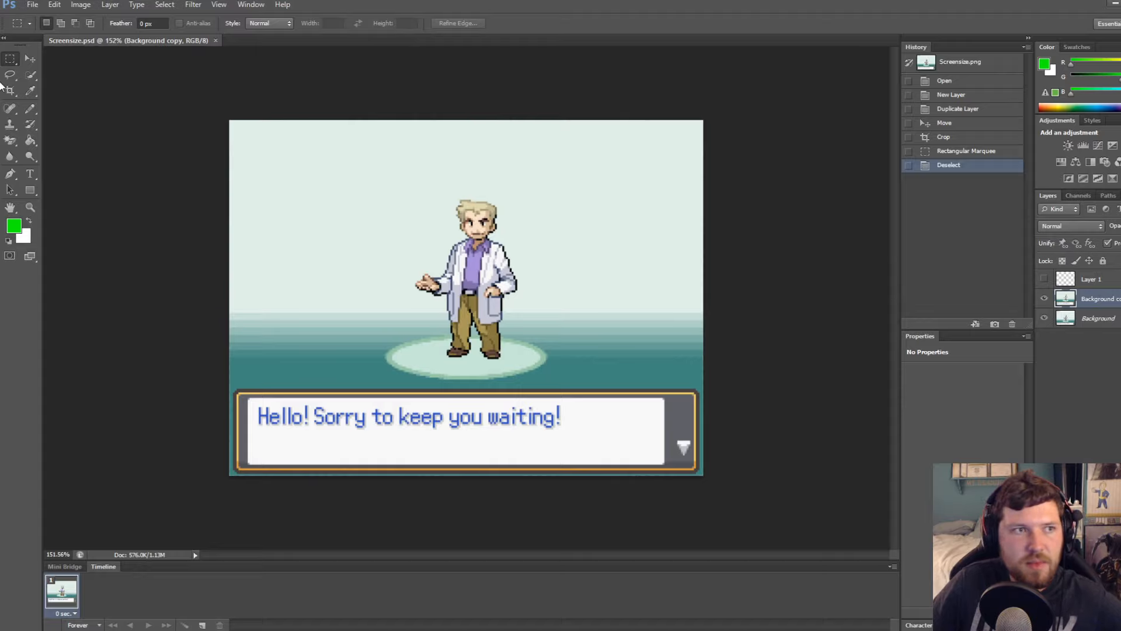
drag(210, 110, 844, 390)
alt+scroll(779, 409, up, 8)
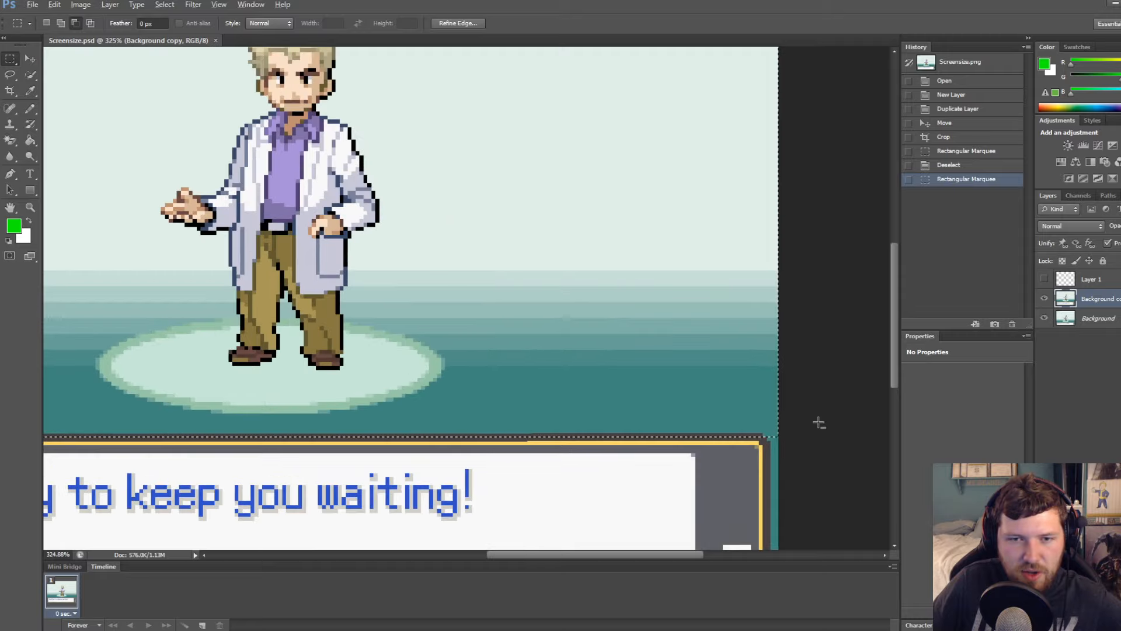
click(833, 432)
Clear everything above the message box on the Background copy, hide the original Background layer, and remove the selection
alt+scroll(833, 433, down, 7)
drag(190, 80, 851, 393)
alt+scroll(556, 434, up, 4)
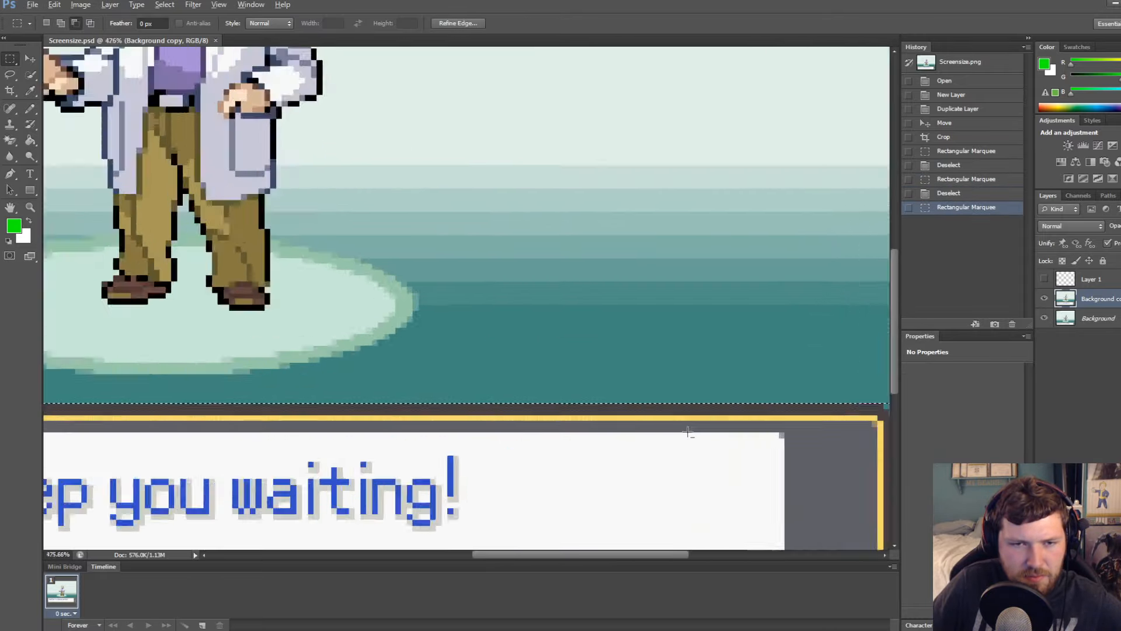
alt+scroll(556, 434, down, 4)
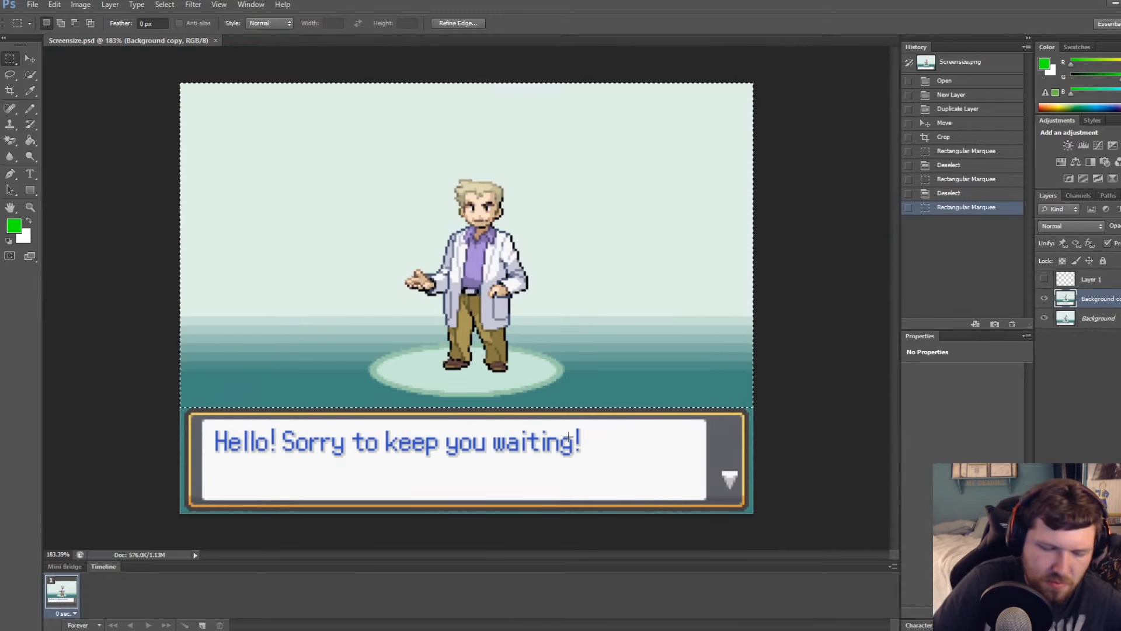
key(Delete)
click(1086, 318)
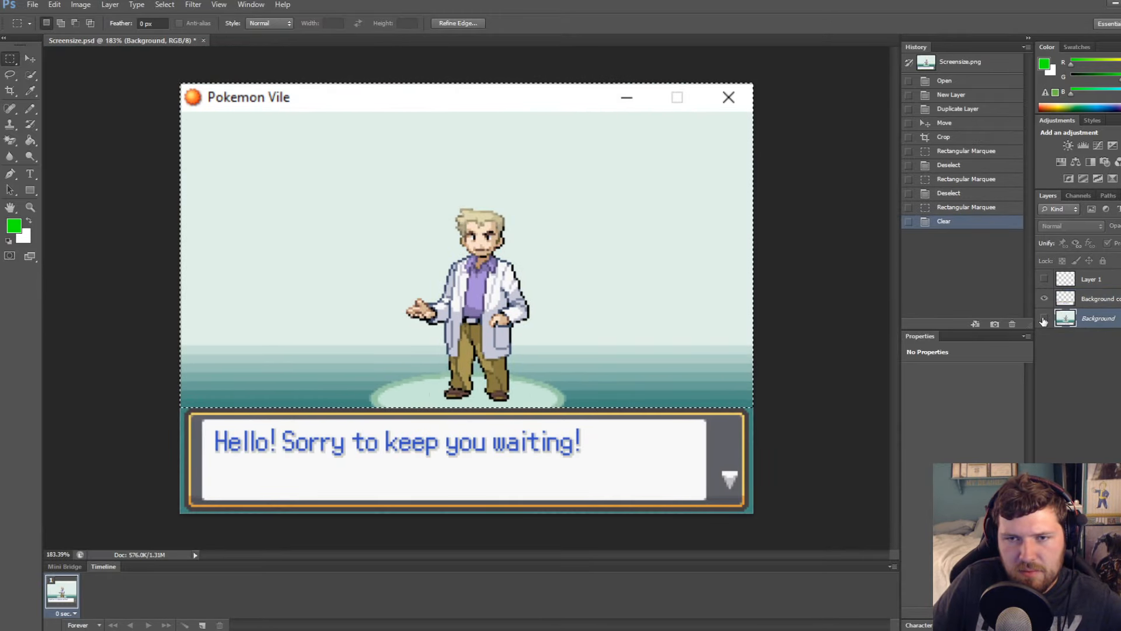
click(1044, 317)
key(ctrl+d)
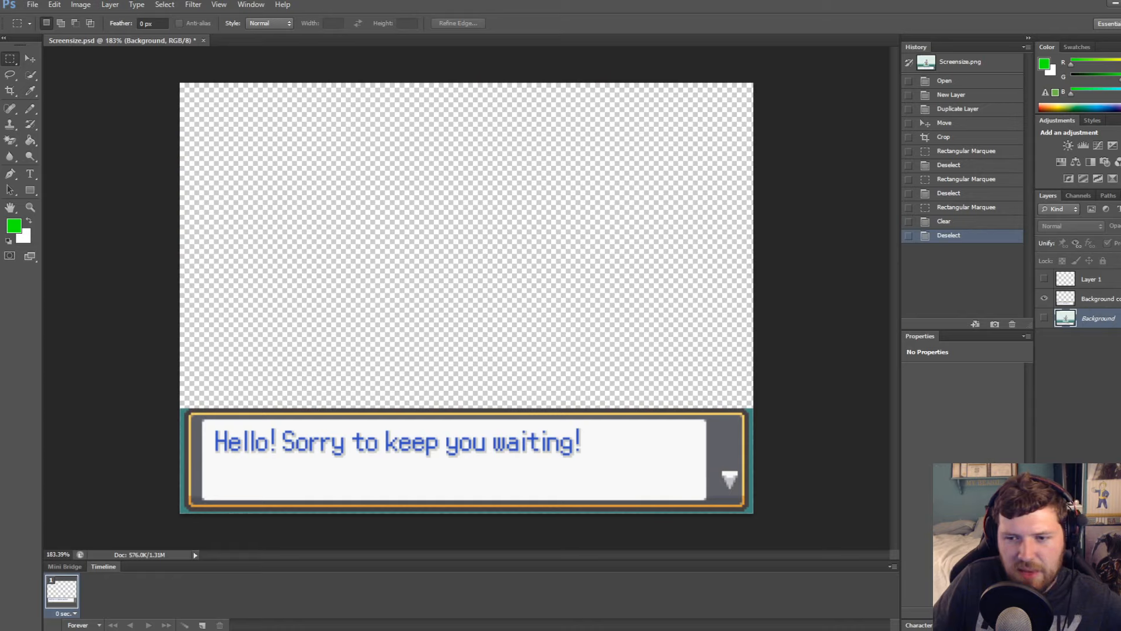
Add another new layer above Layer 1 and set up the Pencil tool with black (000000) as the foreground colour
click(1087, 281)
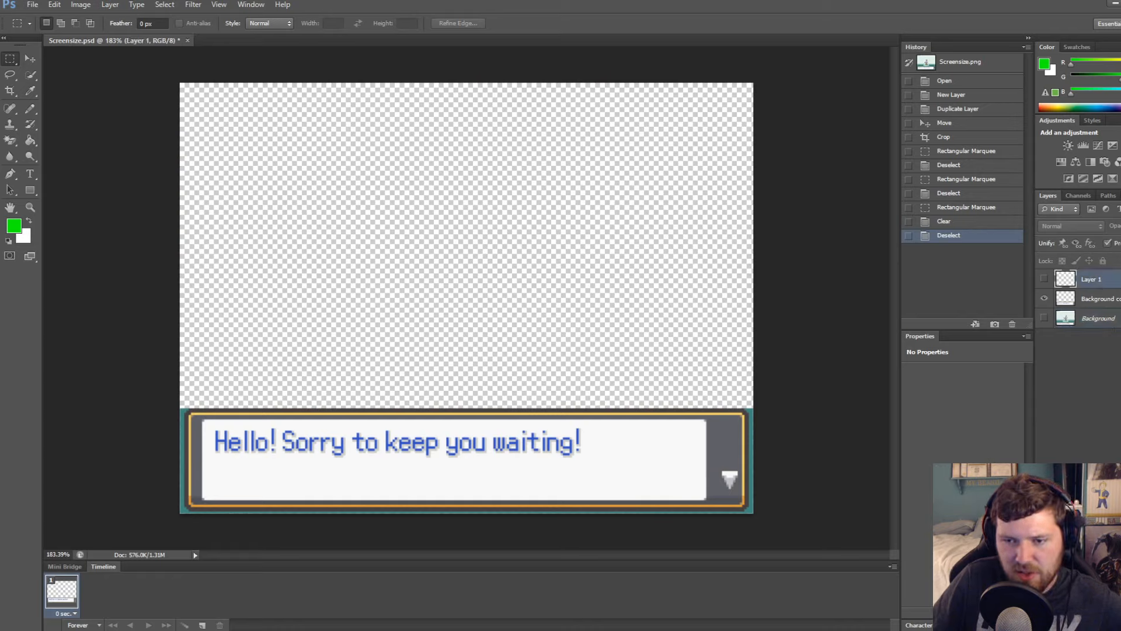
key(ctrl+shift+alt+n)
click(30, 110)
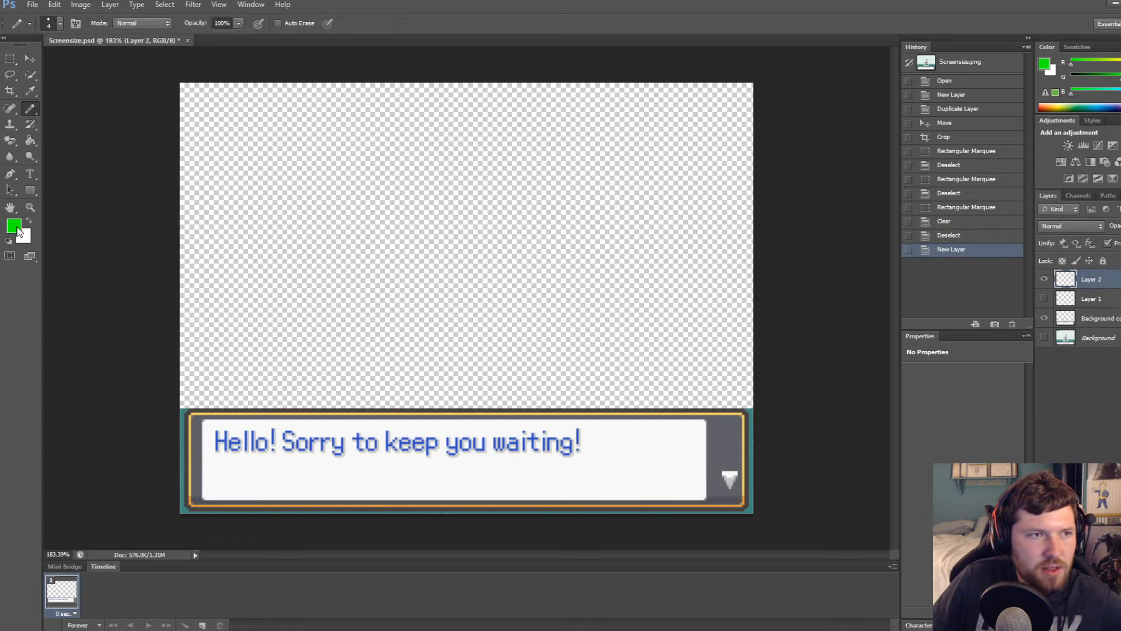
click(17, 229)
text(000000)
click(643, 229)
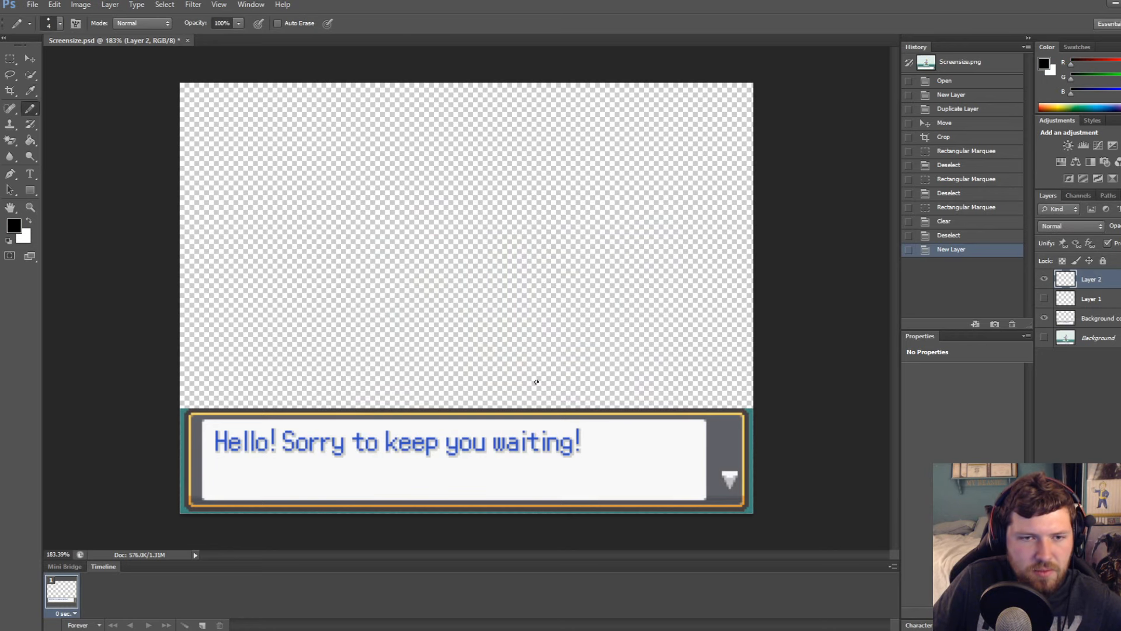
Sketch a frowning character with a rounded head and narrow body above the left end of the message box
alt+scroll(430, 390, up, 1)
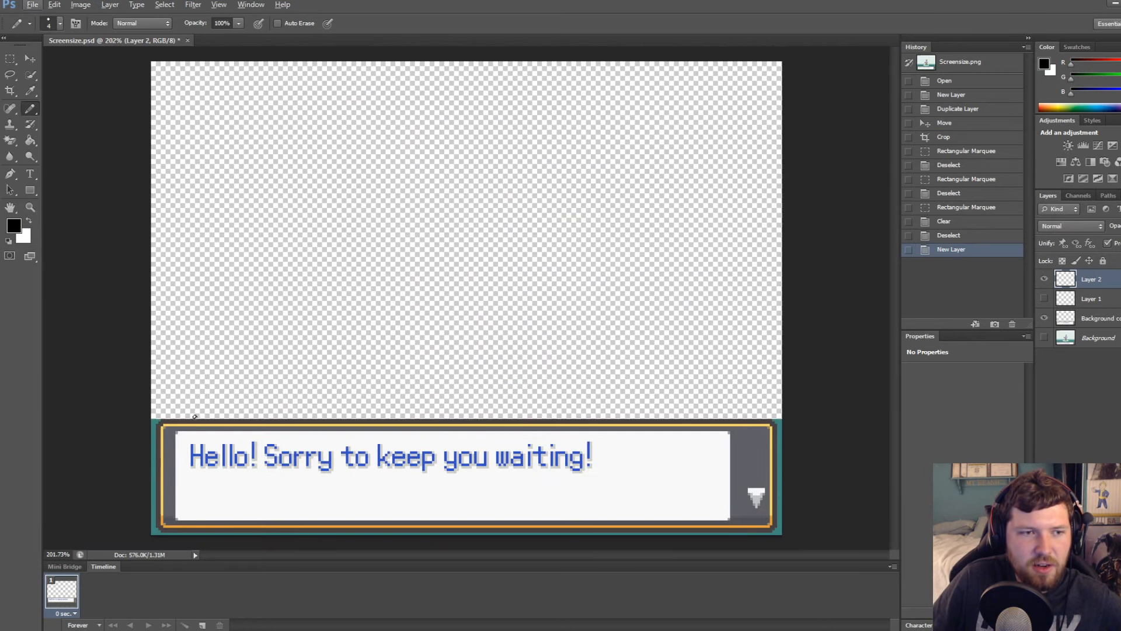
mouse_move(193, 416)
mouse_down()
mouse_move(202, 290)
mouse_move(290, 238)
mouse_move(264, 405)
mouse_up()
mouse_move(204, 238)
mouse_down()
mouse_move(209, 257)
mouse_move(246, 261)
mouse_move(236, 282)
mouse_up()
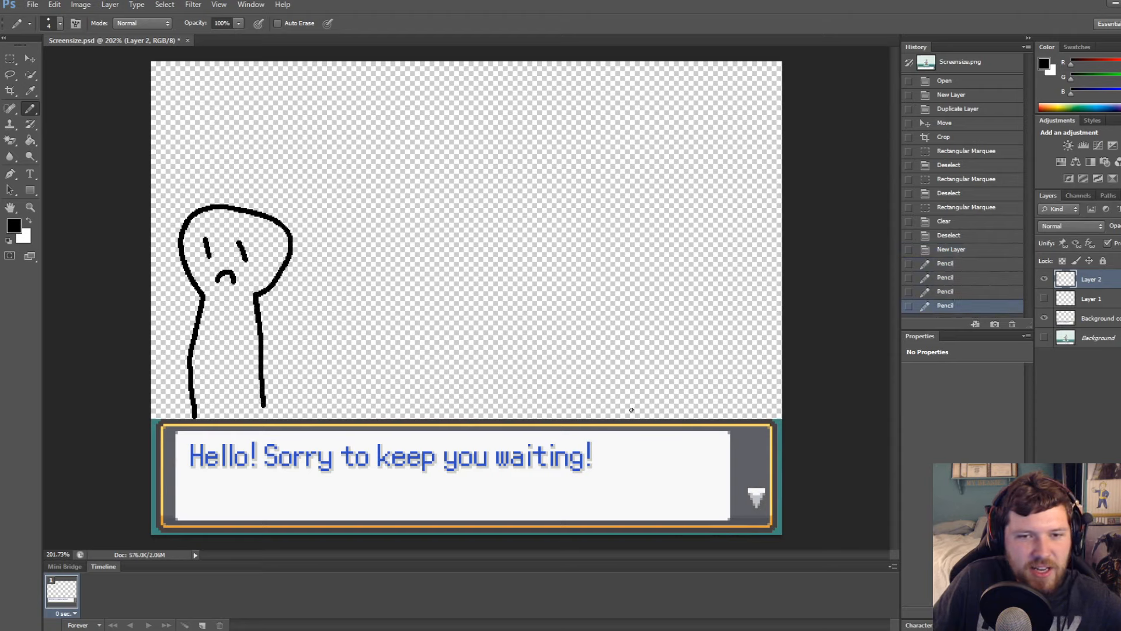
Sketch a second character with a top hat, monocle, curled moustache and body above the message box, facing the frowning character; undo the stray last stroke
mouse_move(612, 417)
mouse_down()
mouse_move(628, 313)
mouse_move(562, 317)
mouse_up()
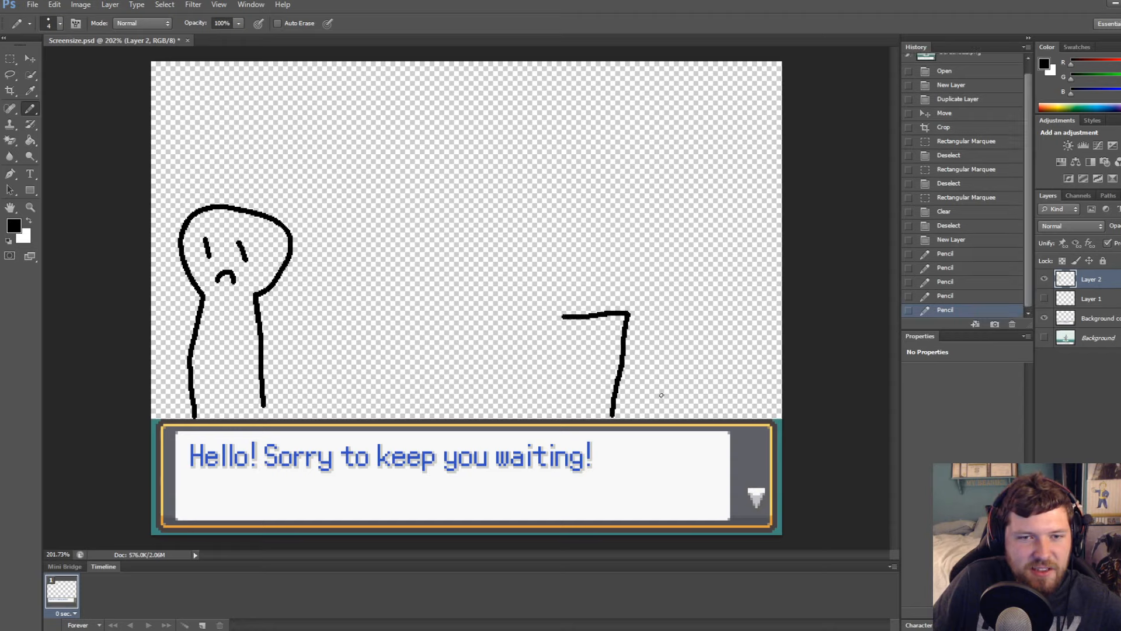
drag(705, 416, 676, 327)
mouse_move(620, 221)
mouse_down()
mouse_move(622, 255)
mouse_move(605, 210)
mouse_move(713, 197)
mouse_move(593, 191)
mouse_move(633, 175)
mouse_move(628, 115)
mouse_move(669, 186)
mouse_up()
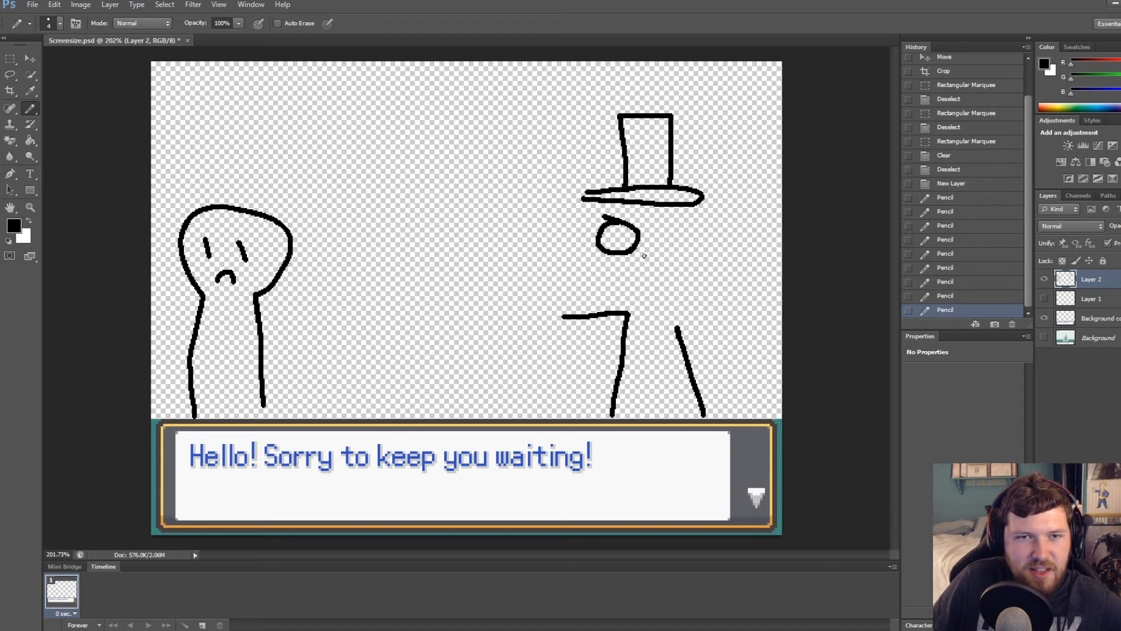
mouse_move(637, 258)
mouse_down()
mouse_move(581, 255)
mouse_move(614, 285)
mouse_move(647, 262)
mouse_move(698, 276)
mouse_move(708, 237)
mouse_move(667, 262)
mouse_move(643, 248)
mouse_move(662, 235)
mouse_move(653, 226)
mouse_move(620, 221)
mouse_move(582, 238)
mouse_up()
click(615, 236)
mouse_move(695, 205)
mouse_down()
mouse_move(710, 233)
mouse_move(709, 281)
mouse_up()
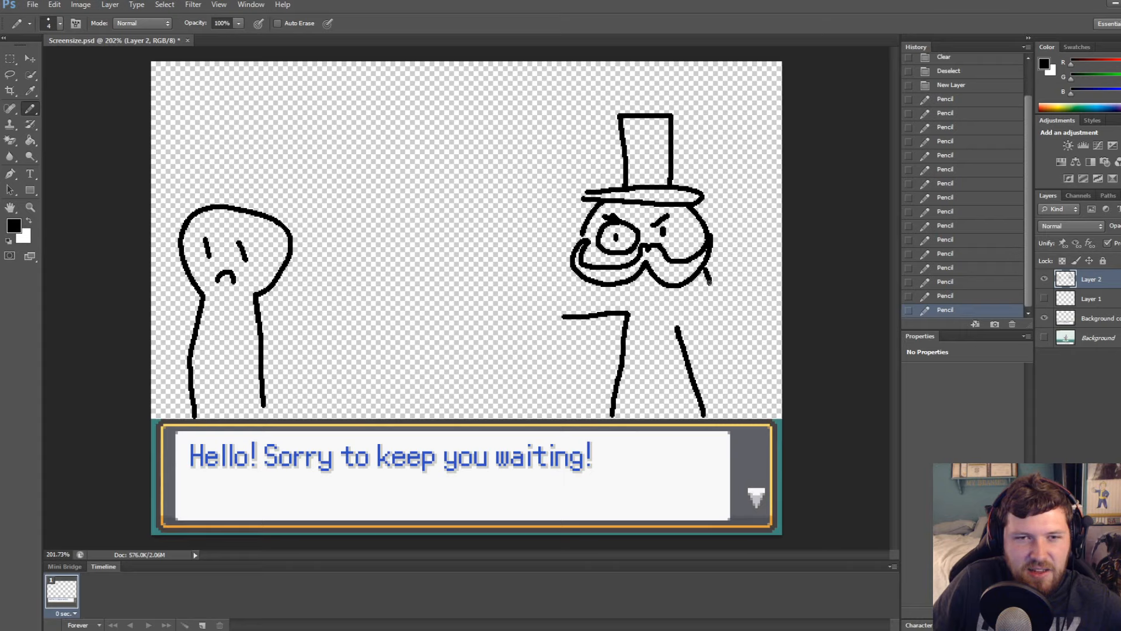
key(ctrl+z)
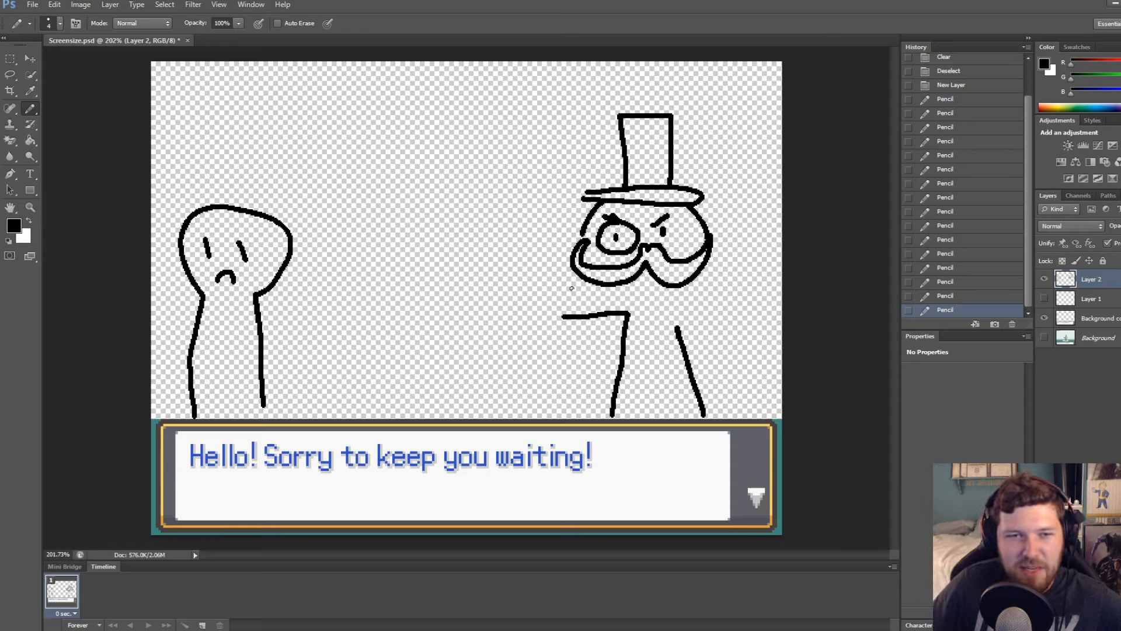
Draw a pointing arm and a hand-on-hip arm on the top-hatted character, plus two bent arms on the frowning one
drag(599, 297, 518, 305)
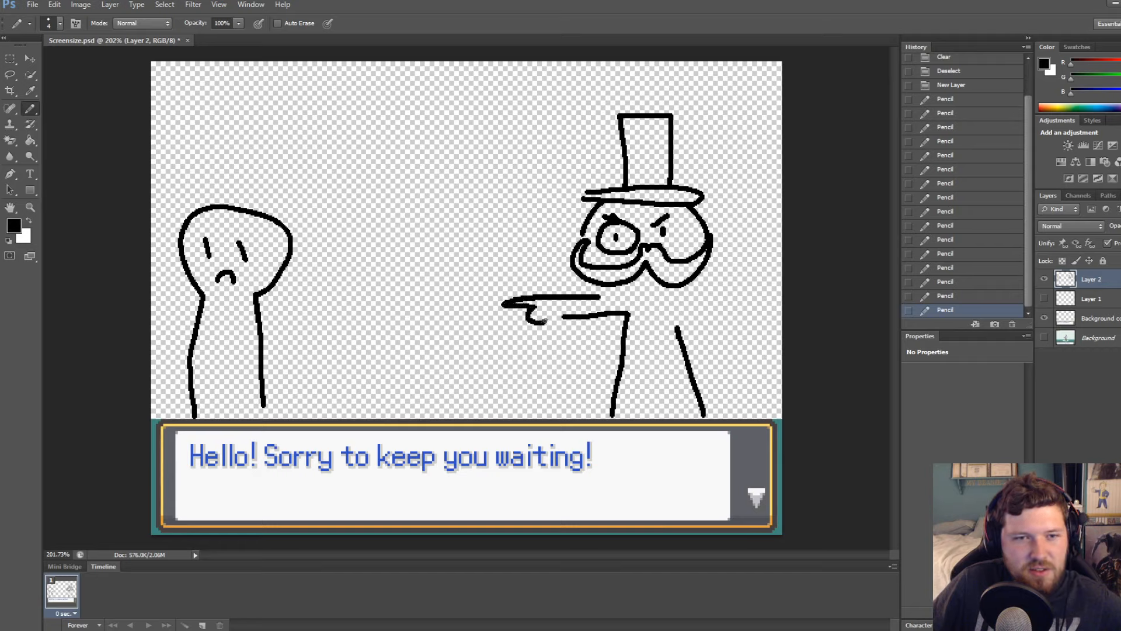
drag(544, 320, 617, 289)
mouse_move(688, 281)
mouse_down()
mouse_move(741, 313)
mouse_move(726, 369)
mouse_up()
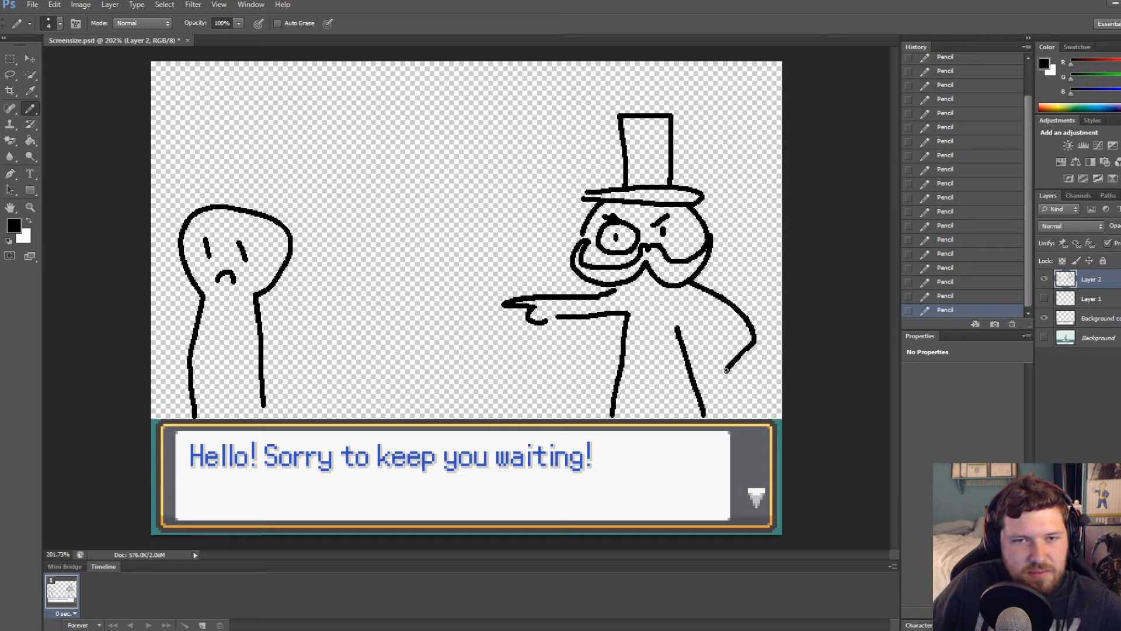
mouse_move(679, 331)
mouse_down()
mouse_move(709, 333)
mouse_move(704, 380)
mouse_move(723, 375)
mouse_up()
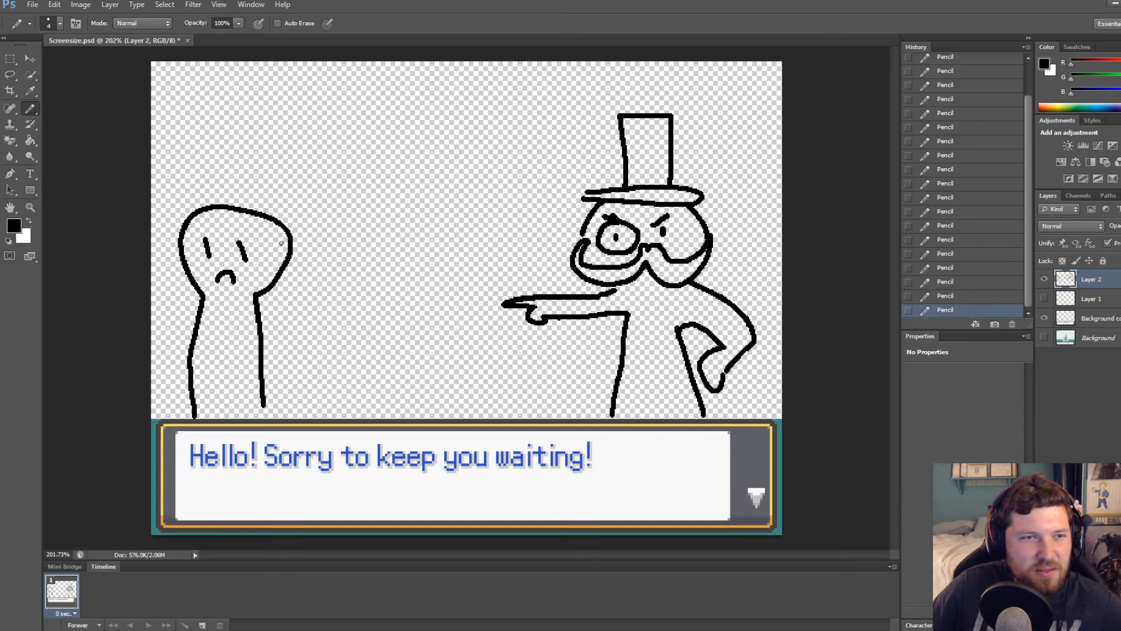
mouse_move(257, 320)
mouse_down()
mouse_move(272, 341)
mouse_move(262, 385)
mouse_up()
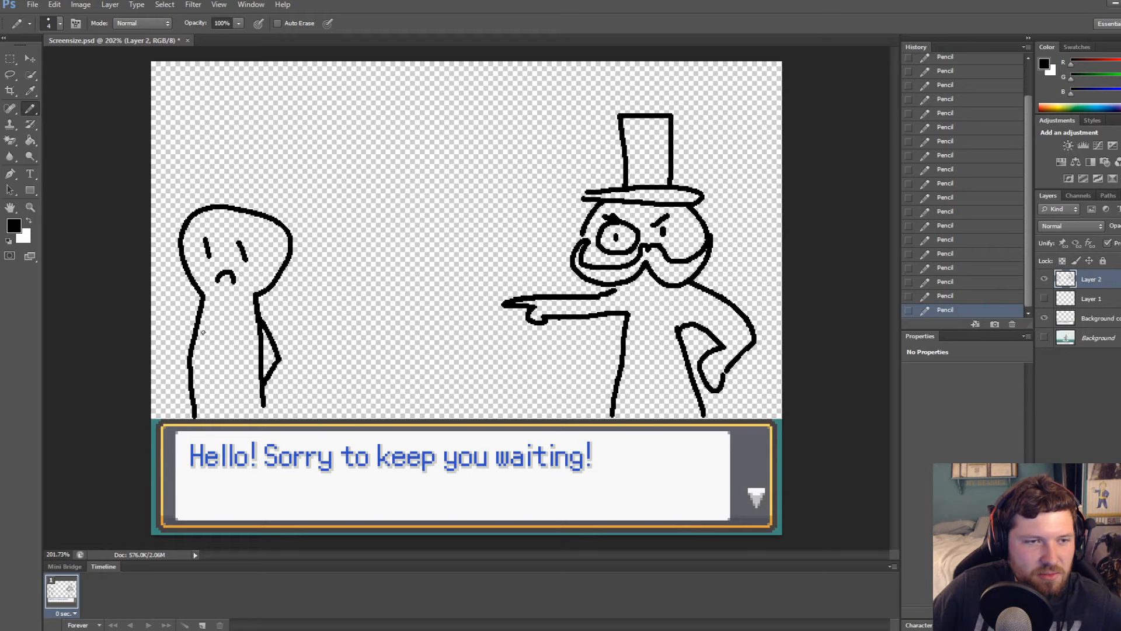
mouse_move(200, 330)
mouse_down()
mouse_move(183, 345)
mouse_move(198, 372)
mouse_up()
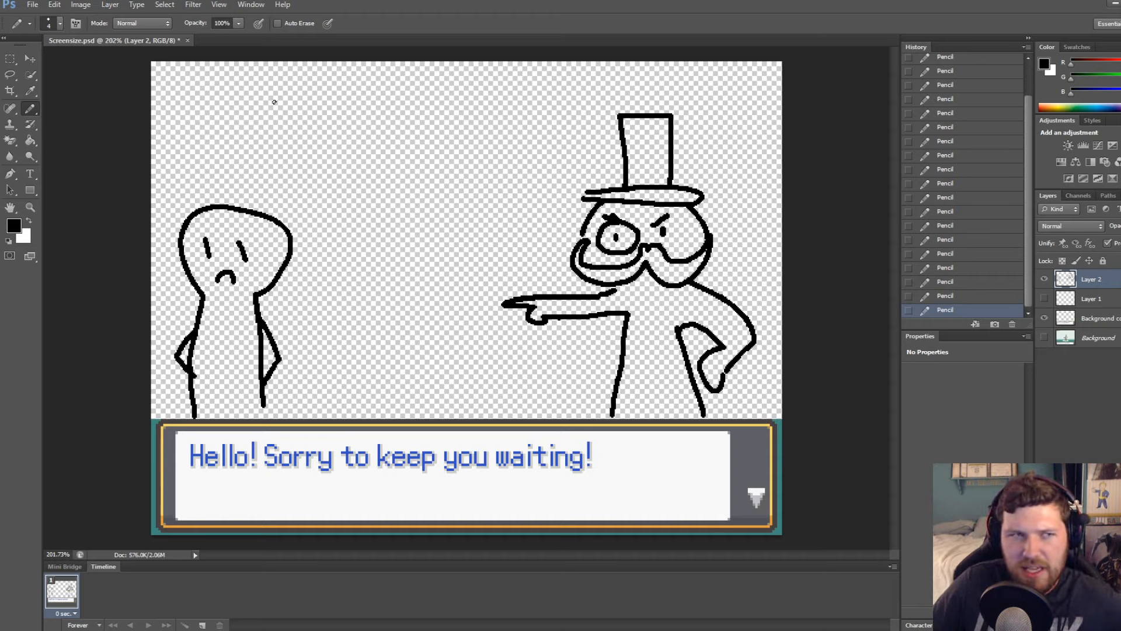
Copy the top-hatted character onto its own layer and align the copy over the original drawing
key(m)
mouse_move(470, 92)
mouse_down()
mouse_move(513, 106)
mouse_move(788, 414)
mouse_up()
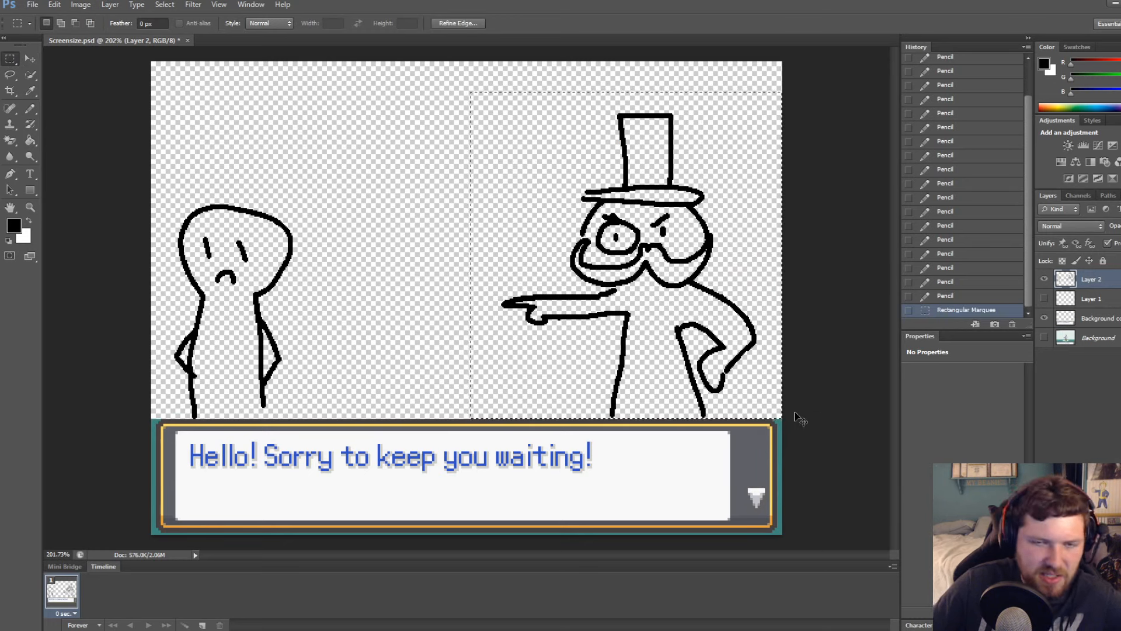
key(ctrl+c)
key(ctrl+v)
key(v)
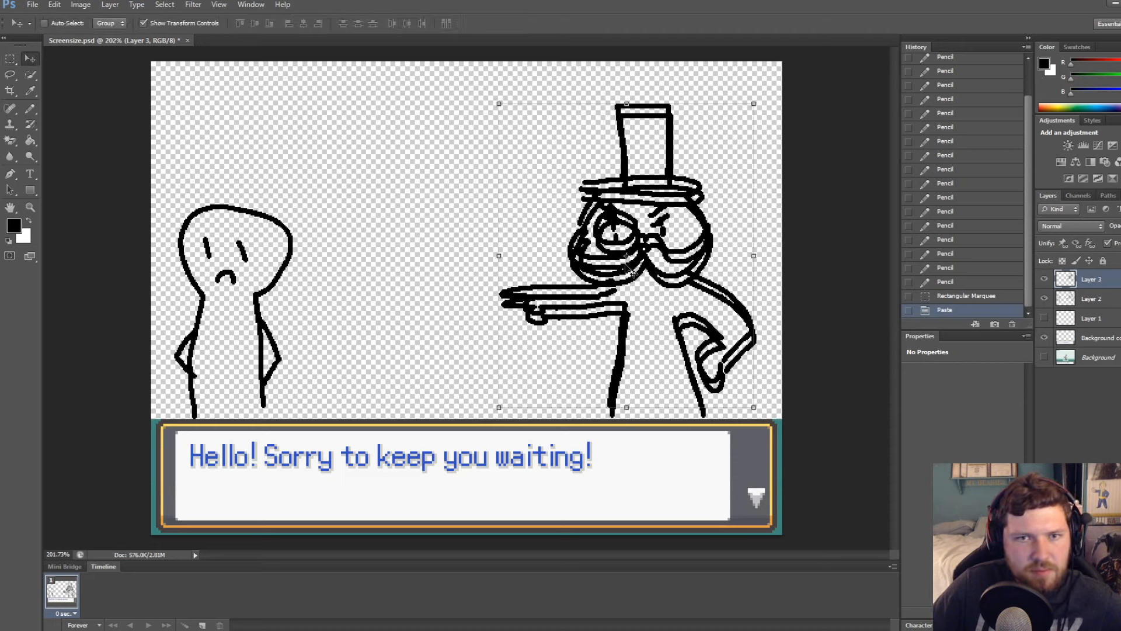
drag(631, 269, 633, 280)
Clear the original top-hatted character from Layer 2 and remove the selection
click(1097, 299)
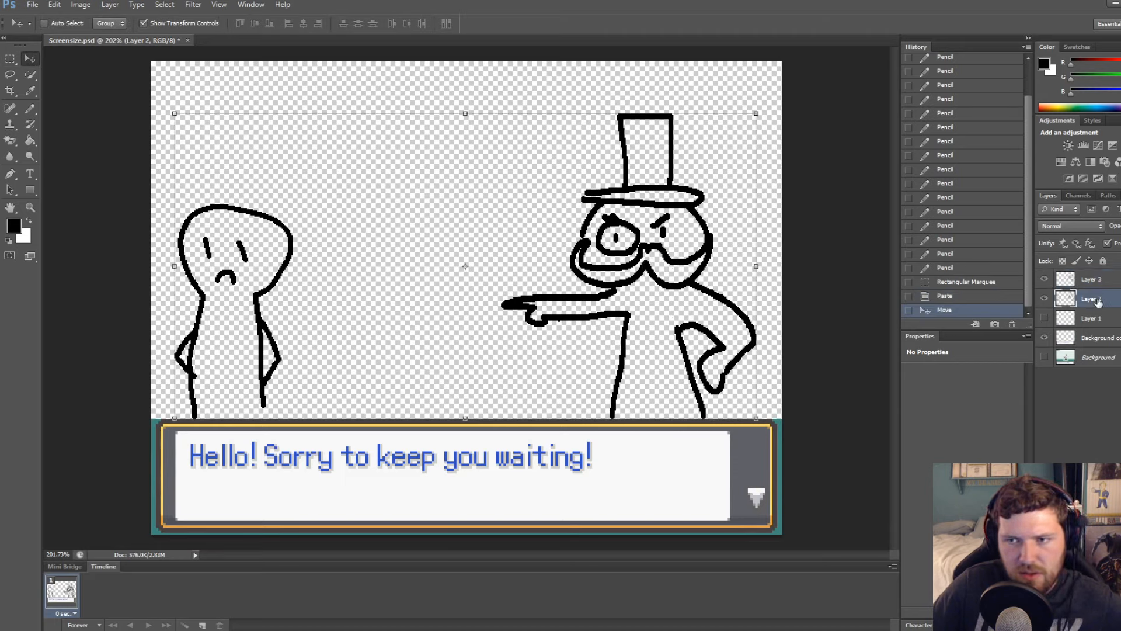
click(9, 59)
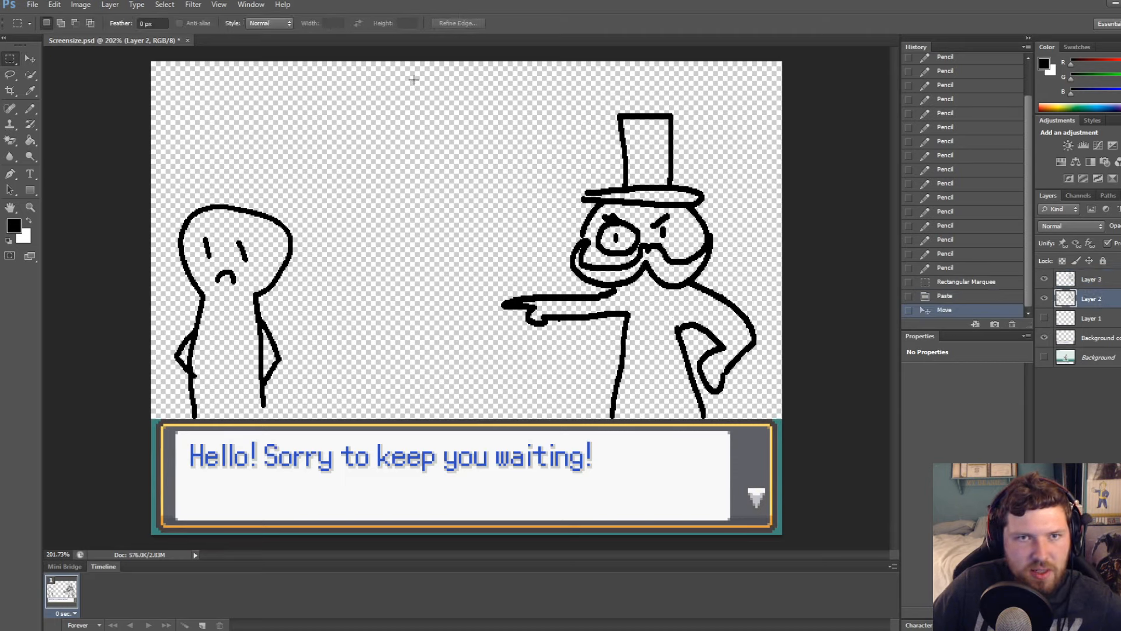
drag(413, 79, 803, 417)
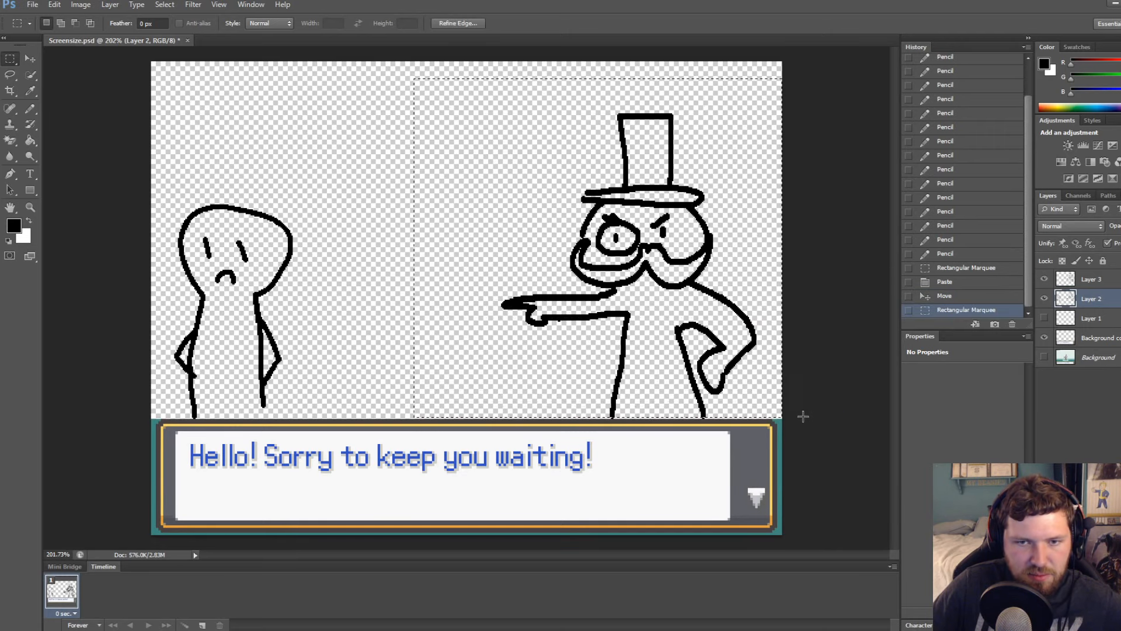
key(Delete)
key(ctrl+d)
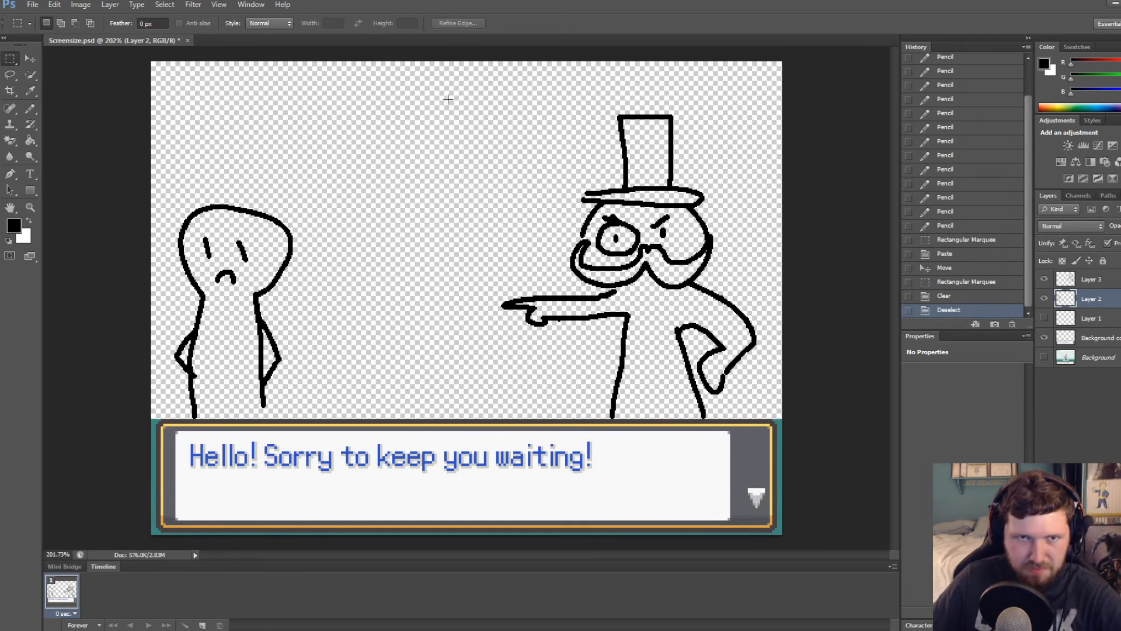
Try fading each character layer in turn, with Layer 3 at 30% opacity, and restore both to full opacity
click(1044, 299)
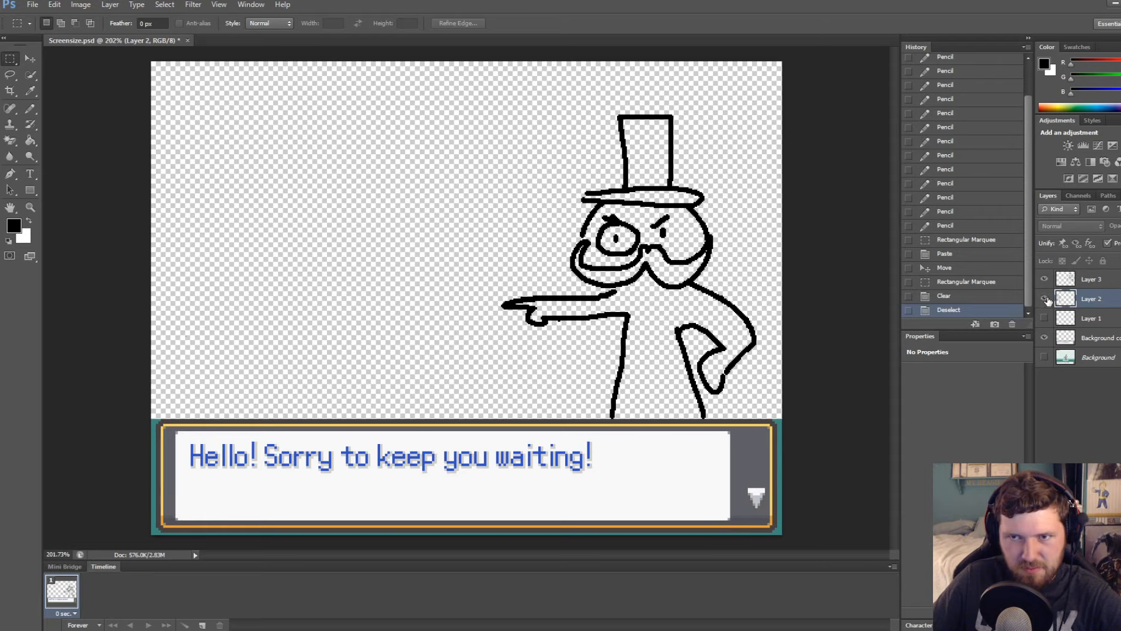
click(1044, 298)
click(1119, 225)
drag(1120, 240, 1120, 240)
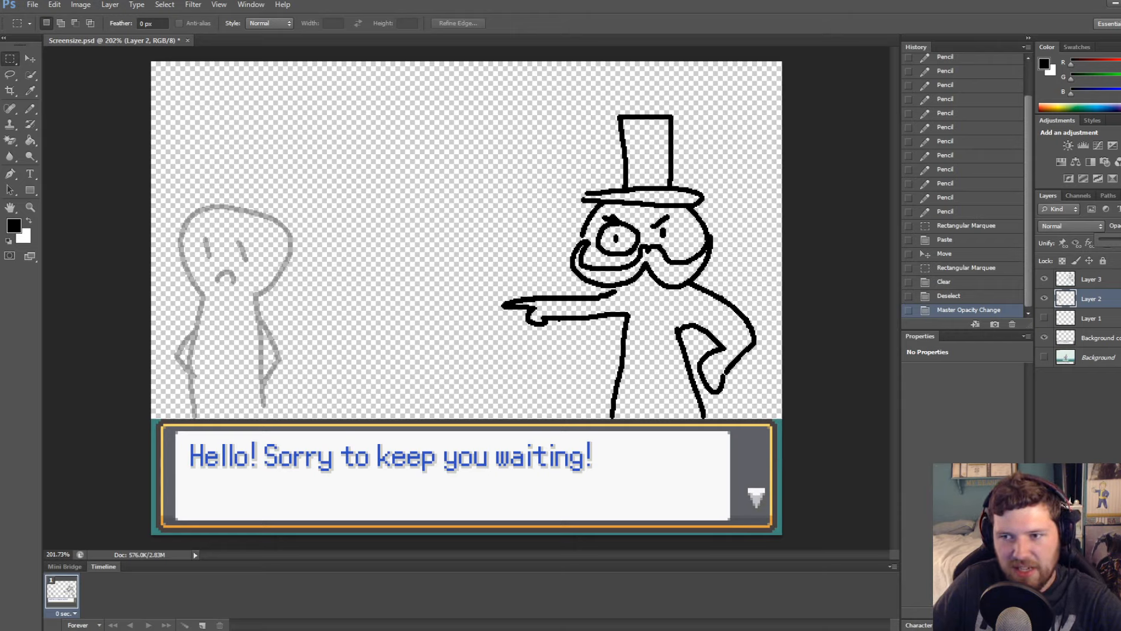
drag(1113, 240, 1120, 240)
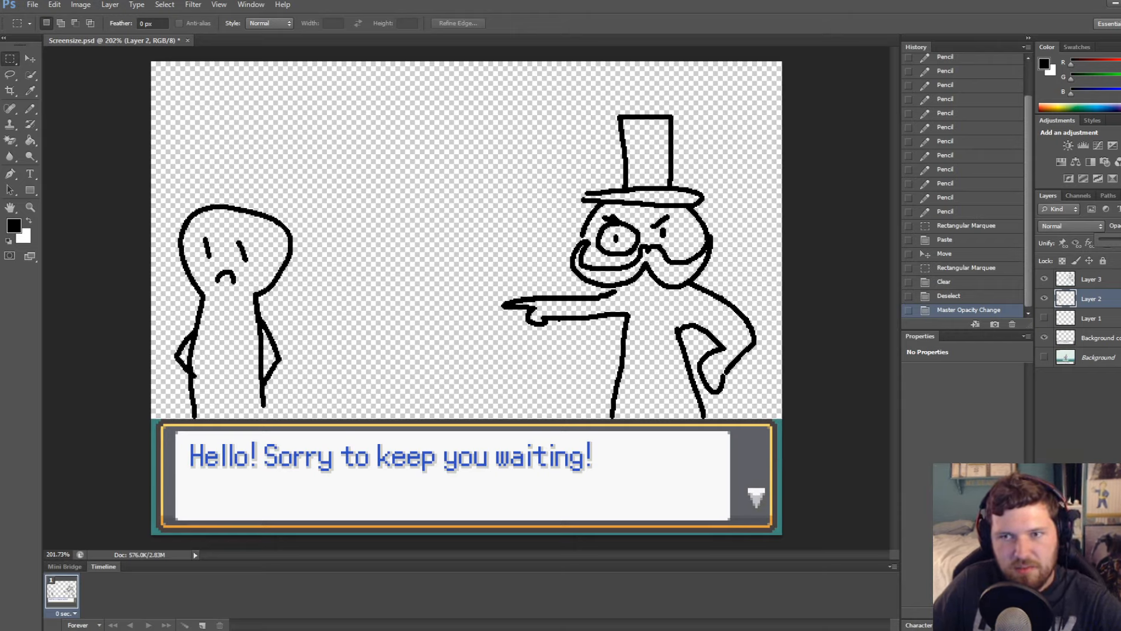
click(1090, 279)
key(3)
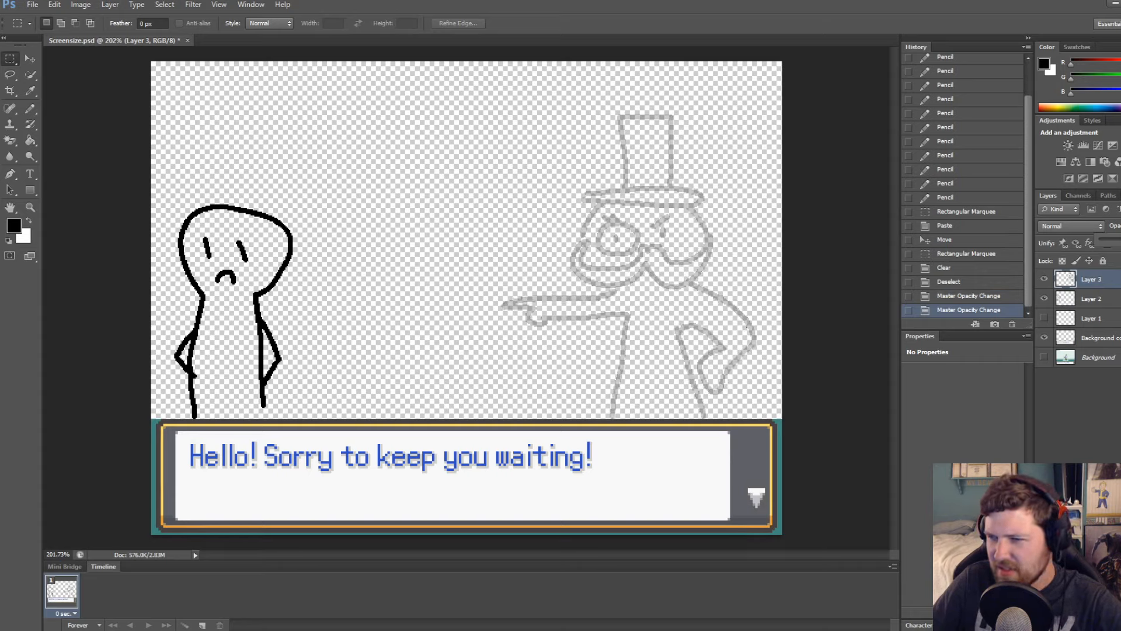
key(0)
click(1105, 428)
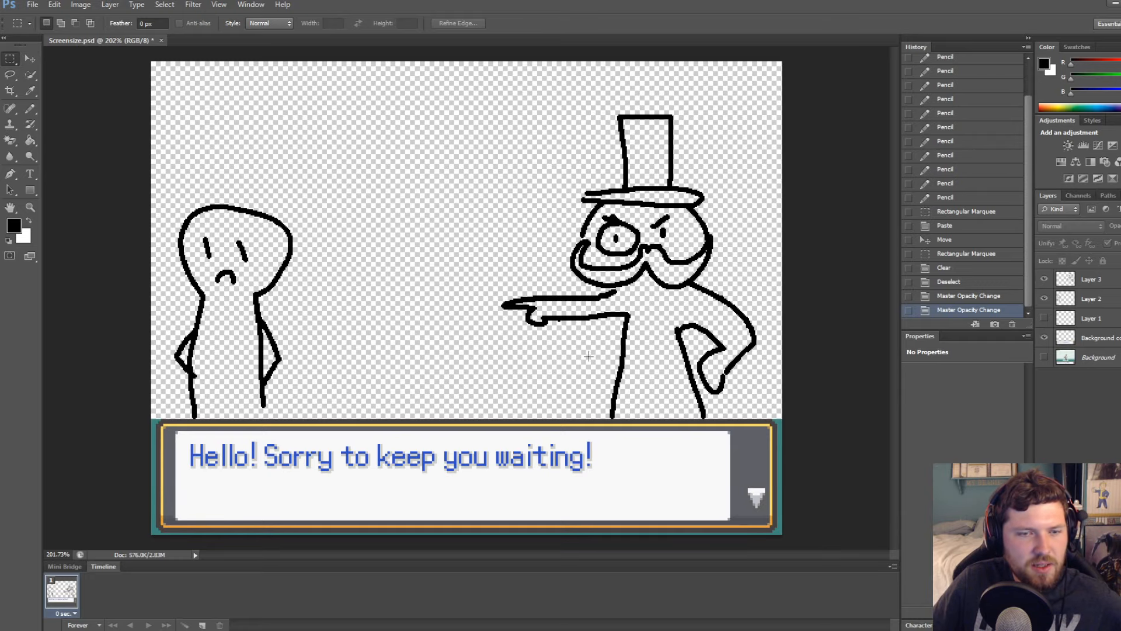
Switch to the browser, review the ideas in the Thundaga RC Game Jam 6 document, and return to Photoshop
alt+scroll(606, 366, down, 5)
alt+scroll(552, 374, up, 4)
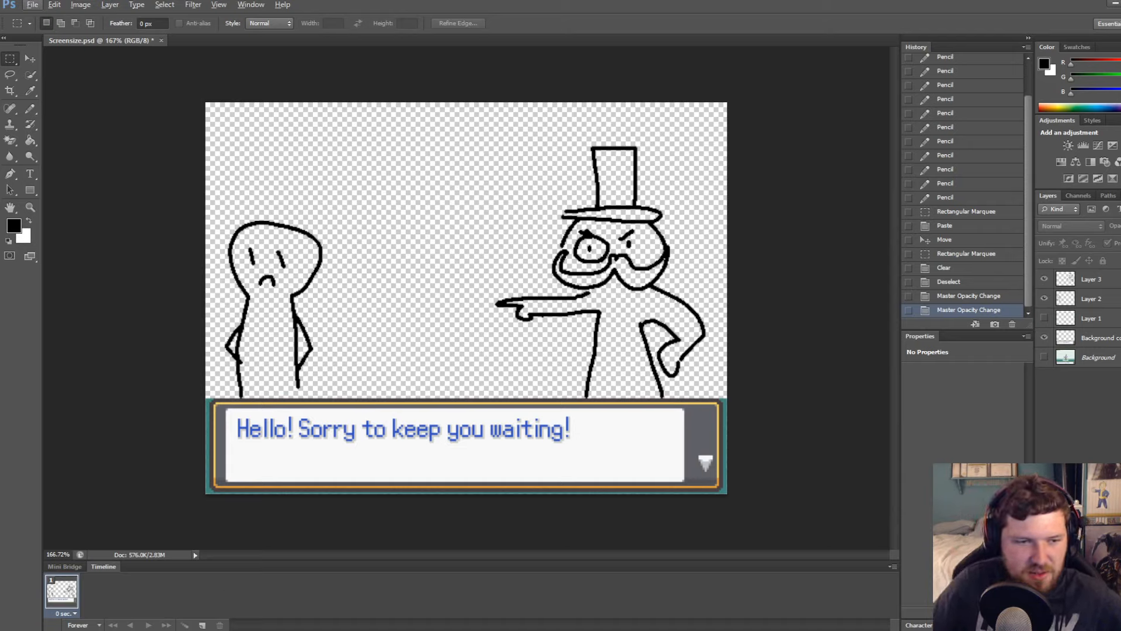
click(191, 577)
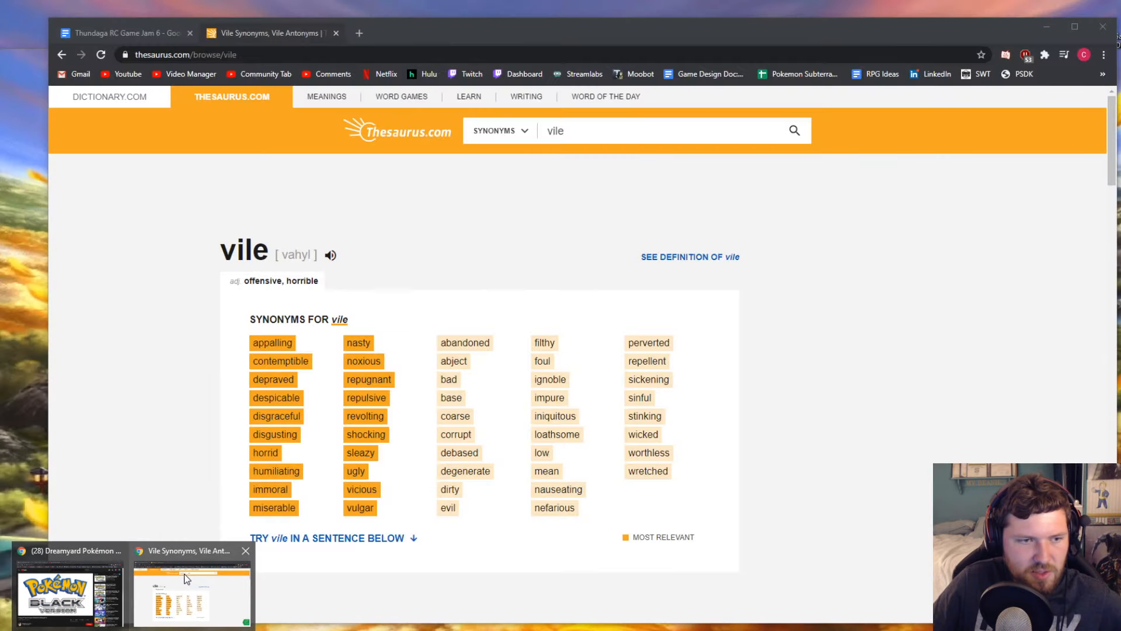
click(151, 33)
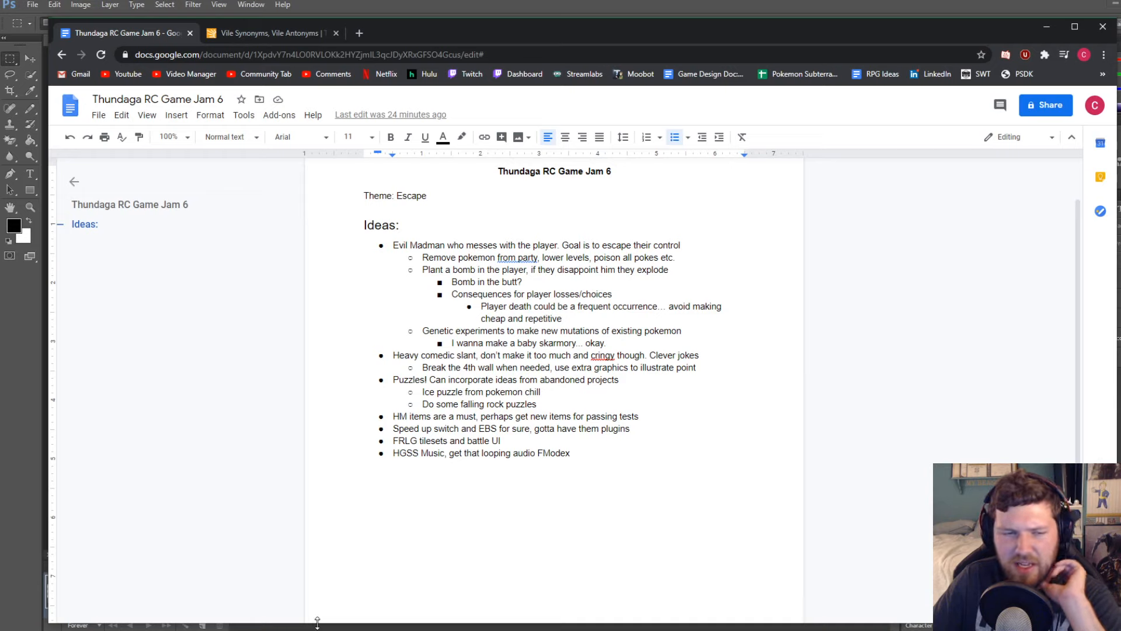
key(alt+Tab)
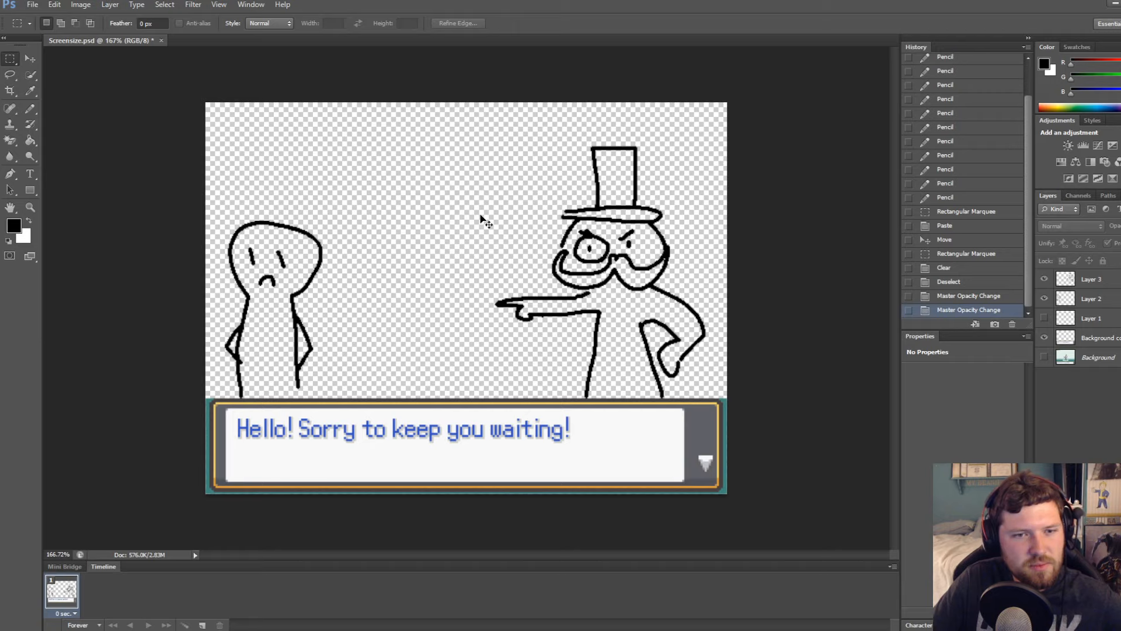
Undo the last change and hide both character sketches, Layer 2 and Layer 3
key(ctrl+z)
click(1044, 298)
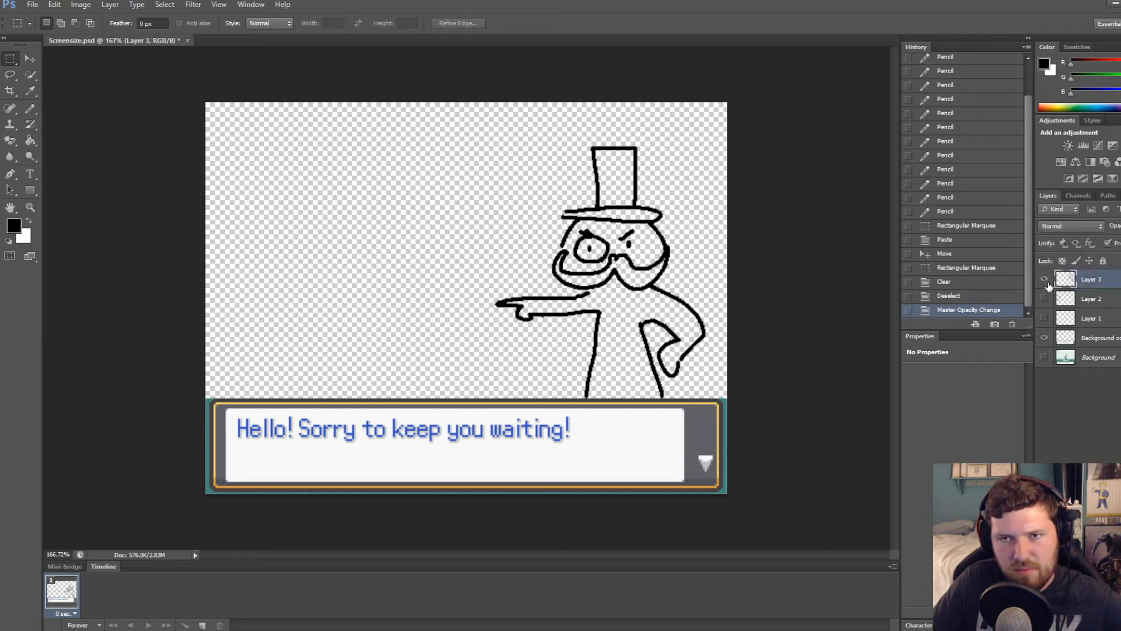
click(1044, 279)
click(1092, 301)
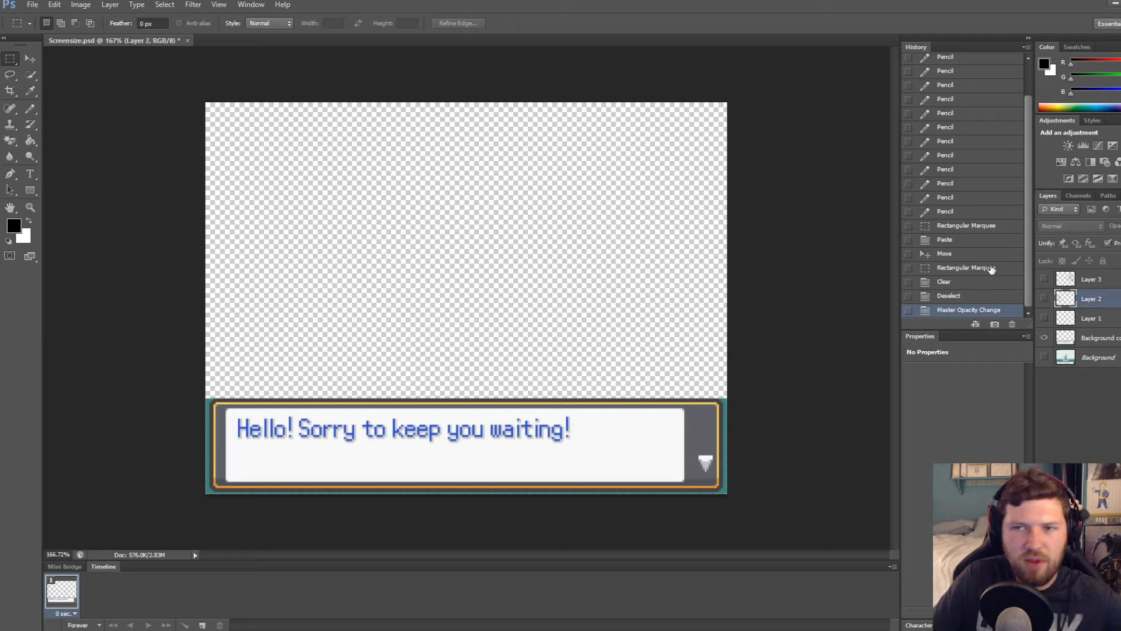
click(1092, 280)
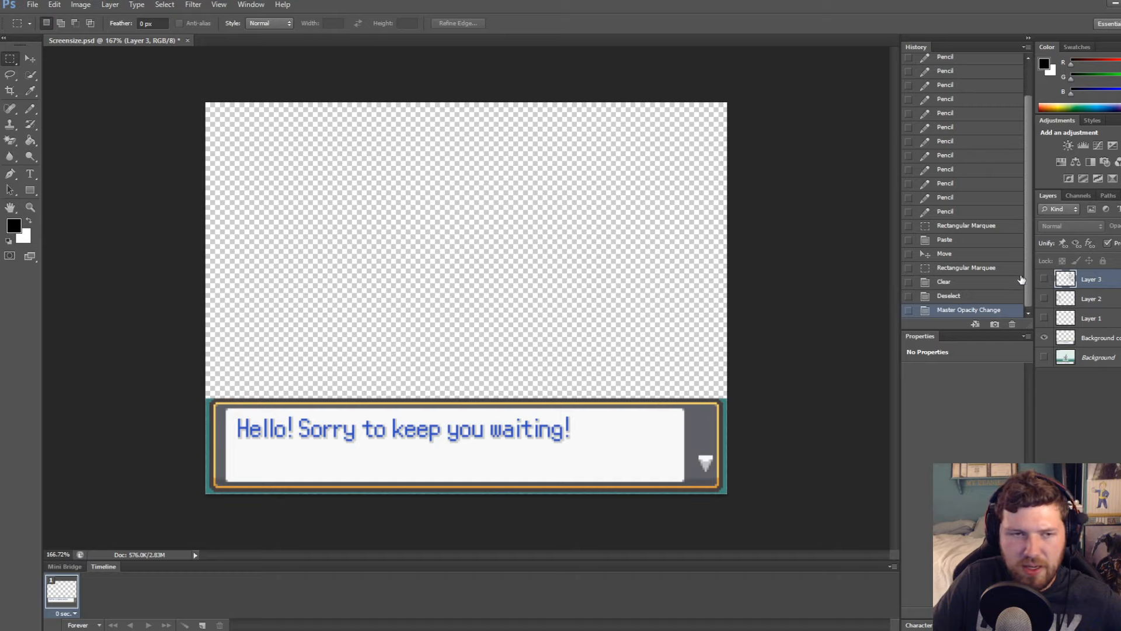
click(1044, 298)
click(1043, 299)
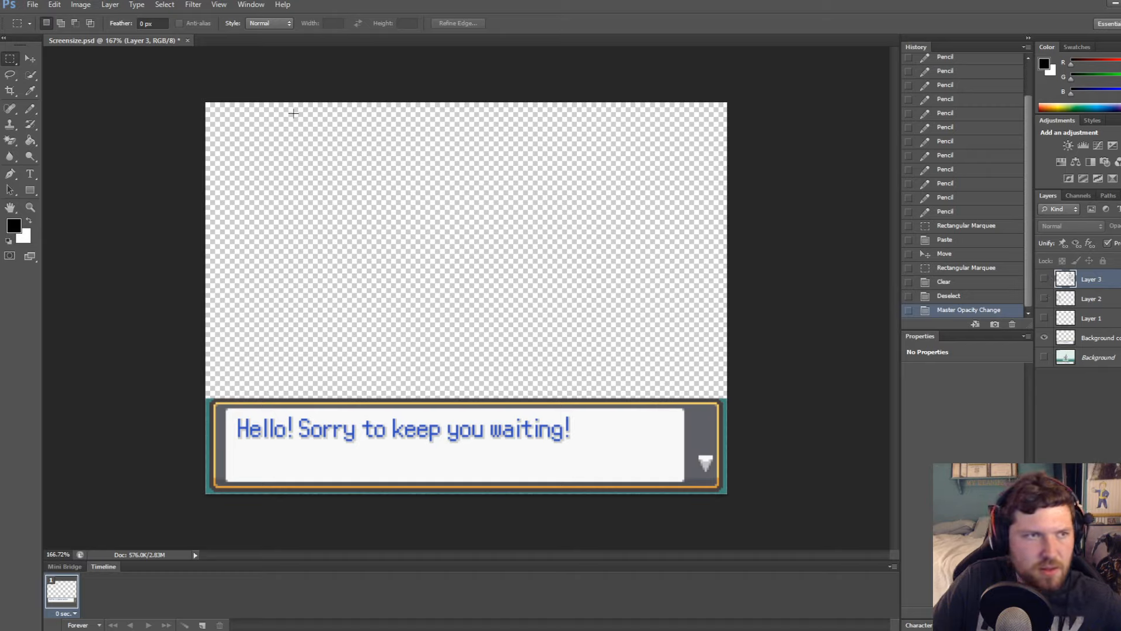
Add a new layer above Layer 3 and set the Pencil tool's size to 2 px
click(30, 109)
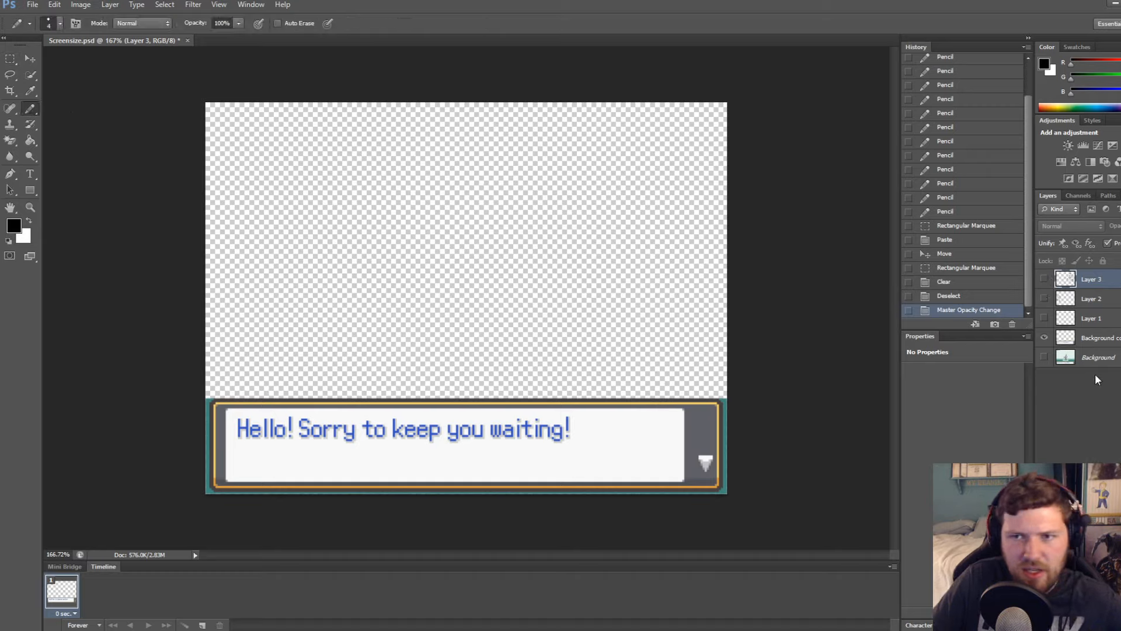
click(1117, 338)
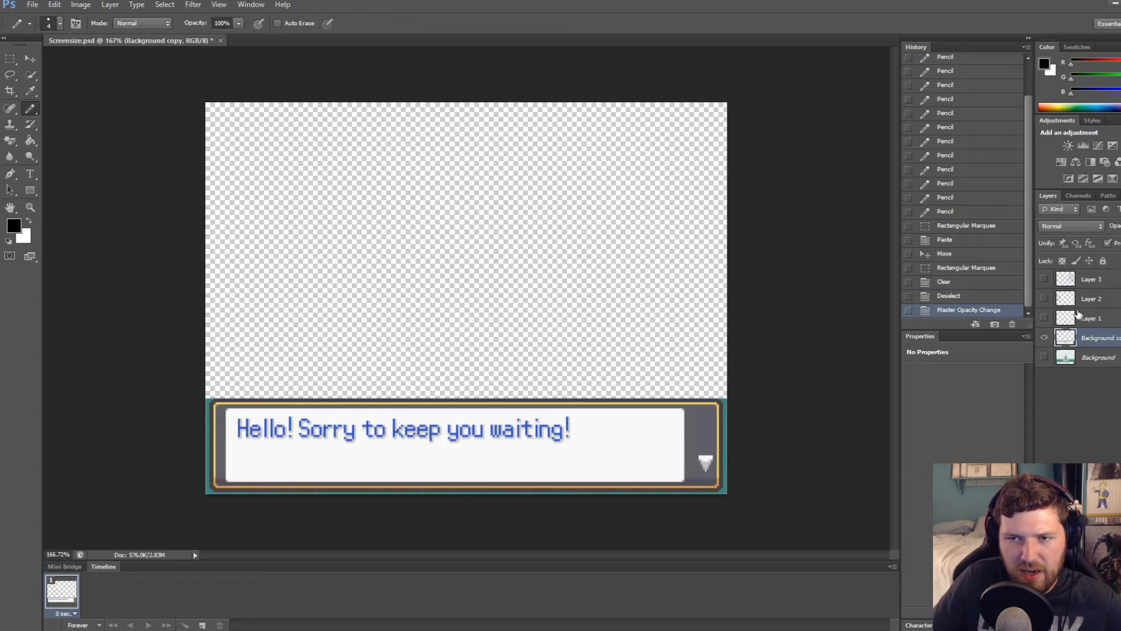
click(1106, 284)
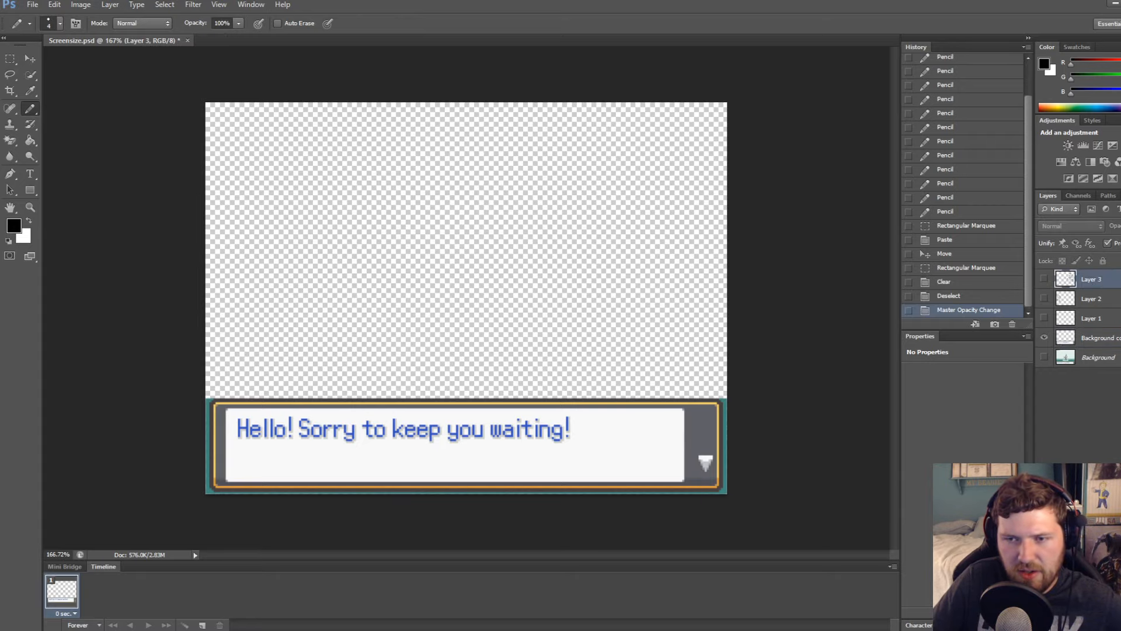
key(ctrl+shift+alt+n)
alt+scroll(150, 405, up, 5)
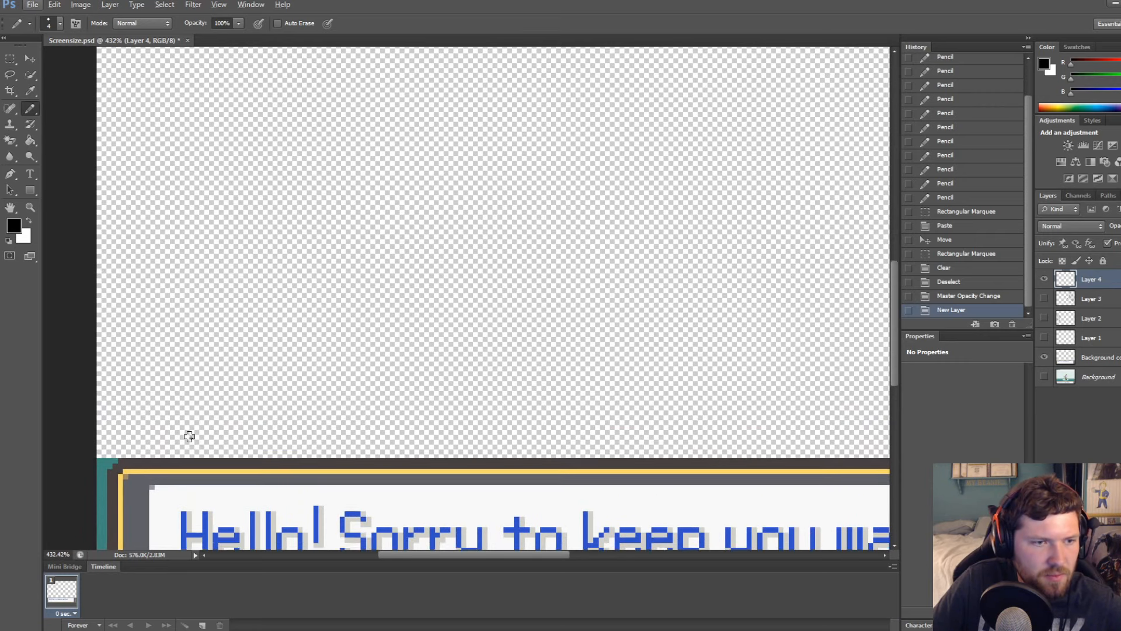
scroll(190, 437, up, 1)
key([)
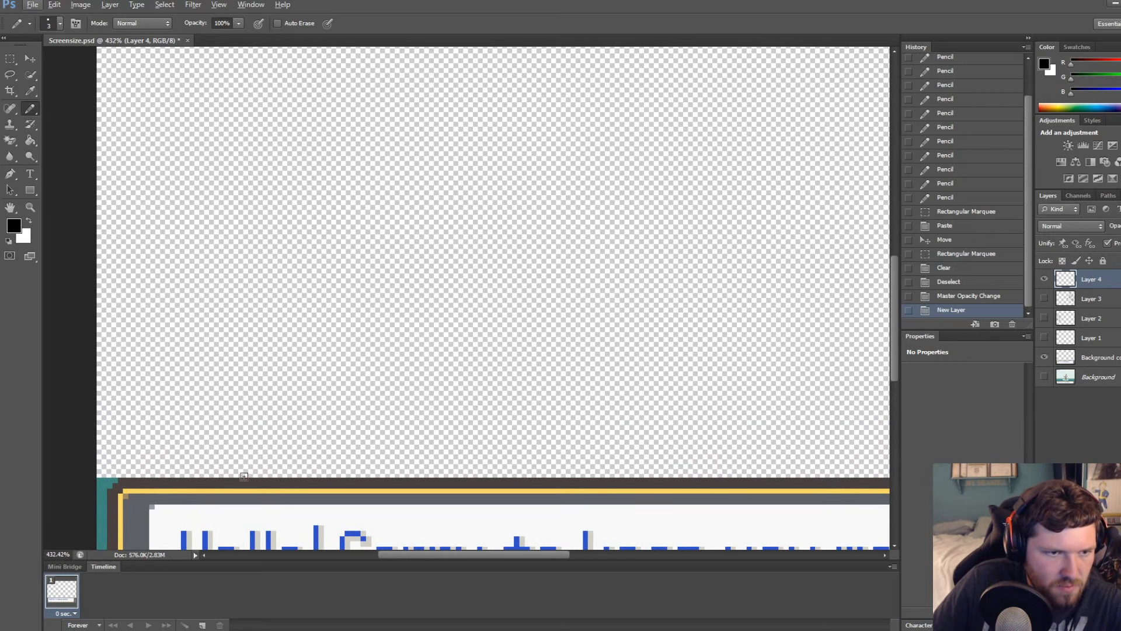
alt+scroll(459, 388, down, 6)
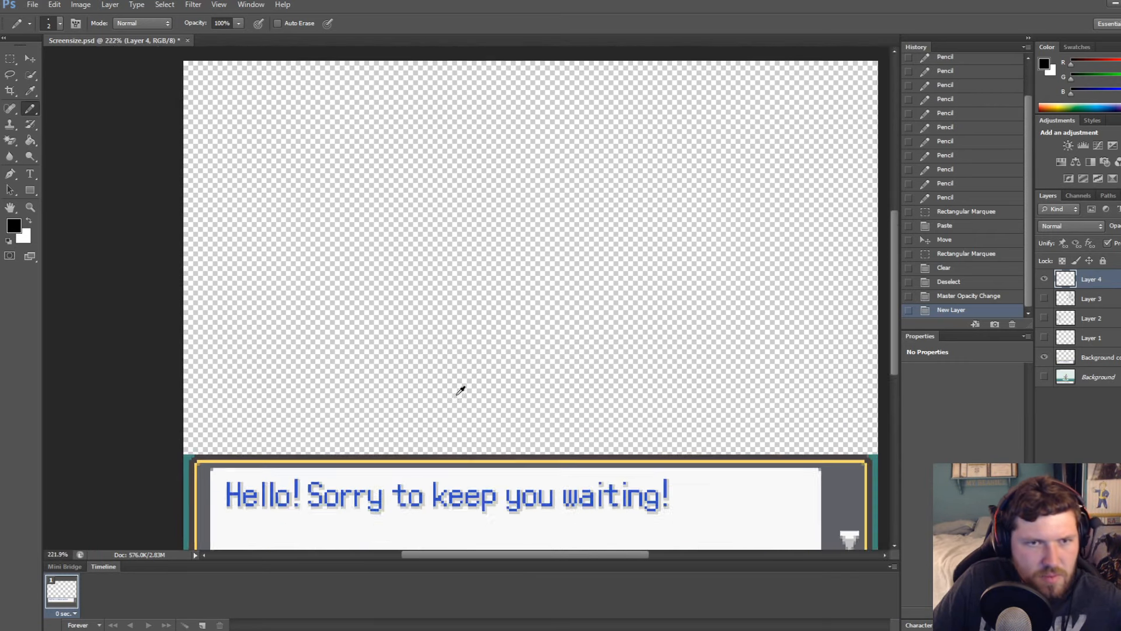
alt+scroll(484, 400, up, 4)
alt+scroll(467, 409, up, 3)
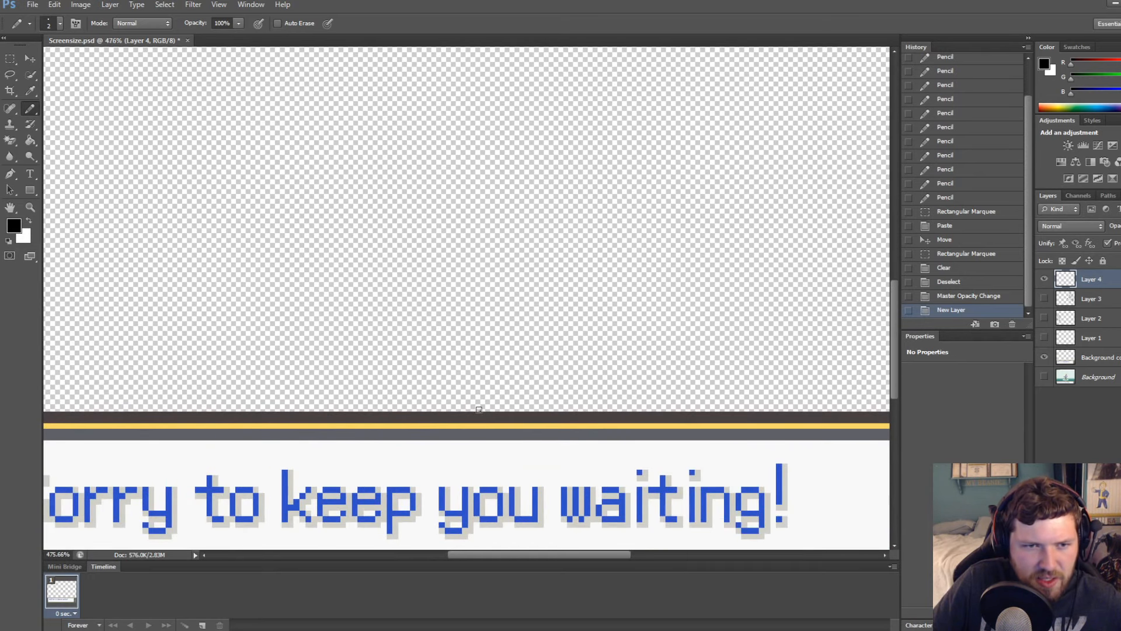
Select the left half of the canvas at full height with the Rectangular Marquee
alt+scroll(483, 408, down, 5)
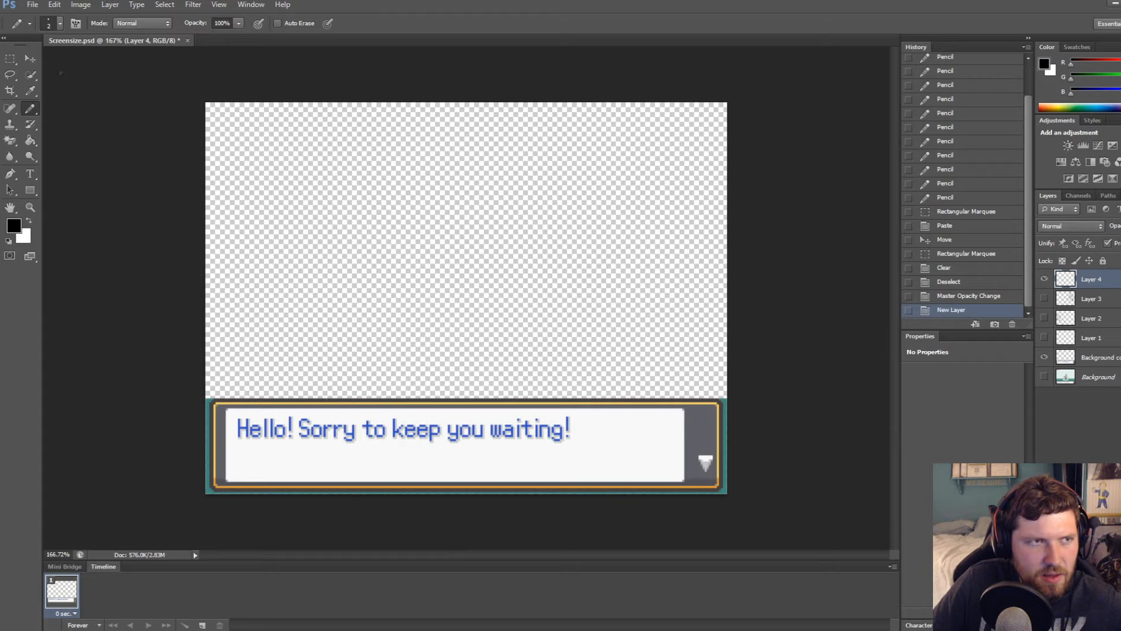
key(m)
mouse_move(201, 191)
mouse_down()
mouse_move(438, 313)
mouse_move(921, 375)
mouse_move(466, 350)
mouse_up()
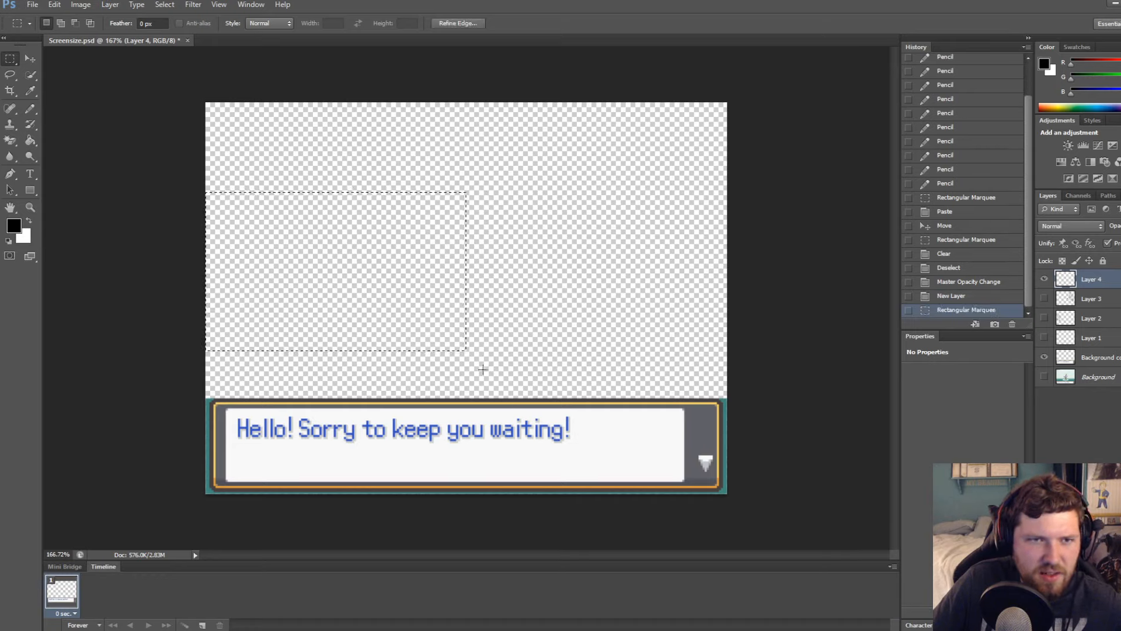
drag(199, 99, 465, 399)
alt+scroll(138, 408, up, 5)
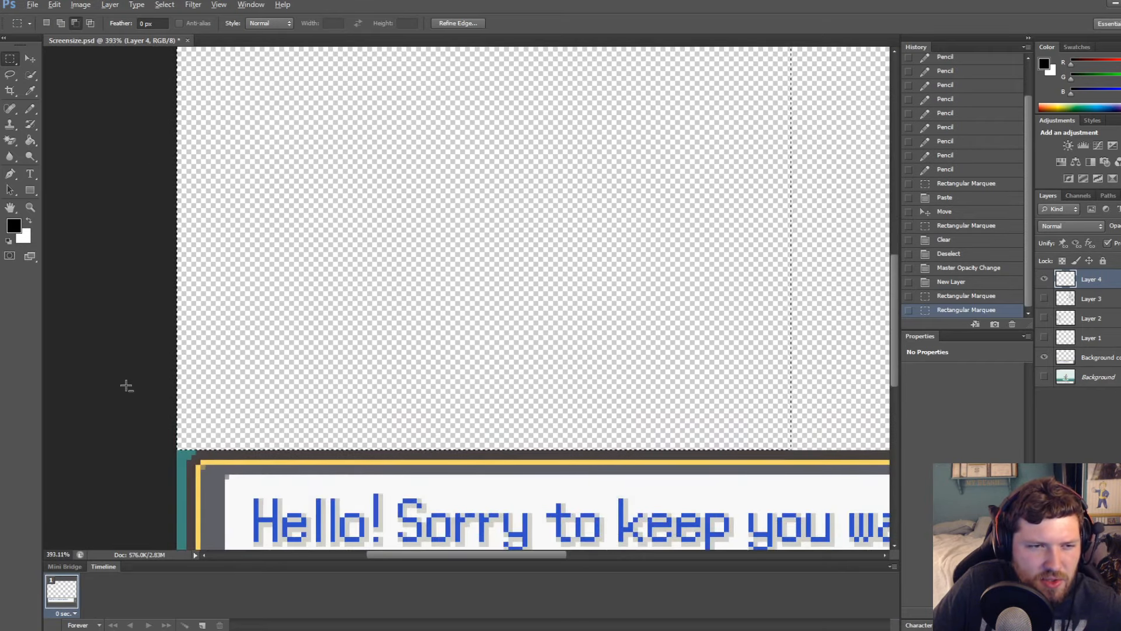
alt+scroll(126, 386, down, 4)
drag(212, 118, 465, 542)
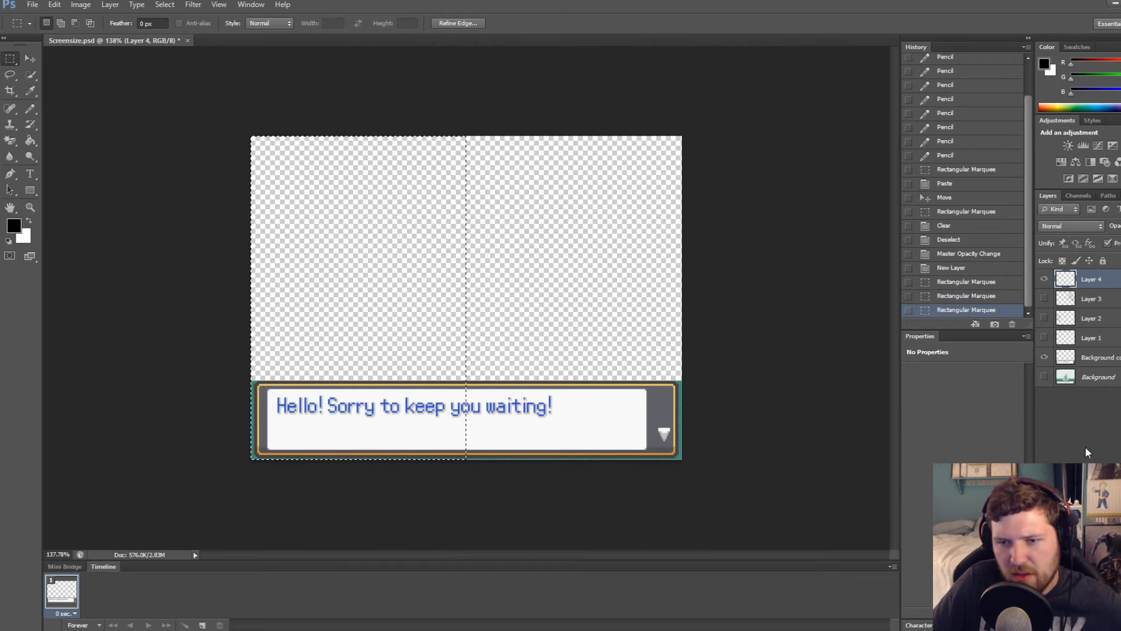
Fill the selected half with black on Layer 4, lower the layer's opacity to a light grey shade, and deselect
click(30, 140)
click(362, 280)
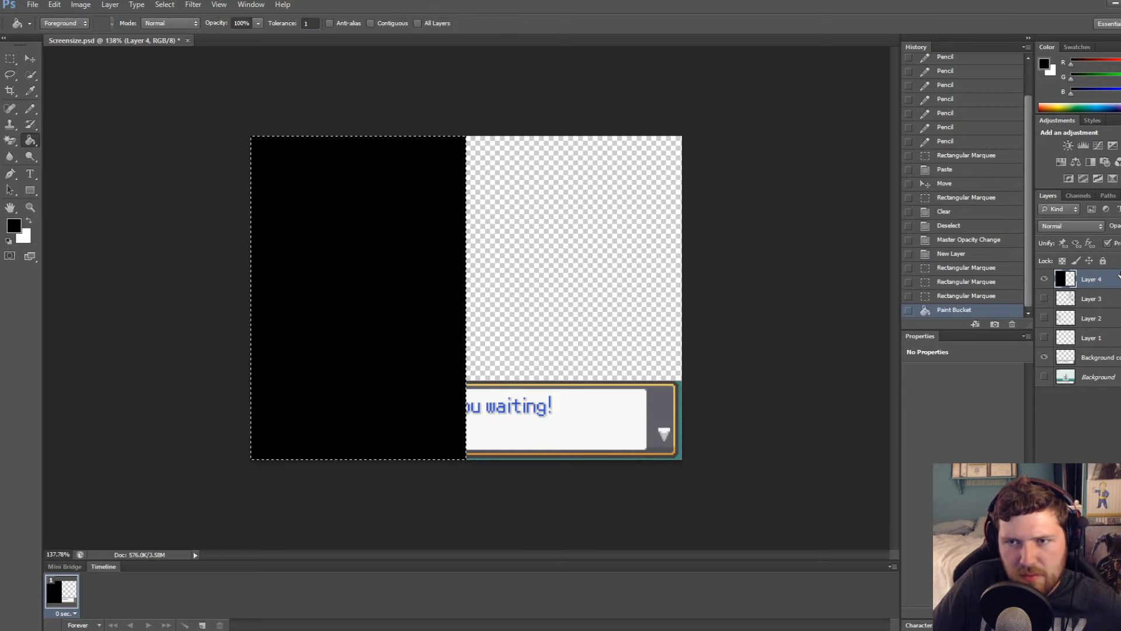
drag(1119, 242, 1101, 242)
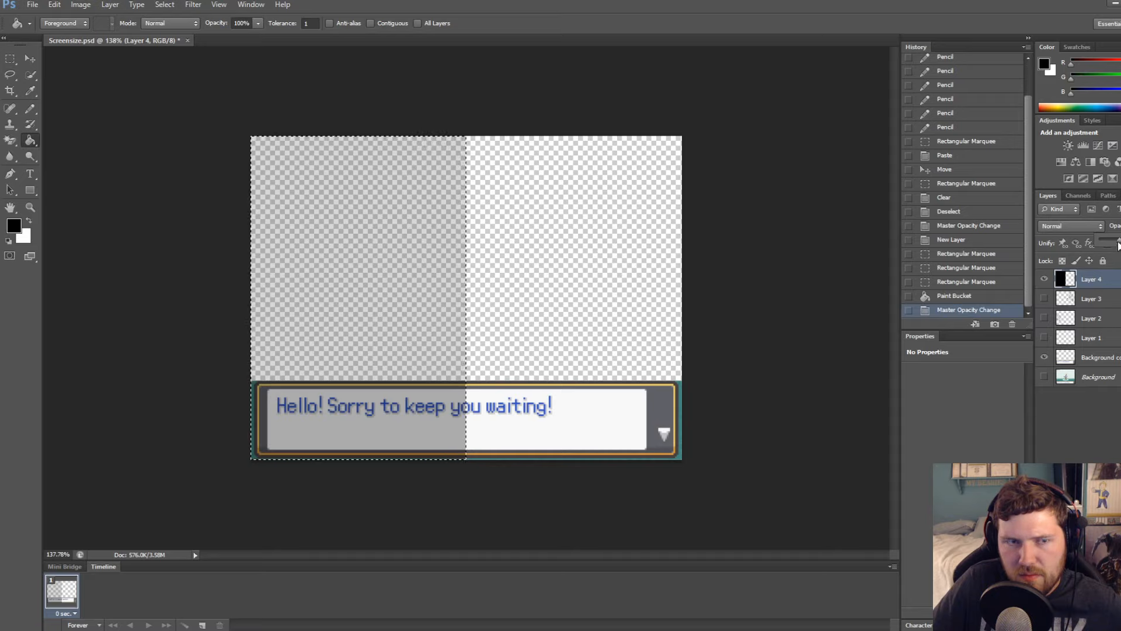
click(10, 58)
click(505, 375)
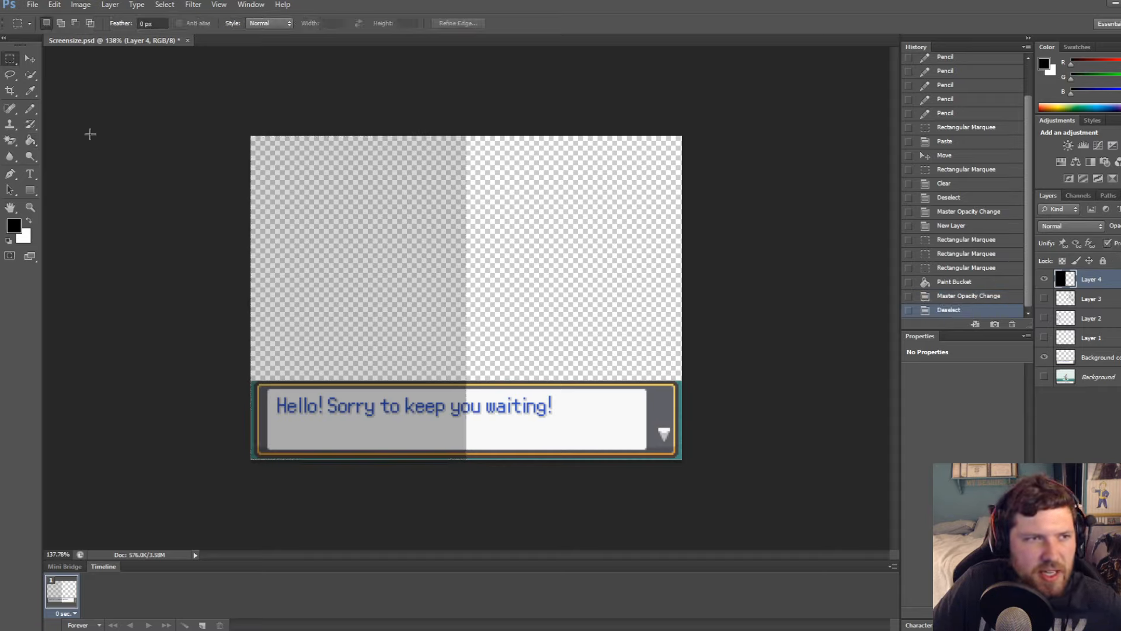
Add a new layer and draw a 1 px black Pencil line along the dialogue box's upper edge
click(30, 108)
key(ctrl+shift+alt+n)
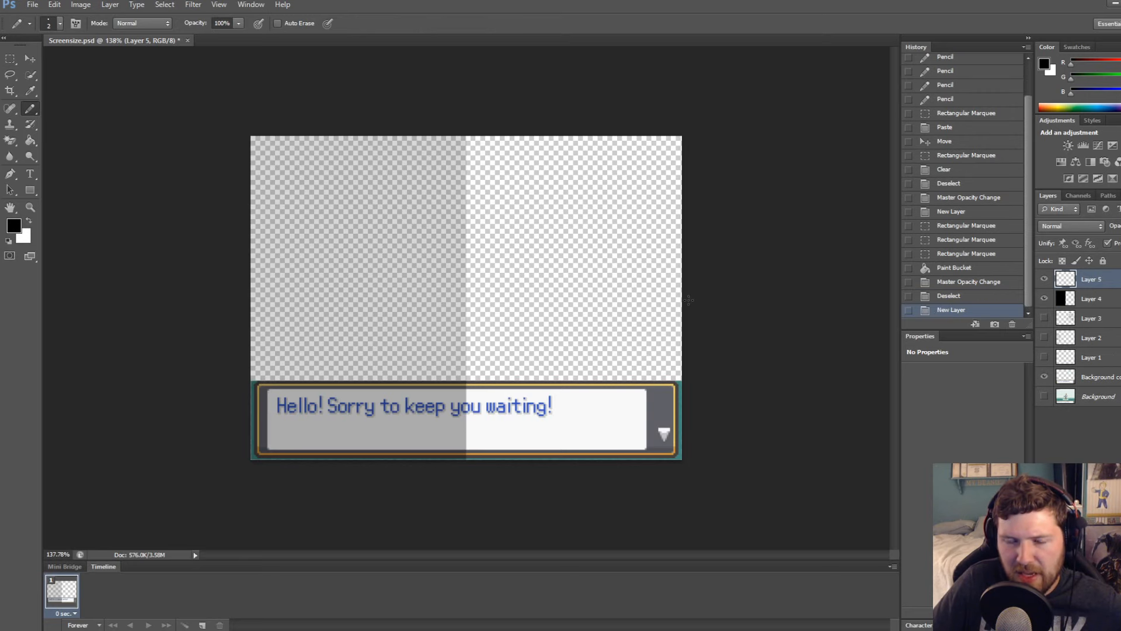
alt+scroll(215, 393, up, 3)
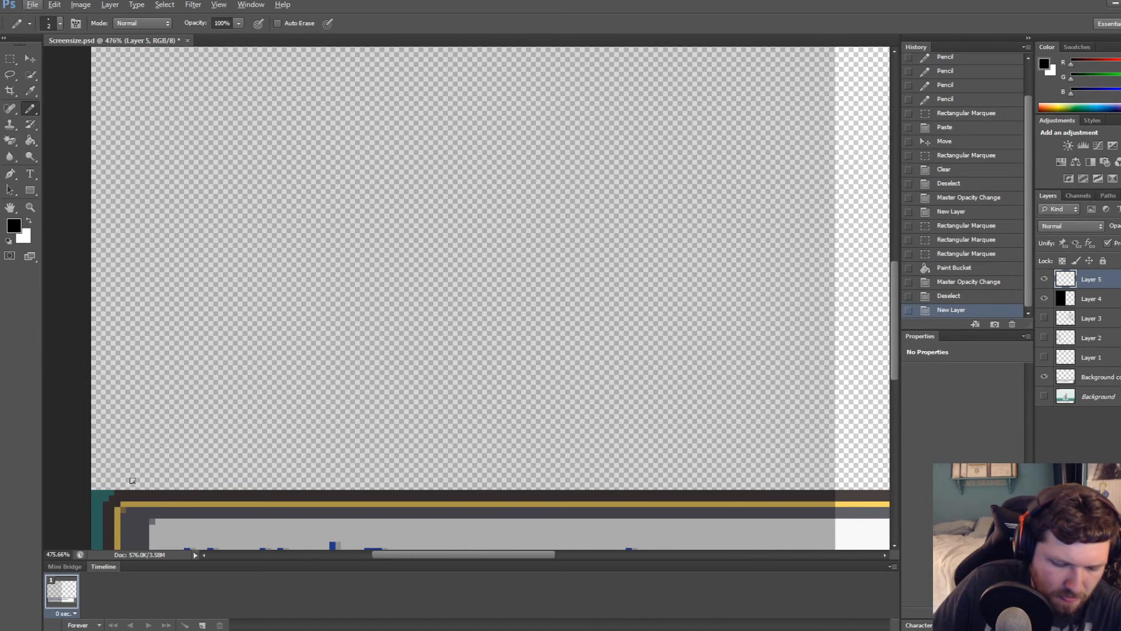
alt+scroll(117, 486, up, 4)
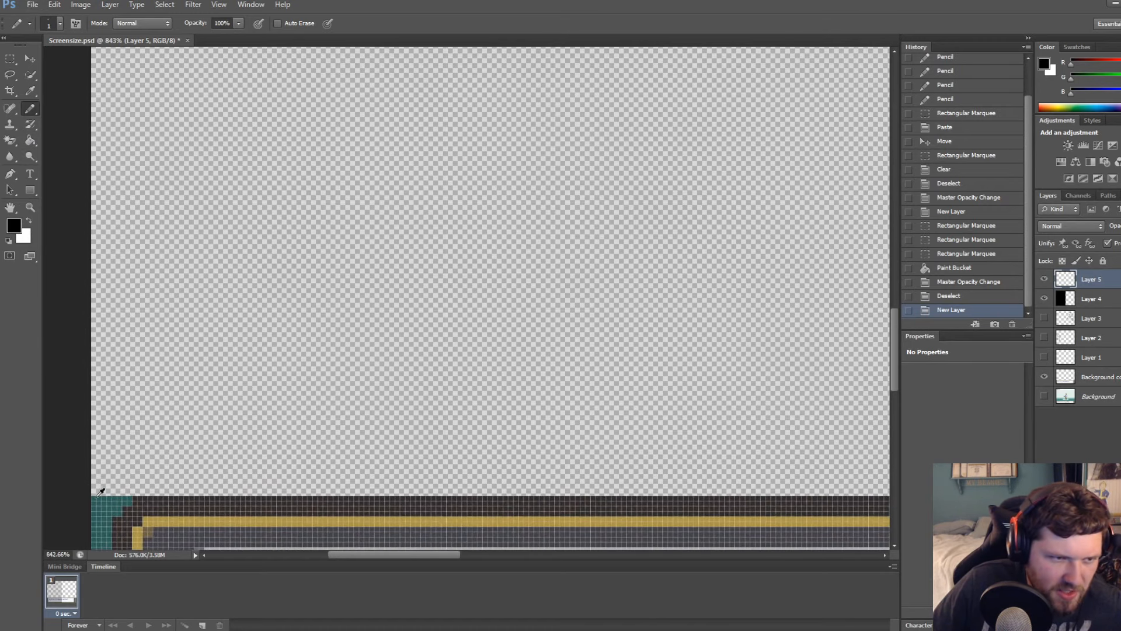
drag(149, 492, 893, 480)
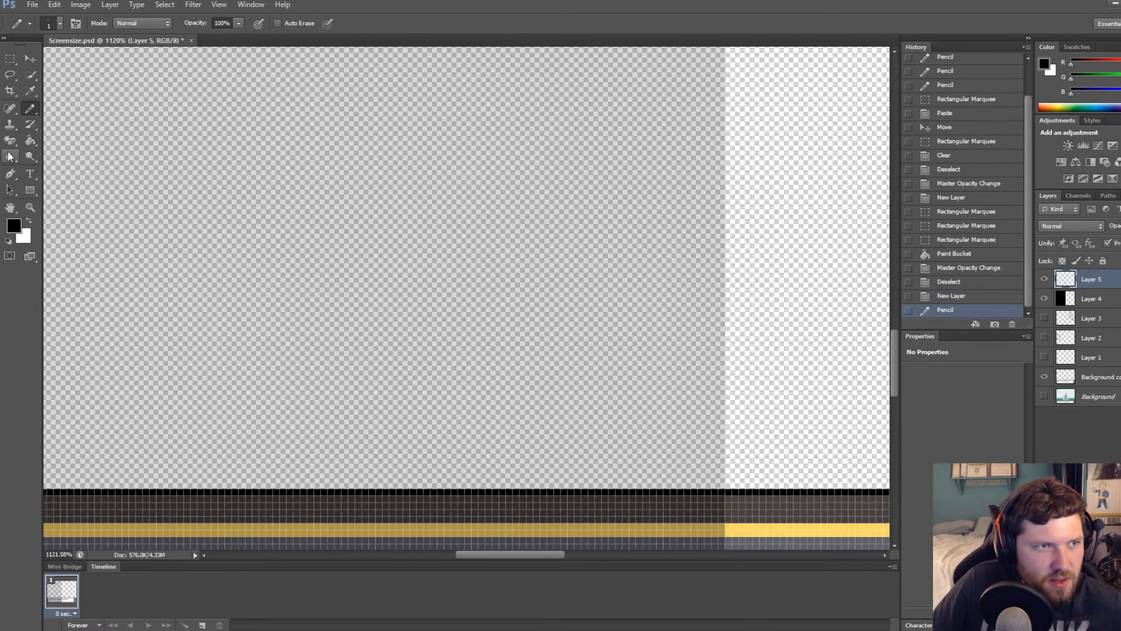
Erase the part of the black line extending past the shaded half with a 10 px Eraser, and return to the Pencil tool
drag(10, 141, 44, 142)
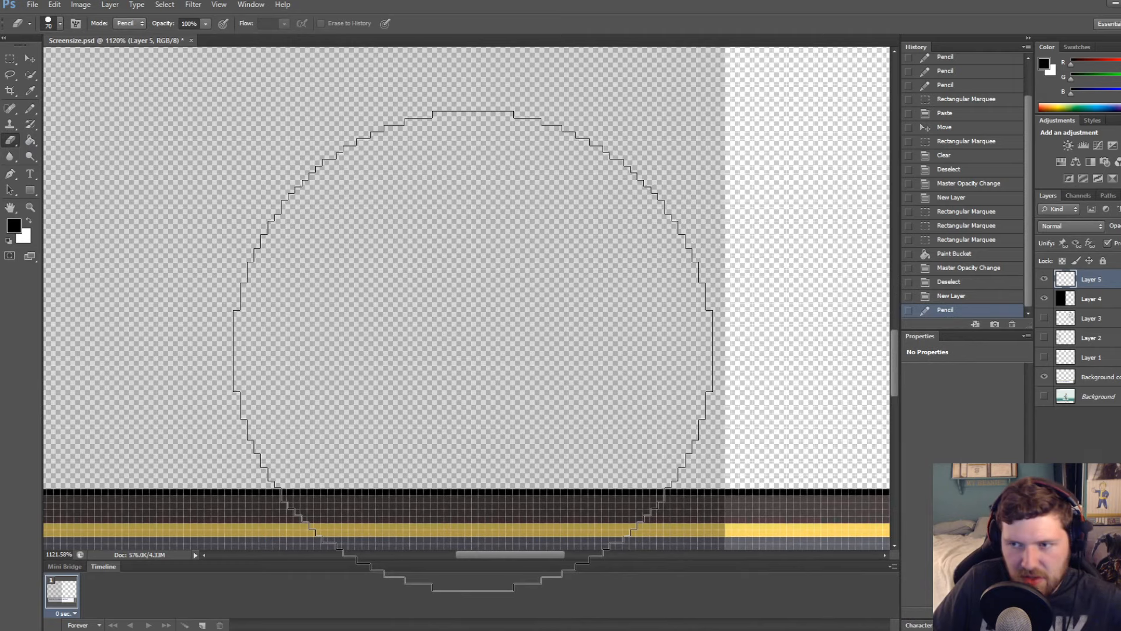
key(bracketleft)
key(bracketleft)
key(bracketleft)
key(bracketleft)
key(bracketleft)
key(bracketleft)
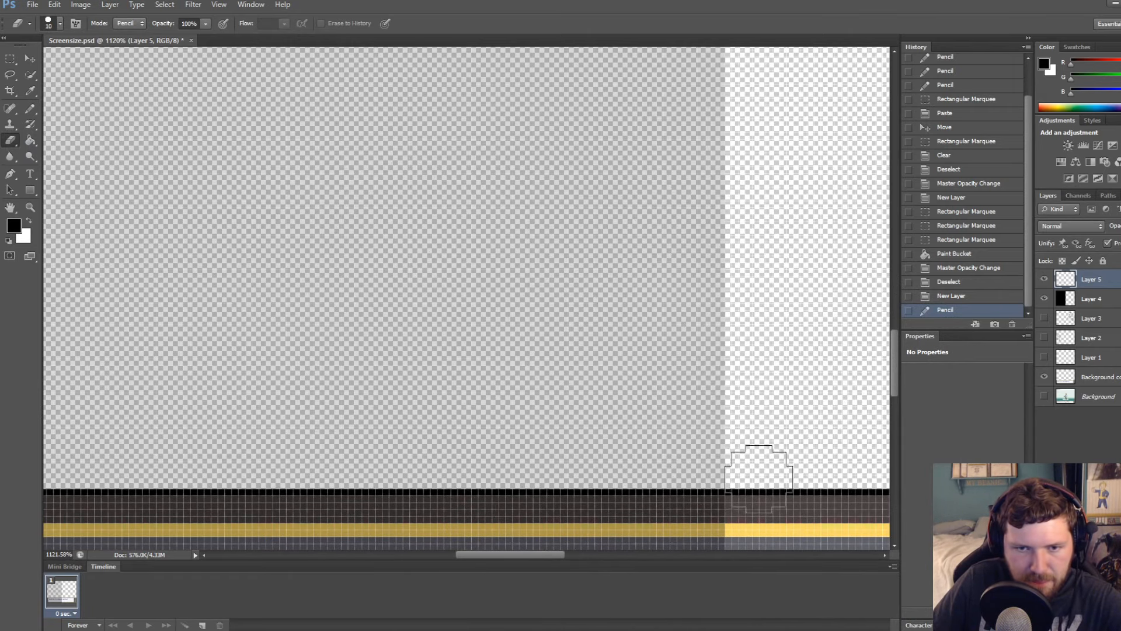
click(850, 485)
alt+scroll(450, 375, down, 5)
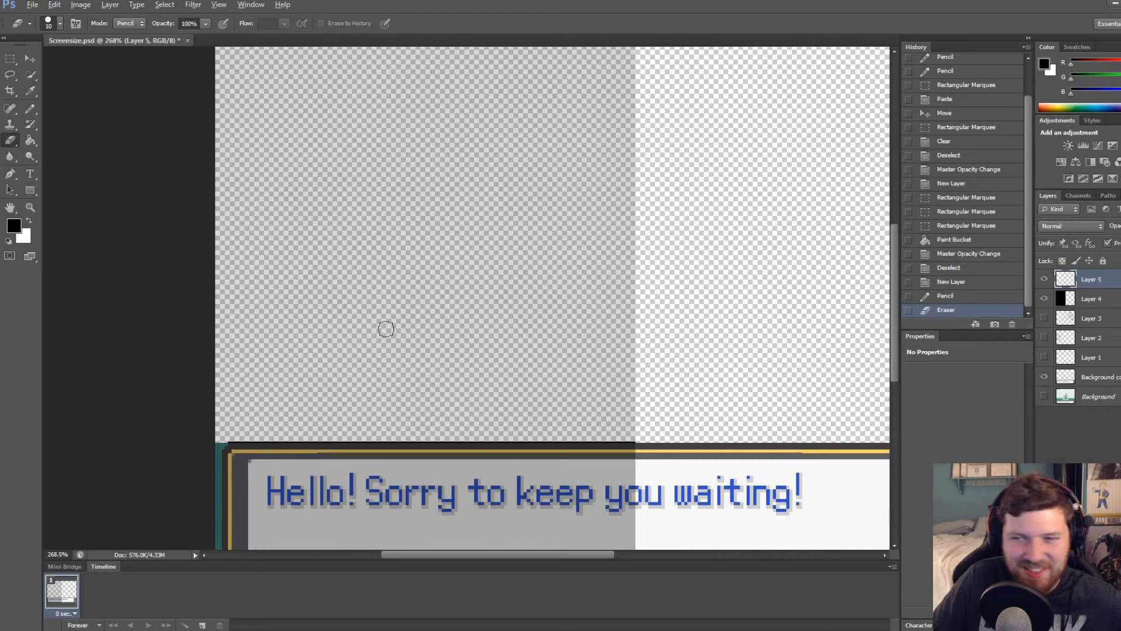
key(alt)
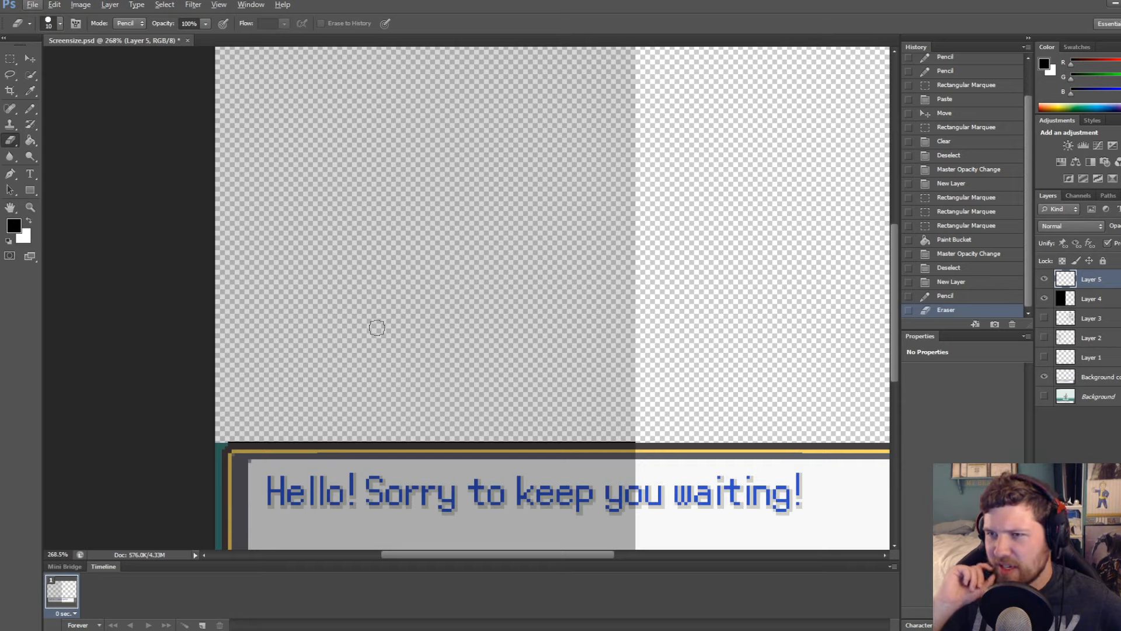
click(29, 107)
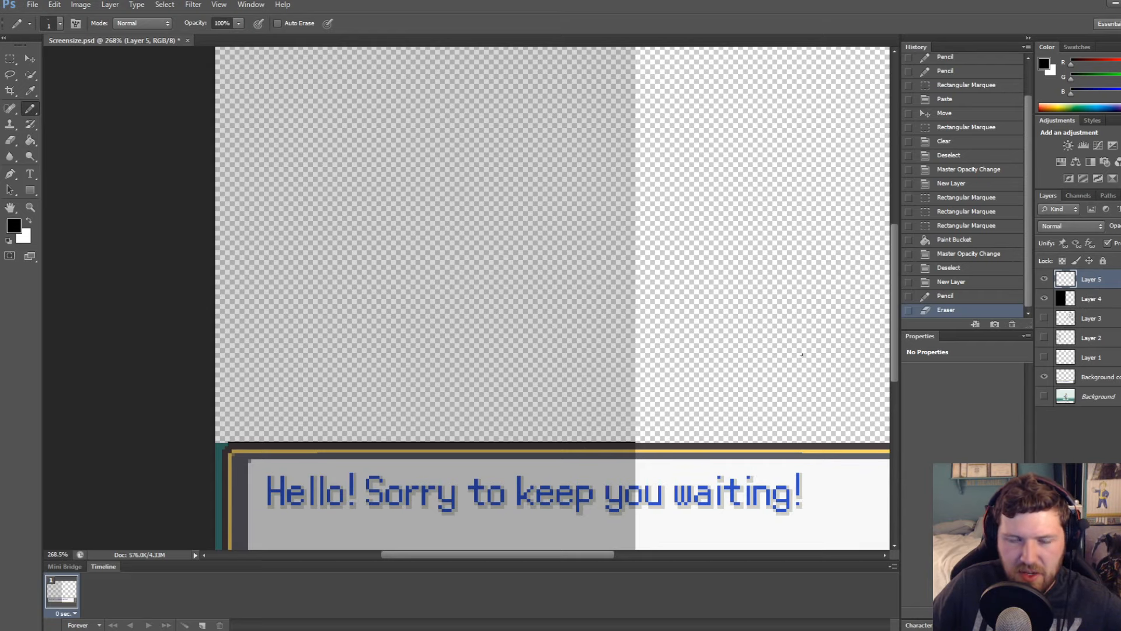
Try a freehand 1 px Pencil outline of a character on the shaded half and undo it
alt+scroll(240, 432, up, 3)
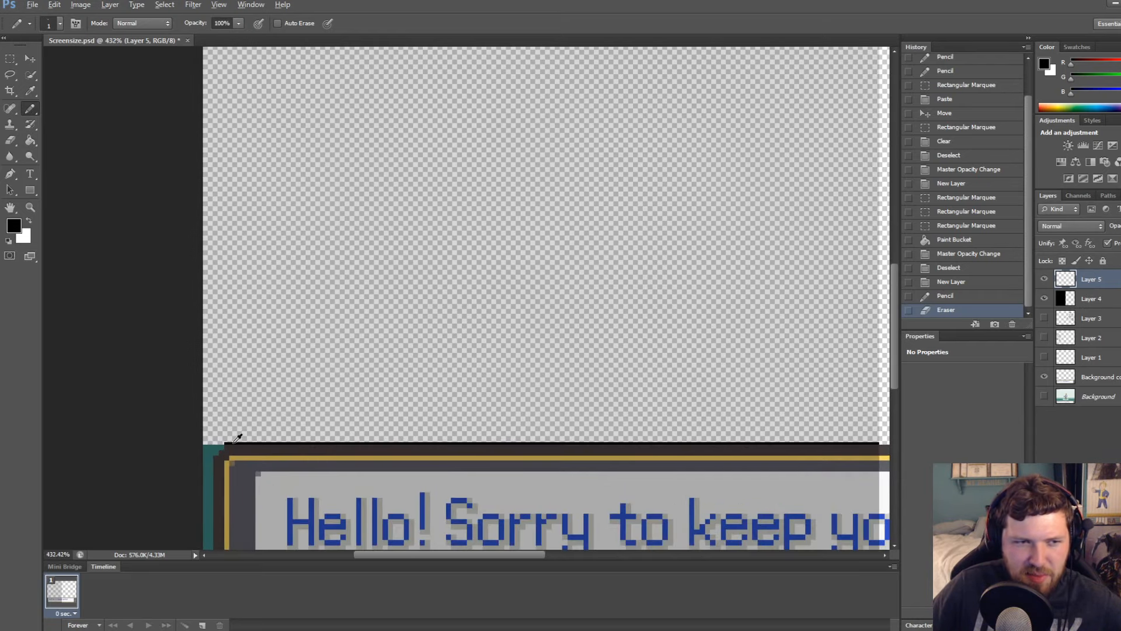
alt+scroll(233, 435, down, 4)
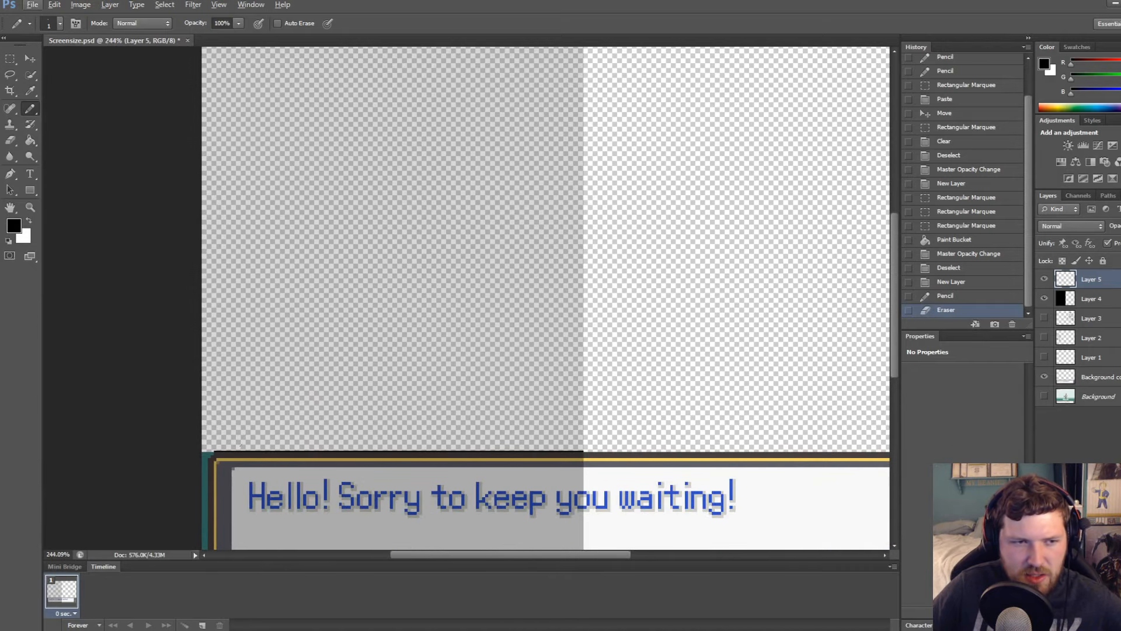
alt+scroll(233, 435, down, 3)
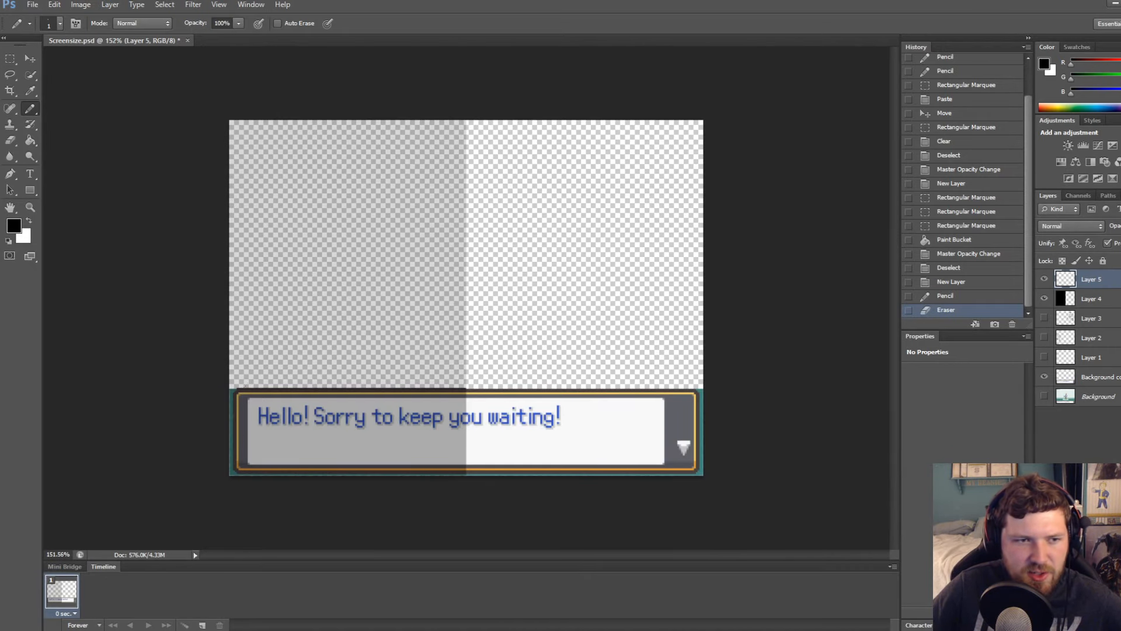
mouse_move(245, 387)
mouse_down()
mouse_move(274, 271)
mouse_move(364, 186)
mouse_move(437, 363)
mouse_up()
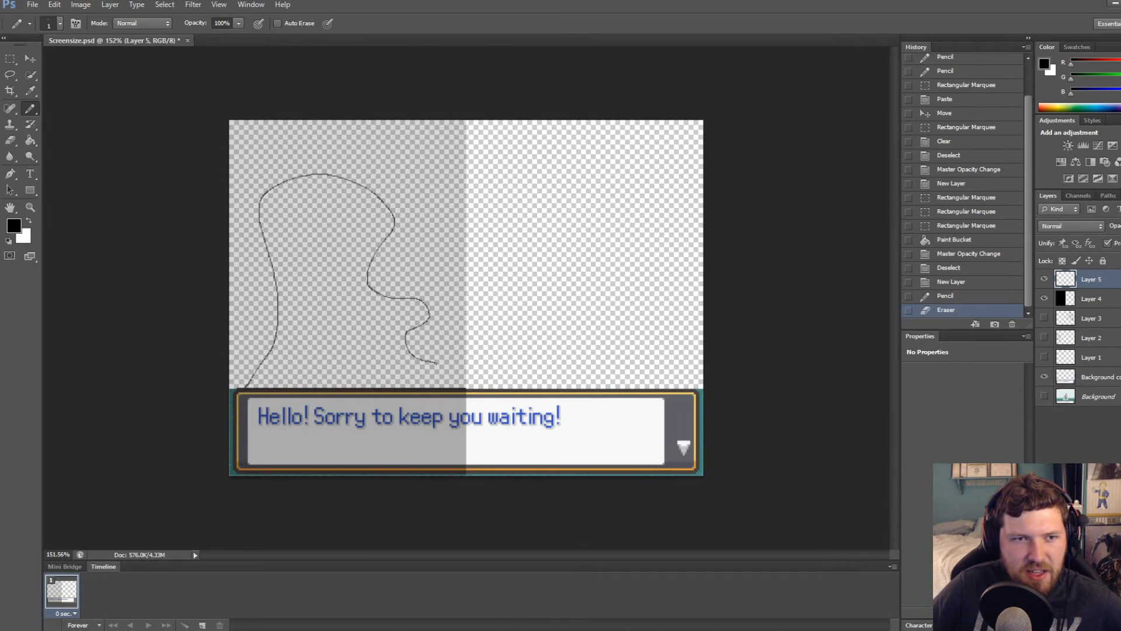
key(ctrl+z)
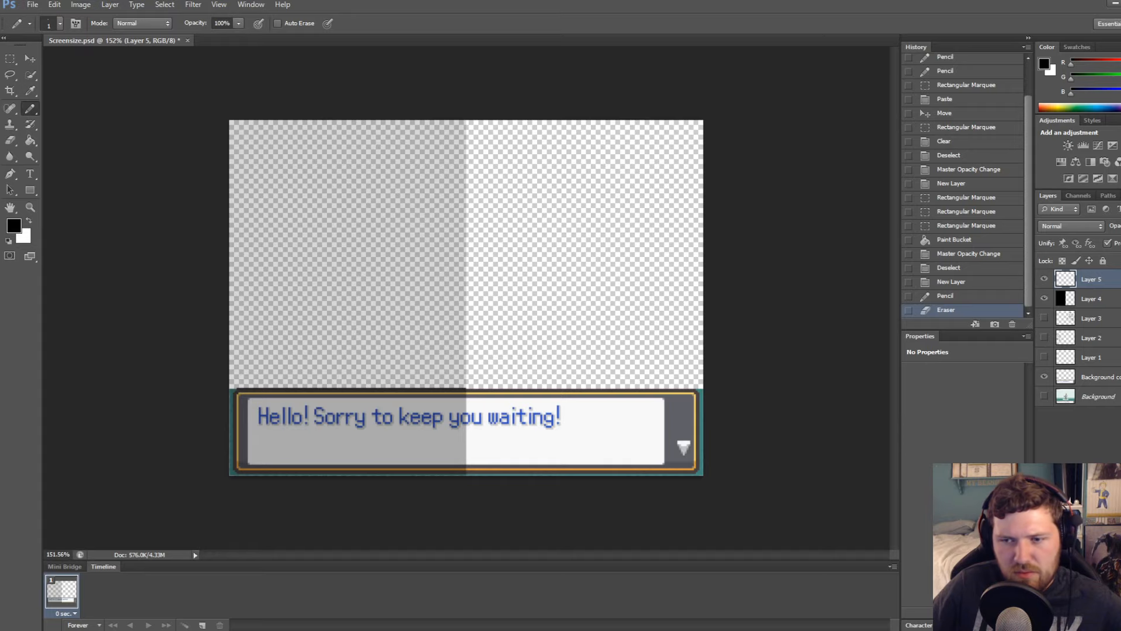
Add a new layer above Layer 5 and enlarge the Pencil's size to 7 px
key(ctrl+shift+alt+n)
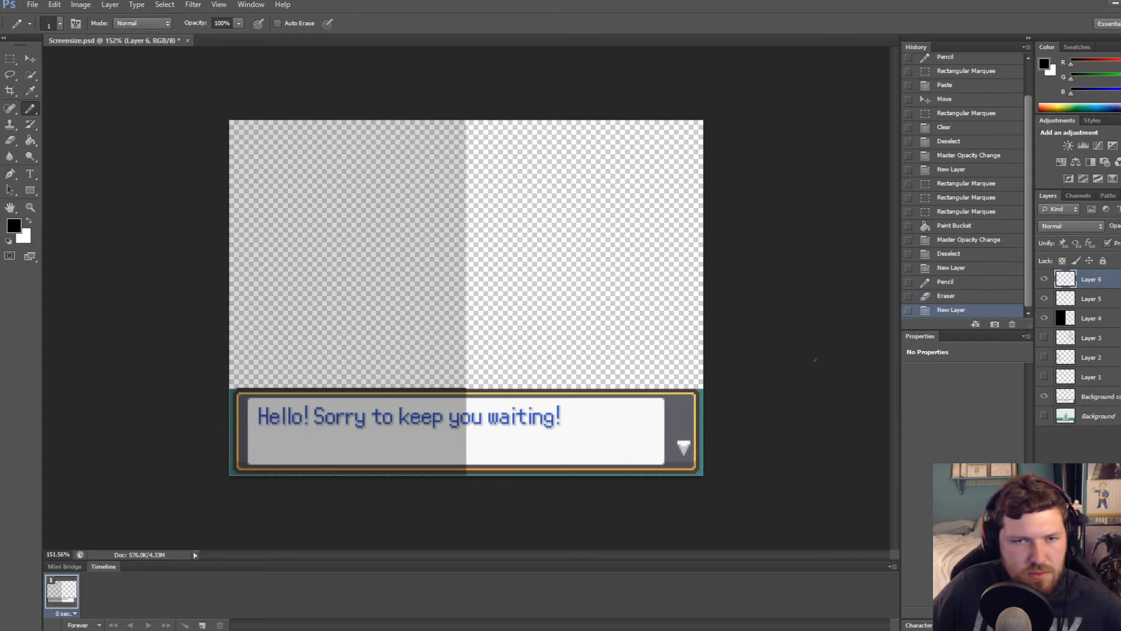
alt+scroll(271, 200, up, 2)
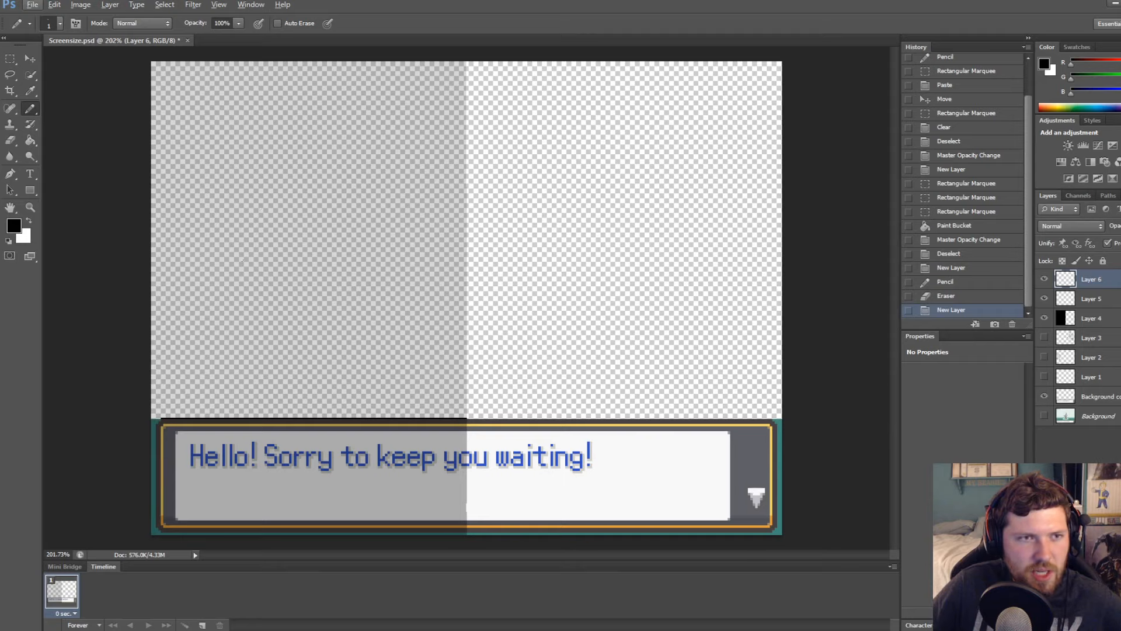
key(bracketright)
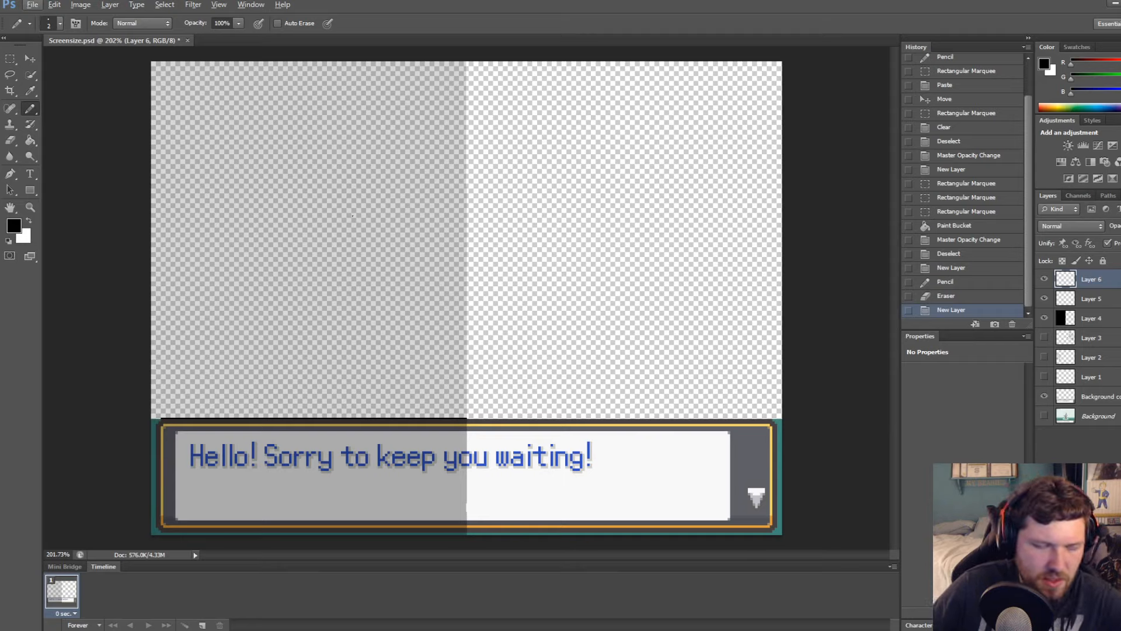
key(bracketright)
key(bracketright)
key(bracketright)
key(bracketright)
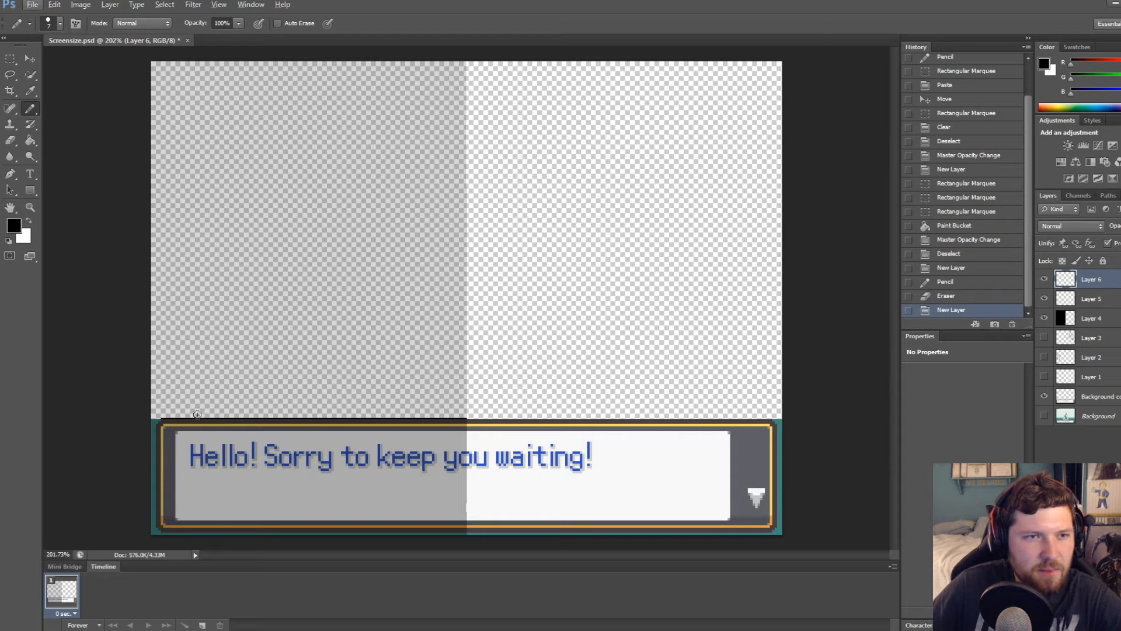
Try body outline strokes rising from the dialogue box at 7 px and 4 px, undoing each one
drag(188, 415, 210, 325)
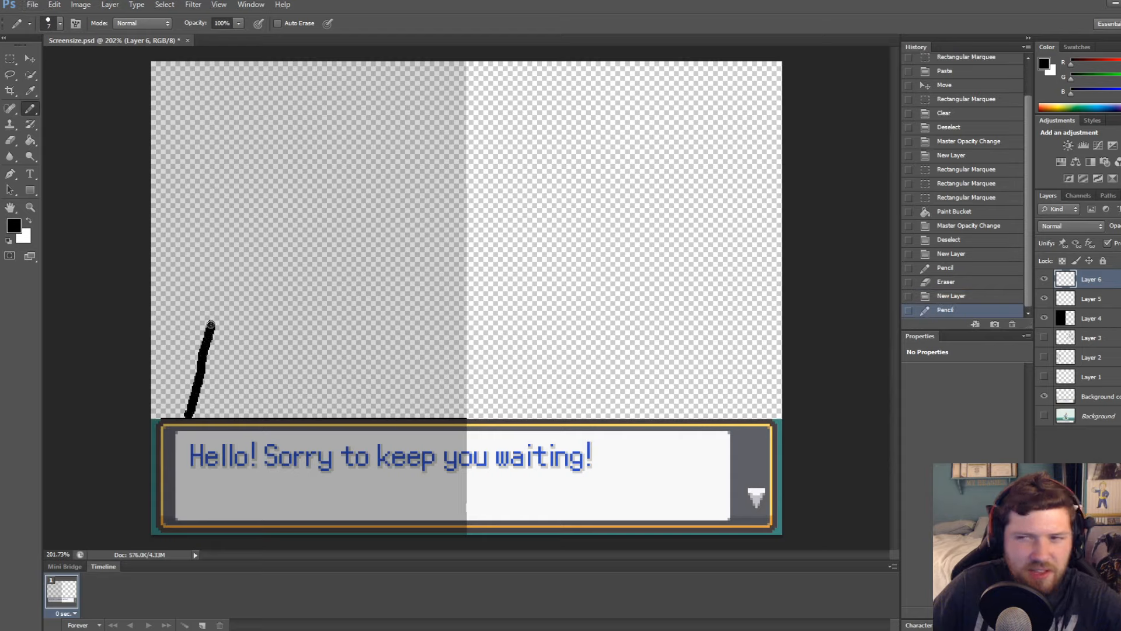
key(ctrl+z)
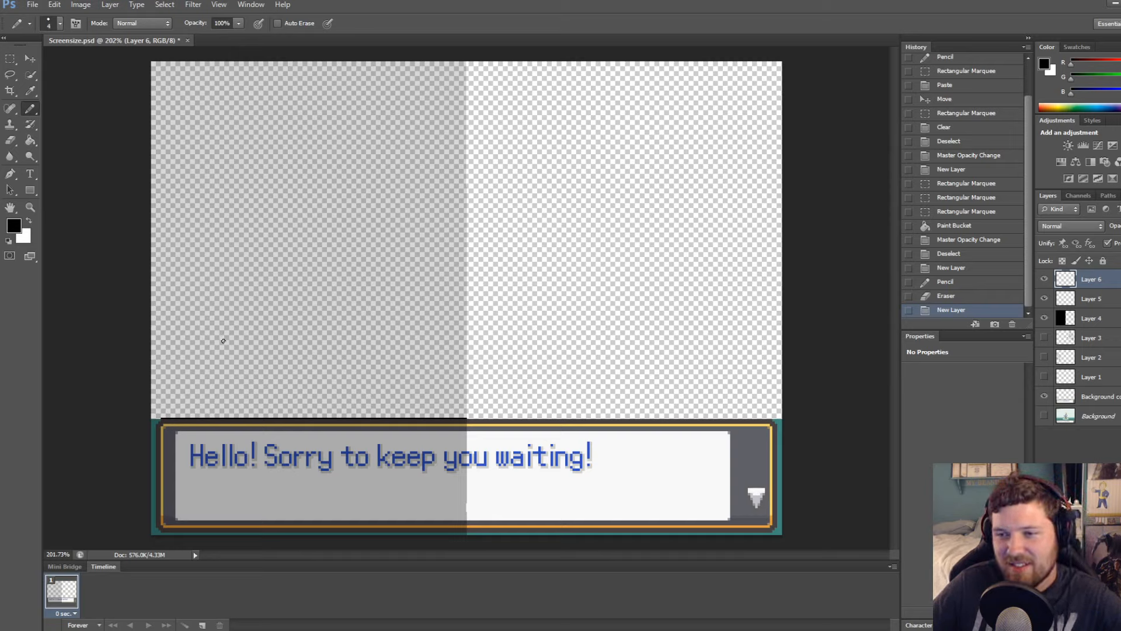
drag(196, 414, 241, 305)
key(ctrl+z)
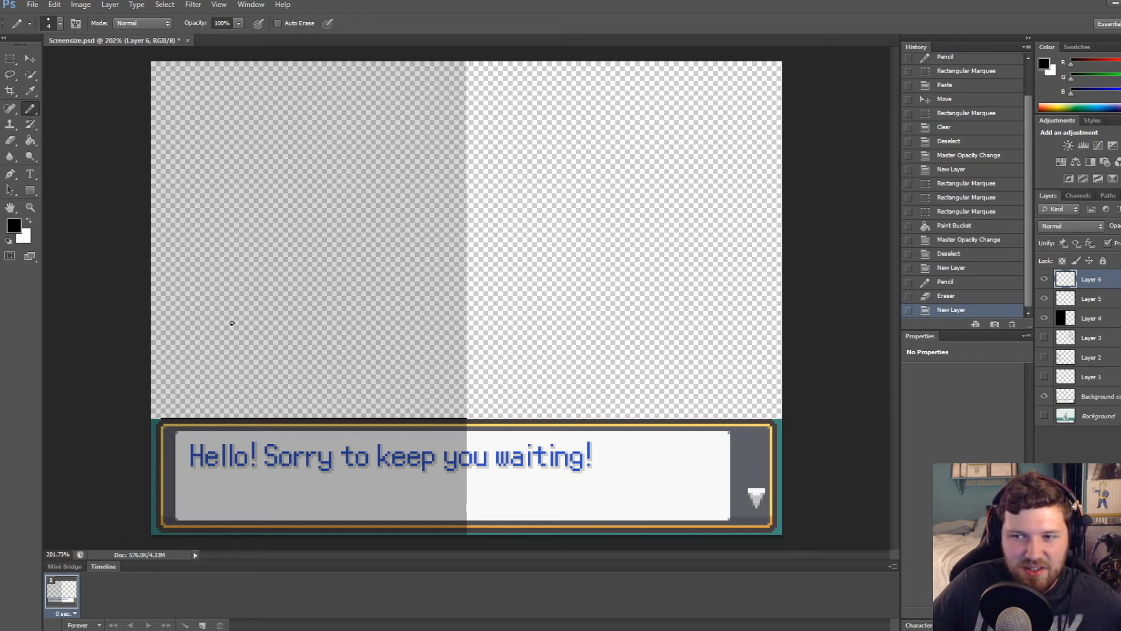
mouse_move(201, 414)
mouse_down()
mouse_move(218, 385)
mouse_move(230, 266)
mouse_move(389, 257)
mouse_move(384, 360)
mouse_move(415, 417)
mouse_up()
key(ctrl+z)
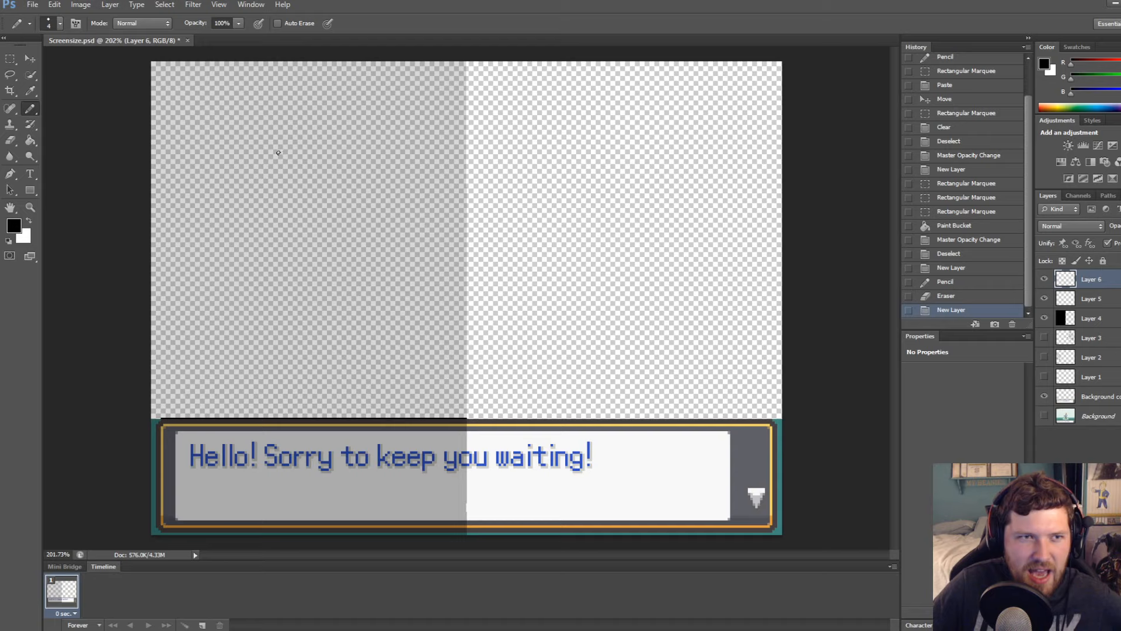
Sketch a round-headed figure with bent arms, hands on hips and legs reaching the dialogue box, using the 4 px Pencil on the shaded half
mouse_move(287, 62)
mouse_down()
mouse_move(295, 147)
mouse_move(269, 132)
mouse_move(225, 194)
mouse_move(308, 219)
mouse_move(307, 133)
mouse_up()
key(ctrl+z)
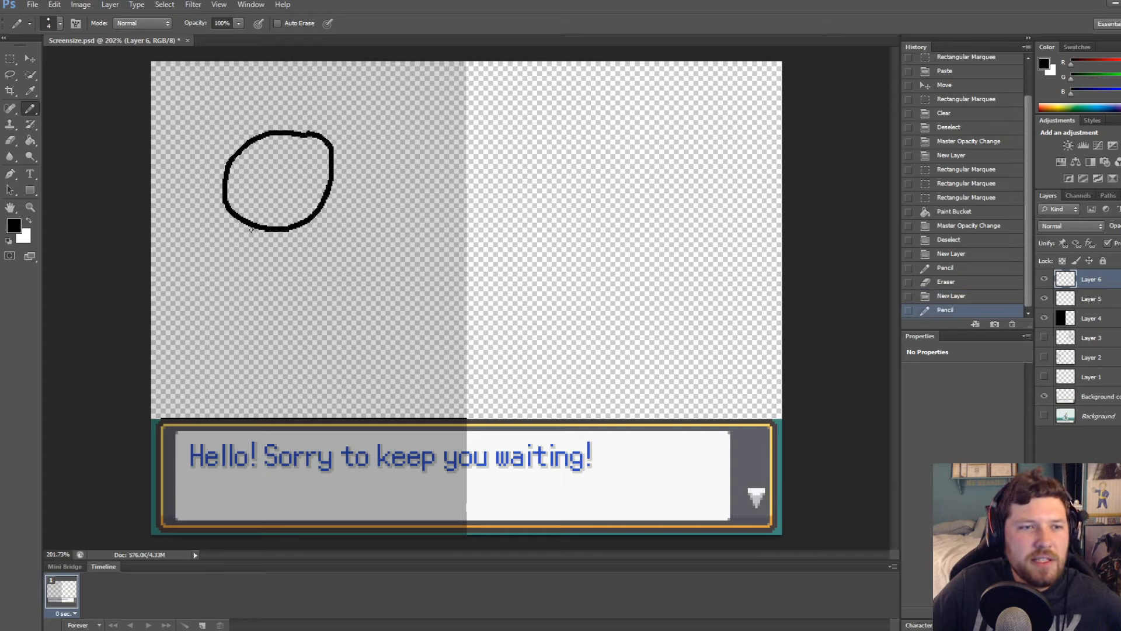
mouse_move(246, 223)
mouse_down()
mouse_move(195, 281)
mouse_move(223, 335)
mouse_up()
mouse_move(310, 220)
mouse_down()
mouse_move(362, 268)
mouse_move(334, 335)
mouse_up()
mouse_move(222, 335)
mouse_down()
mouse_move(219, 363)
mouse_move(251, 337)
mouse_up()
mouse_move(331, 337)
mouse_down()
mouse_move(342, 366)
mouse_move(306, 344)
mouse_move(245, 368)
mouse_move(236, 418)
mouse_up()
key(ctrl+z)
drag(240, 358, 234, 418)
drag(309, 353, 314, 418)
mouse_move(244, 315)
mouse_down()
mouse_move(252, 266)
mouse_move(234, 309)
mouse_move(244, 324)
mouse_move(305, 262)
mouse_move(307, 346)
mouse_up()
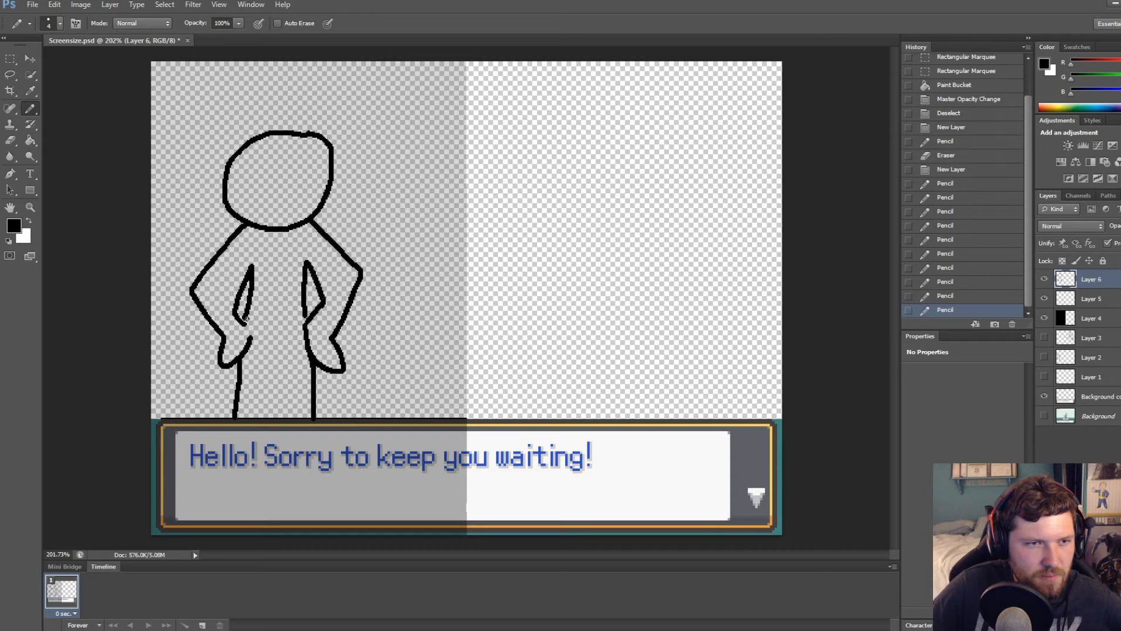
Draw the figure's face with two vertical eye lines, arched eyebrows and a slight smile
mouse_move(256, 156)
mouse_down()
mouse_move(261, 182)
mouse_move(302, 182)
mouse_move(267, 205)
mouse_move(298, 196)
mouse_up()
key(ctrl+z)
key(ctrl+z)
key(ctrl+z)
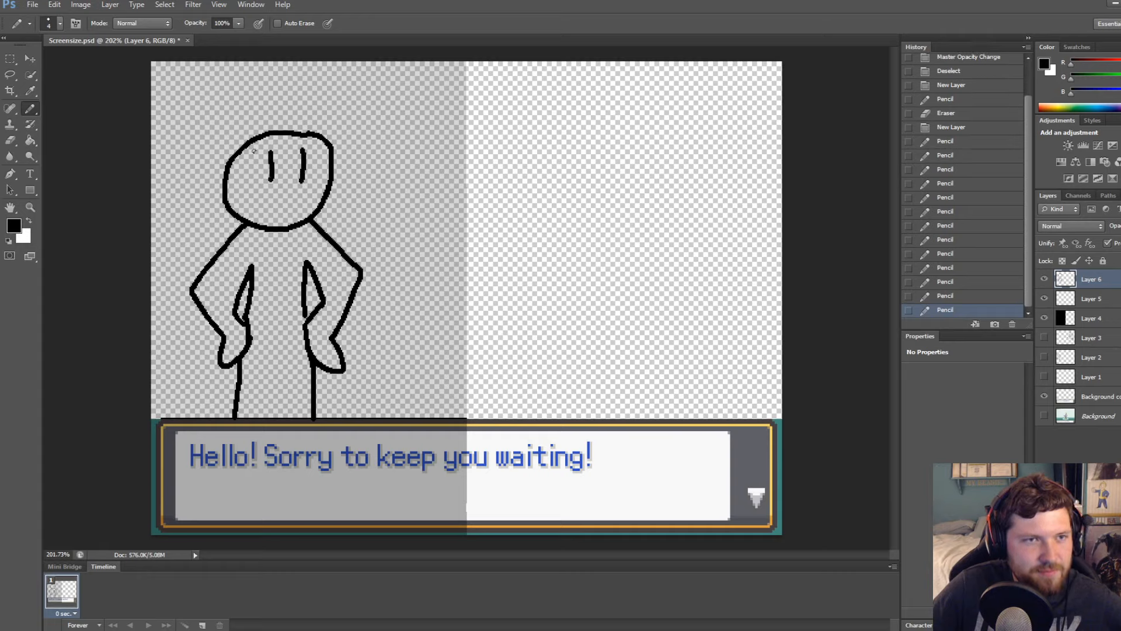
drag(253, 151, 312, 149)
key(ctrl+z)
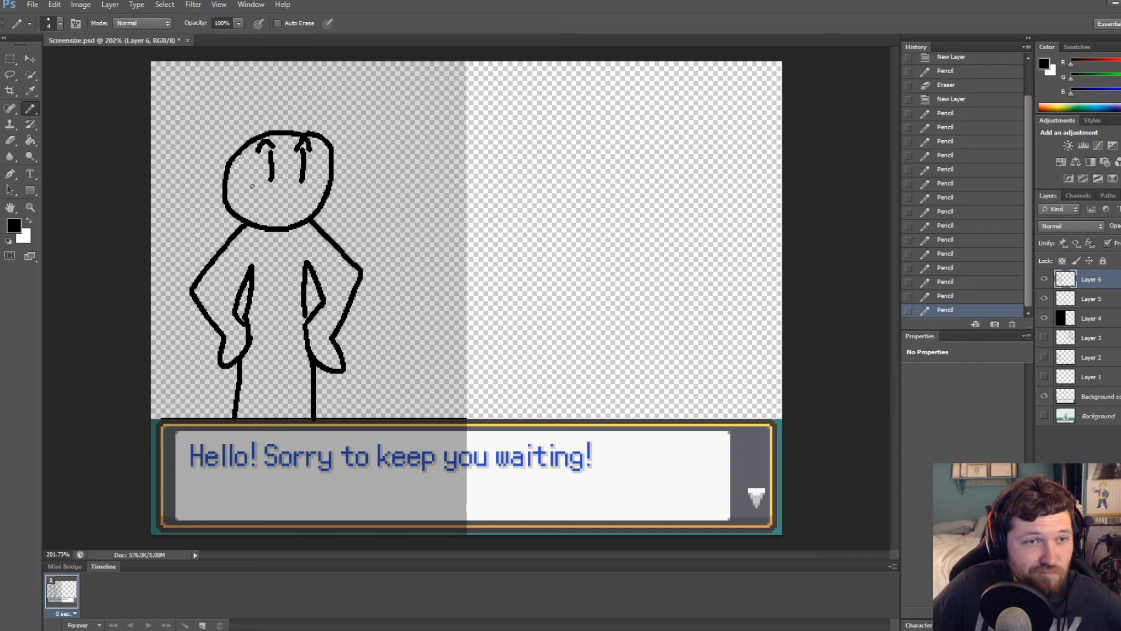
drag(251, 185, 287, 200)
key(ctrl+z)
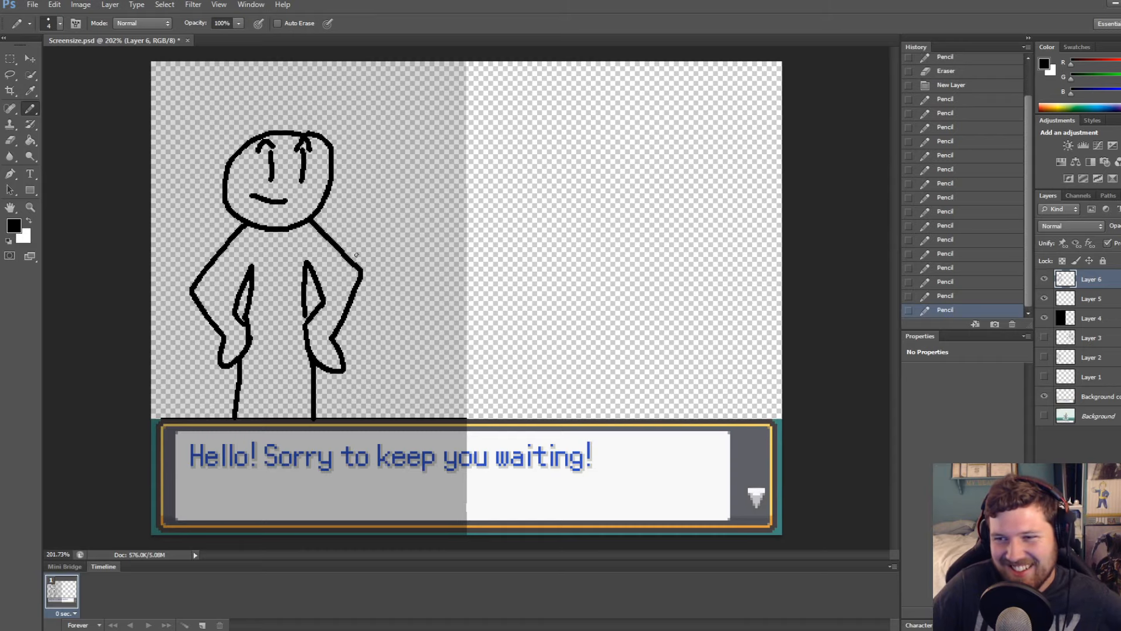
alt+scroll(356, 254, down, 3)
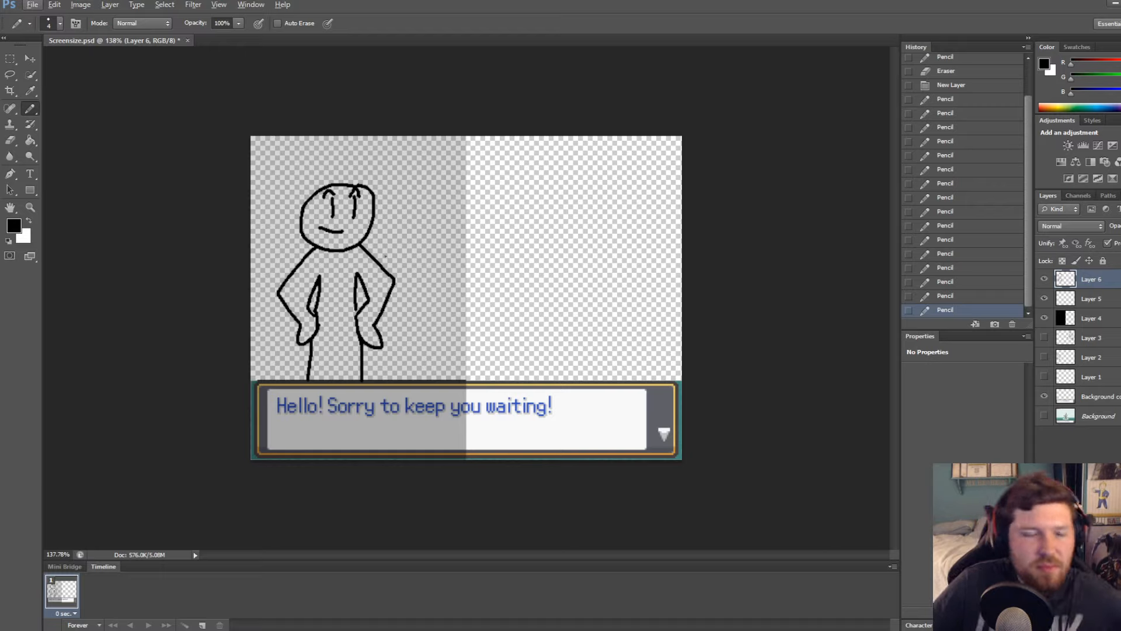
Step back through the Pencil strokes to the new layer state, removing the whole hands-on-hips figure
key(ctrl+z)
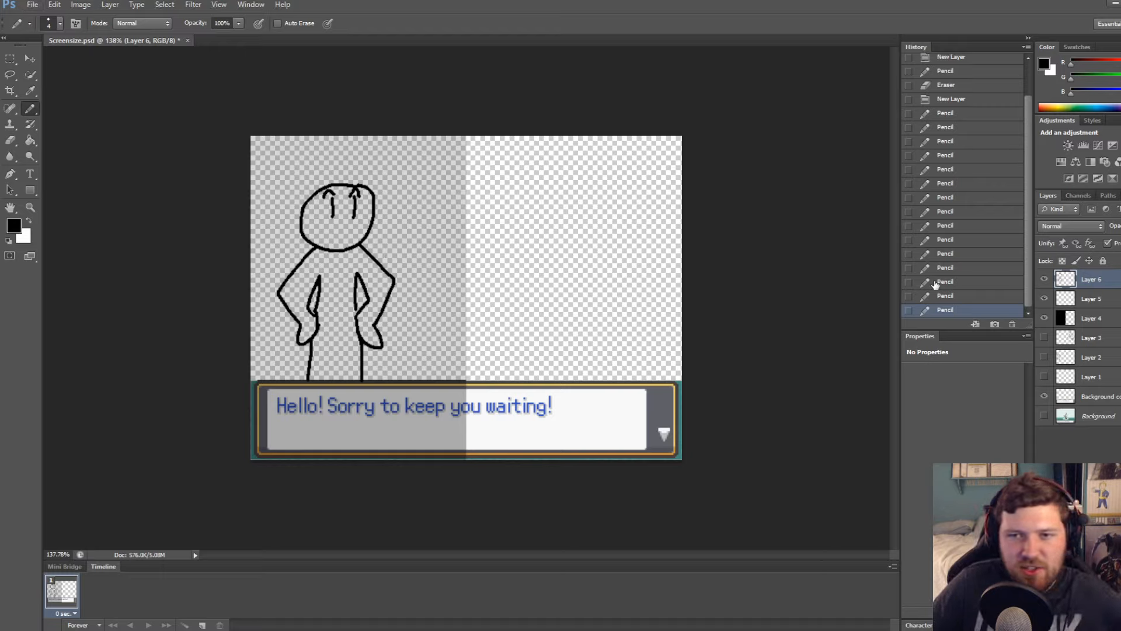
click(949, 240)
click(951, 211)
click(951, 198)
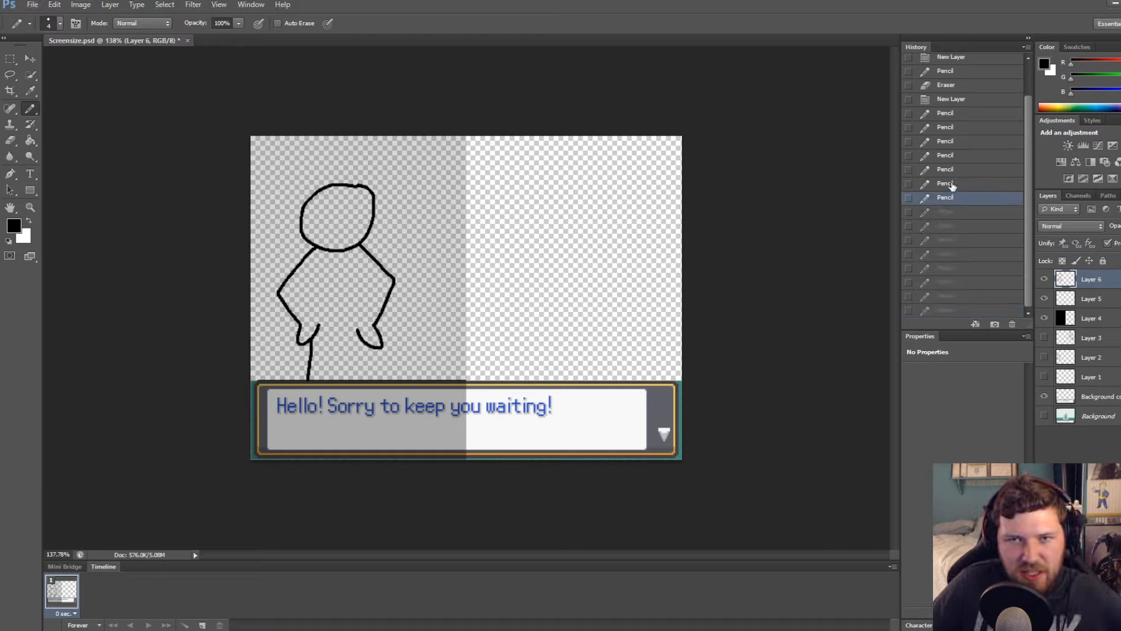
click(950, 184)
click(952, 169)
click(953, 155)
click(953, 142)
click(953, 127)
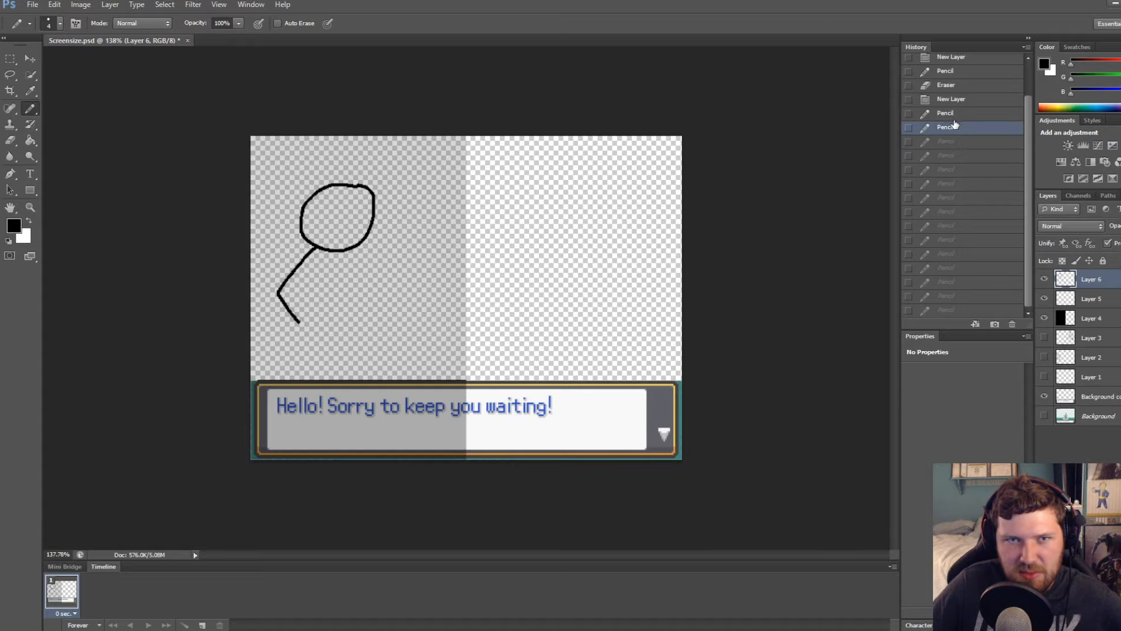
click(954, 114)
click(955, 99)
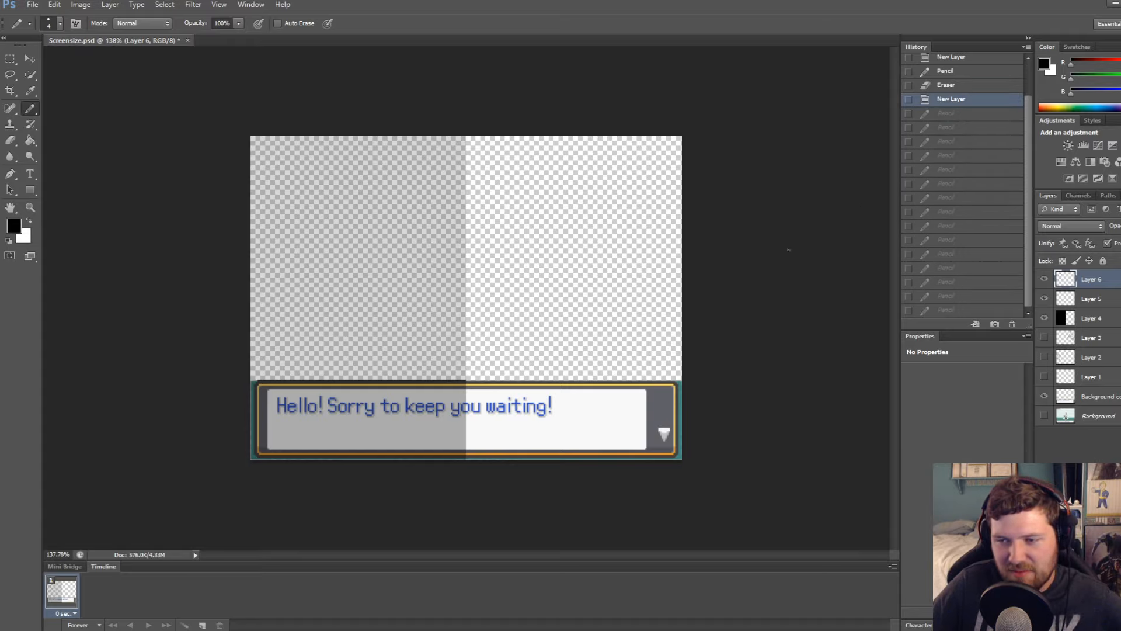
Sketch a round head with two short neck marks beneath it on the shaded half, using the 4 px Pencil
alt+scroll(292, 209, up, 1)
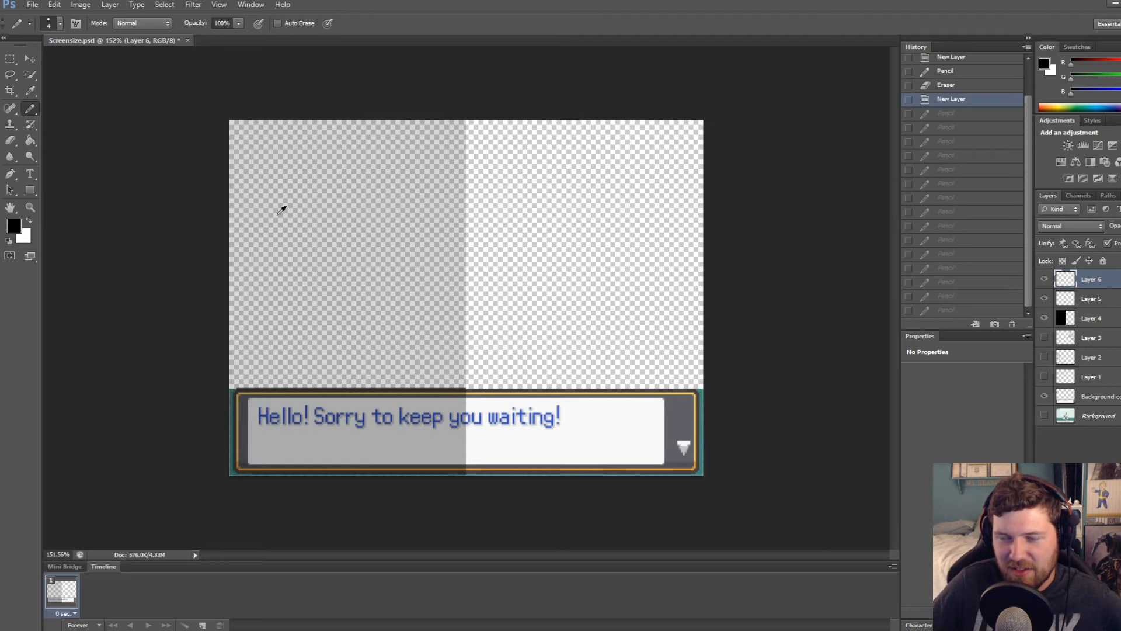
alt+scroll(294, 206, up, 1)
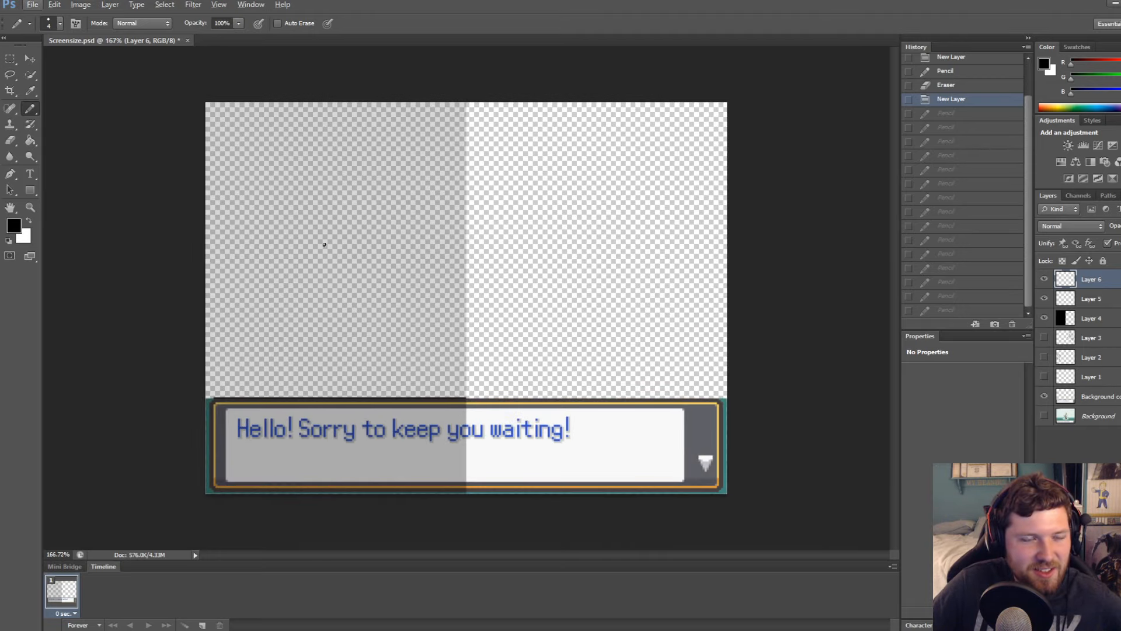
mouse_move(332, 212)
mouse_down()
mouse_move(292, 242)
mouse_move(363, 283)
mouse_move(336, 214)
mouse_up()
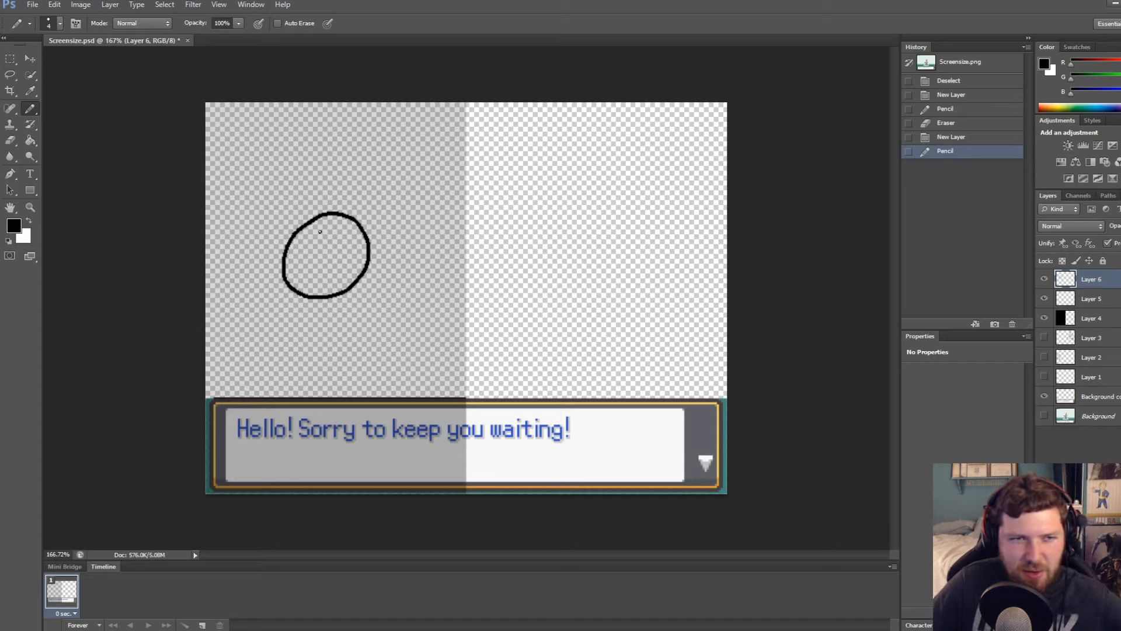
click(310, 298)
click(336, 297)
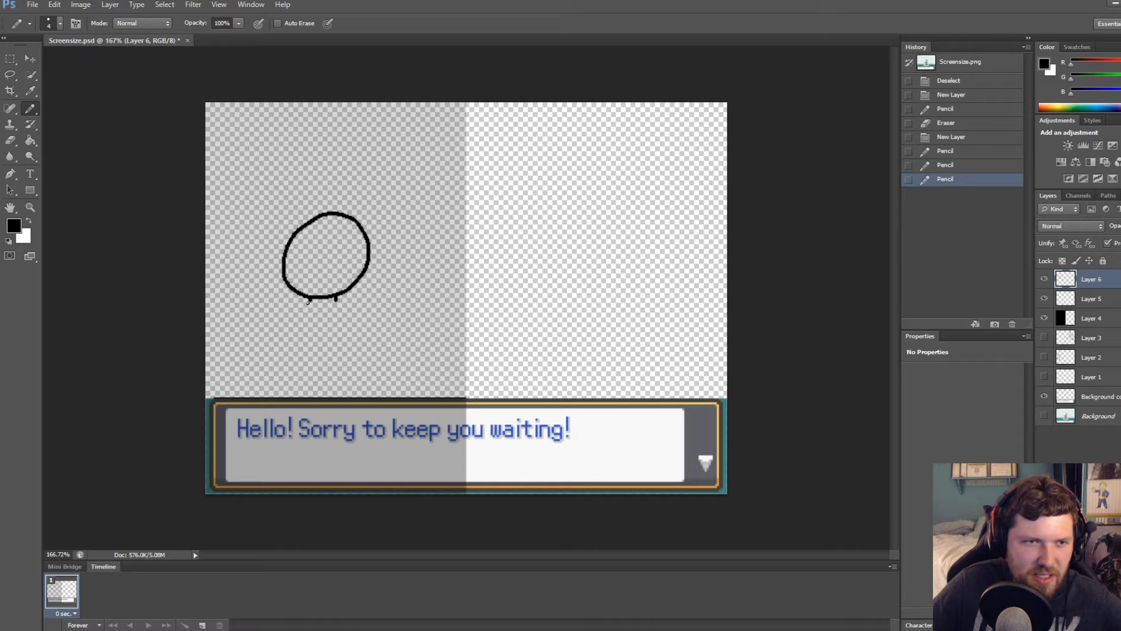
Draw the shoulders, torso, one raised arm with an open palm reaching the centre line, and one arm lowered to the dialogue box
drag(307, 301, 259, 348)
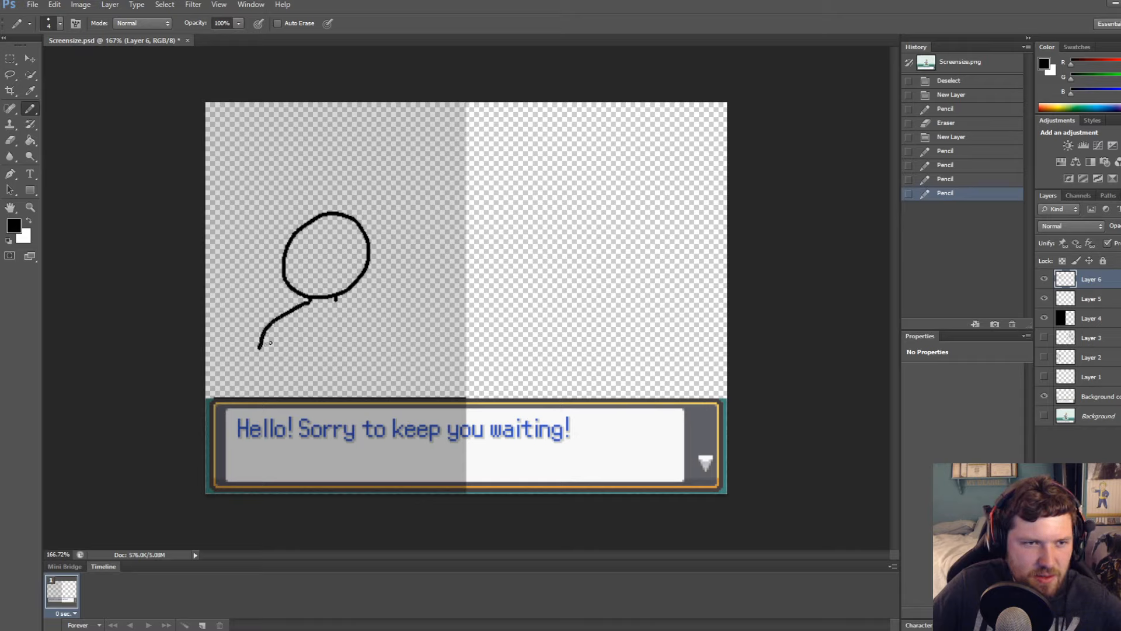
mouse_move(339, 302)
mouse_down()
mouse_move(402, 327)
mouse_move(414, 297)
mouse_move(454, 283)
mouse_move(412, 349)
mouse_move(353, 349)
mouse_move(349, 396)
mouse_up()
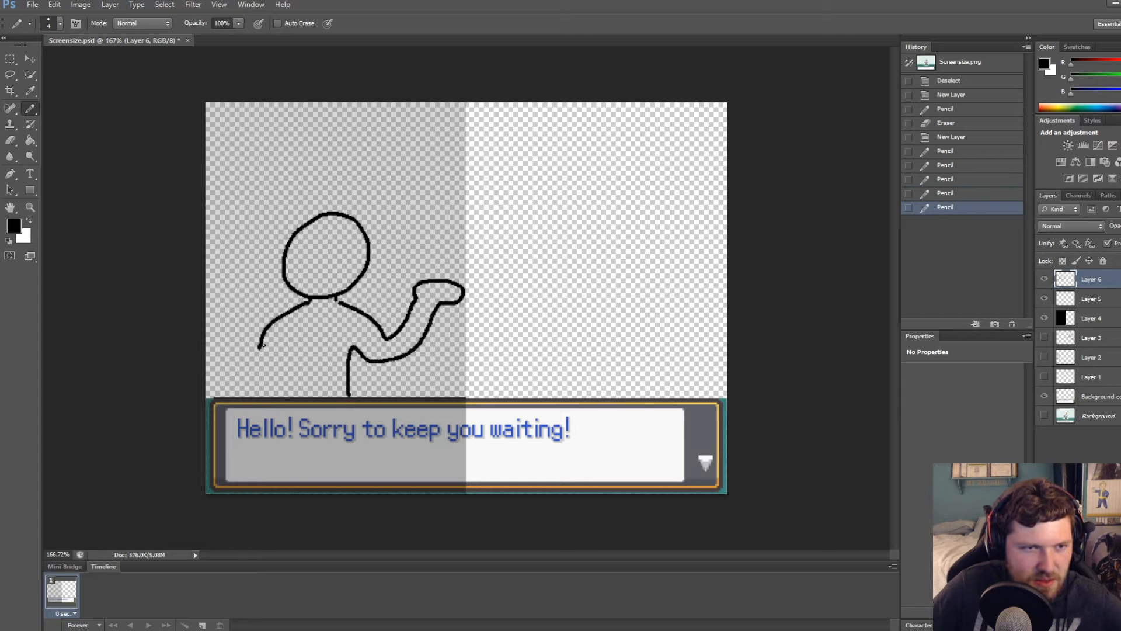
mouse_move(261, 348)
mouse_down()
mouse_move(241, 397)
mouse_move(292, 358)
mouse_move(264, 399)
mouse_move(379, 393)
mouse_up()
key(ctrl+z)
alt+scroll(292, 397, up, 8)
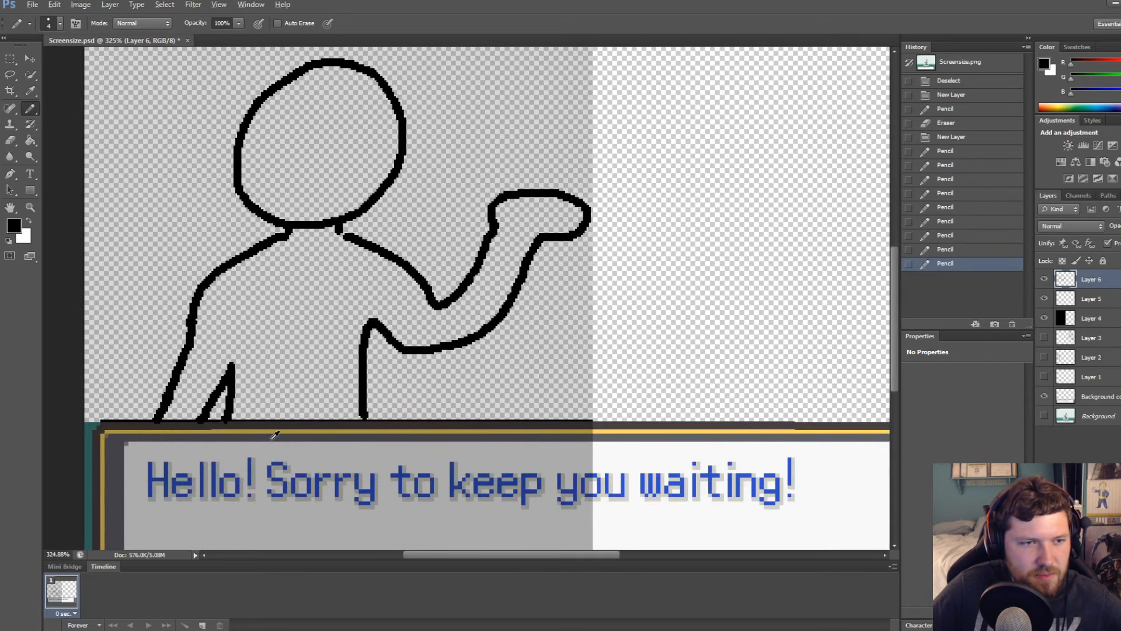
Clear the parts of the figure's outline that overlap the dialogue box with a rectangular selection, and deselect
click(10, 58)
alt+scroll(345, 398, down, 4)
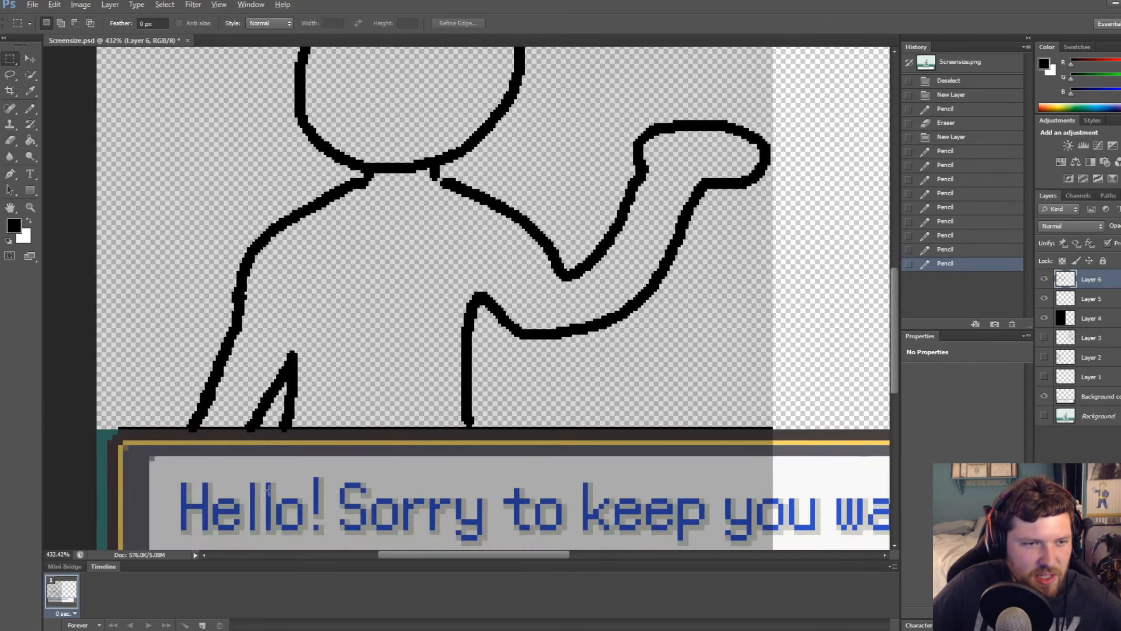
drag(151, 490, 507, 444)
key(Delete)
click(619, 444)
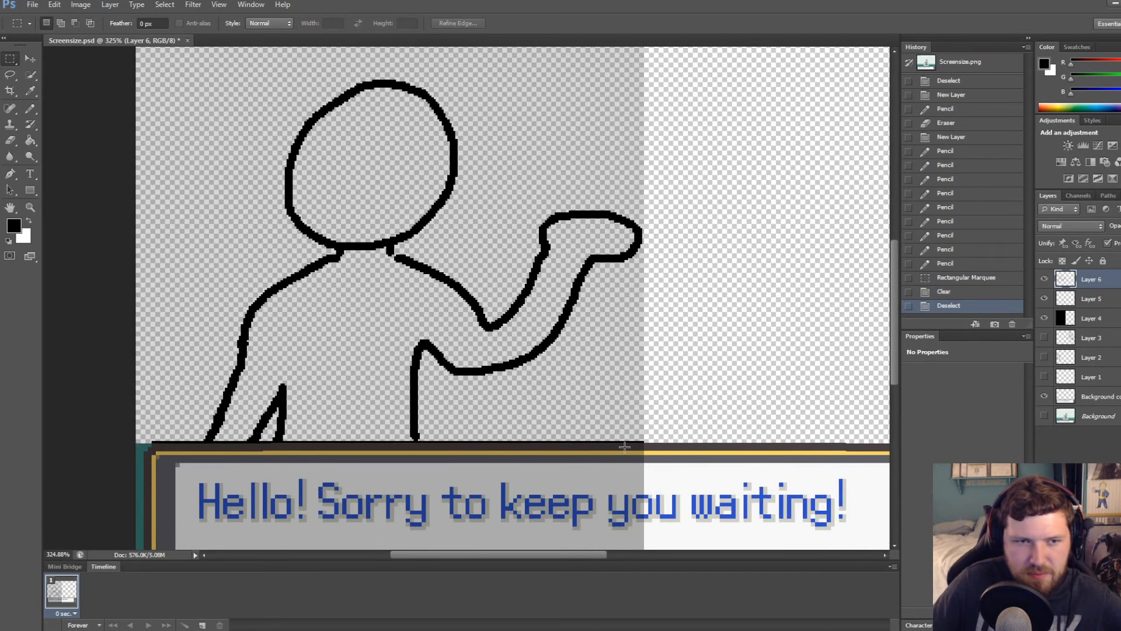
Hide the dialogue box background copy, Layer 4 and Layer 5, leaving only the figure's Layer 6 visible
alt+scroll(683, 292, down, 3)
click(1044, 396)
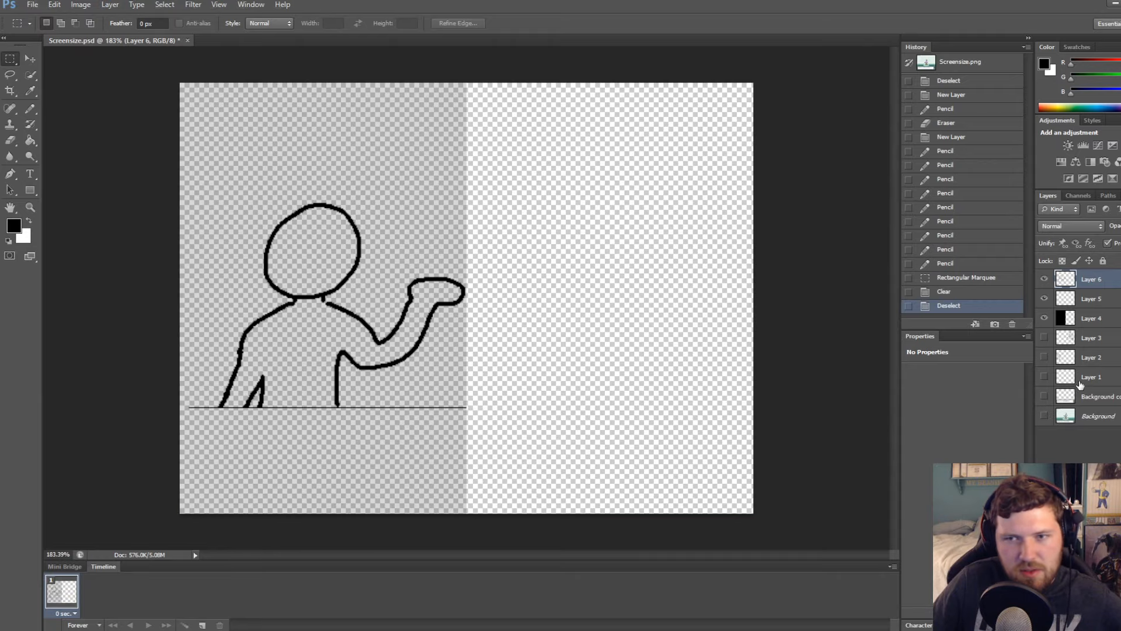
click(1044, 318)
click(1044, 298)
alt+scroll(305, 454, down, 3)
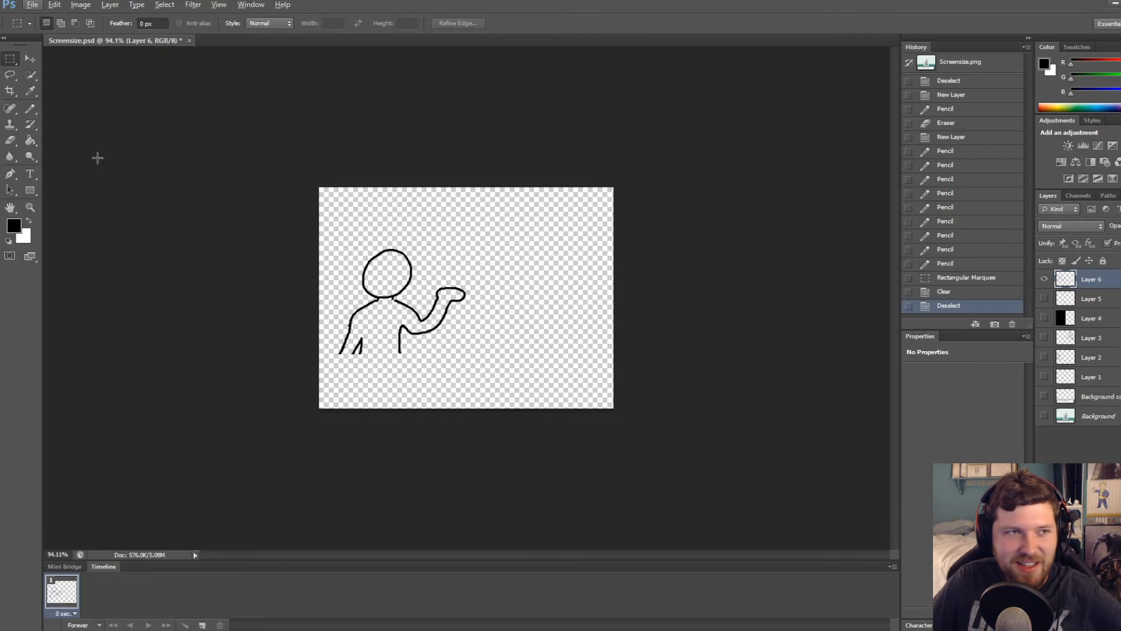
Close the gap between the figure's neck and the shoulder of the raised arm with a Pencil stroke
click(30, 108)
alt+scroll(424, 293, up, 5)
alt+scroll(320, 295, up, 2)
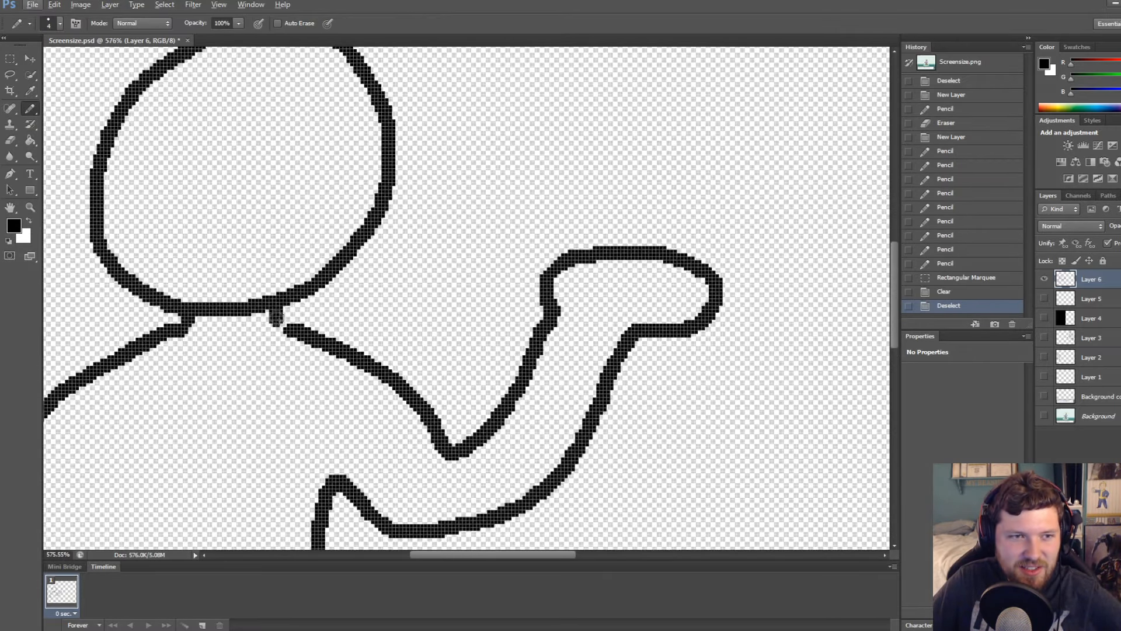
drag(272, 312, 285, 330)
alt+scroll(441, 410, down, 4)
alt+scroll(441, 410, down, 2)
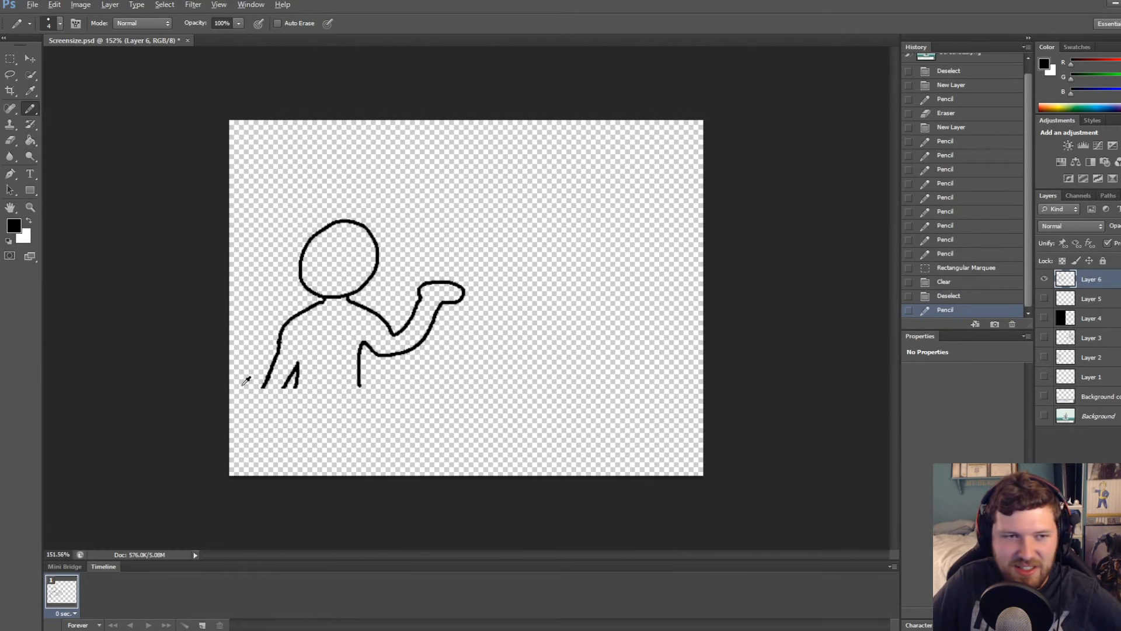
Show Layer 5 and clear the part of its baseline that extends beyond the figure's lowered arm
alt+scroll(350, 375, up, 4)
click(1045, 298)
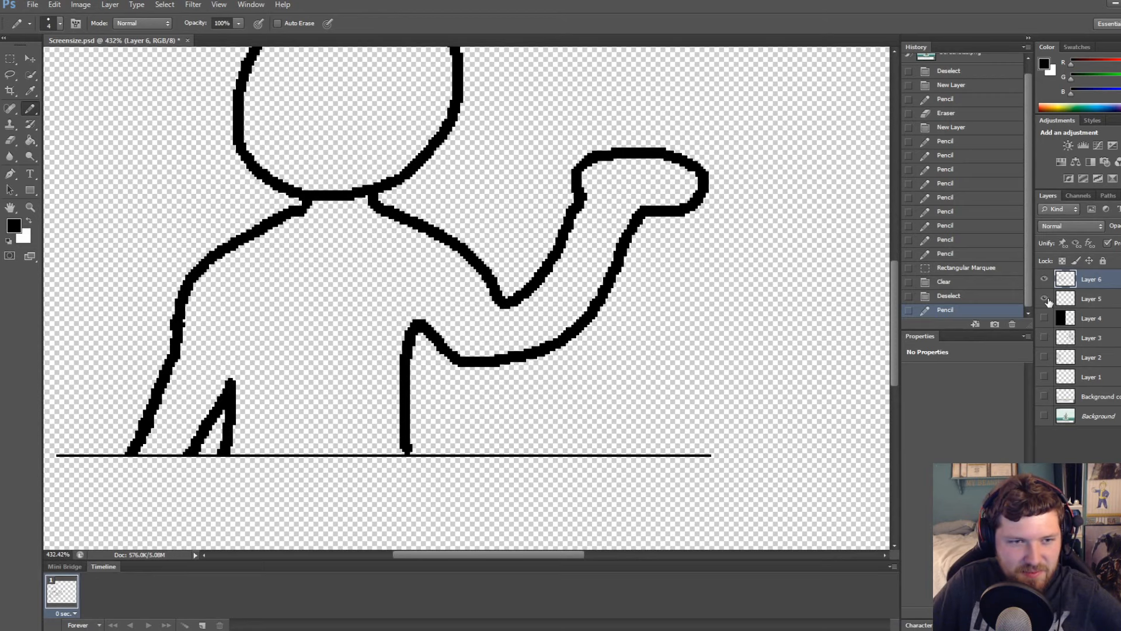
alt+scroll(513, 438, down, 2)
alt+scroll(292, 463, up, 2)
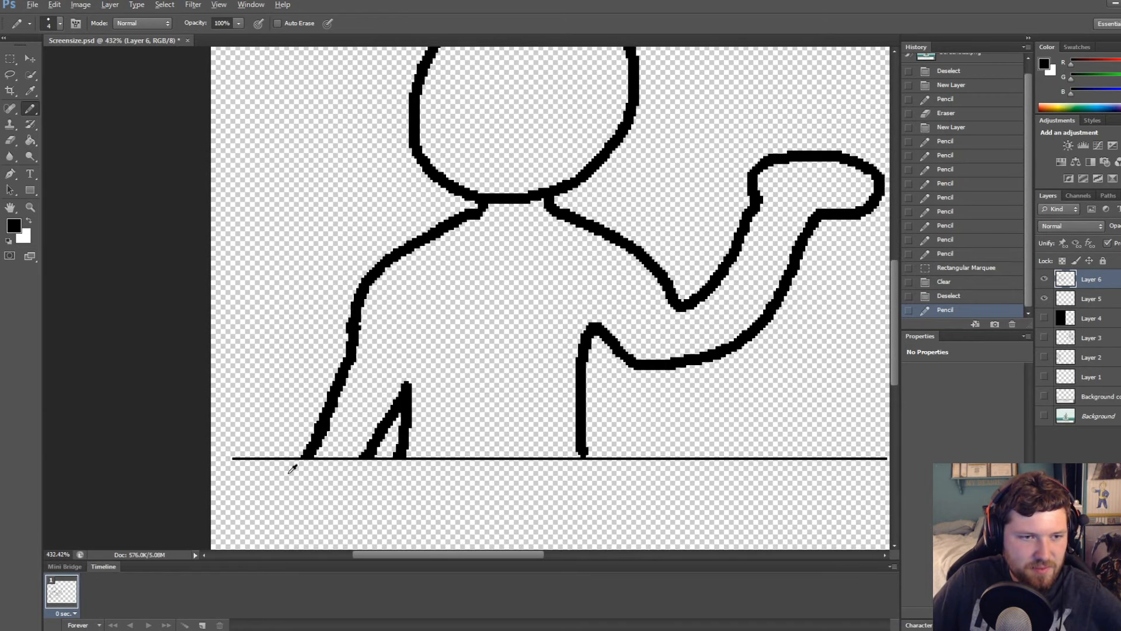
click(10, 59)
alt+scroll(252, 455, up, 2)
drag(205, 428, 324, 485)
key(Delete)
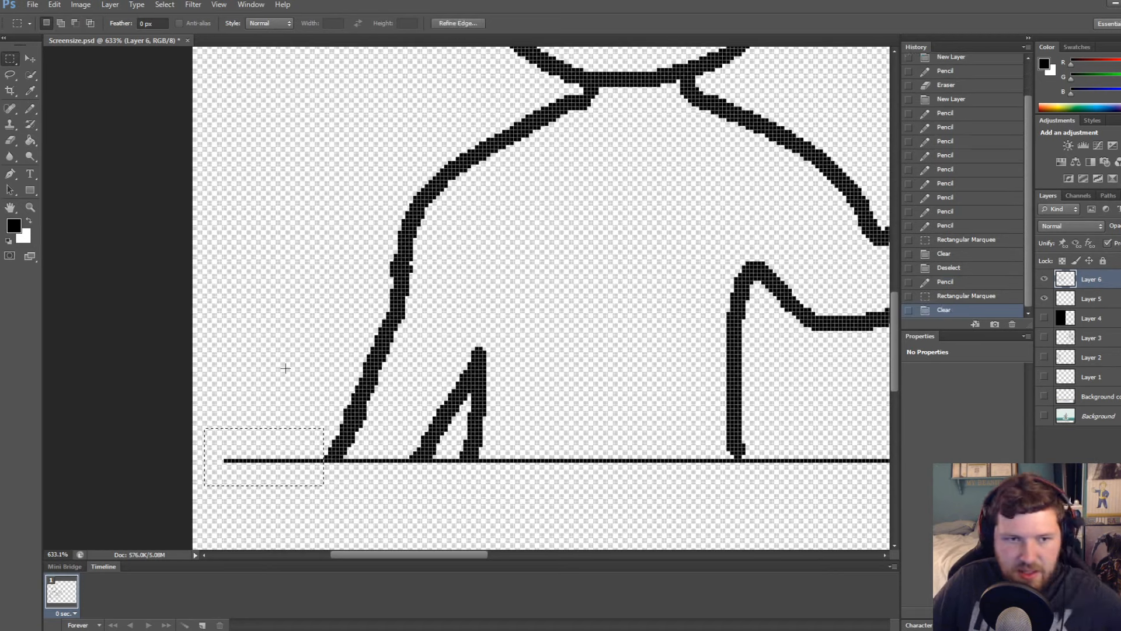
click(1051, 304)
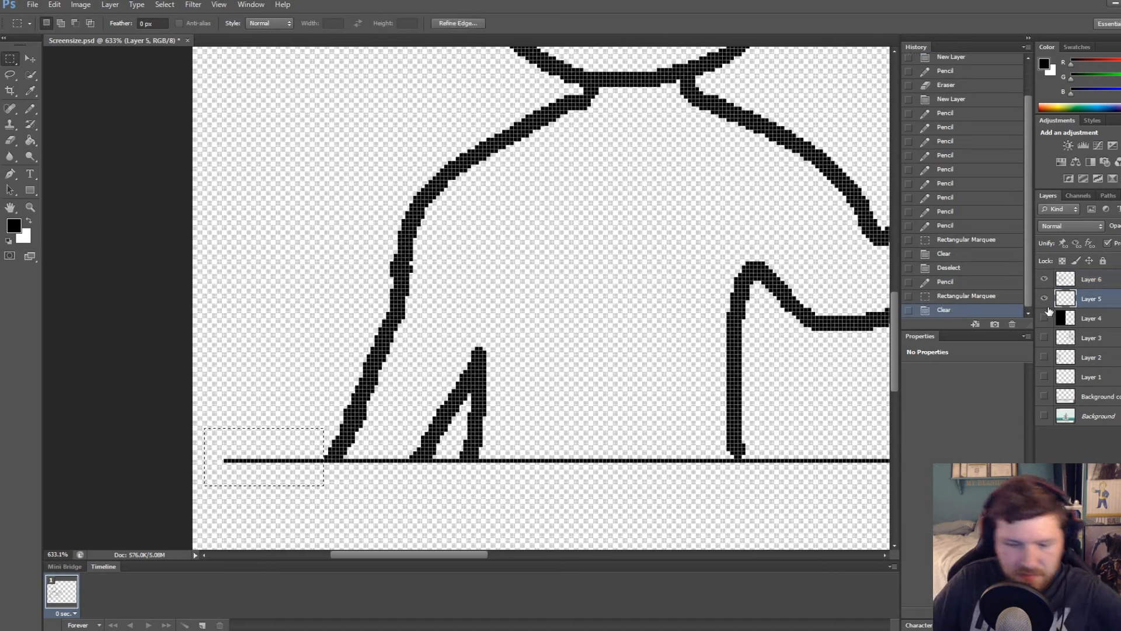
key(Delete)
key(ctrl+d)
Clear the rest of Layer 5's baseline beyond the torso on the raised-arm side, and deselect
alt+scroll(300, 321, down, 3)
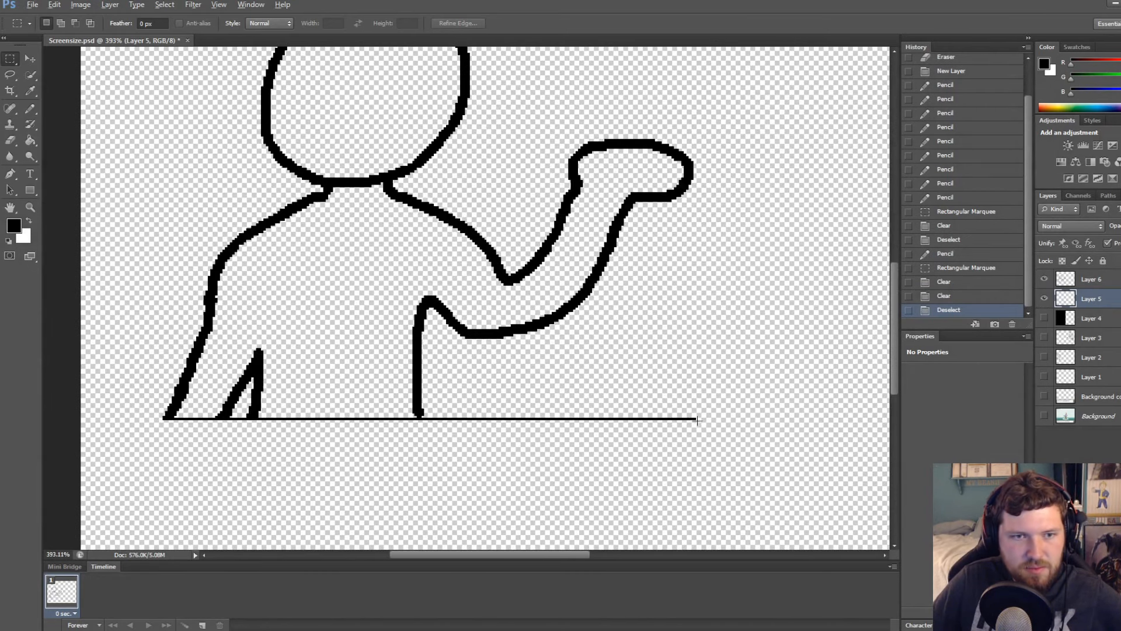
drag(737, 441, 425, 387)
key(Delete)
key(ctrl+d)
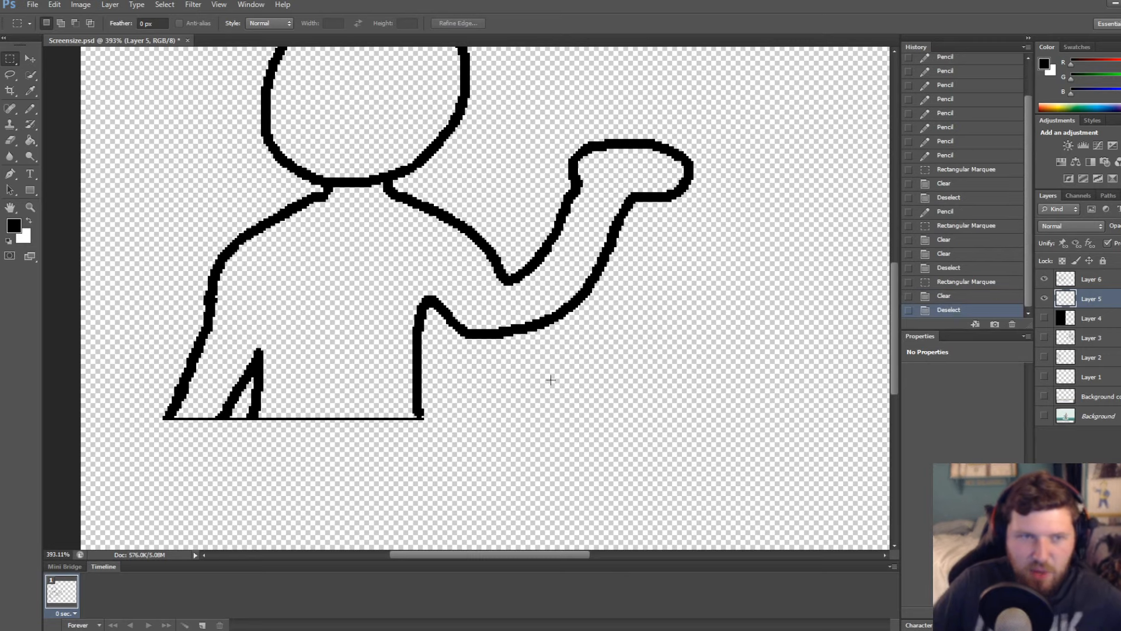
Try filling the figure on Layer 5 with a near-white foreground color using the Paint Bucket, and undo the fill
alt+scroll(551, 380, down, 3)
click(29, 125)
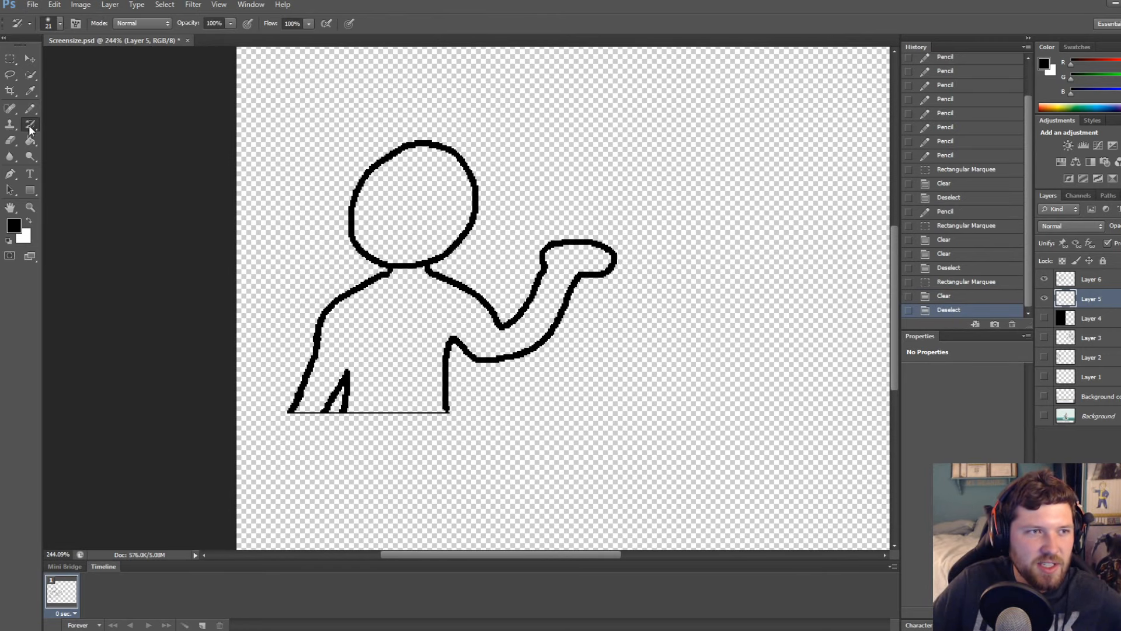
click(14, 225)
drag(453, 306, 296, 235)
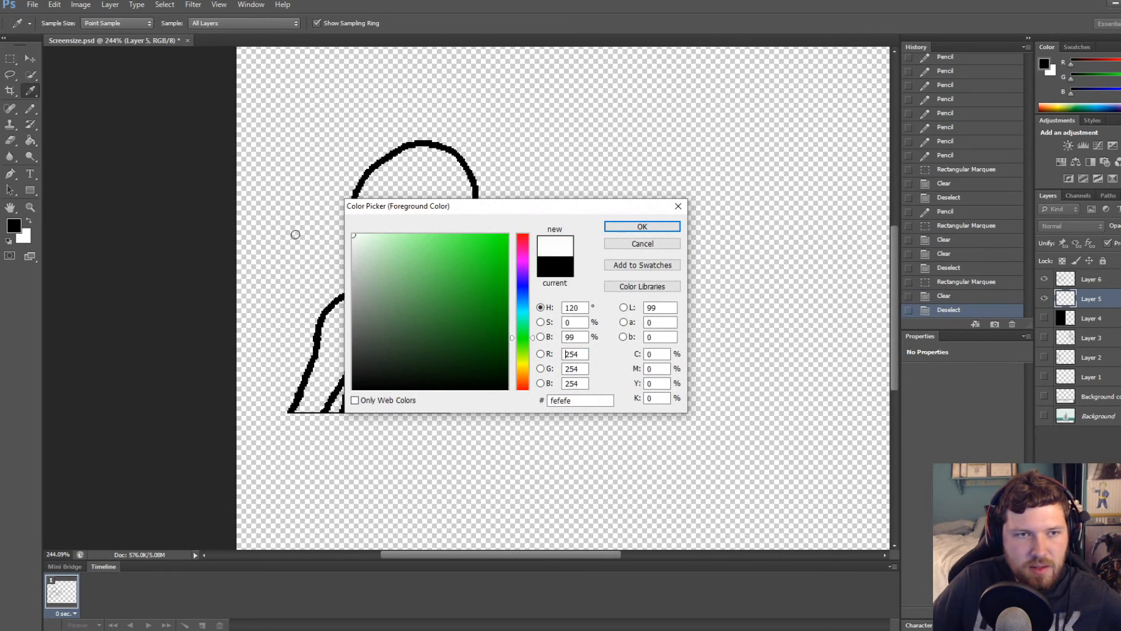
click(642, 226)
key(g)
click(432, 208)
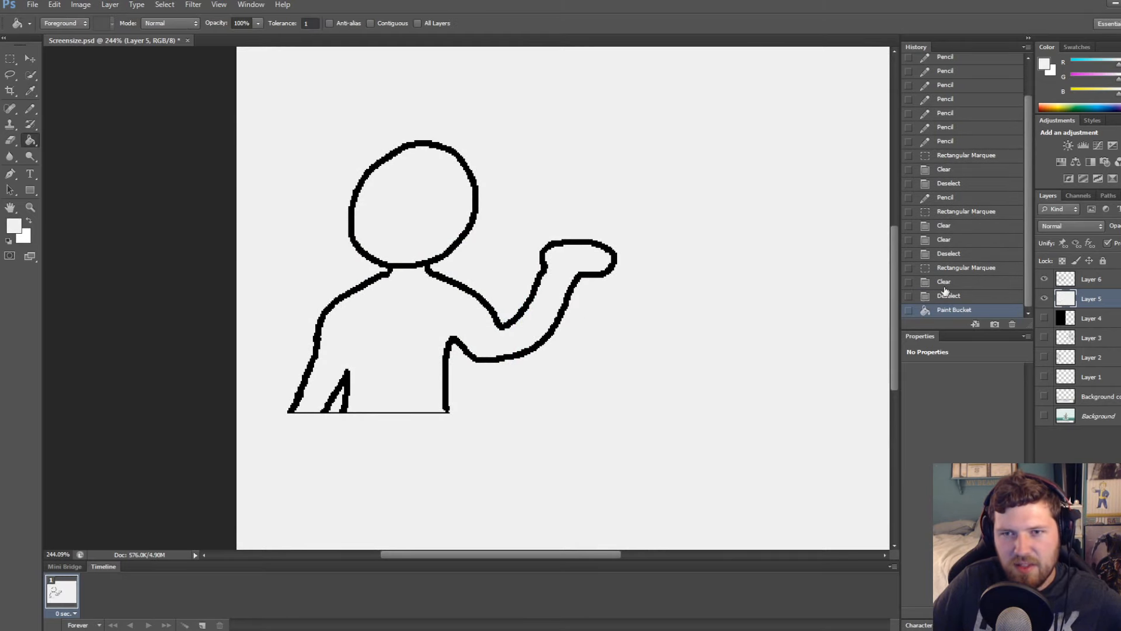
click(946, 293)
Merge Layer 6 and Layer 5 into one layer and rename it Char1
click(1098, 282)
shift+click(1101, 299)
right_click(1111, 386)
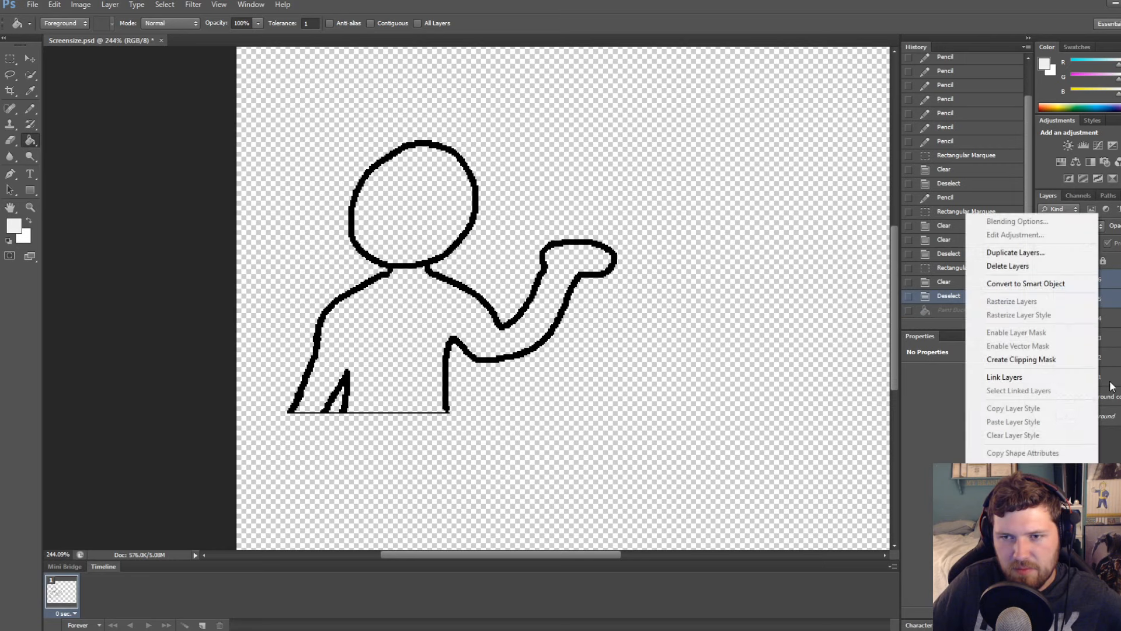
click(1007, 483)
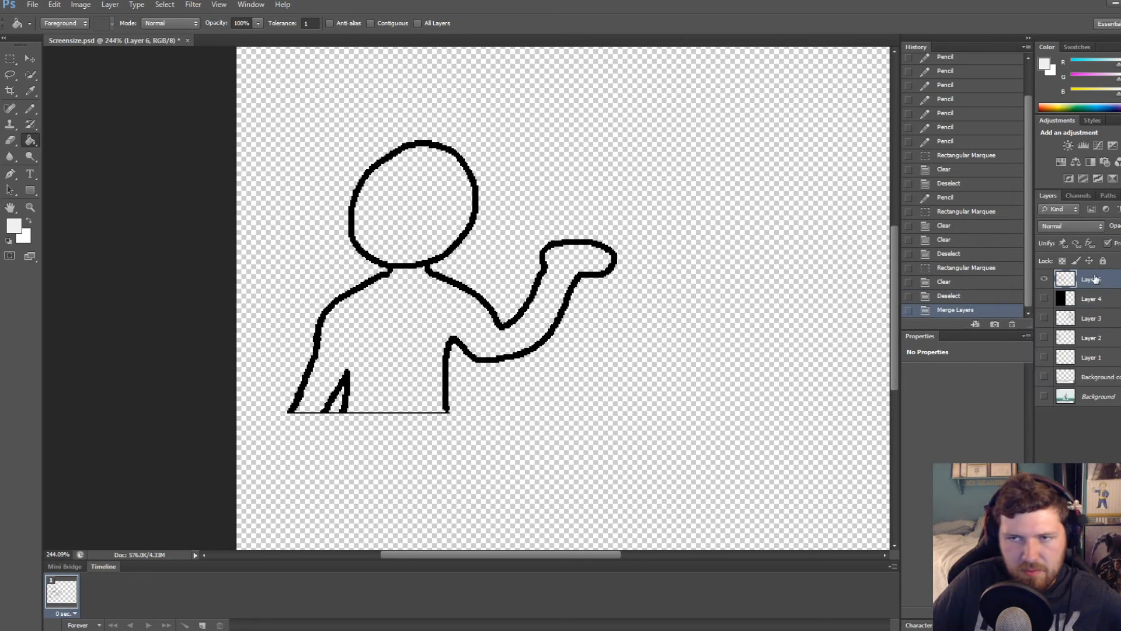
double_click(1096, 280)
text(Char1)
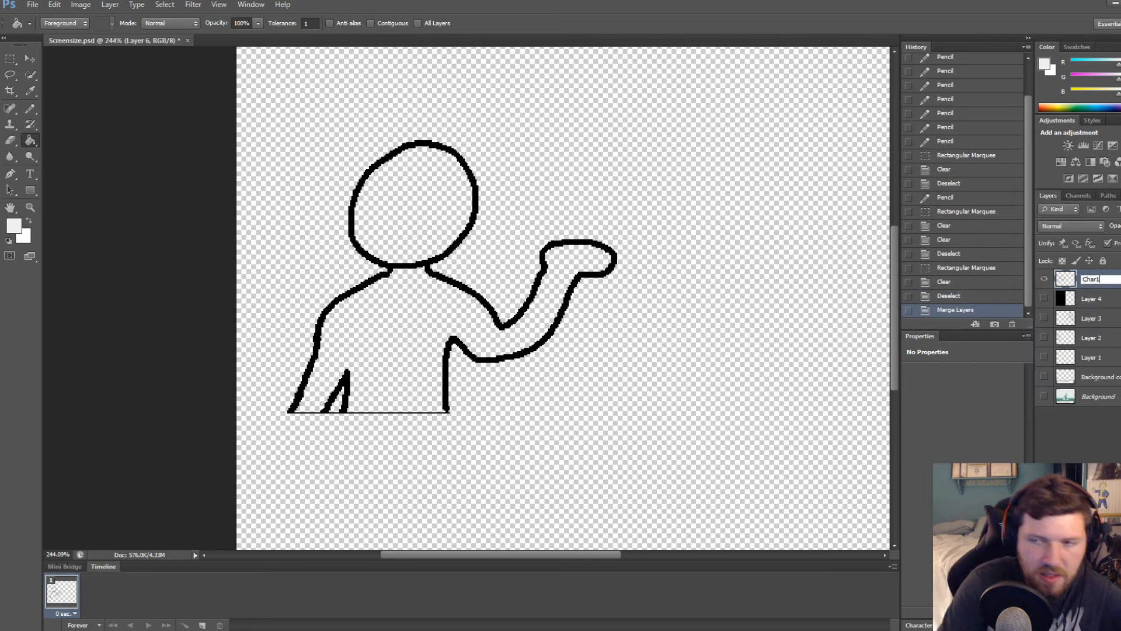
key(Return)
Duplicate the Char1 figure onto the empty half of the canvas at the same height, and nudge the copy slightly left
click(30, 58)
alt+scroll(341, 254, down, 4)
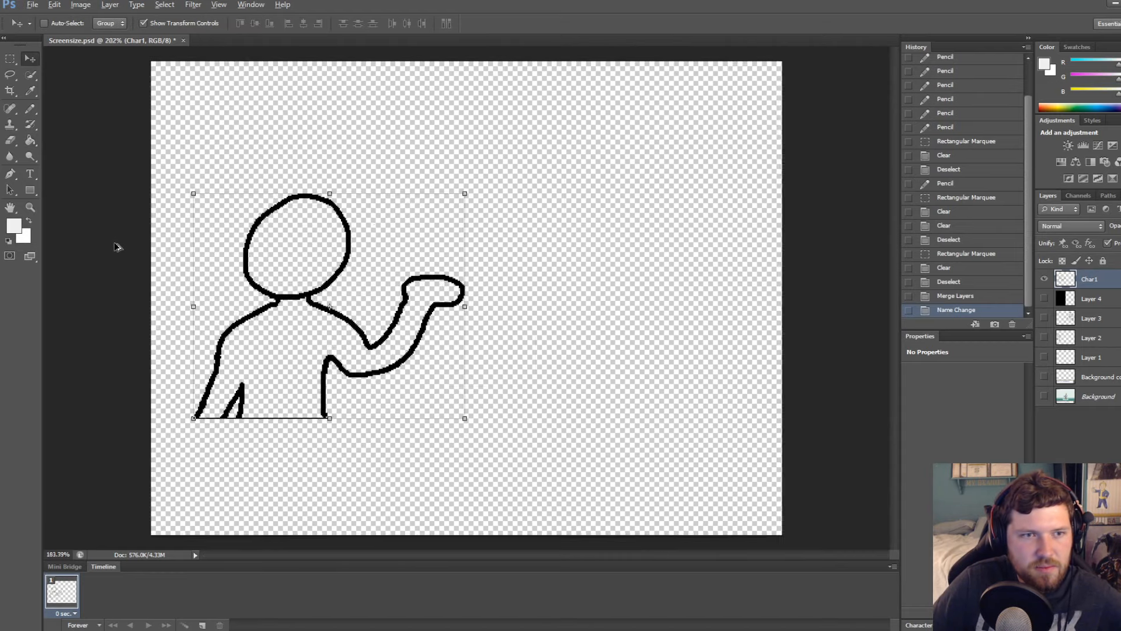
alt+drag(350, 261, 541, 261)
alt+scroll(493, 310, up, 4)
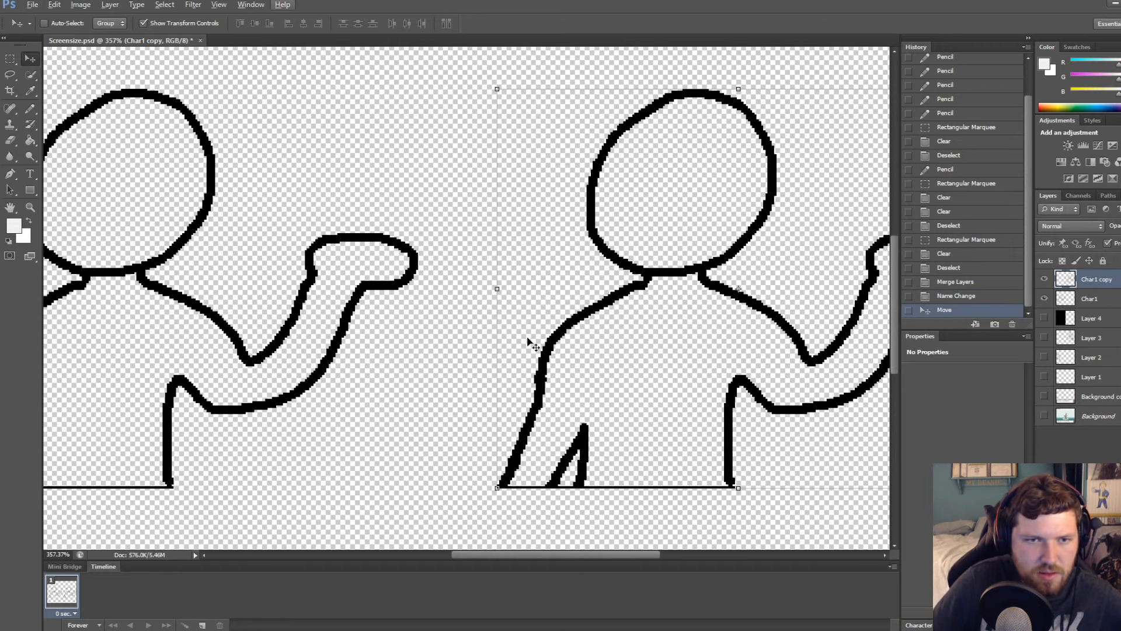
key(Left)
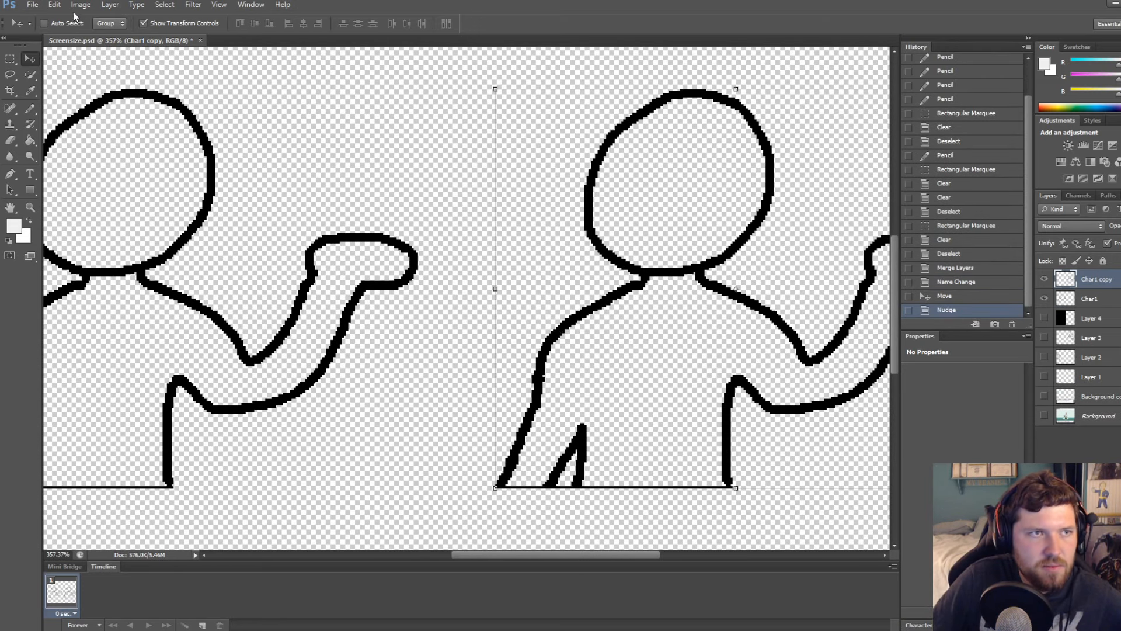
Flip the Char1 copy horizontally so it faces the original figure
click(54, 4)
mouse_move(84, 242)
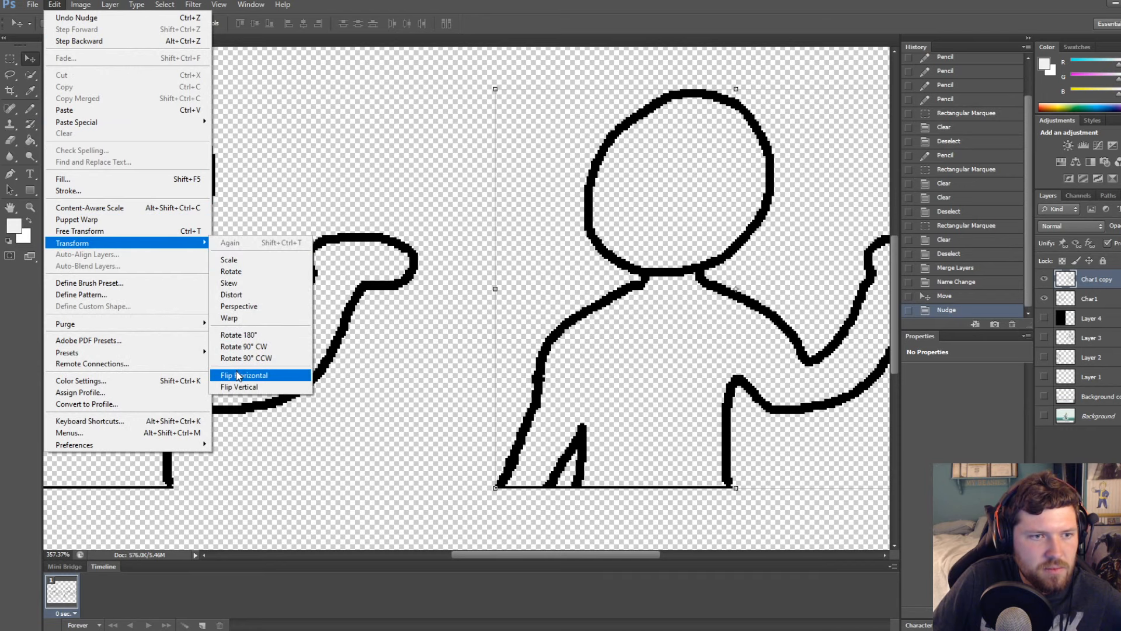
click(262, 375)
alt+scroll(338, 322, down, 4)
alt+scroll(438, 331, up, 1)
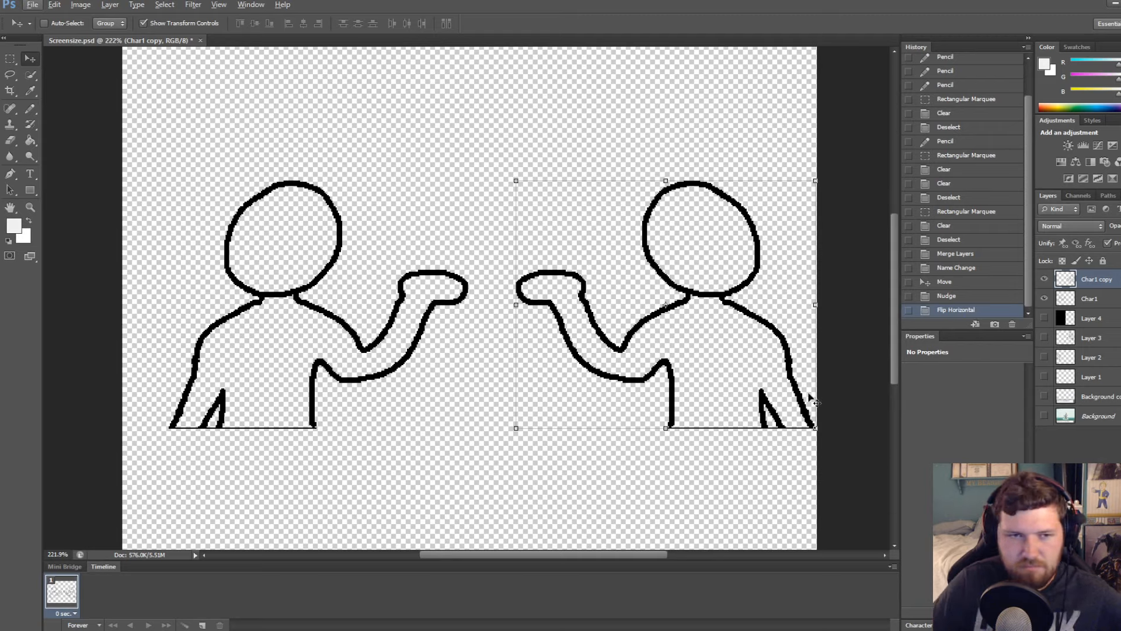
Nudge the flipped copy toward the original figure, leaving a small gap between the two open palms
key(Left)
key(Left)
key(Left)
key(Left)
key(Left)
key(Left)
key(Left)
key(Left)
key(Left)
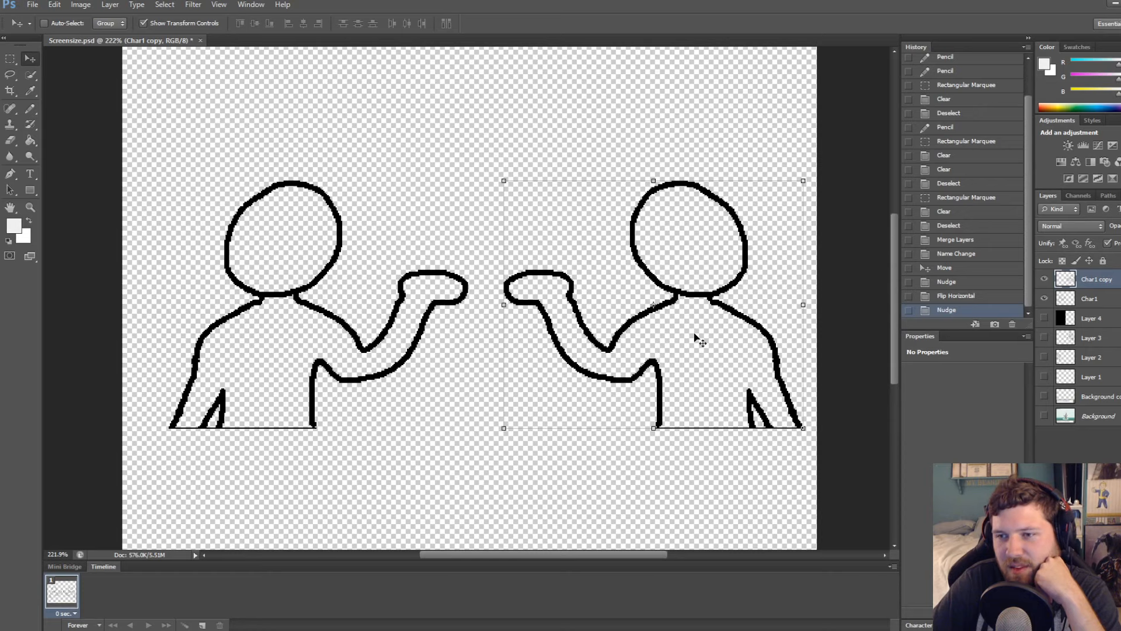
key(Left)
key(Left)
key(Left)
key(Left)
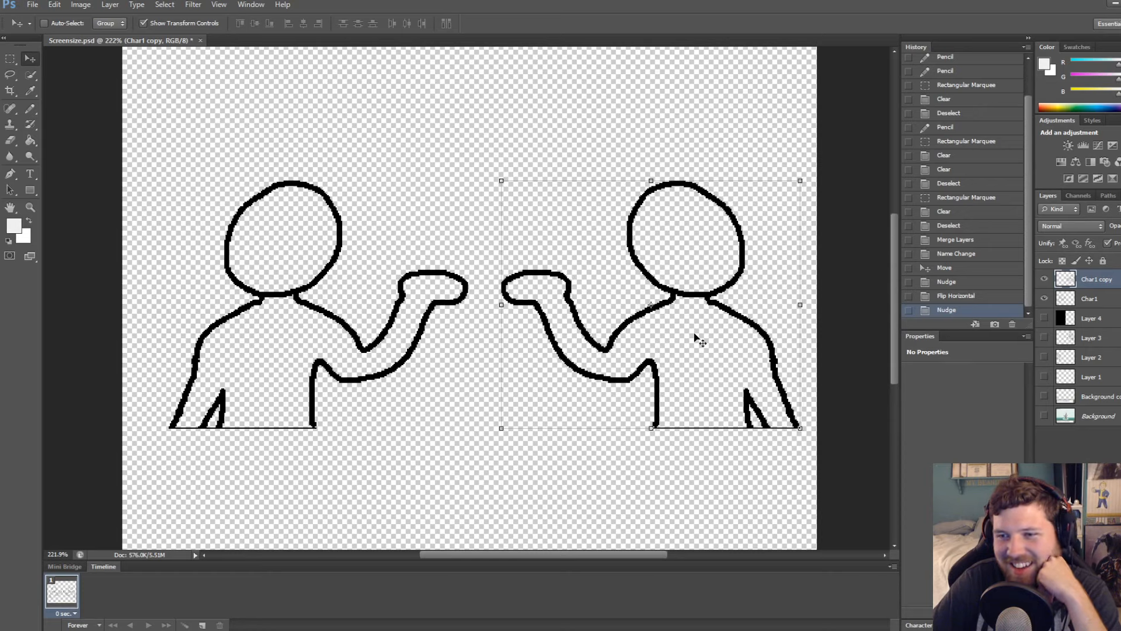
key(Left)
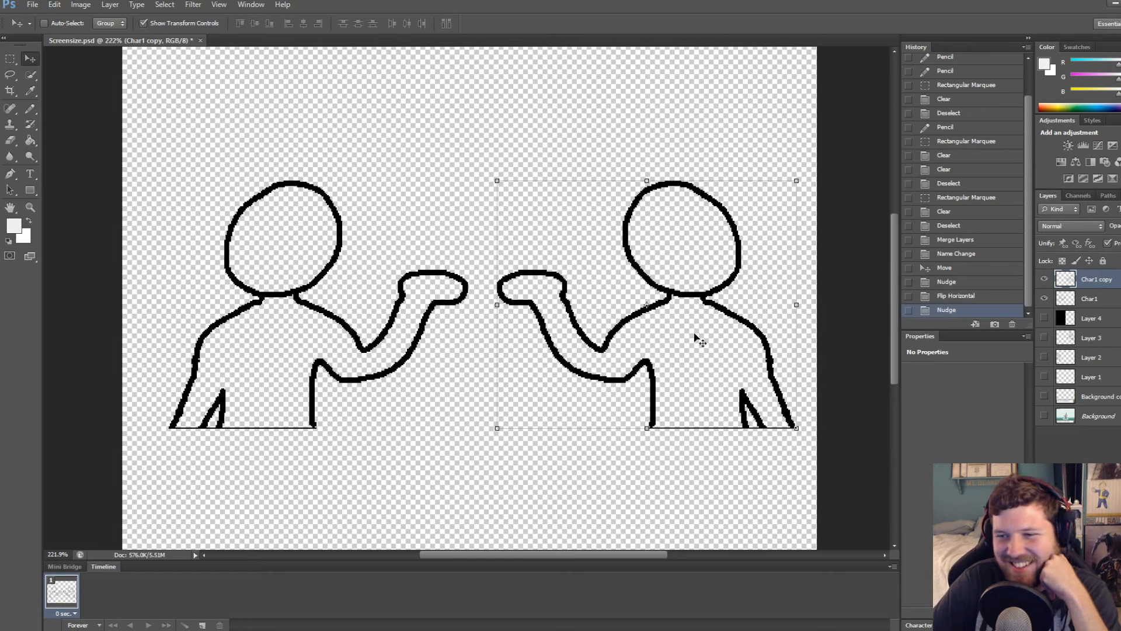
key(Right)
key(Right)
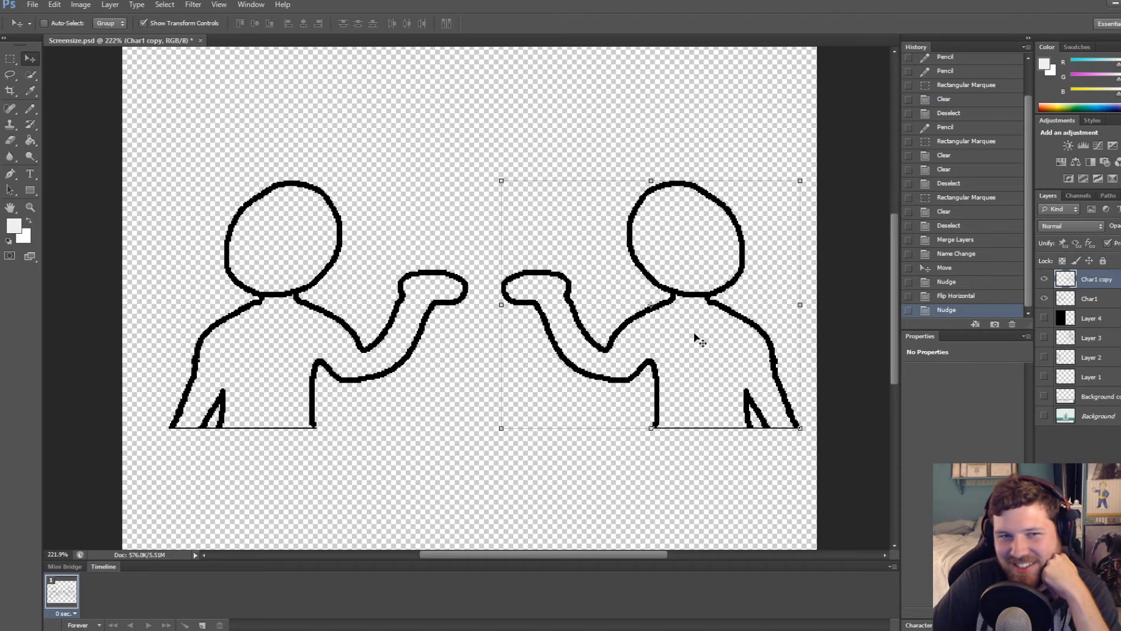
Show Layer 4's half-screen shading again and make it the active layer
click(1043, 317)
click(1090, 318)
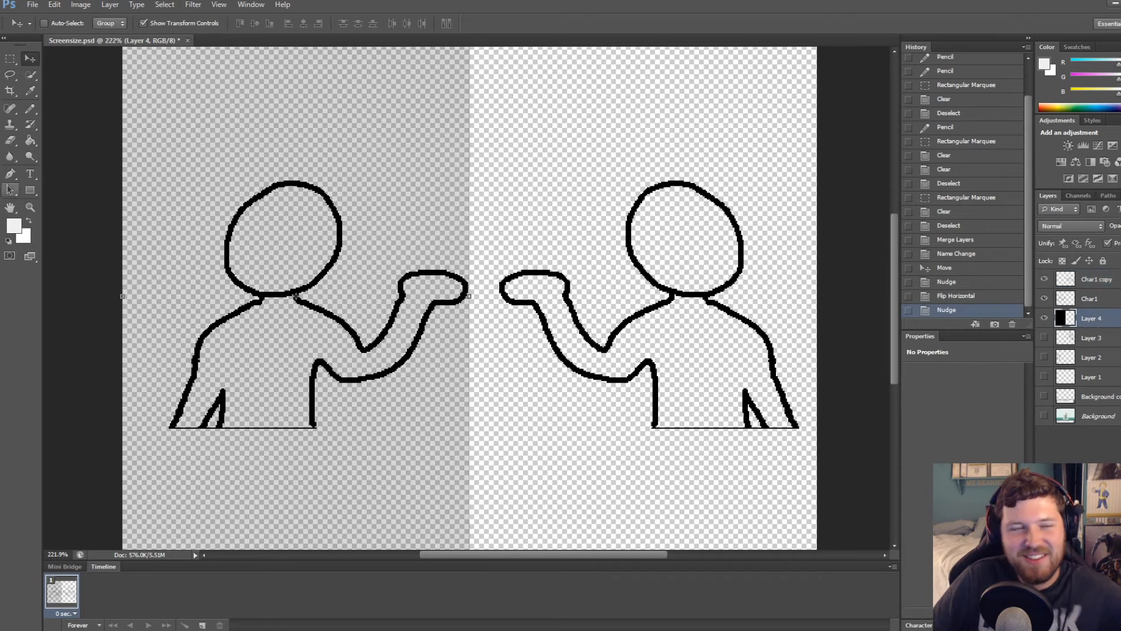
alt+scroll(458, 301, down, 3)
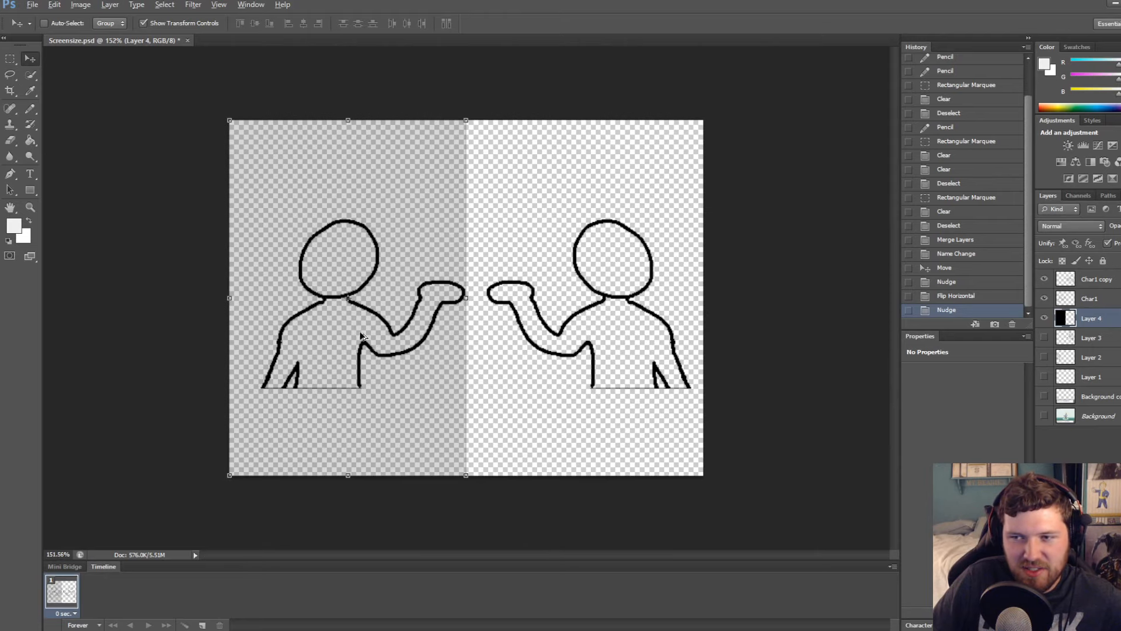
Duplicate the grey Layer 4 block over the other half of the canvas and change the copy's opacity
drag(332, 318, 571, 317)
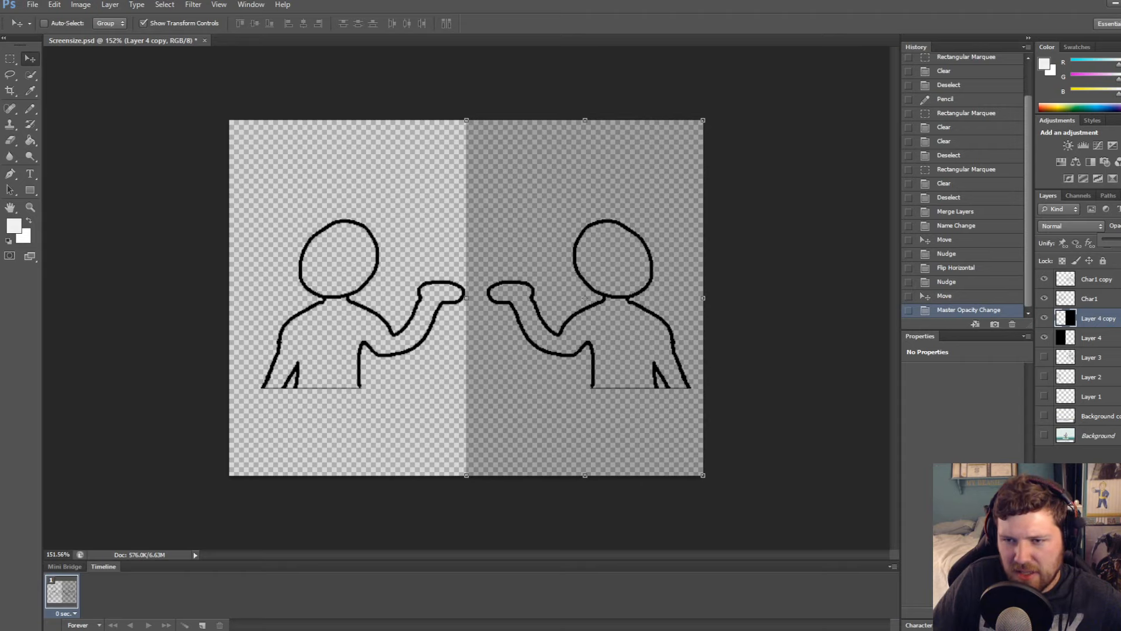
click(1092, 454)
Nudge the Char1 copy figure left towards the canvas centre line and hide the Layer 4 and Layer 4 copy guide blocks
click(1108, 289)
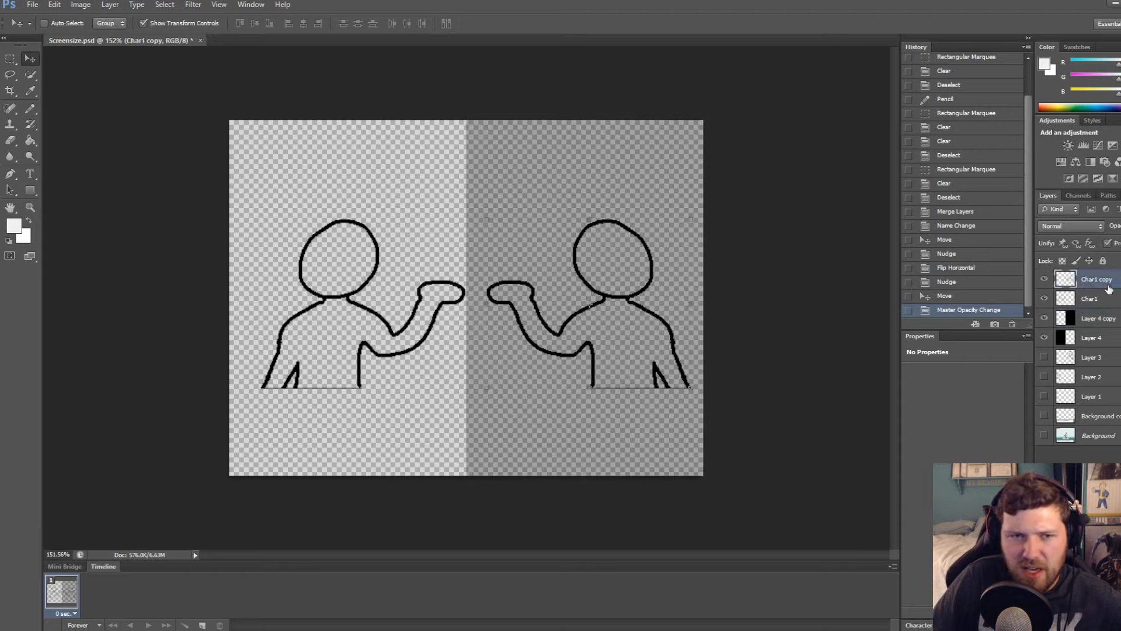
key(Left)
key(Left)
key(Left)
key(Left)
key(Left)
key(Left)
key(Left)
key(Left)
key(Left)
key(Left)
key(Left)
key(Left)
key(Left)
key(Left)
key(Left)
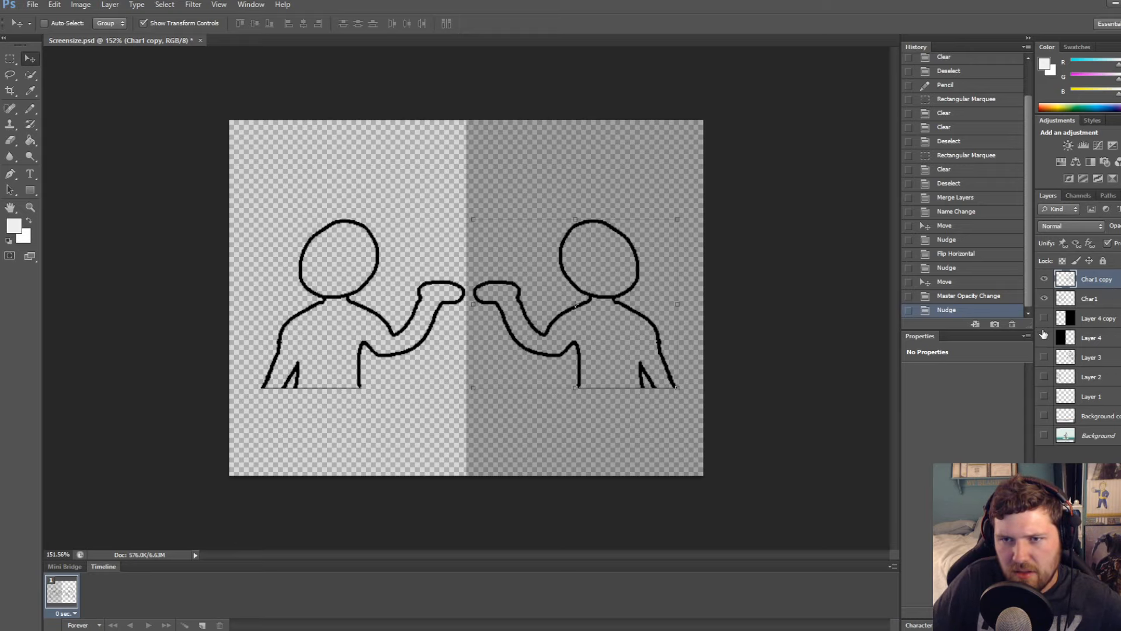
click(1044, 318)
click(1044, 337)
Rename the Char1 copy layer to Char2 and activate the Paint Bucket tool on the Char1 layer
click(1108, 299)
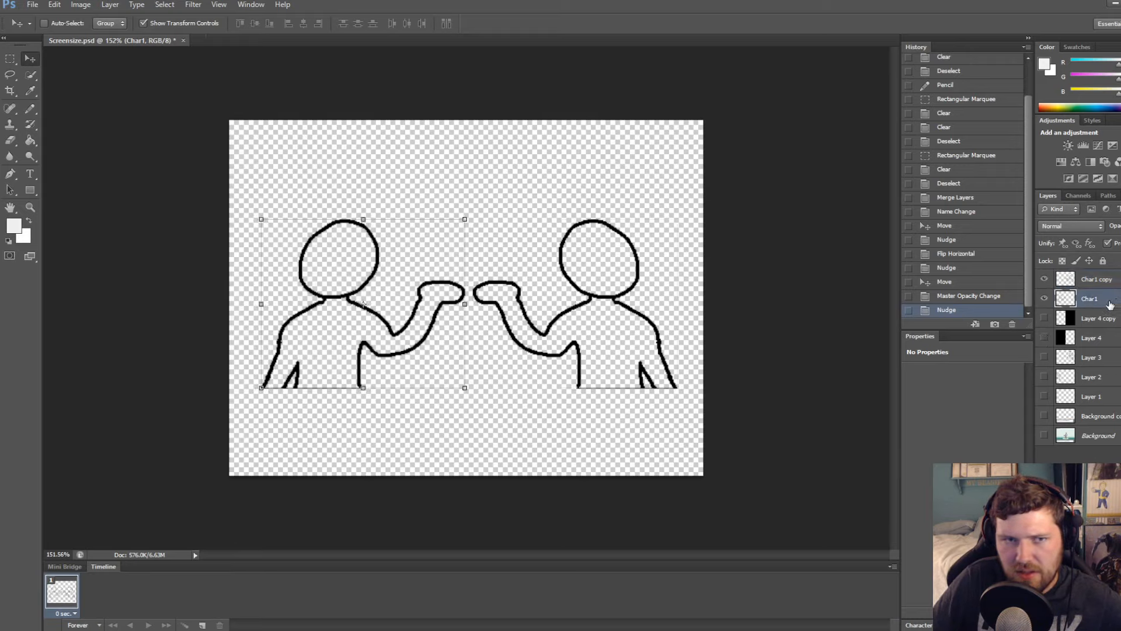
double_click(1099, 280)
text(2)
click(1115, 298)
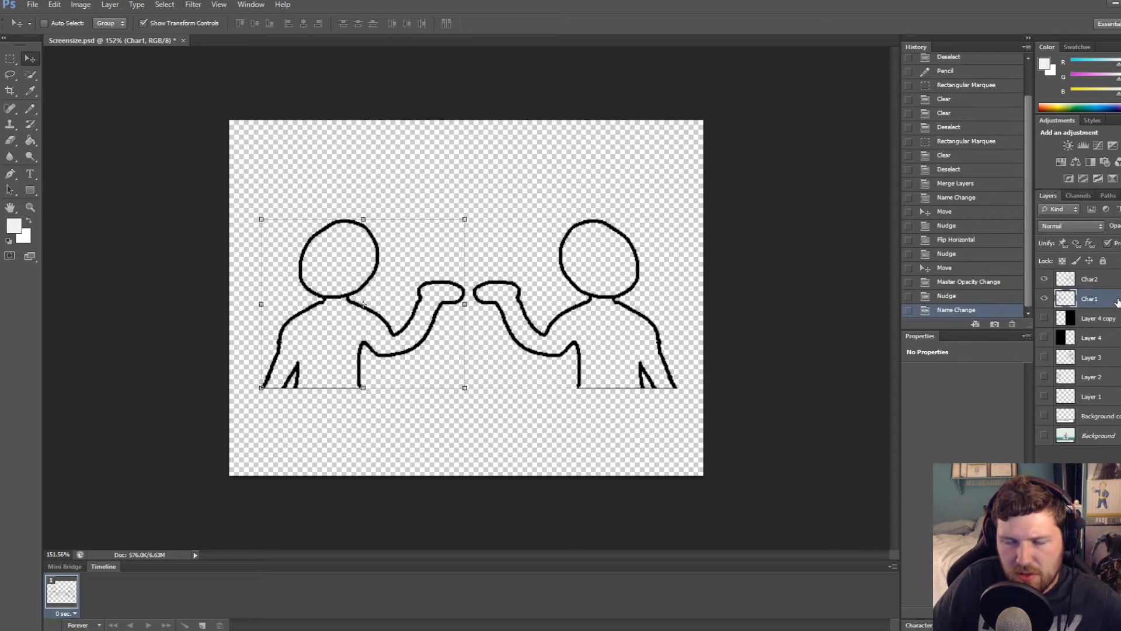
click(30, 140)
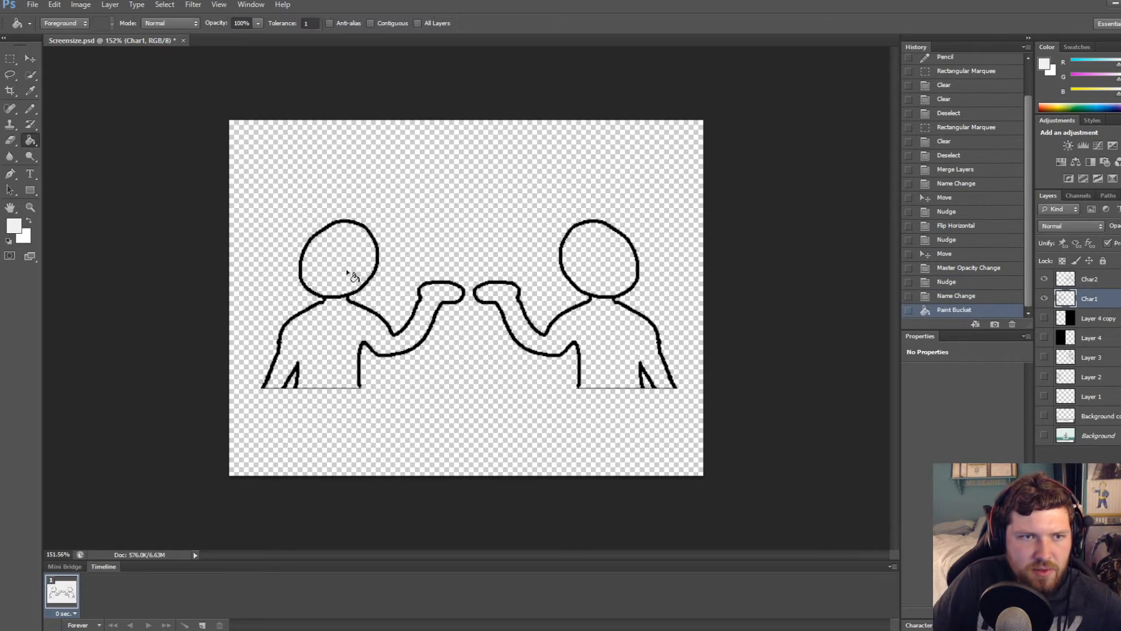
click(349, 350)
key(ctrl+z)
click(1113, 283)
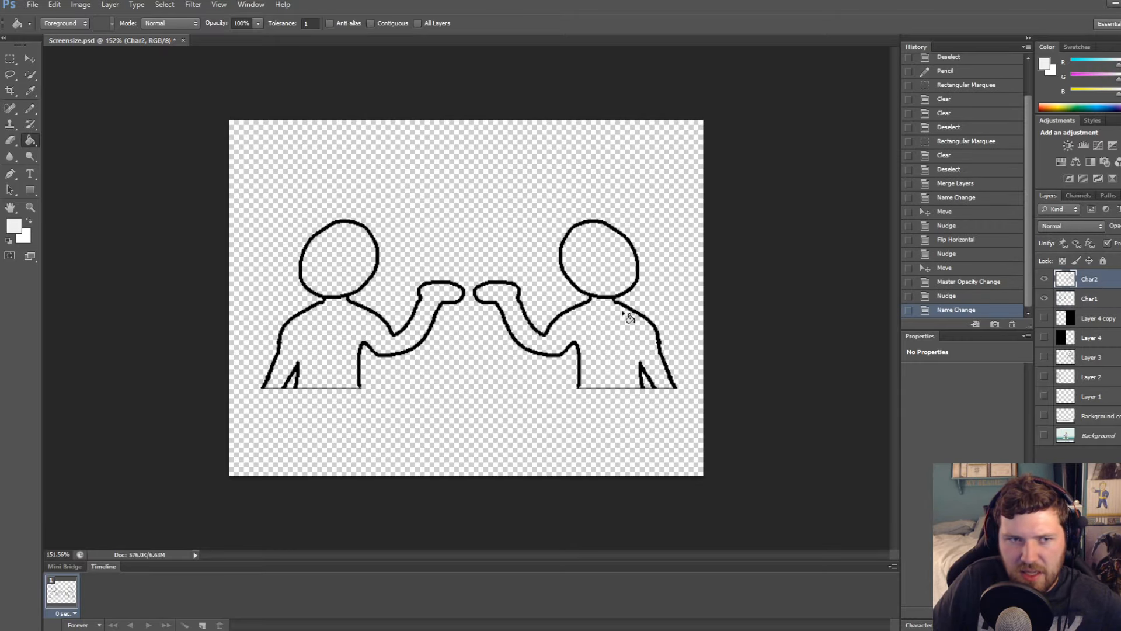
click(1091, 297)
alt+scroll(326, 283, up, 11)
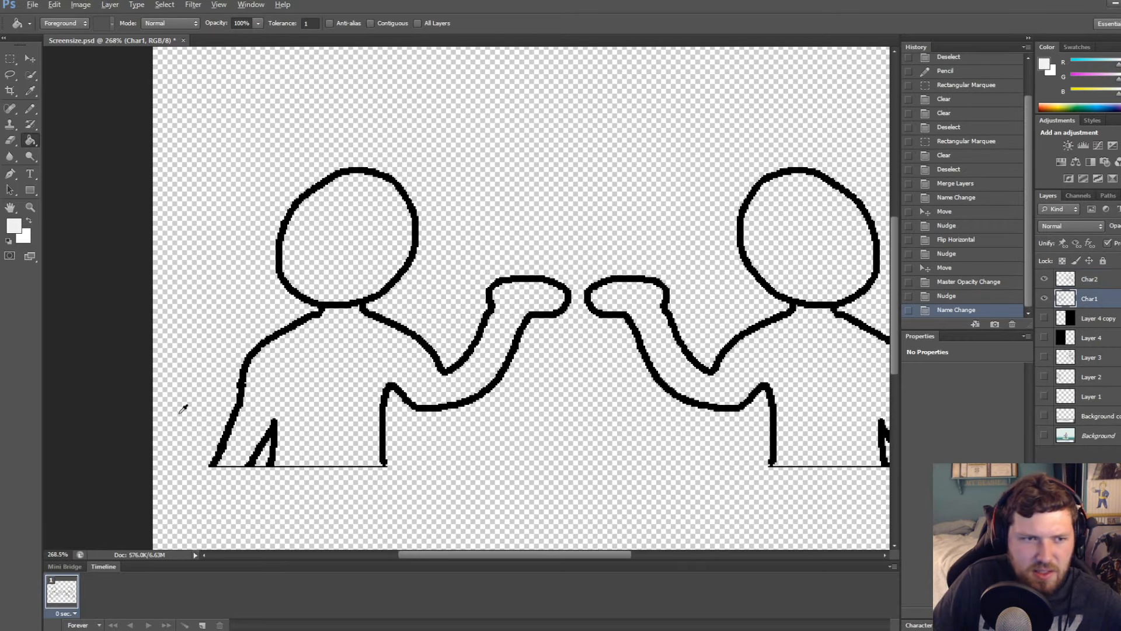
alt+scroll(461, 488, up, 4)
alt+scroll(467, 390, down, 3)
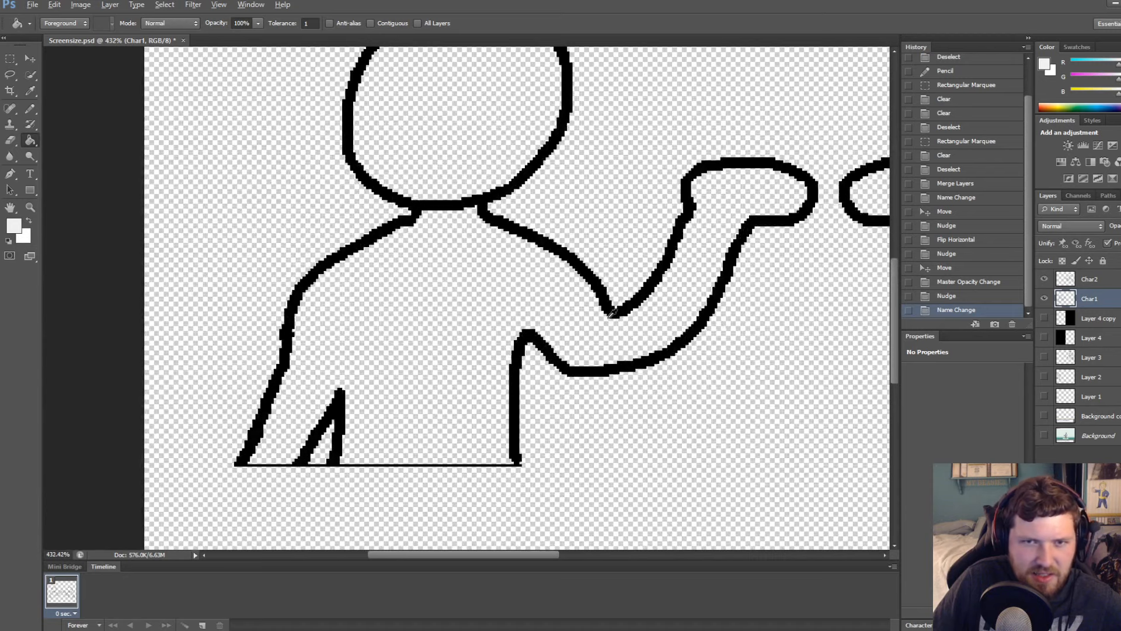
click(470, 109)
key(ctrl+z)
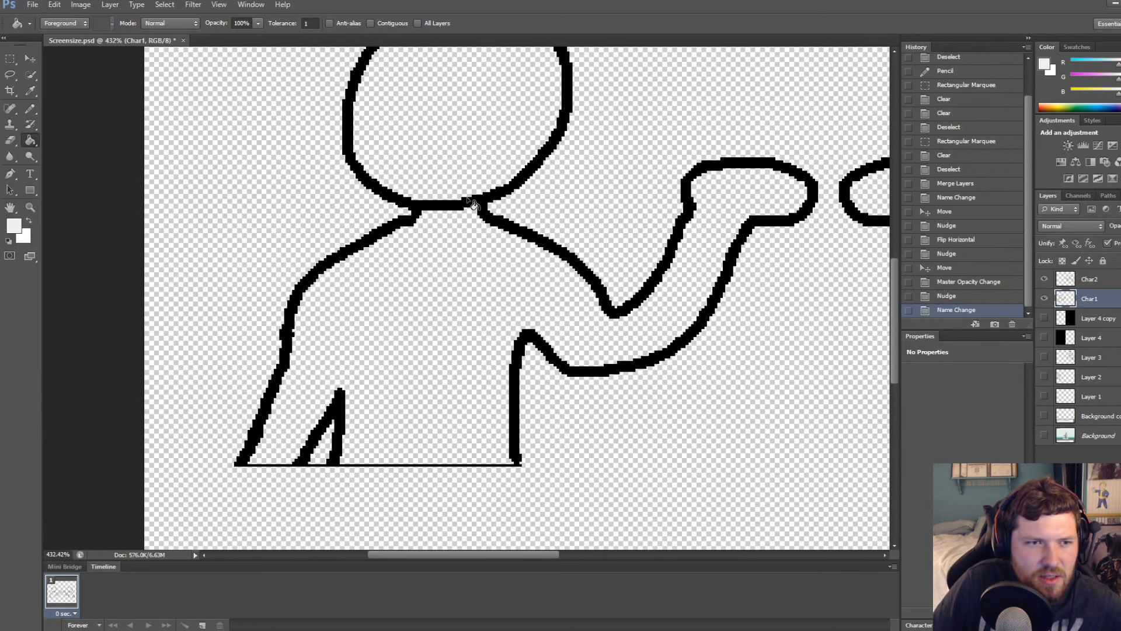
Limit the Paint Bucket to contiguous areas and fill Char1's head and body with light grey #f0f0f0
click(371, 23)
click(460, 111)
click(581, 310)
alt+scroll(324, 305, down, 2)
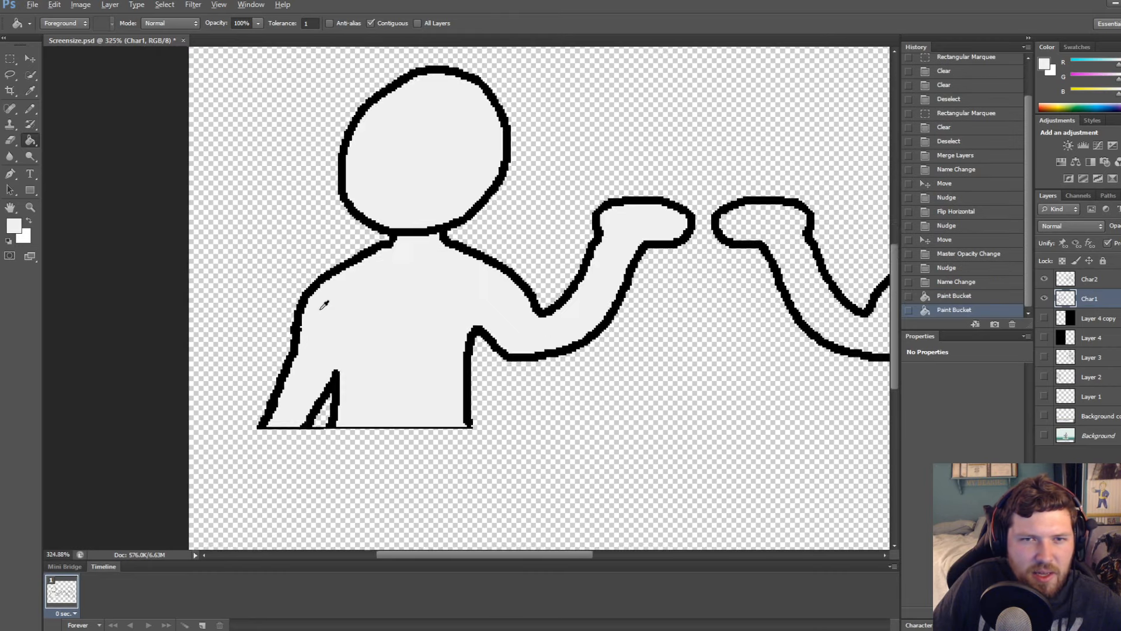
Fill the head and body of the mirrored figure on the Char2 layer with the same light grey
alt+scroll(324, 304, down, 3)
alt+scroll(436, 322, up, 3)
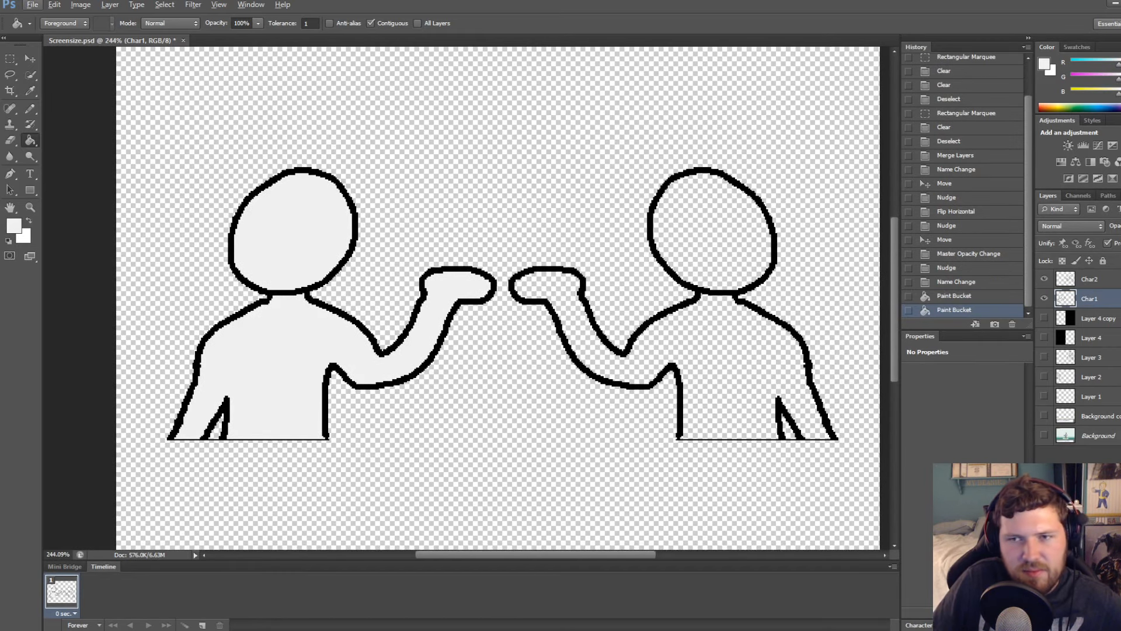
click(1096, 284)
click(673, 243)
click(739, 348)
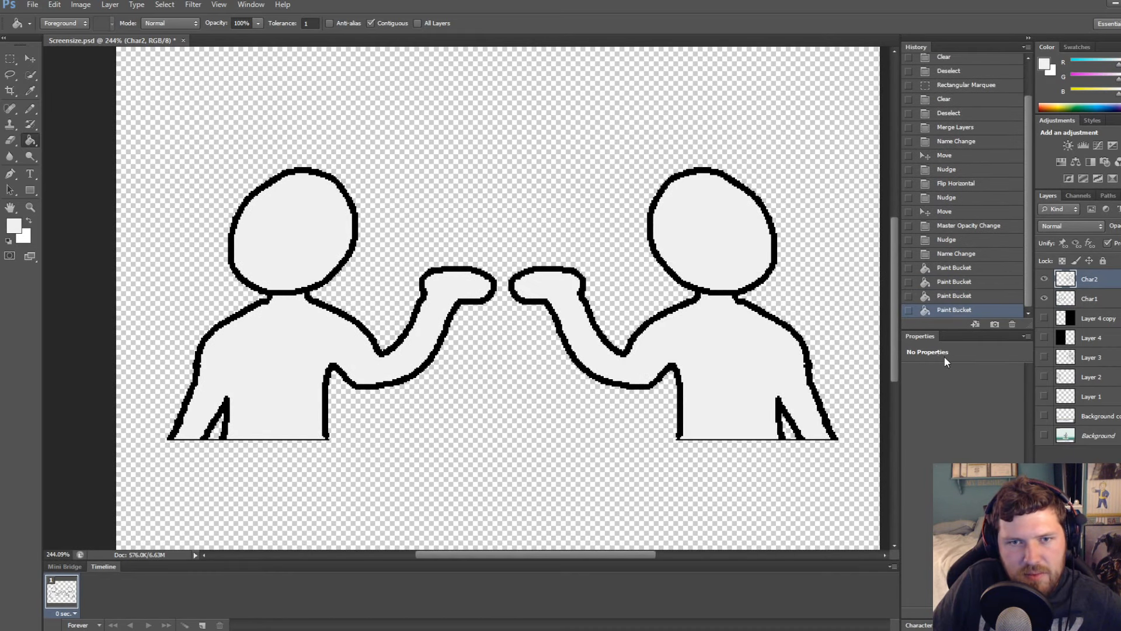
Activate the Pencil tool and set the foreground colour to black
click(30, 108)
click(15, 225)
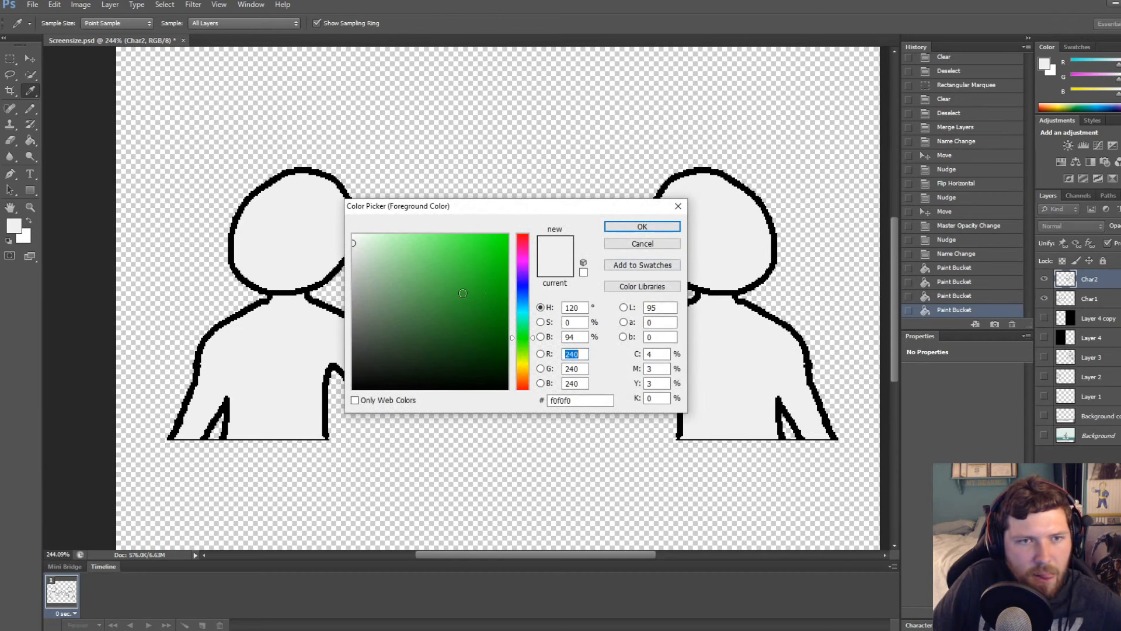
drag(420, 327, 272, 418)
click(661, 227)
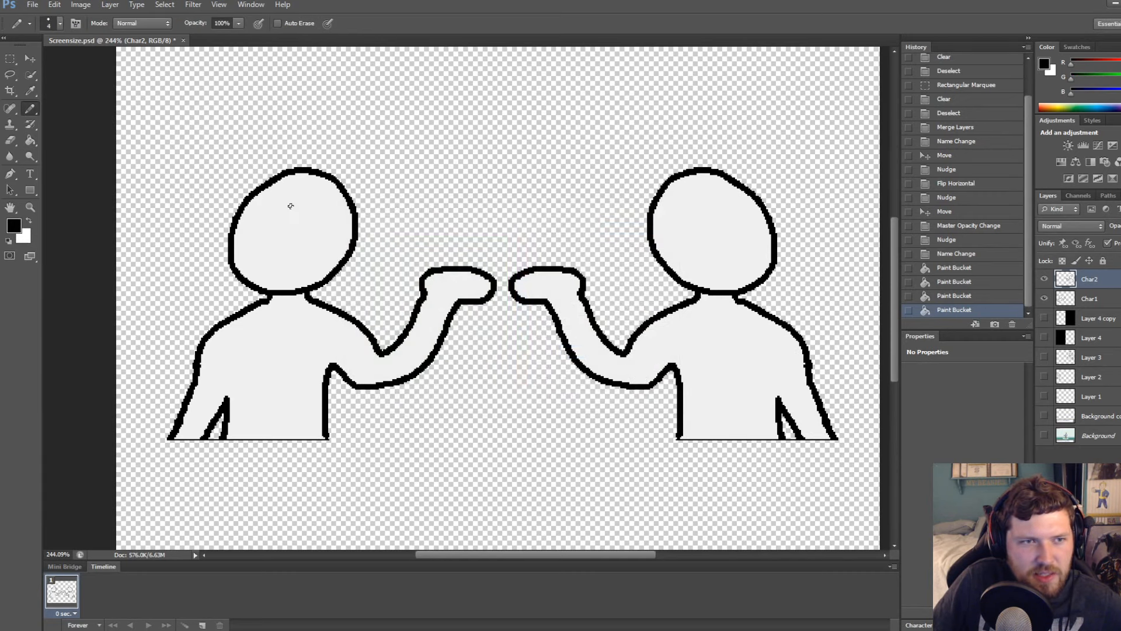
mouse_move(290, 206)
mouse_down()
mouse_move(287, 227)
mouse_move(321, 236)
mouse_move(311, 257)
mouse_up()
key(ctrl+z)
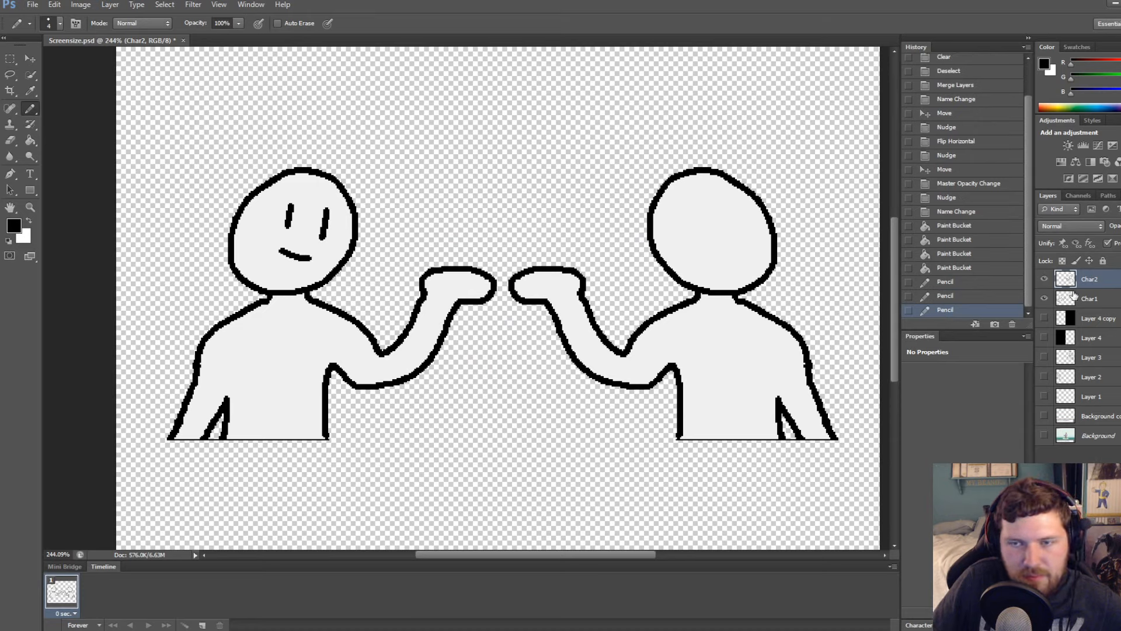
key(ctrl+alt+z)
key(ctrl+alt+z)
key(ctrl+alt+z)
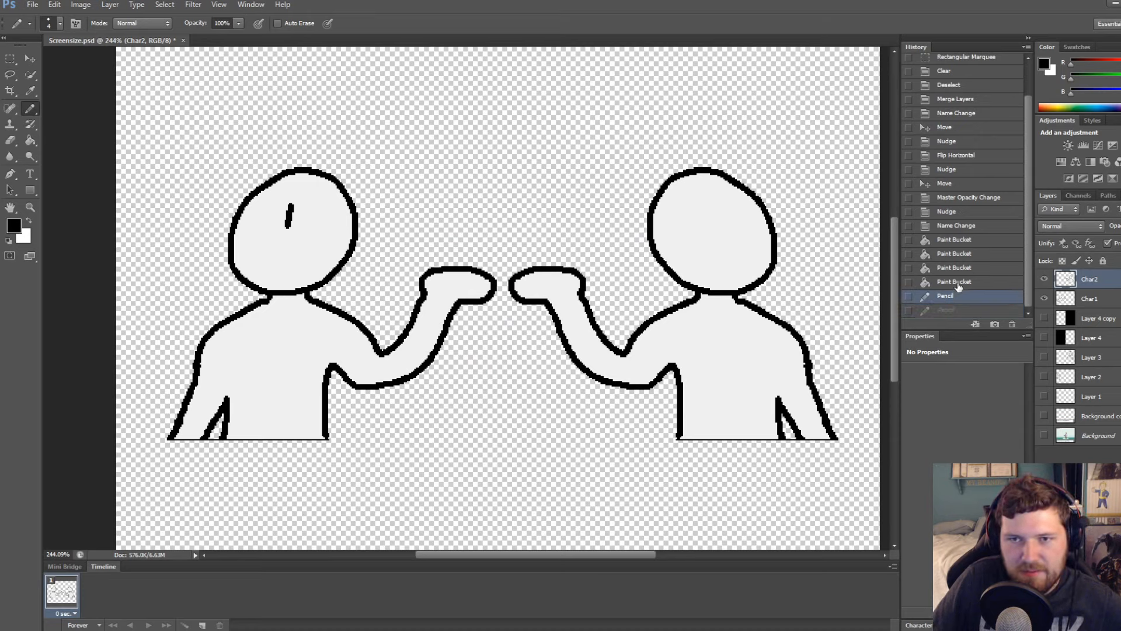
Draw two eyes and a slanted mouth on the Char1 layer's head, and an angry, frowning face on the Char2 layer's head
click(1092, 298)
mouse_move(285, 206)
mouse_down()
mouse_move(285, 228)
mouse_move(326, 230)
mouse_move(317, 258)
mouse_up()
click(1072, 283)
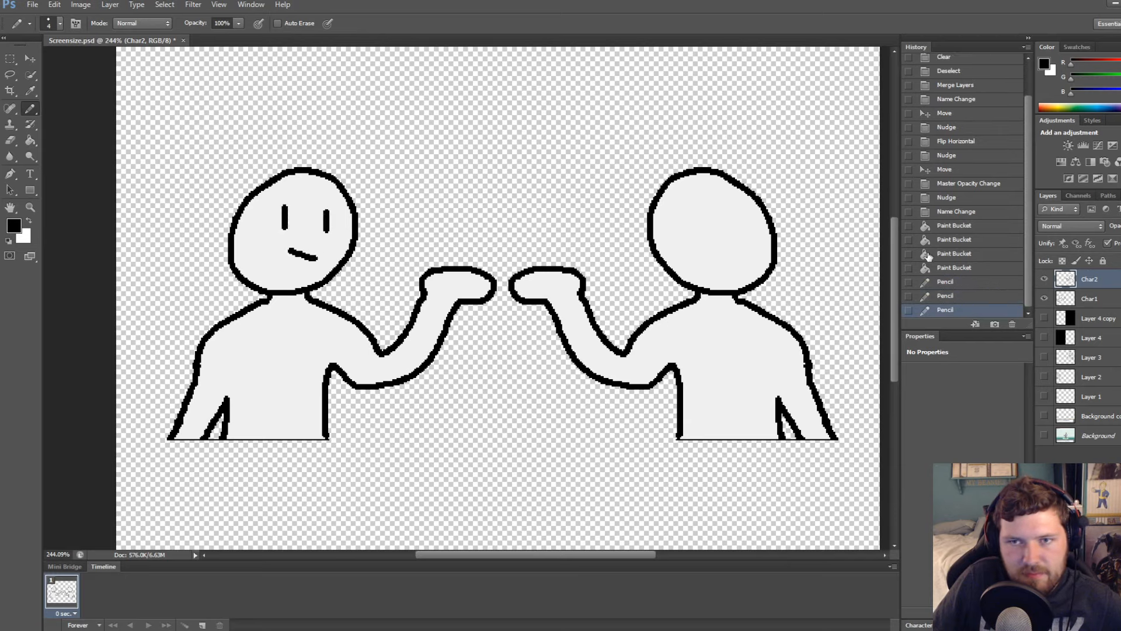
mouse_move(671, 215)
mouse_down()
mouse_move(671, 232)
mouse_move(704, 232)
mouse_move(676, 214)
mouse_move(690, 217)
mouse_move(703, 255)
mouse_up()
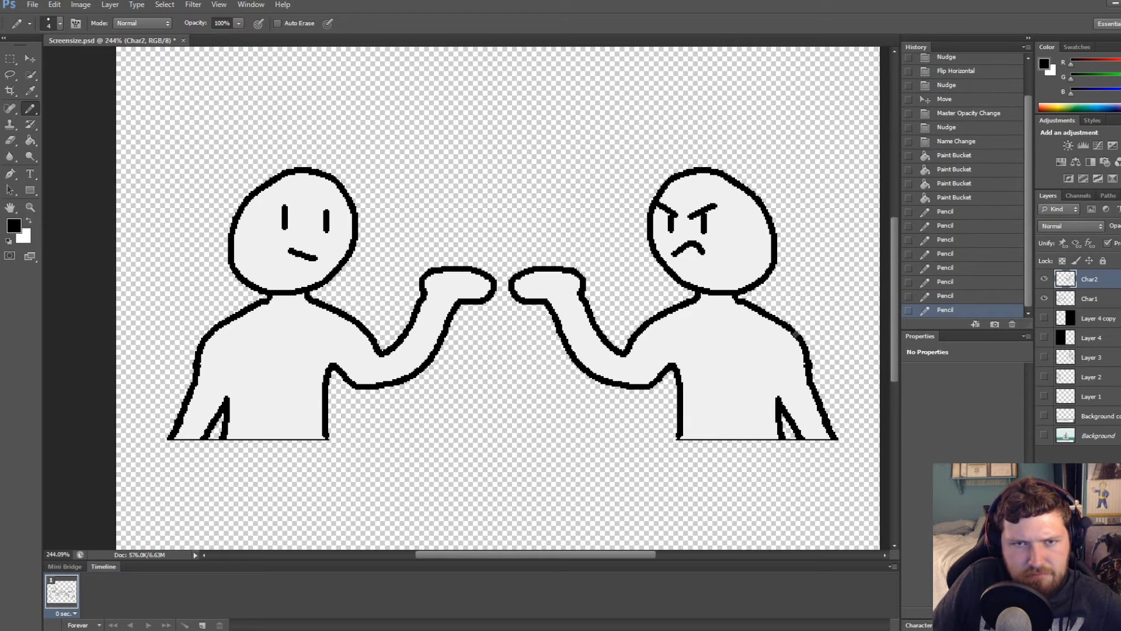
Hide the Char2 layer and save the image as Character1.png in the GAME JAM 6 folder
alt+scroll(407, 278, down, 11)
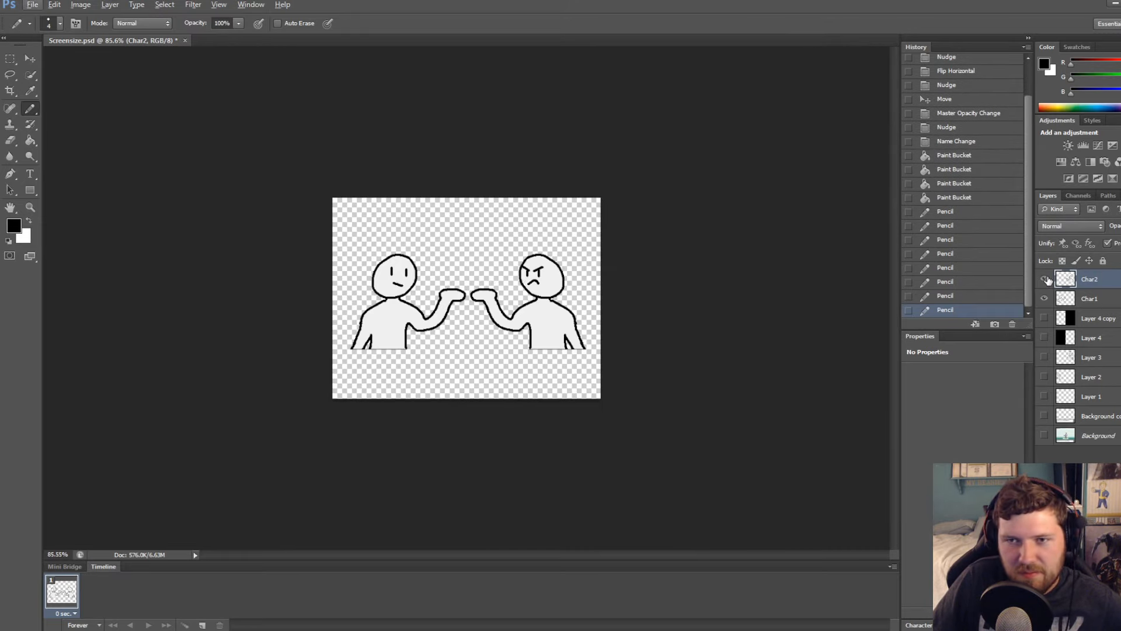
click(1045, 280)
key(ctrl+shift+s)
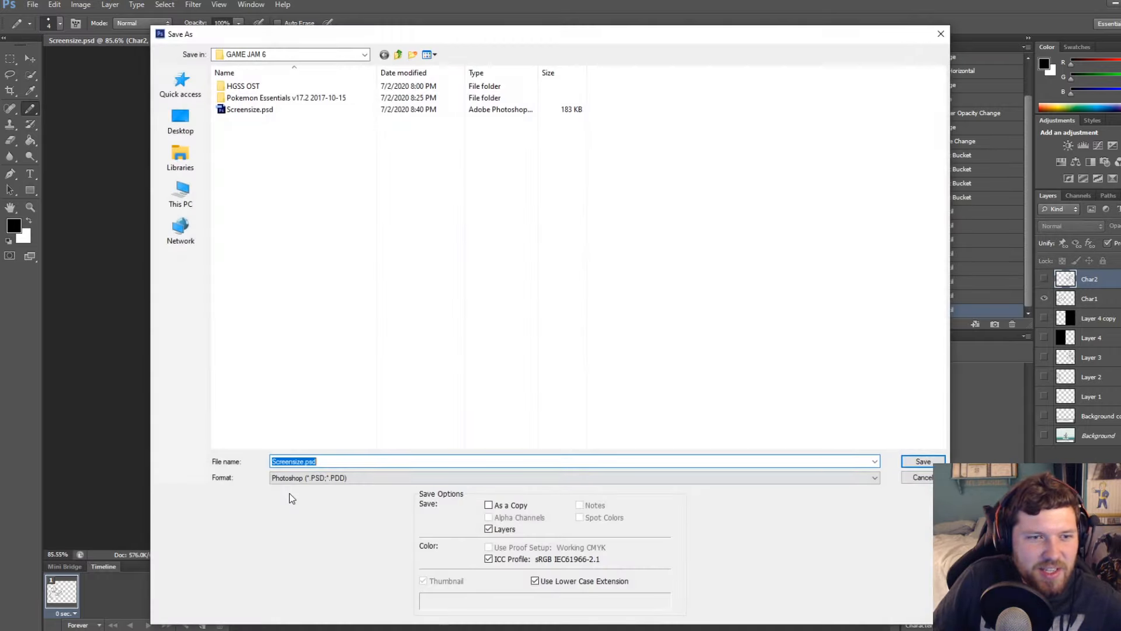
click(297, 478)
click(291, 619)
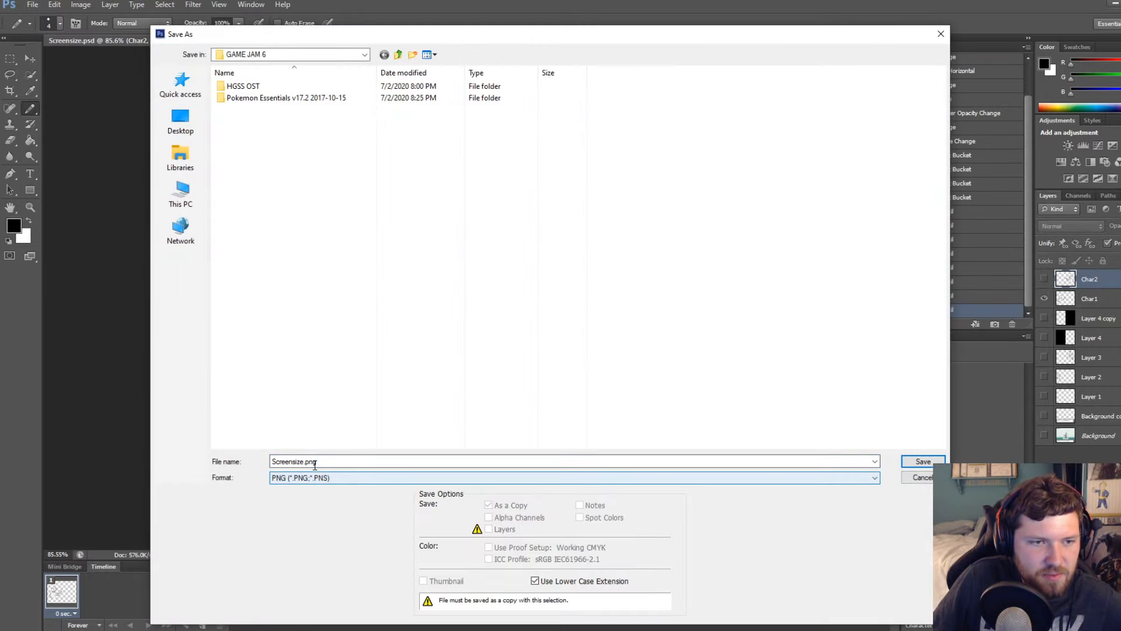
key(shift+Tab)
text(Ch)
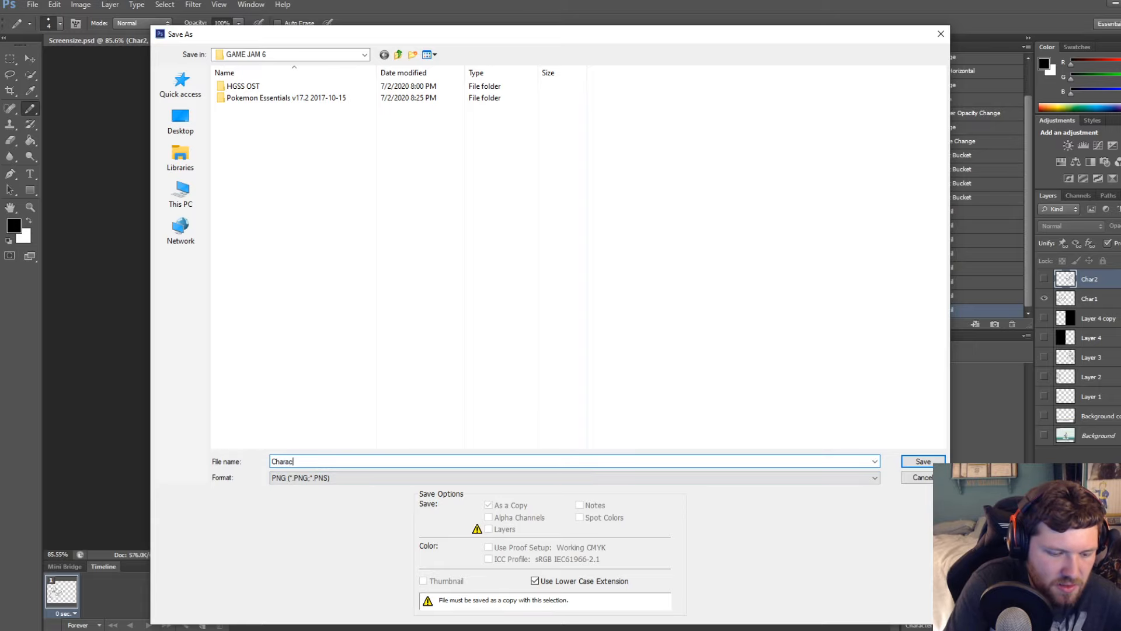
key(Return)
click(435, 318)
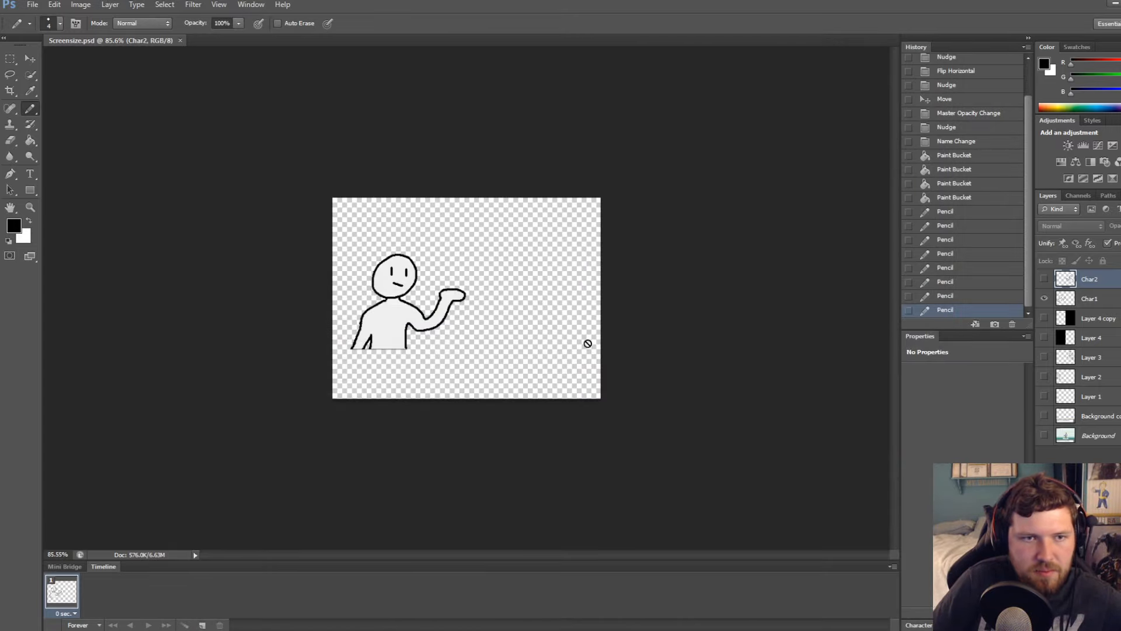
Hide Char1, show Char2, and save the image as a second character PNG in the GAME JAM 6 folder
click(1044, 299)
click(1044, 279)
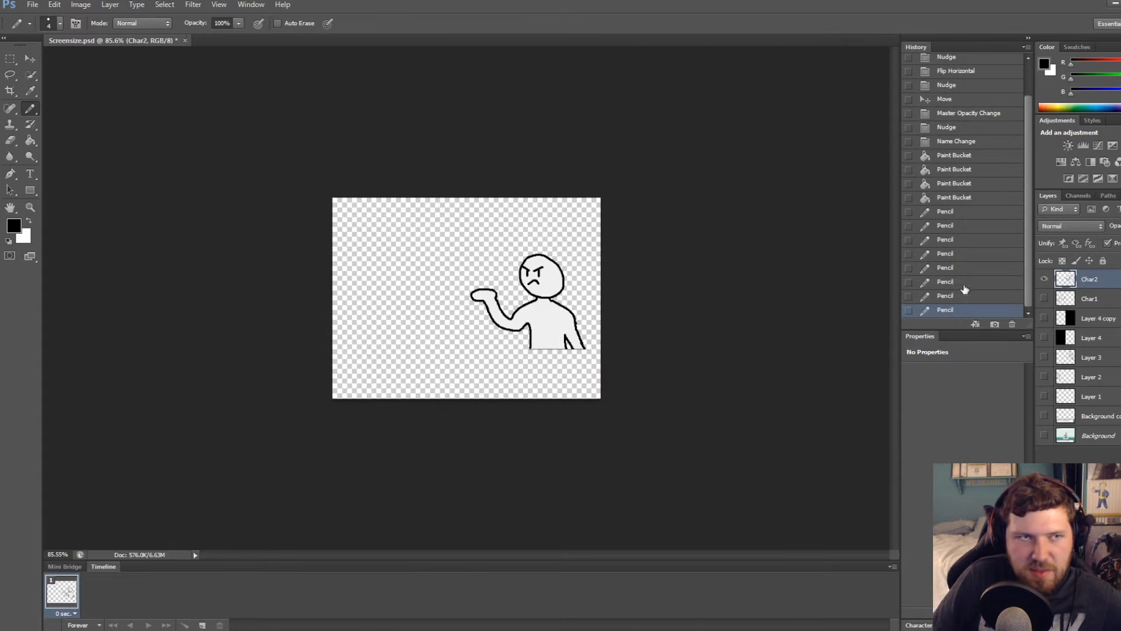
key(ctrl+shift+s)
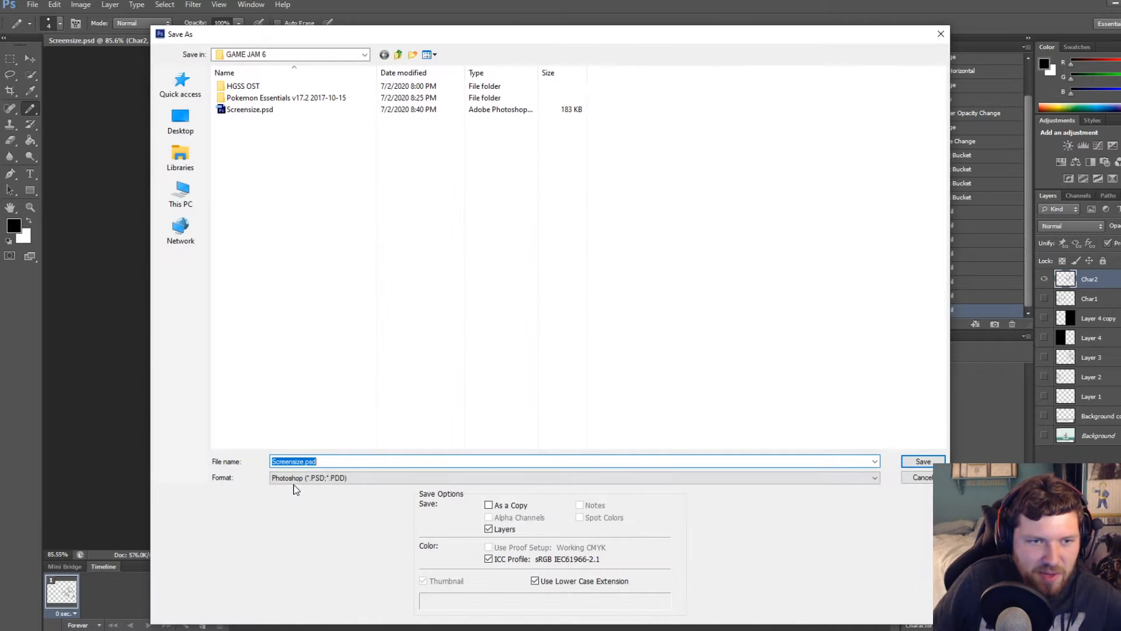
click(294, 478)
click(303, 608)
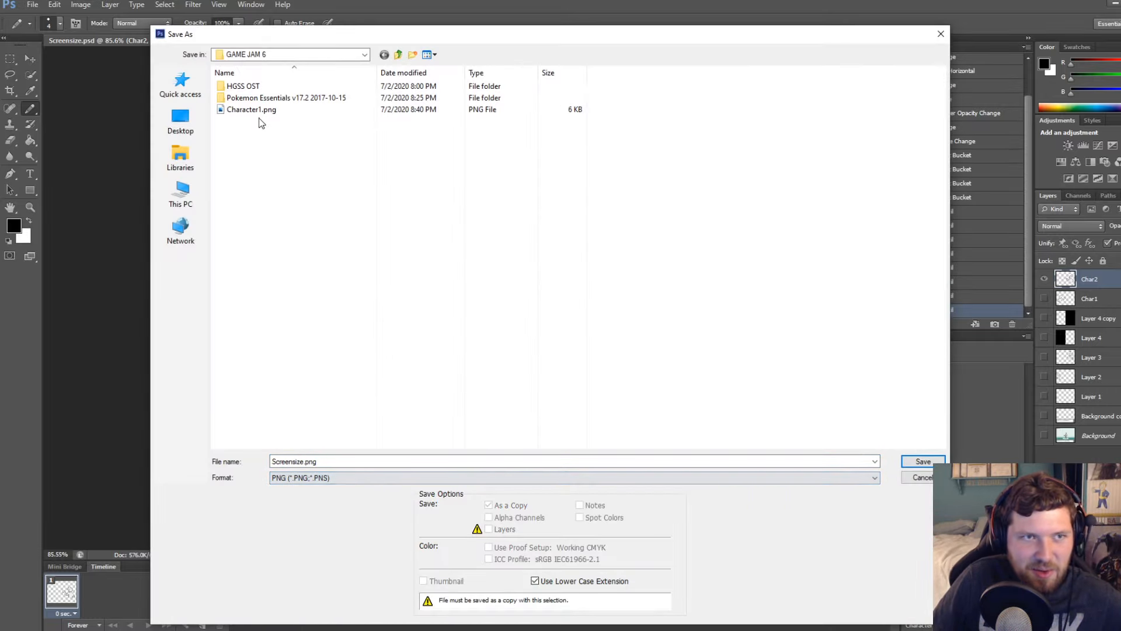
click(252, 109)
click(290, 460)
click(304, 461)
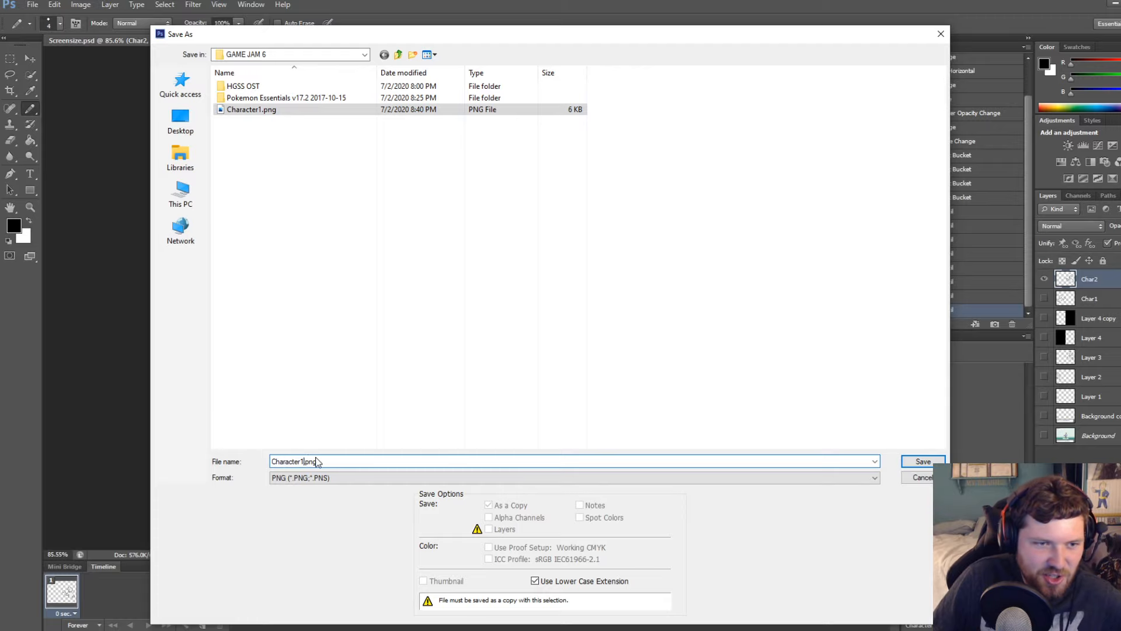
key(Return)
key(Return)
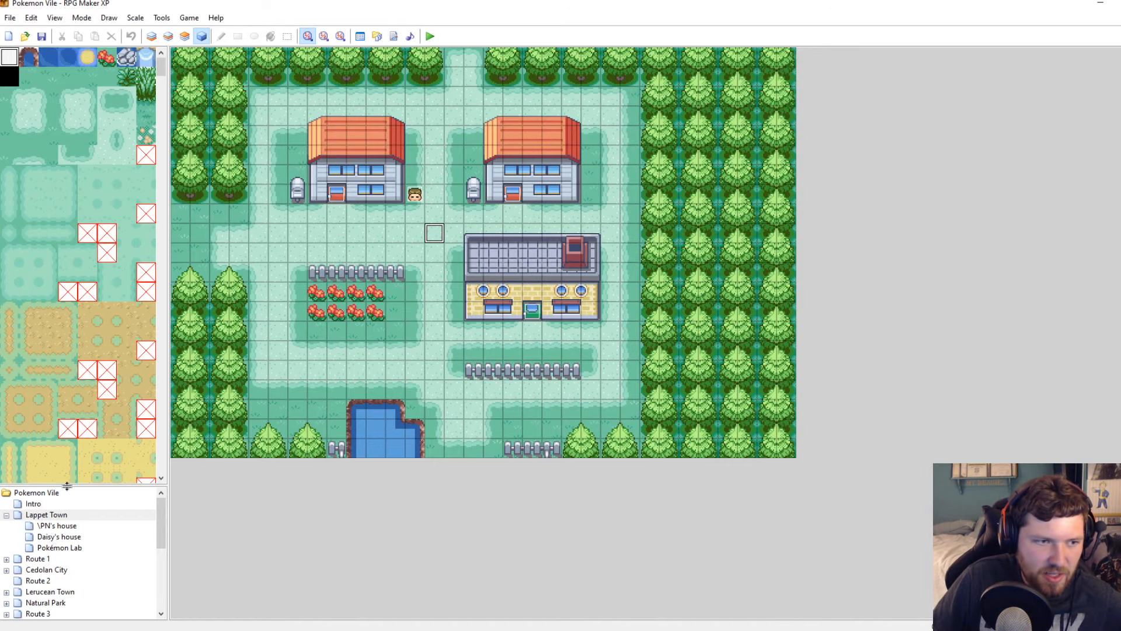
In RPG Maker XP, enlarge the map list, open the Intro map and set its Intro event's trigger to Action Button
drag(67, 487, 77, 262)
click(29, 283)
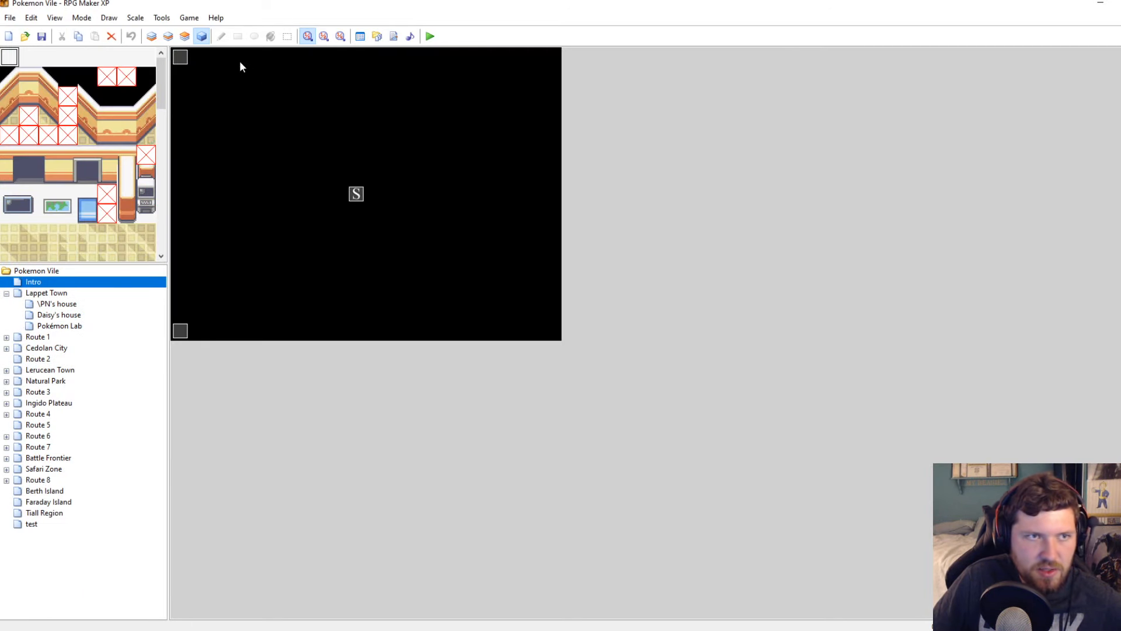
double_click(180, 56)
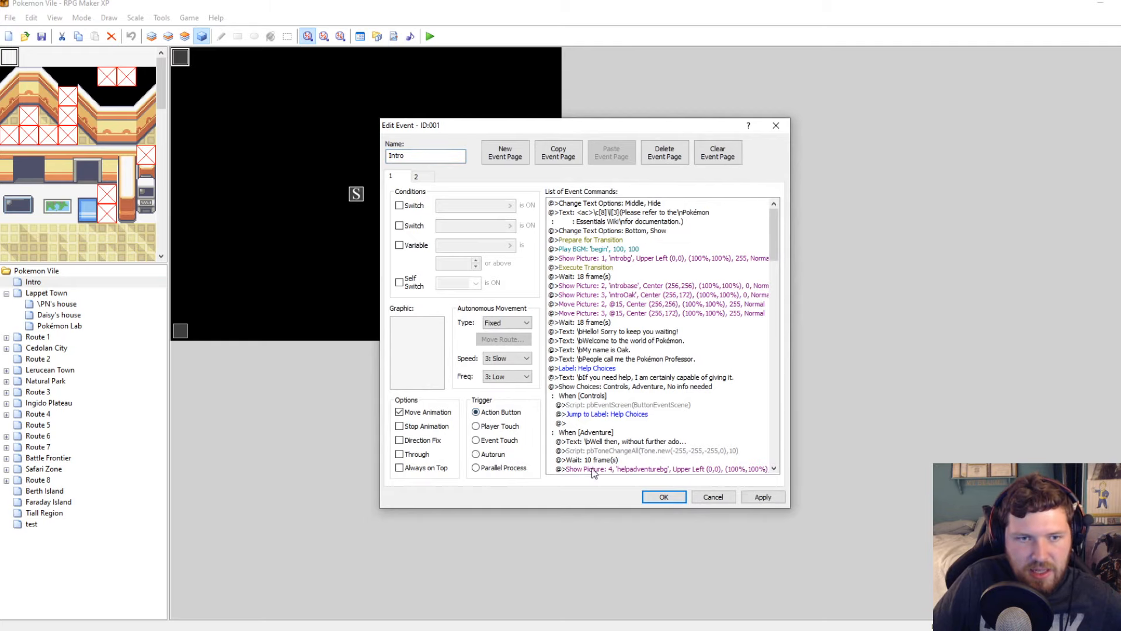
click(646, 500)
Set the trigger of the Intro map's Quick start intro event to Autorun
double_click(180, 331)
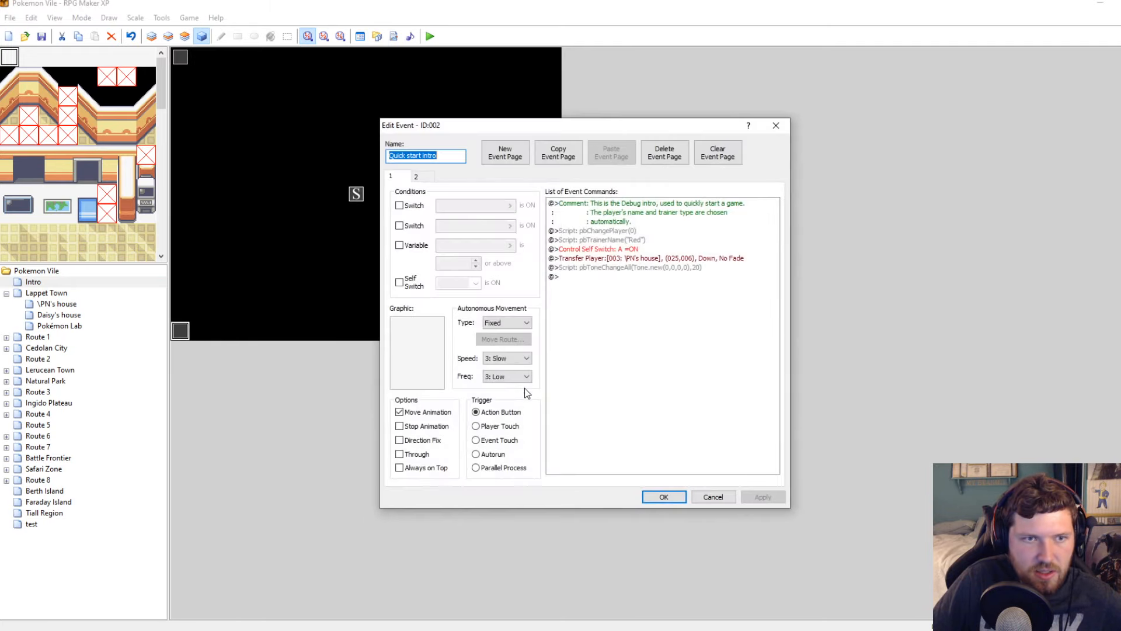
click(487, 455)
Change the Quick start intro's Transfer Player destination to Lappet Town at (013,009), save the event and open the Lappet Town map
right_click(632, 258)
click(654, 279)
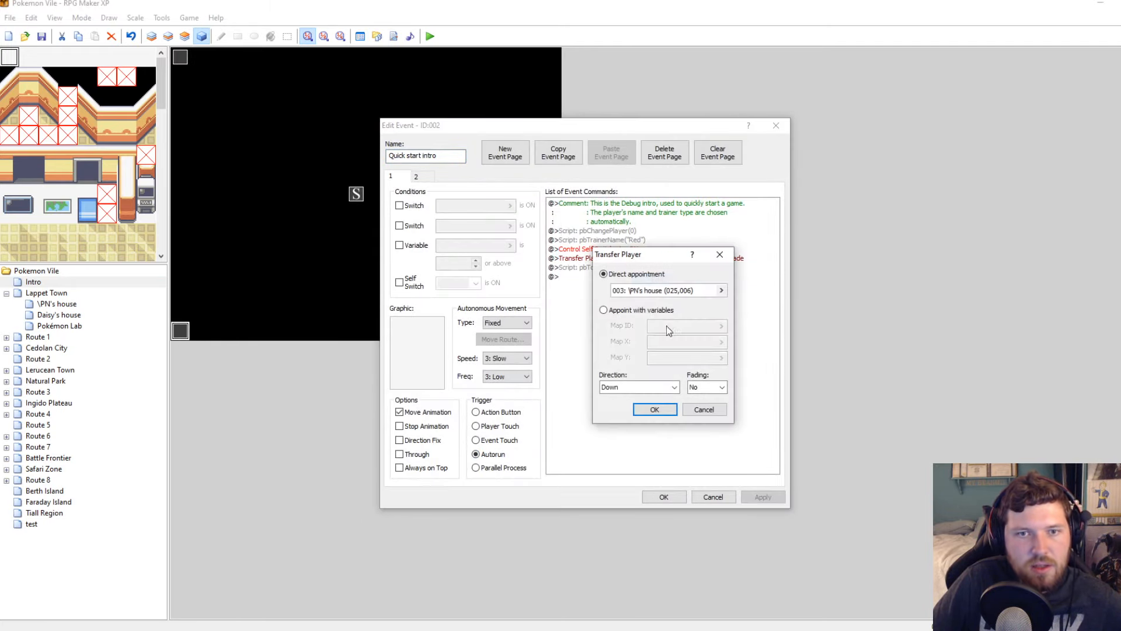
click(665, 290)
drag(668, 502, 598, 502)
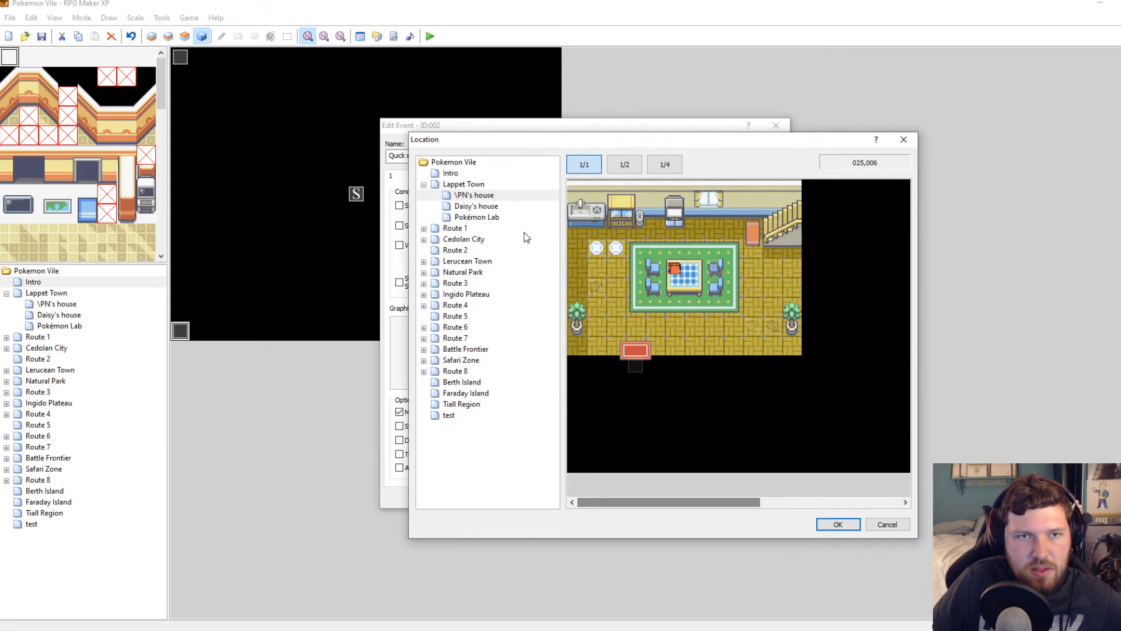
click(464, 184)
click(665, 299)
click(684, 318)
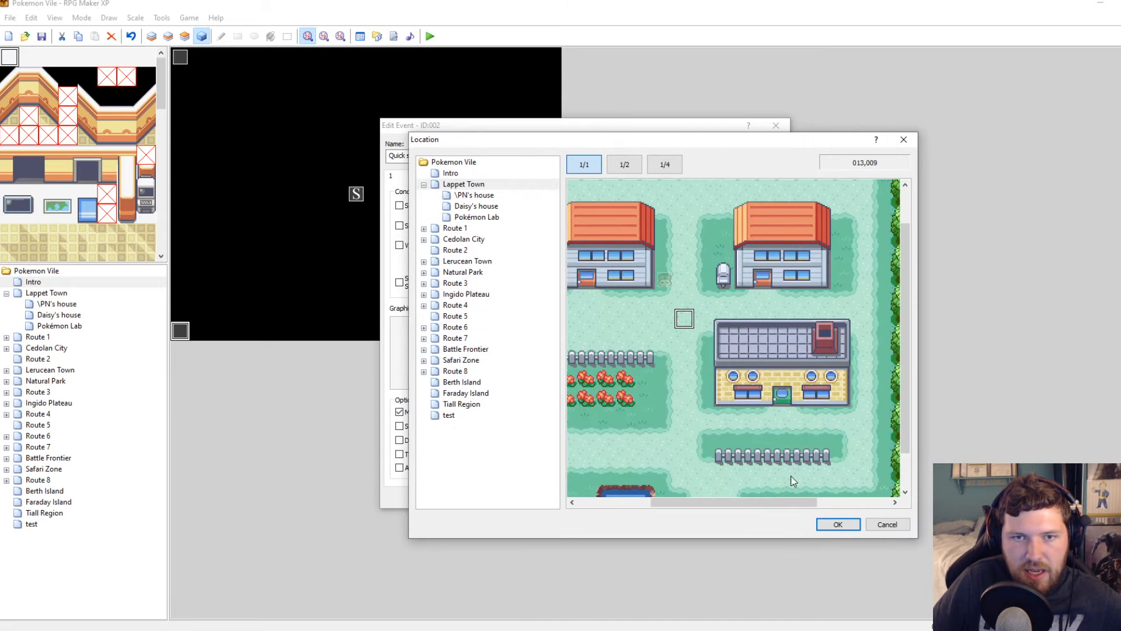
click(838, 524)
click(654, 412)
click(762, 497)
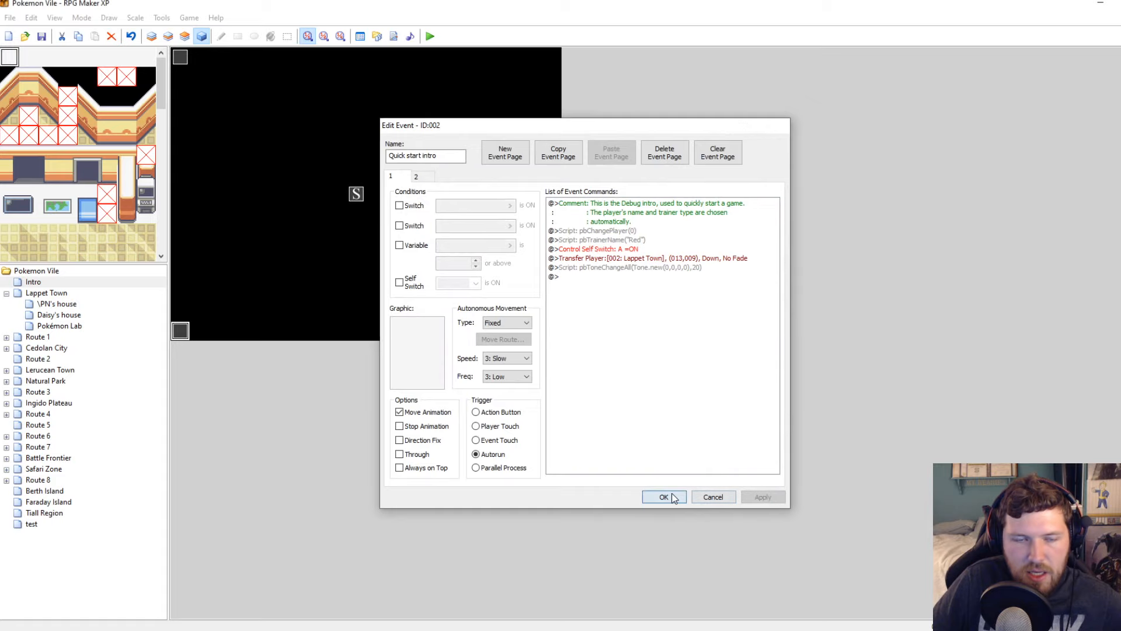
click(664, 496)
click(41, 292)
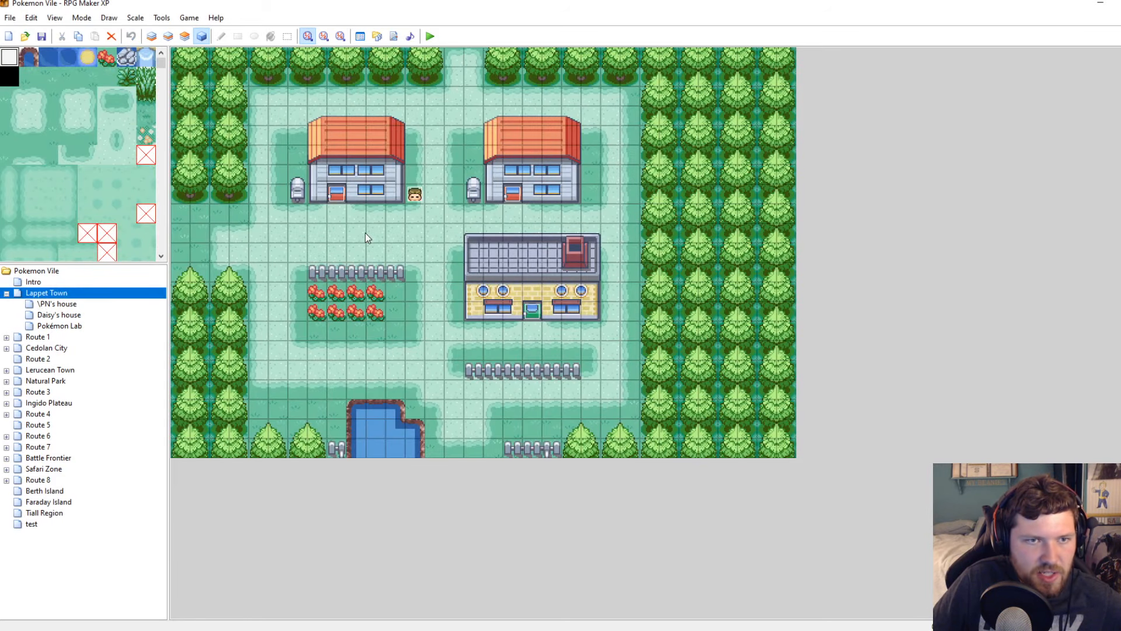
right_click(365, 233)
click(393, 233)
right_click(393, 232)
click(412, 239)
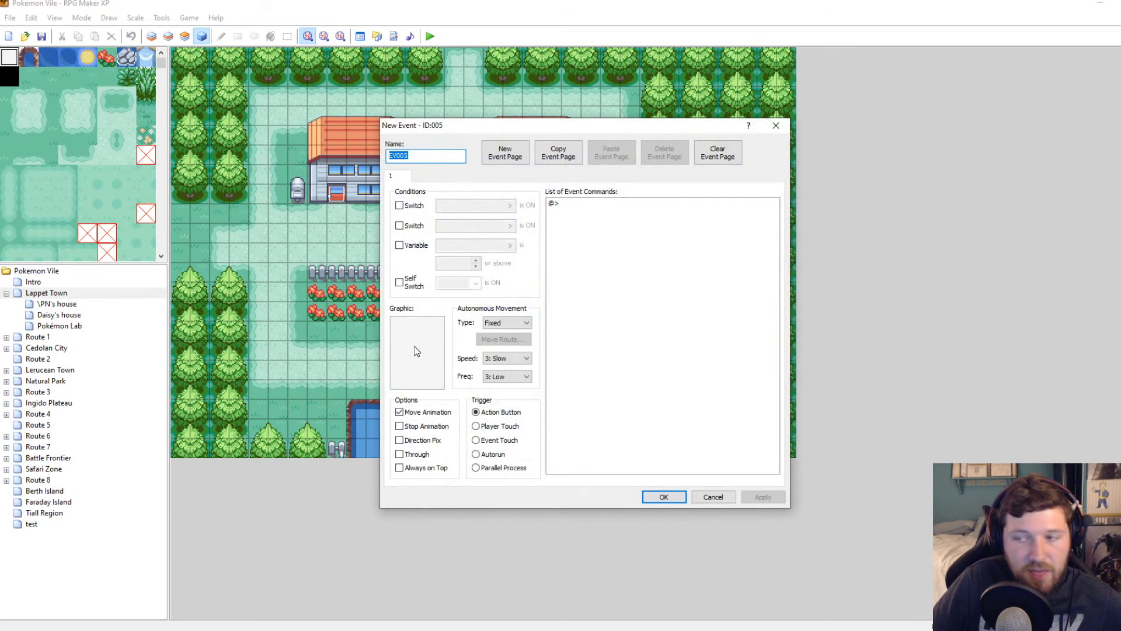
double_click(417, 351)
click(435, 309)
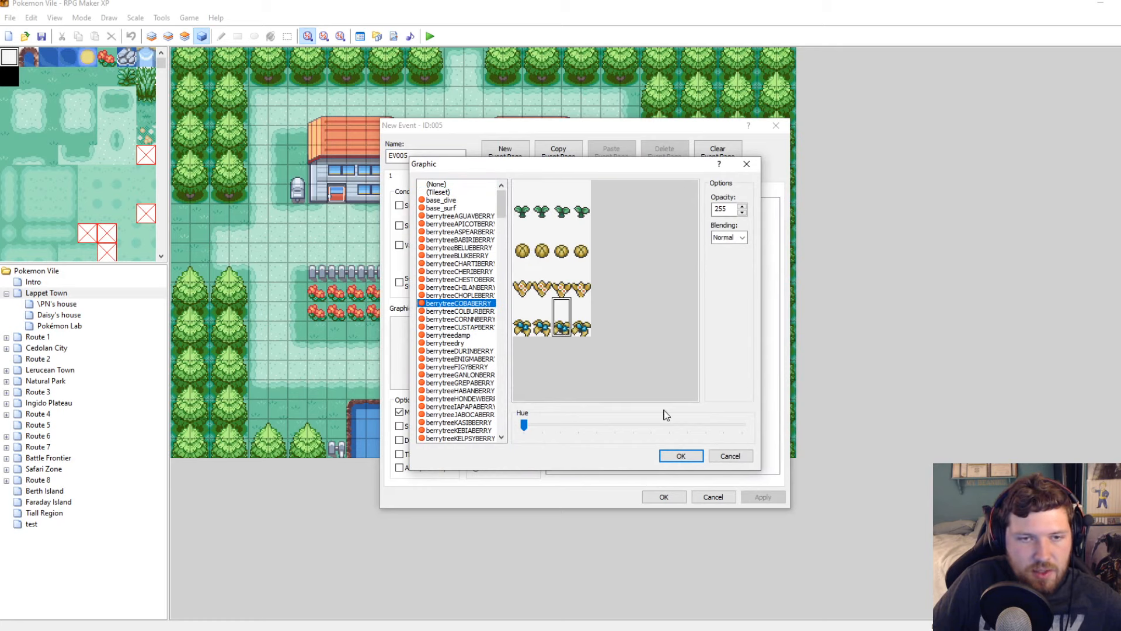
click(681, 456)
double_click(565, 204)
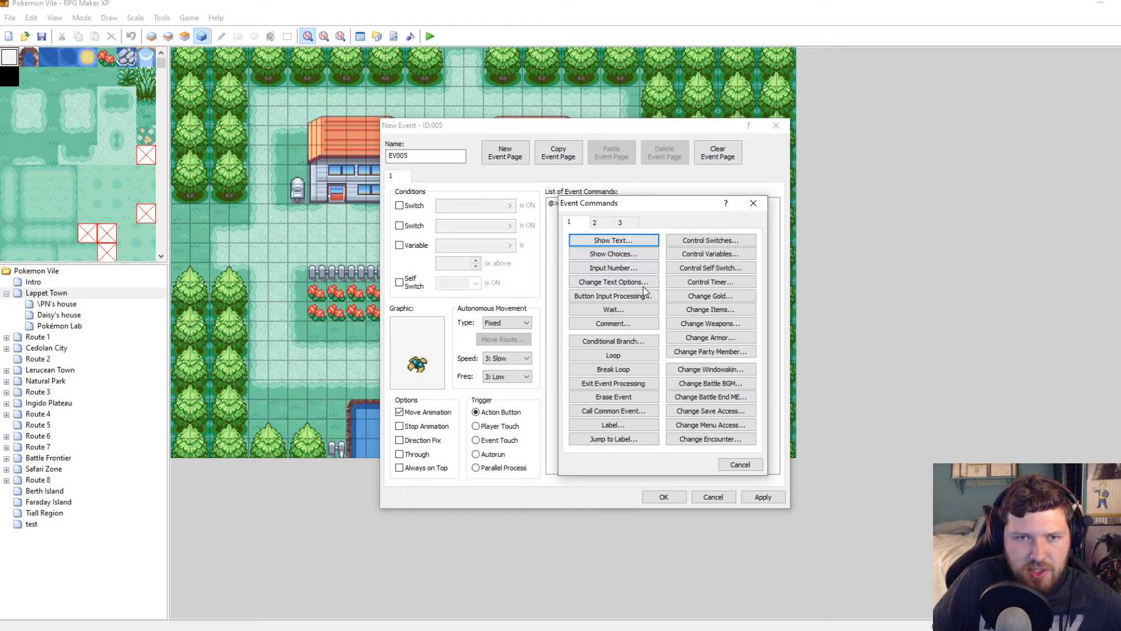
click(595, 223)
click(710, 240)
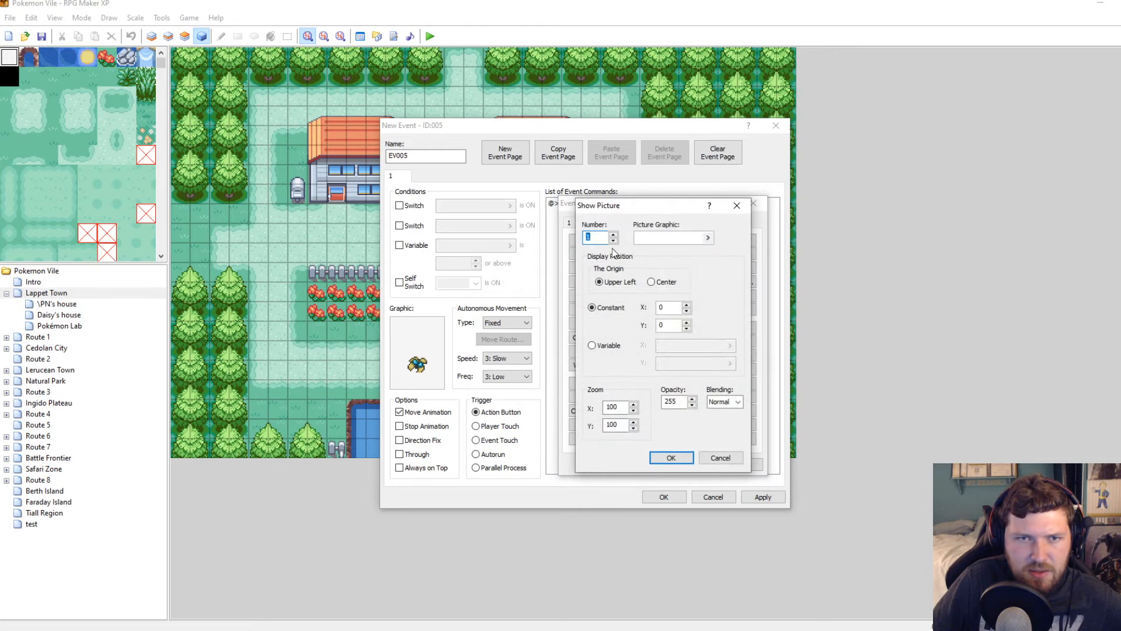
click(721, 458)
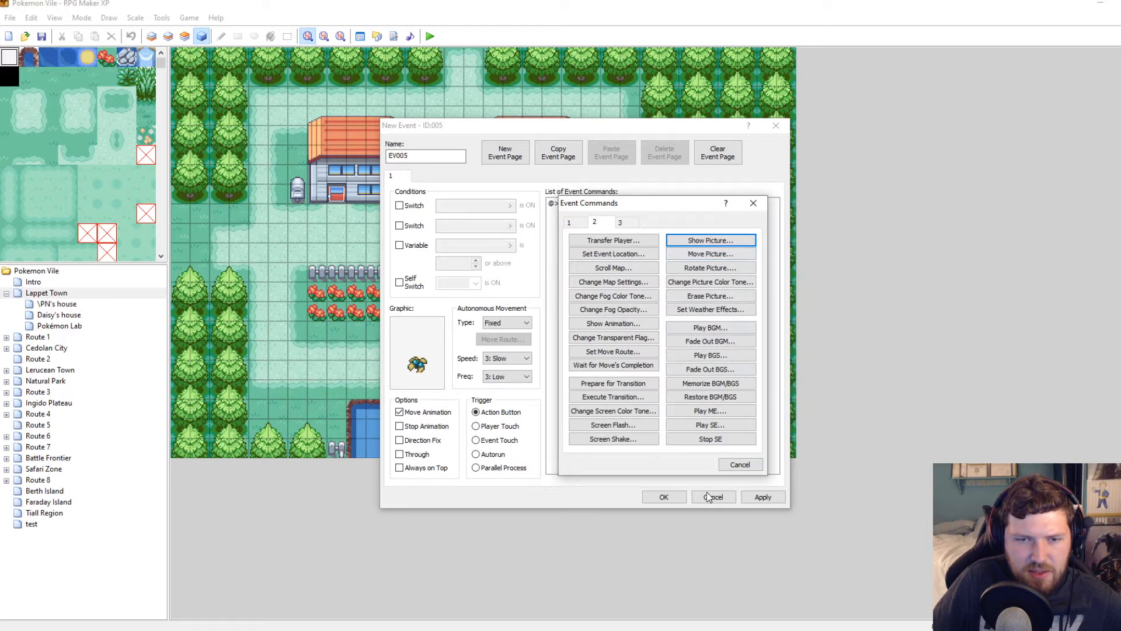
click(740, 464)
click(713, 496)
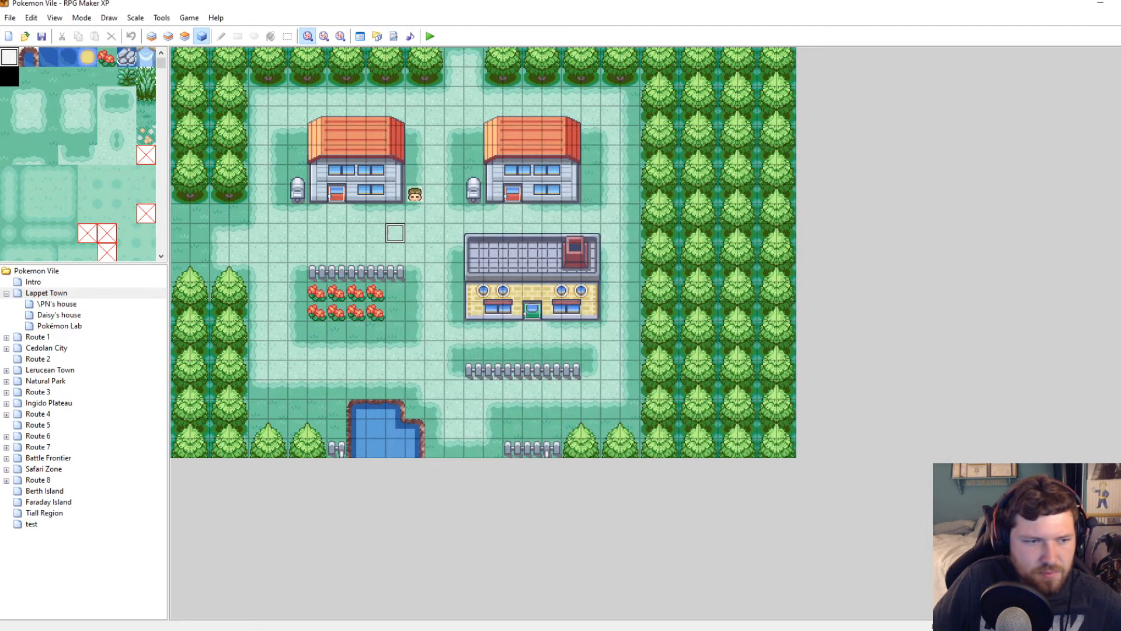
In File Explorer, copy Character1.png and Character2.png from GAME JAM 6 into the project's Graphics\Pictures folder and preview Character2.png
mouse_move(61, 626)
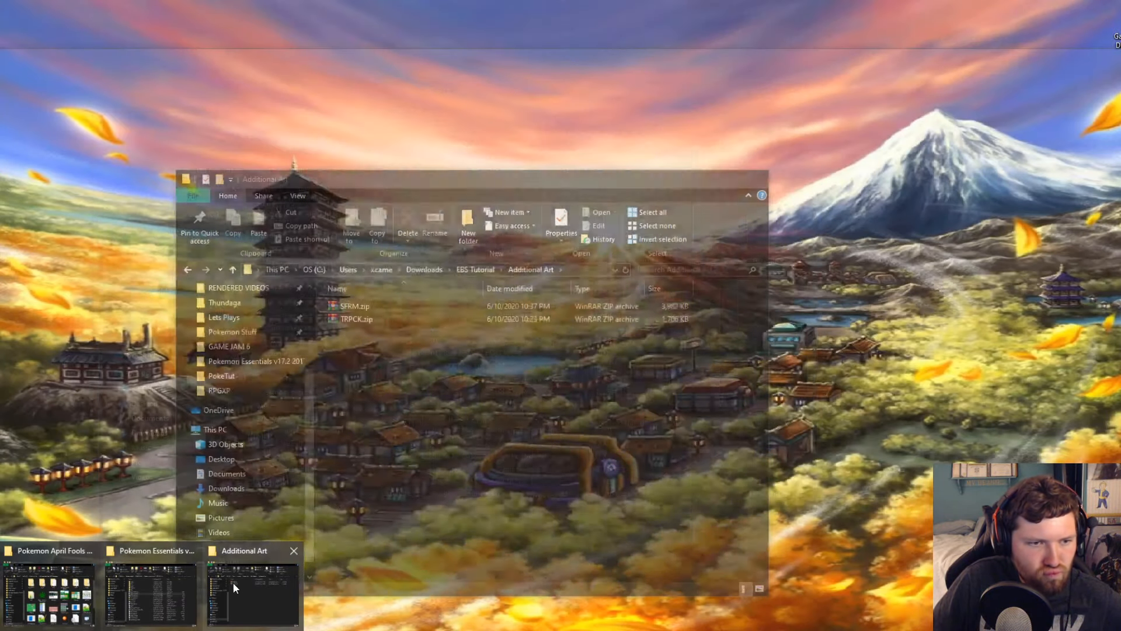
click(233, 584)
mouse_move(74, 625)
click(164, 602)
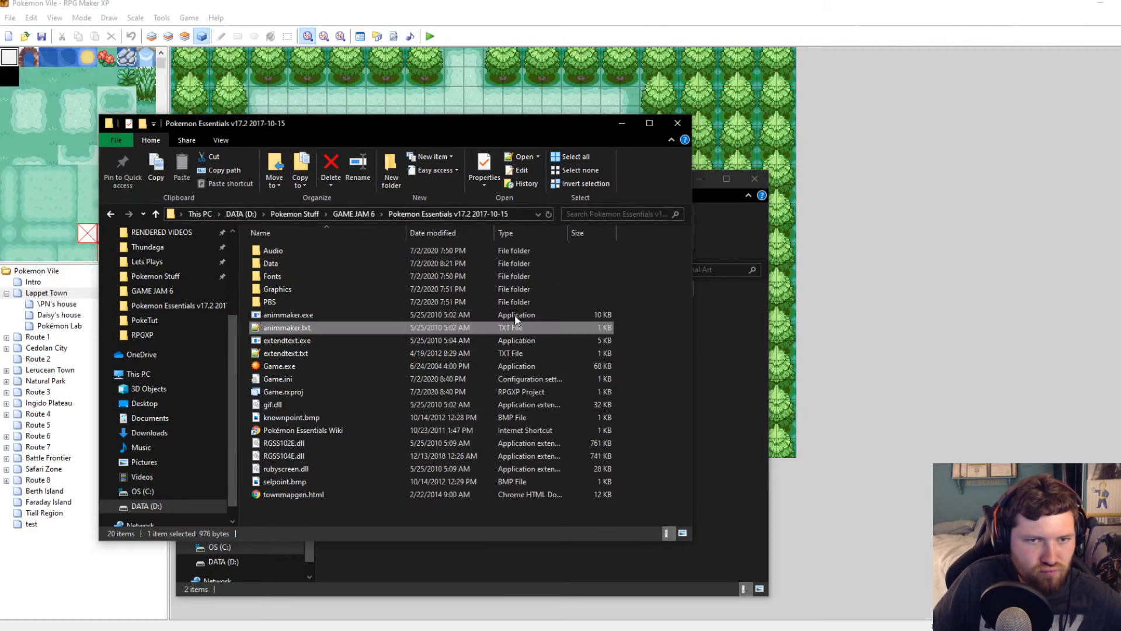
click(351, 213)
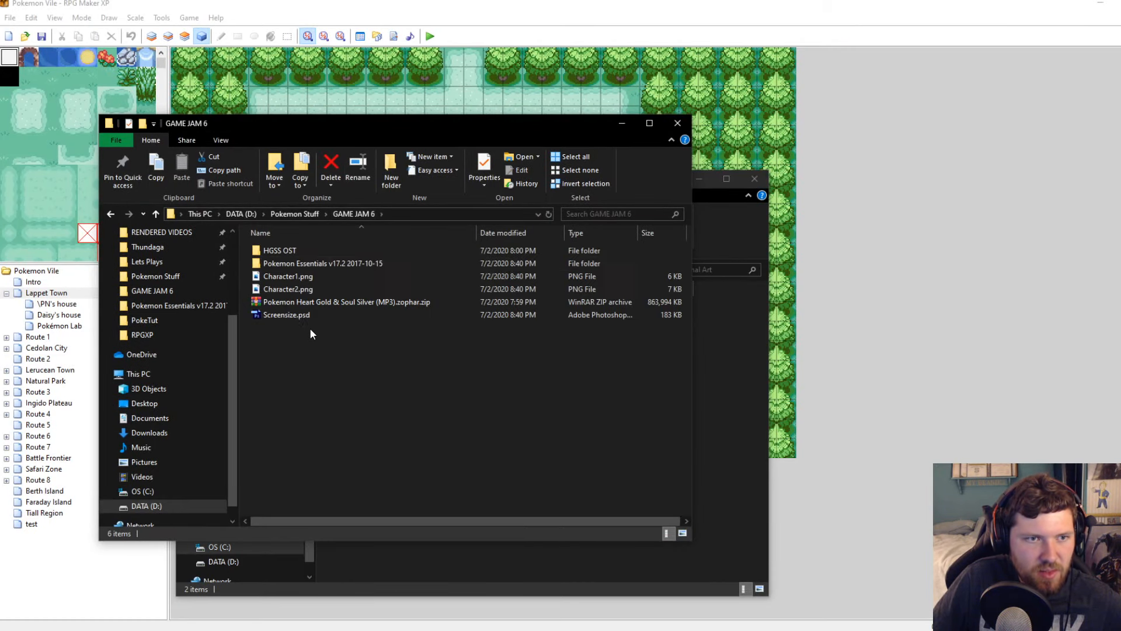
click(296, 282)
double_click(374, 264)
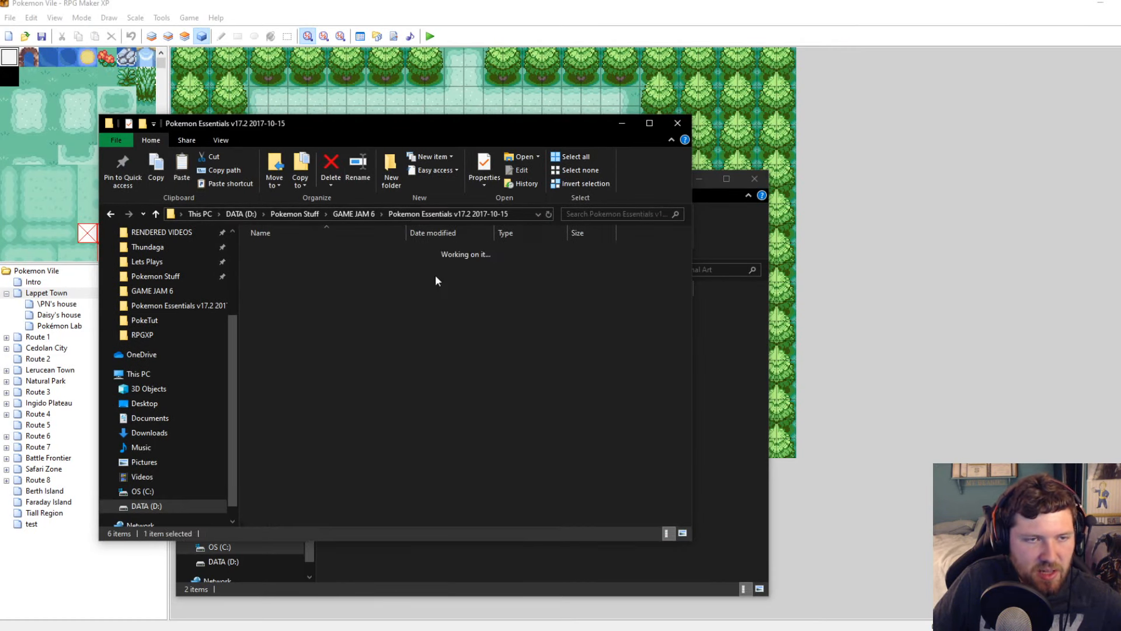
double_click(277, 289)
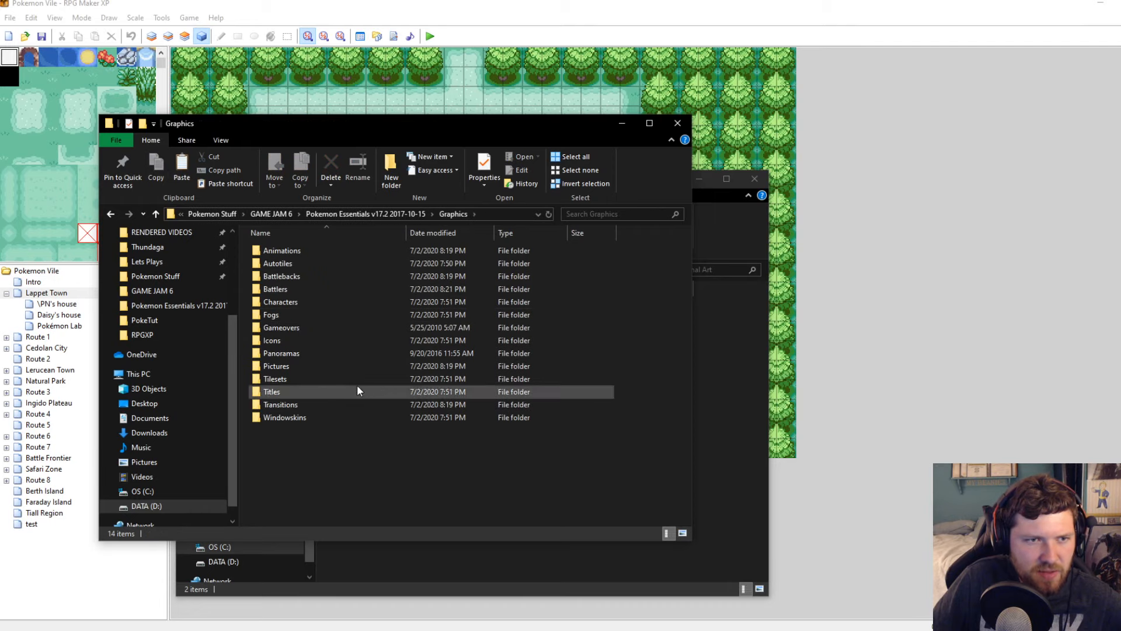
double_click(288, 367)
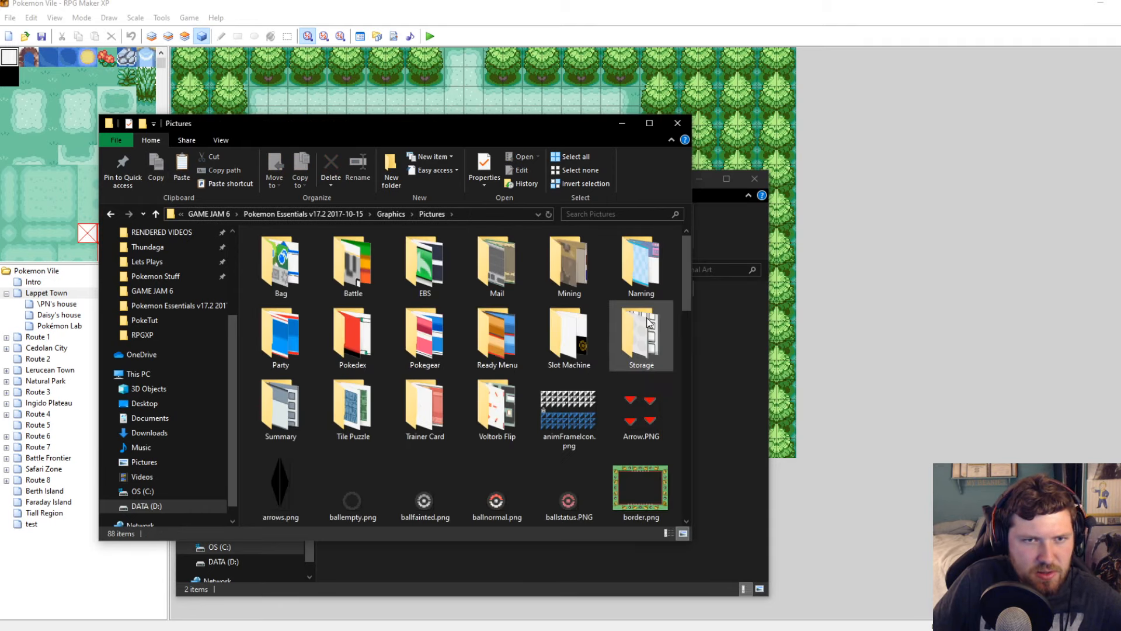
key(ctrl+v)
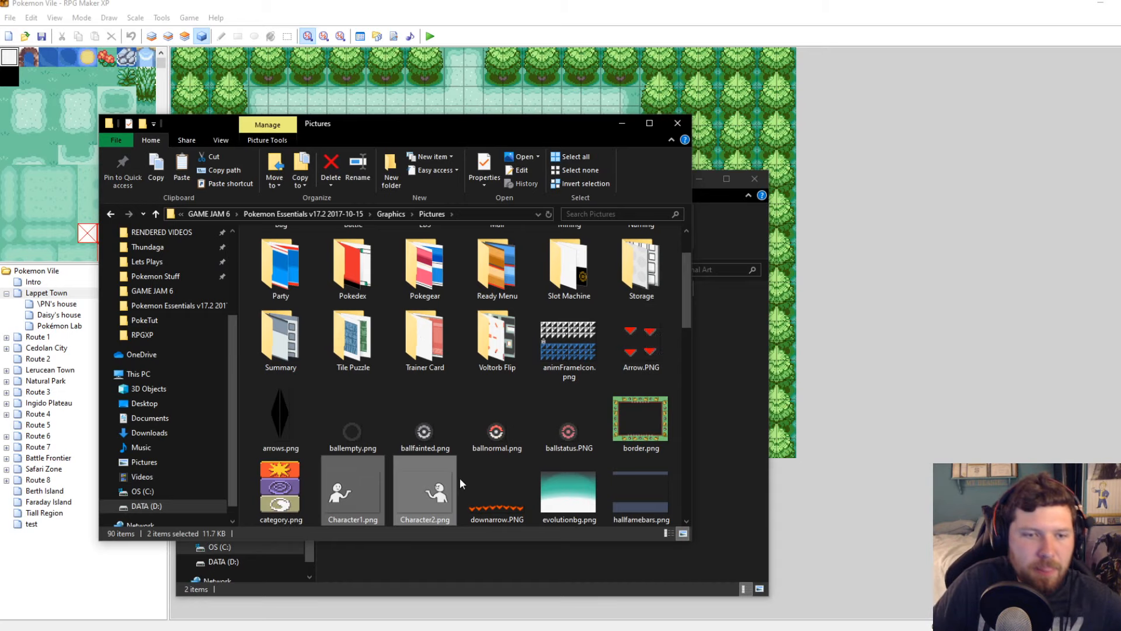
double_click(404, 491)
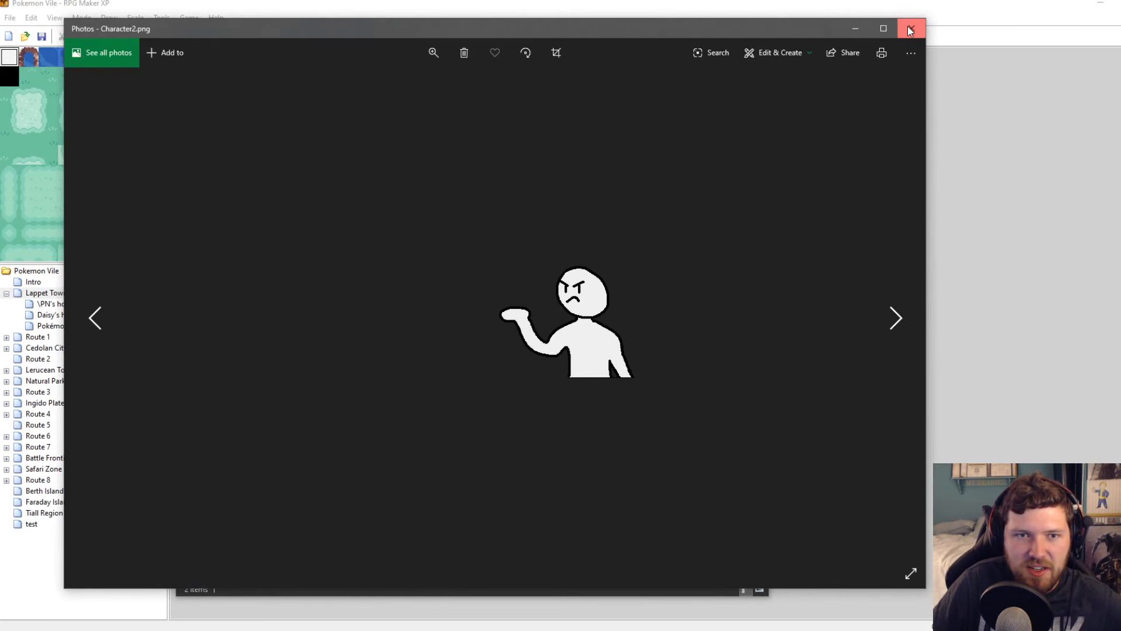
Back in RPG Maker XP, start a new event below Lappet Town's first house with the Show Text message "\PN:\bHey there!"
click(590, 3)
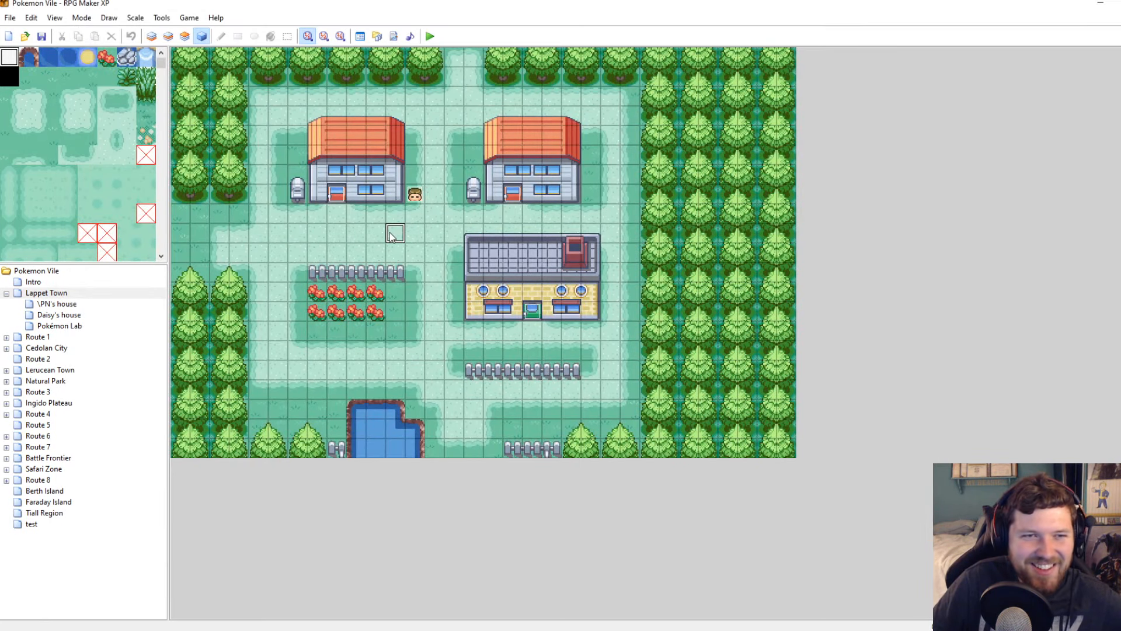
double_click(394, 234)
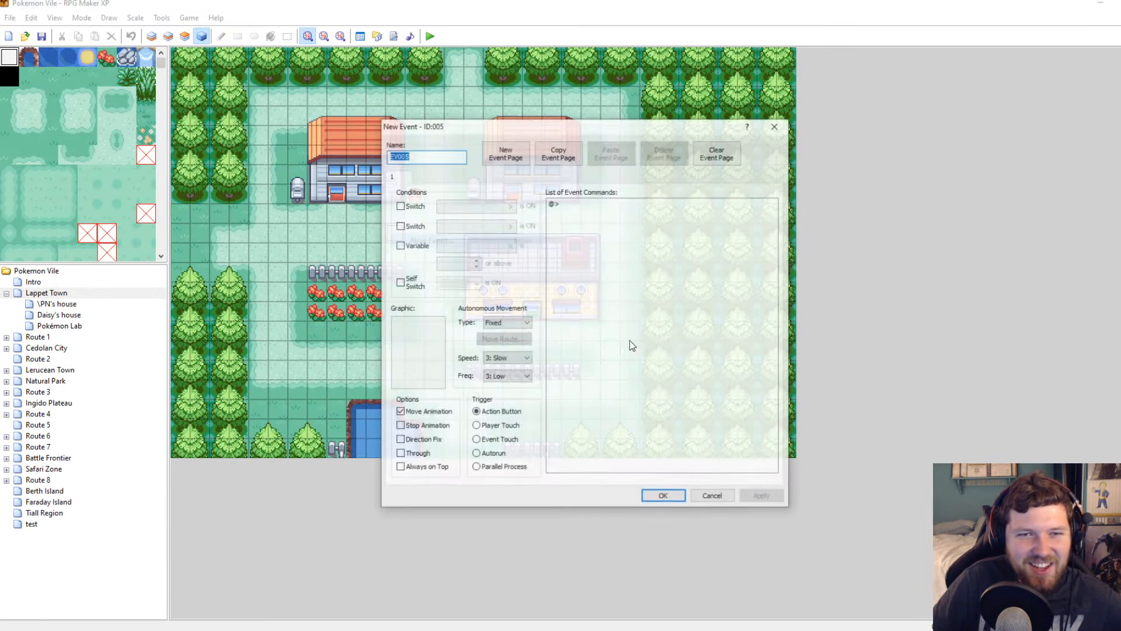
right_click(586, 202)
click(591, 208)
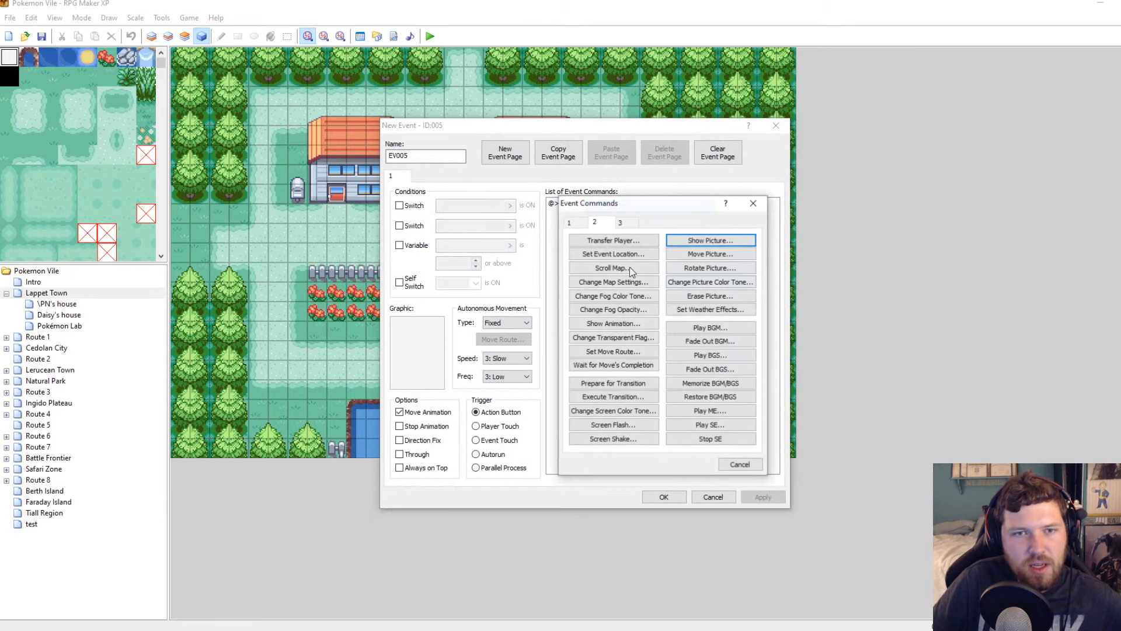
click(569, 223)
click(600, 240)
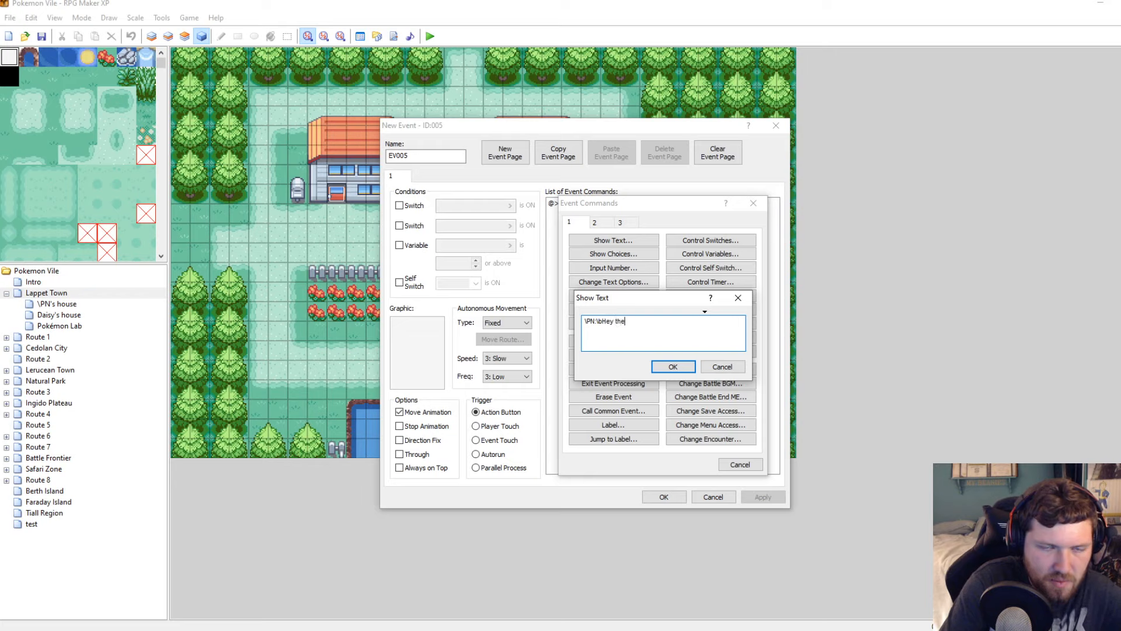
text(!)
click(673, 367)
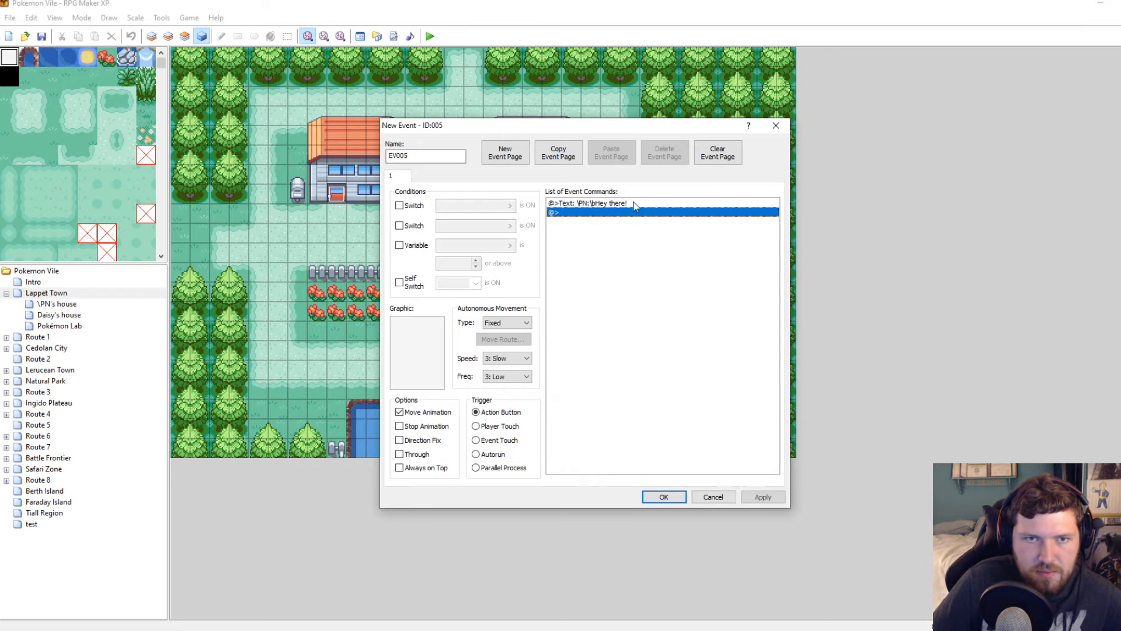
Add a Show Picture command ahead of the text, displaying Character1 as picture 1 with upper left origin at (0,0)
double_click(589, 213)
click(595, 223)
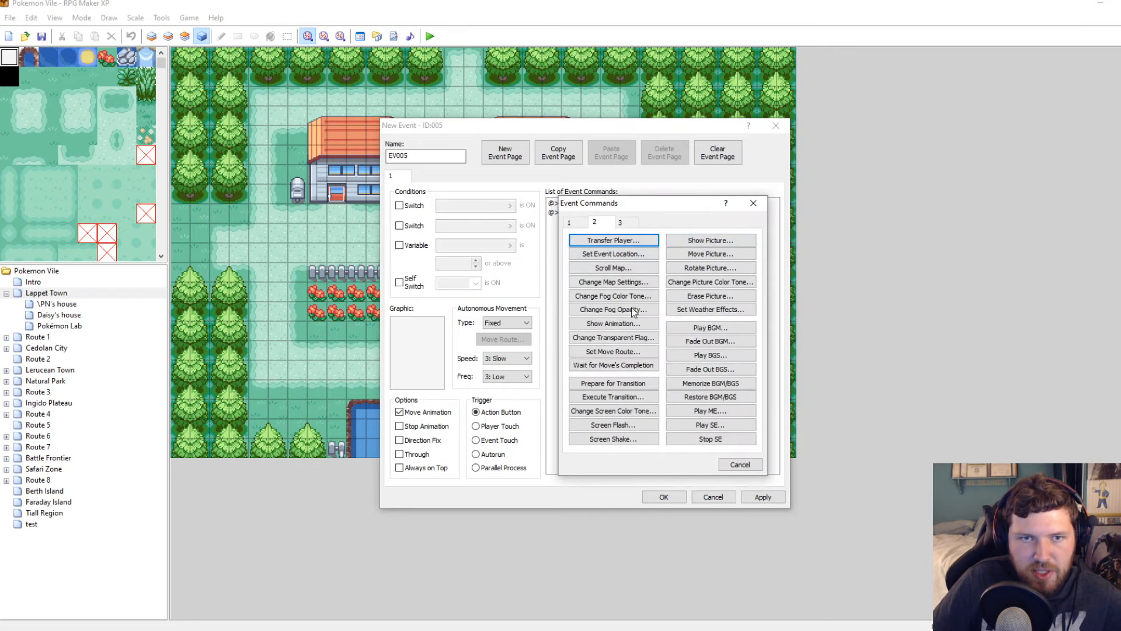
click(692, 242)
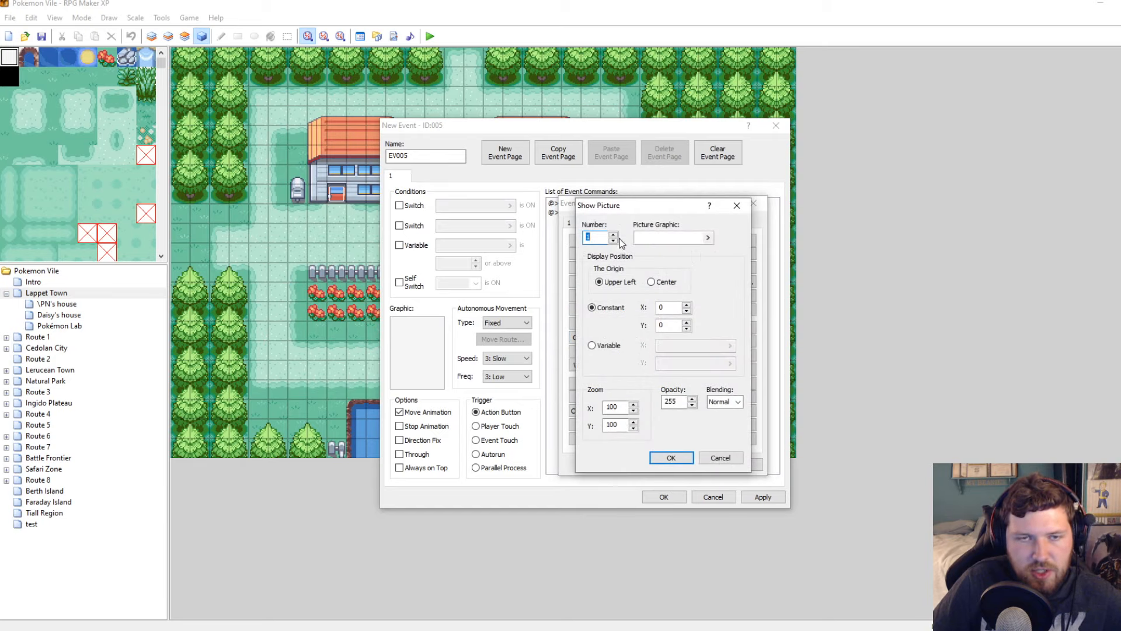
click(673, 238)
drag(517, 247, 520, 268)
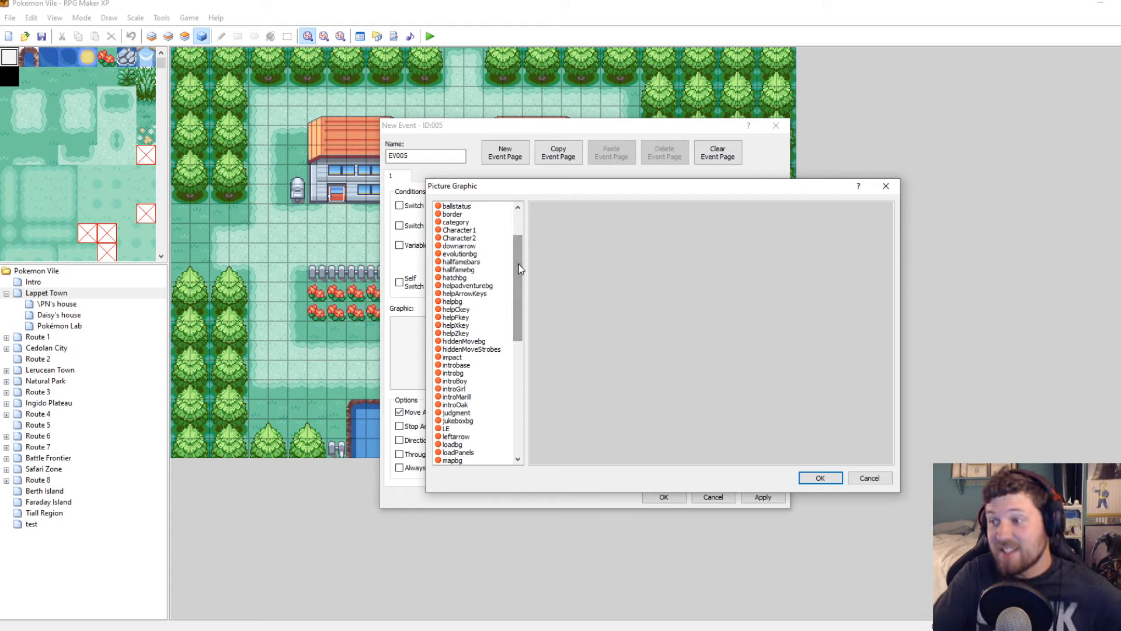
scroll(466, 283, up, 3)
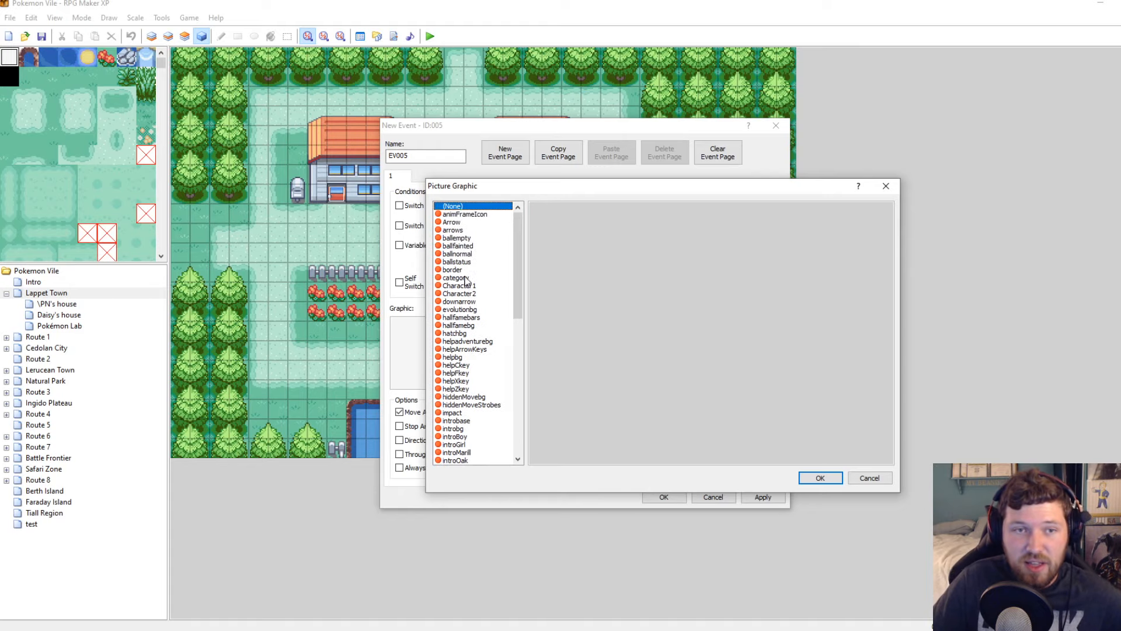
click(465, 285)
click(820, 479)
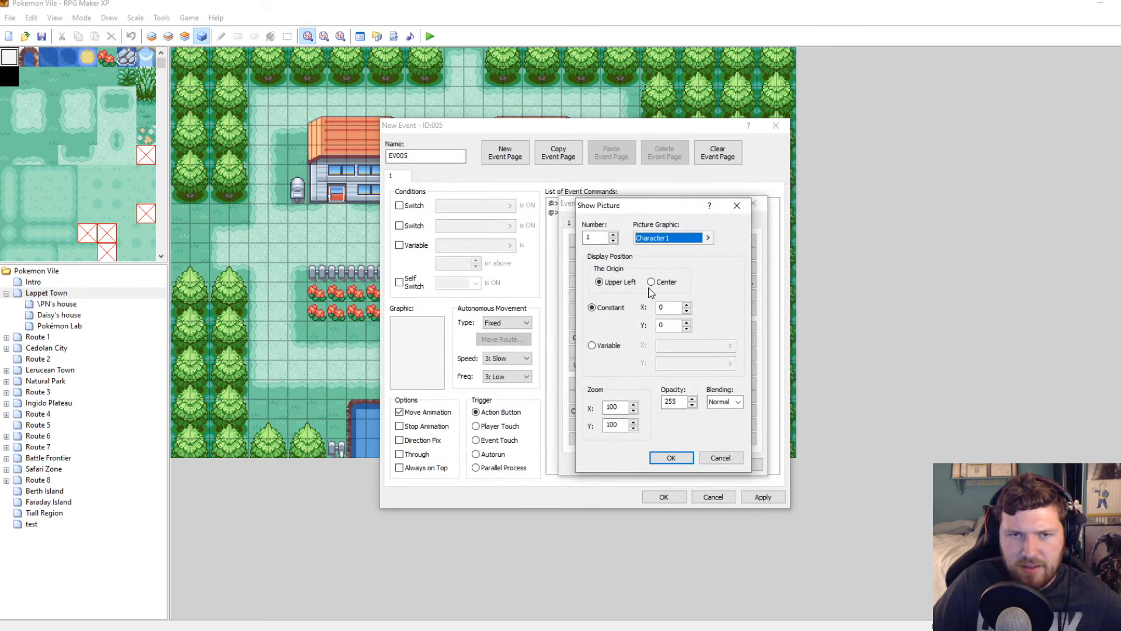
click(673, 461)
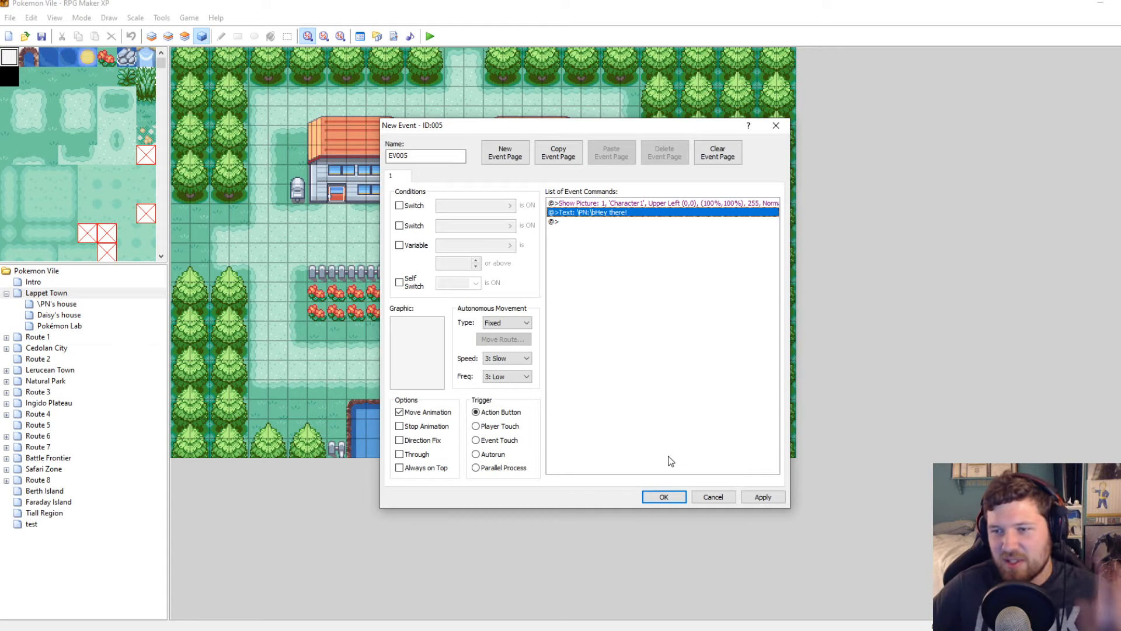
In the Thundaga RC Game Jam 6 Google Doc, add the top-level bullet "New region, but a small region" below the falling rock puzzles idea
click(133, 630)
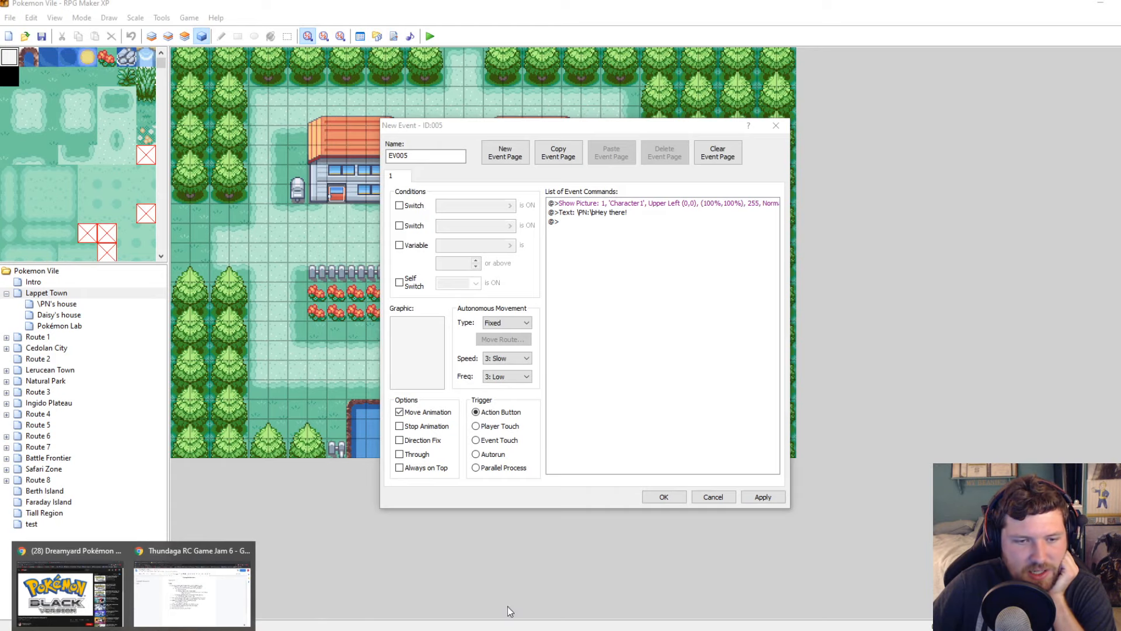
click(164, 598)
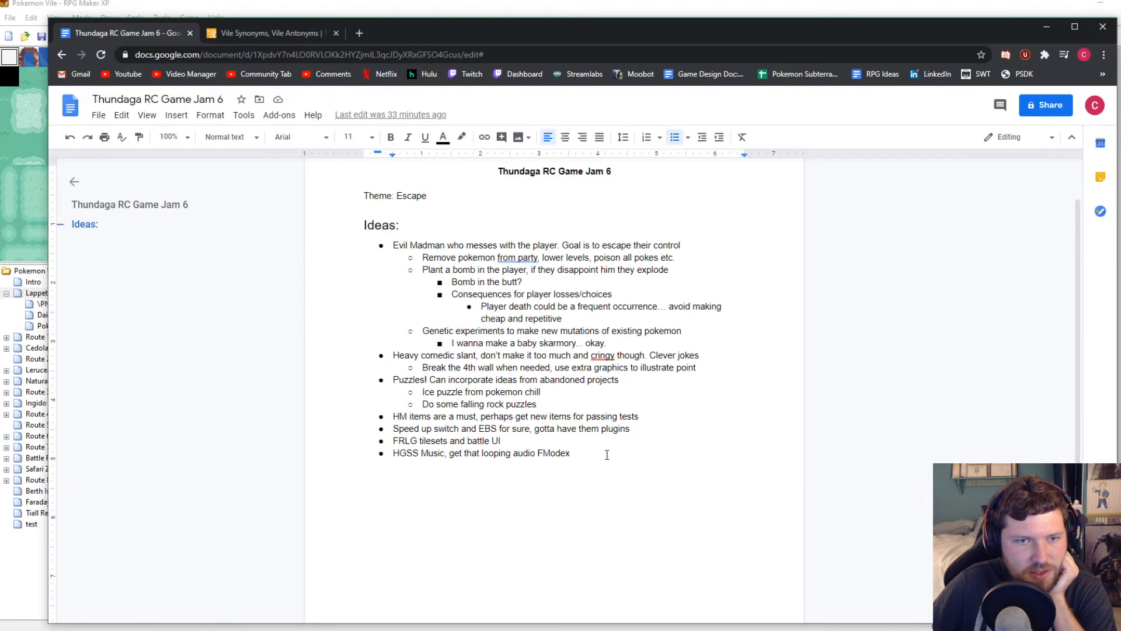
click(568, 401)
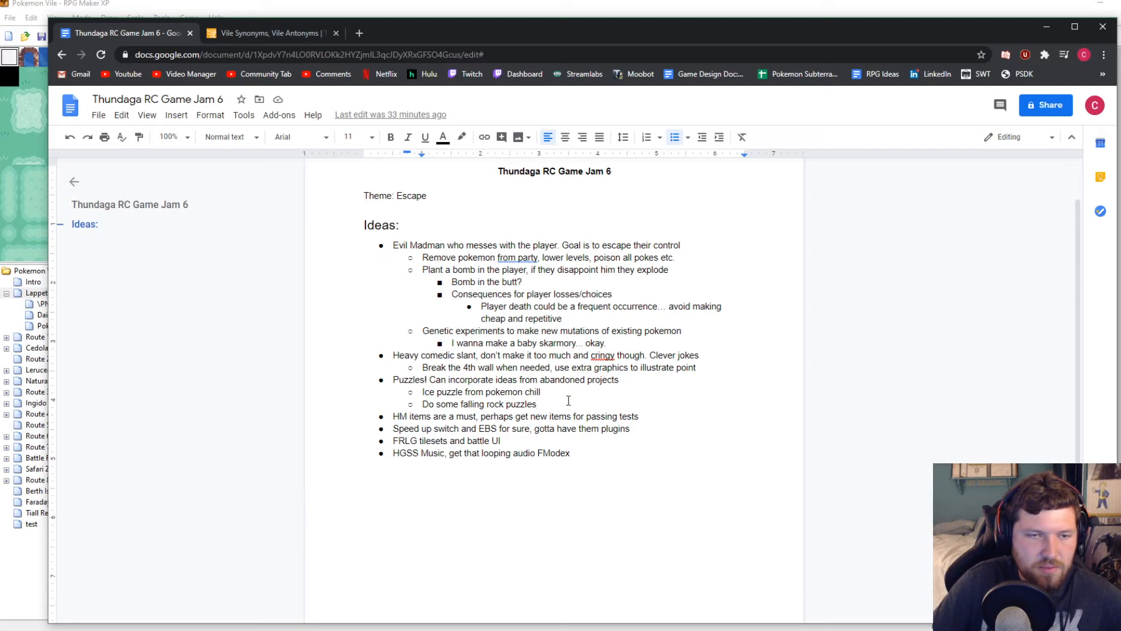
key(Return)
key(shift+Tab)
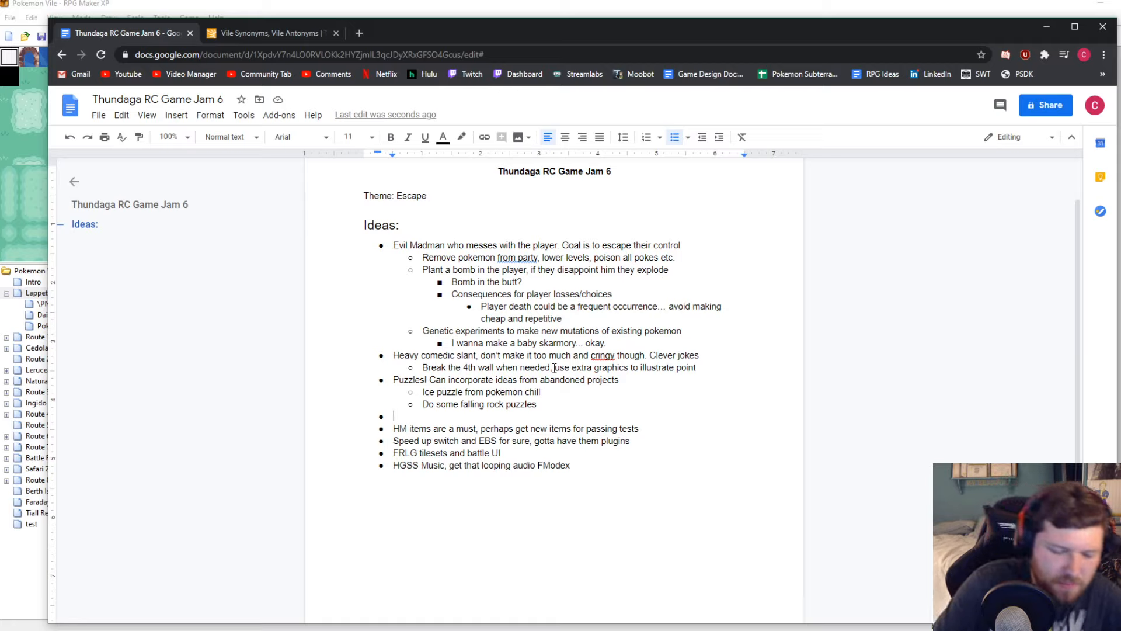
text(New regi)
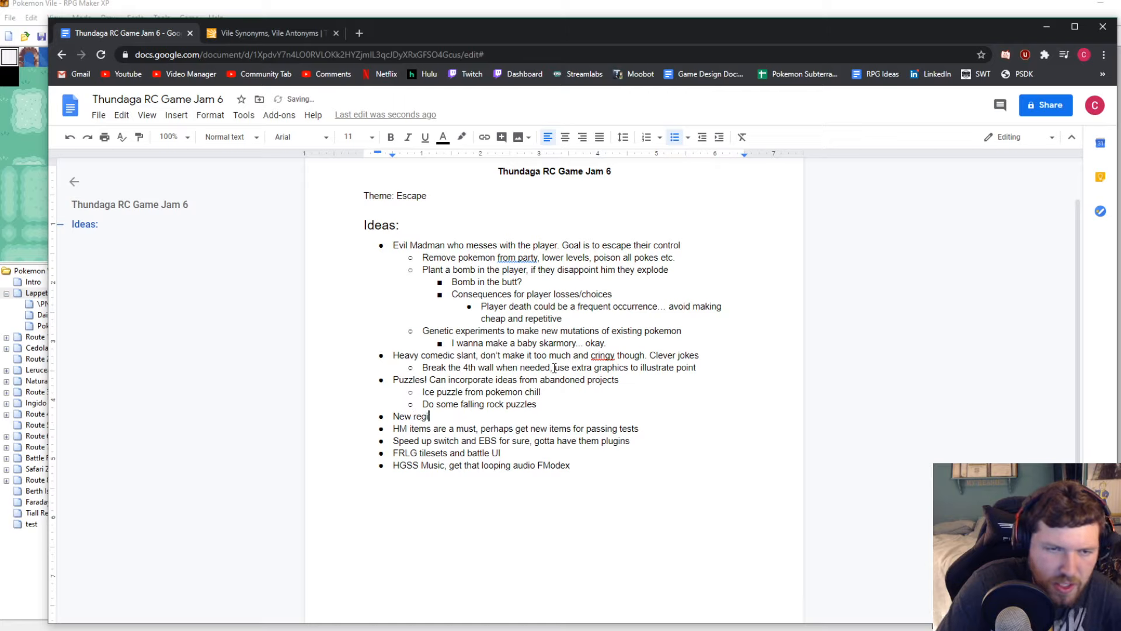
text(on, but )
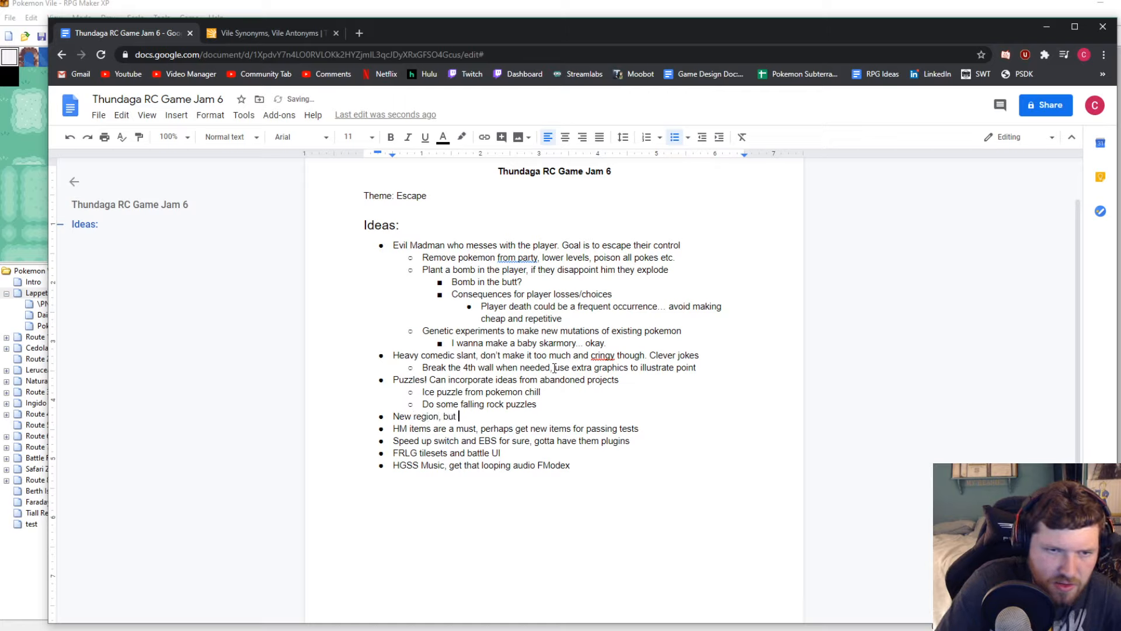
text(a small)
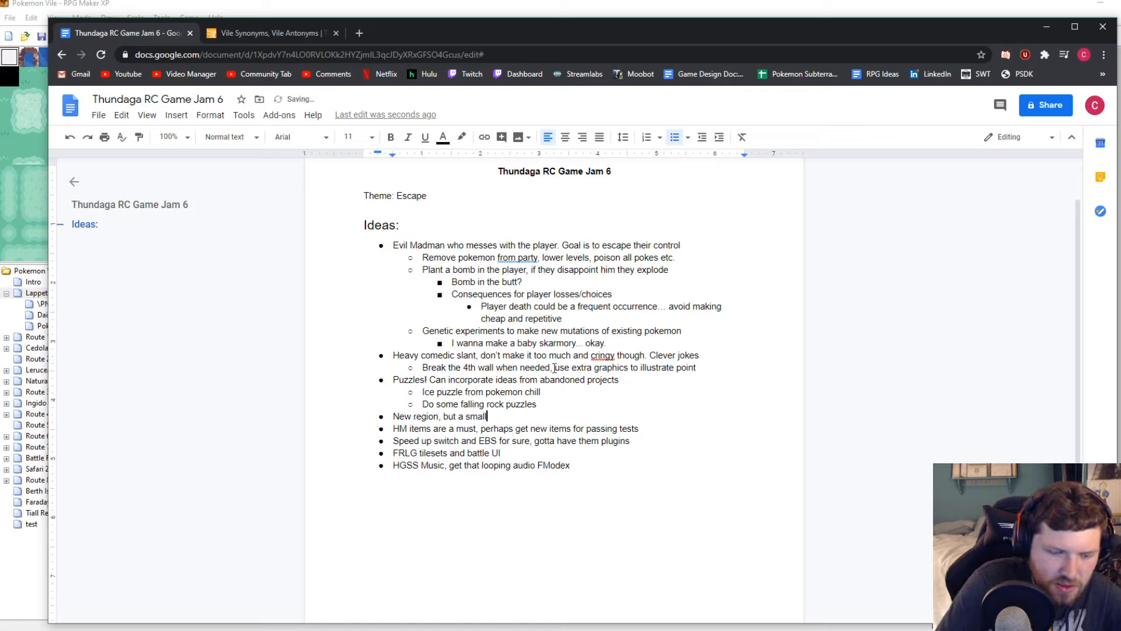
text( region)
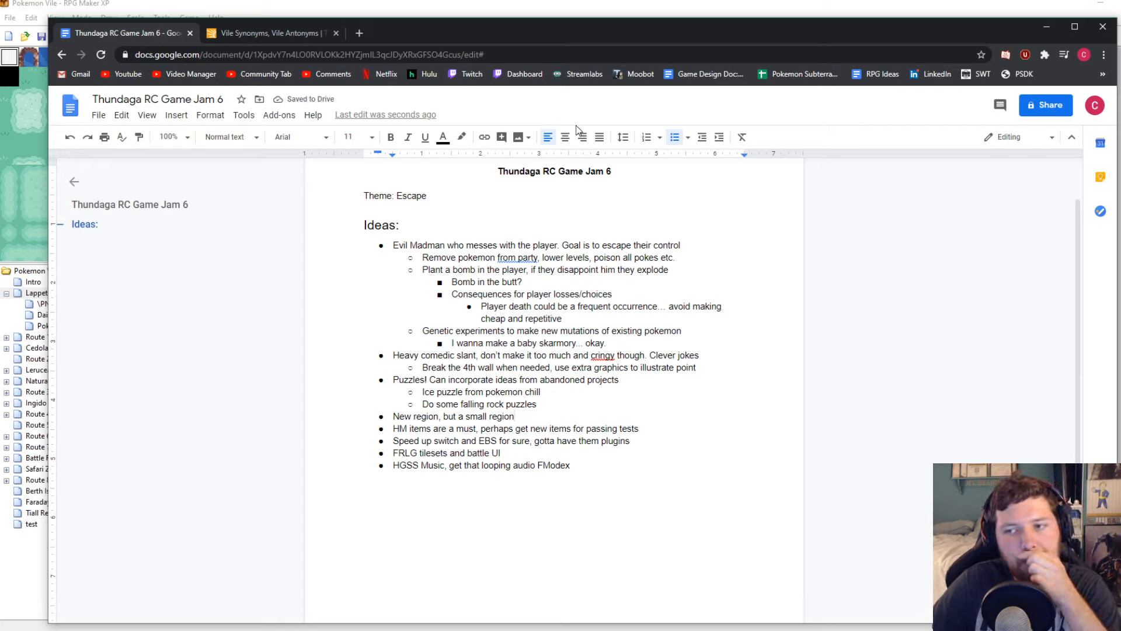
Back in RPG Maker XP, insert a Show Picture command ahead of the text, displaying Character2 as picture 2 with upper left origin at (0,0)
key(alt+Tab)
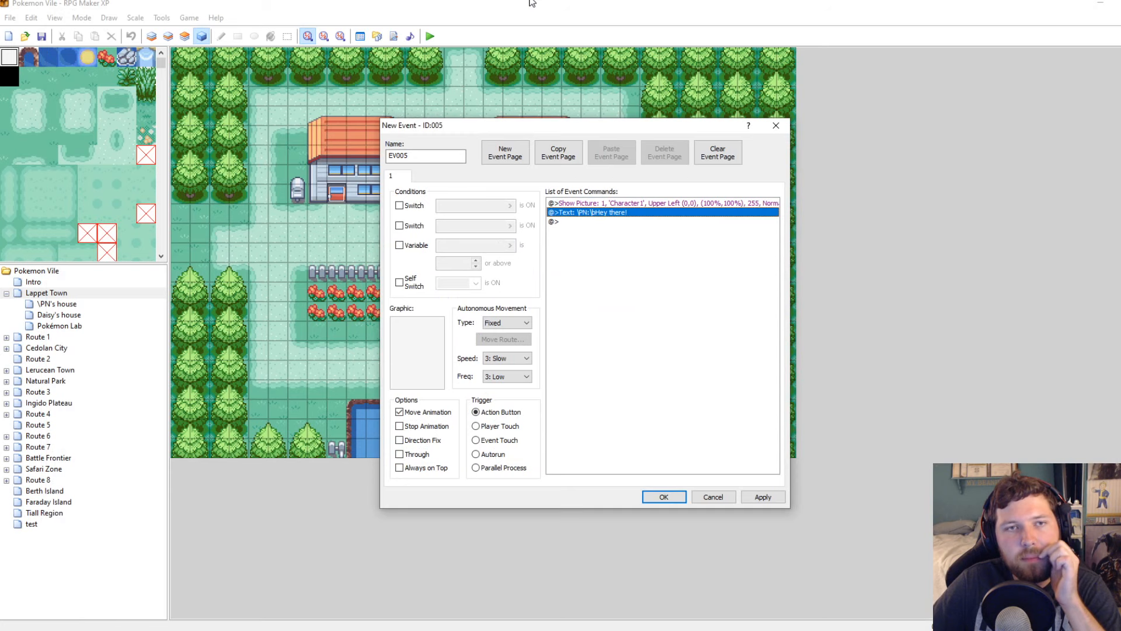
right_click(590, 214)
click(607, 220)
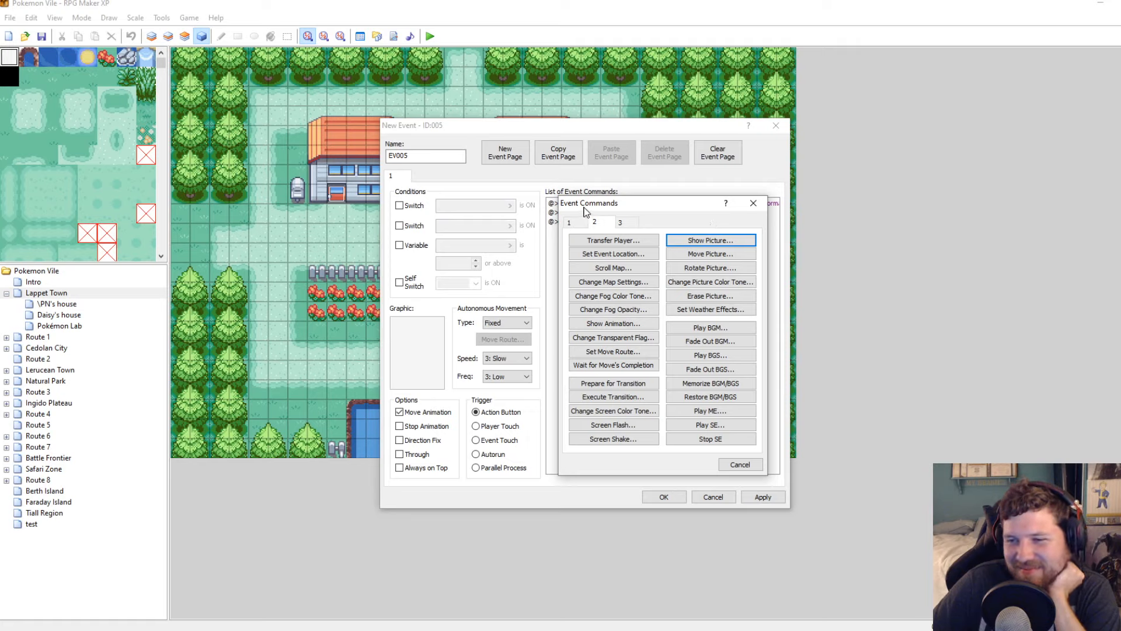
drag(593, 202, 776, 204)
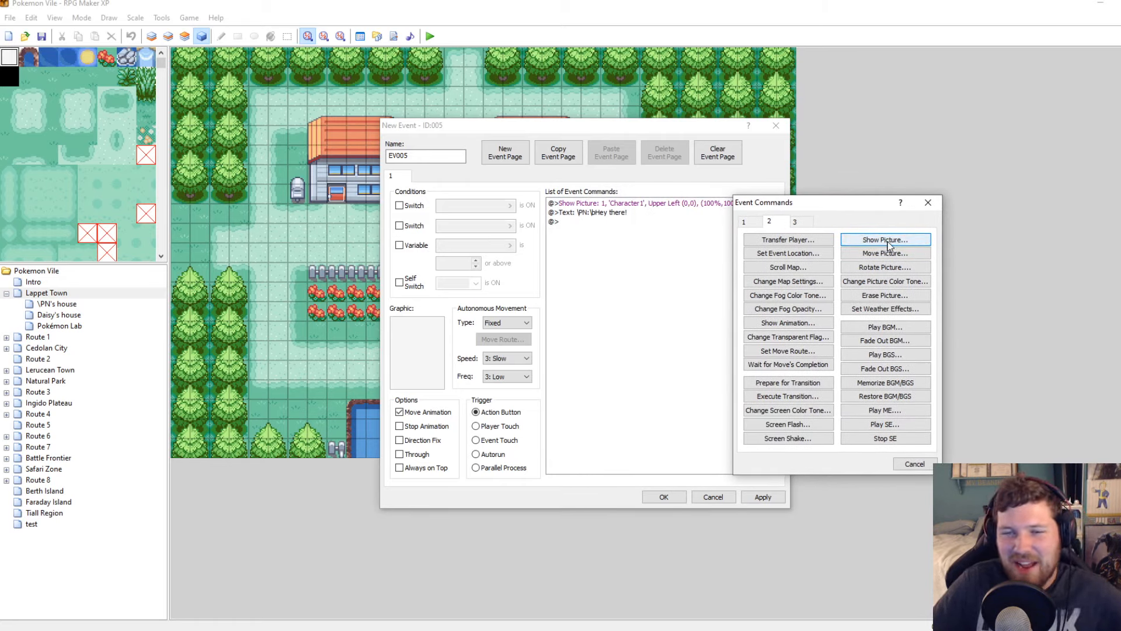
click(849, 241)
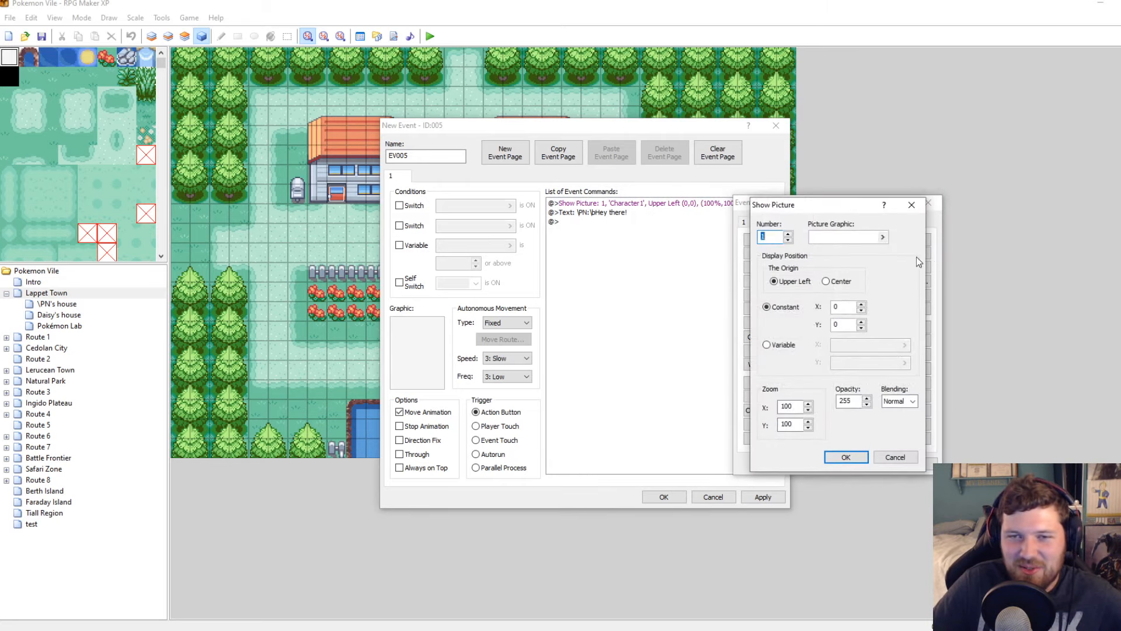
click(851, 240)
click(635, 293)
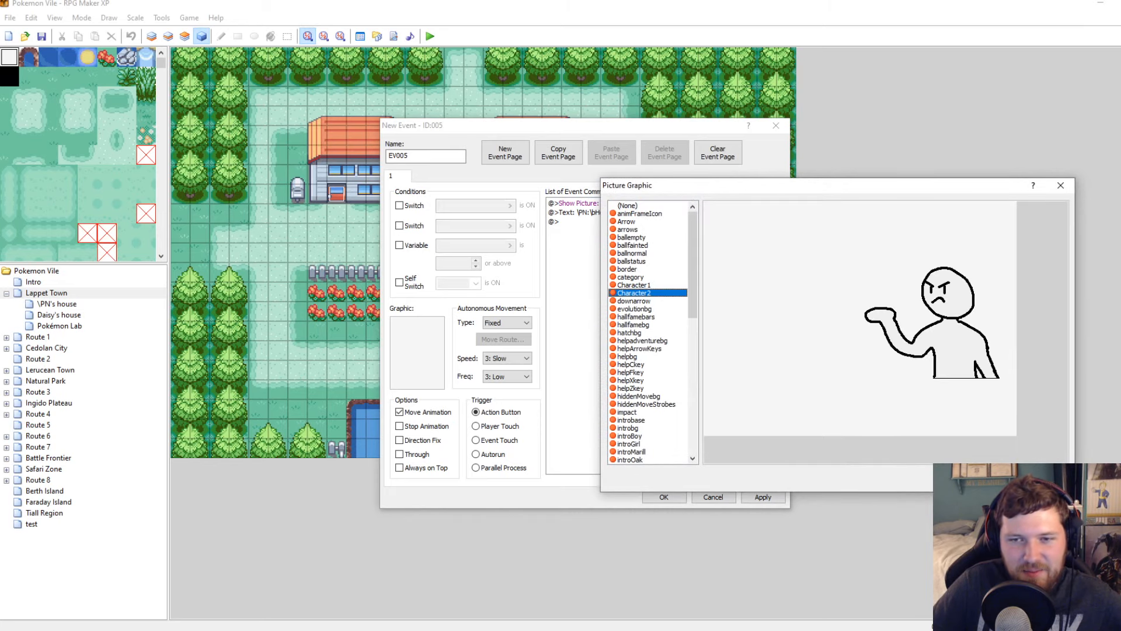
key(Return)
click(845, 457)
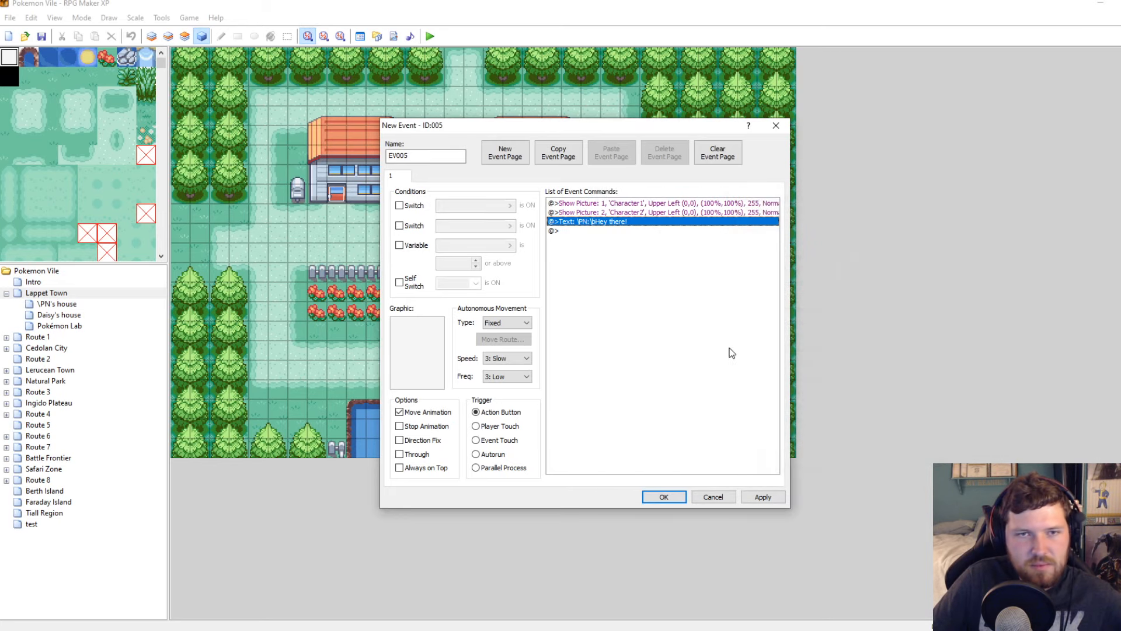
Set the Character2 picture's opacity to 120 and save the new event
right_click(631, 216)
click(645, 240)
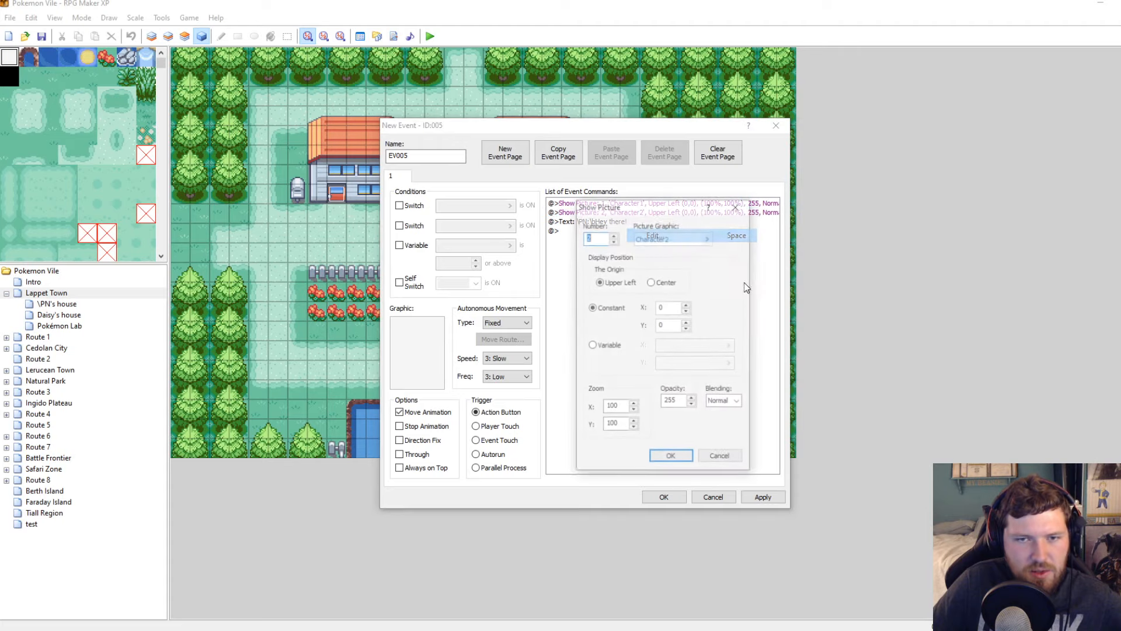
double_click(669, 402)
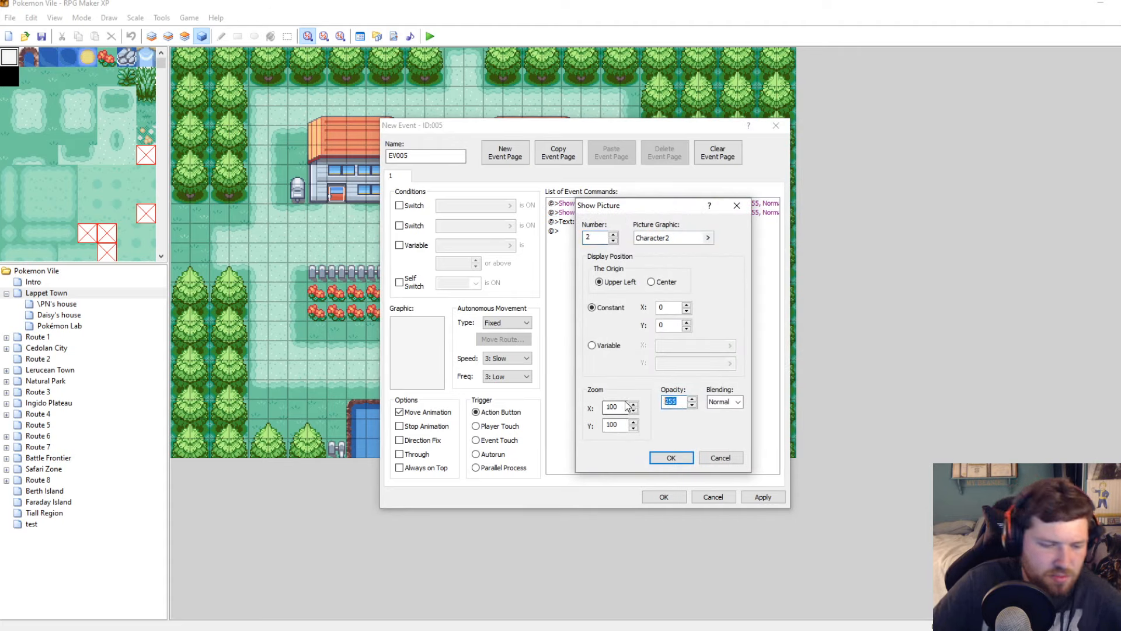
text(120)
click(671, 457)
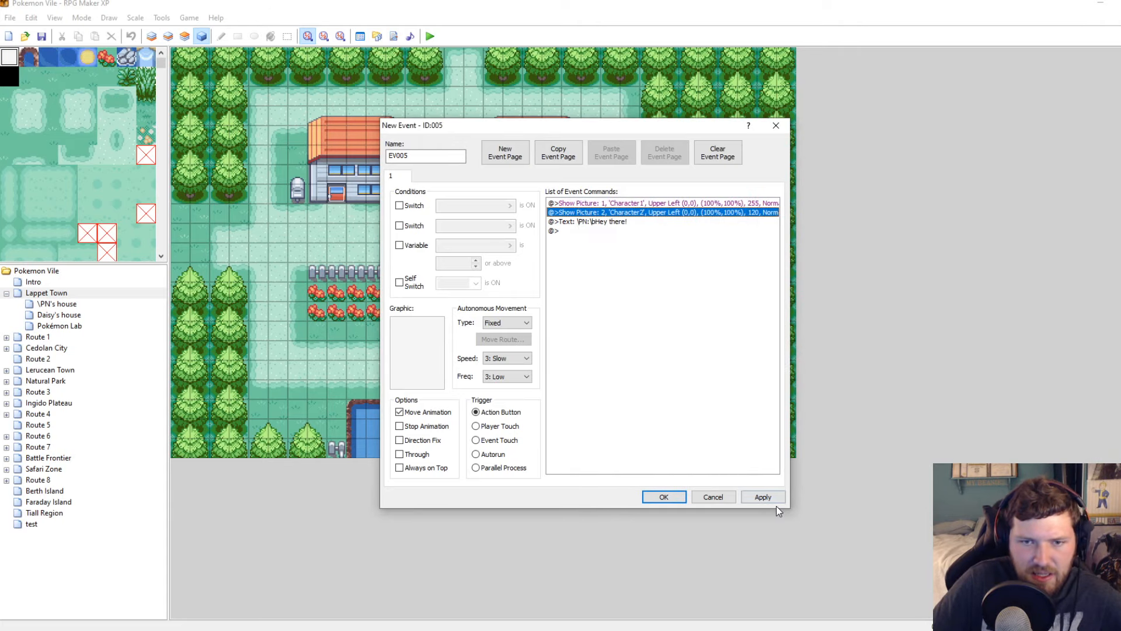
click(762, 497)
click(677, 495)
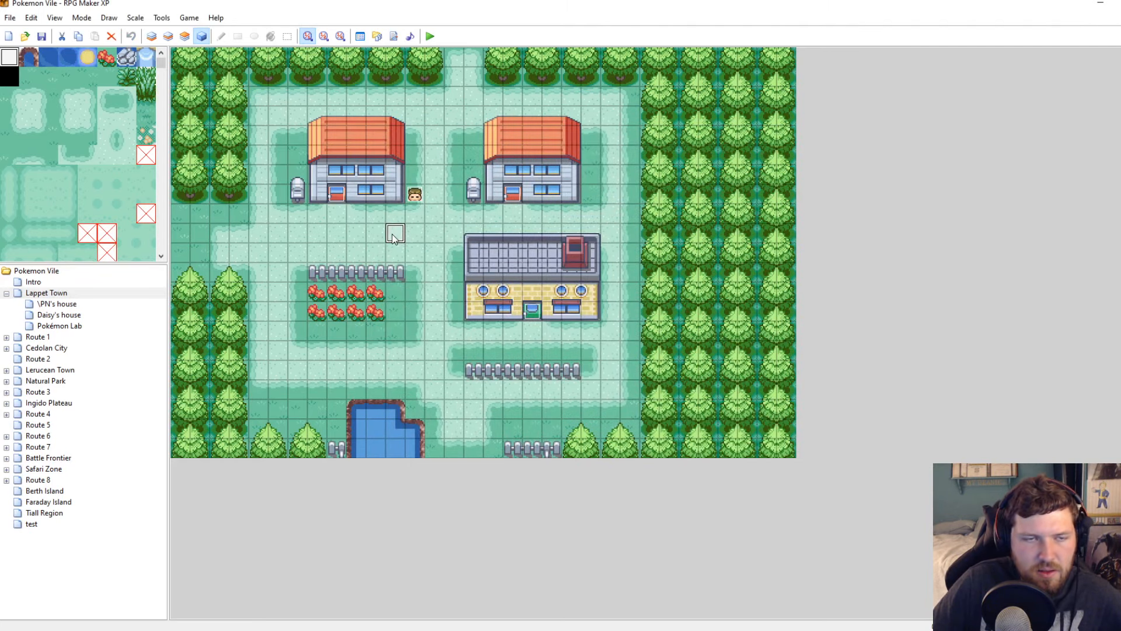
Reopen the new Lappet Town event and add an Erase Picture command for picture 1 after the text
double_click(394, 234)
right_click(591, 229)
click(607, 236)
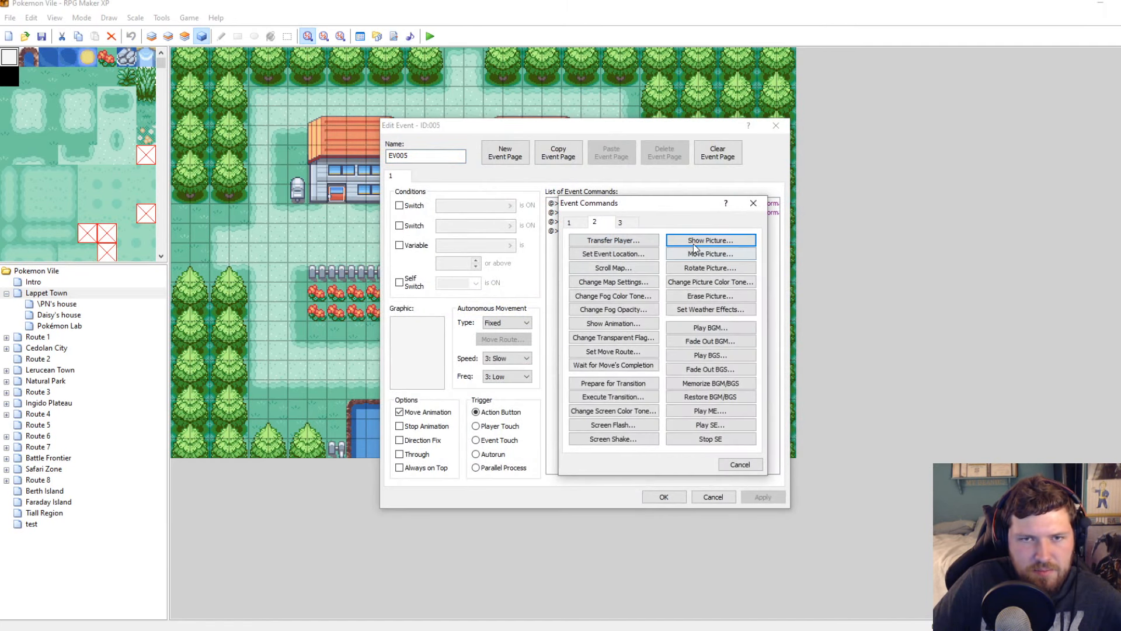
drag(662, 210, 917, 217)
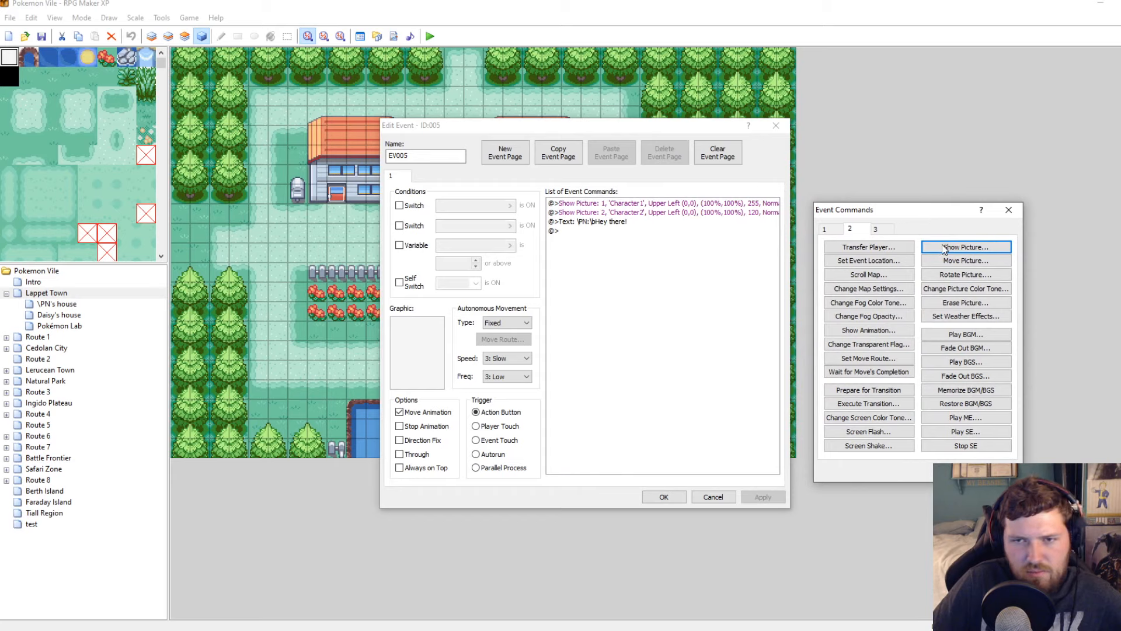
click(938, 303)
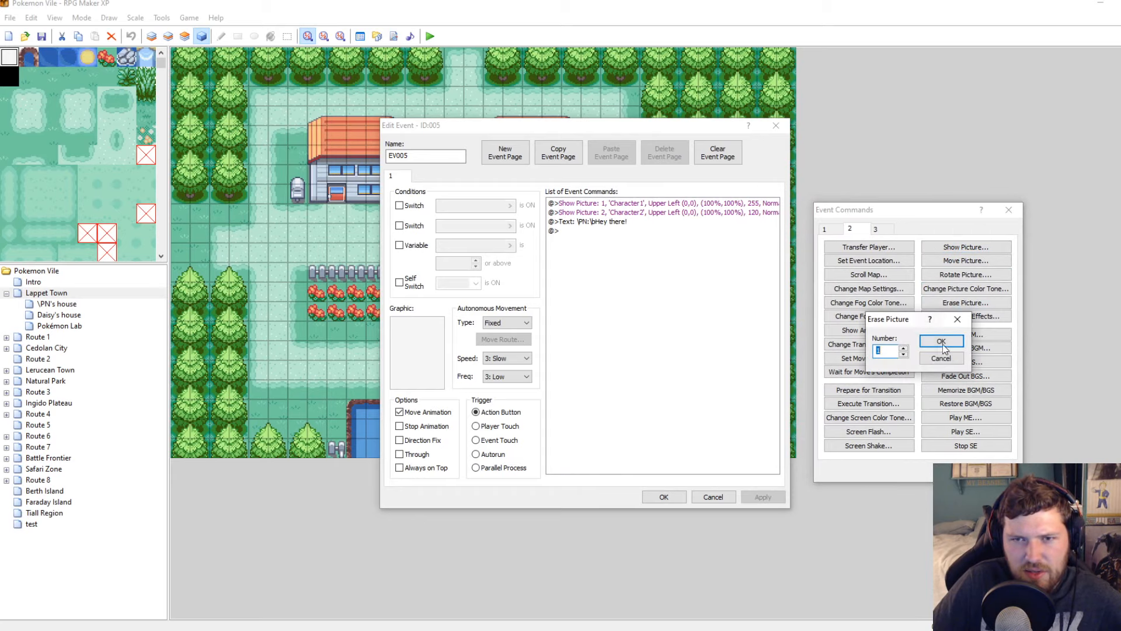
key(Return)
Add an Erase Picture command for picture 2 at the end of the command list and save the event
right_click(639, 242)
click(645, 248)
click(735, 296)
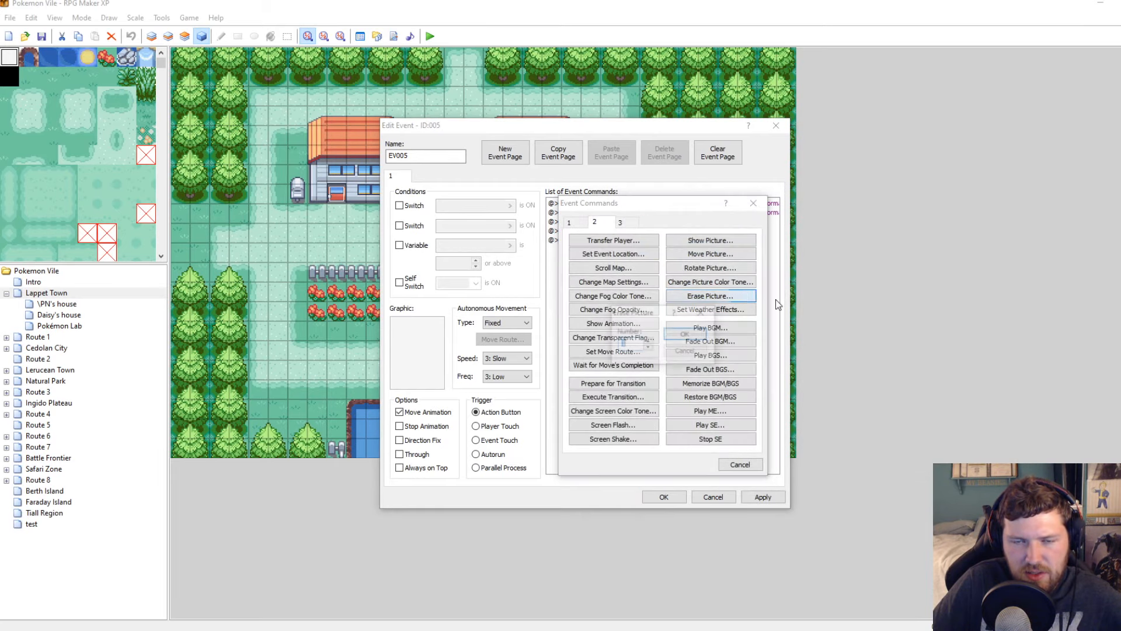
text(2)
click(683, 335)
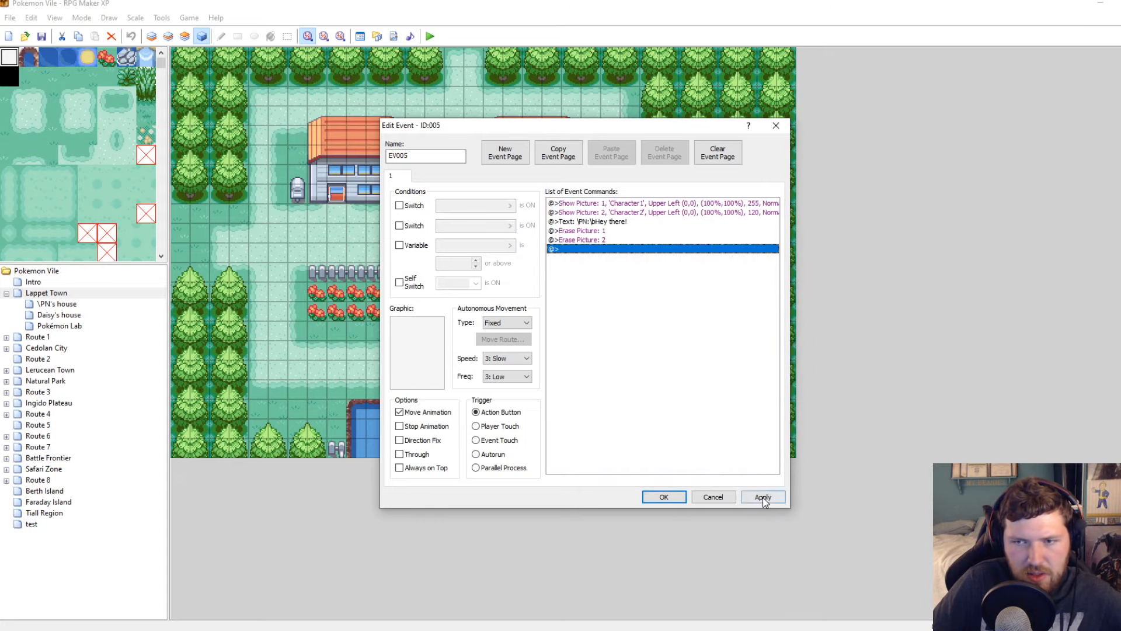
click(762, 497)
click(660, 496)
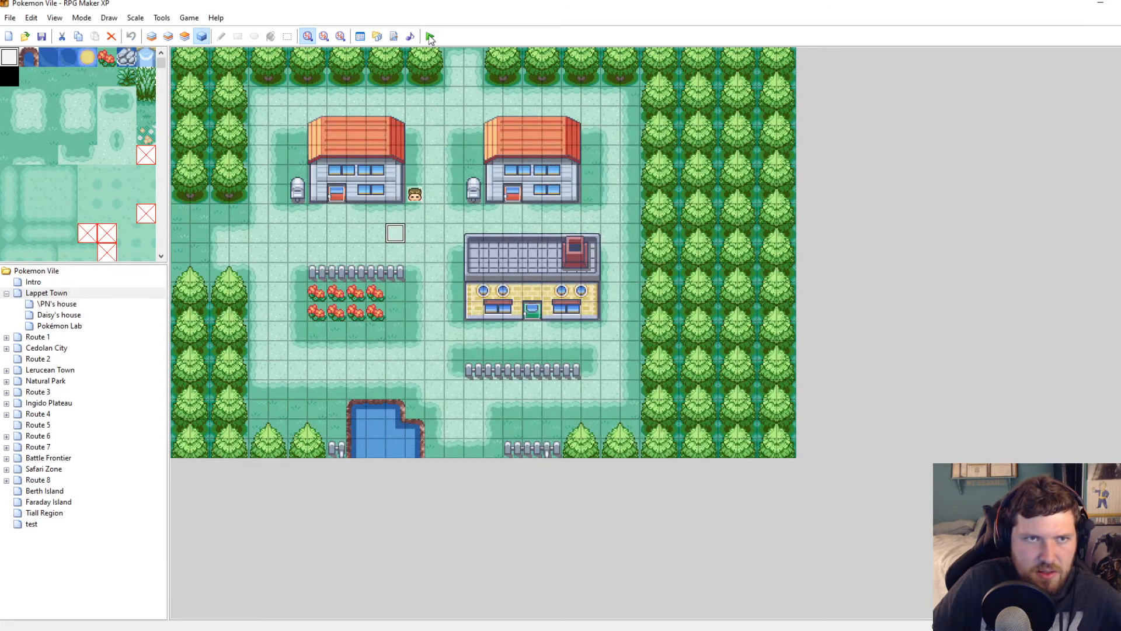
Start a playtest of the game and save the game in Lappet Town
click(430, 36)
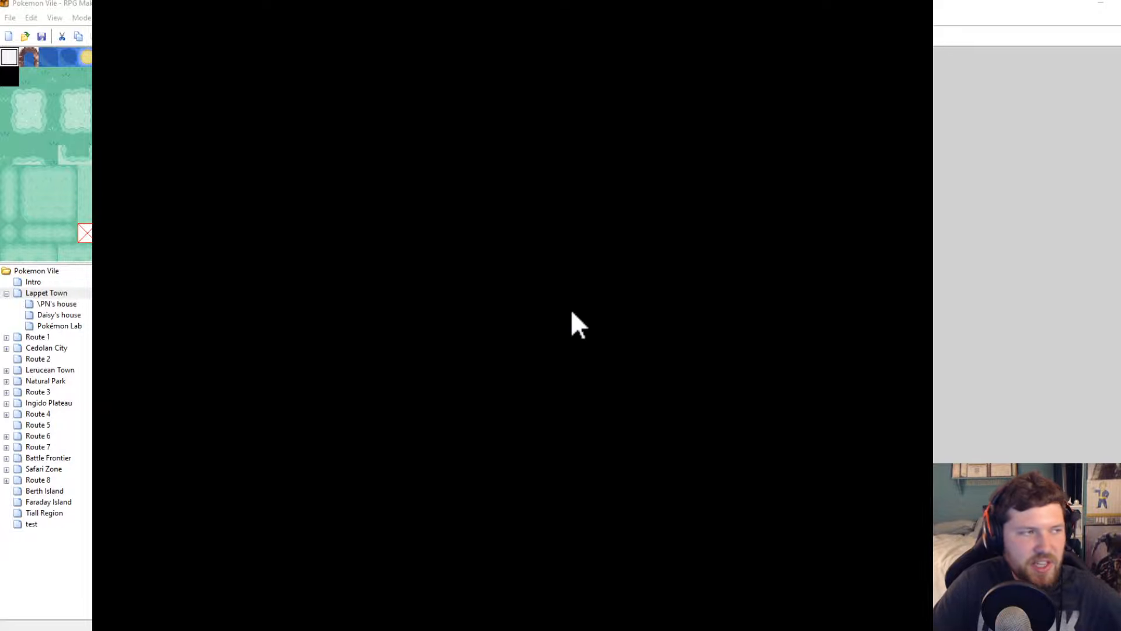
key(Return)
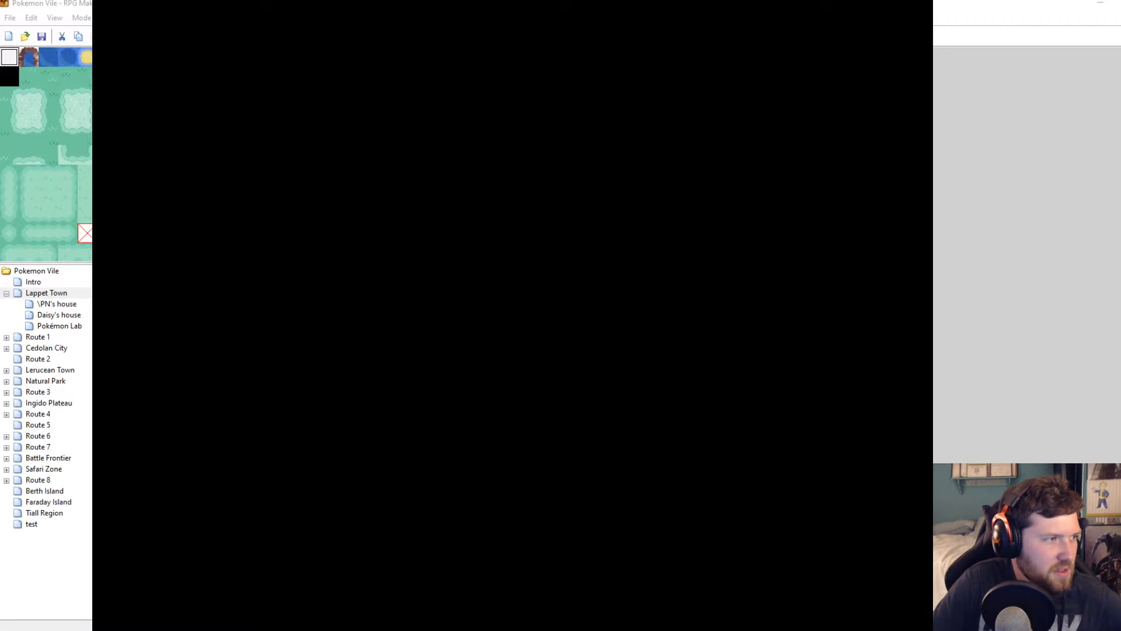
key(Escape)
key(Down)
key(Down)
key(Down)
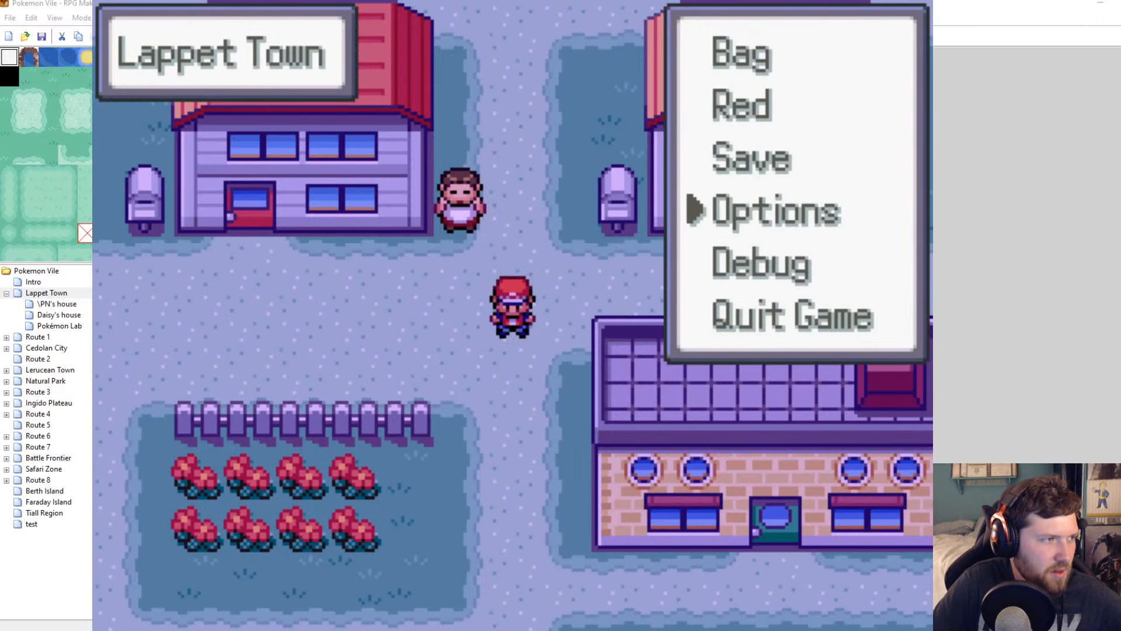
key(Up)
key(Return)
key(Return)
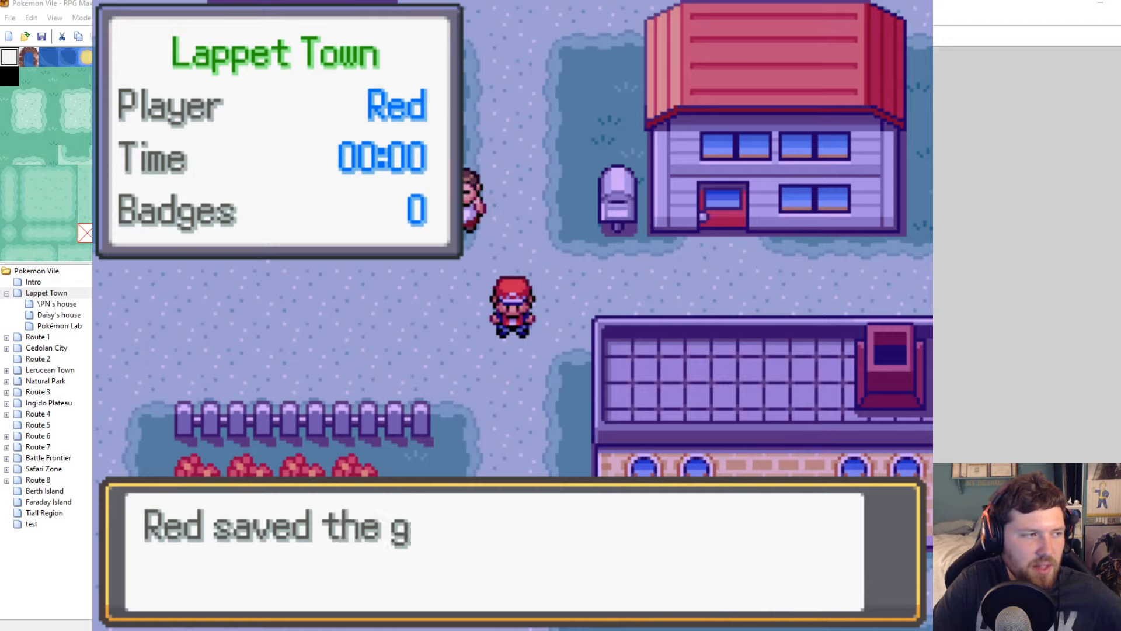
key(Return)
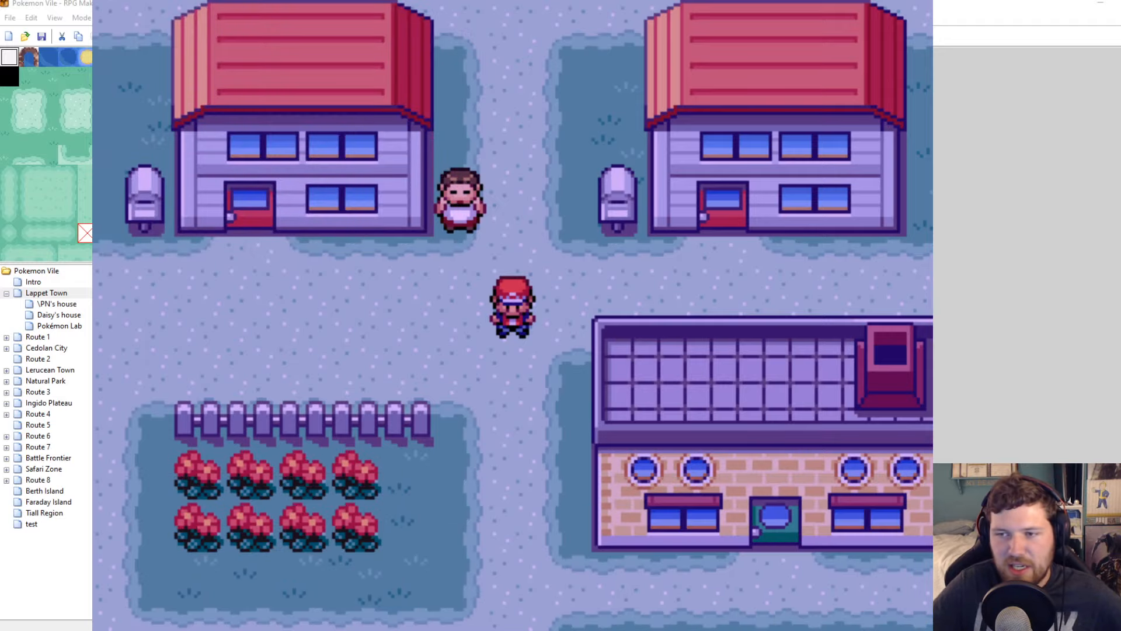
Walk to the new event in the playtest, trigger its pictures and dialogue, dismiss the message and close the game
key(Left)
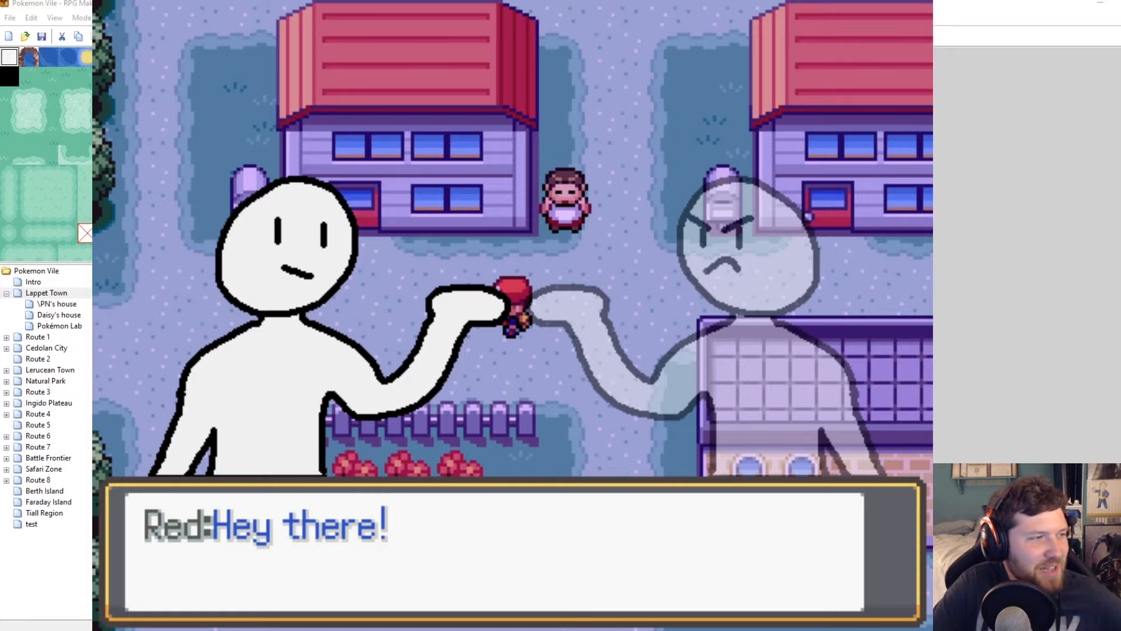
key(Return)
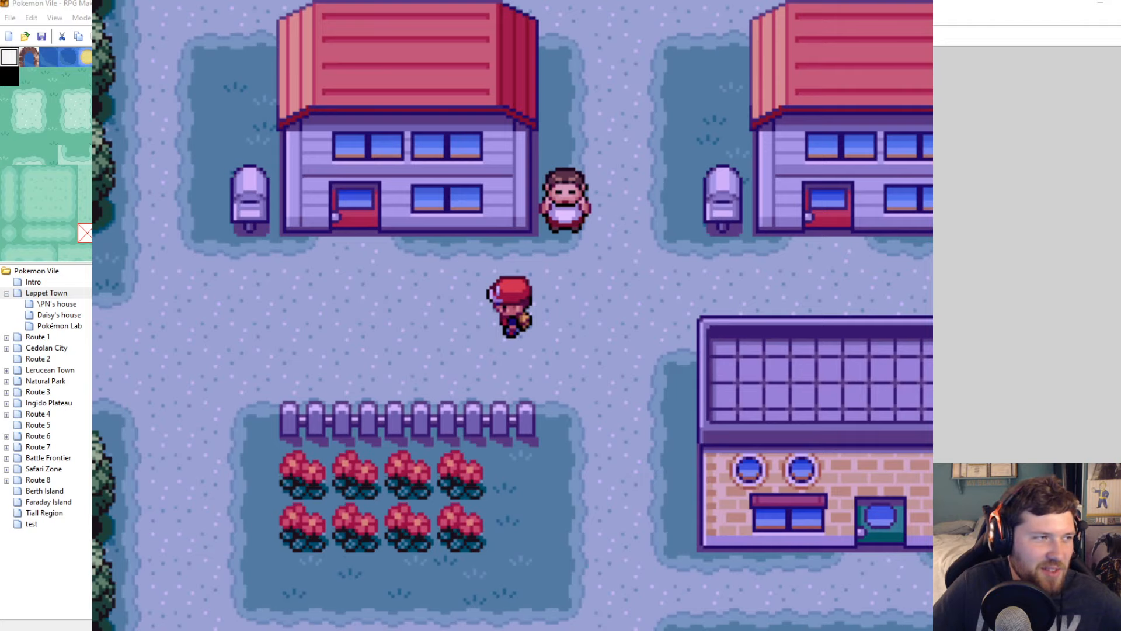
click(925, 2)
Reopen the Lappet Town event EV005 and give it a berry tree graphic with pink foliage
double_click(395, 235)
double_click(419, 345)
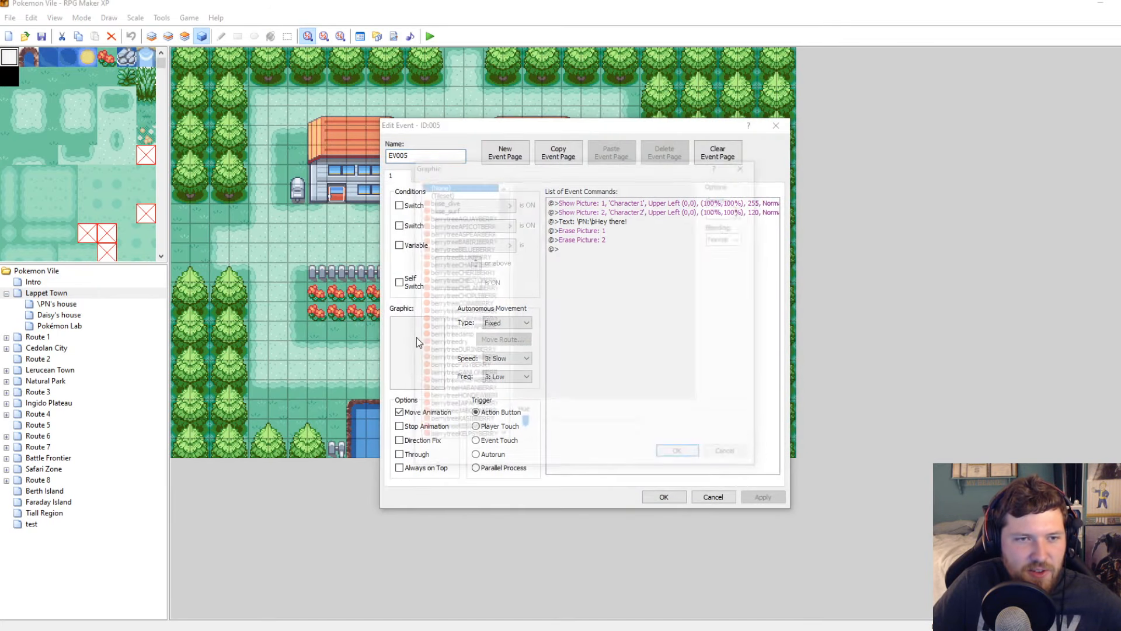
click(460, 279)
click(549, 318)
click(681, 456)
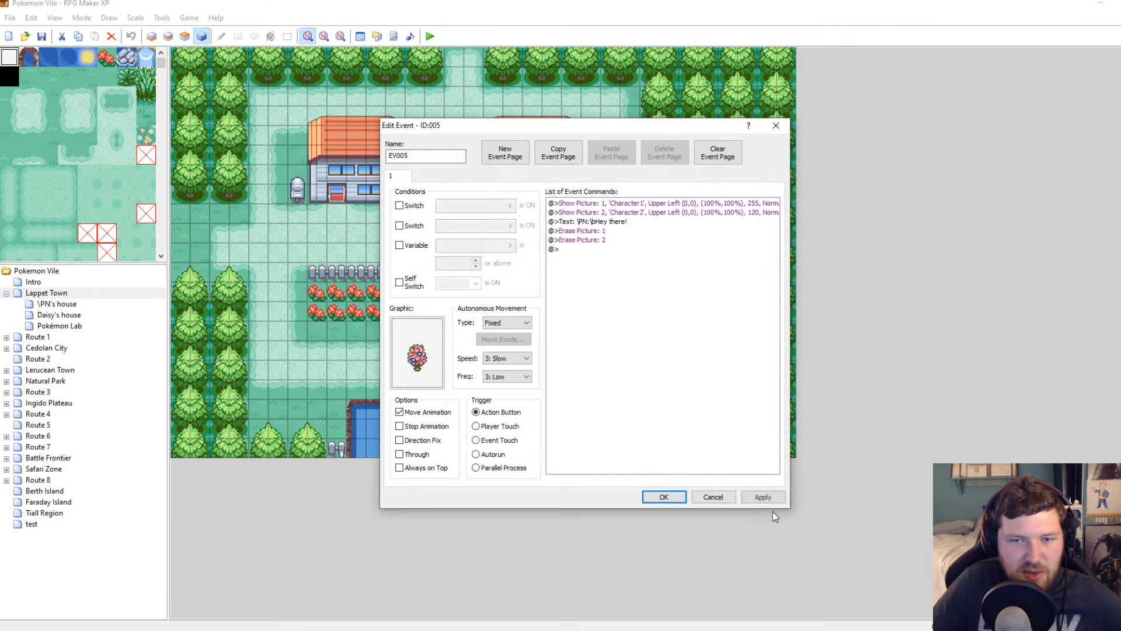
Edit the "Hey there!" message to read "\PN:\b Hey there!" with a space after the color code
click(602, 234)
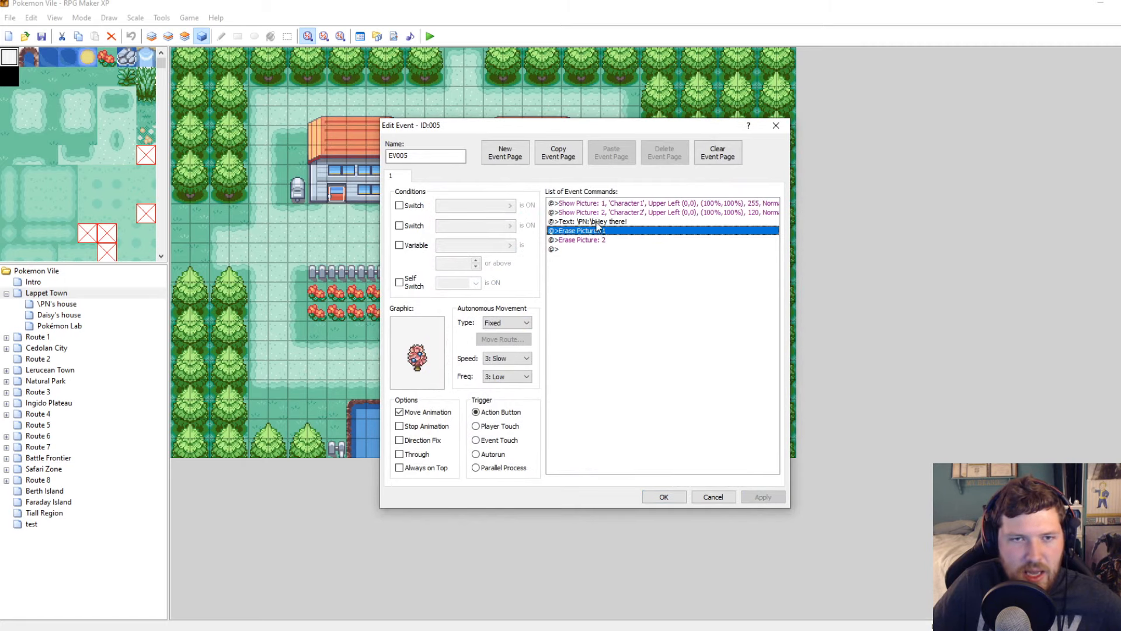
right_click(595, 222)
click(622, 243)
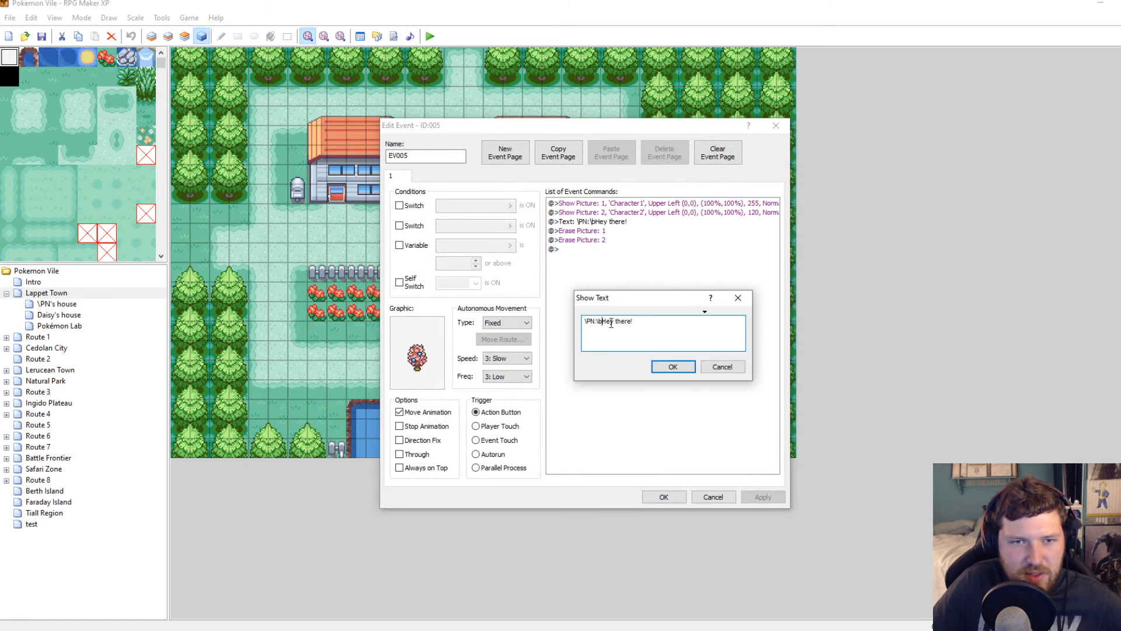
click(673, 366)
Insert a text message "\bHow's it going?" right after the first message and apply the event changes
right_click(590, 240)
click(591, 243)
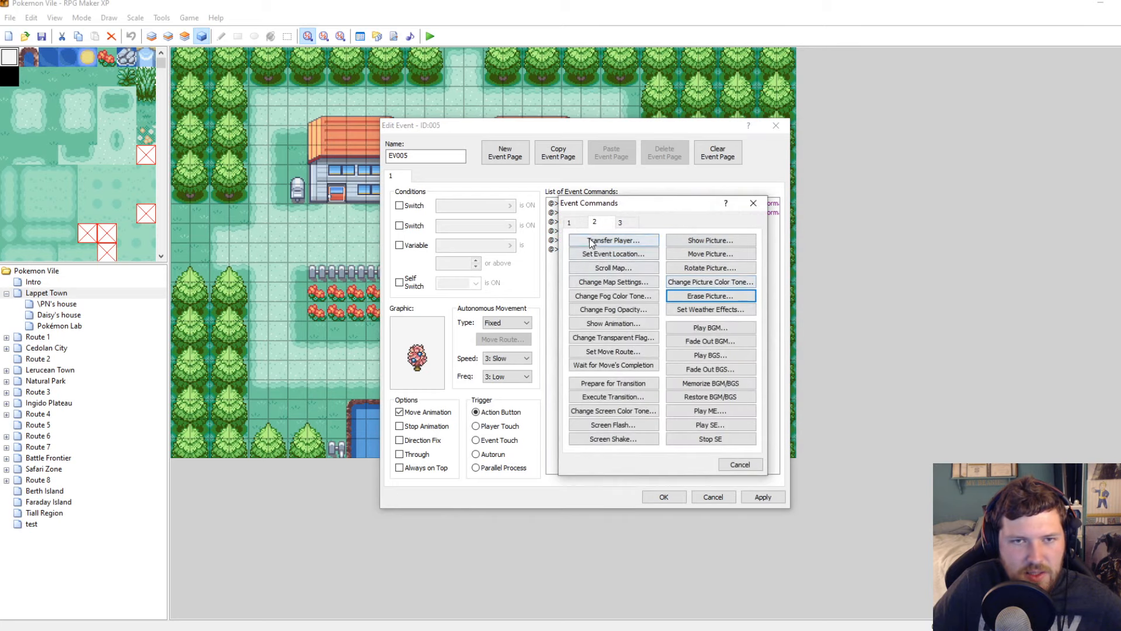
click(569, 223)
click(610, 240)
text()
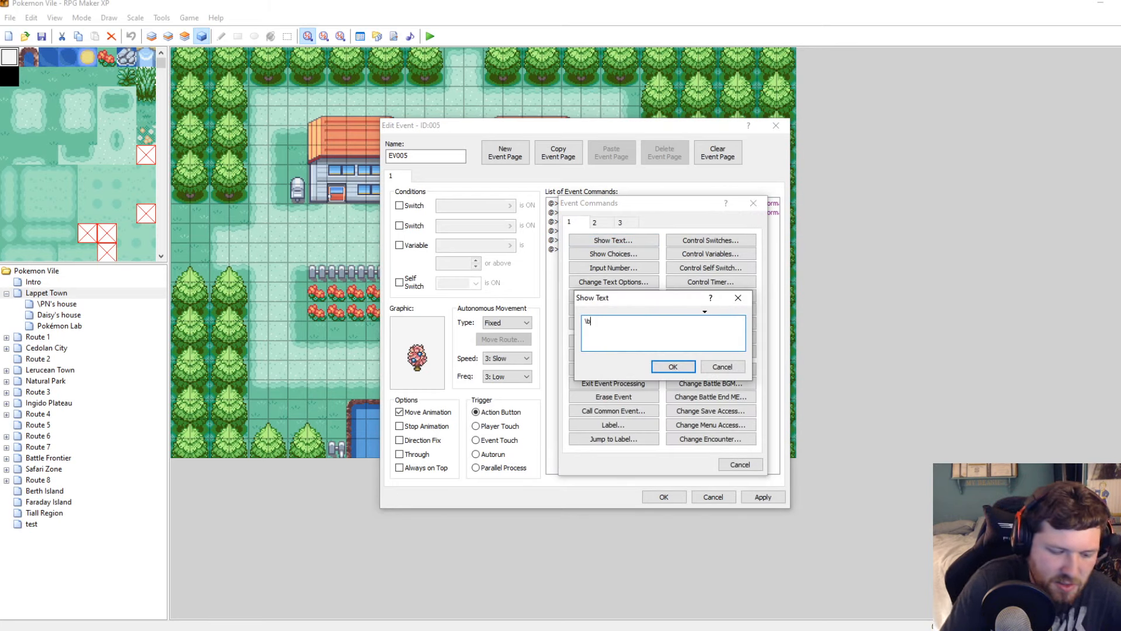
text(How's it)
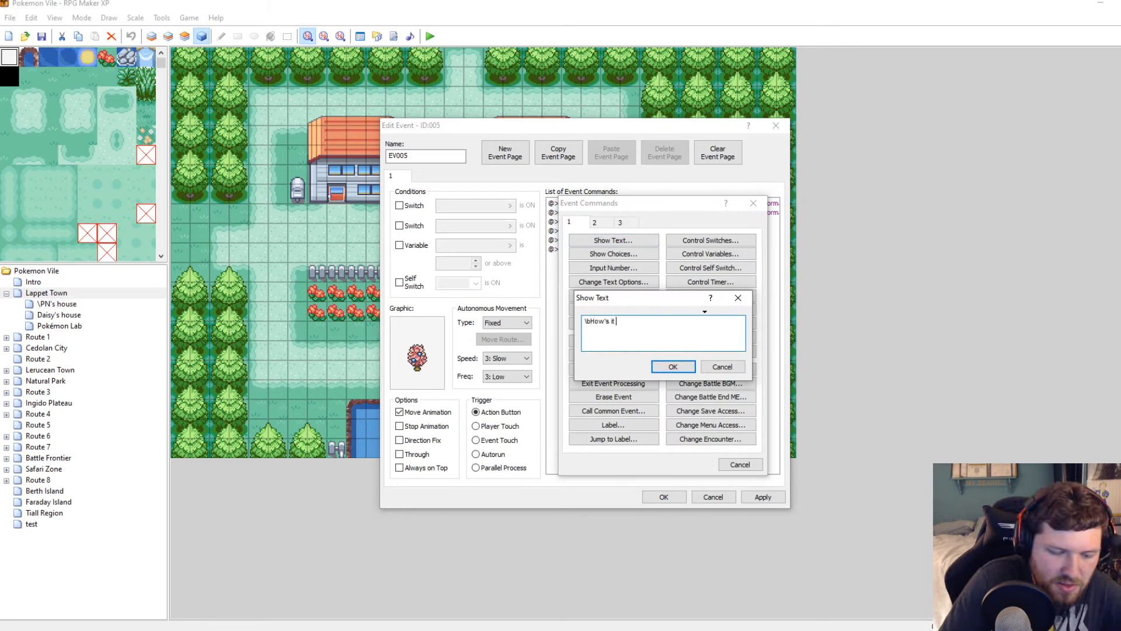
text( going?)
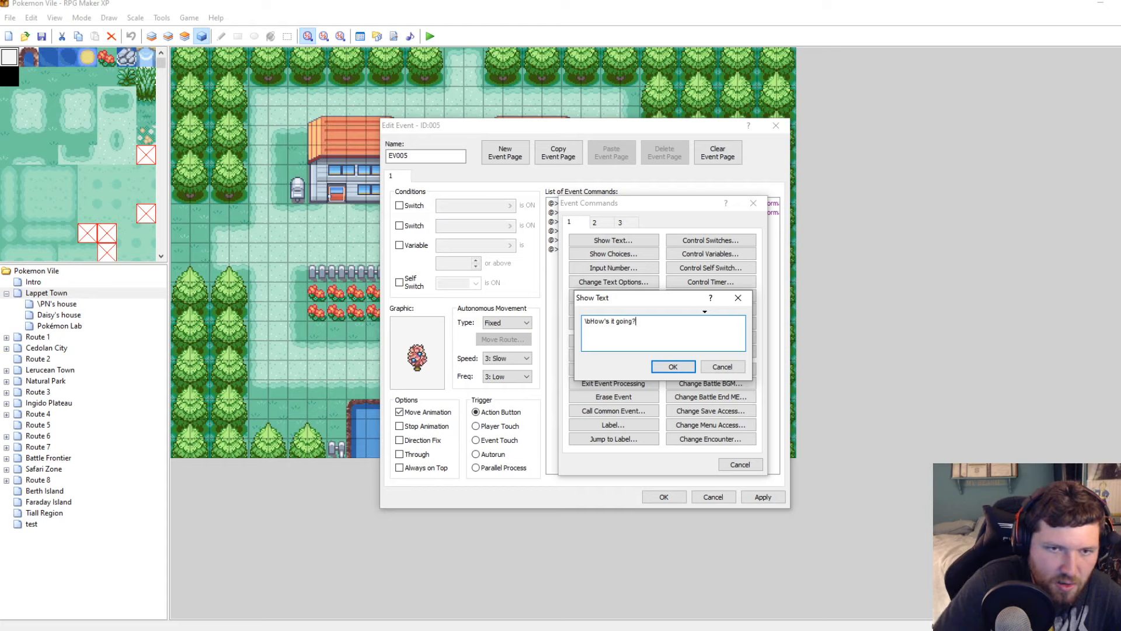
click(666, 366)
click(762, 496)
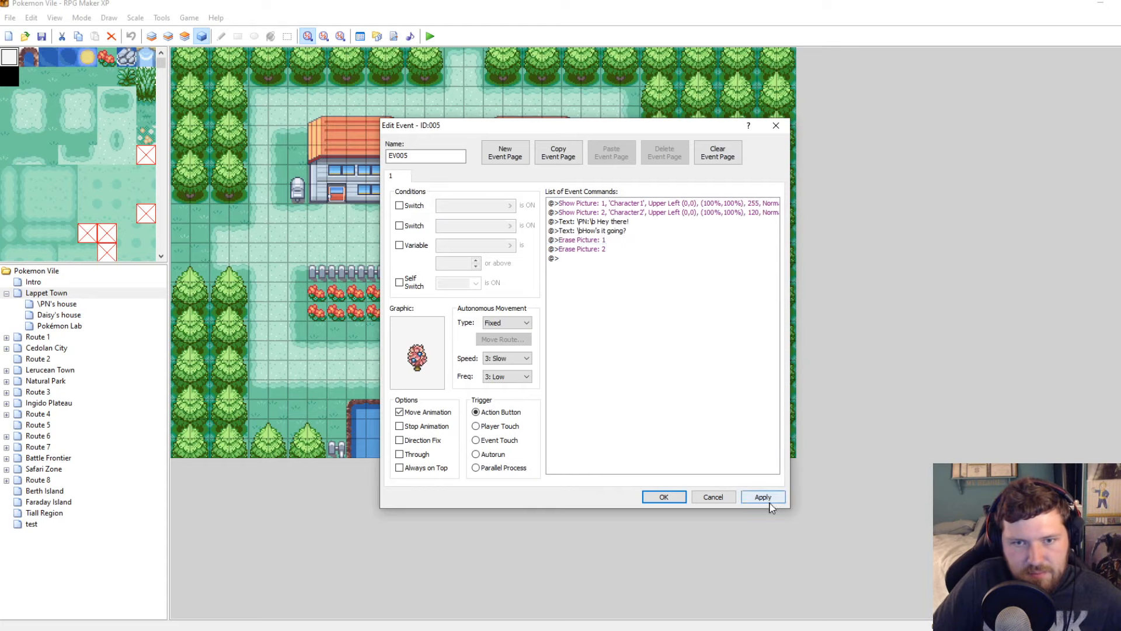
Open the picture-related event commands for an insertion above the Erase Picture commands, moving the dialog clear of the command list
right_click(589, 244)
click(610, 247)
click(595, 222)
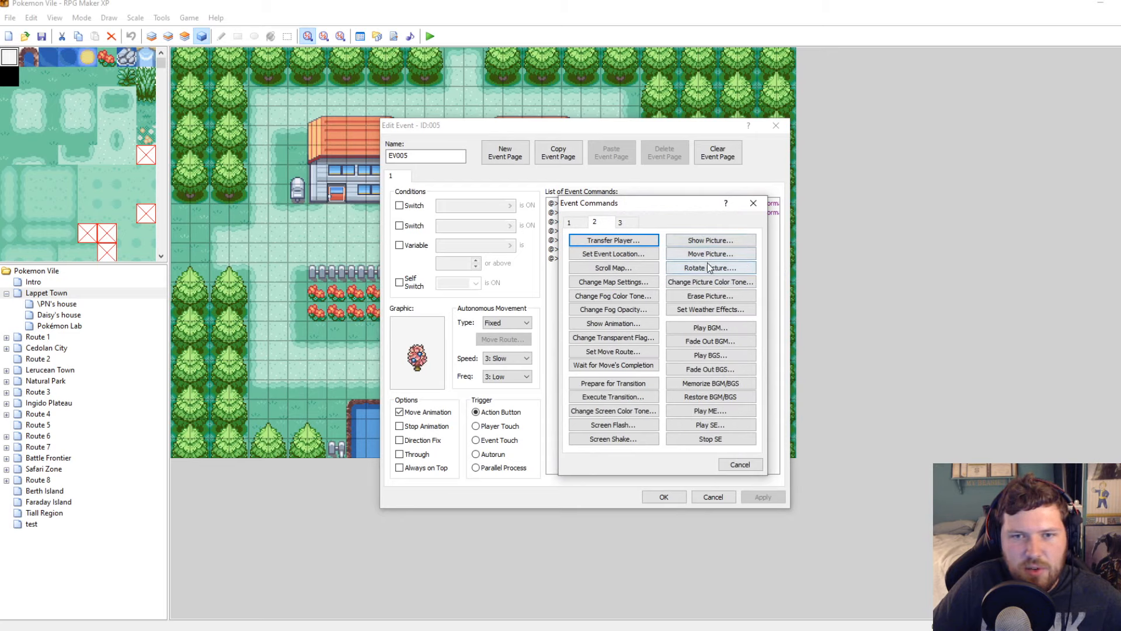
drag(663, 204, 892, 208)
click(940, 285)
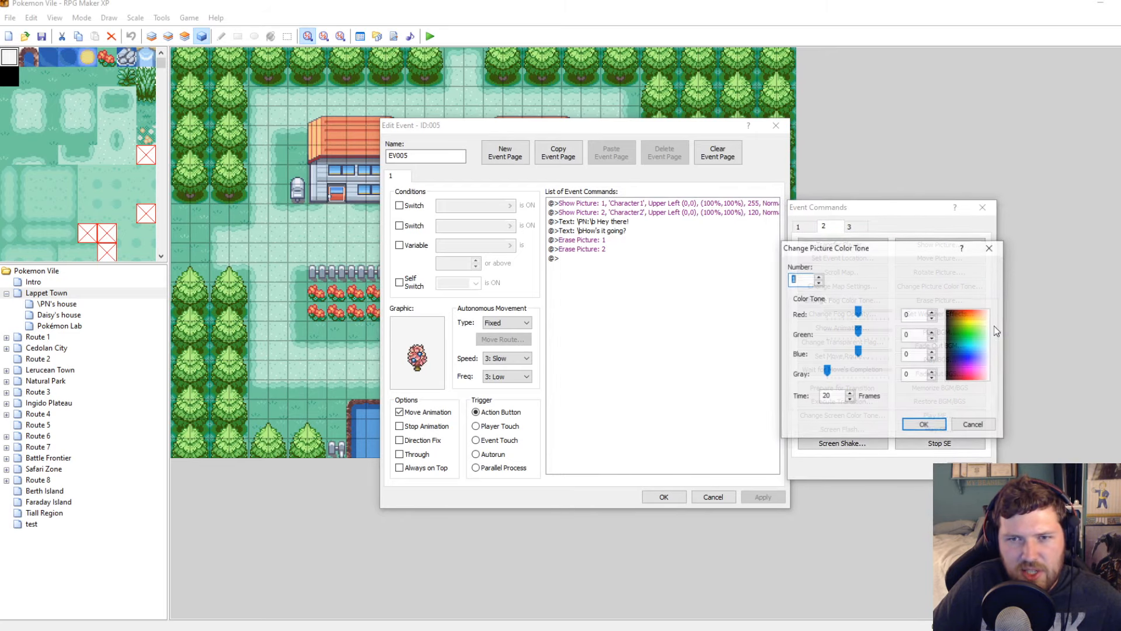
click(973, 424)
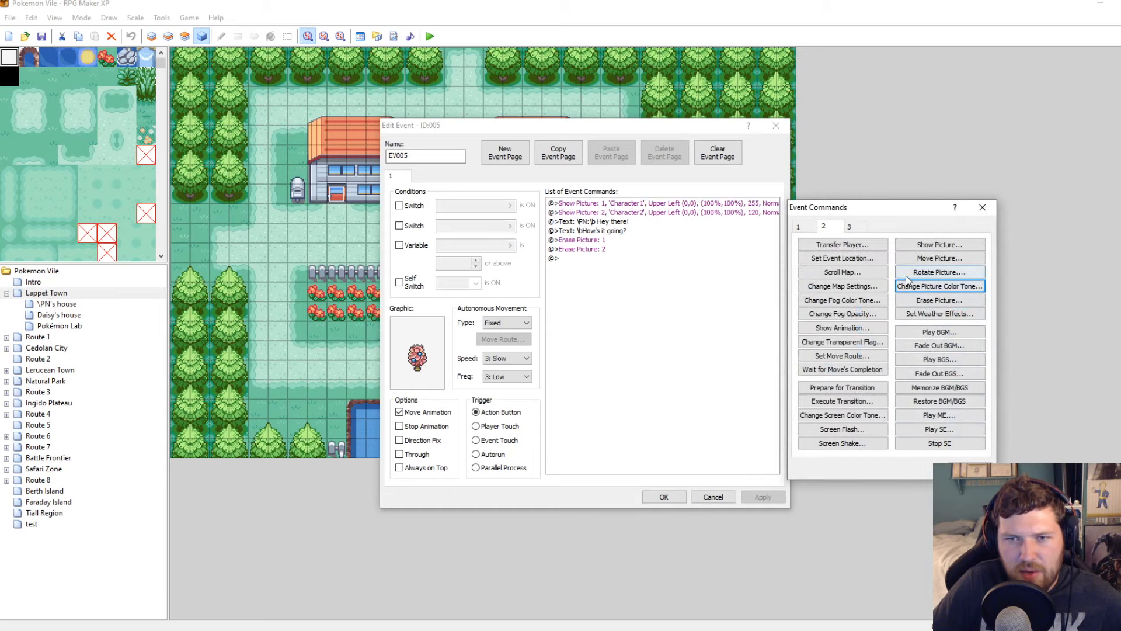
click(939, 271)
click(937, 356)
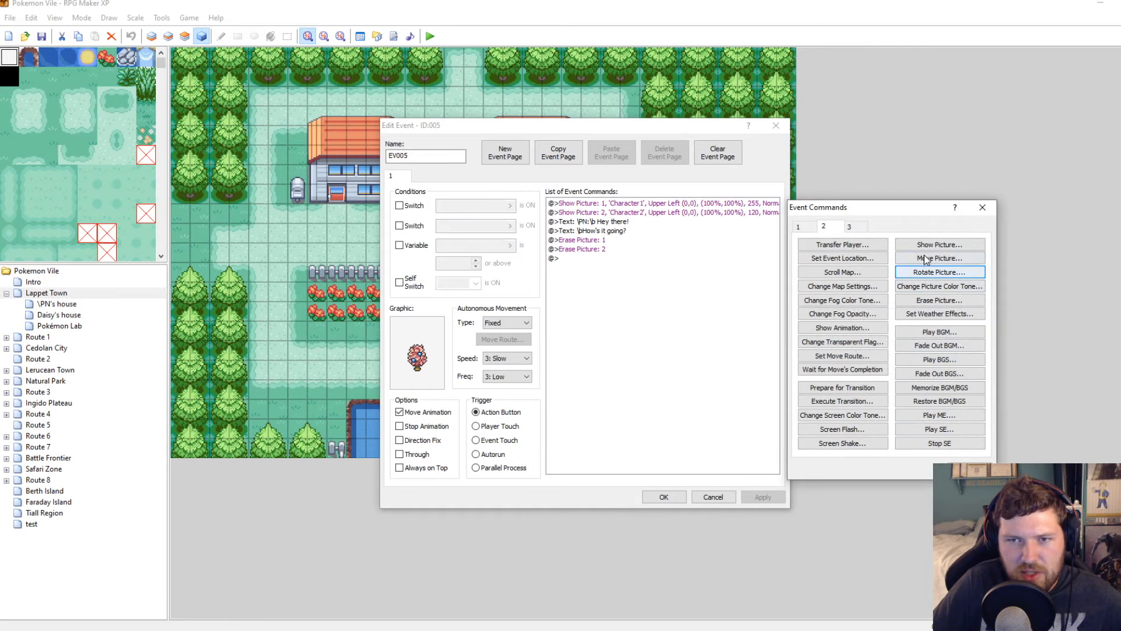
Insert a Move Picture command for picture 1 with a time of 1 frame and an opacity of 120
click(929, 257)
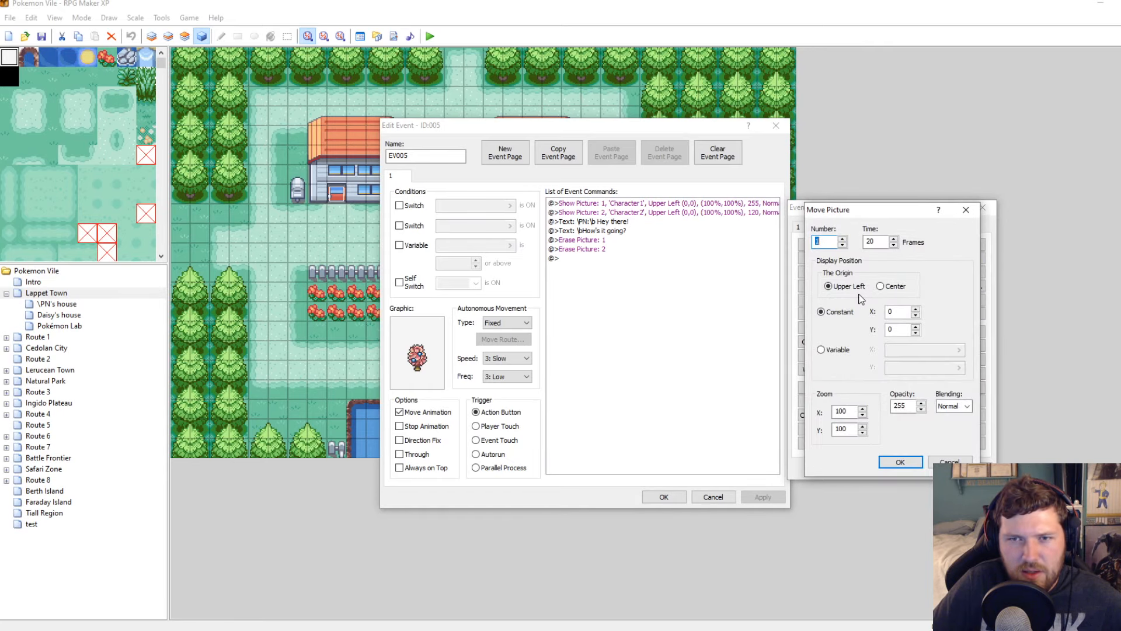
double_click(875, 242)
text(1)
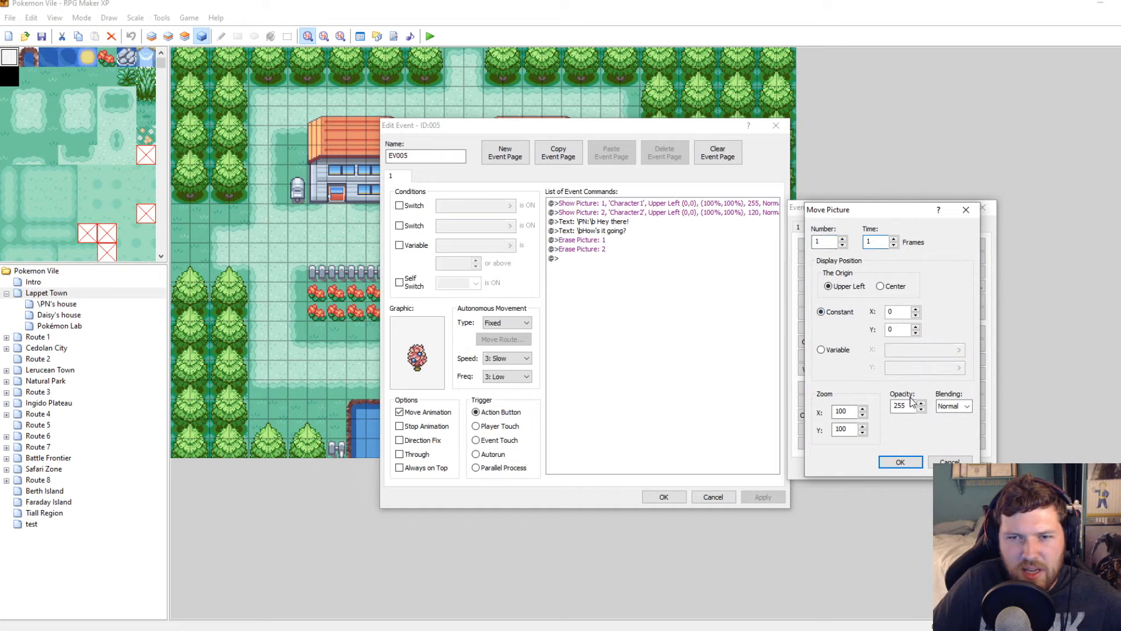
text(120)
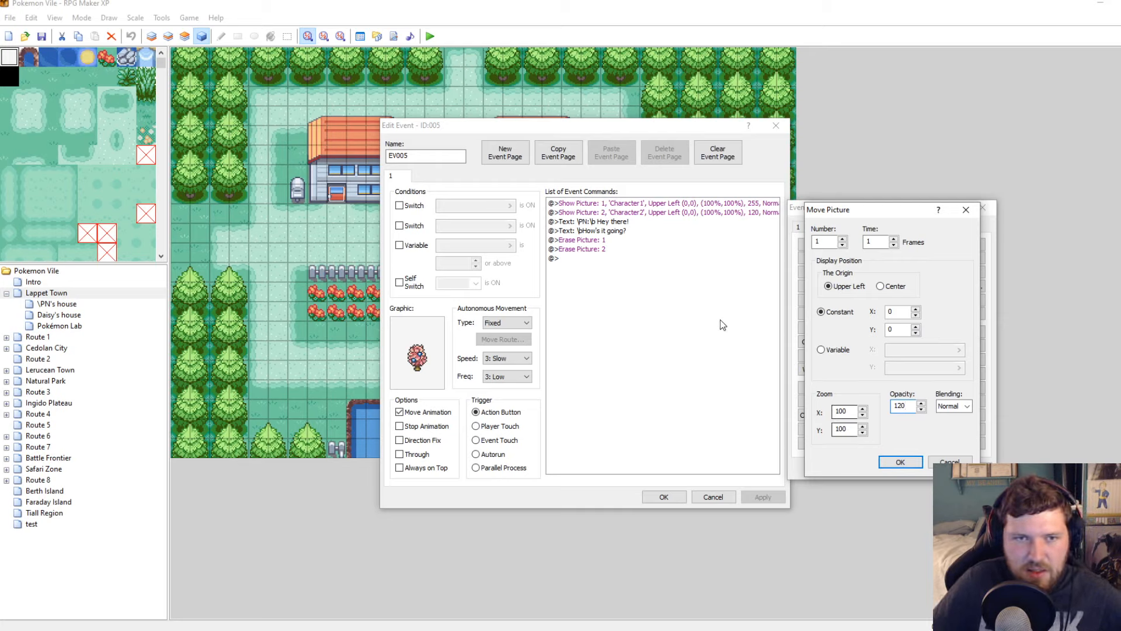
click(888, 462)
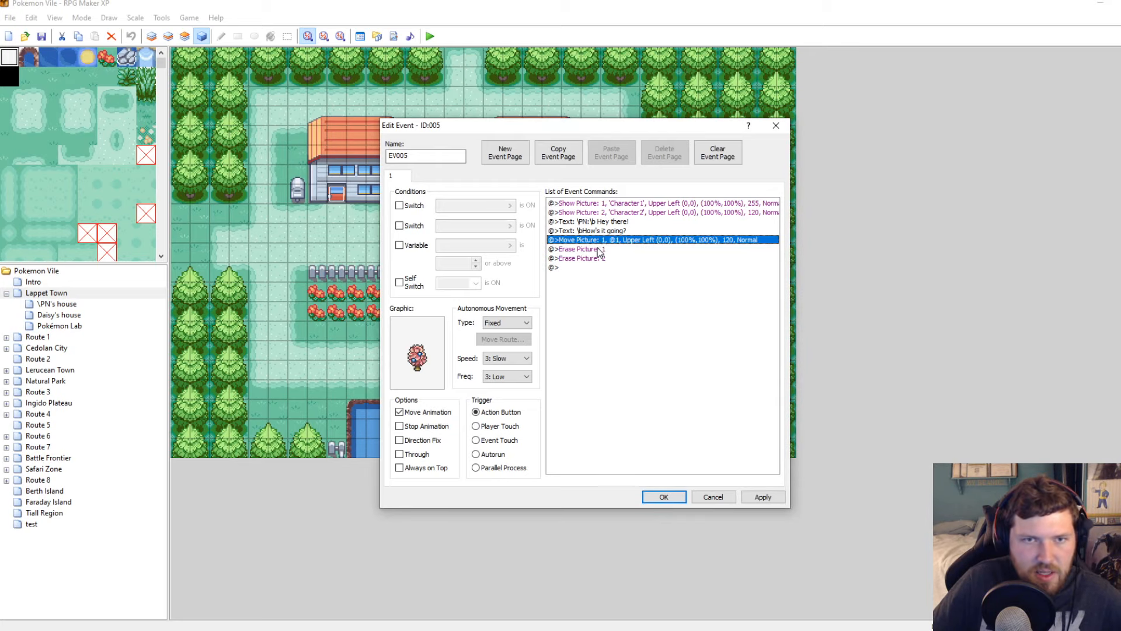
Duplicate the Move Picture command, set the copy to picture 2 with opacity 255, and apply the changes
click(599, 249)
key(ctrl+v)
right_click(598, 249)
click(632, 270)
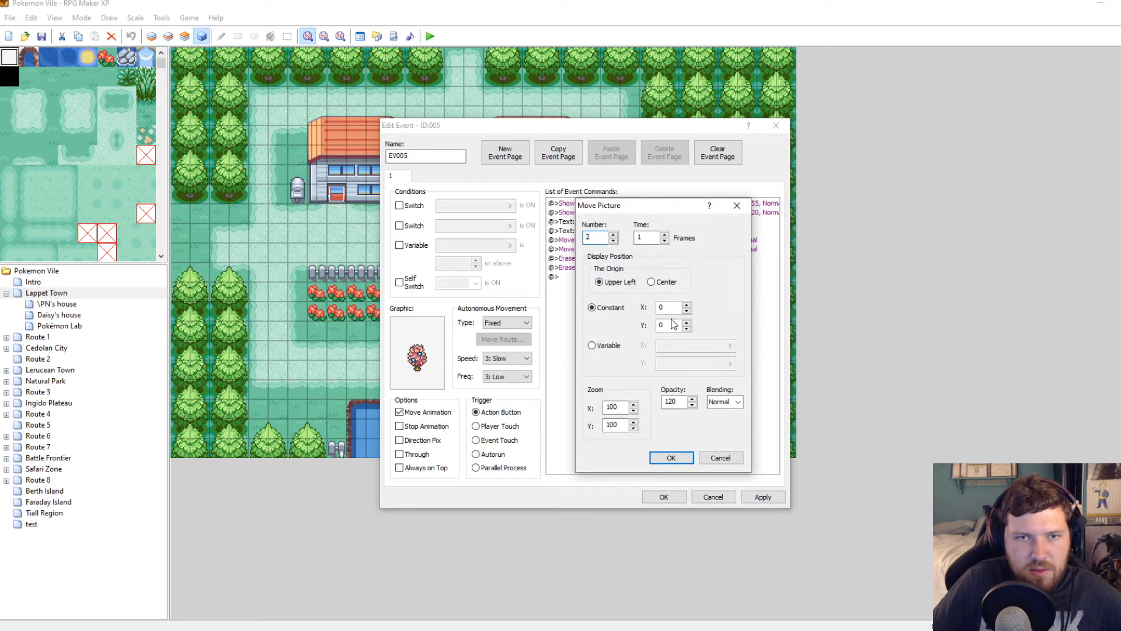
text(255)
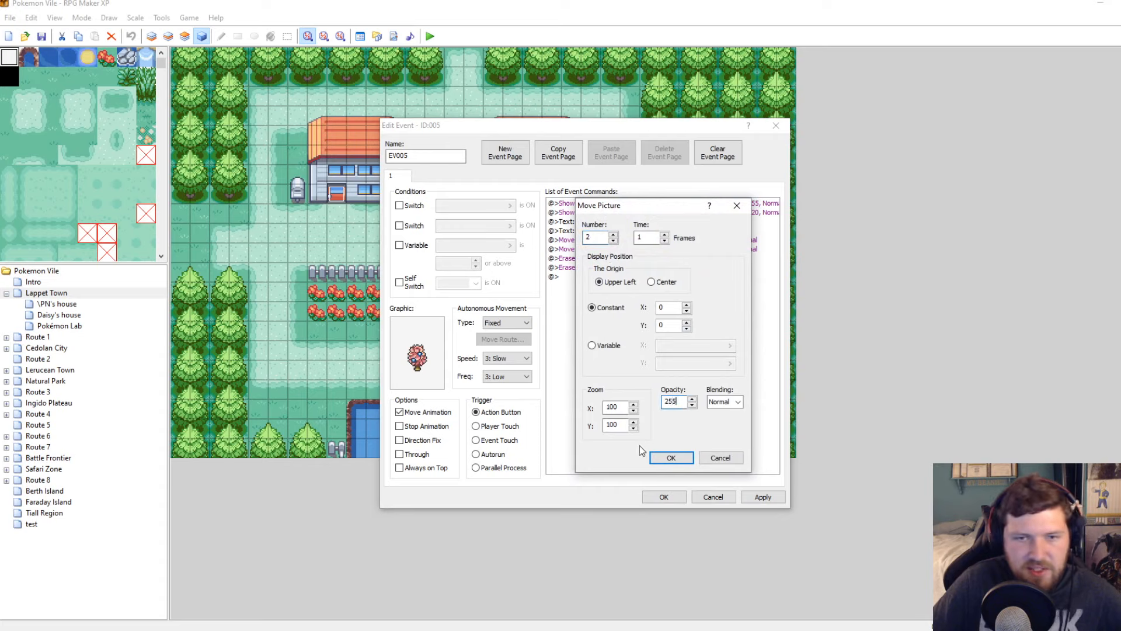
click(671, 457)
click(777, 499)
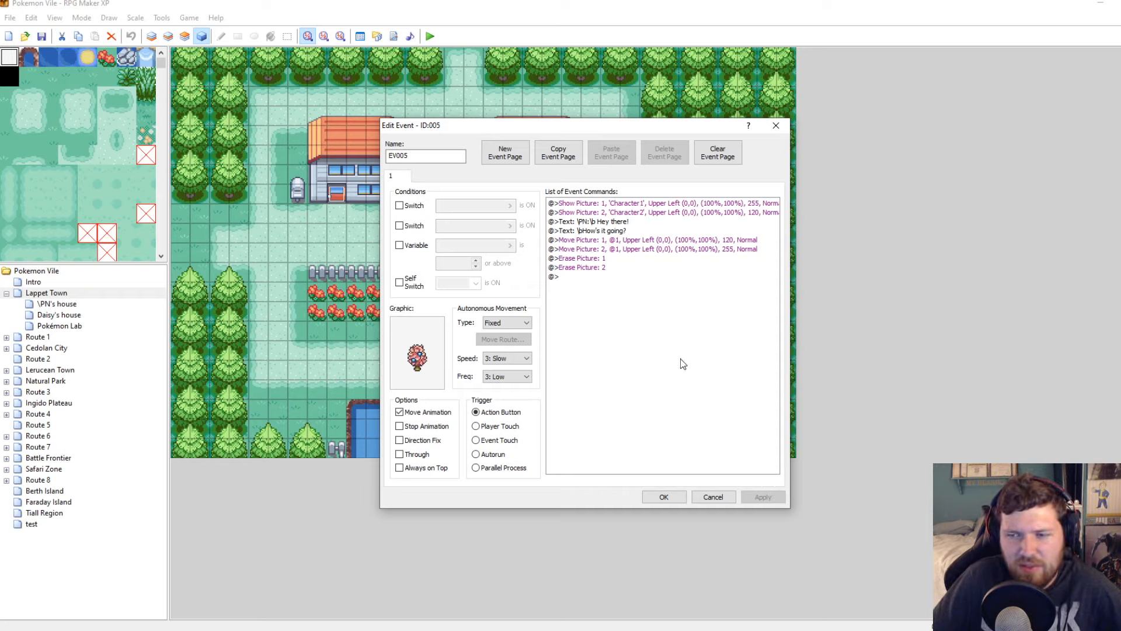
Insert the message "Bad Guy: I'm doing evil things! Haha!" after the Move Picture commands
double_click(586, 275)
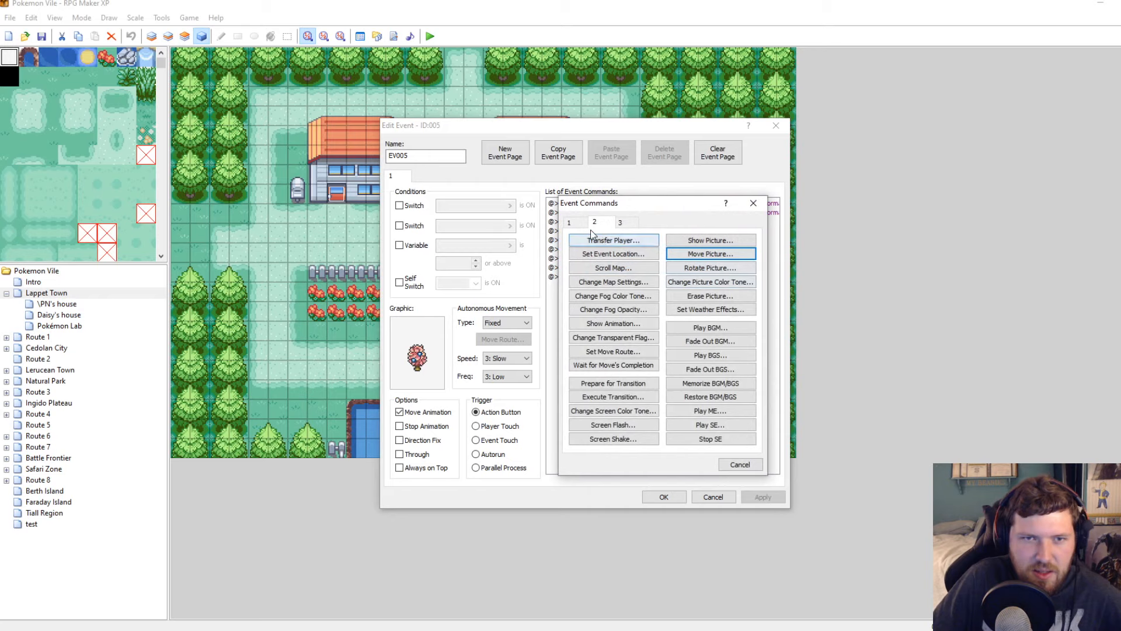
click(610, 241)
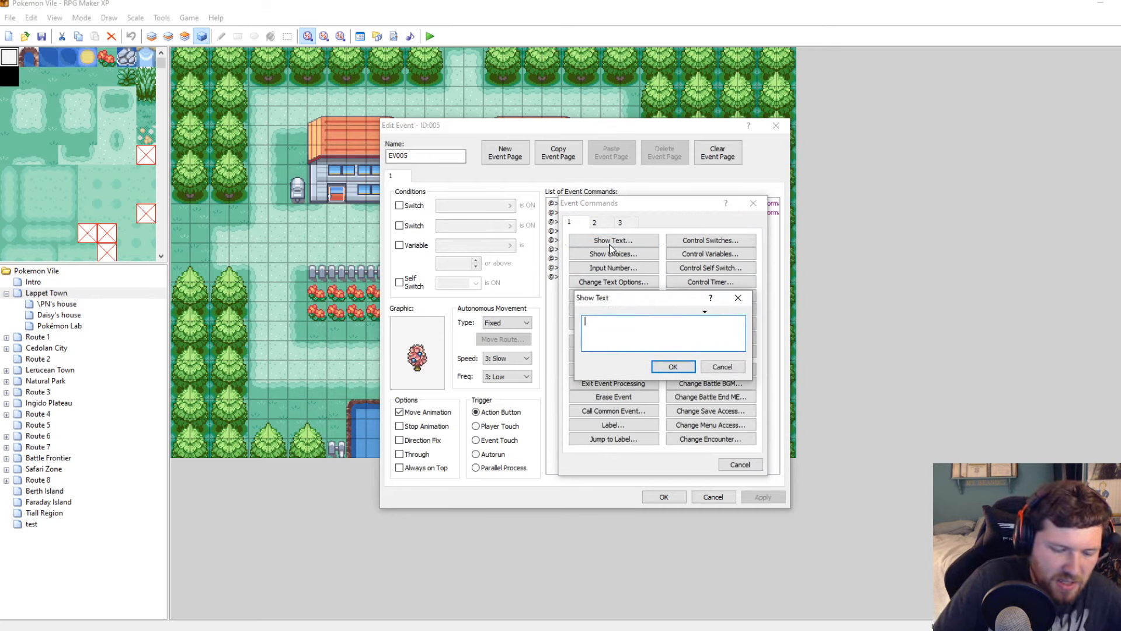
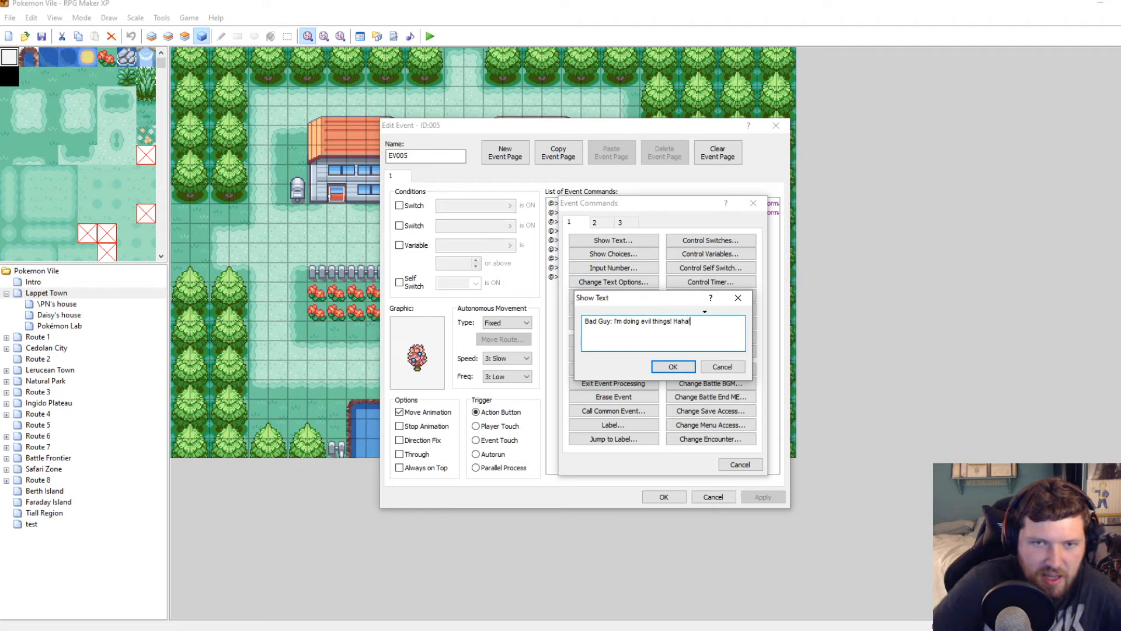
click(690, 366)
Insert the message "Get rekt" before the Erase Picture commands and apply the event changes
right_click(583, 267)
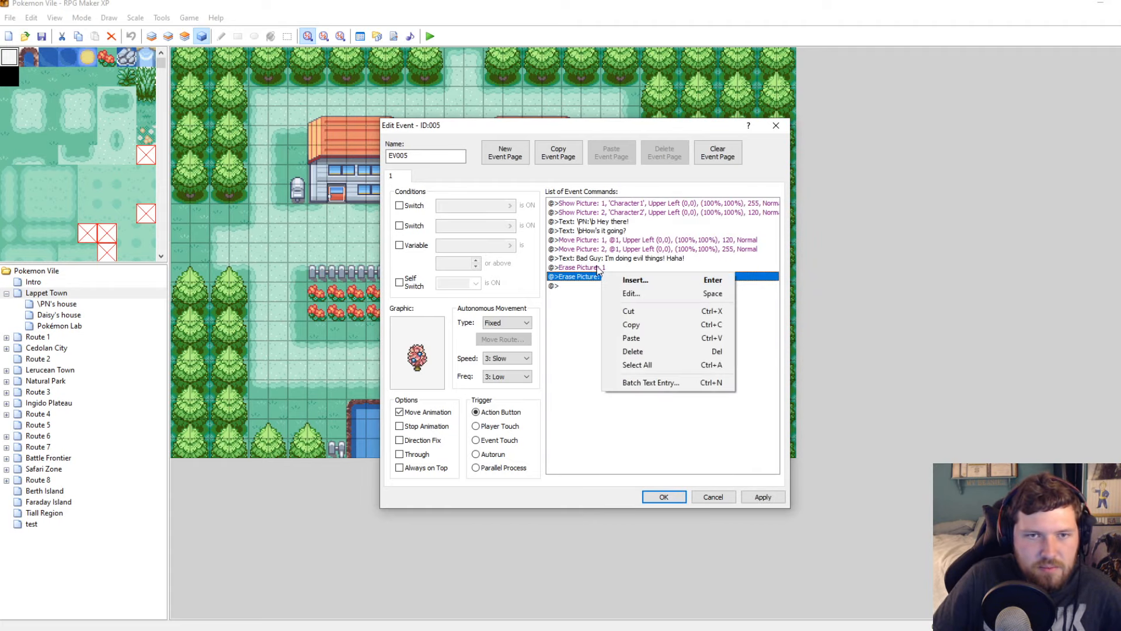
click(612, 273)
click(592, 241)
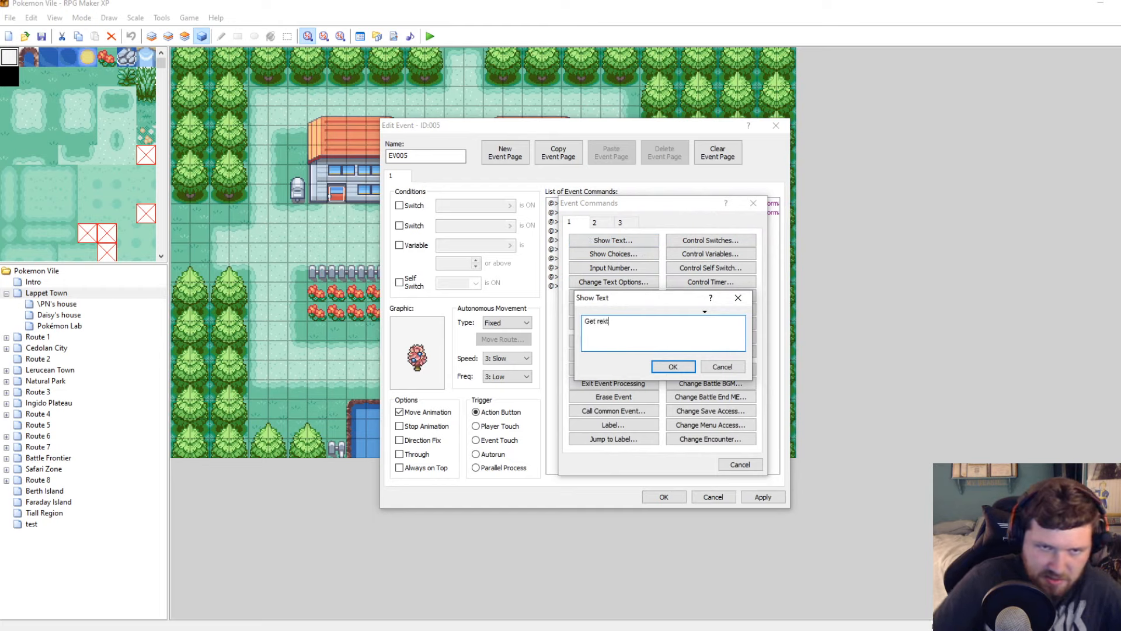
click(673, 366)
click(763, 496)
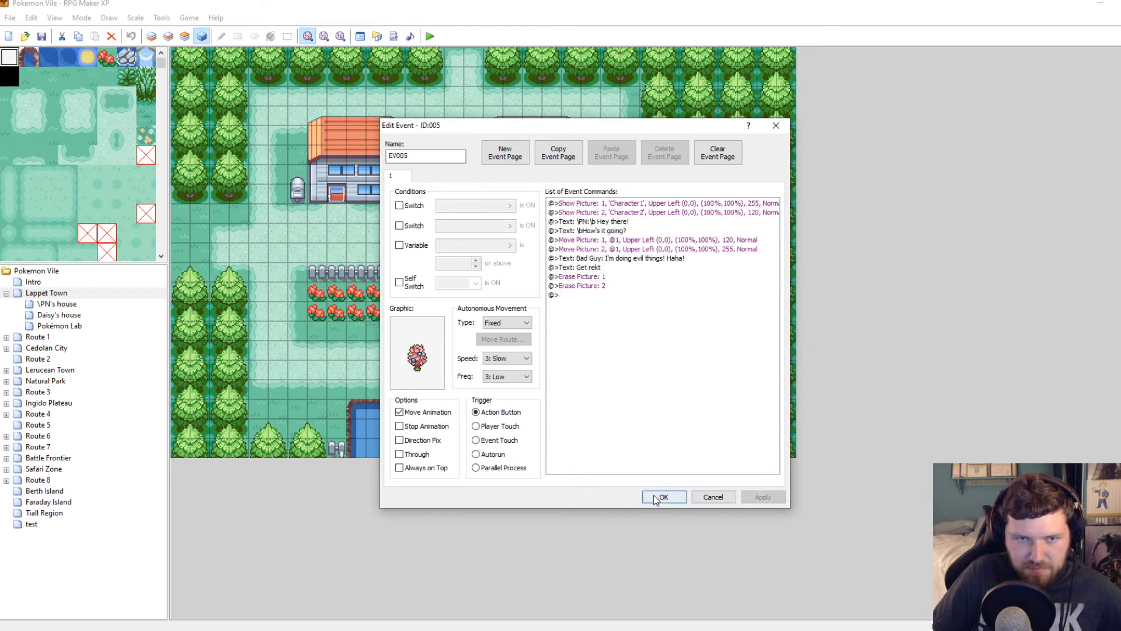
Copy both Show Picture commands from the start of the event to just above the Erase Picture commands
drag(598, 204, 605, 214)
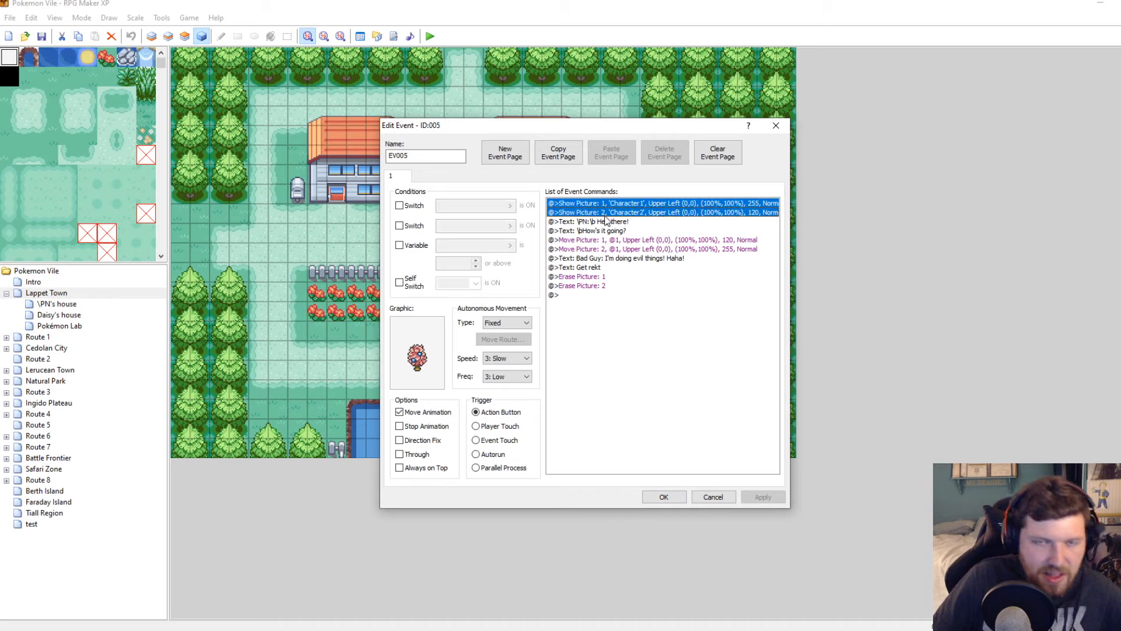
key(ctrl+c)
click(591, 275)
key(ctrl+v)
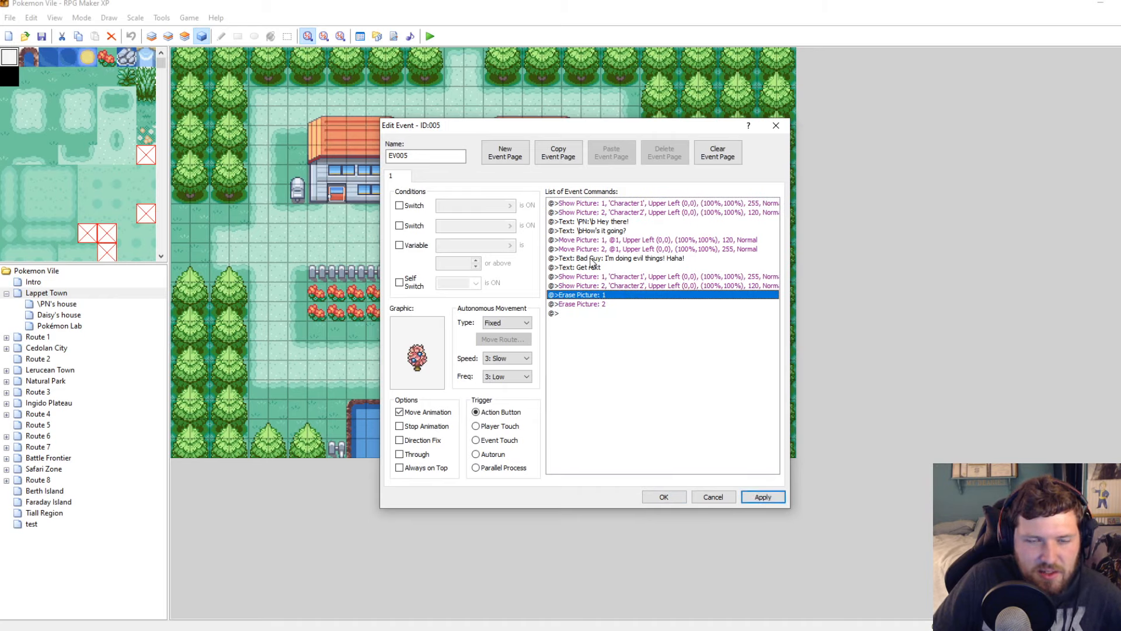
Copy the "Bad Guy" and "Get rekt" messages to just above the Erase Picture commands
drag(589, 258, 592, 267)
key(ctrl+c)
click(596, 294)
key(ctrl+v)
right_click(611, 295)
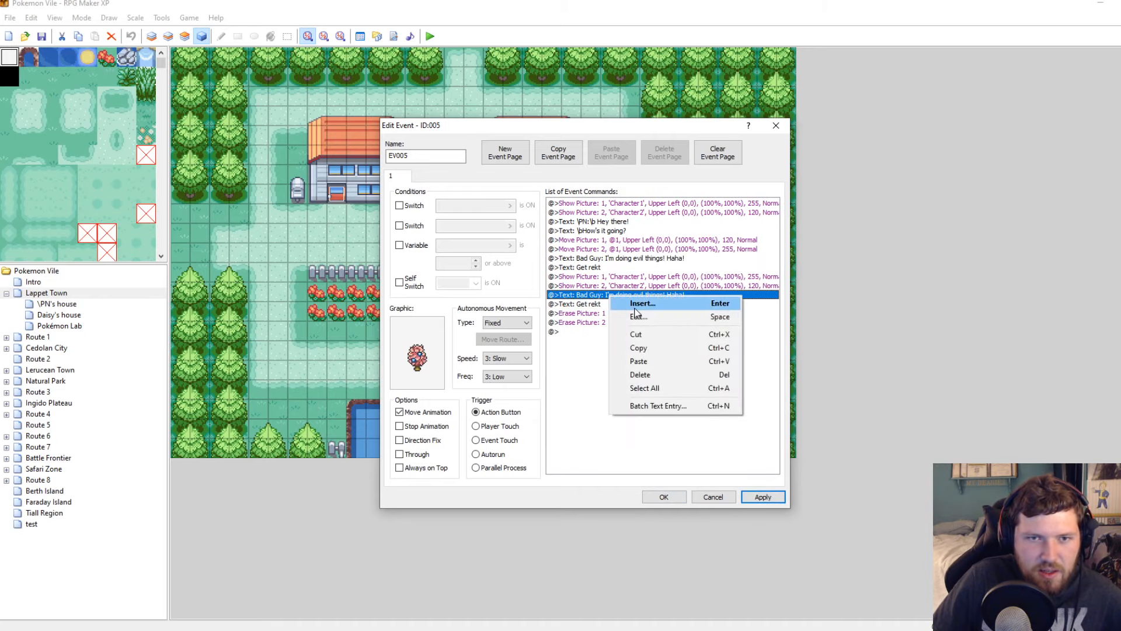
Copy the "\PN:\b Hey there!" message below the second pair of Show Picture commands and delete the duplicated Bad Guy and Get rekt messages
click(590, 223)
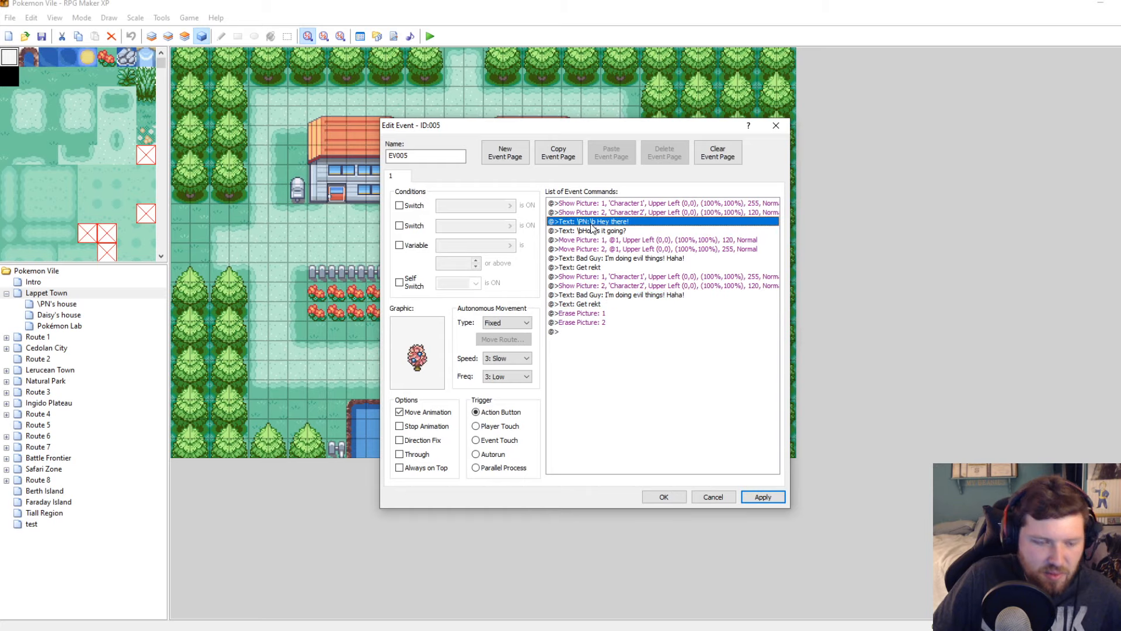
key(ctrl+c)
click(595, 295)
key(ctrl+v)
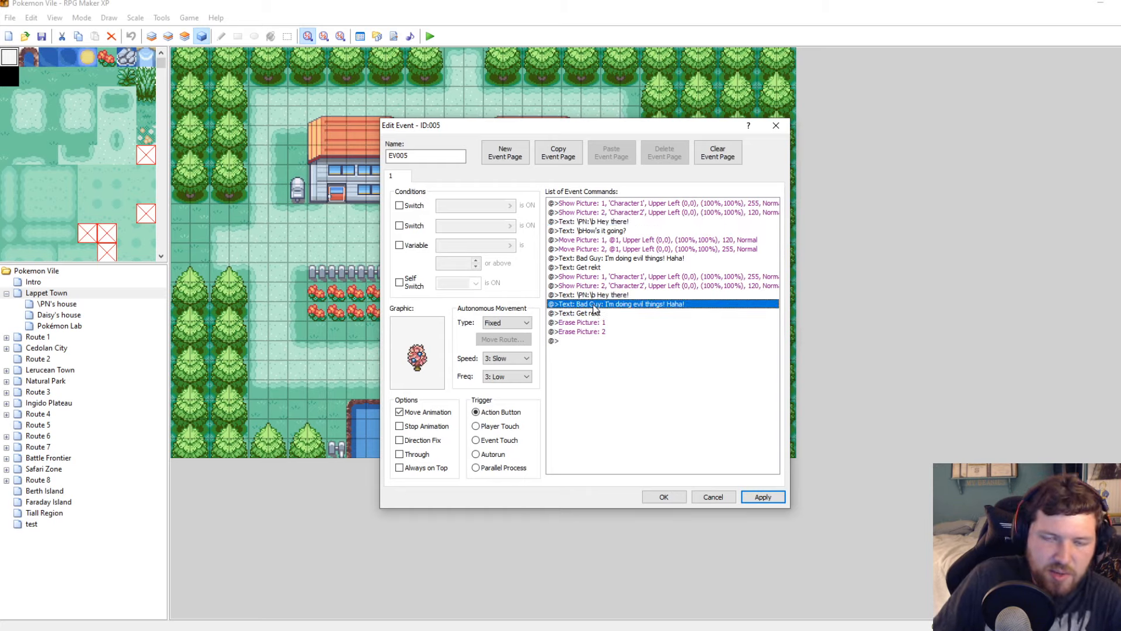
key(Delete)
key(Delete)
Change the copied message to "\PN:\b Oh no!" and save the event
right_click(596, 298)
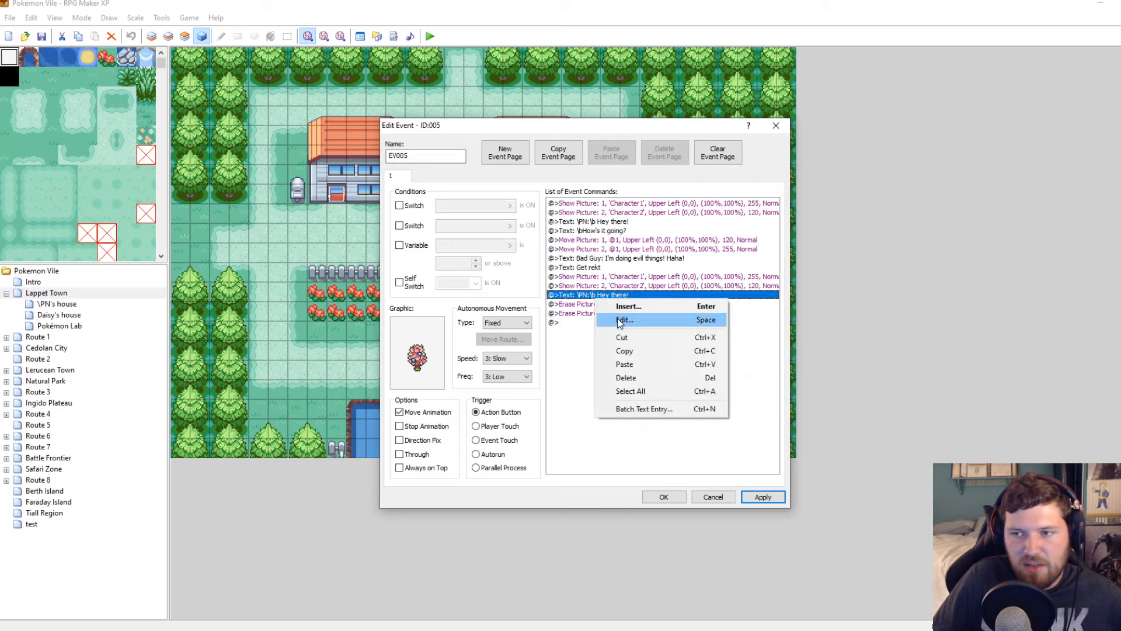
click(623, 320)
drag(606, 327, 635, 323)
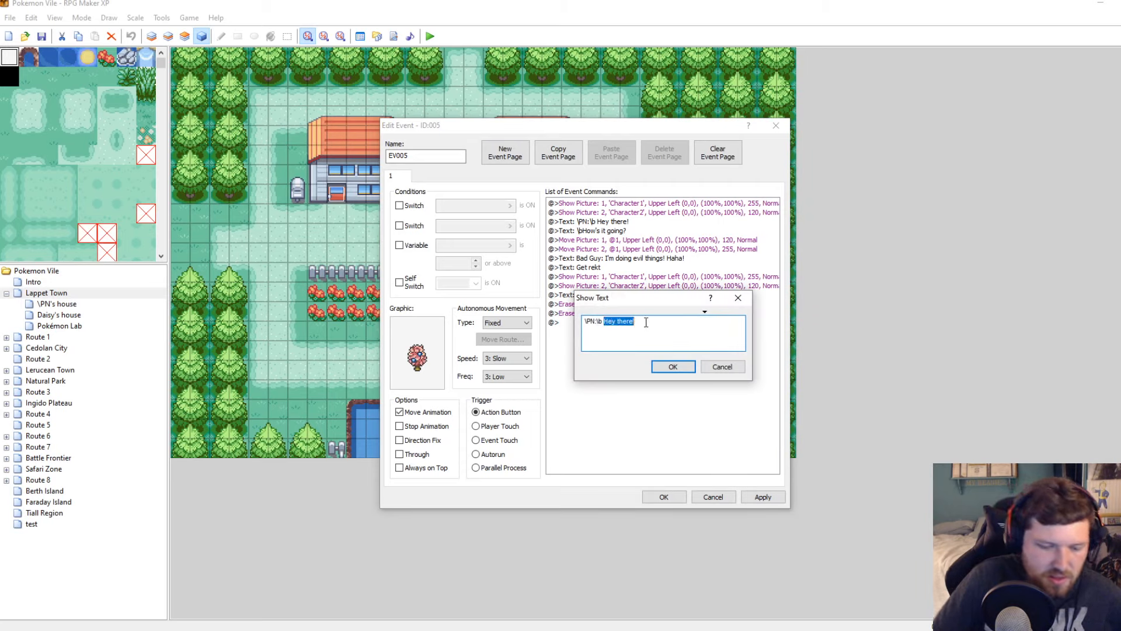
text(Oh)
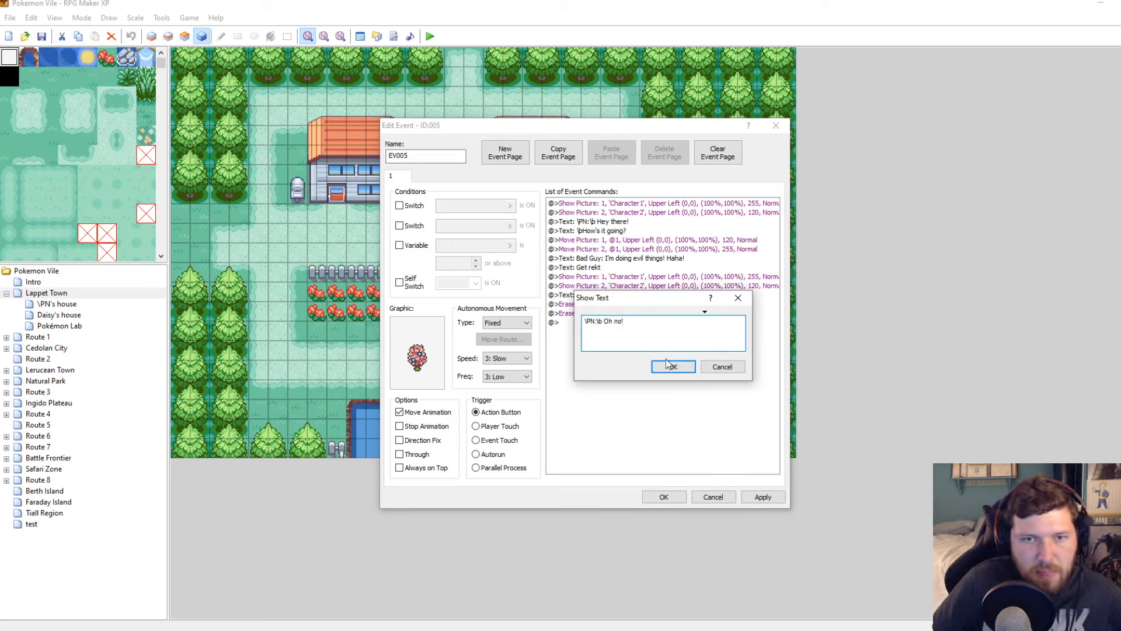
click(668, 364)
click(769, 497)
click(662, 495)
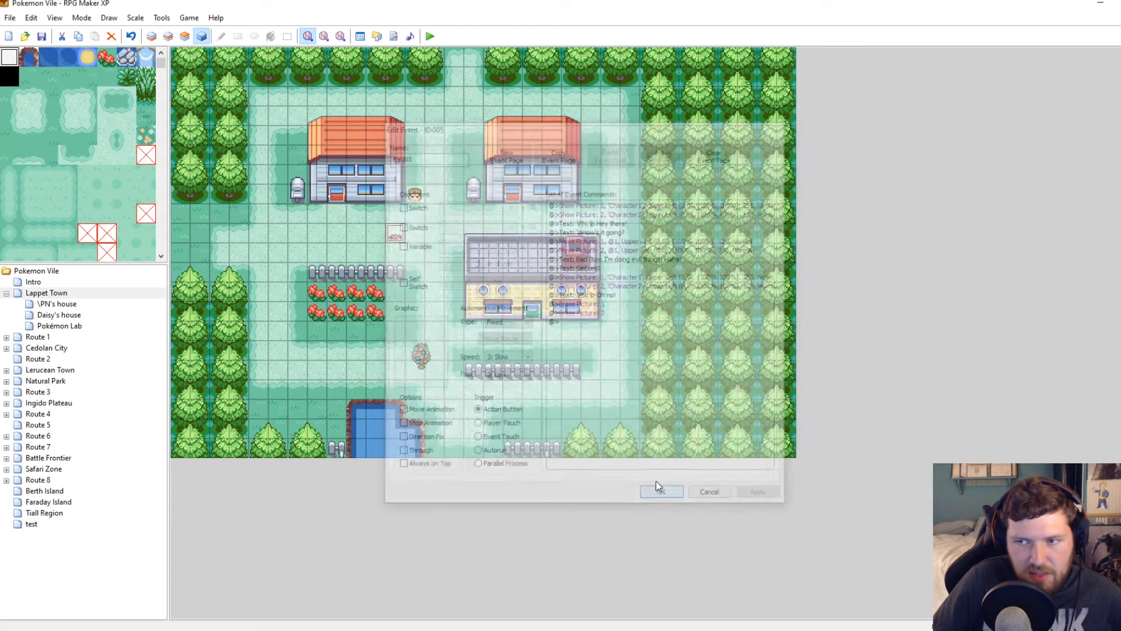
Playtest the event's dialogue through to its end, exit the game, and review the event's command list without changing it
click(428, 38)
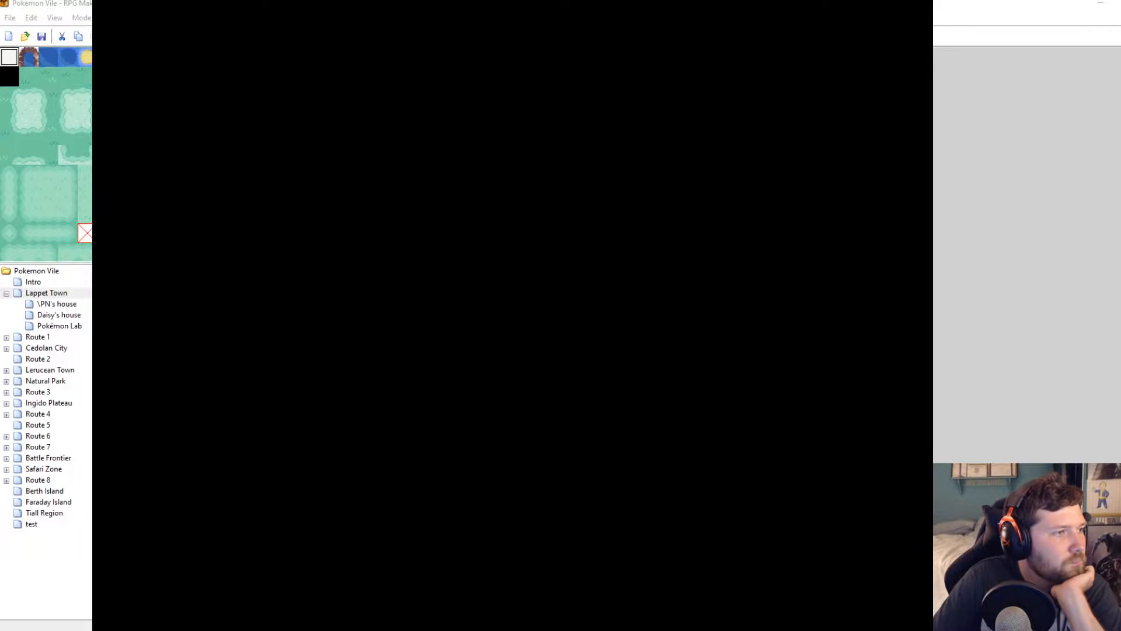
key(Return)
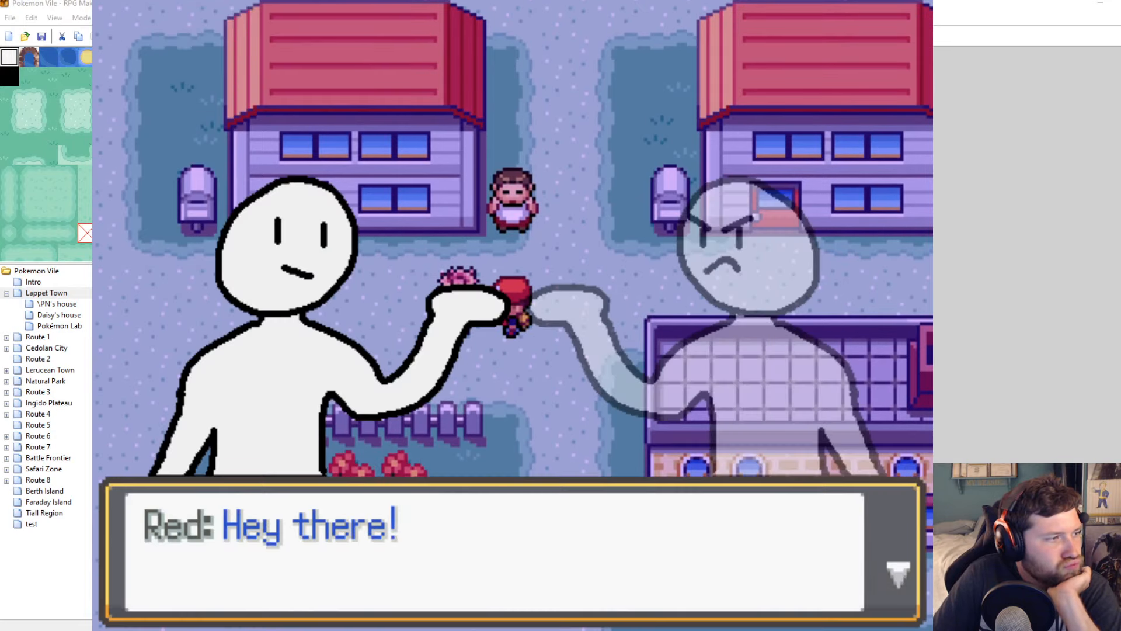
key(Return)
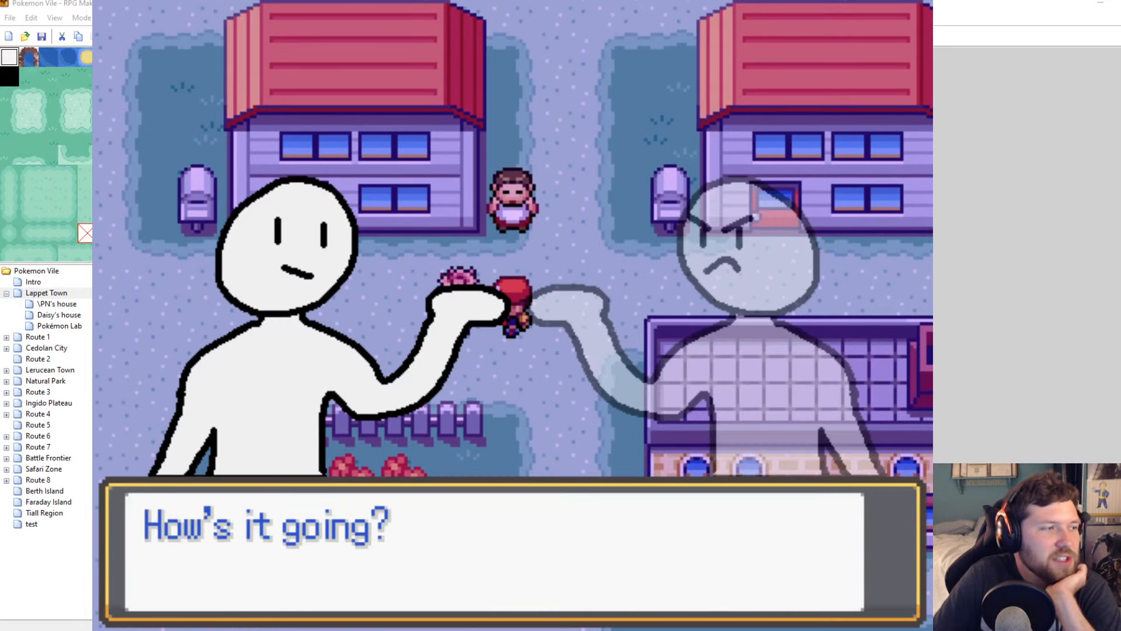
key(Return)
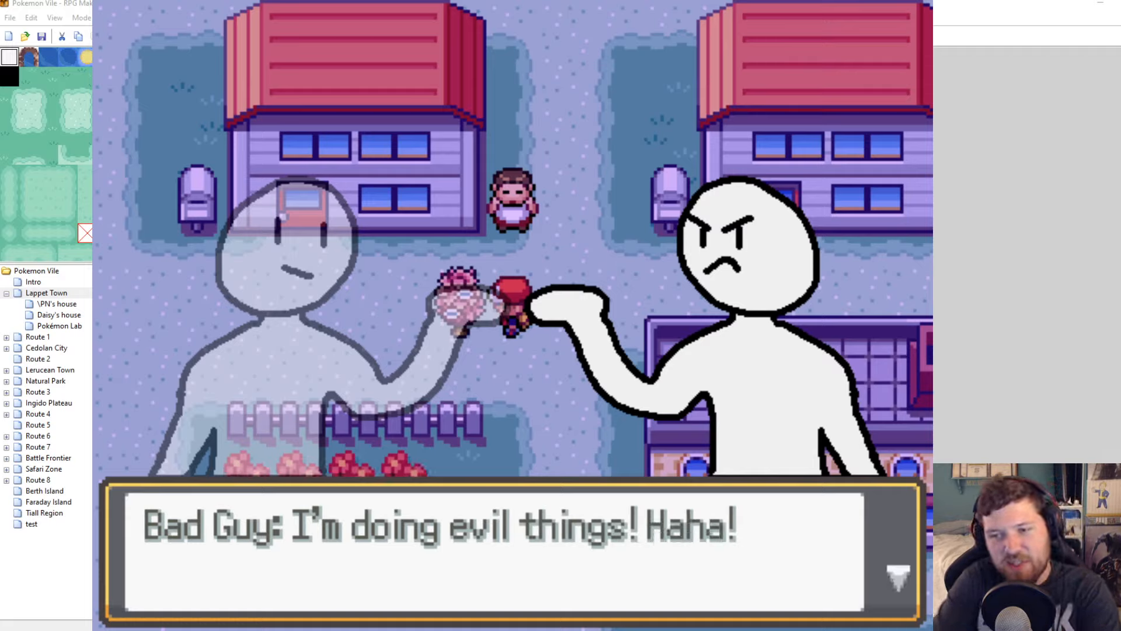
key(Return)
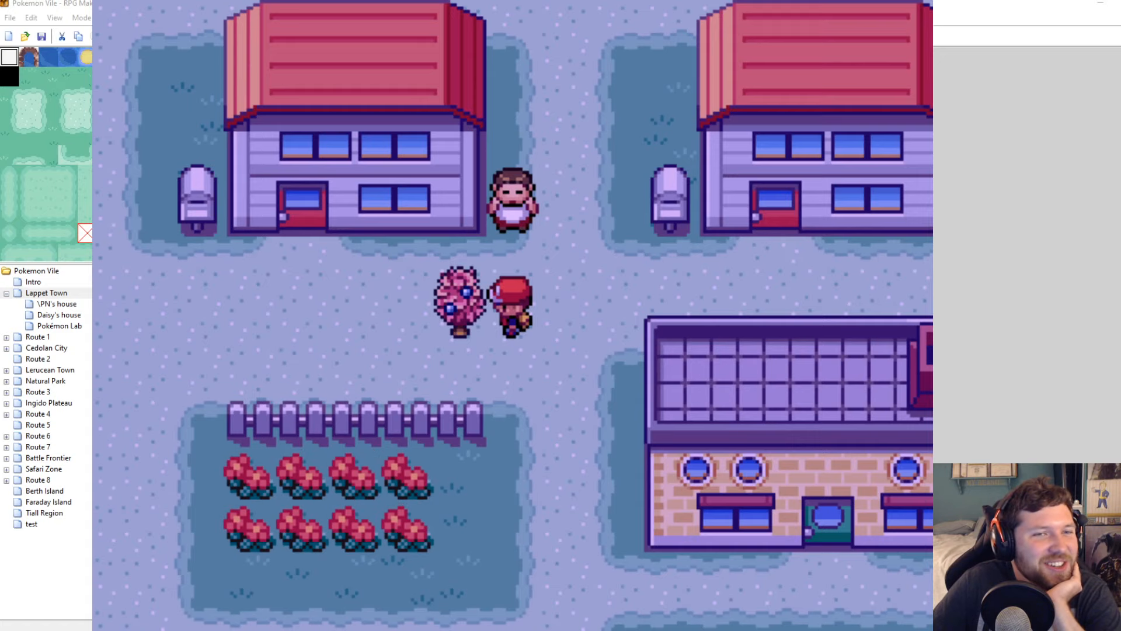
key(alt+F4)
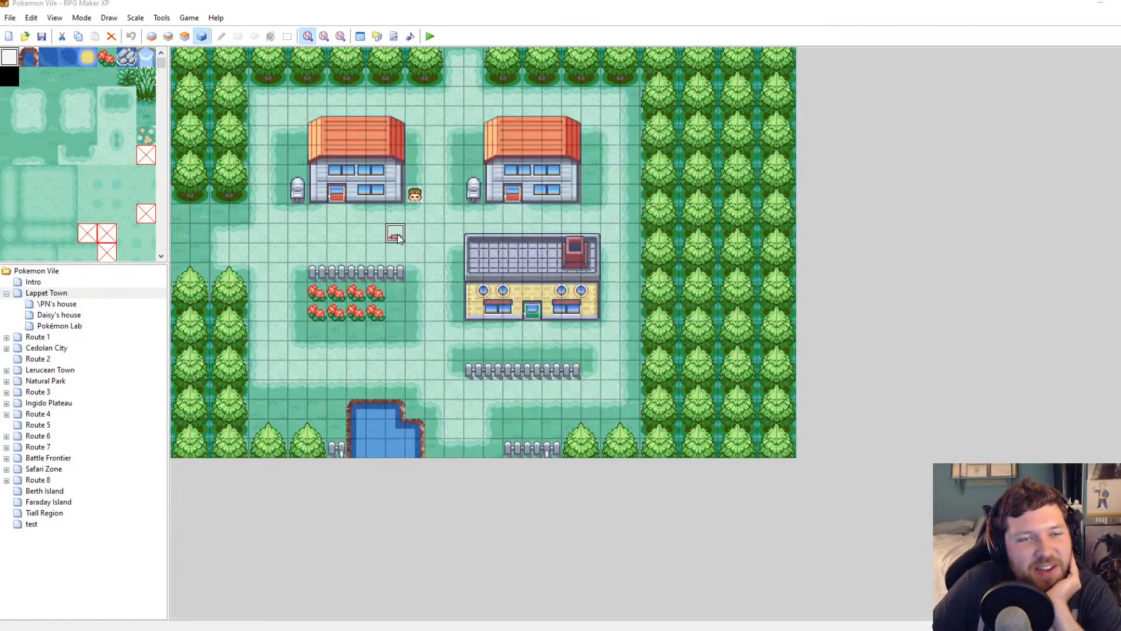
double_click(398, 233)
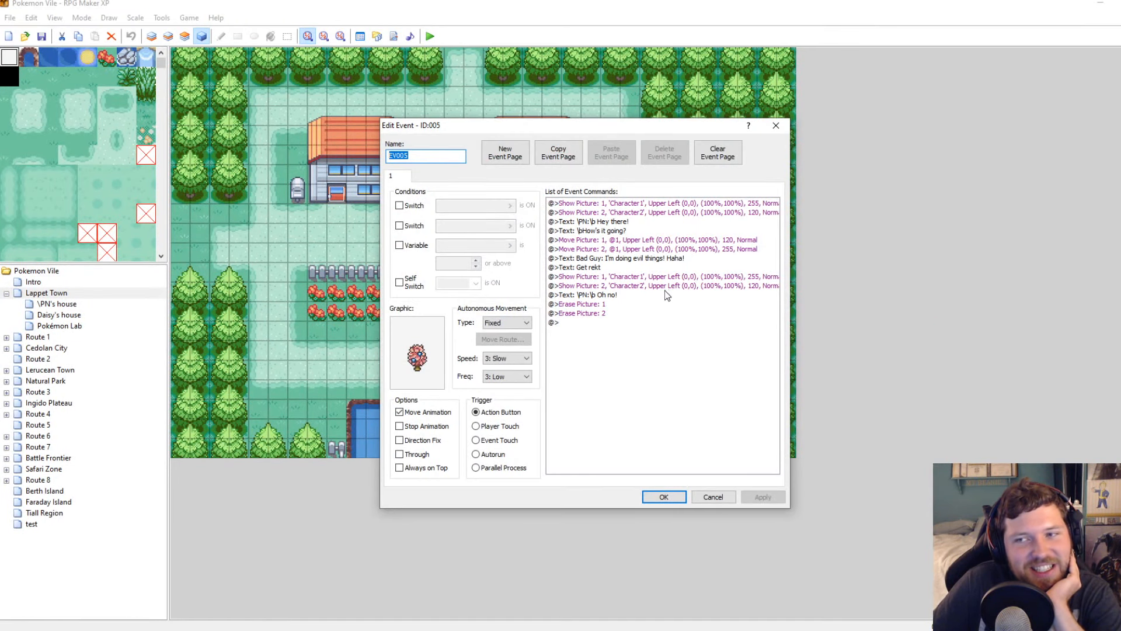
click(782, 129)
Switch to Photoshop with the Screensize.psd character drawing
key(alt+Tab)
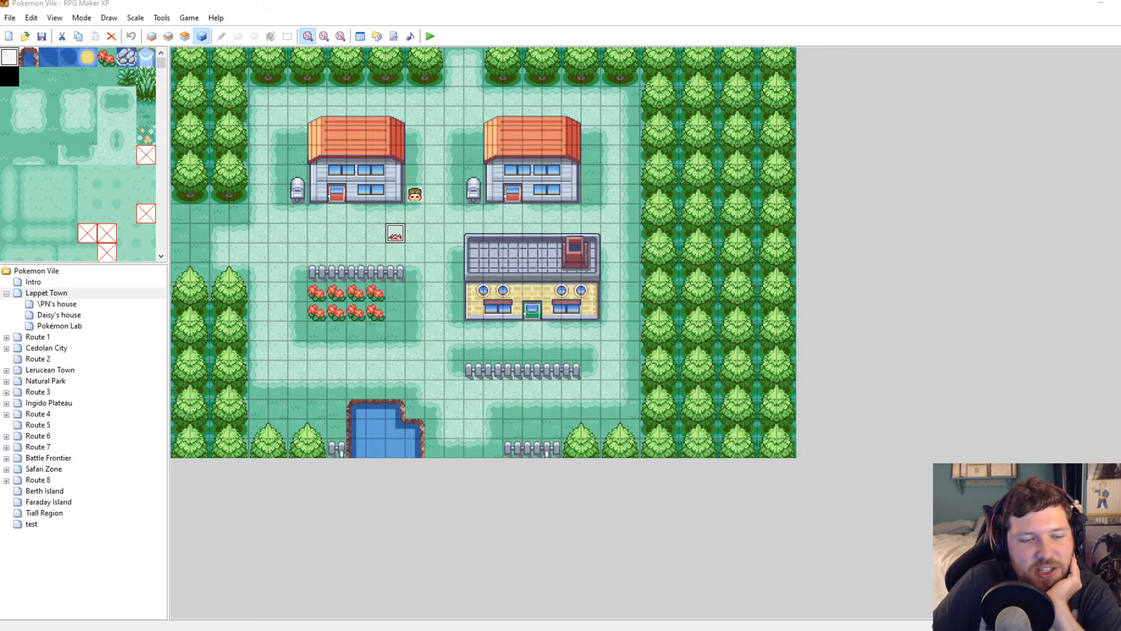
click(32, 4)
click(161, 46)
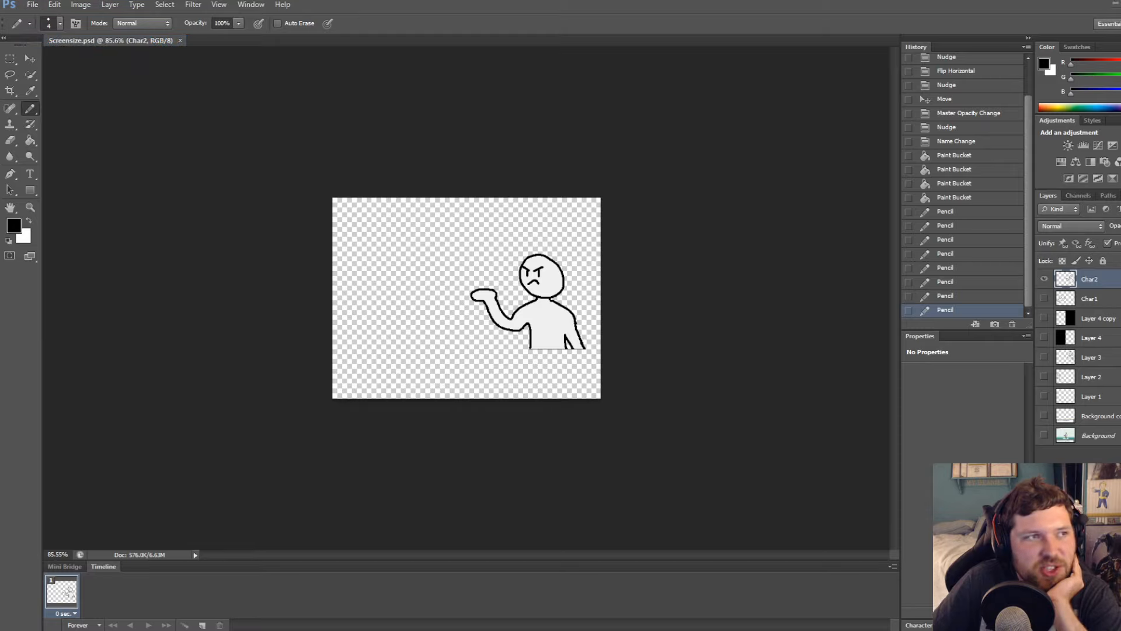
click(33, 4)
click(35, 31)
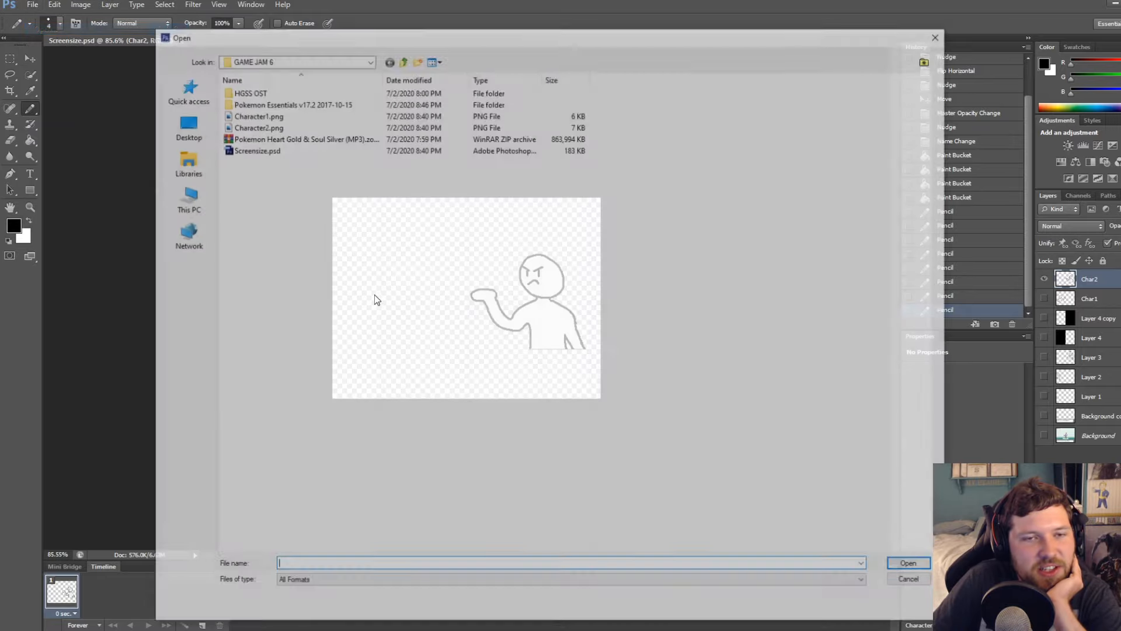
click(255, 114)
double_click(252, 115)
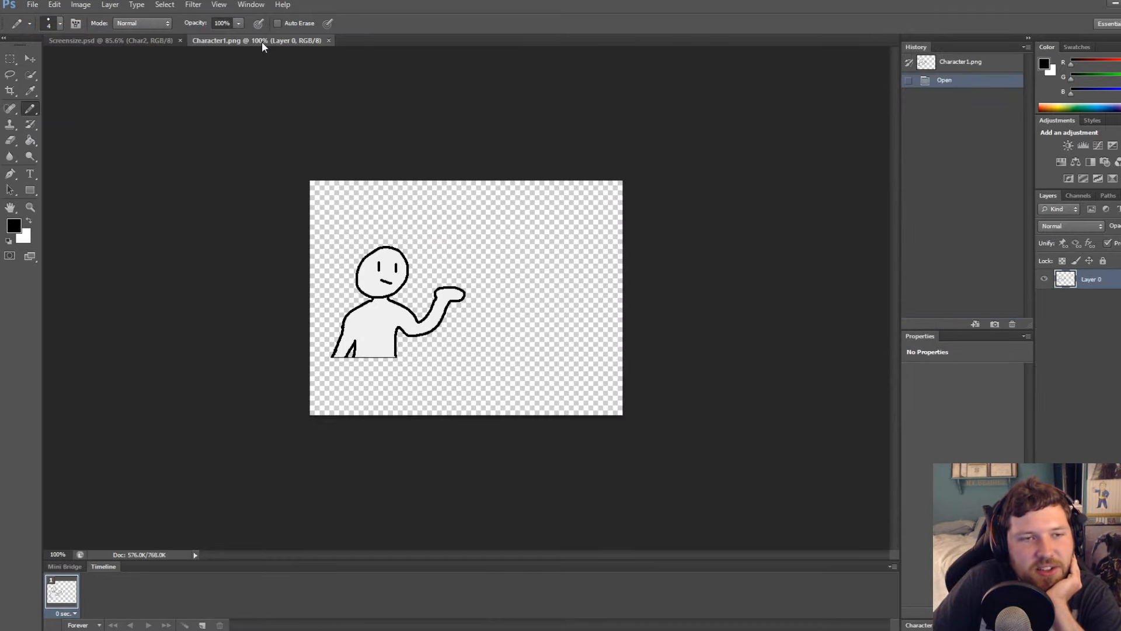
click(328, 41)
Open trainer000.png from the Graphics > Characters folder of Pokemon Essentials v17.2
click(33, 5)
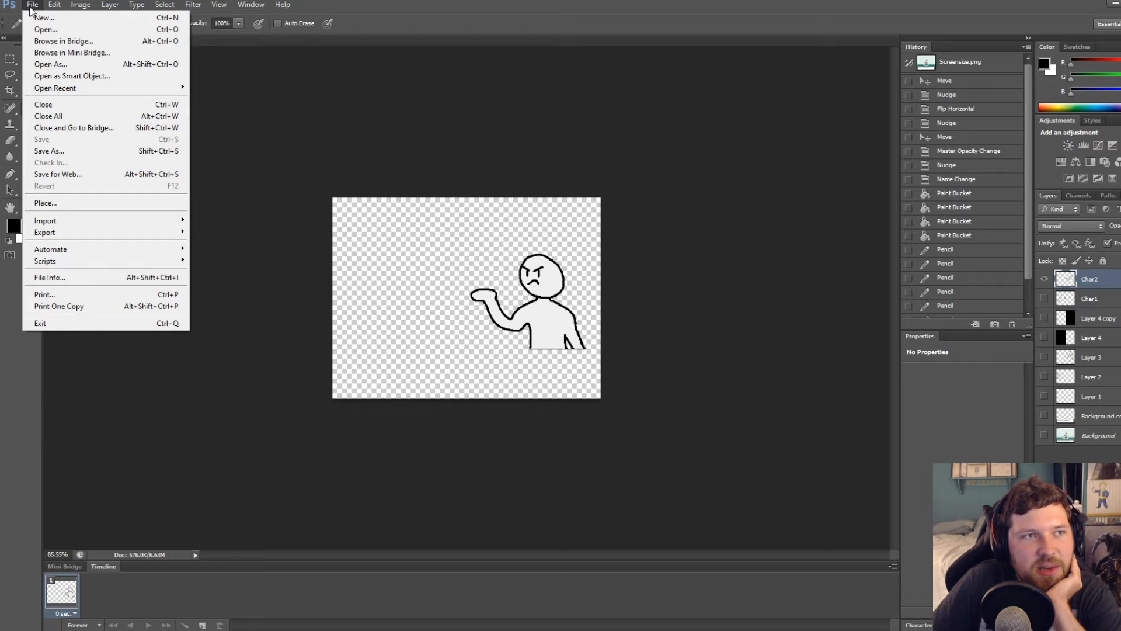
click(36, 28)
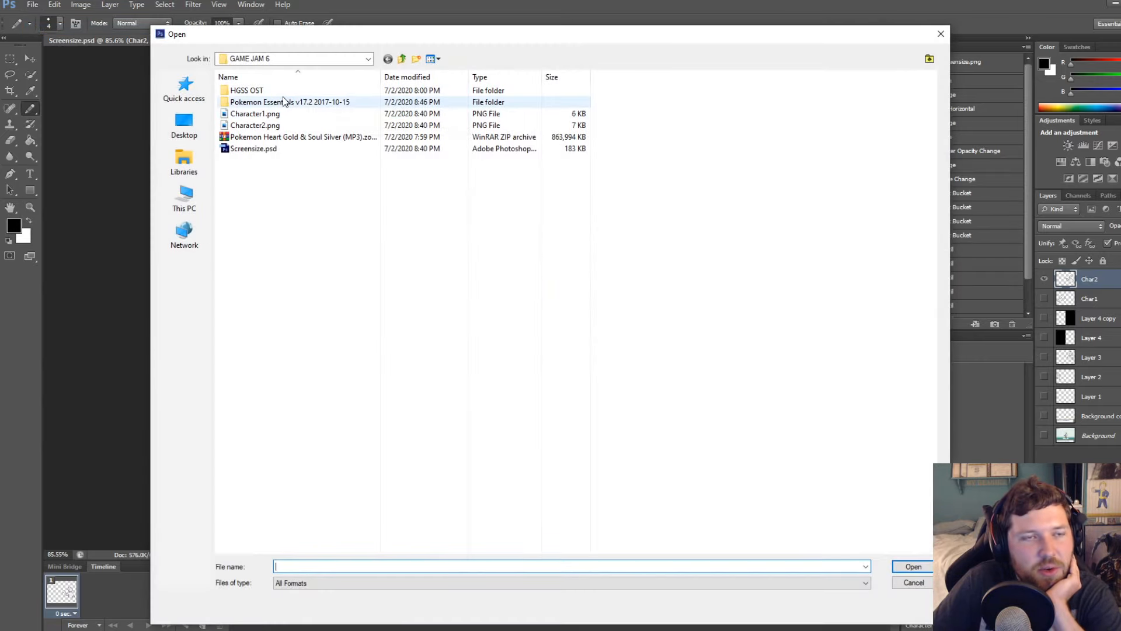
double_click(284, 103)
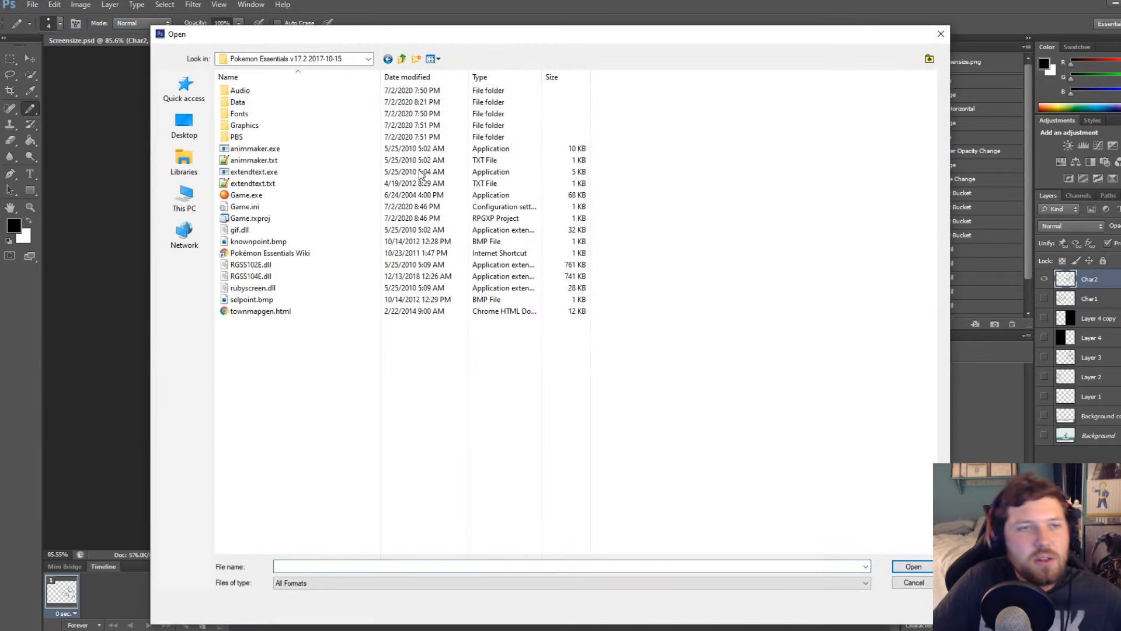
double_click(242, 125)
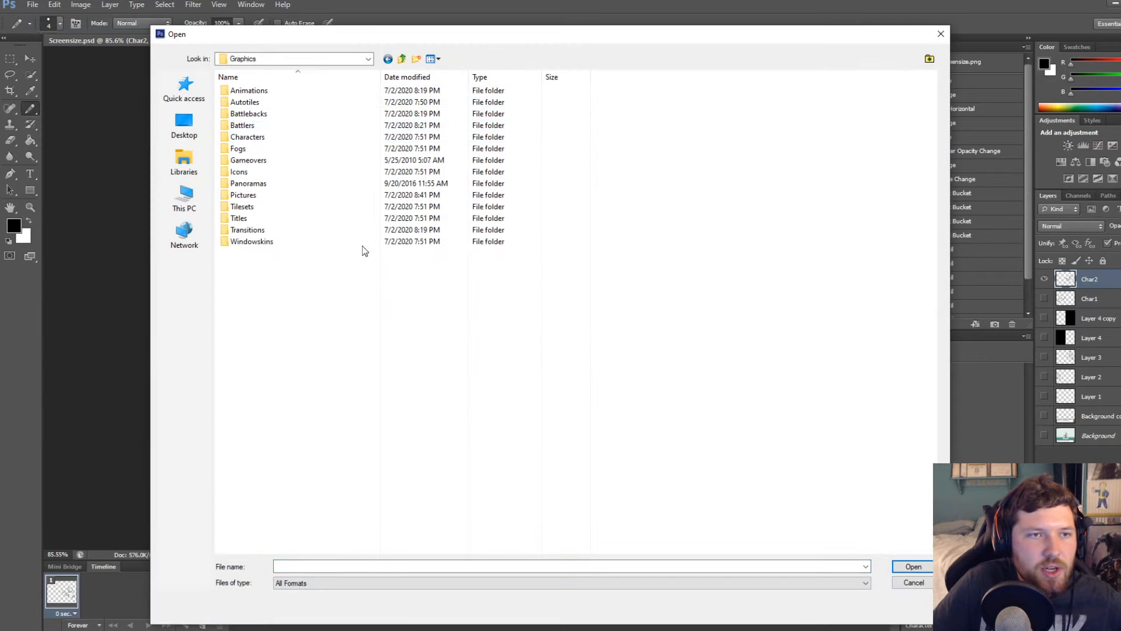
double_click(246, 138)
scroll(482, 349, down, 10)
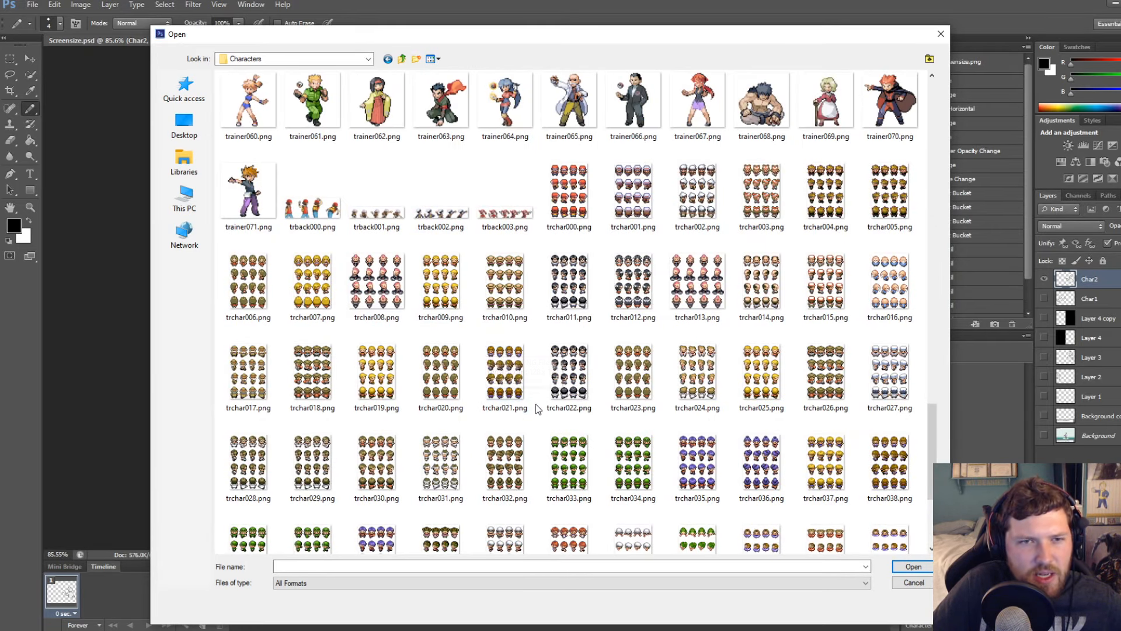
scroll(535, 404, up, 10)
double_click(612, 240)
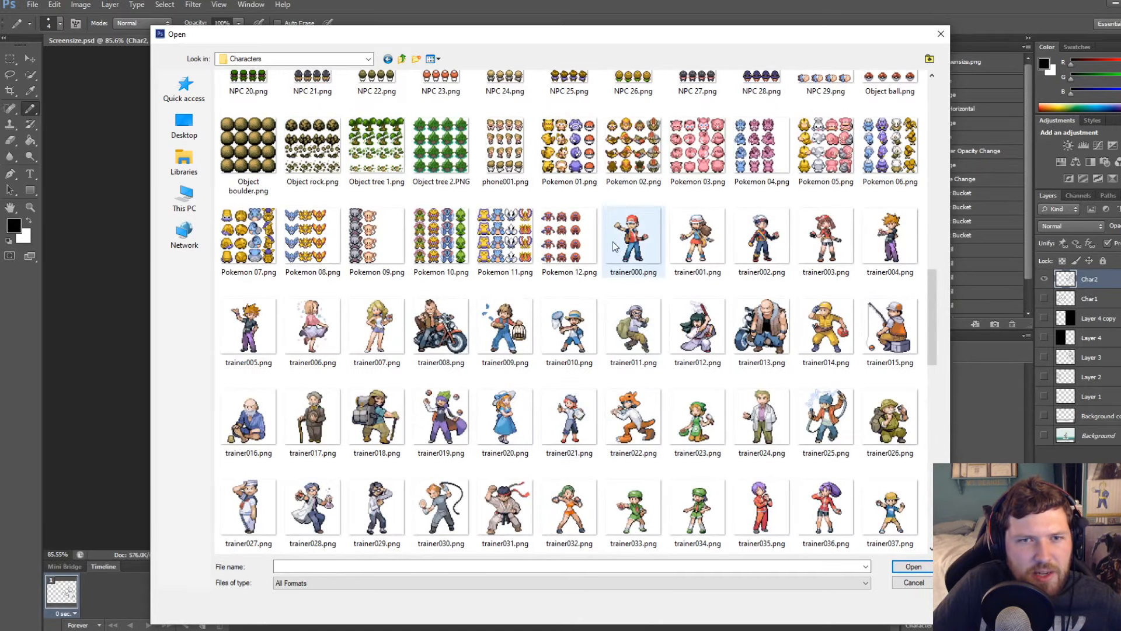
alt+scroll(513, 317, up, 5)
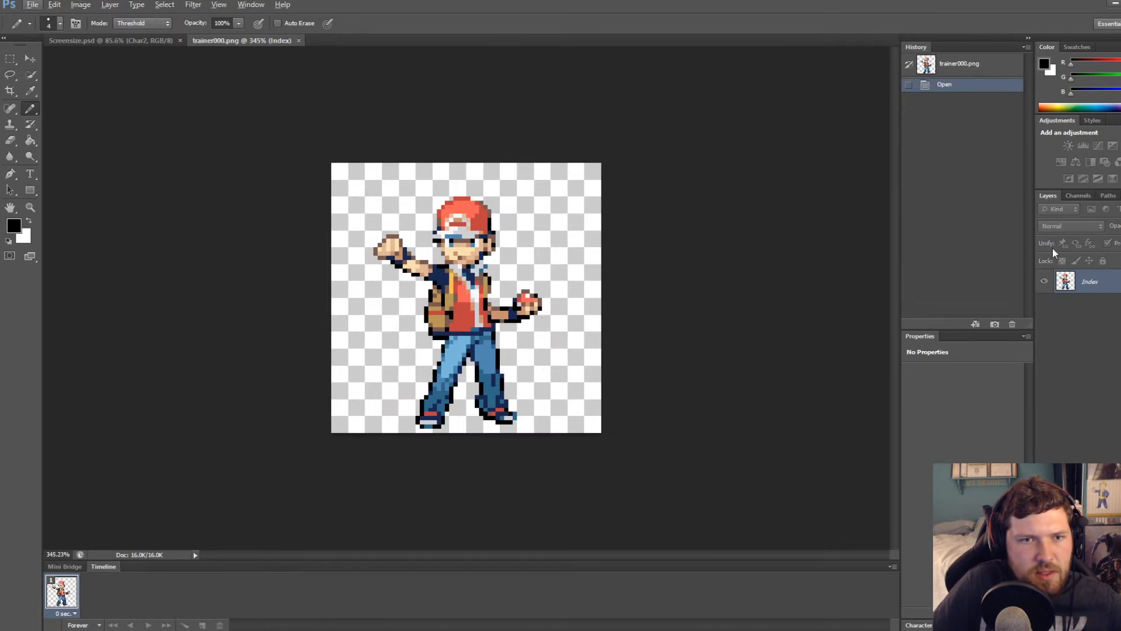
Convert the trainer000.png image to RGB Color mode
click(81, 4)
mouse_move(89, 19)
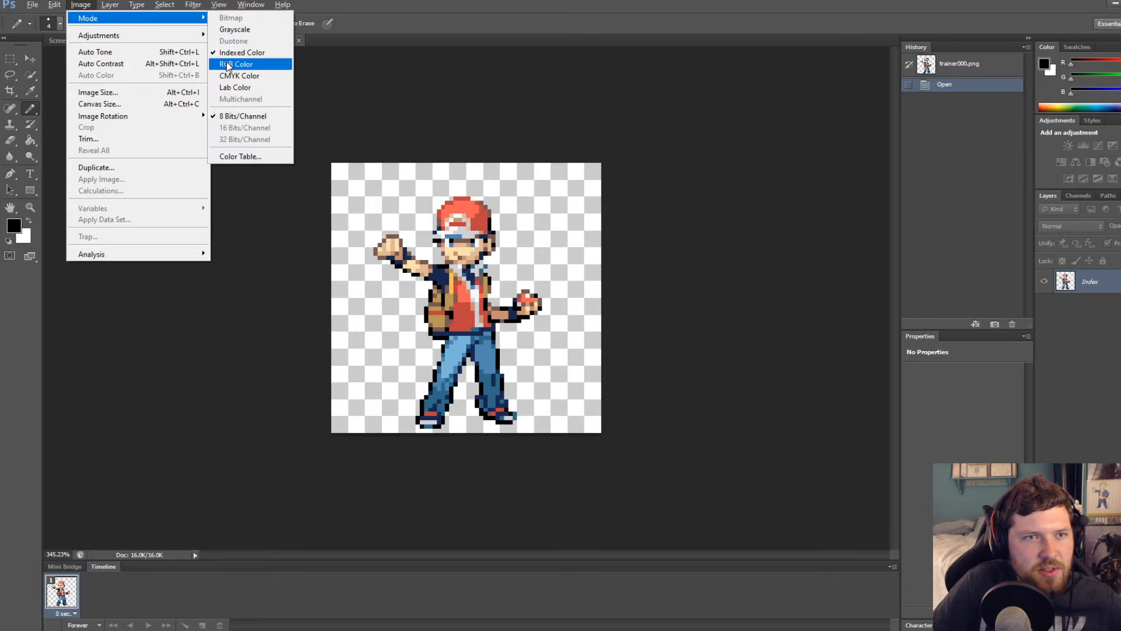
click(245, 65)
Open Character1.png from the project's Graphics > Pictures folder
click(27, 4)
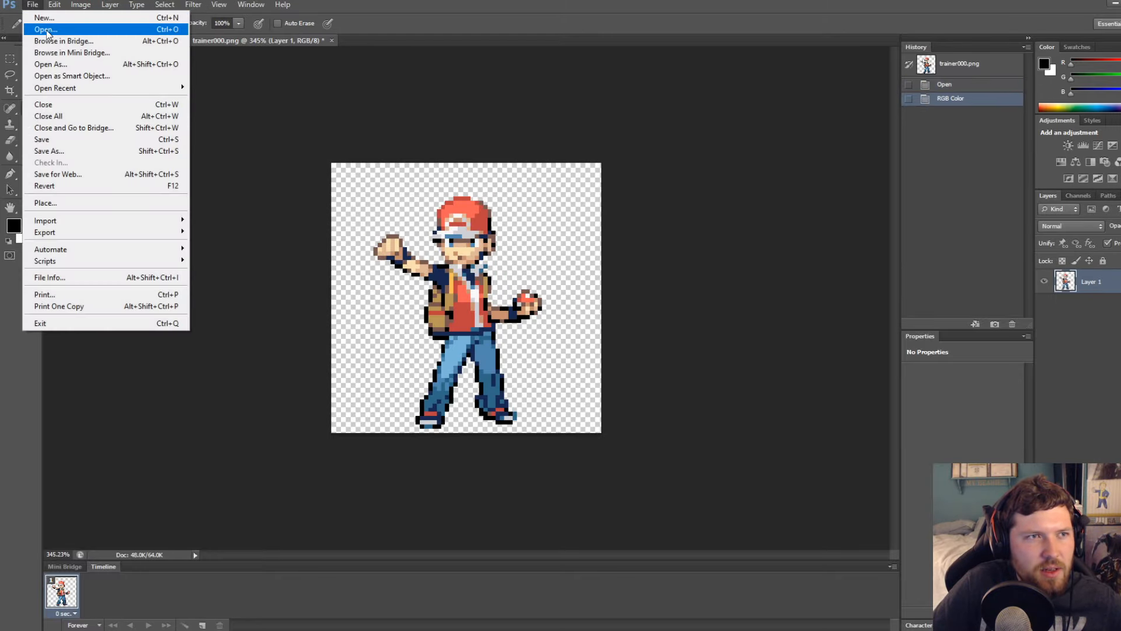
click(41, 30)
click(401, 59)
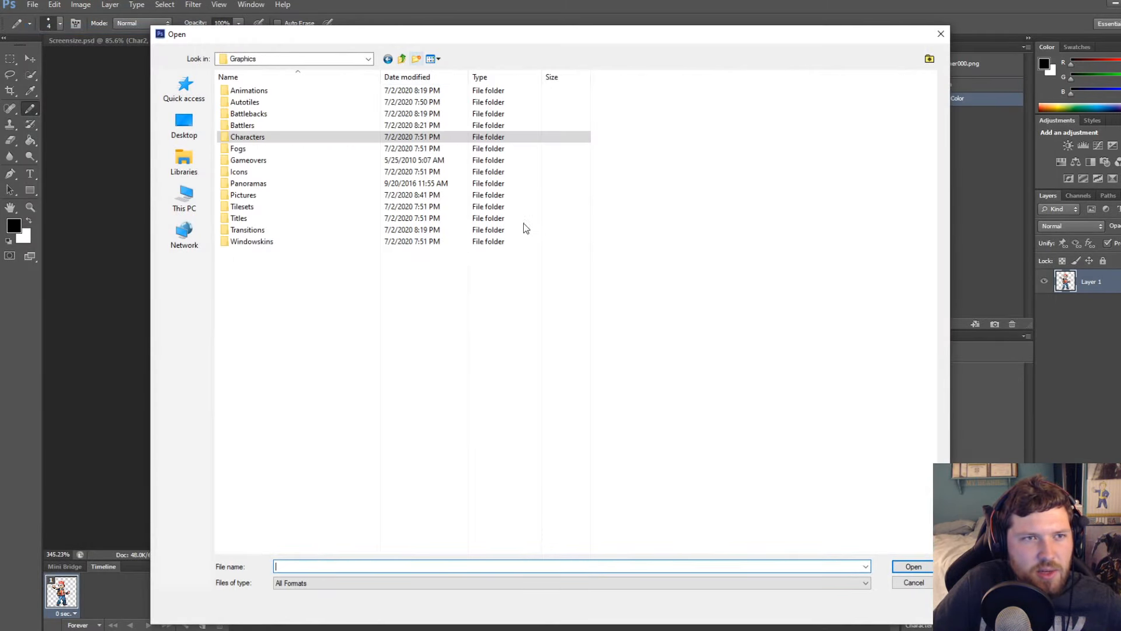
double_click(244, 195)
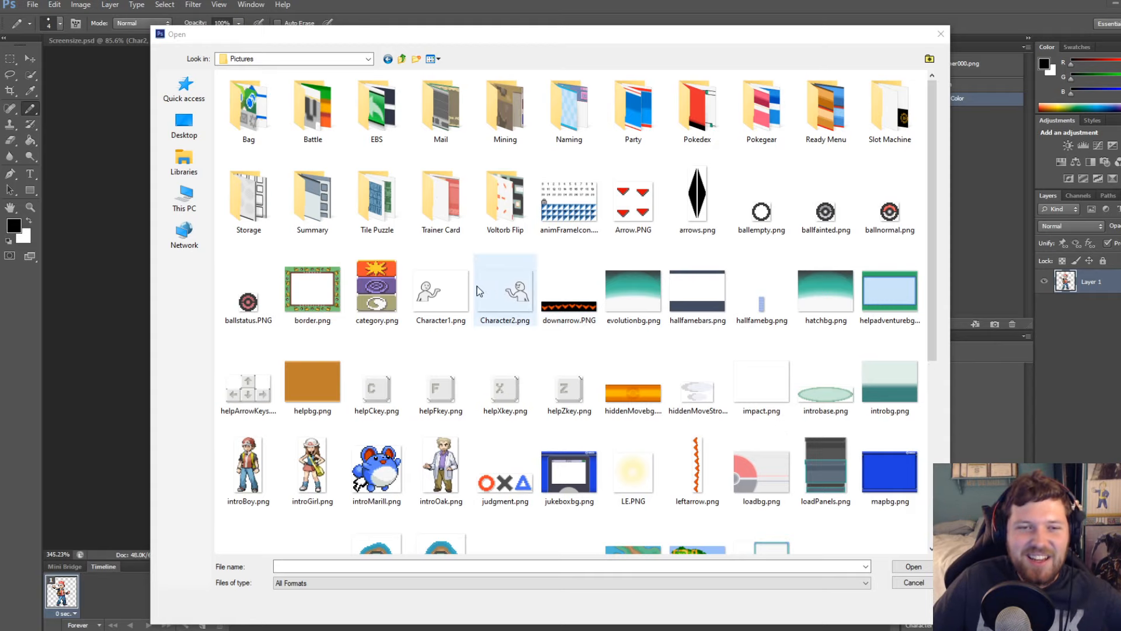
double_click(440, 292)
alt+scroll(467, 298, up, 5)
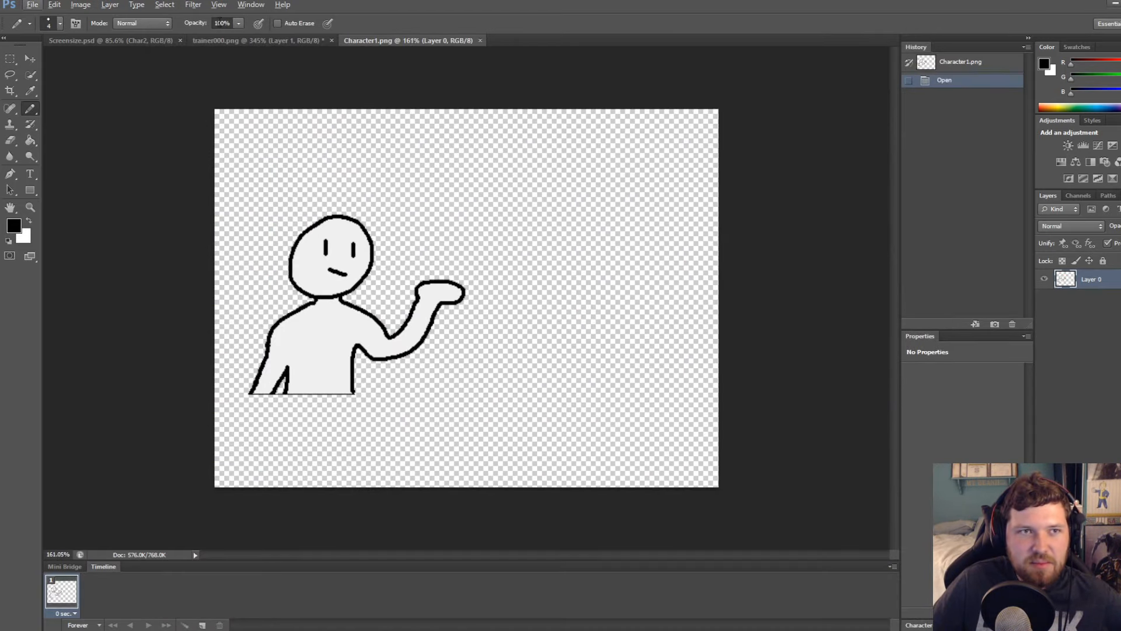
Copy the trainer sprite from trainer000.png and paste it into Character1.png as a new layer
click(263, 42)
key(m)
alt+scroll(489, 353, up, 4)
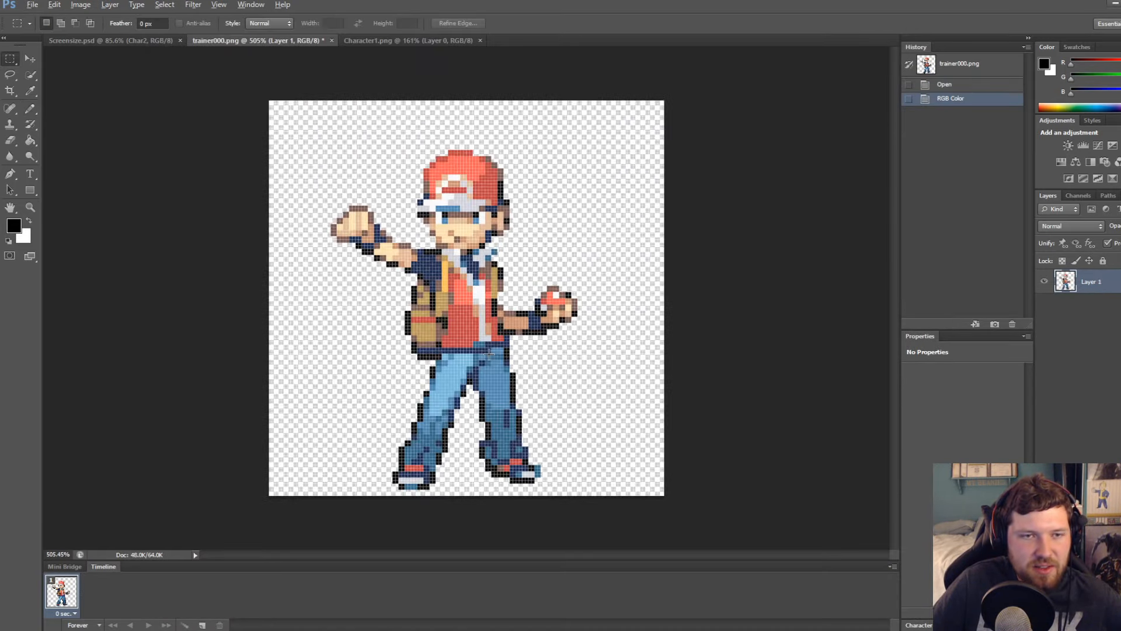
click(438, 40)
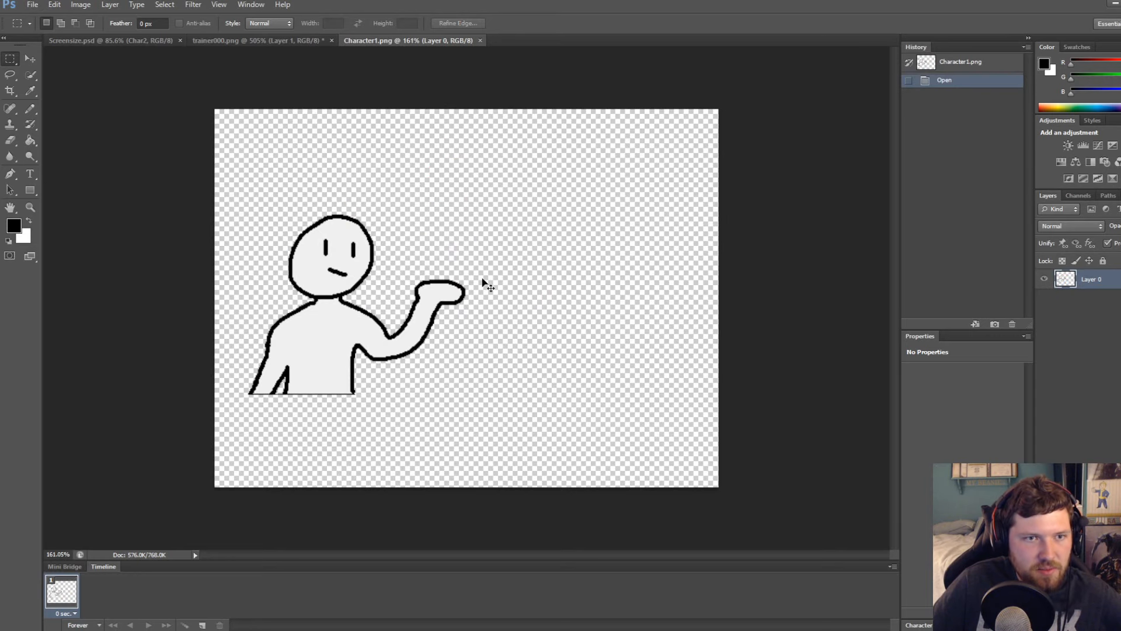
key(ctrl+v)
Scale the pasted trainer sprite to 200% in width and height
click(30, 59)
click(54, 4)
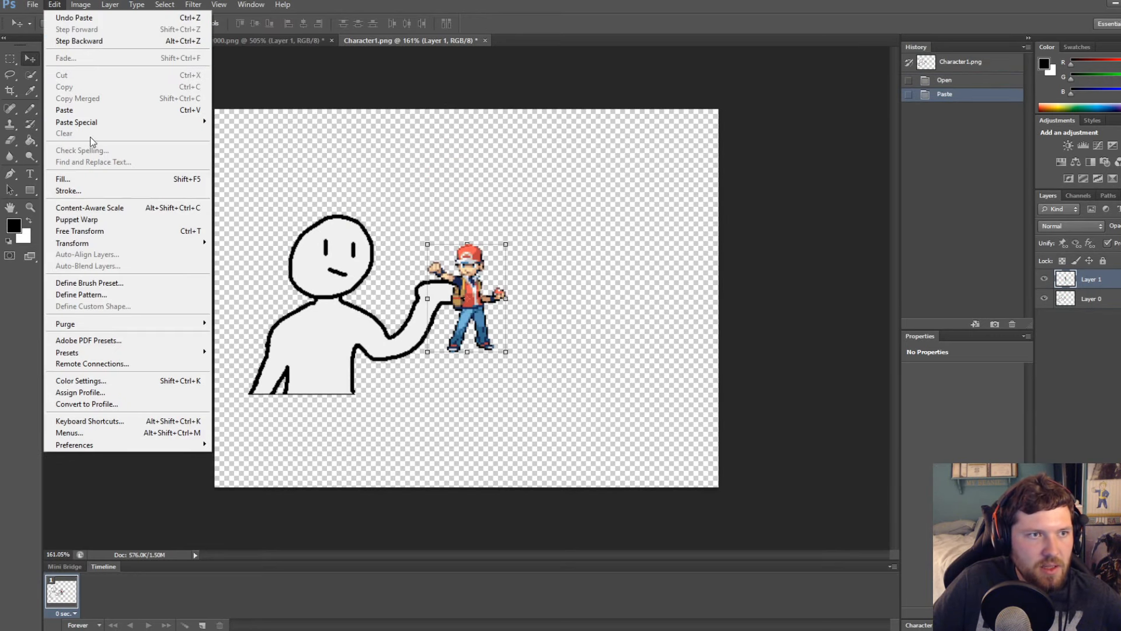
mouse_move(175, 242)
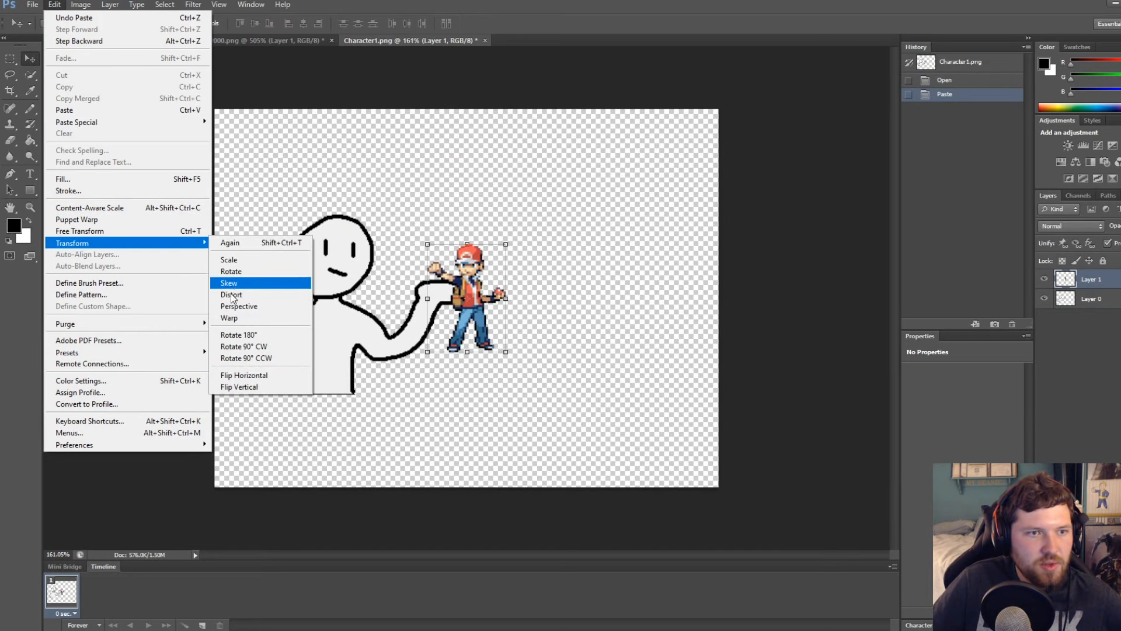
click(232, 260)
click(246, 23)
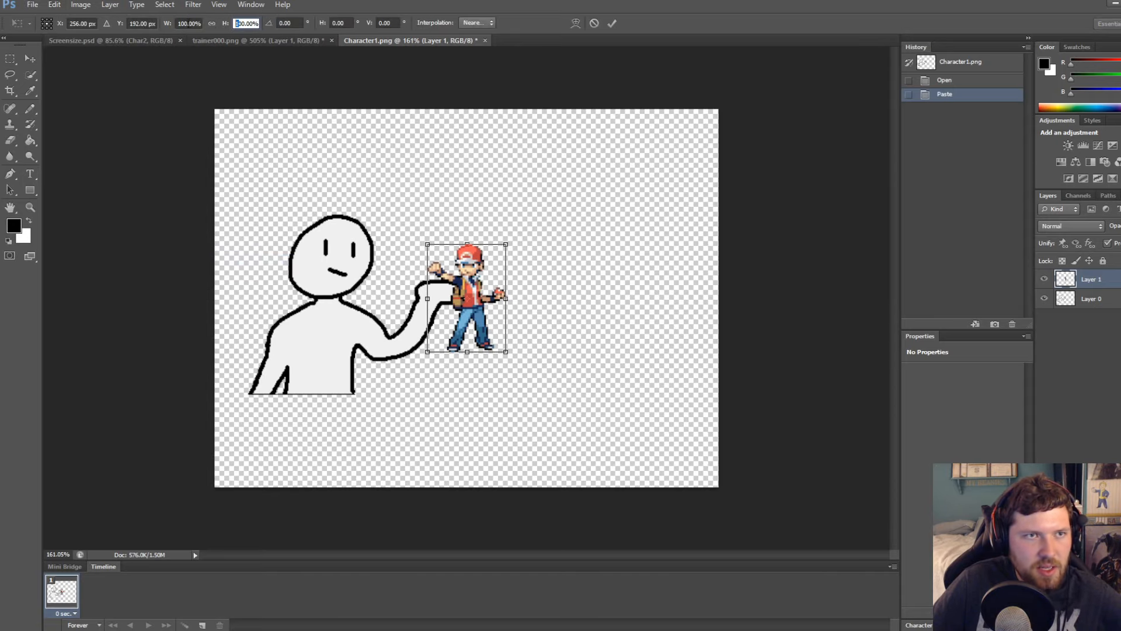
text(200)
key(Return)
Set the trainer sprite's width and height scale to 250% and apply the transform
key(shift+Tab)
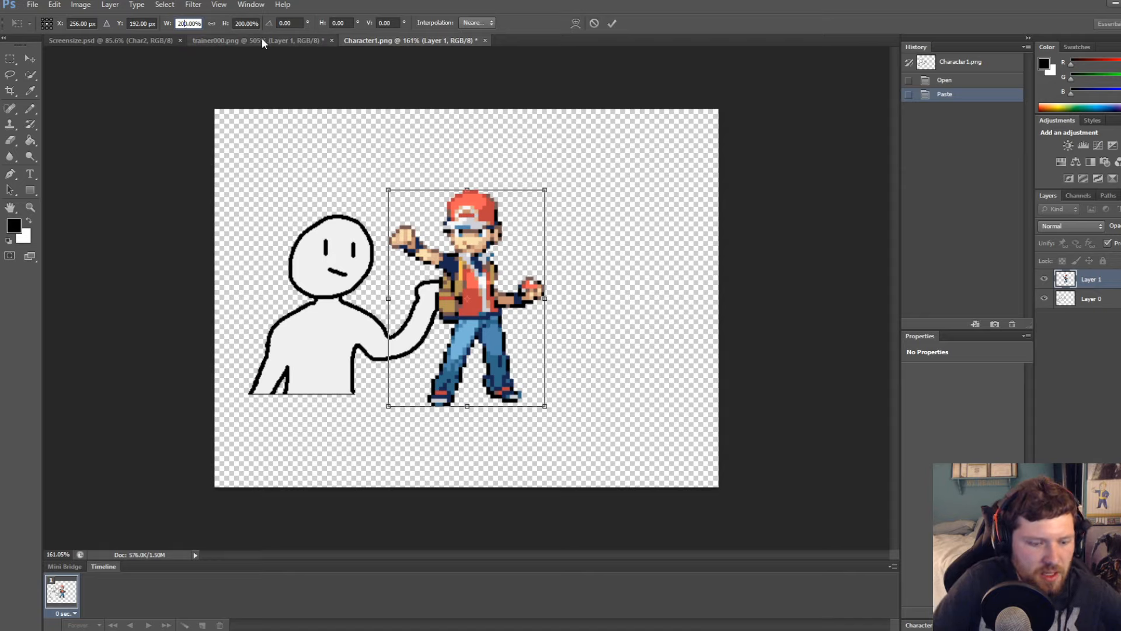
text(250)
key(Return)
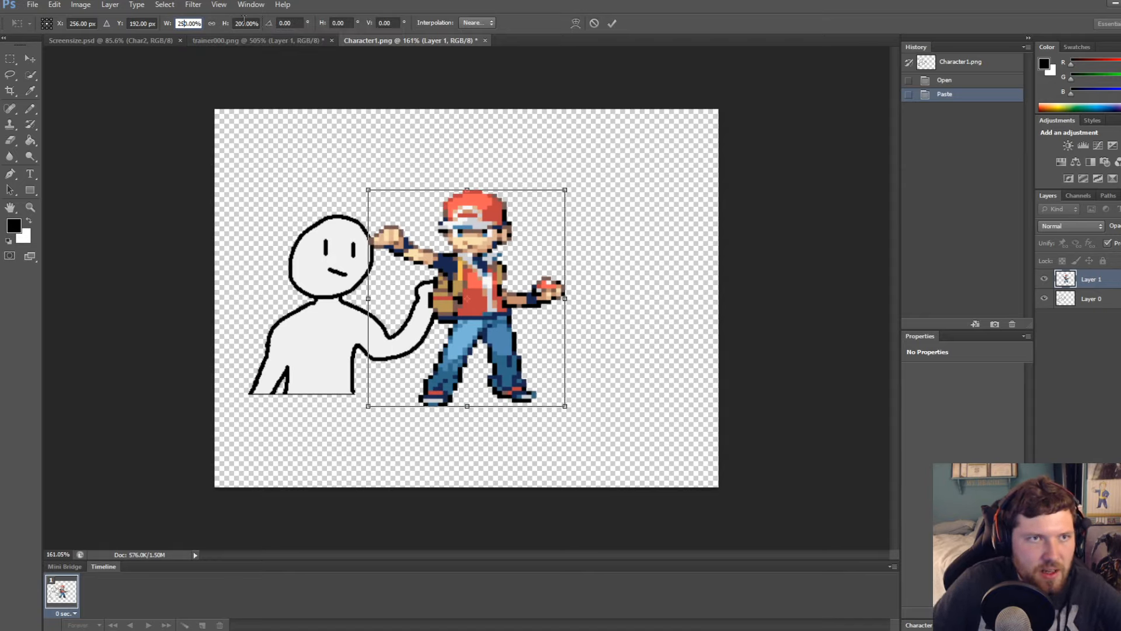
key(Tab)
text(250)
key(Return)
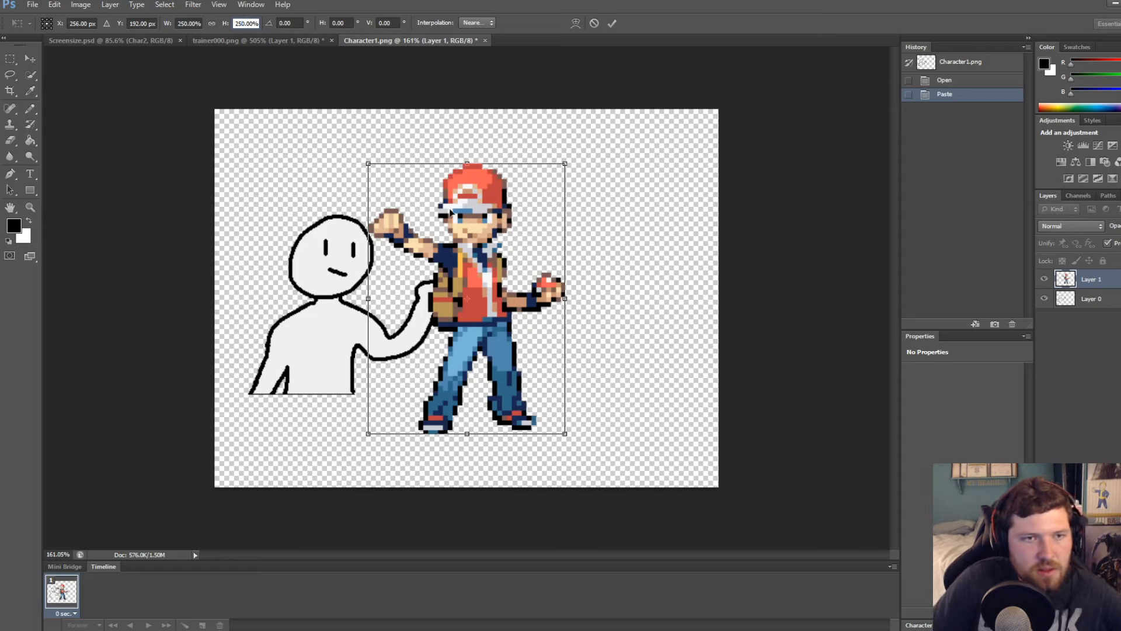
click(31, 63)
key(Return)
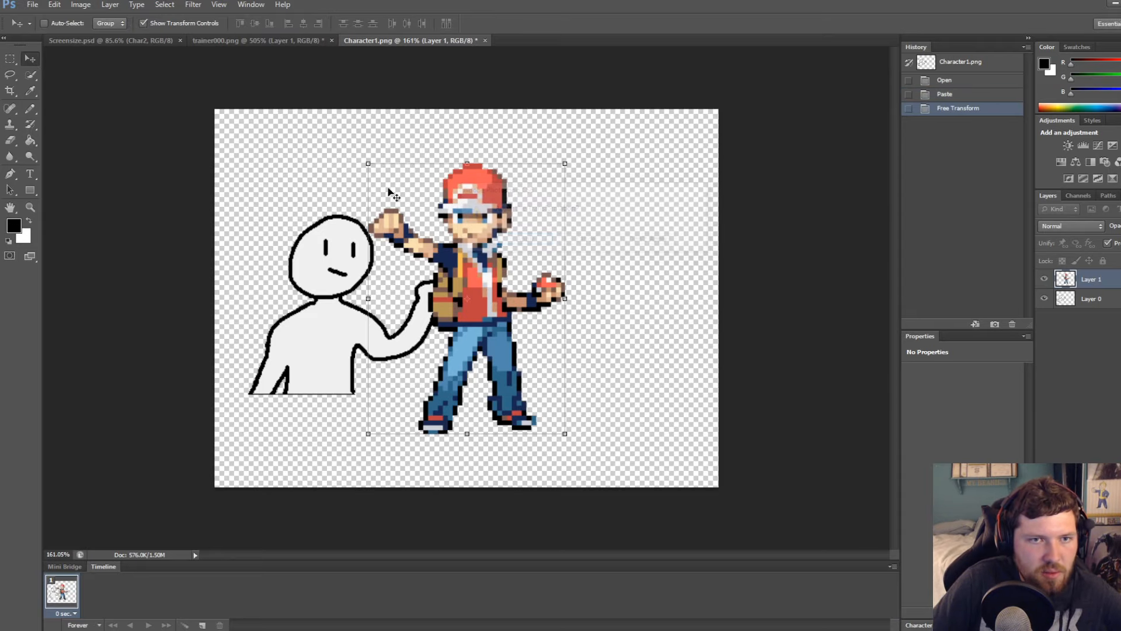
Flip the trainer sprite horizontally and move it over the drawn stick figure
click(55, 4)
mouse_move(88, 243)
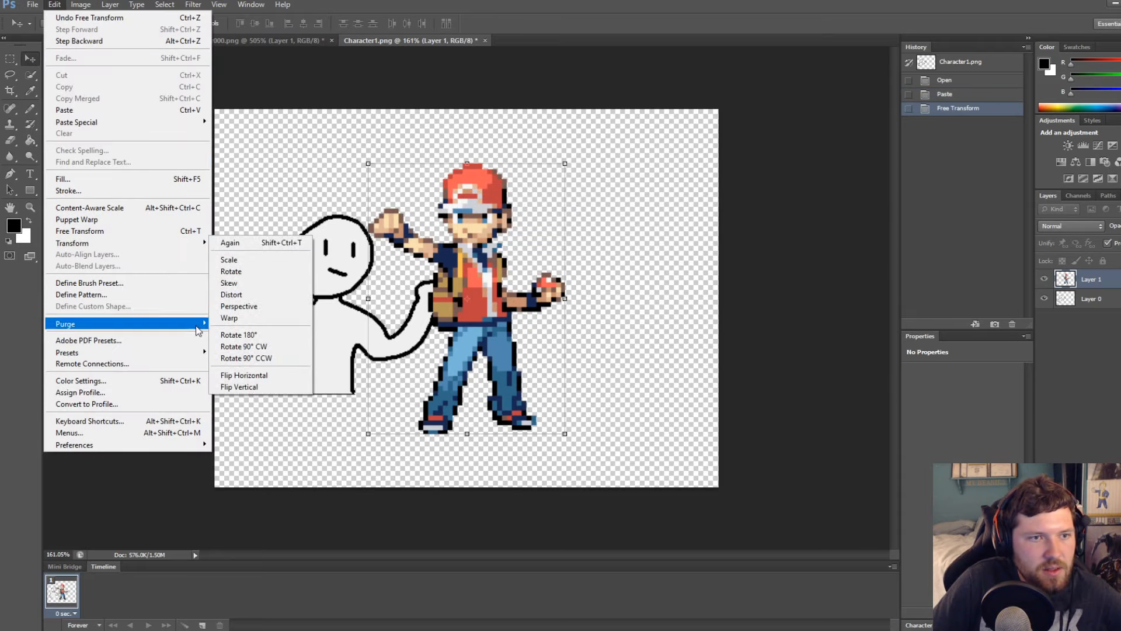
click(263, 375)
alt+scroll(449, 273, up, 4)
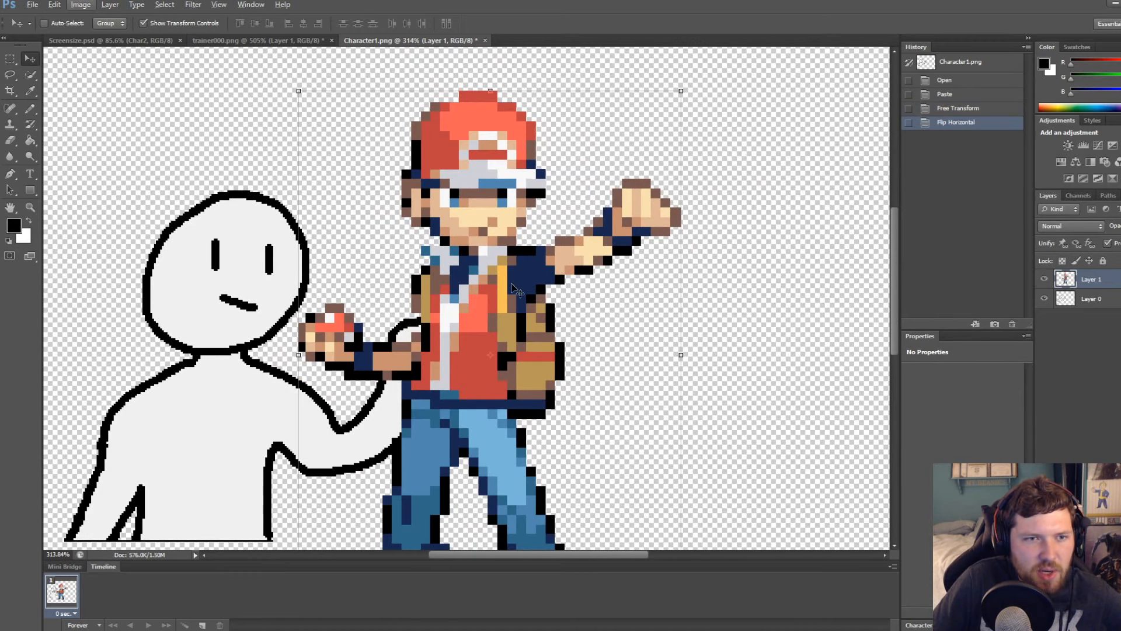
drag(513, 287, 333, 350)
alt+scroll(323, 340, down, 3)
alt+scroll(324, 342, up, 2)
Erase the trainer sprite's legs below the stick figure's bottom edge using a rectangular selection, and deselect
click(10, 59)
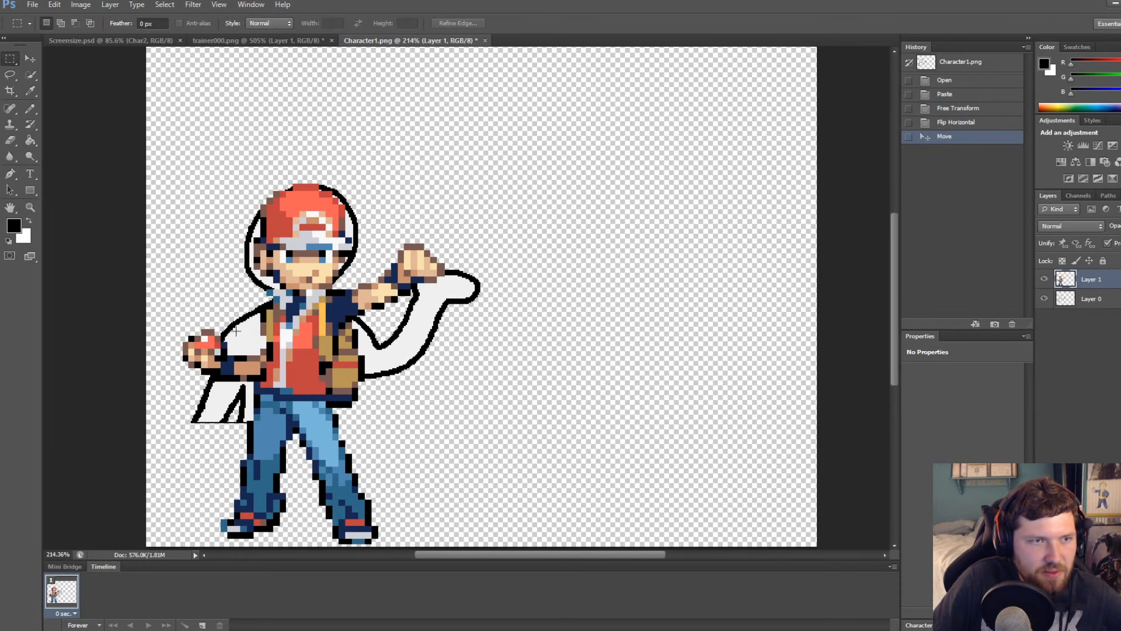
alt+scroll(229, 506, up, 3)
drag(586, 315, 601, 263)
key(Delete)
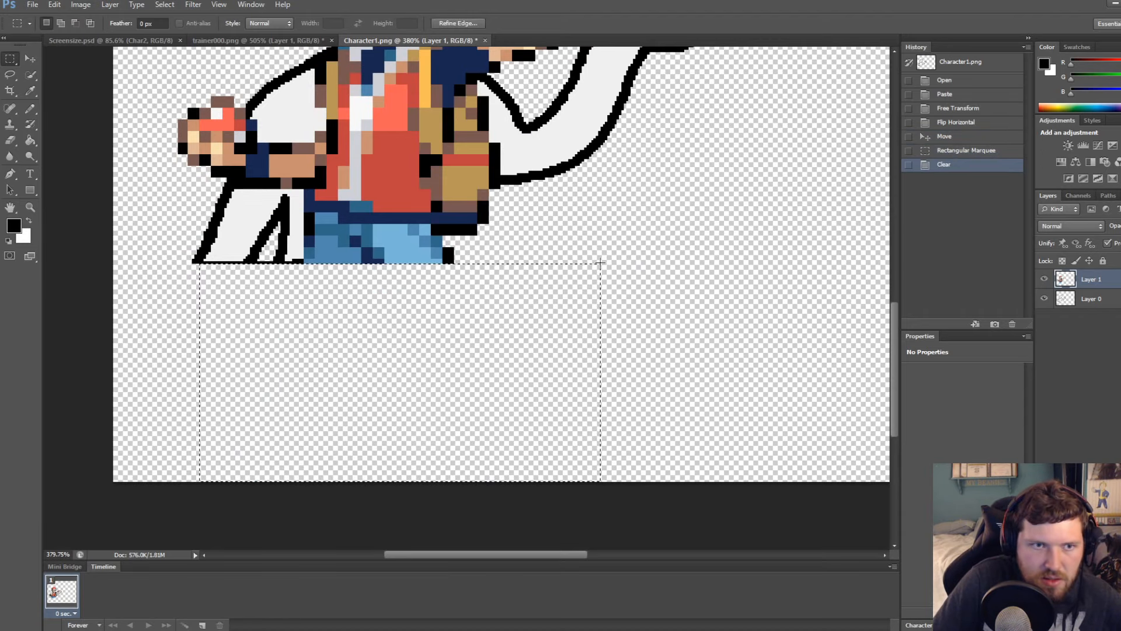
key(ctrl+d)
Check the sprite's trimmed bottom edge and hide Layer 0 with the drawn stick figure
alt+scroll(272, 230, up, 5)
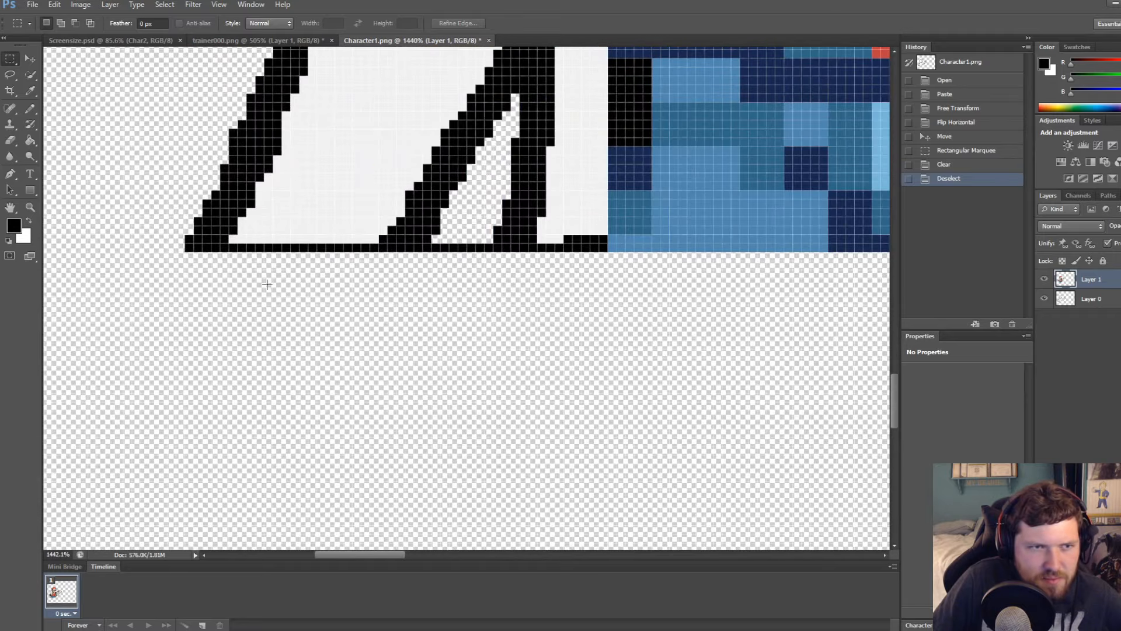
alt+scroll(321, 287, down, 3)
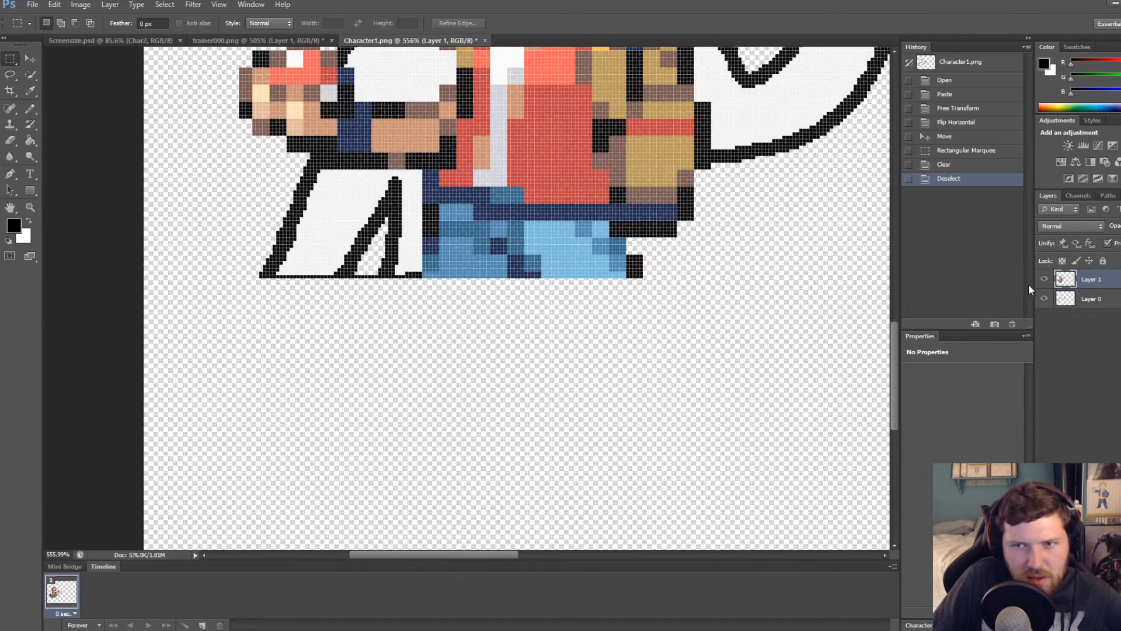
click(1044, 298)
alt+scroll(288, 298, down, 4)
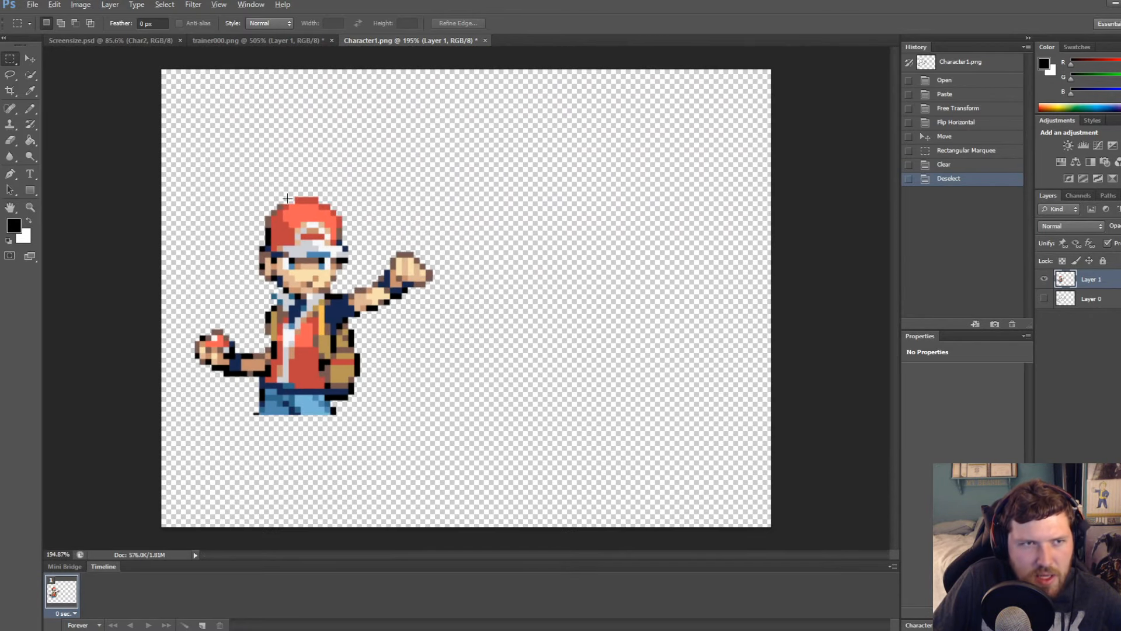
Save the document as Character1.psd in the Pictures folder, and save a PNG copy over Character1.png
key(ctrl+shift+s)
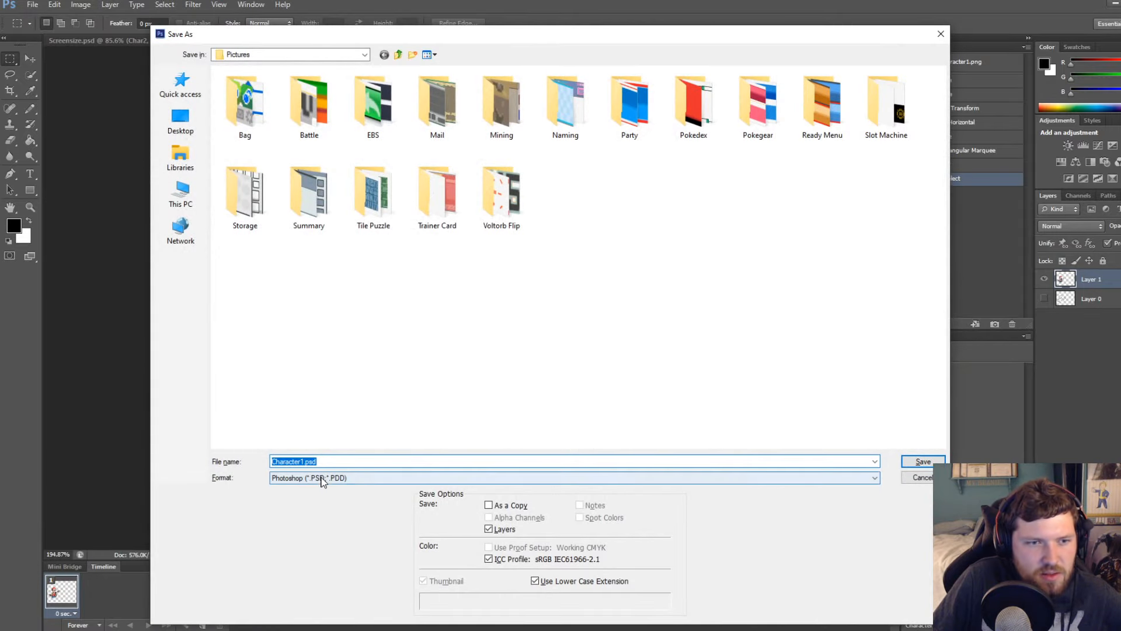
key(Return)
key(ctrl+shift+s)
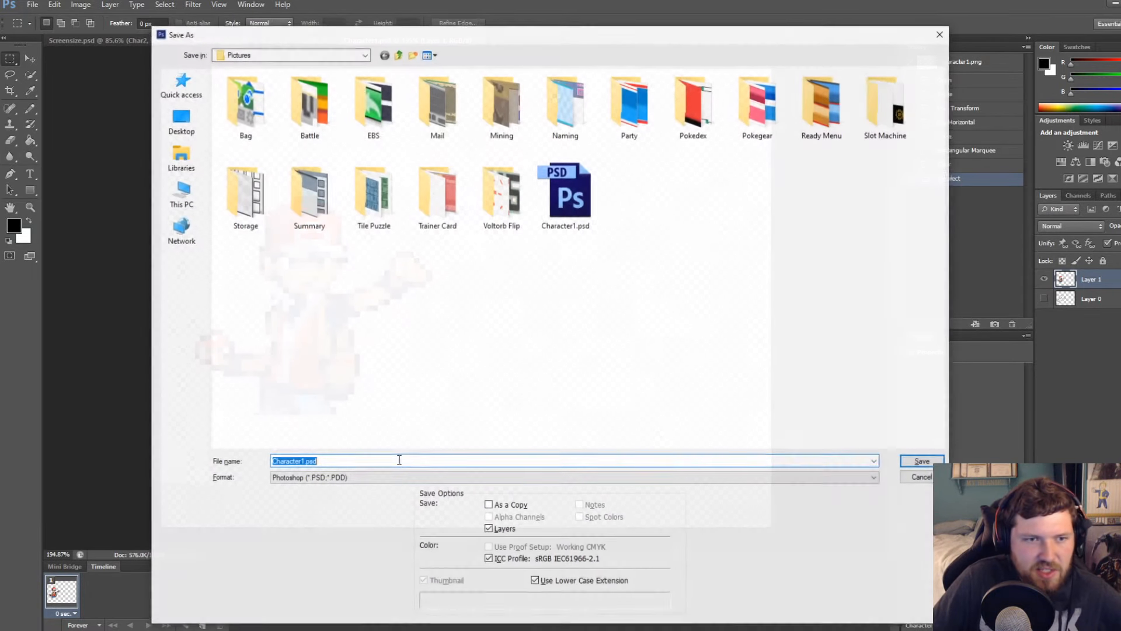
click(303, 478)
click(278, 616)
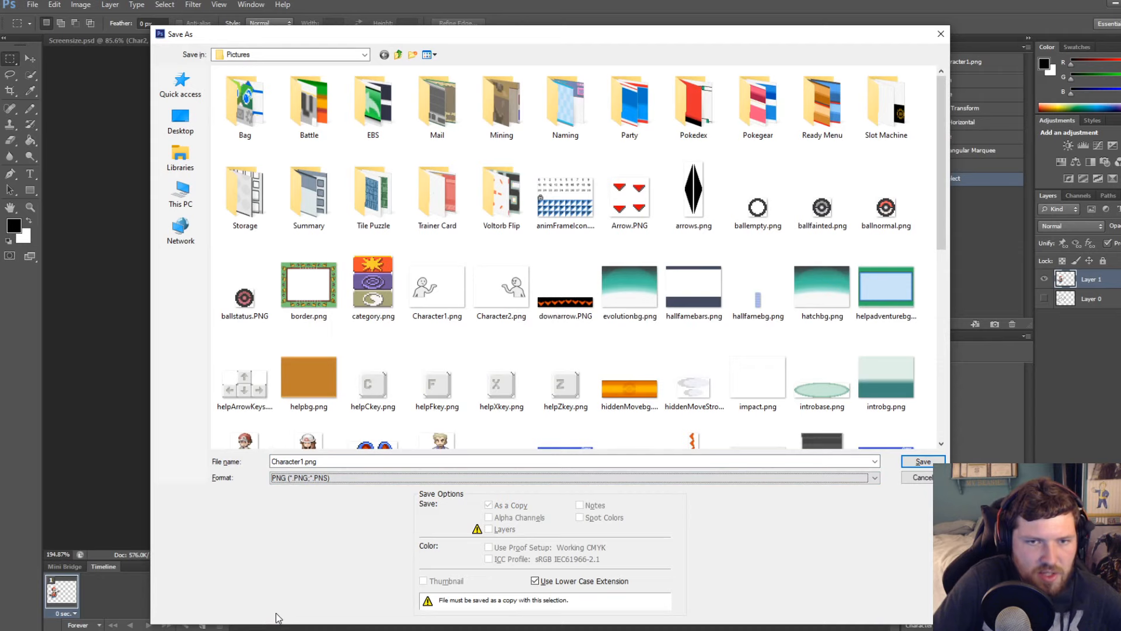
key(Return)
key(Return)
key(Return)
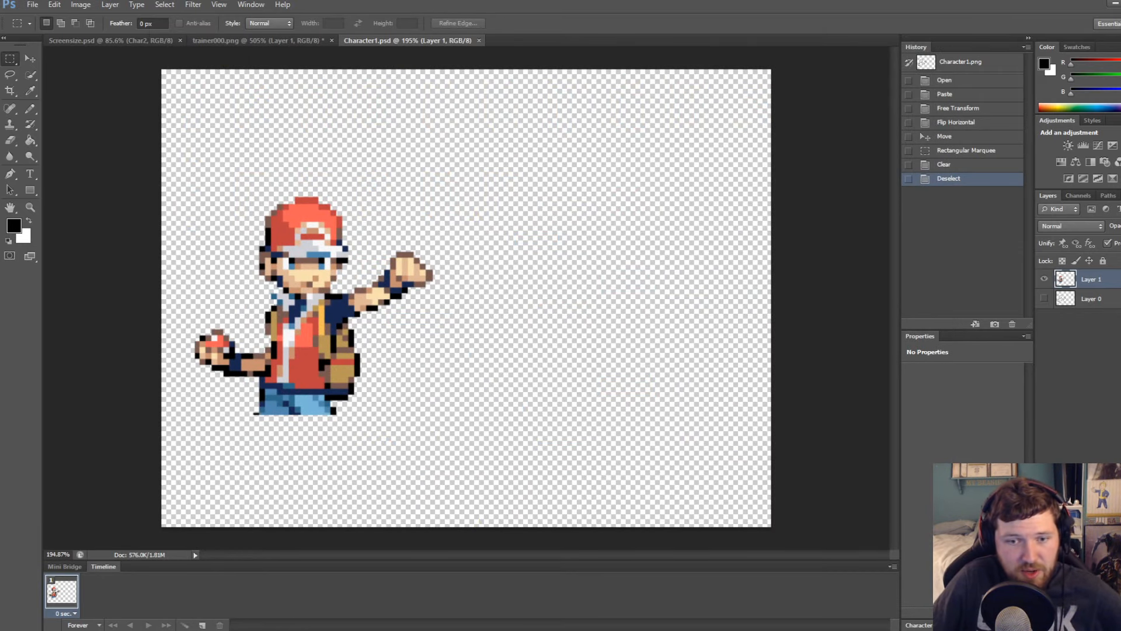
Switch to RPG Maker XP, playtest the whole Red and Bad Guy dialogue scene, and close the game
key(alt+Tab)
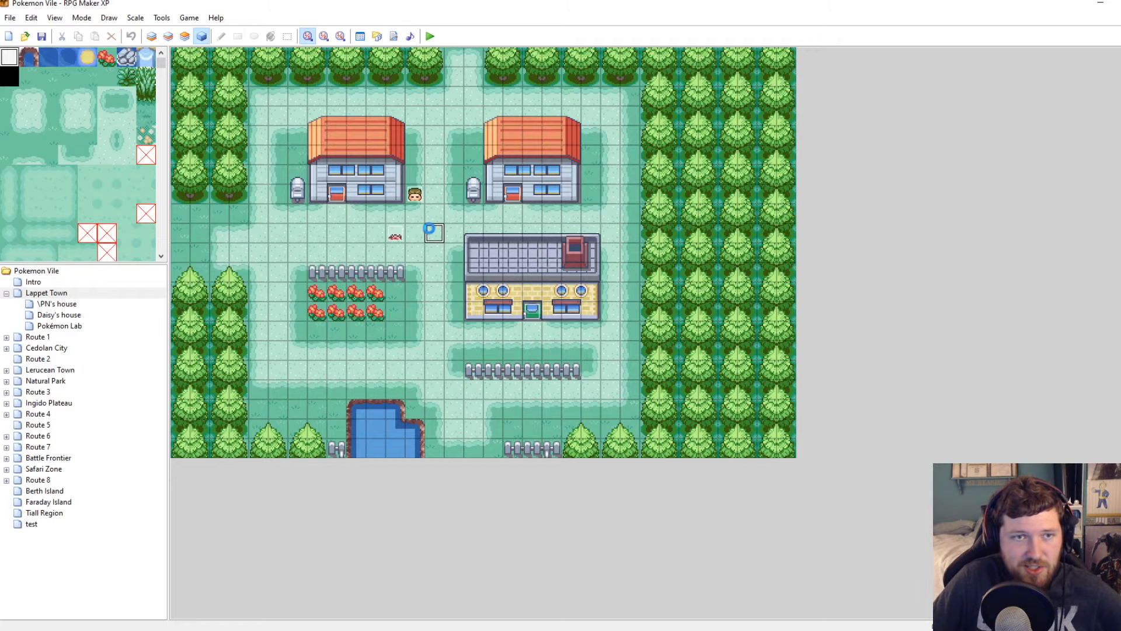
click(430, 36)
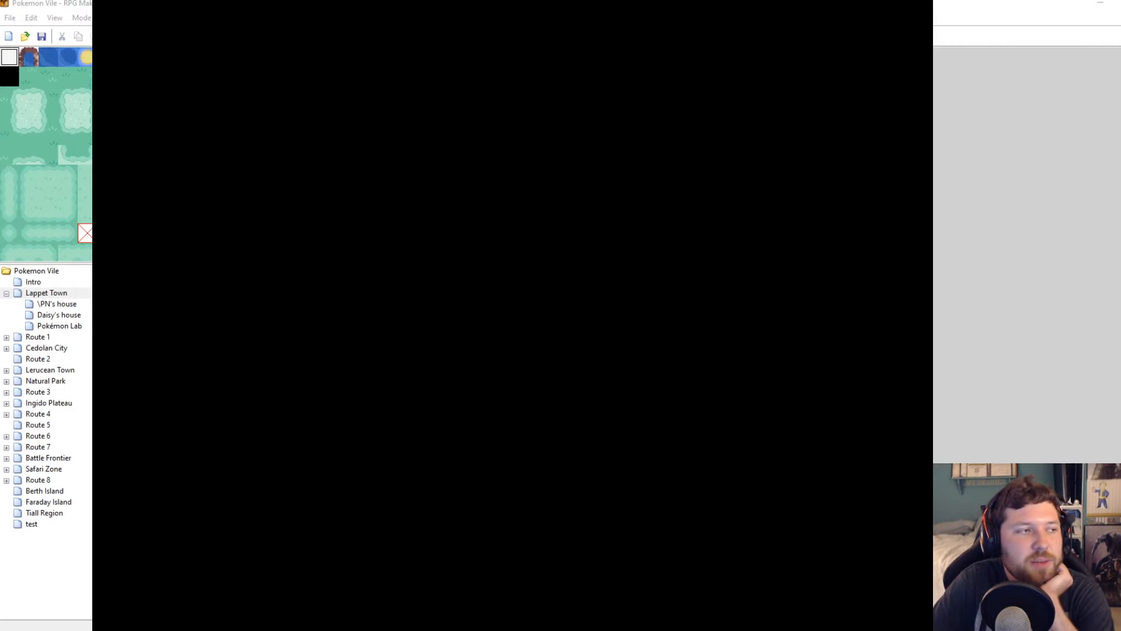
key(Return)
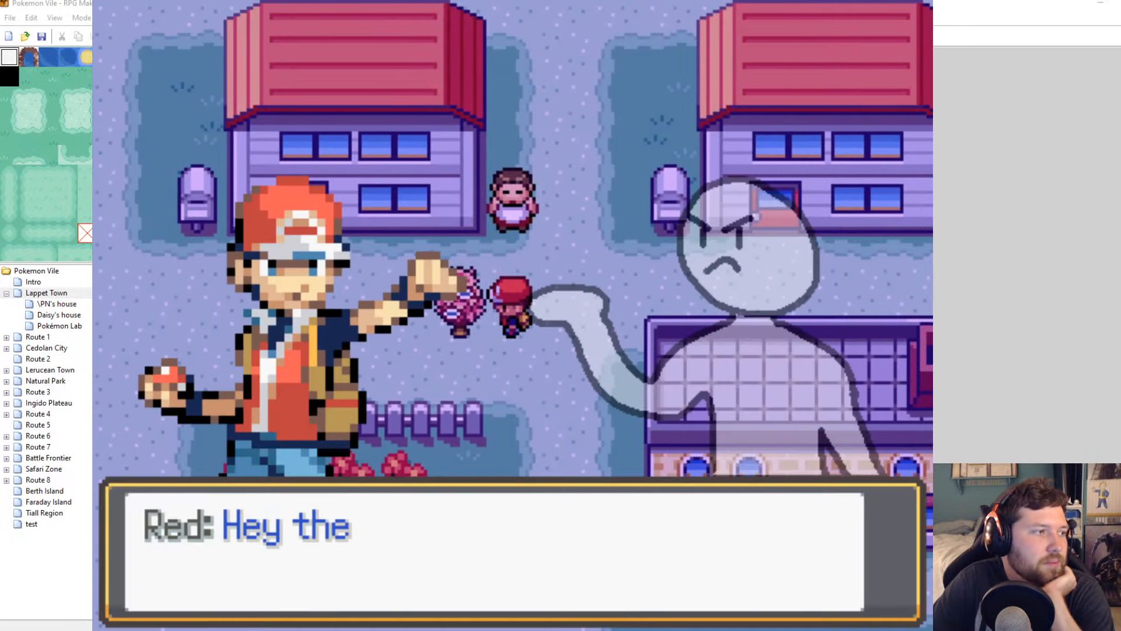
key(Return)
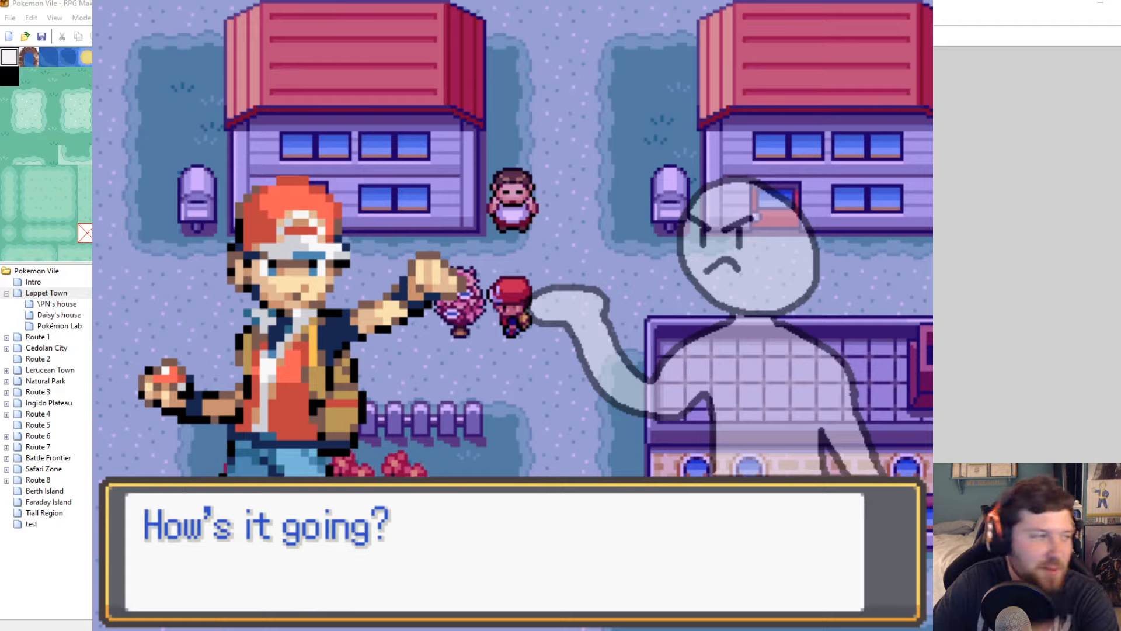
key(Return)
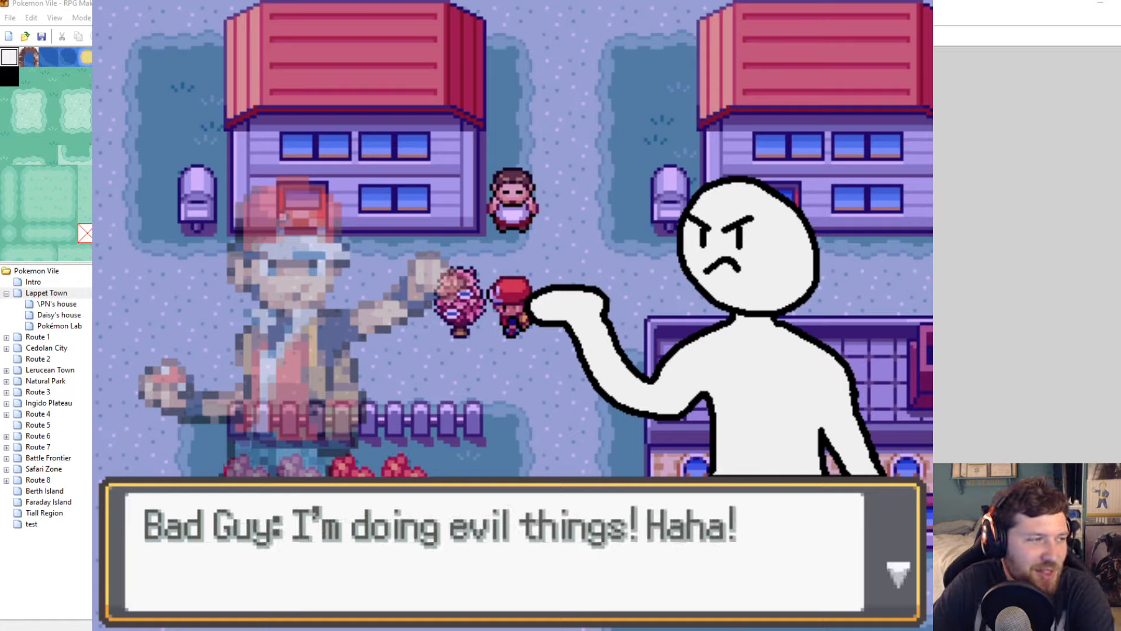
key(Return)
key(Return)
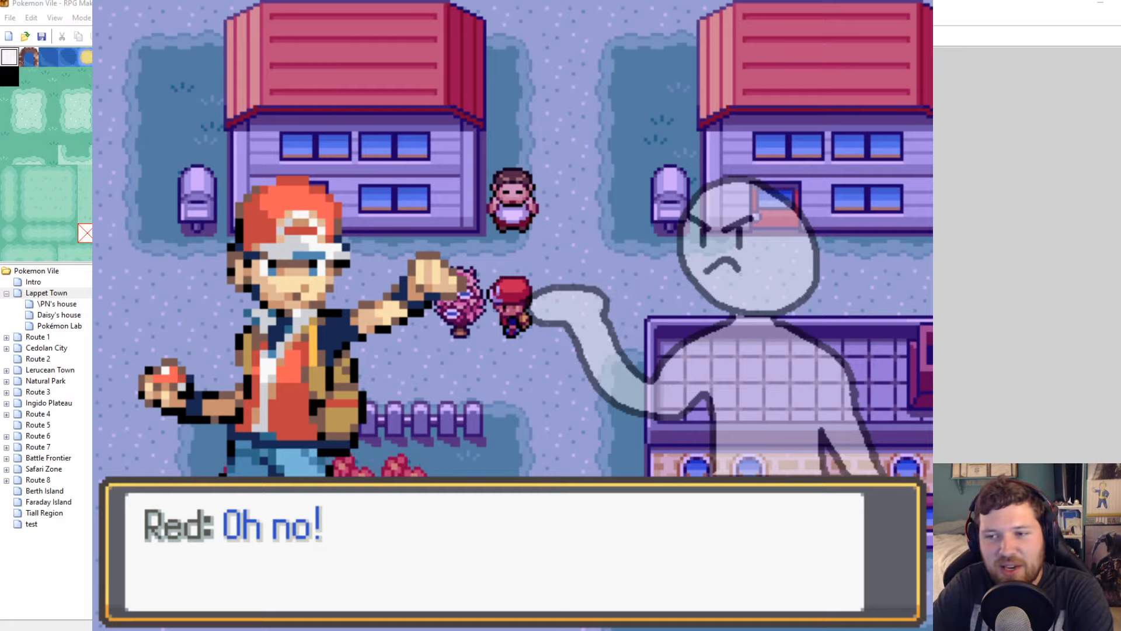
key(Return)
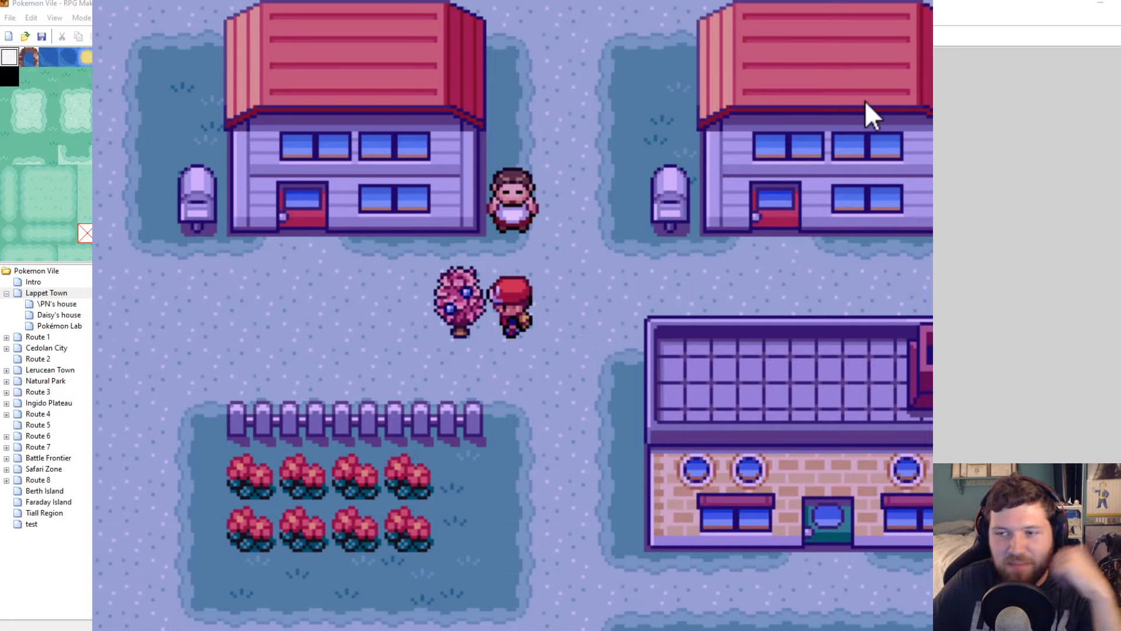
key(alt+F4)
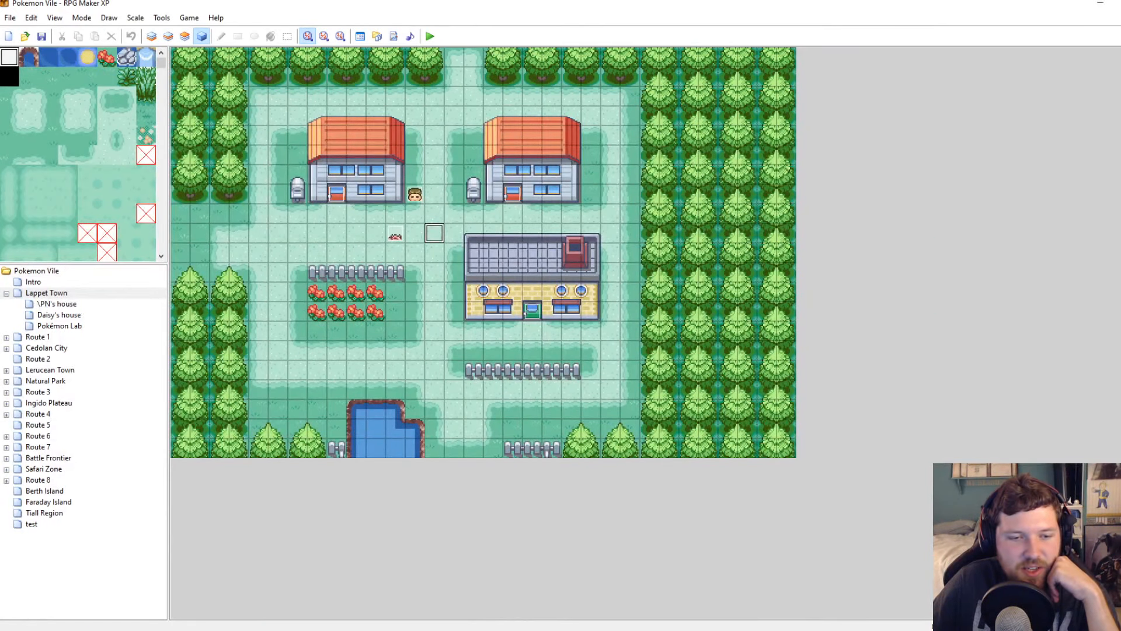
Switch back to Photoshop and open Character2.png from the Pictures folder
key(alt+Tab)
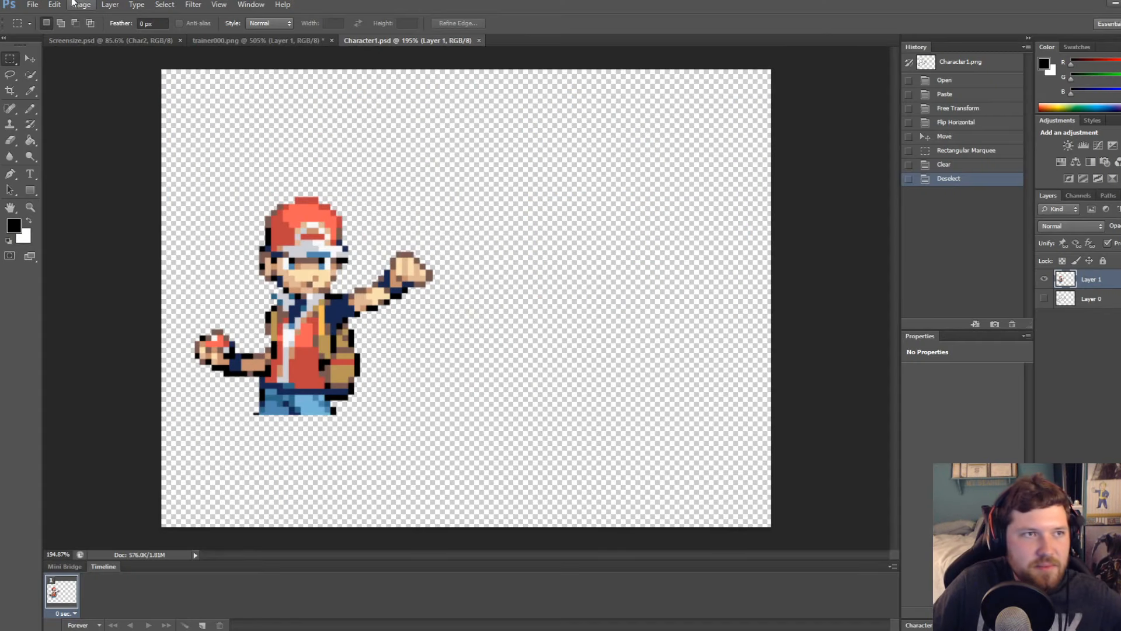
click(32, 4)
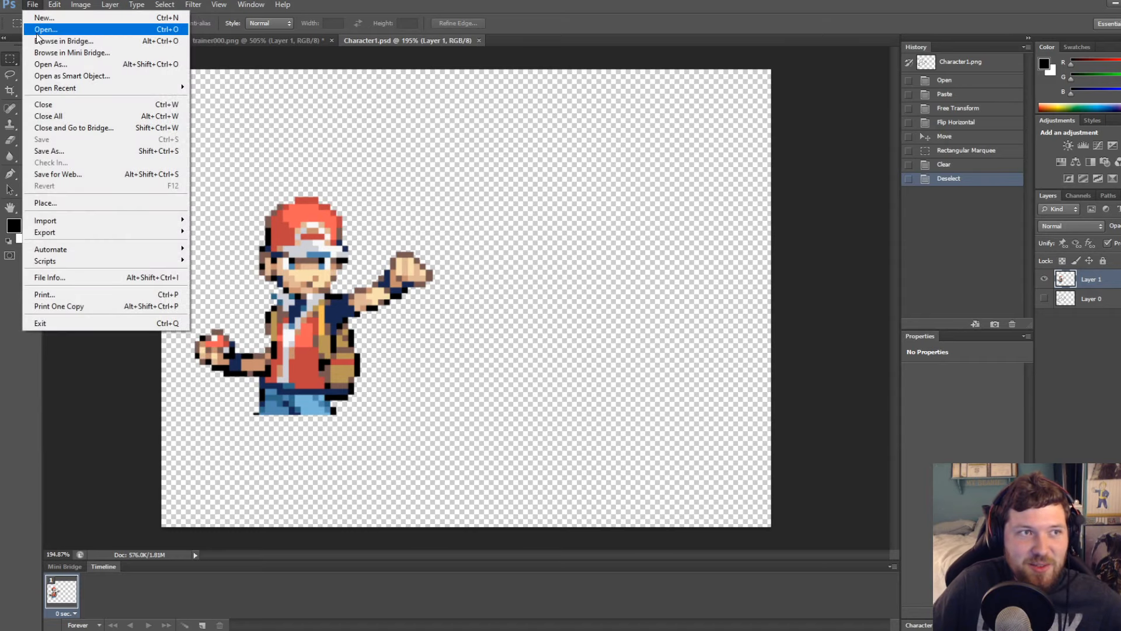
click(41, 29)
double_click(570, 274)
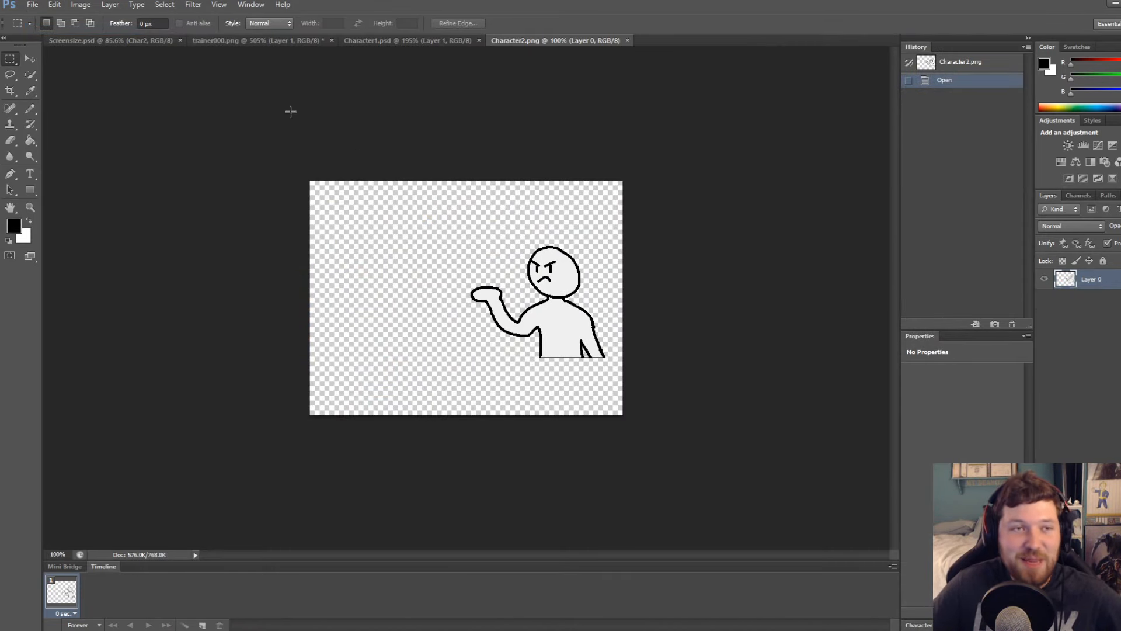
Find trainer066.png in the project's Graphics Characters folder and open it
click(18, 7)
click(32, 4)
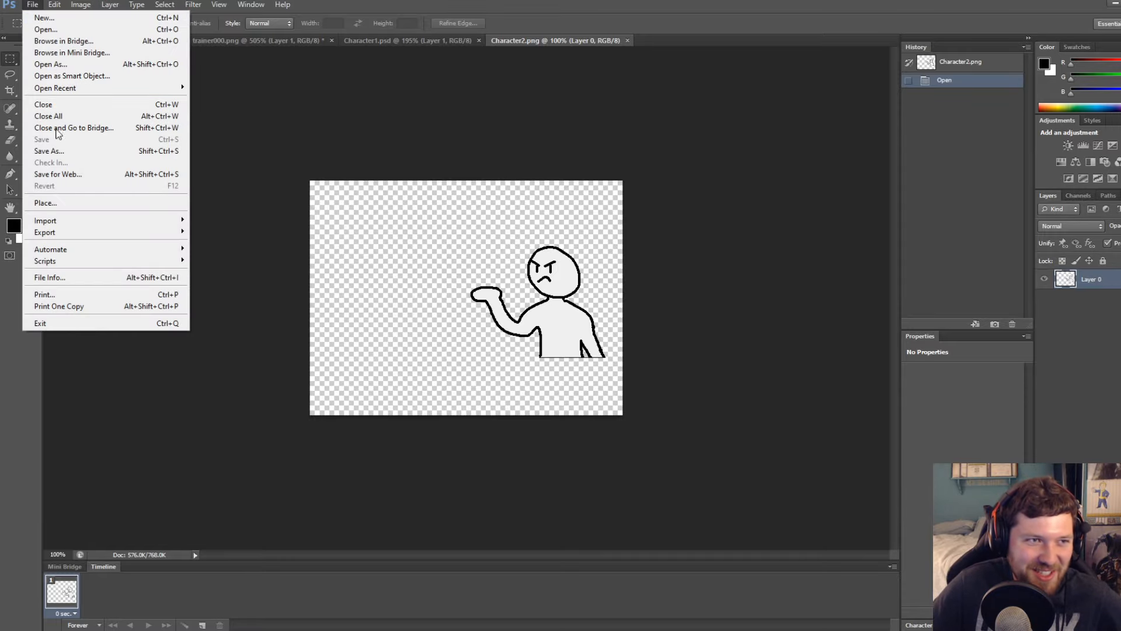
click(41, 29)
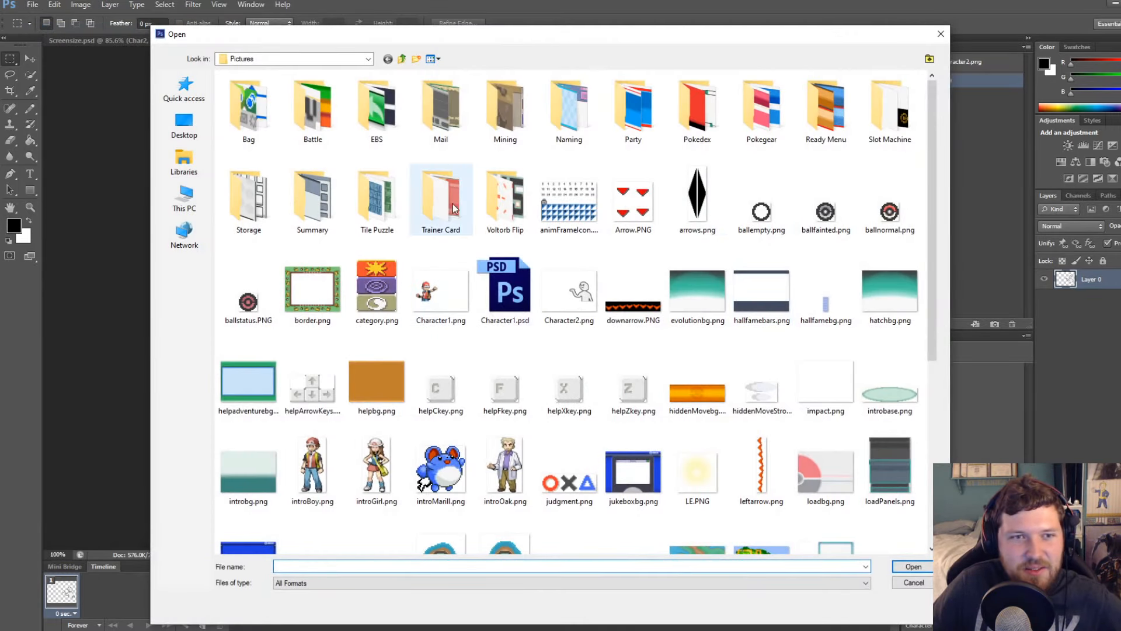
scroll(503, 435, down, 5)
scroll(377, 162, up, 5)
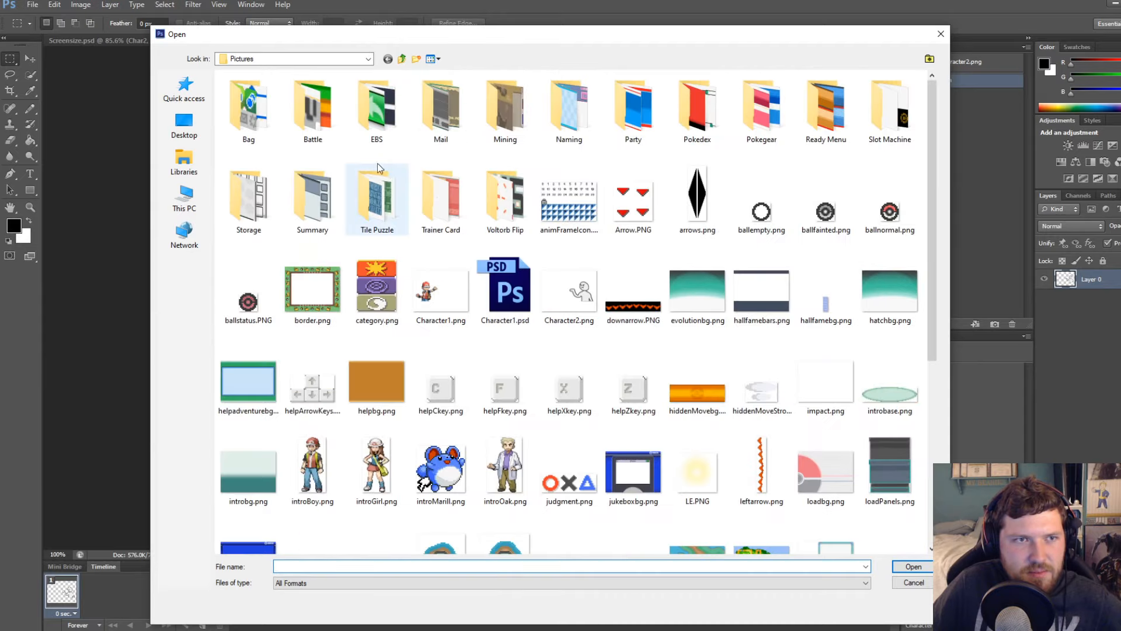
click(402, 59)
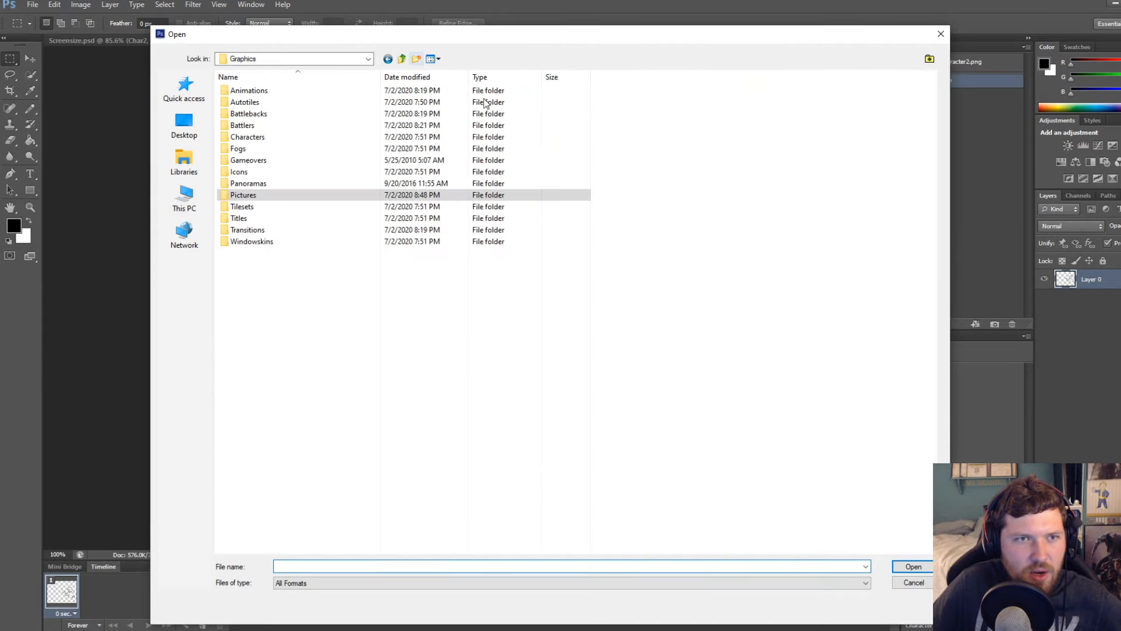
double_click(242, 126)
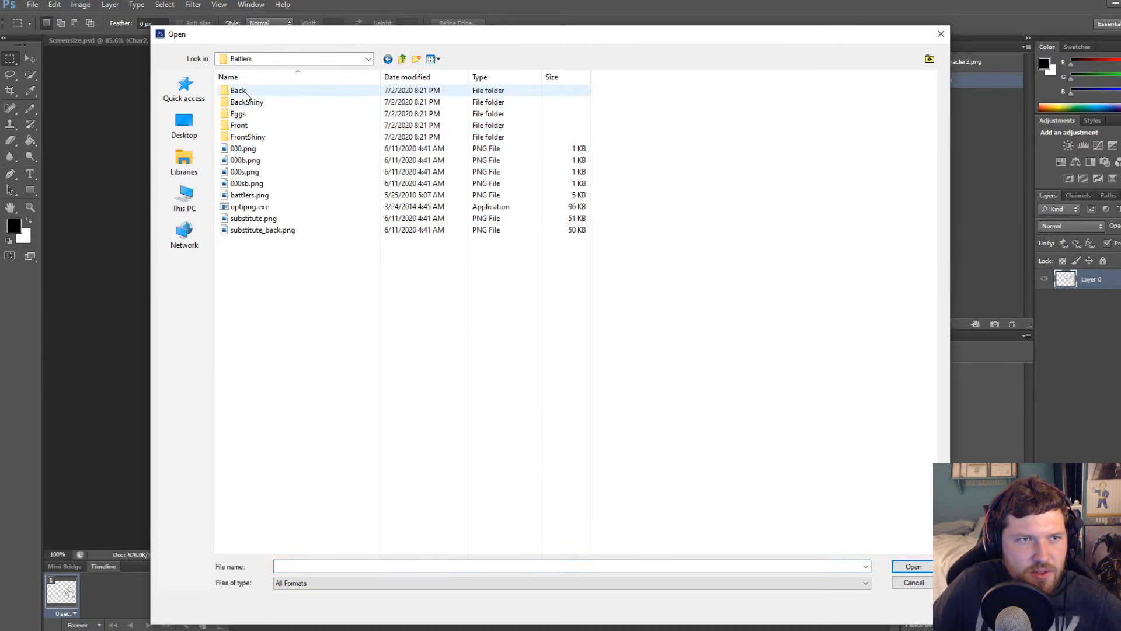
key(BackSpace)
double_click(248, 137)
scroll(501, 337, down, 5)
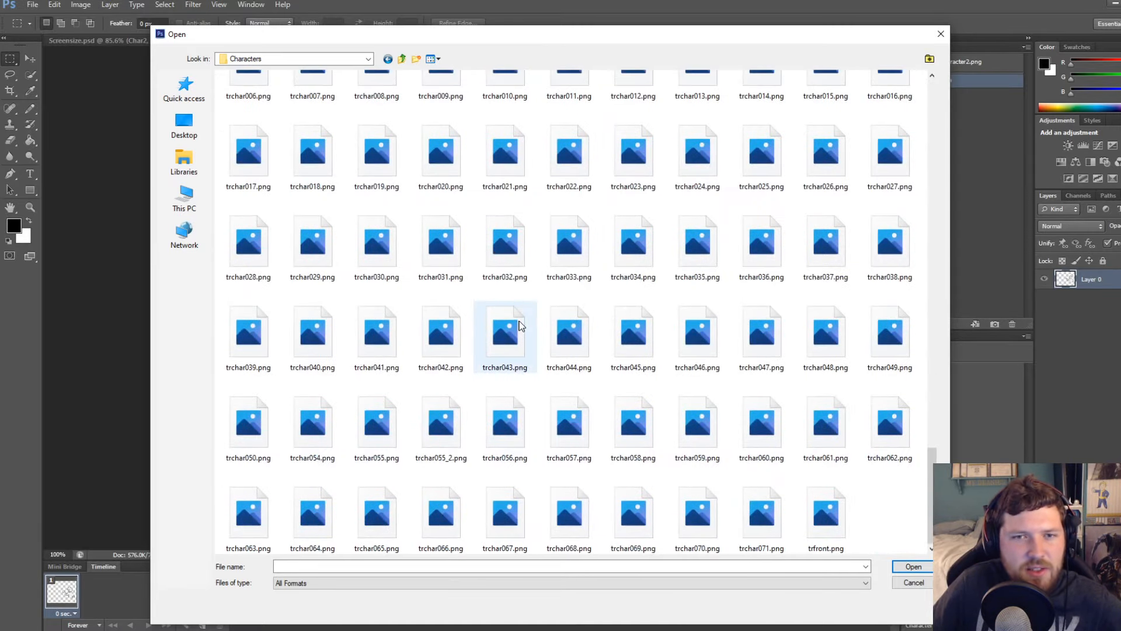
scroll(545, 338, up, 10)
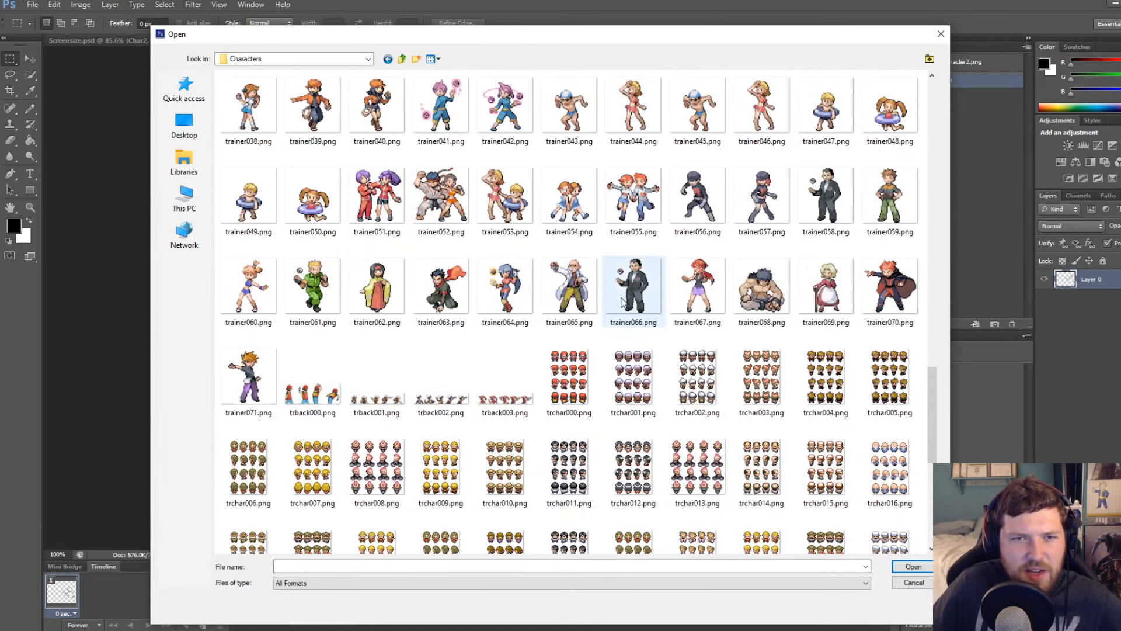
double_click(627, 280)
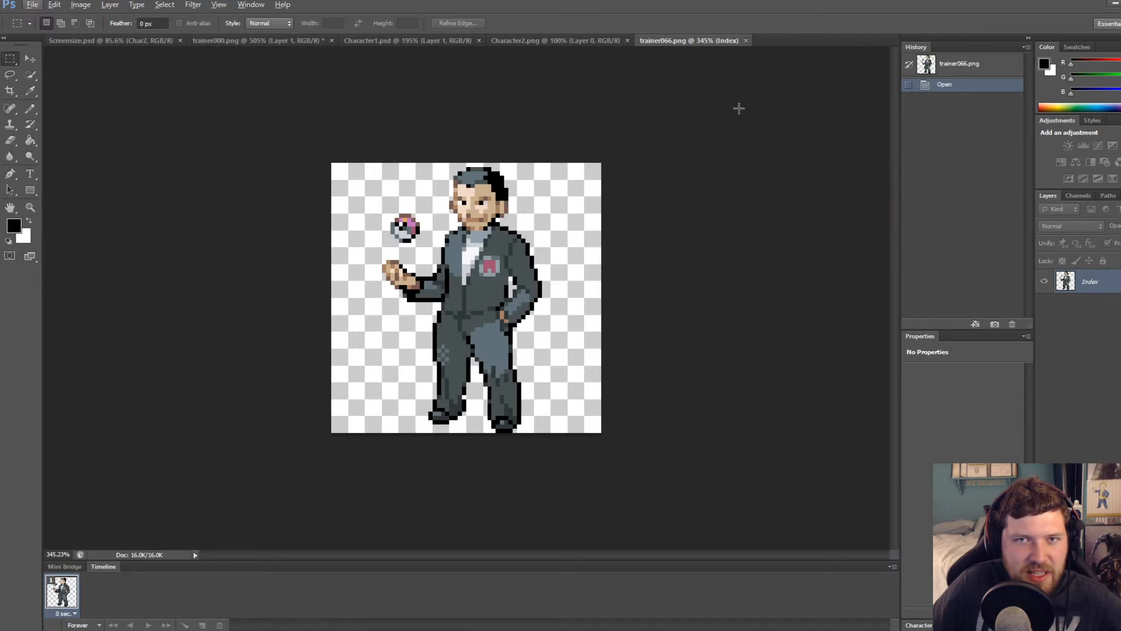
Convert trainer066.png from indexed color to RGB Color mode
click(81, 5)
mouse_move(93, 15)
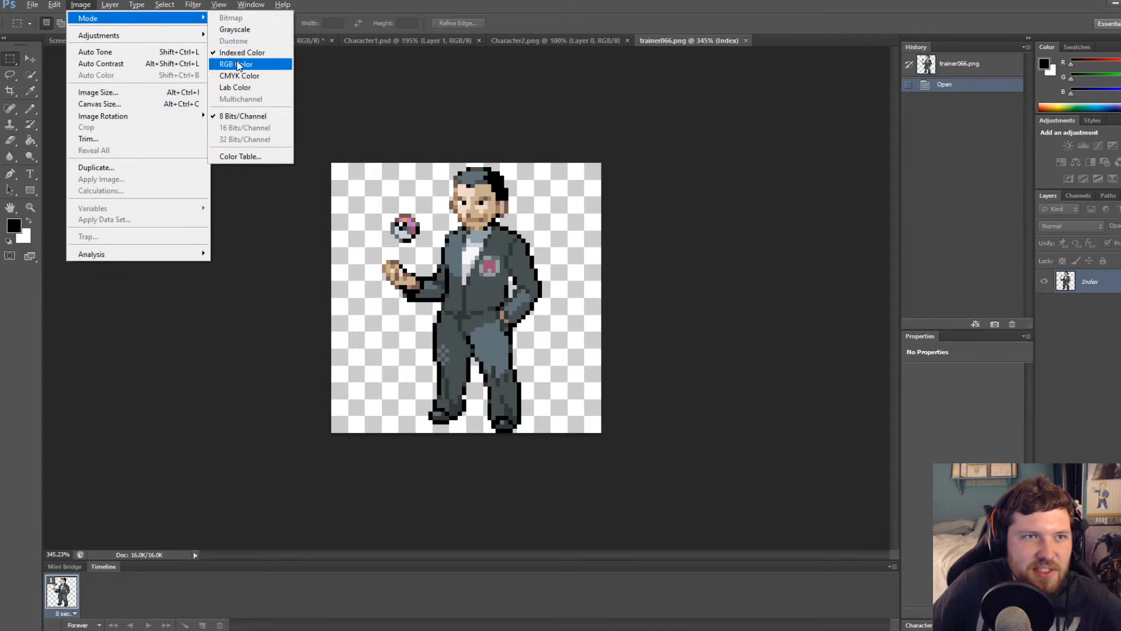
click(245, 64)
Copy the entire suited trainer sprite and paste it into Character2.png as a new layer
key(ctrl+a)
key(ctrl+c)
click(586, 42)
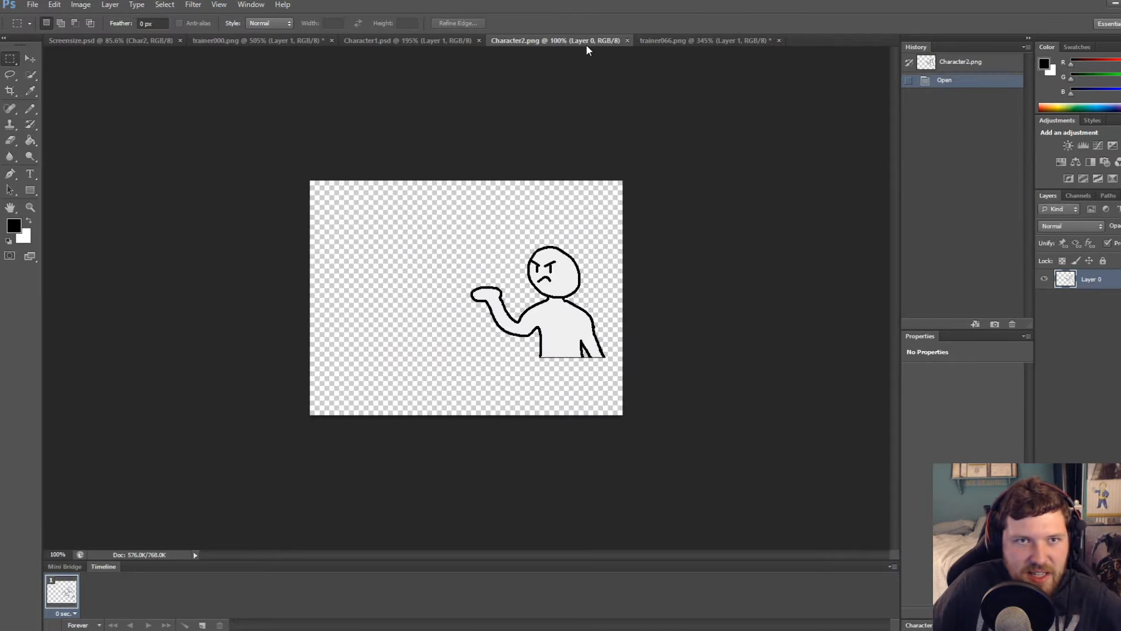
key(ctrl+v)
Scale the pasted suited trainer sprite to 250% width and 250% height
click(28, 58)
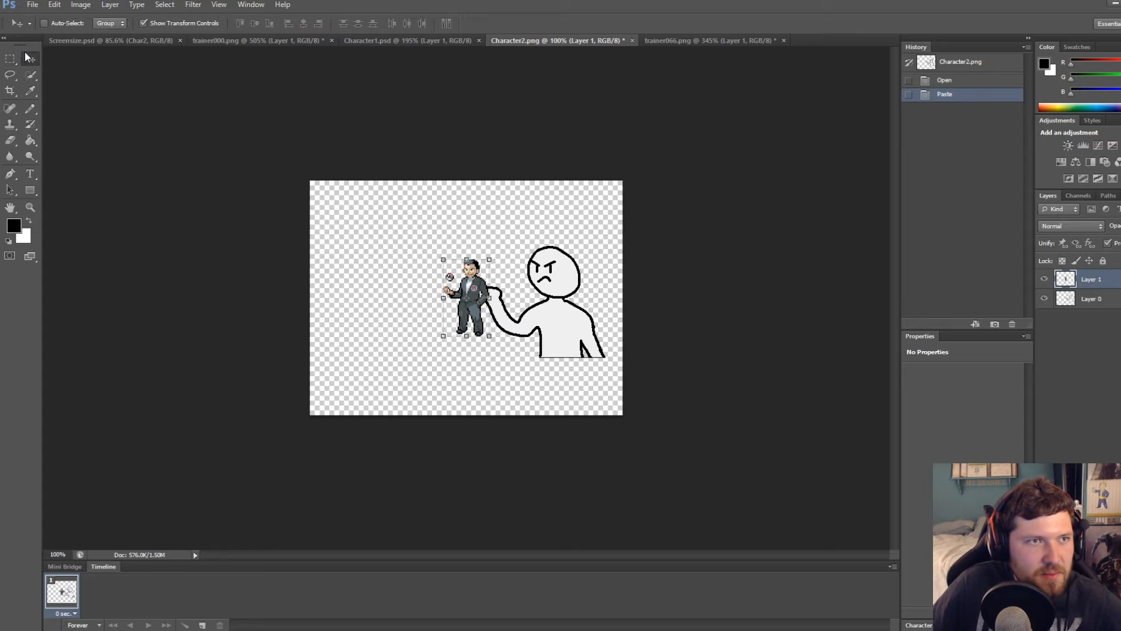
click(56, 5)
mouse_move(73, 243)
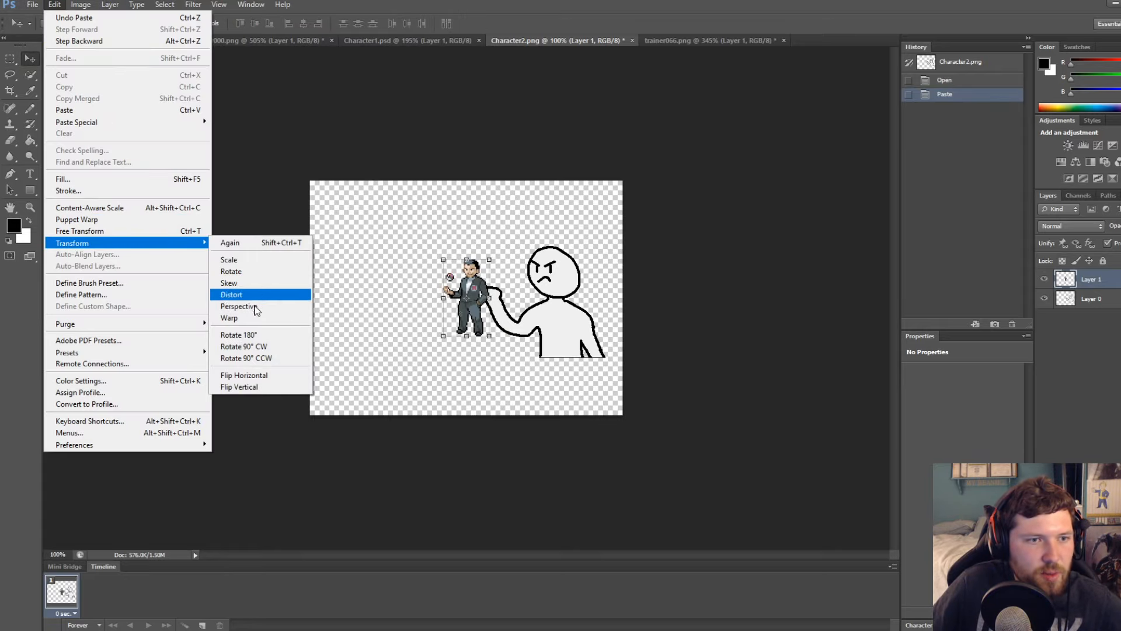
click(233, 270)
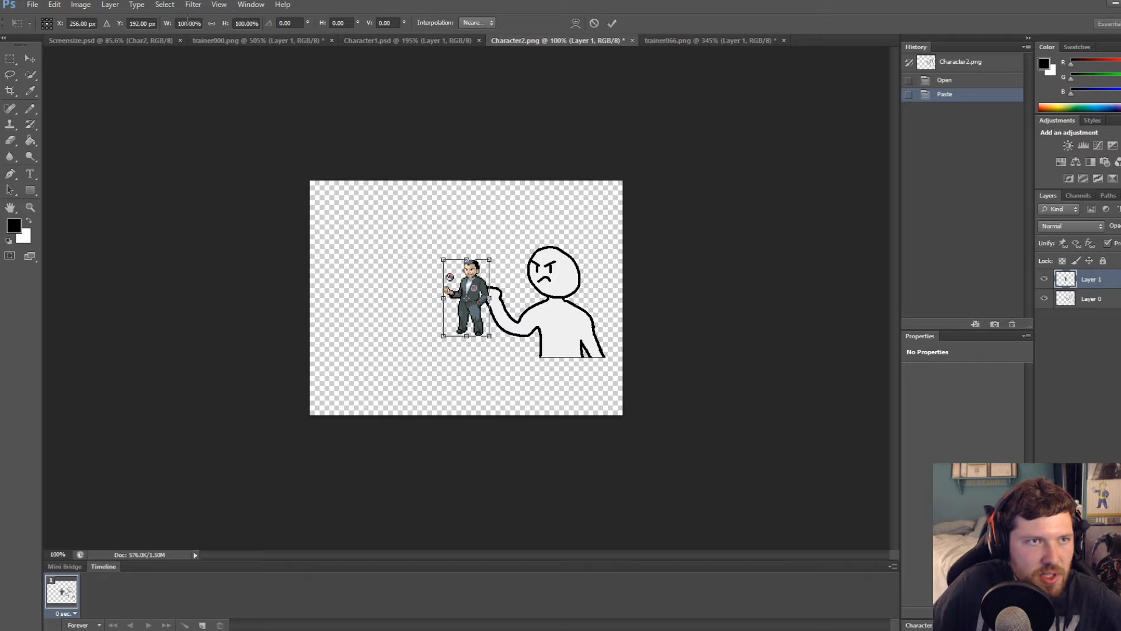
text(250)
key(Tab)
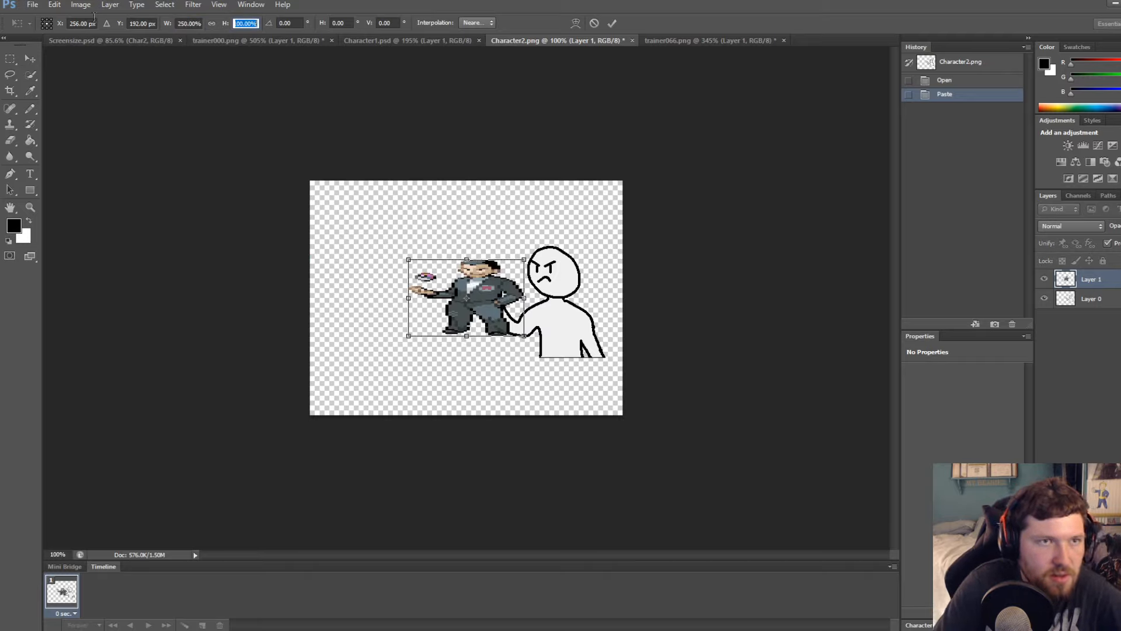
text(250)
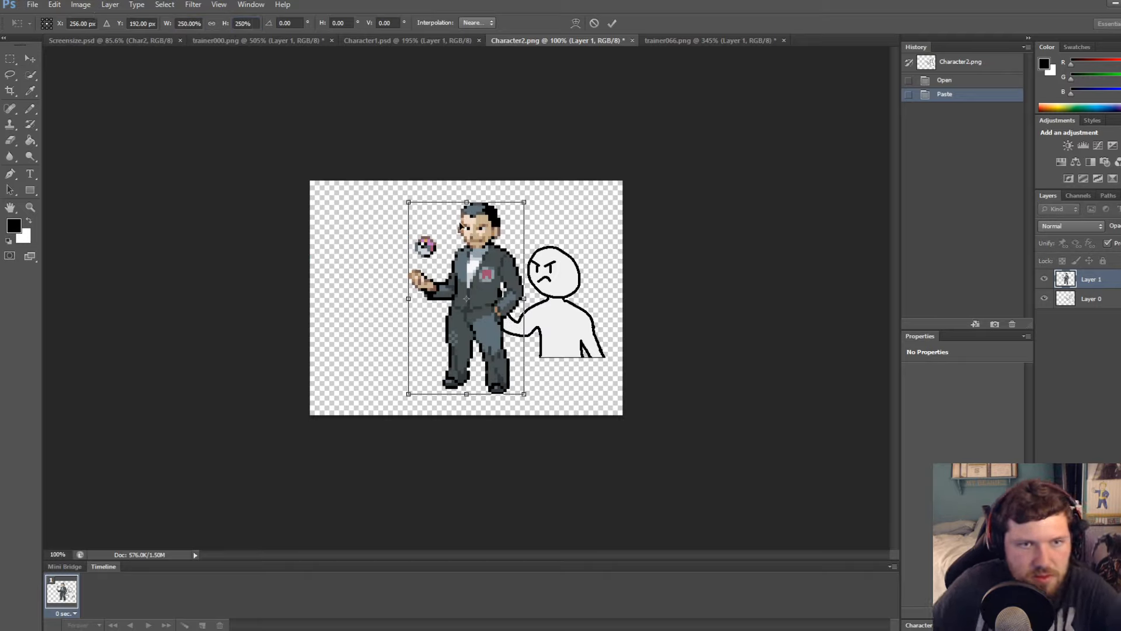
key(Return)
Move the enlarged trainer sprite over the placeholder figure so it covers the figure's head and body
alt+scroll(594, 346, up, 5)
drag(489, 275, 603, 342)
alt+scroll(553, 324, up, 3)
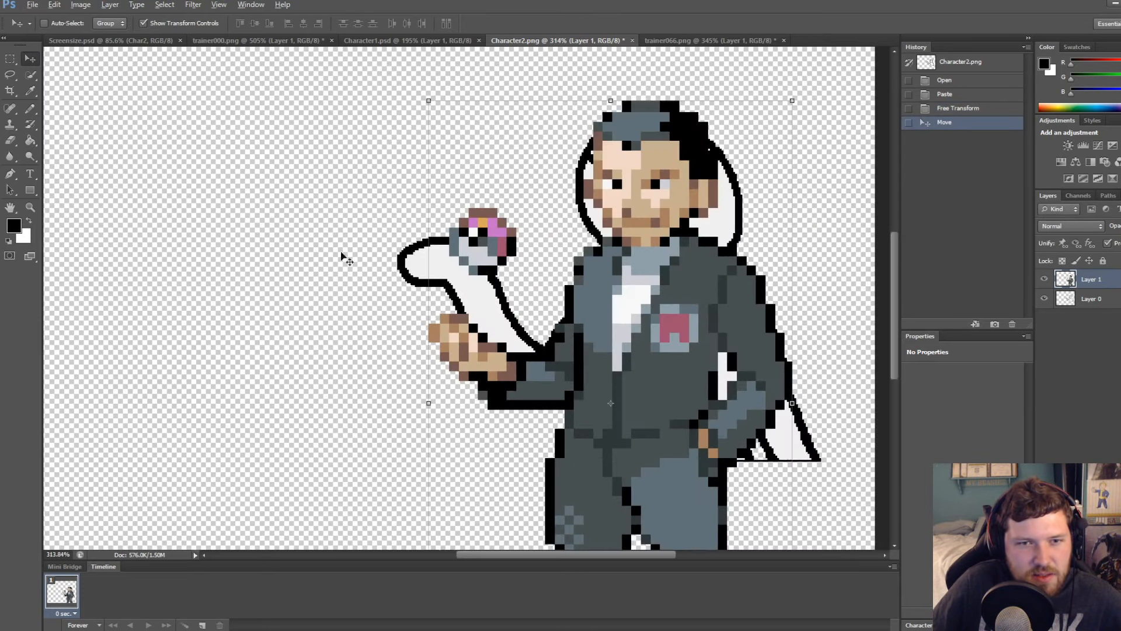
Delete the trainer sprite's legs below the placeholder figure's bottom edge and clear the selection
click(10, 58)
scroll(220, 198, down, 4)
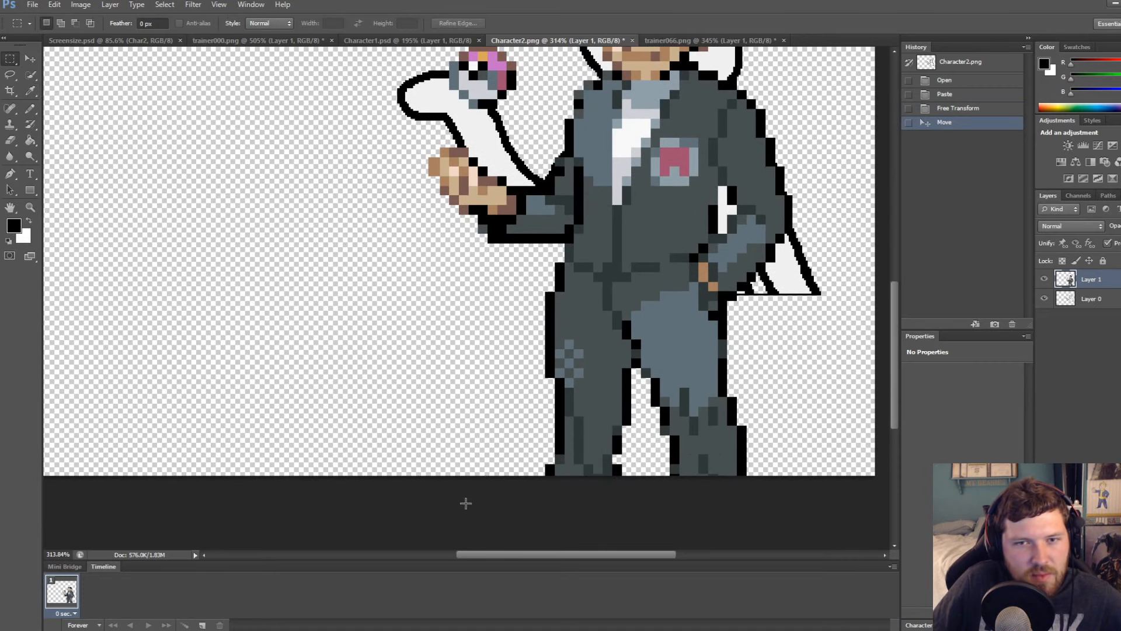
drag(470, 502, 808, 296)
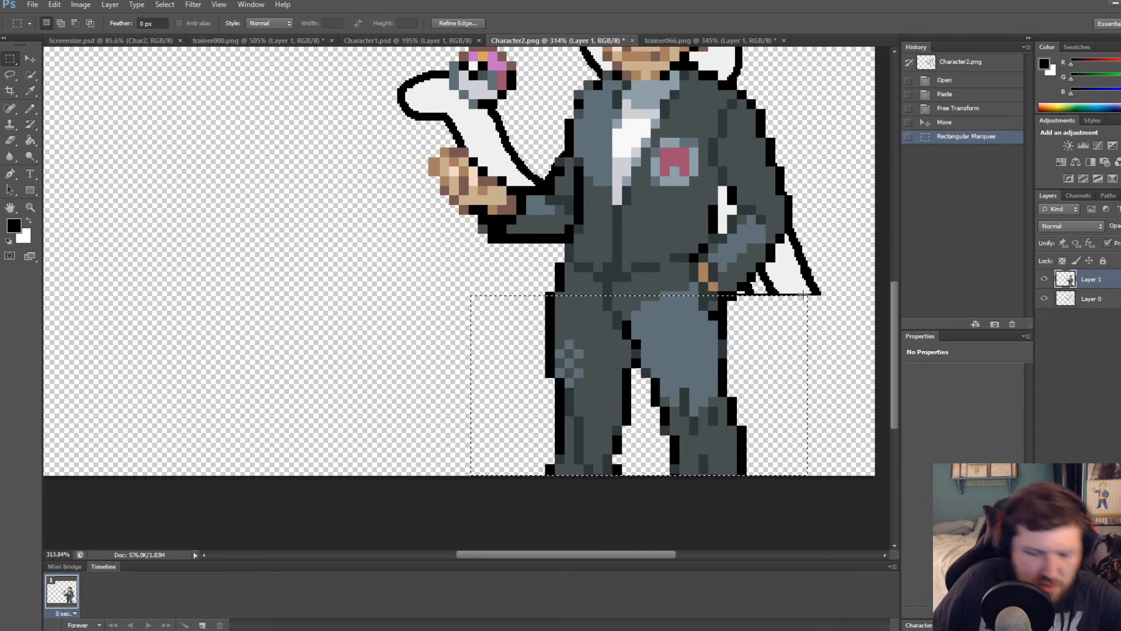
key(Delete)
key(ctrl+d)
Hide the placeholder layer and delete the thin leftover pixel strip along the trainer sprite's cut-off lower edge
click(1044, 299)
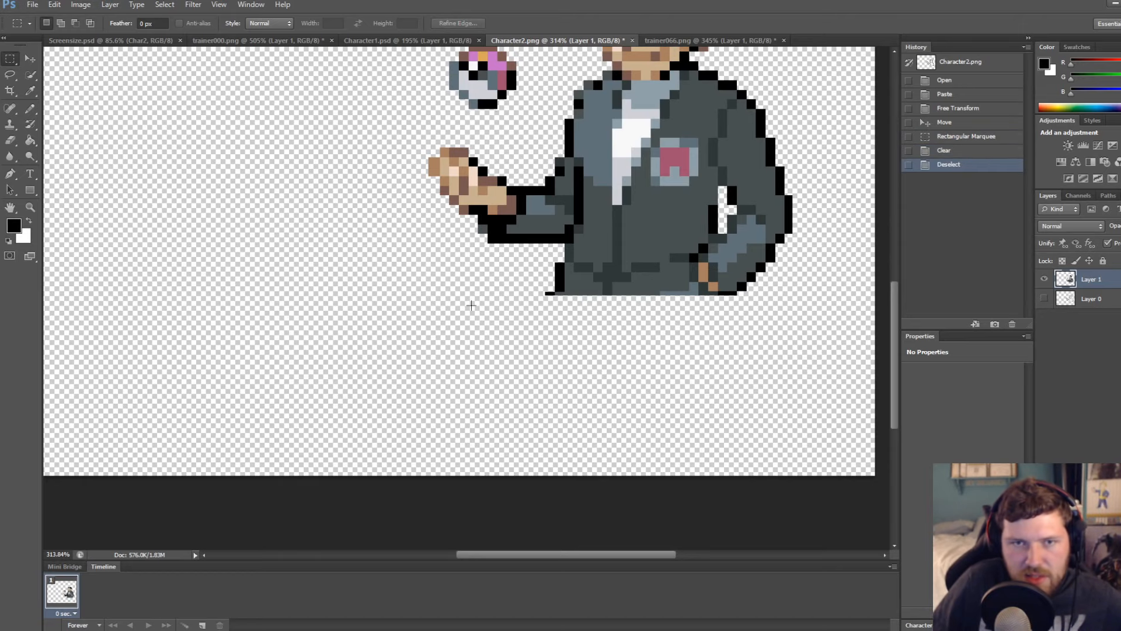
alt+scroll(119, 249, down, 4)
alt+scroll(566, 406, up, 5)
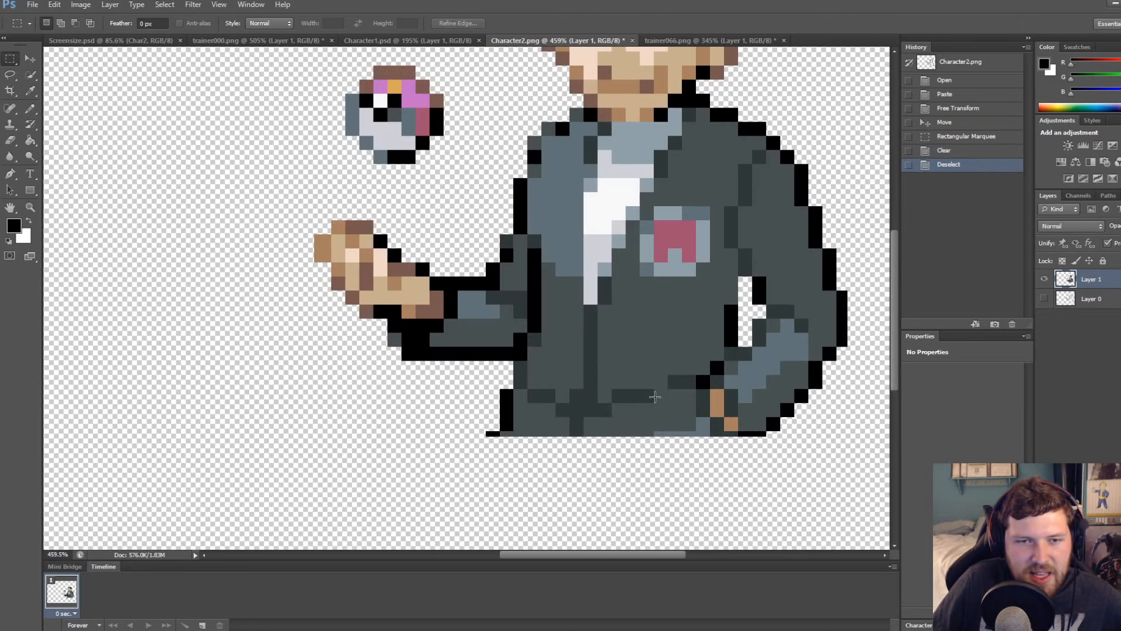
alt+scroll(481, 451, up, 2)
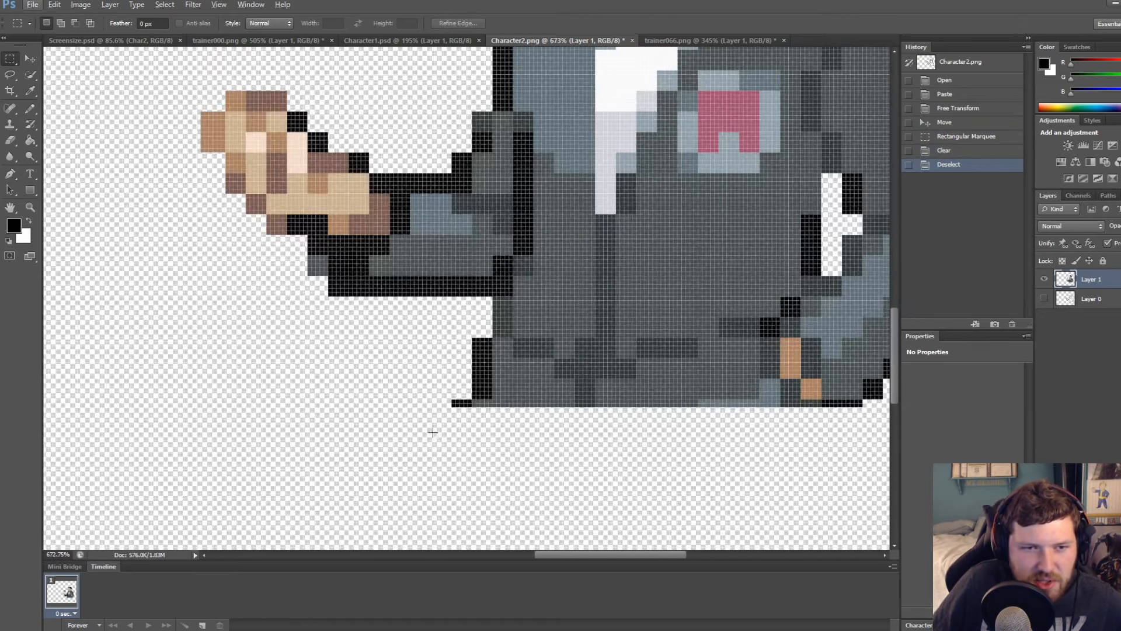
drag(424, 431, 870, 399)
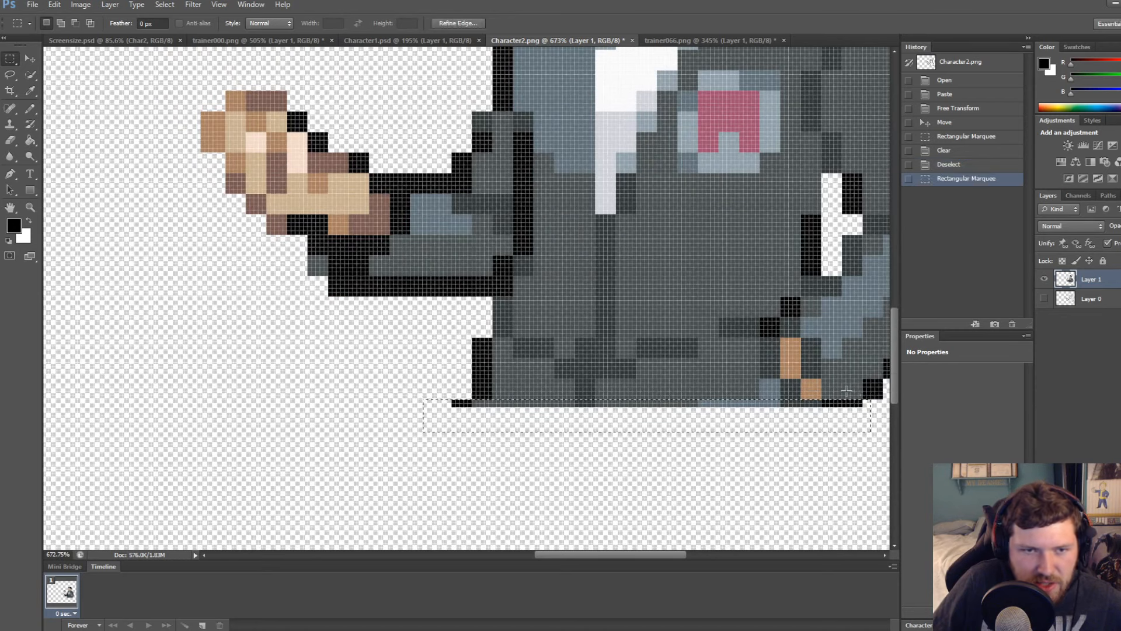
key(Delete)
key(ctrl+d)
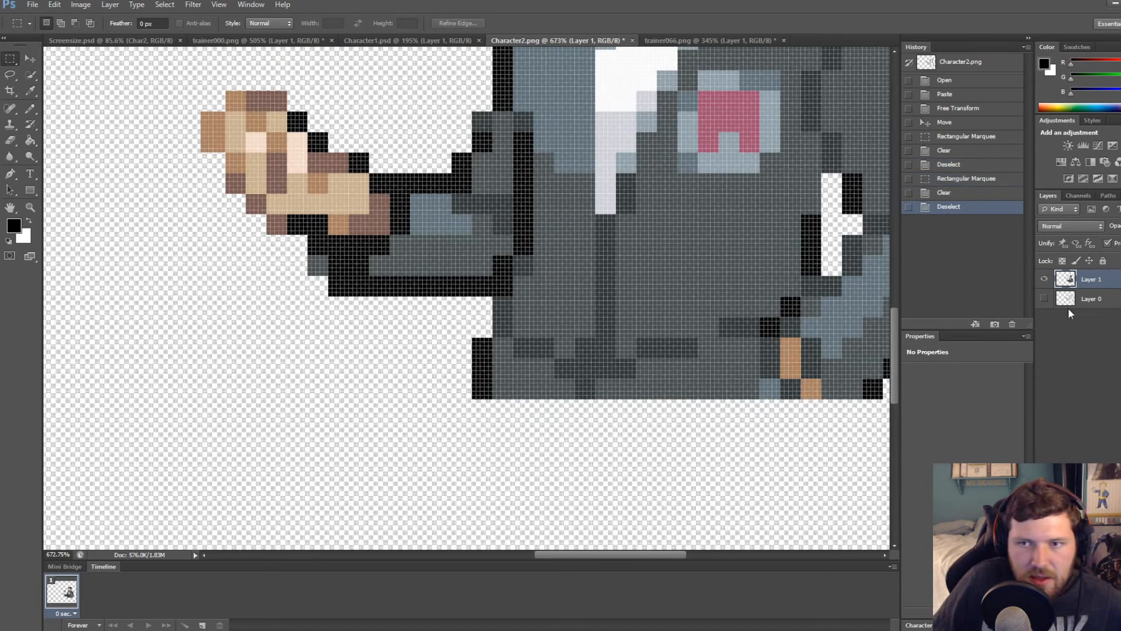
Nudge the trainer sprite down to line up with the placeholder's bottom edge, leaving the placeholder layer hidden
click(1045, 299)
click(30, 59)
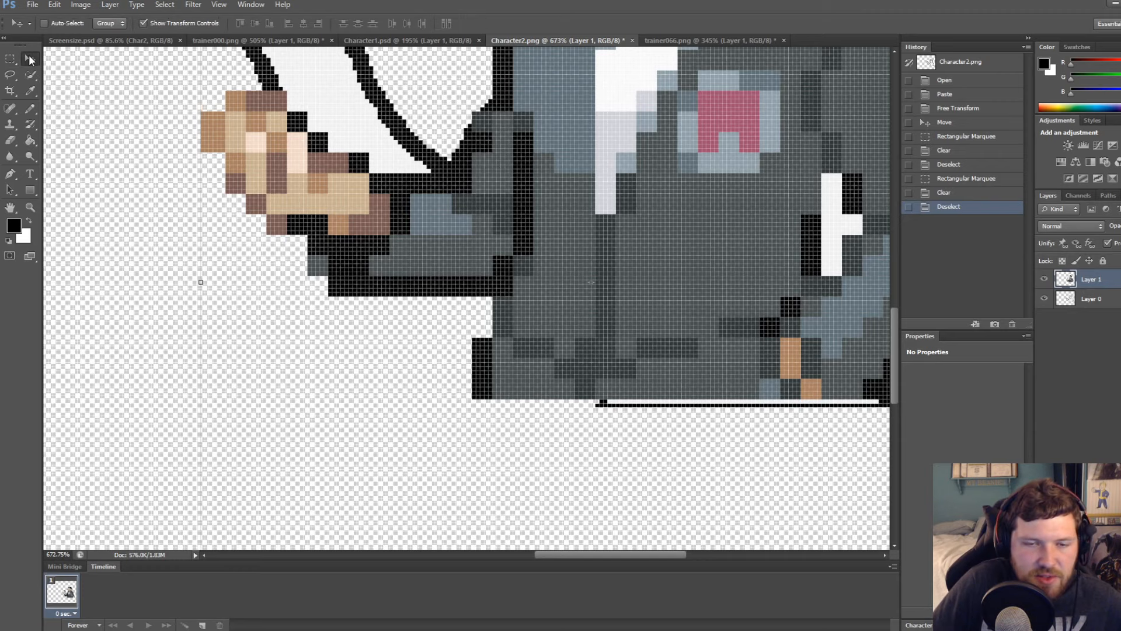
key(Down)
key(Down)
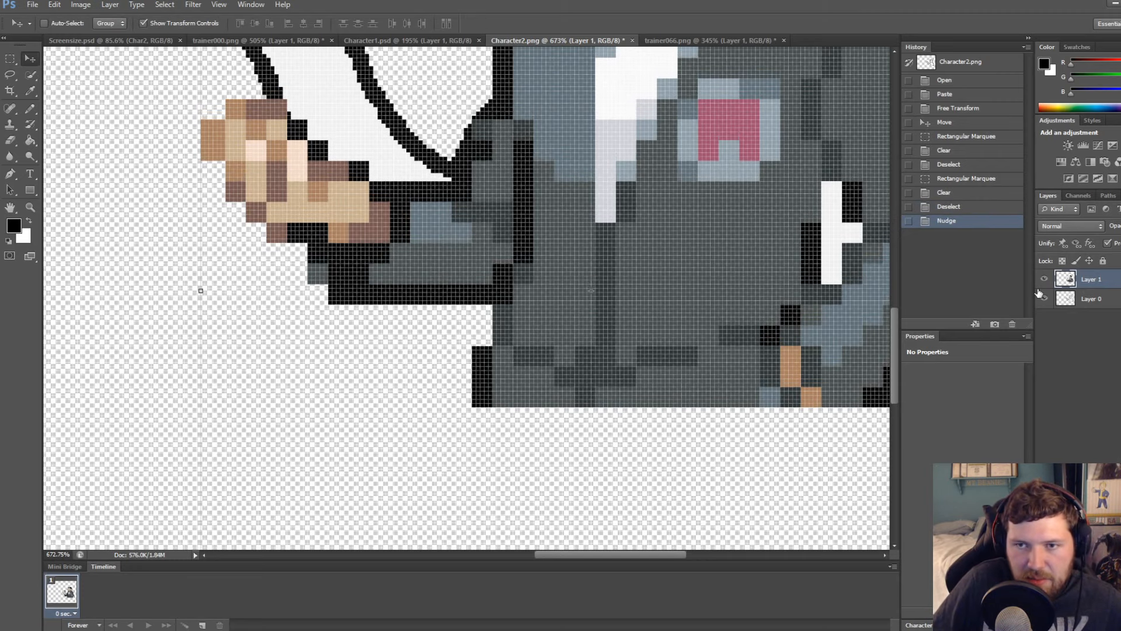
click(1044, 298)
alt+scroll(193, 403, down, 8)
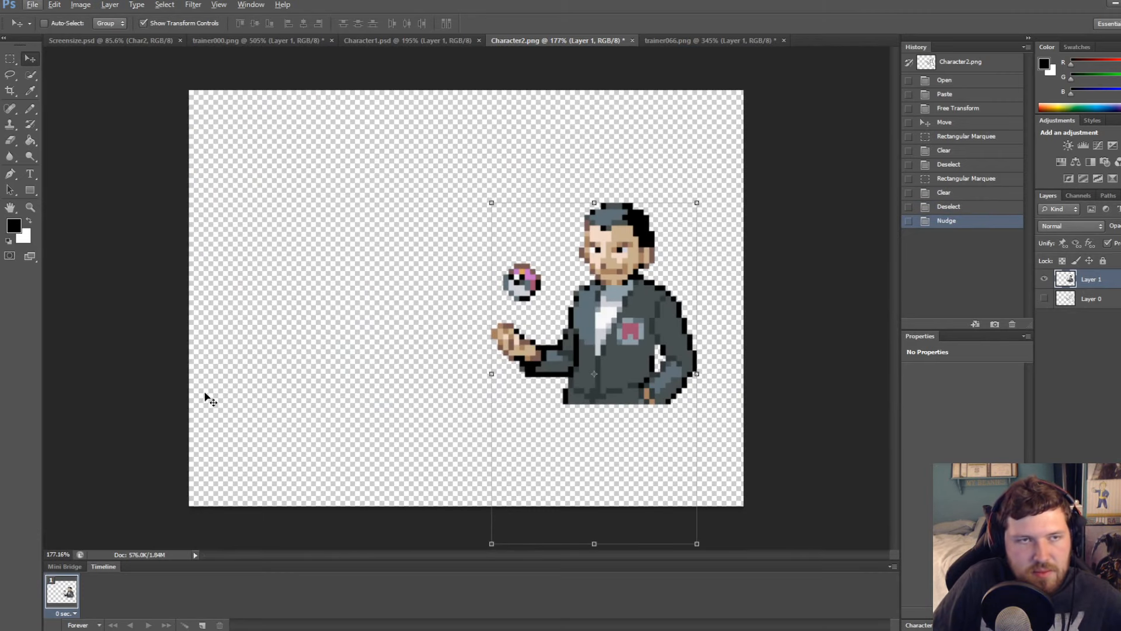
Save the picture as Character2.psd in the Pictures folder and overwrite Character2.png with a PNG copy
key(ctrl+shift+s)
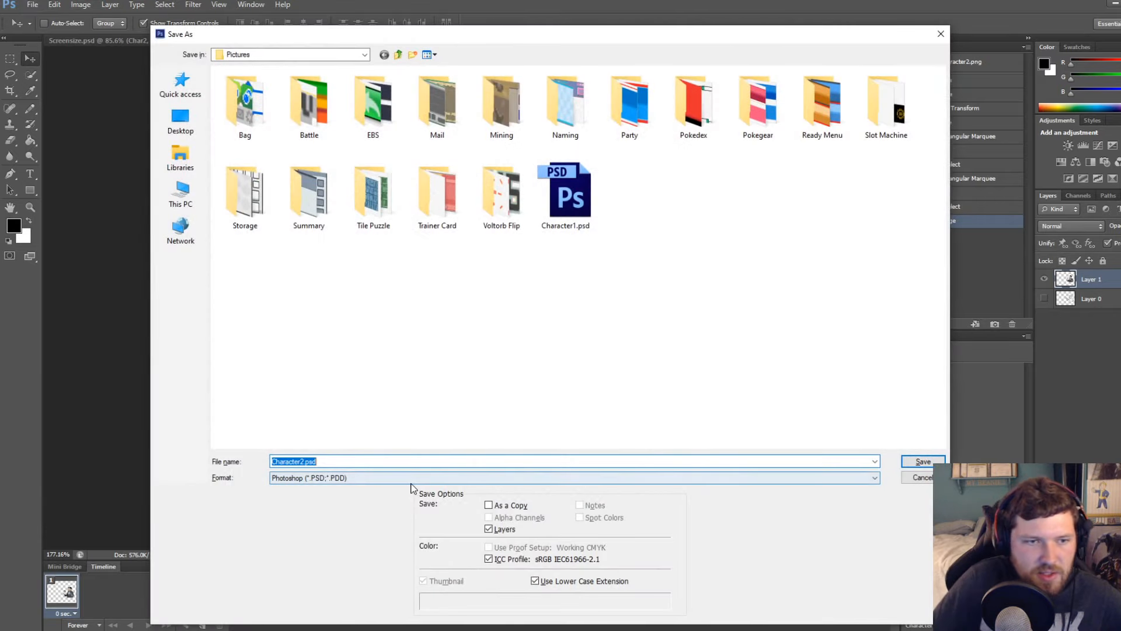
key(Return)
key(ctrl+shift+s)
click(403, 478)
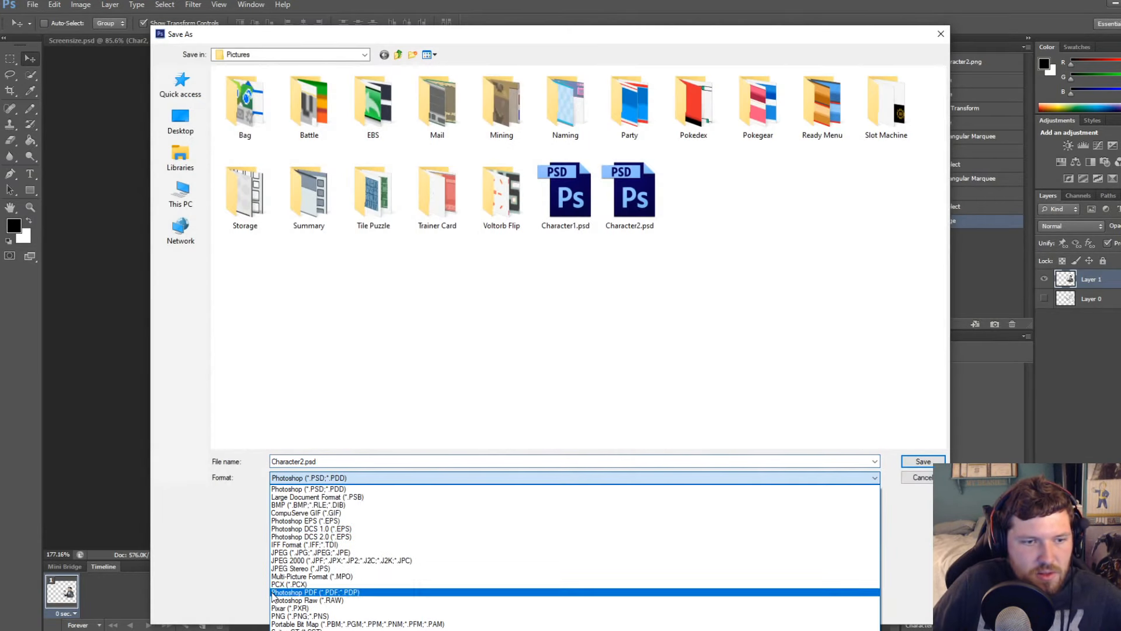
click(327, 602)
click(501, 286)
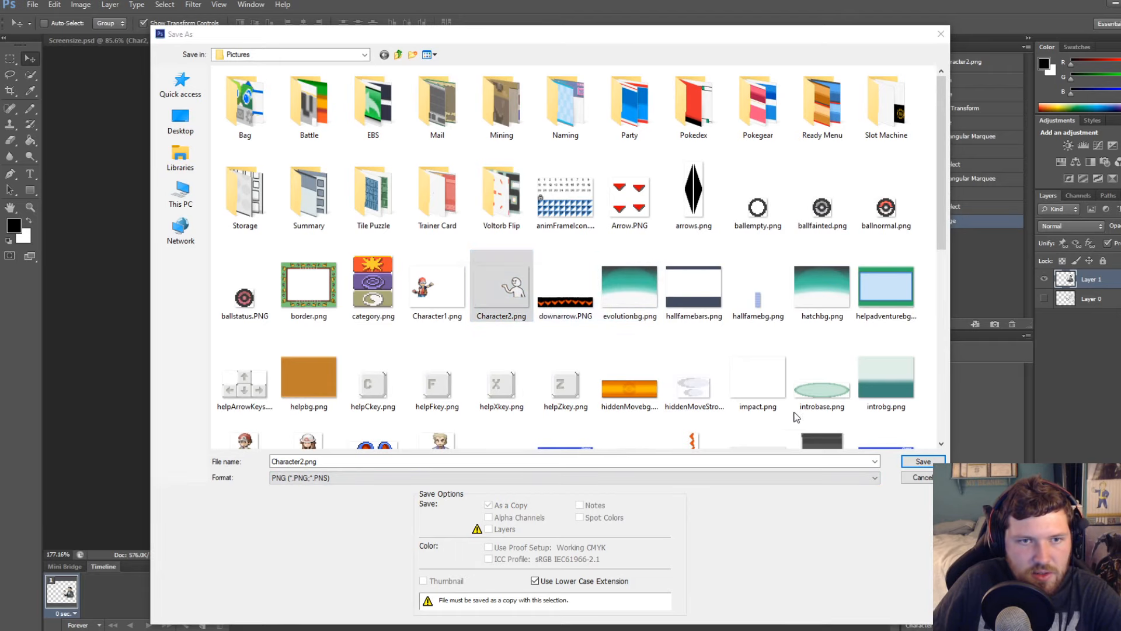
key(Return)
key(Return)
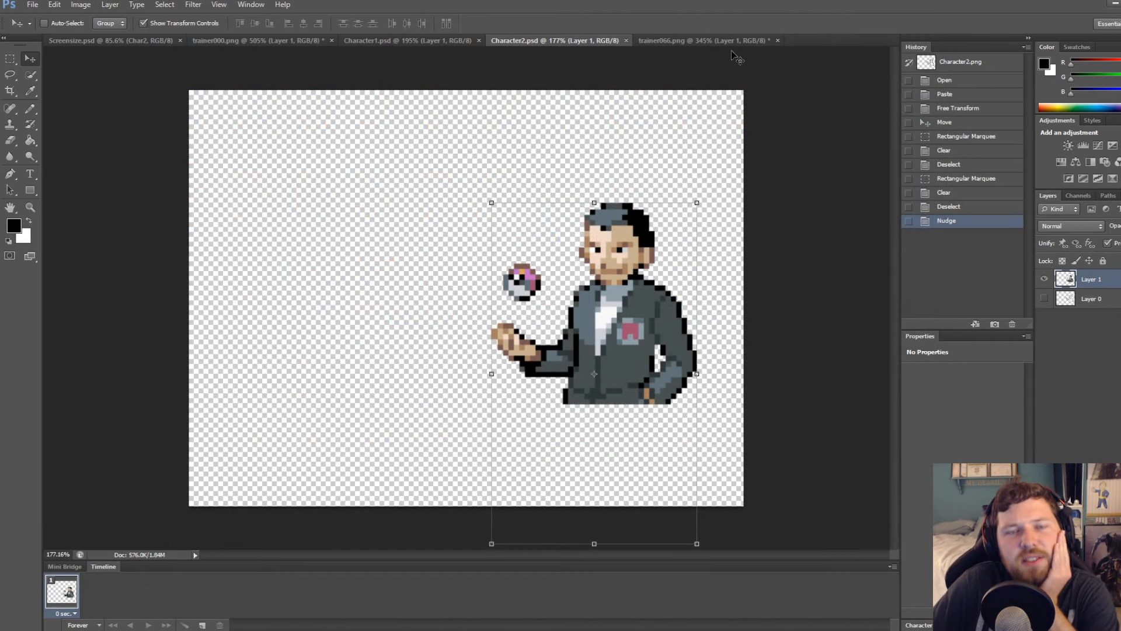
Clear the selection around the sprite in trainer066.png
click(697, 37)
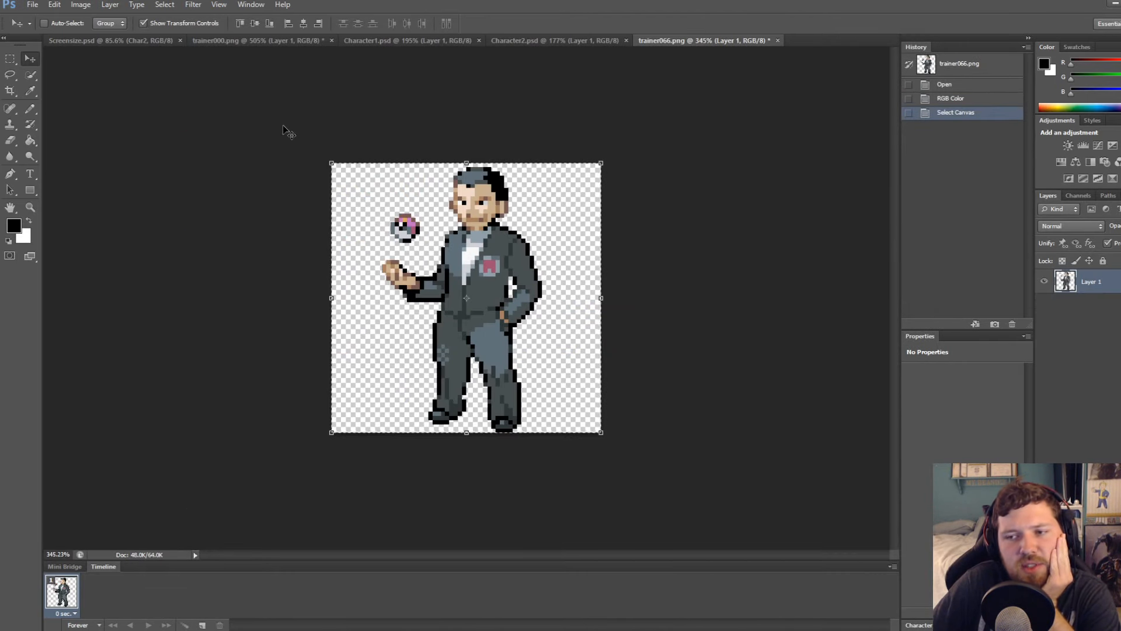
click(10, 58)
click(245, 142)
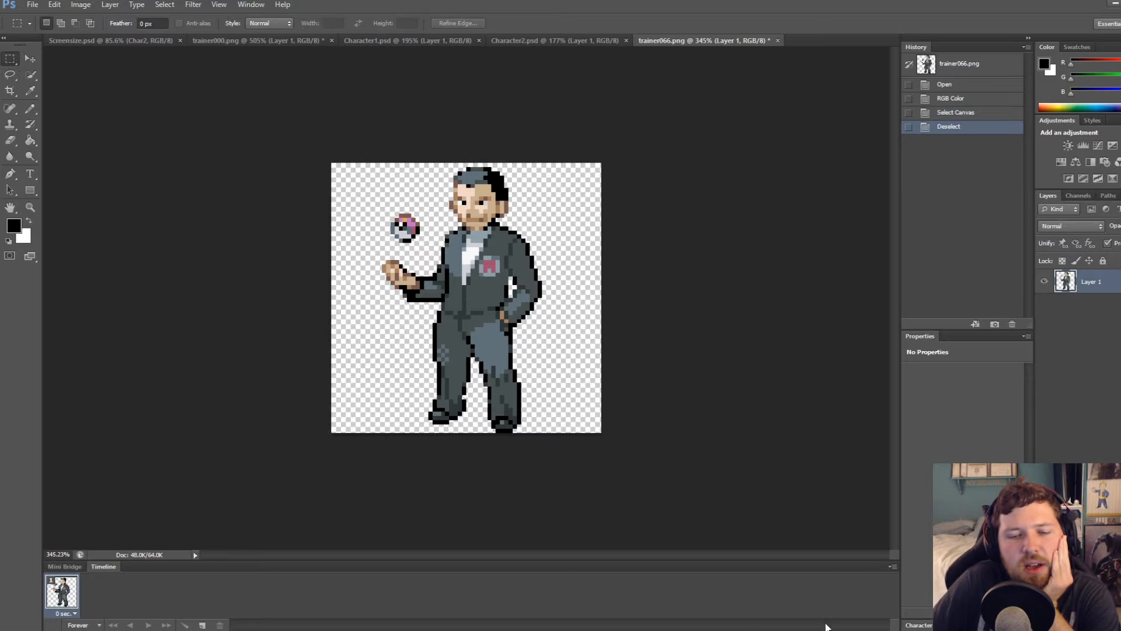
key(alt+Tab)
click(1112, 149)
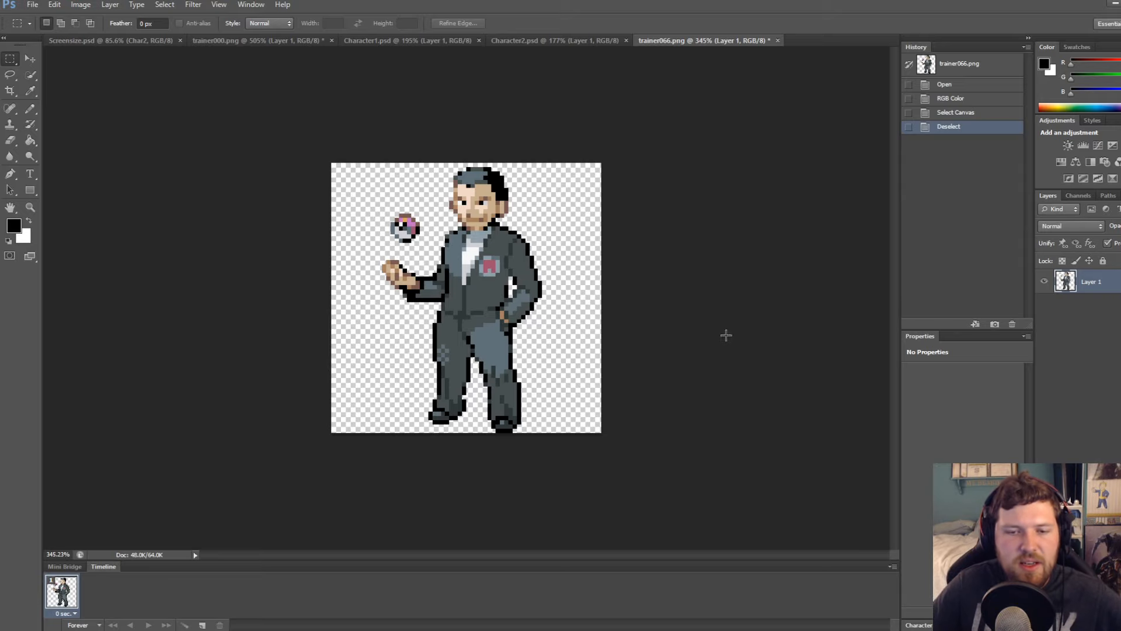
click(555, 40)
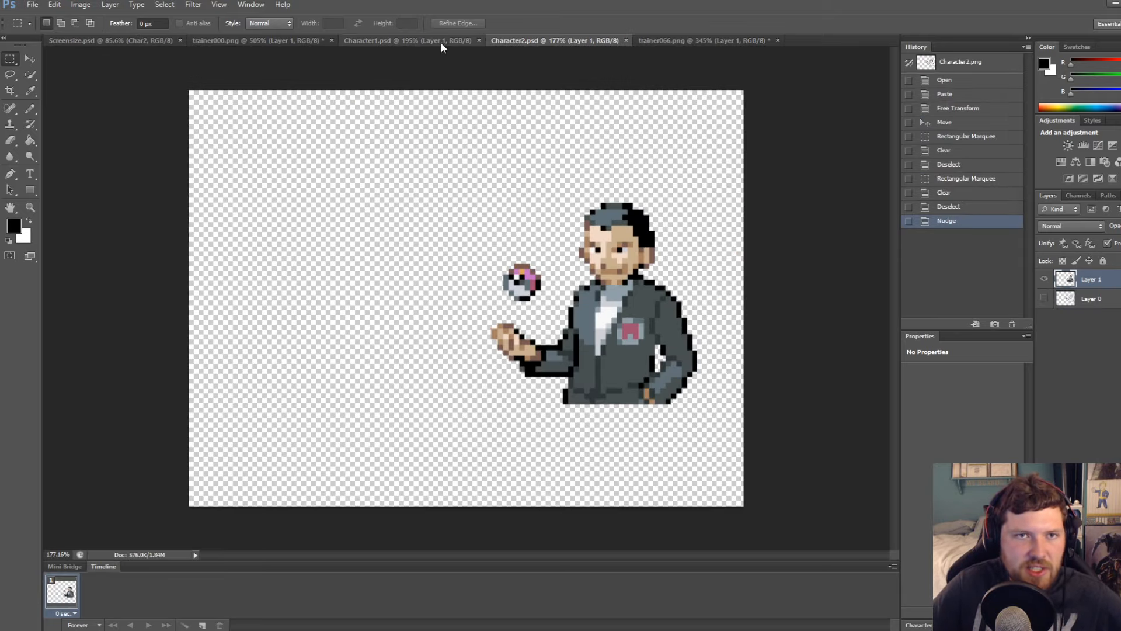
click(432, 40)
click(252, 40)
click(412, 40)
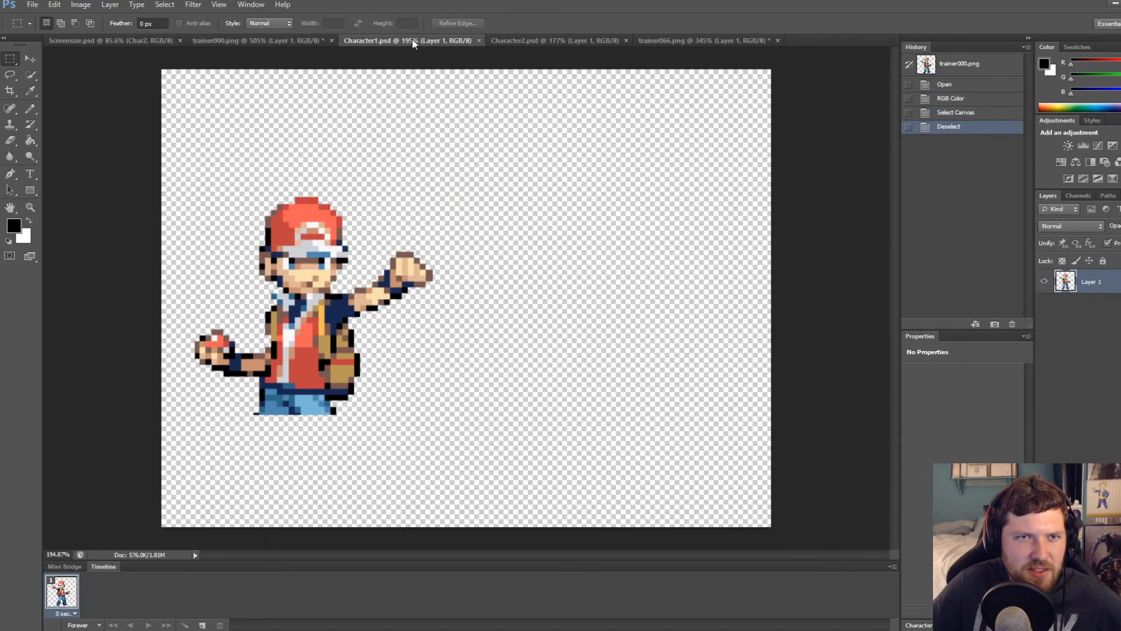
Show the placeholder layer and hide the trainer sprite layer in Character2.psd
click(555, 40)
click(1044, 298)
click(1044, 278)
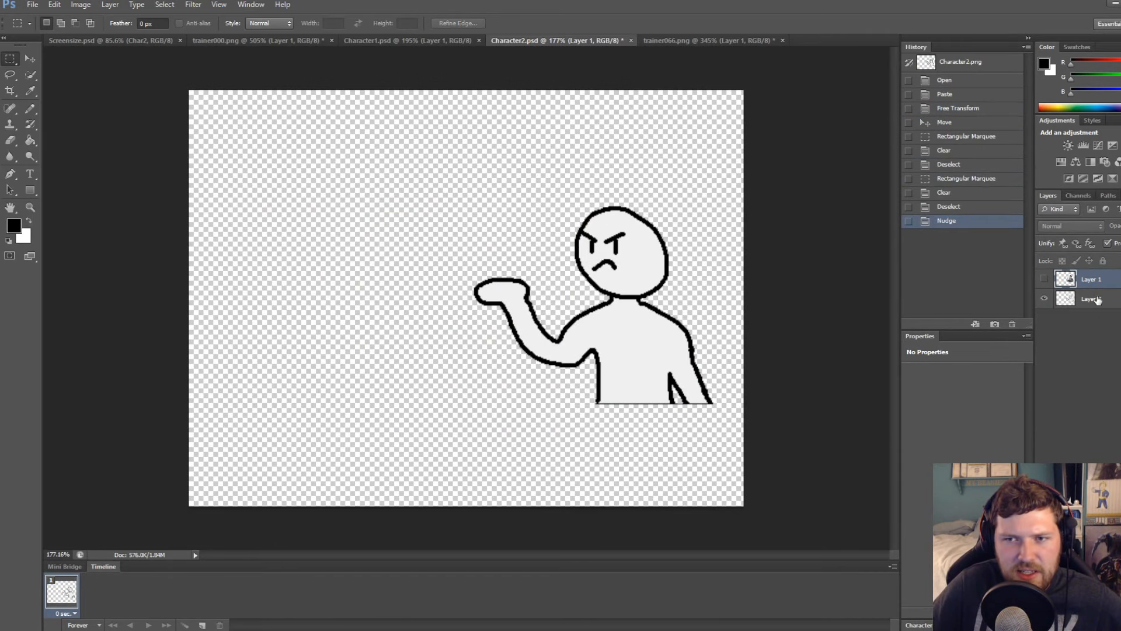
Add a blank layer directly above the placeholder layer for Pencil drawing, and hide the placeholder
click(1087, 299)
click(31, 109)
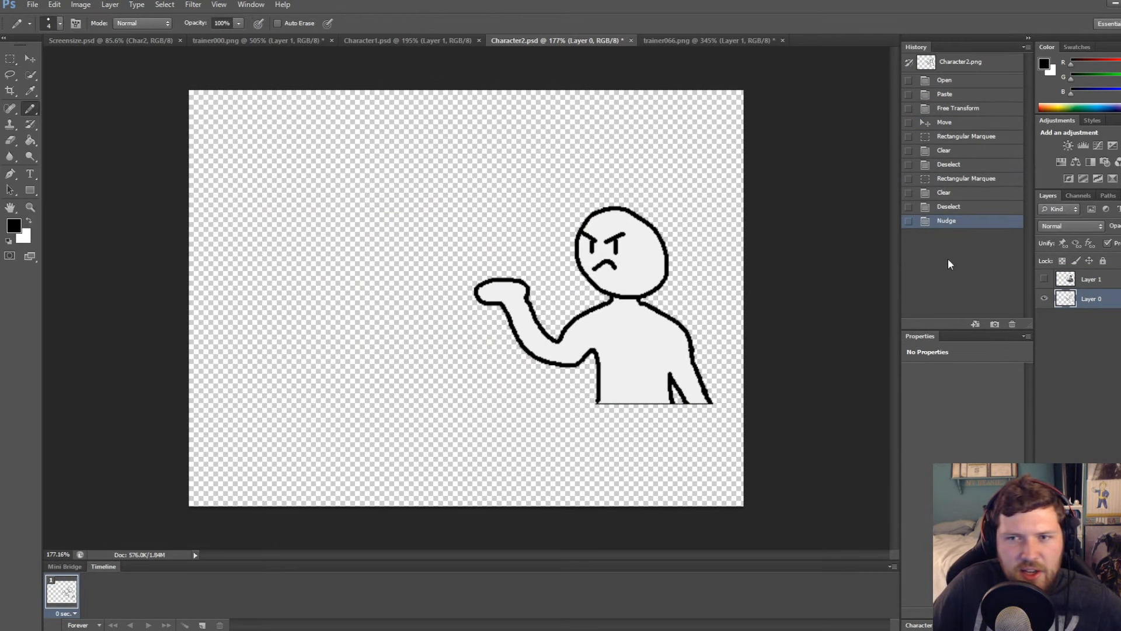
alt+scroll(550, 297, up, 3)
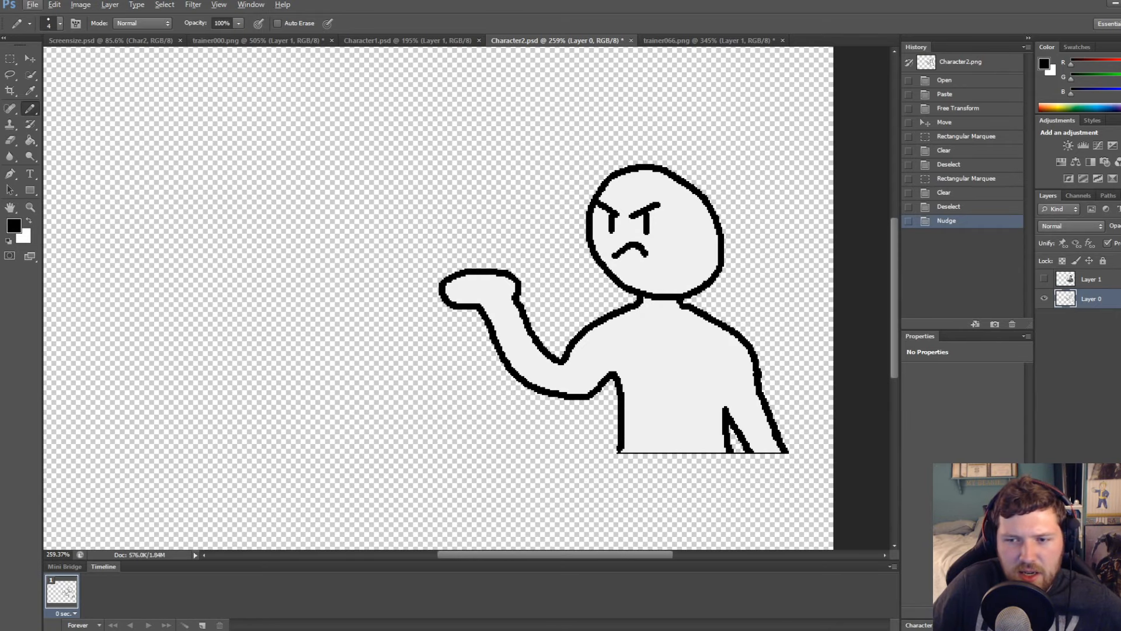
key(ctrl+shift+alt+n)
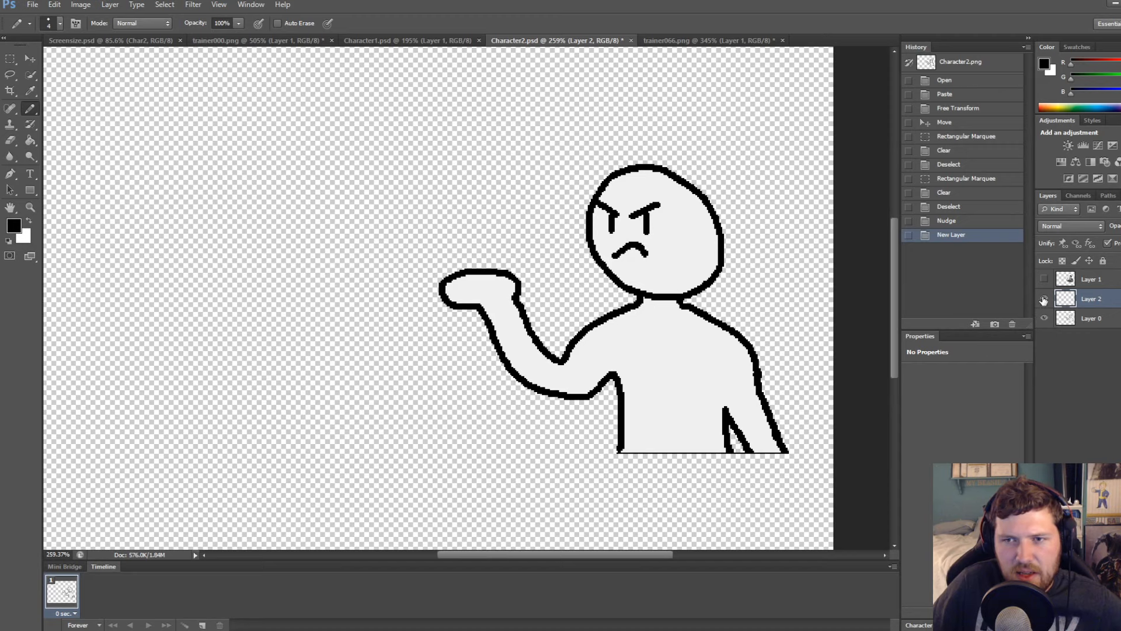
click(1046, 319)
Try short diagonal Pencil strokes on the blank layer and undo each one
drag(658, 167, 727, 264)
key(ctrl+z)
drag(642, 186, 735, 256)
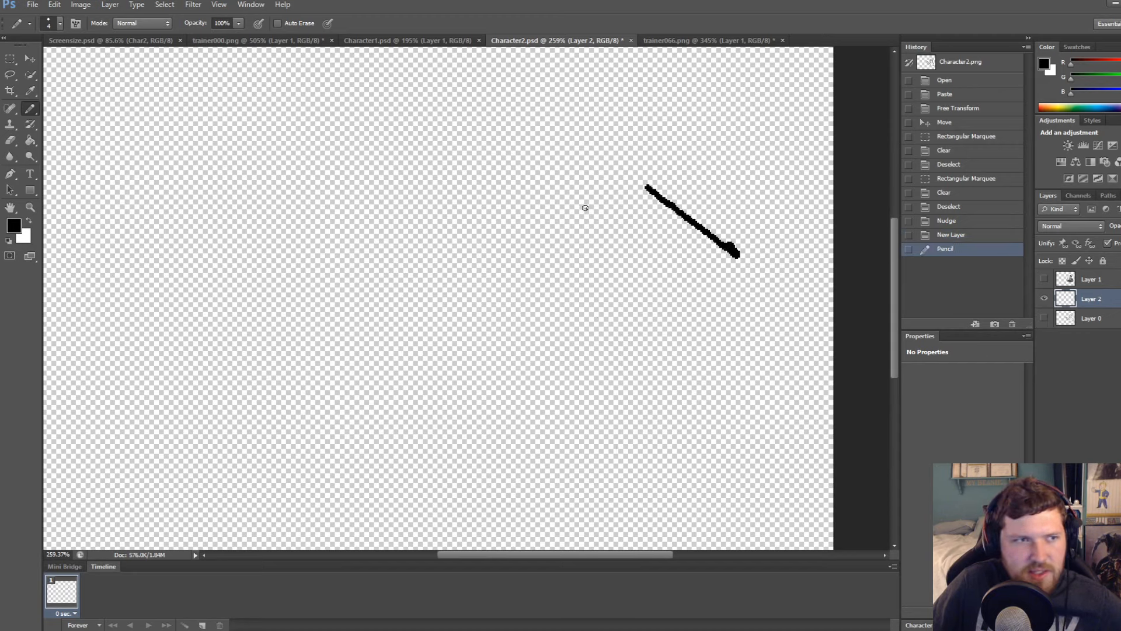
key(ctrl+z)
click(10, 110)
click(29, 108)
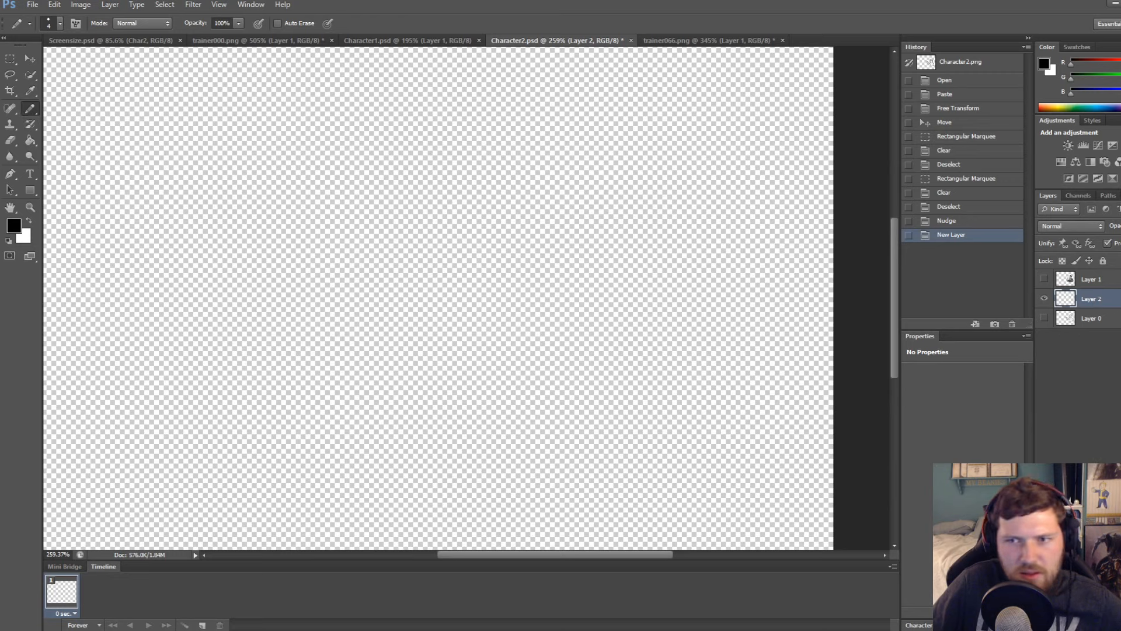
Try two rising Pencil strokes, undo the second, and replace the drawn layer with a new blank one
drag(558, 319, 720, 250)
mouse_move(613, 251)
mouse_down()
mouse_move(675, 190)
mouse_move(483, 248)
mouse_move(682, 209)
mouse_up()
key(ctrl+z)
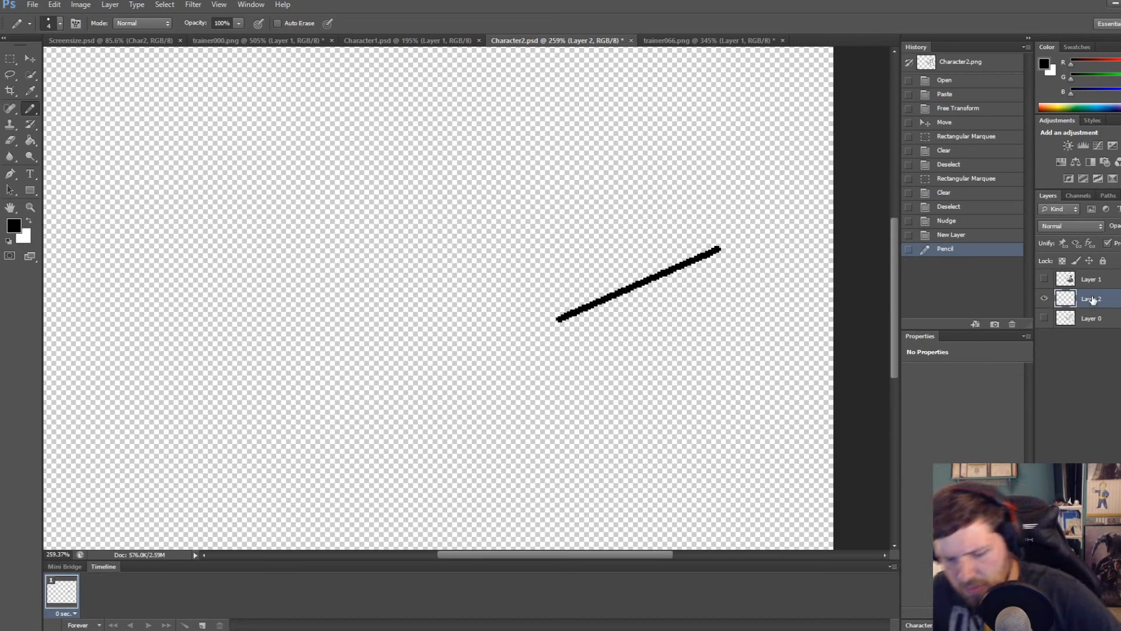
key(Delete)
key(ctrl+shift+alt+n)
Try several diagonal and horizontal Pencil strokes across the replacement layer, undoing each one
drag(494, 147, 436, 321)
key(ctrl+z)
mouse_move(661, 130)
mouse_down()
mouse_move(706, 233)
mouse_move(509, 193)
mouse_move(498, 214)
mouse_up()
key(ctrl+z)
drag(595, 114, 218, 362)
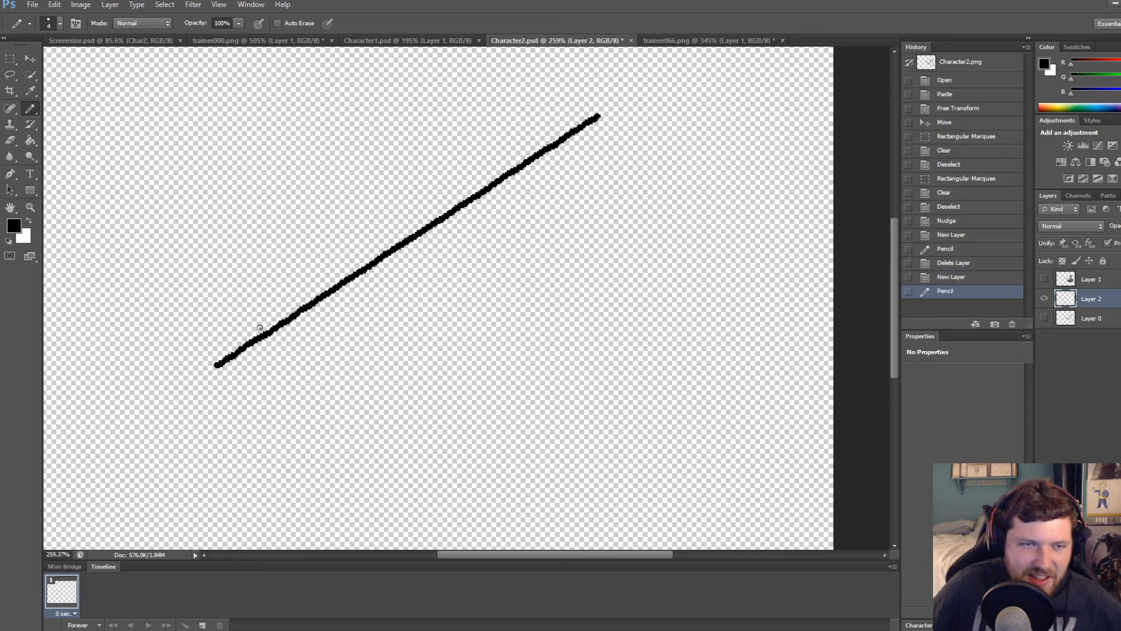
key(ctrl+z)
drag(340, 170, 476, 171)
key(ctrl+z)
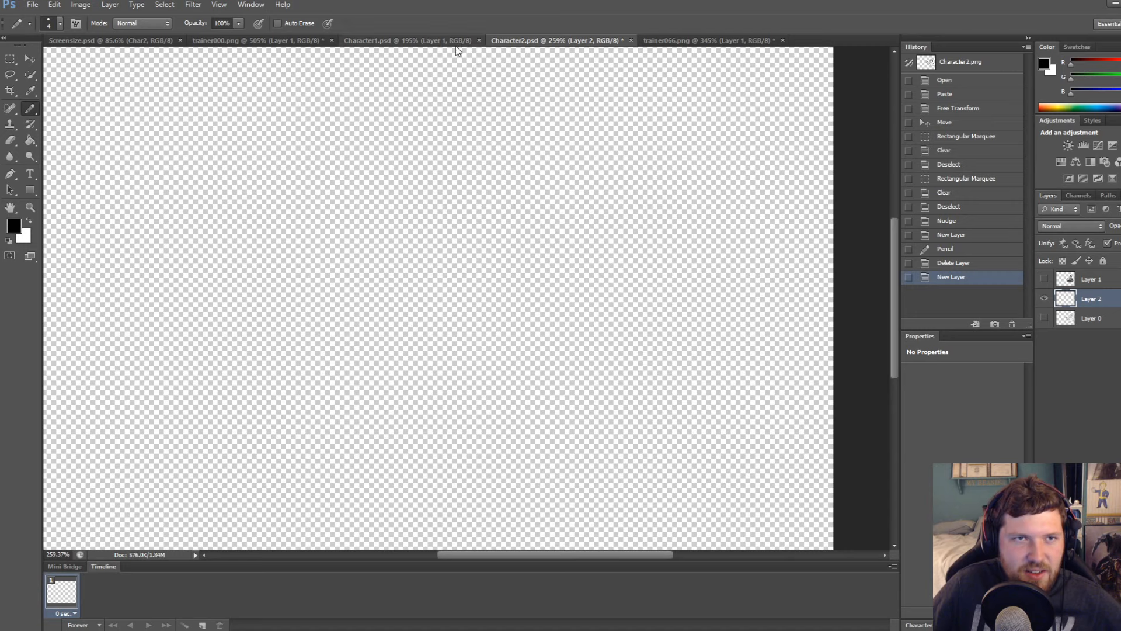
click(429, 41)
click(560, 40)
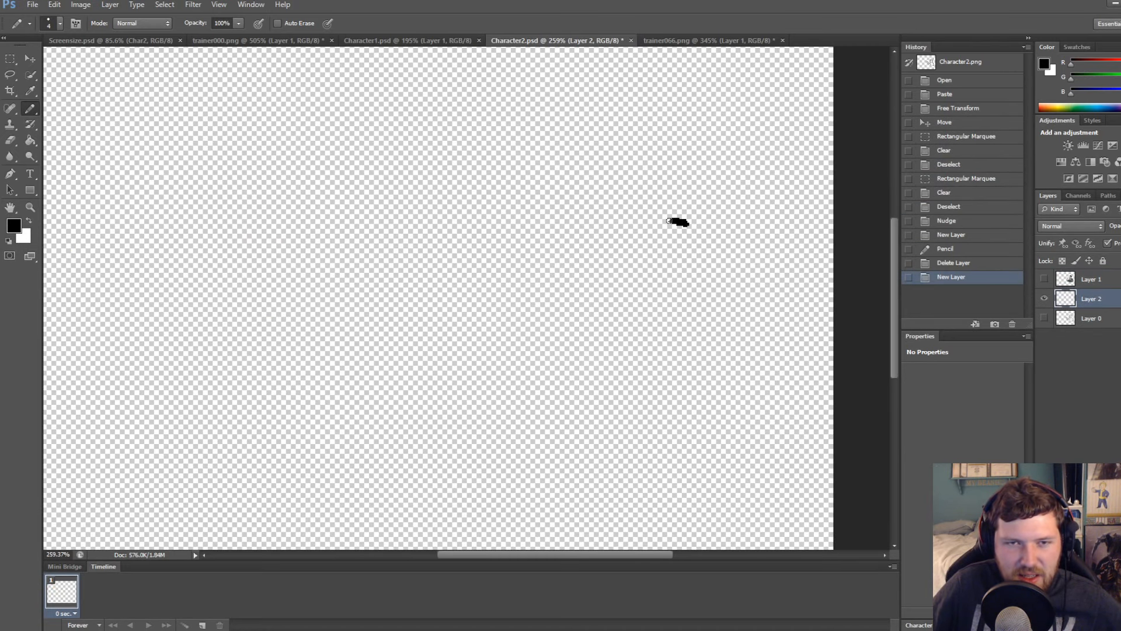
Pencil a round head with two short eyes and a bent mouth, then try an arm stroke and undo it
mouse_move(670, 220)
mouse_down()
mouse_move(566, 306)
mouse_move(689, 232)
mouse_up()
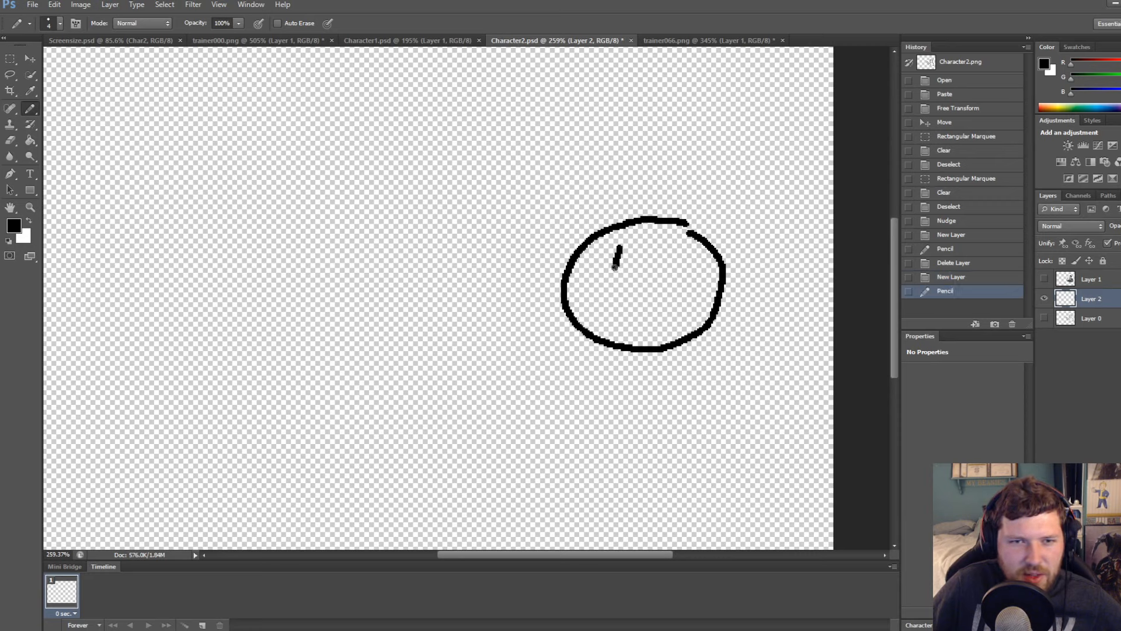
mouse_move(615, 267)
mouse_down()
mouse_move(669, 275)
mouse_move(649, 307)
mouse_up()
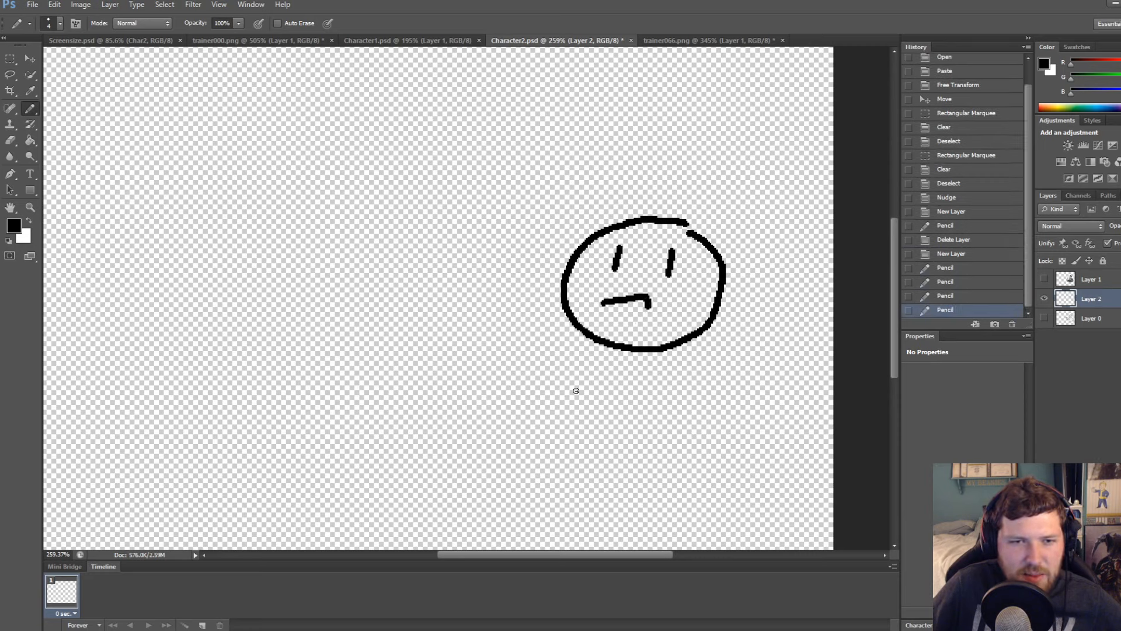
drag(576, 400, 535, 308)
drag(640, 320, 645, 320)
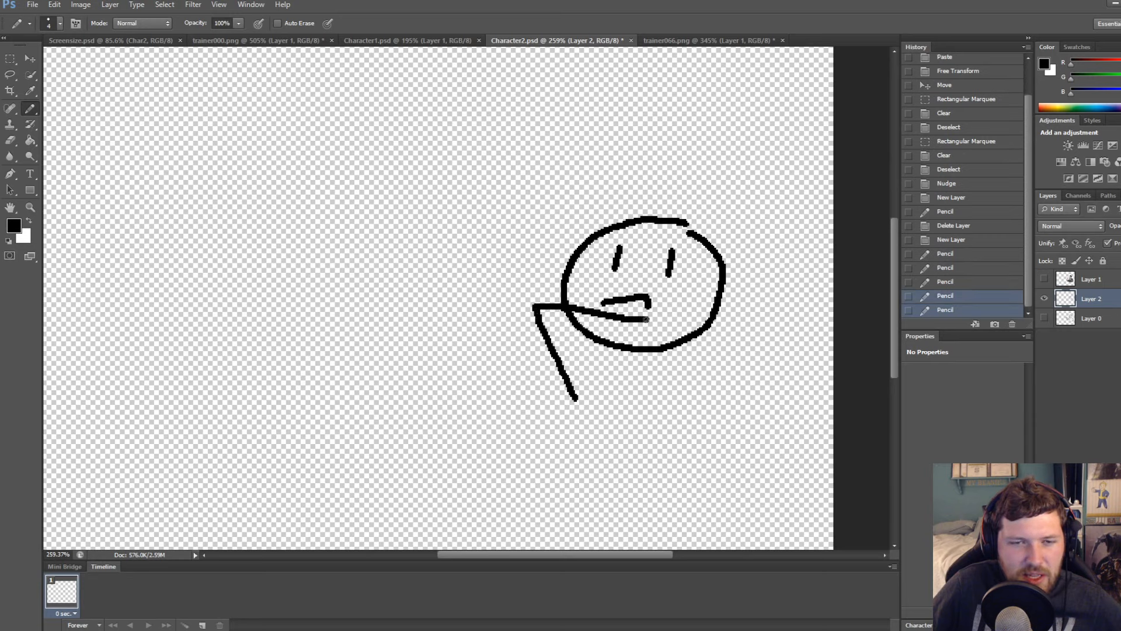
key(ctrl+z)
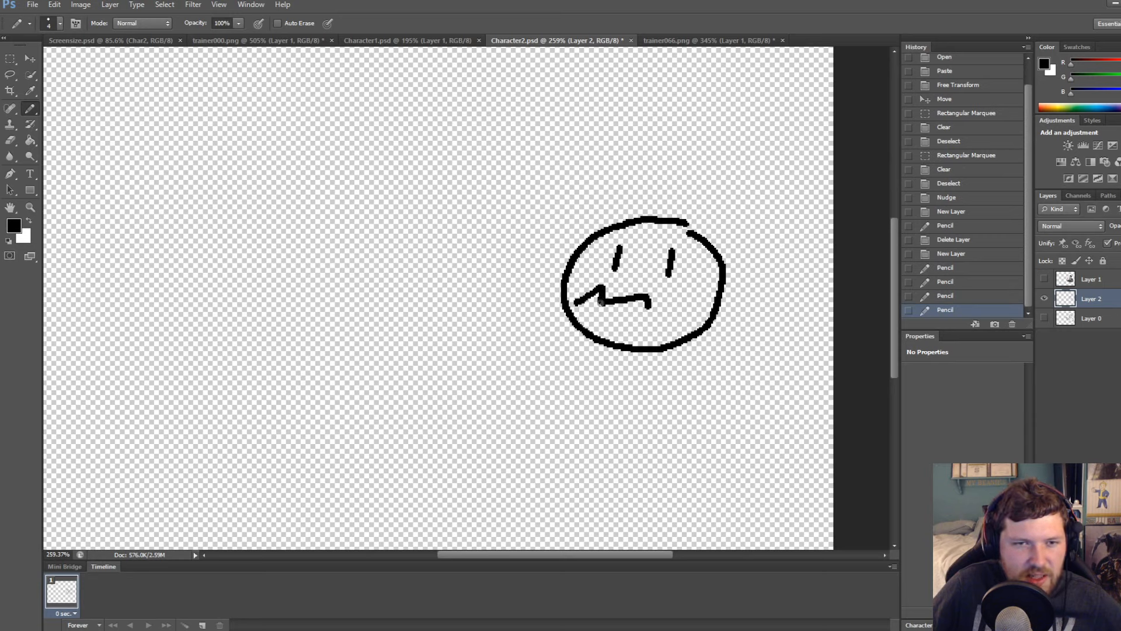
Pencil a hand over the chin, retry its bent forearm with a shorter stroke, and add a body line below the head
drag(567, 351, 563, 354)
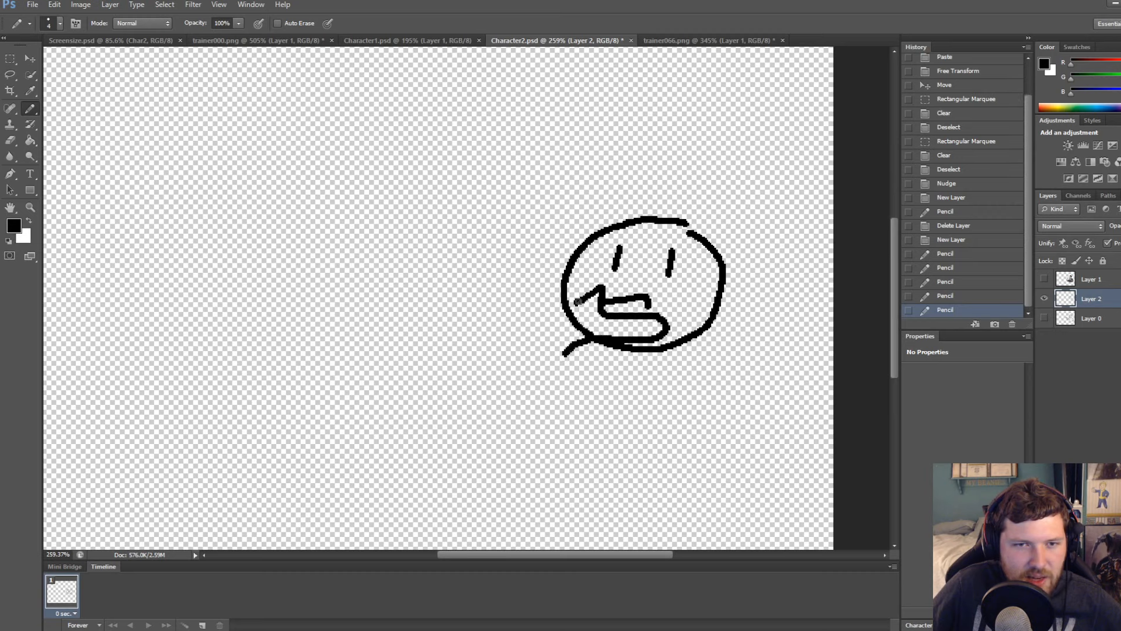
drag(549, 429, 553, 432)
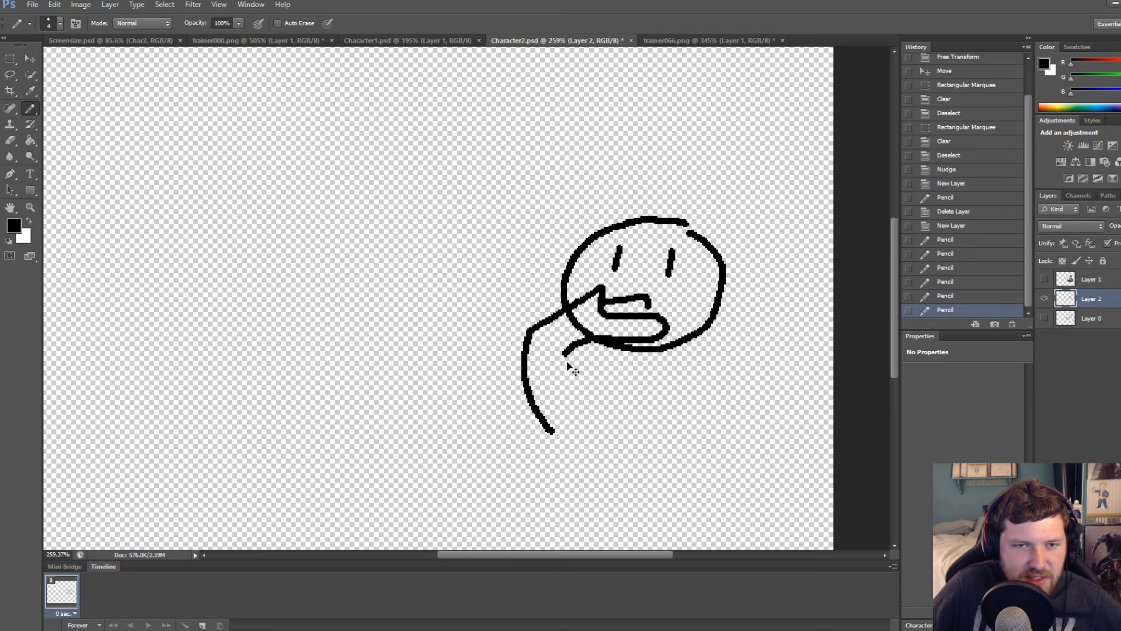
key(ctrl+z)
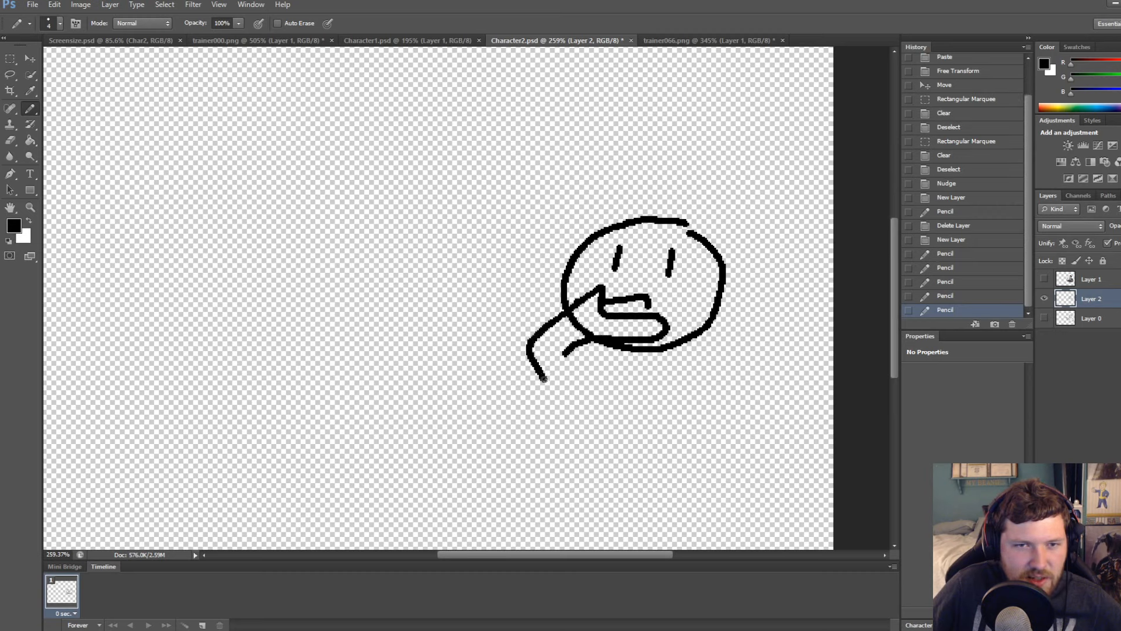
drag(543, 379, 546, 382)
drag(678, 347, 719, 442)
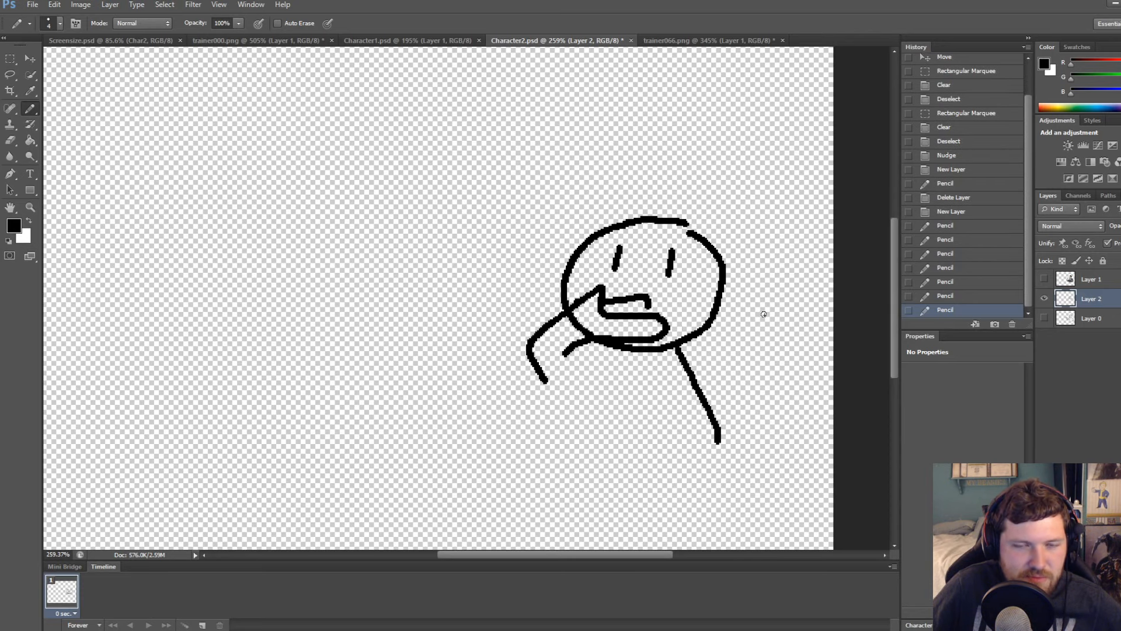
alt+scroll(584, 292, down, 3)
alt+scroll(485, 263, up, 3)
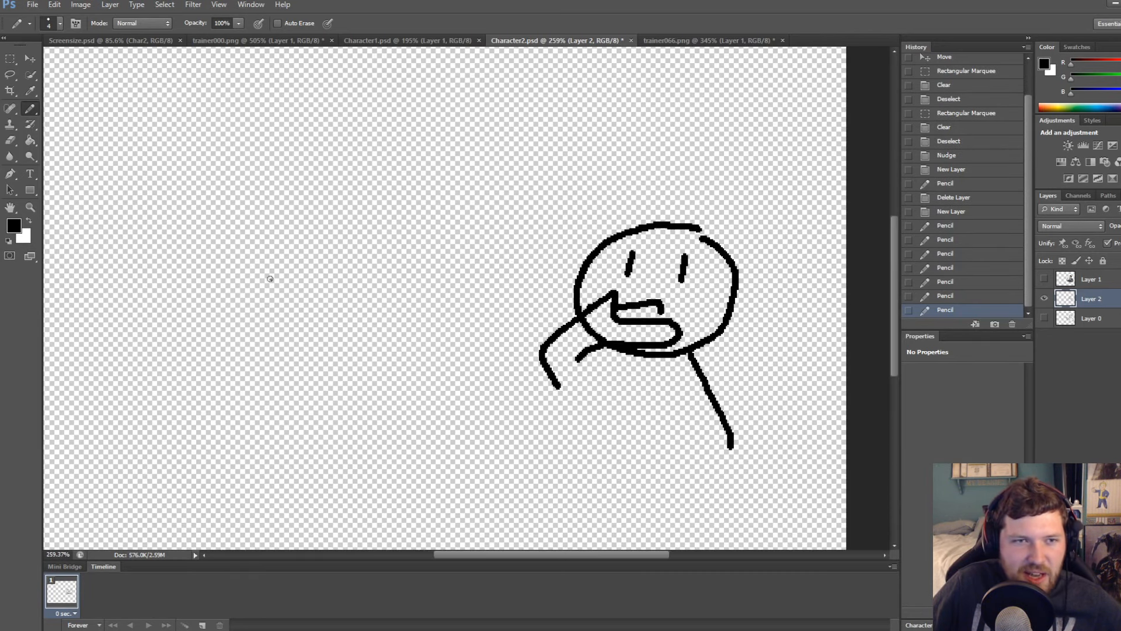
Try two large strokes in the empty area beside the figure, undo them, and close Character2.psd without saving changes
drag(439, 195, 462, 342)
drag(462, 214, 385, 215)
key(ctrl+alt+z)
key(ctrl+alt+z)
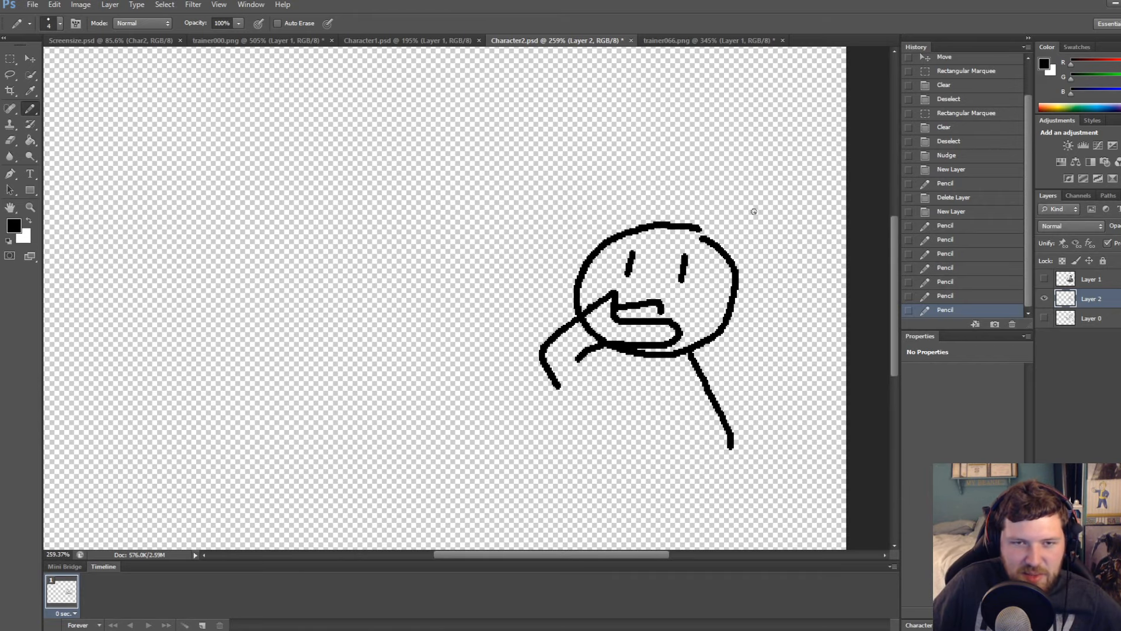
click(631, 40)
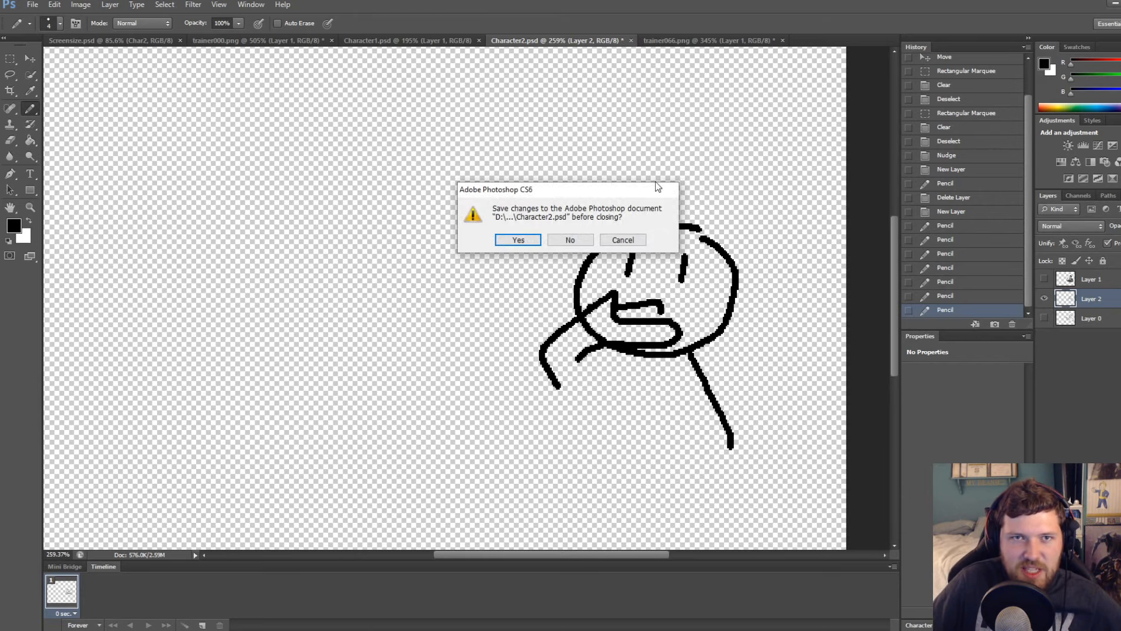
click(570, 240)
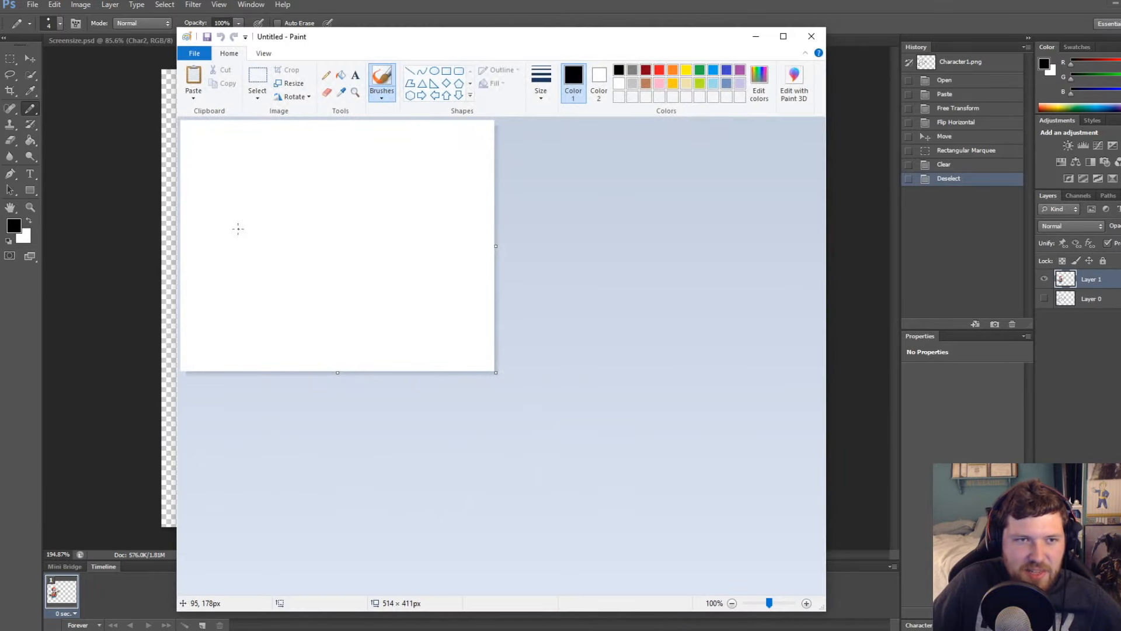
In Paint, enlarge the blank canvas view to 200% and set the Pencil to a thicker line
click(807, 603)
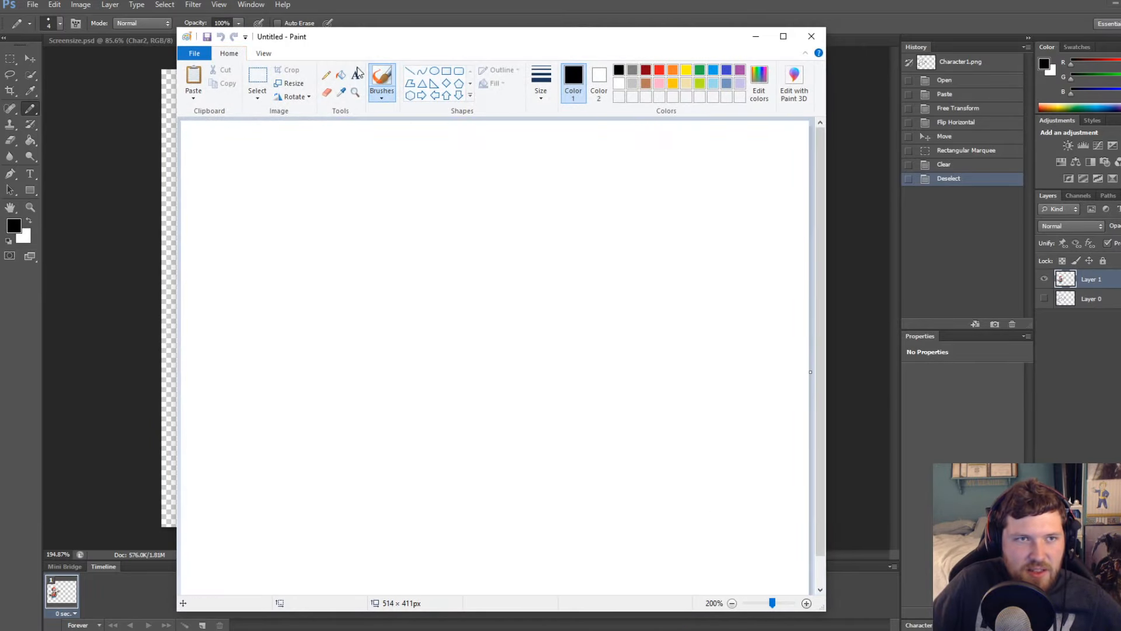
click(326, 75)
click(540, 81)
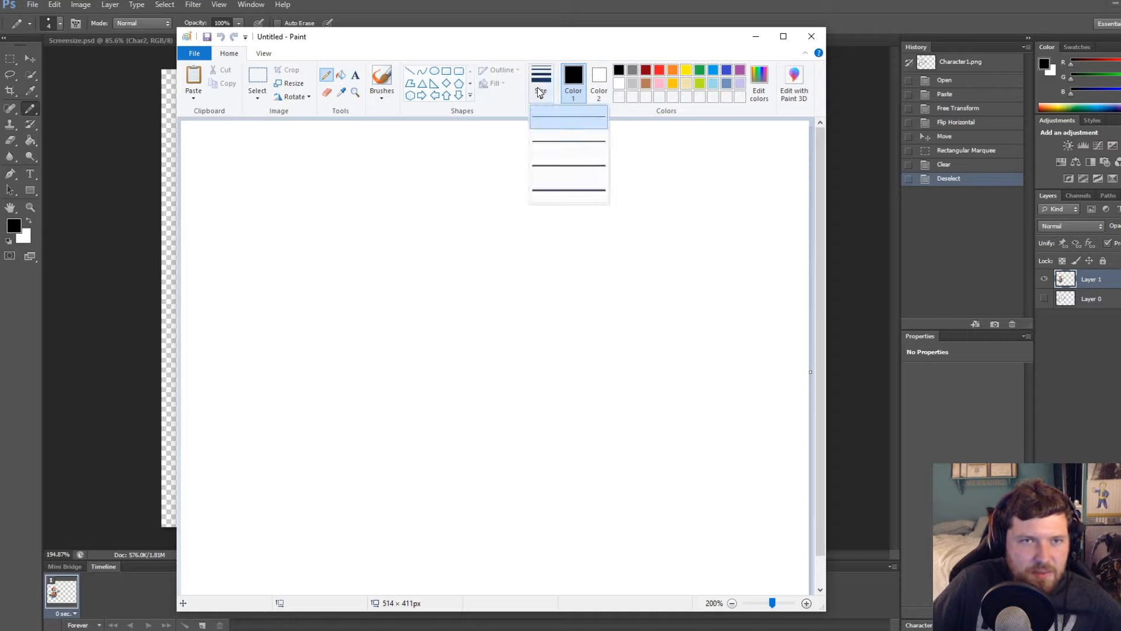
click(561, 179)
Draw a large angry face with a round outline, two vertical eyes, inward-slanting eyebrows and a frown
mouse_move(463, 190)
mouse_down()
mouse_move(466, 353)
mouse_move(455, 177)
mouse_up()
drag(402, 214, 402, 262)
drag(461, 206, 457, 261)
drag(381, 202, 415, 230)
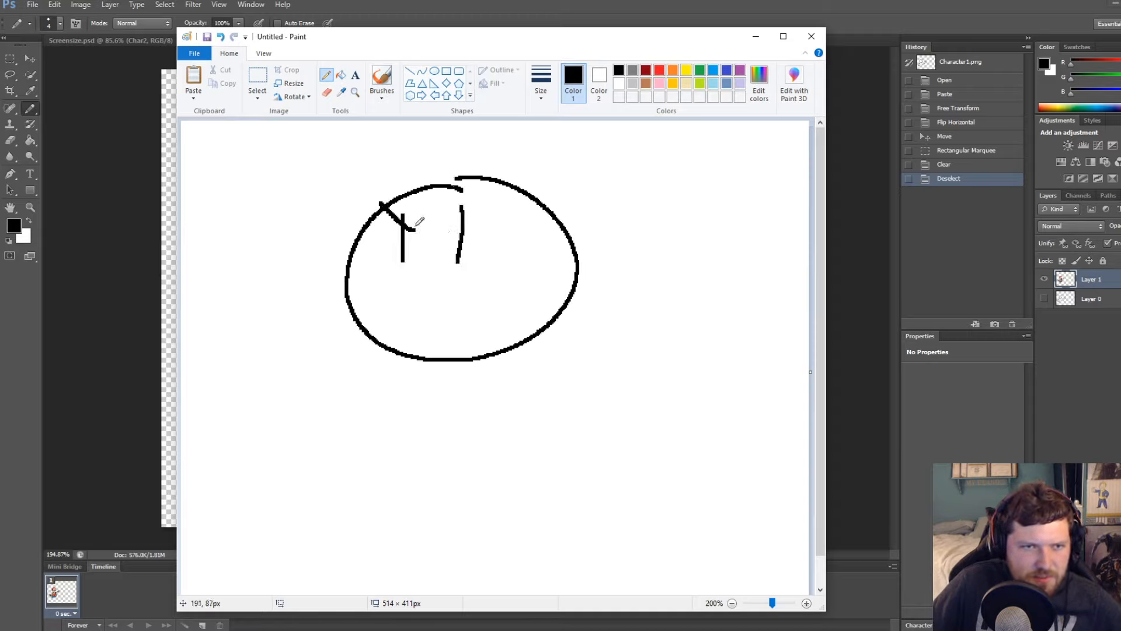
drag(461, 197, 437, 229)
mouse_move(401, 311)
mouse_down()
mouse_move(448, 277)
mouse_move(457, 308)
mouse_up()
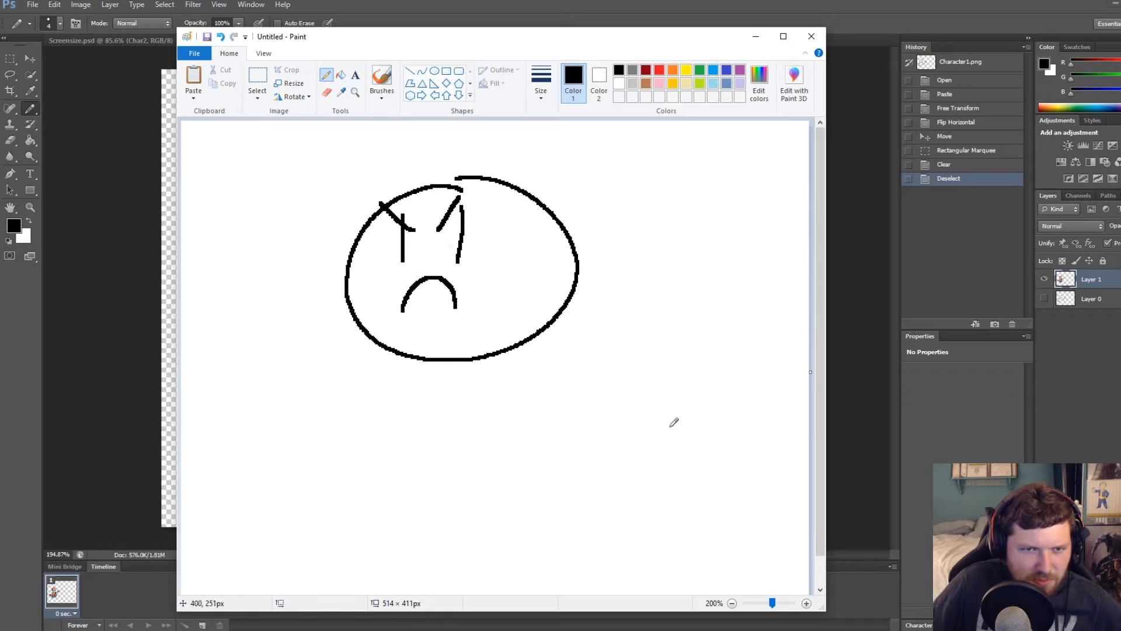
Draw a smaller round face diagonally below the angry one, with short eyes, one arched and one straight eyebrow, and a frown
mouse_move(689, 344)
mouse_down()
mouse_move(703, 466)
mouse_move(690, 346)
mouse_up()
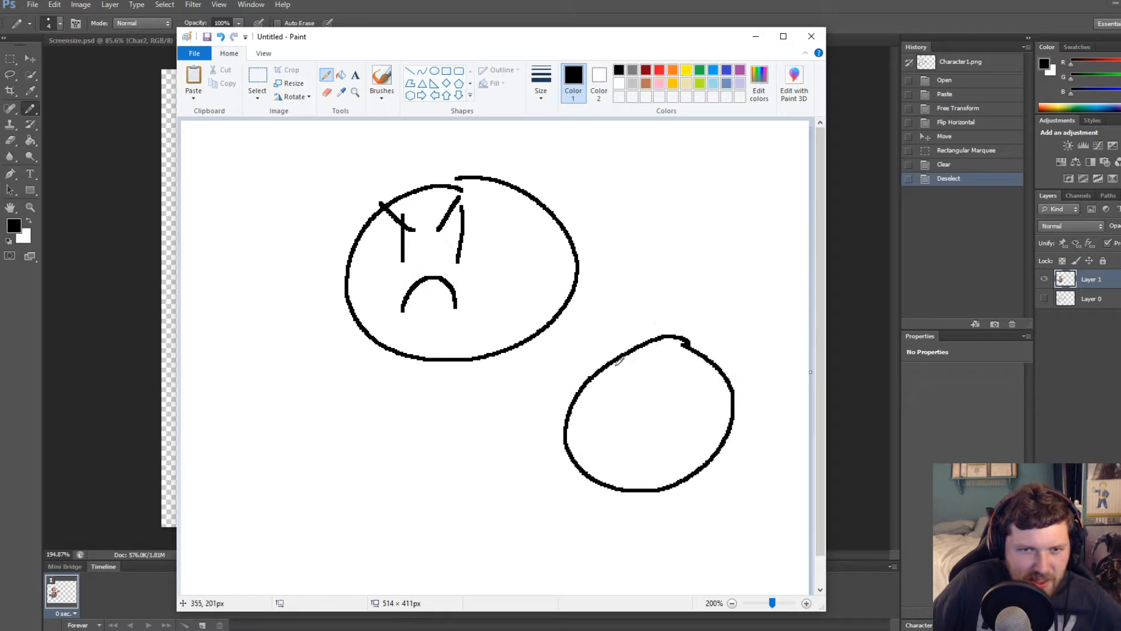
mouse_move(616, 366)
mouse_down()
mouse_move(609, 394)
mouse_move(643, 398)
mouse_up()
mouse_move(603, 363)
mouse_down()
mouse_move(611, 346)
mouse_move(626, 365)
mouse_move(701, 374)
mouse_up()
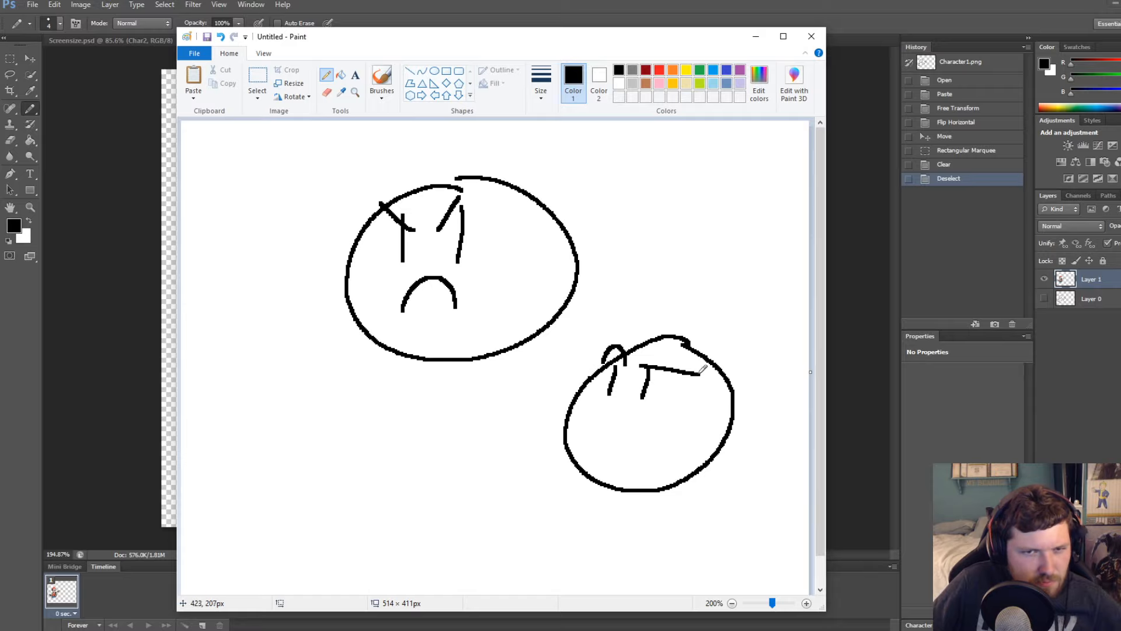
drag(599, 430, 688, 437)
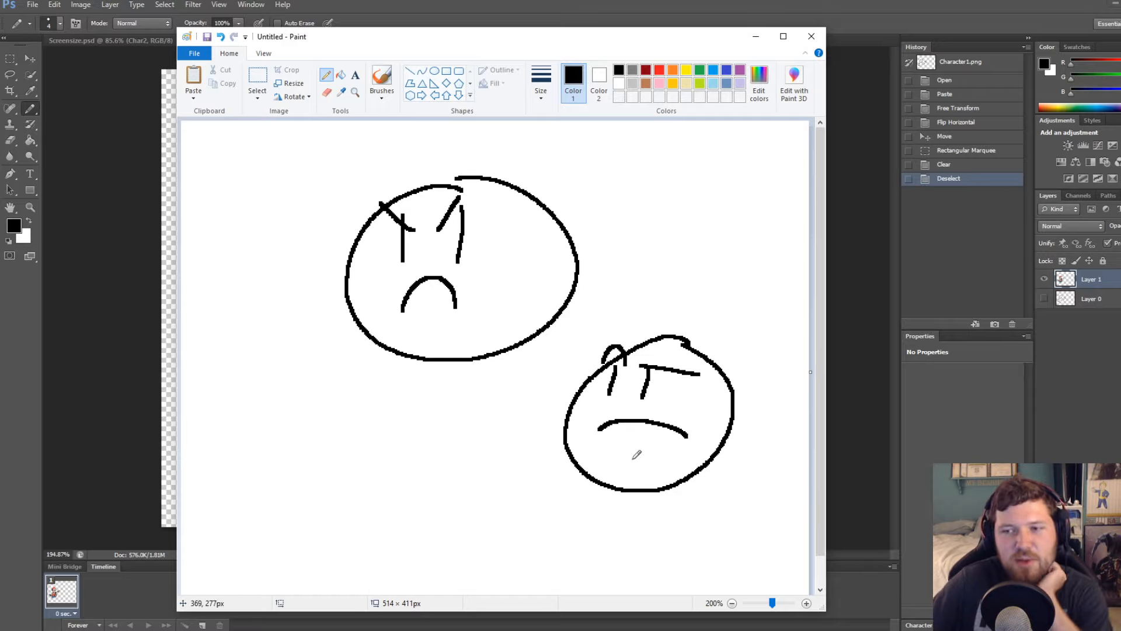
Try an oval outline below the angry face, undo it, and draw two short eyes with arched eyebrows there
scroll(636, 444, down, 1)
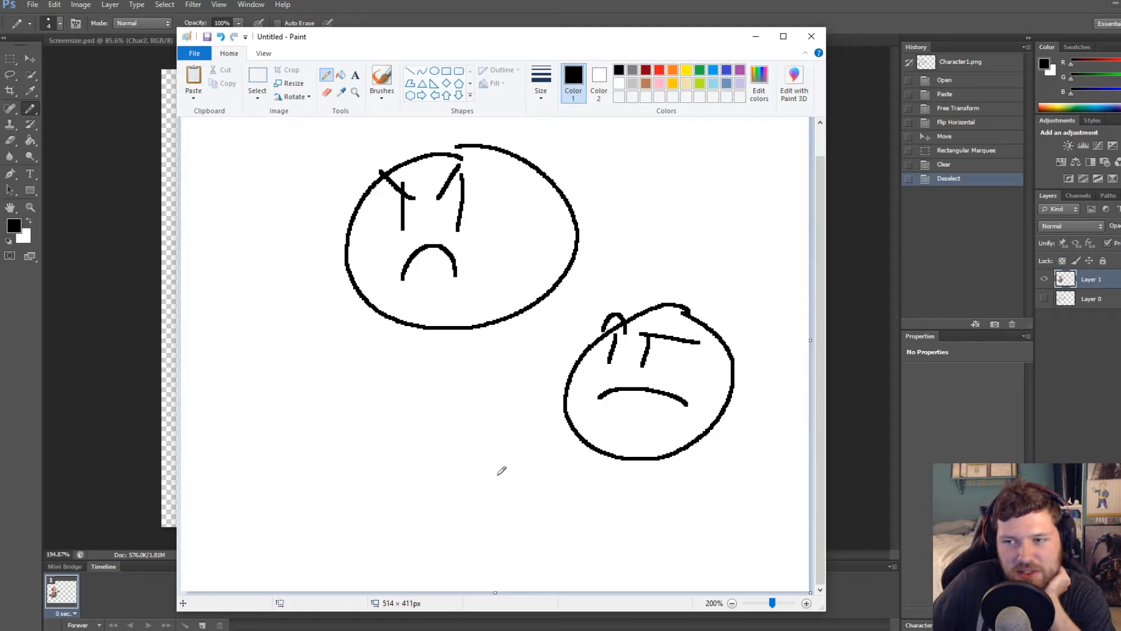
mouse_move(355, 369)
mouse_down()
mouse_move(271, 495)
mouse_move(354, 367)
mouse_up()
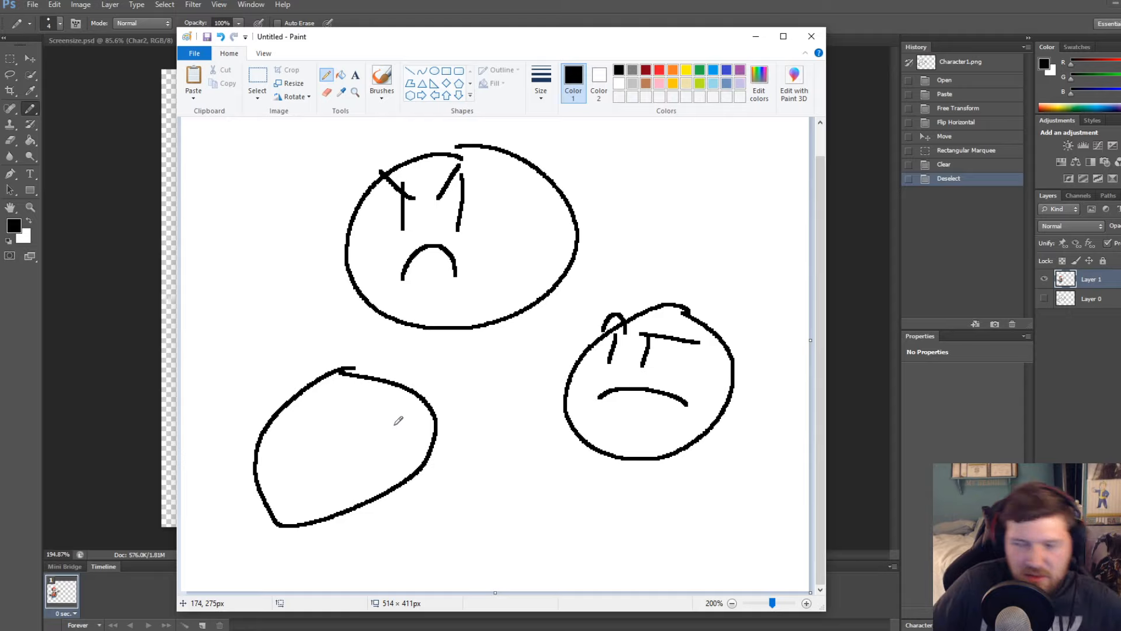
key(ctrl+z)
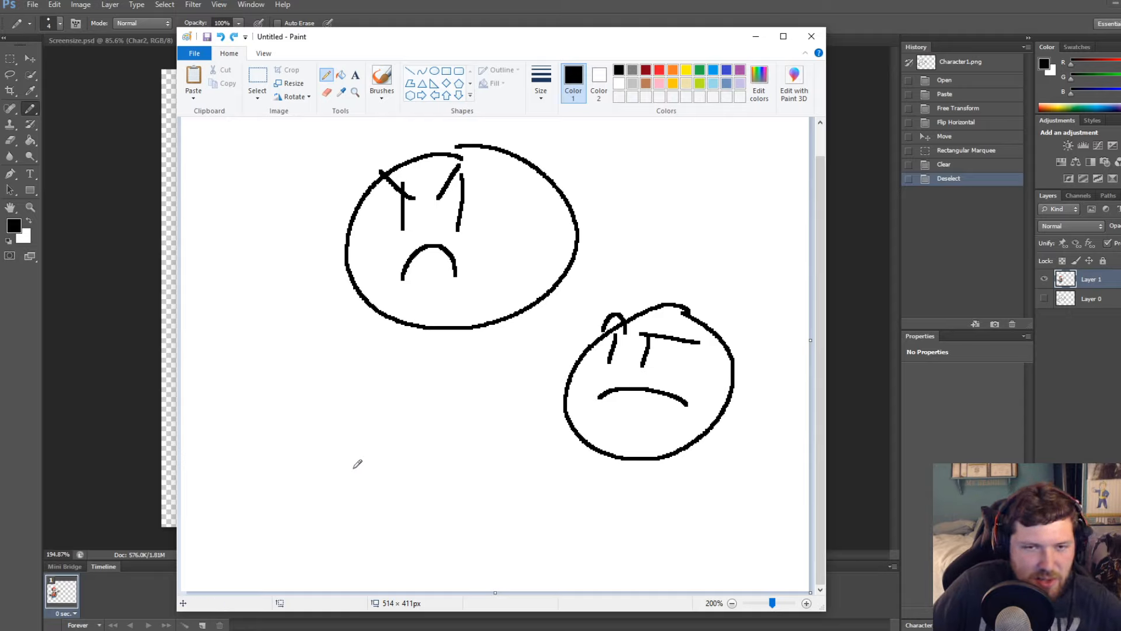
mouse_move(269, 395)
mouse_down()
mouse_move(280, 362)
mouse_move(316, 396)
mouse_move(392, 397)
mouse_move(280, 411)
mouse_up()
drag(374, 385, 362, 418)
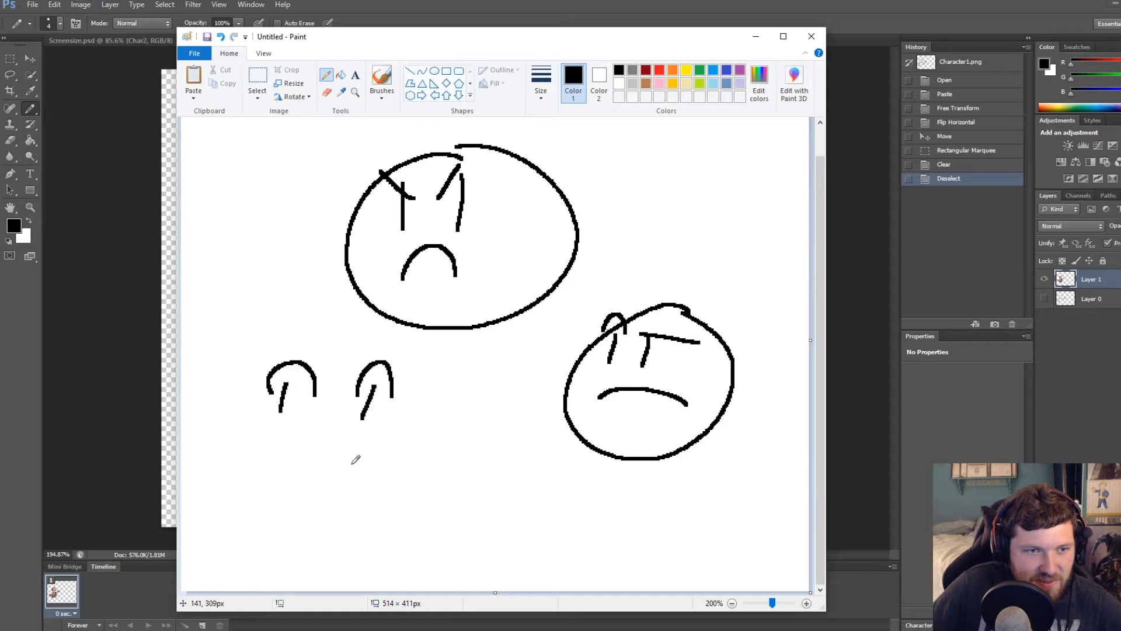
Draw an open smile under the arched eyebrows, undo it, and draw a wide grin with gridded teeth instead
mouse_move(263, 436)
mouse_down()
mouse_move(350, 452)
mouse_move(265, 437)
mouse_up()
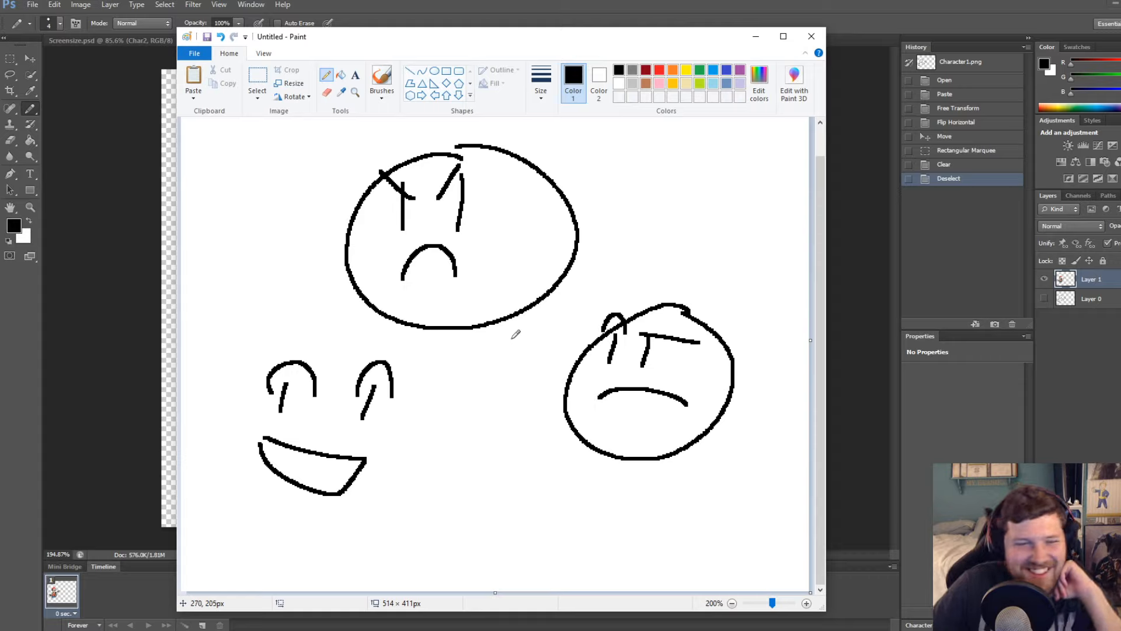
key(ctrl+z)
mouse_move(263, 426)
mouse_down()
mouse_move(387, 427)
mouse_move(261, 428)
mouse_move(356, 450)
mouse_move(276, 461)
mouse_up()
mouse_move(306, 427)
mouse_down()
mouse_move(309, 464)
mouse_move(350, 479)
mouse_up()
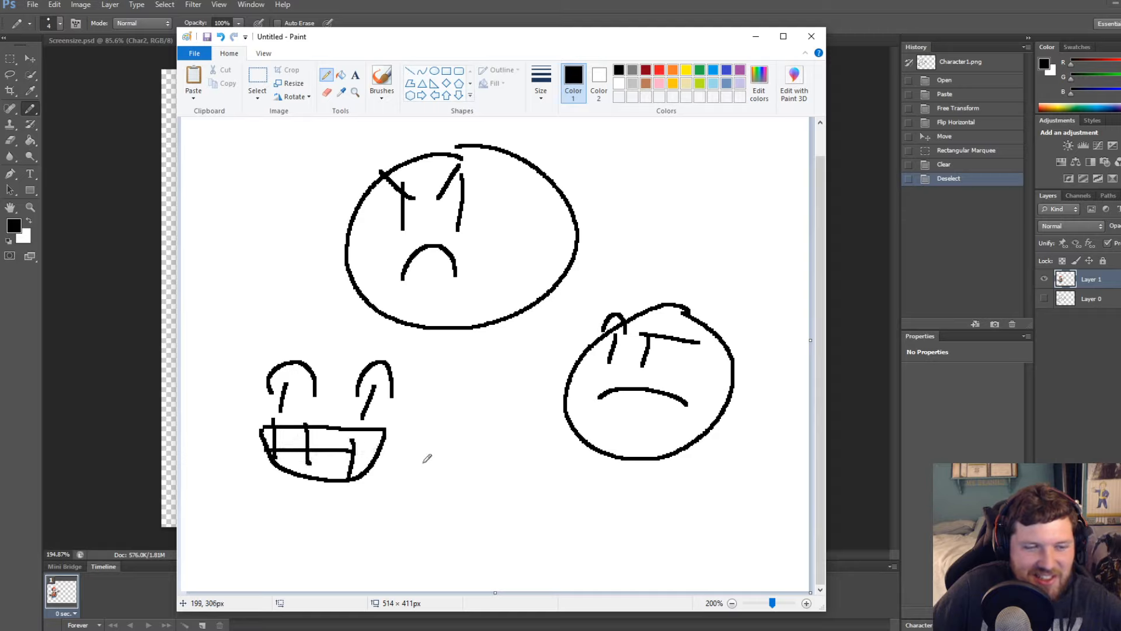
Close Paint without saving the face doodles and return to Photoshop
click(811, 36)
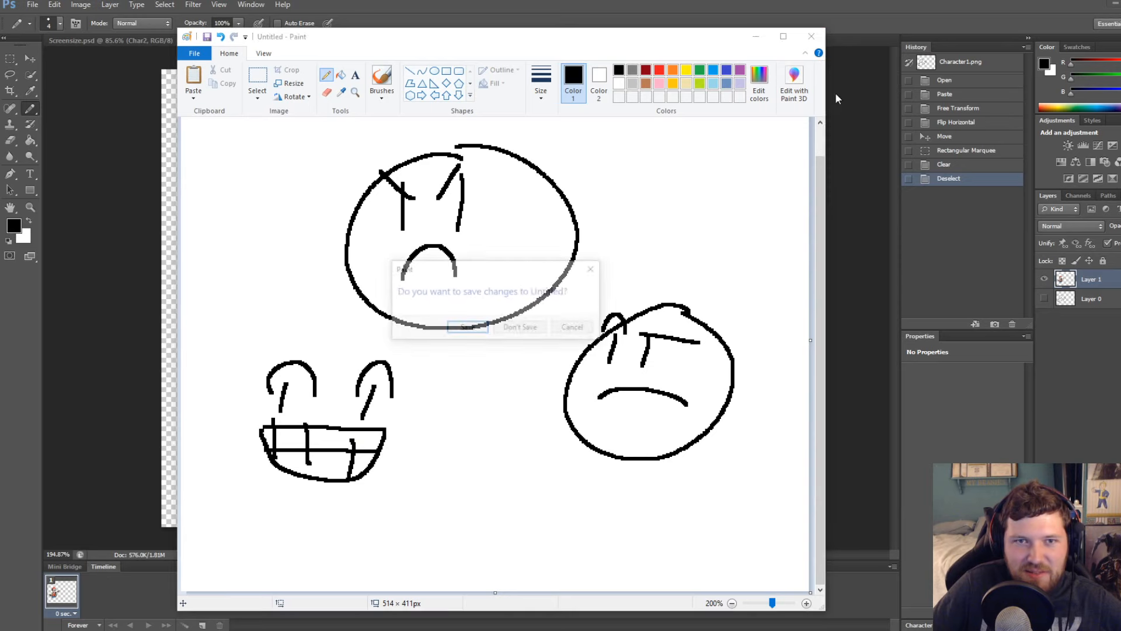
click(522, 327)
click(554, 40)
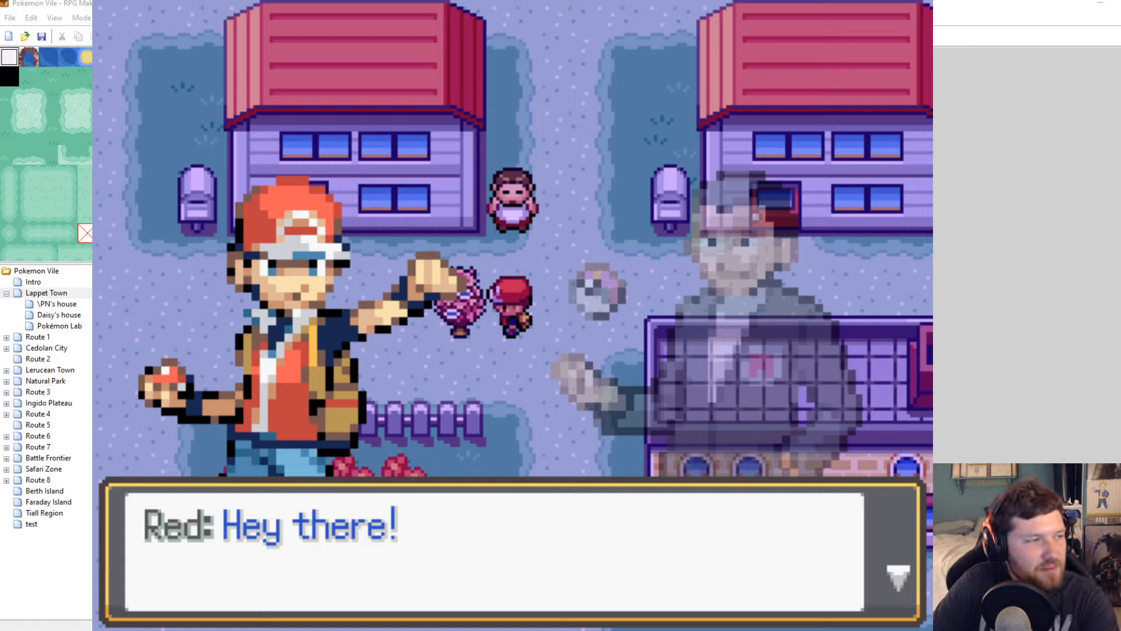
Playtest the dialogue between Red and Bad Guy through to its end, and close the game
key(Return)
key(Return)
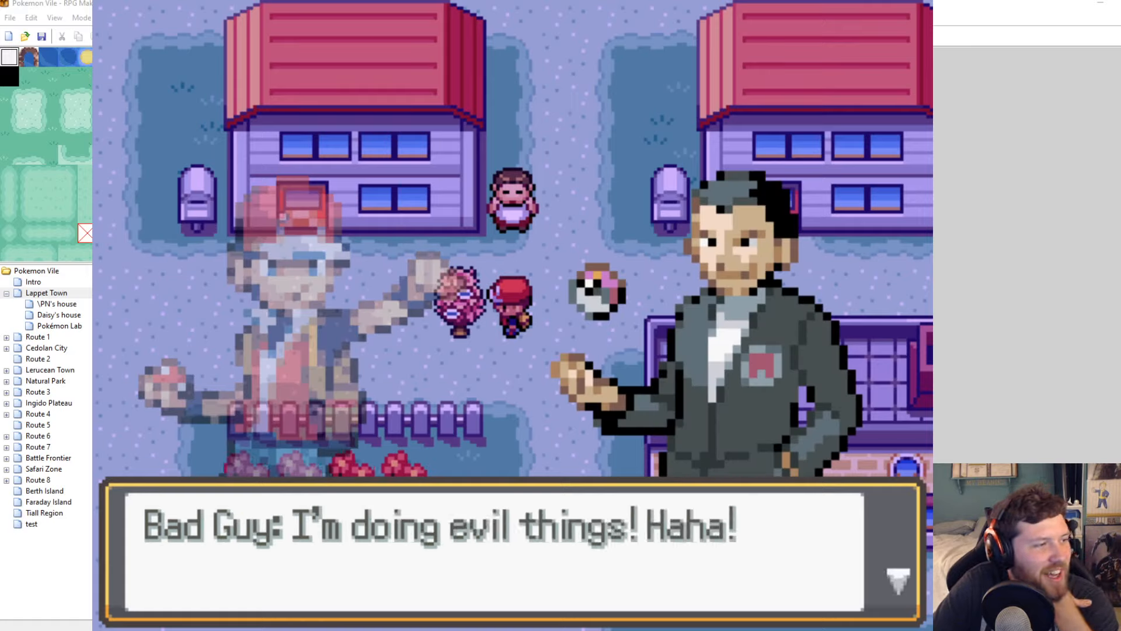
key(Return)
key(Return)
key(Return)
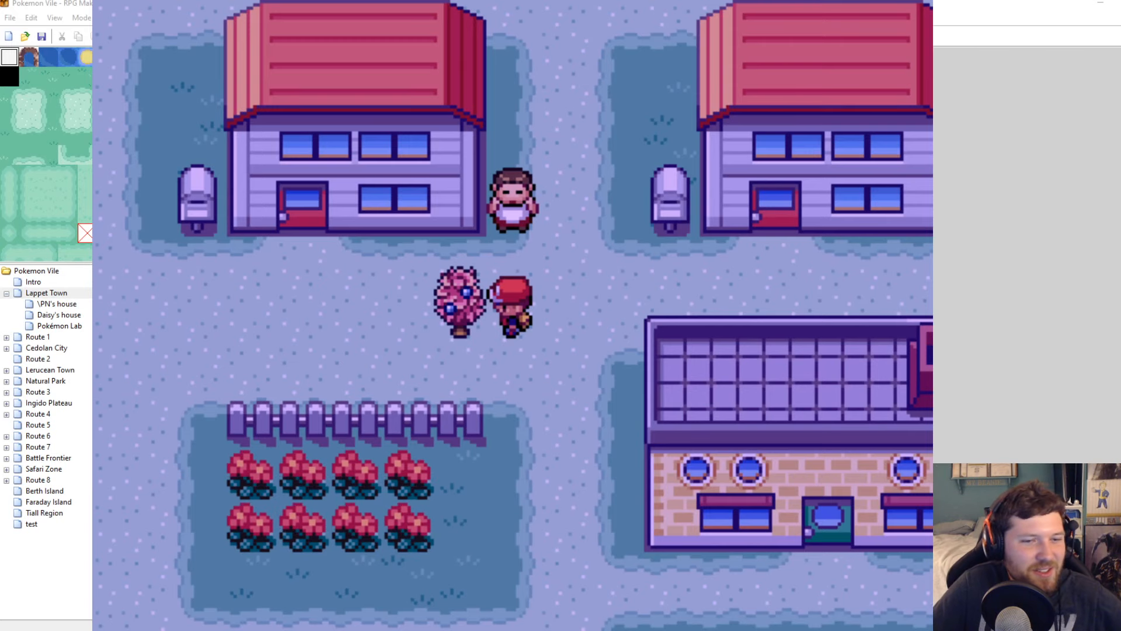
click(927, 2)
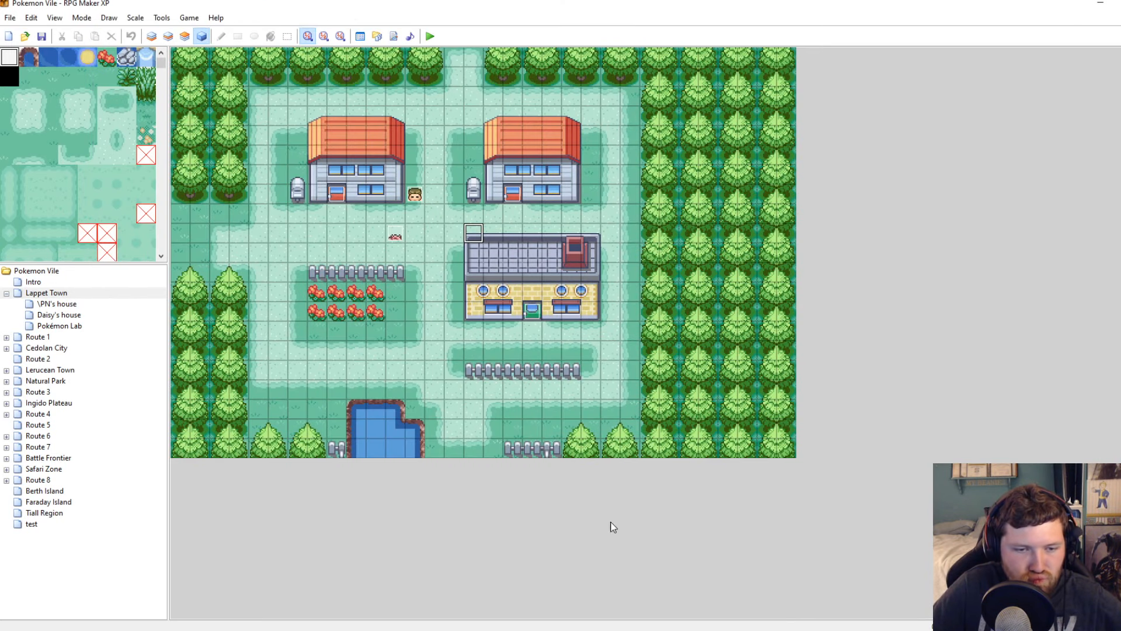
Review the ideas in the Thundaga RC Game Jam 6 document in Chrome and return to RPG Maker XP
mouse_move(133, 627)
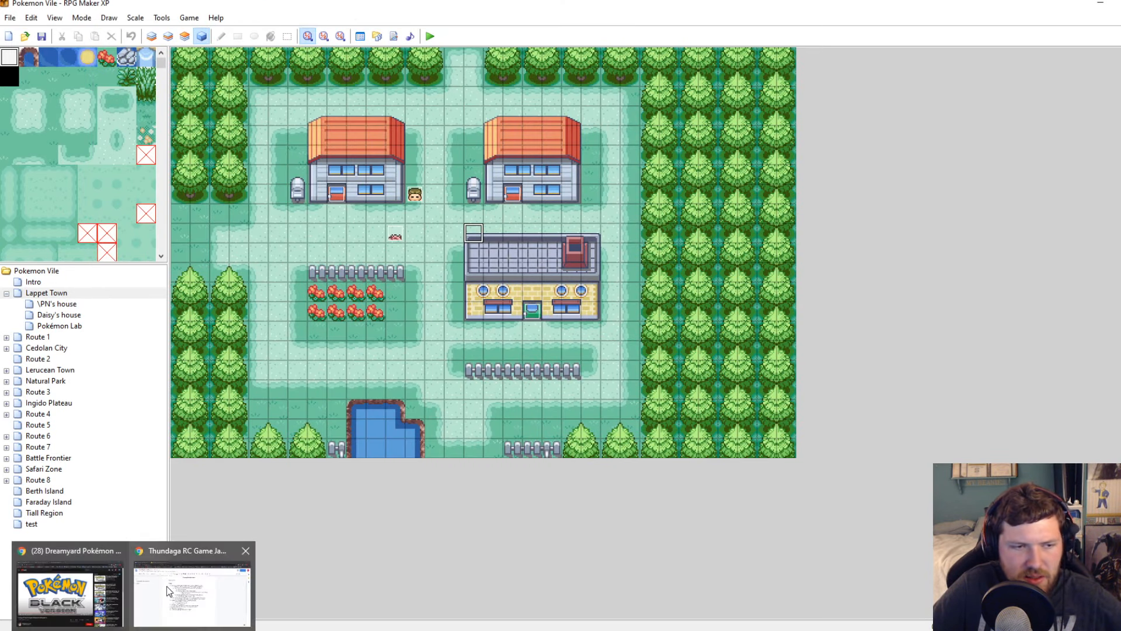
click(171, 591)
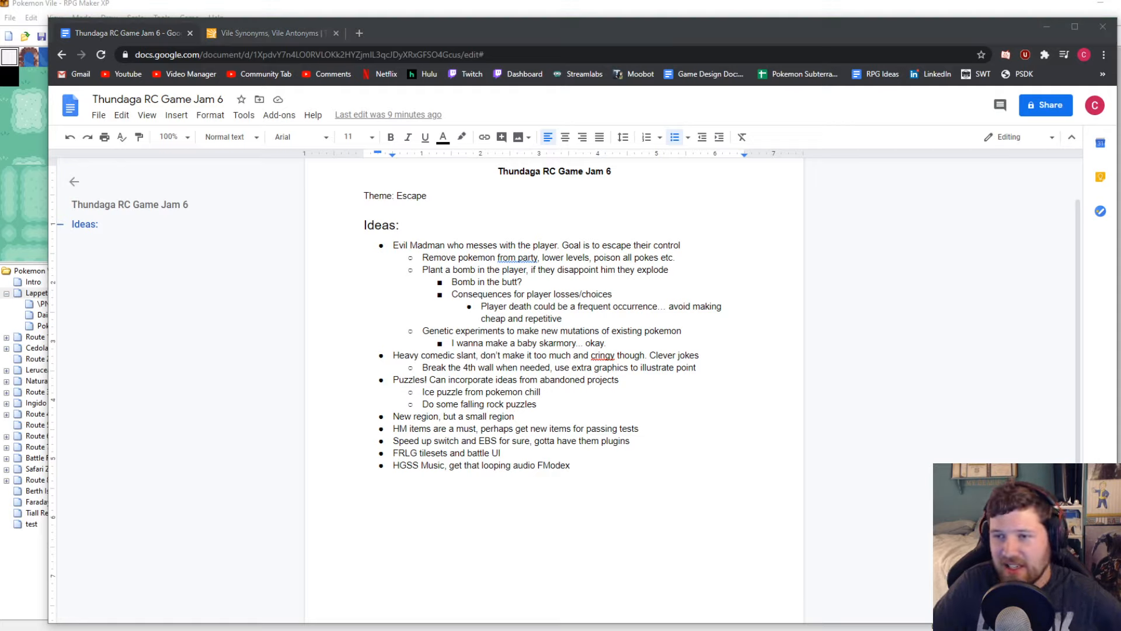
click(757, 3)
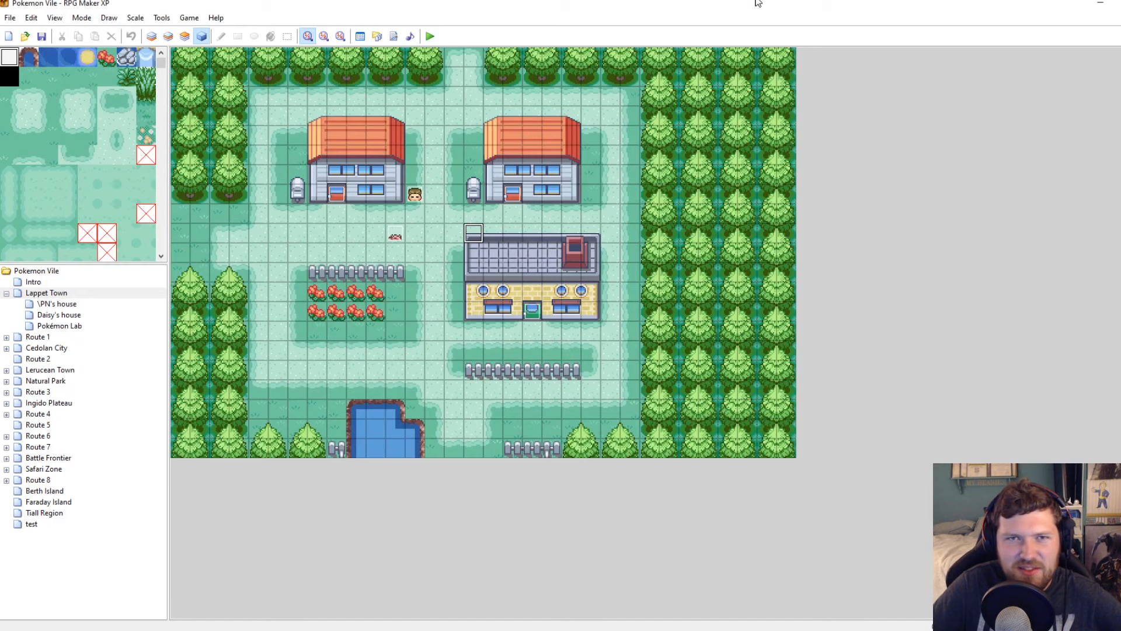
Open the tree event below the first house in Lappet Town to view its dialogue and picture commands
click(434, 232)
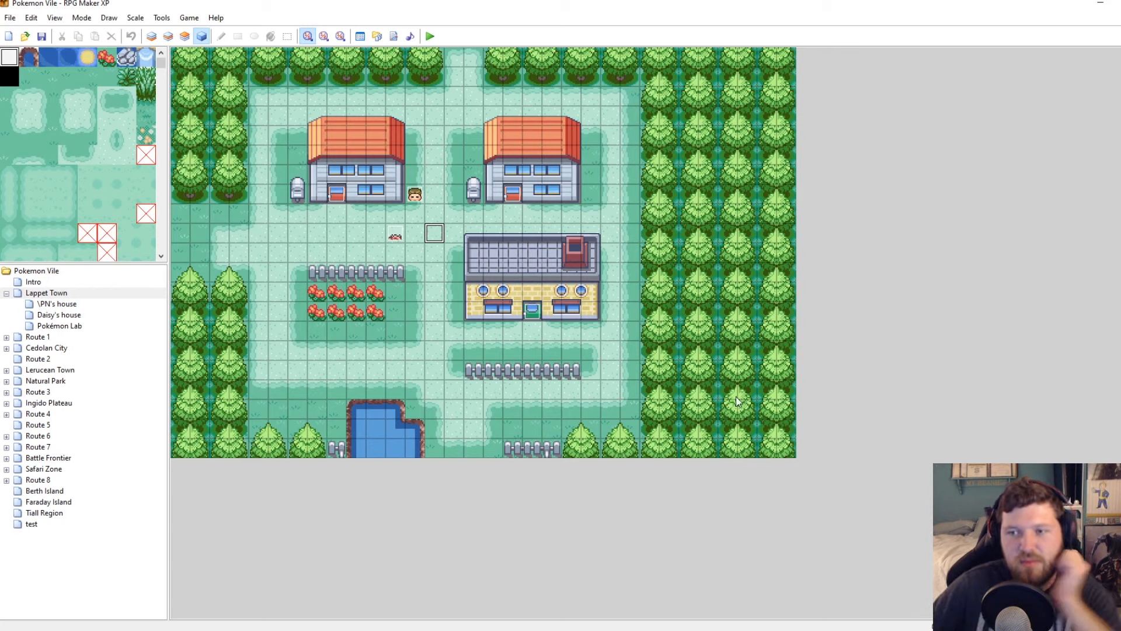
double_click(395, 235)
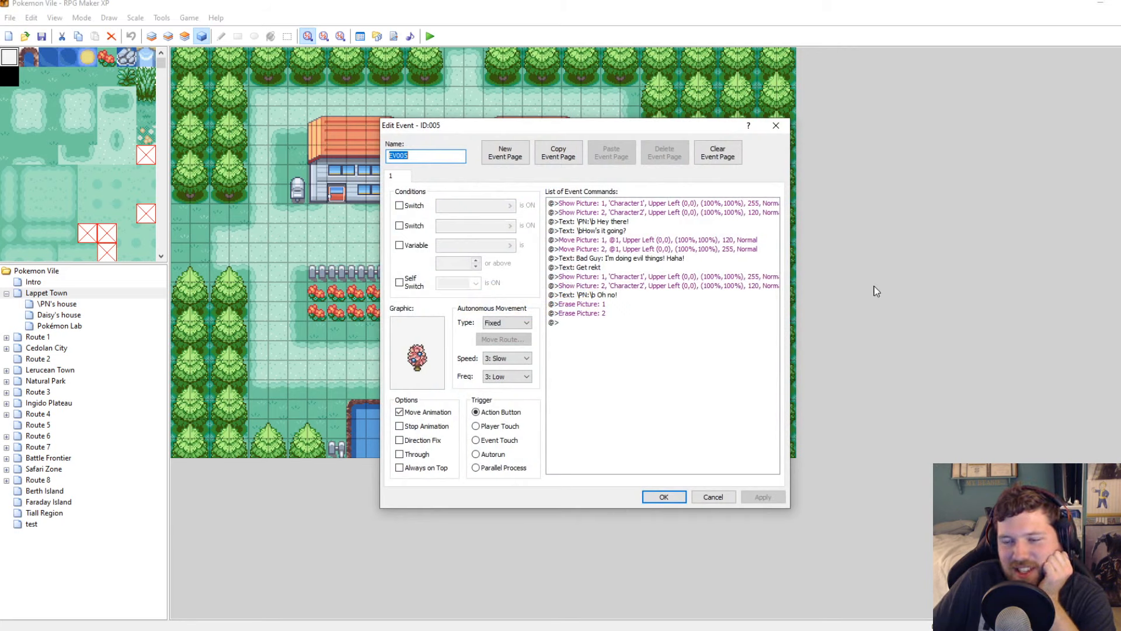
Leave the event, switch to Paint, enlarge the blank canvas to 959 × 739 px and set a thicker pencil line
click(775, 125)
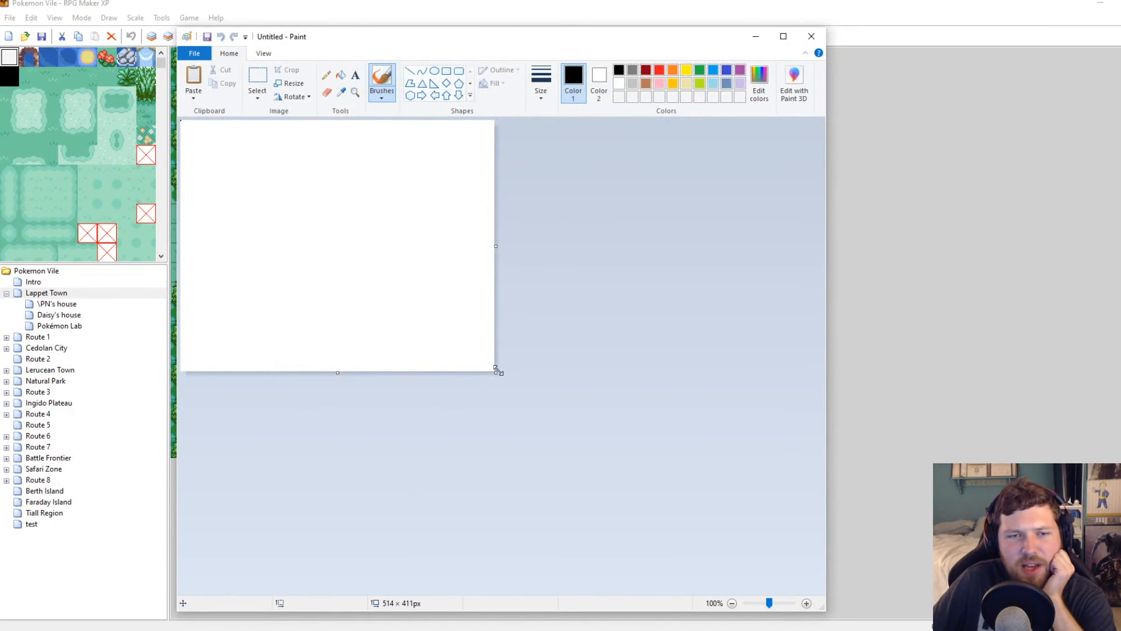
mouse_move(496, 372)
mouse_down()
mouse_move(754, 547)
mouse_move(766, 572)
mouse_up()
click(324, 75)
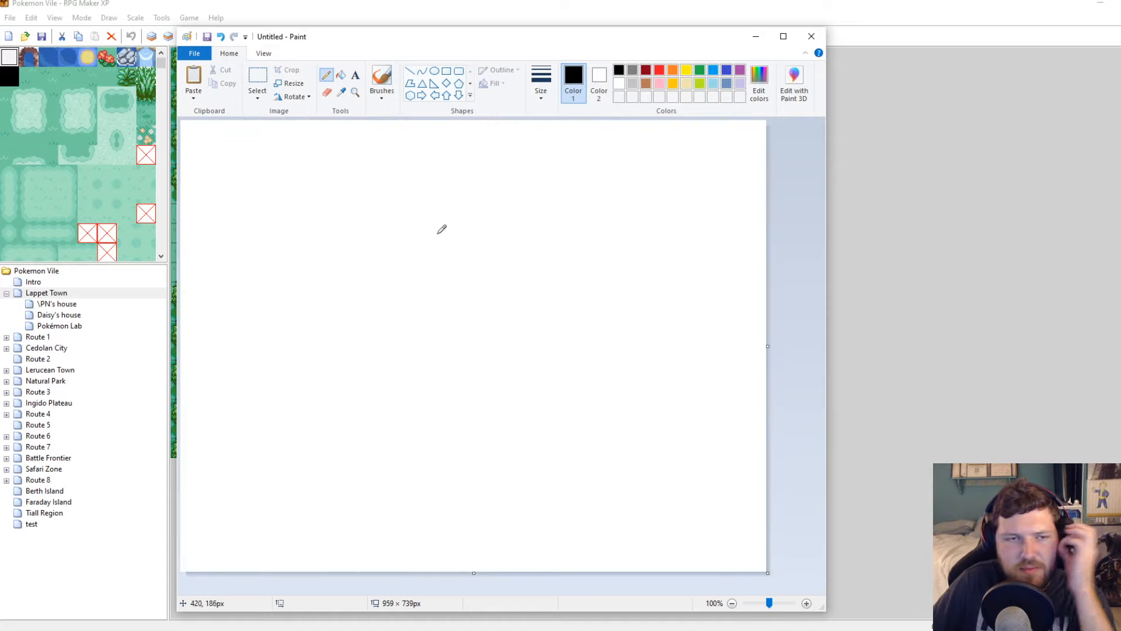
drag(243, 129, 242, 122)
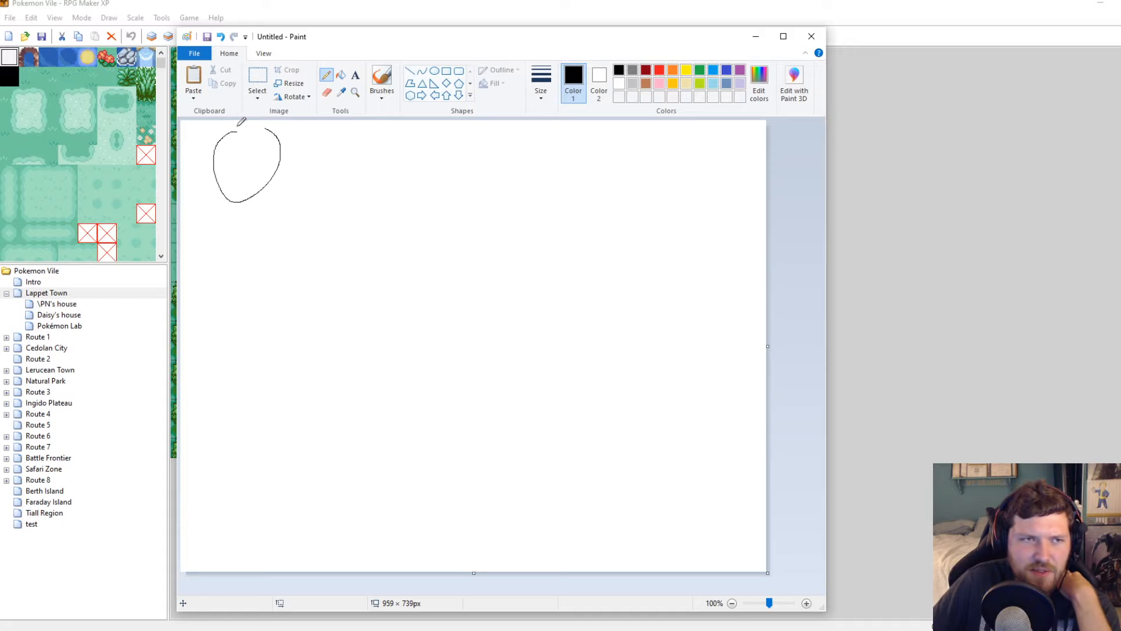
key(ctrl+z)
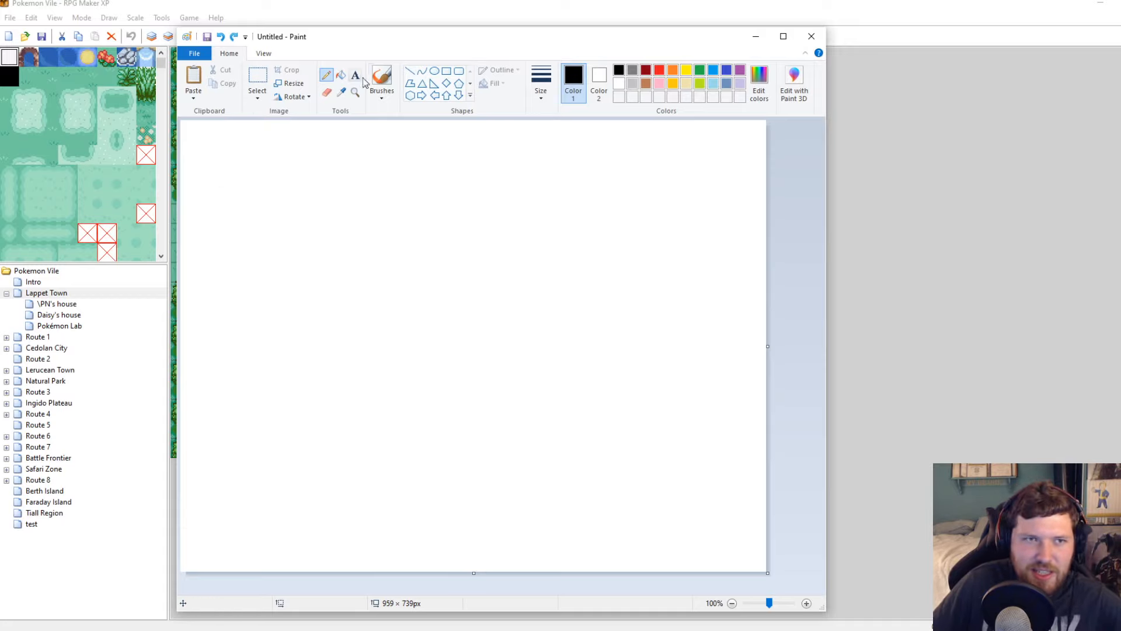
click(541, 82)
click(563, 151)
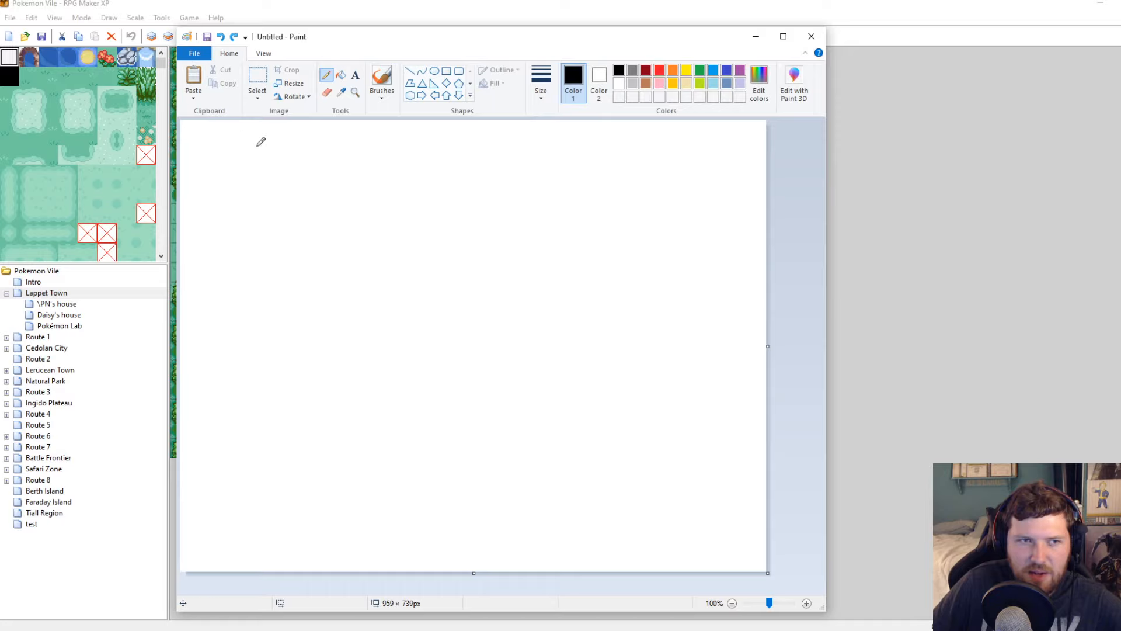
Sketch a flowchart of ovals where one path leads to a second oval, splits into two branches and rejoins at a final oval
mouse_move(224, 135)
mouse_down()
mouse_move(273, 134)
mouse_move(257, 120)
mouse_up()
mouse_move(294, 154)
mouse_down()
mouse_move(469, 146)
mouse_move(581, 236)
mouse_move(546, 238)
mouse_move(618, 237)
mouse_move(571, 221)
mouse_up()
mouse_move(386, 130)
mouse_down()
mouse_move(407, 149)
mouse_move(387, 151)
mouse_up()
drag(405, 195, 384, 244)
mouse_move(359, 228)
mouse_down()
mouse_move(402, 235)
mouse_move(400, 257)
mouse_move(352, 248)
mouse_up()
drag(369, 307, 459, 390)
drag(421, 379, 459, 390)
mouse_move(588, 307)
mouse_down()
mouse_move(562, 381)
mouse_move(595, 374)
mouse_move(550, 417)
mouse_move(506, 384)
mouse_up()
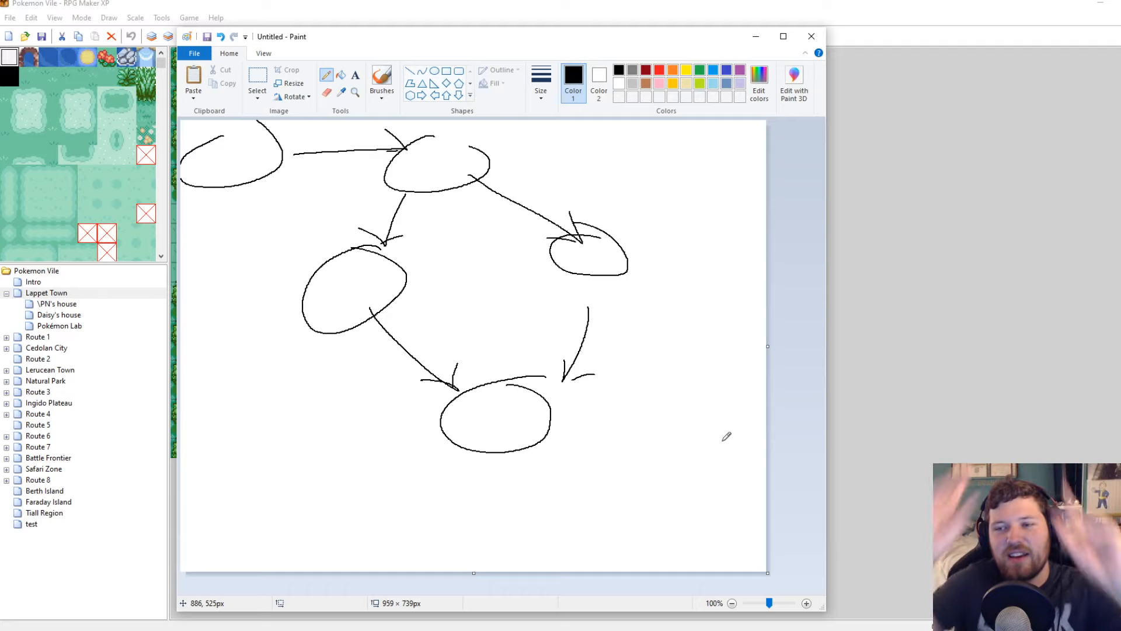
Erase the entire flowchart sketch and ready the Pencil for a new drawing
key(ctrl+a)
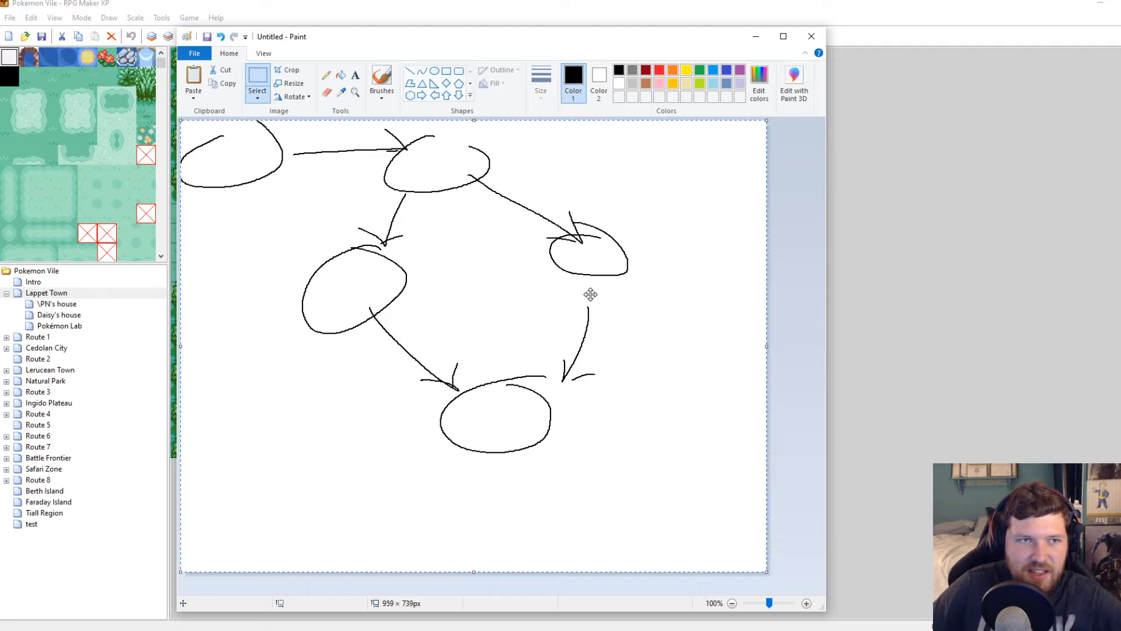
key(Delete)
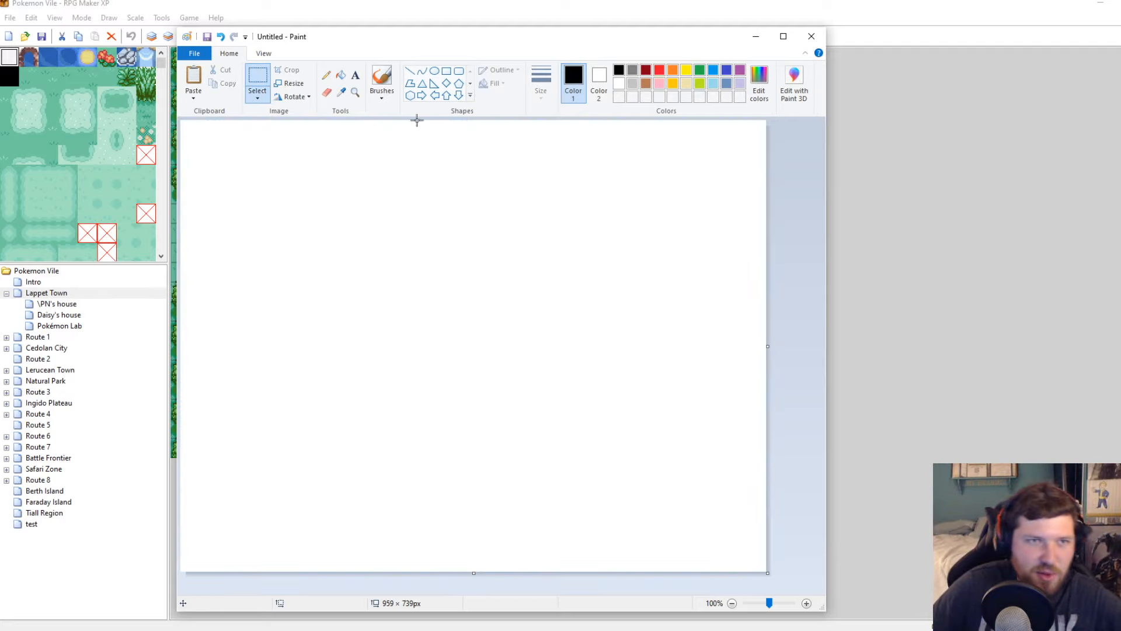
click(326, 75)
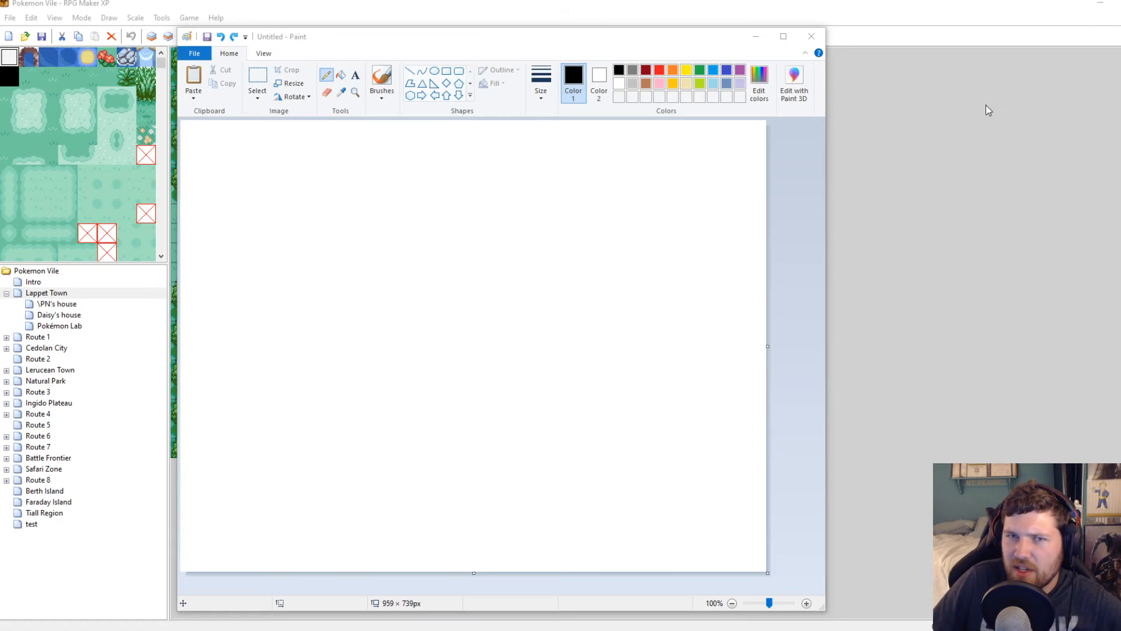
Consult the idea about planting a bomb in the player in the Thundaga RC Game Jam 6 document, and return to RPG Maker XP
click(720, 3)
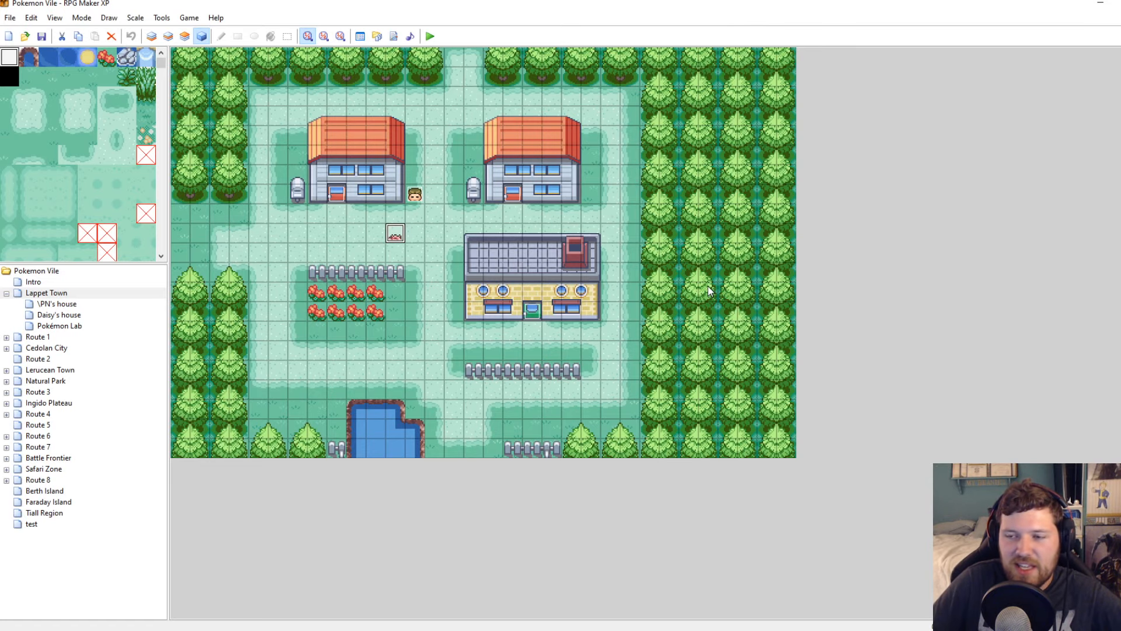
click(646, 628)
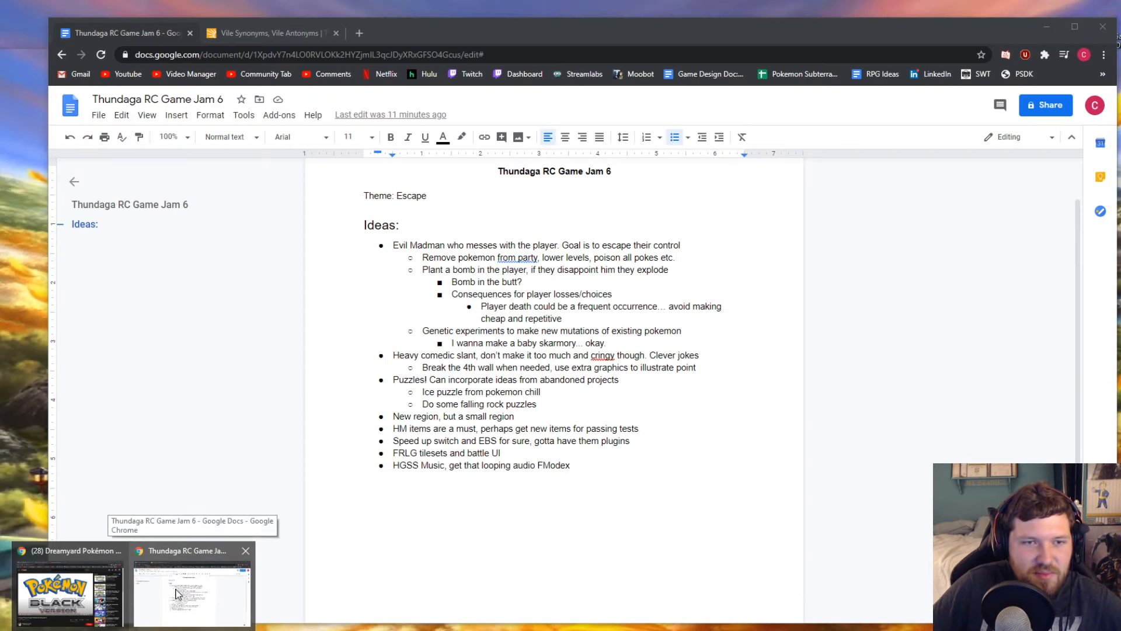
click(176, 591)
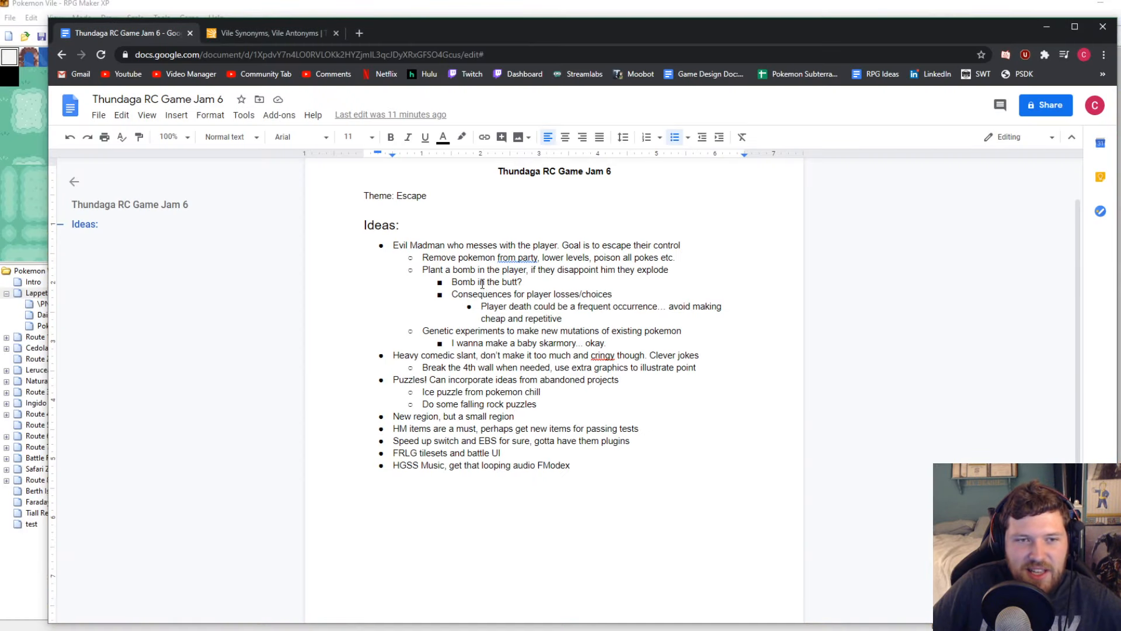
drag(426, 269, 503, 282)
click(591, 3)
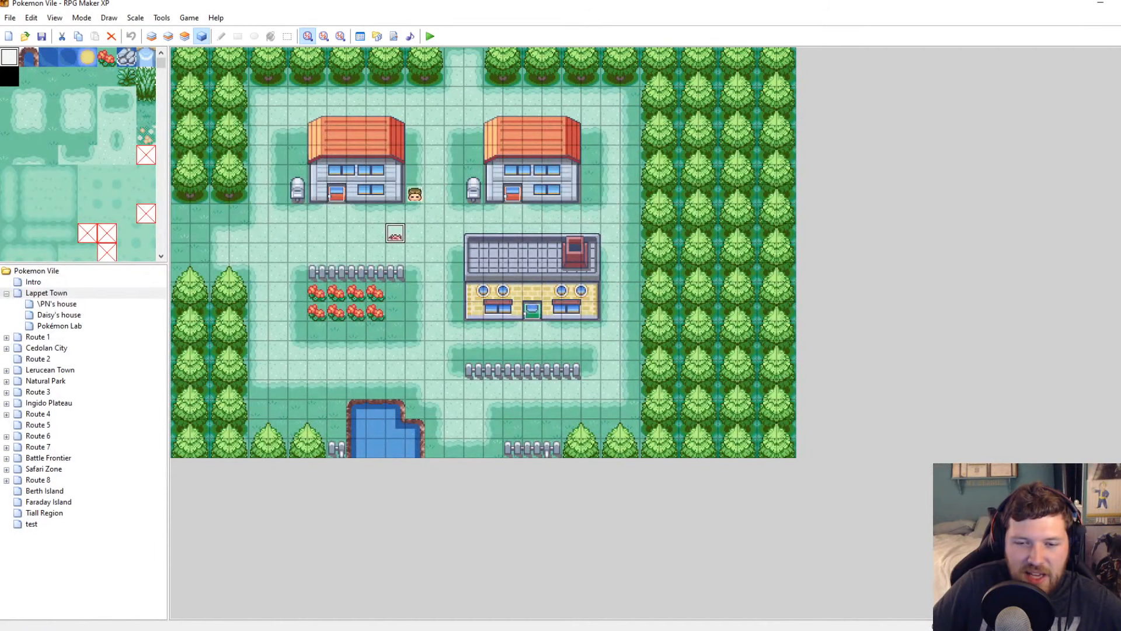
Switch back to Paint and draw a figure with a round head and a bent body ending in a foot
key(alt+Tab)
mouse_move(528, 189)
mouse_down()
mouse_move(476, 205)
mouse_move(518, 211)
mouse_up()
mouse_move(463, 292)
mouse_down()
mouse_move(393, 385)
mouse_move(432, 453)
mouse_move(415, 512)
mouse_move(547, 510)
mouse_move(517, 445)
mouse_move(455, 388)
mouse_move(552, 463)
mouse_move(539, 488)
mouse_up()
key(ctrl+z)
mouse_move(468, 303)
mouse_down()
mouse_move(458, 477)
mouse_move(515, 544)
mouse_move(512, 331)
mouse_up()
Draw an arrow pointing at the figure's head and label it "You" by hand
drag(353, 172, 443, 238)
mouse_move(442, 238)
mouse_down()
mouse_move(419, 191)
mouse_move(354, 222)
mouse_up()
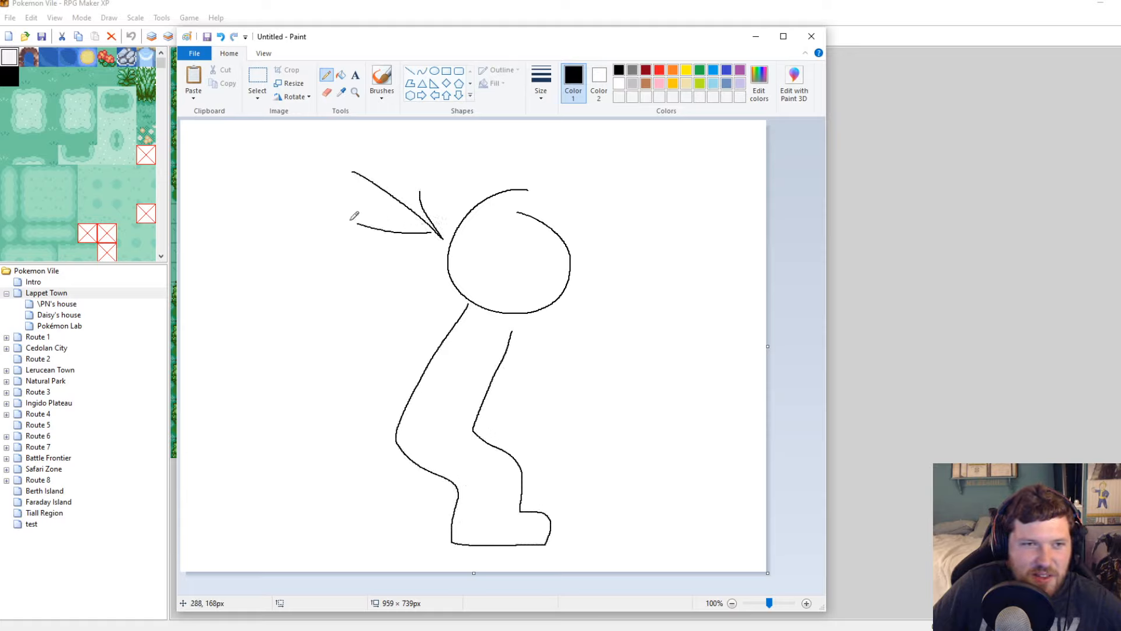
drag(250, 134, 260, 167)
mouse_move(260, 167)
mouse_down()
mouse_move(289, 143)
mouse_move(251, 199)
mouse_up()
drag(305, 182, 325, 168)
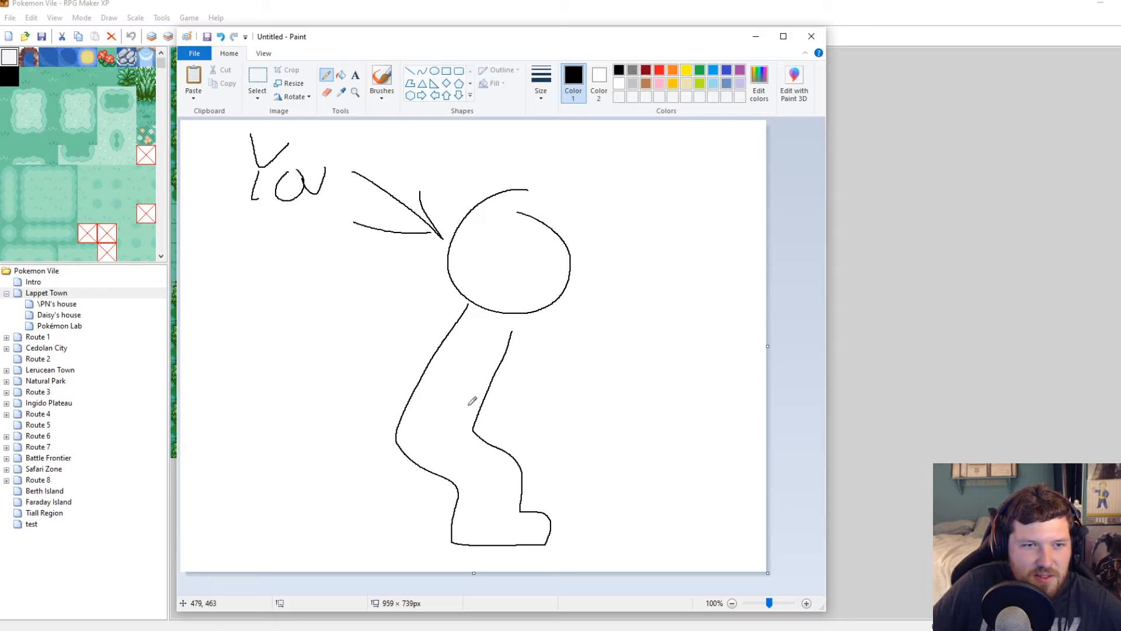
Circle the figure's backside and give the head a frowning face with eyes and curved marks above them
mouse_move(434, 386)
mouse_down()
mouse_move(461, 384)
mouse_move(412, 369)
mouse_up()
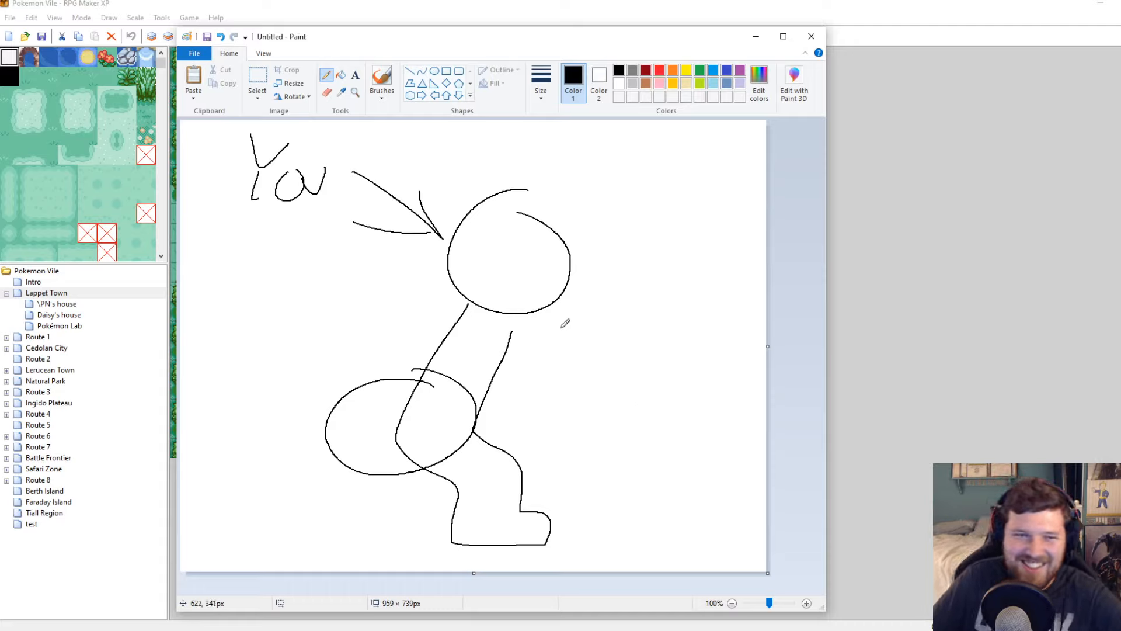
mouse_move(482, 238)
mouse_down()
mouse_move(486, 263)
mouse_move(524, 264)
mouse_up()
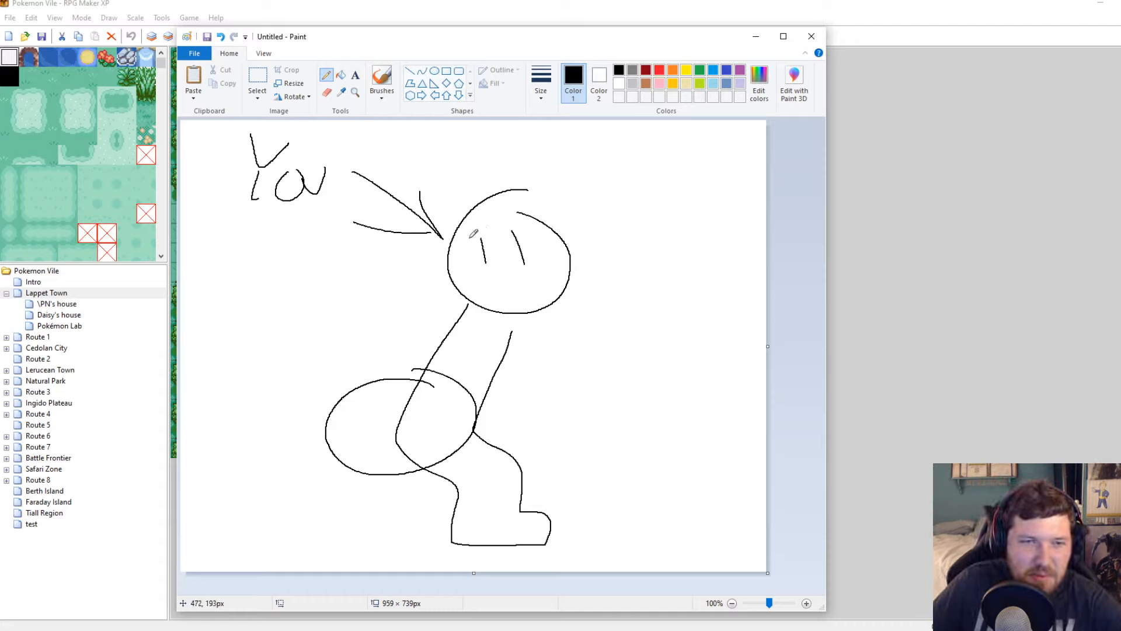
mouse_move(463, 231)
mouse_down()
mouse_move(467, 191)
mouse_move(534, 200)
mouse_up()
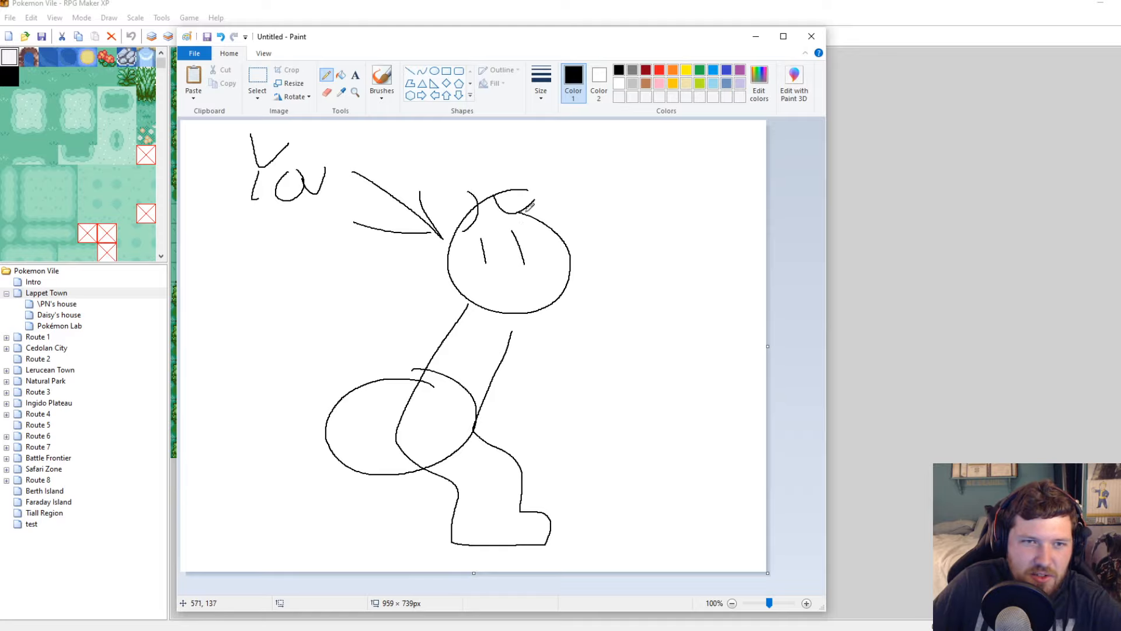
mouse_move(489, 301)
mouse_down()
mouse_move(538, 296)
mouse_move(502, 301)
mouse_up()
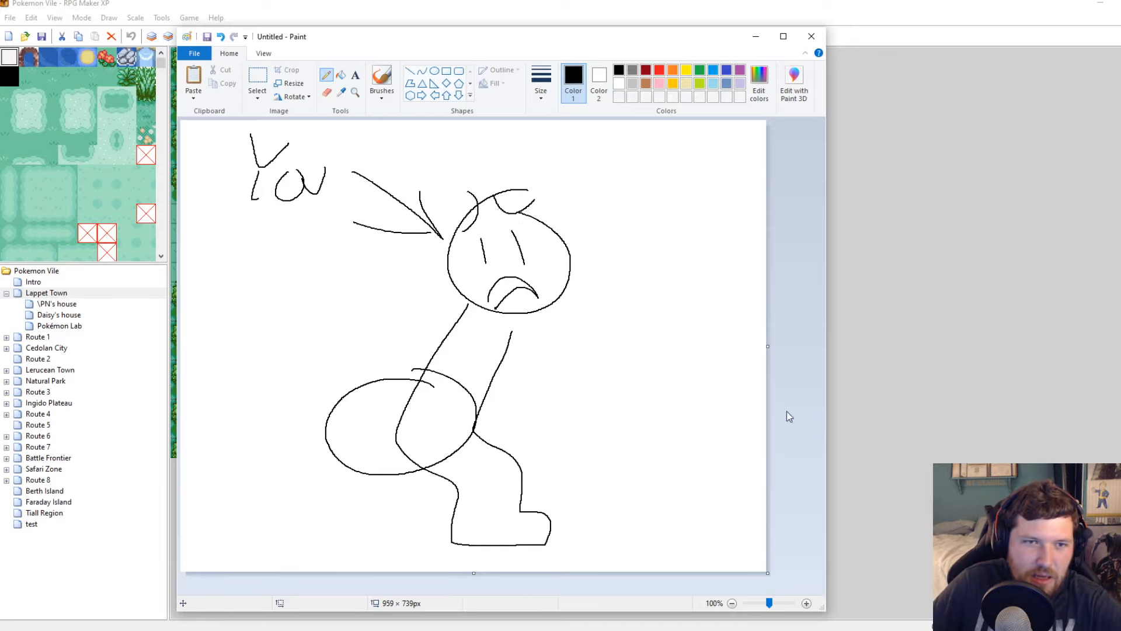
Close Paint without saving the figure drawing and view the command list of the event below the first house in Lappet Town
click(811, 36)
click(520, 328)
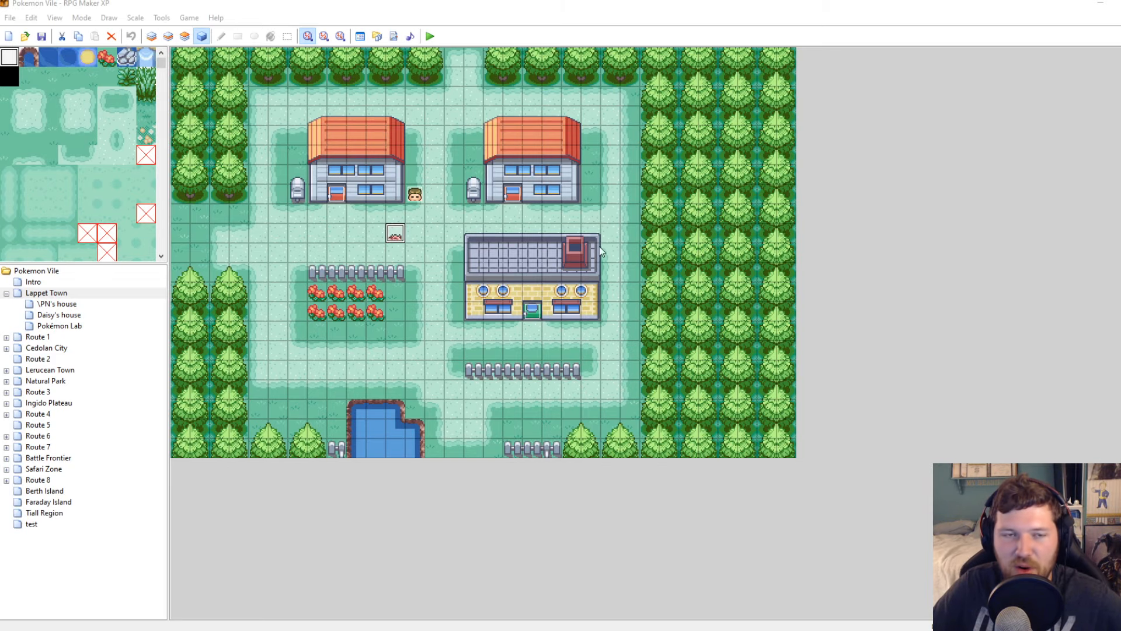
double_click(394, 233)
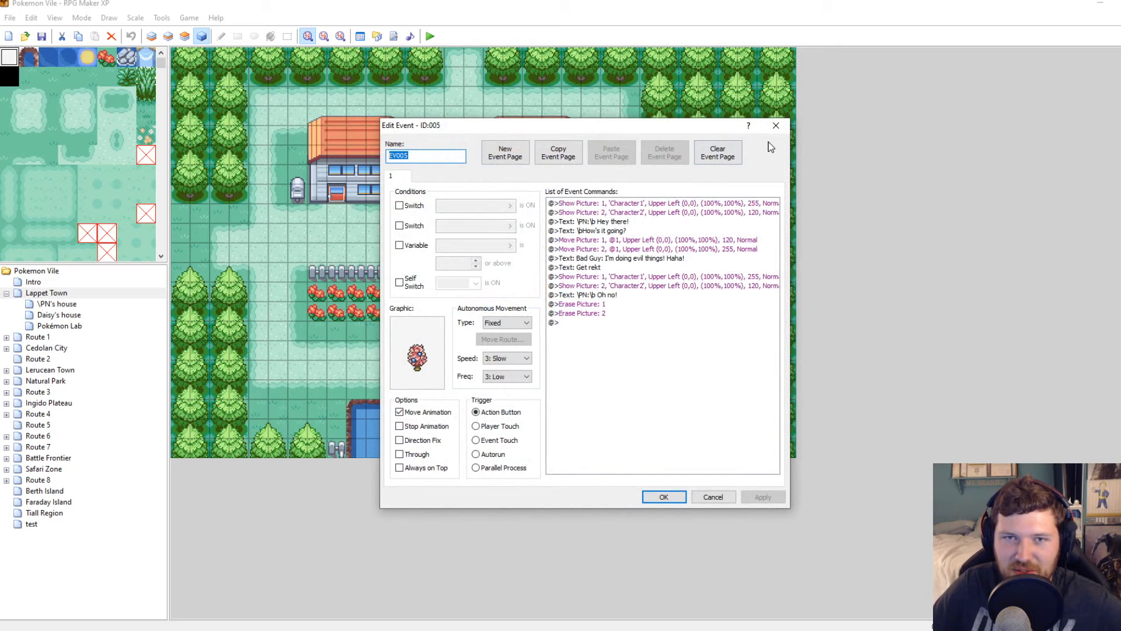
click(774, 124)
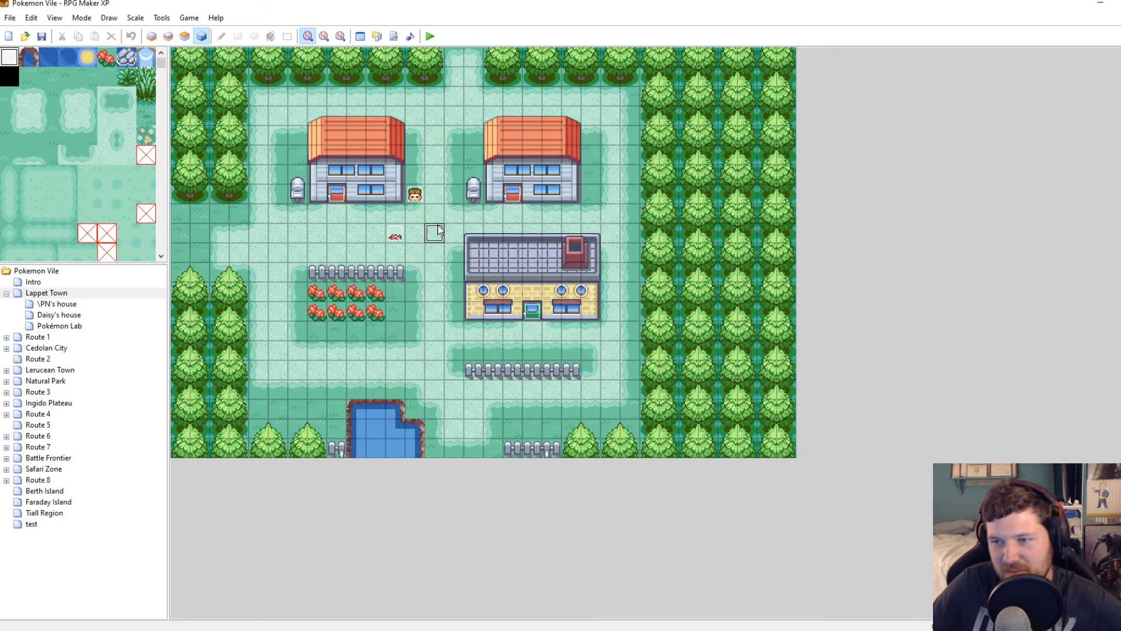
Discard the missing script.txt files in Notepad++, leaving encounters.txt open, and return to RPG Maker XP
click(845, 617)
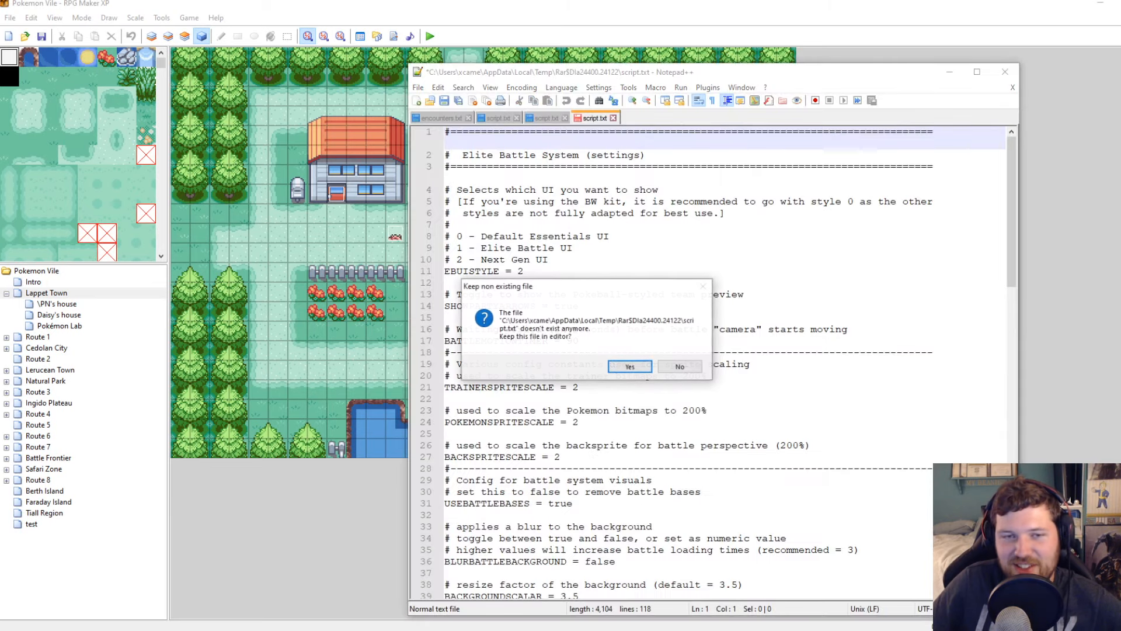
click(680, 367)
click(684, 368)
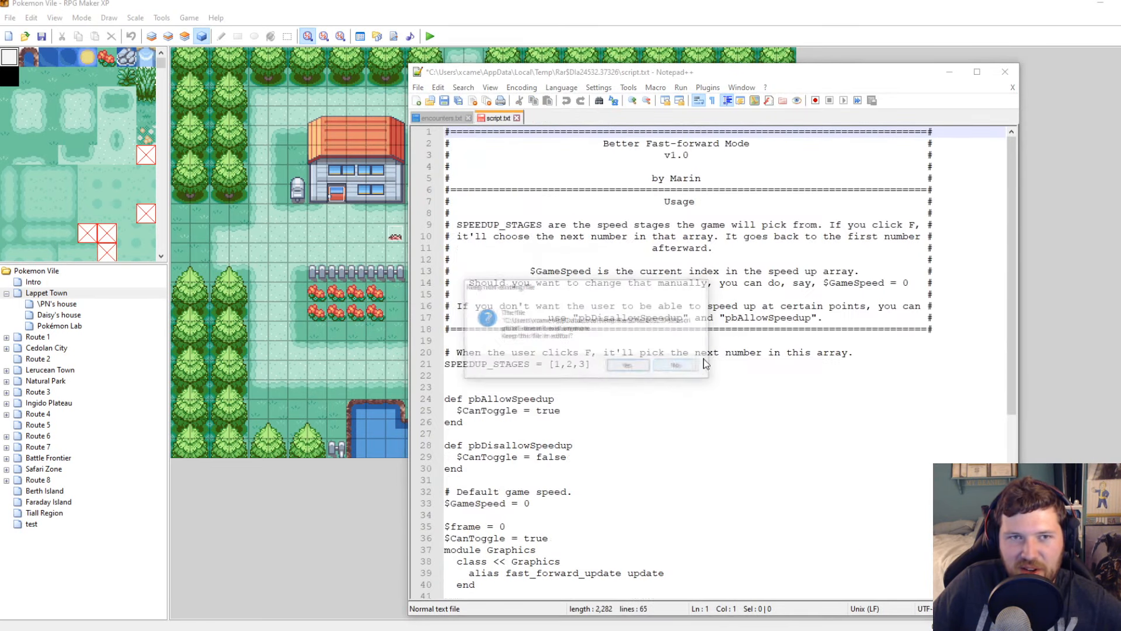
click(671, 369)
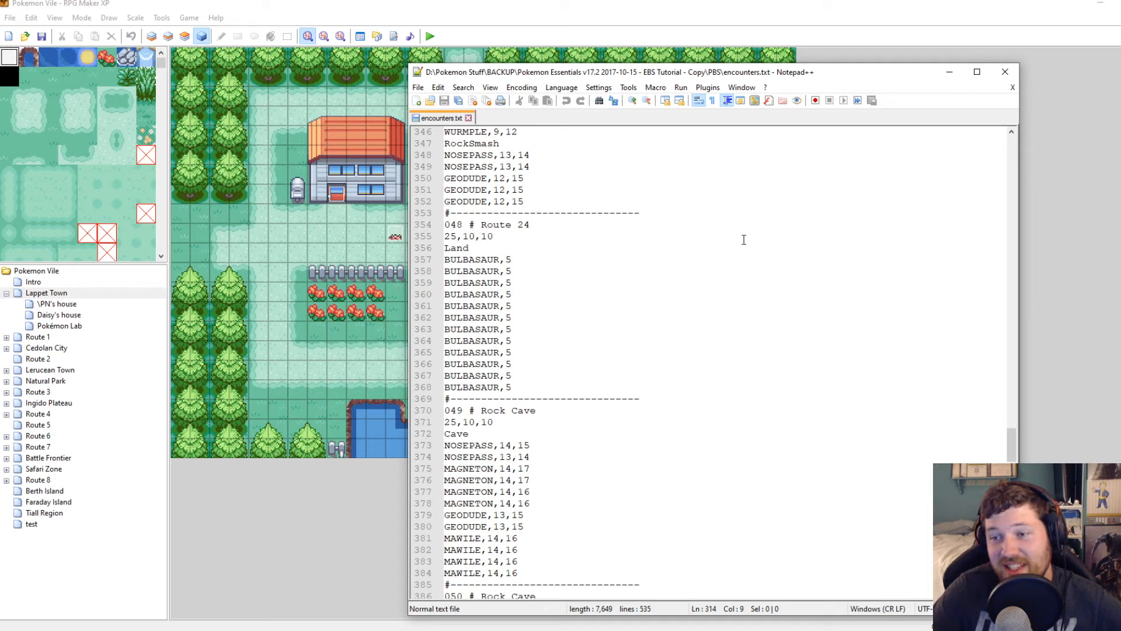
click(681, 4)
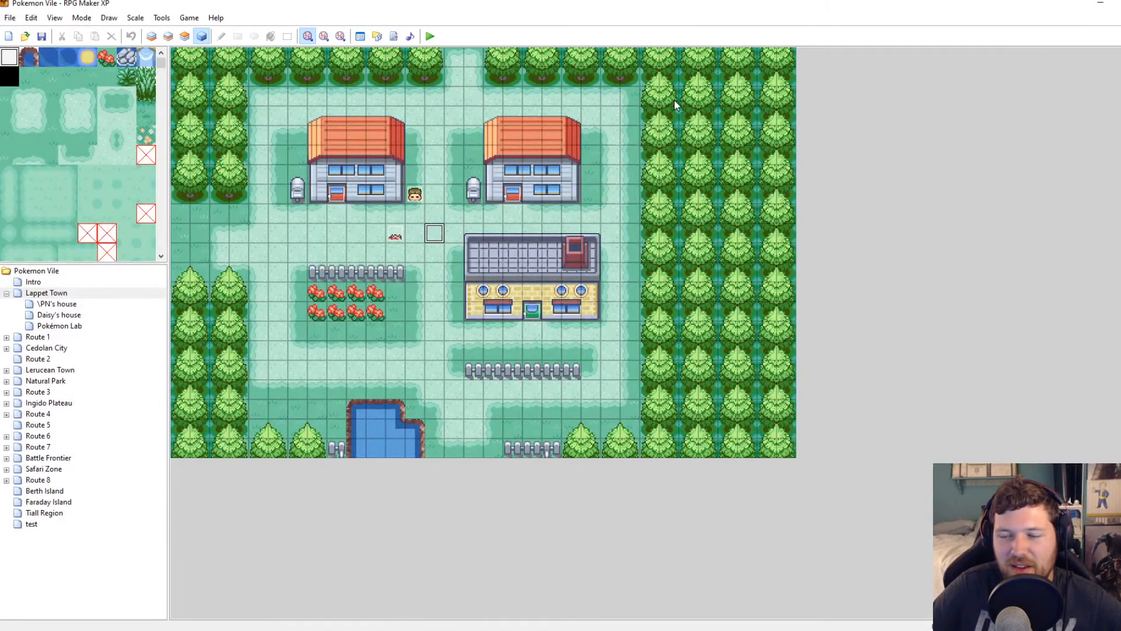
key(Return)
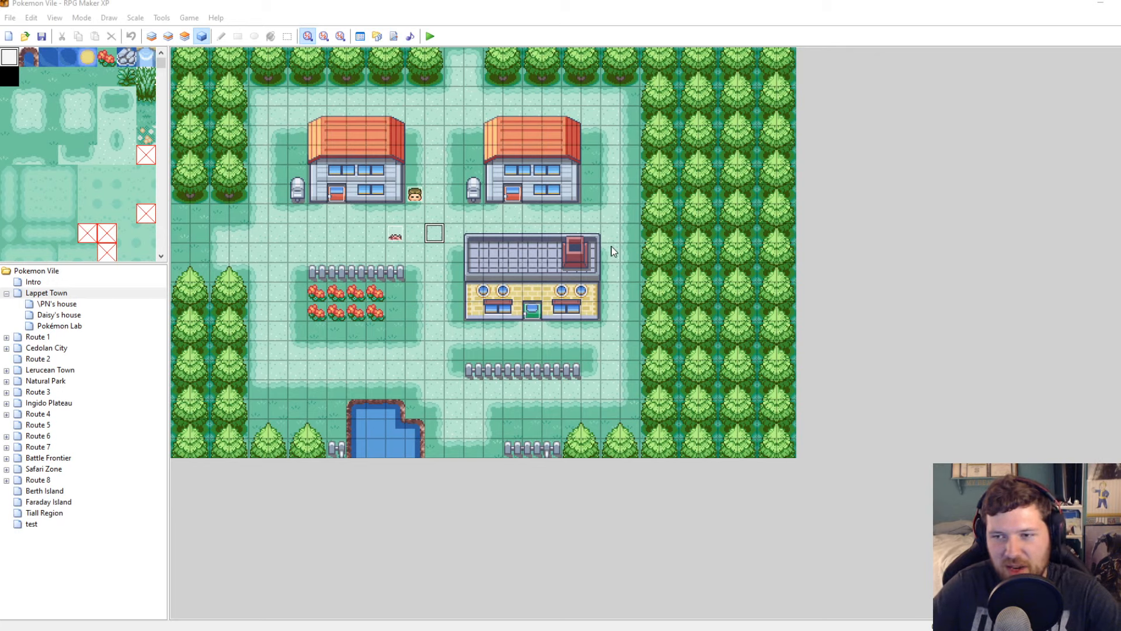
double_click(434, 234)
click(772, 128)
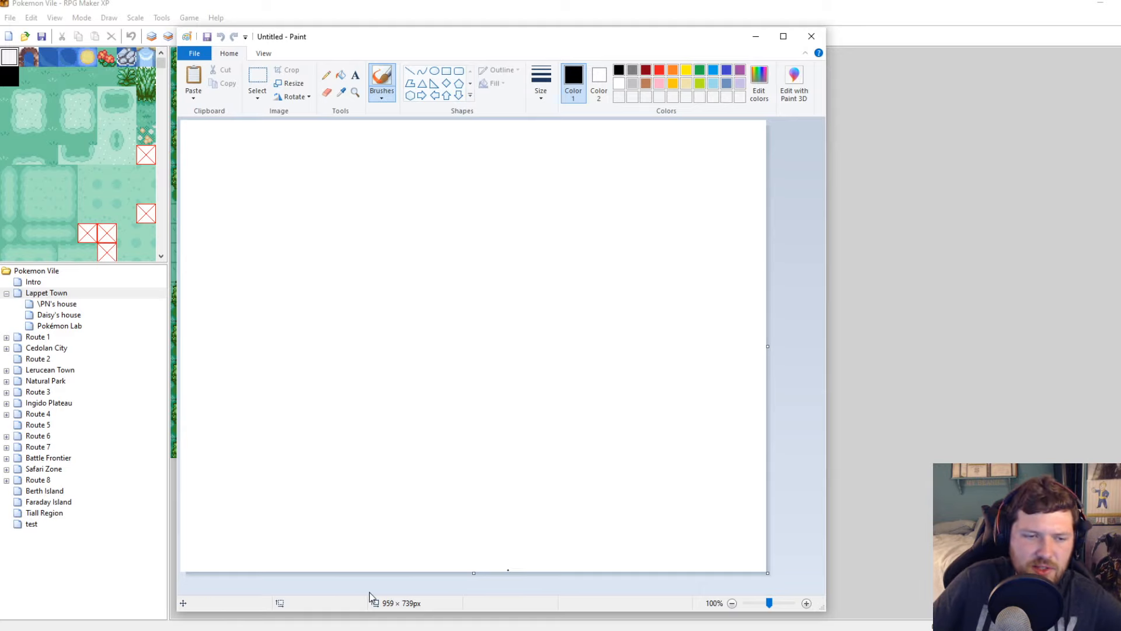
Reposition the Paint window and draw a large oval near the canvas's lower right with two small circles chained down to it by arrows
mouse_move(475, 46)
mouse_down()
mouse_move(633, 99)
mouse_move(753, 76)
mouse_move(686, 60)
mouse_move(568, 69)
mouse_up()
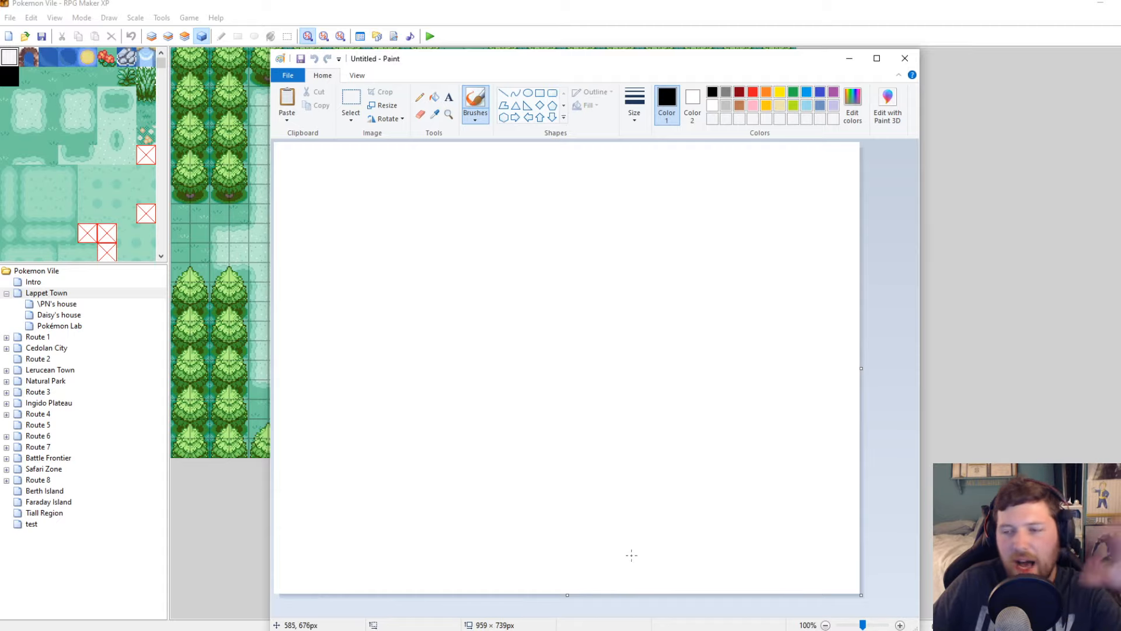
mouse_move(711, 68)
mouse_down()
mouse_move(709, 36)
mouse_move(672, 40)
mouse_up()
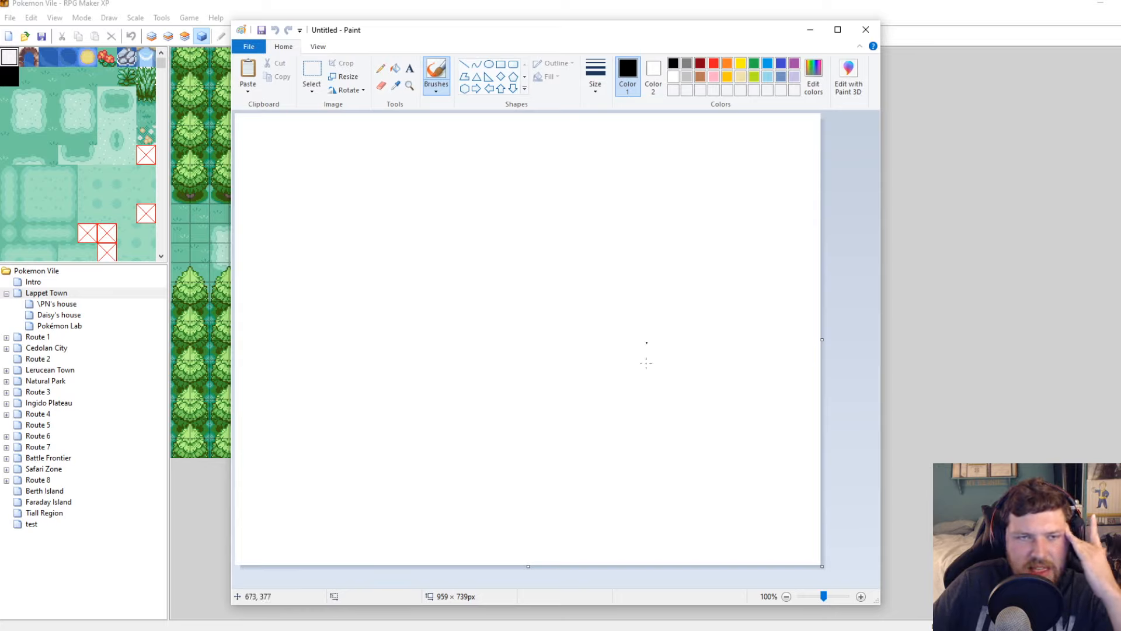
mouse_move(676, 469)
mouse_down()
mouse_move(741, 493)
mouse_move(683, 459)
mouse_up()
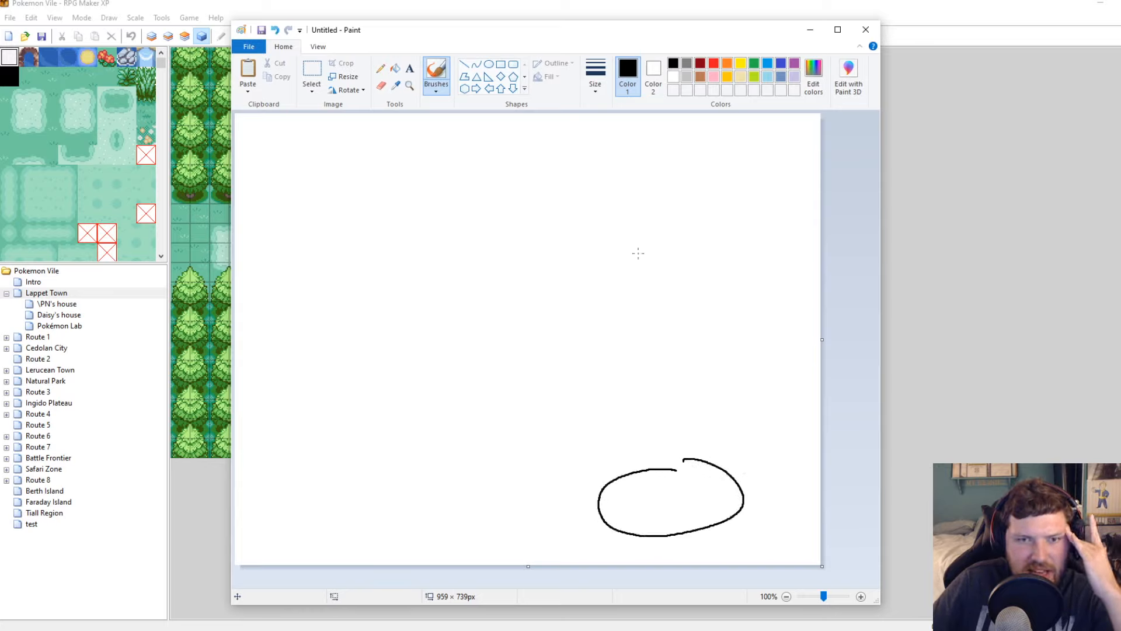
mouse_move(664, 420)
mouse_down()
mouse_move(671, 454)
mouse_move(680, 420)
mouse_move(652, 384)
mouse_up()
mouse_move(652, 350)
mouse_down()
mouse_move(655, 376)
mouse_move(662, 358)
mouse_move(639, 322)
mouse_up()
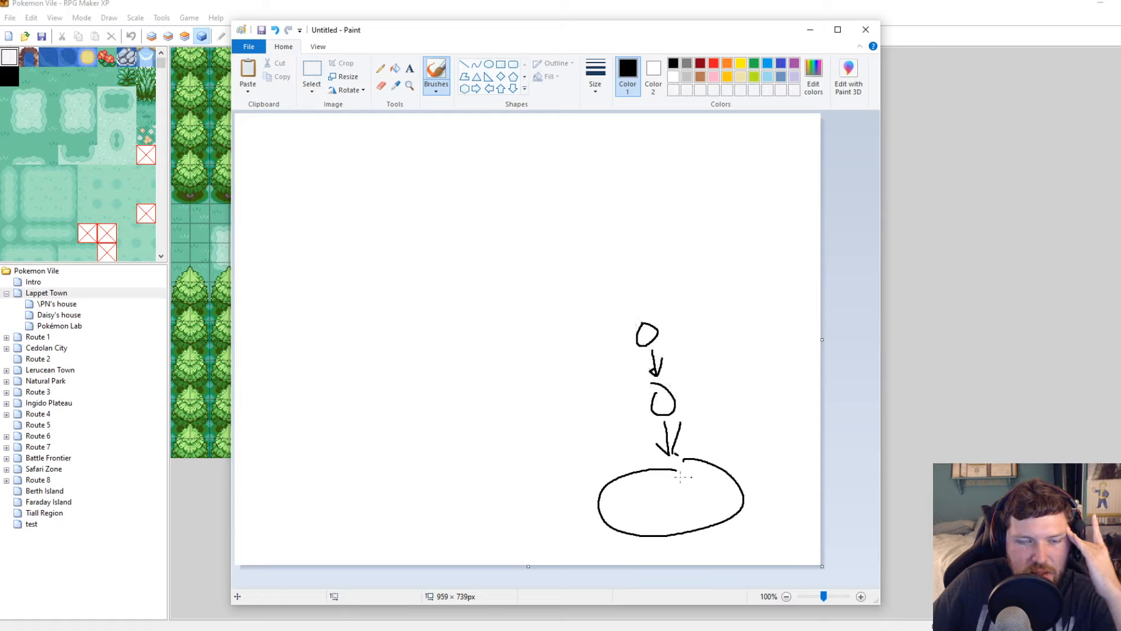
Write "Escape" inside the large oval and draw an arrow curving from it up to a new small circle
drag(624, 487, 625, 520)
mouse_move(624, 490)
mouse_down()
mouse_move(646, 488)
mouse_move(641, 516)
mouse_move(647, 505)
mouse_move(639, 514)
mouse_move(682, 513)
mouse_up()
mouse_move(688, 493)
mouse_down()
mouse_move(688, 516)
mouse_move(688, 500)
mouse_up()
drag(708, 486, 722, 509)
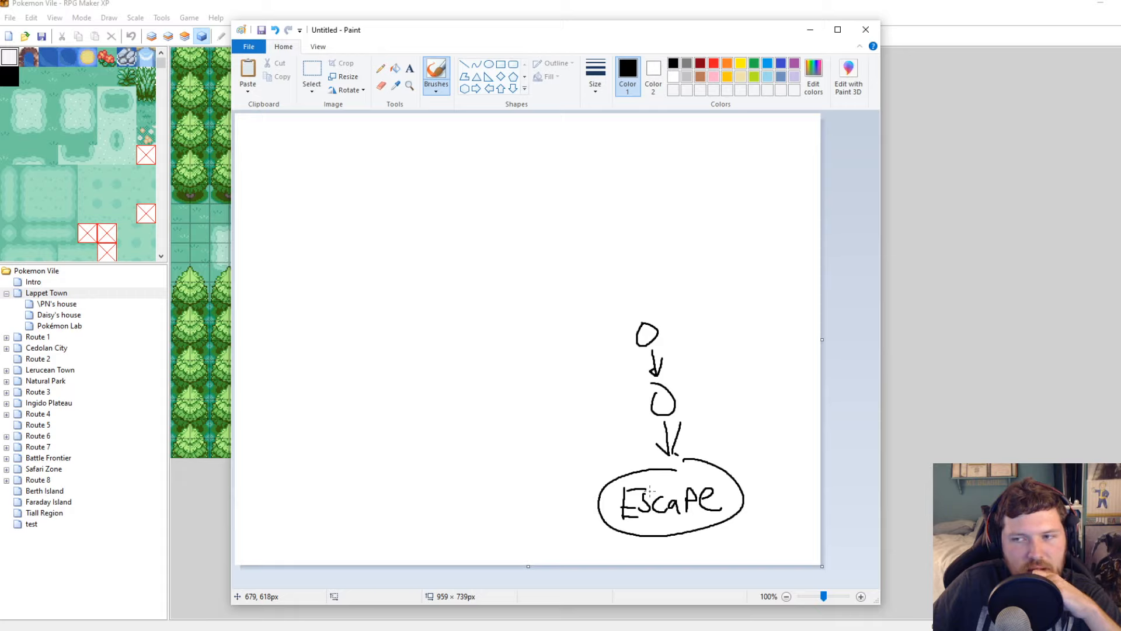
mouse_move(701, 530)
mouse_down()
mouse_move(779, 474)
mouse_move(766, 369)
mouse_move(755, 397)
mouse_move(788, 384)
mouse_up()
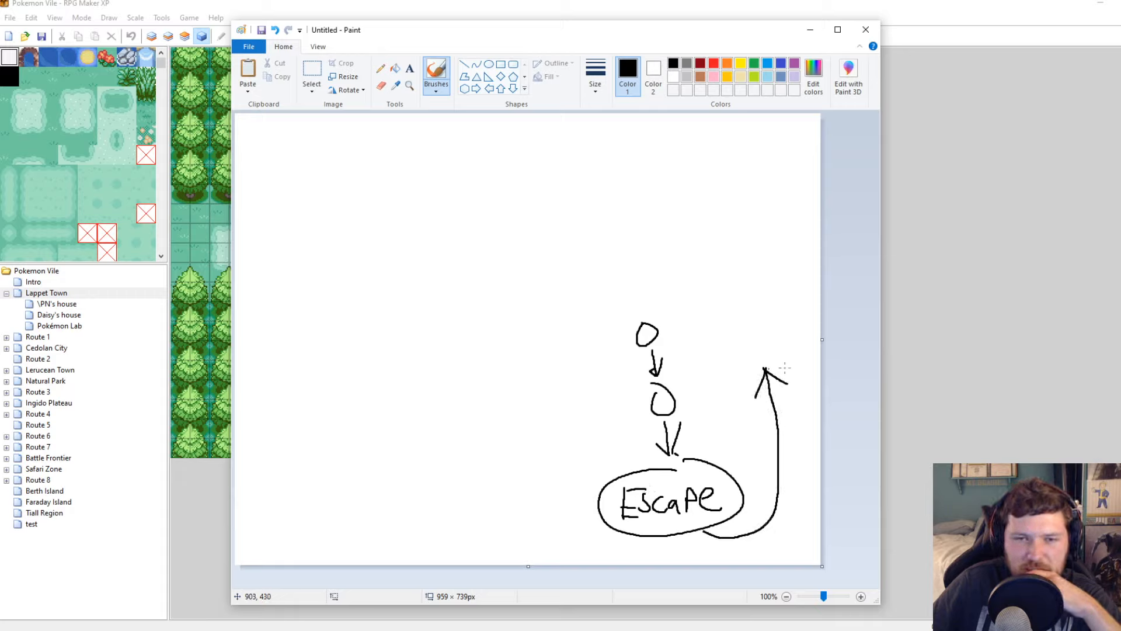
mouse_move(760, 341)
mouse_down()
mouse_move(749, 366)
mouse_move(755, 331)
mouse_up()
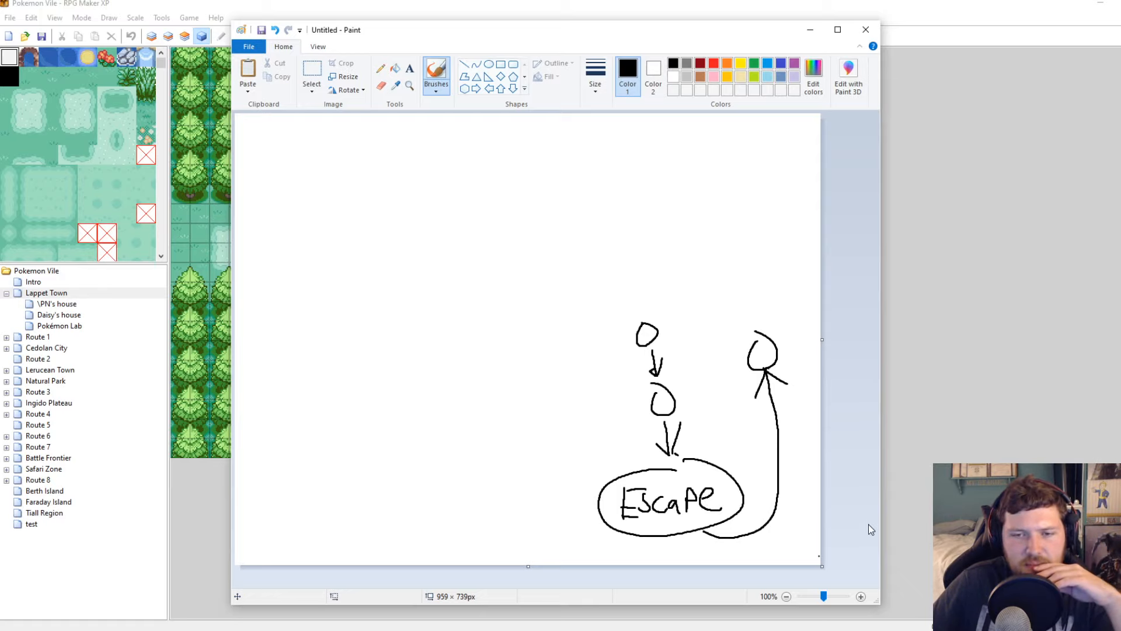
Widen the Paint window and remove the curved arrow and its end circle from the Escape oval, keeping the word "Escape" complete
drag(882, 517, 1064, 518)
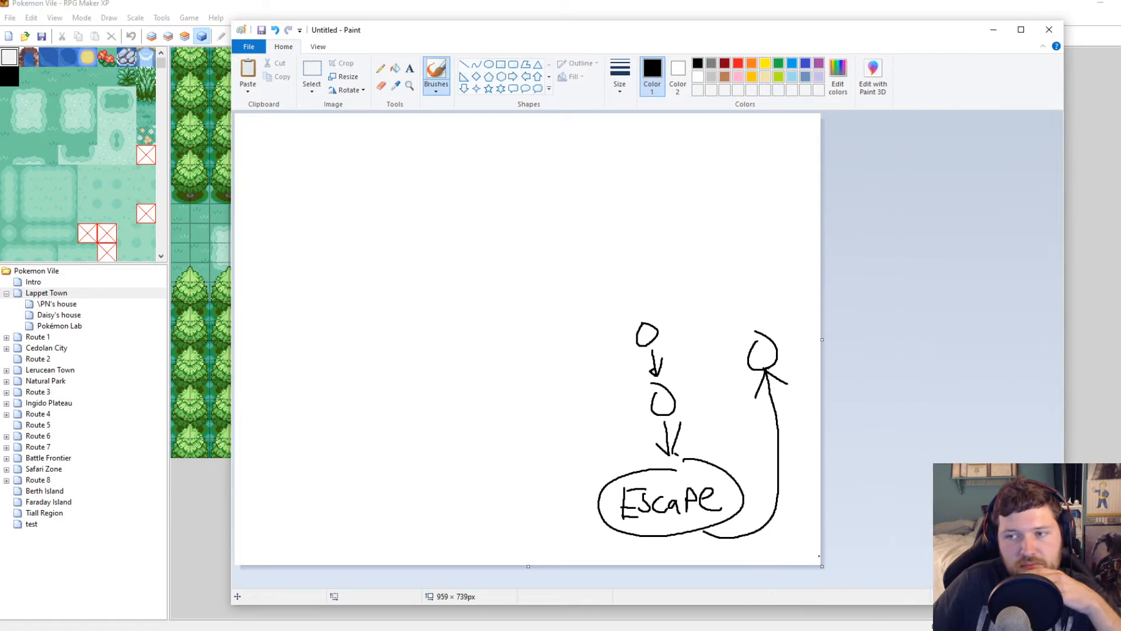
drag(822, 566, 1003, 558)
key(ctrl+z)
key(ctrl+z)
key(ctrl+z)
key(ctrl+z)
key(ctrl+z)
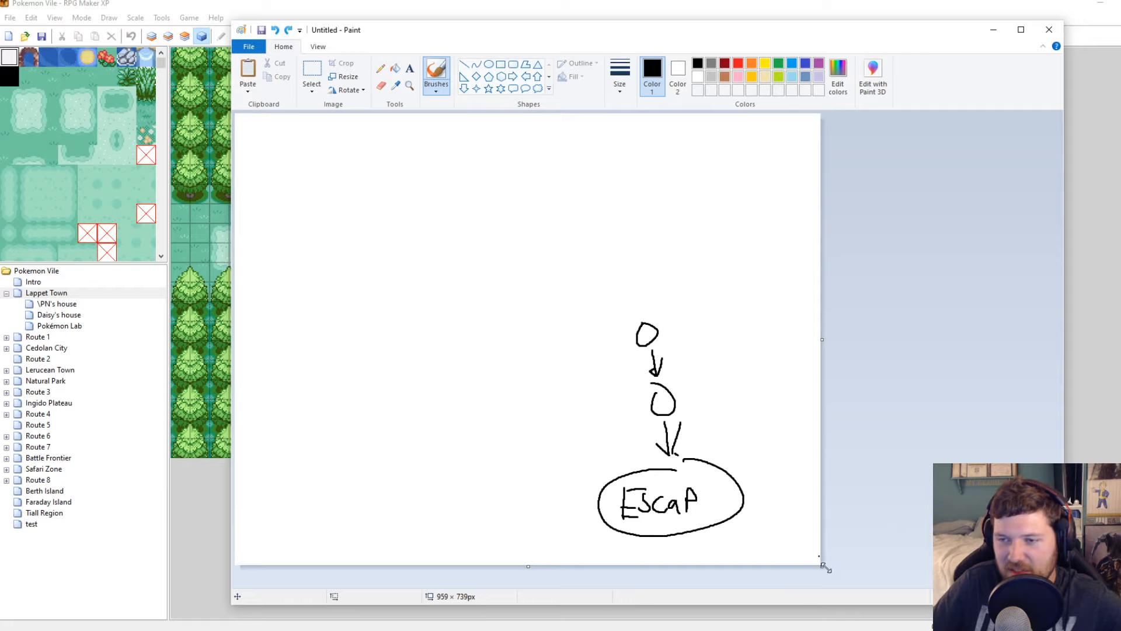
click(288, 30)
Enlarge the canvas to about 1332 × 733 px and move the whole Escape sketch to the canvas's lower left
drag(232, 159, 72, 144)
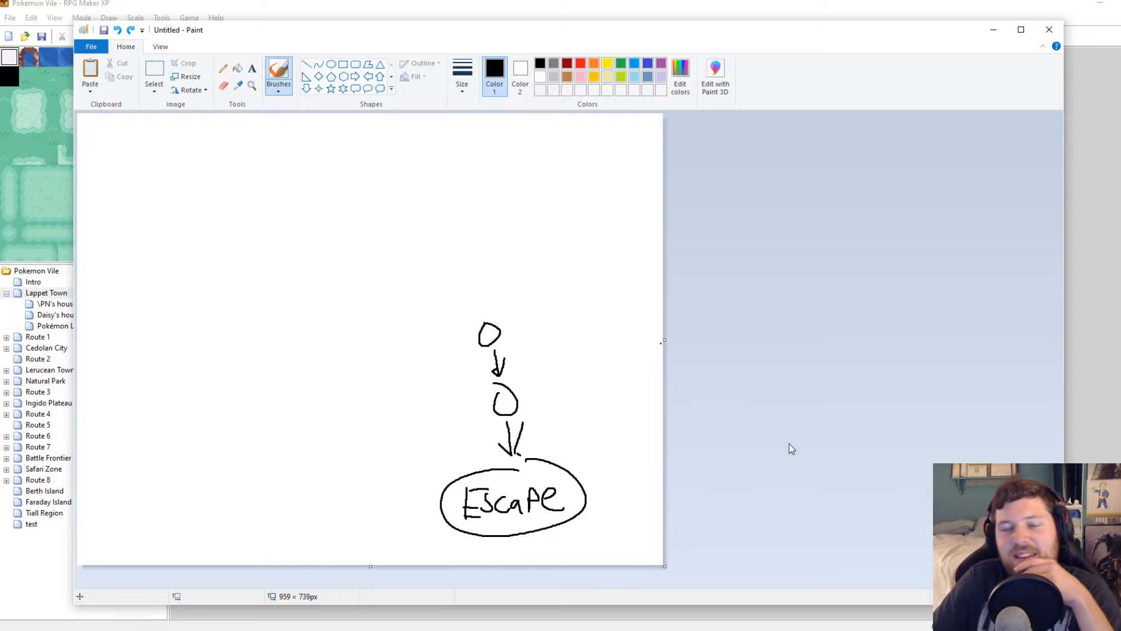
drag(665, 566, 891, 562)
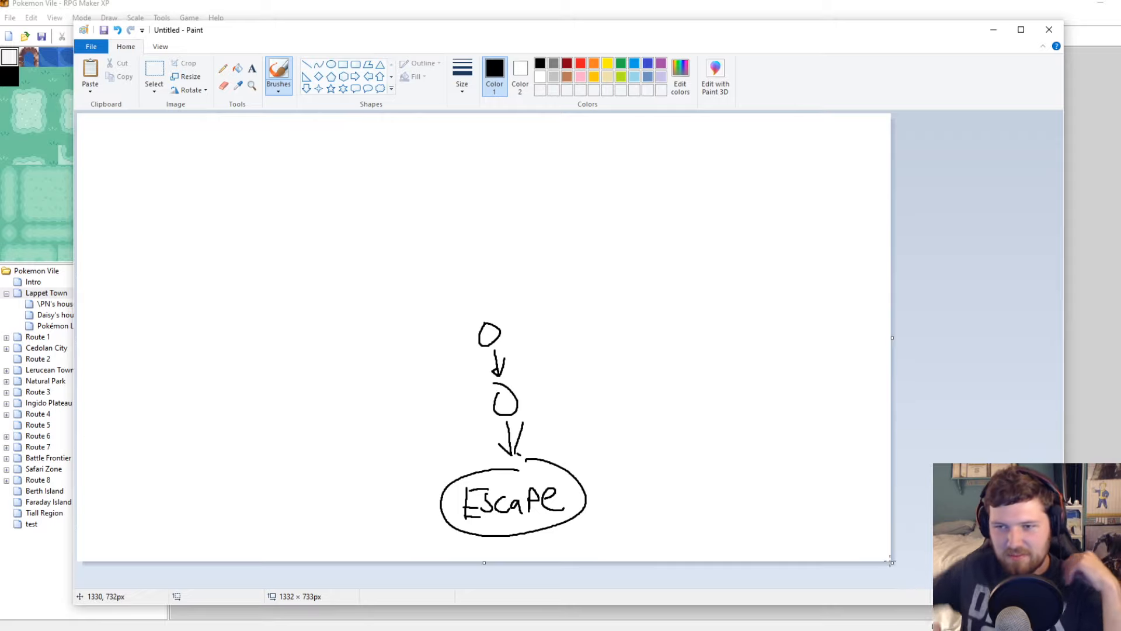
key(ctrl+a)
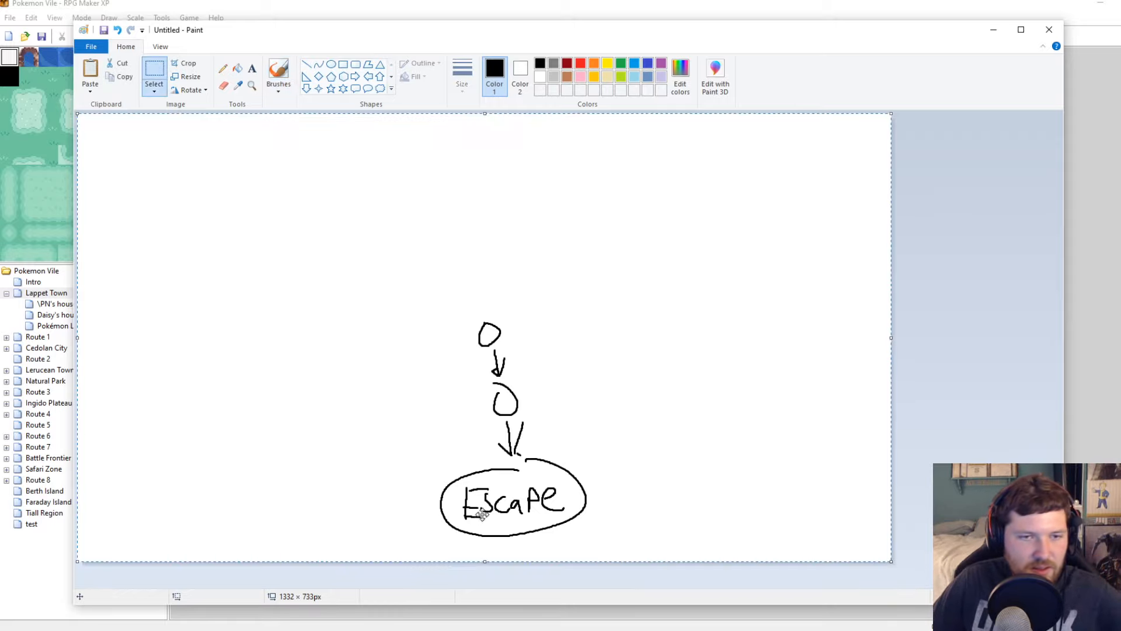
mouse_move(481, 514)
mouse_down()
mouse_move(382, 493)
mouse_move(137, 493)
mouse_move(137, 505)
mouse_up()
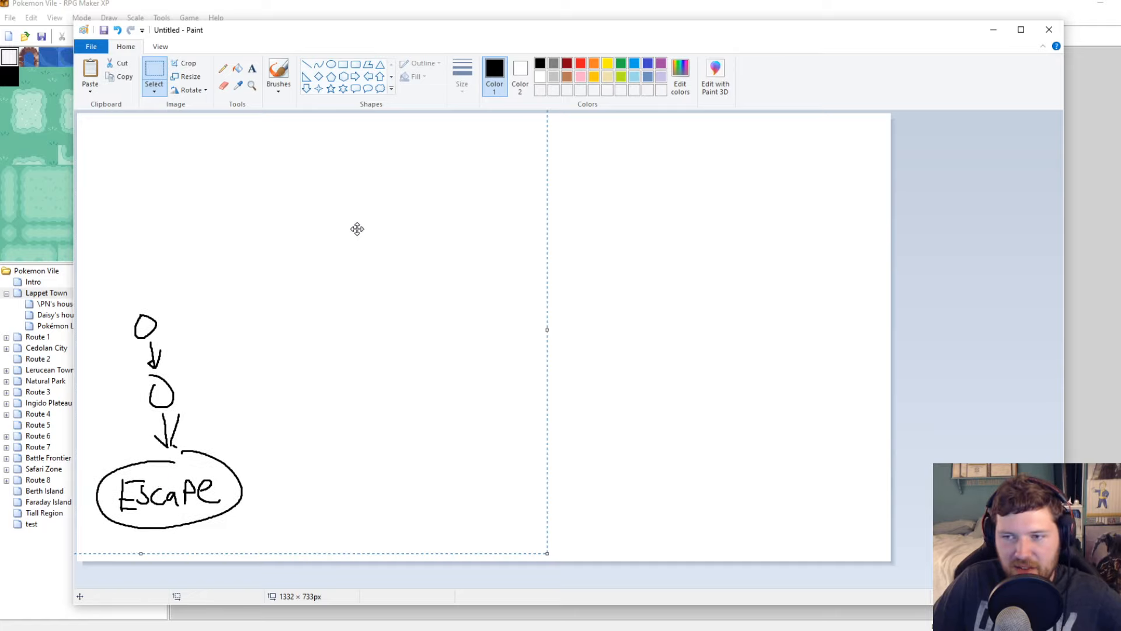
Switch to the Pencil tool, undo a trial oval in the middle of the canvas and choose another line thickness
click(222, 68)
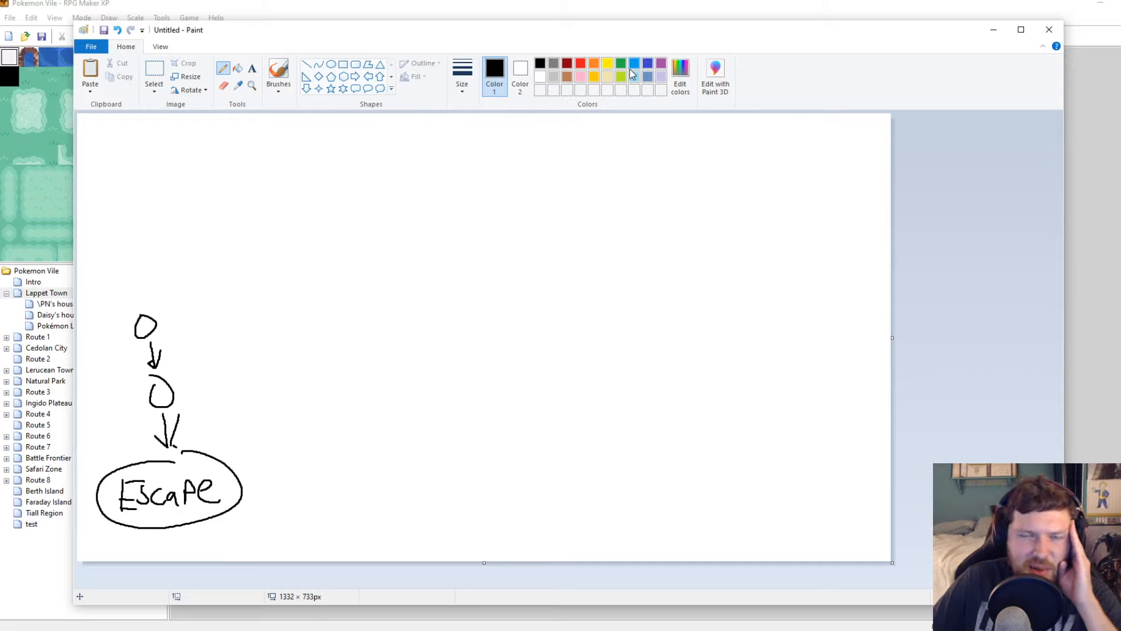
mouse_move(483, 245)
mouse_down()
mouse_move(560, 280)
mouse_move(477, 232)
mouse_up()
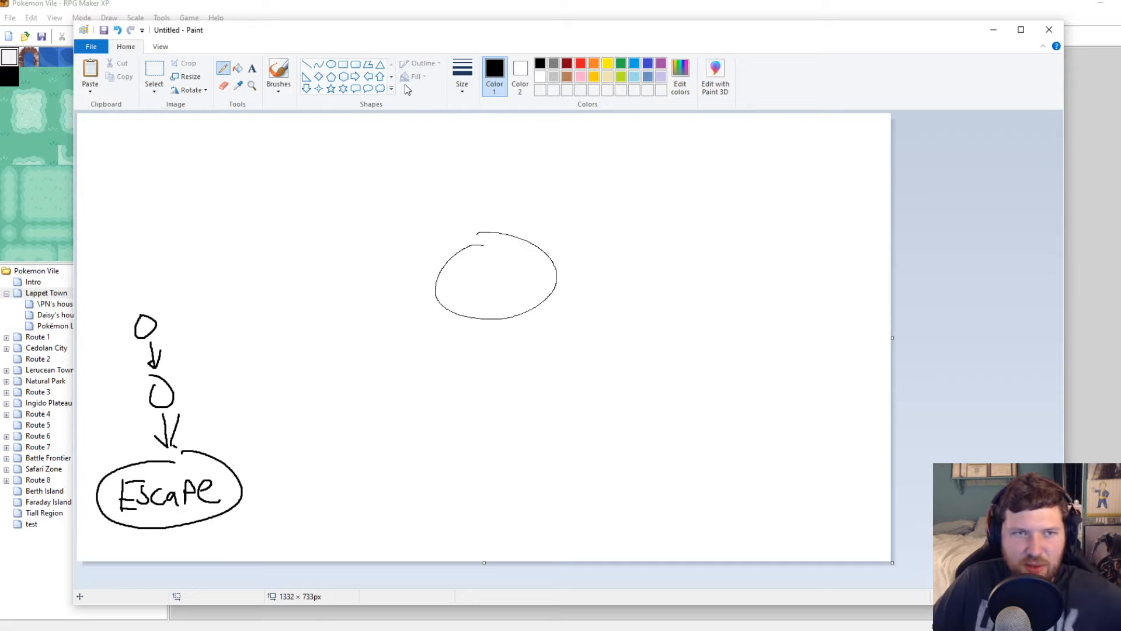
key(ctrl+z)
click(462, 77)
click(480, 138)
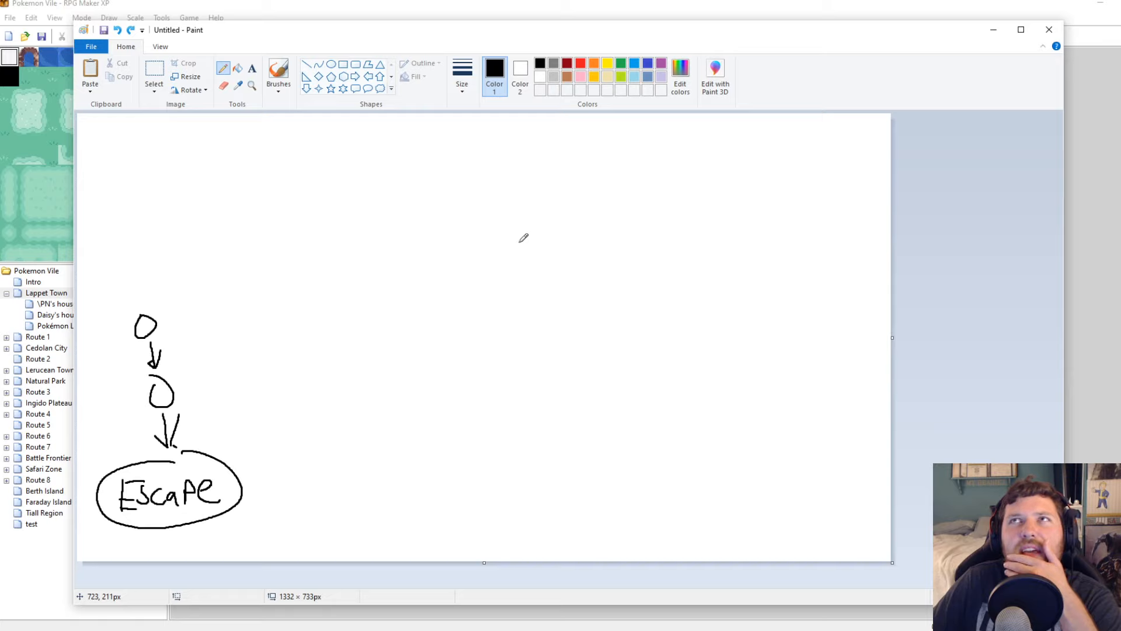
View the trainer066.png sprite up close in Photoshop and return to Paint
click(215, 628)
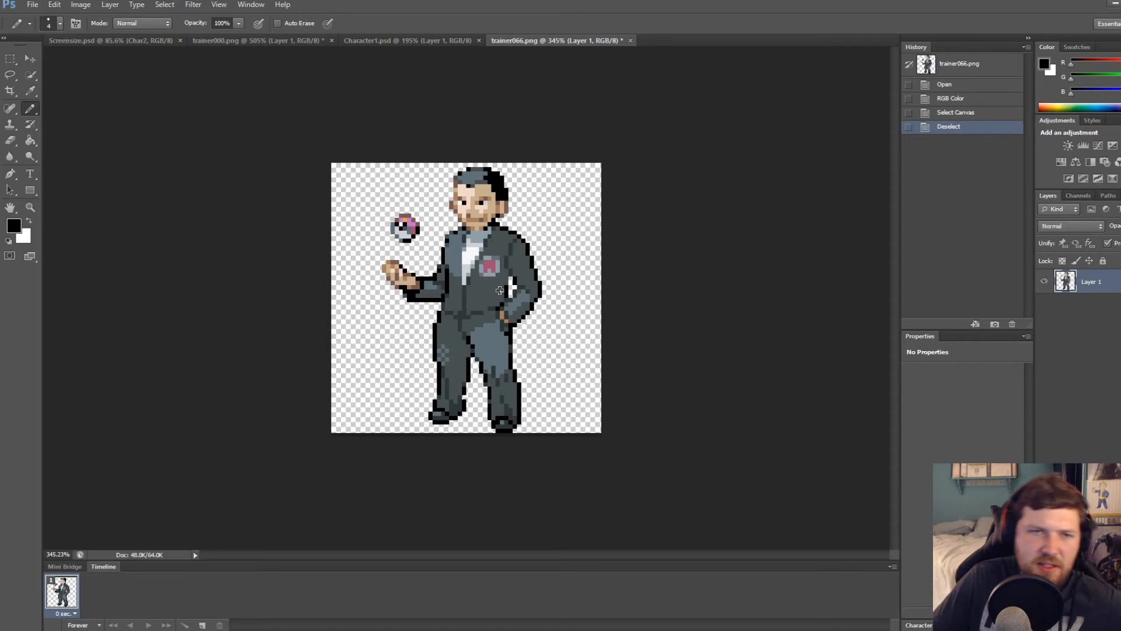
alt+scroll(503, 284, up, 4)
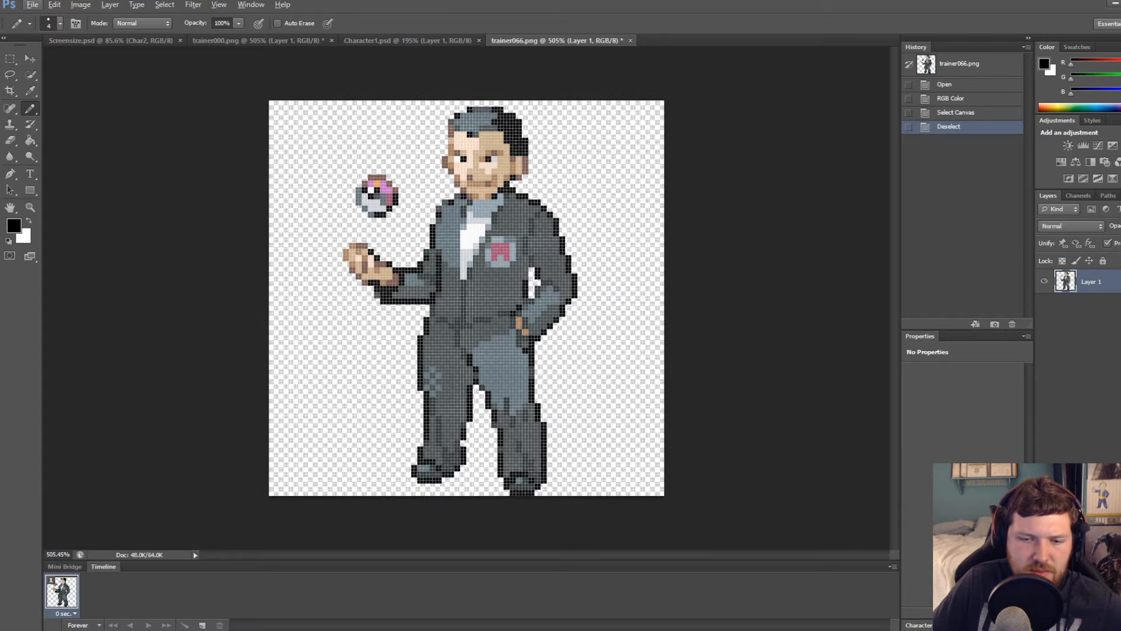
click(672, 592)
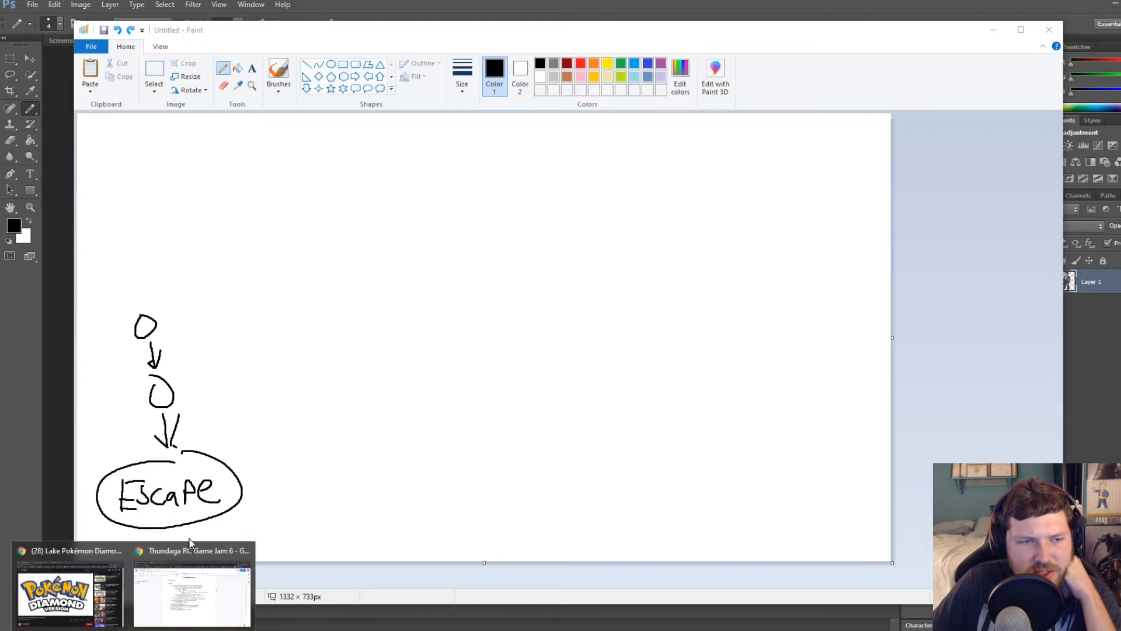
Switch to the Thundaga RC Game Jam 6 document in Google Docs and add the line "Art Resources" below the ideas list
click(192, 584)
click(555, 470)
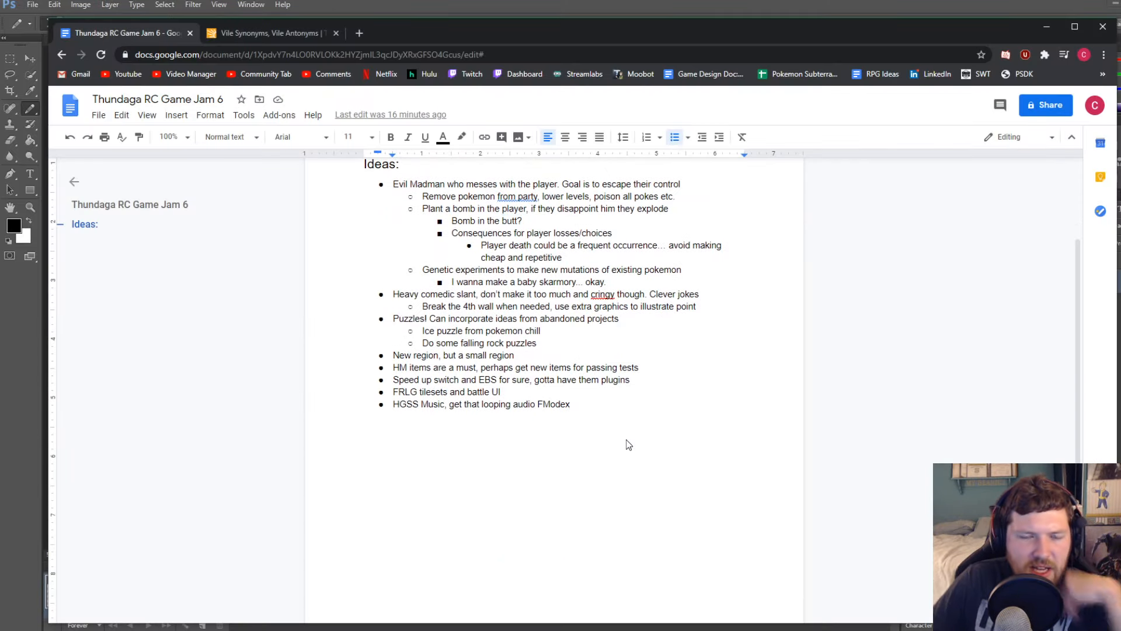
key(Return)
key(Return)
text(Art)
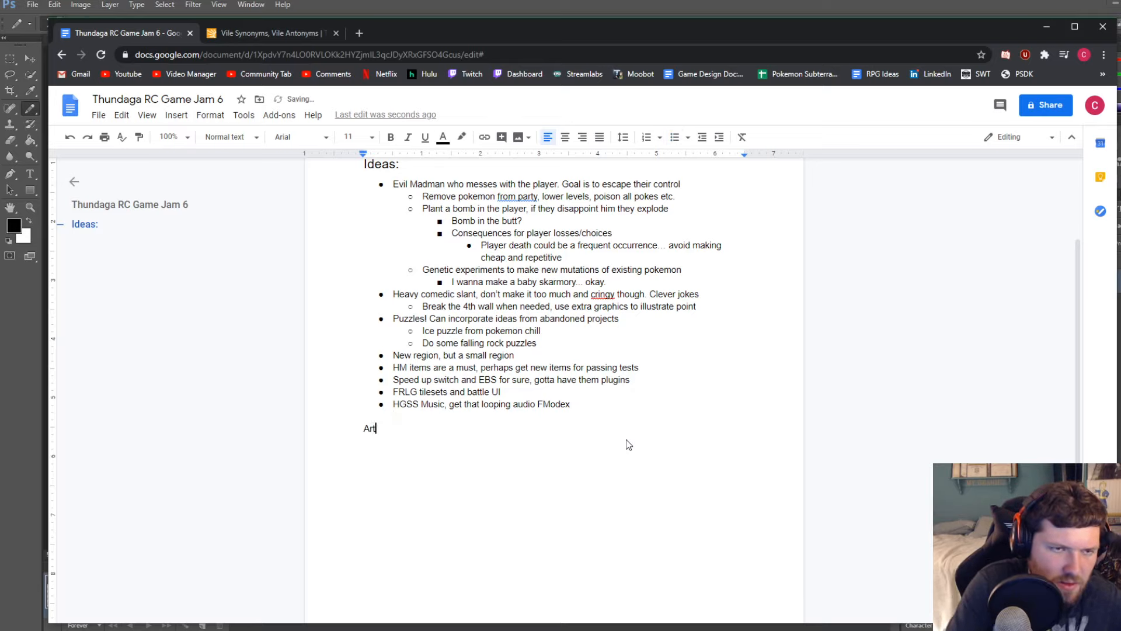
text( Resources)
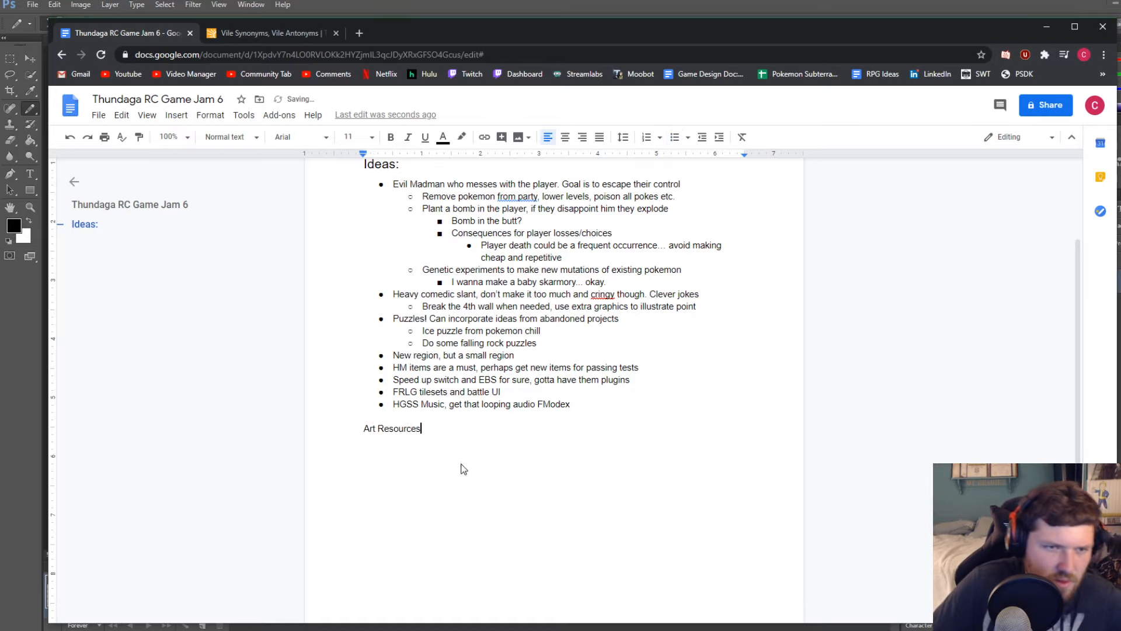
Extend the new line to read "Required Art Resources"
key(Home)
text(Requires)
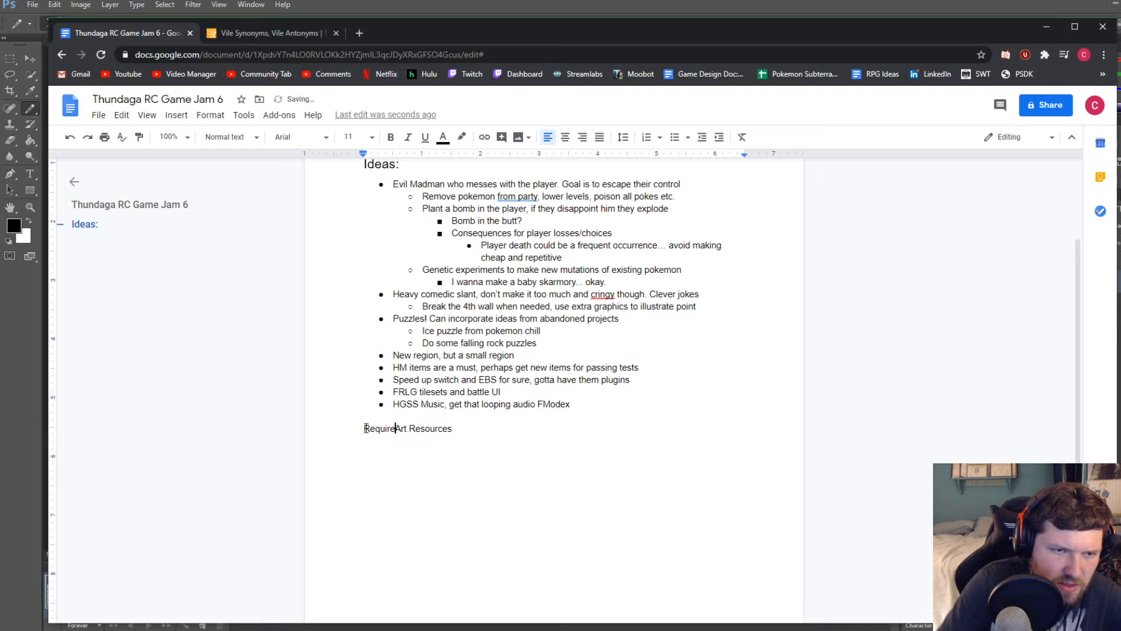
key(BackSpace)
text(d)
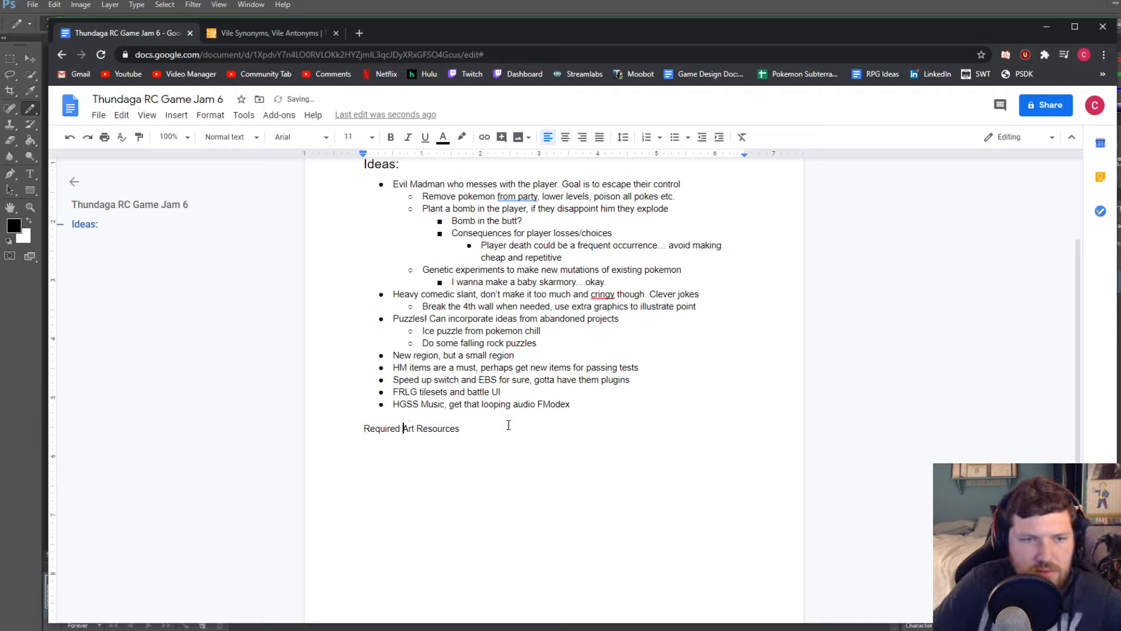
drag(377, 428, 461, 430)
click(475, 429)
key(ctrl+z)
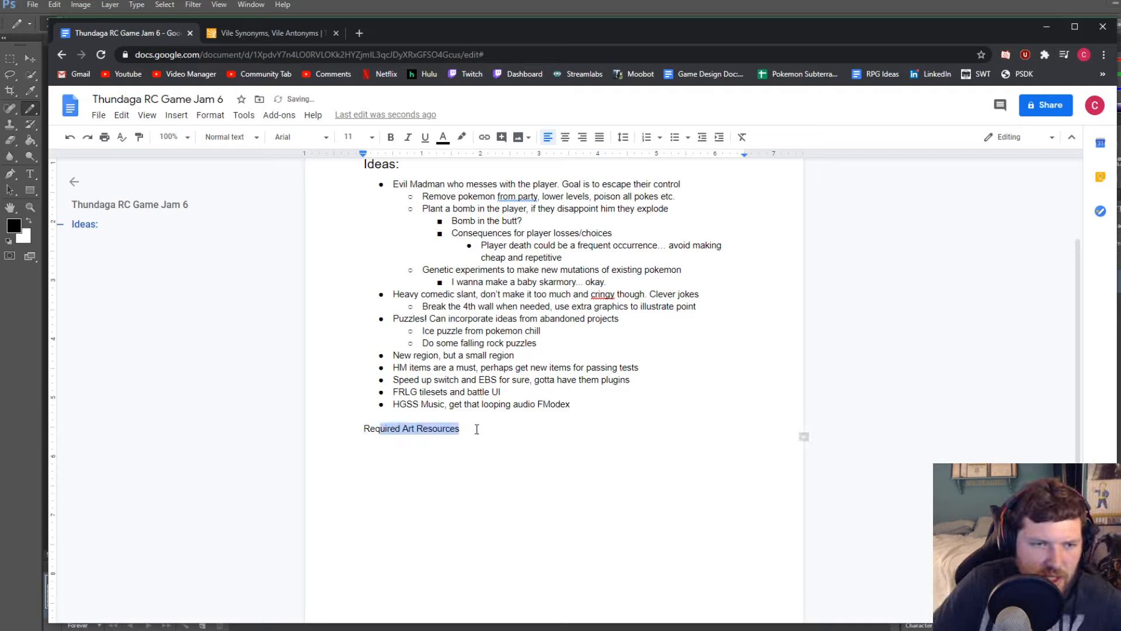
click(487, 429)
Add "Sprites:" under Required Art Resources, followed by the lines "Male Character", "Female Character" and "Evil"
key(Return)
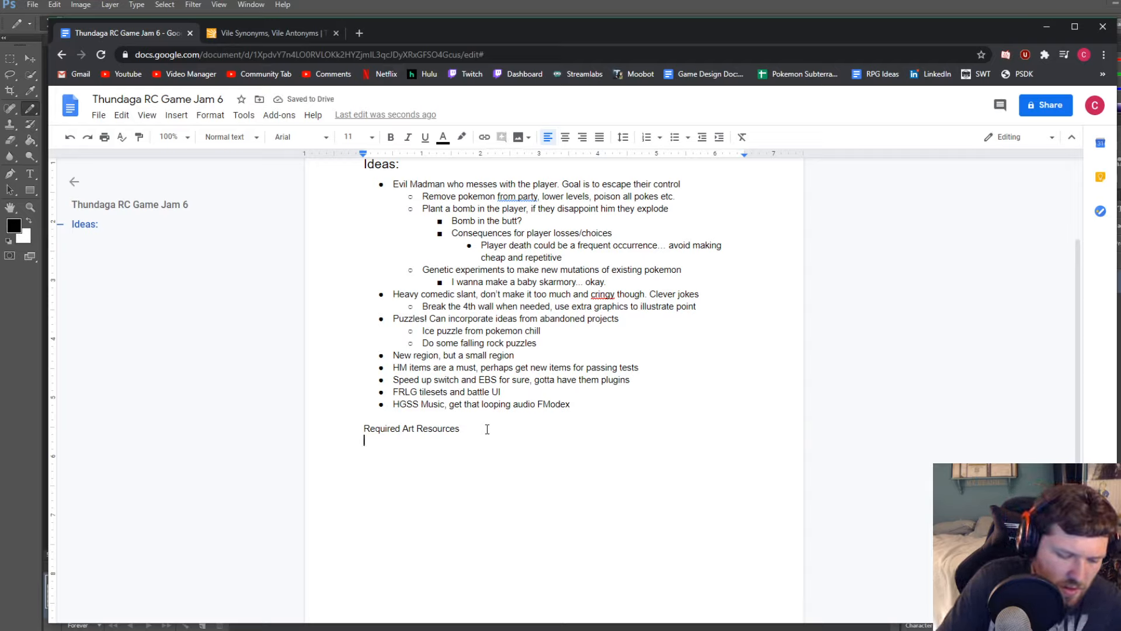
text(Sprites )
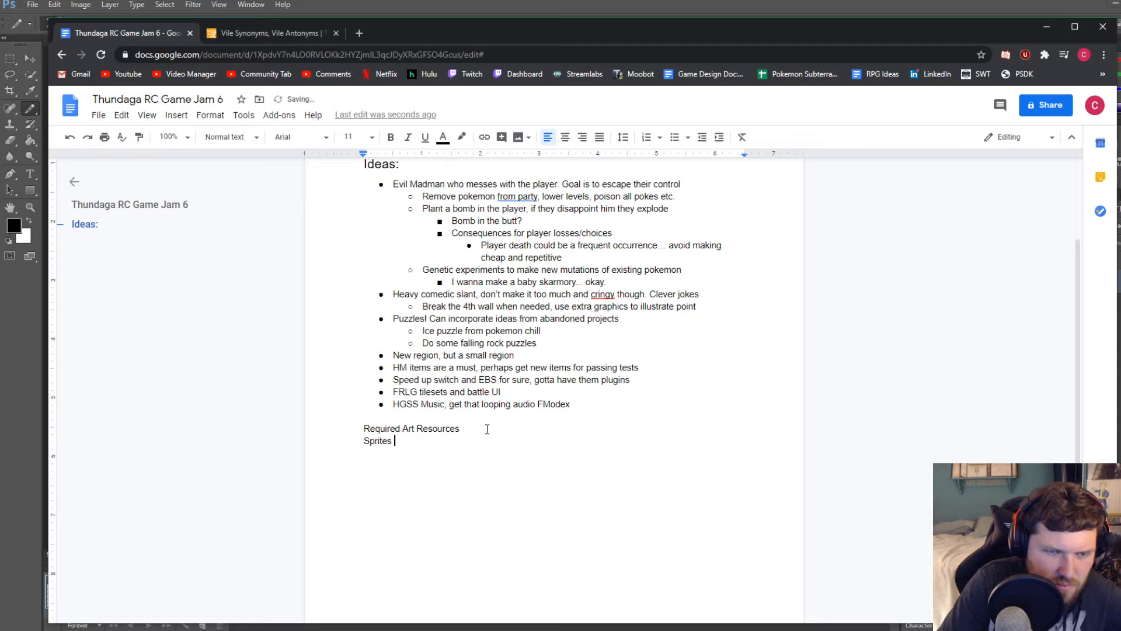
text(:)
key(Return)
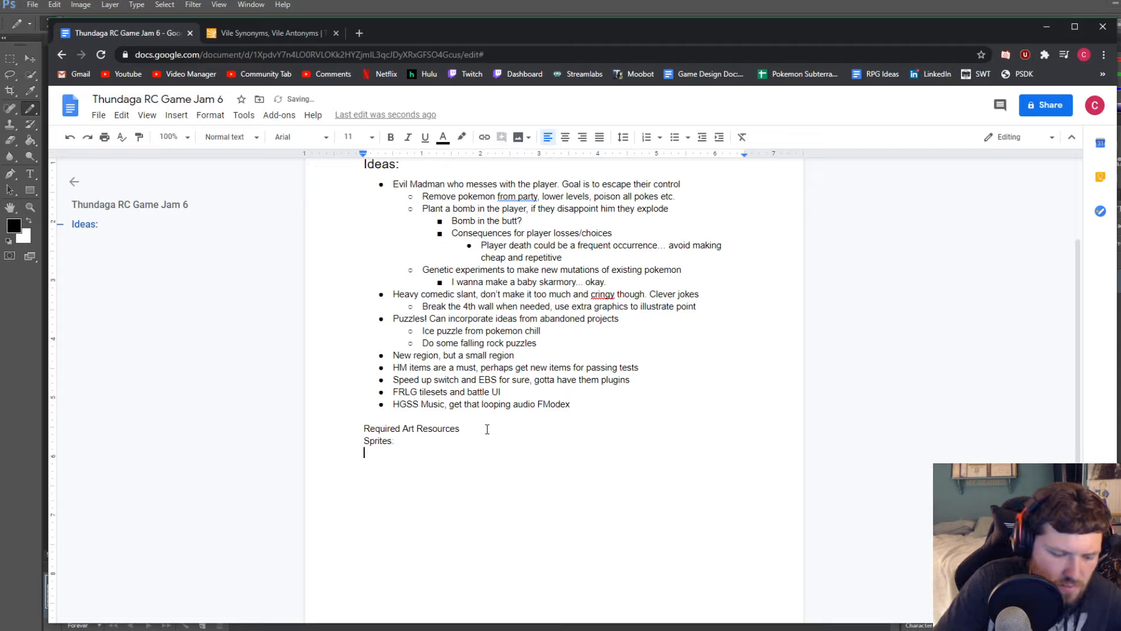
text(Male Char)
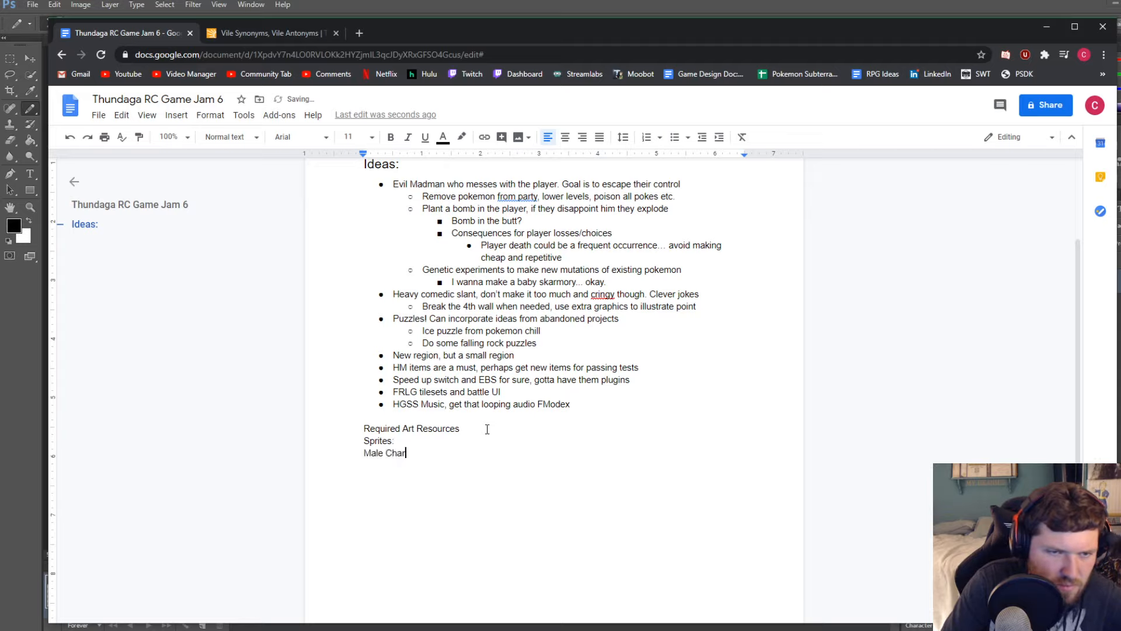
text(acter)
key(Return)
text(Female )
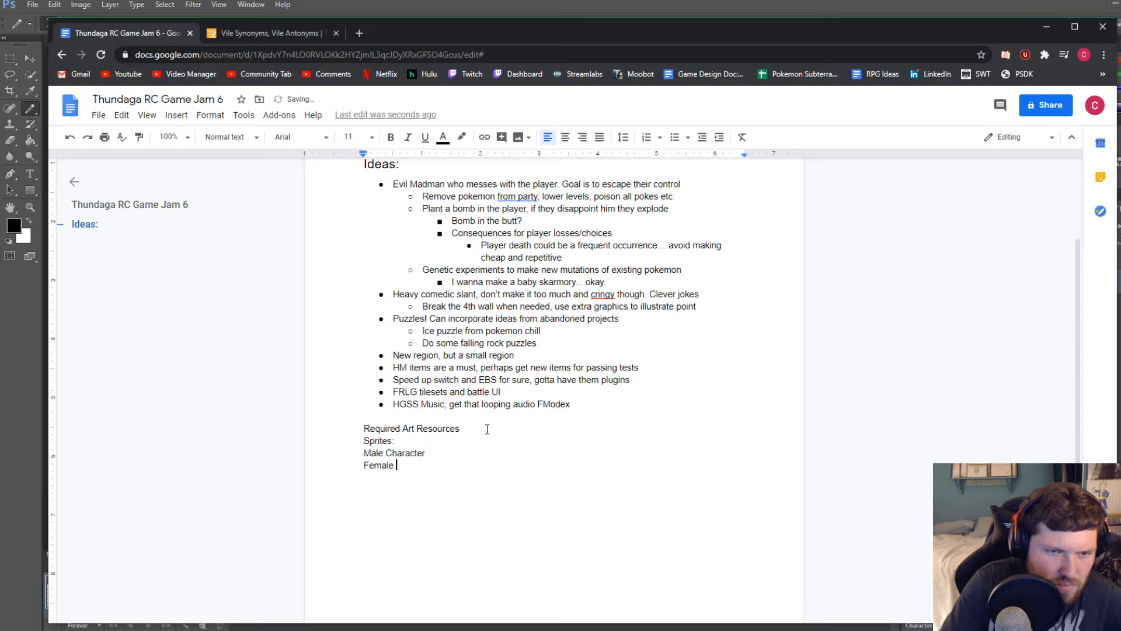
text(Character)
key(Return)
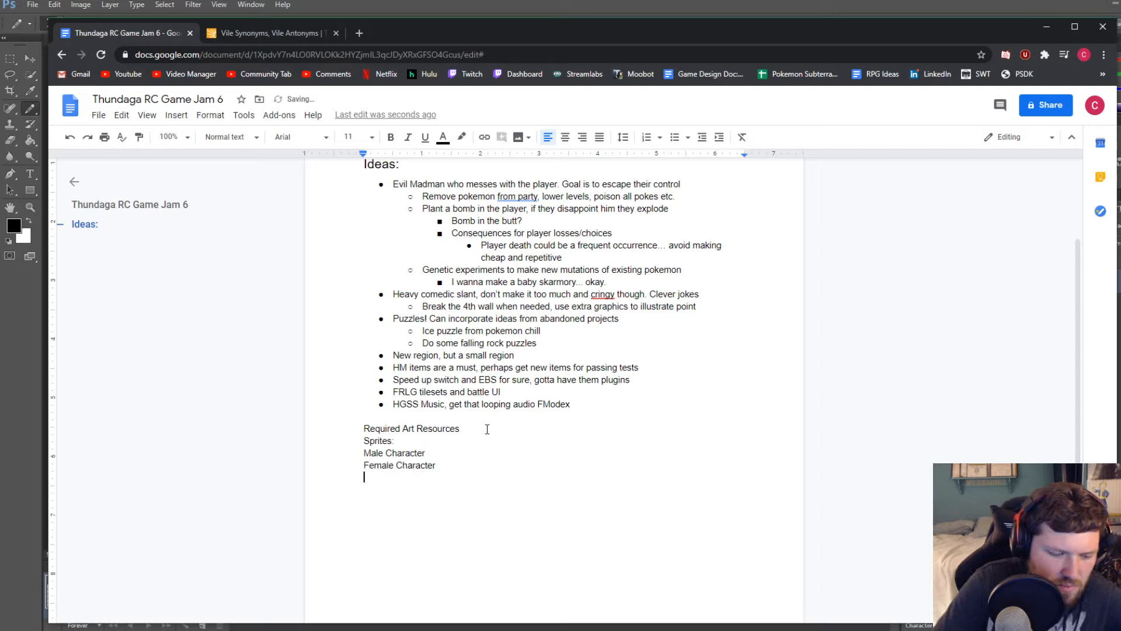
text(Evil)
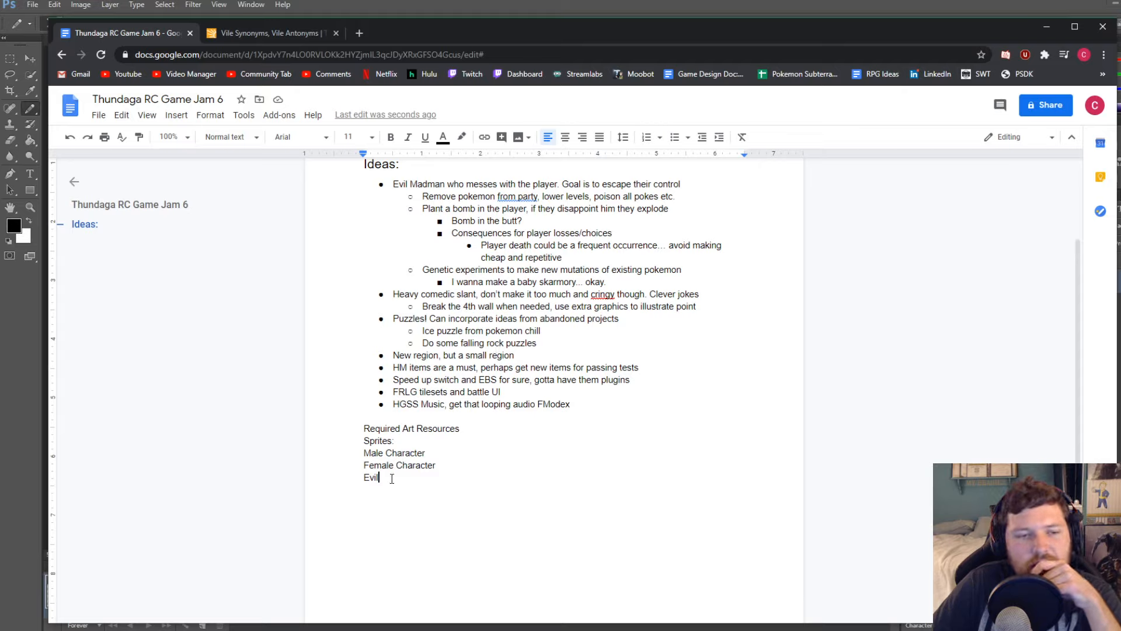
Turn the three lines below "Sprites:" into a bulleted list
drag(389, 476, 365, 451)
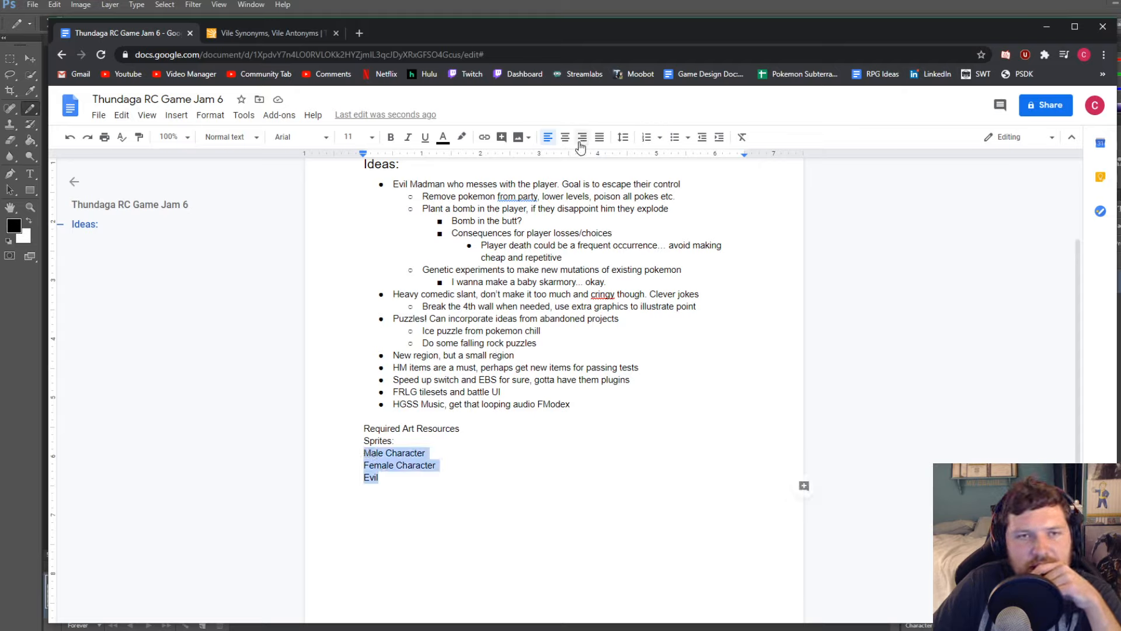
click(675, 137)
click(476, 441)
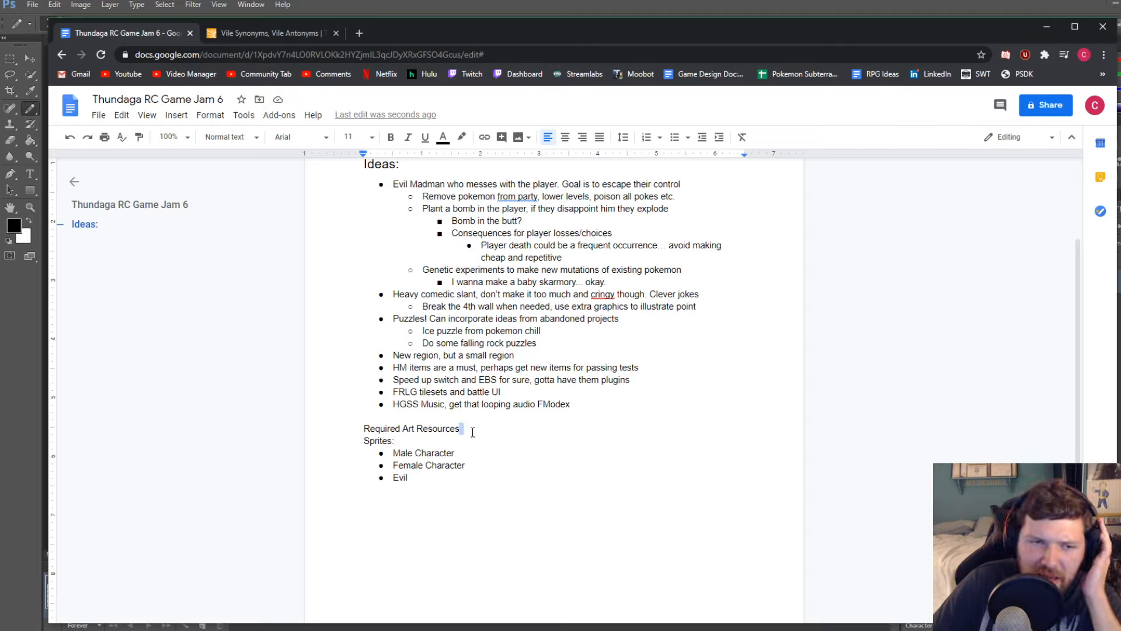
Format the "Required Art Resources" line as Heading 2
double_click(473, 430)
shift+click(335, 436)
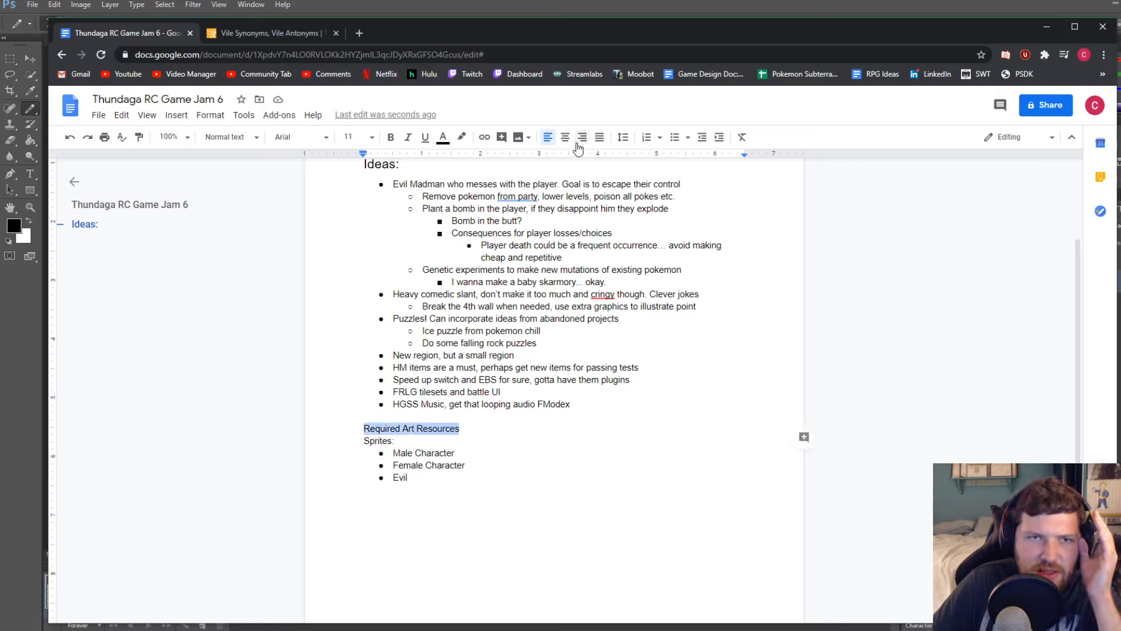
click(390, 137)
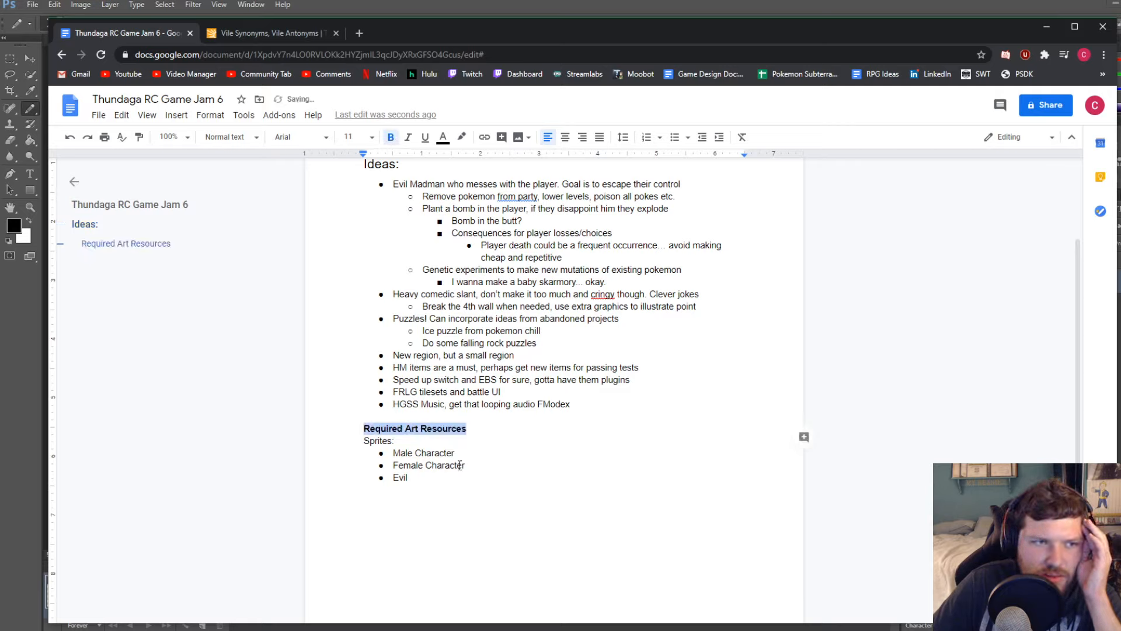
click(283, 138)
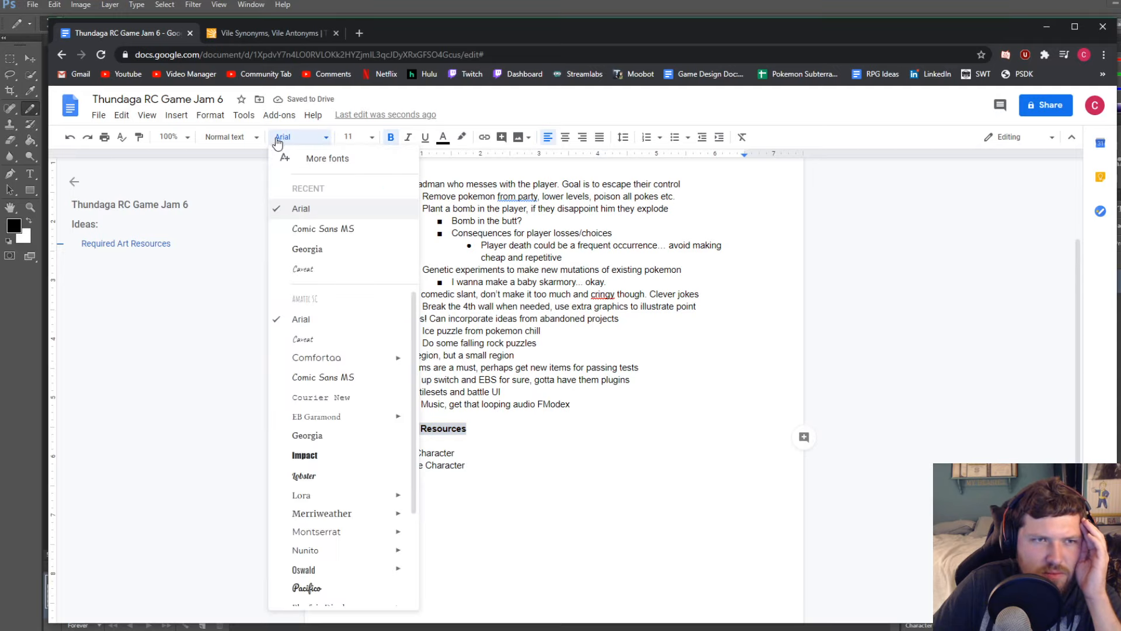
click(250, 139)
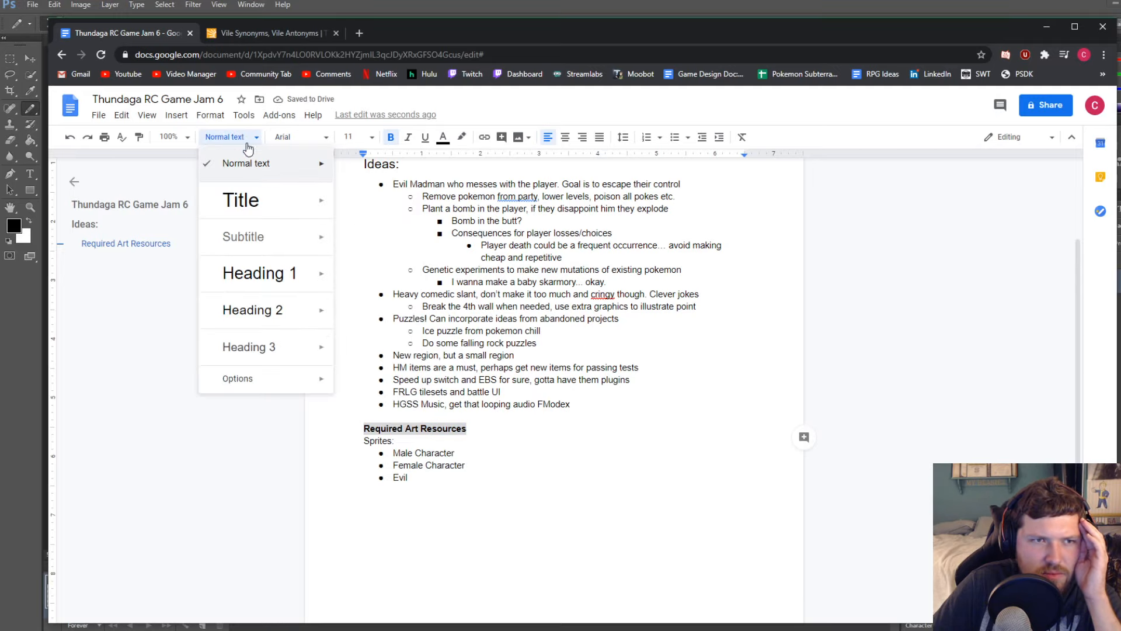
click(316, 309)
click(466, 456)
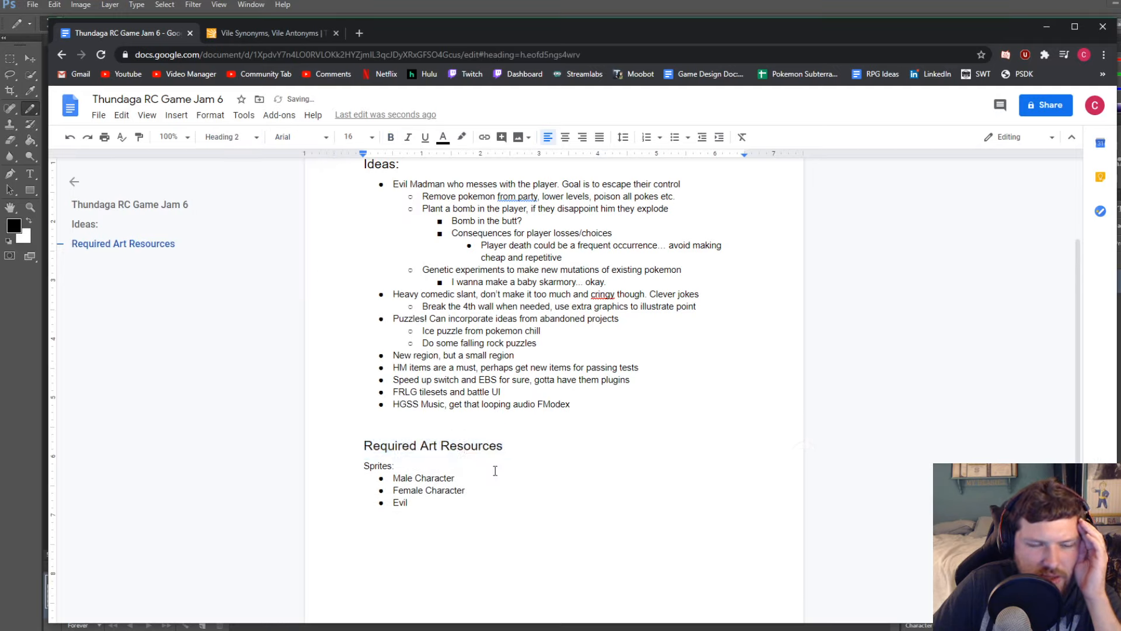
Complete the last sprite bullet so it reads "Evil Villain"
scroll(491, 477, down, 2)
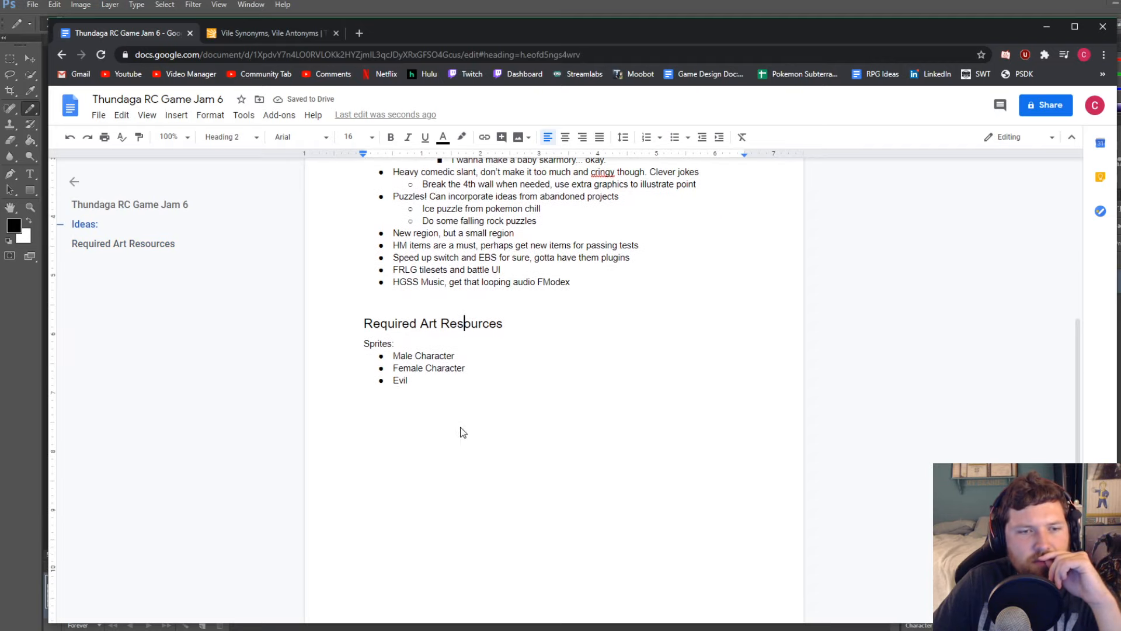
click(429, 380)
text(Villain)
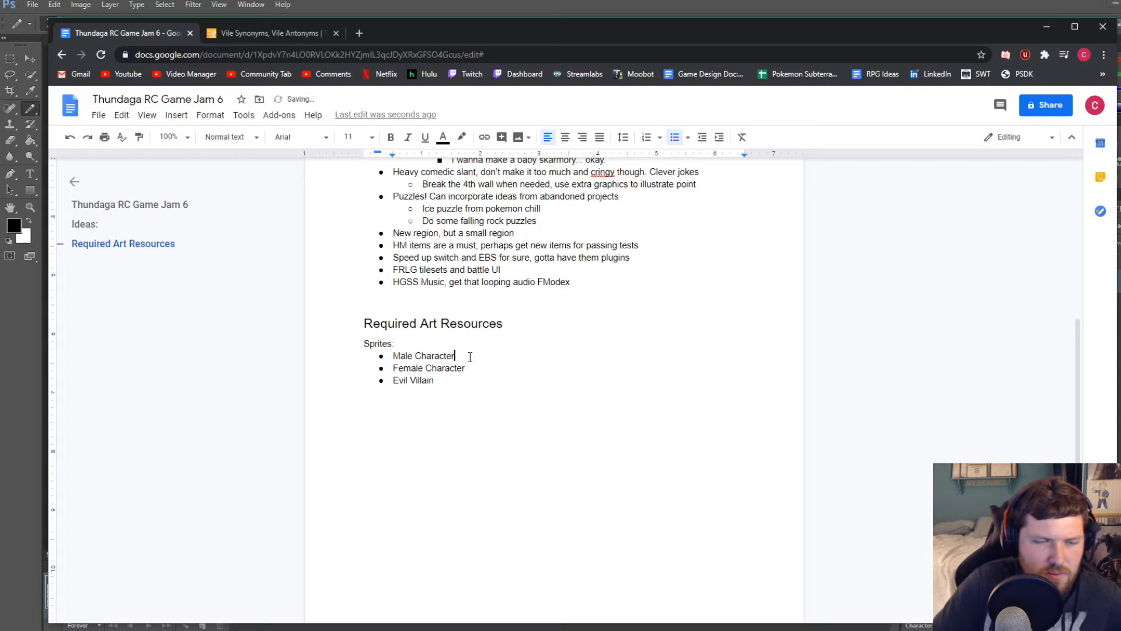
Add a "Player Portrait" sub-bullet under "Male Character", followed by an empty sub-bullet
key(Return)
key(Tab)
text(Ba)
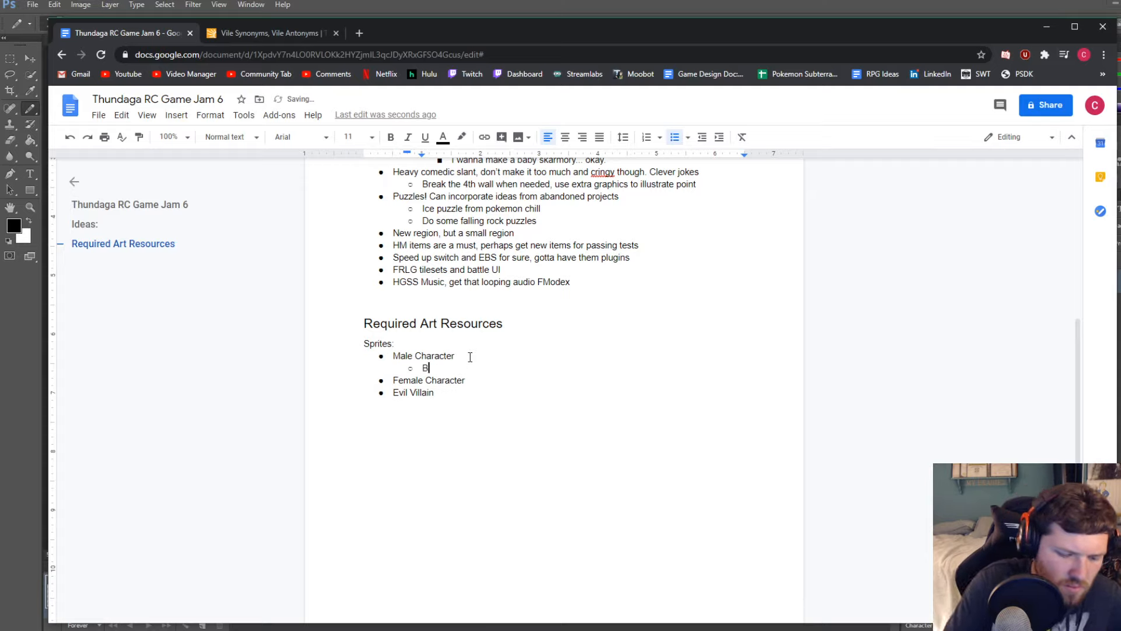
key(BackSpace)
key(BackSpace)
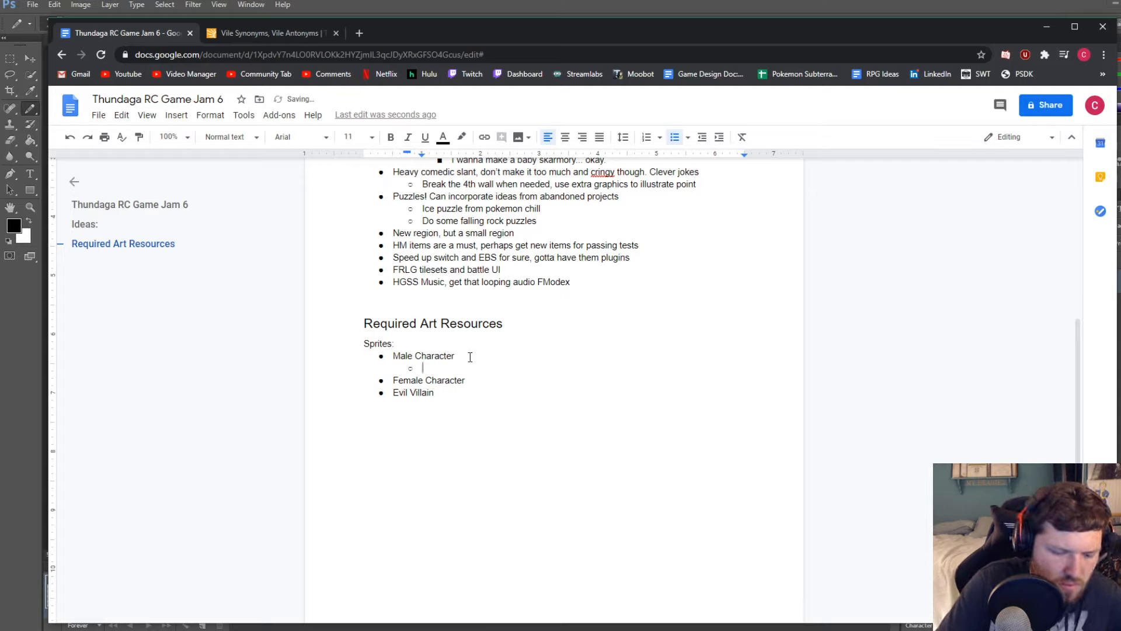
text(Player Por)
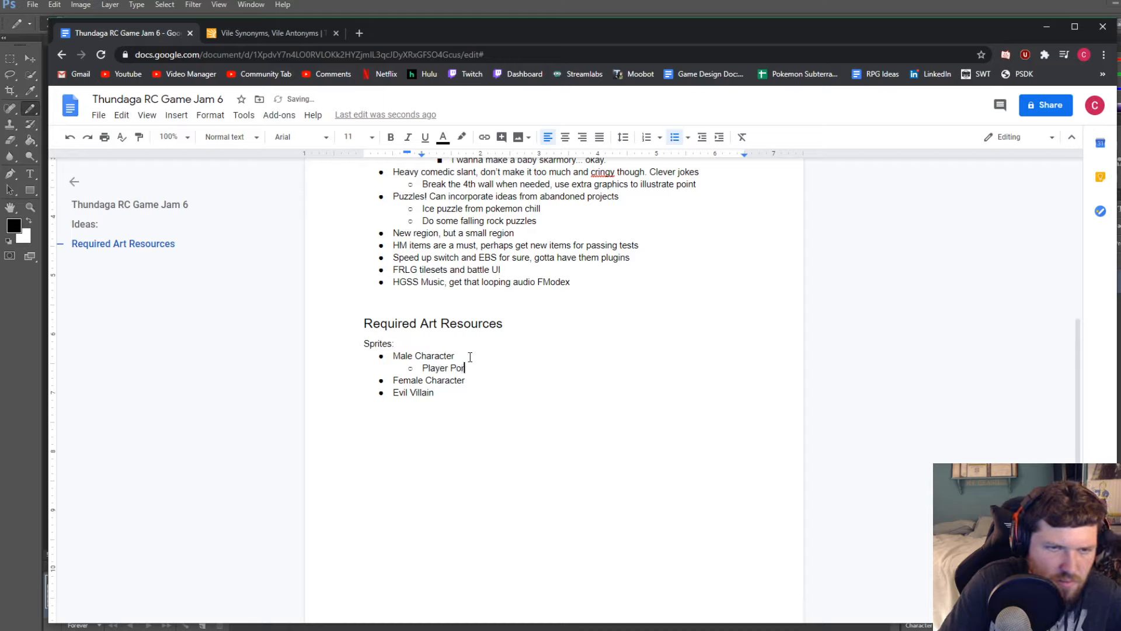
text(trait)
key(Return)
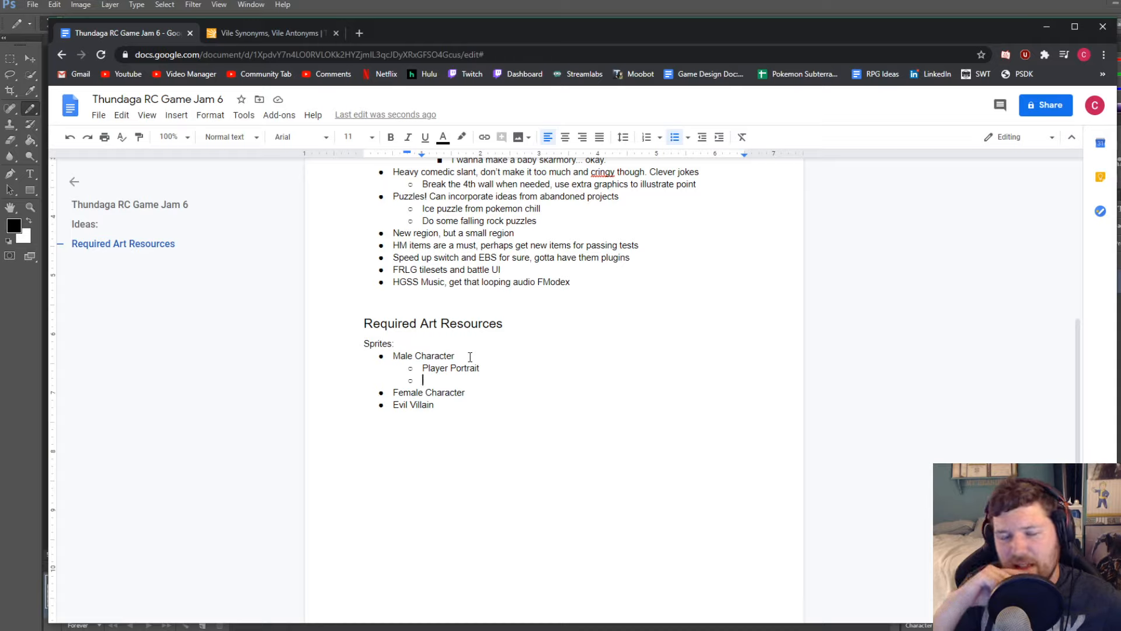
Extend the villain bullet to "Evil Villain - Scientist" and start an empty sub-bullet beneath it
click(463, 404)
text(-)
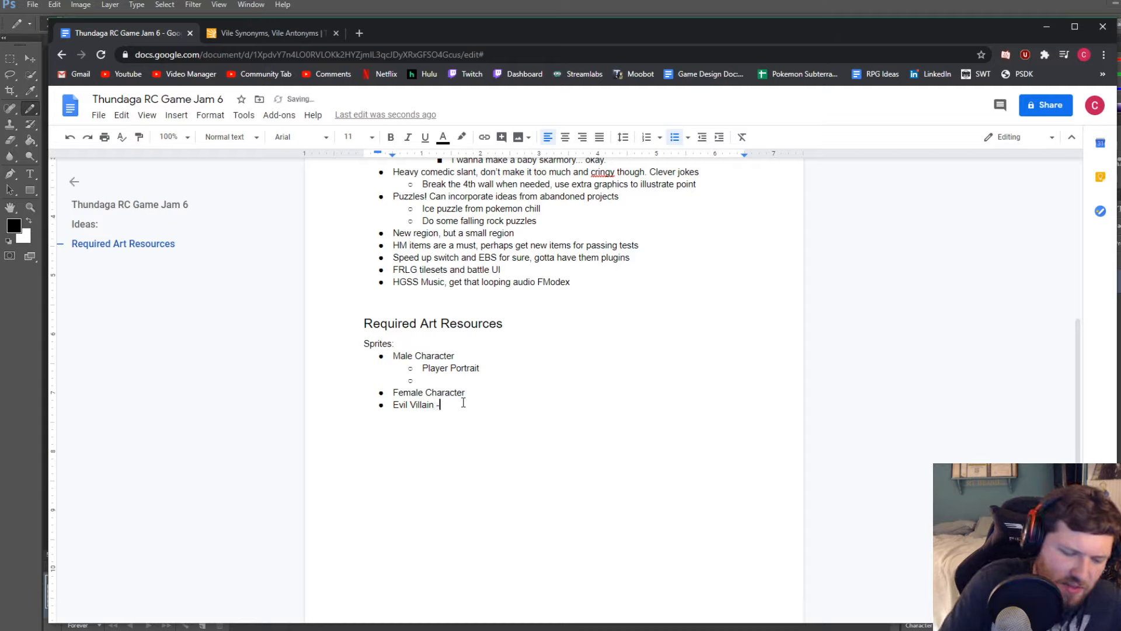
text( Scientist)
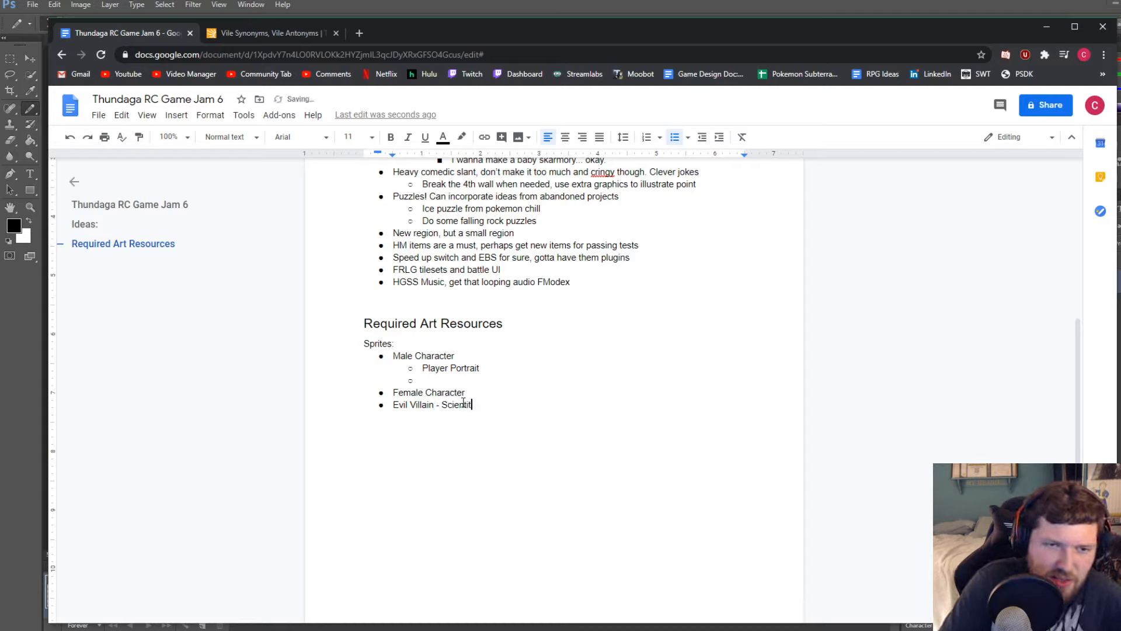
text(s)
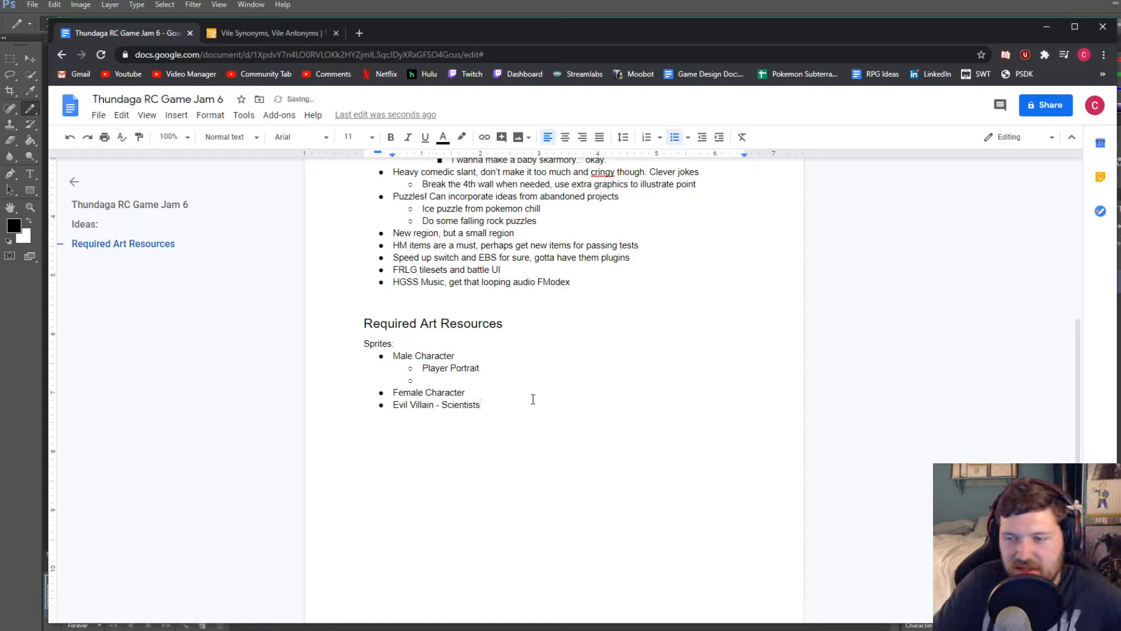
key(BackSpace)
key(Return)
key(Tab)
Start an empty sub-bullet under "Female Character"
click(493, 388)
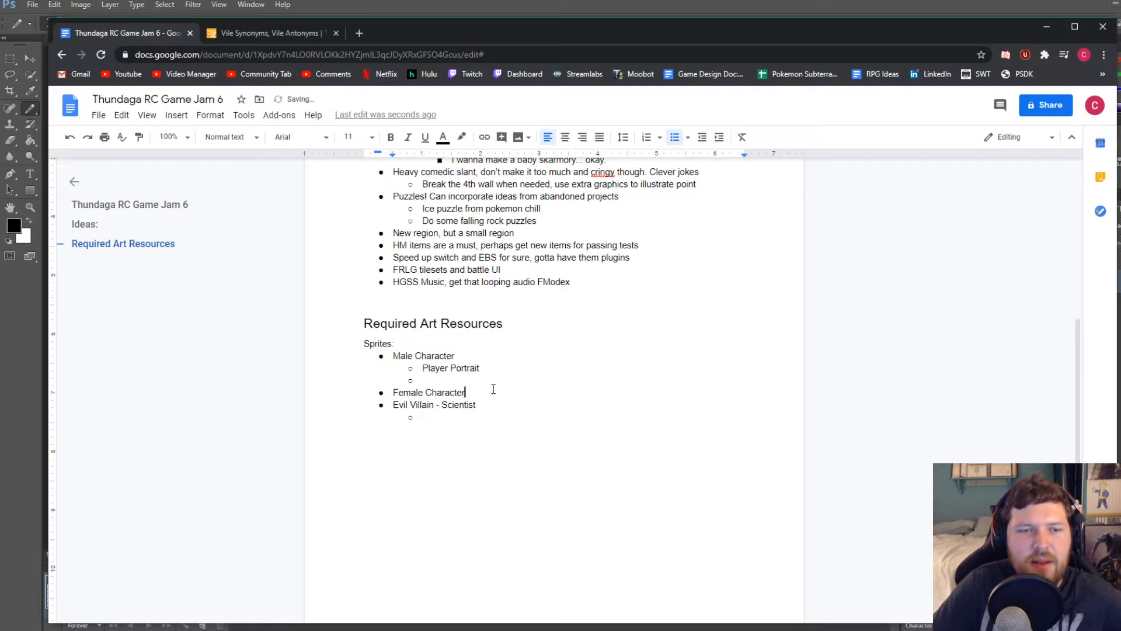
key(Return)
key(Tab)
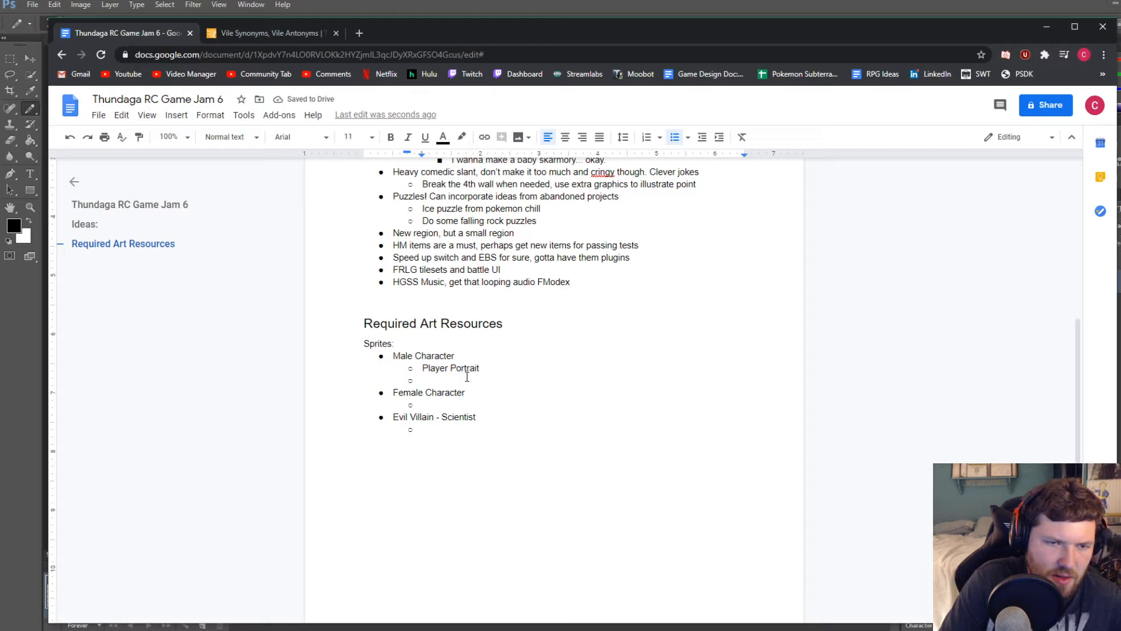
Fill the empty sub-bullet under "Male Character" with "Walking Sprite" and insert "Battle Back Sprite (Throwing Ball)" above it
text(Walking Sprite)
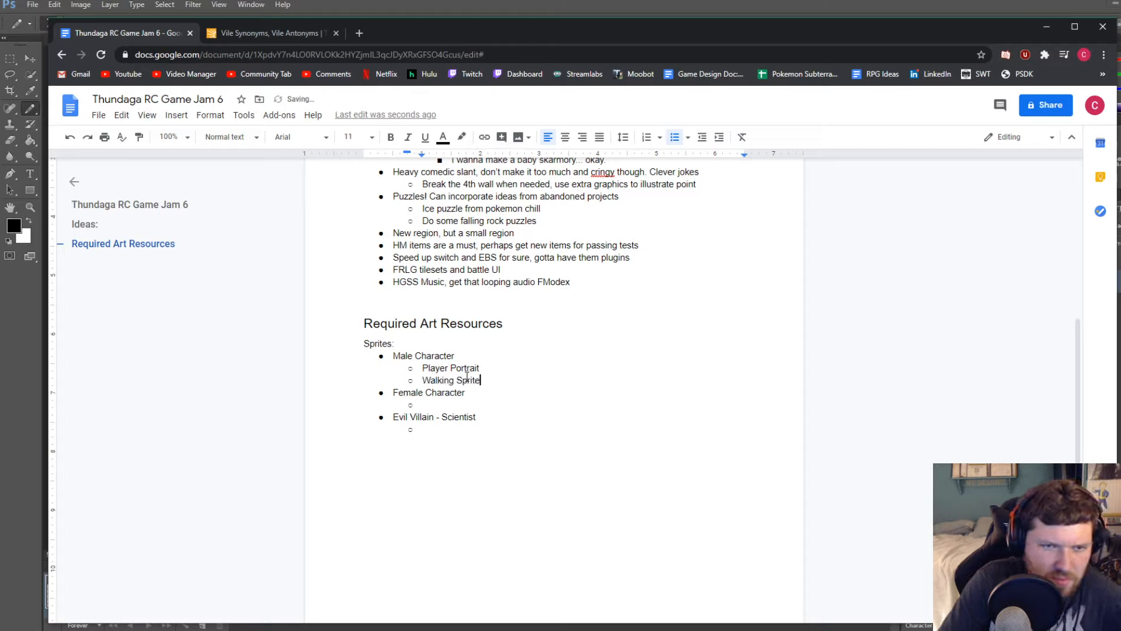
click(481, 369)
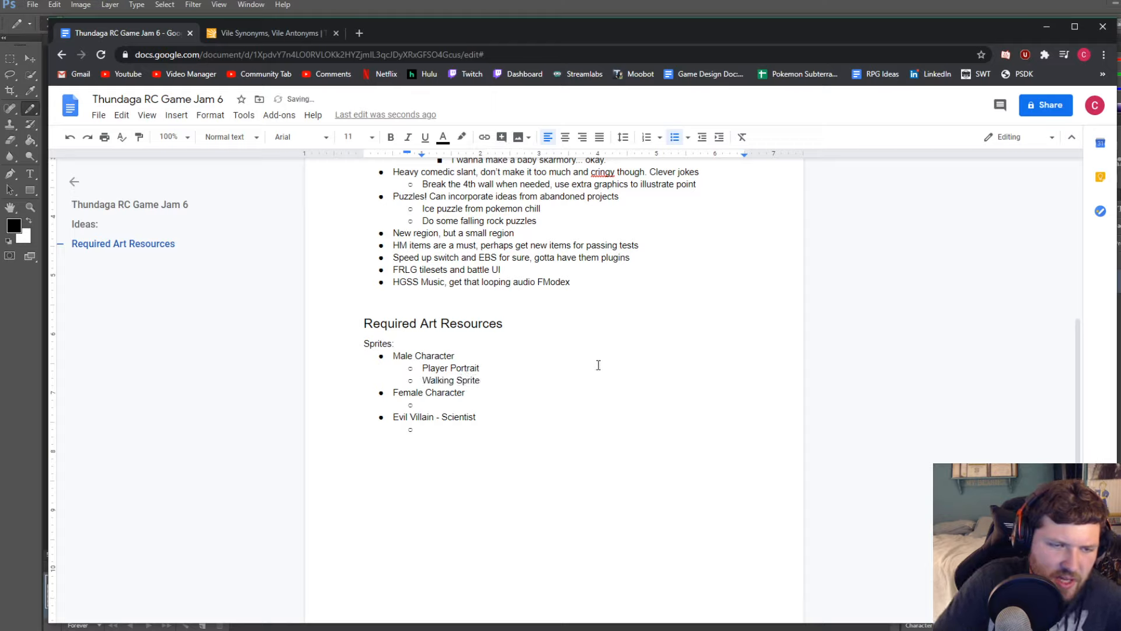
key(Return)
text(Batt)
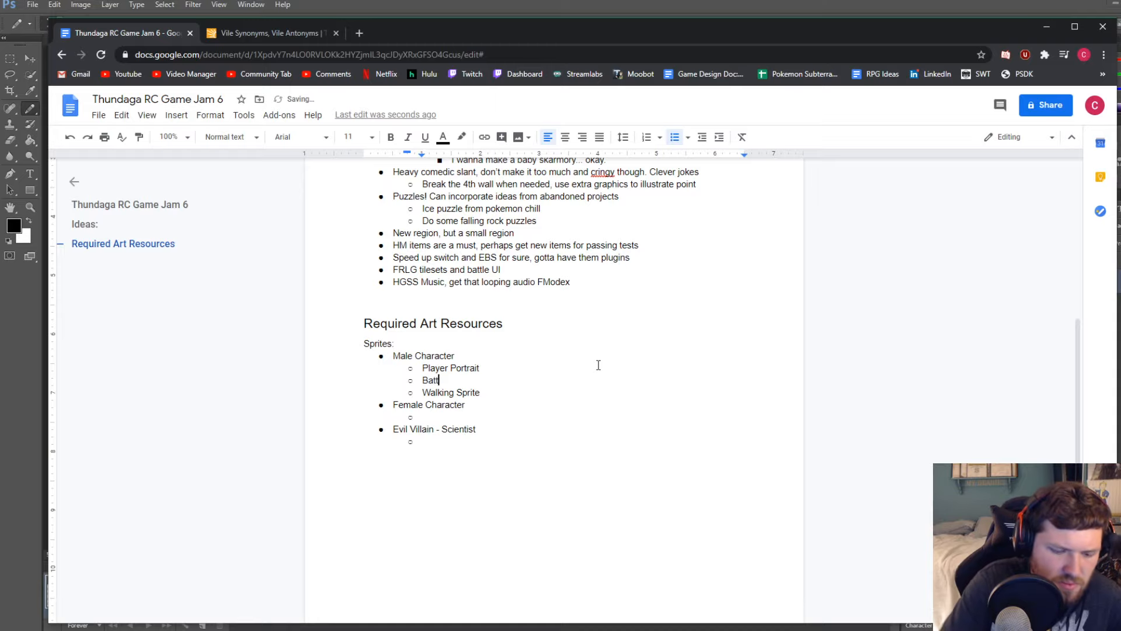
text(le Back)
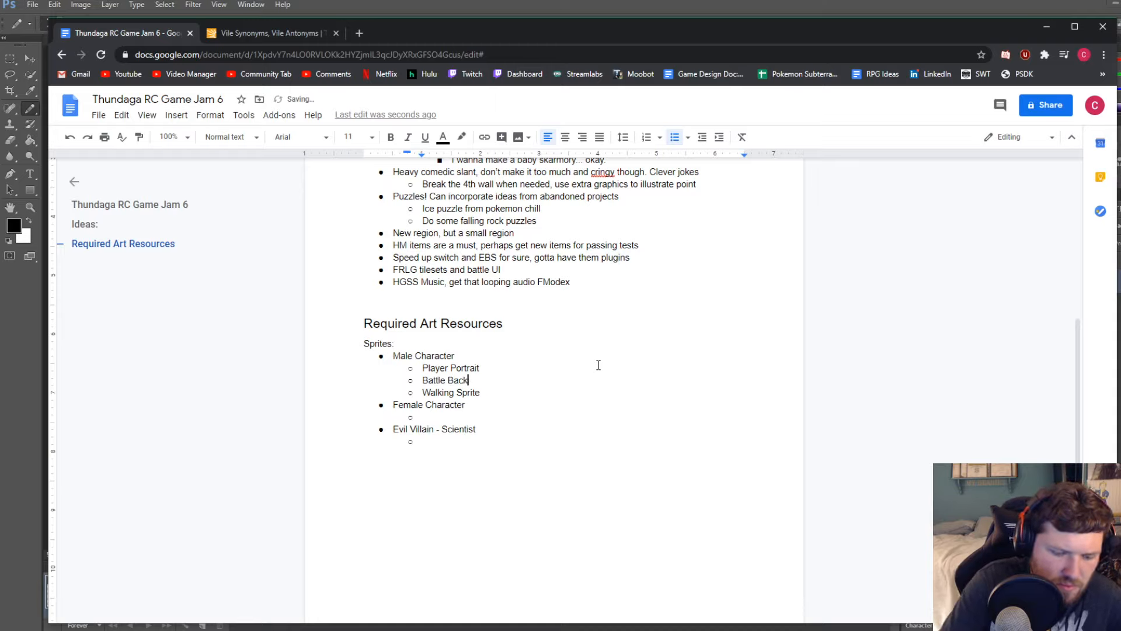
text( Sprite )
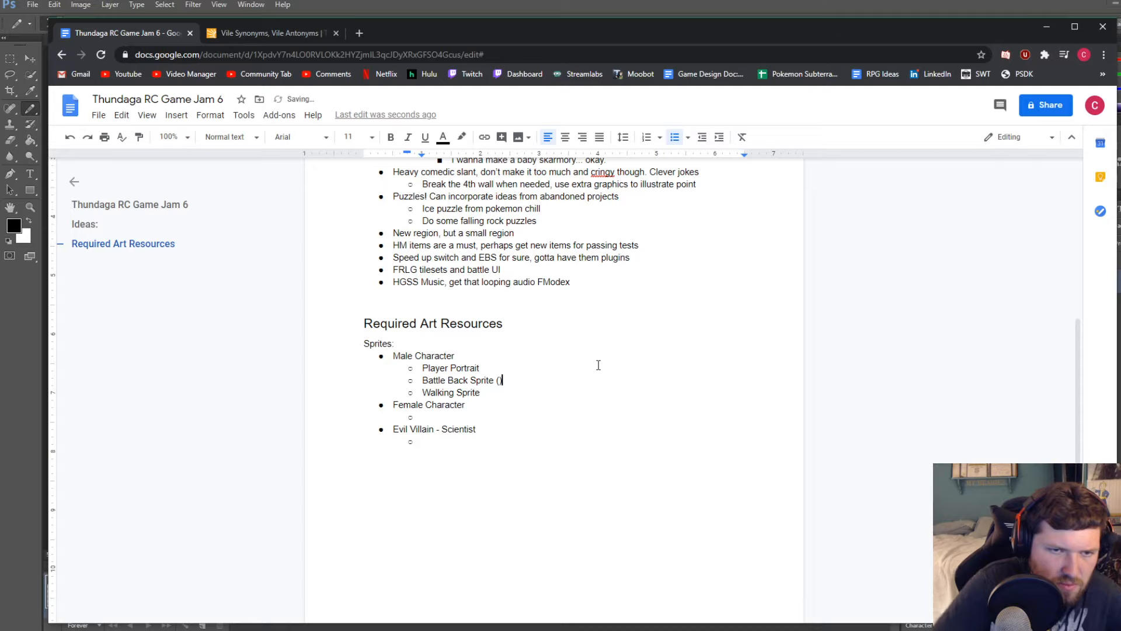
text((Throwing ))
key(Left)
text(Throwing Ball)
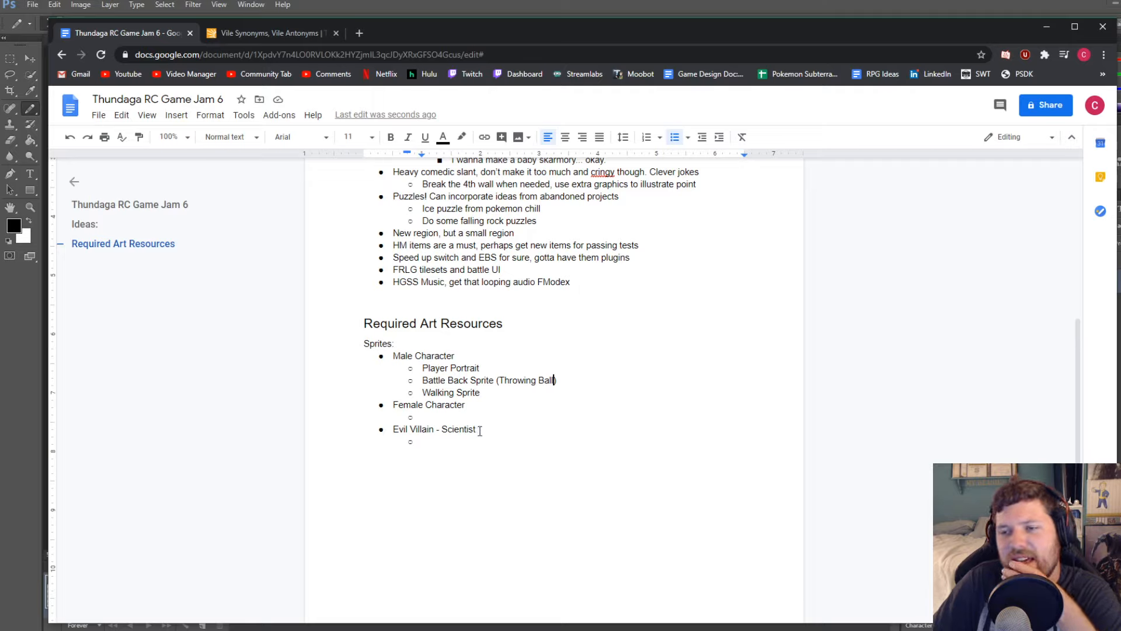
click(453, 443)
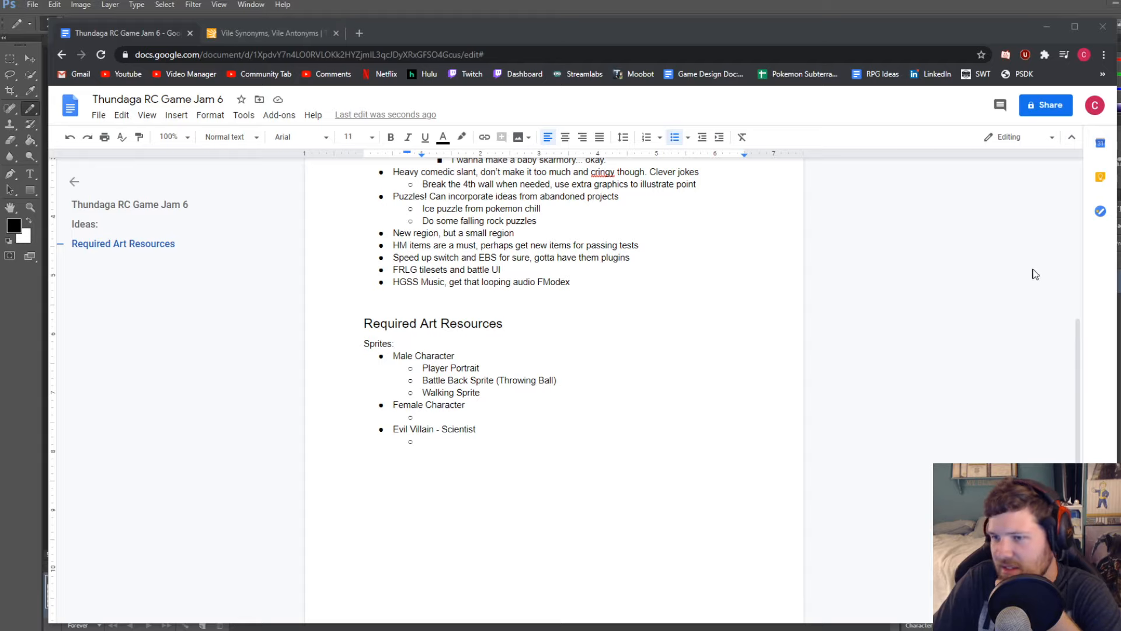
click(456, 442)
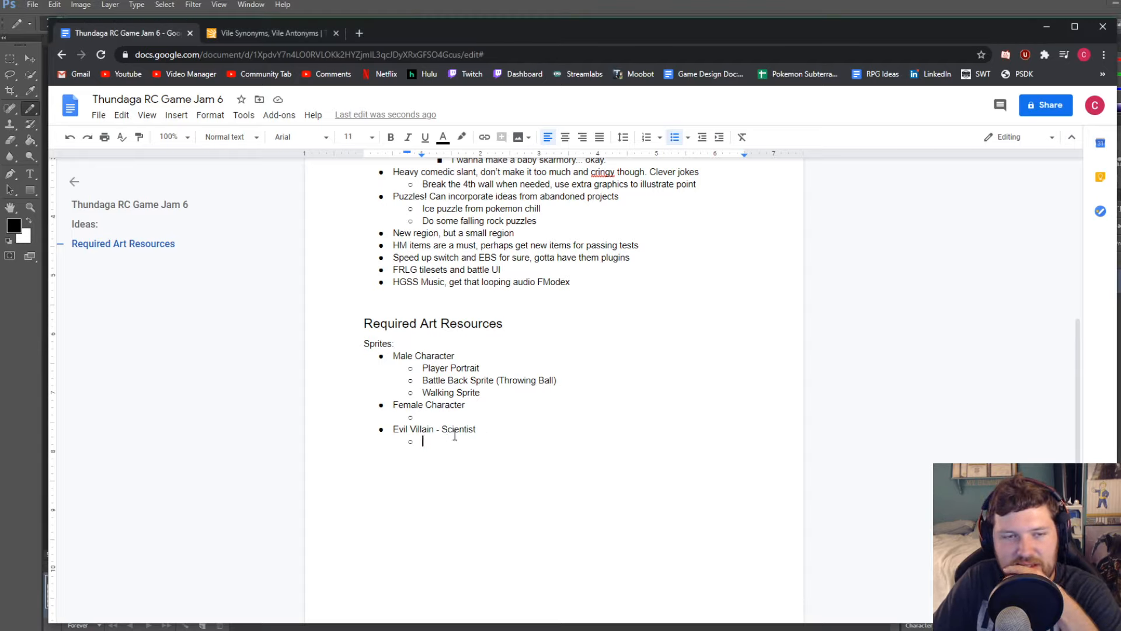
Insert an "OW Sprites" sub-bullet above "Walking Sprite", nest "Walking Sprite" beneath it, and leave an empty sub-bullet after it
double_click(502, 393)
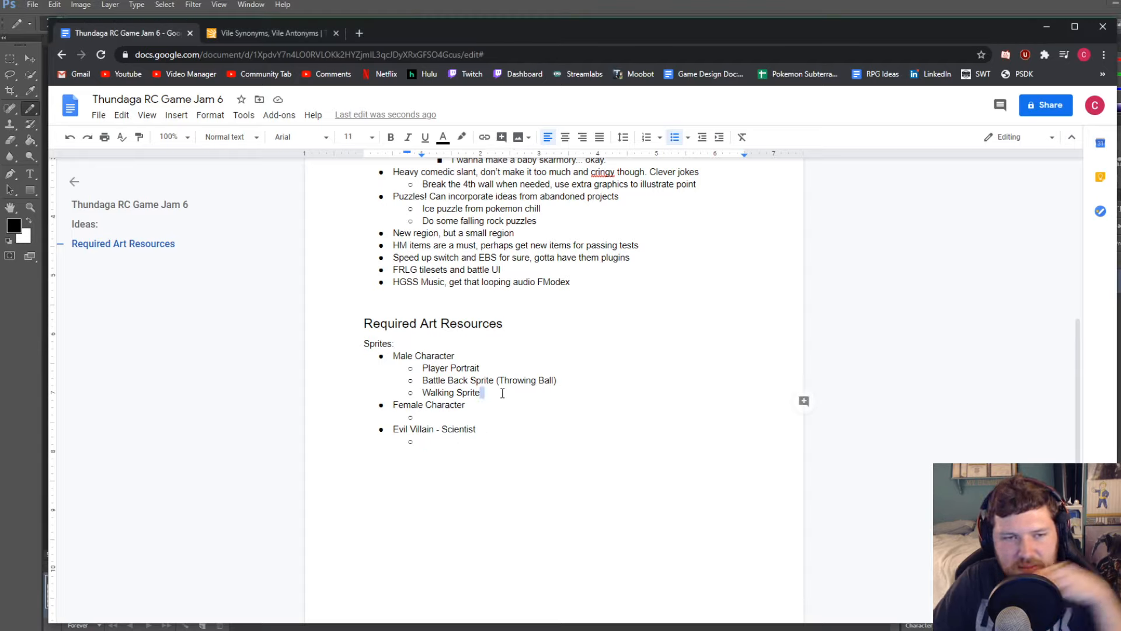
key(Return)
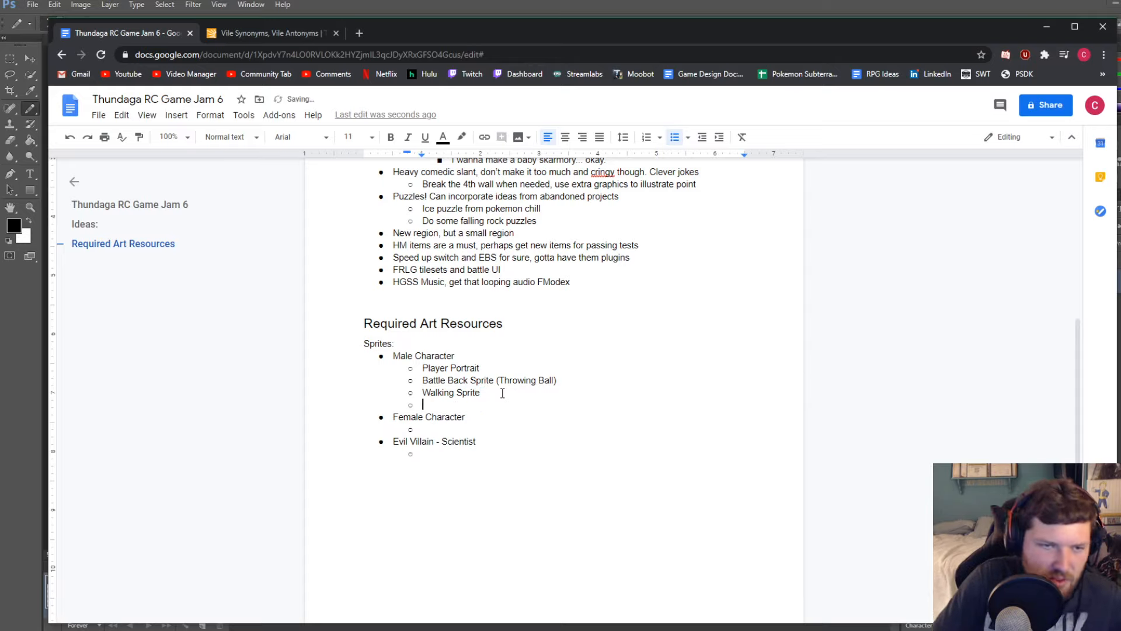
click(424, 393)
key(Return)
key(Up)
text(OW)
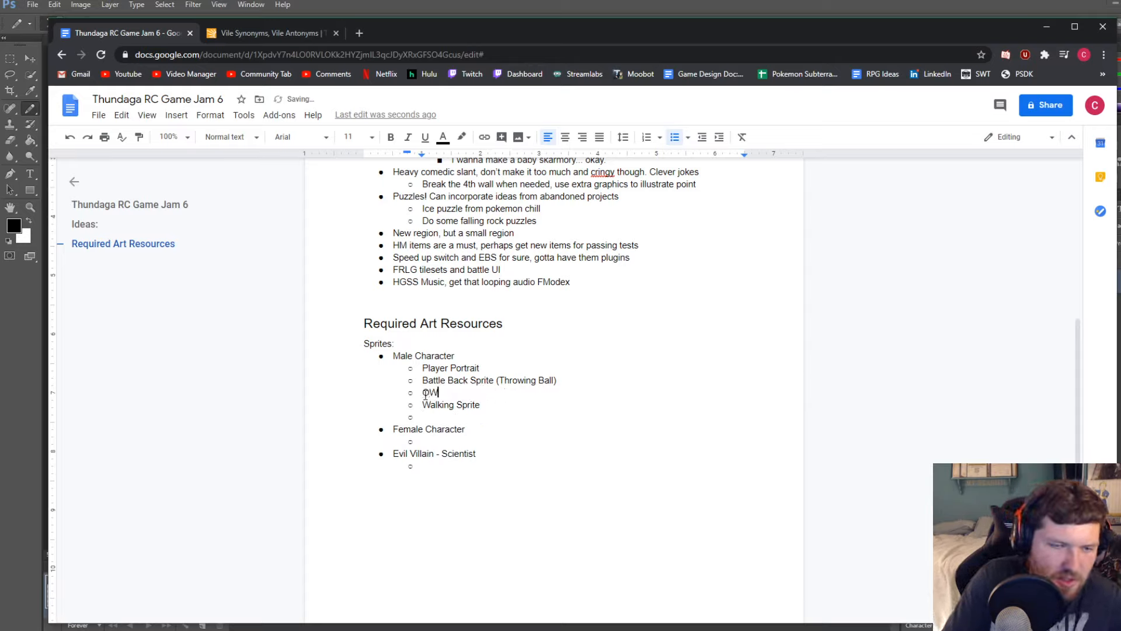
text( Sprites)
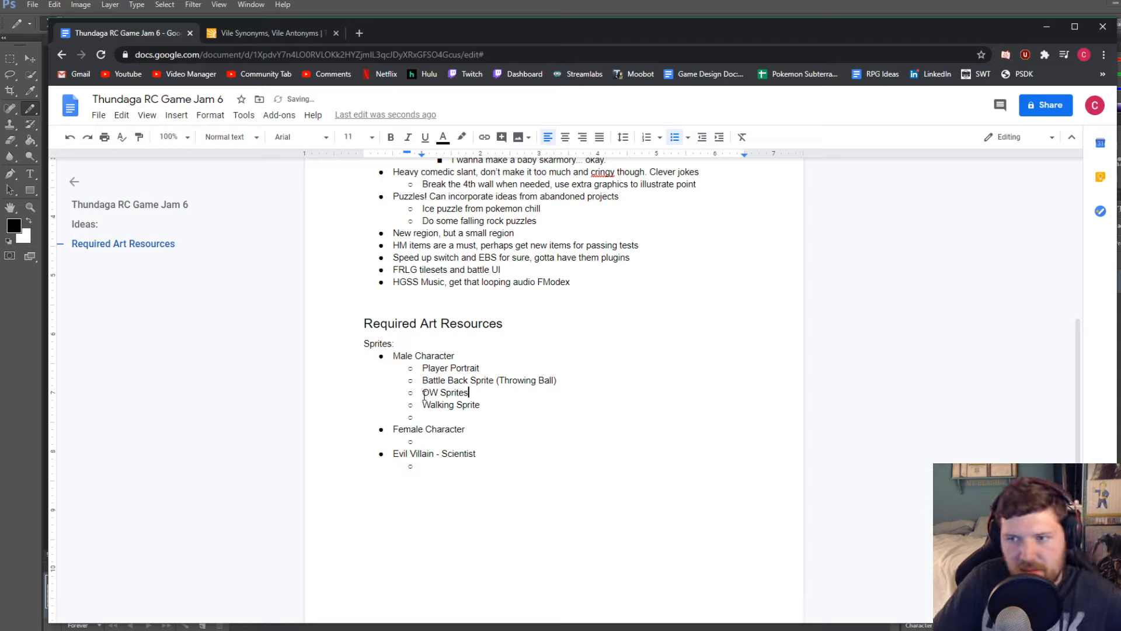
click(420, 404)
key(Tab)
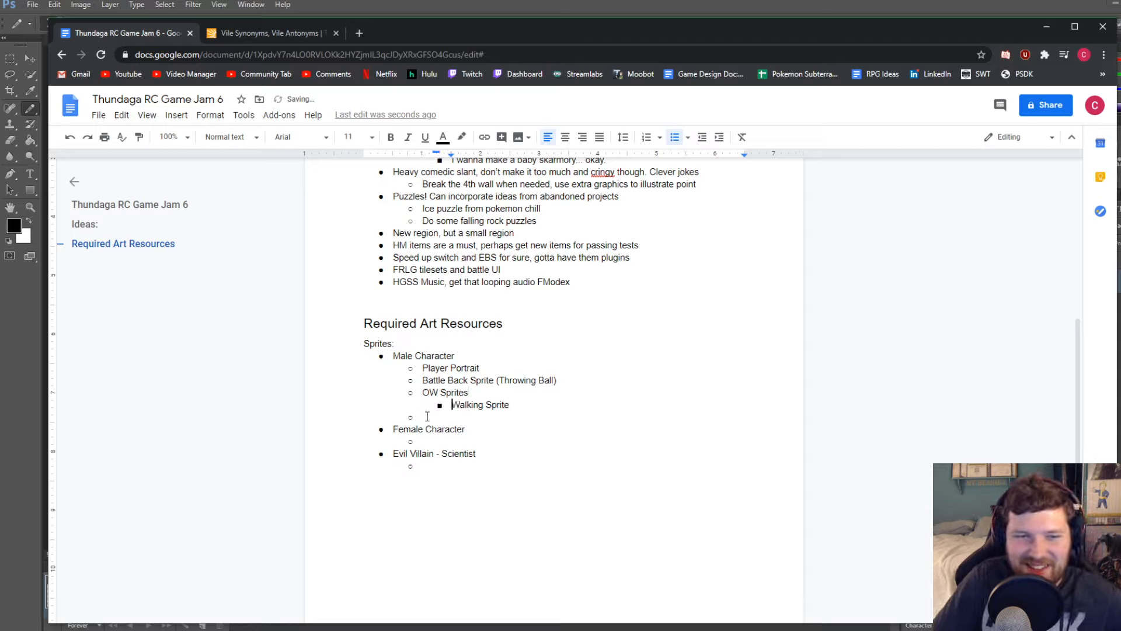
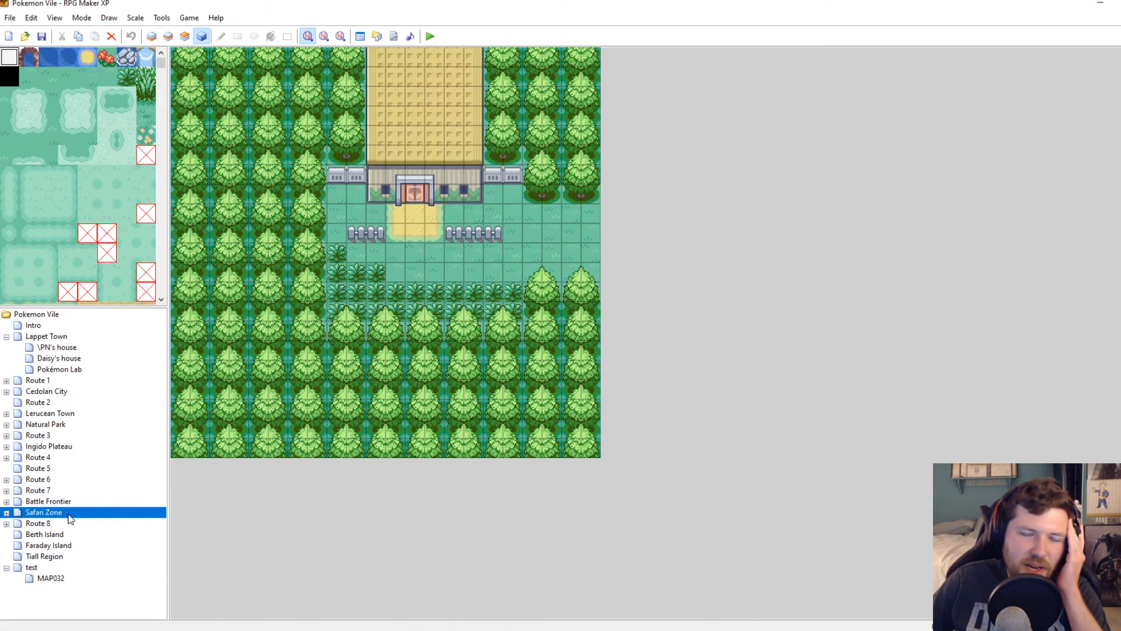
View the Battle Frontier and Natural Park maps of the Pokemon Vile project
click(68, 500)
click(59, 424)
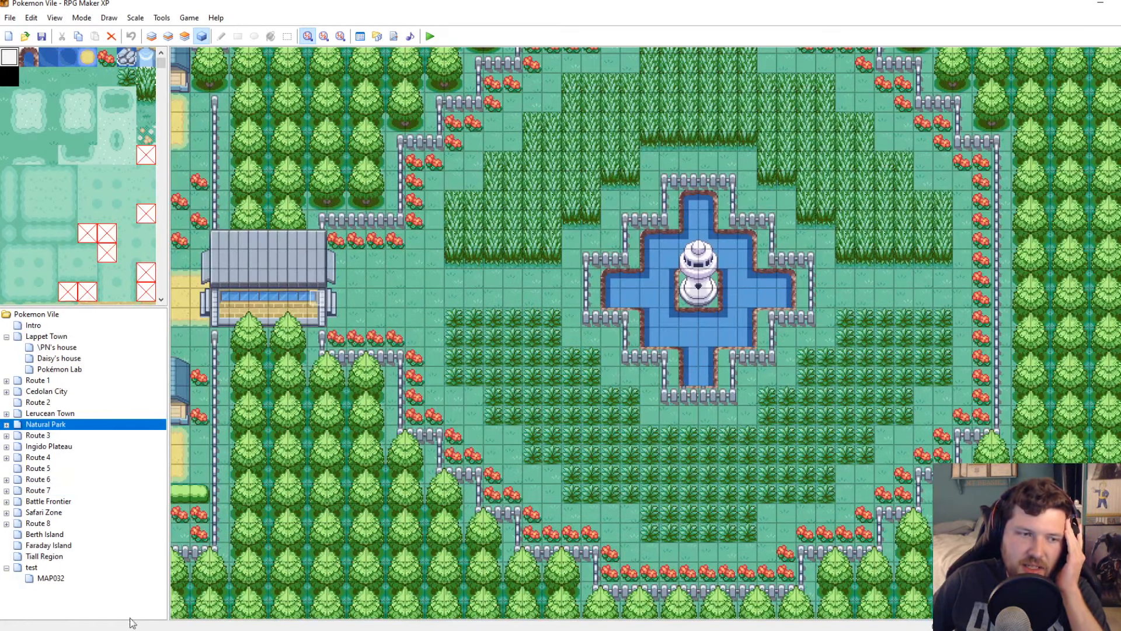
Switch to the Google Docs document and add "THE GAME CANNOT GET TOO DARK OR EDGY! Don't take everything so seriously" under the comedic slant idea
mouse_move(134, 622)
click(167, 578)
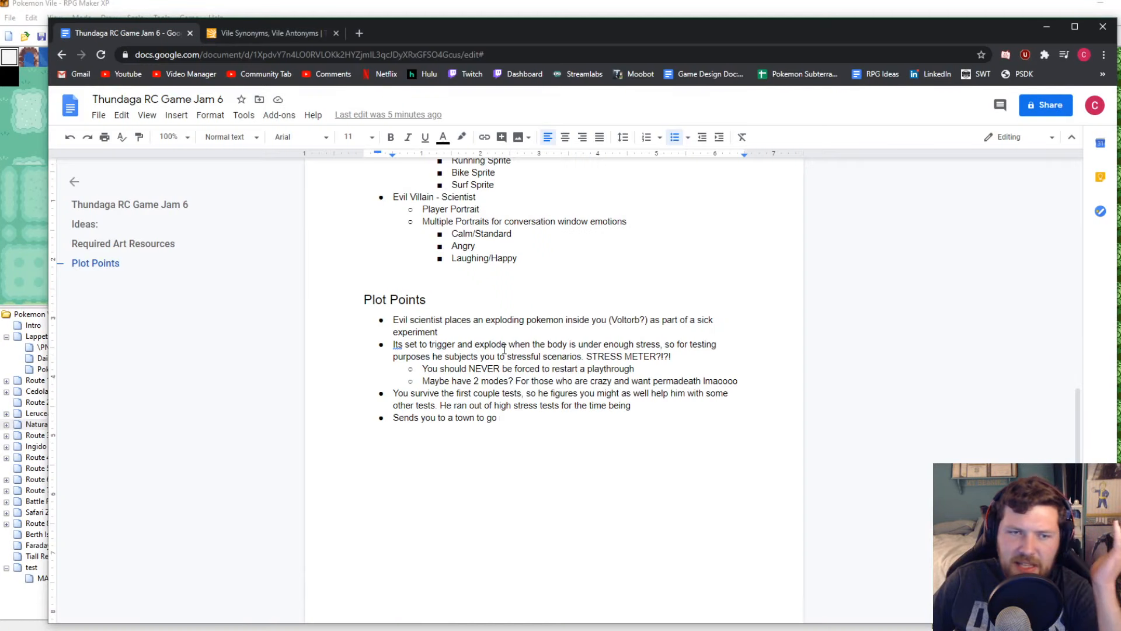
scroll(503, 349, up, 7)
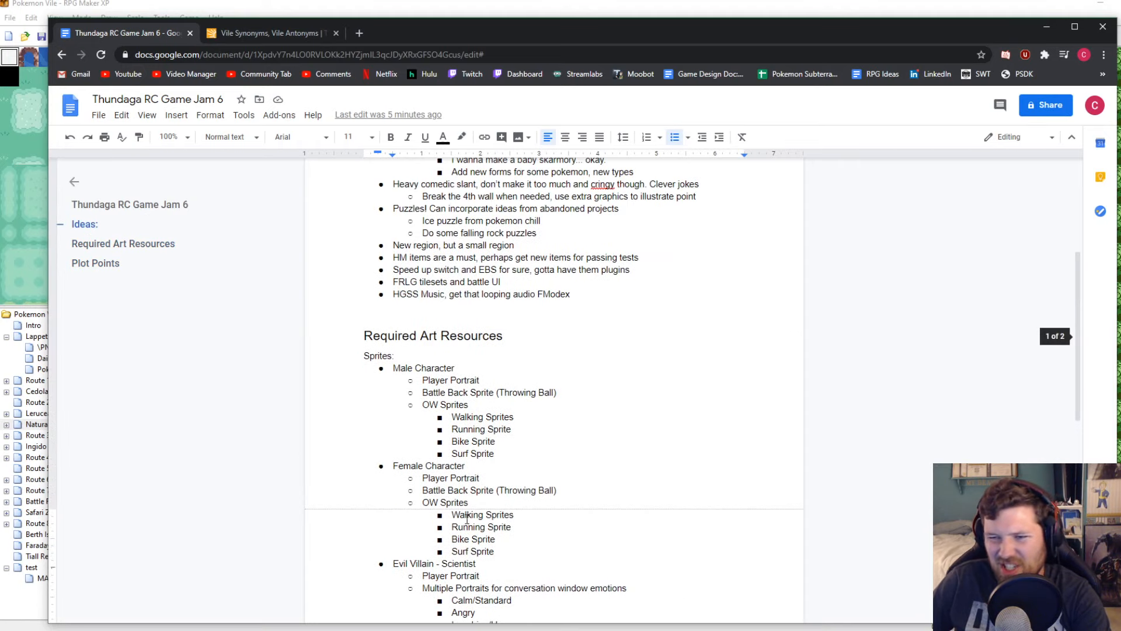
scroll(463, 521, up, 4)
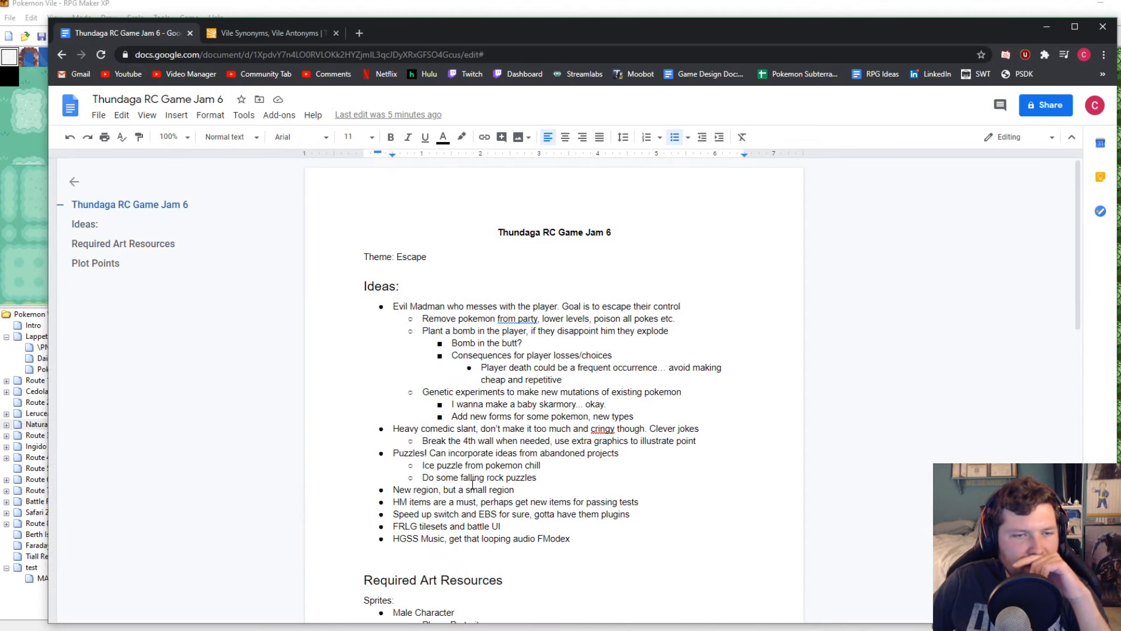
click(707, 442)
key(Return)
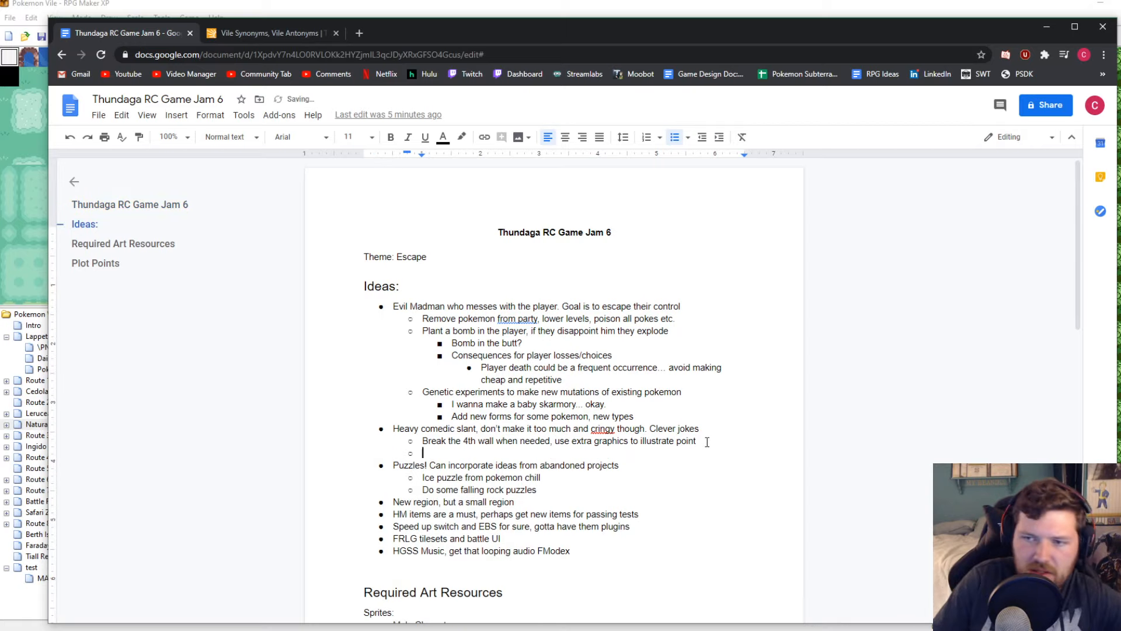
text(THE GAME C)
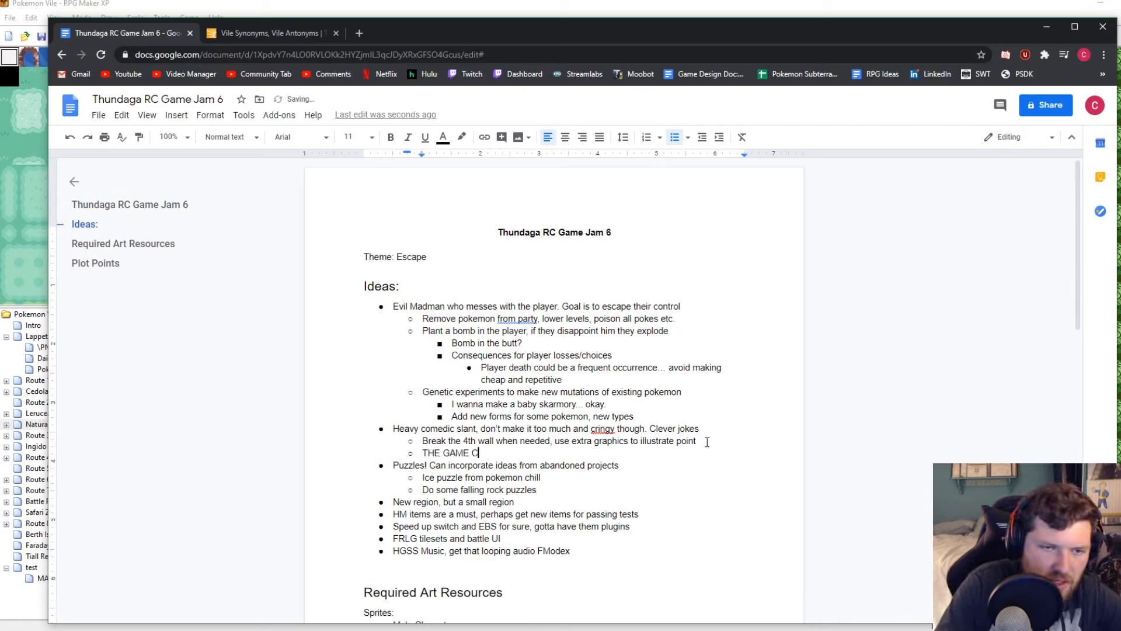
text(ANNOT GET )
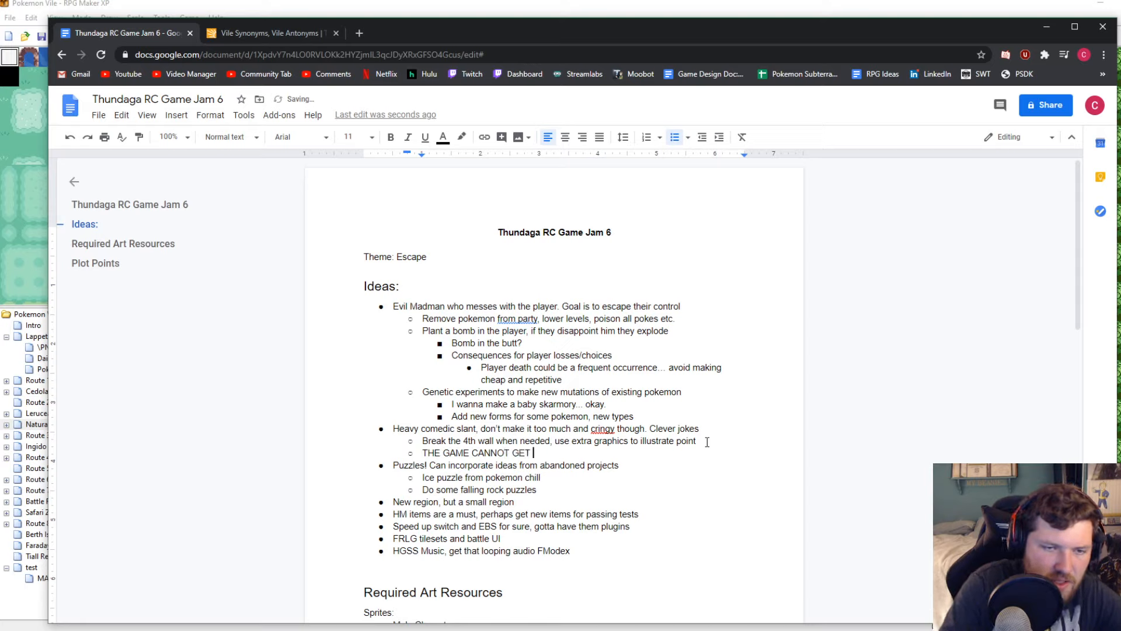
text(TOO DARK OR E)
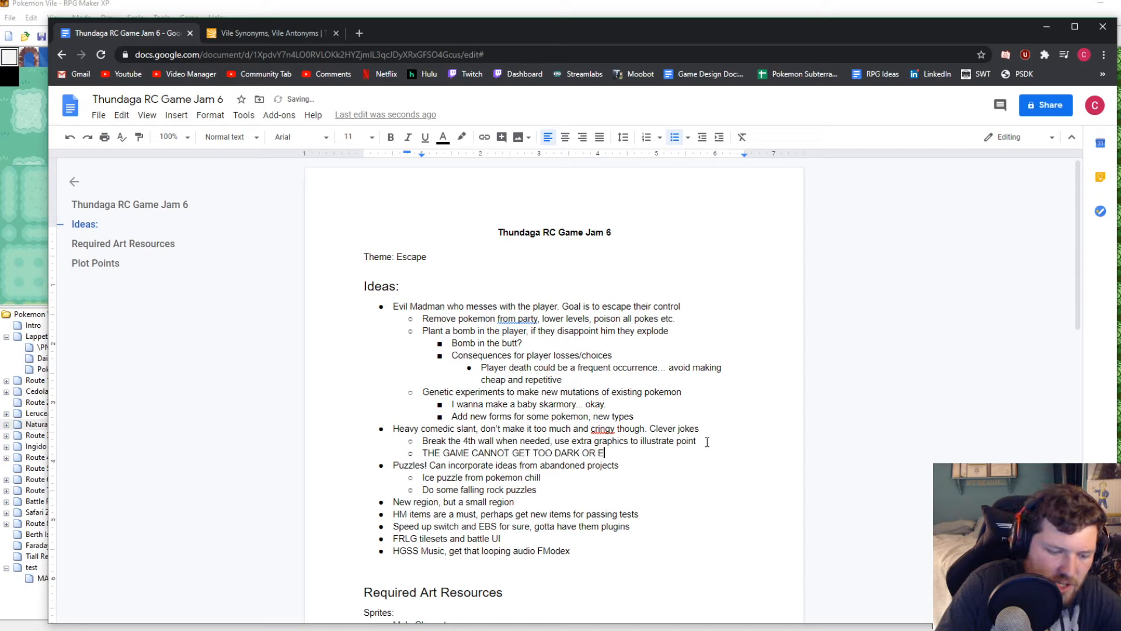
text(DGY! Don)
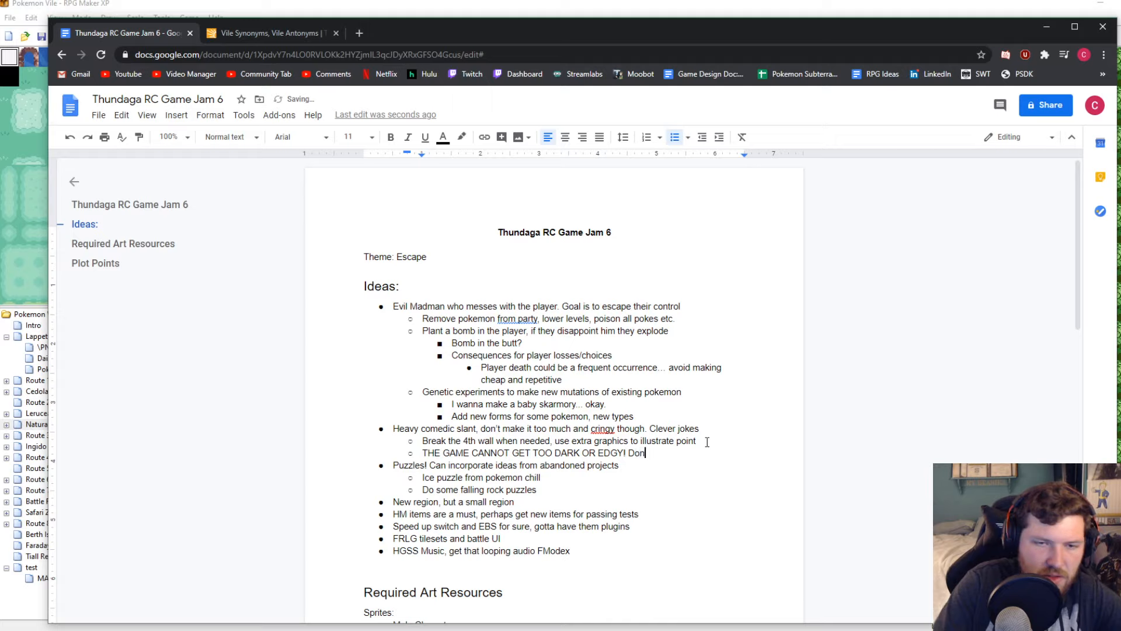
text('t take )
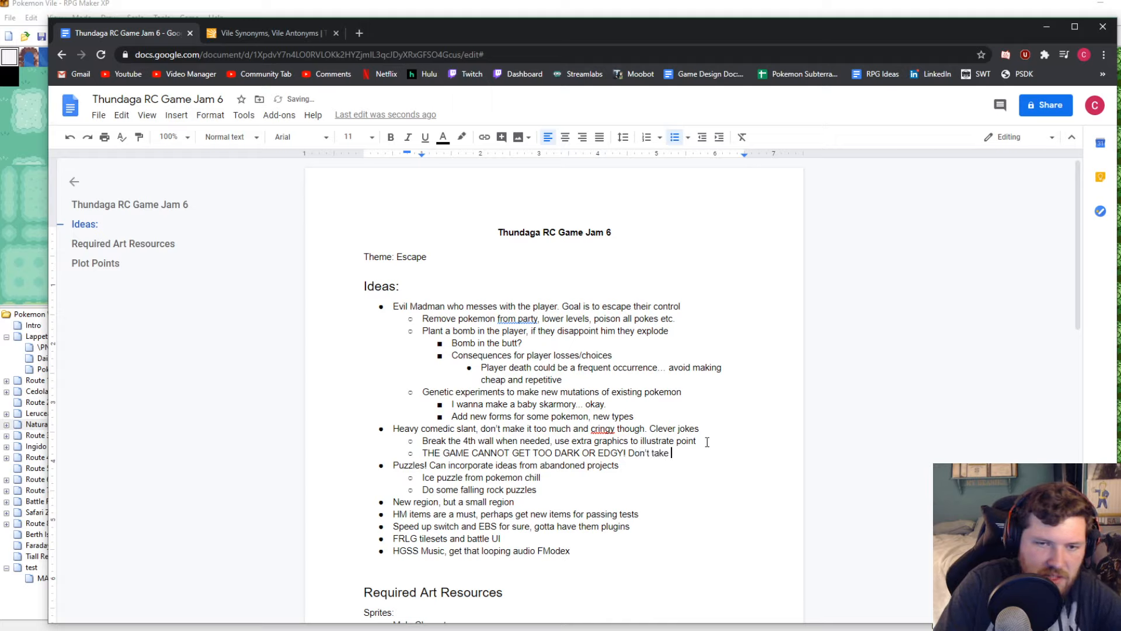
text(everything so )
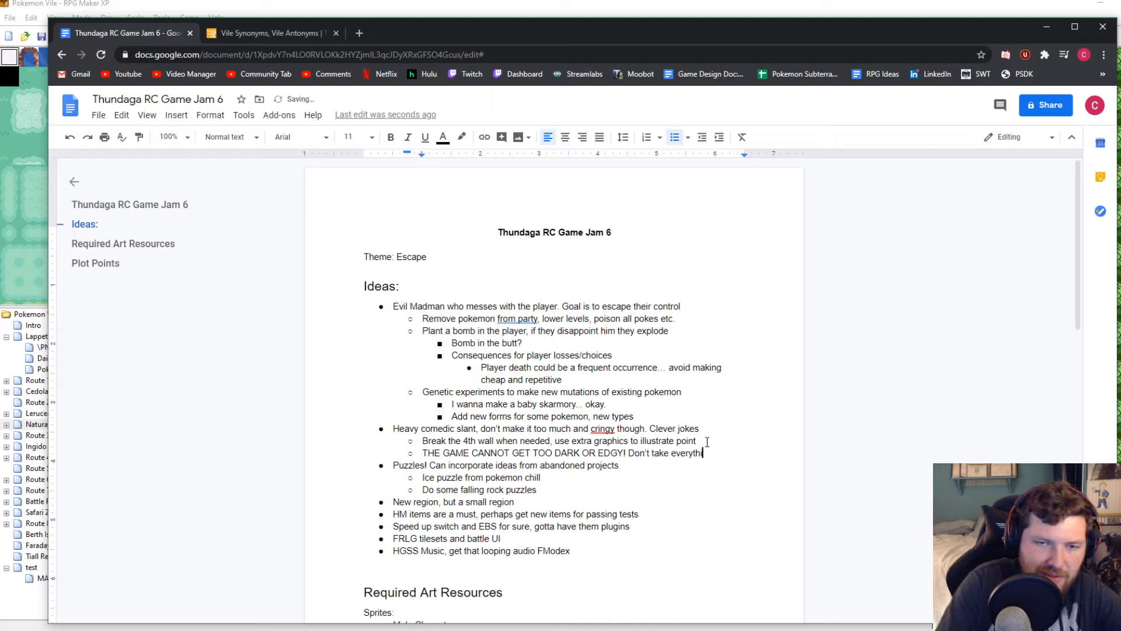
text(seriously)
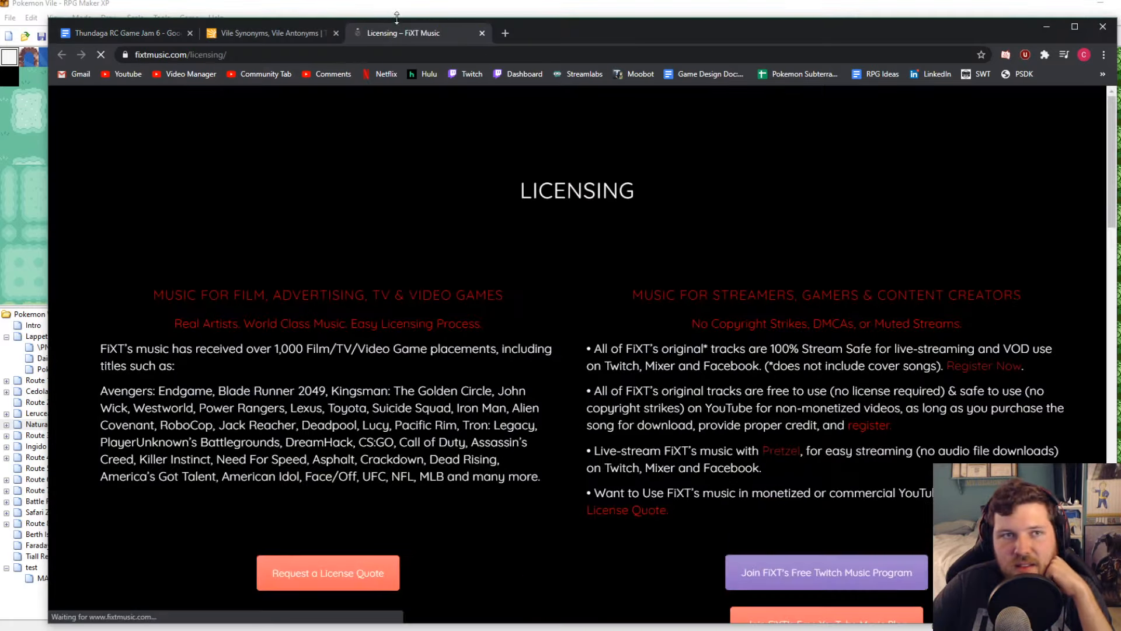
Close the FiXT Music licensing and Thesaurus pages, and switch back to the Pokemon Vile project in RPG Maker XP
drag(439, 37, 1120, 94)
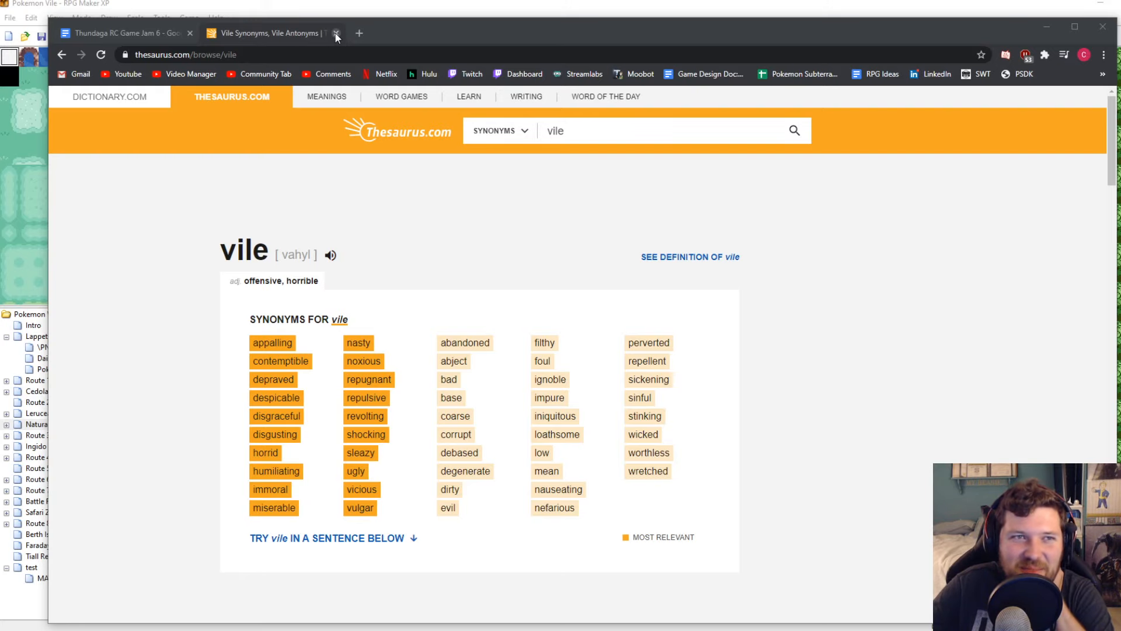
click(336, 34)
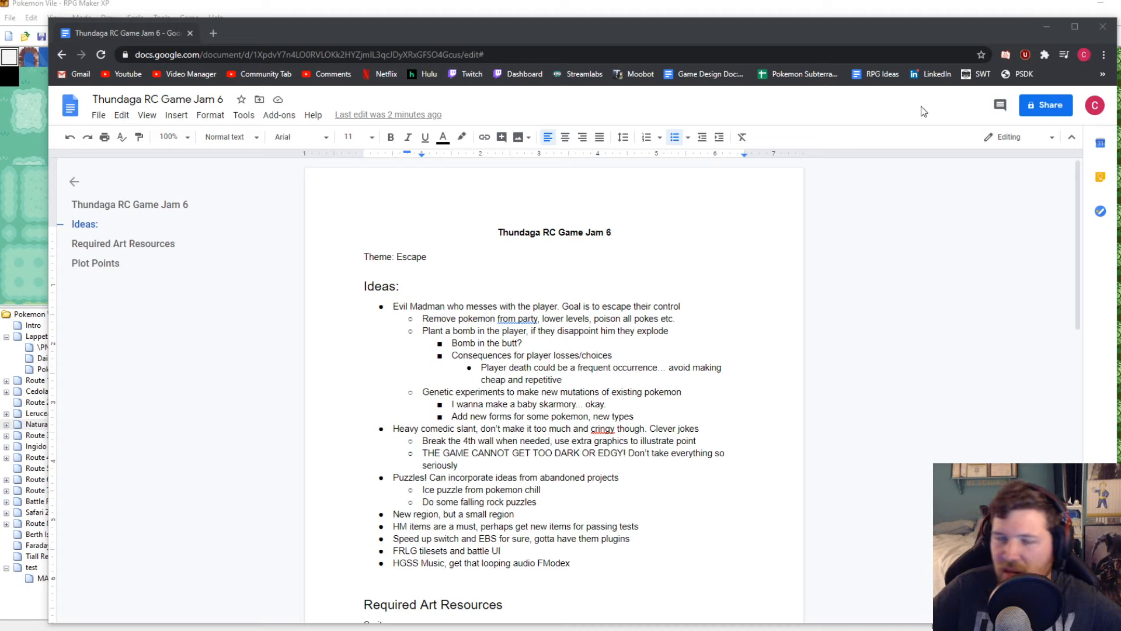
click(1046, 26)
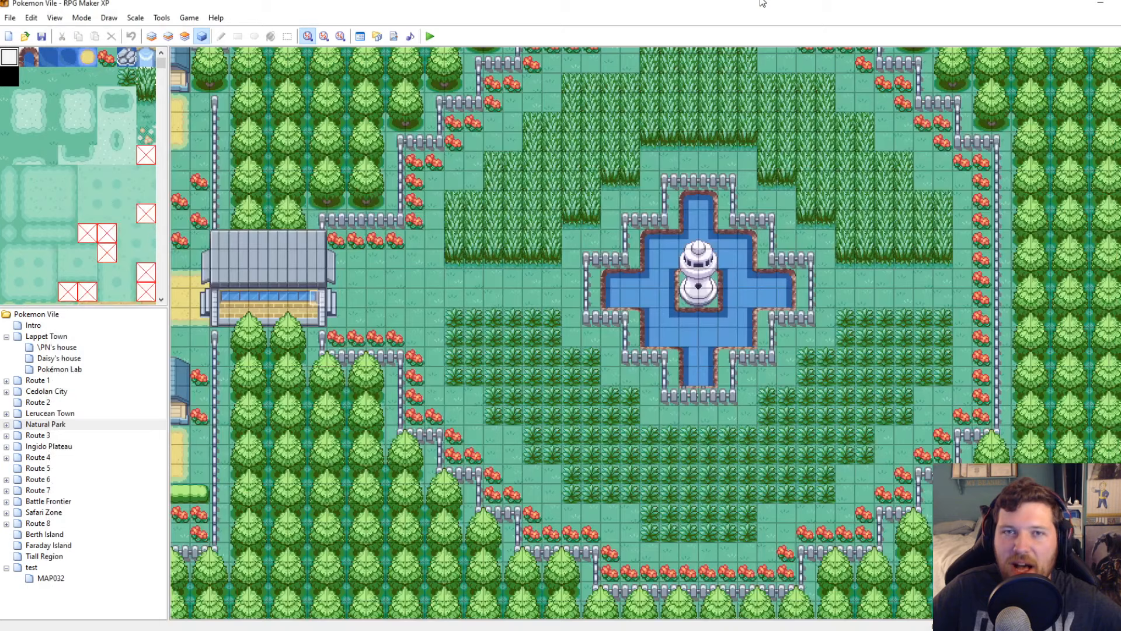
Open the Lappet Town map and go from it to the Intro map
click(57, 337)
key(Up)
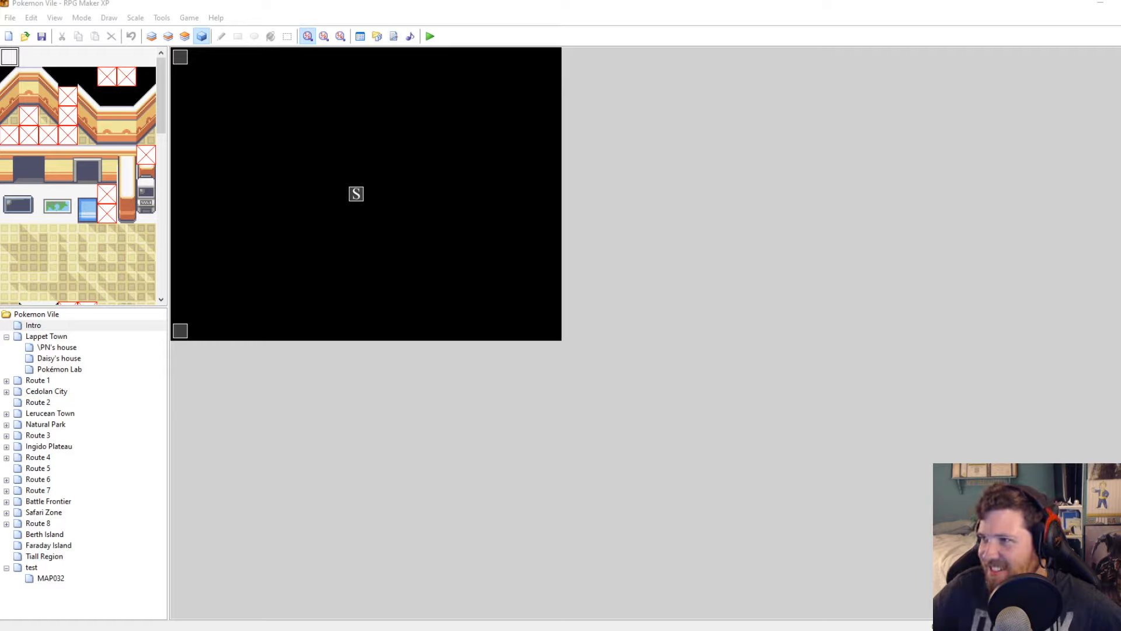
click(573, 3)
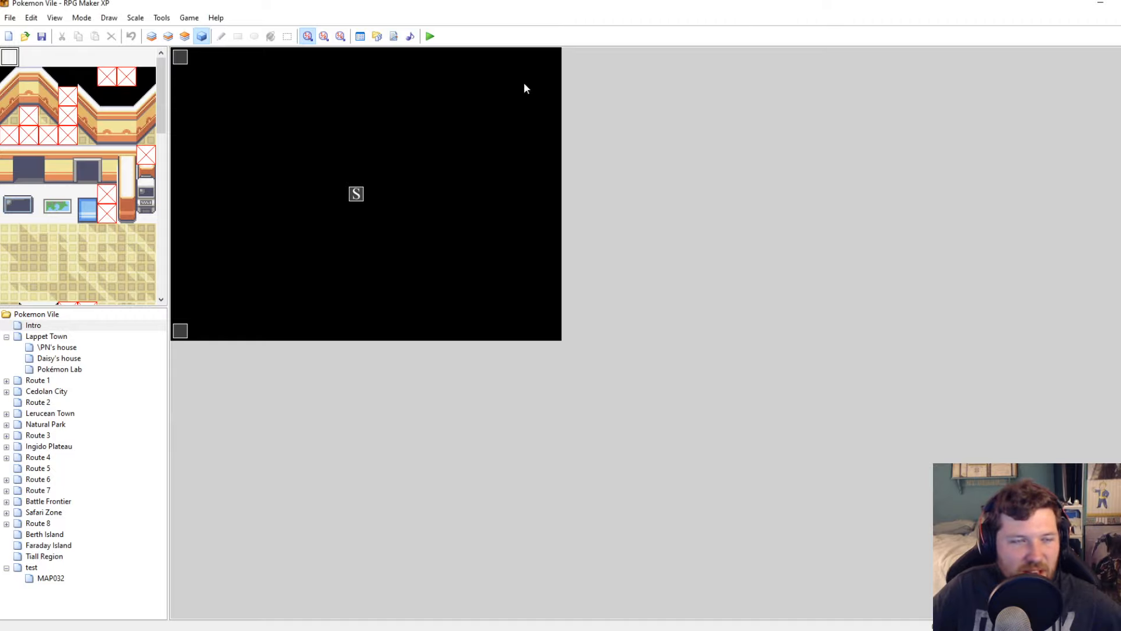
Playtest the project, continue the saved game and walk the player character around Lappet Town
click(431, 36)
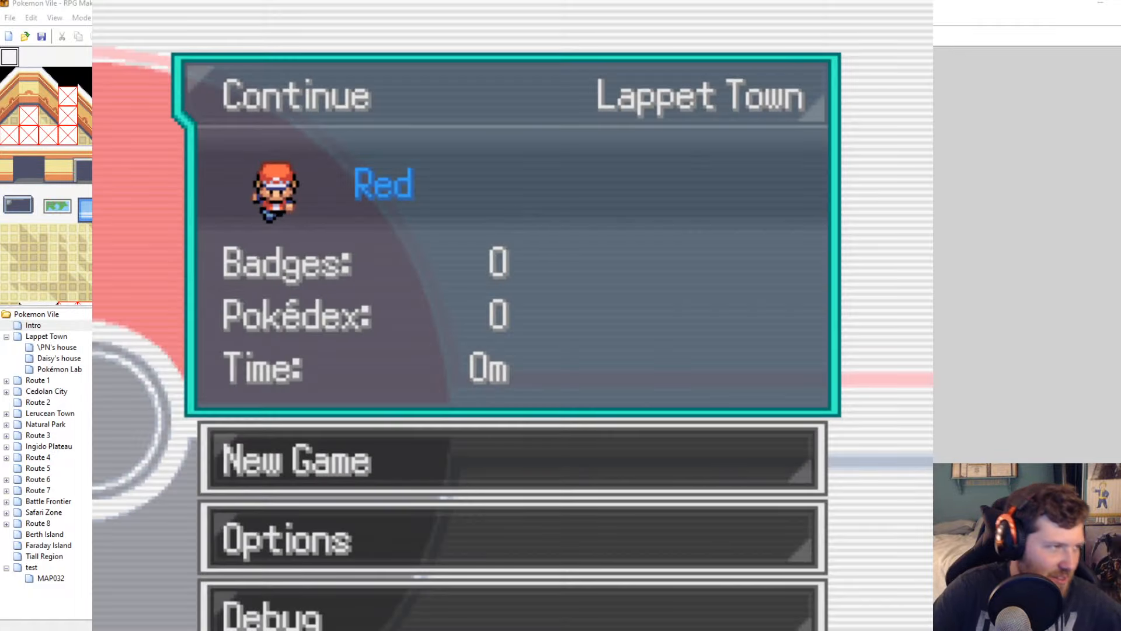
key(Return)
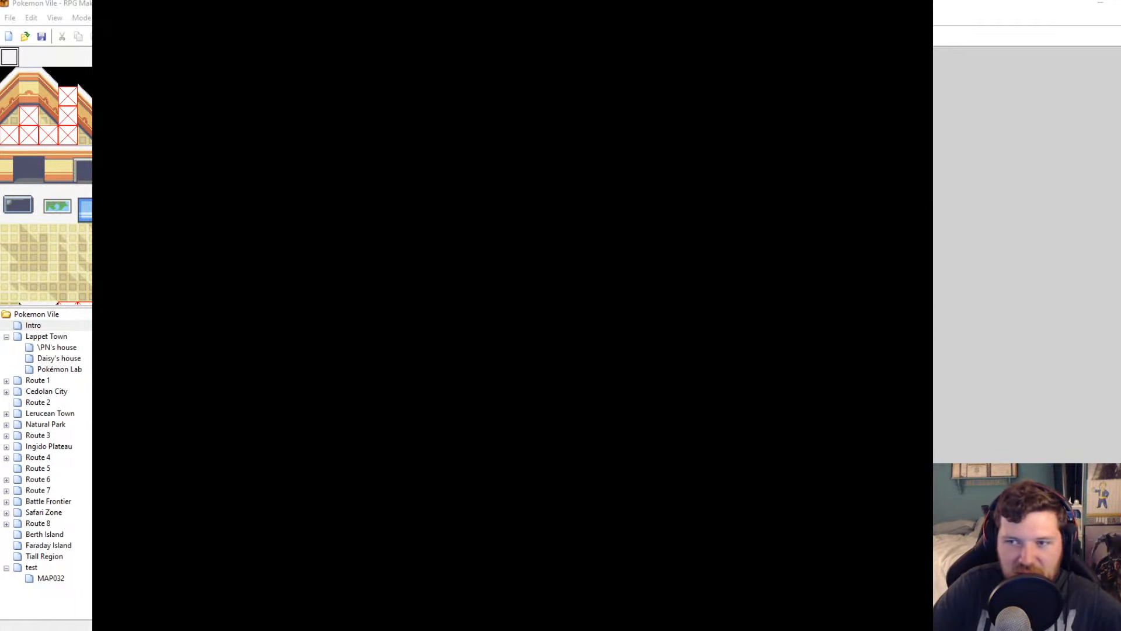
key(Down)
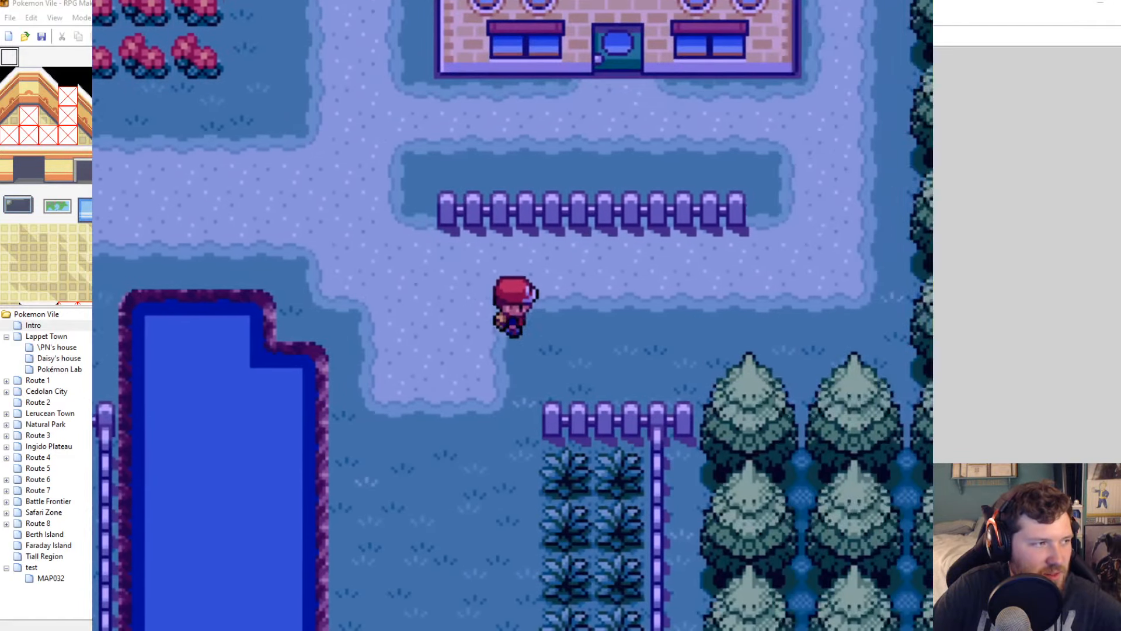
key(Right)
key(Up)
key(Left)
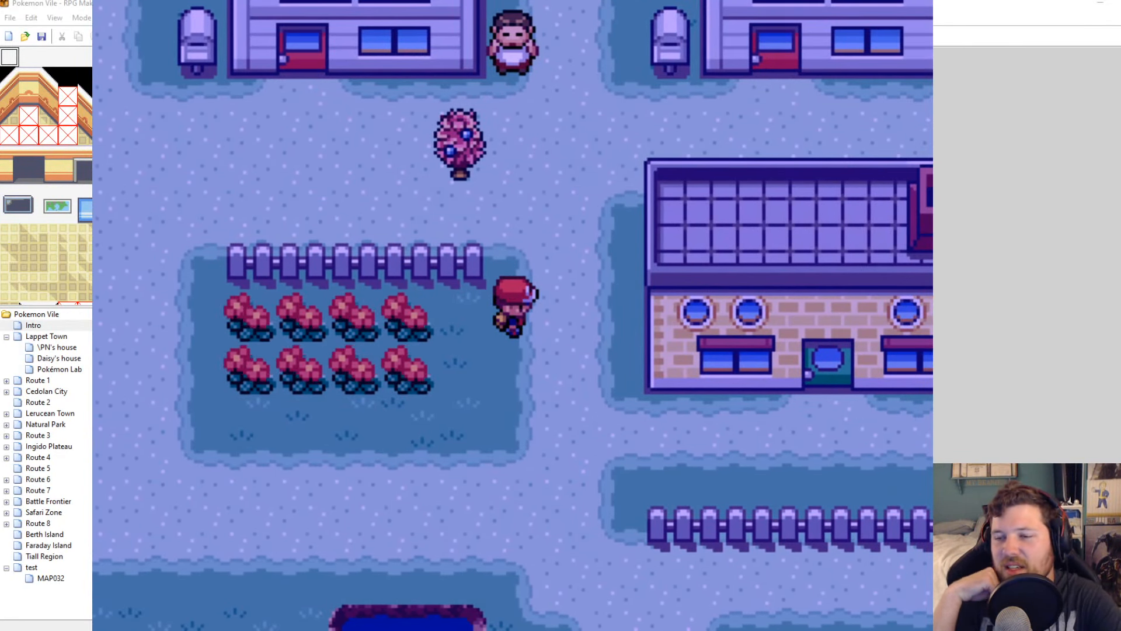
Playtest the shaded outdoor maps by walking the player from Lappet Town to Route 1 and back, and close the game
key(Up)
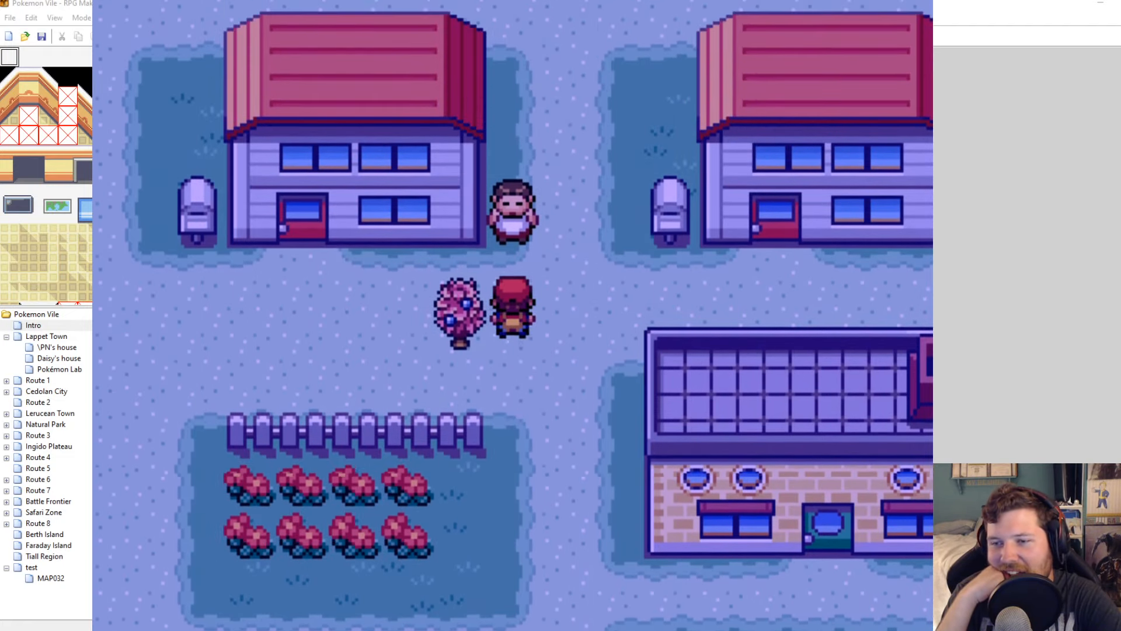
key(Up)
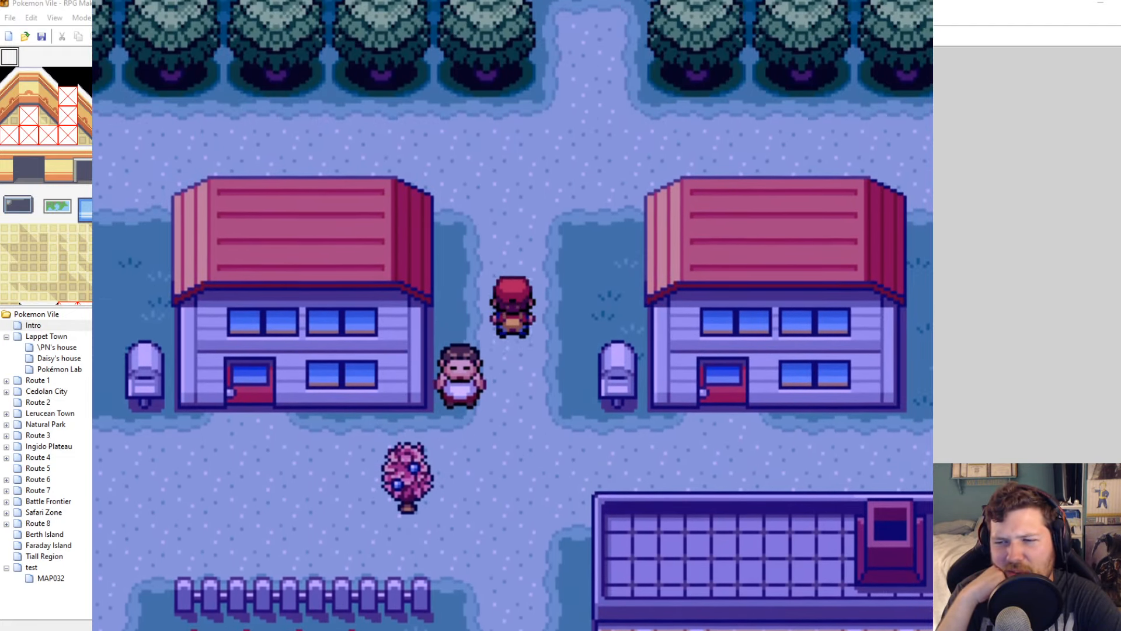
key(Up)
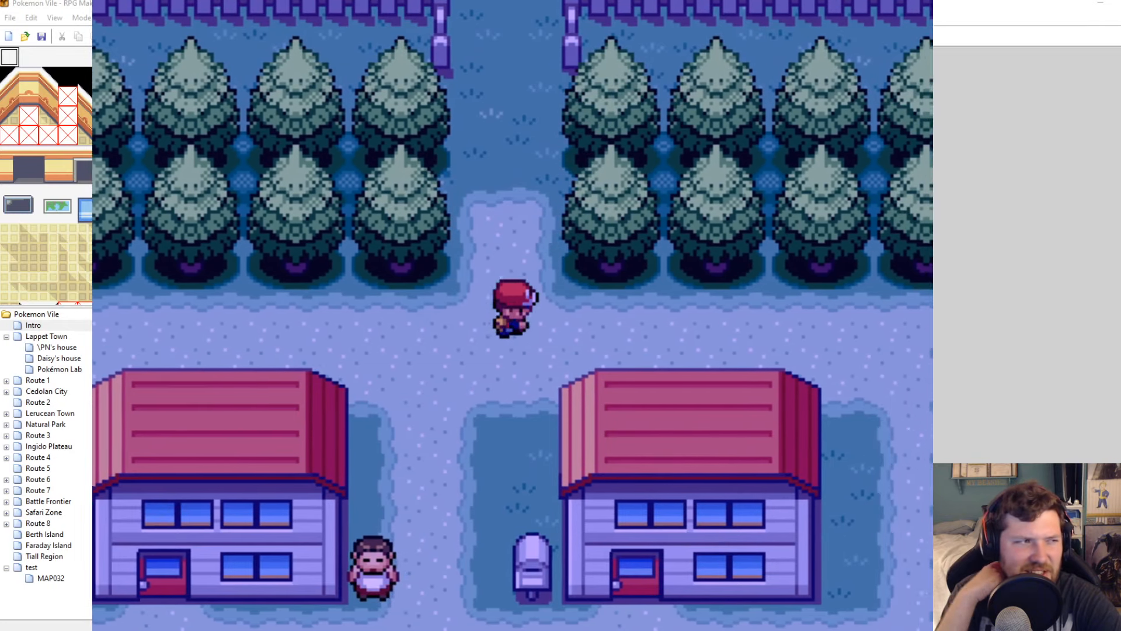
key(Up)
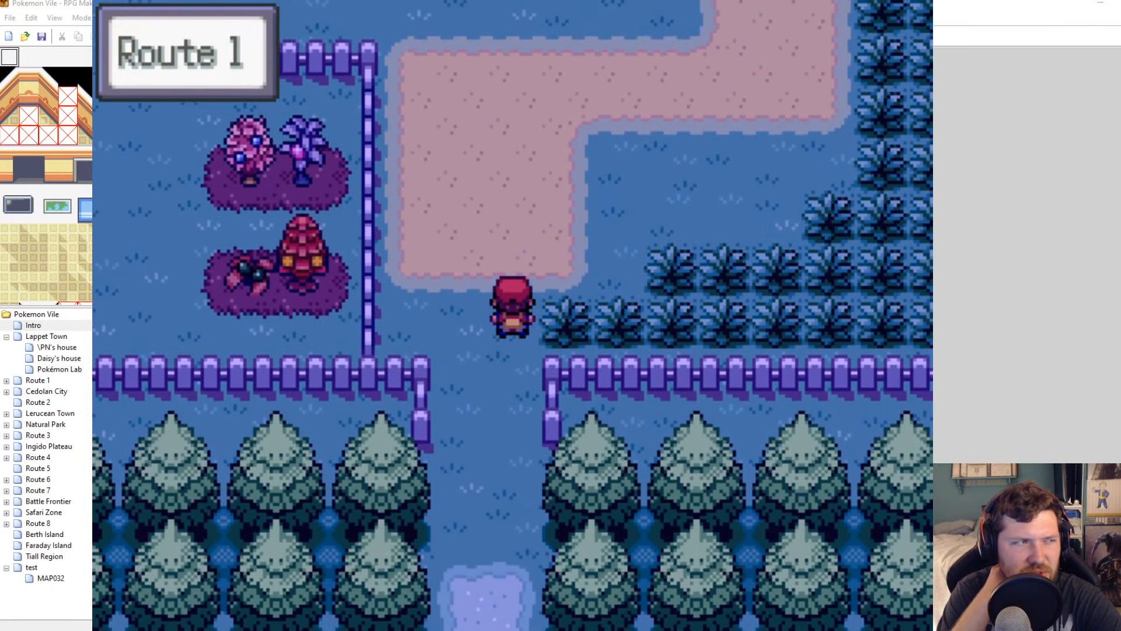
key(Down)
key(Down)
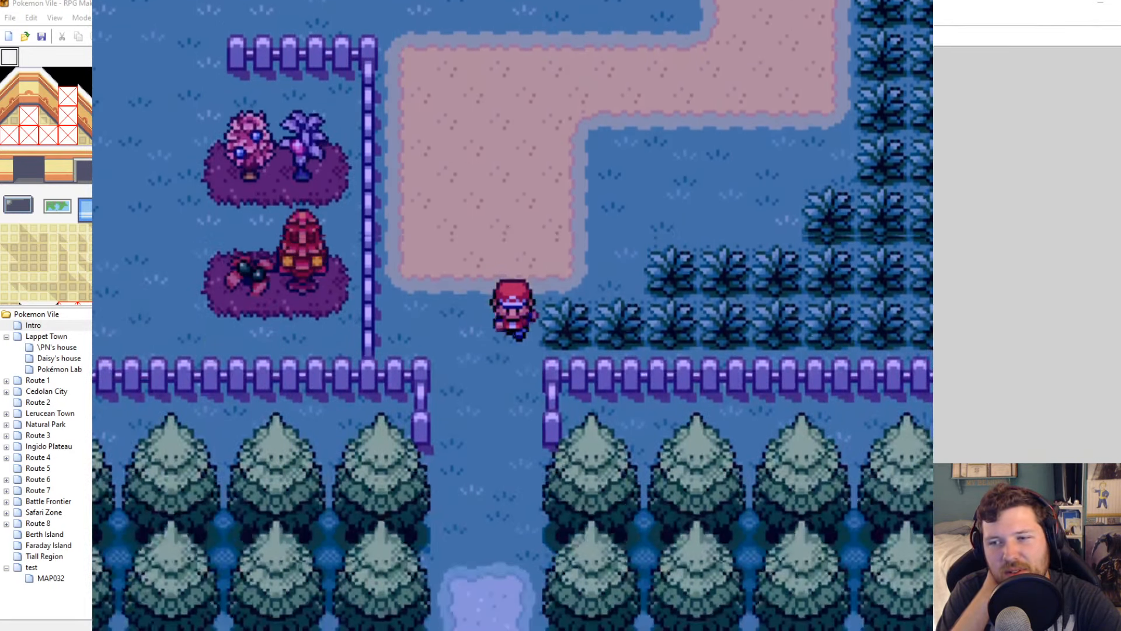
key(Down)
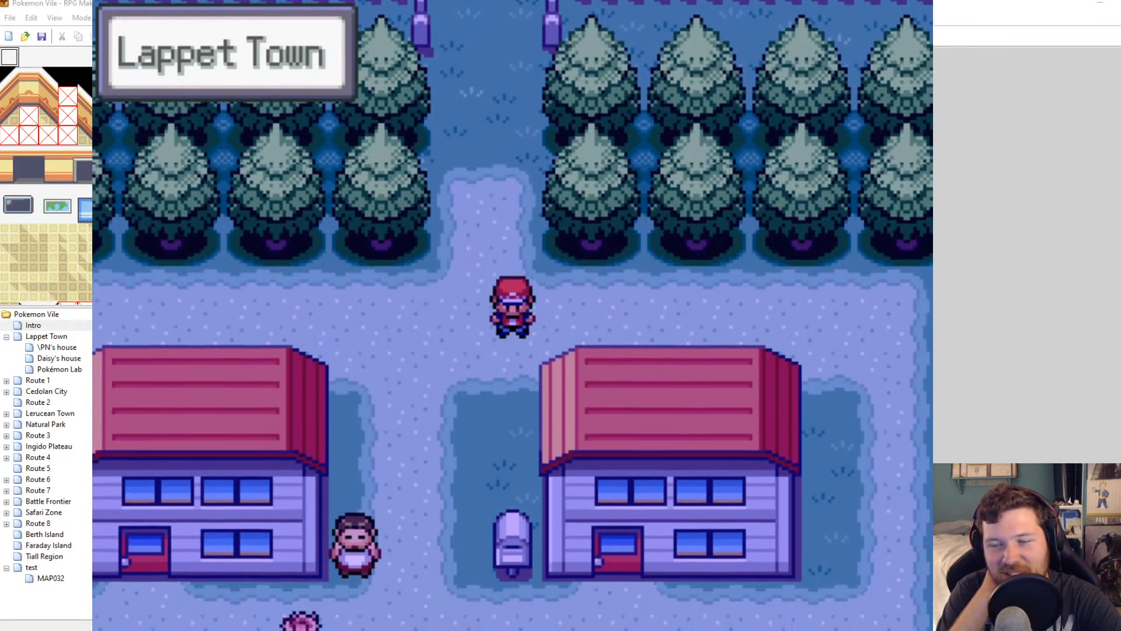
key(Down)
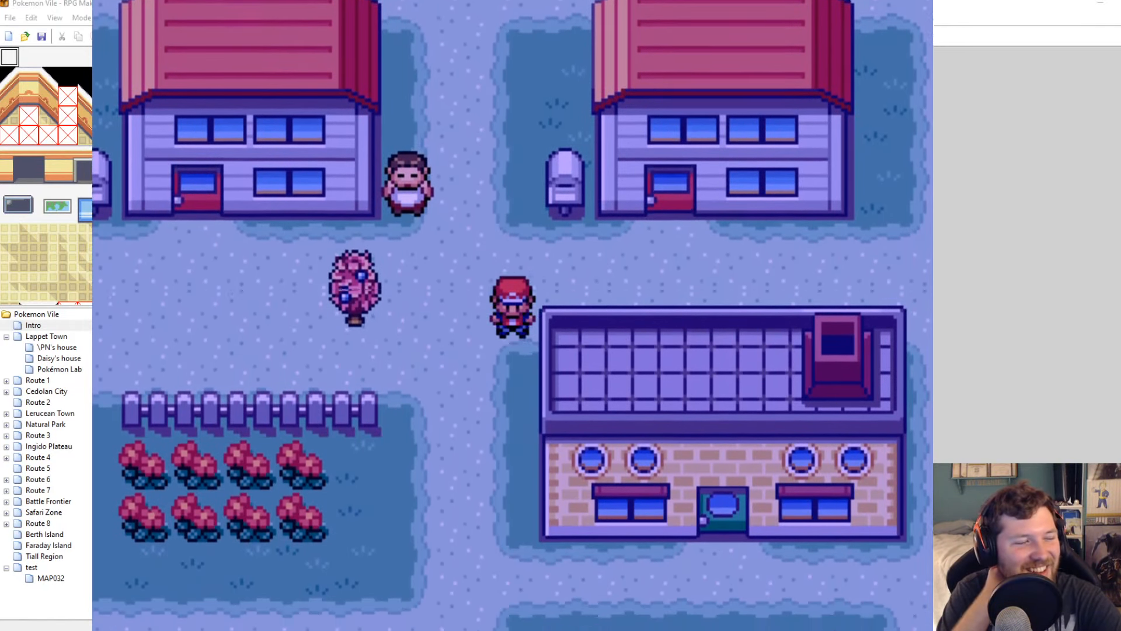
key(alt+F4)
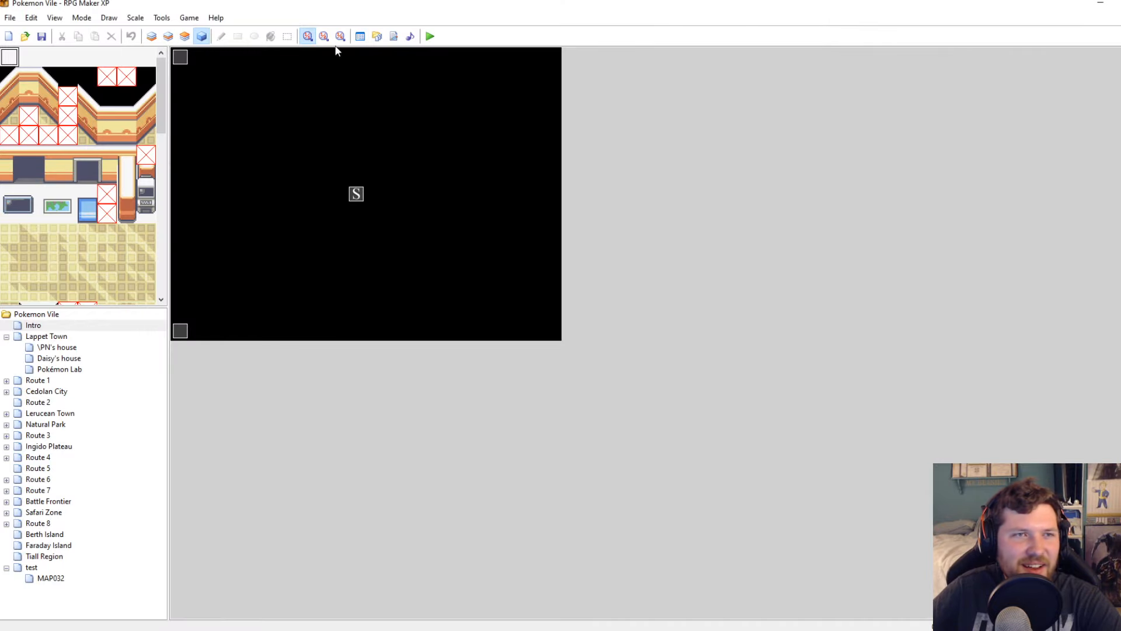
In the Settings script, set ENABLESHADING to false and save the script changes
click(393, 36)
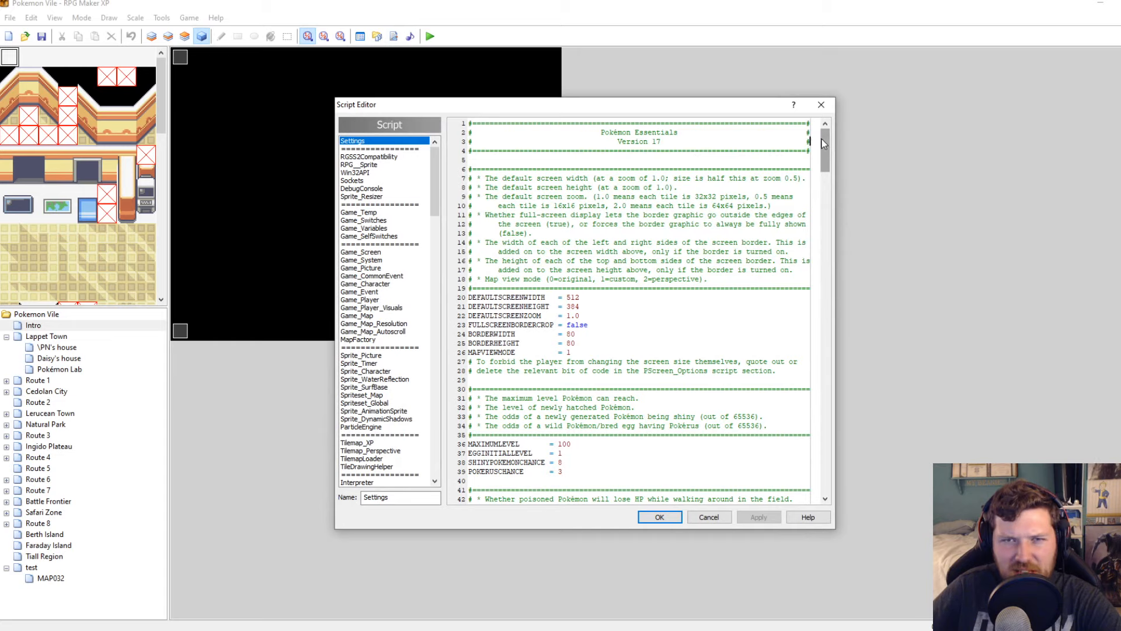
mouse_move(824, 144)
mouse_down()
mouse_move(826, 164)
mouse_move(832, 140)
mouse_up()
scroll(763, 250, down, 8)
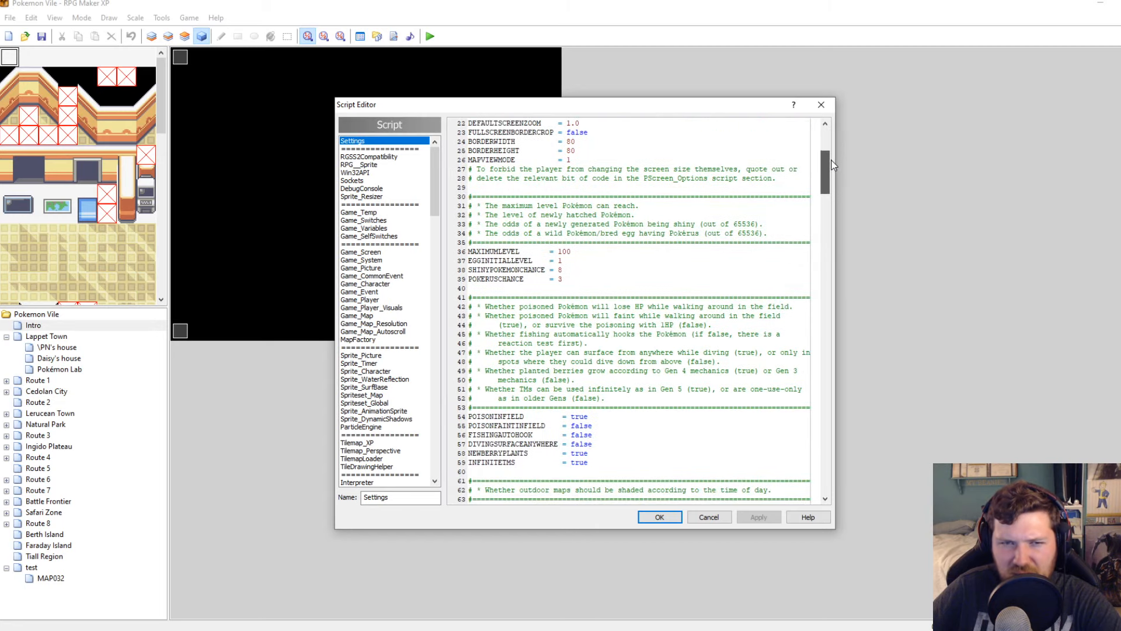
scroll(636, 377, down, 8)
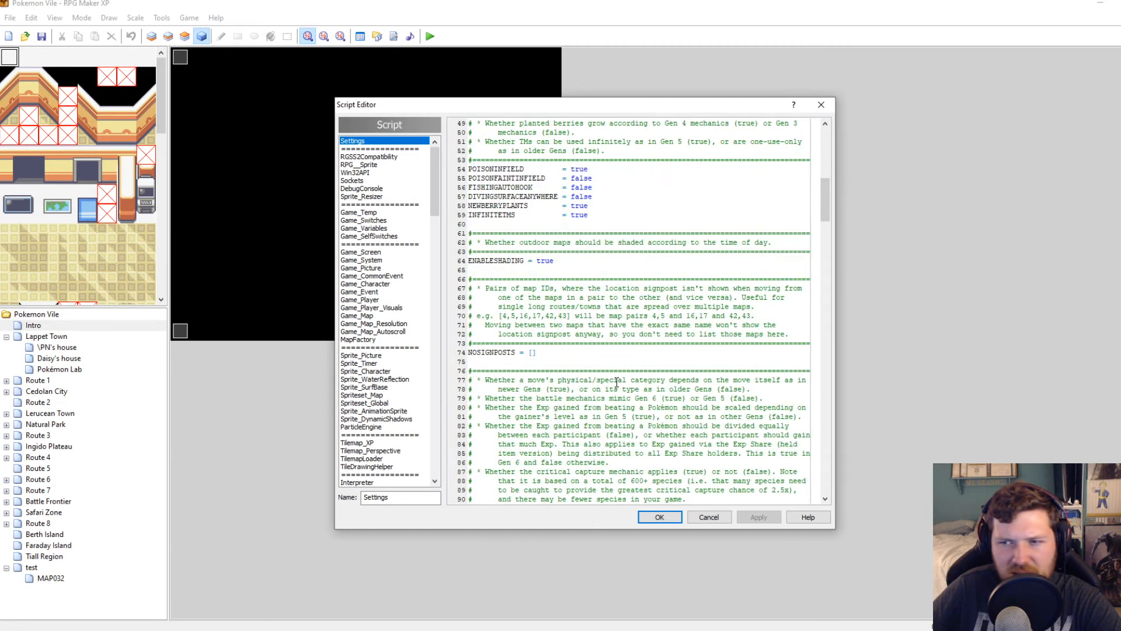
scroll(618, 383, down, 9)
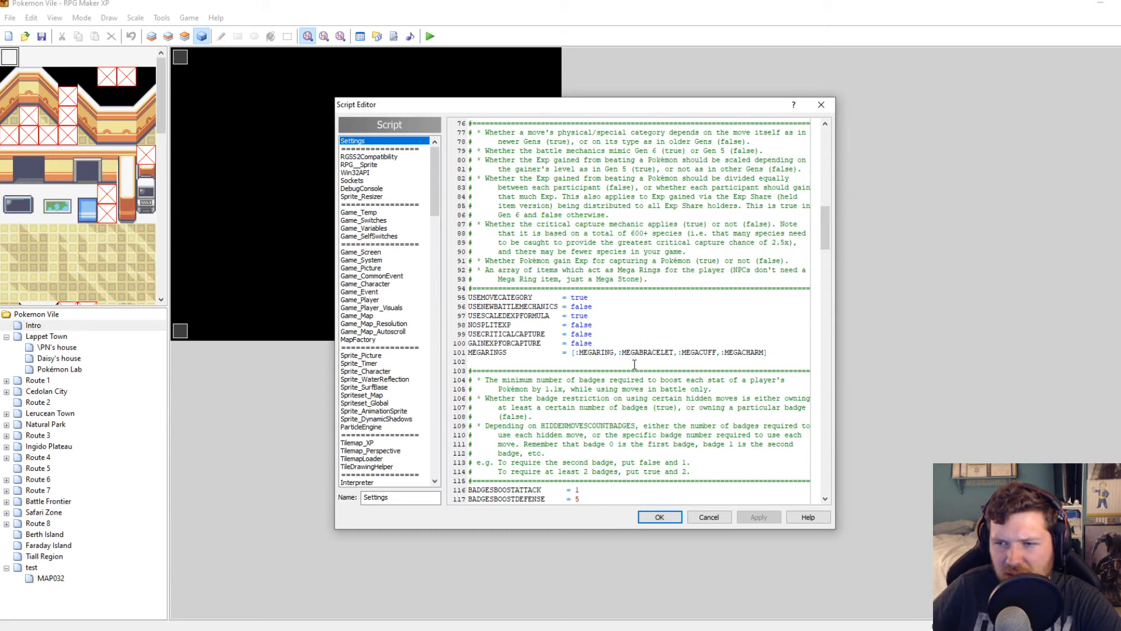
scroll(634, 364, up, 7)
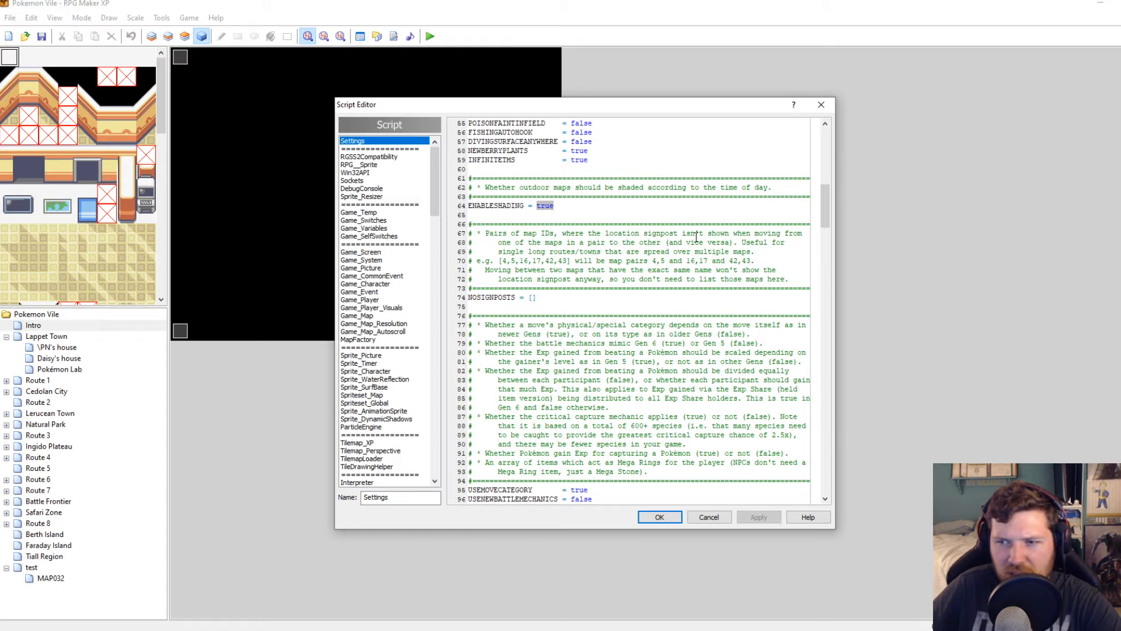
text(false)
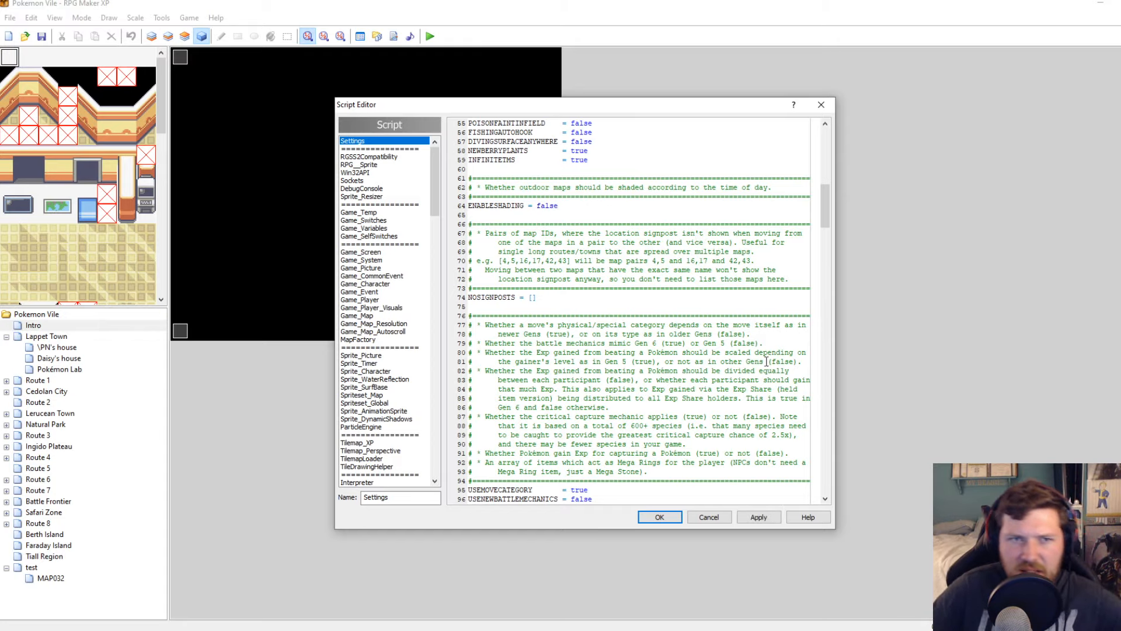
click(658, 518)
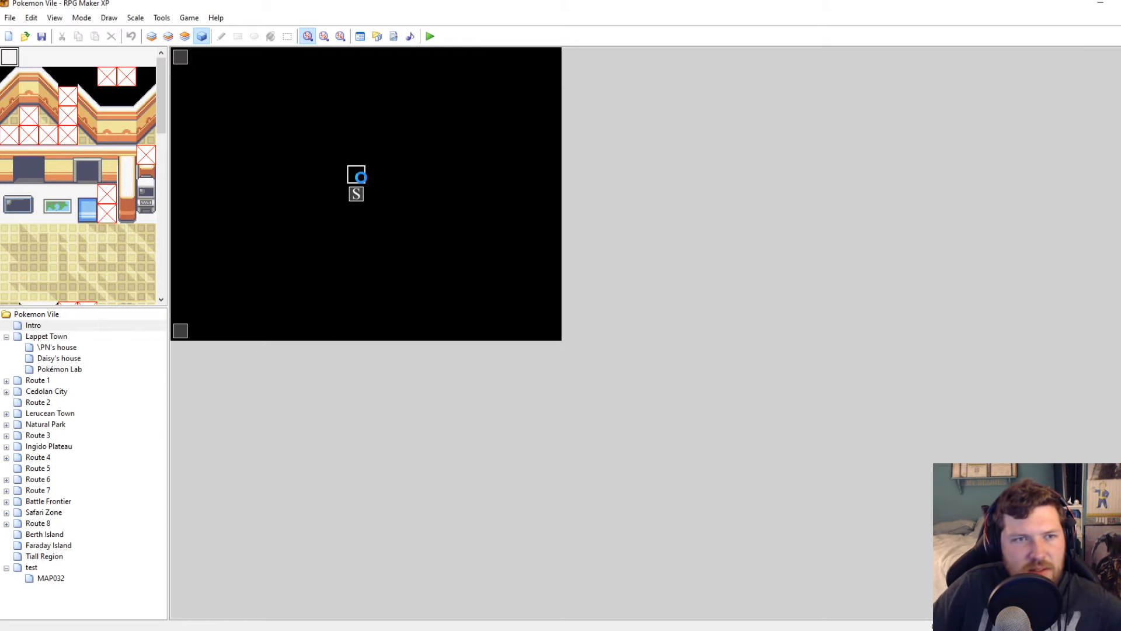
Start a playtest, continue the Lappet Town save and move the player next to the pink tree
key(F12)
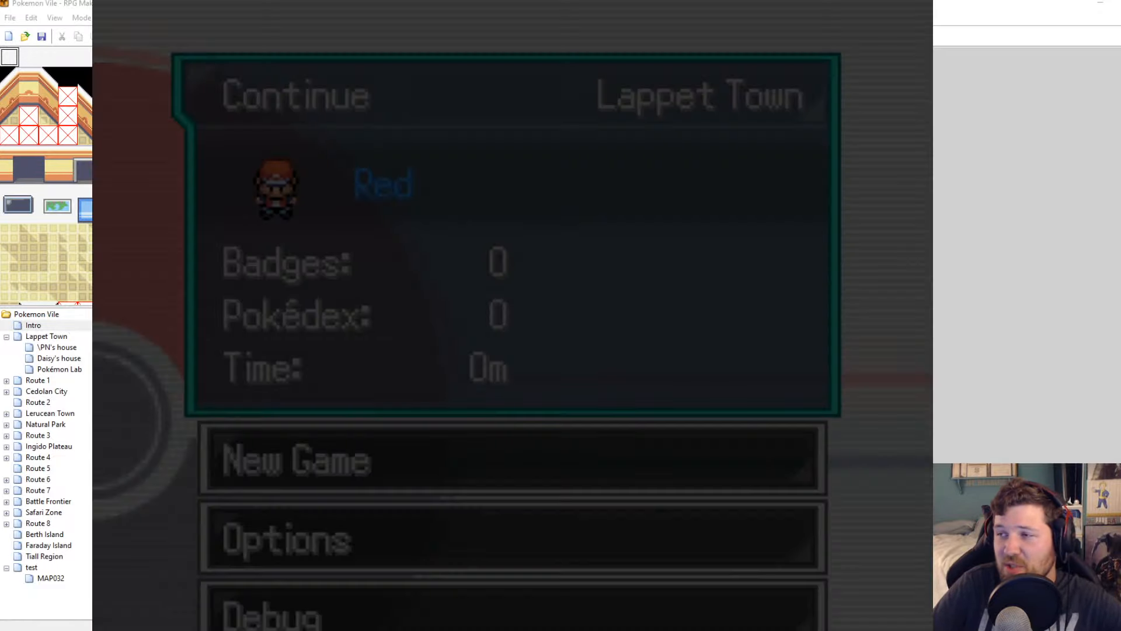
key(Return)
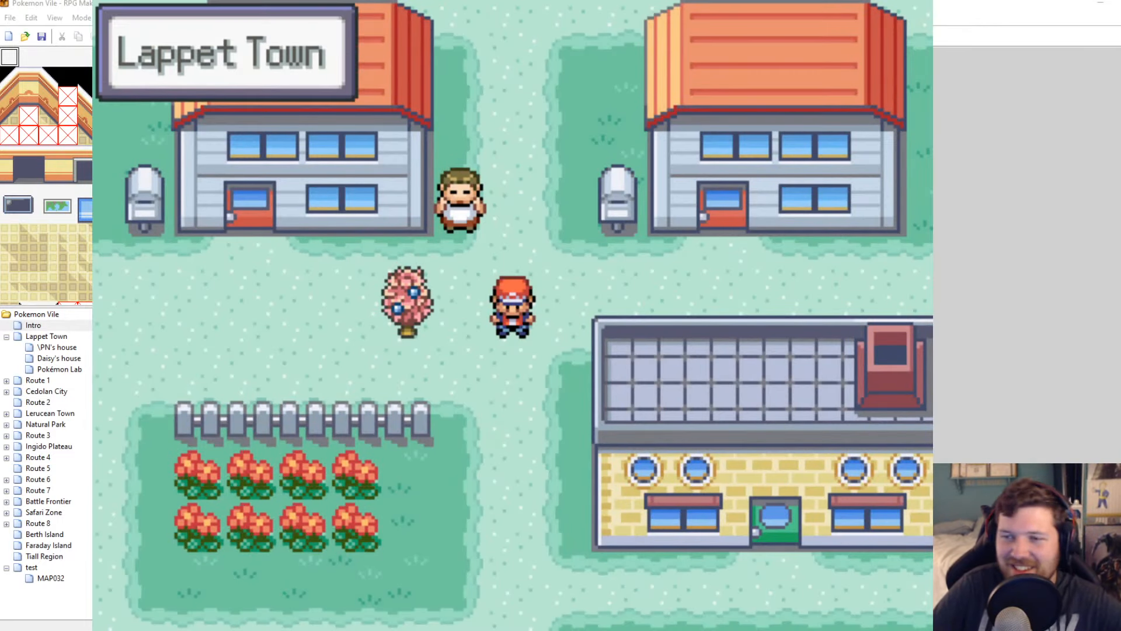
key(Left)
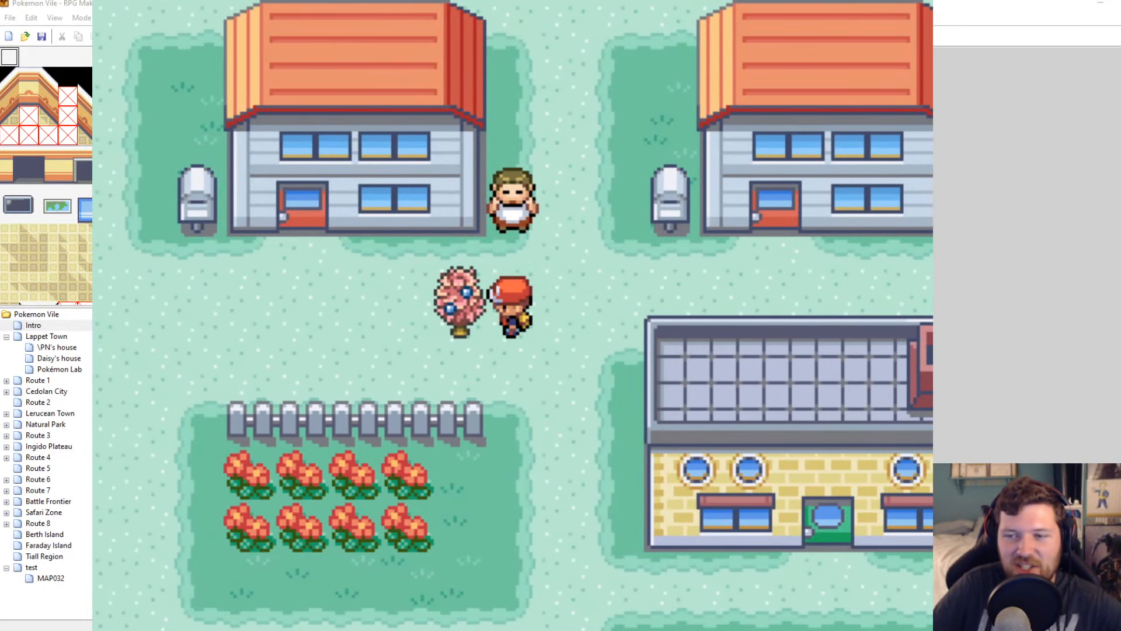
key(Right)
key(Left)
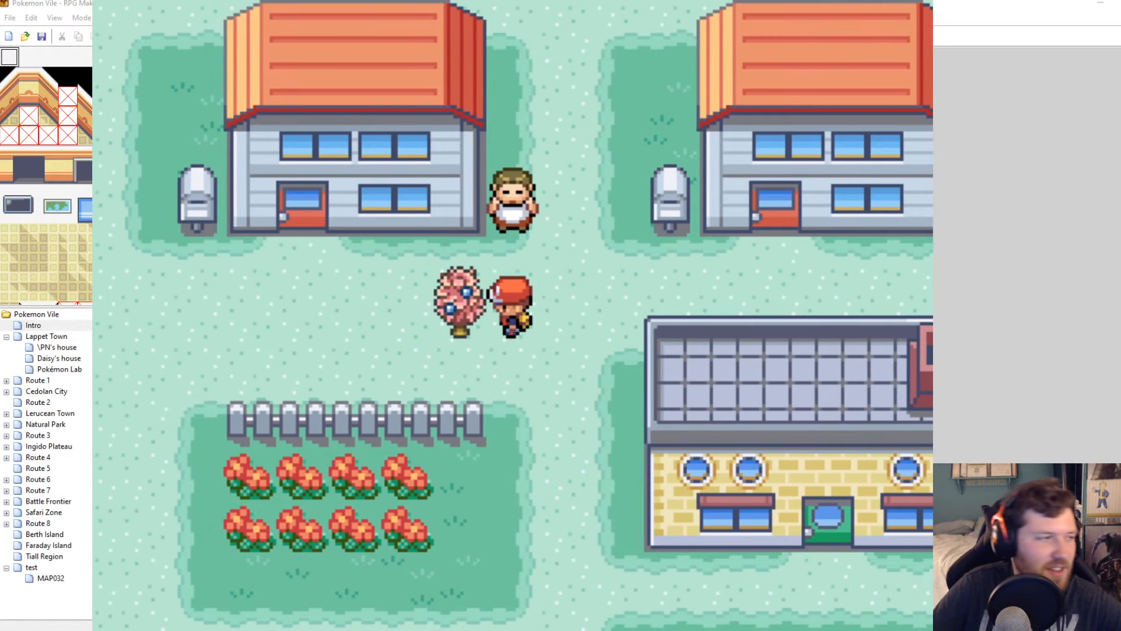
Trigger the pink tree's event, play through its whole dialogue, walk north past the houses and close the playtest
key(c)
key(c)
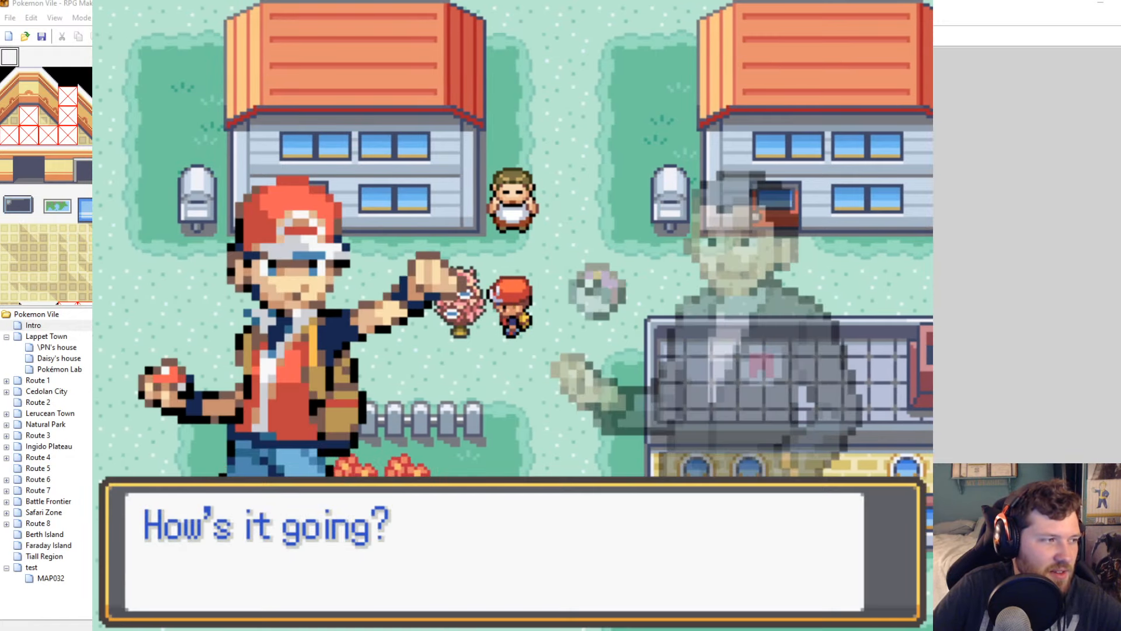
key(c)
key(c)
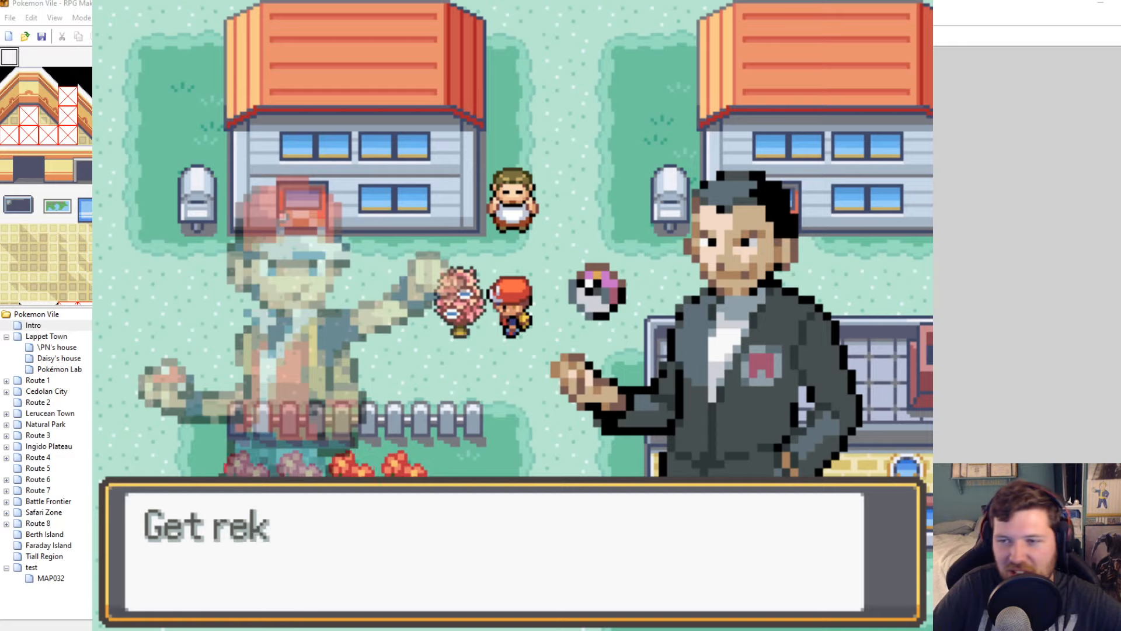
key(c)
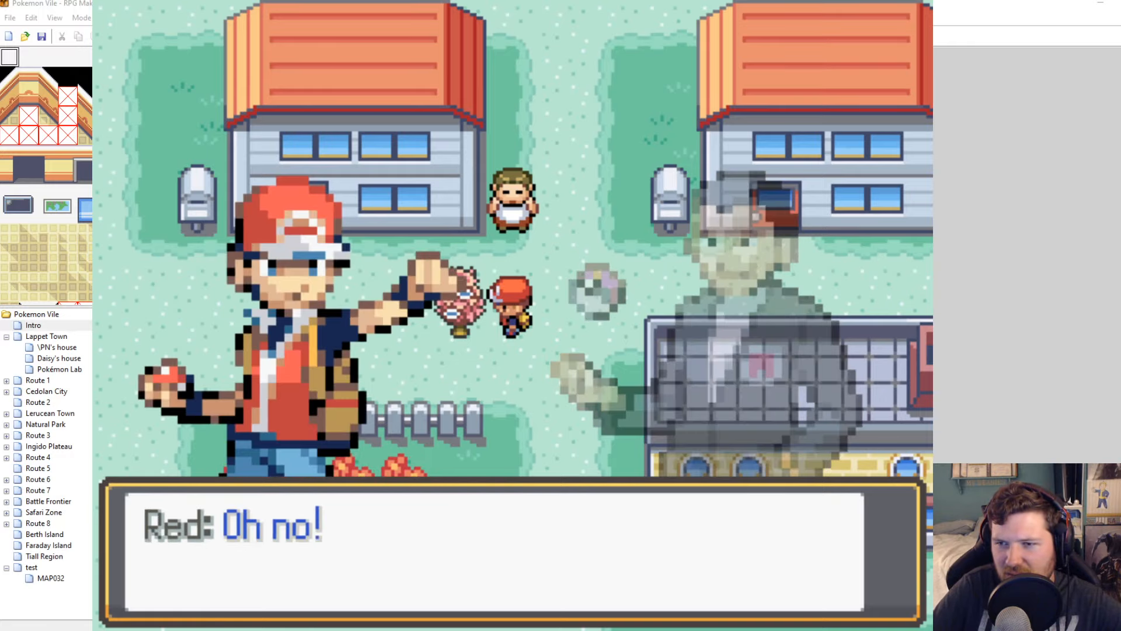
key(c)
key(Up)
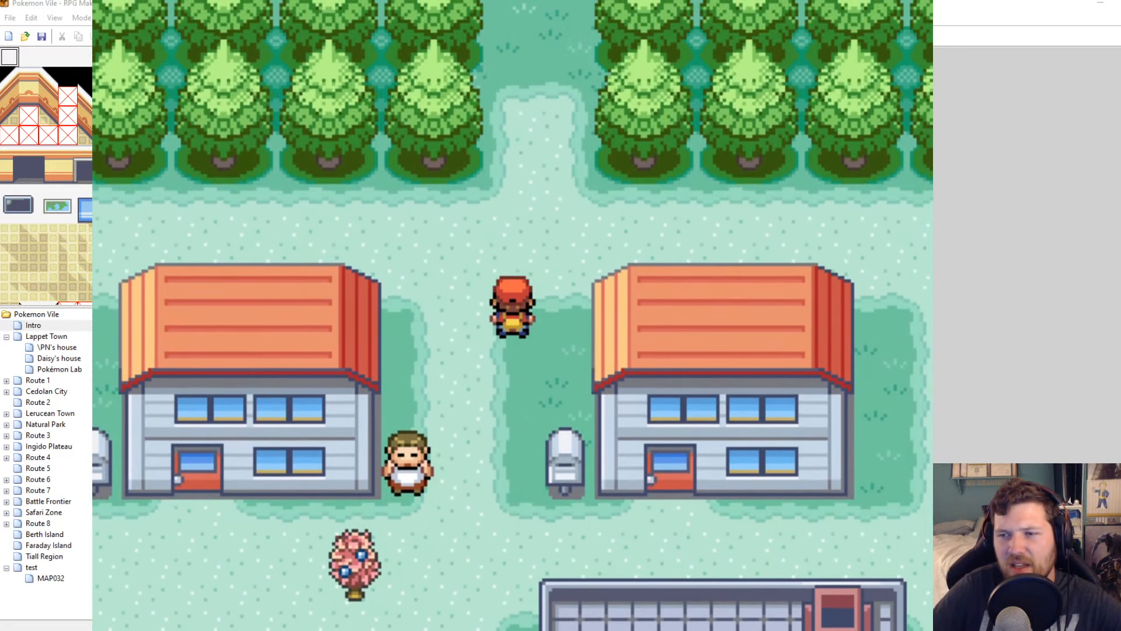
click(905, 5)
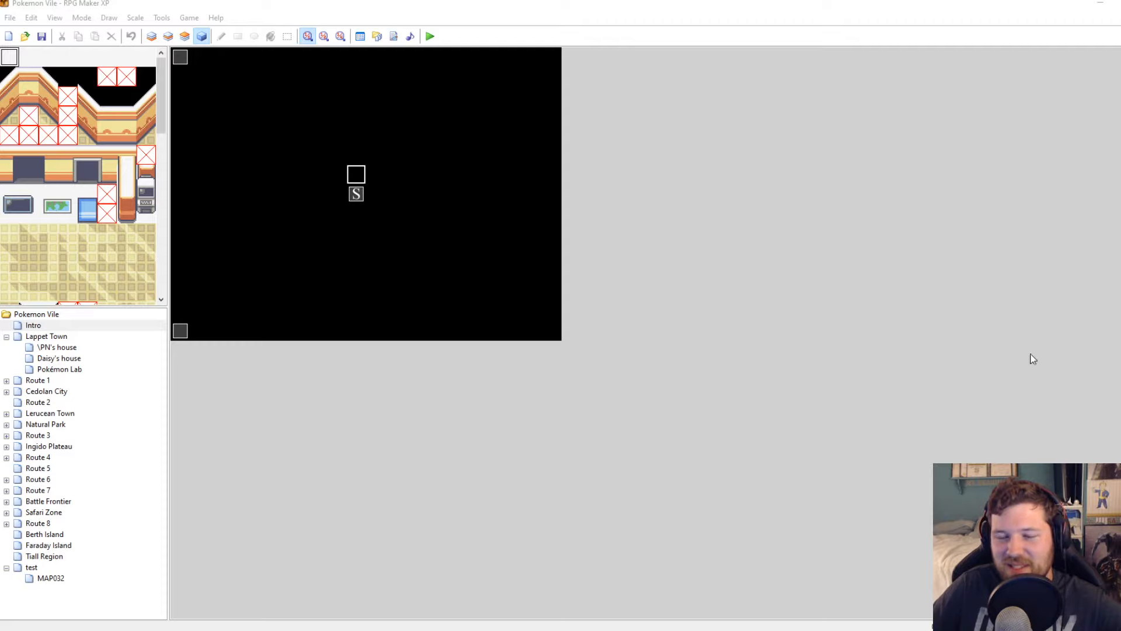
Launch the playtest again, continue the saved game and walk the player back and forth beside the house in Lappet Town
click(430, 36)
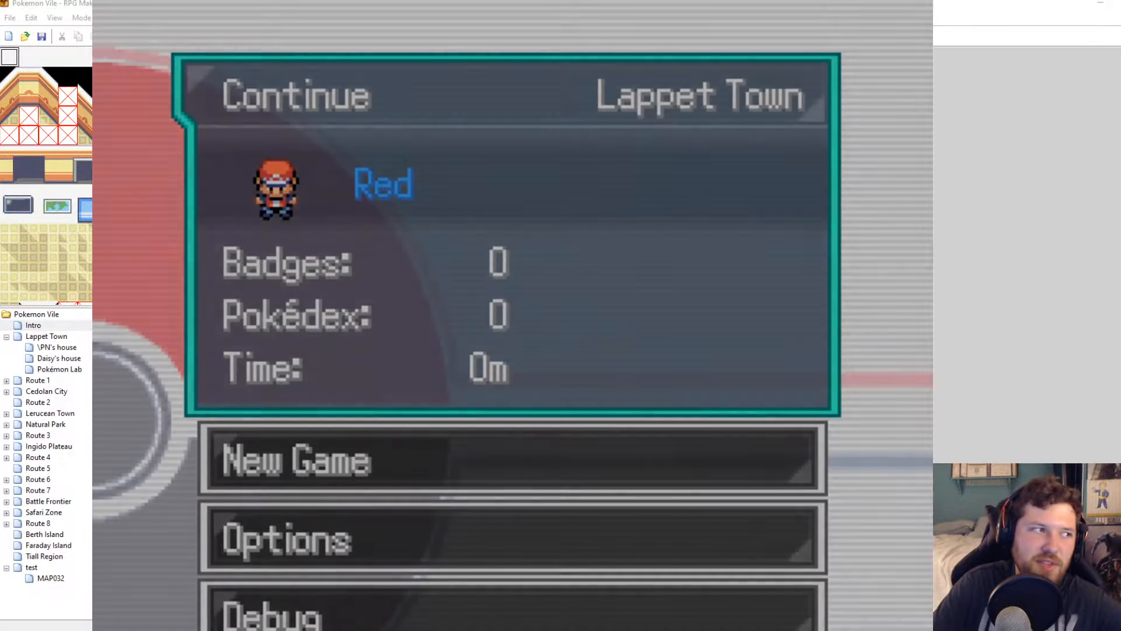
key(Return)
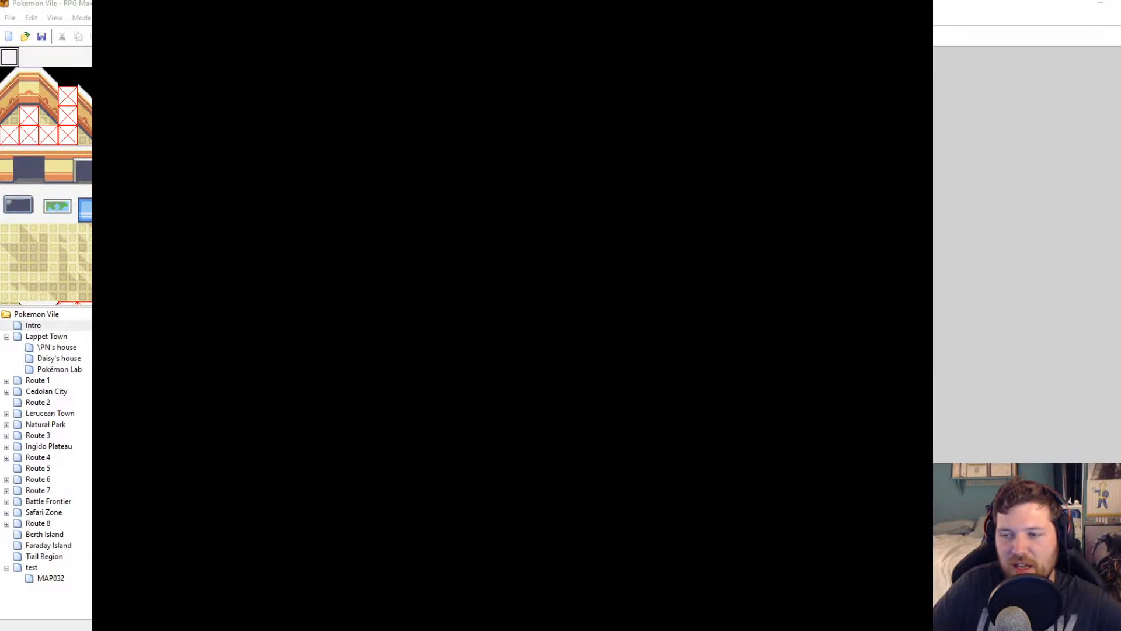
key(Up)
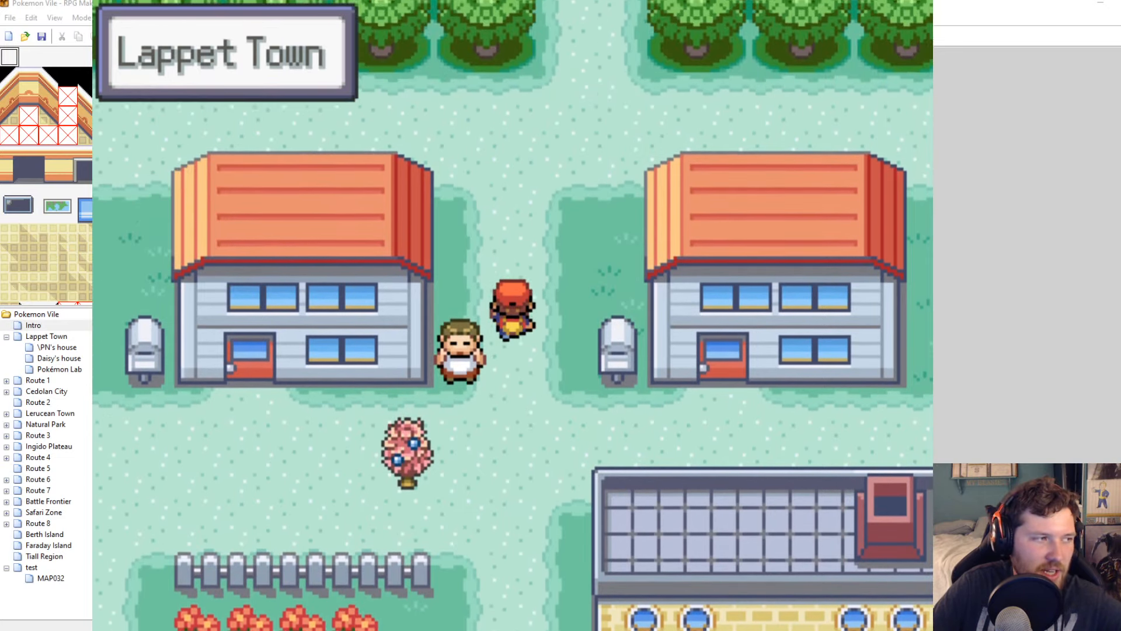
key(Down)
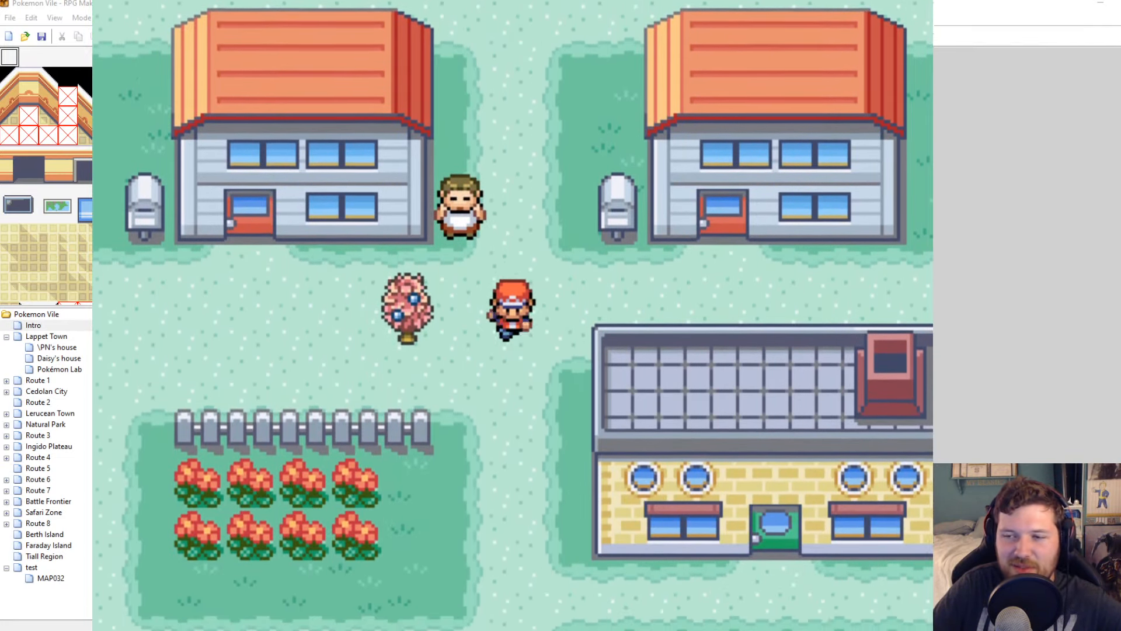
key(Up)
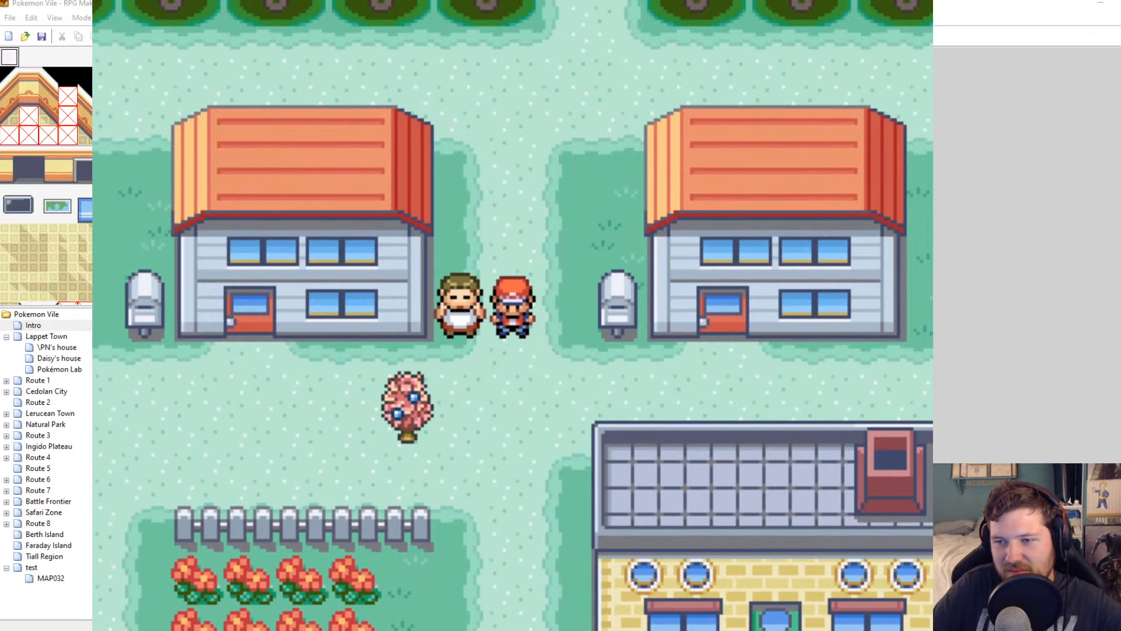
key(Down)
key(Up)
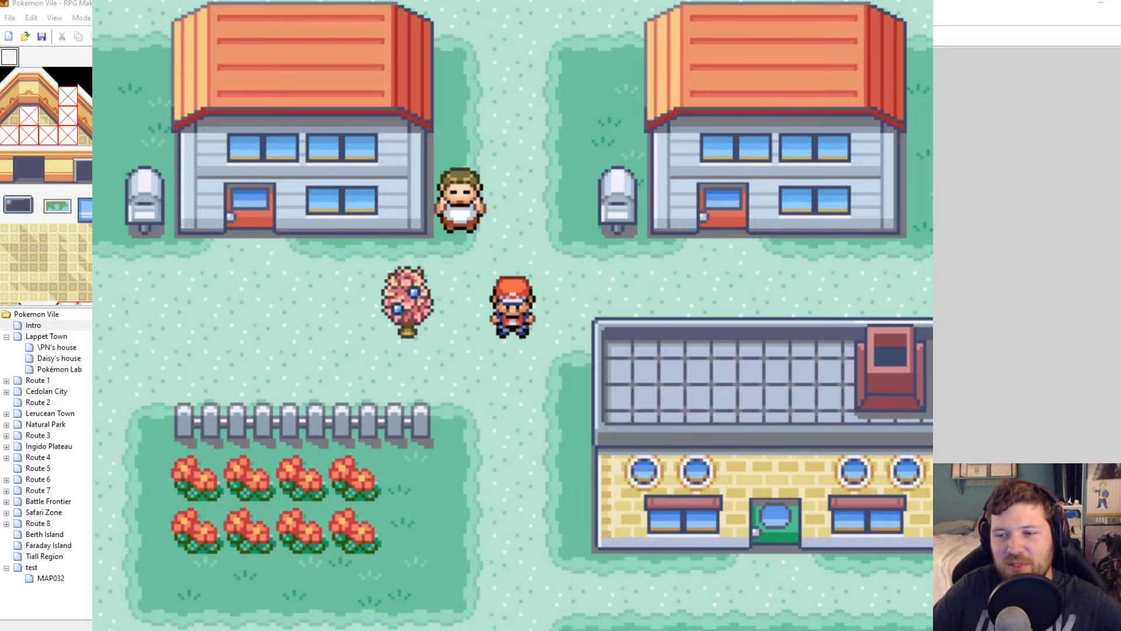
Walk the player north between the trees onto Route 1 and back into Lappet Town to check the unshaded maps
key(Up)
key(Down)
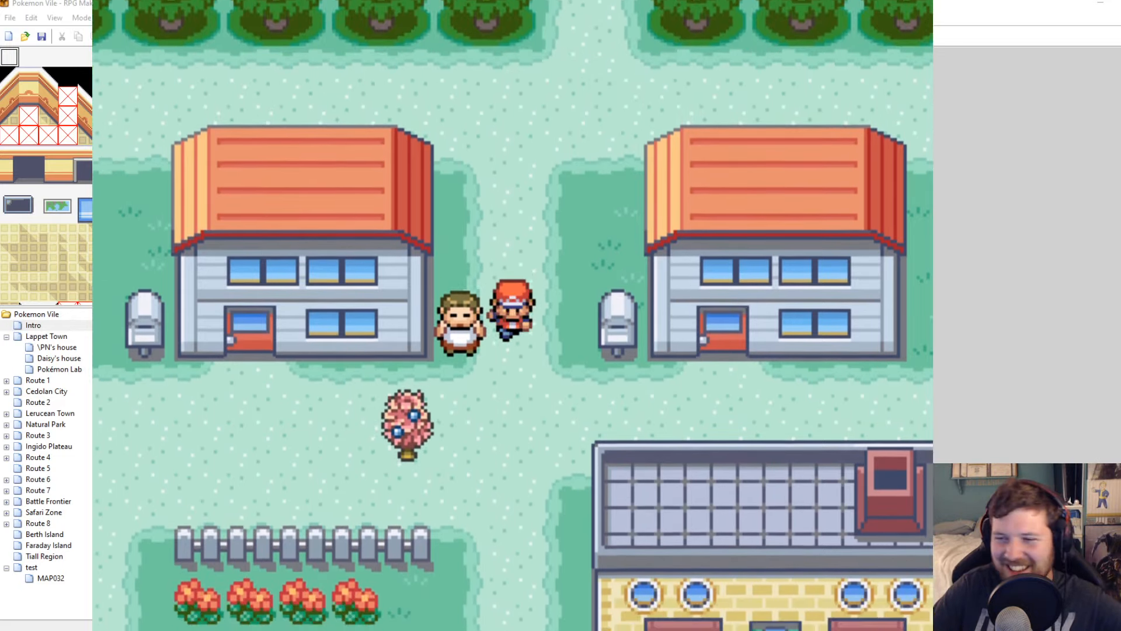
key(Right)
key(Up)
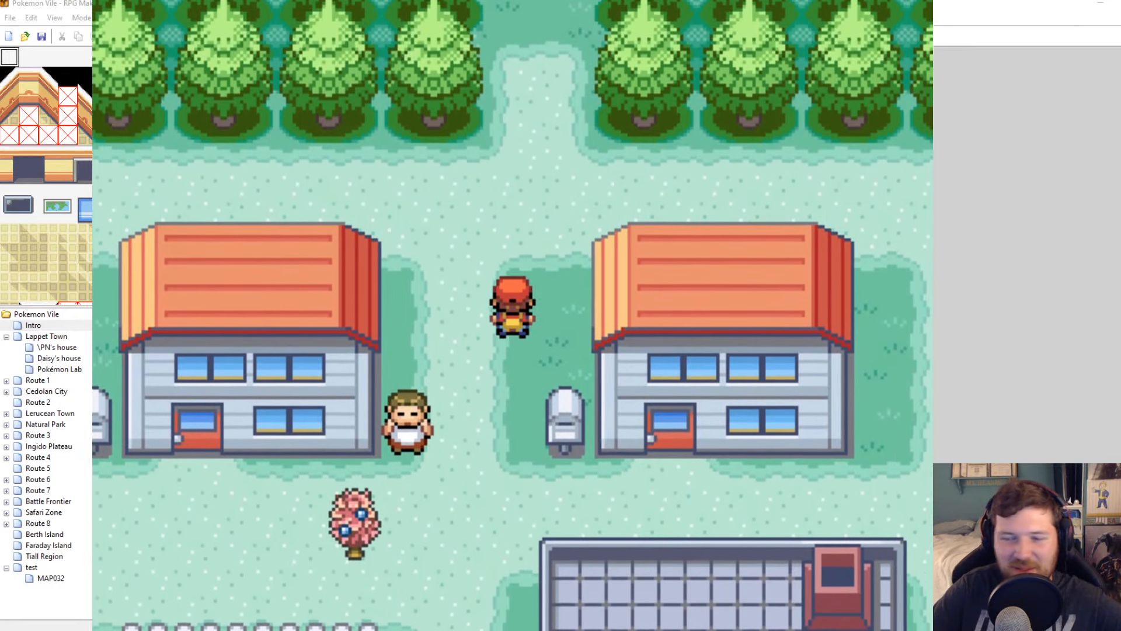
key(Right)
key(Up)
key(Up)
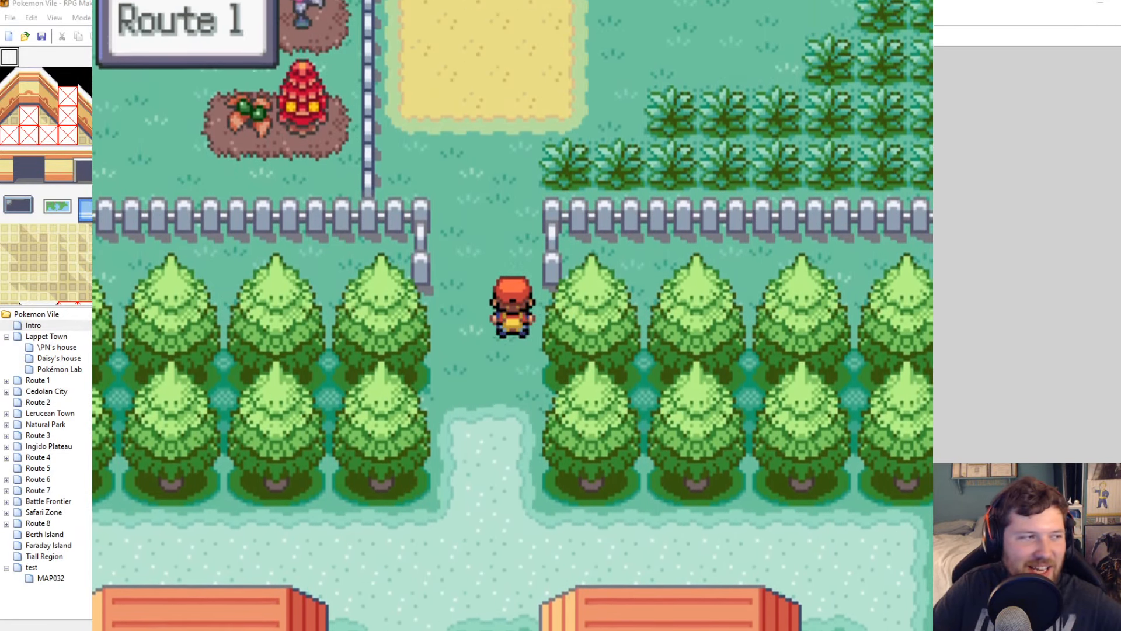
key(Up)
key(Down)
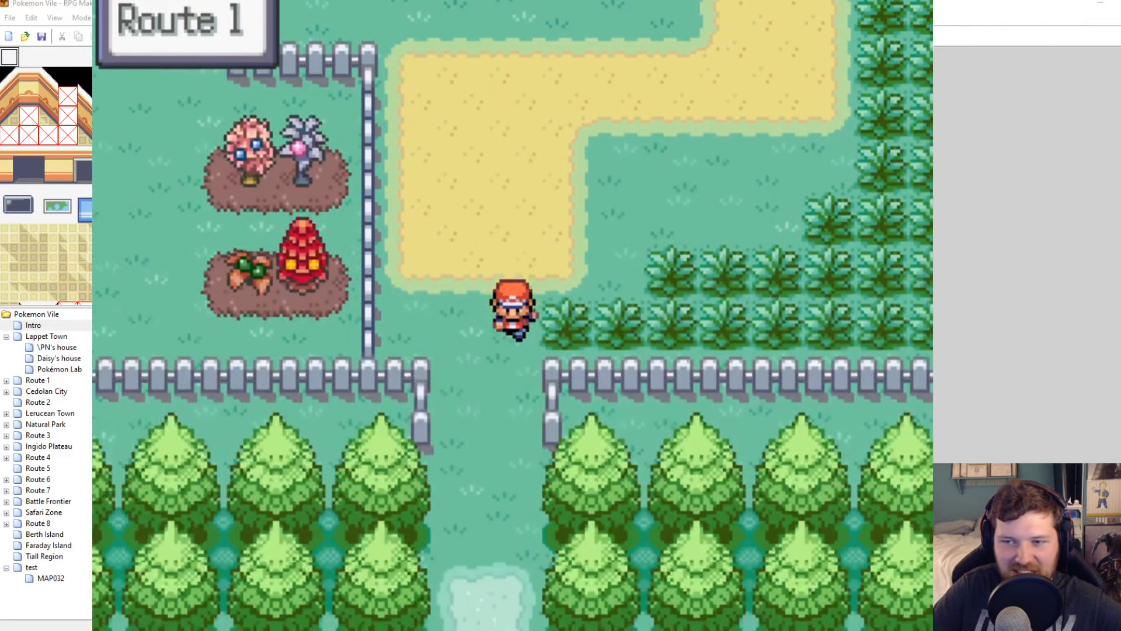
key(Down)
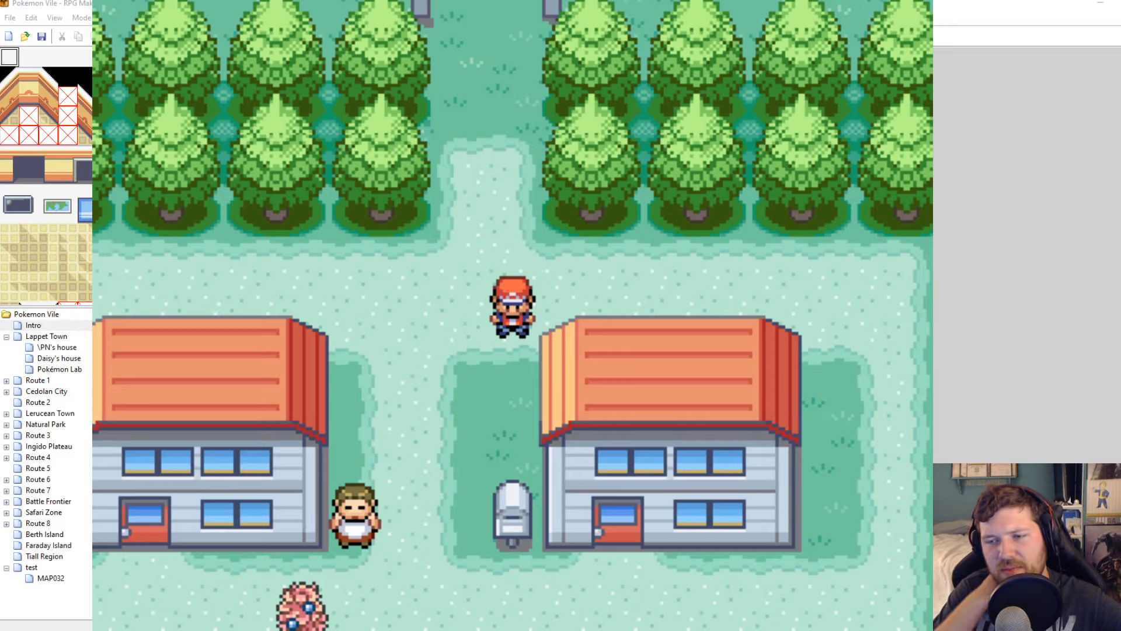
Close the playtest and switch to the Thundaga RC Game Jam 6 document in Google Docs
key(alt+F4)
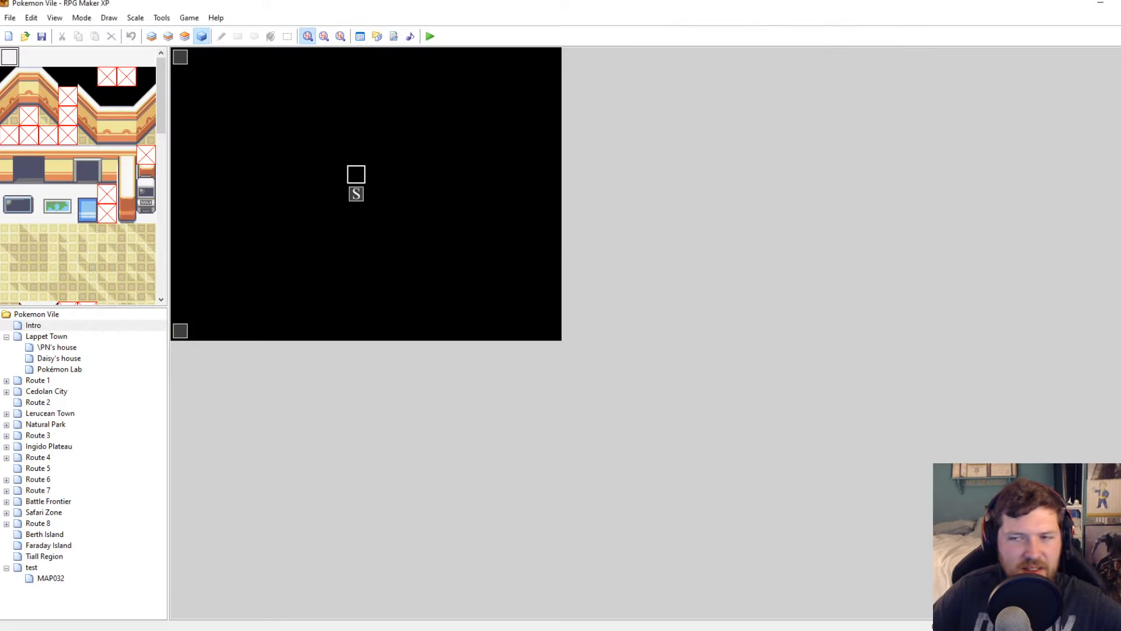
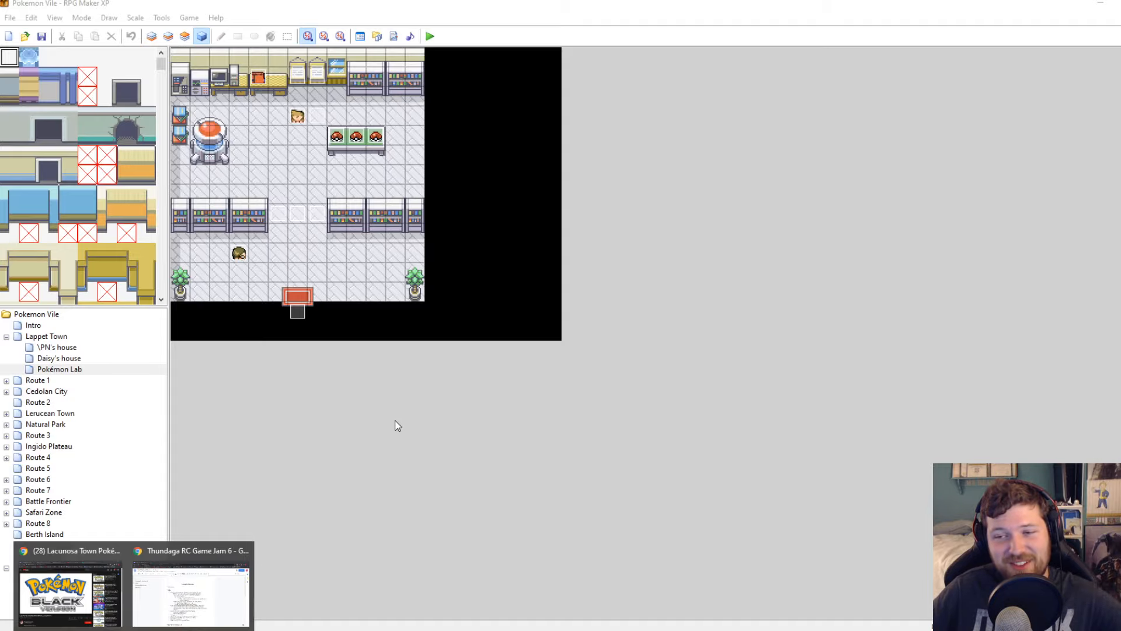
click(210, 548)
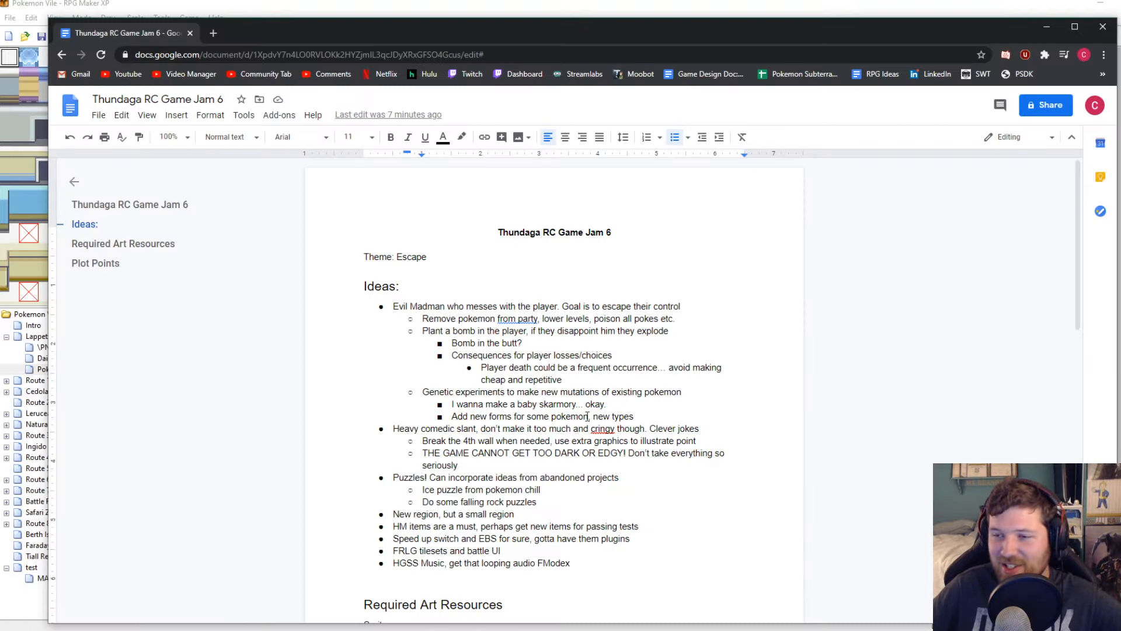
scroll(588, 416, down, 10)
click(525, 371)
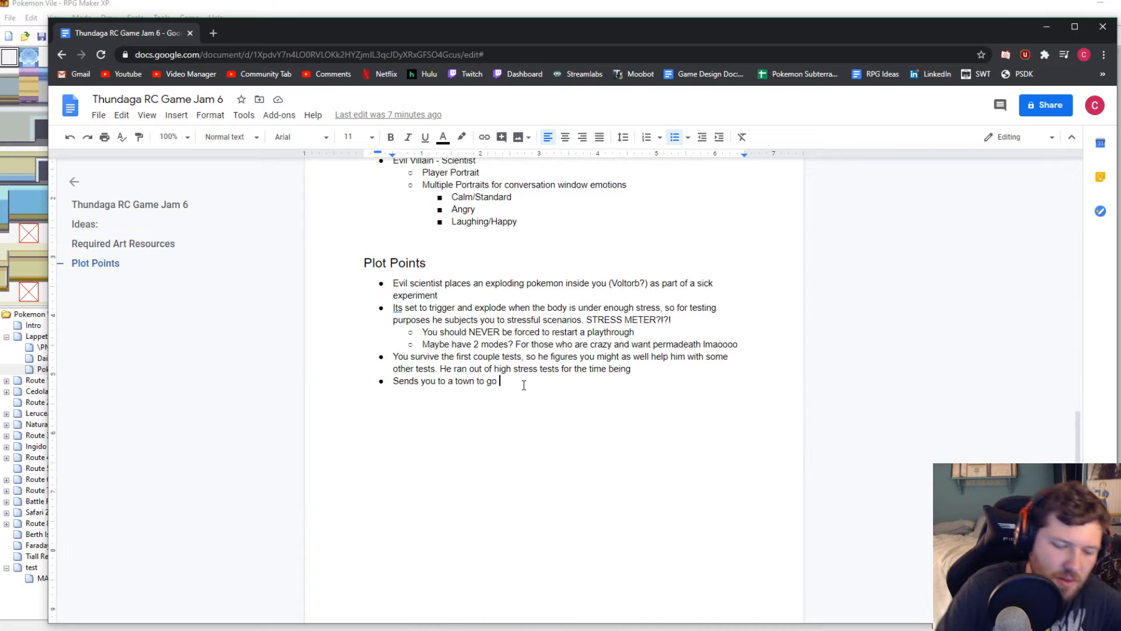
text(get some )
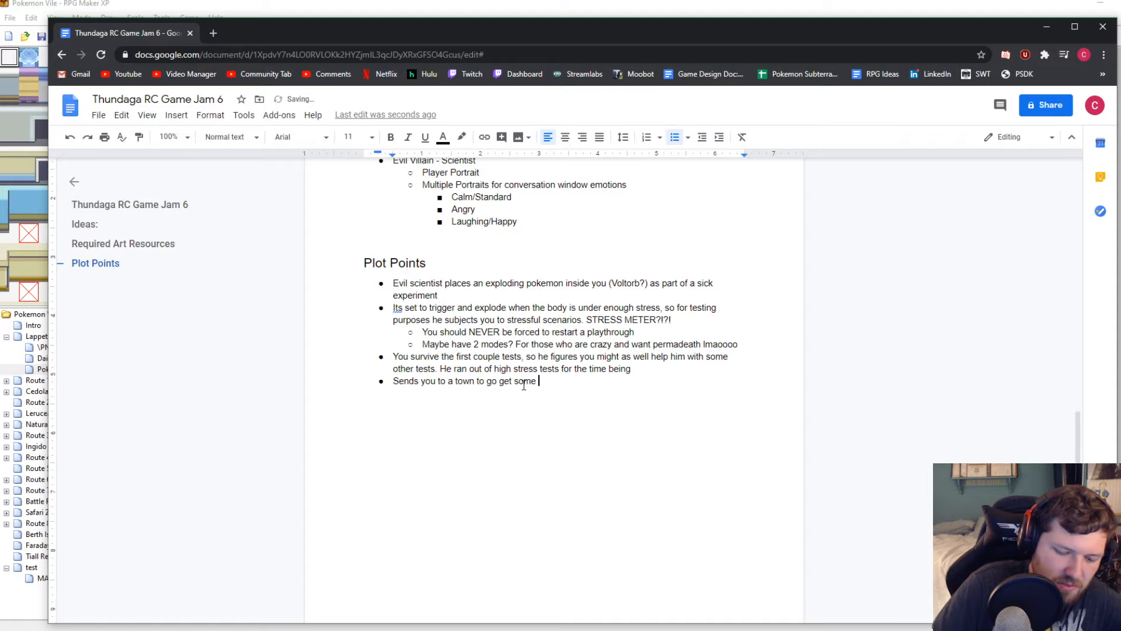
text(")
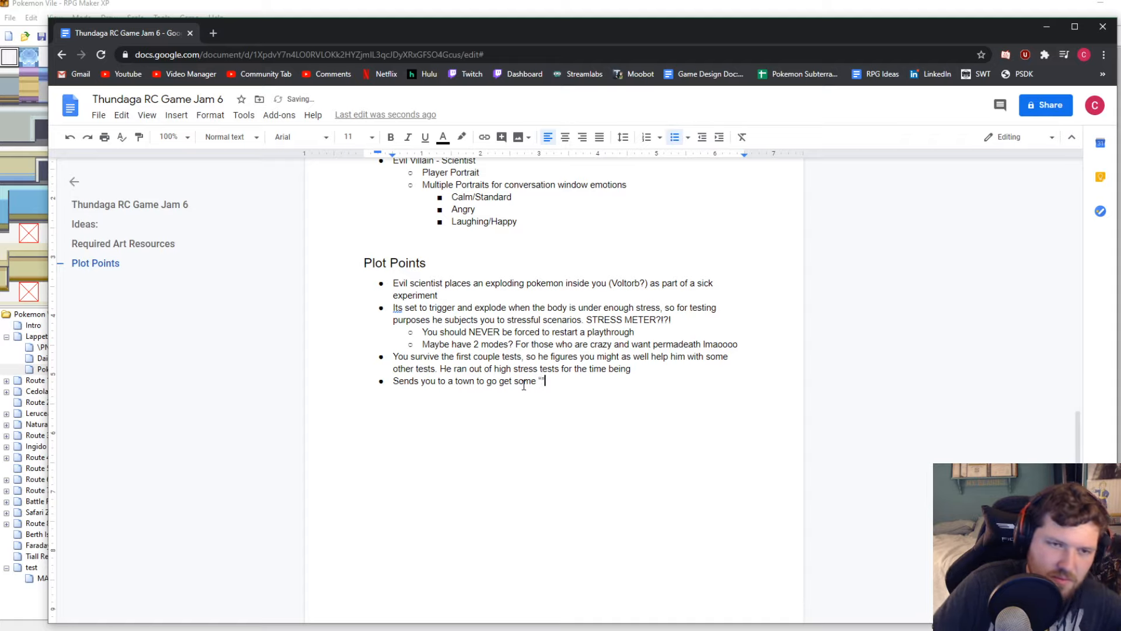
key(BackSpace)
key(BackSpace)
key(BackSpace)
key(BackSpace)
key(BackSpace)
key(BackSpace)
key(BackSpace)
key(BackSpace)
key(BackSpace)
key(BackSpace)
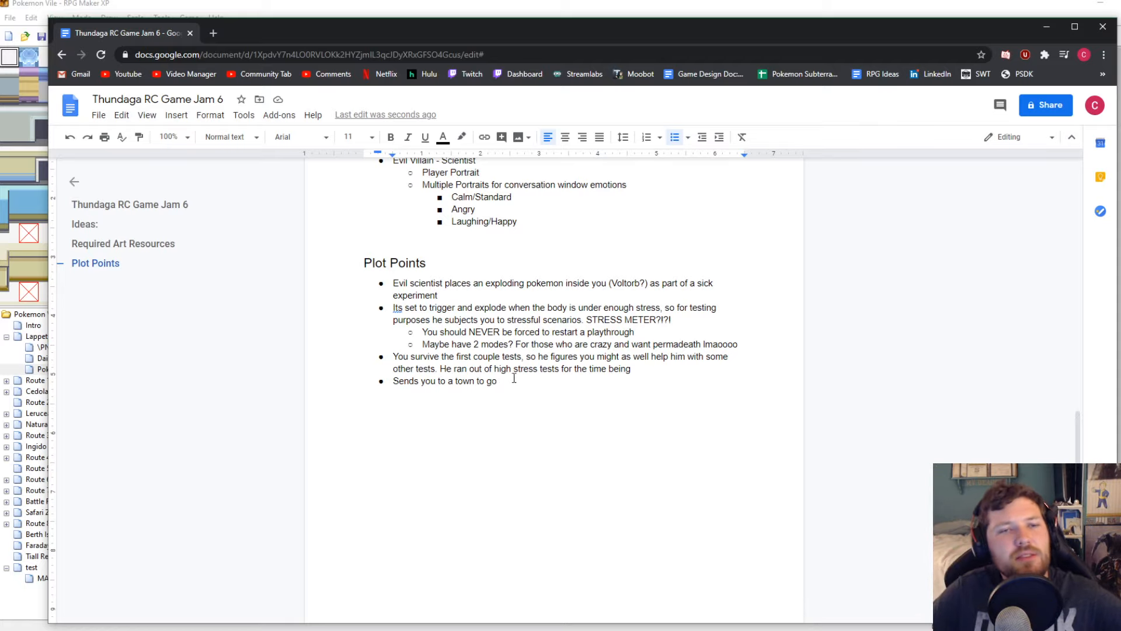
Review the required art resources and the list of ideas in the game jam document
scroll(508, 375, up, 4)
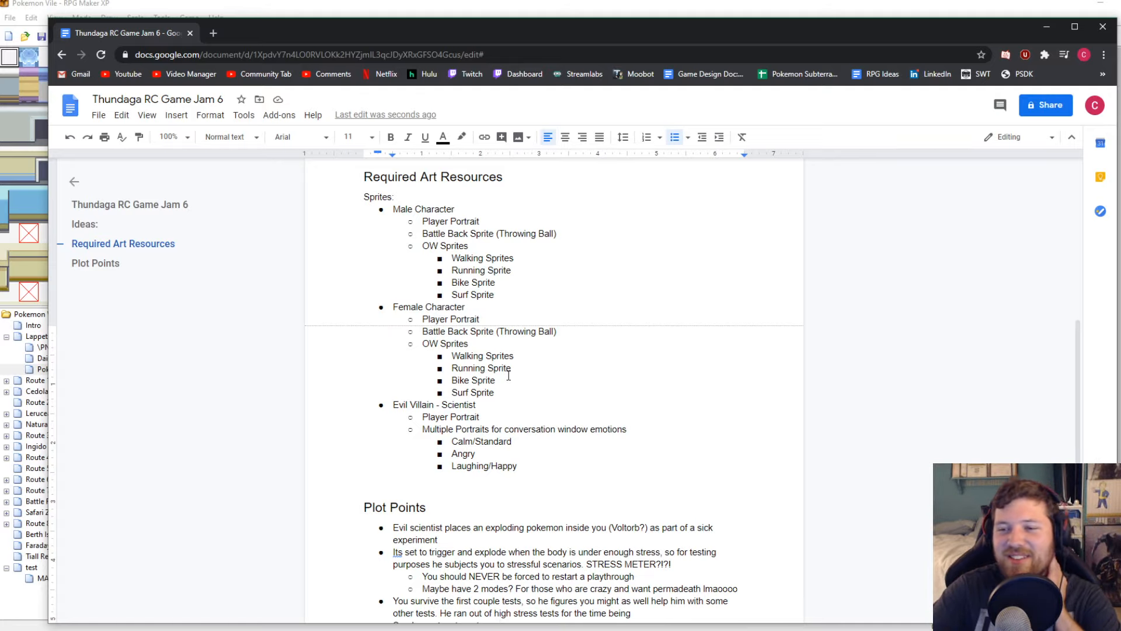
scroll(768, 393, up, 7)
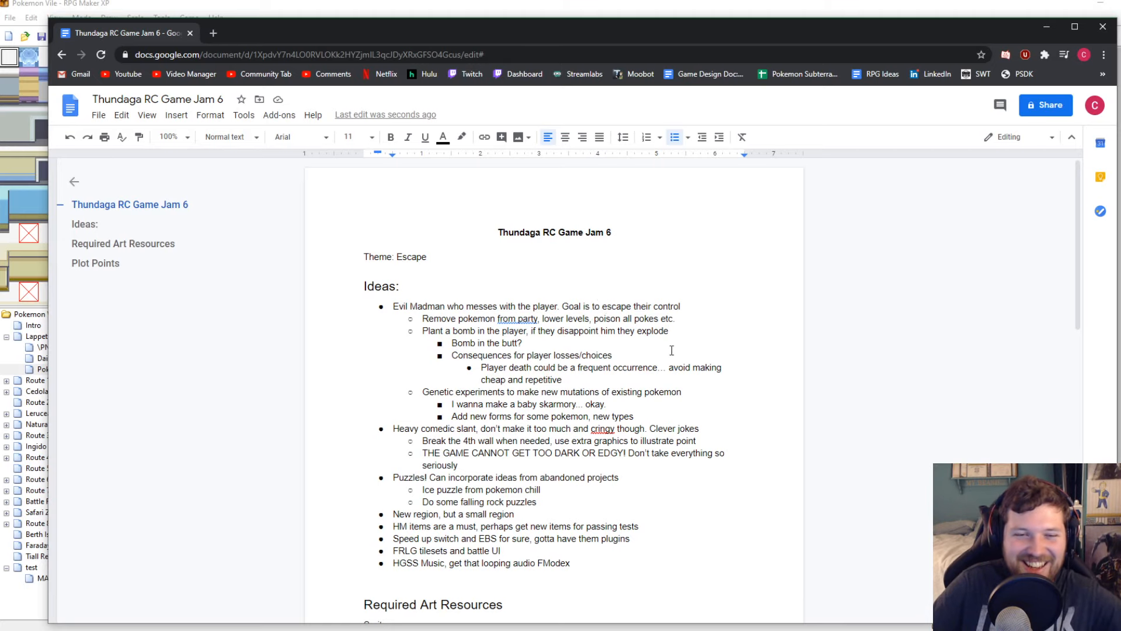
scroll(671, 350, down, 2)
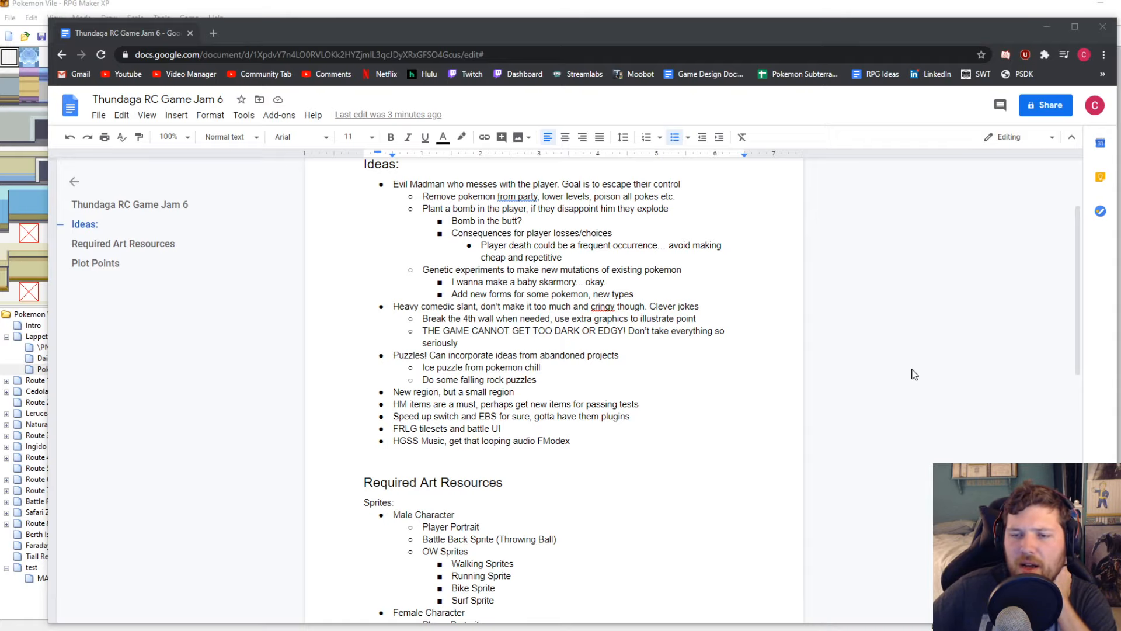
Switch back to RPG Maker XP and open the Lappet Town map
key(alt+Tab)
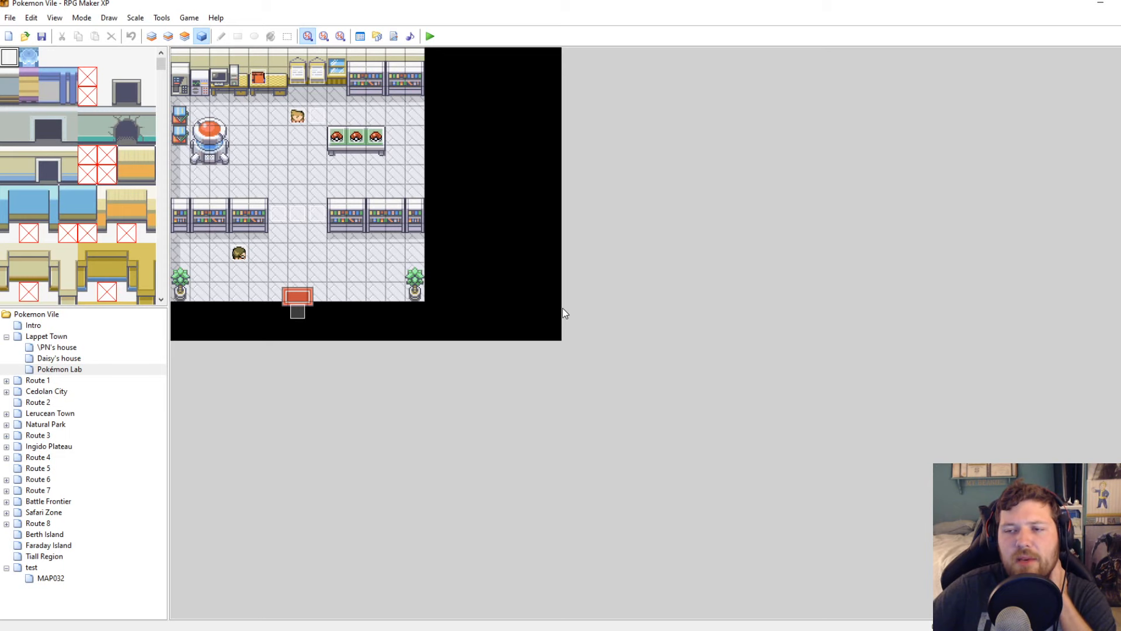
click(47, 337)
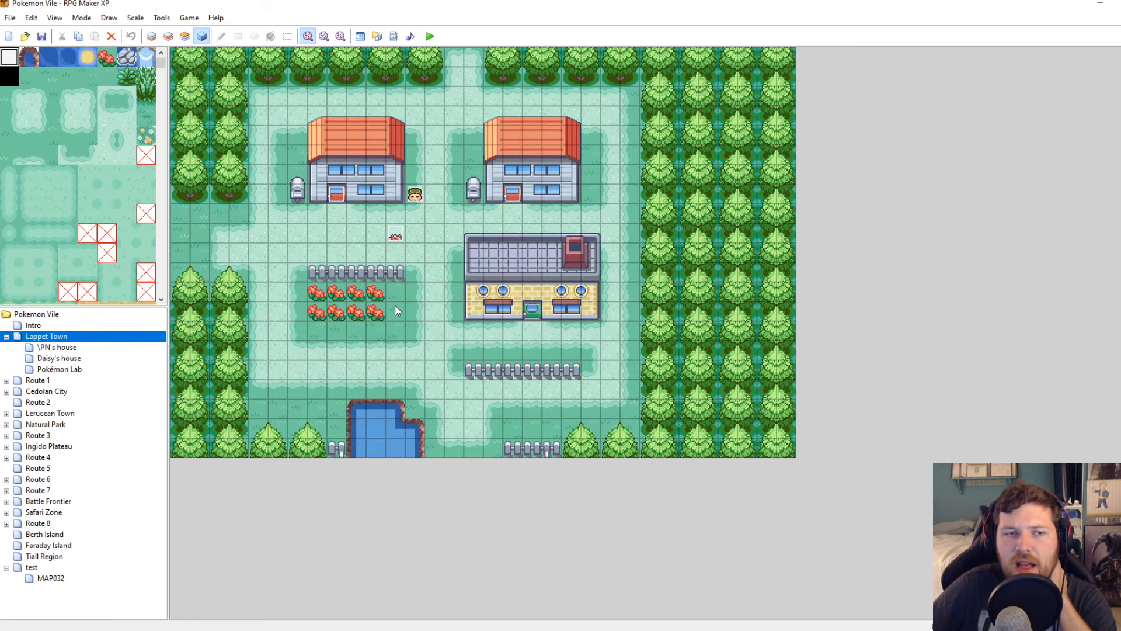
Create a new event on the path between the flower bed and the lab, using the trchar068 character graphic
click(430, 318)
double_click(430, 318)
double_click(418, 357)
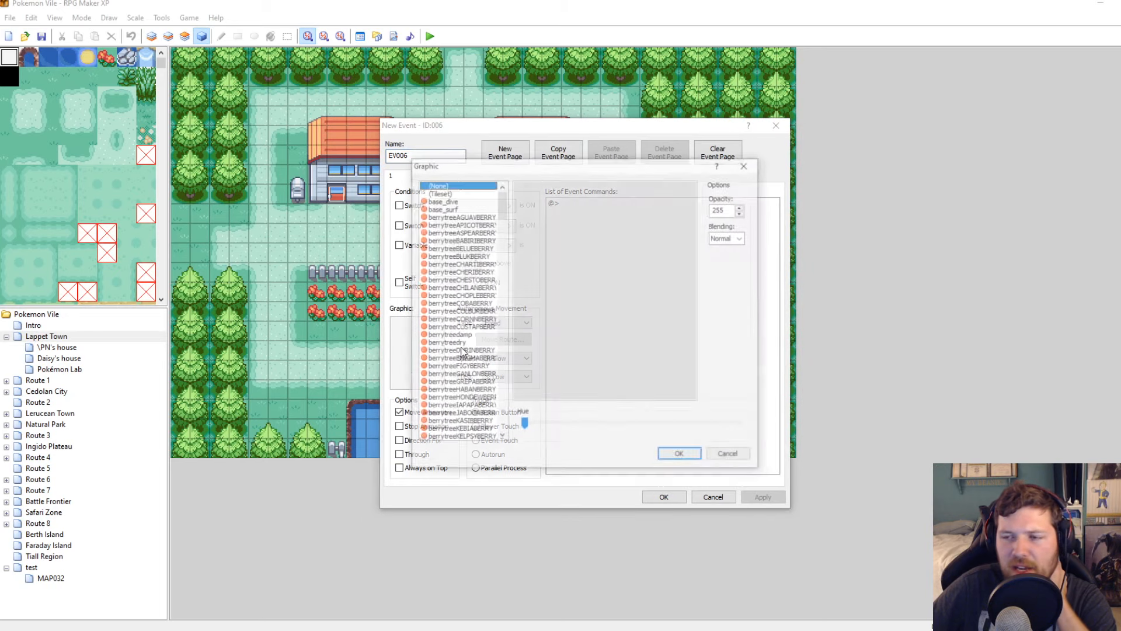
click(439, 383)
drag(501, 201, 501, 415)
click(449, 367)
click(461, 406)
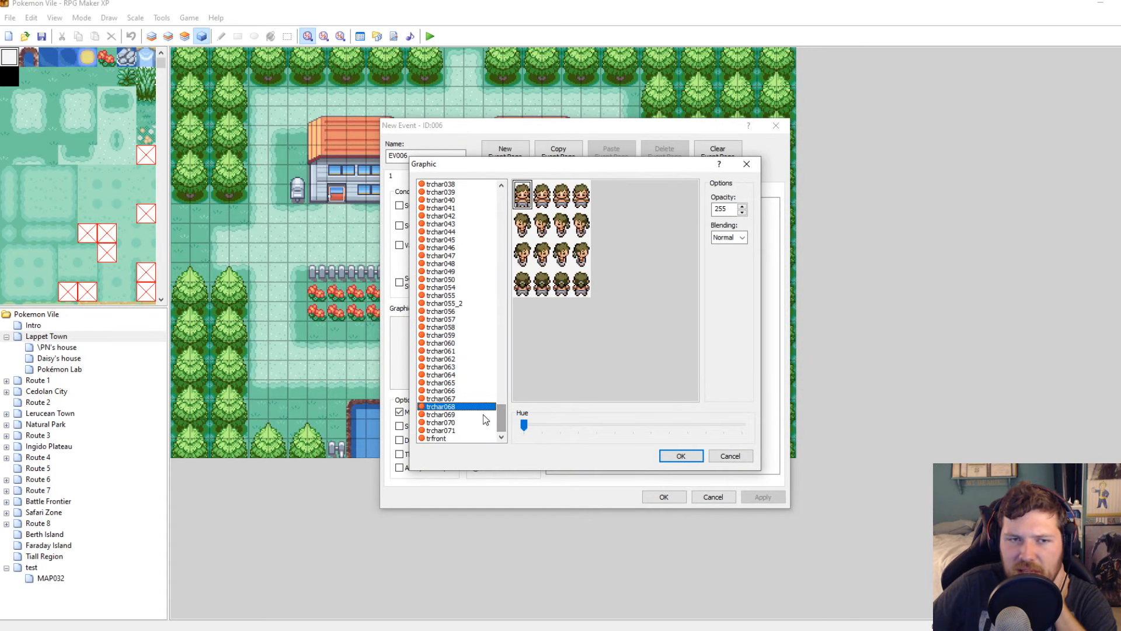
click(681, 455)
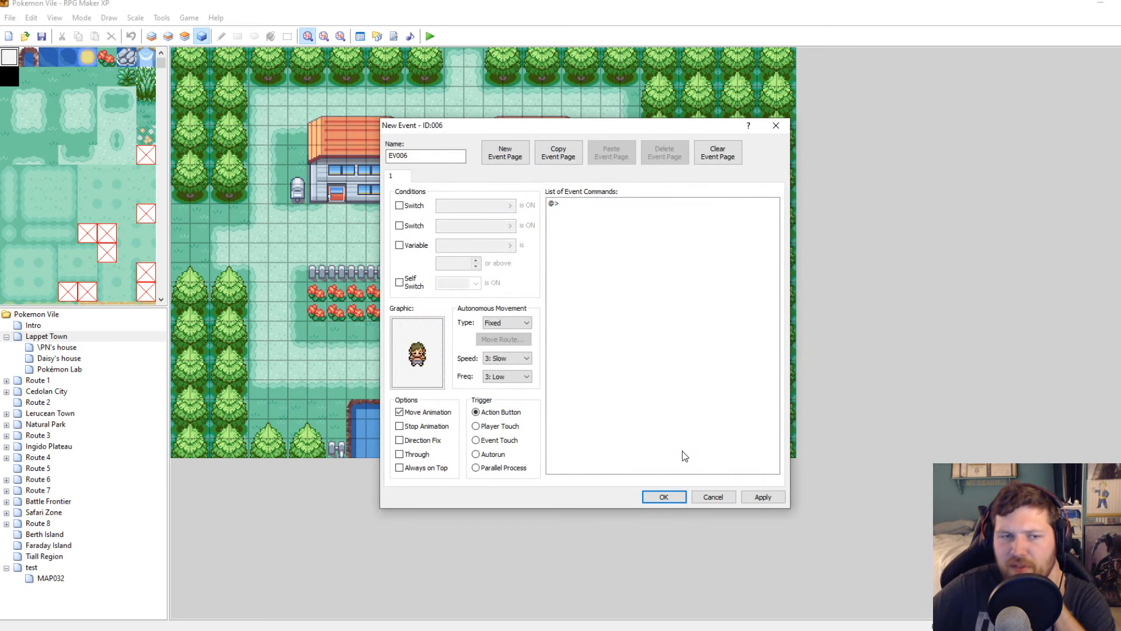
click(664, 496)
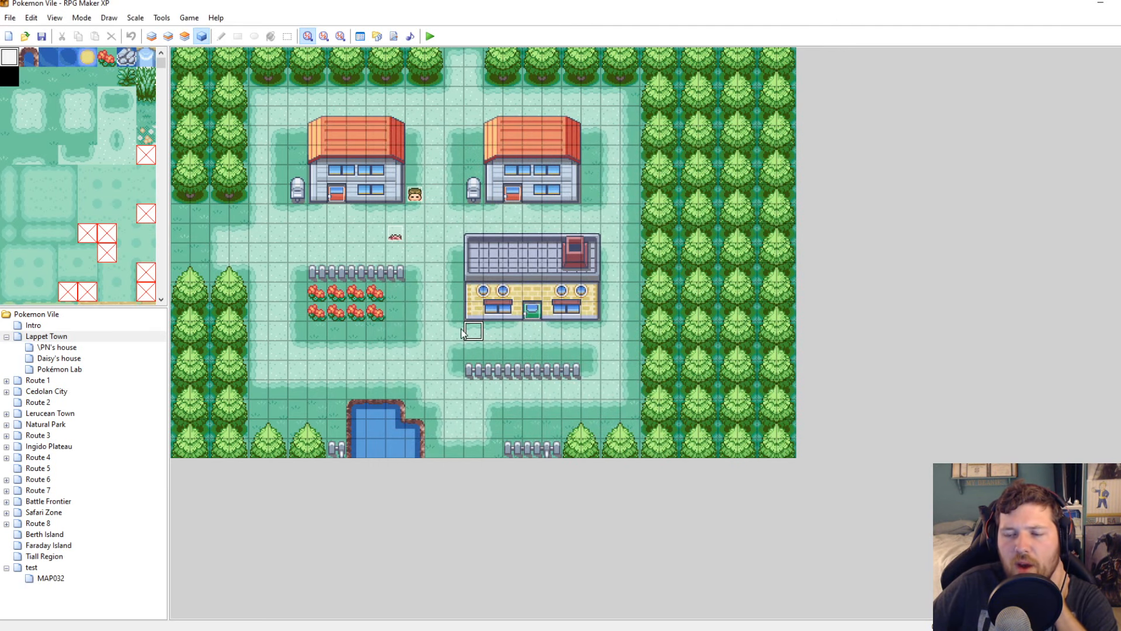
click(434, 312)
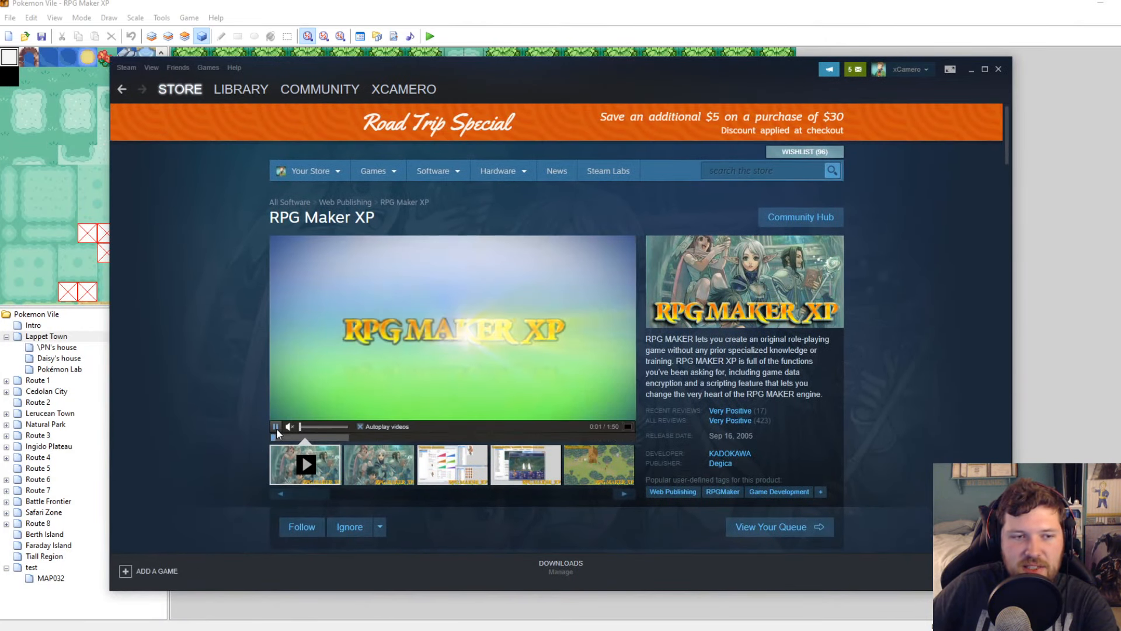
Examine the sale price, promotion details and software description on RPG Maker XP's Steam store page
scroll(835, 361, down, 6)
scroll(862, 364, down, 4)
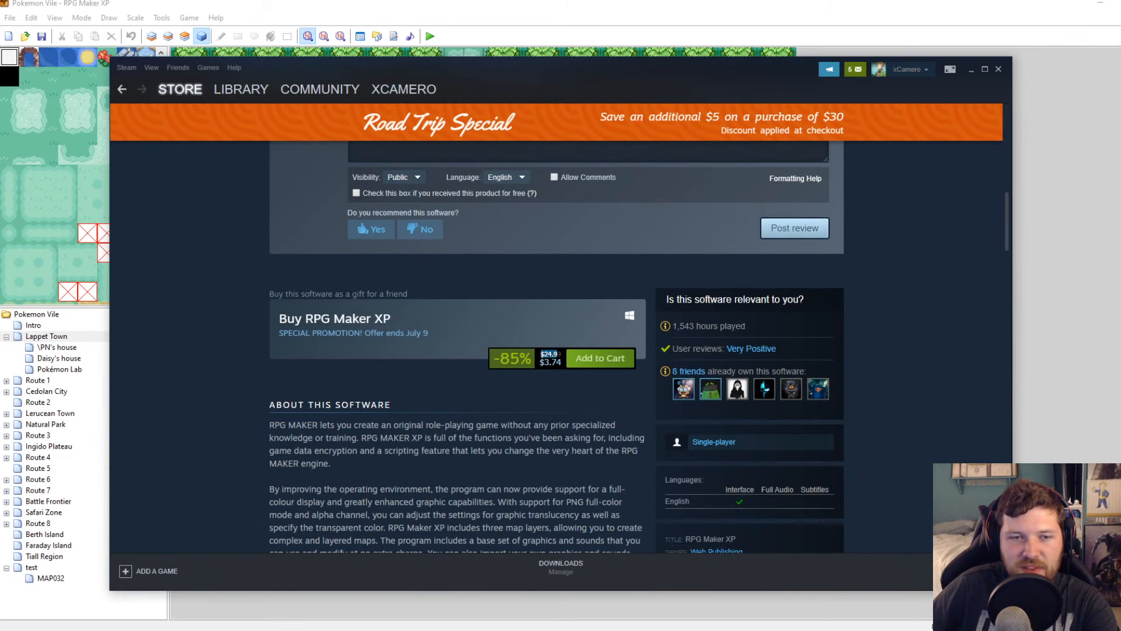
double_click(550, 362)
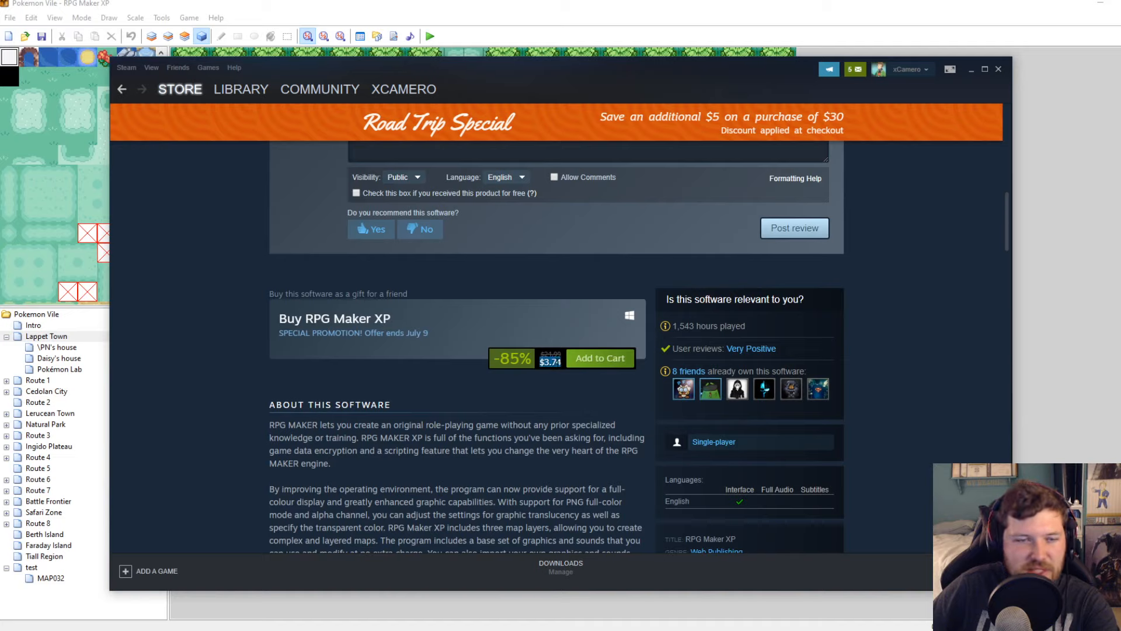
drag(459, 335, 251, 321)
double_click(553, 361)
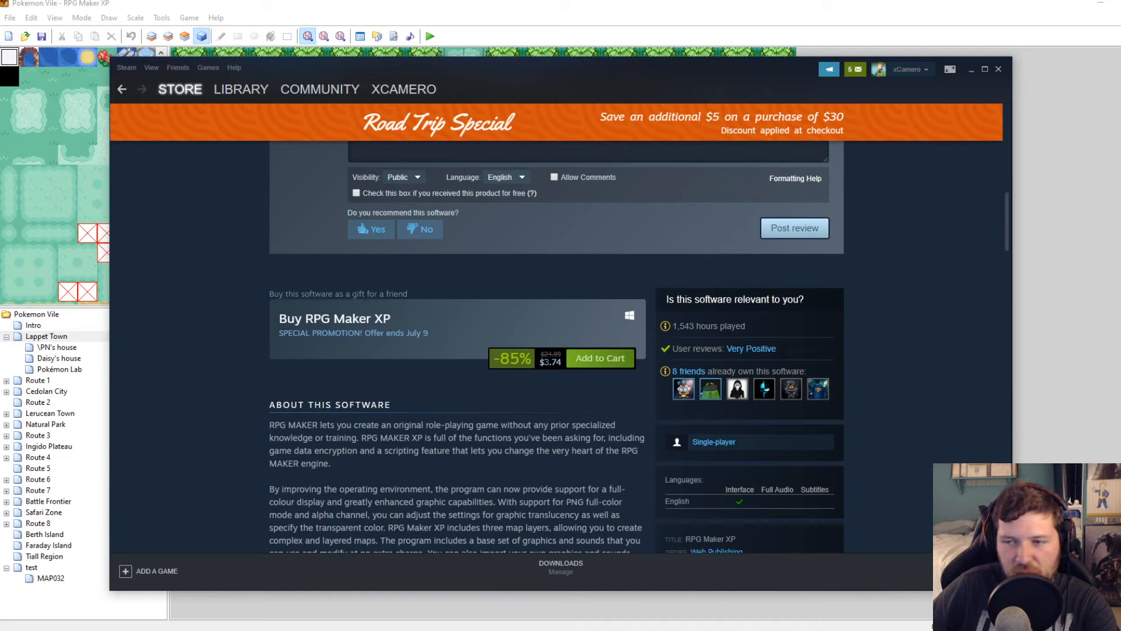
click(554, 362)
double_click(550, 361)
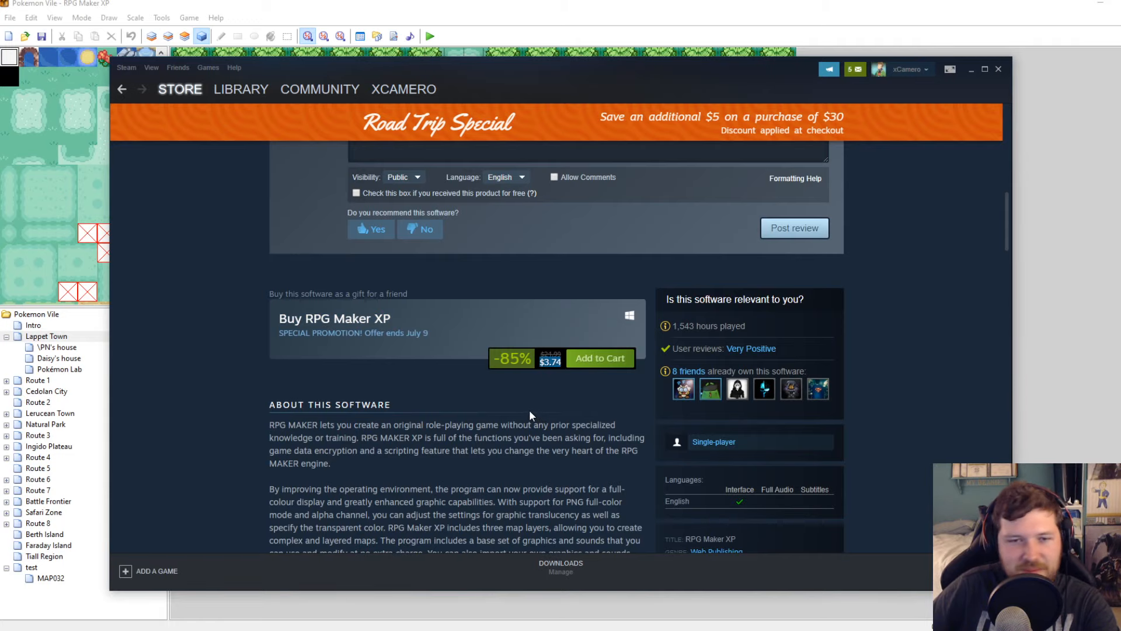
scroll(527, 409, down, 1)
scroll(526, 408, down, 3)
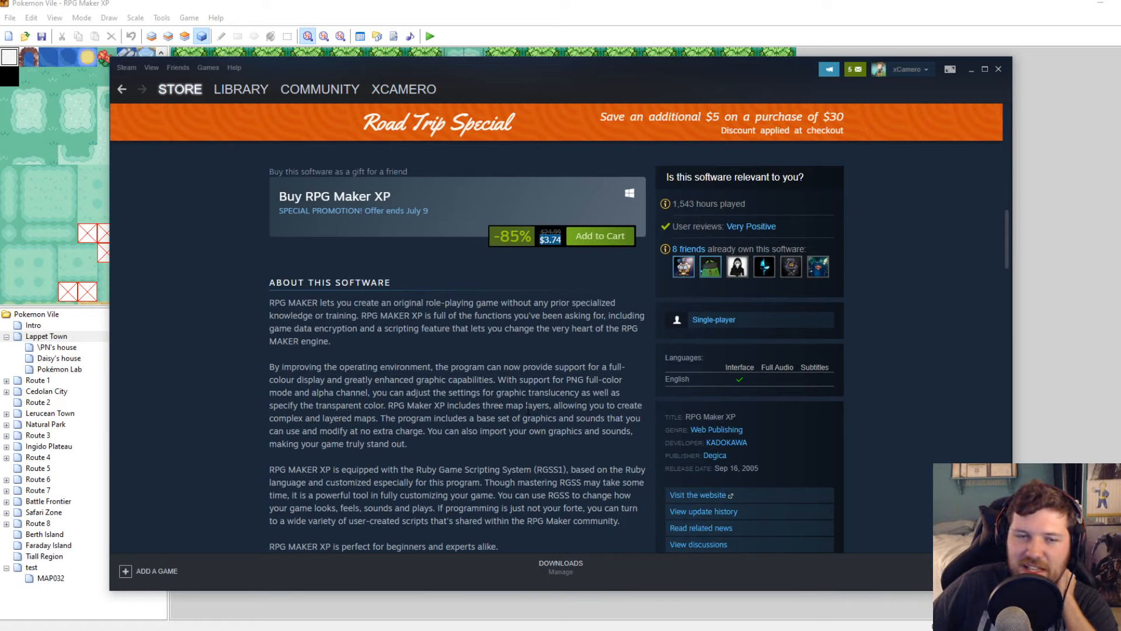
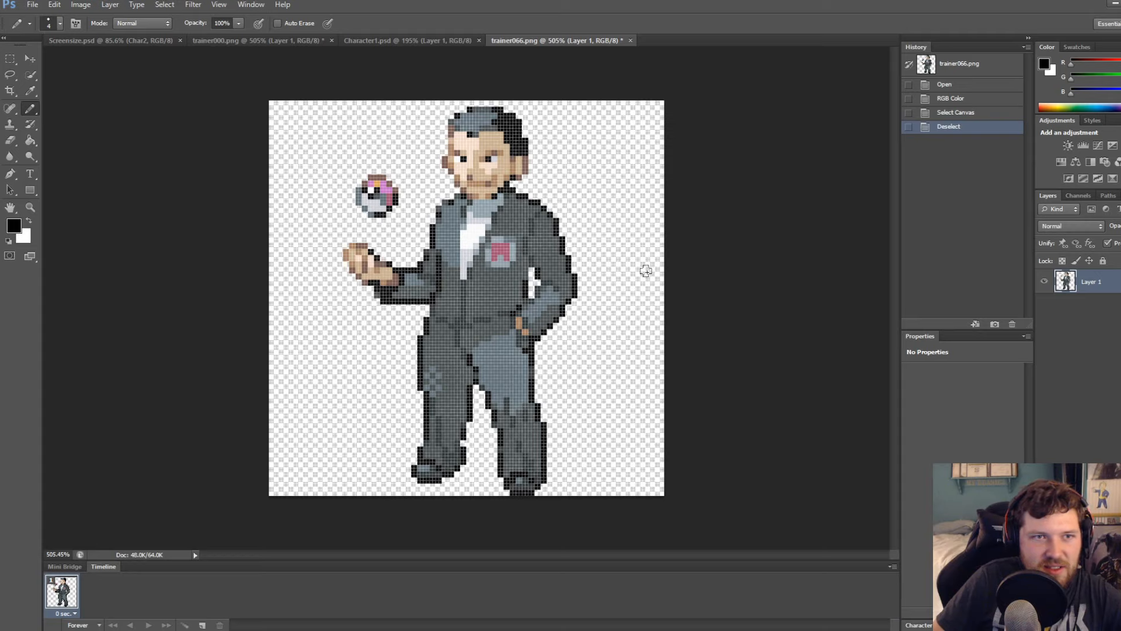
key(ctrl+z)
key(ctrl+z)
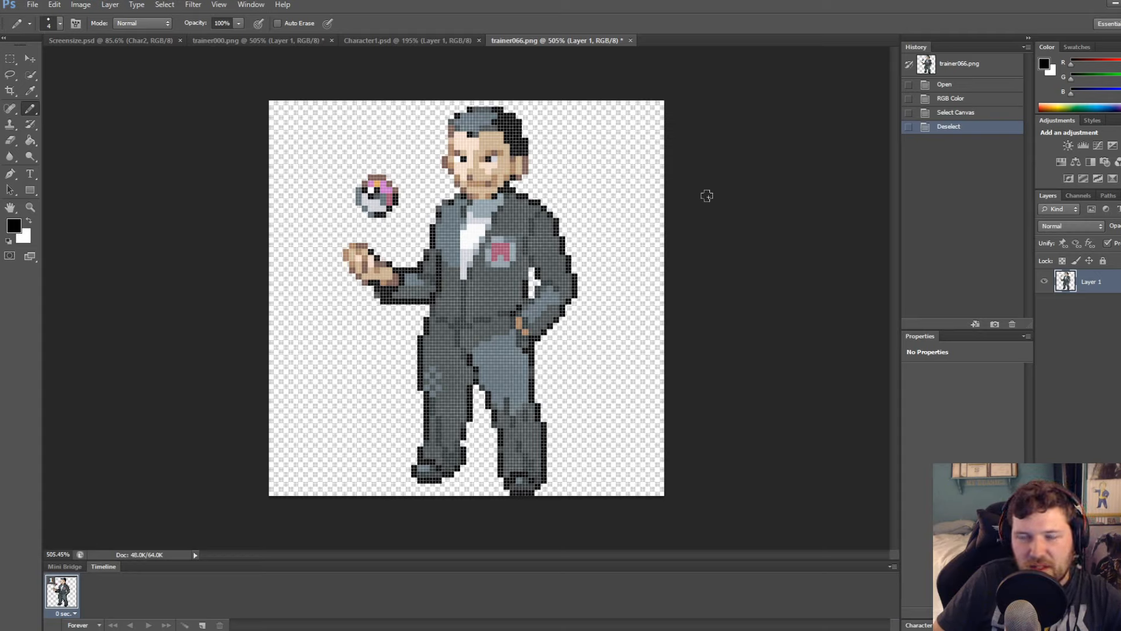
drag(522, 232, 574, 158)
key(ctrl+z)
key(ctrl+z)
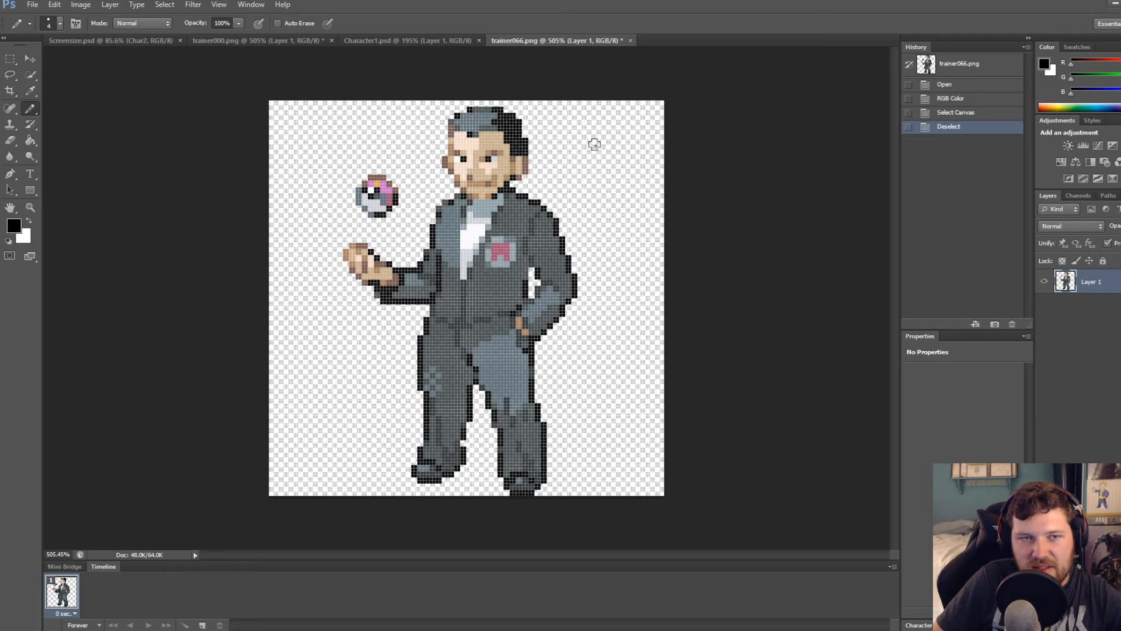
drag(546, 117, 656, 315)
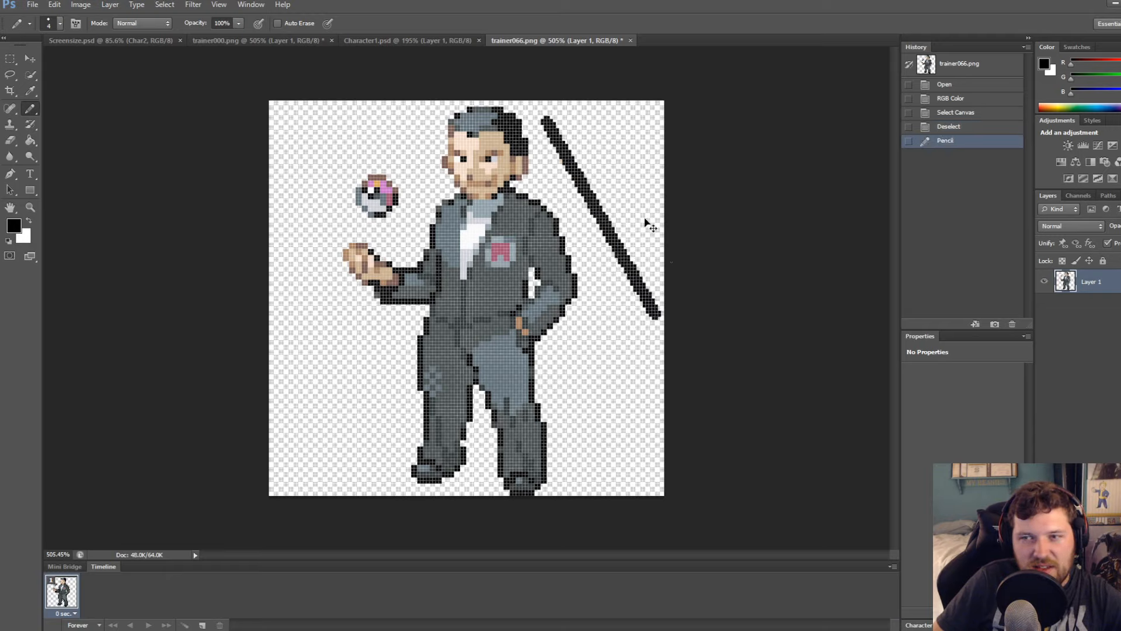
key(ctrl+z)
drag(605, 143, 629, 176)
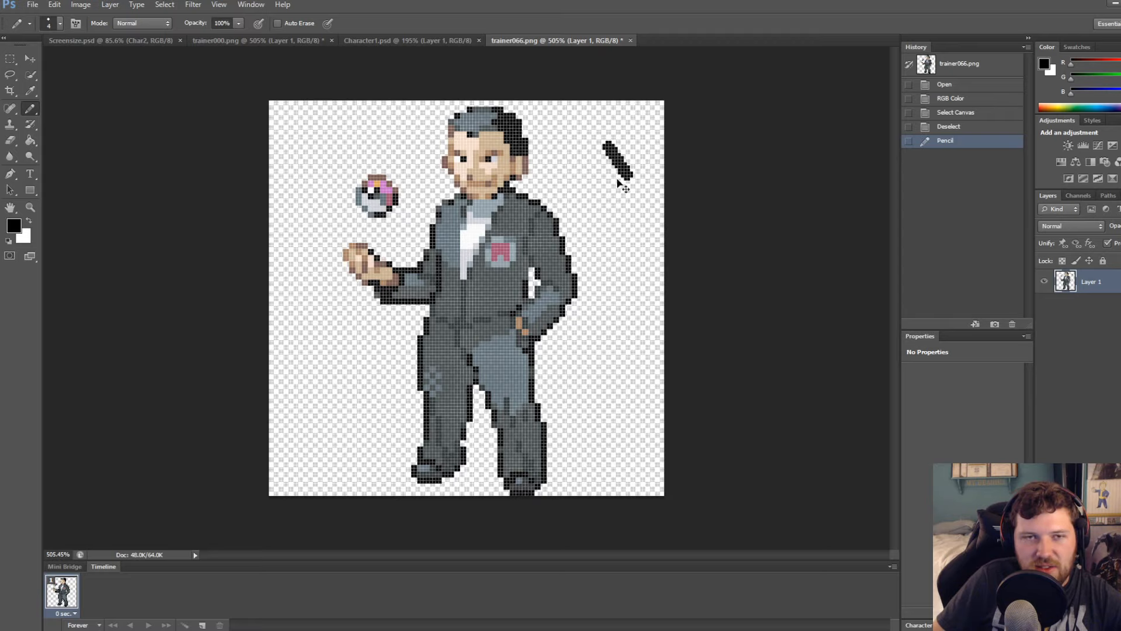
key(ctrl+z)
drag(534, 134, 597, 134)
key(ctrl+z)
Close trainer066.png, Character1.png and trainer000.png, discarding the unsaved changes
click(630, 41)
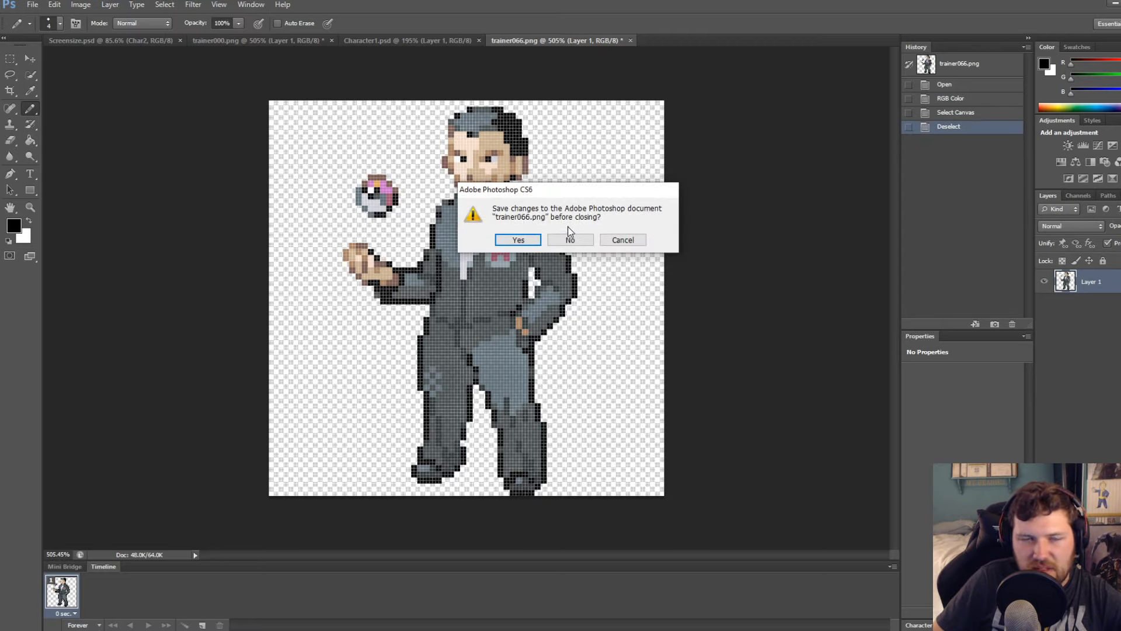
click(569, 239)
click(479, 41)
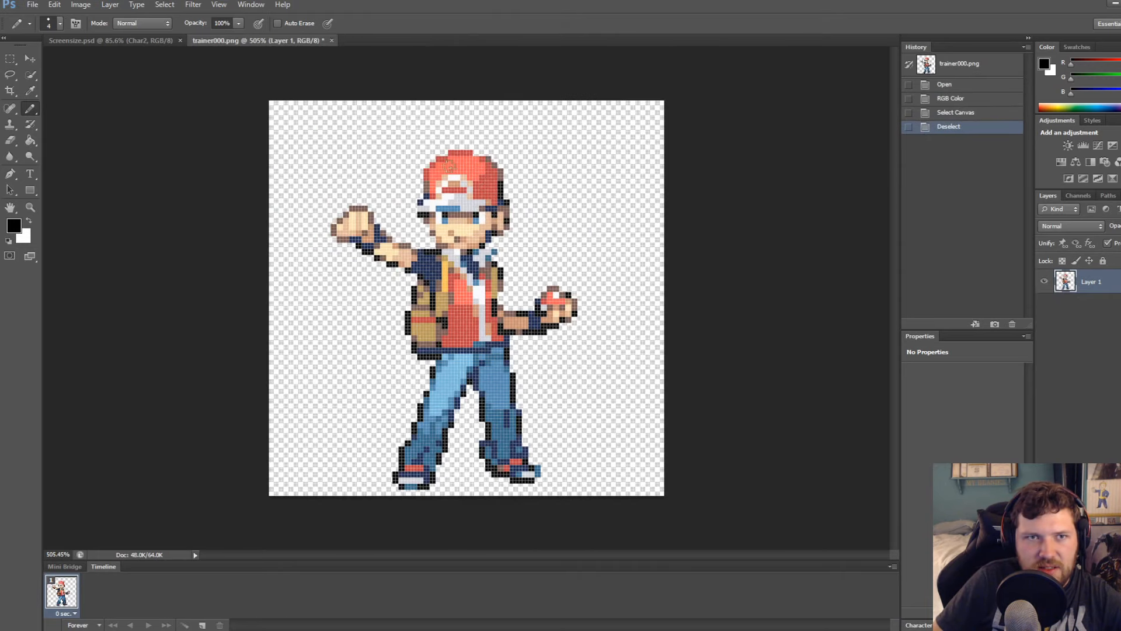
click(332, 40)
click(571, 238)
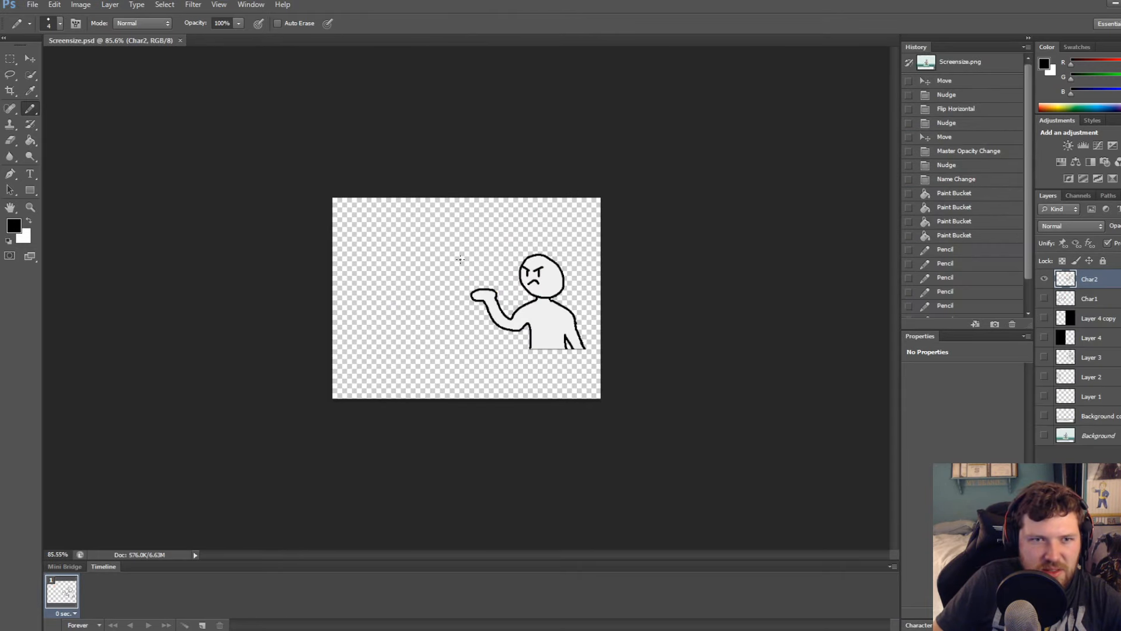
drag(435, 247, 467, 306)
key(ctrl+z)
alt+scroll(461, 292, up, 6)
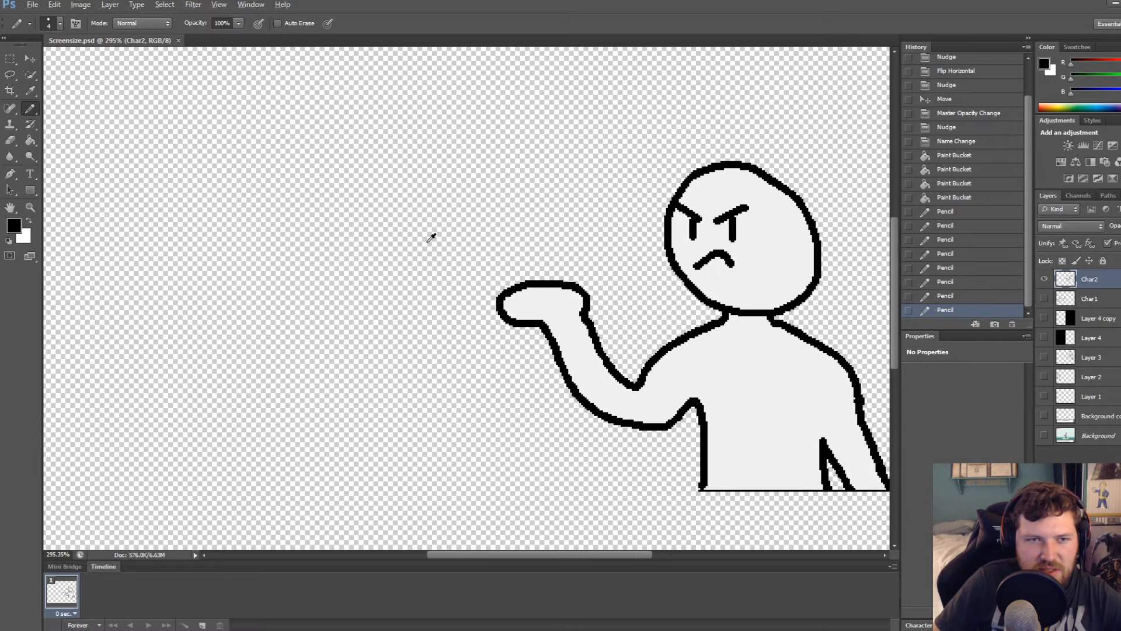
drag(582, 227, 408, 150)
alt+scroll(471, 259, down, 3)
key(ctrl+z)
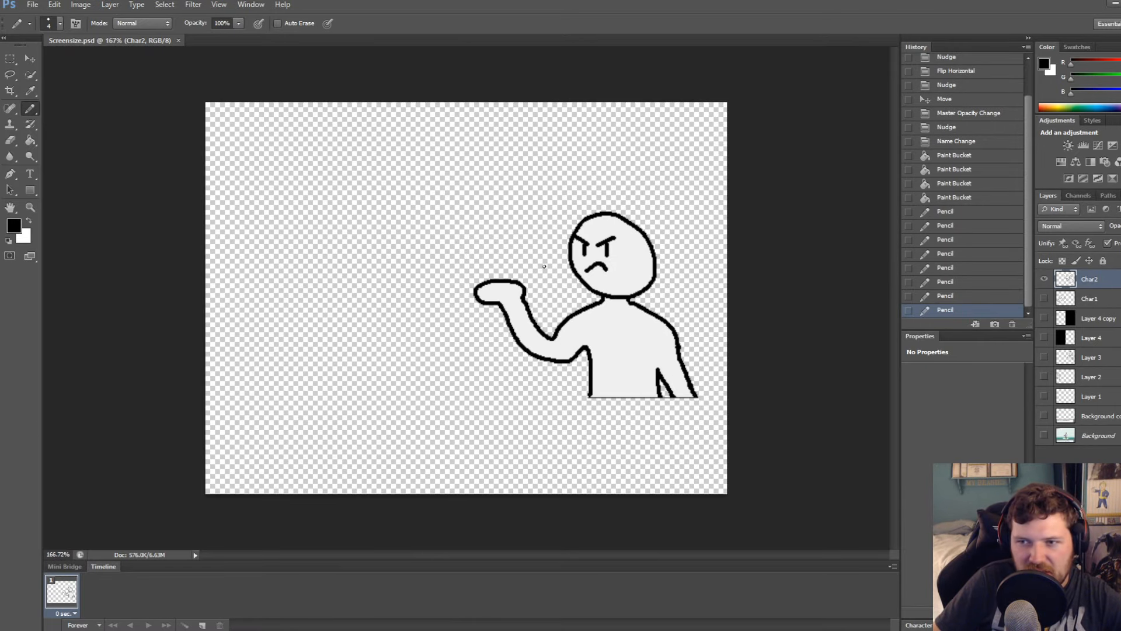
drag(526, 237, 463, 165)
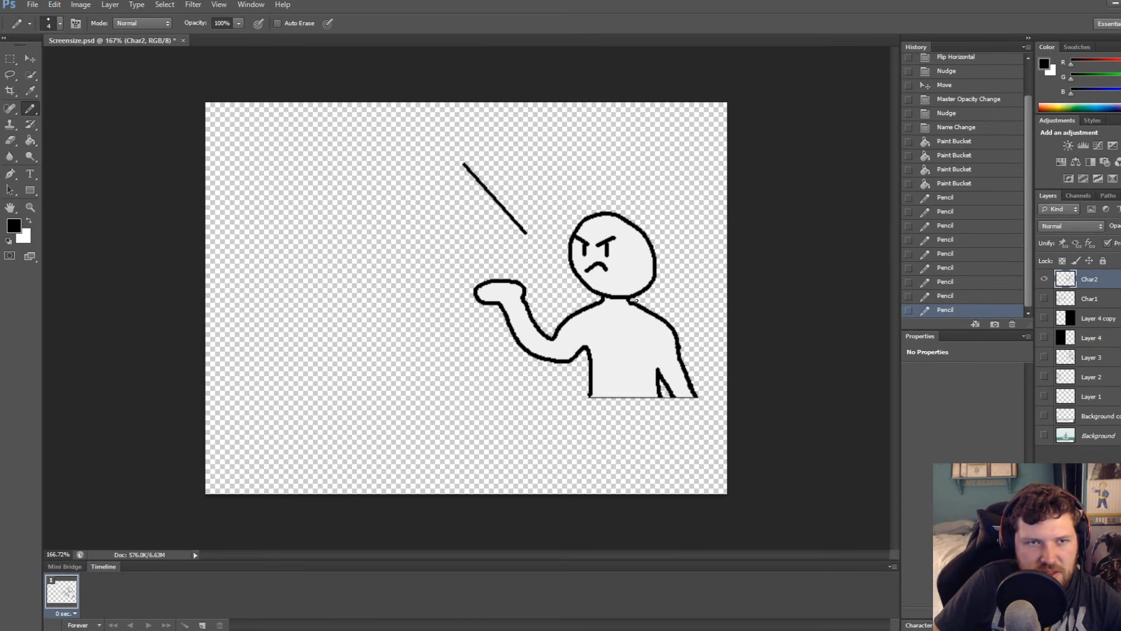
key(ctrl+z)
Switch to the Paint canvas and finish the text entry under the Good Guy heading
key(alt+Tab)
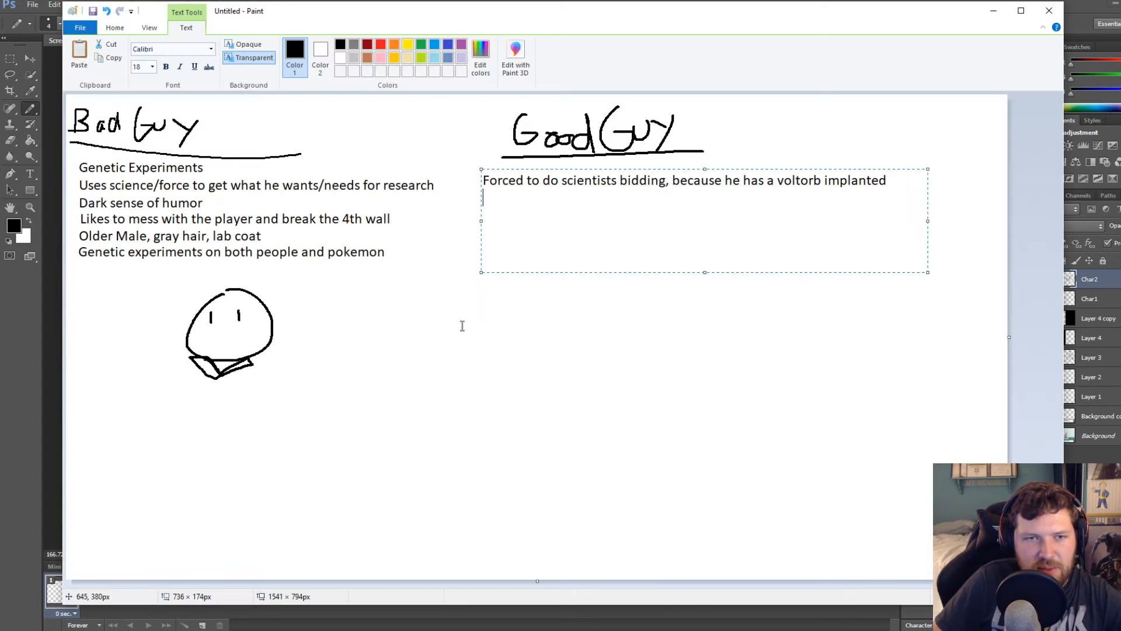
click(475, 325)
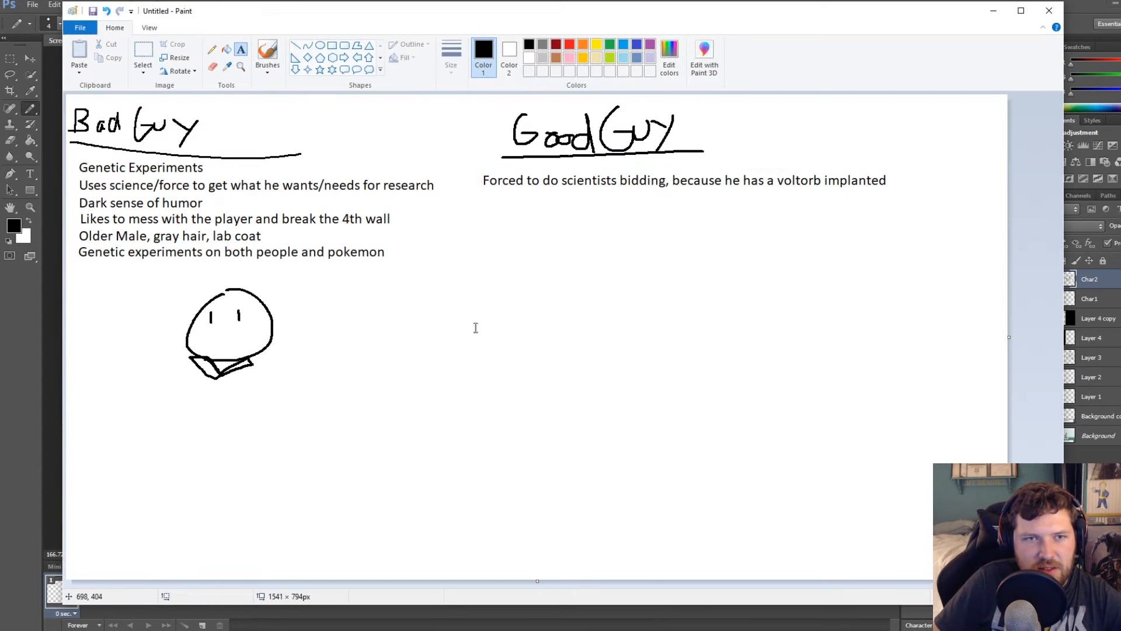
click(267, 57)
mouse_move(522, 243)
mouse_down()
mouse_move(514, 371)
mouse_move(668, 275)
mouse_up()
key(ctrl+z)
key(ctrl+z)
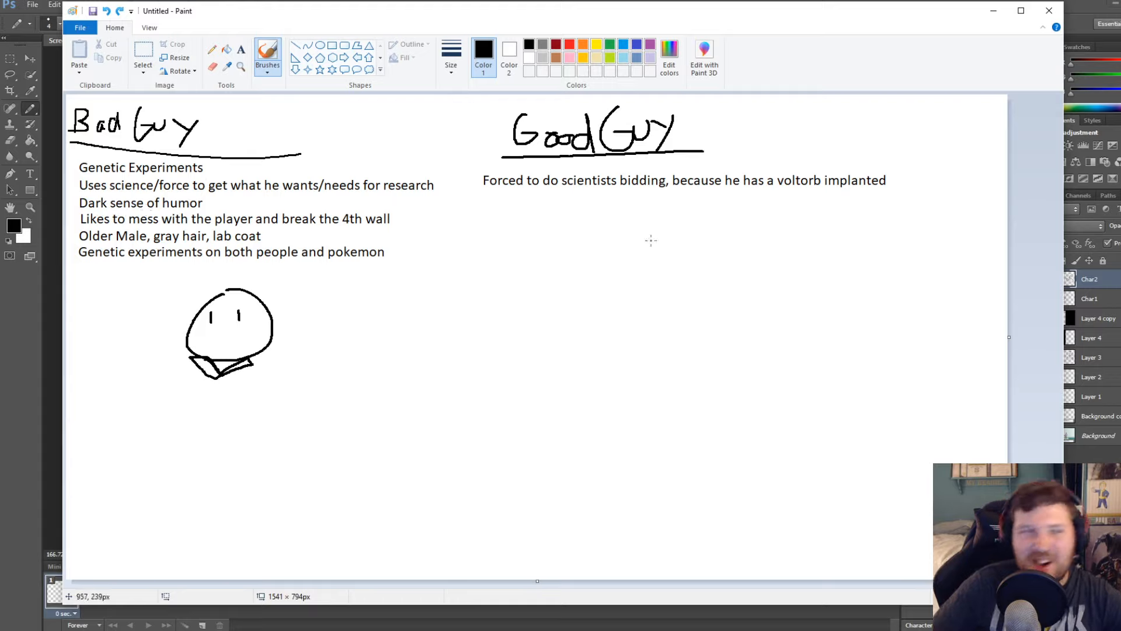
click(212, 50)
mouse_move(609, 280)
mouse_down()
mouse_move(651, 359)
mouse_move(787, 467)
mouse_move(804, 464)
mouse_up()
key(ctrl+z)
key(ctrl+z)
mouse_move(666, 318)
mouse_down()
mouse_move(580, 446)
mouse_move(665, 319)
mouse_up()
key(ctrl+z)
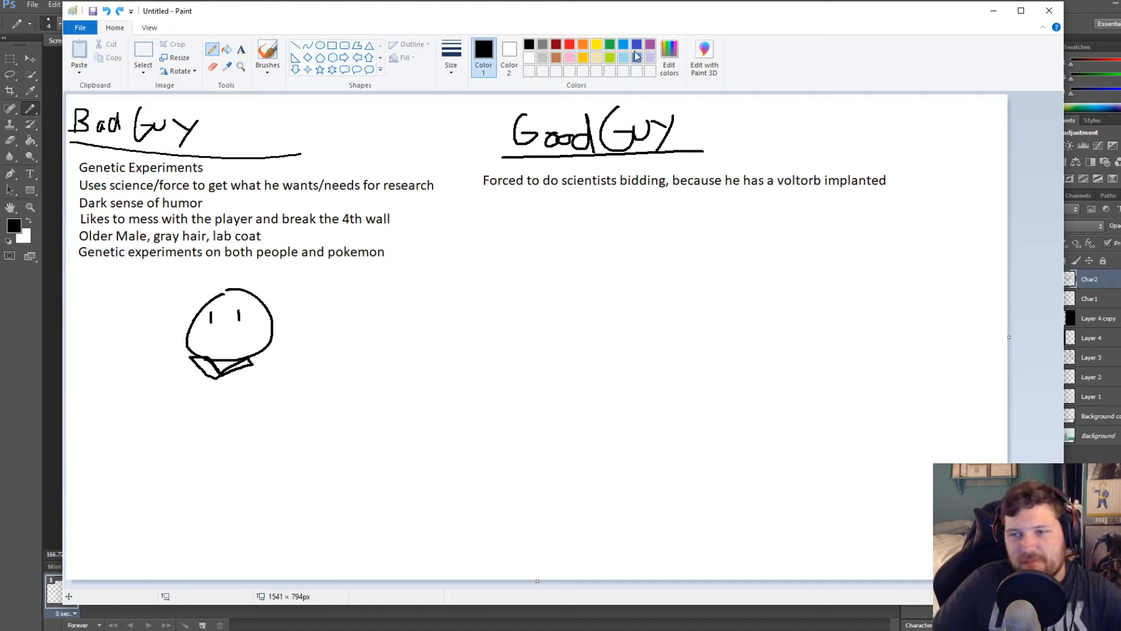
Switch to RPG Maker XP and look through the PokeBattle_Battle script in the Script Editor
key(alt+Tab)
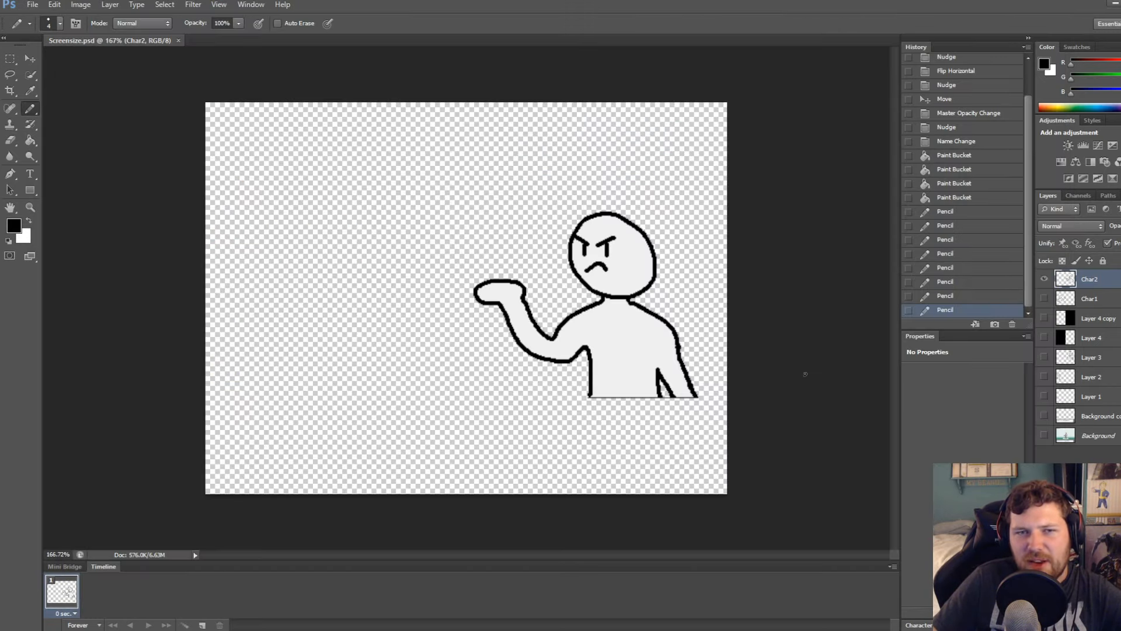
key(alt+Tab)
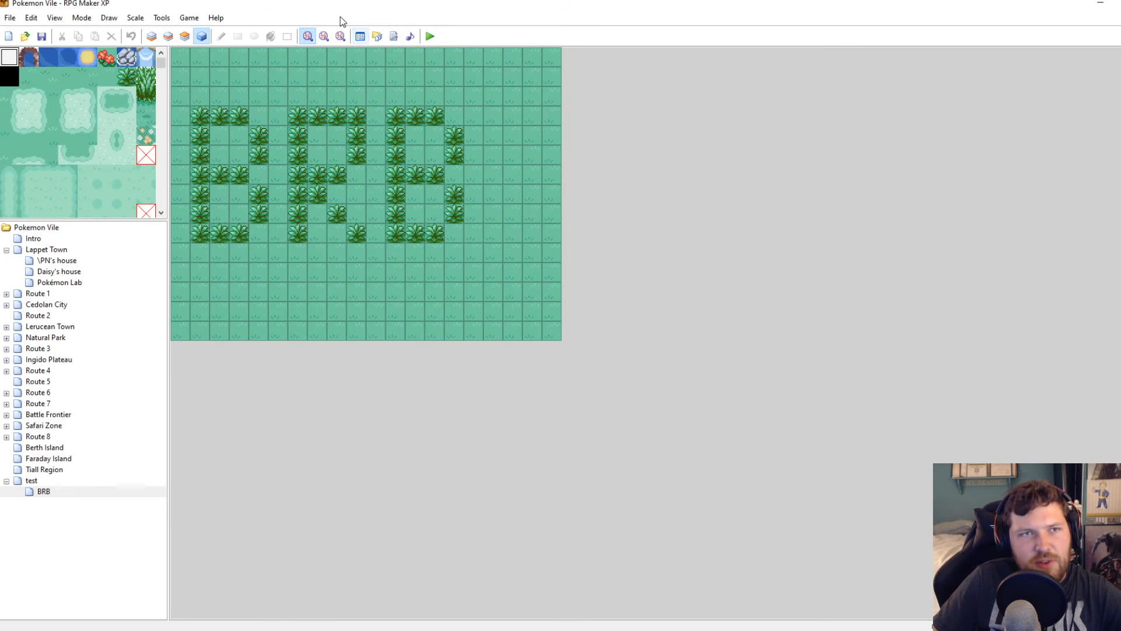
click(394, 36)
scroll(591, 376, down, 2)
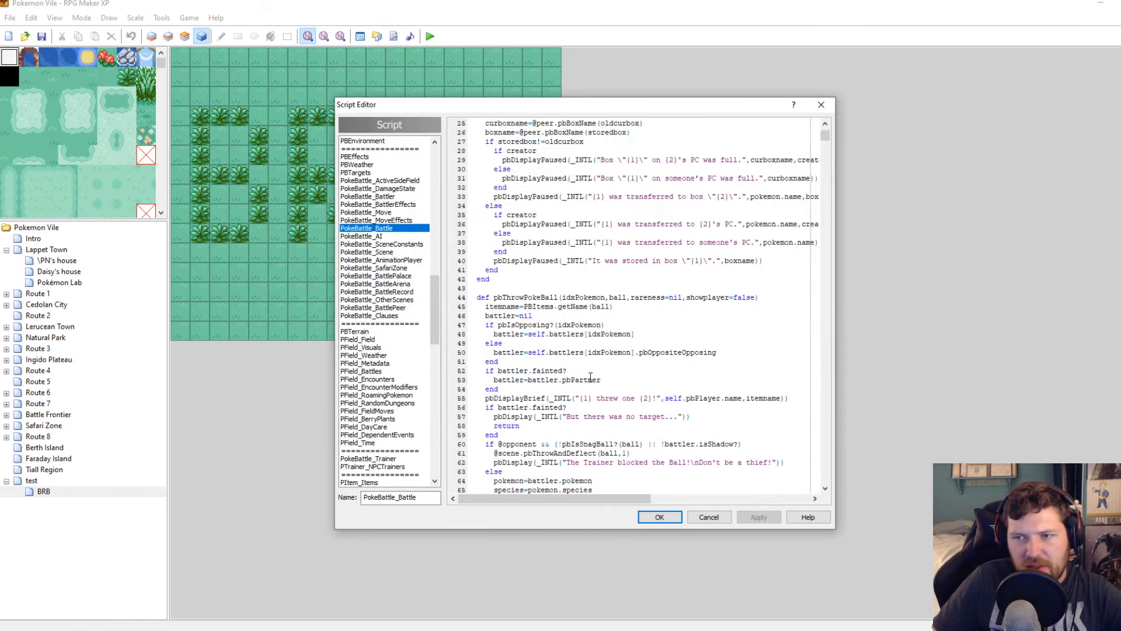
scroll(591, 376, down, 20)
drag(827, 140, 825, 116)
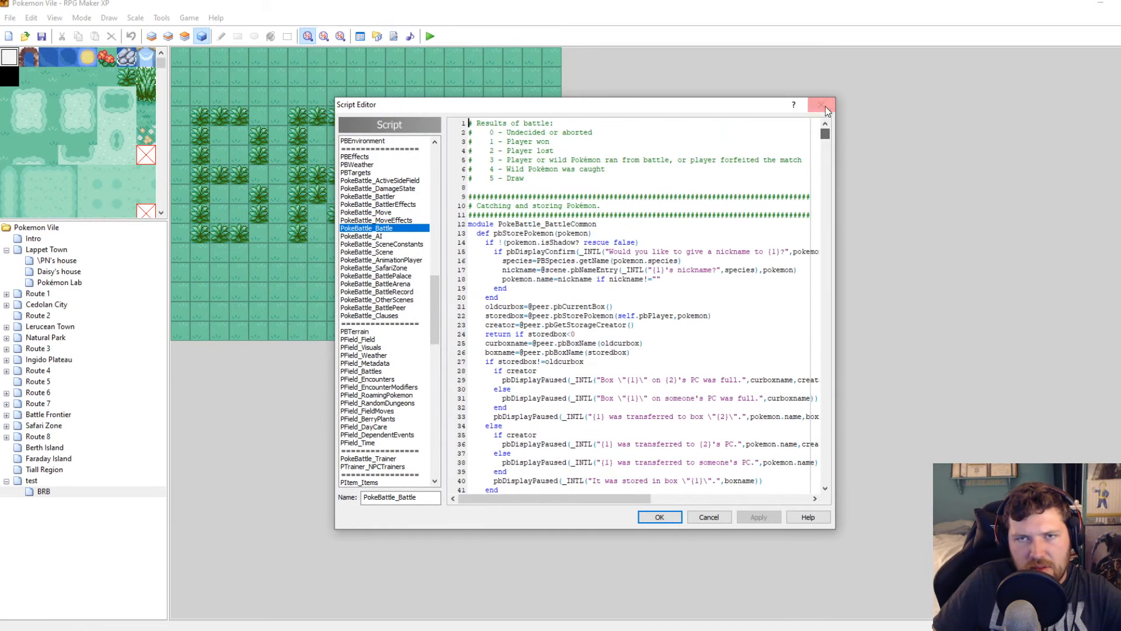
click(825, 106)
Examine the picture and text commands of event EV005 on the Lappet Town map, and the Plot Points in the Thundaga RC Game Jam 6 document
click(48, 251)
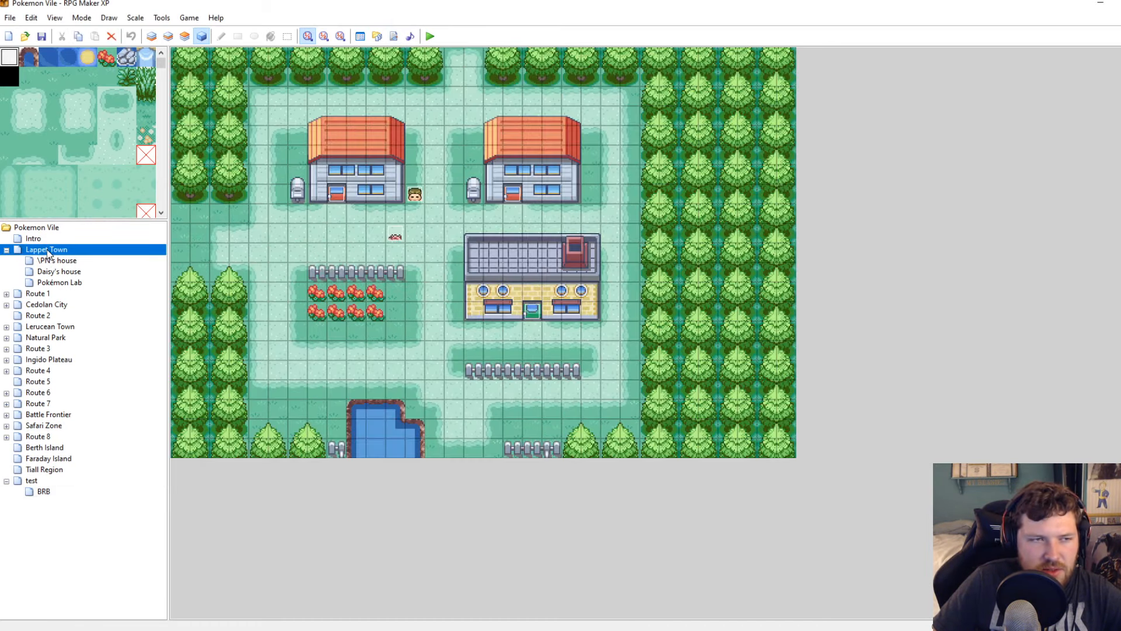
double_click(395, 236)
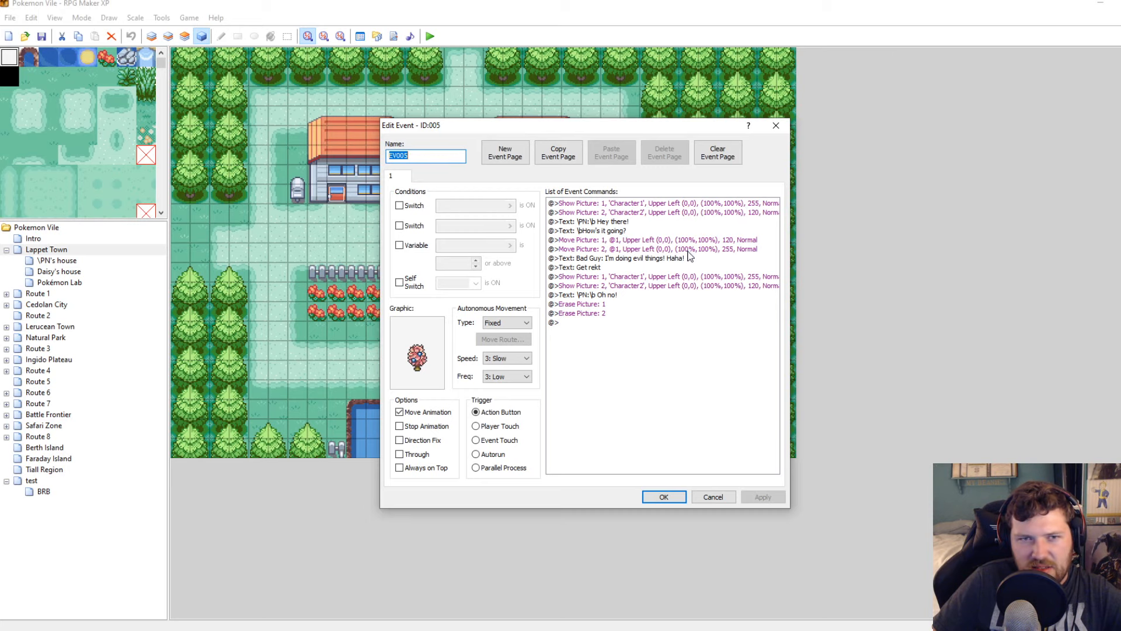
click(776, 125)
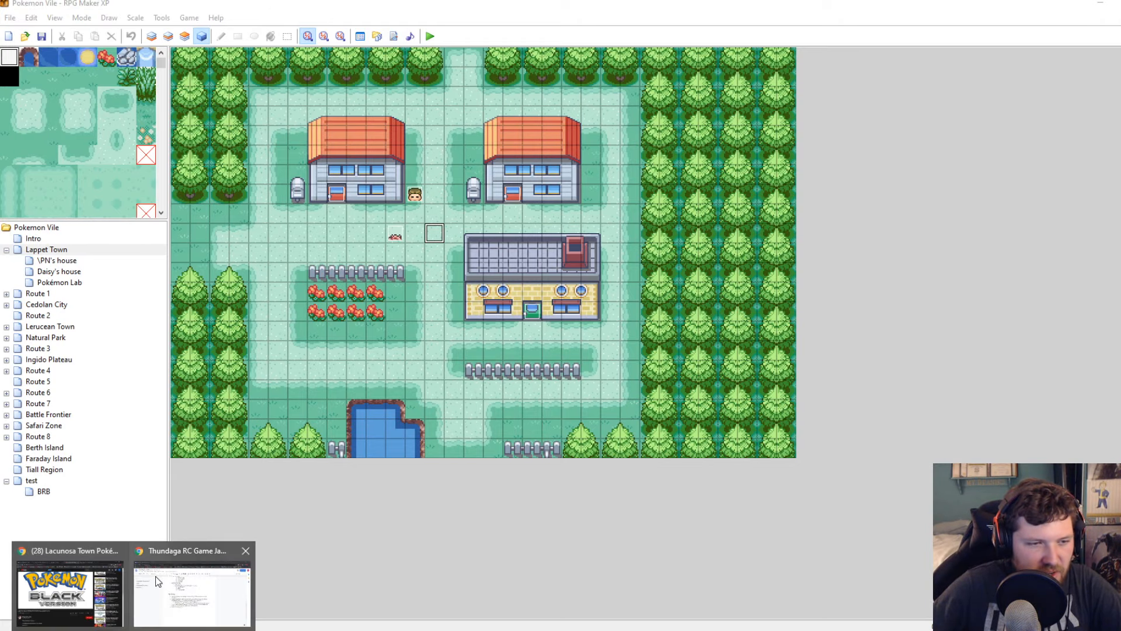
click(155, 576)
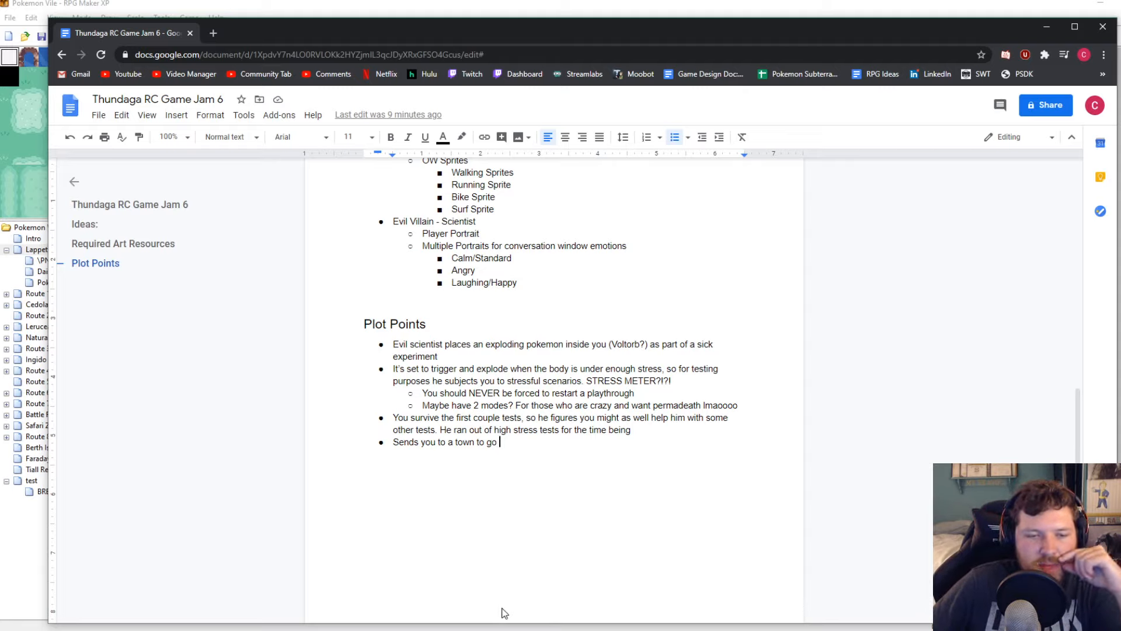
Switch to Paint, save the character notes as CharPlan.png in DATA (D:) > Pokemon Stuff > GAME JAM 6, and return to RPG Maker XP
click(632, 626)
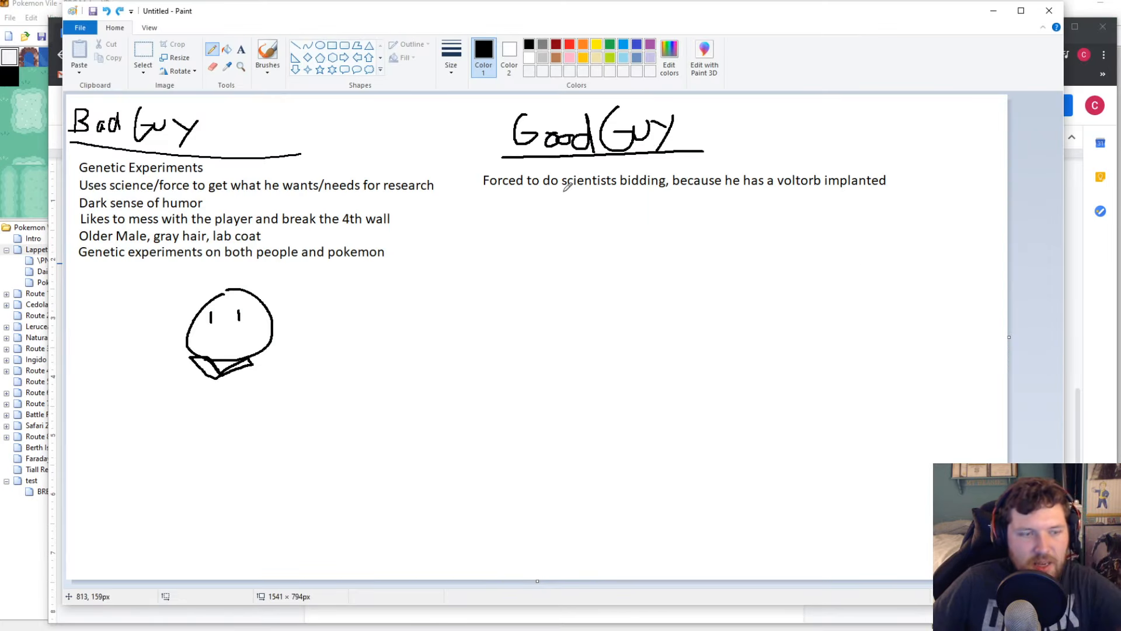
key(ctrl+s)
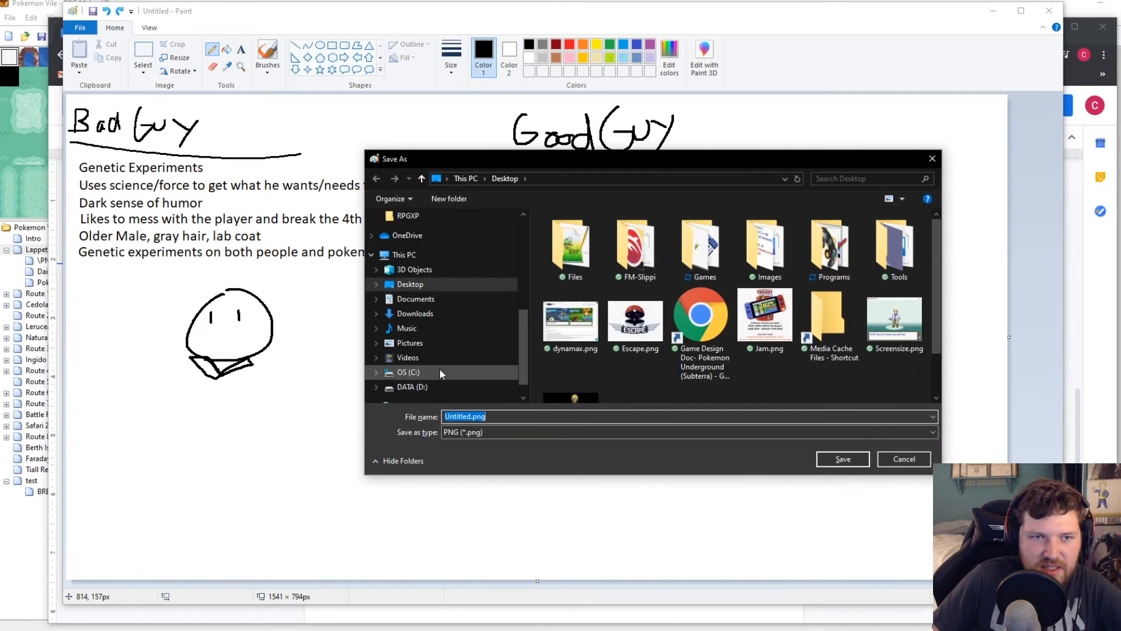
scroll(420, 339, down, 1)
click(439, 351)
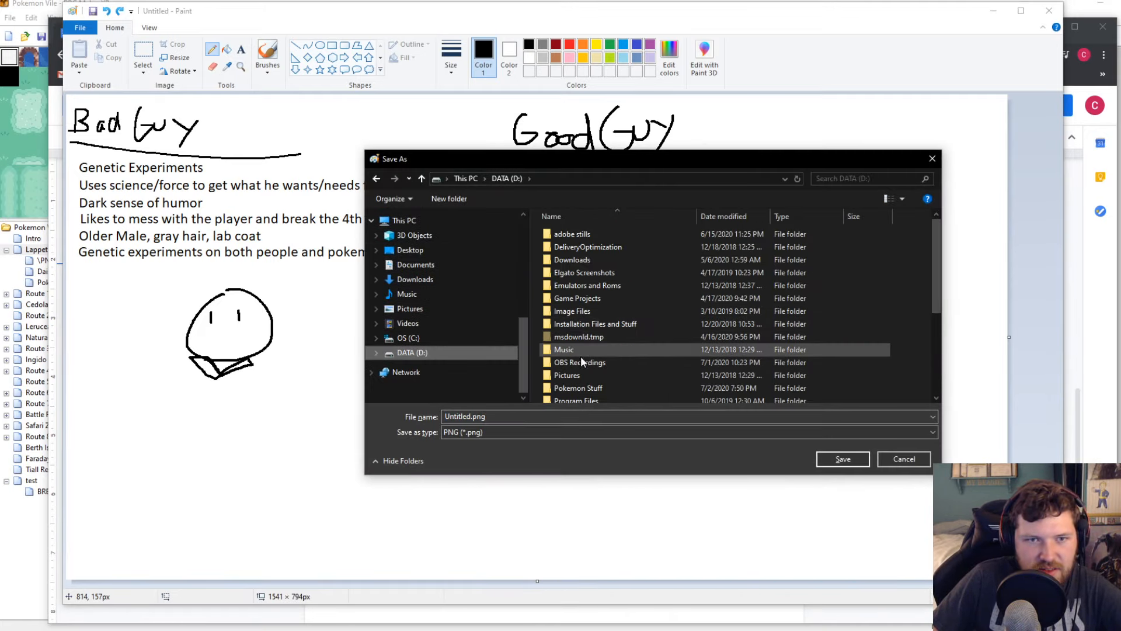
double_click(581, 388)
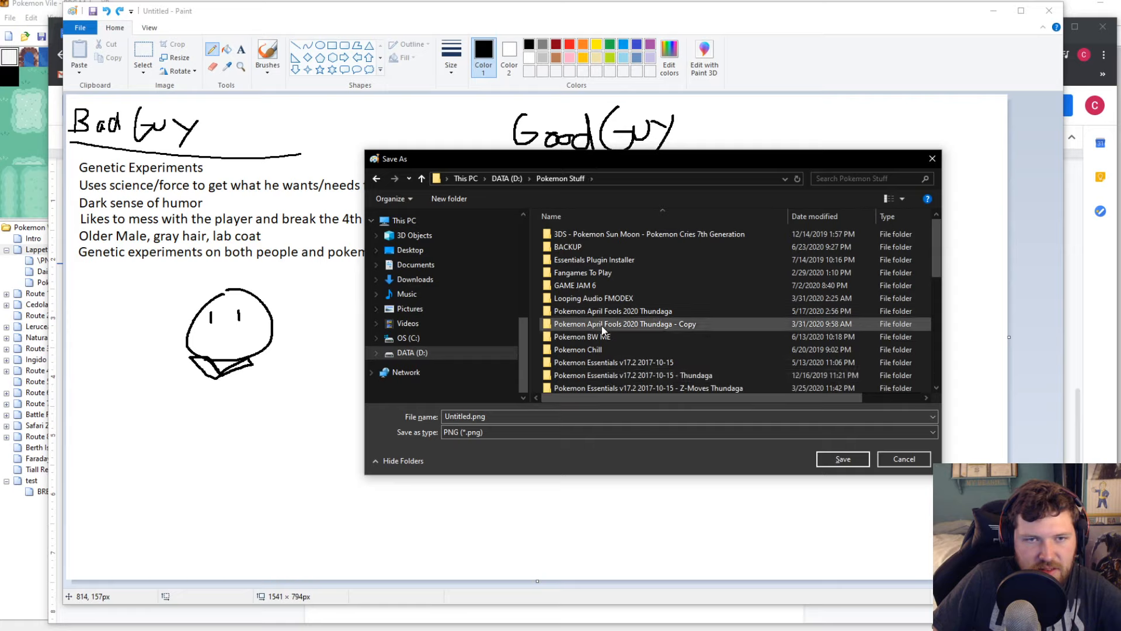
double_click(579, 286)
click(498, 416)
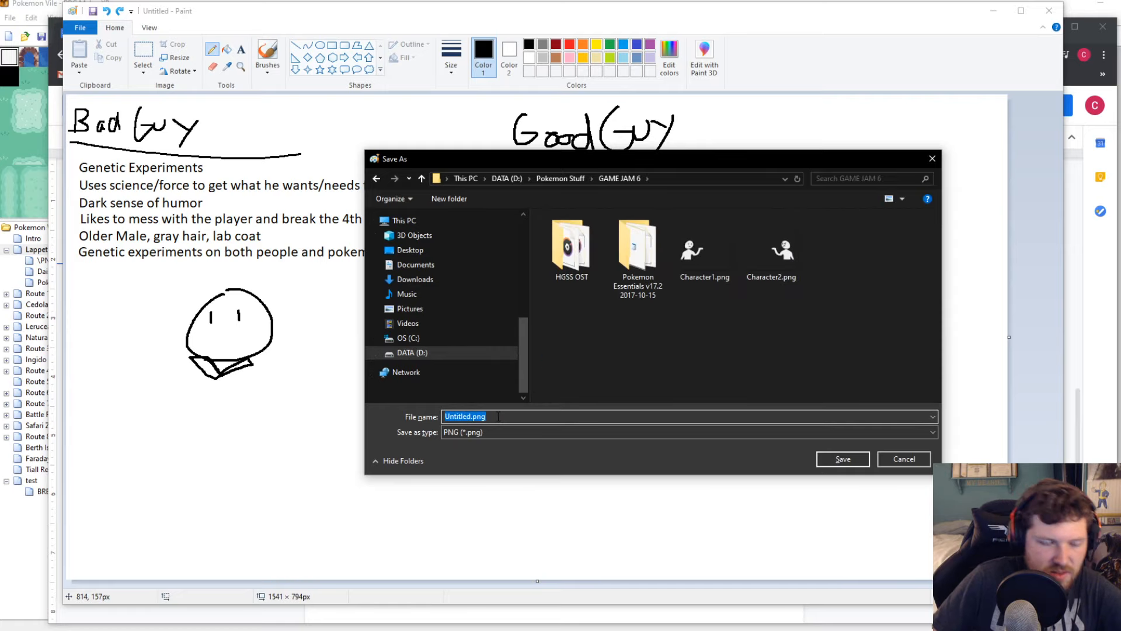
text(CharPk)
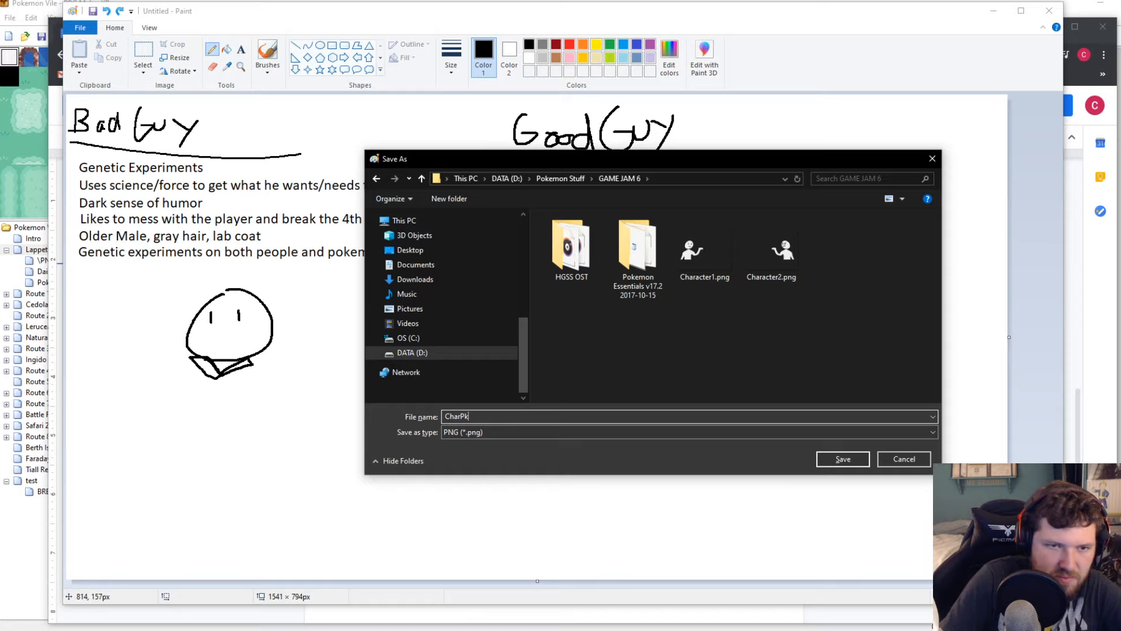
key(BackSpace)
text(lan)
key(Return)
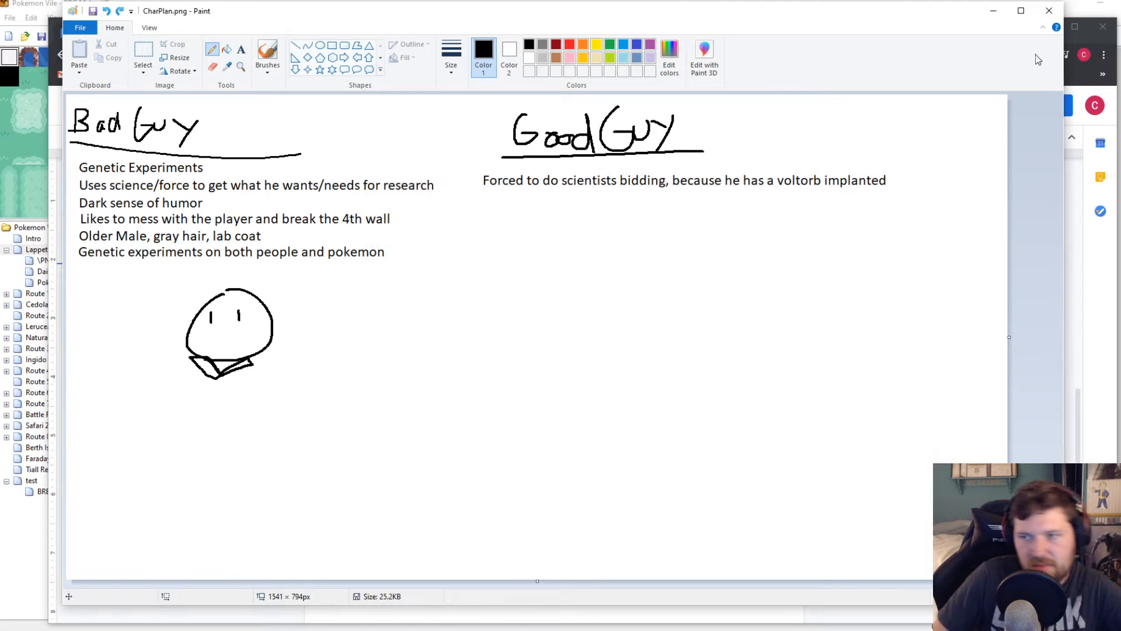
click(994, 11)
click(990, 7)
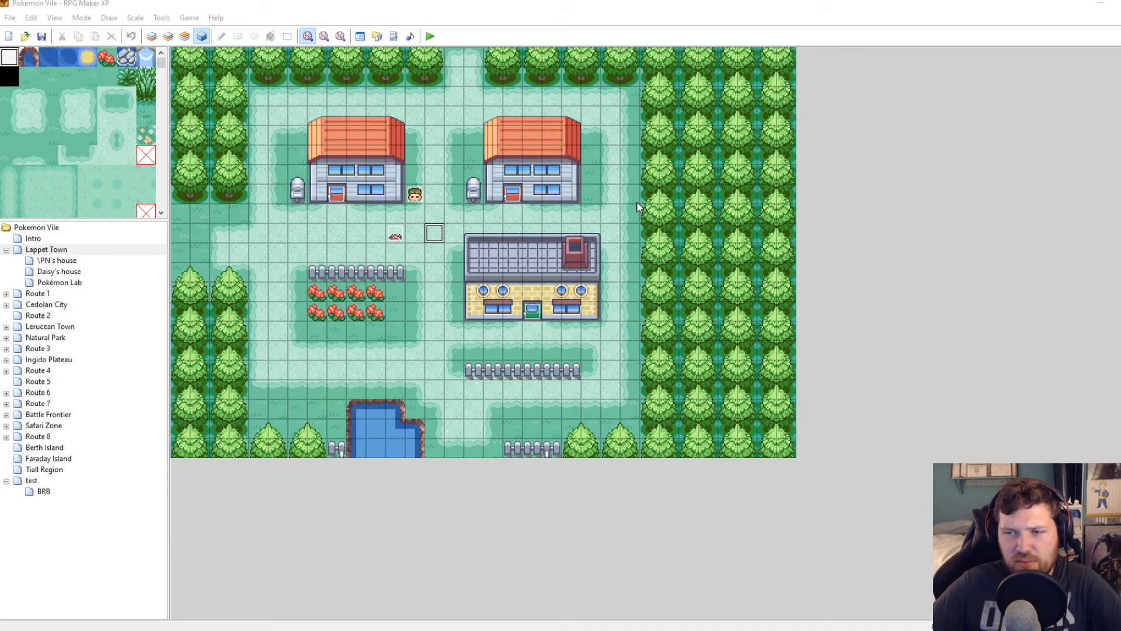
double_click(411, 253)
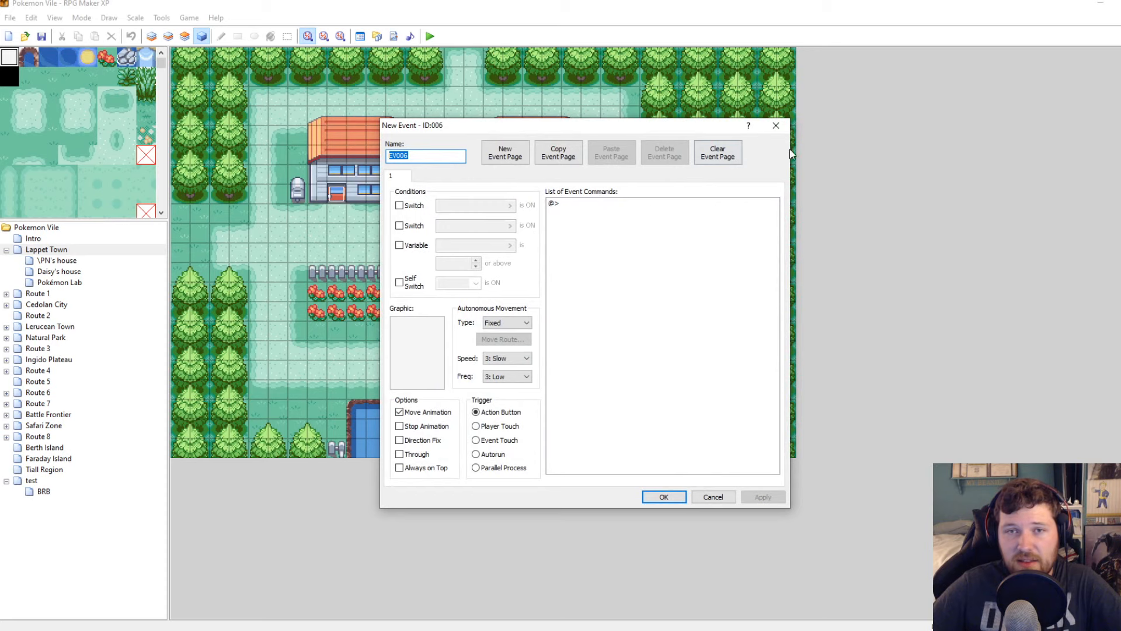
click(780, 128)
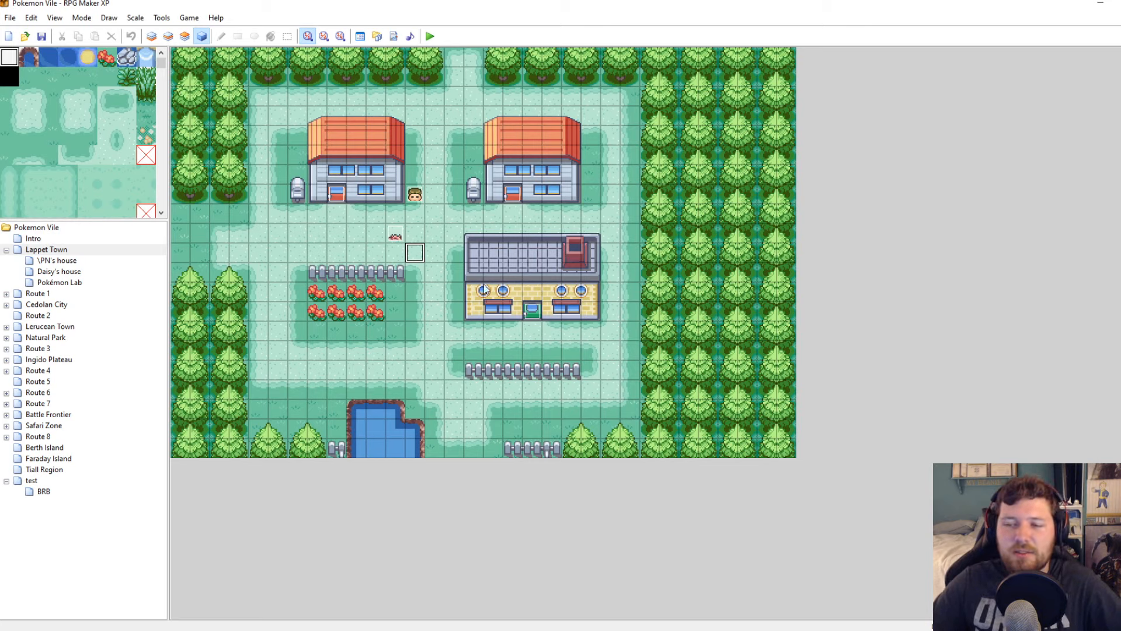
right_click(36, 512)
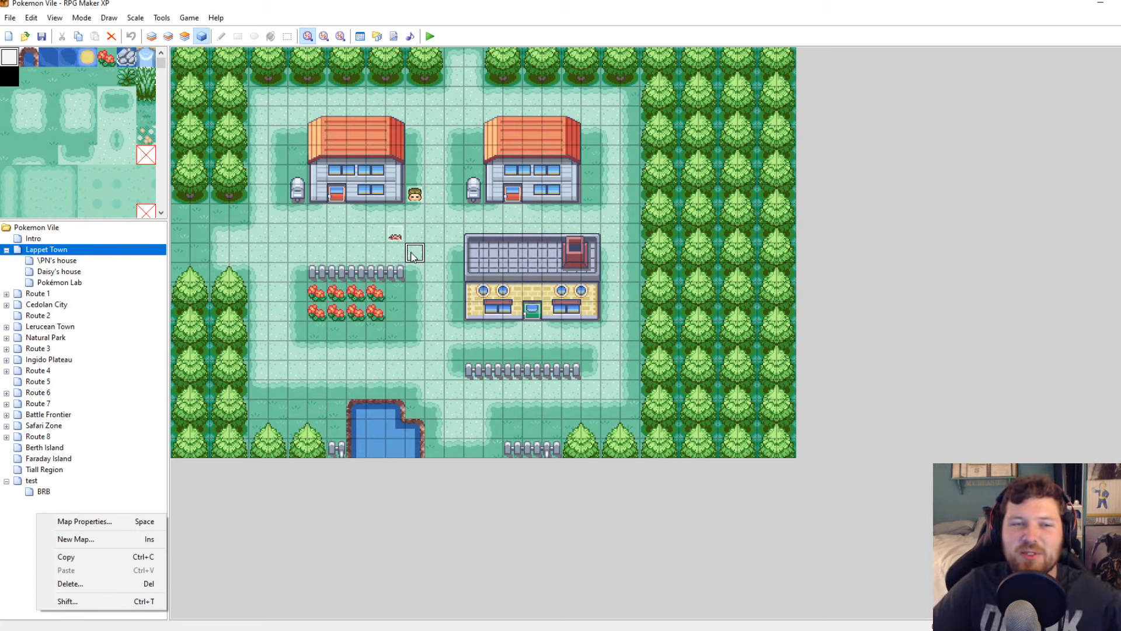
click(424, 272)
right_click(435, 277)
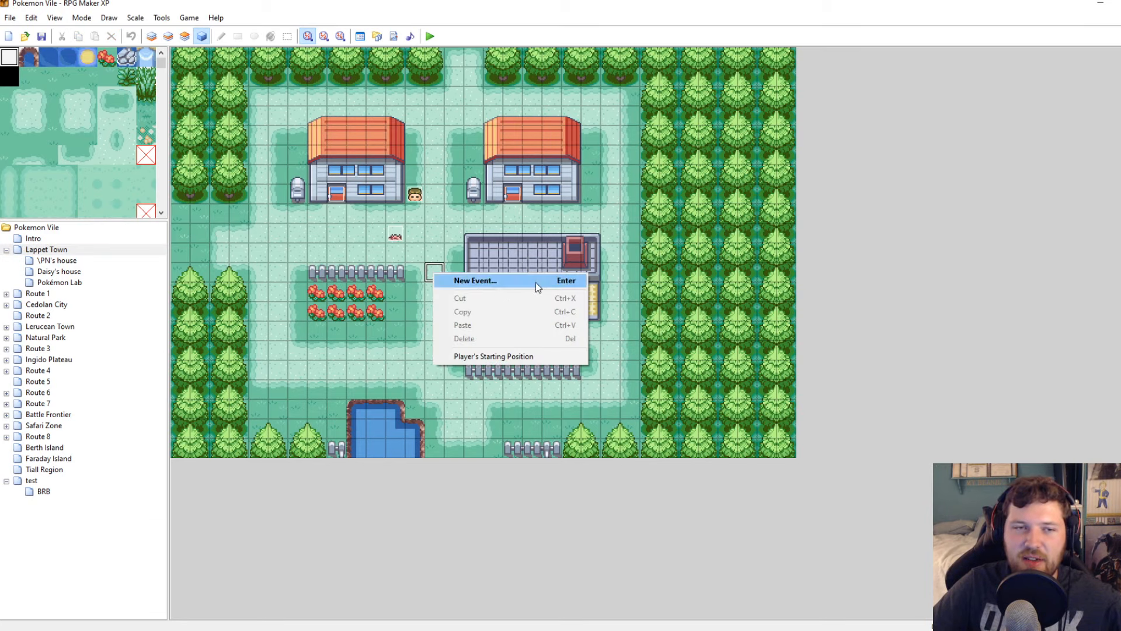
click(443, 241)
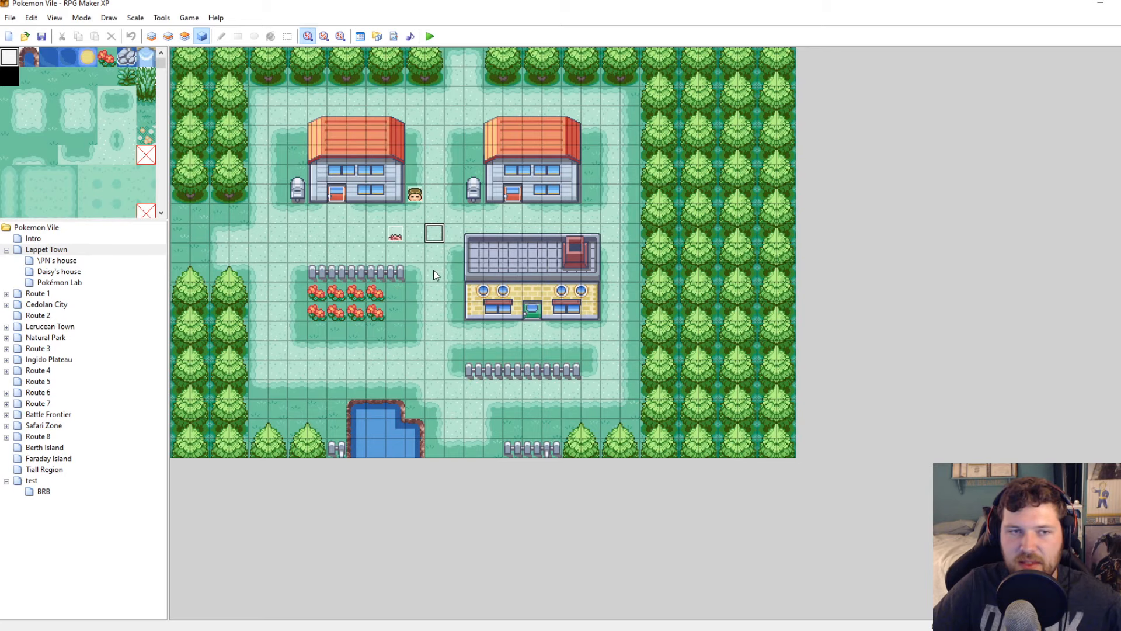
click(413, 252)
right_click(412, 252)
click(435, 252)
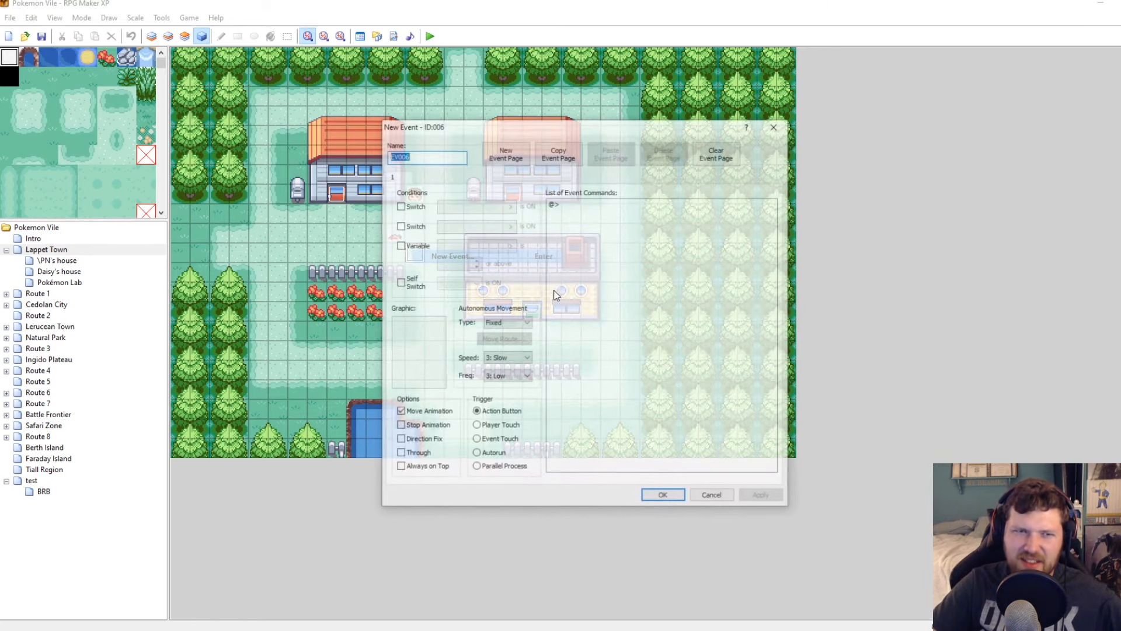
double_click(418, 353)
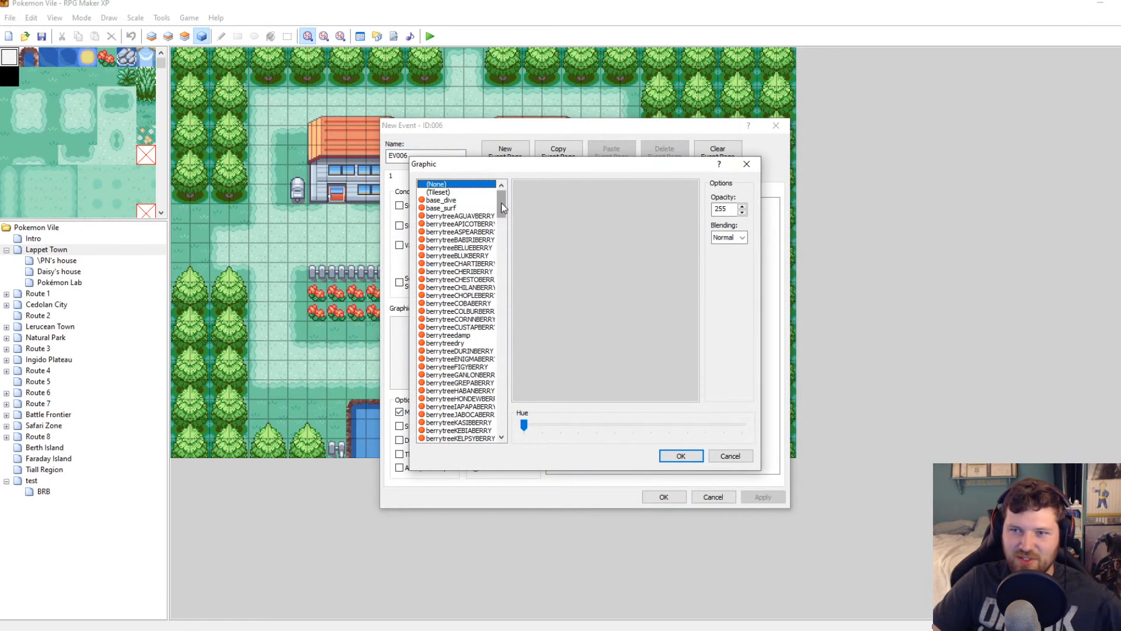
drag(501, 206, 501, 435)
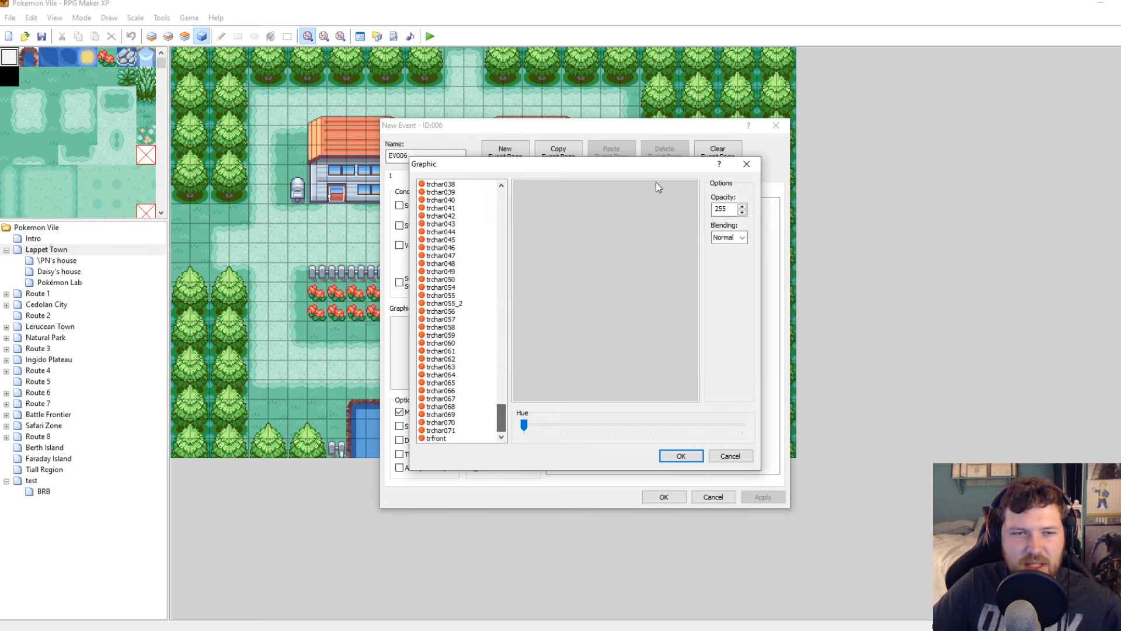
click(753, 168)
key(Escape)
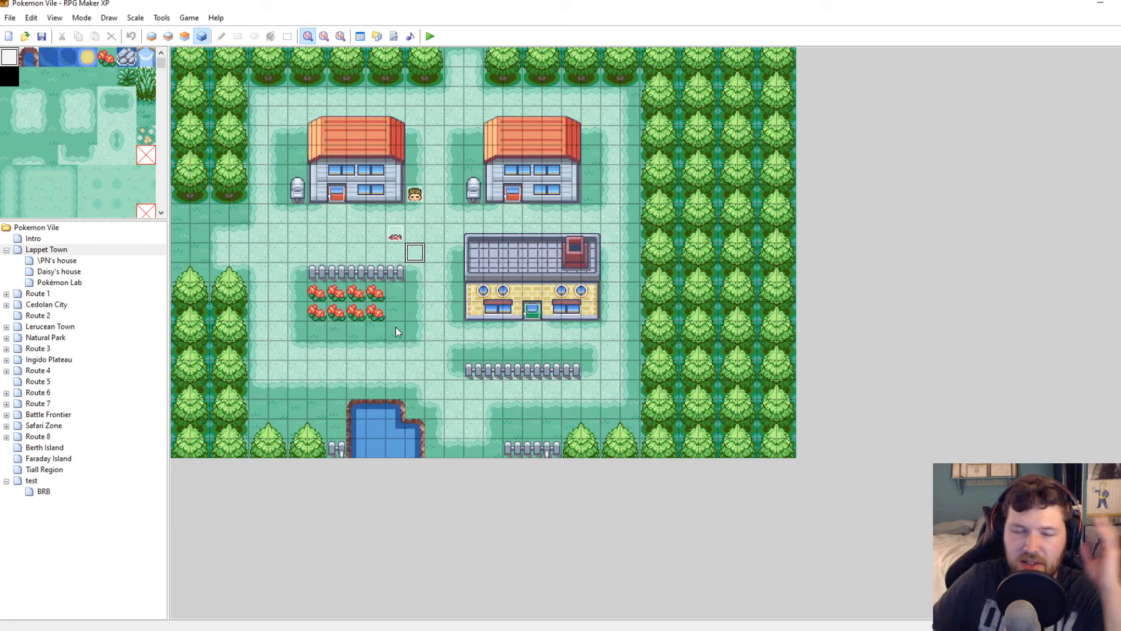
Create a new event on the Lappet Town map, northeast of the flower bed, and insert a Script command in it
right_click(409, 255)
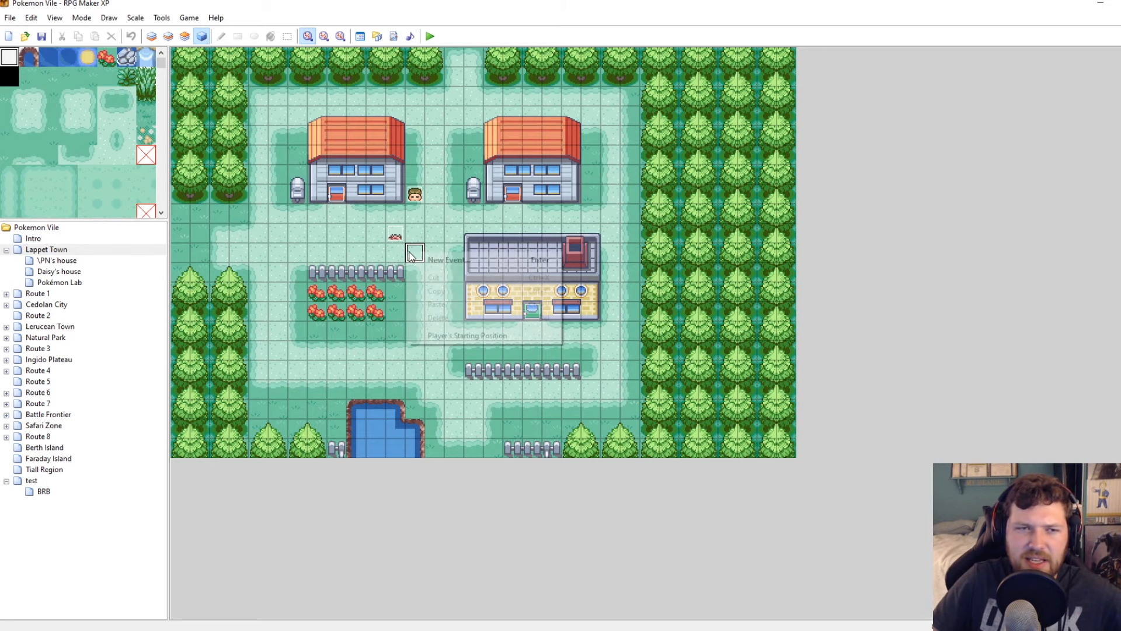
click(444, 259)
double_click(567, 203)
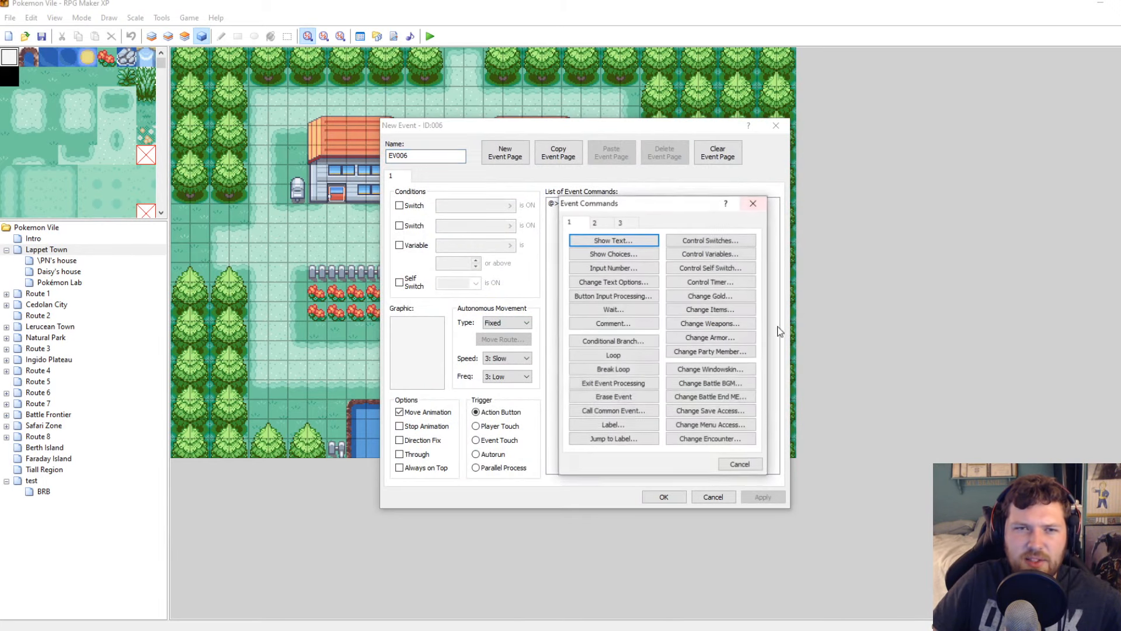
click(621, 222)
click(710, 438)
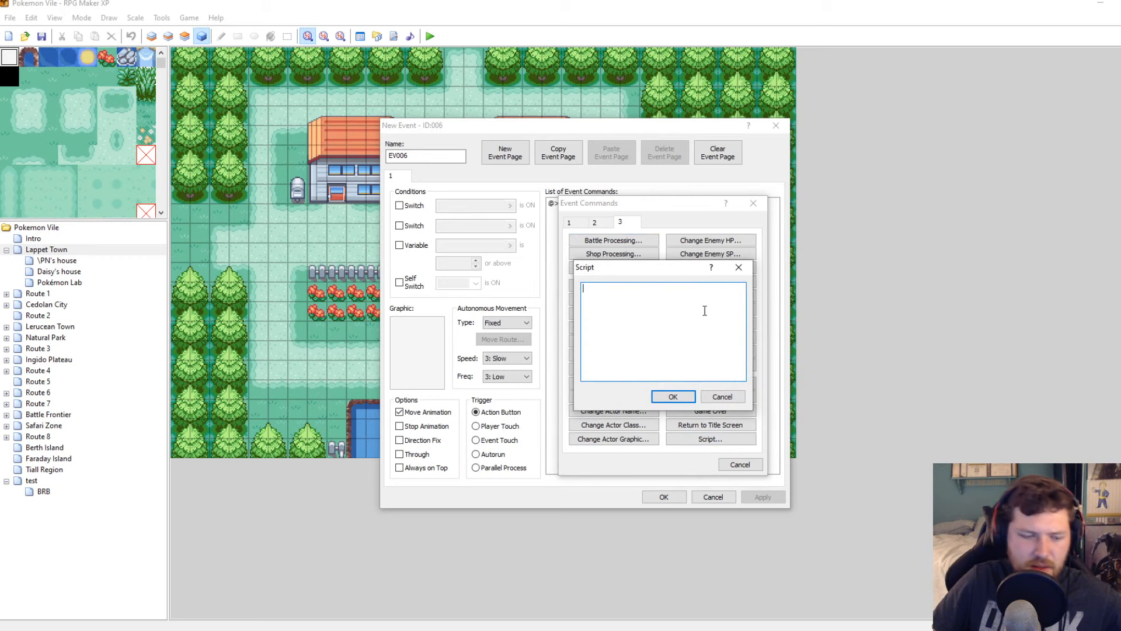
Replace the placeholder text in the script with the start of a loop over the party, "for pkmn in $Trainer.pokemonParty"
text(asdf)
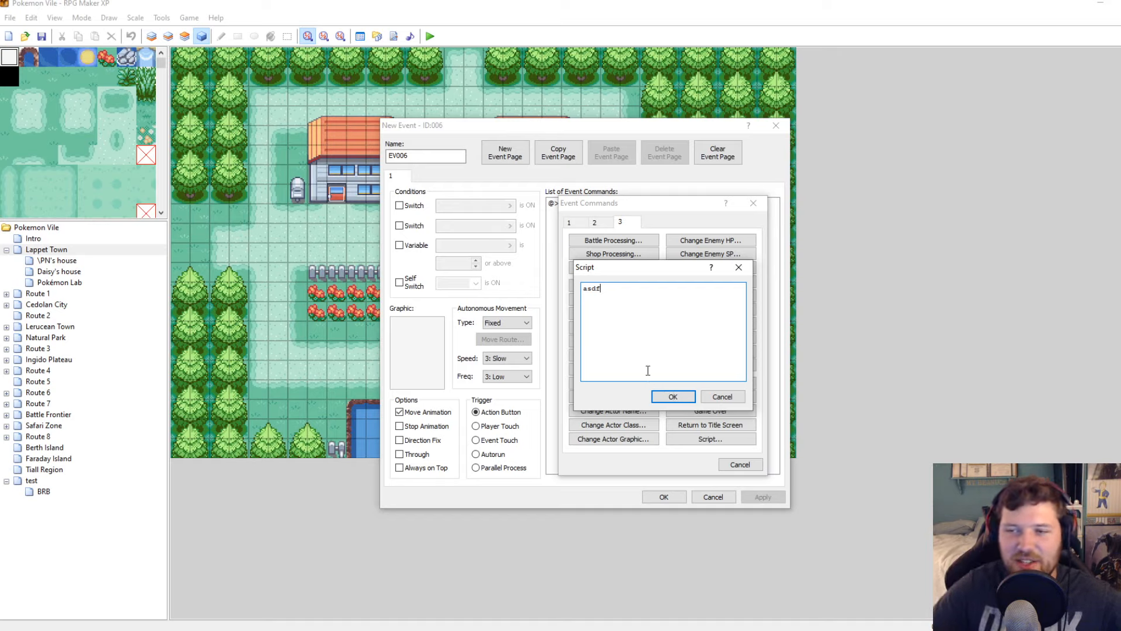
drag(664, 307, 493, 289)
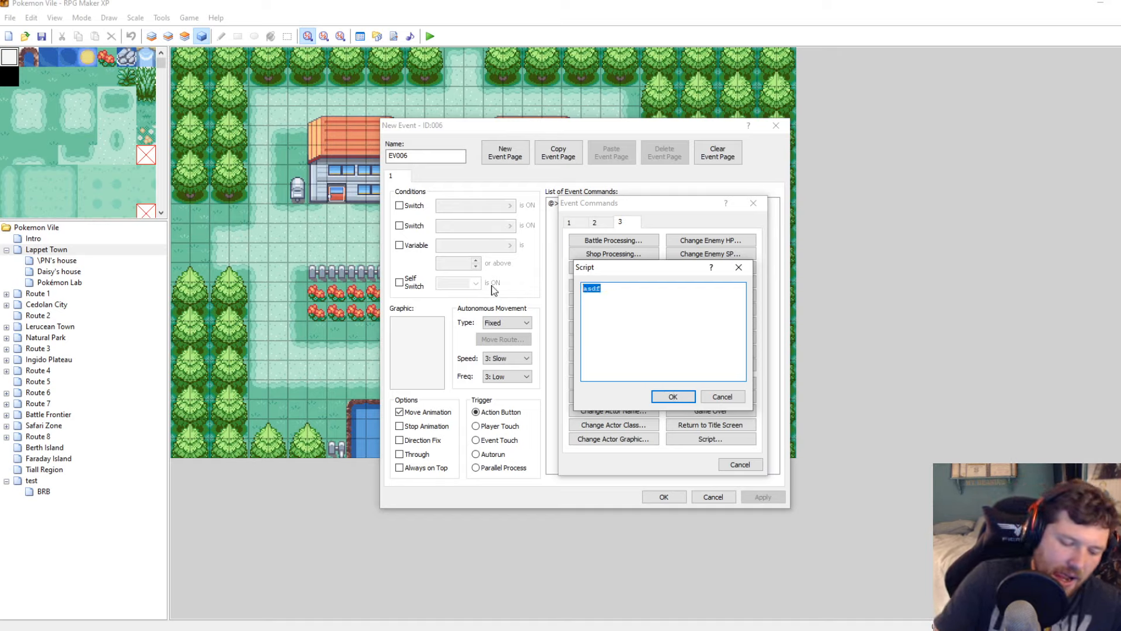
text(for)
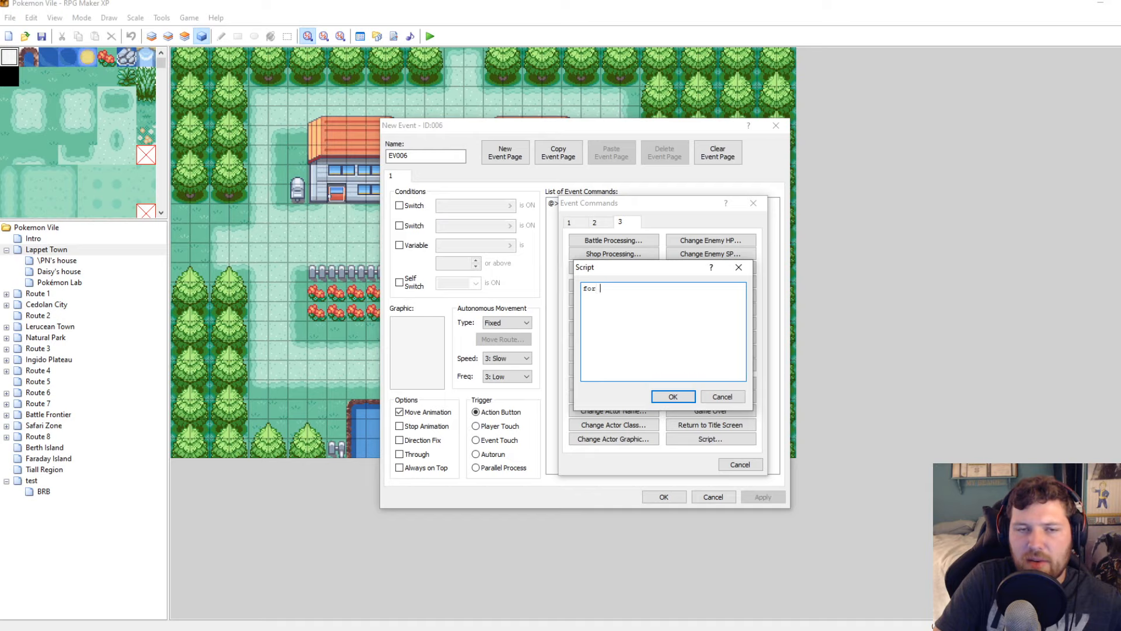
text( pk)
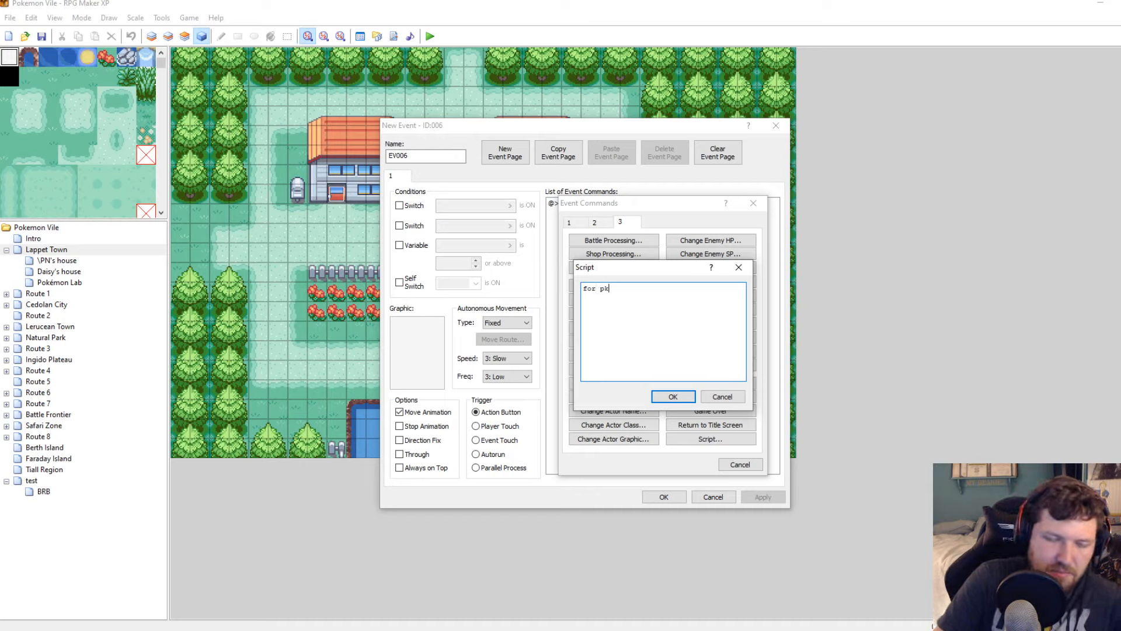
text(mn)
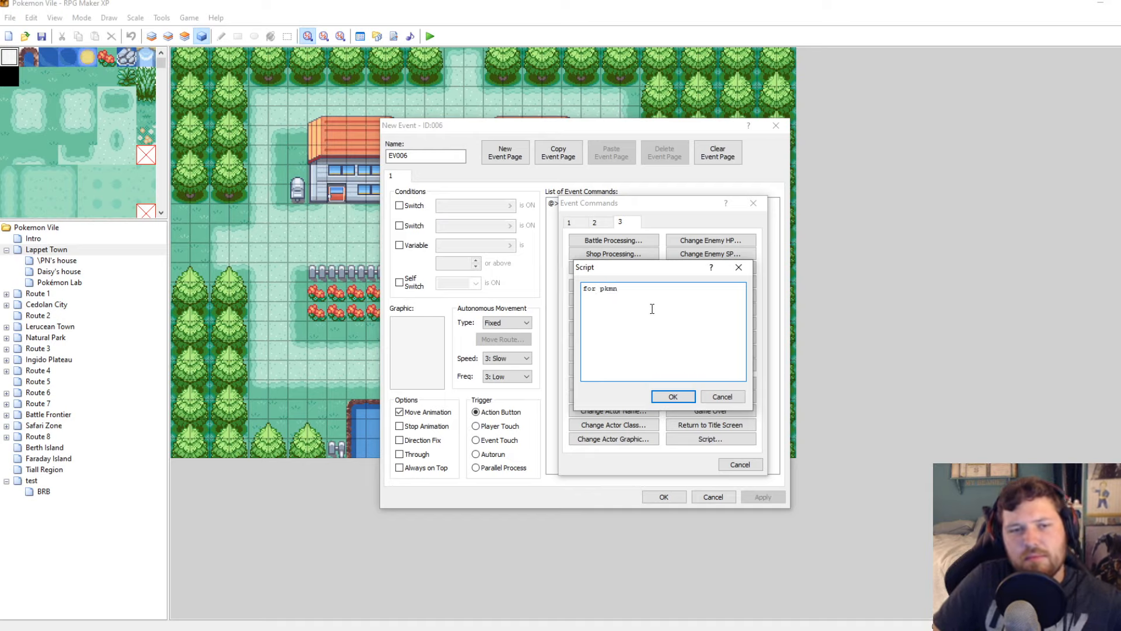
text( in)
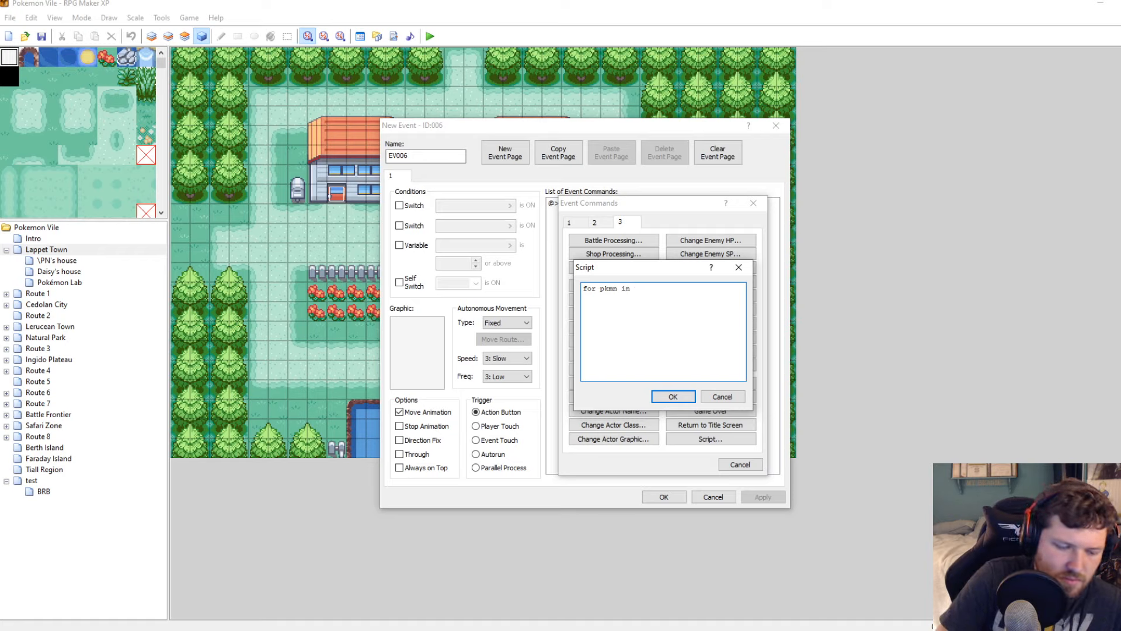
text( $Train)
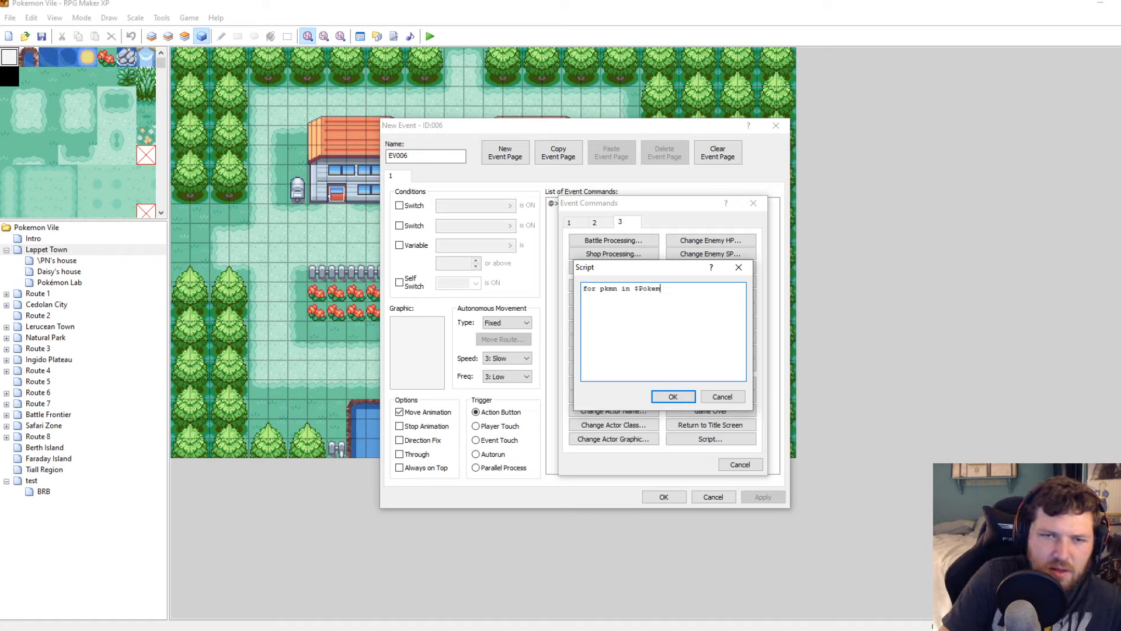
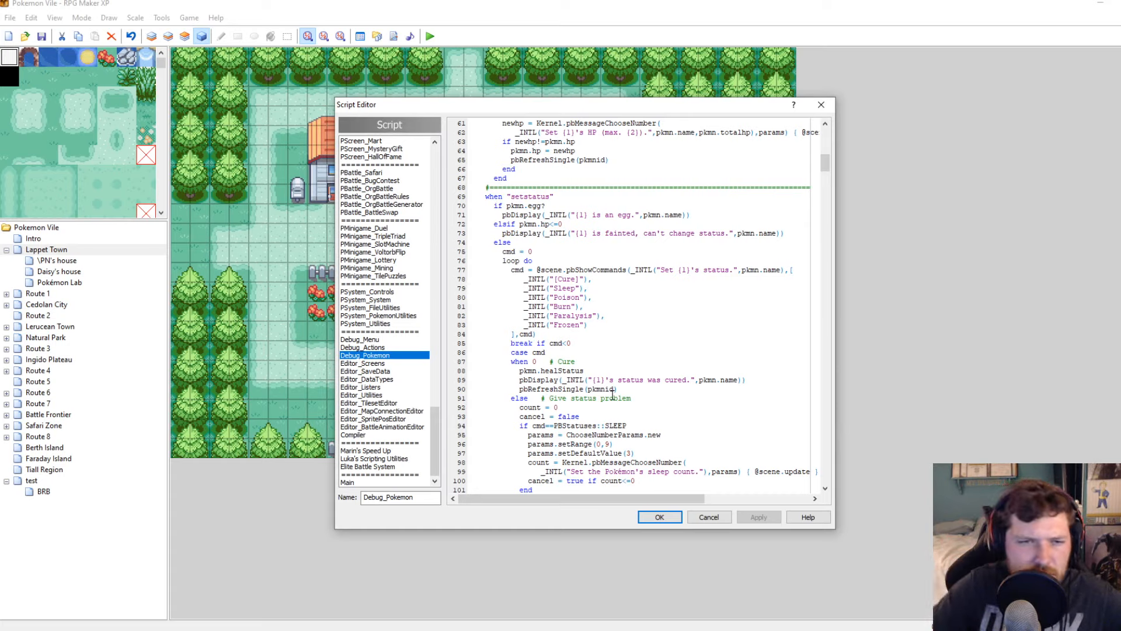
Copy pkmn.status from the "setstatus" section of the Debug_Pokemon script
scroll(587, 350, down, 4)
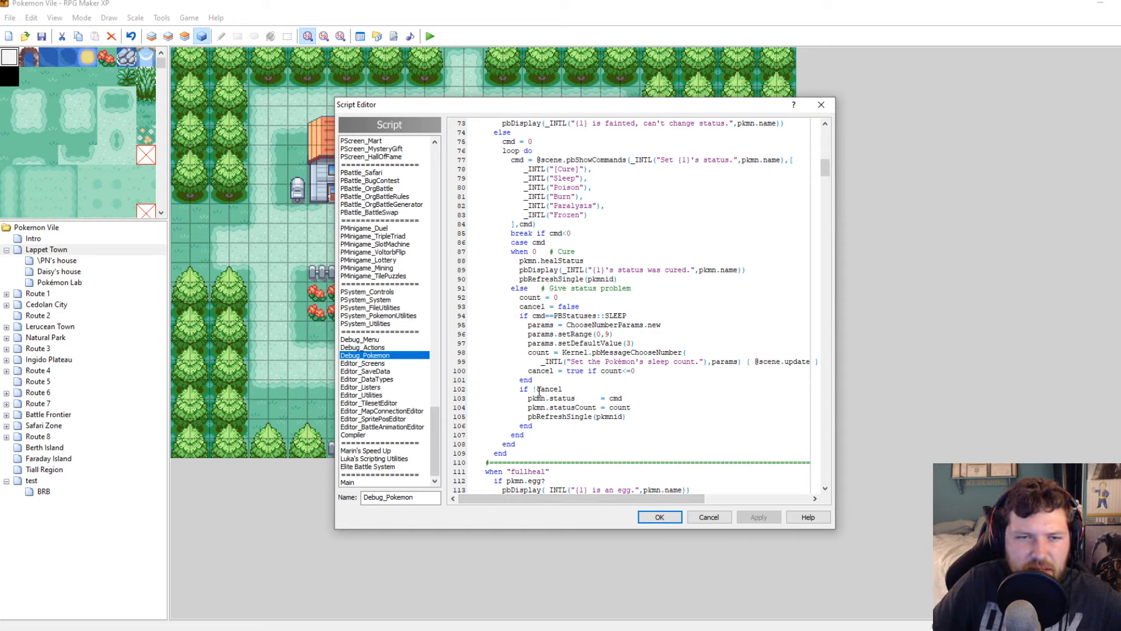
drag(527, 398, 581, 396)
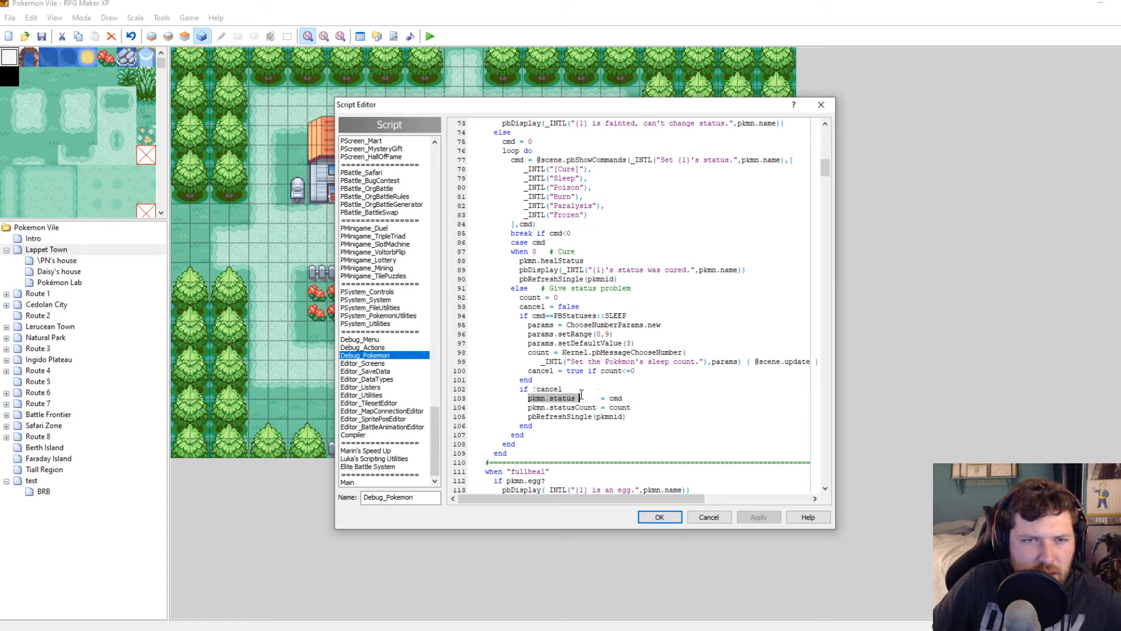
click(564, 186)
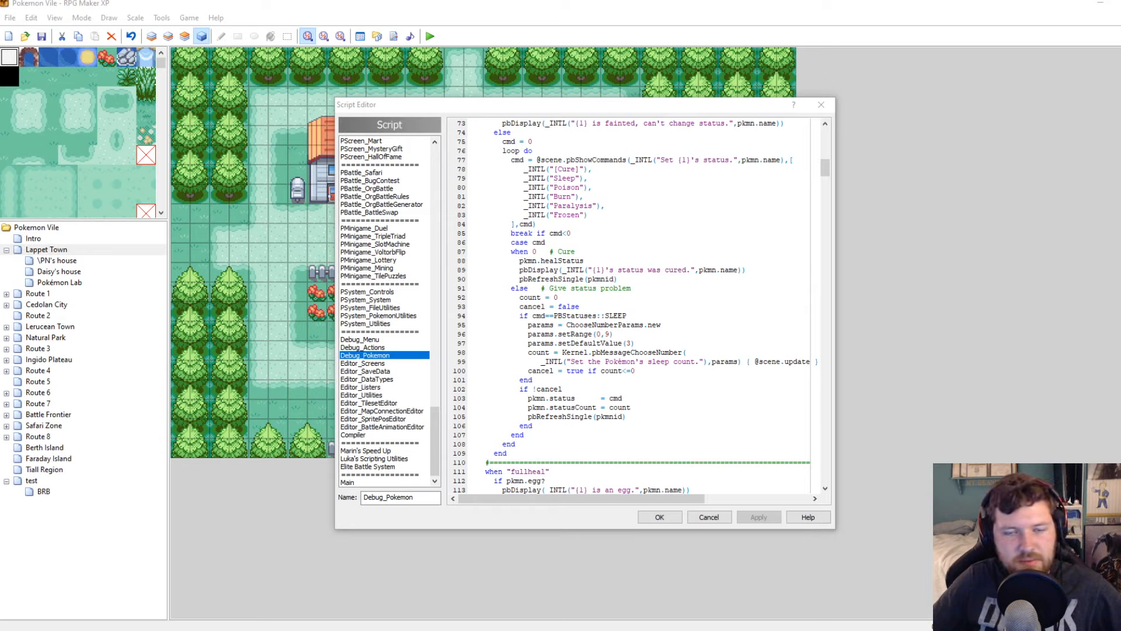
mouse_move(581, 398)
mouse_down()
mouse_move(528, 397)
mouse_move(576, 398)
mouse_up()
key(ctrl+c)
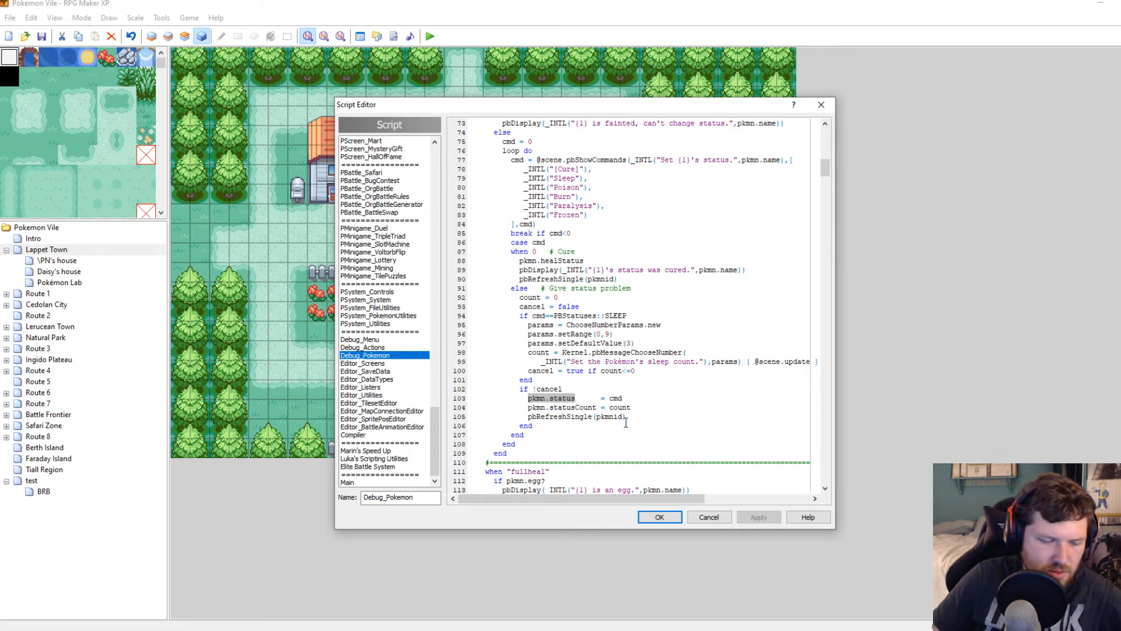
Search all script sections for pkmn.status and open the match in PokeBattle_BattlePalace
click(625, 383)
key(ctrl+shift+f)
key(ctrl+v)
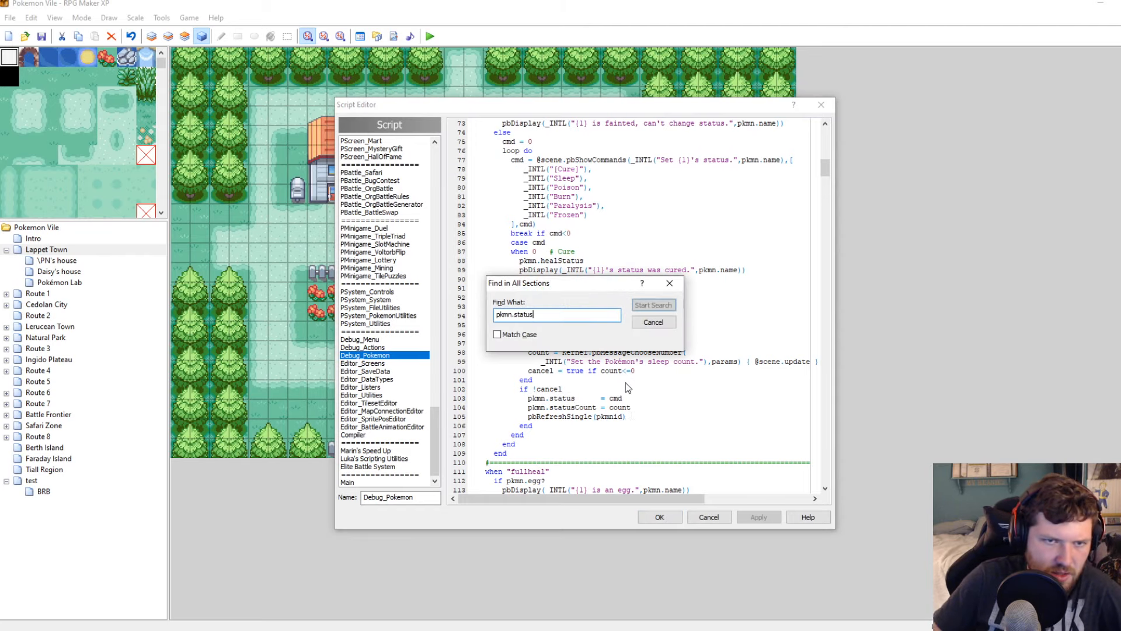
click(645, 308)
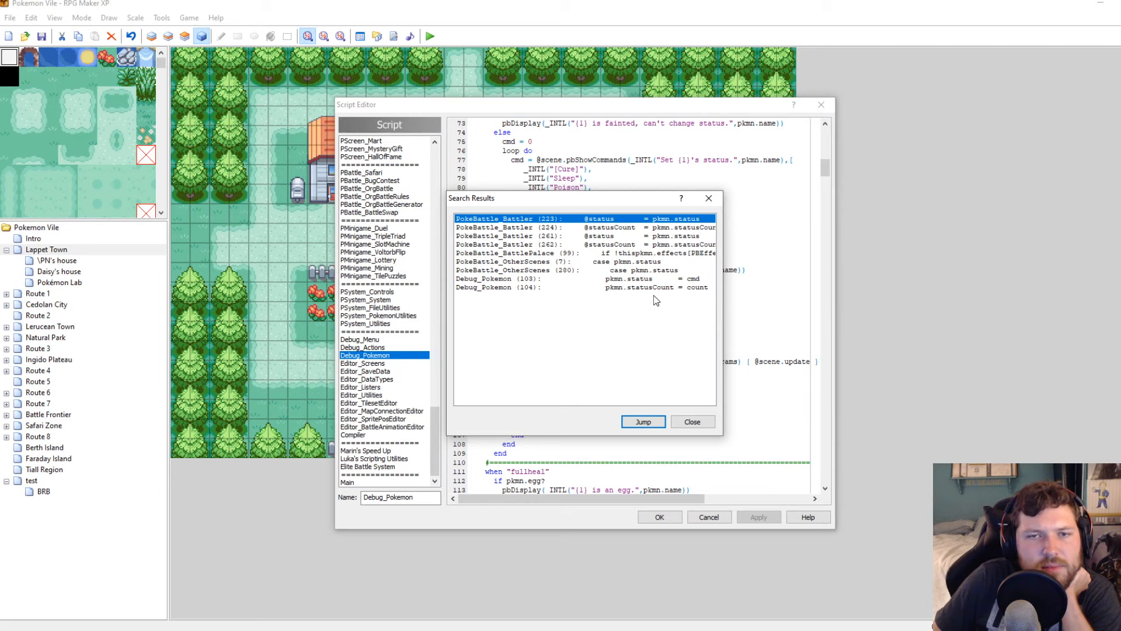
double_click(669, 254)
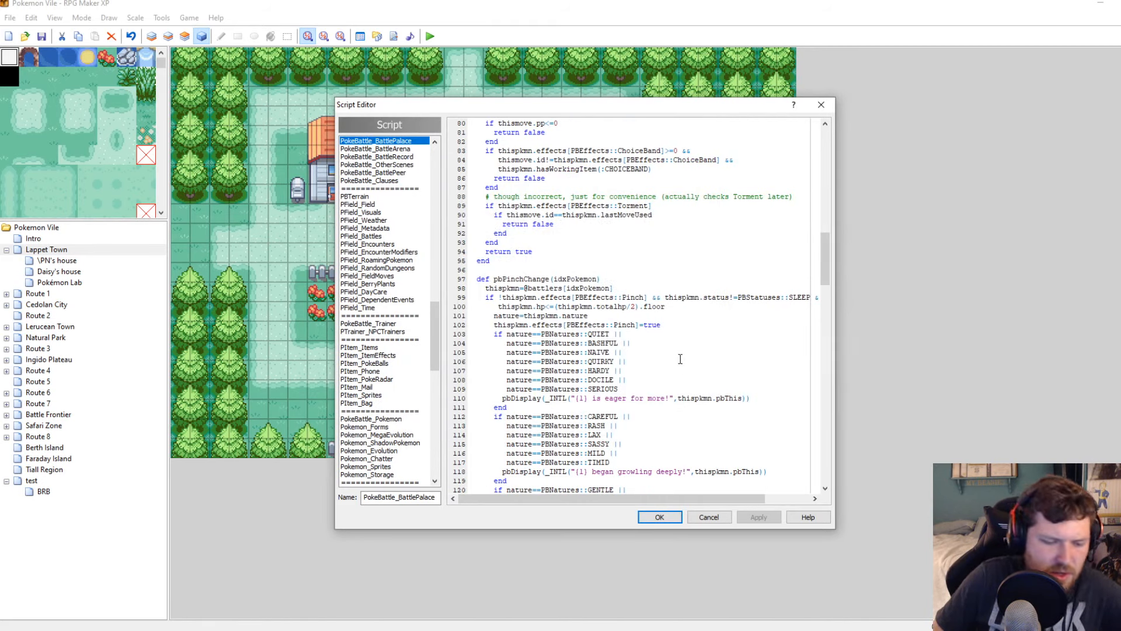
Search all script sections again, examine the status assignment at line 223 of PokeBattle_Battler, and close the Script Editor
key(ctrl+shift+f)
text(status)
click(676, 306)
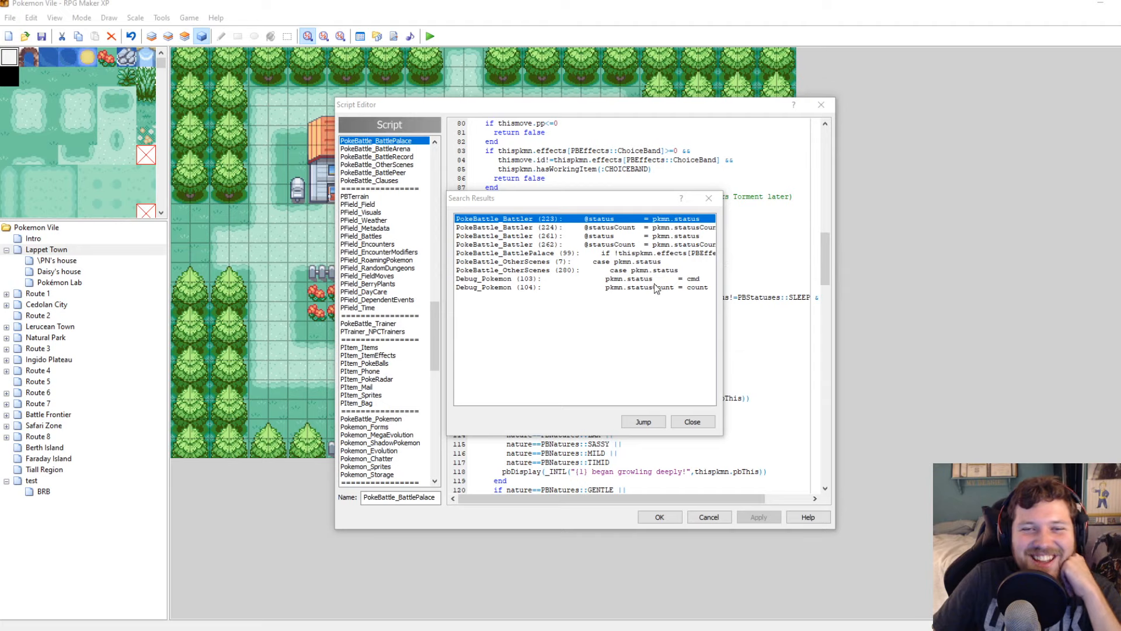
double_click(669, 222)
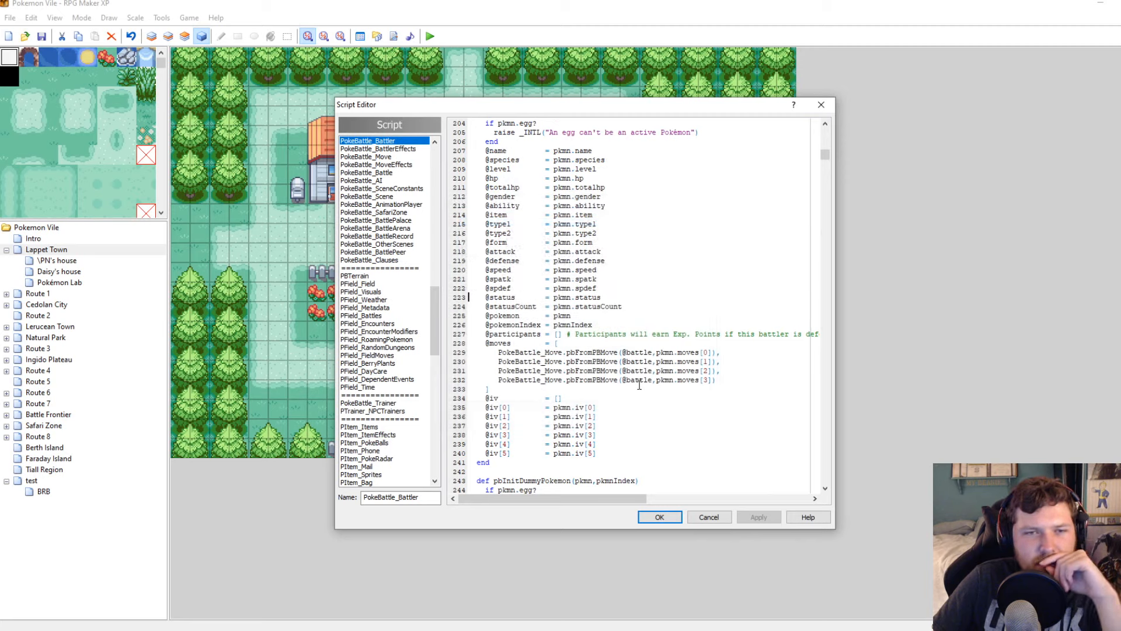
scroll(639, 385, up, 5)
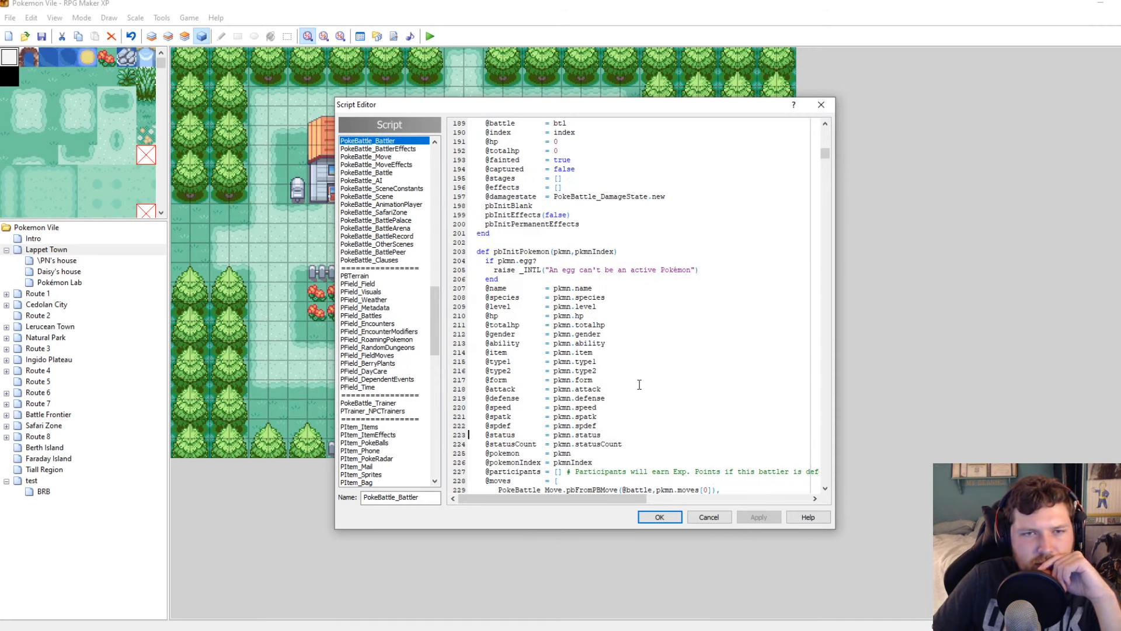
scroll(639, 385, down, 5)
click(659, 517)
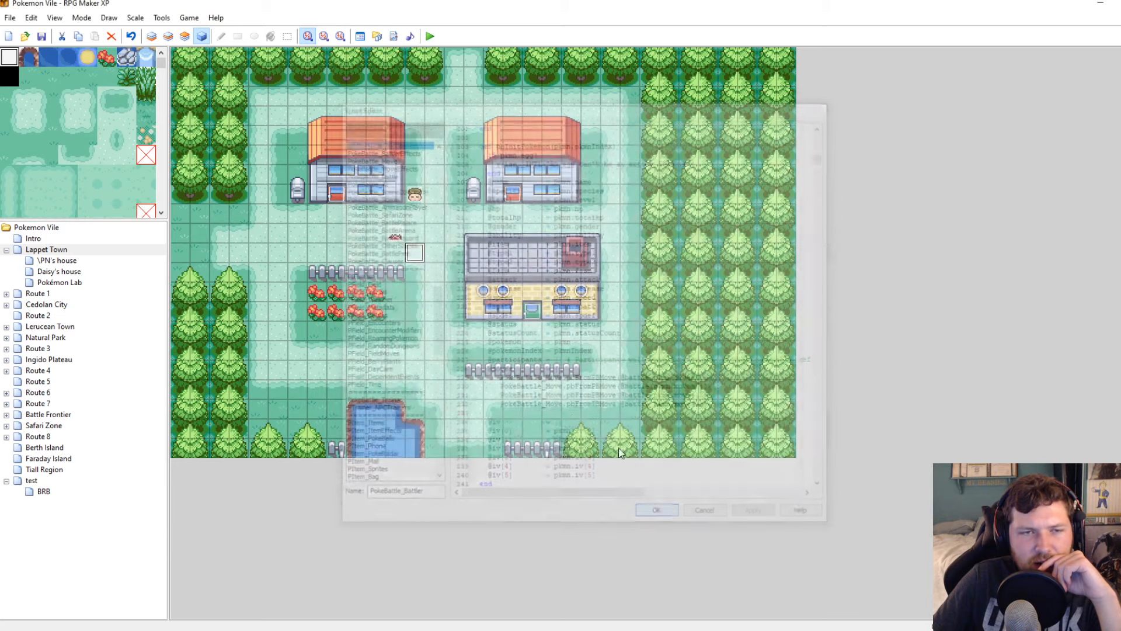
Add the indented line "pkmn.status=" inside the loop of EV006's script and save the event
double_click(416, 253)
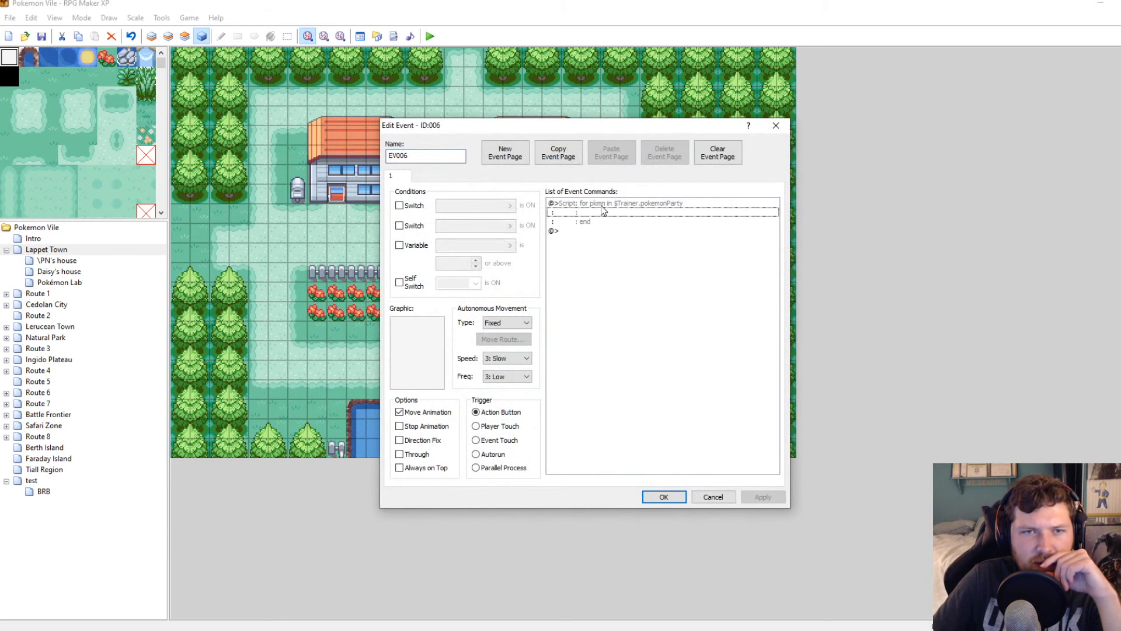
right_click(602, 209)
click(633, 227)
click(622, 298)
text(pkmn.status)
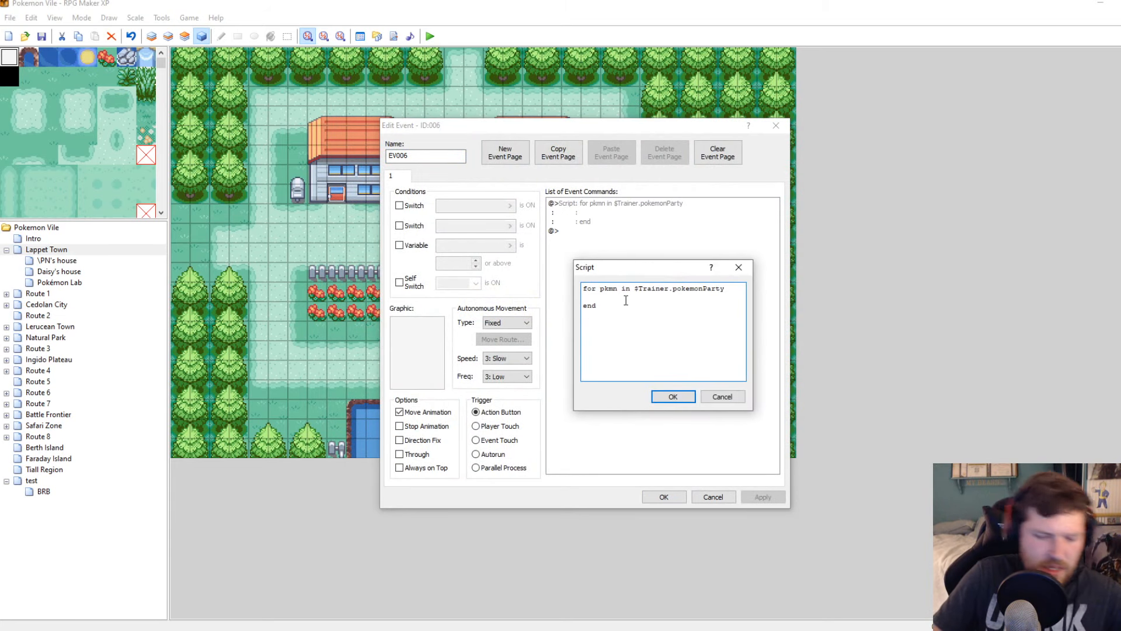
click(583, 296)
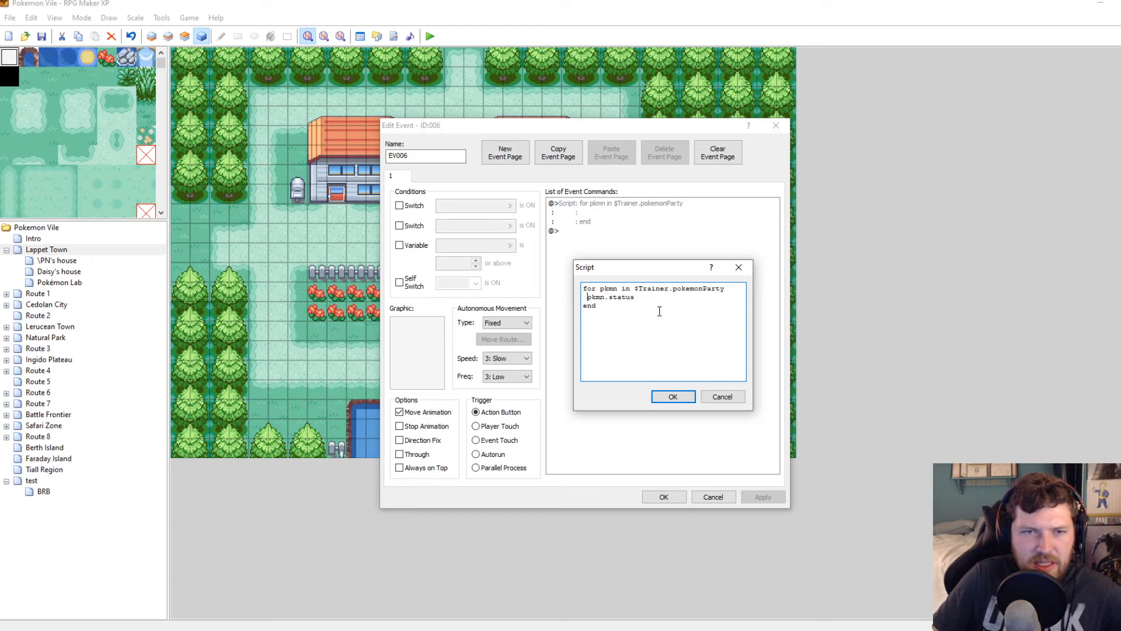
key(End)
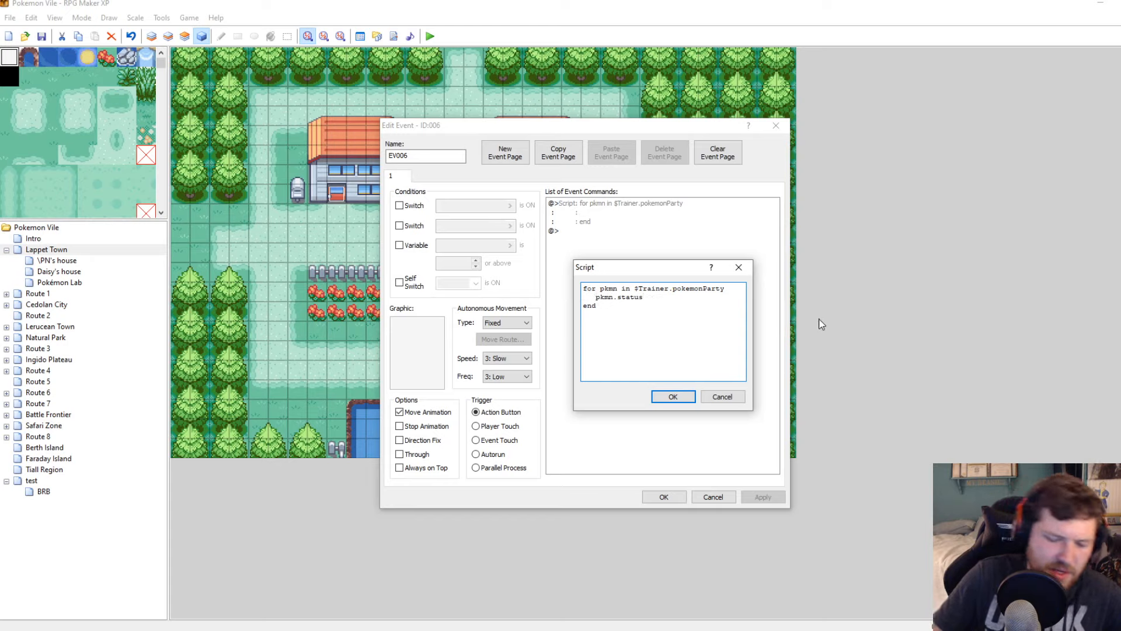
text(=)
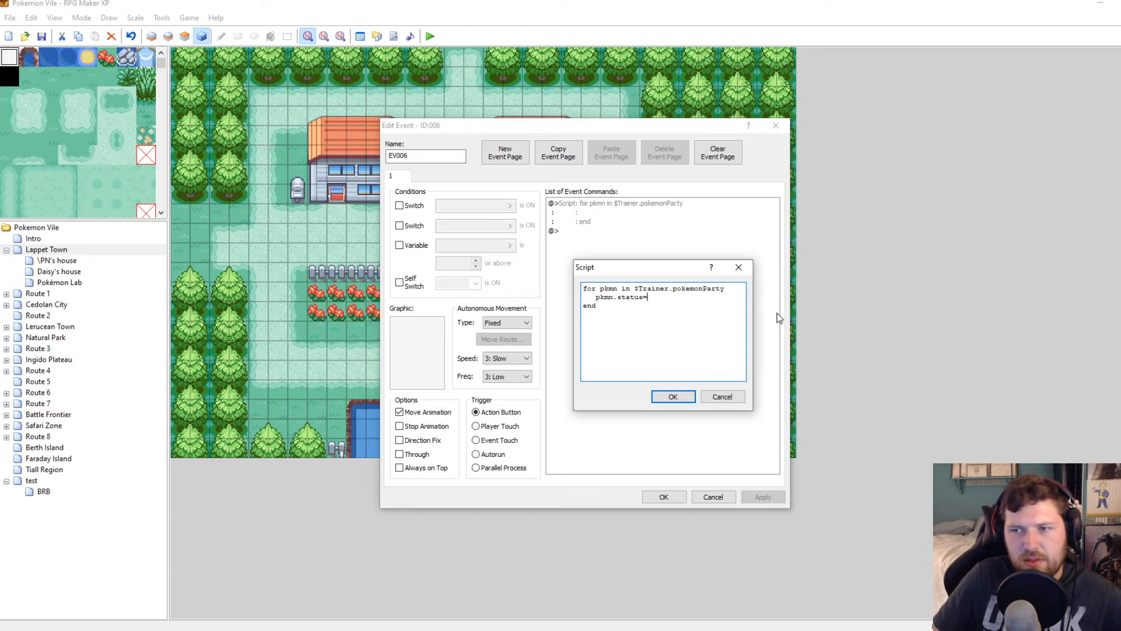
key(alt+Tab)
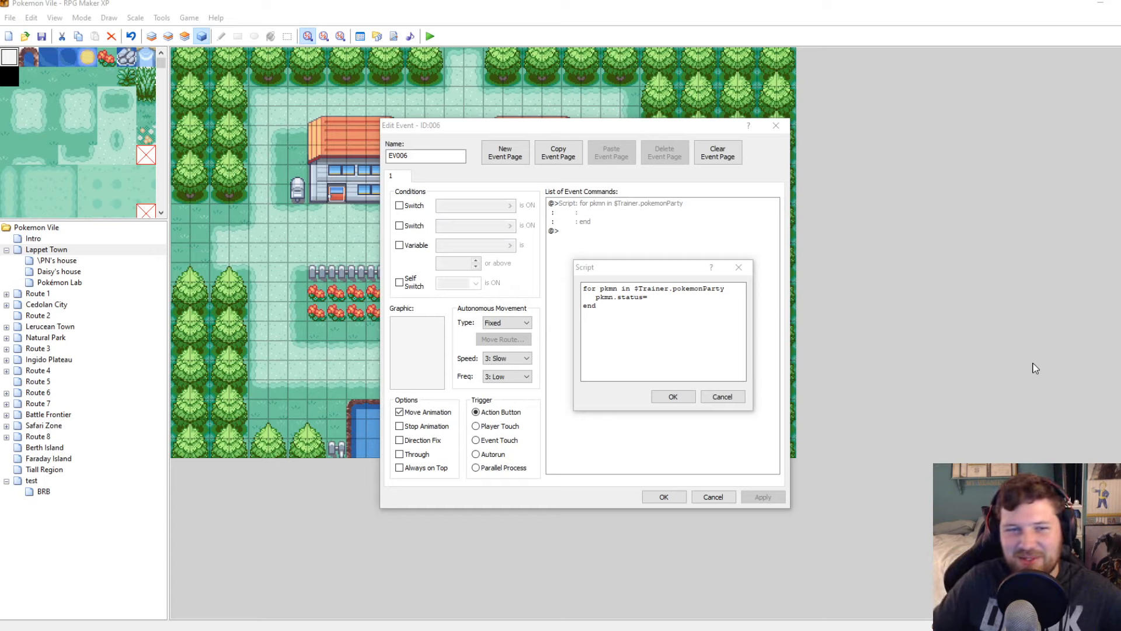
click(672, 397)
click(776, 502)
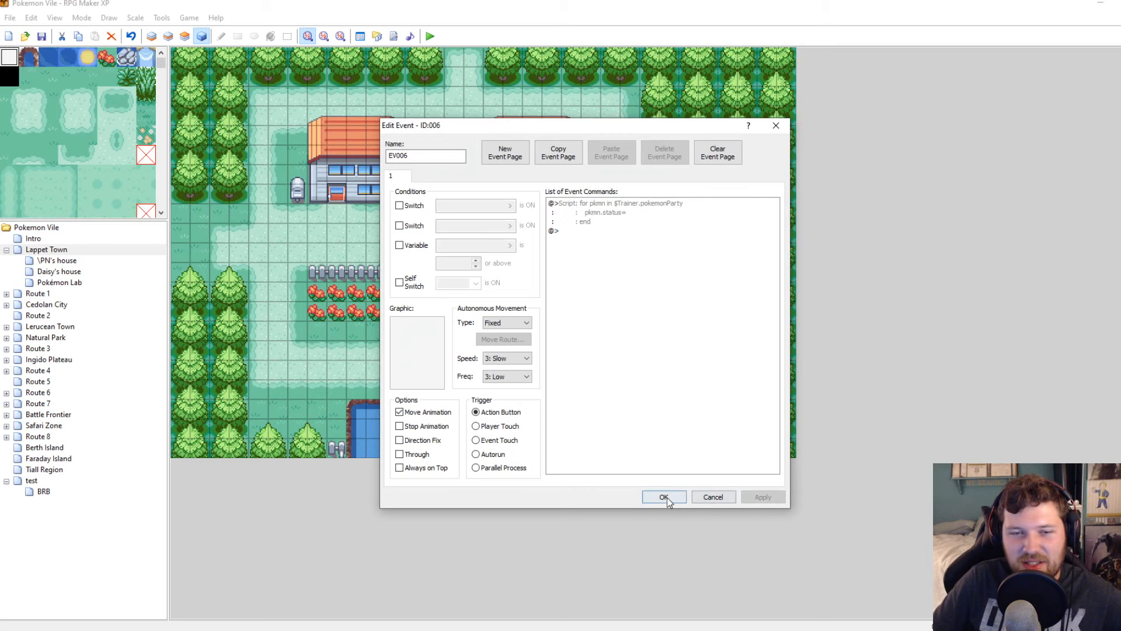
click(664, 497)
Reopen EV006 and set its graphic to the front-facing NPC 22 sprite
double_click(415, 252)
click(776, 119)
double_click(419, 254)
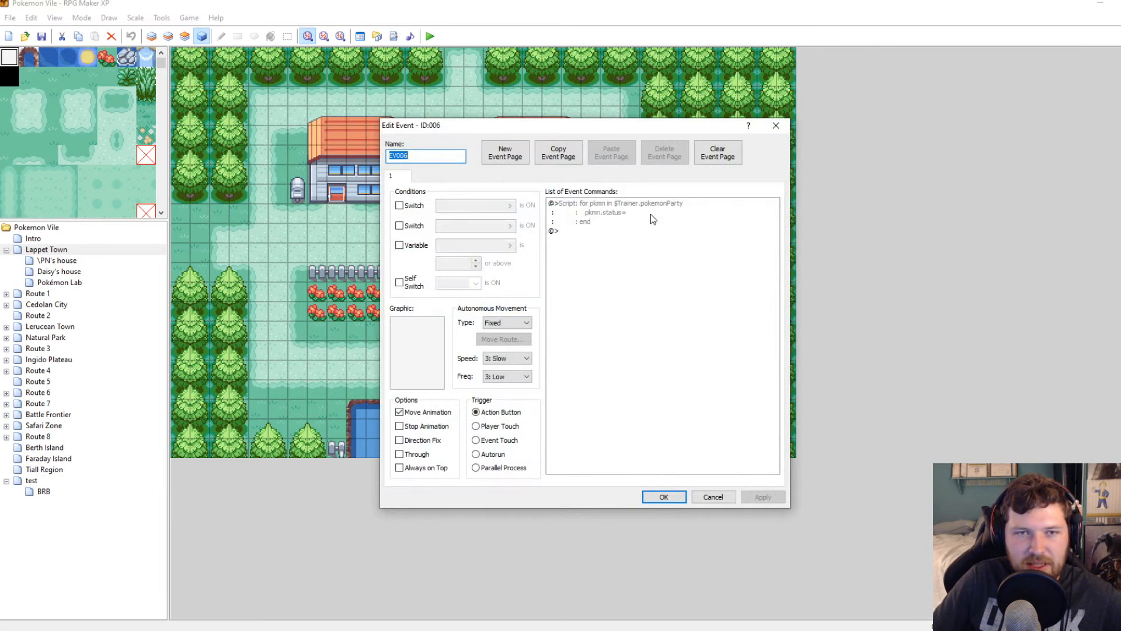
double_click(436, 330)
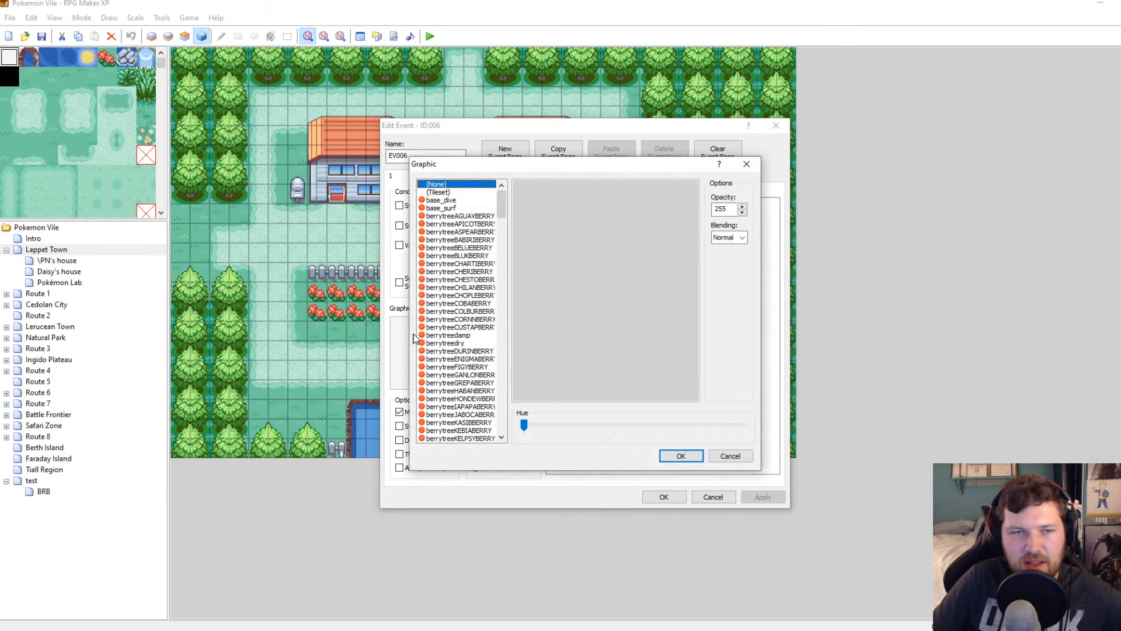
click(447, 335)
scroll(496, 268, down, 9)
drag(501, 227, 501, 268)
click(461, 369)
click(438, 257)
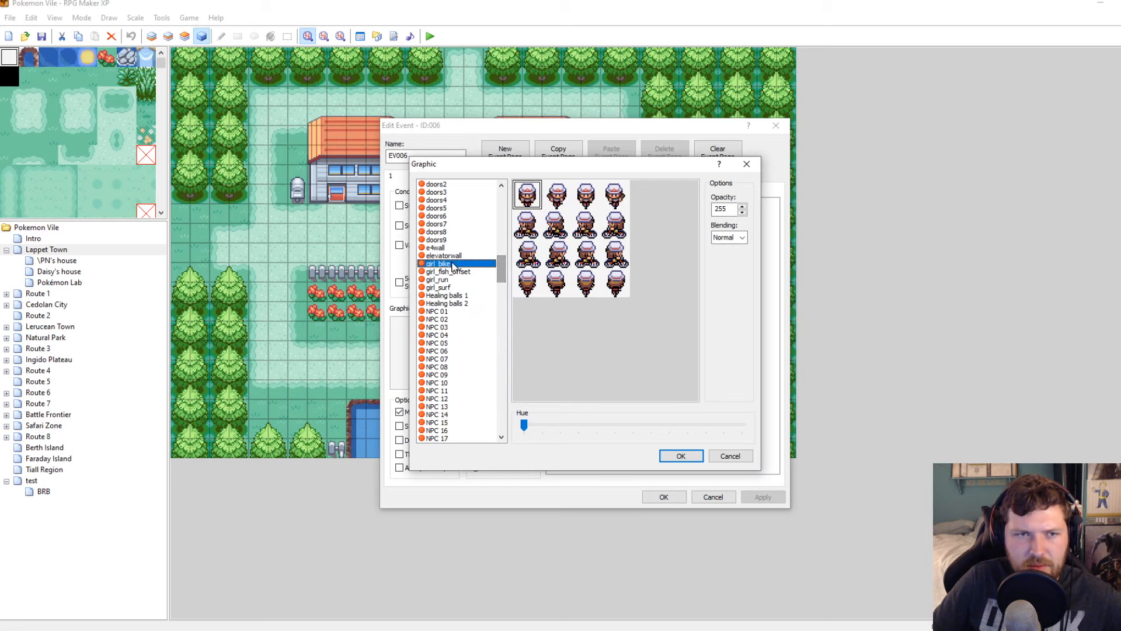
scroll(444, 269, down, 4)
click(443, 287)
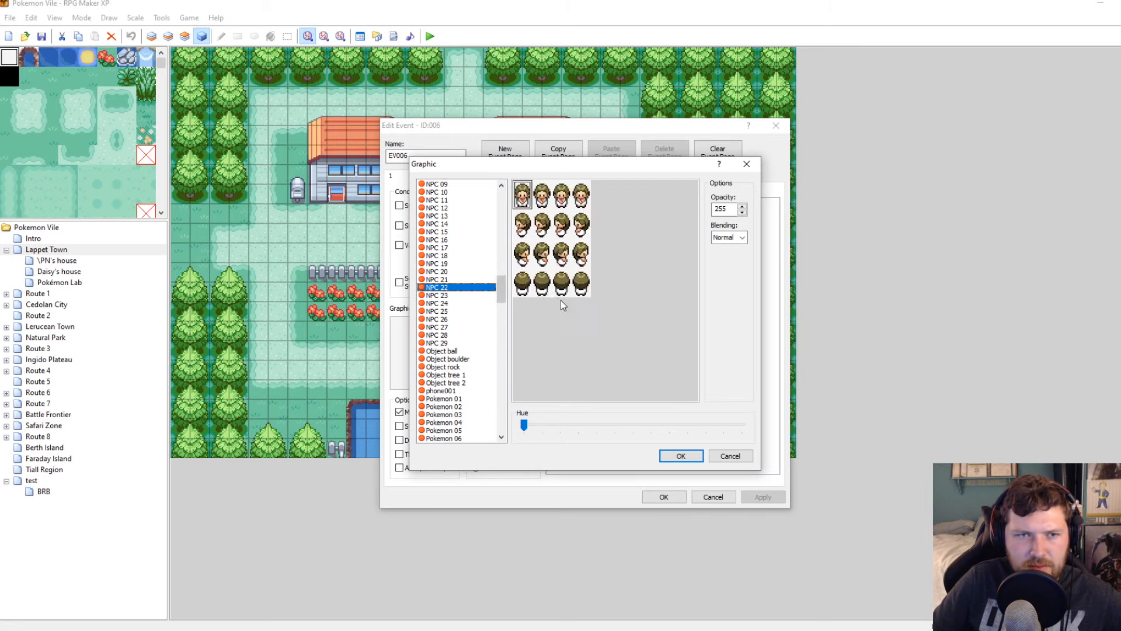
click(678, 456)
Insert a text command reading "Poisoning all the Pokemon in your party" above EV006's script command
right_click(586, 209)
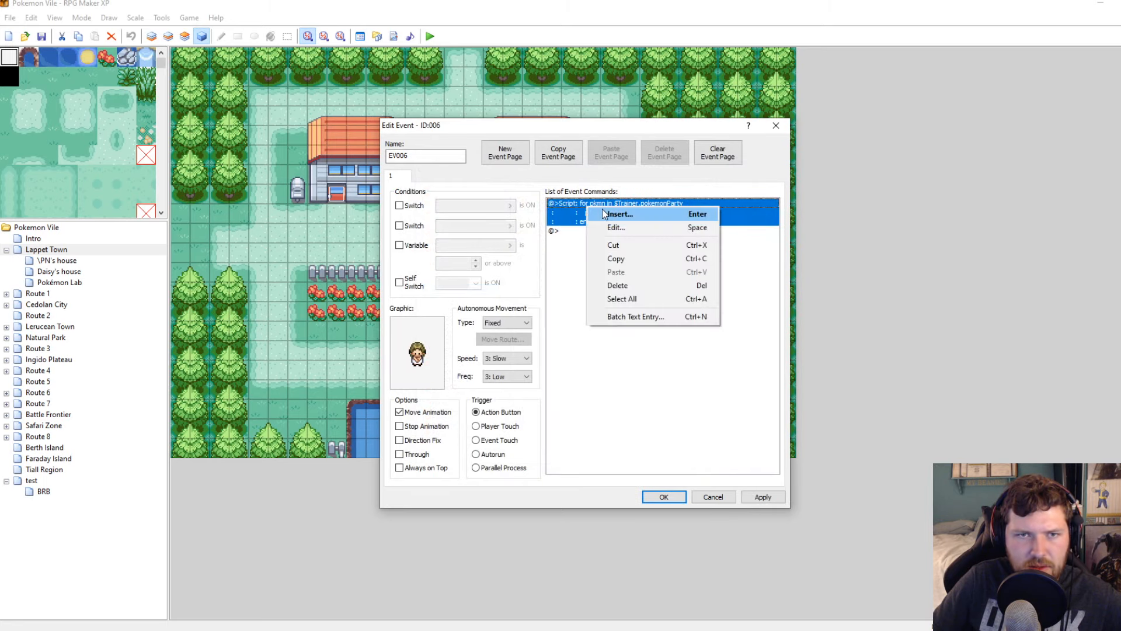
click(602, 210)
click(569, 222)
click(619, 241)
text(Poison)
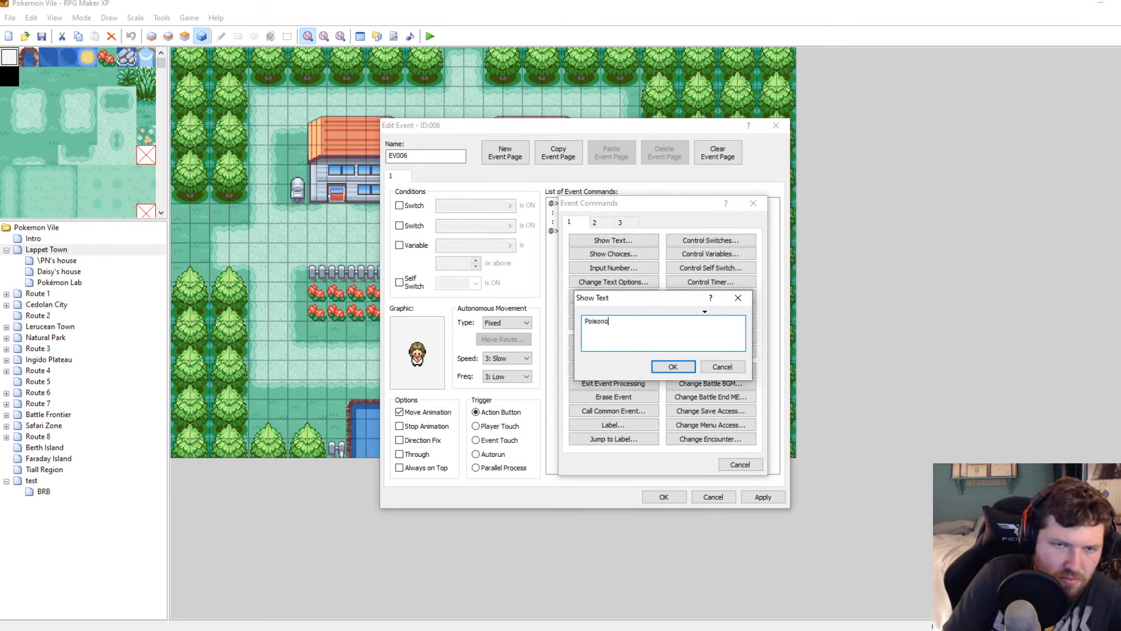
text(ing all the Pokemon uin)
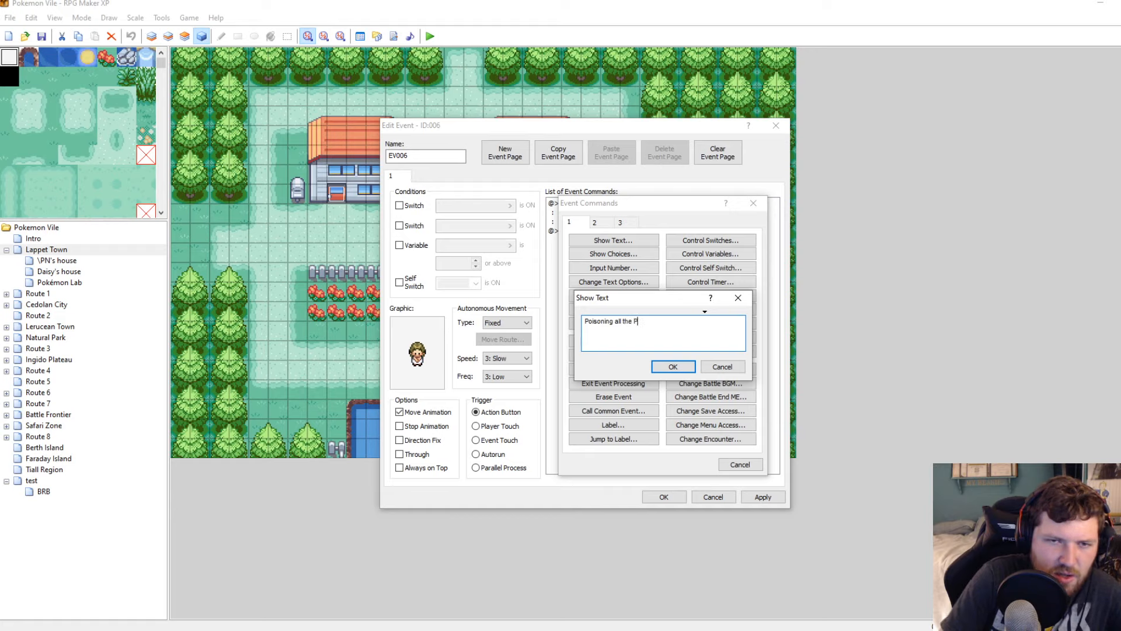
key(BackSpace)
key(BackSpace)
key(BackSpace)
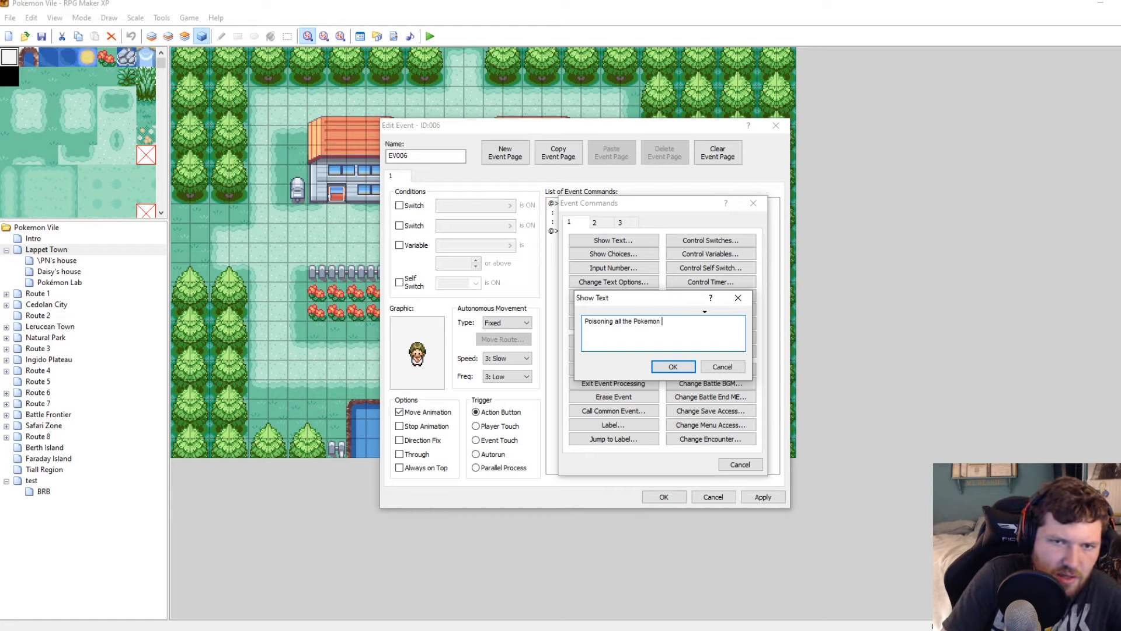
text(in your party)
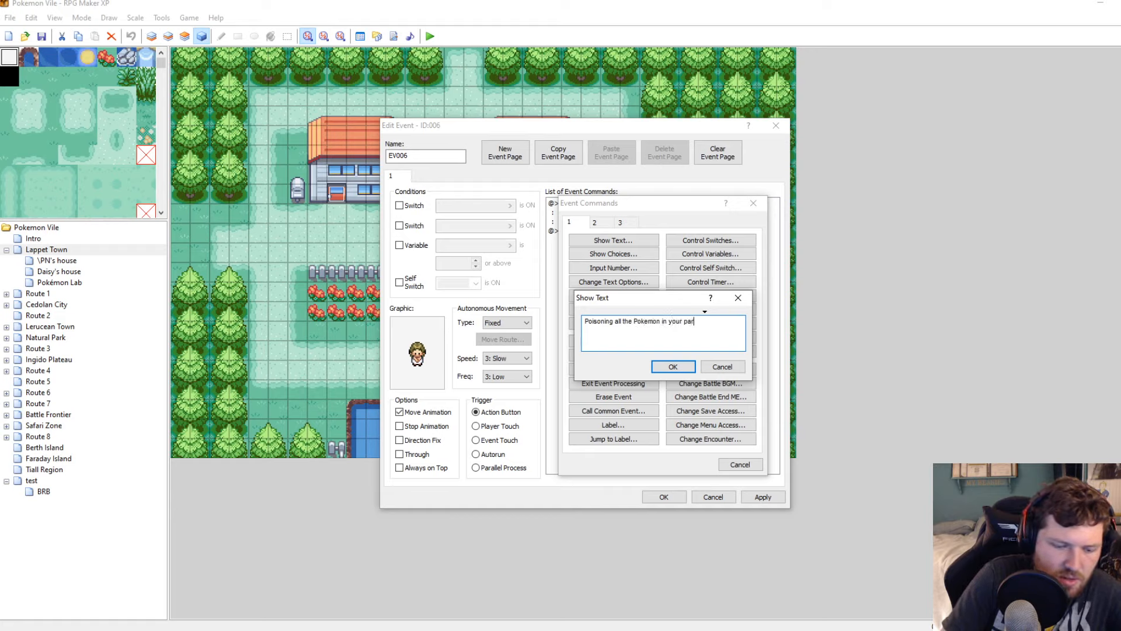
click(679, 366)
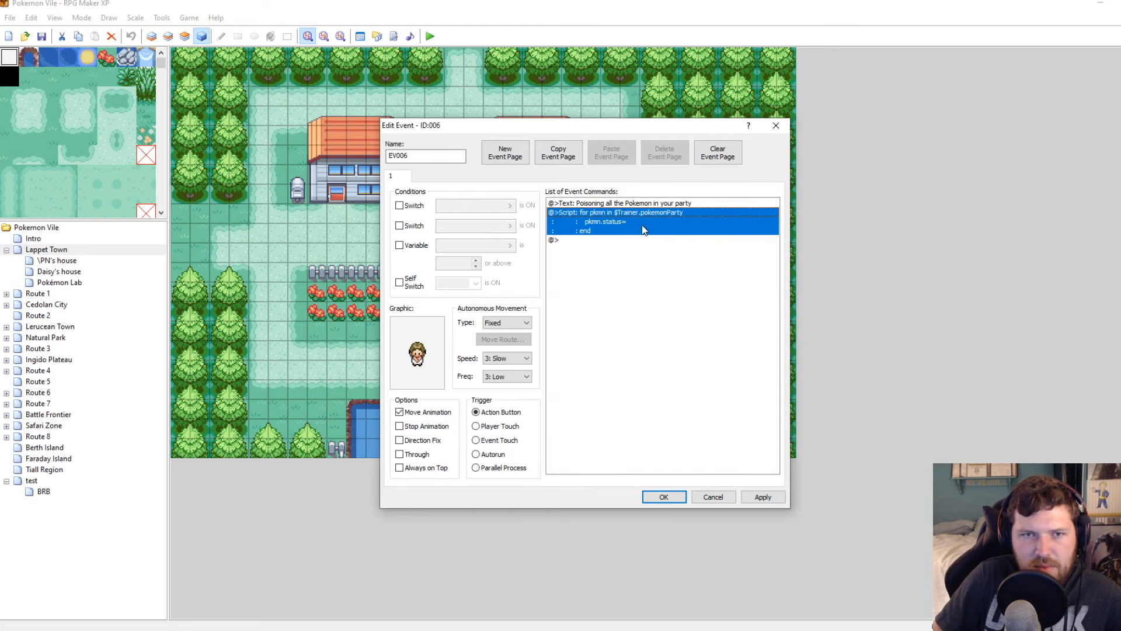
Complete the status line in EV006's script as "pkmn.status=2" and save the event
right_click(632, 212)
click(645, 233)
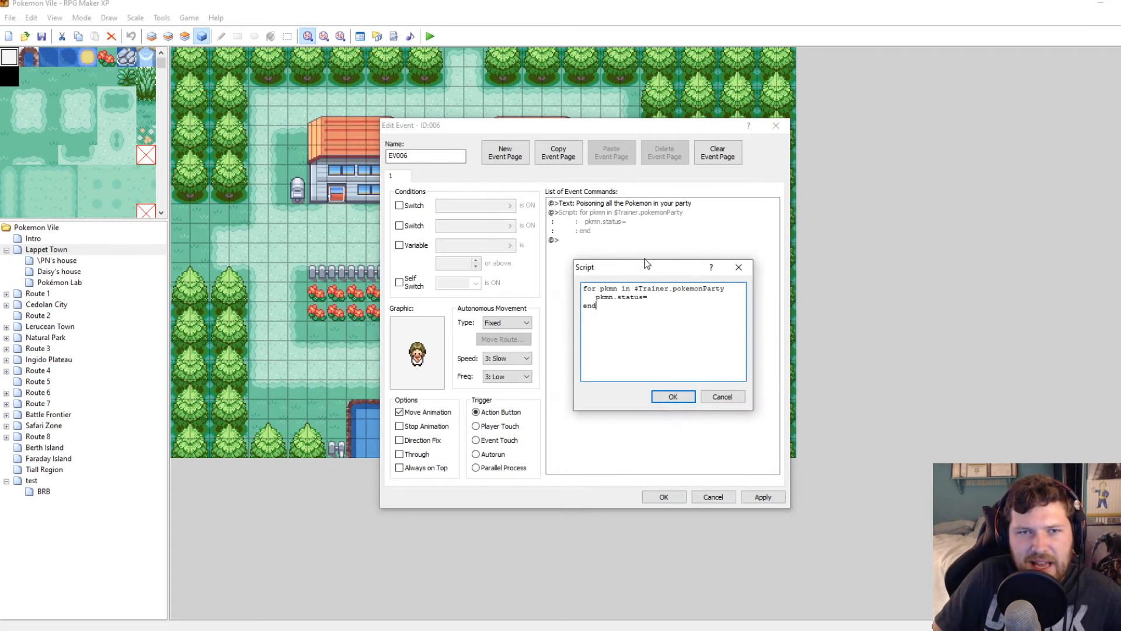
click(664, 296)
text(2)
click(673, 397)
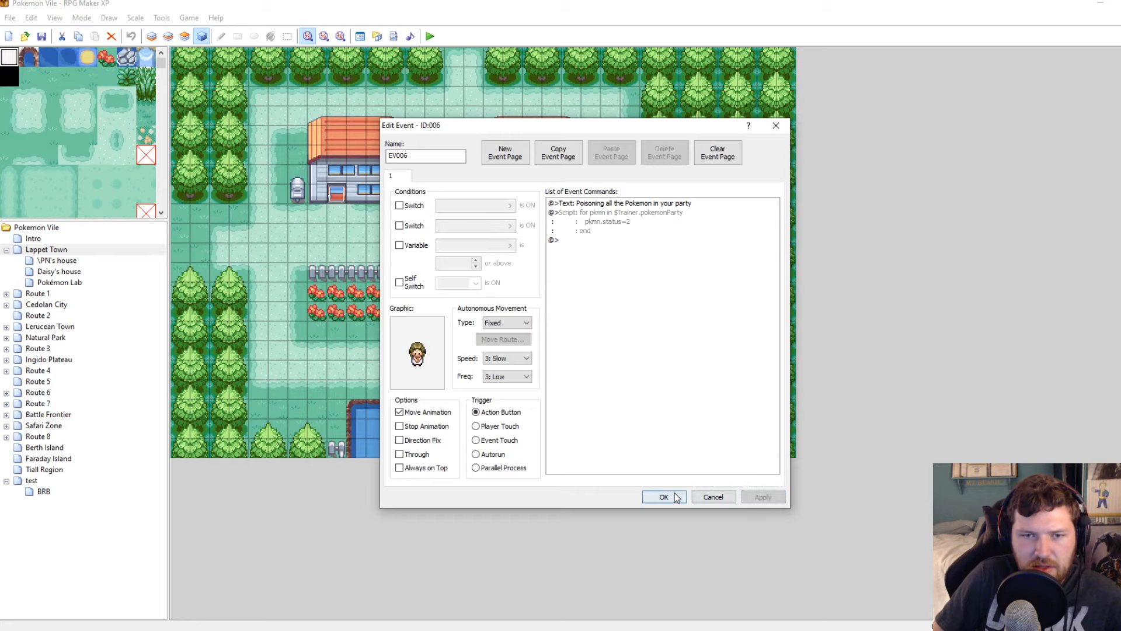
click(664, 496)
Playtest the game and use the debug Pokémon options to give the player the demo party
click(430, 37)
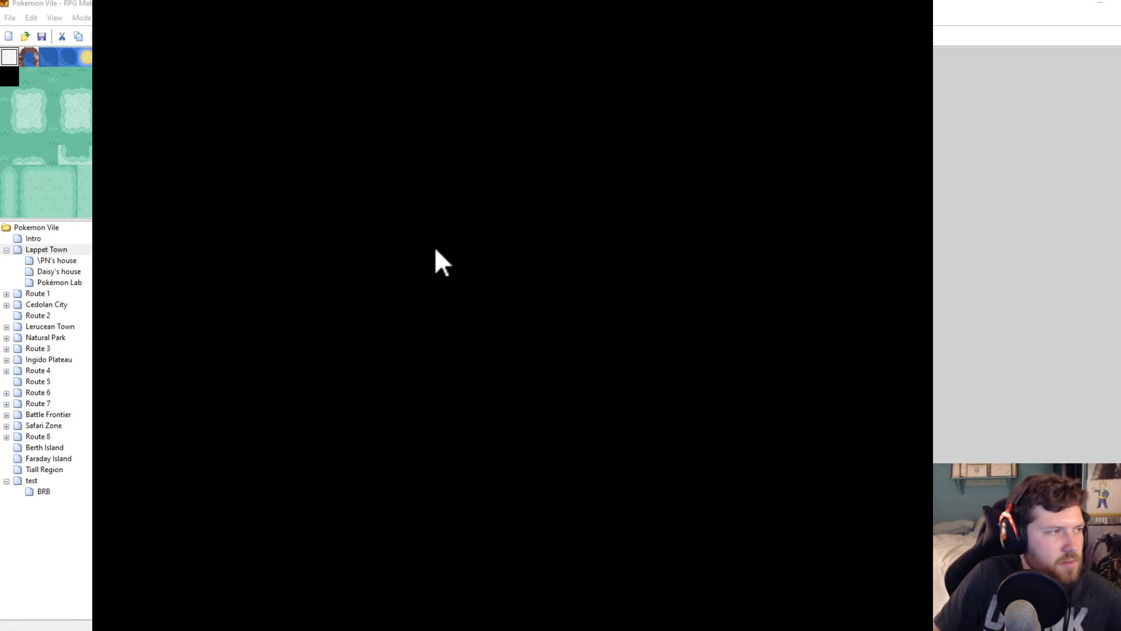
key(Return)
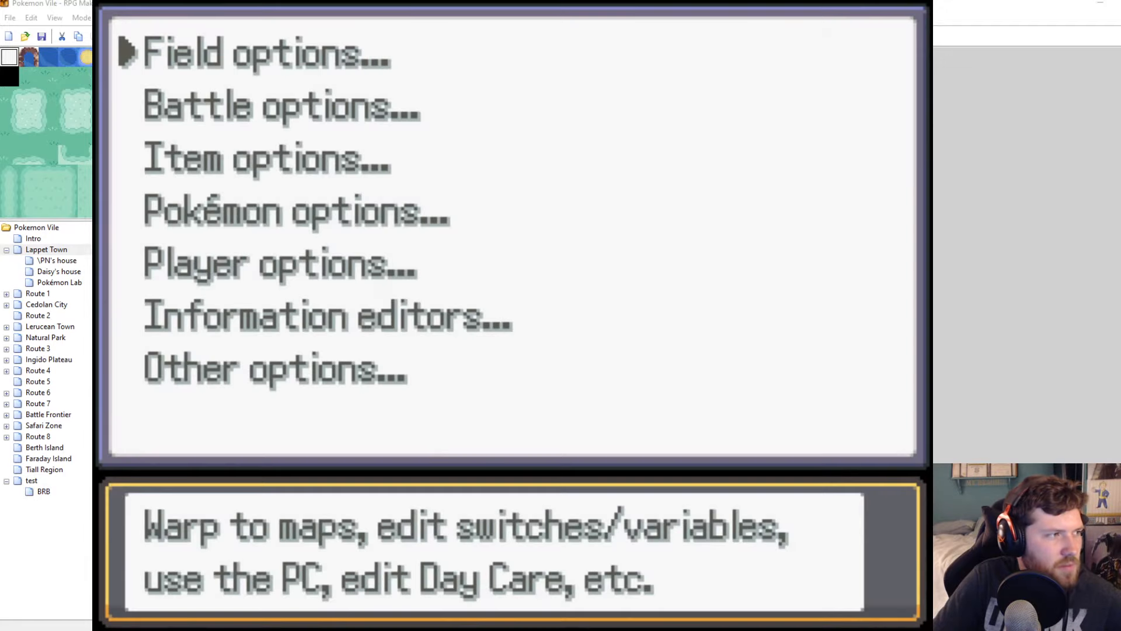
key(Down)
key(Down)
key(Down)
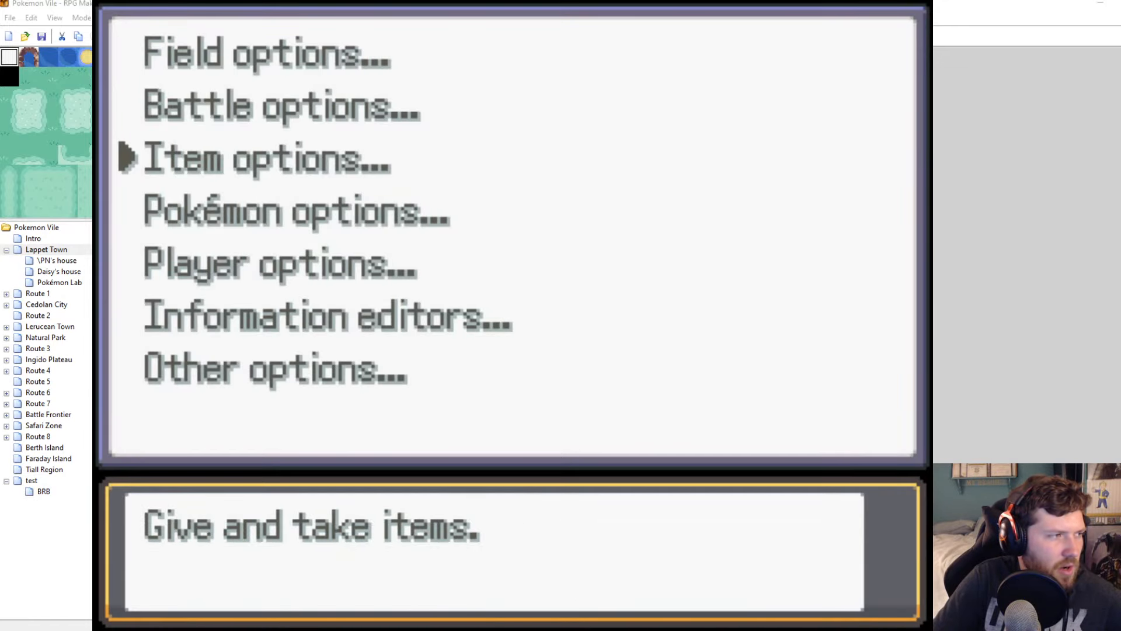
key(Return)
key(Down)
key(Return)
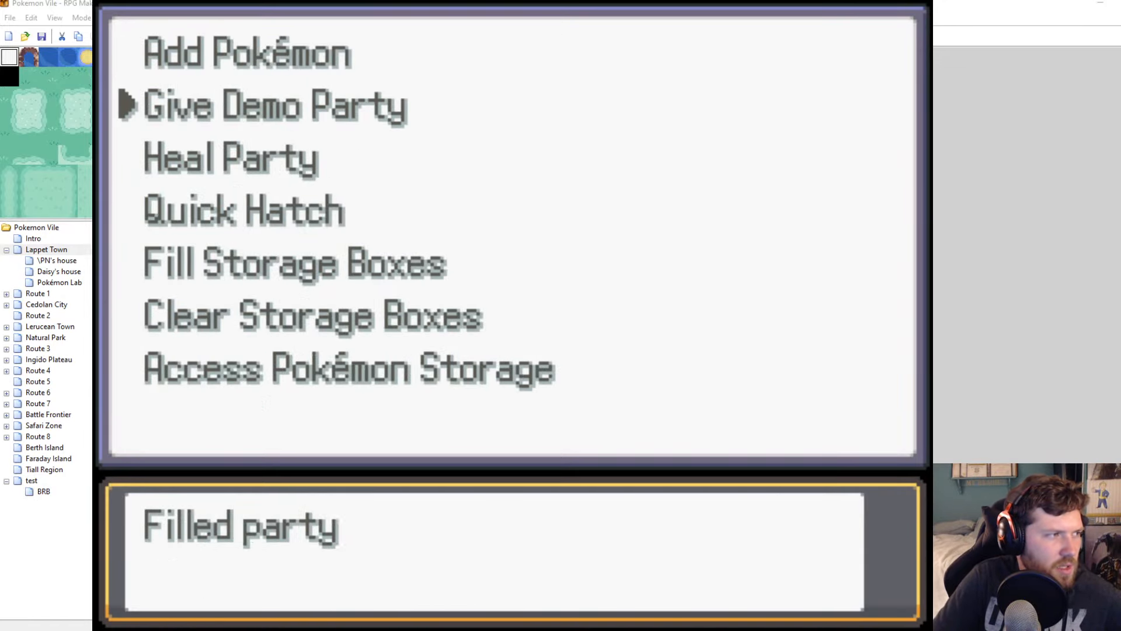
key(Return)
key(Escape)
key(Escape)
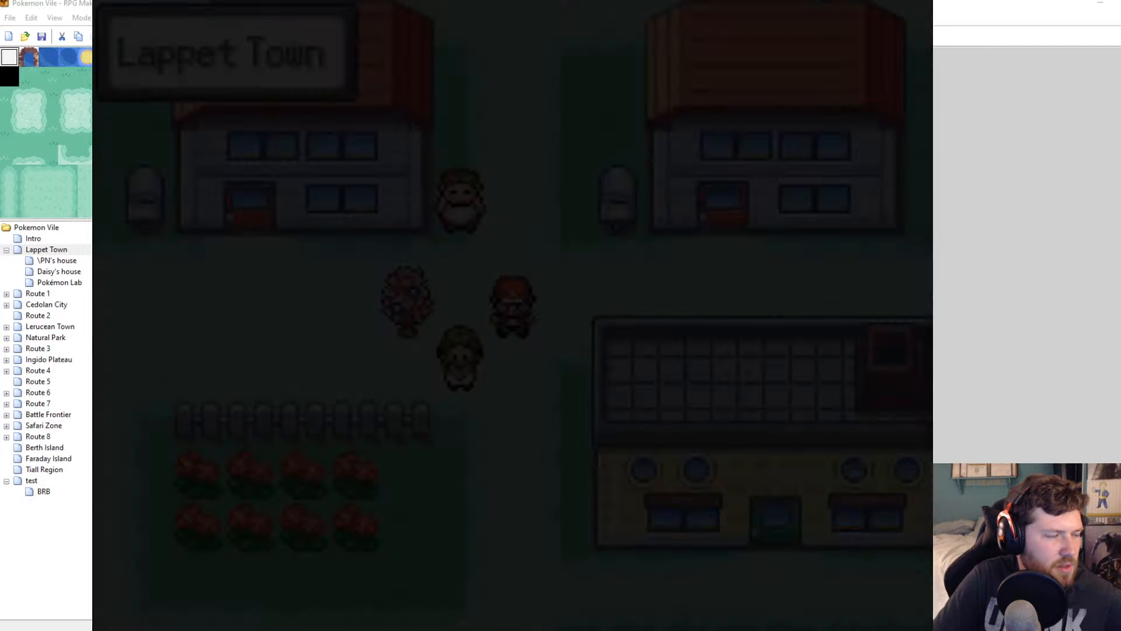
Save the playtest game in Lappet Town
key(Escape)
key(Down)
key(Down)
key(Down)
key(Return)
key(Return)
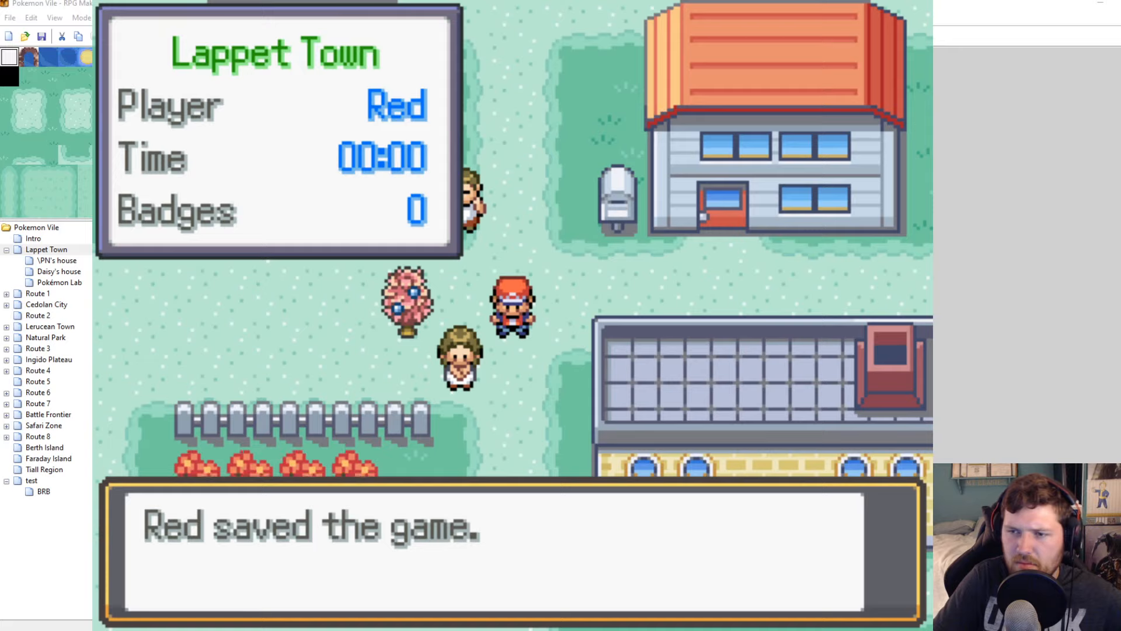
key(Return)
Walk the player up beside the poisoning NPC and talk to her to run her event
key(Down)
key(Left)
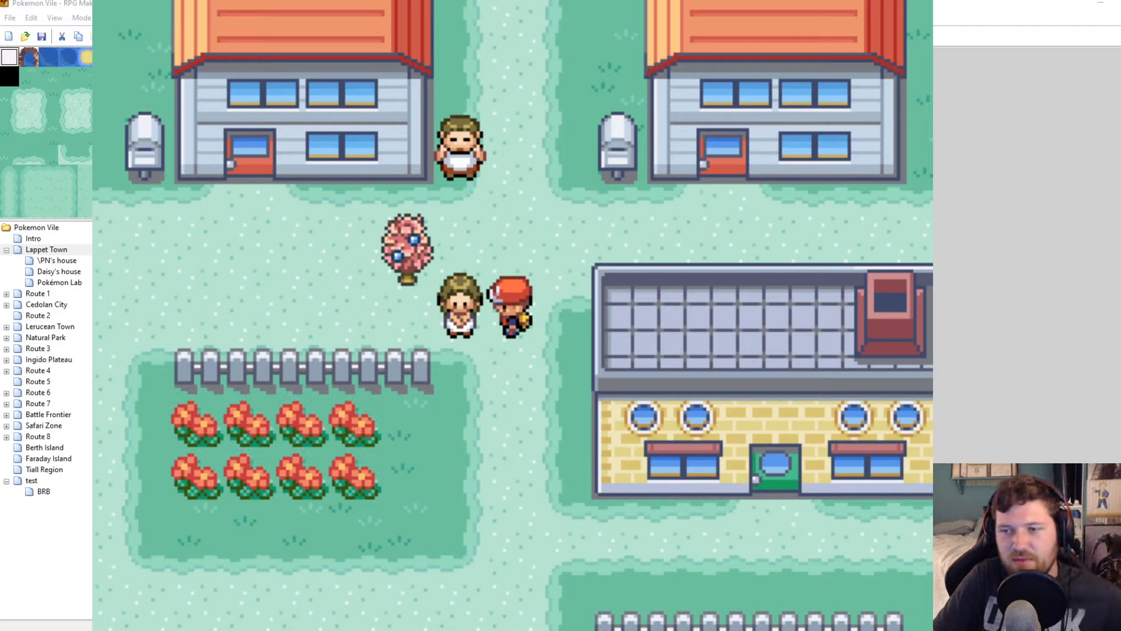
key(Return)
key(Return)
key(Escape)
Check the status conditions of all party Pokémon on the party screen and close the playtest
key(Return)
key(Escape)
key(Escape)
key(Escape)
key(Up)
key(Up)
key(Up)
key(Up)
key(Return)
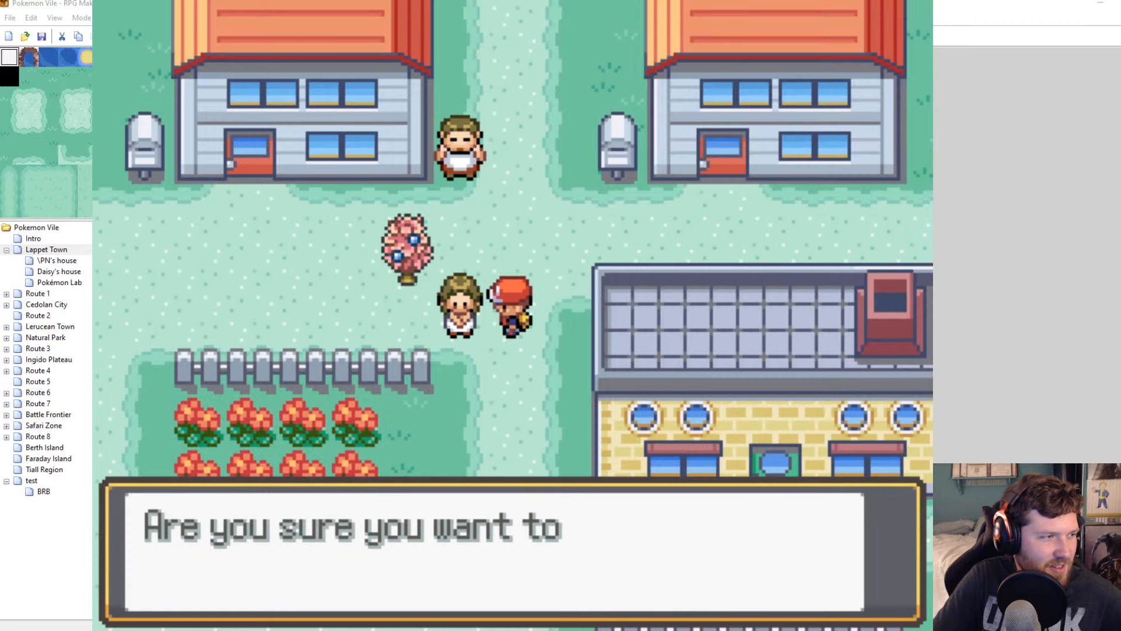
key(Escape)
key(Return)
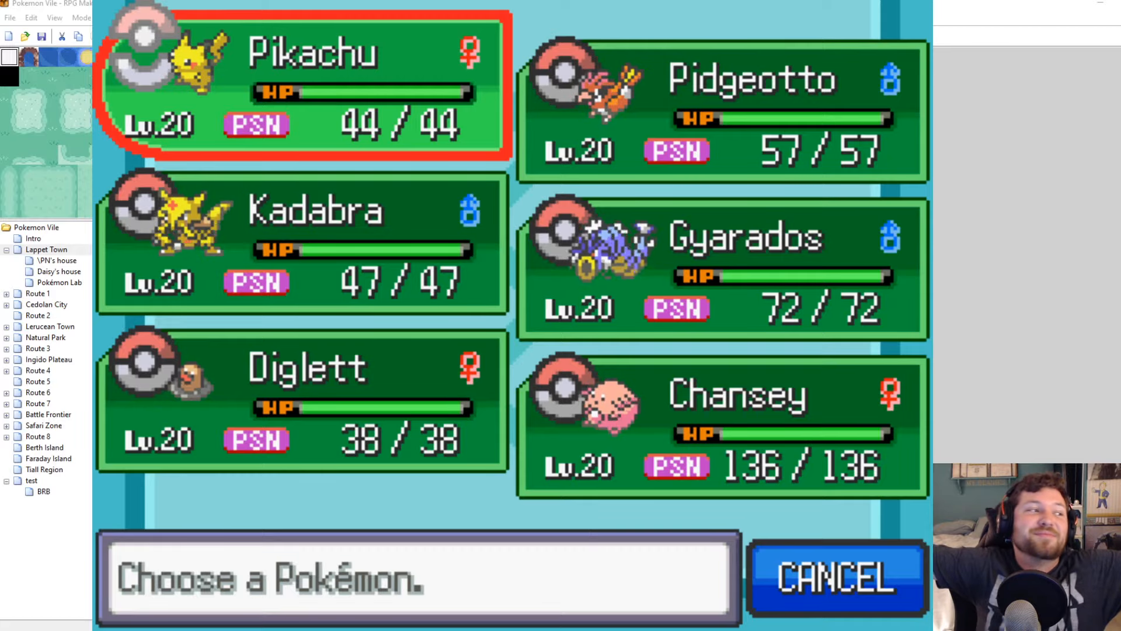
key(Escape)
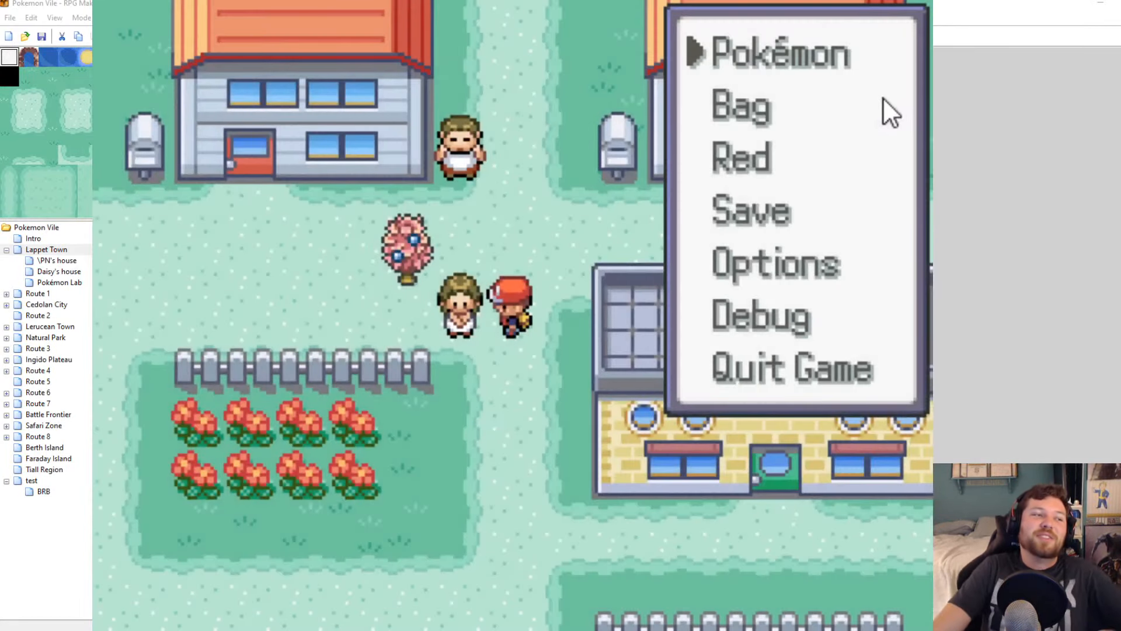
click(899, 5)
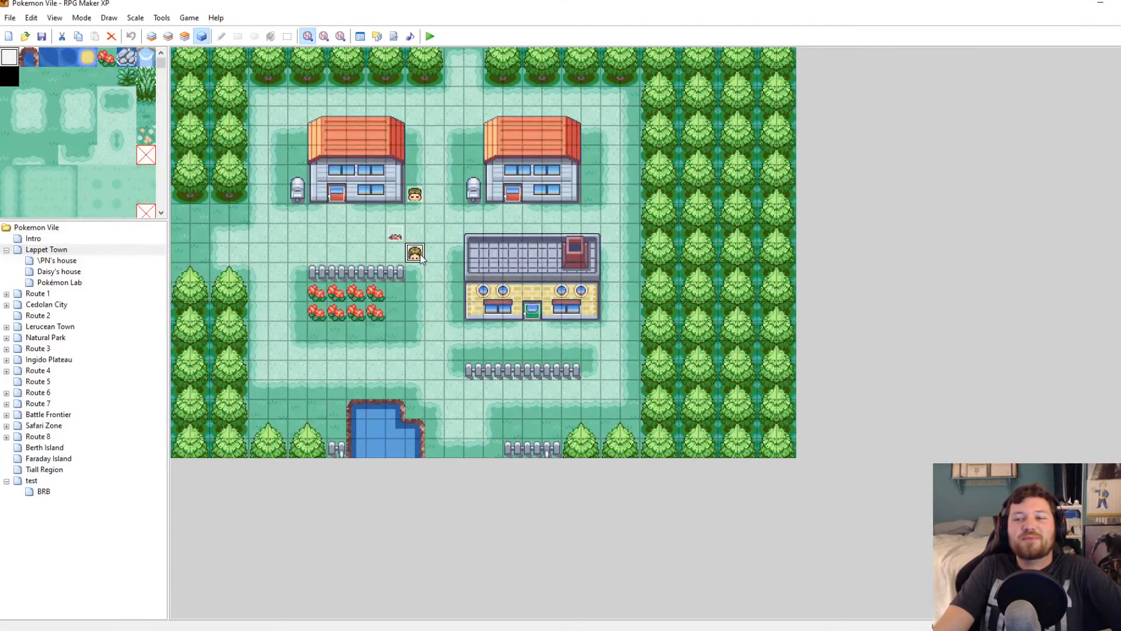
Reopen EV006, examine its party status script, and close the event without changes
double_click(415, 253)
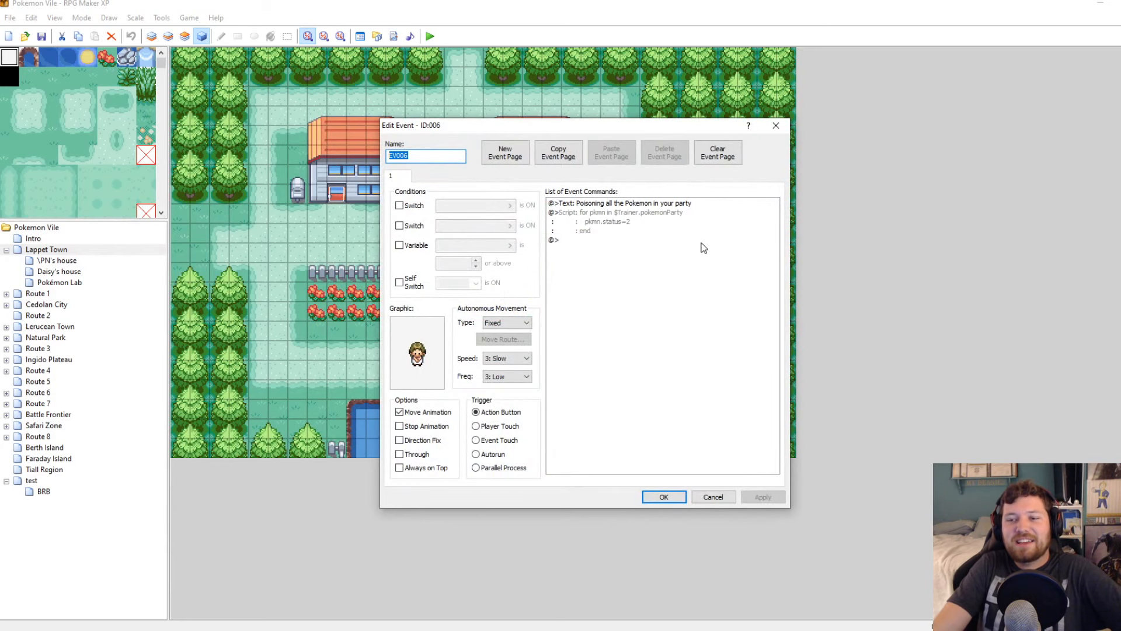
click(636, 213)
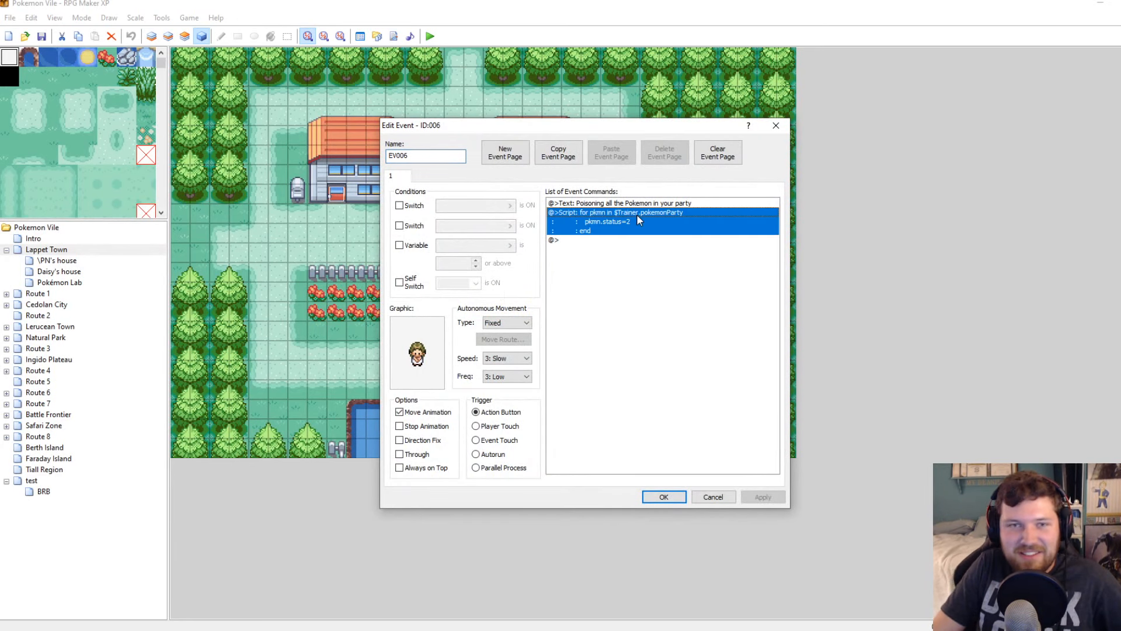
right_click(636, 214)
click(660, 222)
click(753, 203)
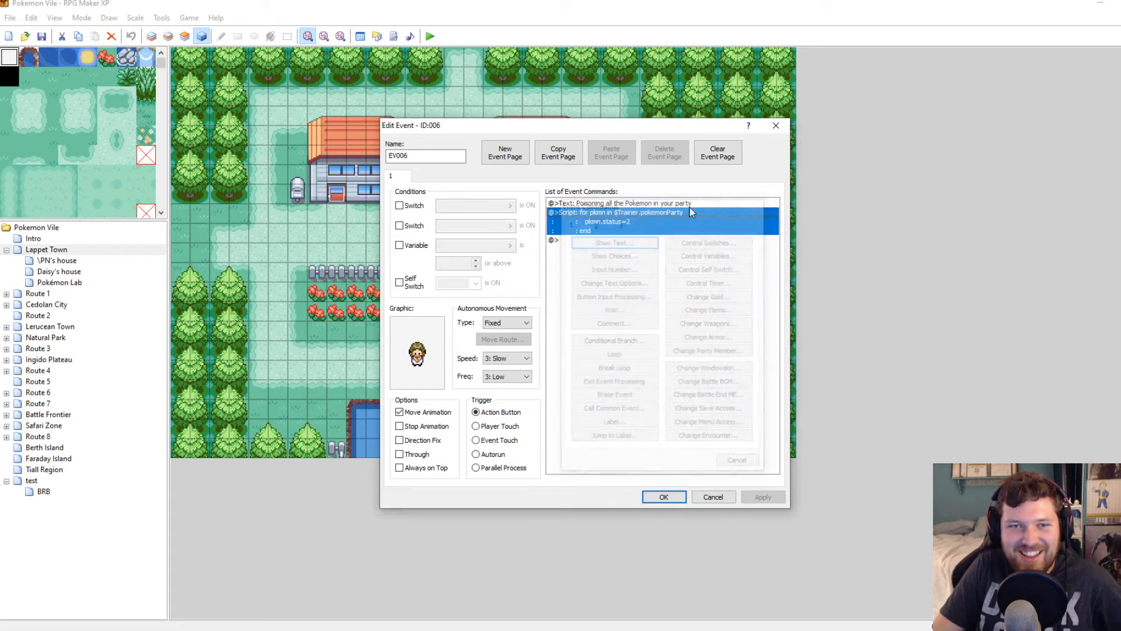
right_click(618, 210)
click(639, 229)
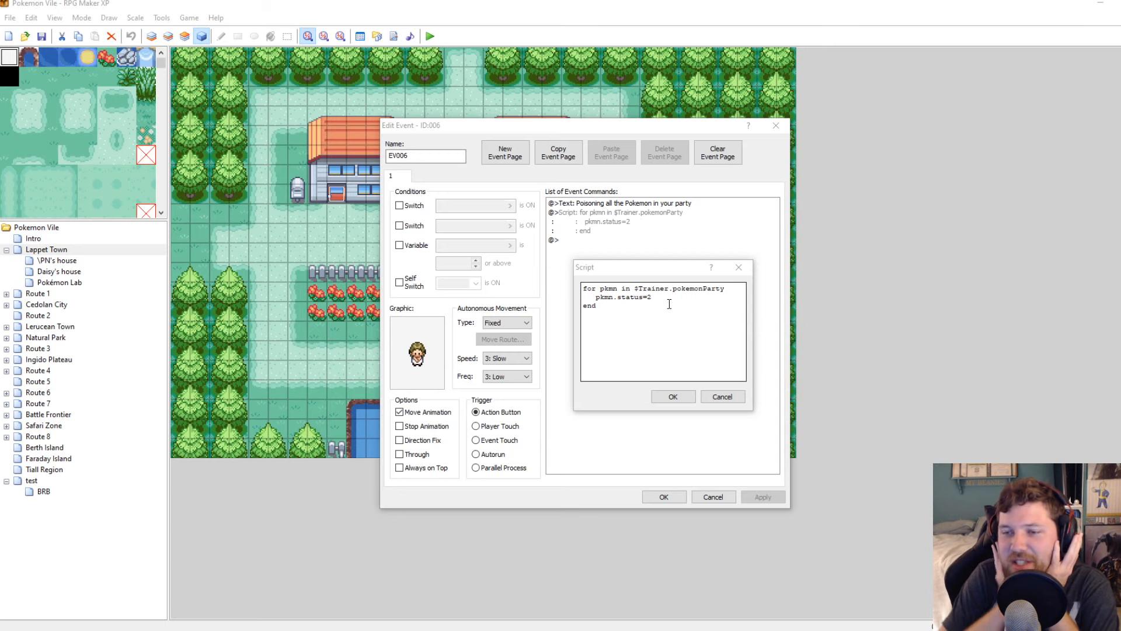
click(739, 267)
click(776, 125)
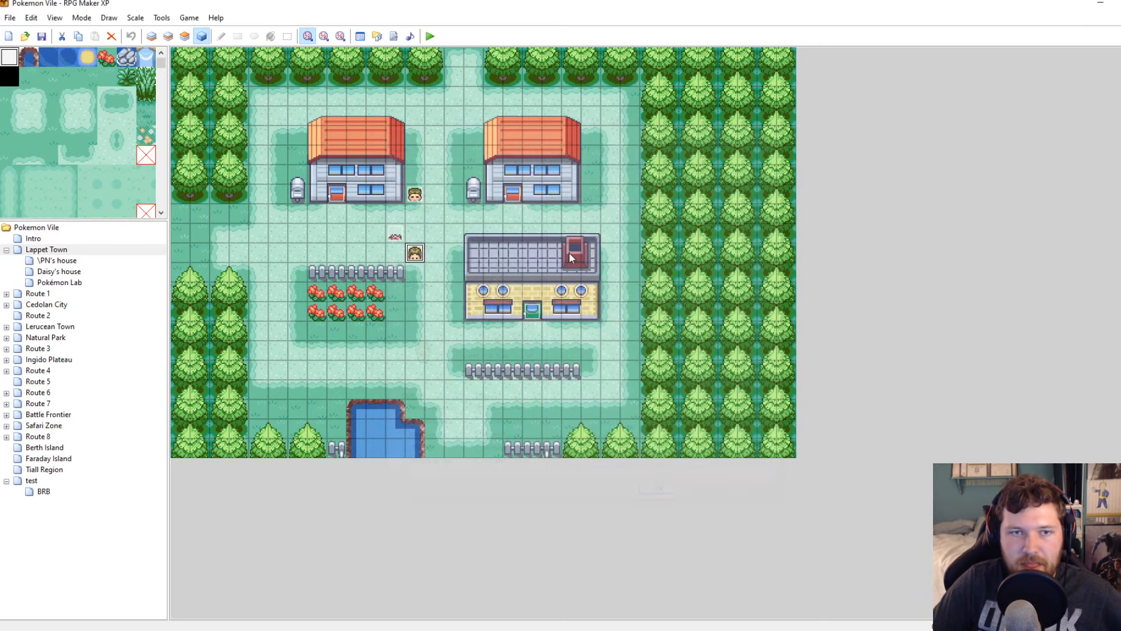
Move EV006 to the open path southwest of the first house and paste a copy directly below it
drag(409, 261, 279, 237)
key(ctrl+c)
click(280, 252)
key(ctrl+v)
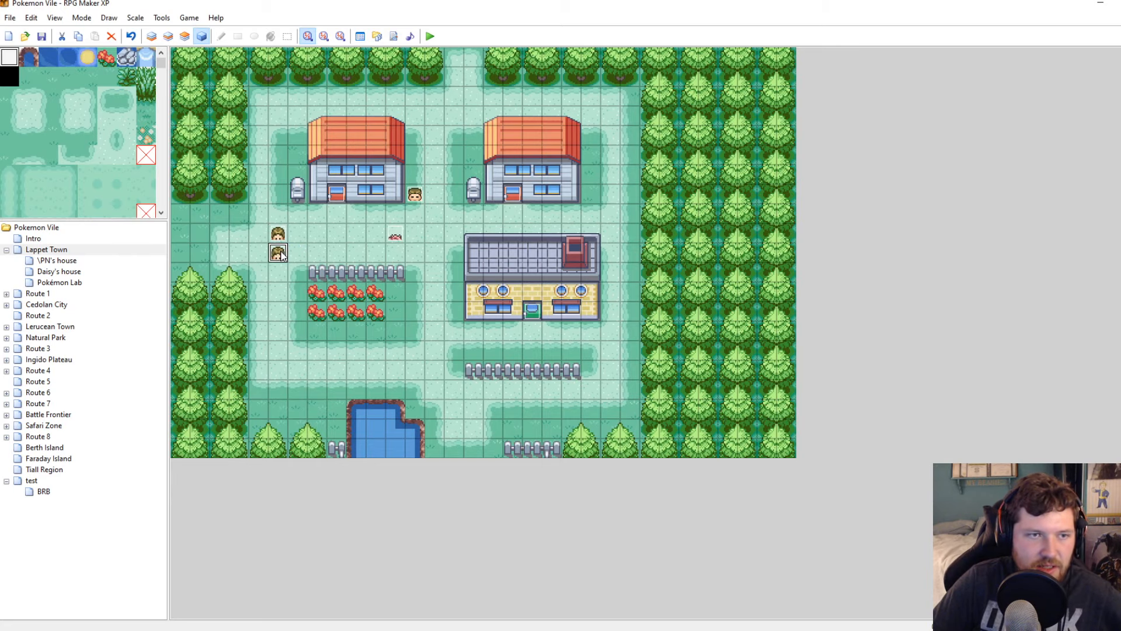
Open the copied event EV007 and change its graphic to the NPC 19 sprite
double_click(280, 252)
double_click(418, 385)
scroll(454, 399, down, 3)
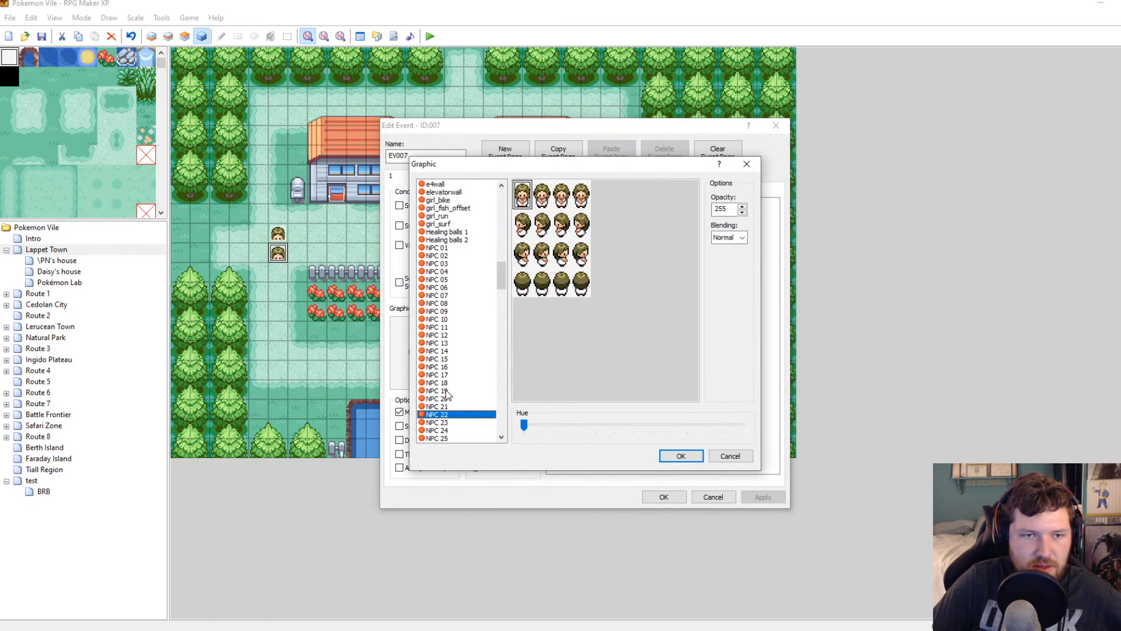
click(456, 390)
click(680, 454)
Change EV007's text message to "Paralyzing all the Pokemon in your party"
right_click(606, 204)
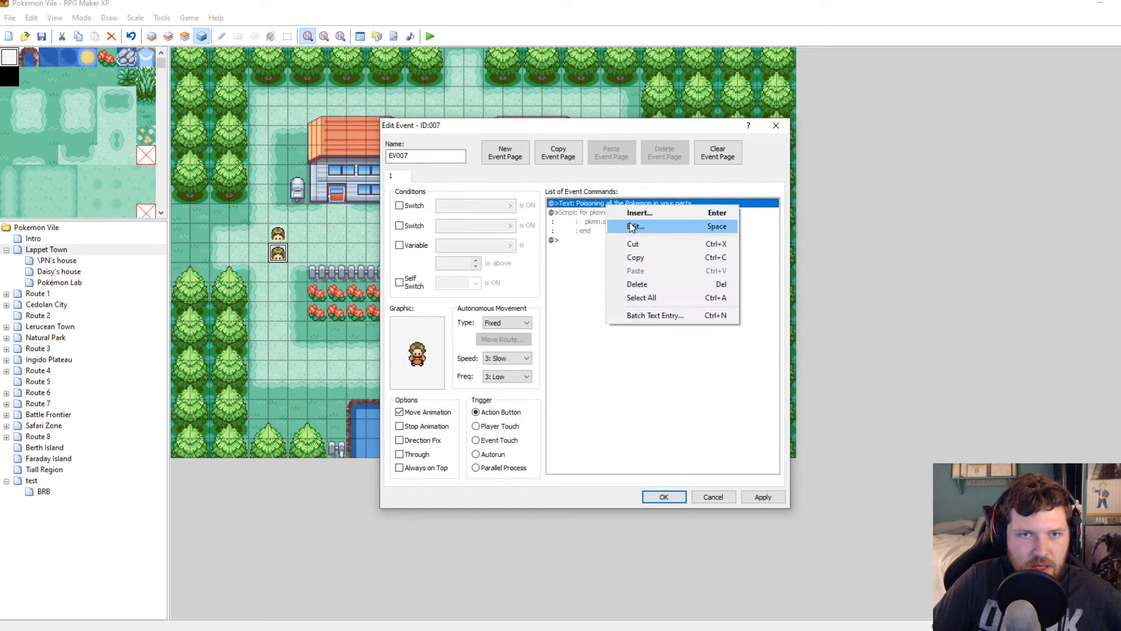
click(638, 227)
double_click(607, 321)
text(Paralyzing all the Pokemon in your party)
click(689, 368)
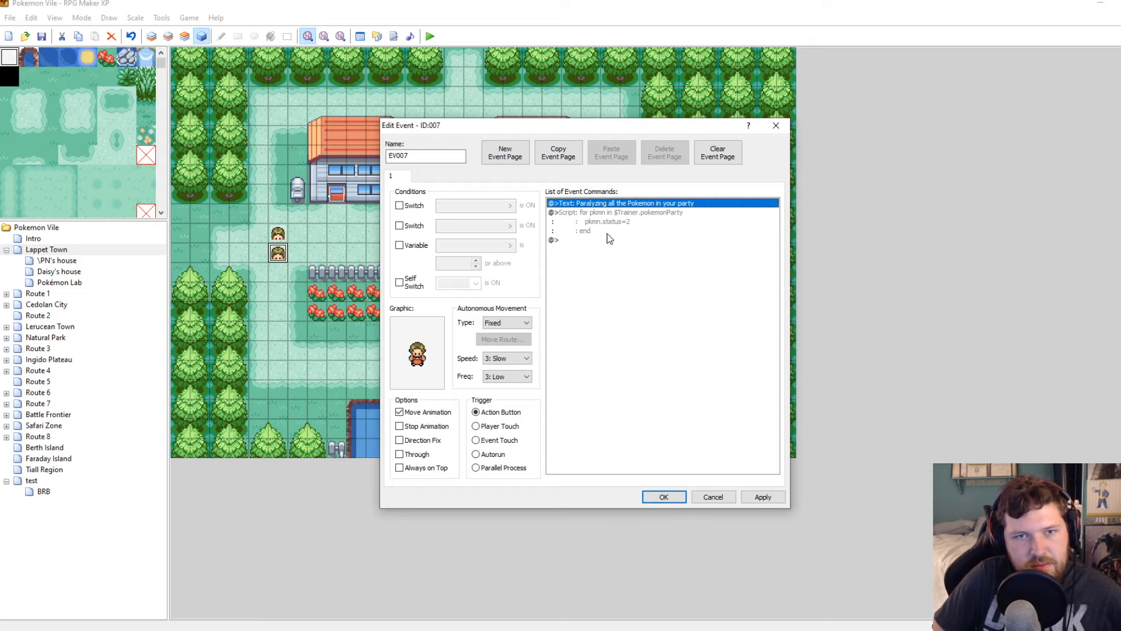
Change the status line in EV007's script to "pkmn.status=3" and save the event
click(608, 212)
right_click(609, 214)
click(637, 233)
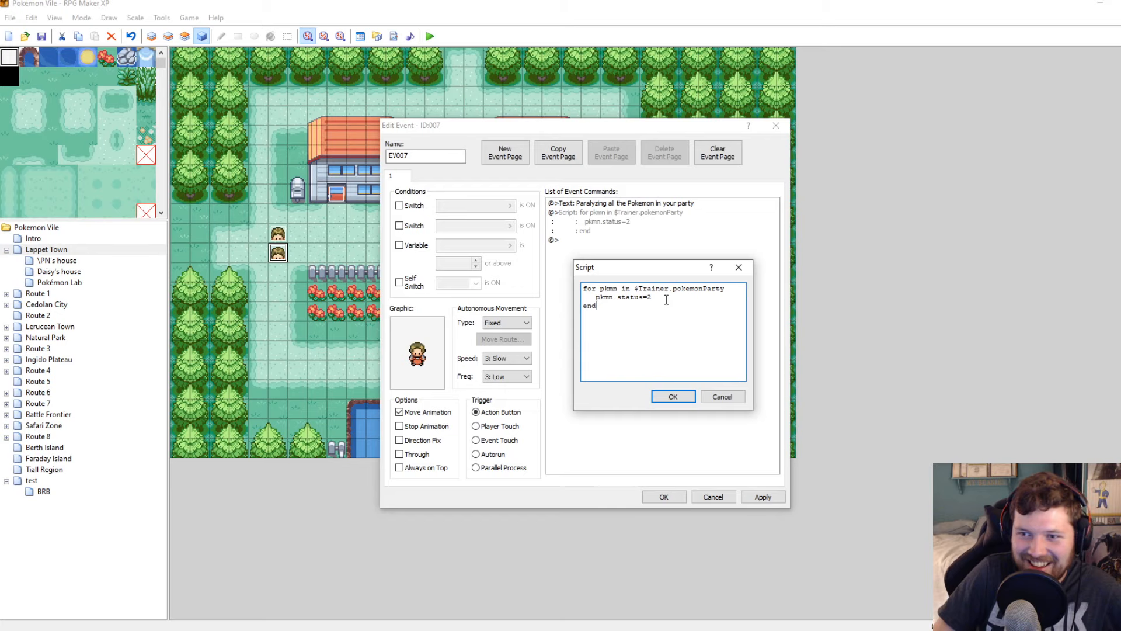
click(692, 400)
click(762, 501)
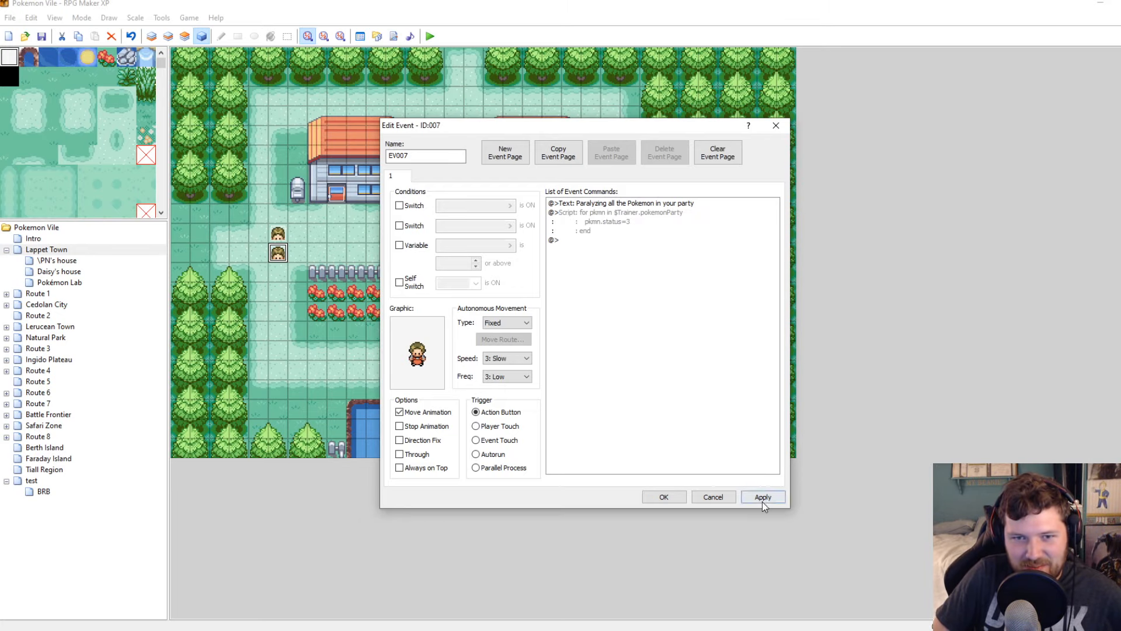
click(657, 497)
Playtest the game again, load the saved file, and walk the player west toward the two status NPCs
click(430, 36)
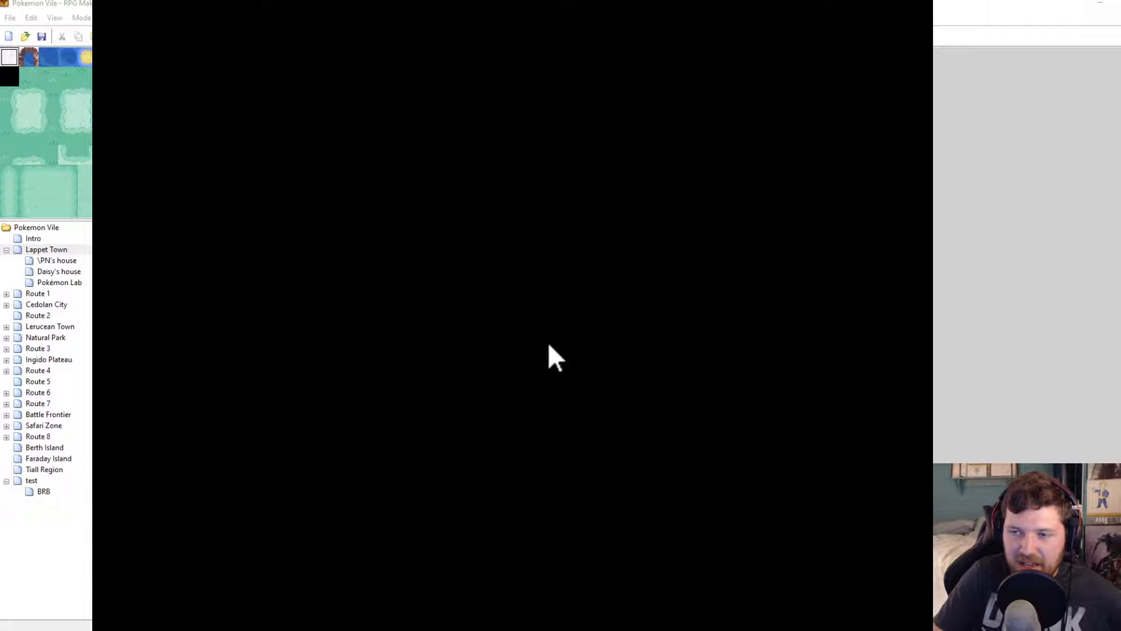
key(Return)
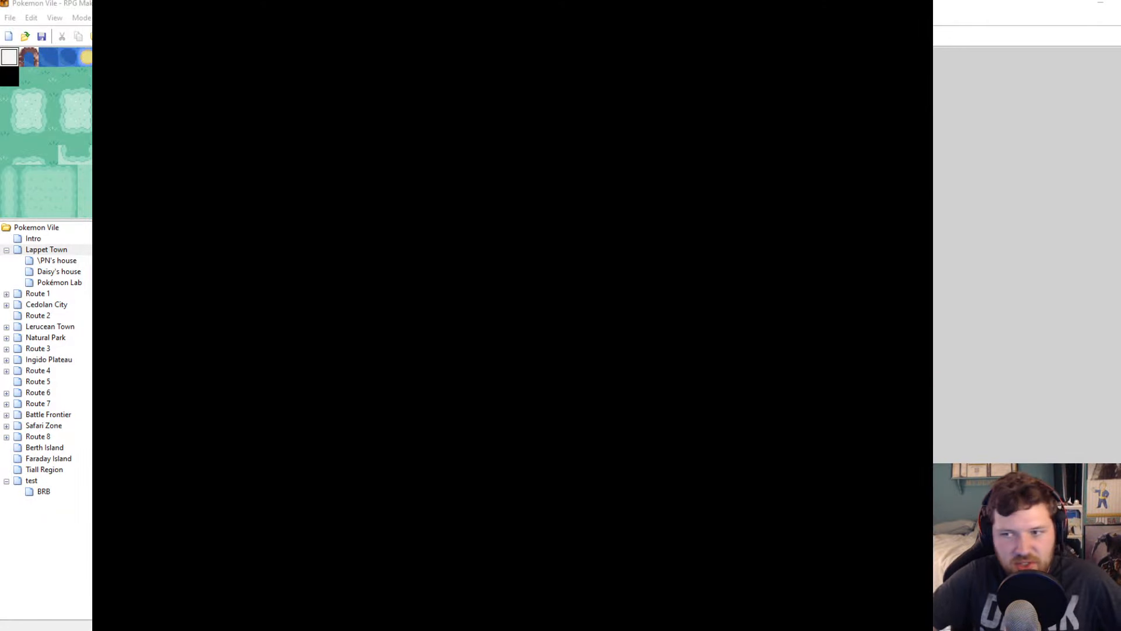
key(Left)
key(Down)
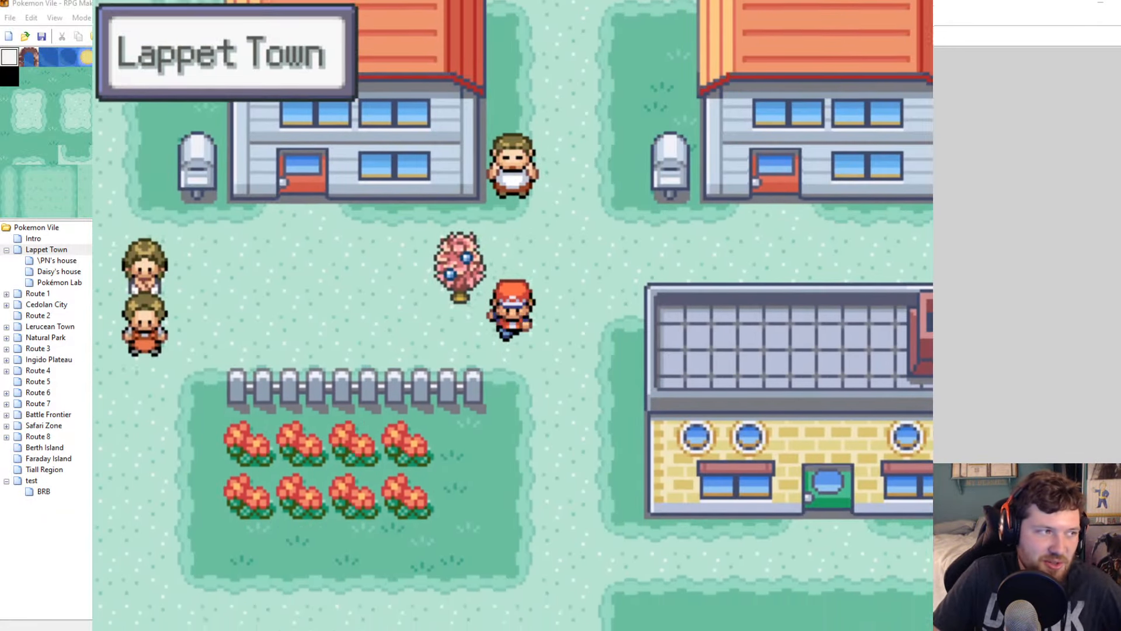
key(Left)
key(Left)
Save the game with the player standing near the two status NPCs
key(Escape)
key(Down)
key(Down)
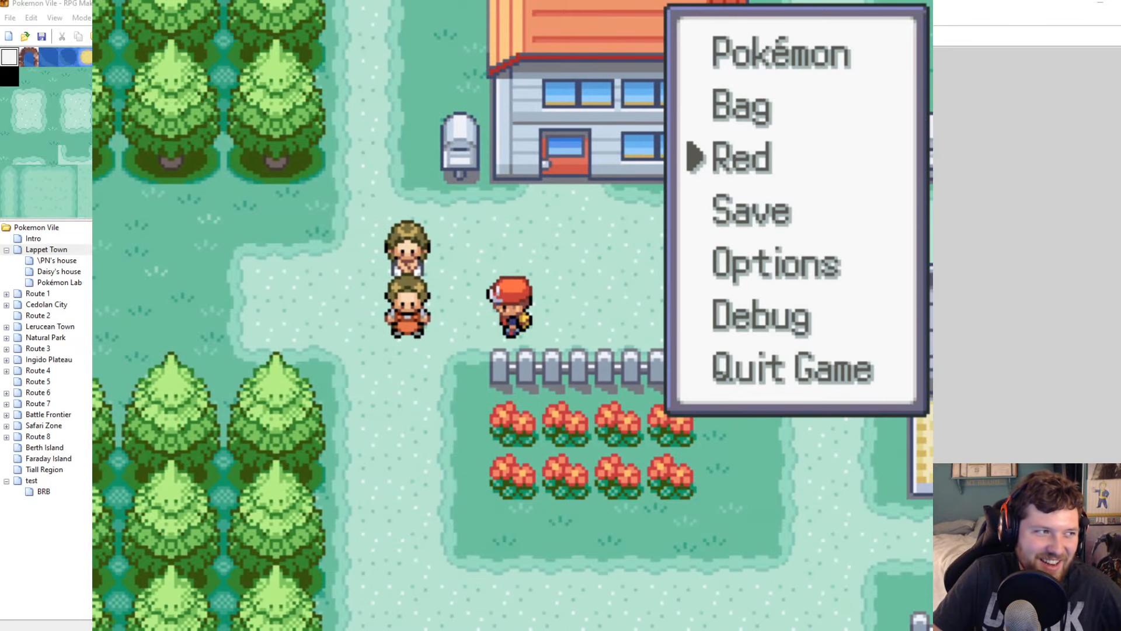
key(Return)
key(Return)
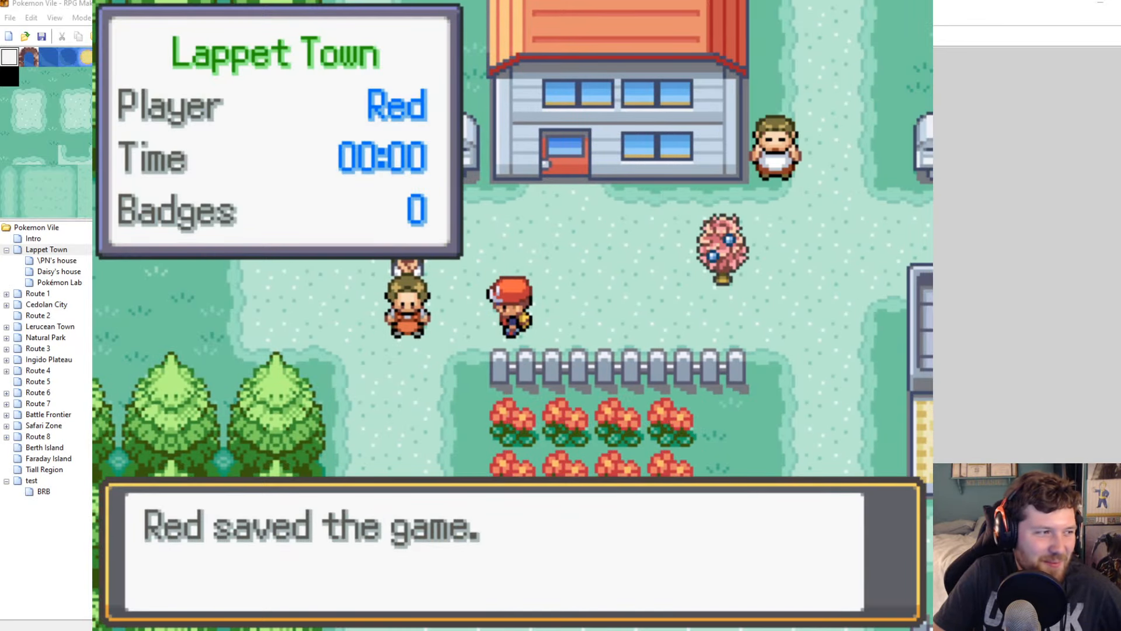
Talk to the lower of the two status NPCs and open the party screen to check the Pokémon's status conditions
key(Return)
key(Left)
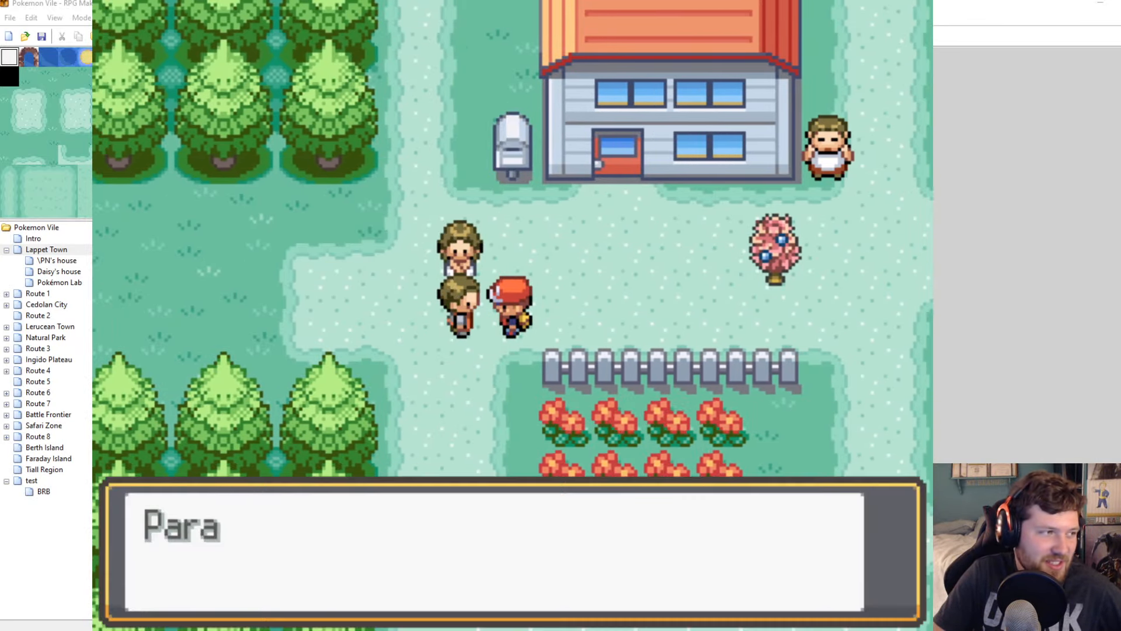
key(Return)
key(Escape)
key(Up)
key(Up)
key(Up)
key(Return)
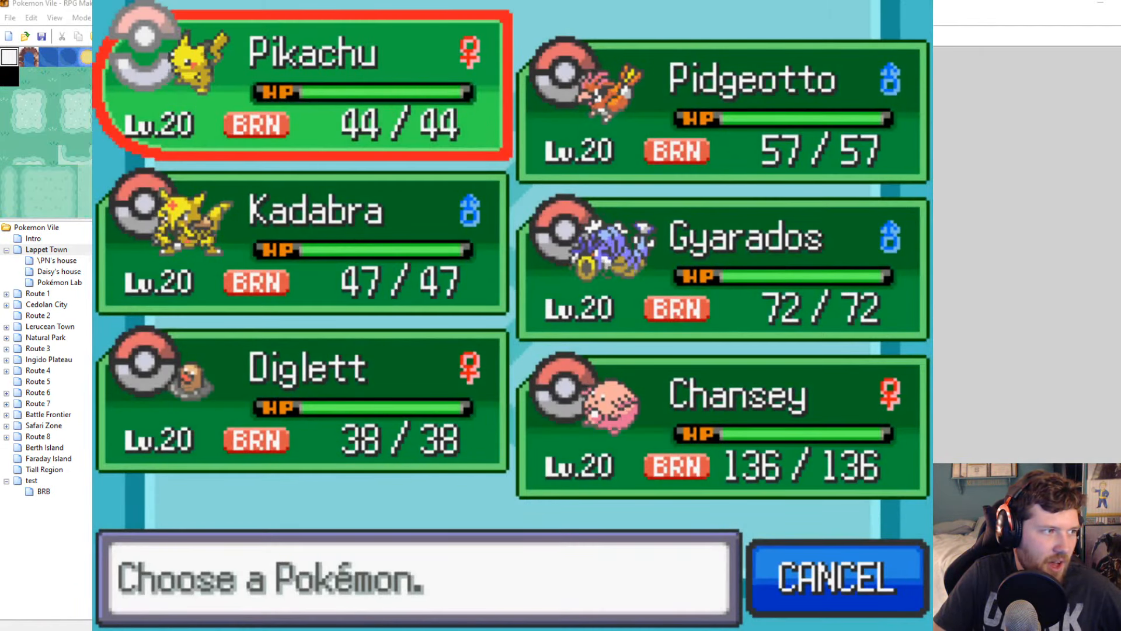
View Pikachu's summary from the party screen and return to the map editor
key(Down)
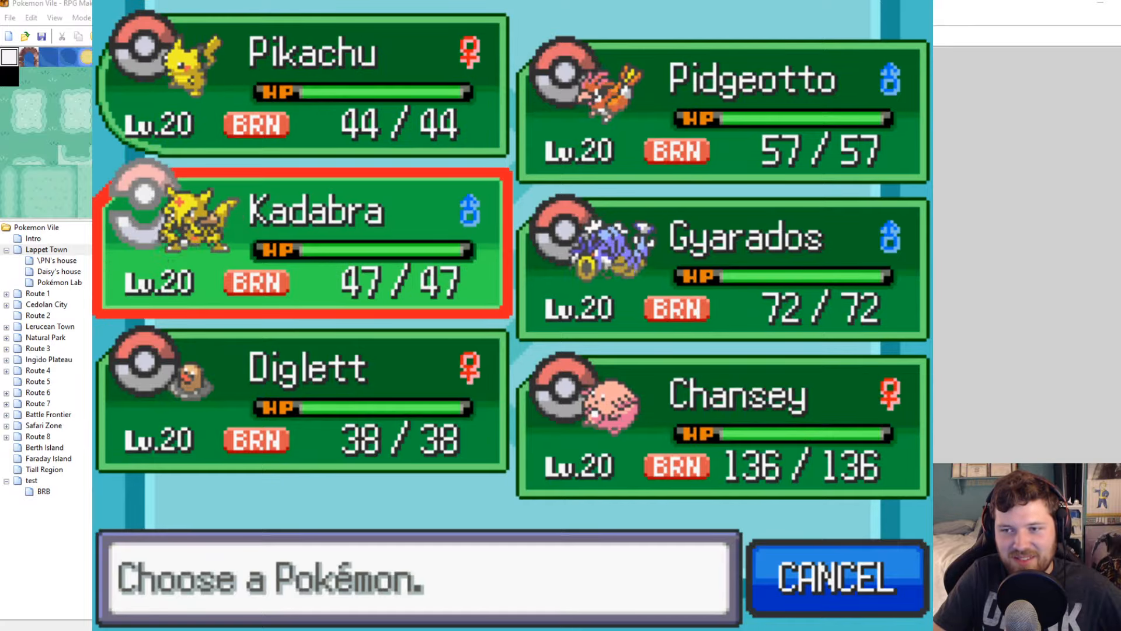
key(Up)
key(Return)
key(Return)
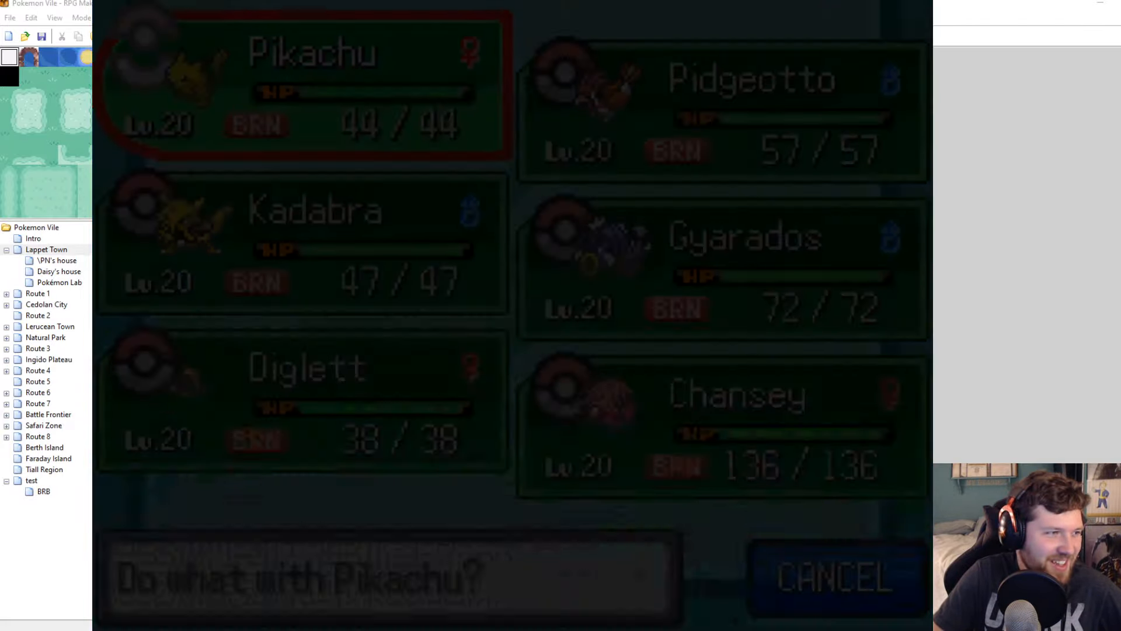
key(Escape)
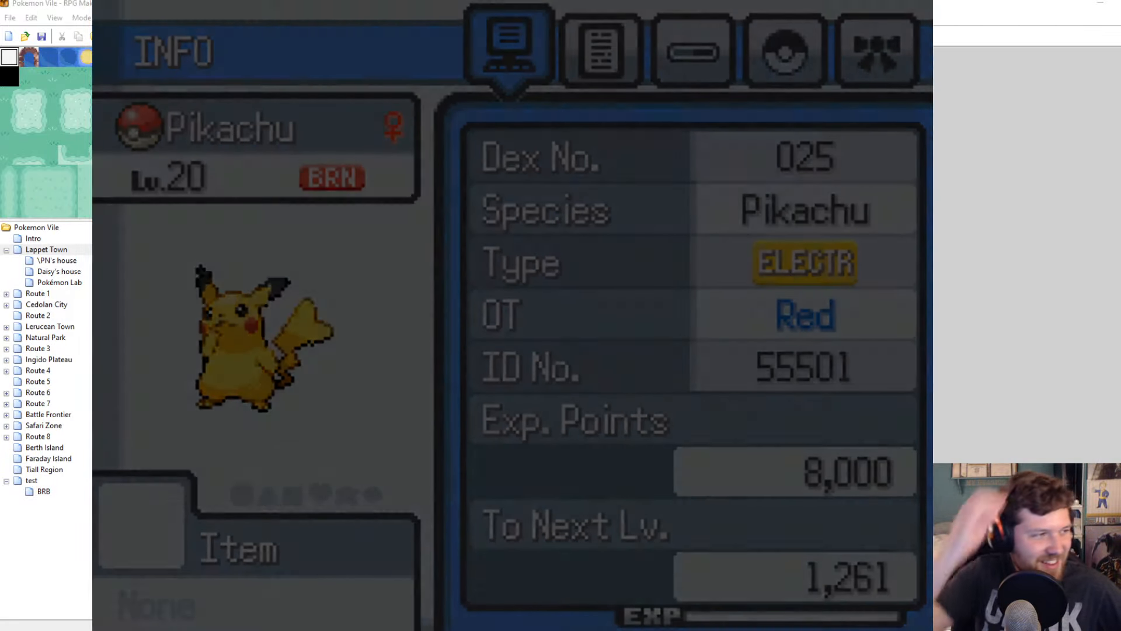
key(Escape)
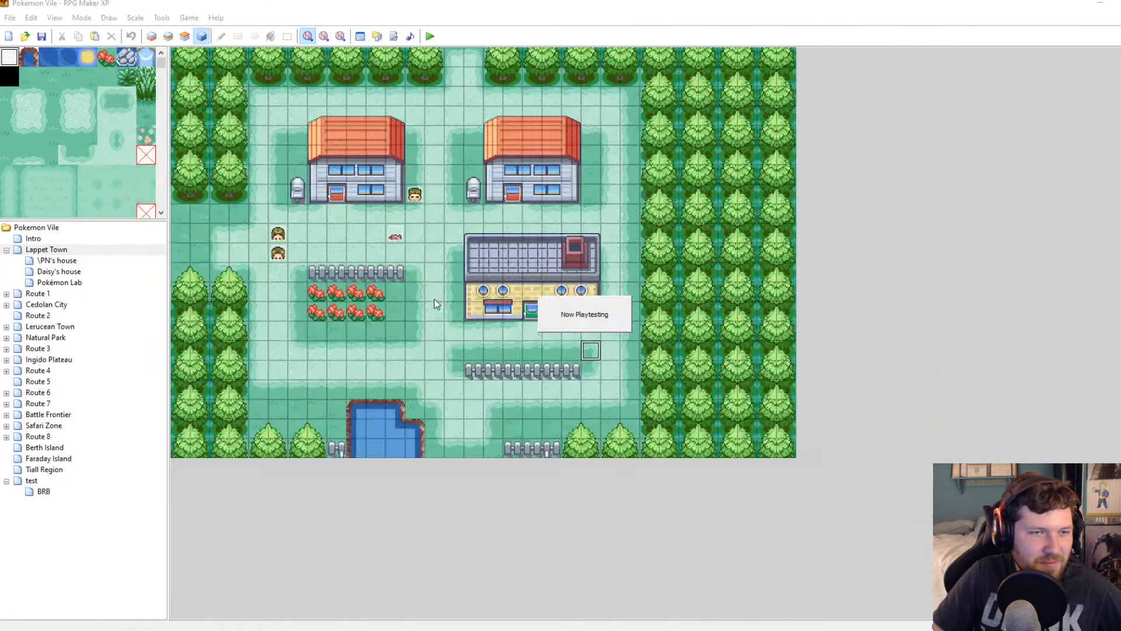
Change EV007's text message to "Burning all the Pokemon in your party" and apply the event changes
double_click(278, 252)
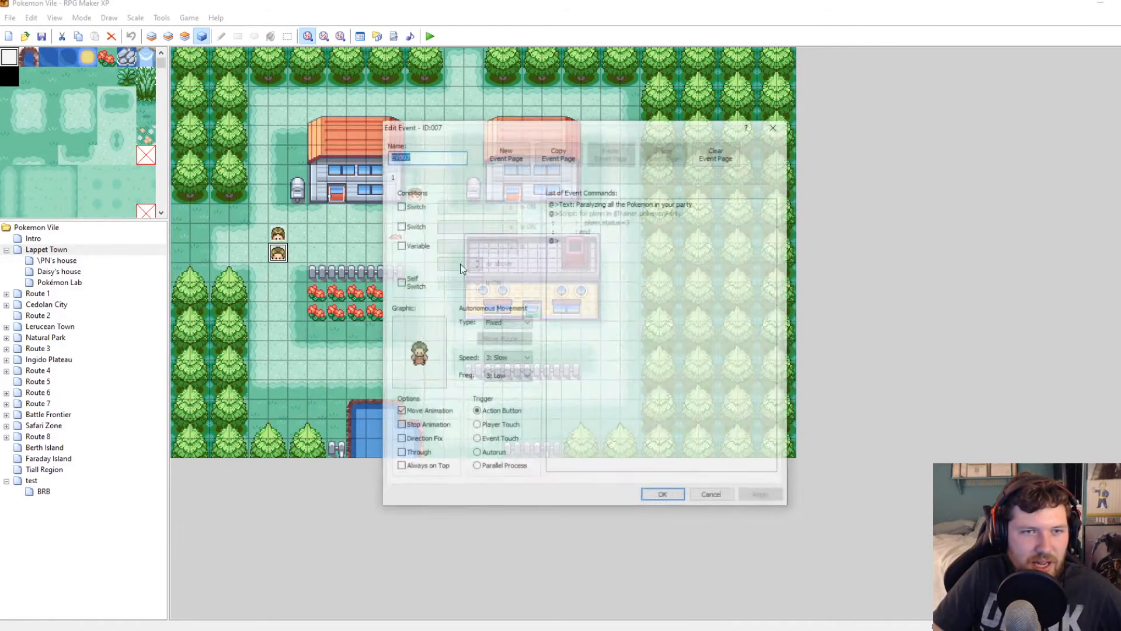
click(639, 204)
right_click(640, 209)
click(665, 225)
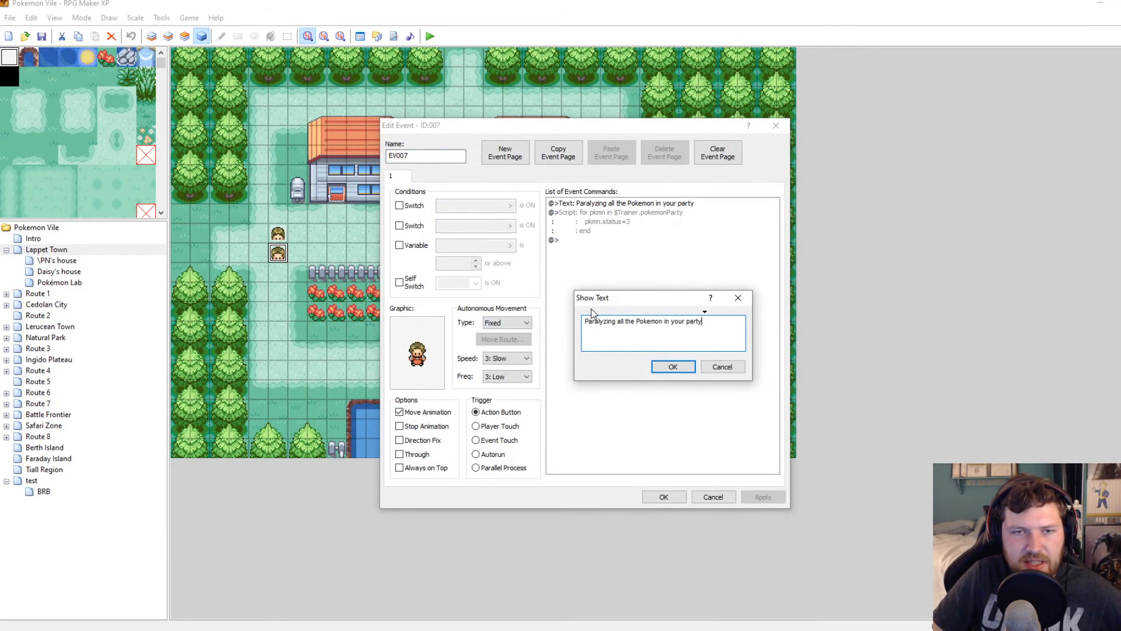
double_click(601, 322)
text(Burning)
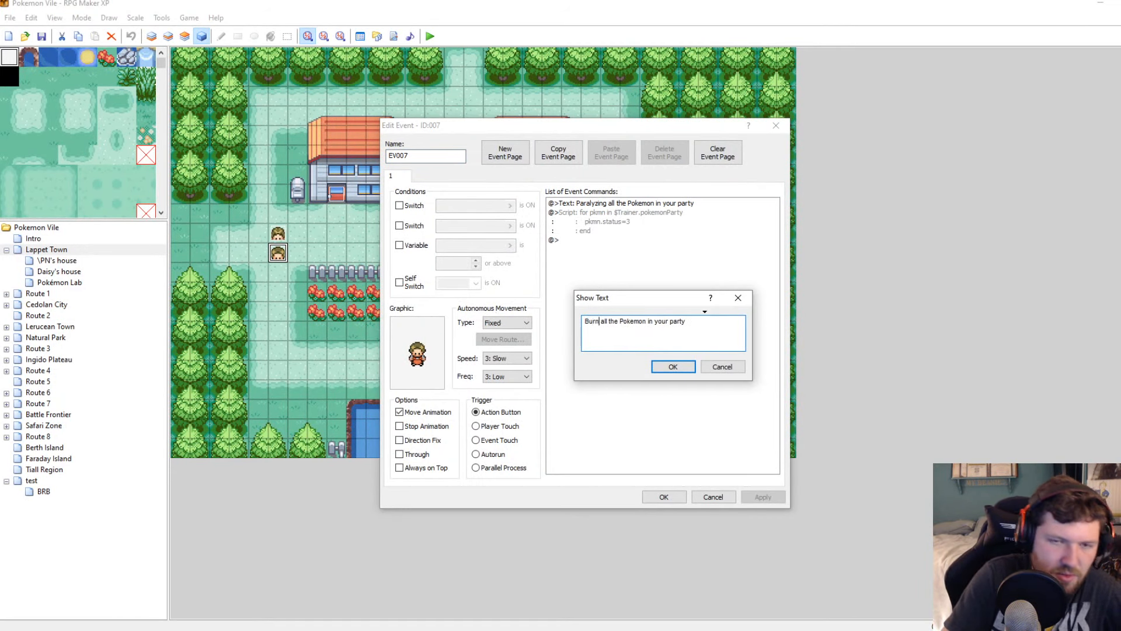
click(672, 366)
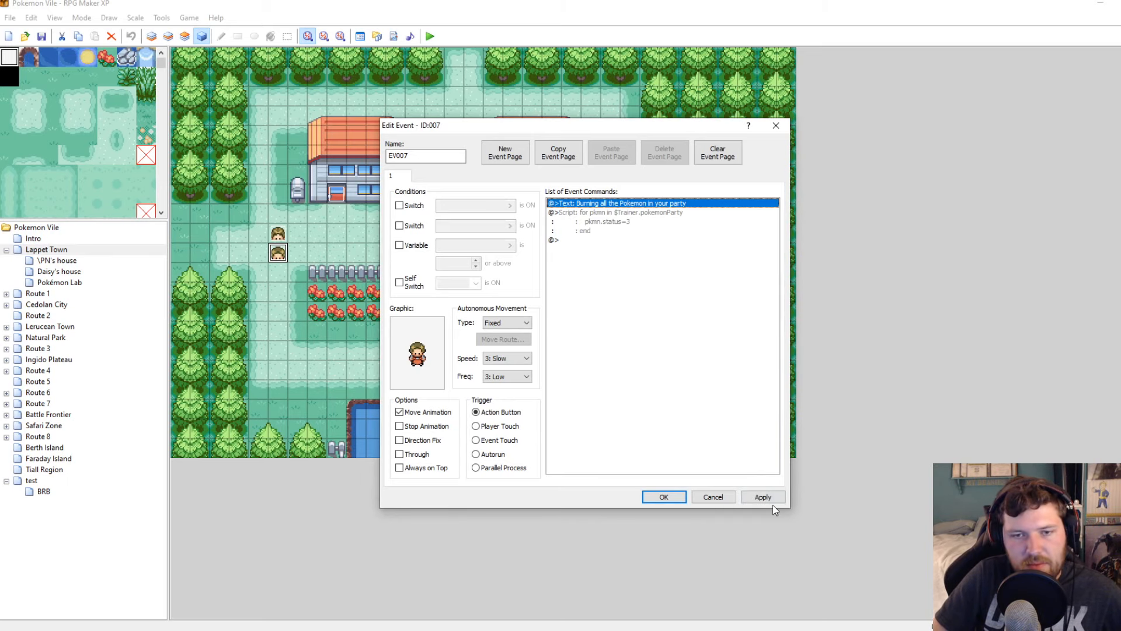
click(763, 496)
click(713, 497)
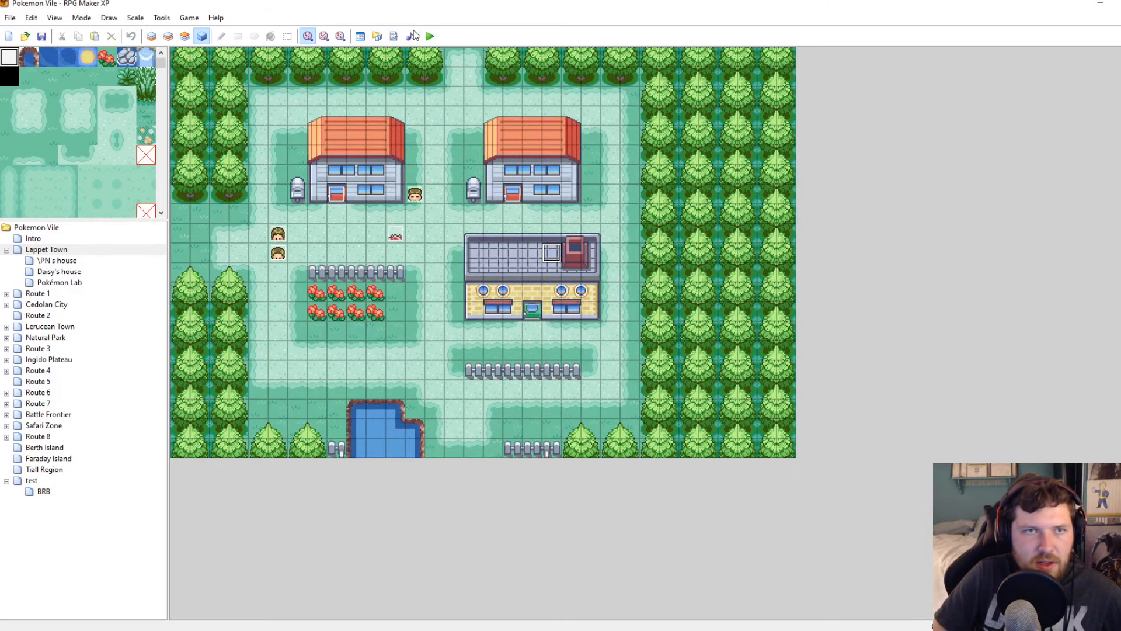
Search the PokeBattle_Battler script for "status"
click(393, 36)
scroll(567, 260, up, 7)
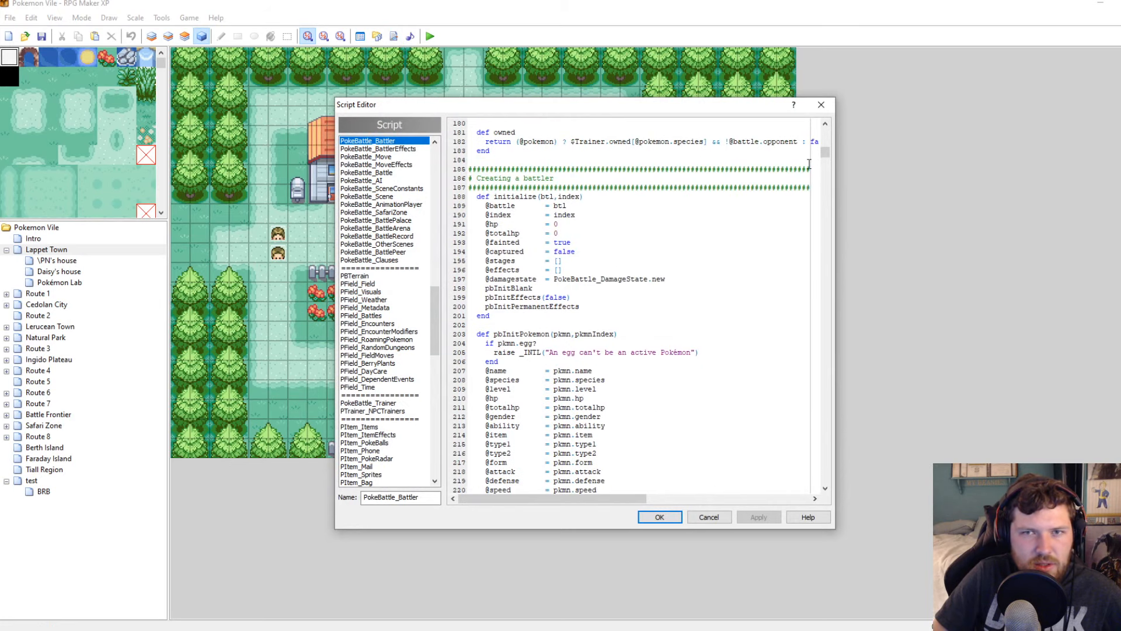
key(ctrl+f)
text(st)
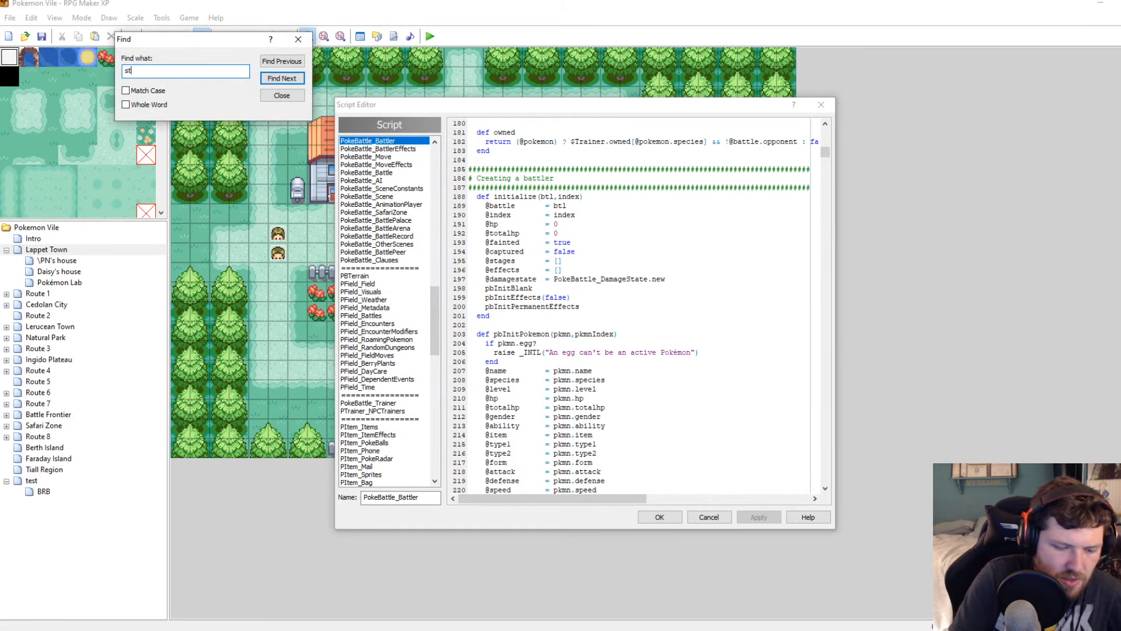
text(atus)
key(Return)
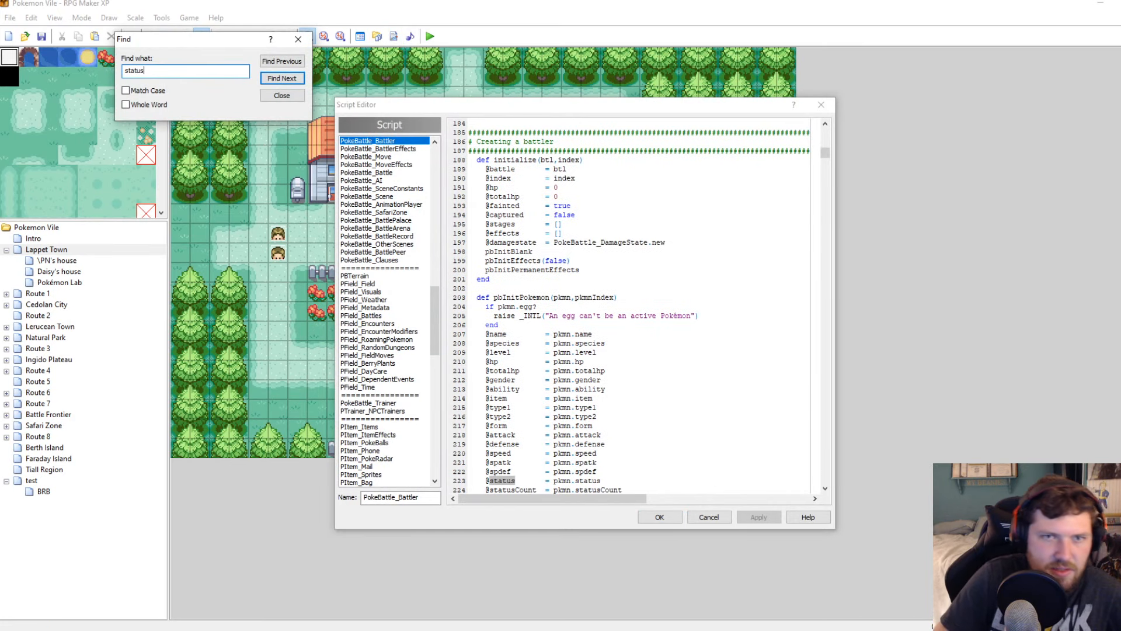
Search all scripts for "status" and open the PokeBattle_Battler result that checks for the sleep status
click(298, 39)
key(ctrl+shift+f)
text(status)
key(Return)
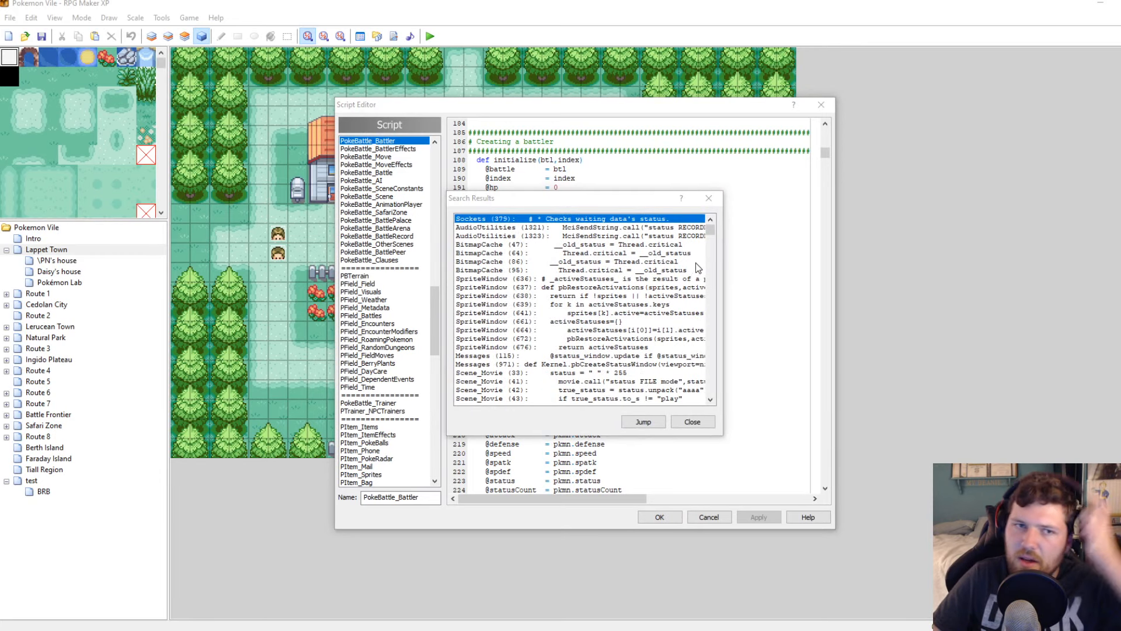
mouse_move(709, 229)
mouse_down()
mouse_move(709, 273)
mouse_move(712, 242)
mouse_up()
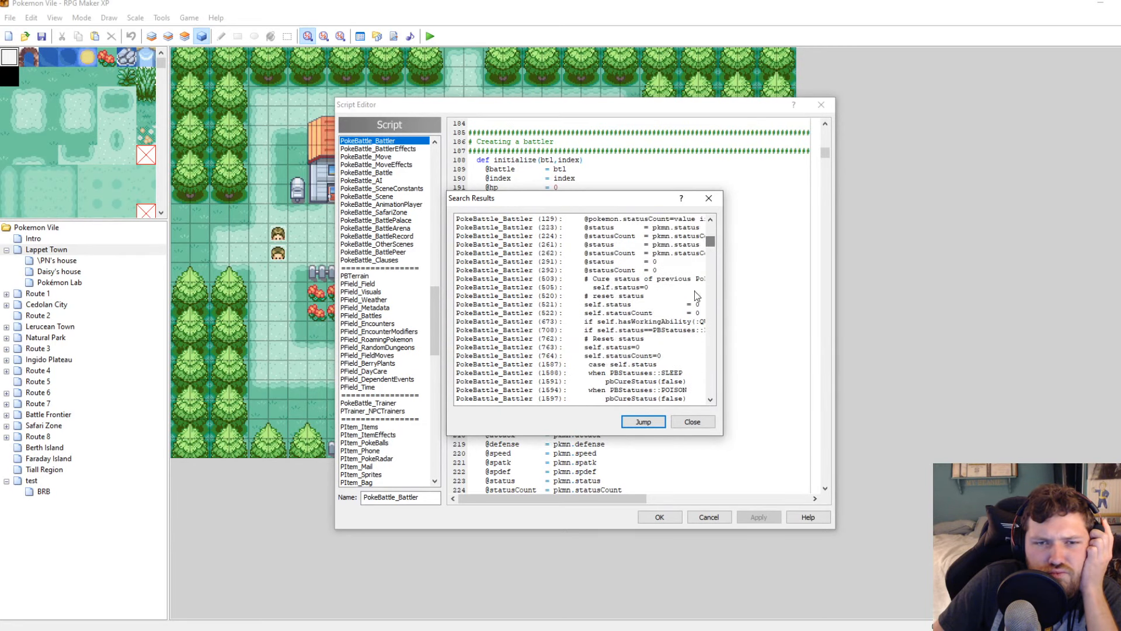
double_click(607, 383)
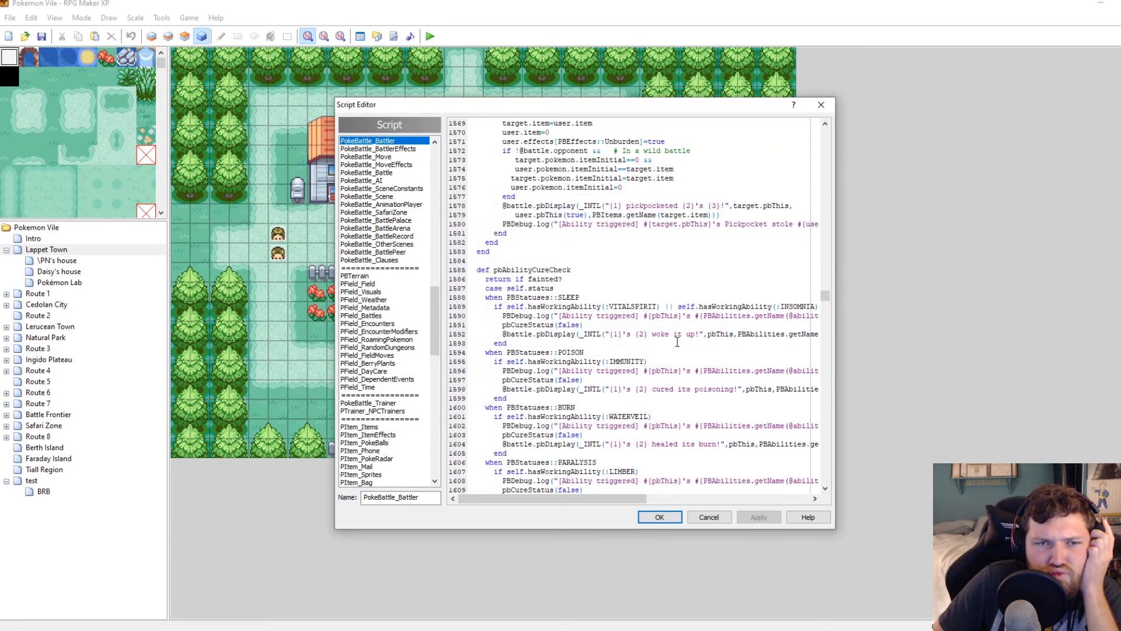
Search all scripts for "PBStatuses" and open the script that defines the module
double_click(529, 297)
key(ctrl+c)
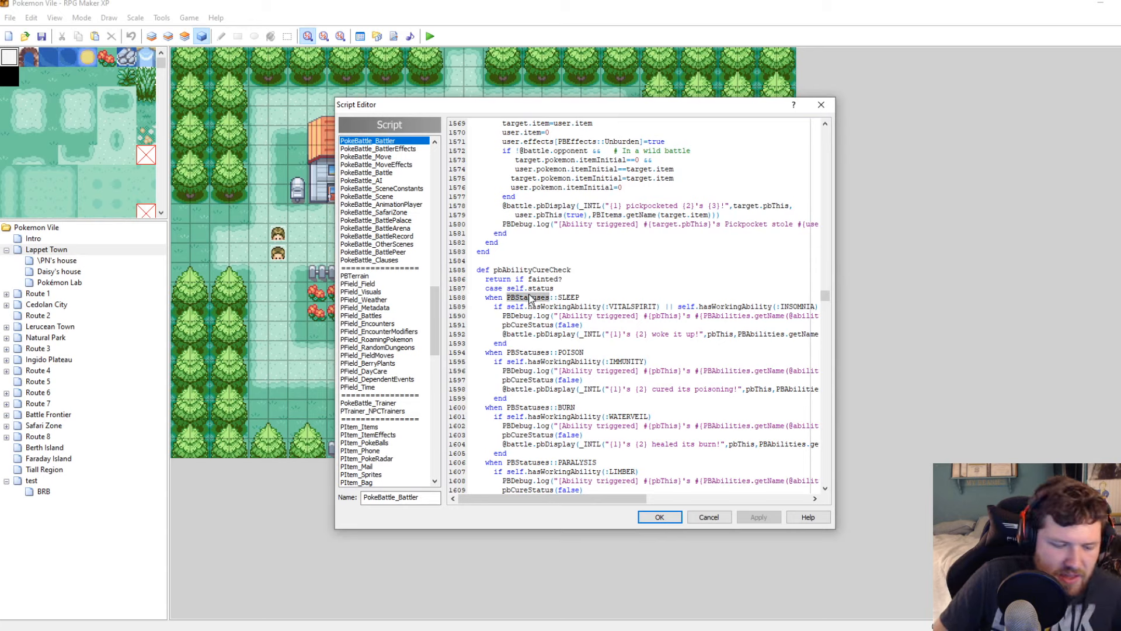
click(637, 297)
key(ctrl+shift+f)
key(ctrl+v)
click(645, 303)
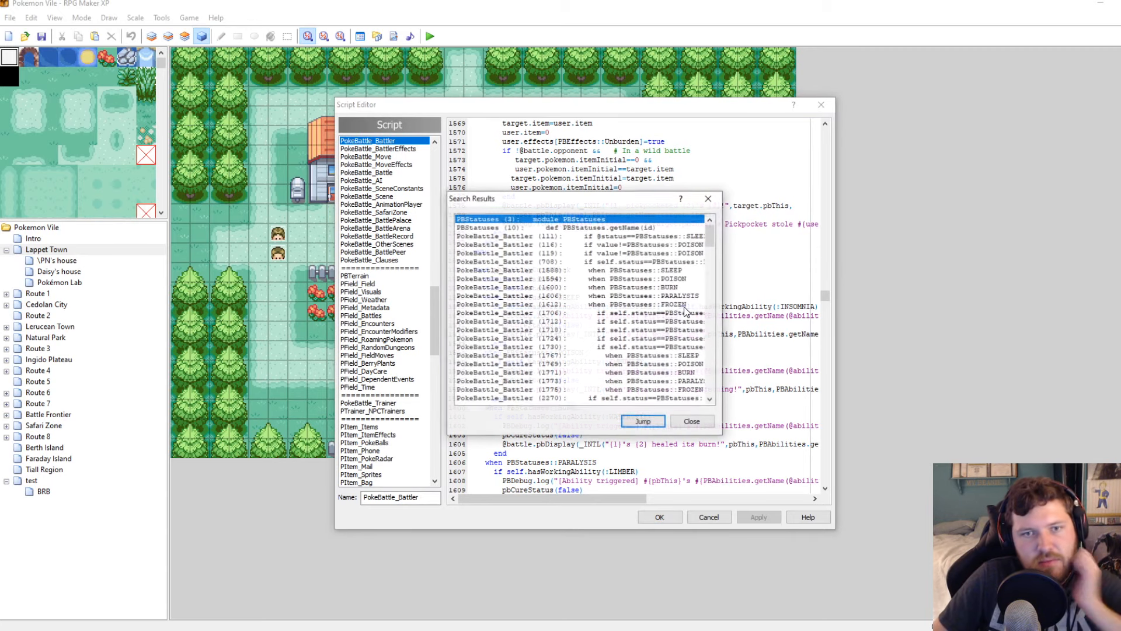
double_click(588, 224)
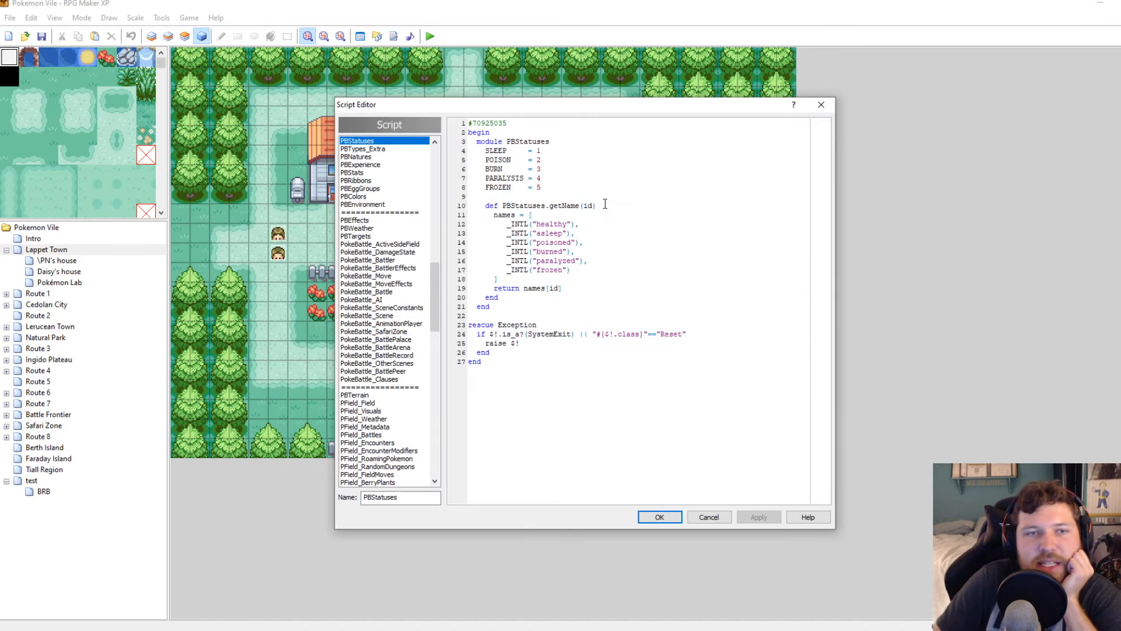
Examine the status constants and their numbers in the PBStatuses module, and close the script editor
click(552, 177)
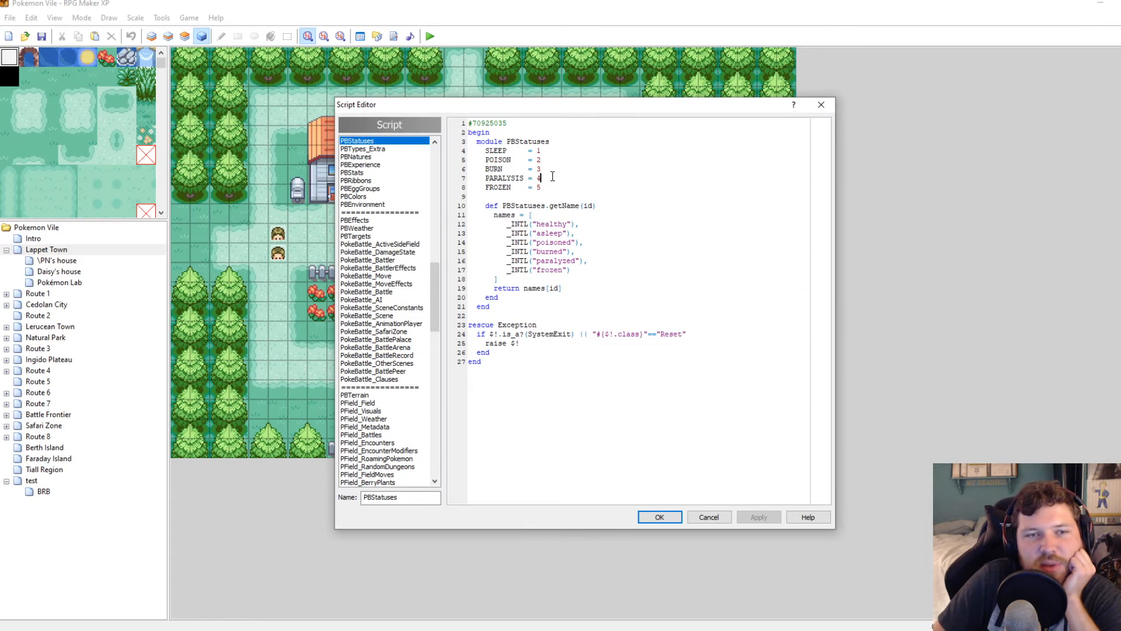
drag(555, 183, 581, 190)
click(489, 150)
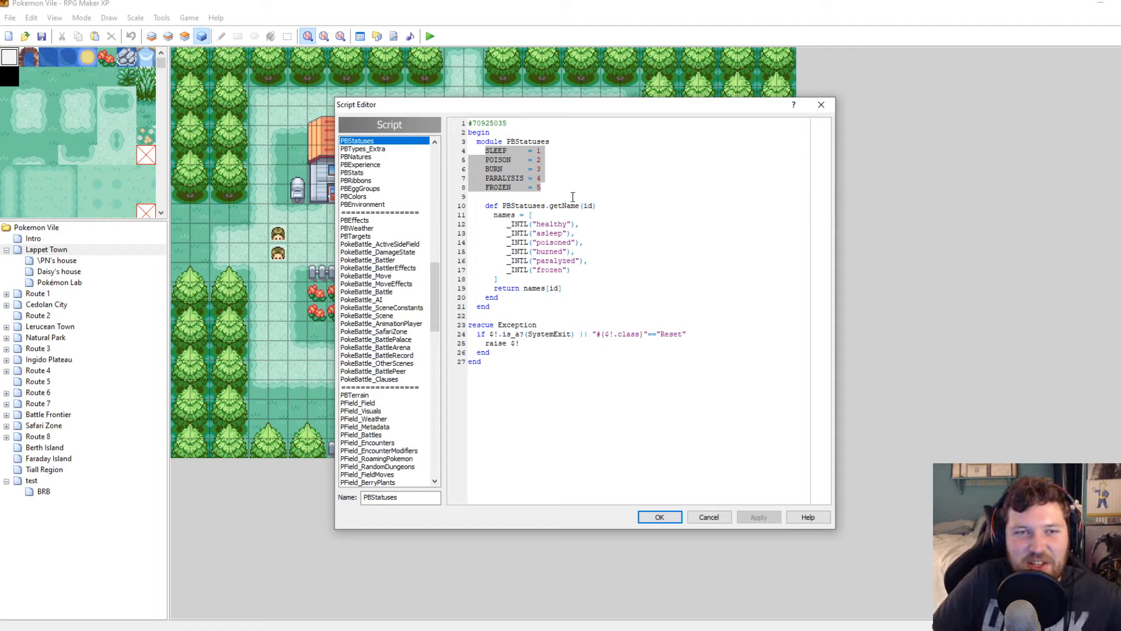
click(573, 197)
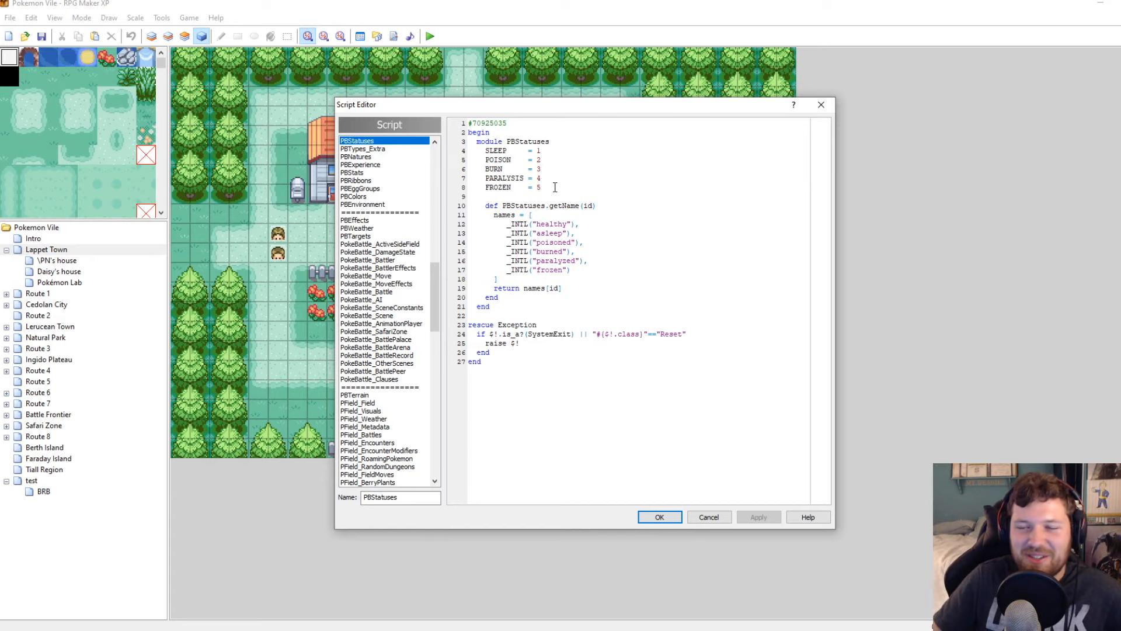
click(555, 187)
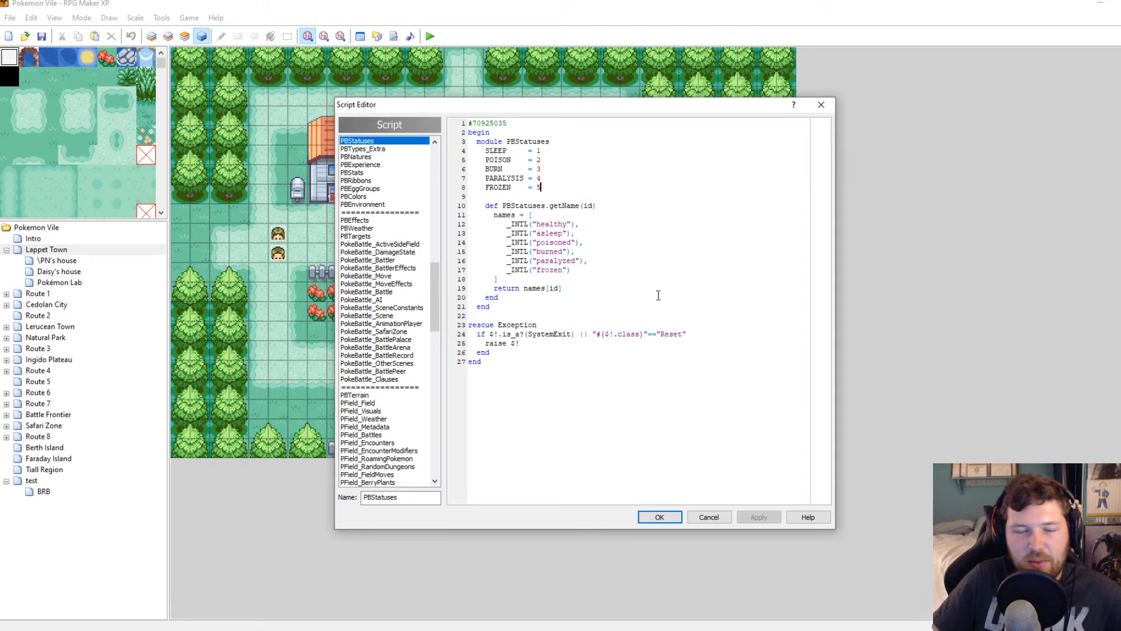
click(709, 517)
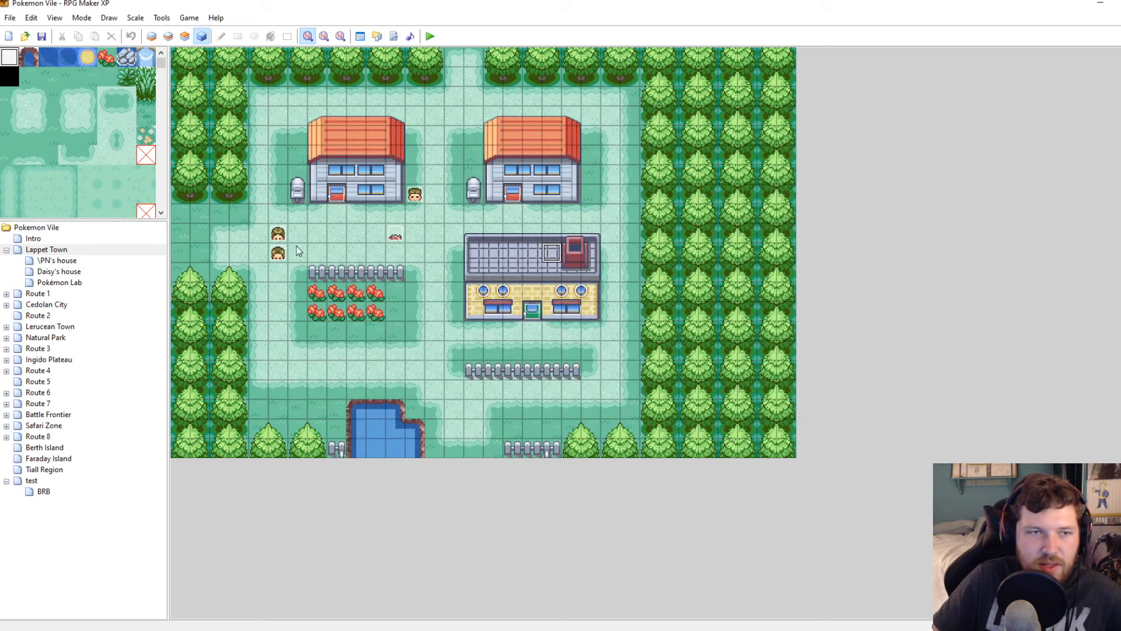
click(394, 36)
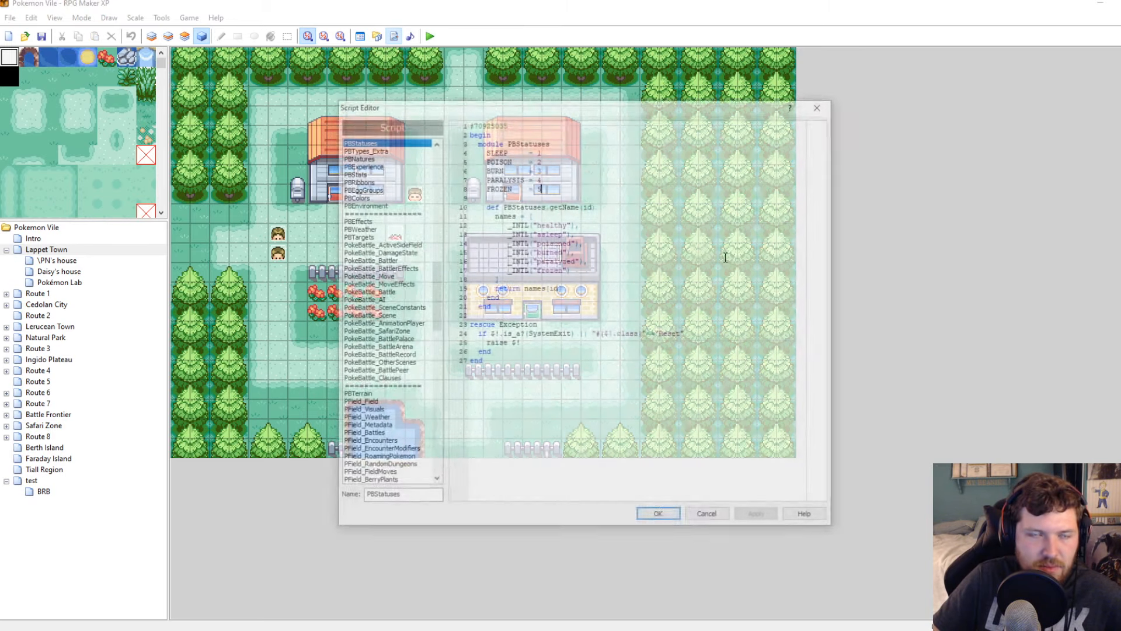
click(821, 105)
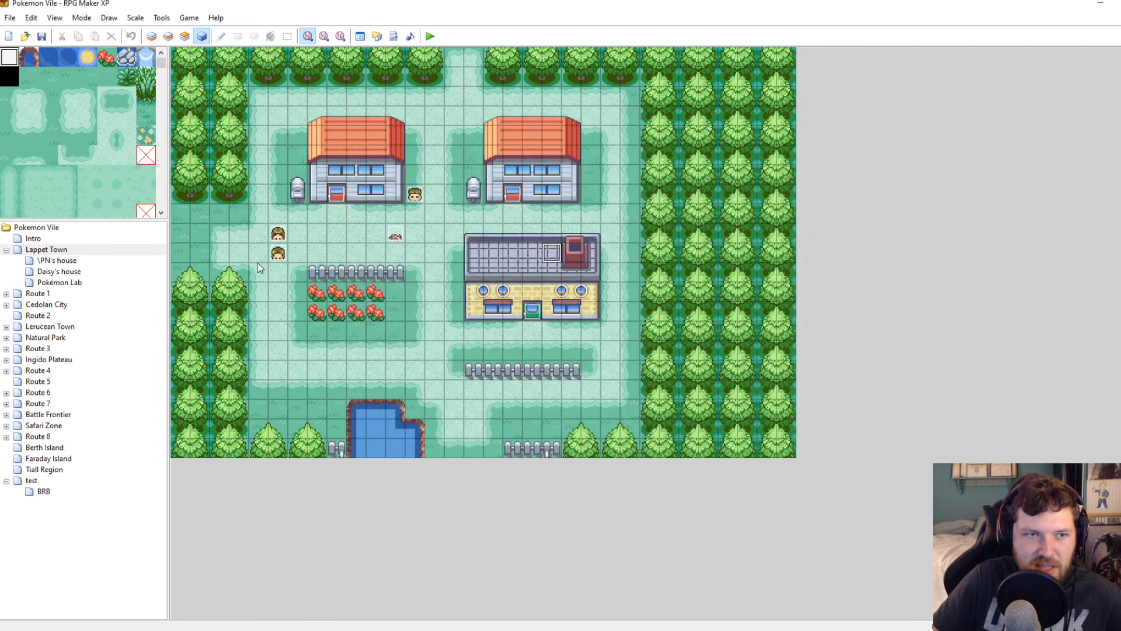
Duplicate the burn NPC EV007 and place the copy directly above the two existing status NPCs
key(ctrl+c)
click(297, 214)
key(ctrl+v)
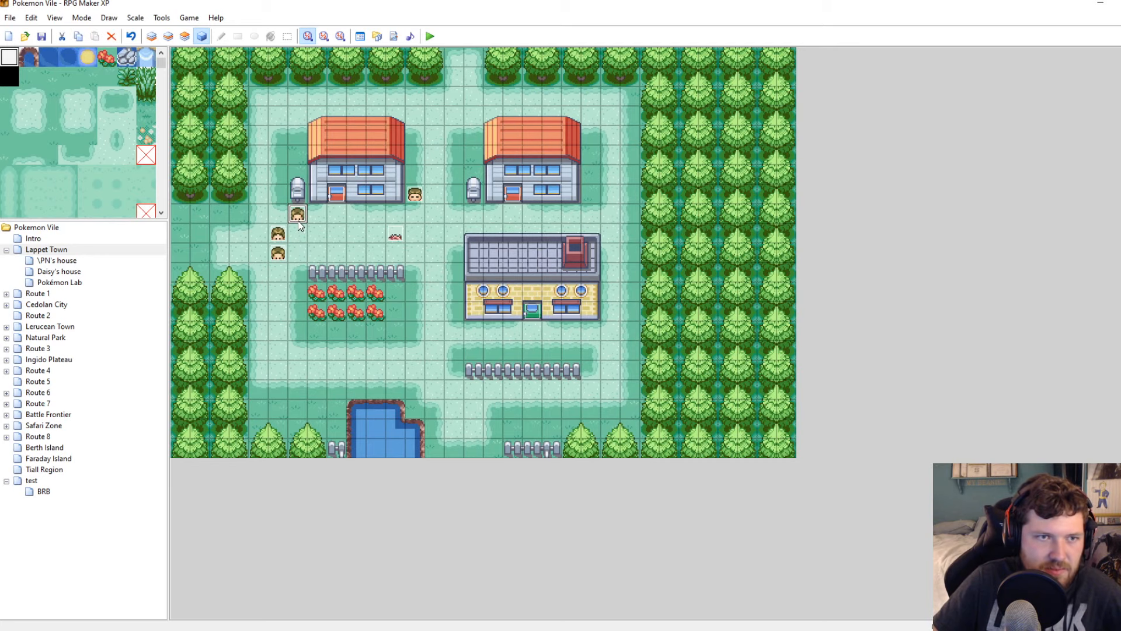
double_click(297, 214)
click(775, 125)
drag(297, 213, 278, 213)
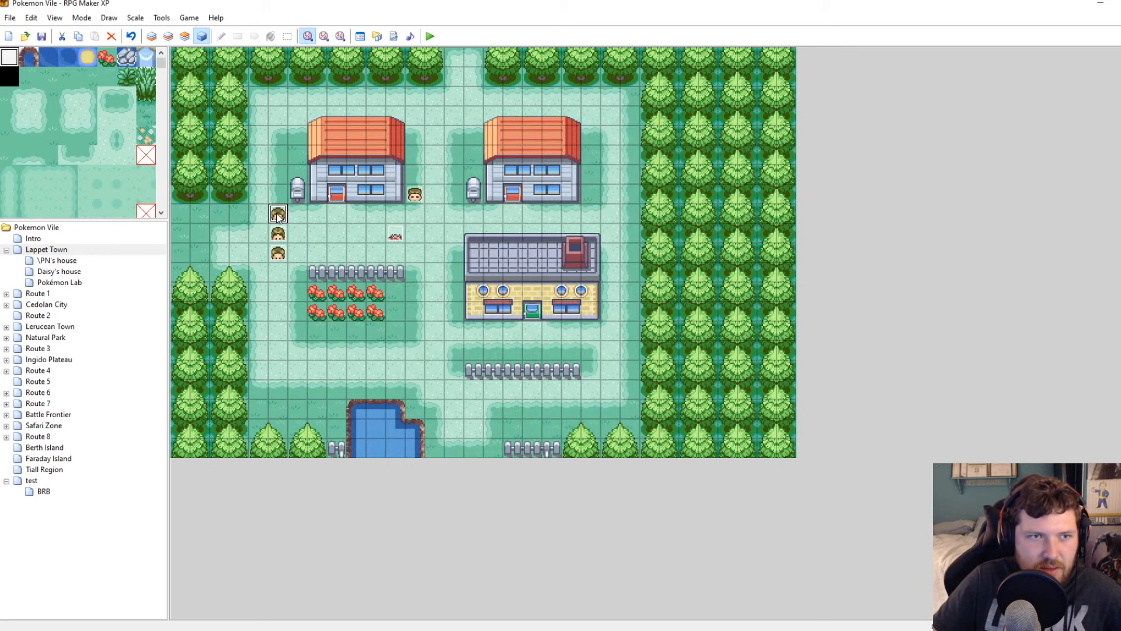
Change EV008's text message to "All Pokemon in your party are now asleep"
double_click(277, 214)
double_click(612, 205)
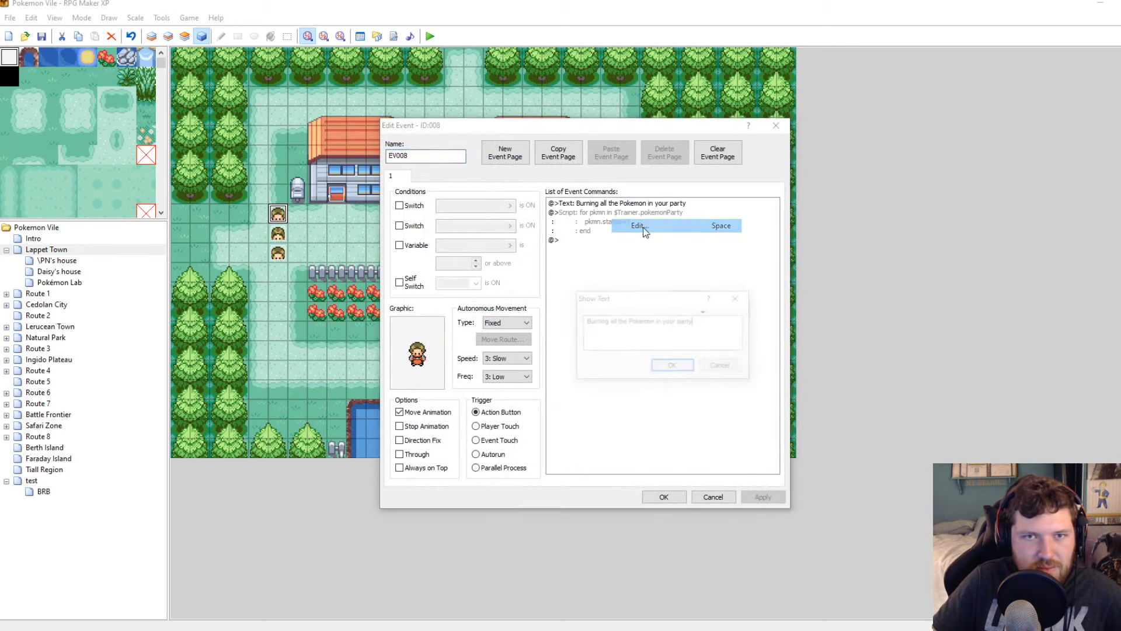
drag(632, 322, 583, 322)
text(A)
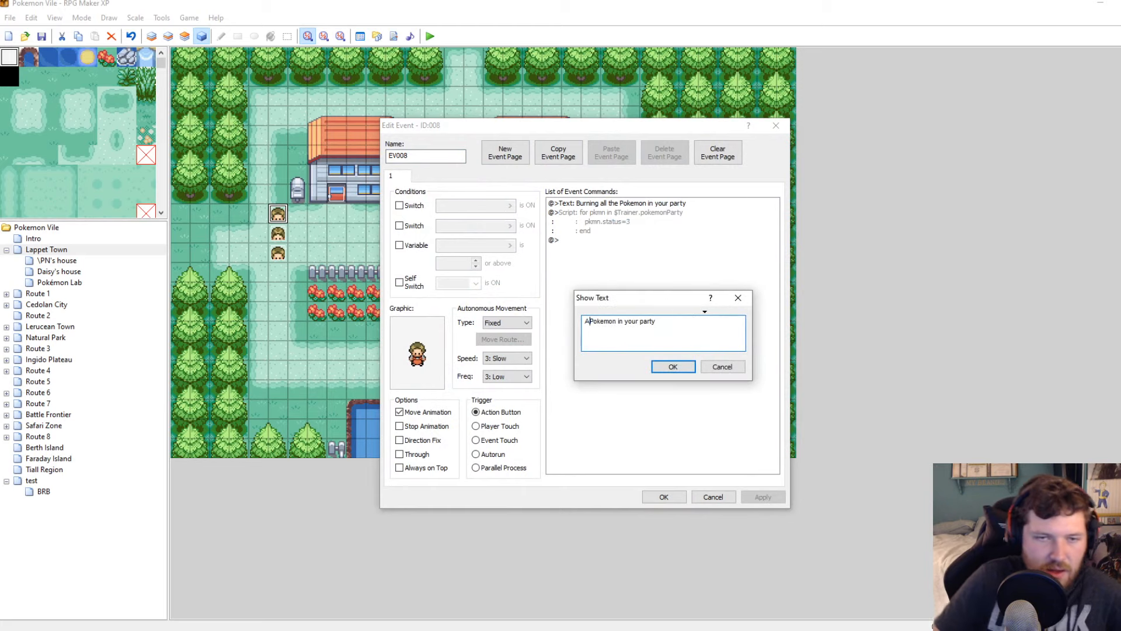
text(ll)
click(672, 321)
text(are )
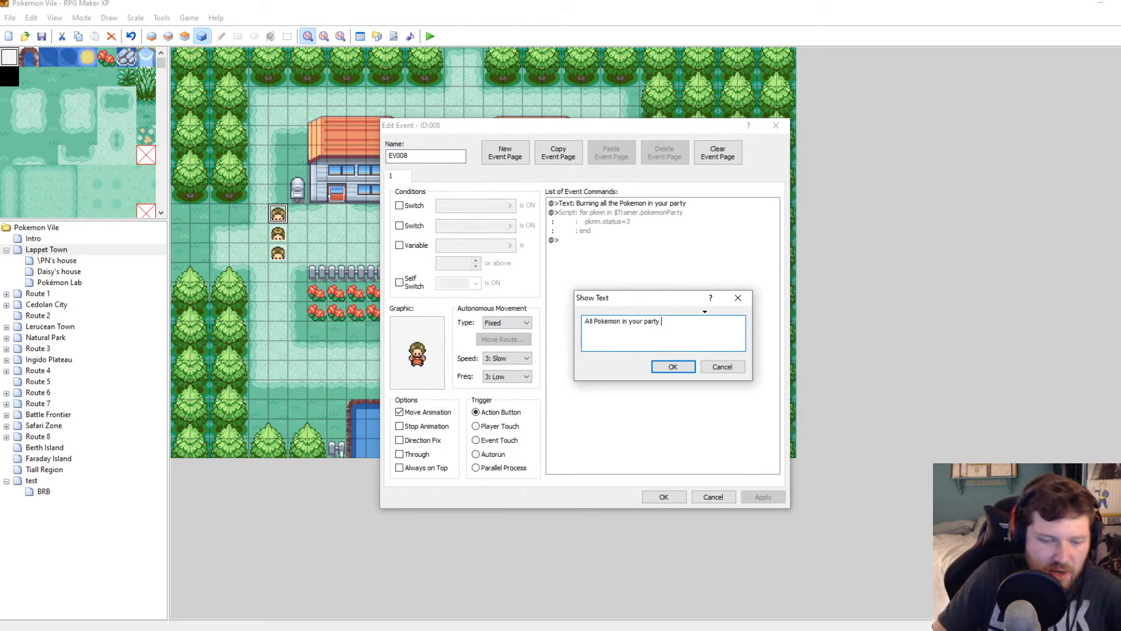
text(now al)
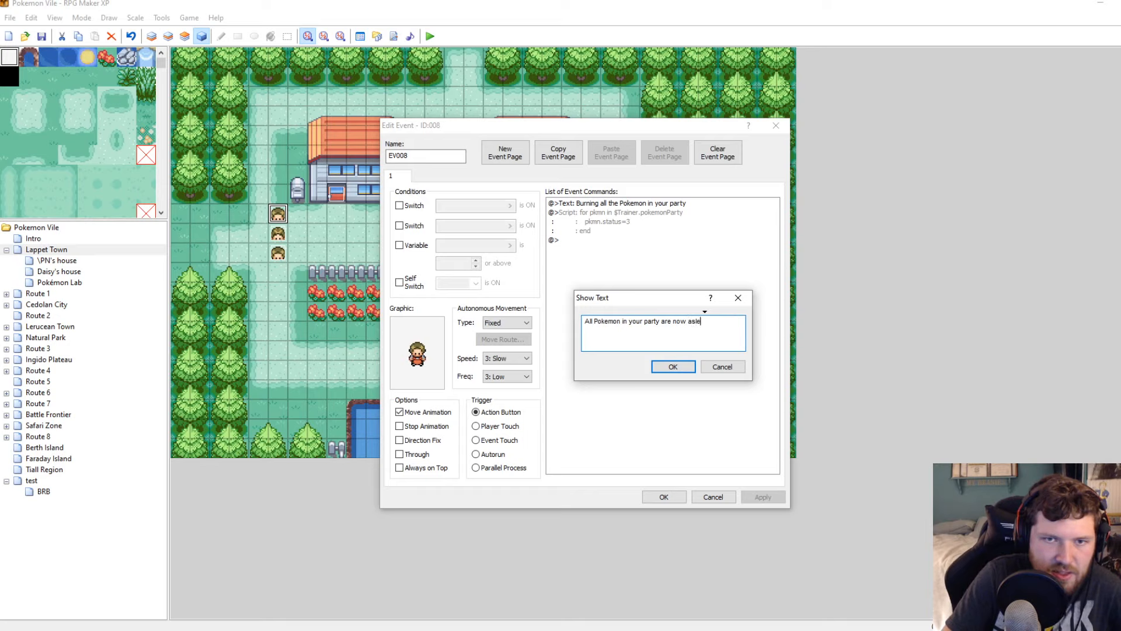
key(Return)
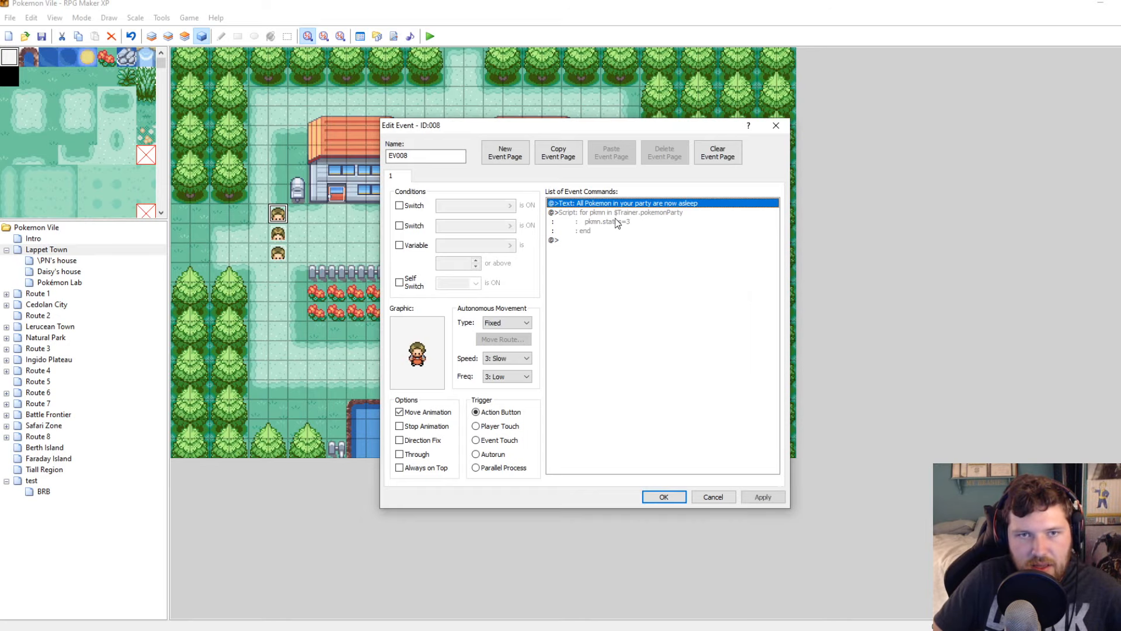
Set the status value in EV008's script command to 1 and accept the event
right_click(626, 222)
click(644, 233)
click(652, 296)
key(BackSpace)
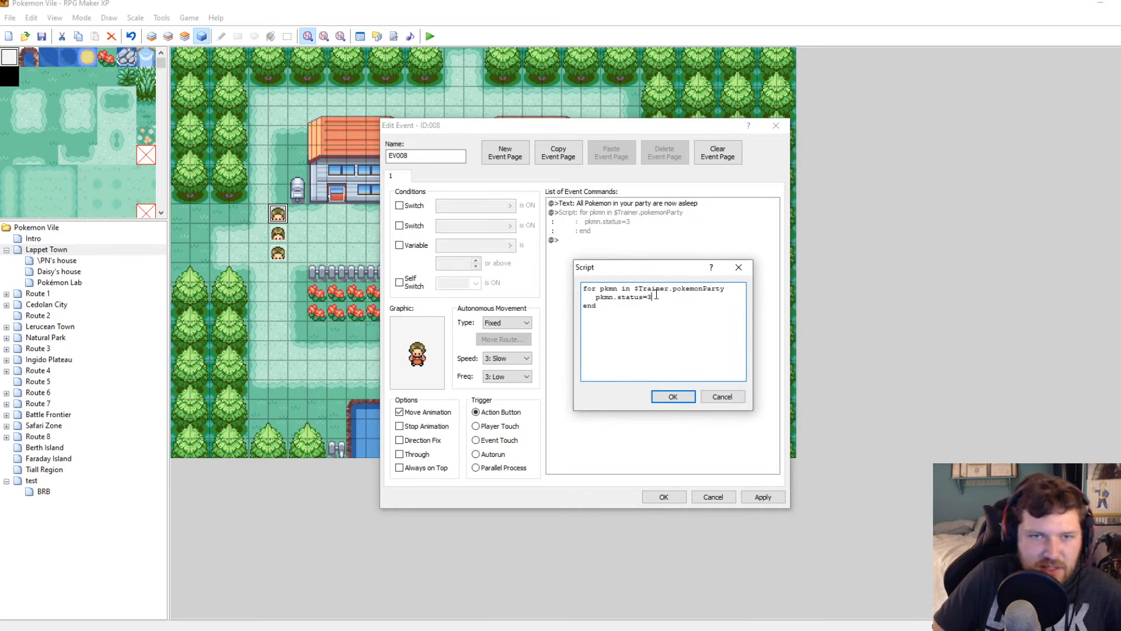
text(1)
click(666, 397)
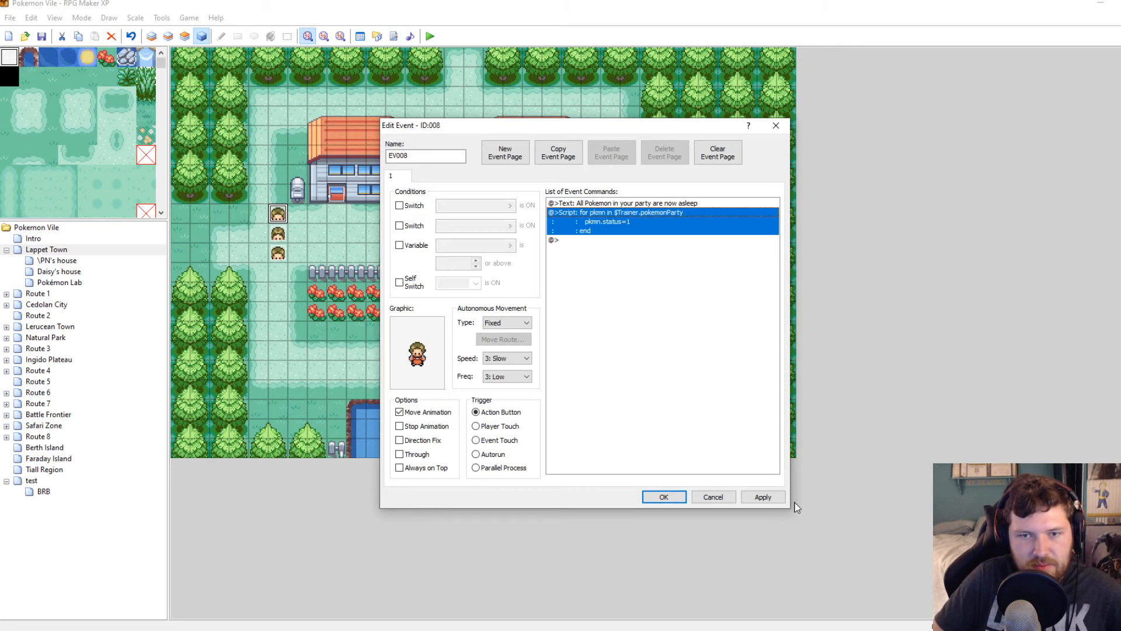
click(666, 496)
key(ctrl+z)
Review the messages and status scripts of the three status NPCs EV008, EV006 and EV007
double_click(279, 216)
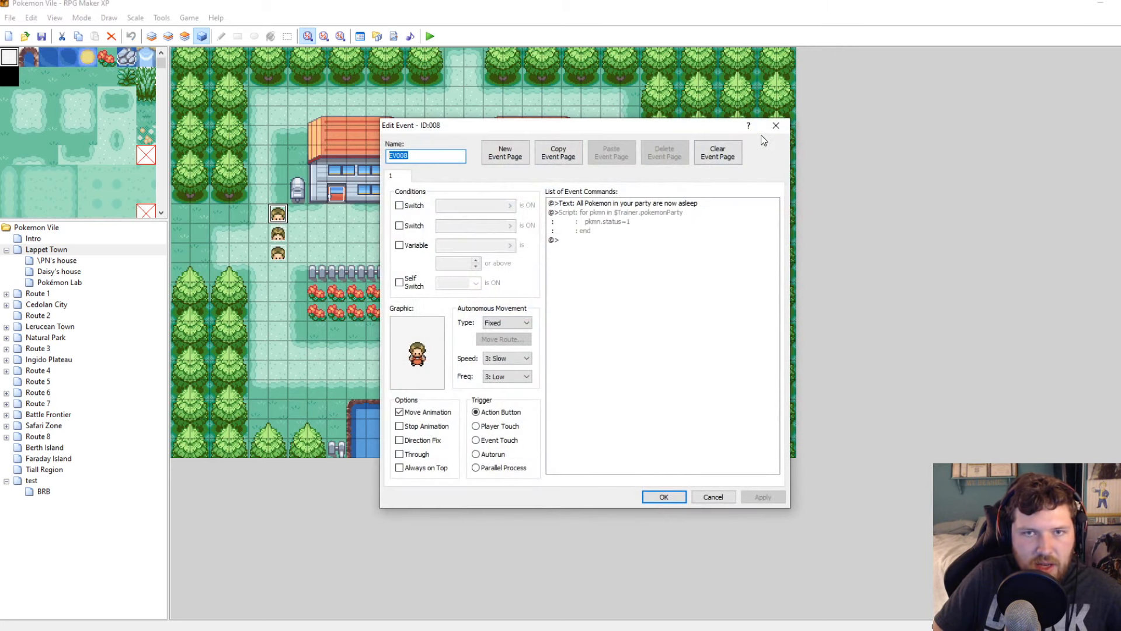
click(763, 131)
double_click(278, 233)
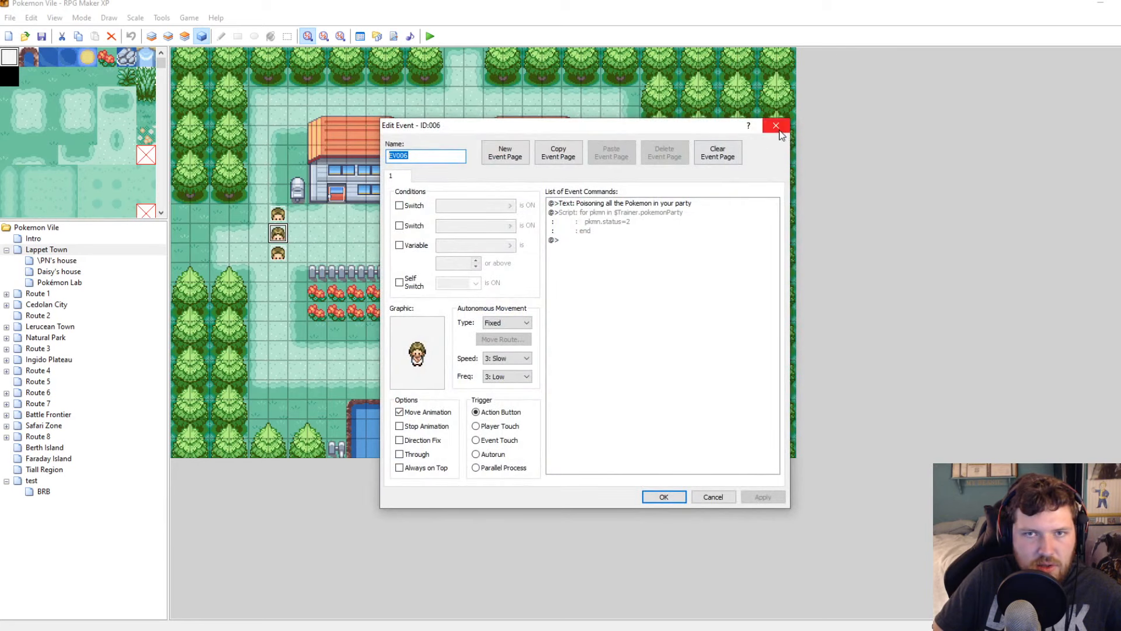
click(782, 121)
double_click(278, 253)
click(782, 121)
Move the three status NPCs into a vertical column along the western tree line at the map's northwest corner
click(281, 216)
drag(278, 234, 259, 214)
drag(278, 253, 258, 234)
click(297, 234)
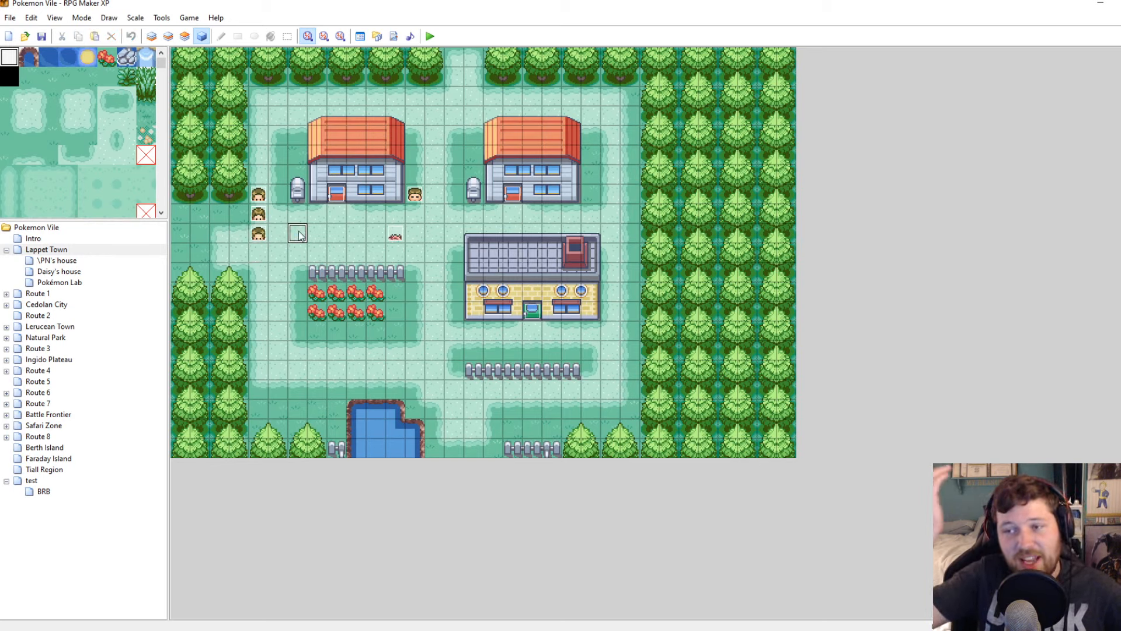
drag(259, 194, 258, 156)
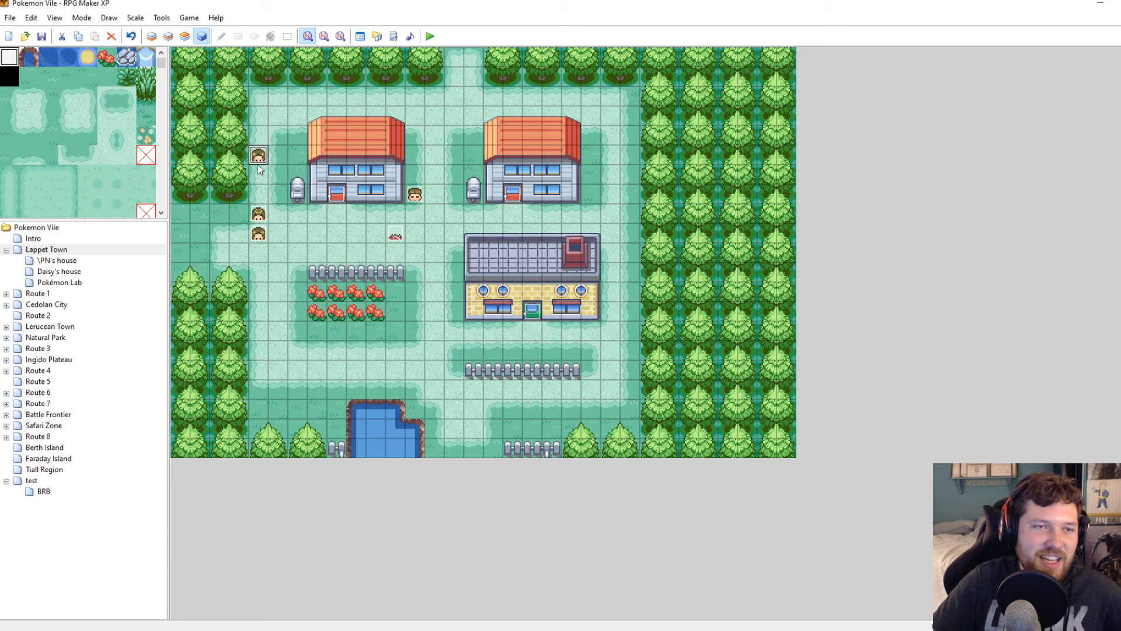
click(259, 211)
drag(259, 213, 259, 175)
drag(259, 233, 259, 195)
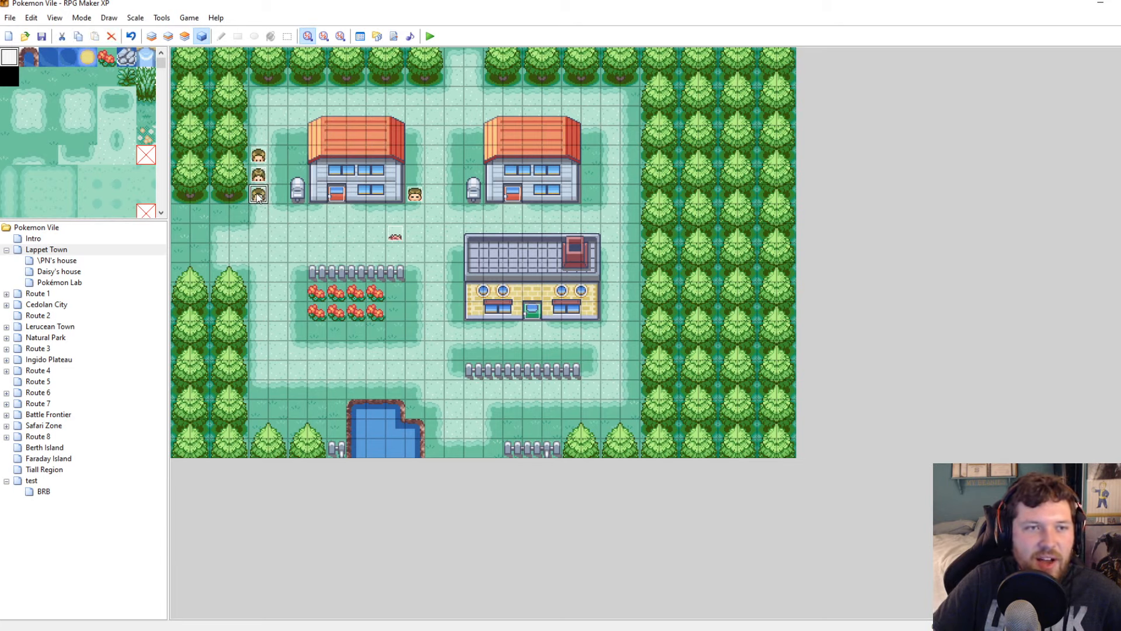
click(298, 213)
drag(260, 157, 258, 116)
drag(258, 194, 273, 132)
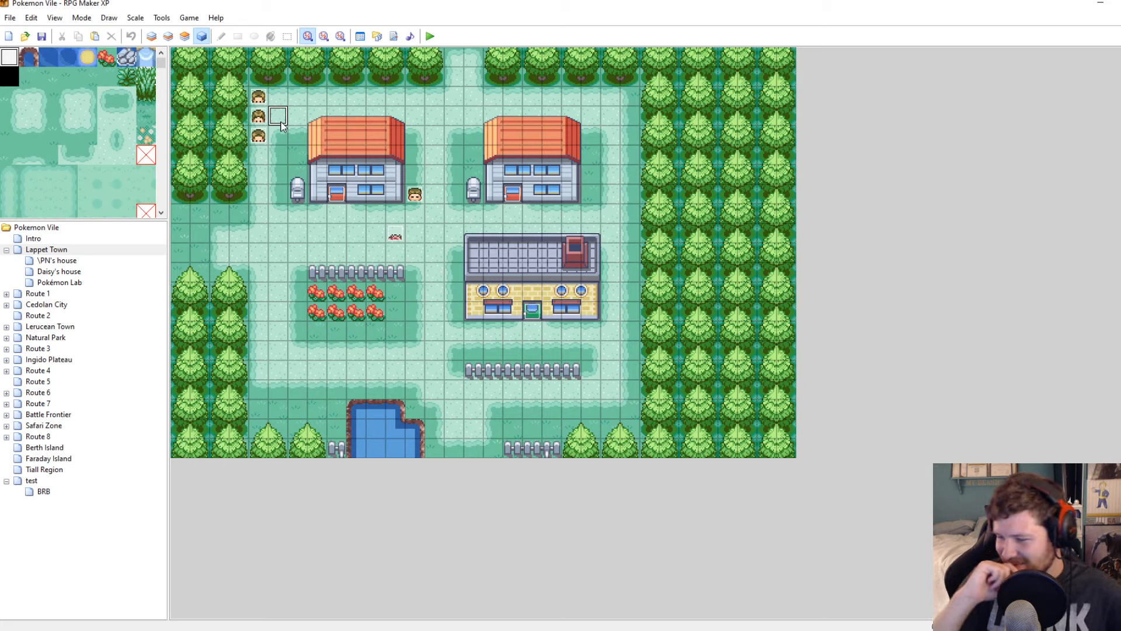
Duplicate the burn NPC EV007 directly below itself and open the copy for editing
double_click(259, 135)
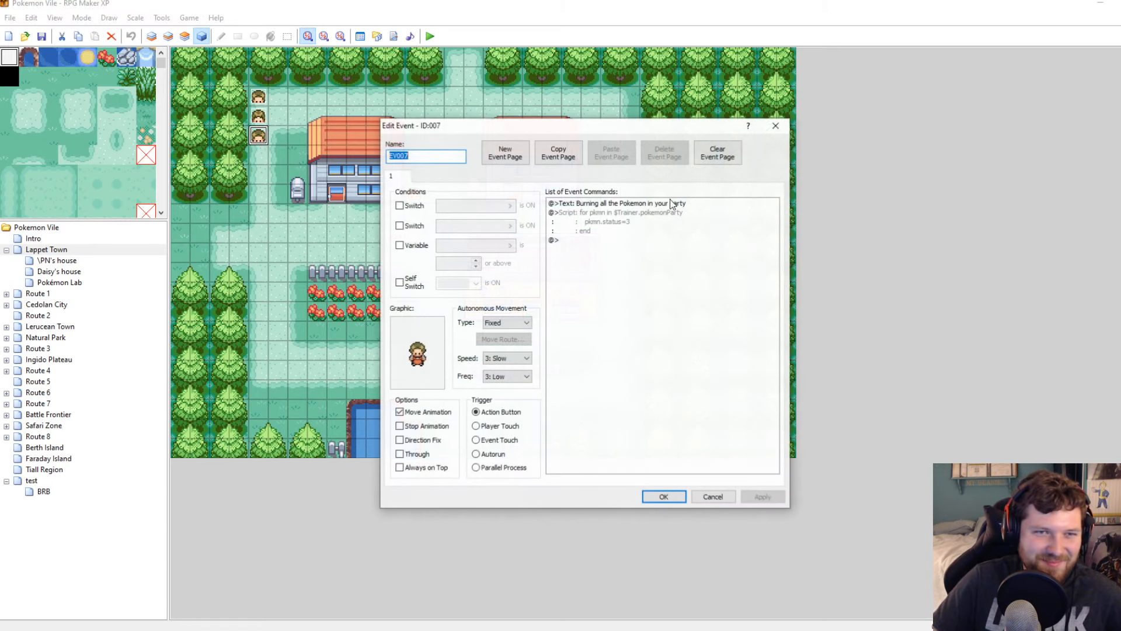
click(783, 131)
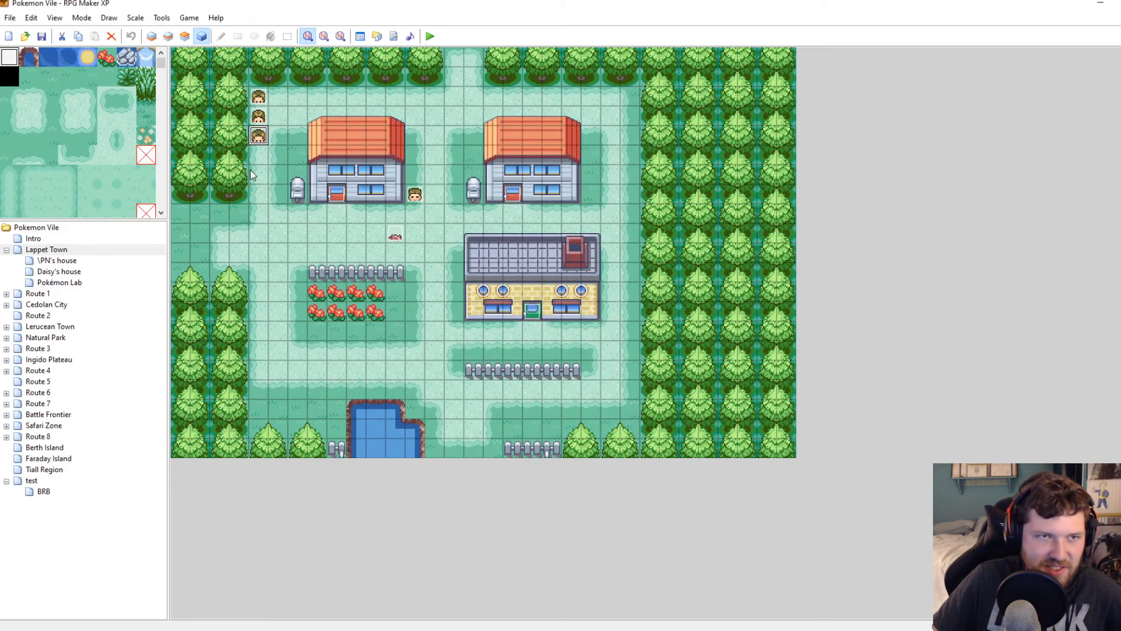
click(260, 156)
key(ctrl+v)
right_click(265, 159)
click(303, 165)
Change EV009's text message to "Paralyzing all the Pokemon in your party"
double_click(569, 209)
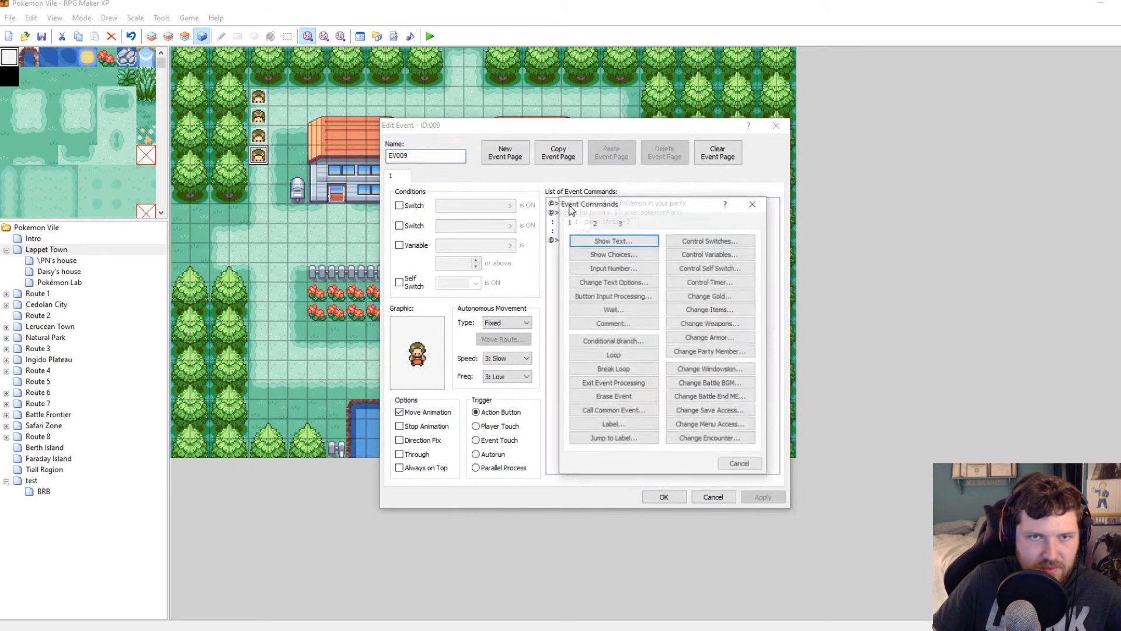
click(754, 203)
right_click(654, 204)
click(695, 227)
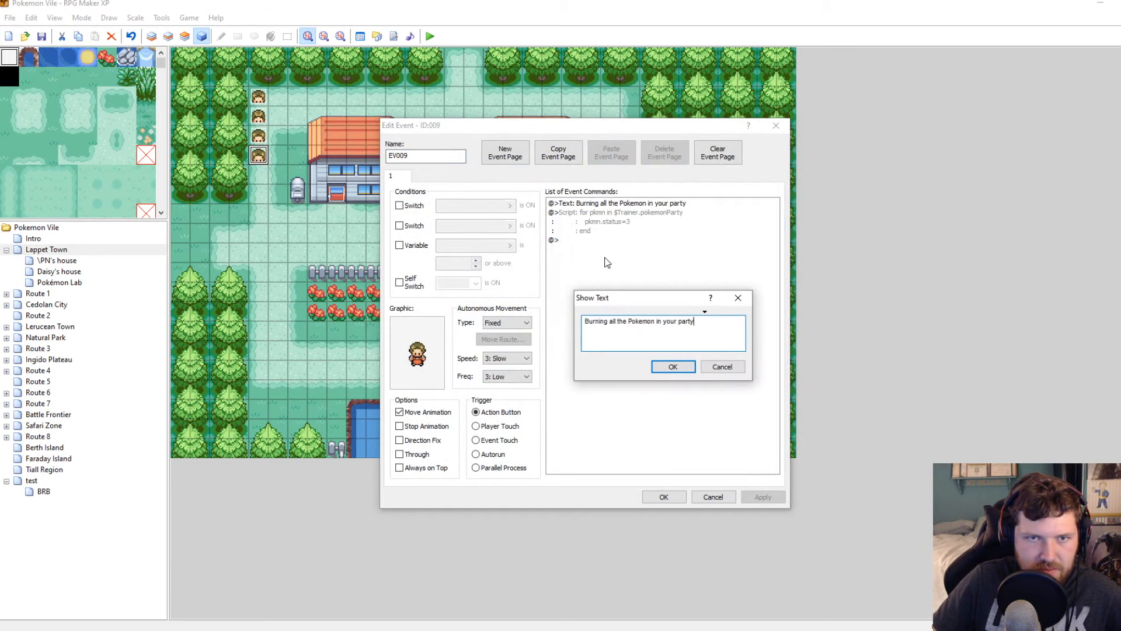
double_click(606, 320)
text(Paralyz)
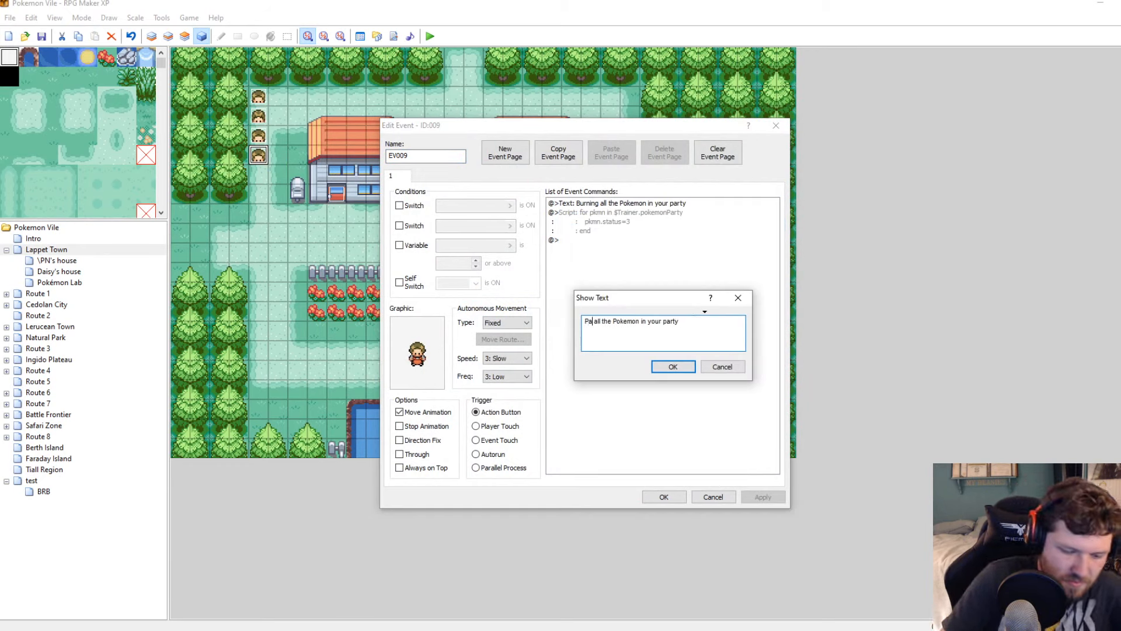
text(ing)
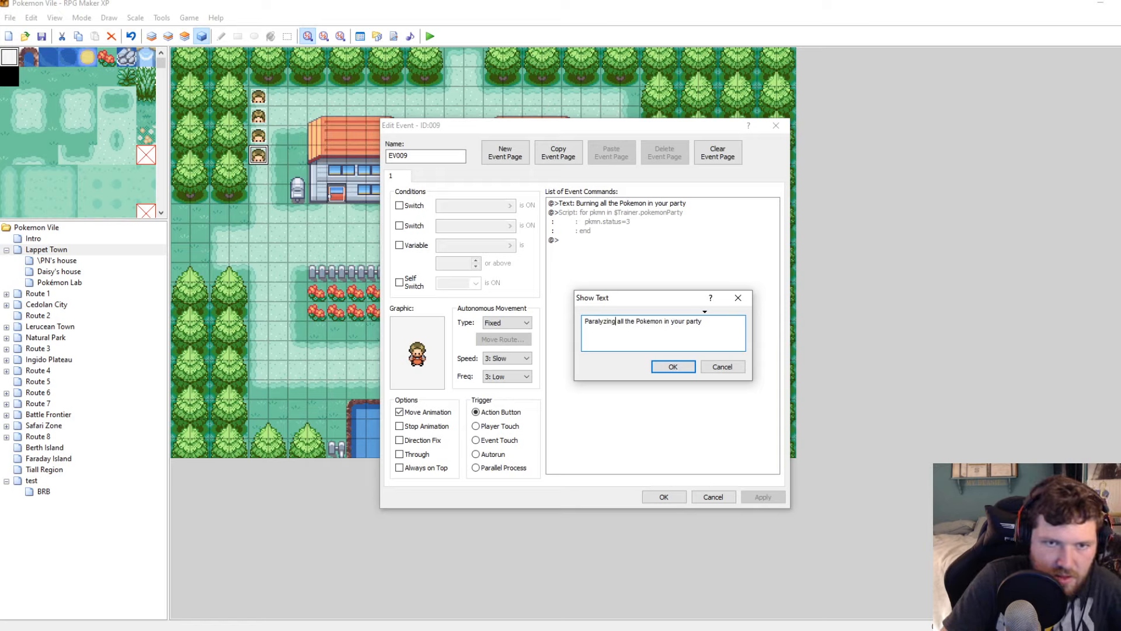
click(672, 367)
Set the status value in EV009's script command to 4, accept the event and save the project
right_click(642, 223)
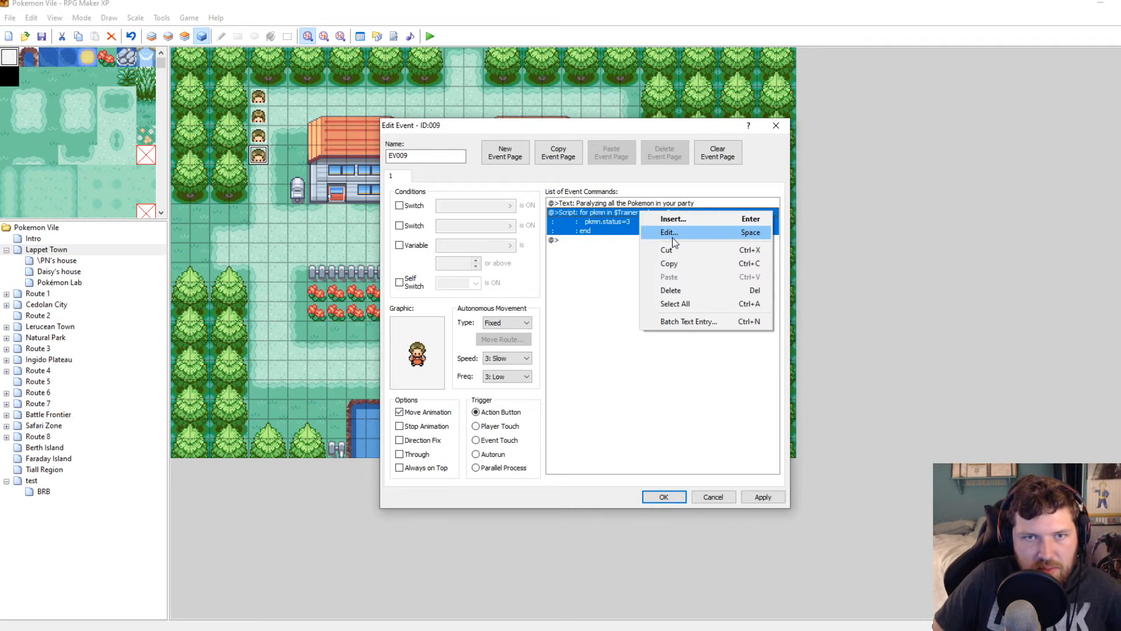
click(671, 241)
click(657, 298)
key(BackSpace)
text(4)
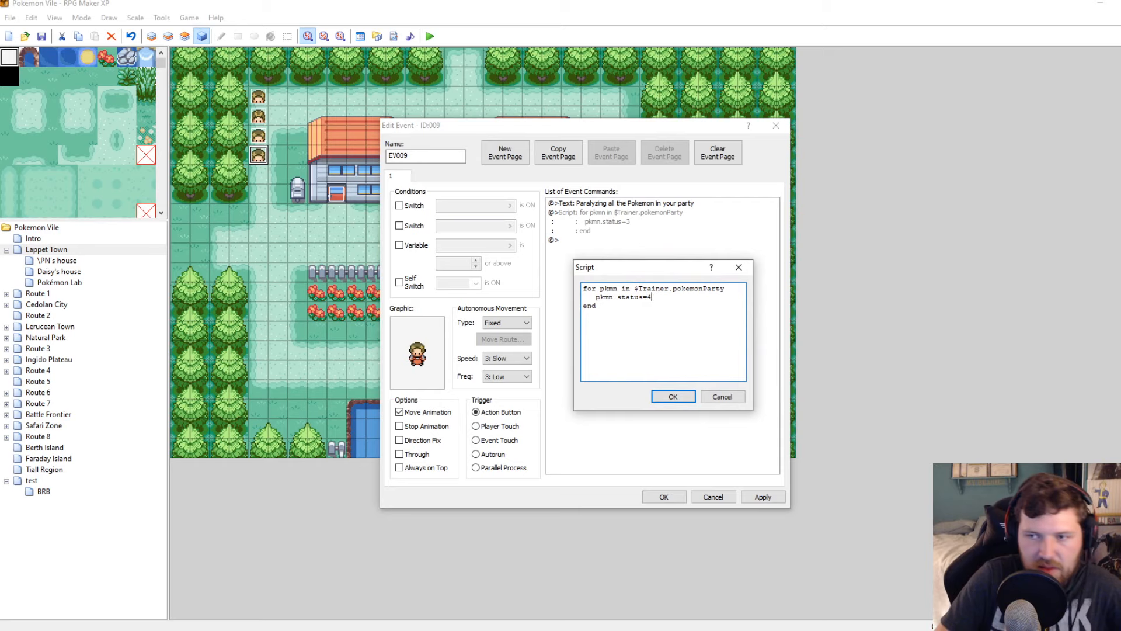
click(672, 396)
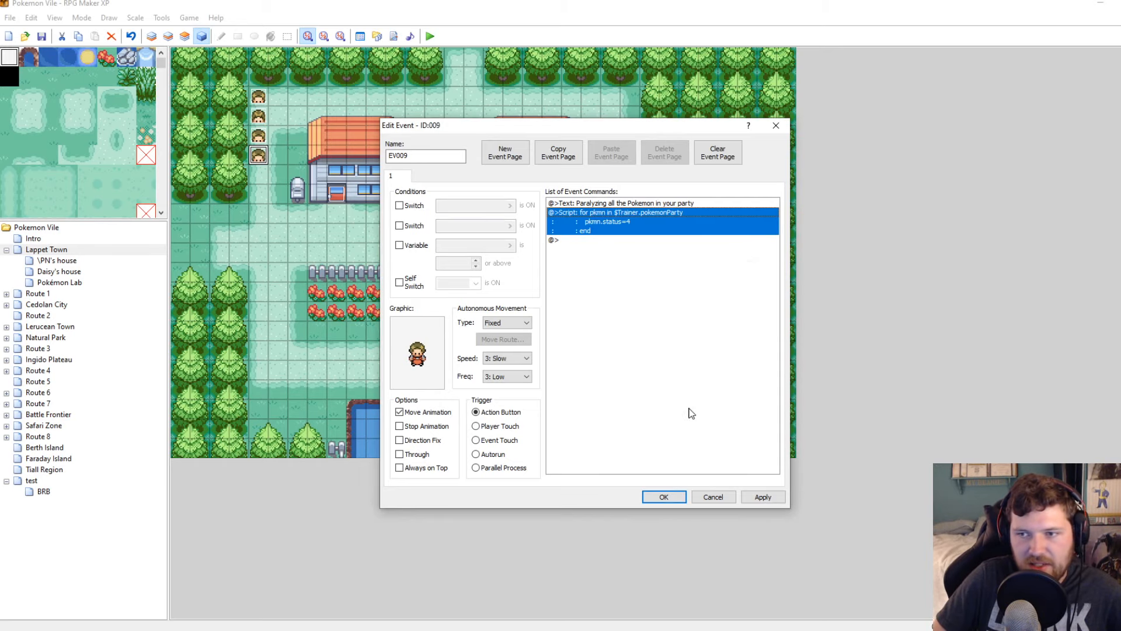
click(762, 497)
click(672, 498)
key(ctrl+s)
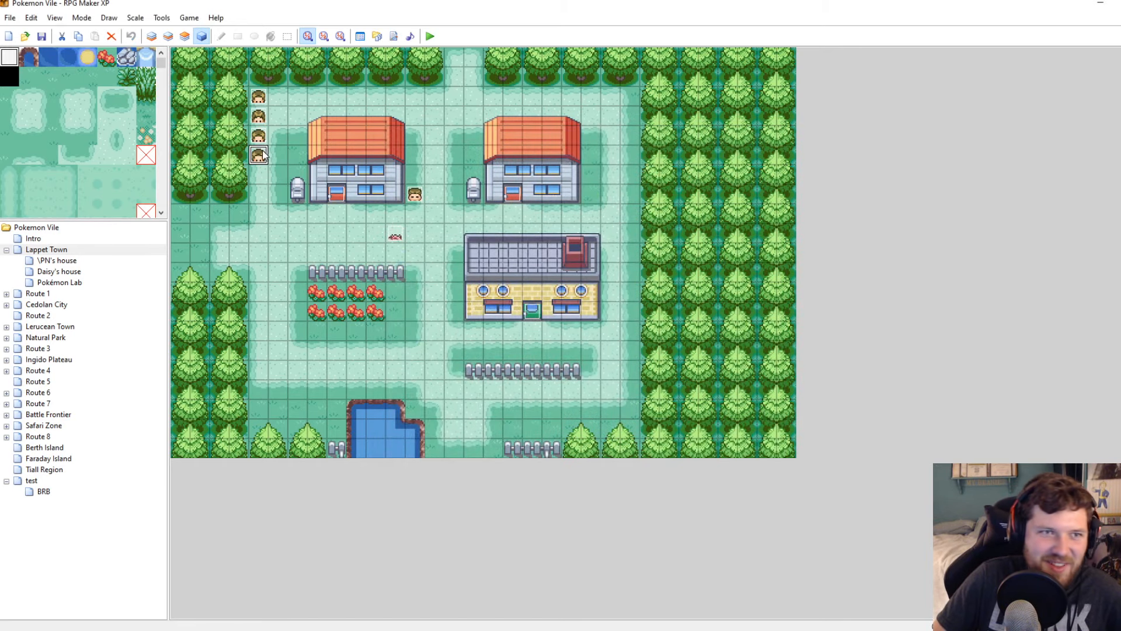
Duplicate the paralysis NPC EV009 onto the tile directly below it
double_click(261, 153)
click(773, 127)
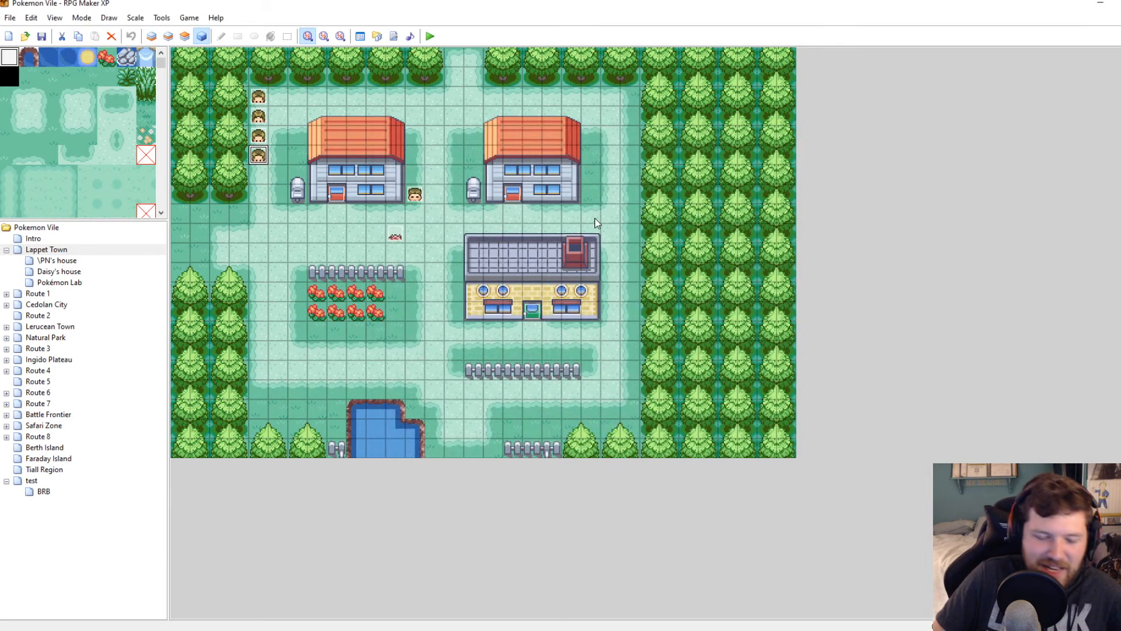
double_click(259, 174)
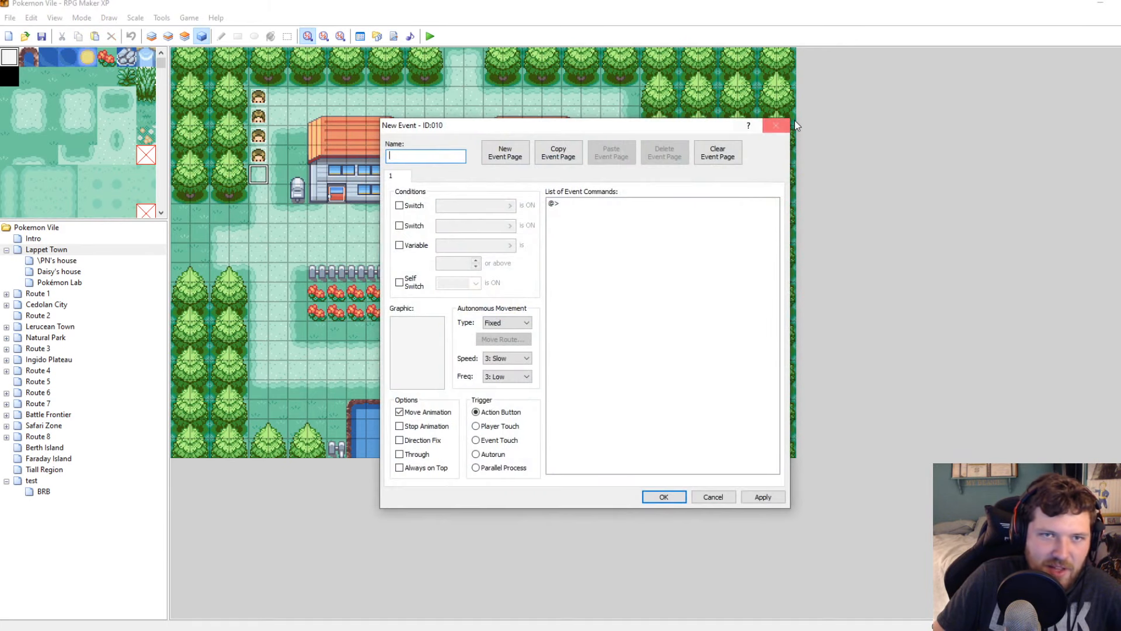
click(774, 128)
key(ctrl+v)
Review EV010's commands and look up the number of the FROZEN status in the PBStatuses module
double_click(261, 174)
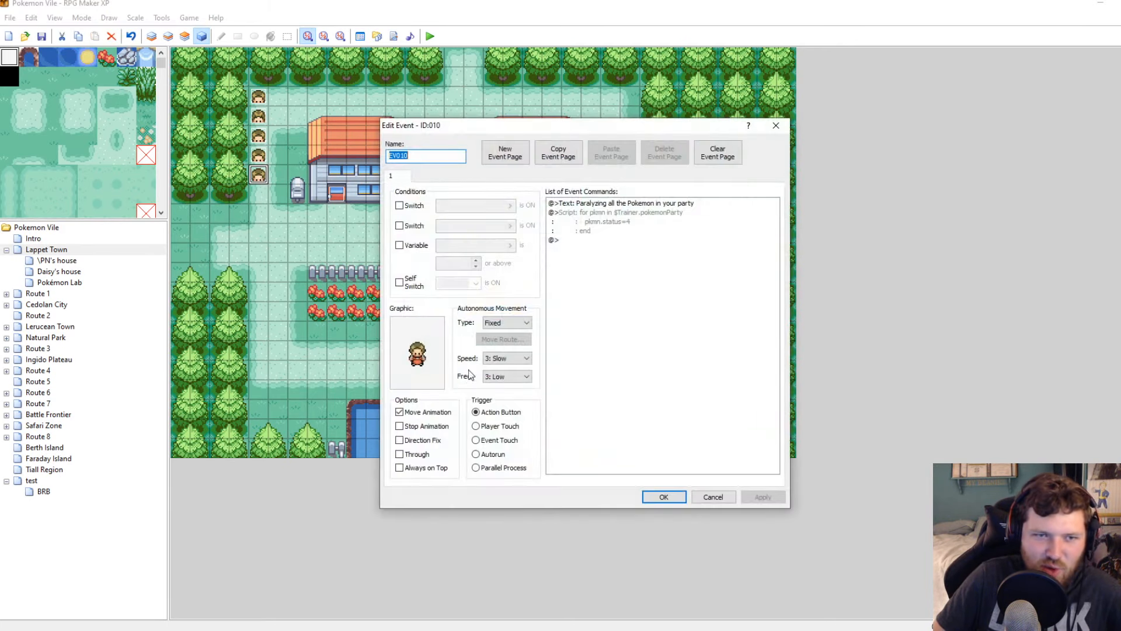
double_click(413, 358)
key(Escape)
click(600, 206)
right_click(600, 206)
key(Escape)
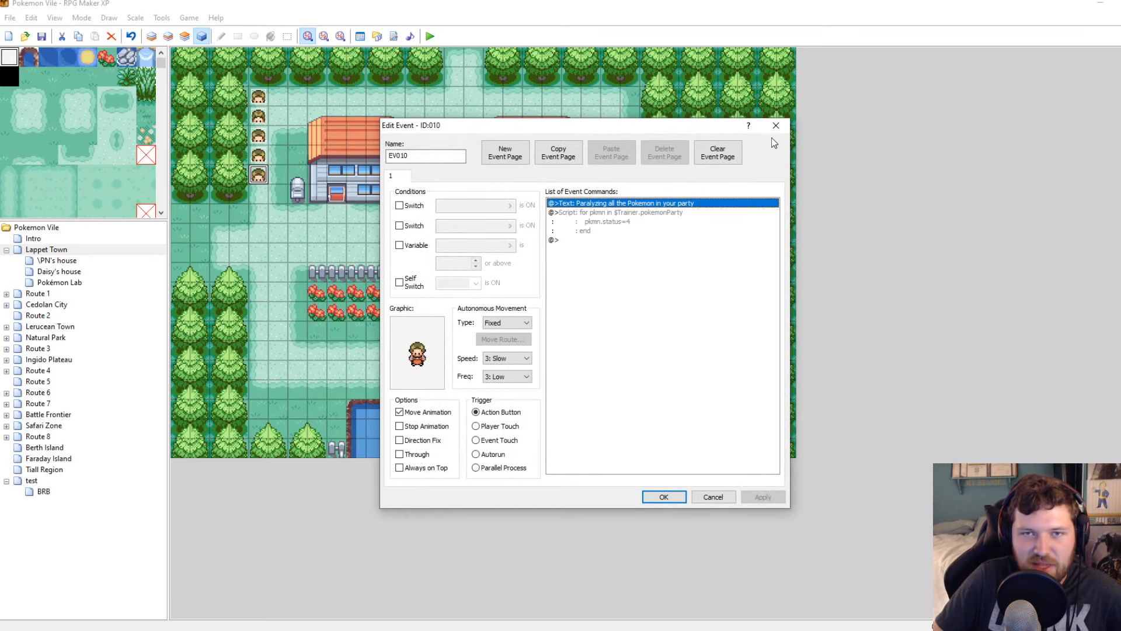
click(775, 125)
click(394, 37)
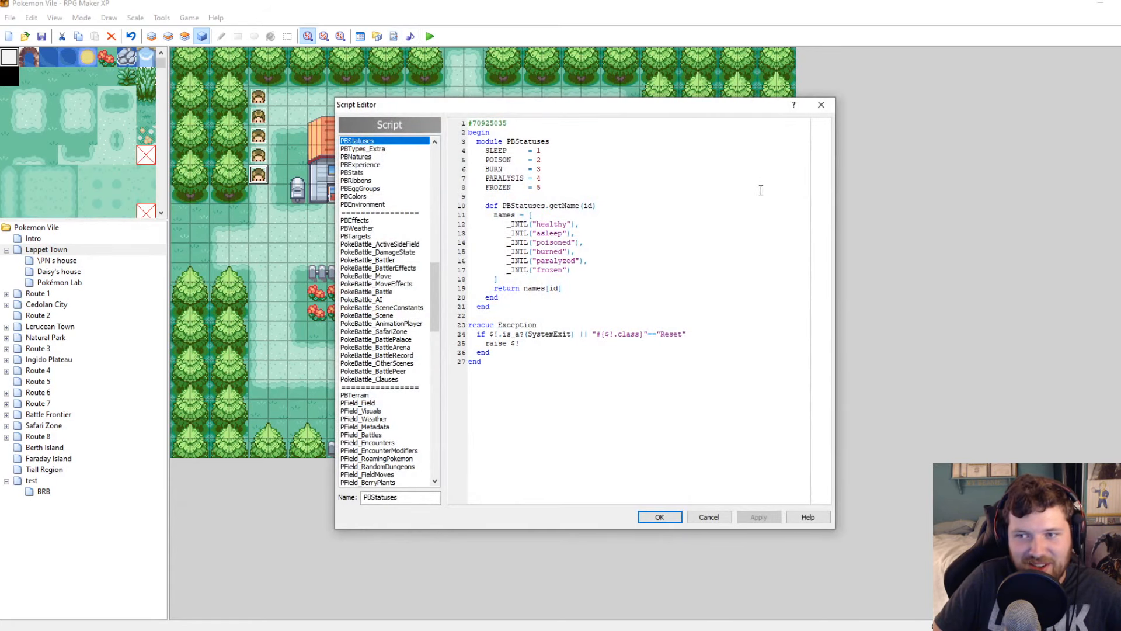
click(821, 104)
Change EV010's text message to "Freezing all the Pokemon in your party"
double_click(256, 178)
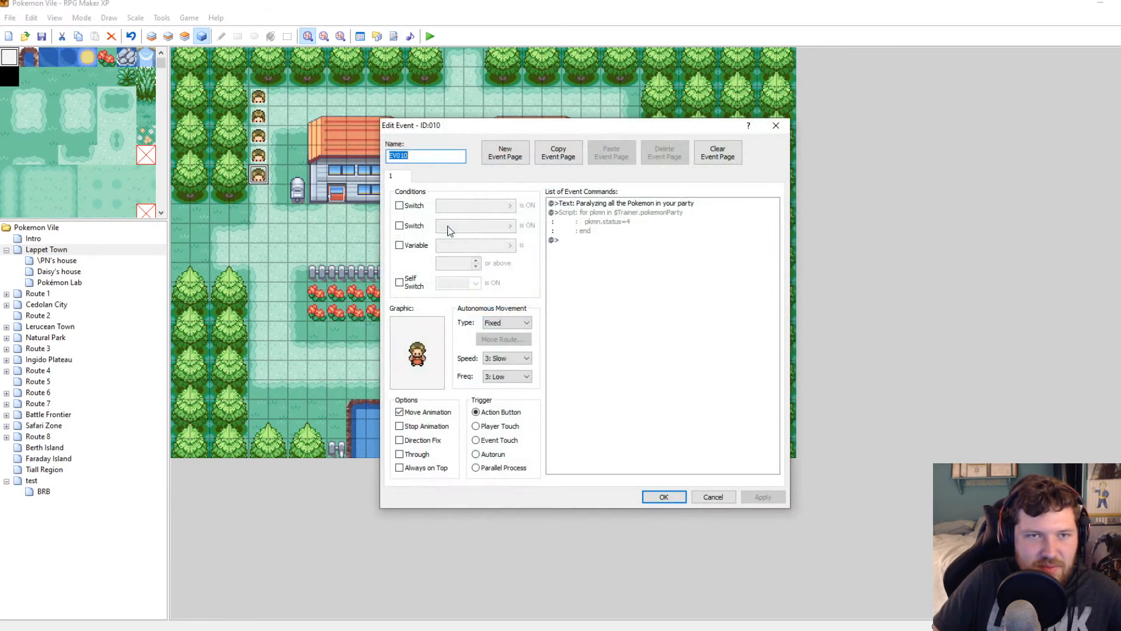
right_click(608, 205)
click(637, 227)
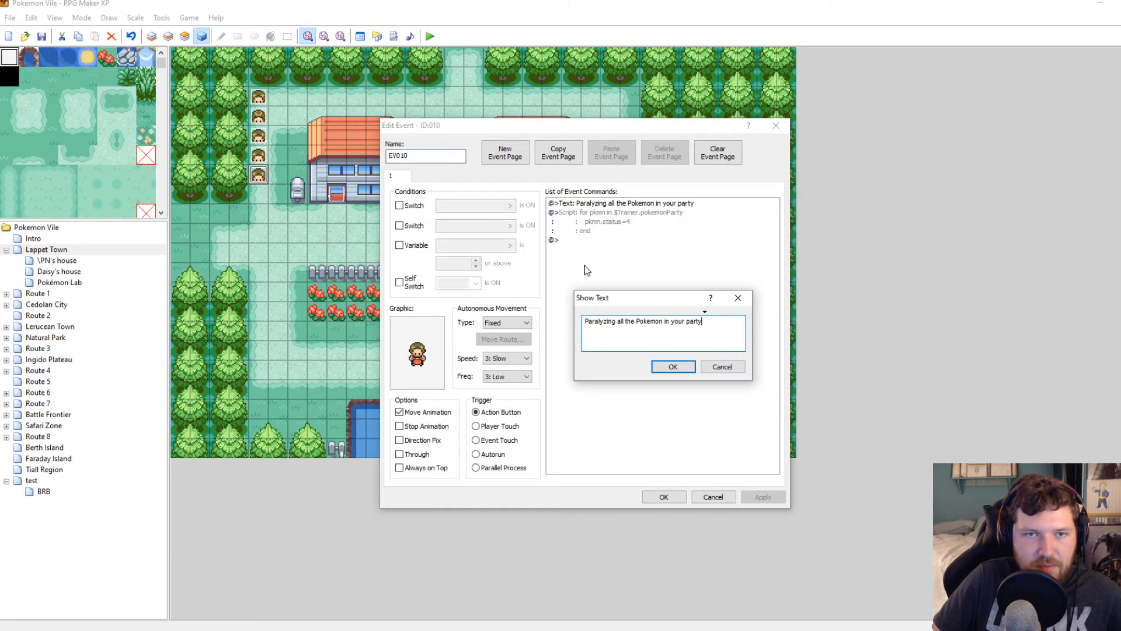
double_click(610, 321)
text(Freezing)
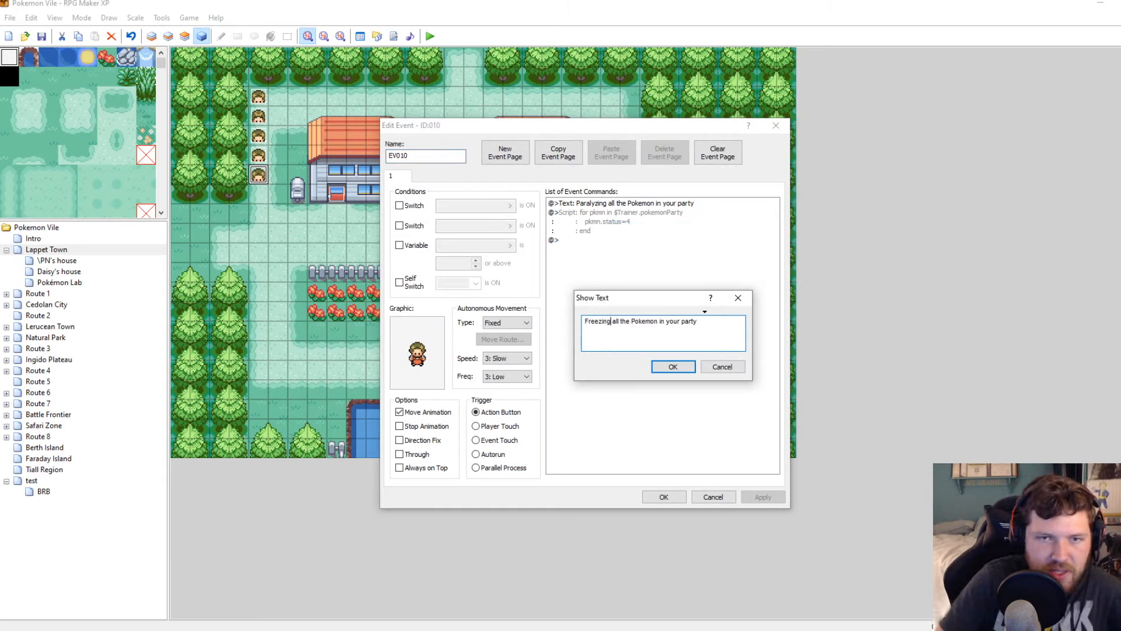
click(672, 366)
Set the status value in EV010's script command to 5 and accept the event
right_click(617, 212)
click(646, 235)
click(661, 298)
key(BackSpace)
text(5)
click(673, 397)
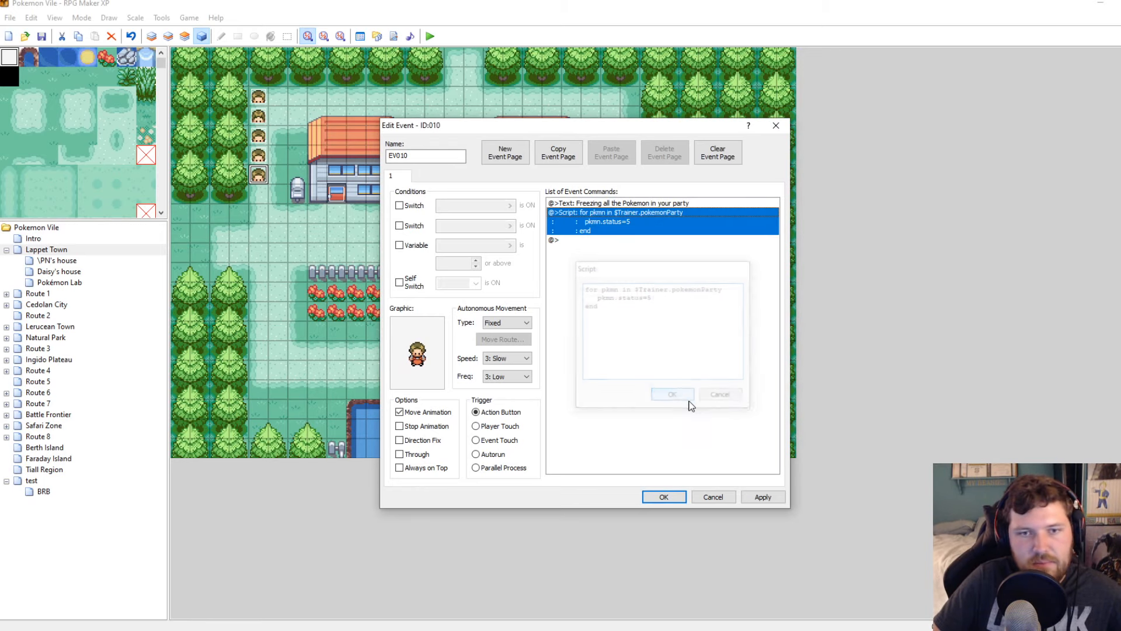
click(664, 497)
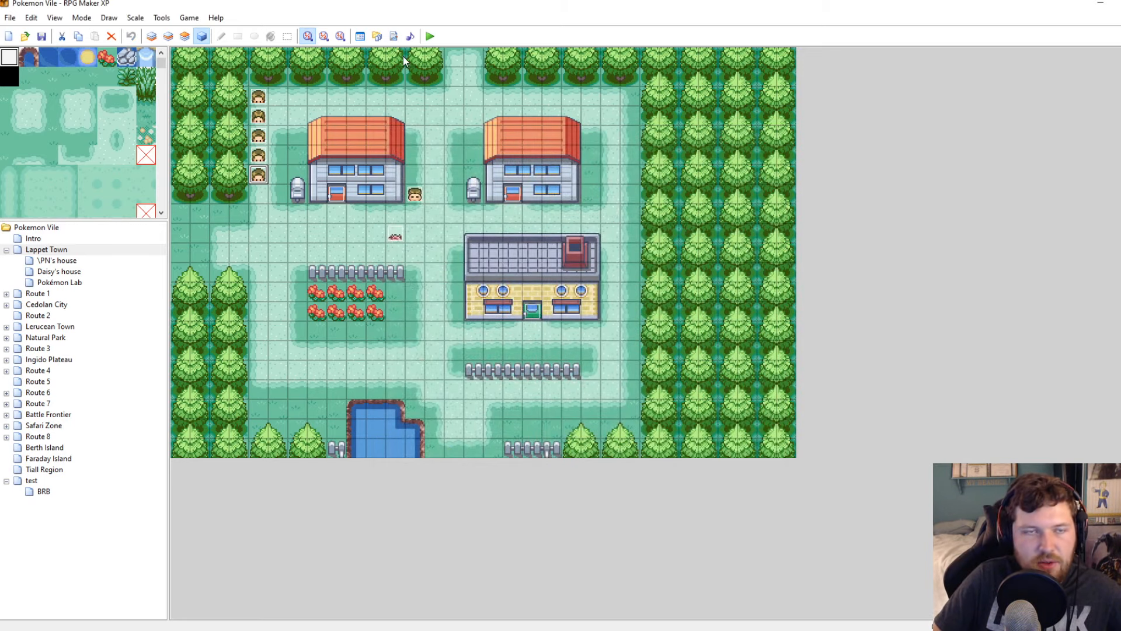
Start a playtest, continue the saved game and walk to the freezing NPC at the column's lower end to trigger it
click(431, 37)
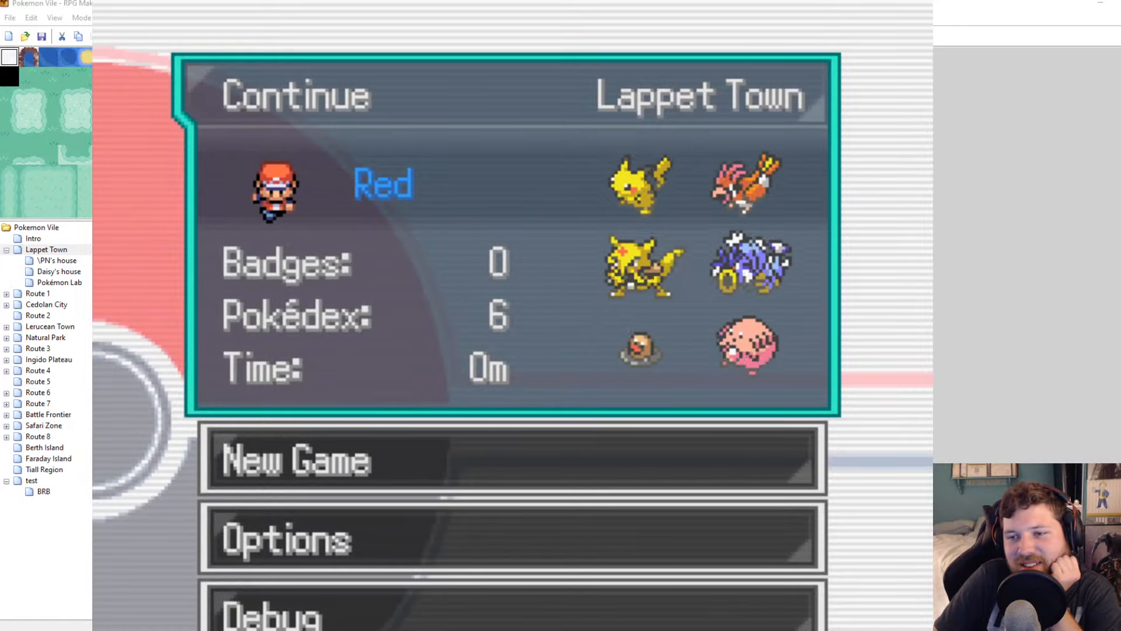
key(Return)
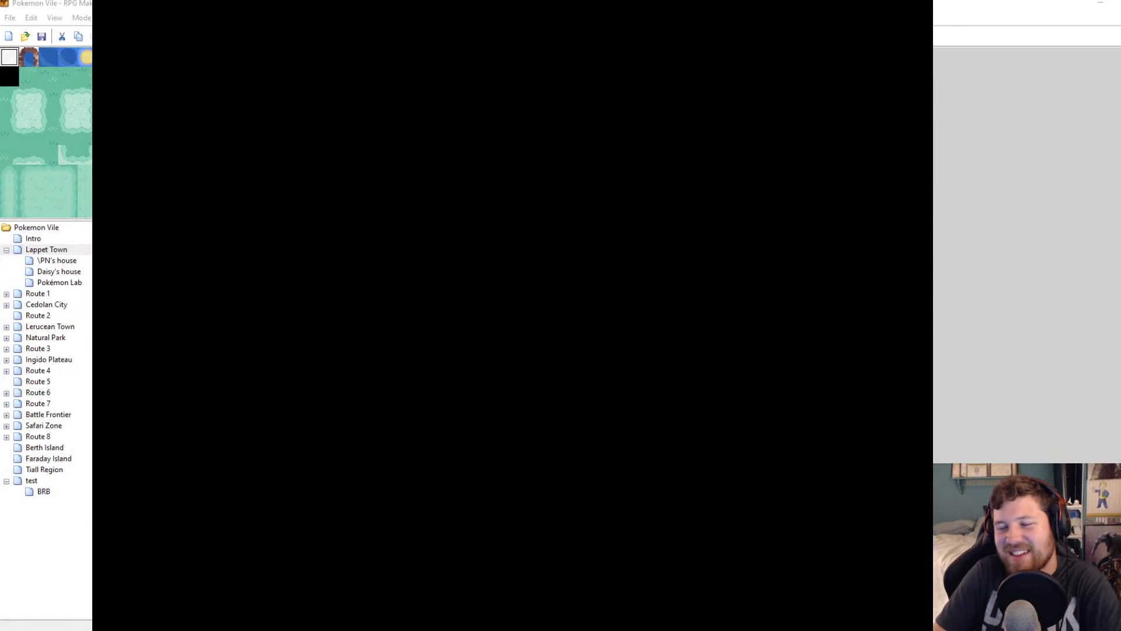
key(Up)
key(Up)
key(Up)
key(Up)
key(Left)
key(Left)
Check the party's status conditions after the freezing NPC's event and return to the map
key(Escape)
key(Return)
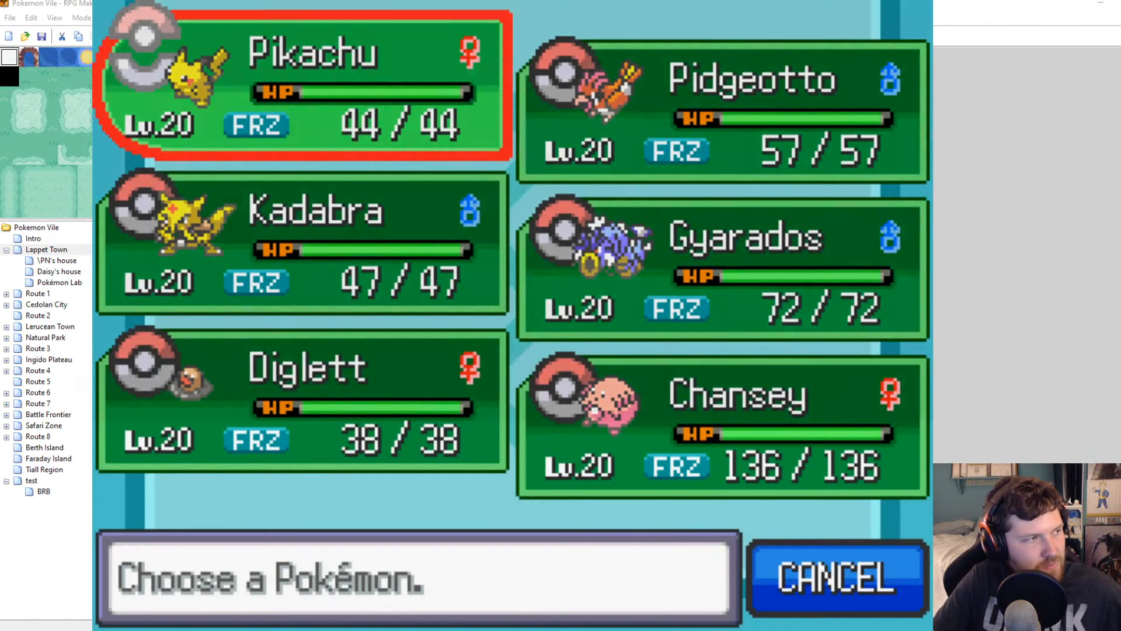
key(Escape)
key(Escape)
Trigger the paralysis NPC, check the party's status conditions and return to the map
key(Up)
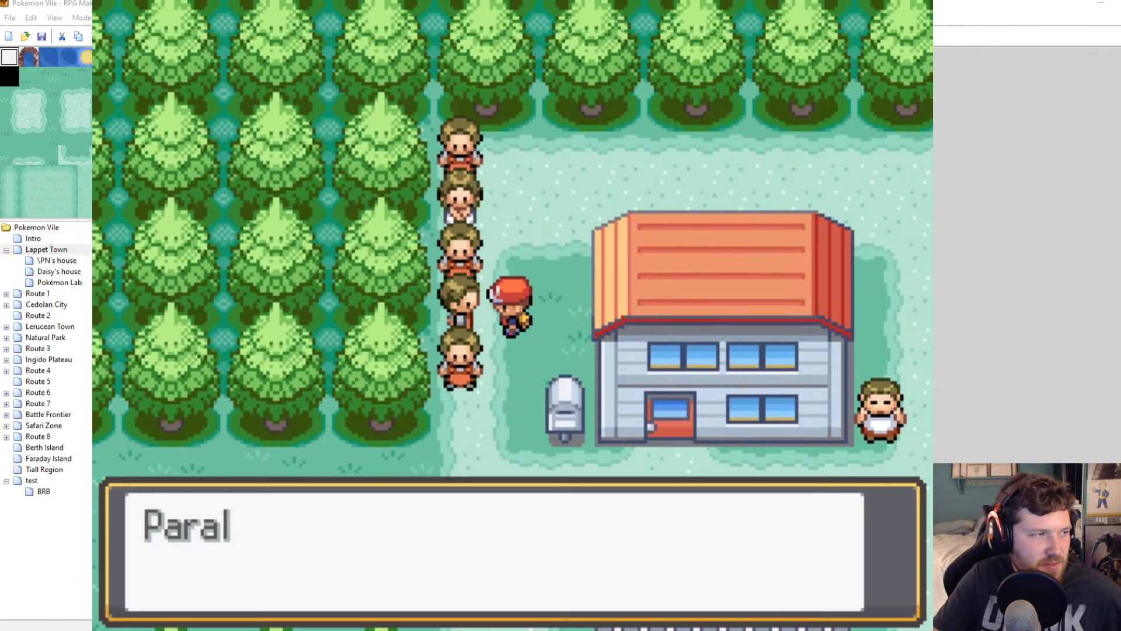
key(Return)
key(Escape)
key(Return)
key(Escape)
key(Escape)
Trigger the burn NPC, check the party's status conditions and return to the map
key(Up)
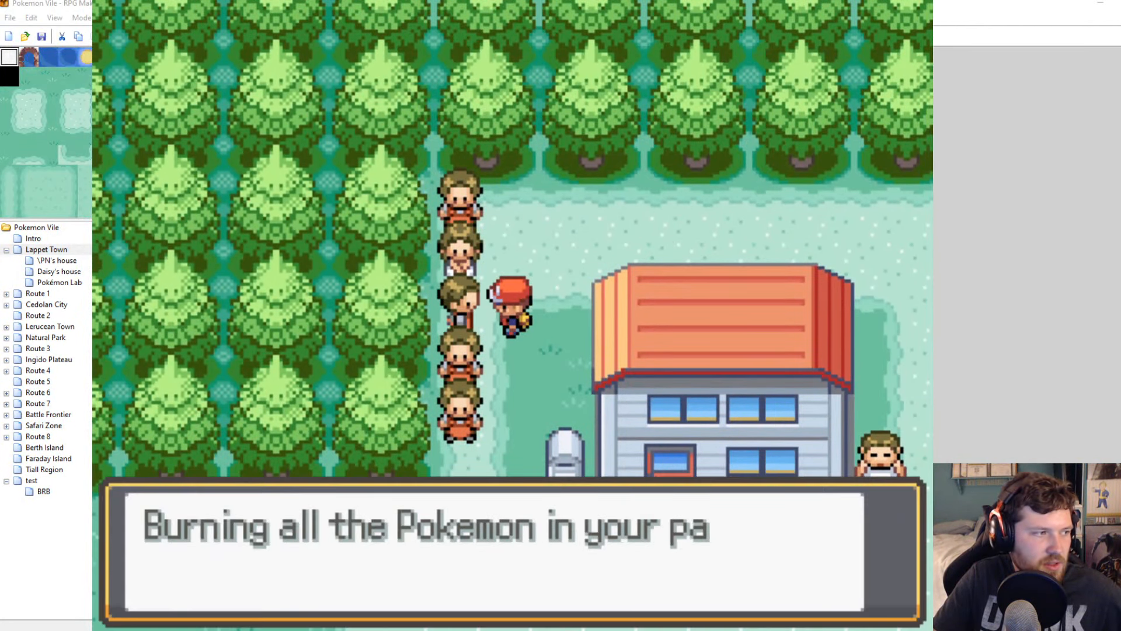
key(Return)
key(Escape)
key(Return)
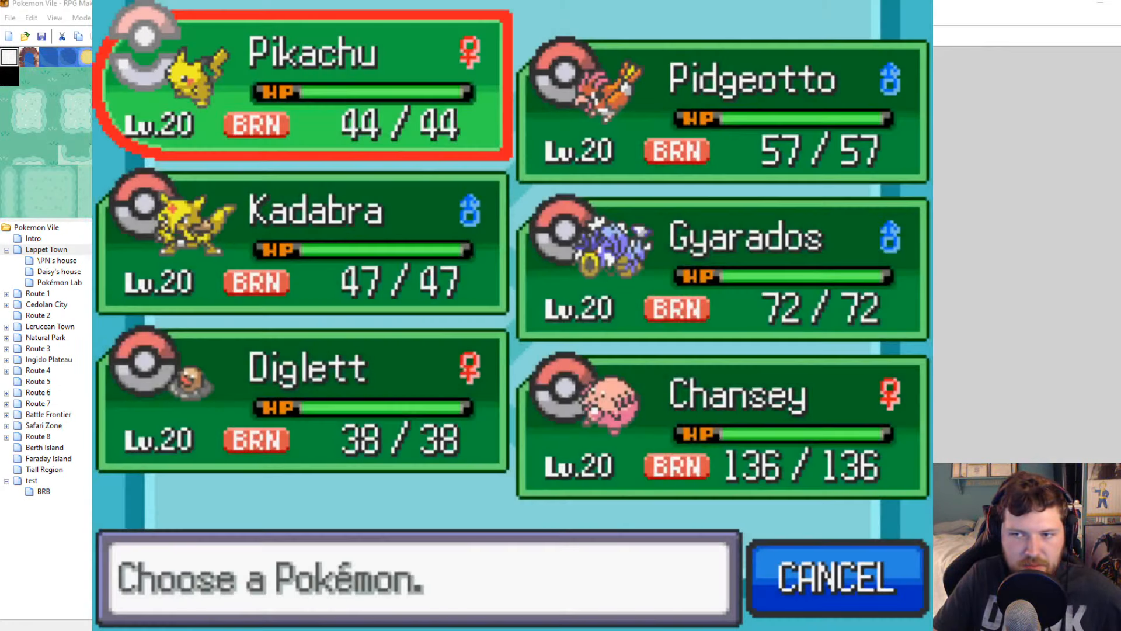
key(Escape)
key(Escape)
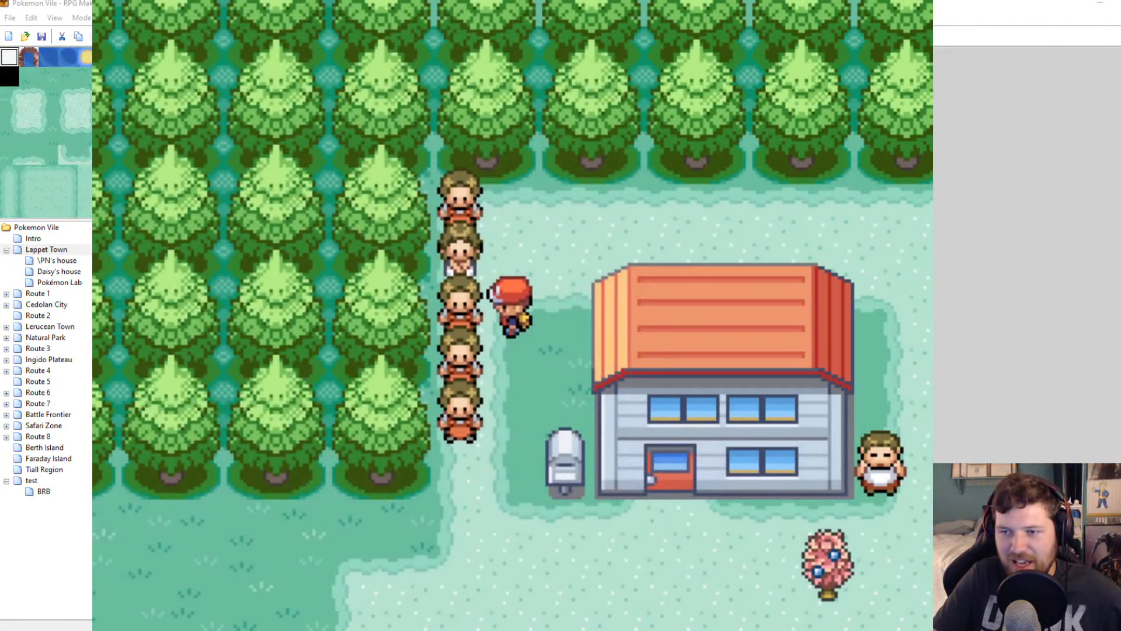
Trigger the poison NPC, check the party's status conditions and return to the map
key(Up)
key(Left)
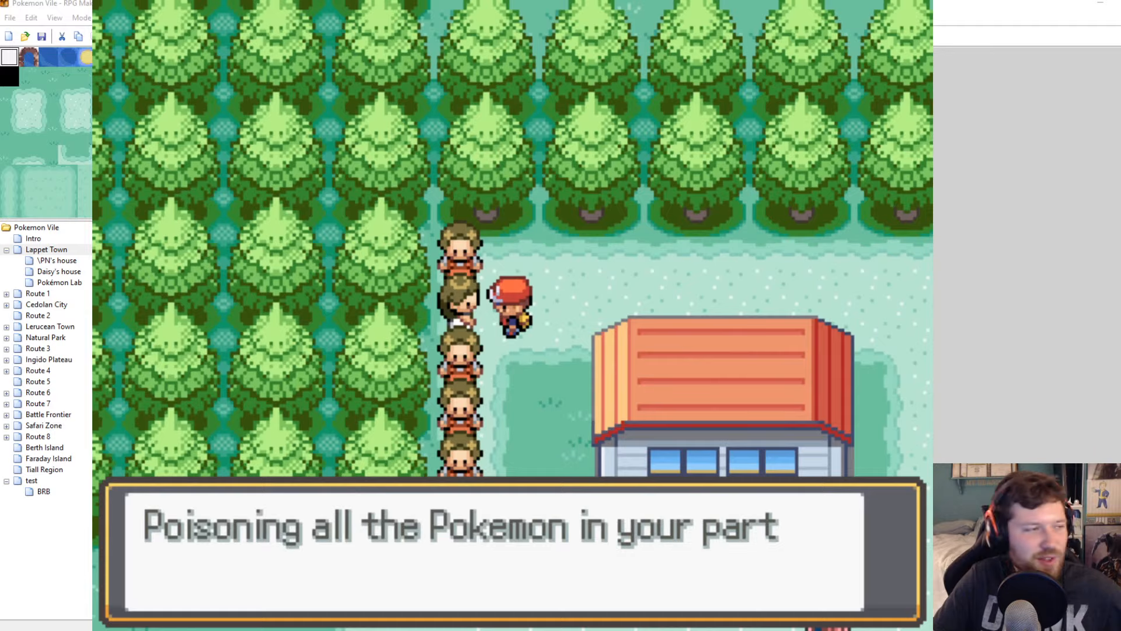
key(Return)
key(Escape)
key(Return)
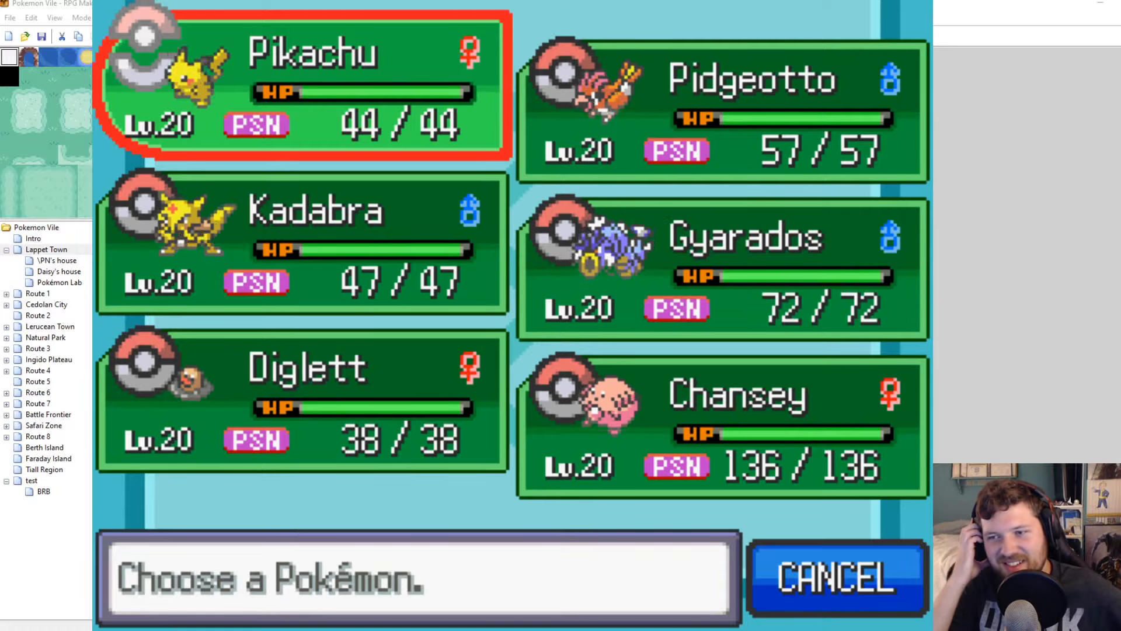
key(Escape)
key(Escape)
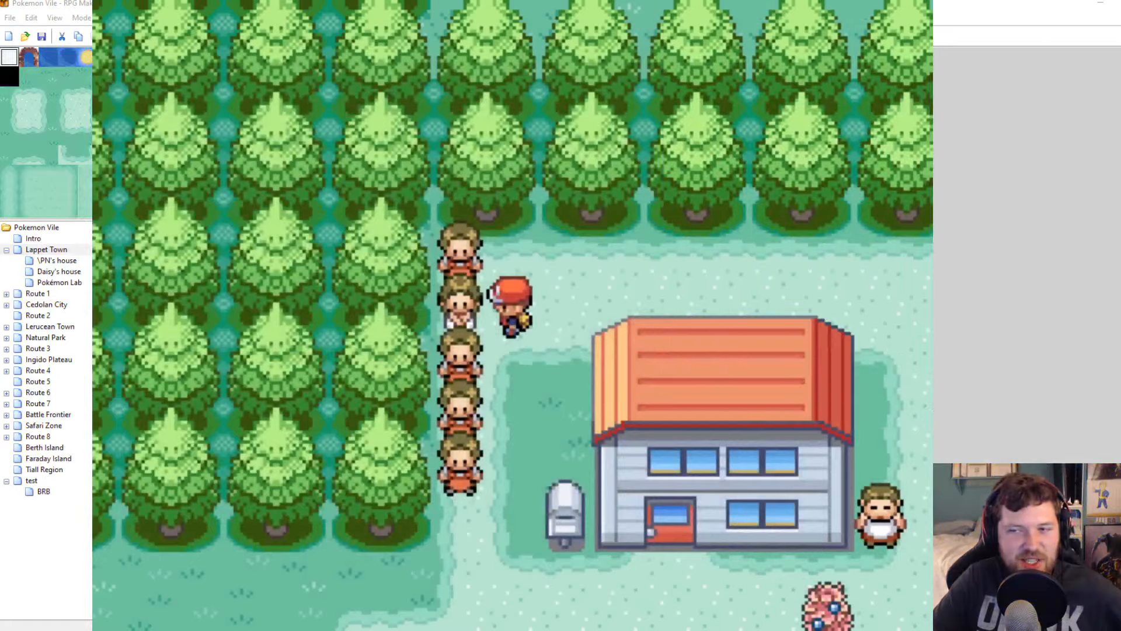
Trigger the sleep NPC at the column's upper end, check the party's status conditions and close the playtest
key(Up)
key(Left)
key(Return)
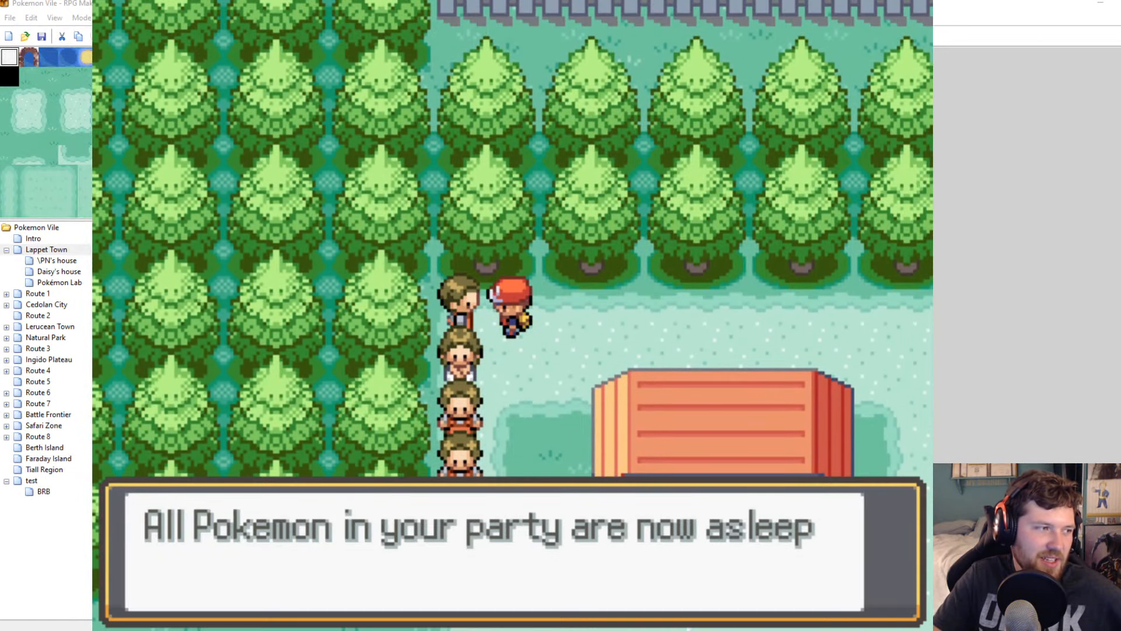
key(Return)
key(Escape)
key(Return)
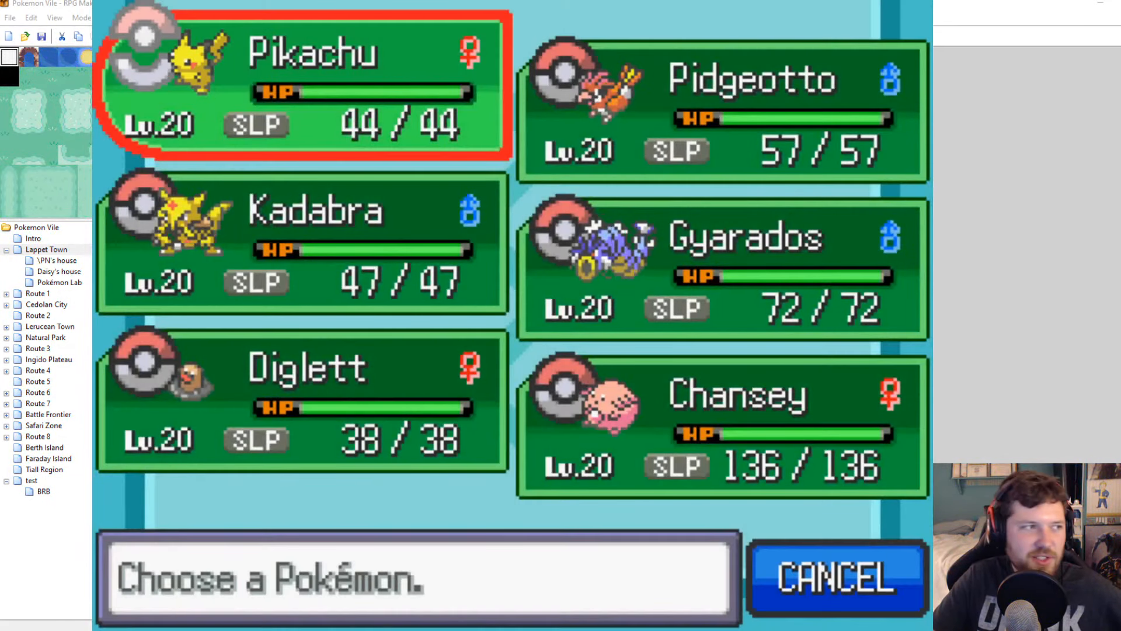
key(Right)
key(Down)
key(Escape)
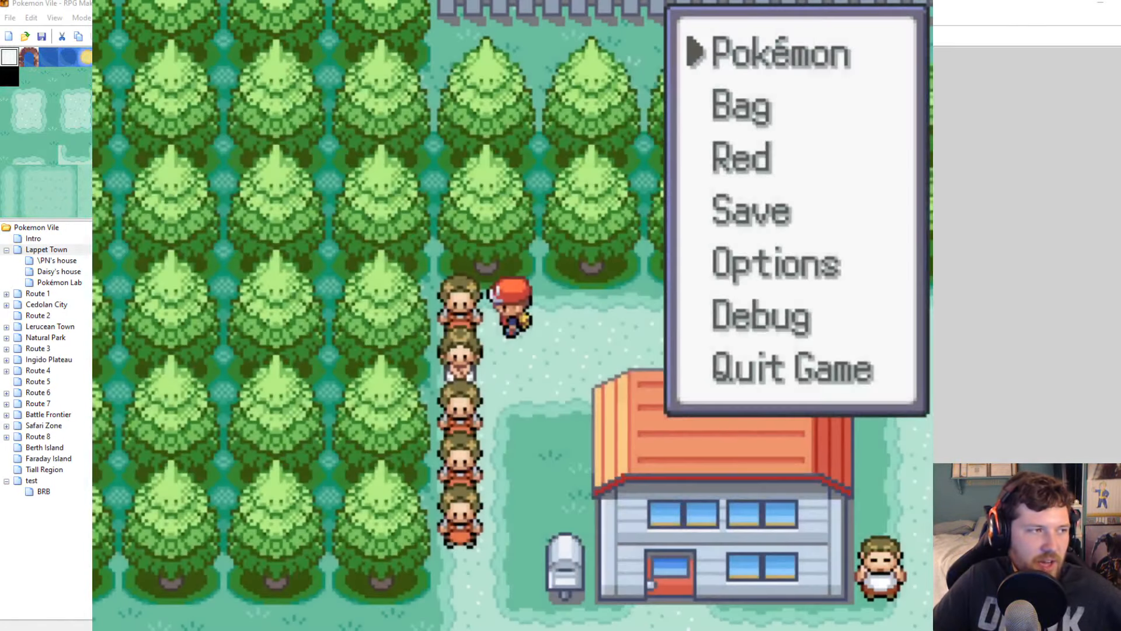
key(Escape)
key(alt+F4)
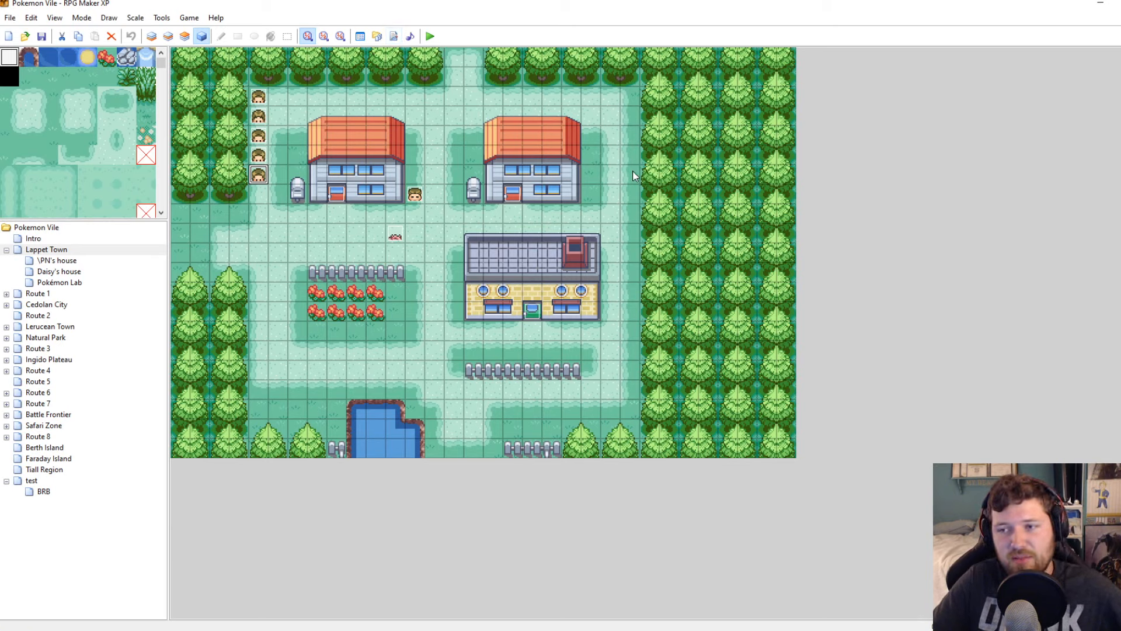
Move the small event in front of Lappet Town's left house one tile up and left, and view the paralysis NPC's event commands
click(395, 233)
drag(383, 216, 384, 216)
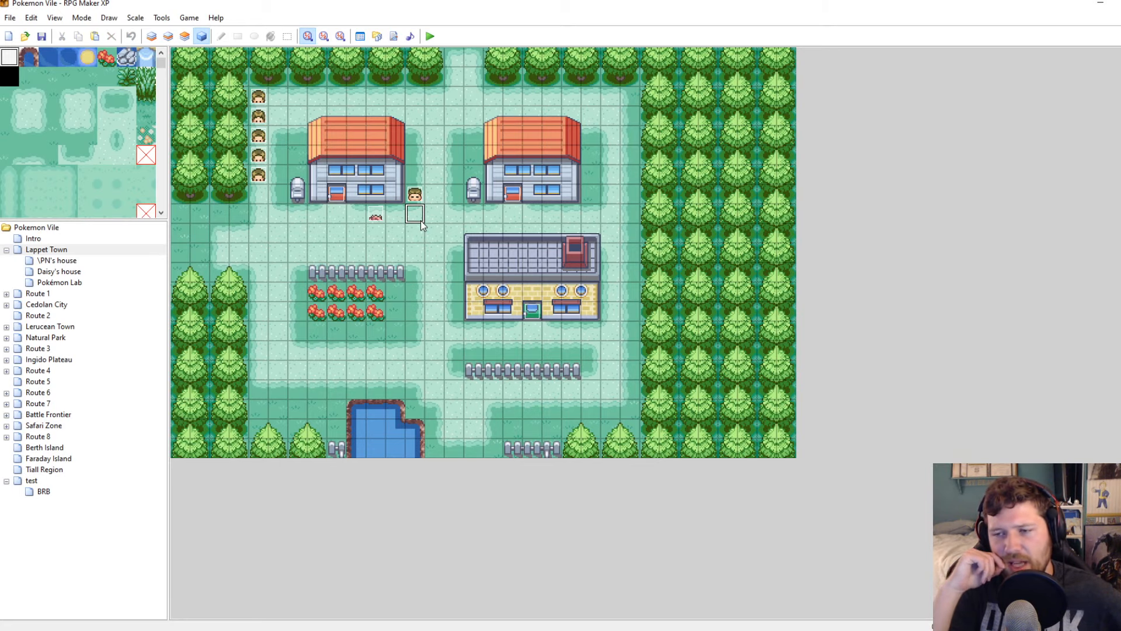
double_click(258, 155)
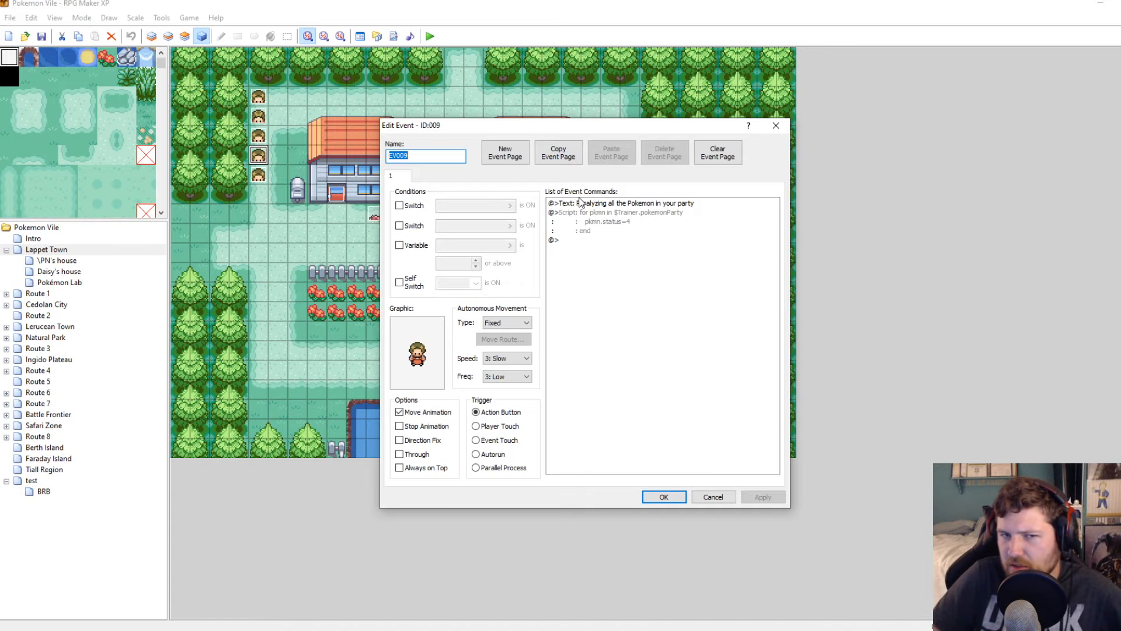
click(776, 126)
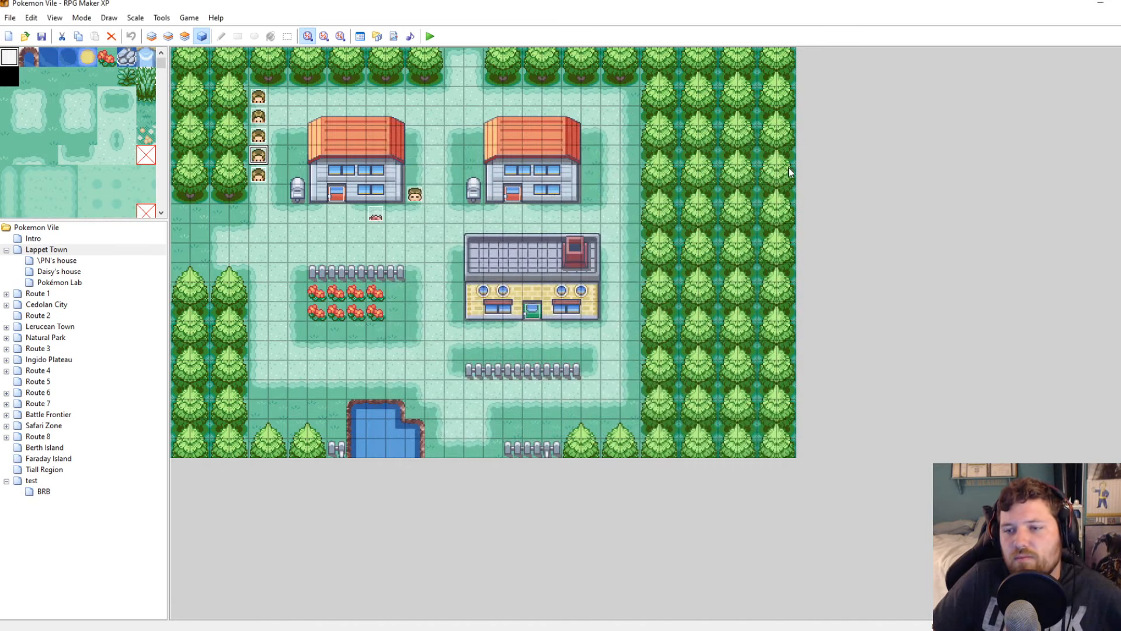
click(626, 135)
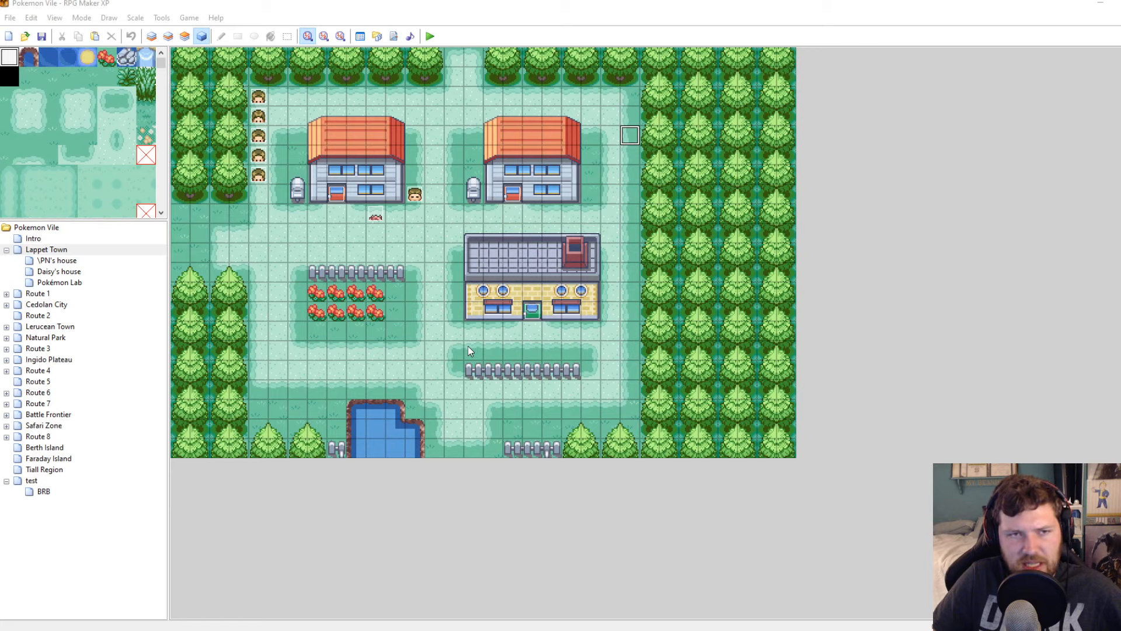
click(443, 246)
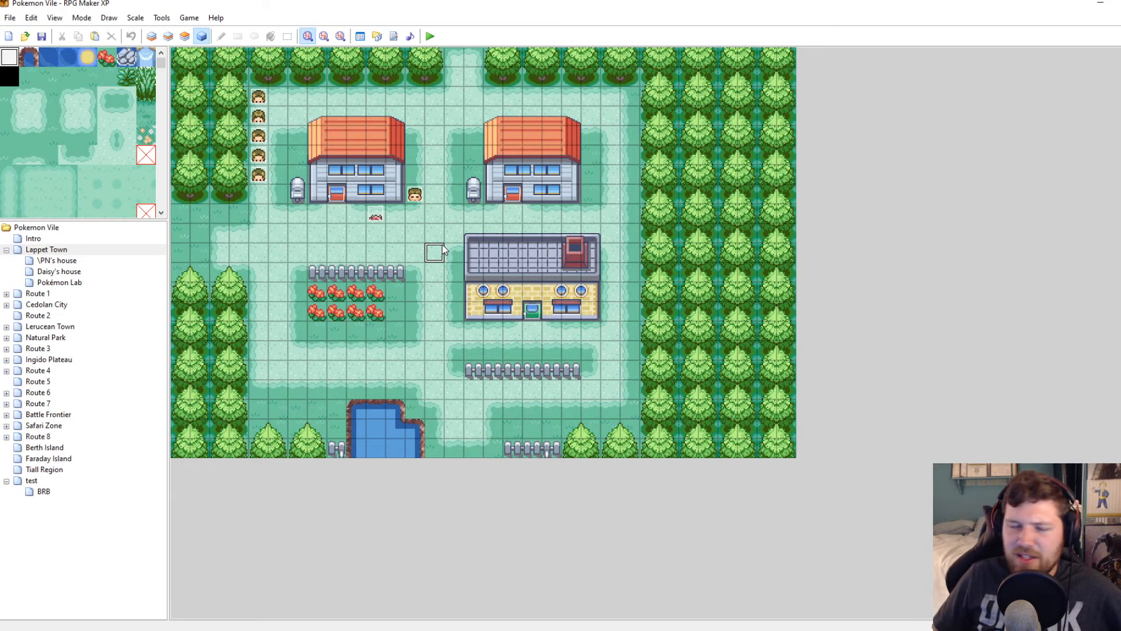
click(435, 233)
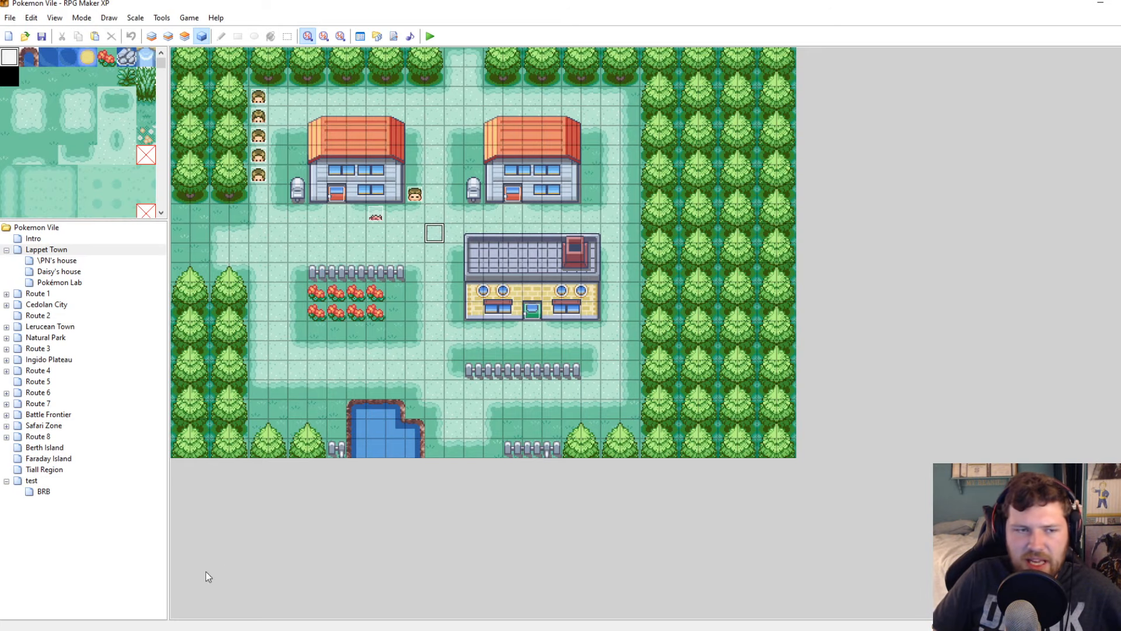
Switch to the Thundaga RC Game Jam 6 document in Google Docs and add a "To Do:" line below the Plot Points list
mouse_move(146, 625)
click(188, 604)
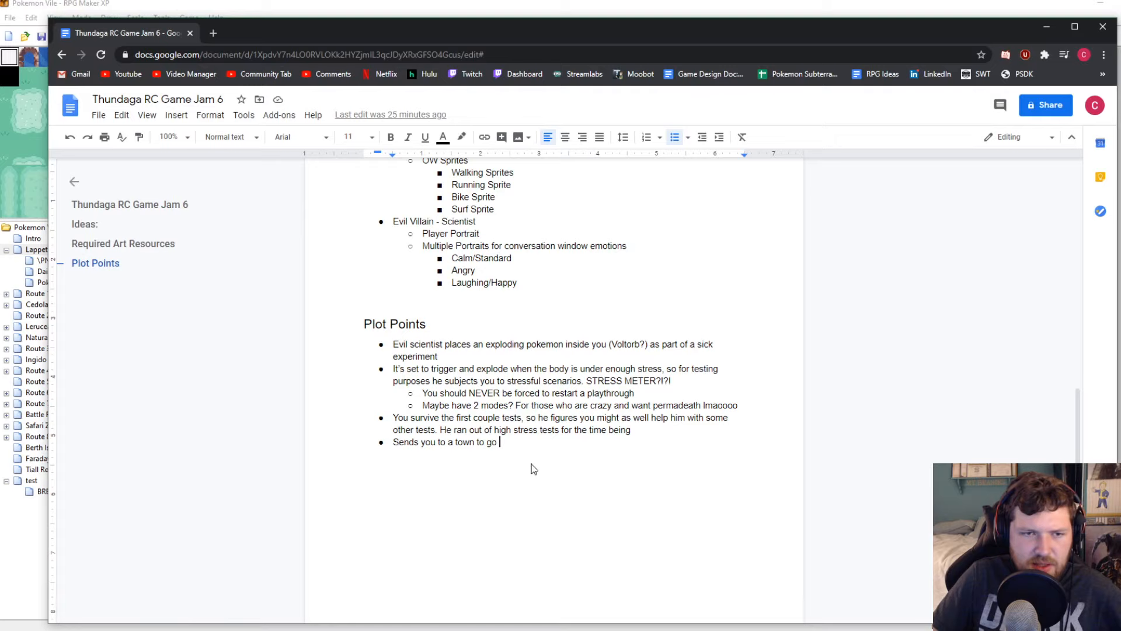
key(Return)
key(Return)
key(Return)
text(To Dra)
key(BackSpace)
key(BackSpace)
text(o)
text(:)
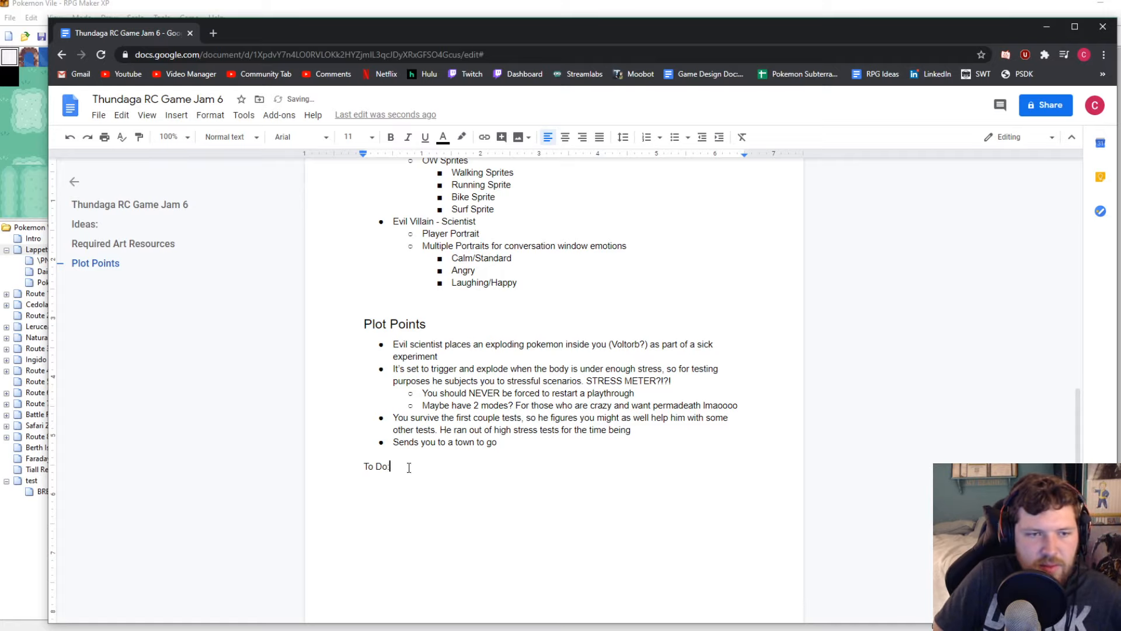
Start a numbered list on a new line below "To Do:"
key(shift+Home)
click(246, 137)
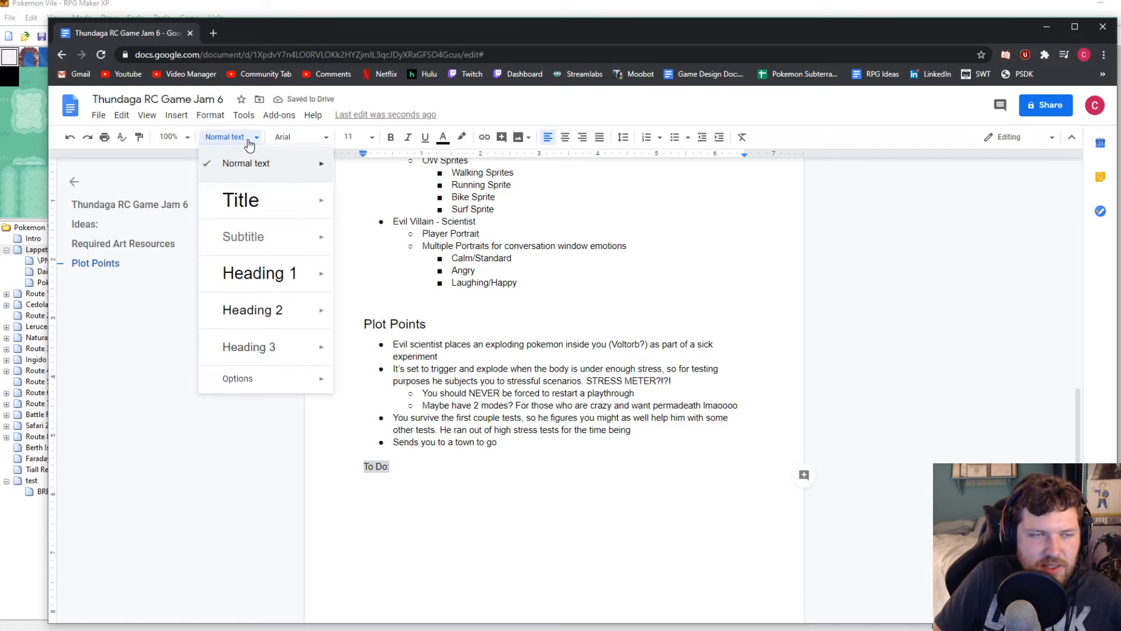
click(425, 464)
key(Return)
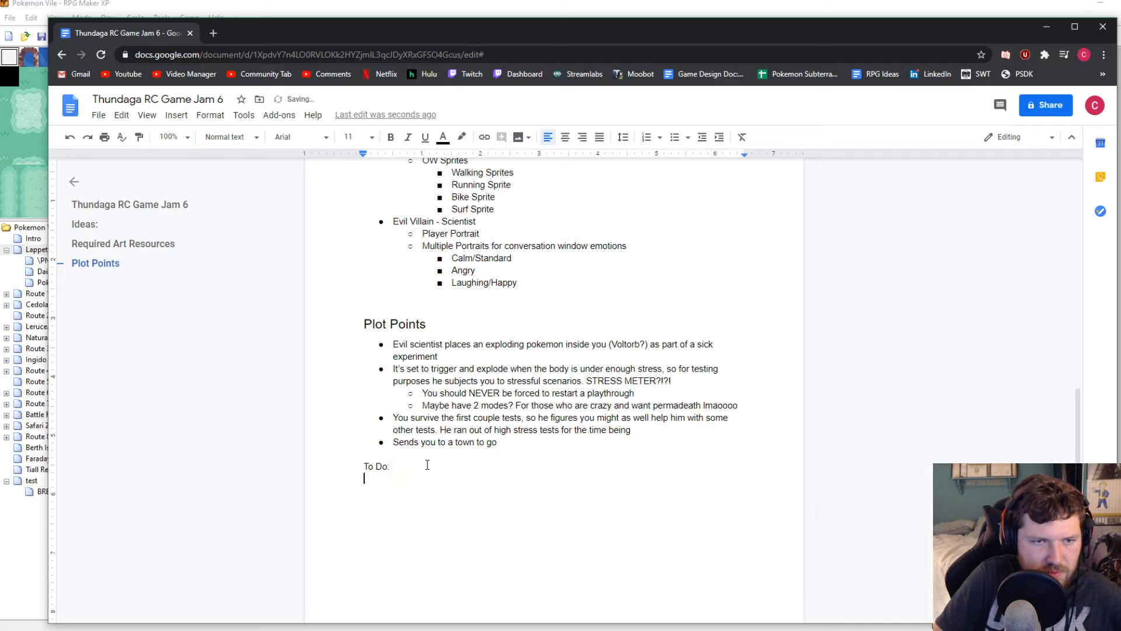
click(646, 136)
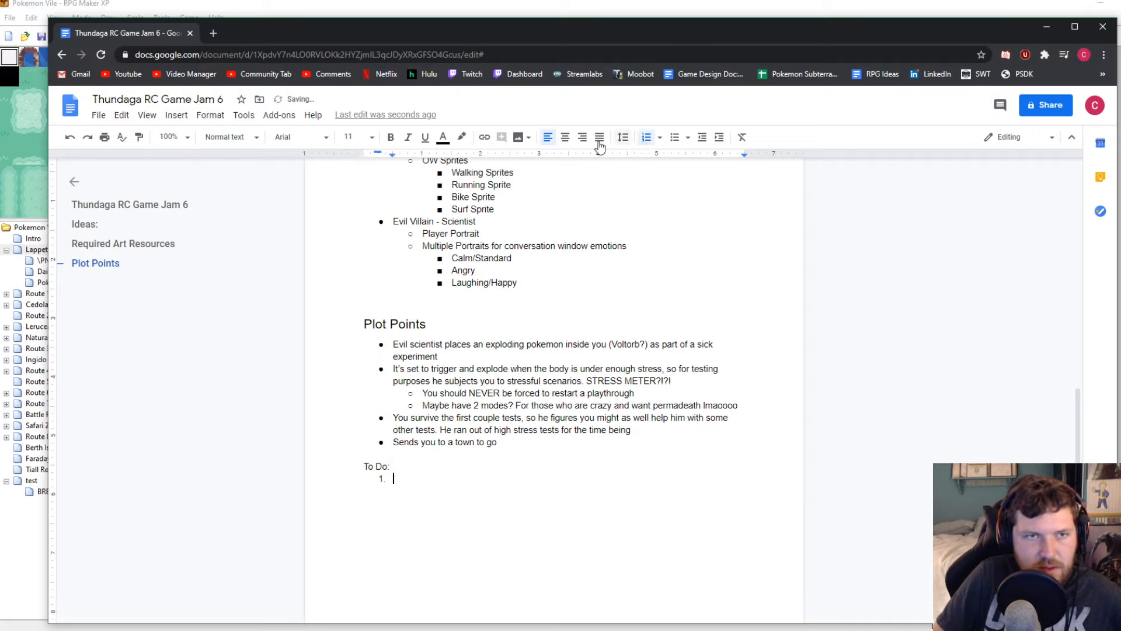
Format the "To Do:" line as Heading 2 and return to the empty list item below it
triple_click(379, 465)
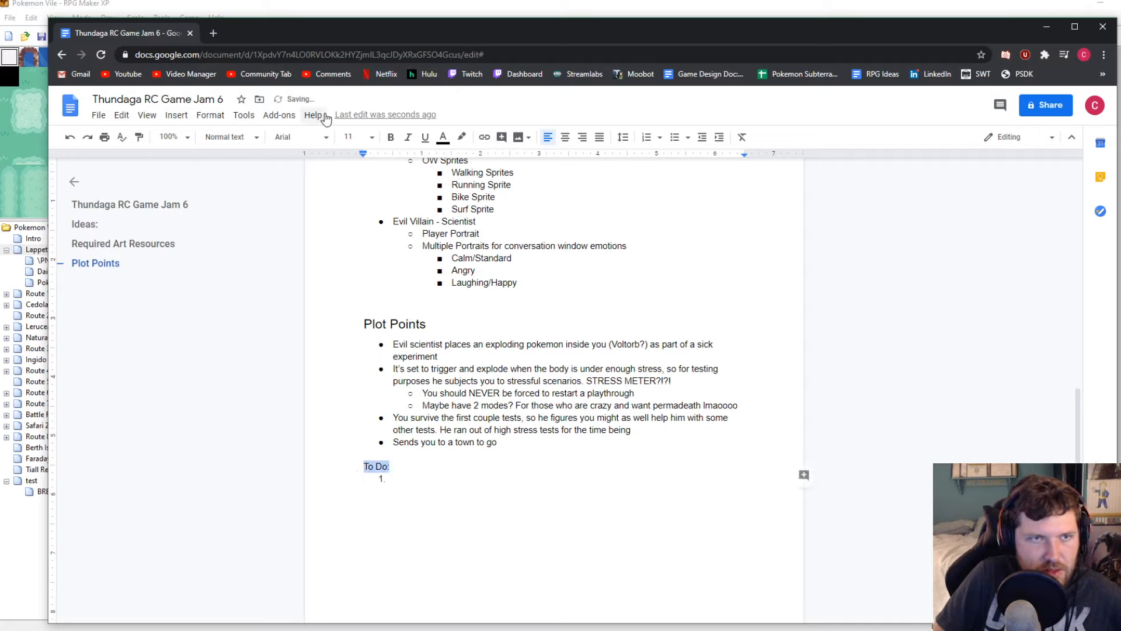
click(301, 137)
click(234, 137)
click(252, 310)
click(419, 500)
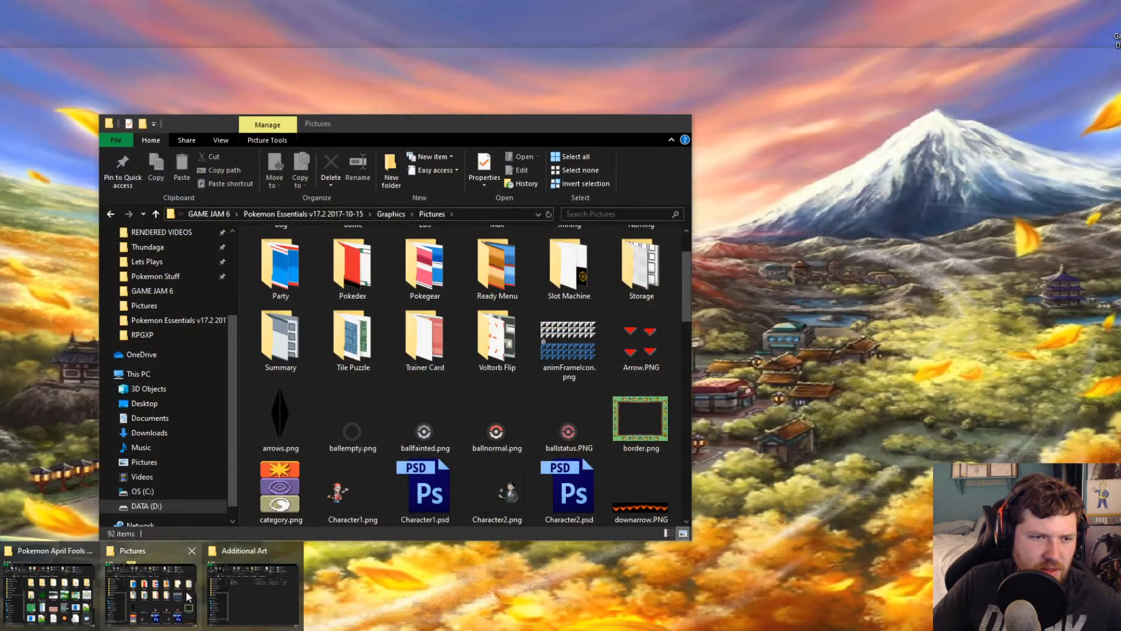
Switch to the Additional Art folder in File Explorer, open TRPCK.zip in WinRAR and dismiss the purchase notice
click(257, 595)
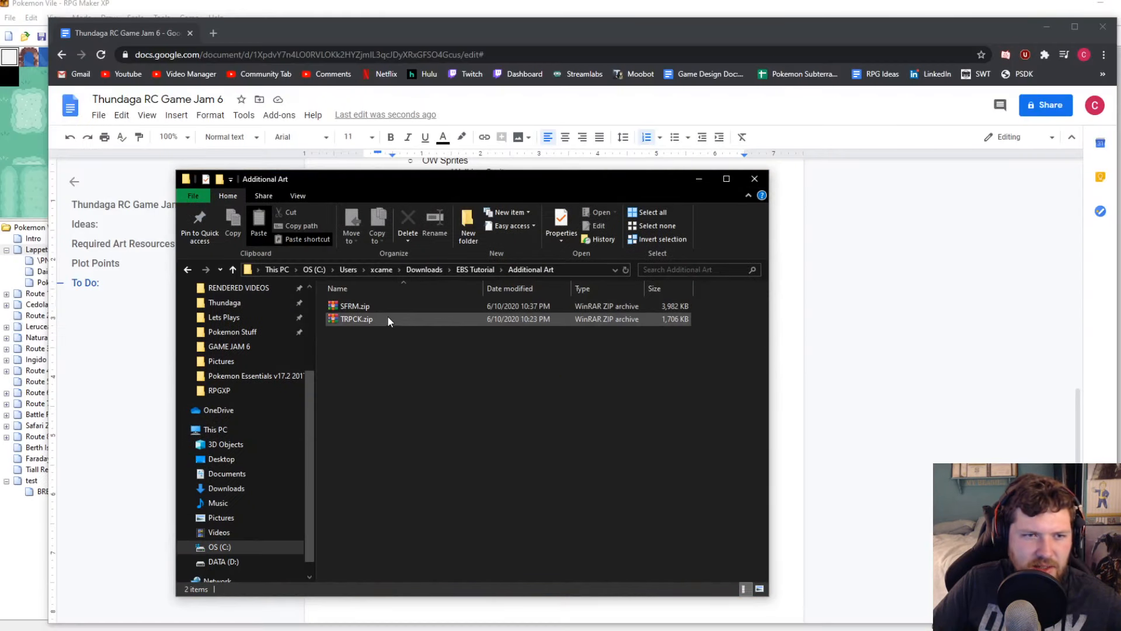
double_click(377, 320)
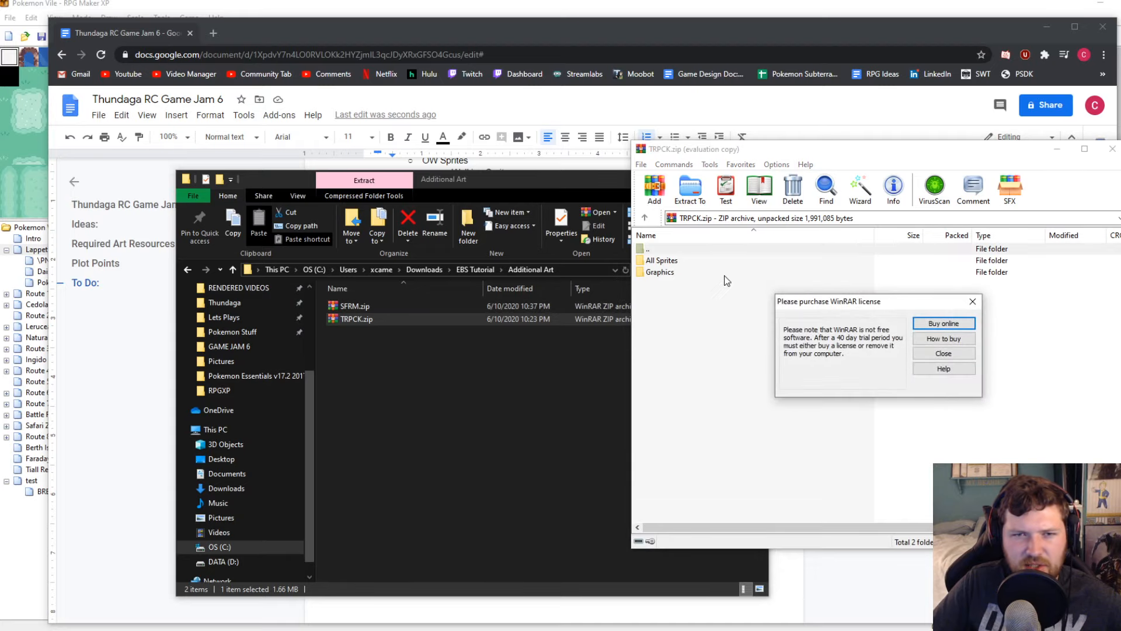
click(956, 354)
Open the Graphics folder of the Pokemon Essentials v17.2 2017-10-15 project in the other File Explorer window
mouse_move(146, 628)
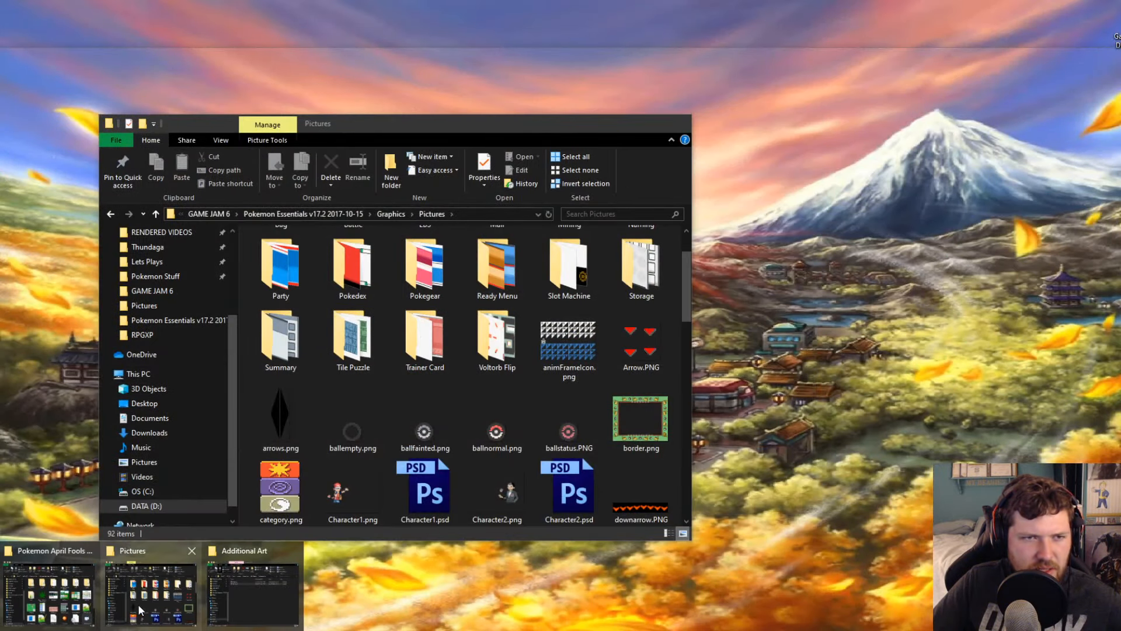
click(140, 611)
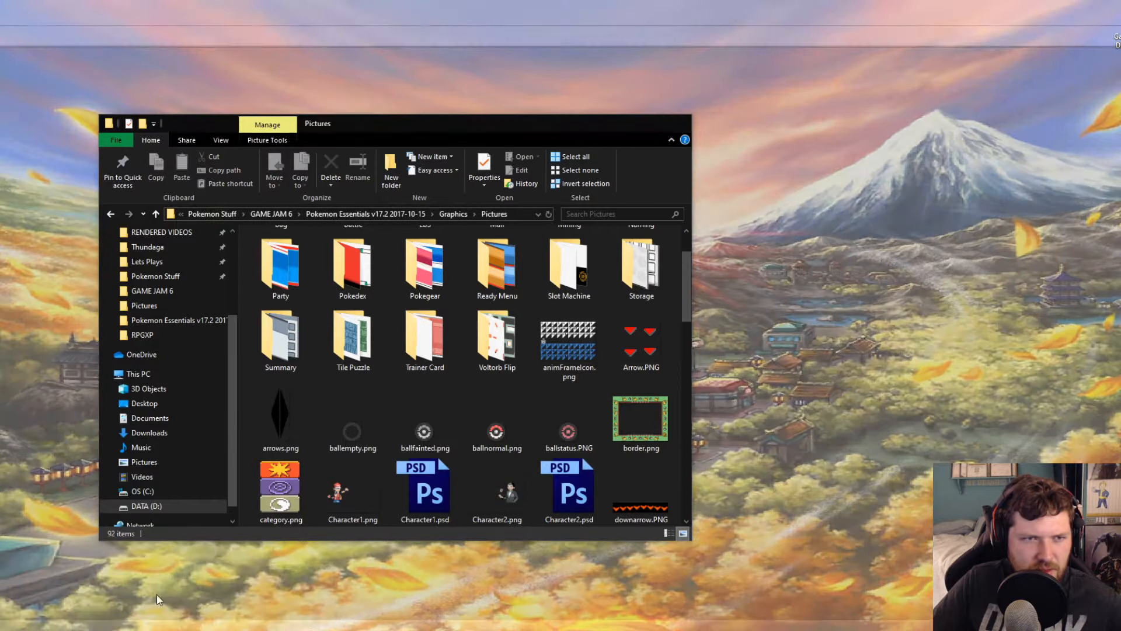
click(303, 214)
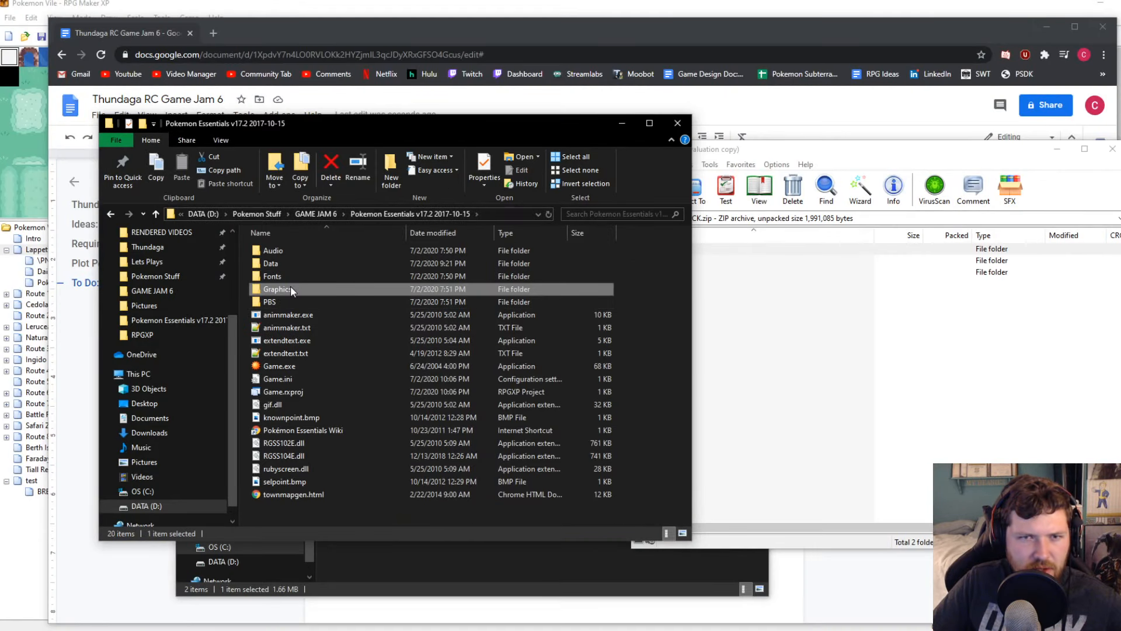
double_click(290, 286)
Extract all PNG files from the archive's Graphics\Characters folder into the project's Characters folder, replacing the existing ones
click(825, 383)
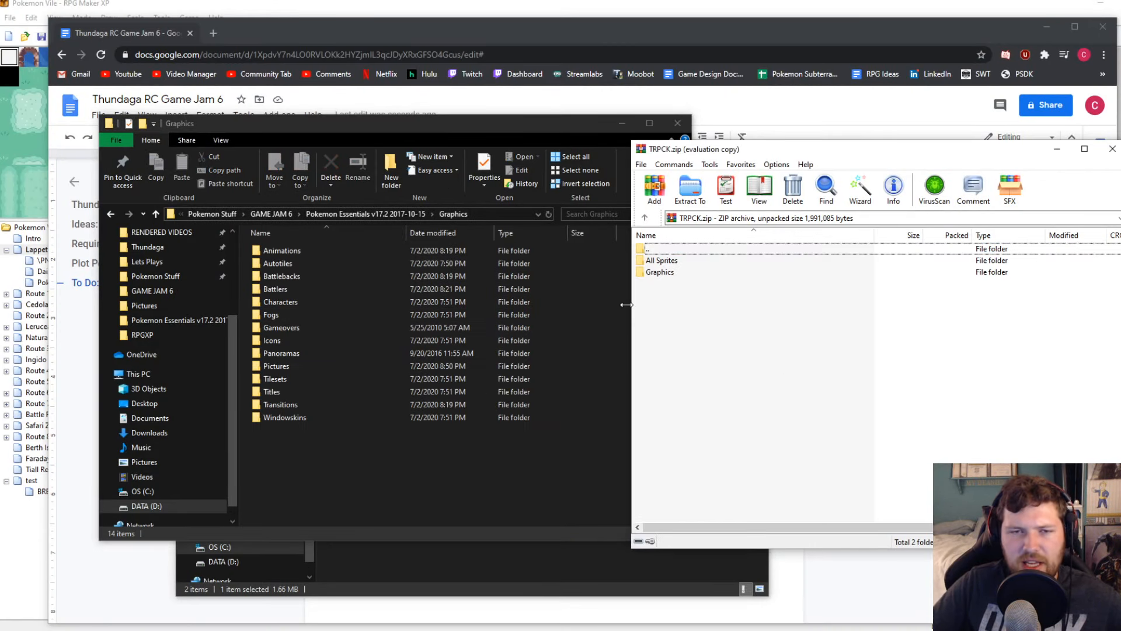
double_click(691, 272)
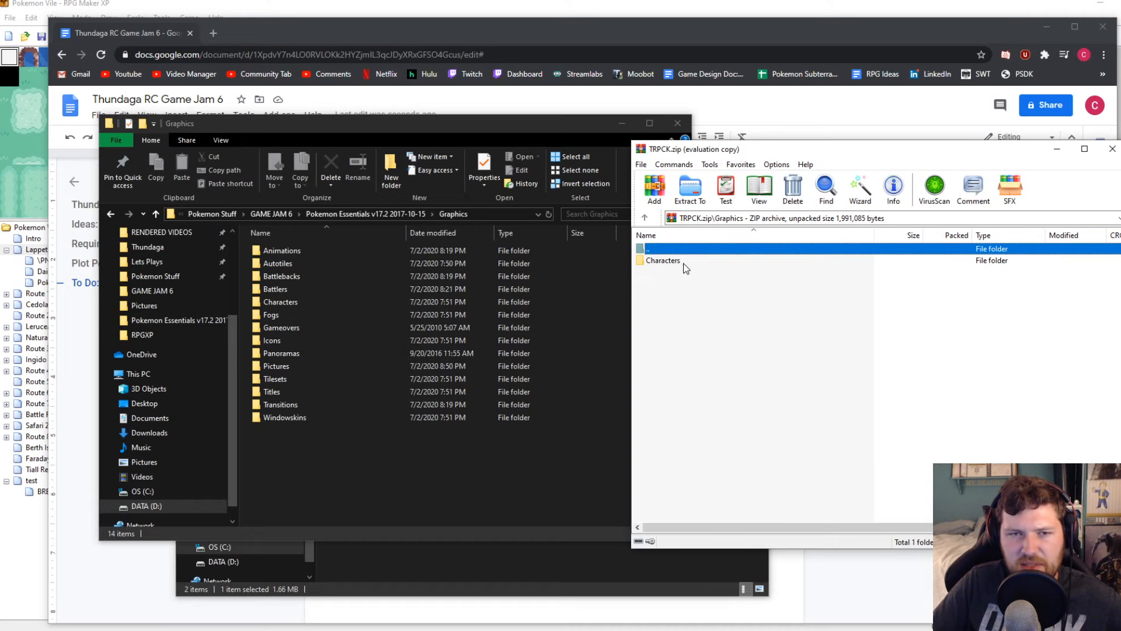
double_click(685, 262)
click(689, 262)
scroll(769, 395, down, 8)
scroll(770, 394, down, 7)
key(ctrl+a)
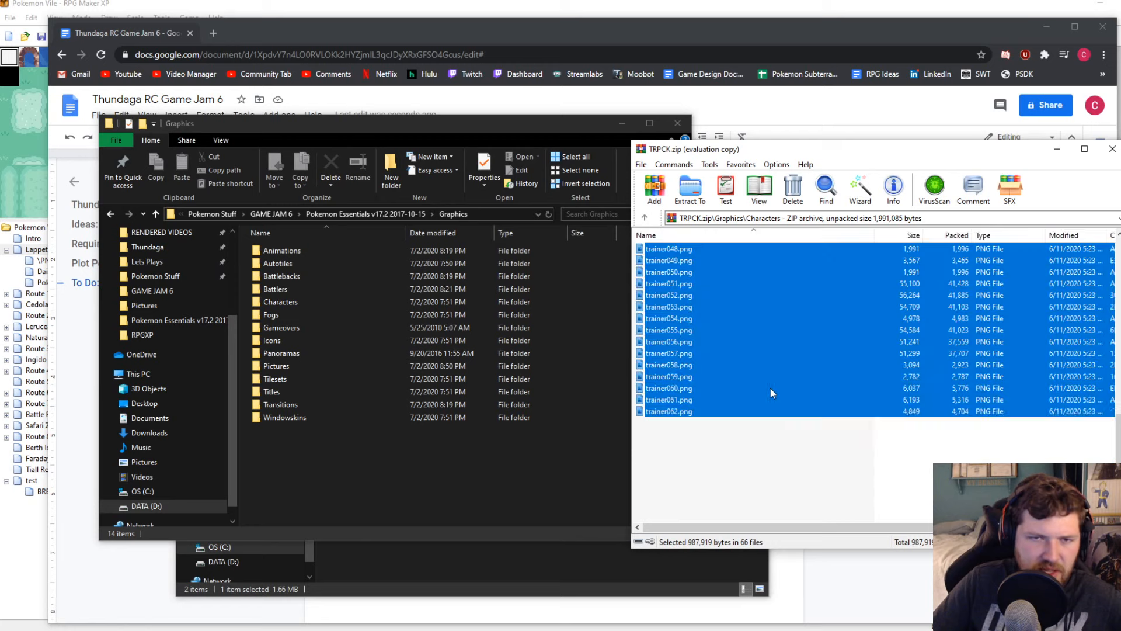
click(288, 303)
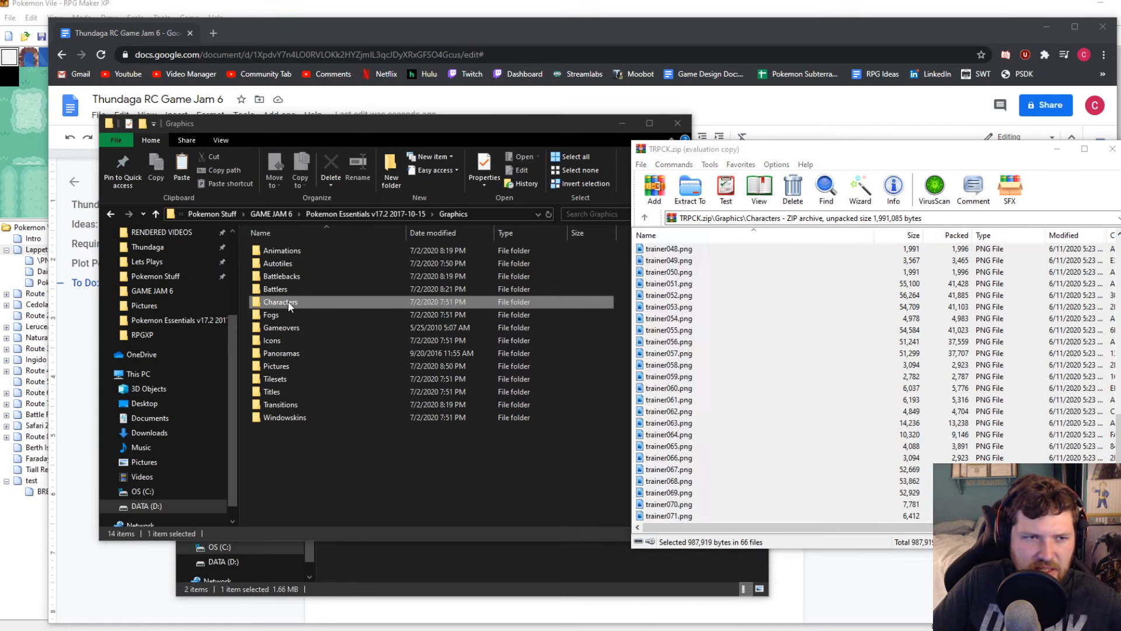
double_click(288, 301)
click(668, 338)
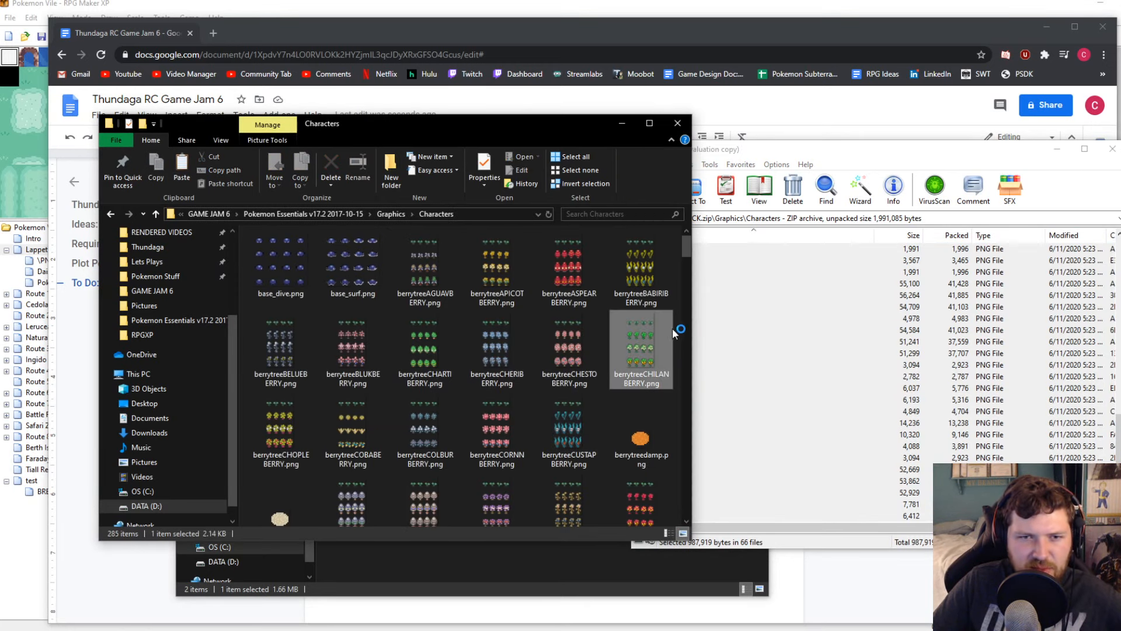
click(617, 219)
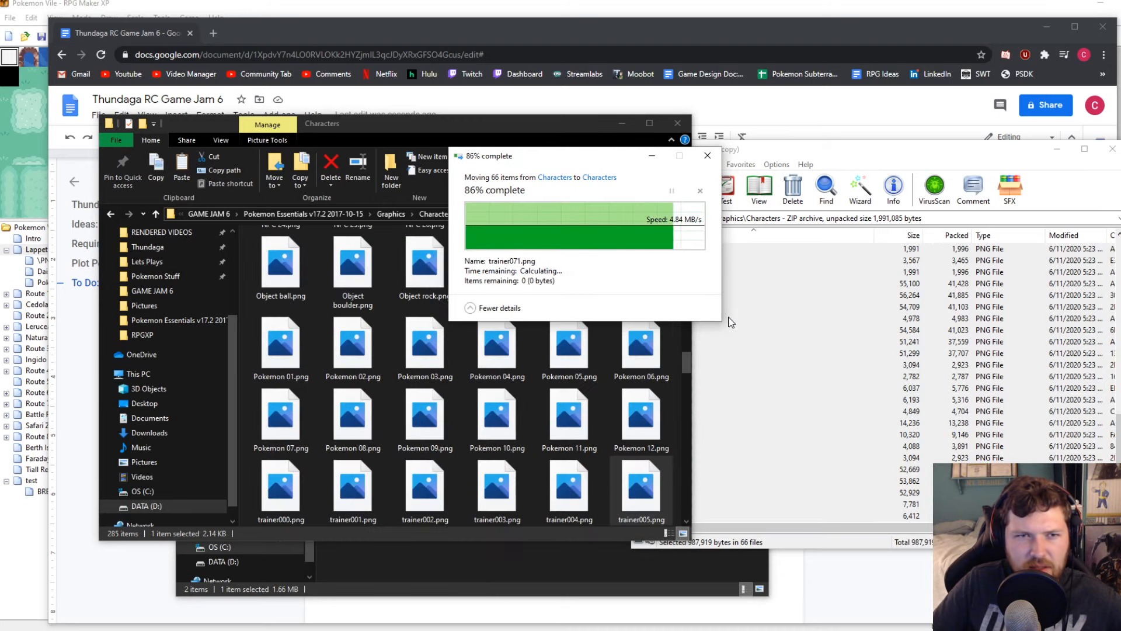
Delete the just-extracted trainer images from the project's Characters folder and go back through the archive's file list
scroll(655, 437, down, 3)
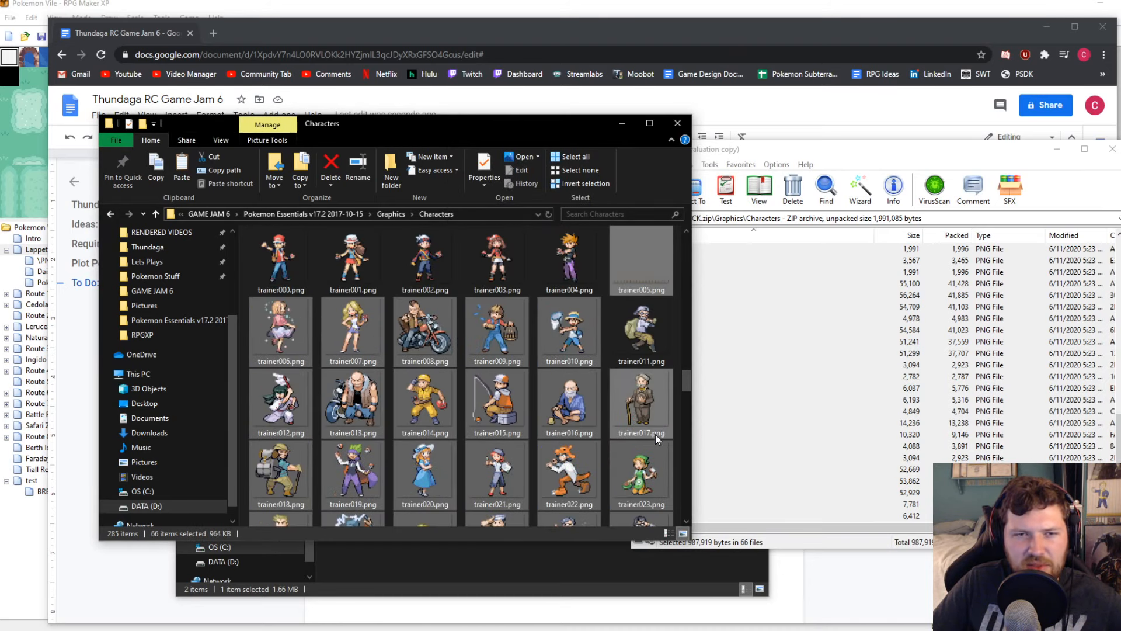
scroll(655, 434, down, 10)
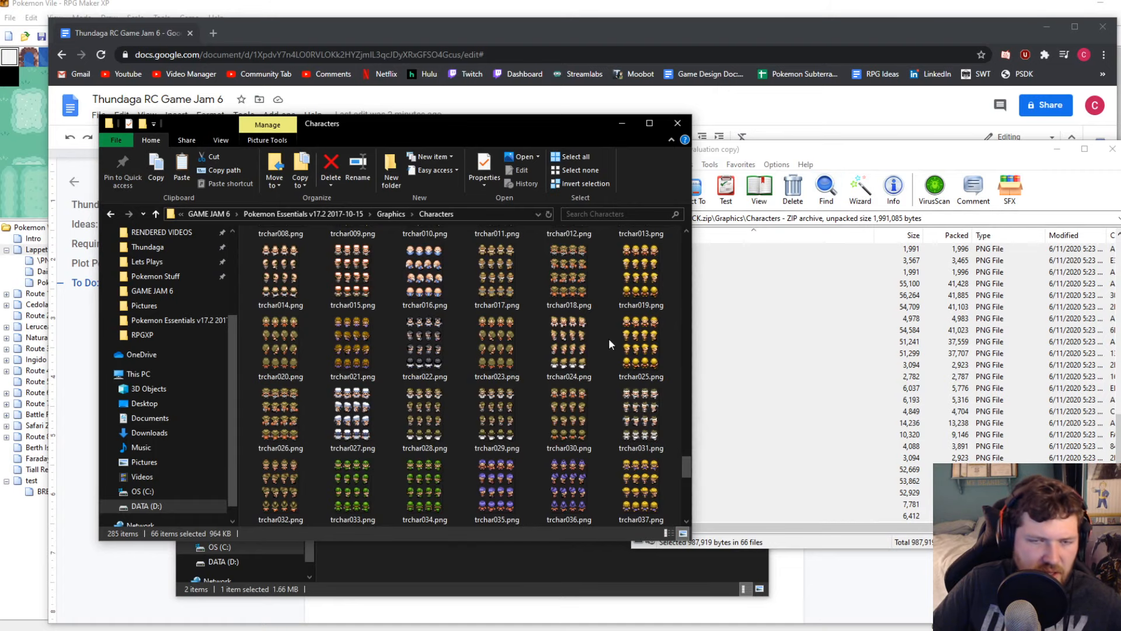
key(Delete)
click(811, 422)
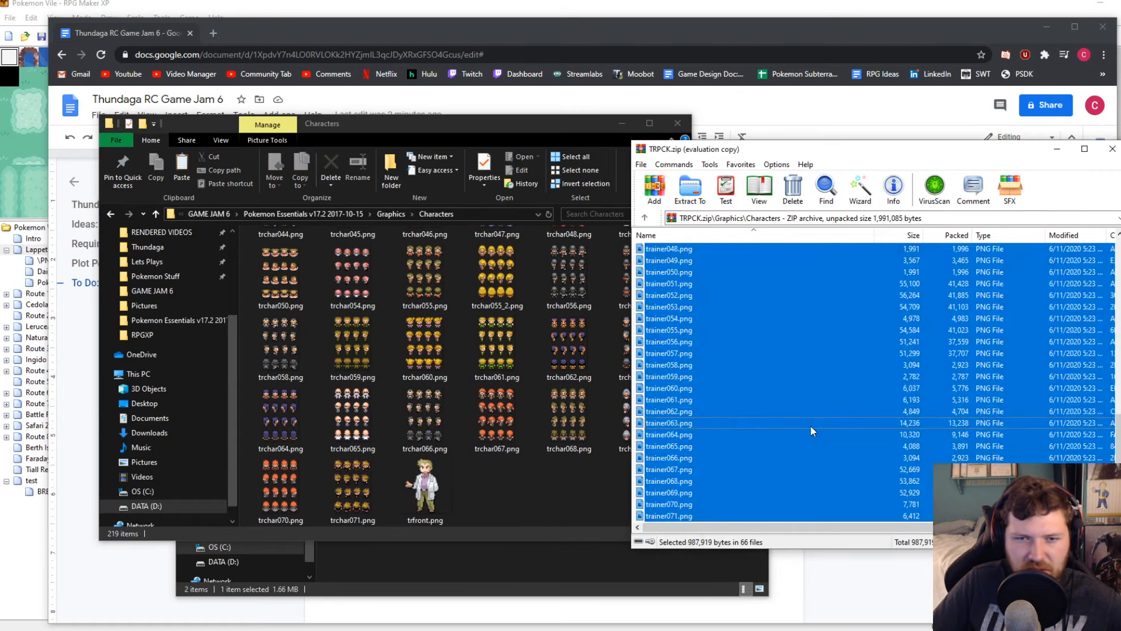
scroll(774, 406, up, 14)
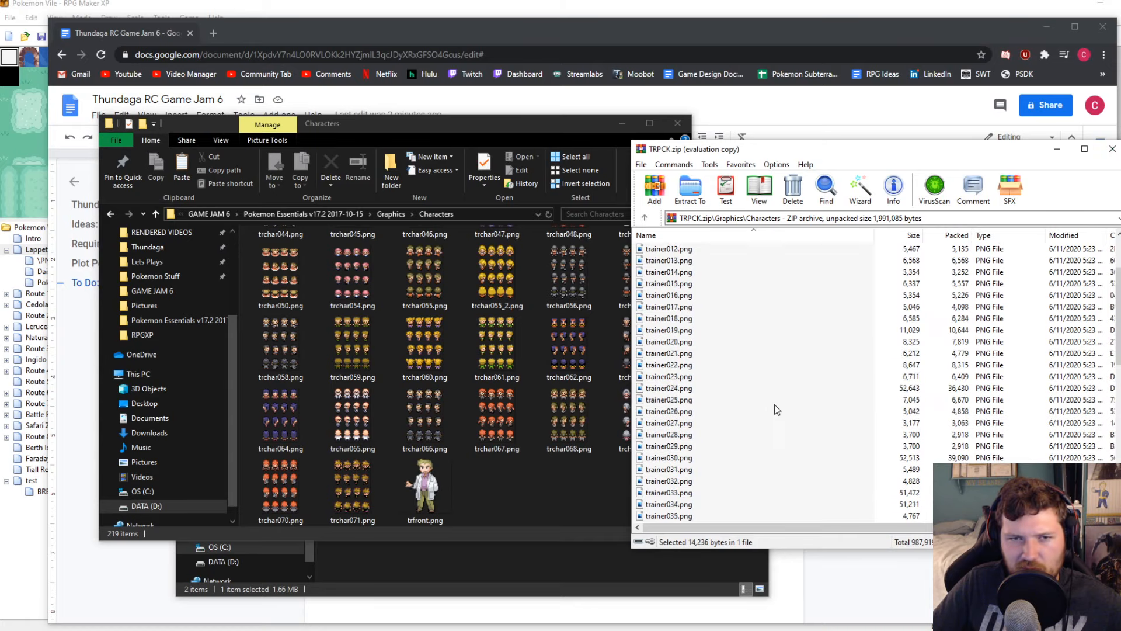
Close the TRPCK.zip archive, open SFRM.zip from the Additional Art folder and go to its Graphics\Battlers folder
click(1113, 148)
click(737, 327)
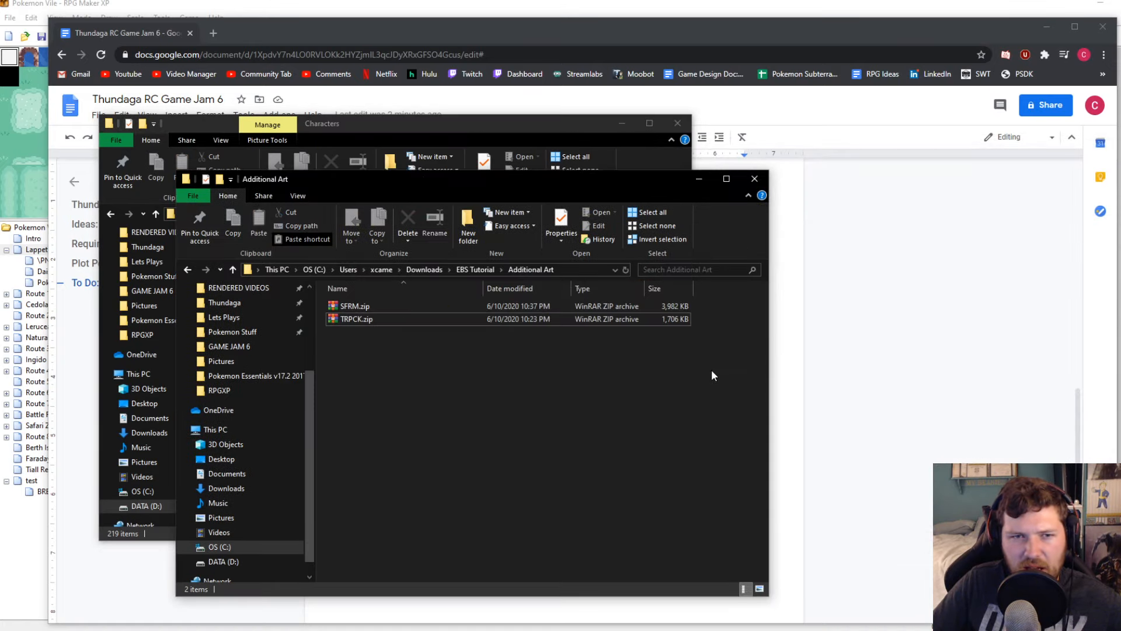
double_click(355, 307)
double_click(677, 260)
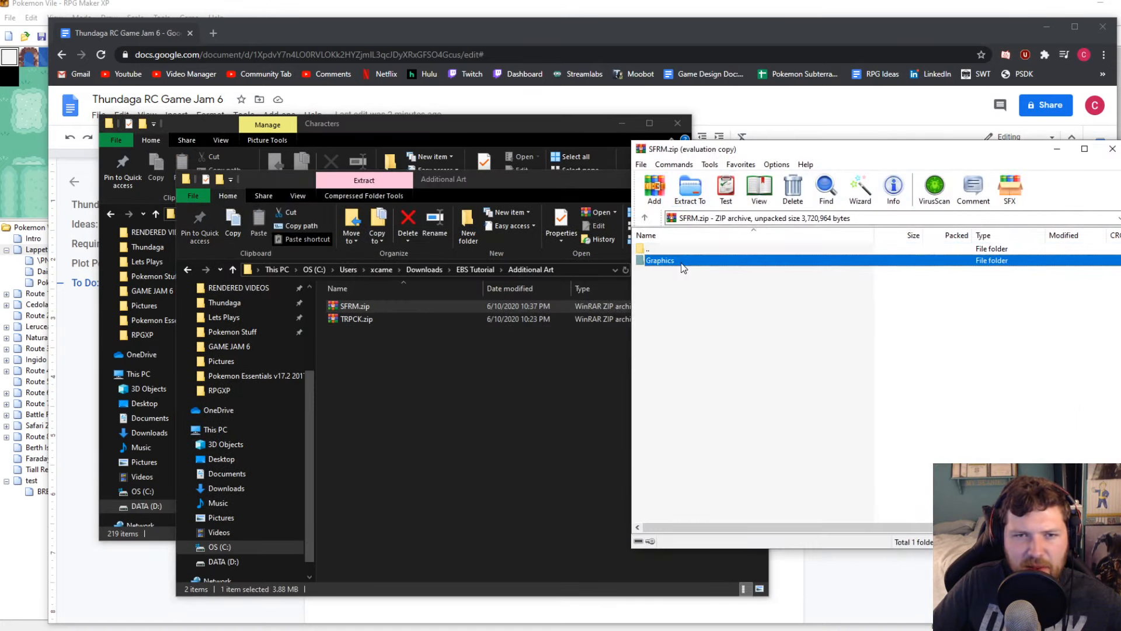
click(730, 261)
click(957, 353)
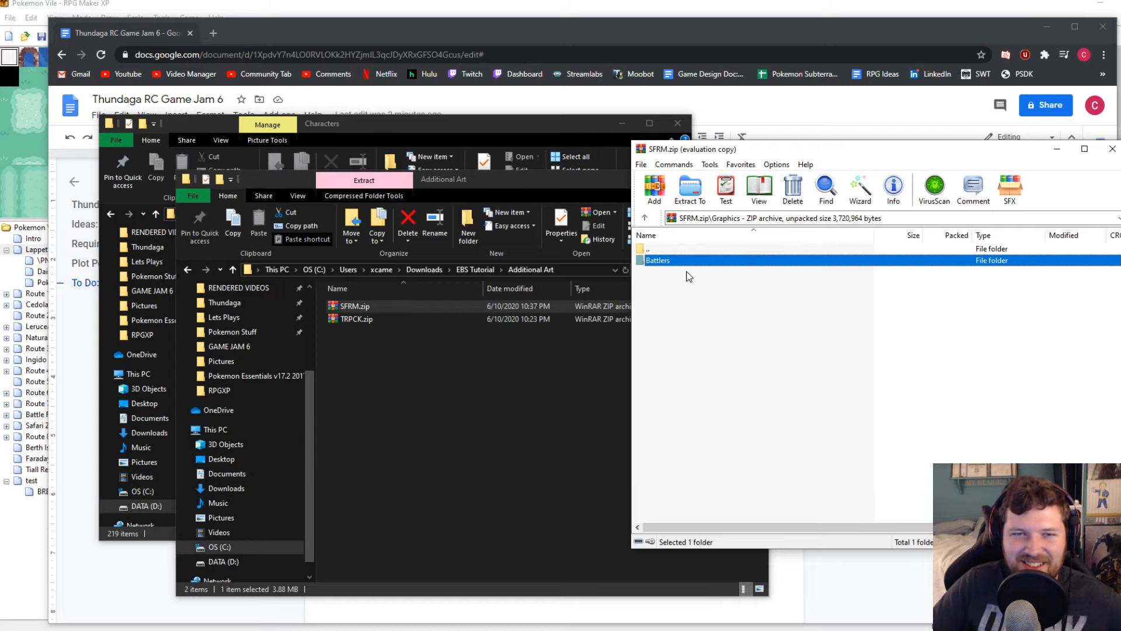
double_click(671, 261)
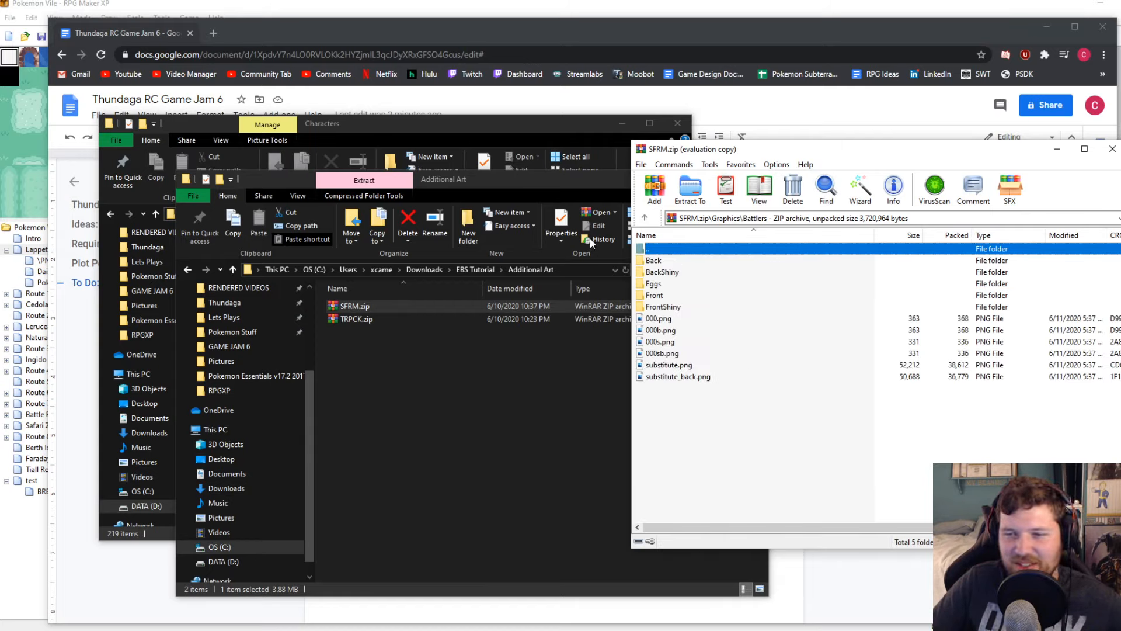
Open the project's Graphics\Battlers folder in the other File Explorer window
click(418, 135)
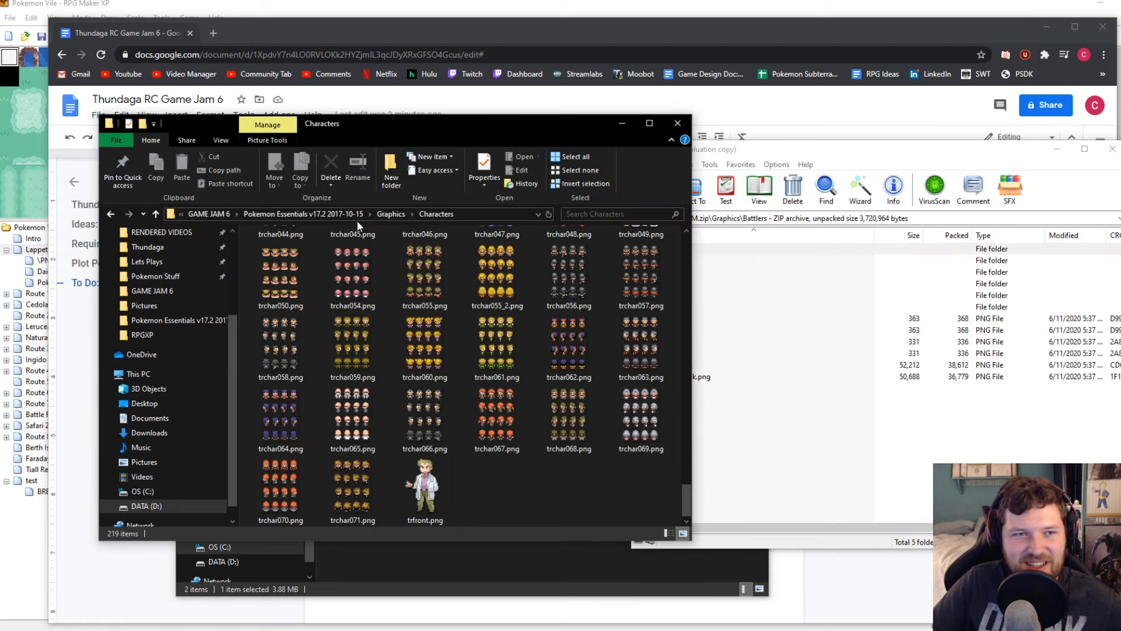
click(303, 213)
double_click(287, 282)
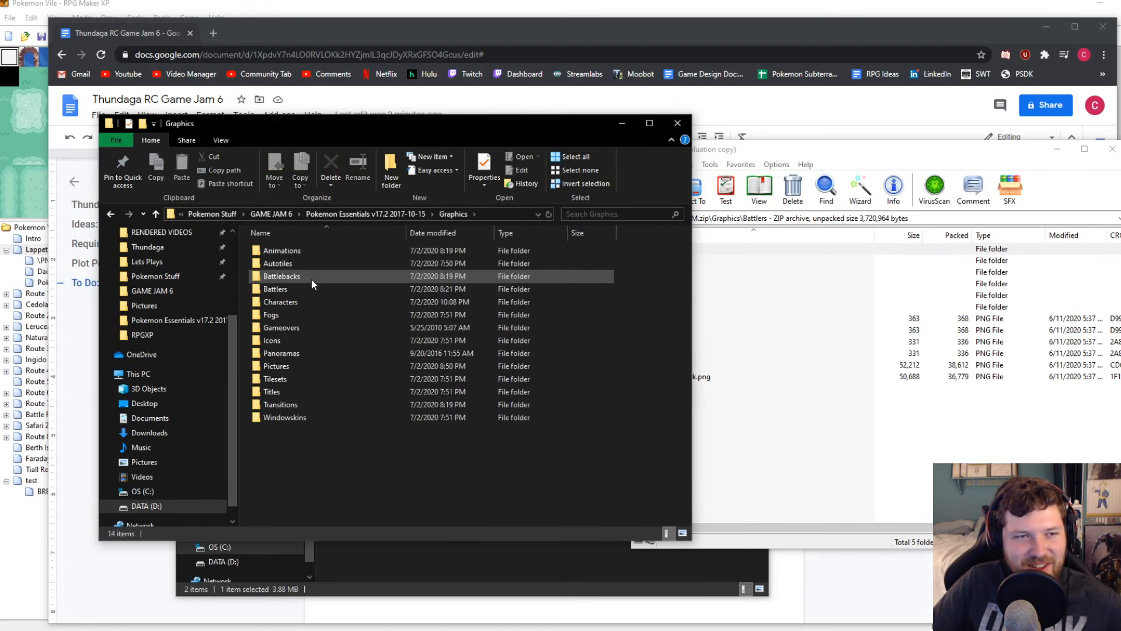
double_click(306, 288)
click(866, 457)
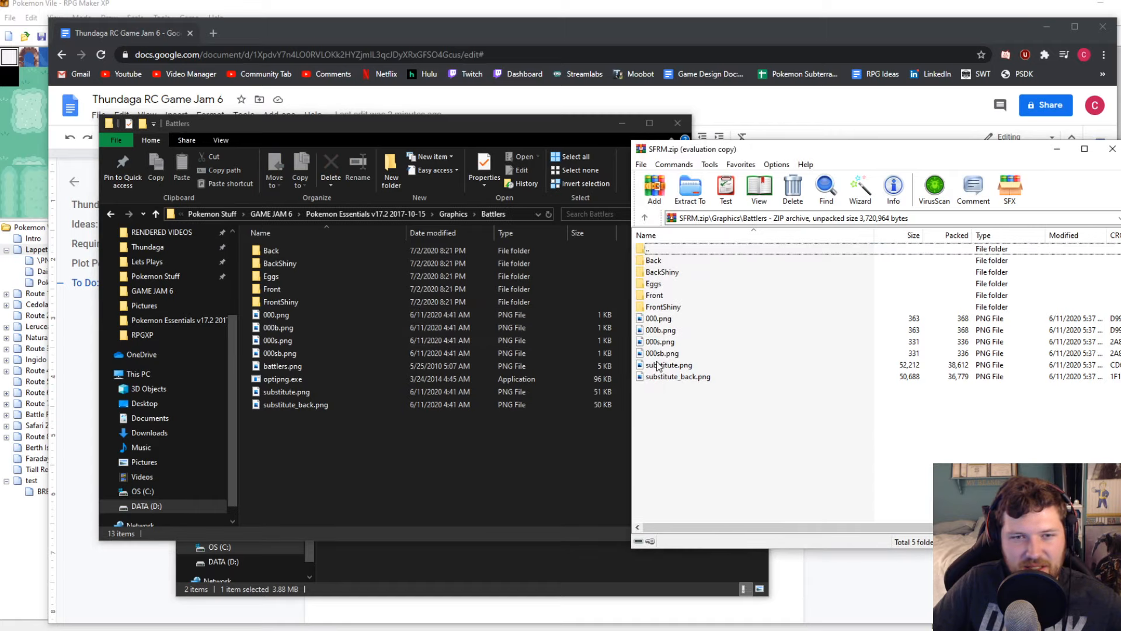
View the project's 000.png and its Back folder's 001.png, and compare the latter with 001.png in the archive's Back folder
double_click(276, 314)
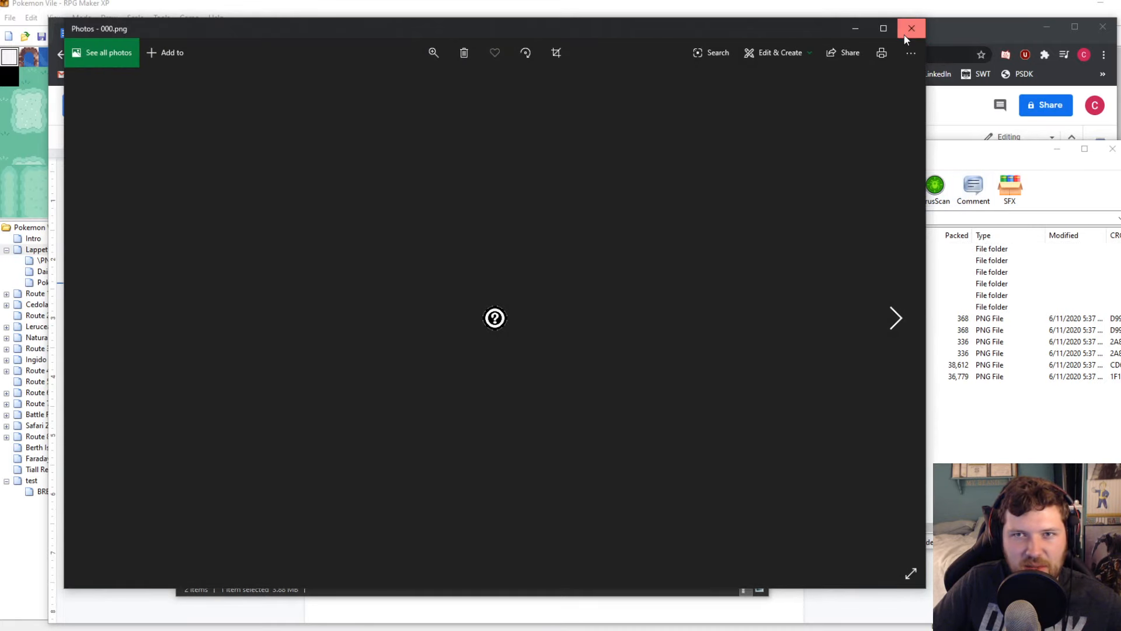
click(906, 35)
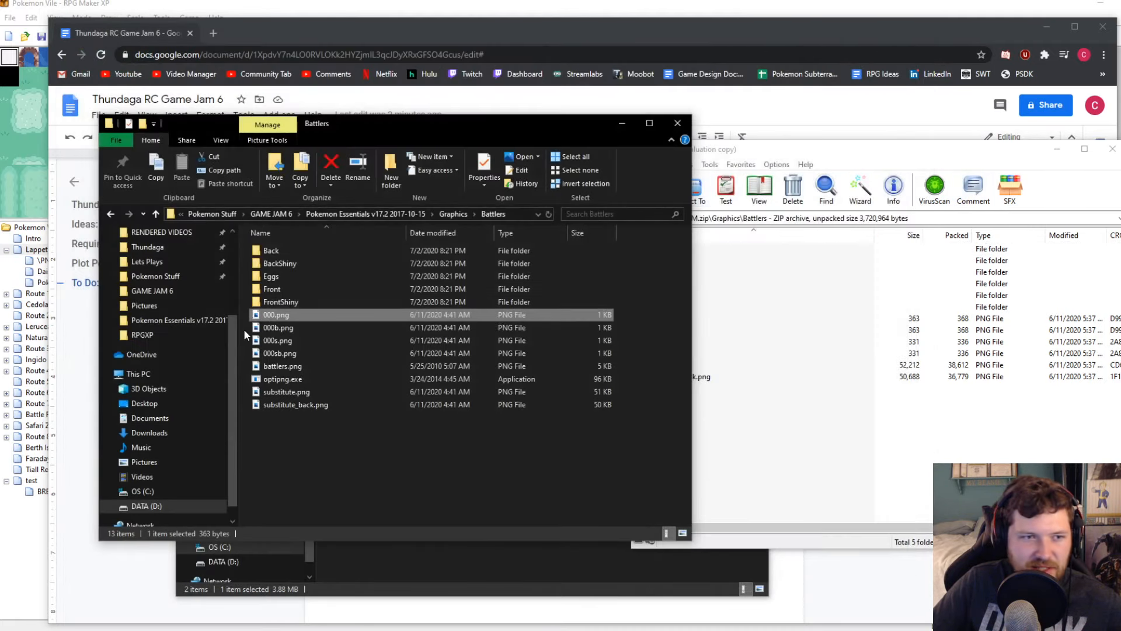
double_click(285, 260)
double_click(355, 275)
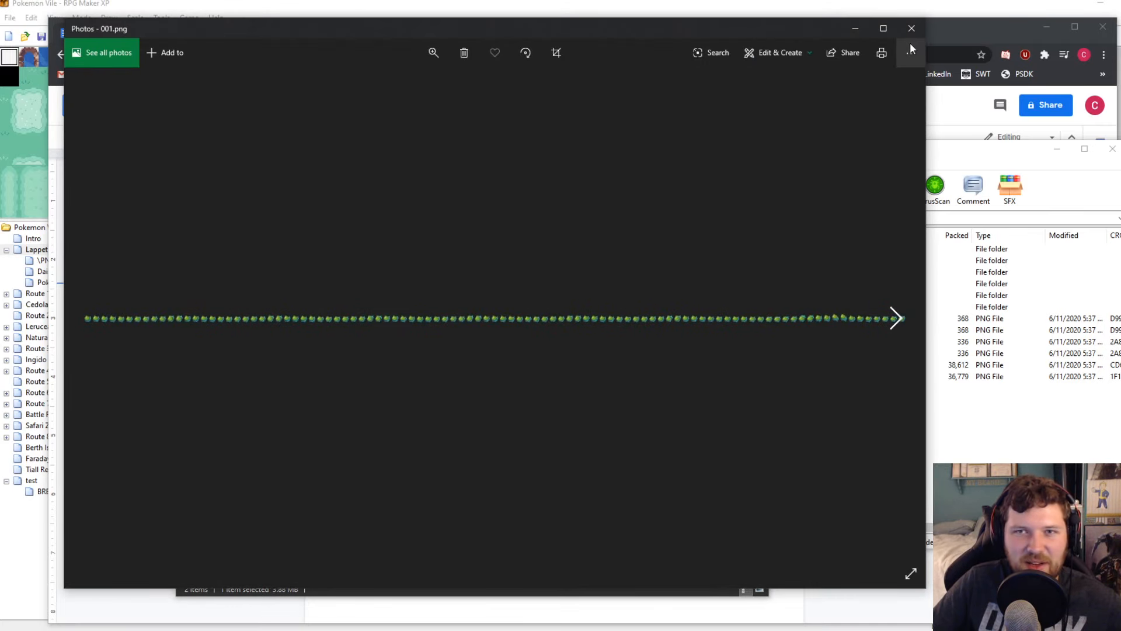
click(912, 28)
click(669, 262)
double_click(669, 261)
double_click(669, 271)
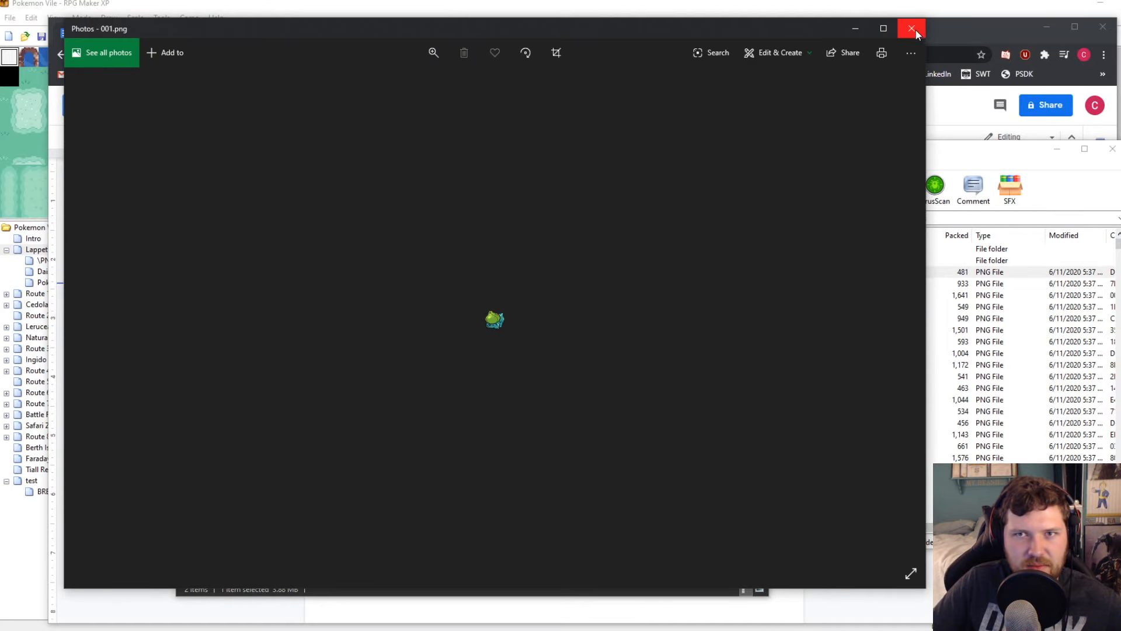
click(912, 28)
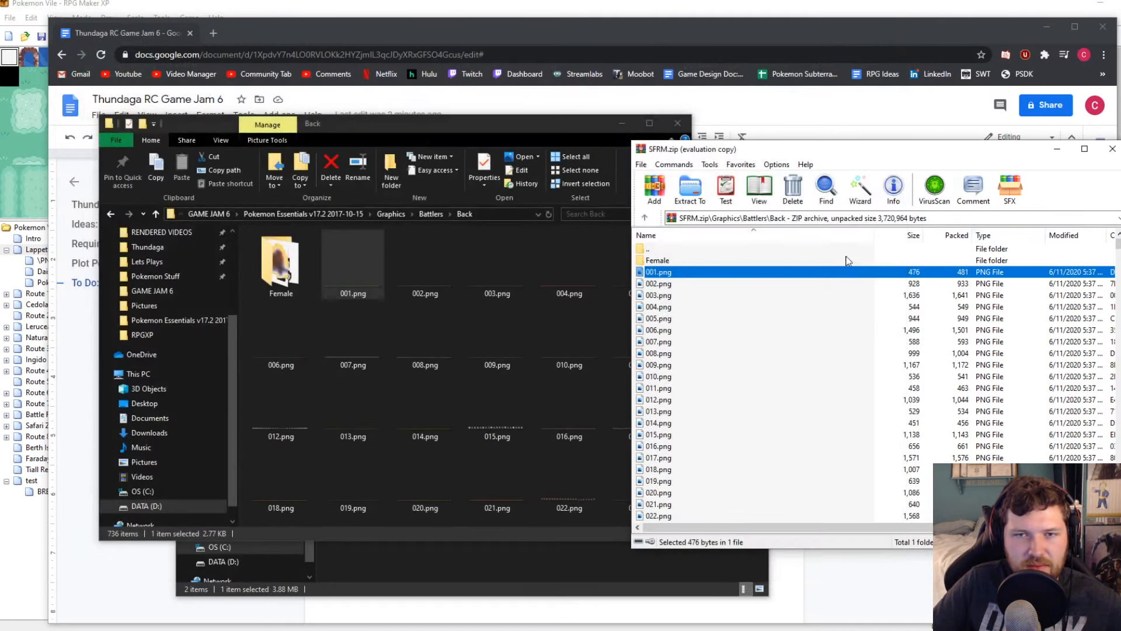
Extract all folders and PNG files from the archive's Battlers folder into the project's Battlers folder, replacing the existing files
double_click(673, 249)
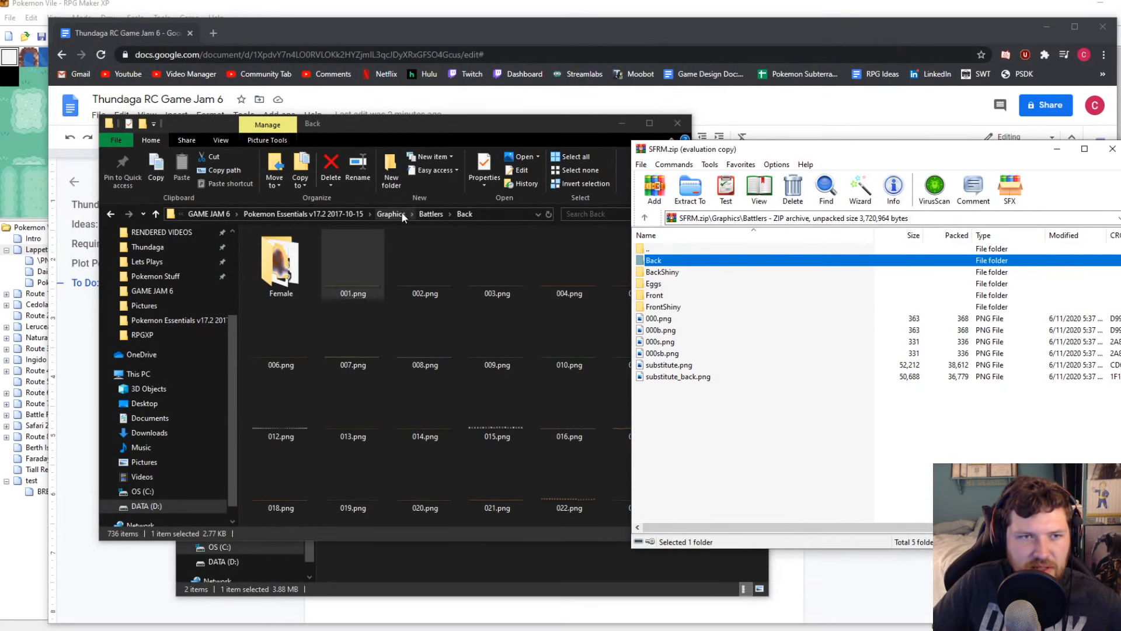
click(430, 214)
click(704, 430)
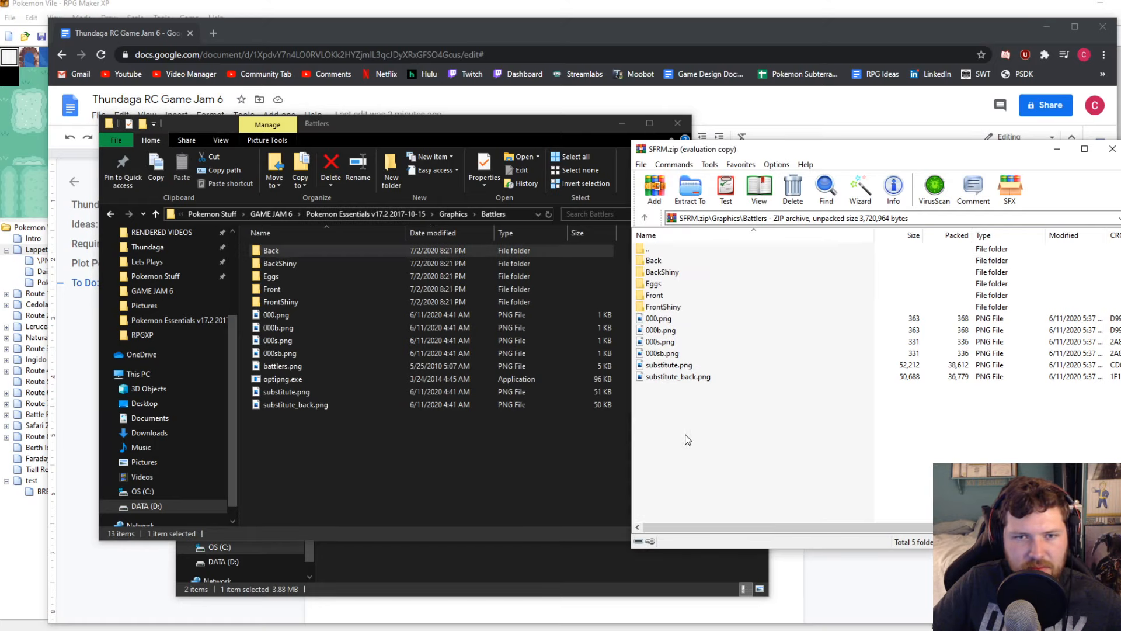
drag(683, 438, 663, 265)
drag(662, 306, 353, 445)
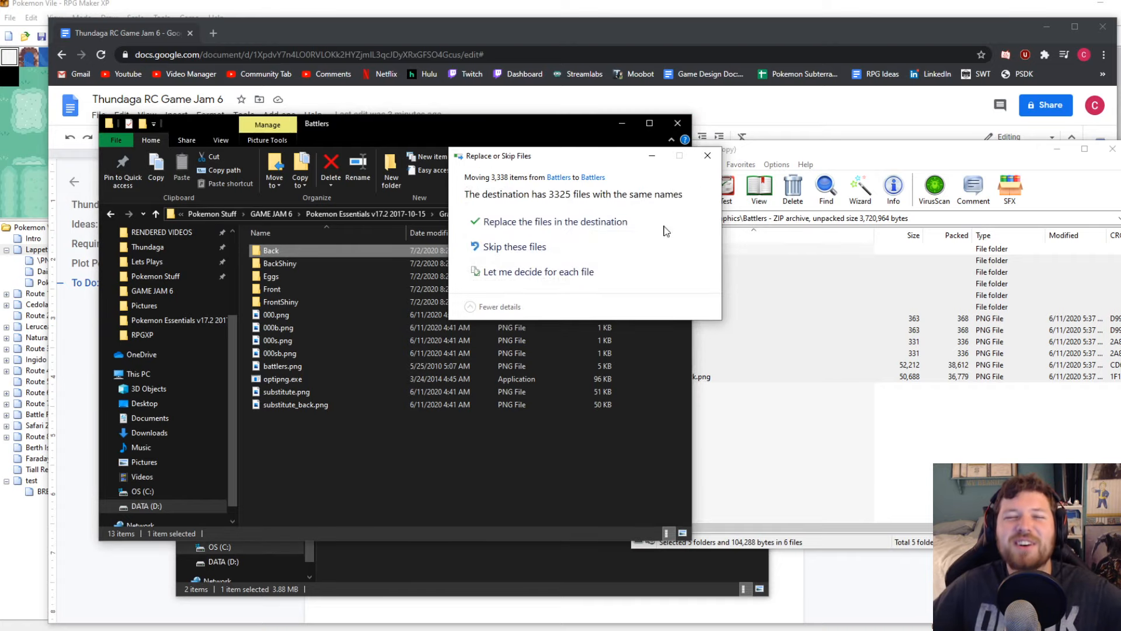
click(510, 217)
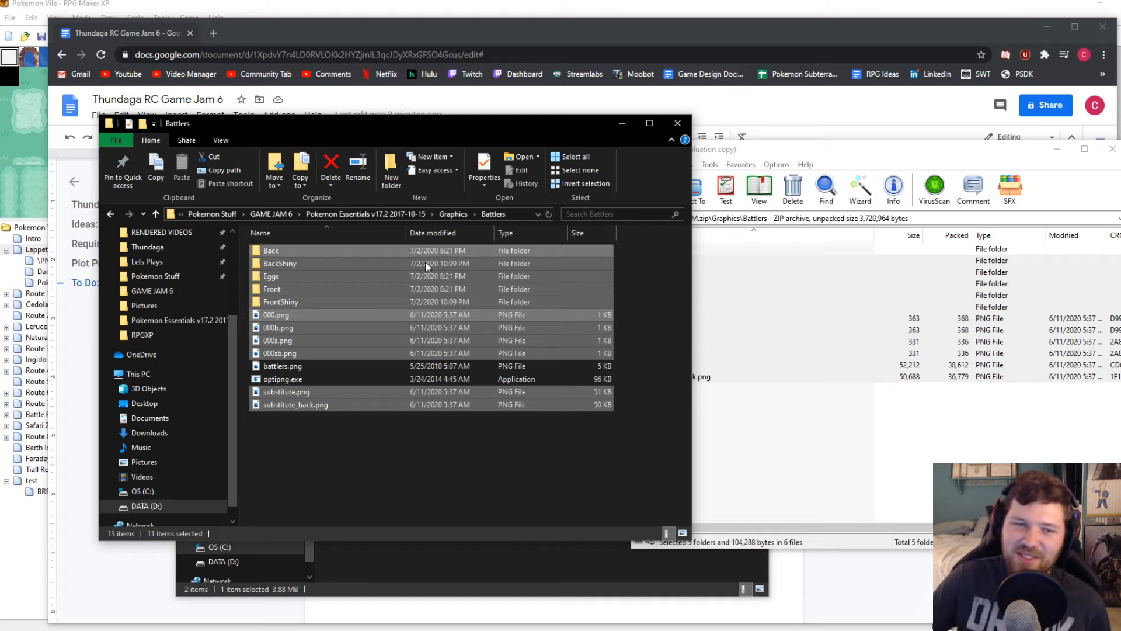
click(413, 448)
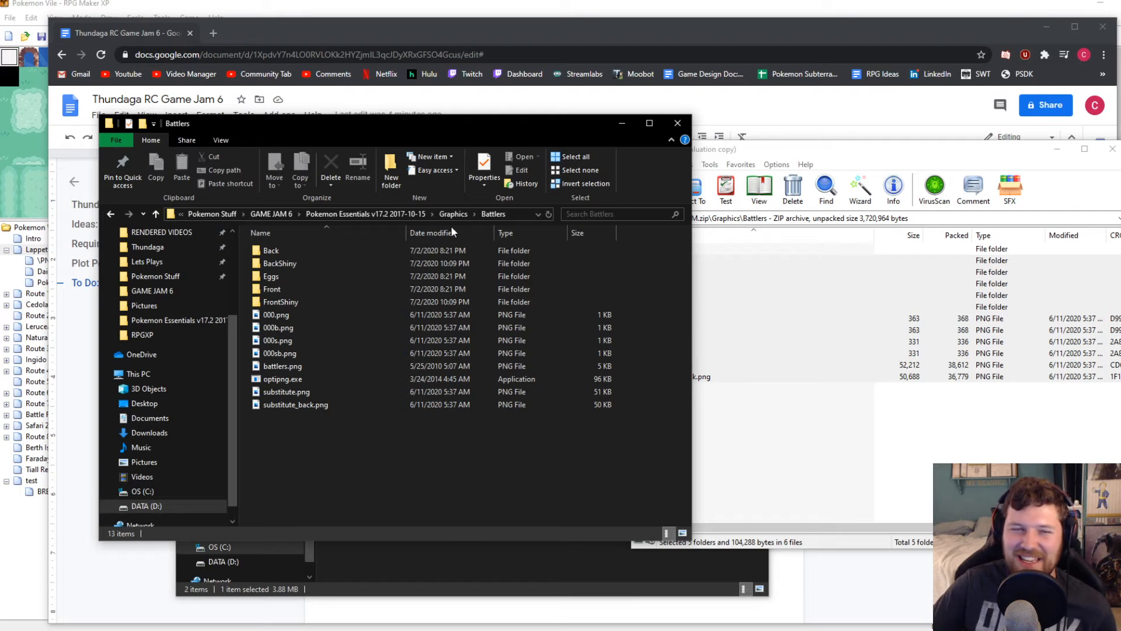
Return to the Pokemon Essentials v17.2 2017-10-15 project folder and close the SFRM.zip archive
click(382, 211)
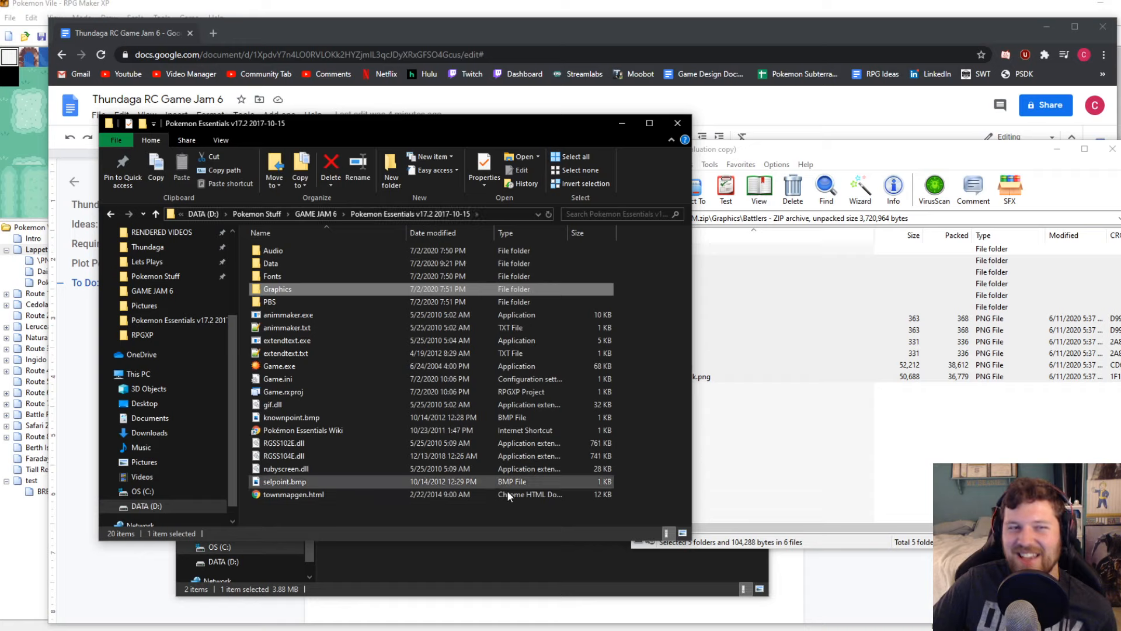
click(415, 520)
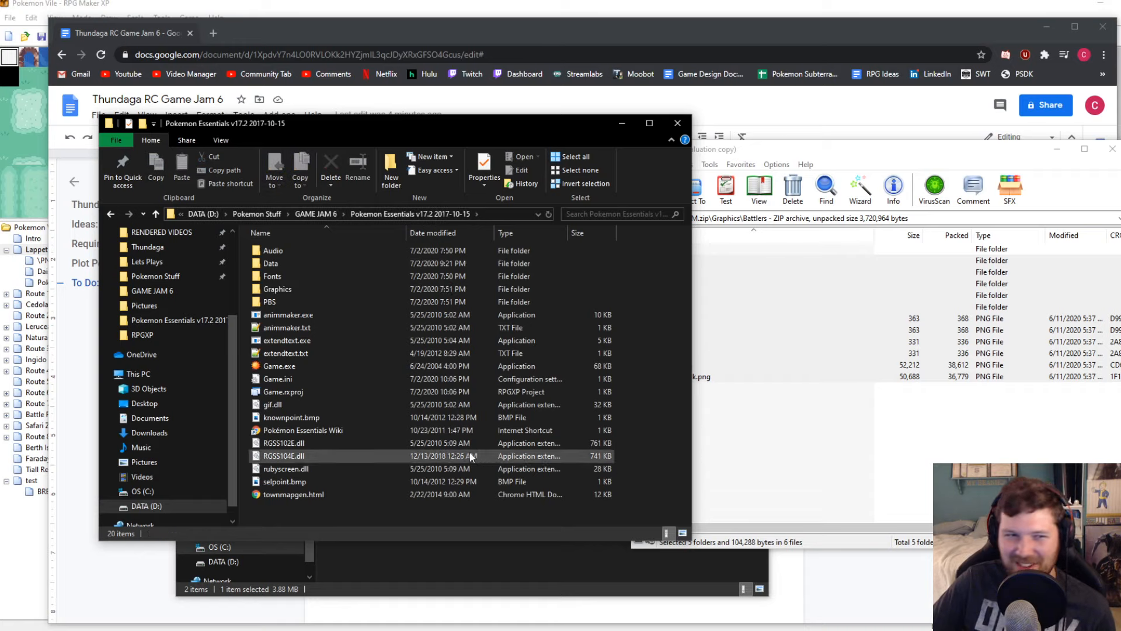
click(839, 463)
click(1112, 150)
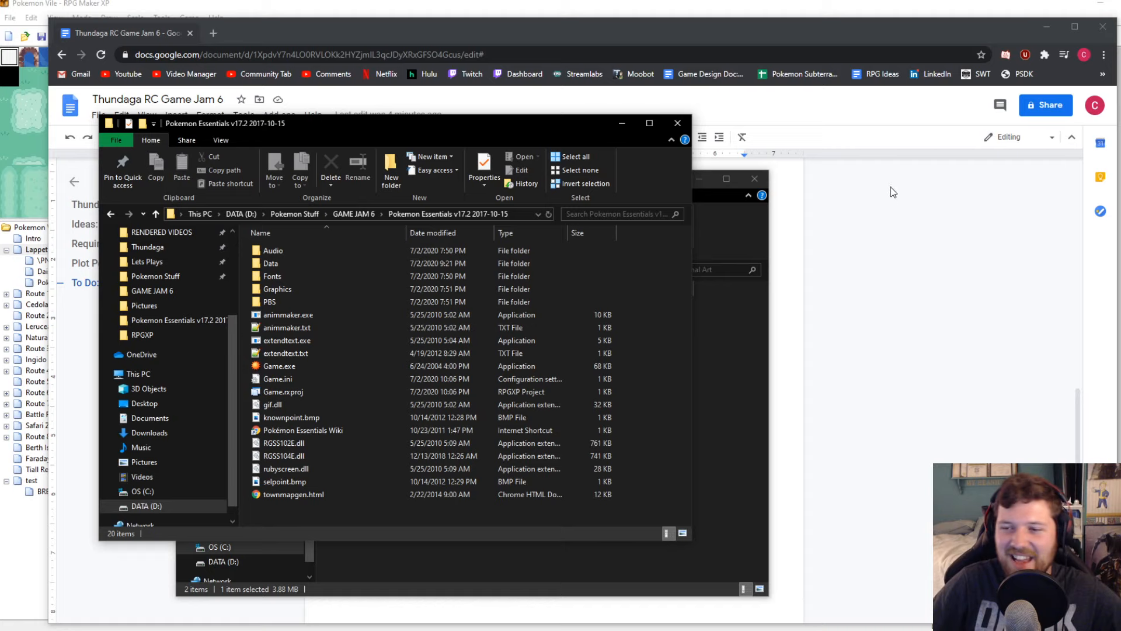
Switch to the Google Docs document and write To Do item 1: "Define my Pokedex! Which Pokemon will appear in this game?"
click(828, 49)
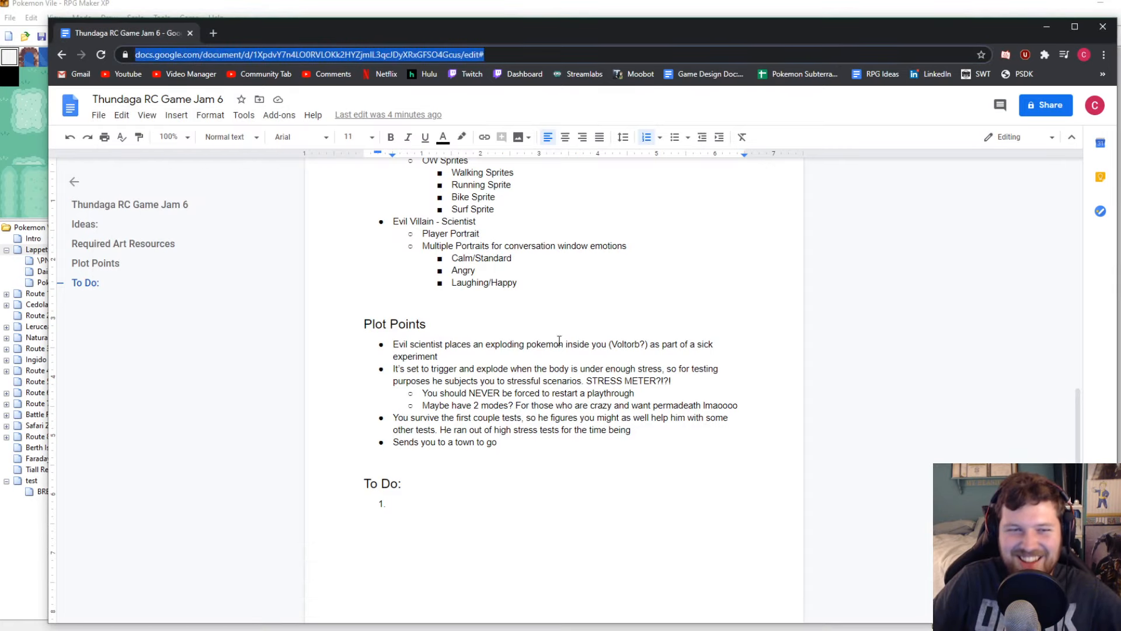
click(448, 495)
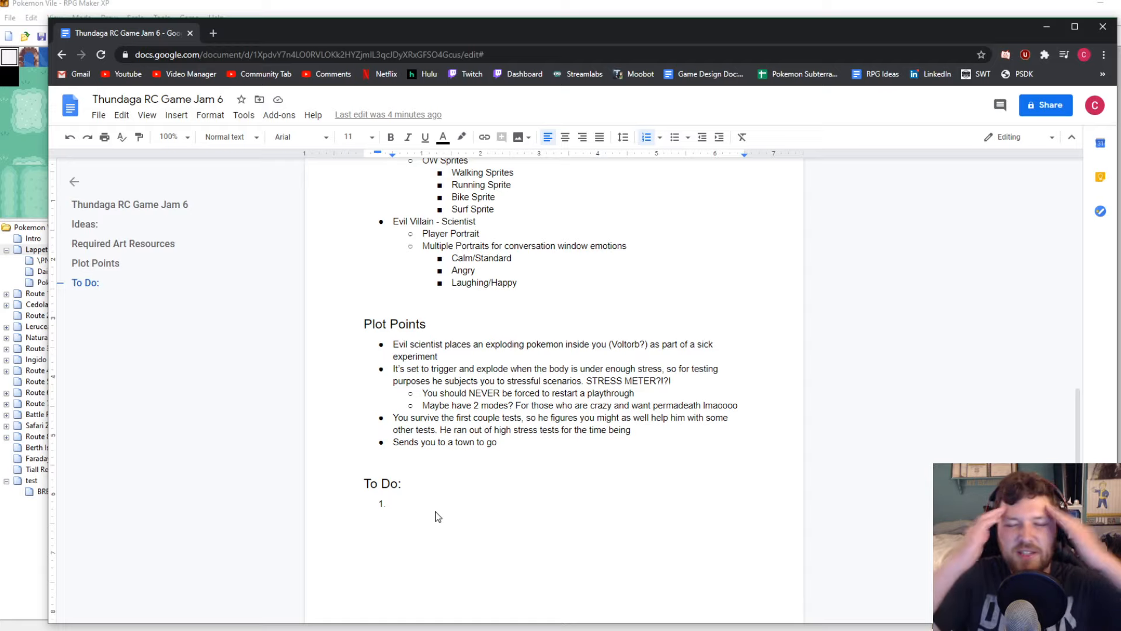
text(D)
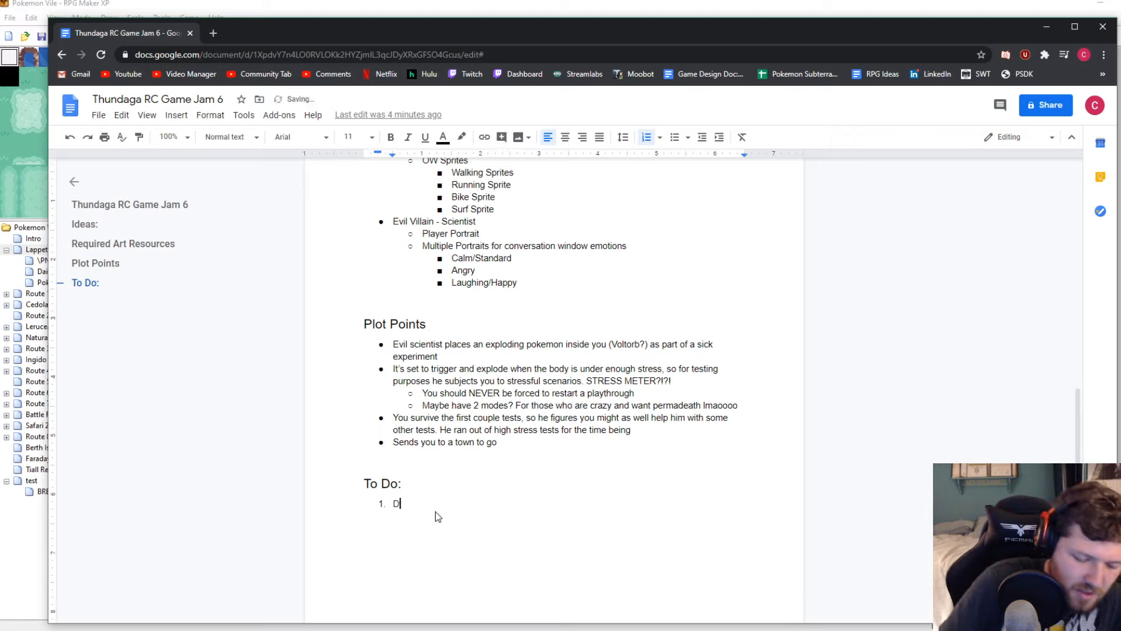
text(efine my Po)
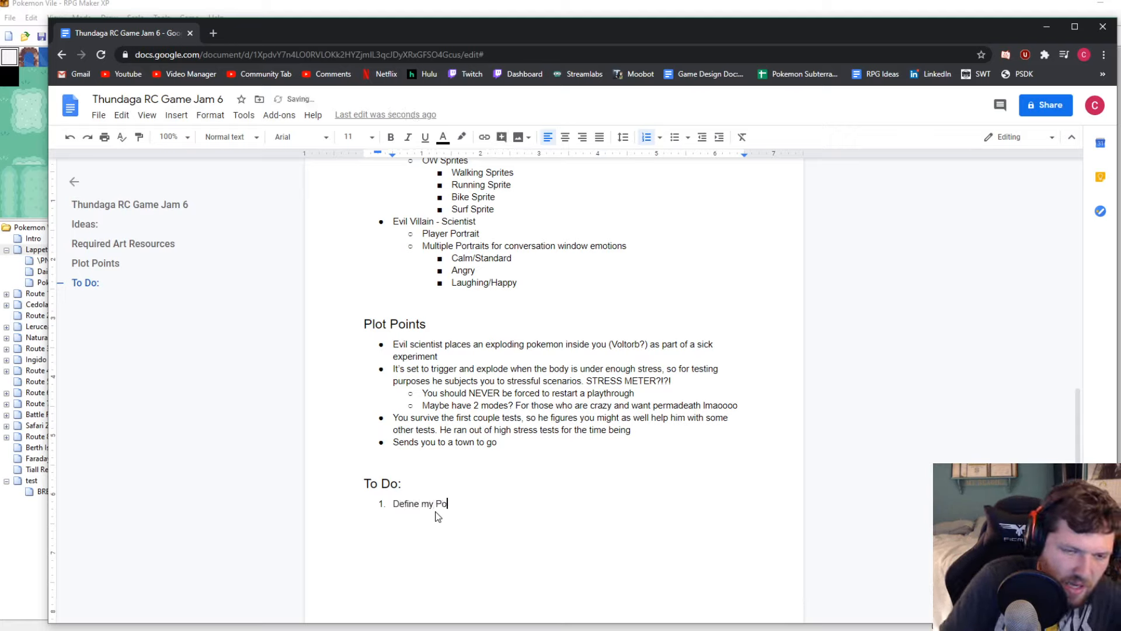
text(kedex! )
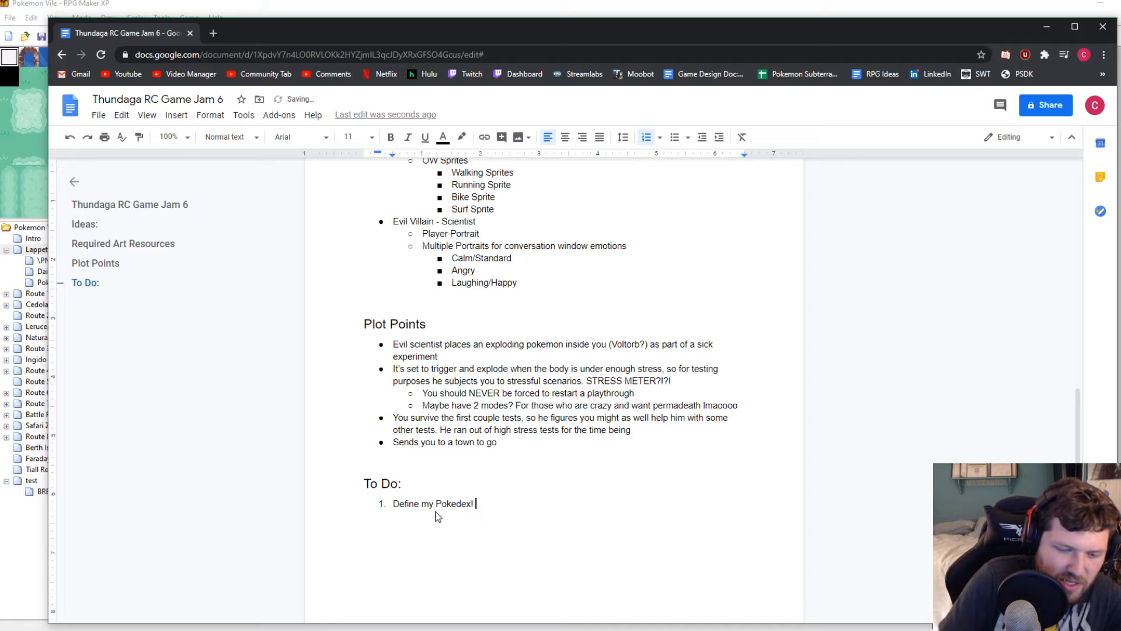
text(Which Pokemo)
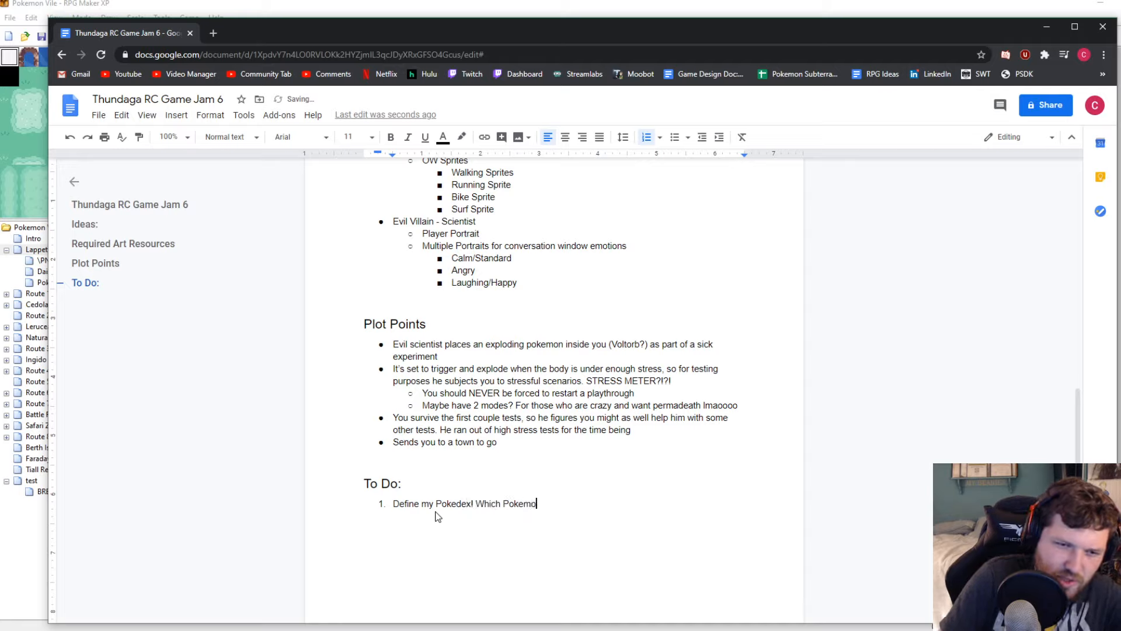
text(n will appear i)
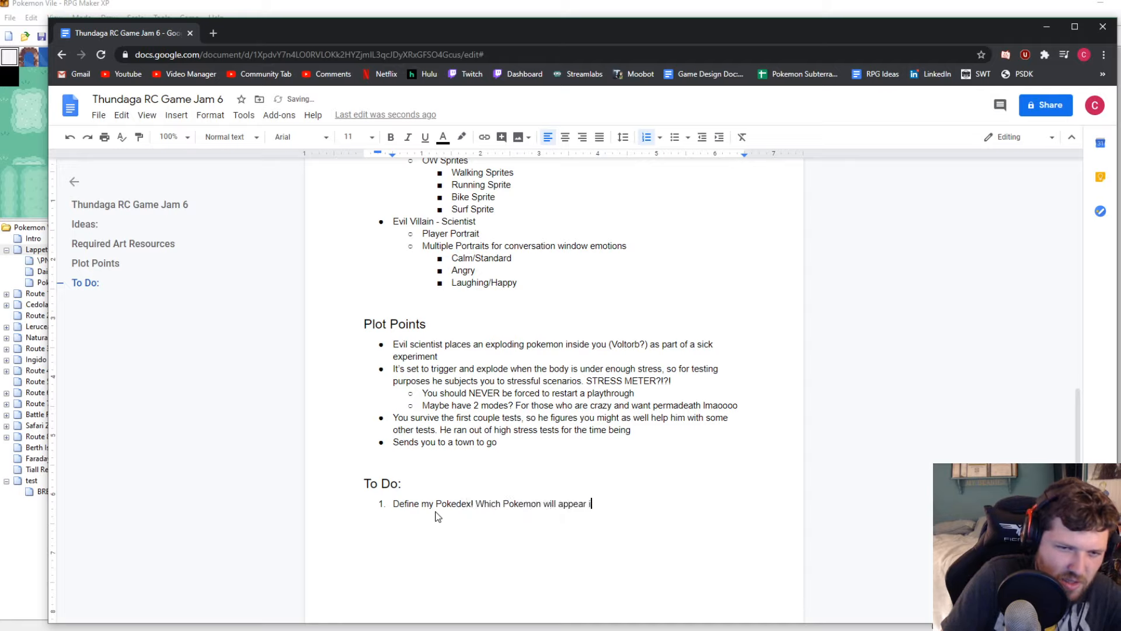
text(n this game?)
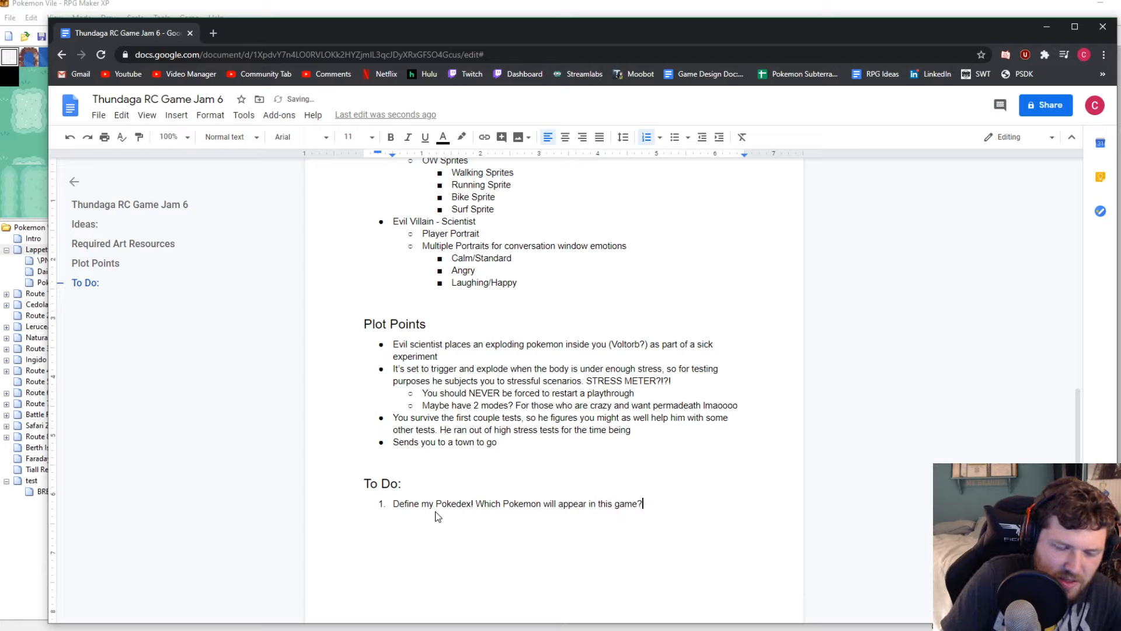
Complete To Do item 1 with "New forms will be added, so be mindful of their placement" and start item 2
text( New)
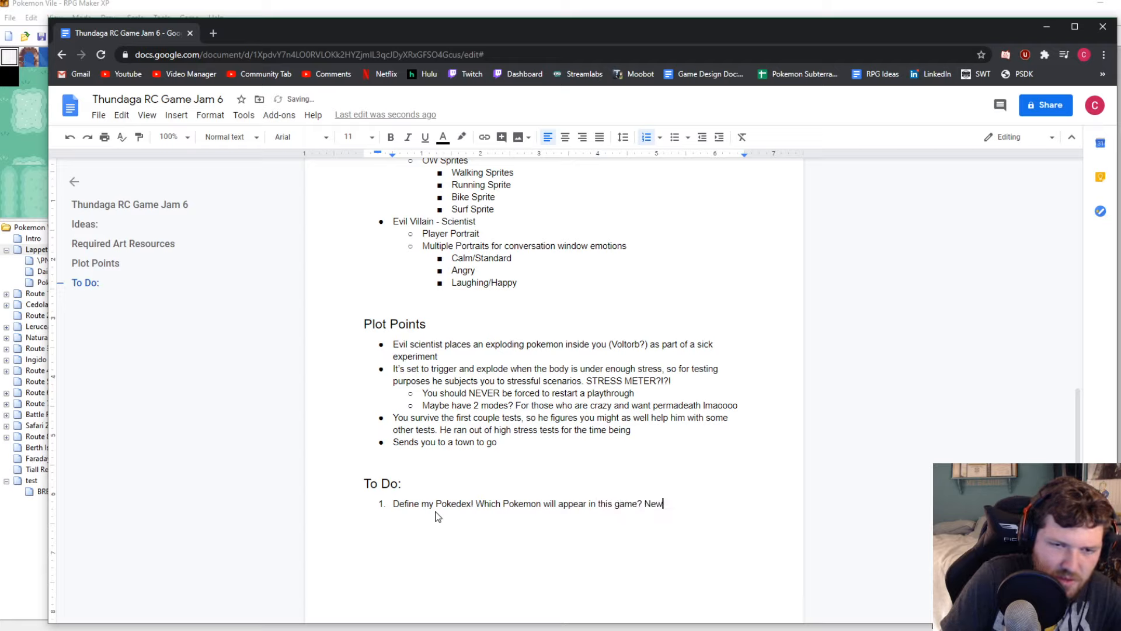
text( forms will be a)
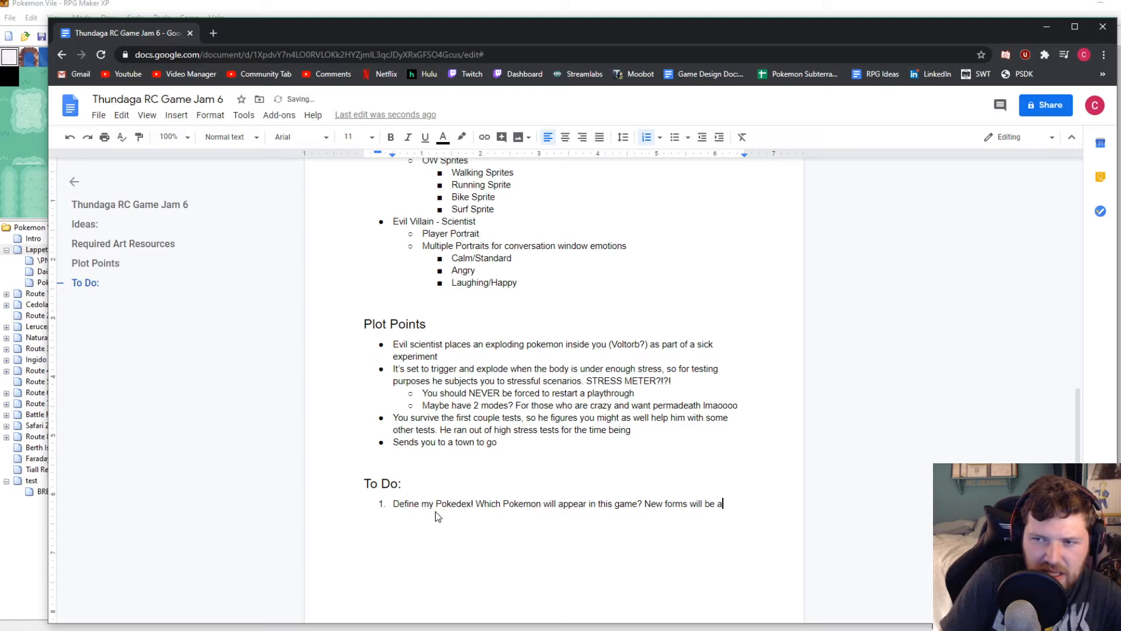
text(dded, so b)
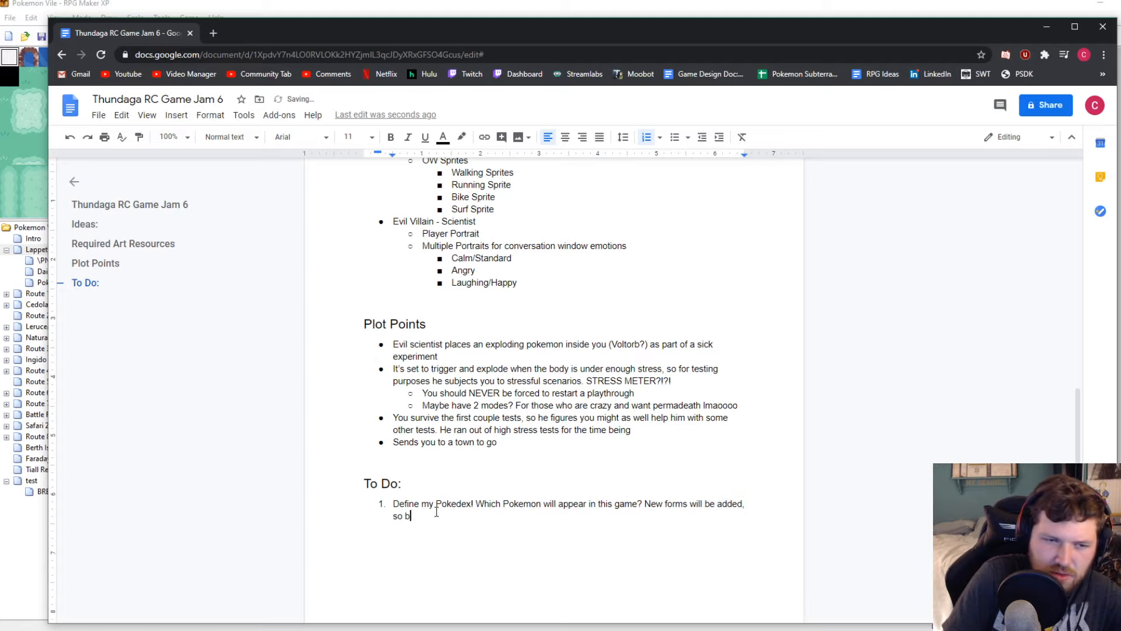
text(e mind)
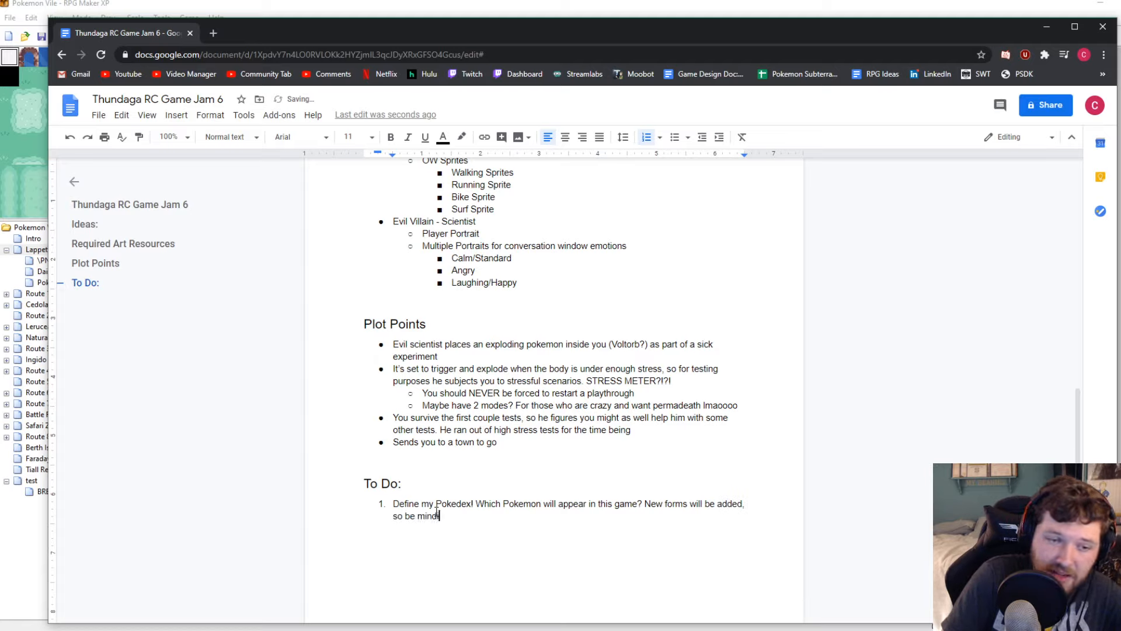
text(ful o)
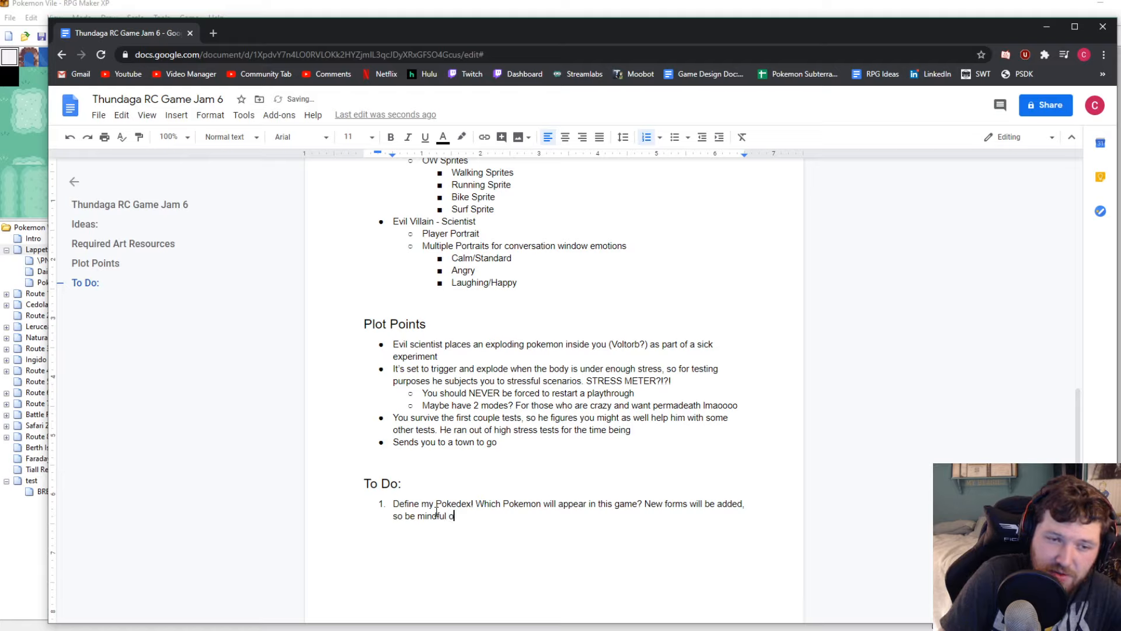
text(f their placement)
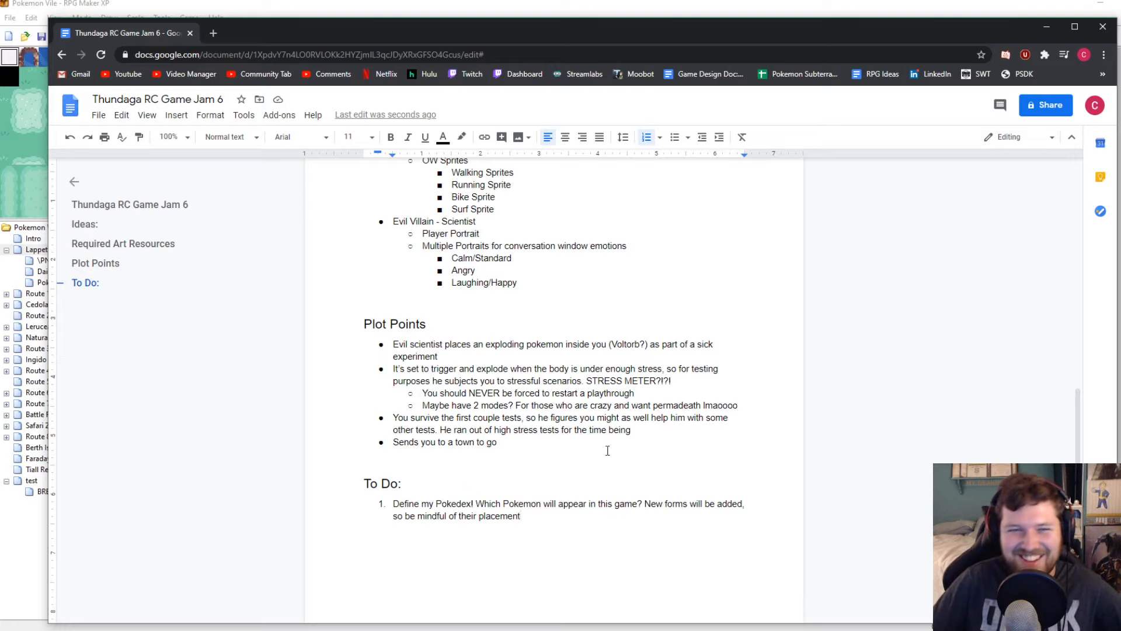
key(Return)
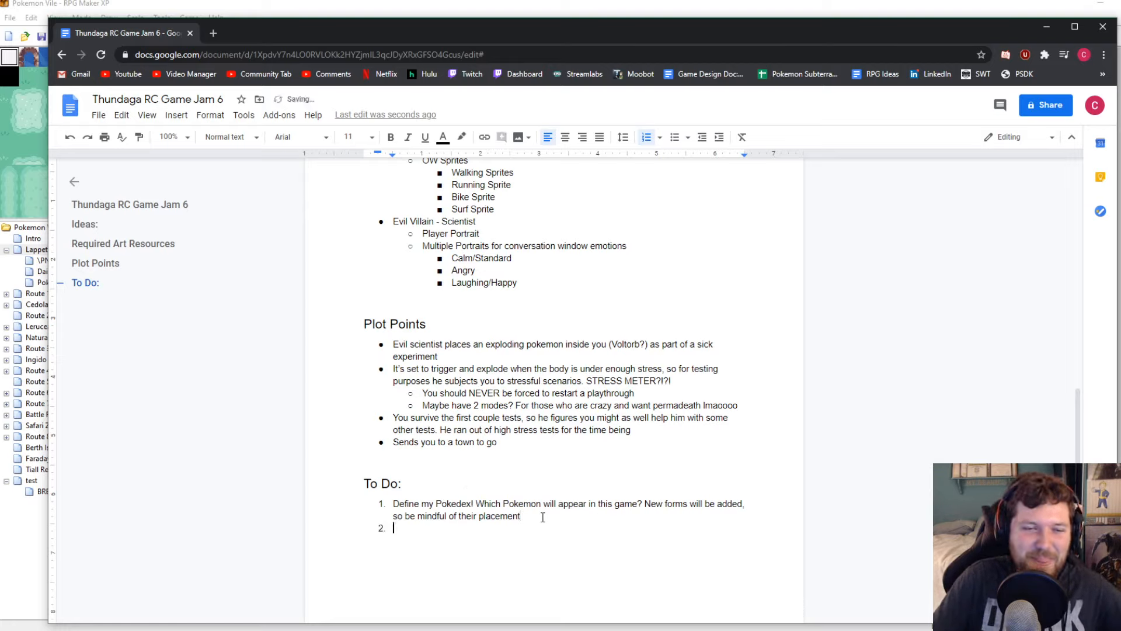
Write "FIGURE OUT NEW FORMS!" as To Do item 2 and place the cursor on empty item 3
key(Return)
text(FIGUR)
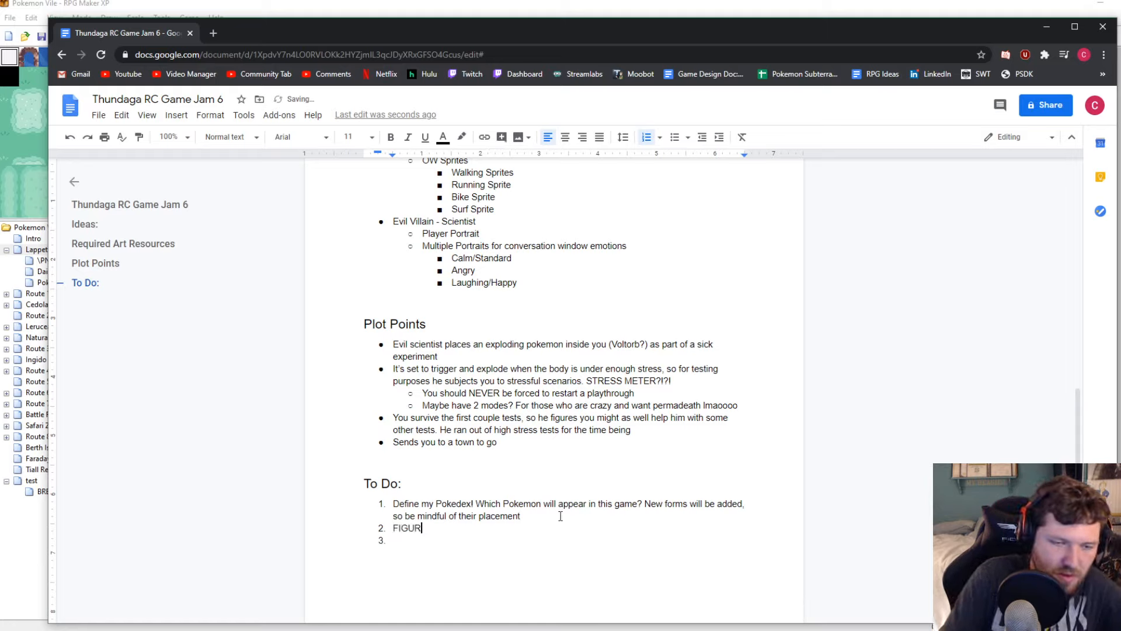
text(E OUT NEW FORMS!@)
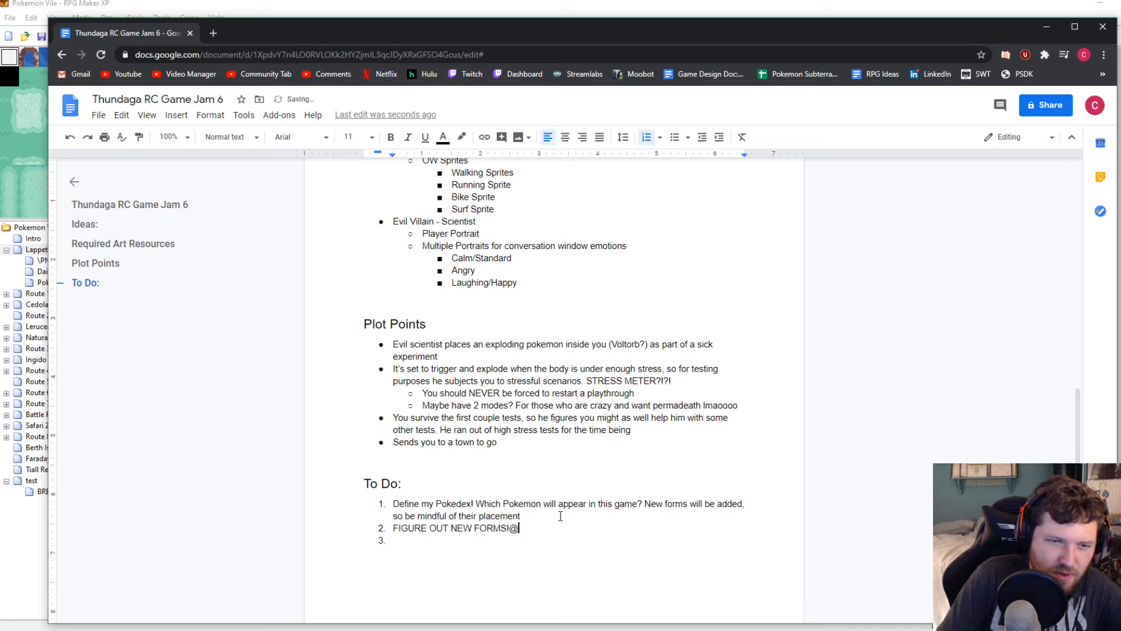
key(BackSpace)
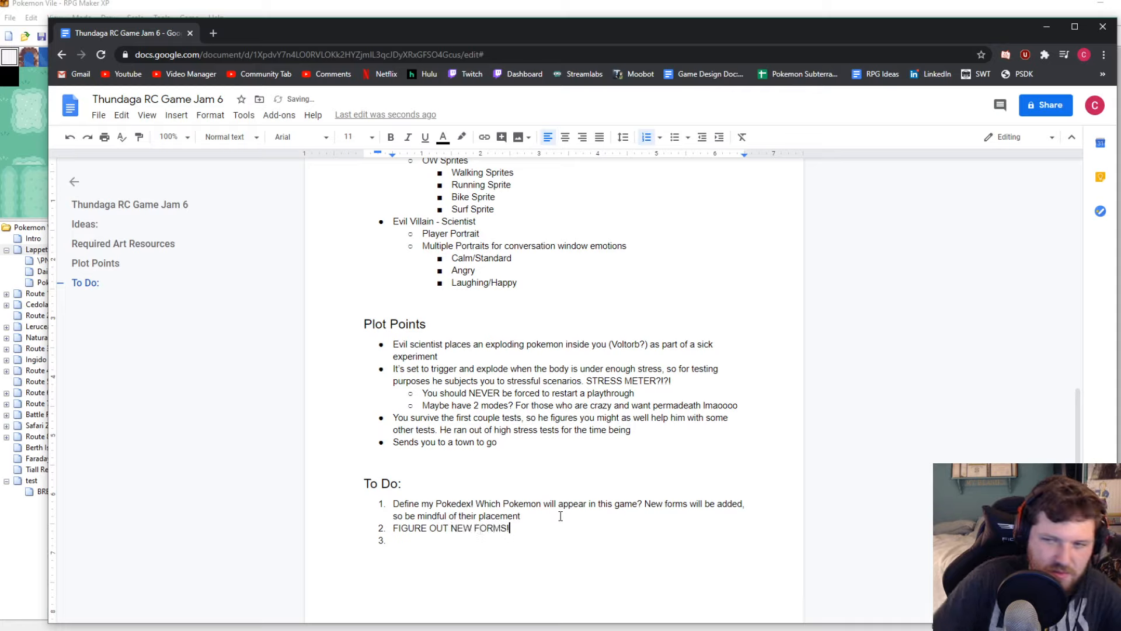
click(492, 538)
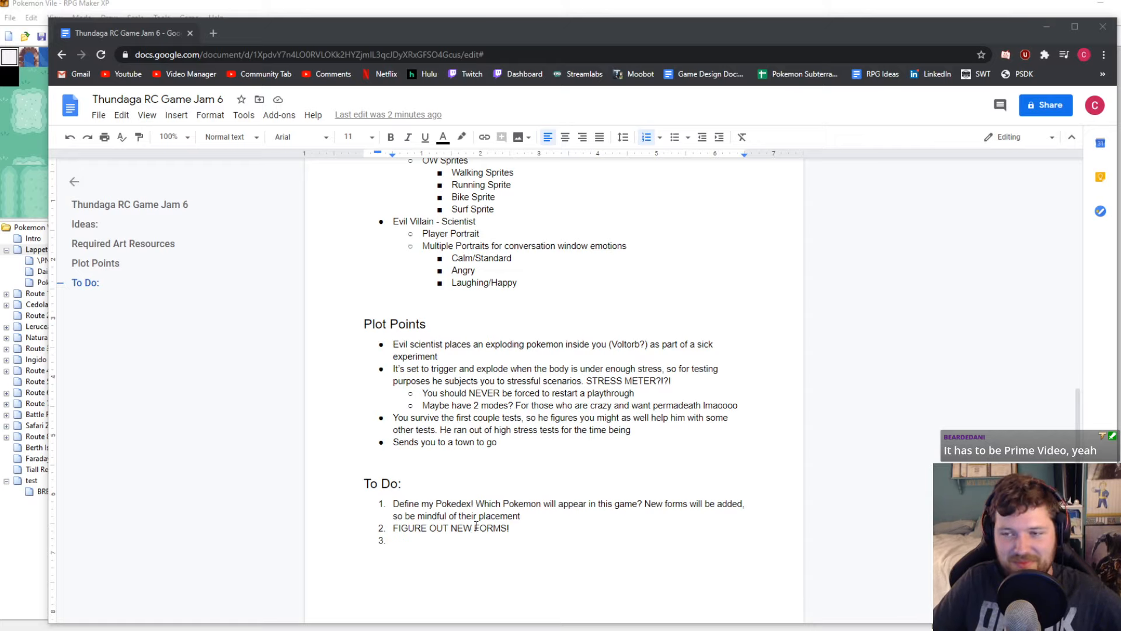
click(533, 527)
click(503, 546)
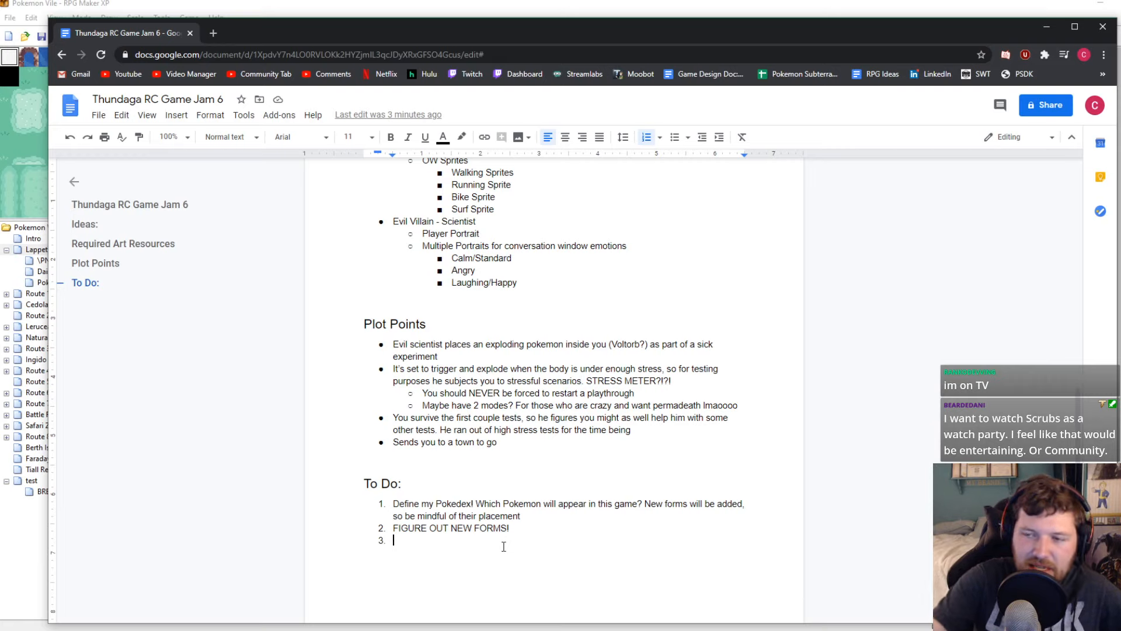
Switch to RPG Maker XP and examine the party-freezing script in Lappet Town's event EV010 without changing the event
key(alt+Tab)
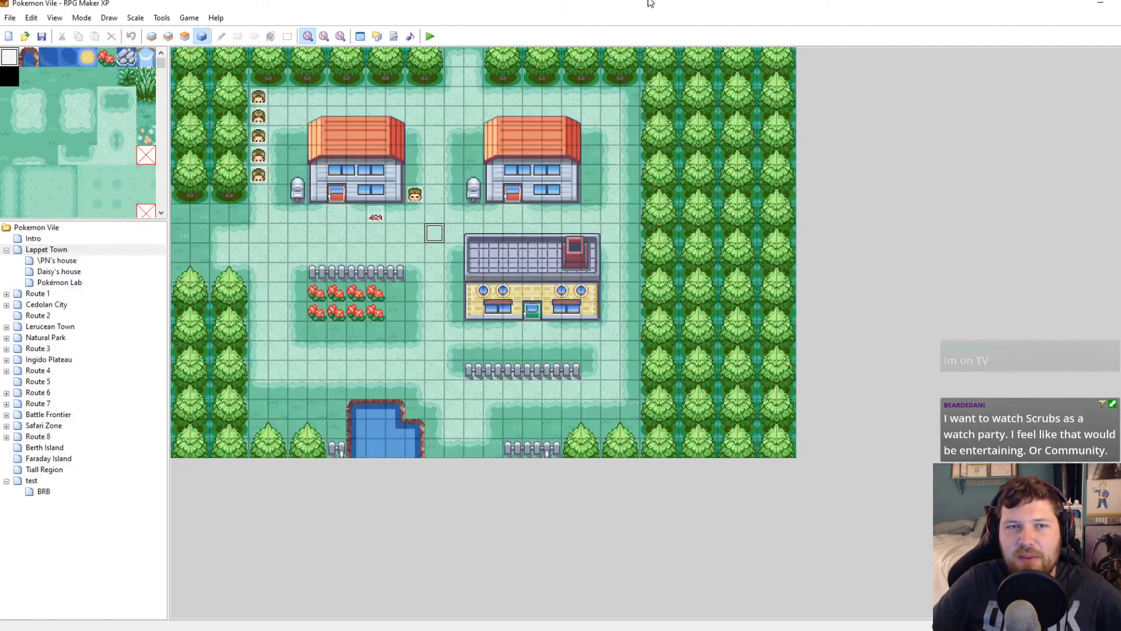
double_click(258, 176)
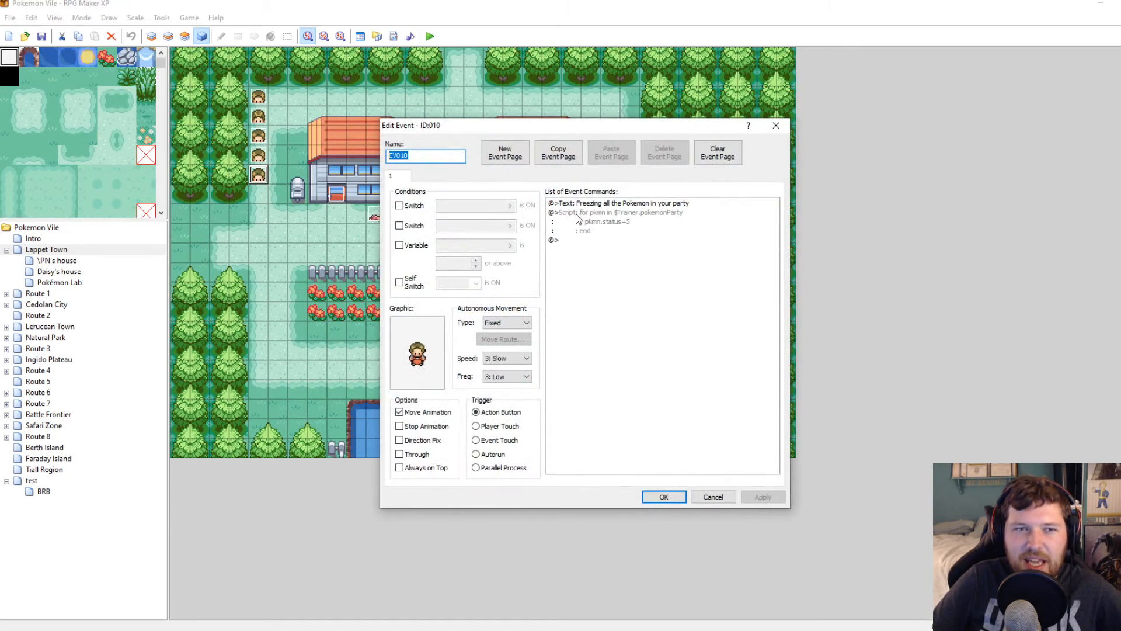
click(603, 215)
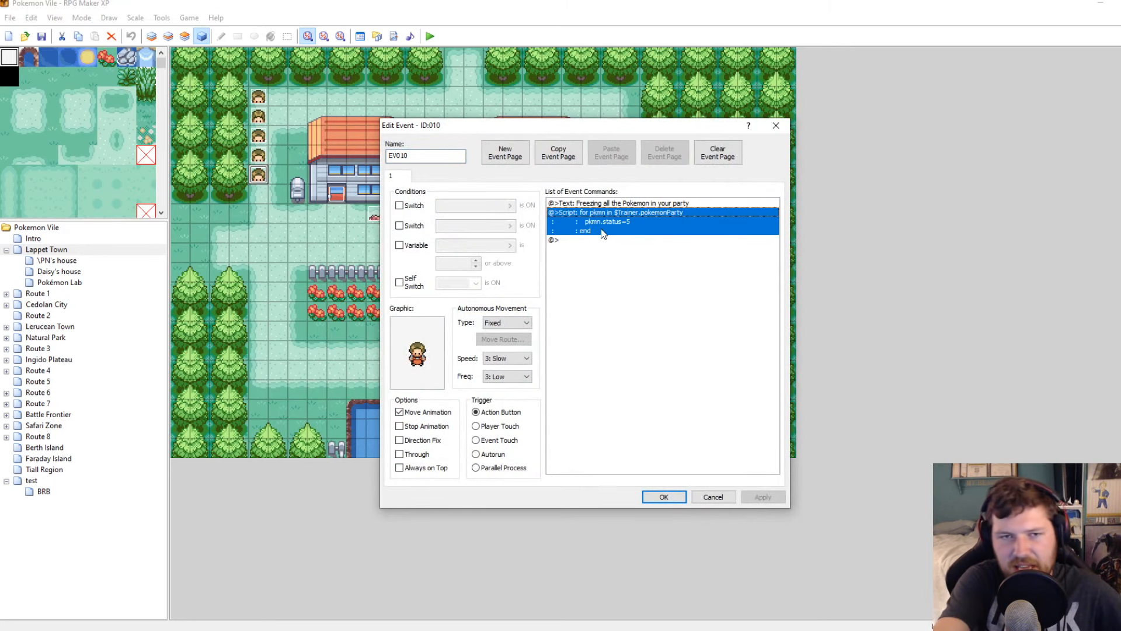
click(776, 125)
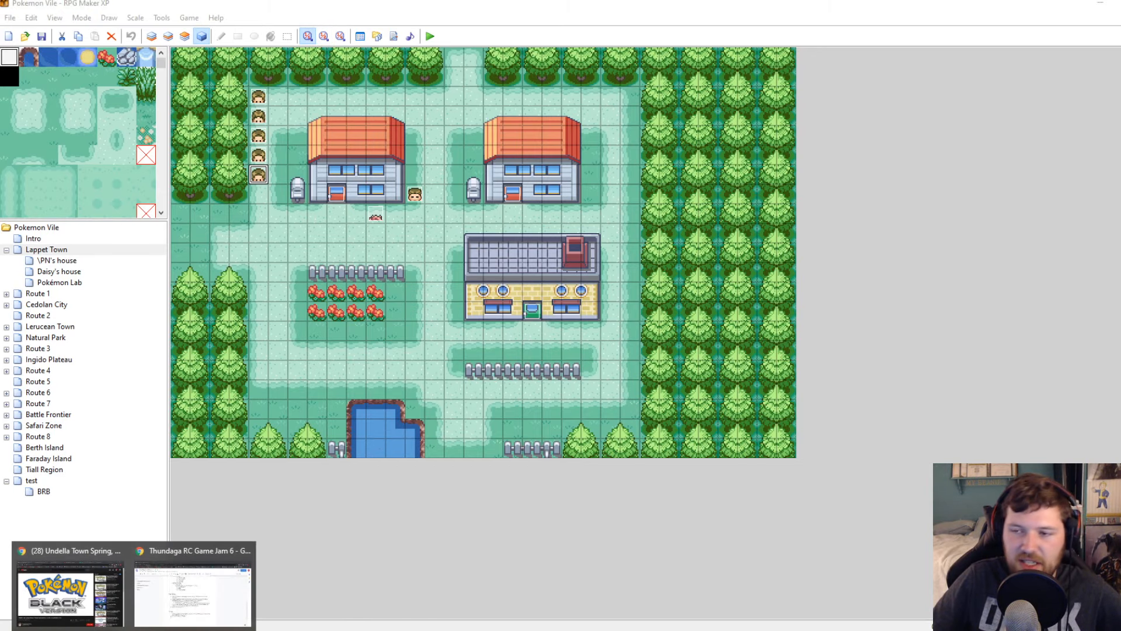
Switch back to the Google Docs design document and write To Do item 3: "Figure out robot ideas."
click(163, 613)
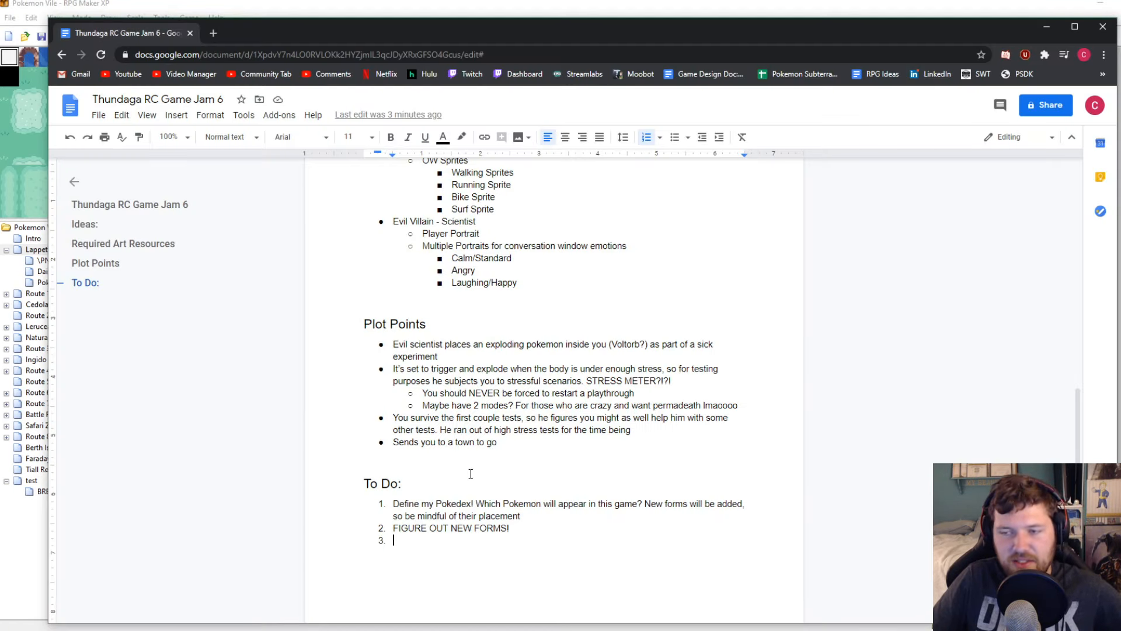
text(Figure out robot ideas)
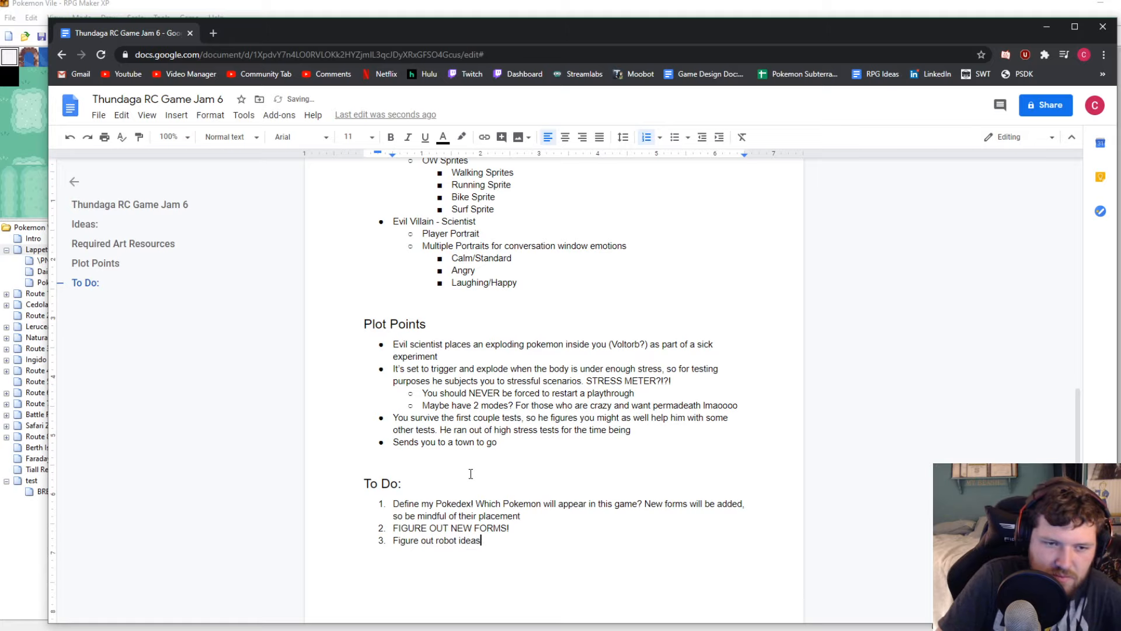
text(.)
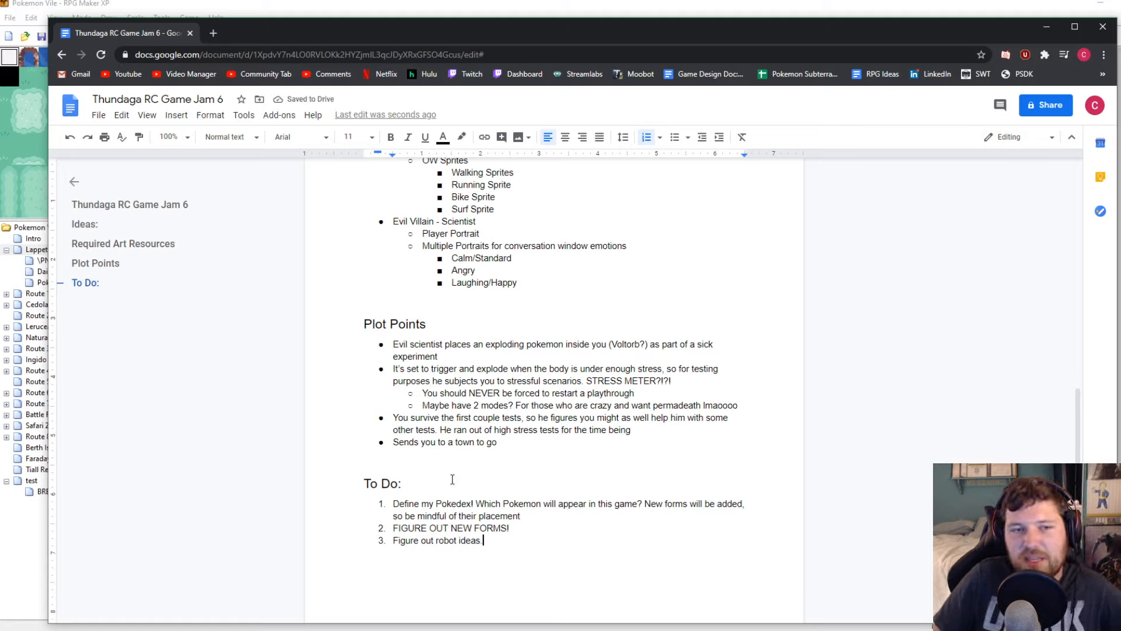
Change "Evil scientist" to "Evil scientist(s)?" in the first bullet under Plot Points
click(524, 444)
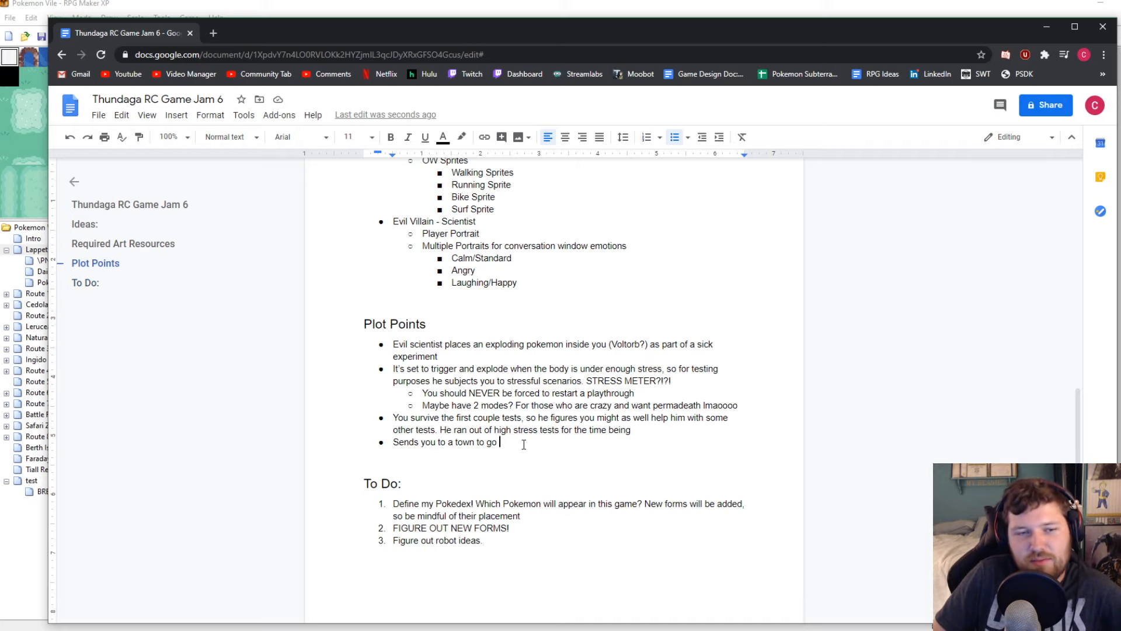
scroll(496, 443, up, 2)
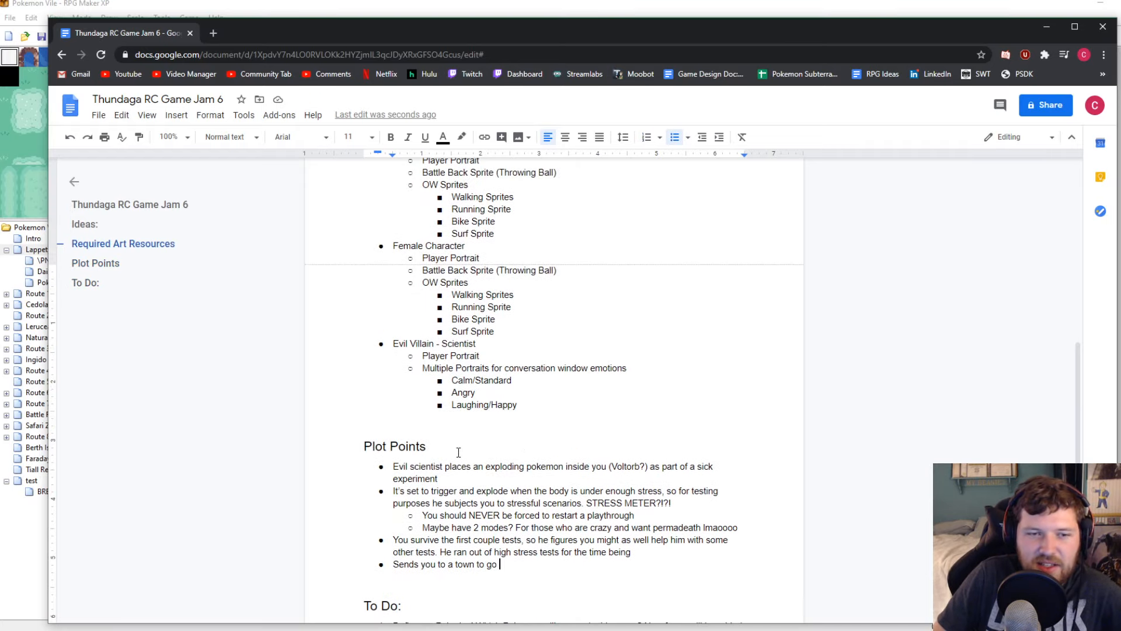
click(443, 465)
text((s))
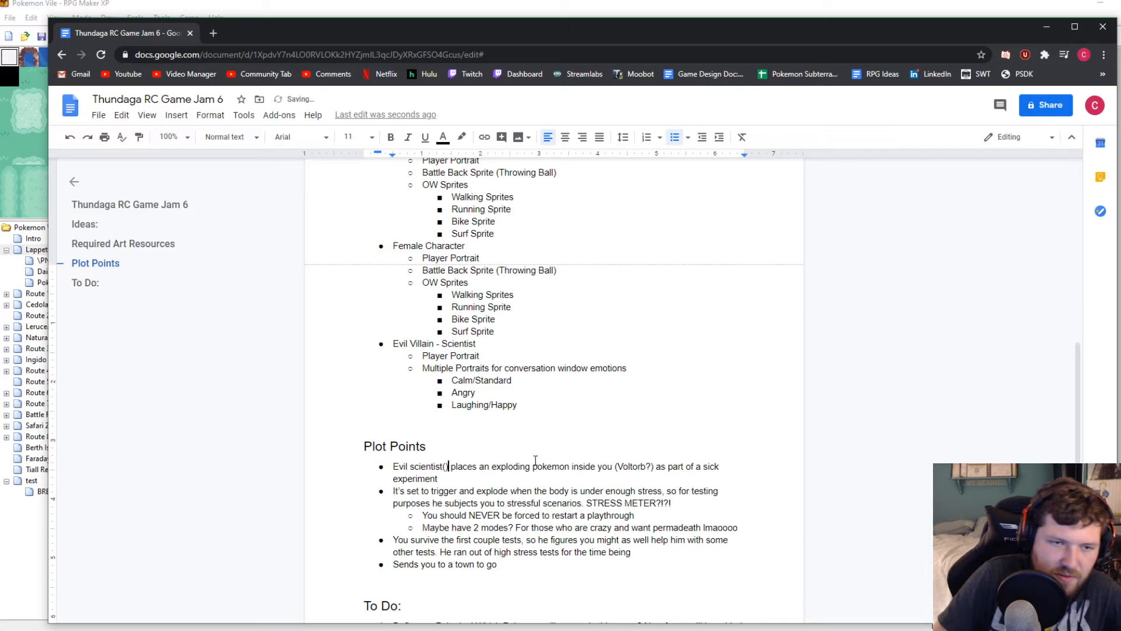
key(BackSpace)
key(BackSpace)
text(s))
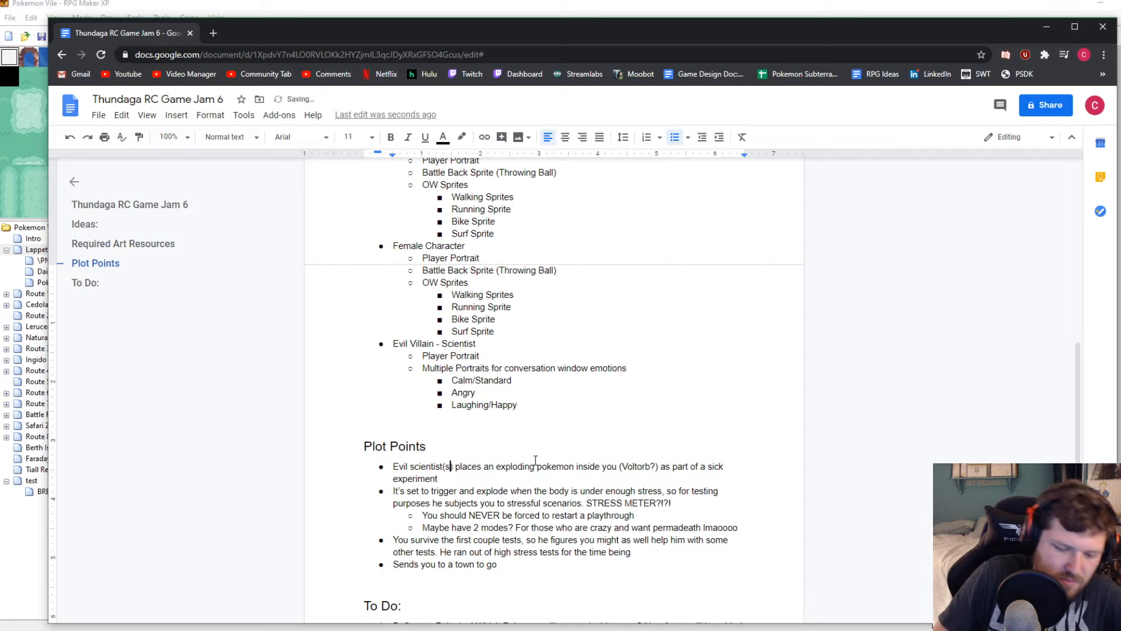
text(?)
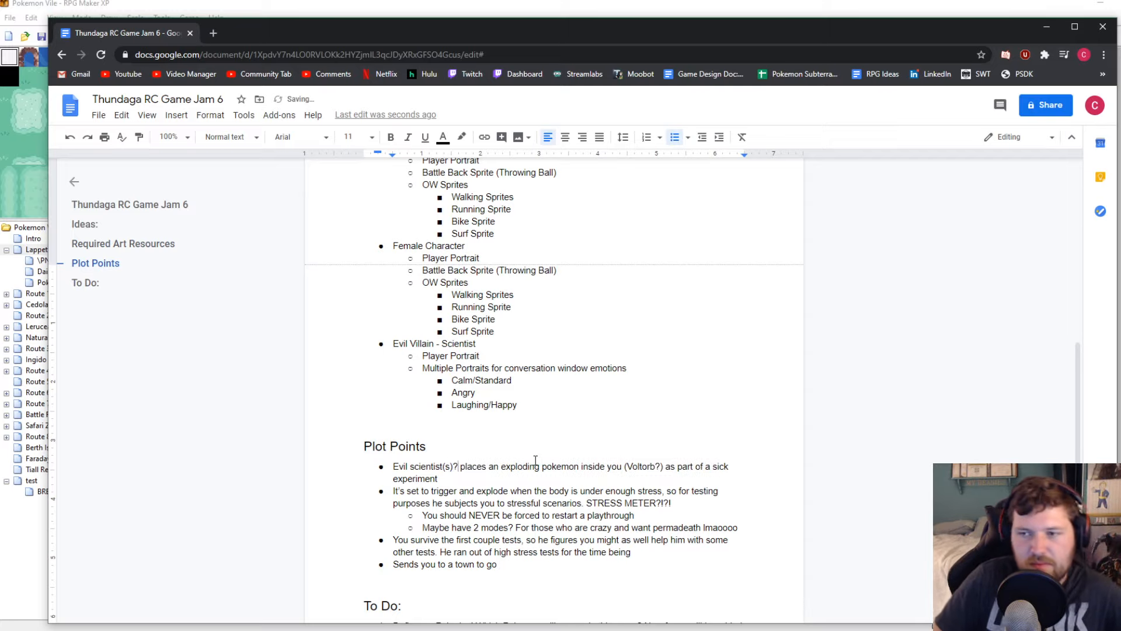
Add the bullet "Maybe have 2 evil scientists. One biology, one mechanics." below the Evil Madman bullet under Ideas
scroll(535, 461, down, 3)
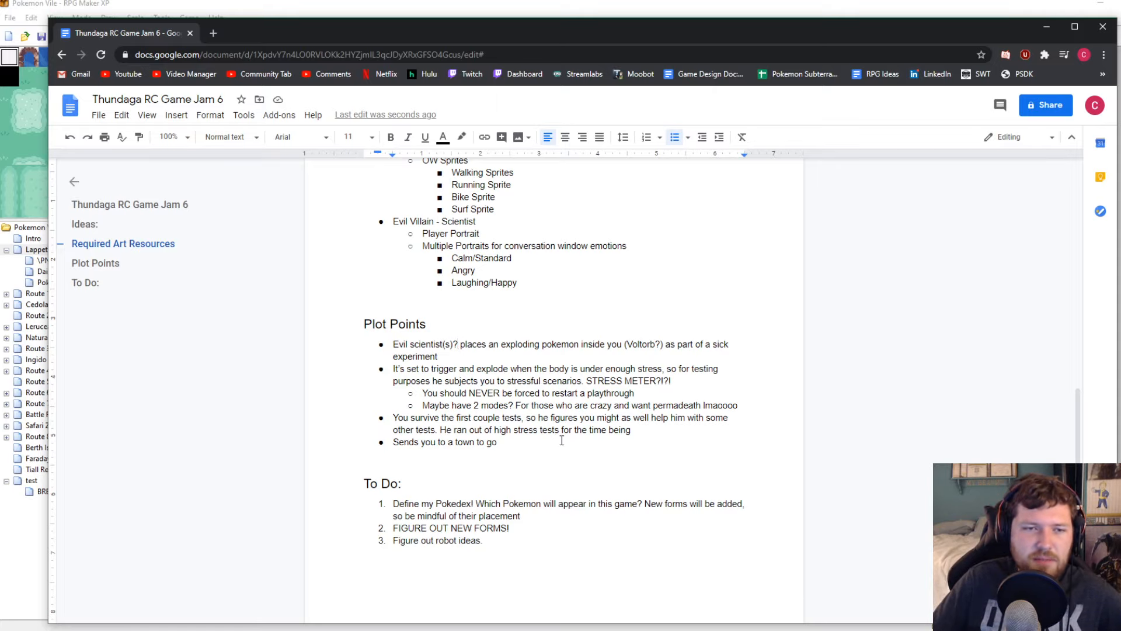
scroll(566, 409, up, 7)
scroll(570, 526, up, 3)
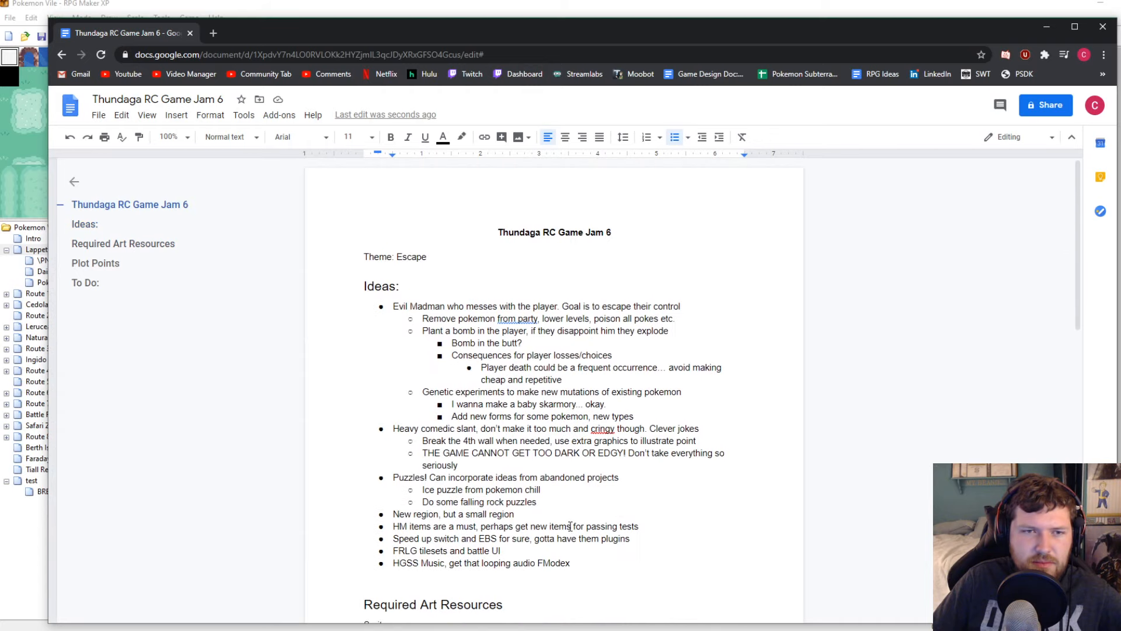
click(689, 304)
key(Return)
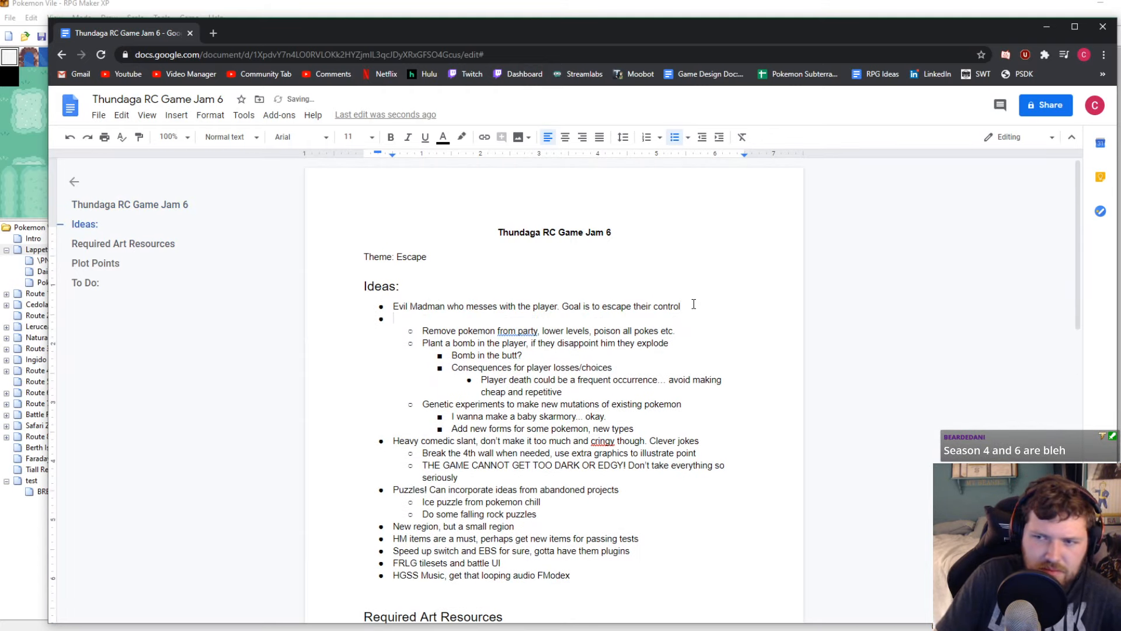
text(Maybe have )
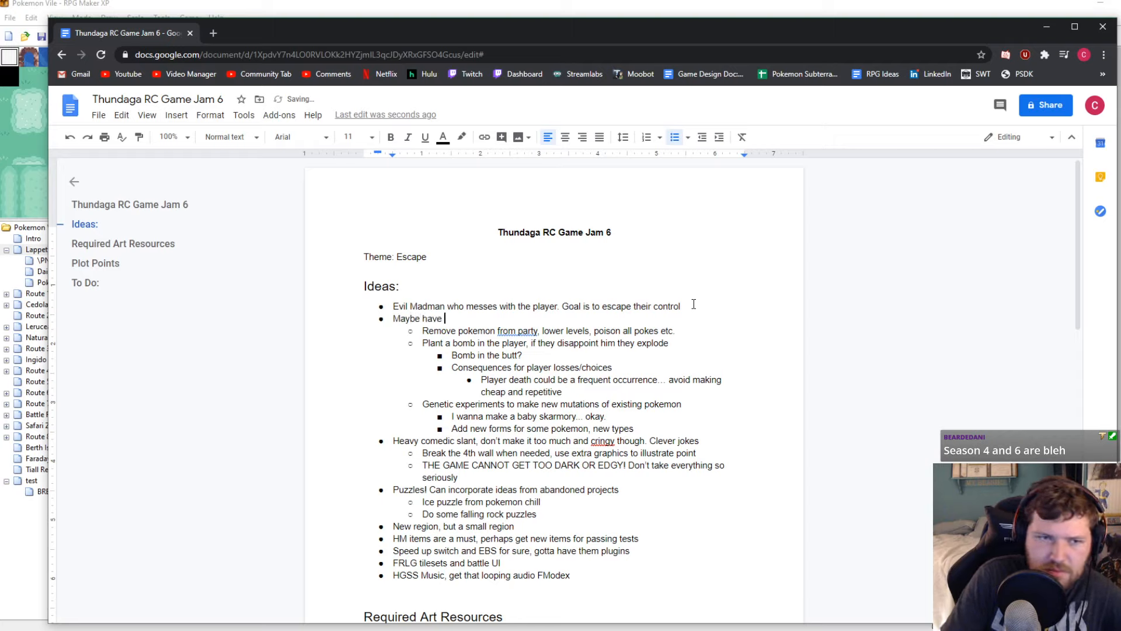
text(2 evil s)
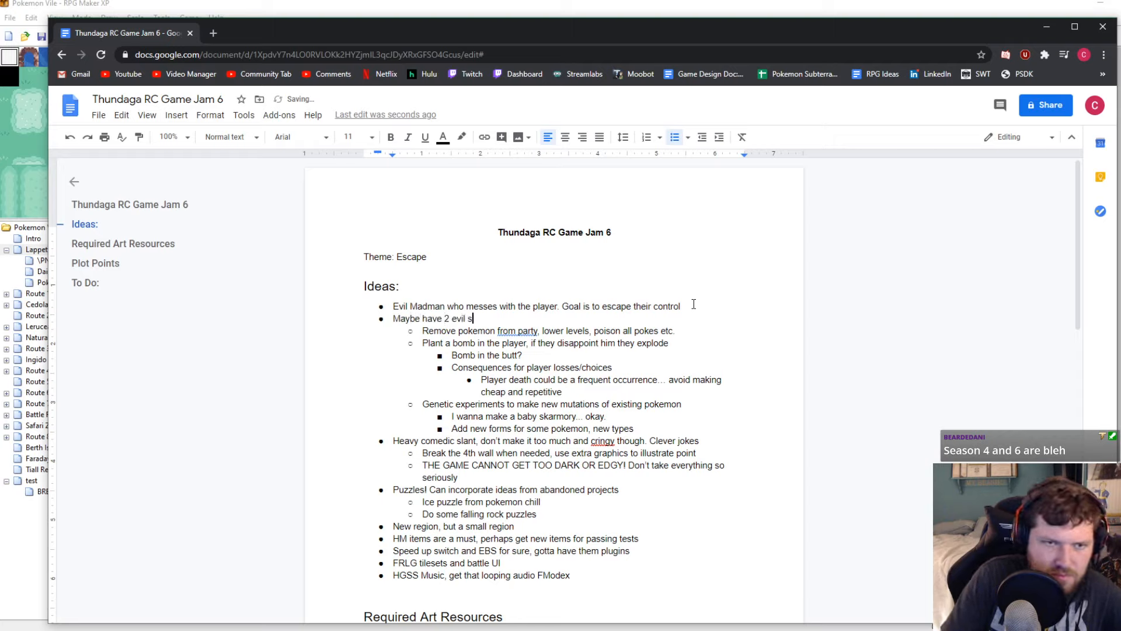
text(cientists/)
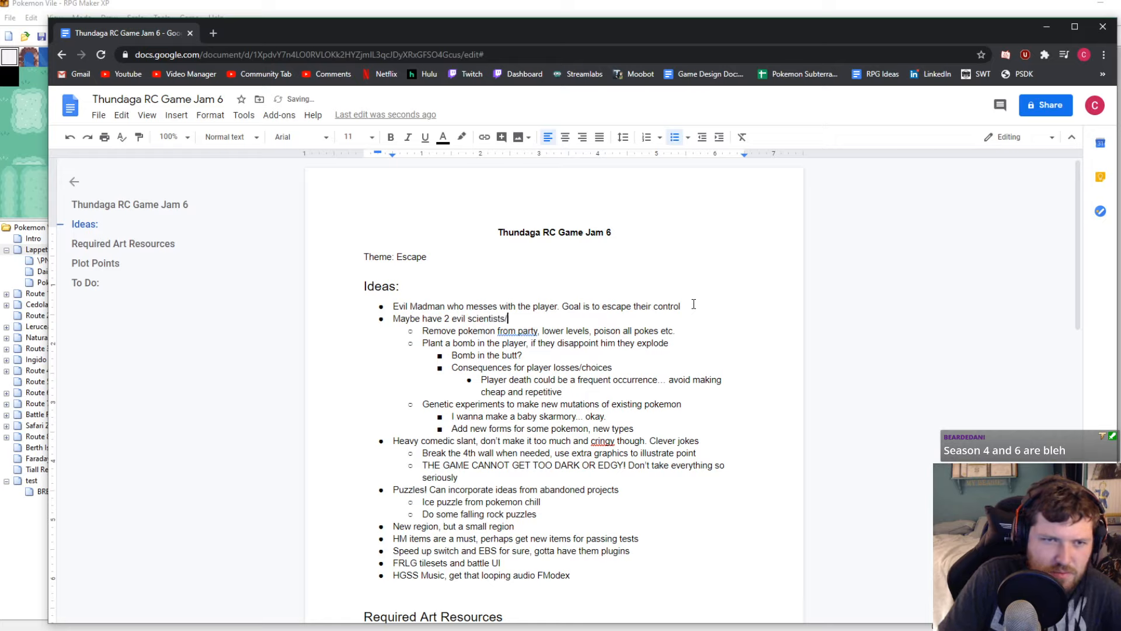
key(BackSpace)
text(. One )
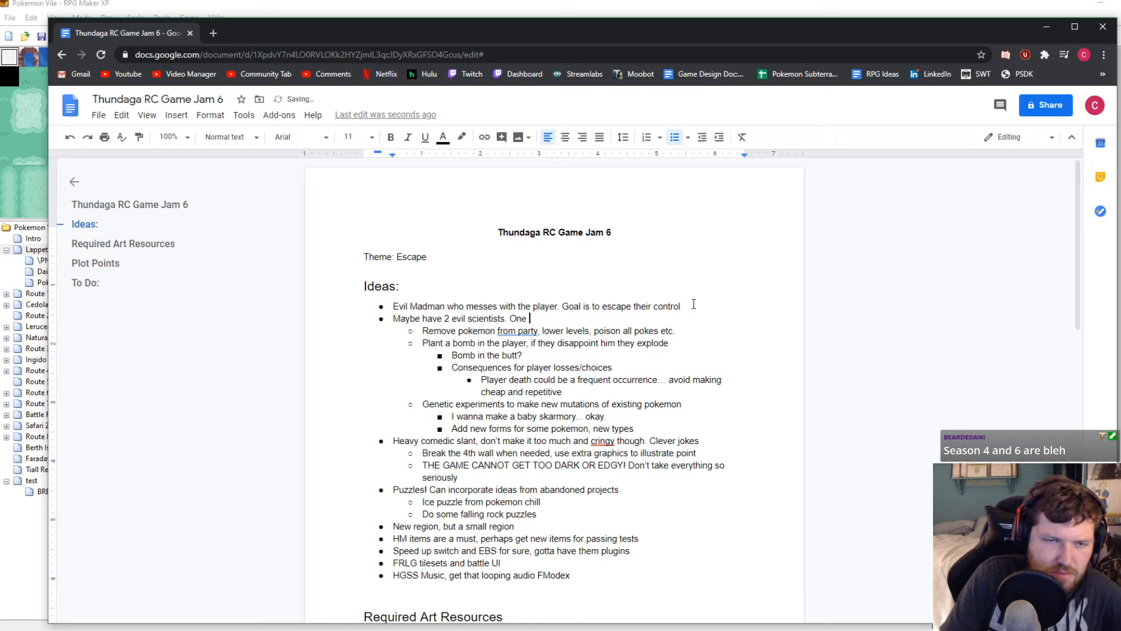
text(biolog)
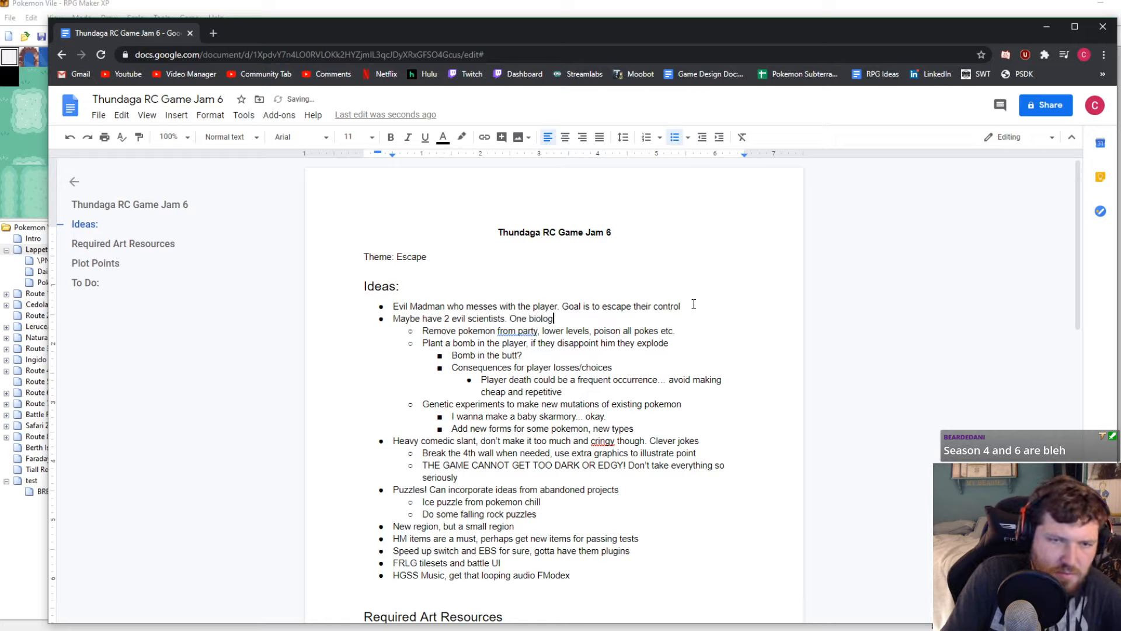
text(y, one)
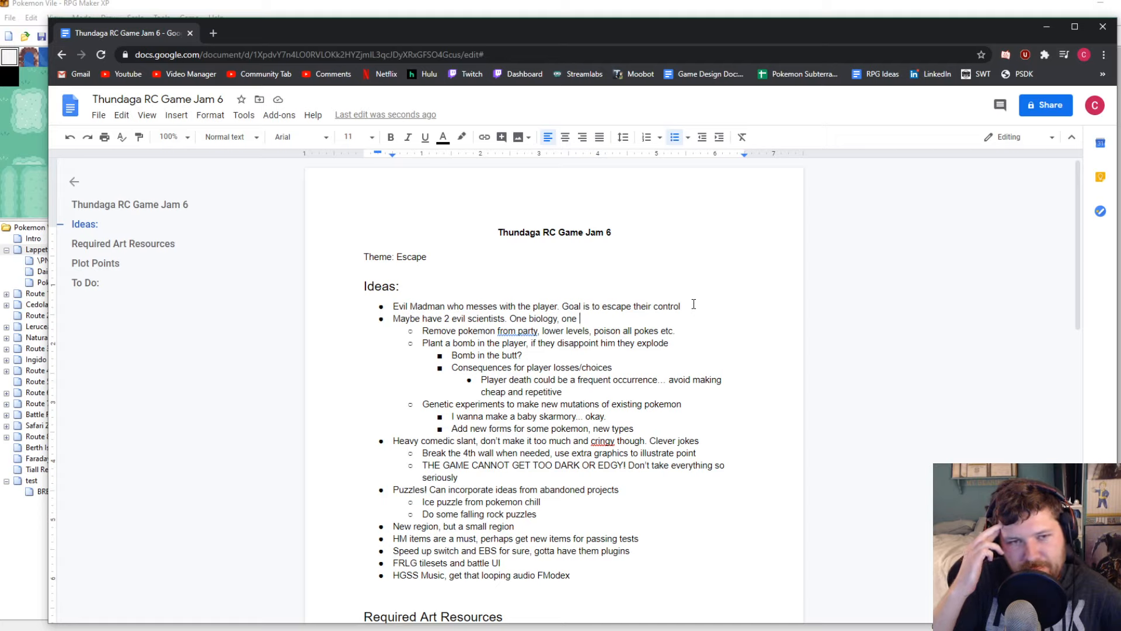
text(mechan)
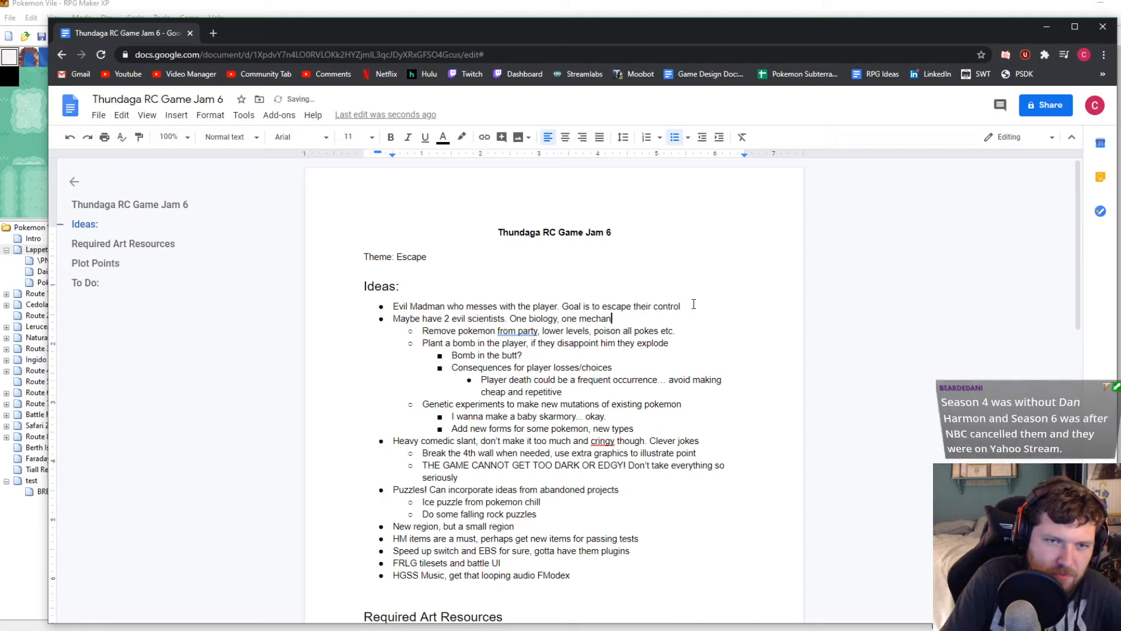
text(ics.)
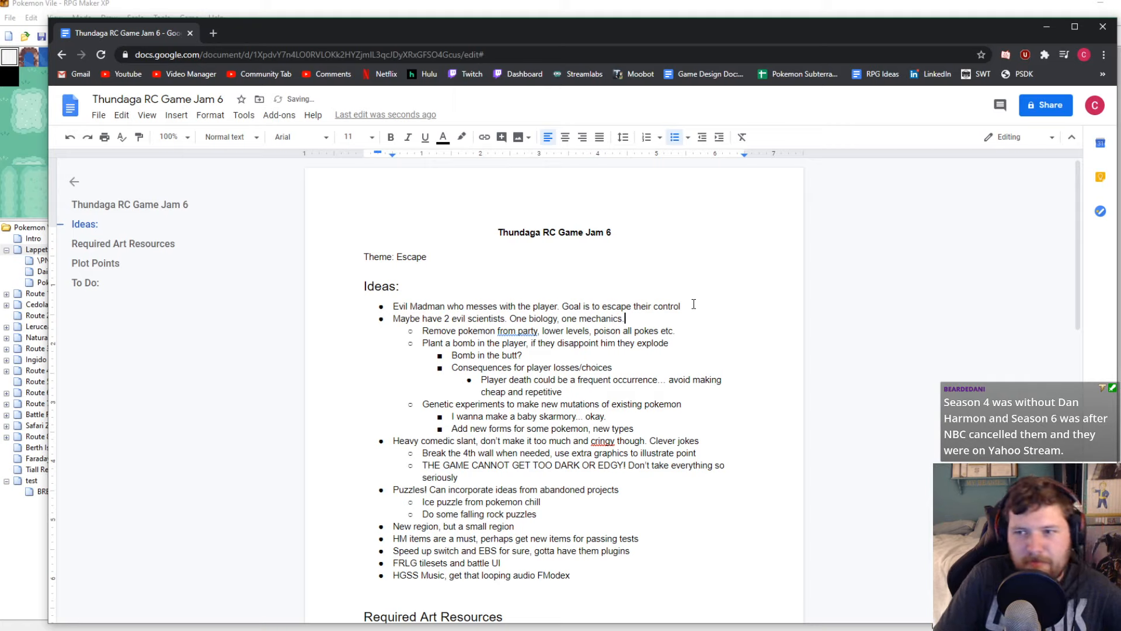
Add the indented sub-bullet "Biology and Mechanical" under the two evil scientists idea
key(Return)
key(Tab)
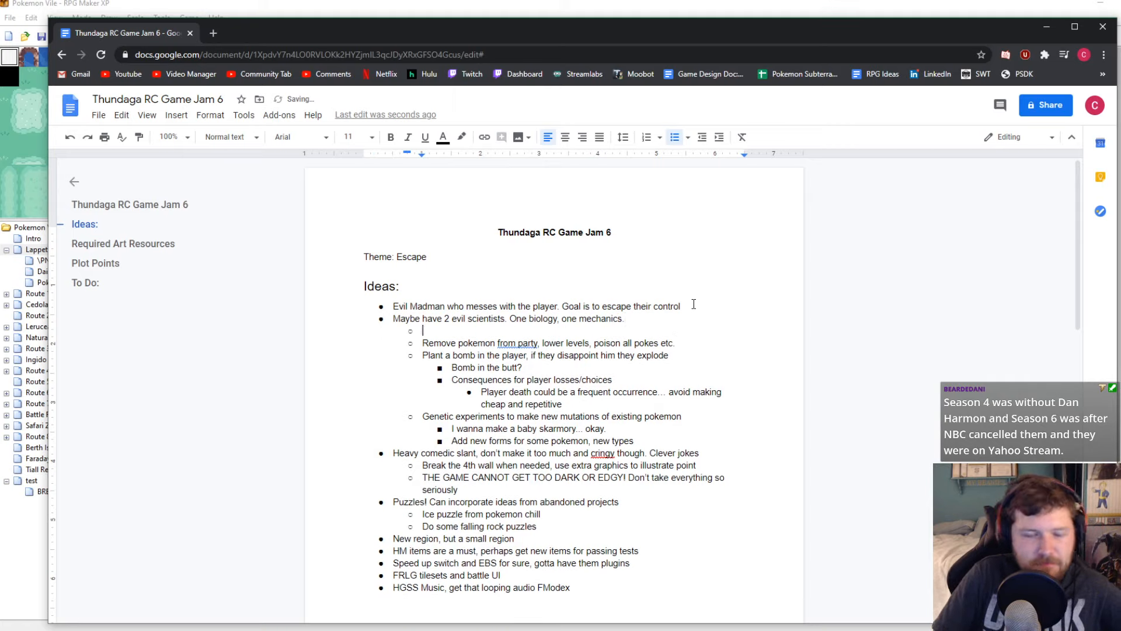
text(Biol)
text(ogy)
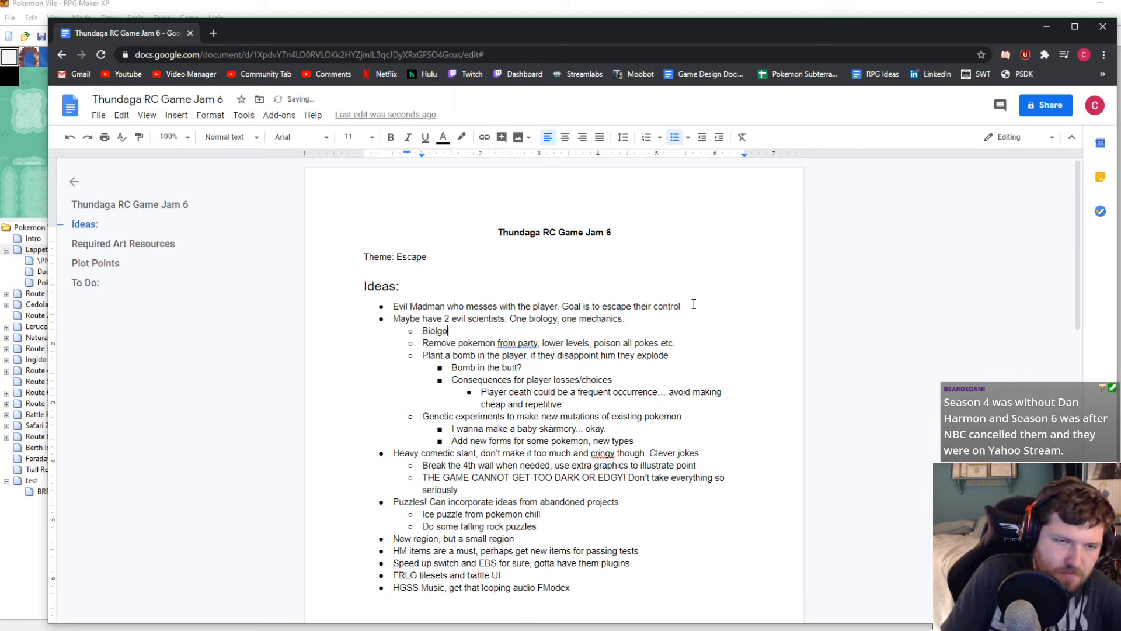
key(BackSpace)
key(BackSpace)
key(BackSpace)
text(ogy and )
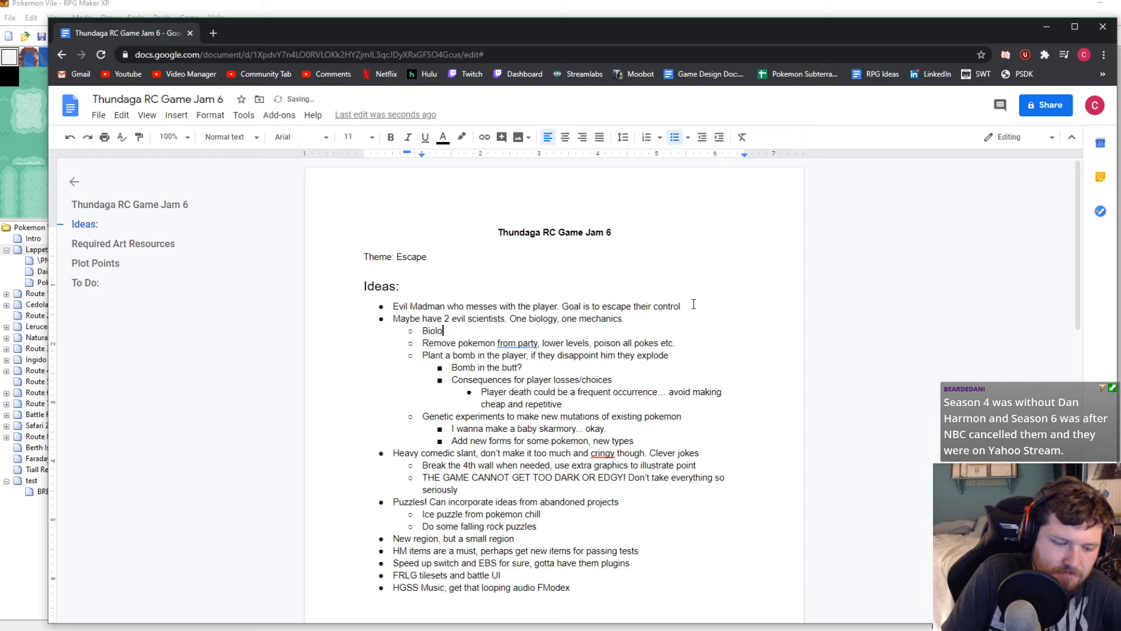
text(Meh)
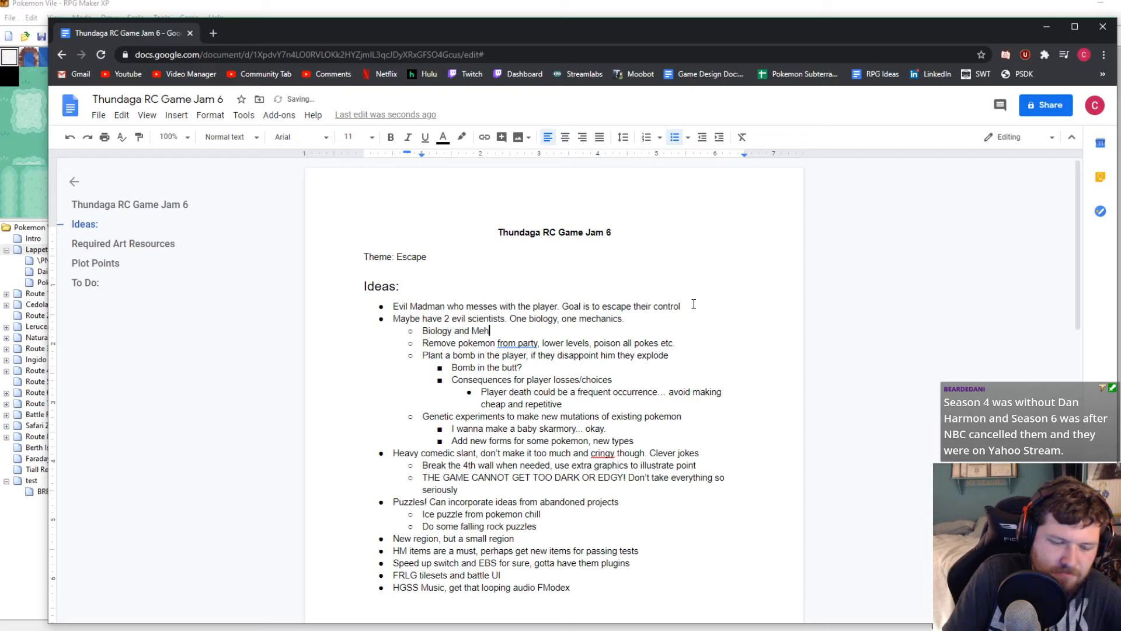
key(BackSpace)
text(chanical)
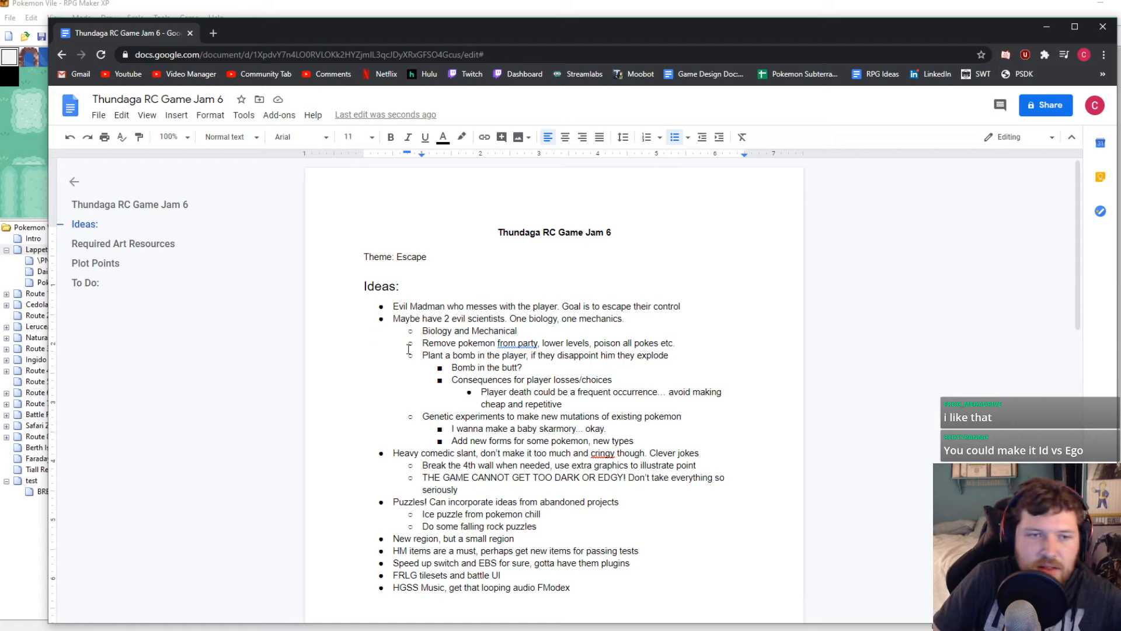
Change "Biology" to "Biological Research" in the sub-bullet under the two evil scientists idea
click(453, 331)
key(BackSpace)
text(ical R)
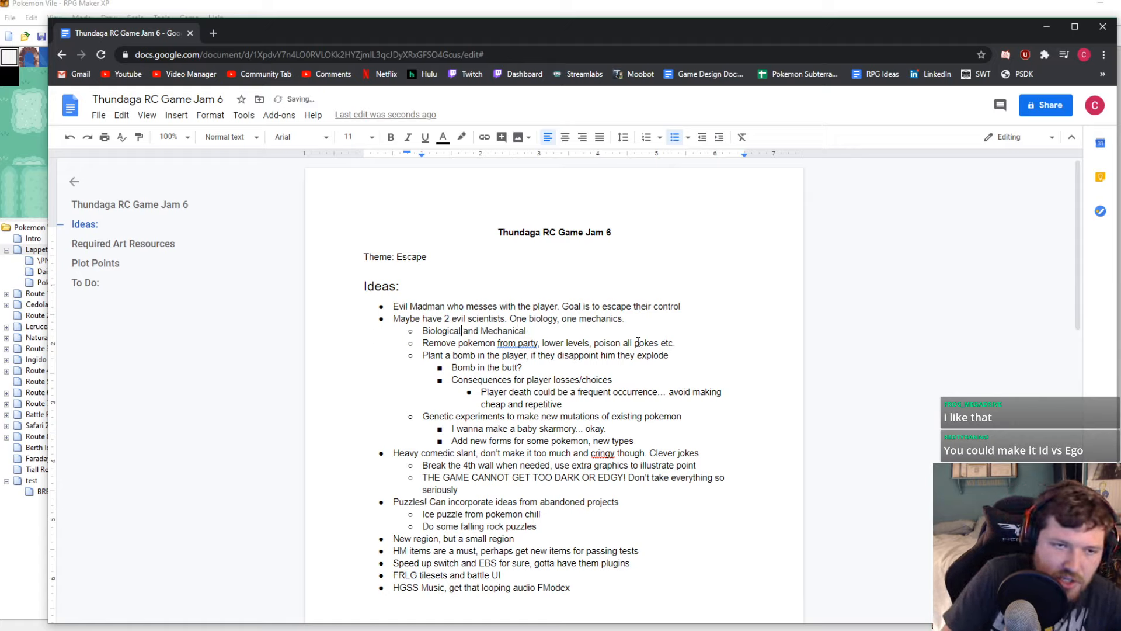
text(esearch)
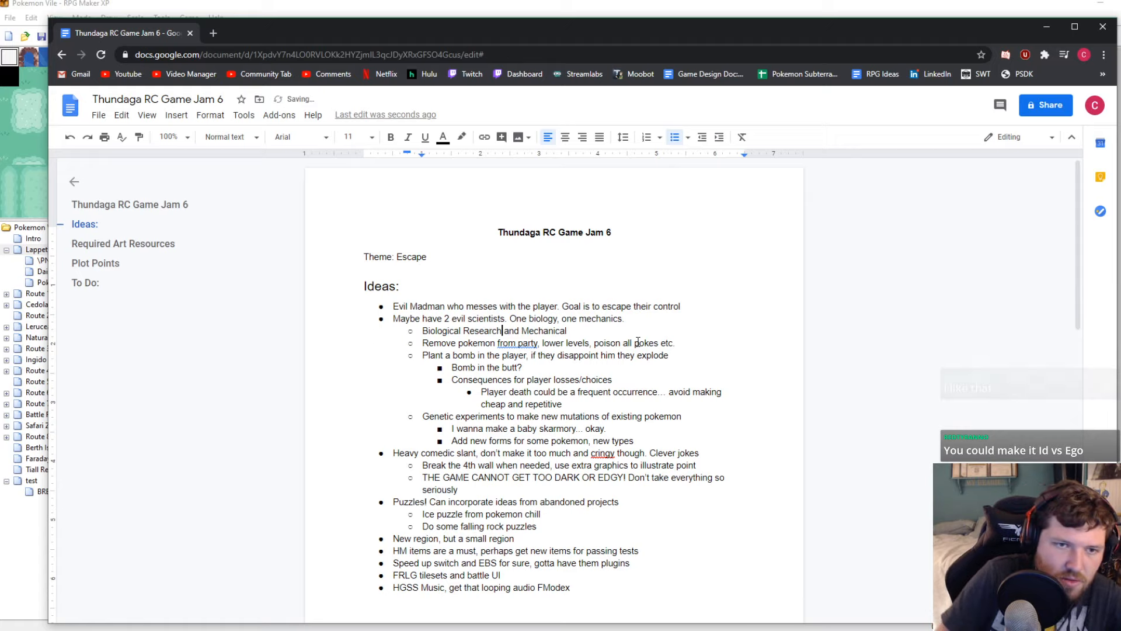
Reword the sub-bullet under the two evil scientists idea as "Biological Research vs Mechanical Research"
key(Delete)
key(Delete)
key(Delete)
key(Delete)
text(vs)
click(618, 328)
text(Research)
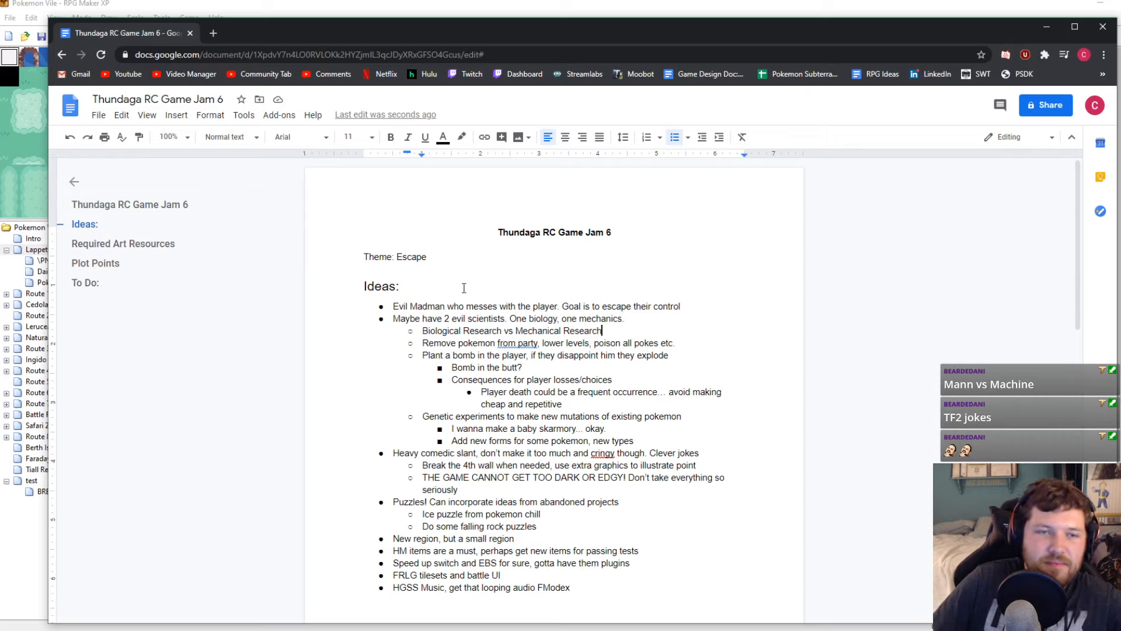
Reword the start of the first bullet under Ideas as "Evil Madman(or two) who mess with the player."
click(445, 306)
text(())
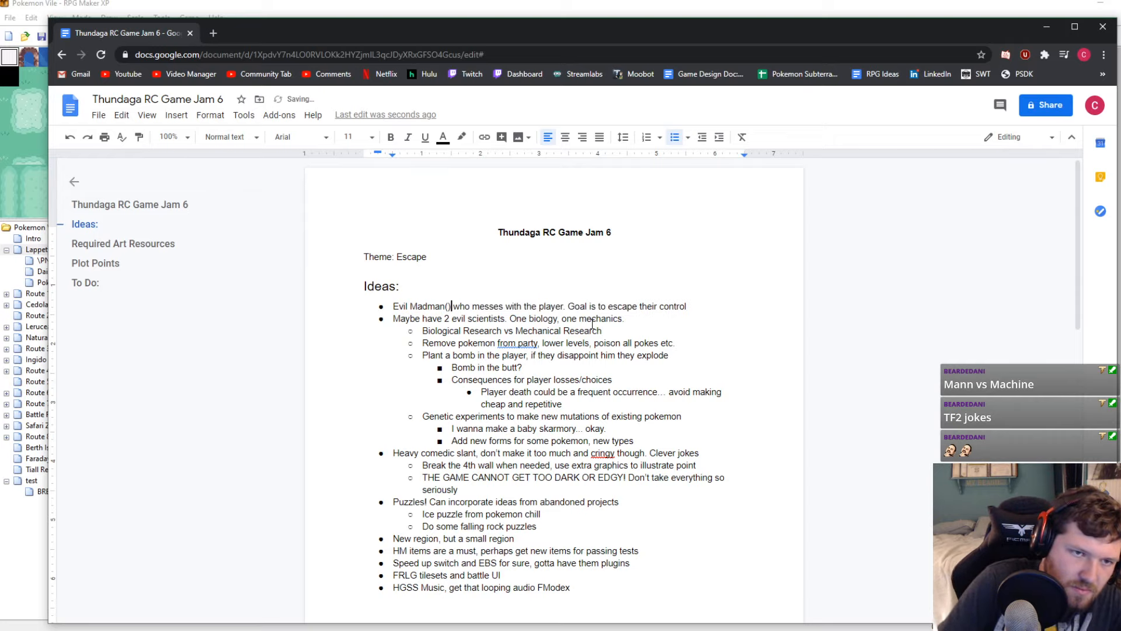
key(Left)
text(or two)
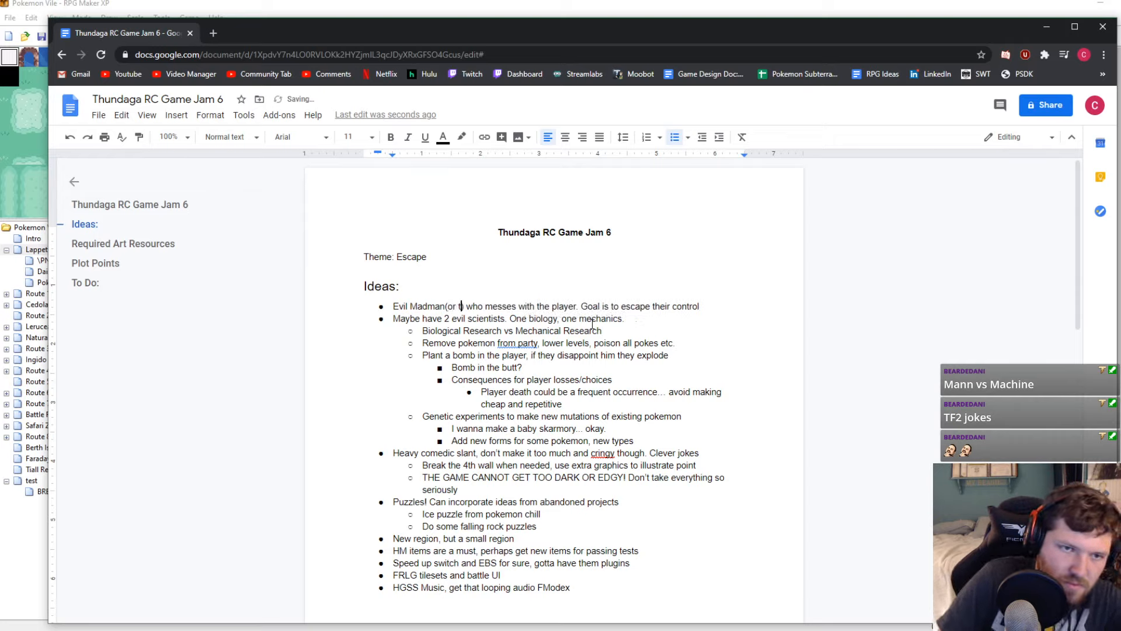
click(528, 306)
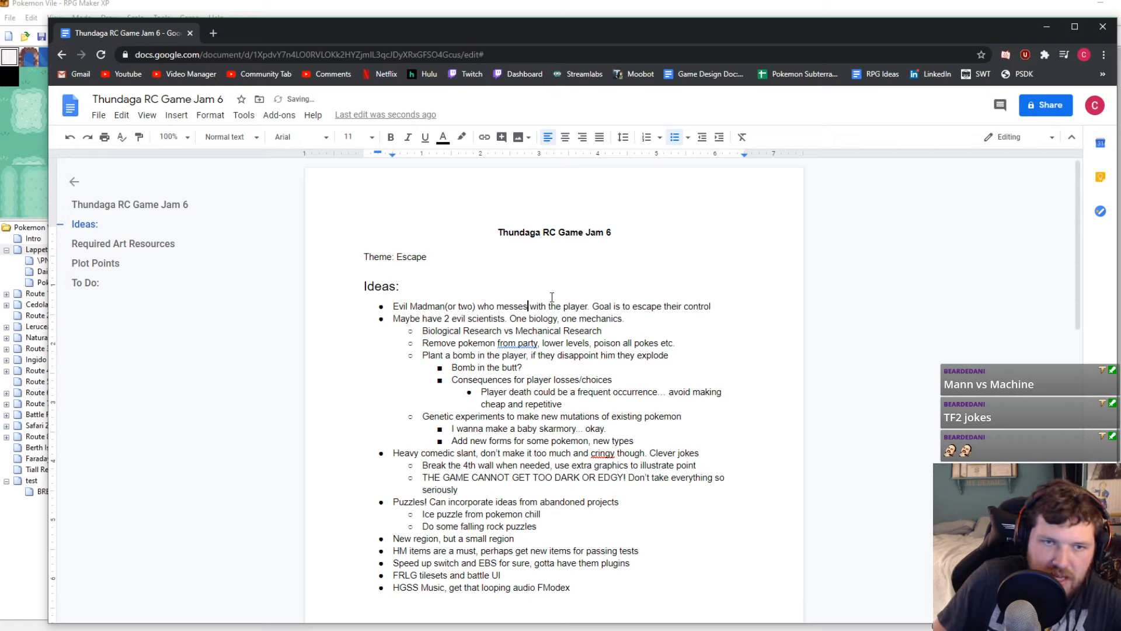
key(BackSpace)
key(BackSpace)
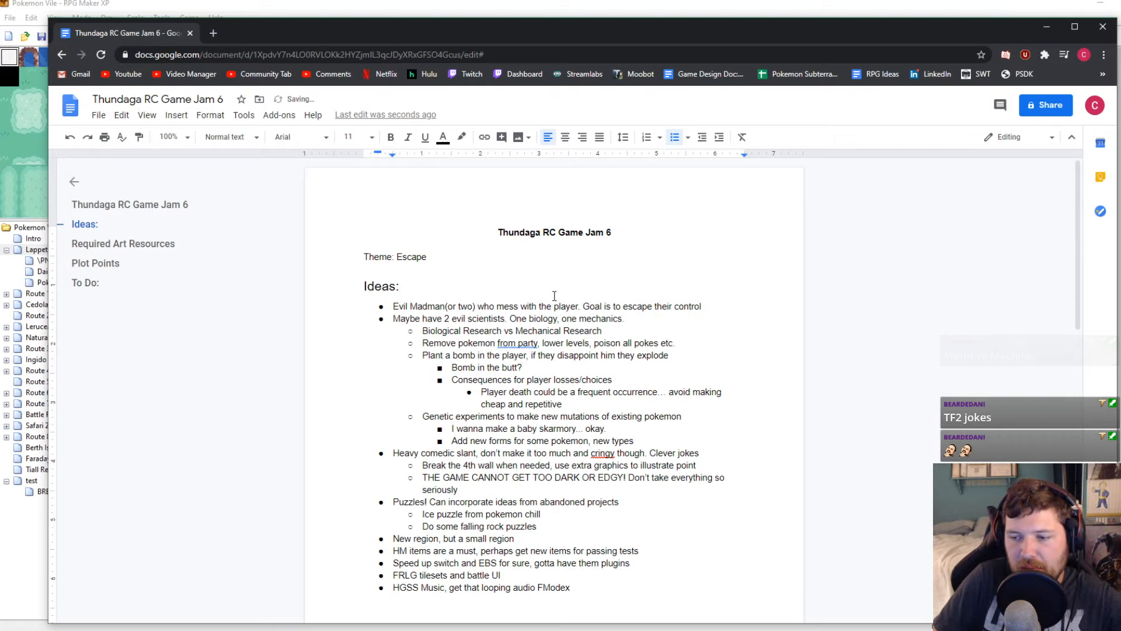
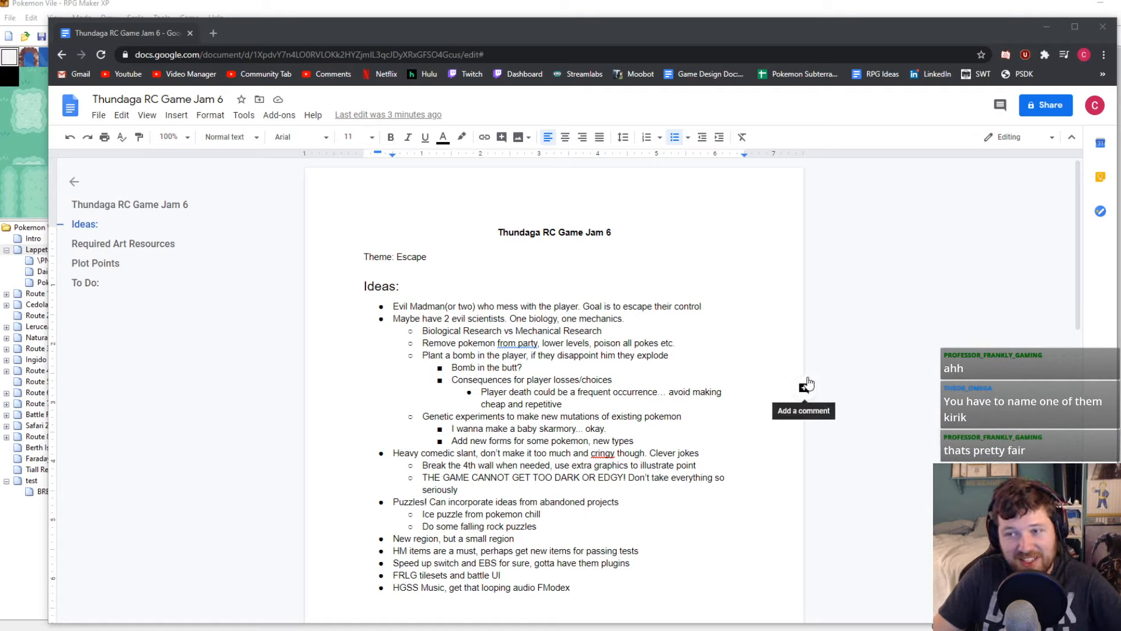
Delete the text of all existing bullets under Plot Points, leaving one empty bullet
scroll(763, 448, down, 5)
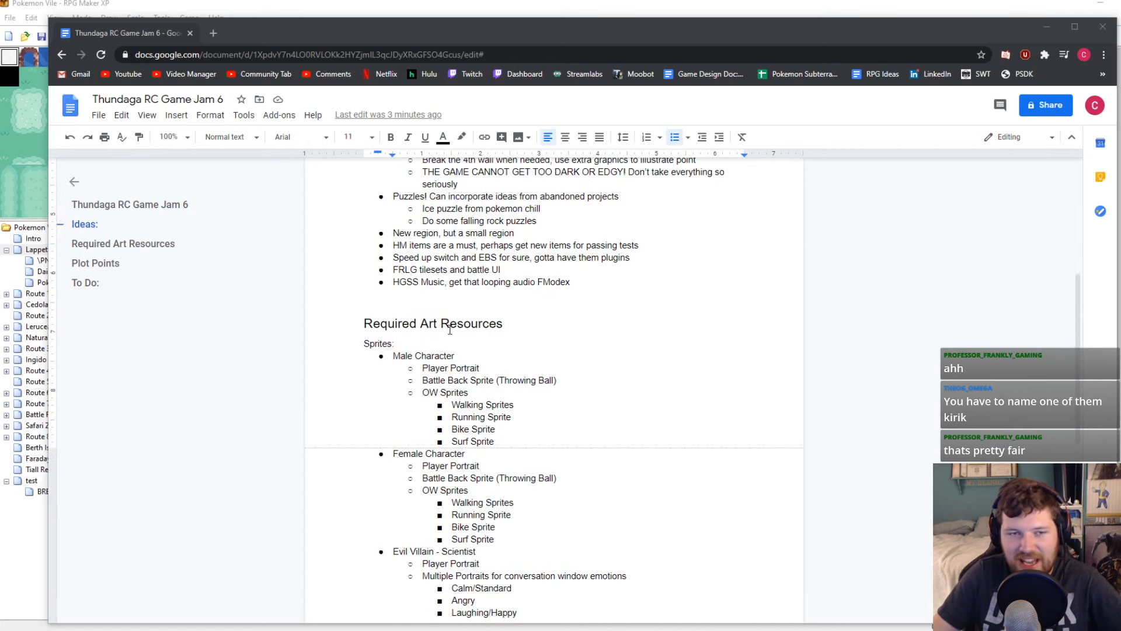
click(421, 324)
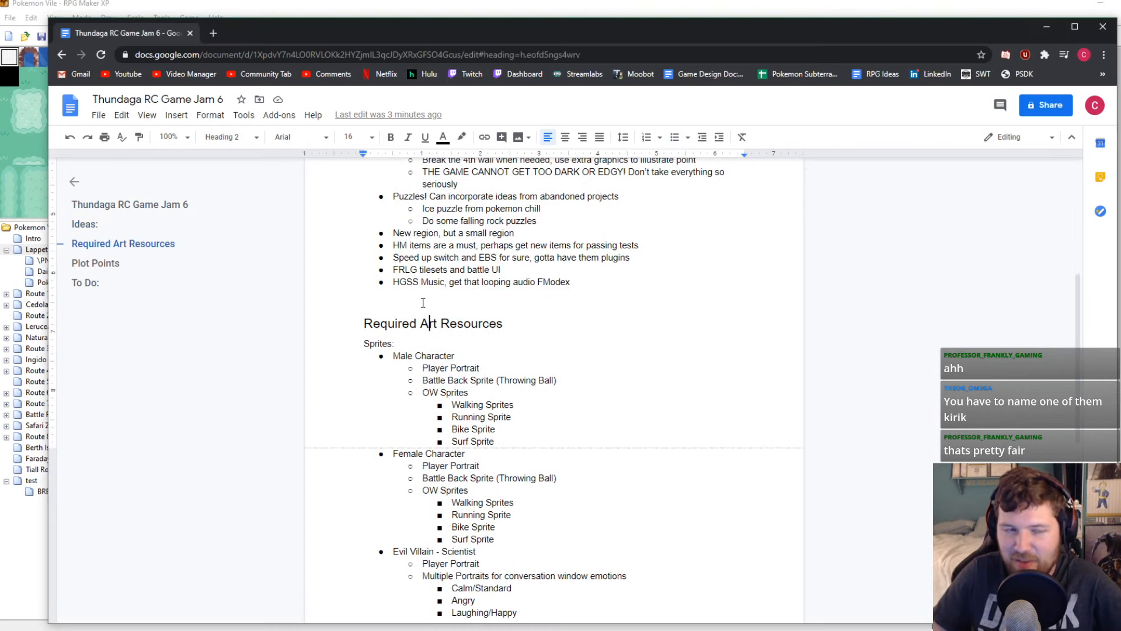
click(422, 299)
scroll(422, 299, down, 7)
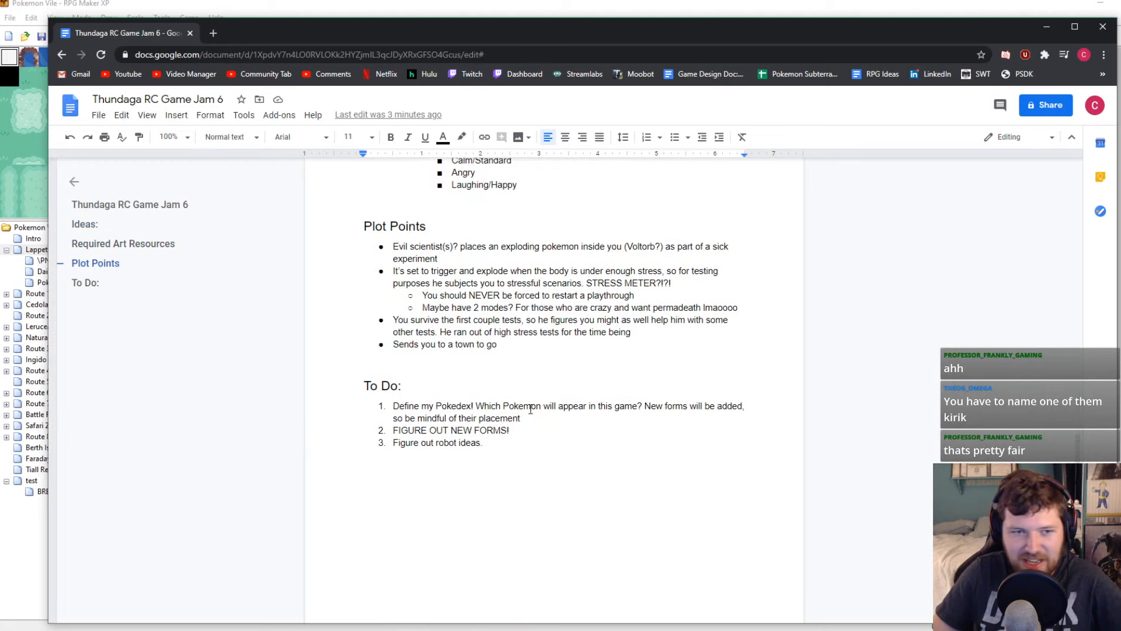
click(364, 357)
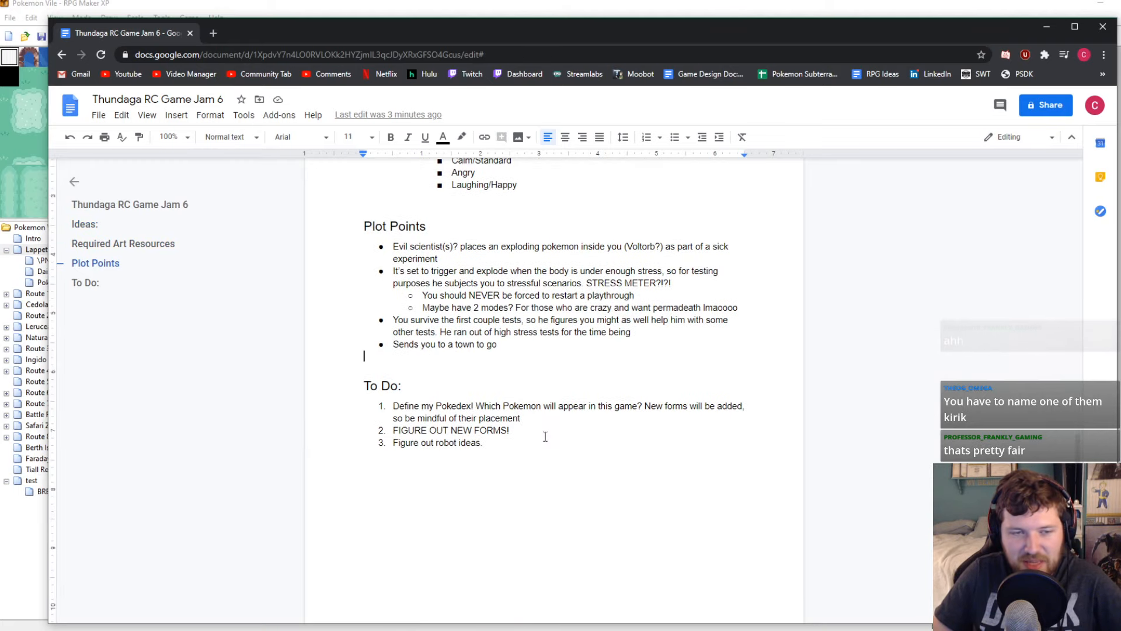
scroll(533, 426, up, 2)
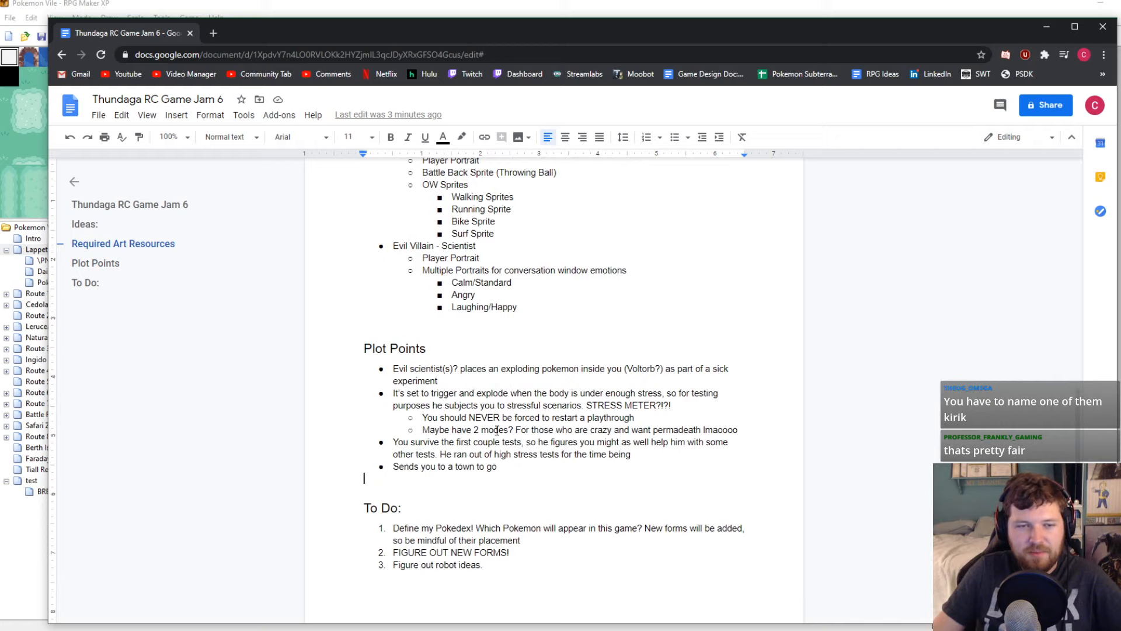
drag(394, 369, 586, 466)
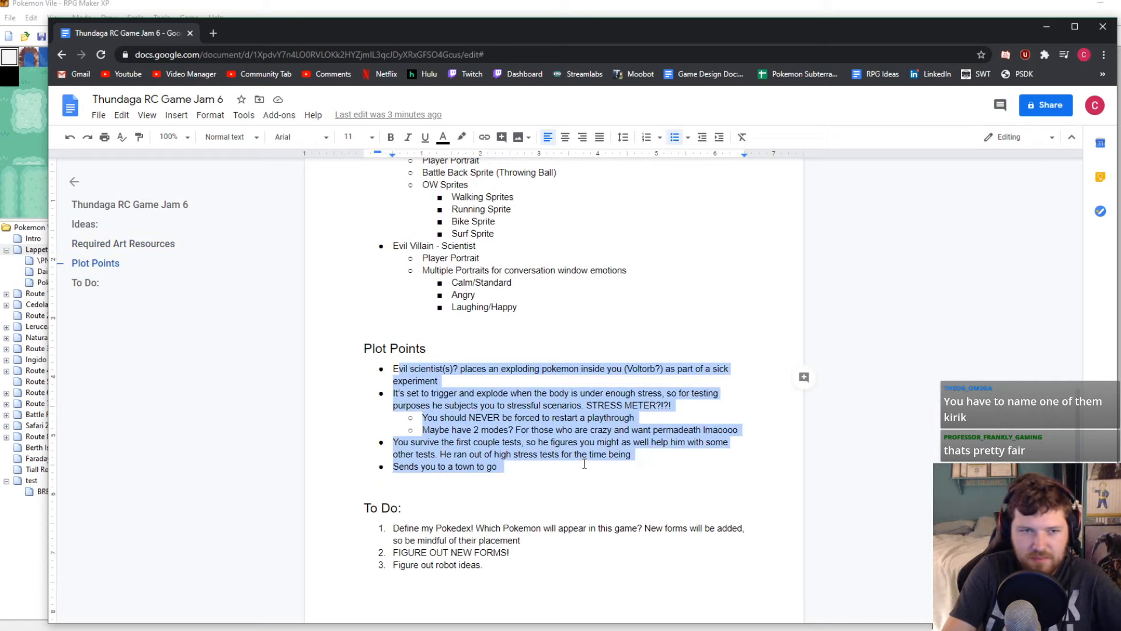
key(BackSpace)
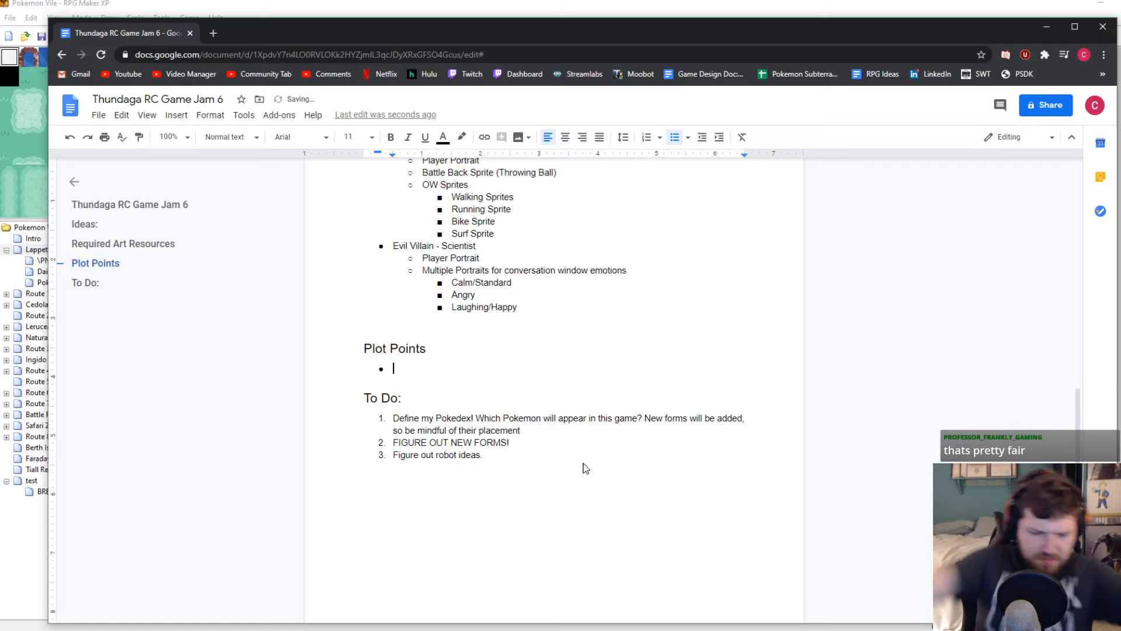
Write "TWO evil scientists are running experiments in a secret, yet evil, lab" as the first bullet under Plot Points
text(TWO ev)
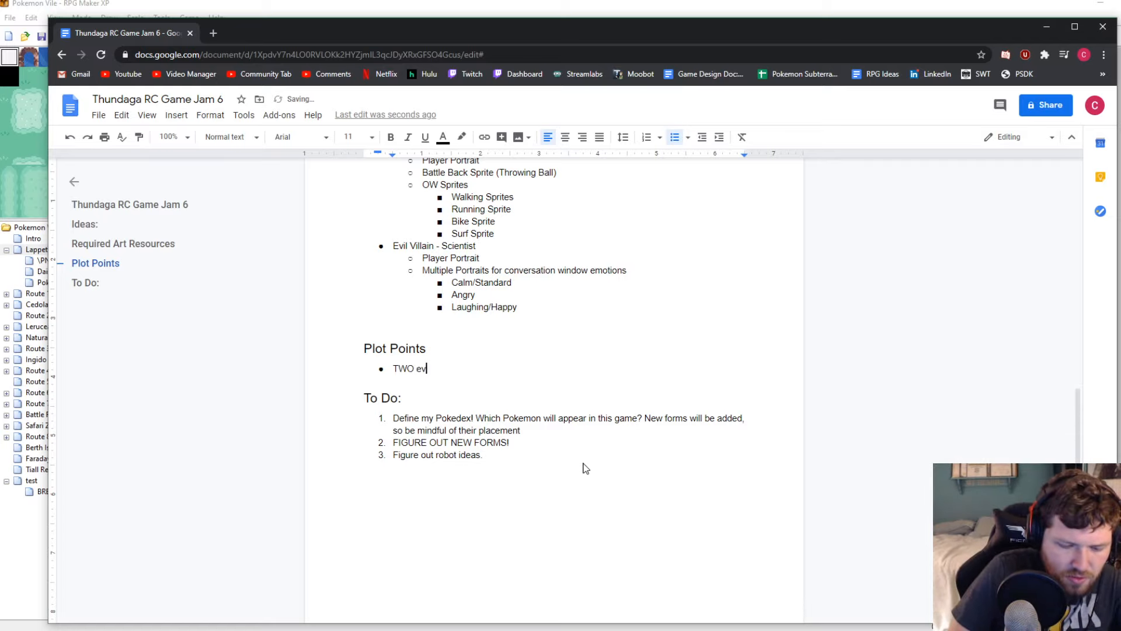
text(il scientit)
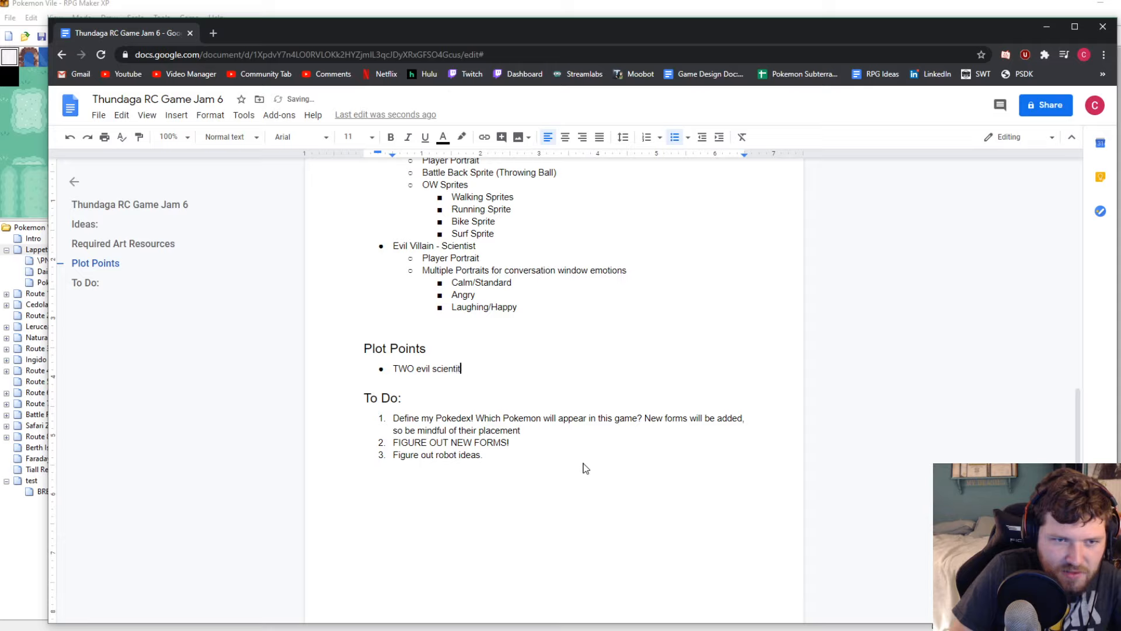
key(BackSpace)
text(sts are )
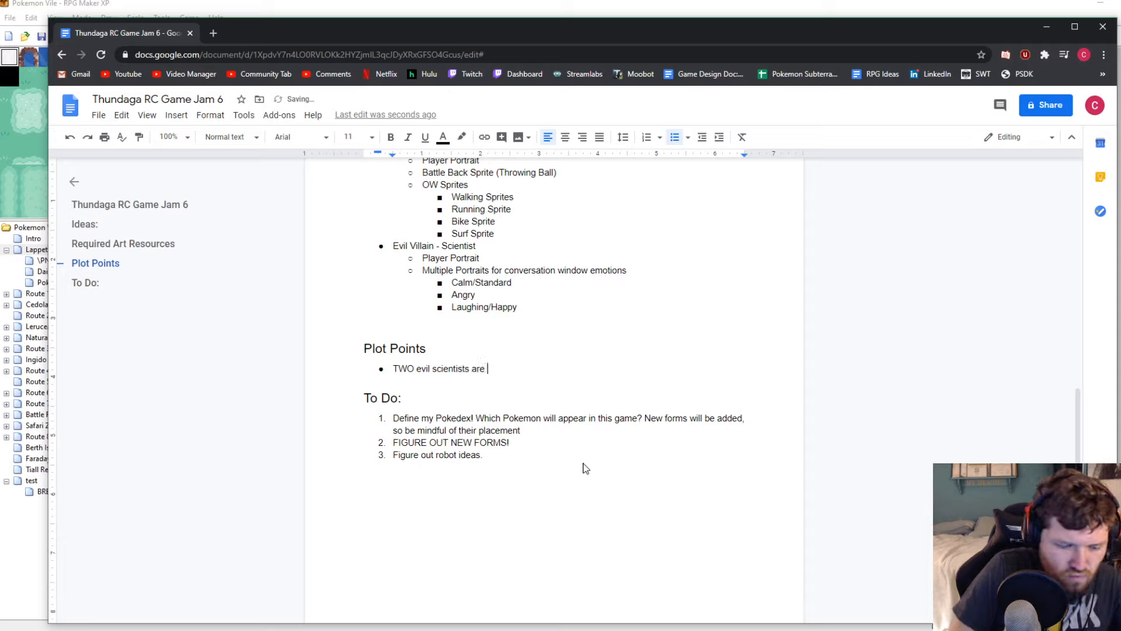
text(running experiments i)
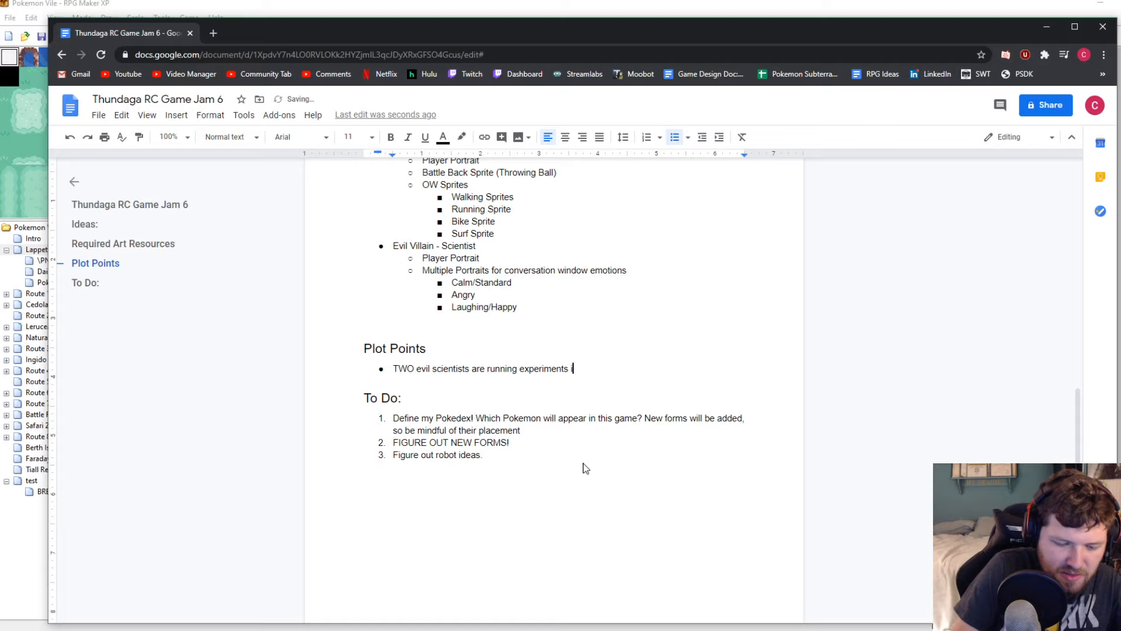
text(n a secret)
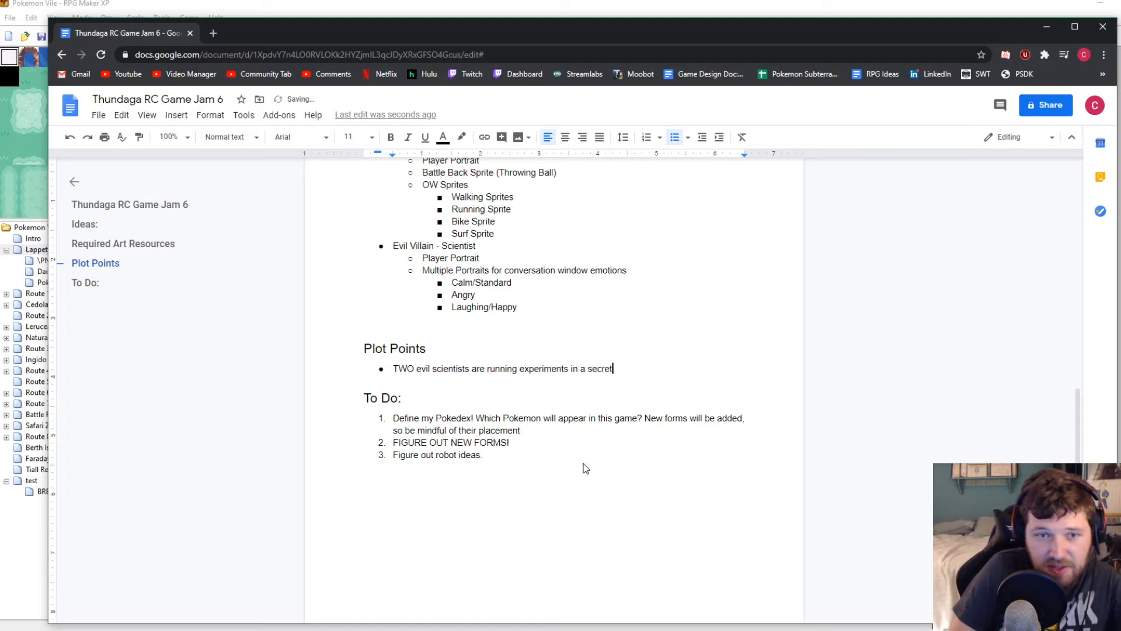
text(, yet e)
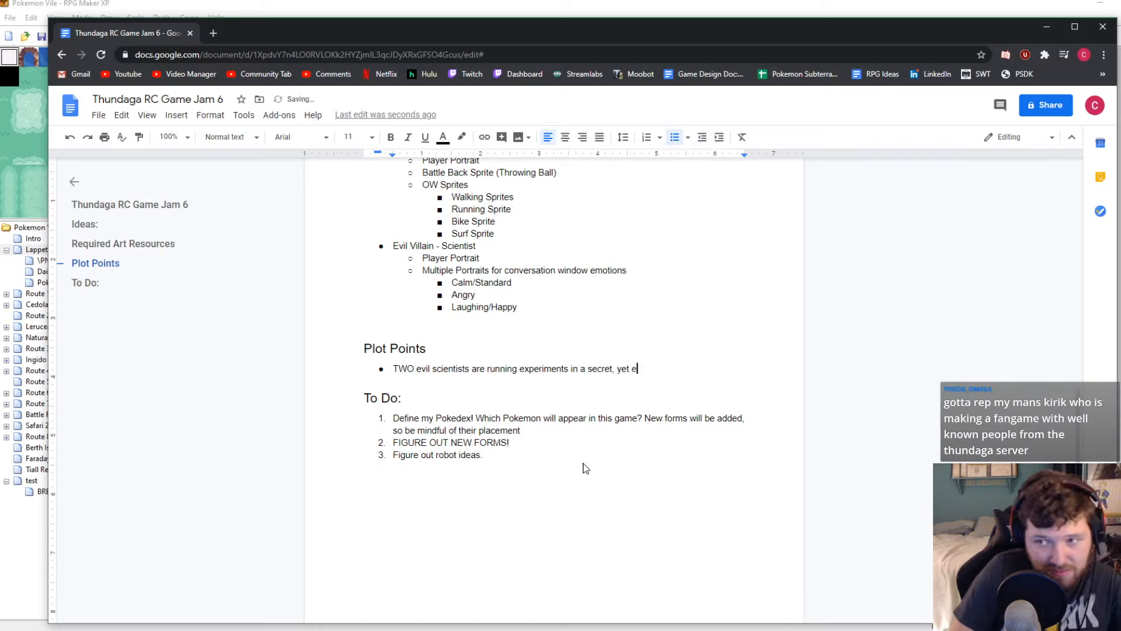
text(vil, lab)
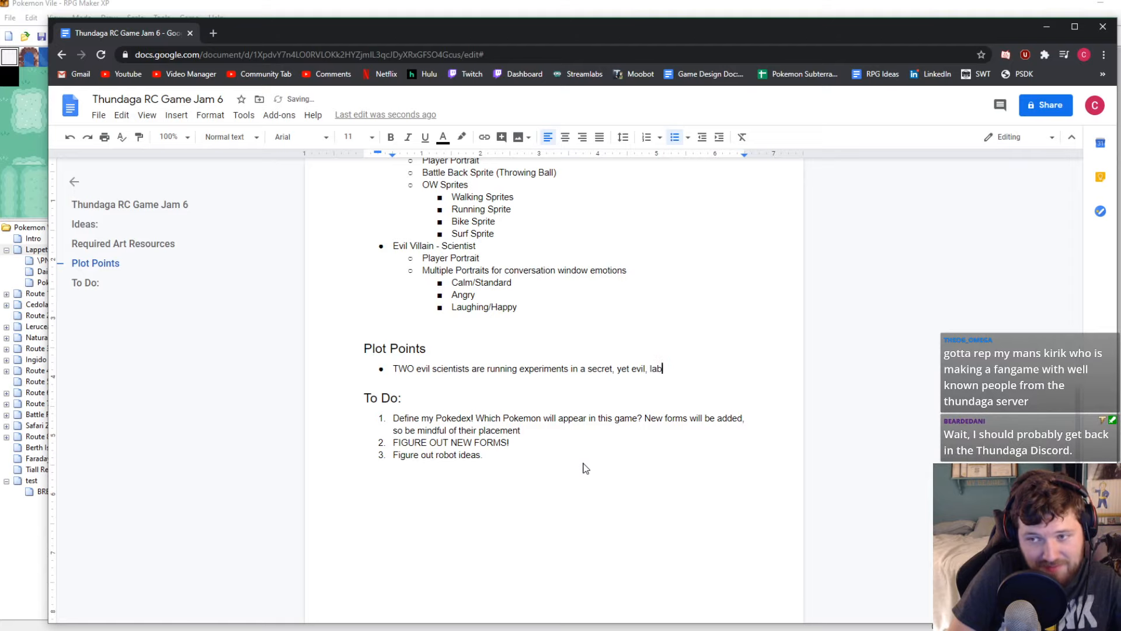
Add a second plot point beginning "One believes that advancements must be made in biological research! New forms,"
key(Return)
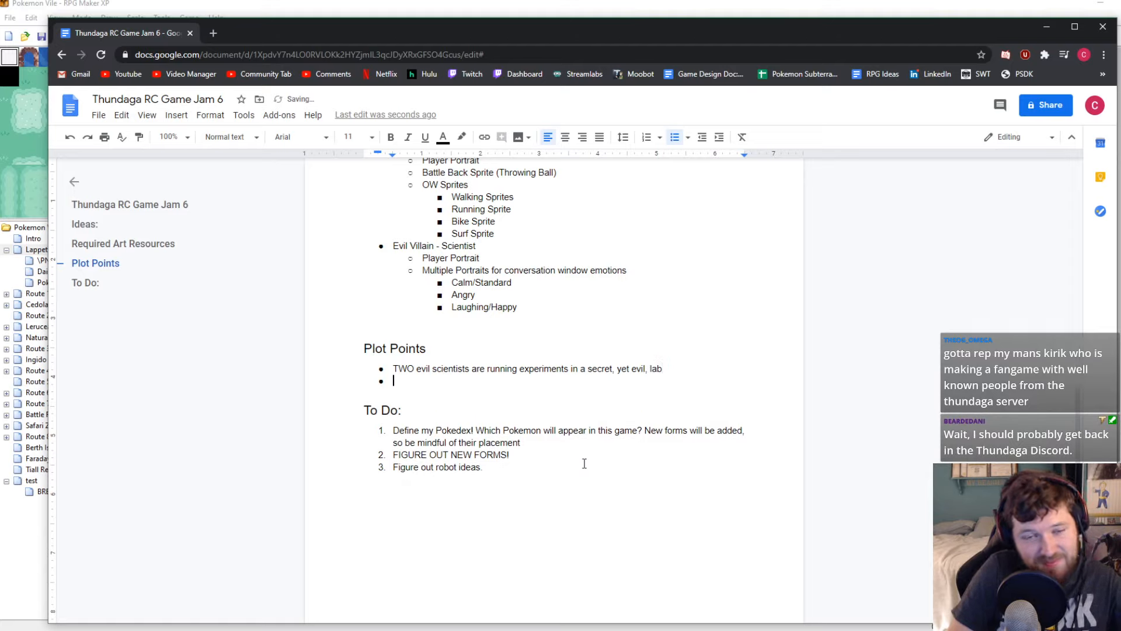
text(O)
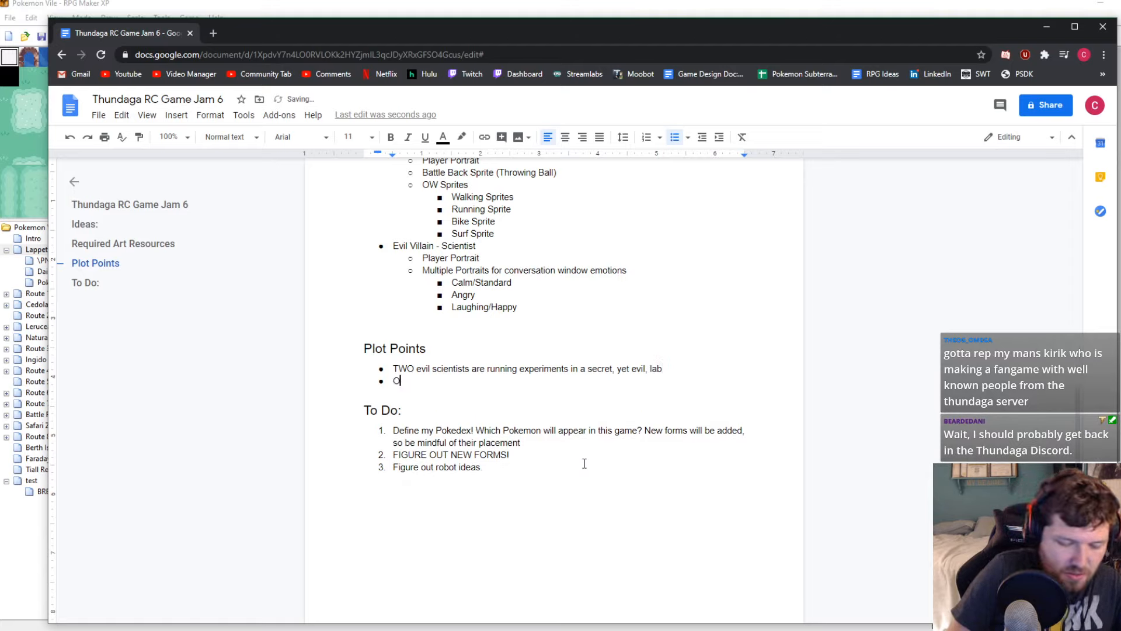
text(ne believes i)
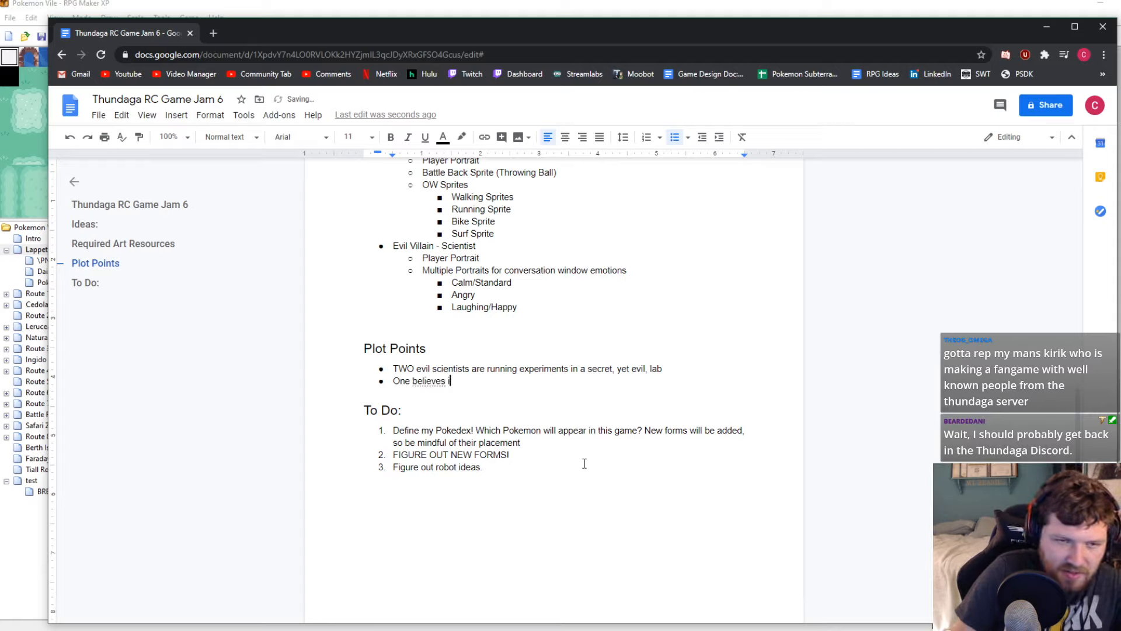
key(BackSpace)
text(that ad)
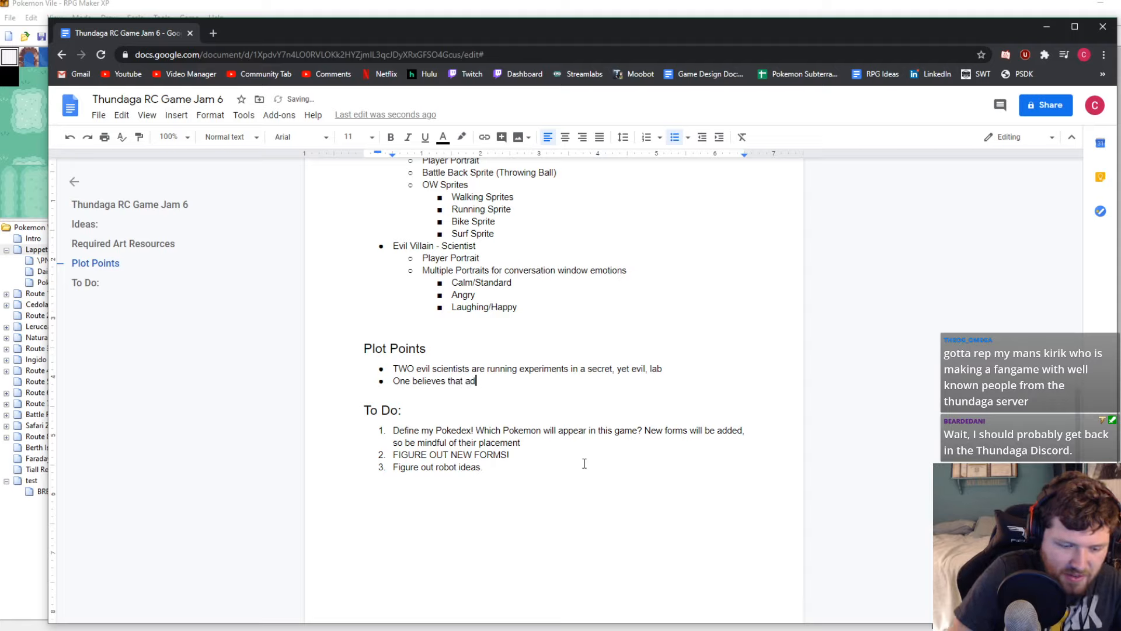
text(vancement)
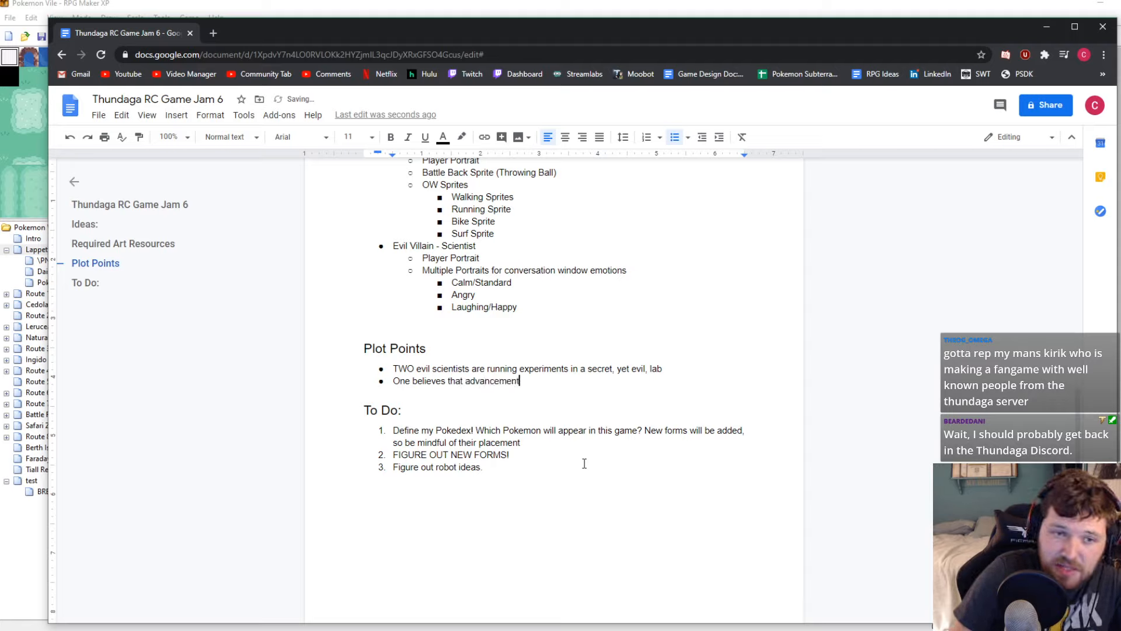
text(s must be made )
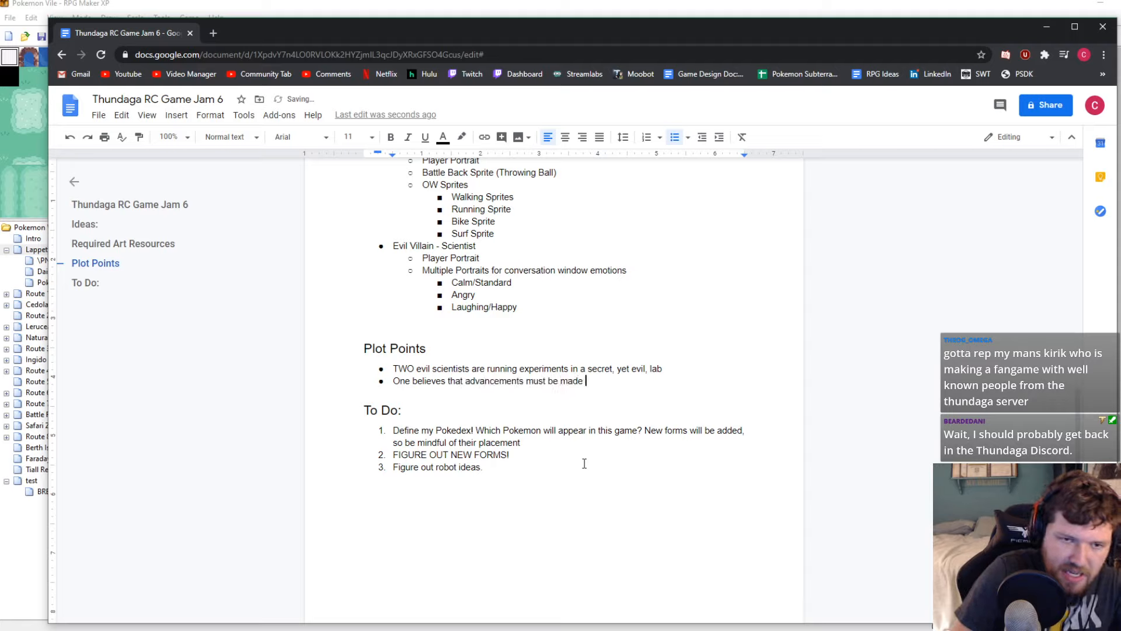
text(in biologi)
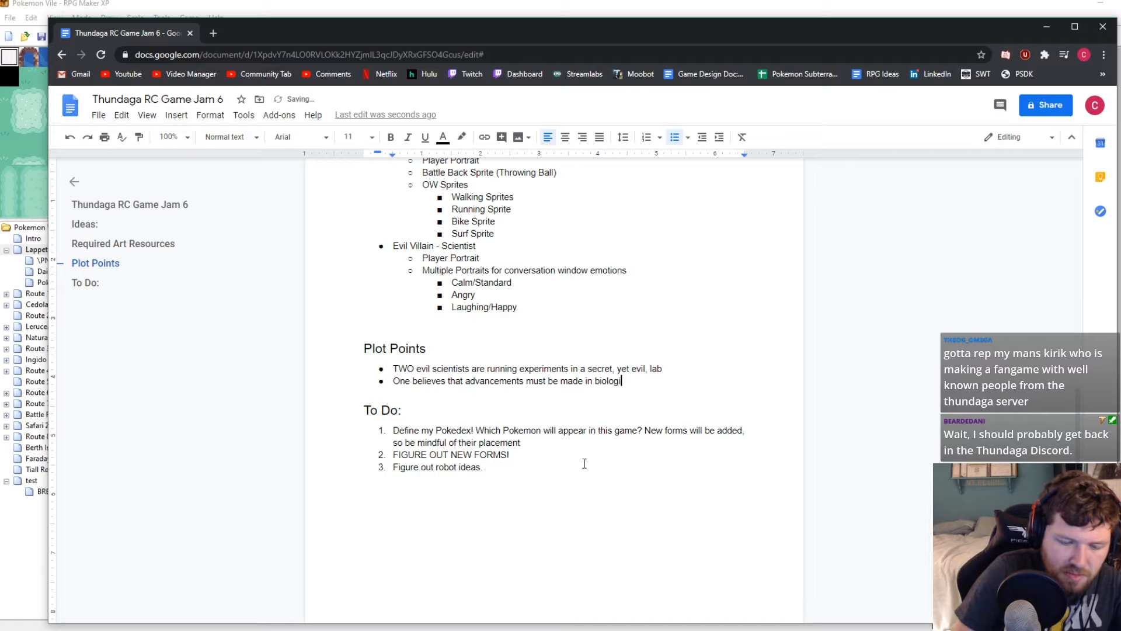
text(cal researc)
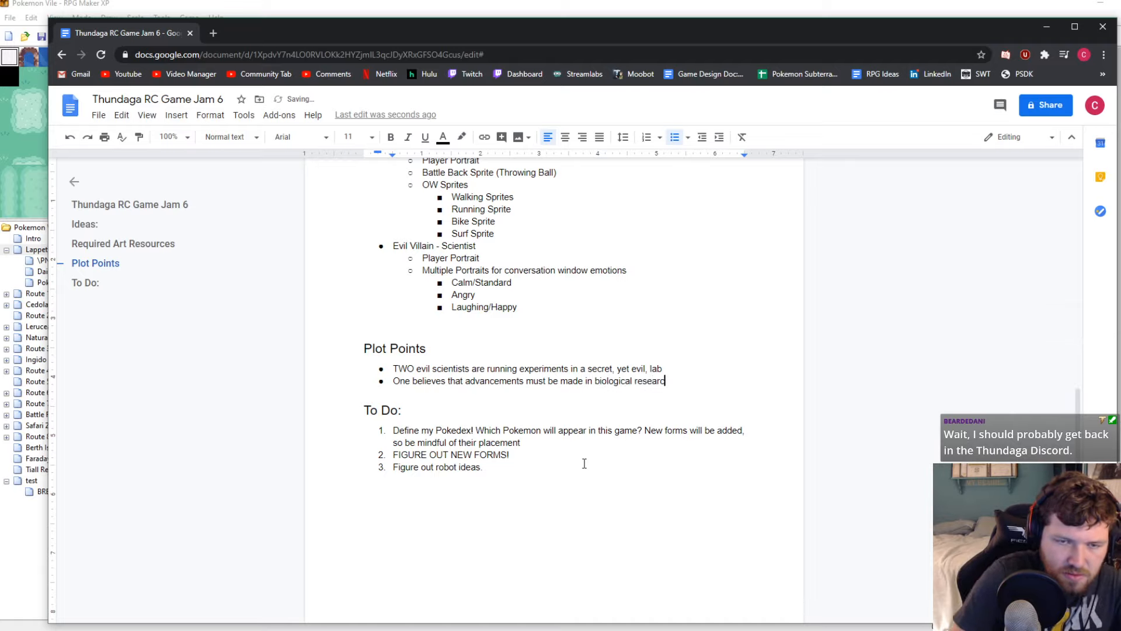
text(h! New forms, )
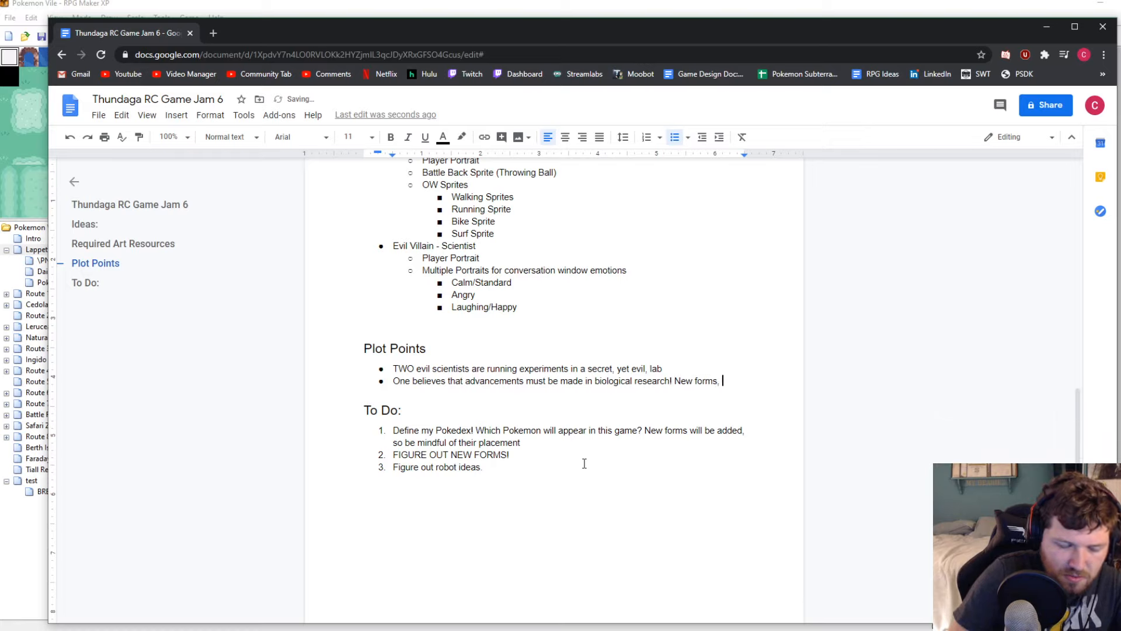
Continue the second plot point with "new evolutions, adding pokemon genes to us to advance"
text(new evo)
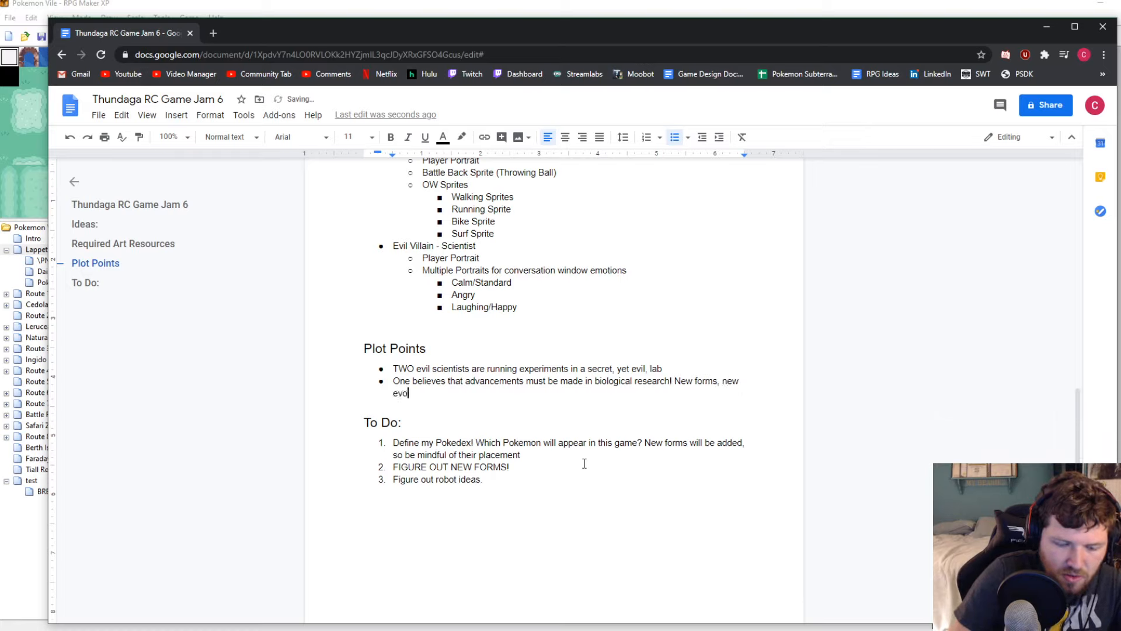
text(lutions,)
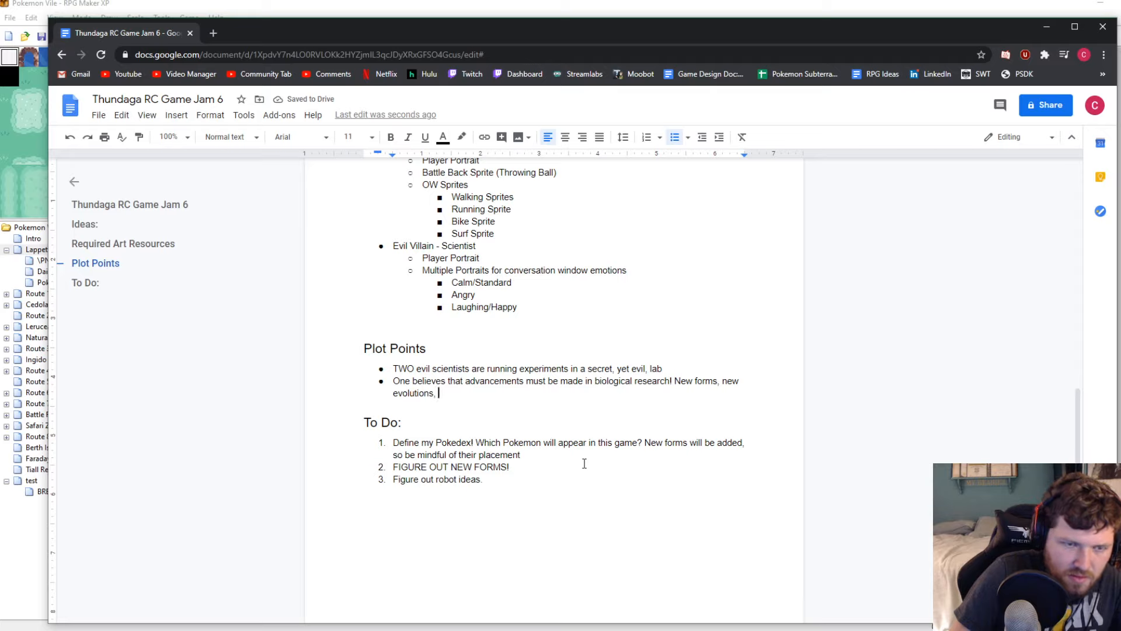
text(adding pokem)
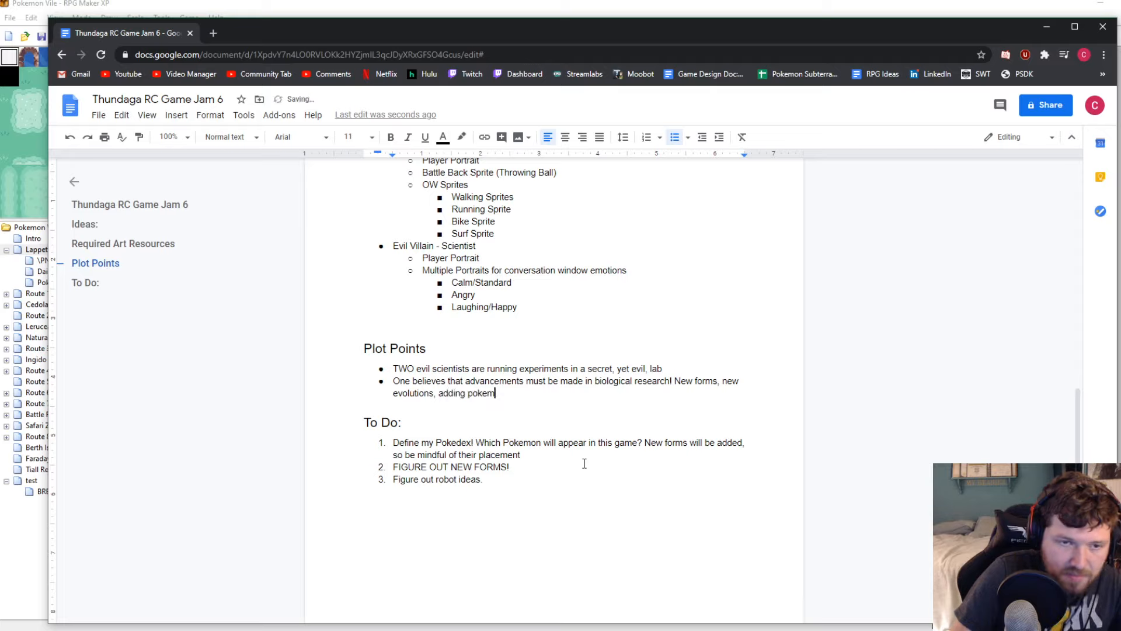
text(on)
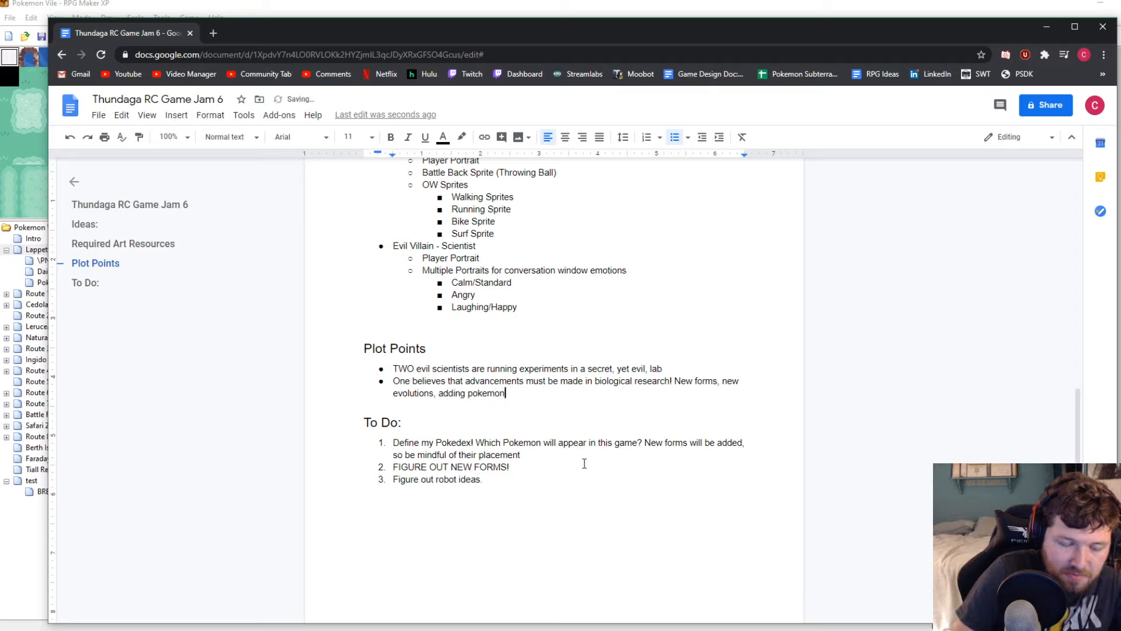
text(-)
key(BackSpace)
text(genes )
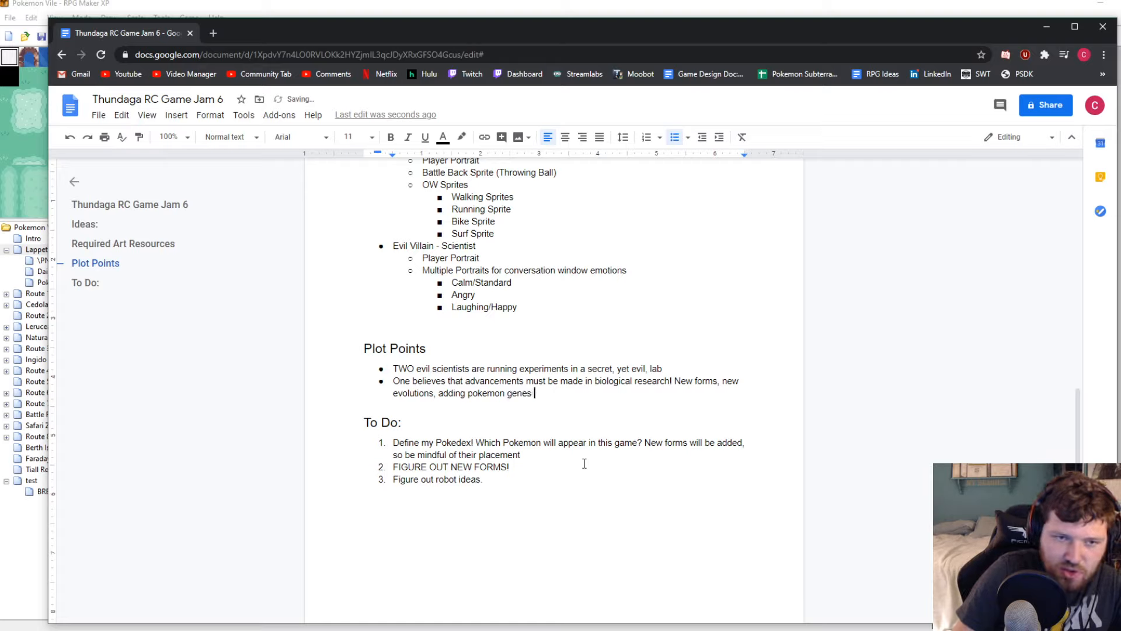
text(to us )
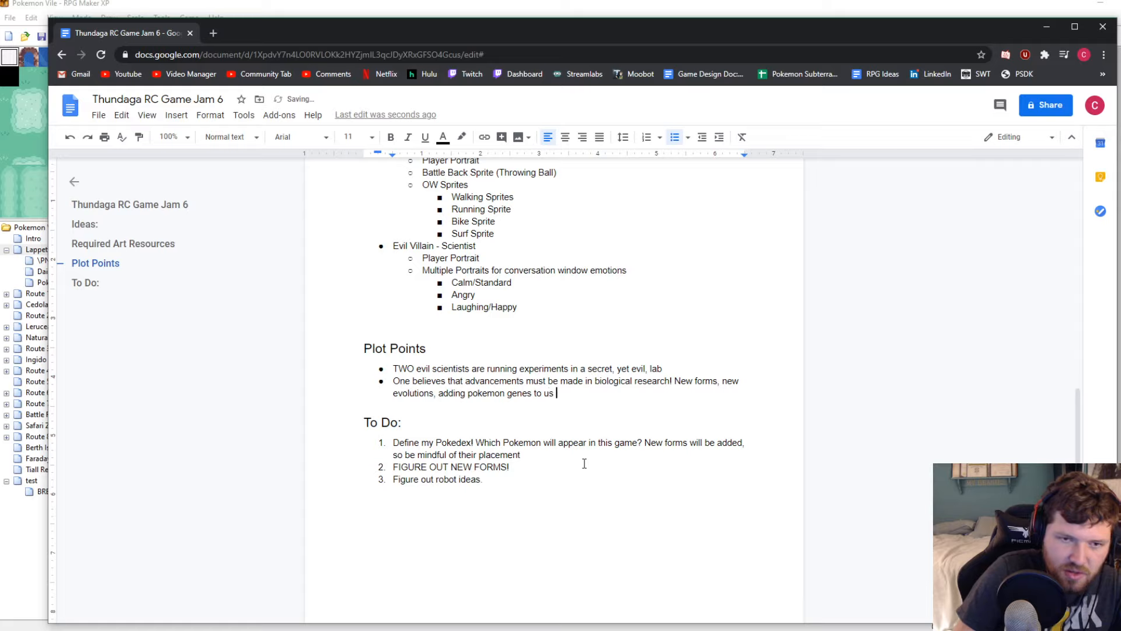
text(to advance a)
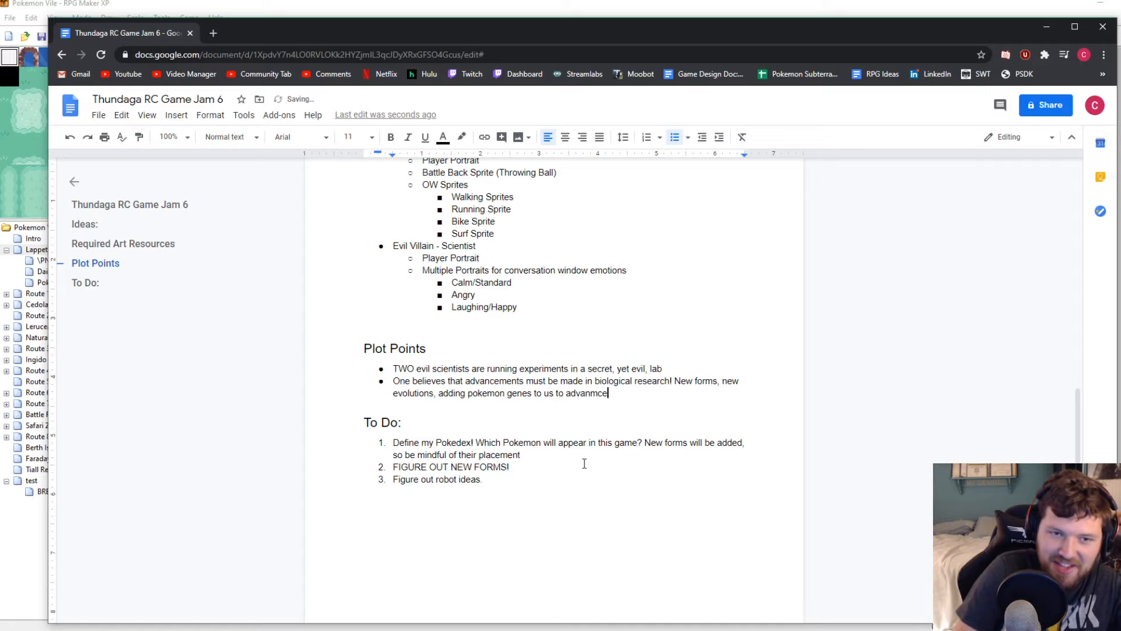
Finish the biological research plot point with "advance as lifeforms!" and start a new bullet below it reading "The other"
key(BackSpace)
key(BackSpace)
key(BackSpace)
key(BackSpace)
key(BackSpace)
text(nce )
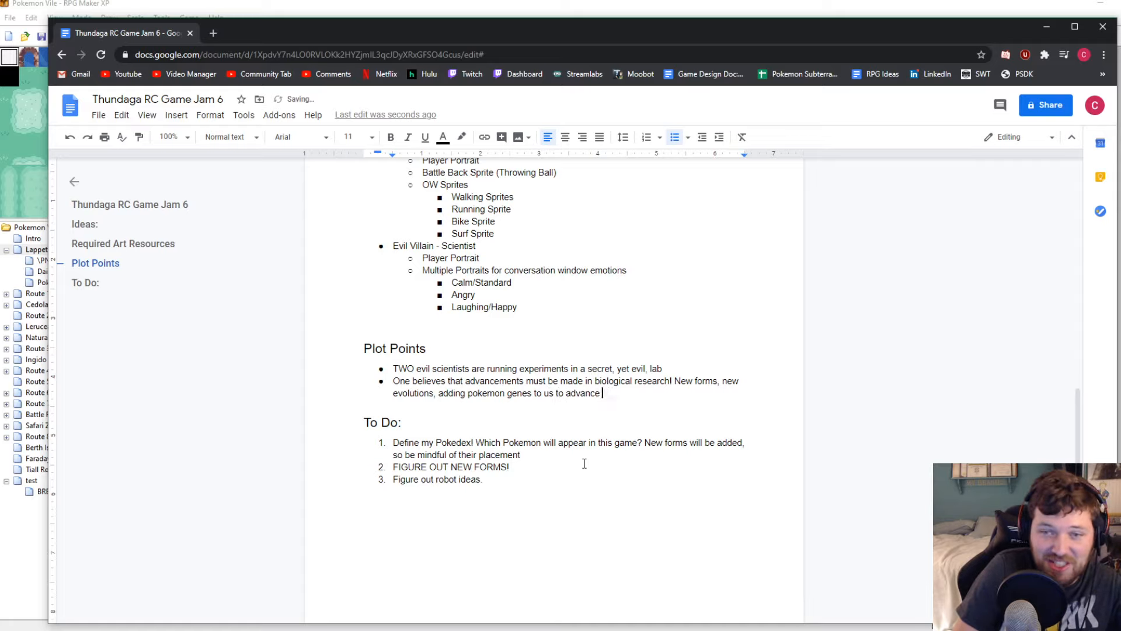
text(as lifeforms!)
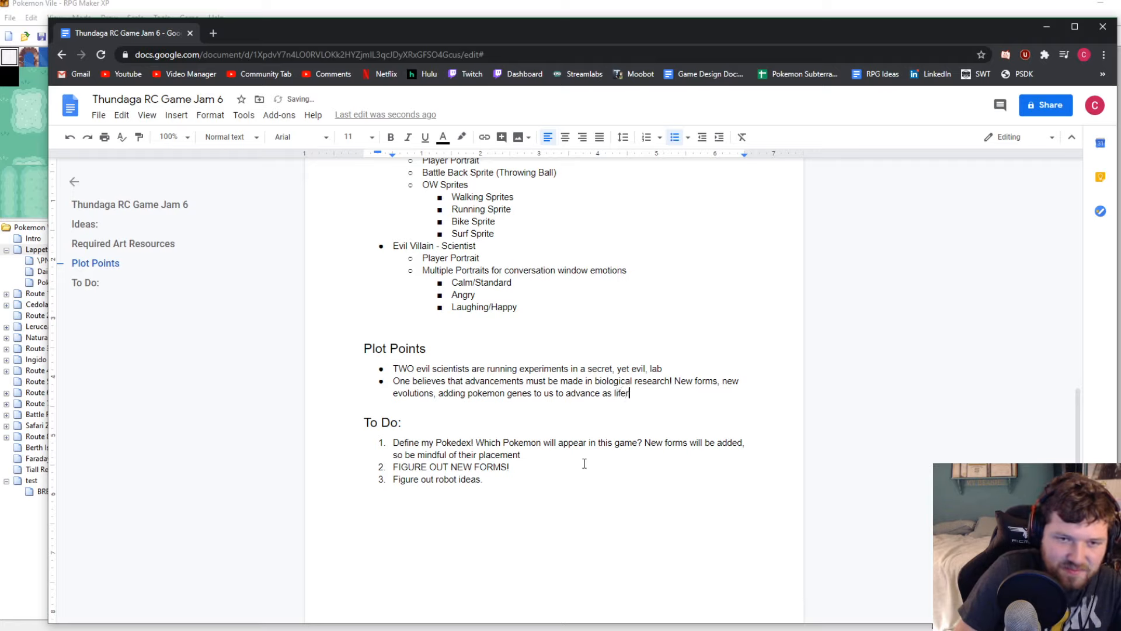
key(Return)
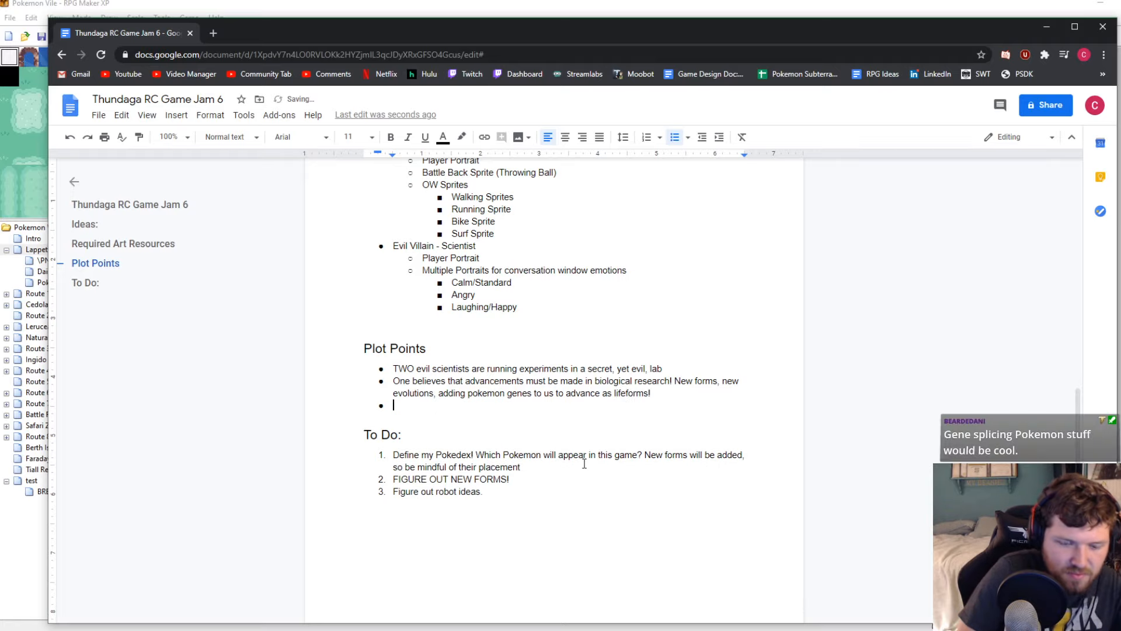
text(The other)
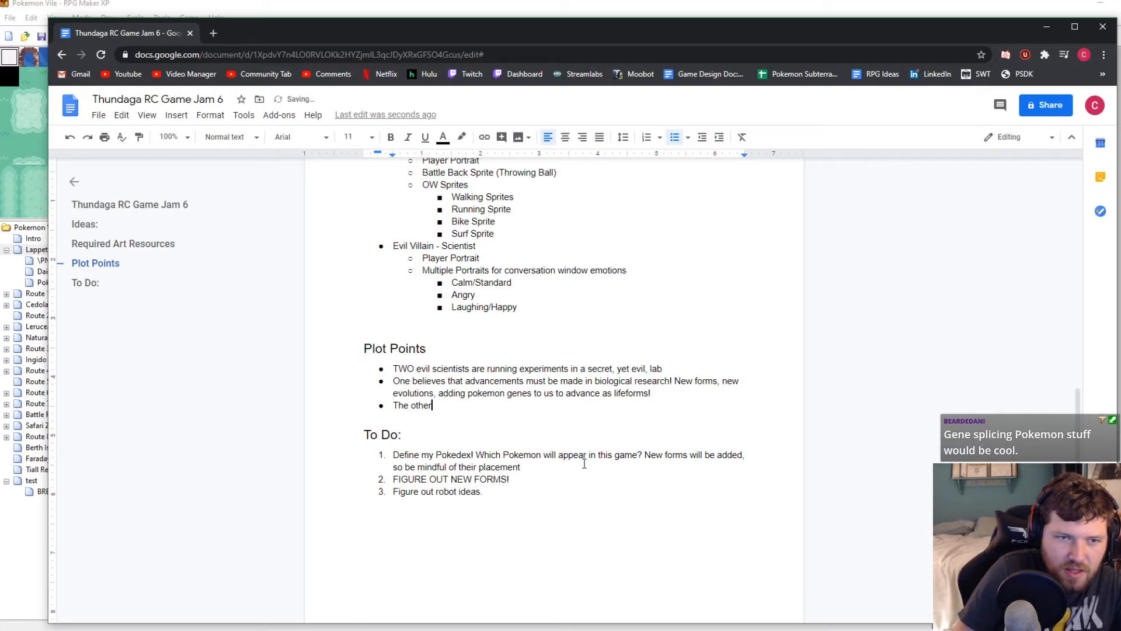
Add a sub-bullet under the TWO evil scientists plot point: "Should they be brother and sister? Two brothers? Two sisters?"
click(663, 369)
key(Return)
key(Tab)
text(Should they be brother and s)
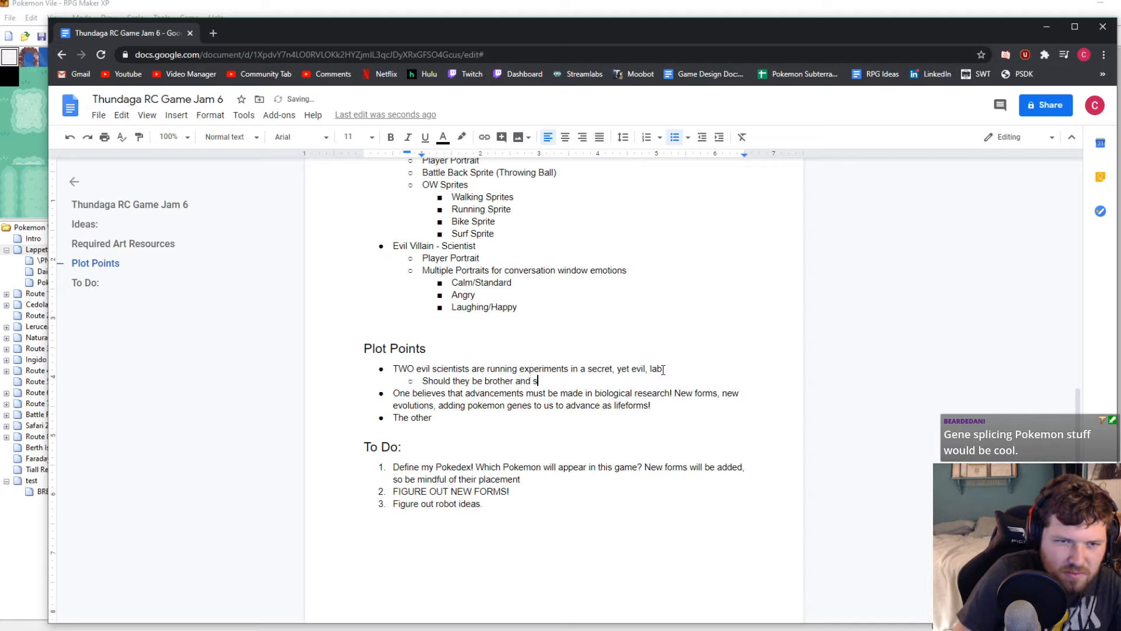
text(ister? T)
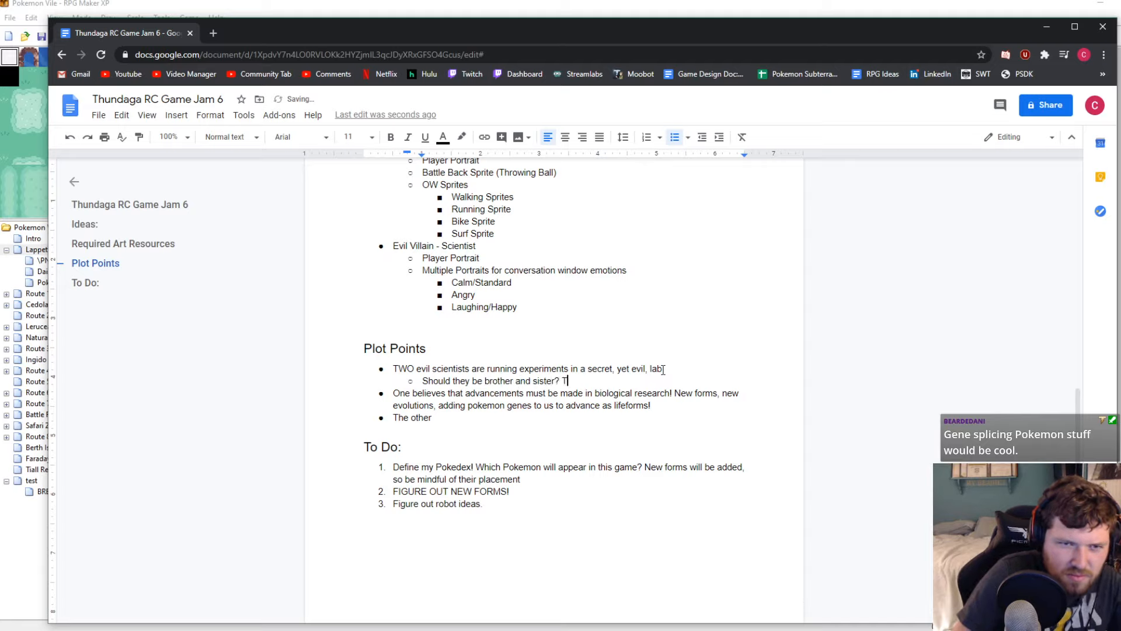
text(wo brit)
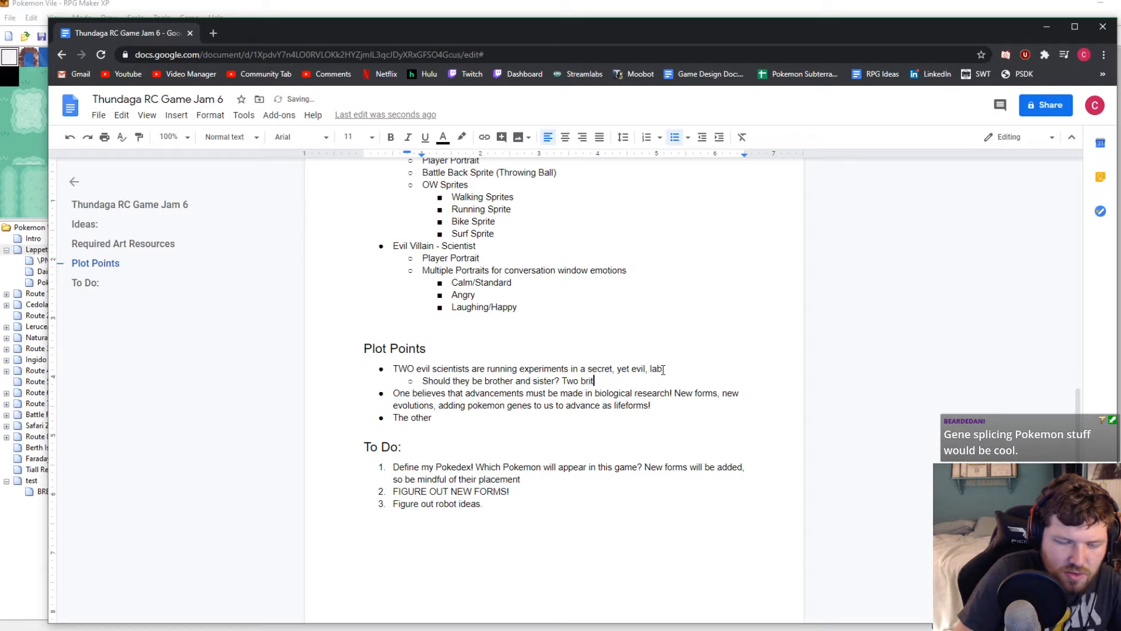
text(her)
key(BackSpace)
key(BackSpace)
key(BackSpace)
key(BackSpace)
key(BackSpace)
text(oth)
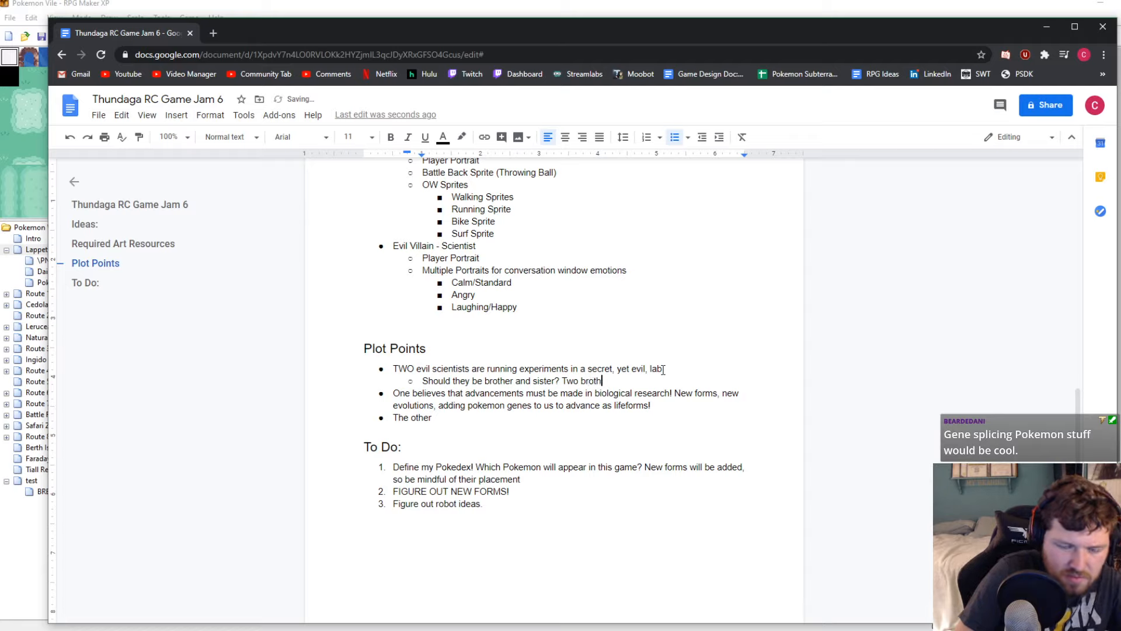
text(ers? Two sis)
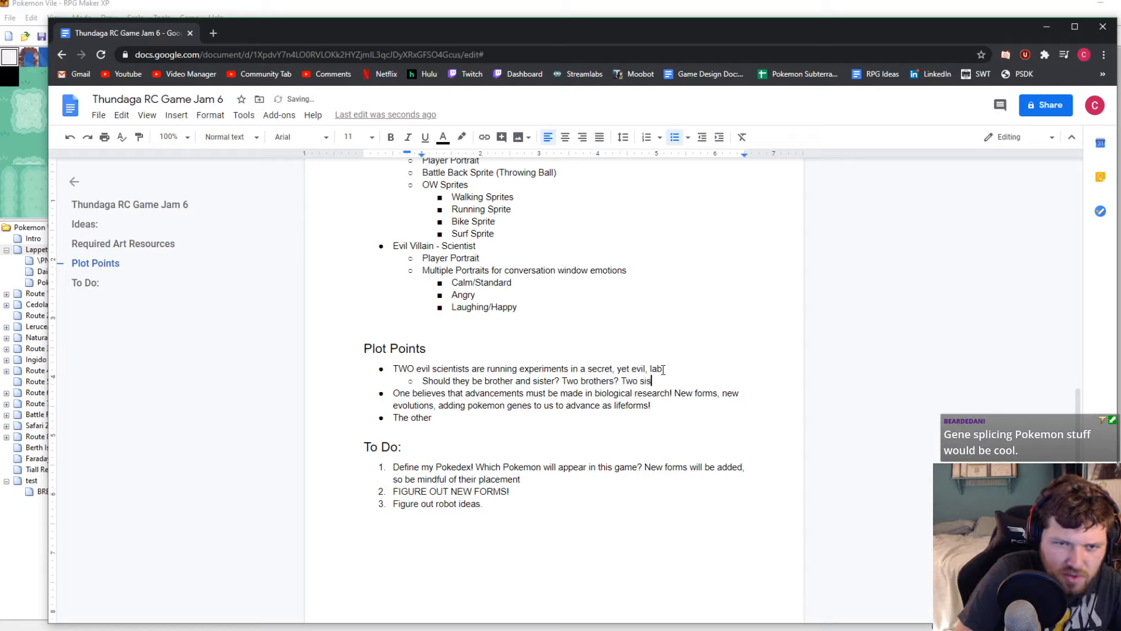
text(ters?)
Add a second sub-bullet about the scientists: "How old should they be? I'm leaning younger, now that there are 2 of them"
key(Return)
text(How old sh)
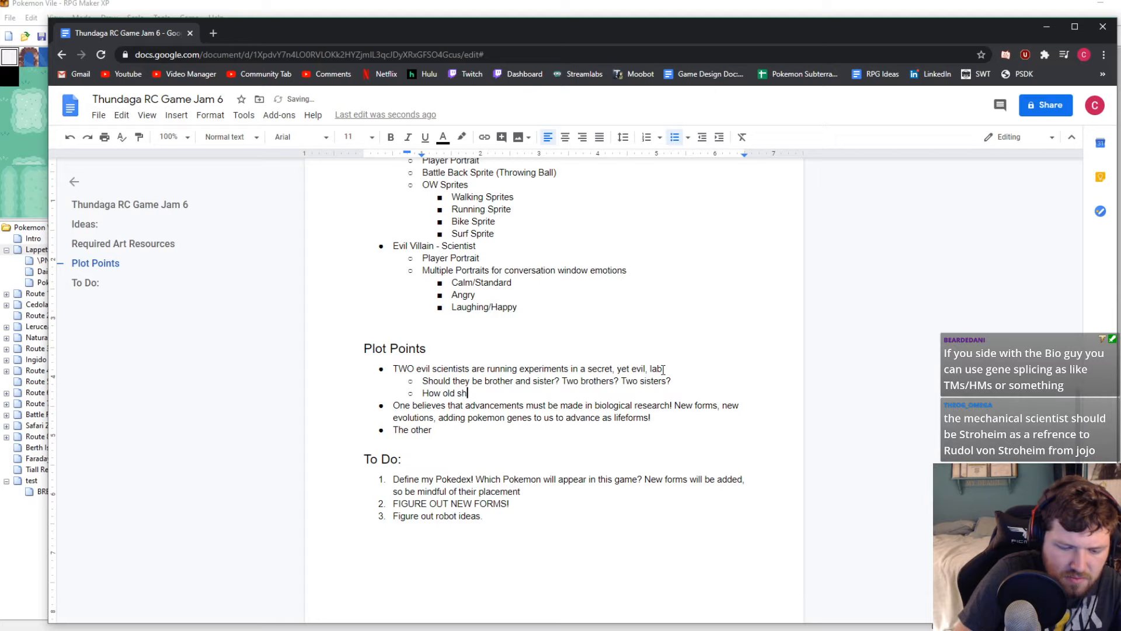
text(ould they be?)
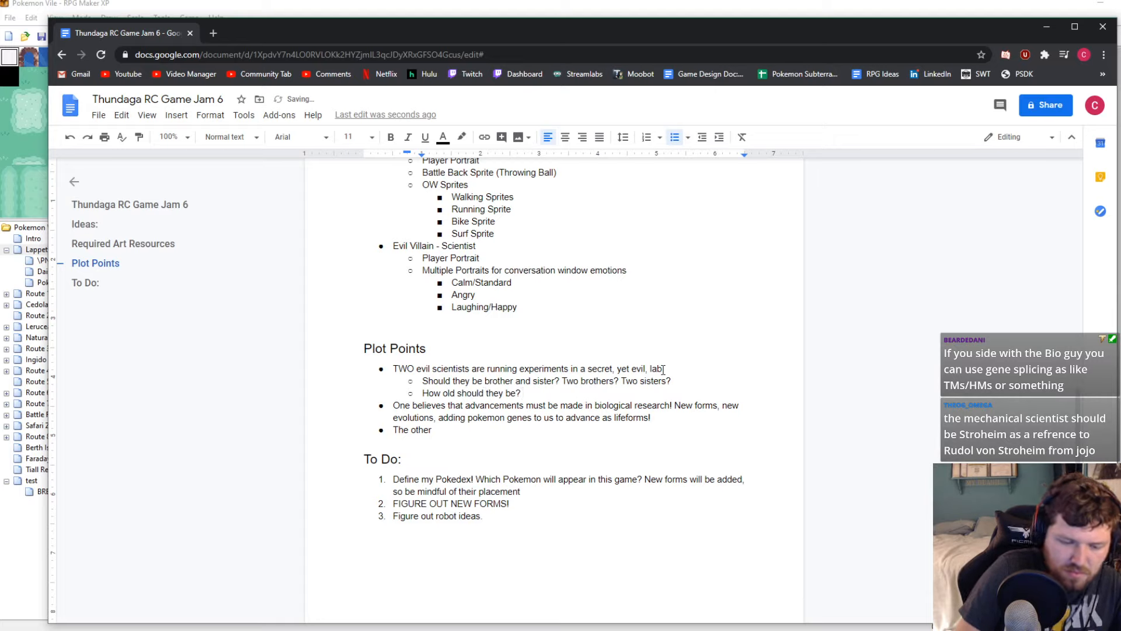
text( I'm)
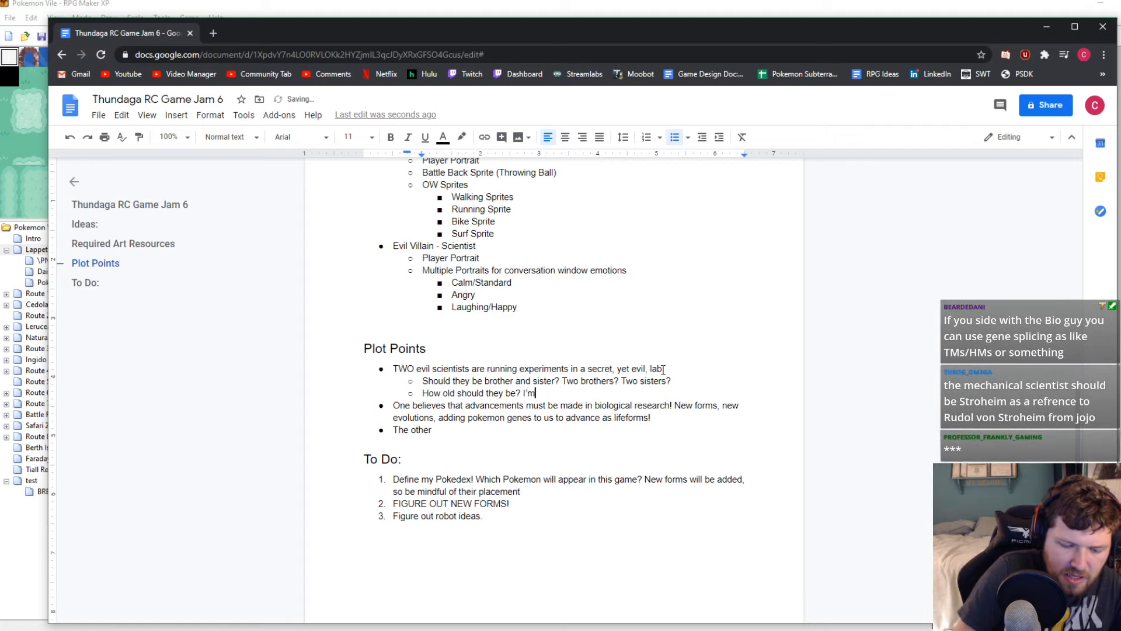
text( leaning youn)
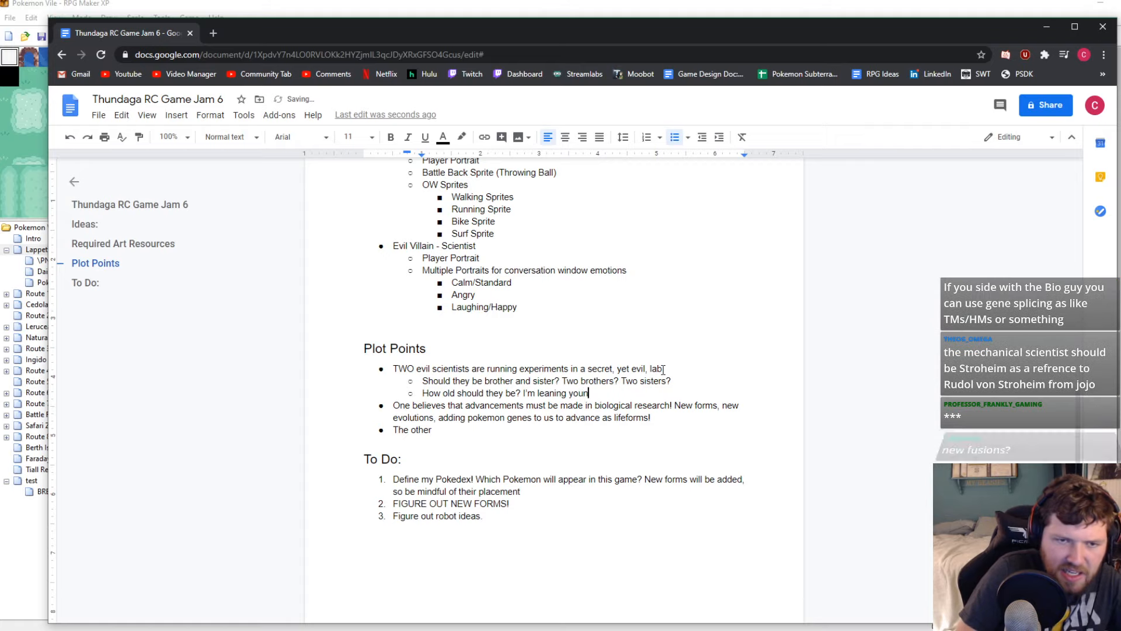
text(ger, now t)
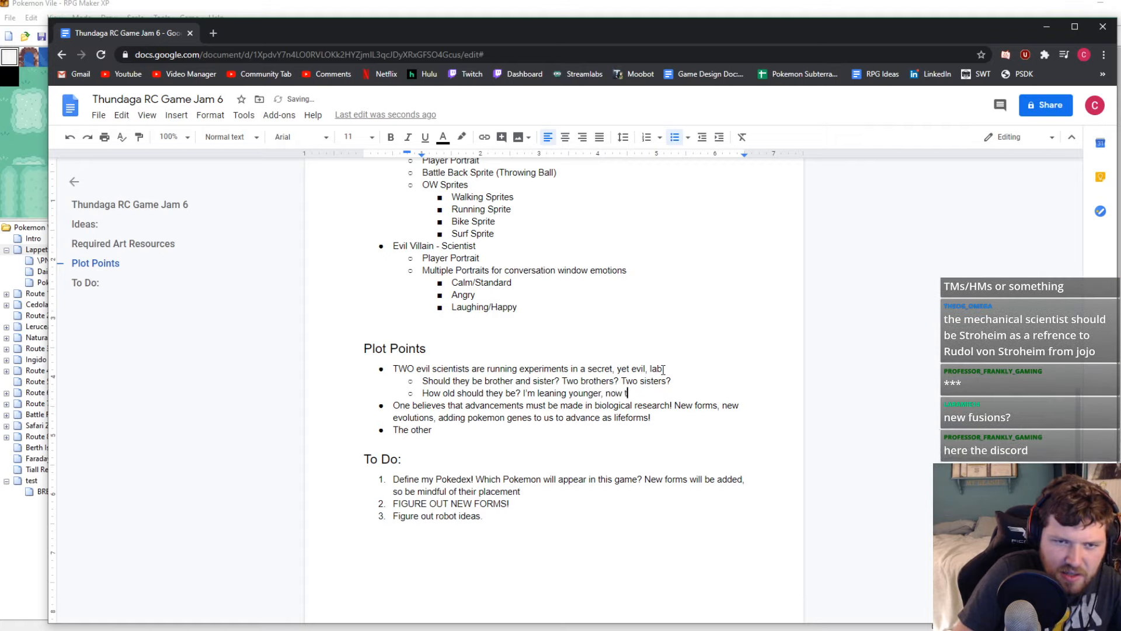
text(hat there are)
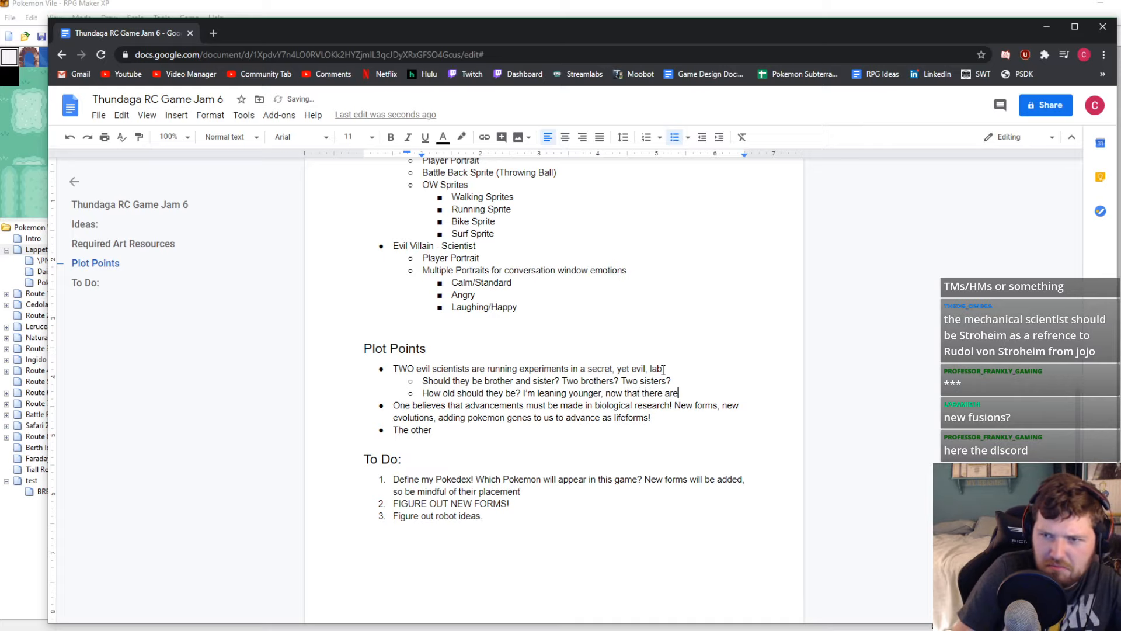
text( 2 of them)
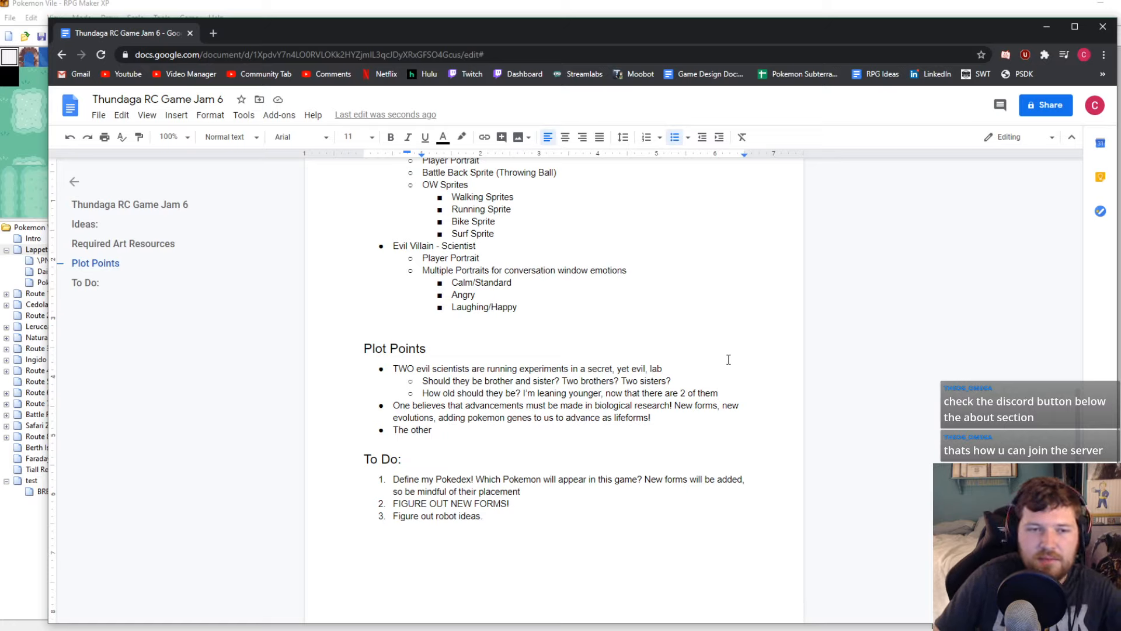
Add a sub-bullet under the biological research plot point reading "Makes new berries as items!"
click(680, 408)
key(Return)
key(Tab)
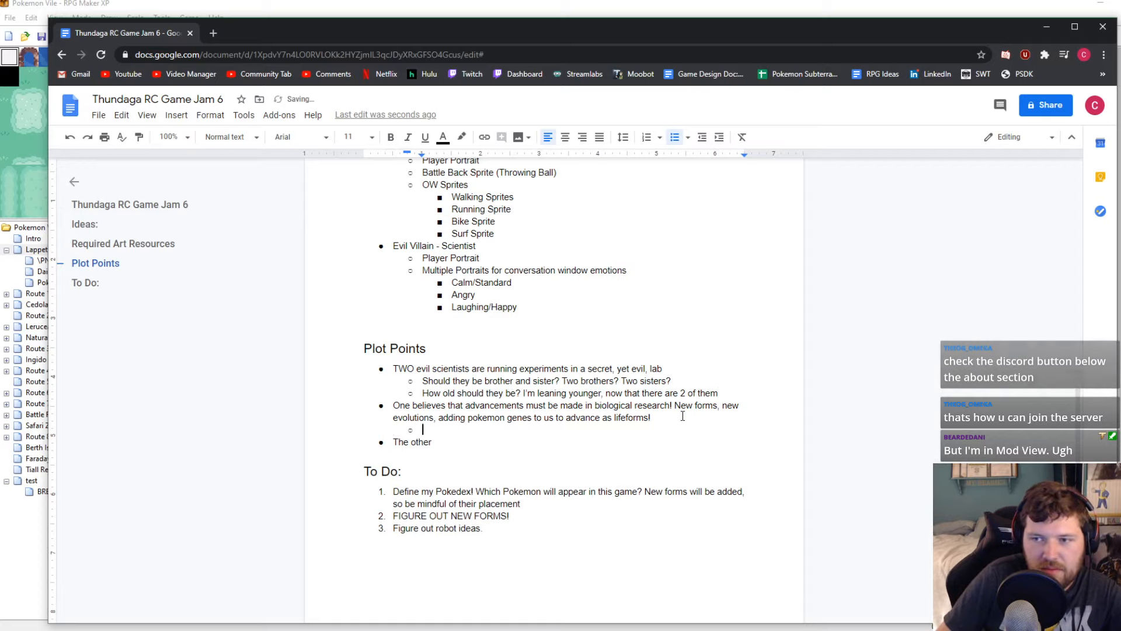
text(Makes new )
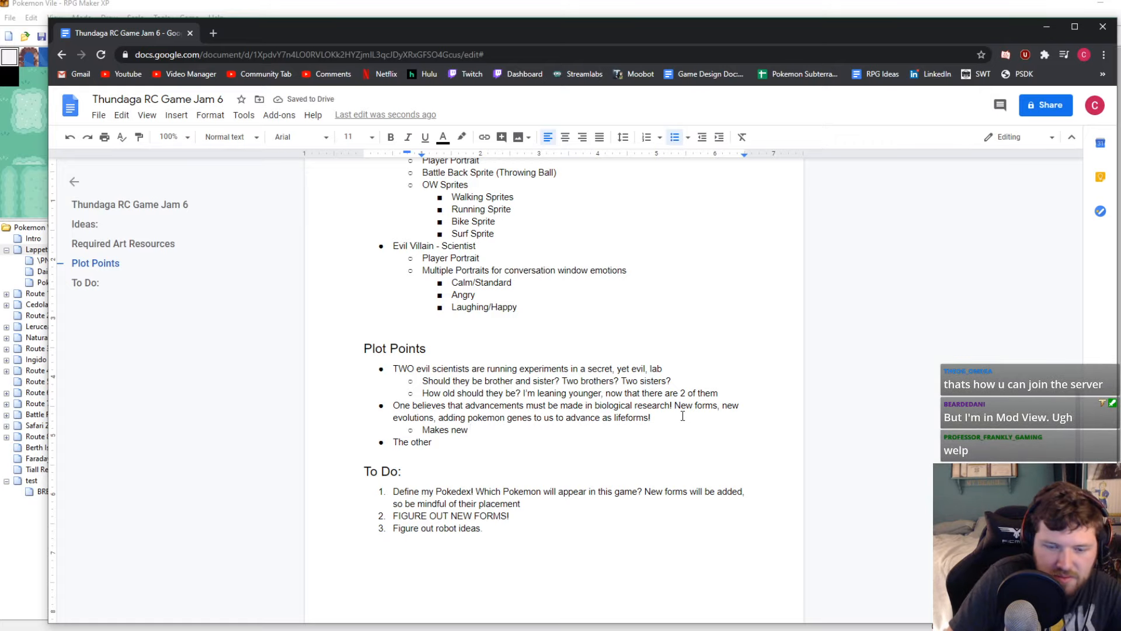
text(berries as )
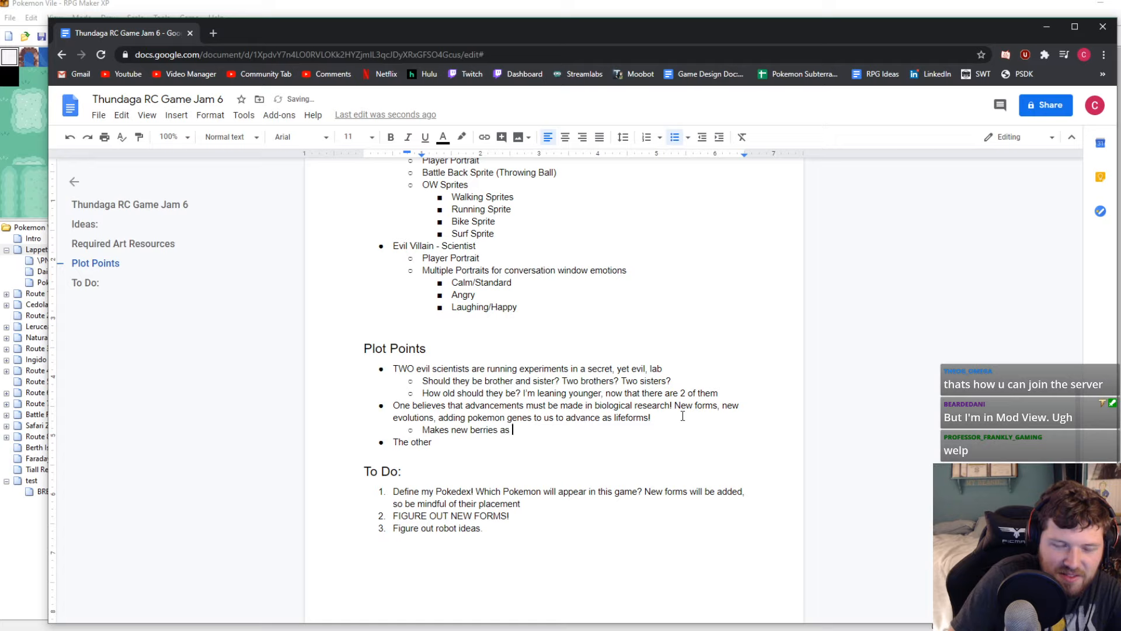
text(items.)
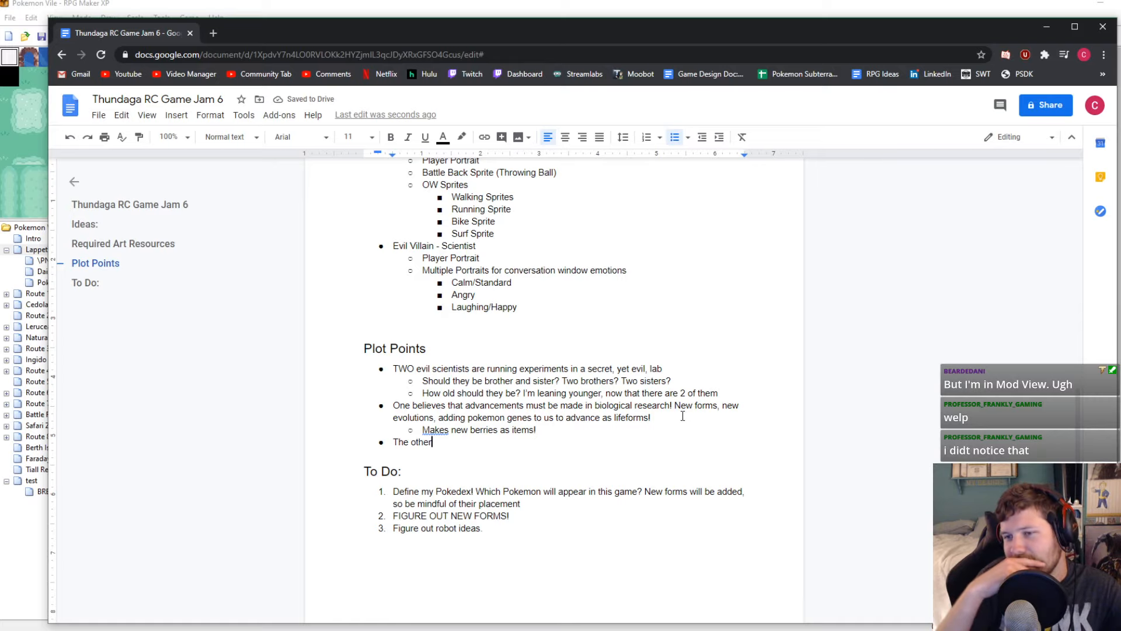
Continue the "The other" bullet with "believes that advancements must be made in mechanical research!", correcting the spelling of "advancements"
text(believes that )
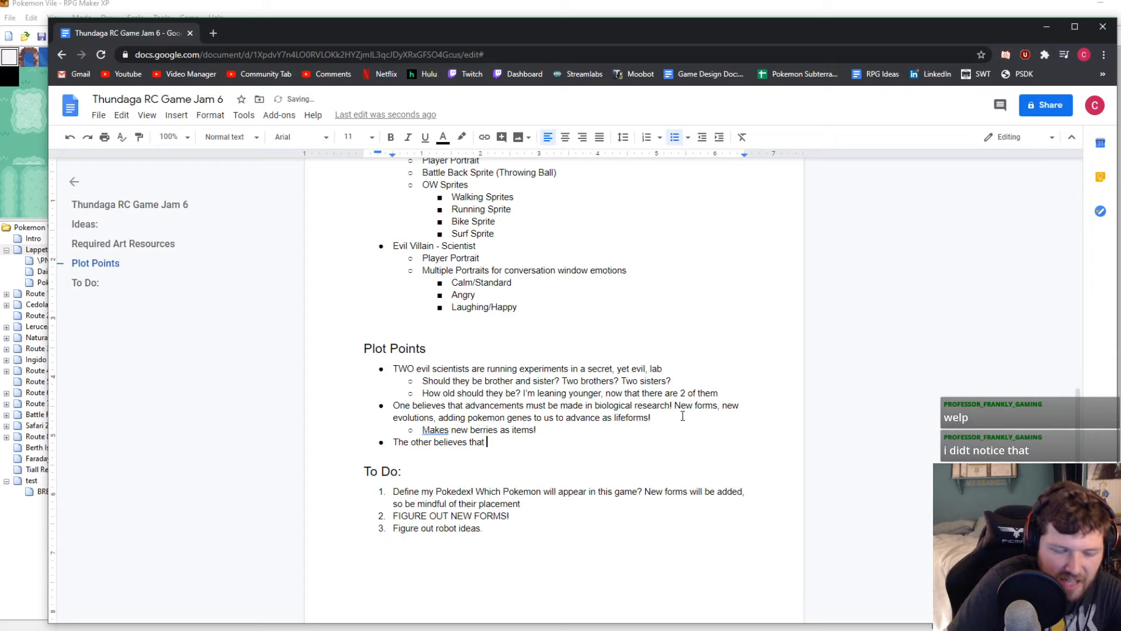
text(advancmenets)
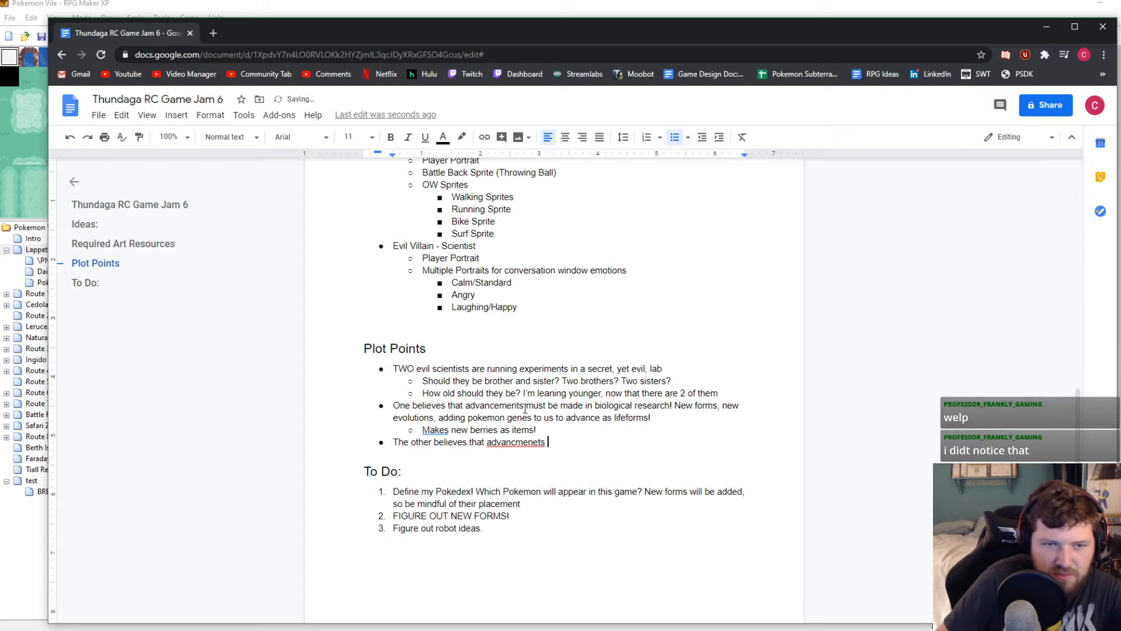
right_click(542, 445)
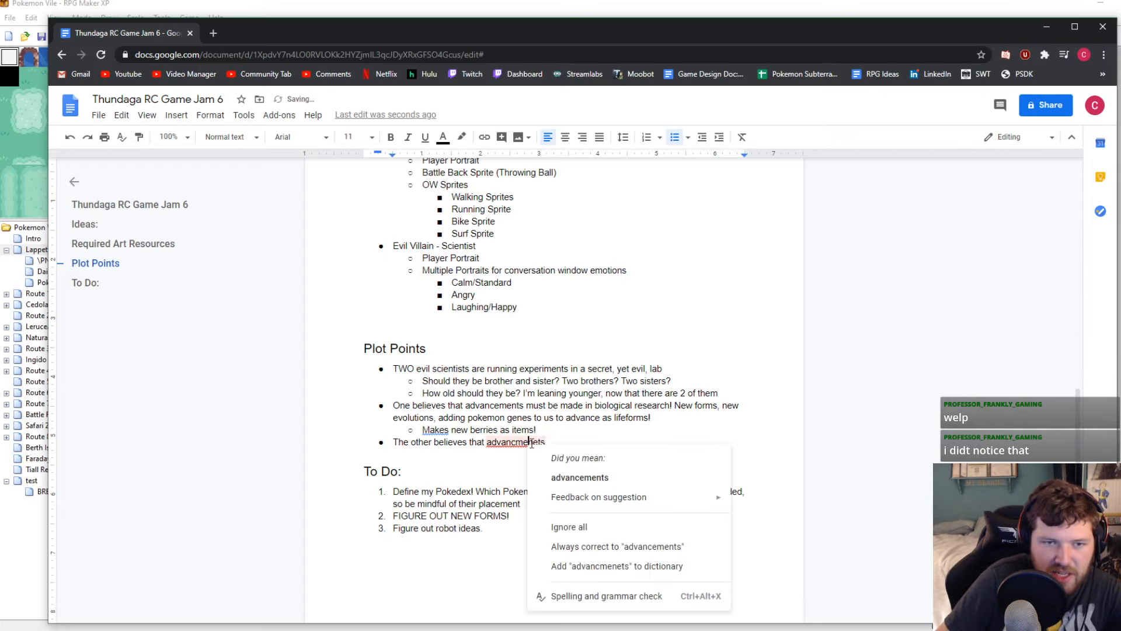
click(575, 475)
text(must)
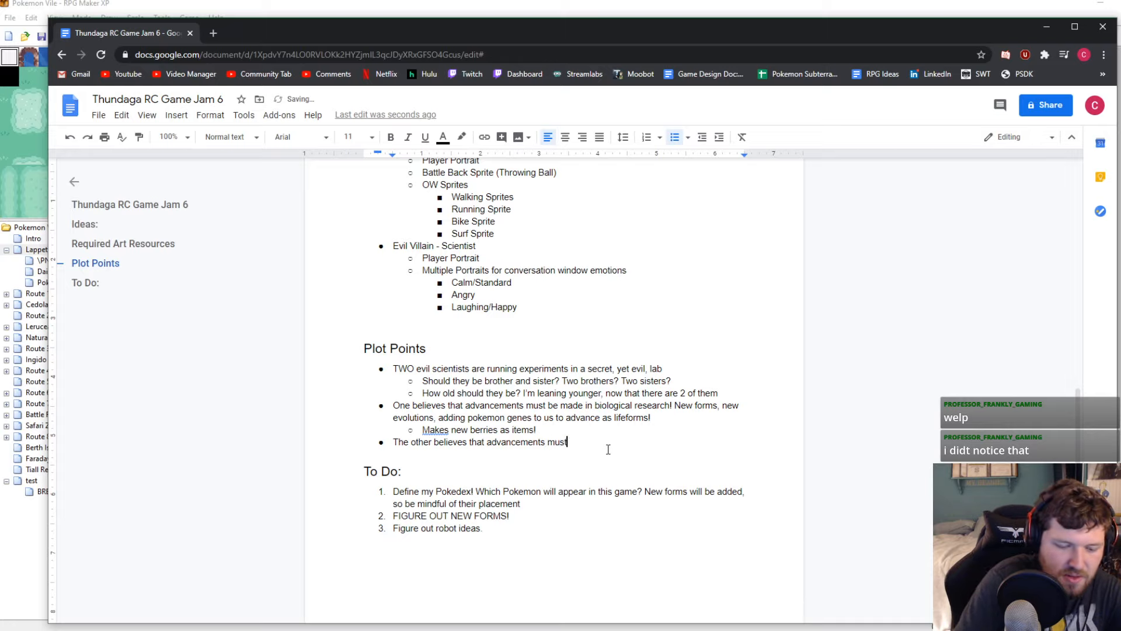
text( be made in me)
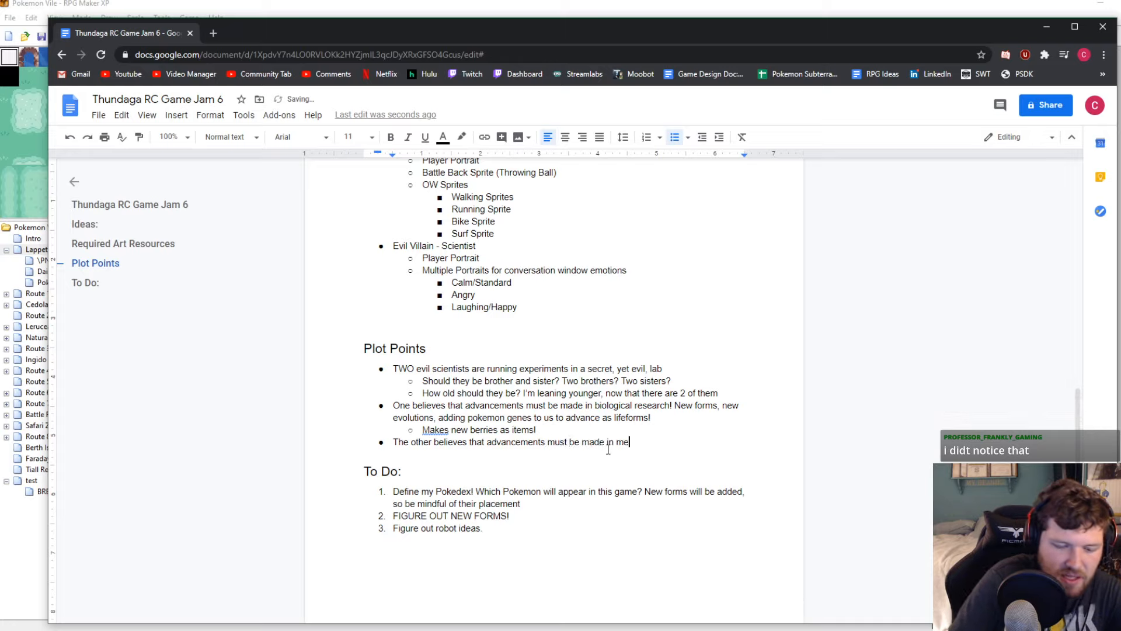
text(chanical rese)
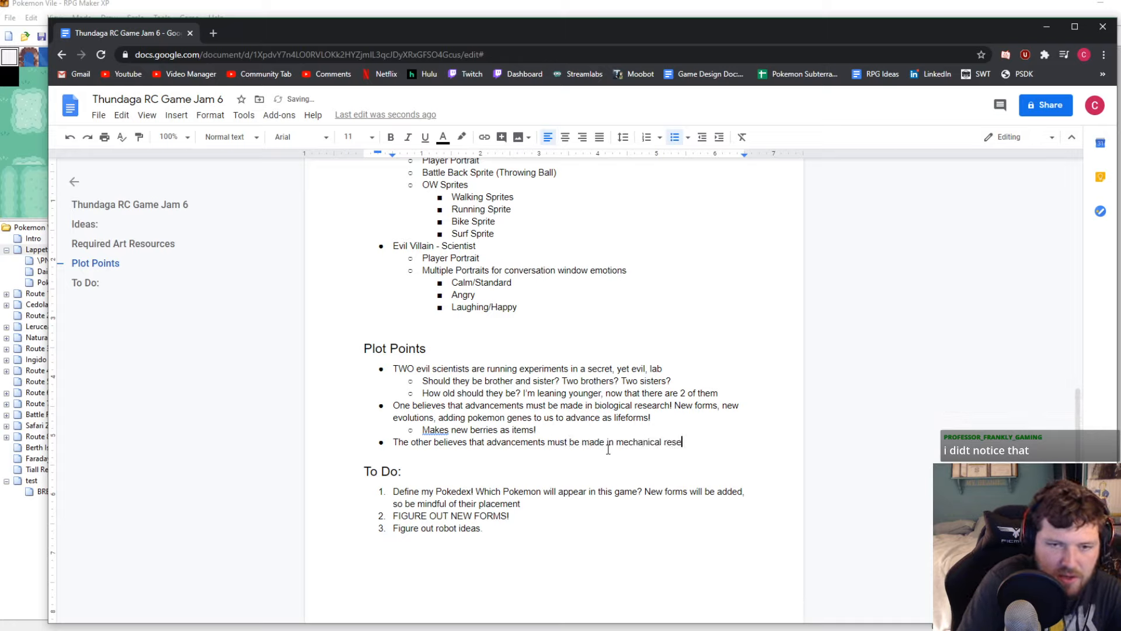
text(arch.)
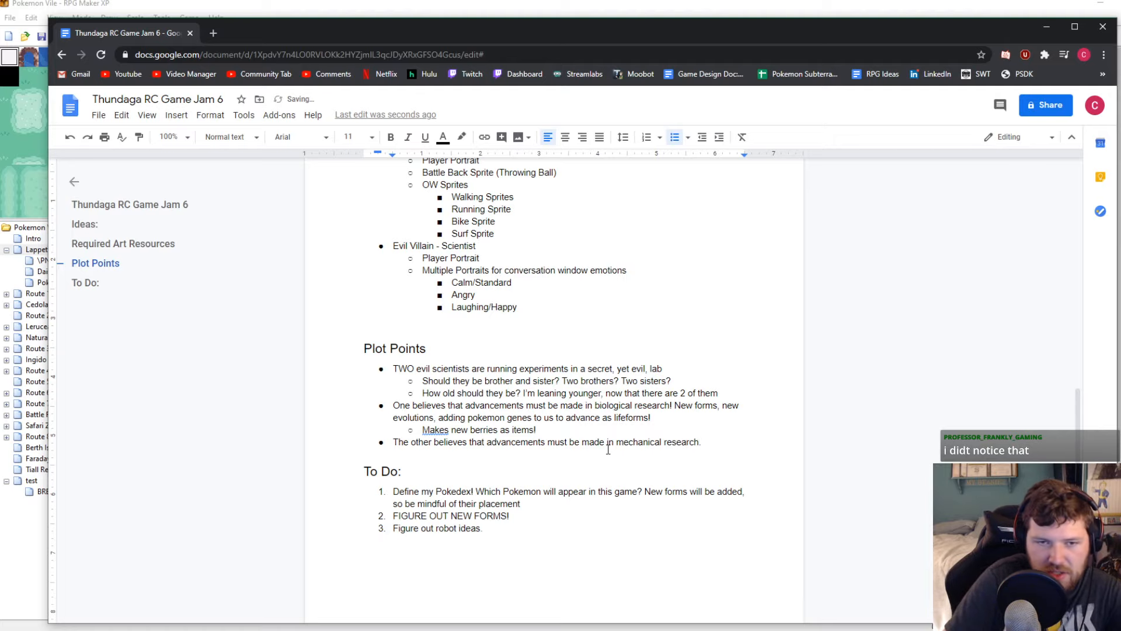
key(BackSpace)
key(BackSpace)
text(! )
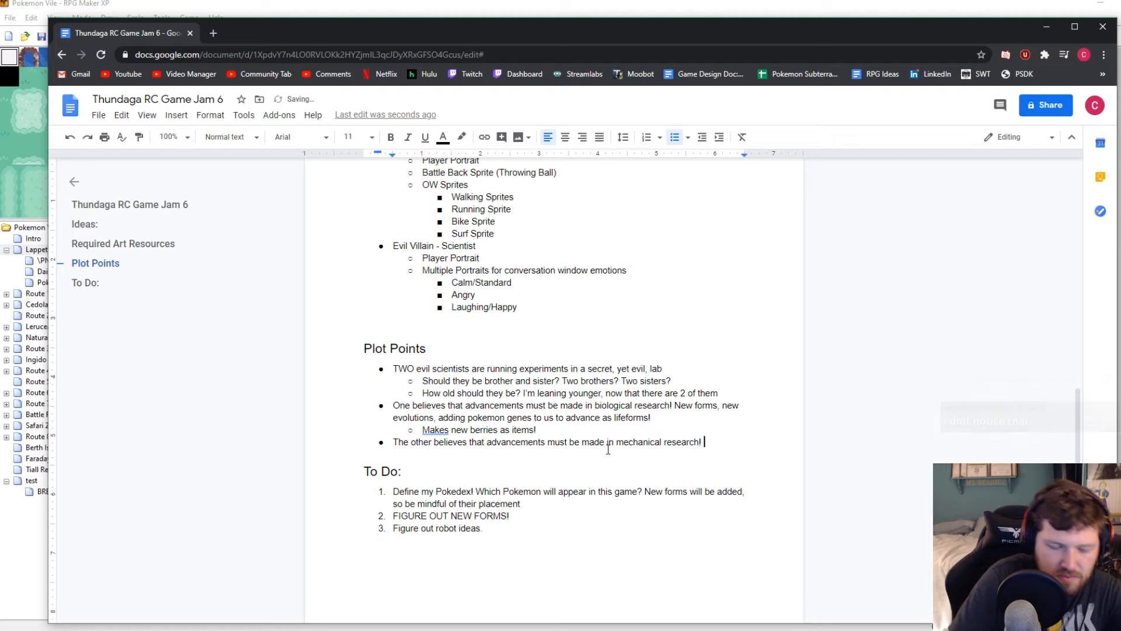
Append "New robot Pokemon that are normally uncatchable. Really strong dudes" to the mechanical research plot point
text(New r)
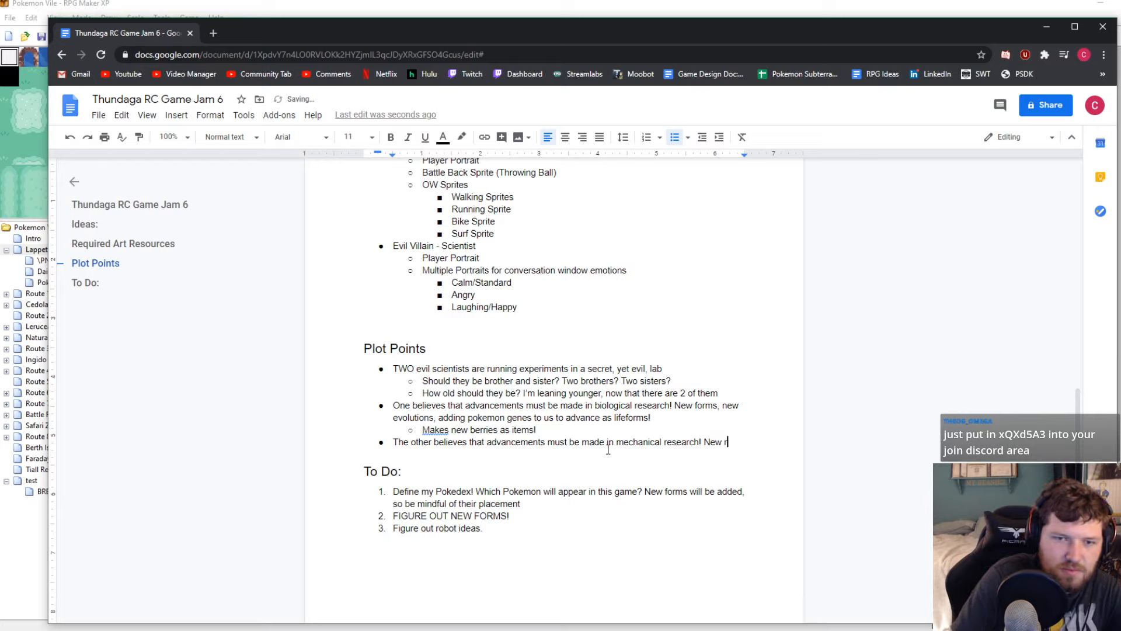
text(obot Pokemon,)
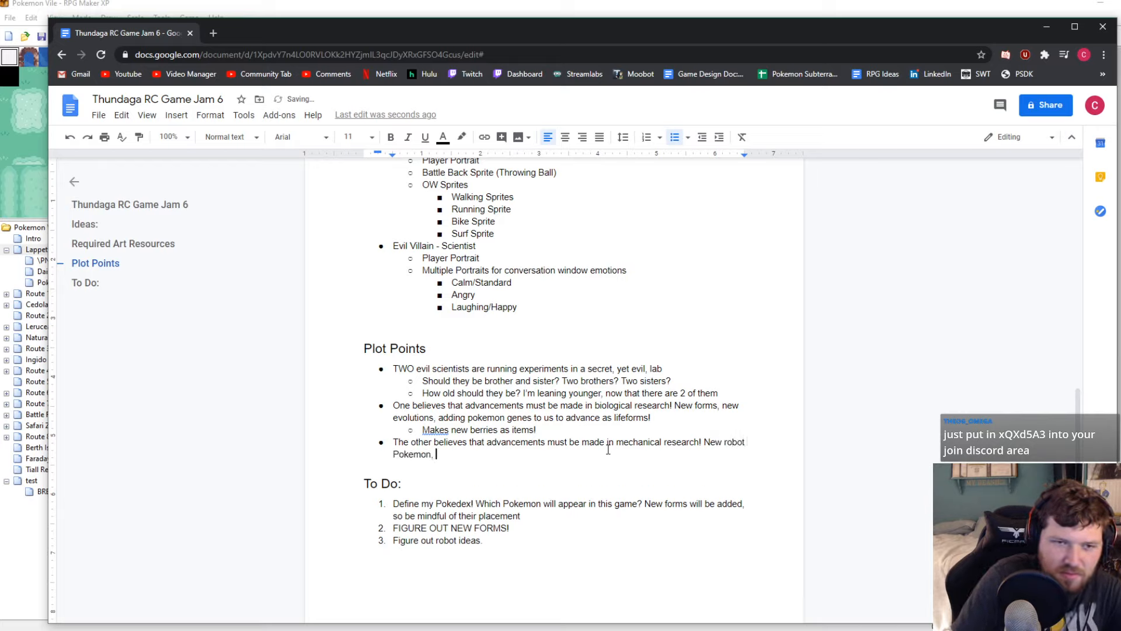
key(BackSpace)
text(that are )
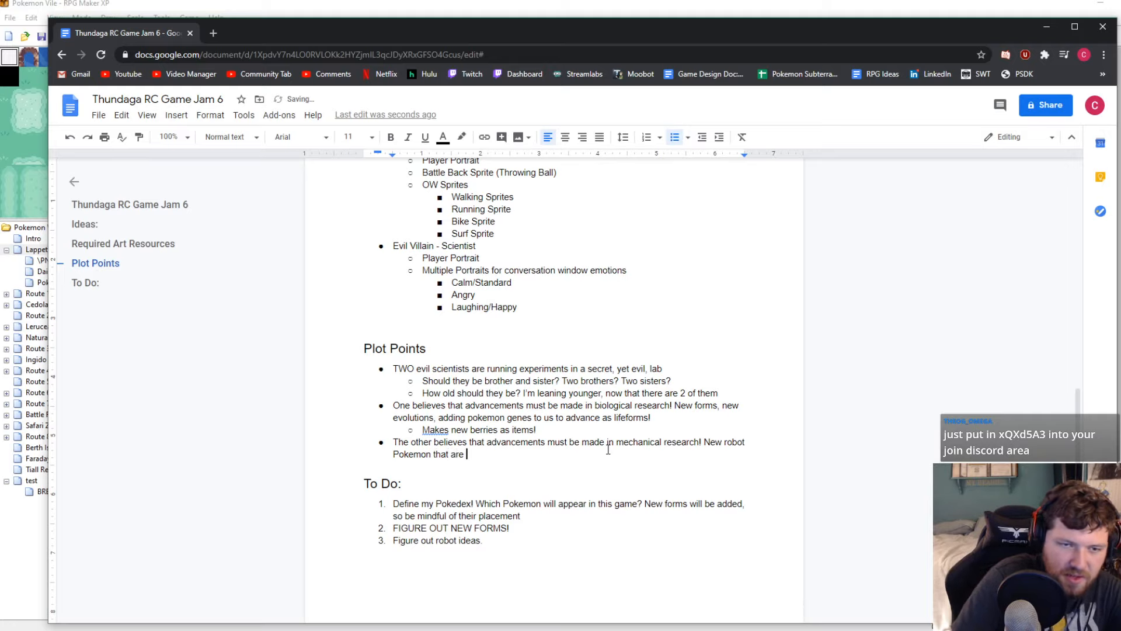
text(normally uncatchable. Really st)
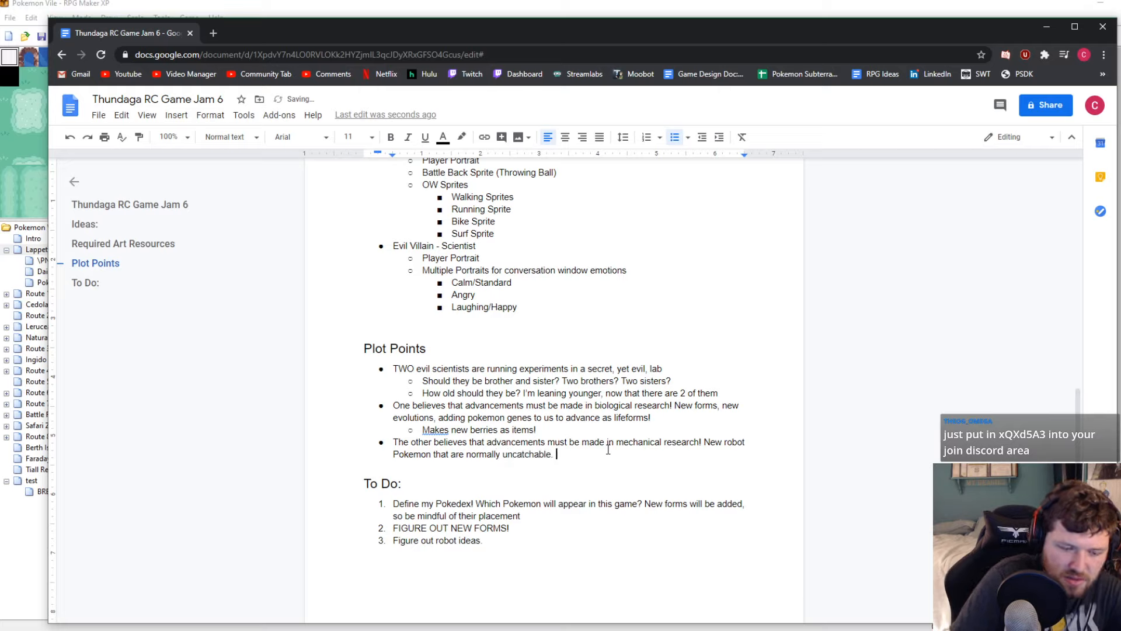
text(ro)
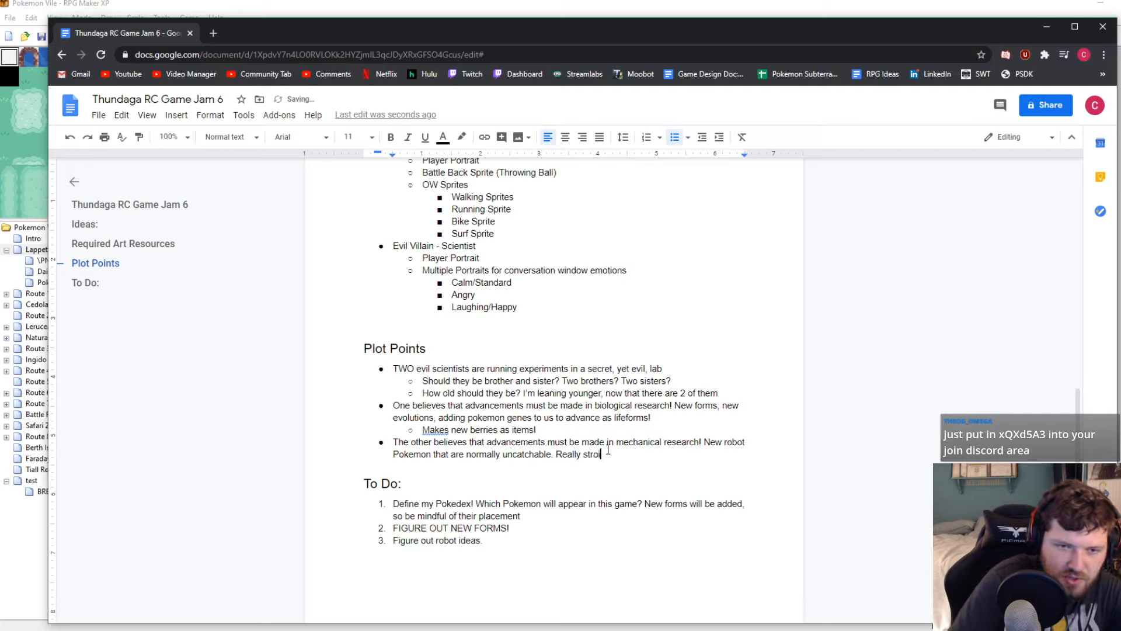
text(ng)
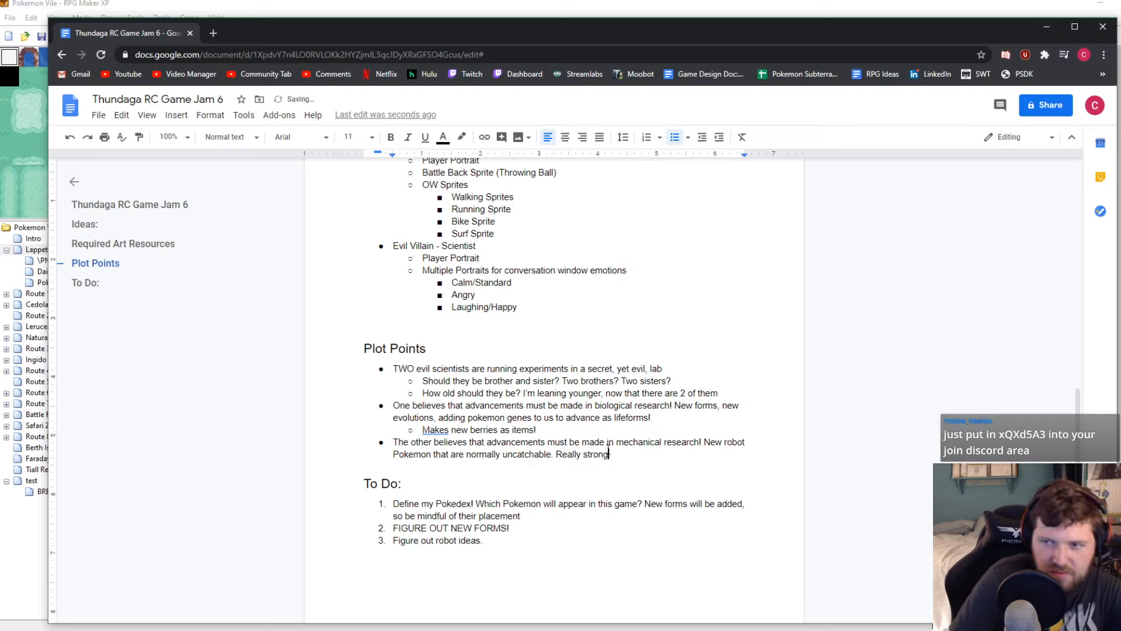
text( dudes)
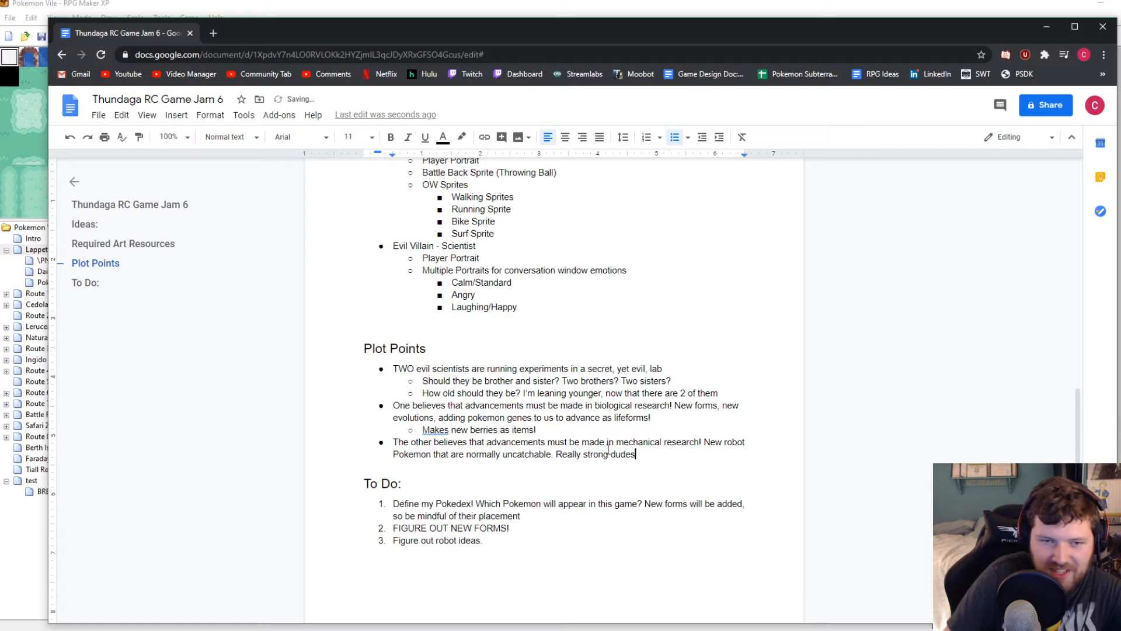
Shorten the ending of the mechanical research plot point to read "Really strong!"
key(BackSpace)
key(BackSpace)
key(BackSpace)
key(BackSpace)
key(BackSpace)
key(BackSpace)
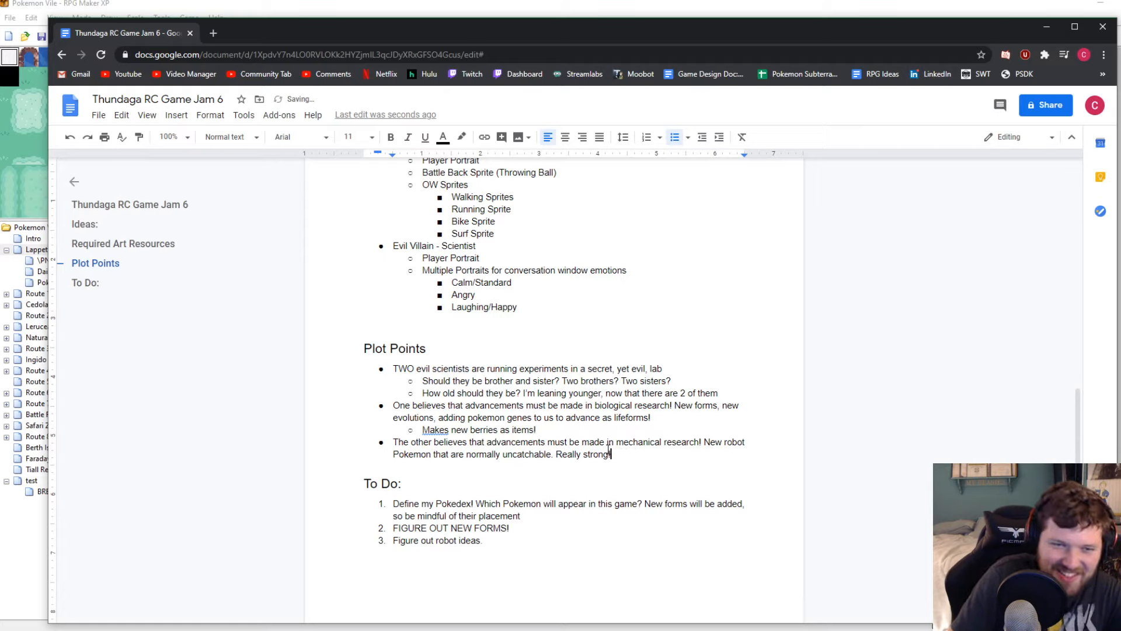
Add a sub-bullet under the mechanical research plot point reading "Also creates new TMs and other mechanical items."
key(Return)
key(Tab)
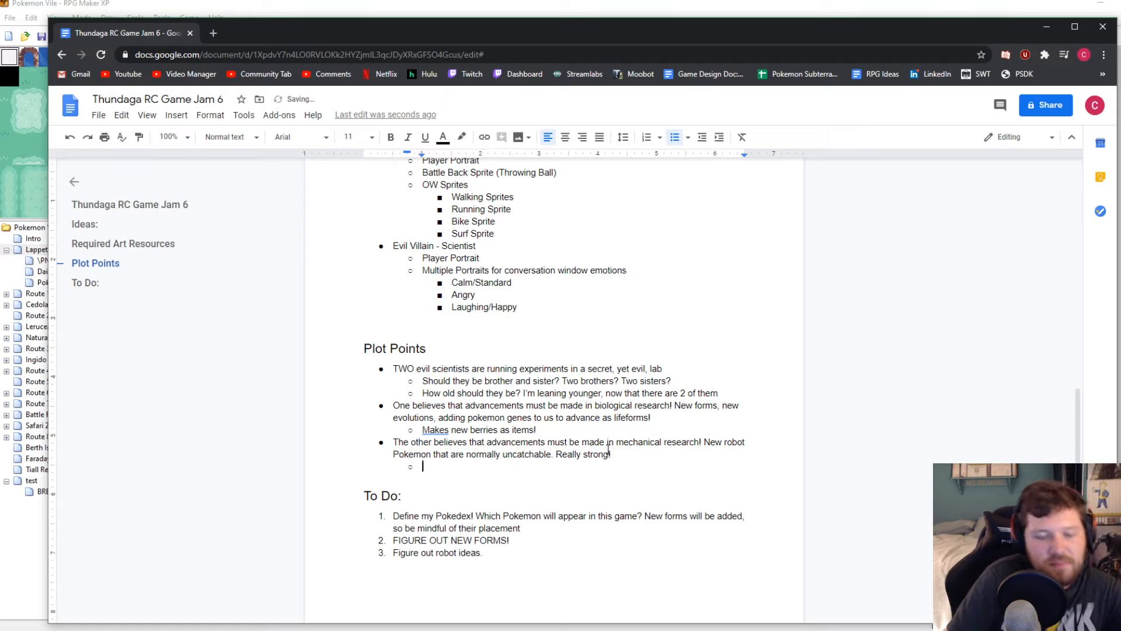
text(Also create)
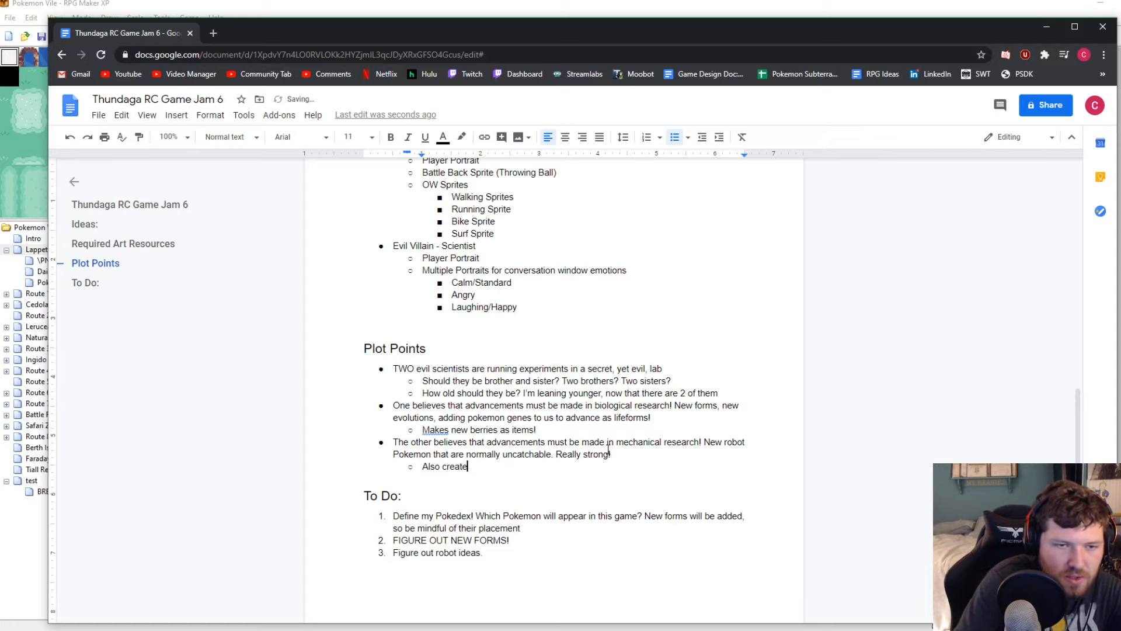
text(s new TMs an)
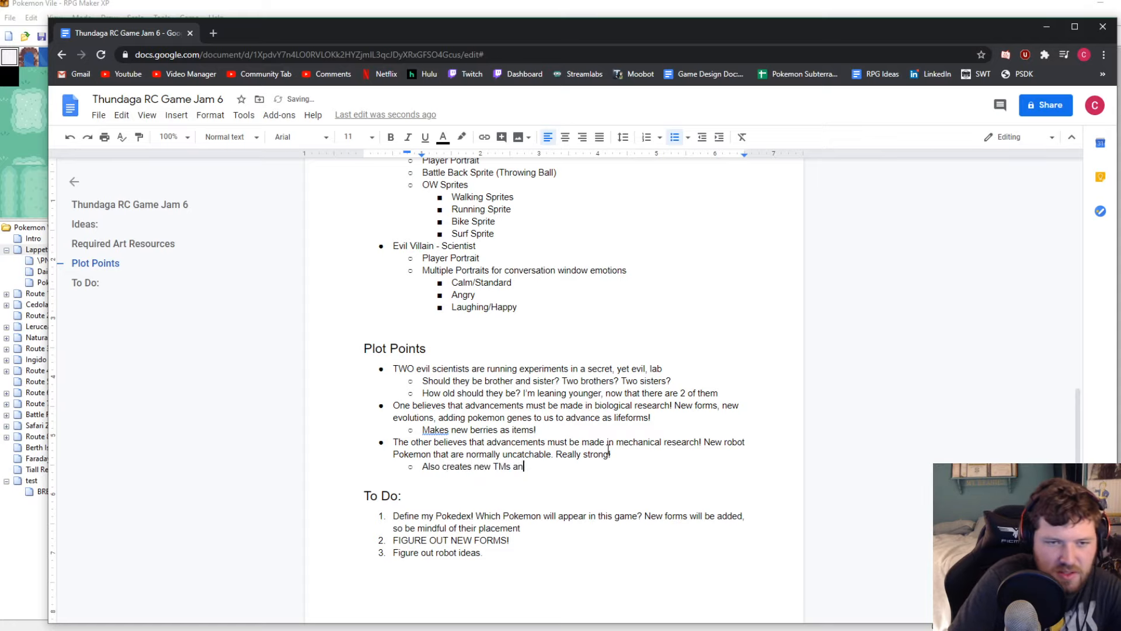
text(d other mecha)
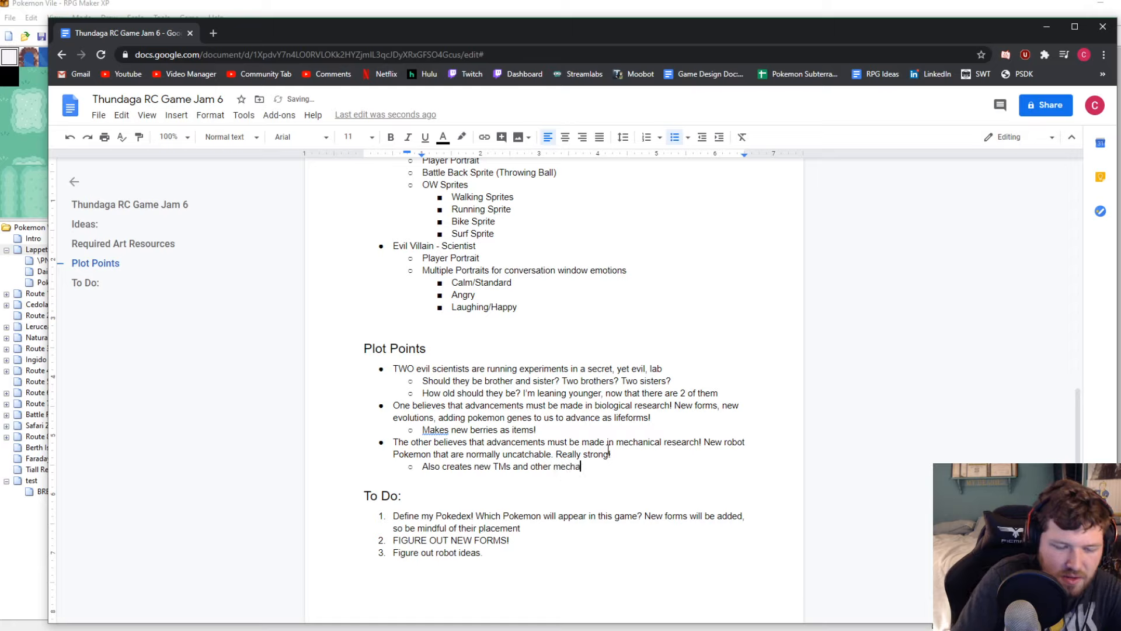
text(nical items.)
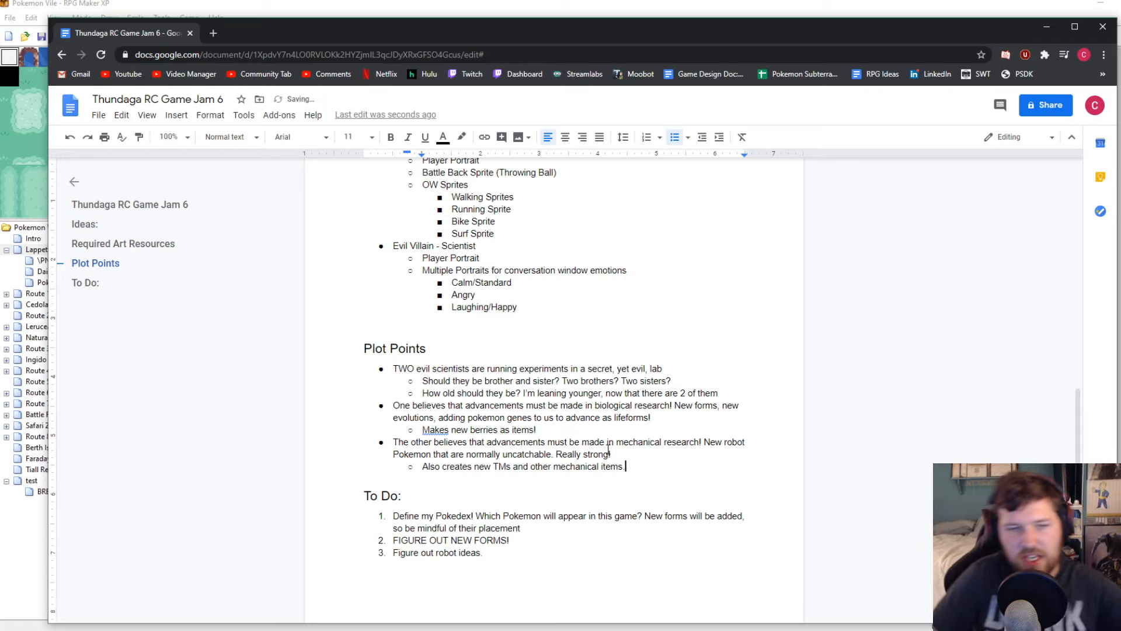
Add a top-level plot point: "SINCE HMs will be items in this game, siding with one or the other could impact your traversal opportunities."
key(Return)
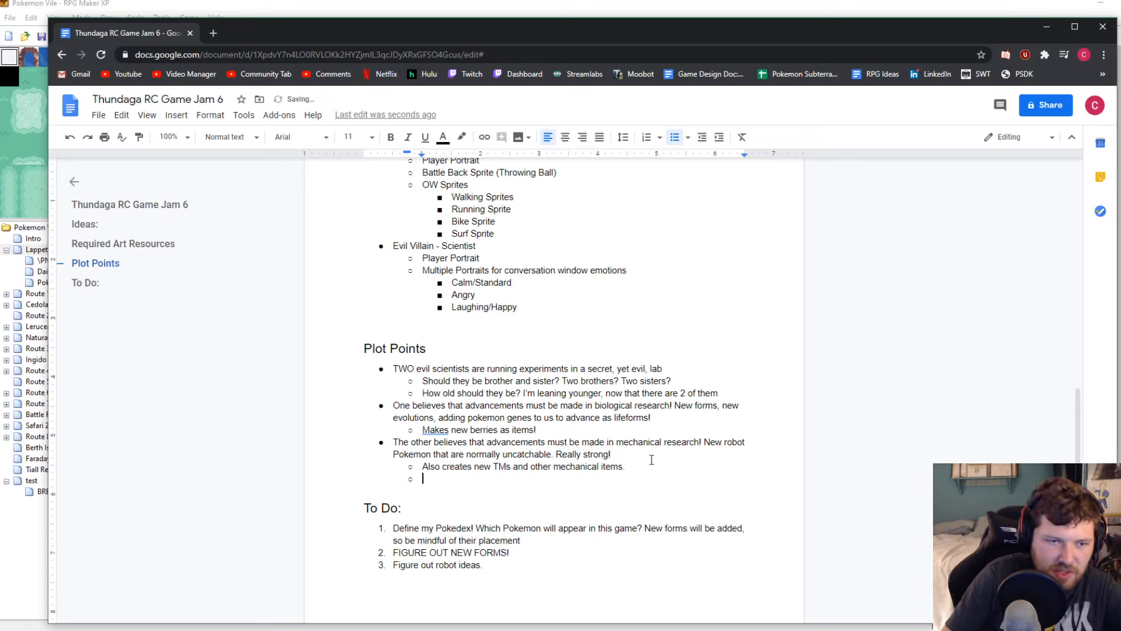
key(shift+Tab)
text(SINCE HM)
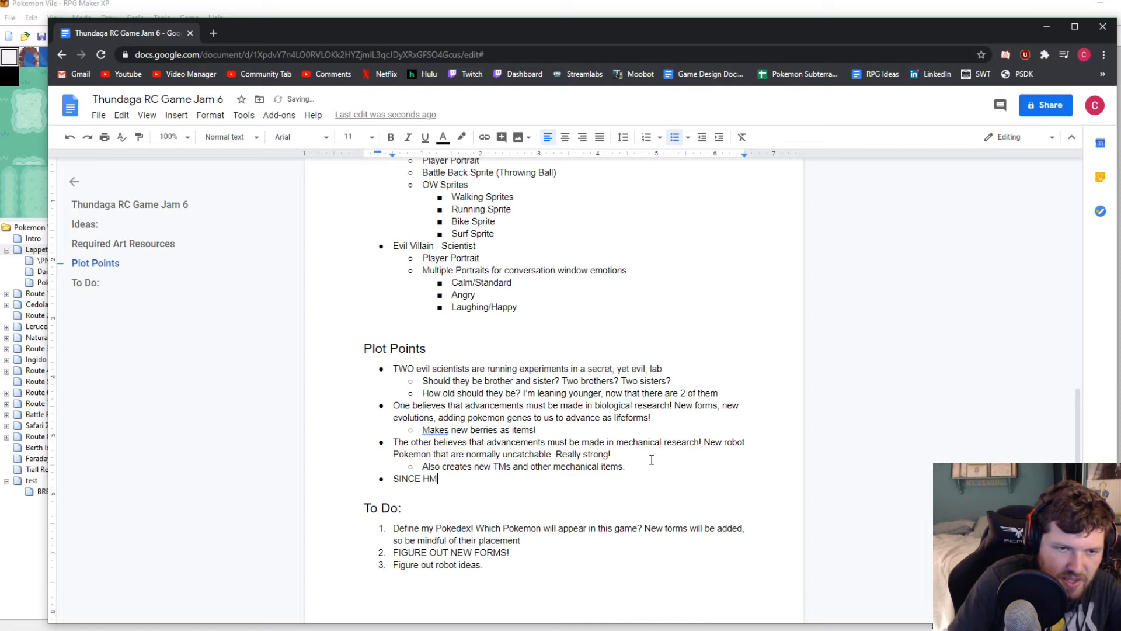
text(s will be items in this game, sidi)
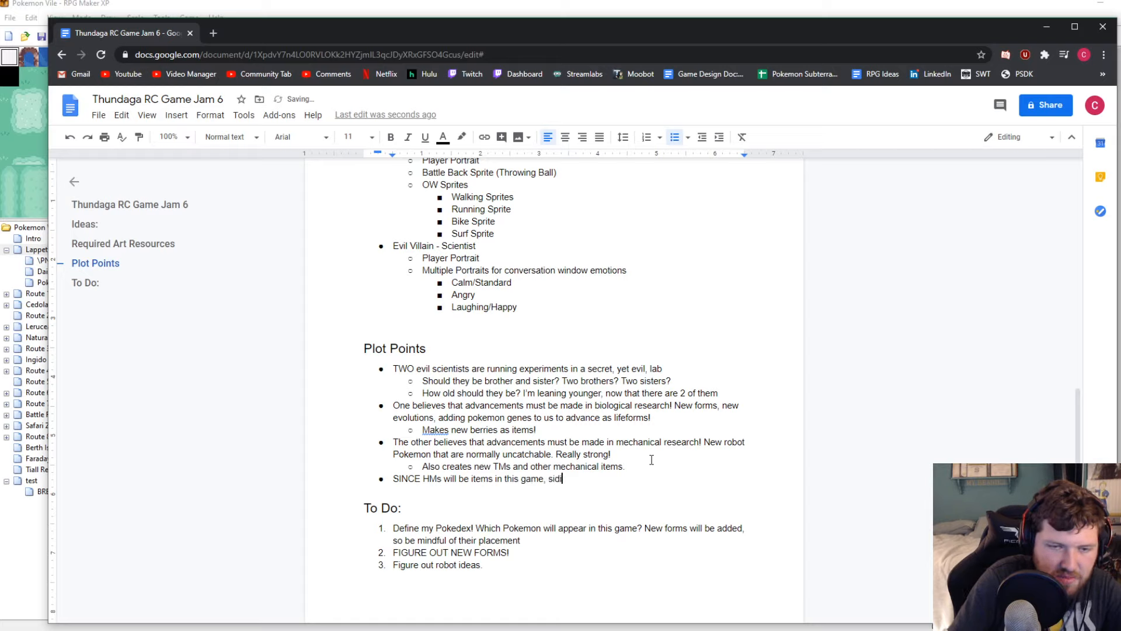
text(ng wit)
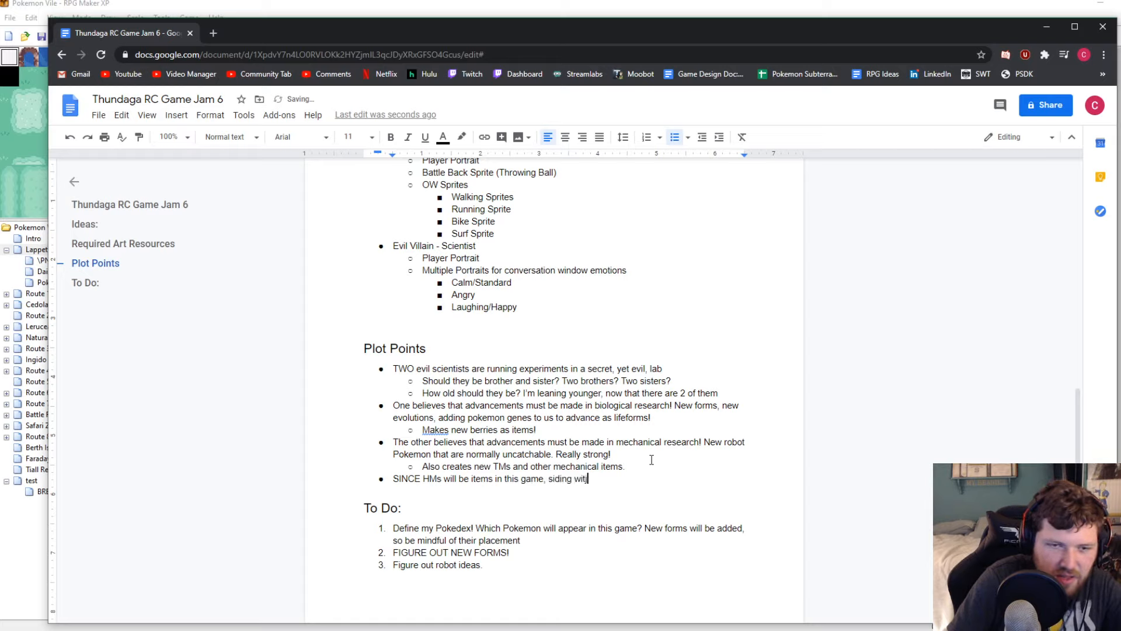
text(h one or the ot)
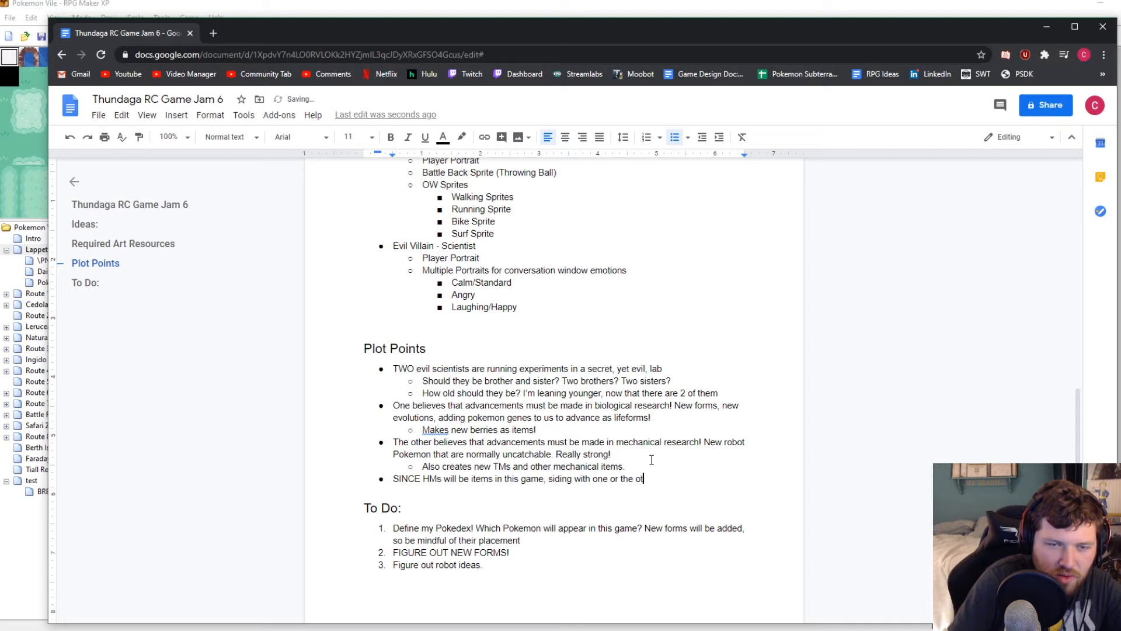
text(her could impact)
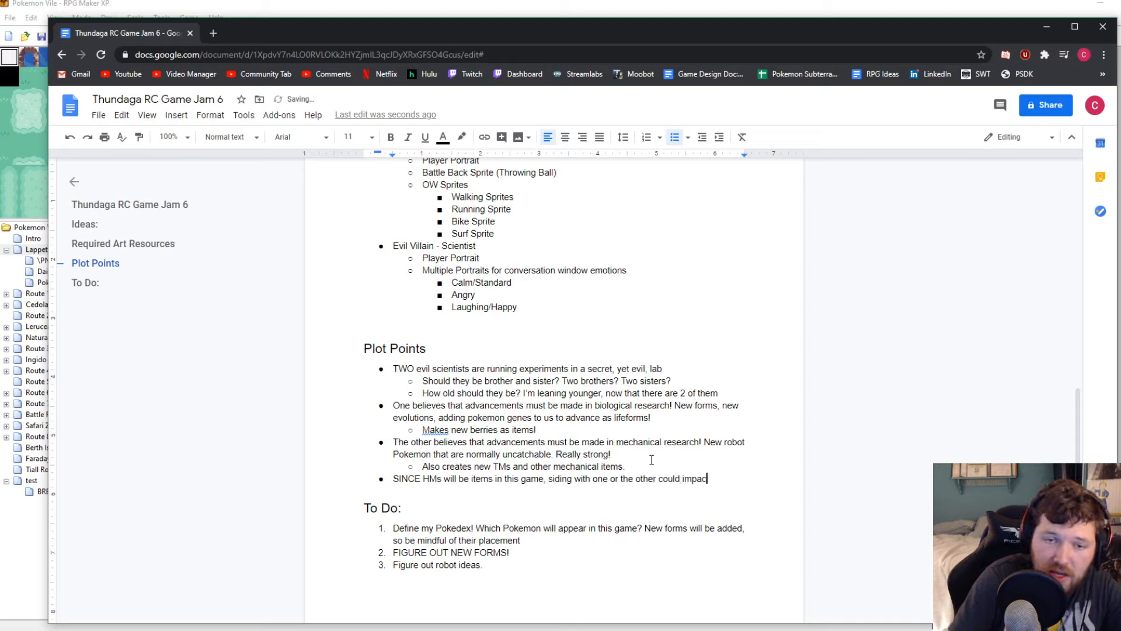
key(BackSpace)
key(BackSpace)
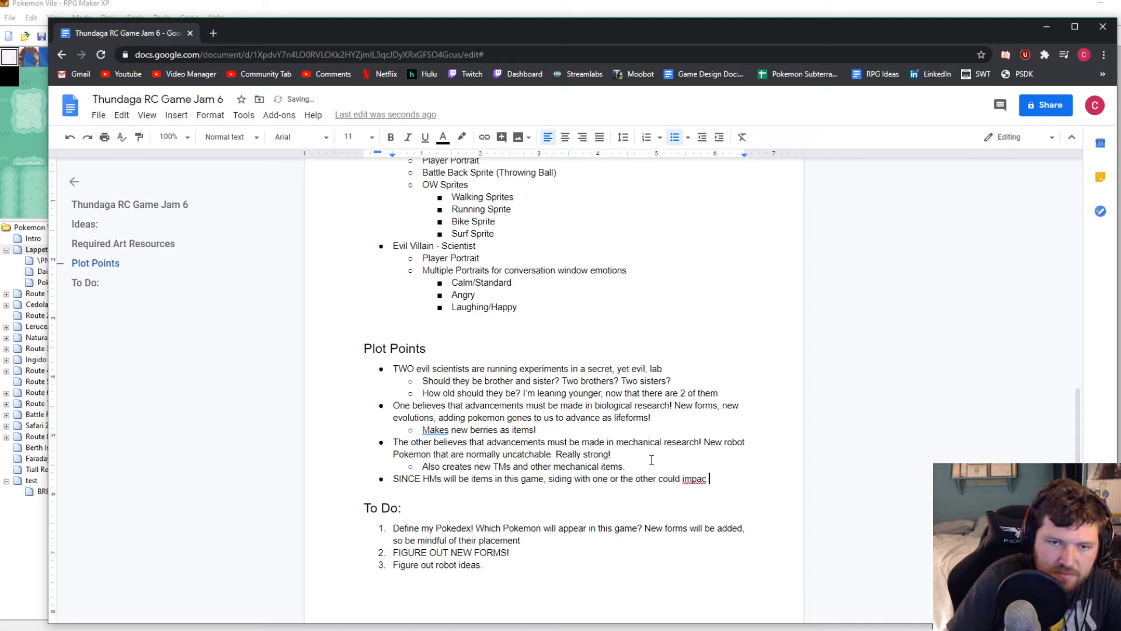
text(t your tra)
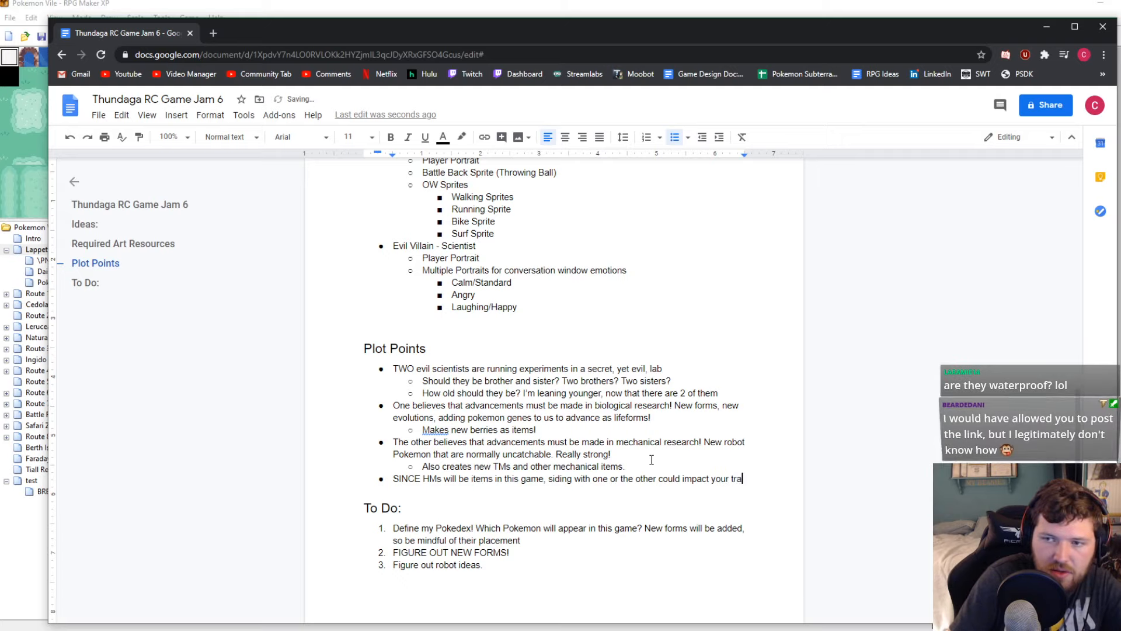
text(versal oppo)
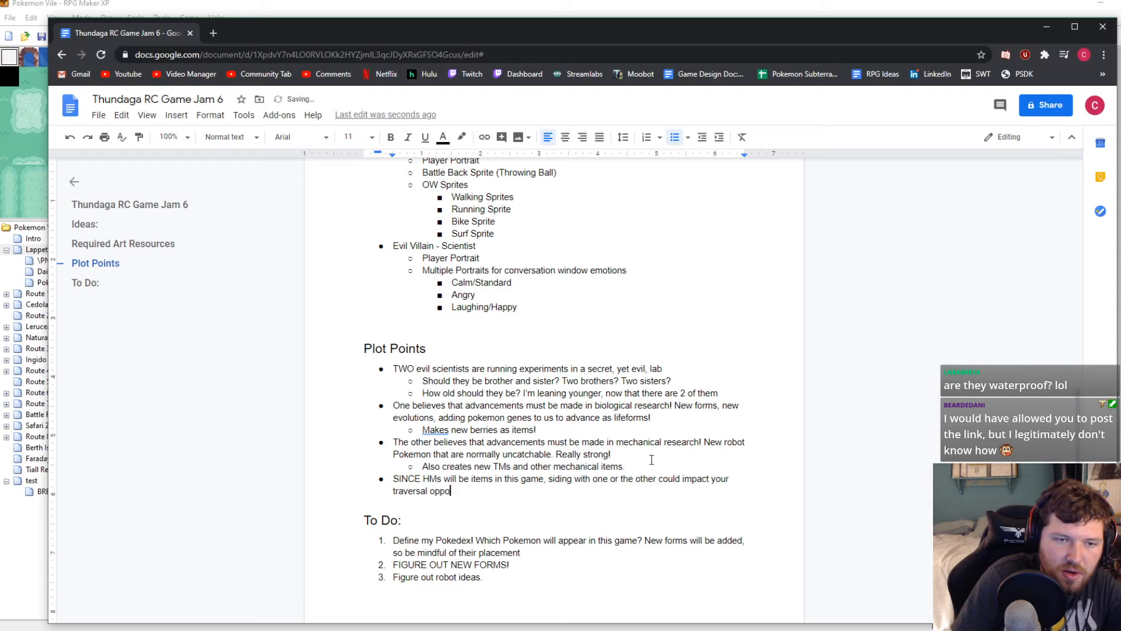
text(trtunities.)
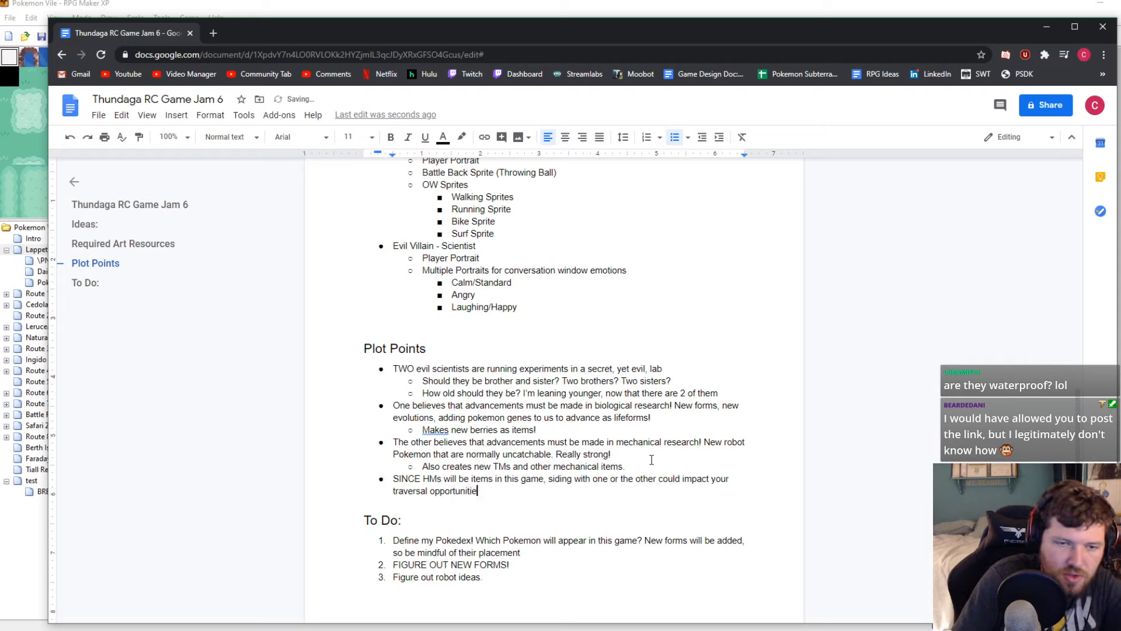
Start a sub-bullet under the HMs plot point: "Don't FOMO the player too hard here. But make them realize that"
key(Return)
key(Tab)
text(Don)
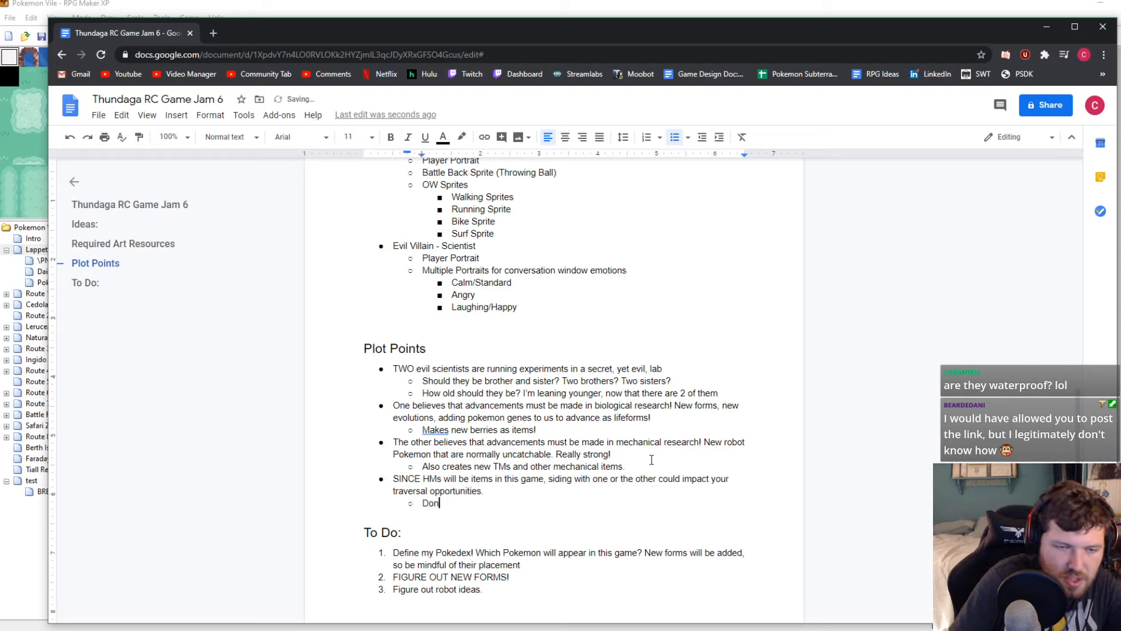
text('t FOMO)
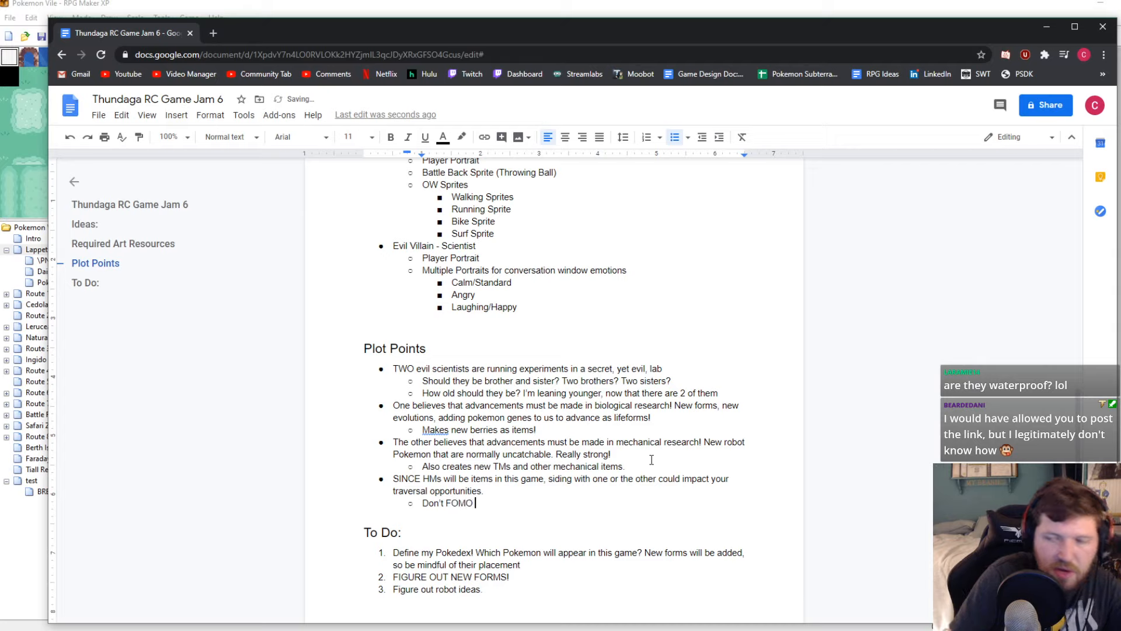
text( the player to)
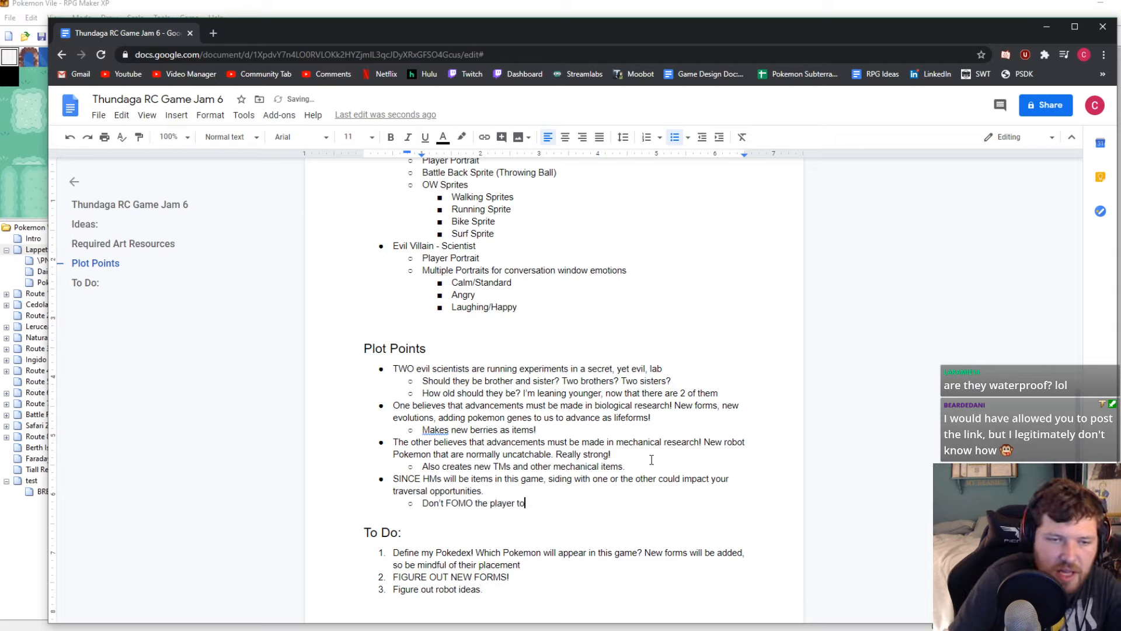
text(o hard here)
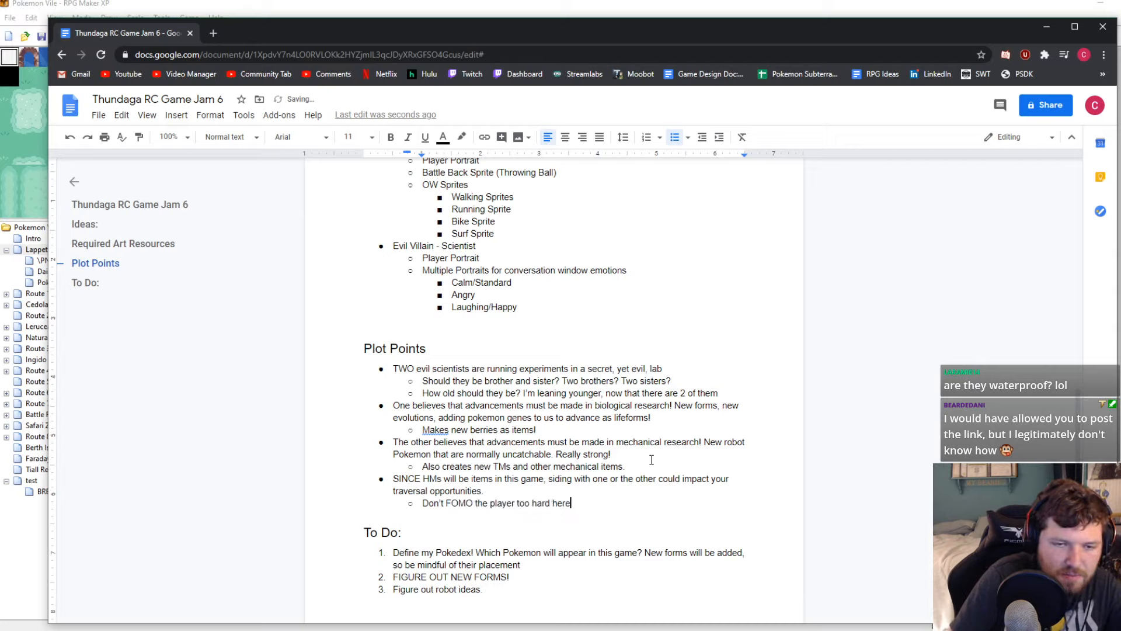
text(. Bu)
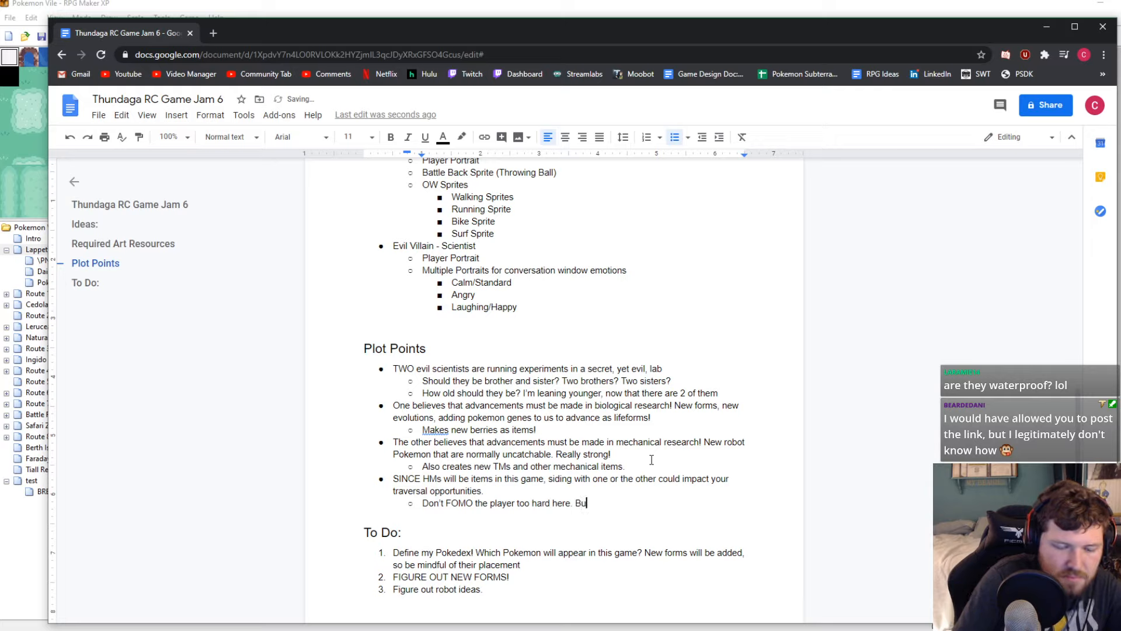
text(t make them realiz)
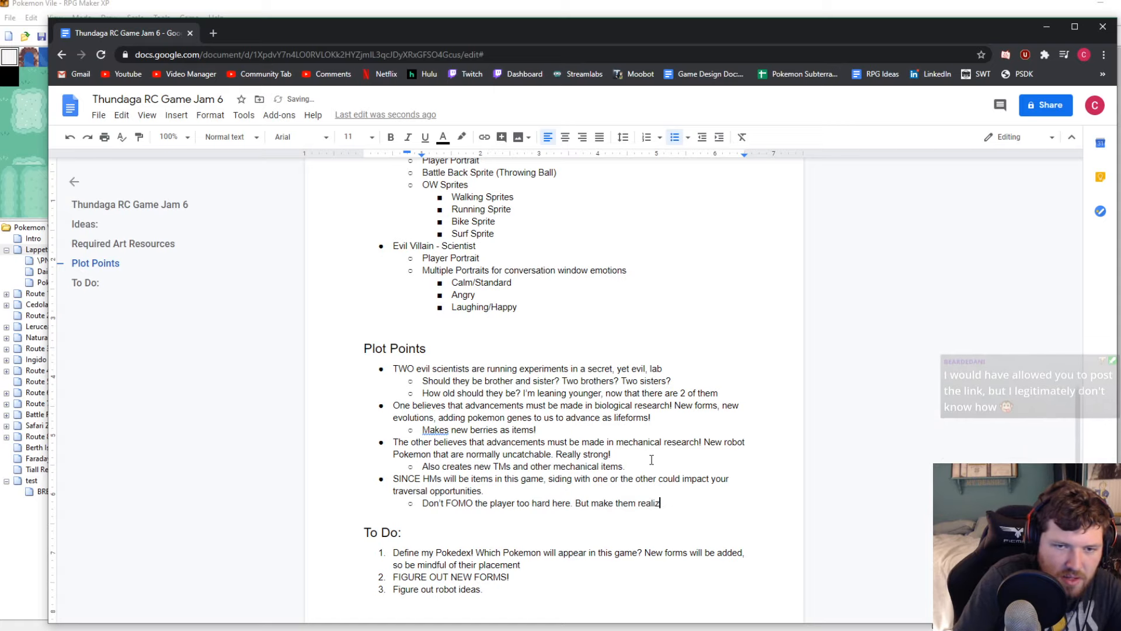
text(e that)
Add a top-level plot point reading "Maybe raid bases later in the game to get what you missed out on."
key(Return)
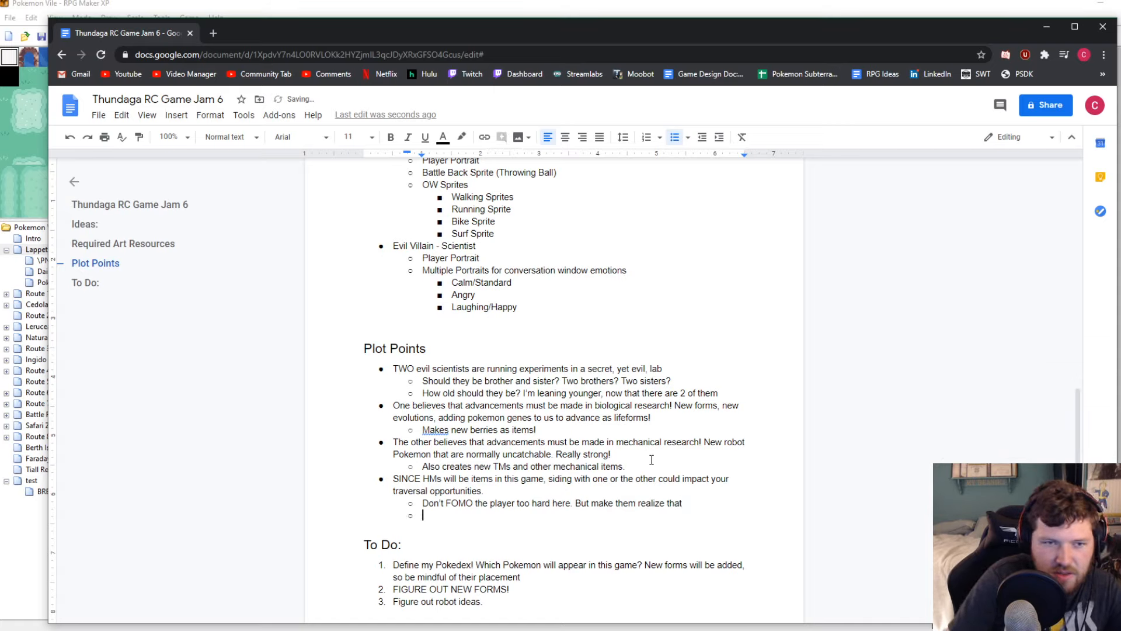
key(shift+Tab)
text(Maybe ra)
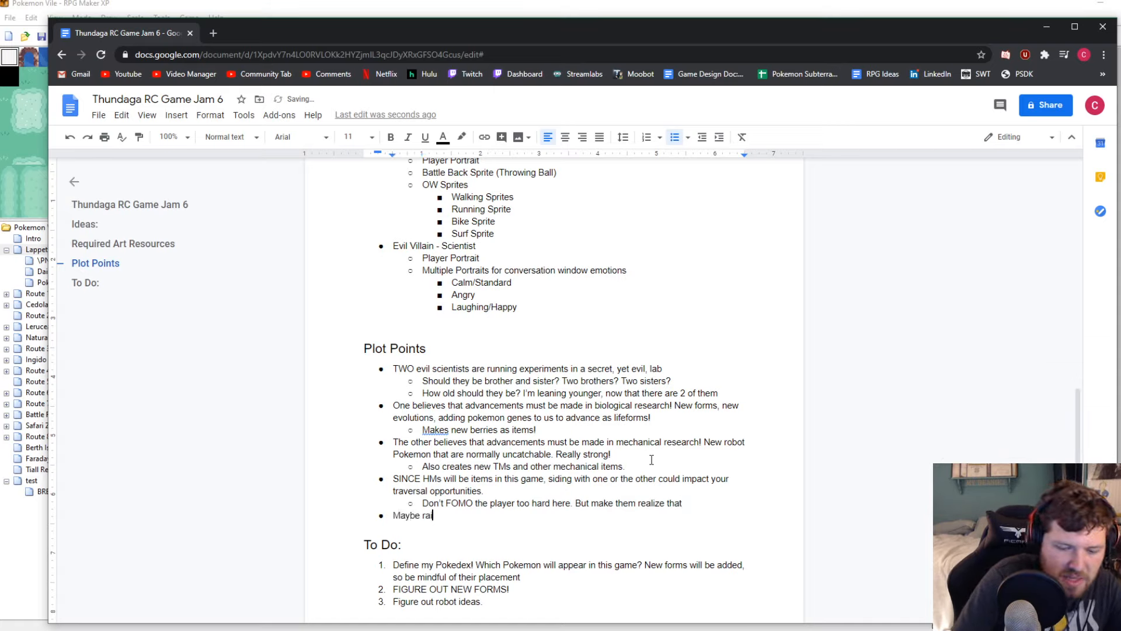
text(id bases la)
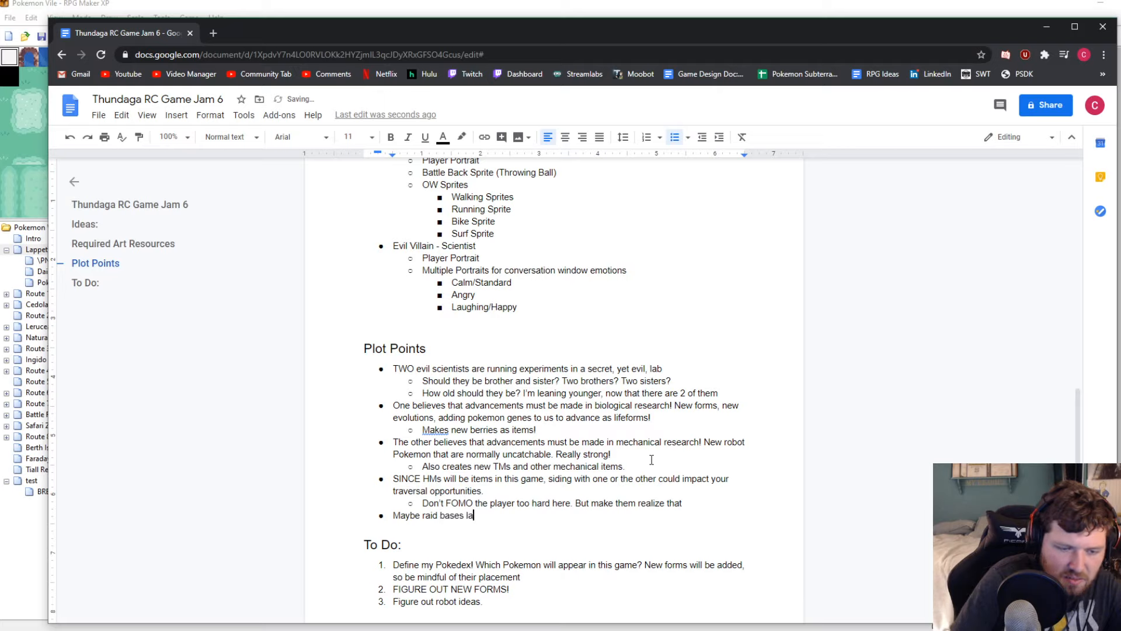
text(ter in the game t)
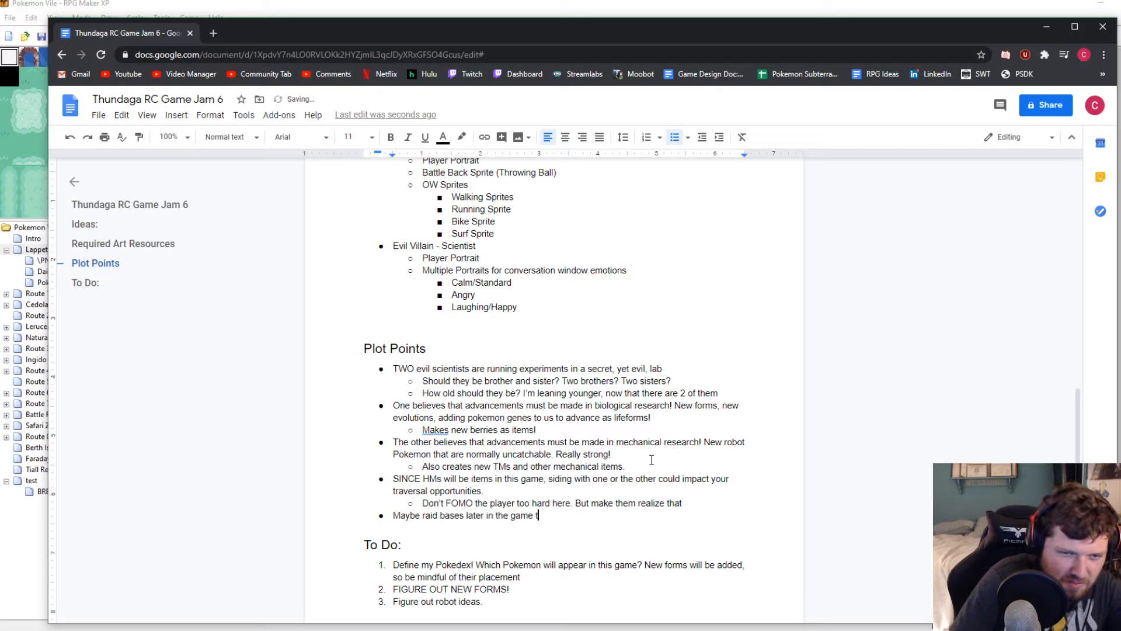
text(o get what you)
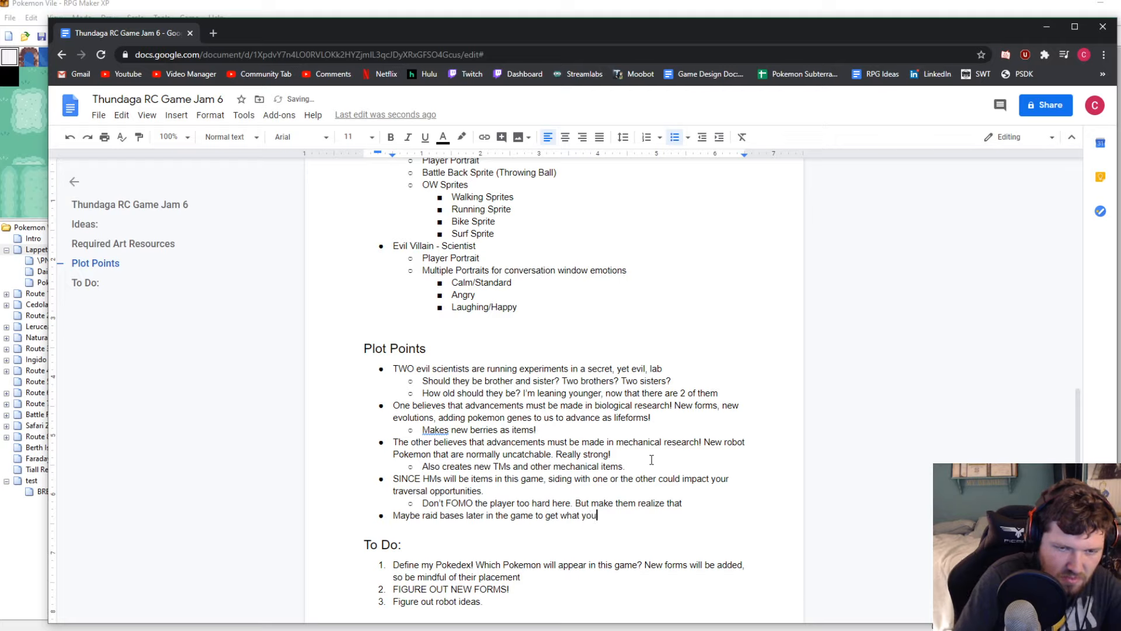
text( missed out on.)
Complete the unfinished "Don't FOMO the player" sub-bullet with "their choices matter!"
click(700, 498)
text(t)
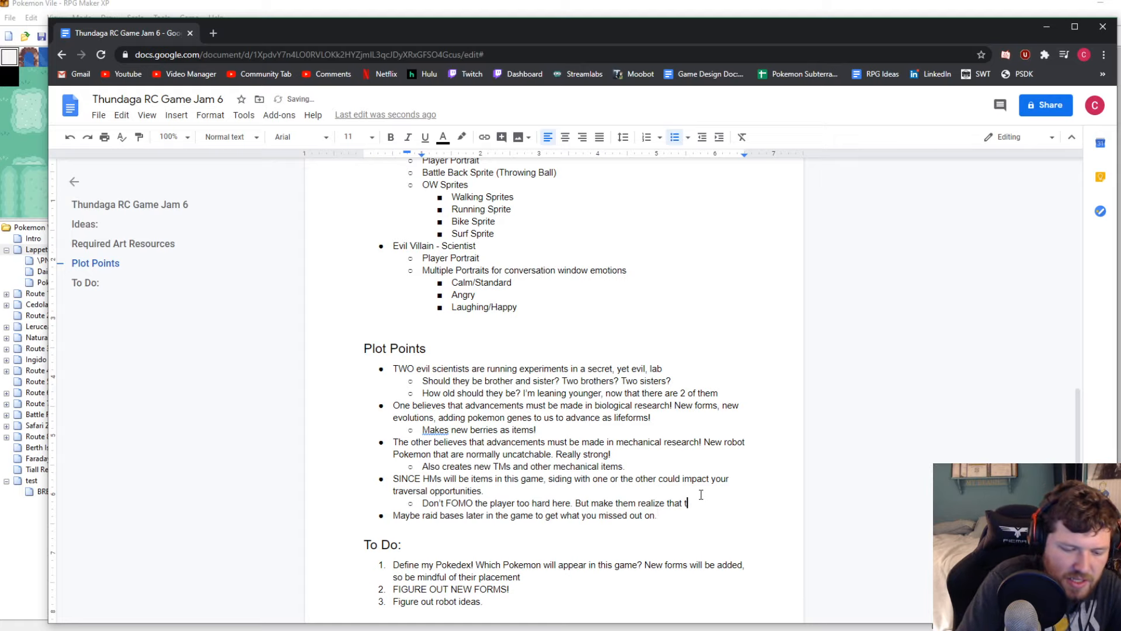
text(heir choices )
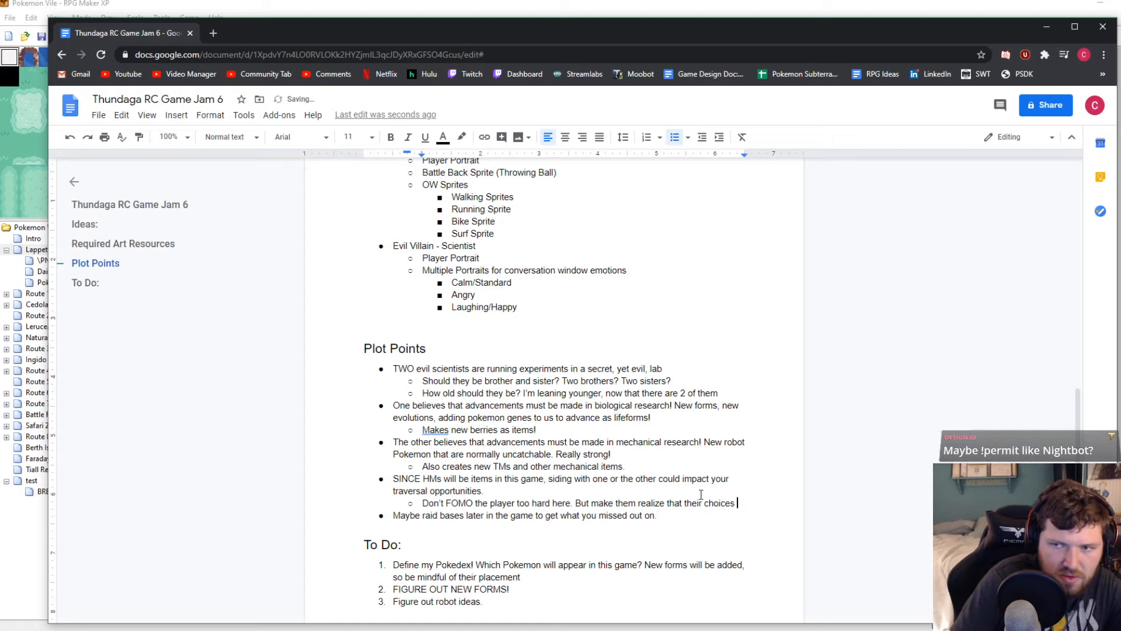
text(matter!)
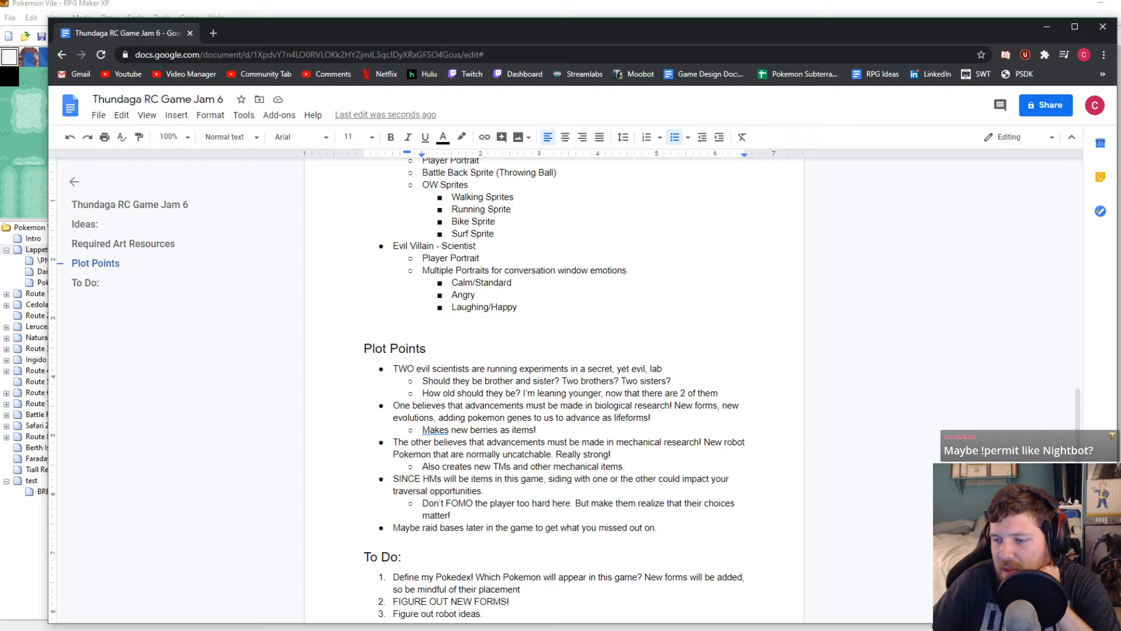
click(34, 483)
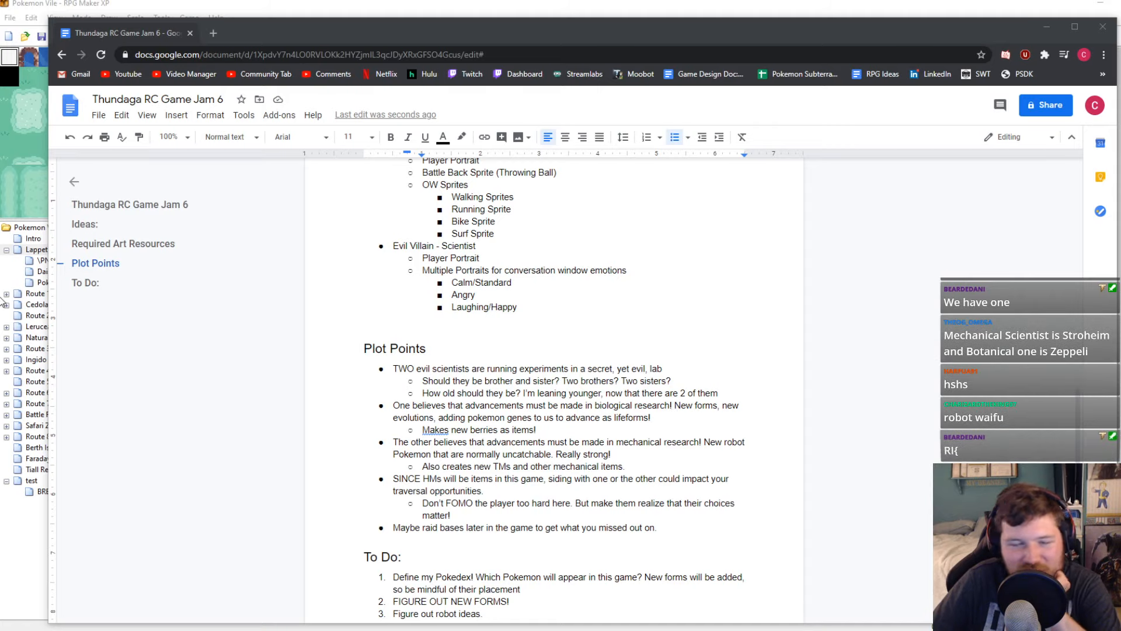
click(606, 337)
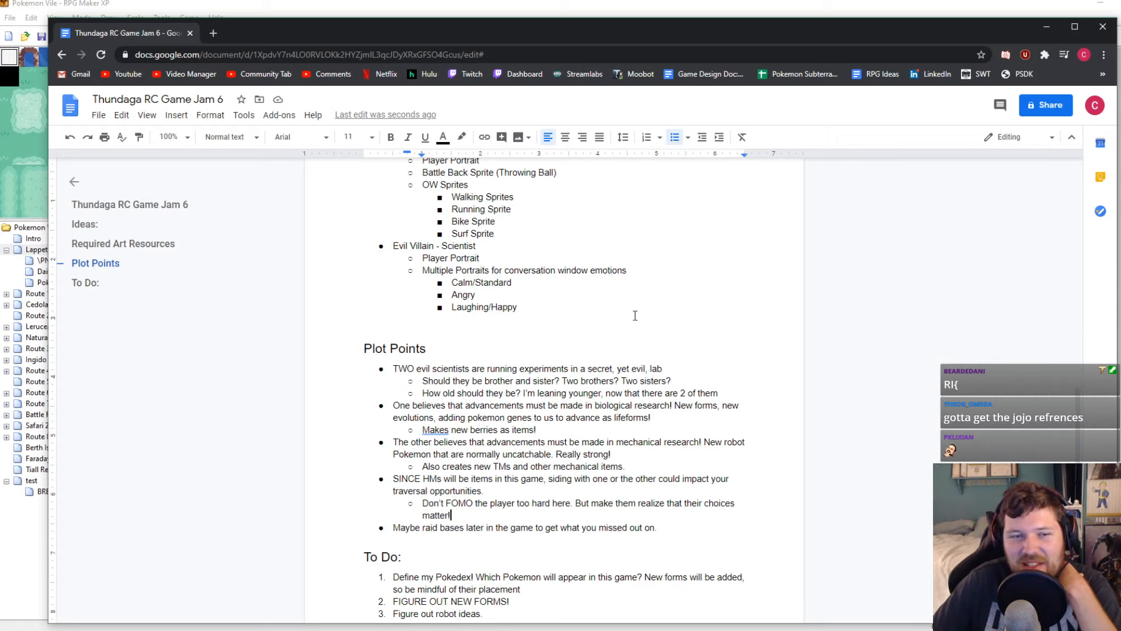
Add a new top-level bullet at the end of the Plot Points list reading "HAVE A RIVAL"
scroll(636, 316, down, 1)
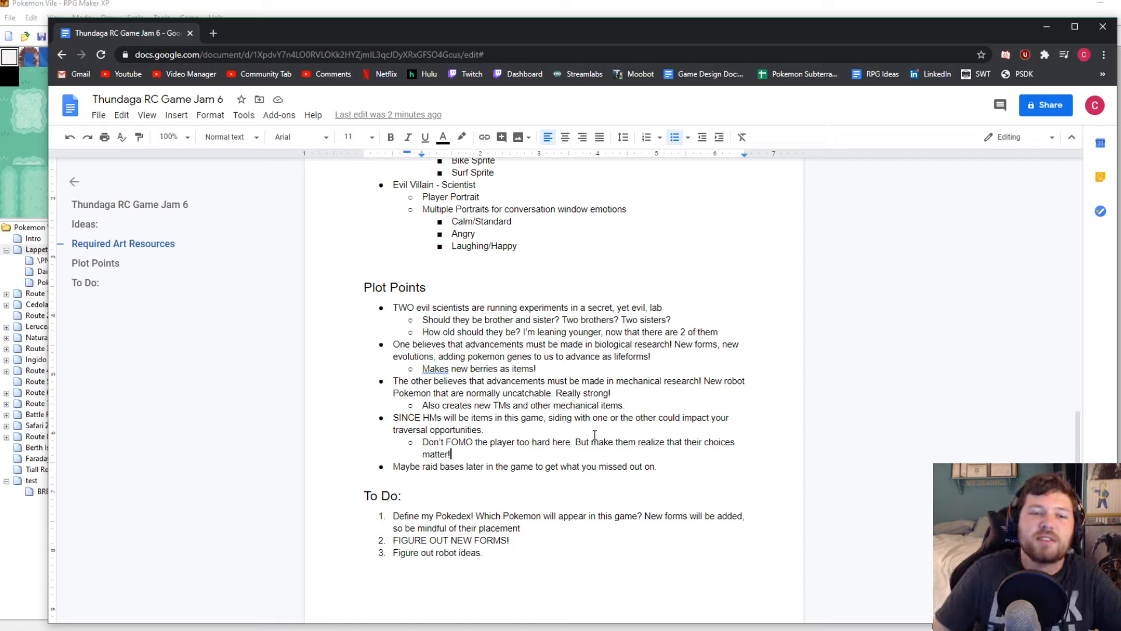
click(677, 465)
key(Return)
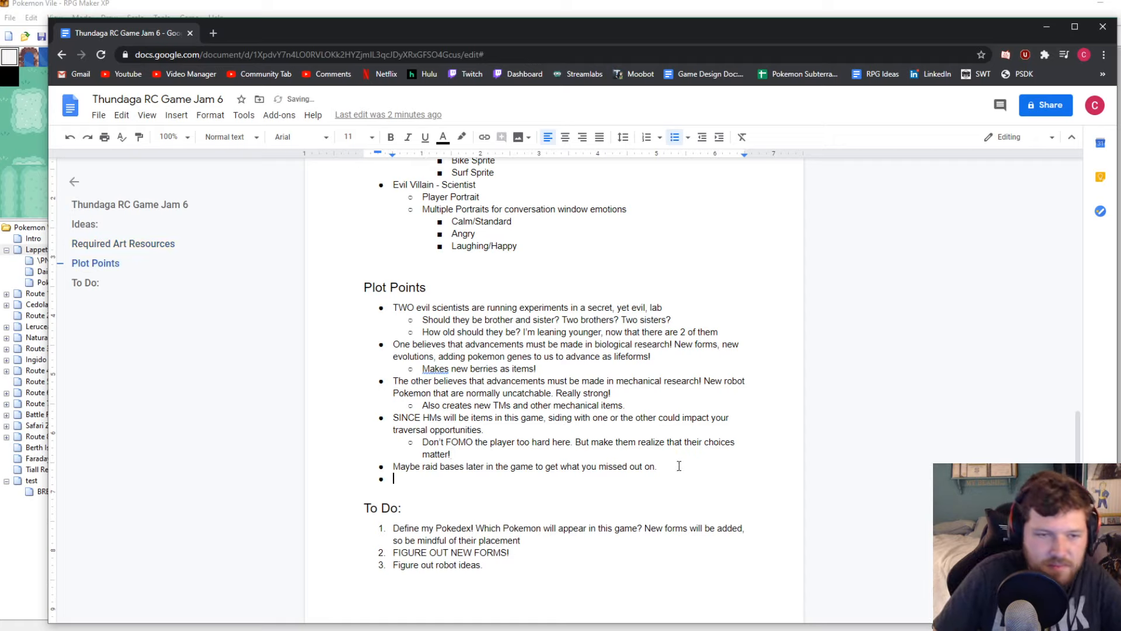
text(HAVE A RIVAL)
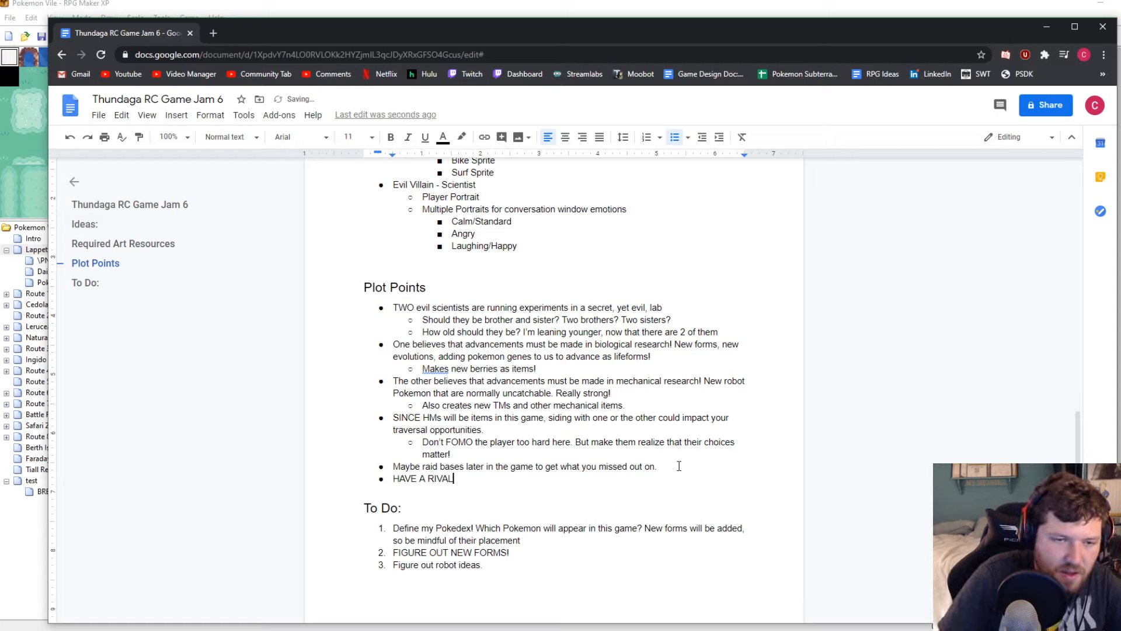
Extend the "HAVE A RIVAL" plot point with "WHO'S WORKING FOR THE OTHER SCIENTIST"
text( WHO)
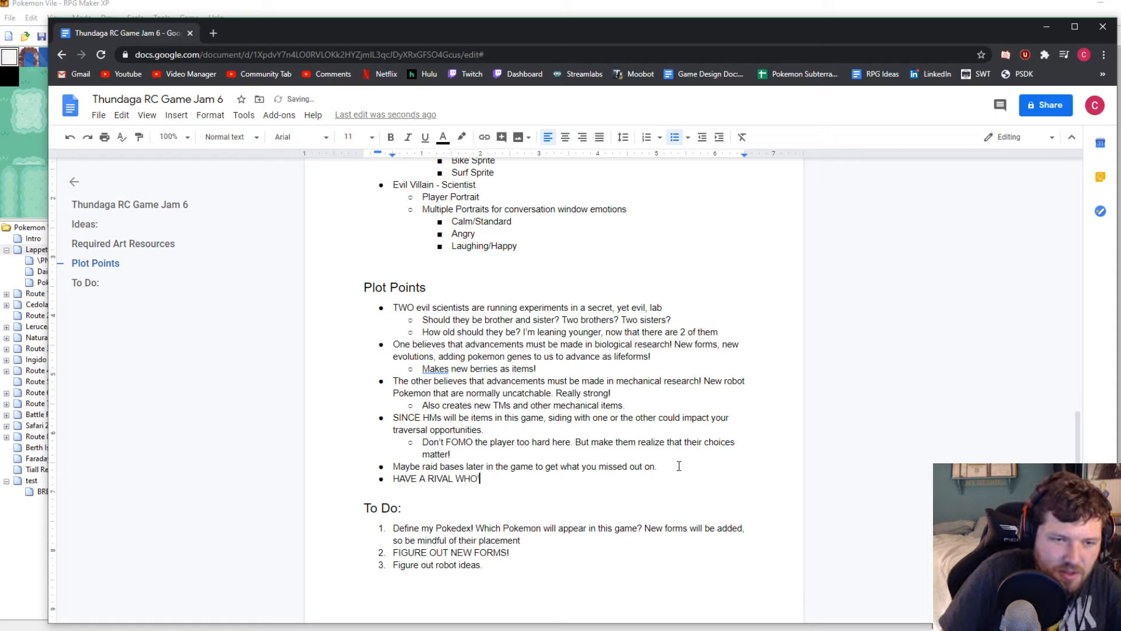
text('S WORKING FOR)
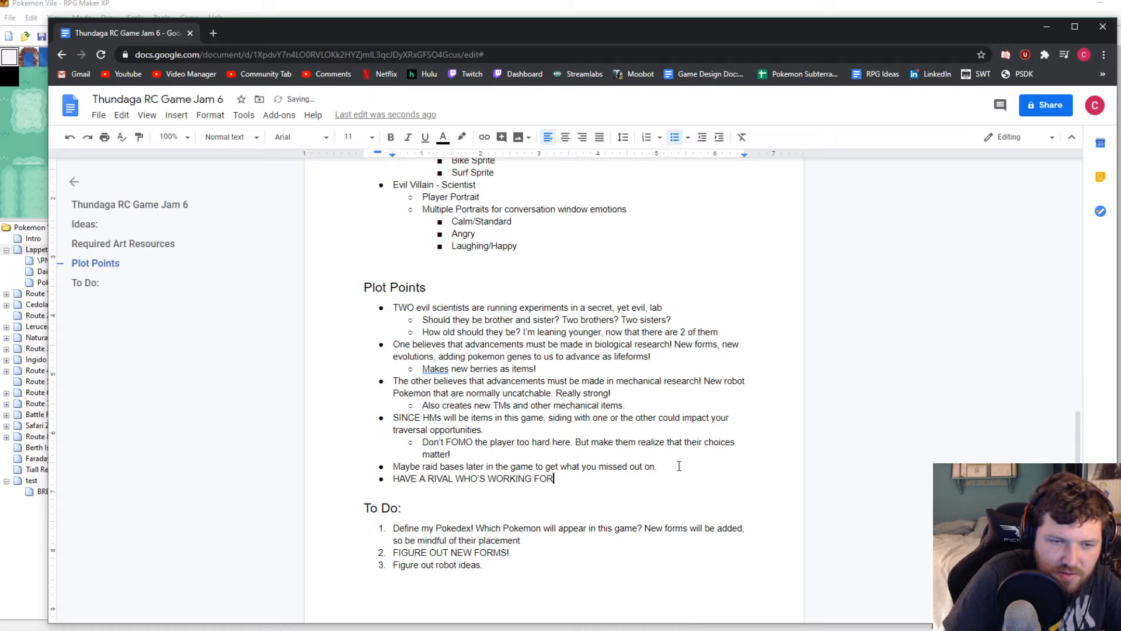
text( THE OTHER SCIENTIST)
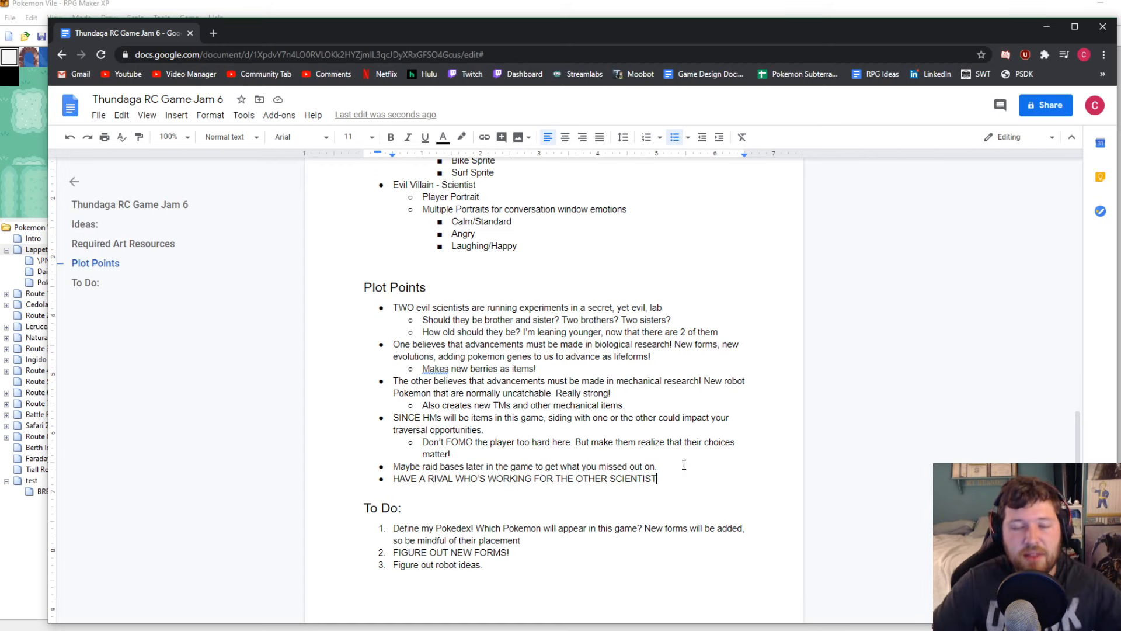
Switch to RPG Maker XP and create an event on the path below the column of NPCs in Lappet Town, using the berrytreeENIGMABERRY graphic
click(677, 5)
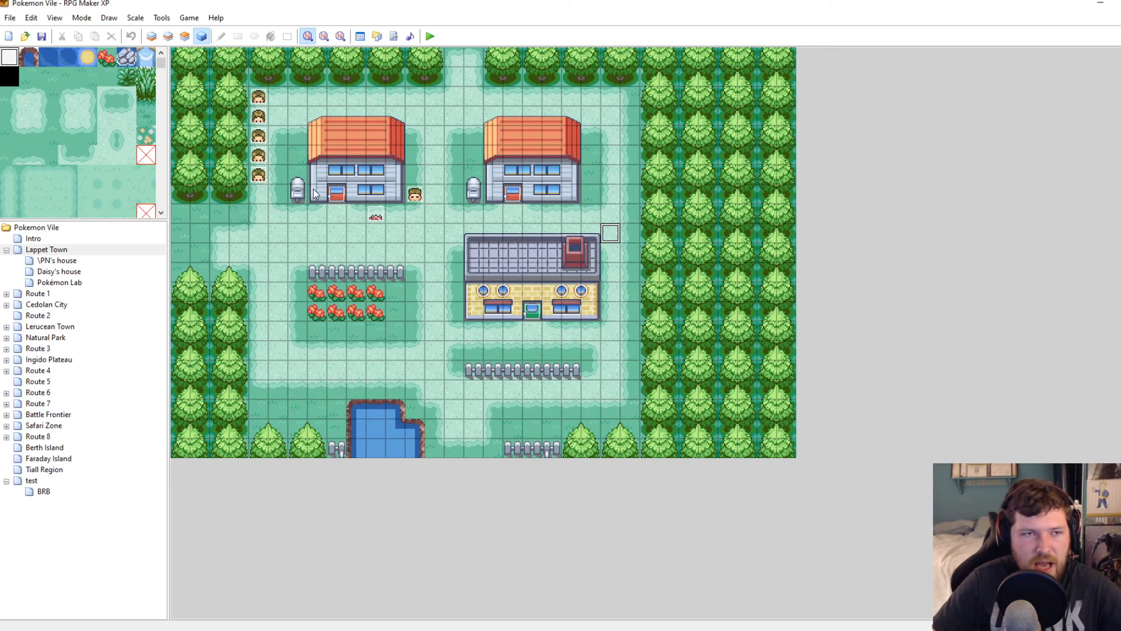
right_click(264, 236)
click(286, 249)
double_click(430, 345)
click(430, 344)
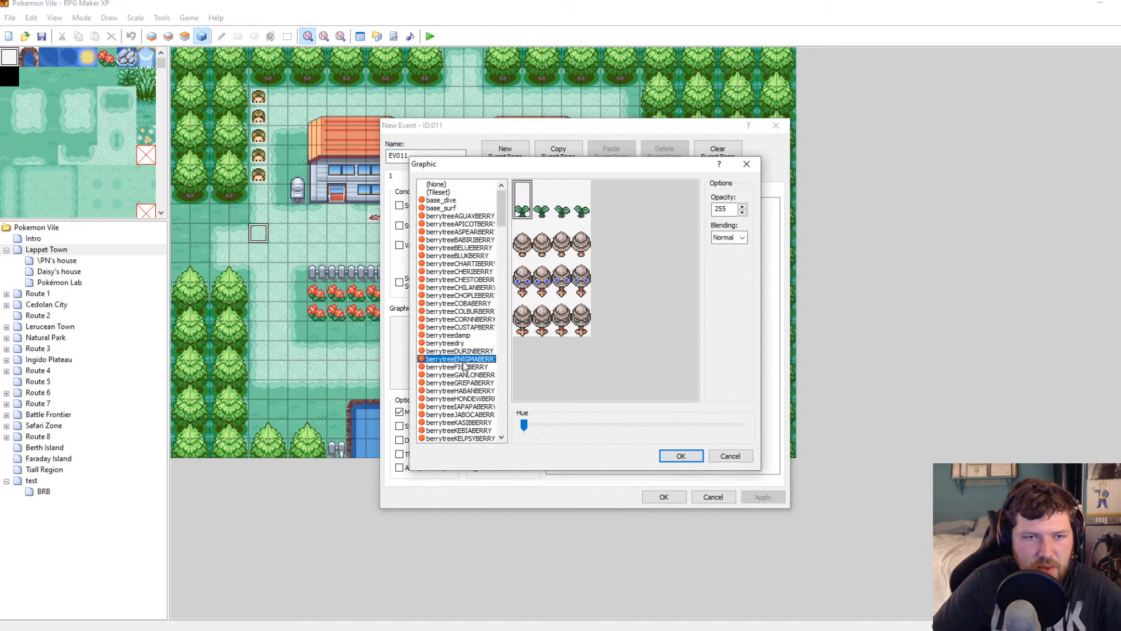
click(677, 452)
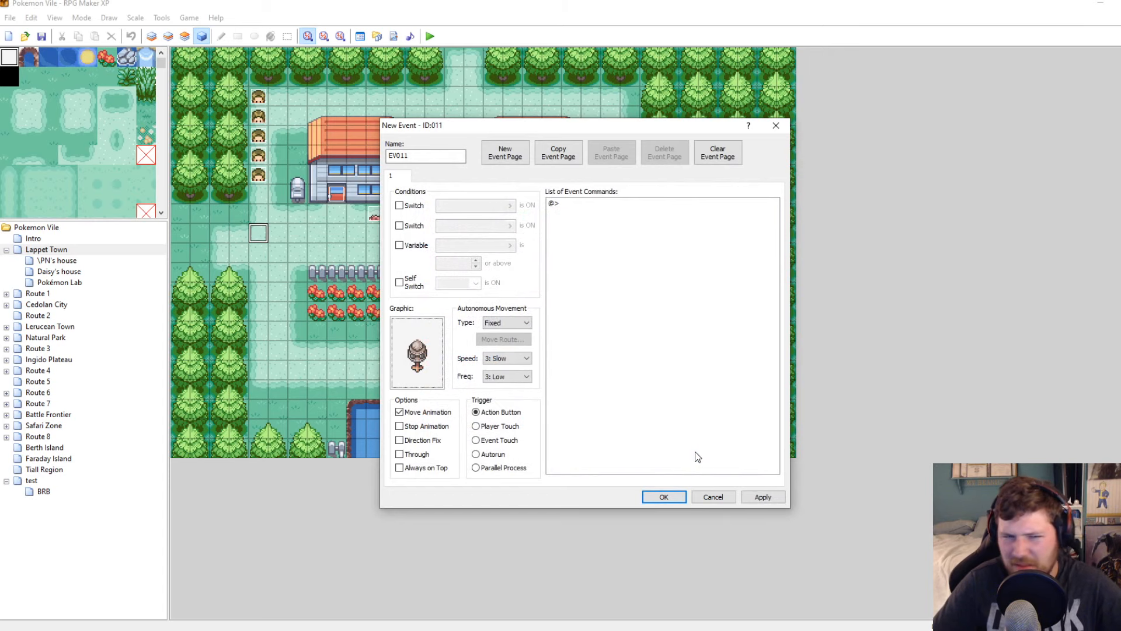
click(752, 497)
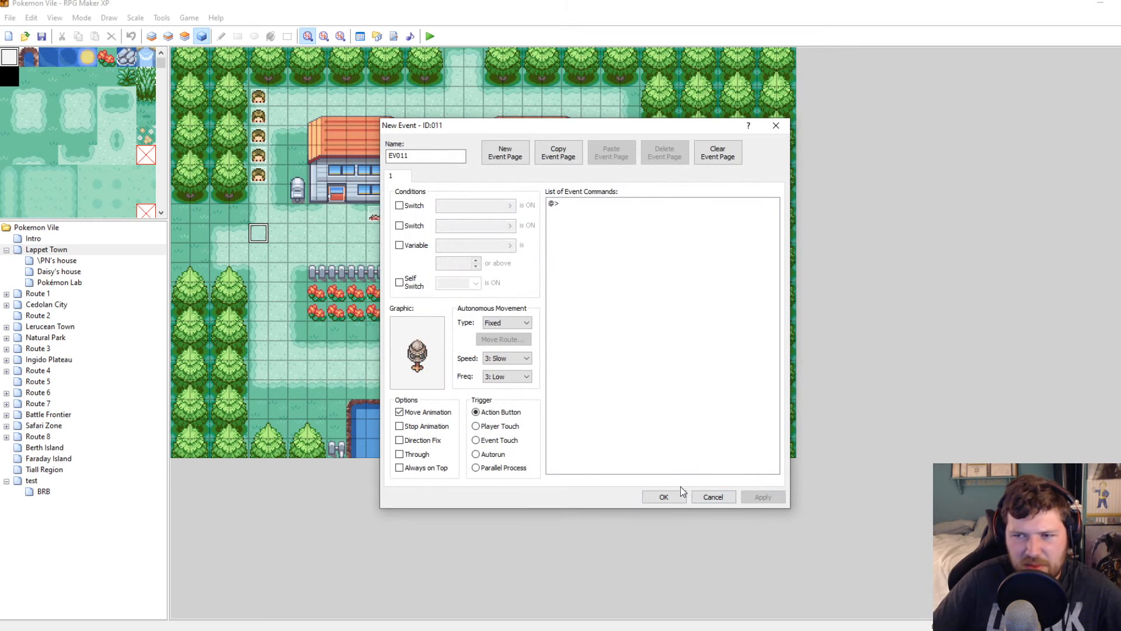
click(667, 495)
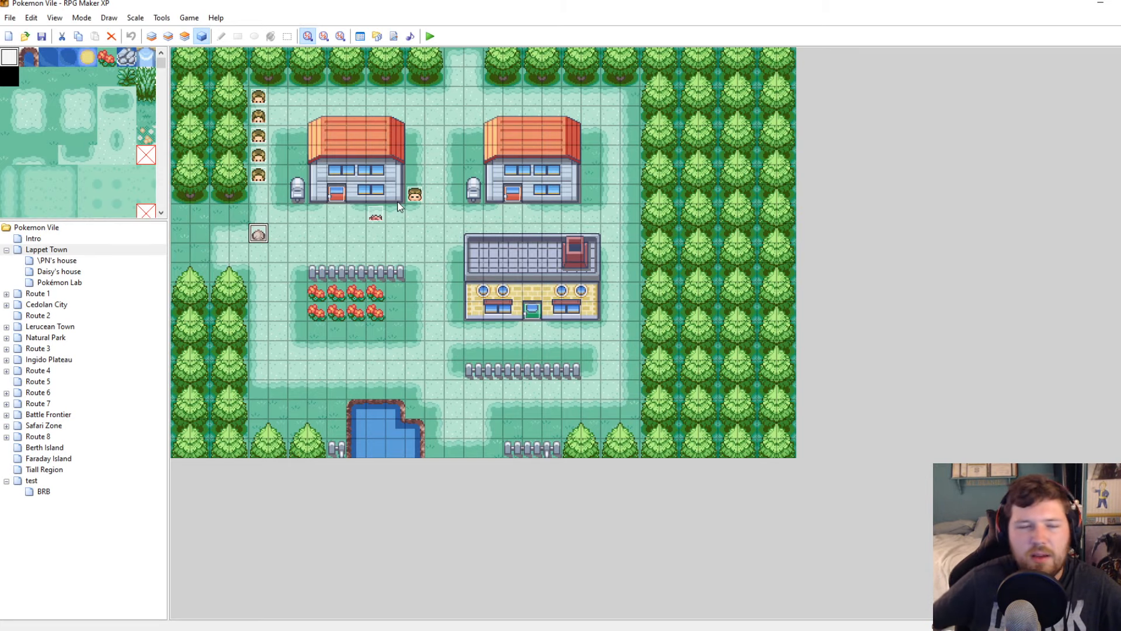
Add a Show Text command reading "Choose a Pokemon to get rid of" to the new berry tree event in Lappet Town
double_click(263, 232)
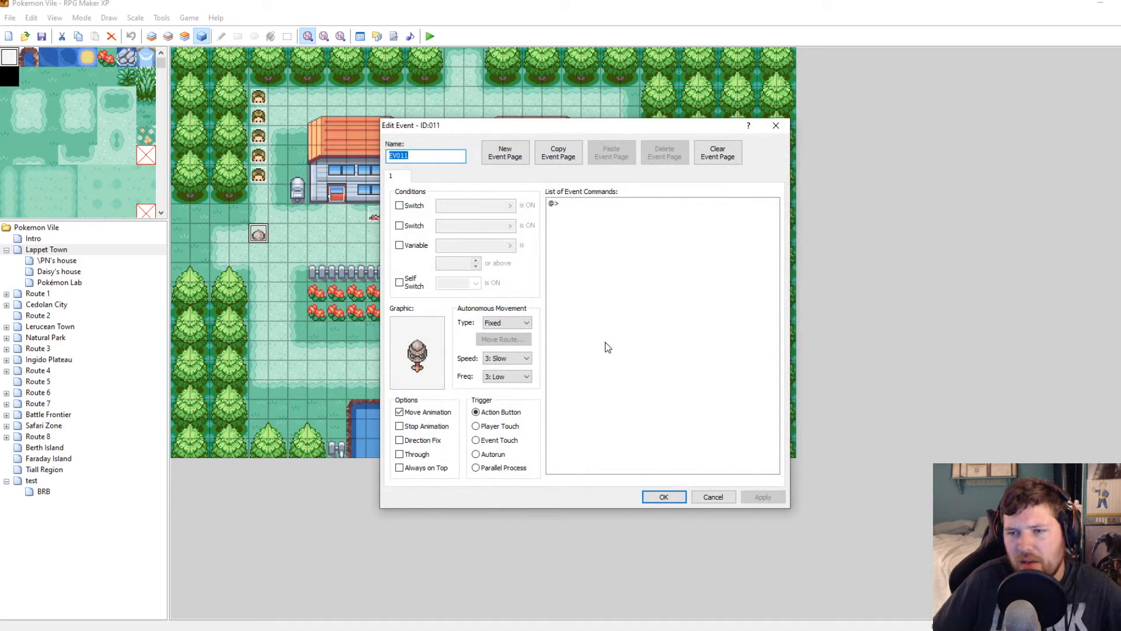
click(775, 125)
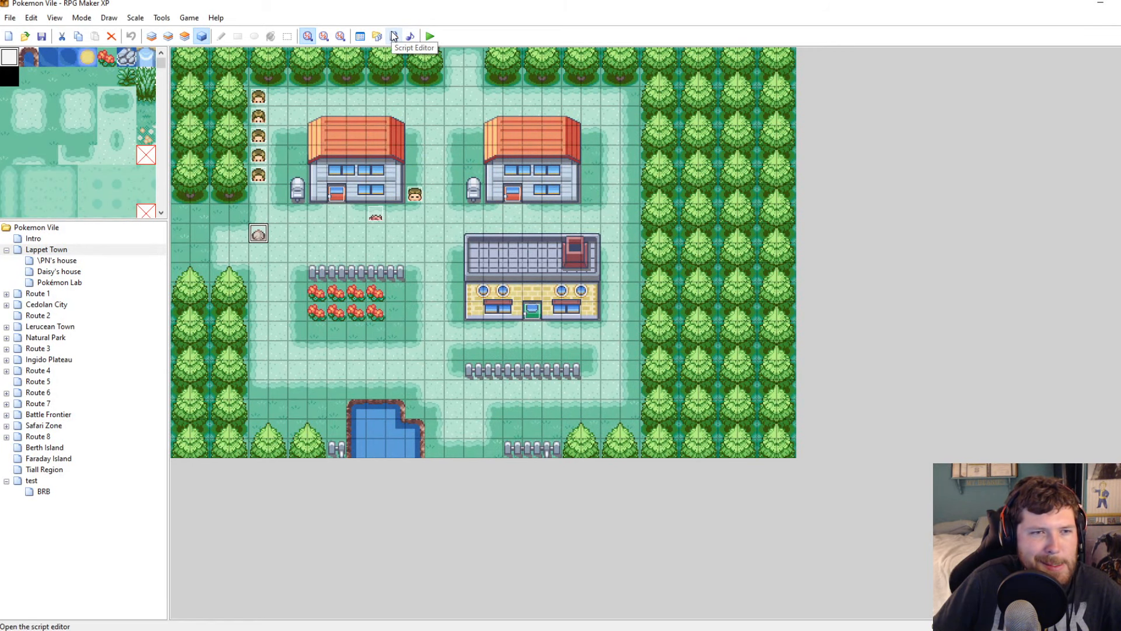
double_click(269, 237)
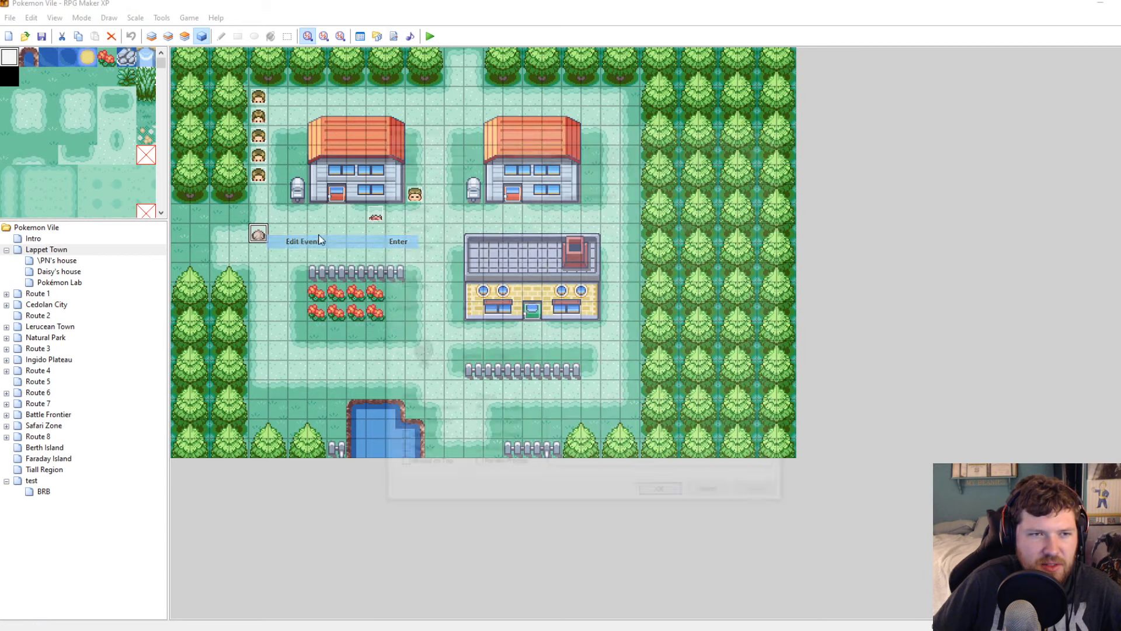
click(569, 205)
right_click(569, 204)
click(581, 211)
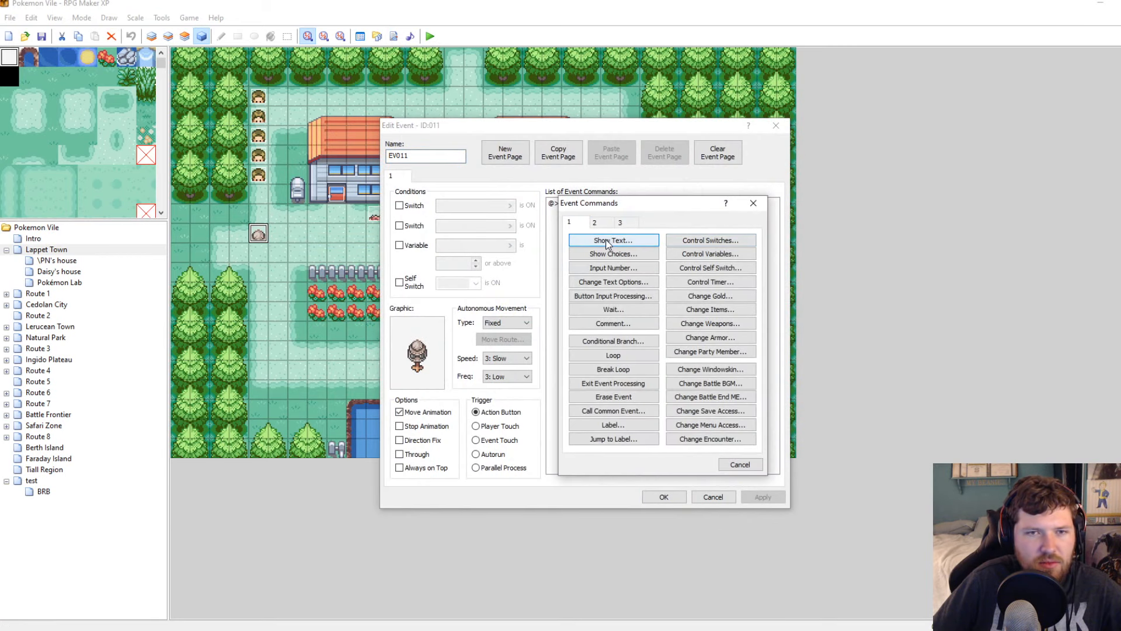
click(614, 241)
text(CHoose)
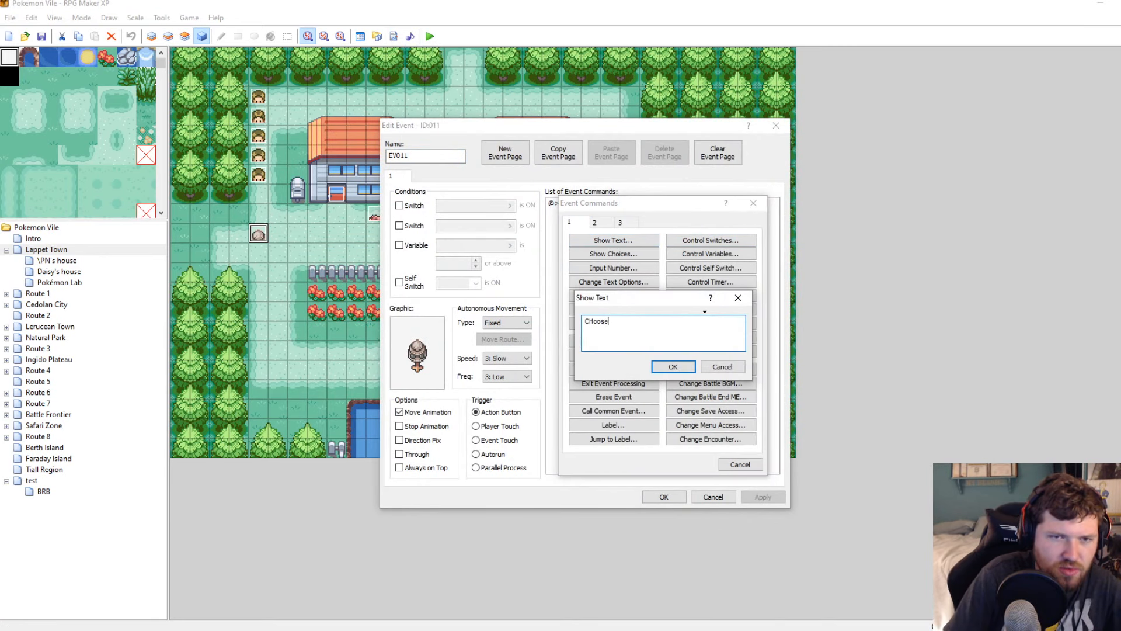
key(BackSpace)
key(BackSpace)
key(BackSpace)
key(BackSpace)
key(BackSpace)
text(hoose)
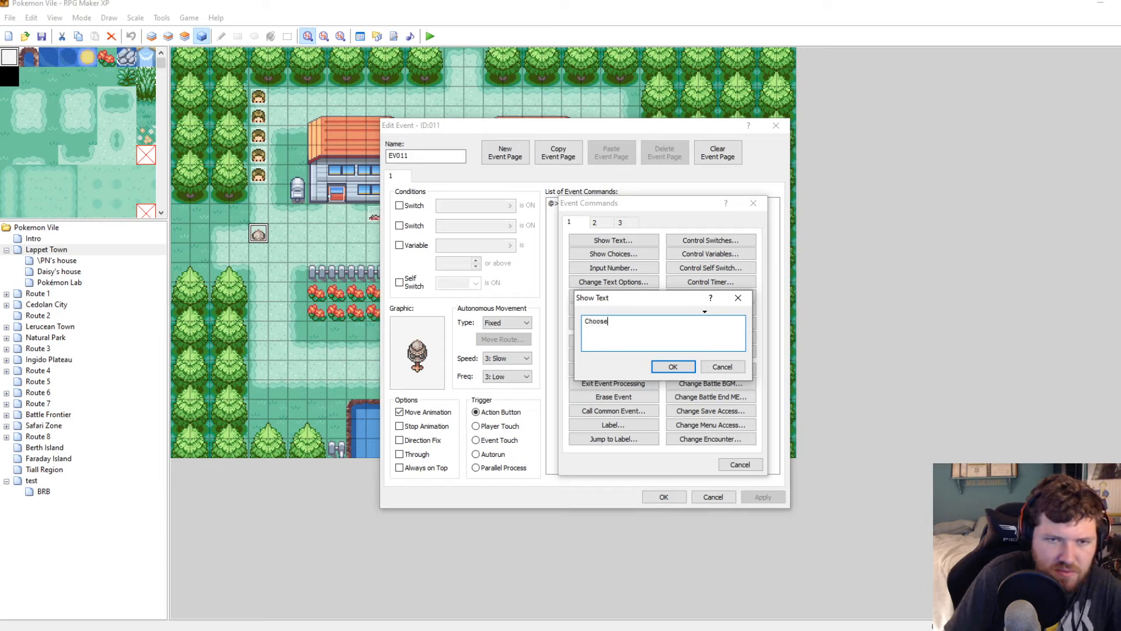
text( a Pokemon to)
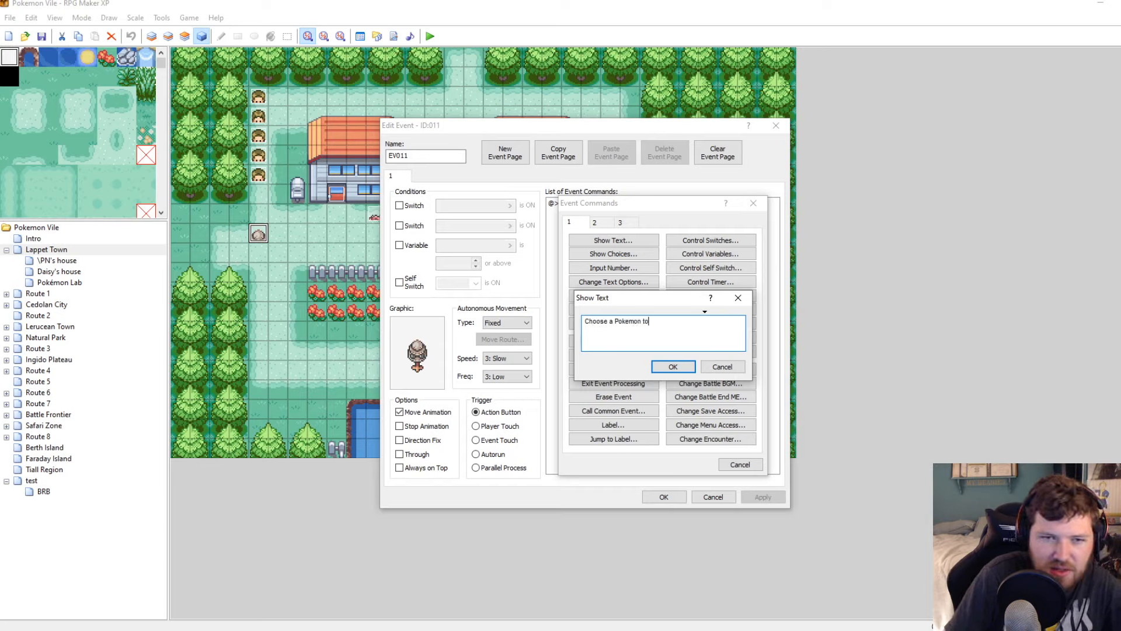
text( get rid of)
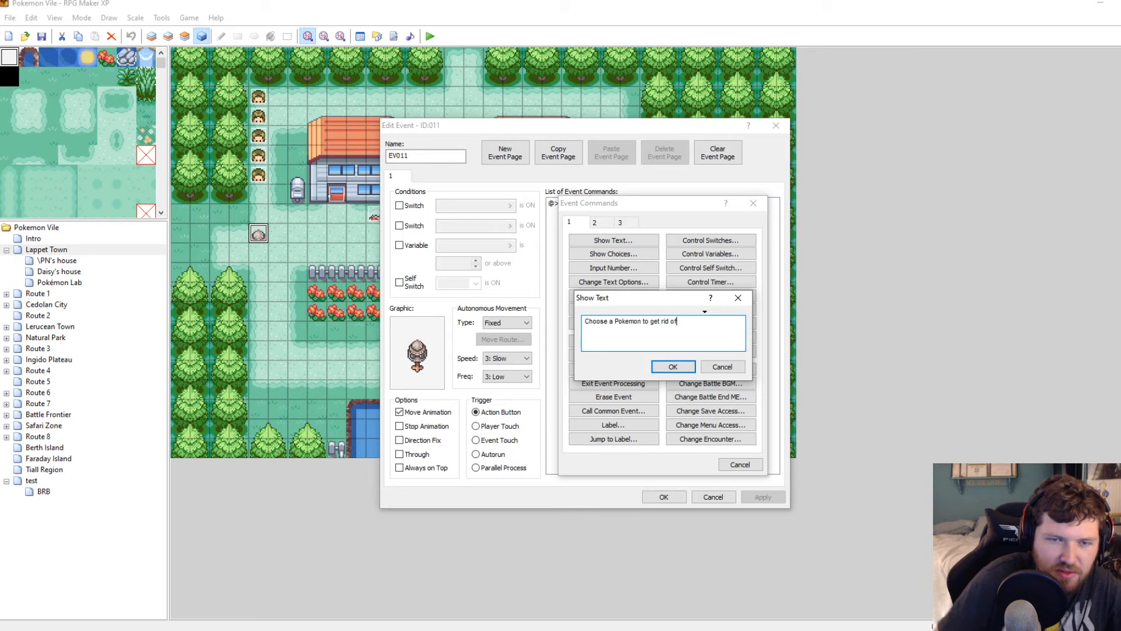
click(673, 366)
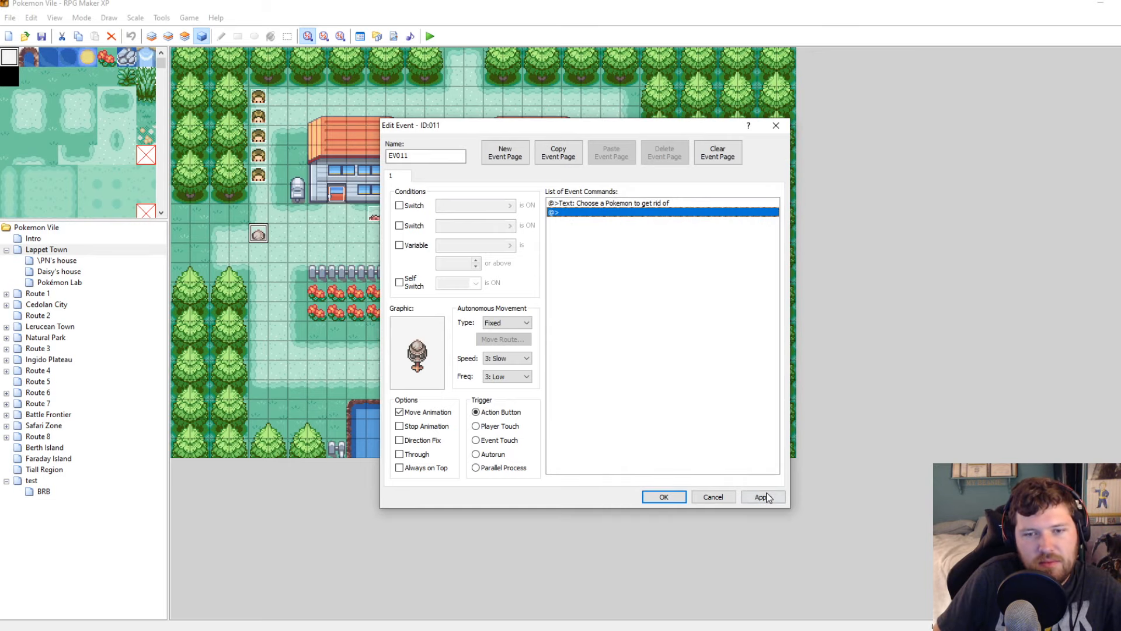
click(673, 500)
double_click(261, 236)
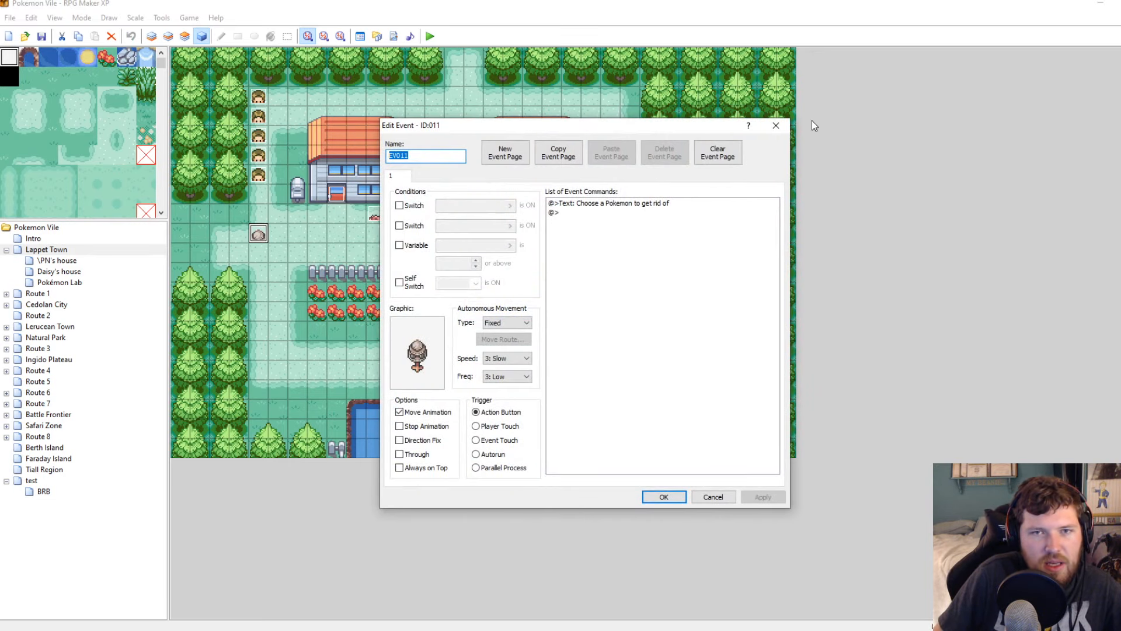
right_click(572, 212)
click(601, 219)
click(755, 203)
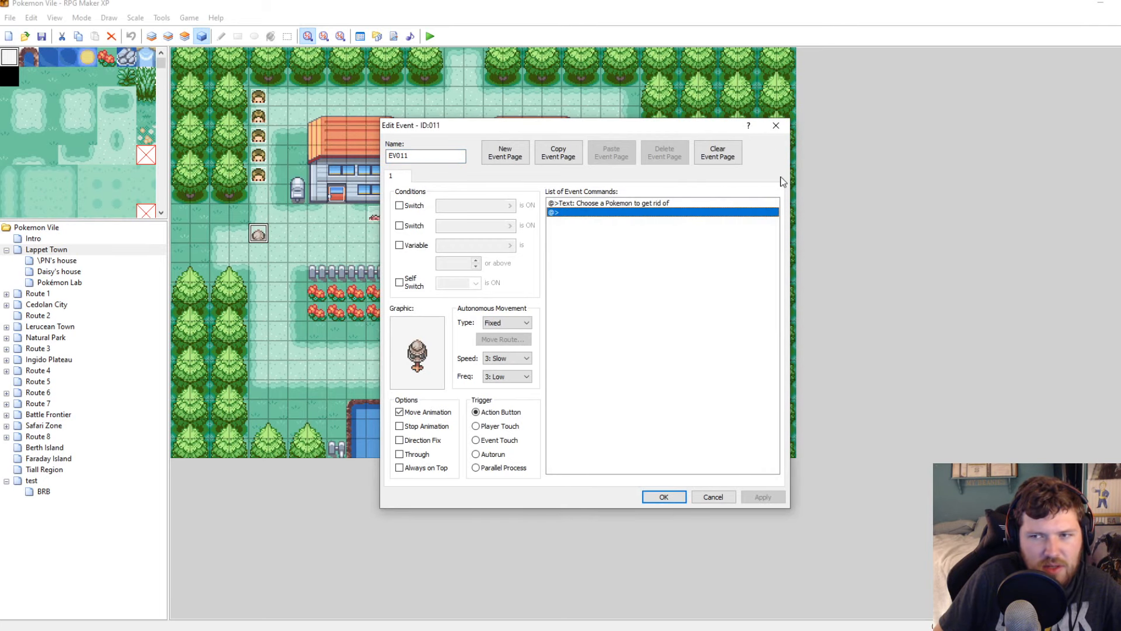
click(776, 127)
click(336, 252)
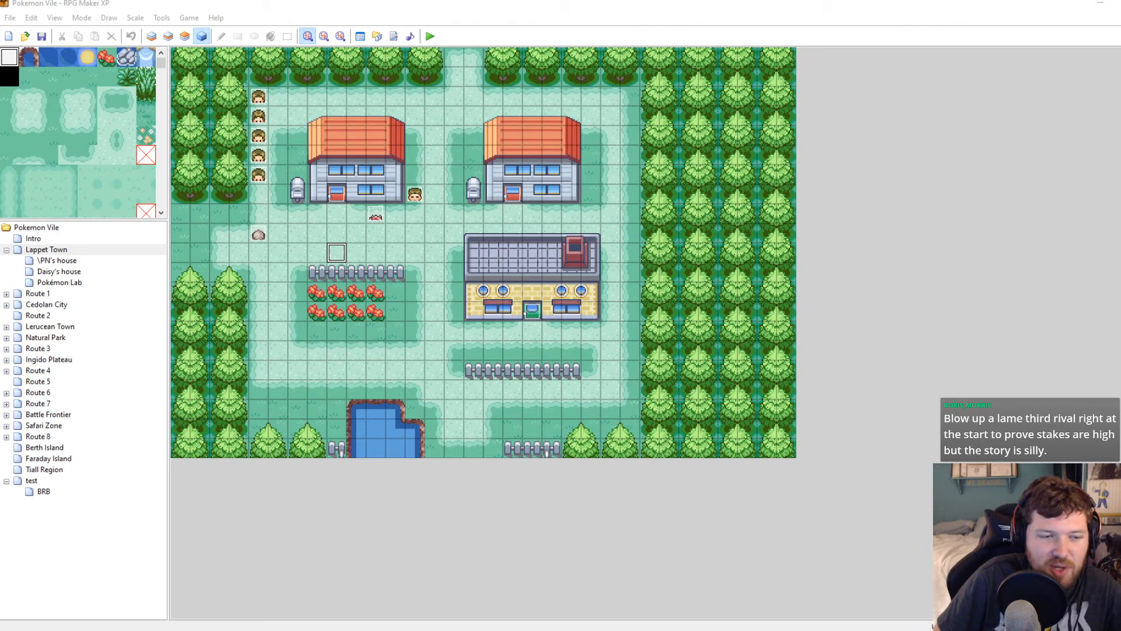
Switch to the Google Docs design document and start a sub-bullet under the rival point: "Have other rivals at the start who are also held captive, and"
click(170, 583)
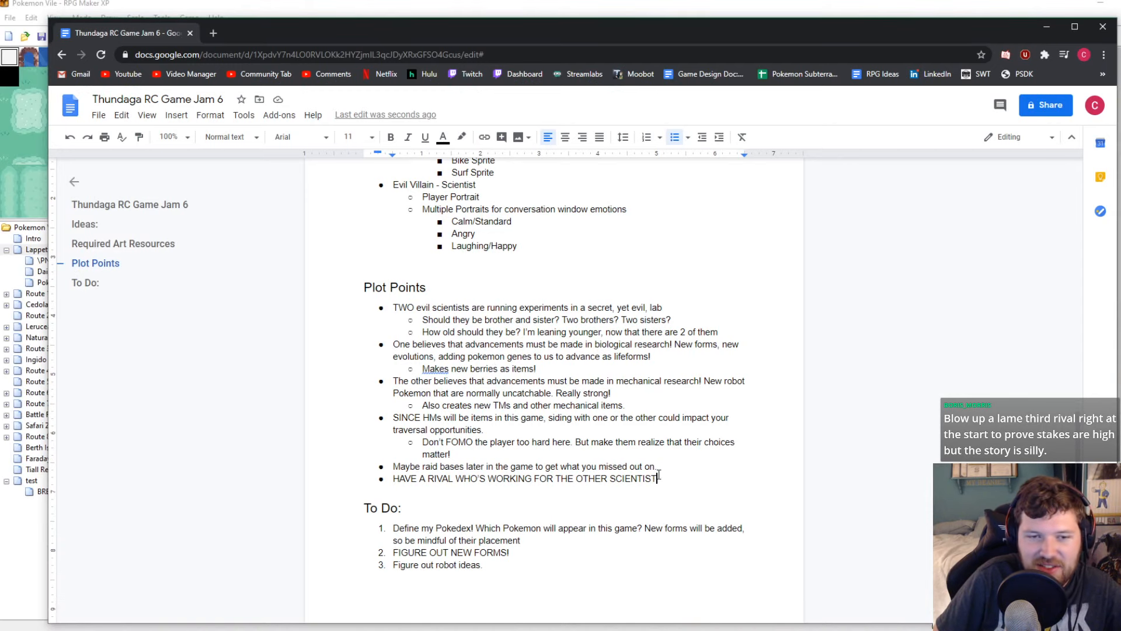
key(Return)
key(Tab)
text(Have other v)
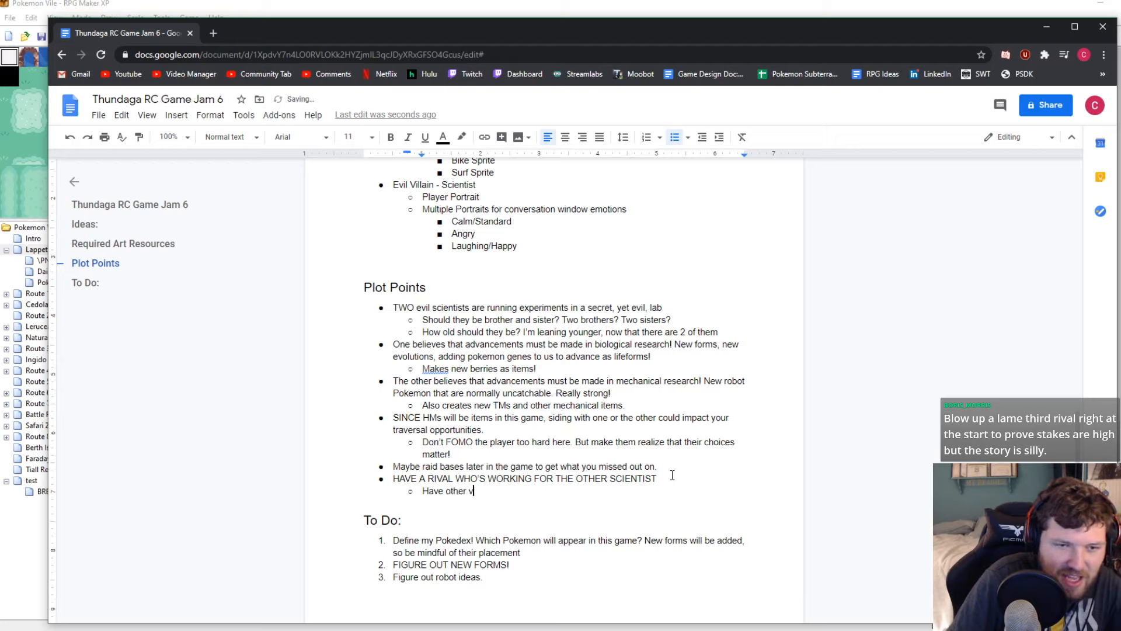
key(BackSpace)
text(rivals a)
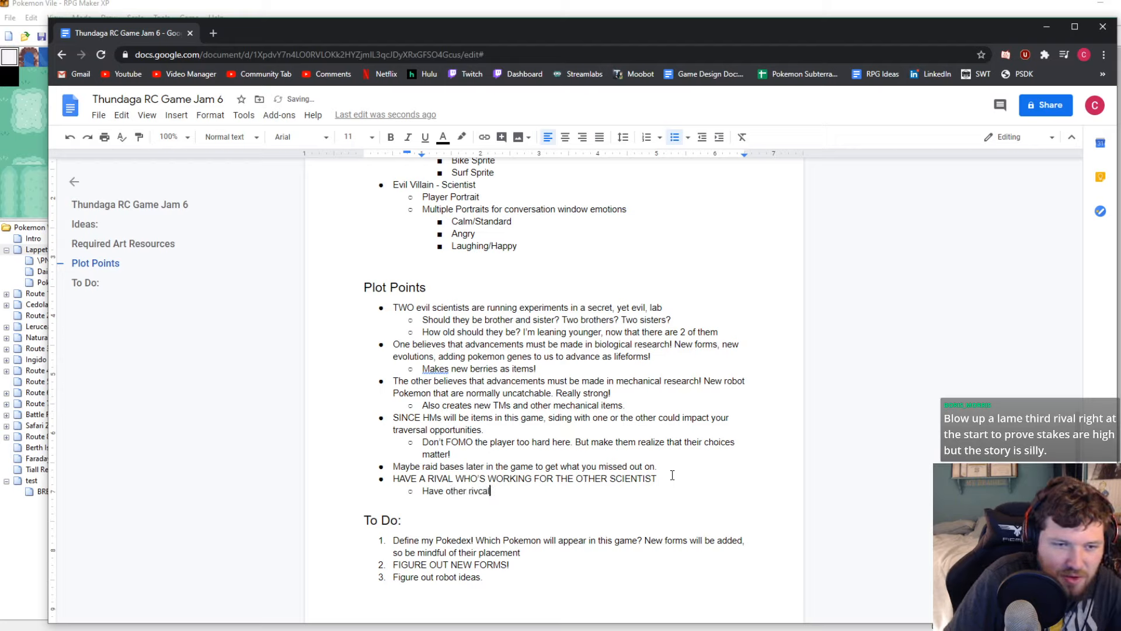
text(t the sta)
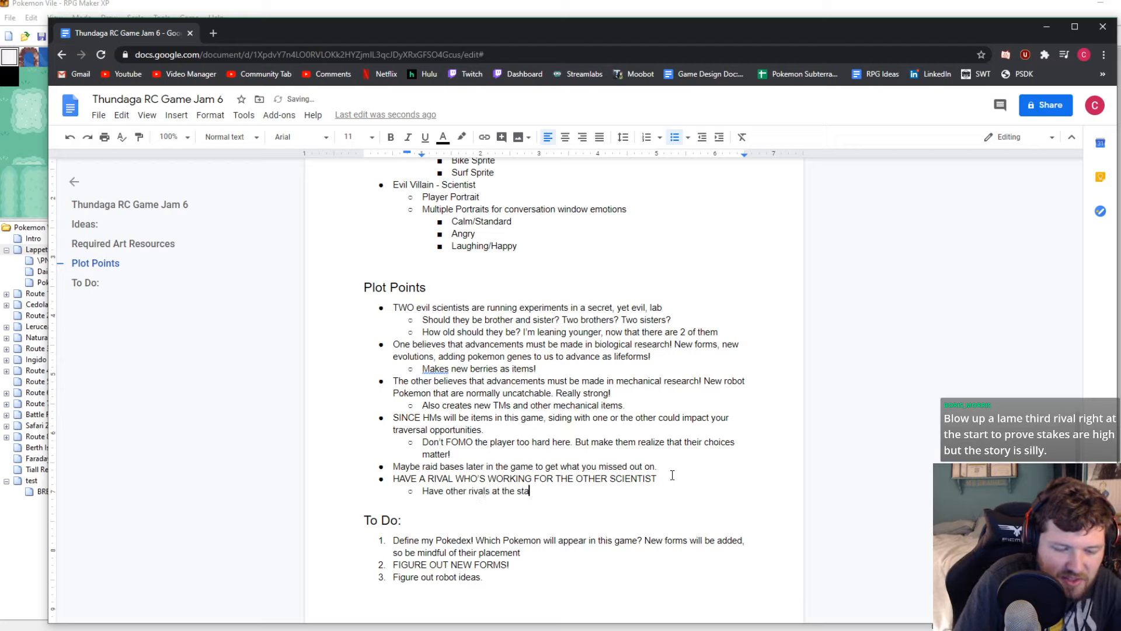
text(rt who are al)
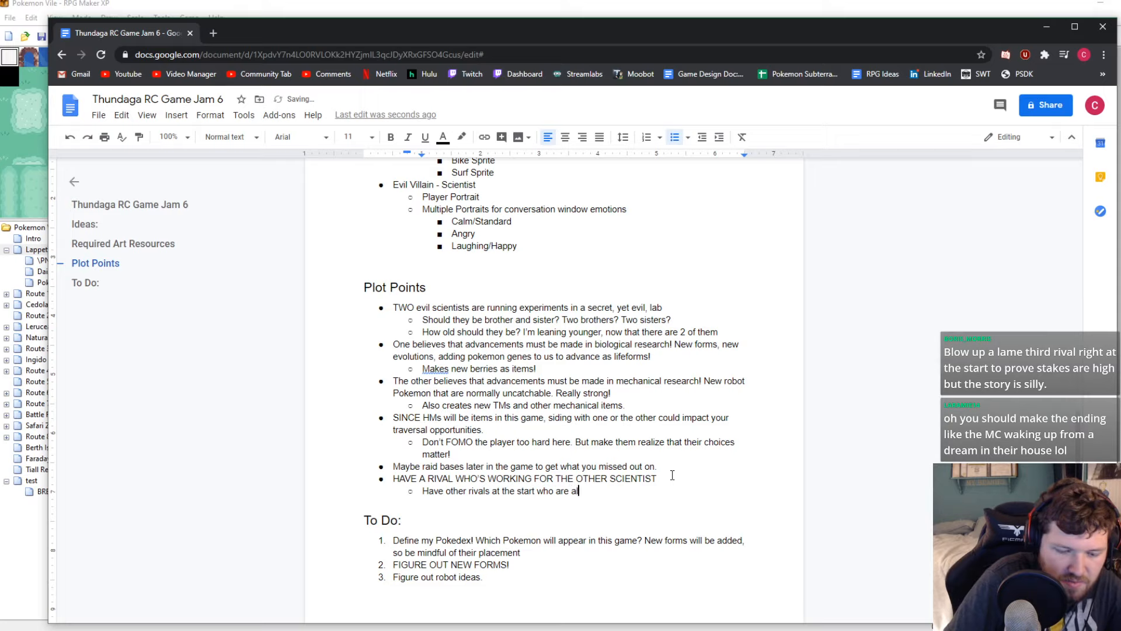
text(so held cacpt)
key(BackSpace)
key(BackSpace)
key(BackSpace)
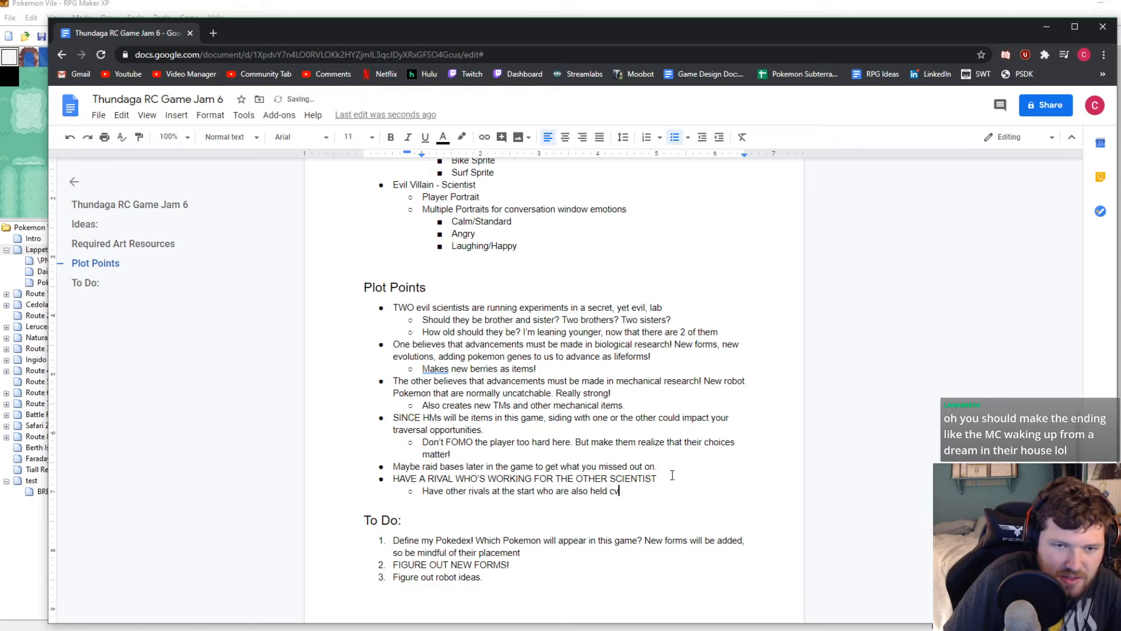
text(acpt)
key(BackSpace)
key(BackSpace)
key(BackSpace)
text(pti)
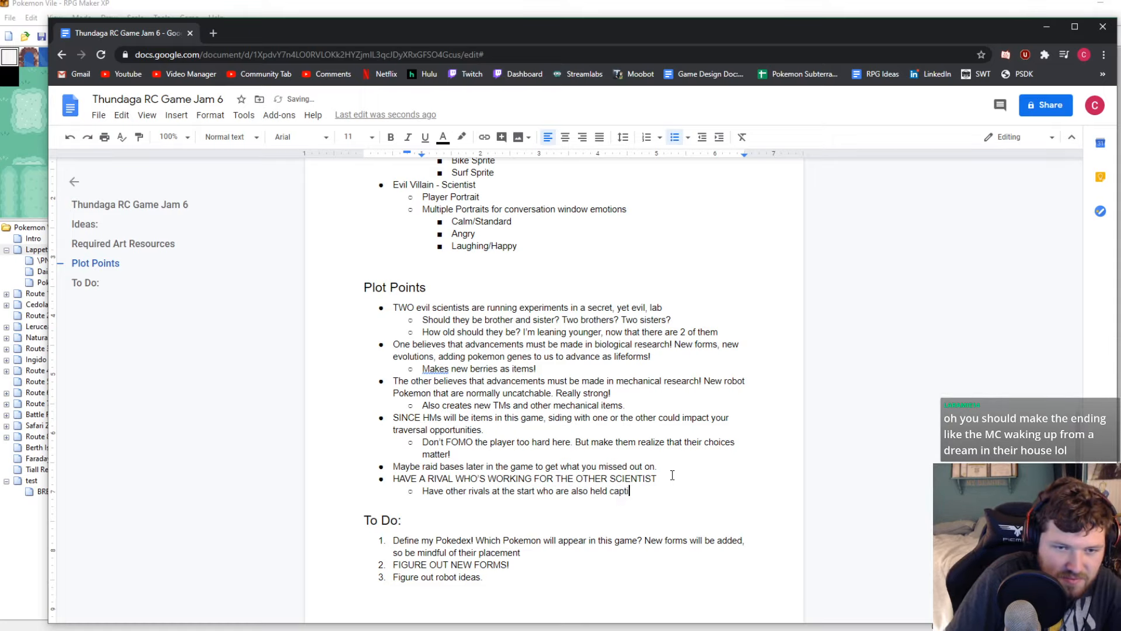
text(ve, and )
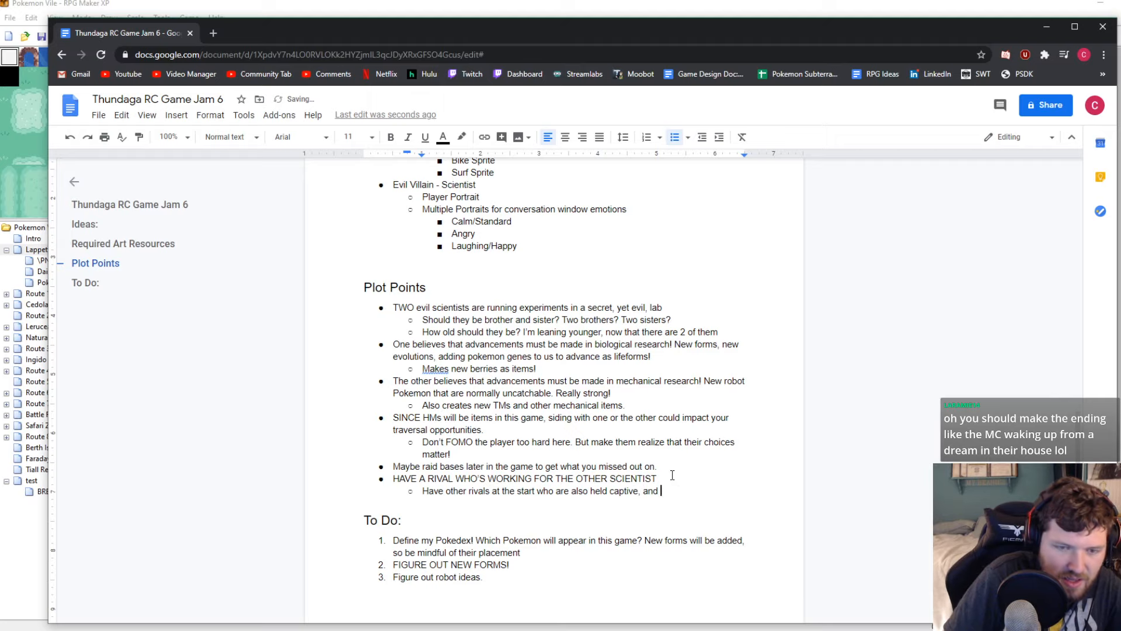
Complete the unfinished rivals sub-bullet with "make them explode at various times to prove that the stakes are REAL!"
text(make them explode )
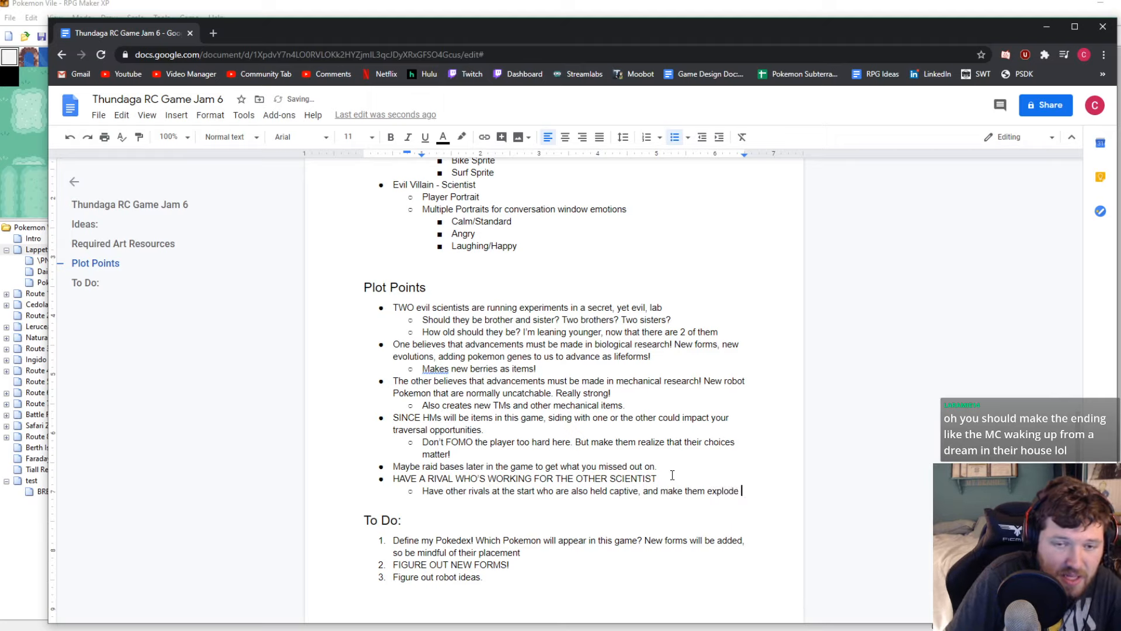
text(at vario)
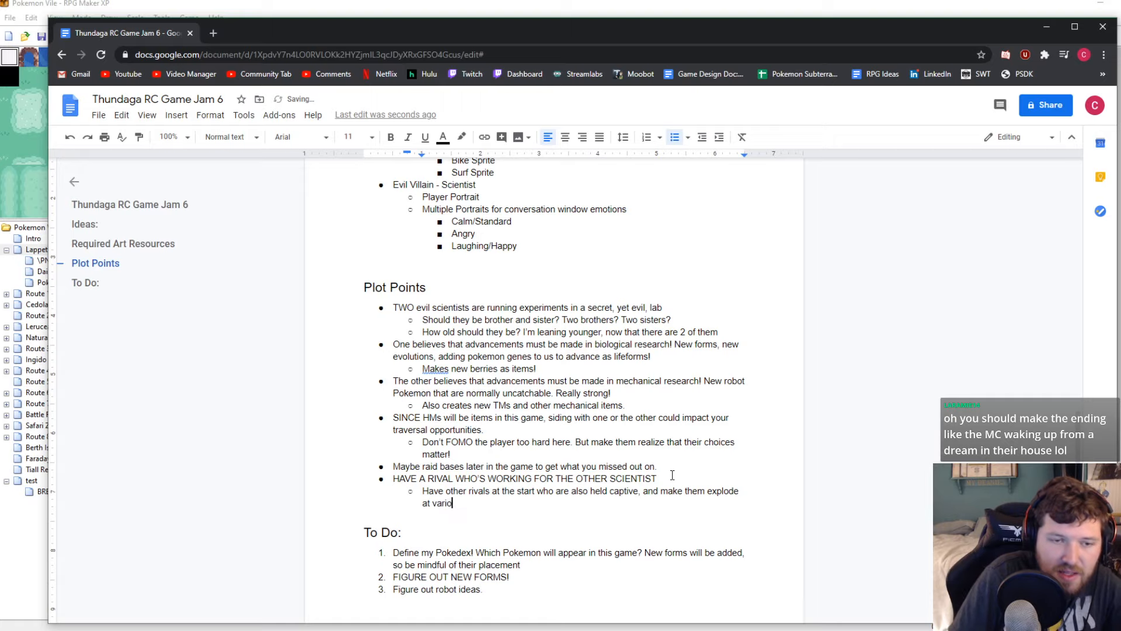
text(us times to )
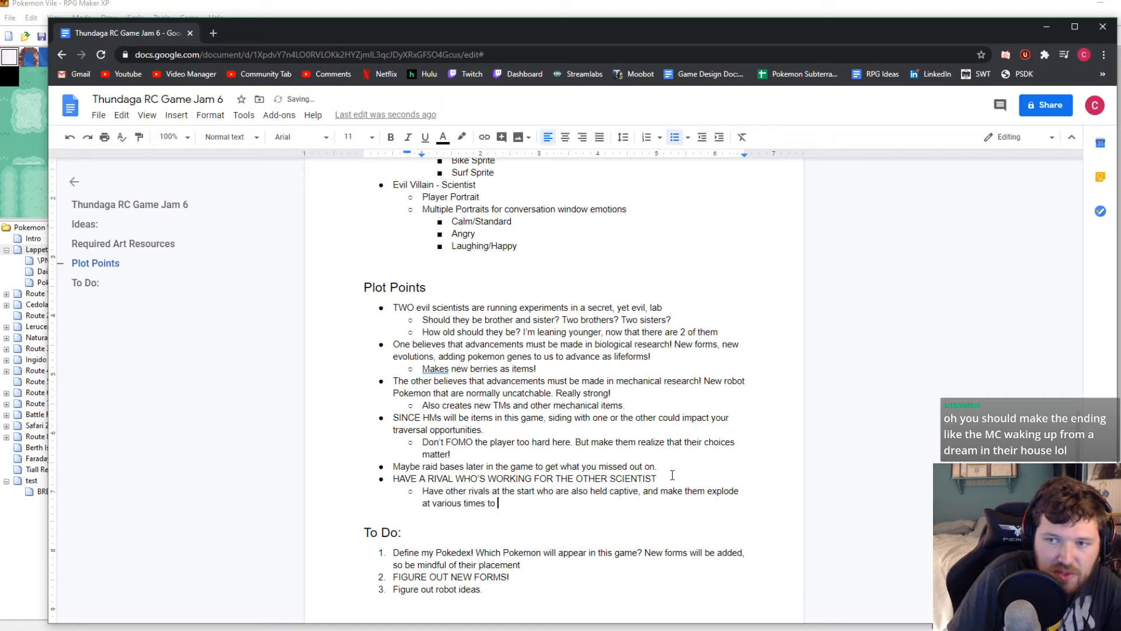
text(prove that )
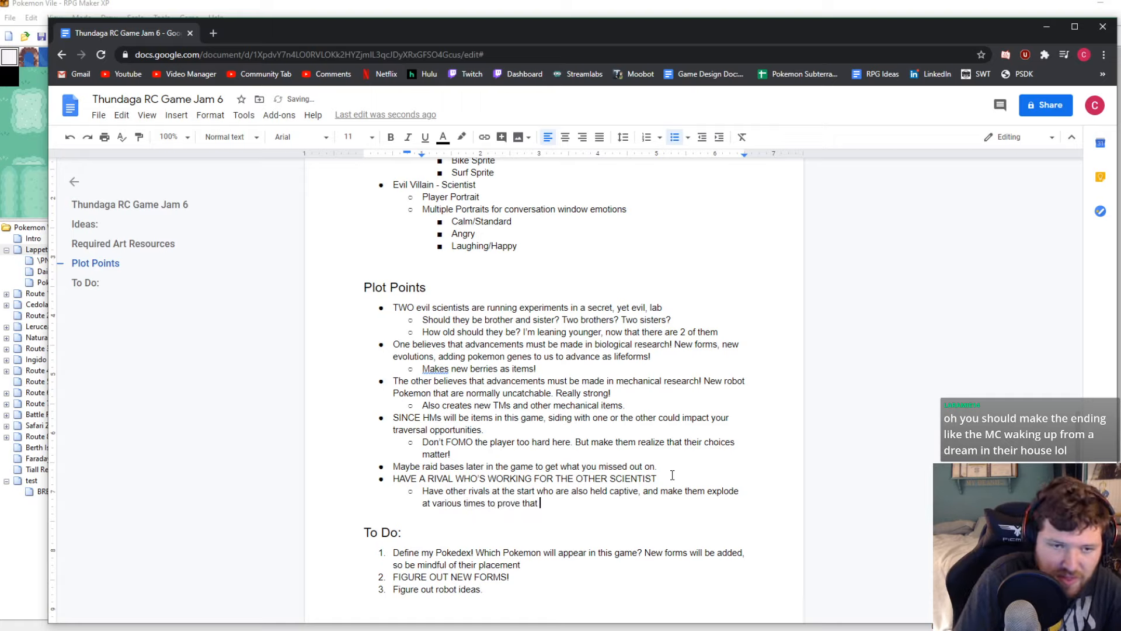
text(the stakes are)
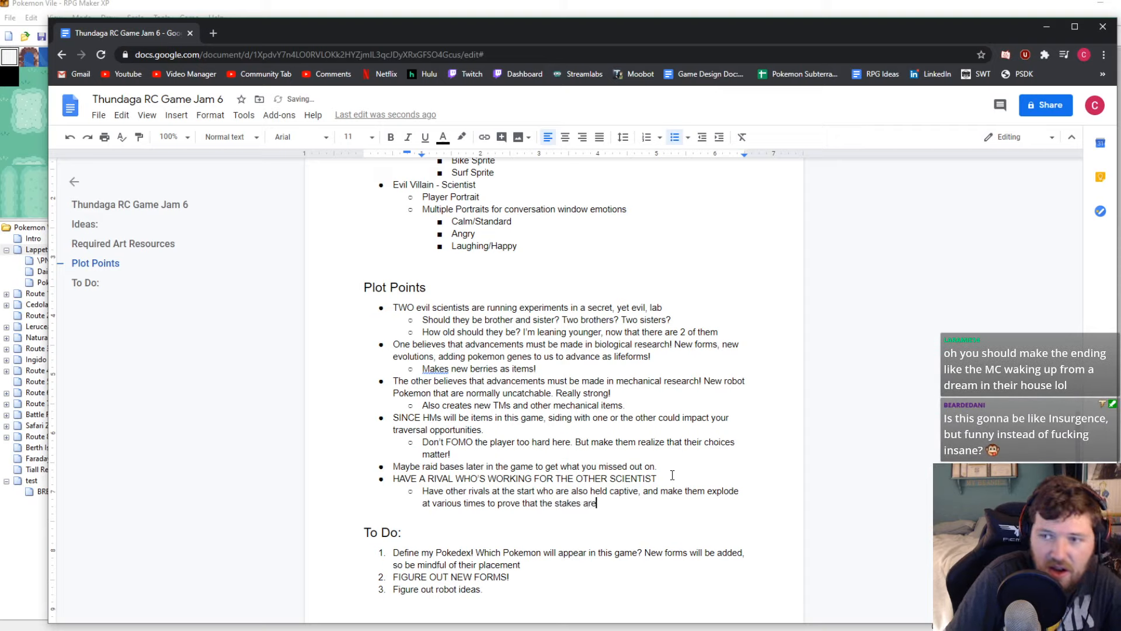
text( REAL)
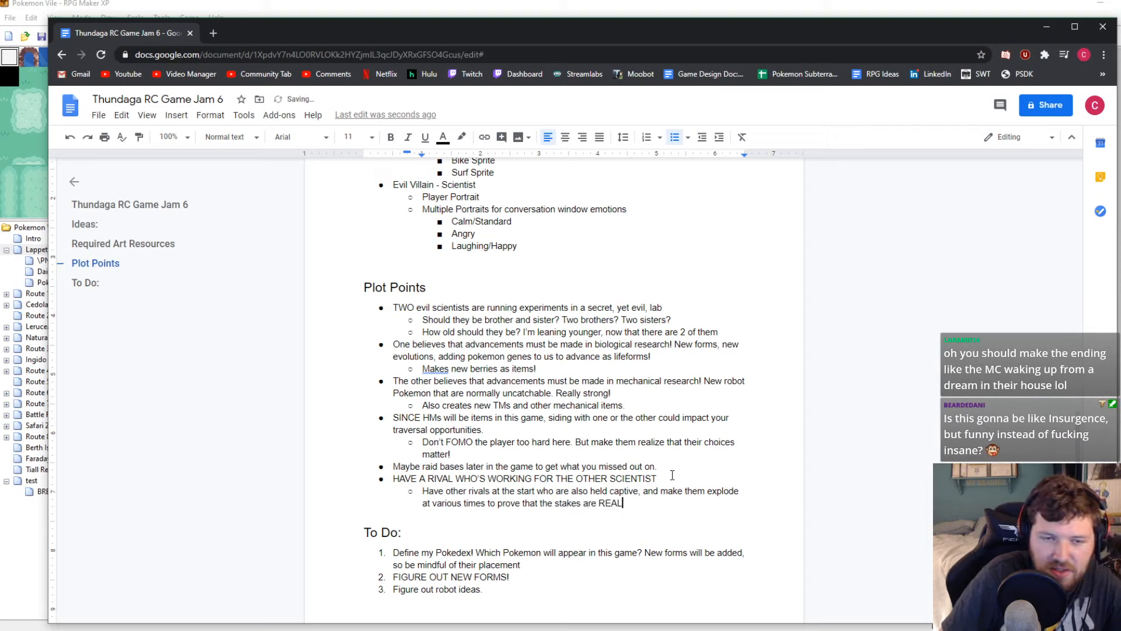
text(!)
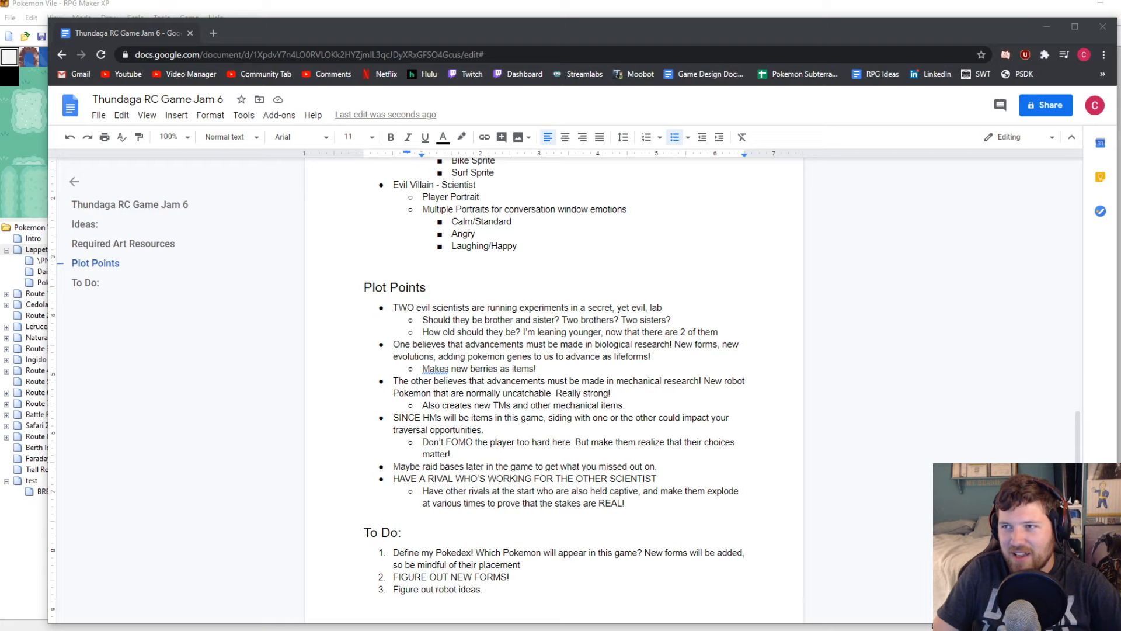
Open the YouTube video "How To Make a Pokemon Game in RPG Maker - Part 56: Deleting Pokemon", skip the ad, and pause it around 8:18
drag(1120, 212, 686, 33)
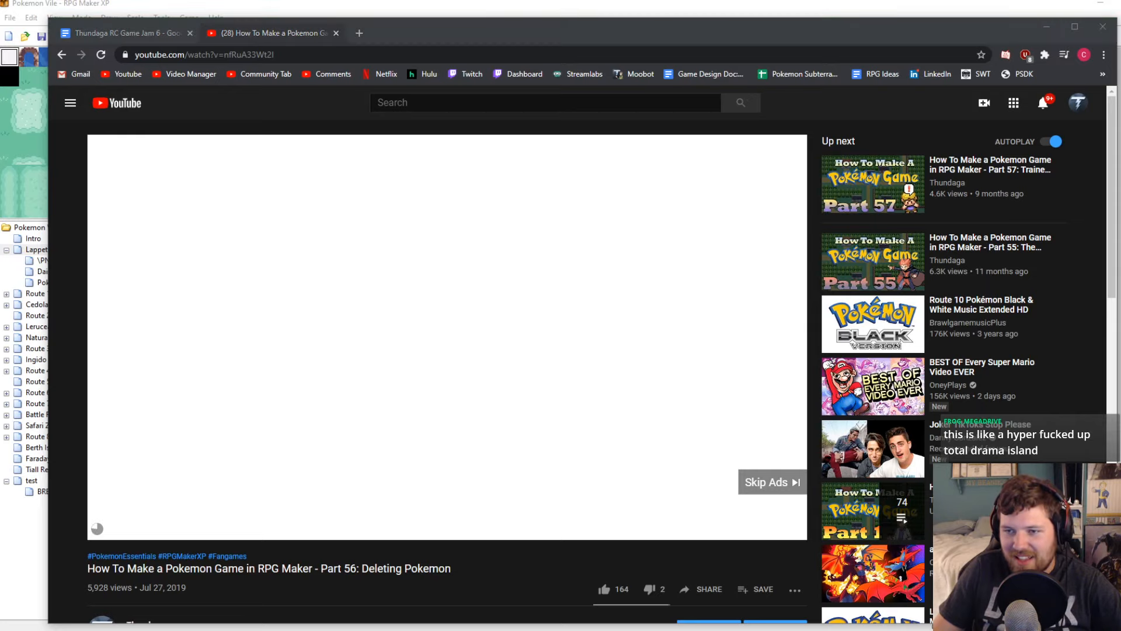
click(779, 481)
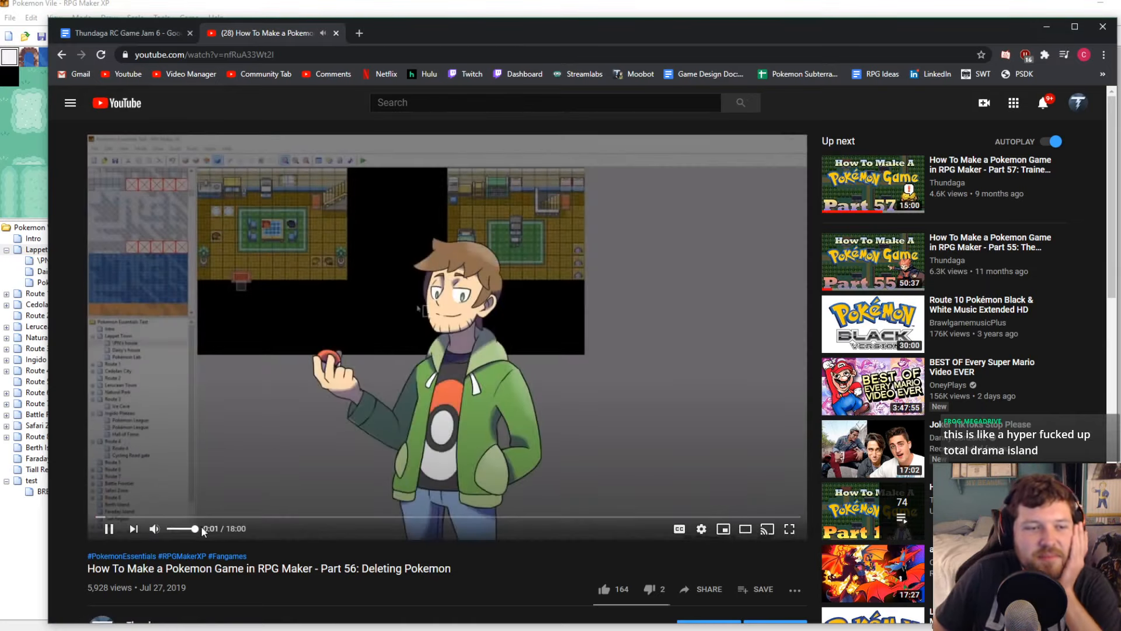
click(413, 518)
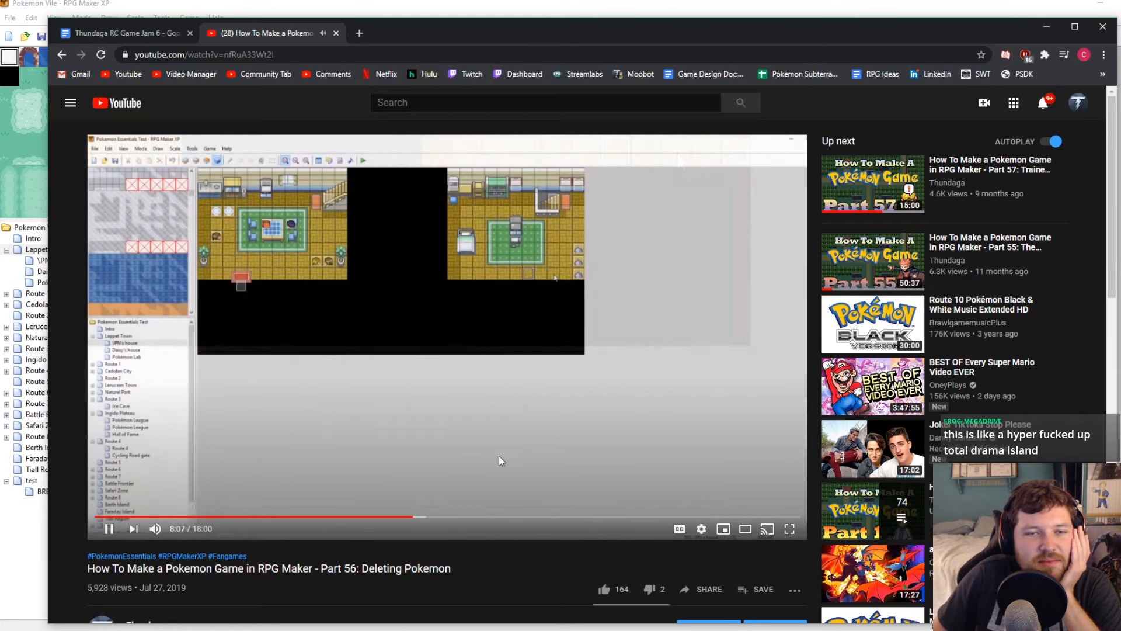
click(420, 517)
click(397, 496)
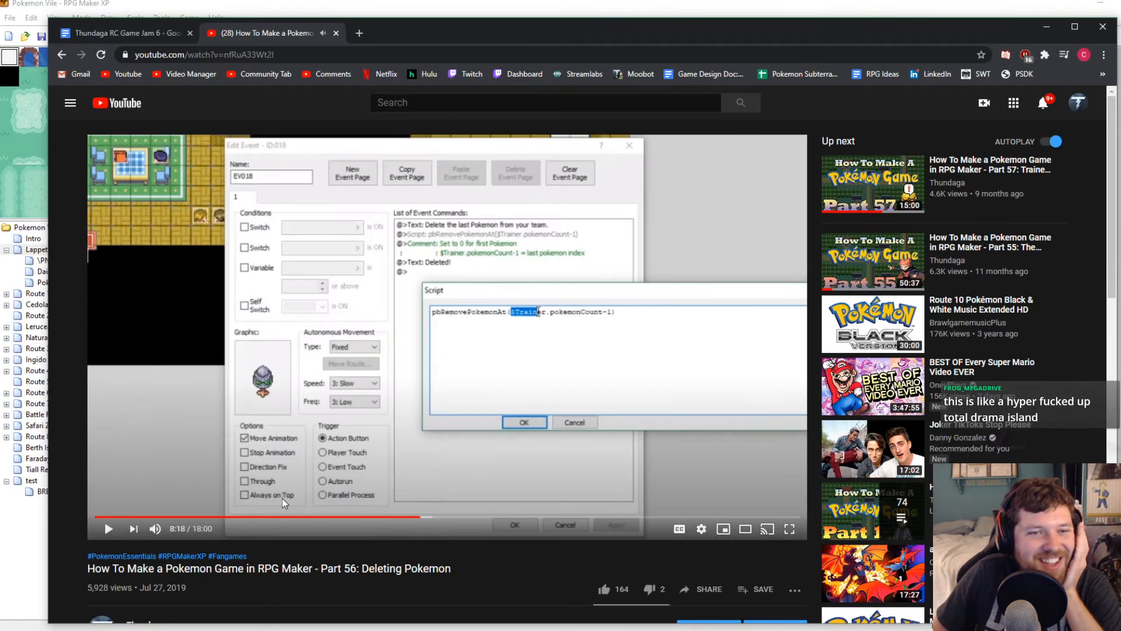
Scrub through the paused video to about 6:46 to examine the scripts of the event that deletes a chosen Pokemon
mouse_move(160, 528)
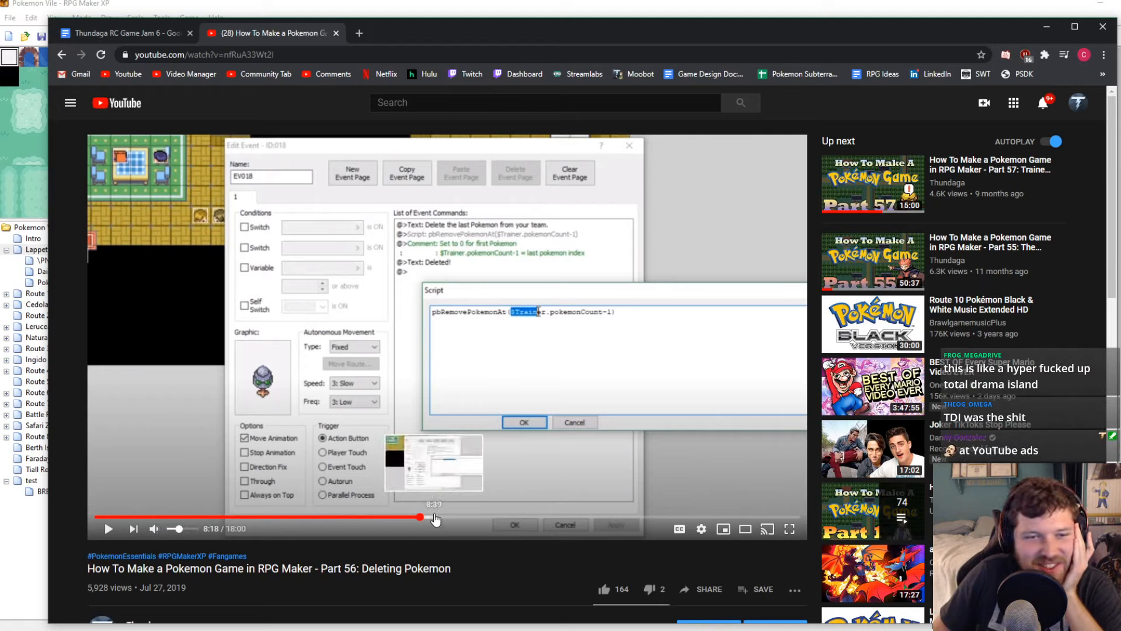
click(478, 452)
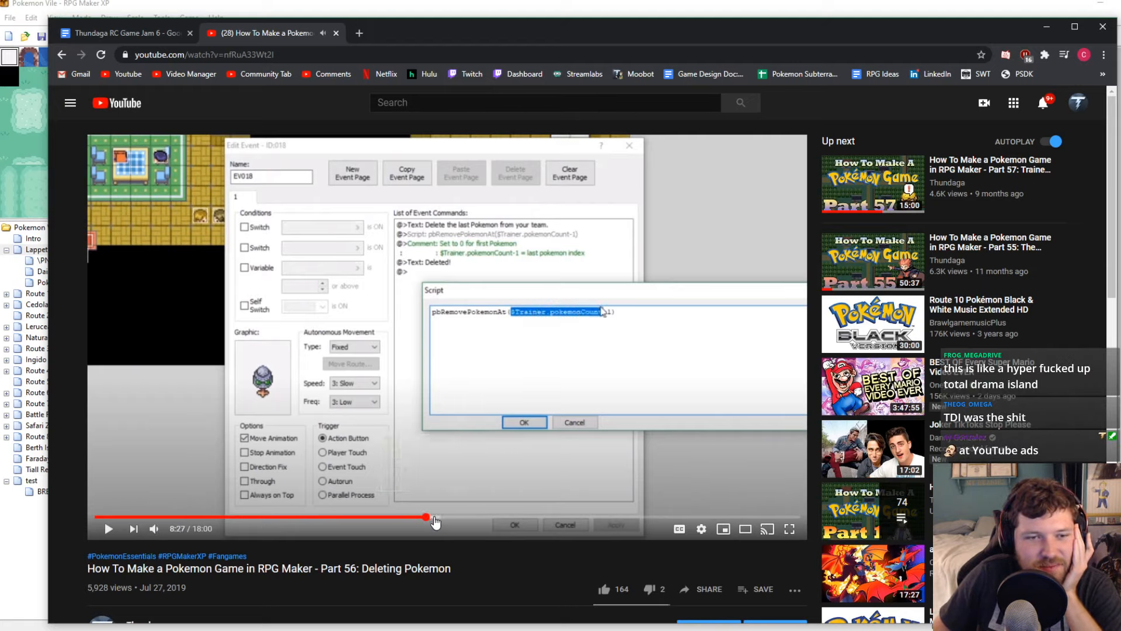
click(448, 517)
drag(459, 519, 601, 518)
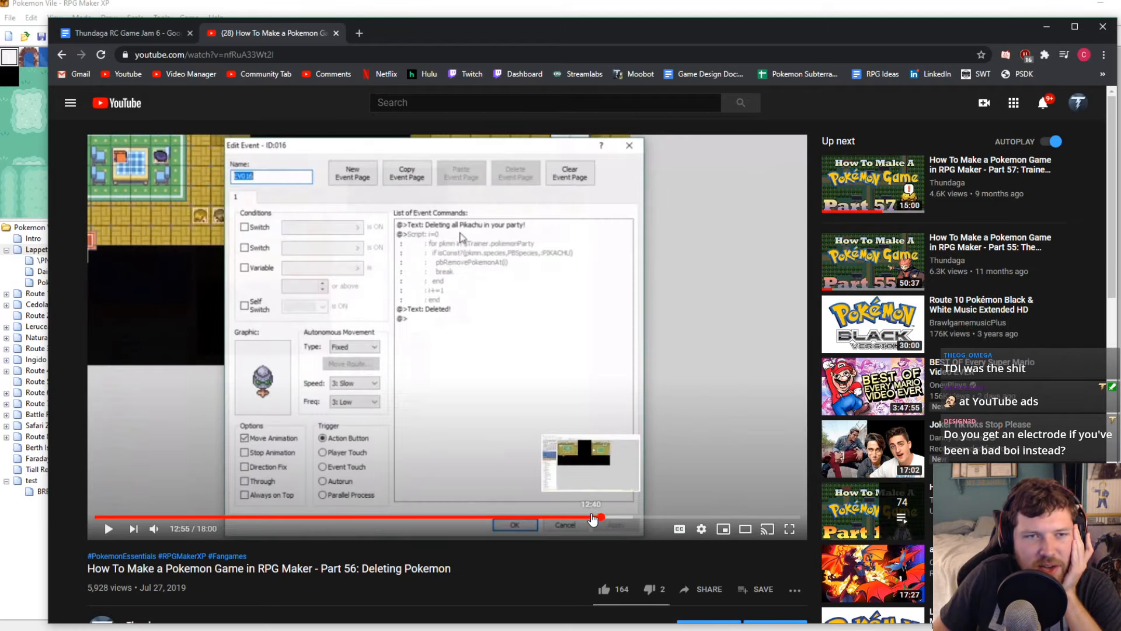
click(225, 517)
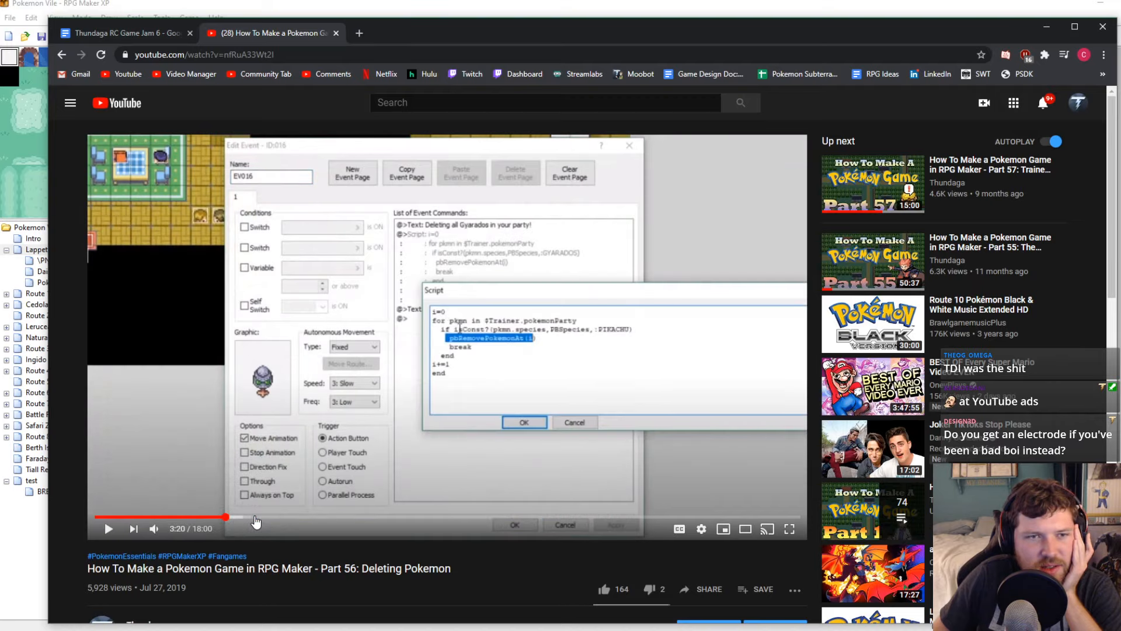
click(320, 518)
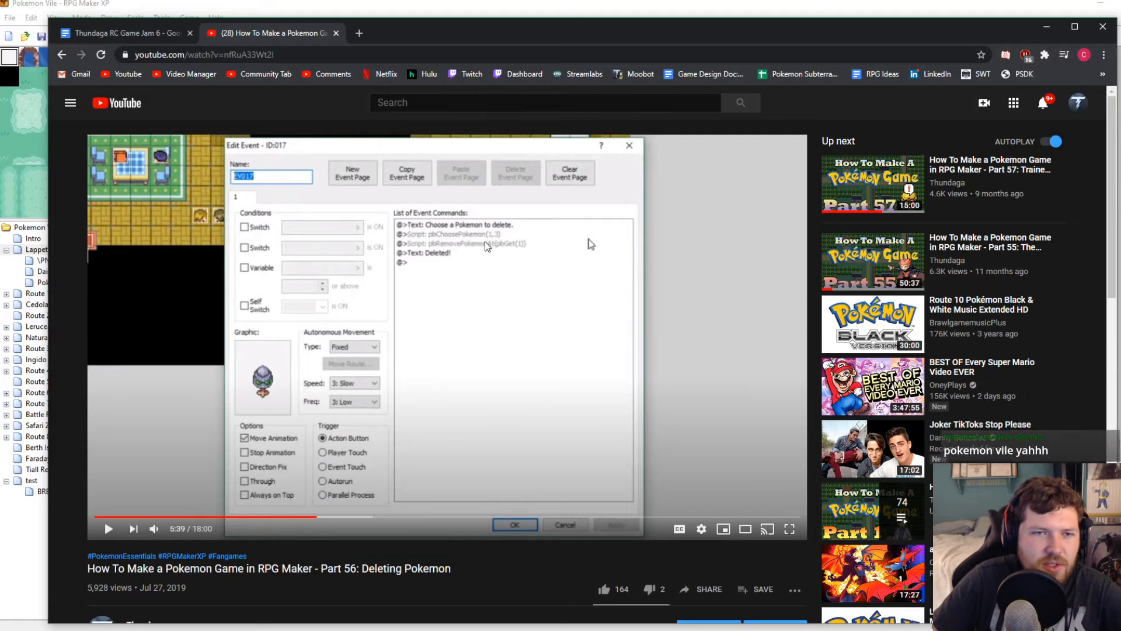
drag(315, 516, 360, 519)
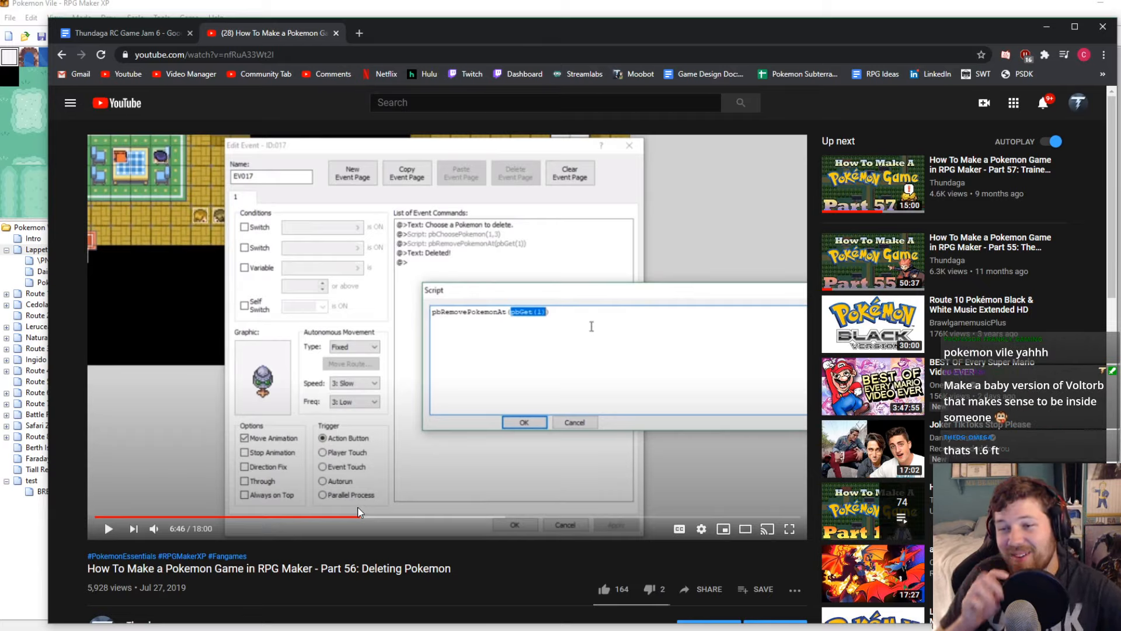
click(485, 3)
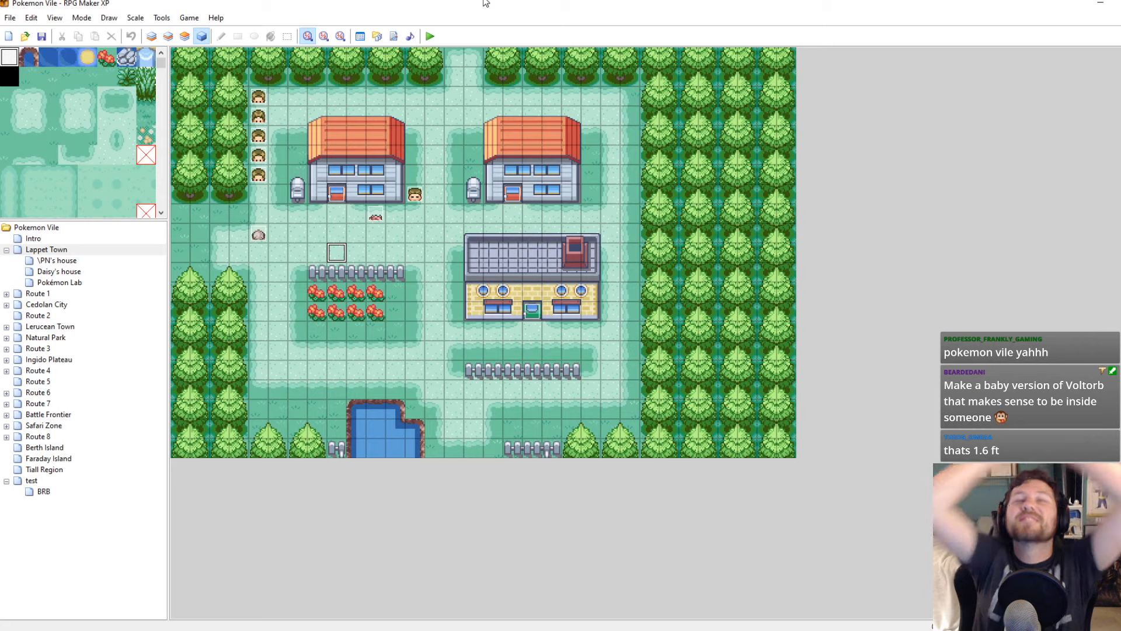
click(134, 630)
click(193, 595)
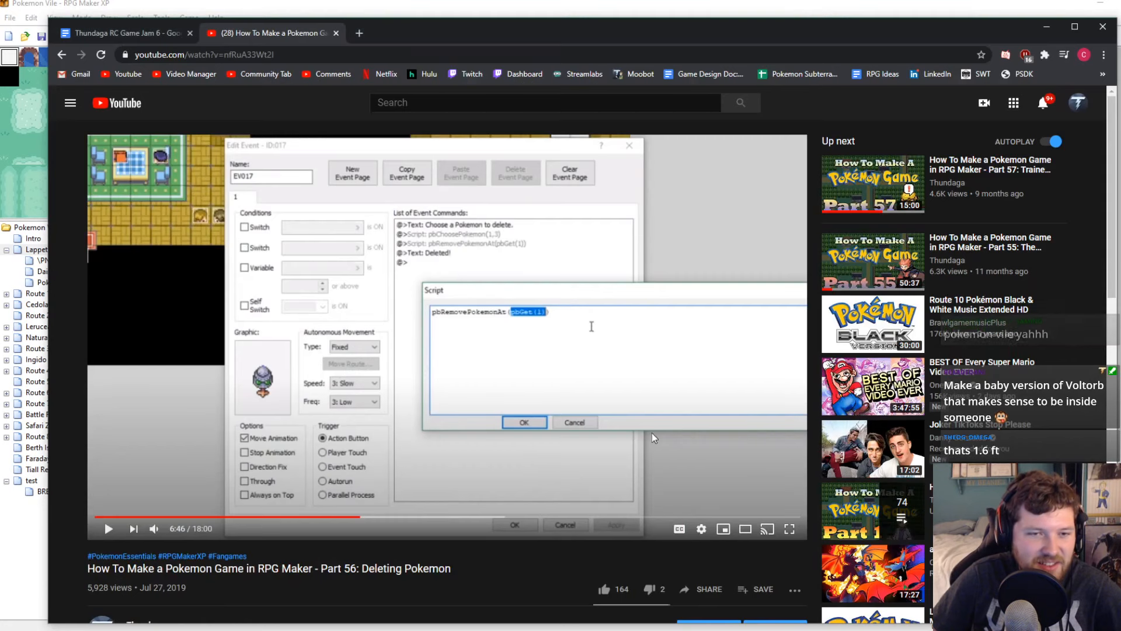
Switch to the Google Docs design document and add a sub-item under "FIGURE OUT NEW FORMS!": "Pre-Evolution of Voltorb, that can be placed inside of people"
click(130, 40)
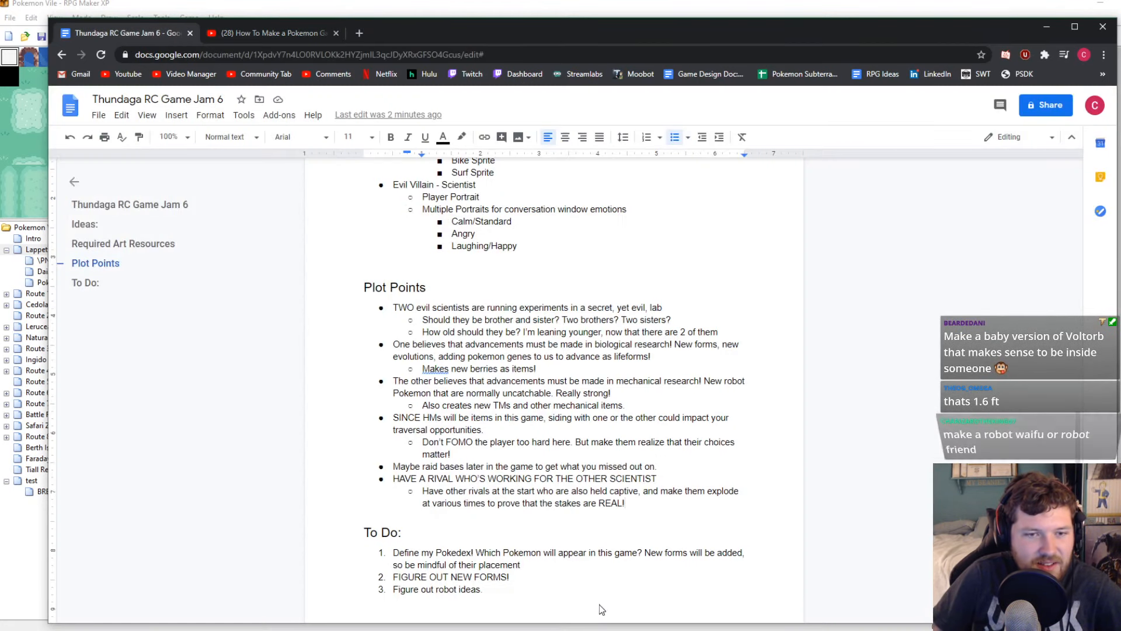
scroll(531, 465, down, 2)
click(532, 467)
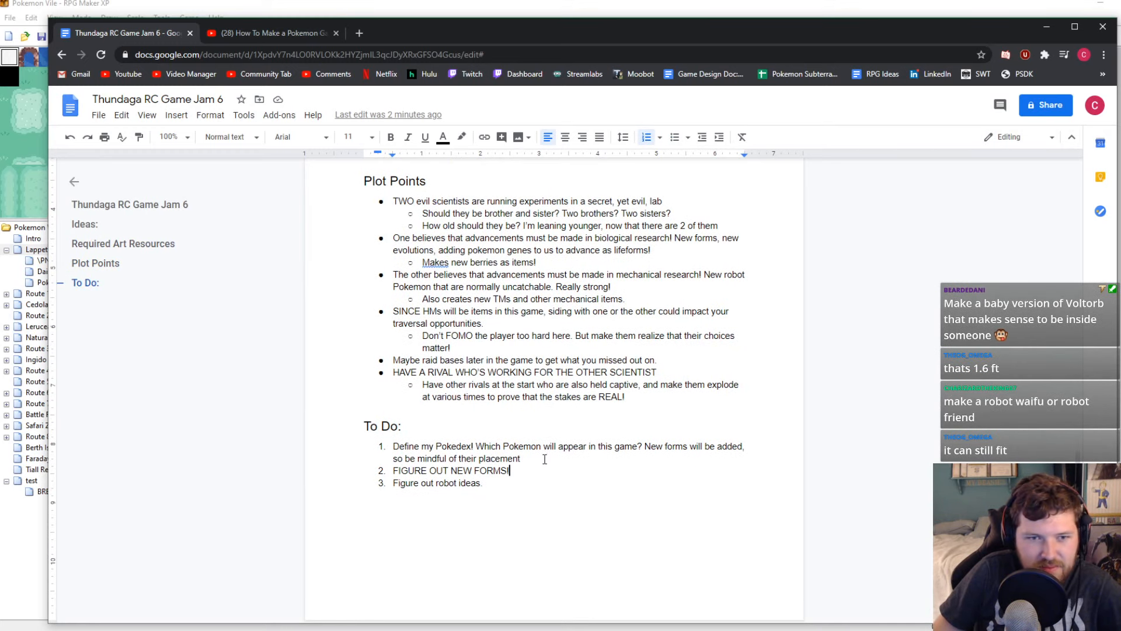
key(Return)
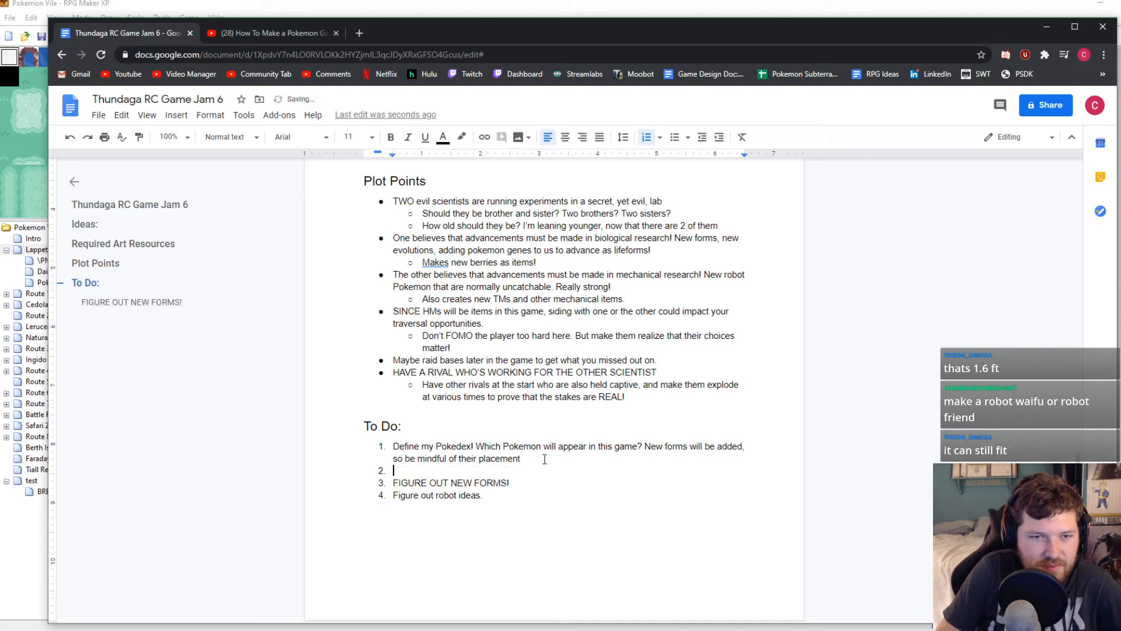
key(BackSpace)
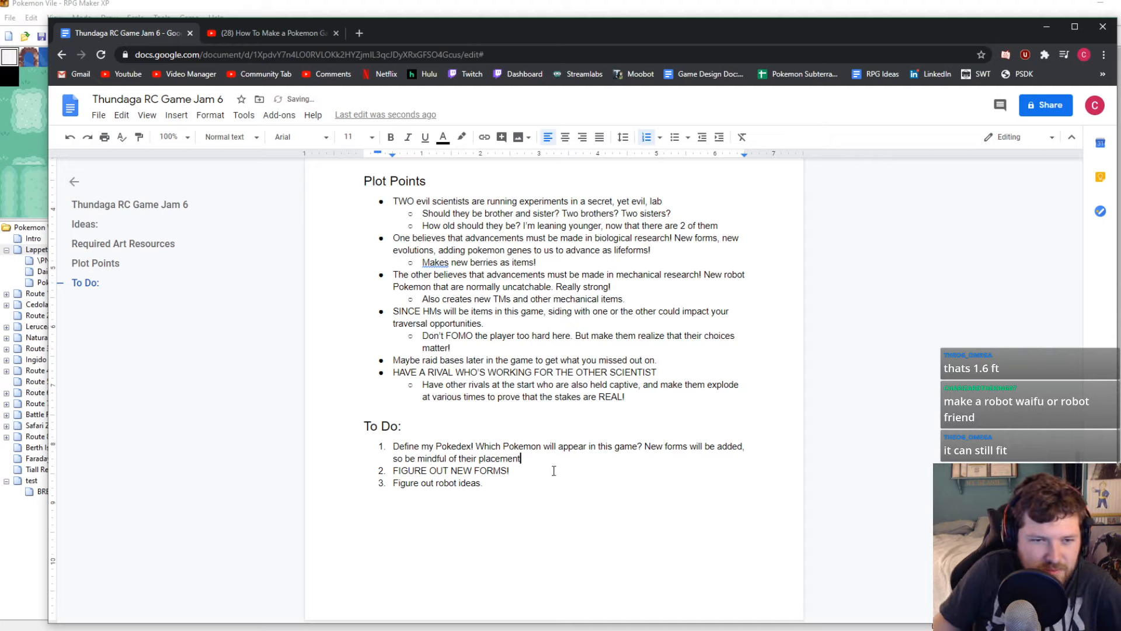
click(557, 467)
key(Return)
key(Tab)
text(Pre)
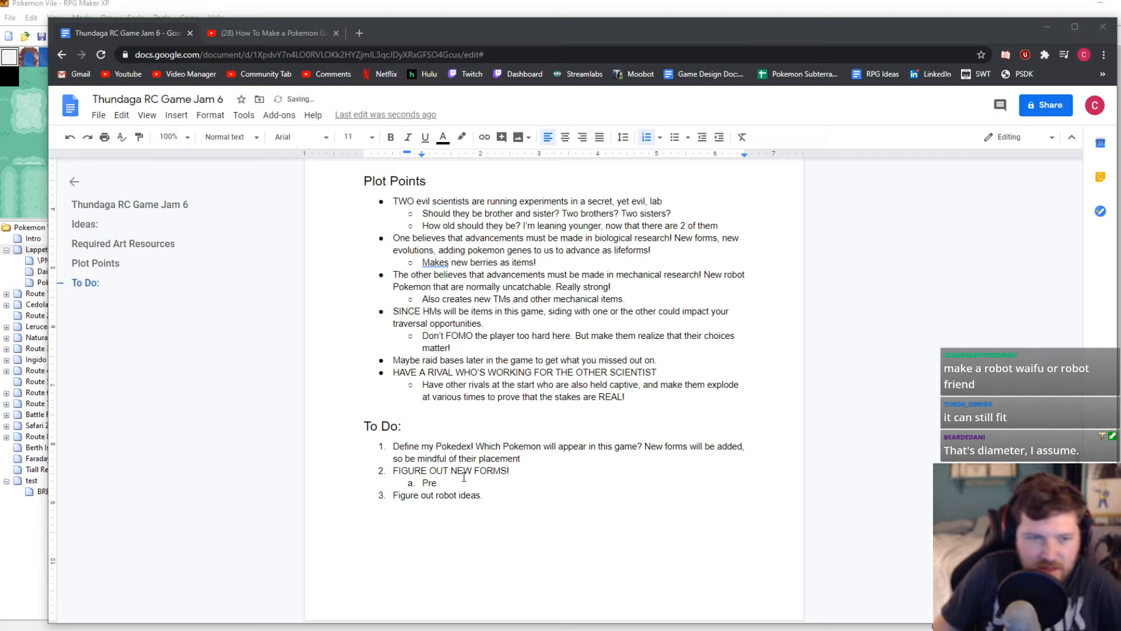
text(-Evolution of Voltor)
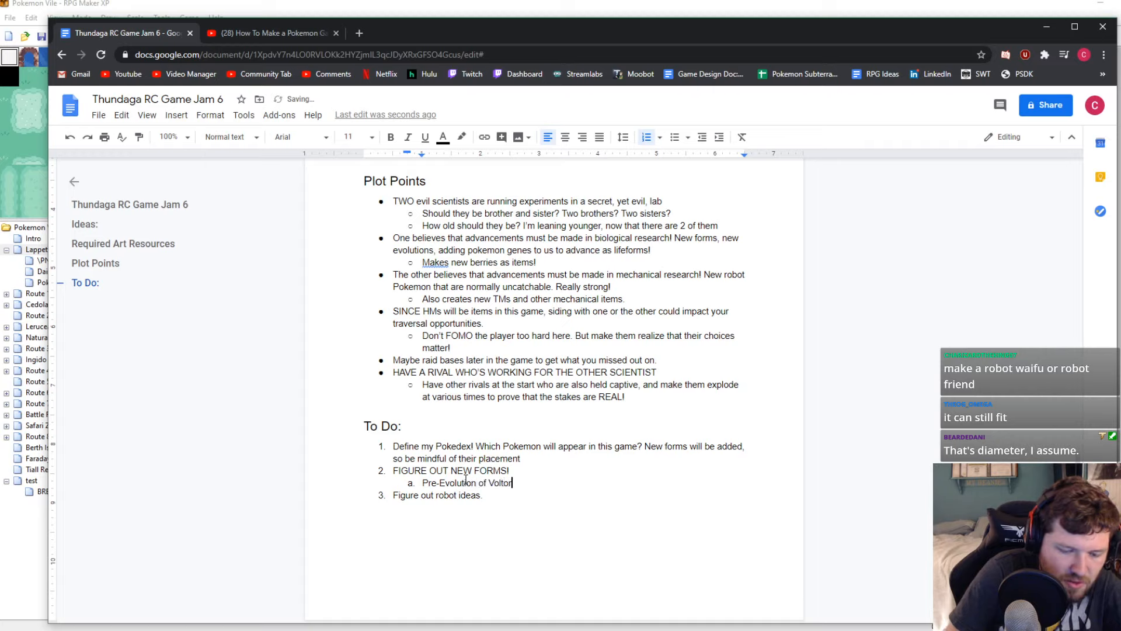
text(b, that ca)
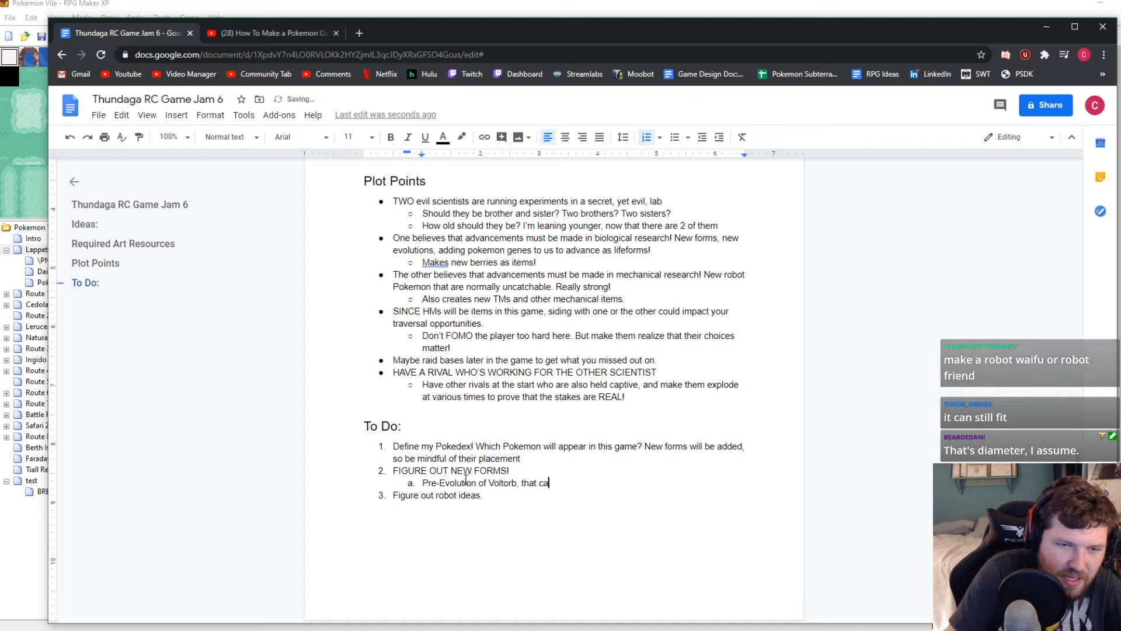
text(n be placed ins)
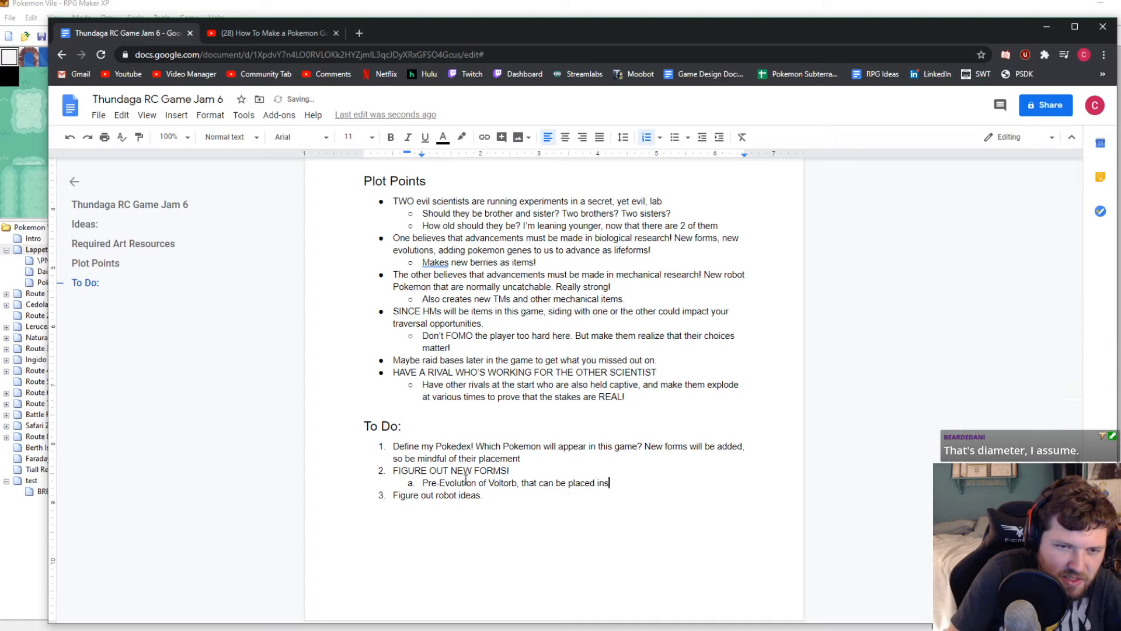
text(ide of people)
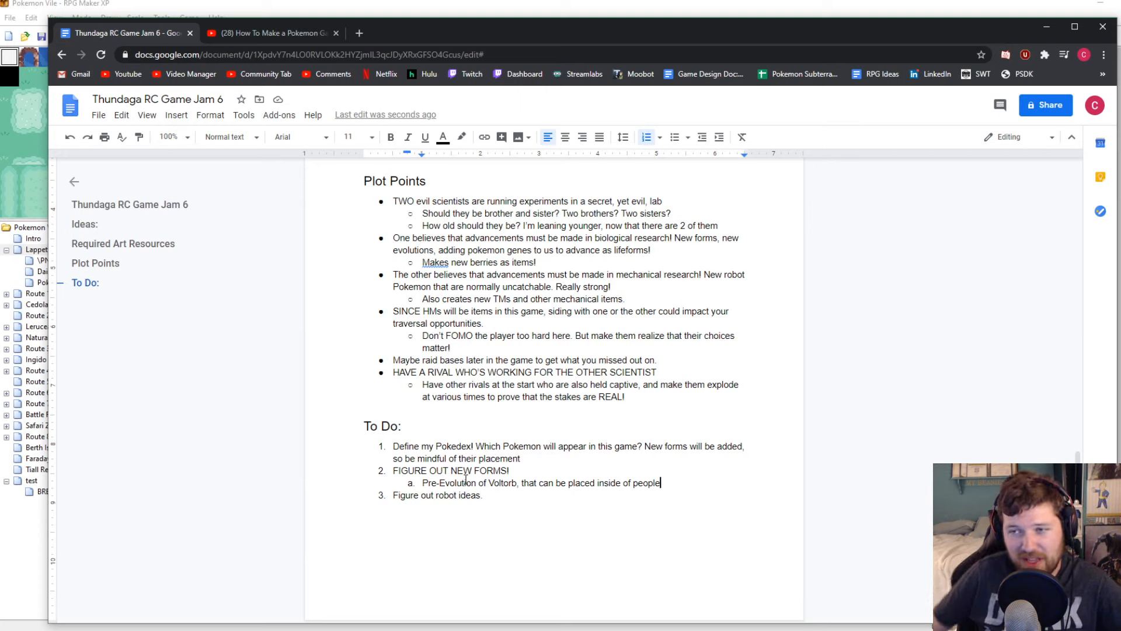
Switch to RPG Maker XP, reopen the Lappet Town berry tree event for editing, and move the browser window with the video away from it
key(alt+Tab)
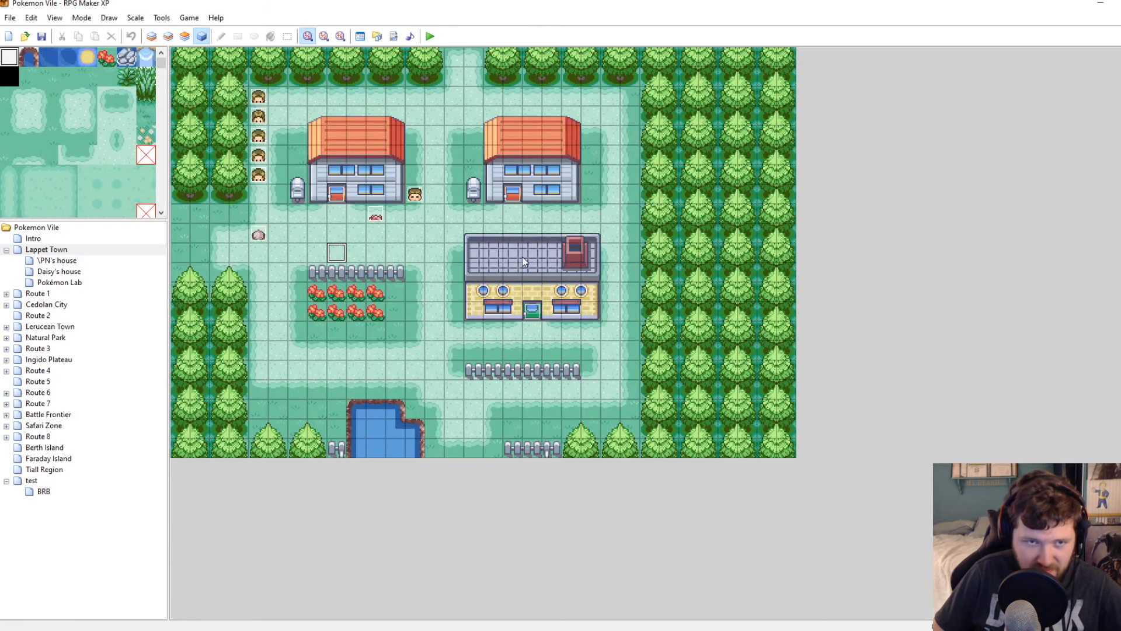
click(435, 235)
click(259, 236)
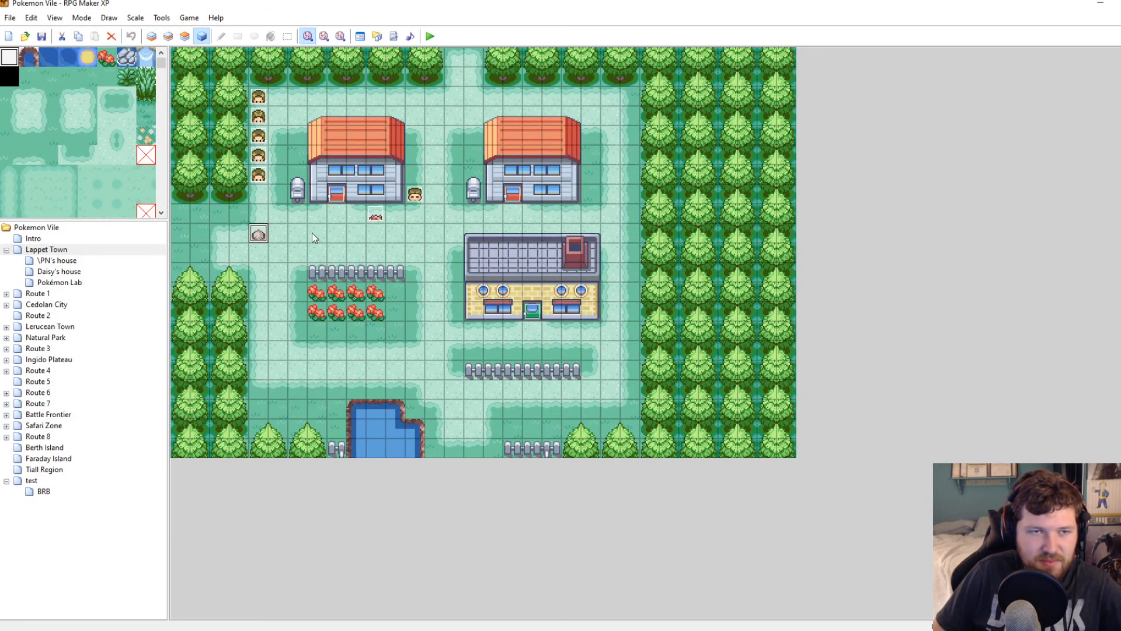
double_click(259, 236)
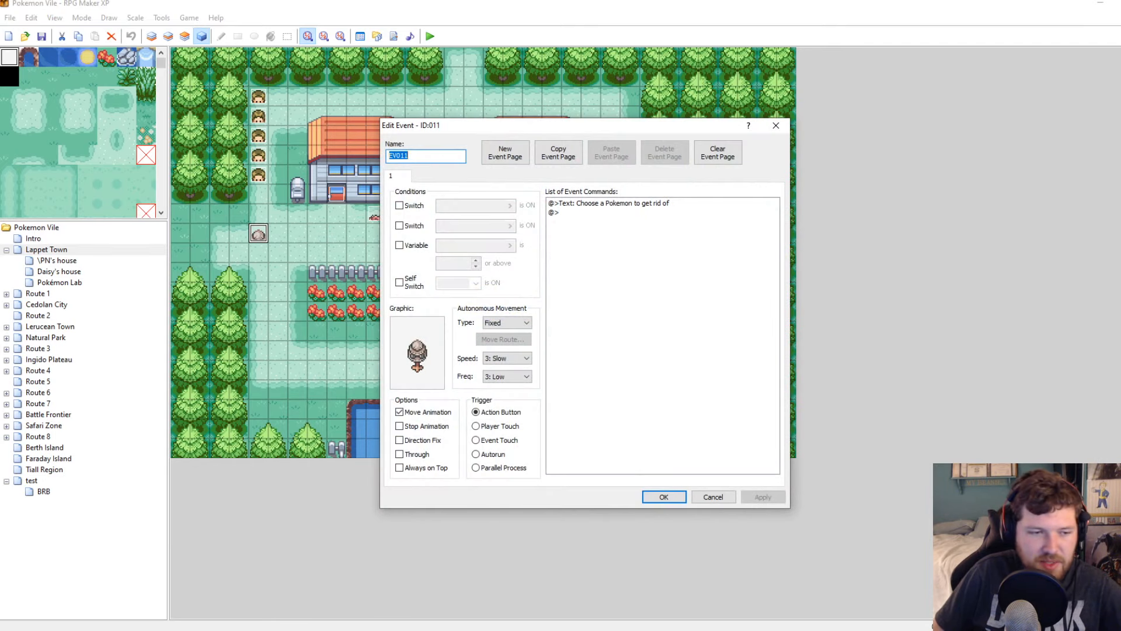
mouse_move(194, 625)
click(288, 587)
click(282, 32)
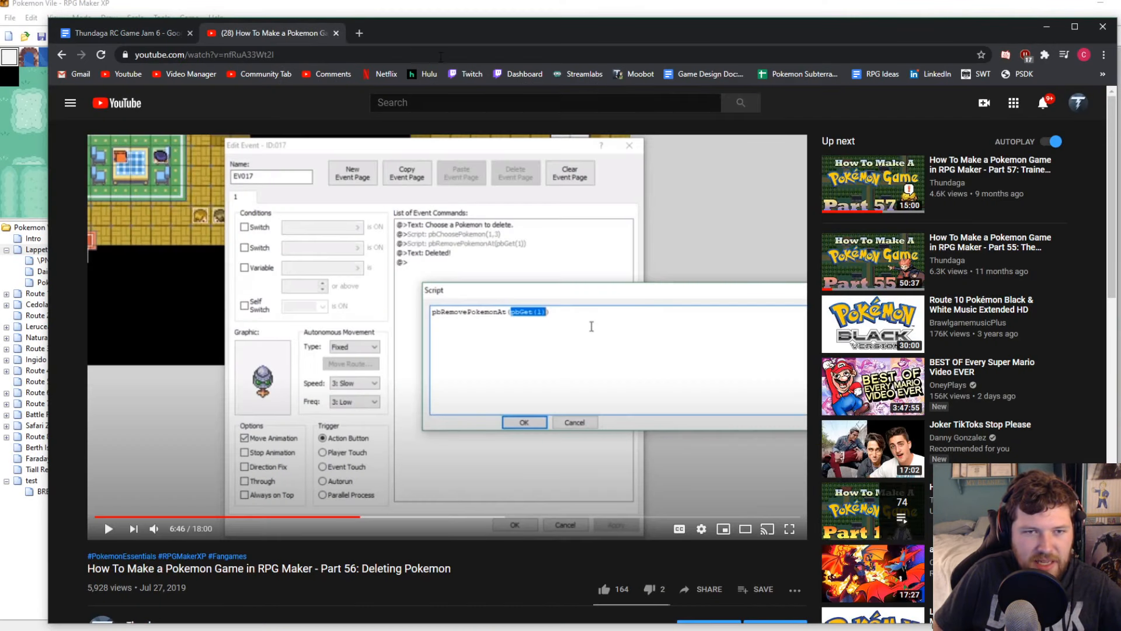
drag(484, 29, 1120, 18)
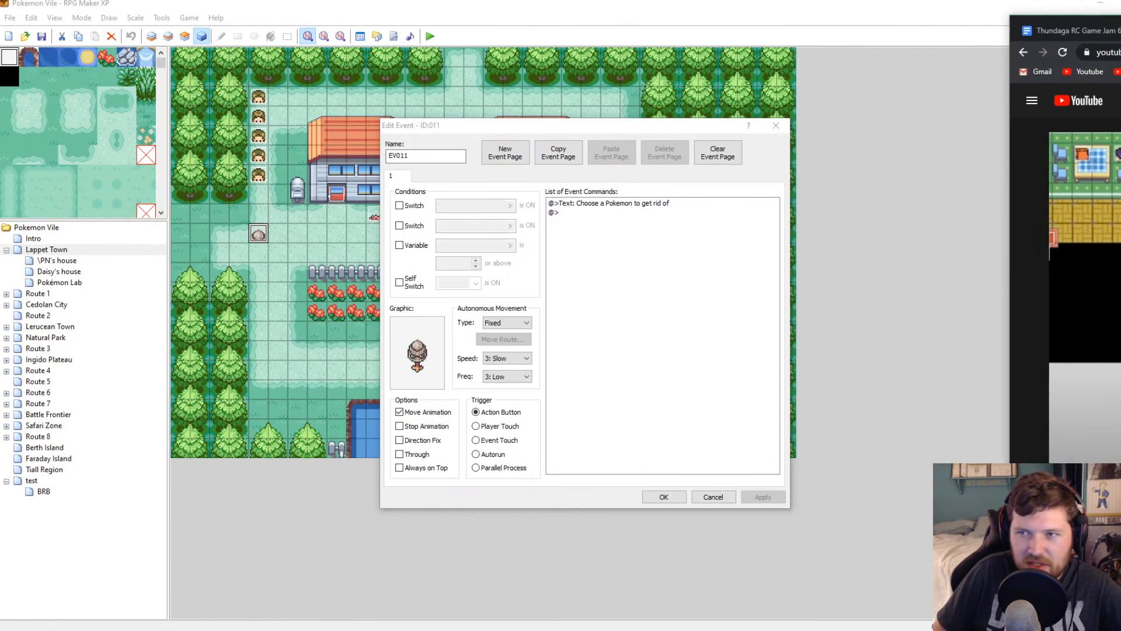
Insert a new Script command into the berry tree event's command list, opening its empty script editor
click(568, 207)
right_click(568, 206)
click(578, 220)
click(620, 223)
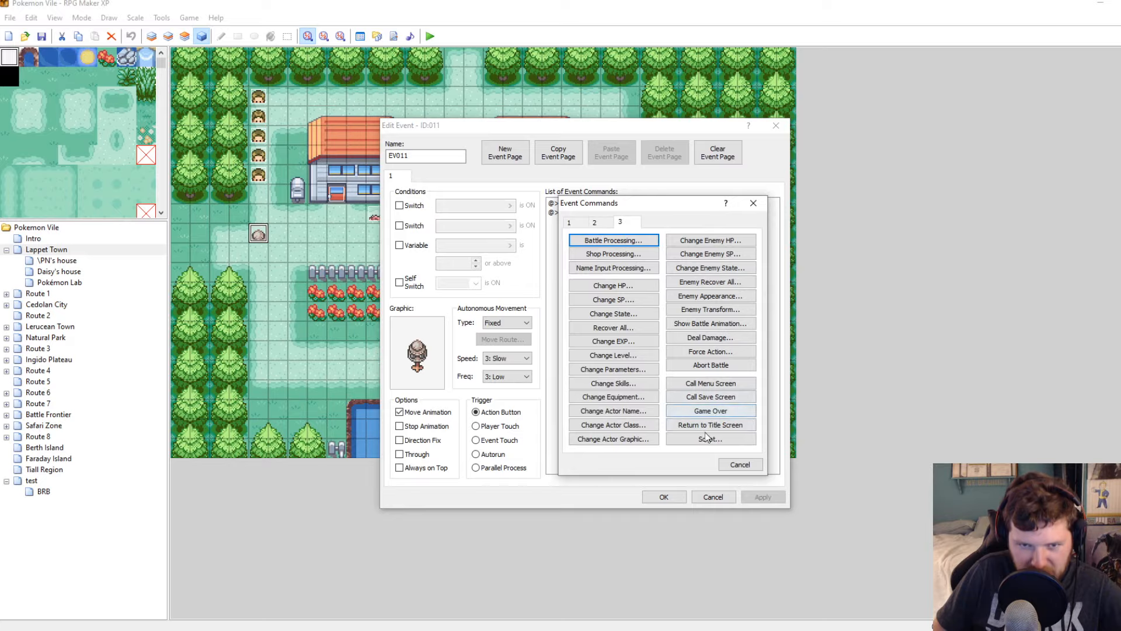
click(709, 438)
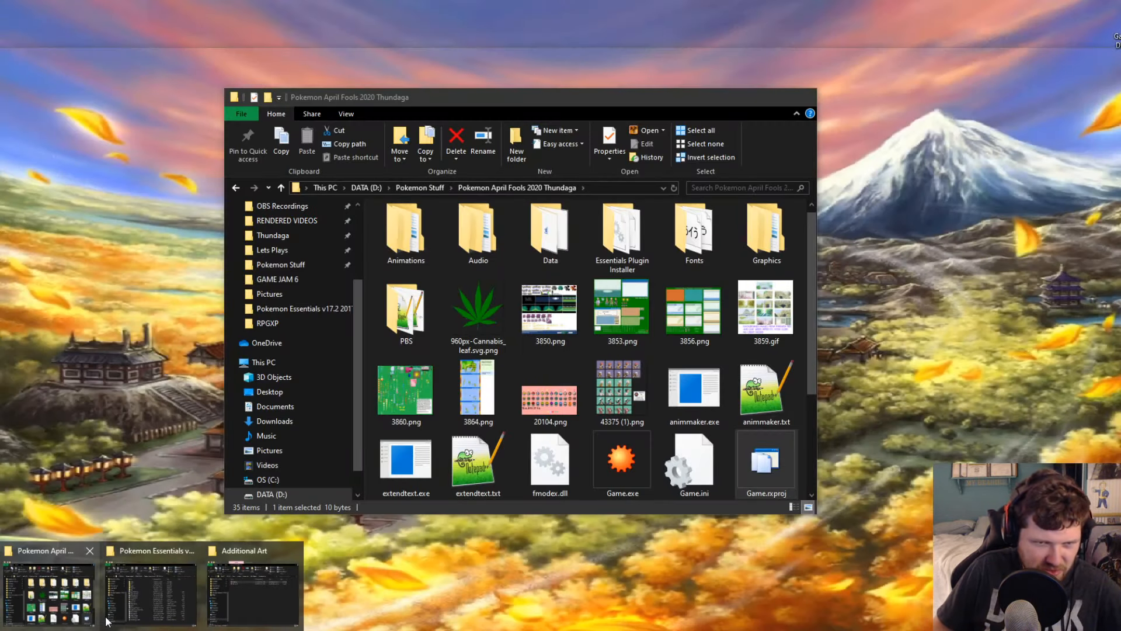
Run extendtext.exe from the Pokemon Essentials v17.2 2017-10-15 folder in File Explorer, then return to RPG Maker XP and reposition the Script window
mouse_move(252, 601)
click(59, 596)
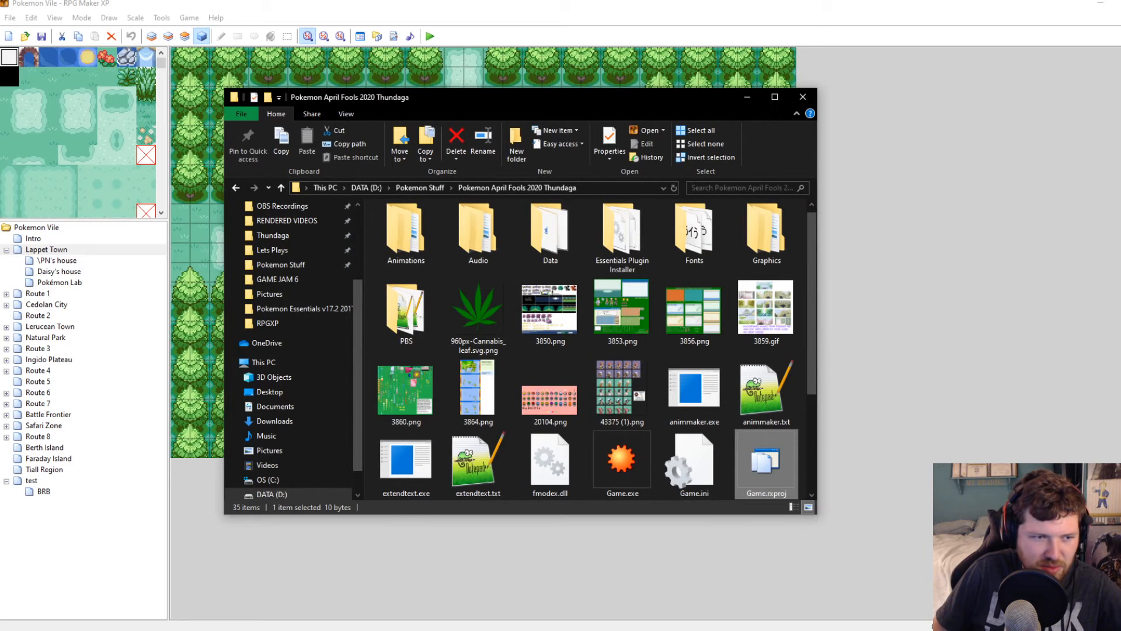
click(153, 595)
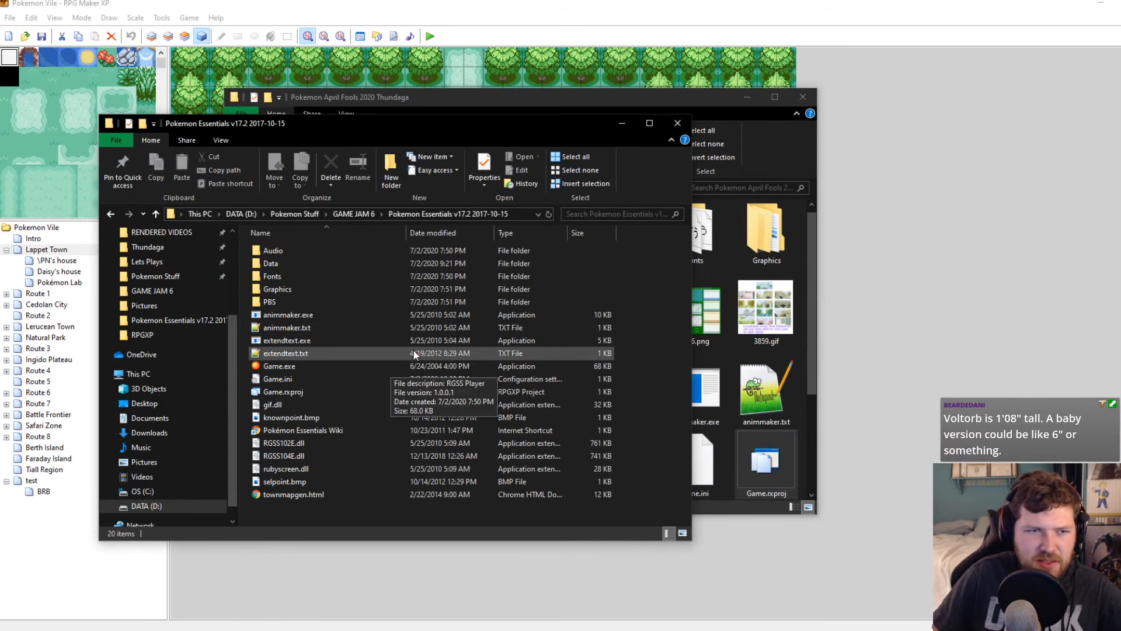
double_click(306, 343)
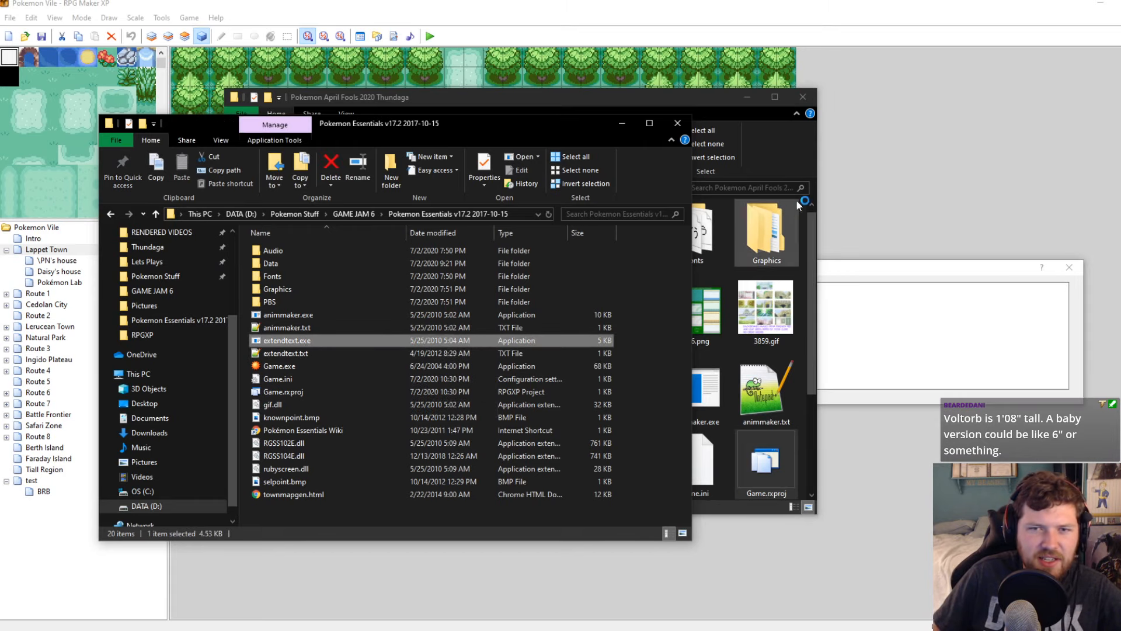
click(659, 3)
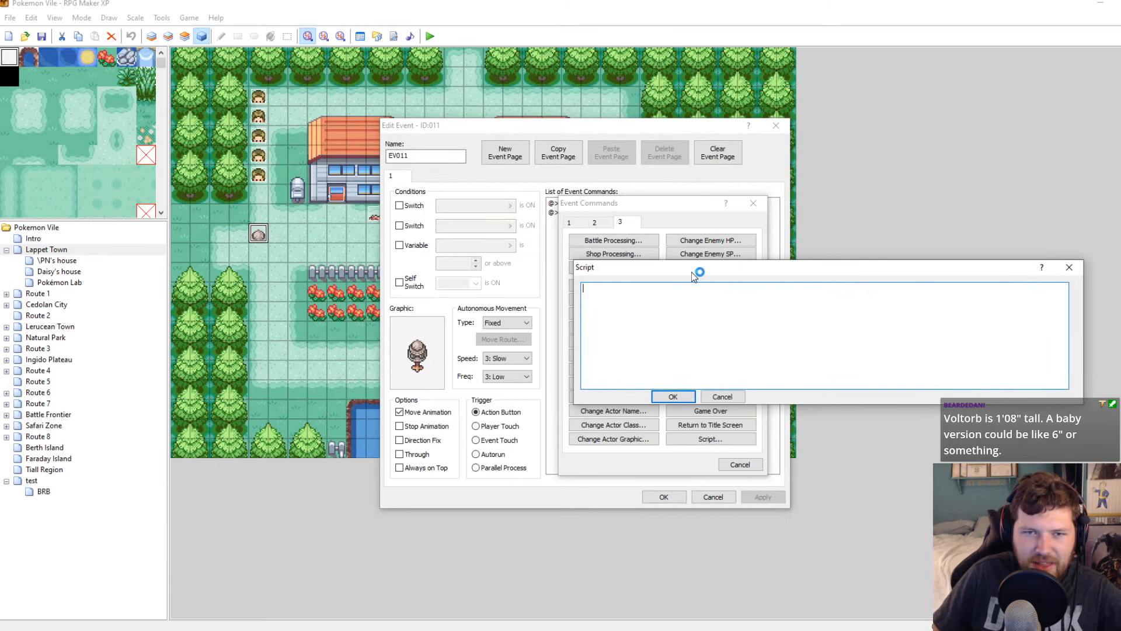
drag(698, 276, 562, 277)
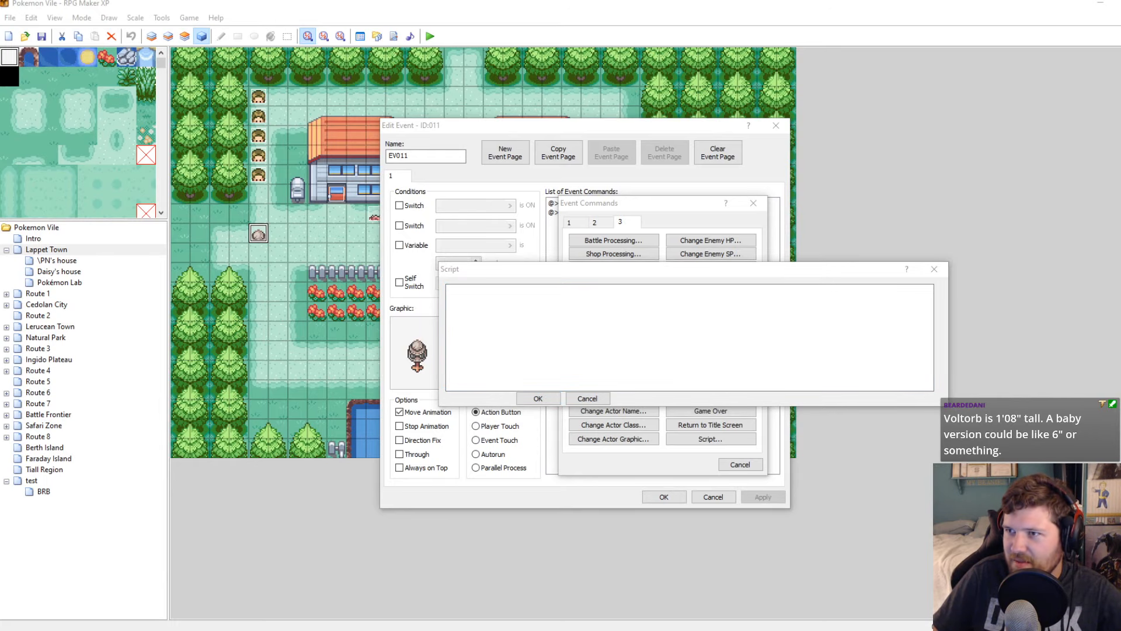
Bring the browser window back into view and close the Deleting Pokemon video, leaving only the design document open
drag(336, 141, 476, 24)
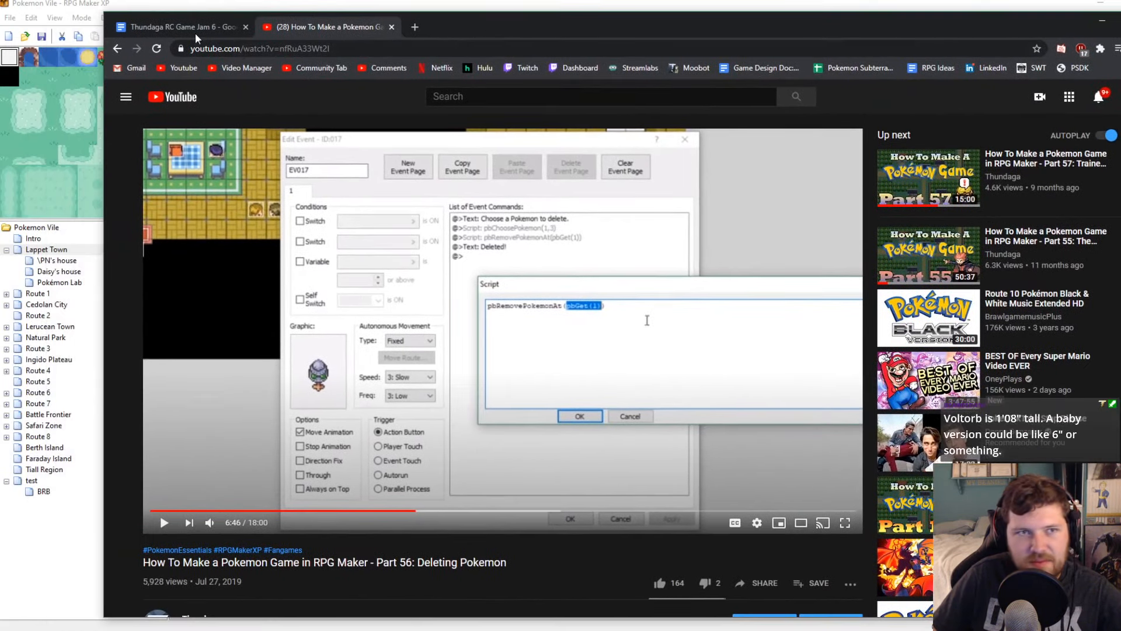
click(391, 27)
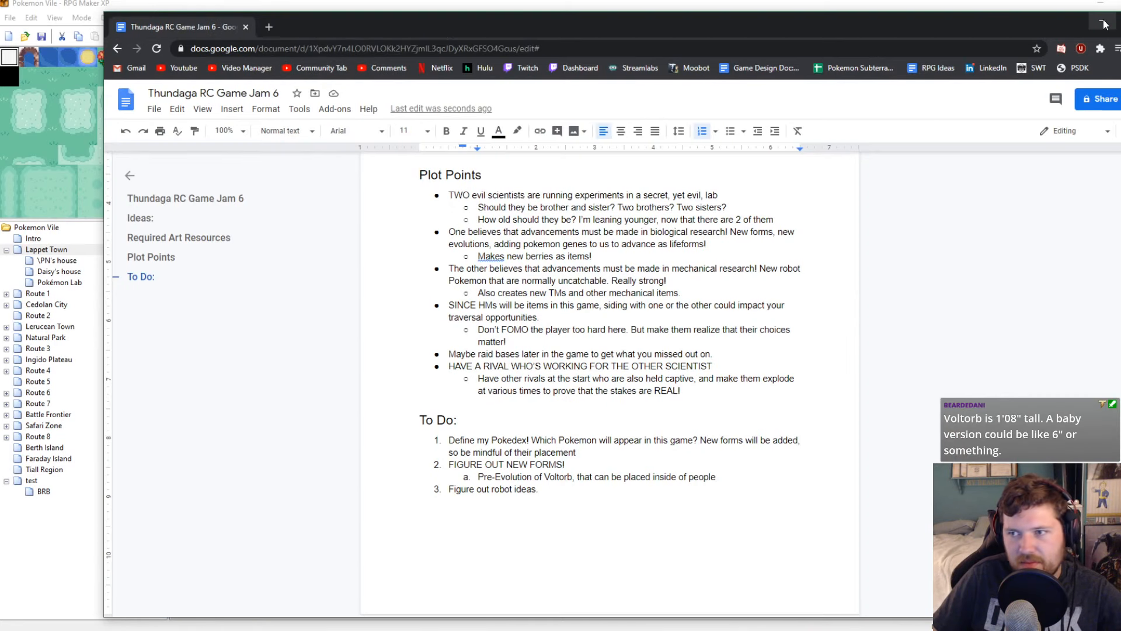
Switch to Paint and sketch a black Voltorb-like ball with a curved dividing line and two angry slit-pupil eyes, closing the outline gaps
click(898, 3)
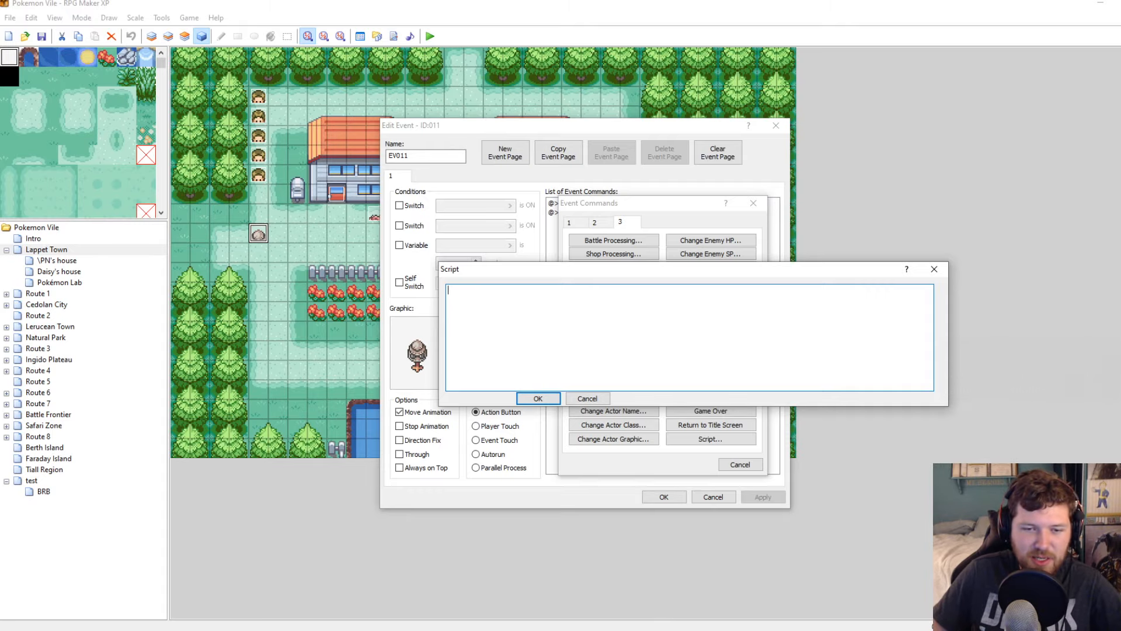
key(alt+Tab)
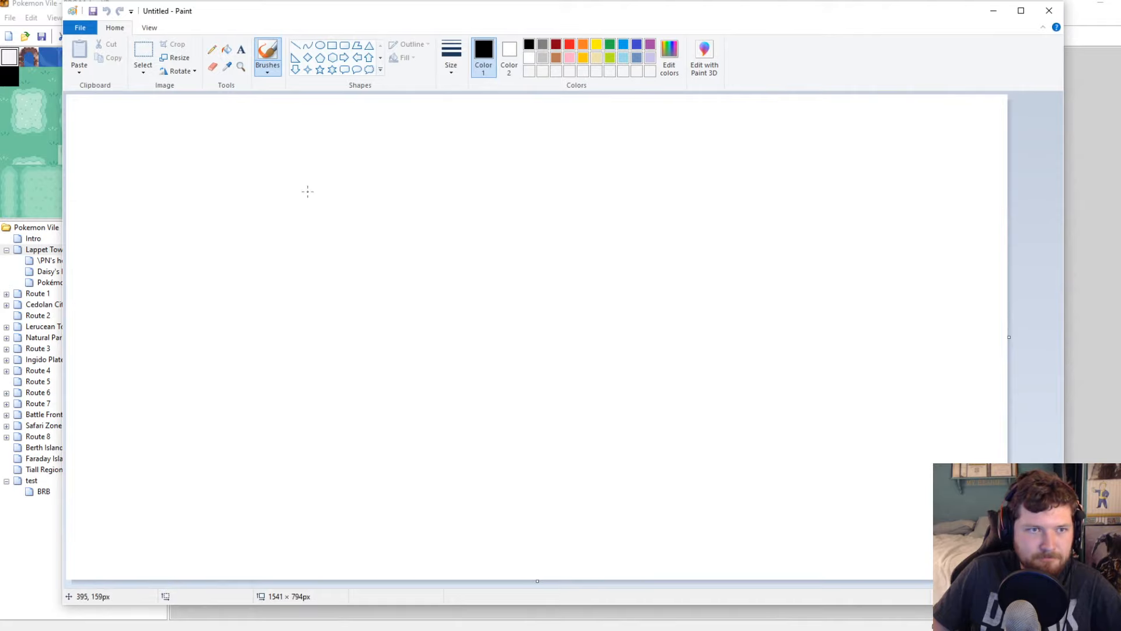
mouse_move(561, 223)
mouse_down()
mouse_move(656, 243)
mouse_move(564, 229)
mouse_up()
mouse_move(461, 264)
mouse_down()
mouse_move(533, 291)
mouse_move(652, 282)
mouse_up()
mouse_move(519, 240)
mouse_down()
mouse_move(557, 266)
mouse_move(512, 263)
mouse_move(520, 241)
mouse_move(529, 260)
mouse_move(629, 238)
mouse_move(596, 266)
mouse_move(573, 263)
mouse_up()
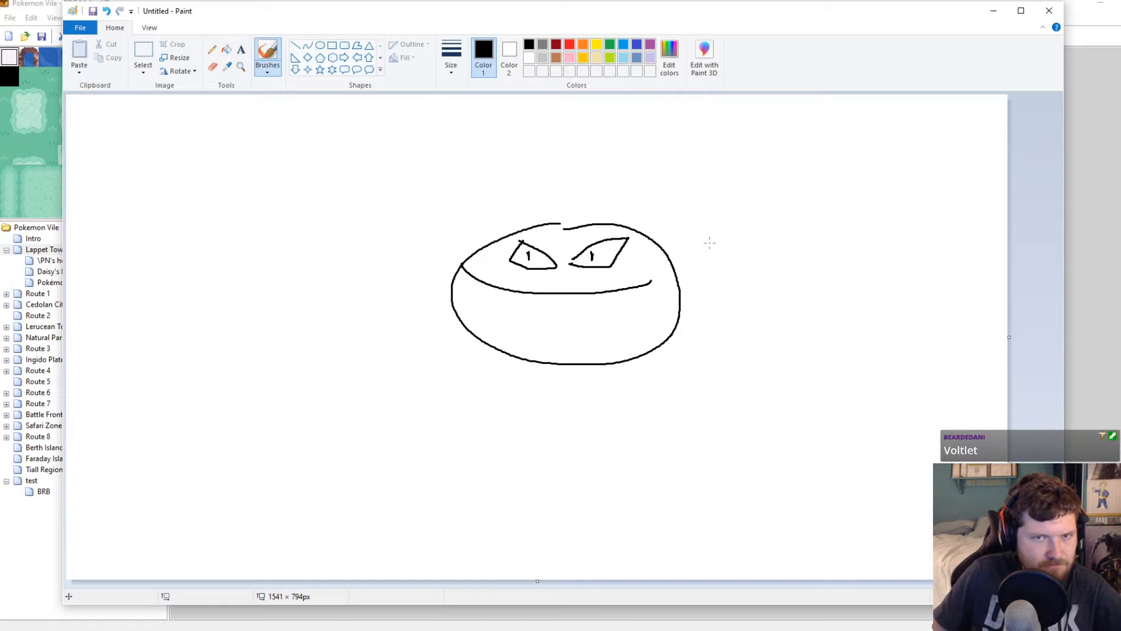
drag(649, 283, 671, 275)
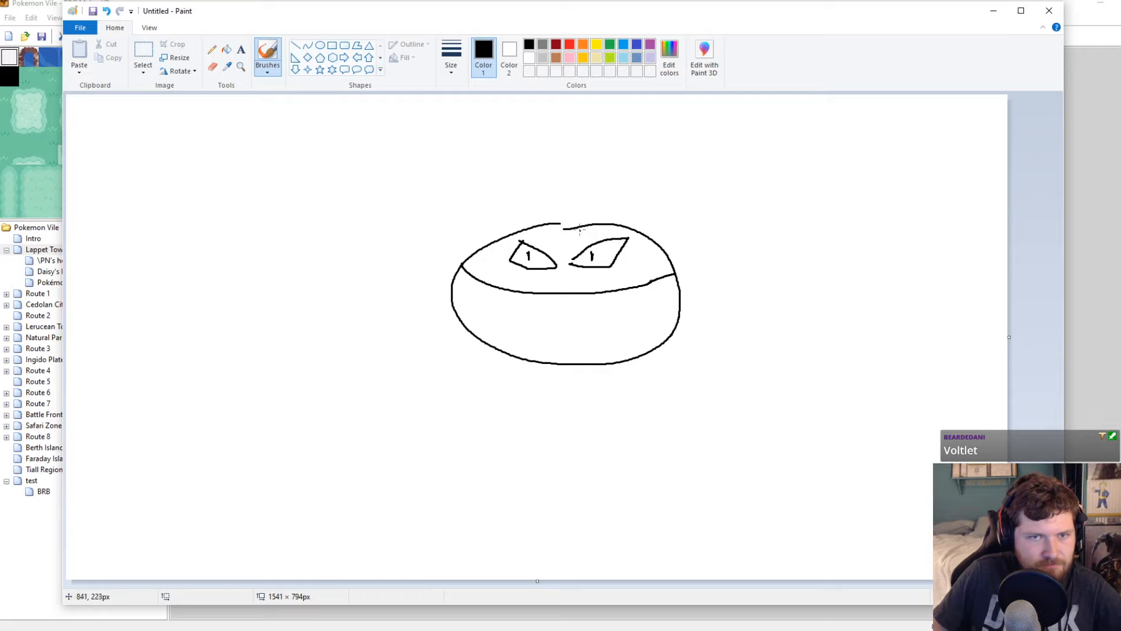
drag(579, 228, 555, 221)
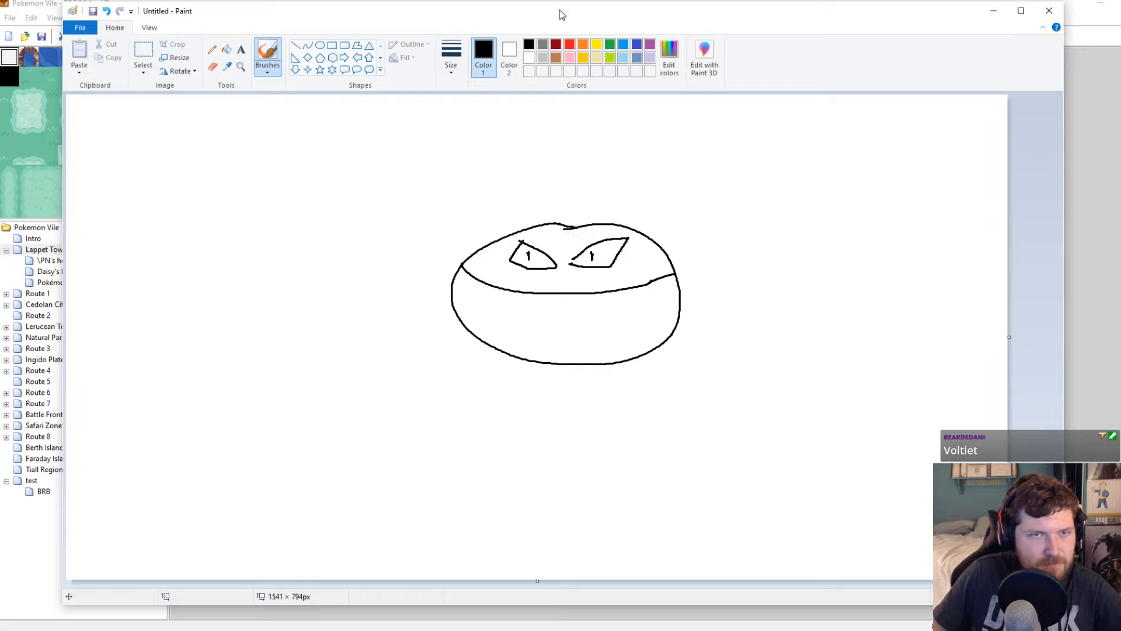
Try to fill the ball's upper section with red, and undo the fill
click(570, 45)
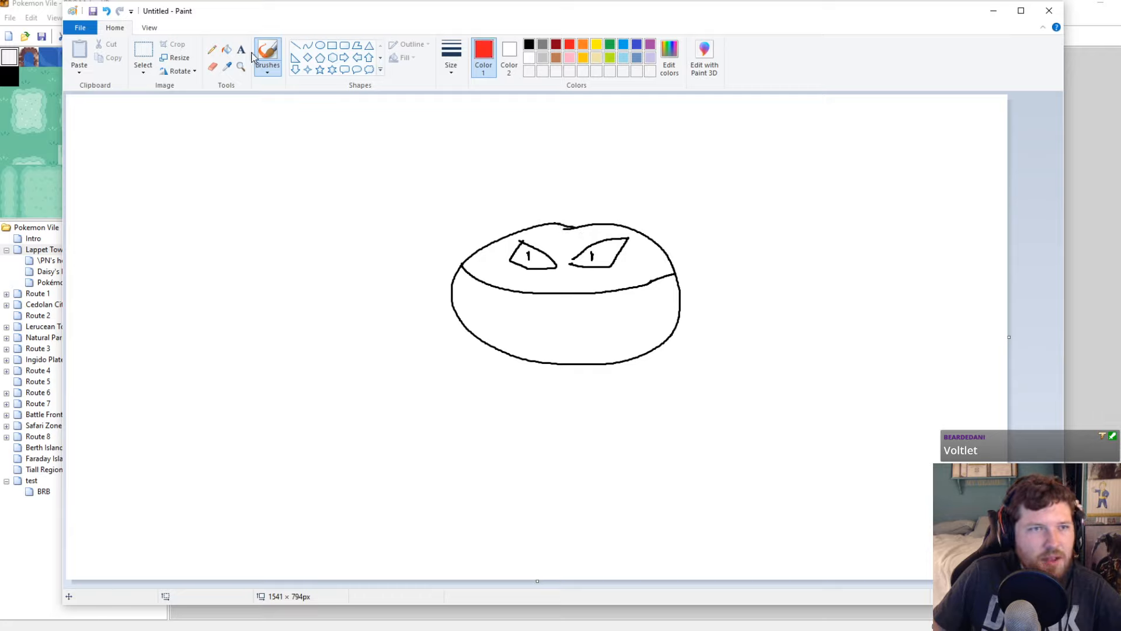
click(226, 49)
click(568, 271)
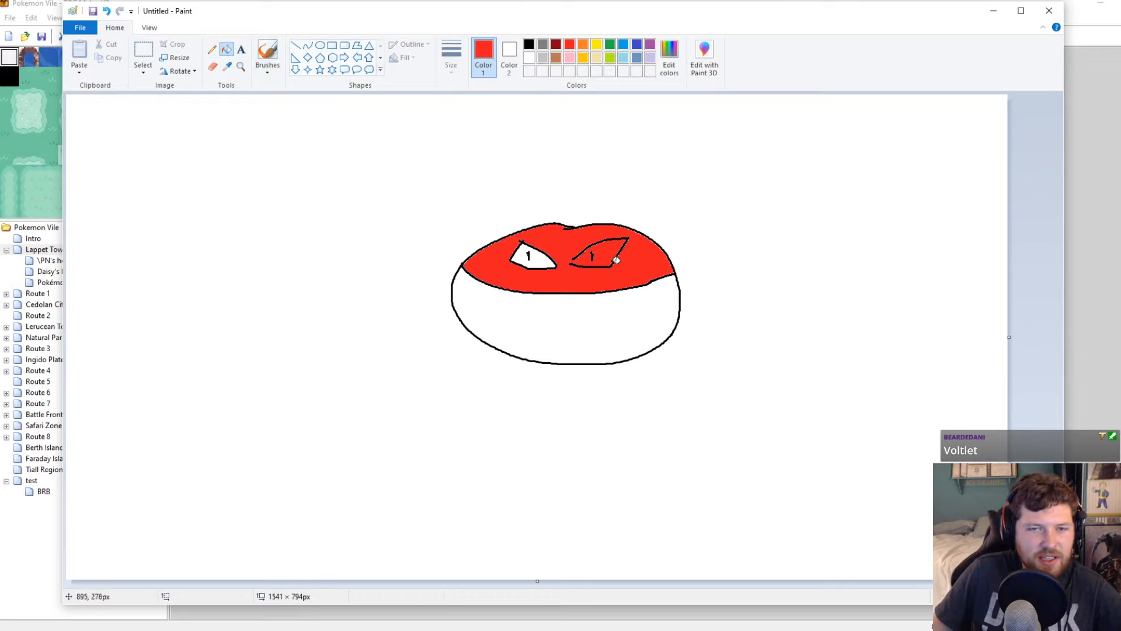
key(ctrl+z)
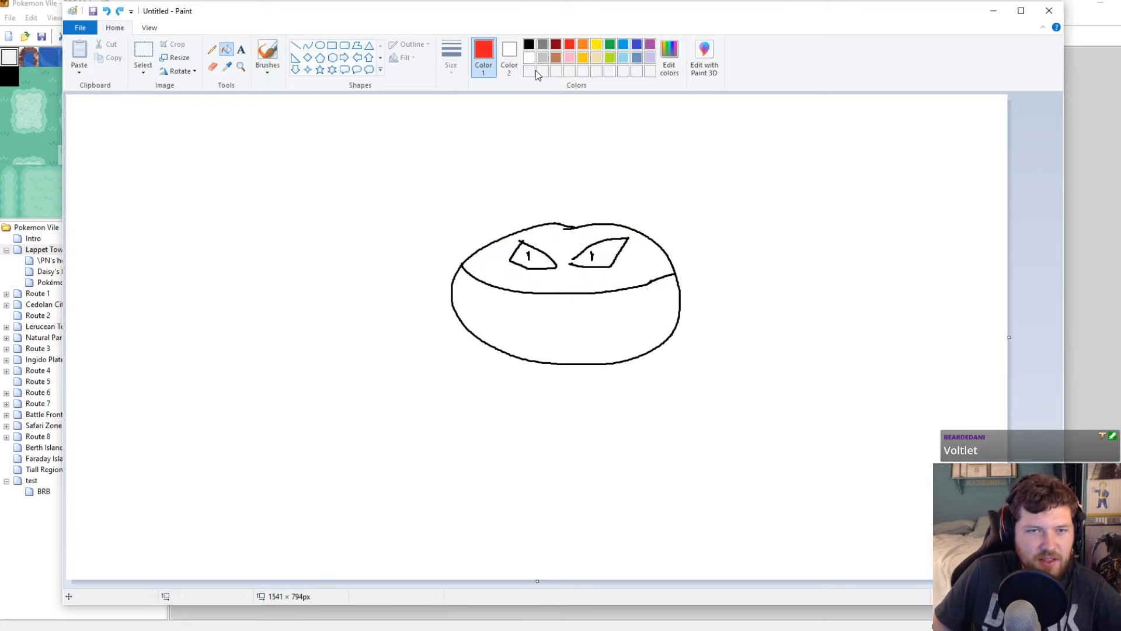
Close the gap in the right eye's outline with the black brush and fill the ball's upper section with red
click(267, 52)
click(529, 45)
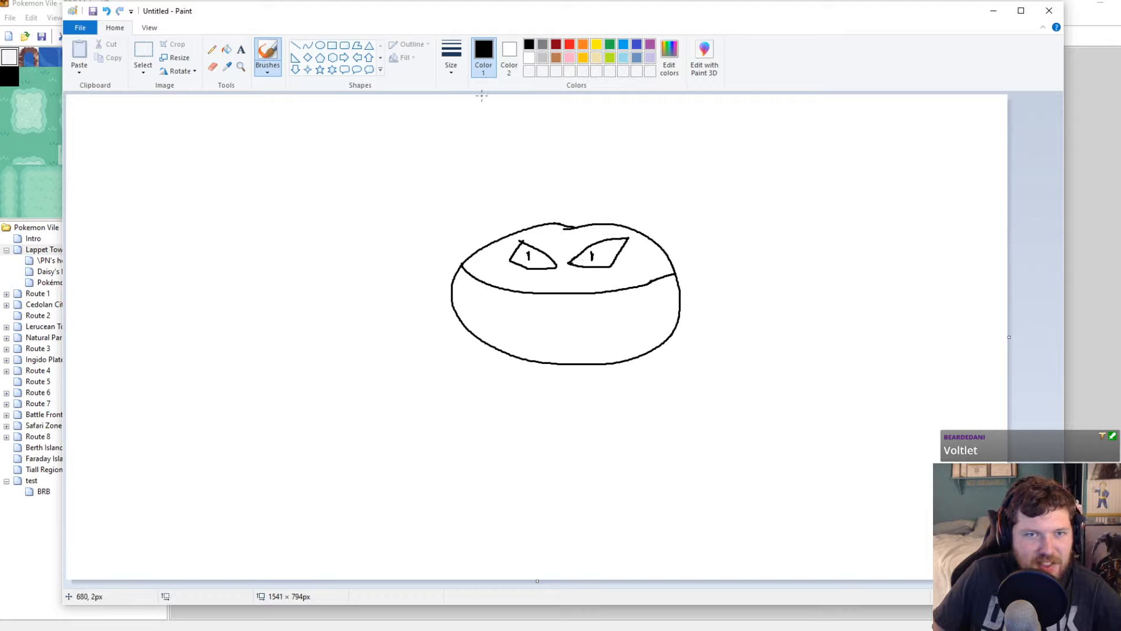
click(226, 49)
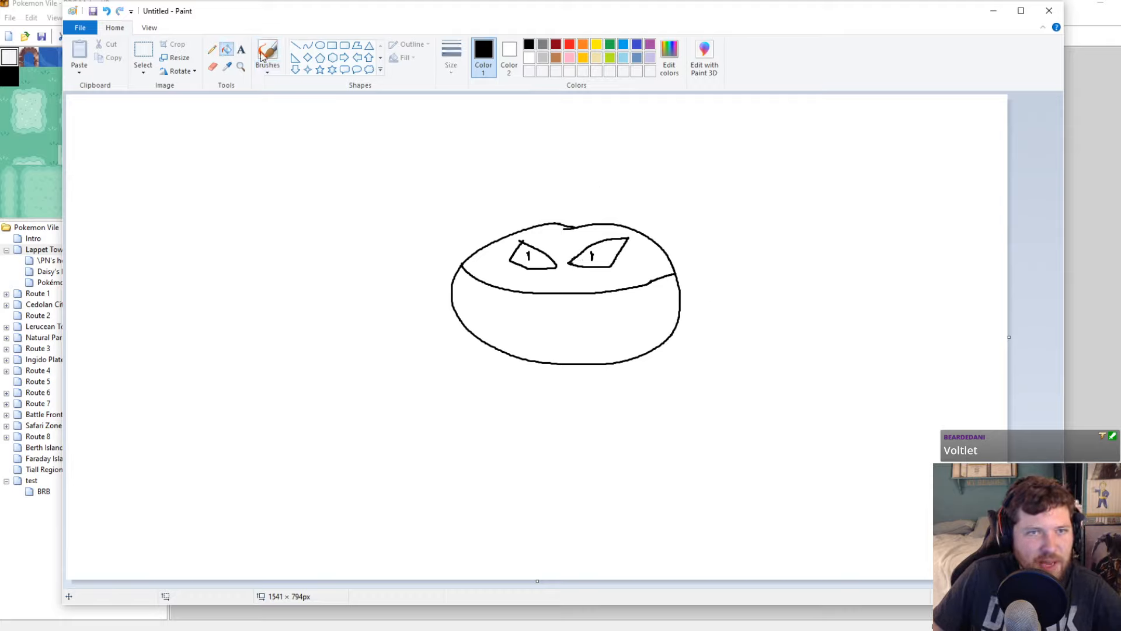
click(569, 45)
click(633, 271)
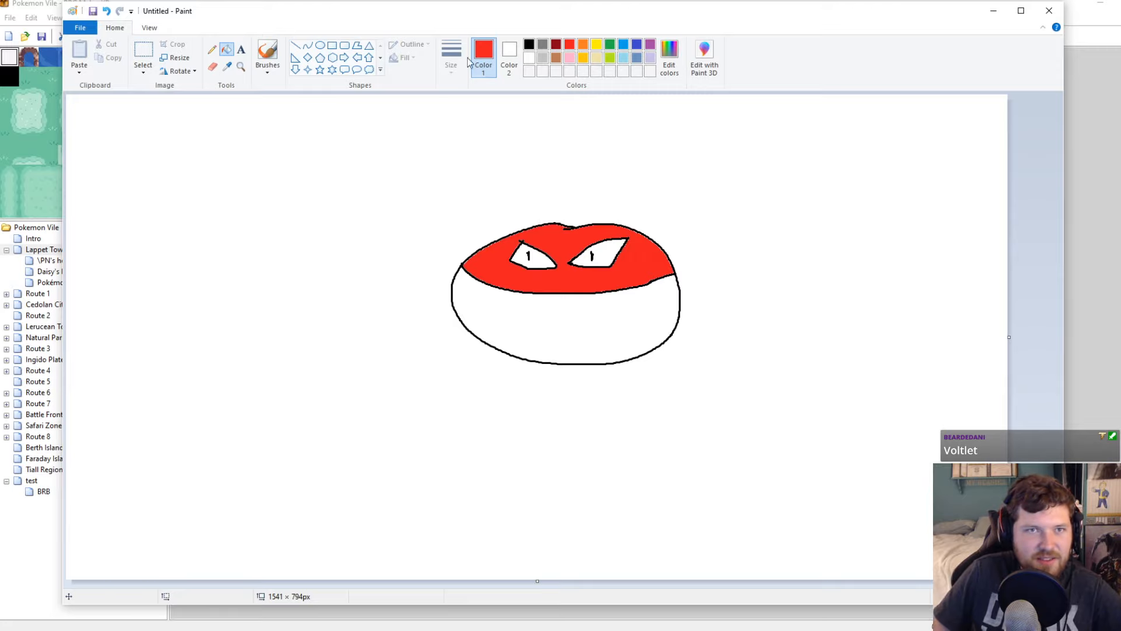
Draw a much smaller black ball with a curved dividing line to the left of the red-topped one
click(529, 45)
click(272, 48)
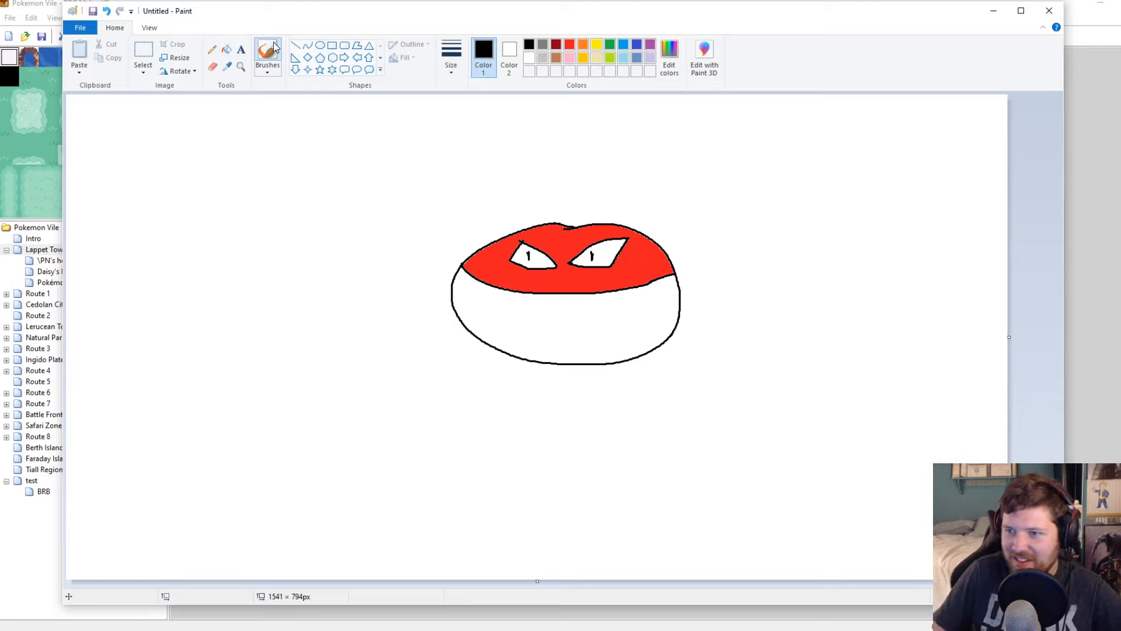
click(241, 49)
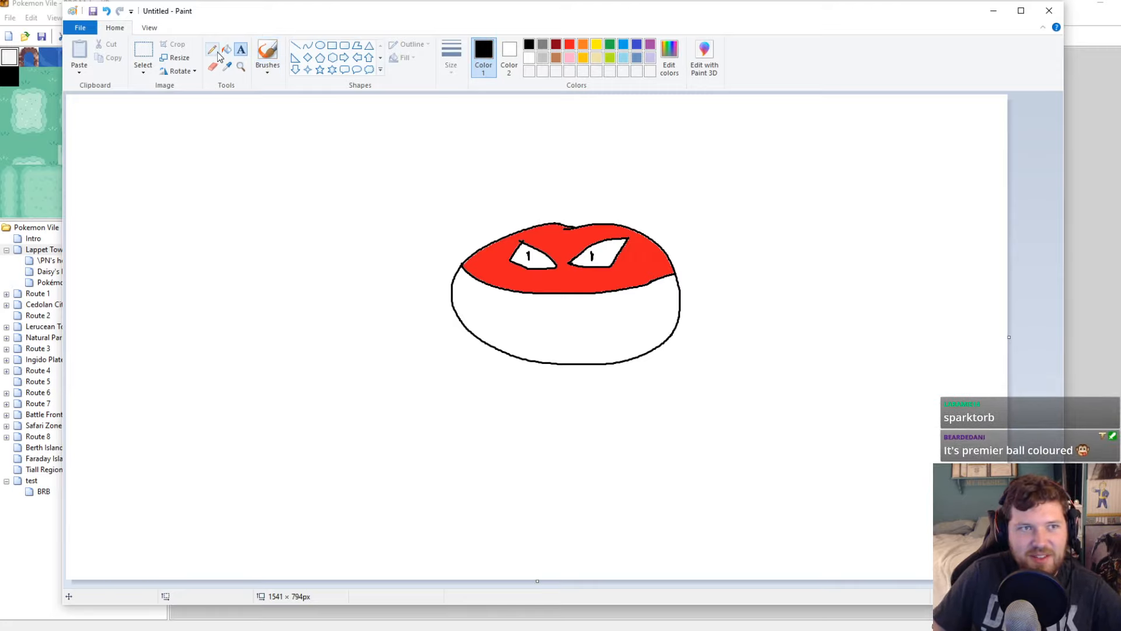
click(268, 51)
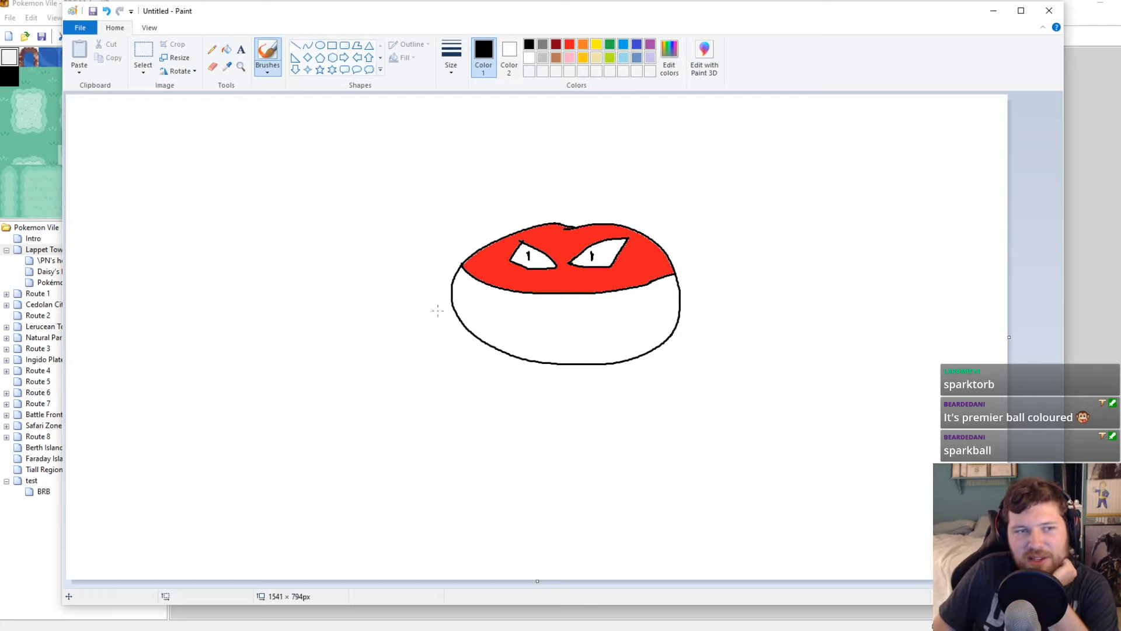
mouse_move(222, 281)
mouse_down()
mouse_move(196, 290)
mouse_move(251, 299)
mouse_move(203, 287)
mouse_move(191, 308)
mouse_move(249, 309)
mouse_move(206, 307)
mouse_move(209, 282)
mouse_up()
key(ctrl+z)
key(ctrl+z)
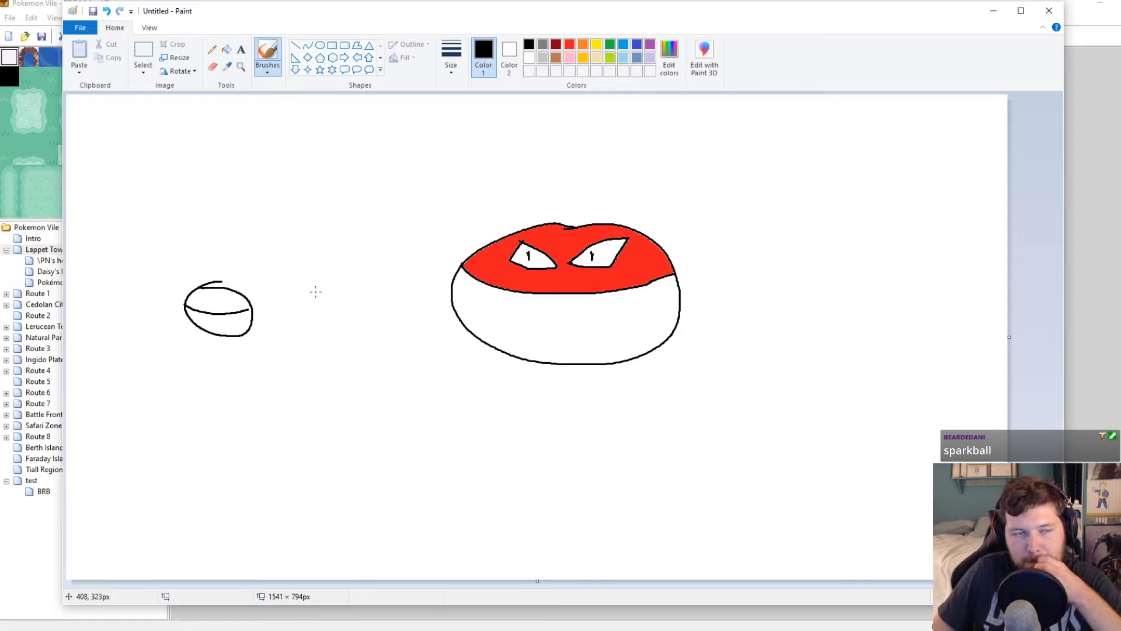
drag(245, 310, 254, 306)
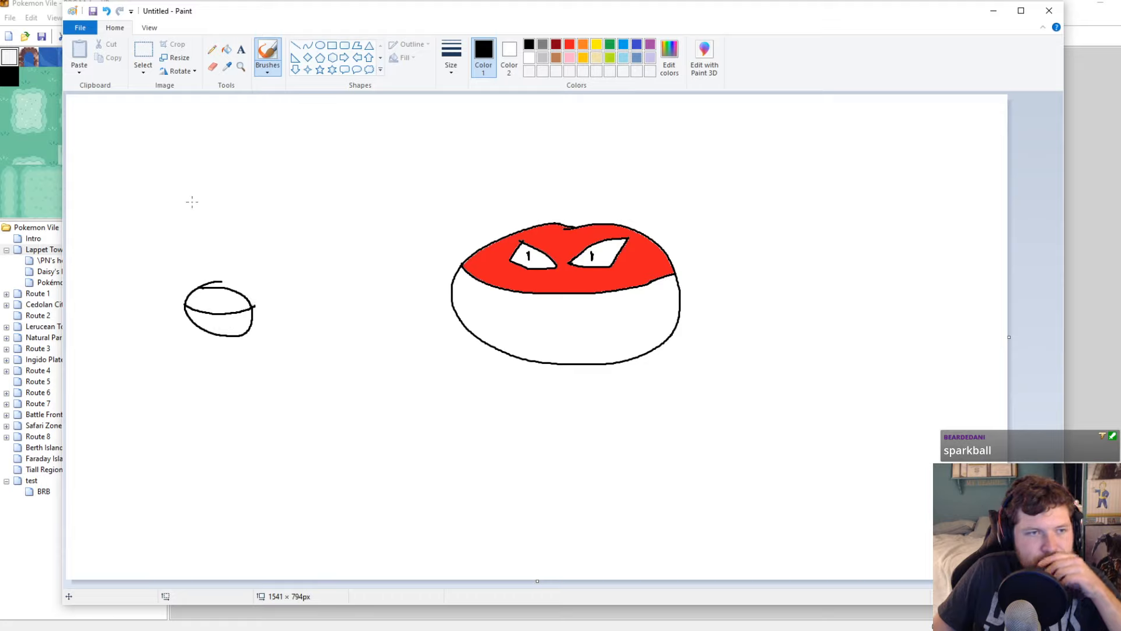
Handwrite "Cute" above the small ball, redoing the last letters, and draw an arrow from the word down to the ball
mouse_move(192, 199)
mouse_down()
mouse_move(200, 225)
mouse_move(217, 211)
mouse_move(225, 220)
mouse_move(230, 203)
mouse_up()
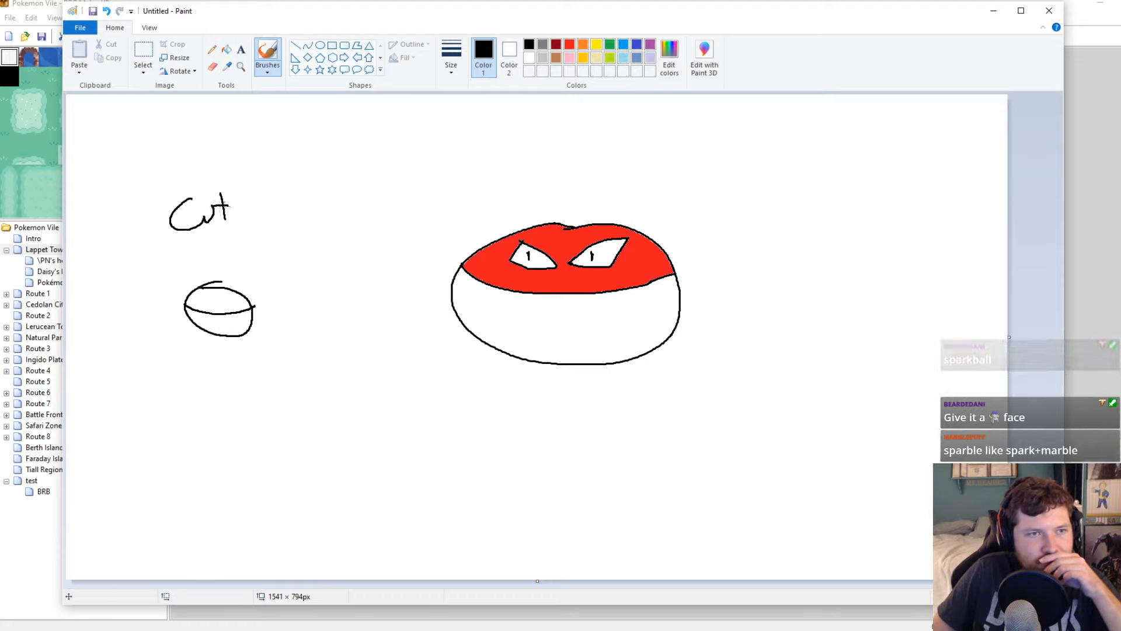
key(ctrl+z)
key(ctrl+z)
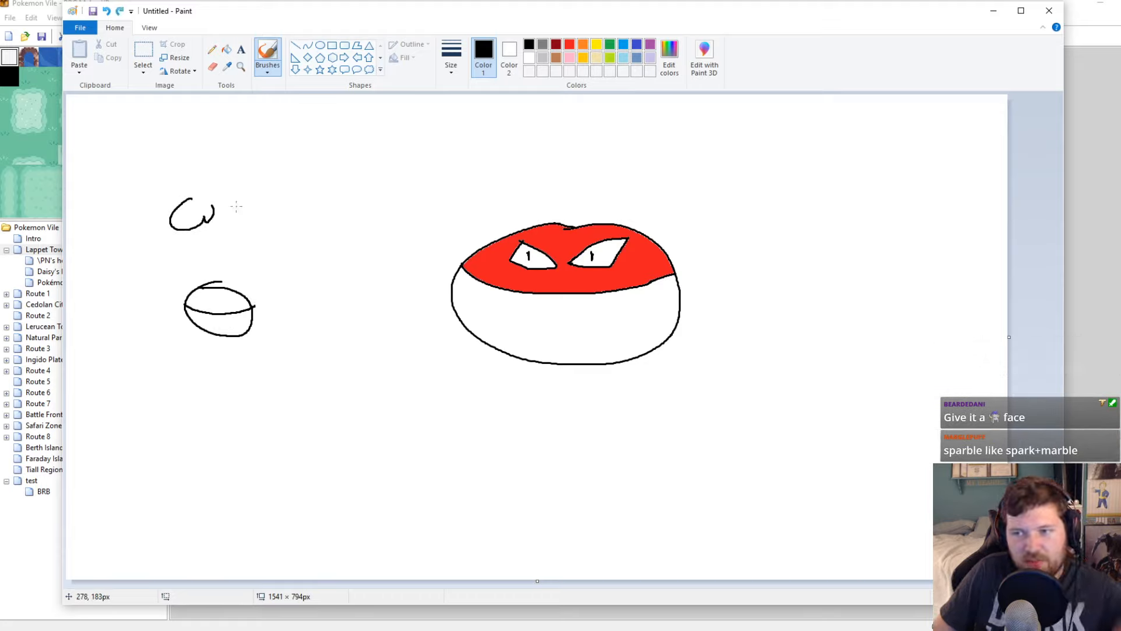
key(ctrl+z)
mouse_move(205, 206)
mouse_down()
mouse_move(214, 218)
mouse_move(221, 204)
mouse_move(234, 215)
mouse_up()
drag(223, 209, 251, 196)
mouse_move(254, 190)
mouse_down()
mouse_move(264, 202)
mouse_move(239, 277)
mouse_move(253, 266)
mouse_up()
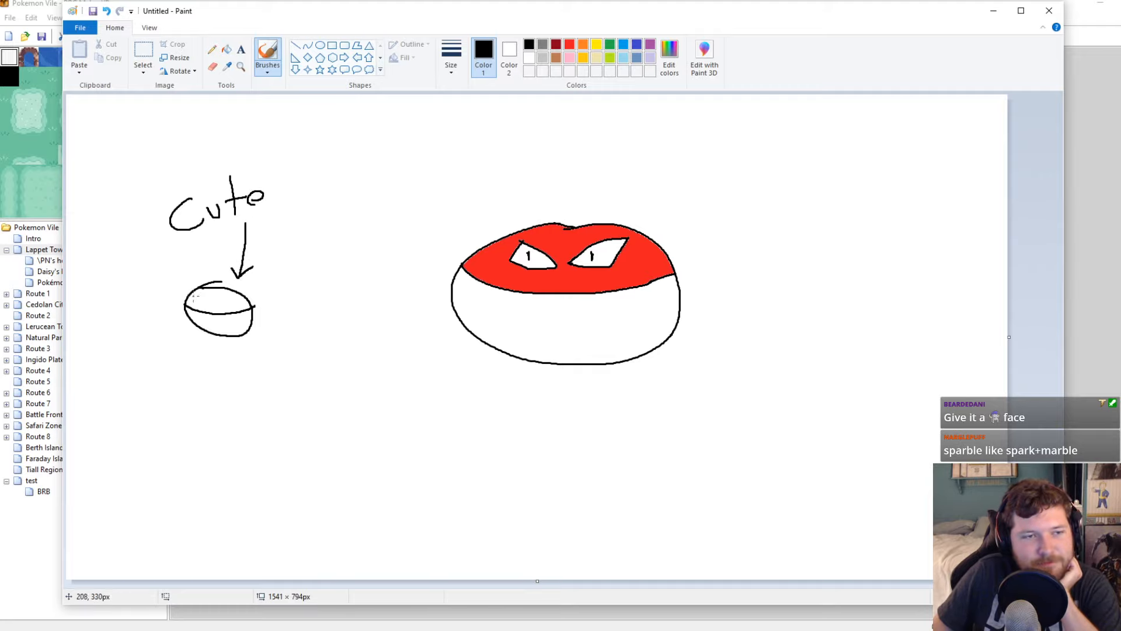
Draw two black dot eyes in the upper section of the small ball
ctrl+scroll(689, 450, up, 1)
scroll(689, 449, down, 5)
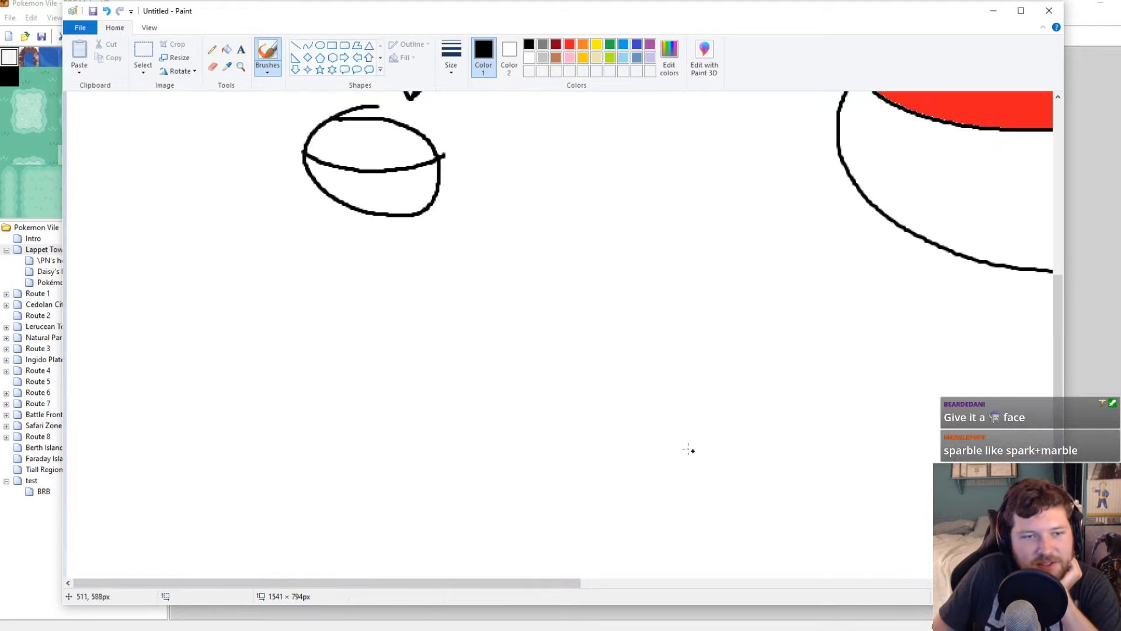
scroll(353, 155, up, 2)
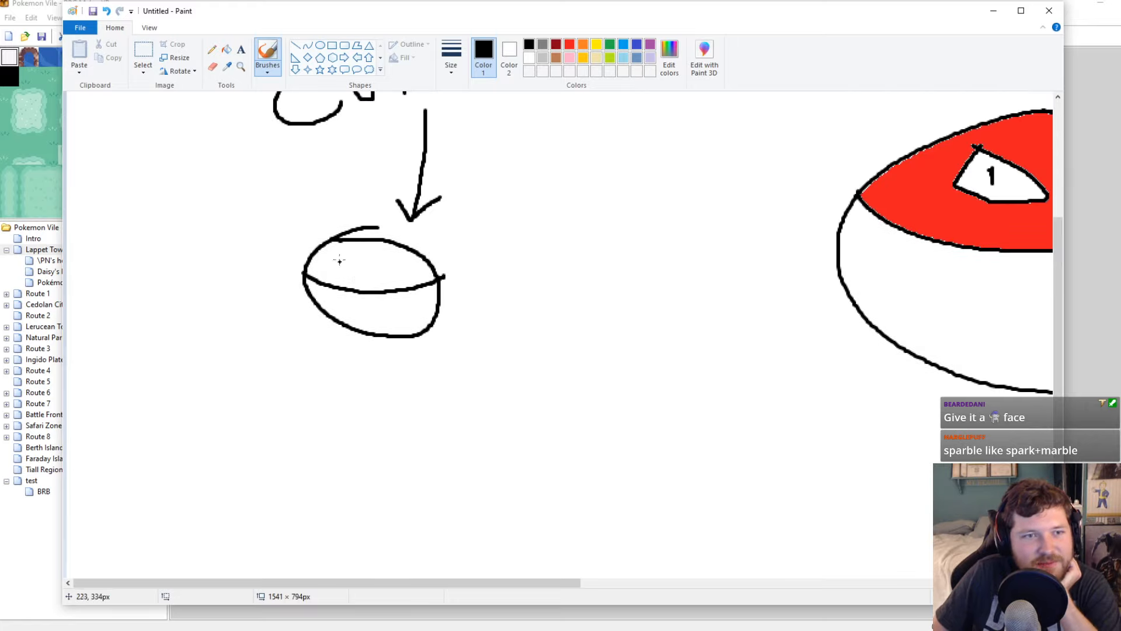
drag(342, 262, 398, 263)
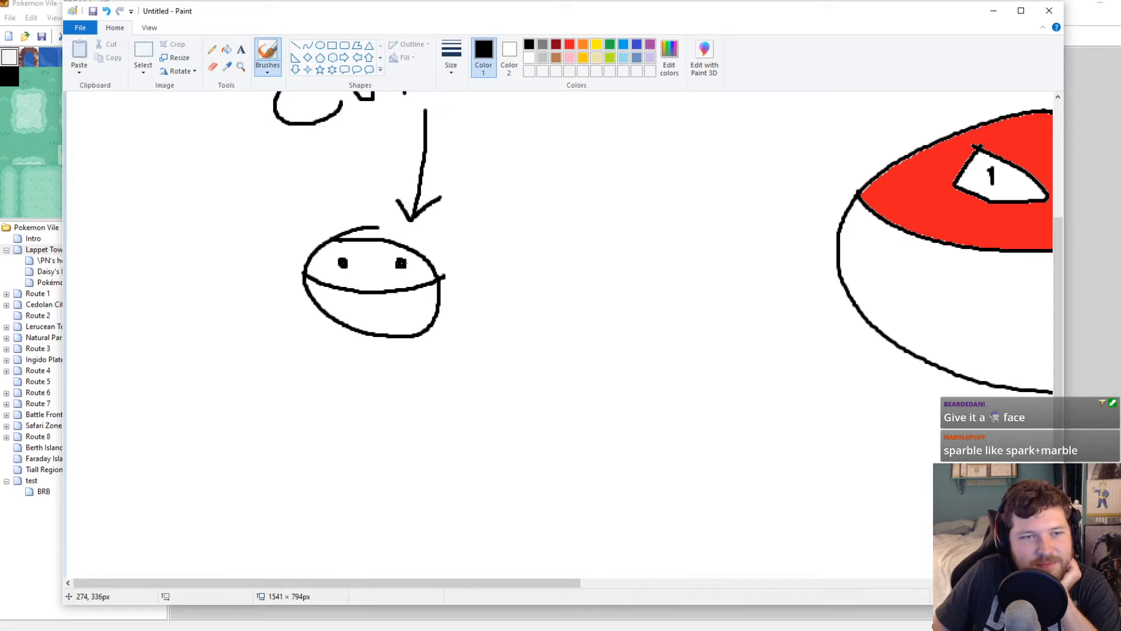
Draw short eyebrows above the small ball's dot eyes, undoing the first two versions
drag(330, 251, 402, 251)
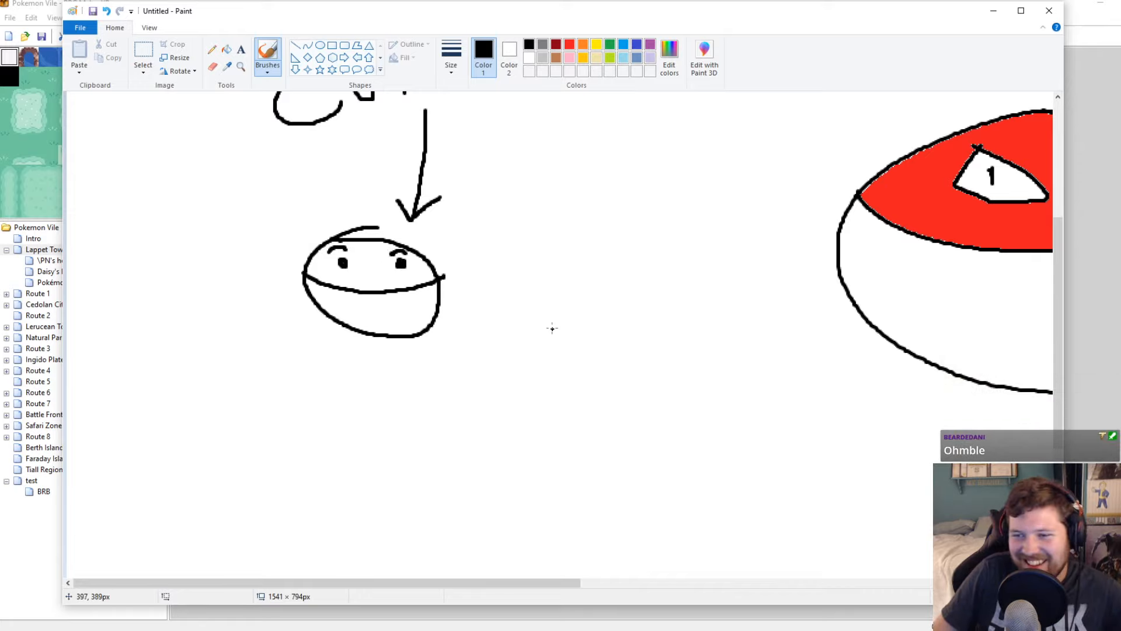
key(ctrl+z)
key(ctrl+z)
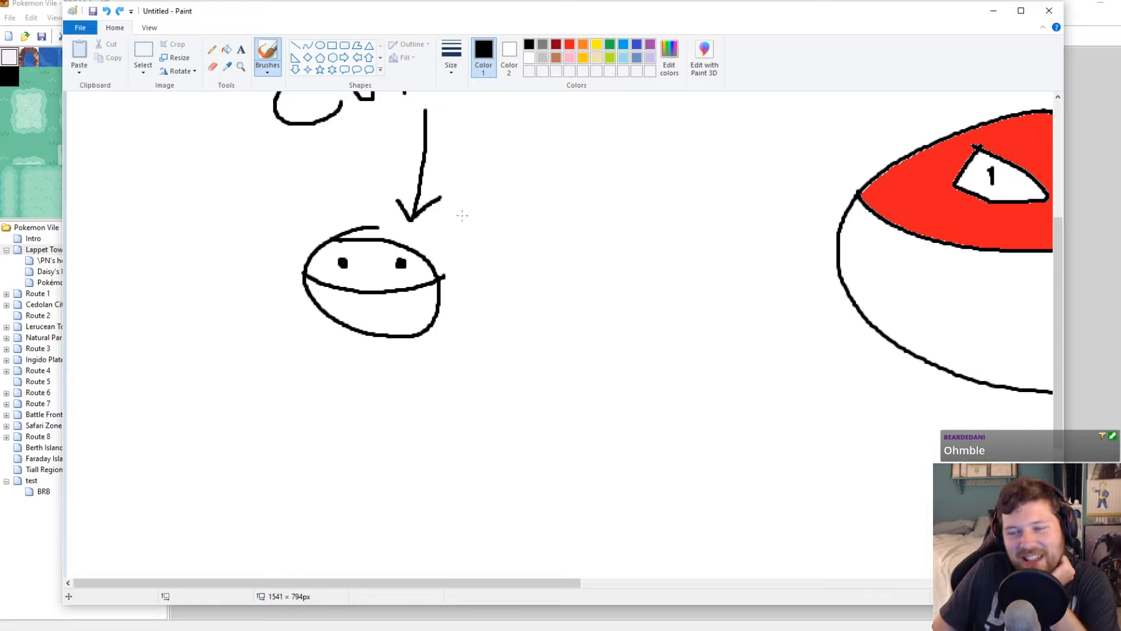
drag(325, 253, 409, 254)
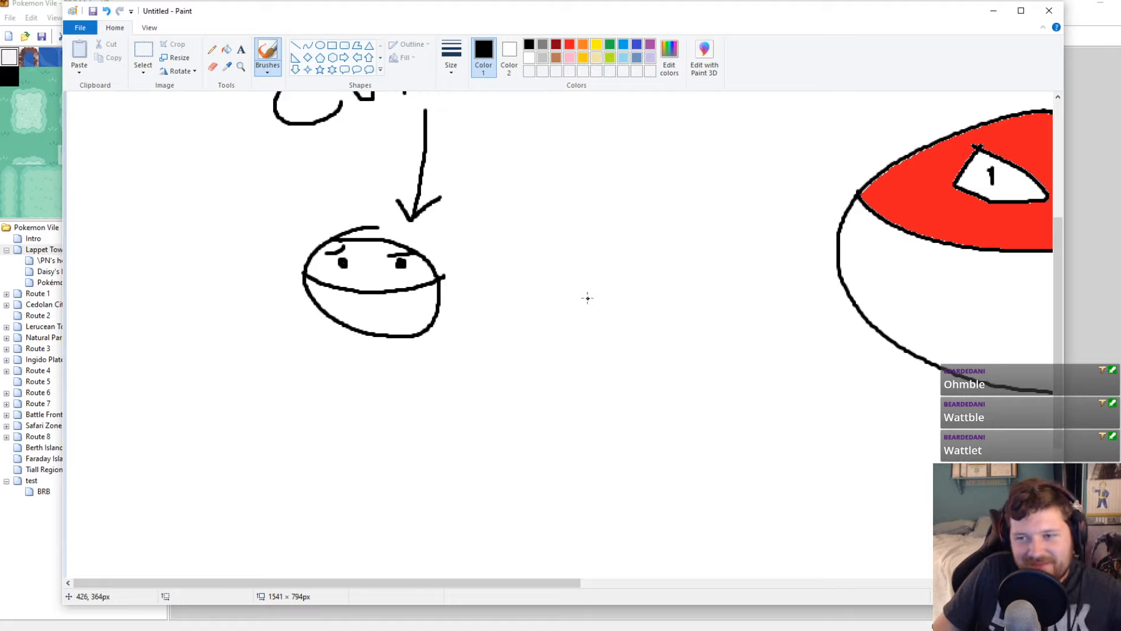
key(ctrl+z)
key(ctrl+z)
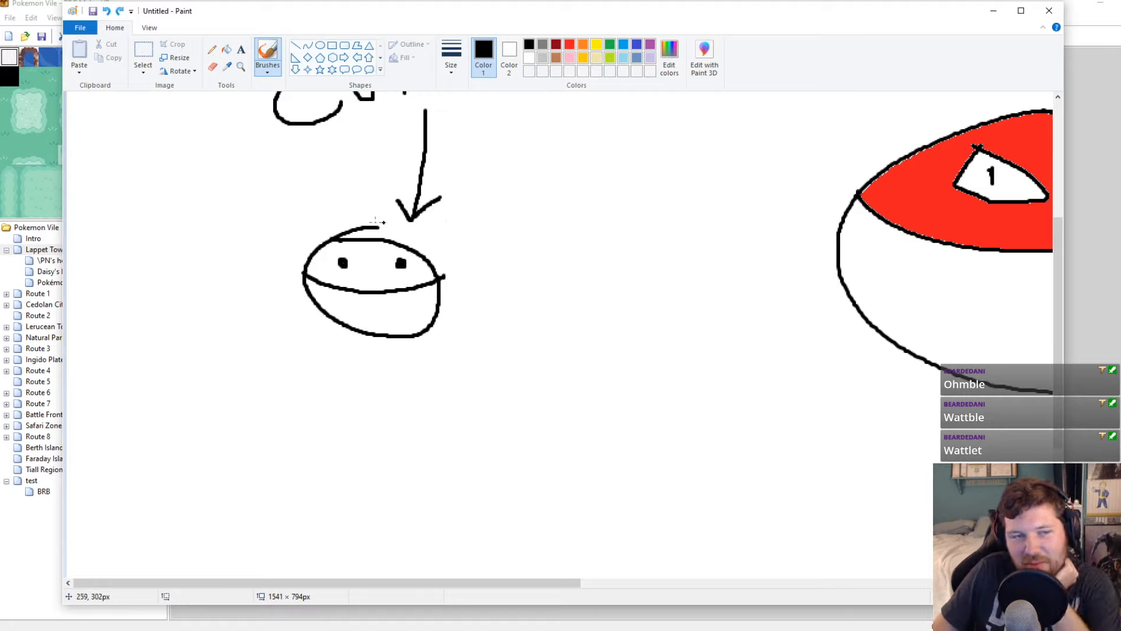
drag(328, 254, 408, 250)
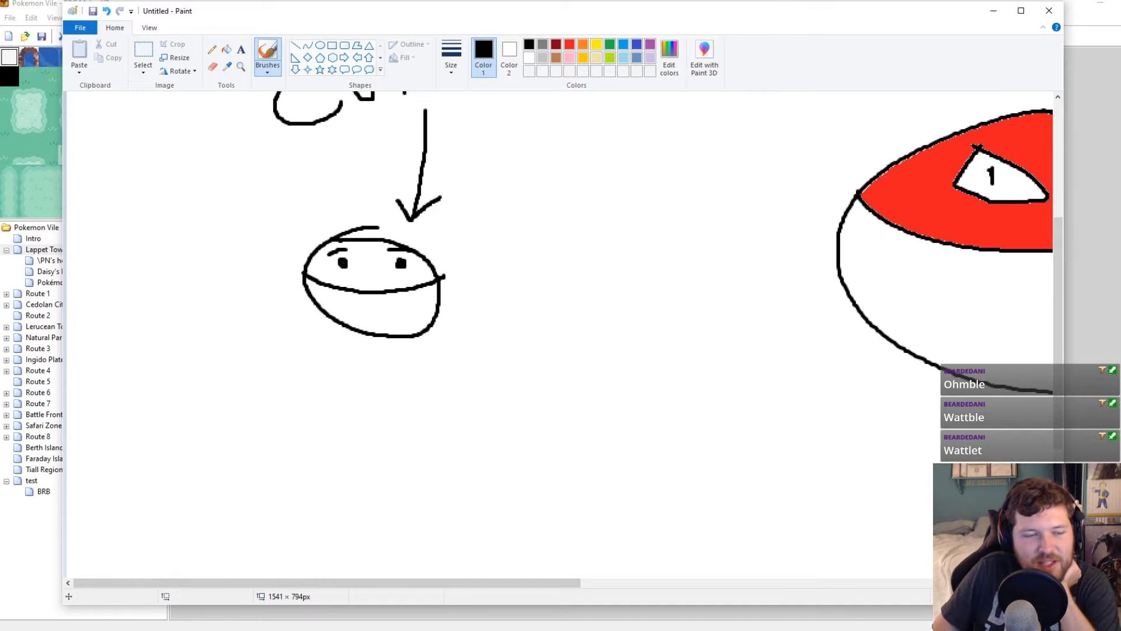
Switch to the design document and add the nested name ideas "Sparble" and "Waable" under the Voltorb pre-evolution item, plus an empty third entry
click(242, 620)
click(199, 572)
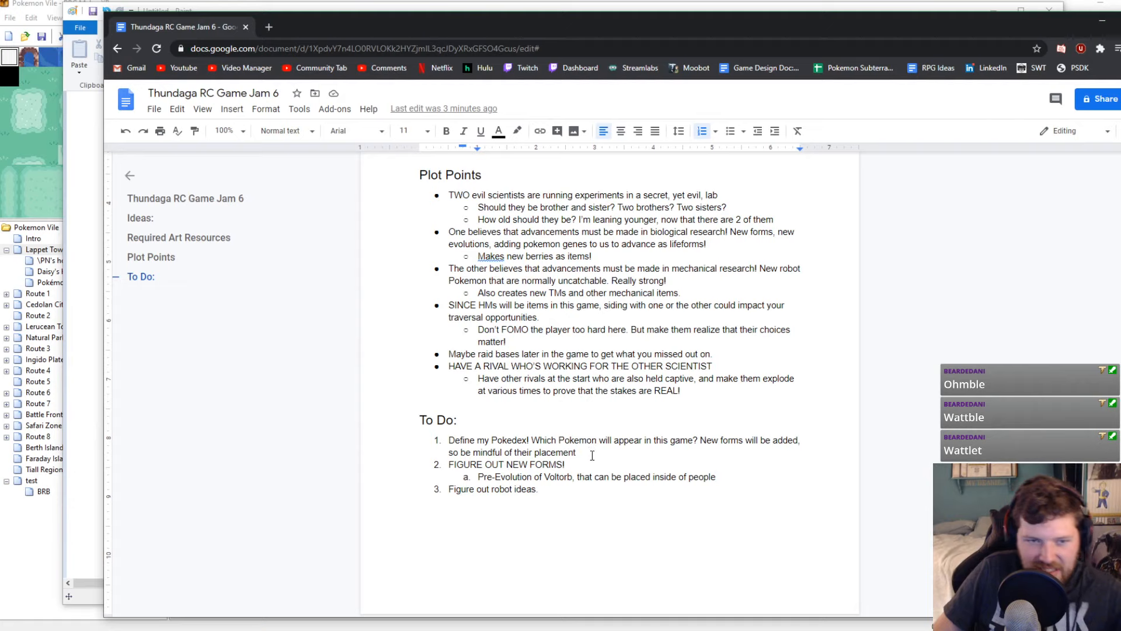
click(730, 473)
key(Return)
key(Tab)
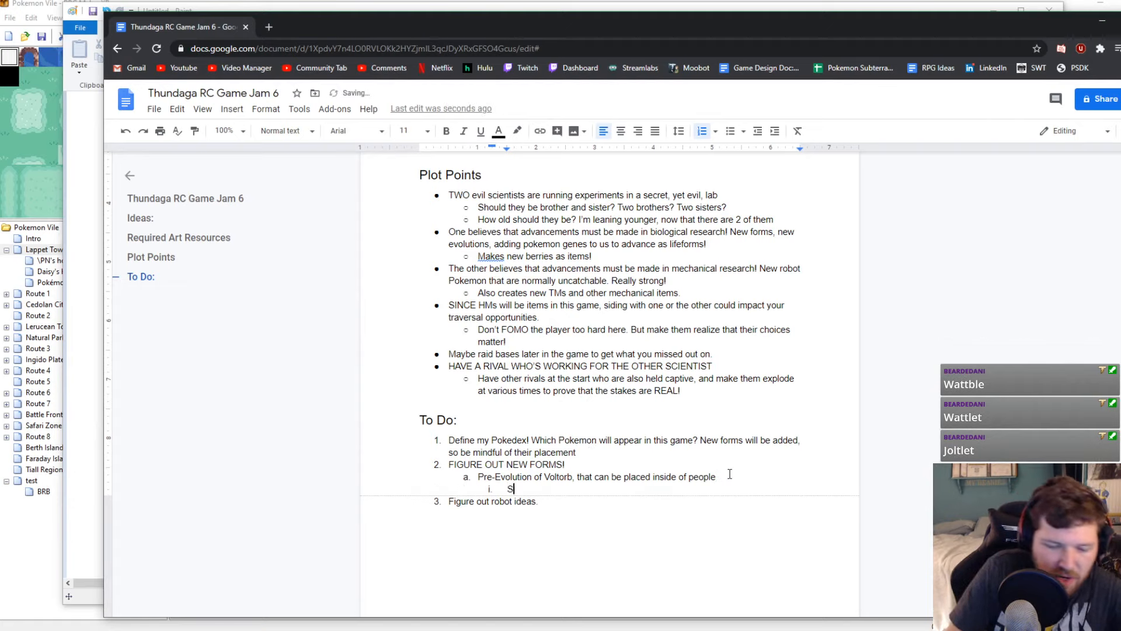
text(Sparble)
key(Return)
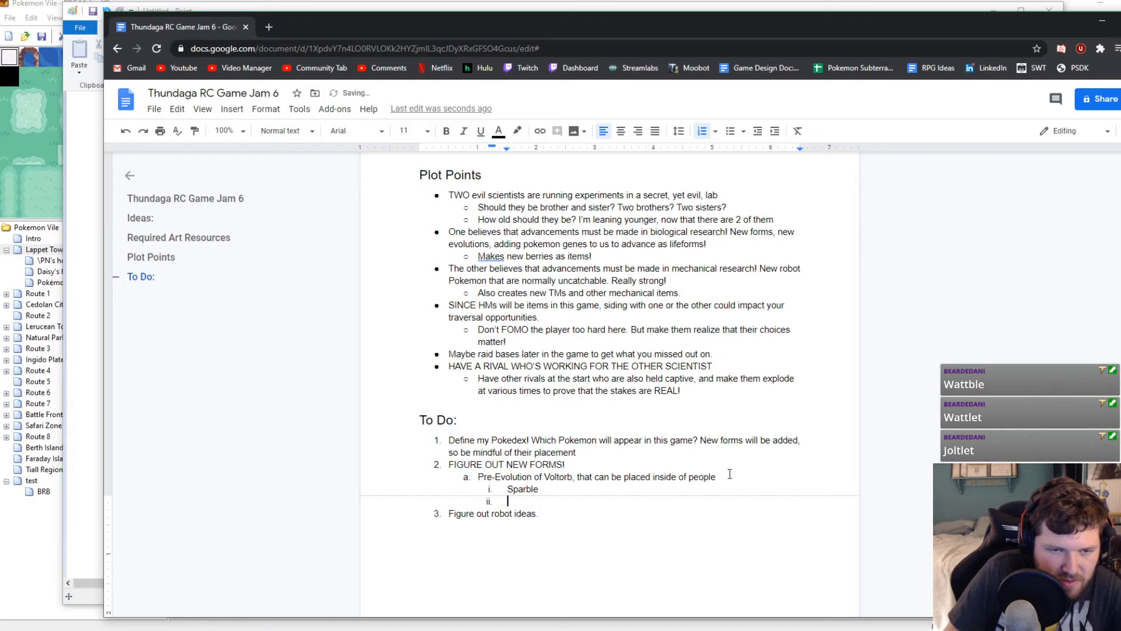
text(Waable)
key(Return)
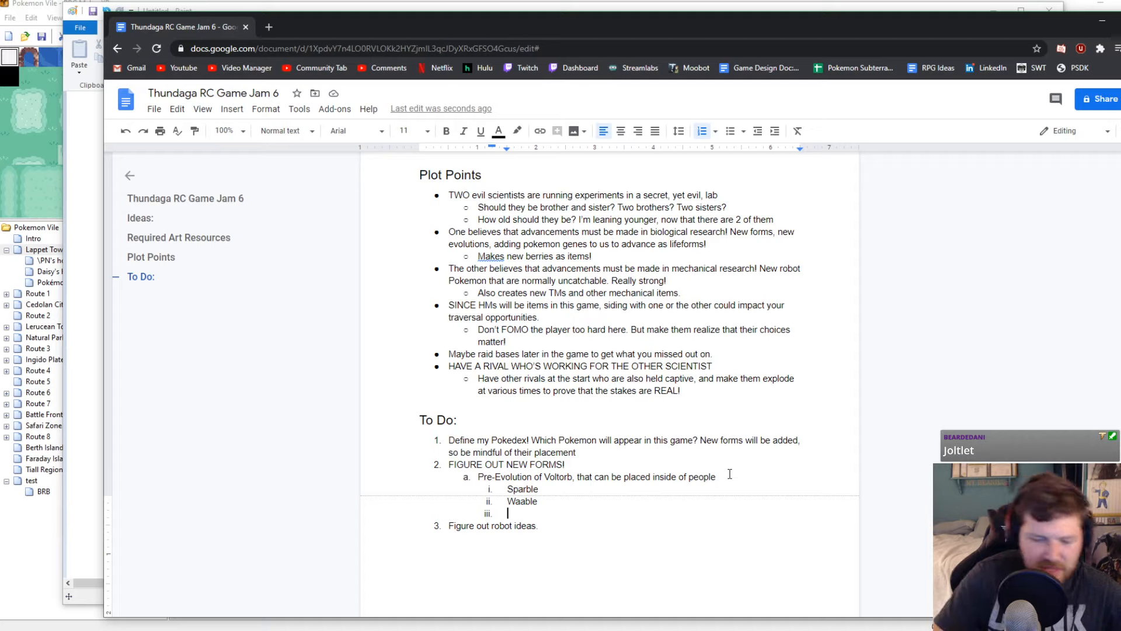
Try "Shorb" as the third Voltorb pre-evolution name, and delete it again
text(Spa)
key(BackSpace)
key(BackSpace)
key(BackSpace)
text(S)
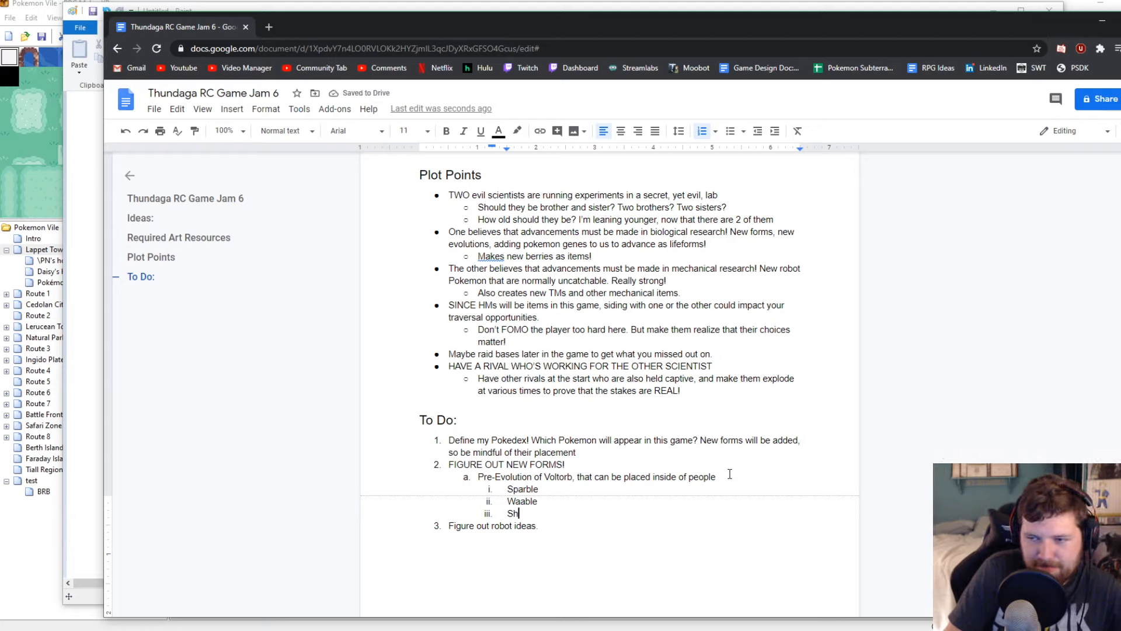
text(h)
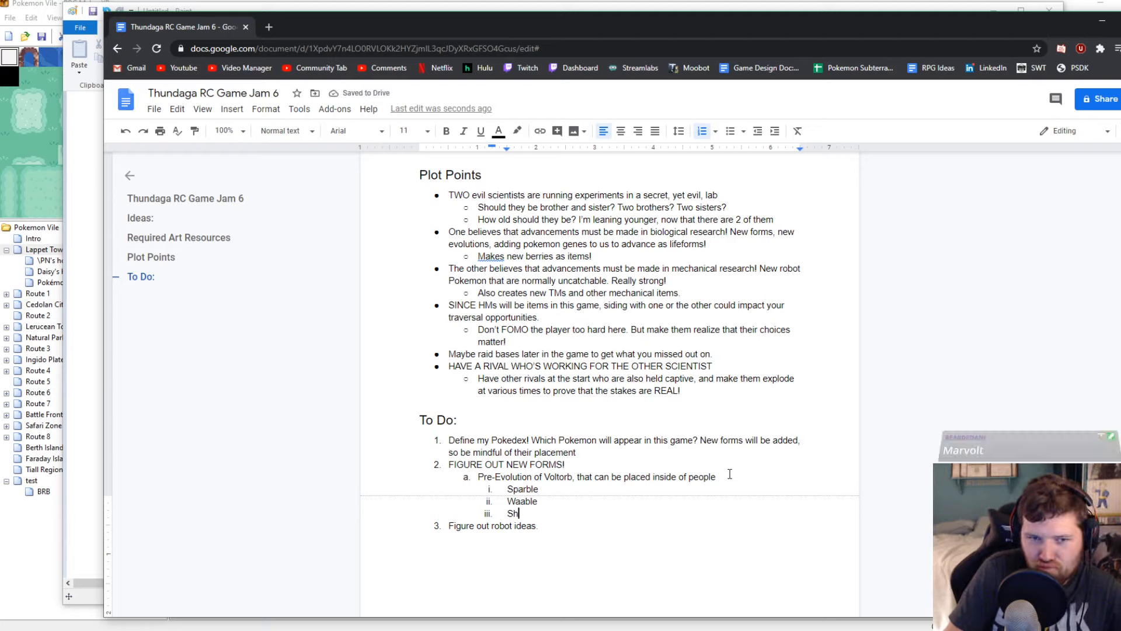
text(orb)
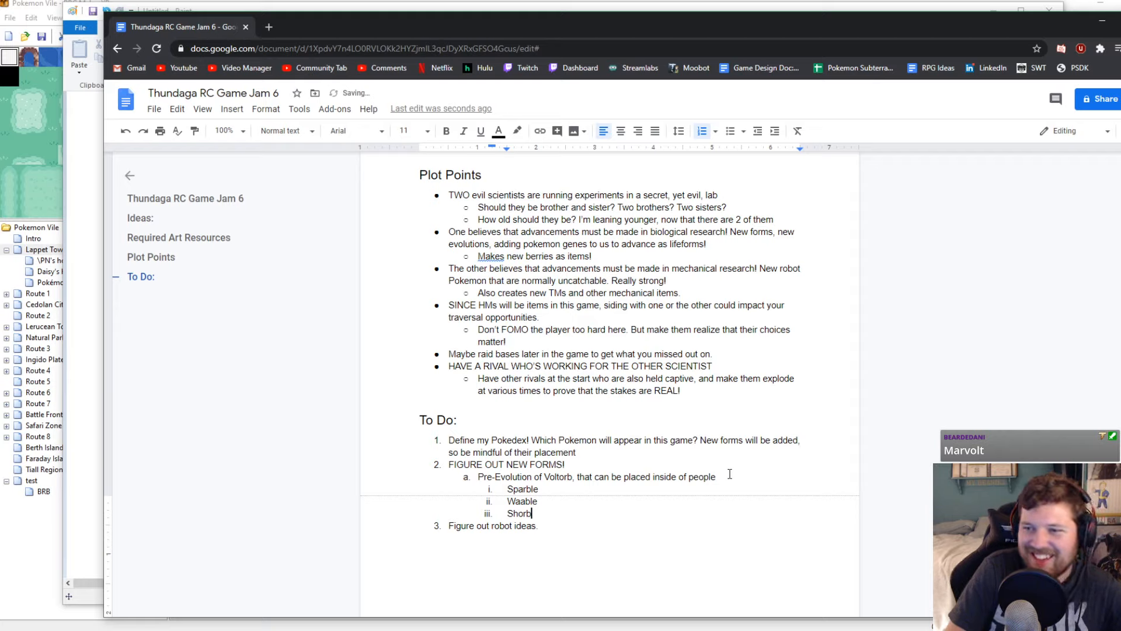
key(BackSpace)
key(BackSpace)
key(BackSpace)
key(BackSpace)
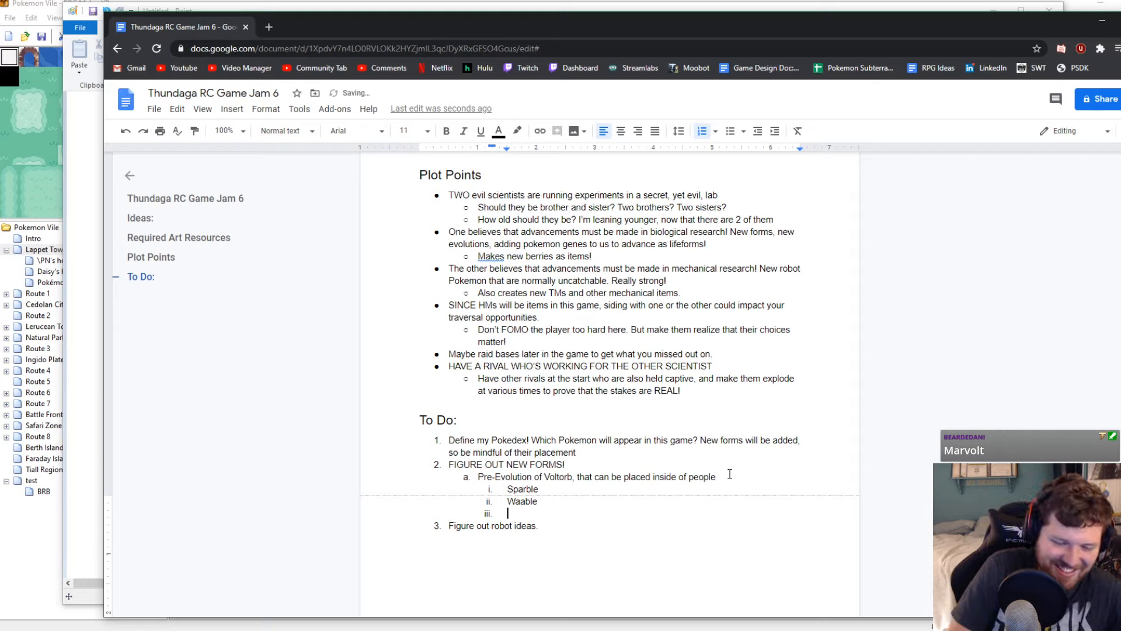
Enter "Marbolt" as the third Voltorb pre-evolution name and make it bold and red
text(M)
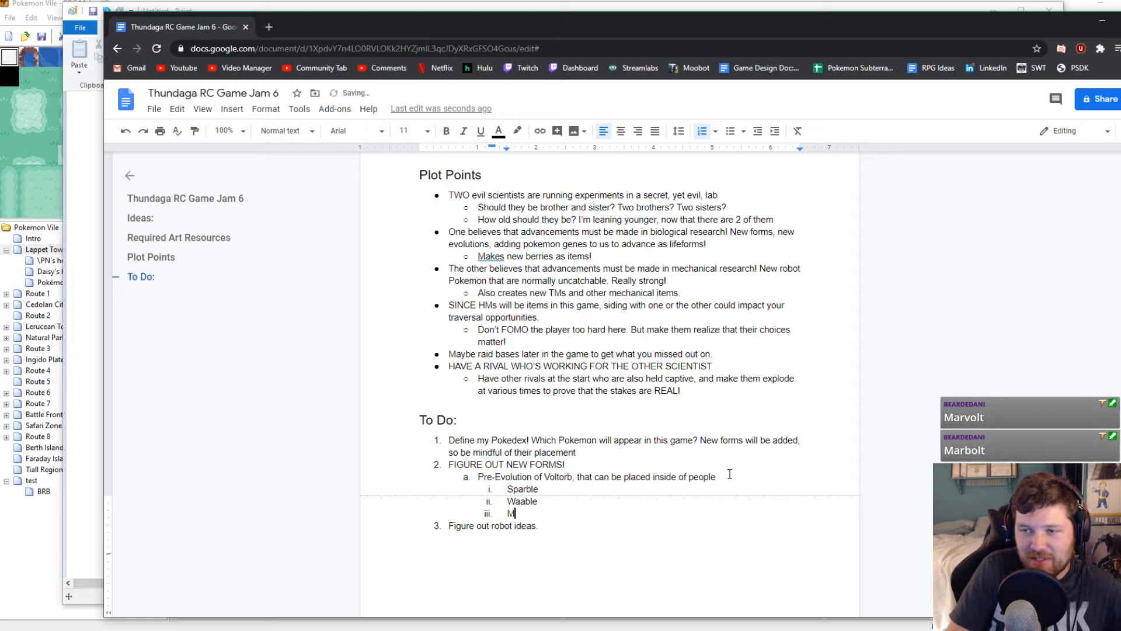
text(arbolt)
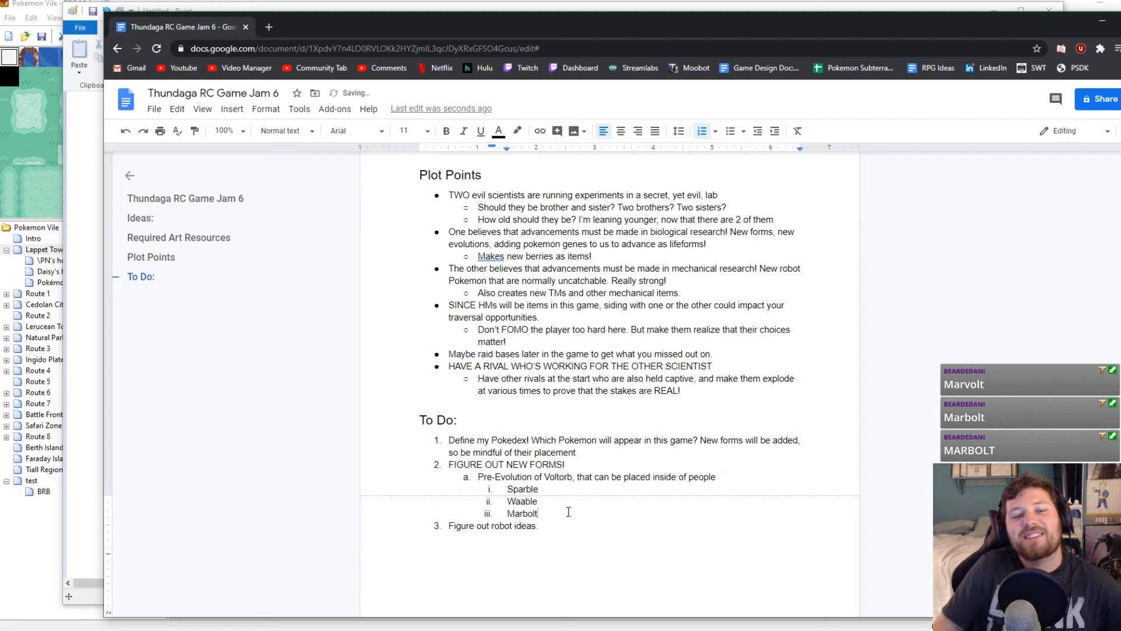
drag(573, 513, 500, 513)
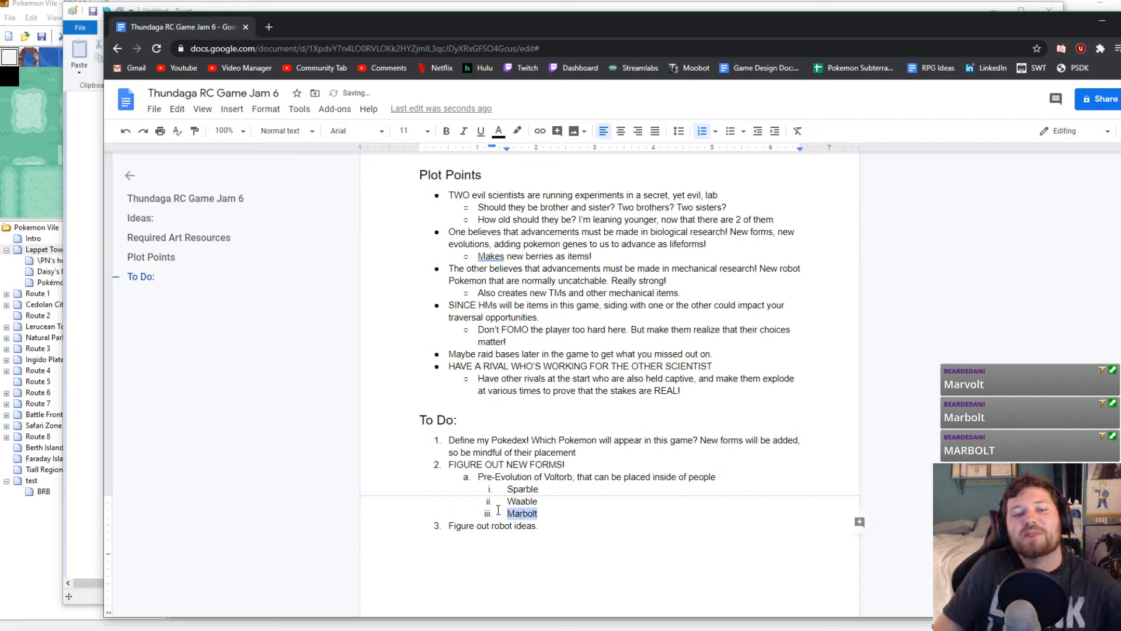
double_click(521, 513)
double_click(522, 513)
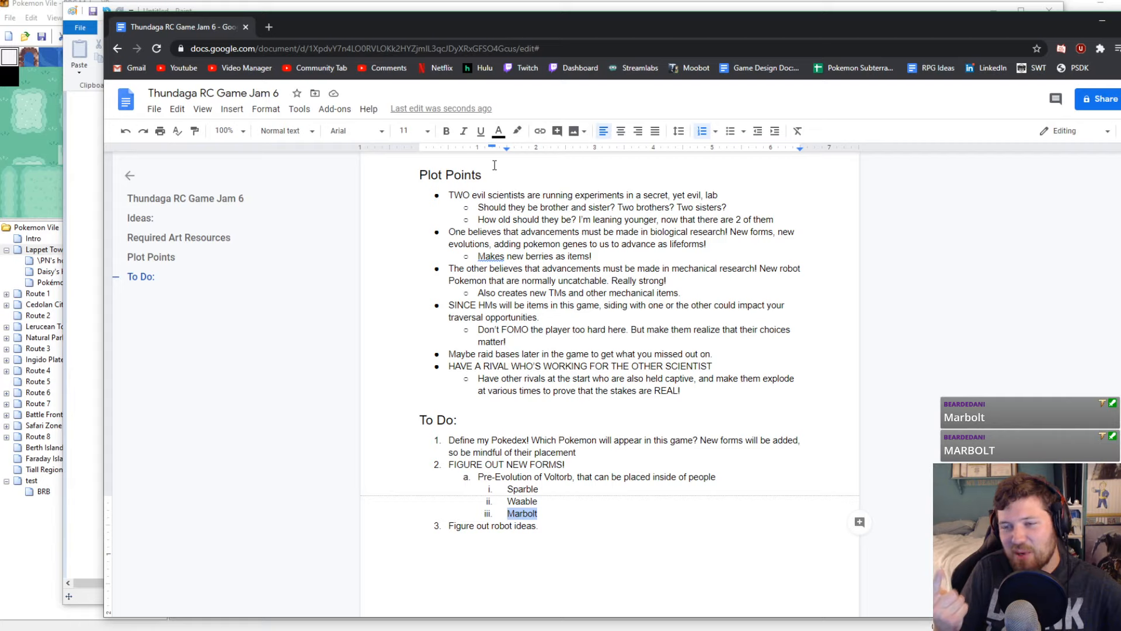
click(446, 131)
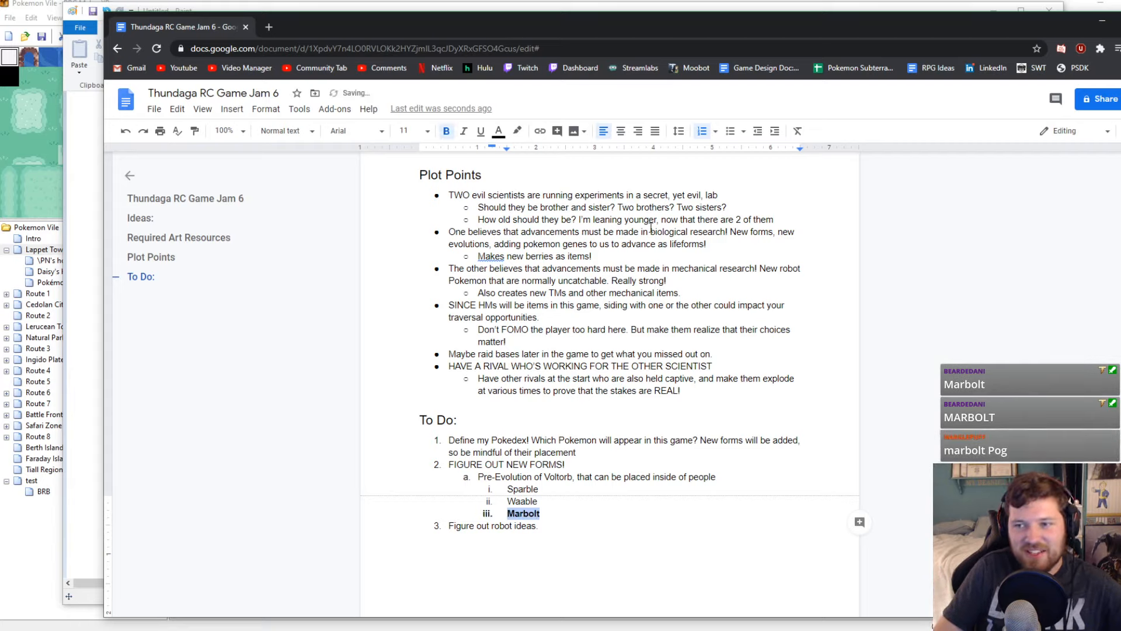
click(499, 133)
click(517, 169)
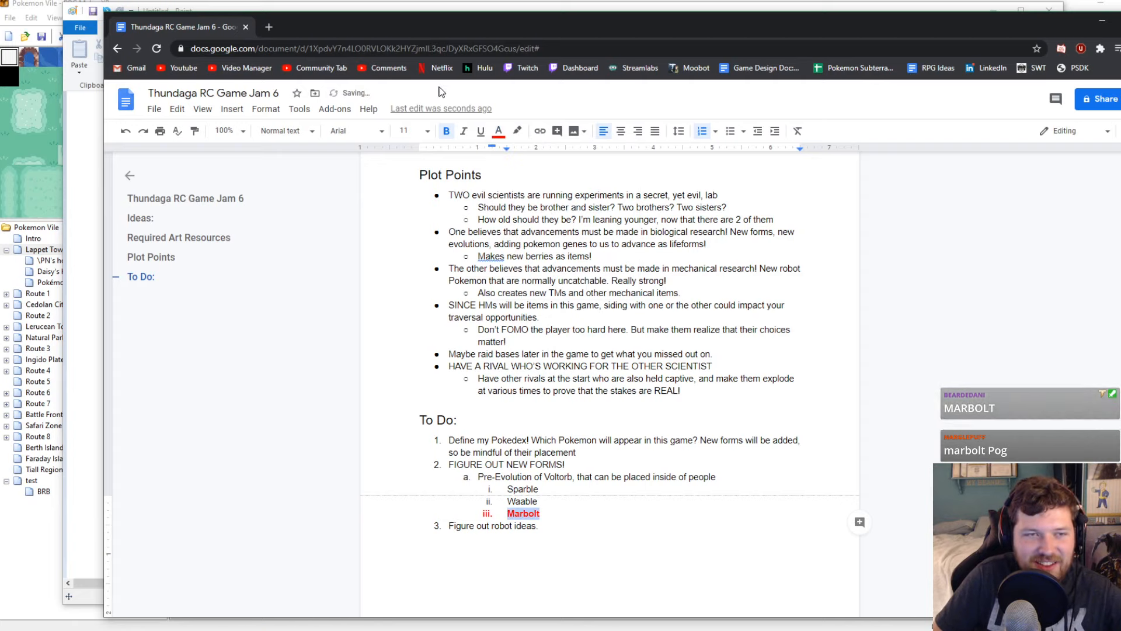
Try a font size of 48 on the "Marbolt" entry, and undo it
click(427, 130)
click(408, 348)
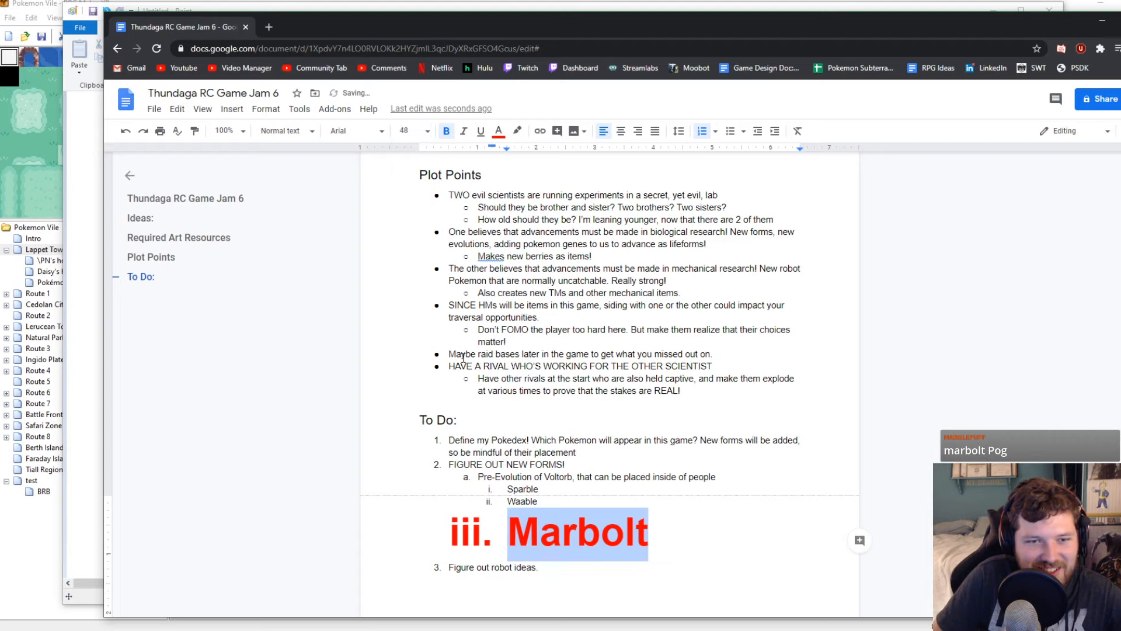
scroll(709, 463, down, 2)
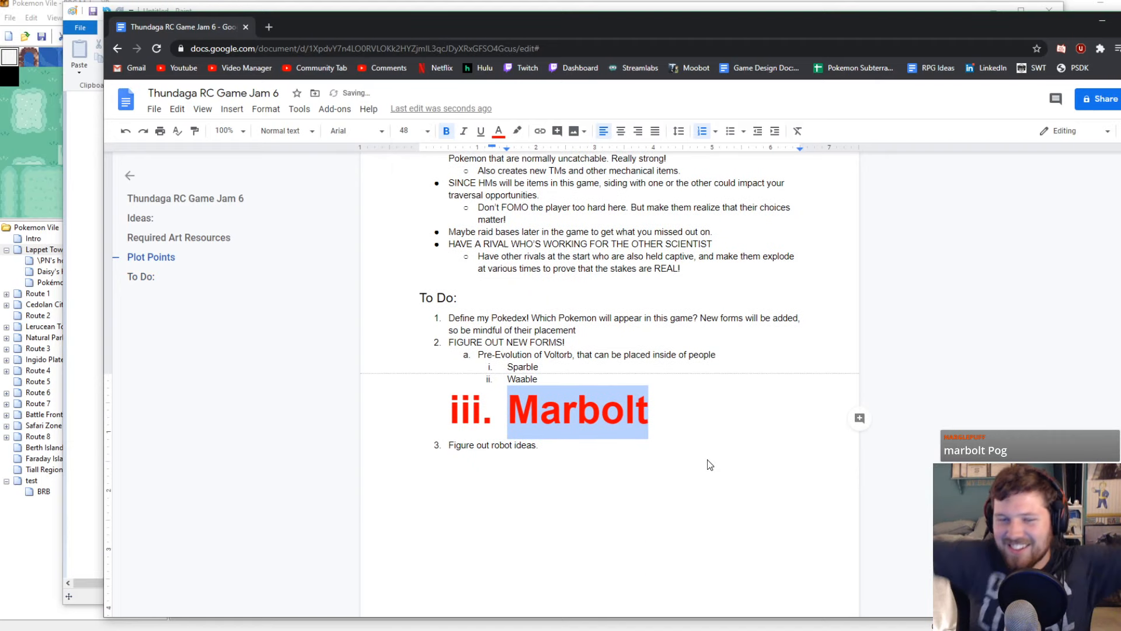
key(ctrl+z)
Append "!!!!" to "Marbolt" and delete the "Sparble" and "Waable" entries along with the leftover empty line
click(550, 393)
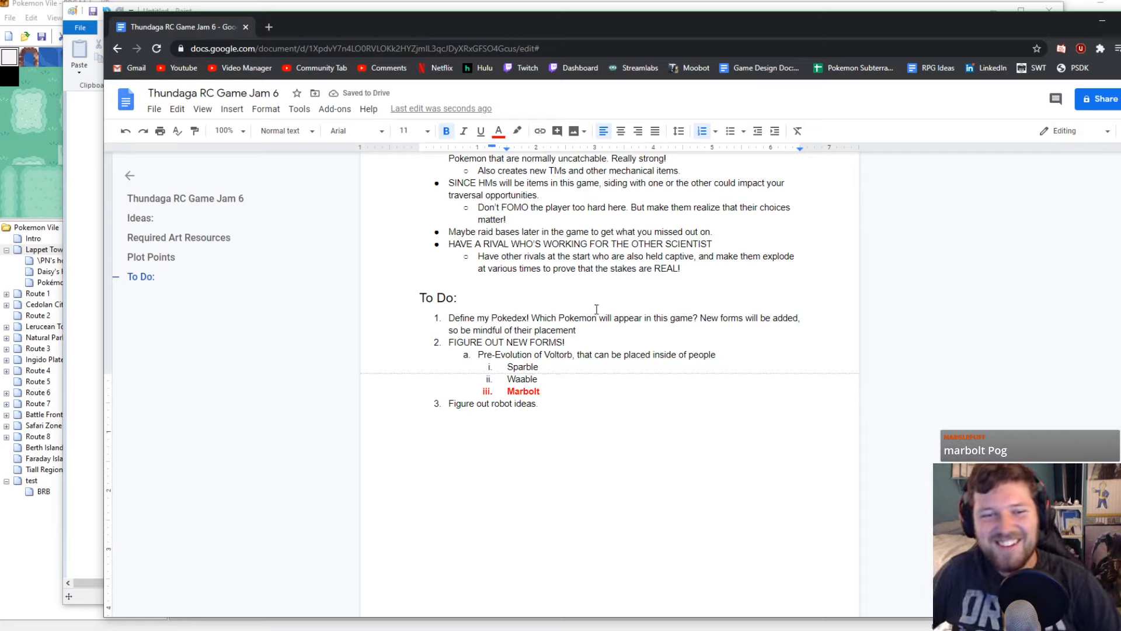
text(!!!!)
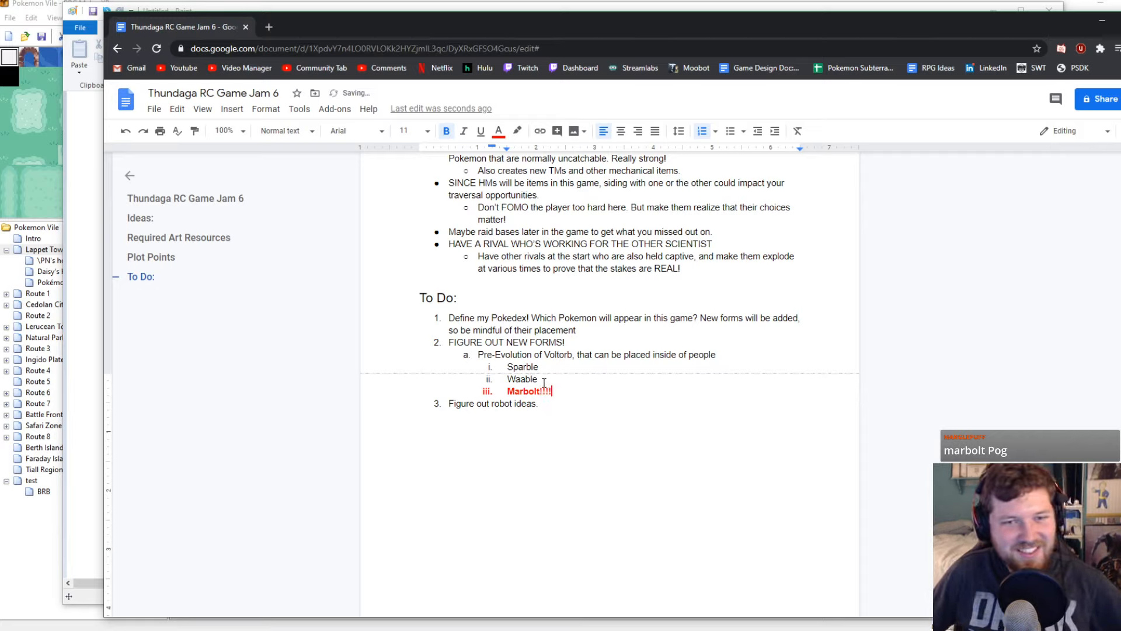
drag(540, 380, 492, 366)
key(BackSpace)
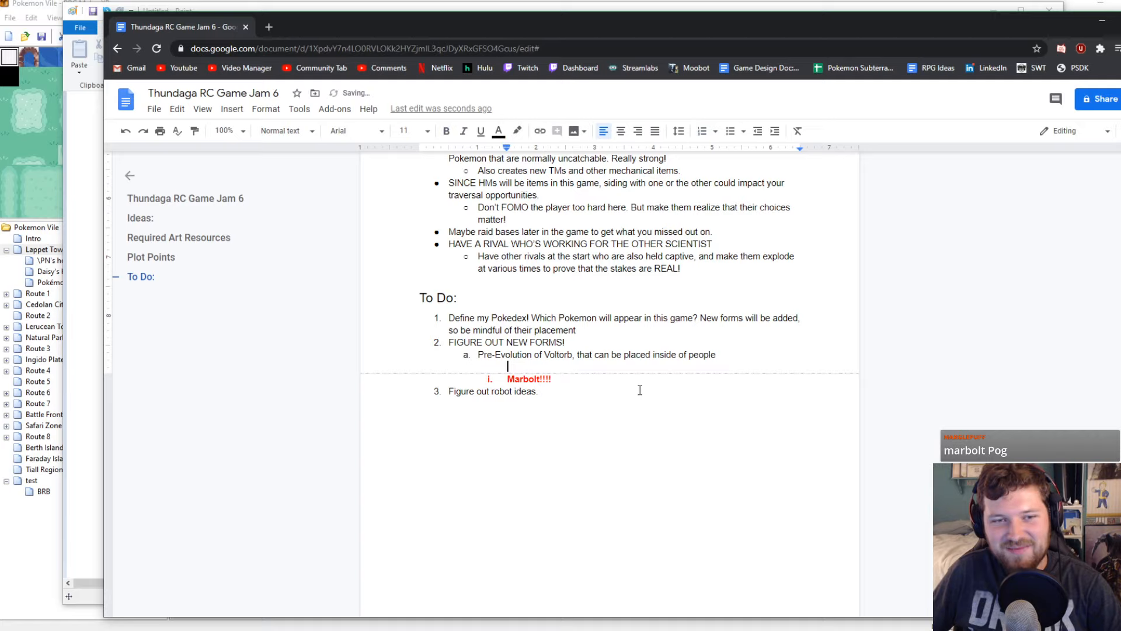
key(BackSpace)
key(BackSpace)
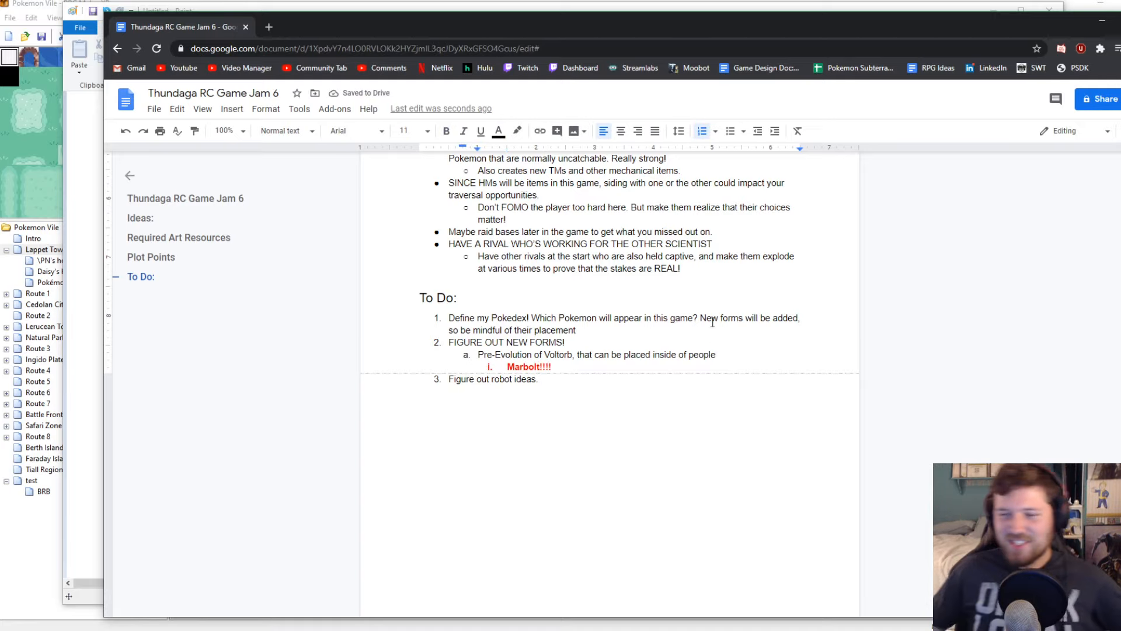
Switch to RPG Maker XP and add a pbChoosePokemon script command to event EV011, with 1 as its first argument
key(alt+Tab)
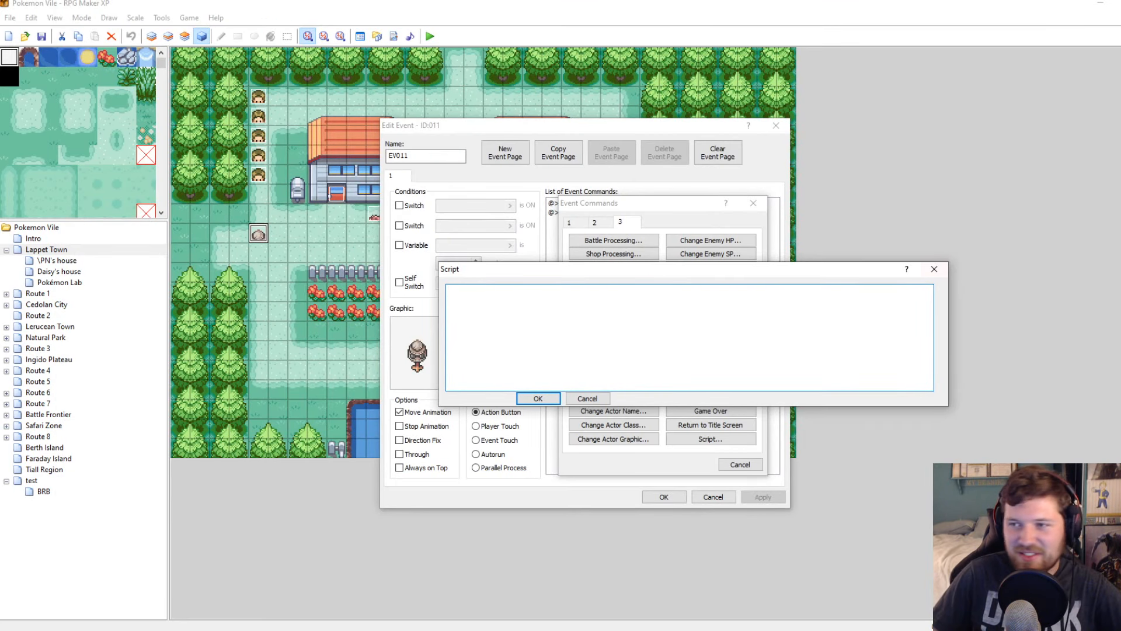
key(alt+Tab)
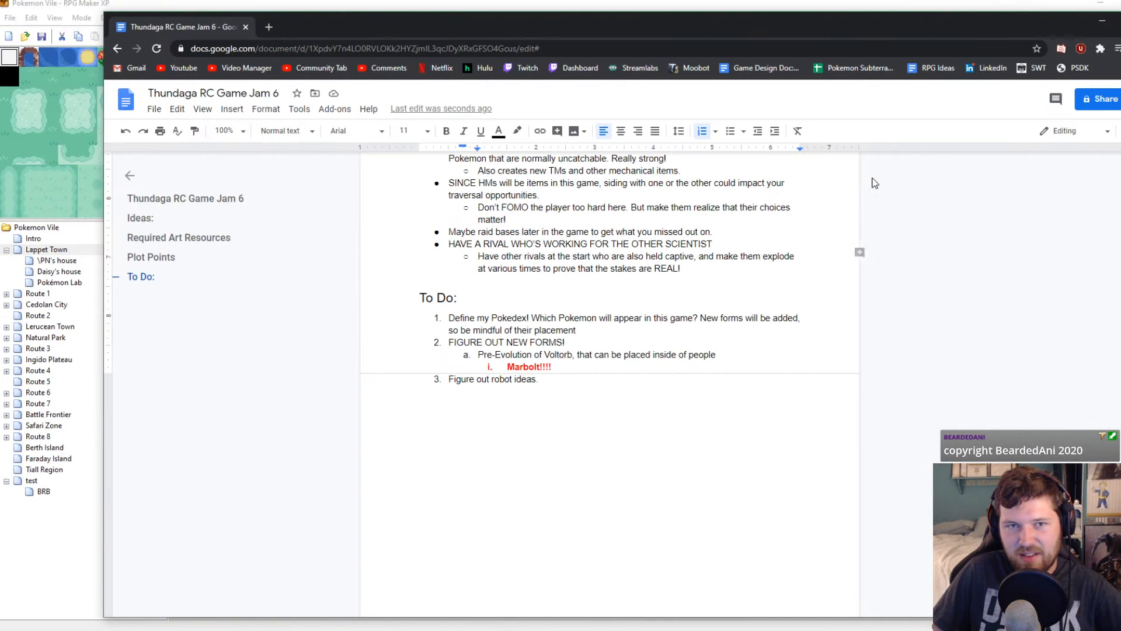
key(alt+Tab)
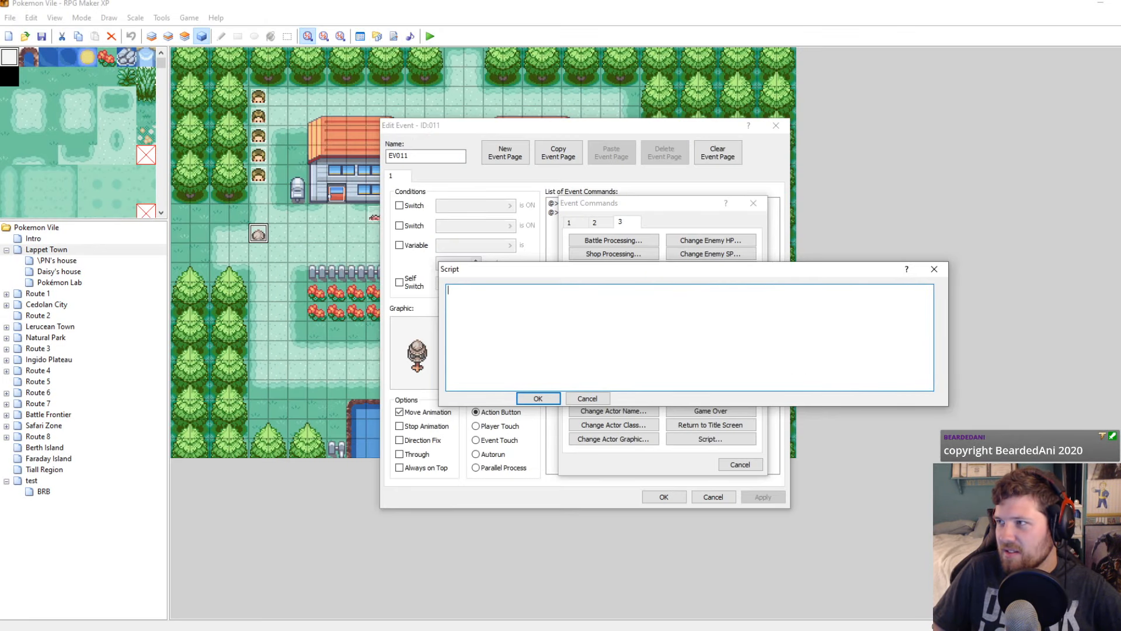
key(alt+Tab)
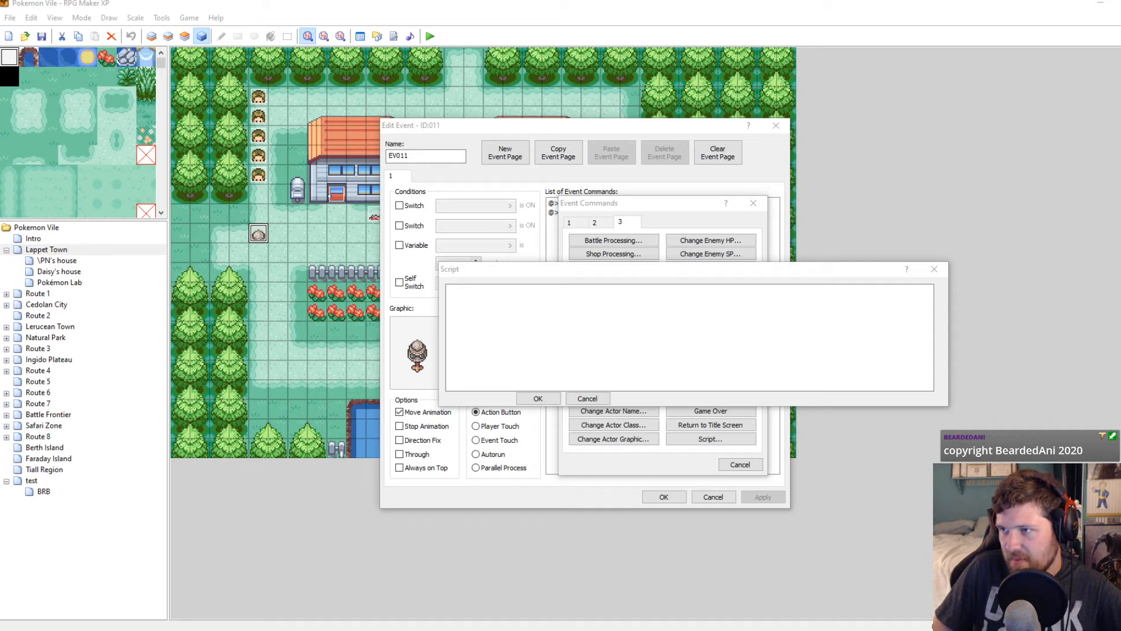
click(719, 320)
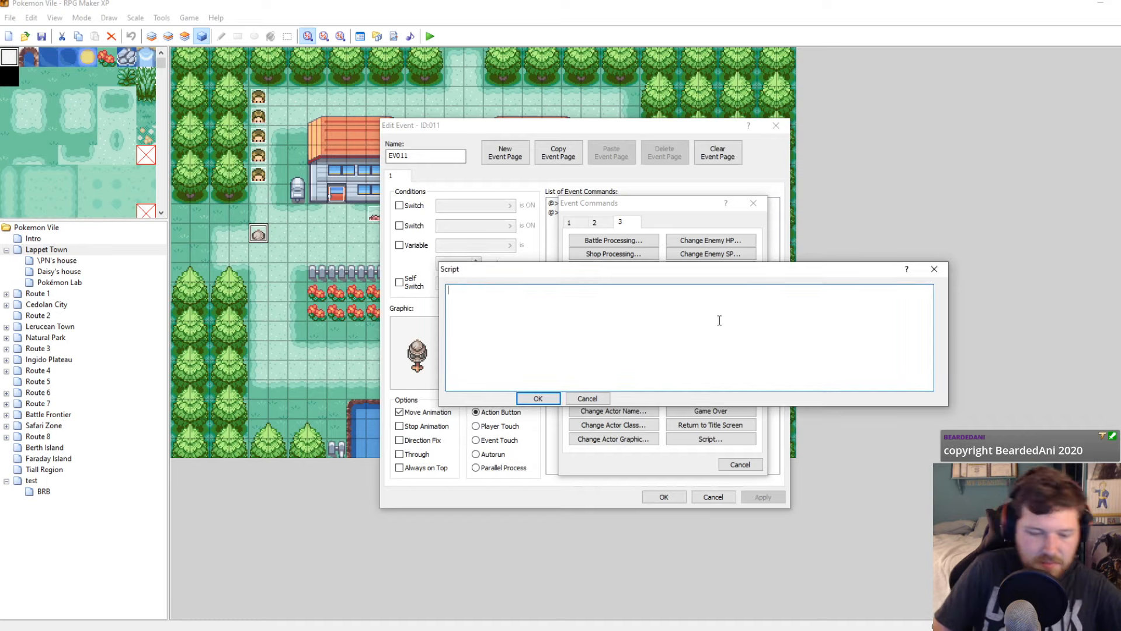
text(pbChoosePokemon(1,)
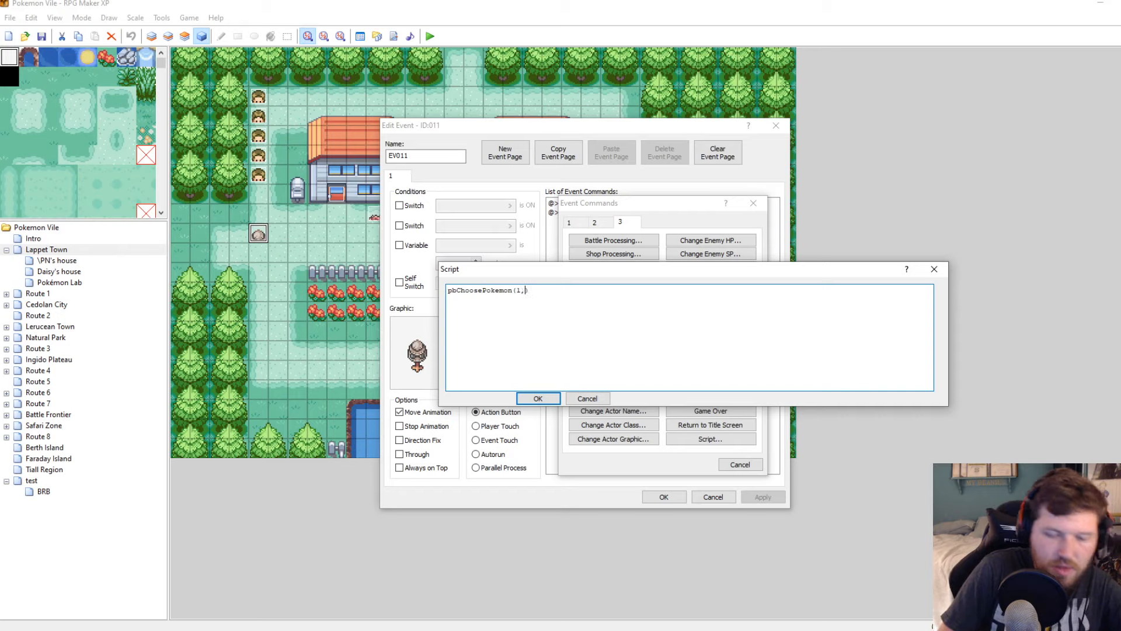
click(538, 398)
Add a second script command below it containing pbRemovePokemonAt(pbGet(1))
right_click(601, 225)
click(616, 233)
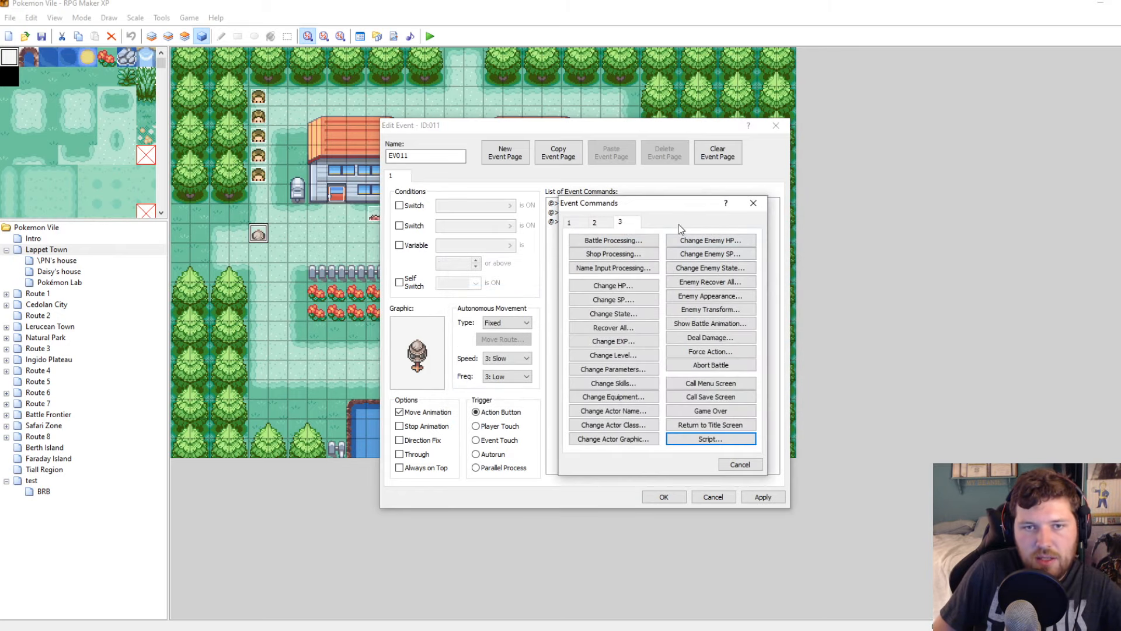
click(710, 439)
text(pbRemovePokemonAt(pbGet(1)
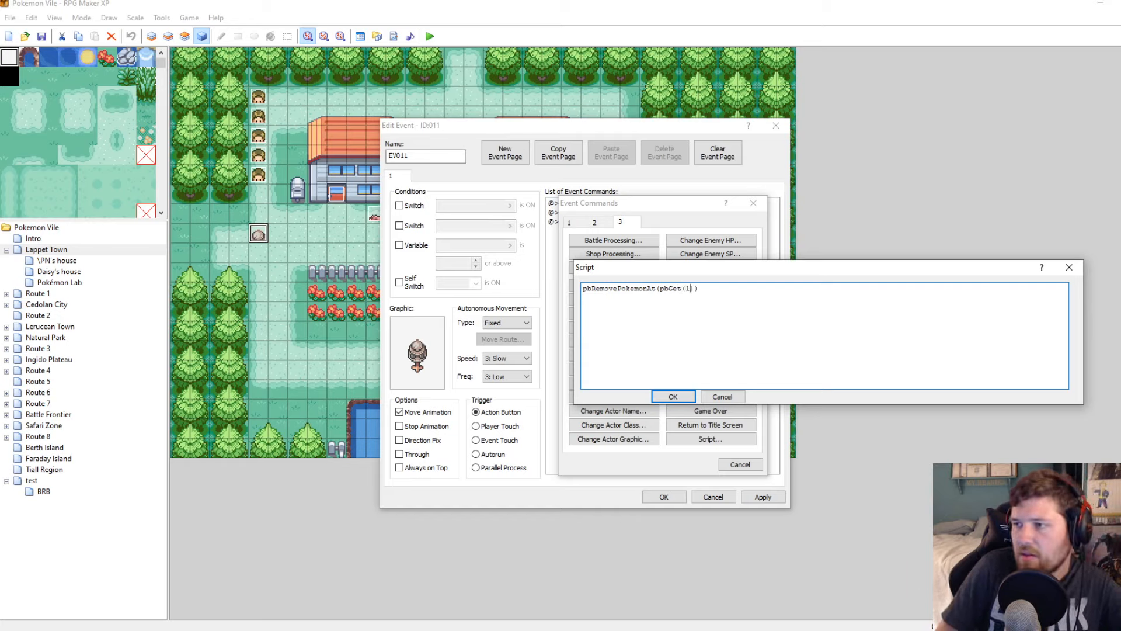
click(673, 396)
Add a text message after the script commands reading "\v[3] has been removed!"
right_click(576, 230)
click(608, 237)
click(570, 222)
click(612, 240)
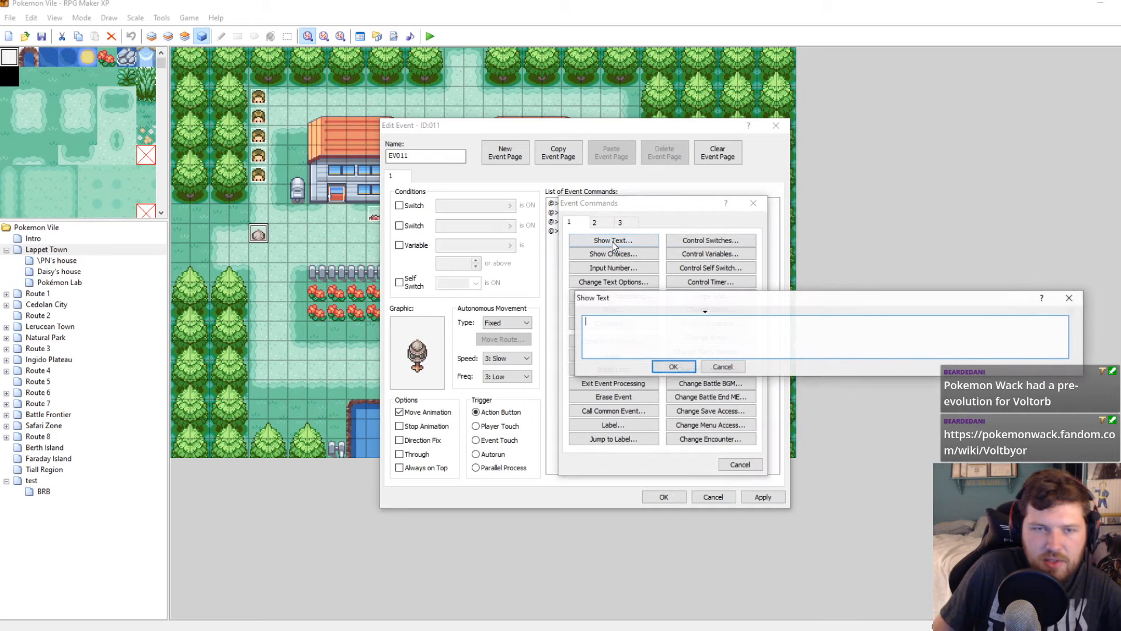
text(\V3)
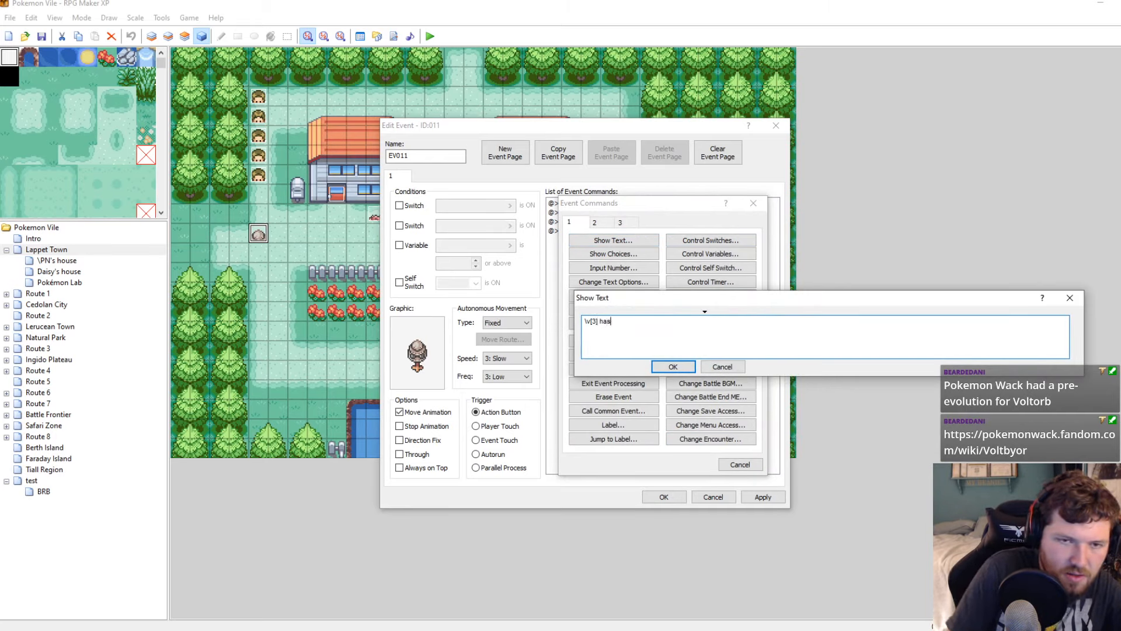
text( has been removed)
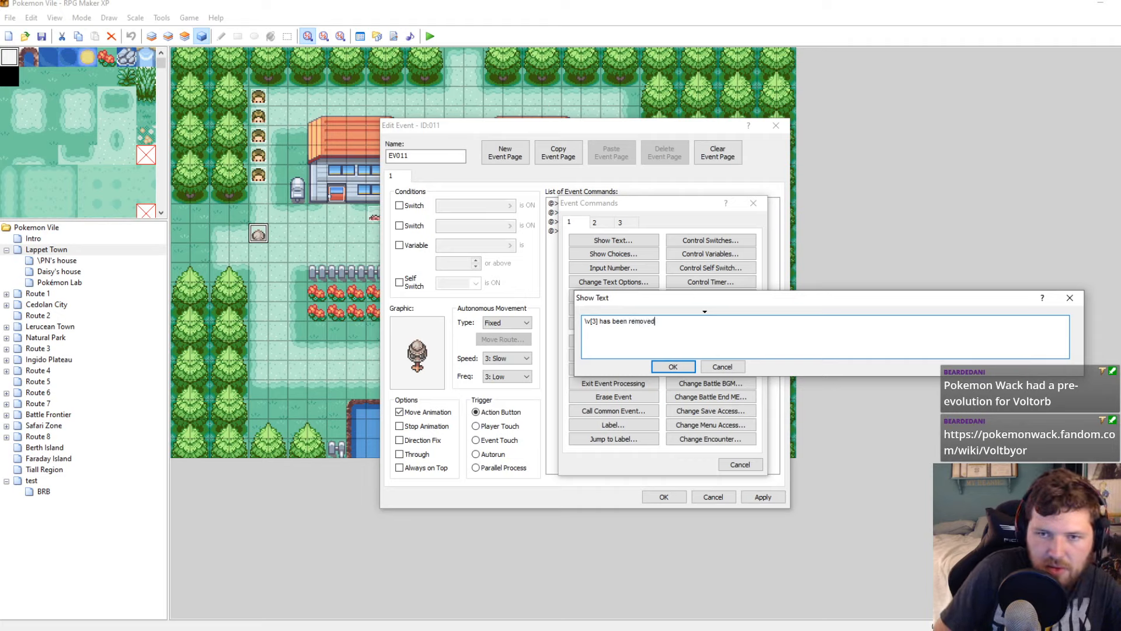
text(!)
click(672, 366)
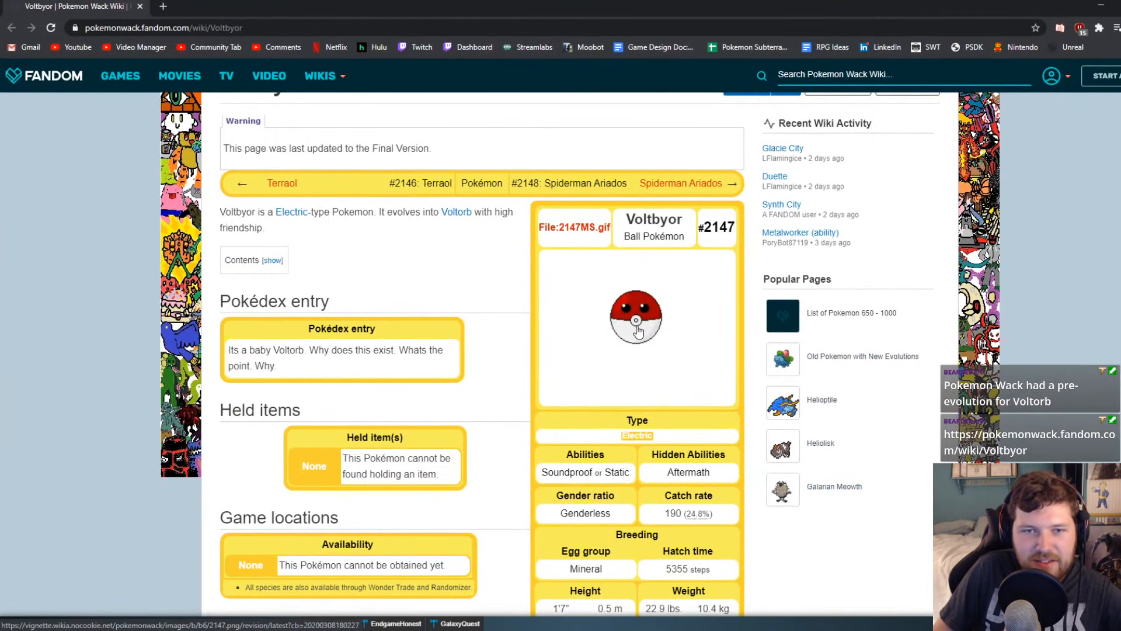
Examine the Voltbyor page on the Pokemon Wack Wiki, including its picture and Pokédex entry
click(641, 332)
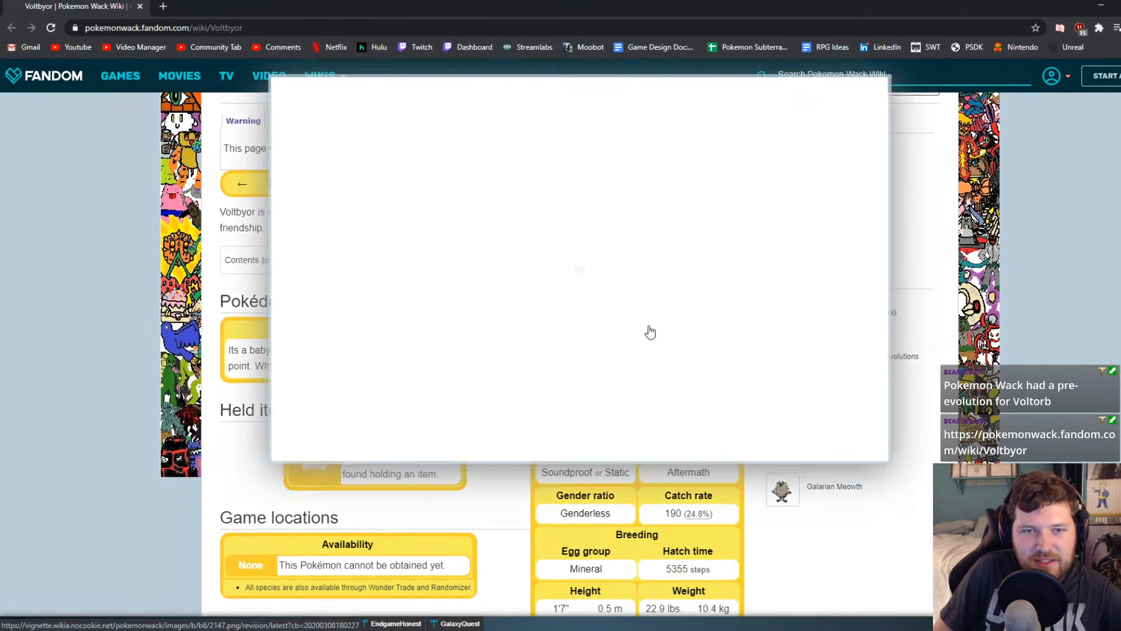
key(Escape)
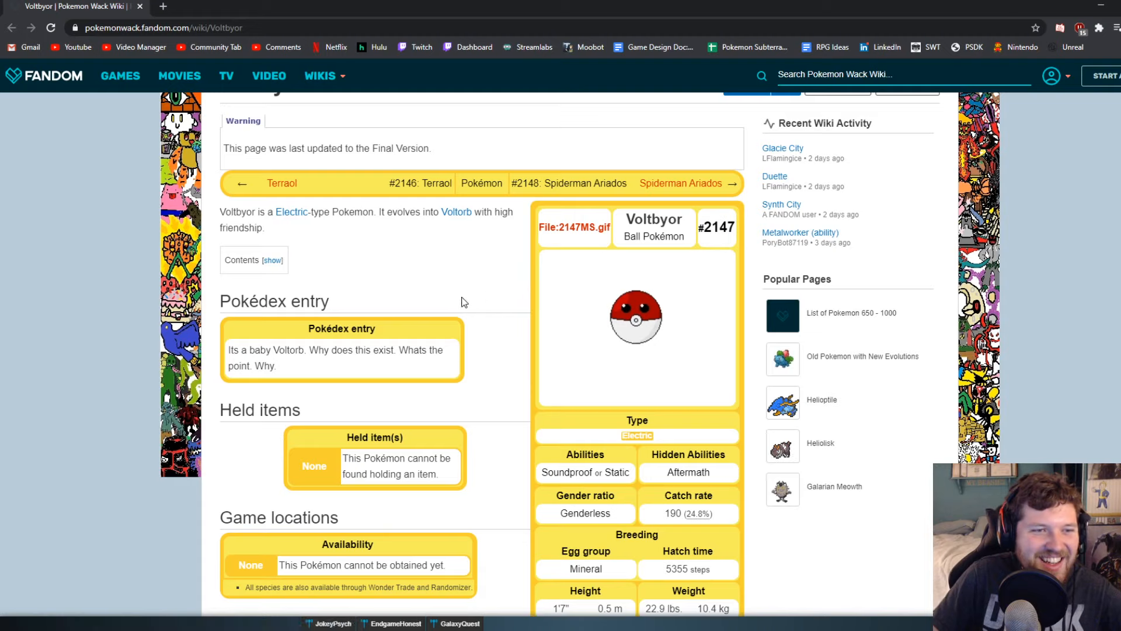
drag(268, 351, 385, 350)
click(360, 367)
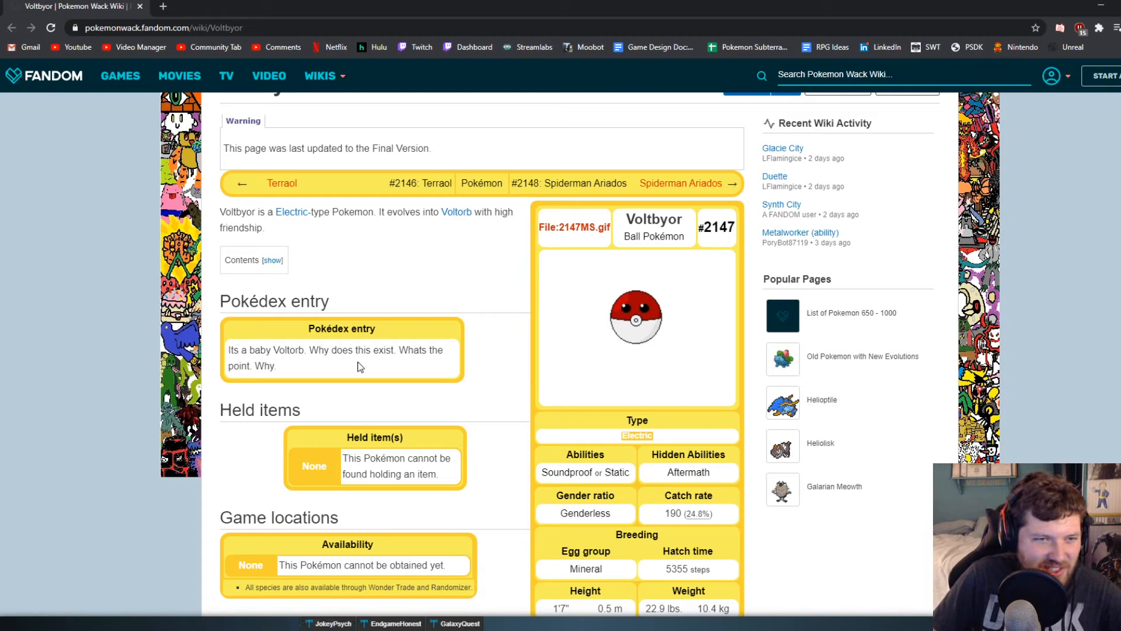
drag(289, 367, 233, 351)
click(254, 349)
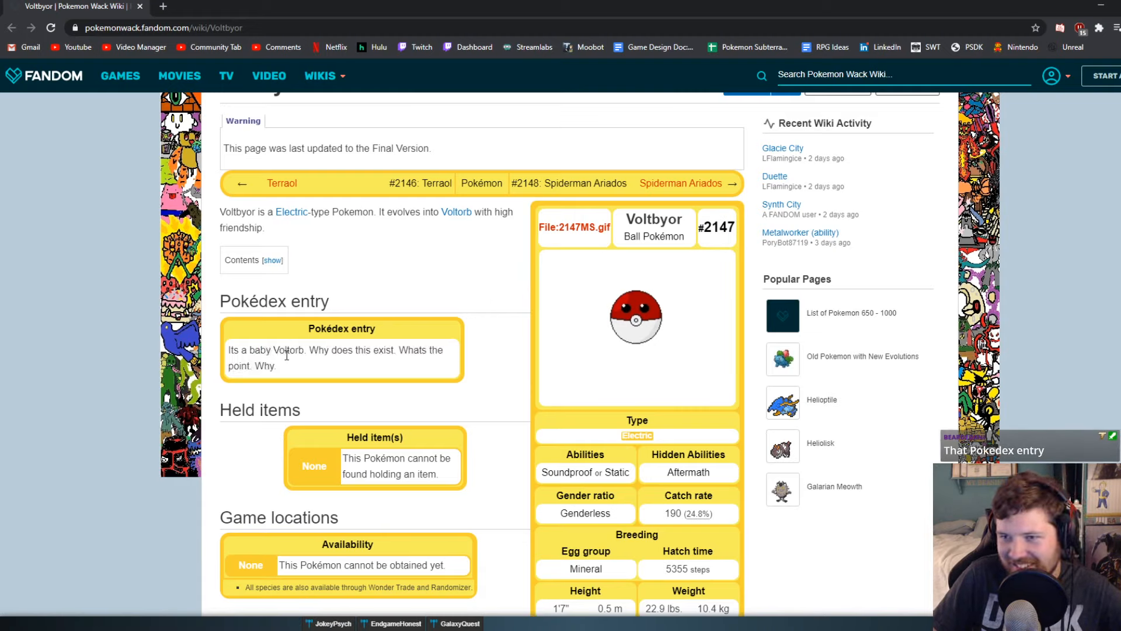
drag(300, 367, 234, 349)
click(285, 358)
scroll(358, 369, up, 1)
scroll(357, 369, up, 2)
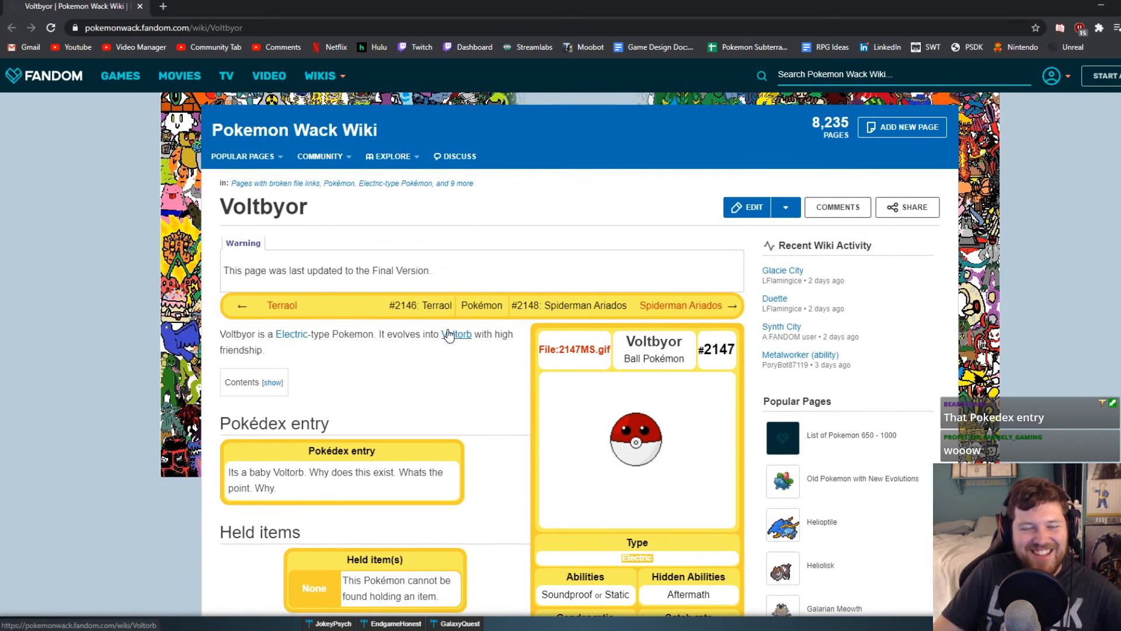
View the wiki's Spiderman Ariados page and its enlarged picture, and continue to the Tuber pages
click(591, 307)
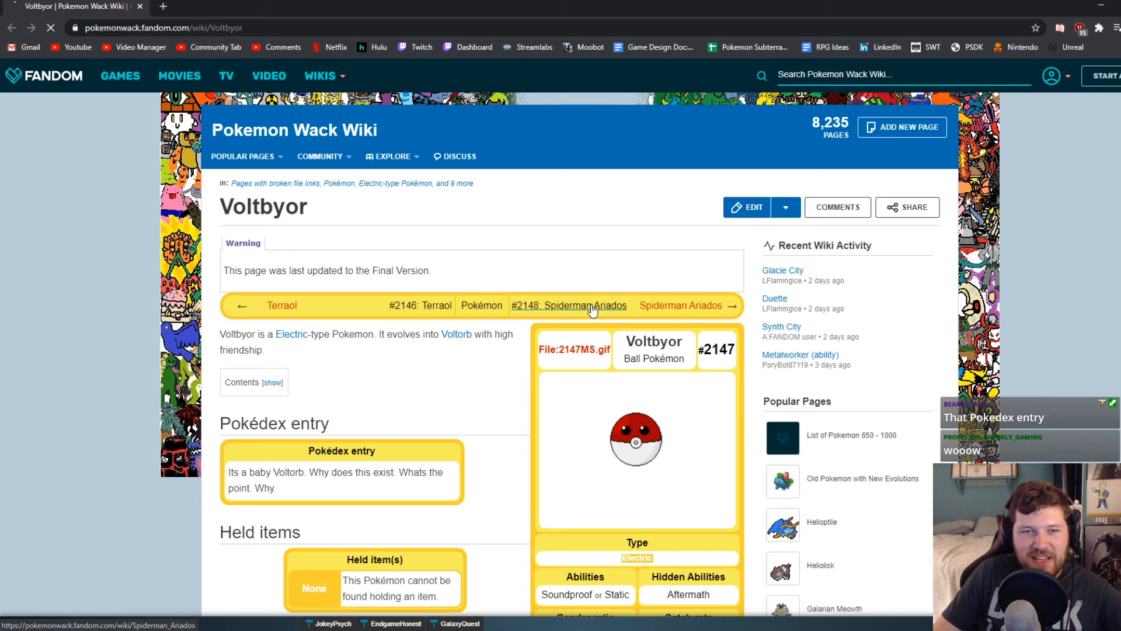
scroll(470, 425, down, 1)
click(602, 376)
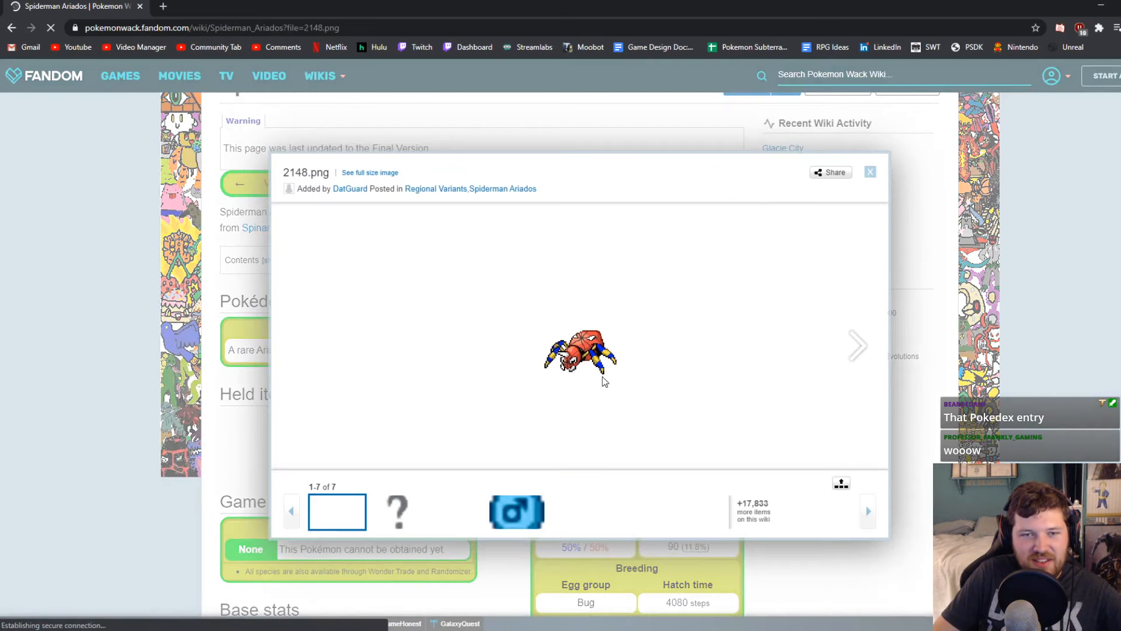
click(997, 370)
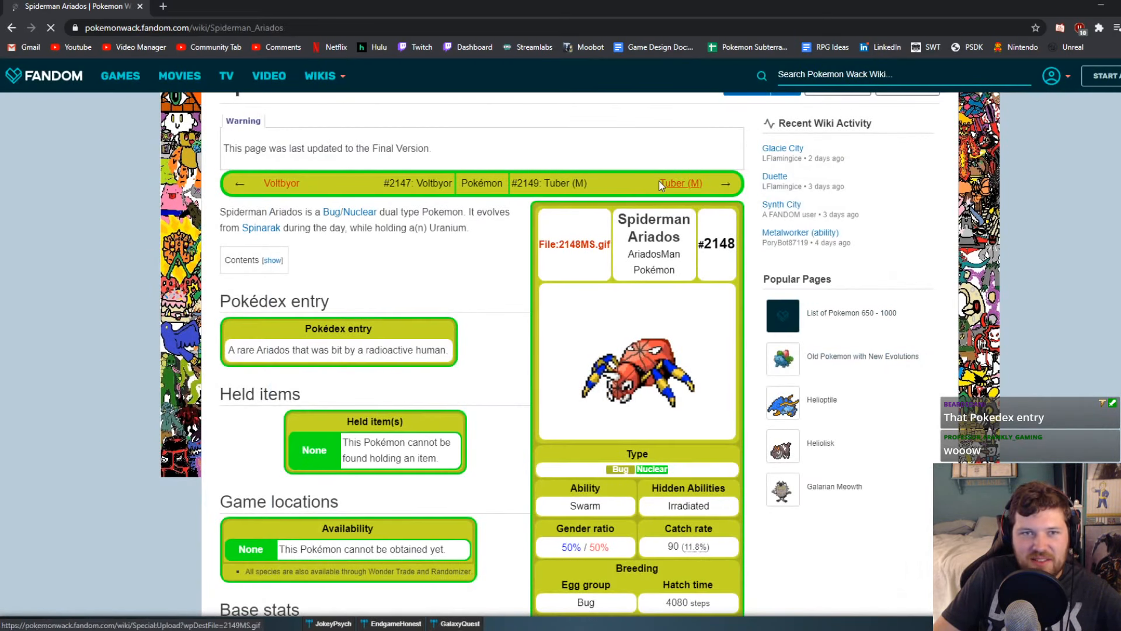
click(660, 185)
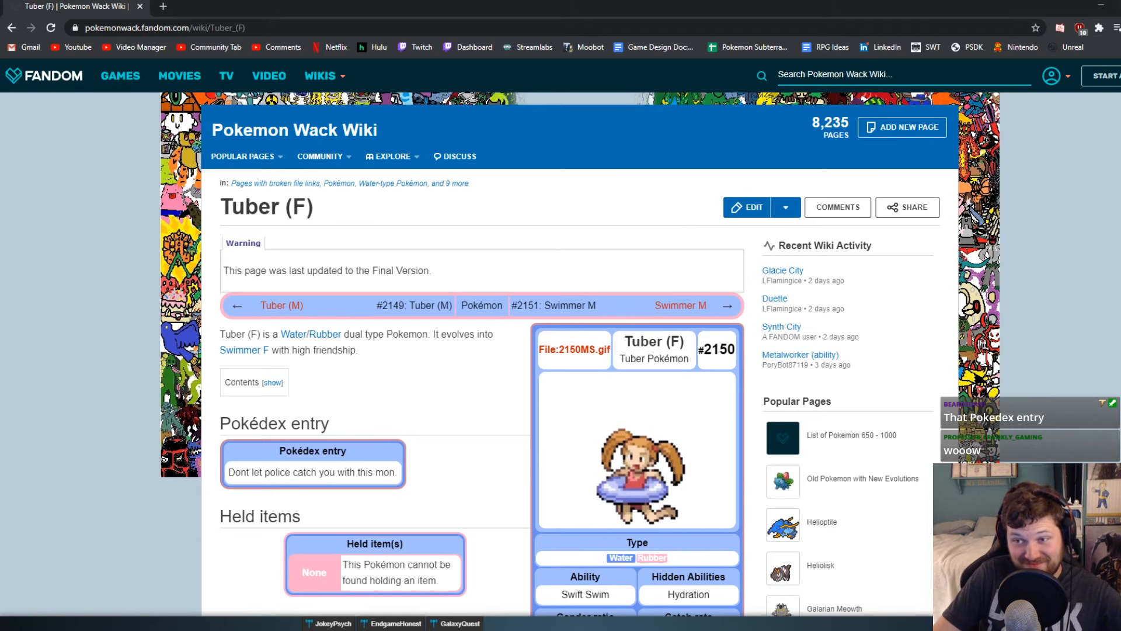
Switch to the Thundaga RC Game Jam 6 document and start a sub-item reading "Have robot battles when" under "Figure out robot ideas."
key(alt+Tab)
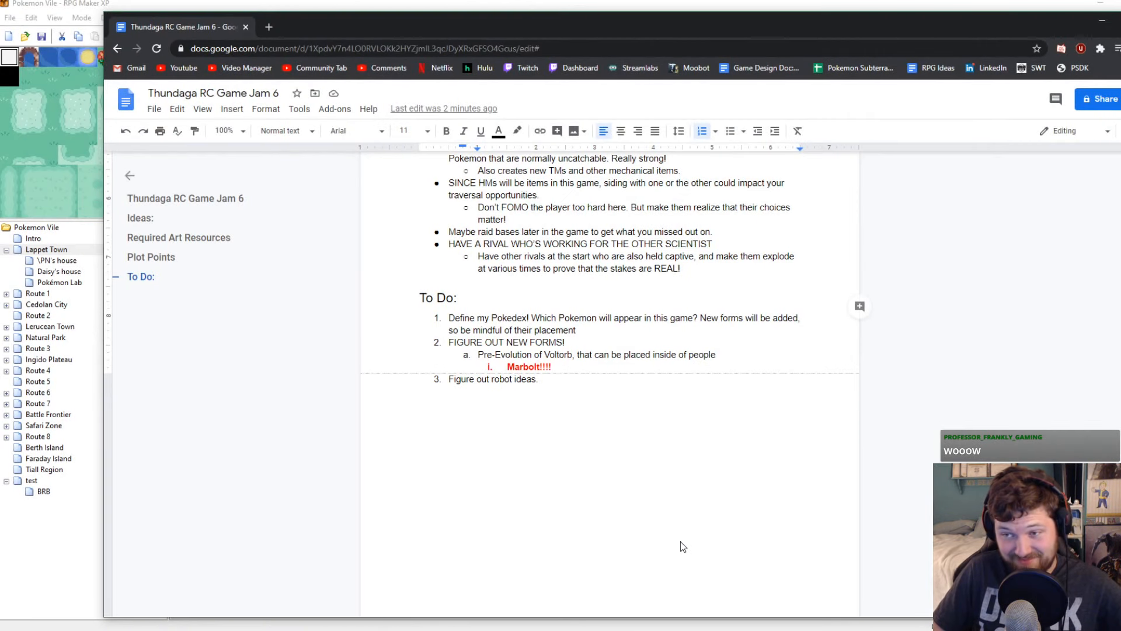
click(577, 379)
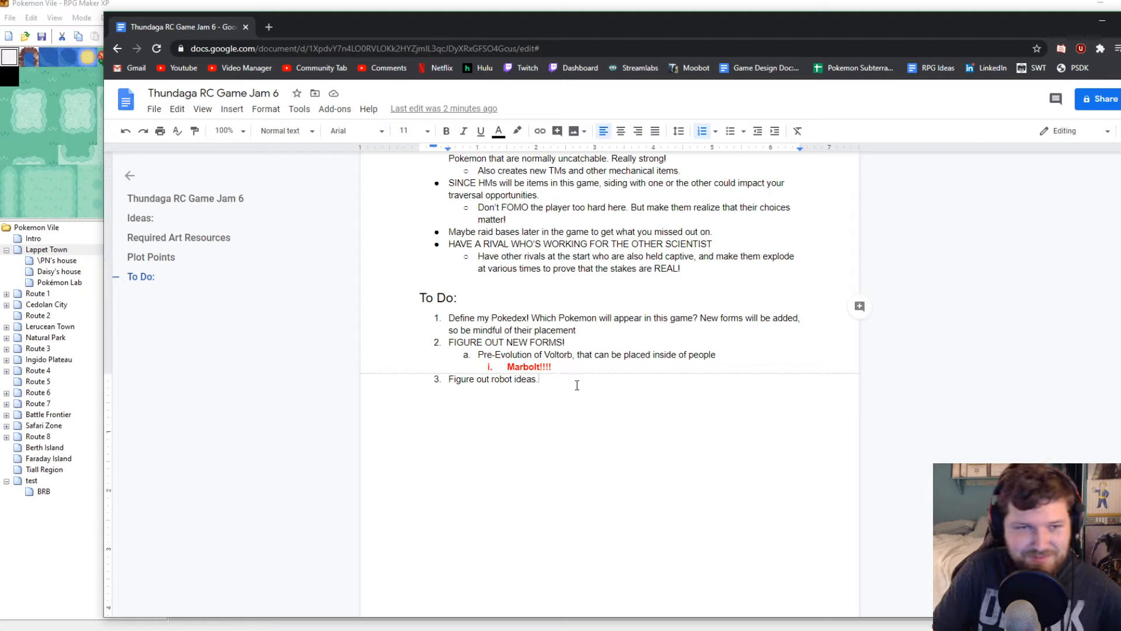
key(Return)
key(Tab)
text(Have )
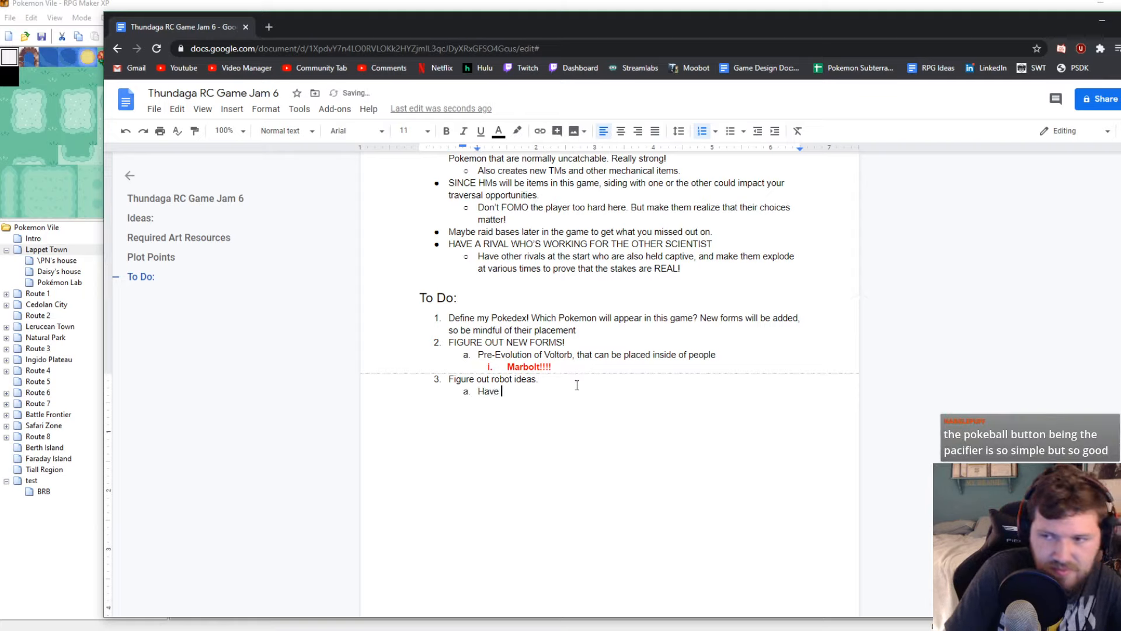
text(robot battl)
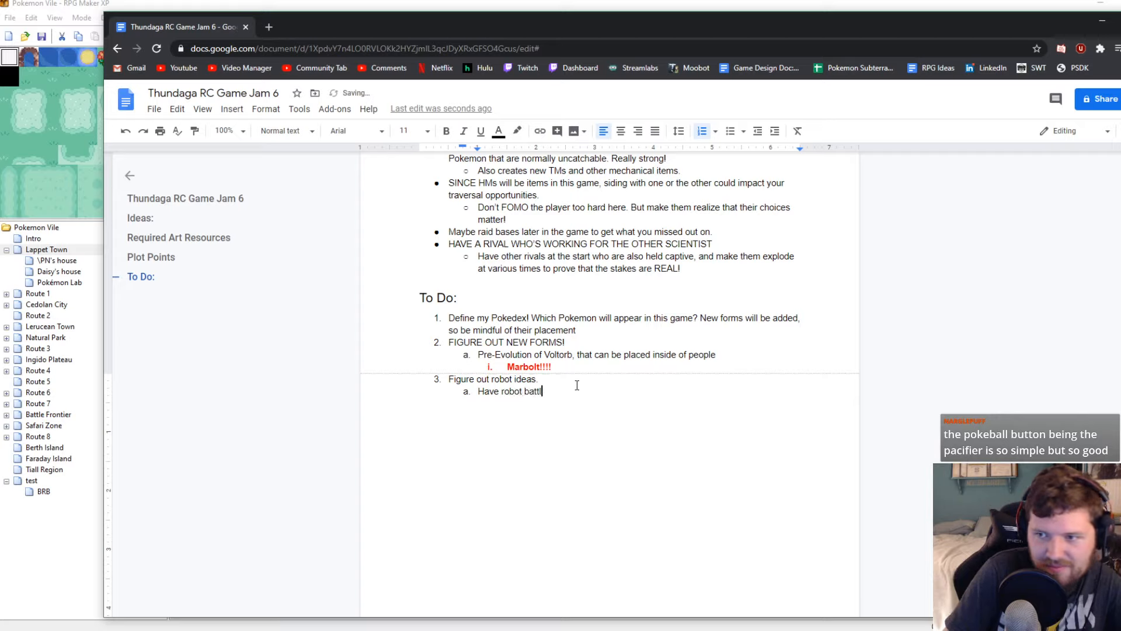
text(es when)
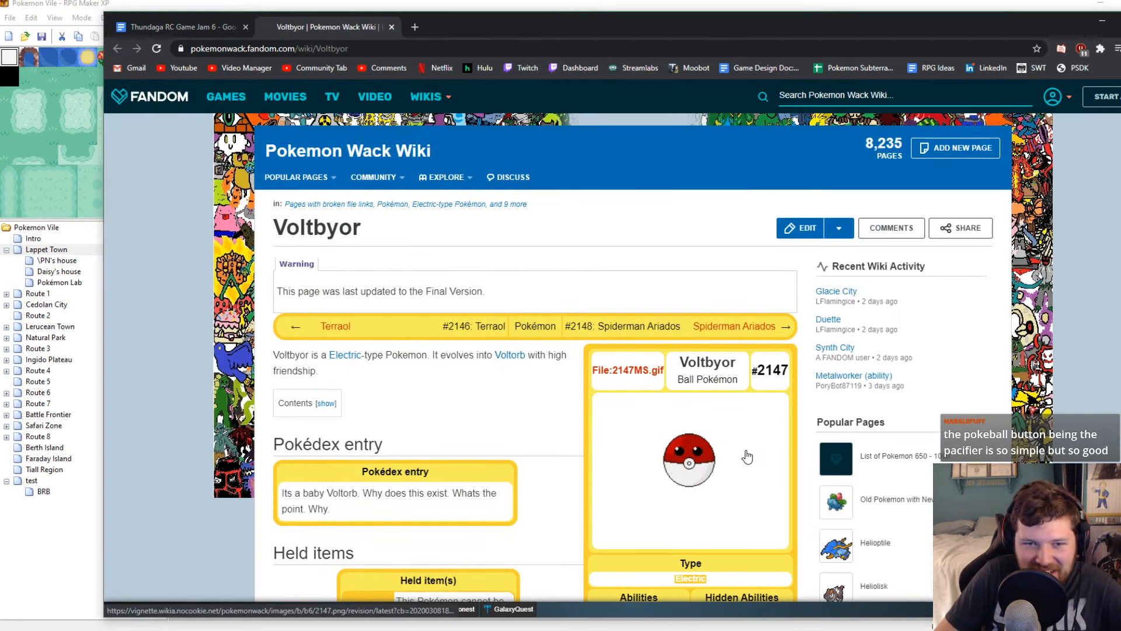
Examine the Voltbyor wiki page, its enlarged picture and its stats, and continue to the Terraol page
scroll(747, 456, down, 2)
click(671, 325)
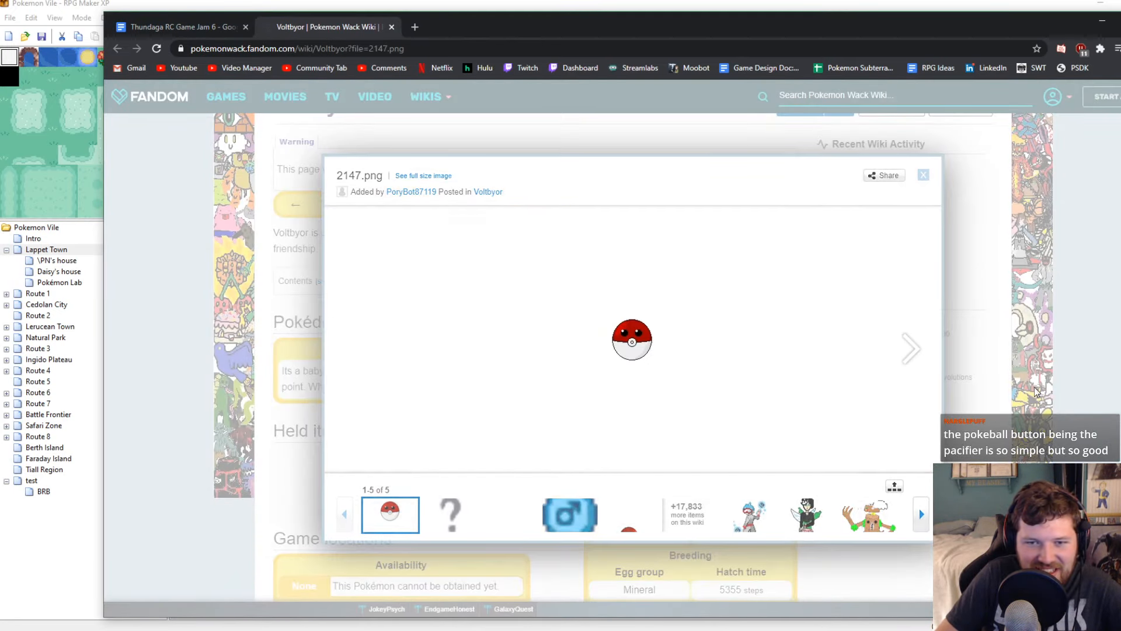
click(1071, 407)
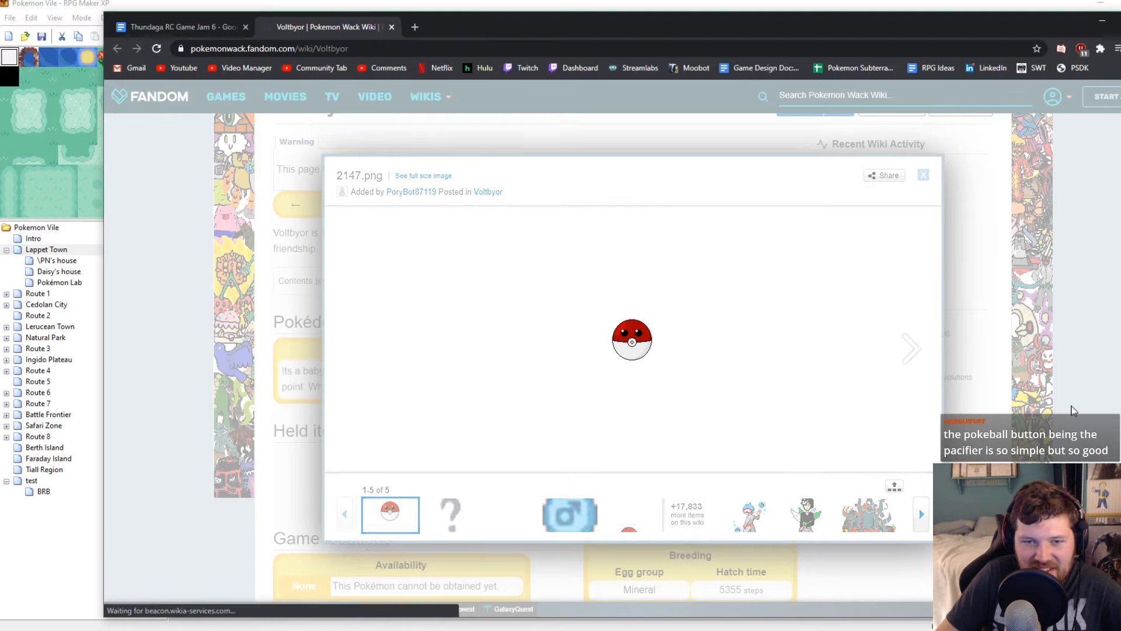
scroll(529, 327, down, 4)
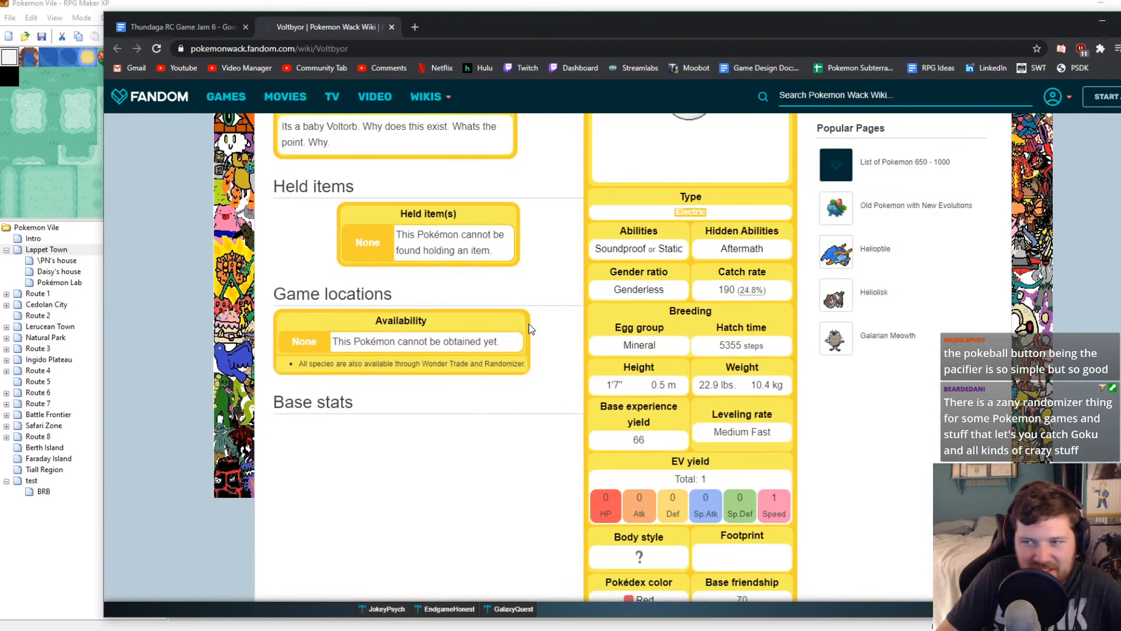
scroll(533, 332, up, 3)
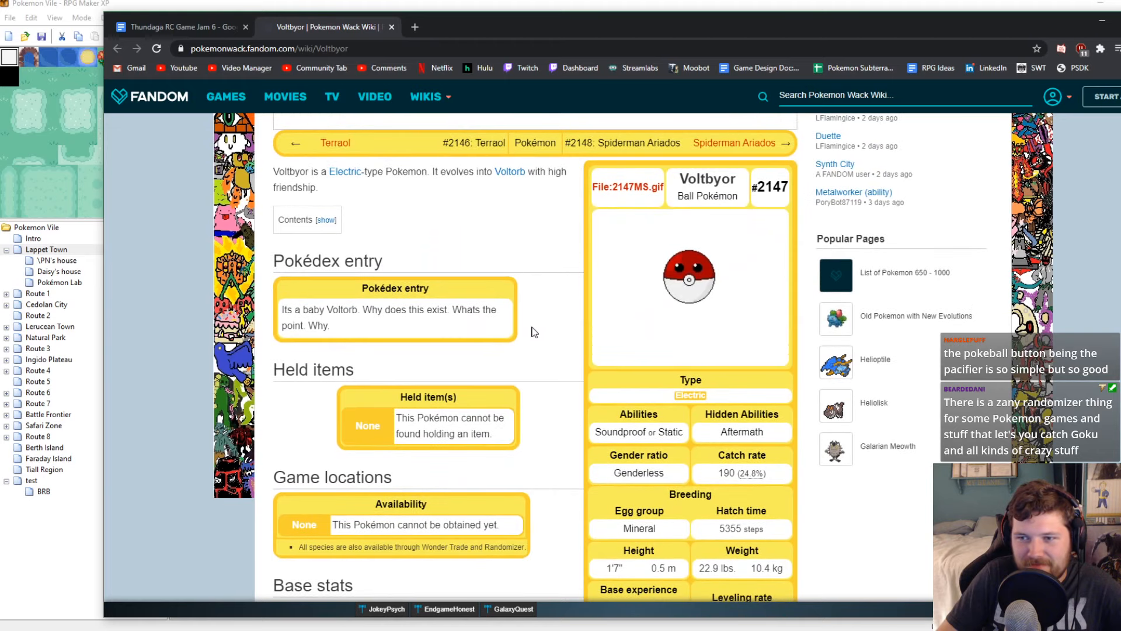
scroll(533, 348, up, 2)
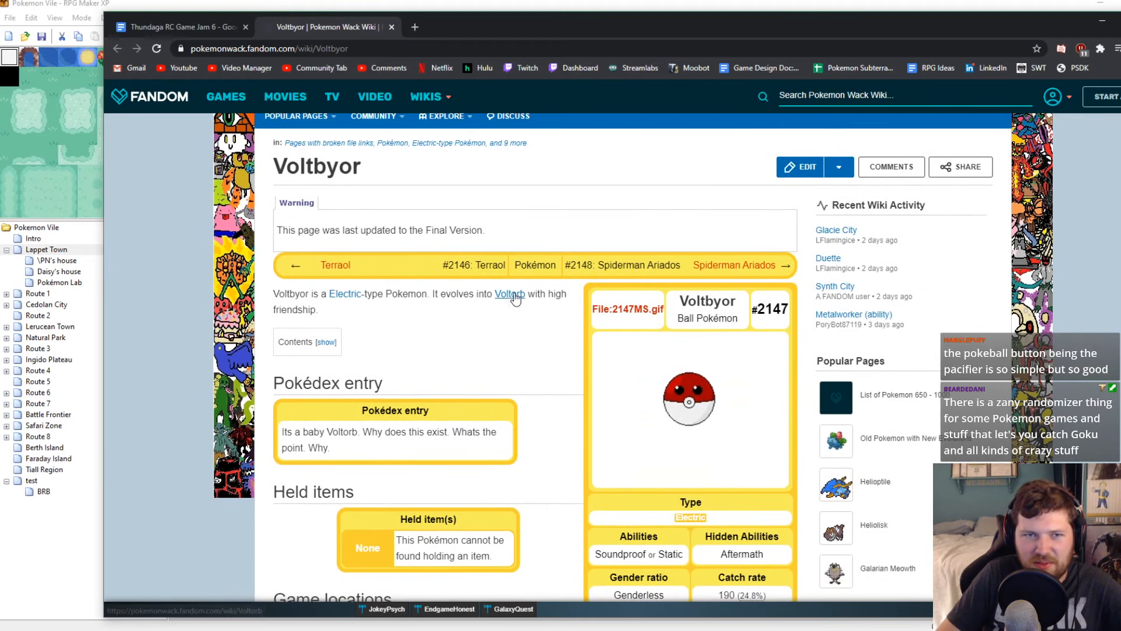
click(485, 266)
scroll(733, 471, down, 3)
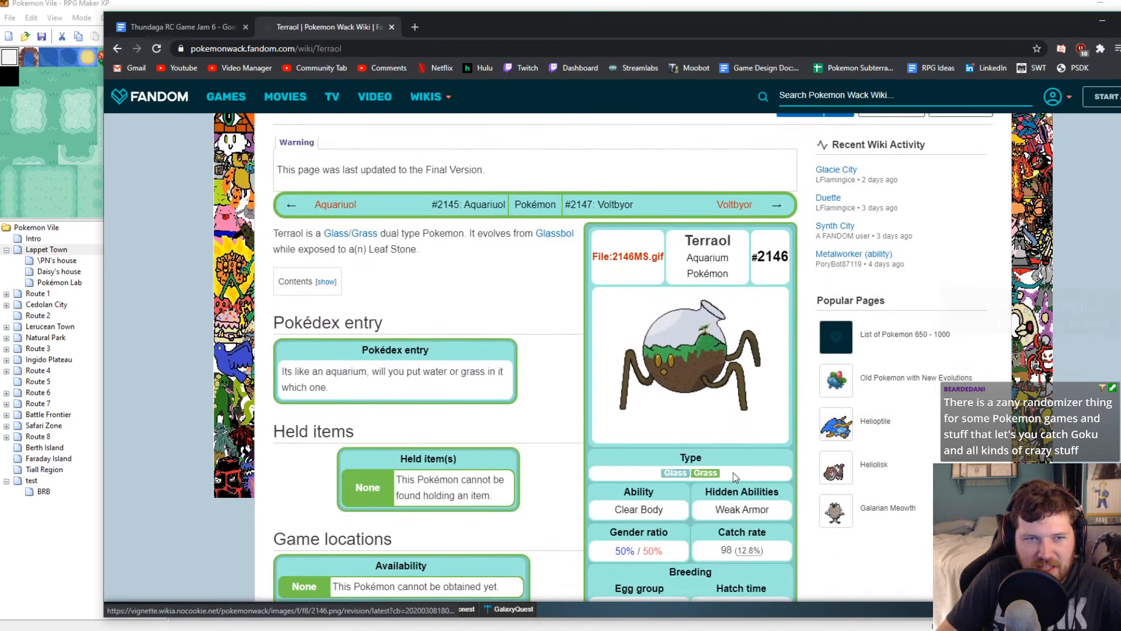
Return to RPG Maker XP and save the Pokemon-removal event's commands
click(1102, 21)
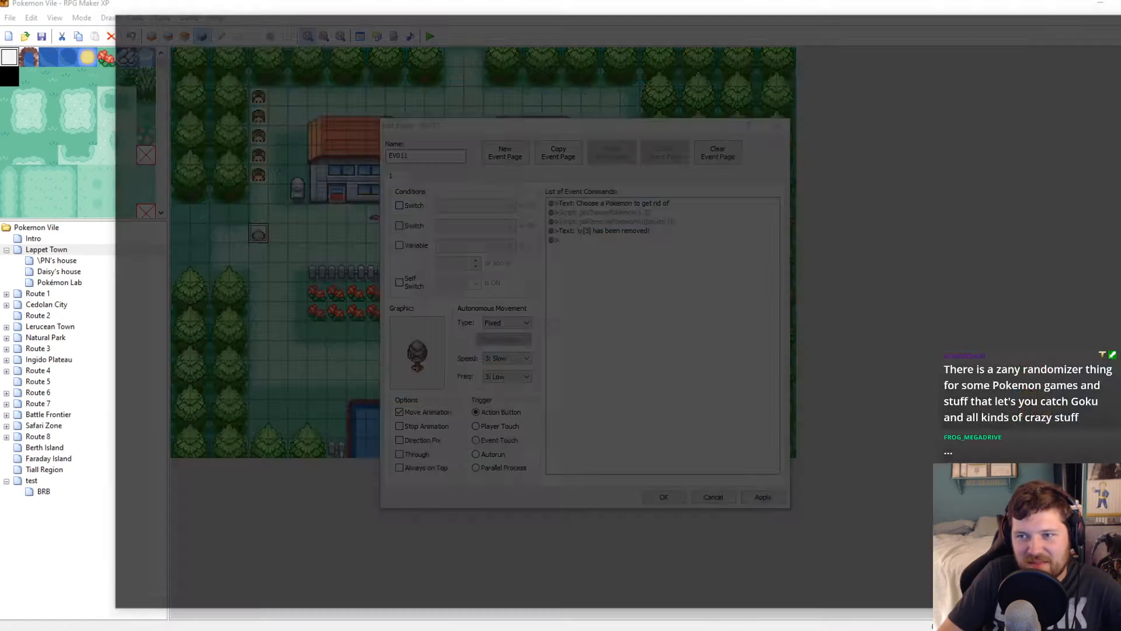
click(607, 240)
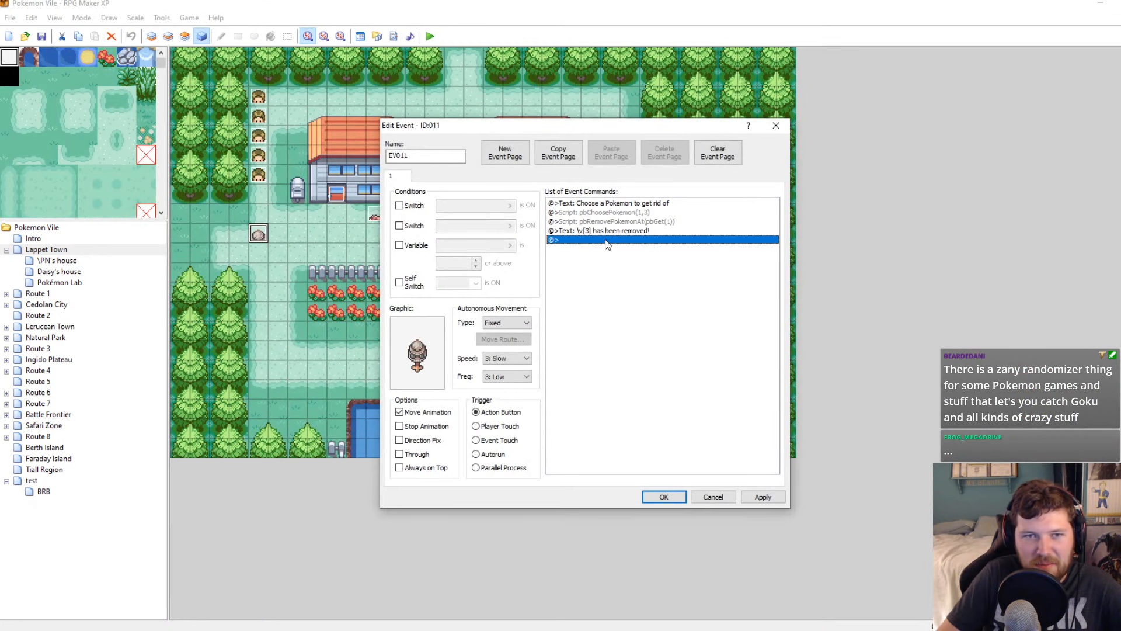
click(762, 497)
click(660, 496)
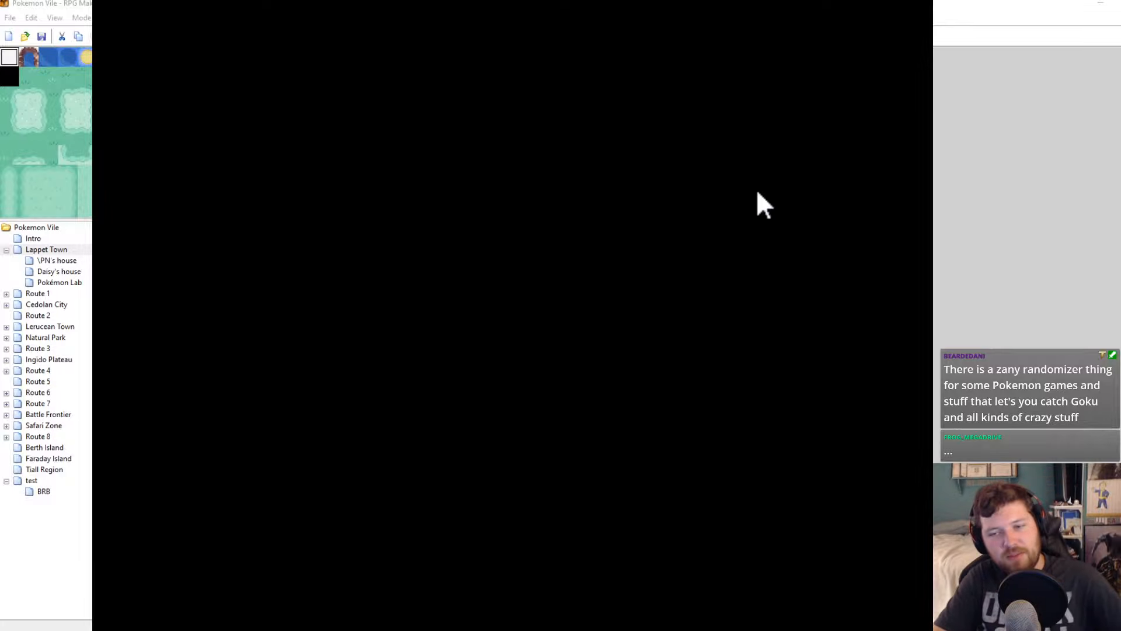
Playtest the saved game in Lappet Town, use the statue event and choose Diglett for removal
key(Return)
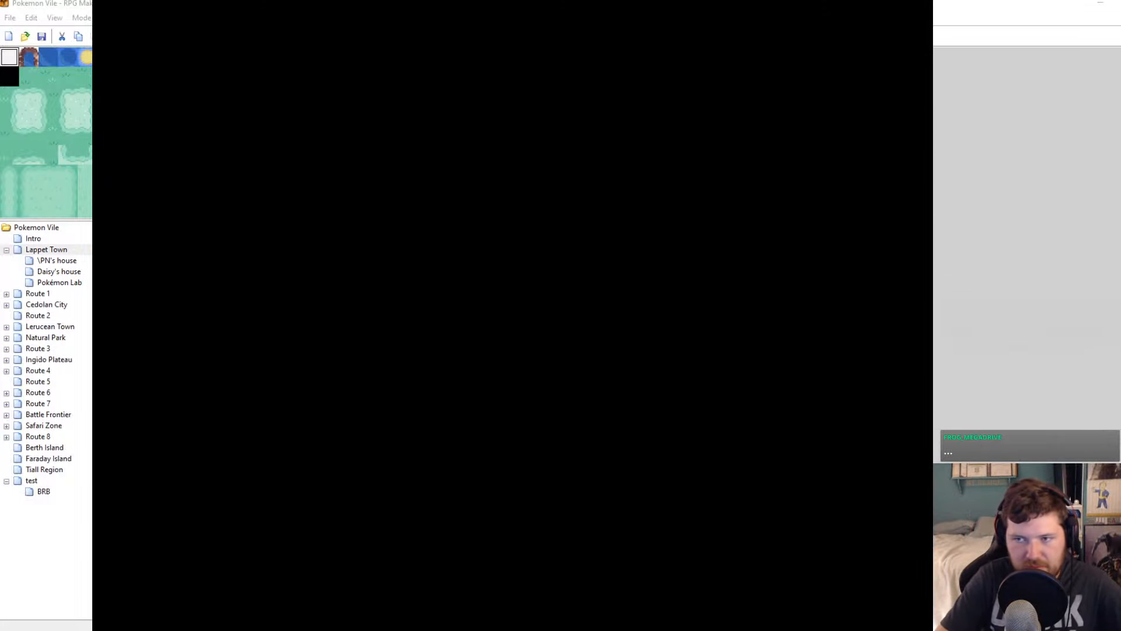
key(Up)
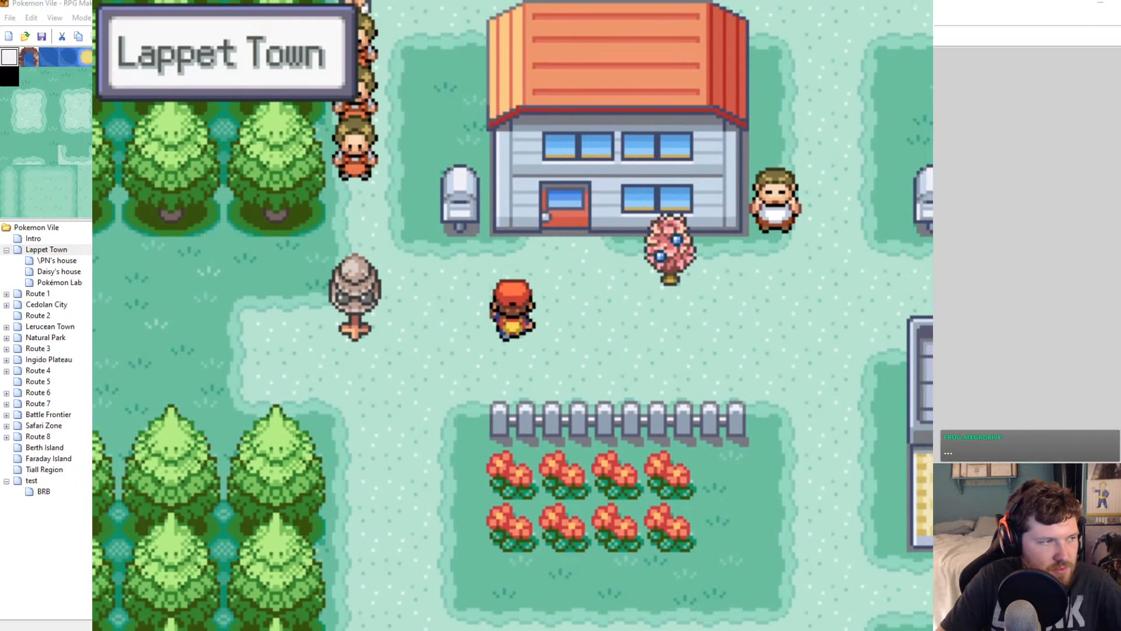
key(Left)
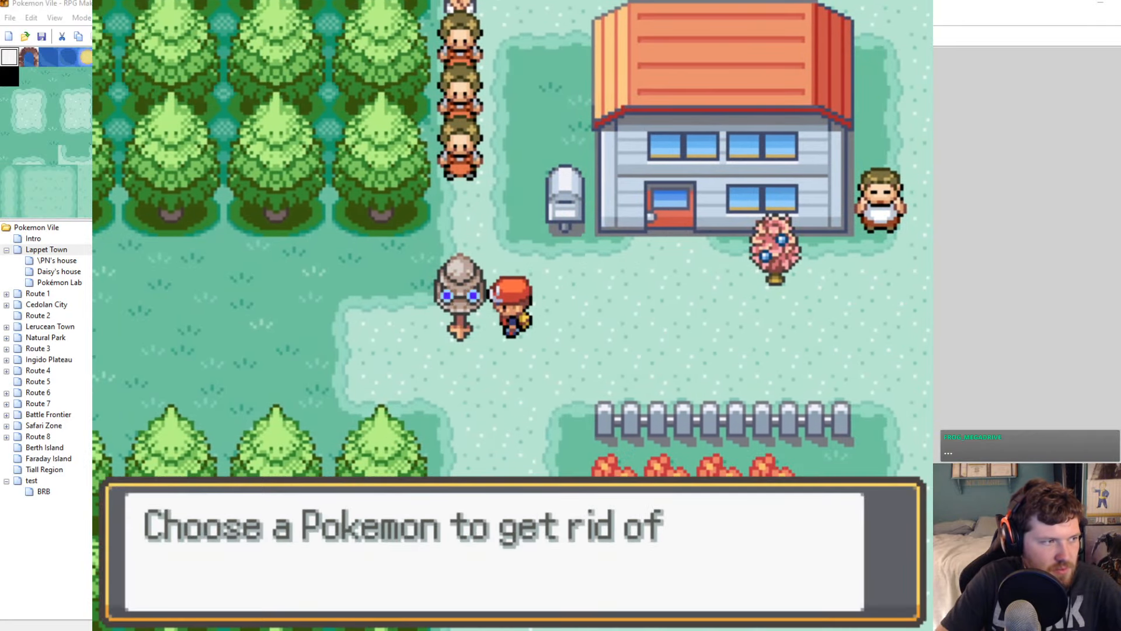
key(Down)
key(Down)
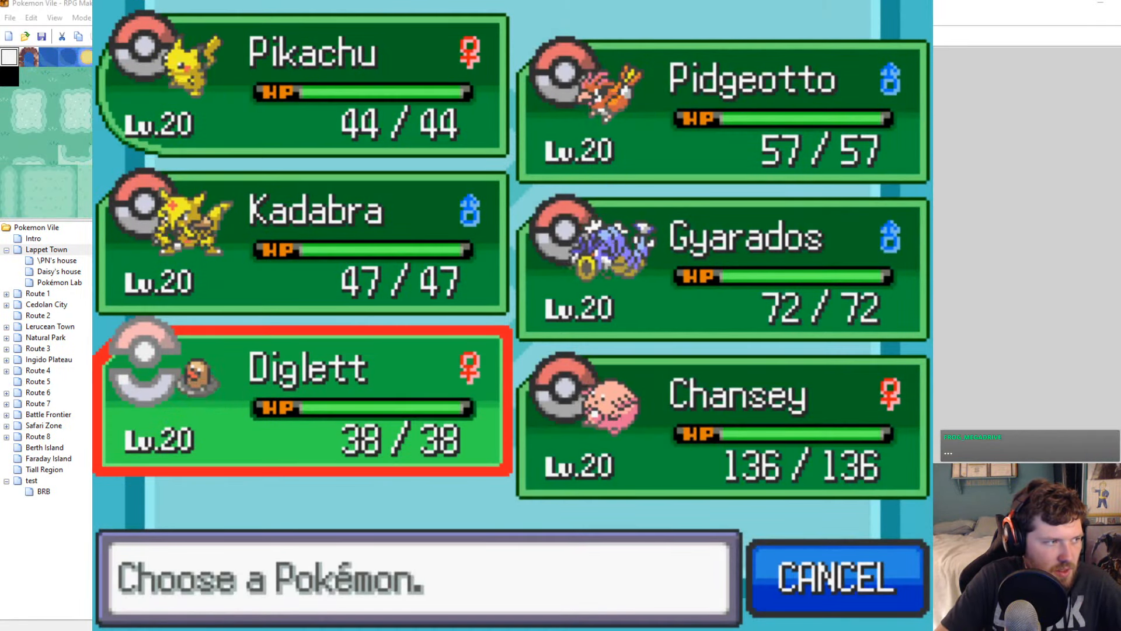
key(Return)
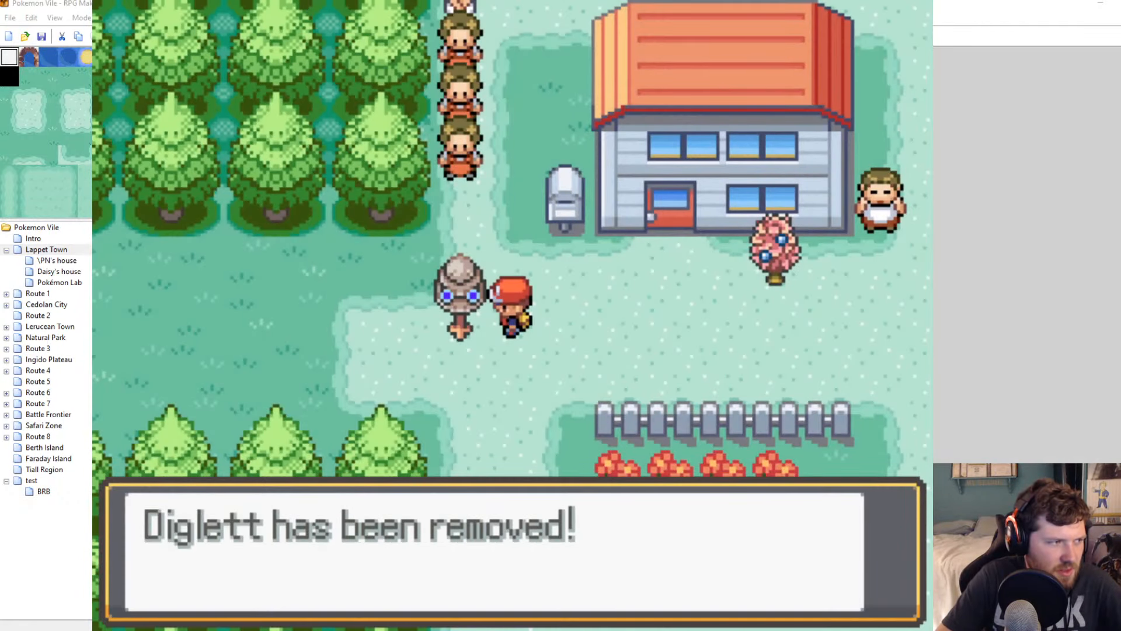
Dismiss the removal message and check the Pokémon party from the game menu
key(Return)
key(Right)
key(Escape)
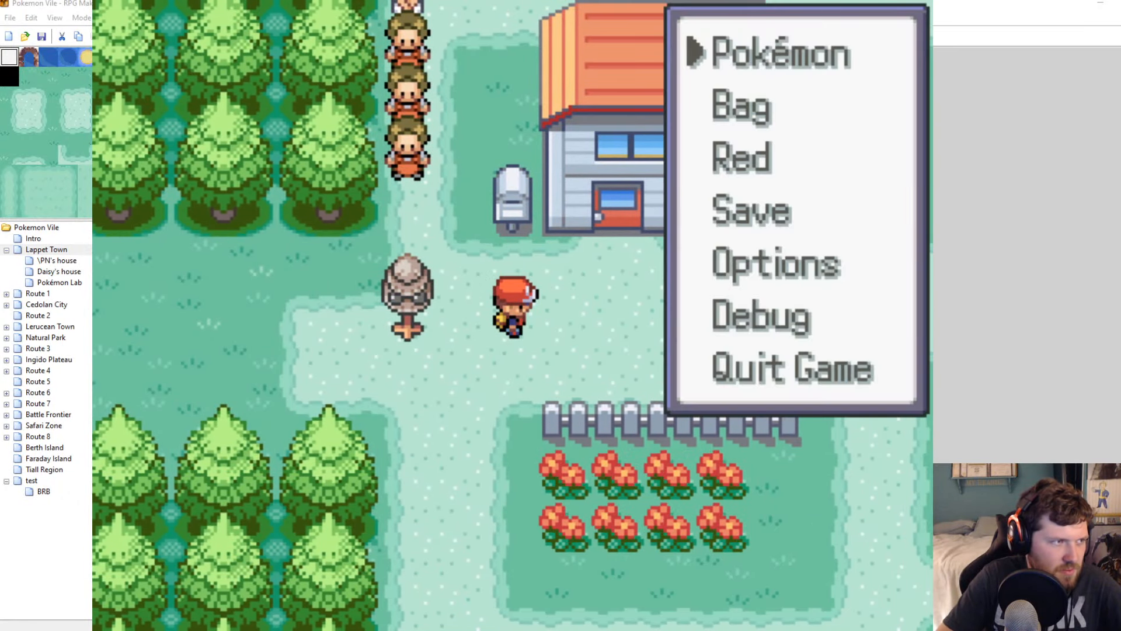
key(Return)
key(Escape)
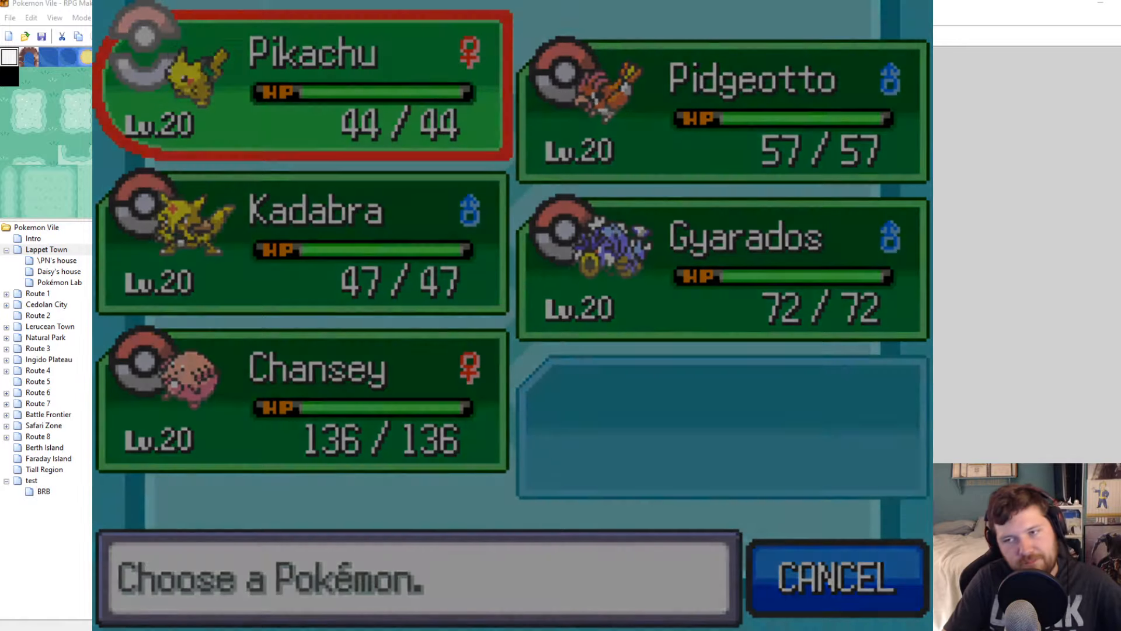
key(Escape)
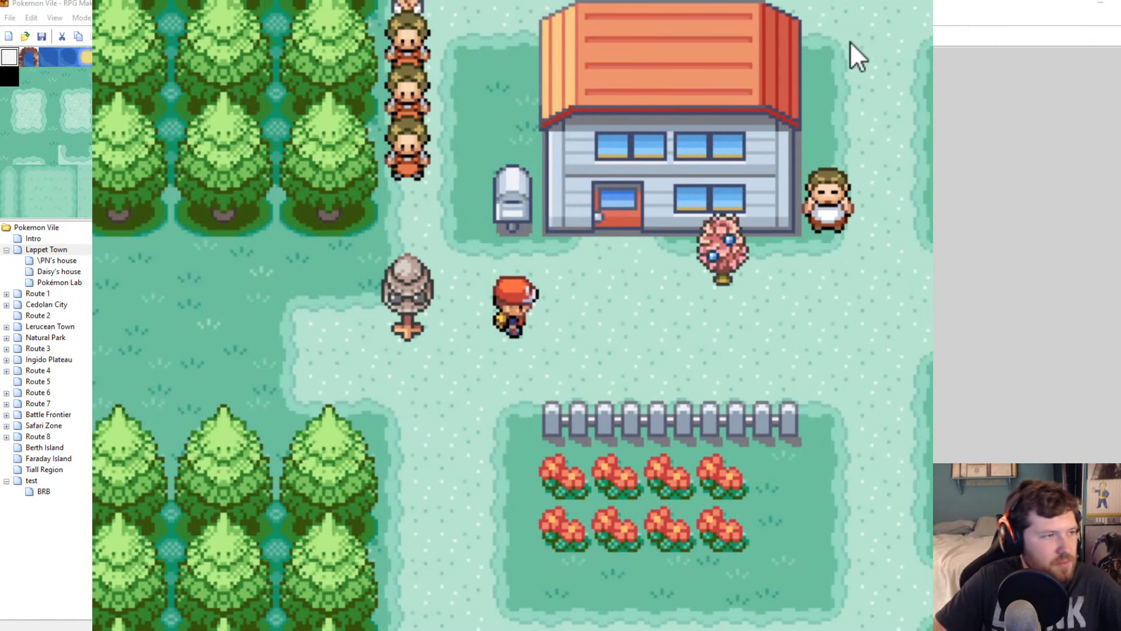
Close the playtest and review the statue event's command list
click(908, 5)
double_click(264, 235)
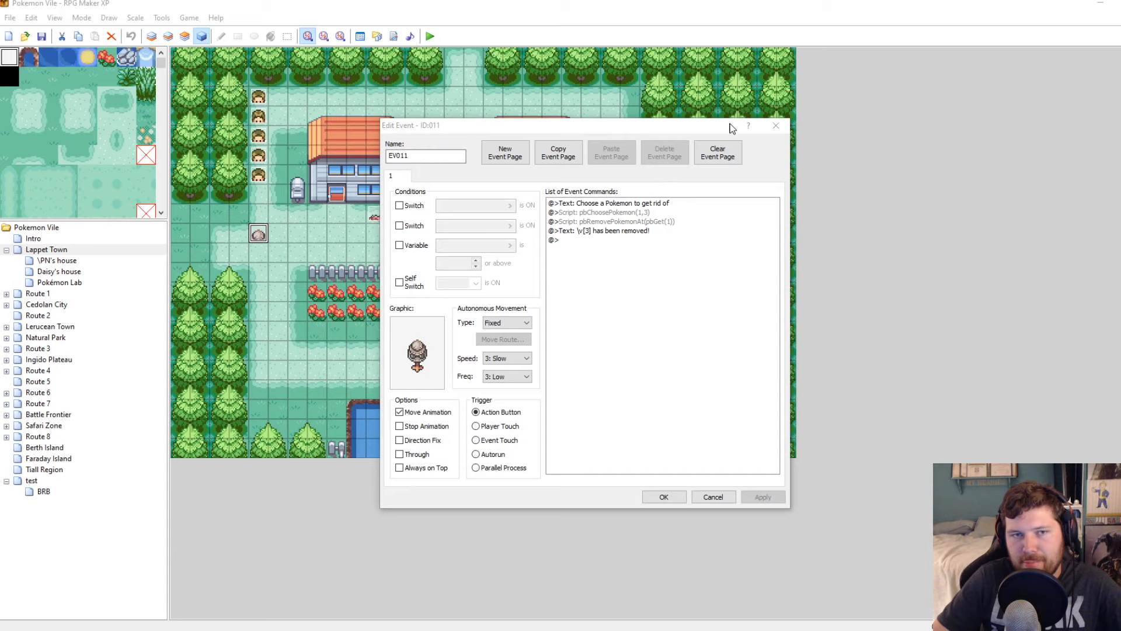
click(783, 125)
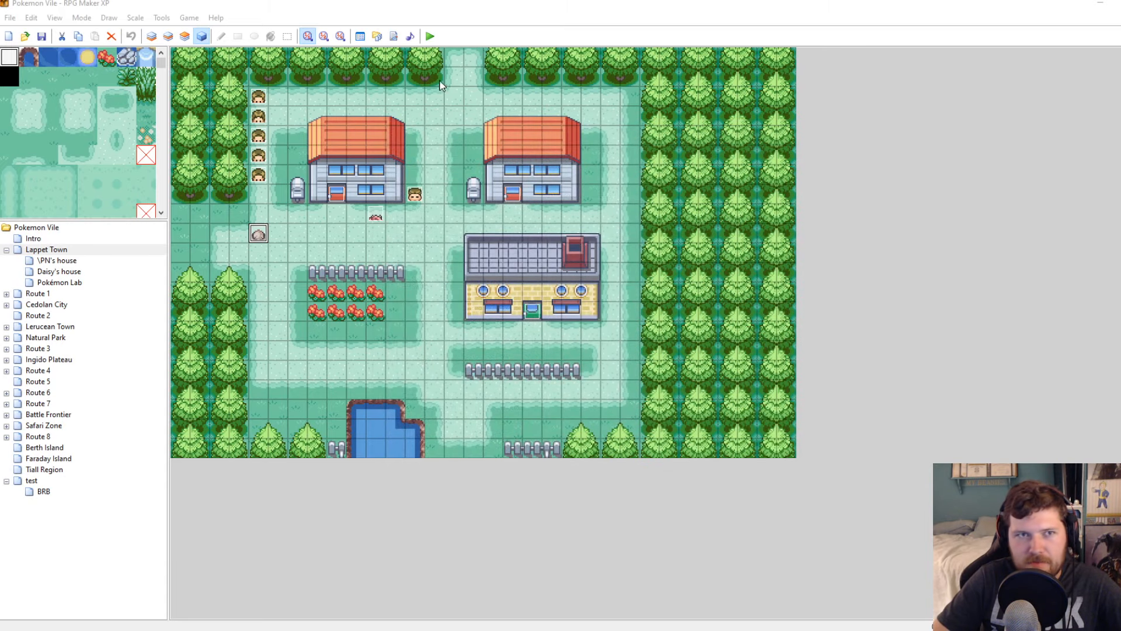
Playtest the saved game again, run the statue's Pokemon choice with the first party member highlighted, and close the game
click(430, 36)
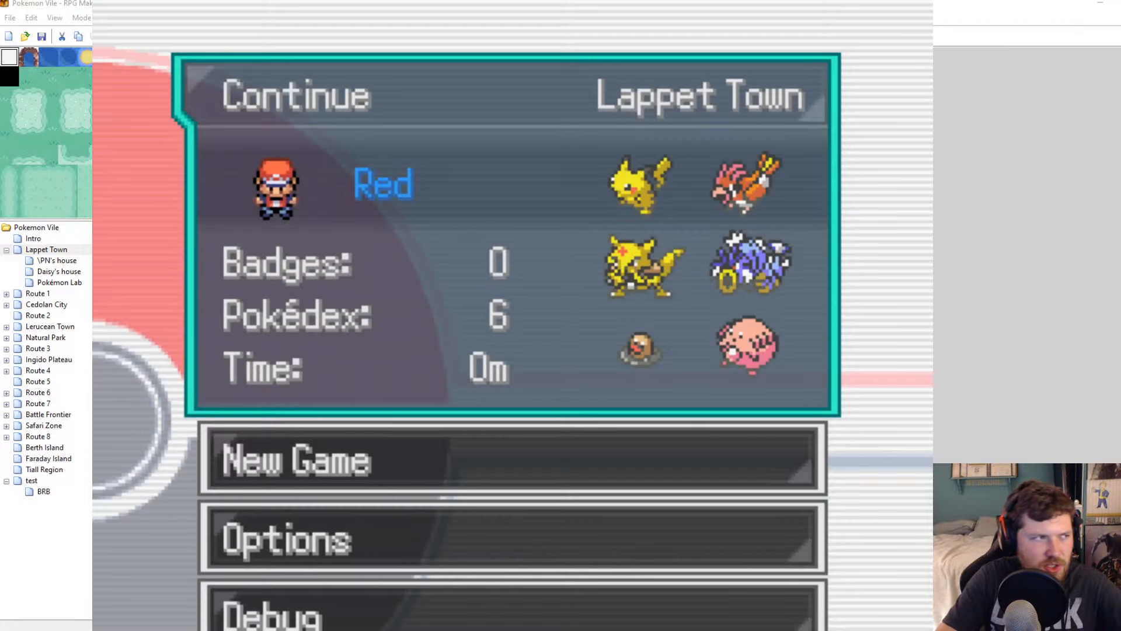
key(Return)
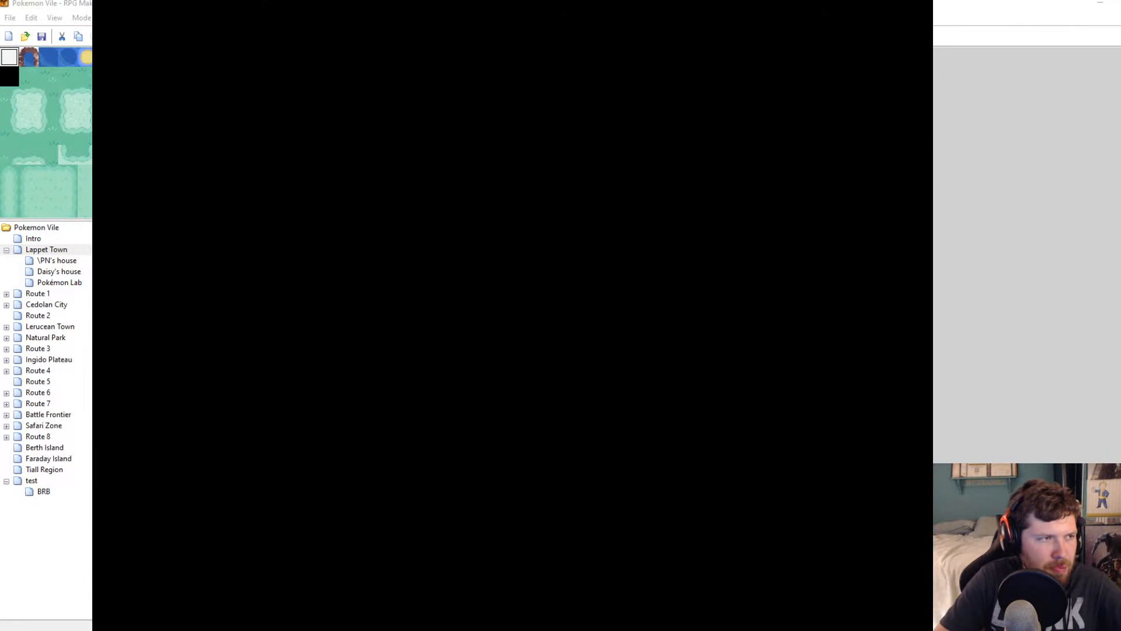
key(Left)
key(Left)
key(Up)
key(Return)
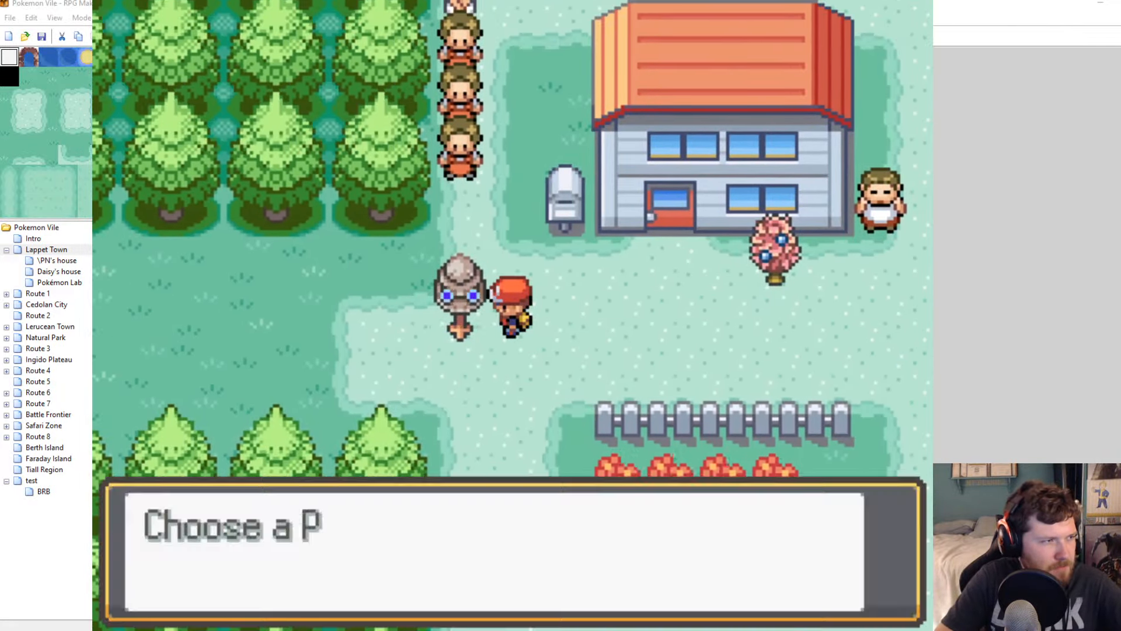
key(Return)
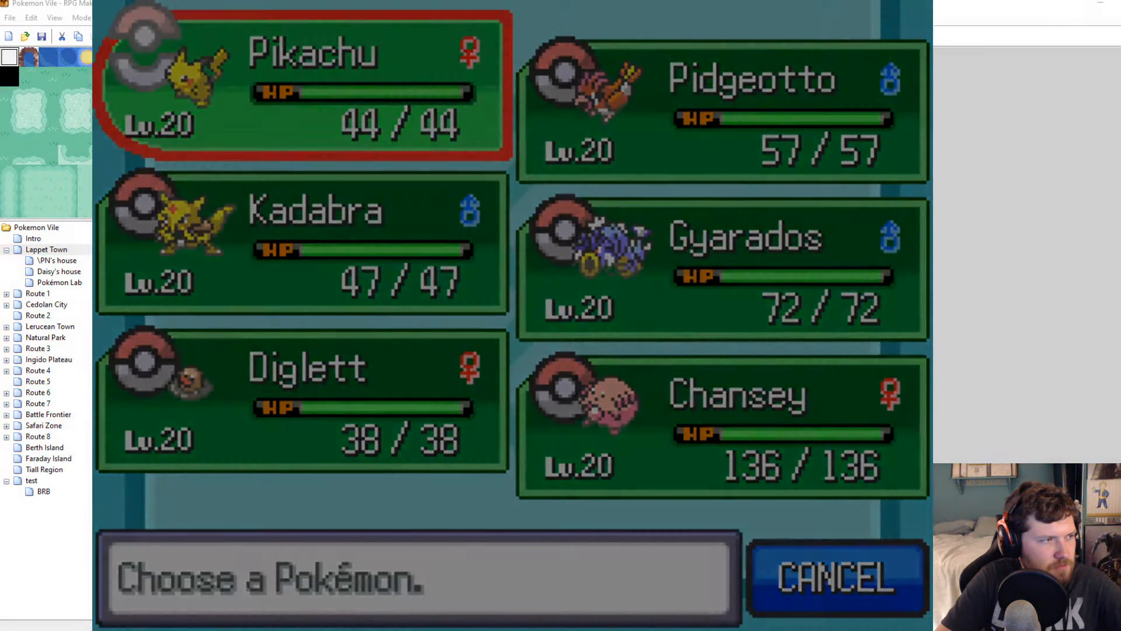
key(Return)
key(Return)
key(Right)
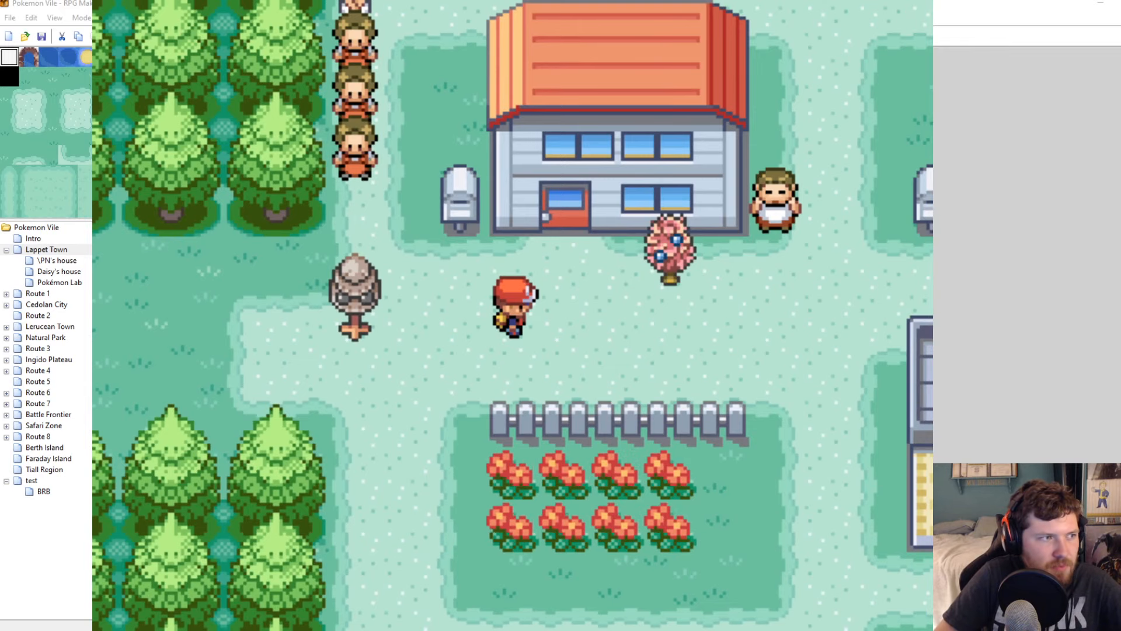
click(907, 9)
Look at the PBStatuses script in the Script Editor and recheck the statue event's commands
click(394, 36)
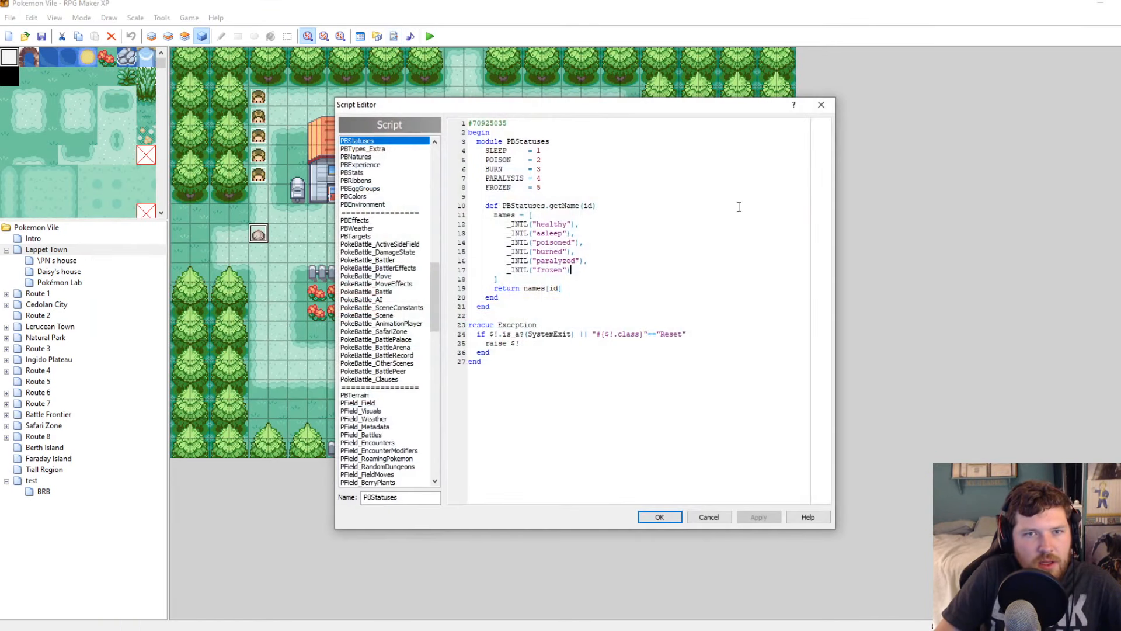
click(821, 104)
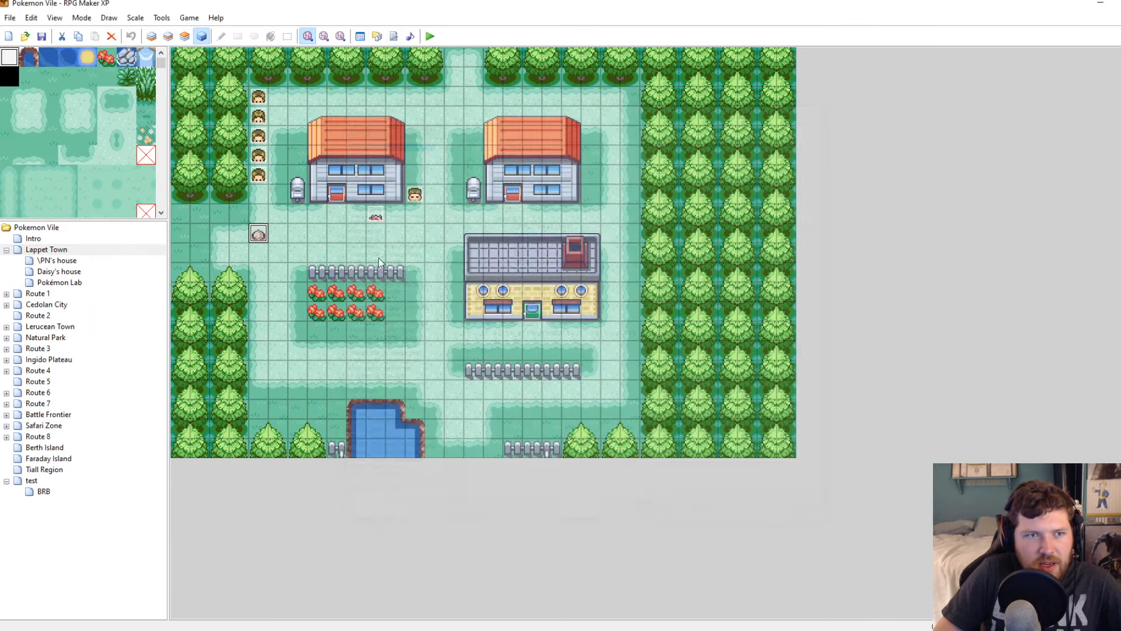
double_click(260, 235)
click(576, 232)
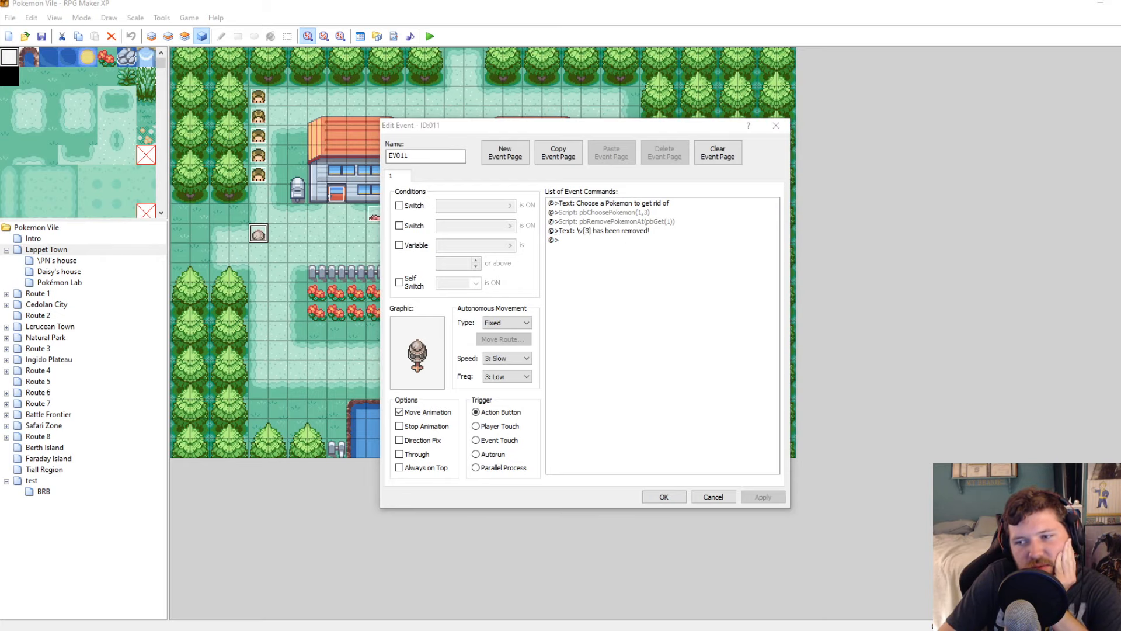
click(785, 124)
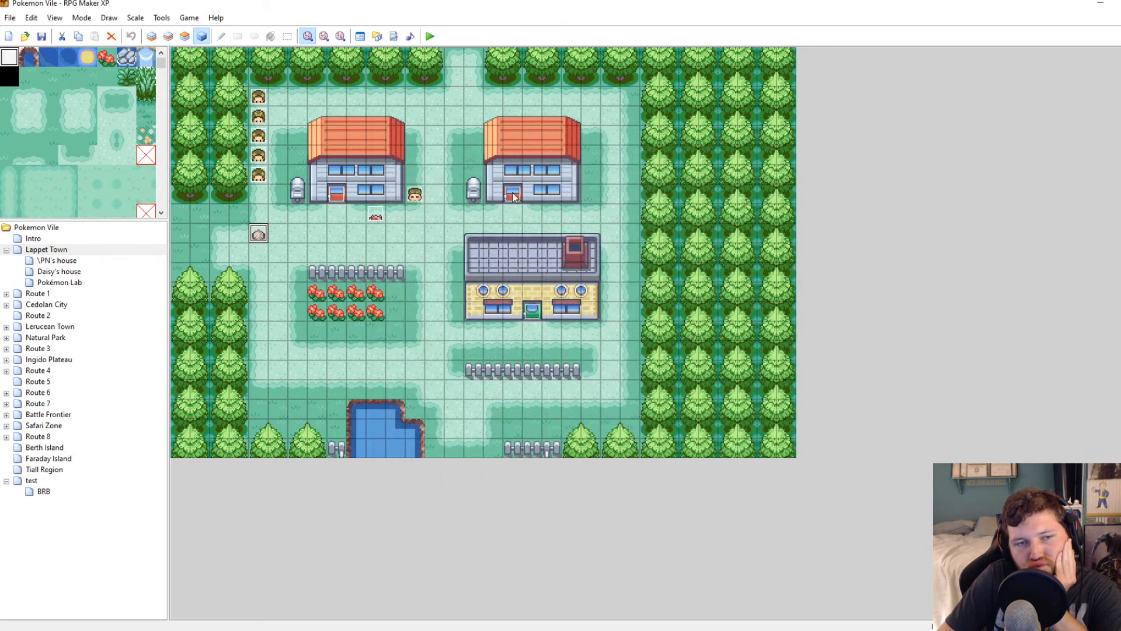
double_click(259, 233)
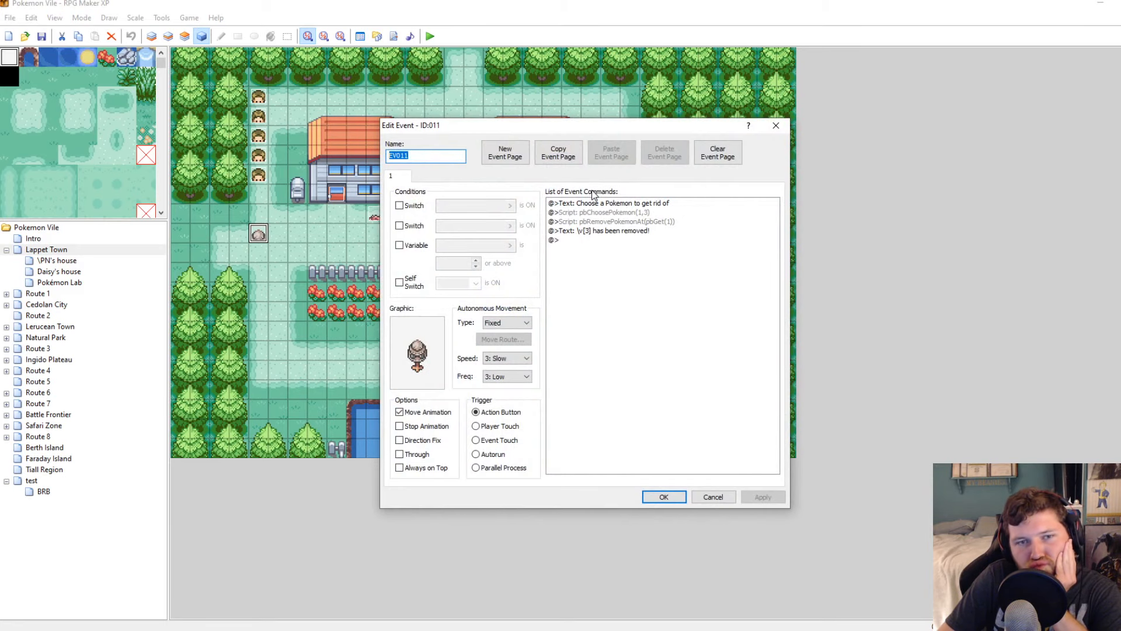
click(776, 125)
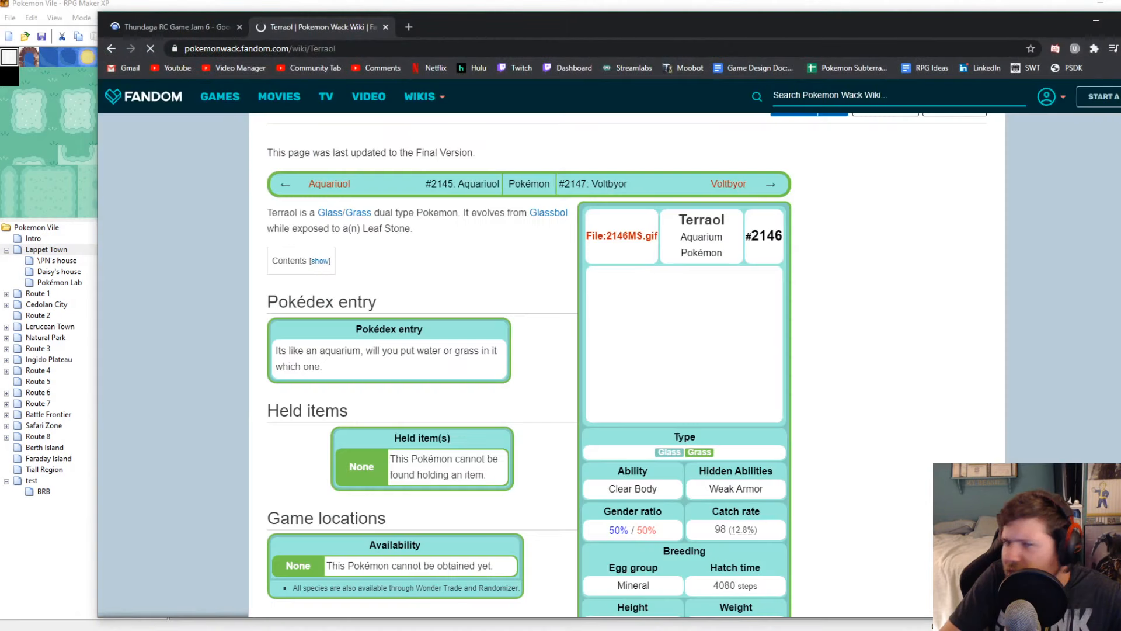
Close the Terraol and Voltbyor wiki pages and return to the Thundaga RC Game Jam 6 document
click(385, 27)
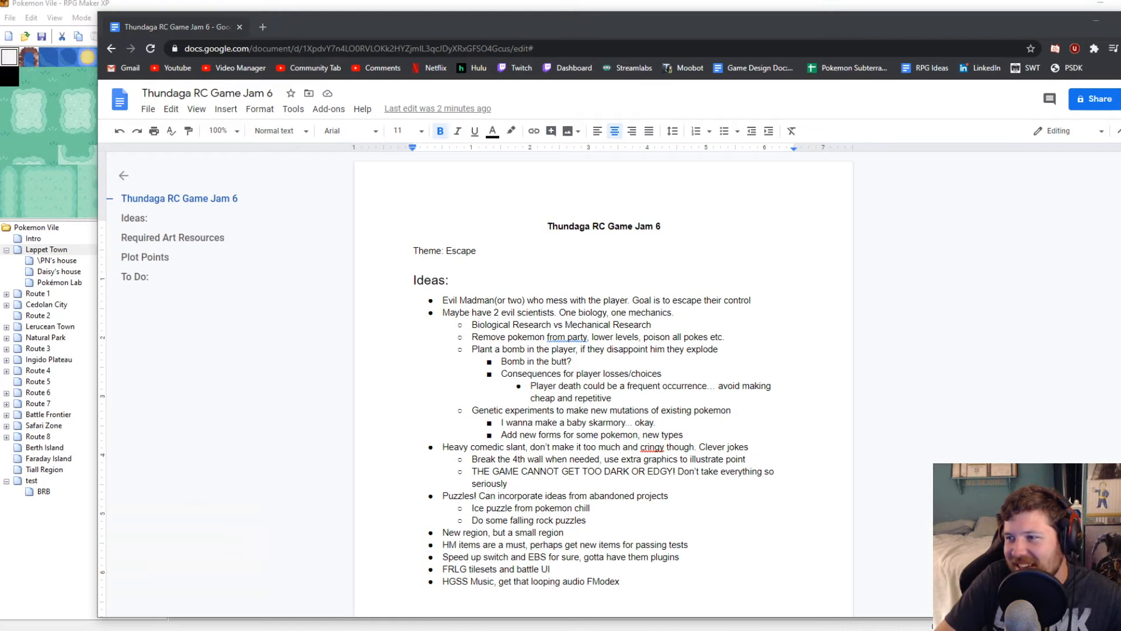
click(548, 226)
scroll(821, 303, down, 10)
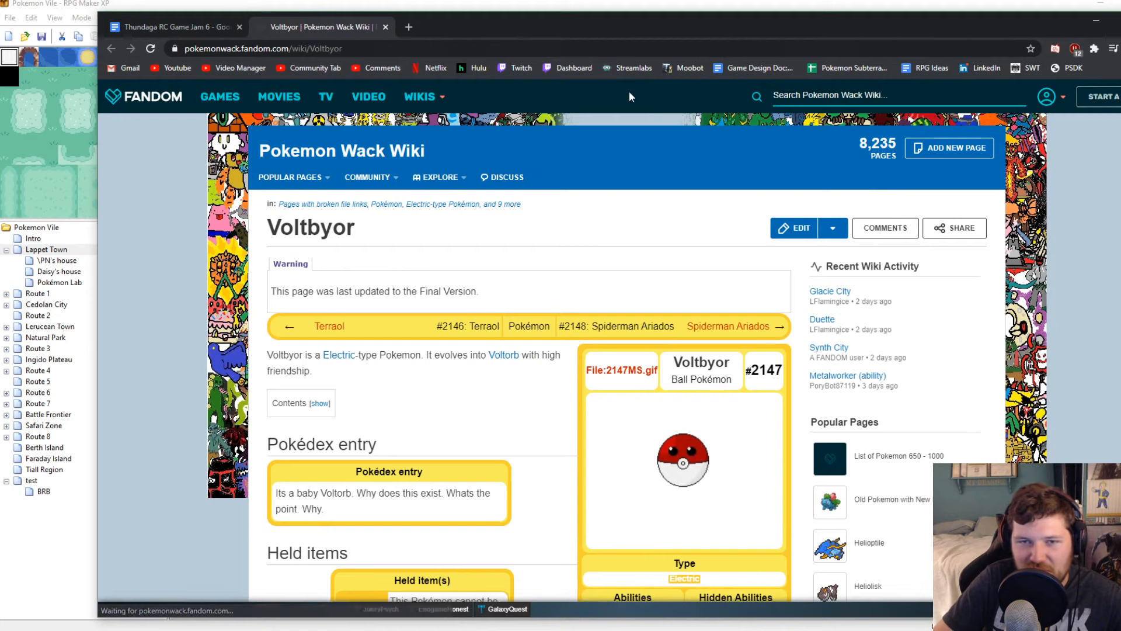
click(386, 27)
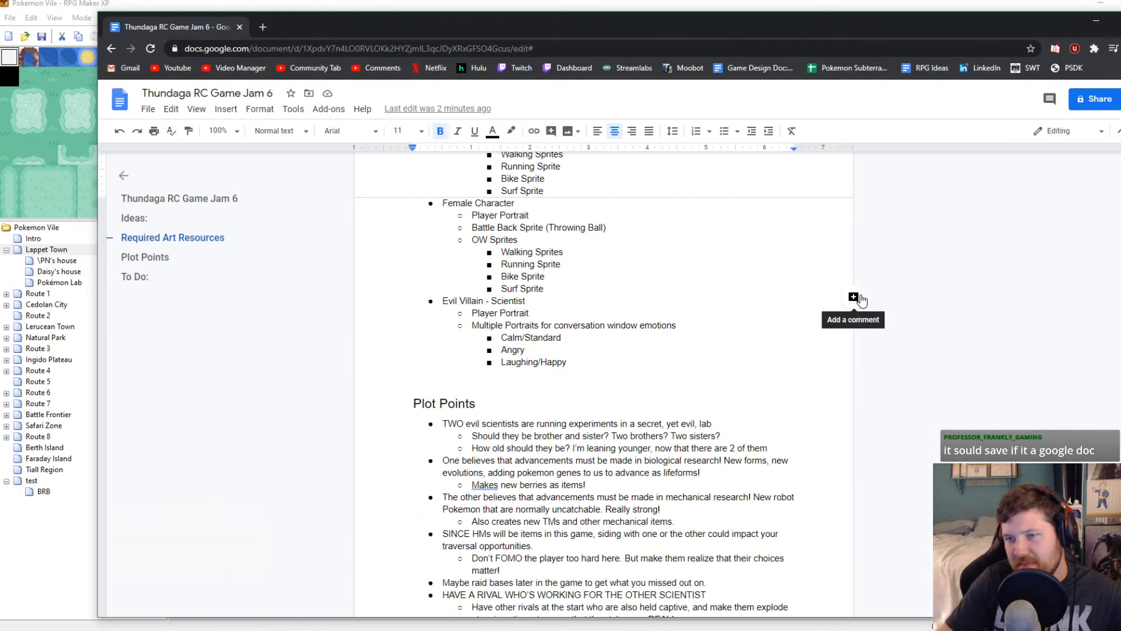
Complete the robot battles item under To Do with "the robots inflict status conditions to your whole team"
scroll(728, 337, down, 7)
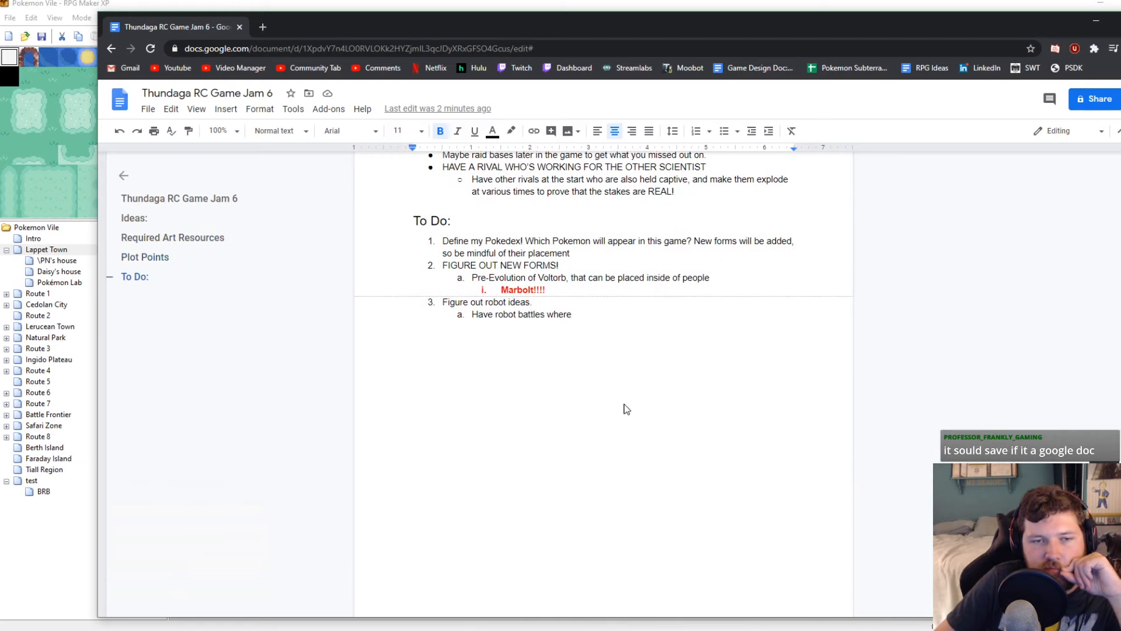
click(596, 316)
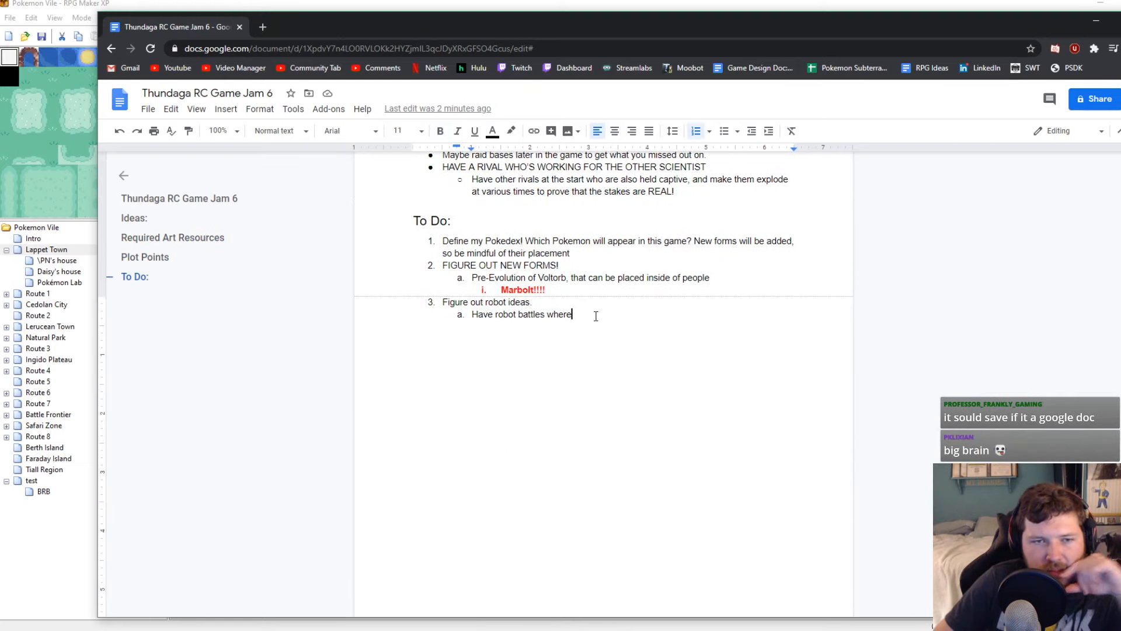
text(the ro)
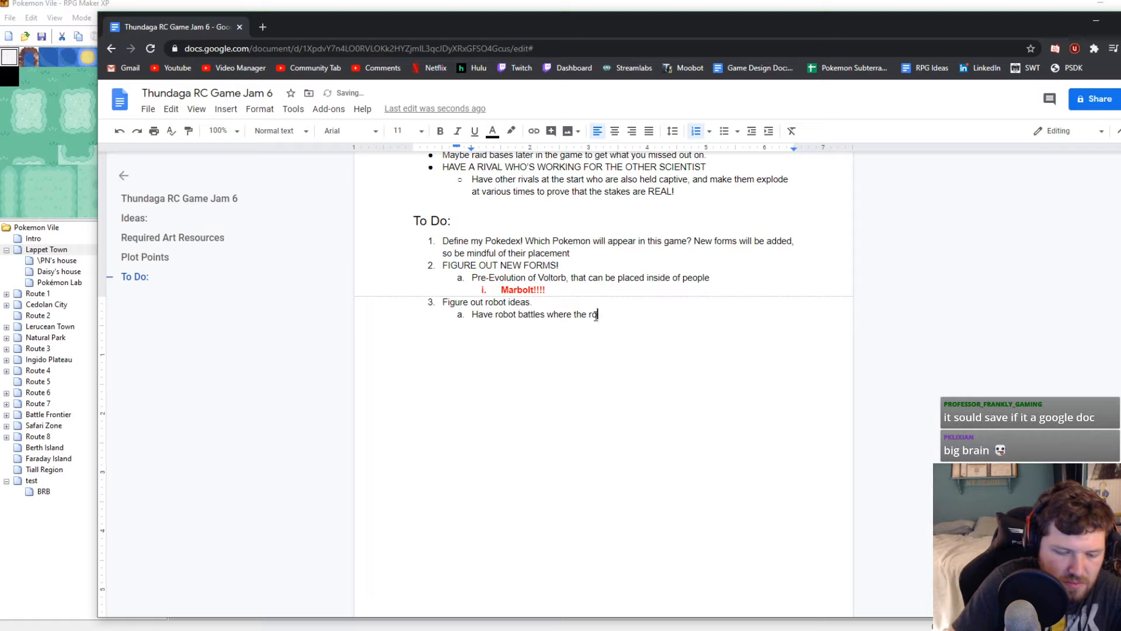
text(bots inflict)
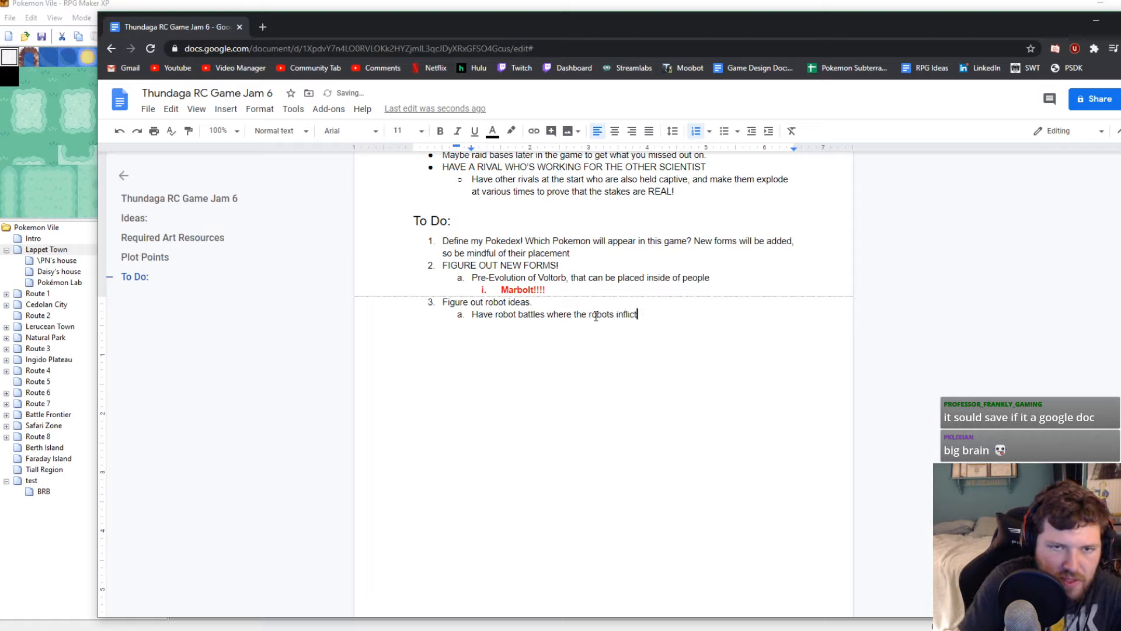
text( status condit)
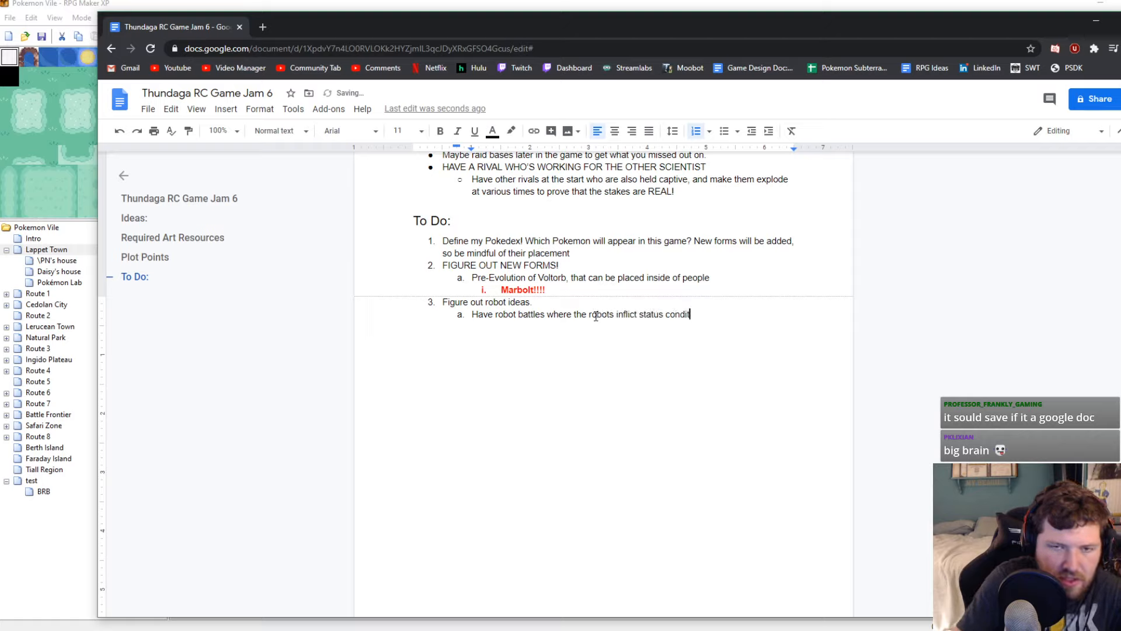
text(ions to your whole team)
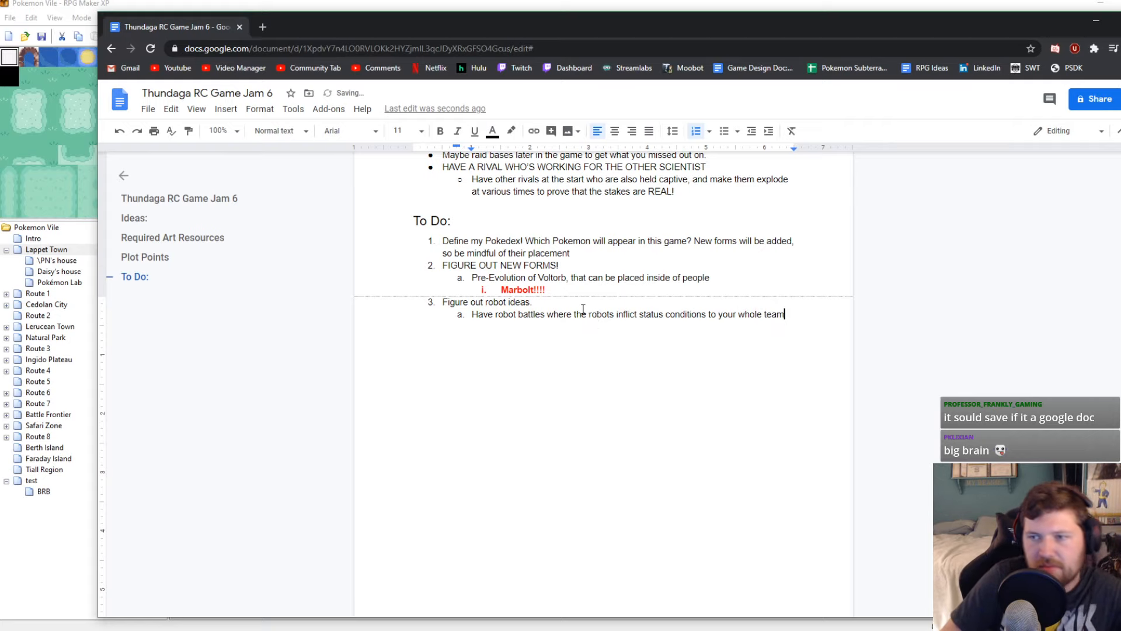
Extend the biological scientist's berries sub-point under Plot Points with "Makes other new items for research. New rare candies?!"
scroll(584, 351, up, 5)
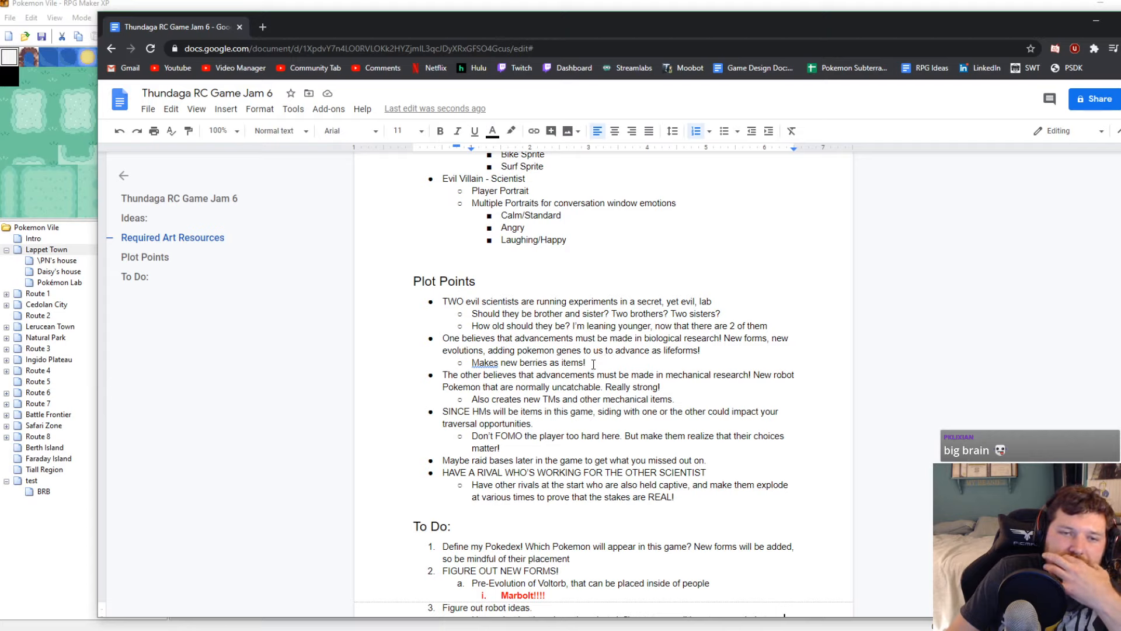
click(594, 363)
text(M)
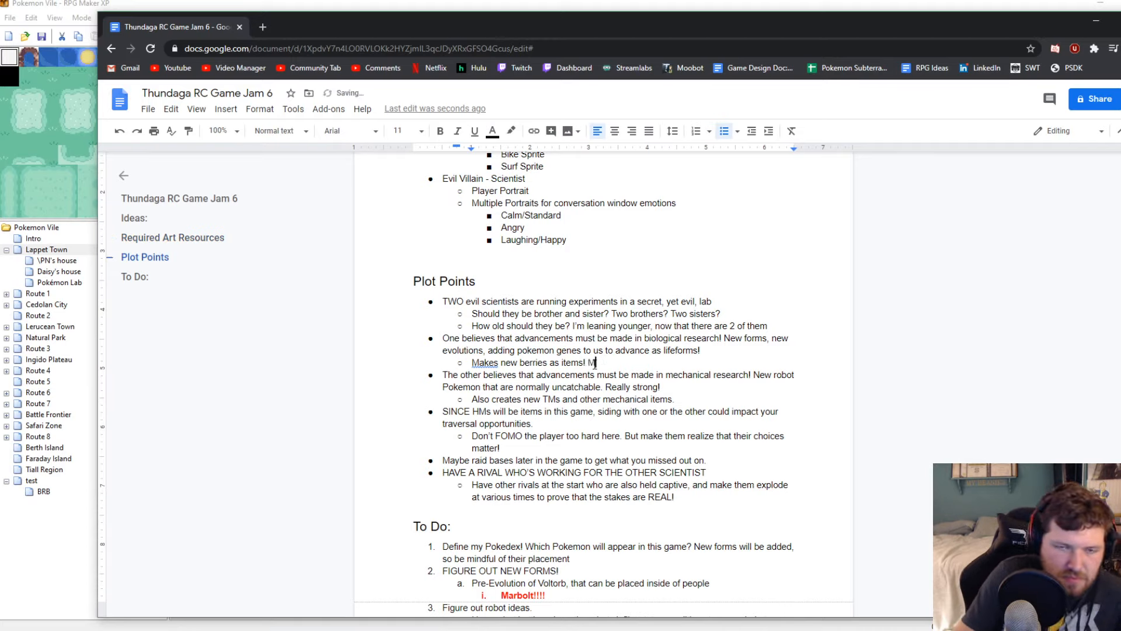
text(akes other new items )
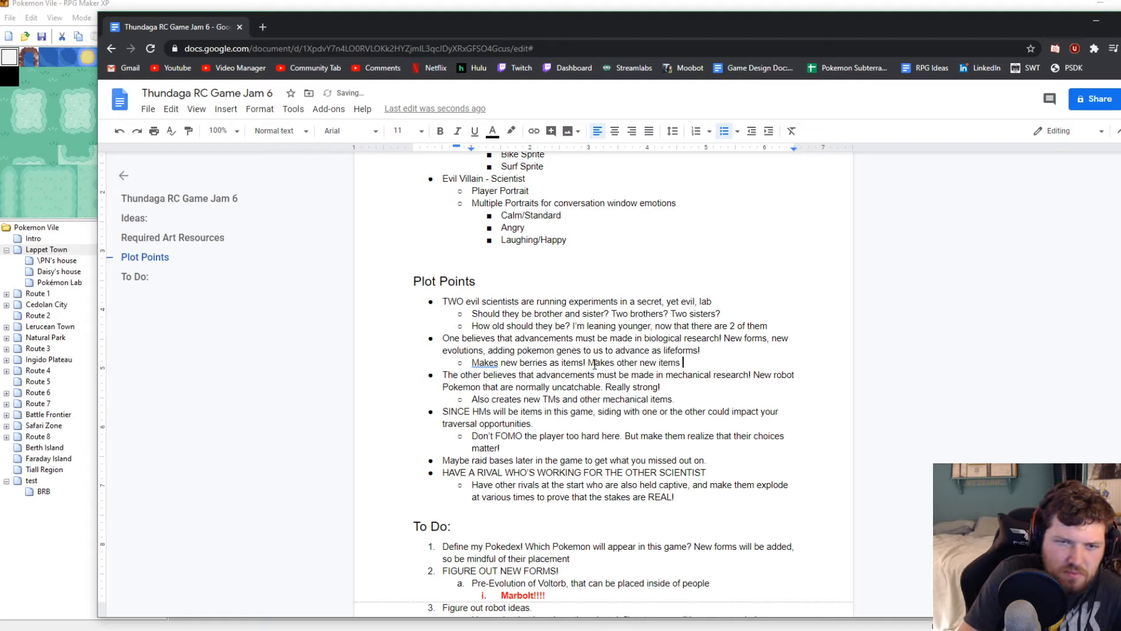
text(for rea)
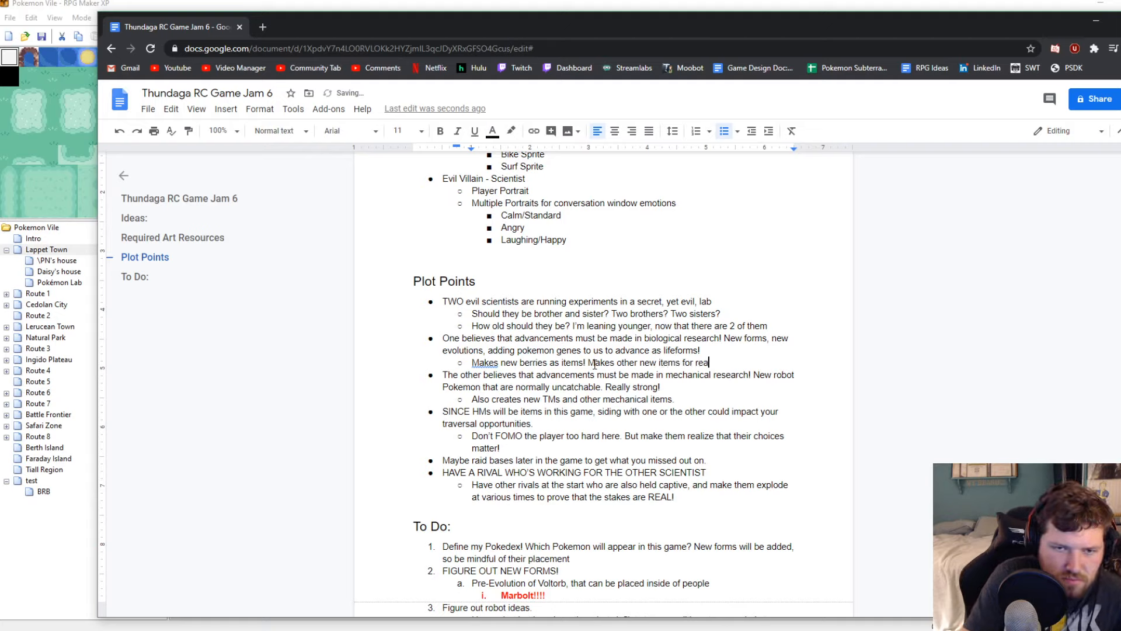
key(BackSpace)
text(search)
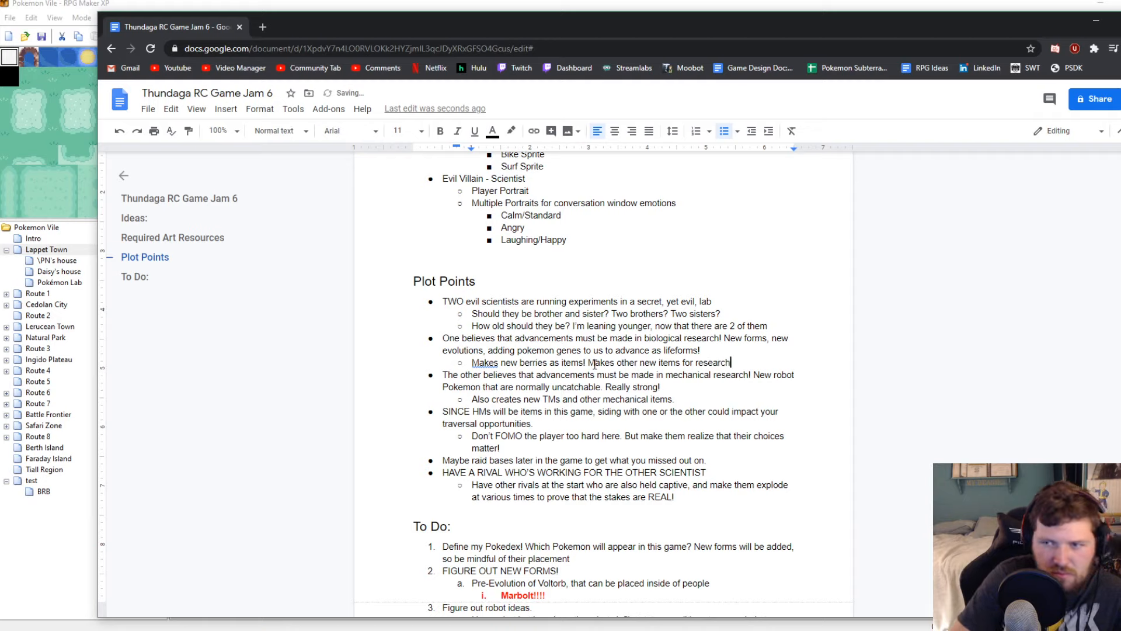
text(. New rare candies?!)
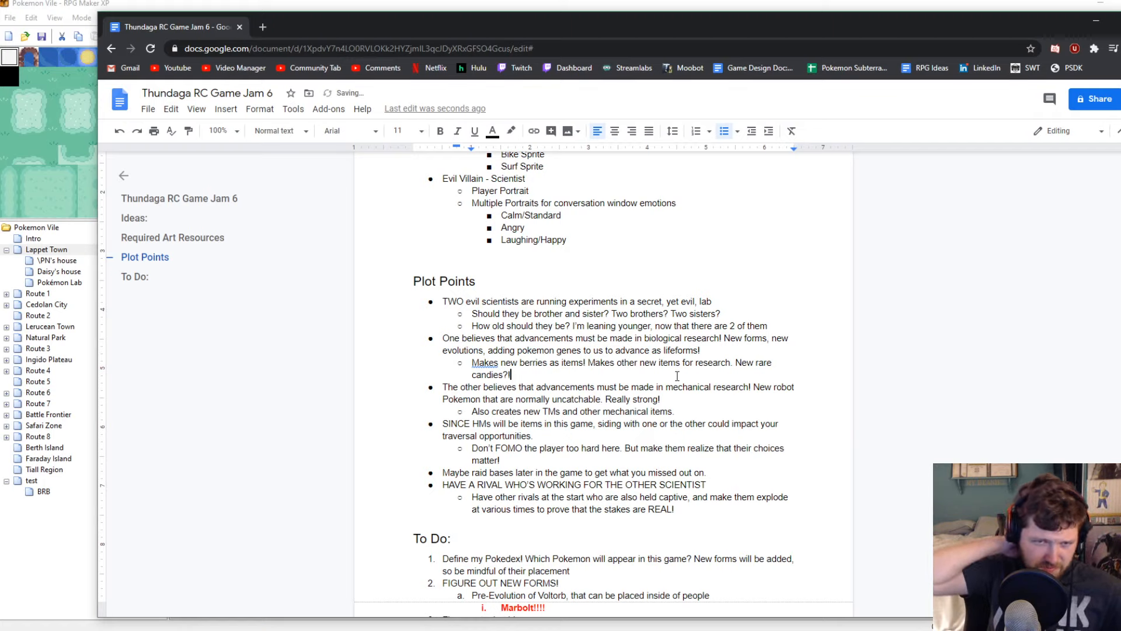
Add "New held items?" to the mechanical scientist's sub-point about new TMs and mechanical items
click(676, 411)
text(New)
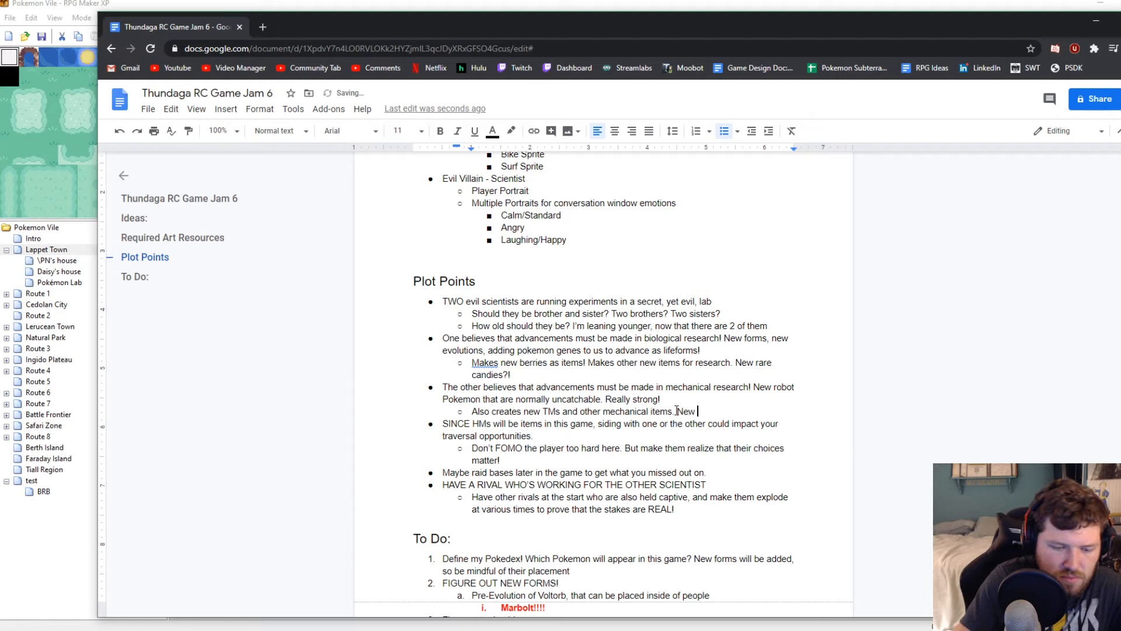
text( held )
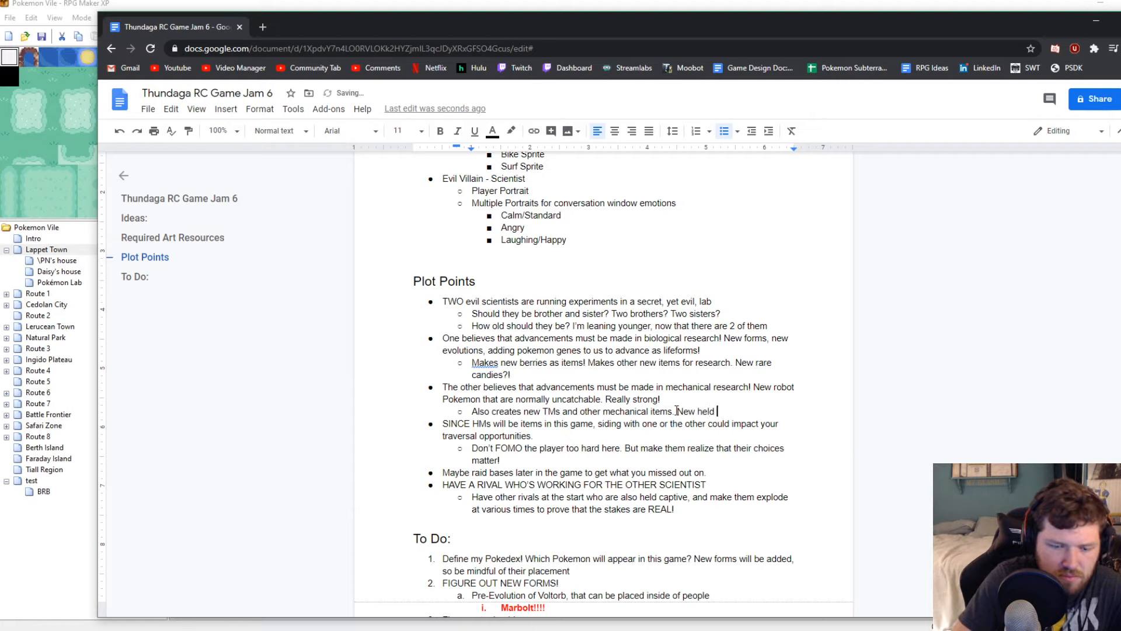
text(items)
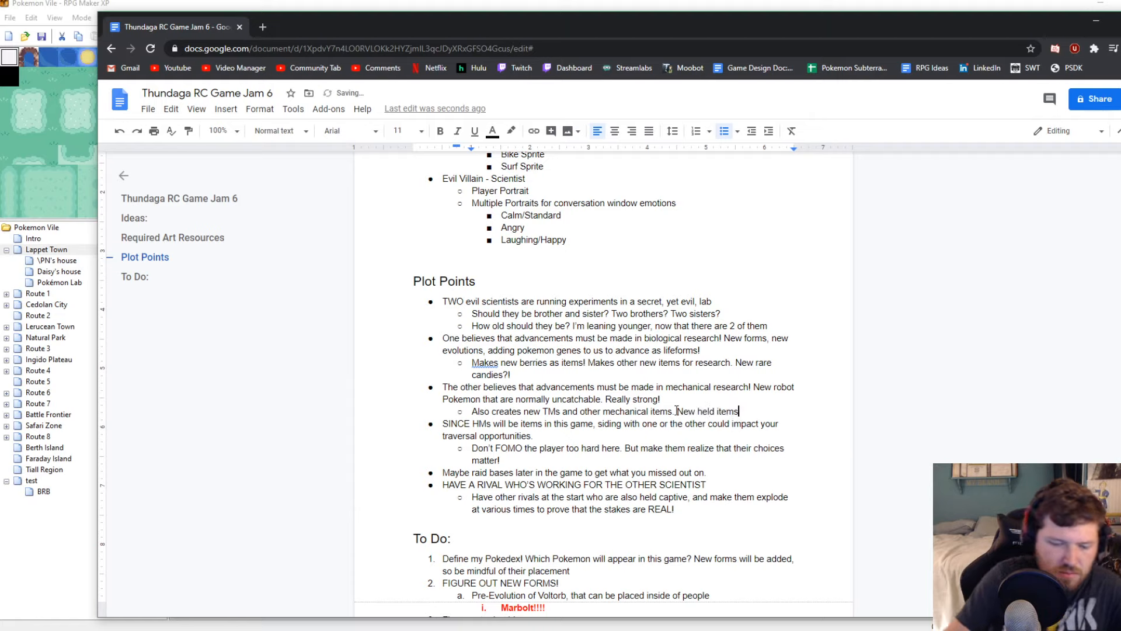
text(?)
Look over the document's sections, switch to RPG Maker XP and open the BRB map
scroll(720, 428, up, 15)
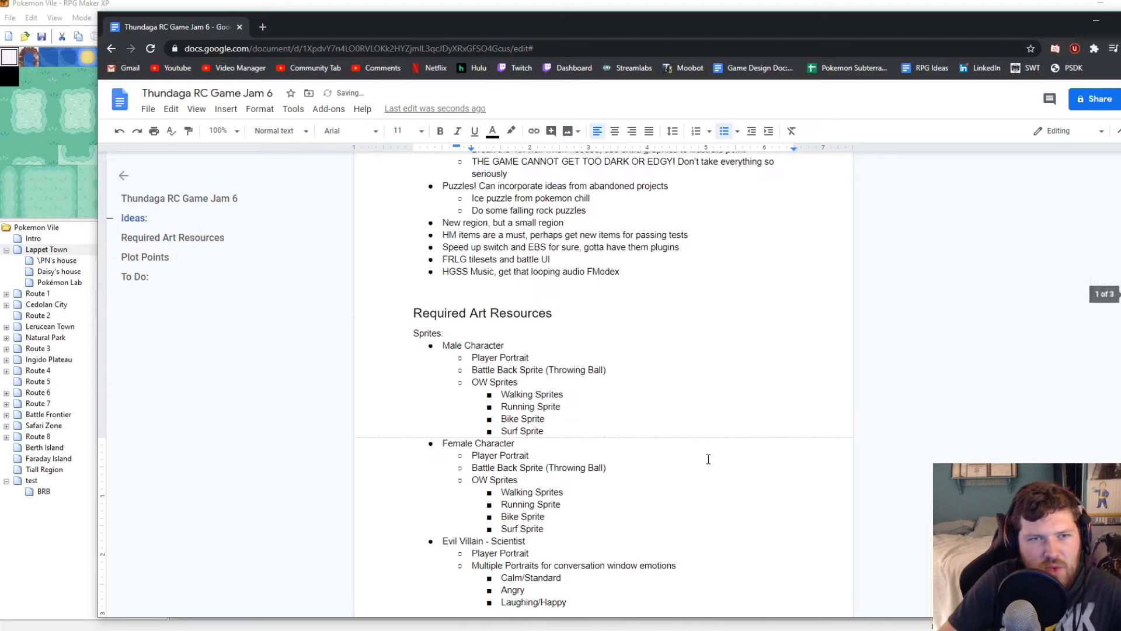
scroll(682, 489, down, 8)
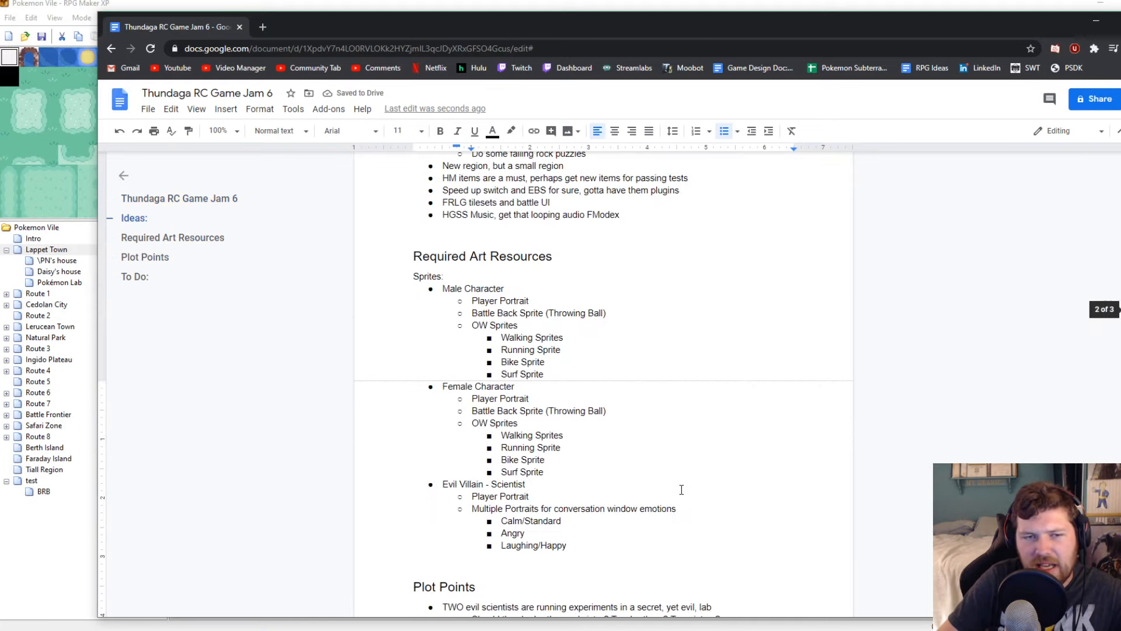
scroll(681, 489, down, 7)
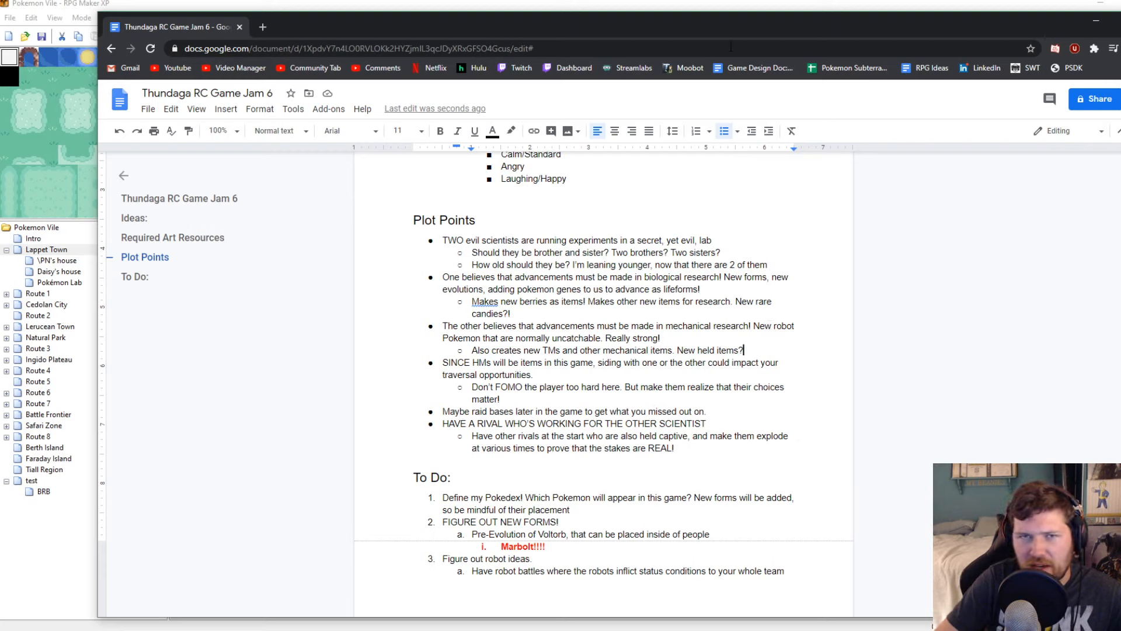
click(710, 4)
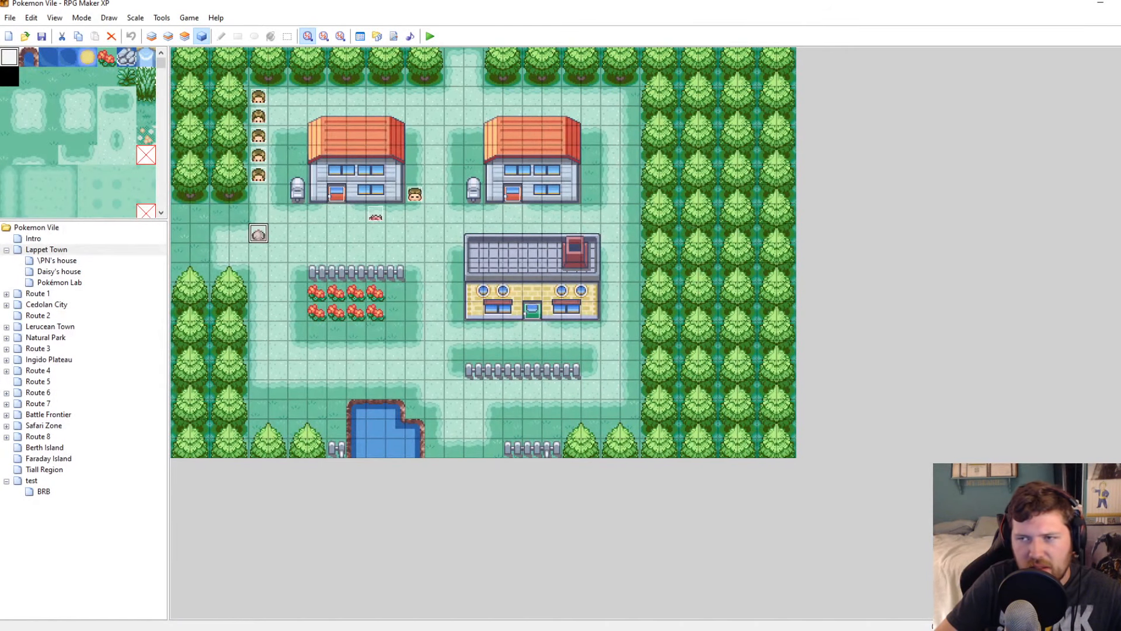
click(49, 492)
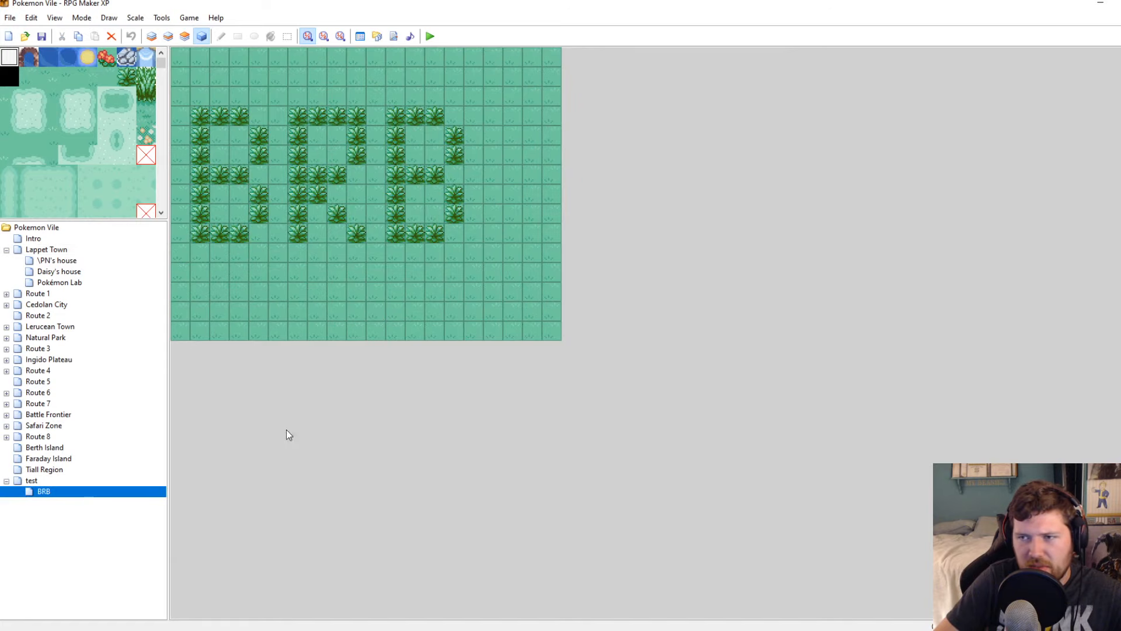
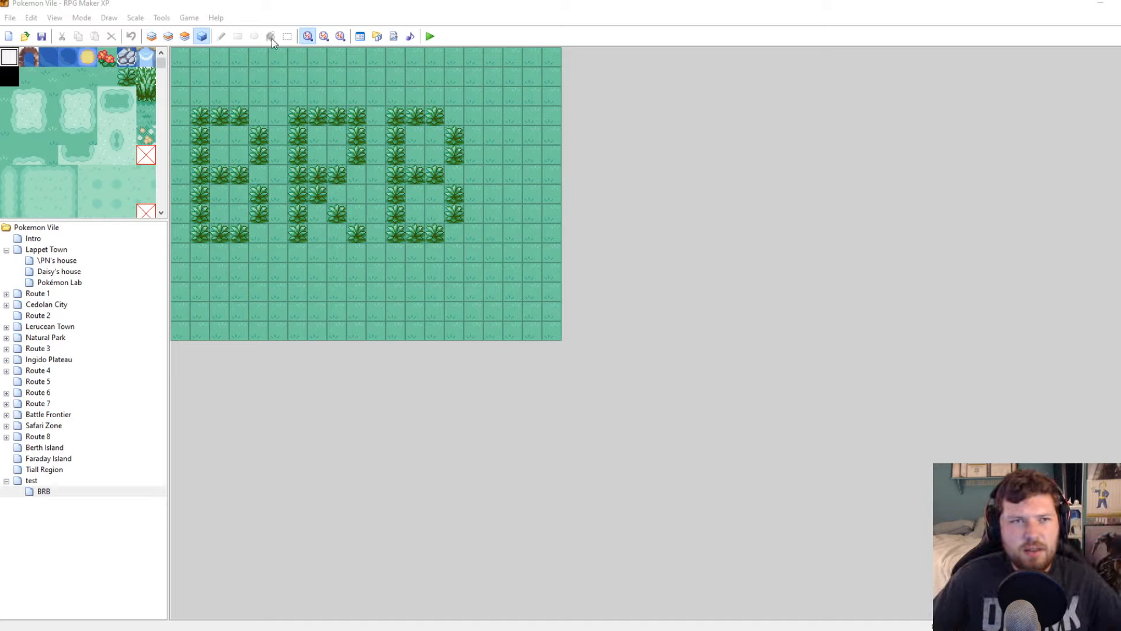
Search all script sections for "expall" and examine the EXPALL item handler in PItem_ItemEffects and the message call above it
click(377, 36)
click(698, 186)
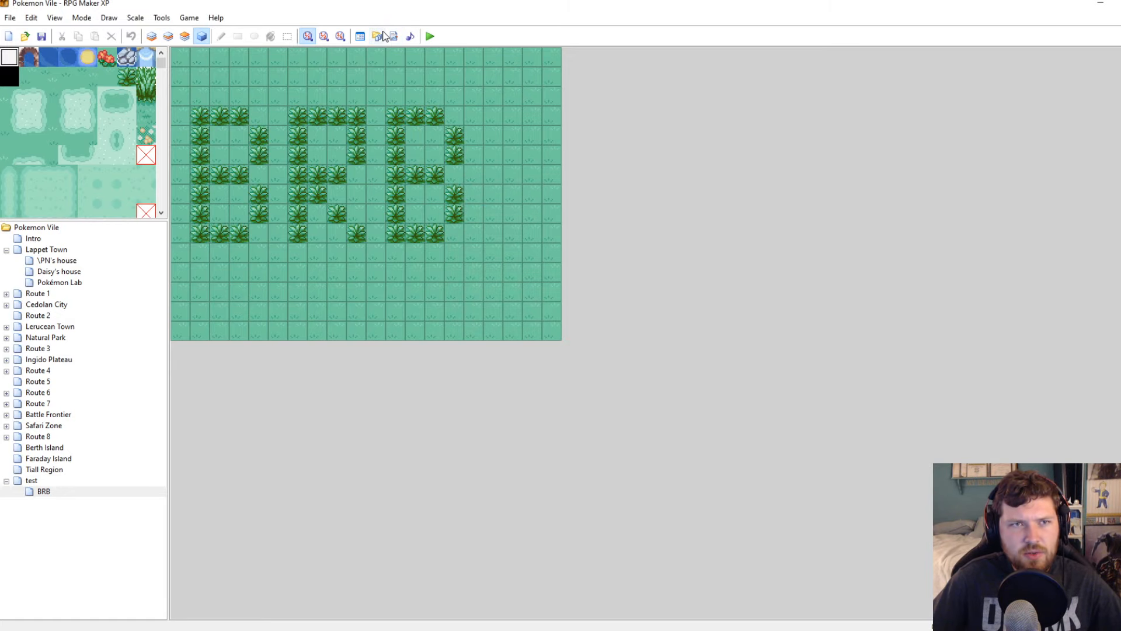
click(393, 36)
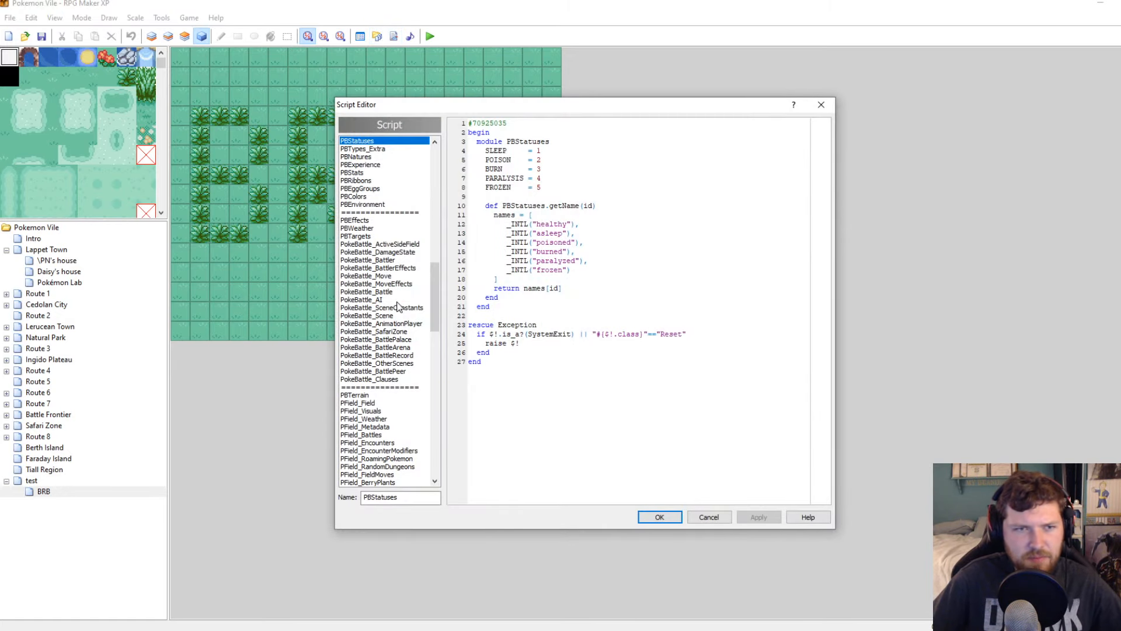
key(ctrl+shift+f)
text(expall)
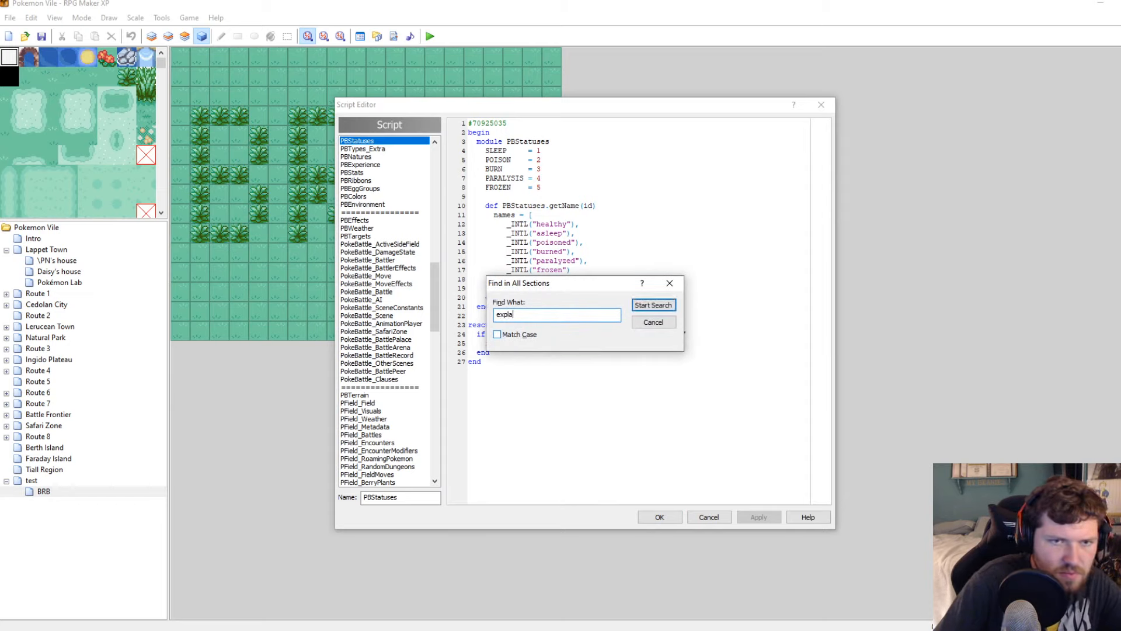
key(Return)
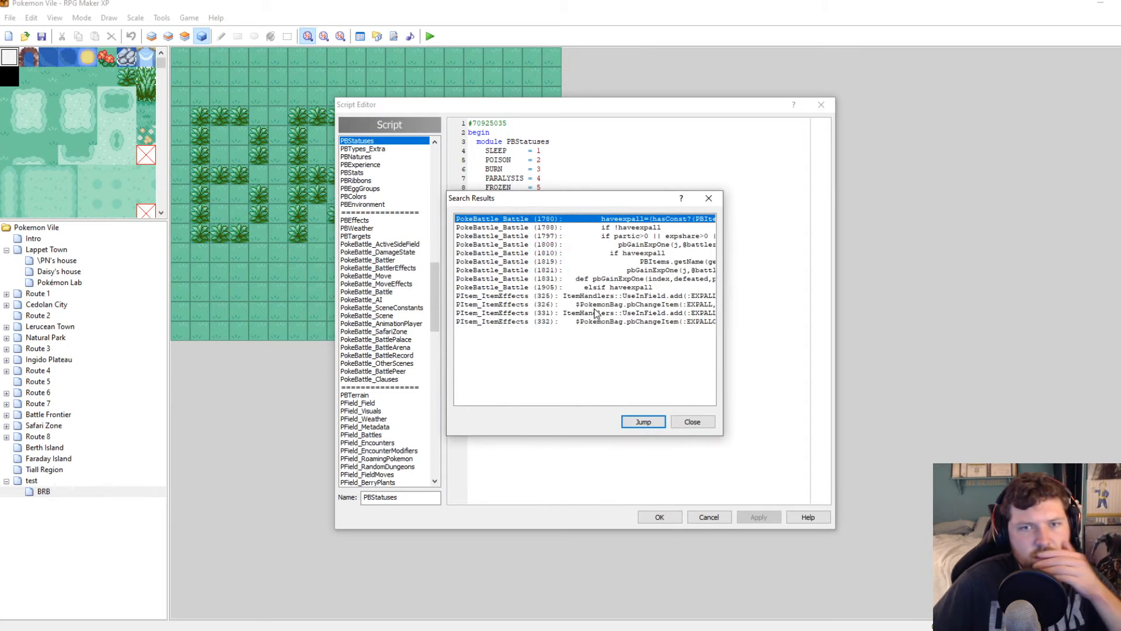
double_click(607, 299)
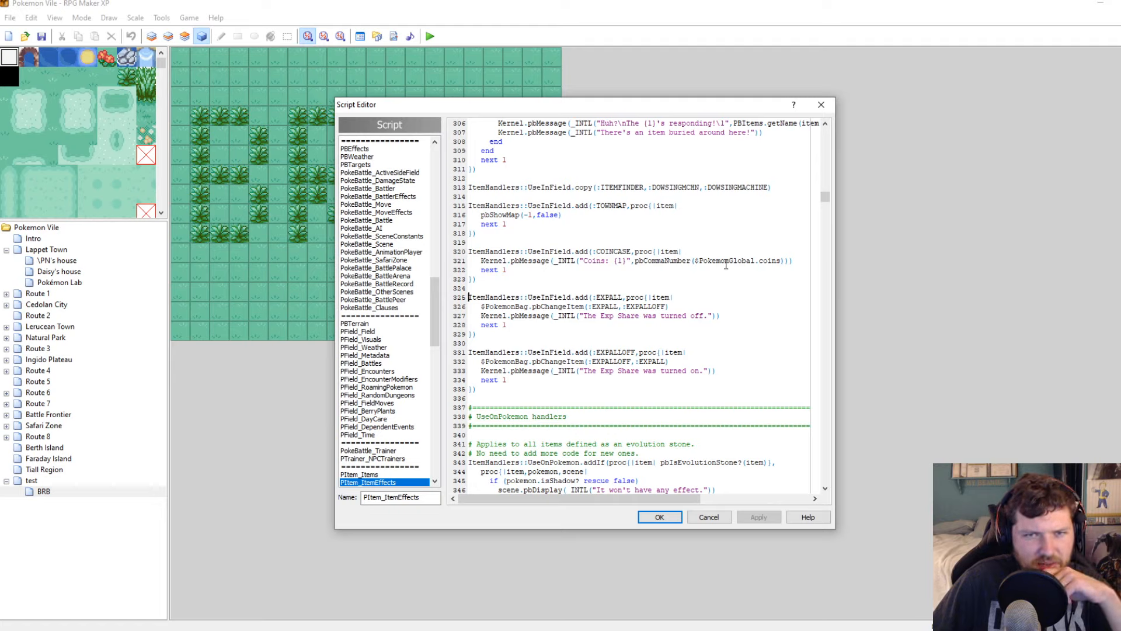
drag(477, 260, 550, 260)
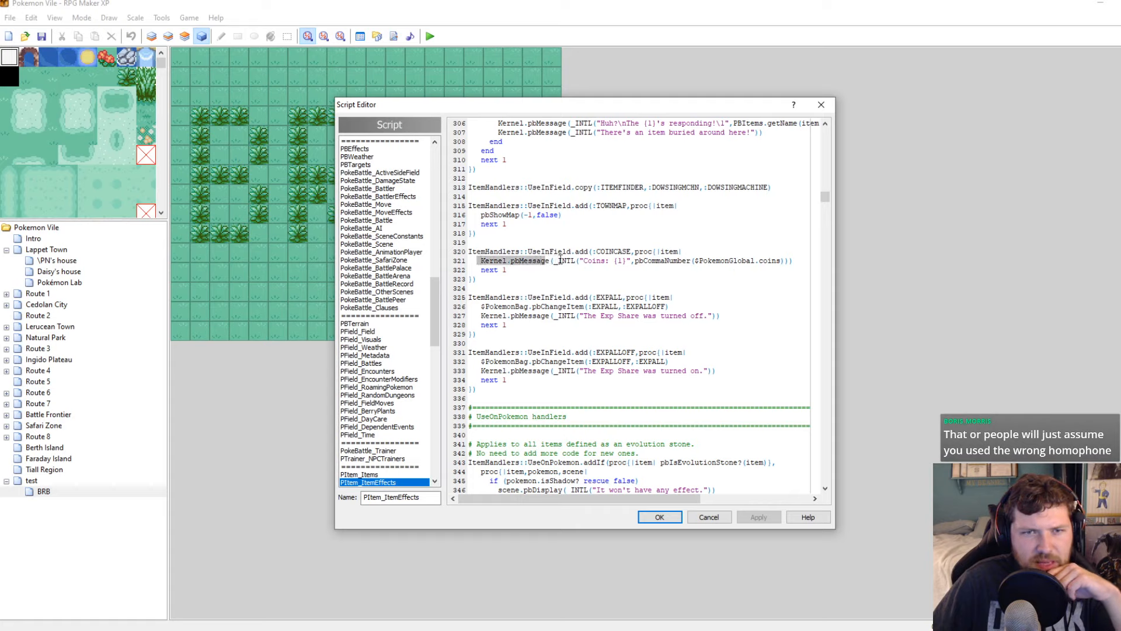
click(561, 260)
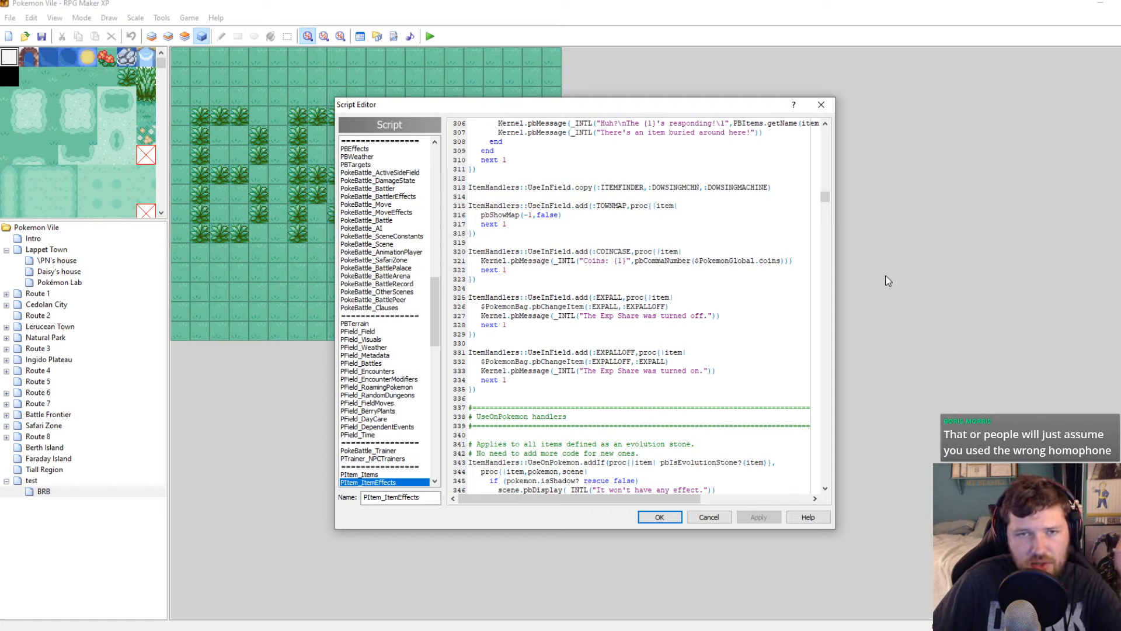
Search all script sections for "openP", then close the Script Editor
key(ctrl+shift+f)
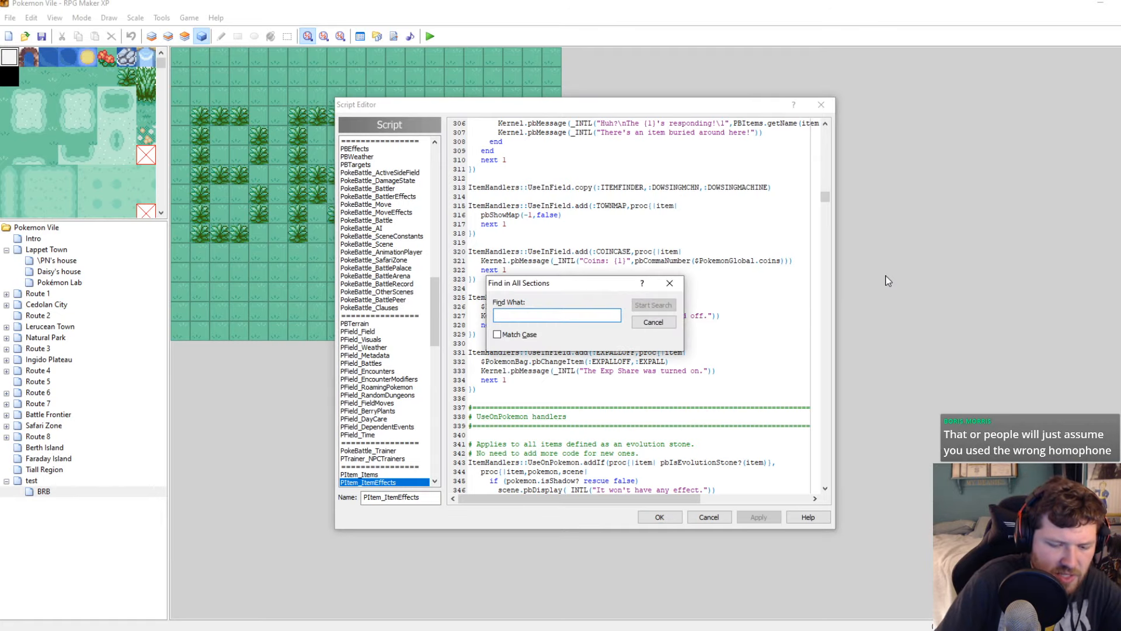
text(openP)
key(Return)
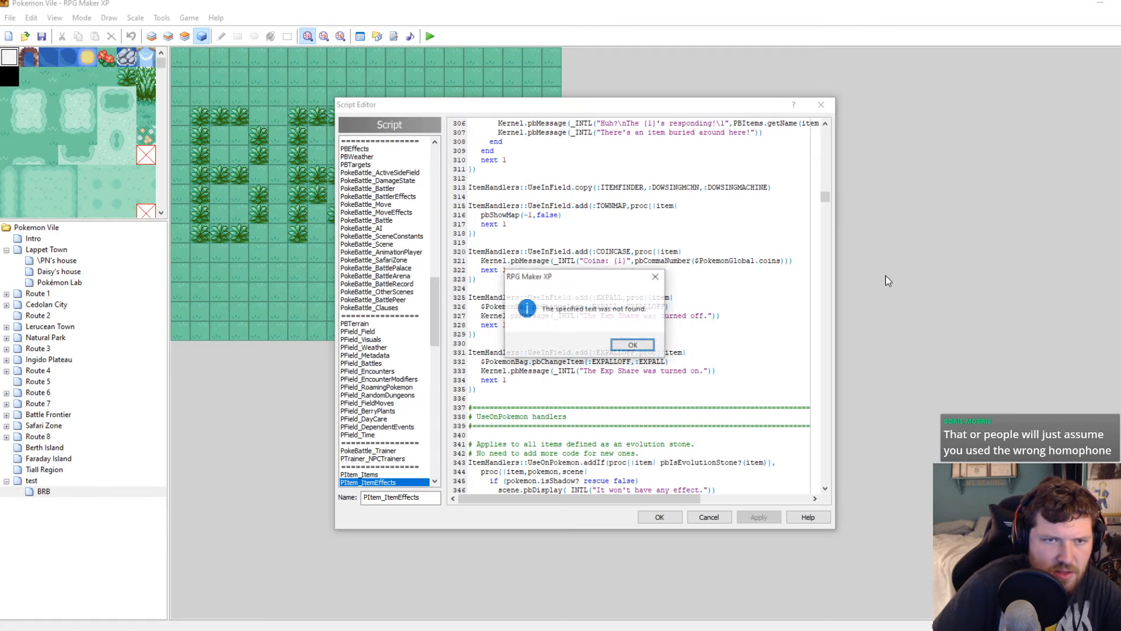
click(634, 345)
click(821, 105)
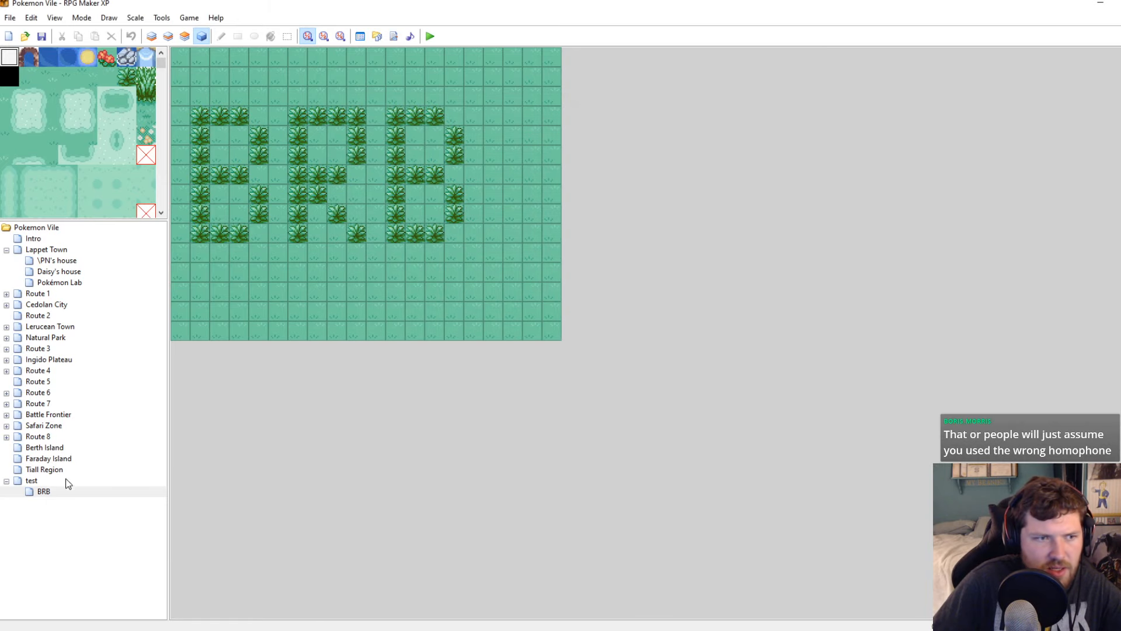
Look through the Natural Park, Route 2 and Route 1 maps
click(46, 337)
click(38, 316)
click(36, 293)
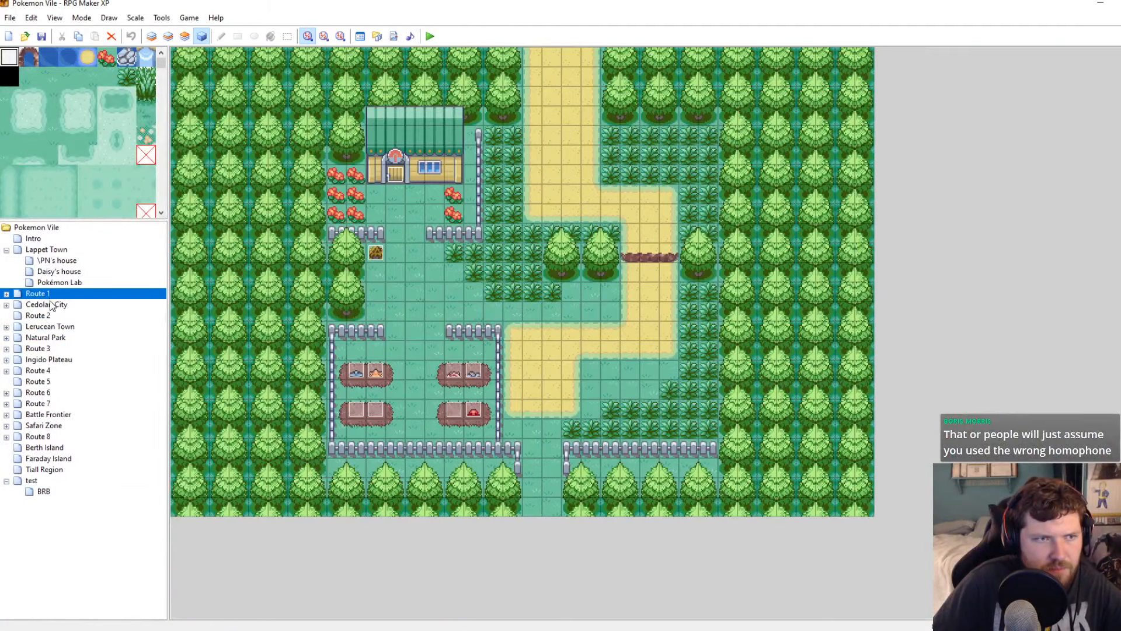
Open the Cedolan City Poké Center map and examine the script command in its PC event, then close the event
click(7, 305)
click(58, 315)
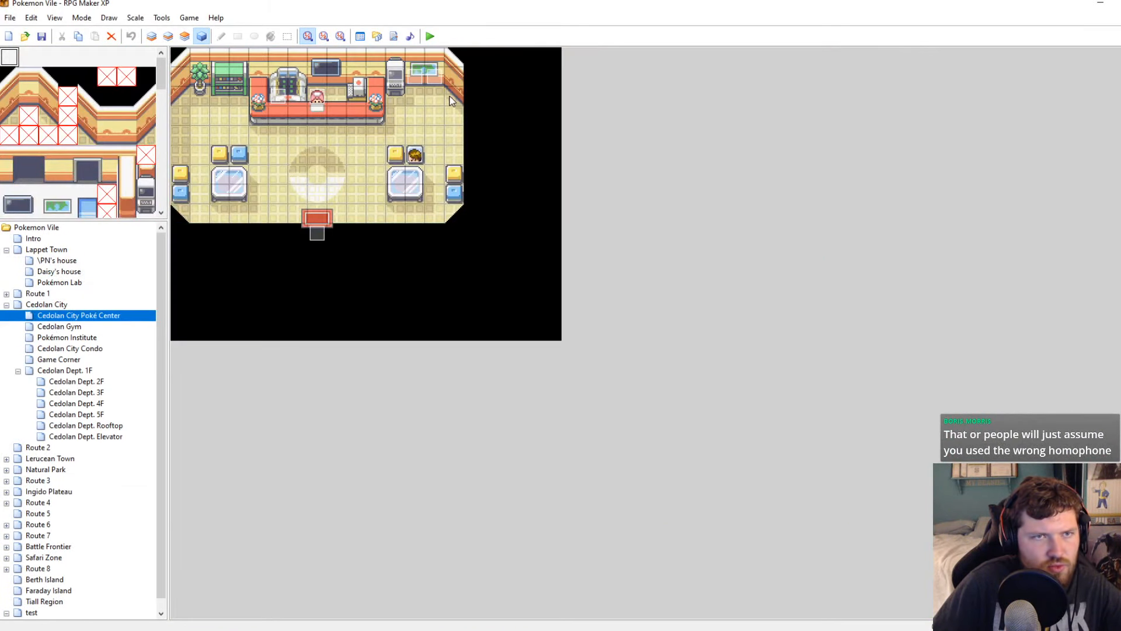
click(396, 81)
double_click(395, 81)
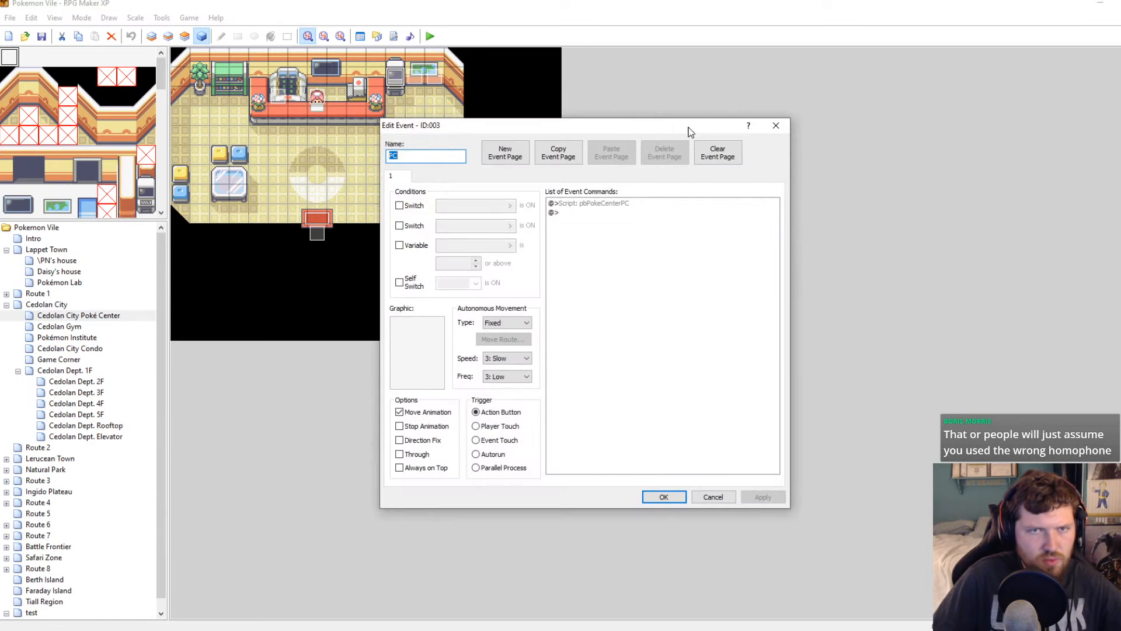
click(776, 126)
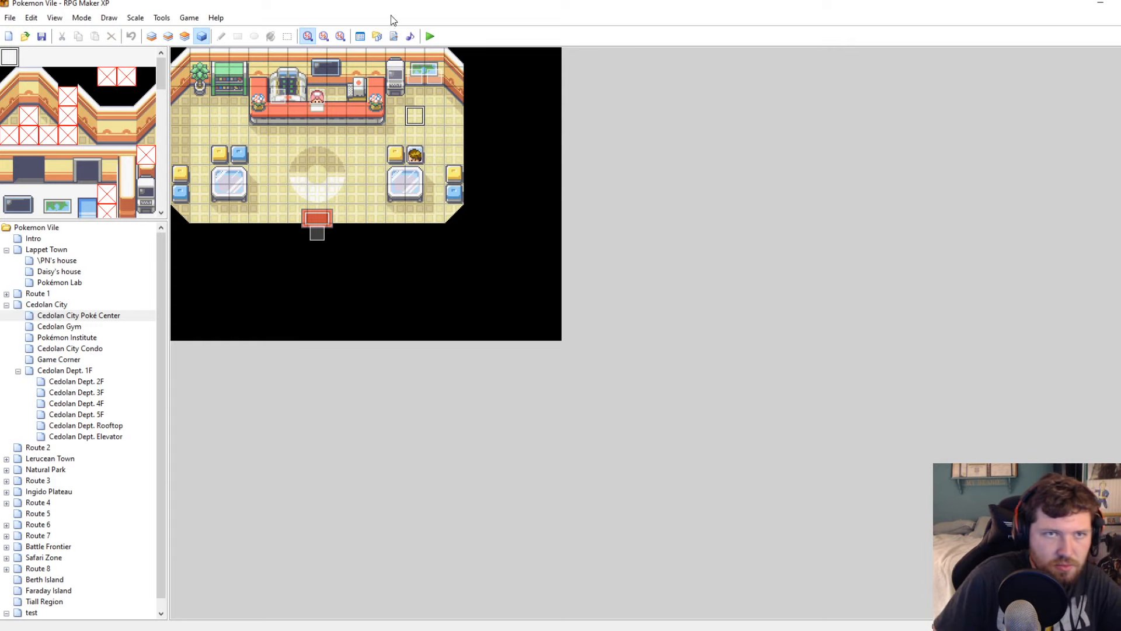
Search all script sections for "pbPokeCenterPC", examine its call in Debug_Menu, and close the Script Editor
click(393, 37)
key(ctrl+shift+f)
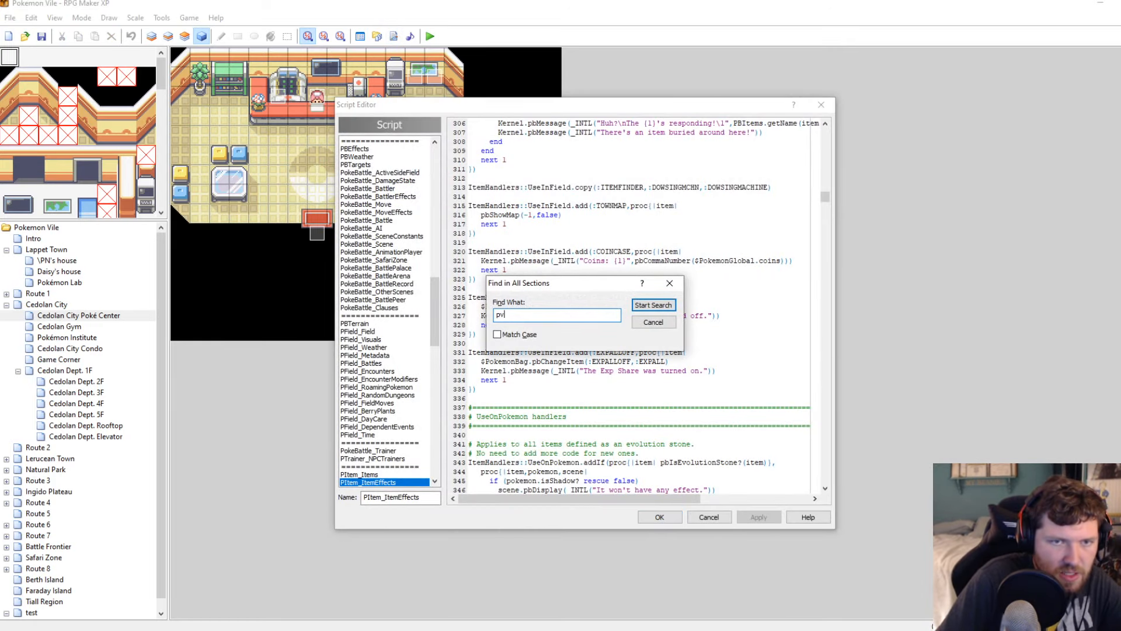
text(pbPokeCenterPC)
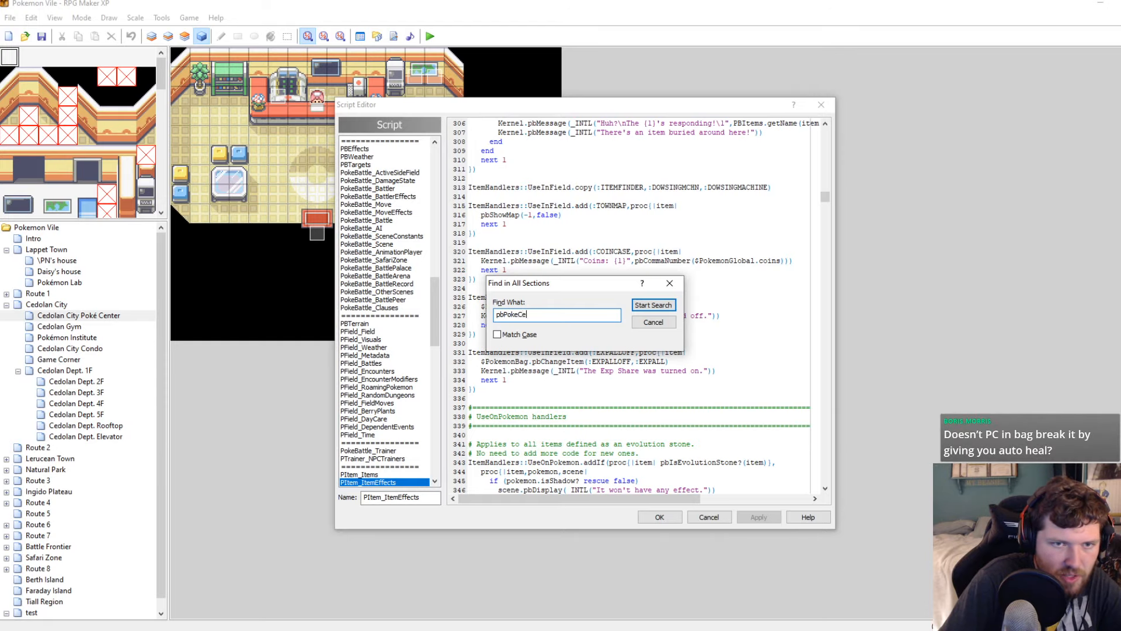
key(Return)
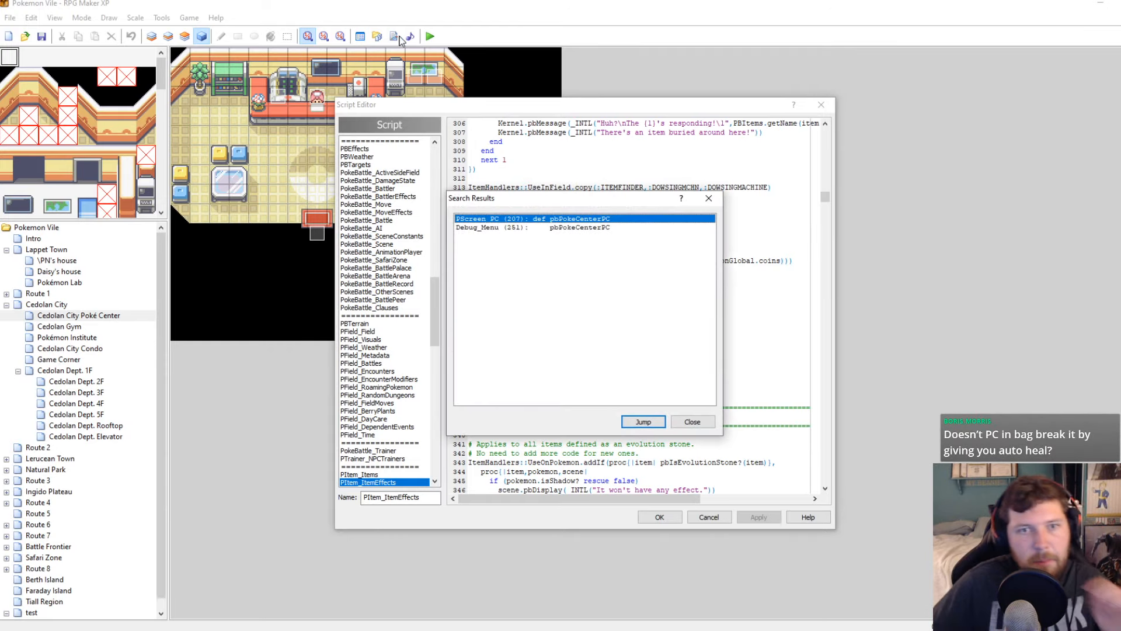
double_click(564, 229)
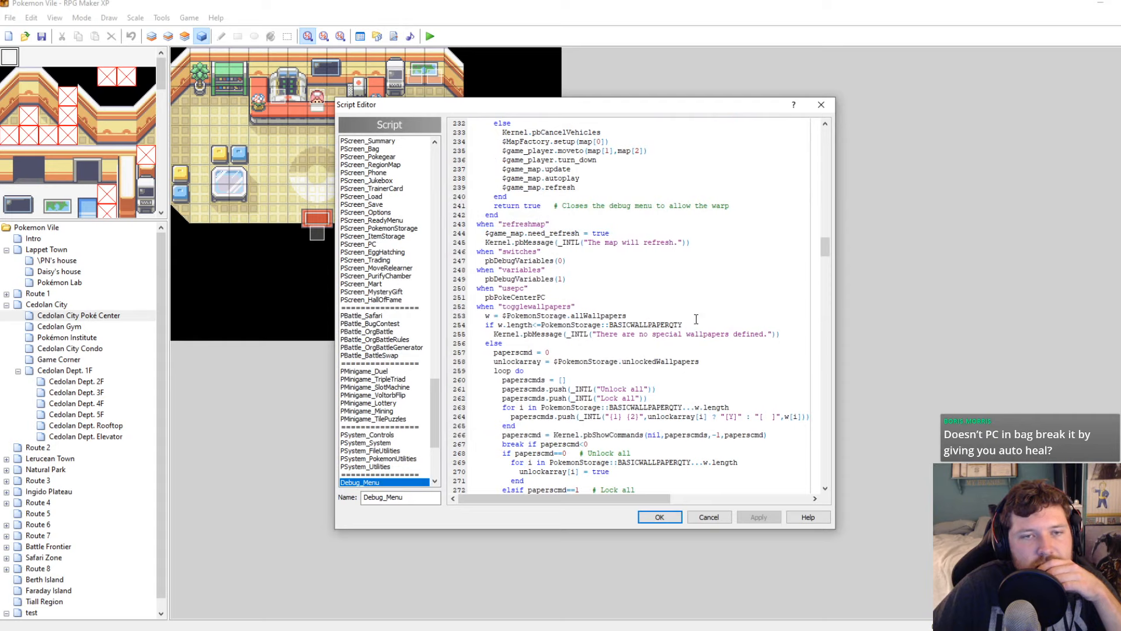
double_click(536, 298)
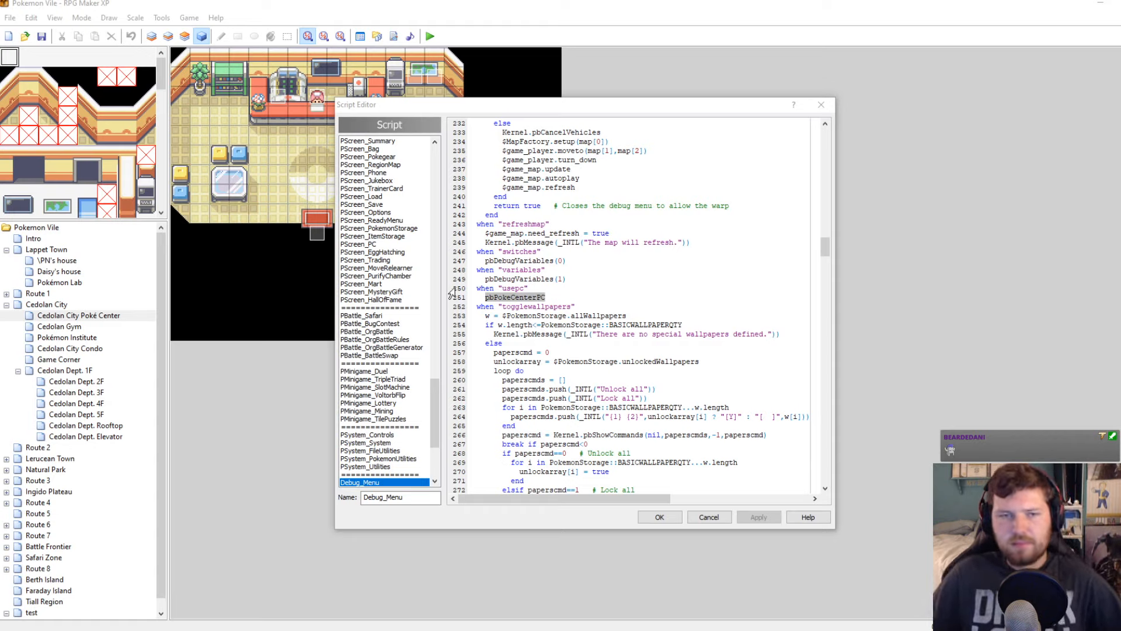
click(545, 298)
double_click(529, 297)
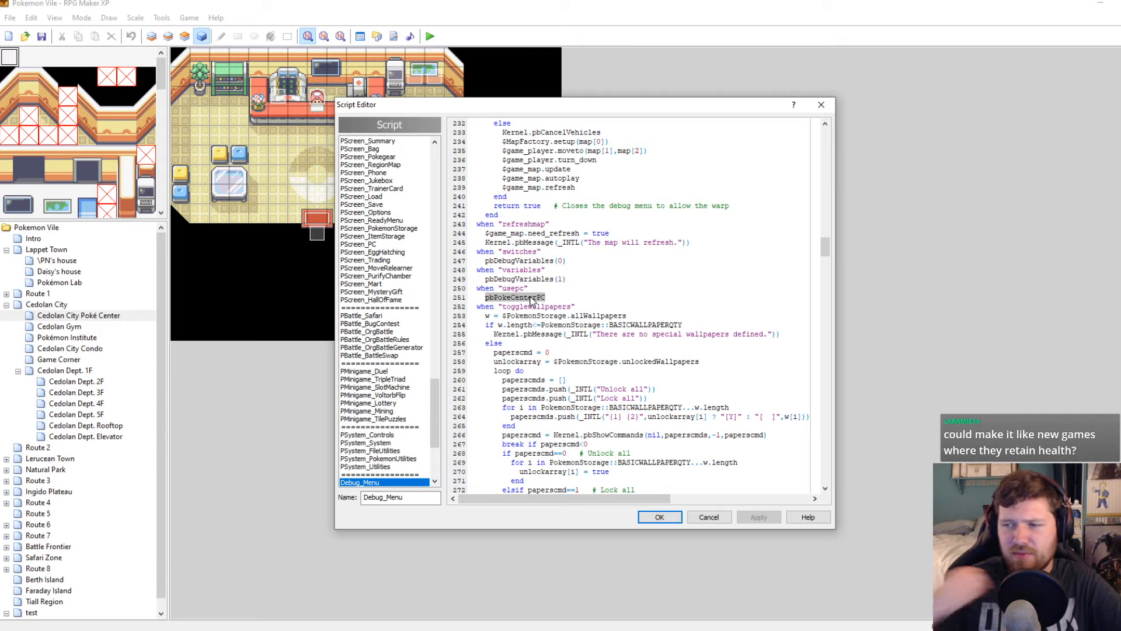
click(821, 105)
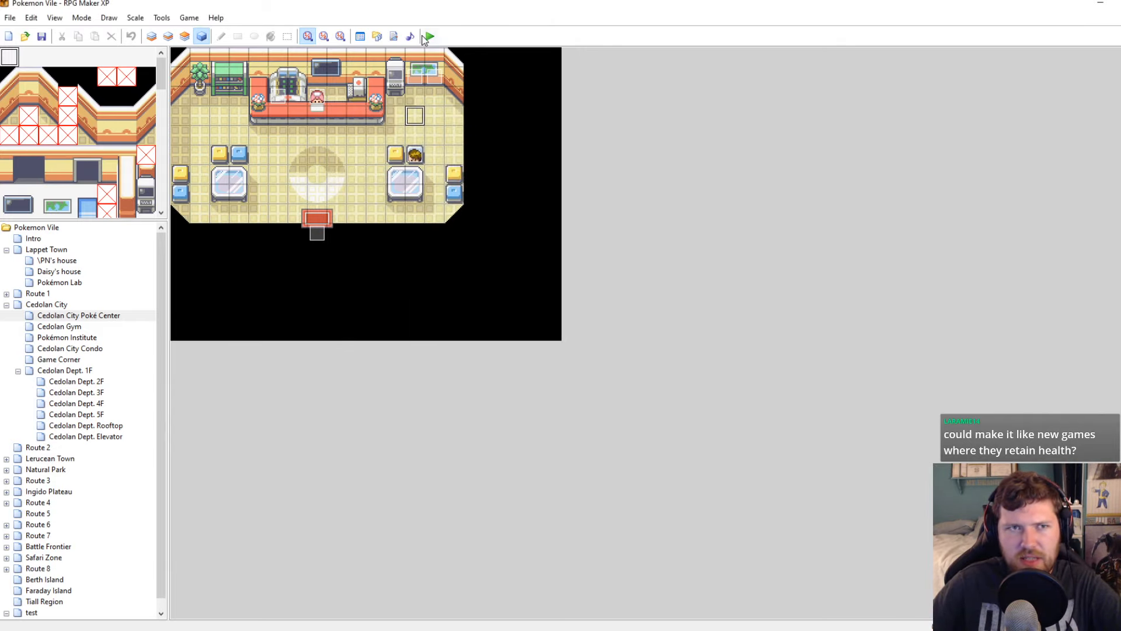
Start a playtest of the game and continue the saved game in Lappet Town
click(428, 36)
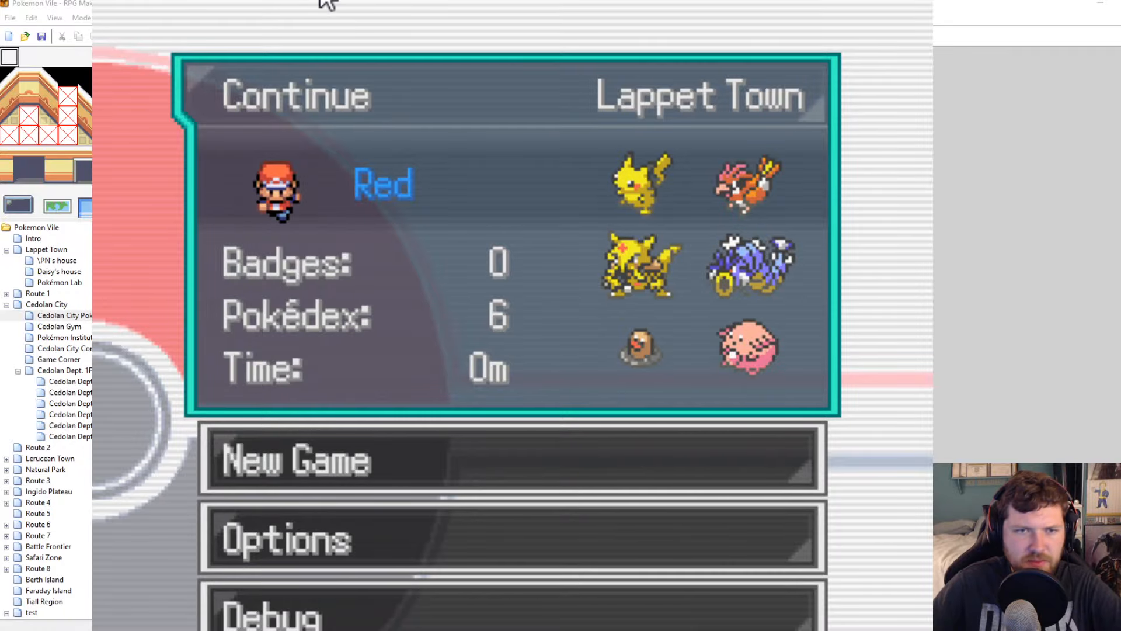
key(Return)
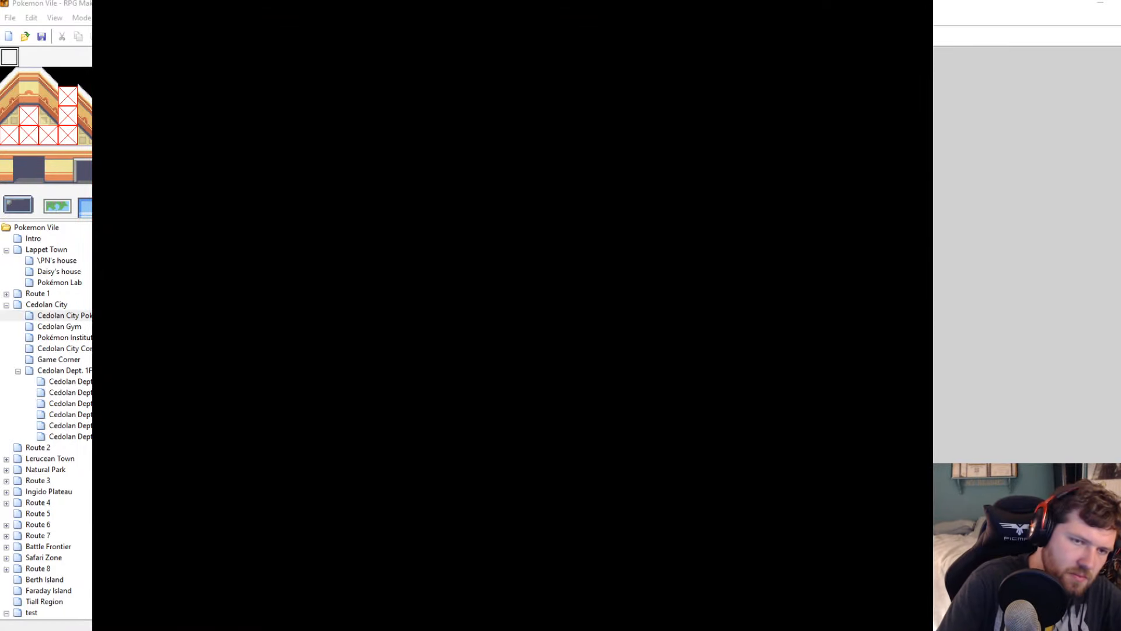
key(F9)
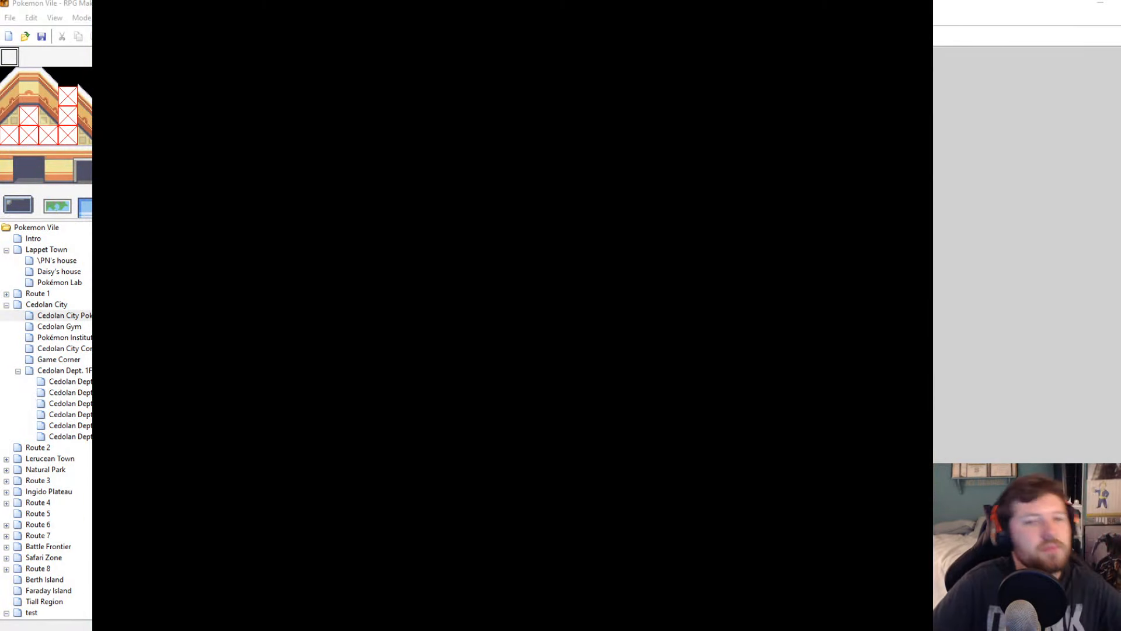
key(Down)
key(Up)
key(Escape)
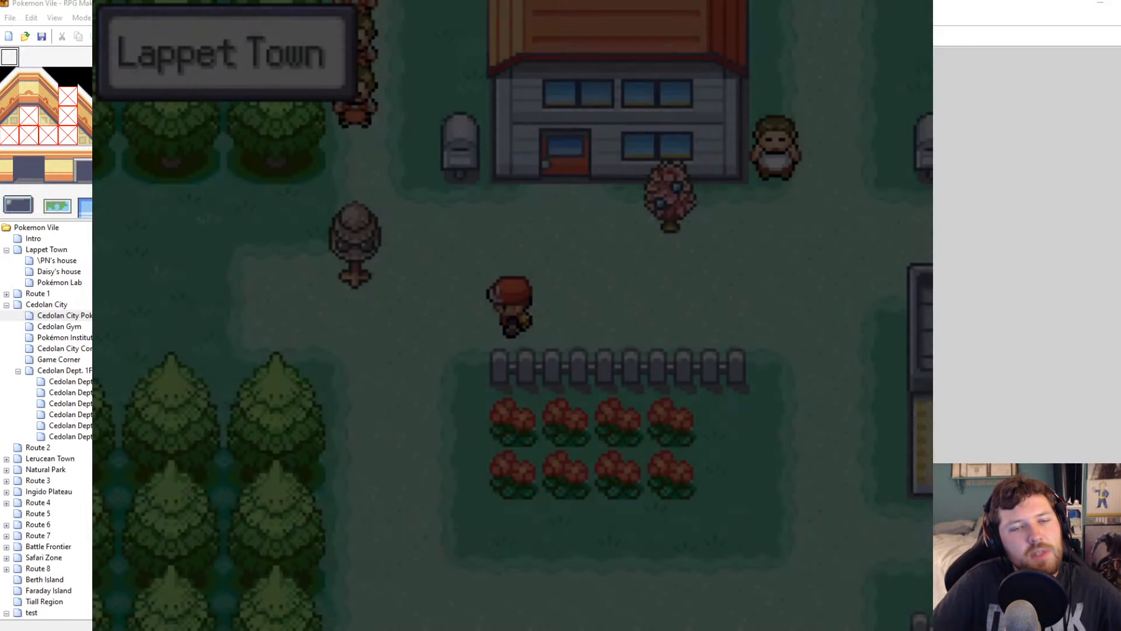
key(Escape)
Walk the character from Lappet Town through Route 1 to Cedolan City and enter the Poké Center
key(Up)
key(Left)
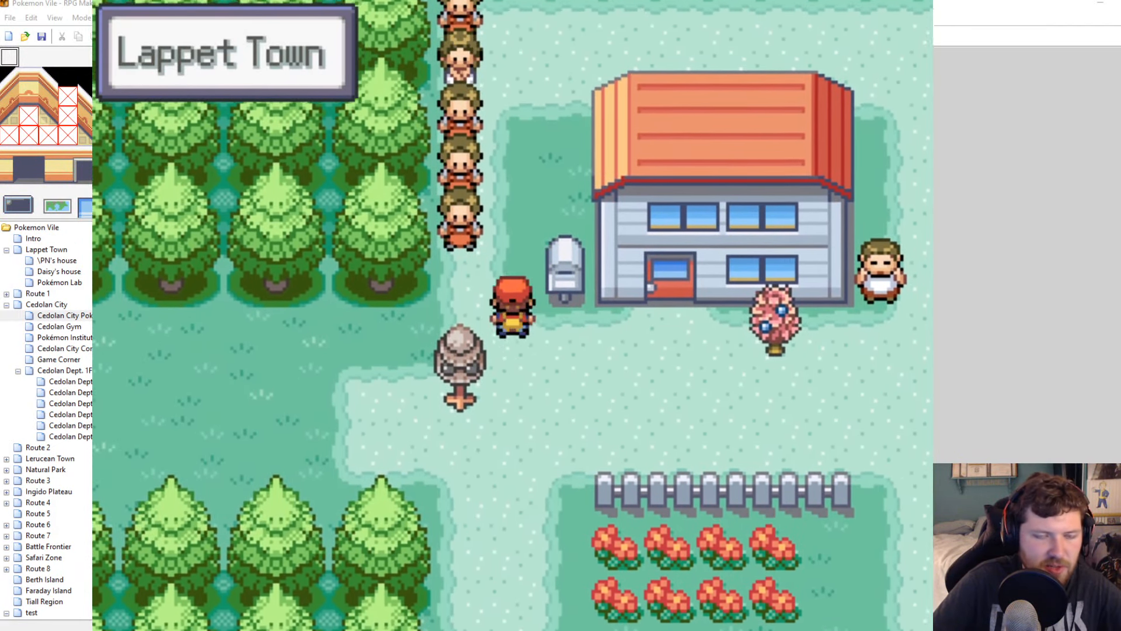
key(Up)
key(Left)
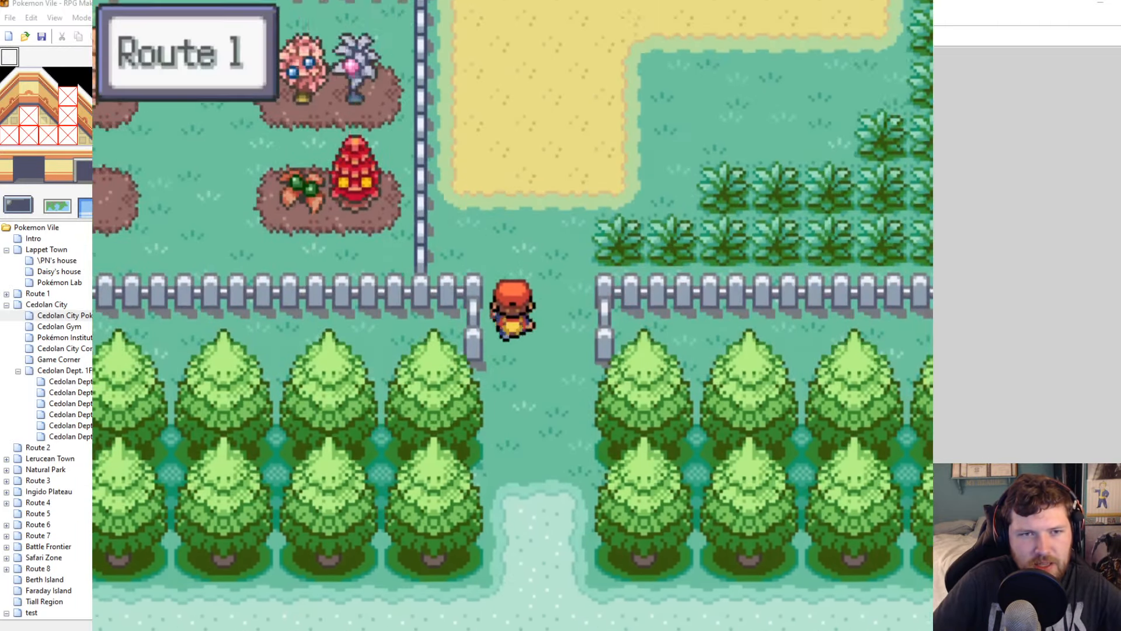
key(Up)
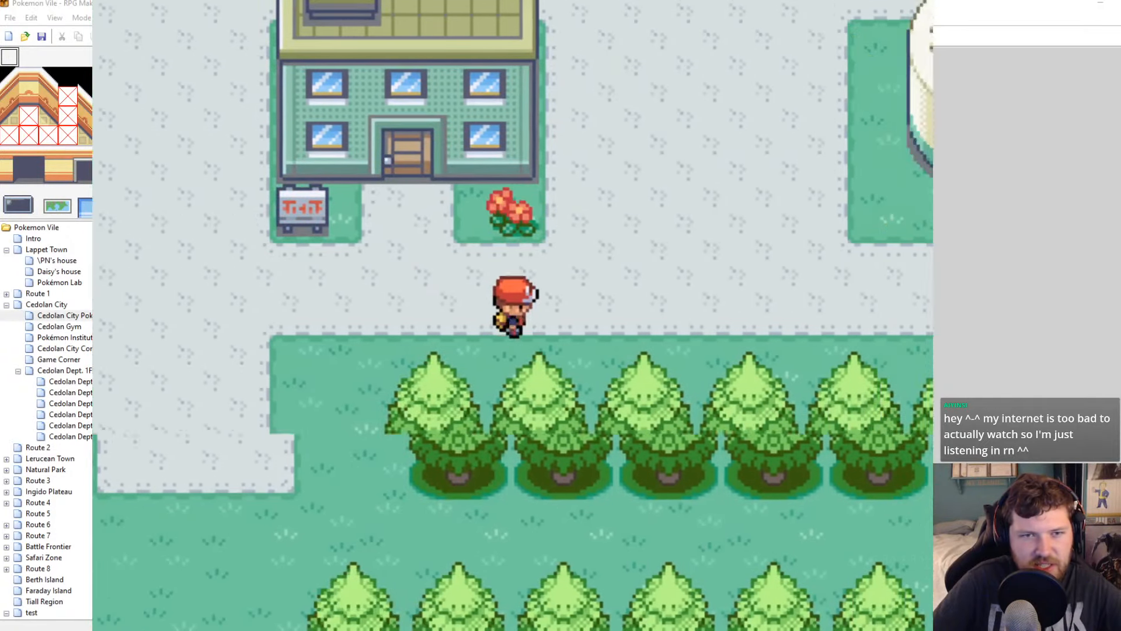
key(Right)
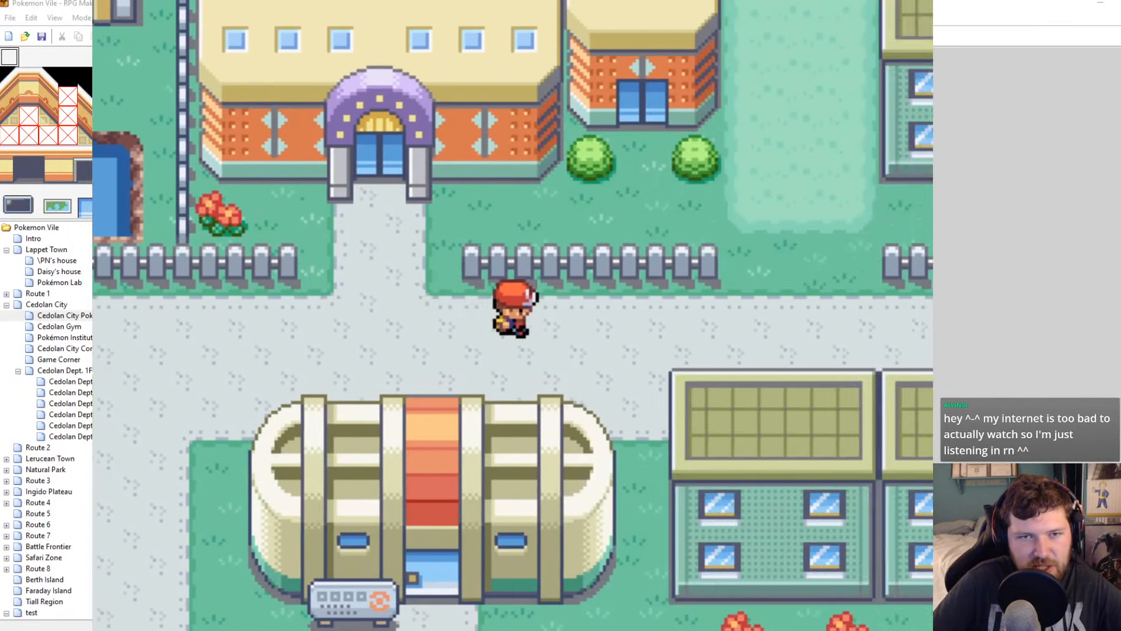
key(Up)
key(Right)
key(Up)
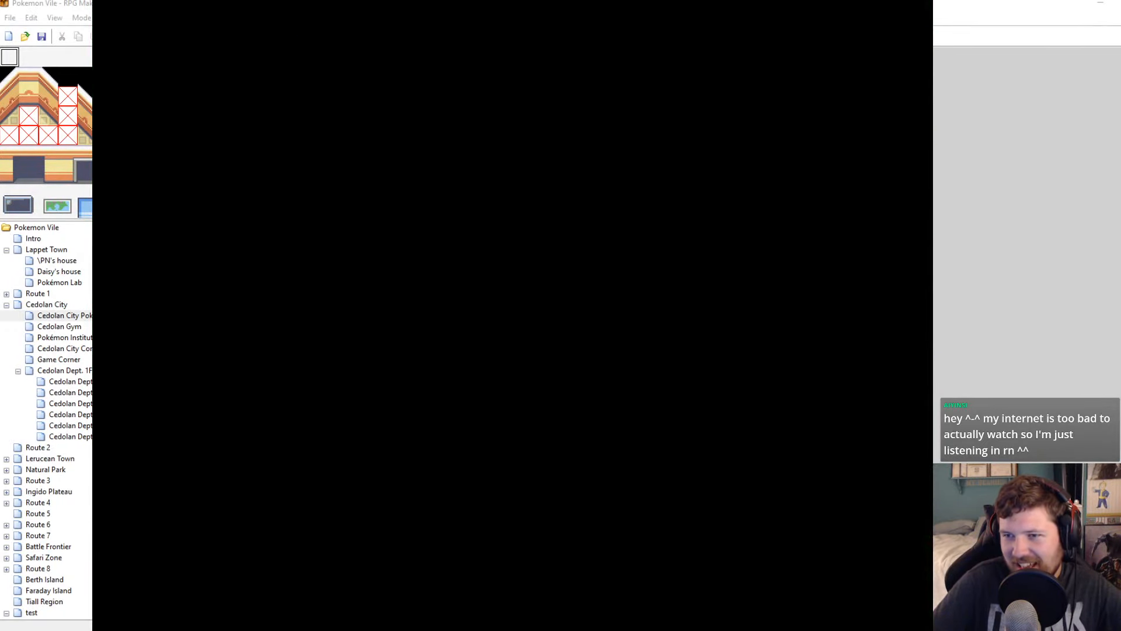
key(Up)
key(Up)
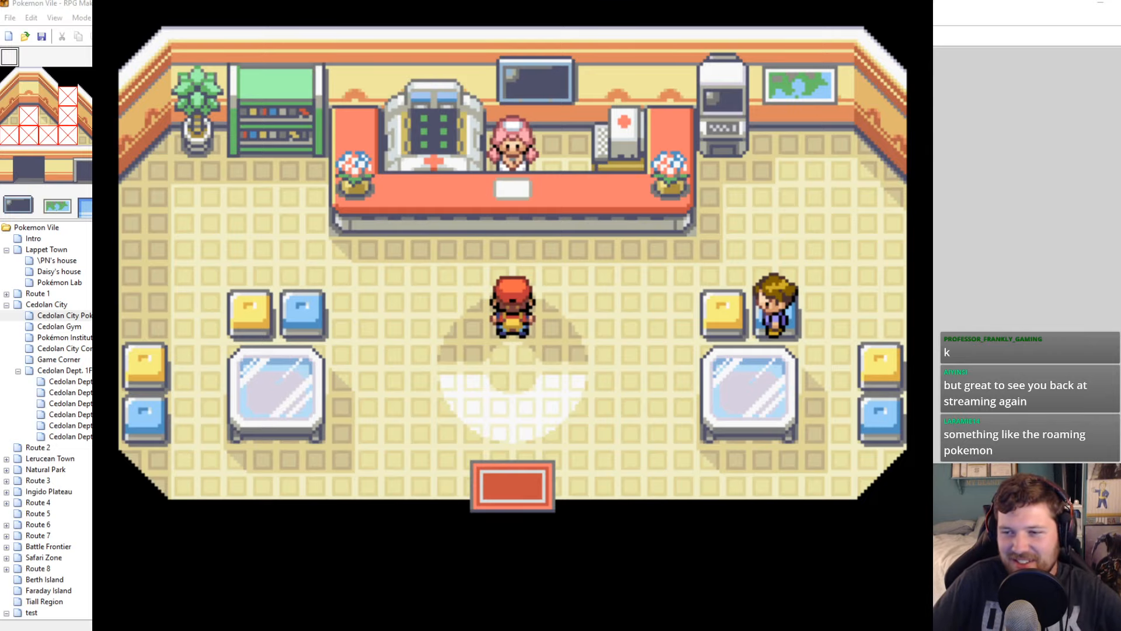
key(Up)
key(Up)
key(Right)
key(Right)
key(Right)
key(Right)
key(Right)
key(Right)
key(Right)
key(Right)
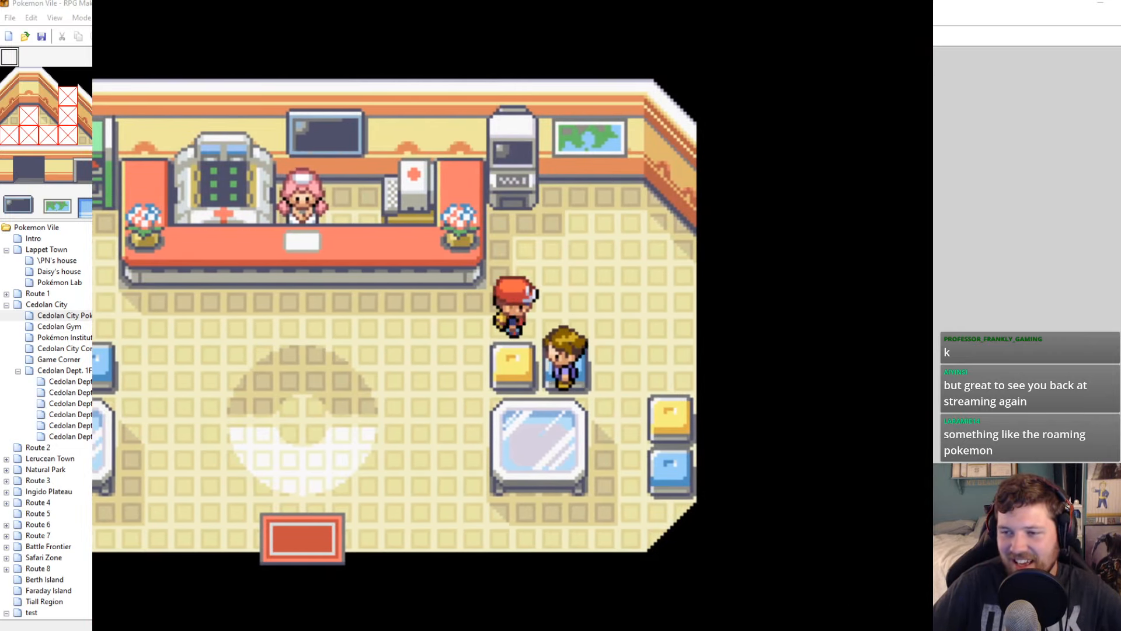
Check the HP and status of the six party Pokémon, then return to the map
key(Escape)
key(Return)
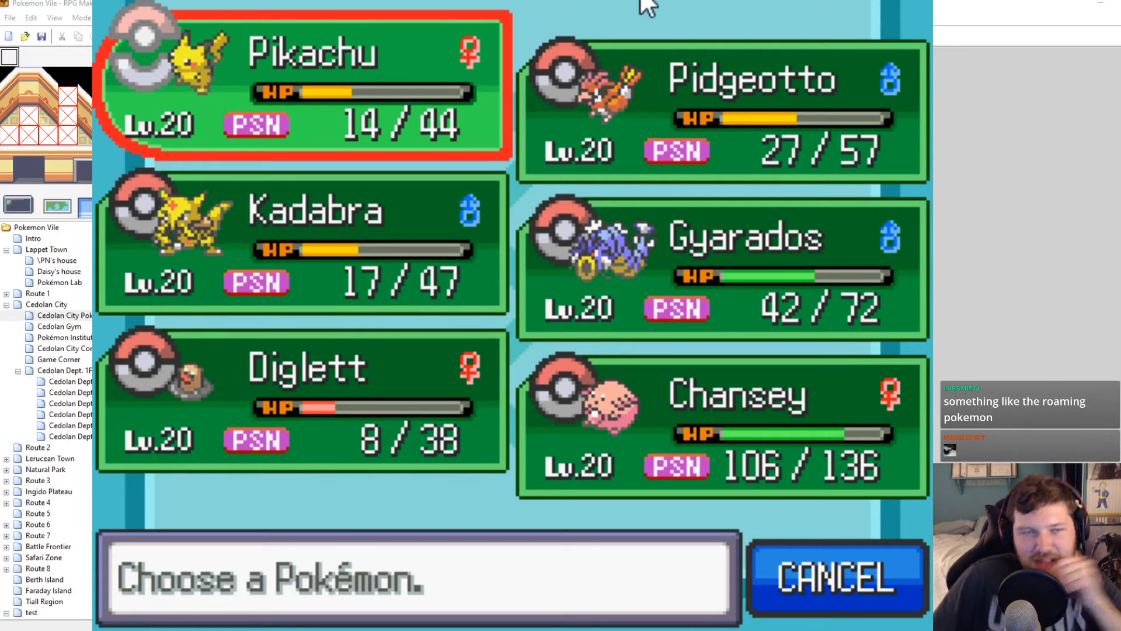
key(Escape)
key(Up)
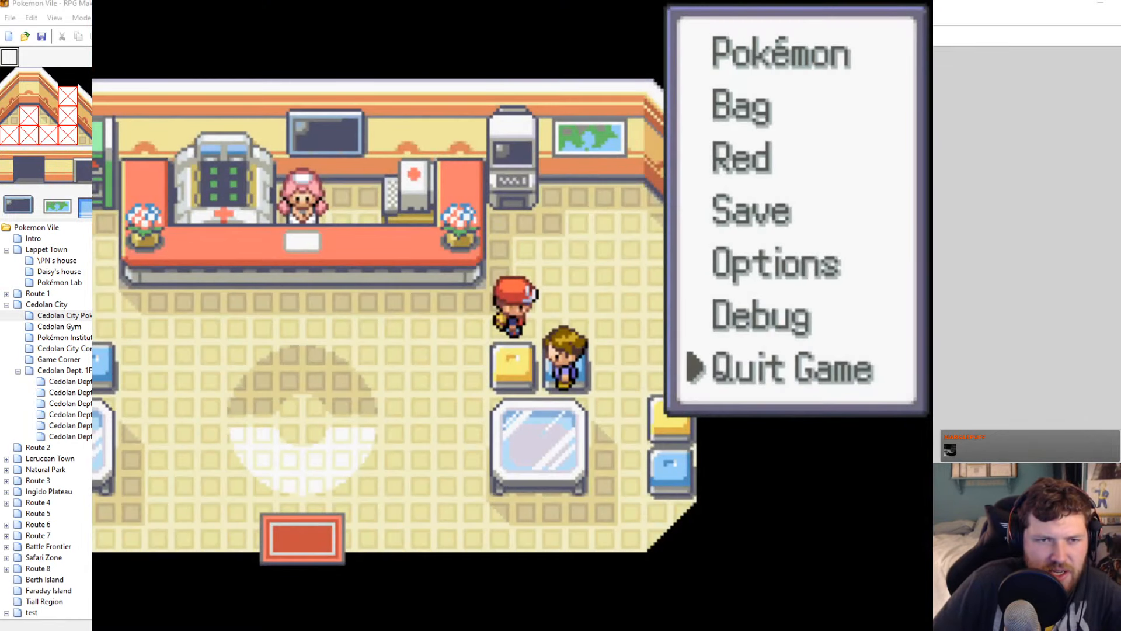
key(Escape)
Walk up to the Poké Center PC and access the Pokémon Storage System
key(Up)
key(Return)
key(Return)
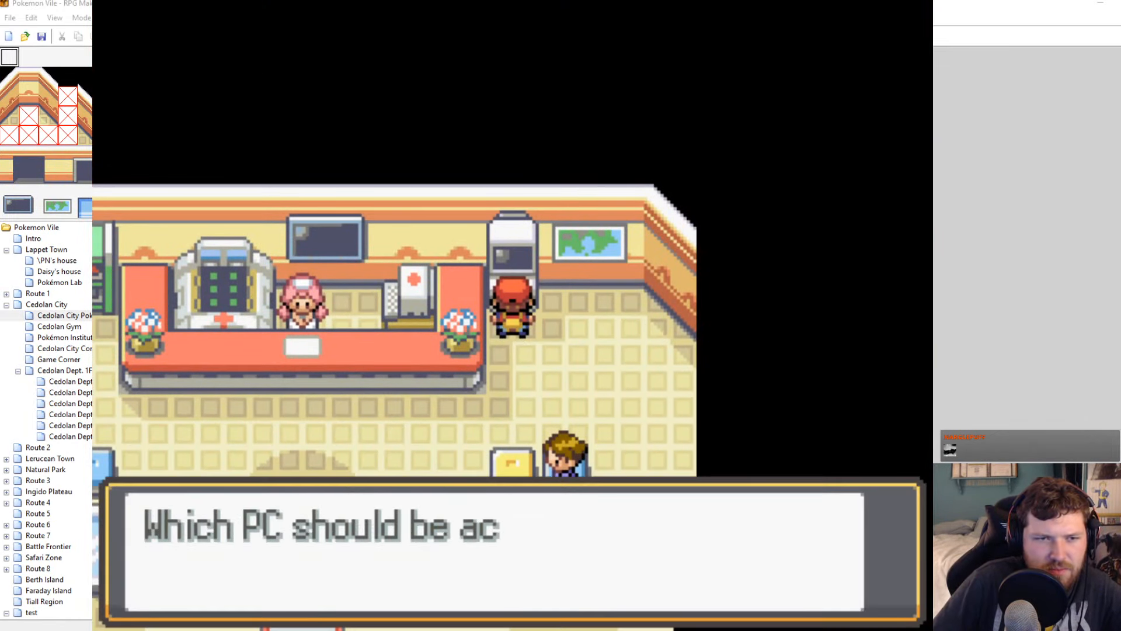
key(Return)
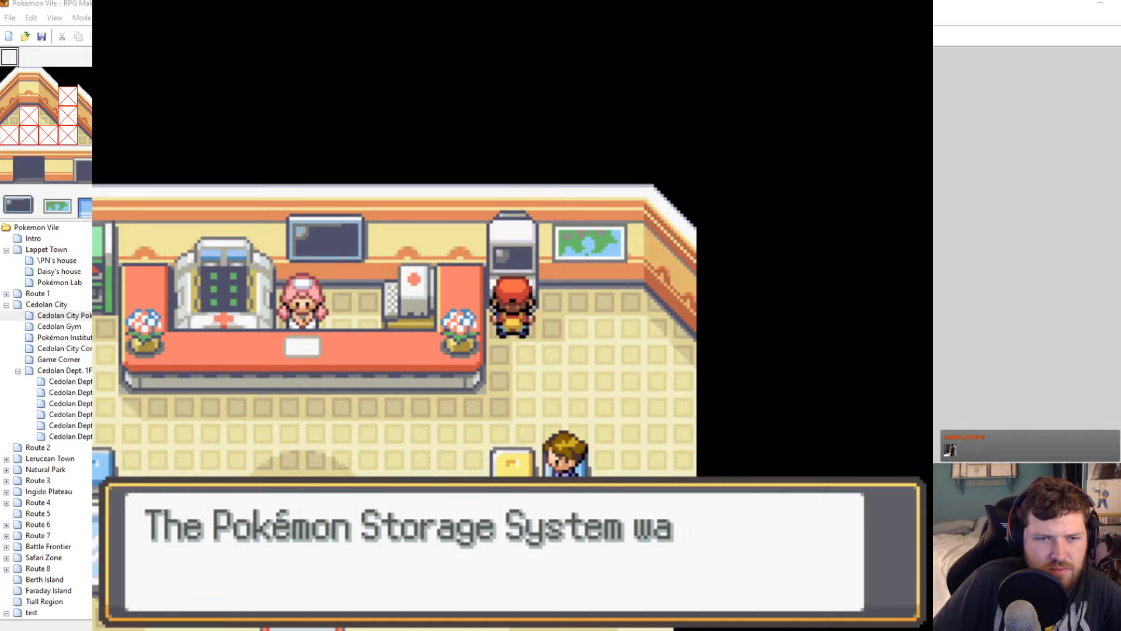
key(Return)
Deposit Pikachu from the party into the storage box and log out of the PC
key(Down)
key(Down)
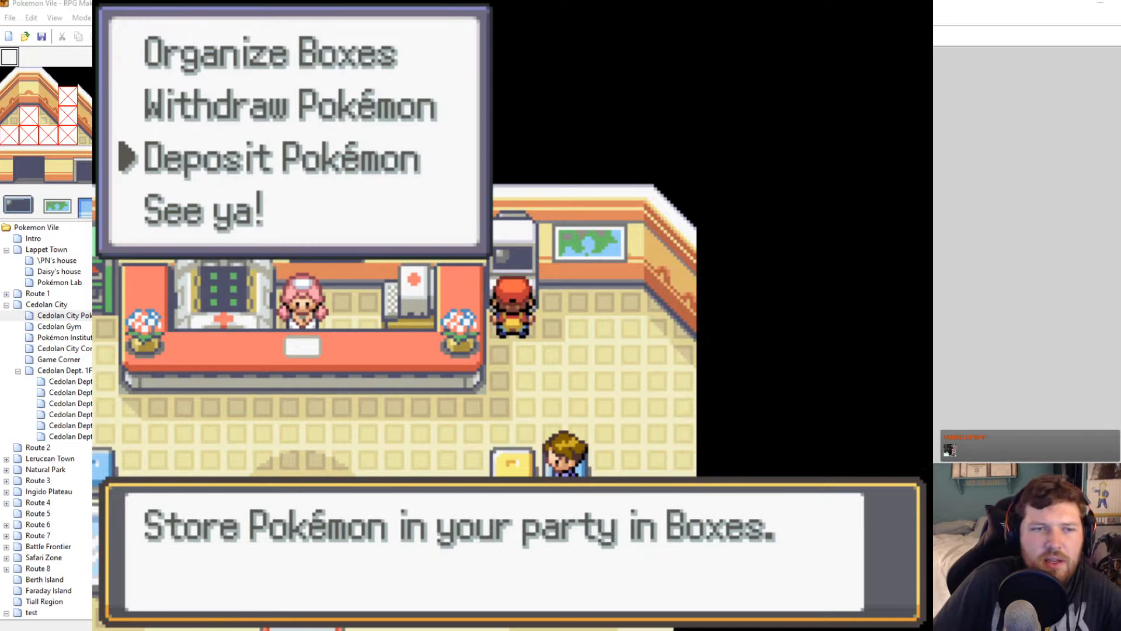
key(Return)
key(Return)
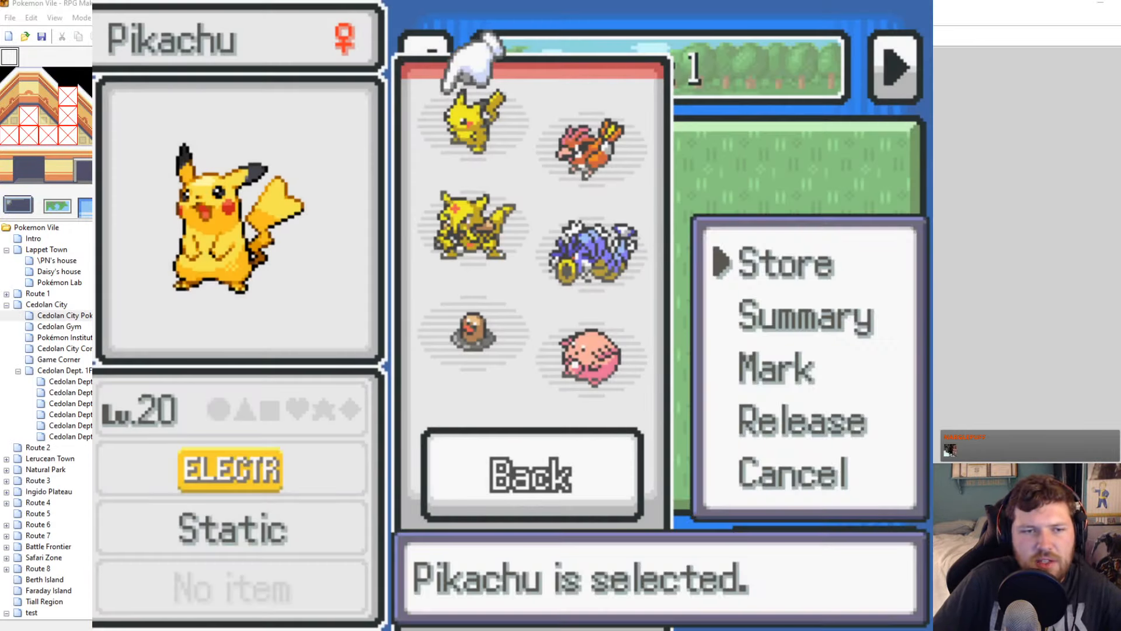
key(Return)
key(Return)
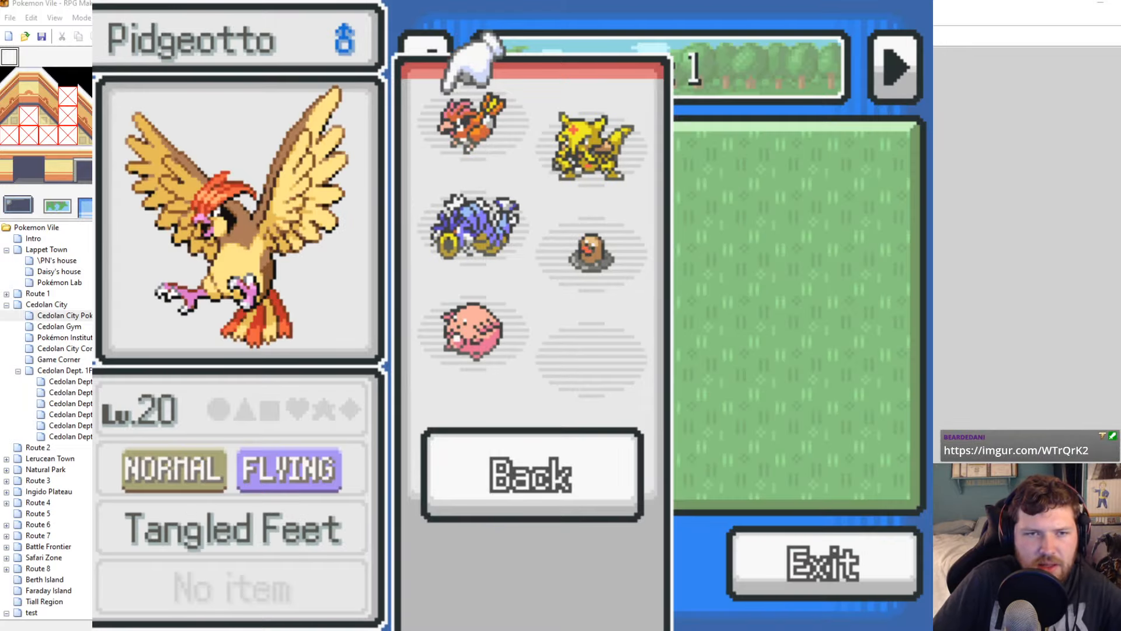
key(Escape)
key(Escape)
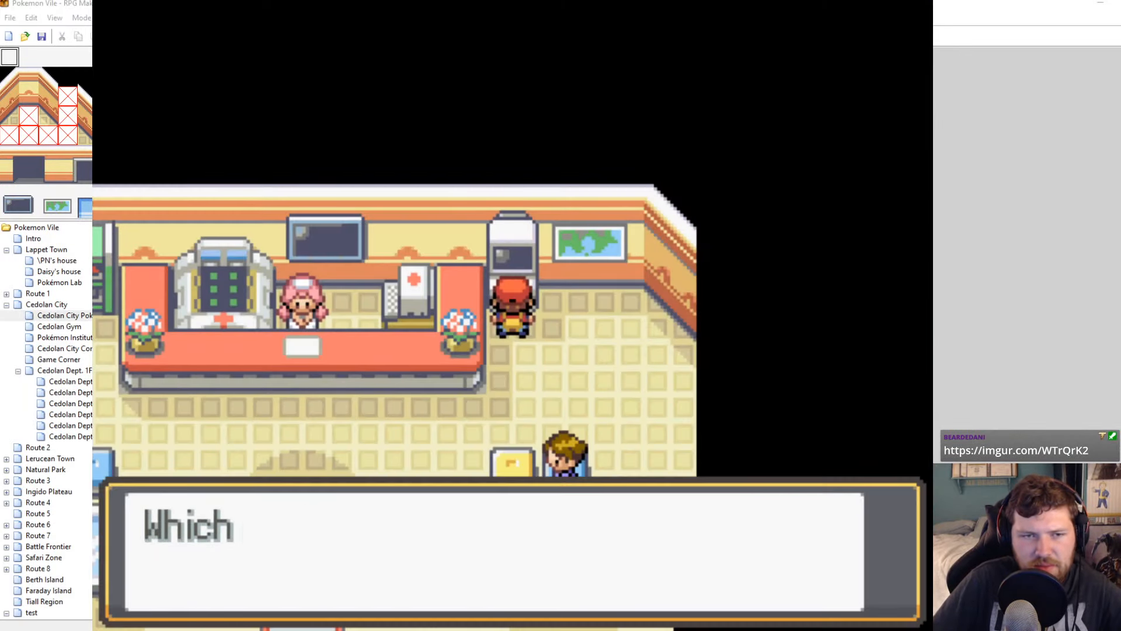
key(Escape)
Walk the character along the counter and back to the PC, then check the remaining party's HP and poison status
key(Down)
key(Left)
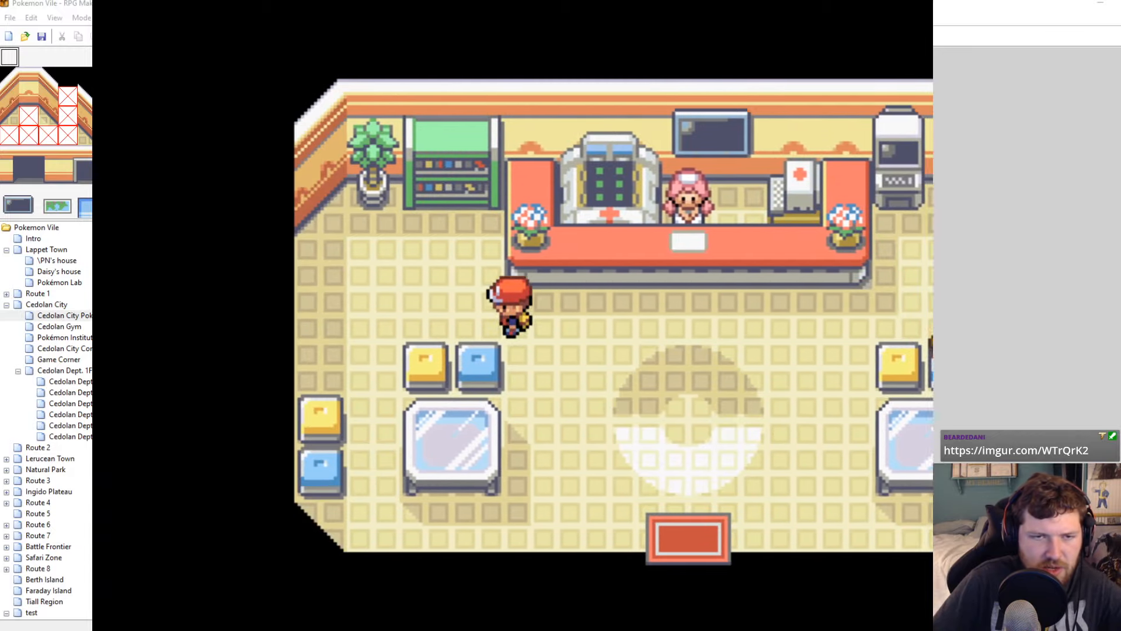
key(Right)
key(Up)
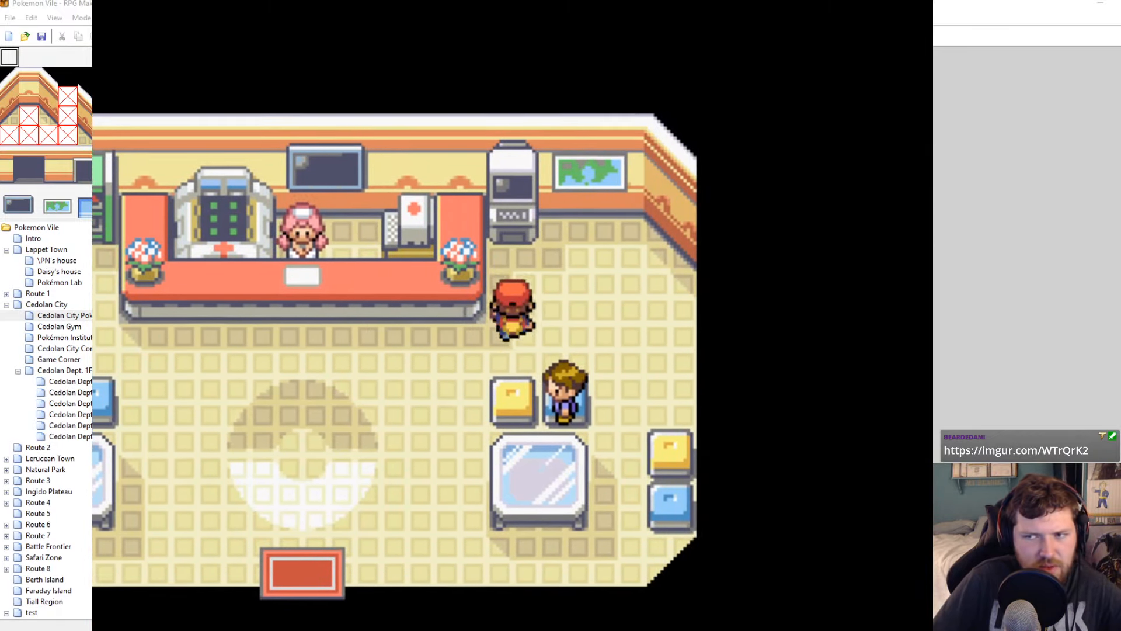
key(Escape)
key(Return)
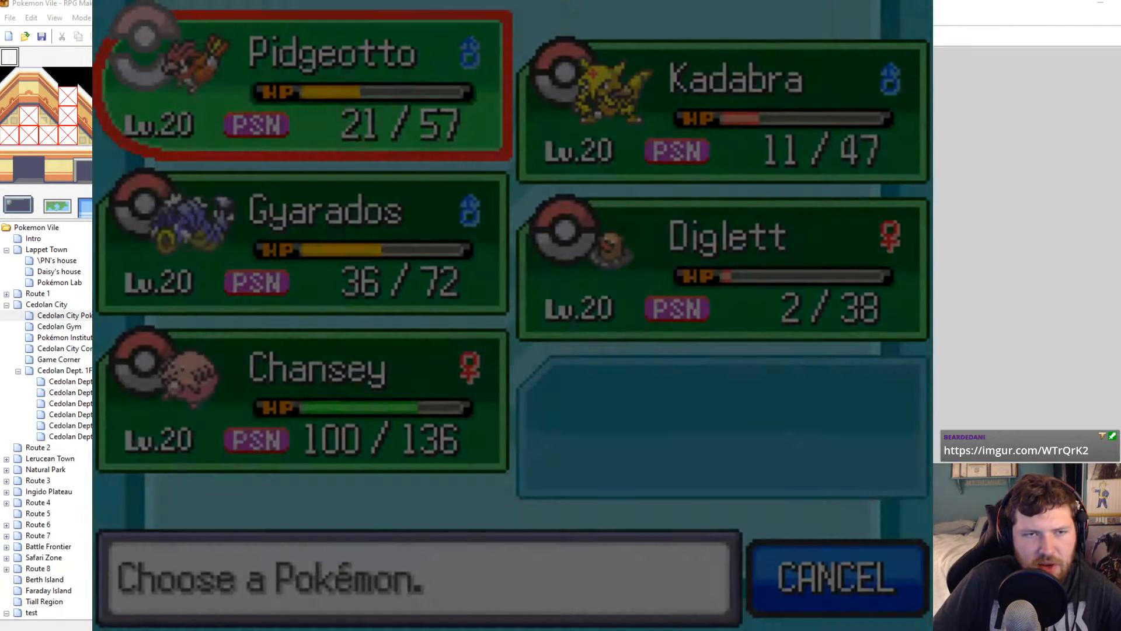
key(Escape)
key(Escape)
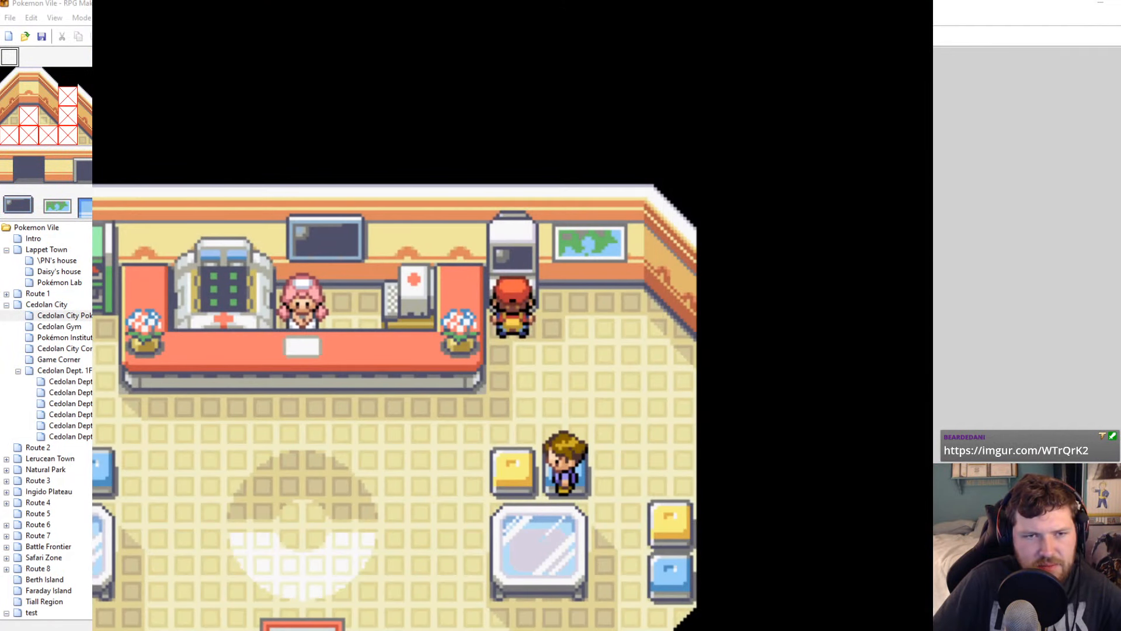
Walk to the Poké Center counter and have the nurse heal the whole party
key(Down)
key(Down)
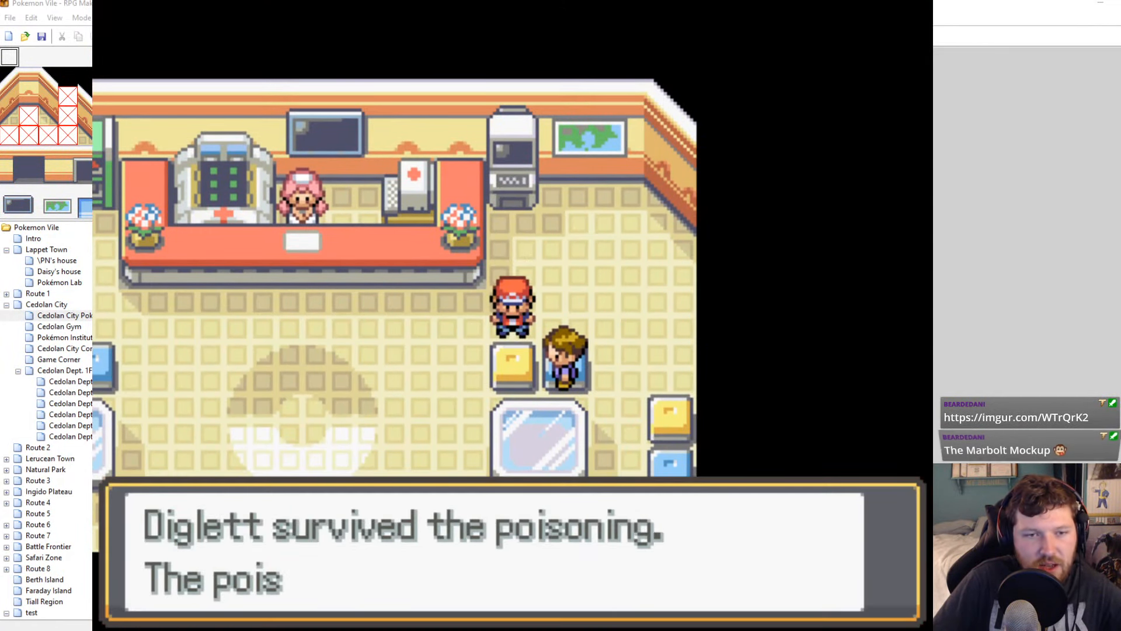
key(Return)
key(Left)
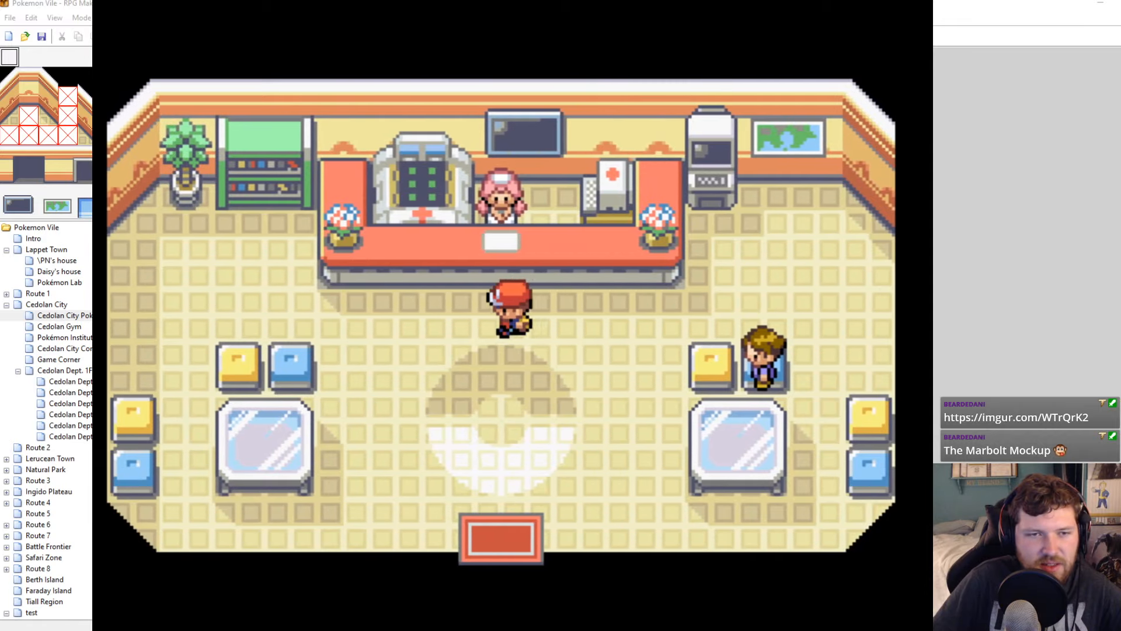
key(Up)
key(Return)
key(Return)
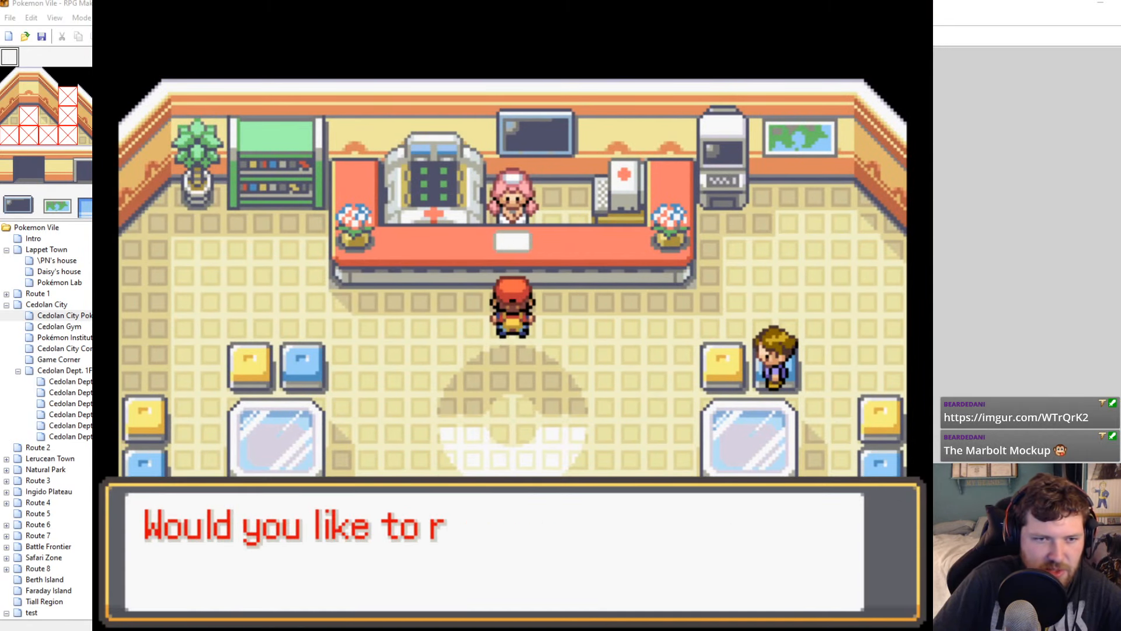
key(Return)
key(Return)
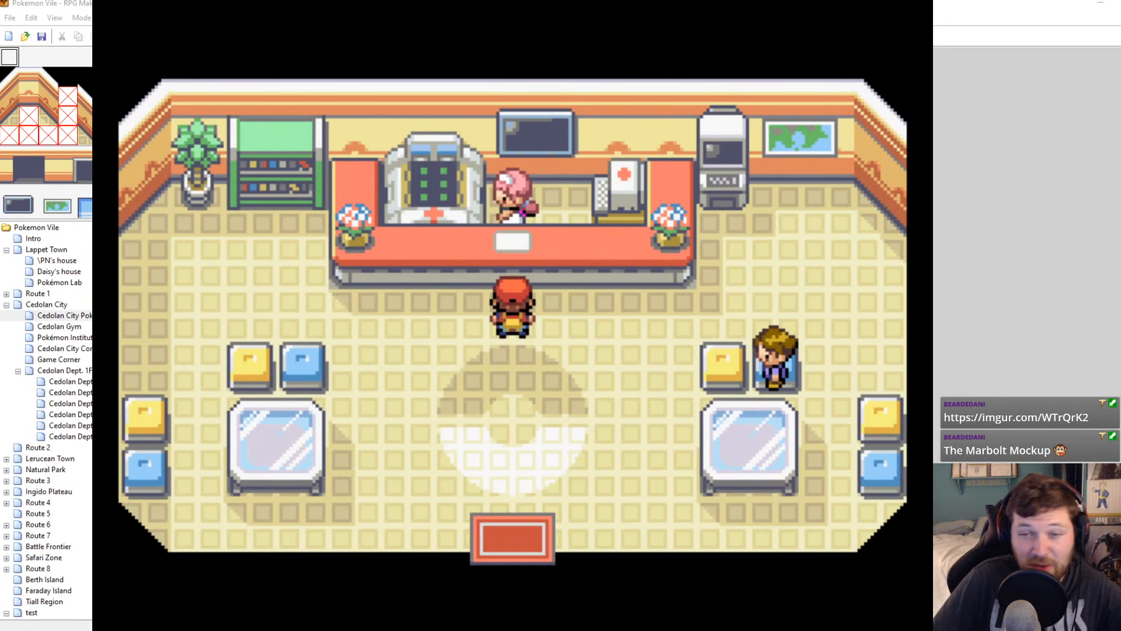
key(Return)
key(Return)
key(Right)
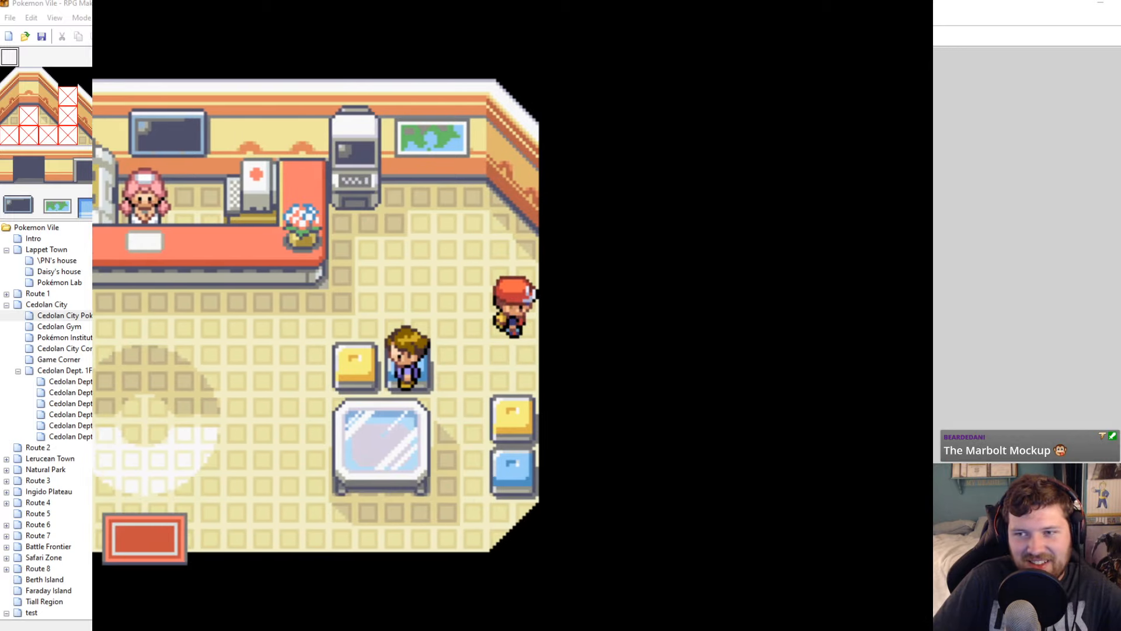
key(Left)
key(x)
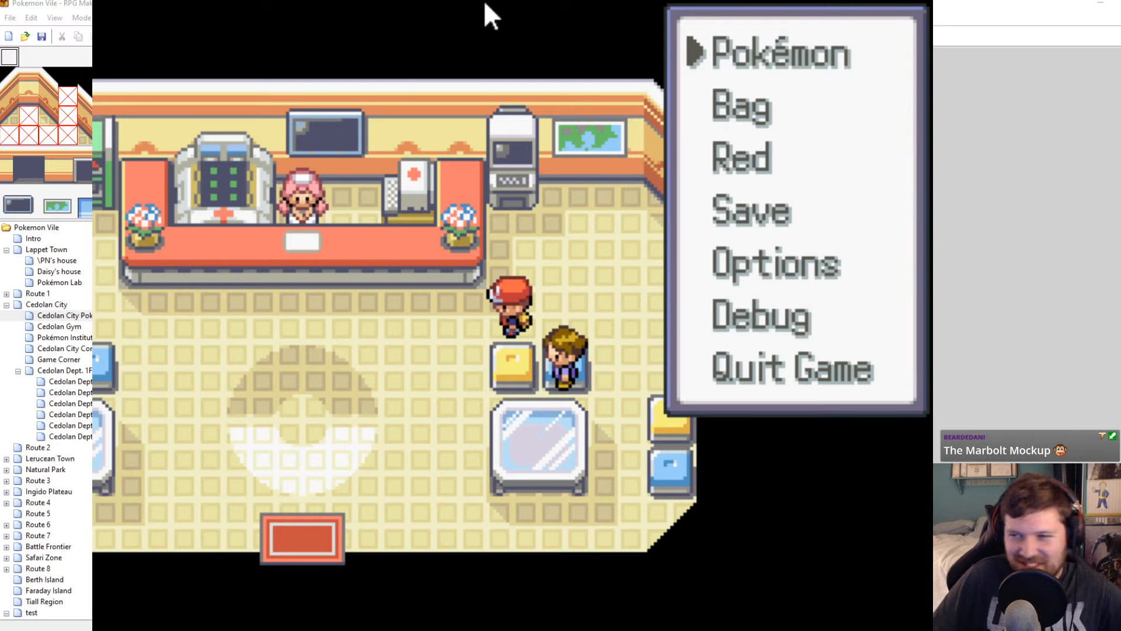
key(x)
key(Up)
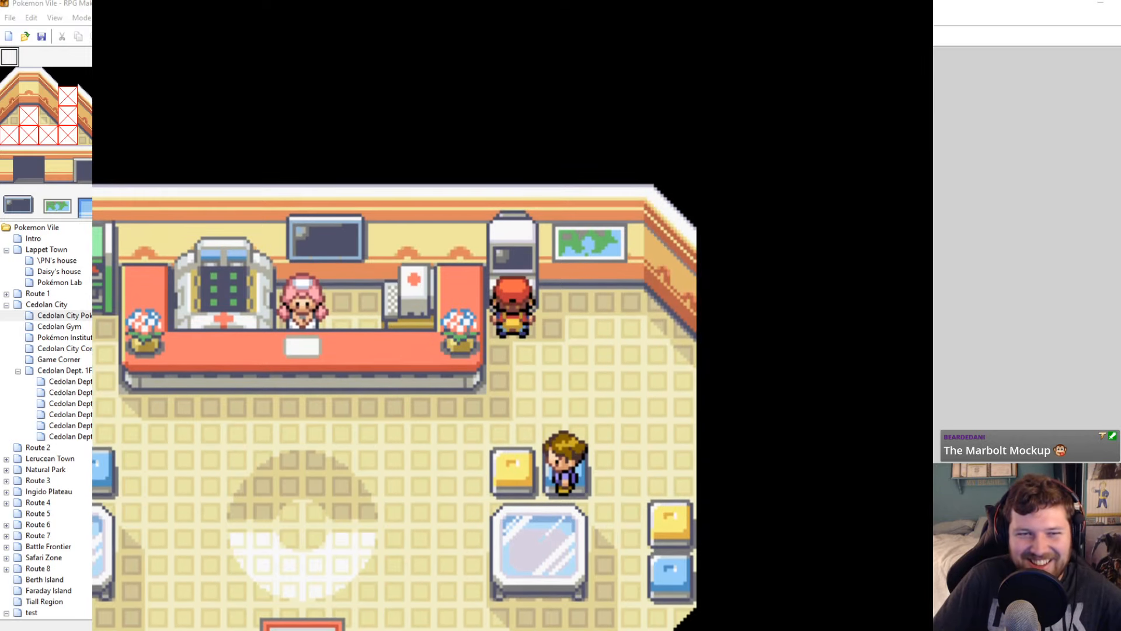
key(c)
key(c)
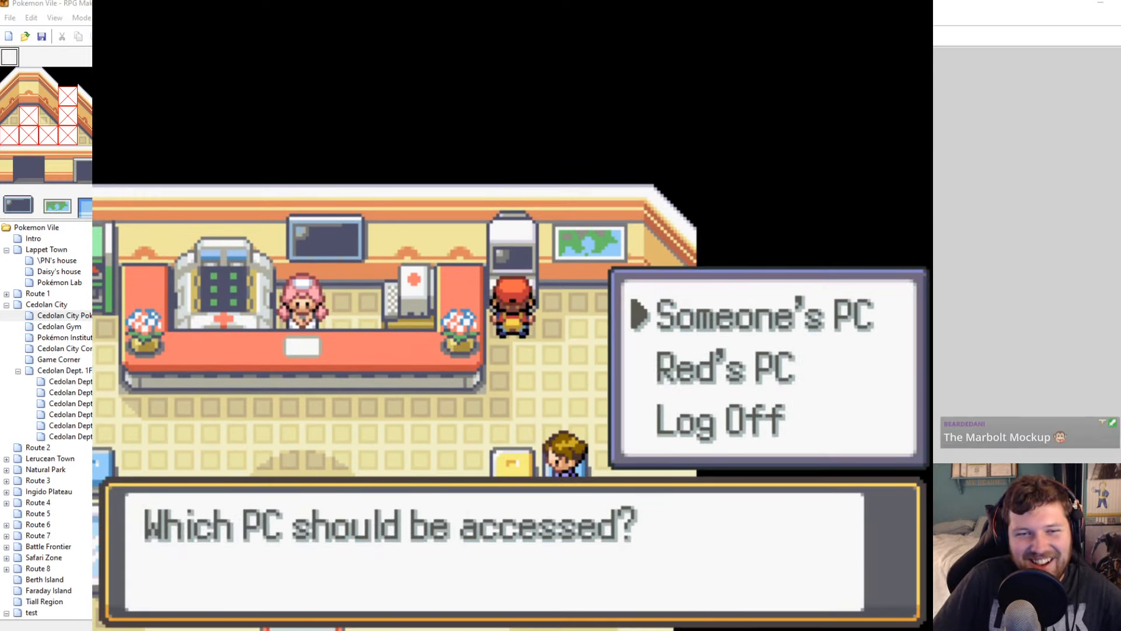
key(c)
key(c)
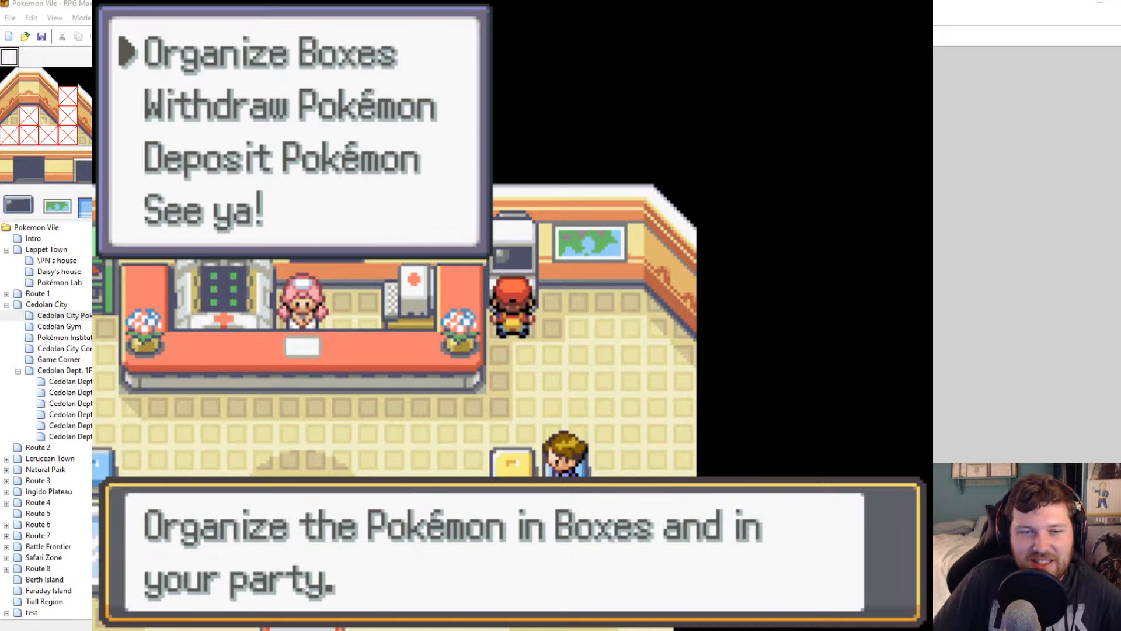
key(c)
Withdraw Pikachu from Box 1 into the party and log off the PC
key(c)
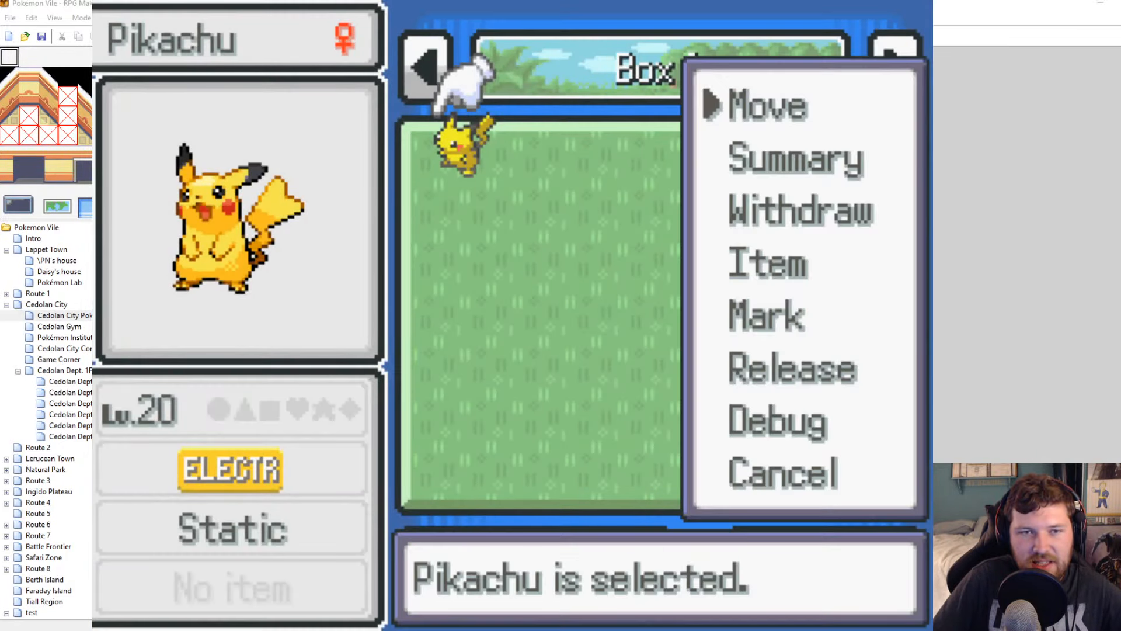
key(Down)
key(Down)
key(c)
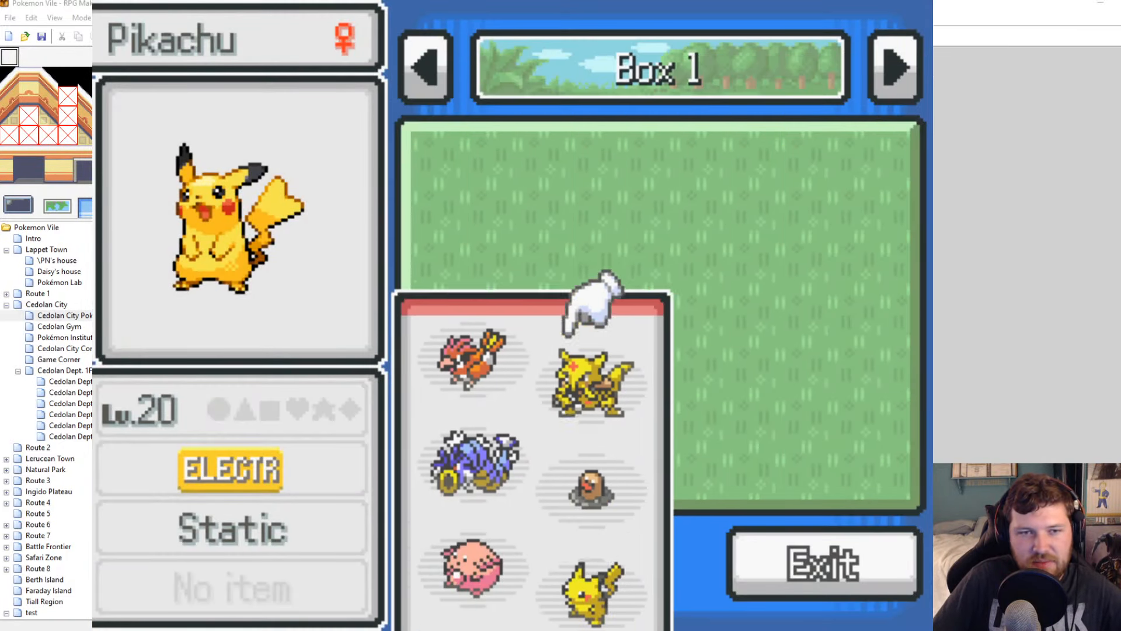
key(x)
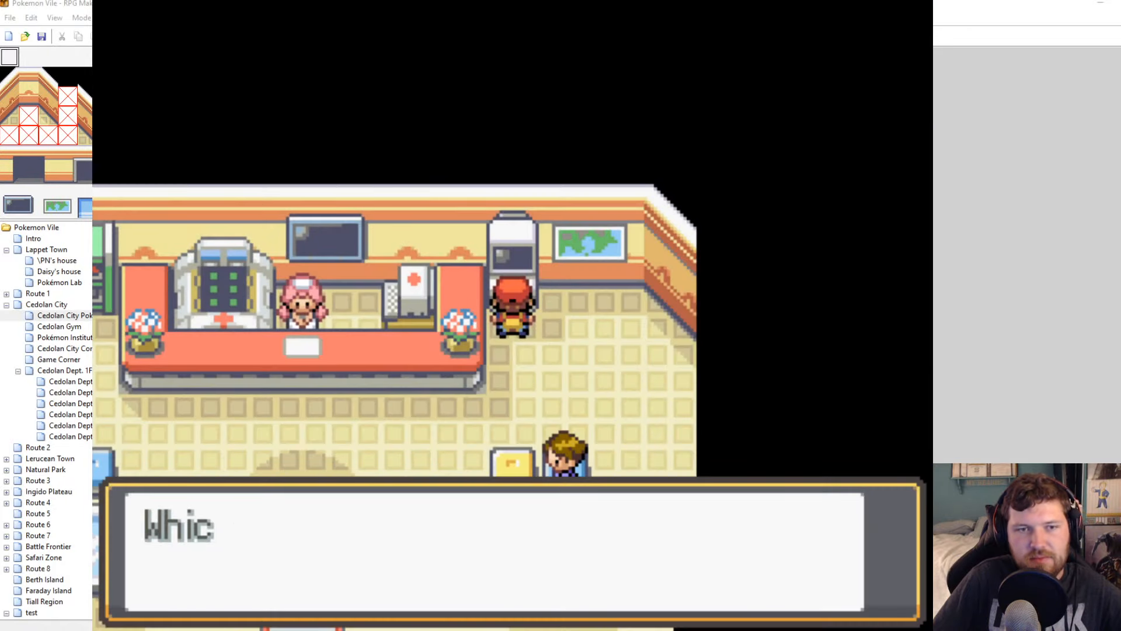
key(x)
Select Pikachu in the party and open its HP and status debug options
key(x)
key(c)
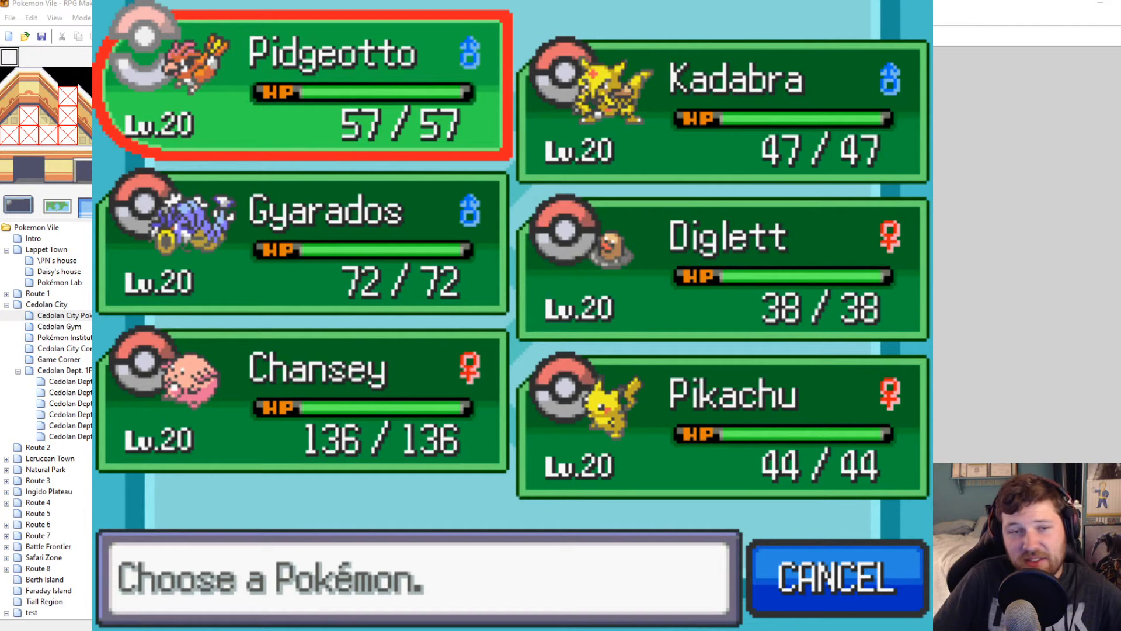
key(Down)
key(Right)
key(Down)
key(c)
key(Down)
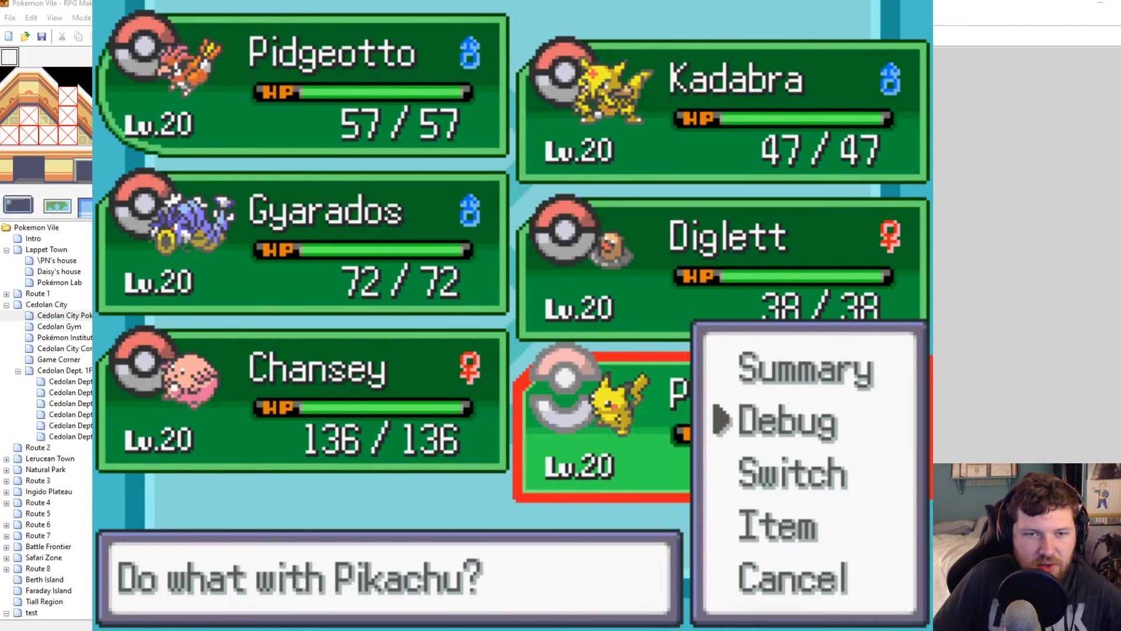
key(c)
key(c)
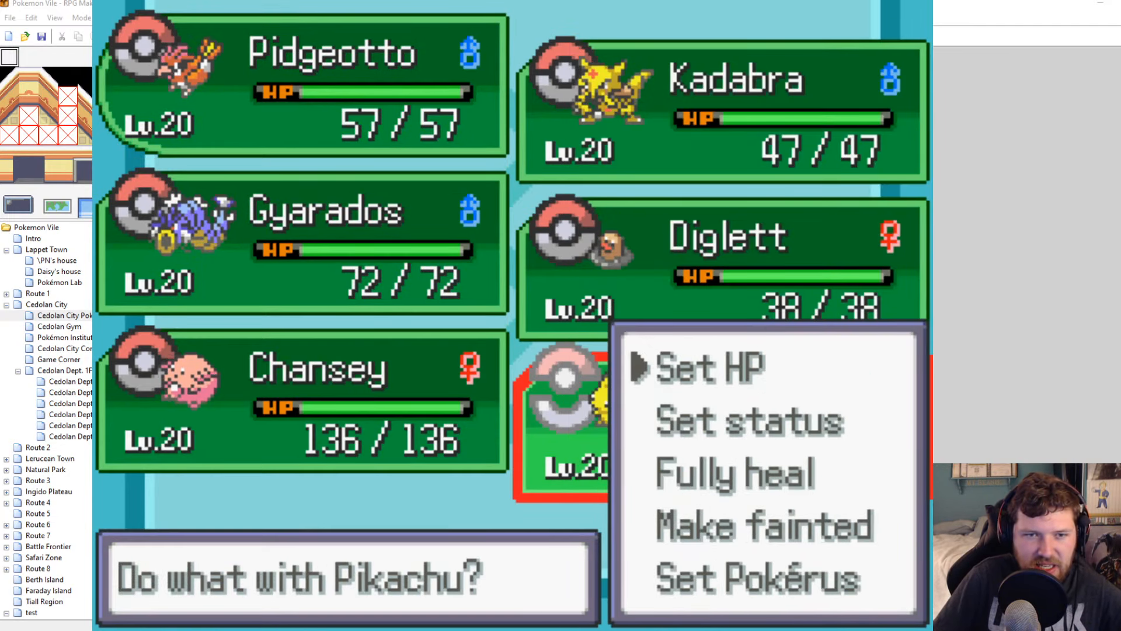
Lower Pikachu's HP with the Set HP debug option and leave the party screen
key(Down)
key(Up)
key(c)
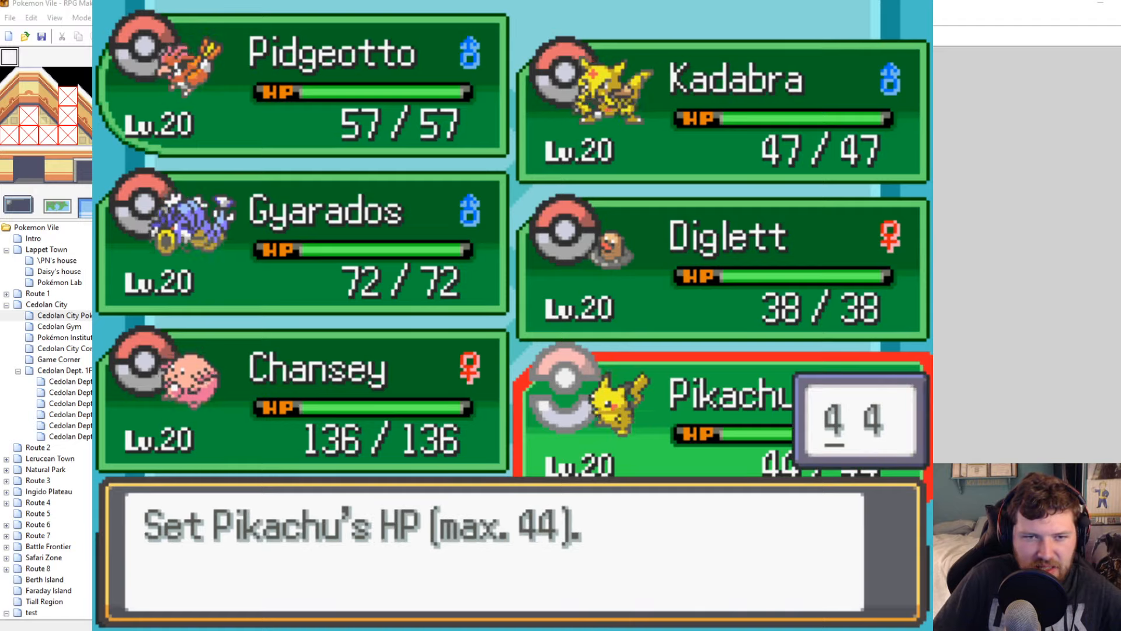
key(Down)
key(Down)
key(Down)
key(Down)
key(c)
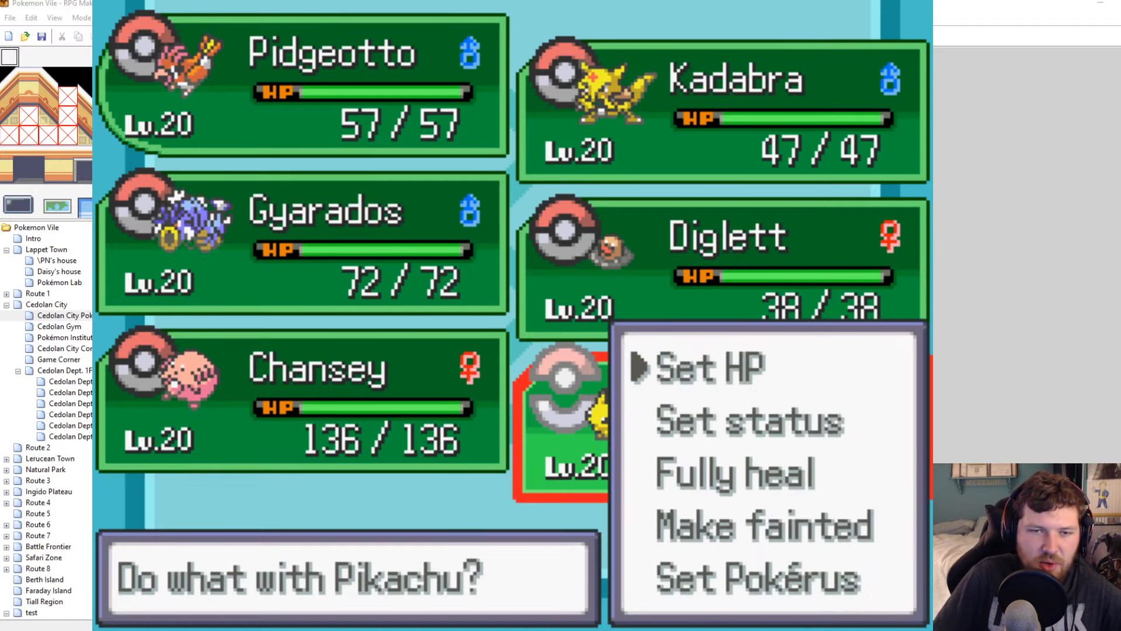
key(x)
key(x)
key(x)
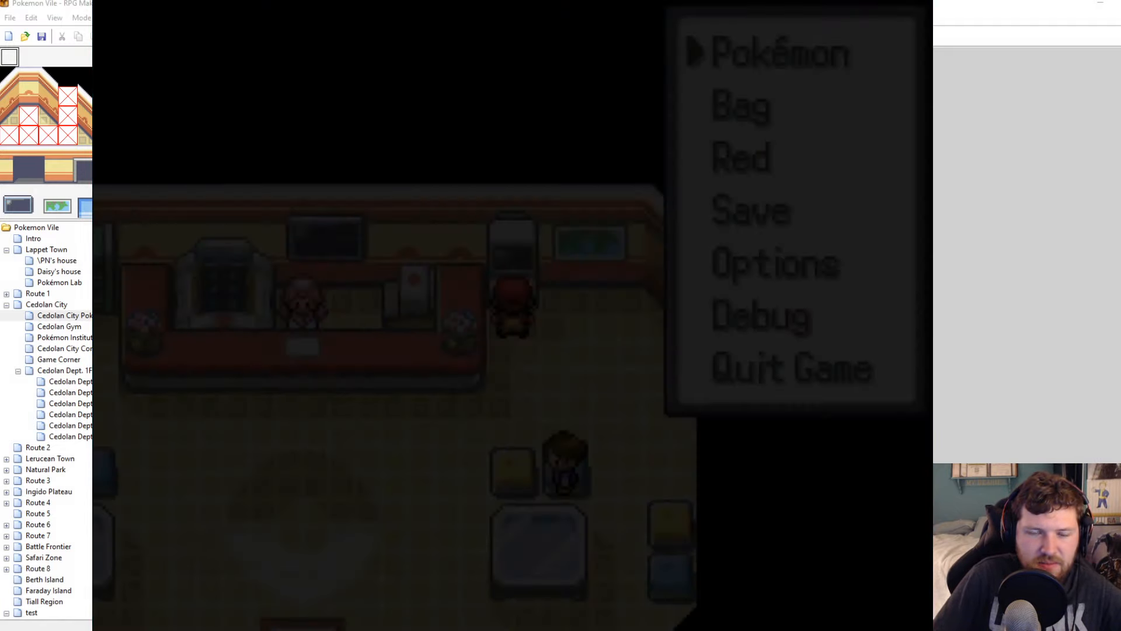
Access the Pokémon Storage System on the PC and view Box 1, then leave the box view
key(x)
key(c)
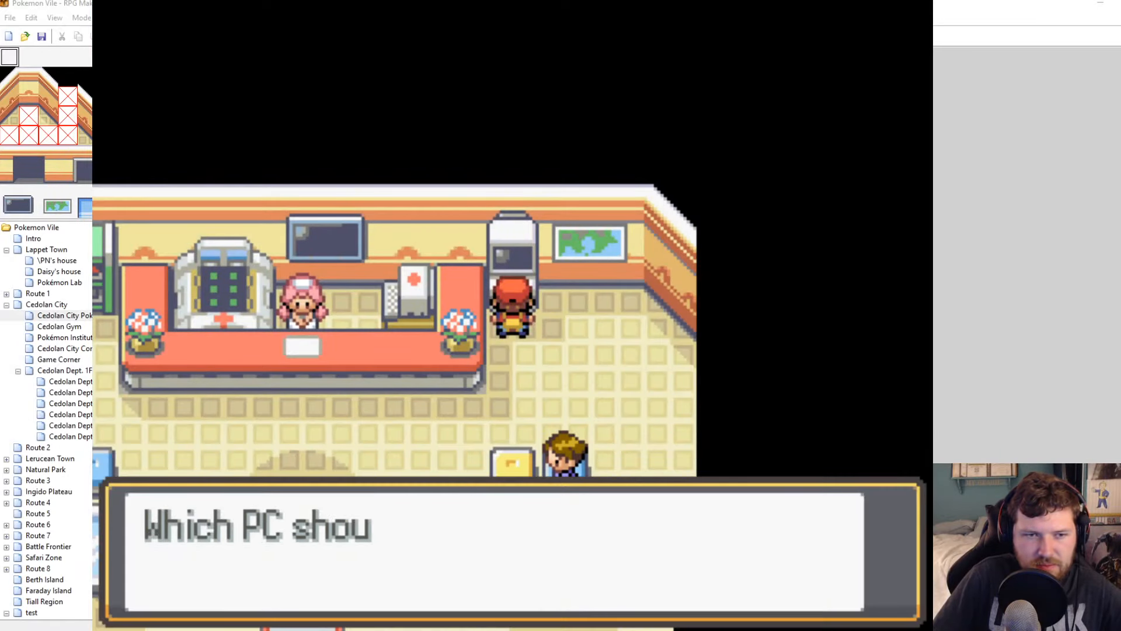
key(c)
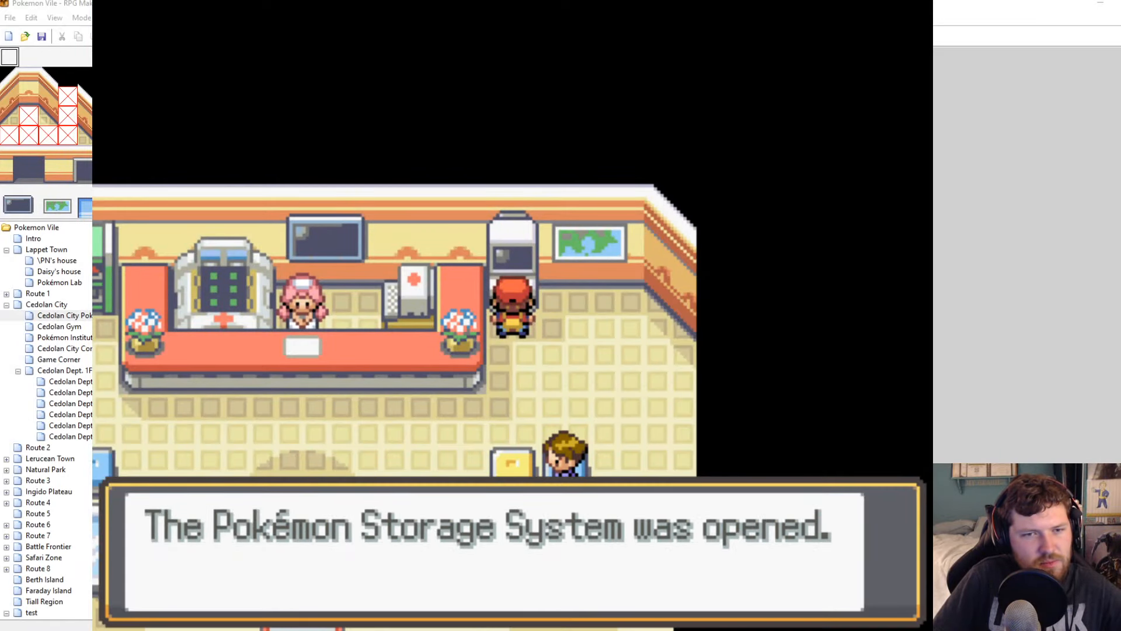
key(c)
key(c)
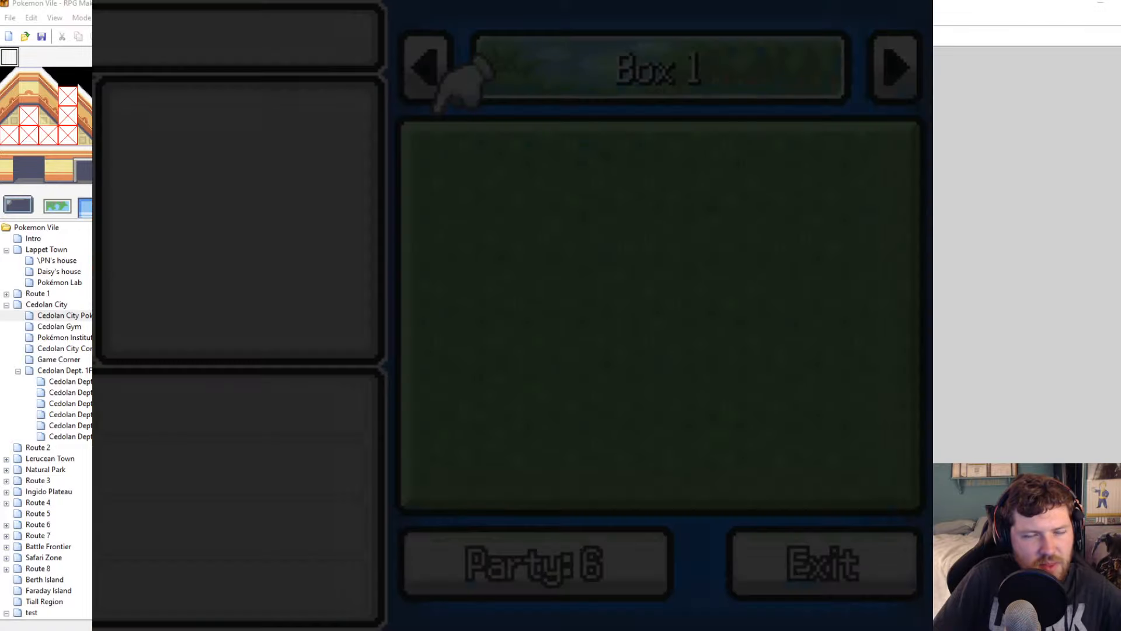
key(x)
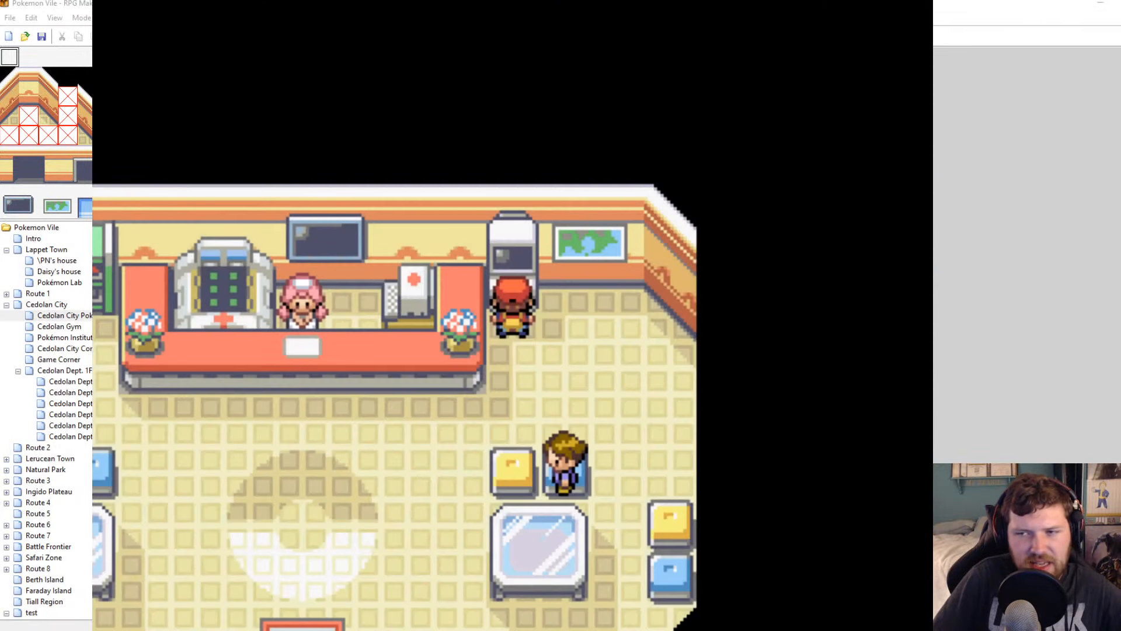
Deposit Pikachu from the party into Box 1
key(Down)
key(c)
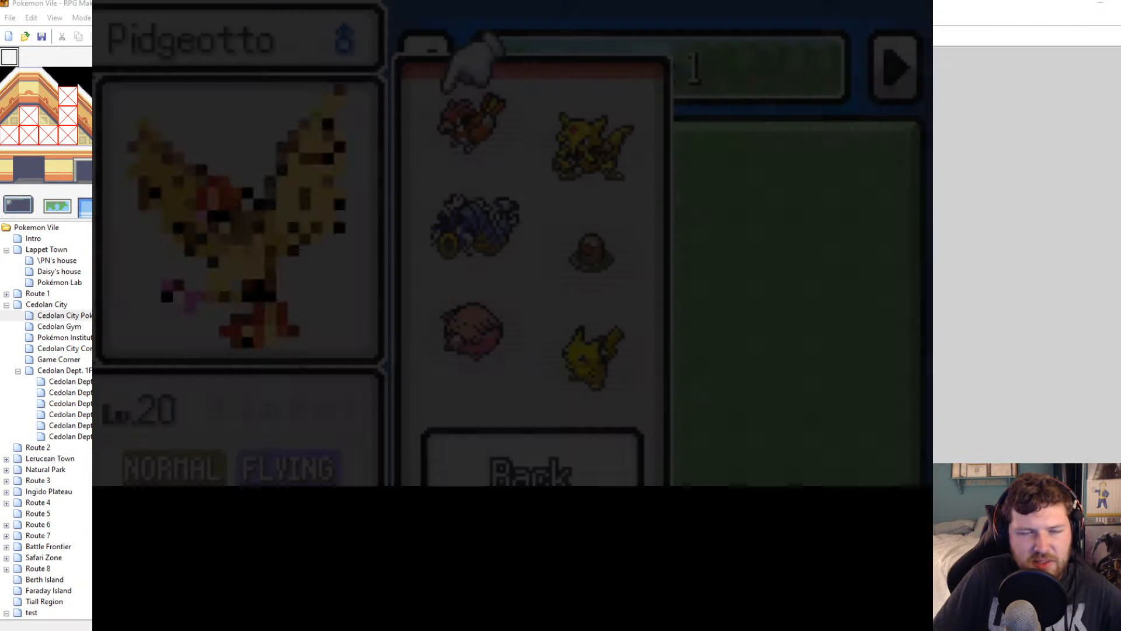
key(Up)
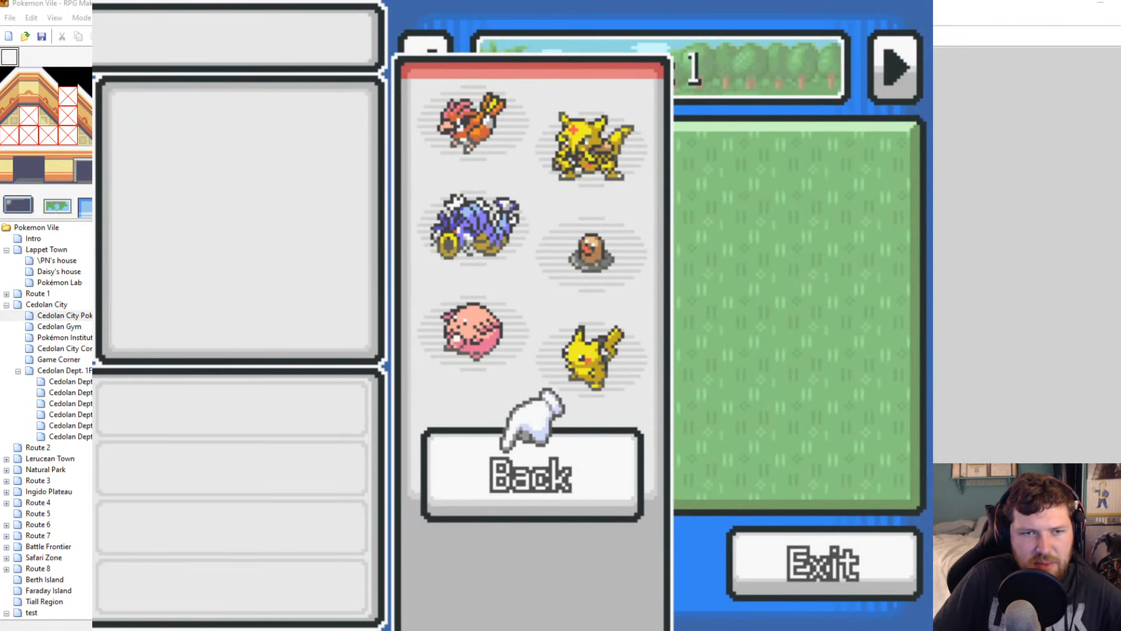
key(Up)
key(c)
key(c)
key(c)
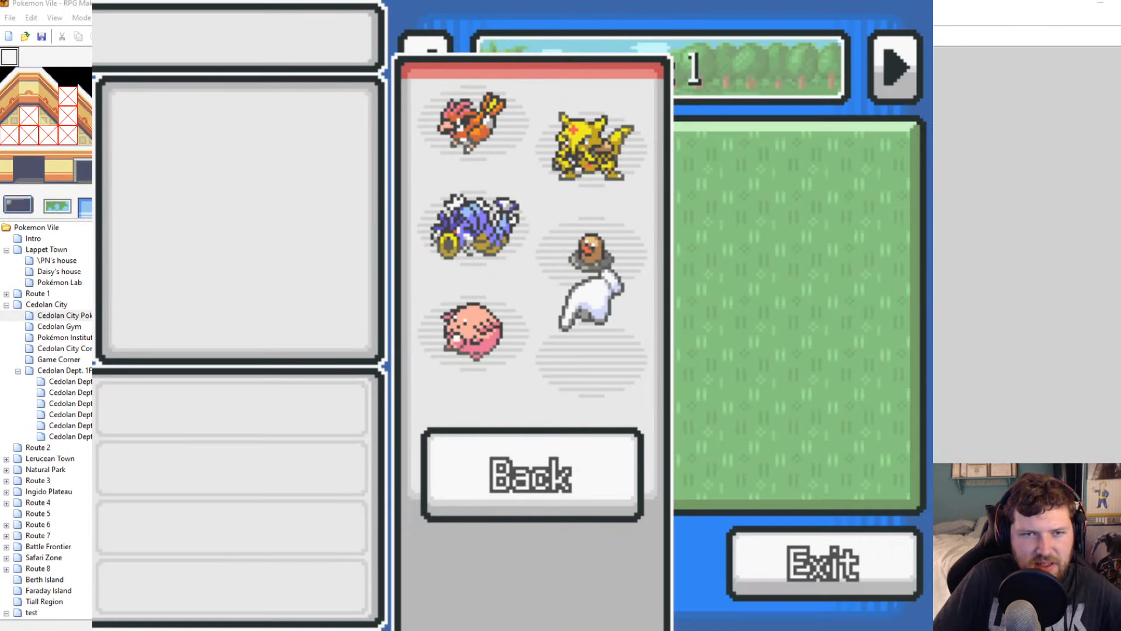
key(x)
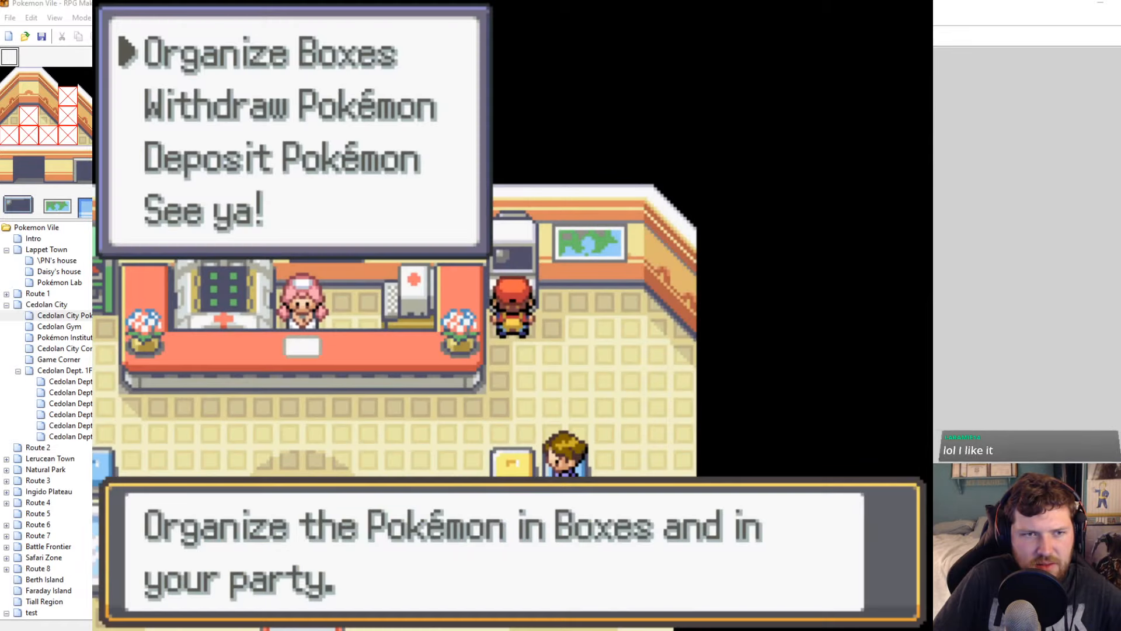
Withdraw Pikachu from Box 1 back into the party and leave the storage system
key(c)
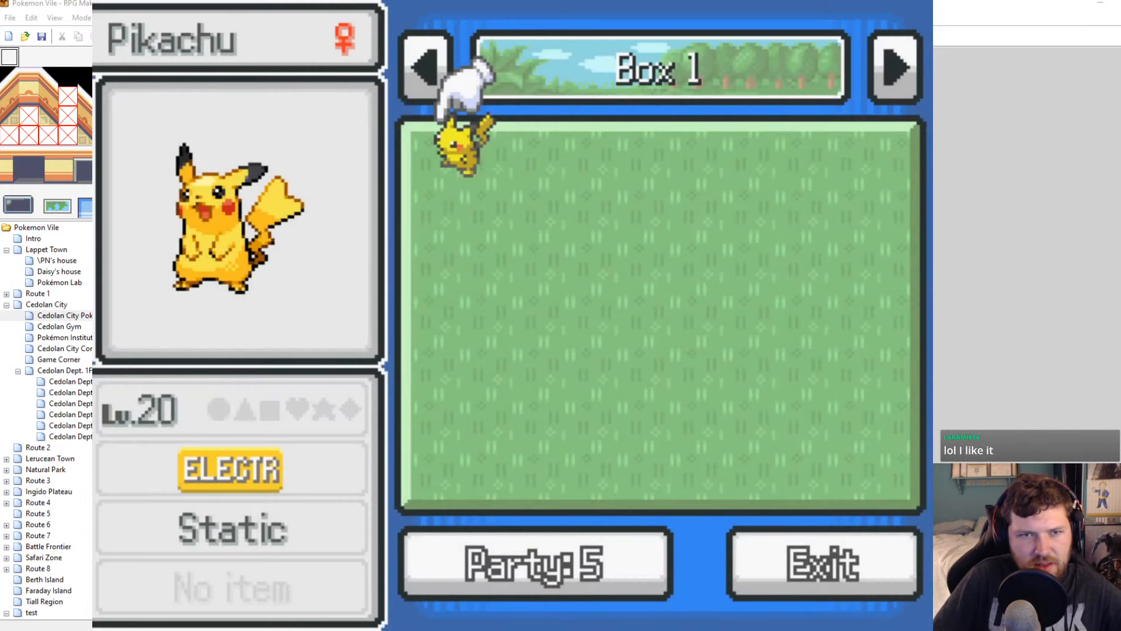
key(c)
key(c)
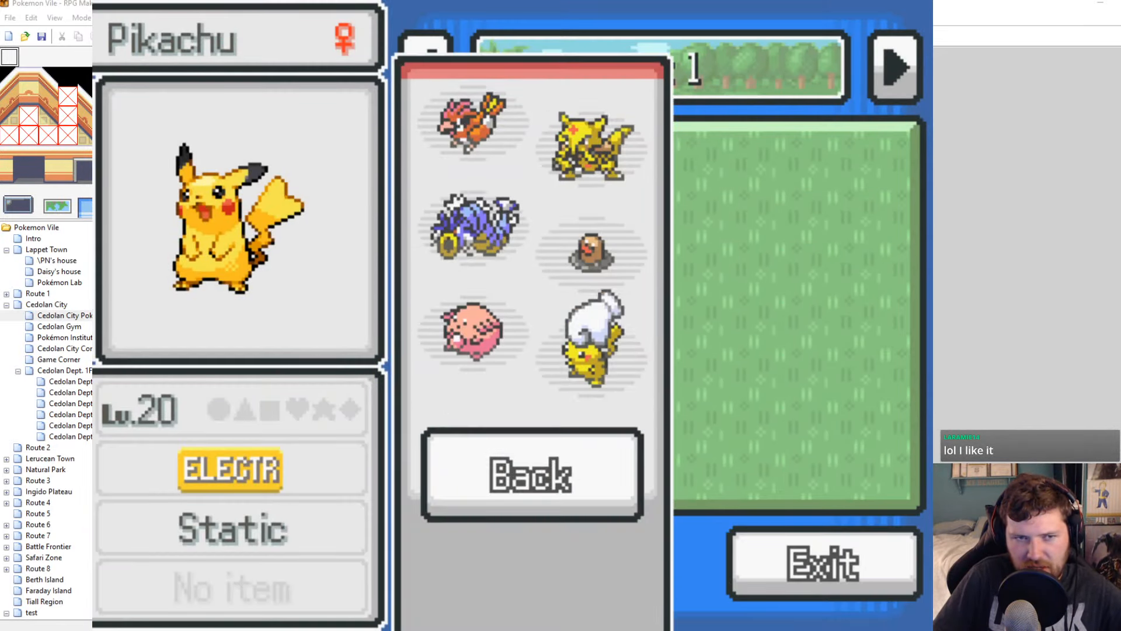
key(x)
key(x)
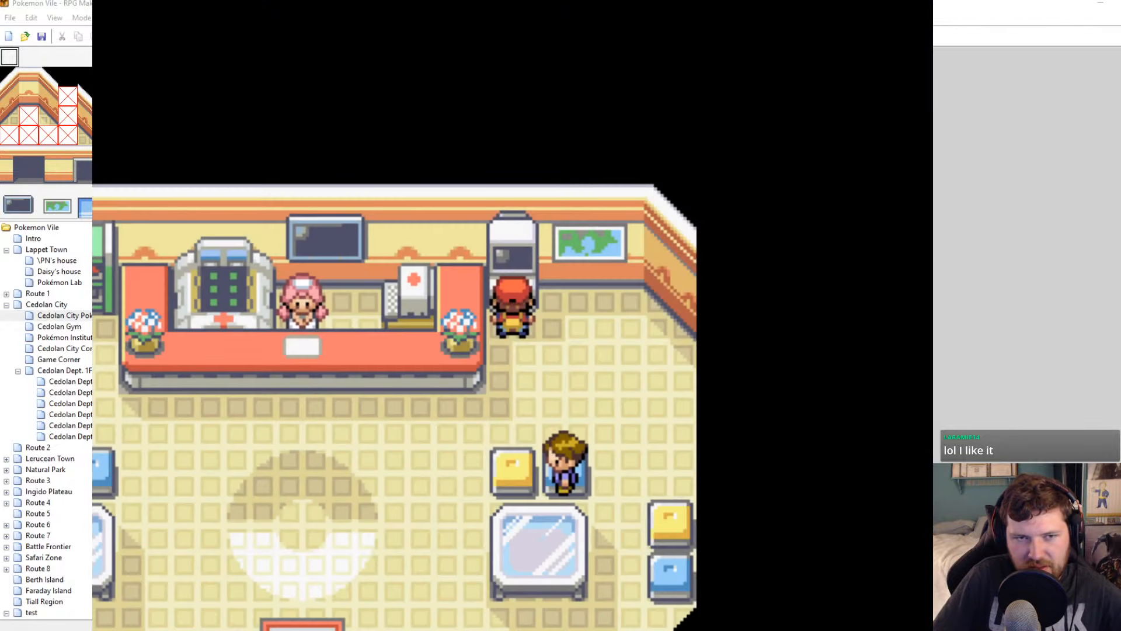
Log off the PC, open the party from the pause menu, and close the playtest
key(x)
key(x)
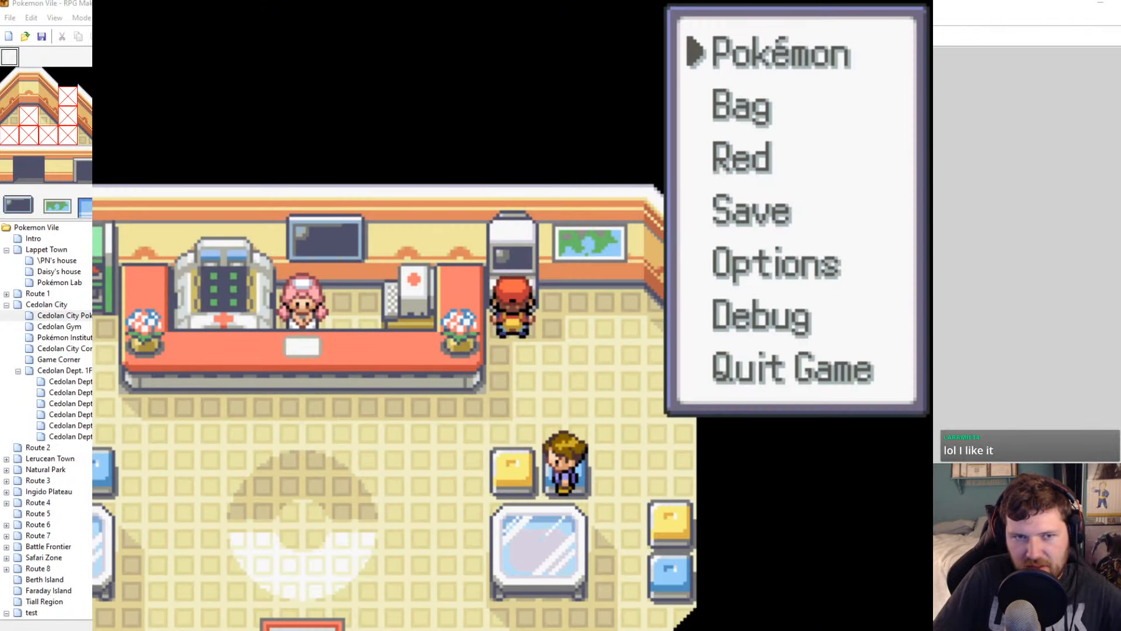
key(x)
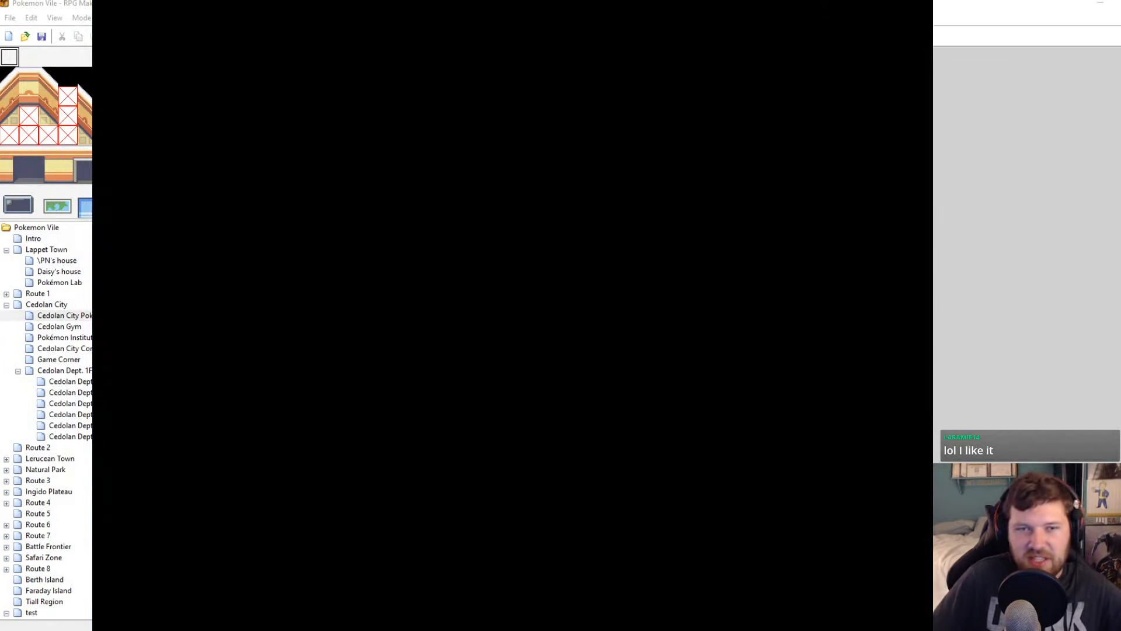
key(alt+F4)
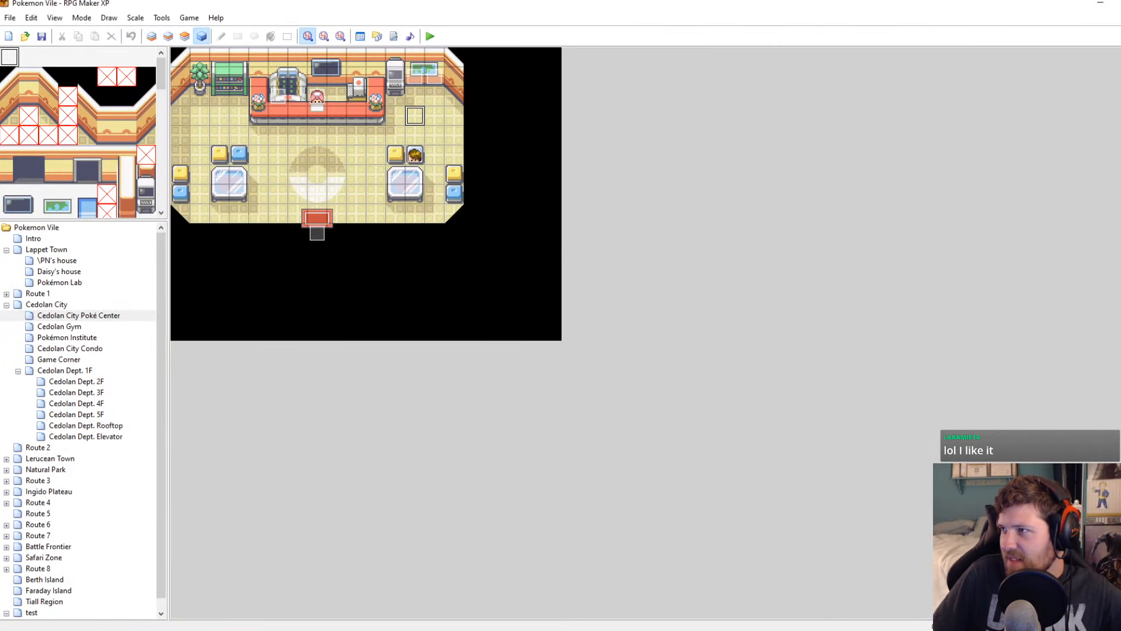
Switch to the browser, view the marble mockup on Imgur enlarged, and close the enlarged view
key(alt+Tab)
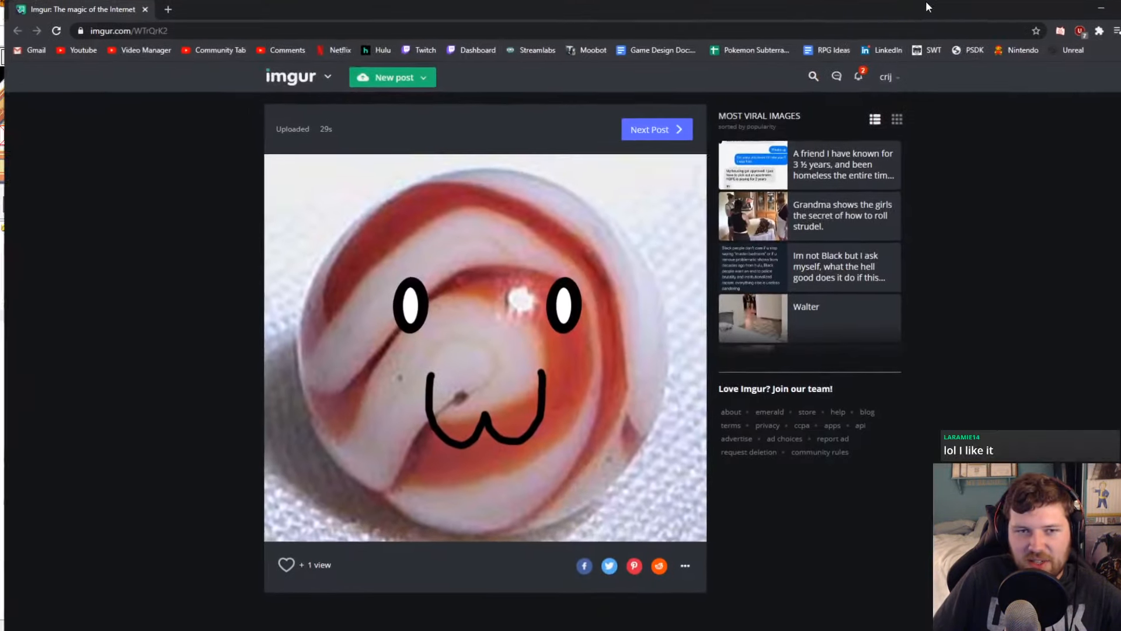
click(464, 337)
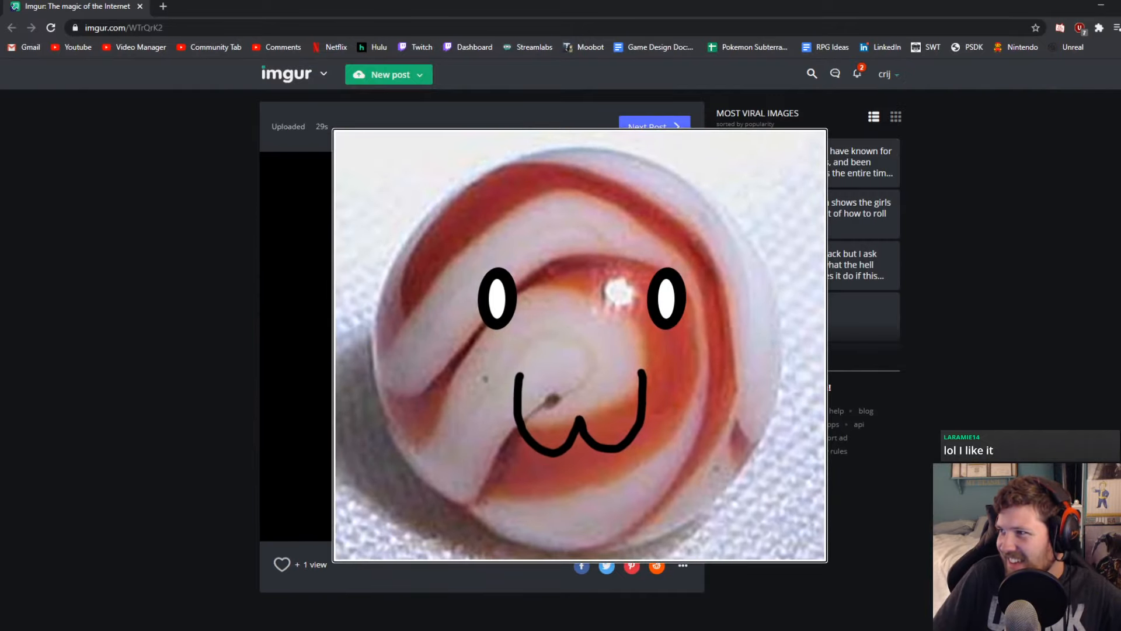
key(Escape)
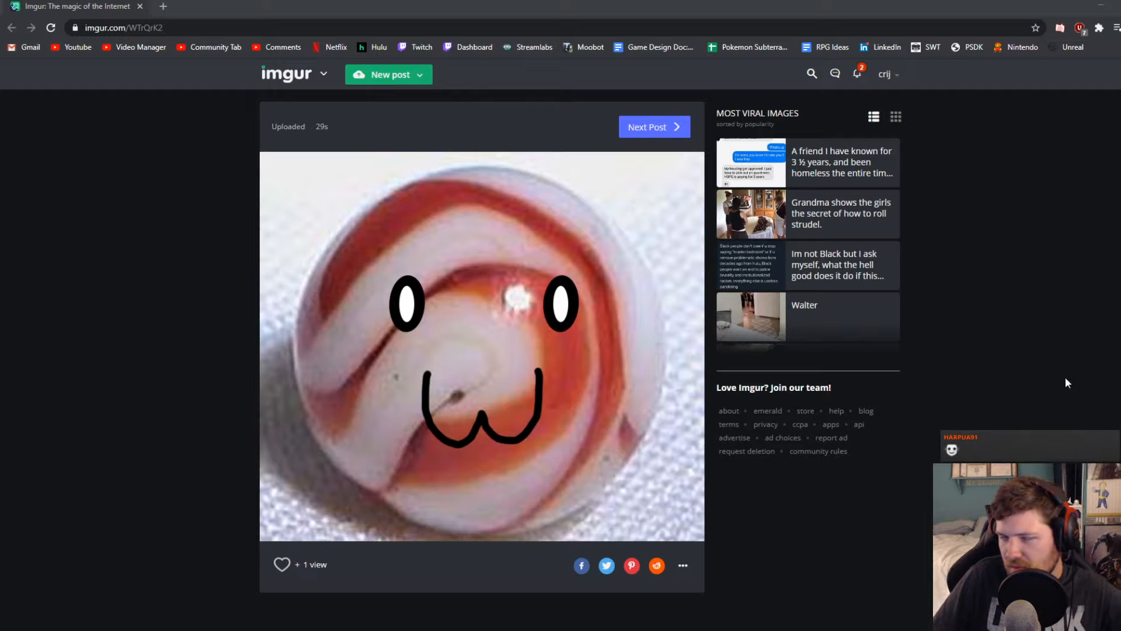
Leave the Imgur image, bring up the Clarity Jam video on YouTube, and pause it near its start
click(1100, 4)
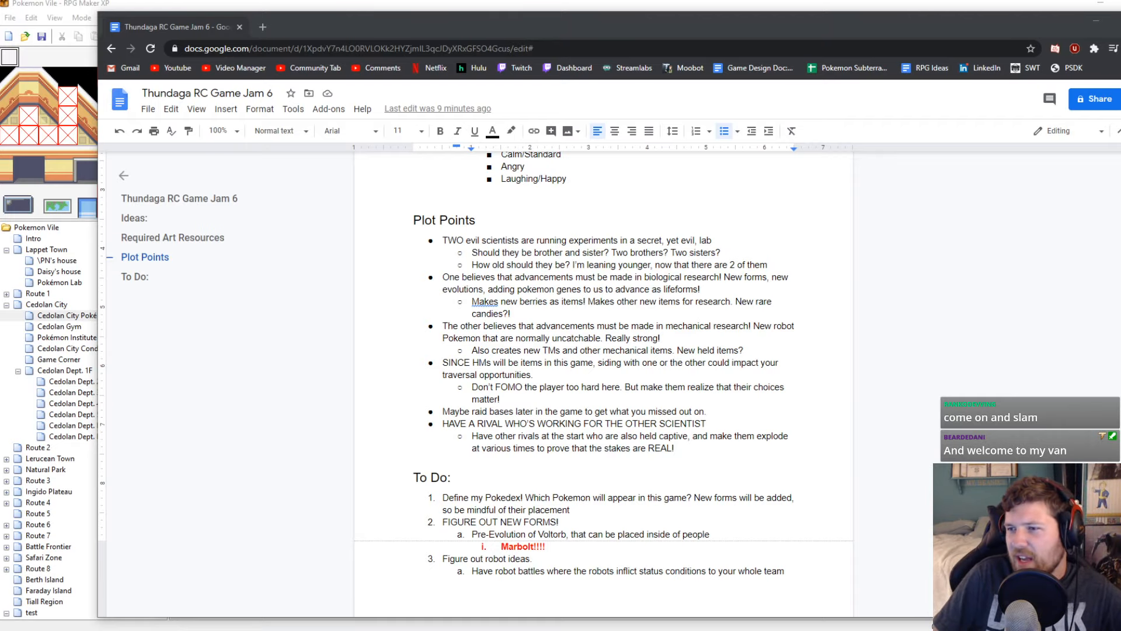
drag(1120, 208, 921, 9)
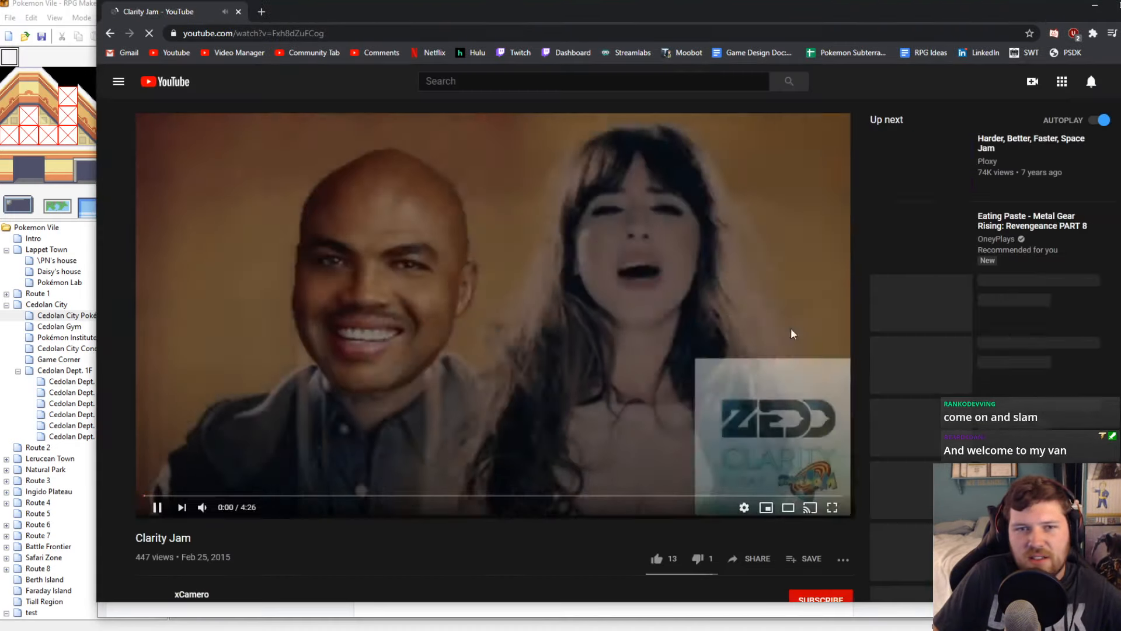
click(524, 463)
scroll(524, 464, down, 2)
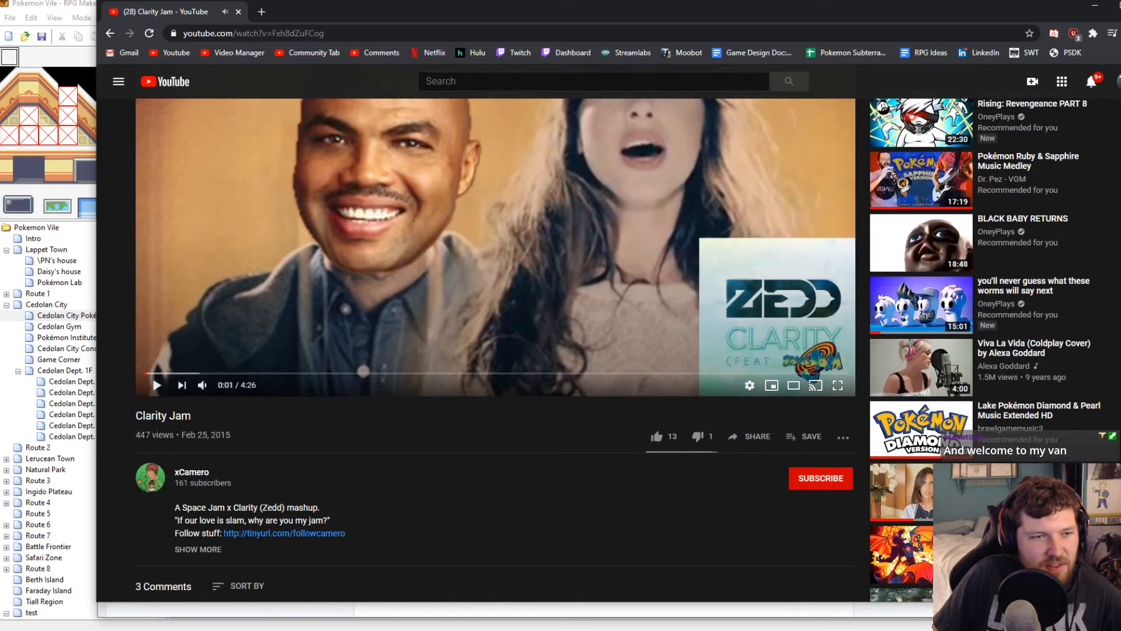
scroll(402, 461, up, 2)
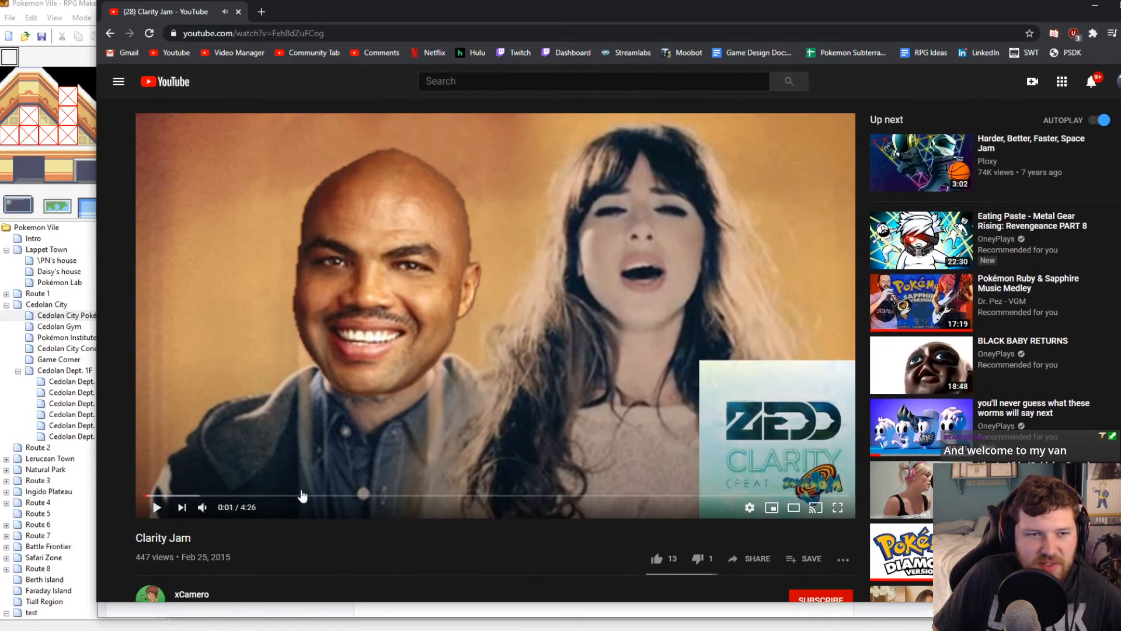
Sample the Clarity Jam video by skipping ahead in stages to about 1:57 and jumping back slightly
click(240, 496)
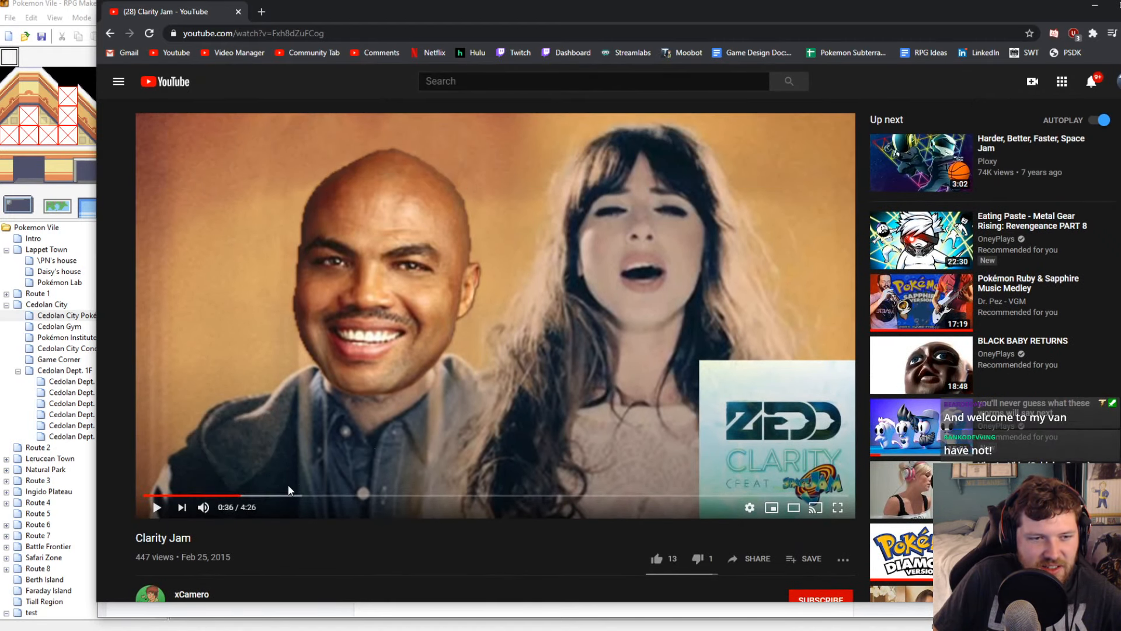
click(277, 496)
key(space)
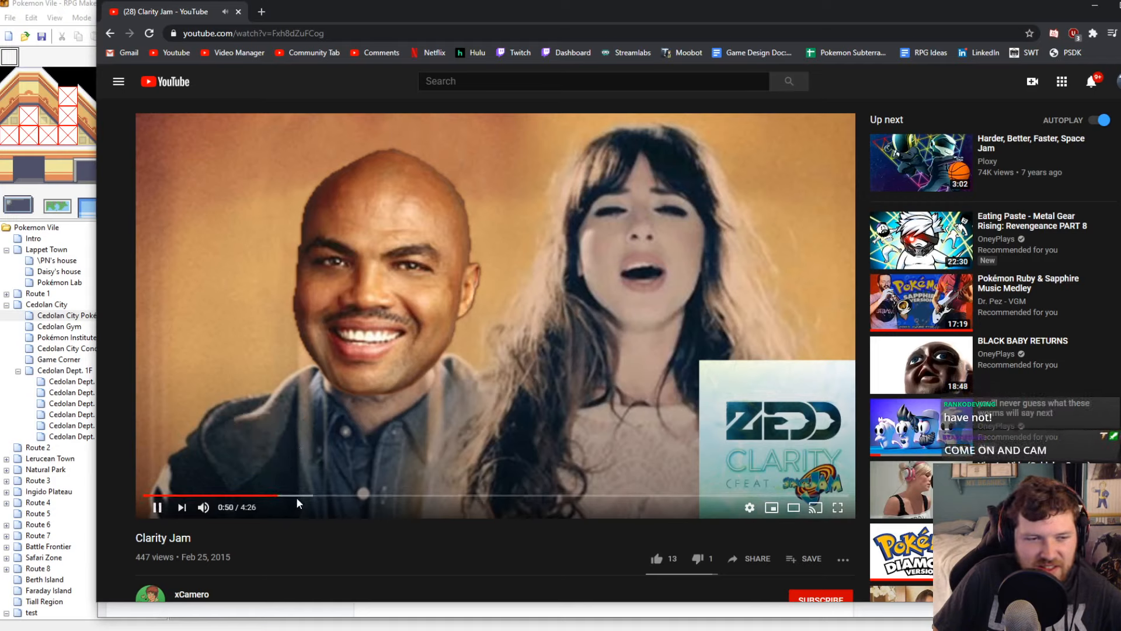
click(331, 496)
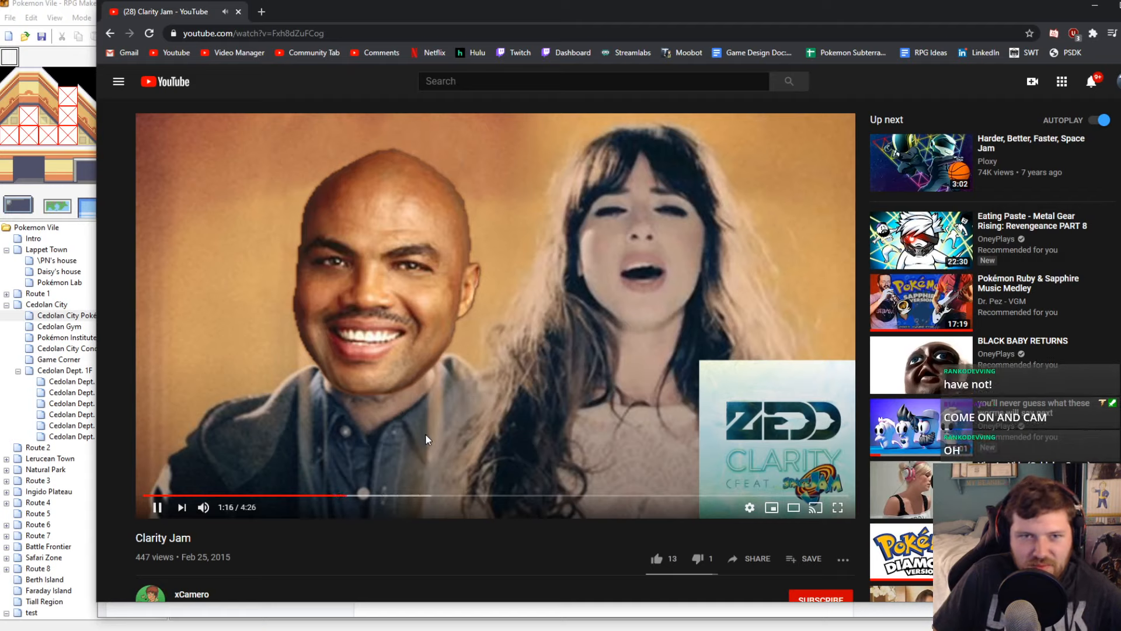
click(385, 496)
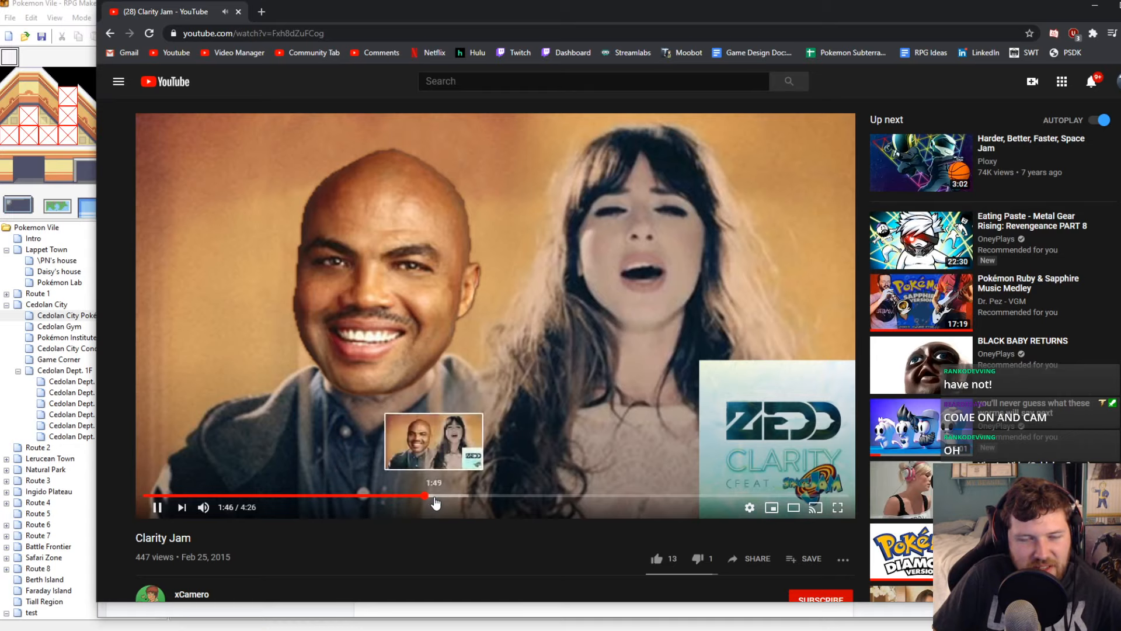
click(468, 498)
click(453, 497)
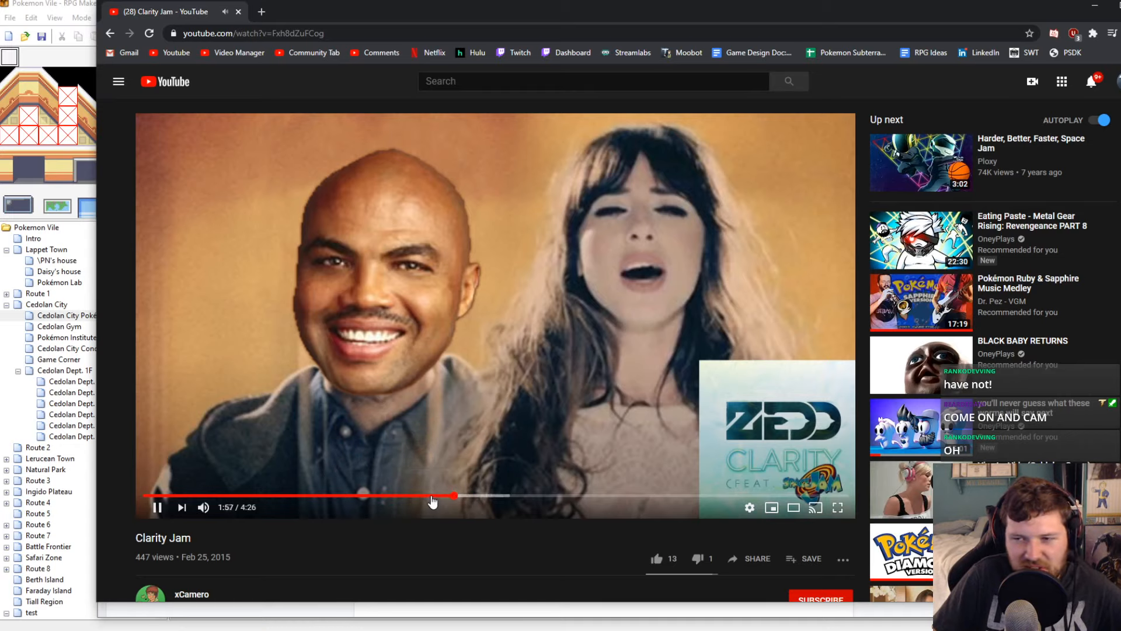
click(415, 496)
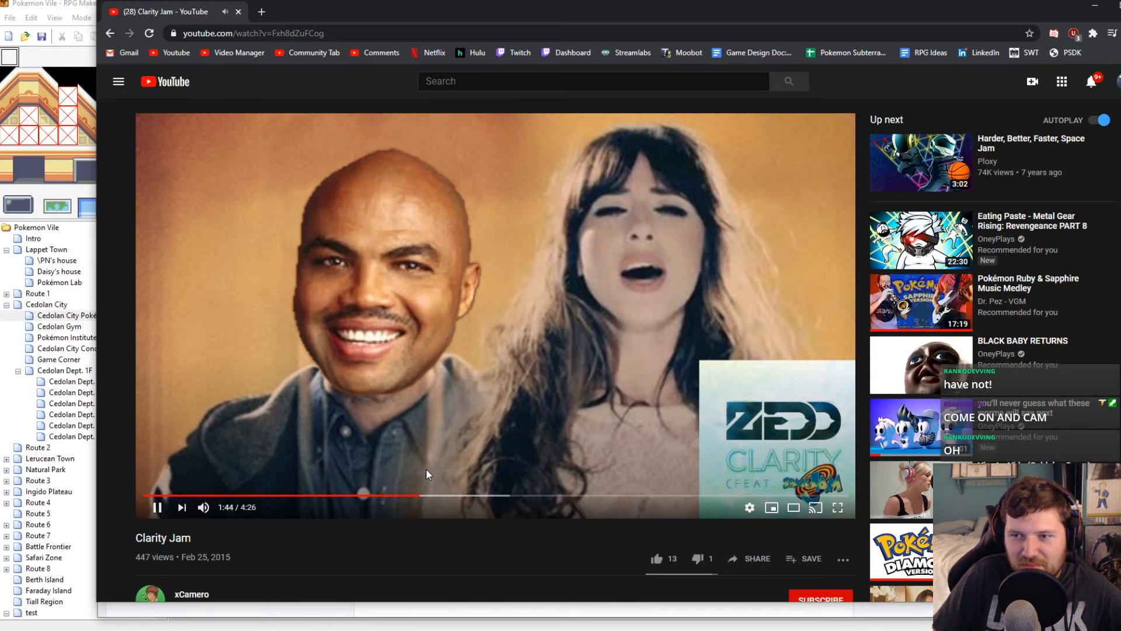
Pause the Clarity Jam video, look over its description and comments, and return to the Game Jam design document
scroll(426, 468, down, 1)
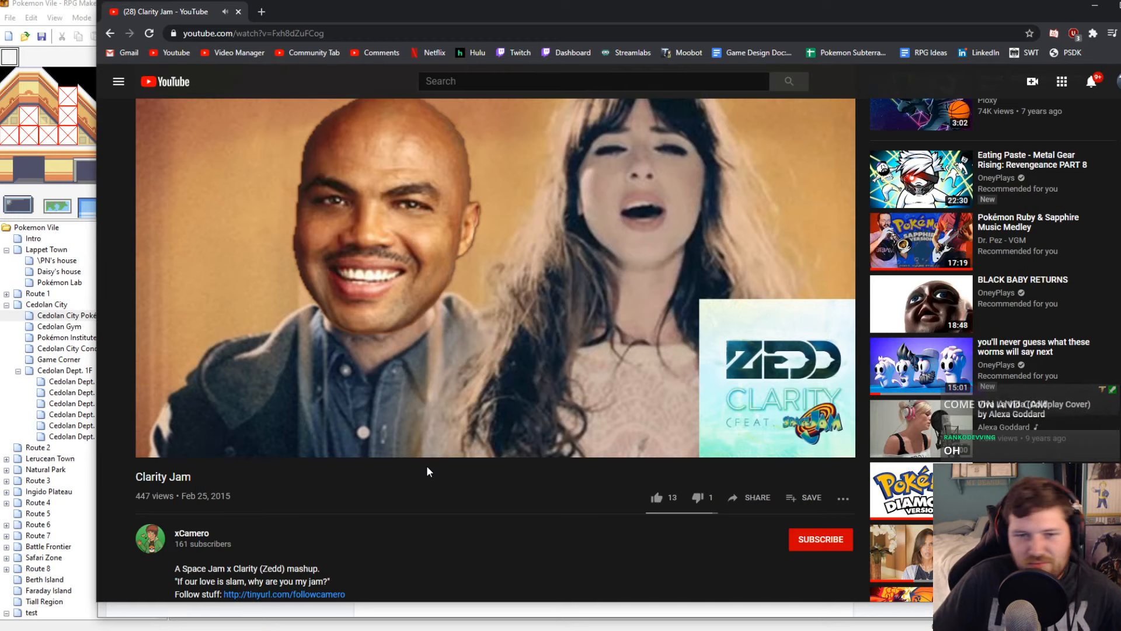
click(435, 450)
scroll(443, 456, up, 1)
scroll(575, 530, down, 5)
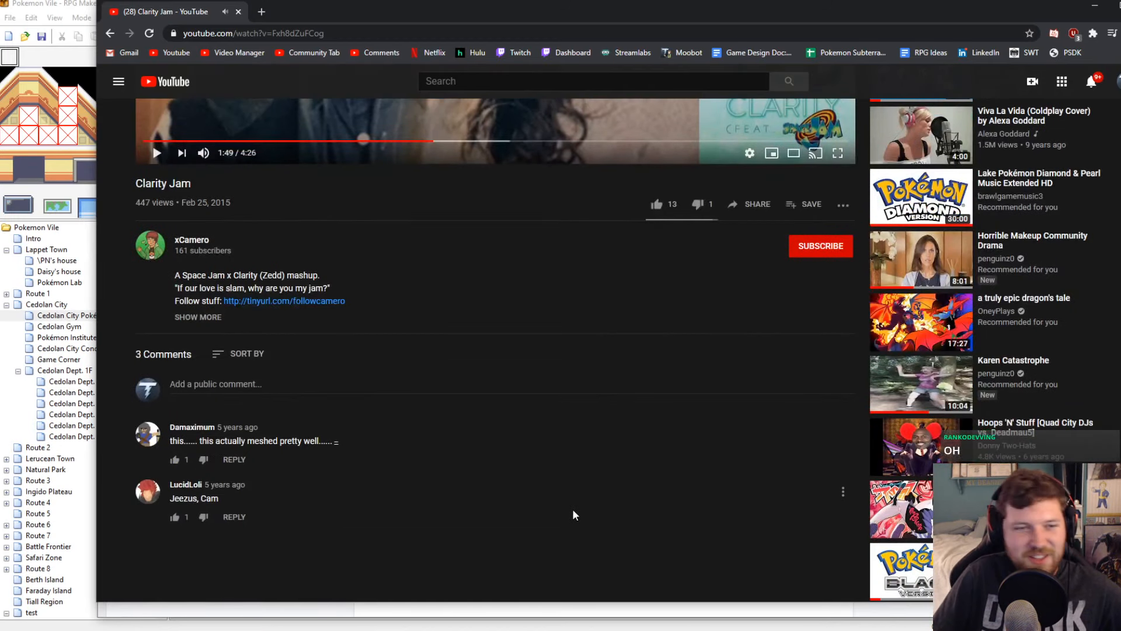
scroll(570, 499, up, 6)
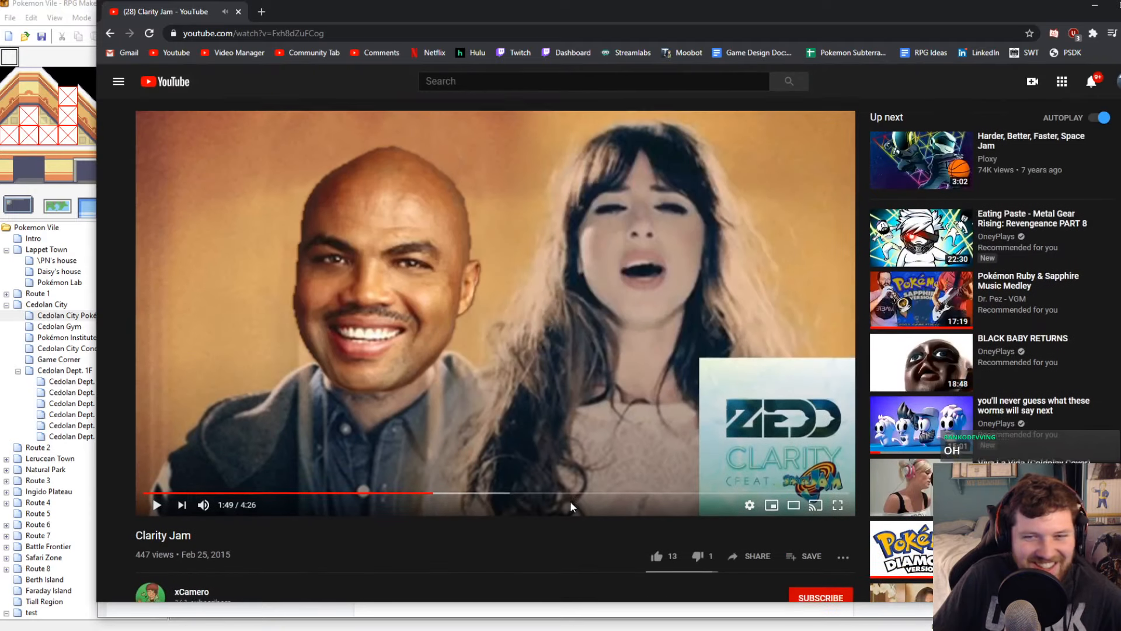
scroll(237, 475, down, 2)
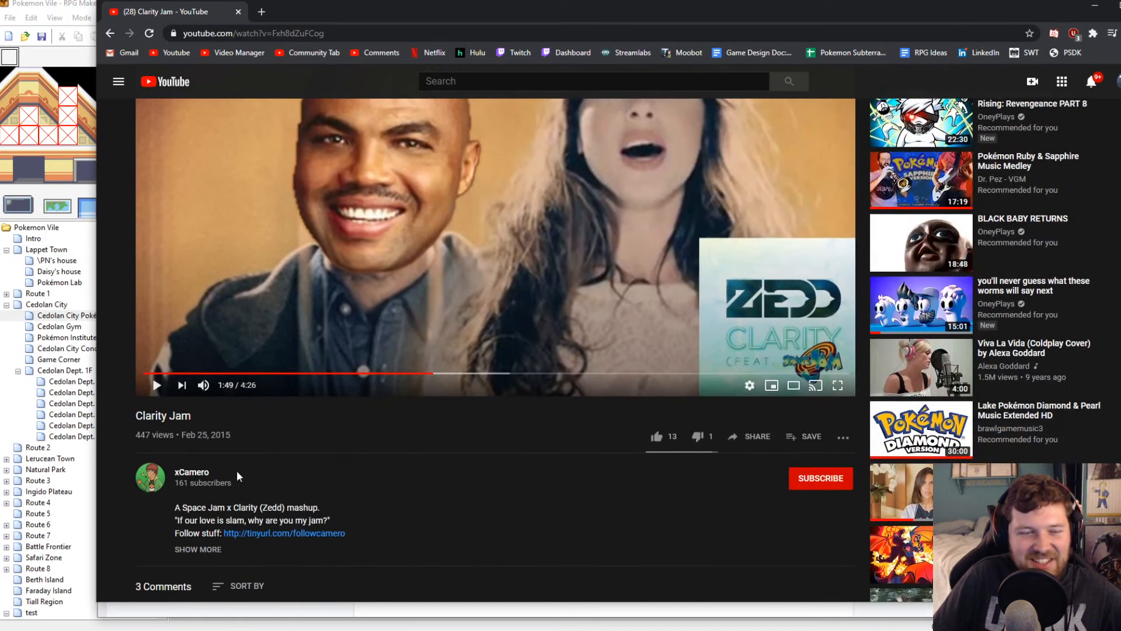
scroll(633, 502, up, 2)
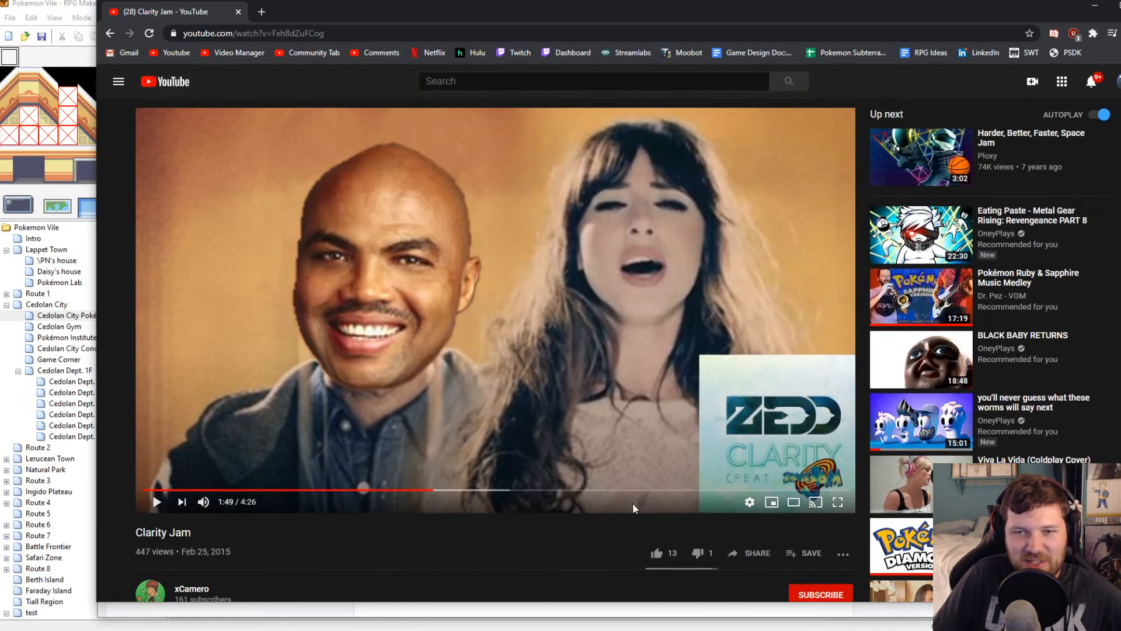
scroll(346, 434, down, 3)
scroll(681, 500, up, 2)
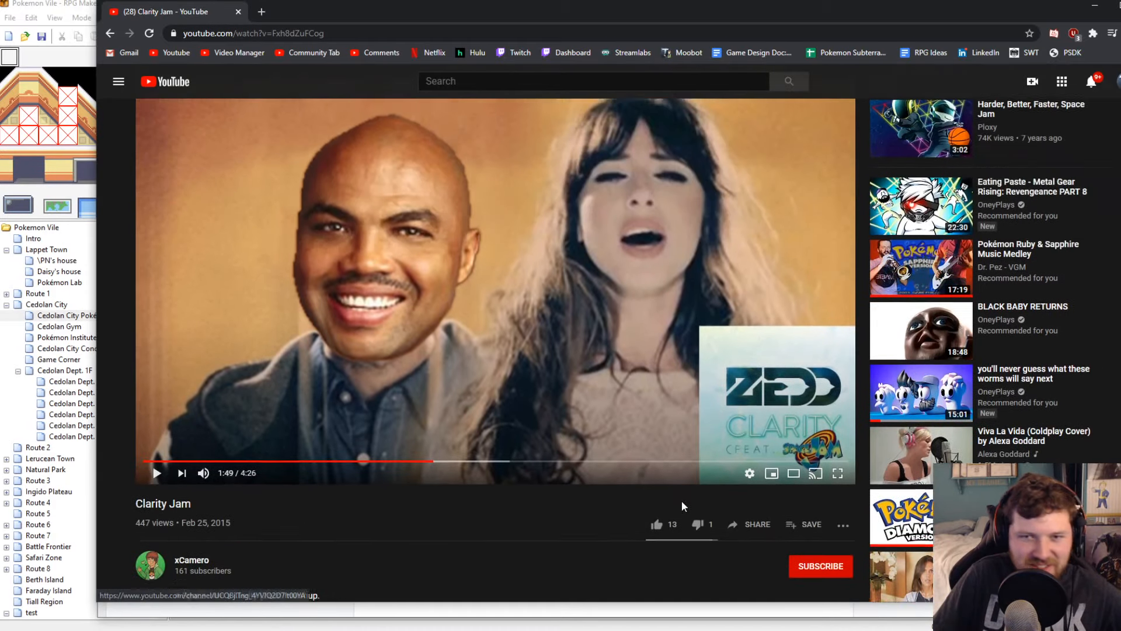
key(alt+Tab)
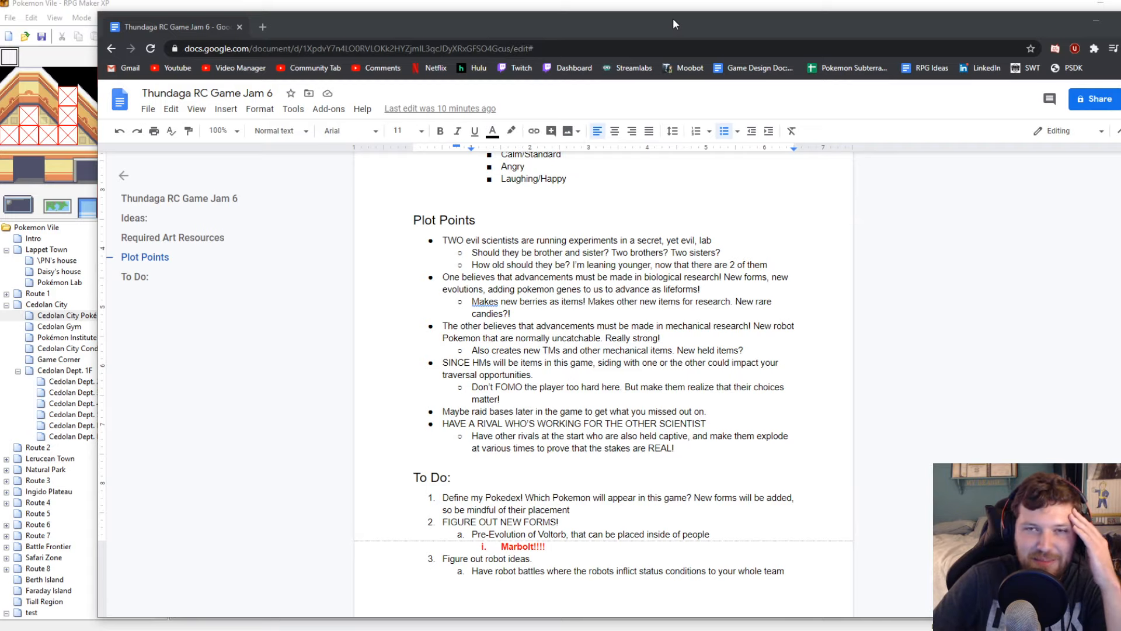
Switch to RPG Maker XP, open and close the Script Editor, and briefly consult the plot points in the design document
click(670, 3)
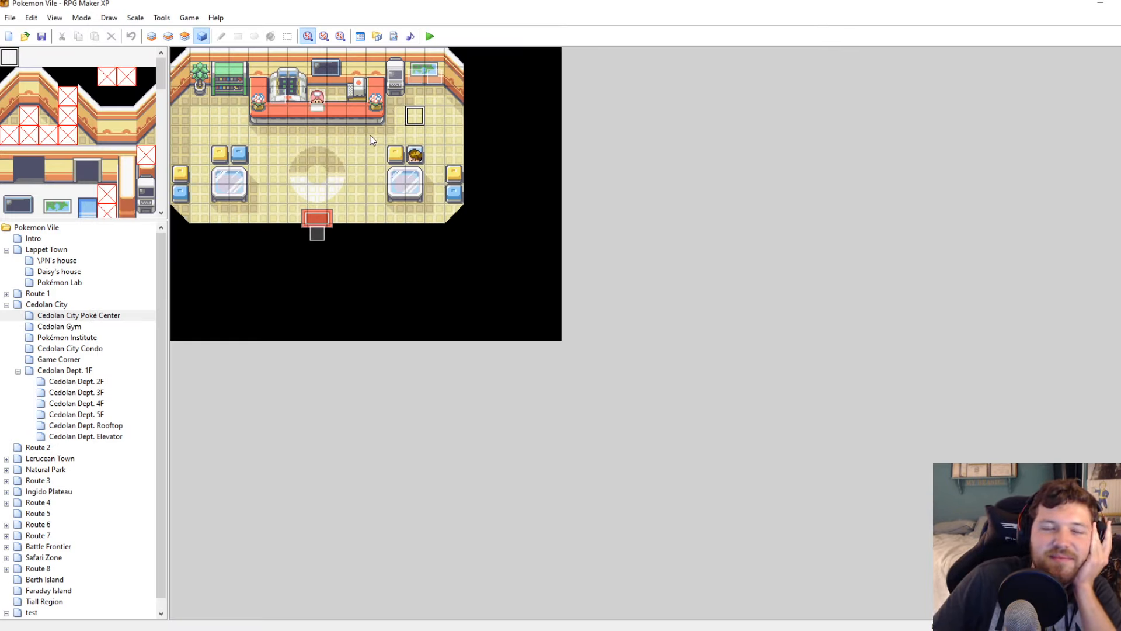
click(317, 155)
click(394, 37)
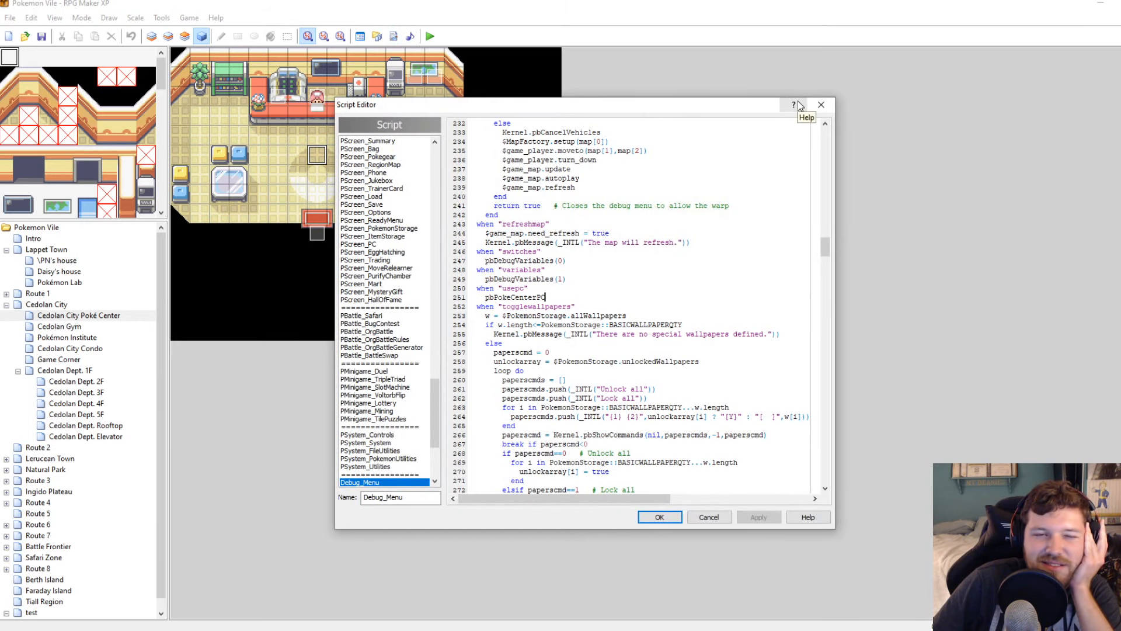
click(820, 105)
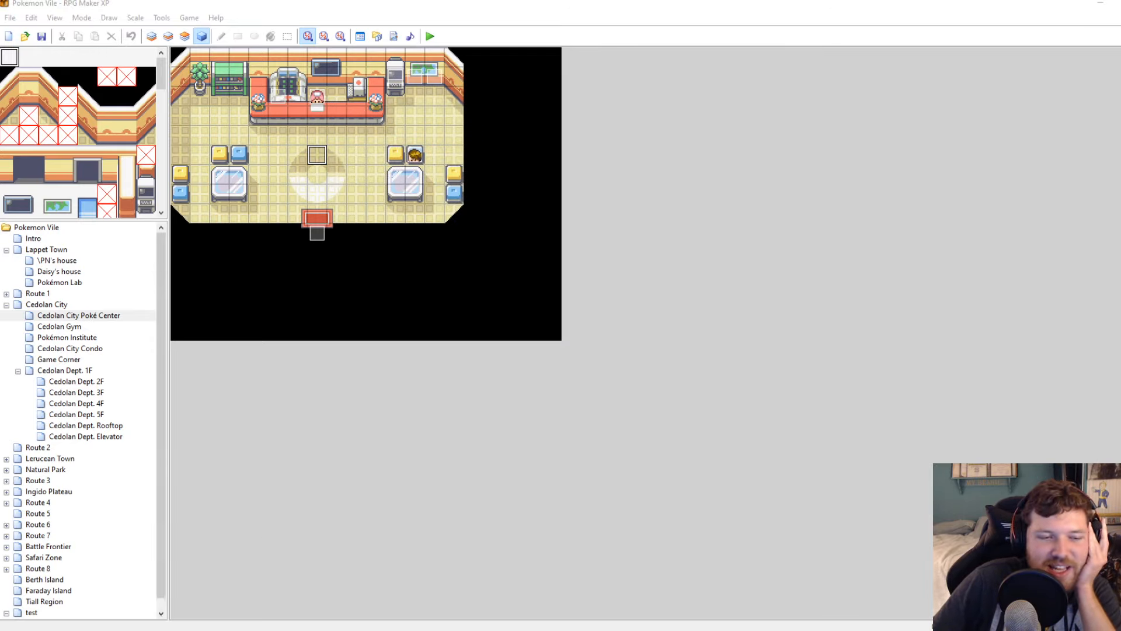
click(177, 598)
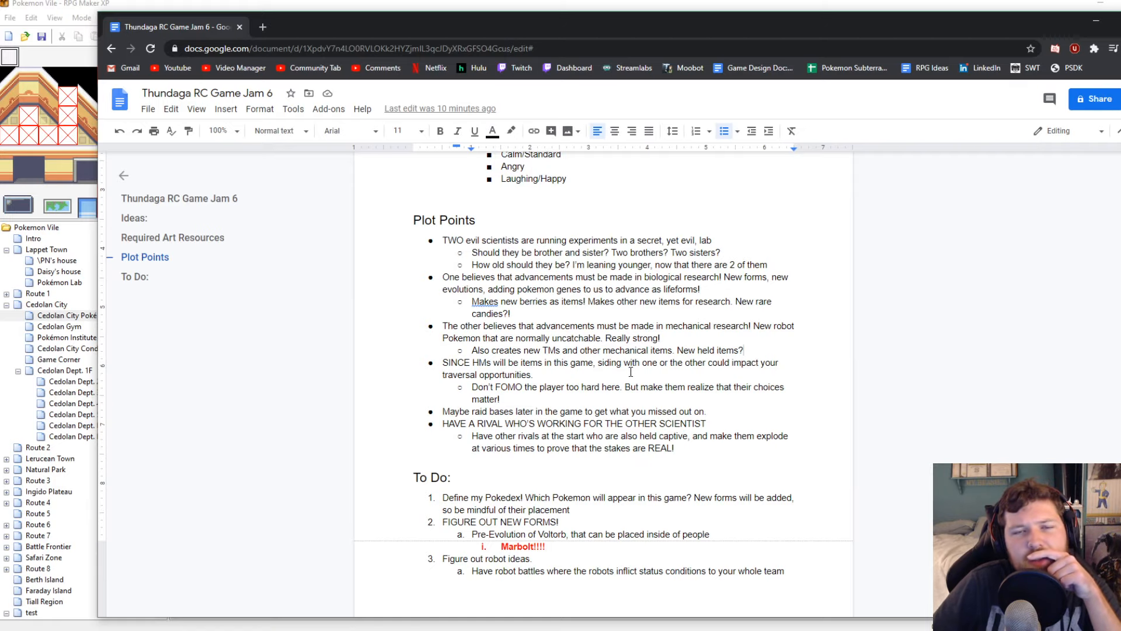
click(870, 3)
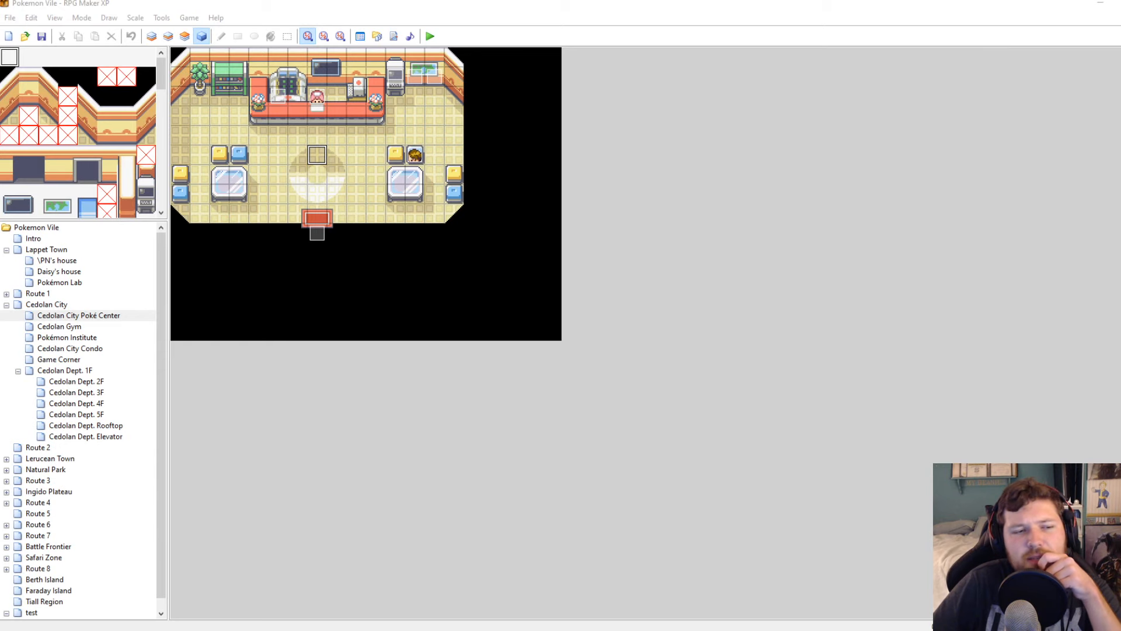
Create a 20 by 15 map named Pokemon Vile under the test map and move it to the top level of the map tree
scroll(59, 537, down, 1)
click(32, 602)
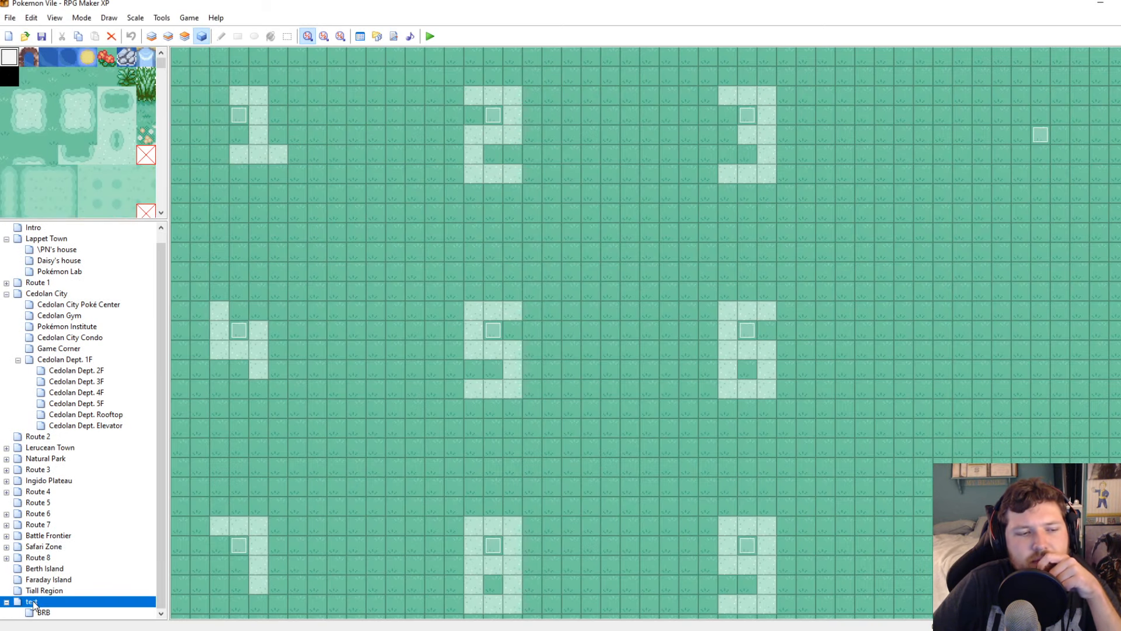
right_click(34, 604)
click(58, 527)
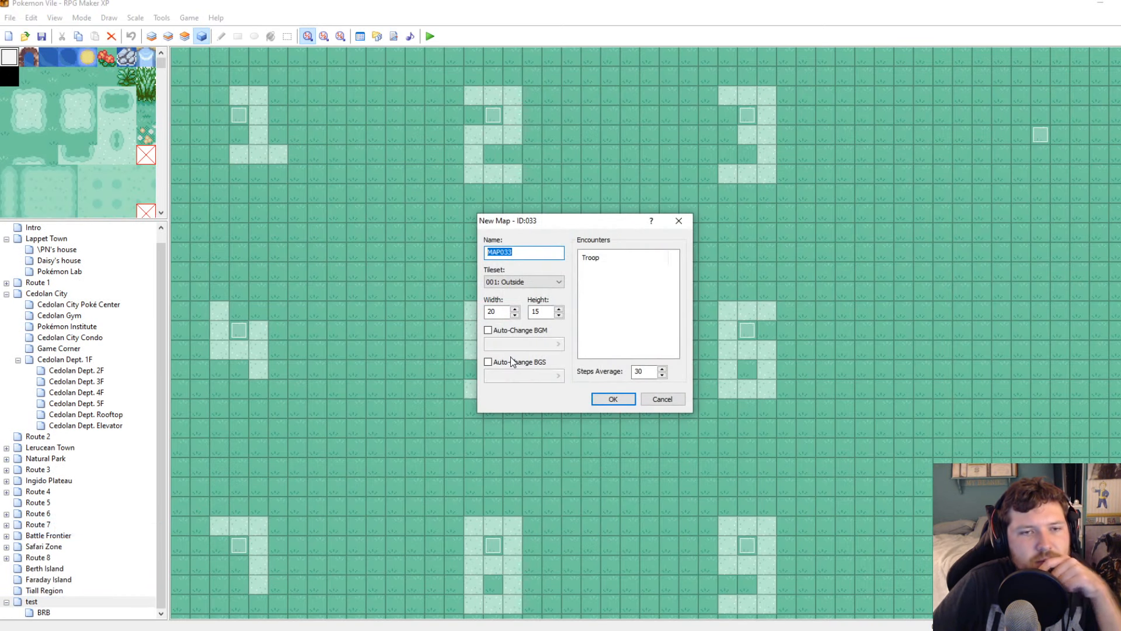
text(P)
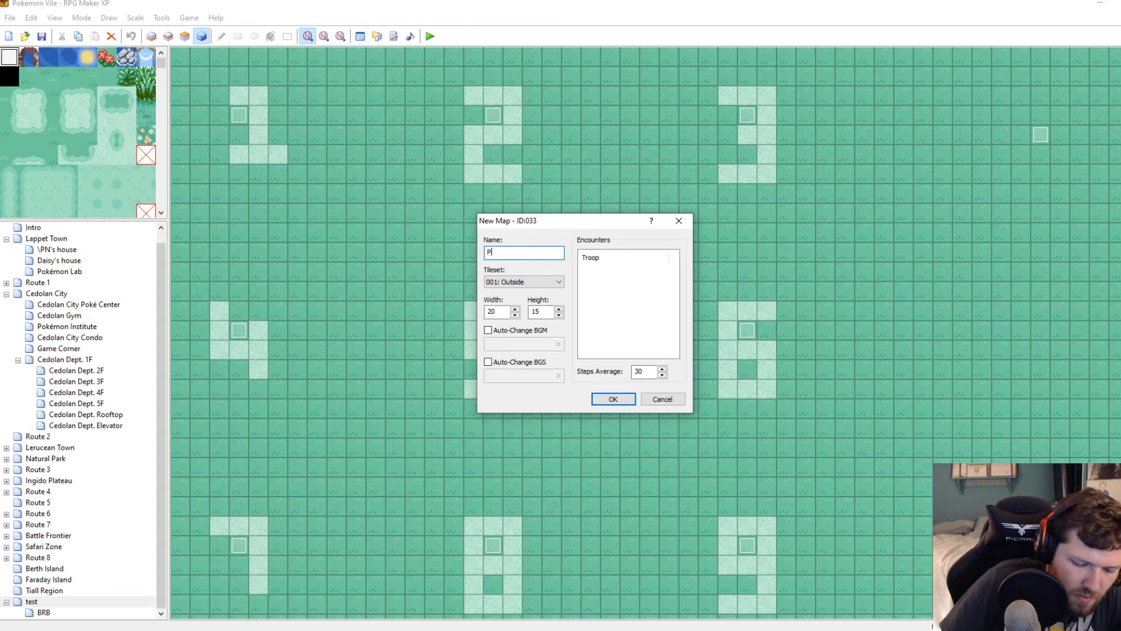
text(okemon Vile)
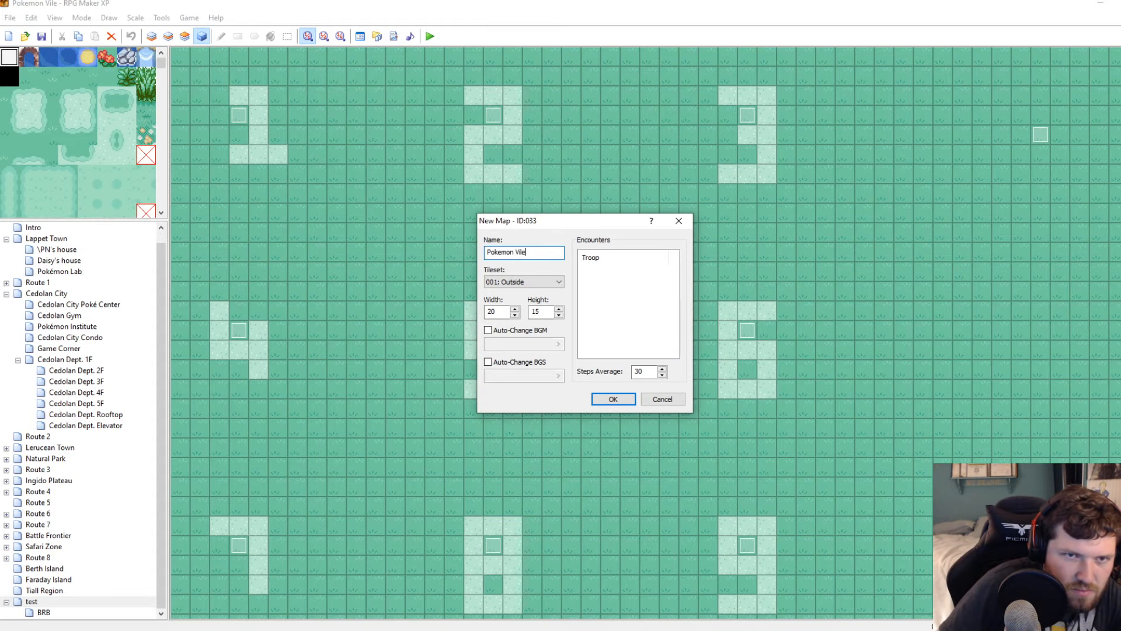
click(614, 398)
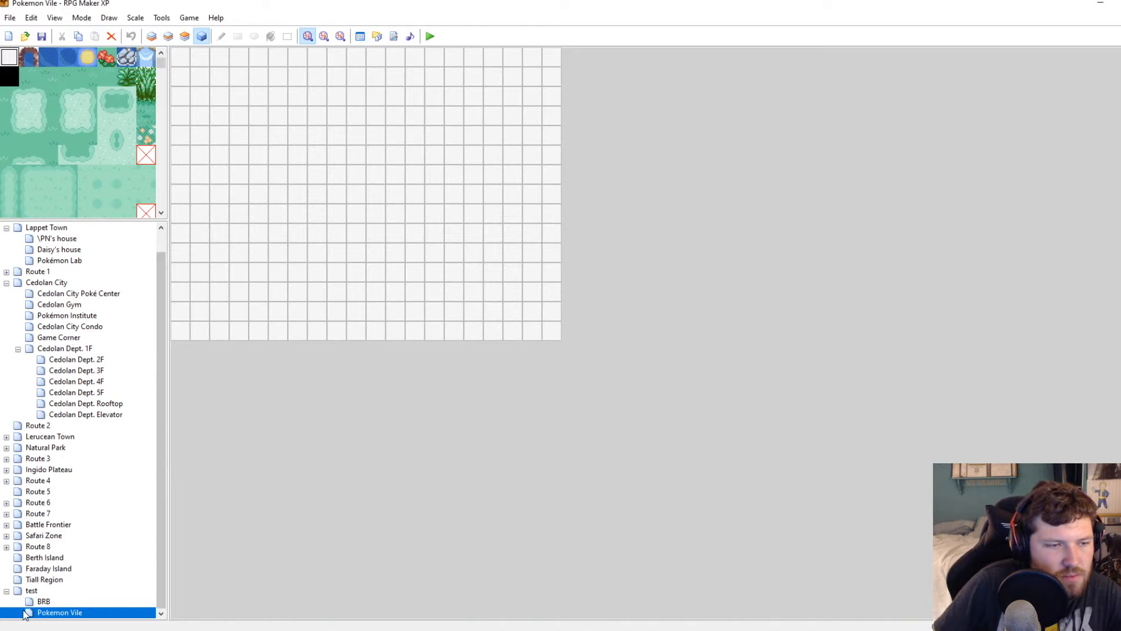
drag(38, 611, 55, 229)
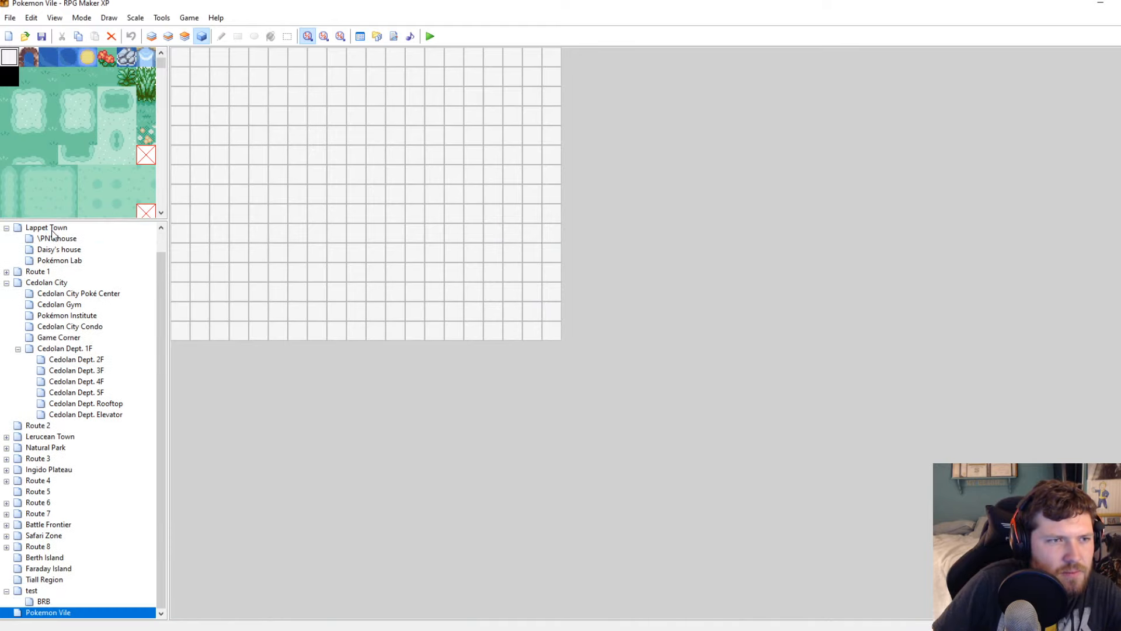
Start creating a new child map under the Pokemon Vile map
right_click(44, 613)
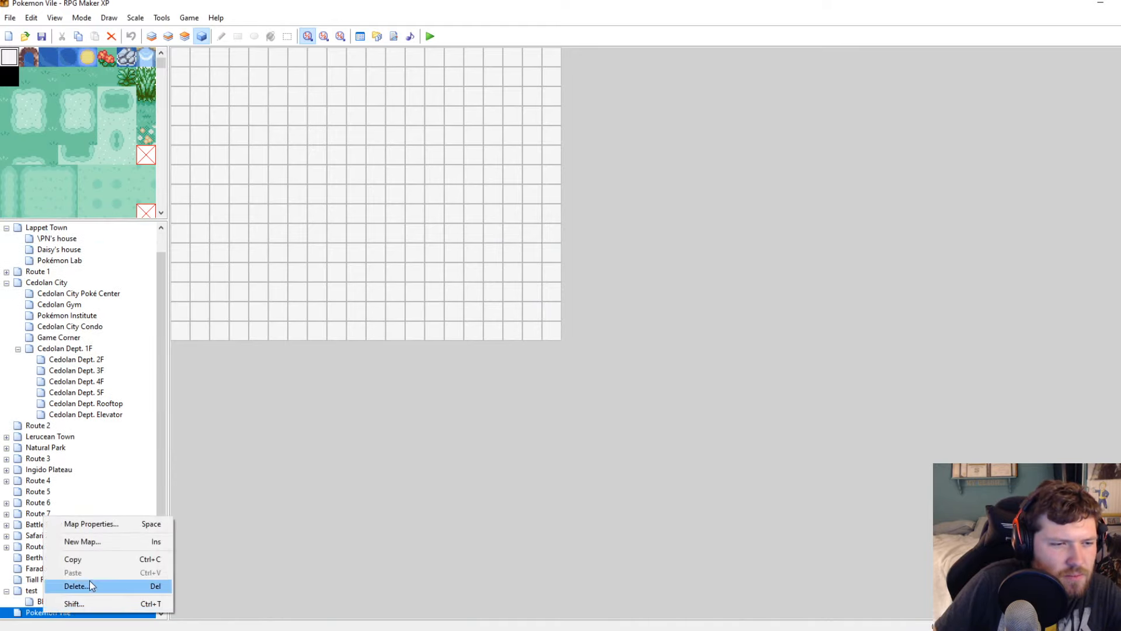
click(80, 541)
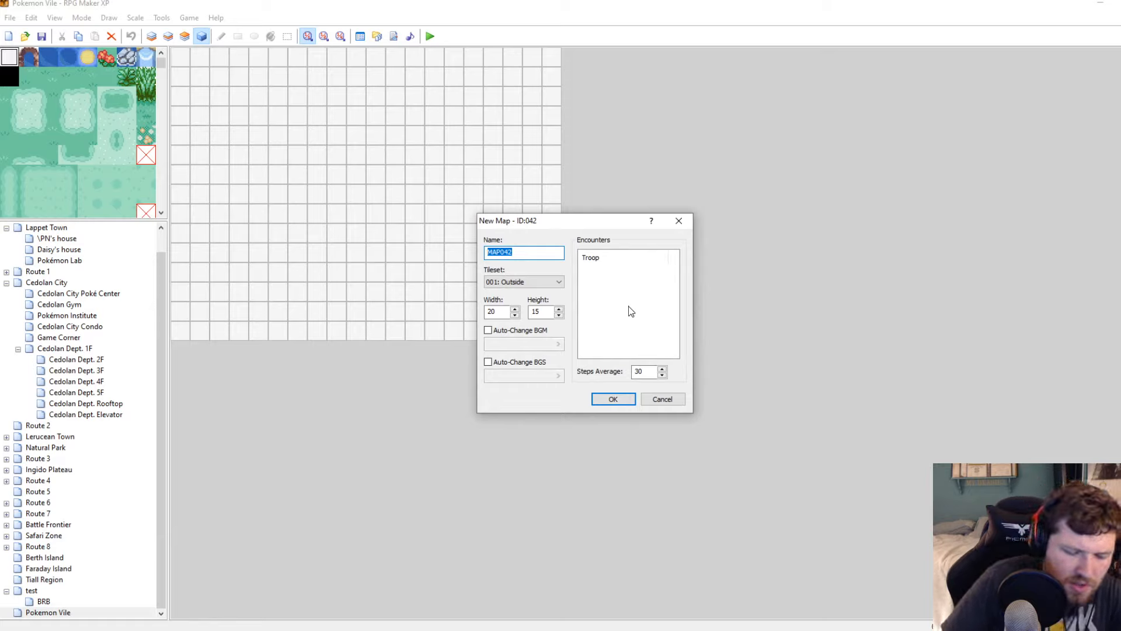
Name the new map Dungeon 1 and assign it the 003: Inside tileset
text(Dungeon)
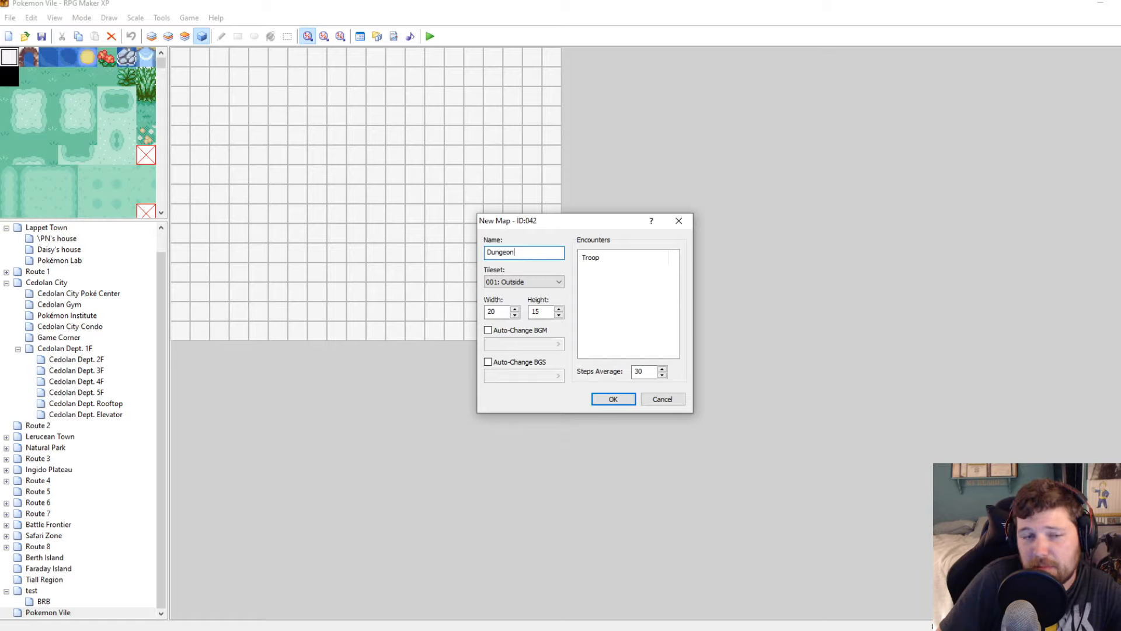
text( 1)
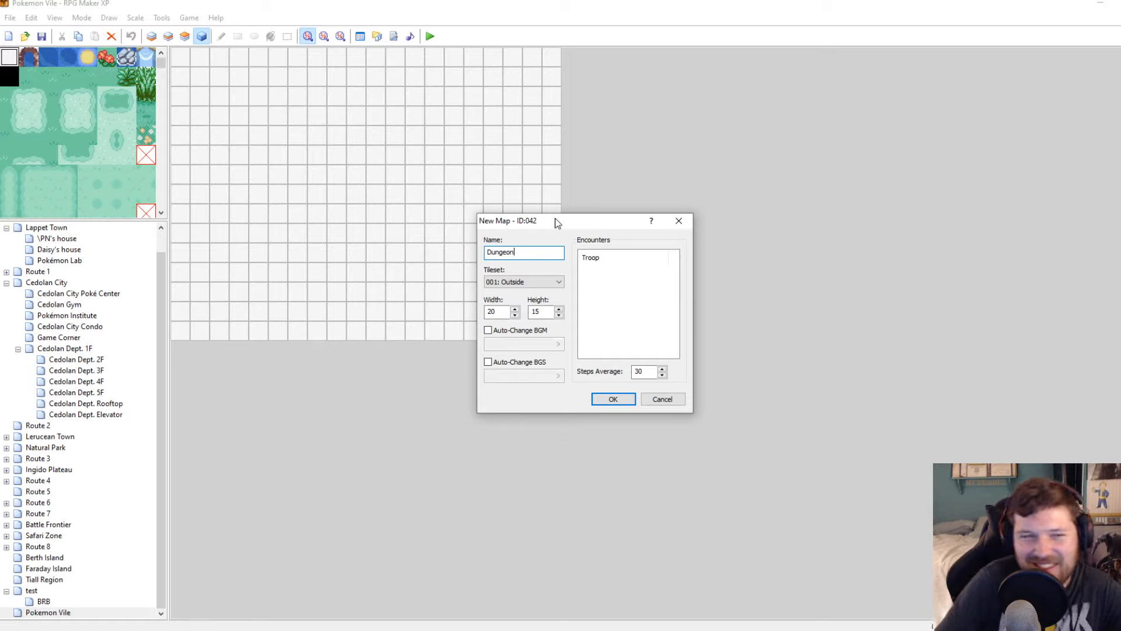
text( 1)
click(543, 282)
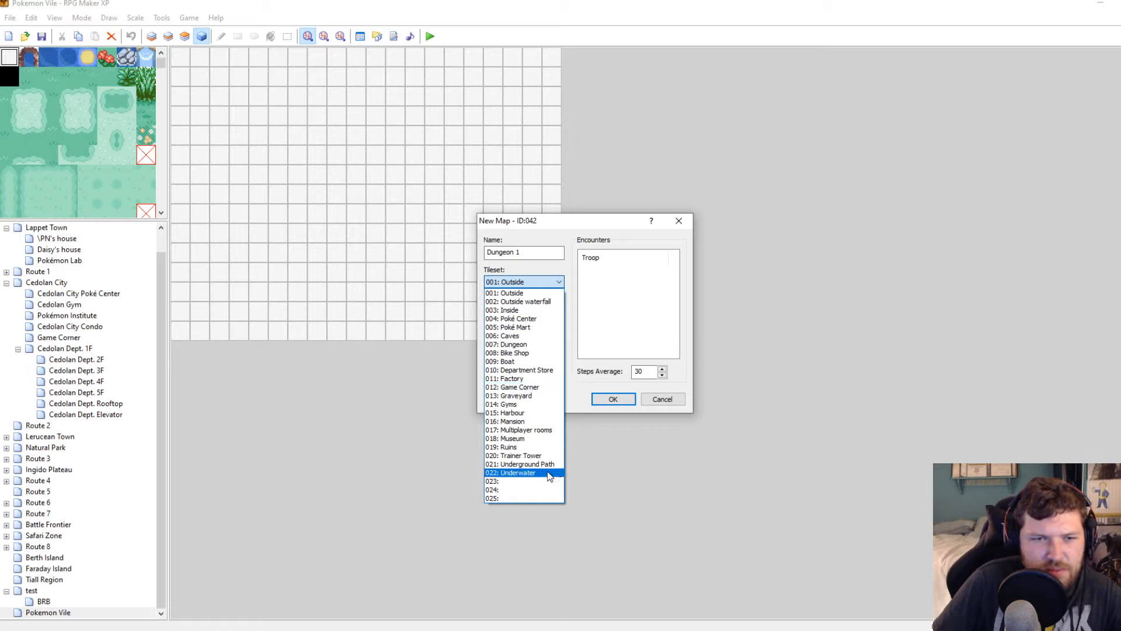
click(506, 310)
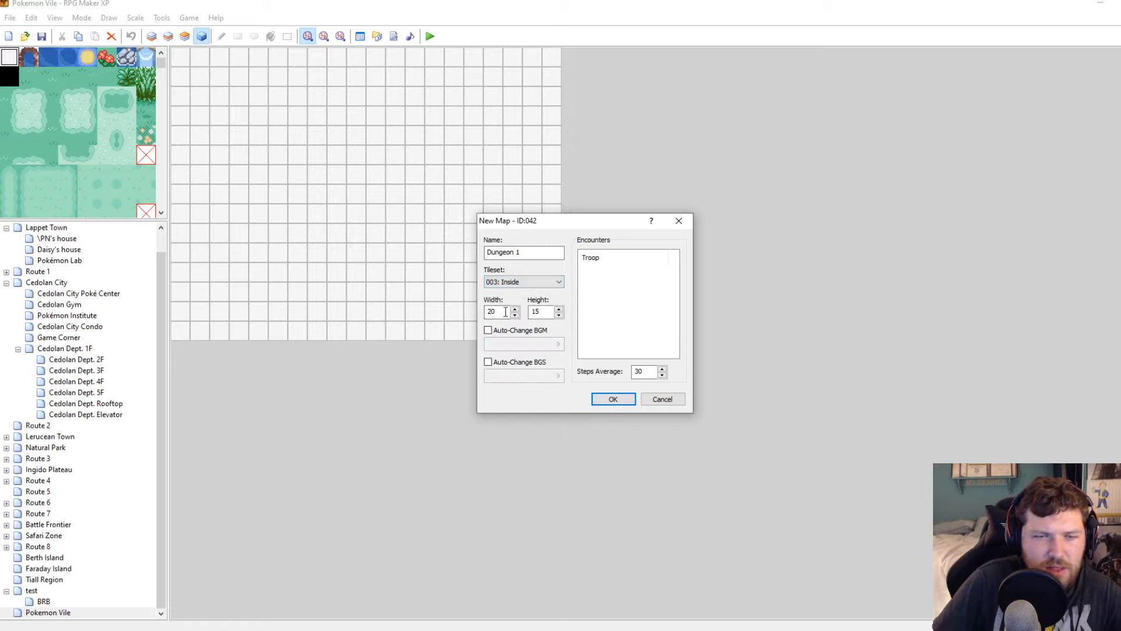
Set the map's width and height to 30, enable Auto-Change BGM without choosing a track, and create the map
double_click(506, 311)
text(30)
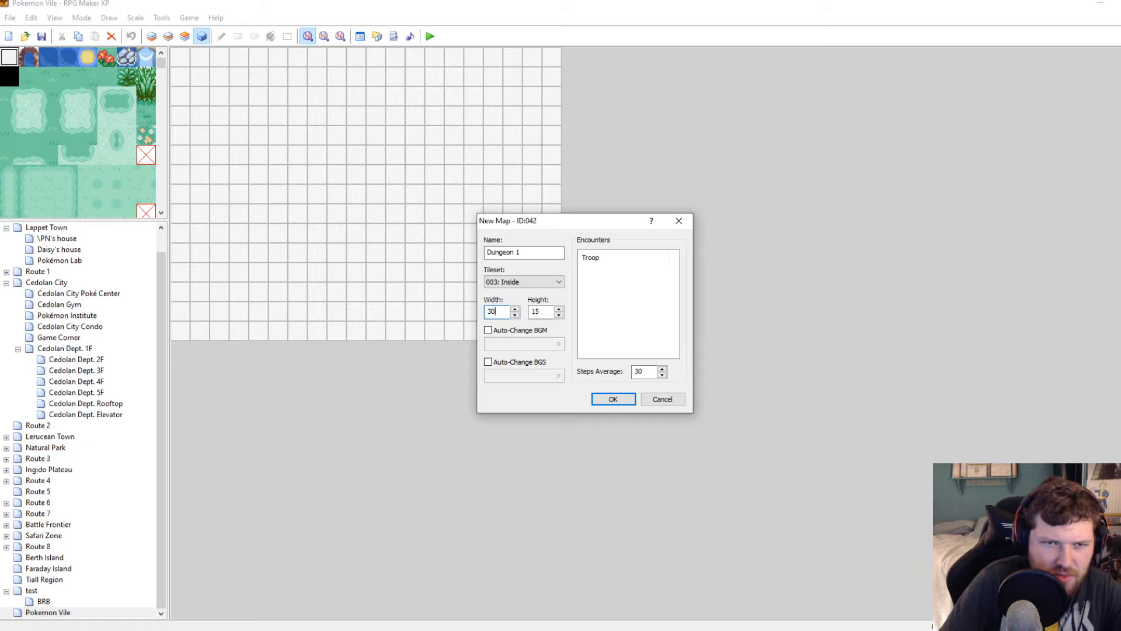
key(Tab)
text(30)
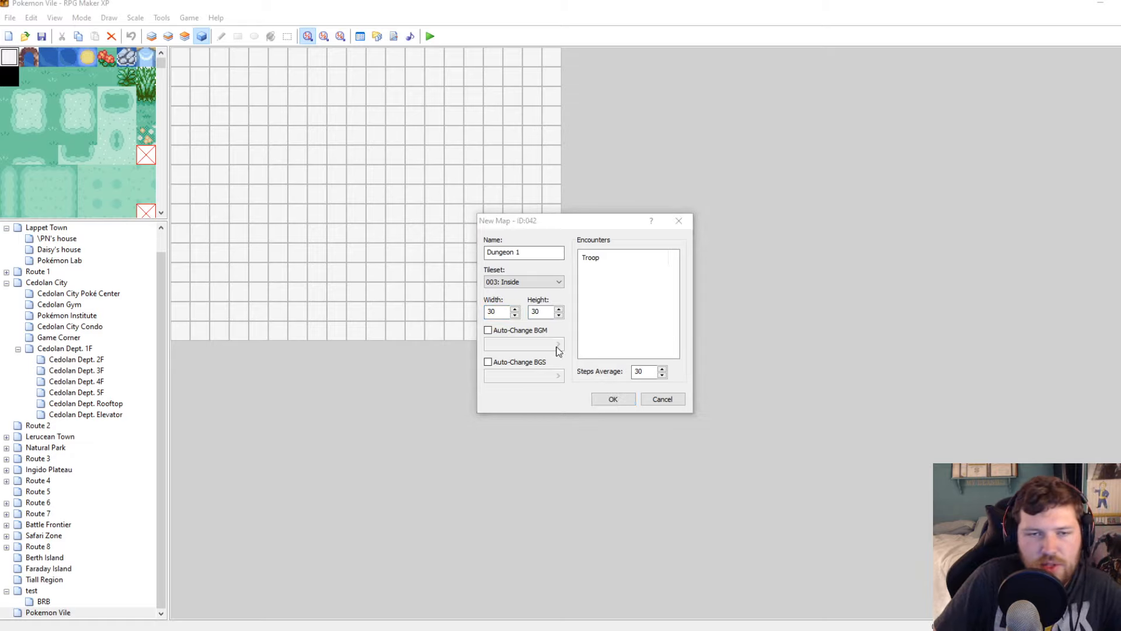
click(488, 330)
click(557, 344)
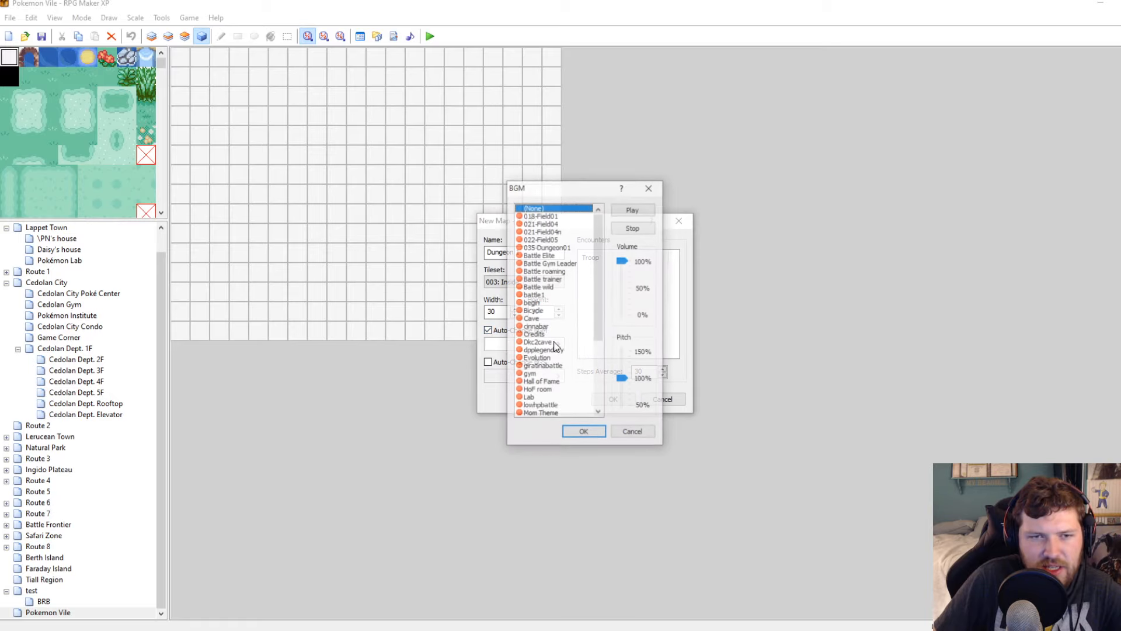
click(628, 431)
click(613, 399)
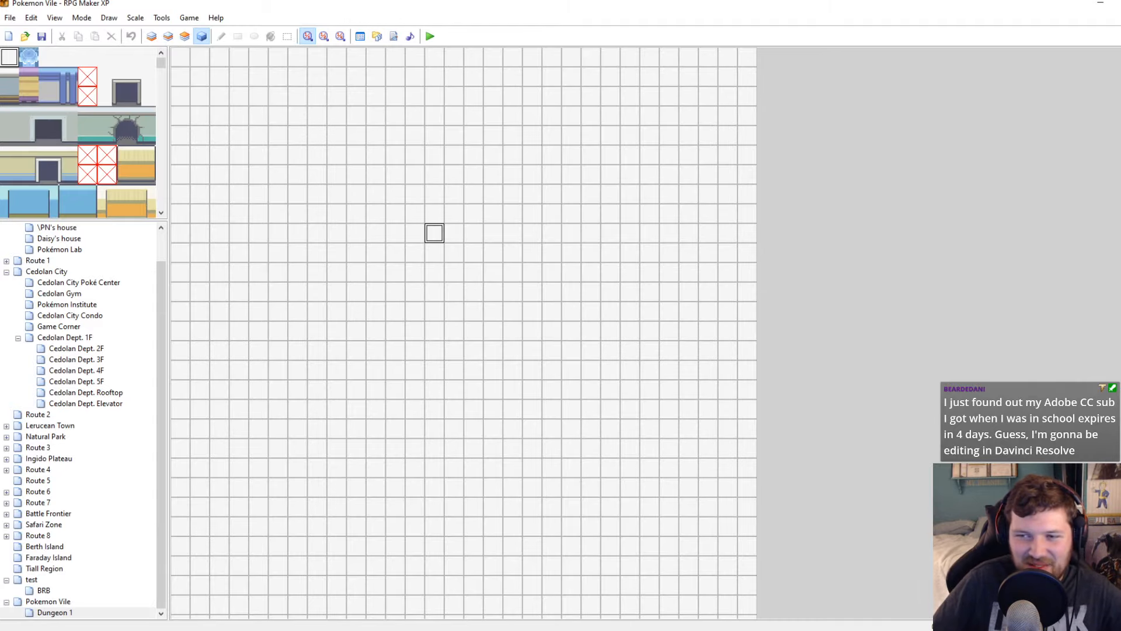
Switch to File Explorer, open the HGSS OST folder in GAME JAM 6, and widen the window and Name column to browse the tracks
key(alt+Tab)
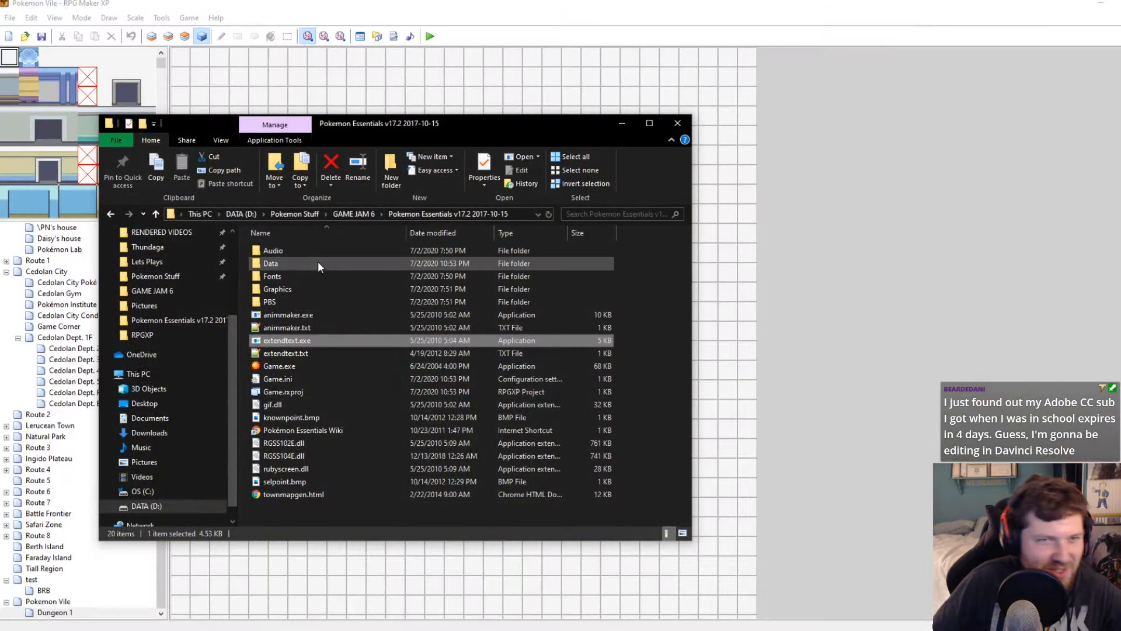
click(362, 214)
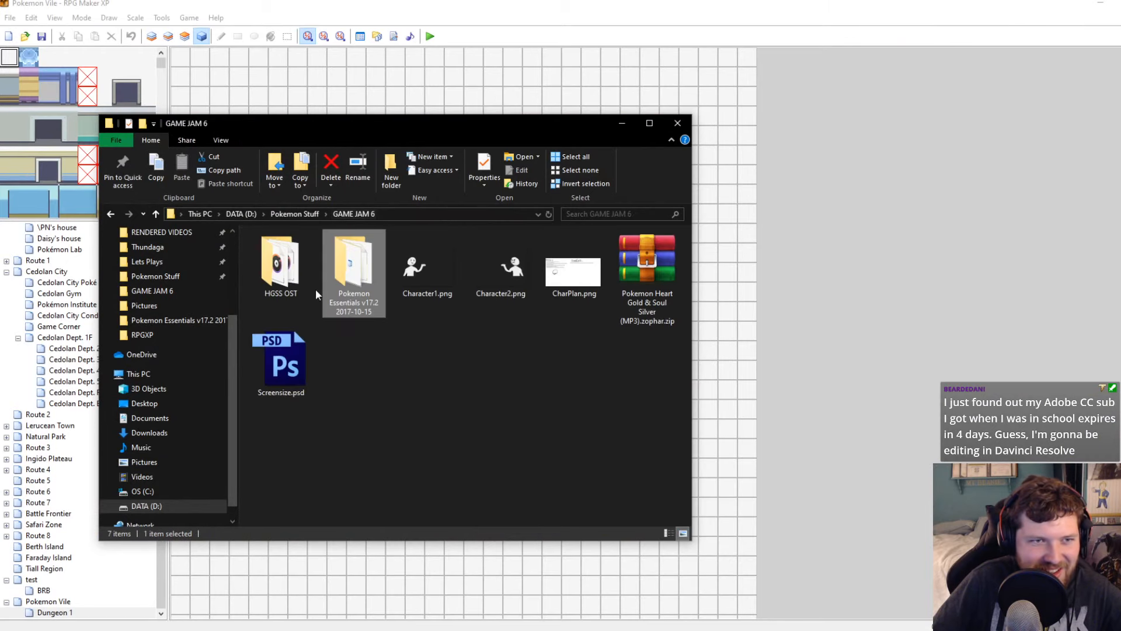
double_click(283, 272)
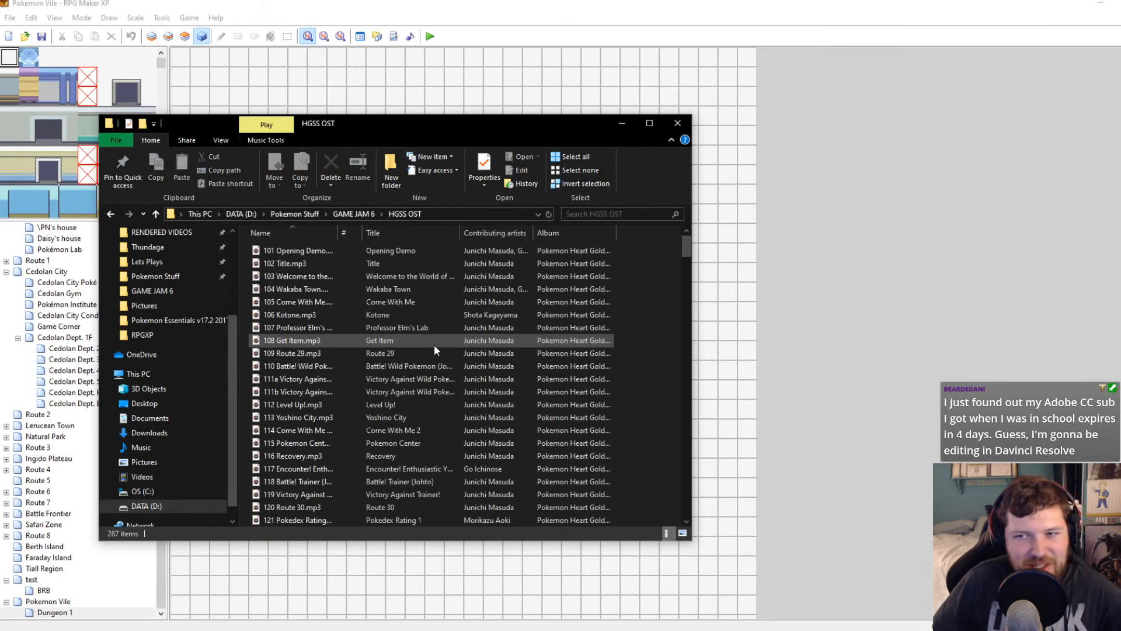
drag(691, 292, 1037, 289)
drag(346, 232, 496, 232)
scroll(388, 394, down, 5)
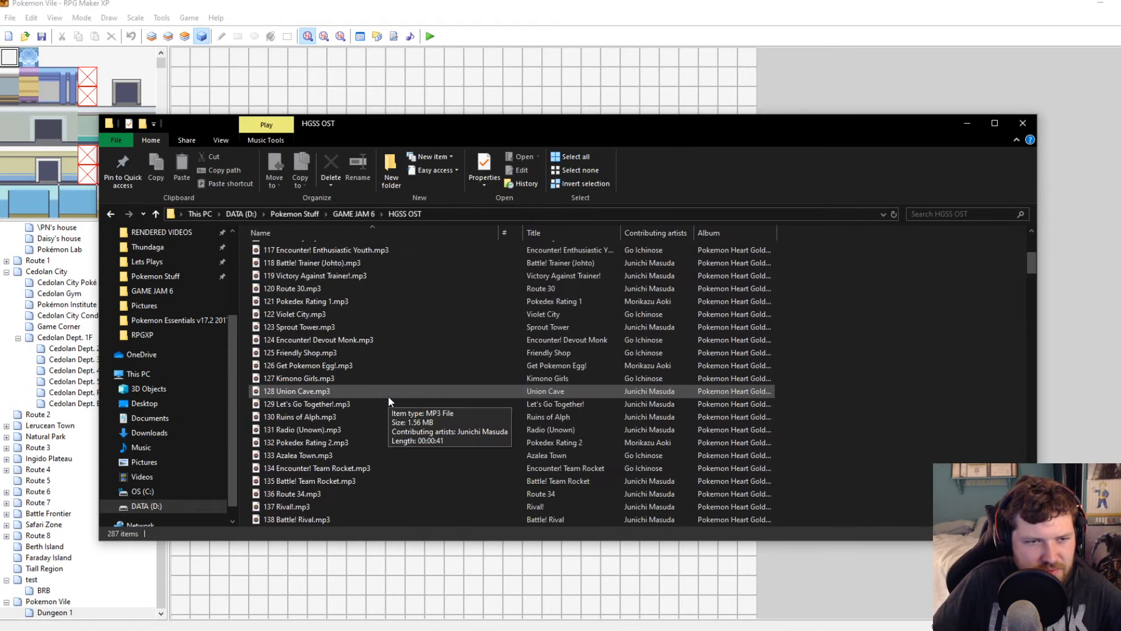
drag(457, 115, 452, 25)
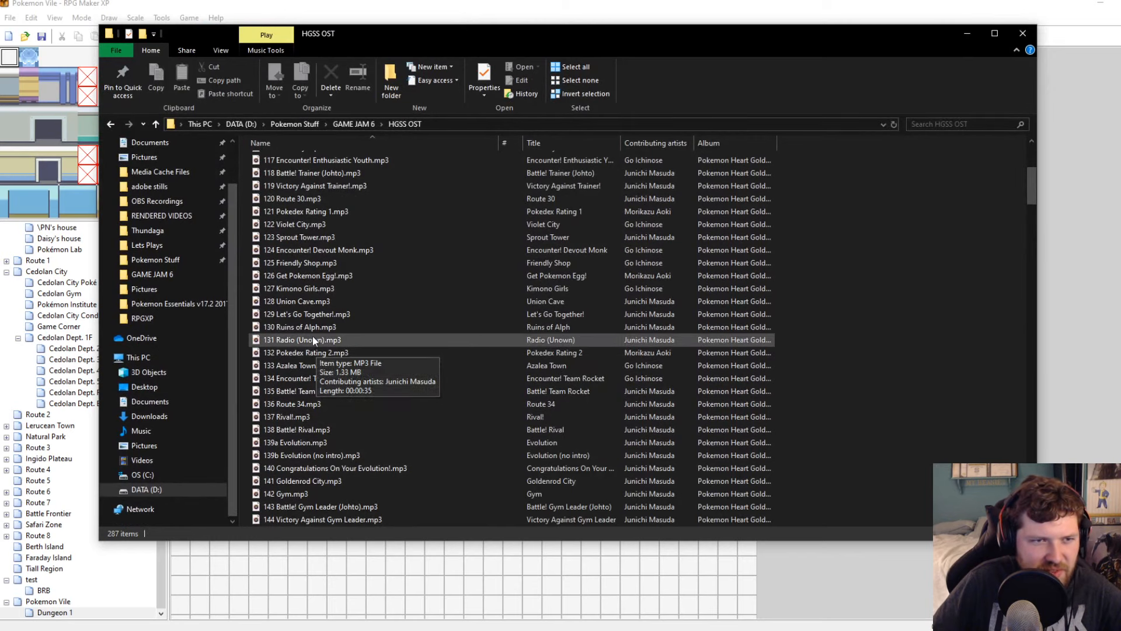
Play 127 Kimono Girls.mp3 as a preview and close the music player
click(301, 288)
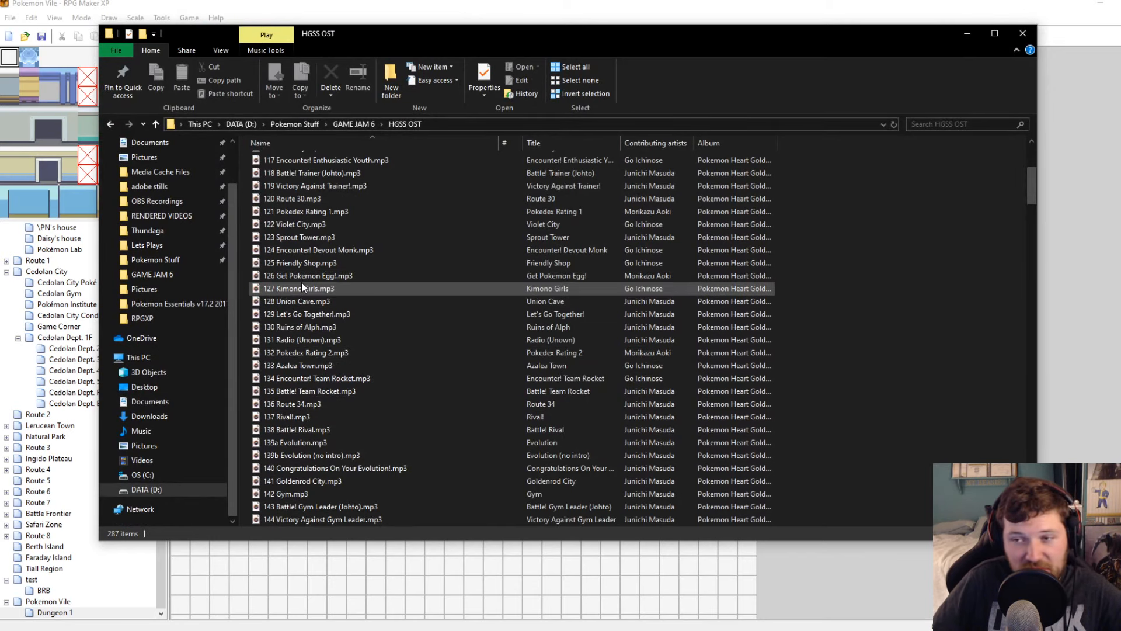
double_click(301, 289)
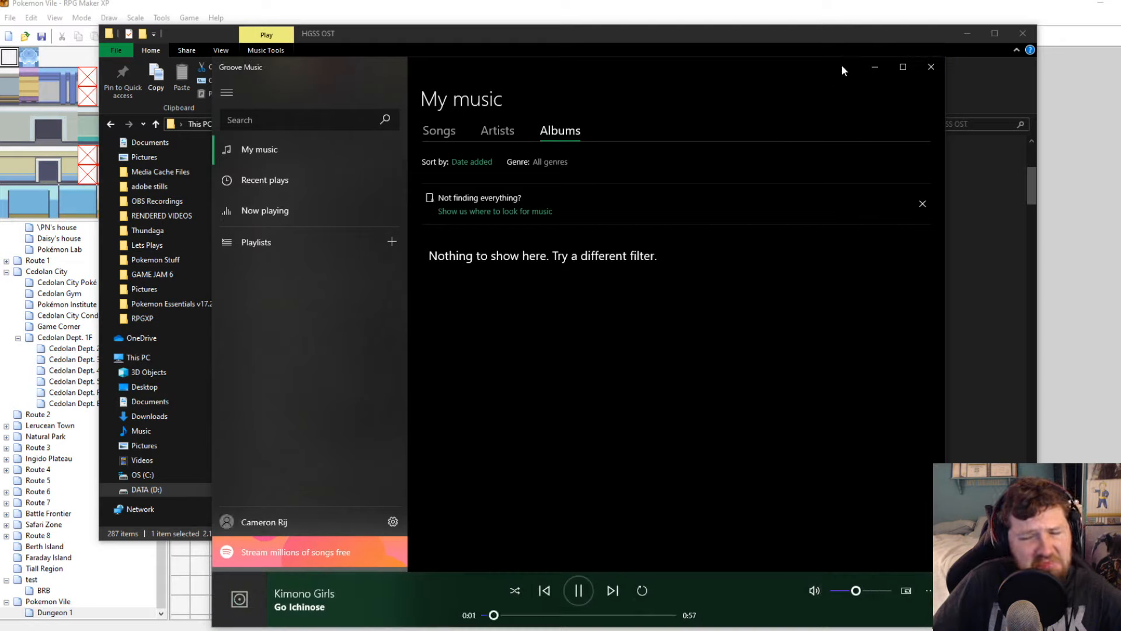
click(931, 69)
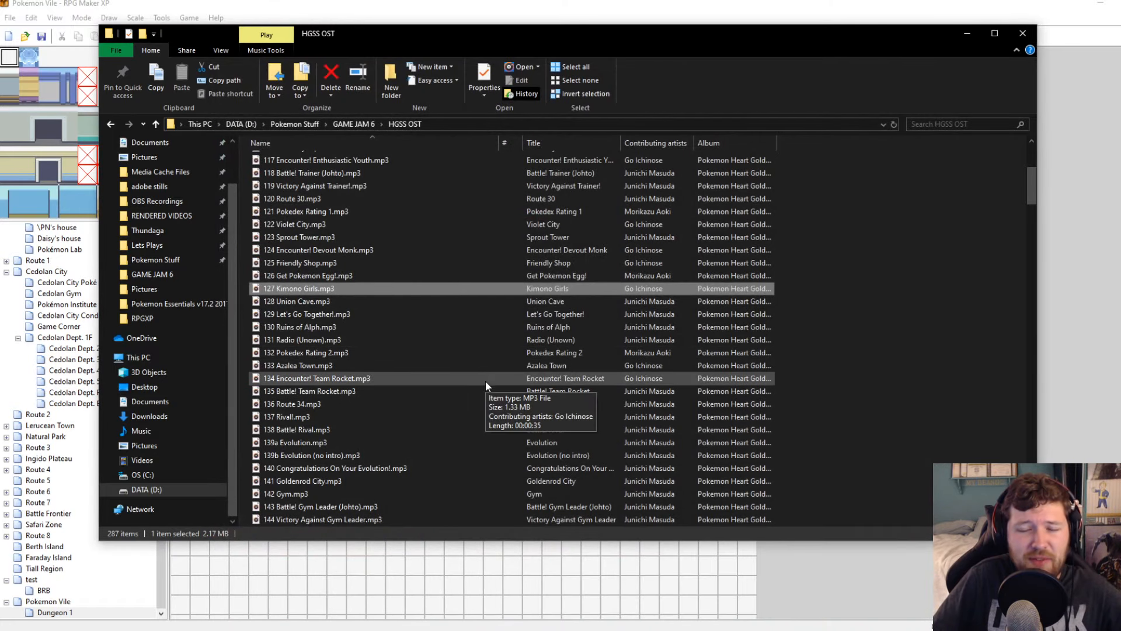
Preview 130 Ruins of Alph.mp3, skipping ahead to about 0:30, and close the music player
double_click(331, 326)
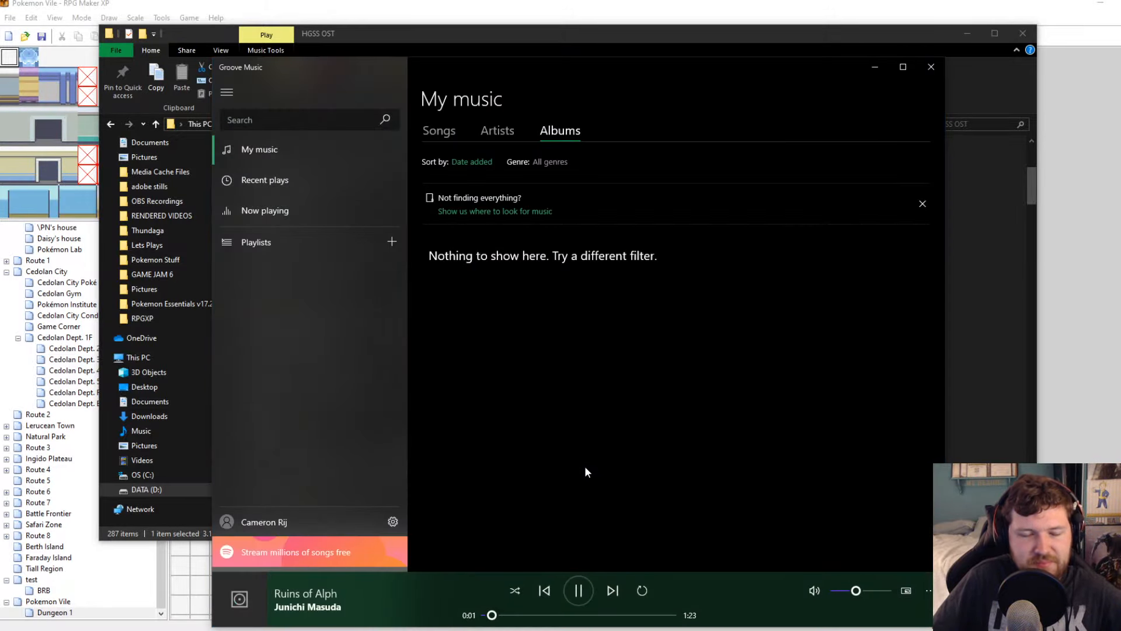
click(552, 615)
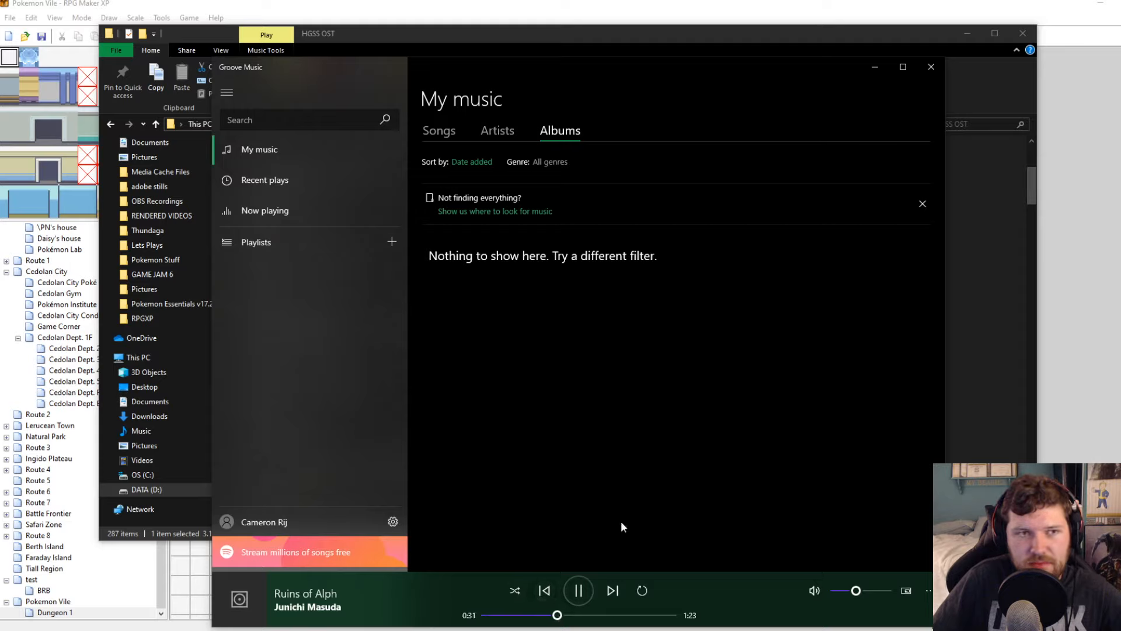
click(930, 67)
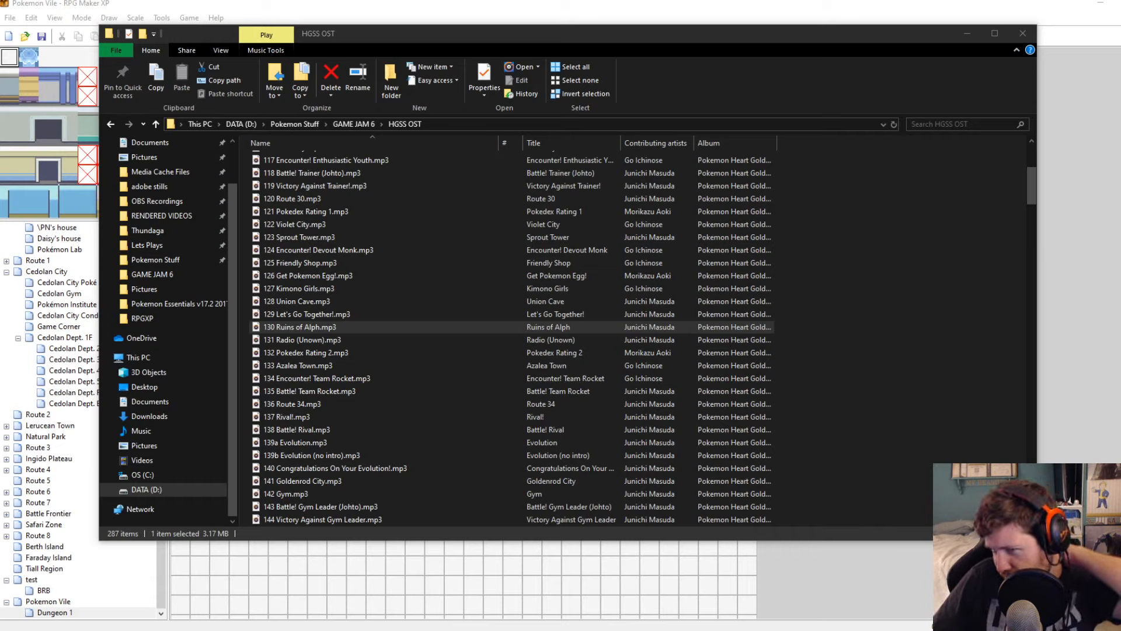
Switch to the browser and read the introduction of the RGSS FmodEx script thread on PokeCommunity
key(alt+Tab)
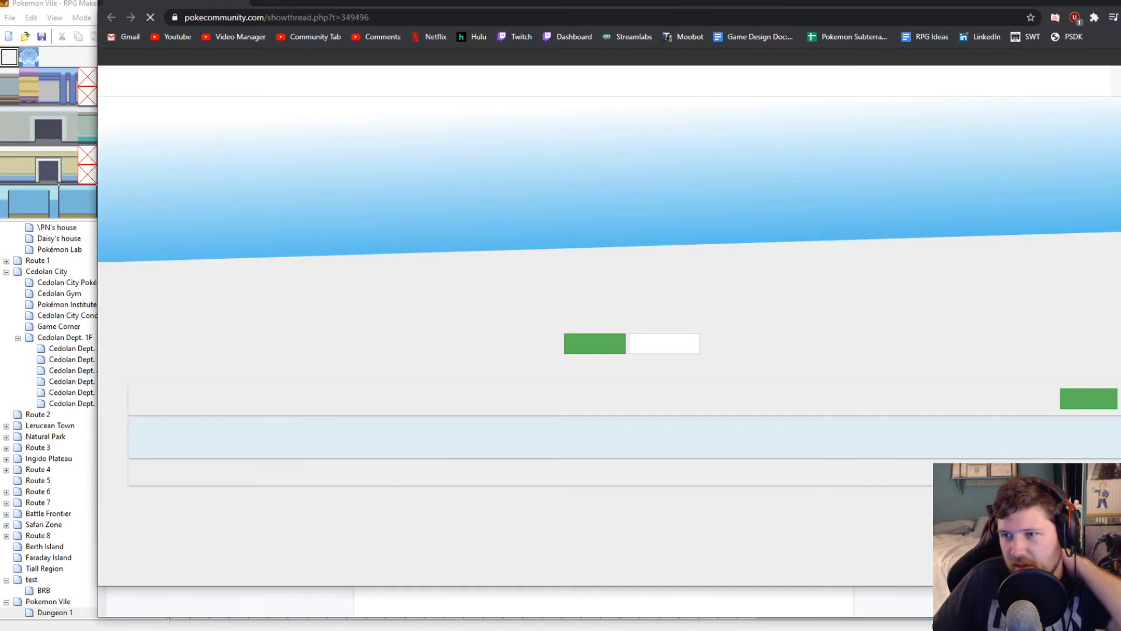
scroll(560, 411, down, 7)
scroll(579, 408, down, 2)
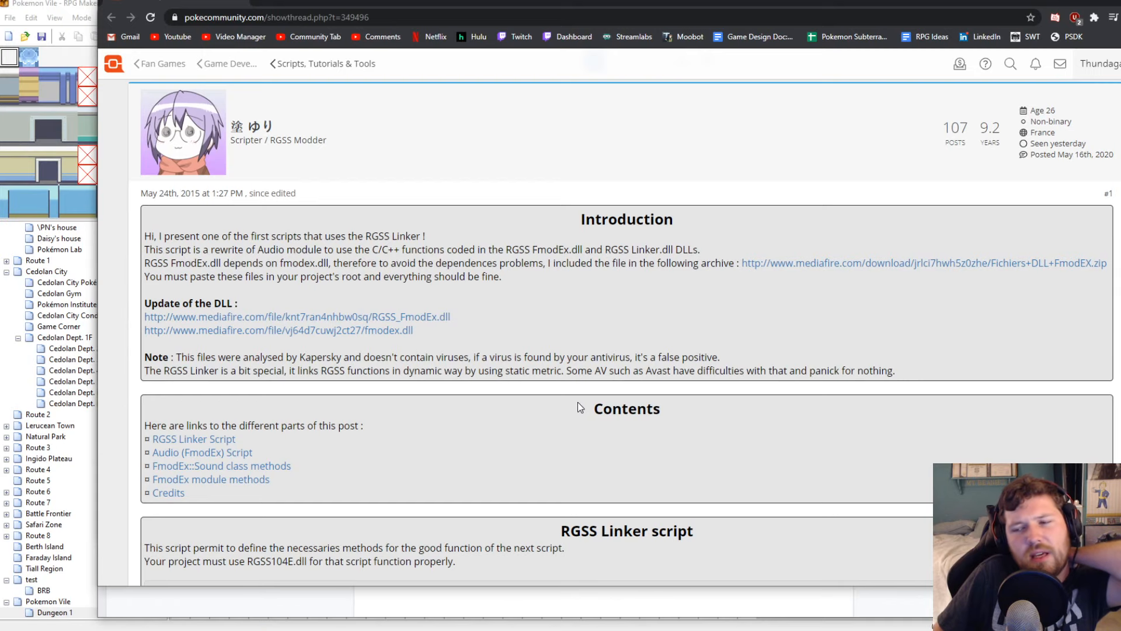
drag(495, 3, 267, 34)
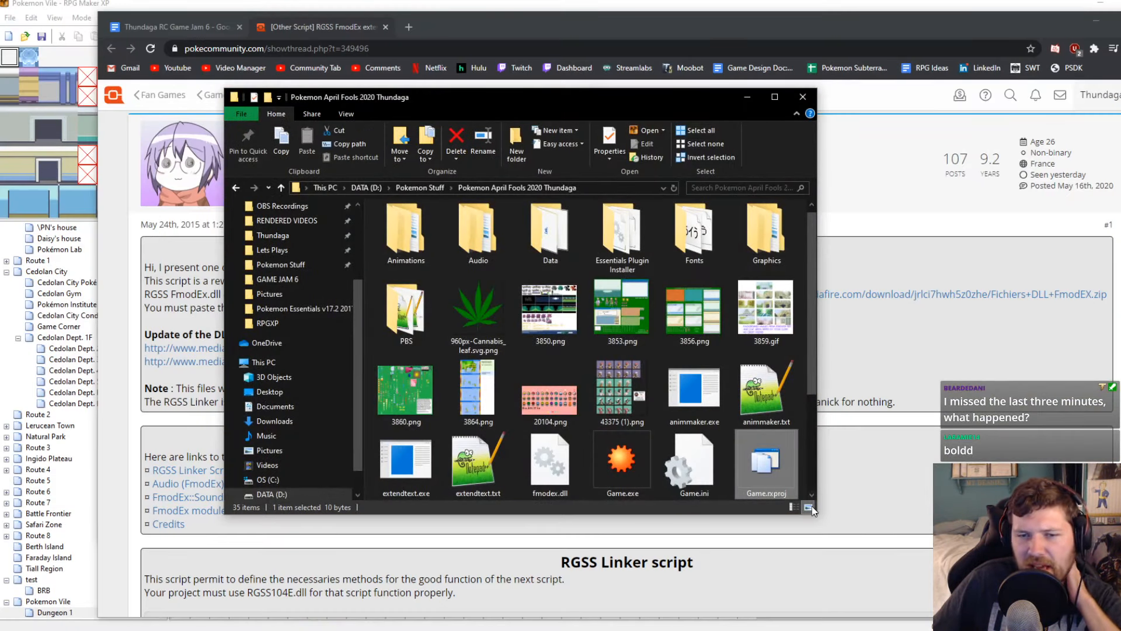
Select RGSS FmodEx.dll, RGSS Linker.dll and fmodex.dll in the Pokemon April Fools 2020 Thundaga folder for copying
drag(816, 513, 1037, 513)
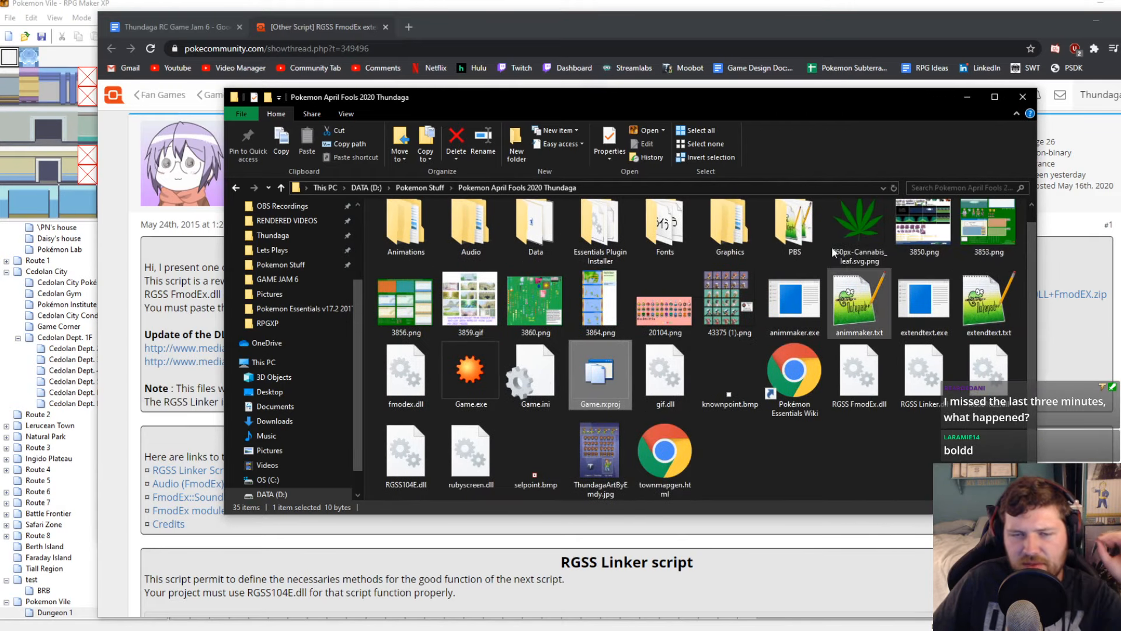
drag(796, 102, 685, 110)
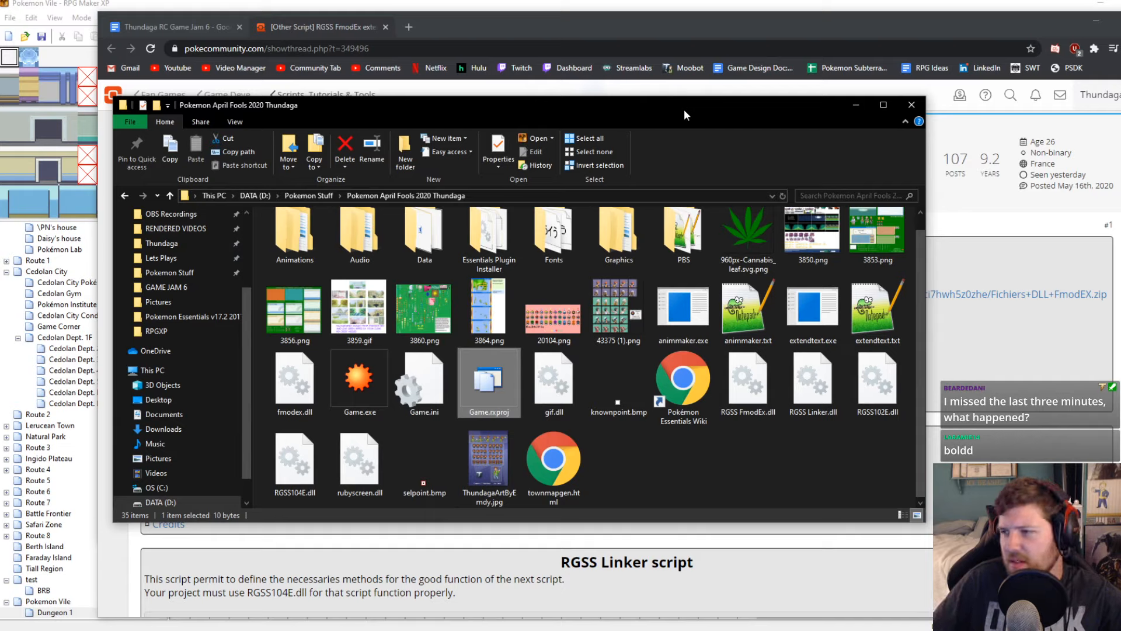
click(761, 373)
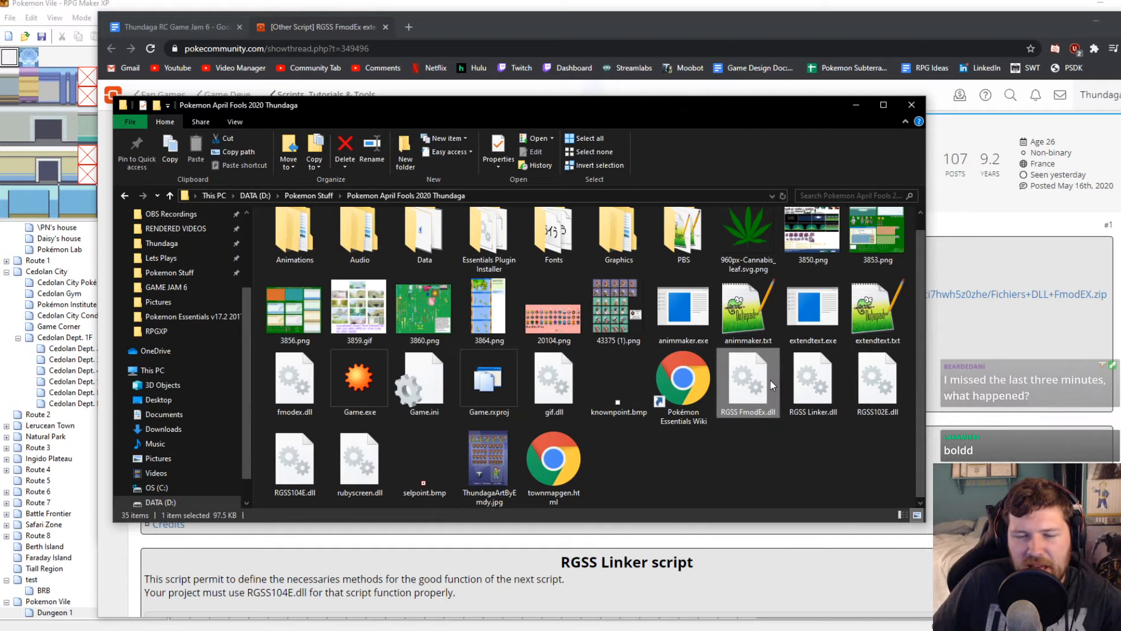
ctrl+click(825, 377)
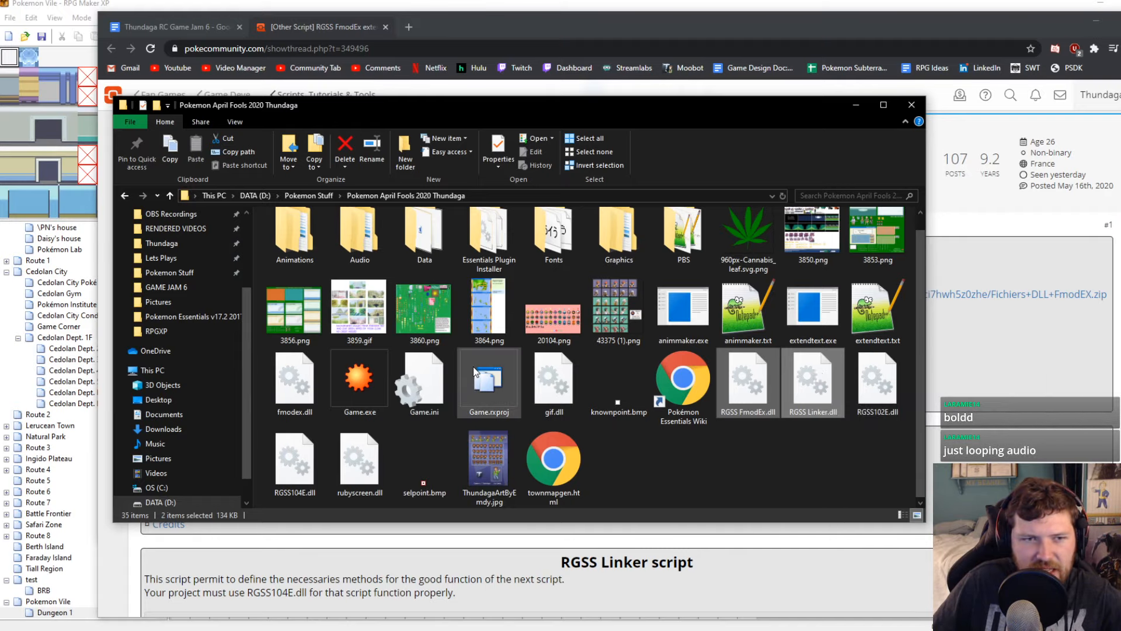
ctrl+click(294, 390)
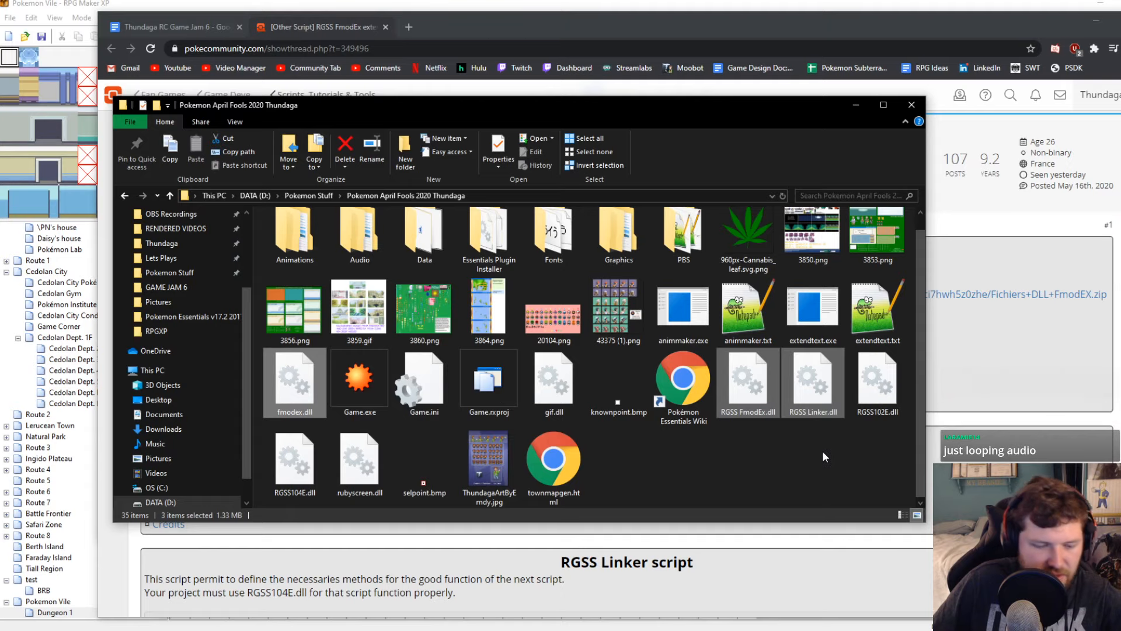
Paste the three FmodEx DLL files into the Pokemon Essentials v17.2 2017-10-15 folder inside GAME JAM 6
click(93, 630)
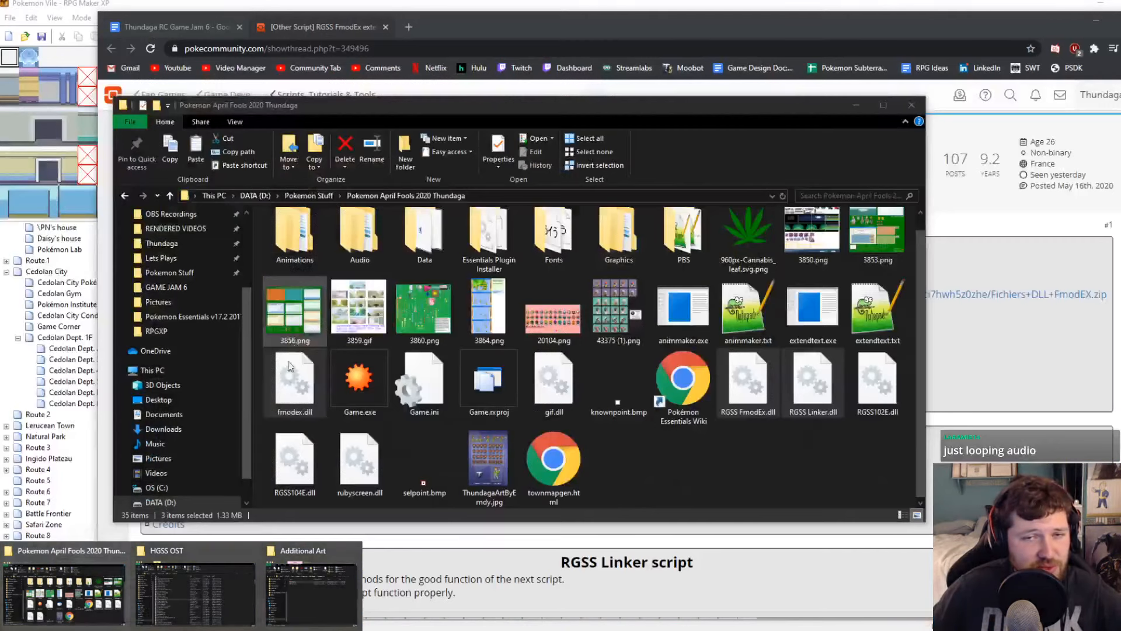
click(205, 567)
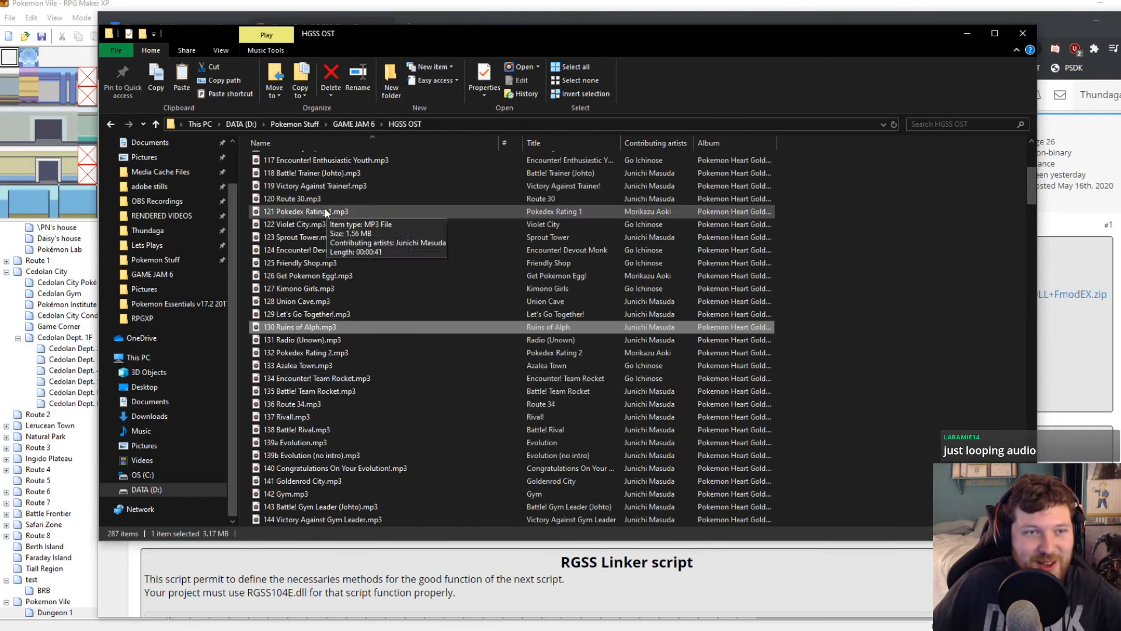
click(354, 124)
double_click(346, 175)
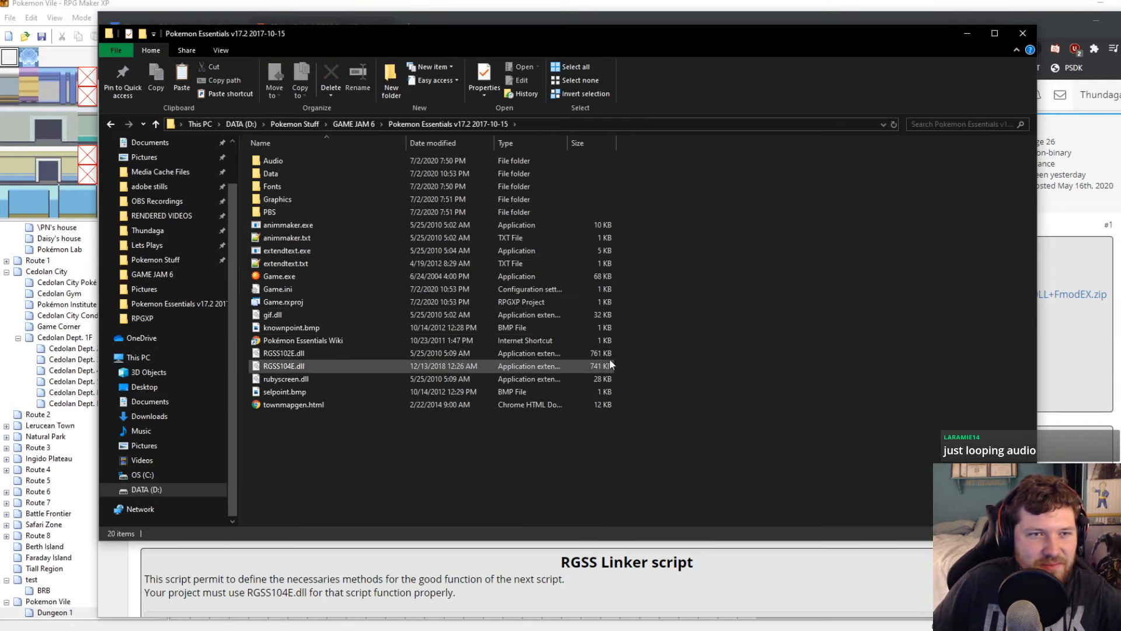
click(286, 277)
ctrl+click(497, 366)
ctrl+click(496, 380)
click(763, 388)
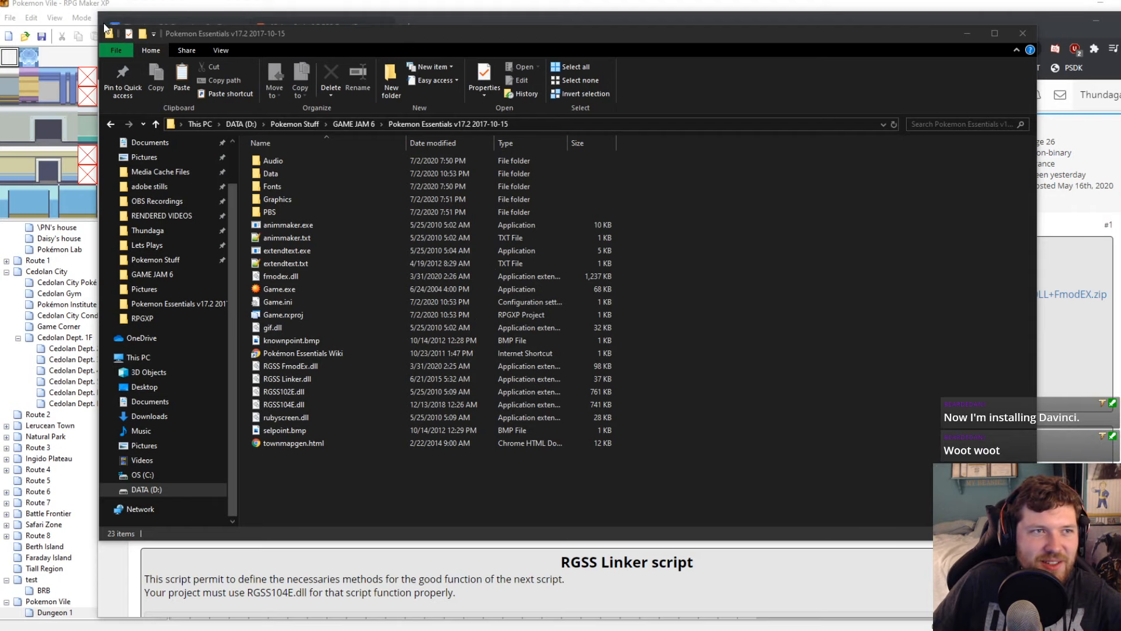
Resize and reposition the Pokemon Essentials and Pokemon April Fools folder windows so both can be reached
drag(99, 25, 280, 85)
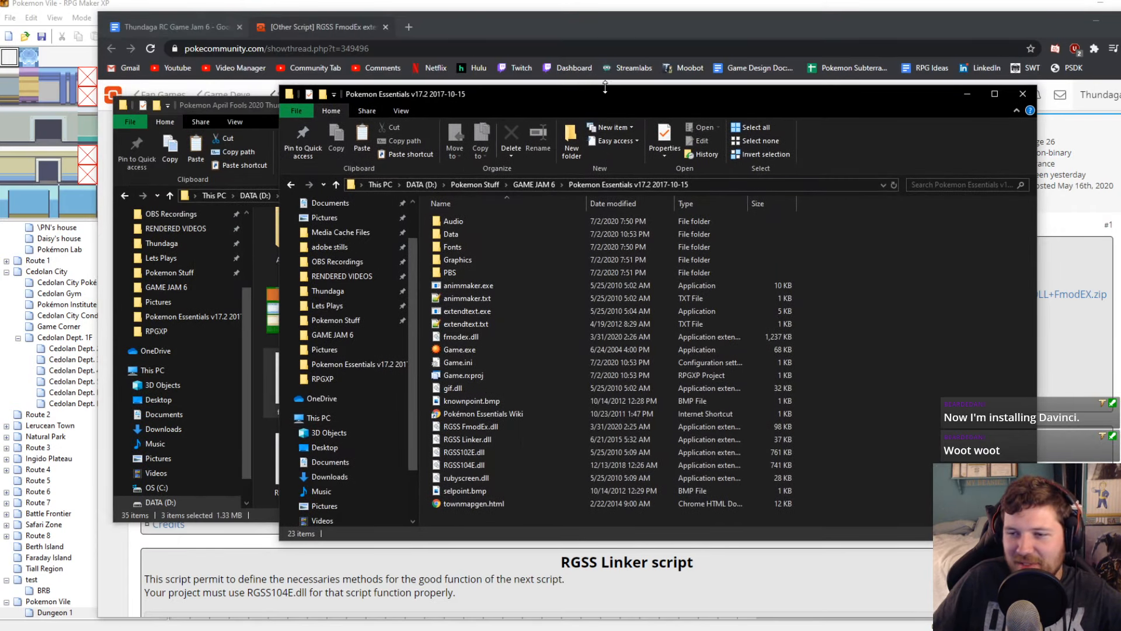
drag(695, 92, 769, 166)
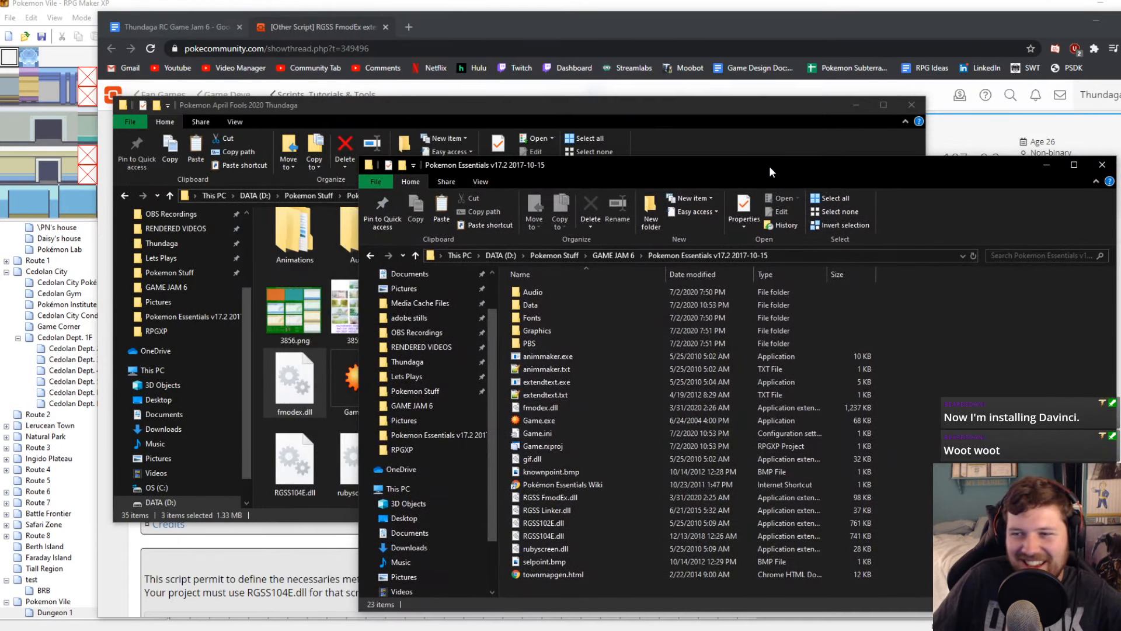
drag(554, 110, 531, 99)
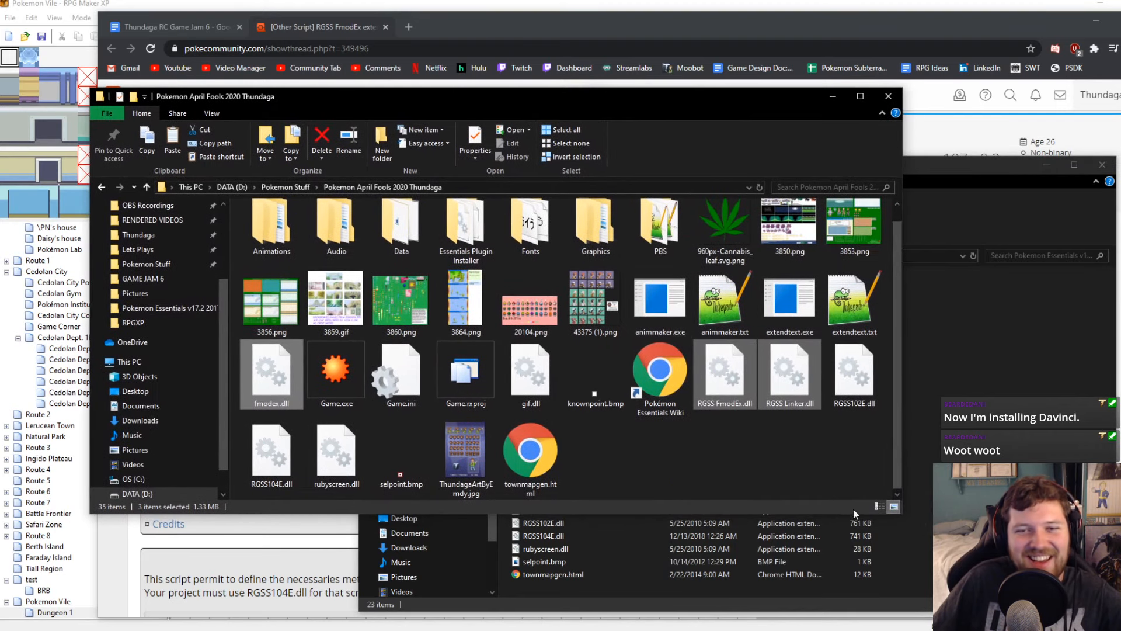
drag(903, 478, 797, 477)
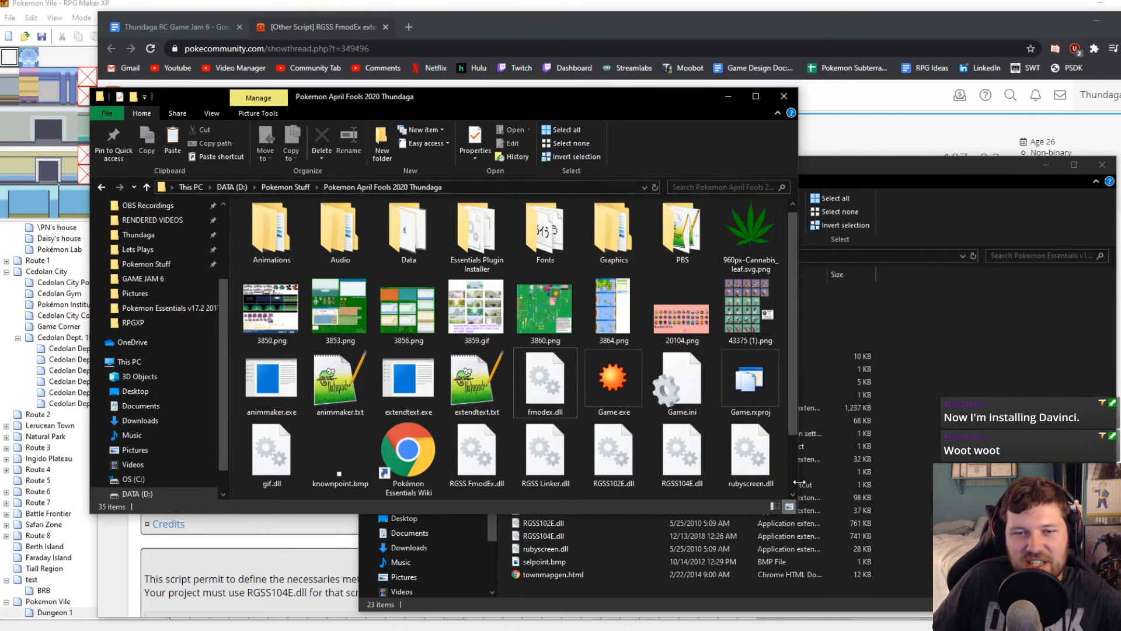
Switch to the browser and copy the complete RGSS Linker script from the PokeCommunity thread
click(605, 14)
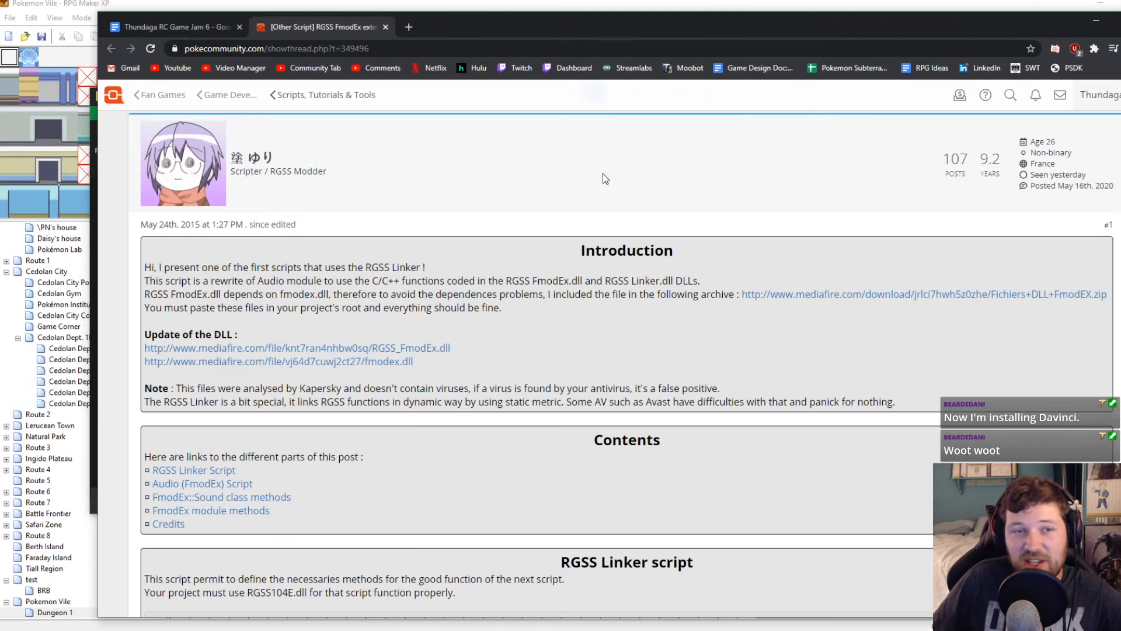
scroll(535, 303, down, 8)
scroll(314, 257, up, 2)
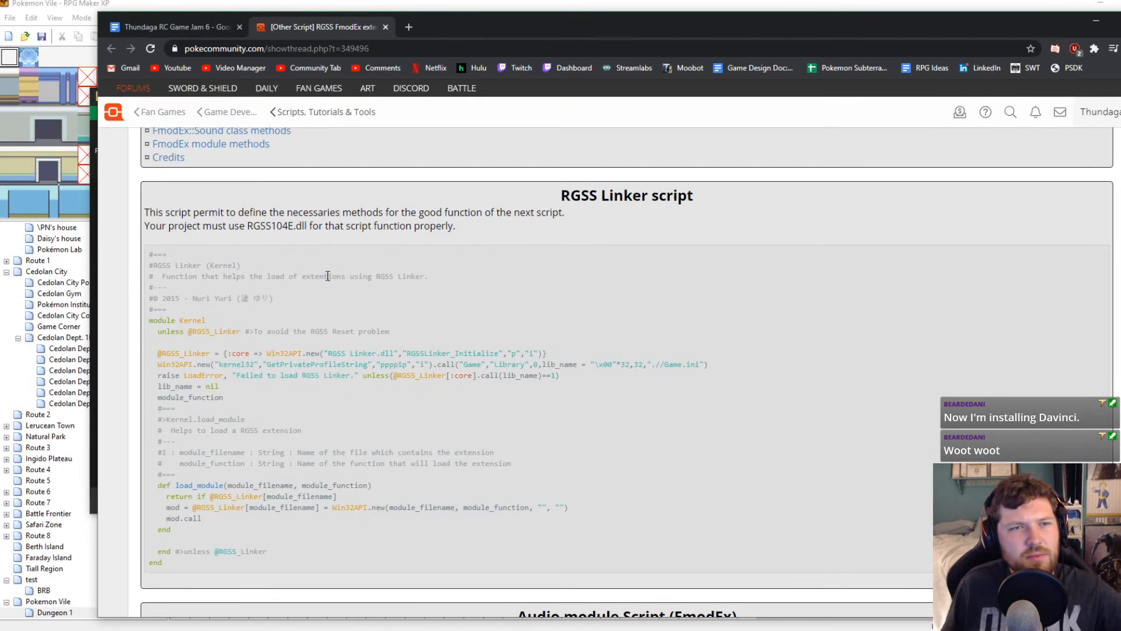
scroll(180, 268, up, 1)
drag(149, 319, 269, 380)
scroll(309, 371, down, 4)
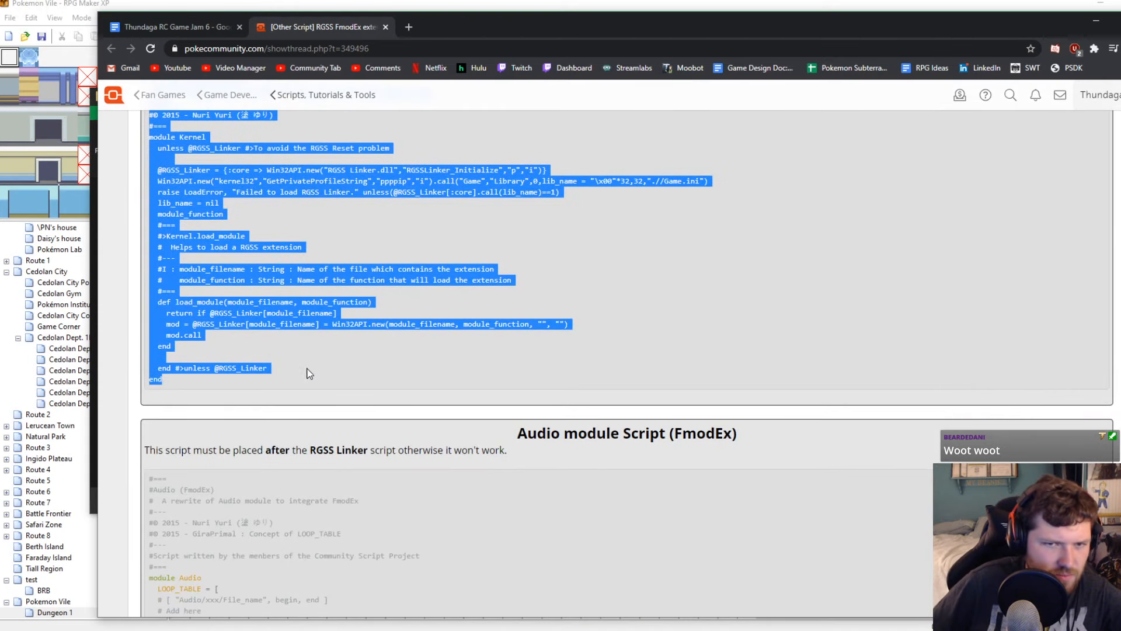
scroll(483, 330, up, 2)
scroll(483, 330, up, 2)
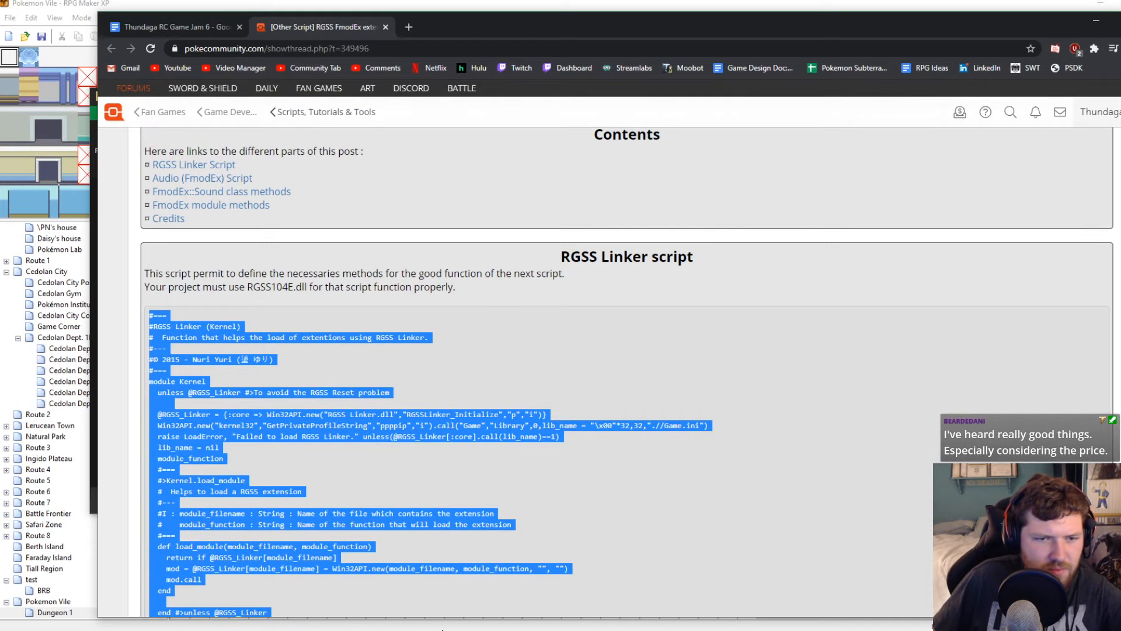
In RPG Maker XP's Script Editor, insert two blank scripts directly below the separator that follows Compiler
click(526, 4)
click(393, 37)
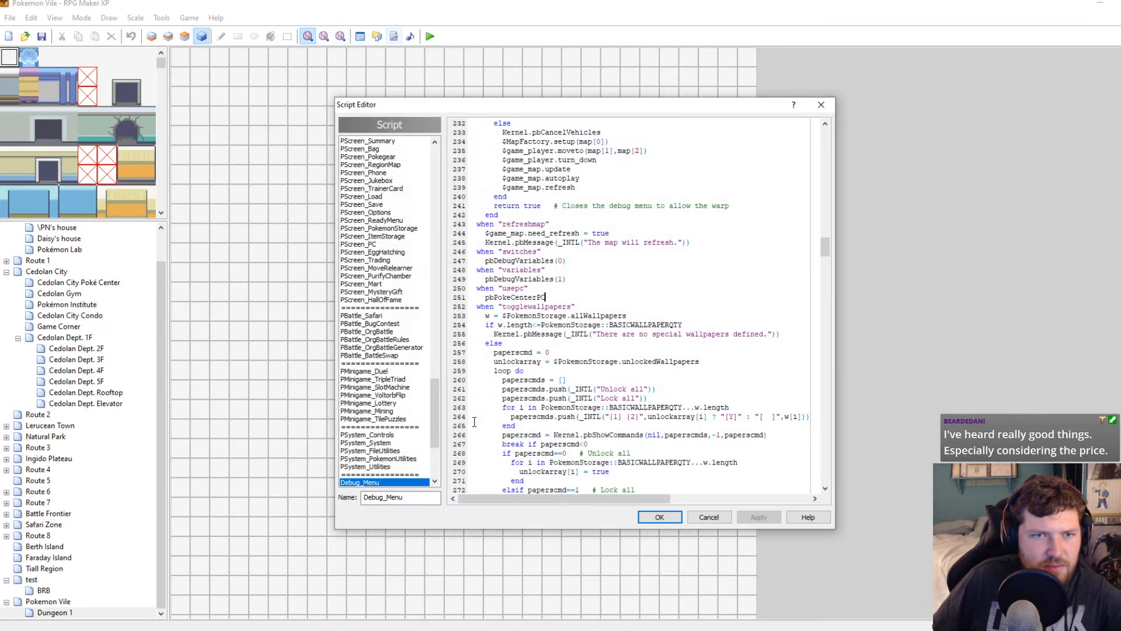
scroll(377, 429, down, 4)
click(377, 467)
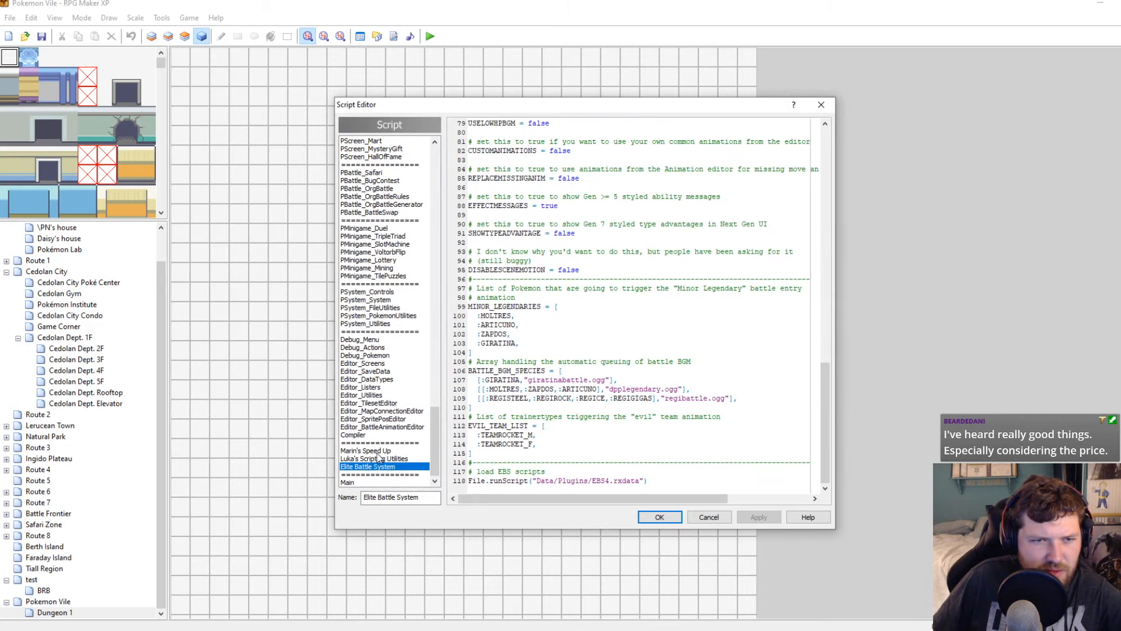
click(375, 452)
right_click(375, 451)
click(396, 461)
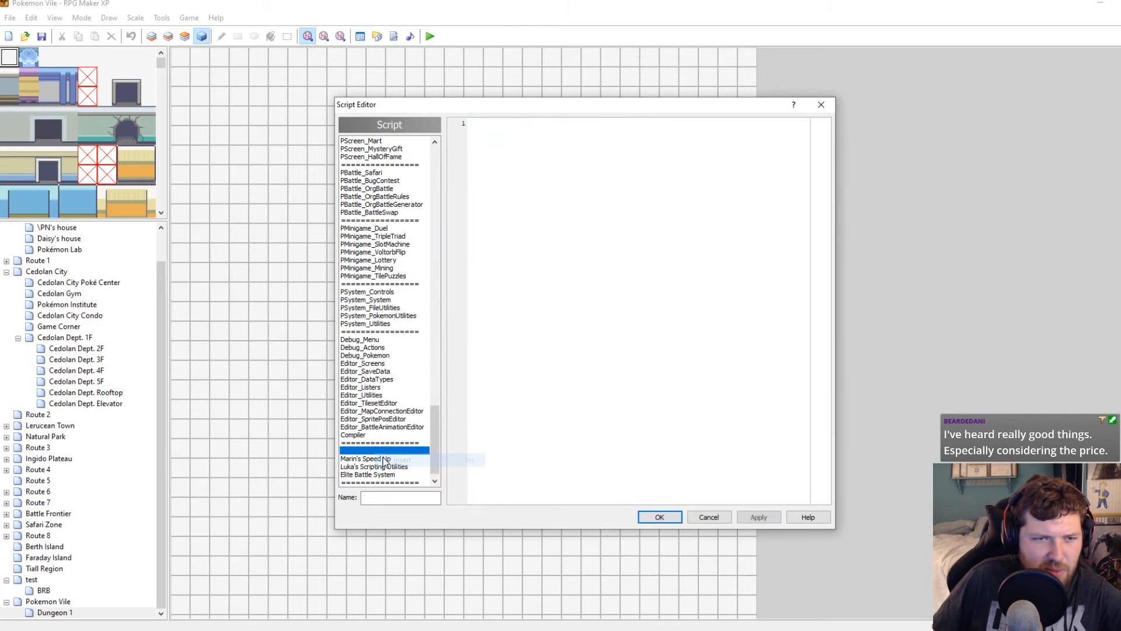
right_click(369, 459)
click(402, 467)
Name the first blank script RGSS Linker, paste the copied linker code into it, and save the script changes
click(365, 453)
click(376, 497)
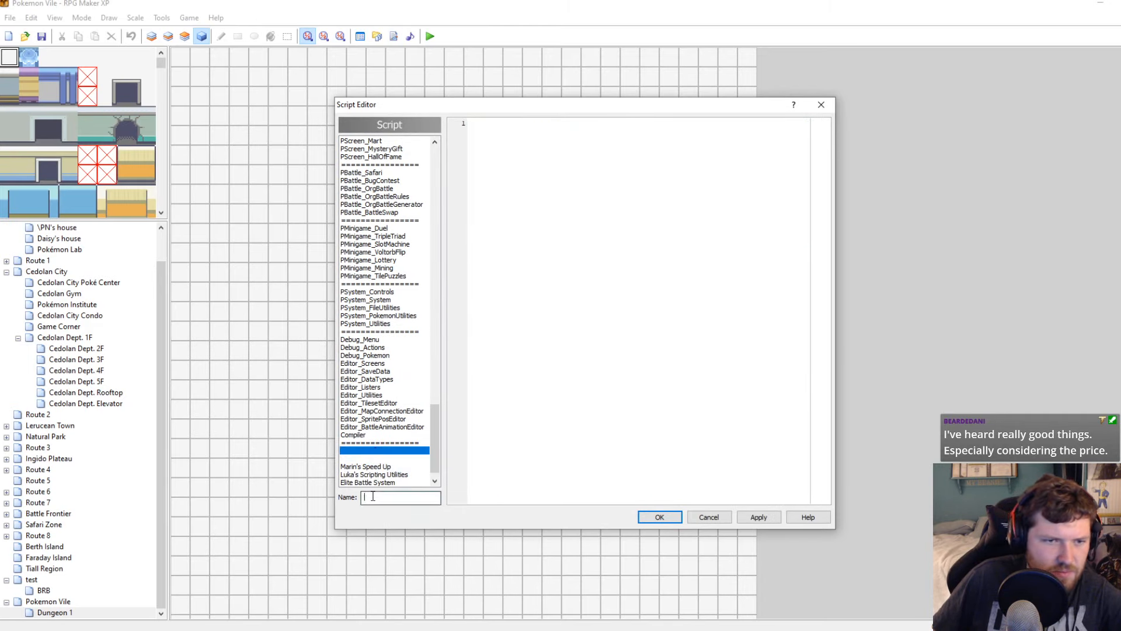
text(RGSS )
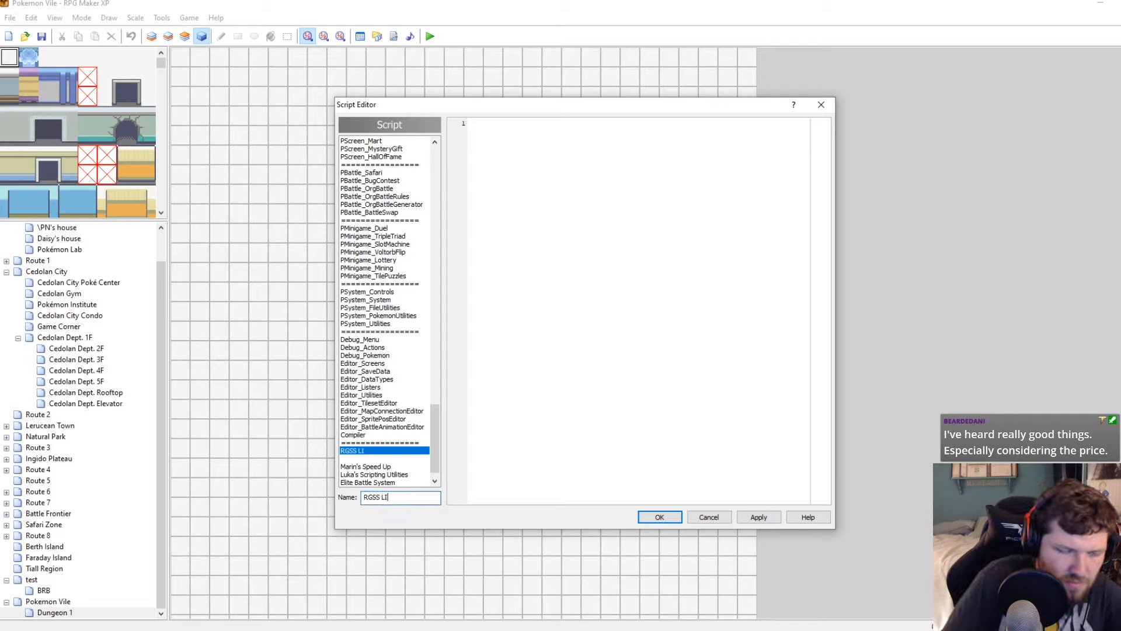
text(Linkwe)
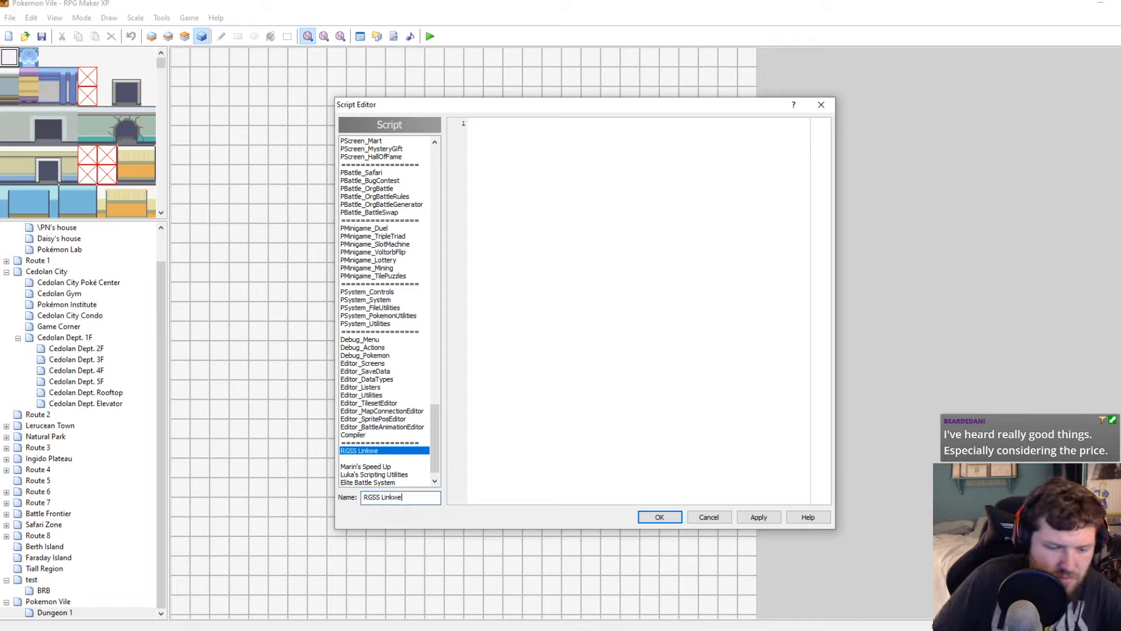
key(BackSpace)
key(BackSpace)
text(e)
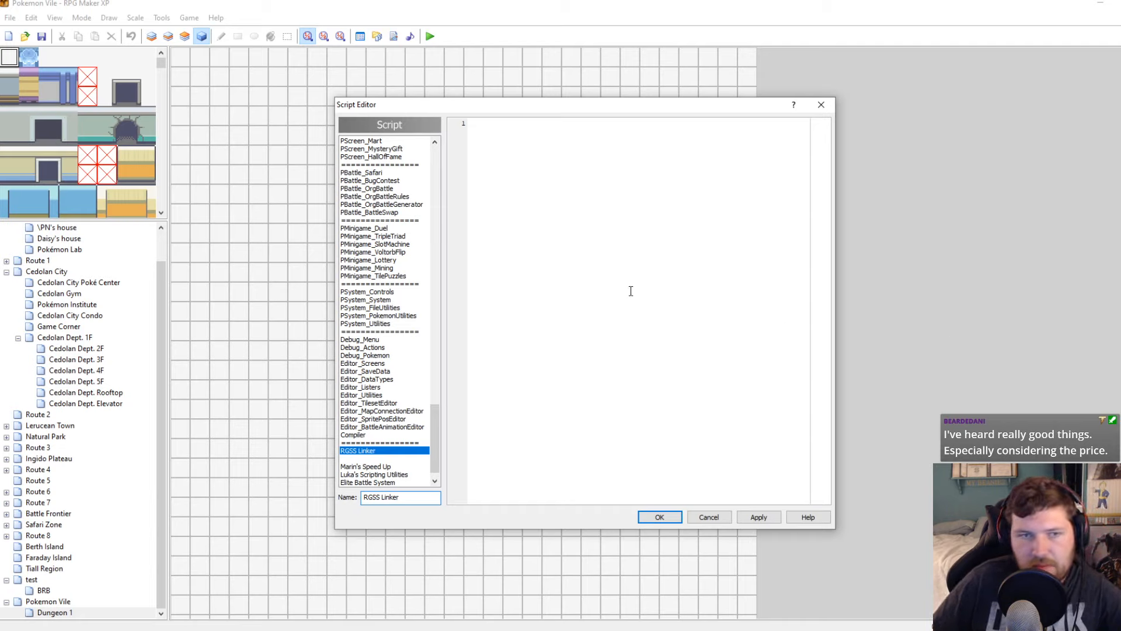
key(ctrl+v)
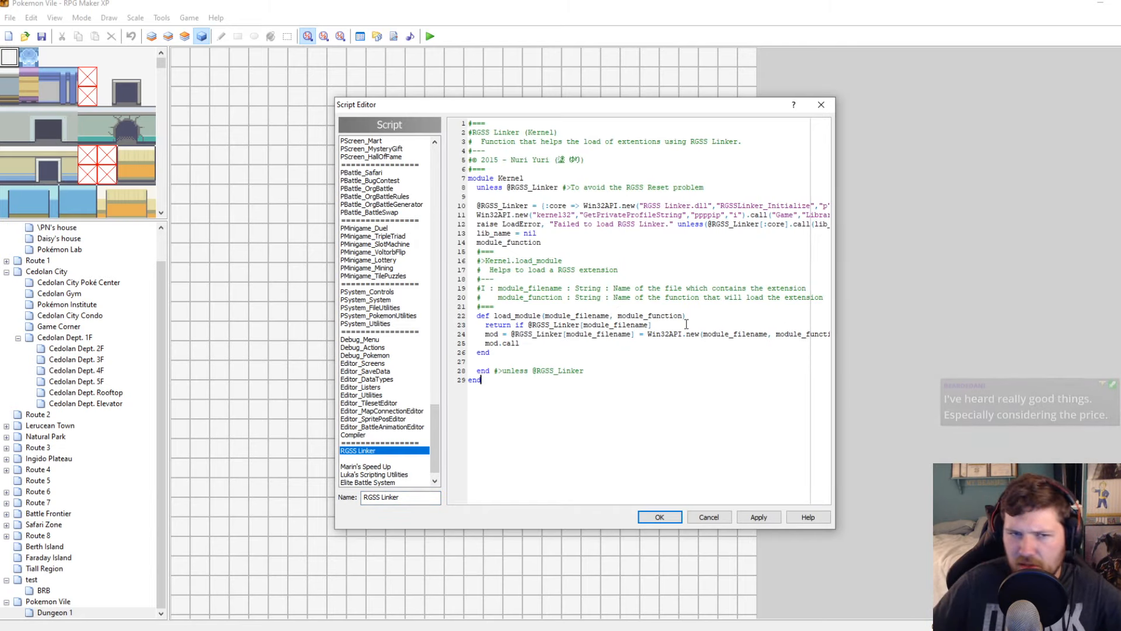
click(775, 518)
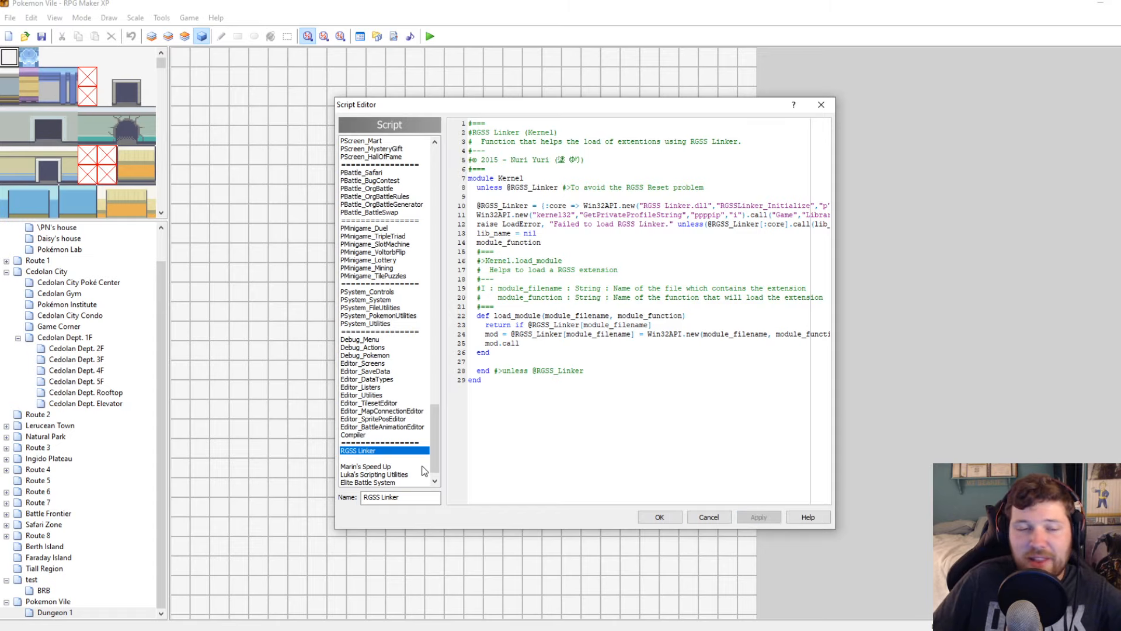
click(380, 459)
click(665, 520)
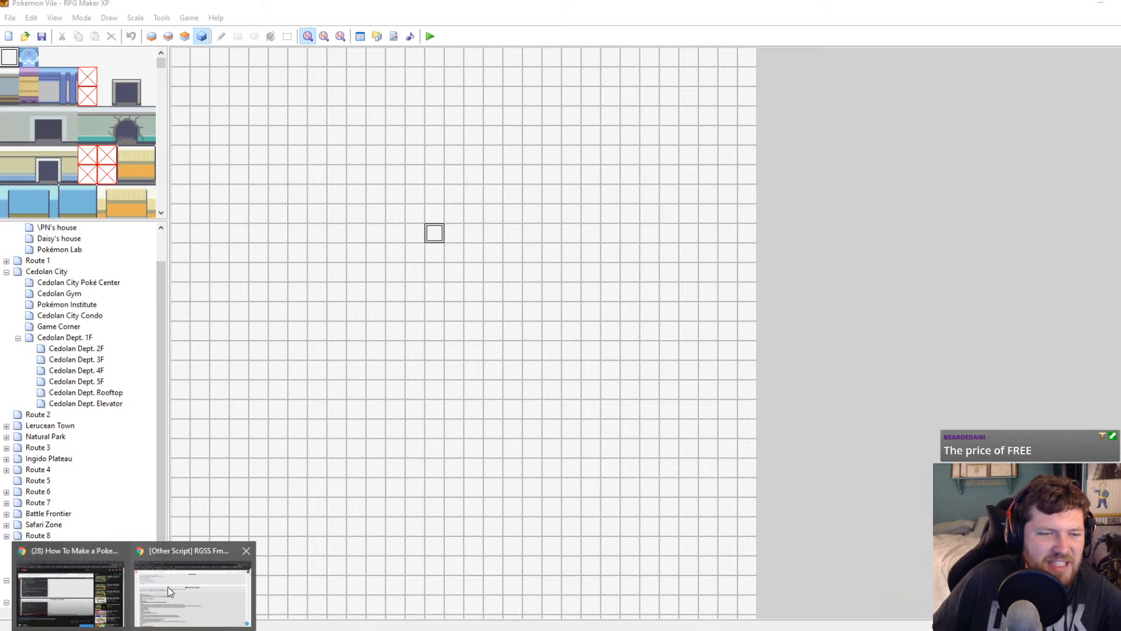
Return to the forum thread in the browser and copy the complete Audio module Script (FmodEx) code
click(187, 591)
scroll(474, 415, down, 7)
scroll(262, 359, down, 2)
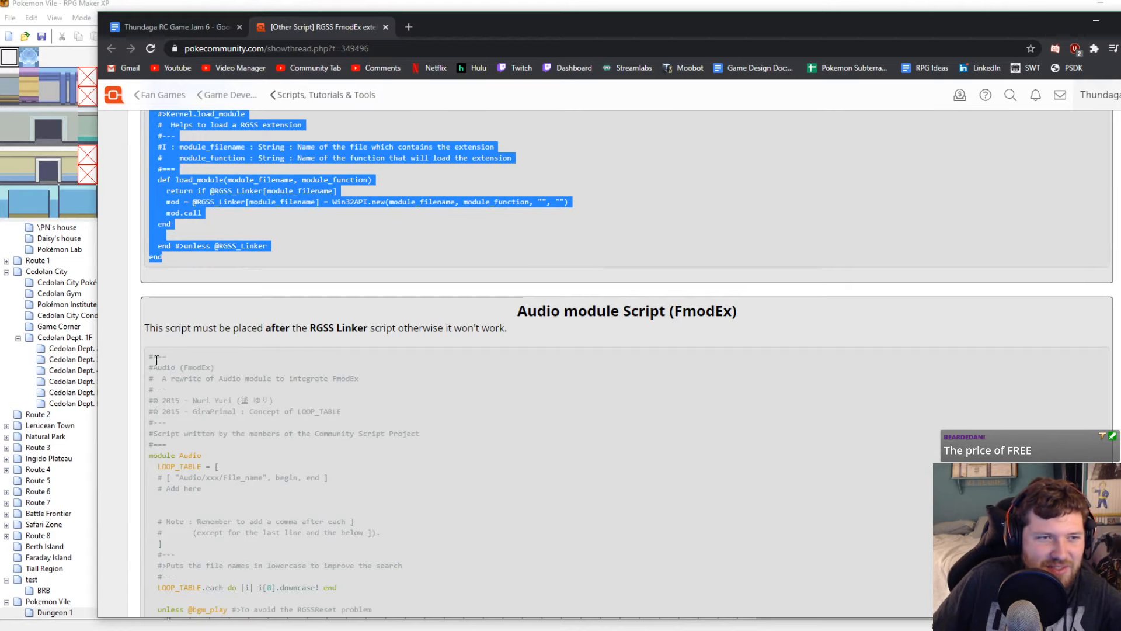
drag(151, 350, 222, 427)
scroll(259, 388, down, 2)
scroll(256, 385, down, 15)
scroll(258, 389, down, 5)
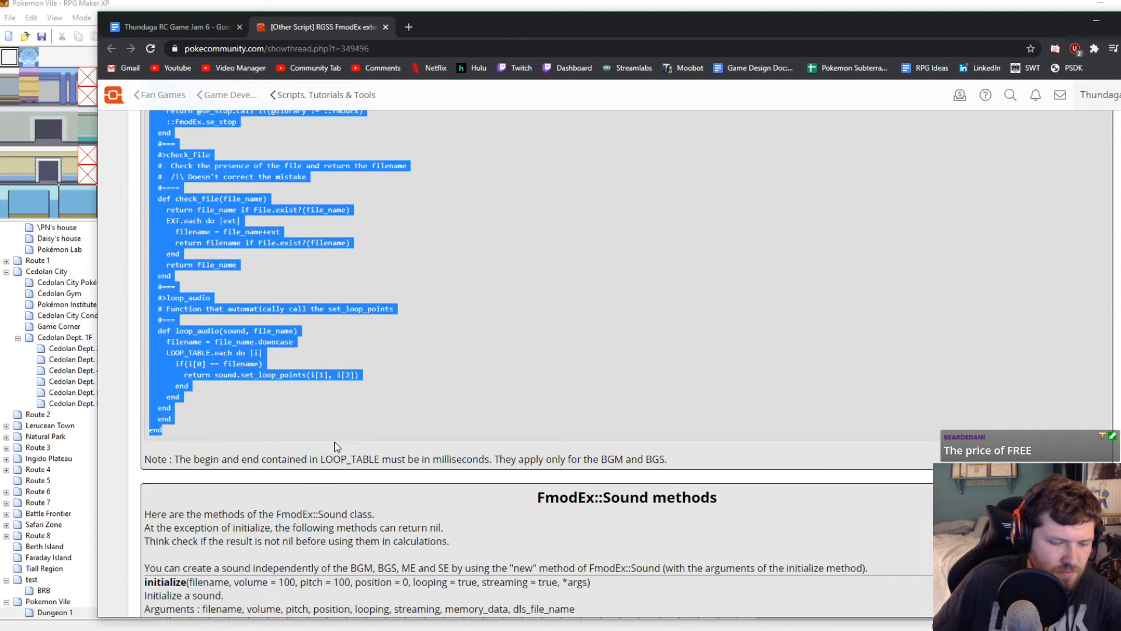
scroll(336, 443, down, 4)
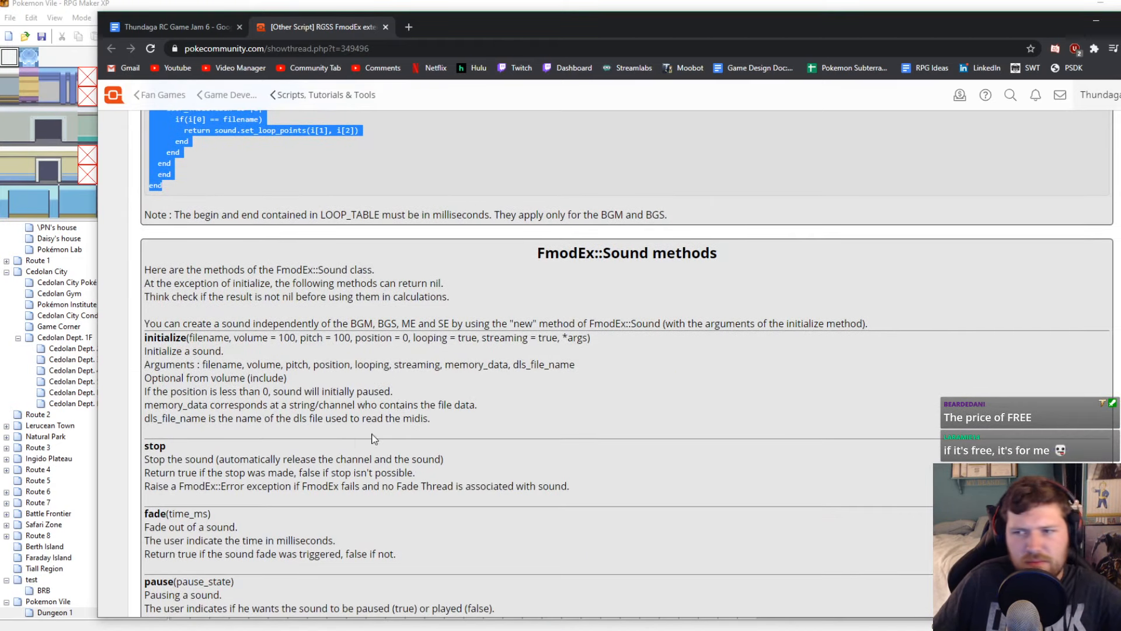
In RPG Maker XP, name the blank script below RGSS Linker FModex, paste the audio module code, and save it
click(737, 3)
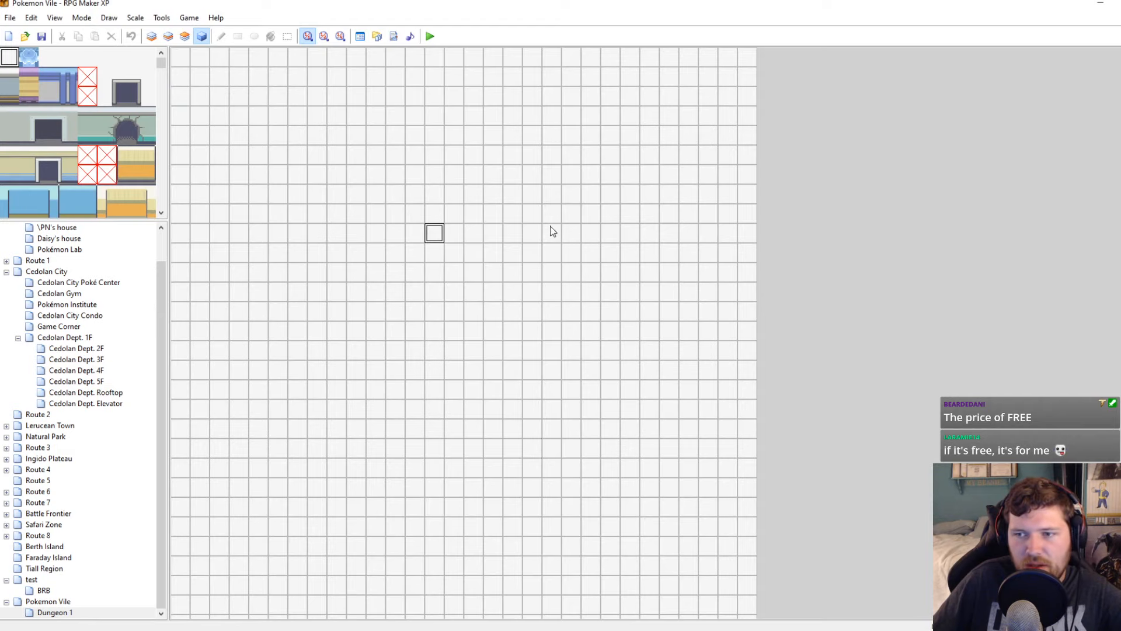
click(400, 39)
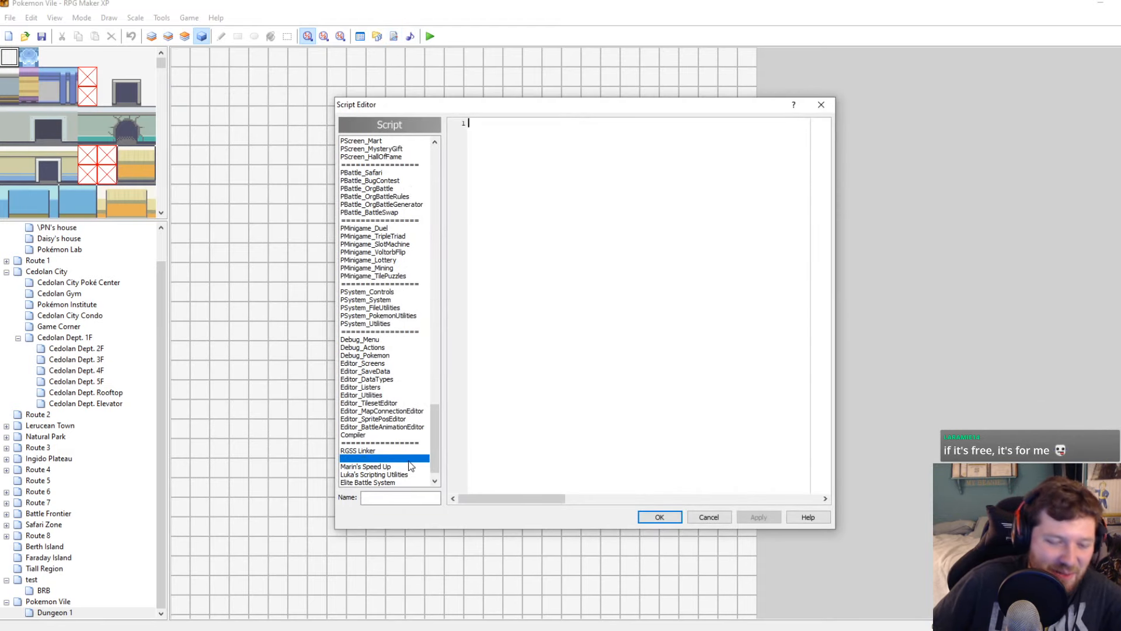
click(380, 496)
text(F)
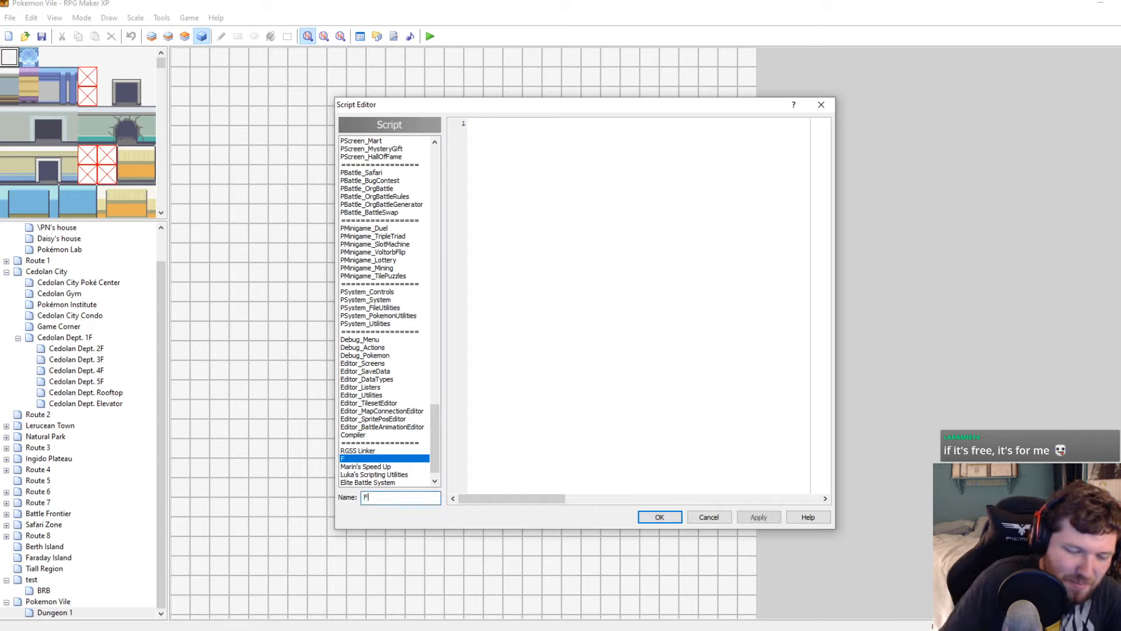
text(Modezx)
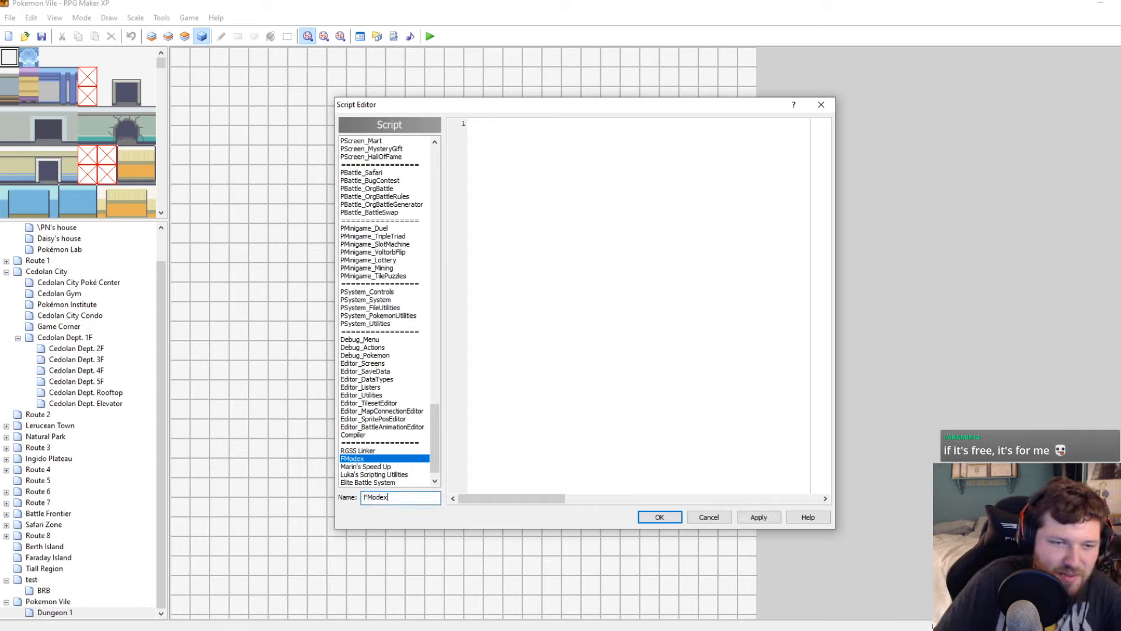
key(ctrl+v)
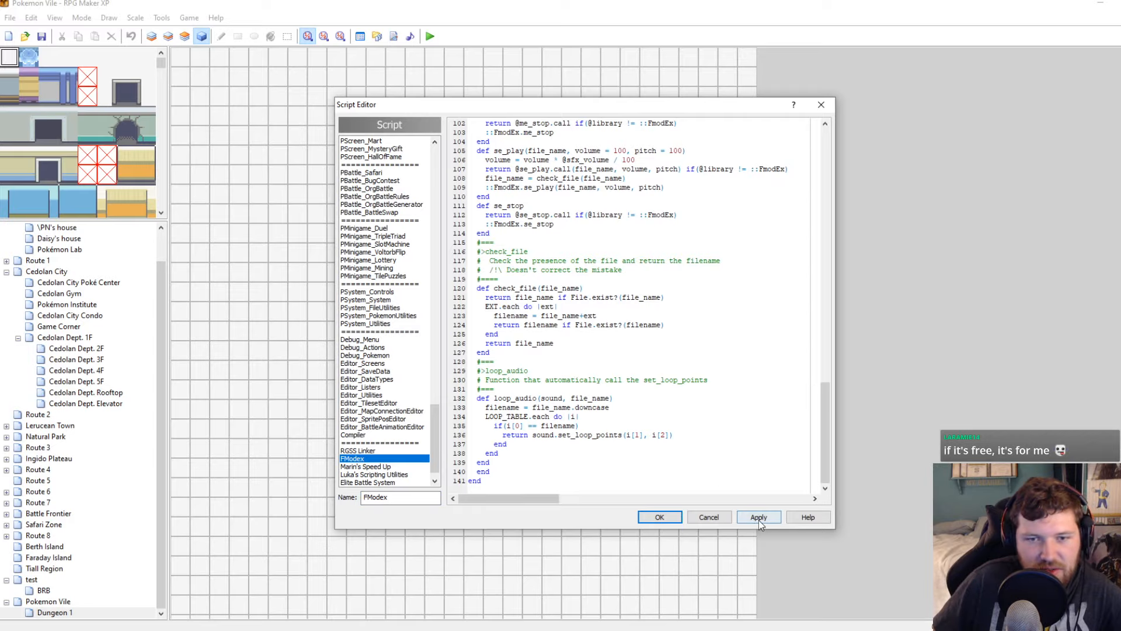
click(660, 517)
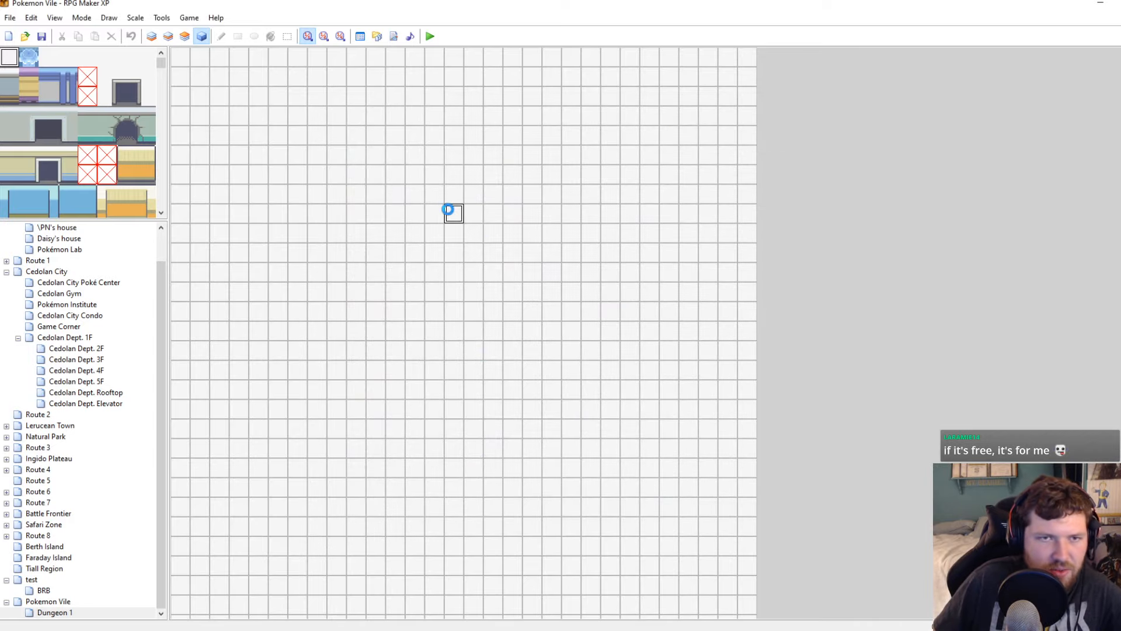
Playtest the game from the existing Lappet Town save, walk around the town briefly, and close the game
click(430, 36)
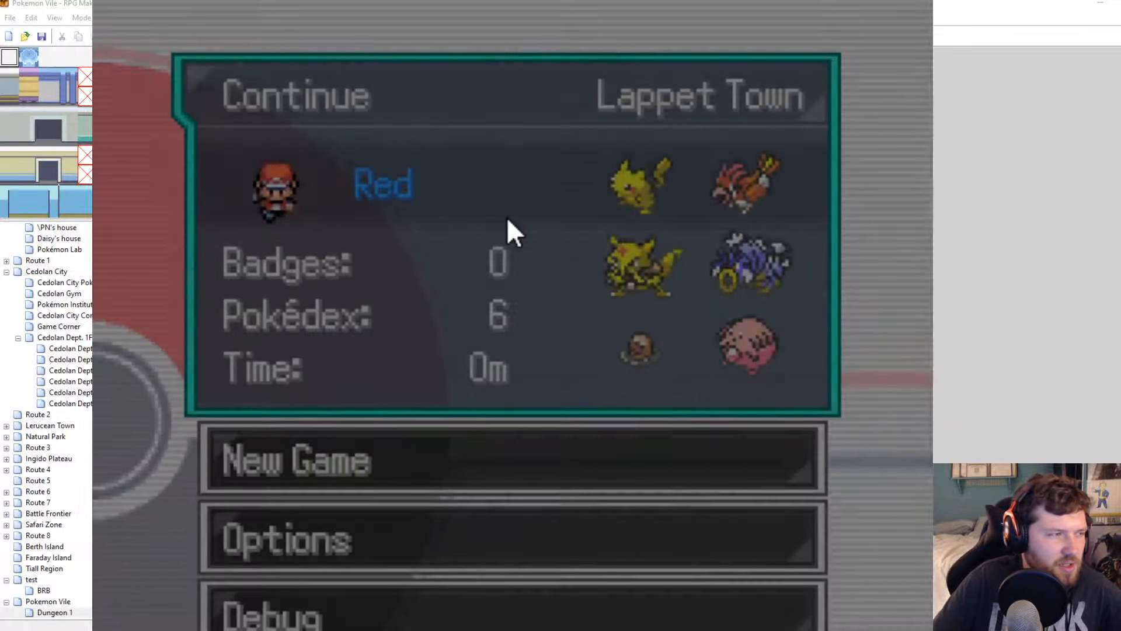
key(Return)
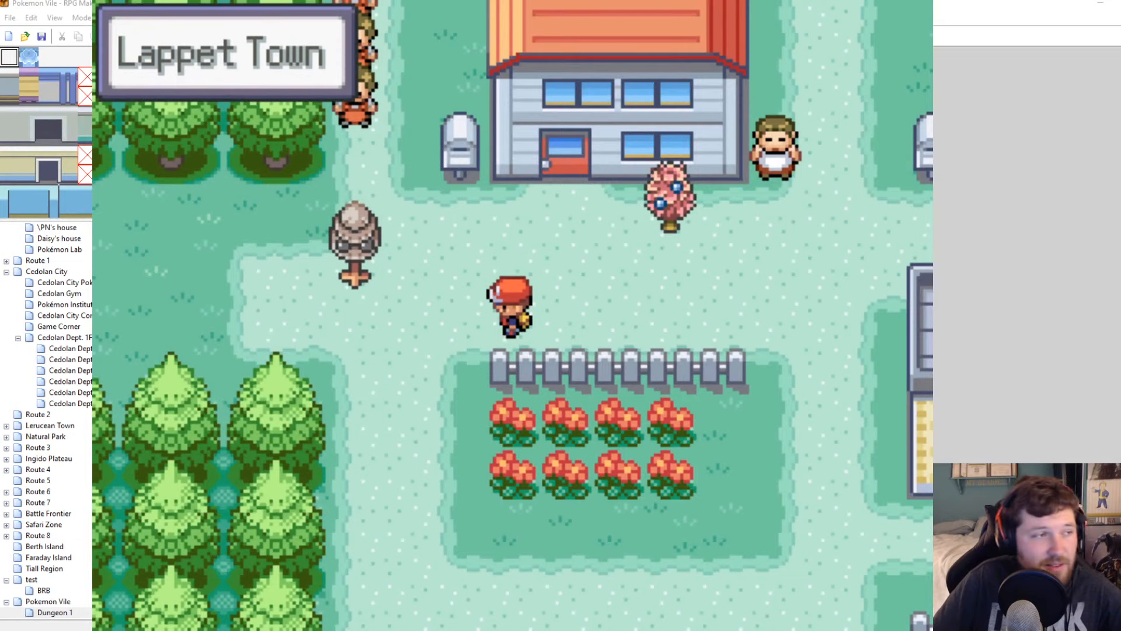
key(Right)
key(Up)
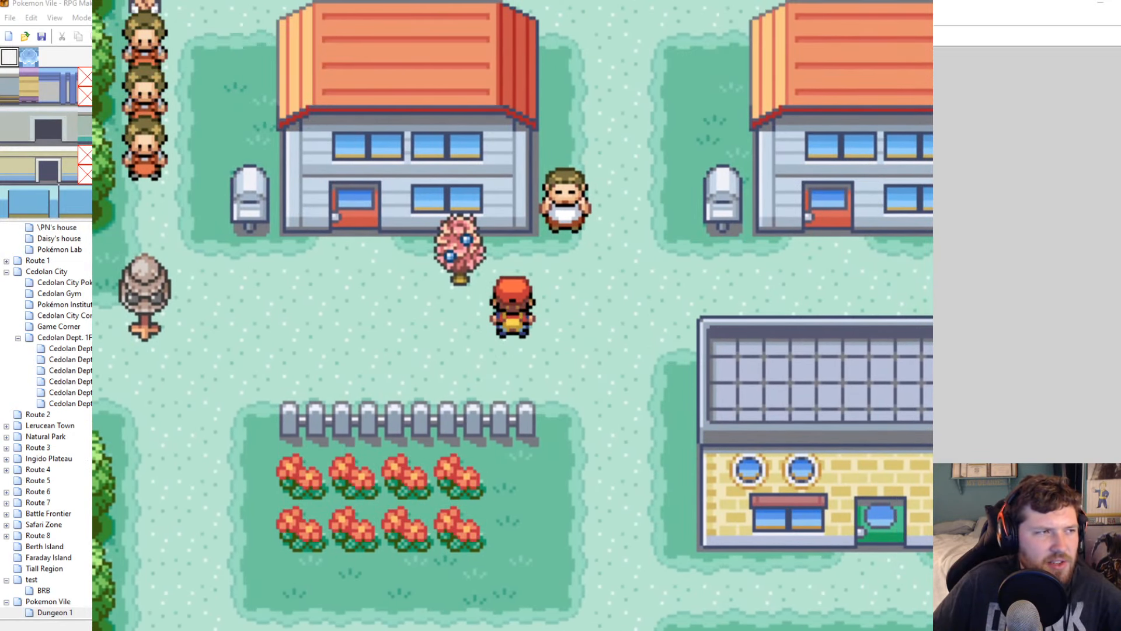
key(alt+F4)
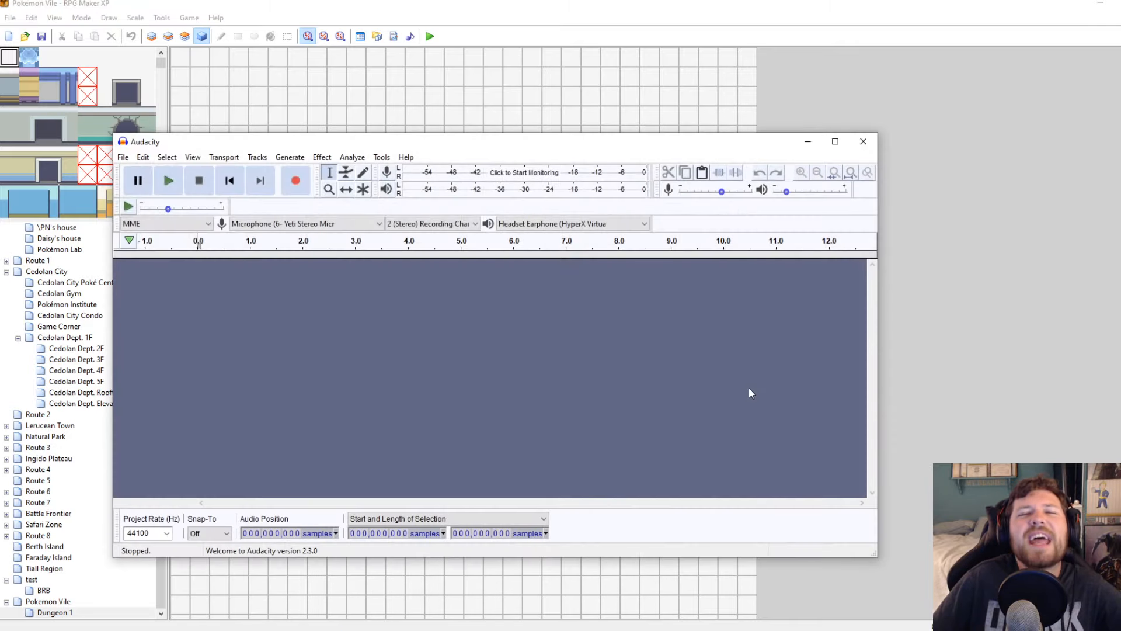
Switch to Audacity and browse for audio files to open in HGSS OST, inside GAME JAM 6 under Pokemon Stuff on the D: drive
drag(475, 143, 465, 100)
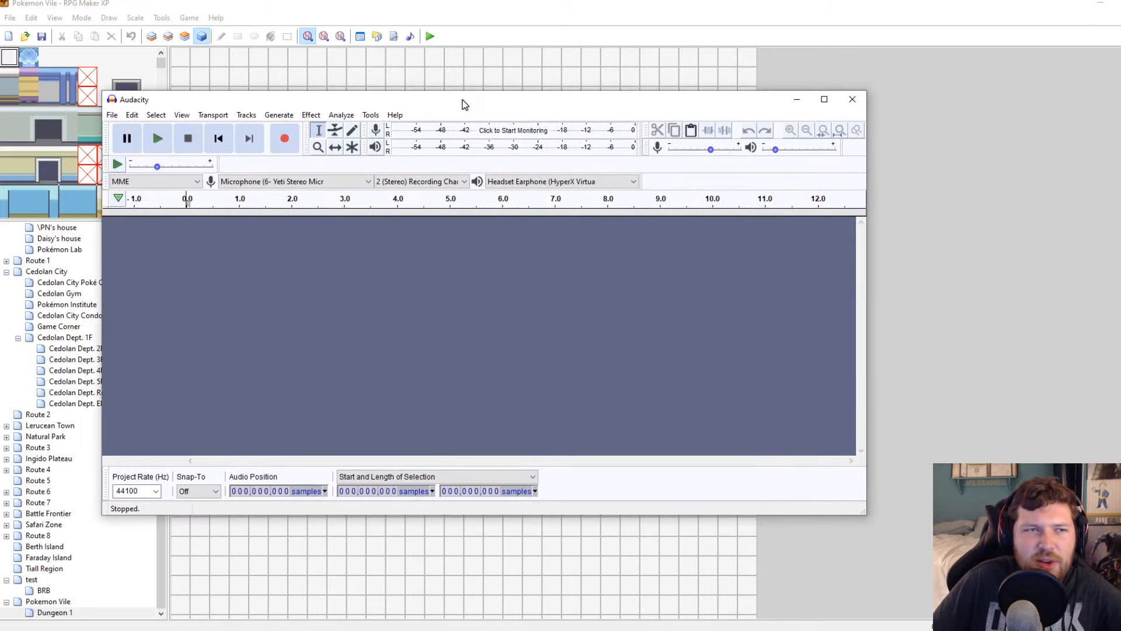
click(113, 115)
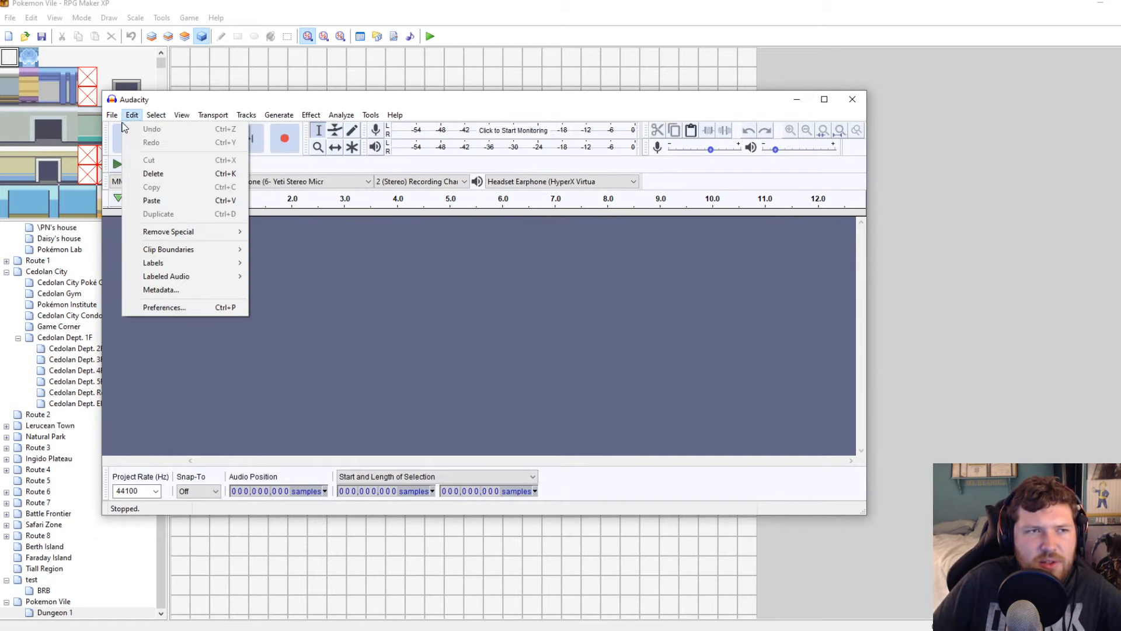
click(130, 144)
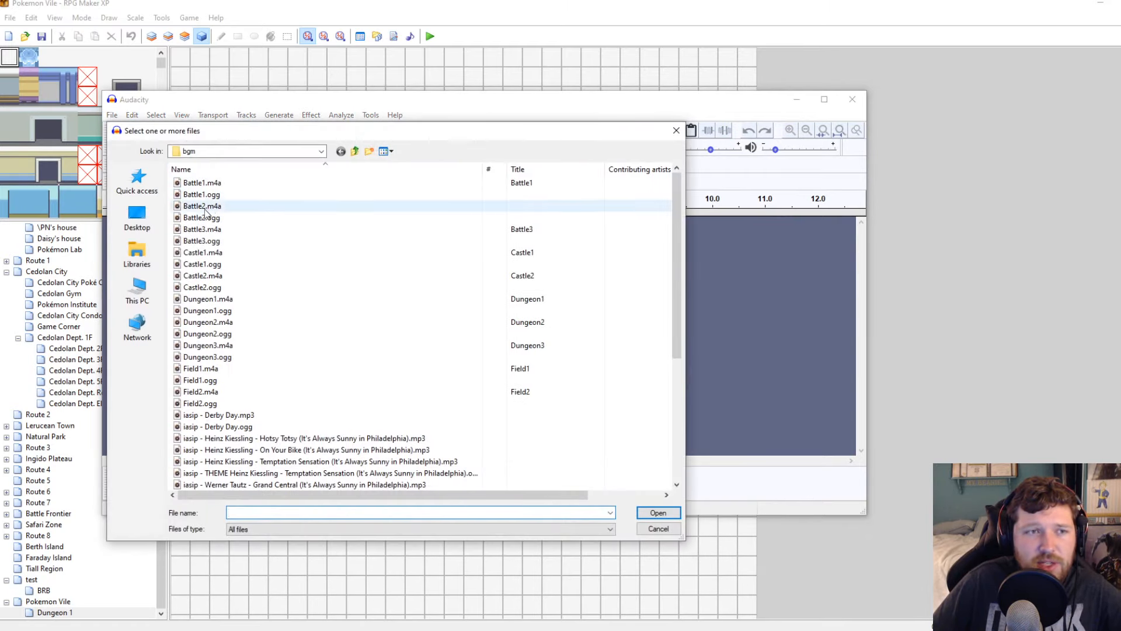
click(139, 288)
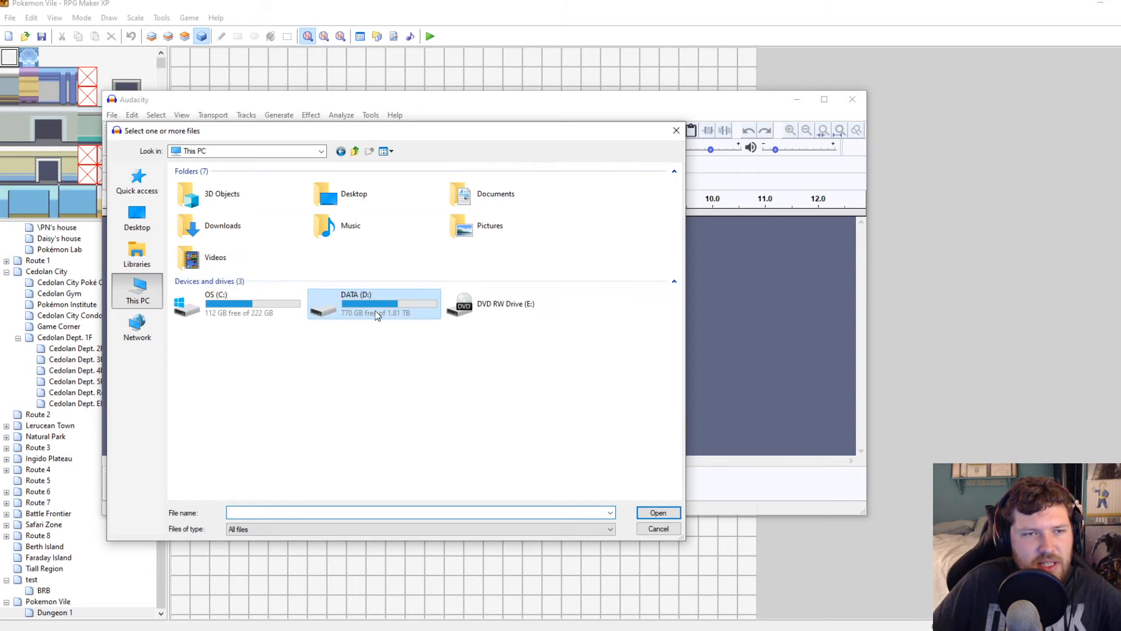
double_click(375, 315)
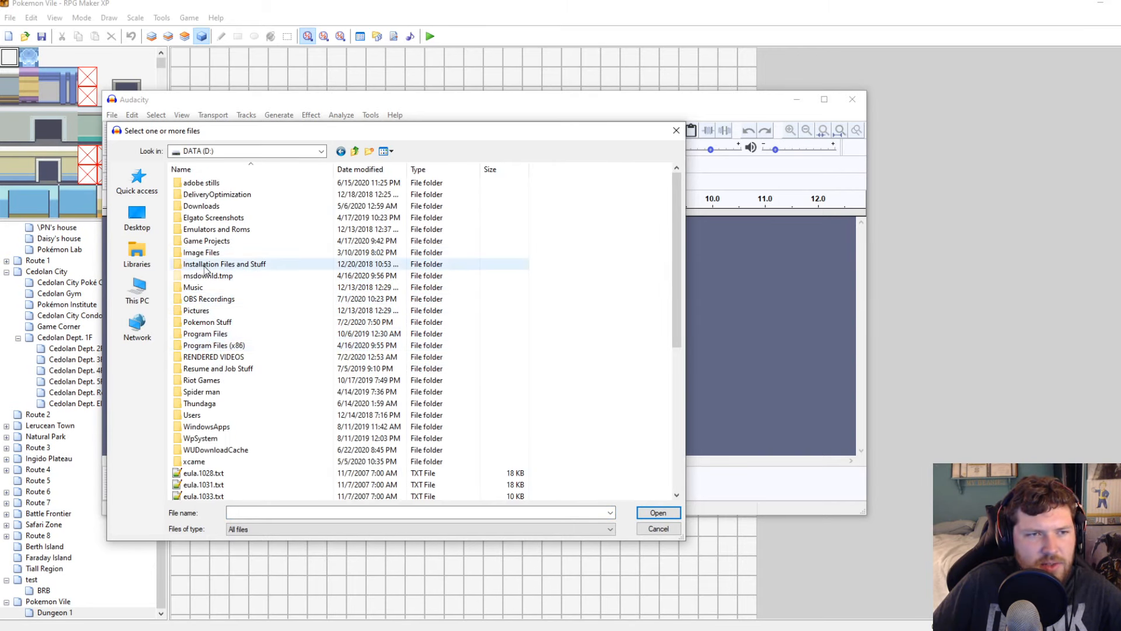
double_click(209, 322)
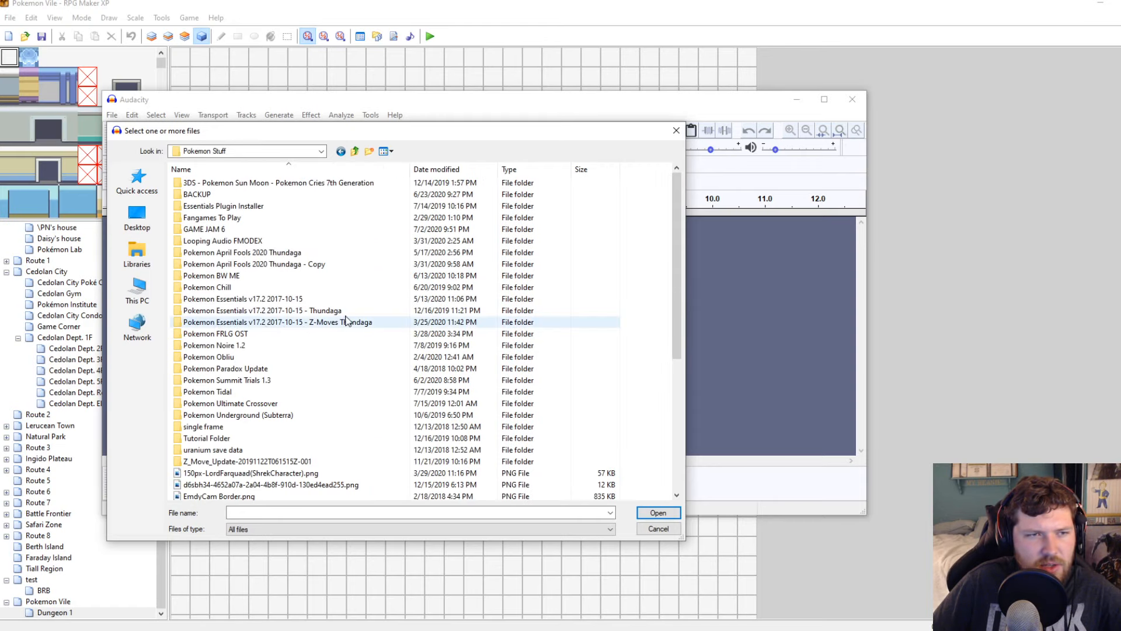
double_click(245, 229)
double_click(200, 201)
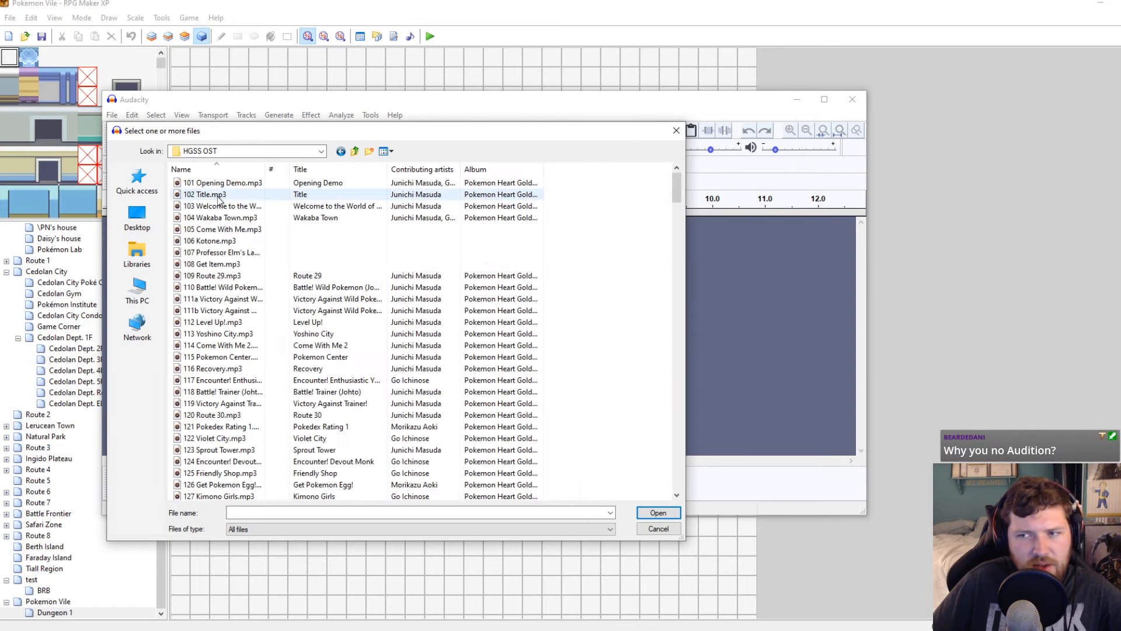
drag(485, 125, 485, 39)
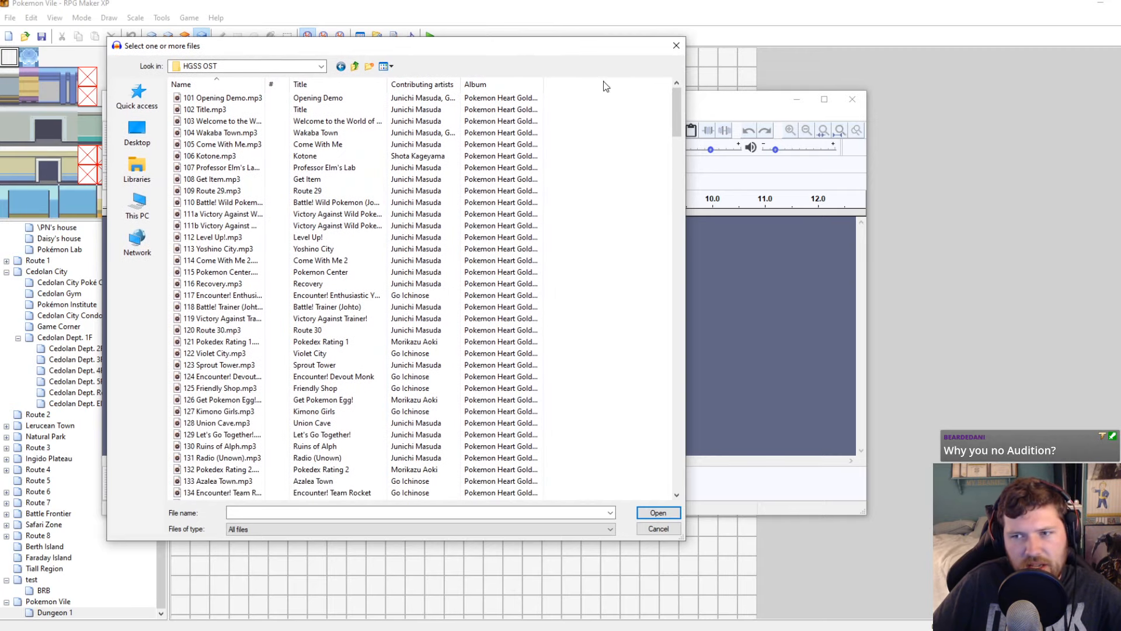
Look through the HGSS OST tracks with full file names shown and open 130 Ruins of Alph.mp3
mouse_move(686, 204)
mouse_down()
mouse_move(624, 194)
mouse_move(677, 196)
mouse_up()
drag(471, 52, 777, 69)
scroll(559, 390, down, 2)
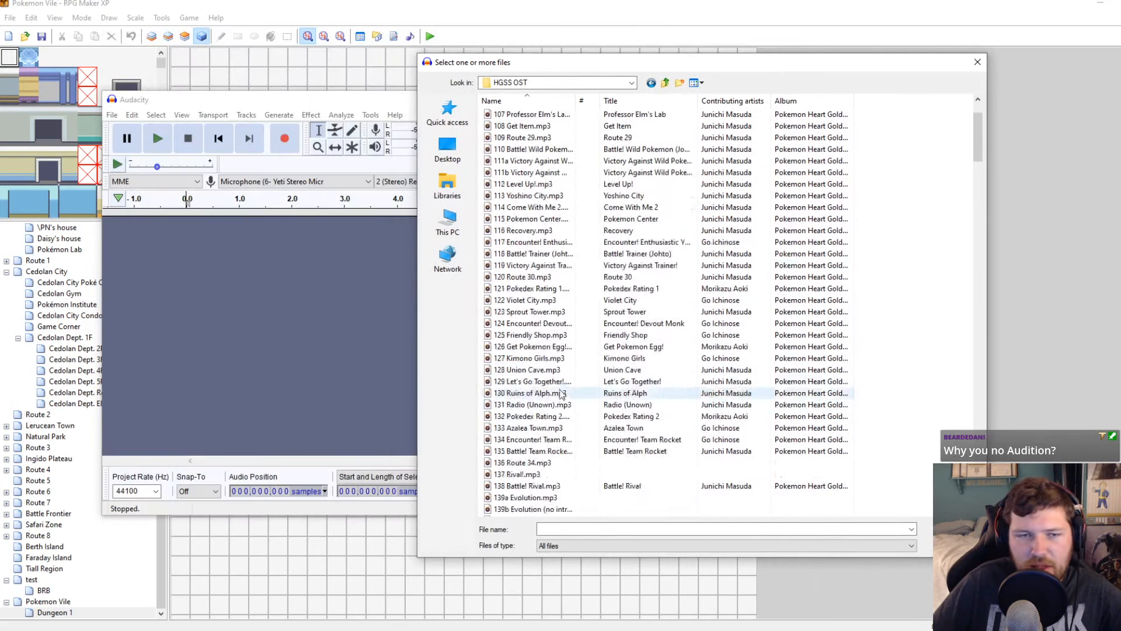
scroll(560, 393, down, 4)
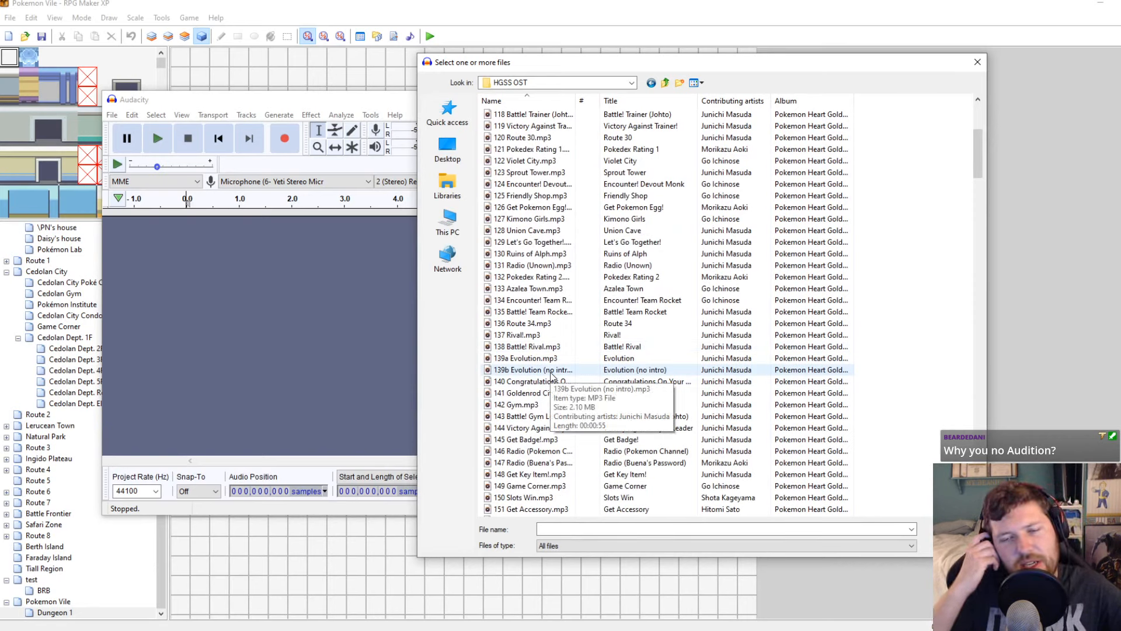
scroll(557, 367, up, 6)
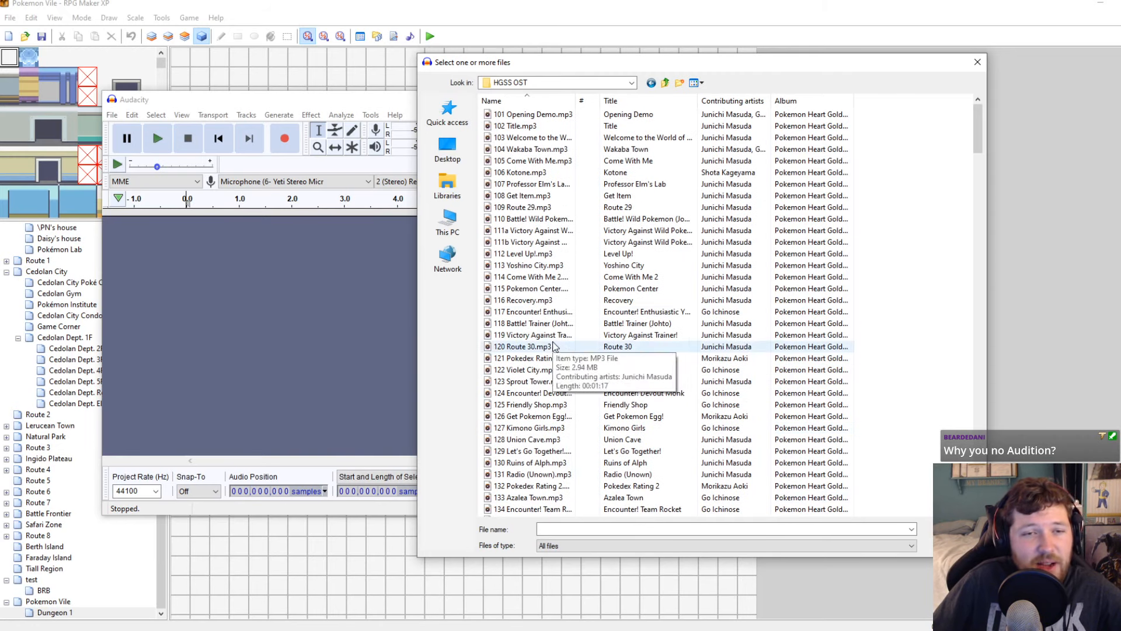
drag(582, 108, 685, 109)
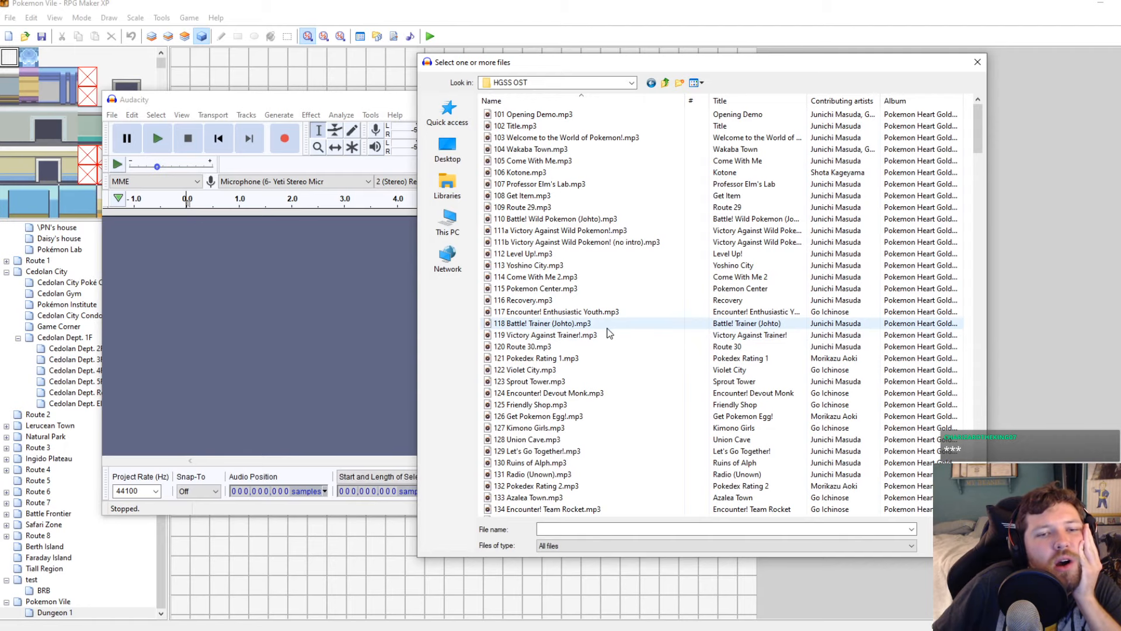
double_click(607, 462)
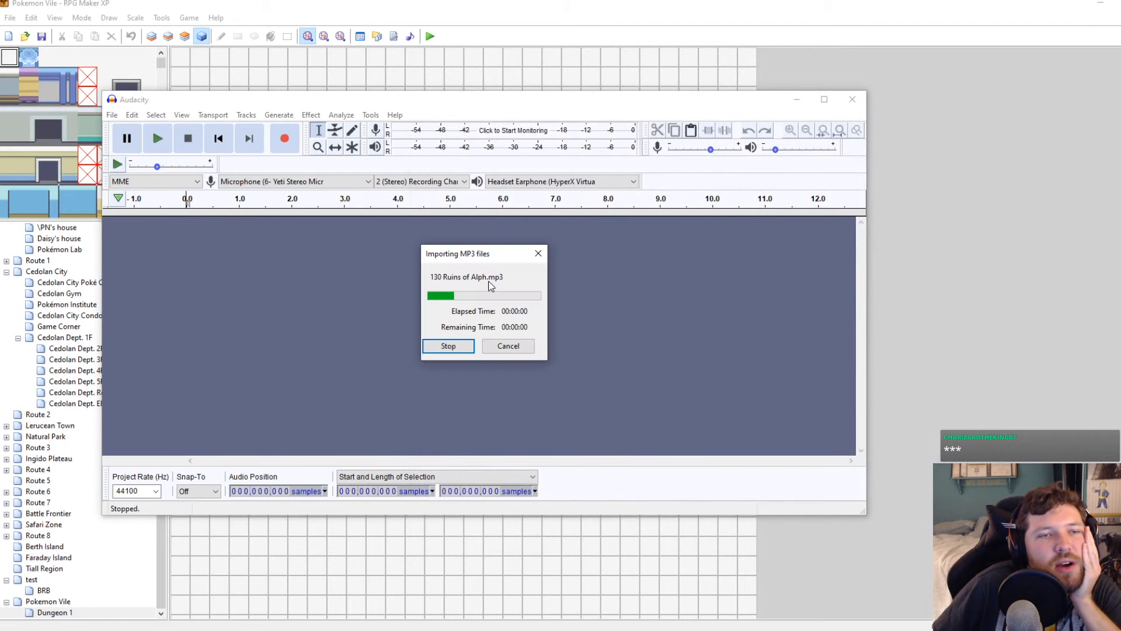
Play the Ruins of Alph track from several points up to about 35 seconds to locate the loop's start
click(353, 297)
key(space)
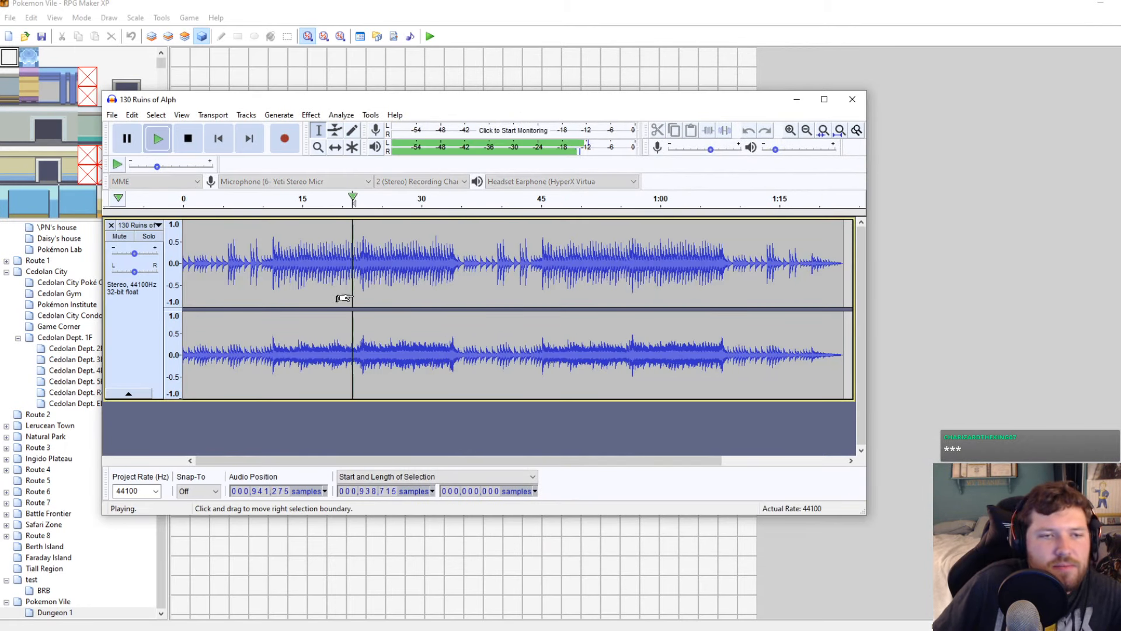
click(466, 256)
key(space)
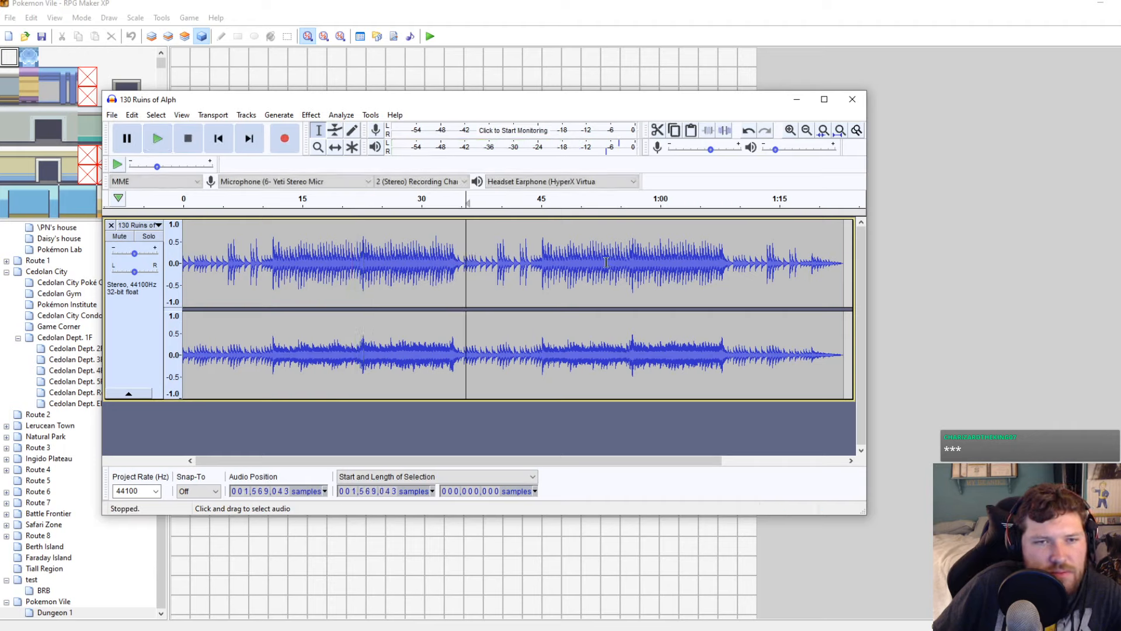
click(442, 267)
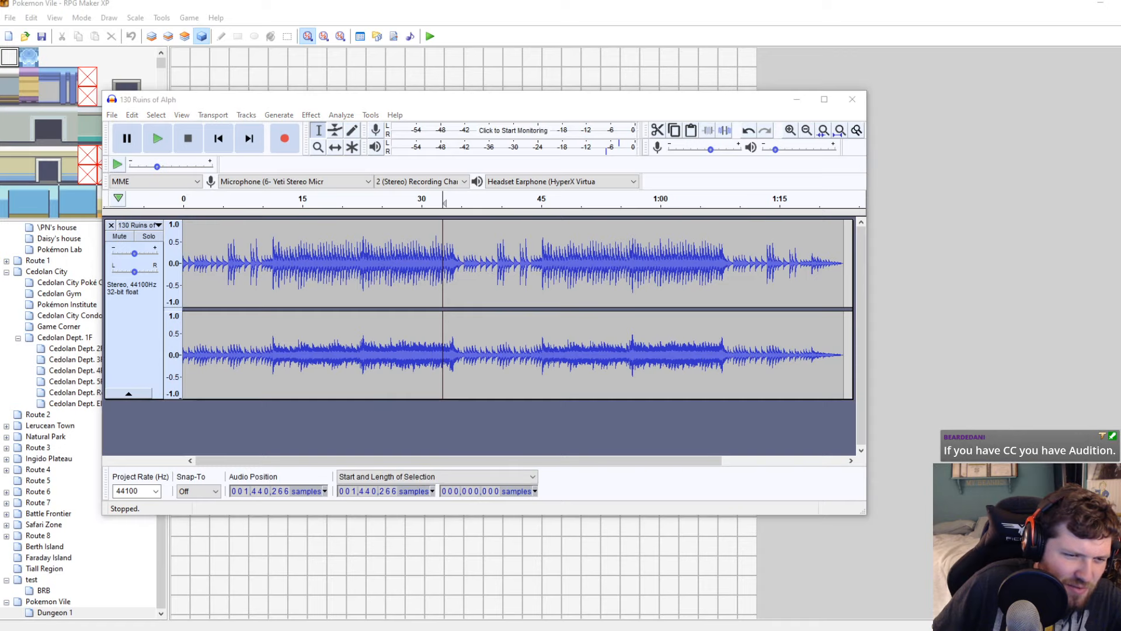
right_click(253, 630)
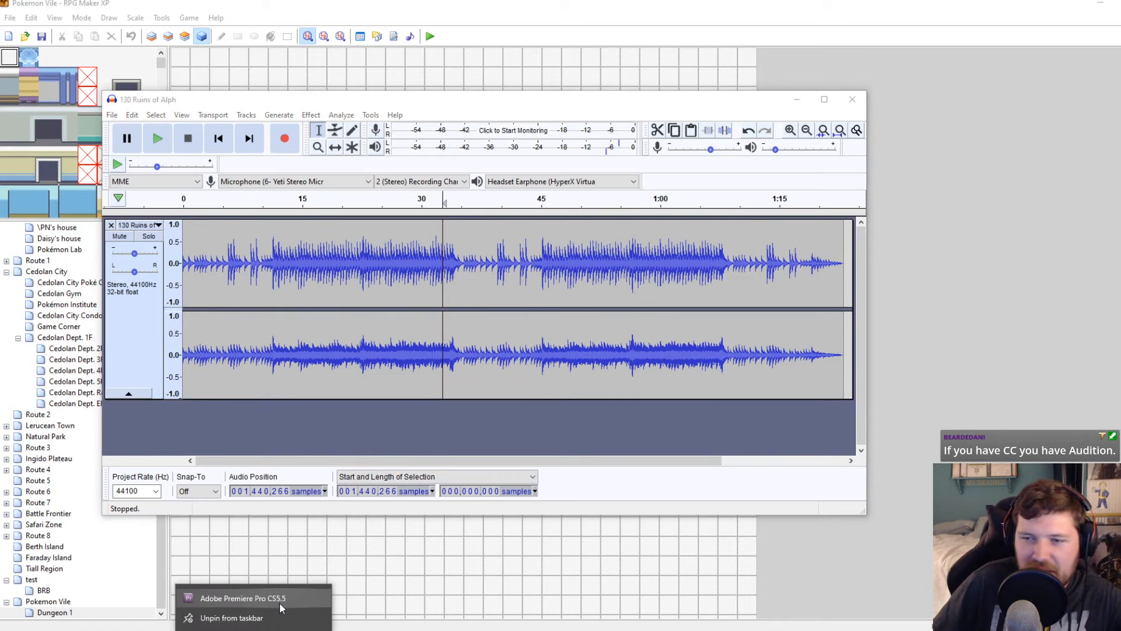
click(464, 257)
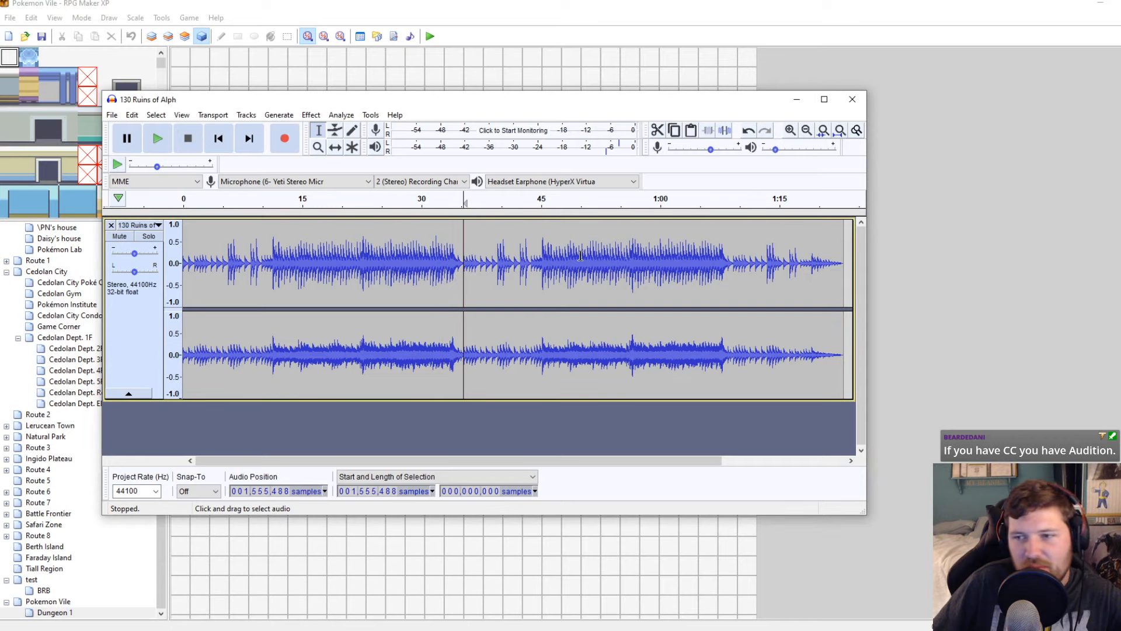
key(space)
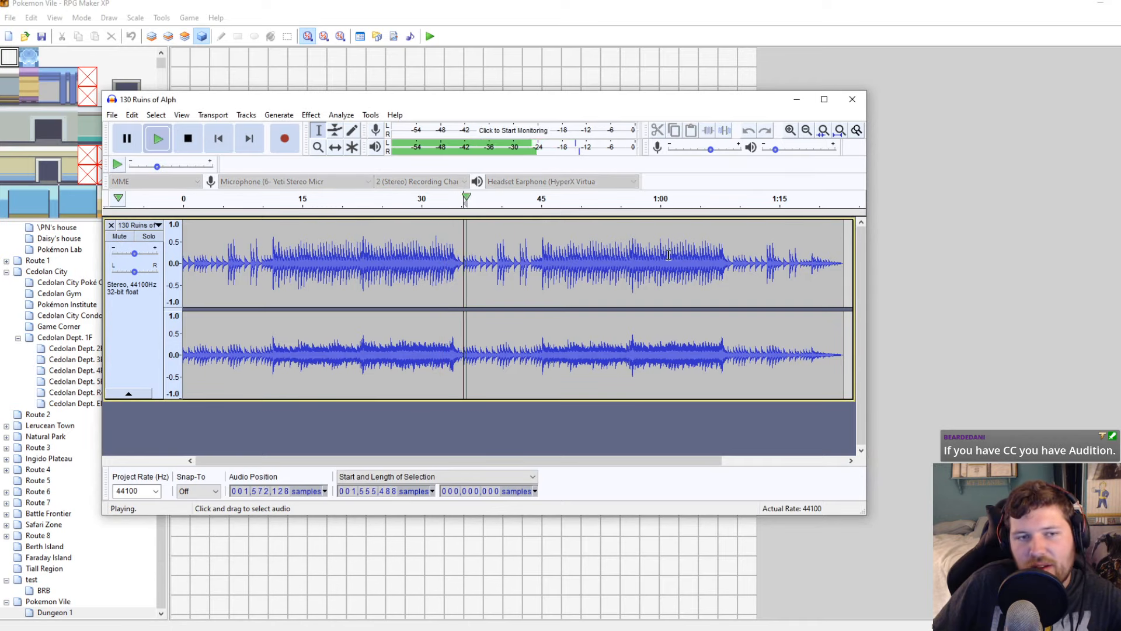
key(space)
Play the track from about 1:09 to check where the loop section ends
click(734, 260)
click(715, 260)
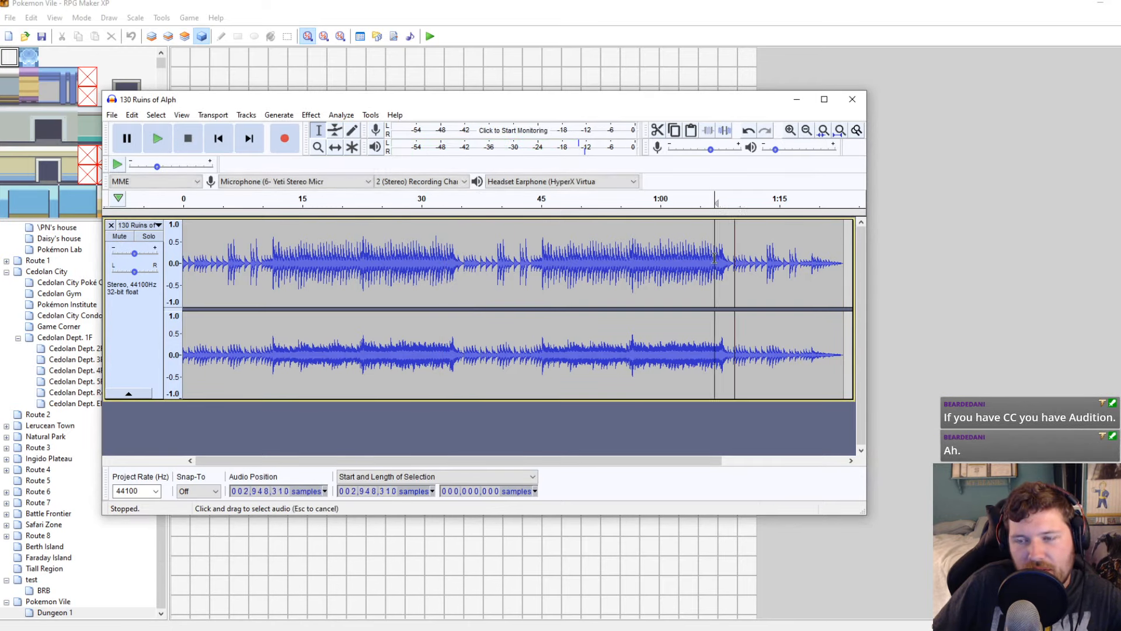
click(732, 261)
key(space)
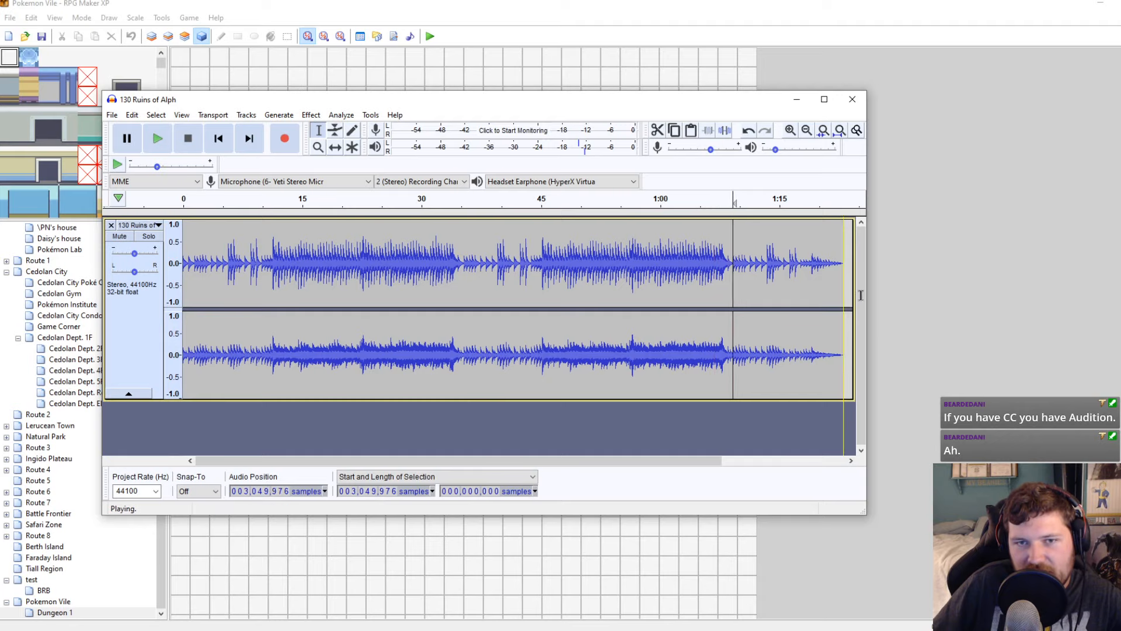
key(space)
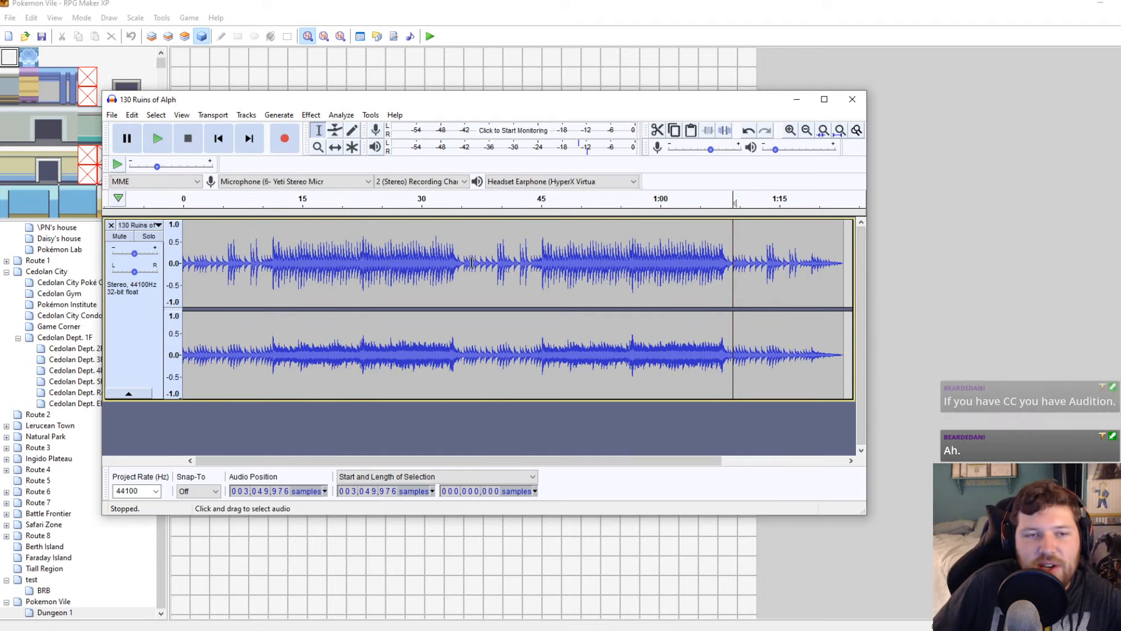
Select the audio from about 35 seconds to 1:09 and align the selection's start with the note onset at sample 1,559,406
drag(464, 260, 733, 260)
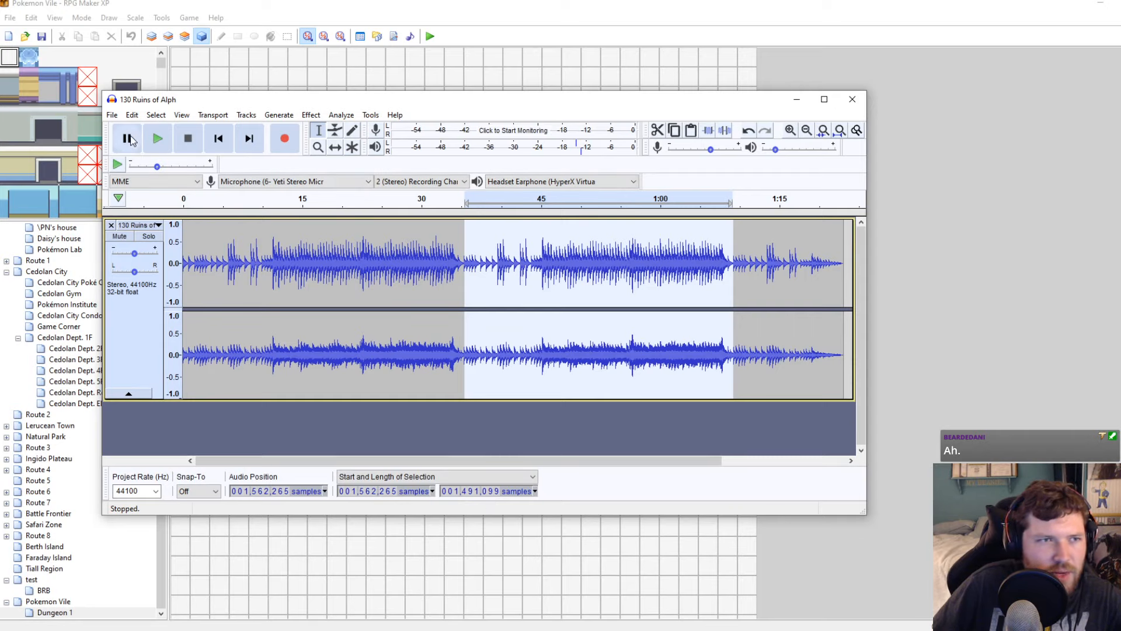
key(shift)
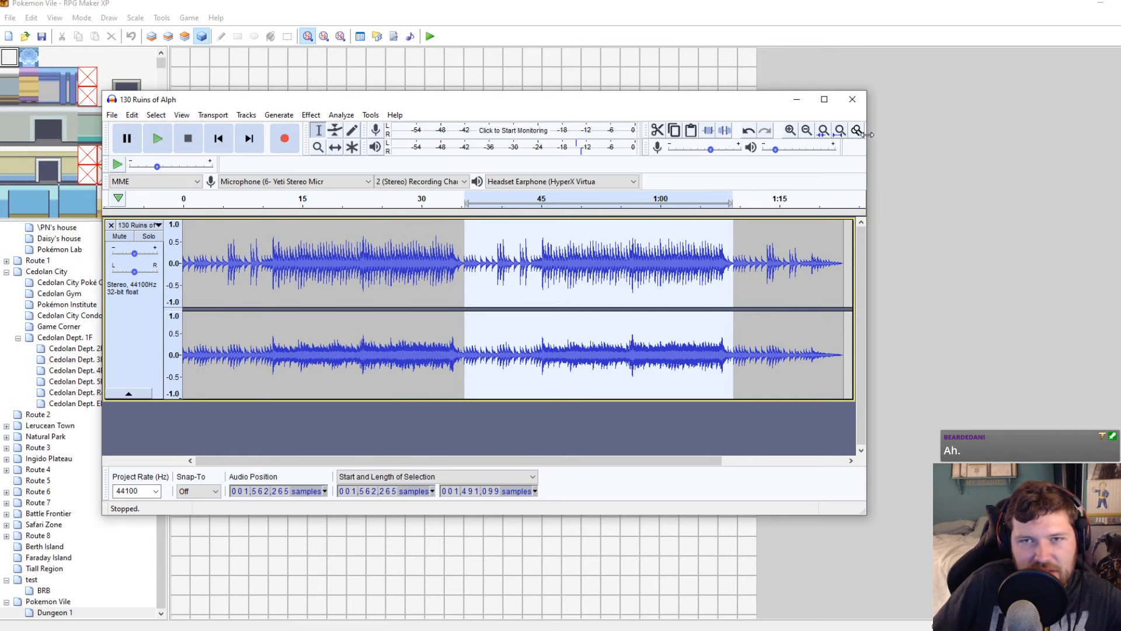
drag(867, 135, 1040, 134)
ctrl+scroll(561, 259, up, 2)
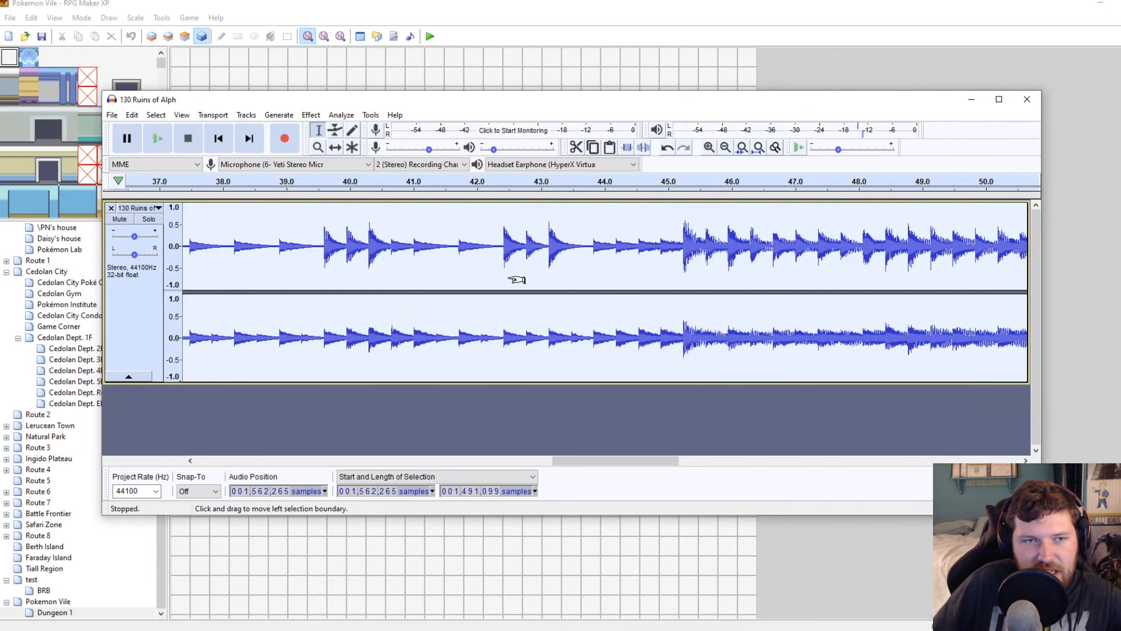
drag(594, 460, 491, 458)
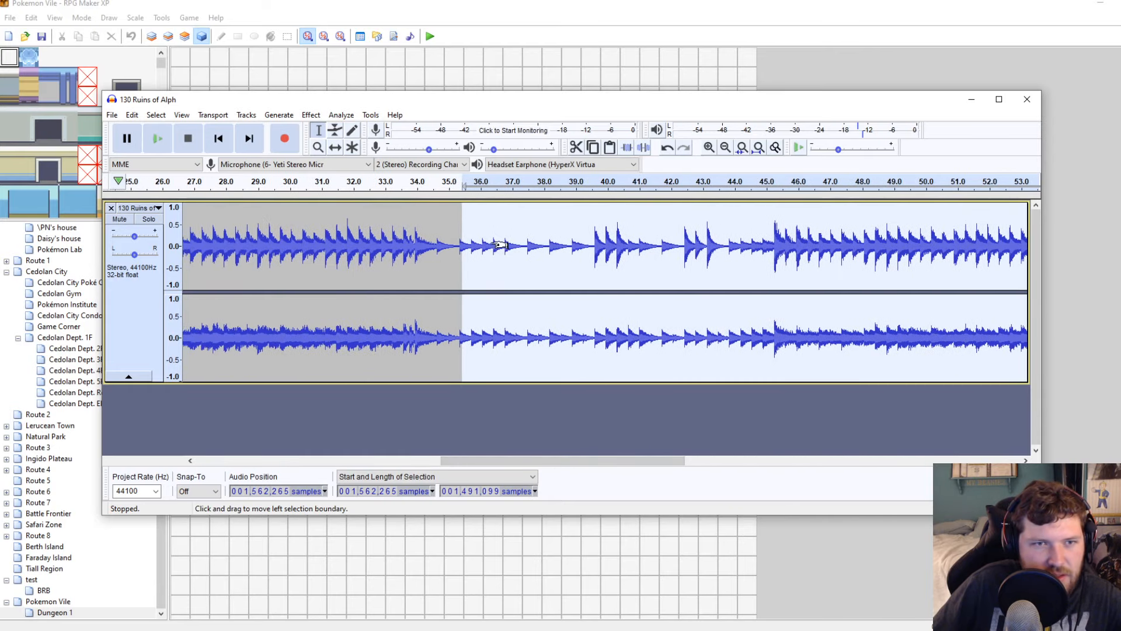
ctrl+scroll(485, 350, up, 3)
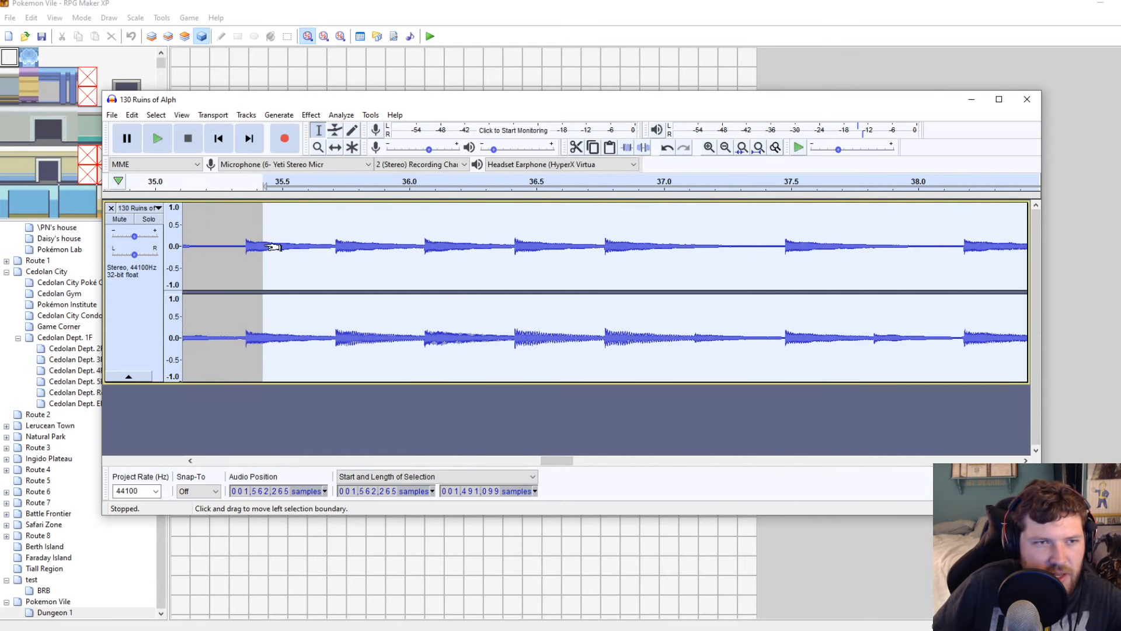
drag(271, 247, 255, 253)
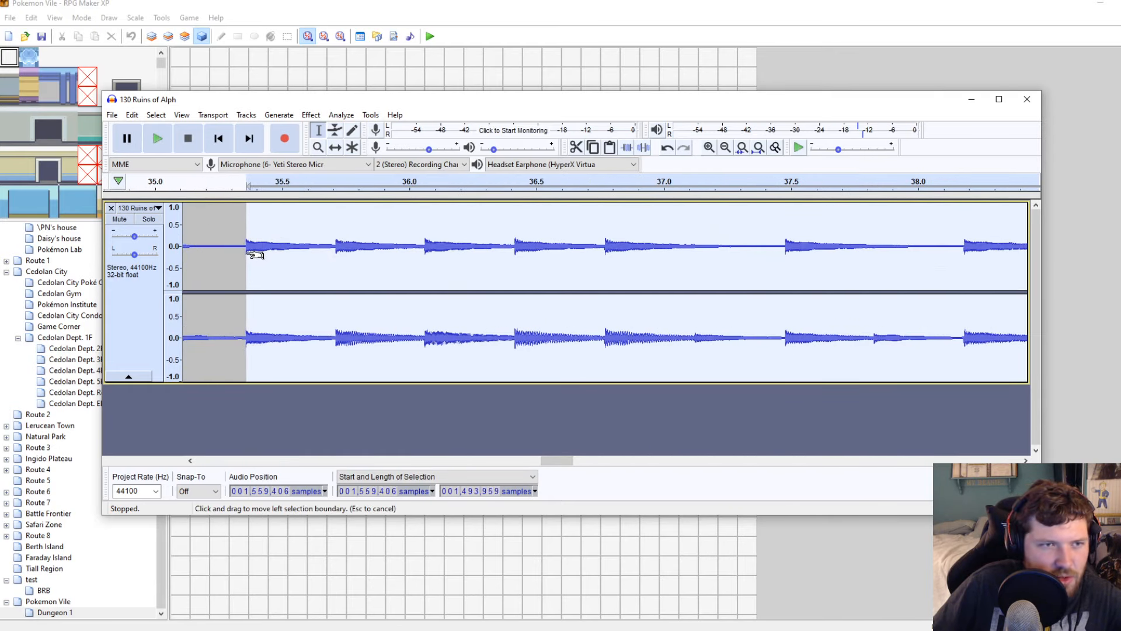
Extend the selection's end to the note onset near 1:09.25, making the selection 1,494,462 samples long
ctrl+scroll(361, 310, down, 7)
ctrl+scroll(298, 253, up, 4)
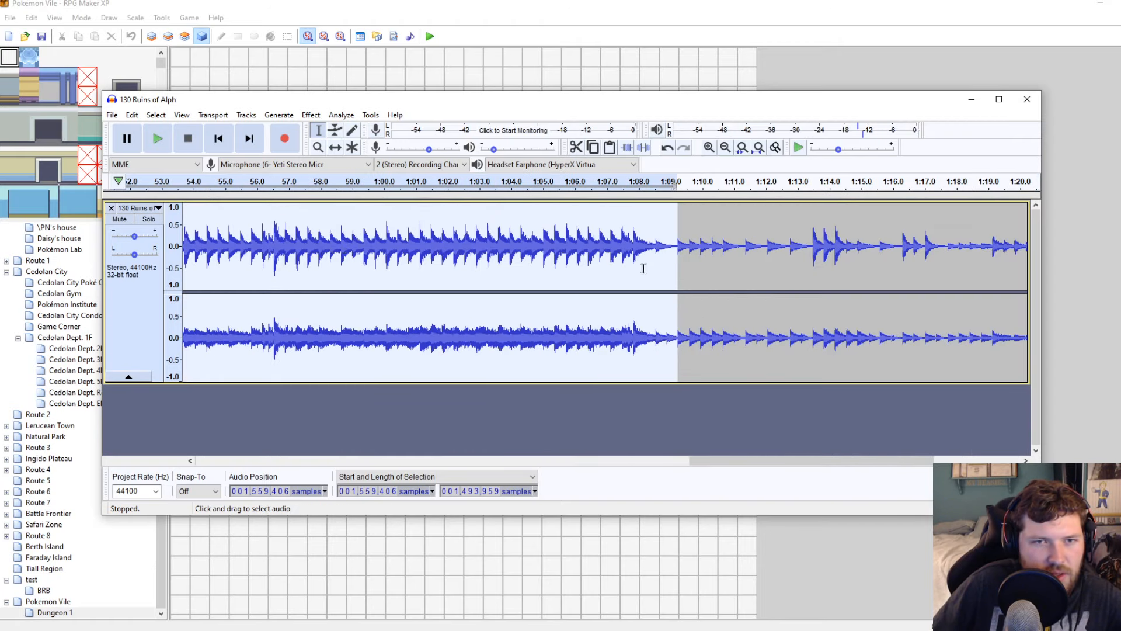
ctrl+scroll(704, 246, up, 5)
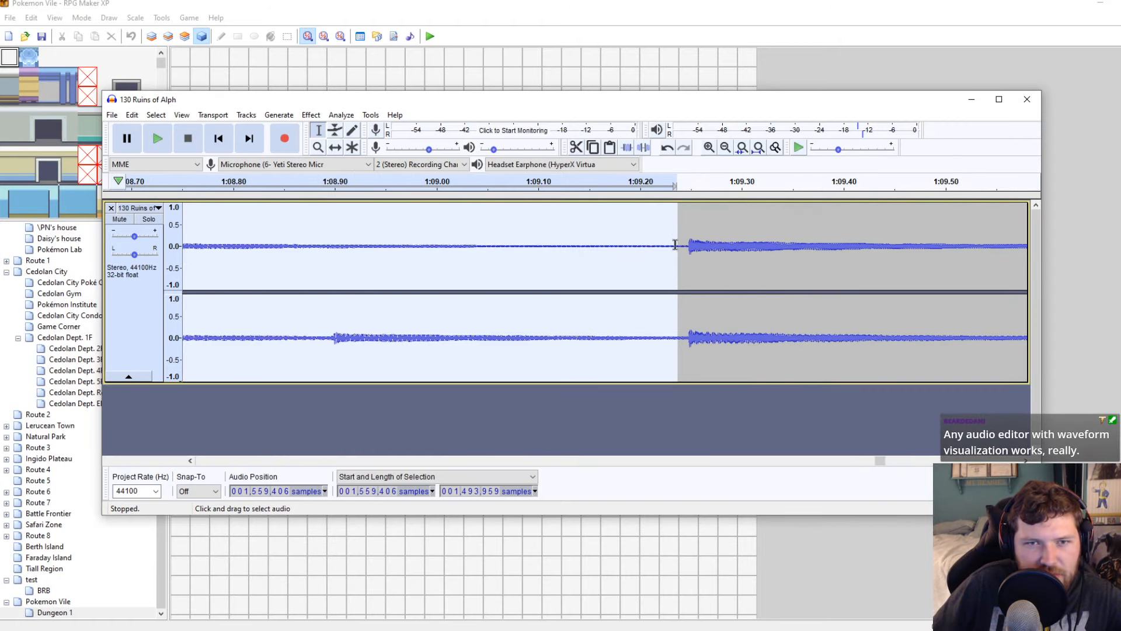
drag(667, 248, 676, 249)
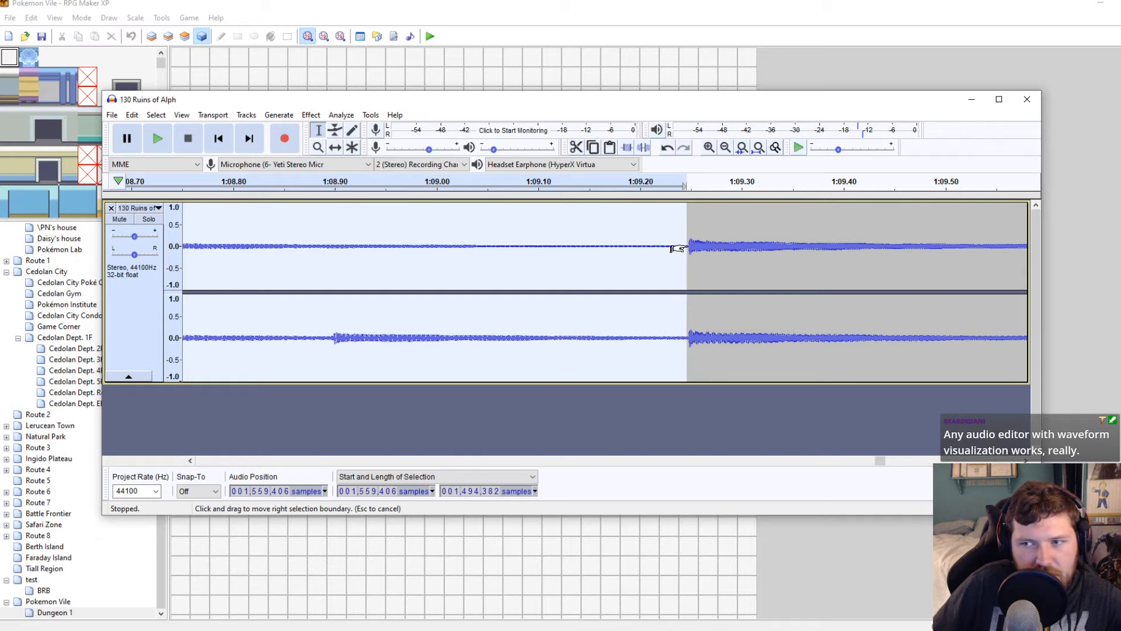
drag(679, 248, 676, 247)
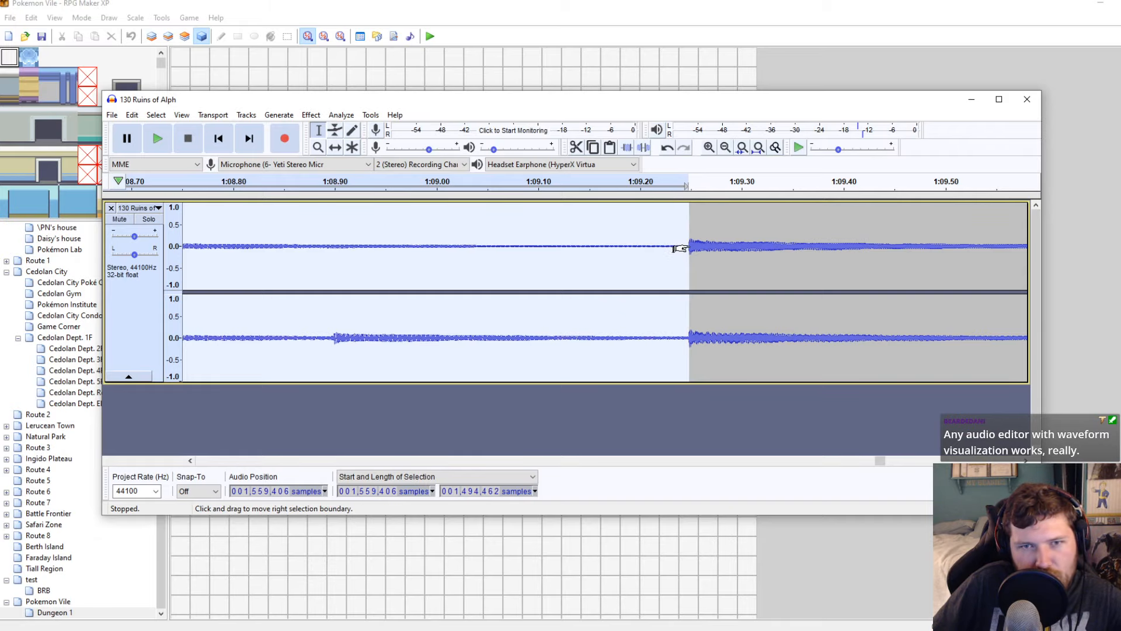
Show the whole selected section and play it as a loop to check the transition
ctrl+scroll(631, 270, down, 5)
ctrl+scroll(627, 271, down, 5)
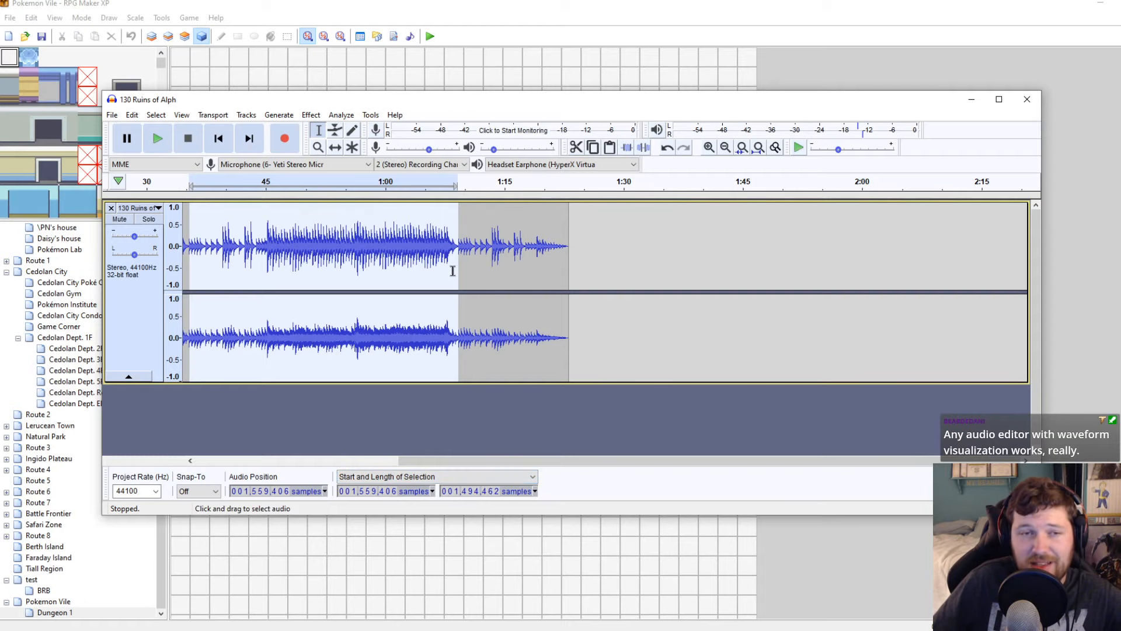
drag(511, 461, 408, 448)
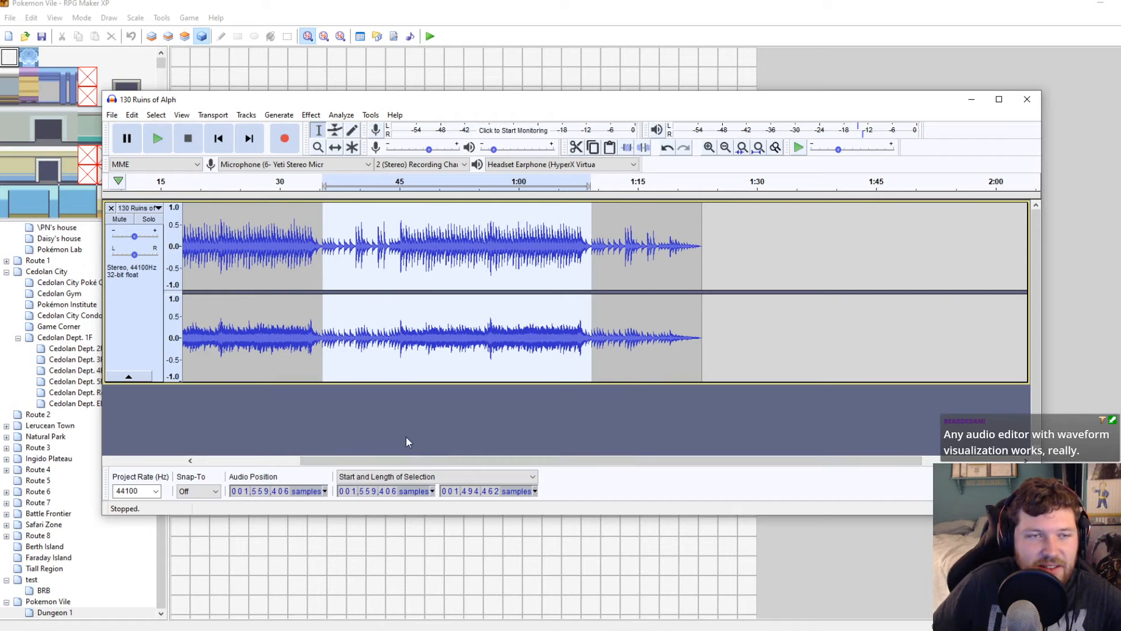
shift+click(157, 138)
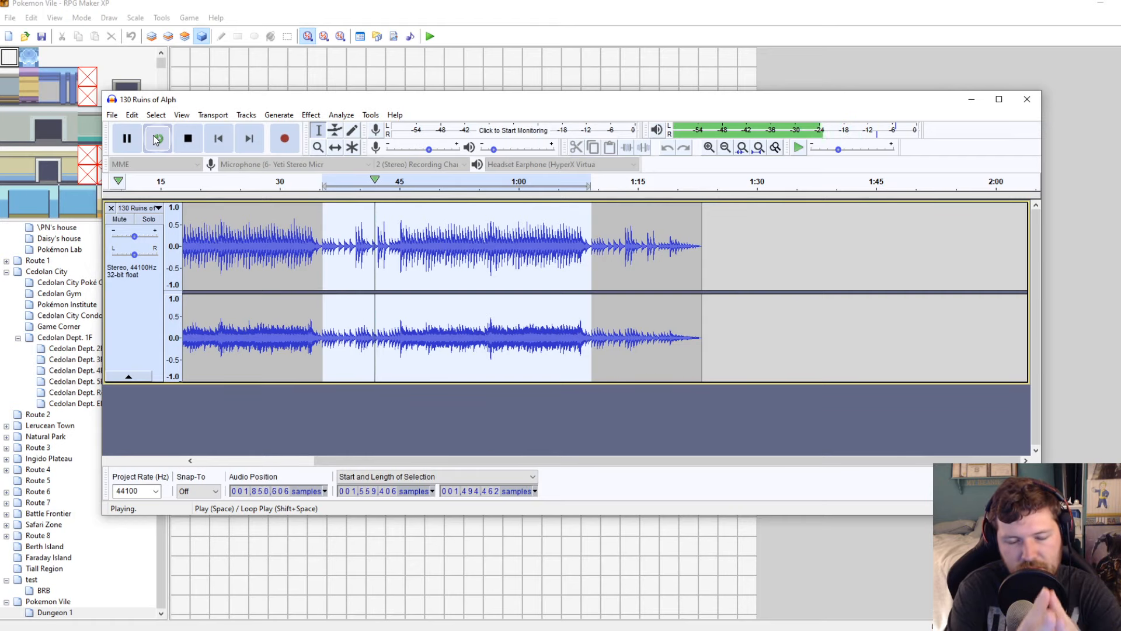
Switch to Notepad++, create a new document beside the waveform, and write START and LENGTH on separate lines
key(alt+Tab)
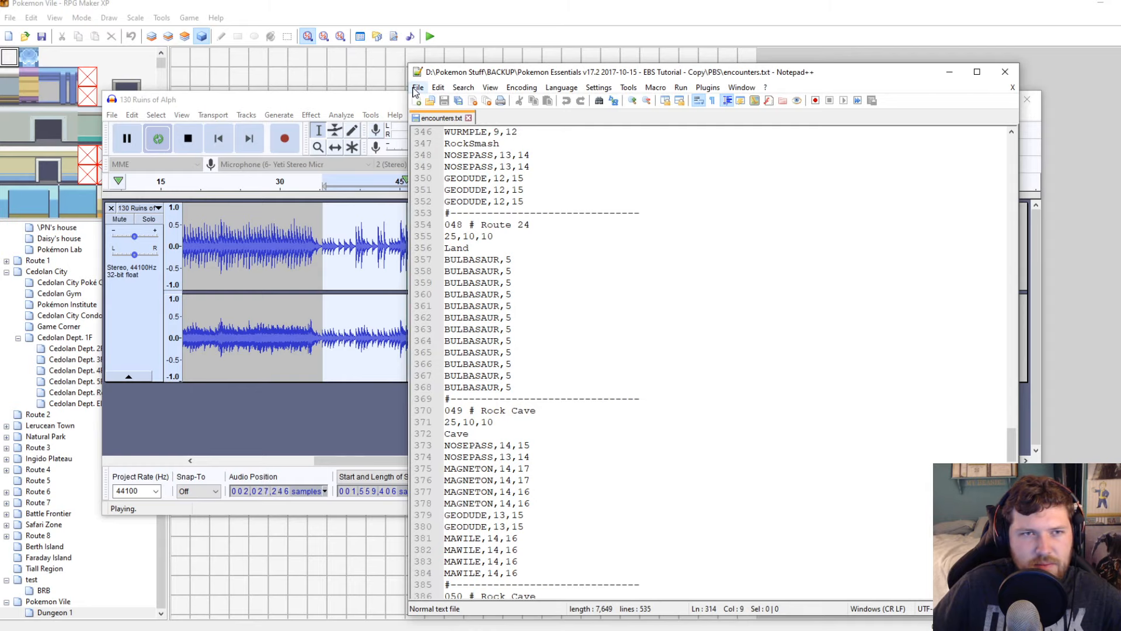
key(alt+f)
key(n)
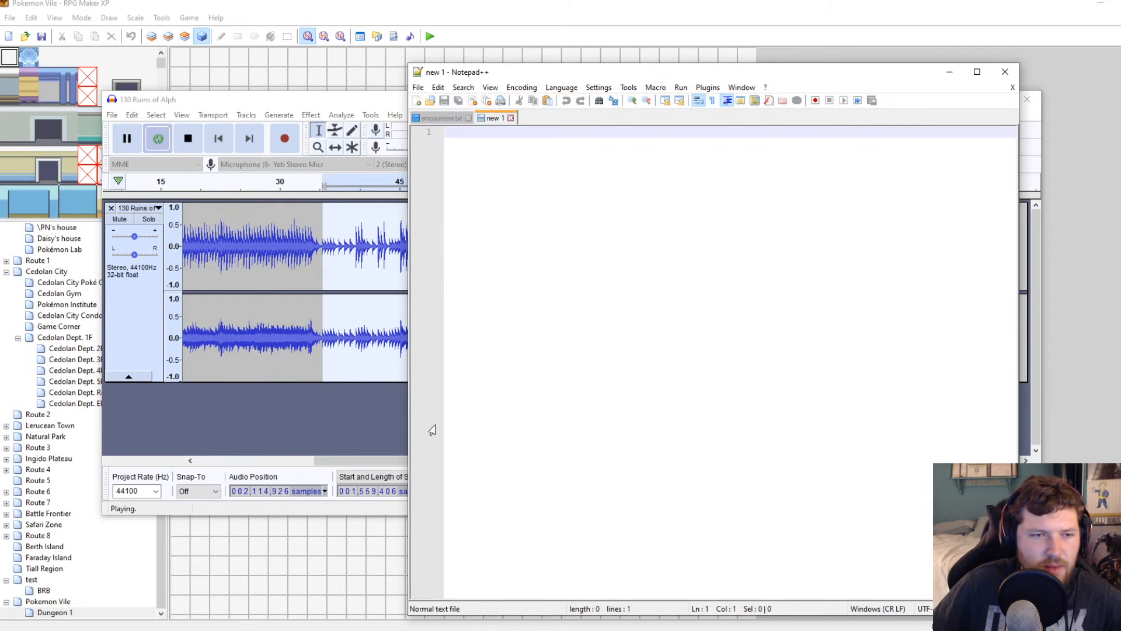
drag(410, 332, 657, 328)
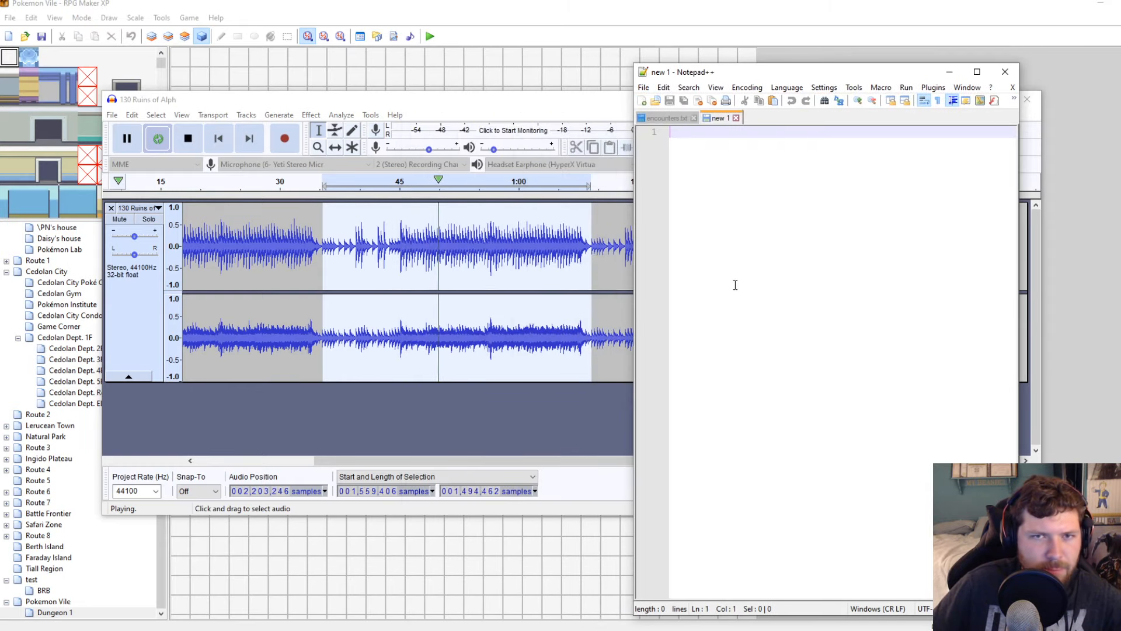
text(START)
key(Return)
text(I)
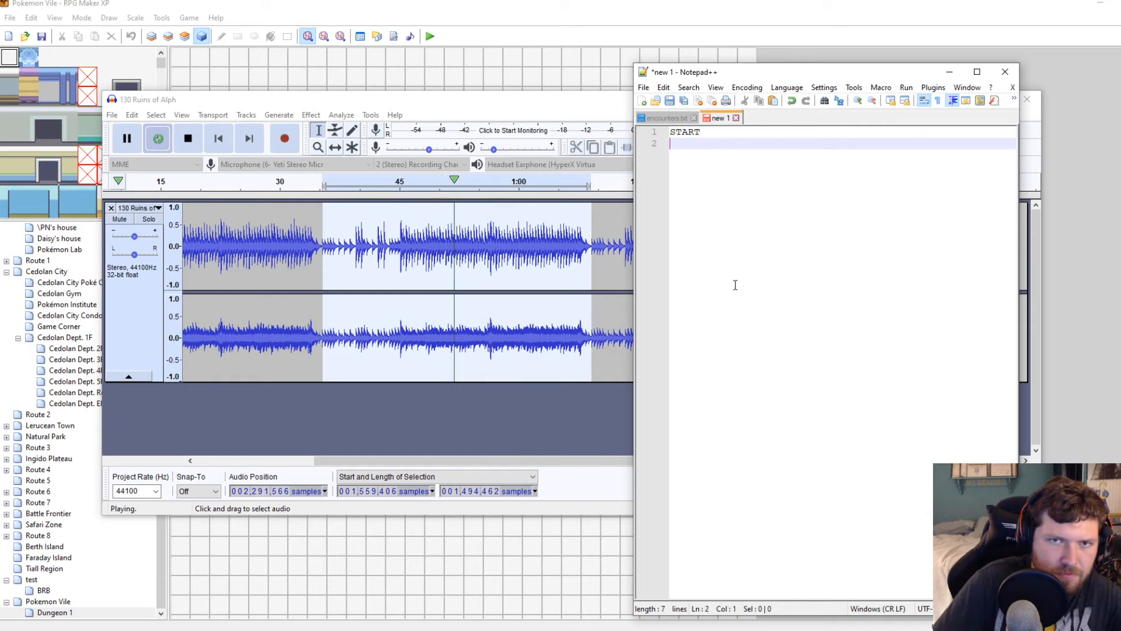
text(ENGTH)
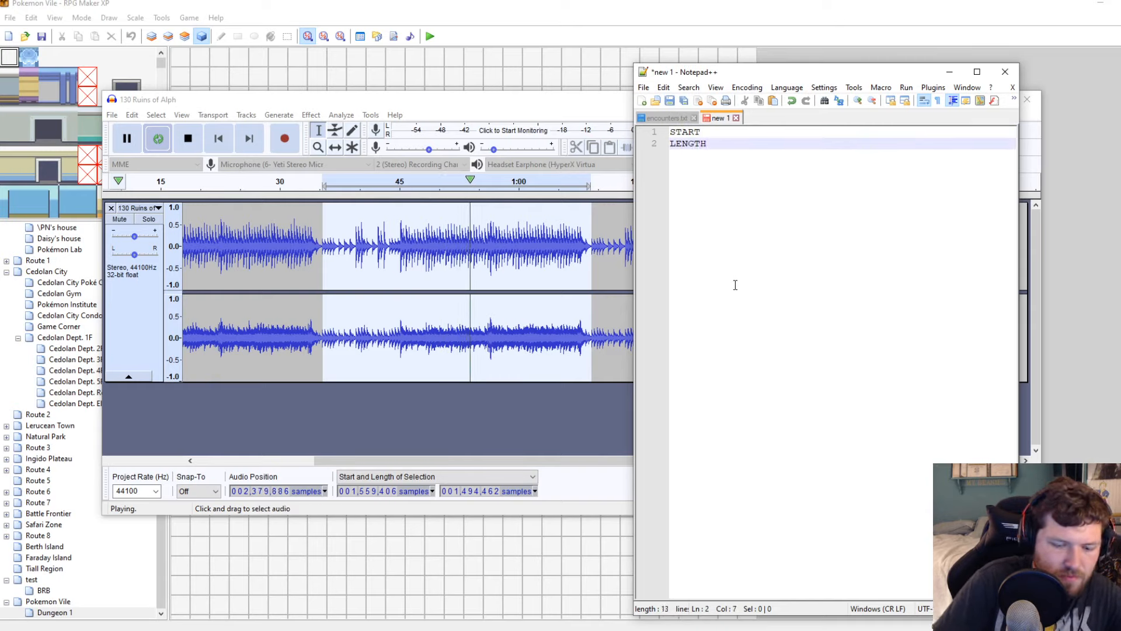
Complete the START line with a colon and the selection's start sample, 001559406
key(Up)
text(: )
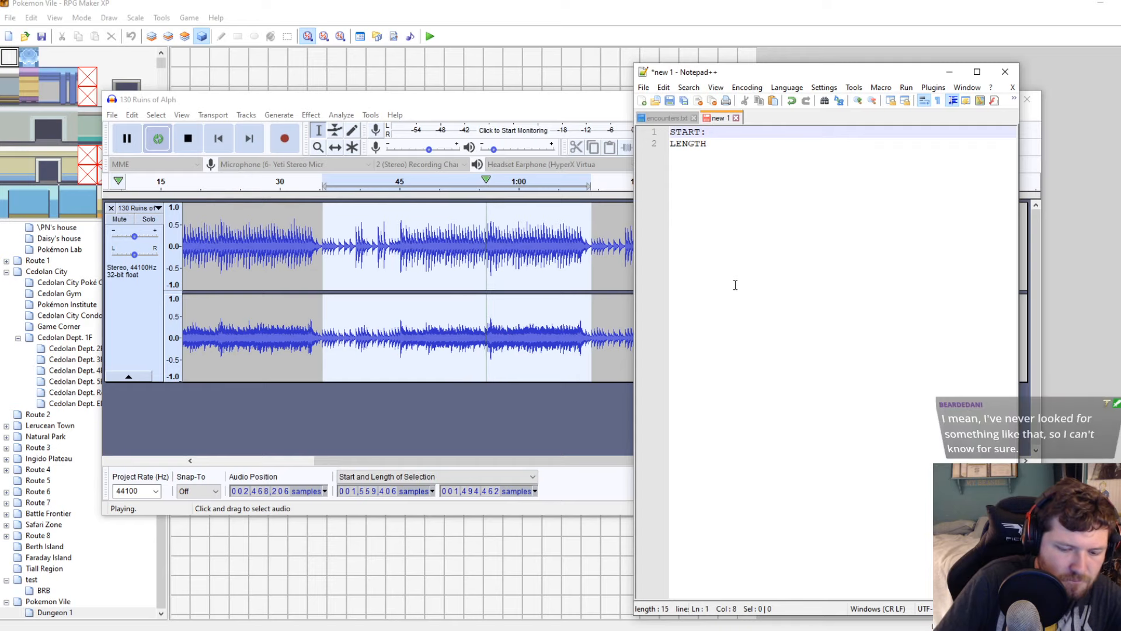
text(001)
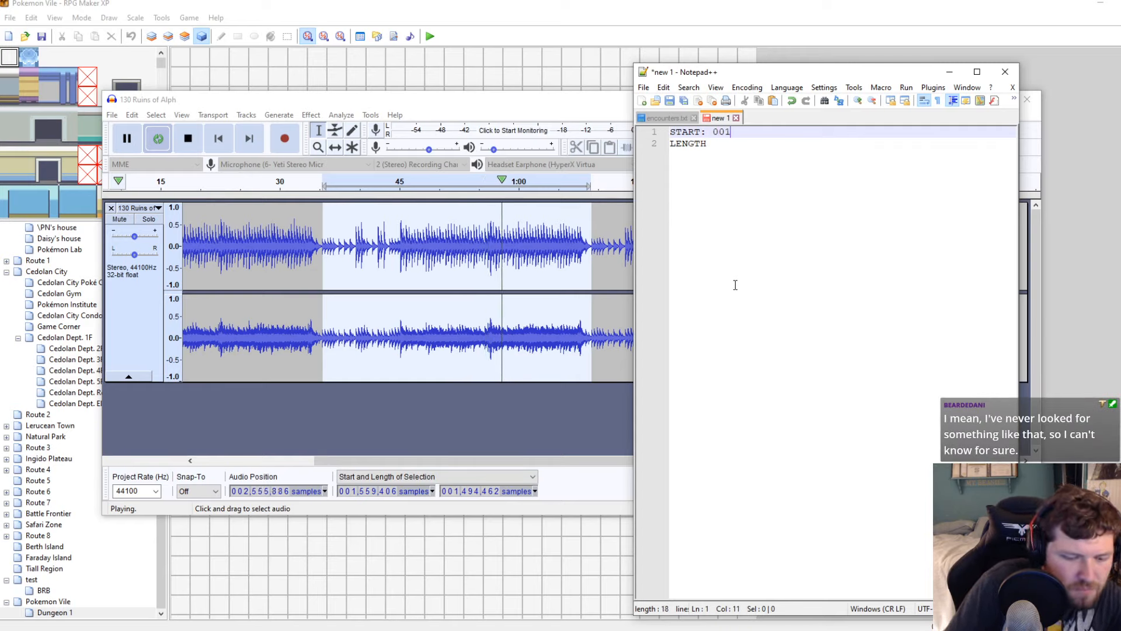
text(559)
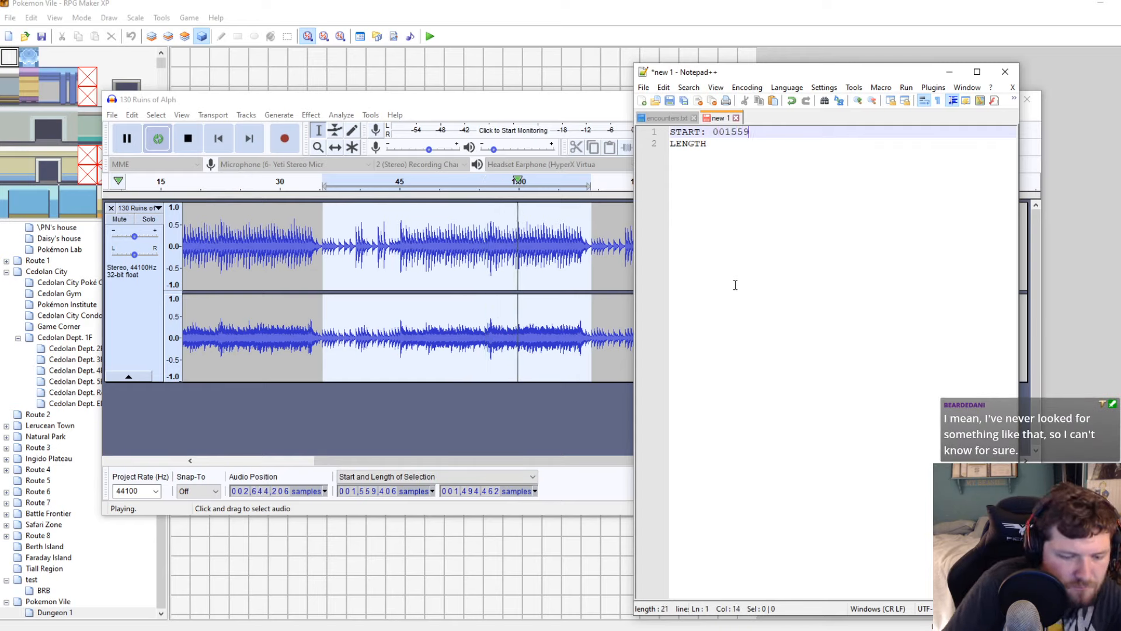
text(406)
Add the value 001494462 to the LENGTH line, pausing the looping playback in Audacity along the way
key(Down)
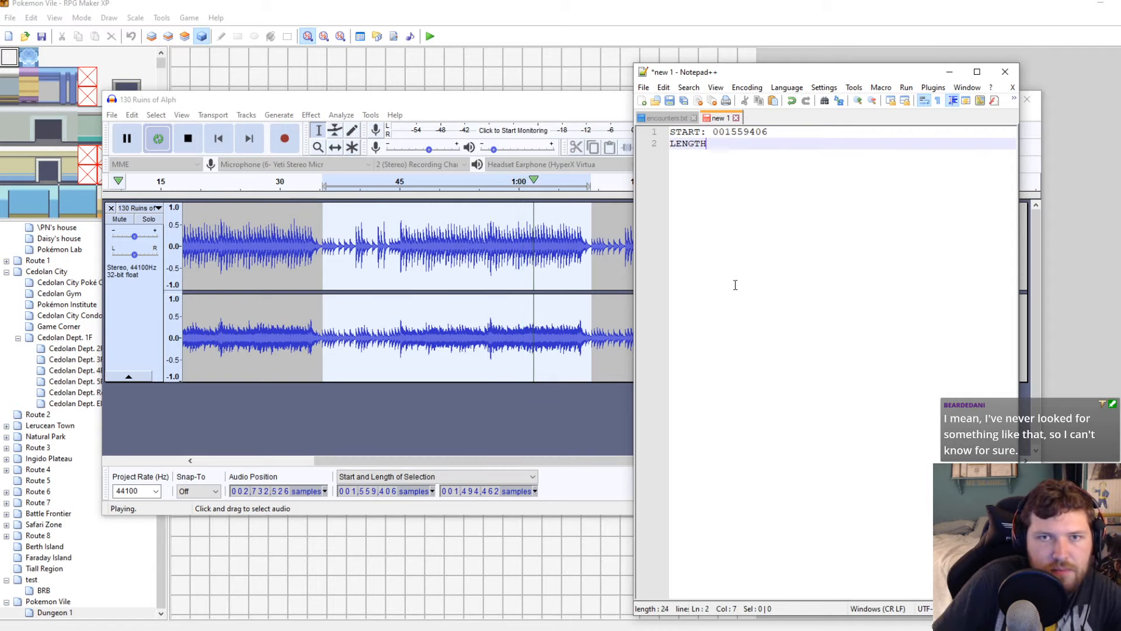
text(001)
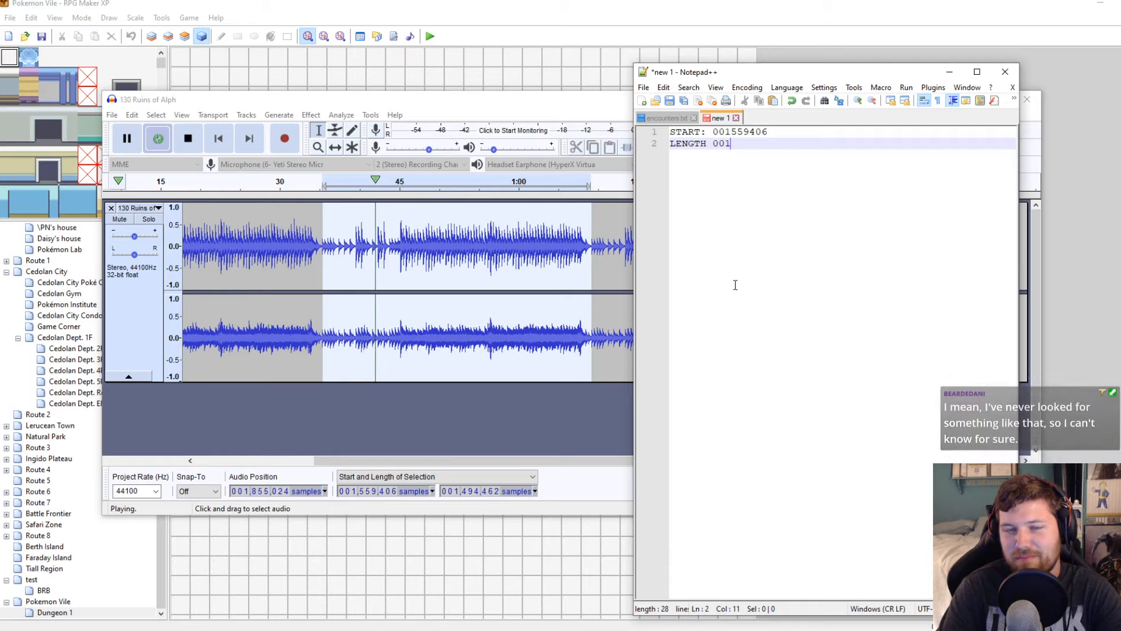
click(162, 102)
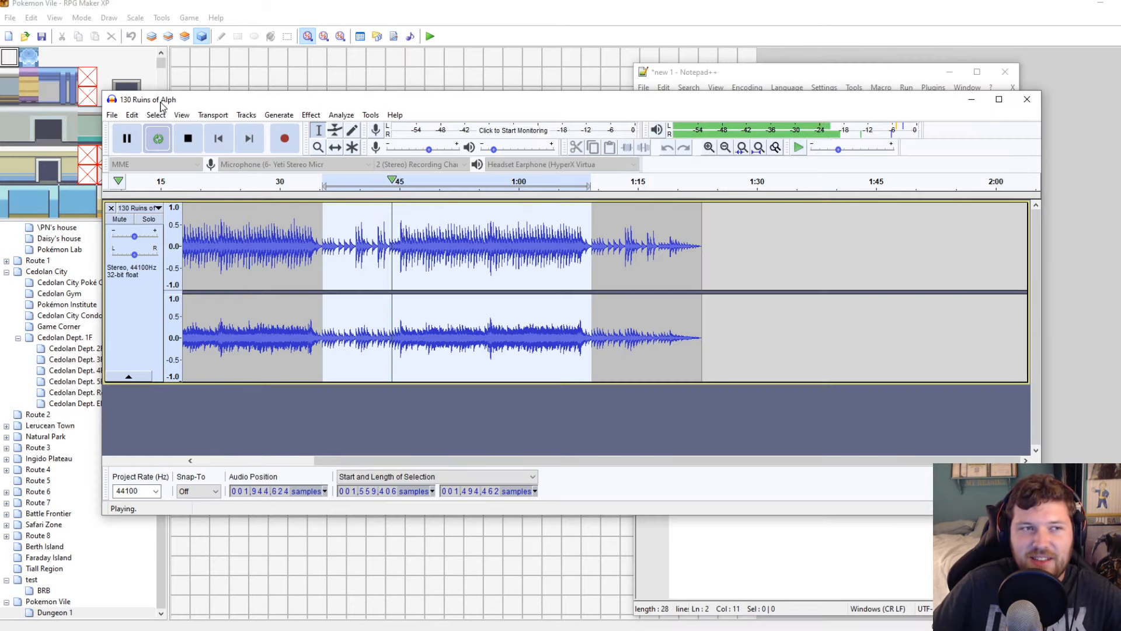
click(127, 138)
click(748, 70)
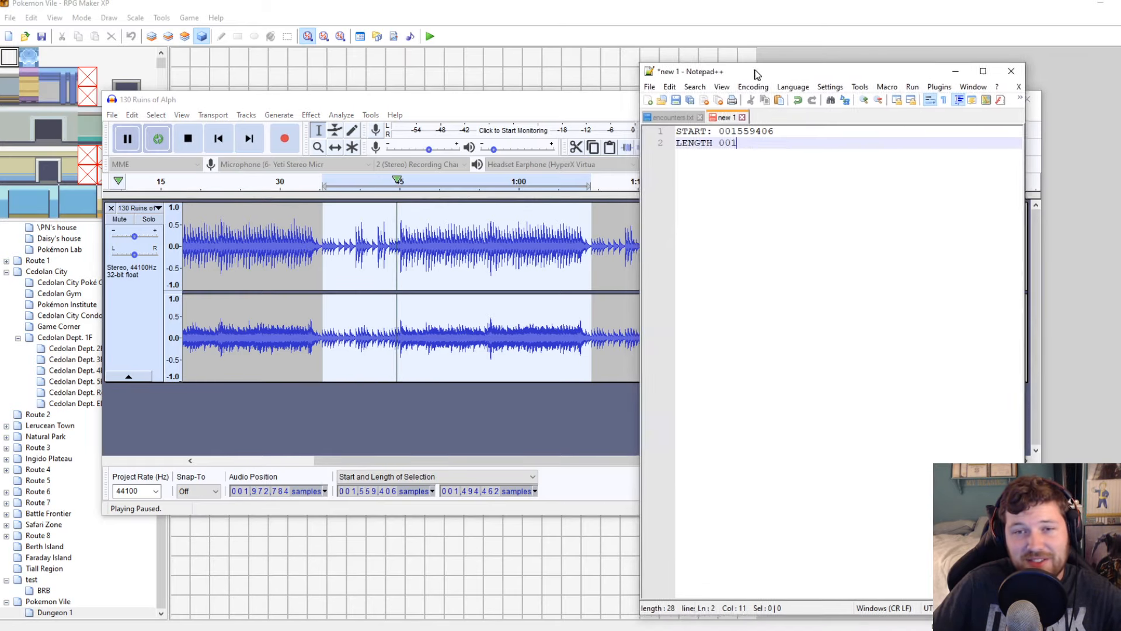
drag(755, 74, 767, 72)
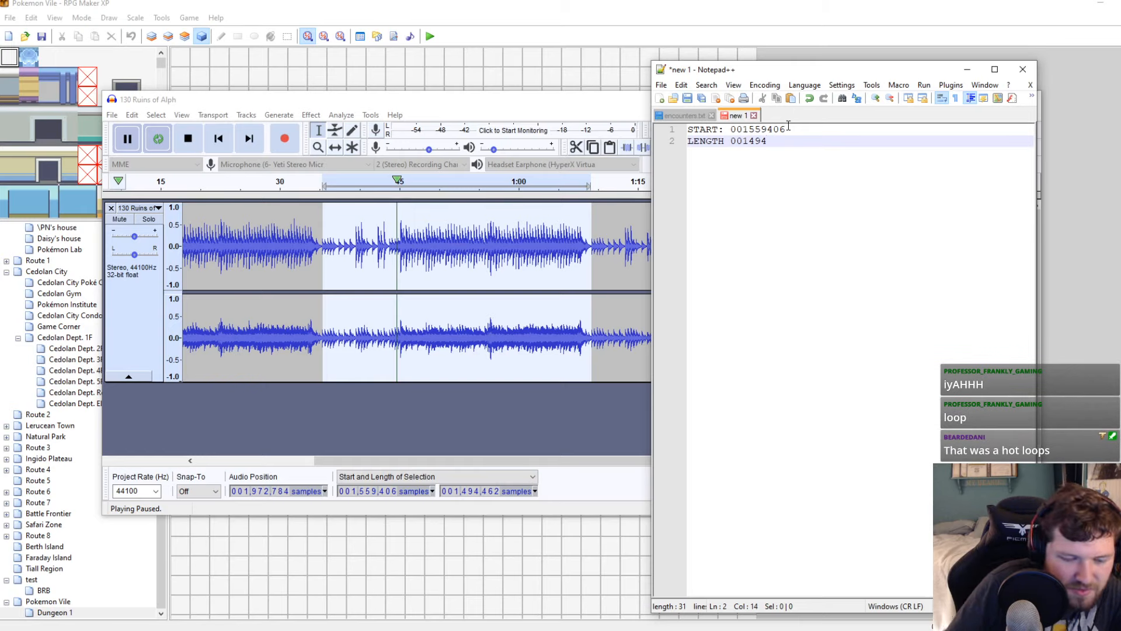
Save the notes as a text file named AudioLoops in the GAME JAM 6 folder under D:\Pokemon Stuff
key(ctrl+s)
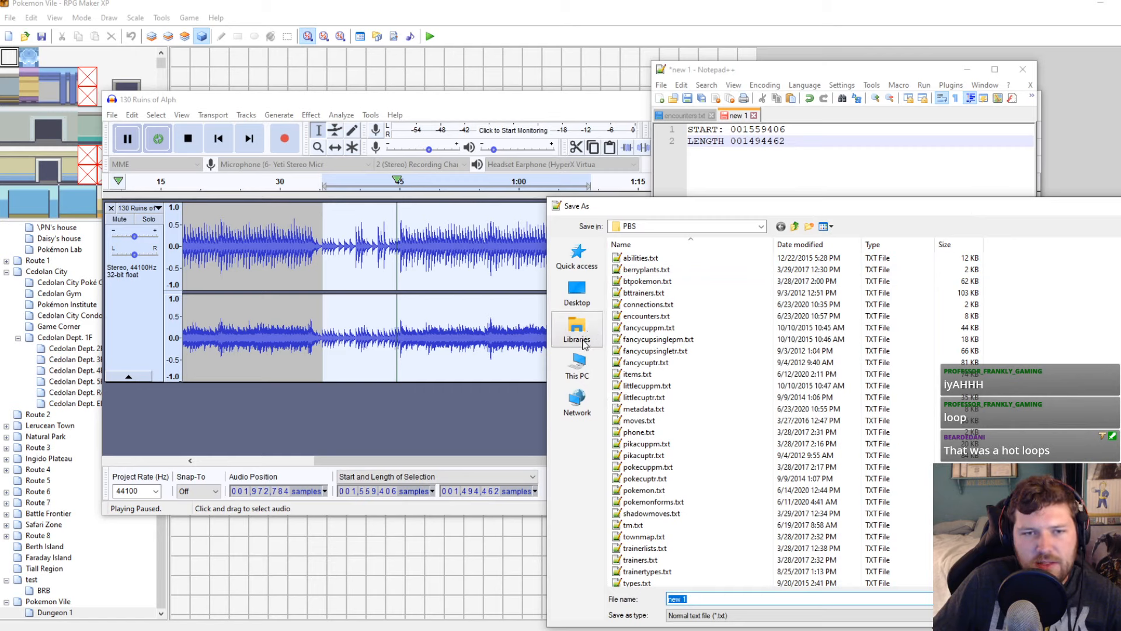
click(577, 363)
double_click(829, 383)
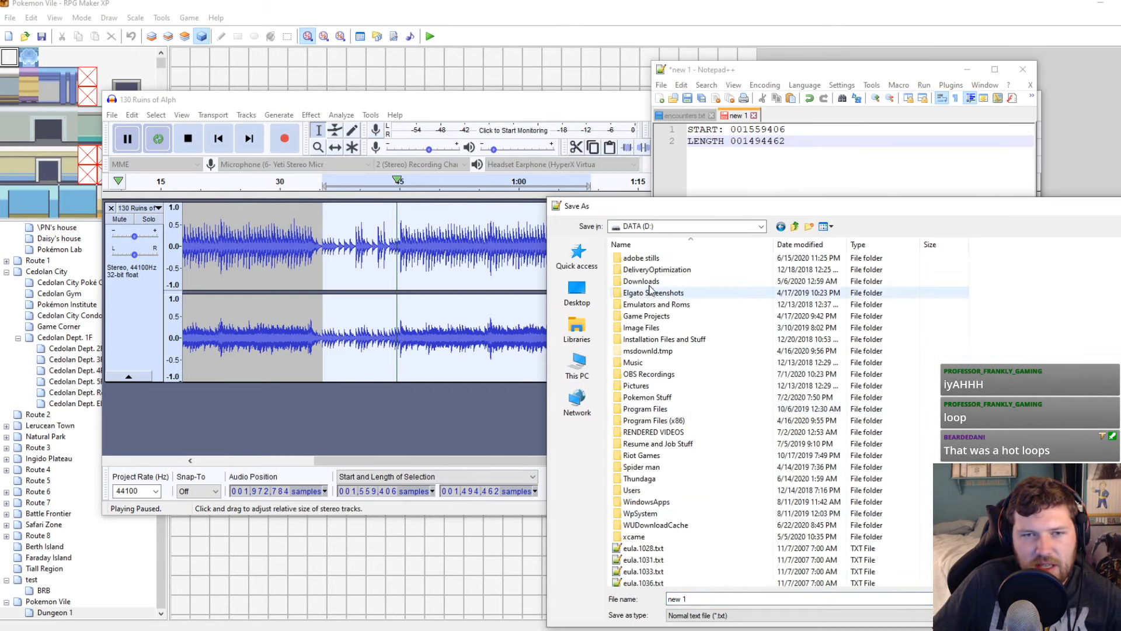
double_click(647, 397)
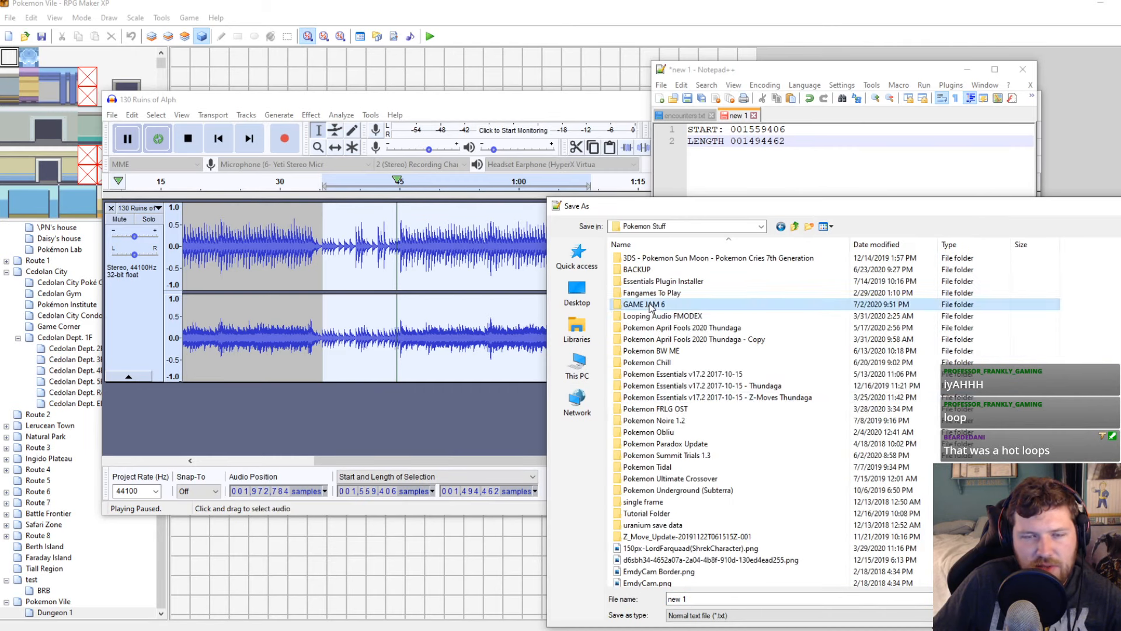
double_click(648, 281)
click(727, 598)
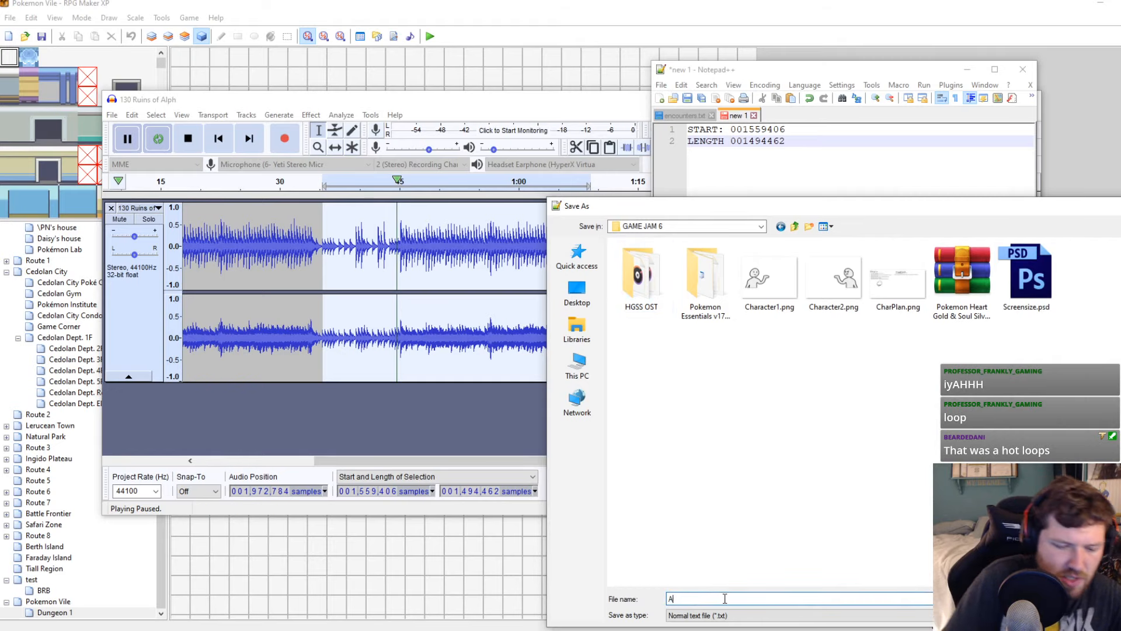
text(AudioLoops)
key(Return)
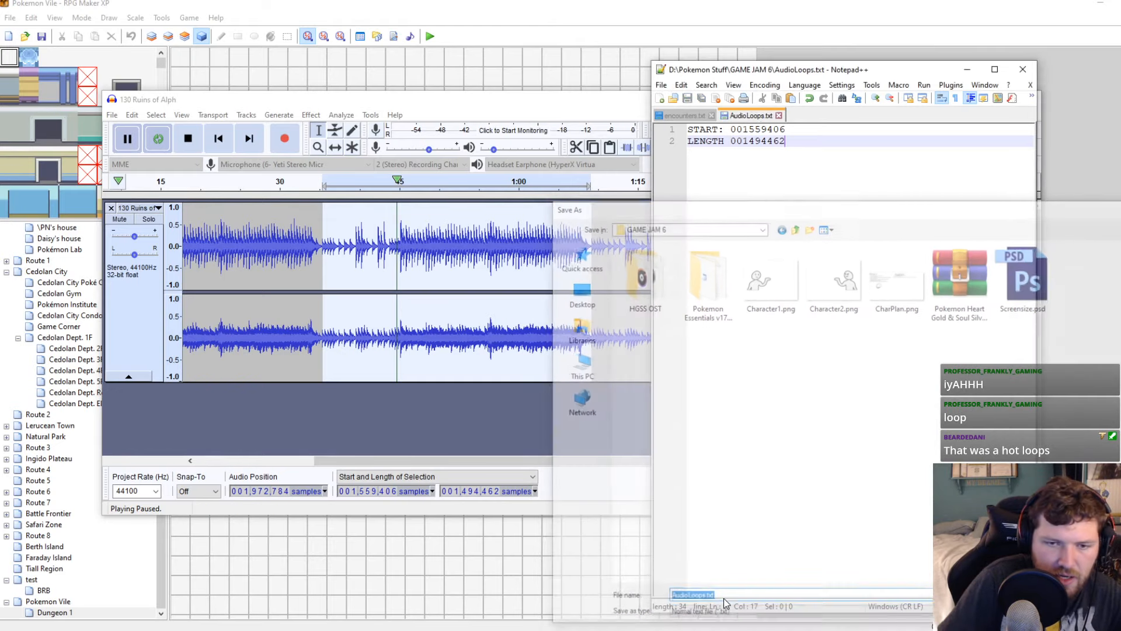
Add the heading "130 ruins of alph" above the loop values, save the file, and leave blank lines below the entry
click(689, 129)
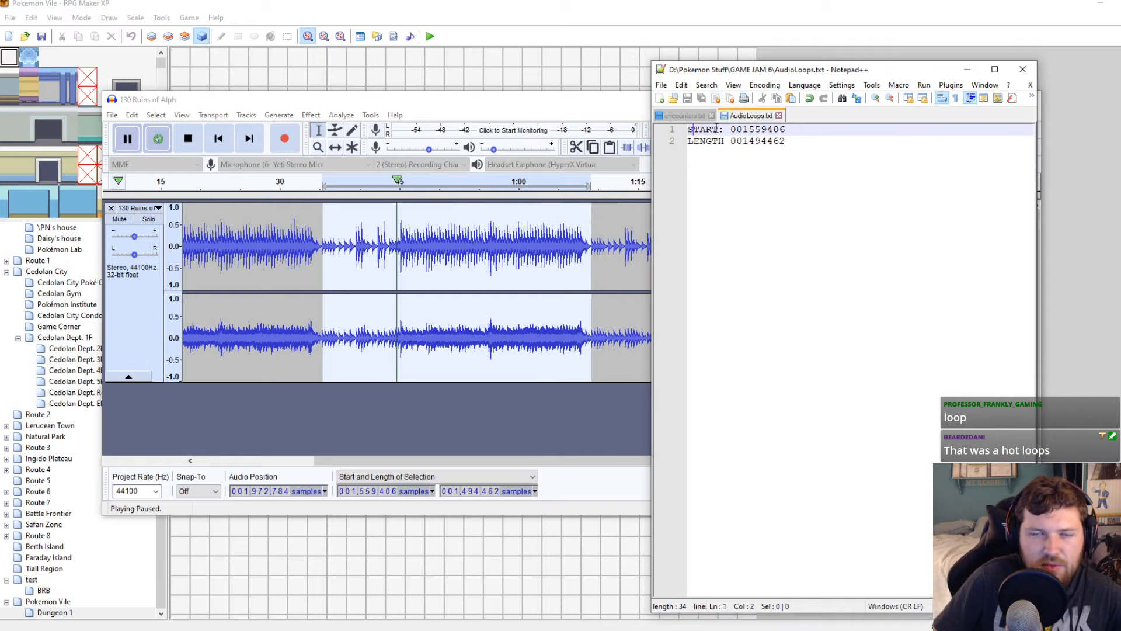
key(Return)
key(Up)
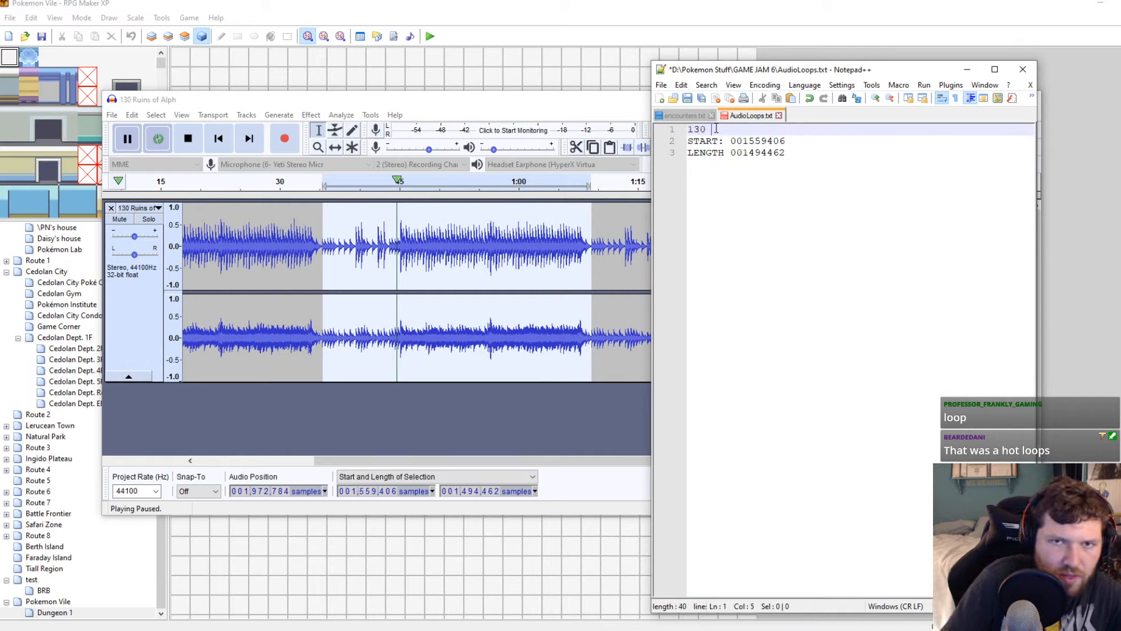
text(130 ruins of alp)
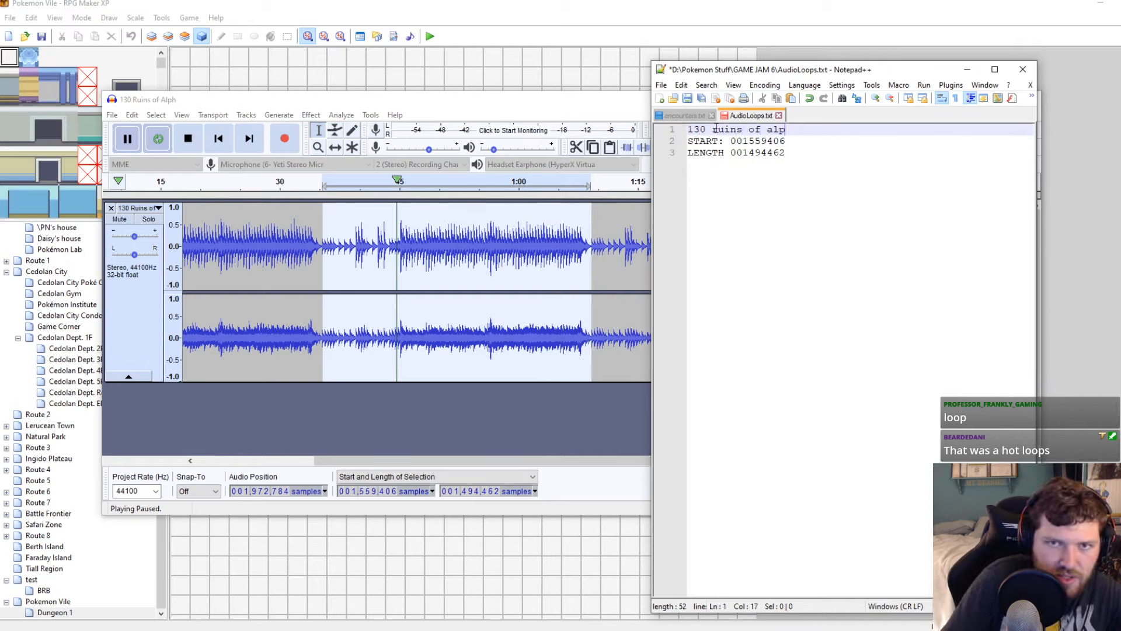
text(h)
key(ctrl+s)
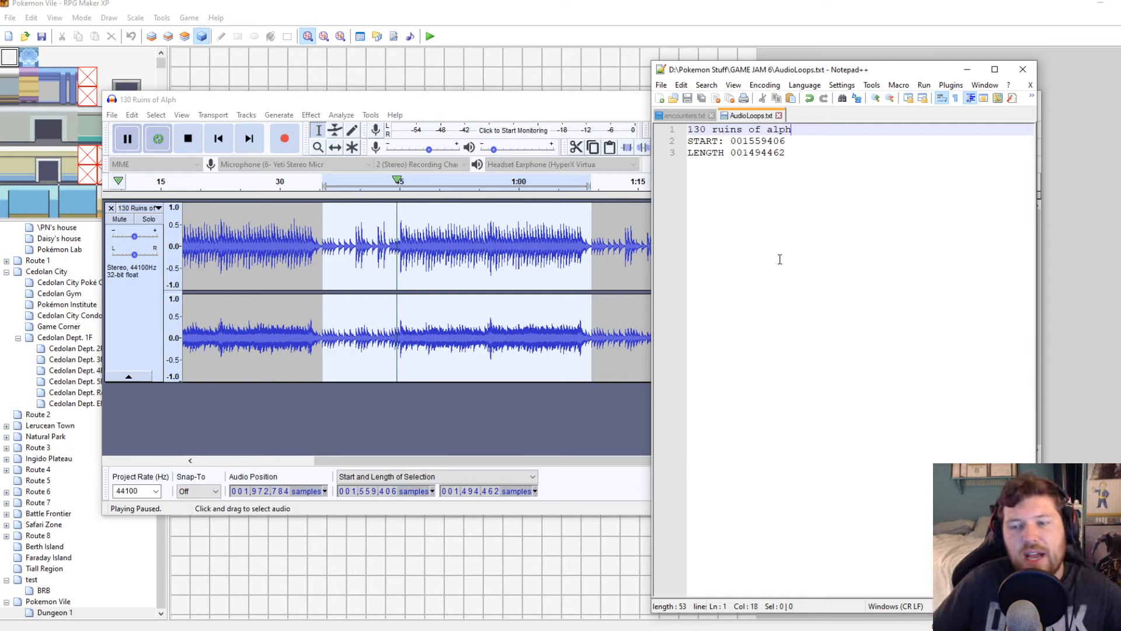
click(795, 275)
key(Return)
key(Return)
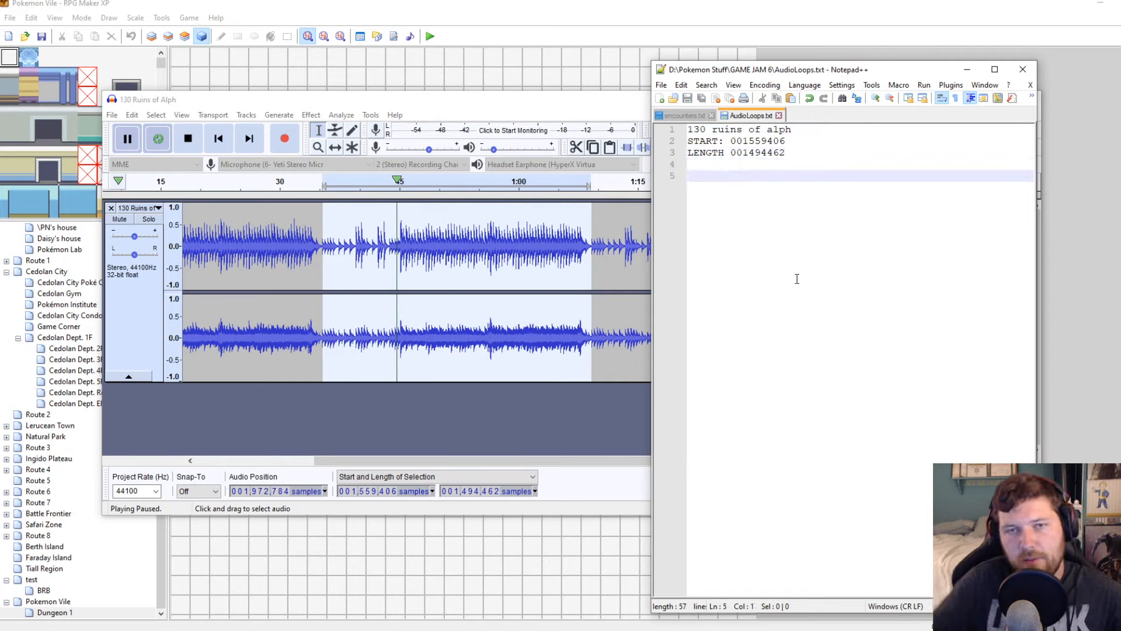
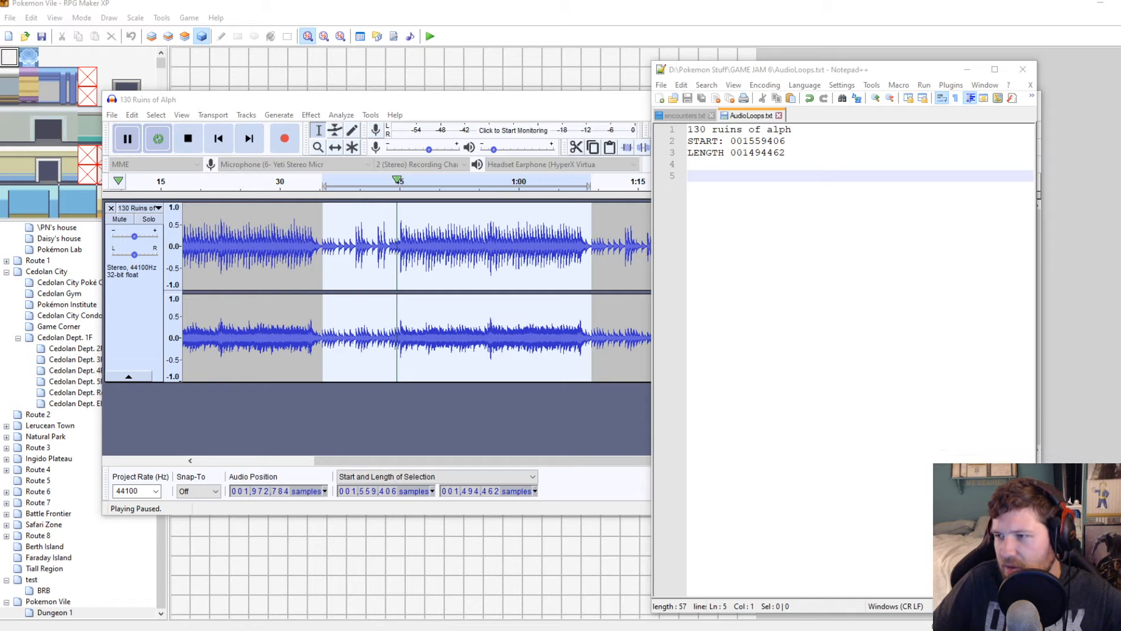
Rename the two labels to LOOPSTART and LOOPLENGTH and save the file
click(693, 141)
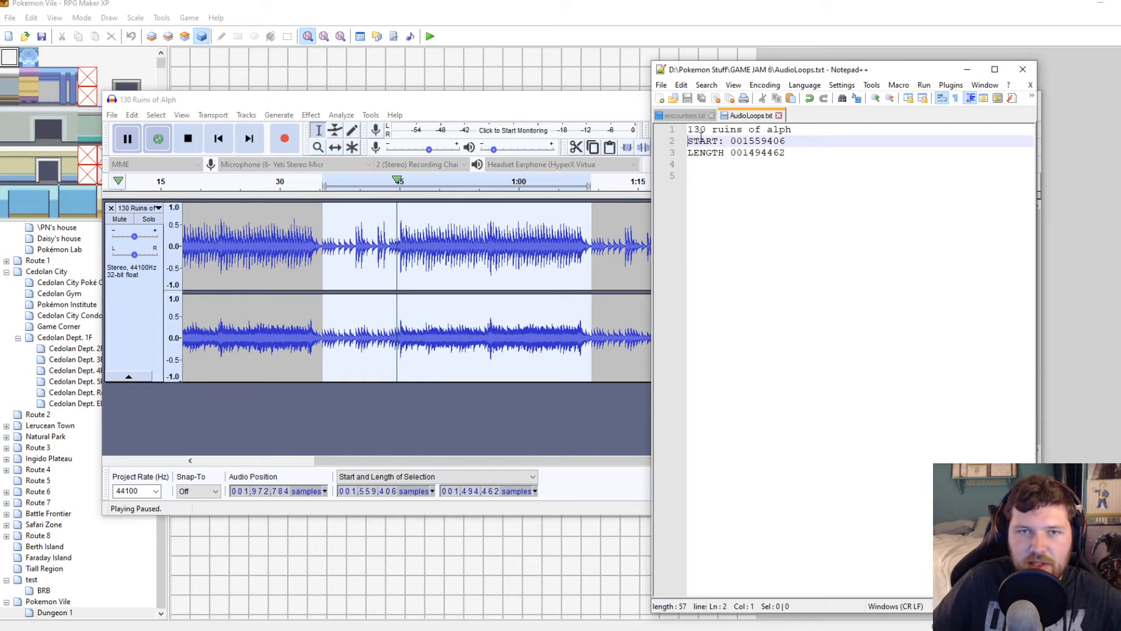
text(LOOP)
key(Down)
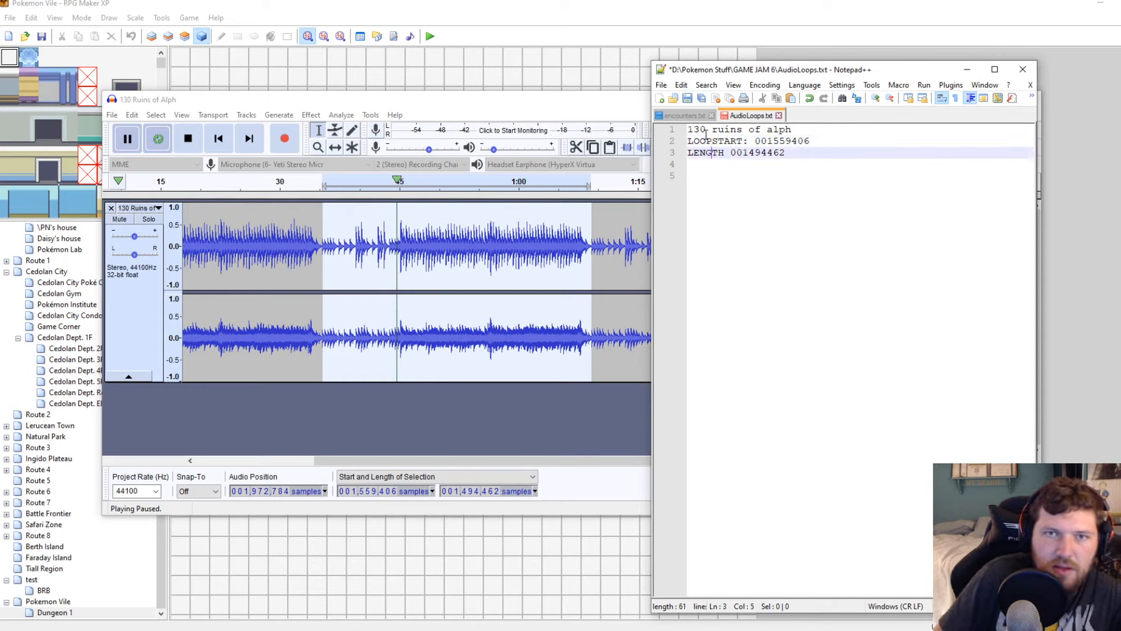
text(LOOP)
key(ctrl+s)
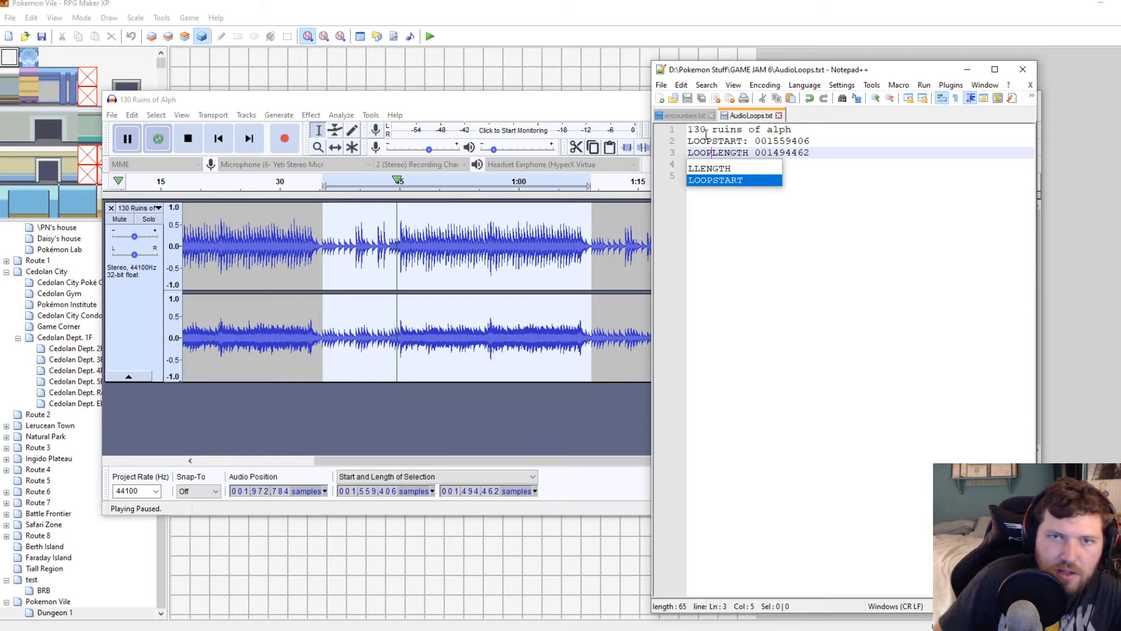
click(828, 210)
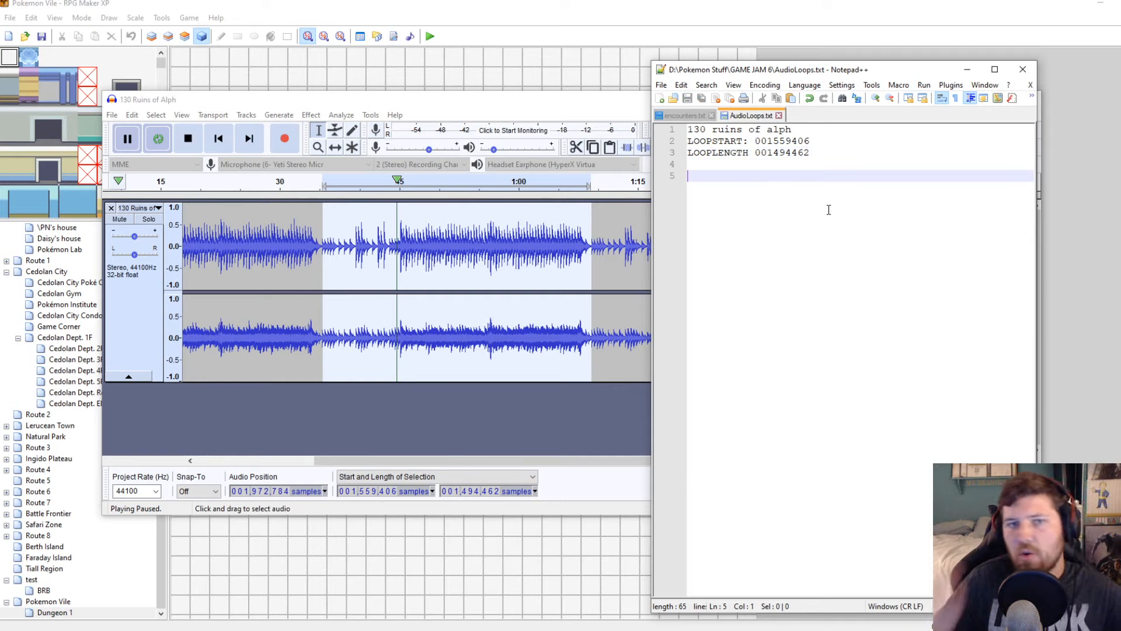
Add a colon after LOOPLENGTH, align the LOOPSTART value with the one below it, and save the file
click(759, 153)
key(Left)
text(:)
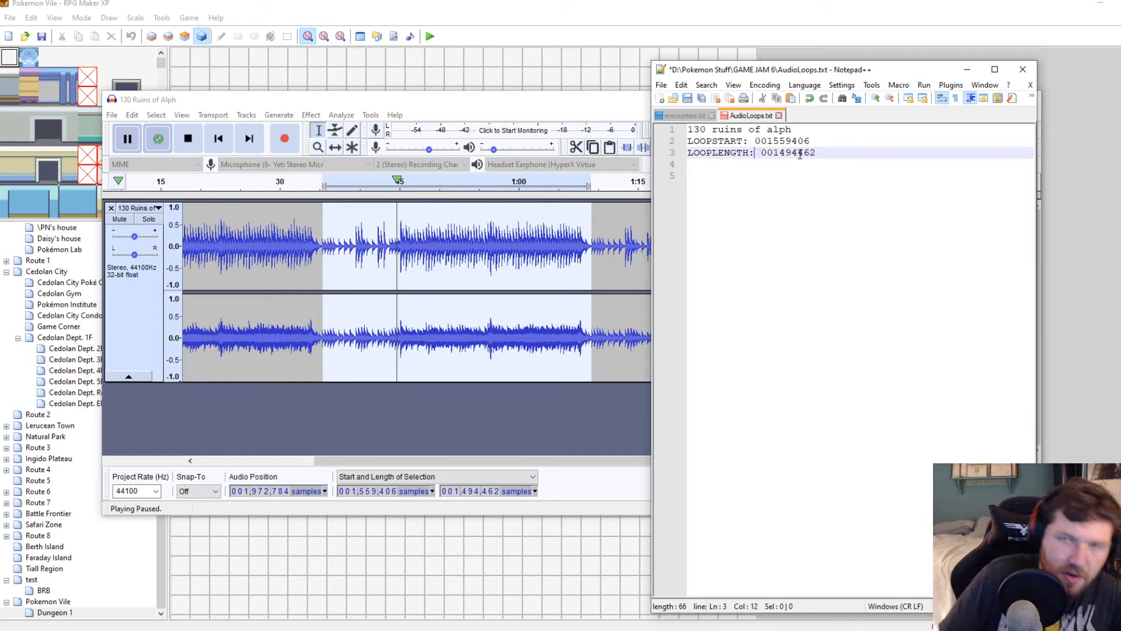
key(Up)
key(ctrl+s)
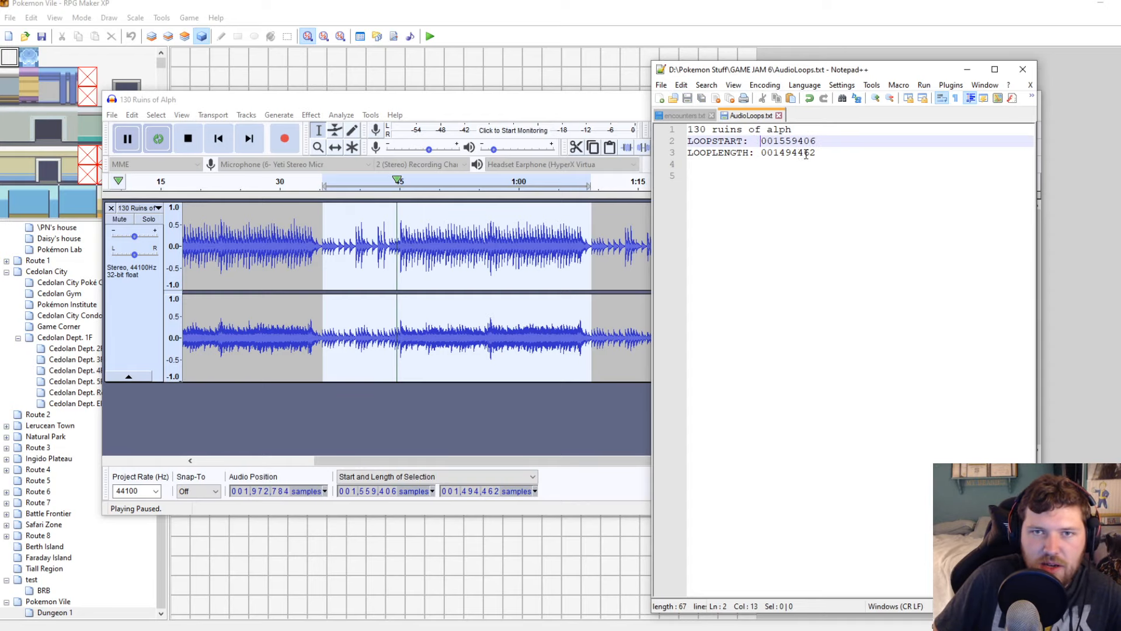
Switch to Audacity, clear the waveform selection, and stop the looped playback
click(385, 245)
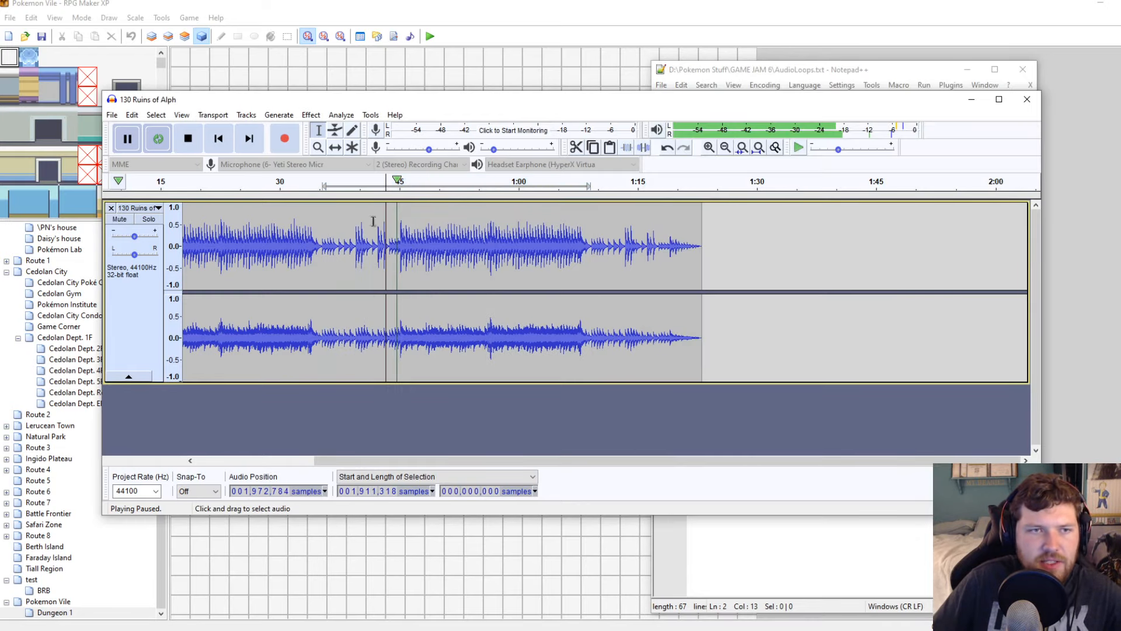
click(113, 117)
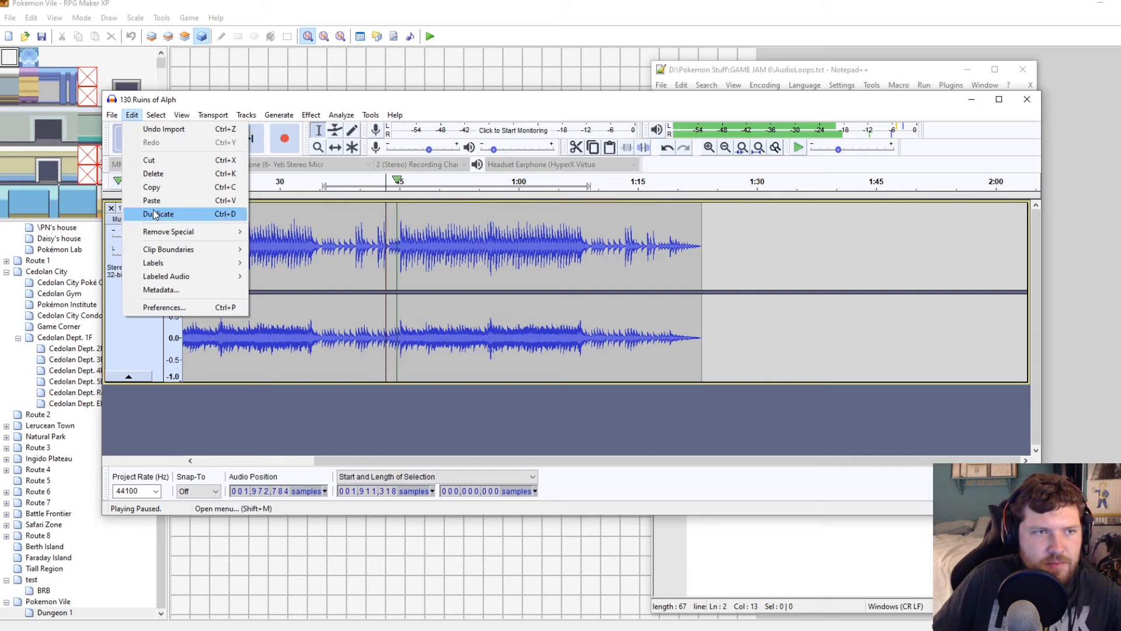
click(386, 271)
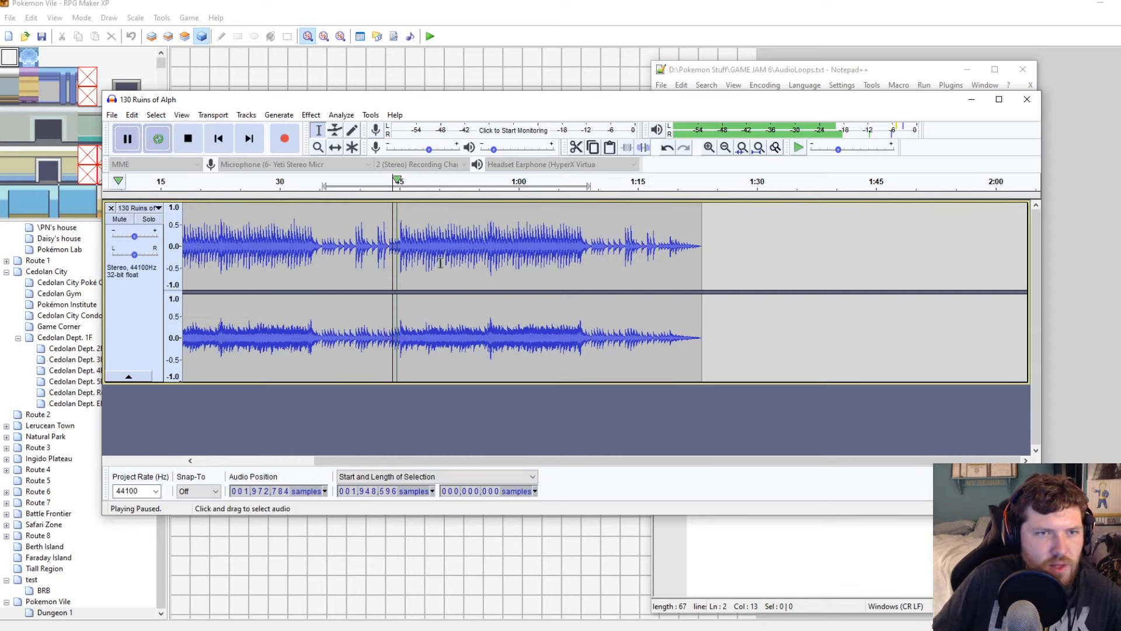
double_click(447, 265)
click(560, 234)
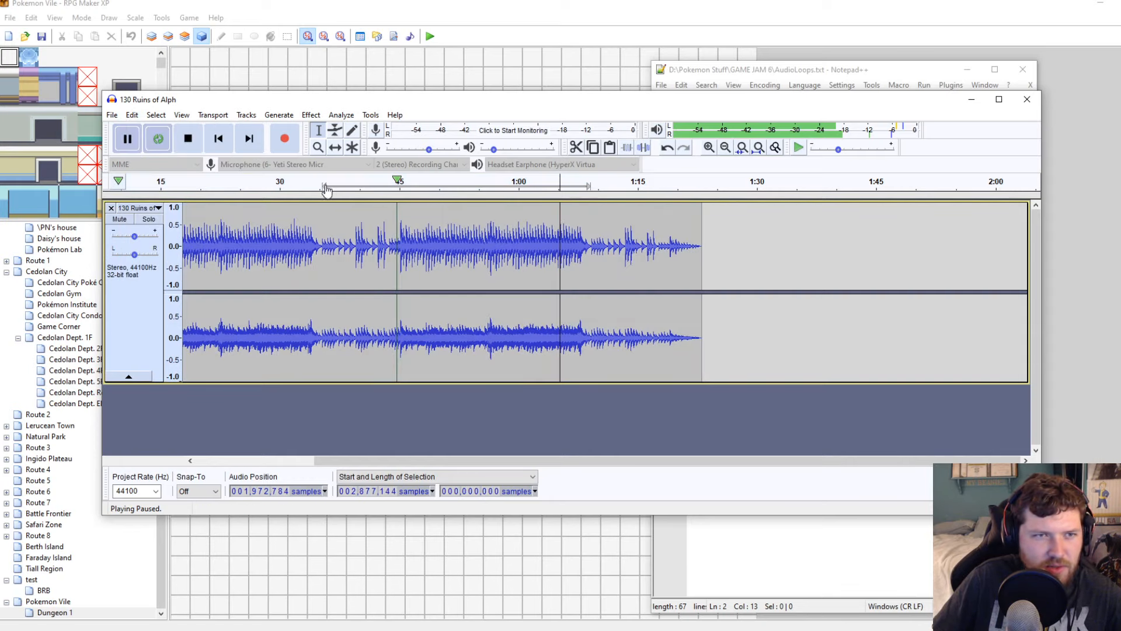
drag(323, 186, 184, 186)
key(space)
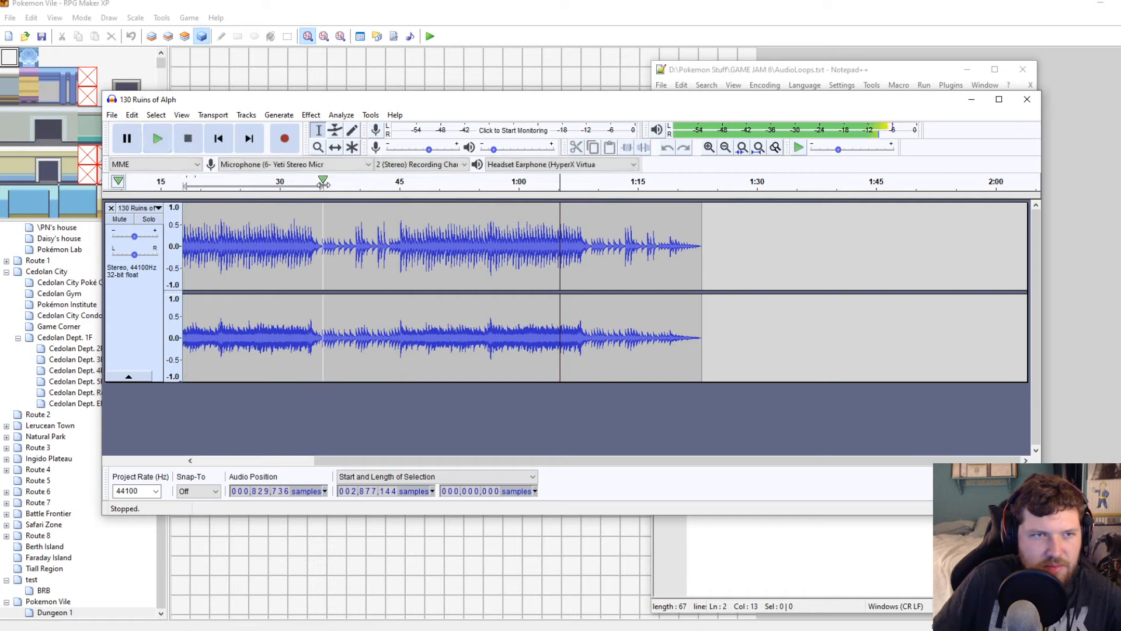
Play a short stretch of the track from about 2.5 seconds after its beginning
click(264, 242)
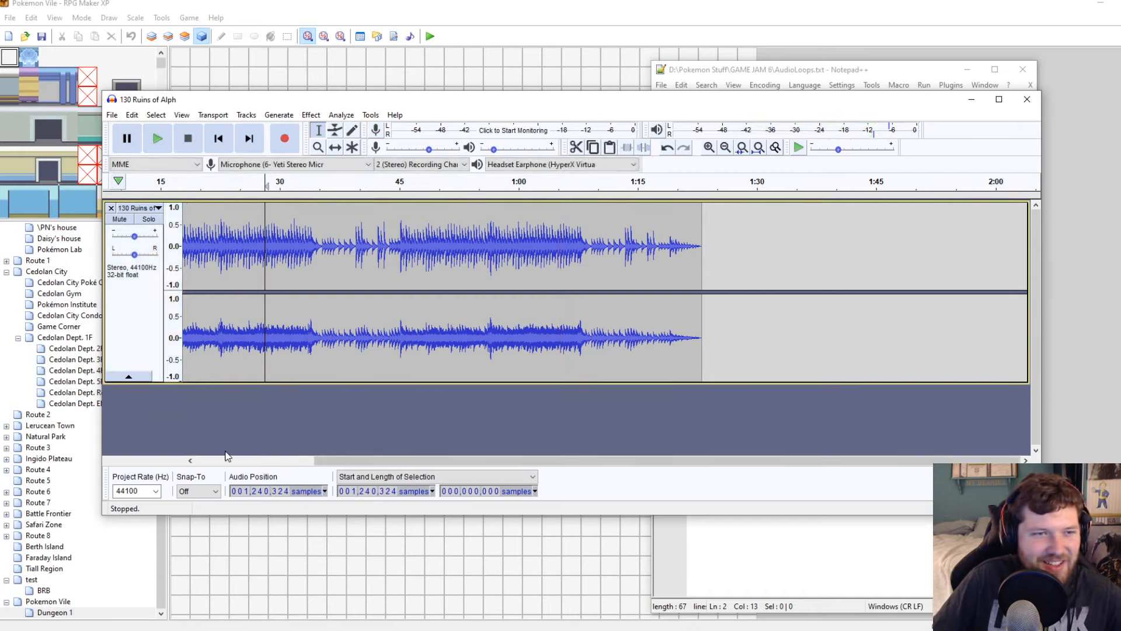
drag(330, 464, 211, 464)
click(204, 251)
key(space)
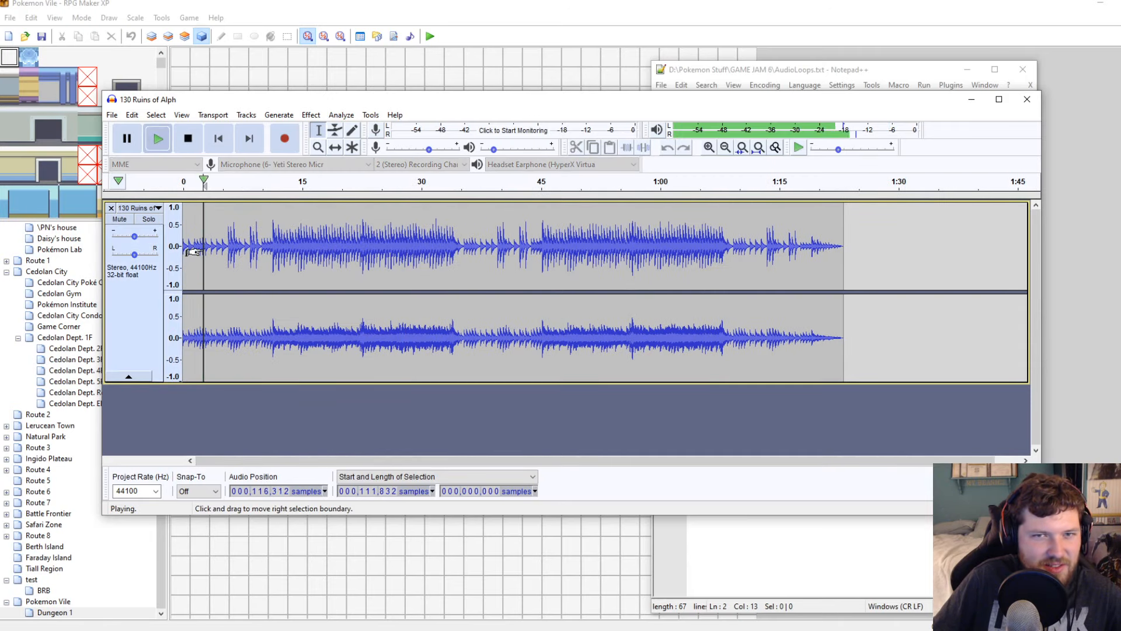
click(165, 131)
Start an OGG export of the track and browse to D:\Pokemon Stuff\GAME JAM 6\Pokemon Essentials v17.2 2017-10-15 as the destination
click(112, 115)
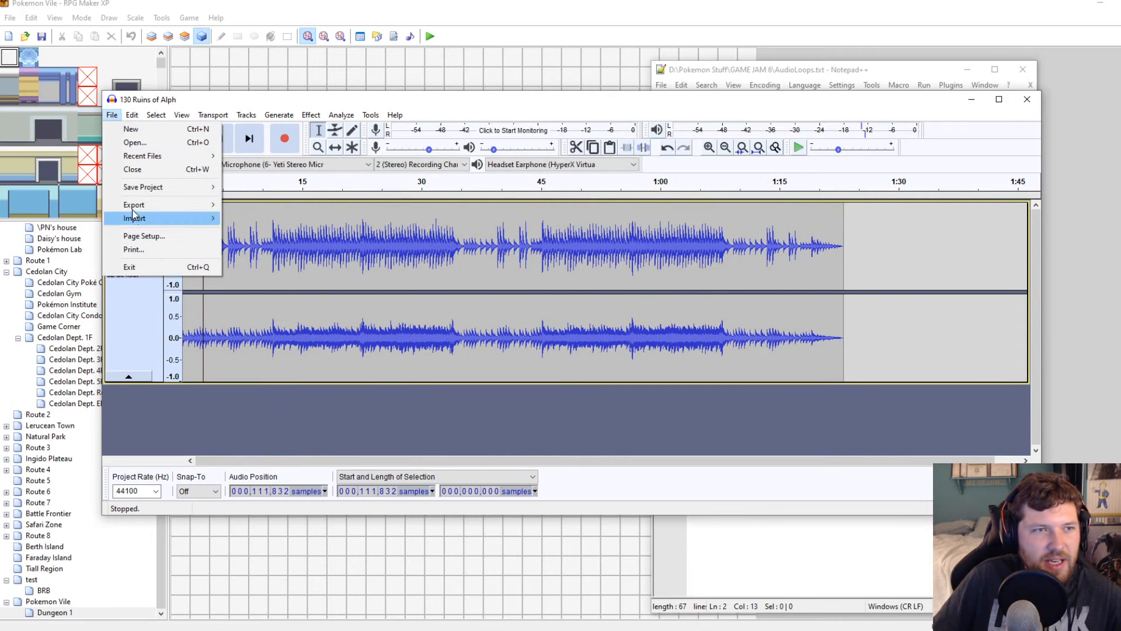
mouse_move(218, 210)
click(262, 231)
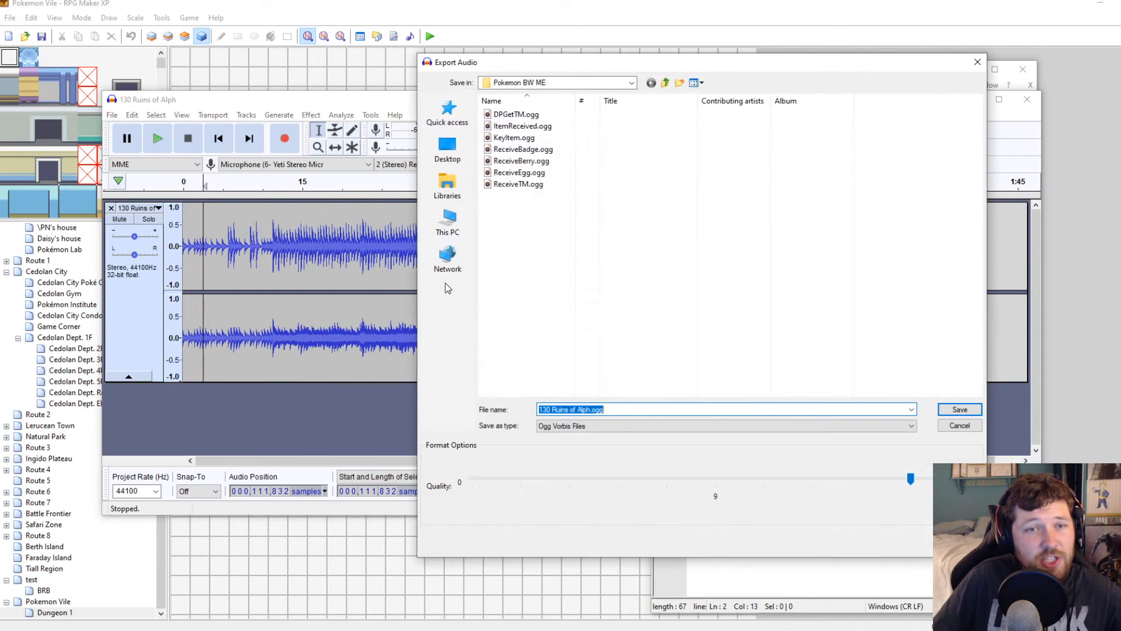
click(448, 222)
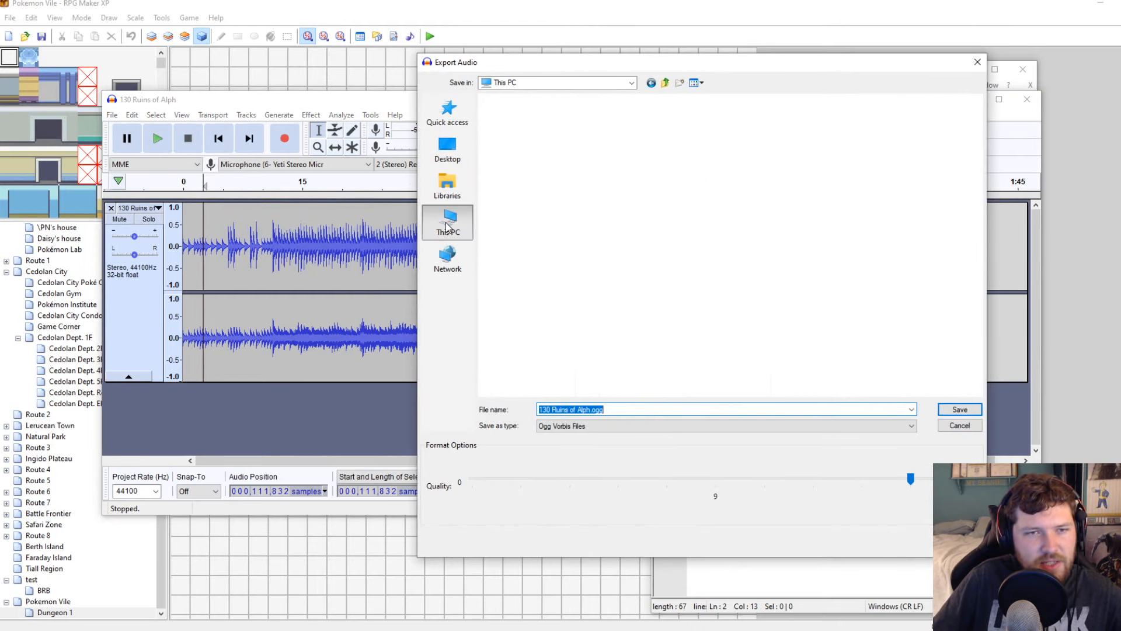
double_click(666, 237)
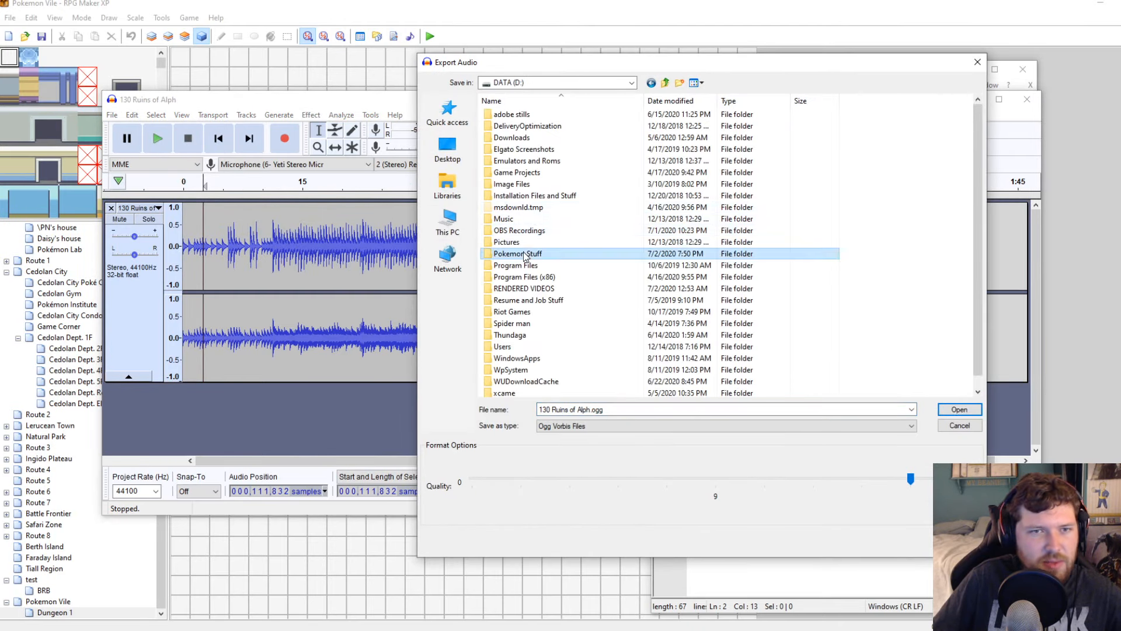
double_click(584, 253)
double_click(514, 160)
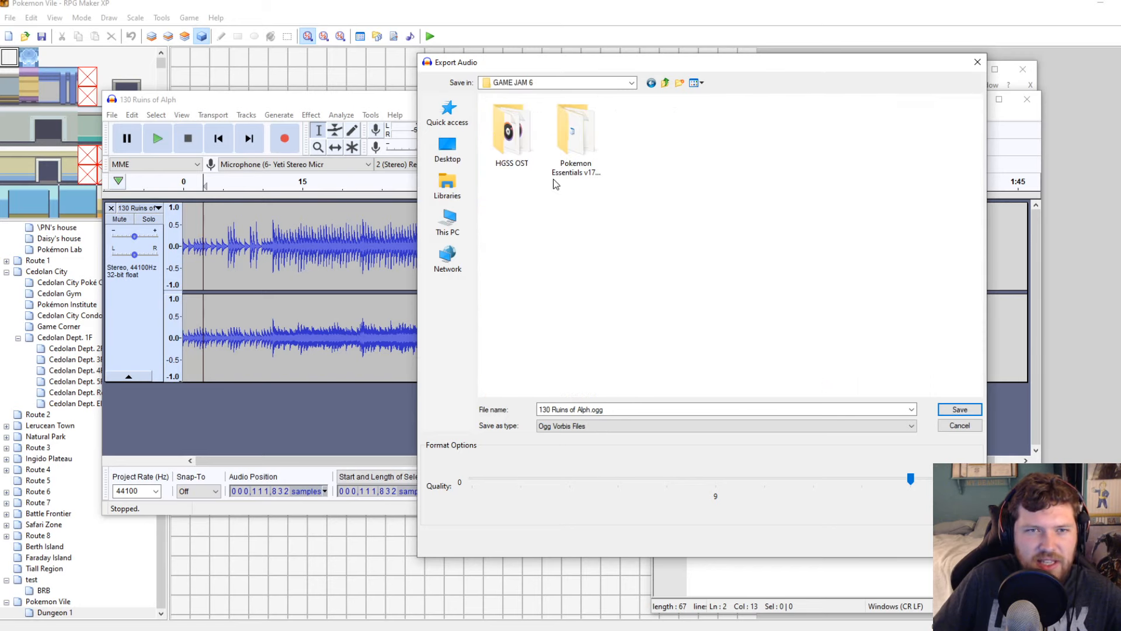
double_click(511, 146)
double_click(575, 141)
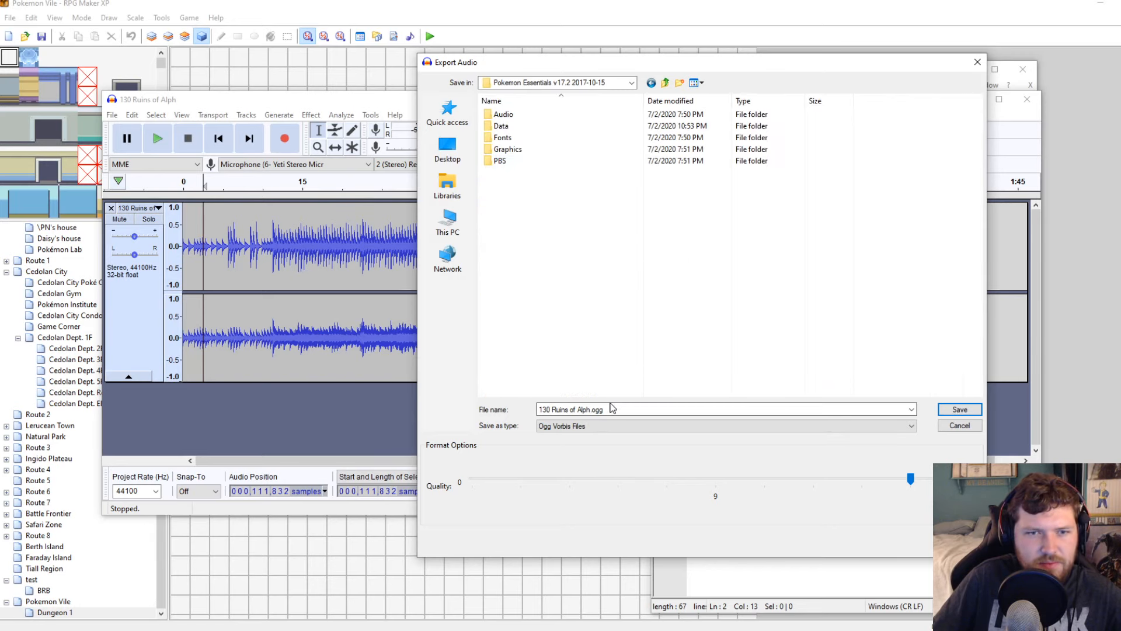
Name the export HGSS-Looped-130-RuinsOfAlph and save it one folder up, in GAME JAM 6
click(627, 410)
text(13)
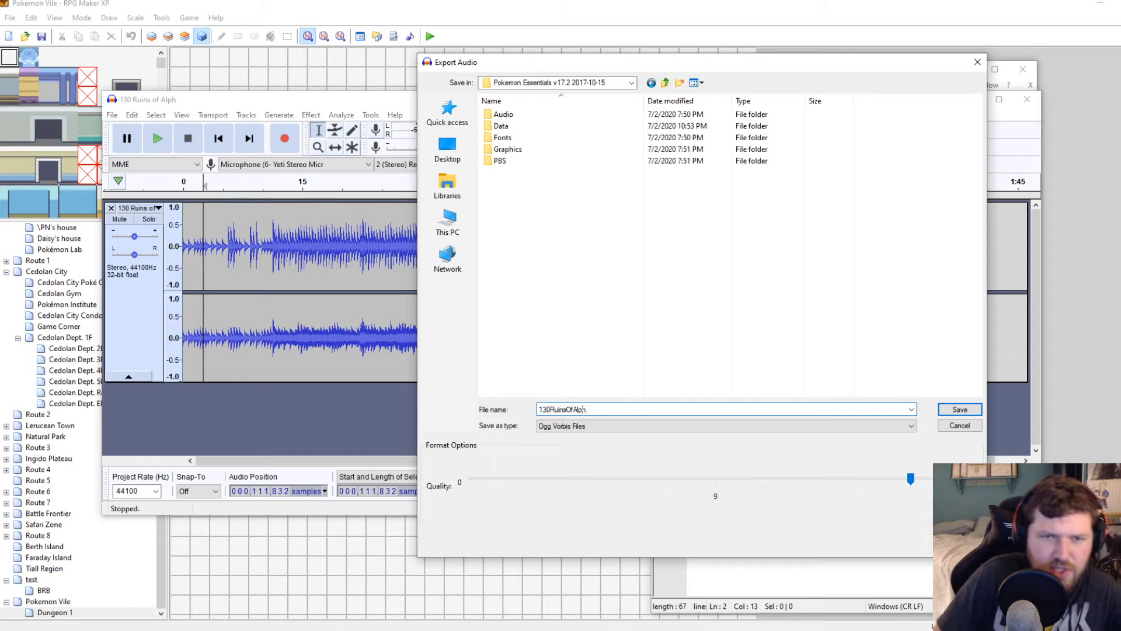
key(BackSpace)
key(BackSpace)
key(BackSpace)
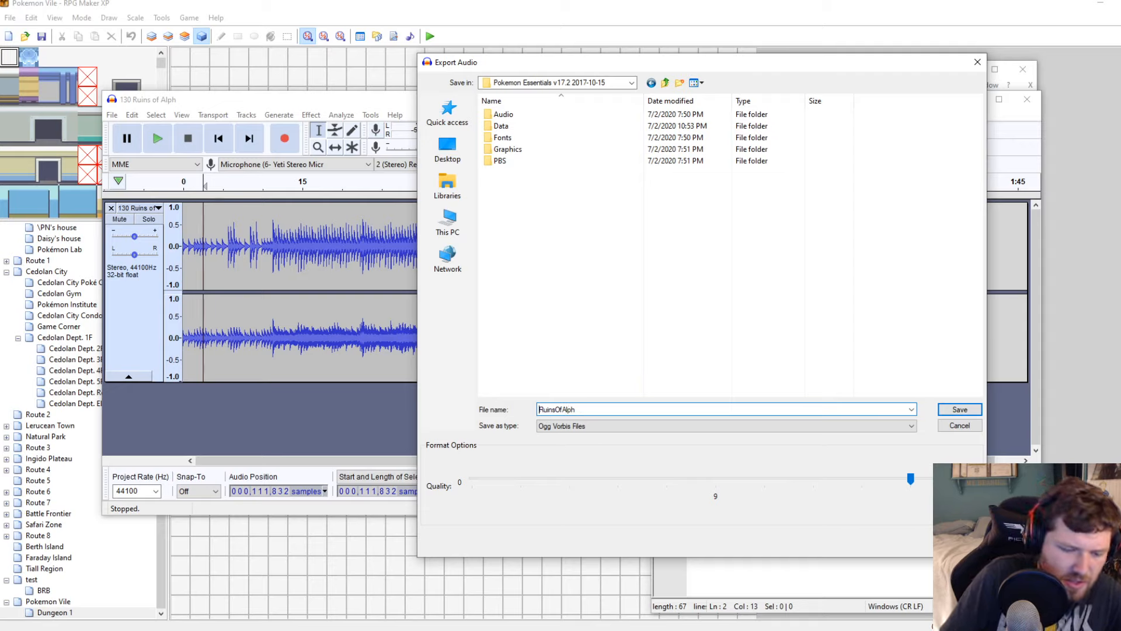
text(HGG)
key(BackSpace)
text(SS-Loo)
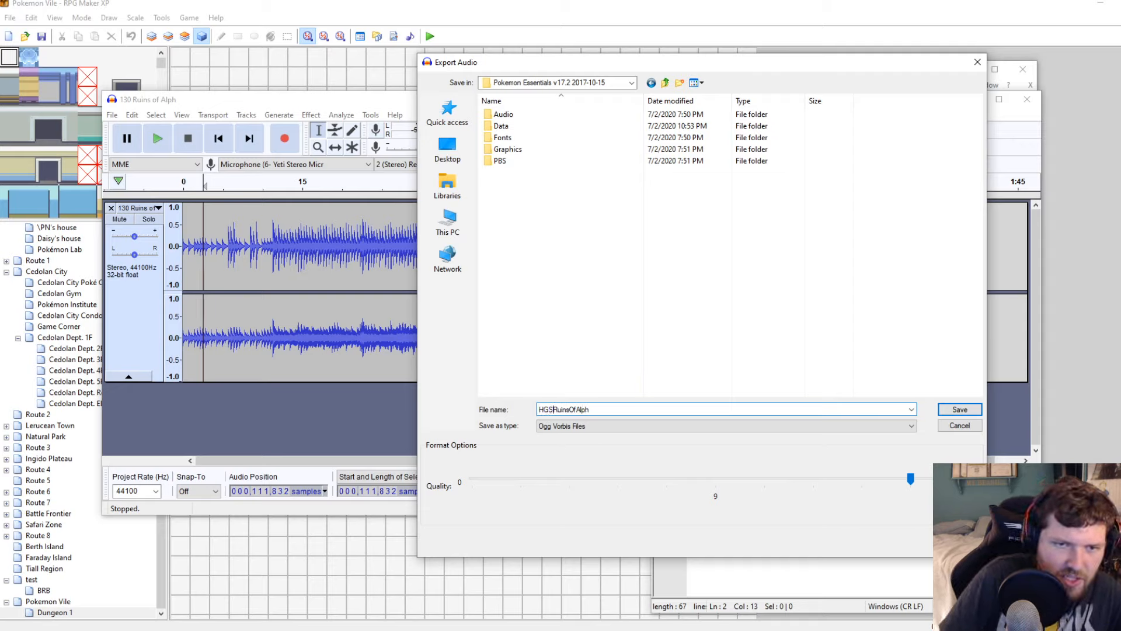
text(ped-)
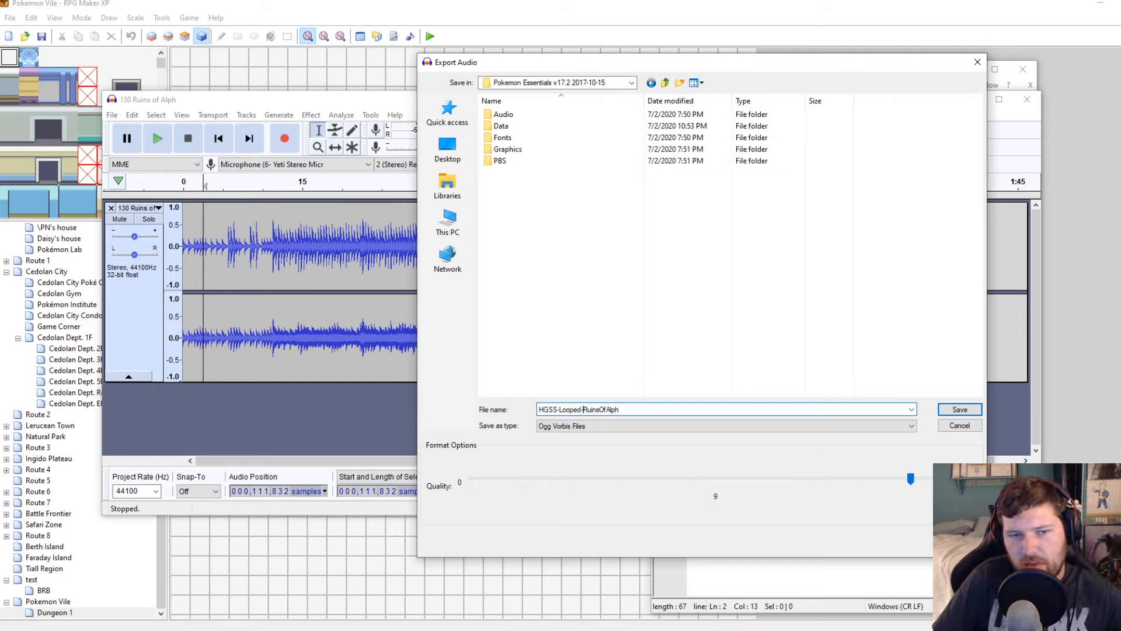
text(130-)
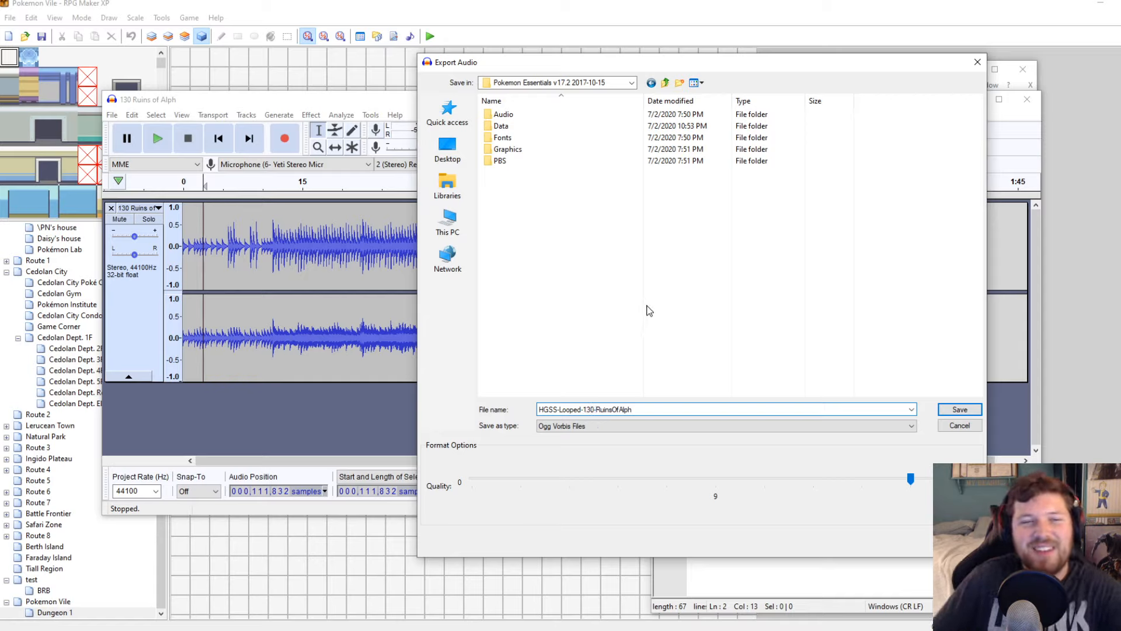
click(664, 82)
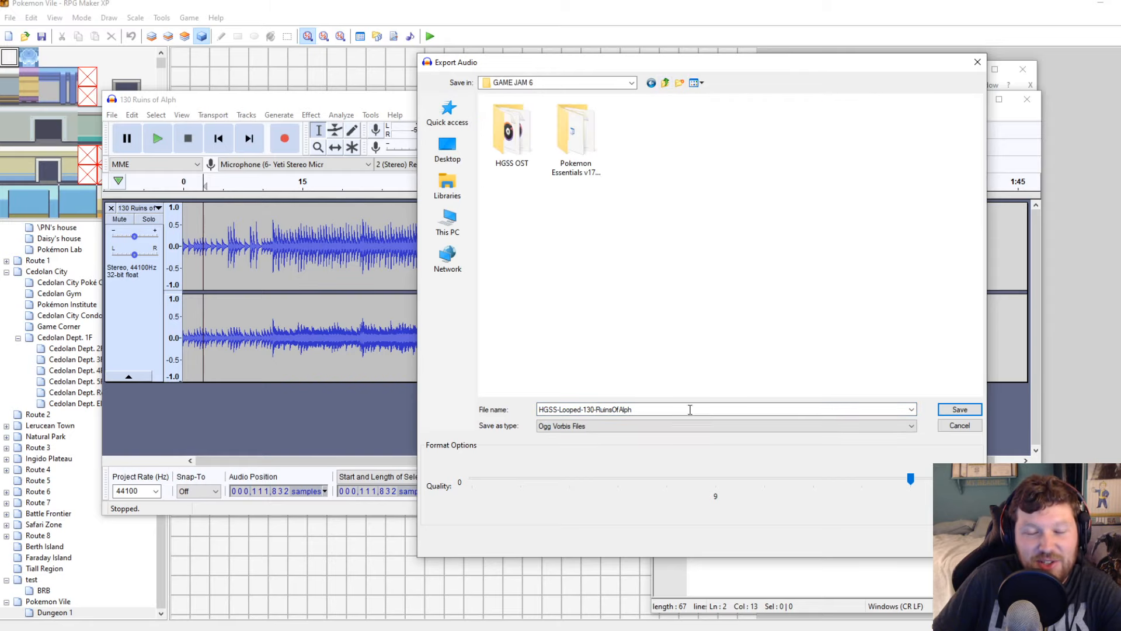
click(951, 411)
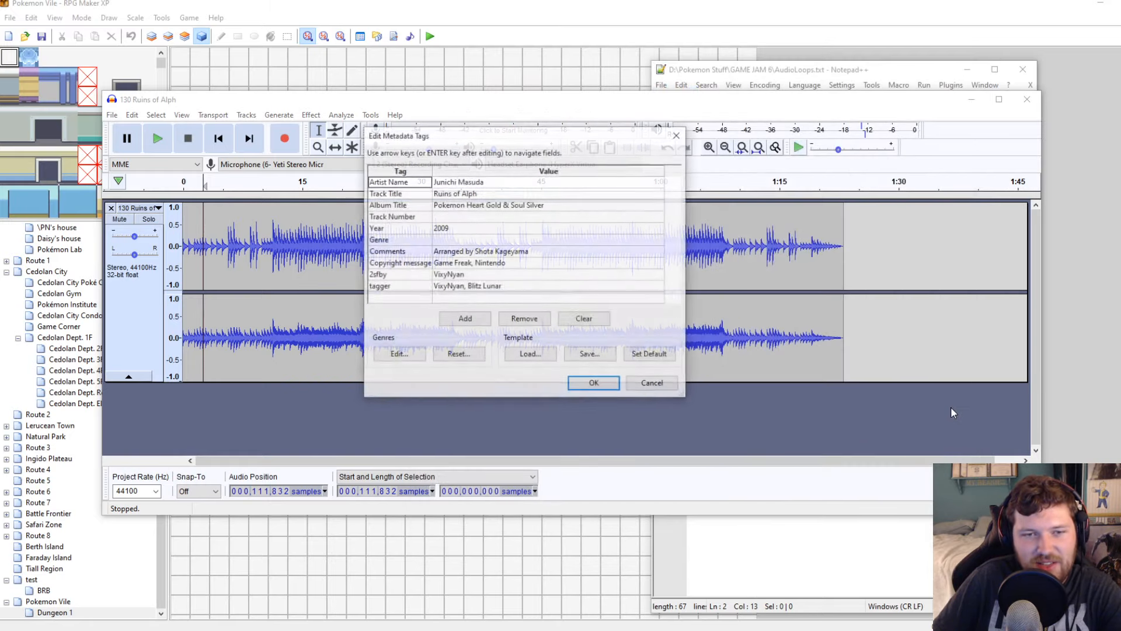
Clear all metadata tags and add two custom tags named LOOPSTART and LOOPLENGTH
click(585, 319)
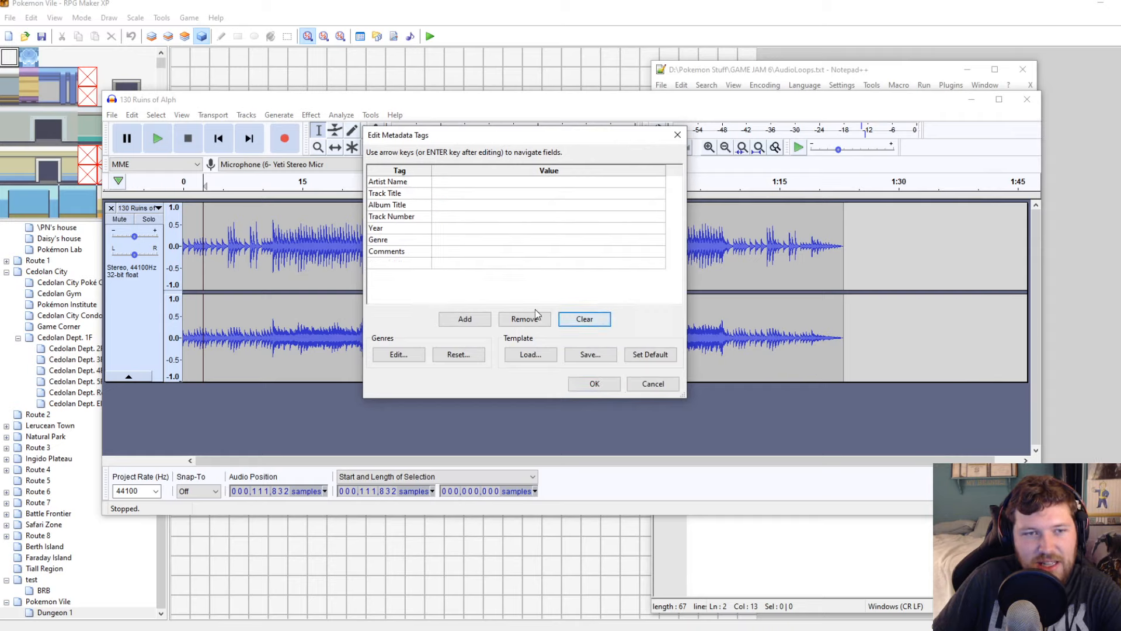
click(415, 269)
click(452, 319)
click(406, 269)
text(LO)
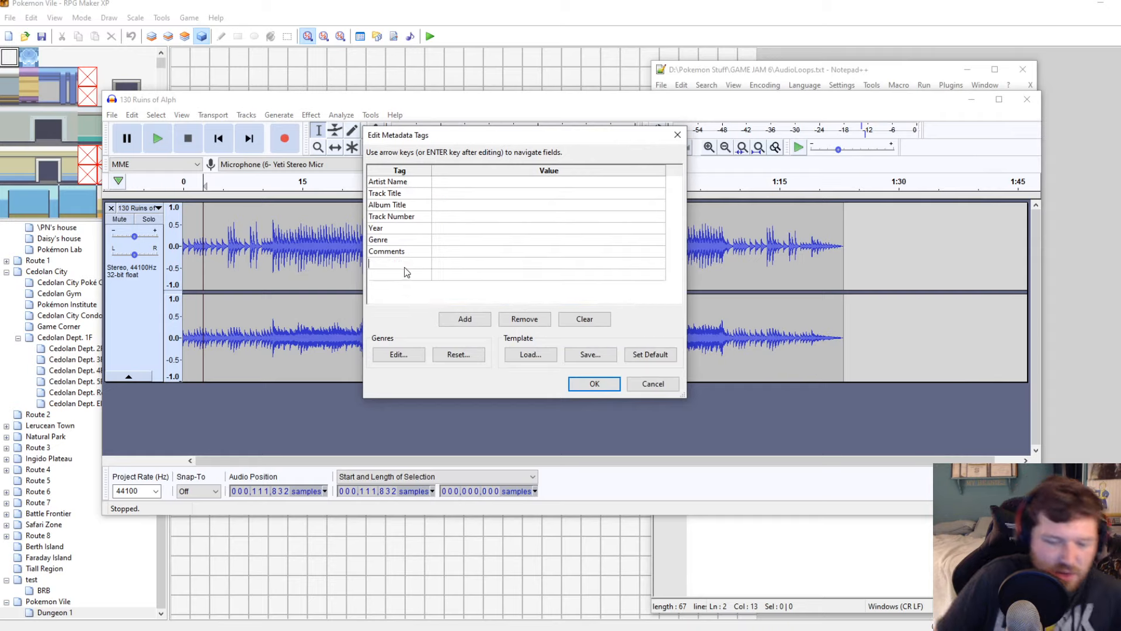
text(OPSTART)
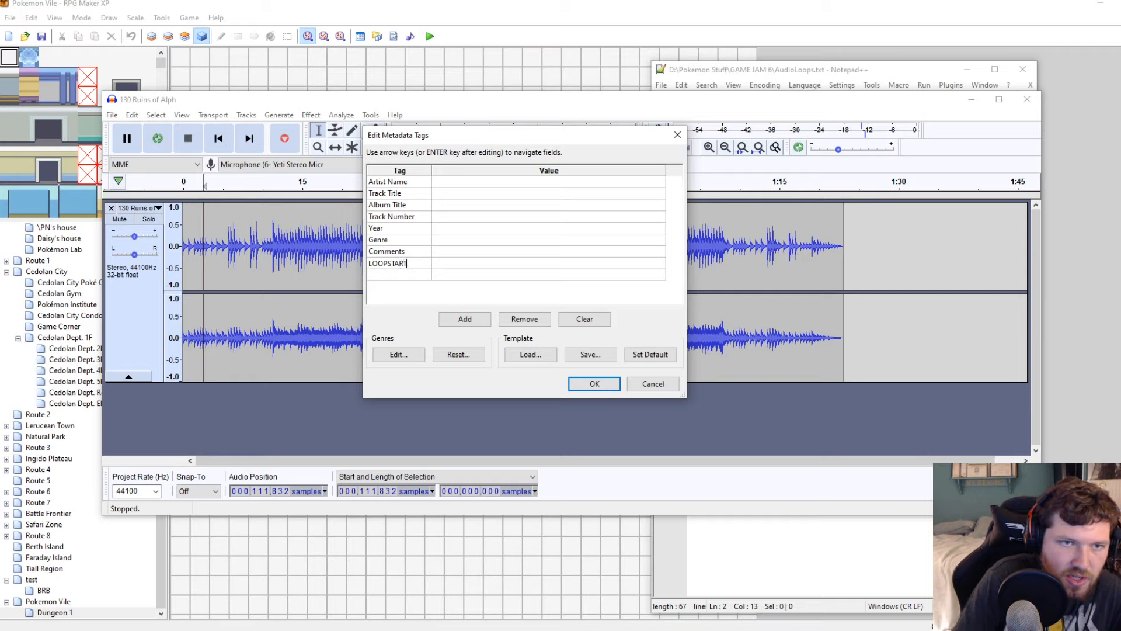
click(405, 276)
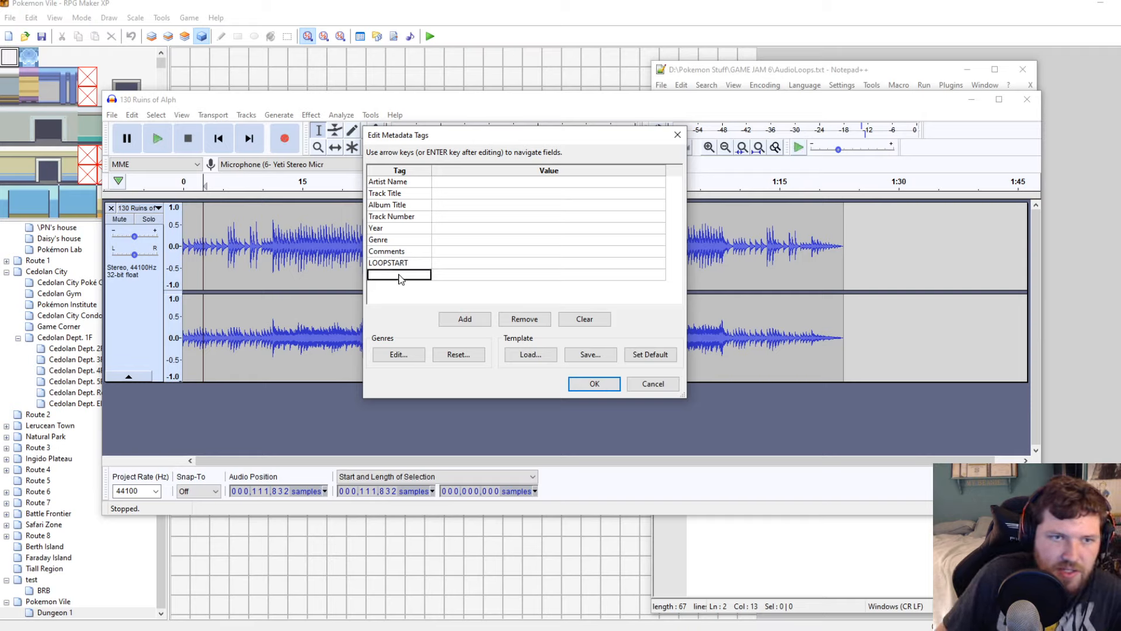
text(LOOPLENGTH)
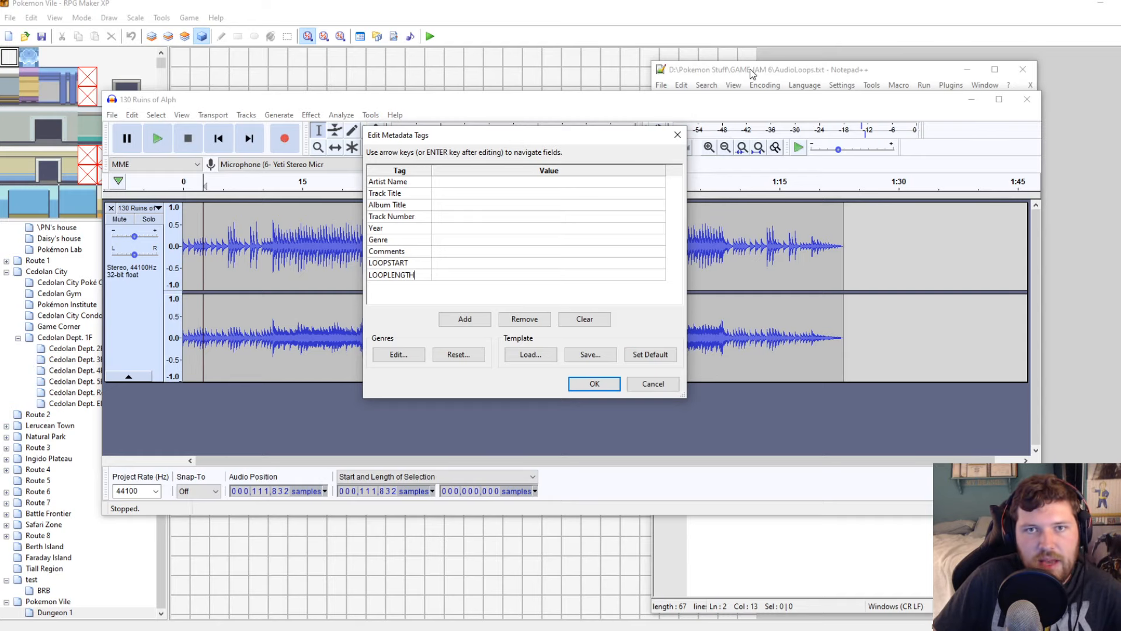
Reposition the AudioLoops.txt window below the metadata dialog so the loop values can be read while editing the tags
drag(752, 71, 794, 63)
click(450, 263)
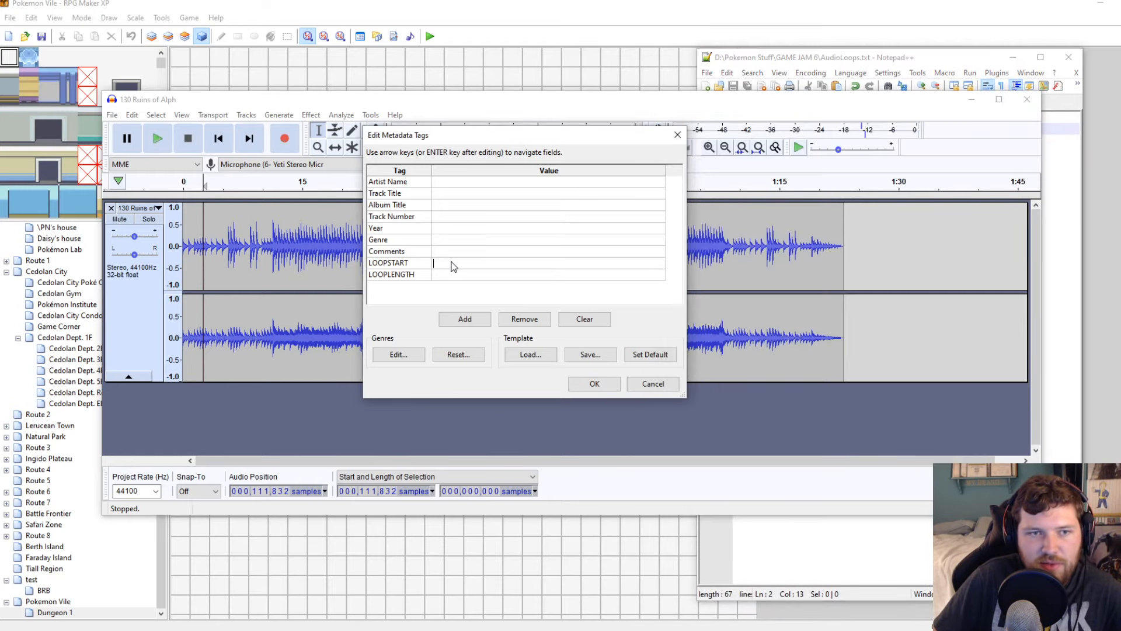
click(801, 57)
click(612, 103)
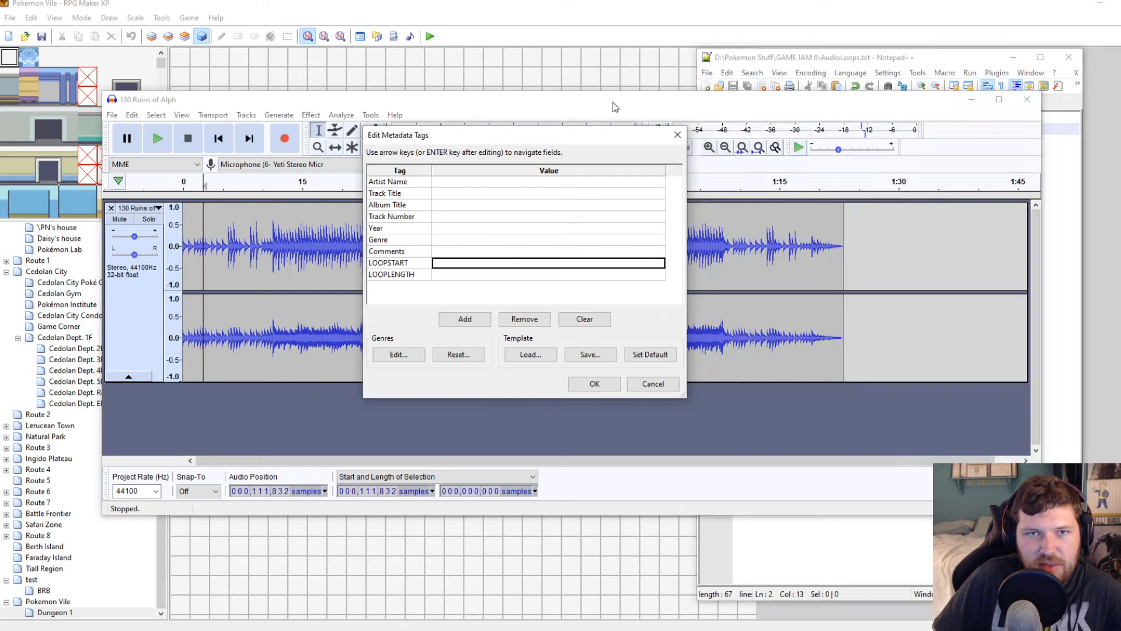
click(900, 62)
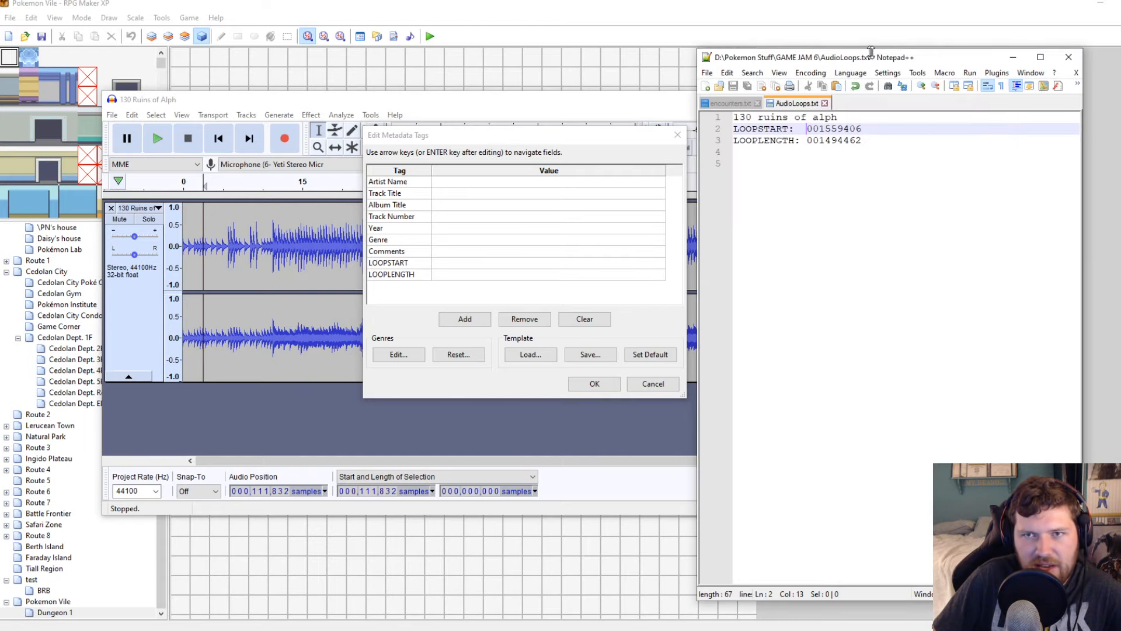
drag(848, 59, 876, 10)
click(429, 251)
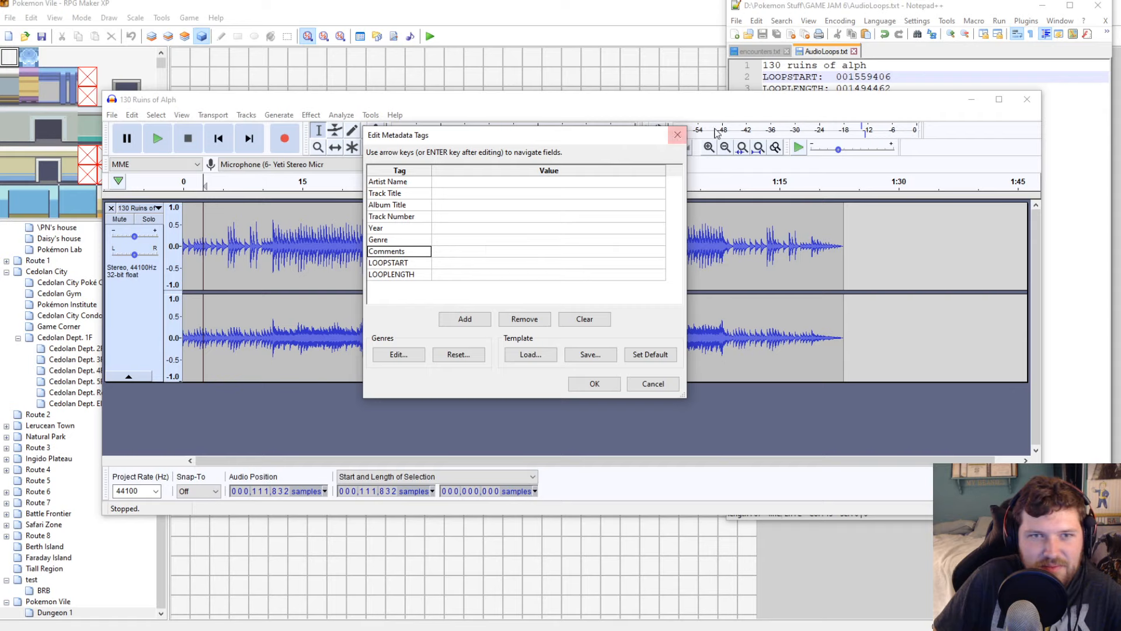
click(739, 109)
drag(898, 8, 567, 496)
Set LOOPSTART to 001559406 and LOOPLENGTH to 001494462, and complete the export
click(450, 264)
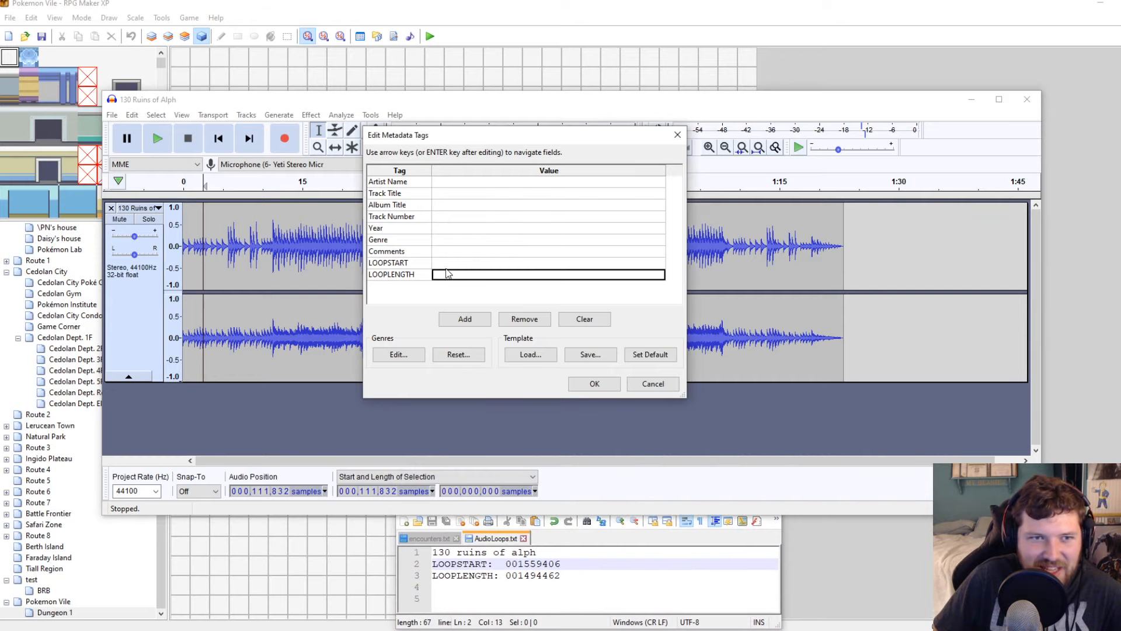
click(450, 264)
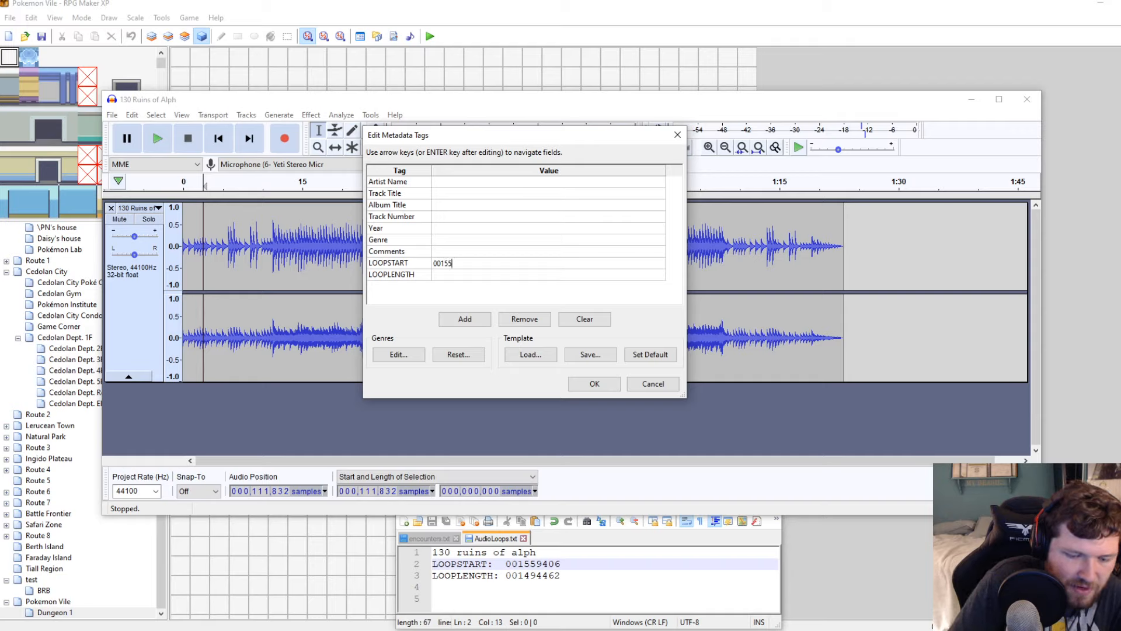
text(00155940)
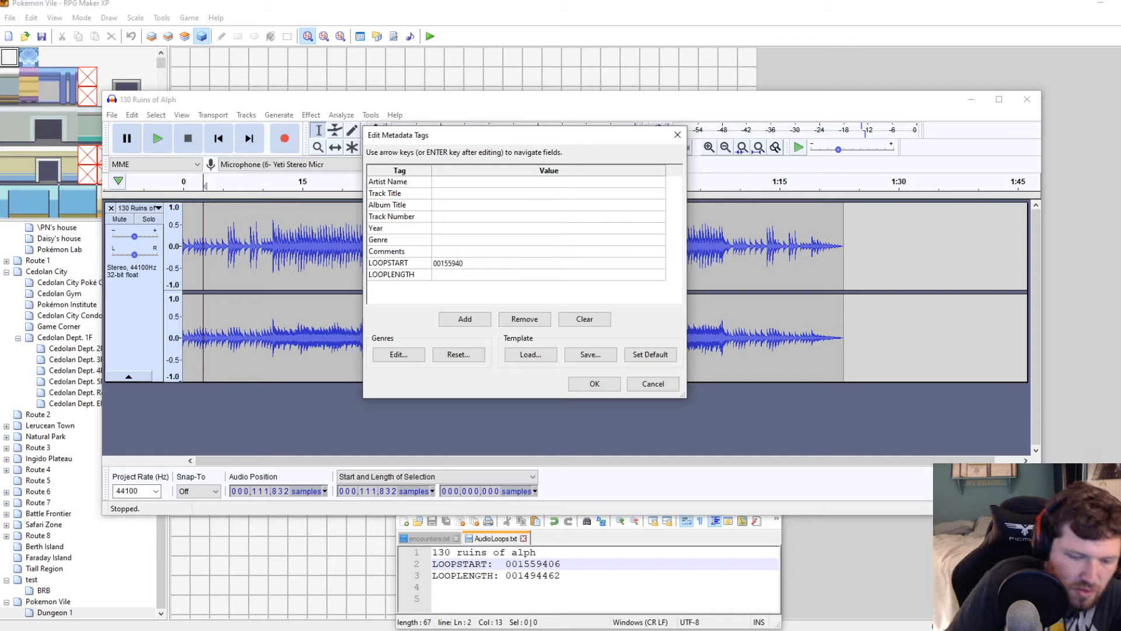
text(6)
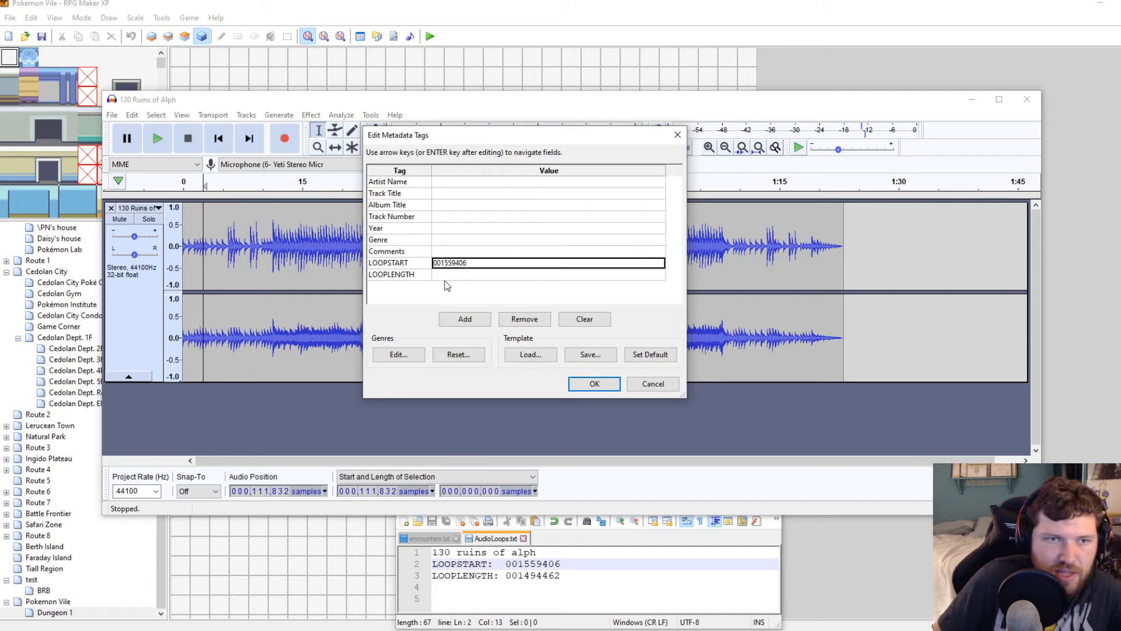
click(445, 274)
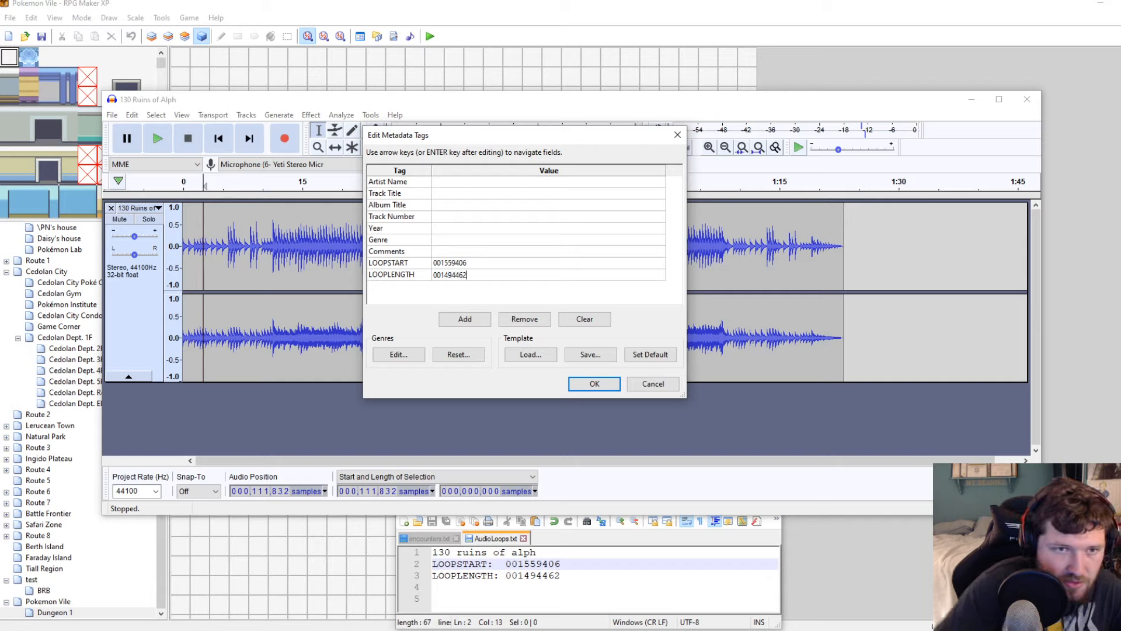
click(594, 384)
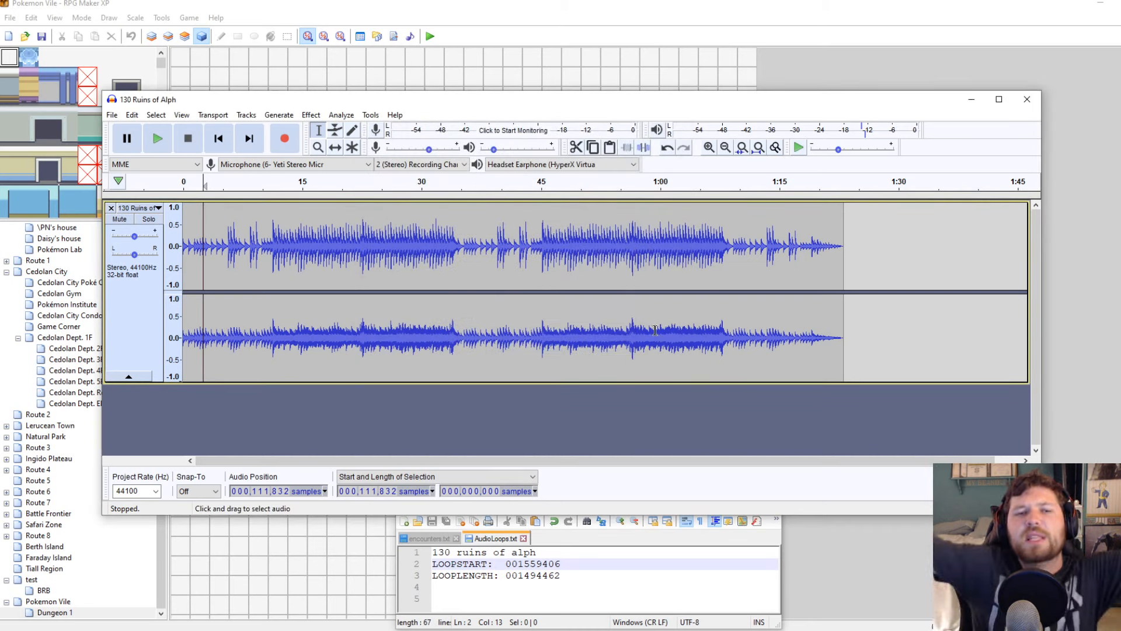
Close the audio project, move the loop notes aside, and switch to the Dungeon 1 map in RPG Maker XP
click(1024, 98)
click(591, 305)
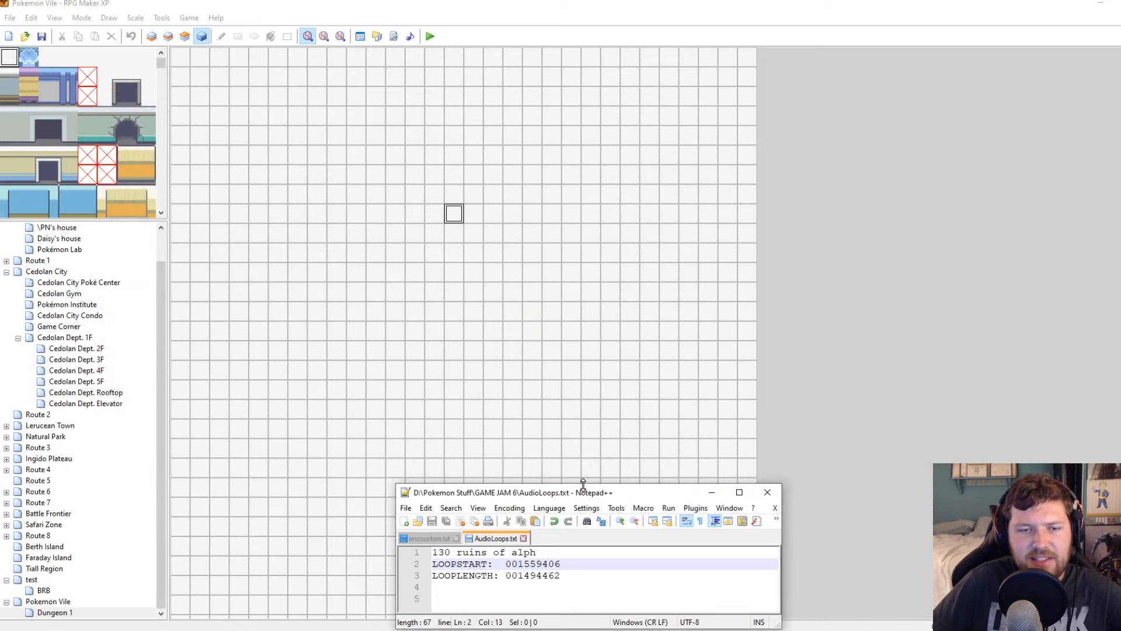
drag(583, 484, 771, 153)
click(280, 327)
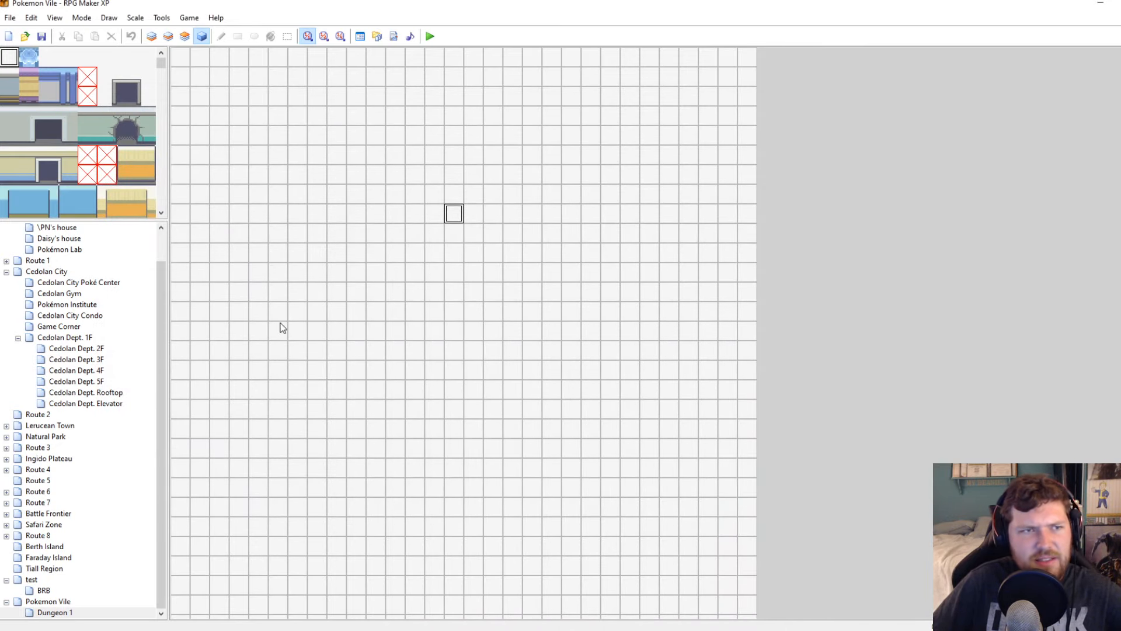
Look through the background music choices in Dungeon 1's map properties, and close the dialogs without choosing a track
right_click(52, 610)
click(105, 524)
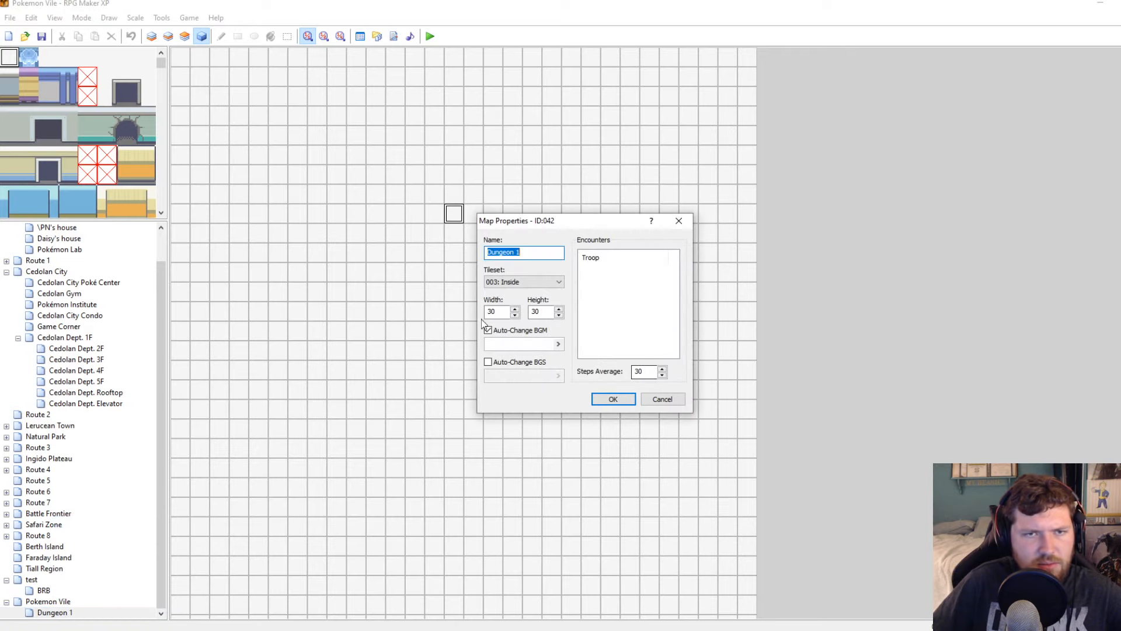
click(503, 343)
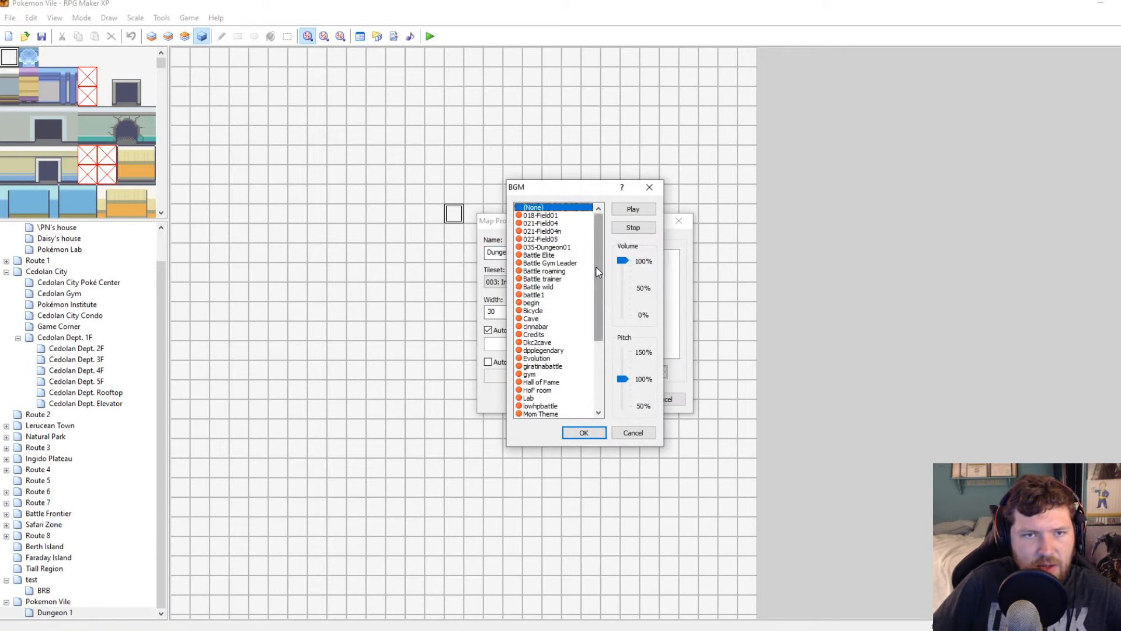
drag(598, 271, 599, 327)
click(622, 432)
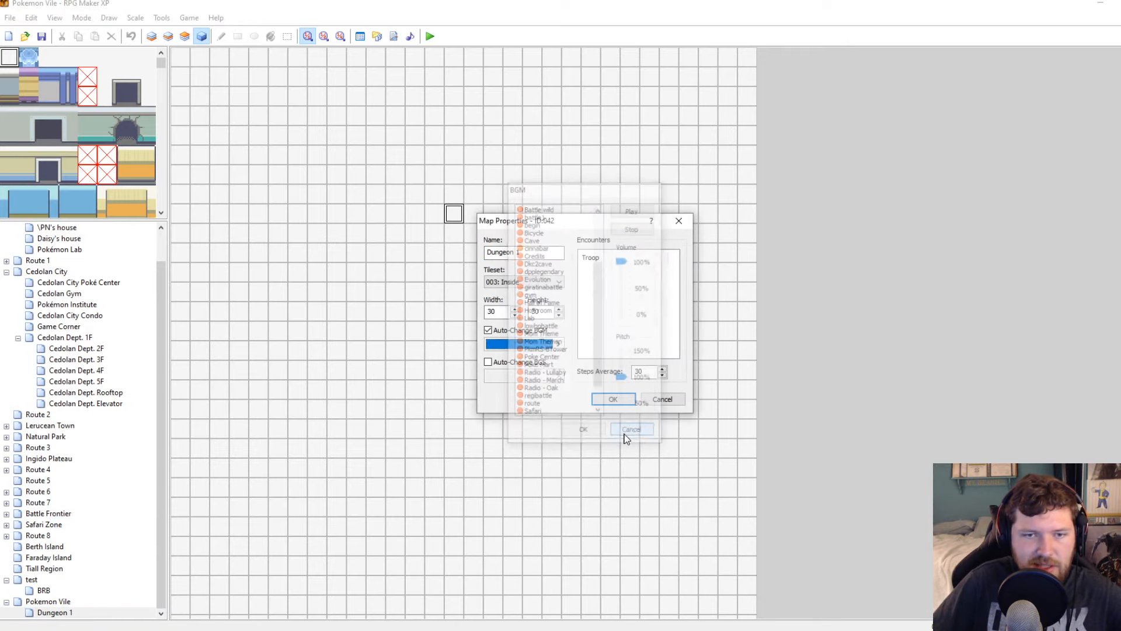
click(631, 401)
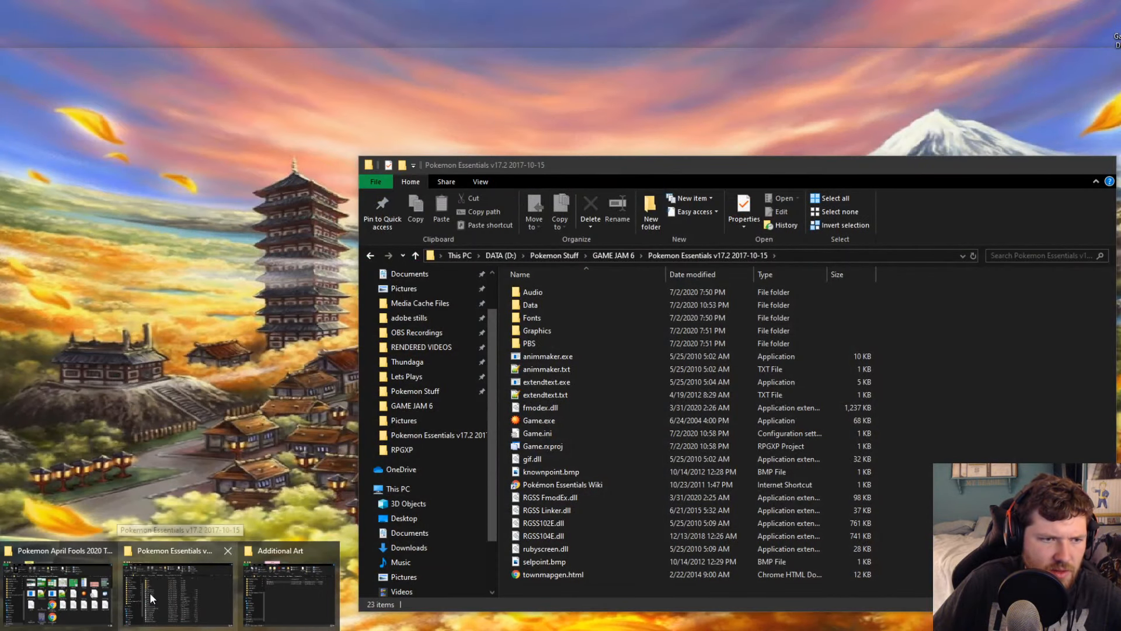
Transfer HGSS-Looped-130-RuinsOfAlph.ogg from the GAME JAM 6 folder into the Audio\BGM folder of the Pokemon Essentials v17.2 project
click(150, 592)
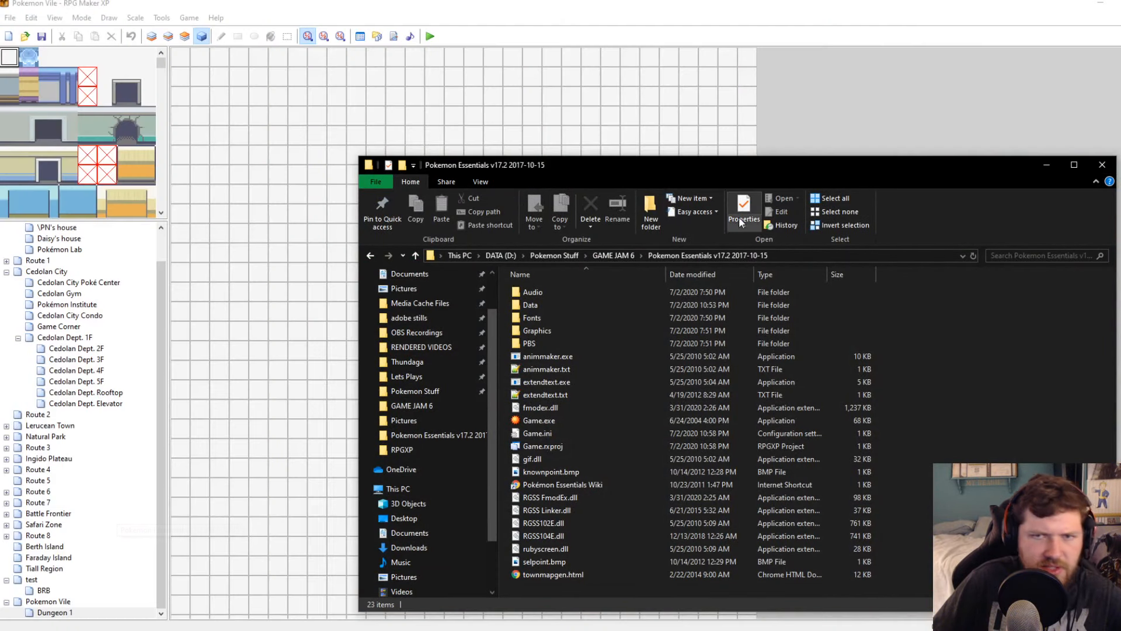
click(625, 255)
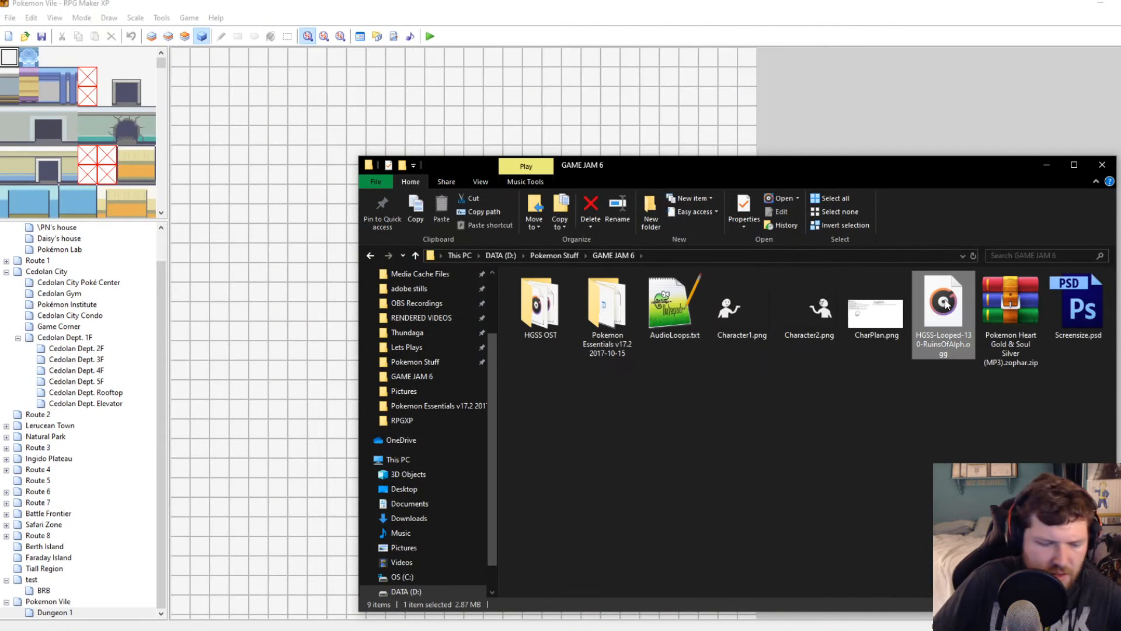
double_click(613, 315)
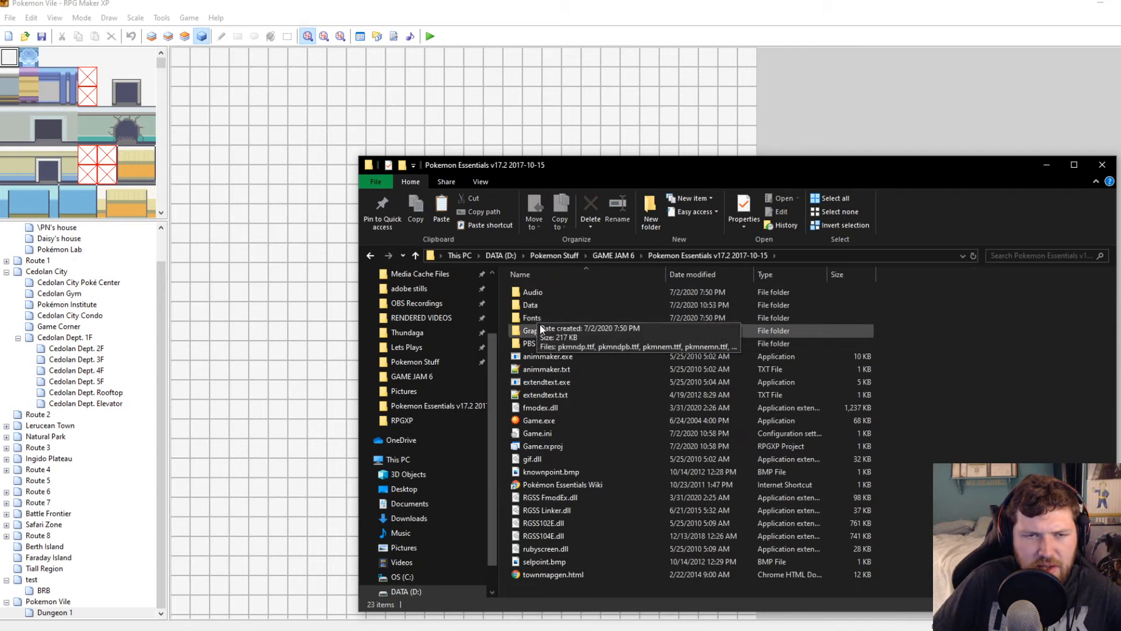
double_click(531, 294)
double_click(532, 293)
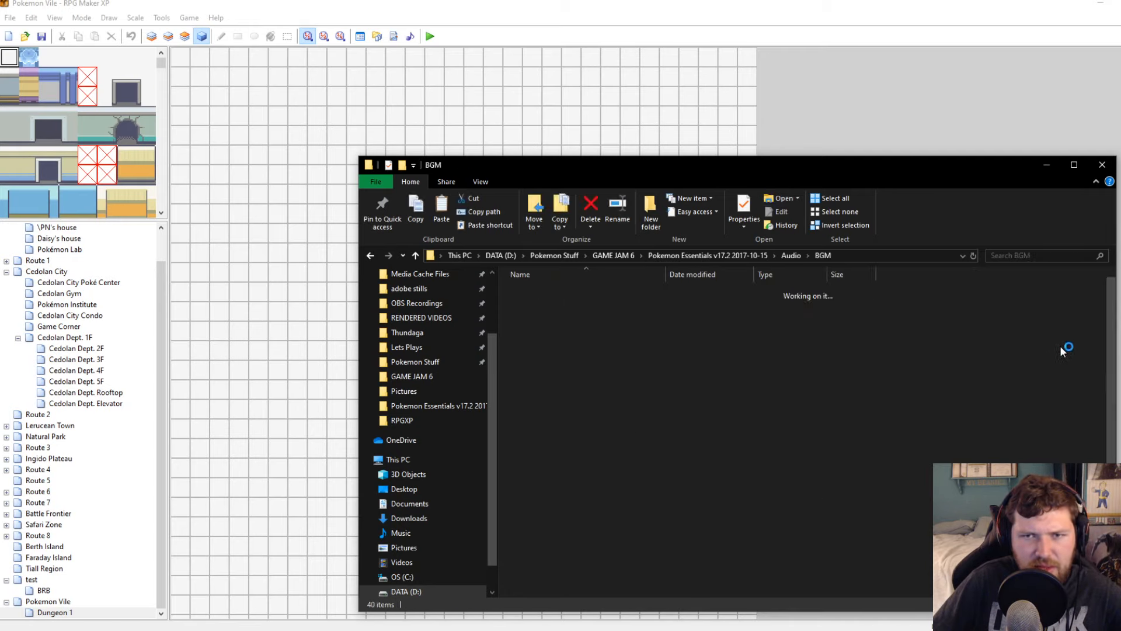
scroll(1051, 363, down, 6)
click(777, 360)
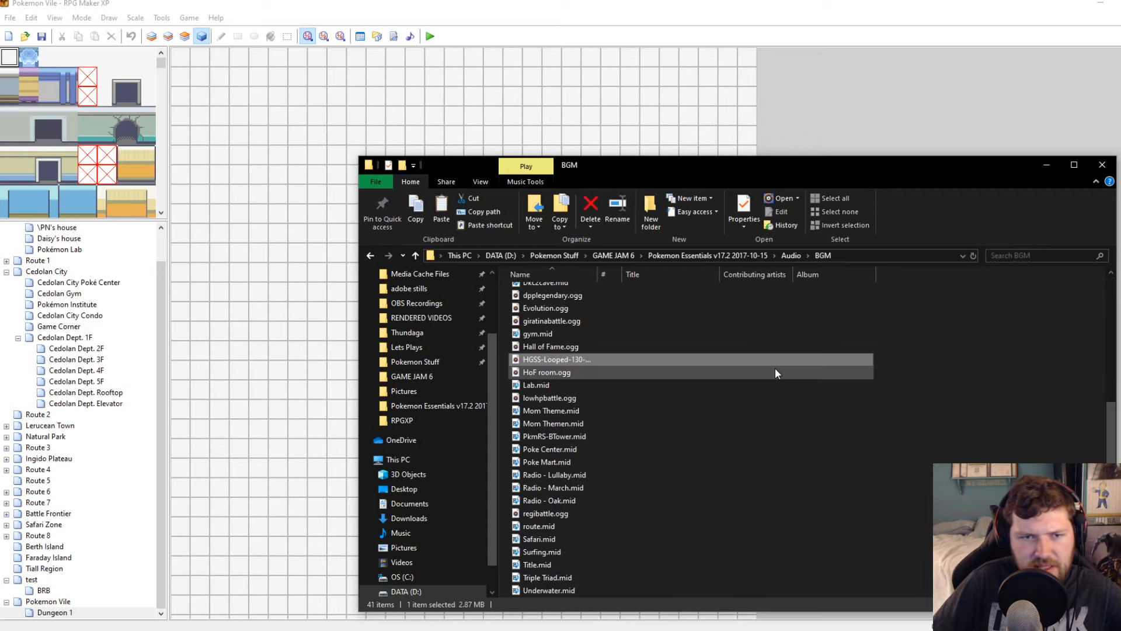
Set the Dungeon 1 map's auto-change background music to the HGSS-Looped-130 Ruins of Alph track in RPG Maker XP
click(453, 213)
right_click(56, 610)
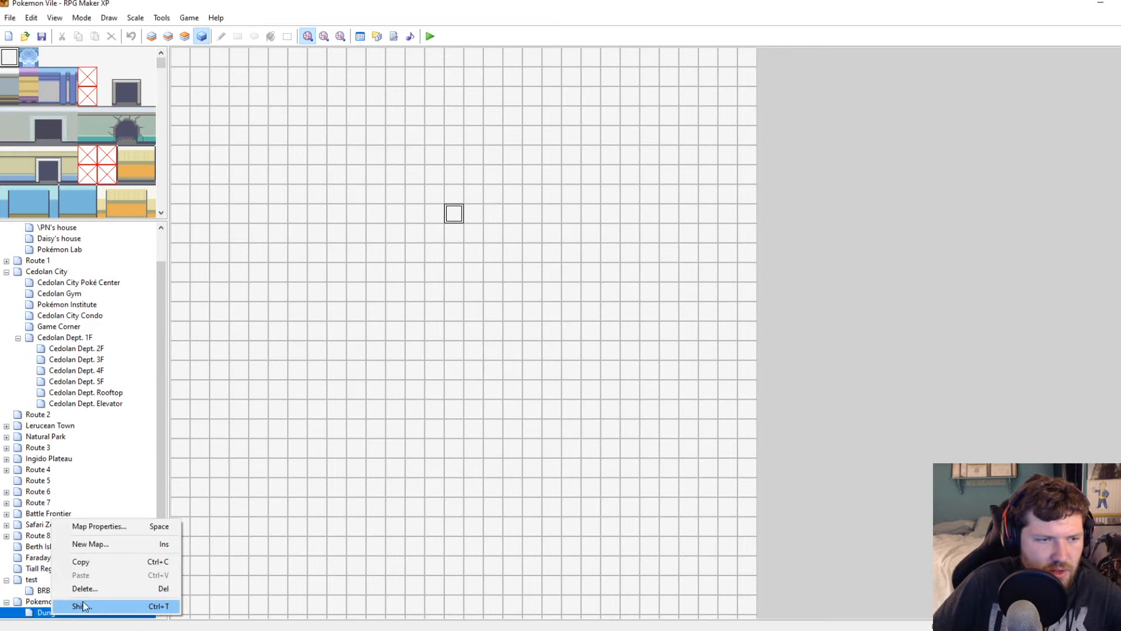
click(105, 527)
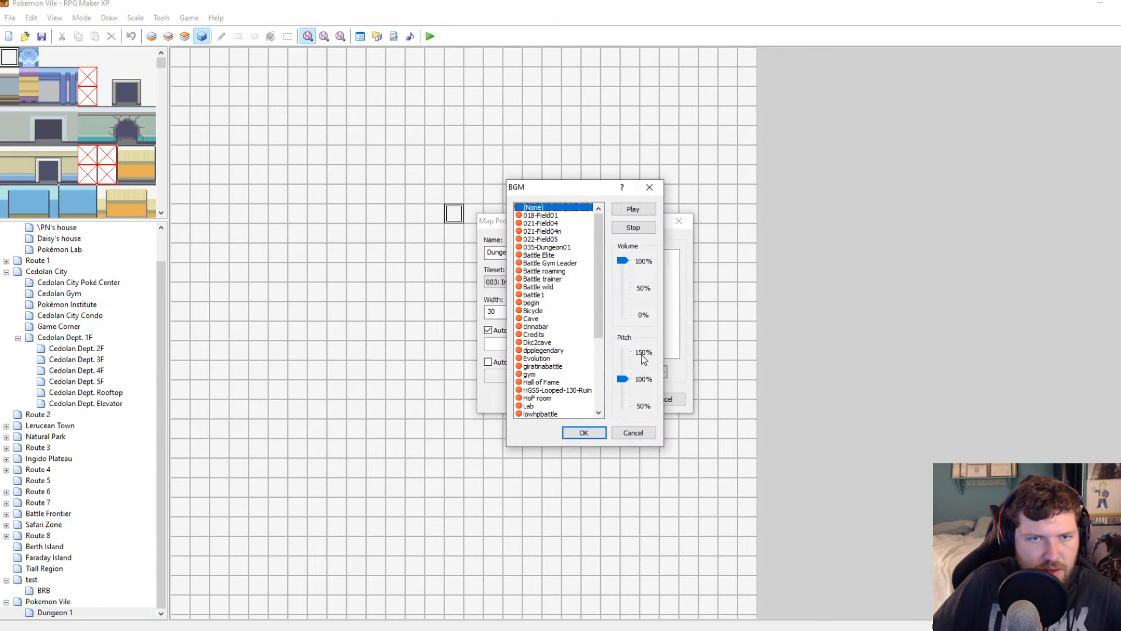
click(598, 346)
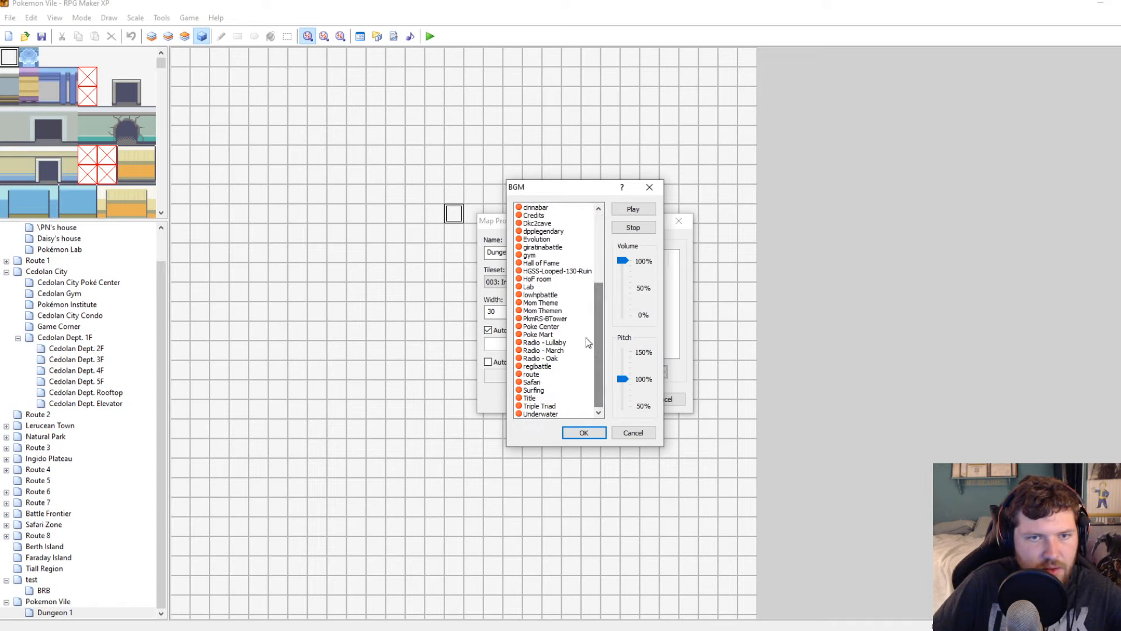
click(554, 271)
click(586, 432)
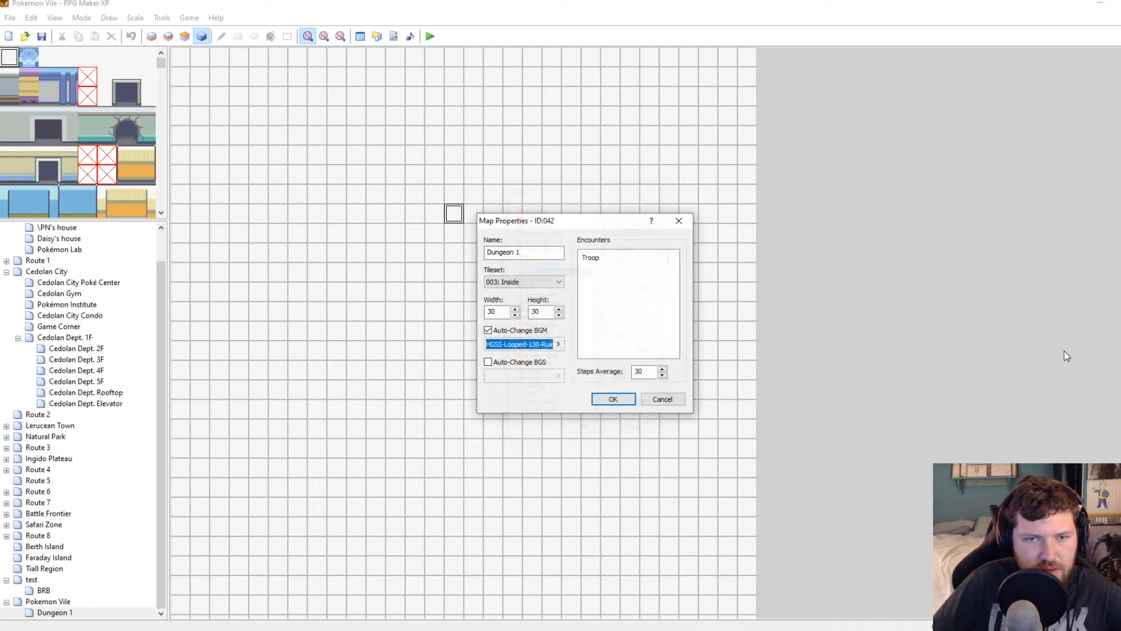
click(613, 399)
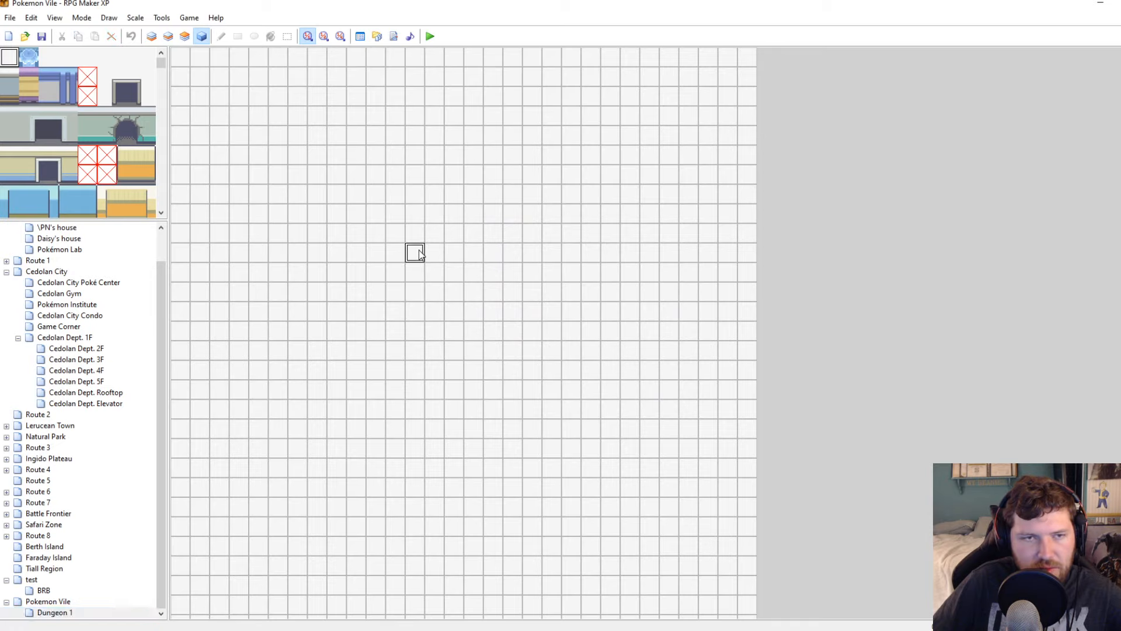
Enlarge the tile palette above the map list and switch Dungeon 1 to drawing on layer 2
scroll(146, 242, up, 1)
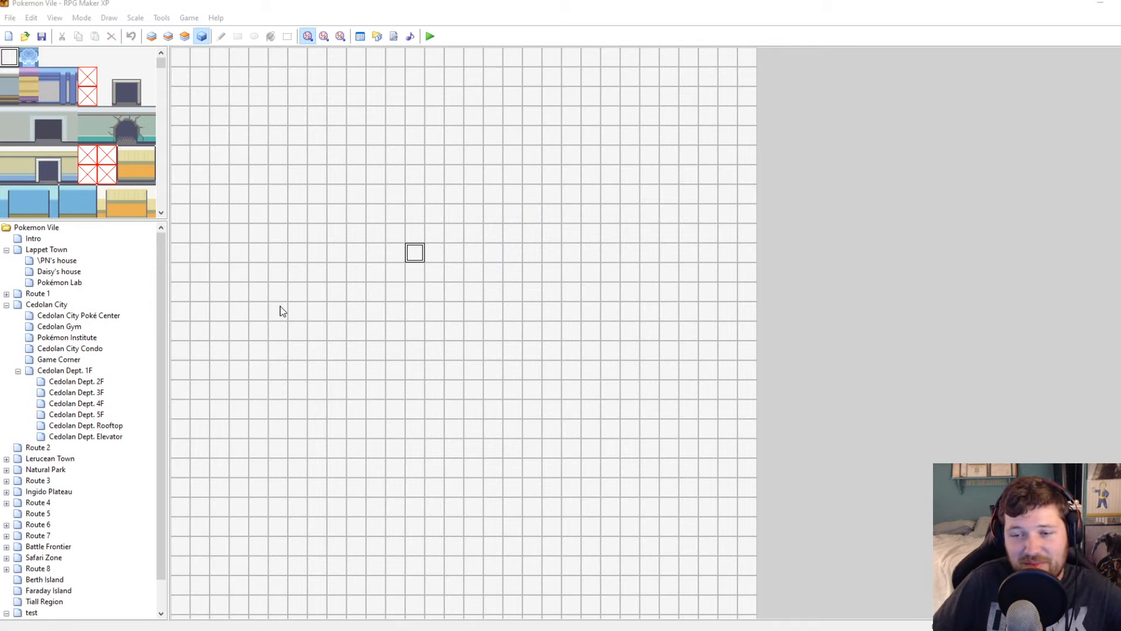
drag(82, 221, 82, 332)
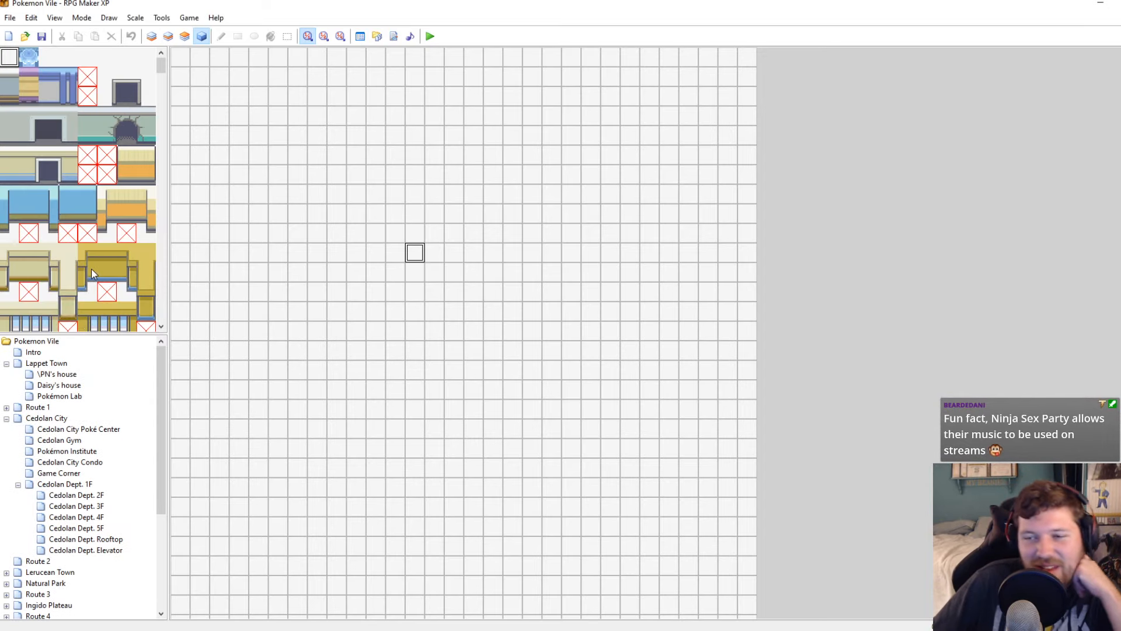
scroll(76, 353, down, 2)
scroll(75, 354, down, 3)
scroll(154, 84, down, 10)
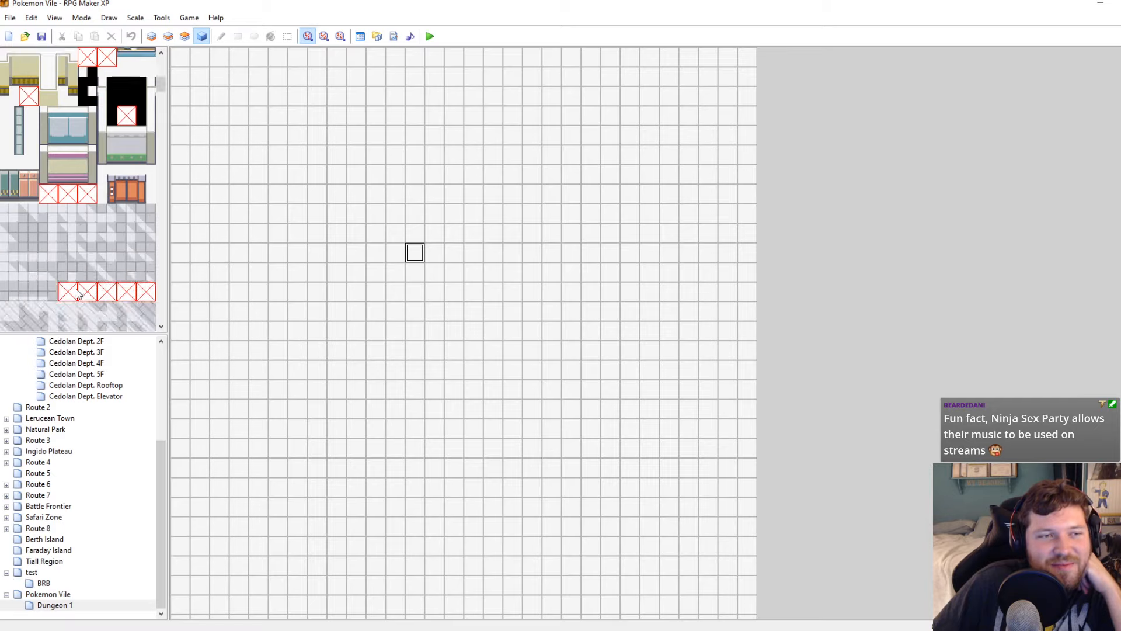
click(151, 36)
click(168, 36)
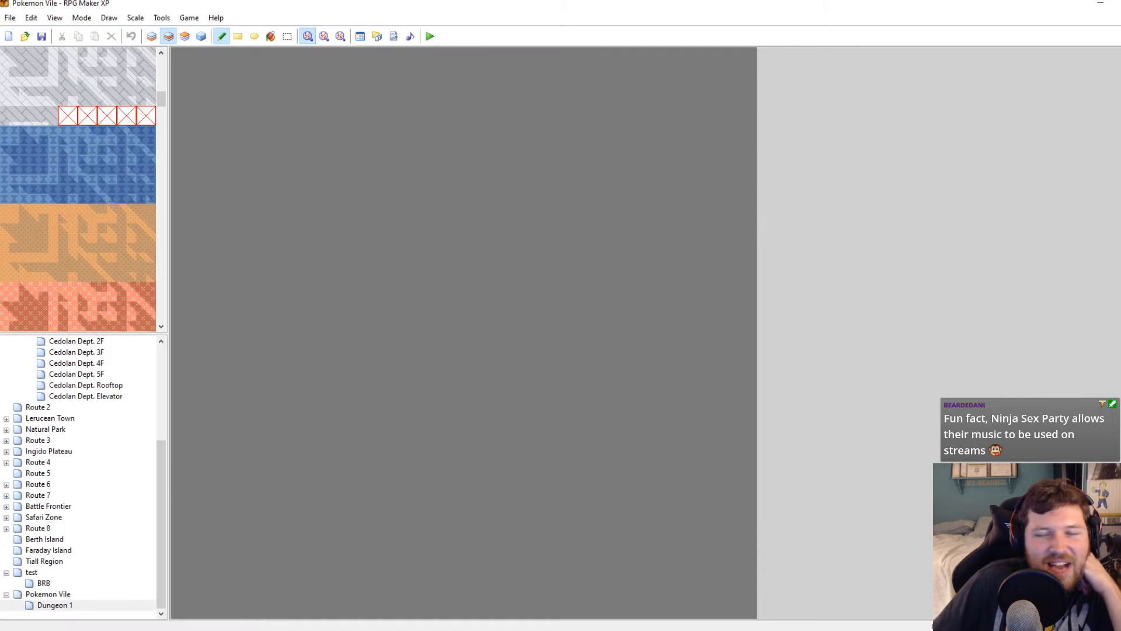
Look through the Inside tileset for floor, wall and furniture tiles suitable for the dungeon
scroll(48, 284, down, 15)
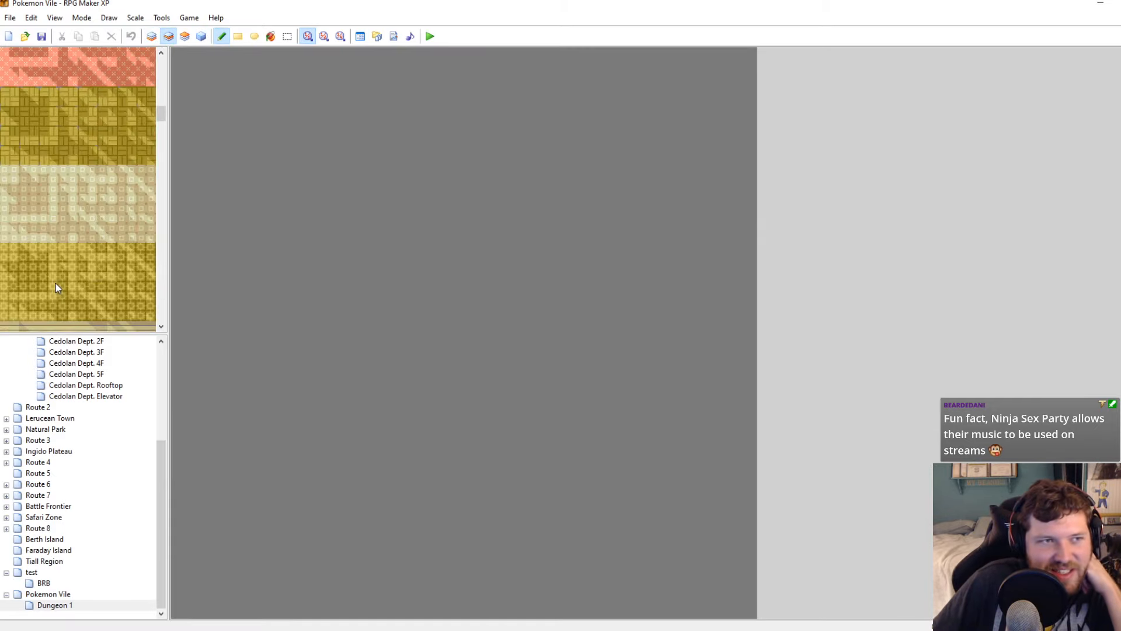
scroll(57, 285, up, 15)
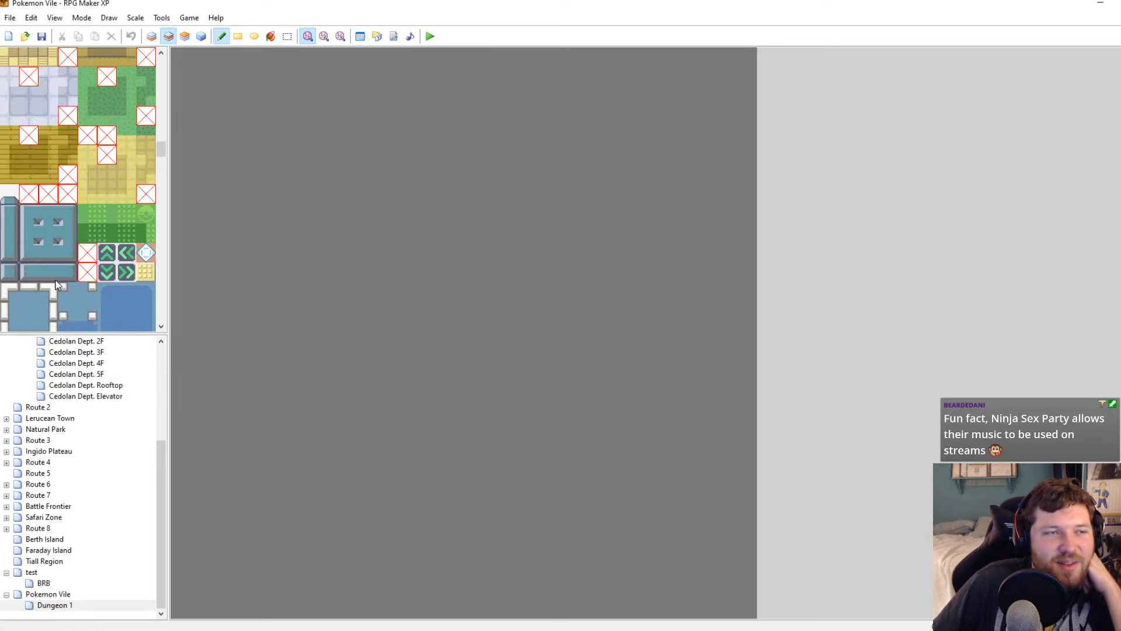
scroll(56, 273, up, 15)
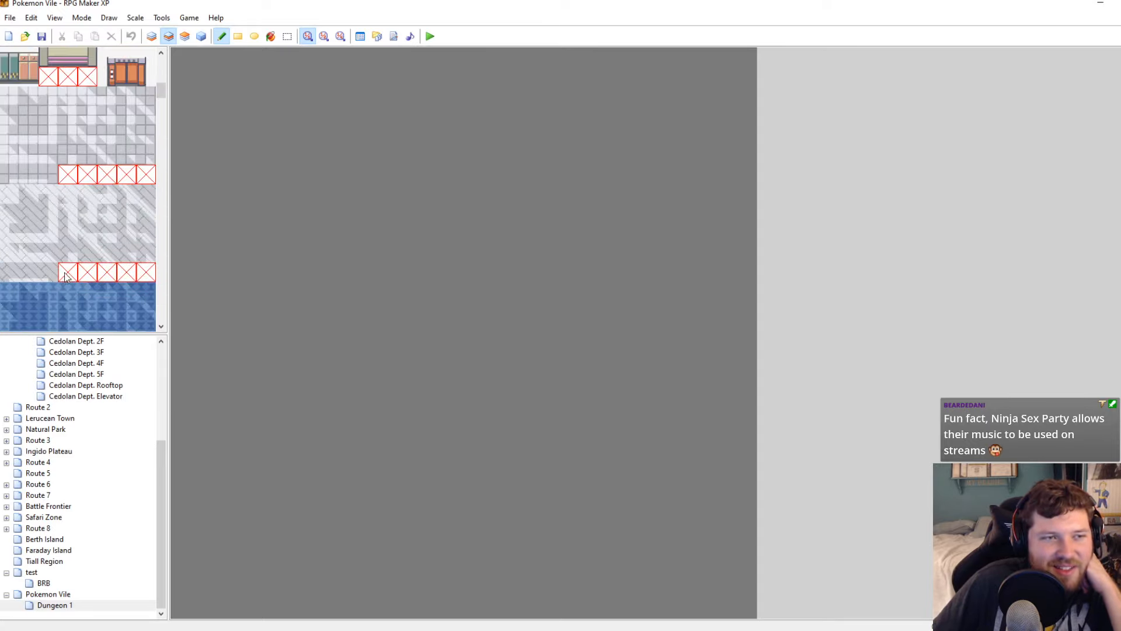
scroll(64, 279, down, 15)
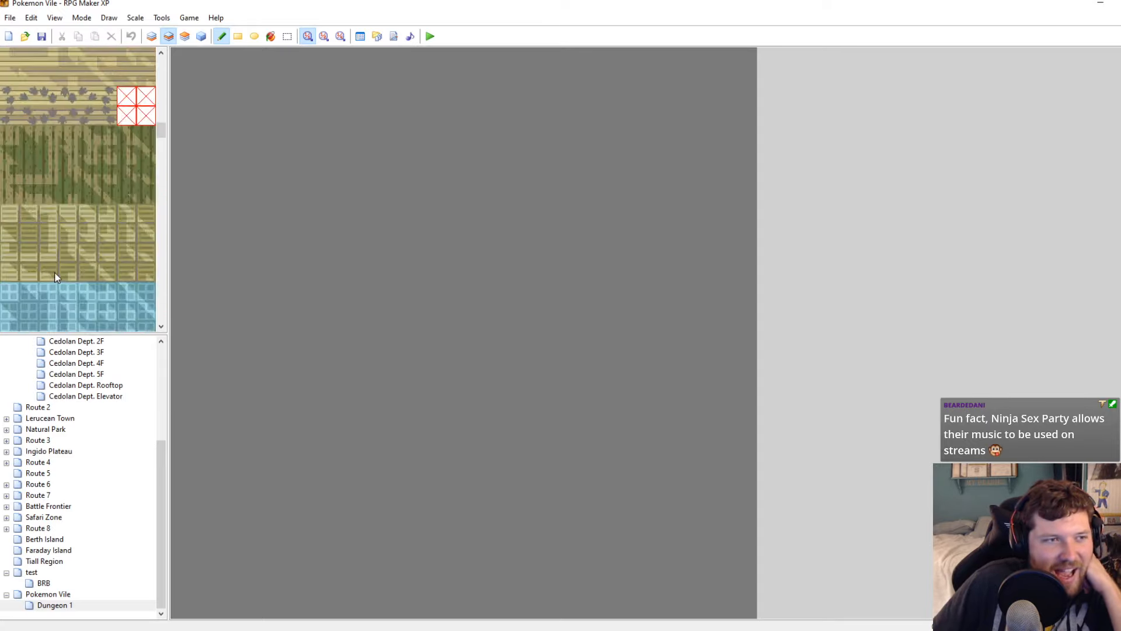
scroll(61, 274, down, 15)
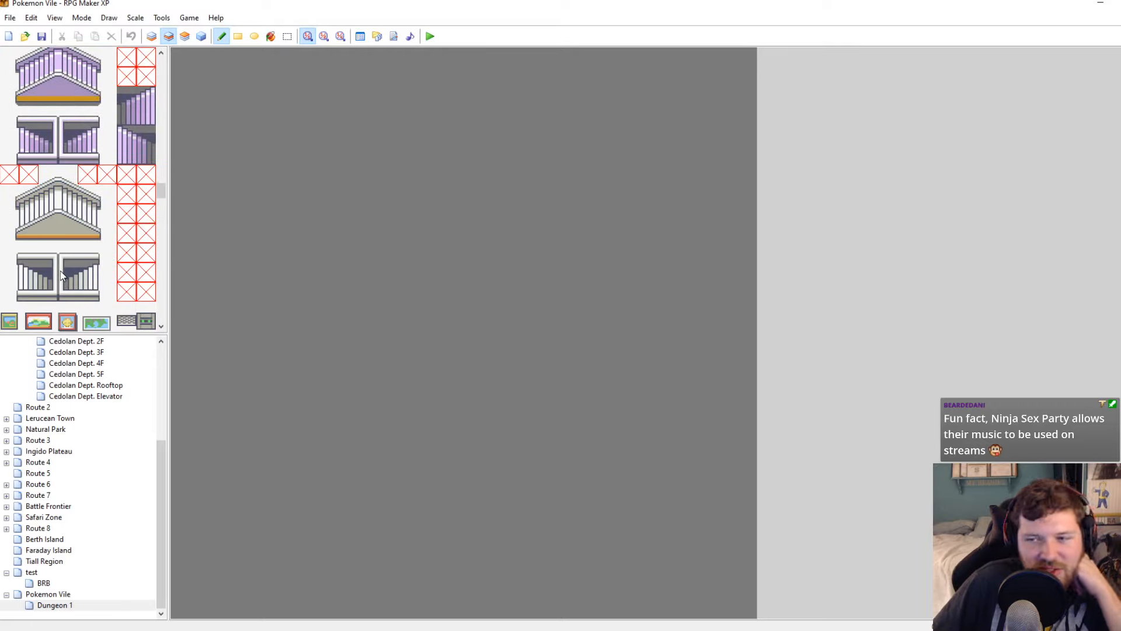
scroll(65, 274, down, 10)
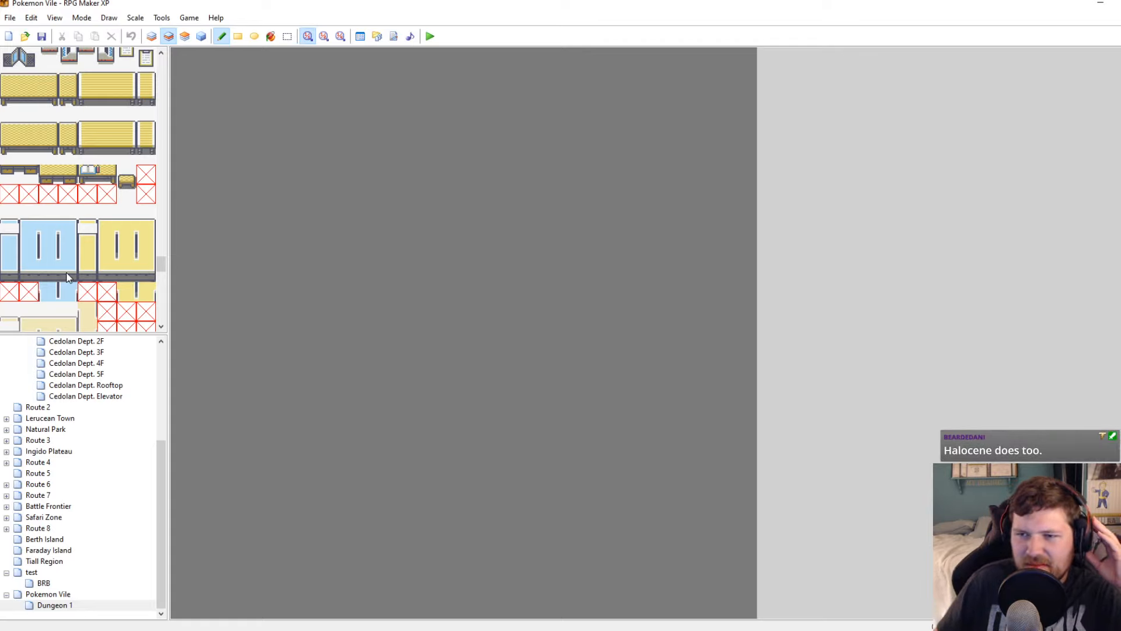
scroll(61, 247, down, 4)
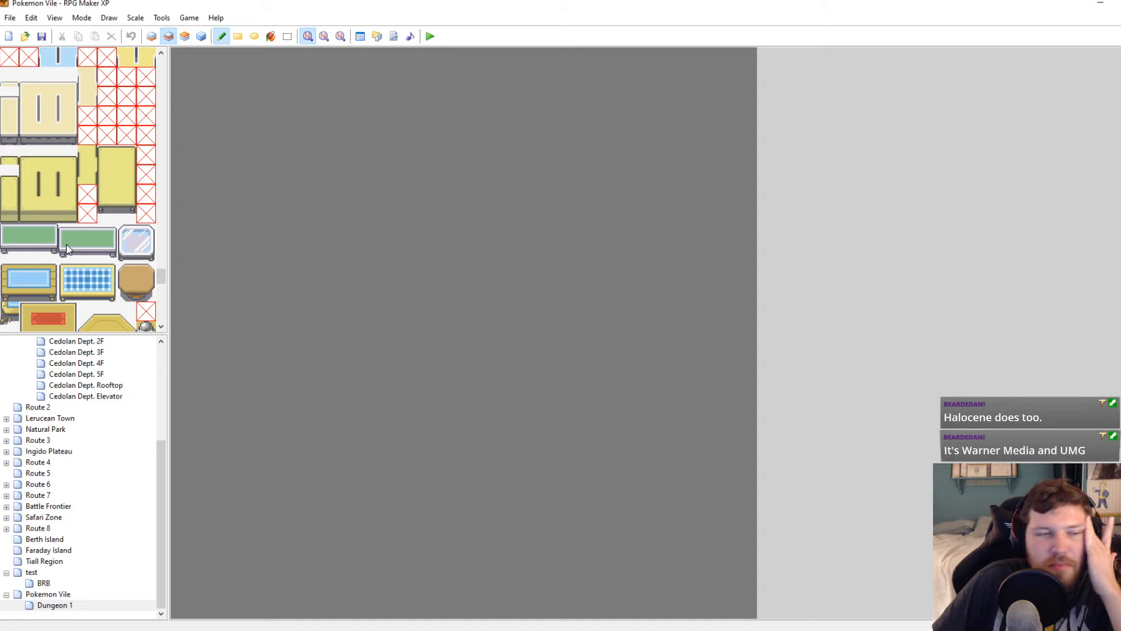
scroll(119, 292, down, 6)
scroll(127, 275, up, 3)
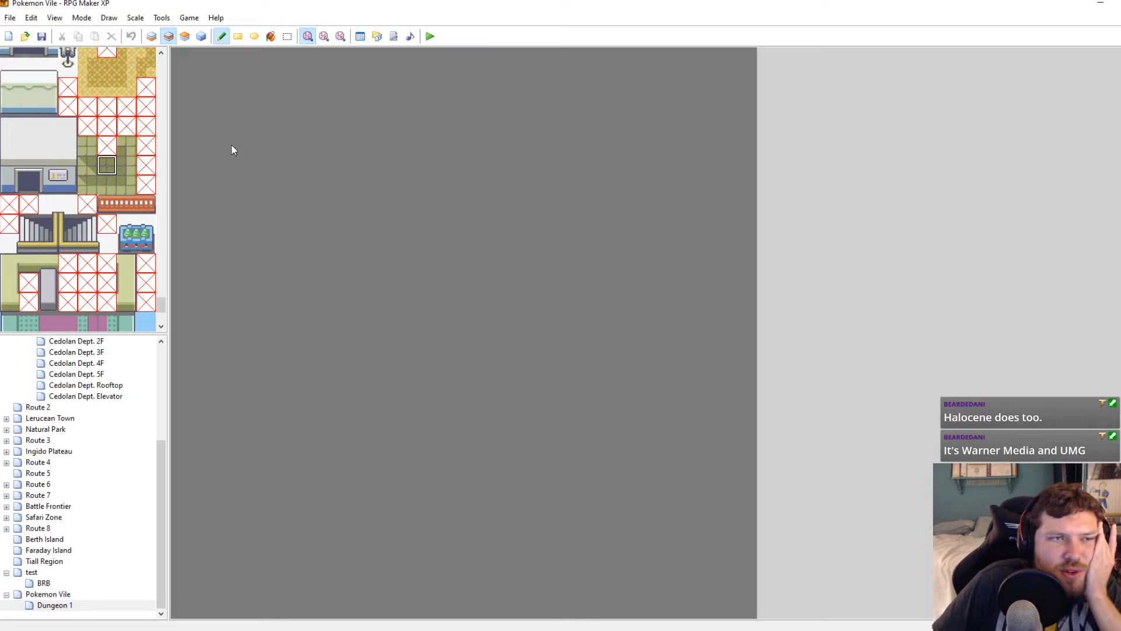
Paint a 10 by 4 green floor block on layer 1 and place a three-tile orange railing at its upper-left corner on layer 2
click(151, 36)
mouse_move(317, 448)
mouse_down()
mouse_move(403, 411)
mouse_move(457, 435)
mouse_move(330, 408)
mouse_move(322, 465)
mouse_move(414, 436)
mouse_move(489, 430)
mouse_move(488, 468)
mouse_up()
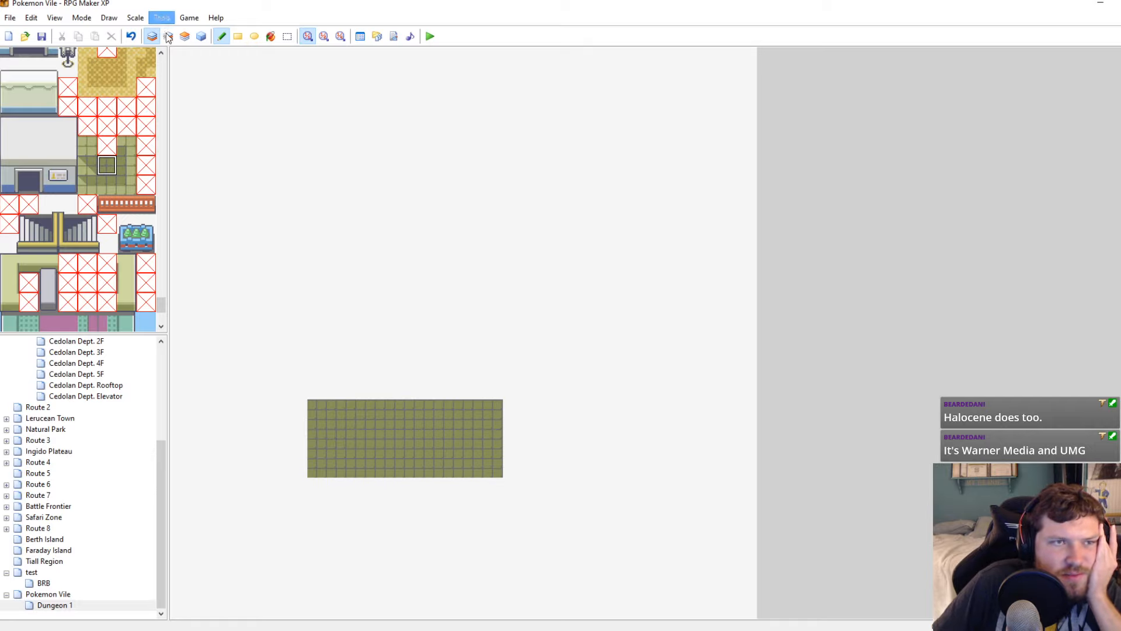
click(168, 37)
drag(107, 205, 145, 204)
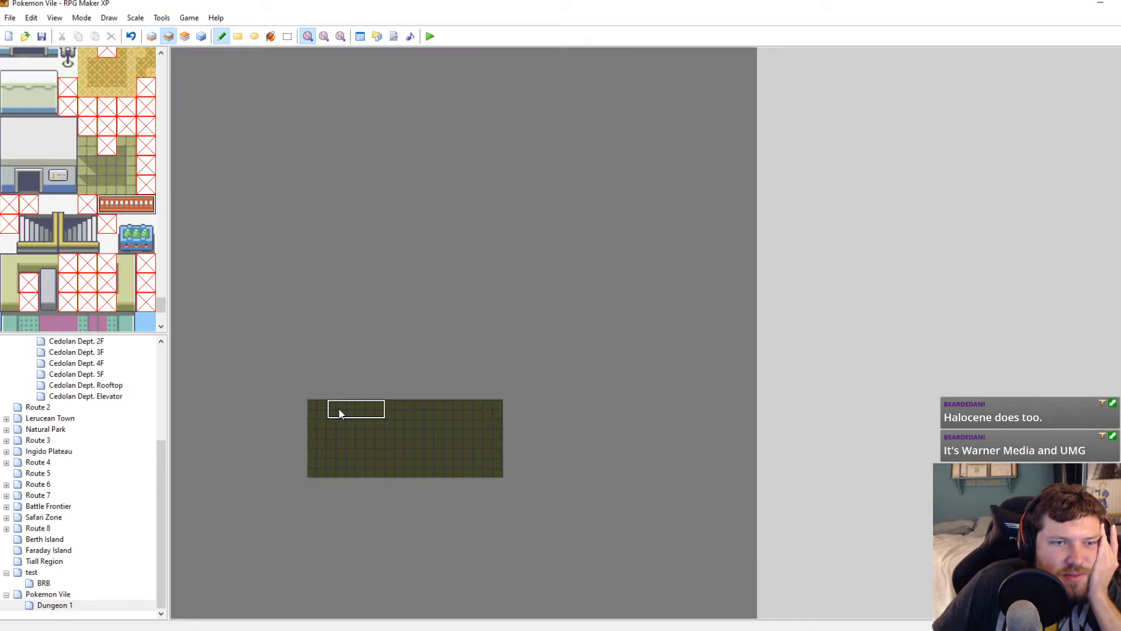
click(321, 408)
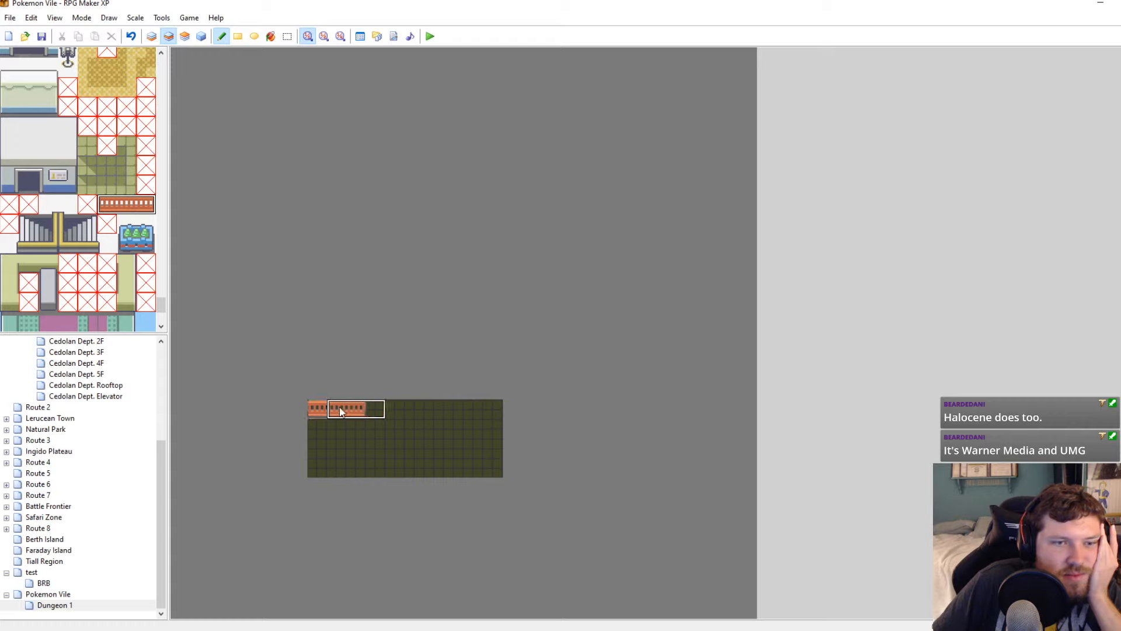
Extend the layer 1 floor upward with two 3 by 2 blocks of copied floor tiles, leaving a one-tile gap between them
click(157, 37)
right_click(377, 412)
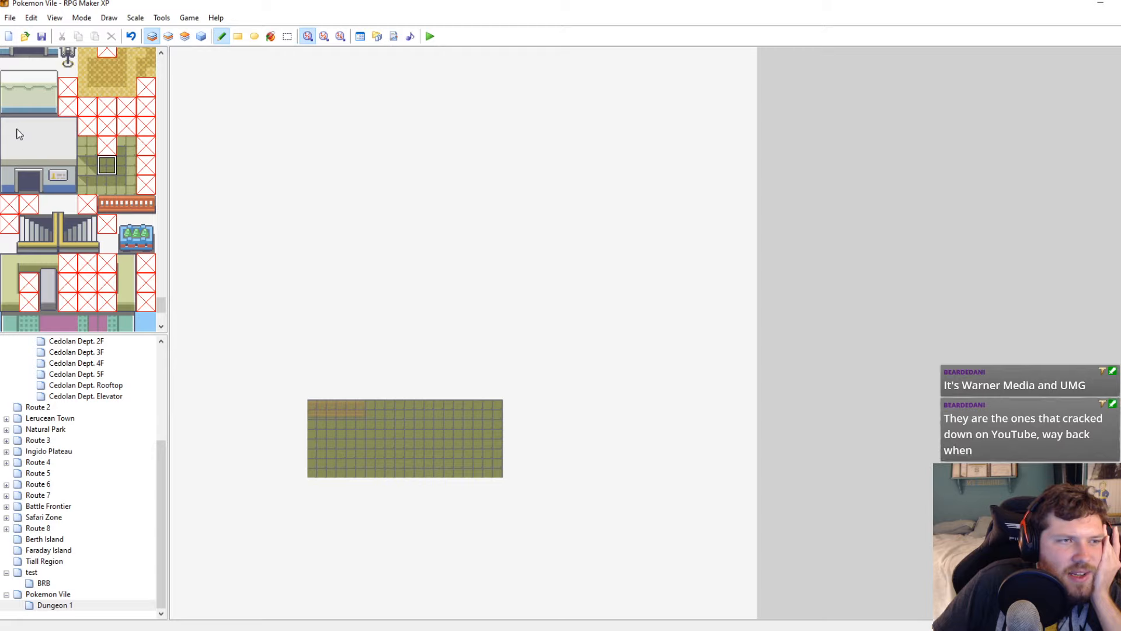
scroll(42, 170, up, 2)
scroll(48, 210, up, 8)
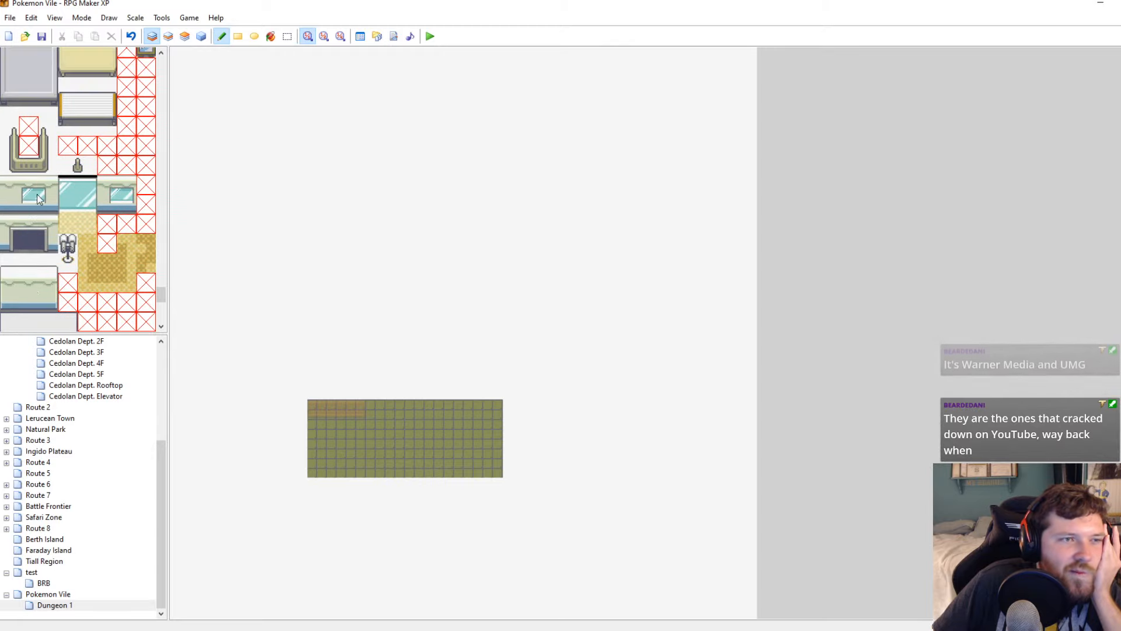
drag(162, 237, 163, 62)
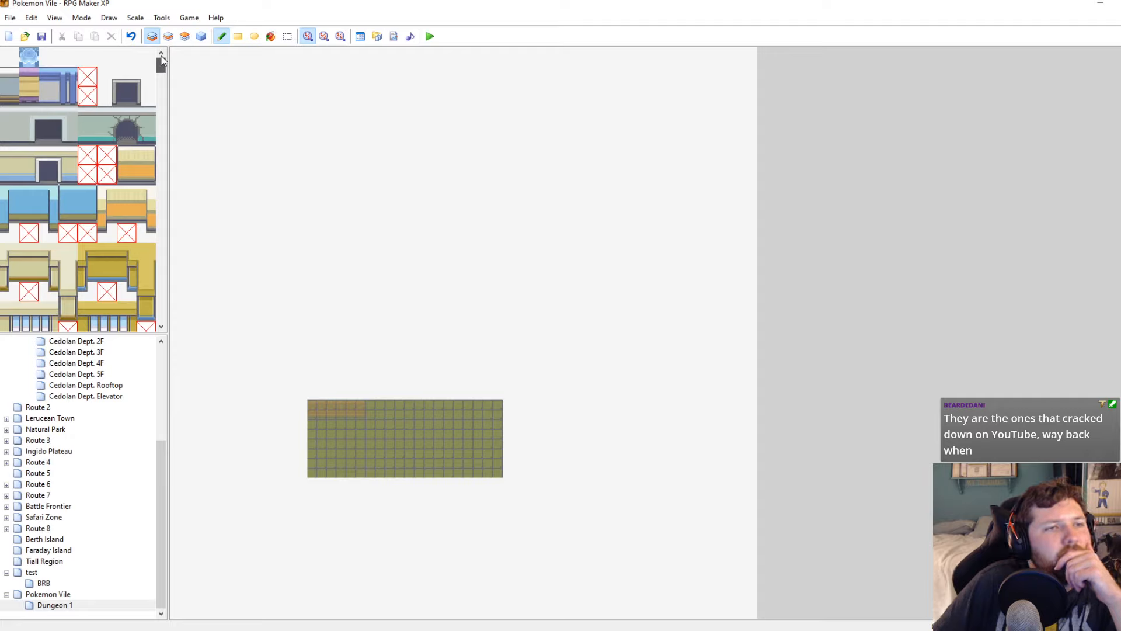
scroll(89, 157, down, 2)
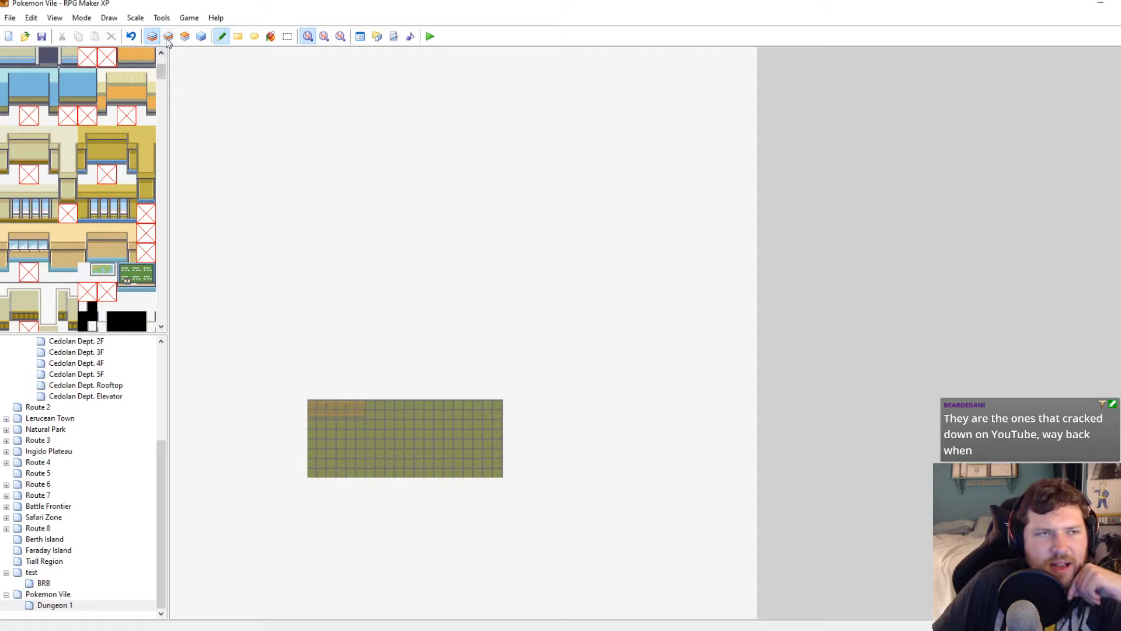
right_drag(329, 427, 377, 451)
click(351, 397)
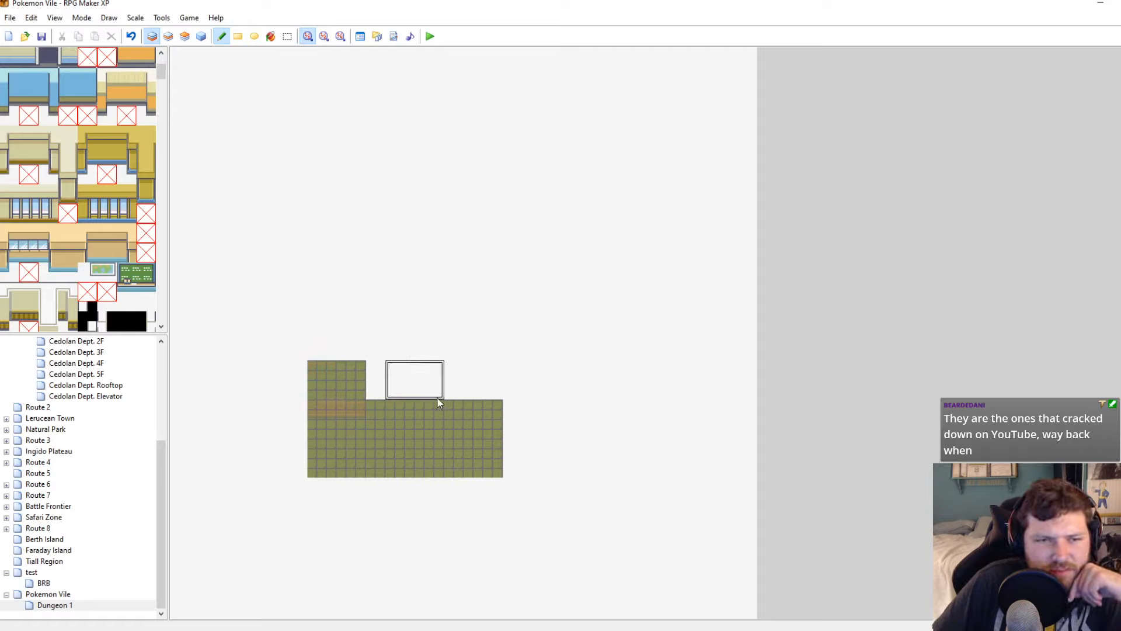
click(437, 397)
right_click(409, 422)
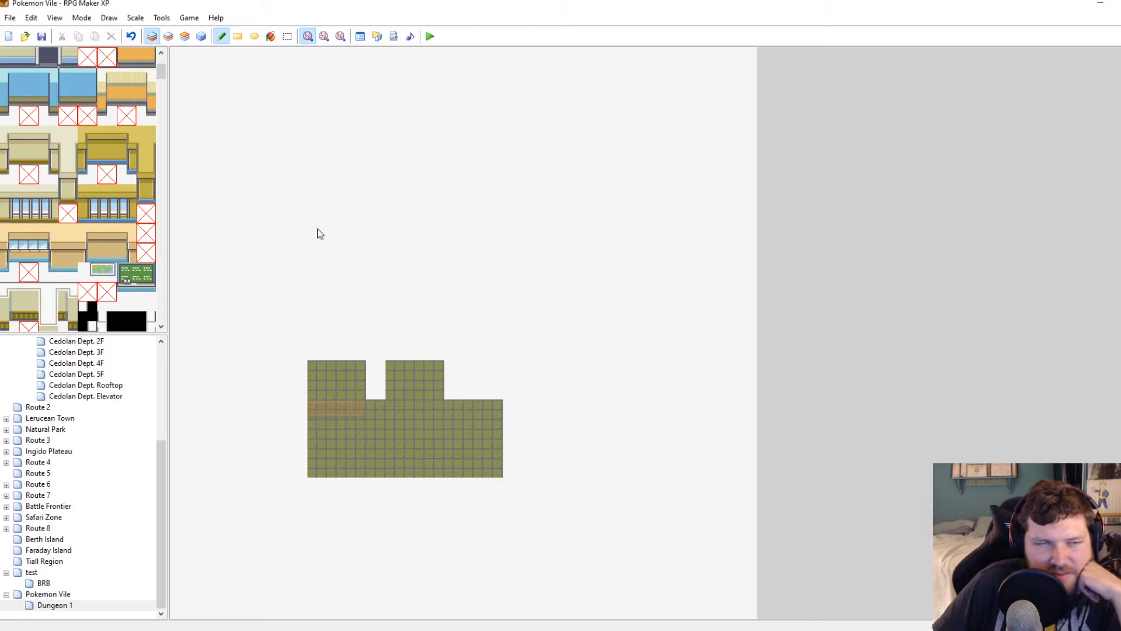
scroll(150, 70, up, 2)
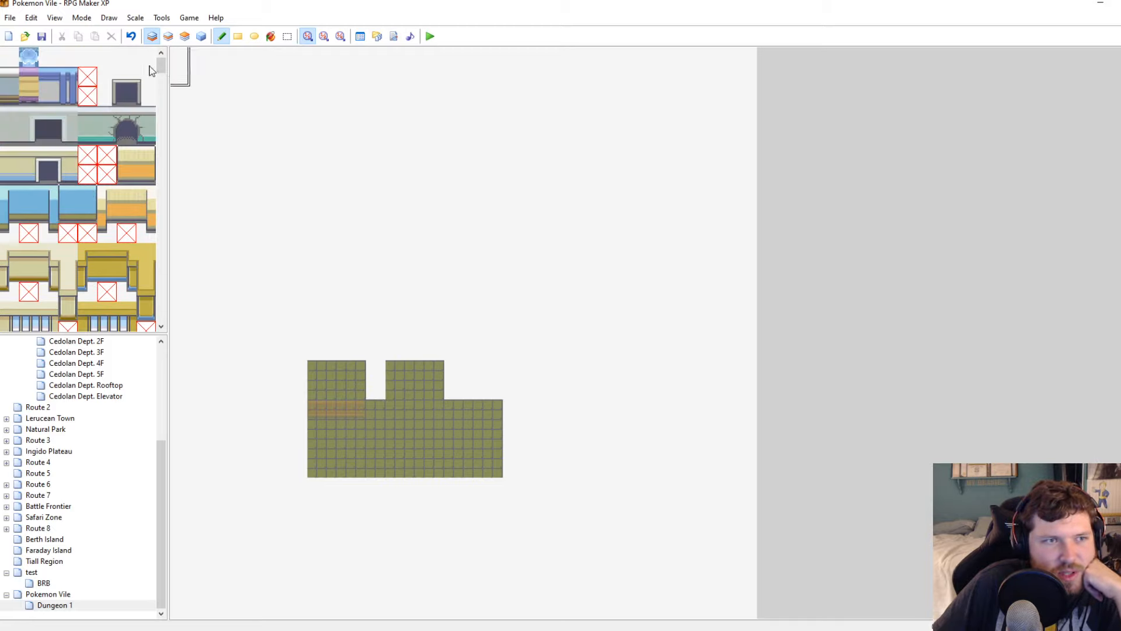
click(15, 61)
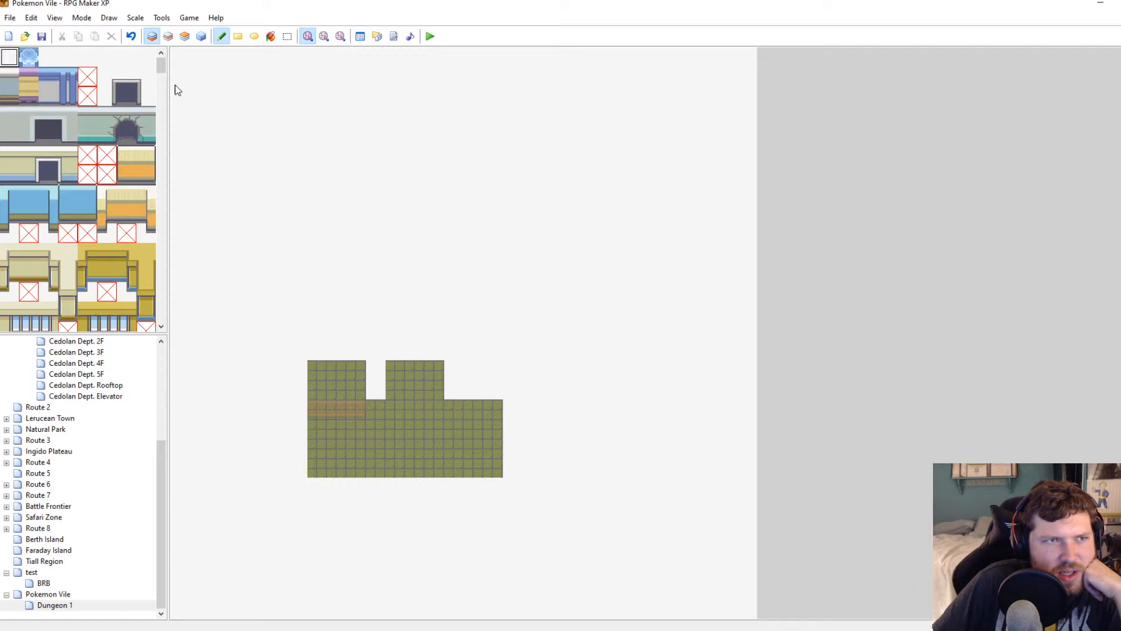
click(355, 41)
click(798, 124)
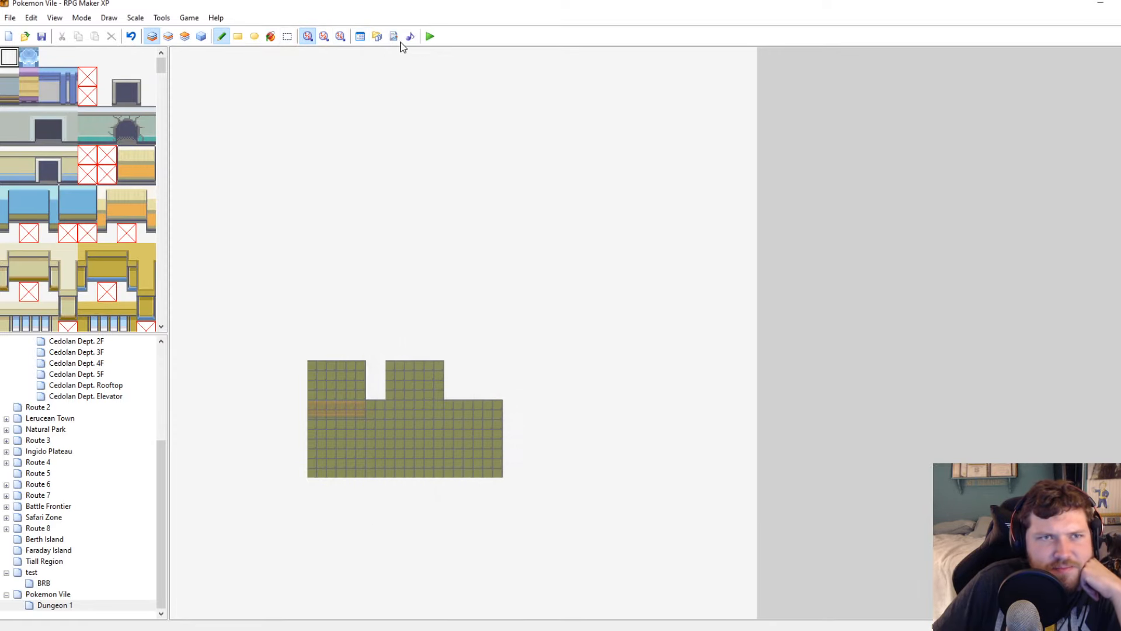
click(394, 37)
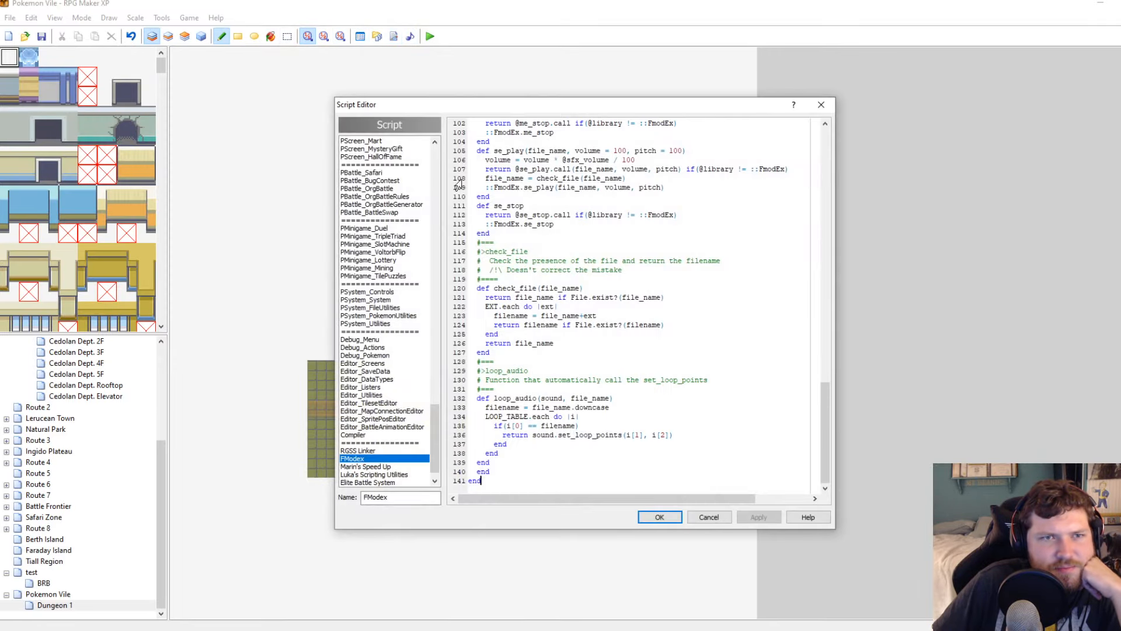
click(821, 104)
Assign the solid black autotile to the second autotile slot of the tileset used by Dungeon 1
click(359, 37)
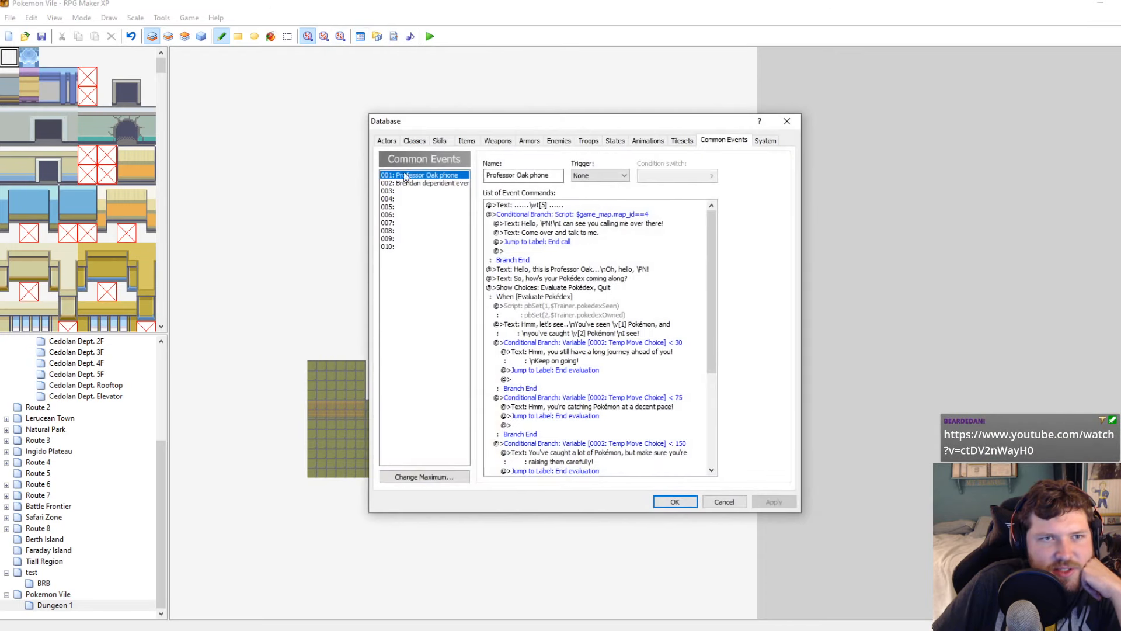
click(682, 141)
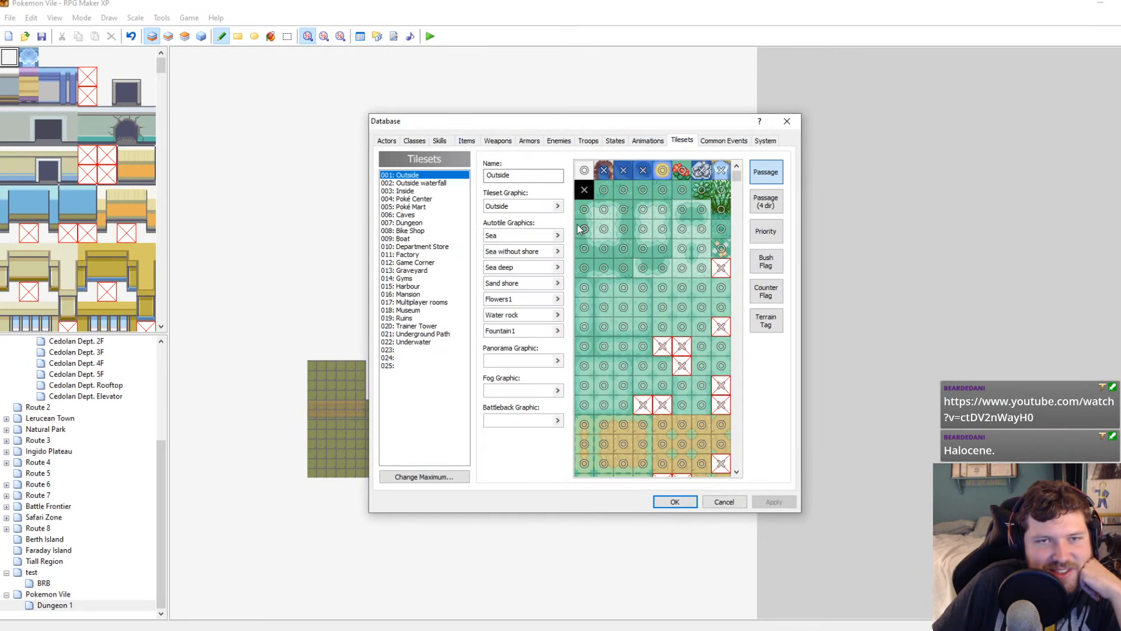
click(408, 223)
click(557, 251)
click(674, 501)
Flood-fill the empty area around the floor on layer 1 with the black autotile
click(48, 57)
click(270, 36)
click(356, 233)
click(168, 37)
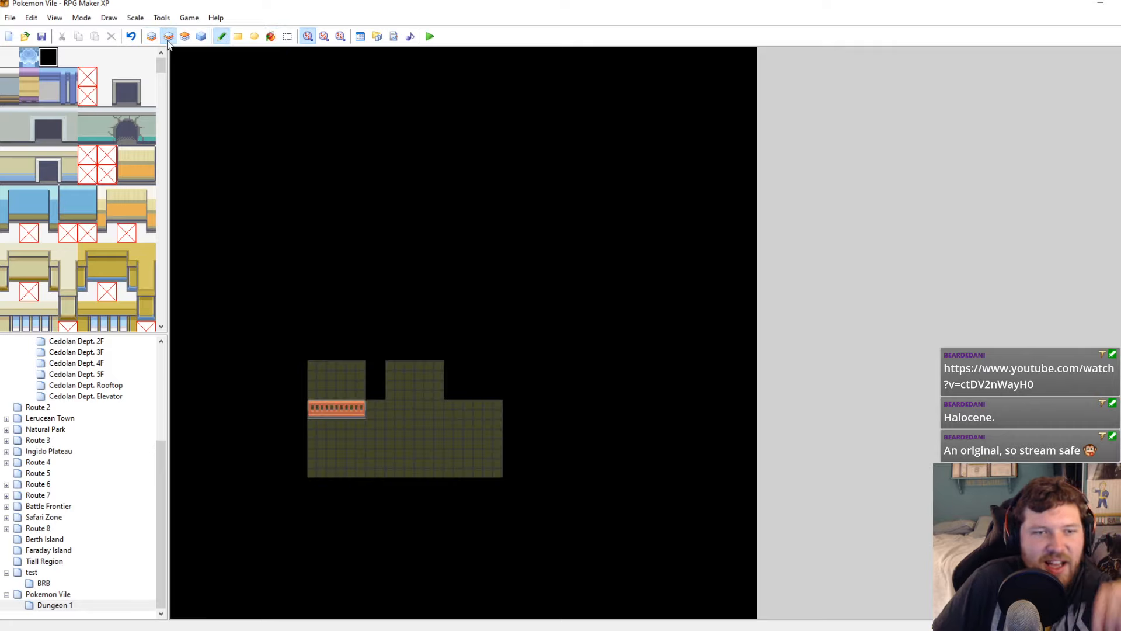
Extend the left upper floor block upward by one three-tile row of copied floor on layer 1
click(9, 58)
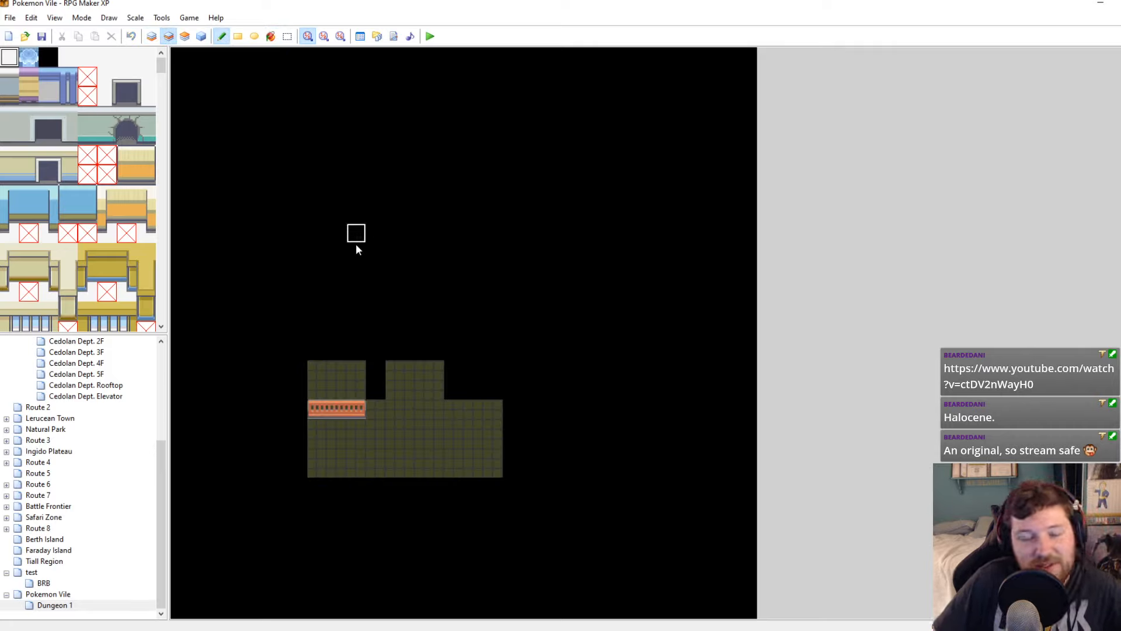
click(152, 36)
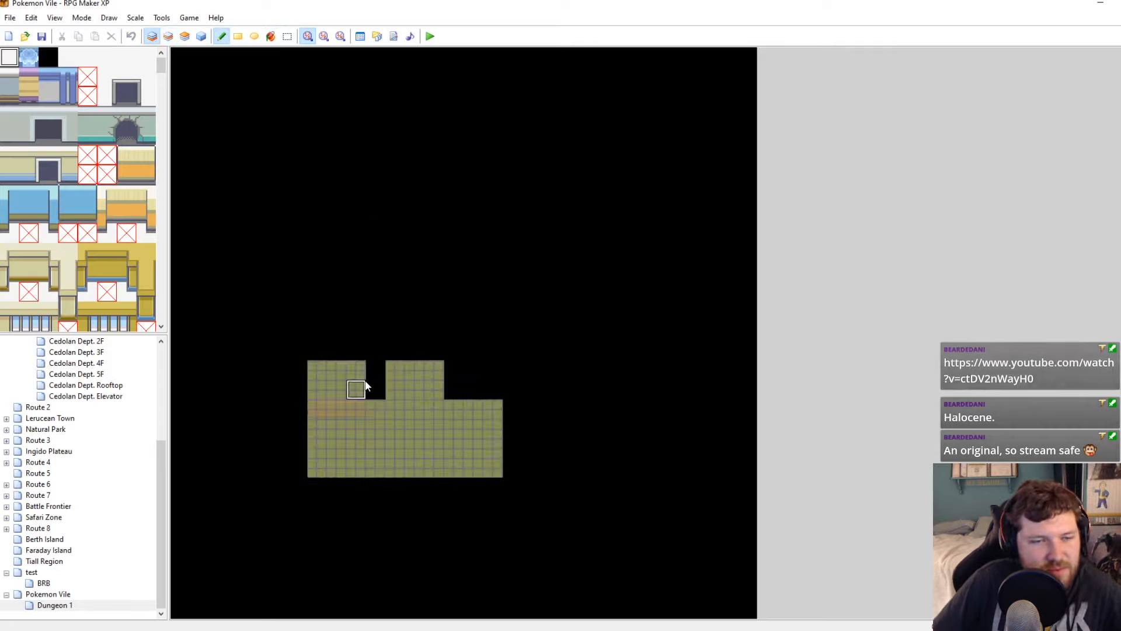
click(201, 38)
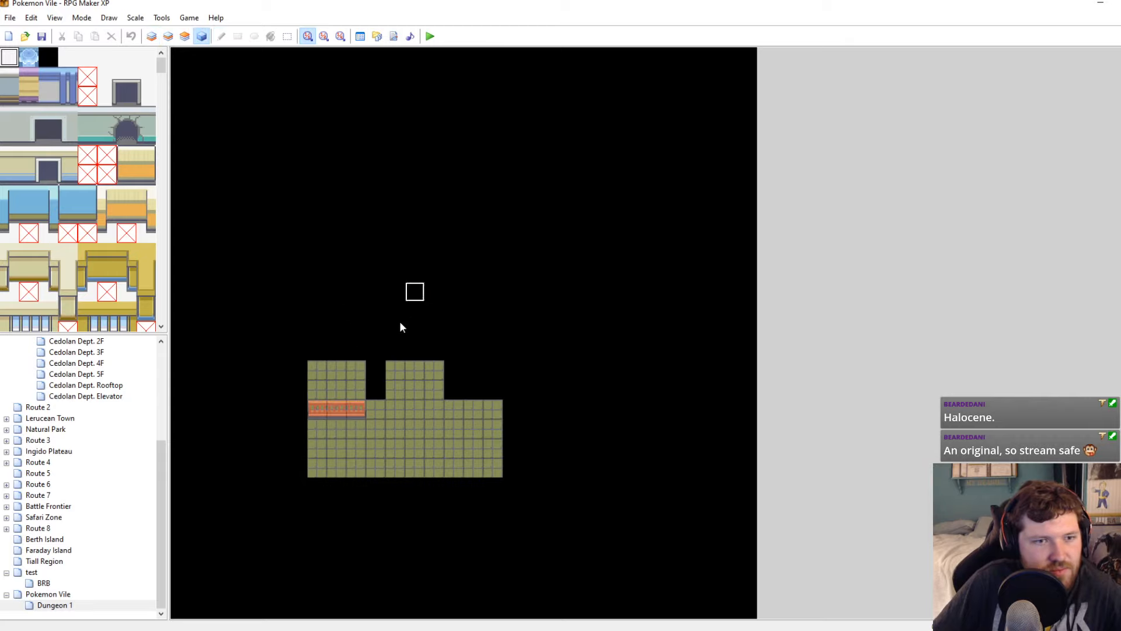
click(151, 37)
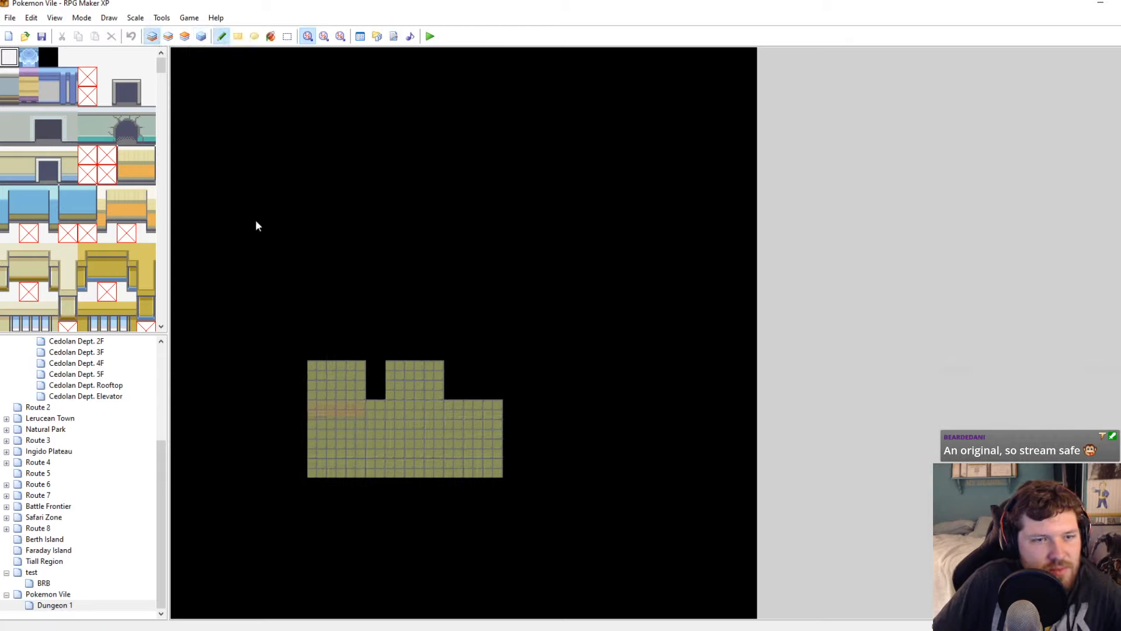
click(168, 36)
click(152, 36)
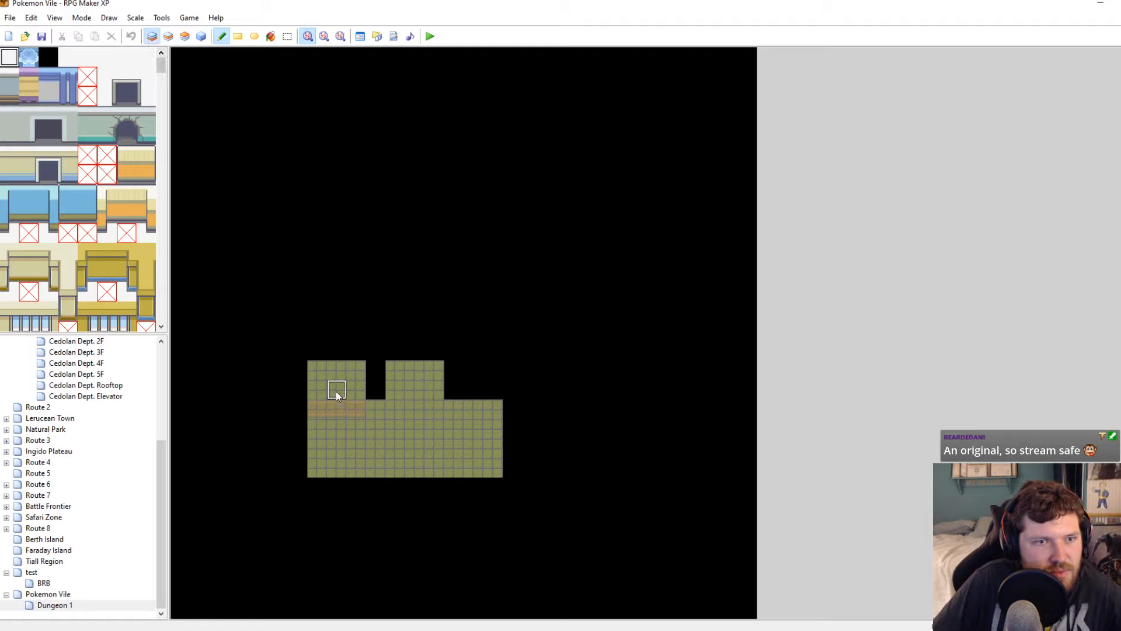
click(330, 352)
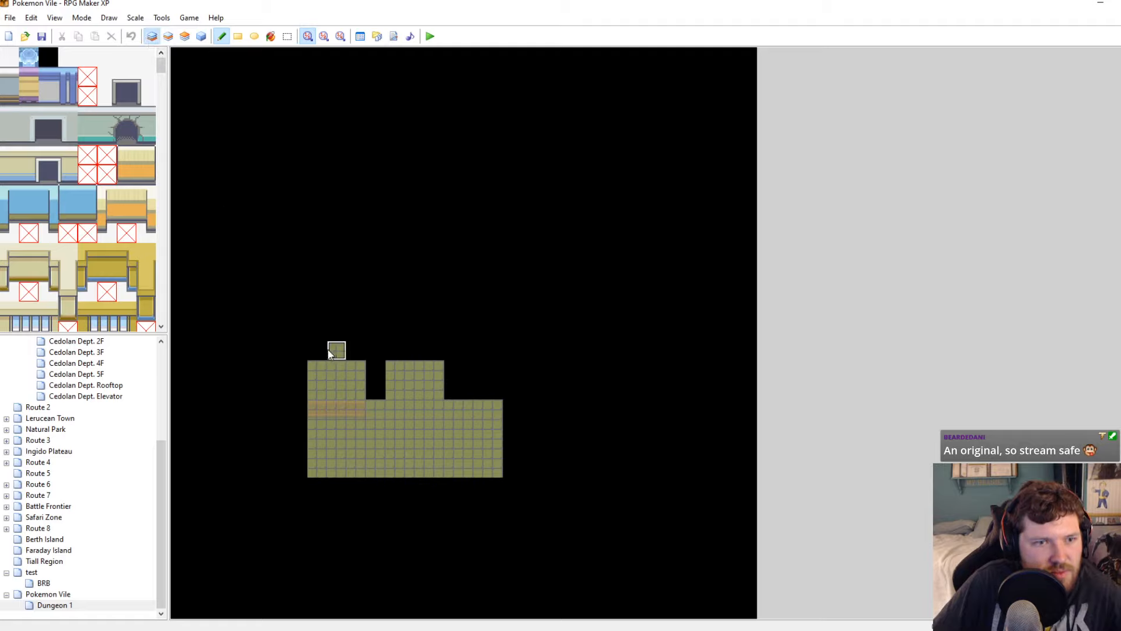
Select the 3 by 3 tile block containing the green-sheeted single bed for drawing on layer 2
click(168, 36)
scroll(69, 240, down, 5)
scroll(70, 236, down, 10)
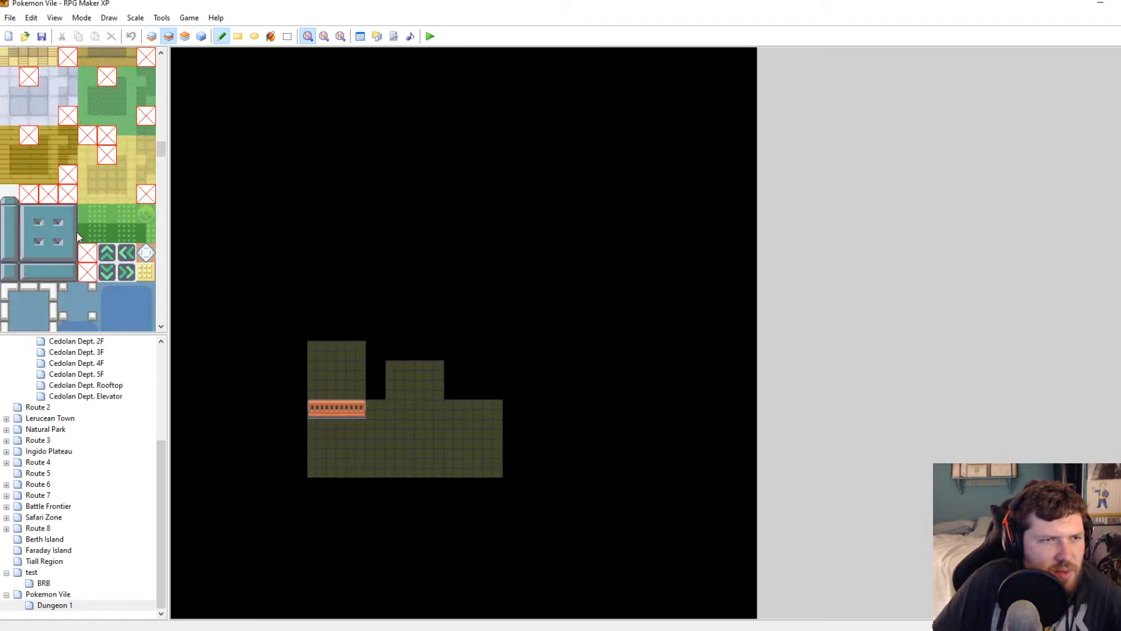
drag(162, 150, 155, 229)
scroll(111, 219, up, 2)
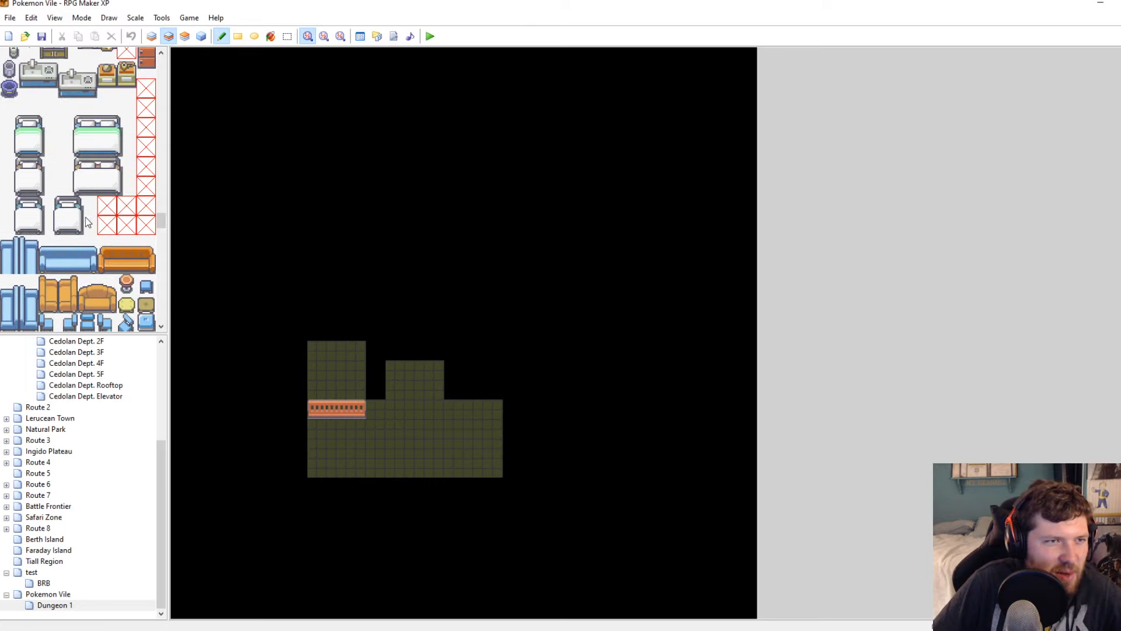
click(70, 210)
drag(32, 140, 21, 129)
drag(44, 221, 18, 199)
mouse_move(5, 122)
mouse_down()
mouse_move(44, 149)
mouse_move(18, 117)
mouse_up()
click(44, 146)
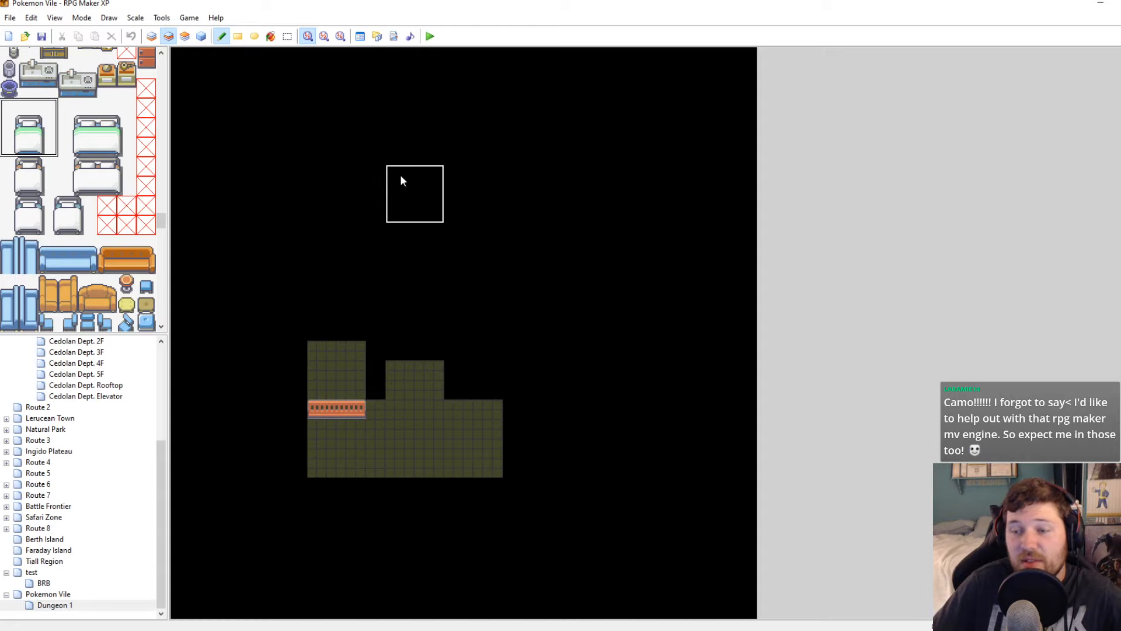
Try the single bed at the left upper floor block's upper-left corner and undo the placements
click(313, 349)
key(ctrl+z)
click(298, 326)
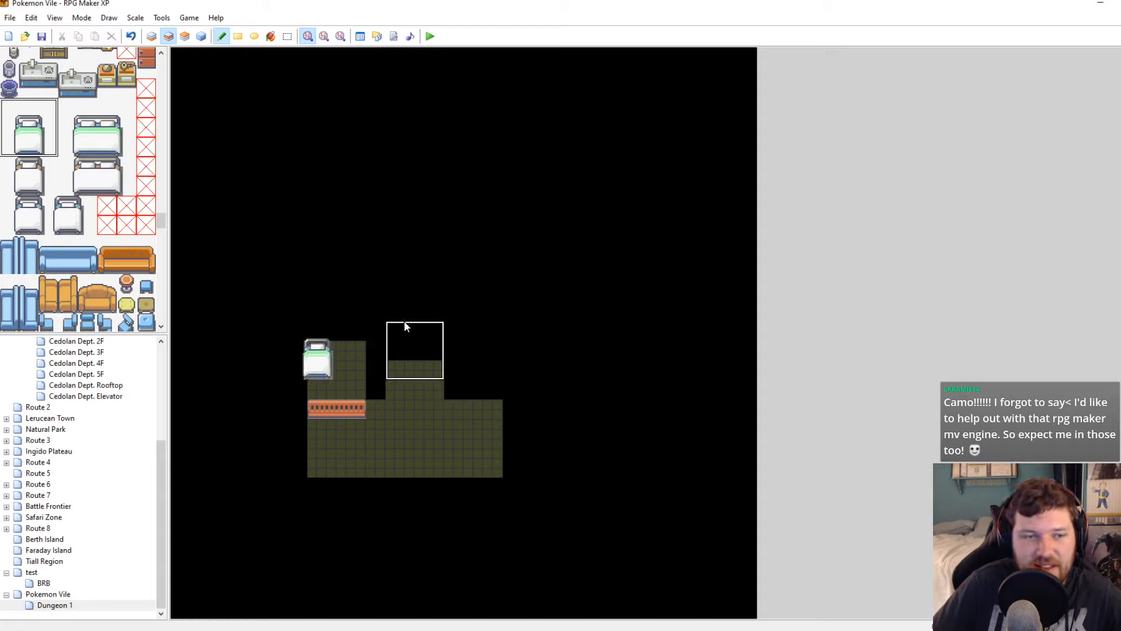
key(ctrl+z)
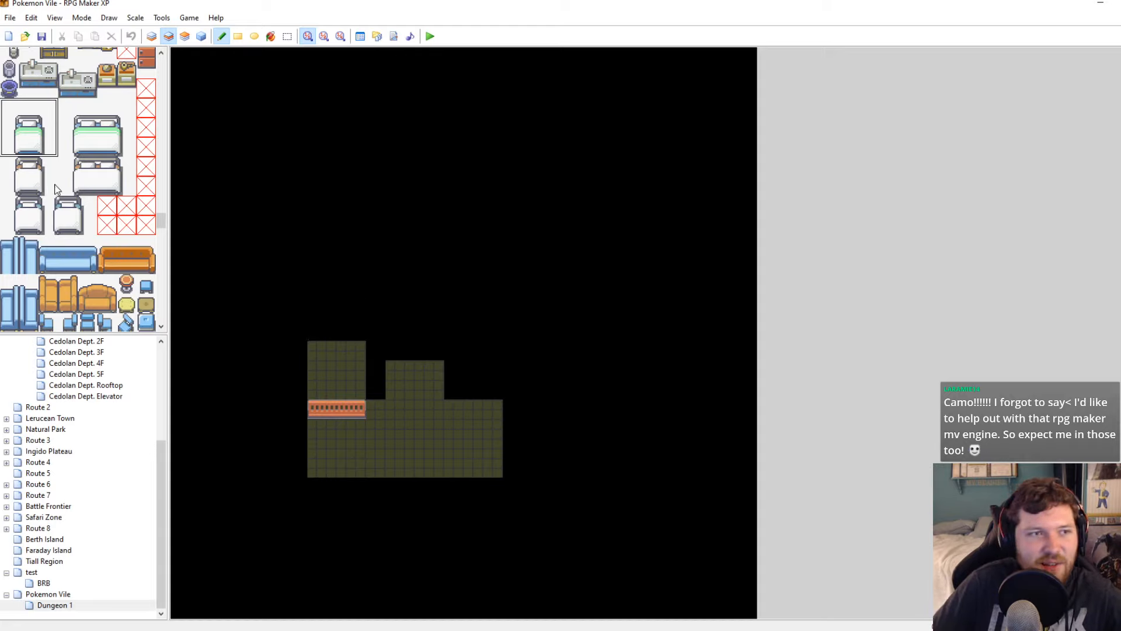
Reselect the green-sheeted single bed's 3 by 3 tile block and place it at the left floor block's upper-left corner on layer 2
drag(47, 204, 73, 227)
drag(80, 182, 18, 165)
drag(12, 209, 66, 205)
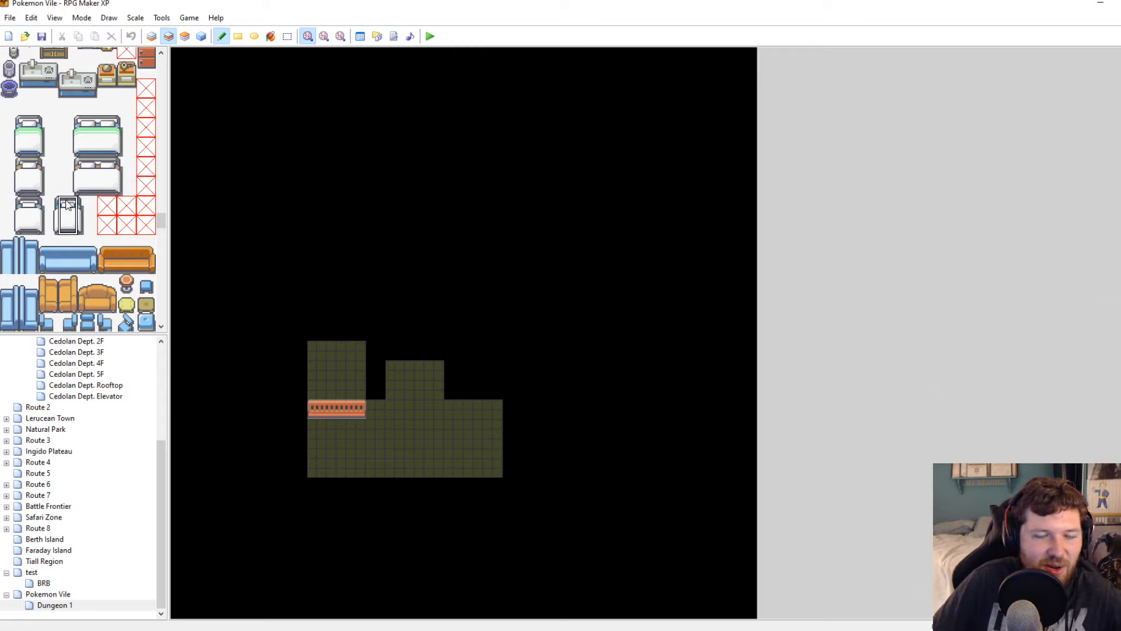
drag(88, 149, 48, 152)
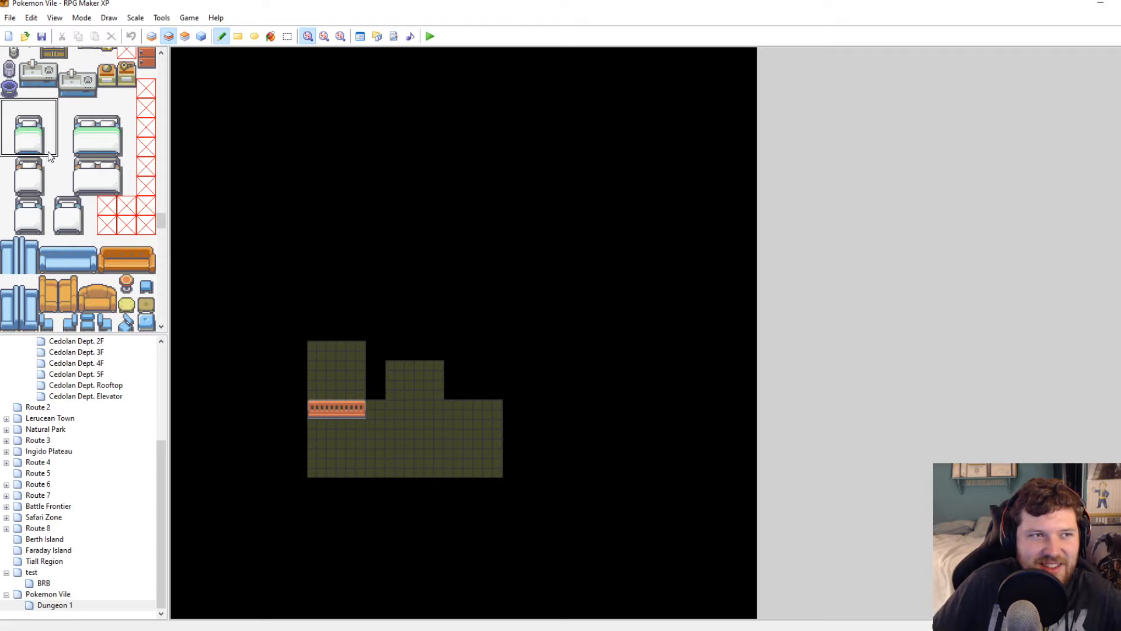
click(292, 341)
Extend the floor around the bed one row up and one column left on layer 1, and lengthen the railing one tile left on layer 2
click(152, 36)
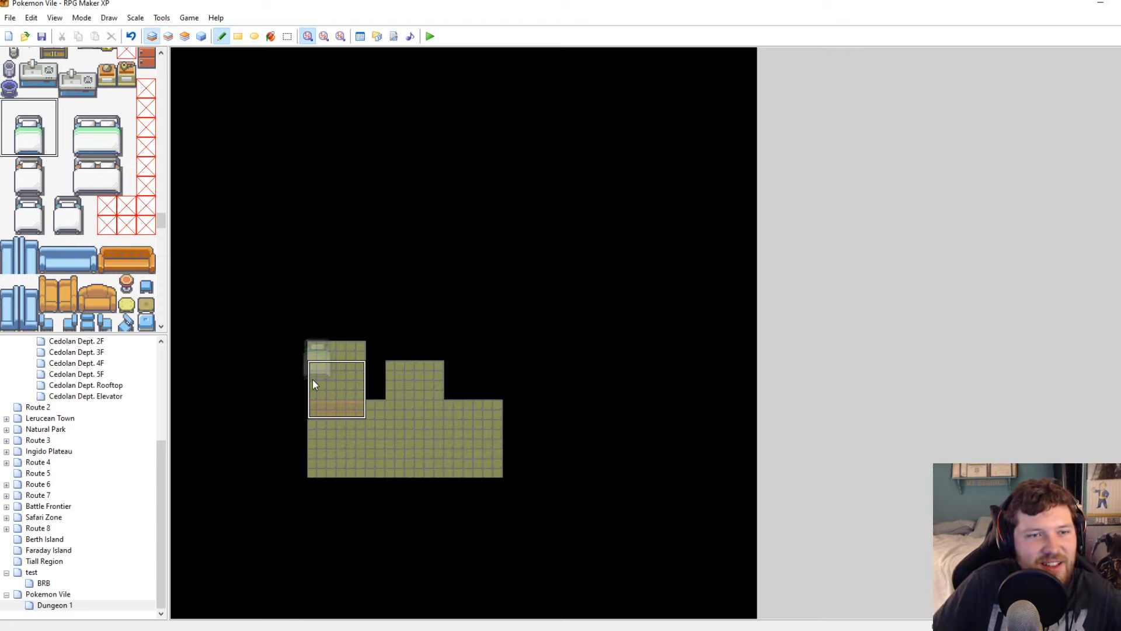
right_drag(318, 369, 338, 353)
mouse_move(330, 340)
mouse_down()
mouse_move(321, 368)
mouse_move(352, 341)
mouse_move(323, 443)
mouse_up()
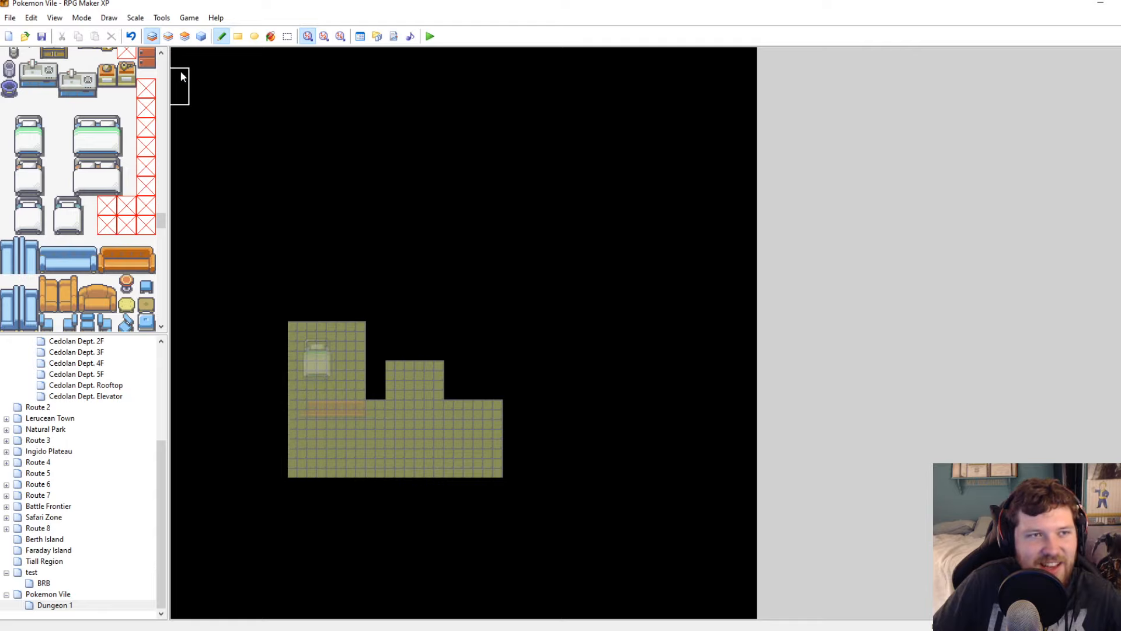
click(169, 36)
right_drag(336, 411, 318, 413)
click(298, 409)
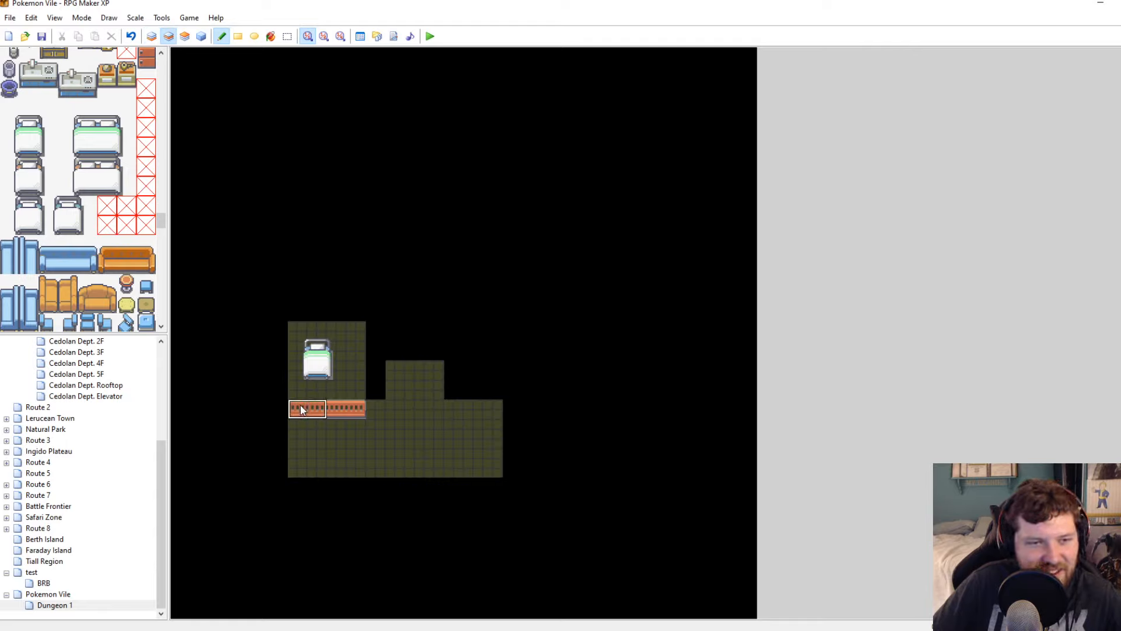
Replace the layer 1 floor tile just right of the railing with a copied black tile
click(152, 36)
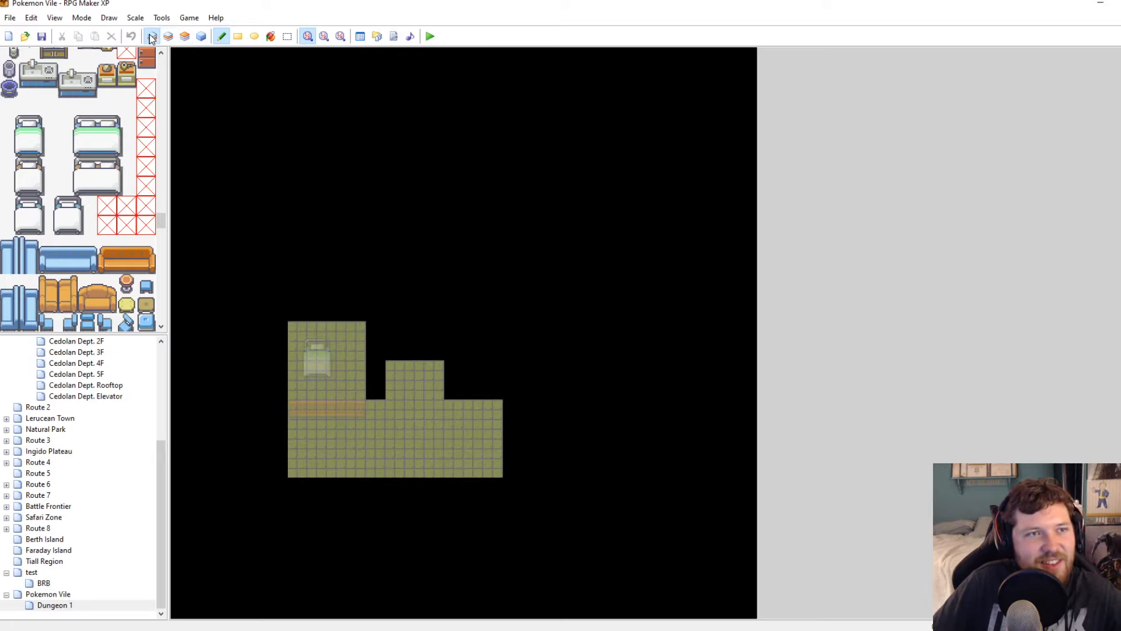
right_click(375, 371)
click(375, 409)
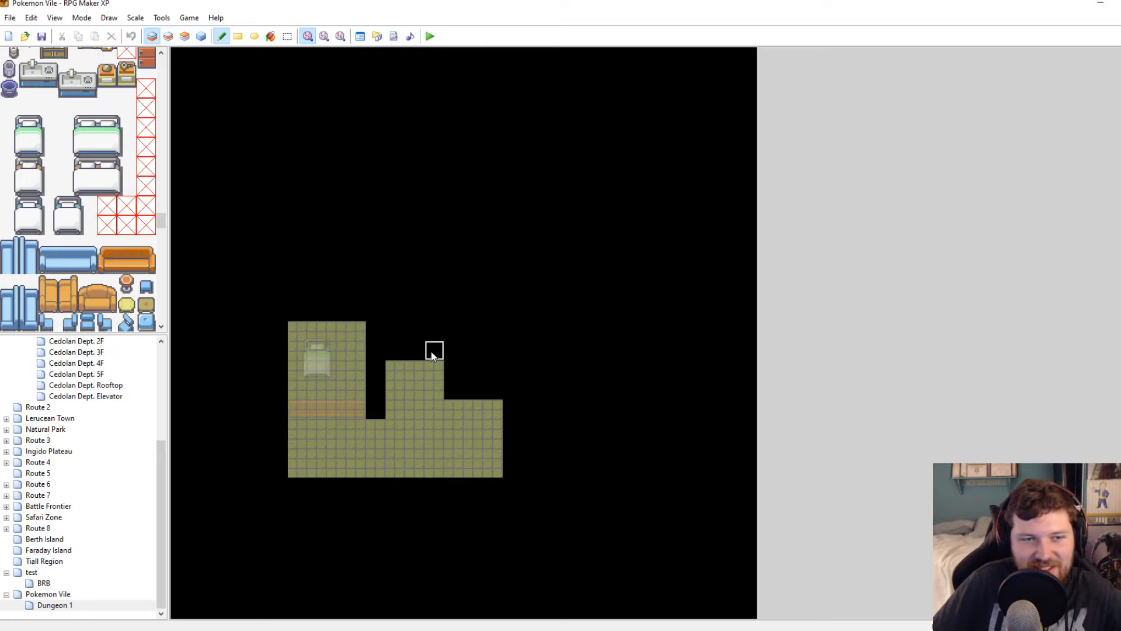
Look through the tileset's wall, door and floor tiles for pieces suitable for the dungeon walls
scroll(82, 246, down, 3)
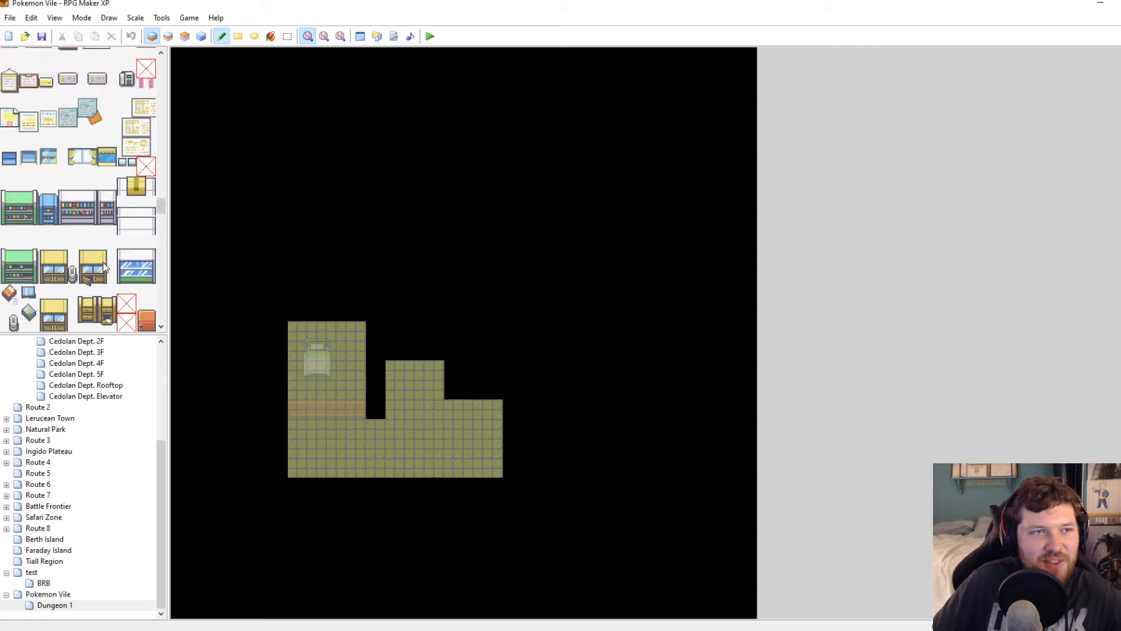
drag(159, 214, 168, 318)
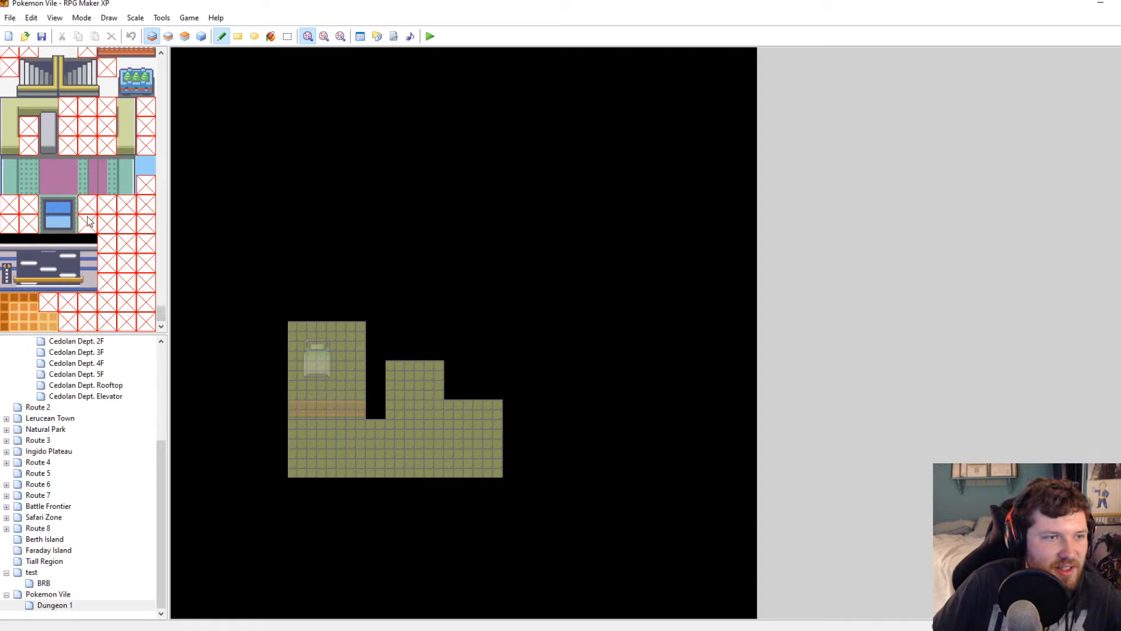
scroll(87, 221, up, 3)
scroll(102, 268, up, 3)
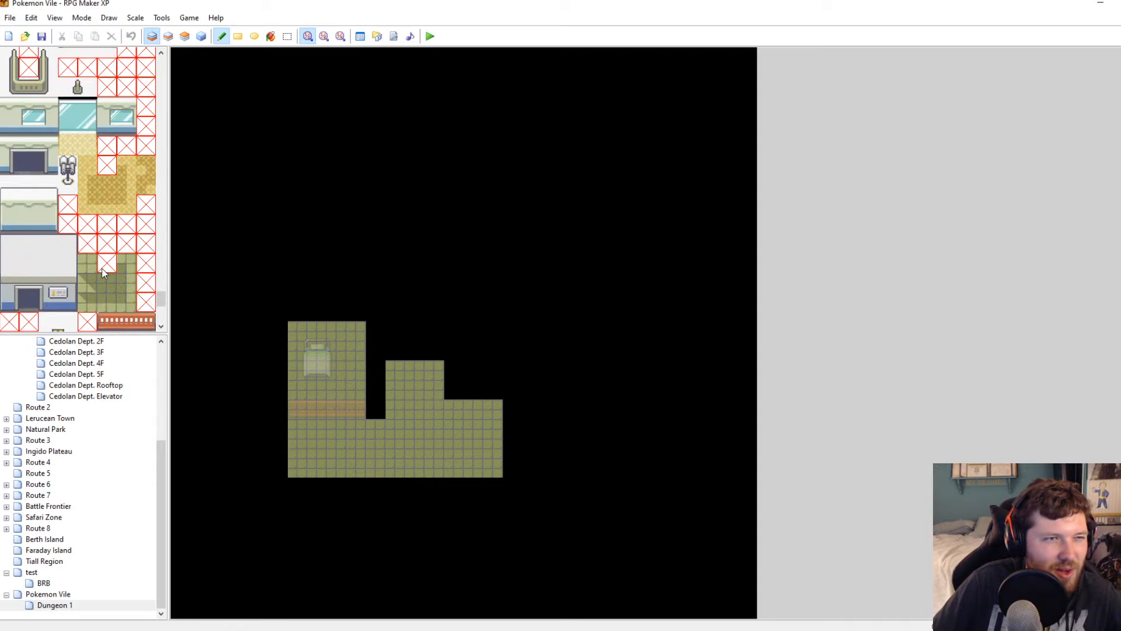
scroll(102, 270, down, 2)
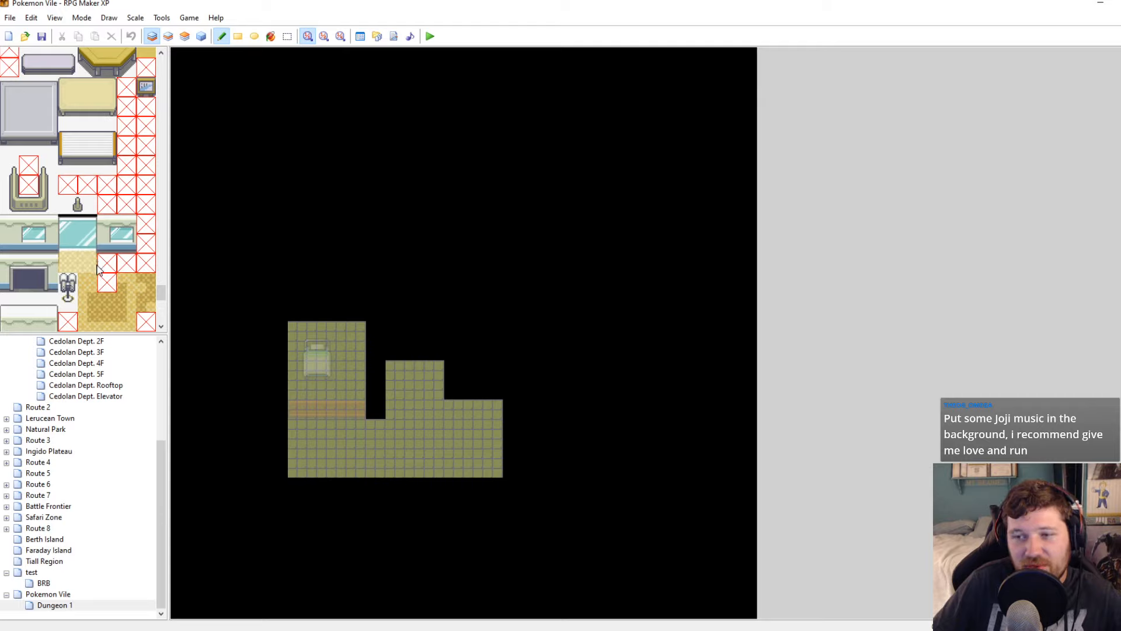
scroll(98, 269, up, 6)
drag(162, 281, 153, 138)
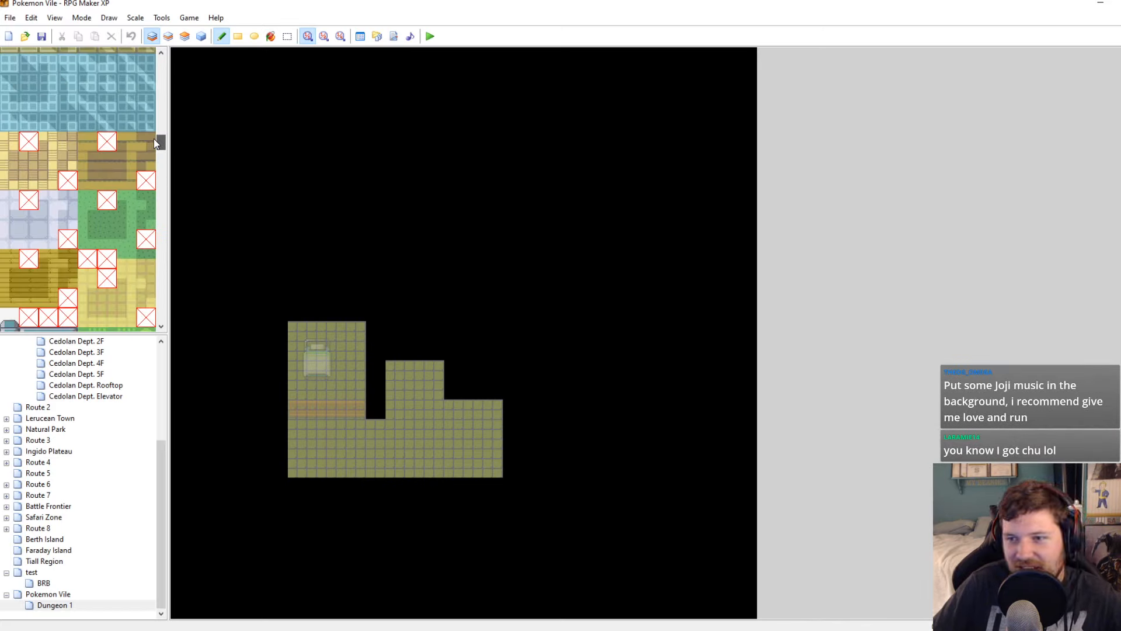
drag(153, 137, 158, 88)
scroll(128, 171, up, 3)
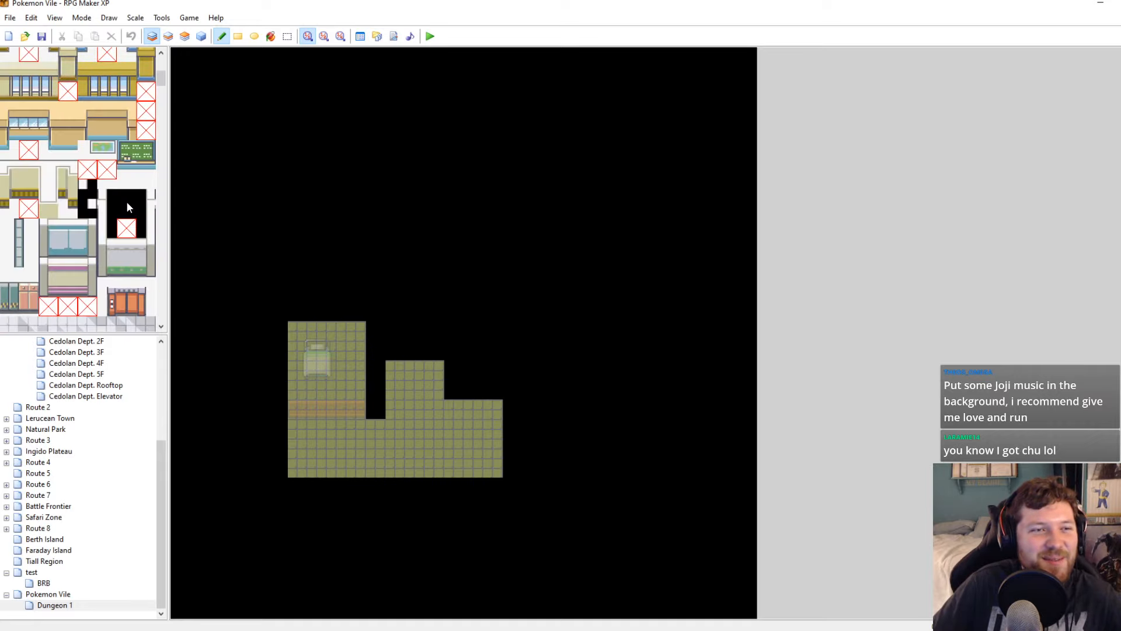
click(114, 189)
drag(127, 171, 124, 185)
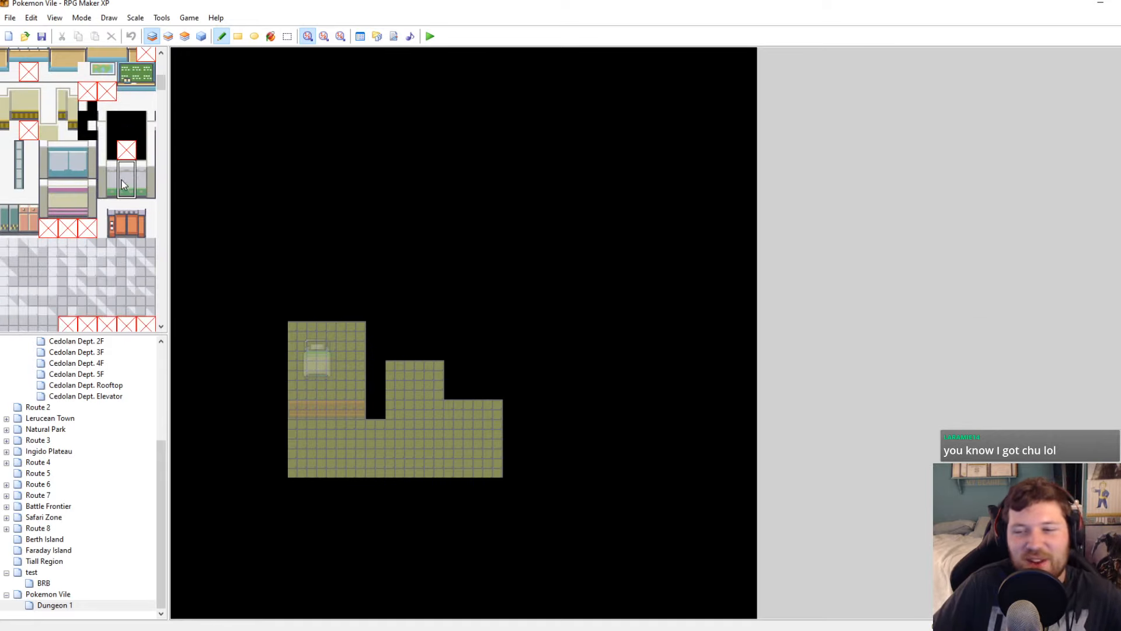
click(69, 208)
scroll(76, 204, up, 6)
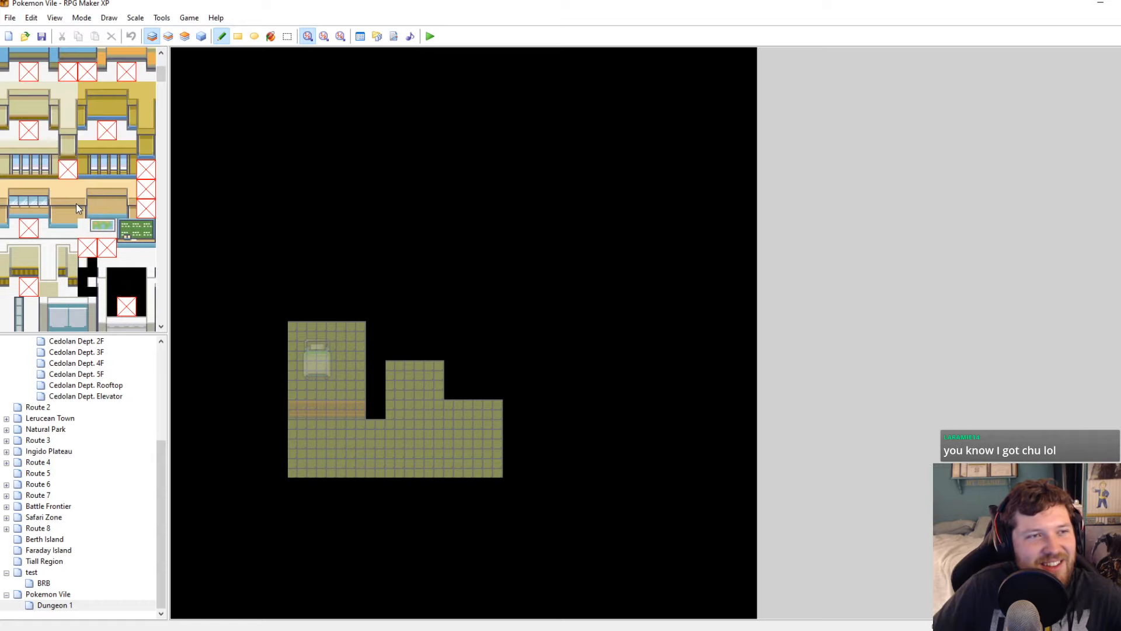
scroll(93, 310, down, 4)
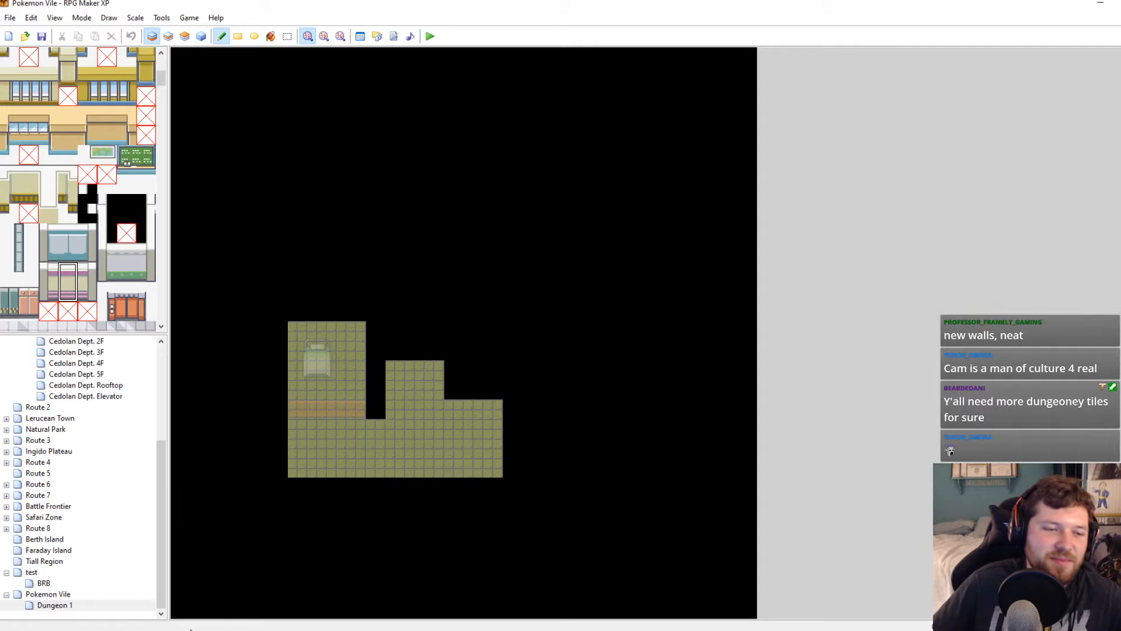
Switch to the game jam document in Google Docs and add To Do item 4 reading "DUNGEONY TILES! Make it kinda dank and dirty up in here"
mouse_move(190, 629)
click(187, 607)
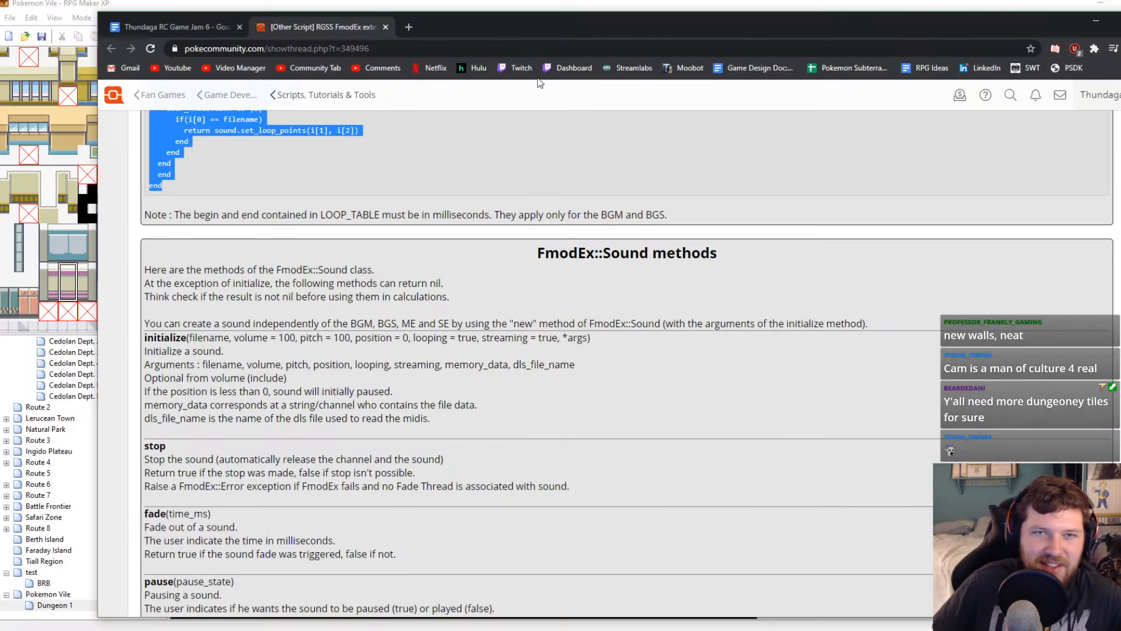
click(200, 29)
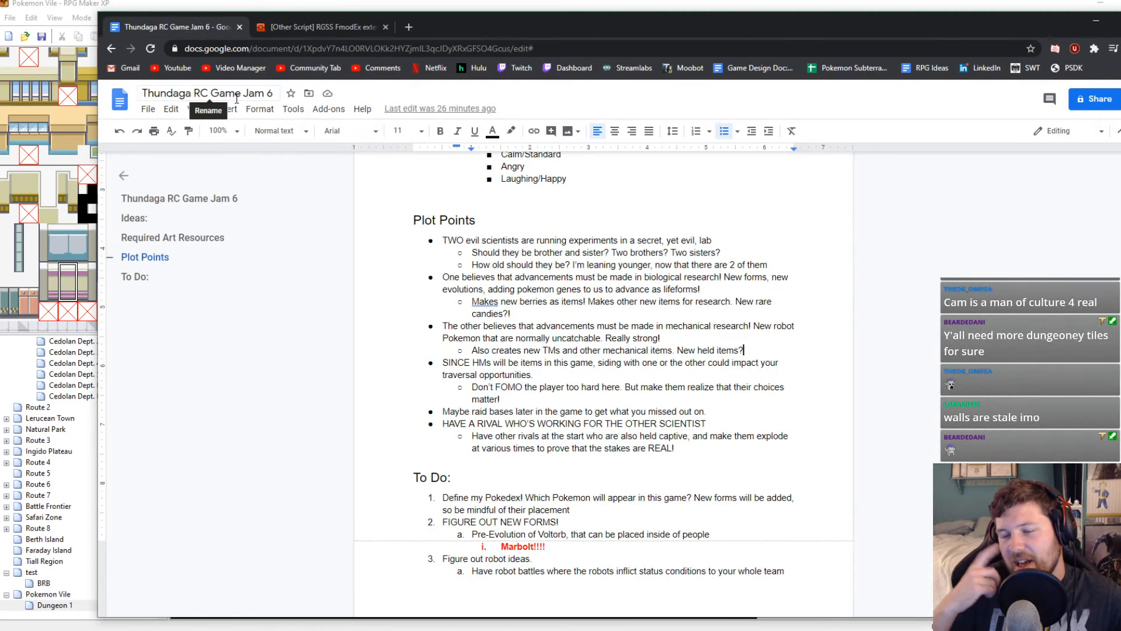
scroll(564, 456, down, 2)
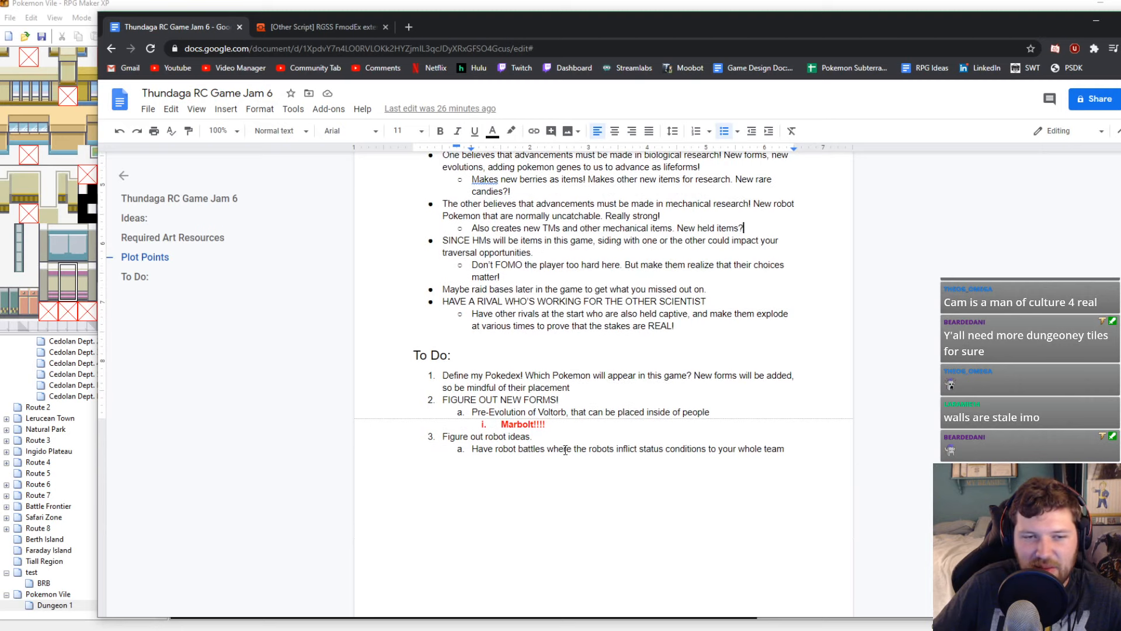
click(806, 446)
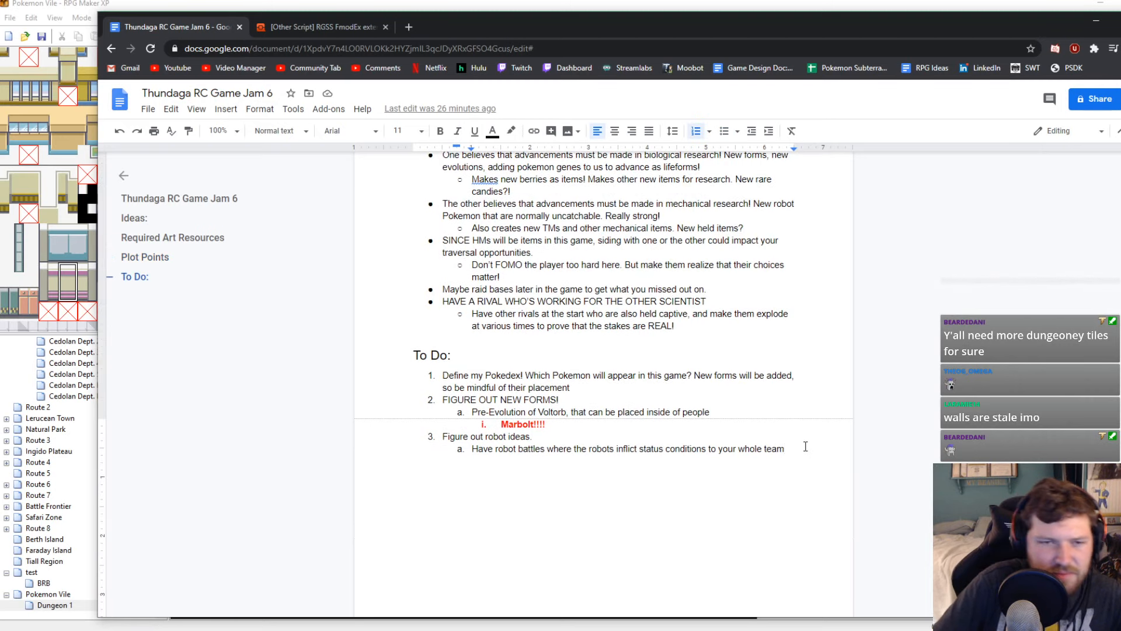
key(Return)
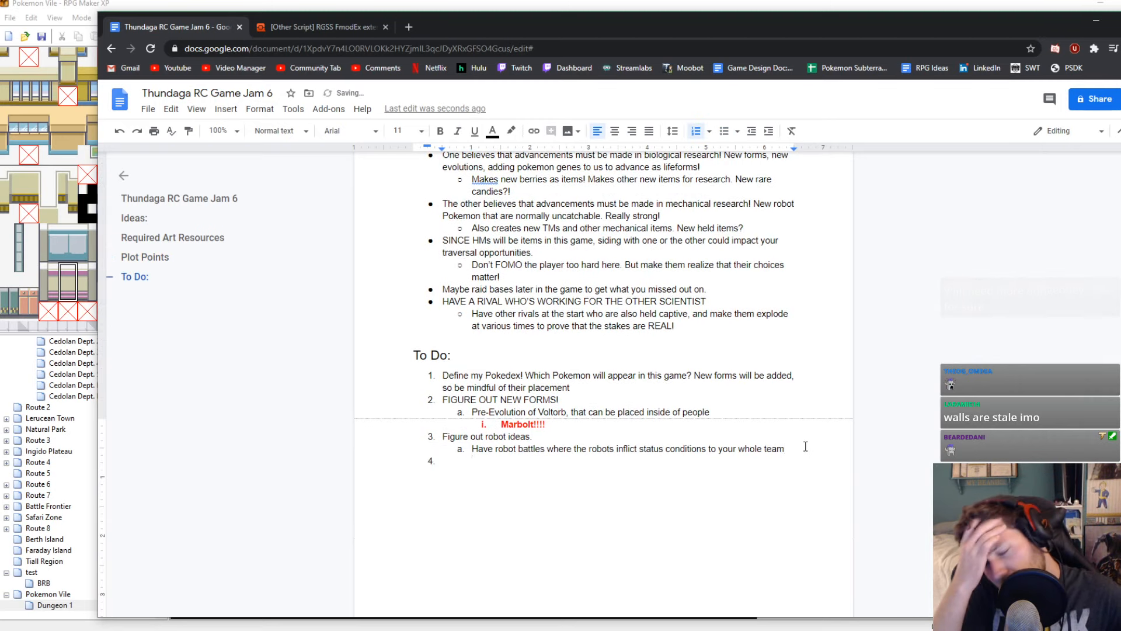
text(DU)
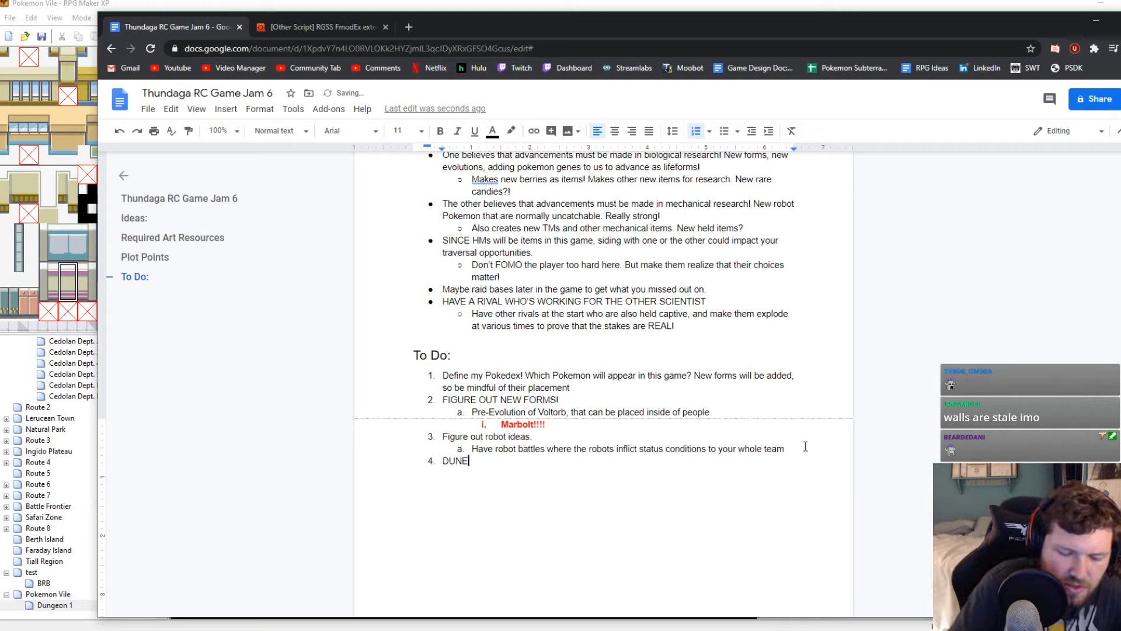
text(NGEONY T)
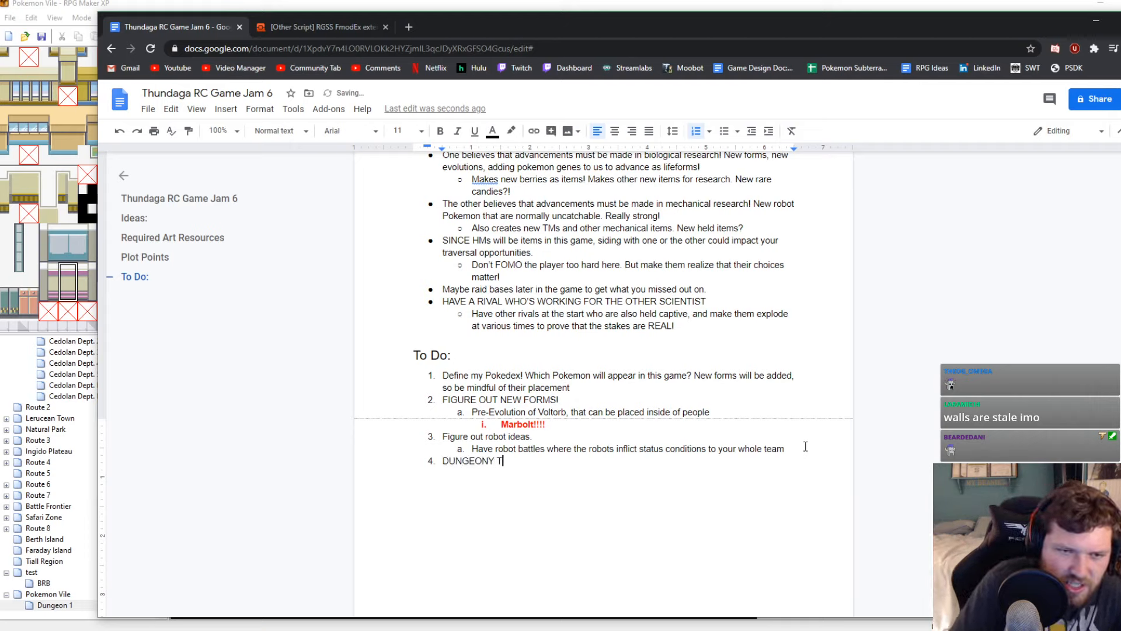
text(ILES!)
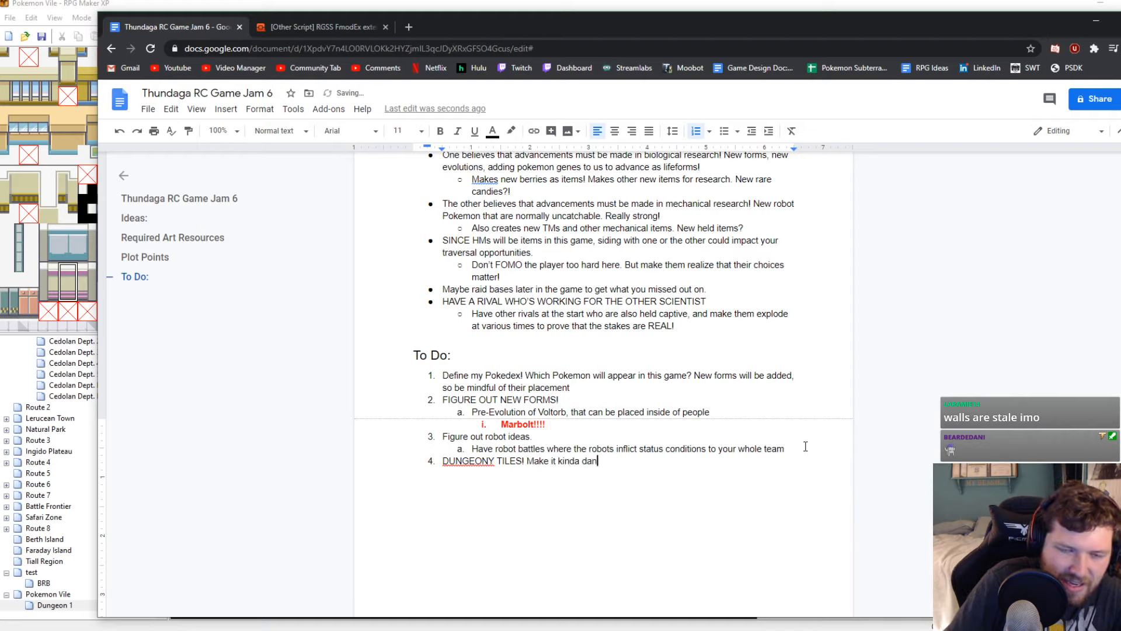
text(Make it kinda dank and di)
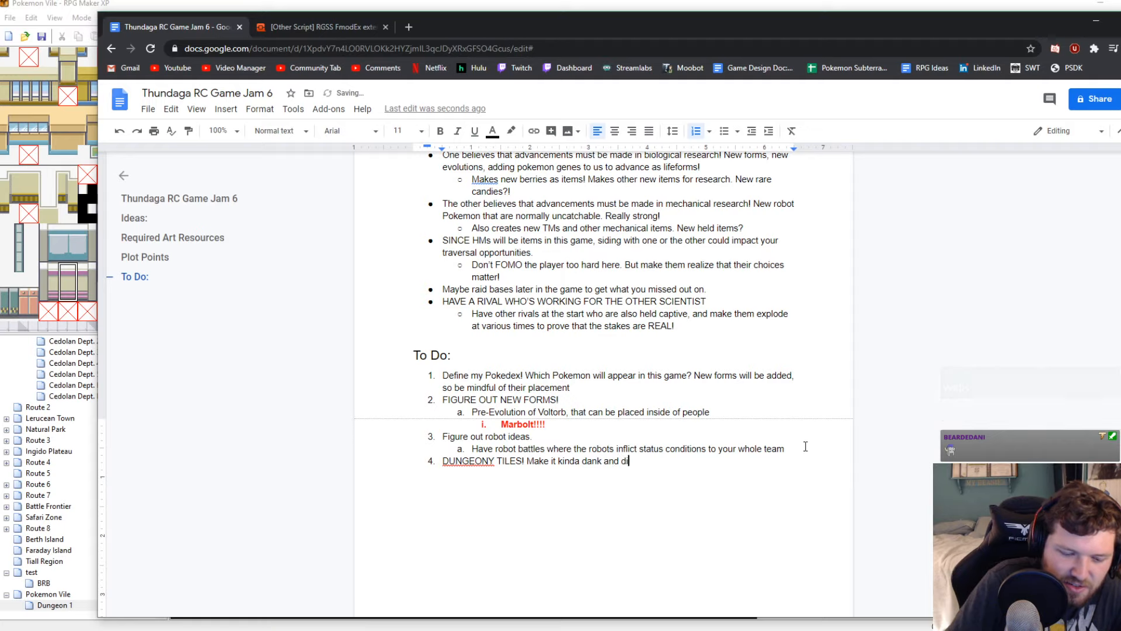
text(rty up in here)
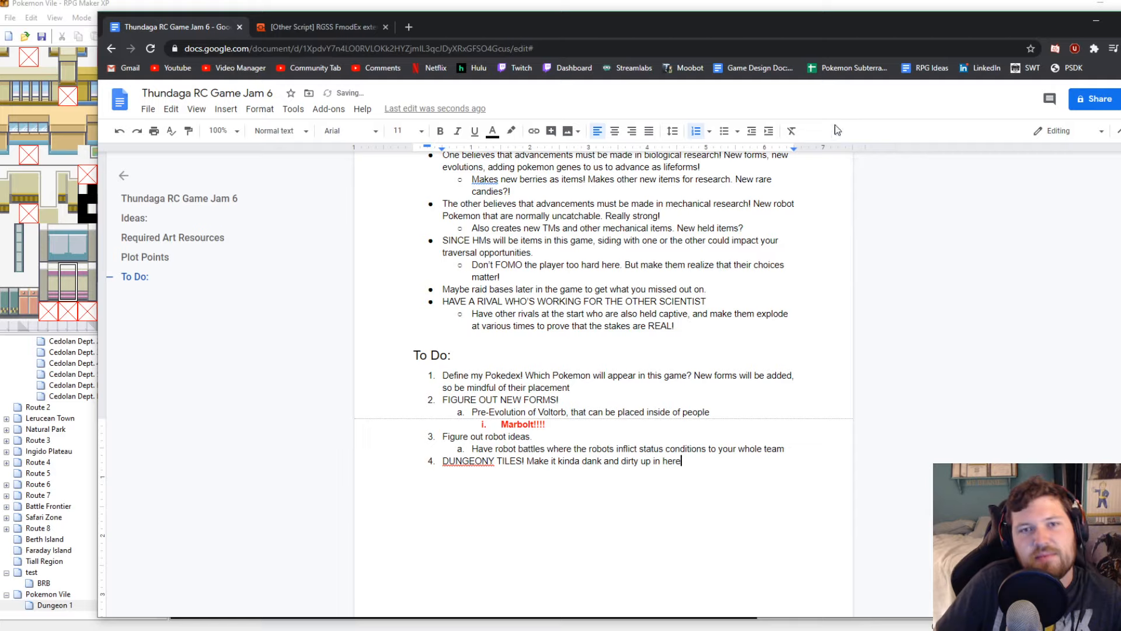
Switch back to RPG Maker XP, compare the Dungeon 1 map layers, and set editing to layer 2 for the blue wall tiles
click(582, 2)
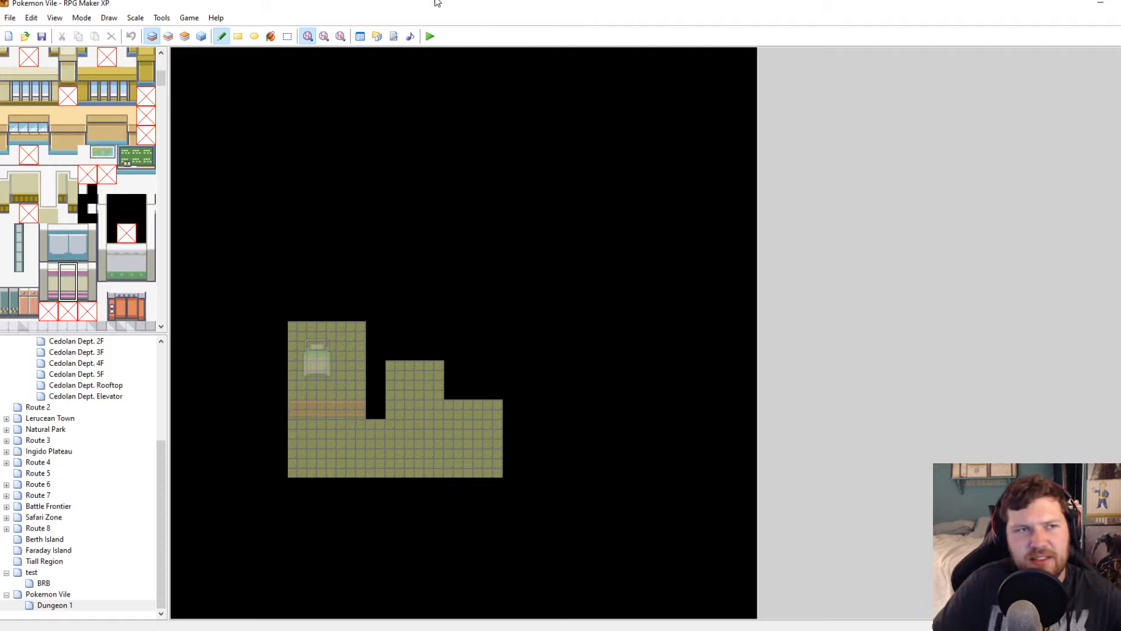
click(168, 36)
click(185, 36)
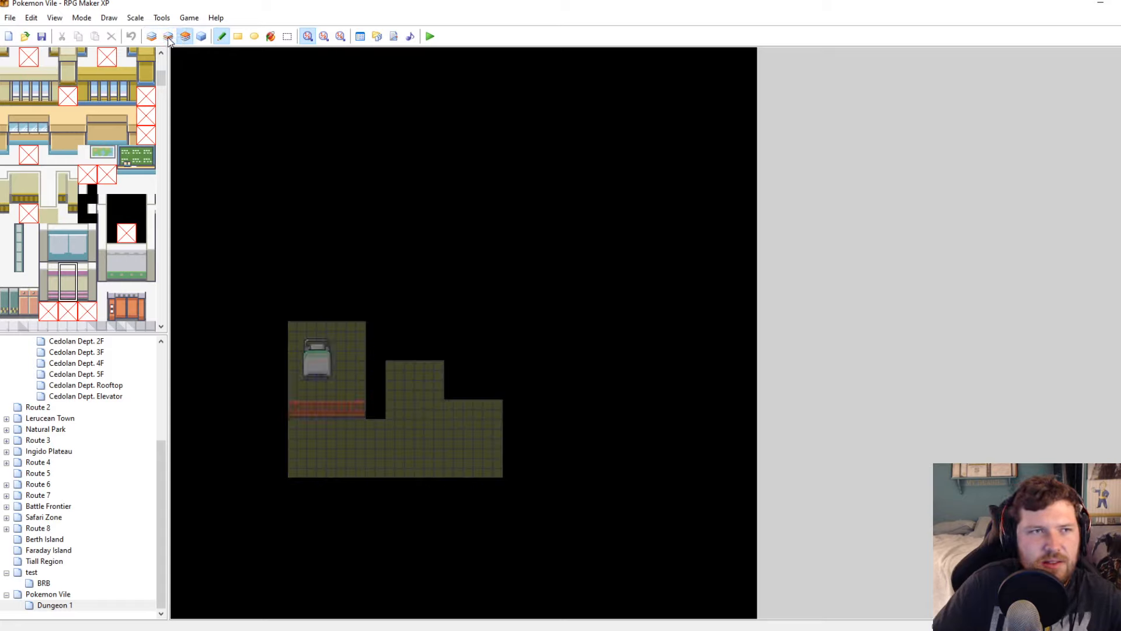
click(168, 36)
click(202, 36)
scroll(100, 194, down, 2)
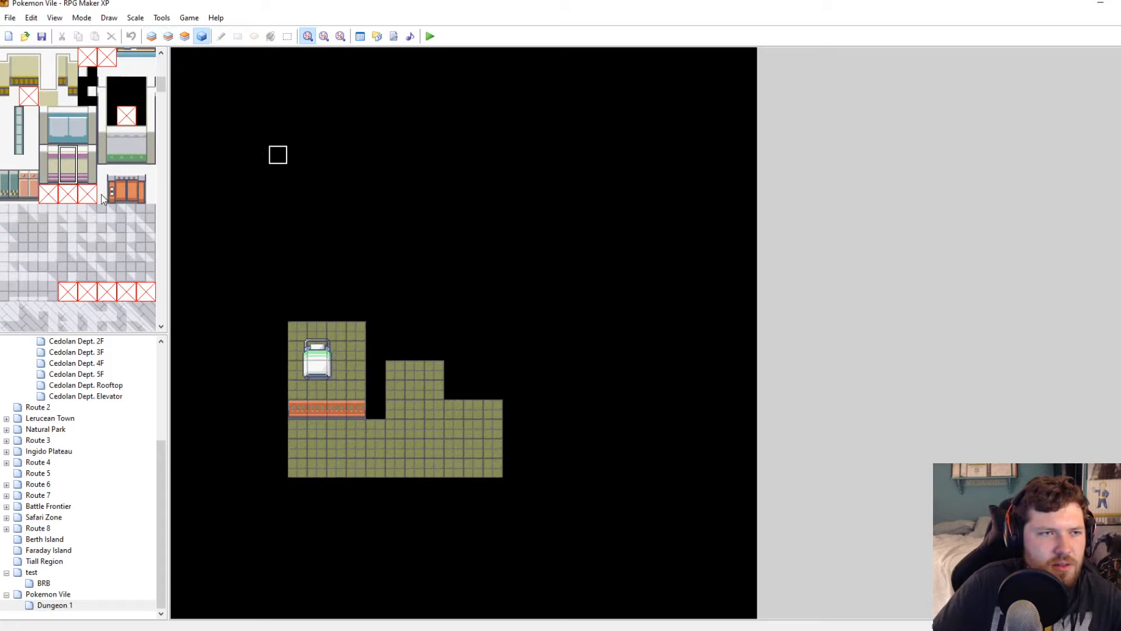
click(151, 36)
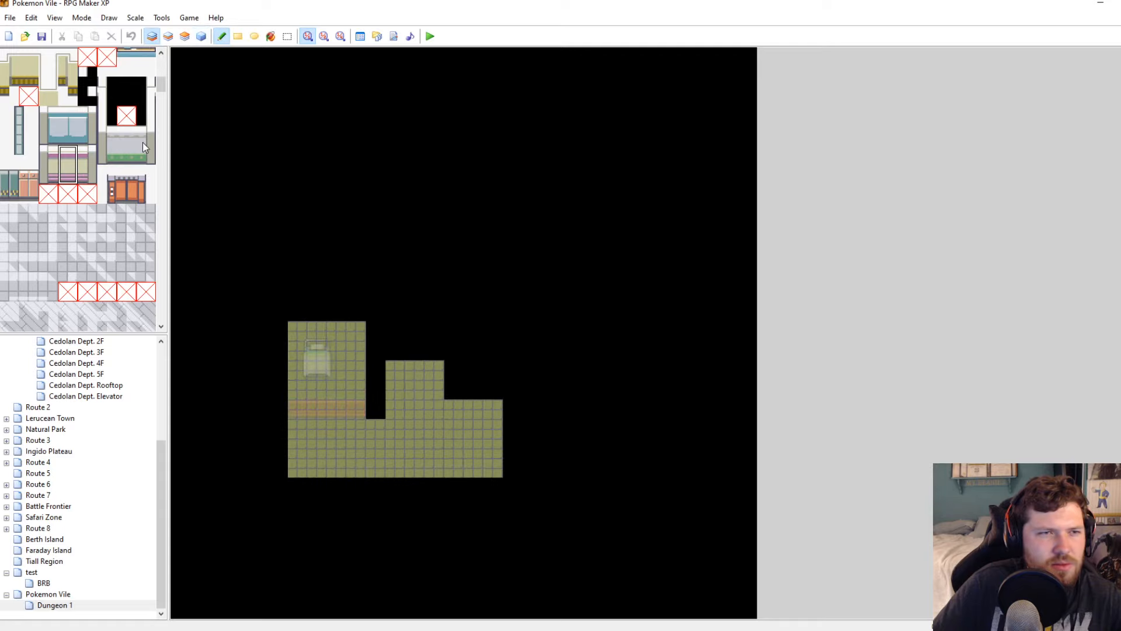
click(168, 36)
scroll(107, 146, up, 3)
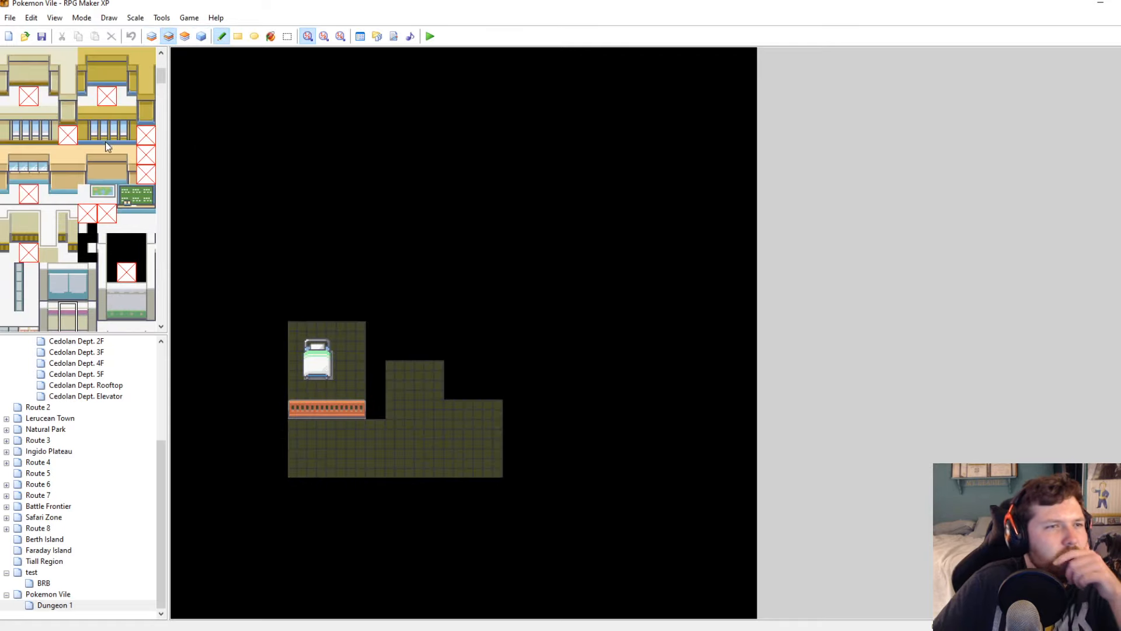
scroll(108, 146, up, 4)
Place the blue wall's 2 by 2 right-corner block at the bed cell's upper-right corner on layer 2 and clear its red-crossed tile
click(28, 214)
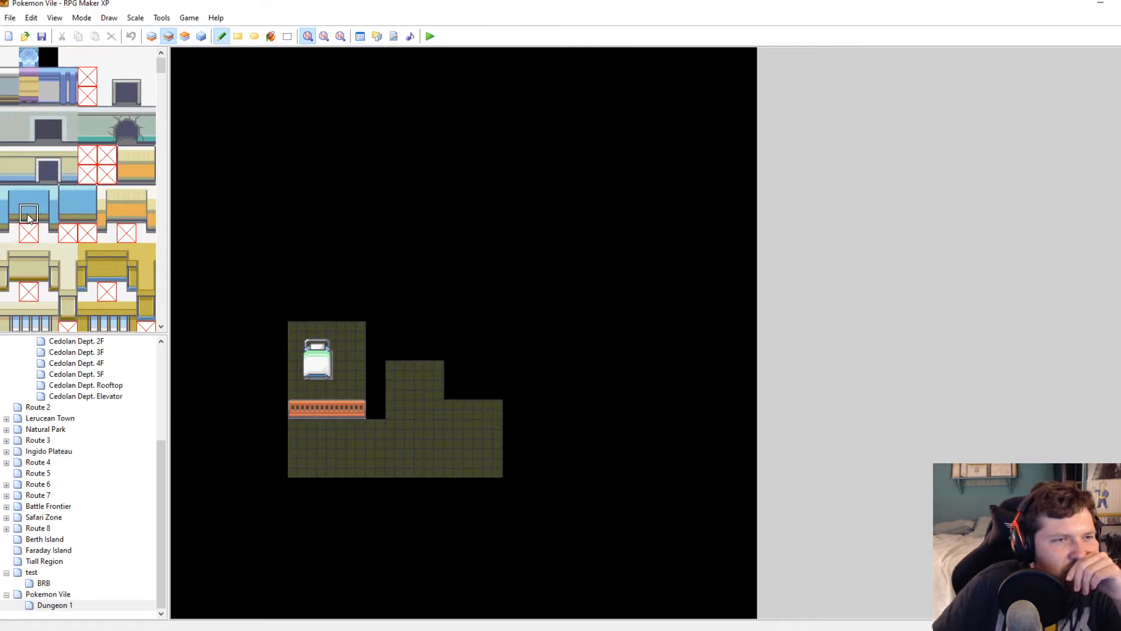
drag(28, 217, 52, 235)
click(343, 312)
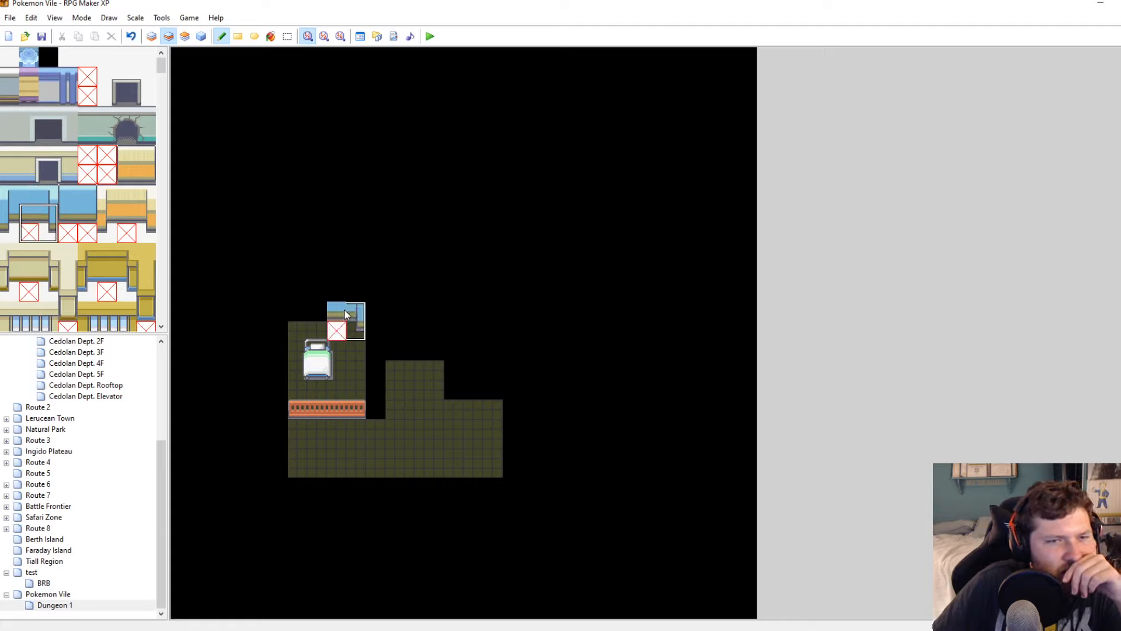
right_click(335, 330)
Extend the two-tile-high blue wall across the rest of the bed cell's upper edge and complete its right corner with the matching top tile
mouse_move(28, 214)
mouse_down()
mouse_move(17, 212)
mouse_move(30, 199)
mouse_up()
click(319, 297)
click(298, 297)
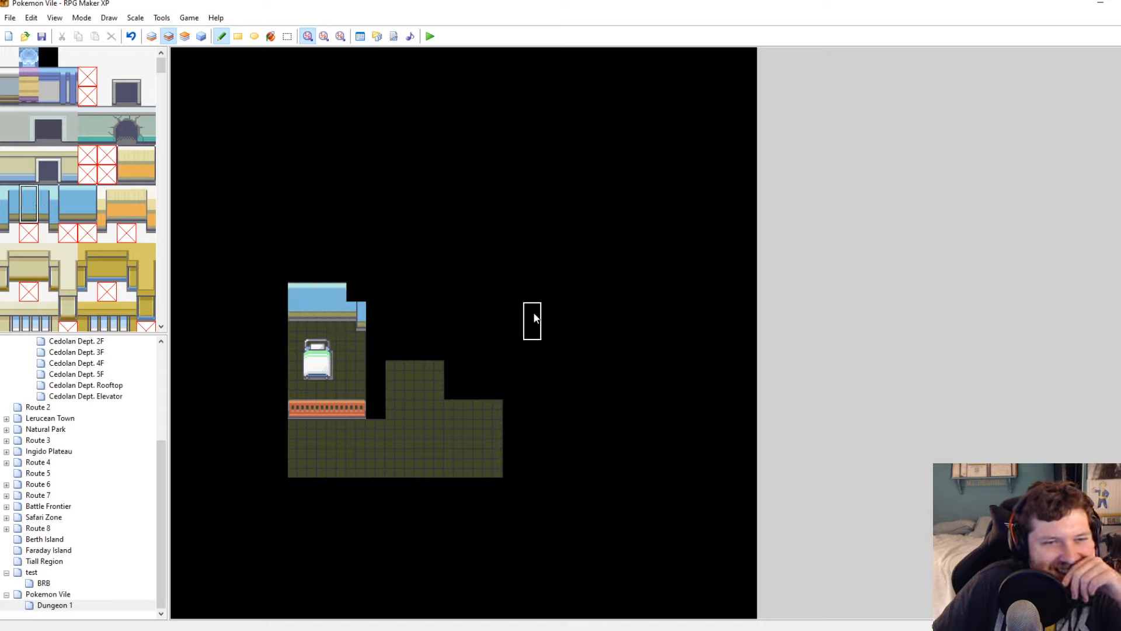
click(51, 198)
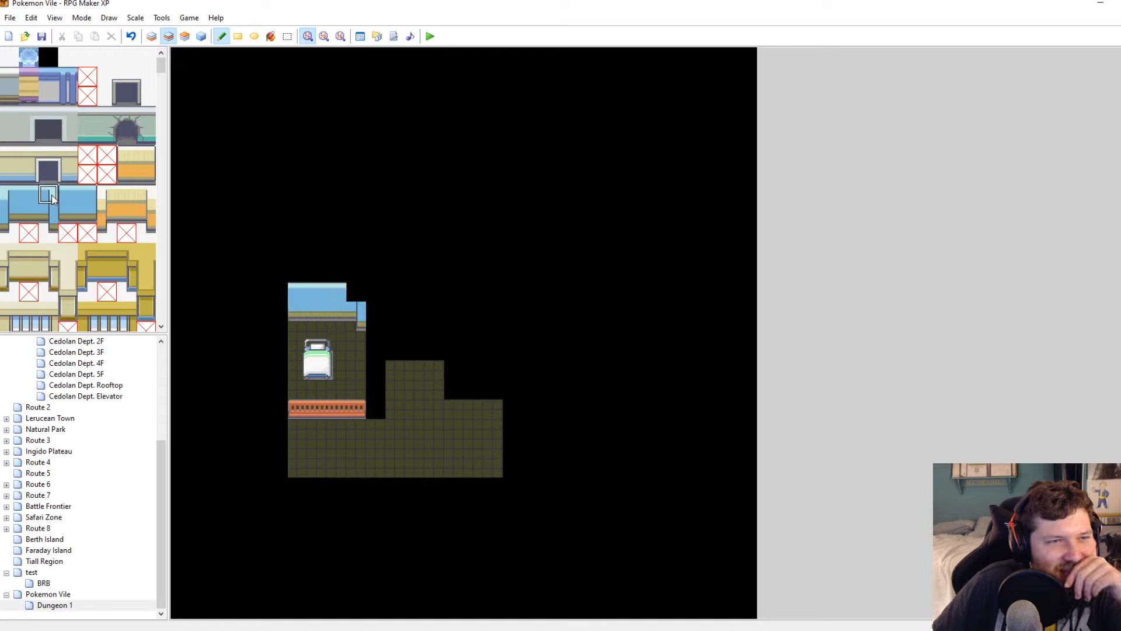
click(355, 292)
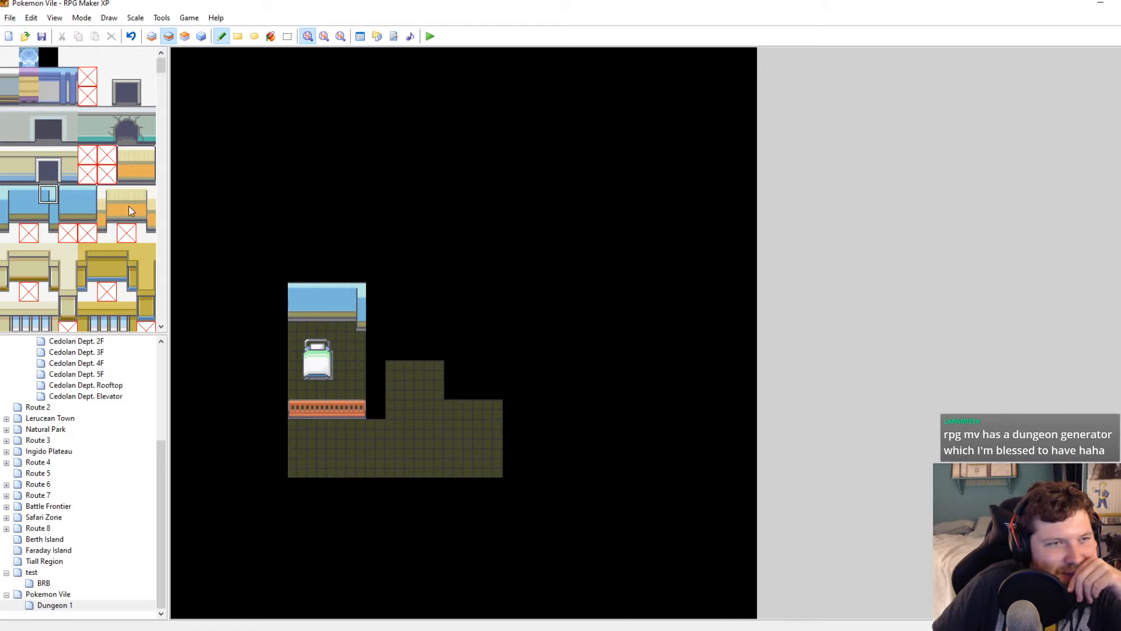
Place the cream 1 by 4 wall column in the black gap just right of the bed cell on layer 2
scroll(121, 209, down, 2)
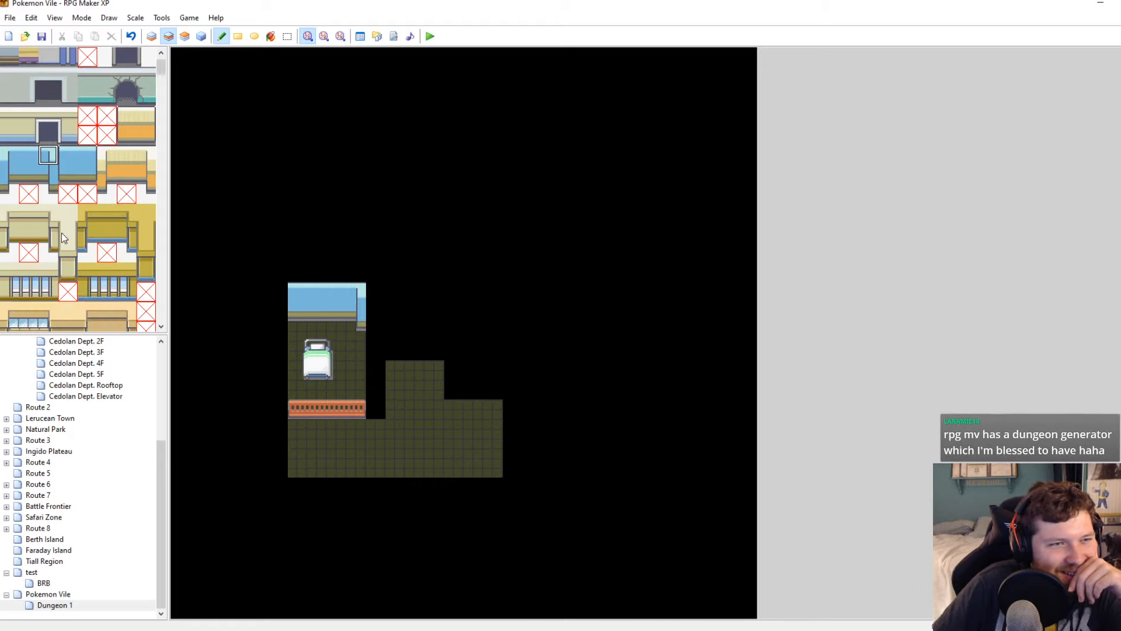
drag(68, 274, 68, 221)
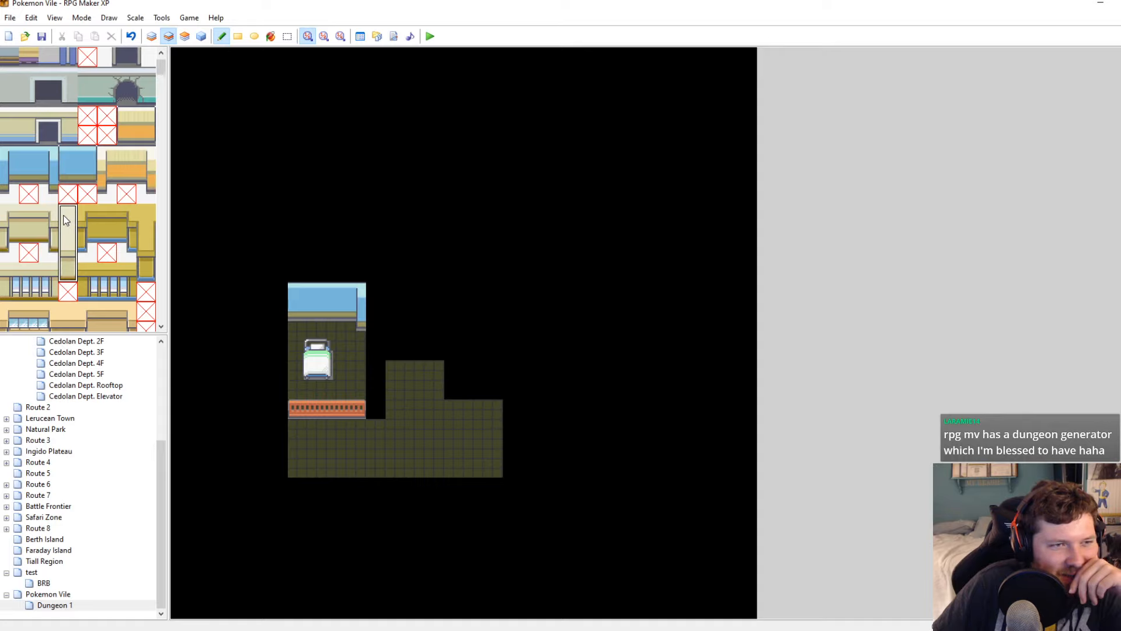
click(376, 353)
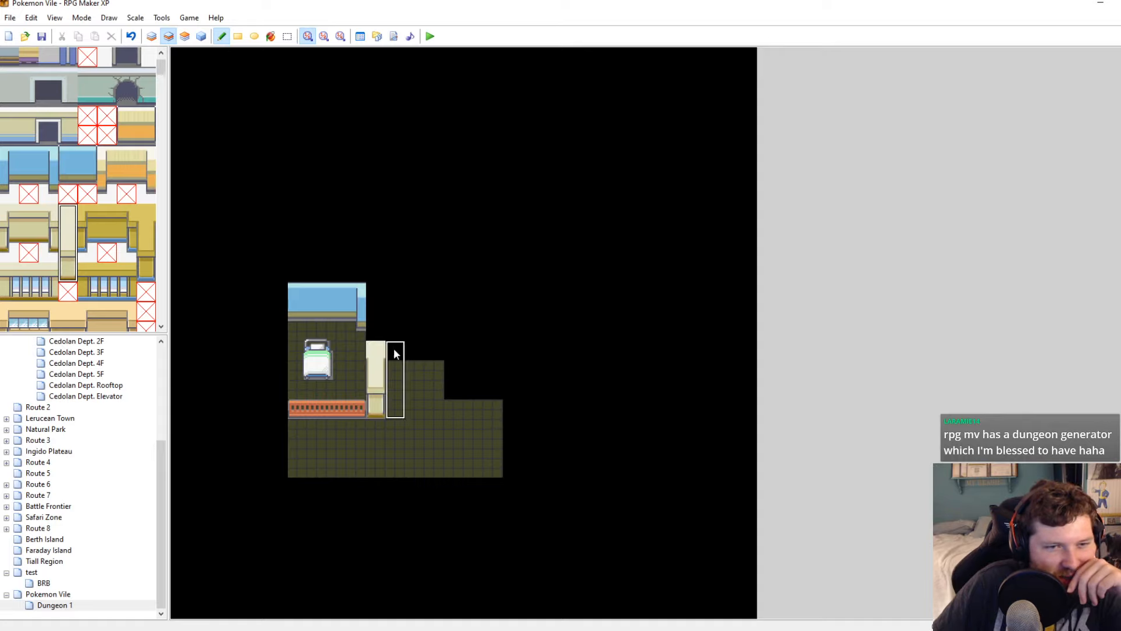
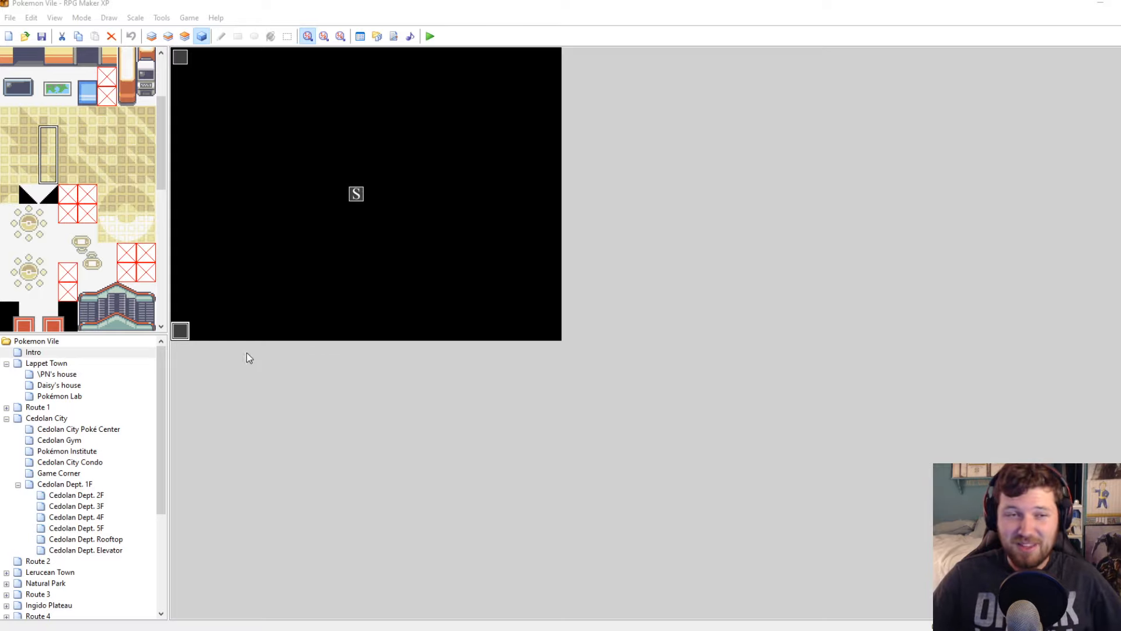
Open the Lappet Town map in the project
click(337, 255)
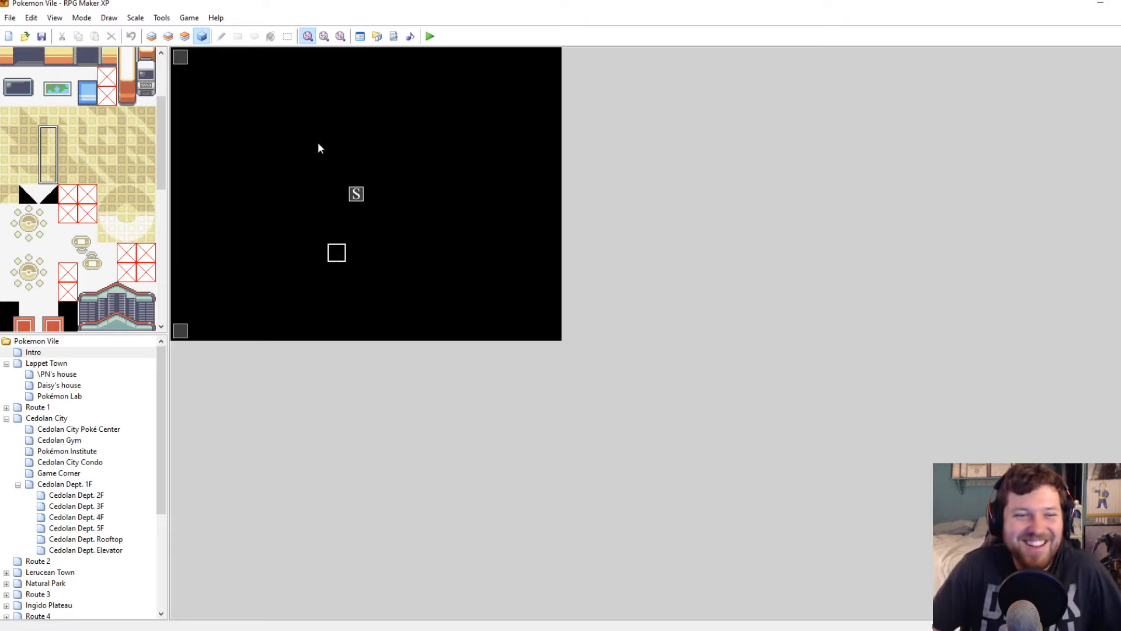
click(61, 351)
click(47, 363)
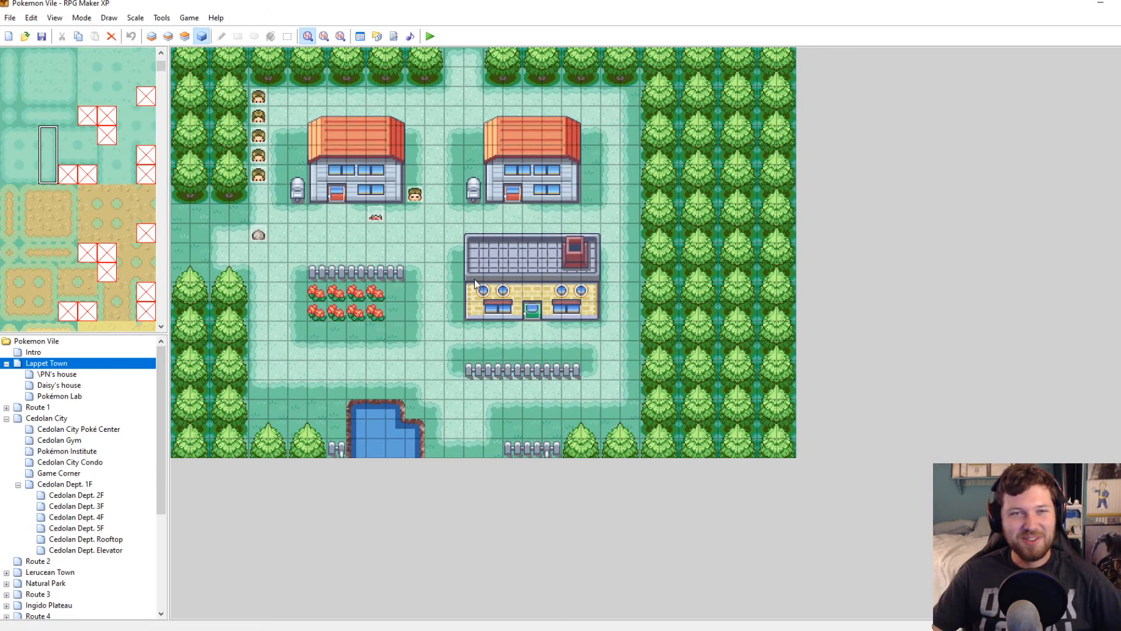
Check the beginning of the FModex script, including its LOOP_TABLE, and close the Script Editor
click(394, 36)
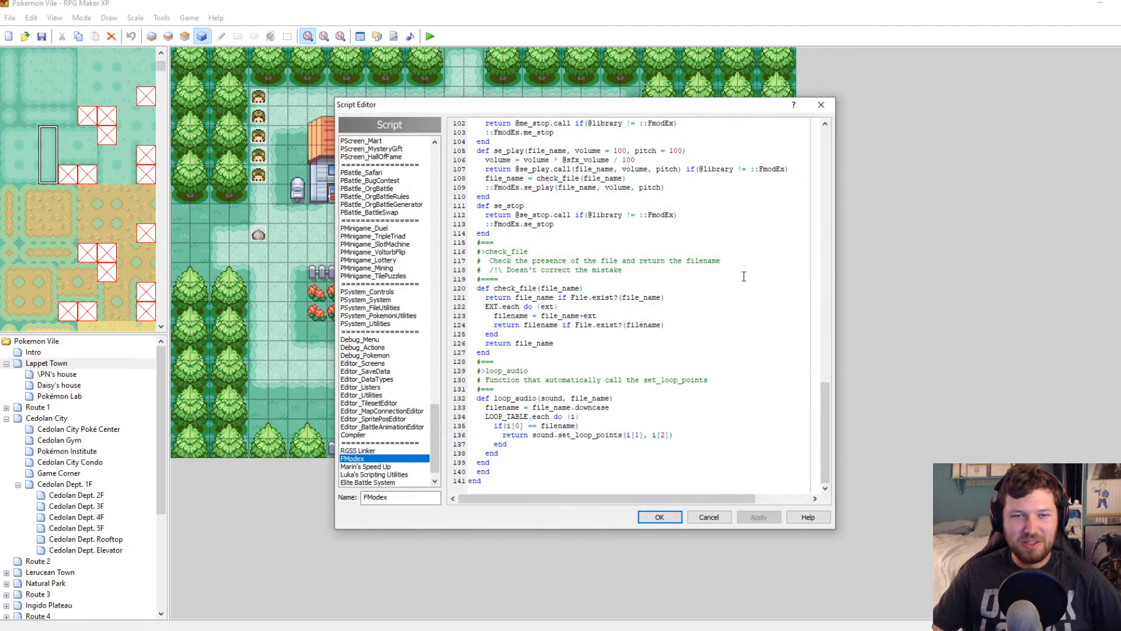
drag(829, 431, 827, 177)
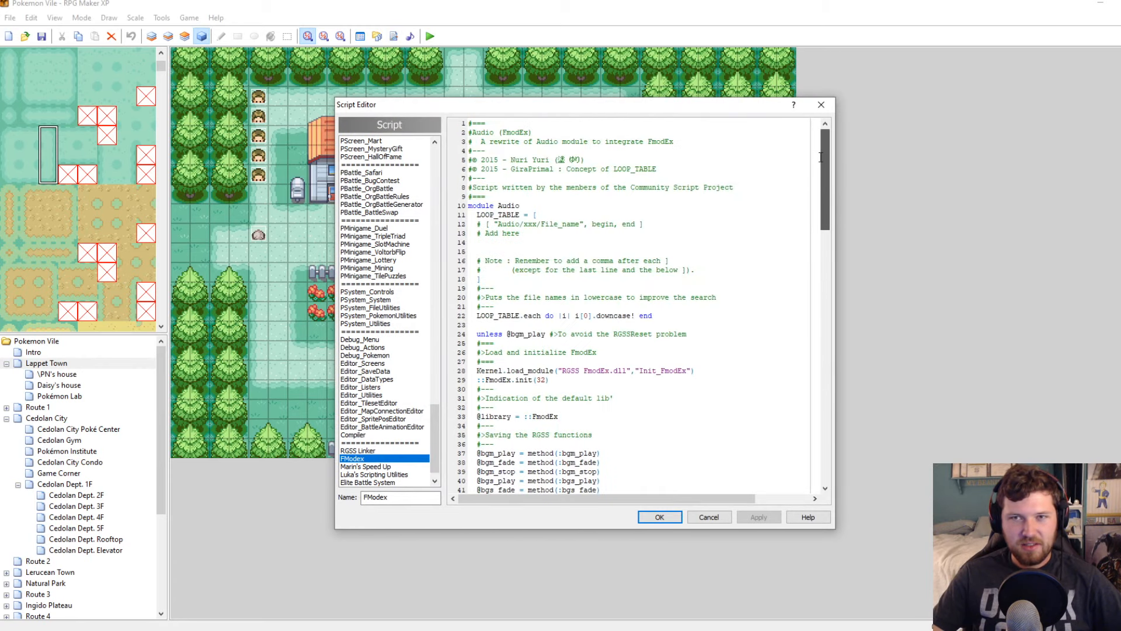
click(821, 104)
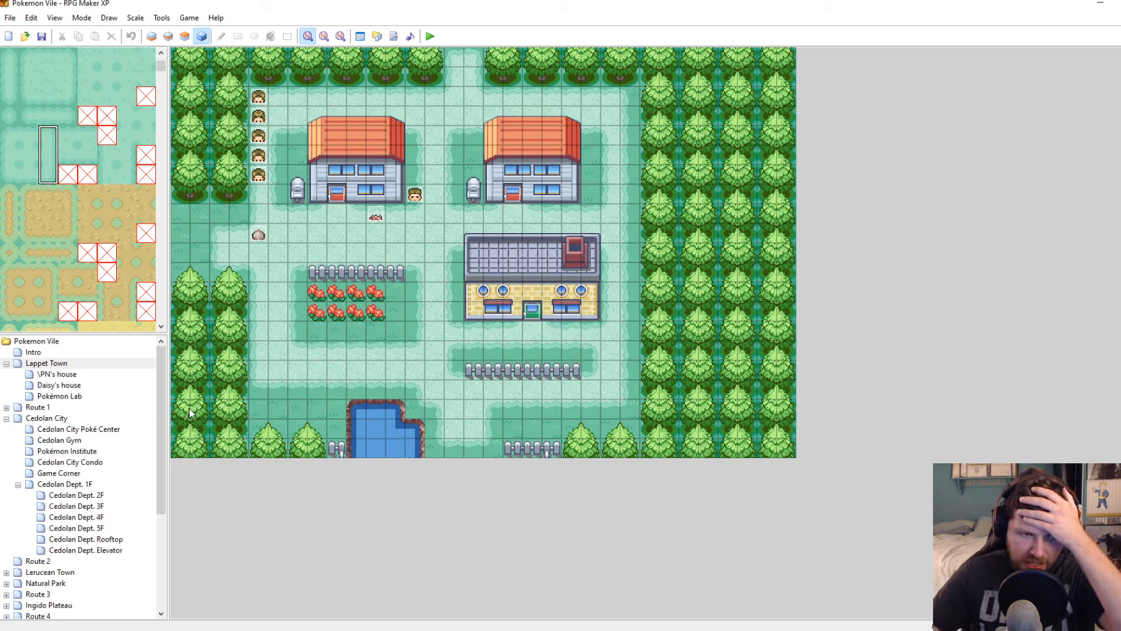
Switch to the game jam document and insert "MORE" before "DUNGEONY TILES!" in To Do item 4
mouse_move(135, 628)
click(148, 585)
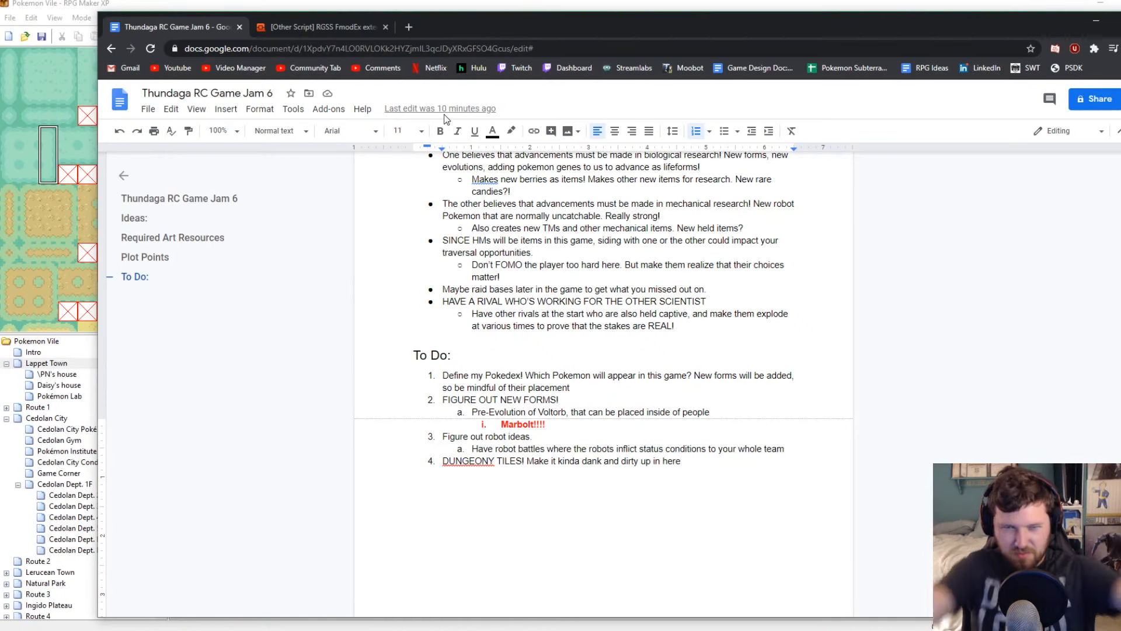
scroll(622, 235, up, 2)
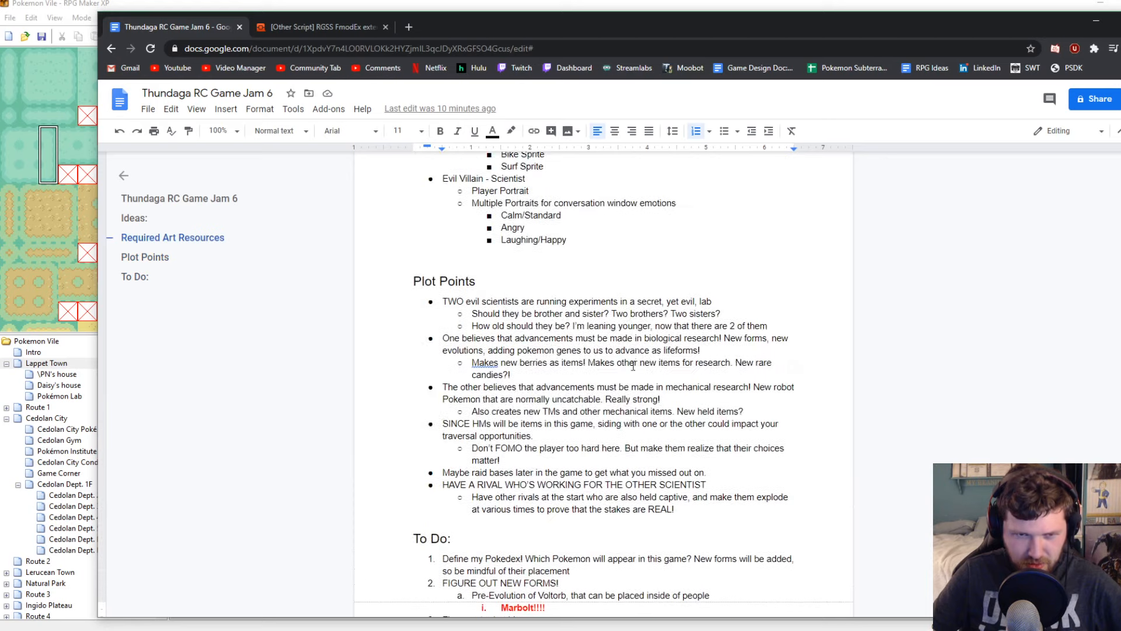
scroll(584, 292, down, 2)
click(446, 461)
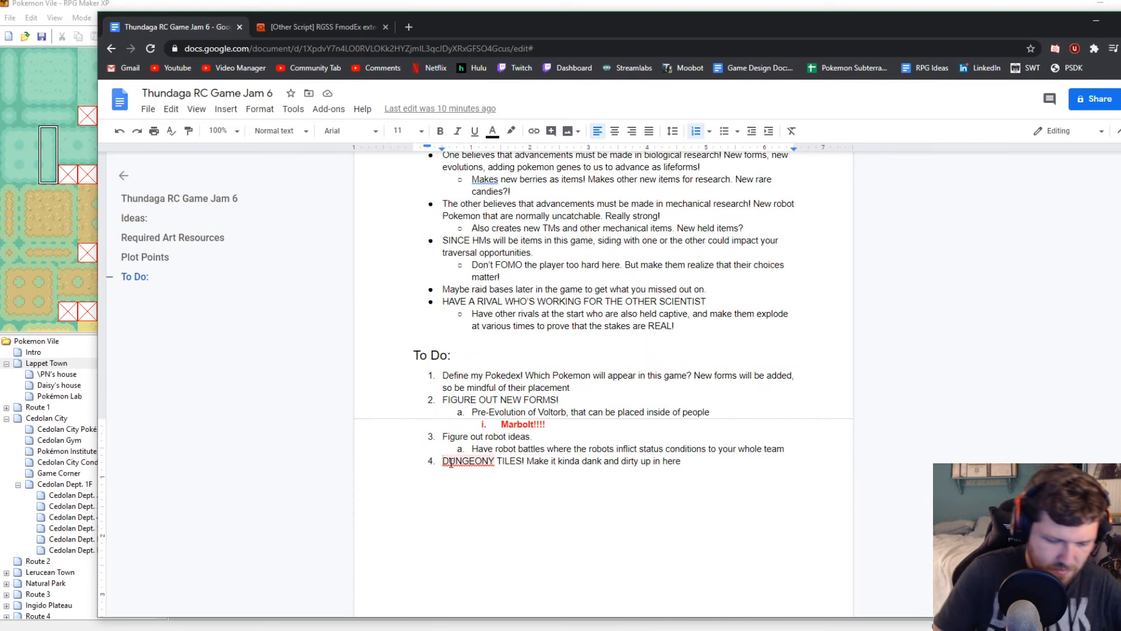
text(MORE)
Under Plot Points, add a second bullet reading "Two main labs, one more mechanical, and one more botanical/biological"
scroll(476, 443, up, 3)
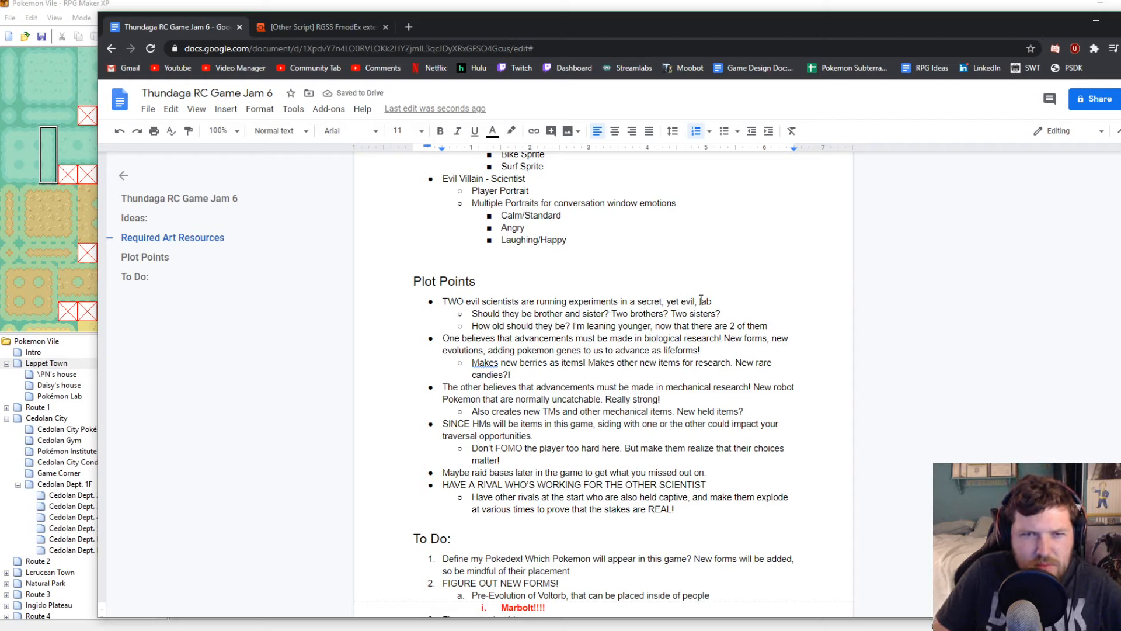
click(727, 300)
key(Return)
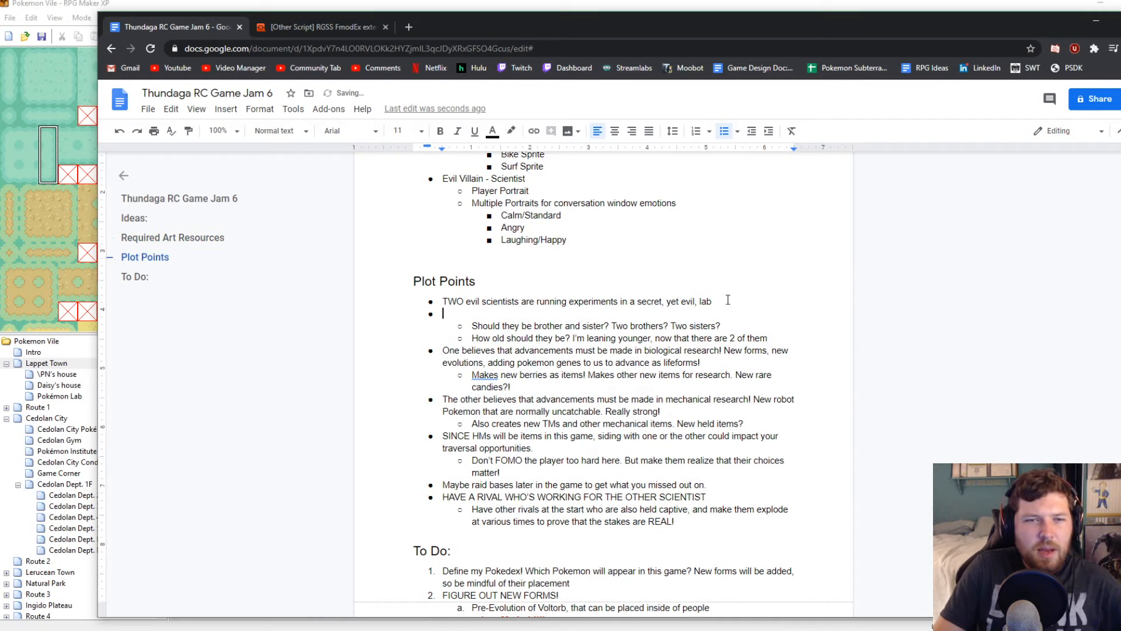
text(Two )
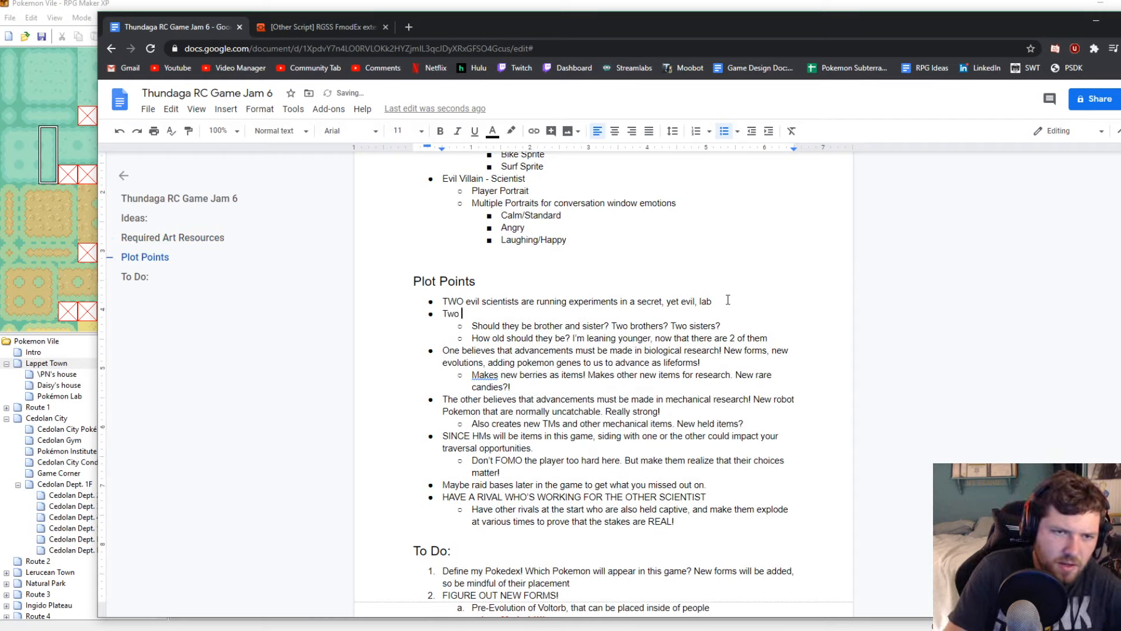
text(main labs,)
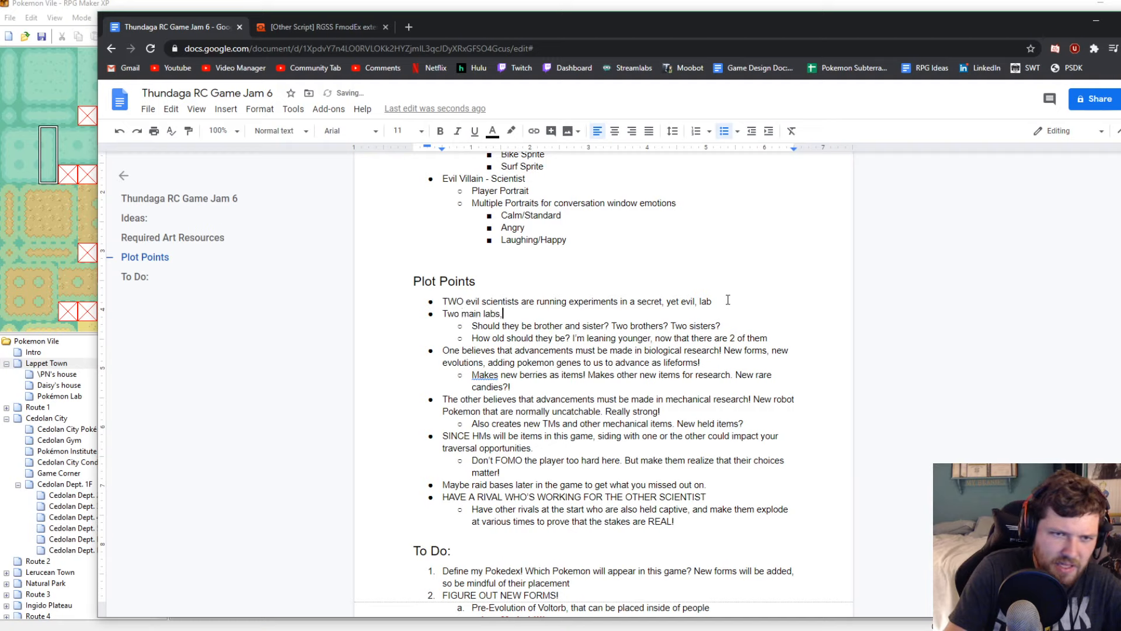
text( one more m)
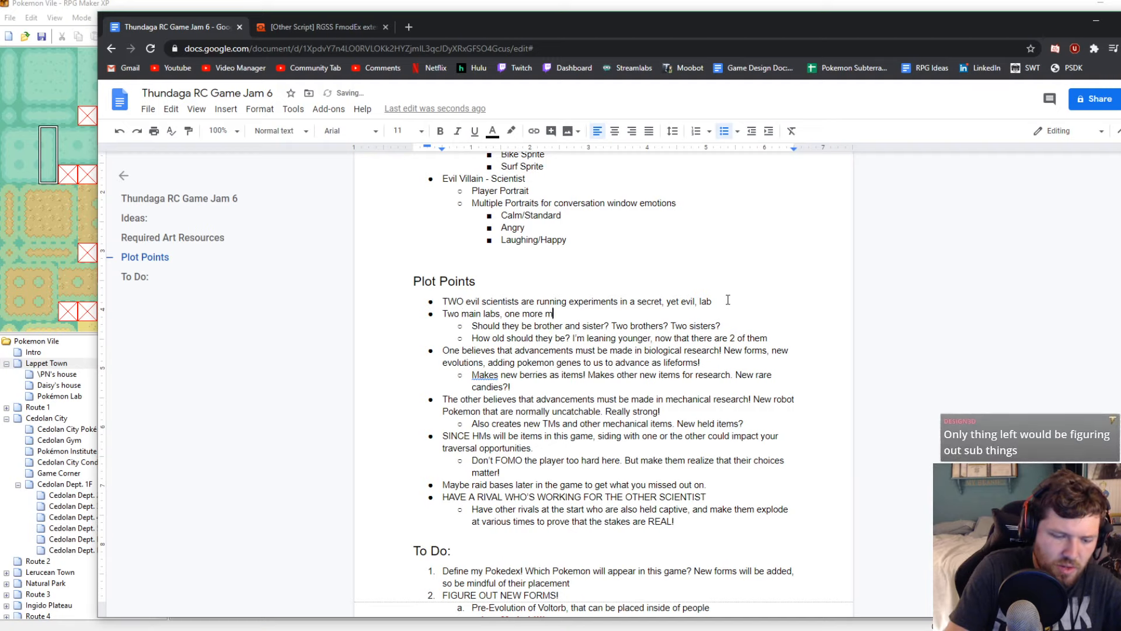
text(echanical, and )
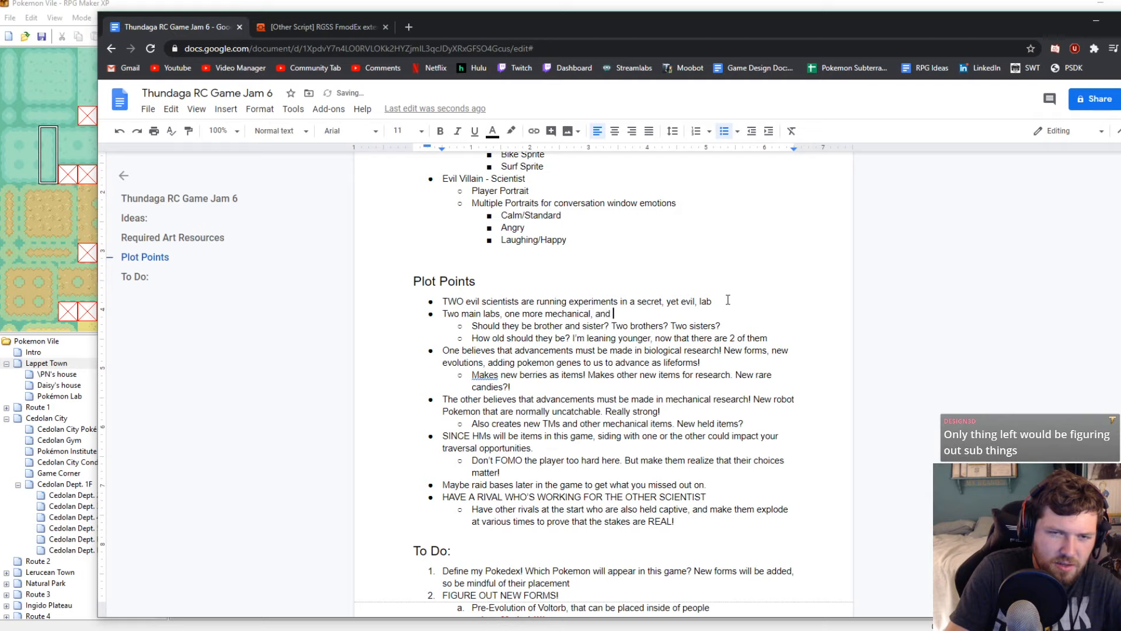
text(one more )
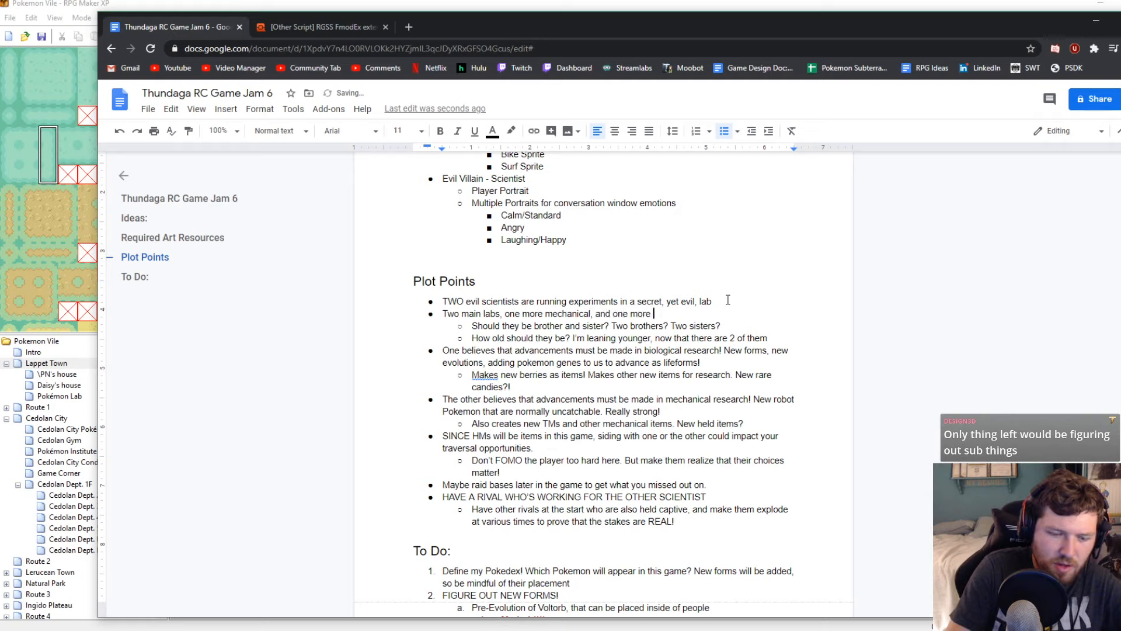
text(botanical)
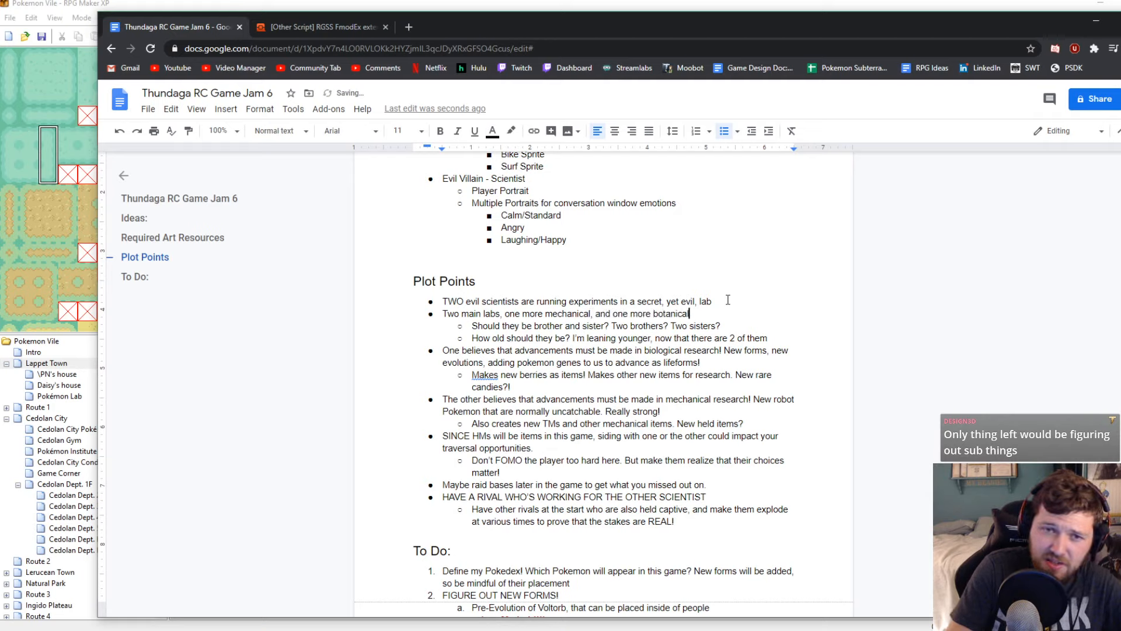
text(/biological)
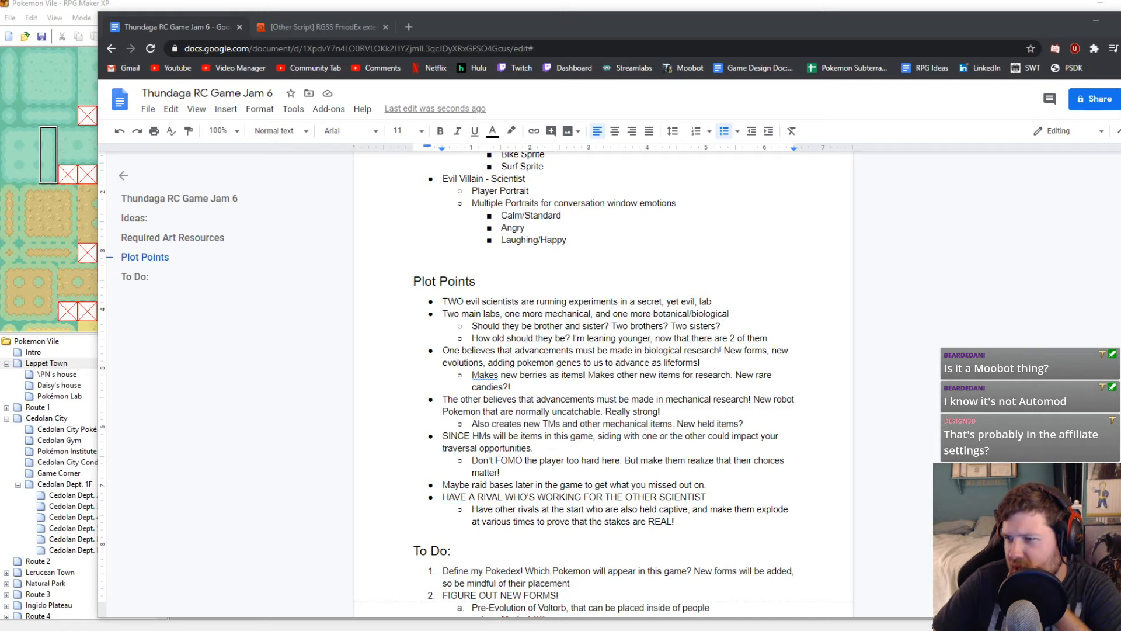
Review the document's Required Art Resources, Plot Points and To Do sections
scroll(603, 379, up, 5)
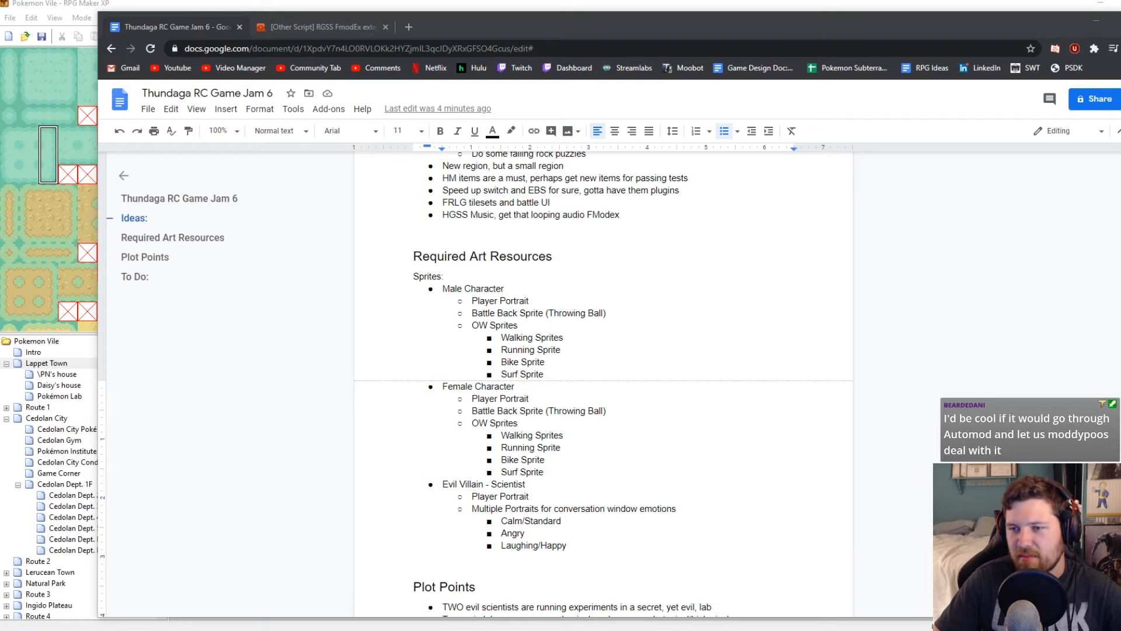
scroll(631, 310, down, 1)
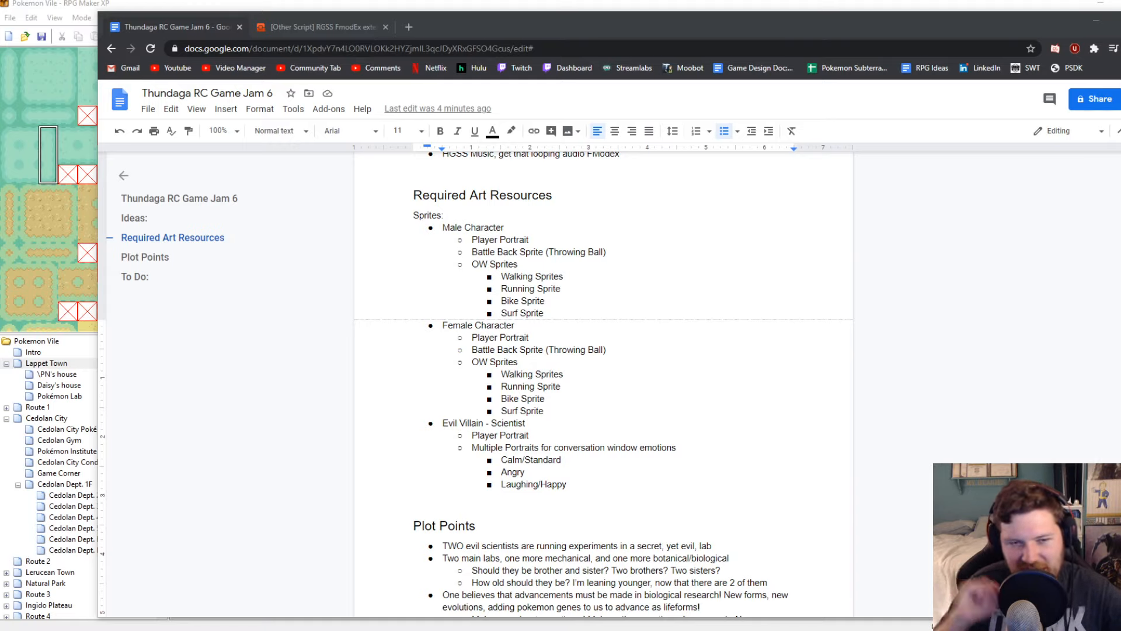
scroll(776, 383, down, 2)
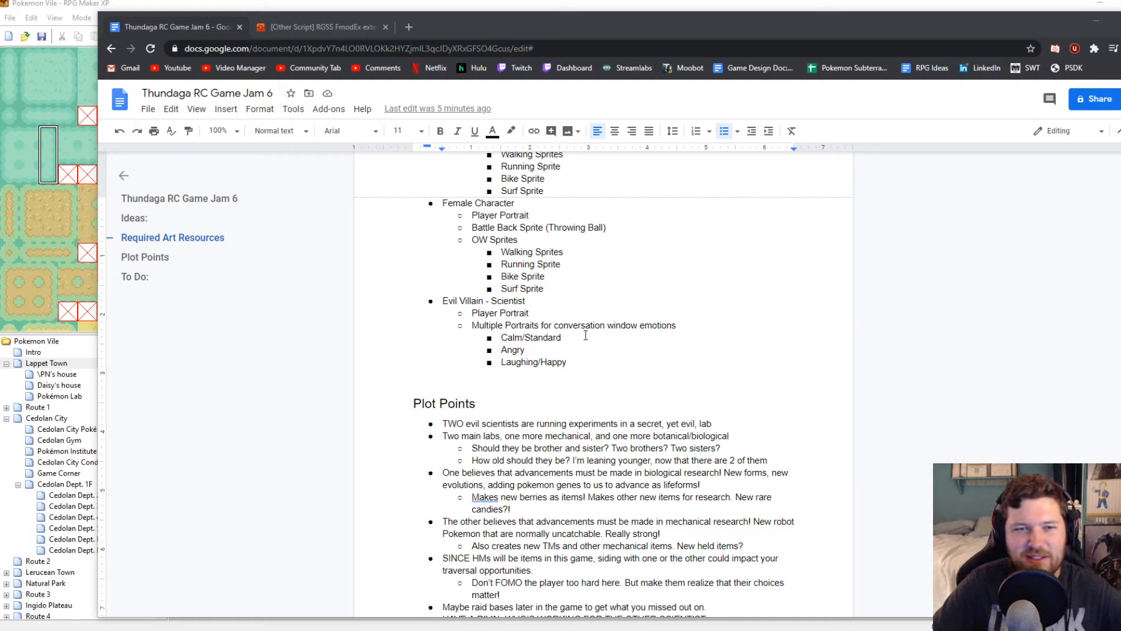
scroll(560, 379, down, 3)
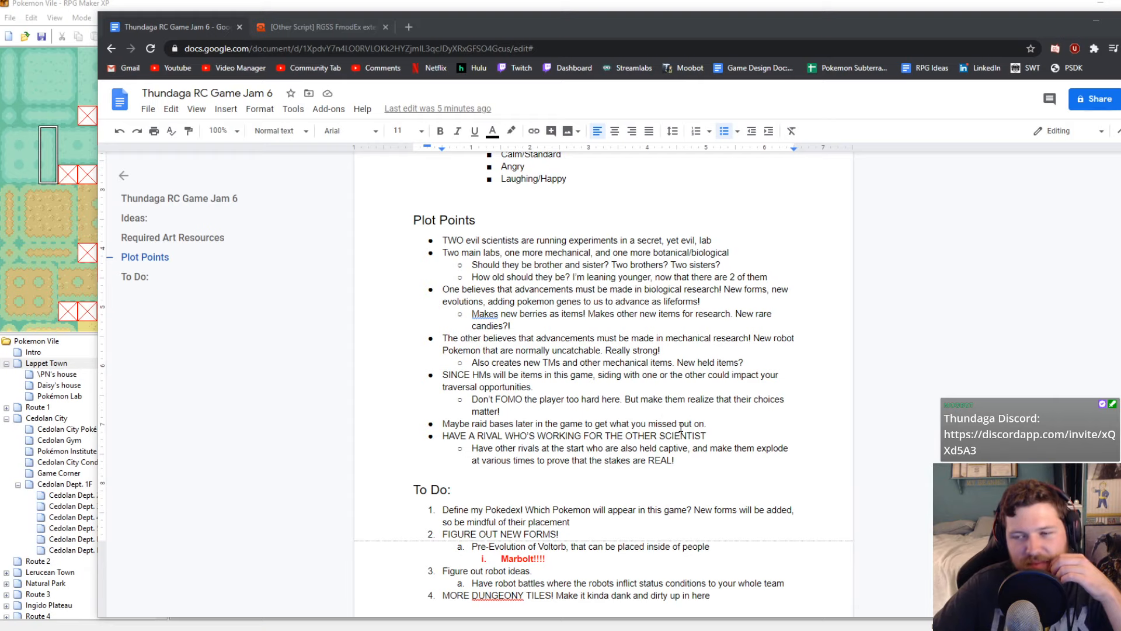
scroll(681, 426, down, 4)
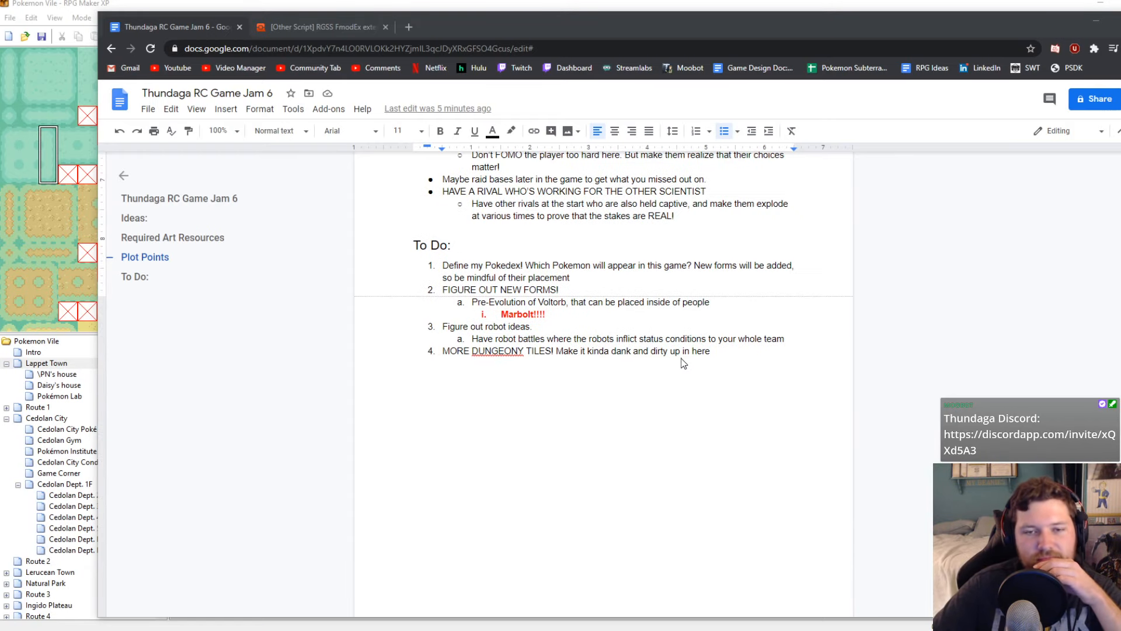
scroll(700, 395, up, 2)
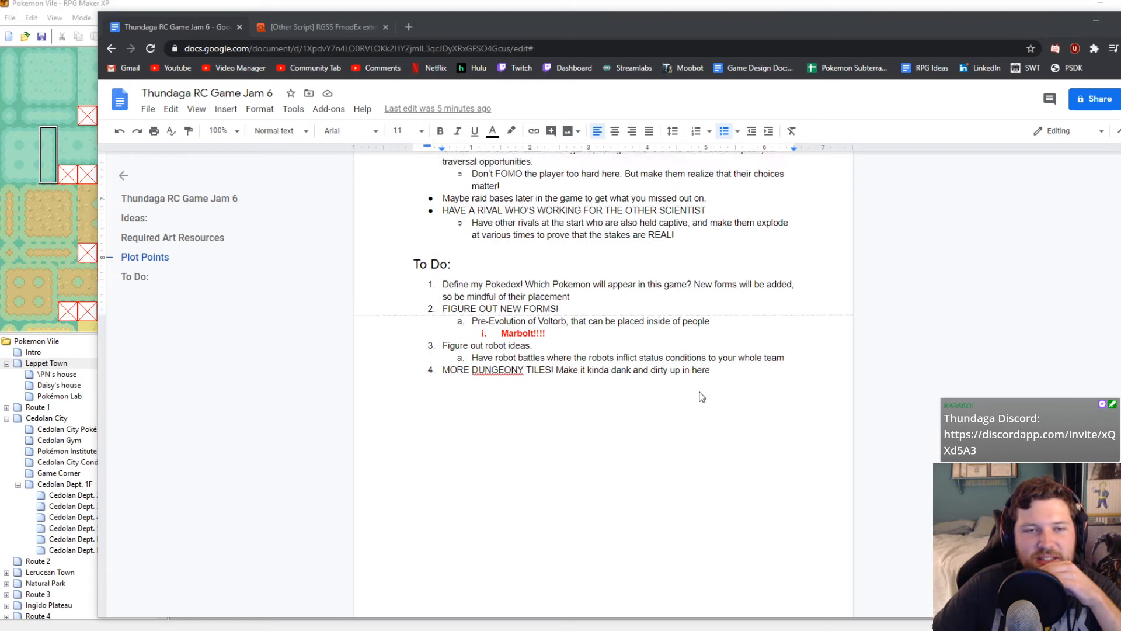
scroll(701, 396, up, 2)
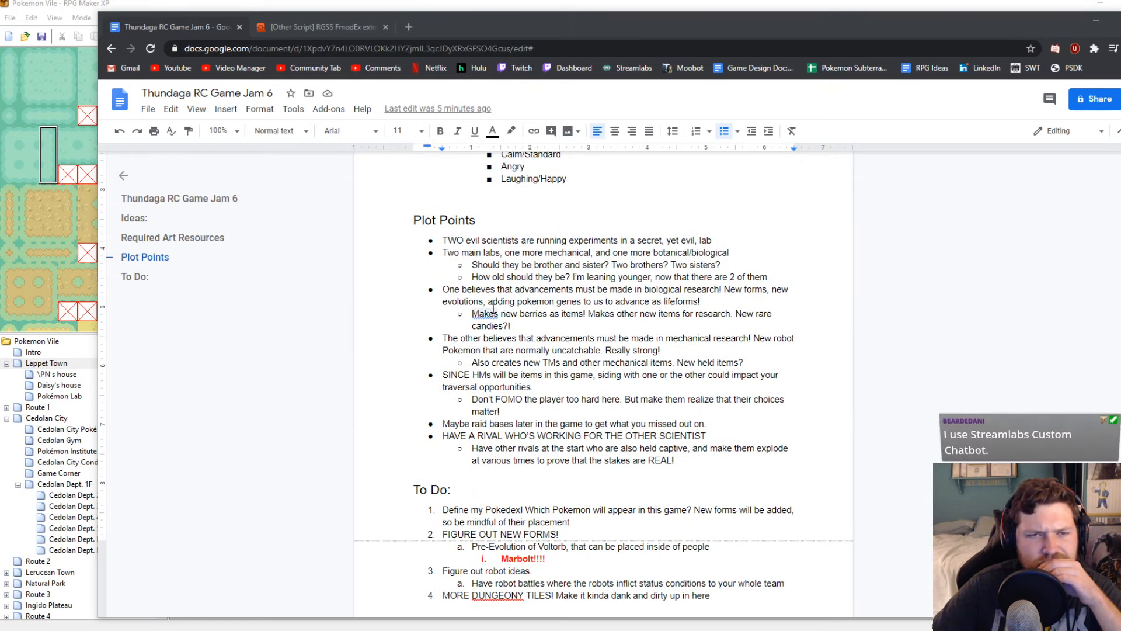
click(600, 330)
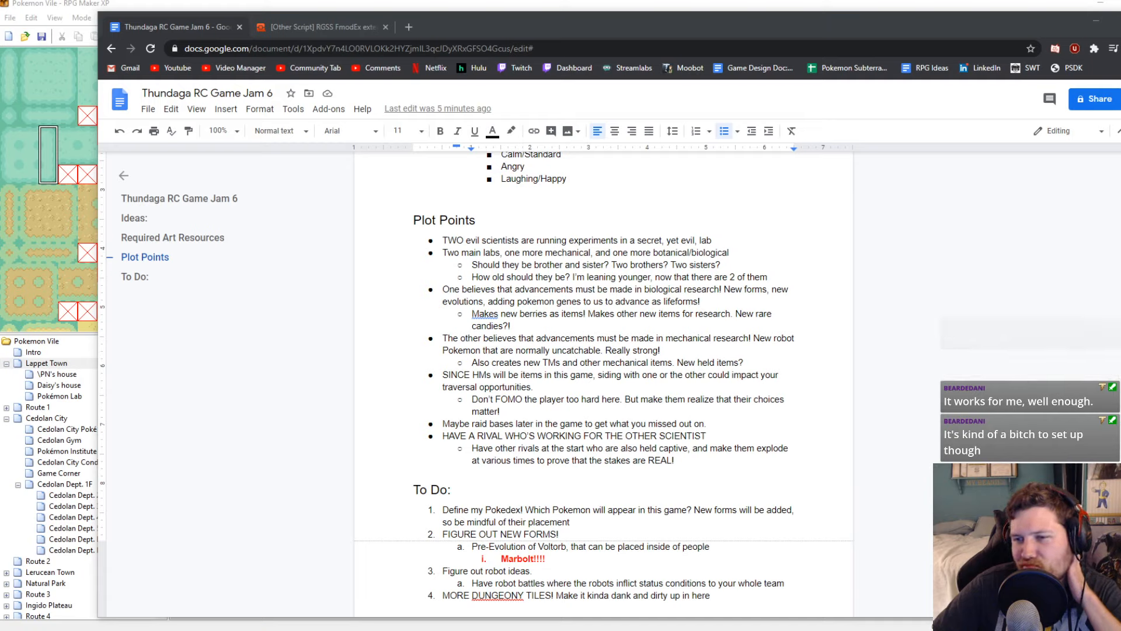
Under Required Art Resources, reword the "Evil Villain - Scientist" bullet as "Evil Scientists"
scroll(895, 360, up, 8)
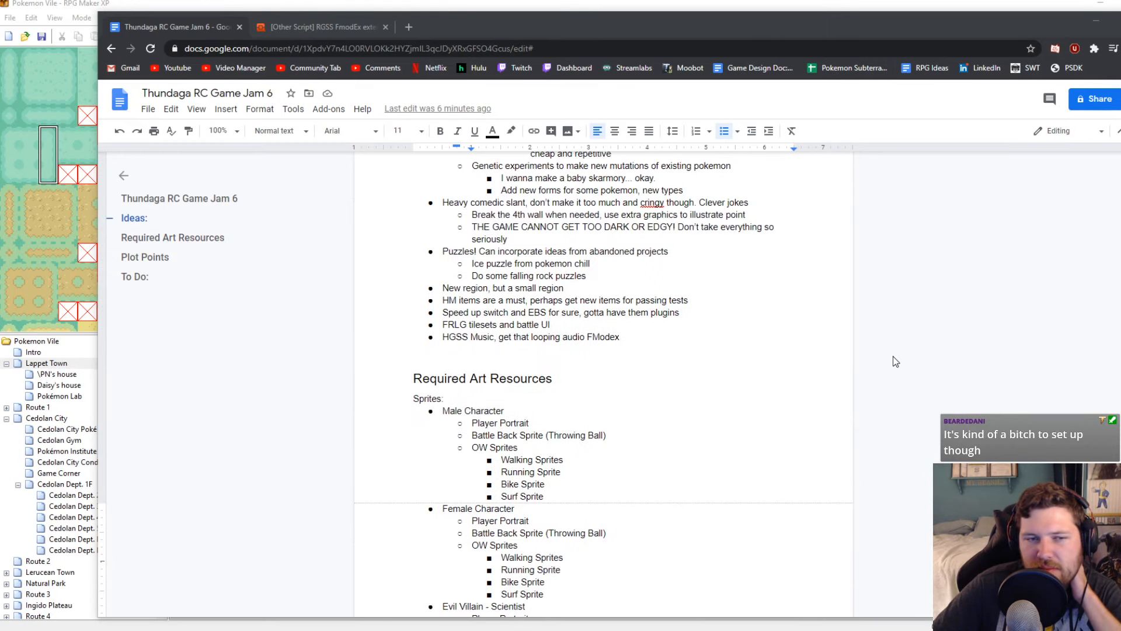
scroll(891, 361, down, 5)
click(495, 362)
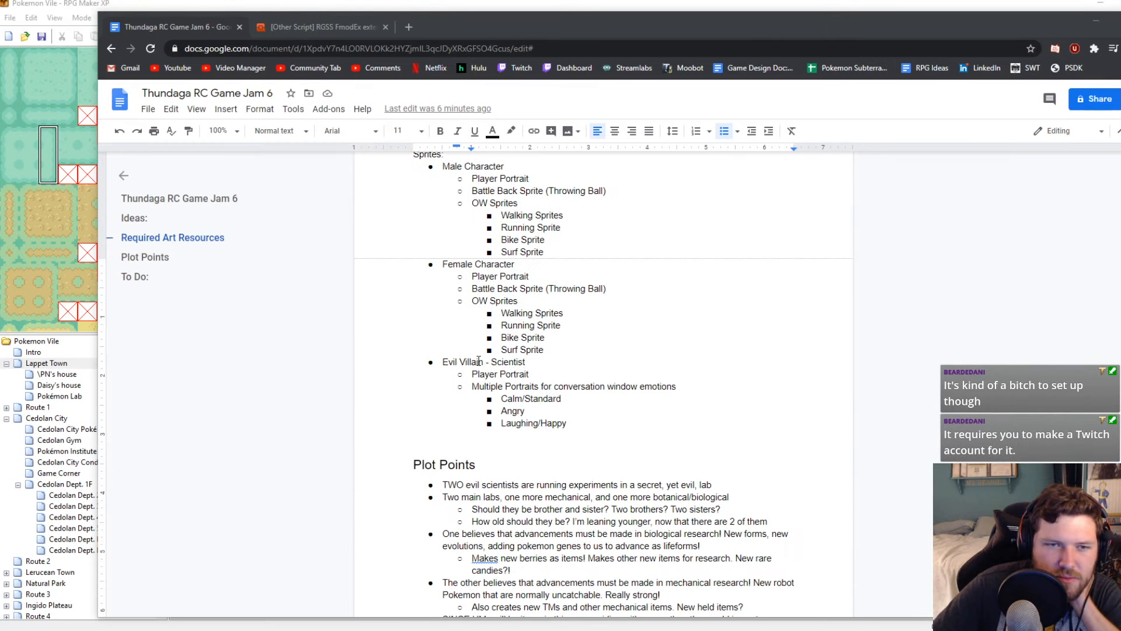
text(s)
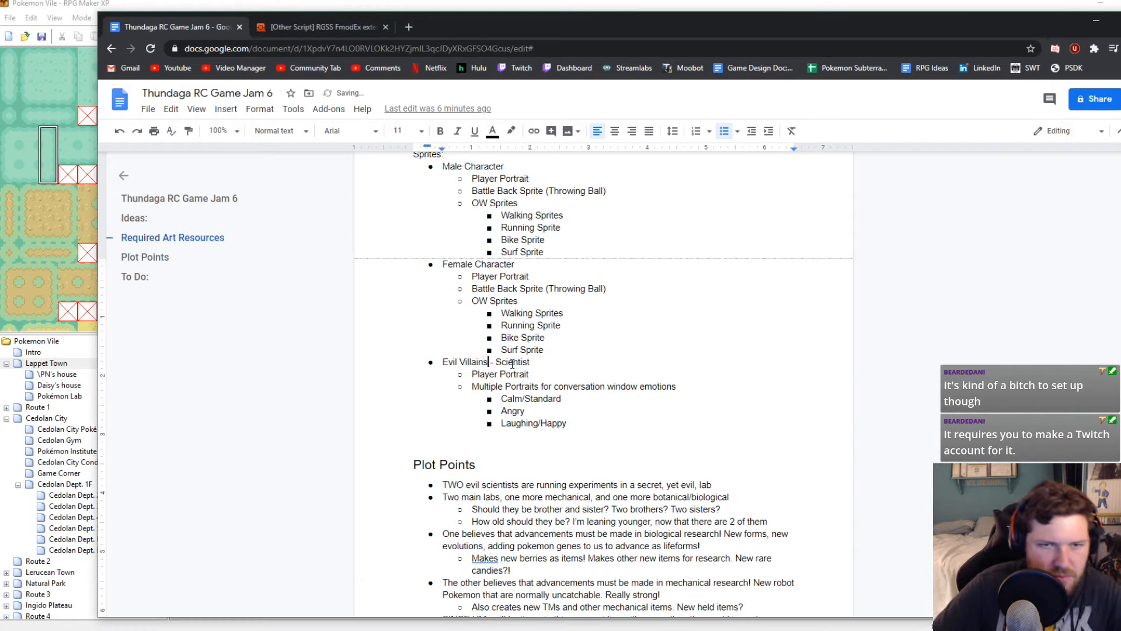
drag(551, 364, 460, 363)
text(Scientists)
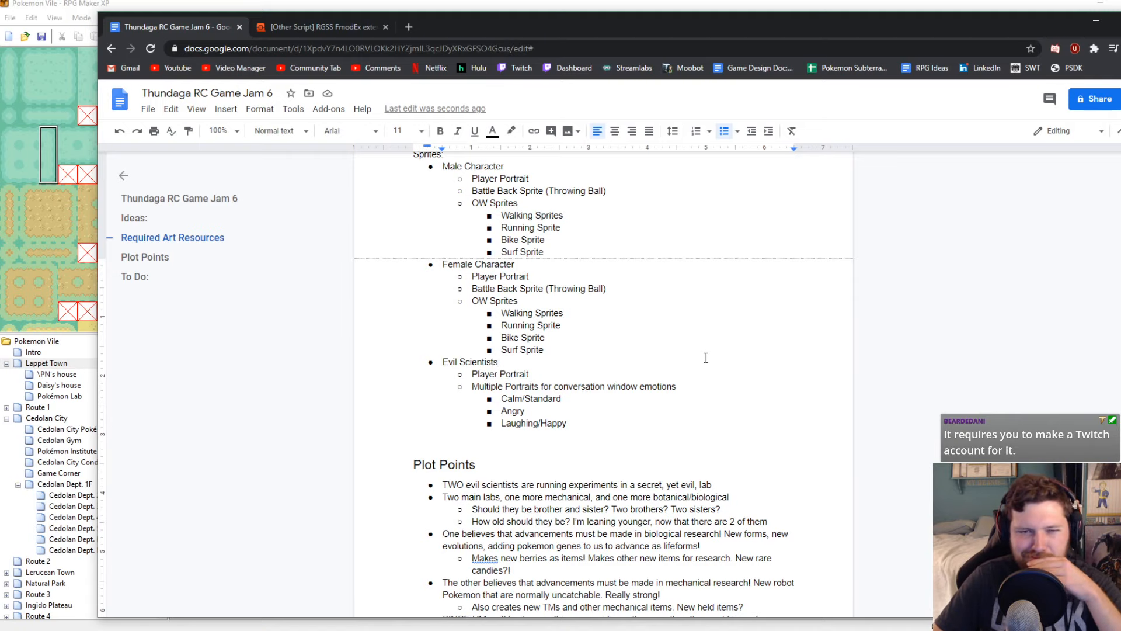
Reread the Ideas section, especially the bullets about the evil madman and the two evil scientists
scroll(637, 350, up, 4)
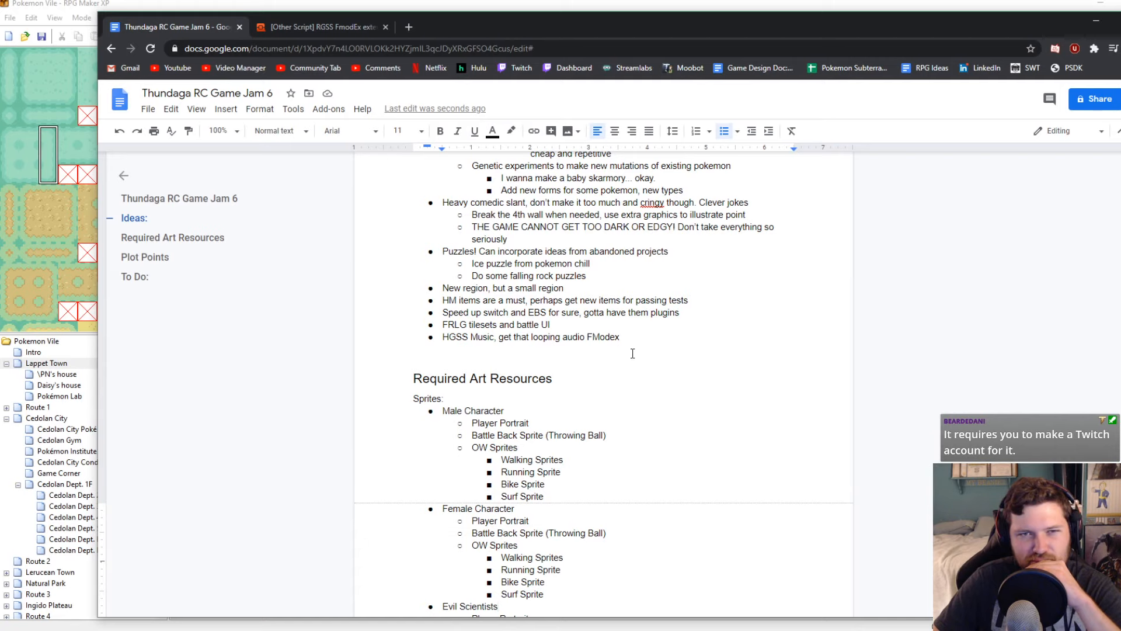
scroll(632, 353, up, 2)
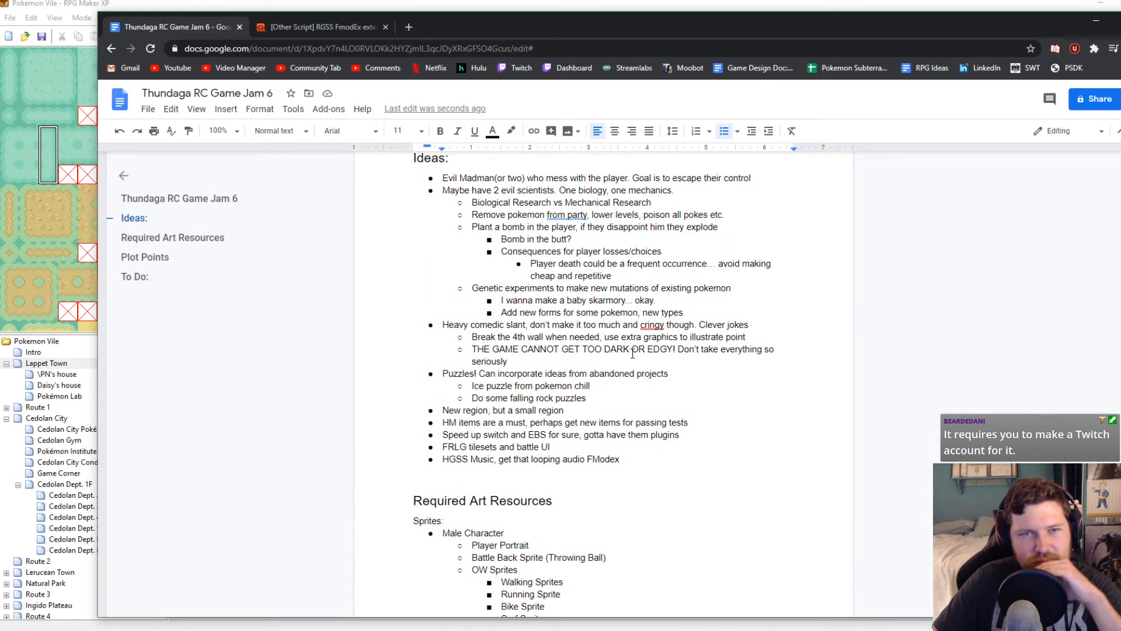
drag(772, 178, 490, 173)
scroll(490, 173, up, 1)
click(677, 281)
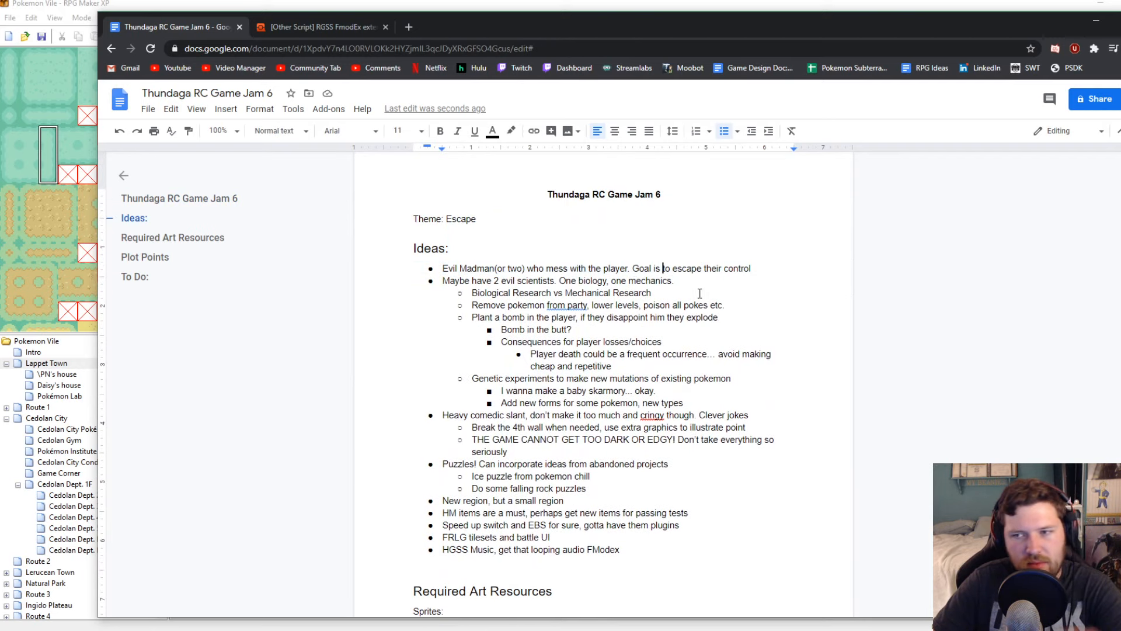
click(678, 280)
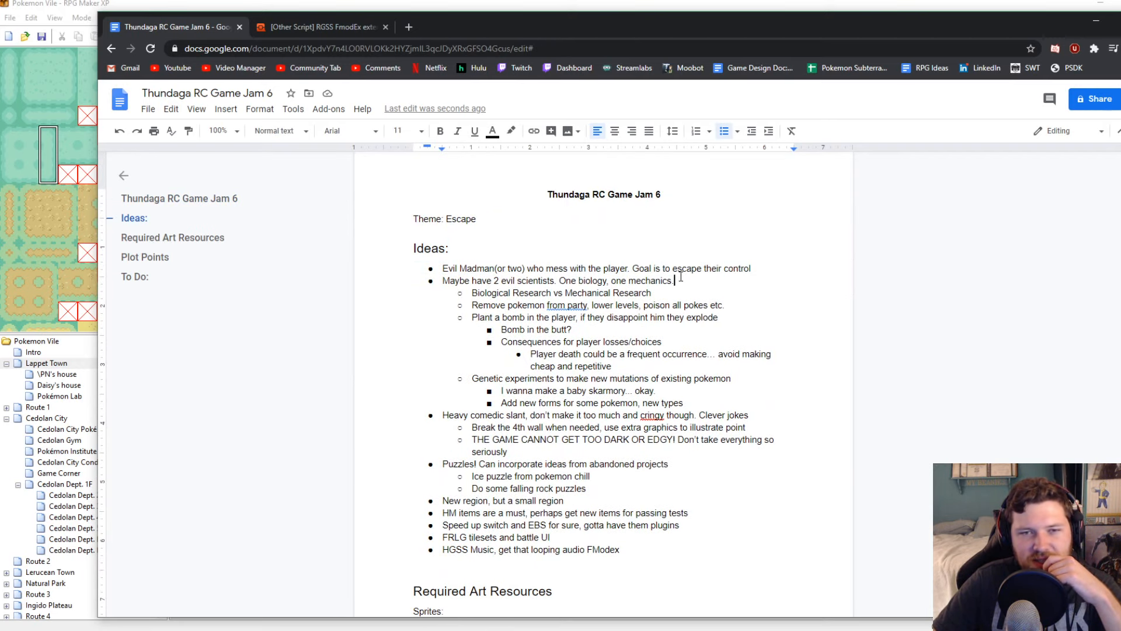
Switch to RPG Maker XP and inspect event EV011 in Lappet Town and the FModex script, closing both without changes
click(772, 5)
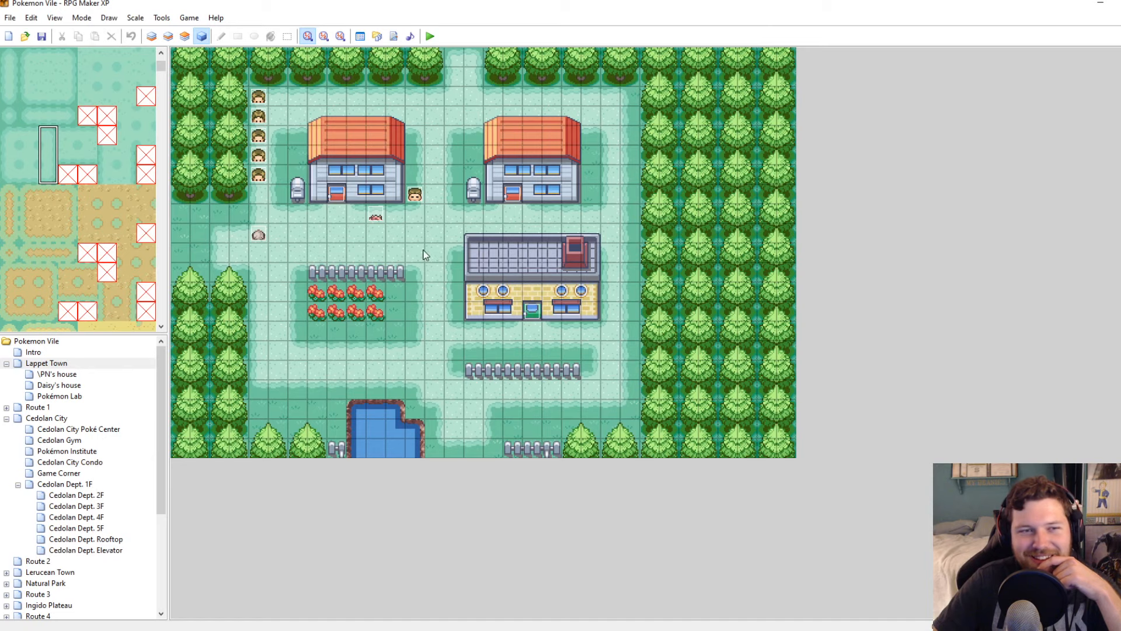
double_click(260, 235)
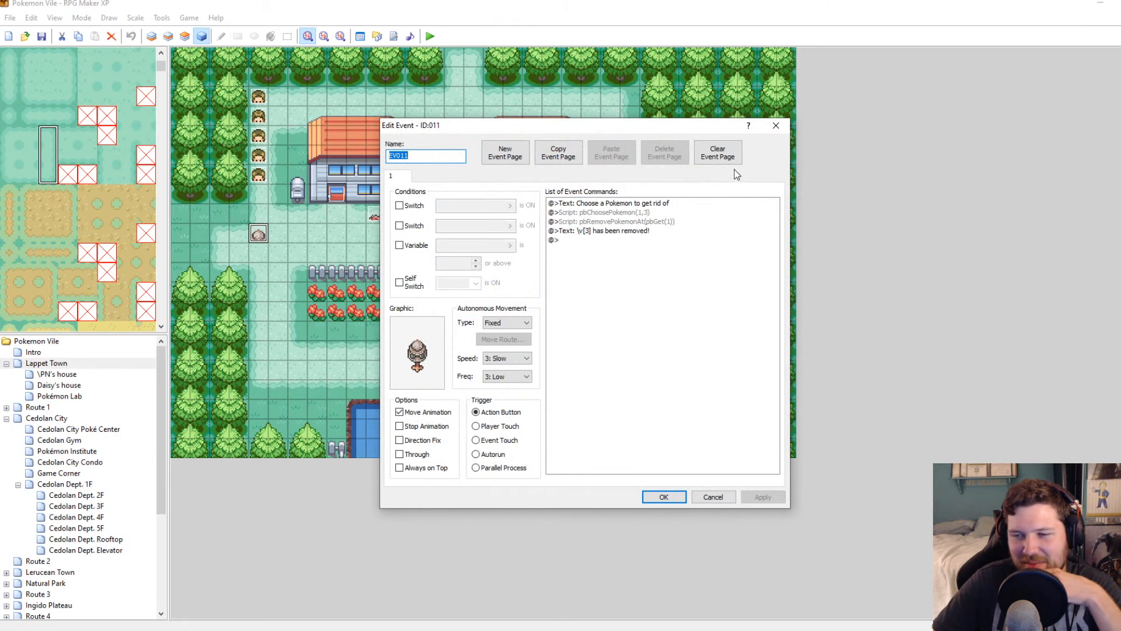
click(776, 126)
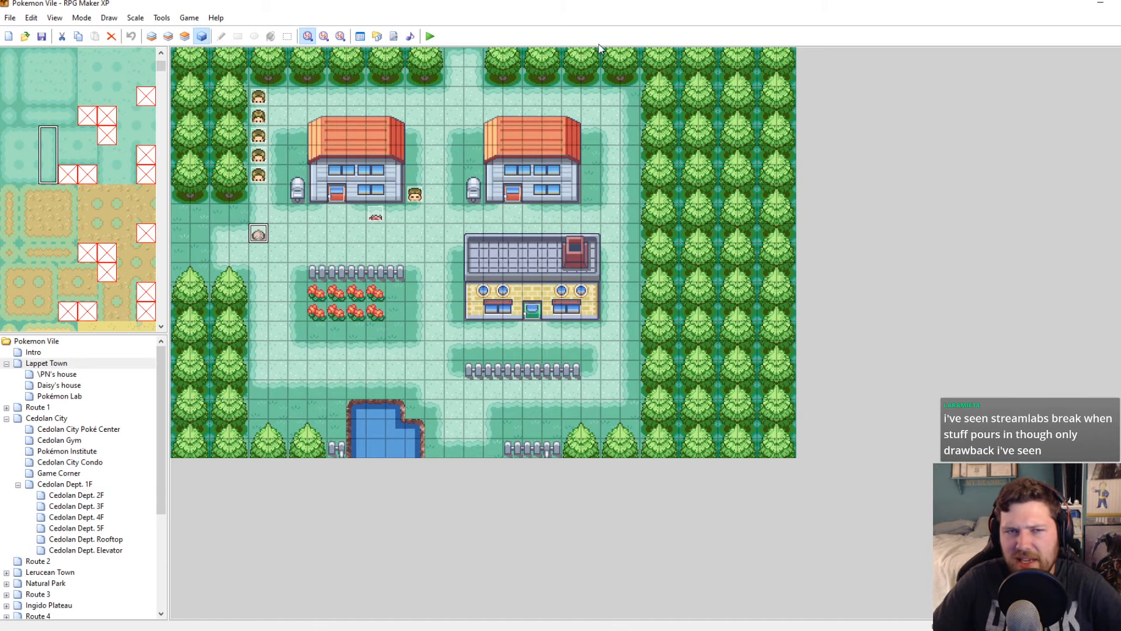
click(394, 37)
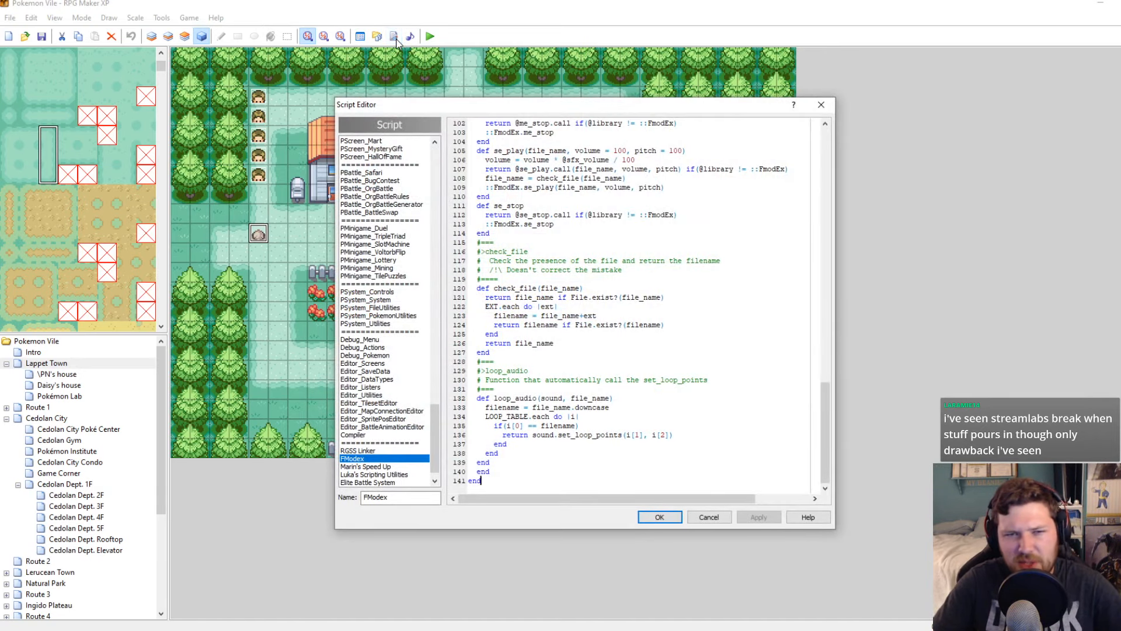
click(829, 109)
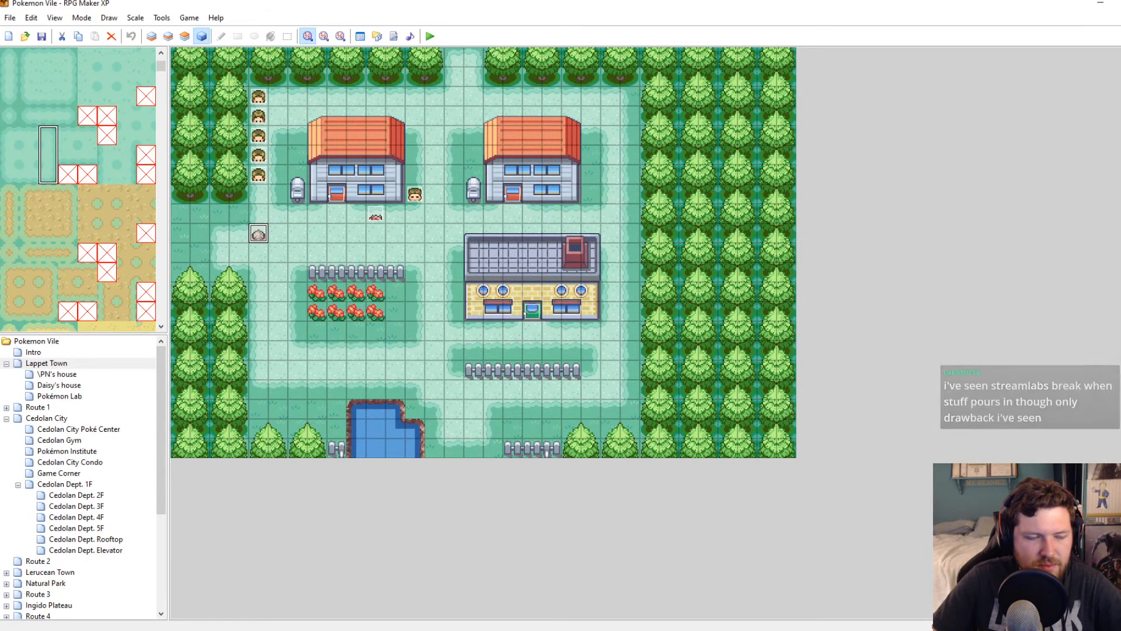
Switch to the Paint window and look over the hand-drawn Voltorb pre-evolution sketch
mouse_move(70, 619)
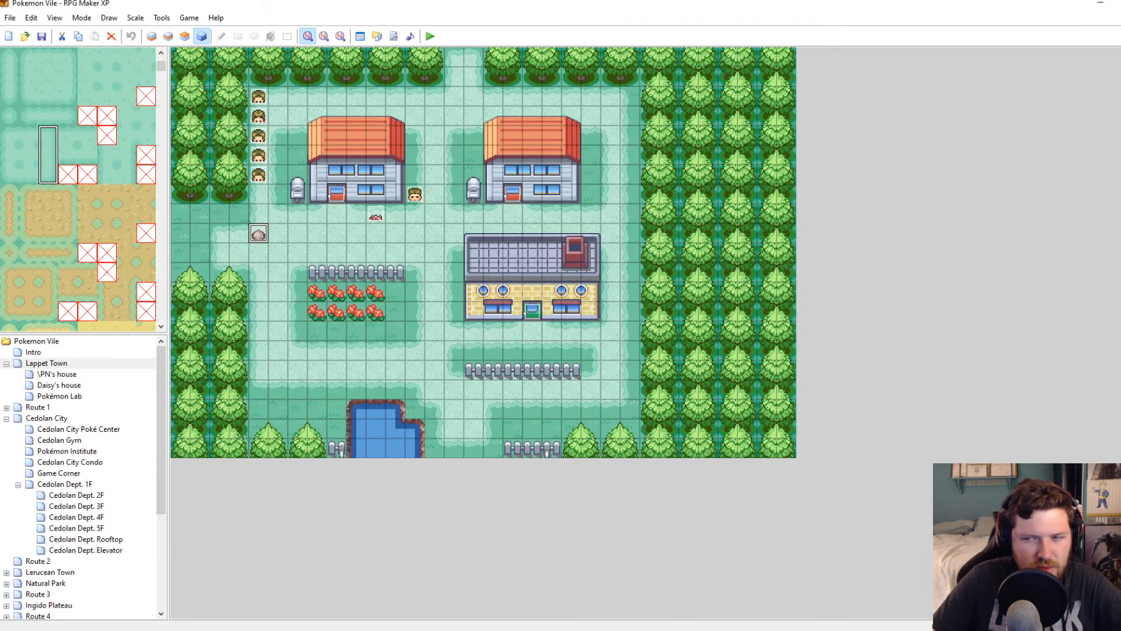
click(693, 600)
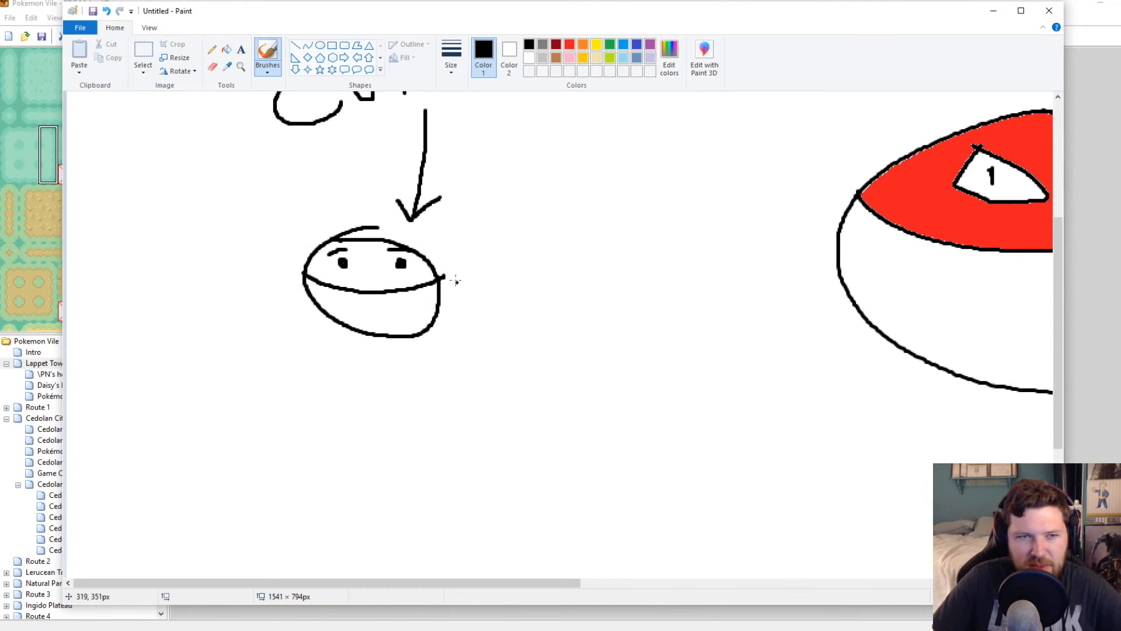
scroll(458, 263, up, 4)
scroll(449, 318, down, 4)
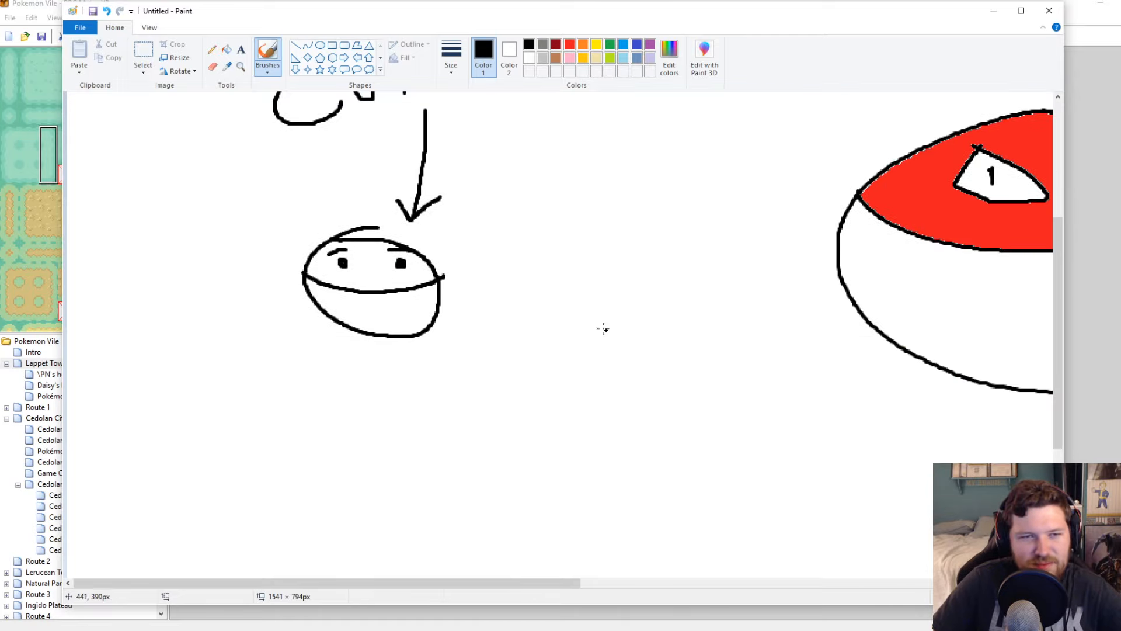
Try a short grey brush stroke between the eyes of the small round face, and undo it
click(542, 45)
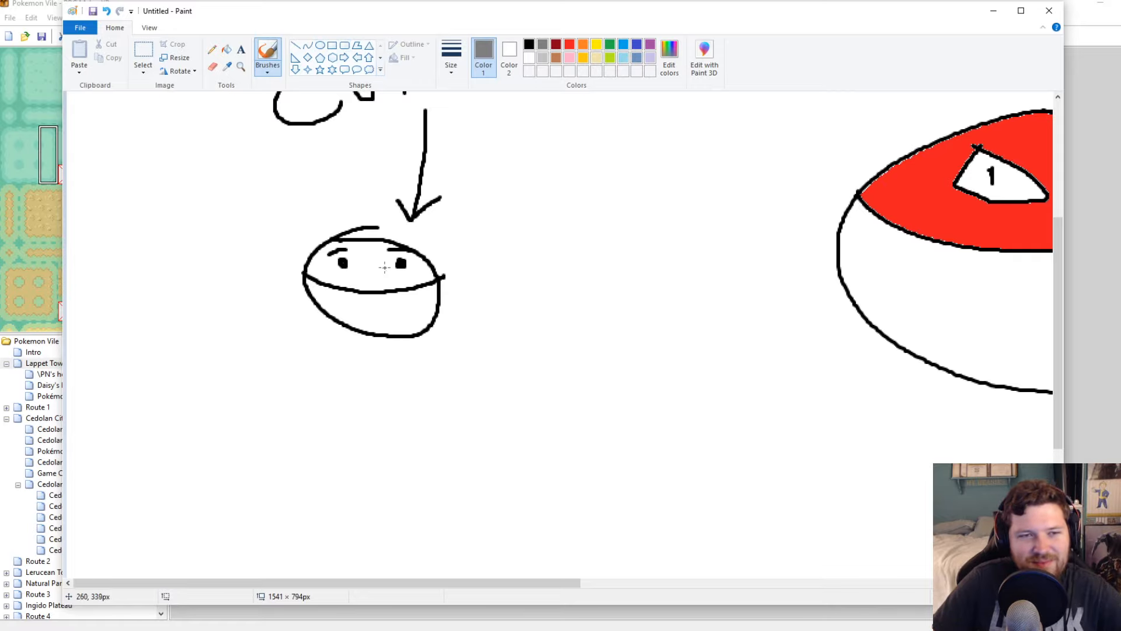
drag(370, 265, 371, 271)
key(ctrl+z)
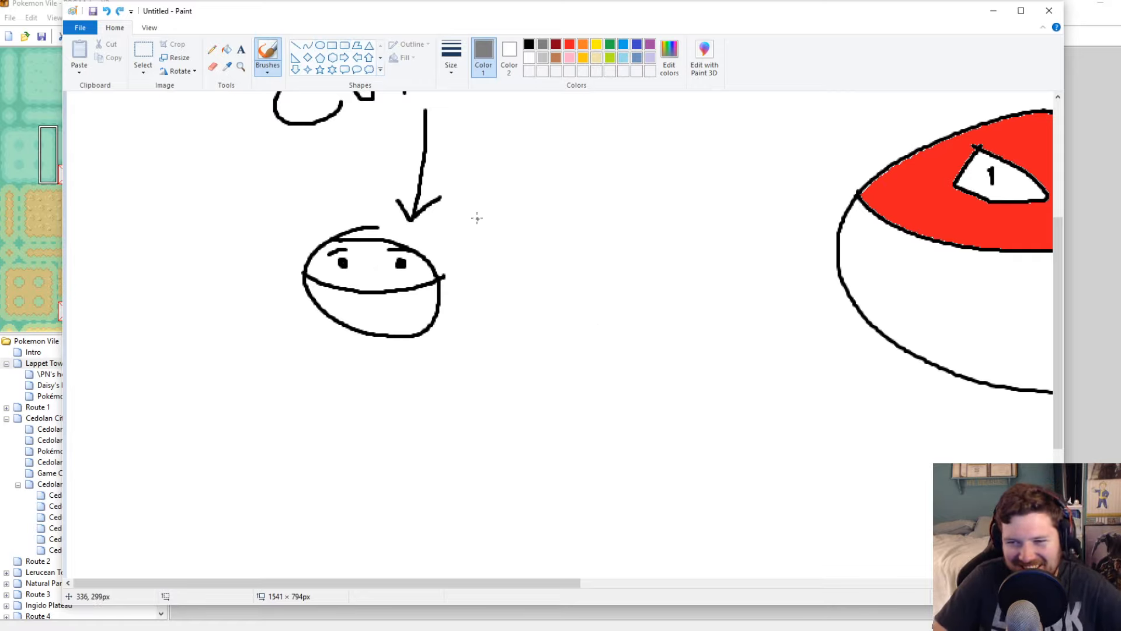
Set the brush colour back to black and close the Voltorb sketch in Paint without saving, returning to the Lappet Town map
scroll(466, 216, up, 3)
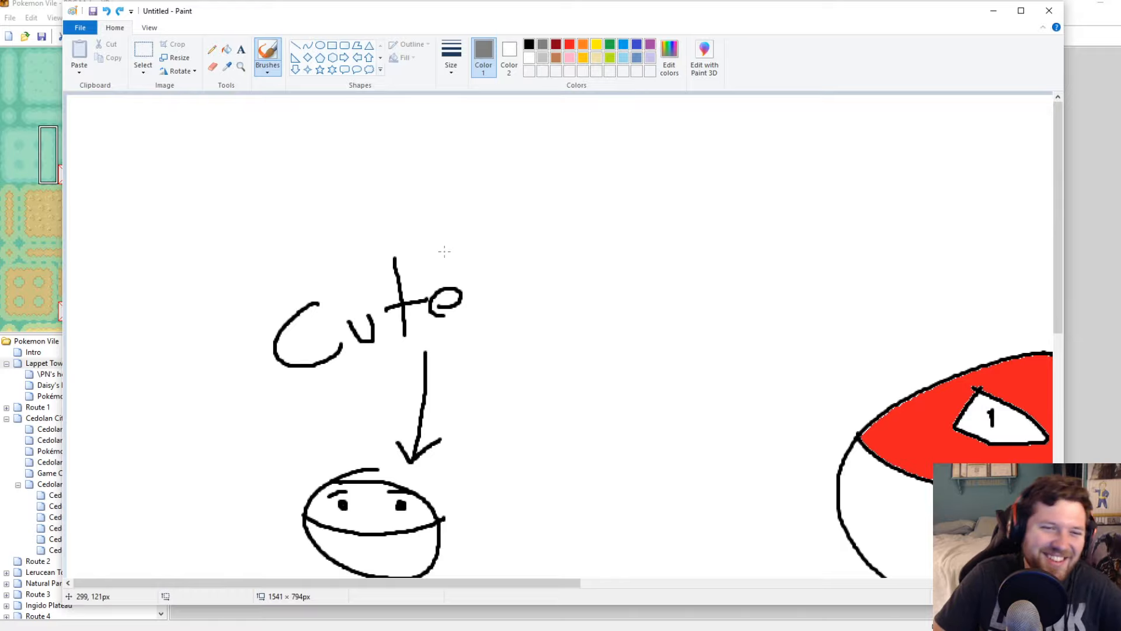
click(529, 45)
scroll(734, 280, down, 3)
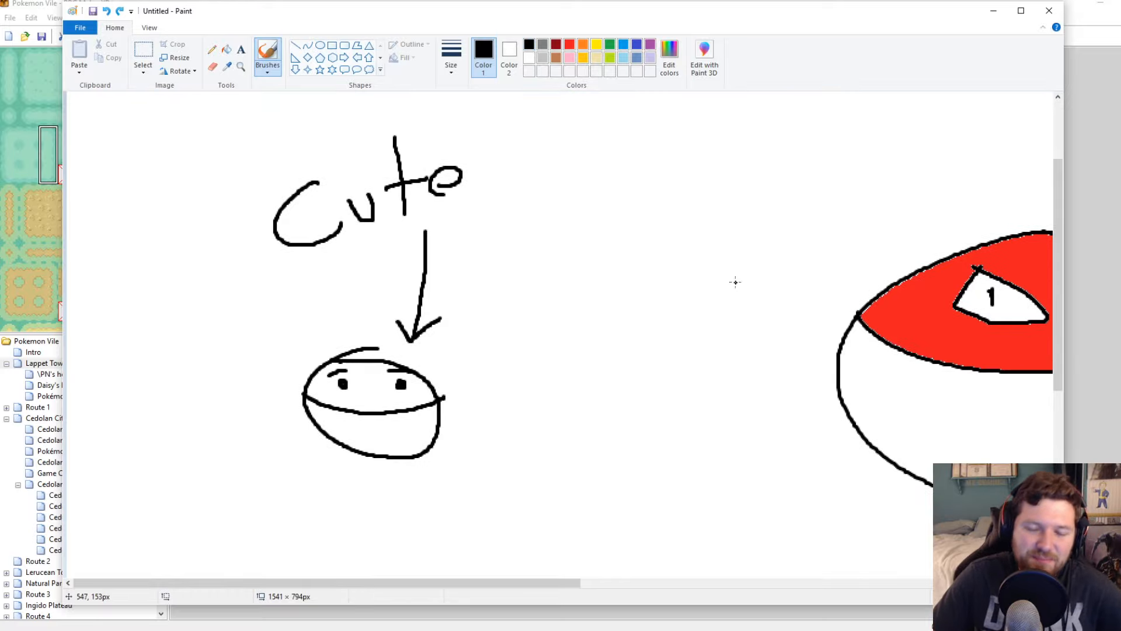
click(1049, 13)
click(594, 312)
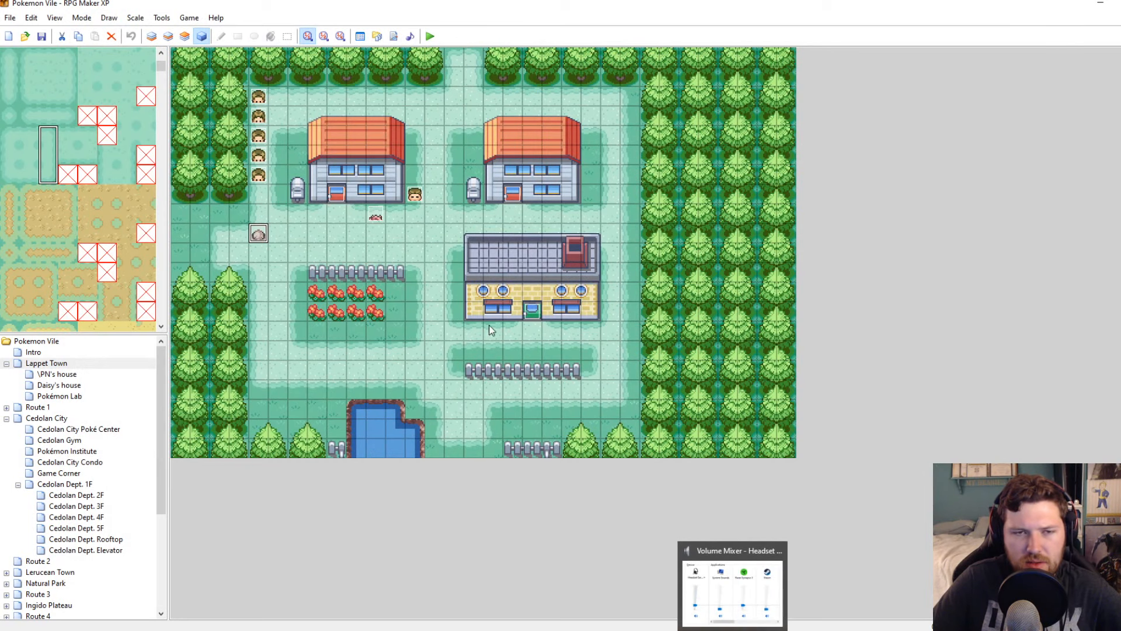
click(436, 312)
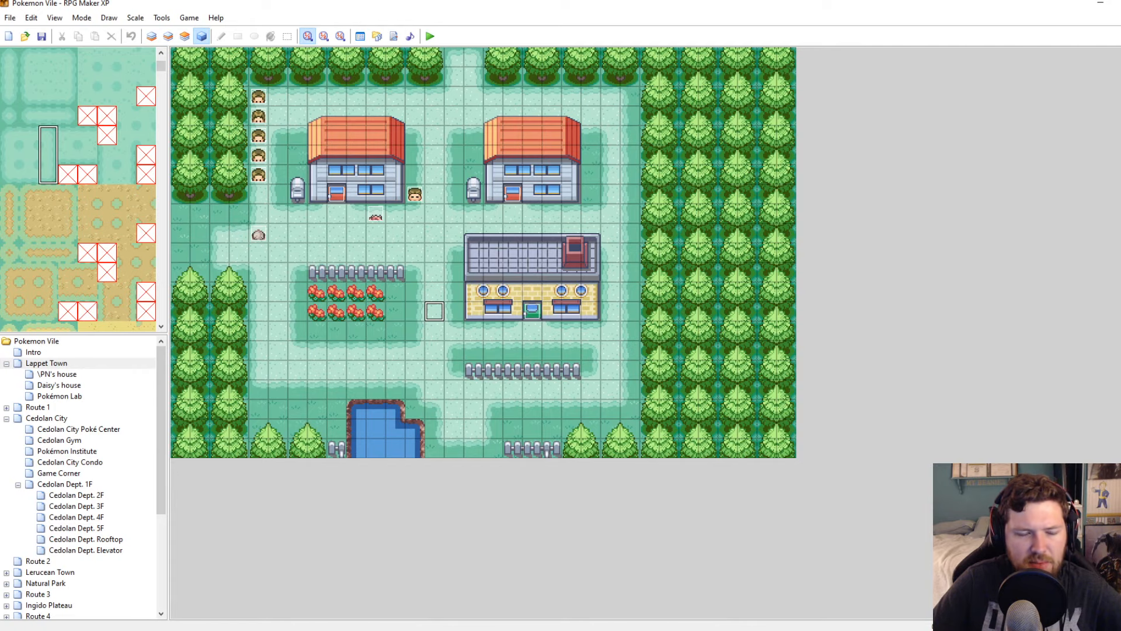
Switch to File Explorer, open pokemon.txt from the PBS folder of Pokemon Essentials v17.2, and enlarge the Notepad++ window
mouse_move(175, 627)
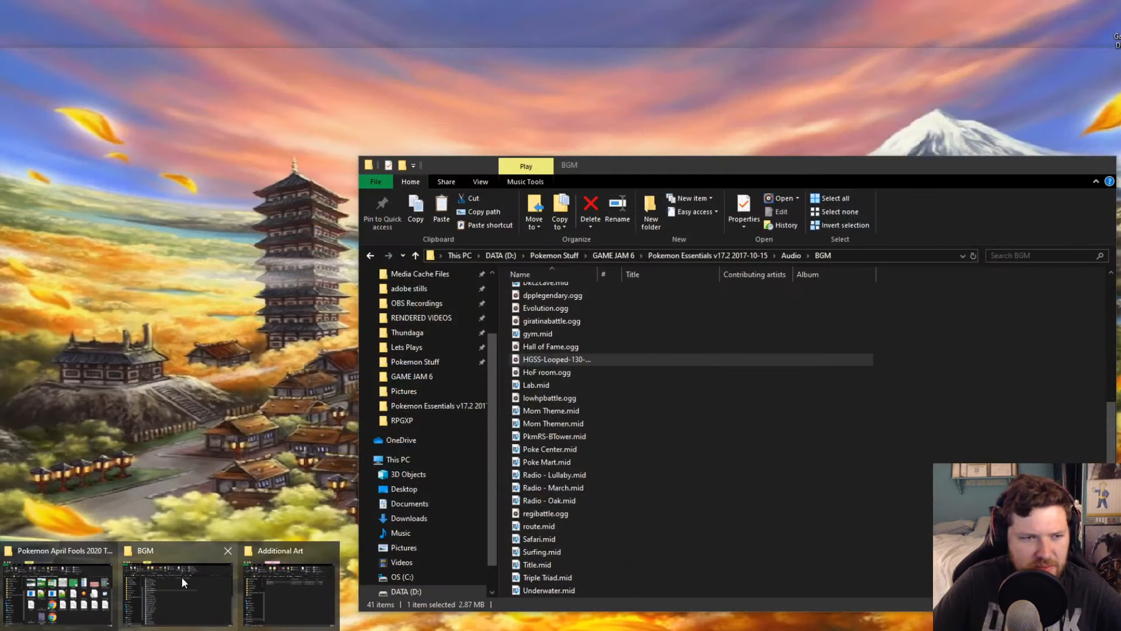
click(186, 576)
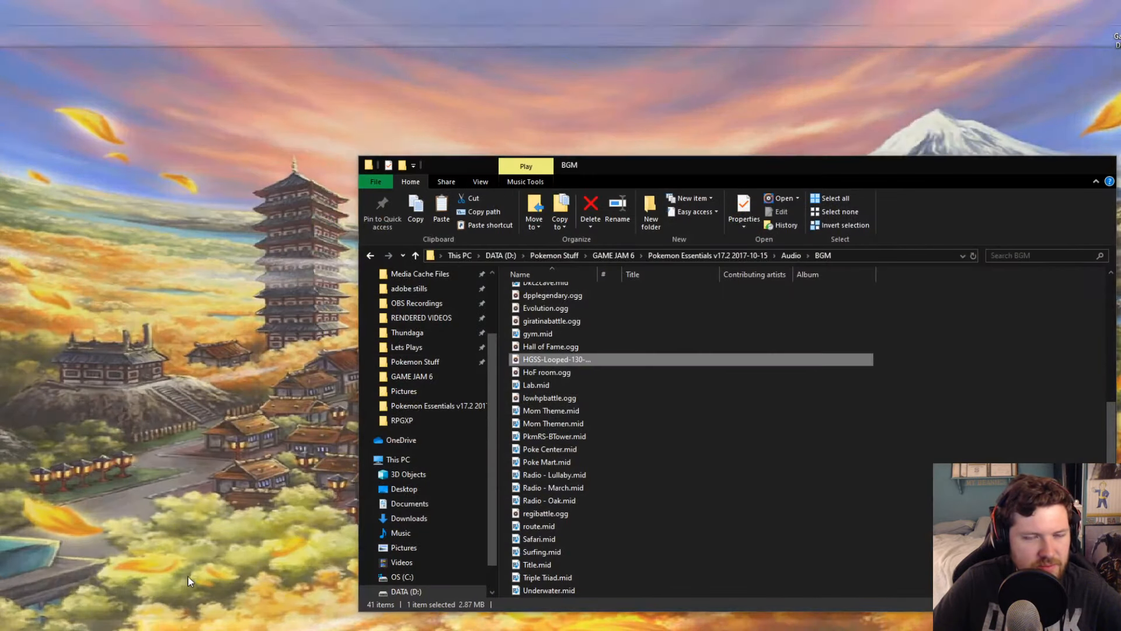
click(744, 255)
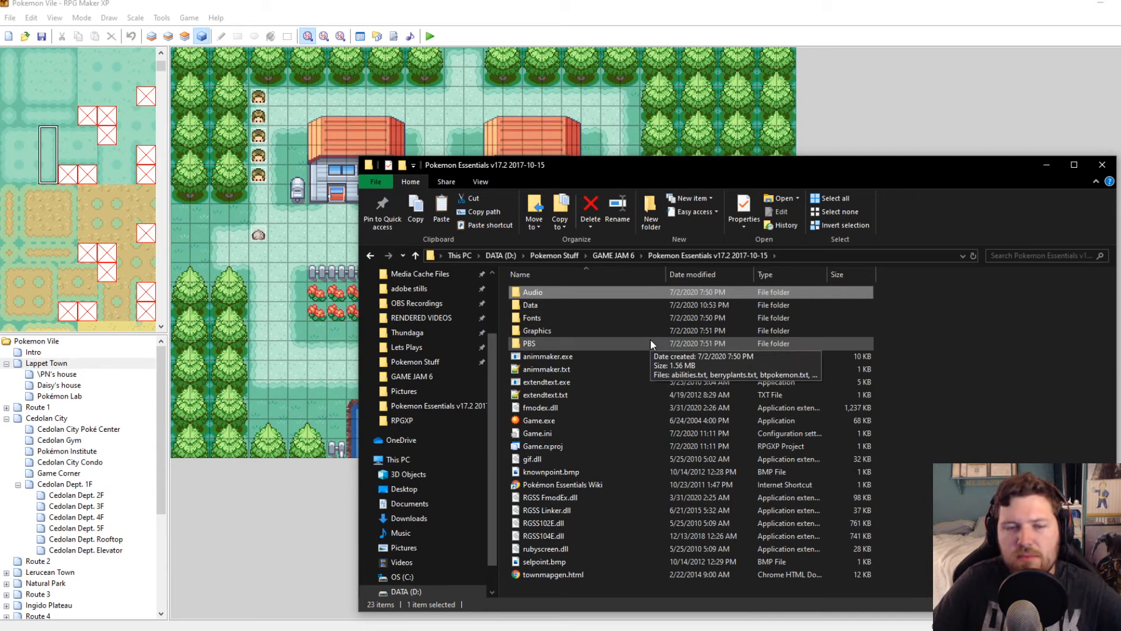
double_click(650, 343)
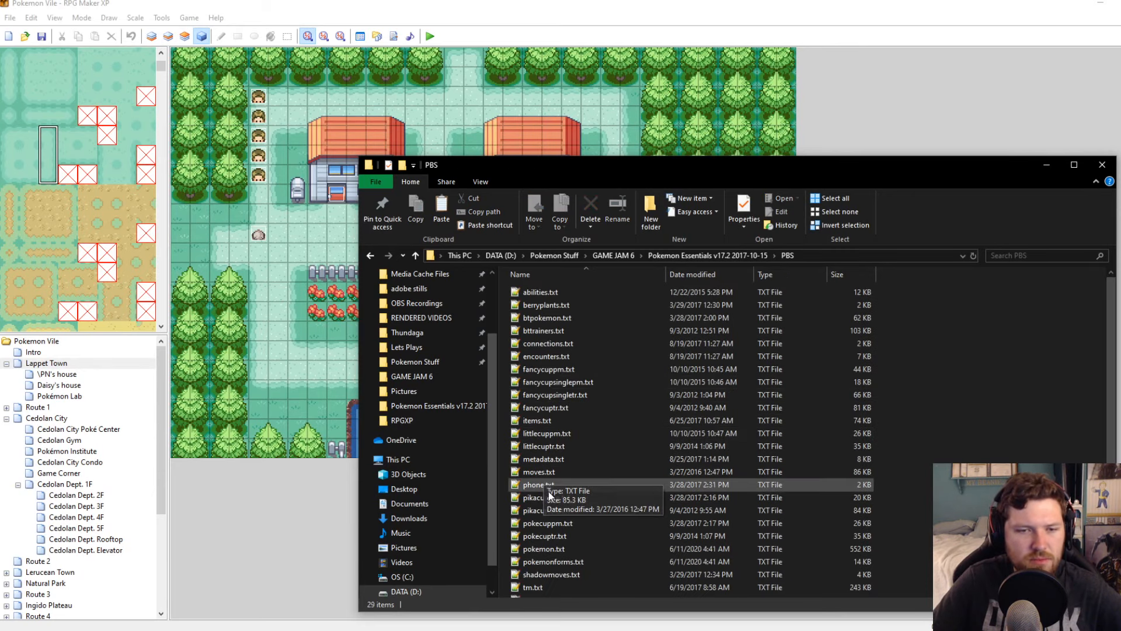
double_click(541, 546)
scroll(705, 444, down, 6)
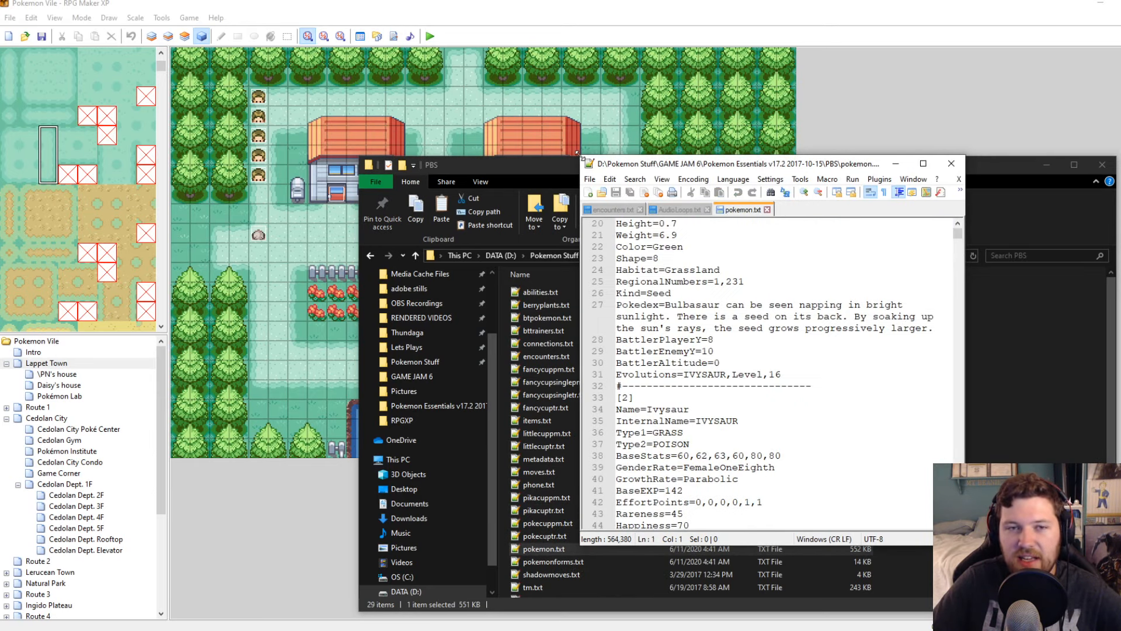
drag(581, 156, 81, 19)
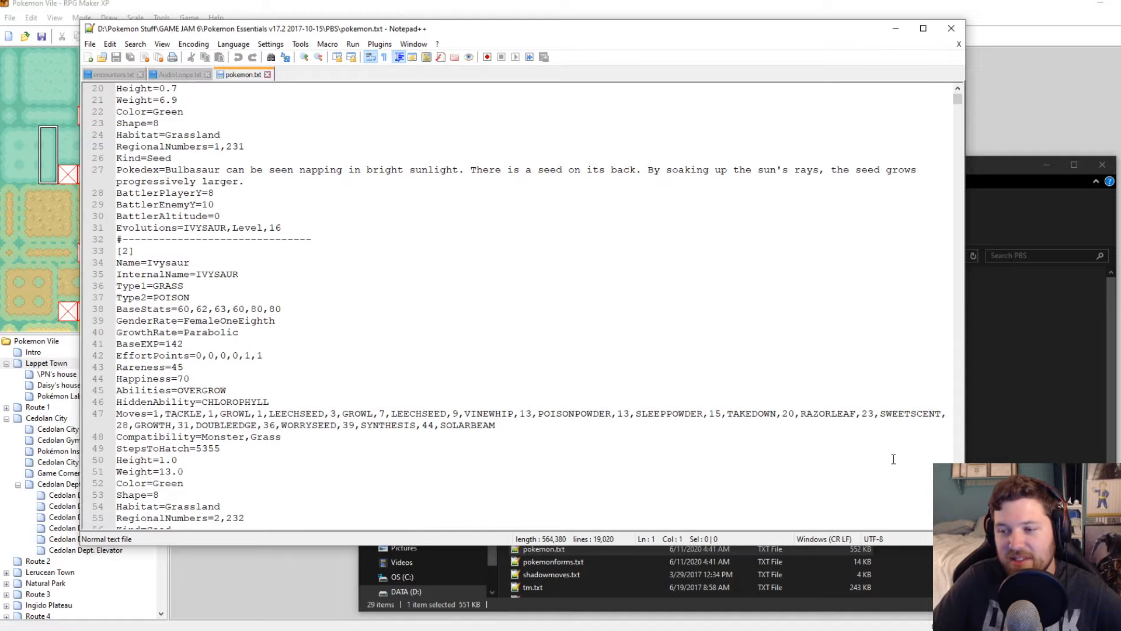
drag(964, 545, 1064, 585)
Go to the end of pokemon.txt and examine the extent and number of the final Genesect entry
drag(1057, 98, 1100, 561)
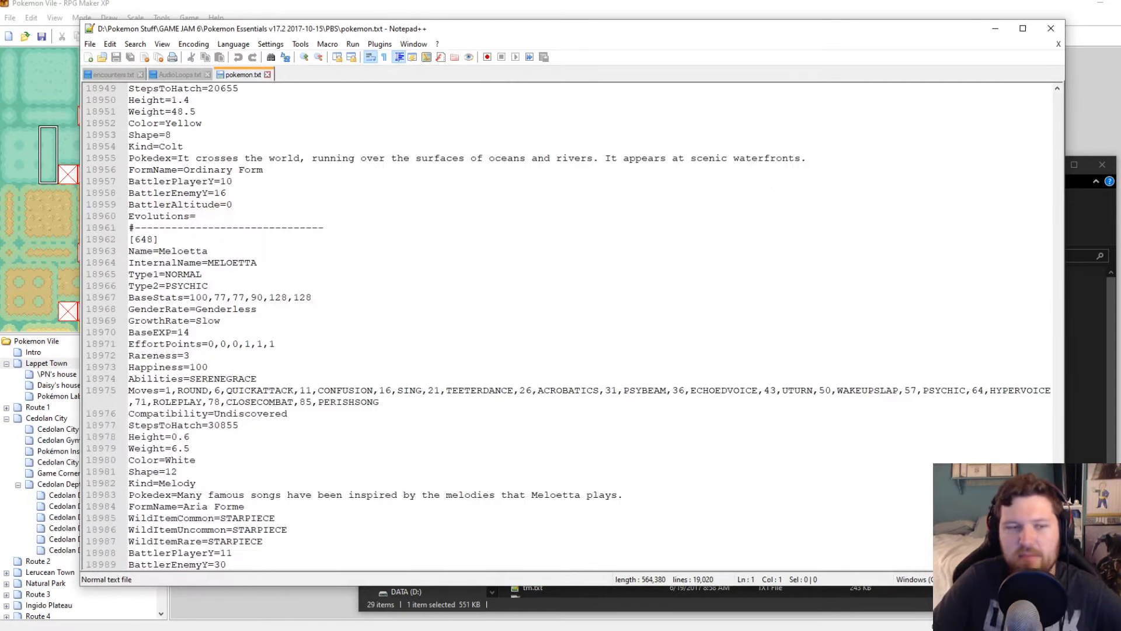
scroll(368, 460, down, 10)
drag(226, 538, 127, 216)
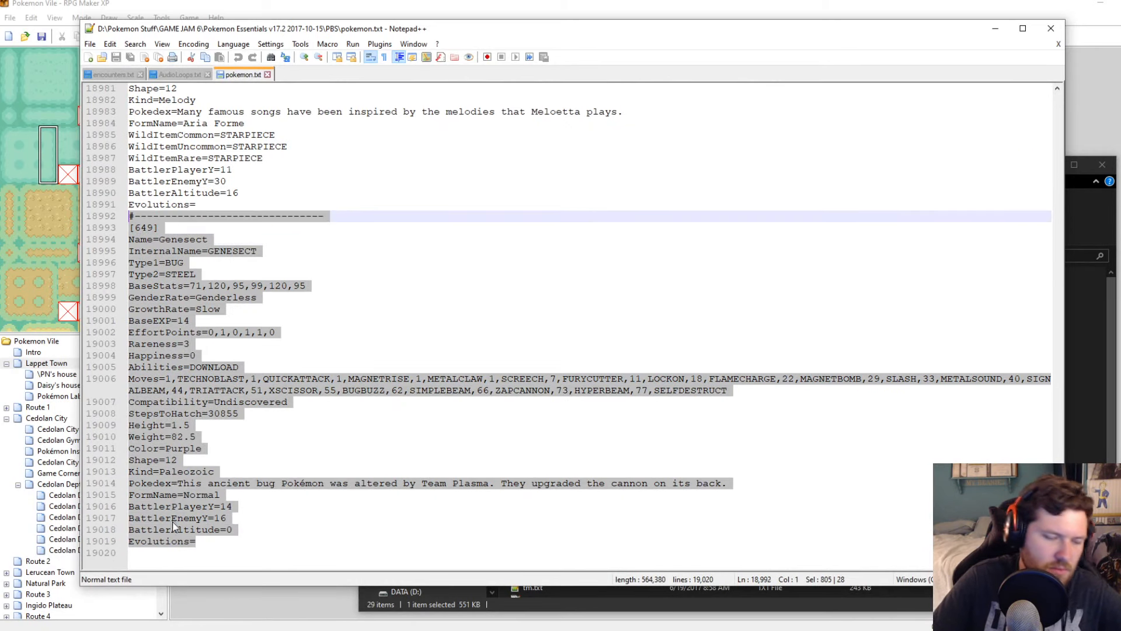
click(199, 543)
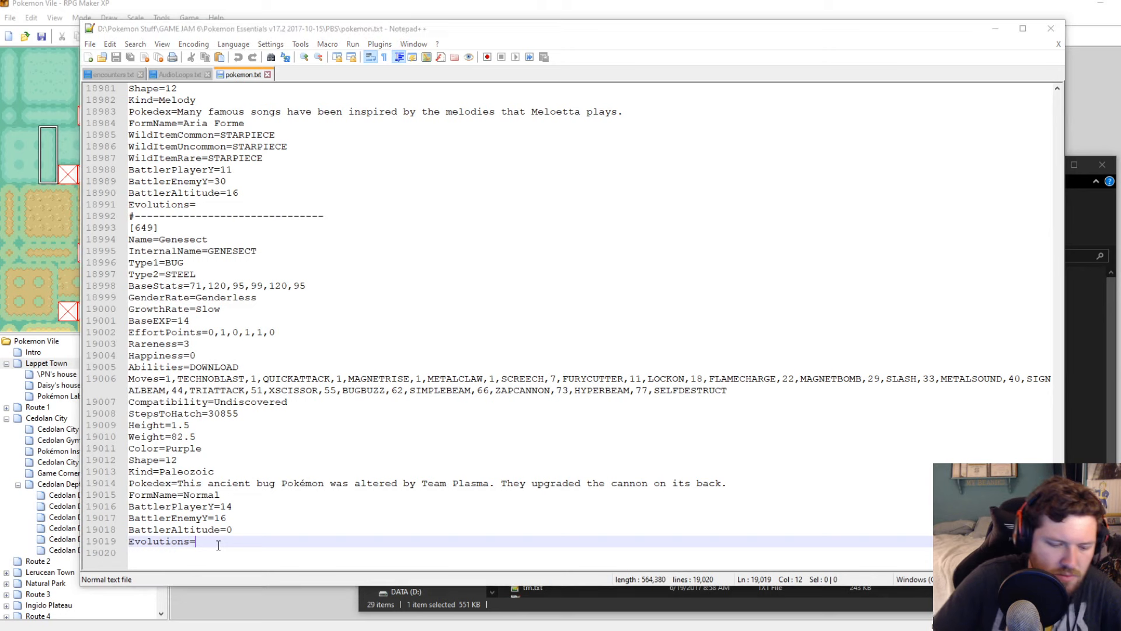
Search the file for "voltorb" and copy its whole entry, from the divider line above [100] through its Evolutions line
key(ctrl+f)
text(voltor)
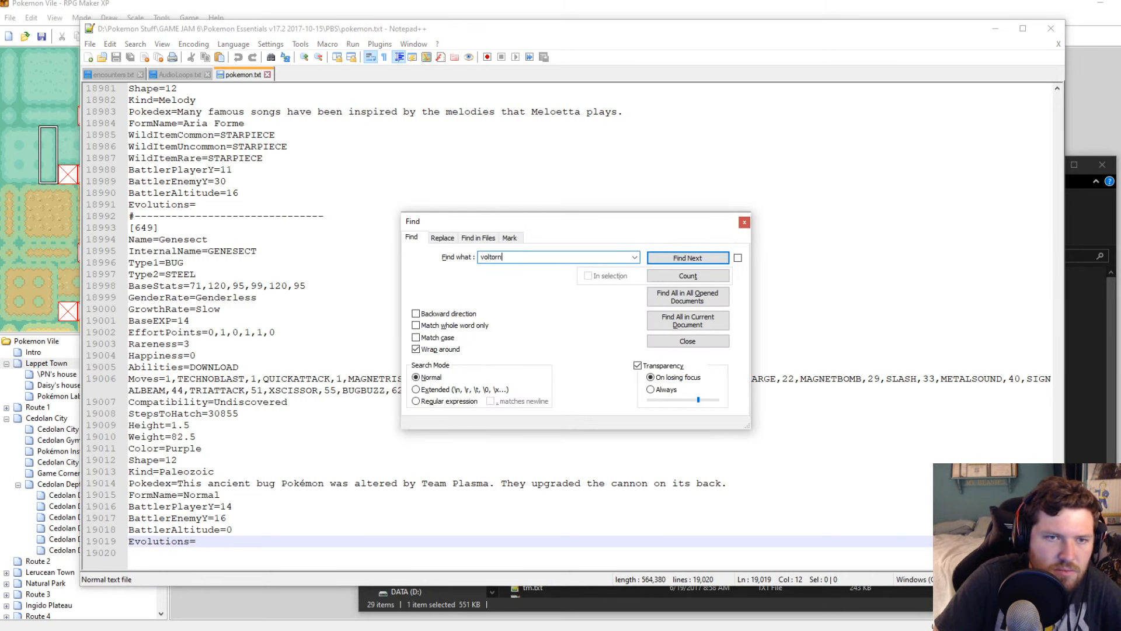
text(b)
key(Return)
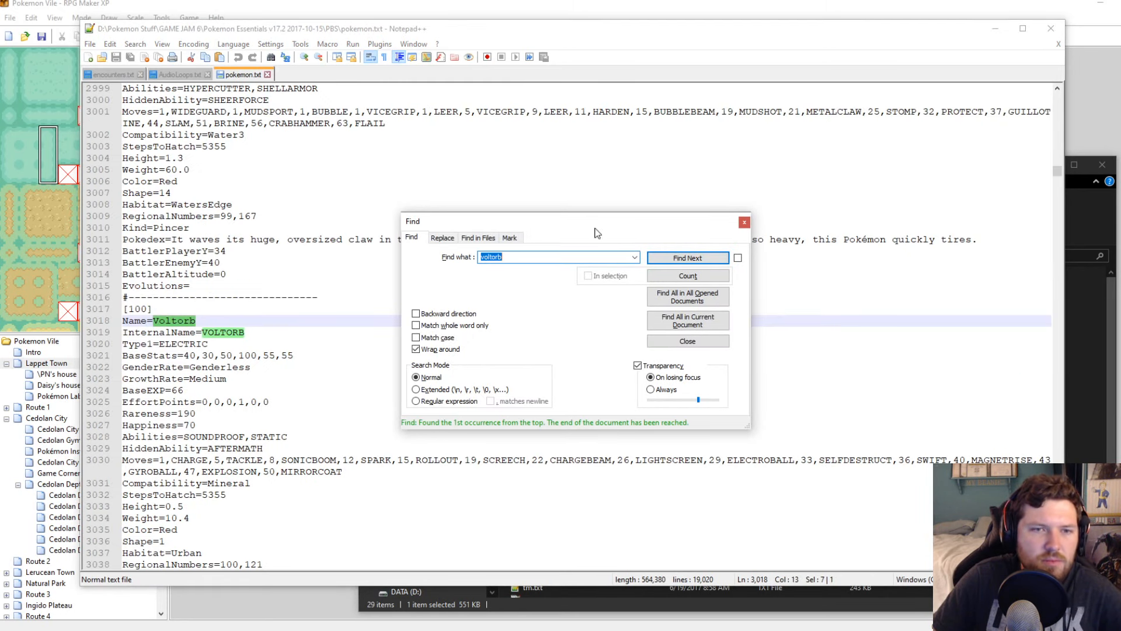
click(743, 224)
drag(123, 297, 326, 505)
key(ctrl+c)
scroll(228, 396, down, 3)
scroll(228, 396, down, 1)
scroll(699, 438, down, 5)
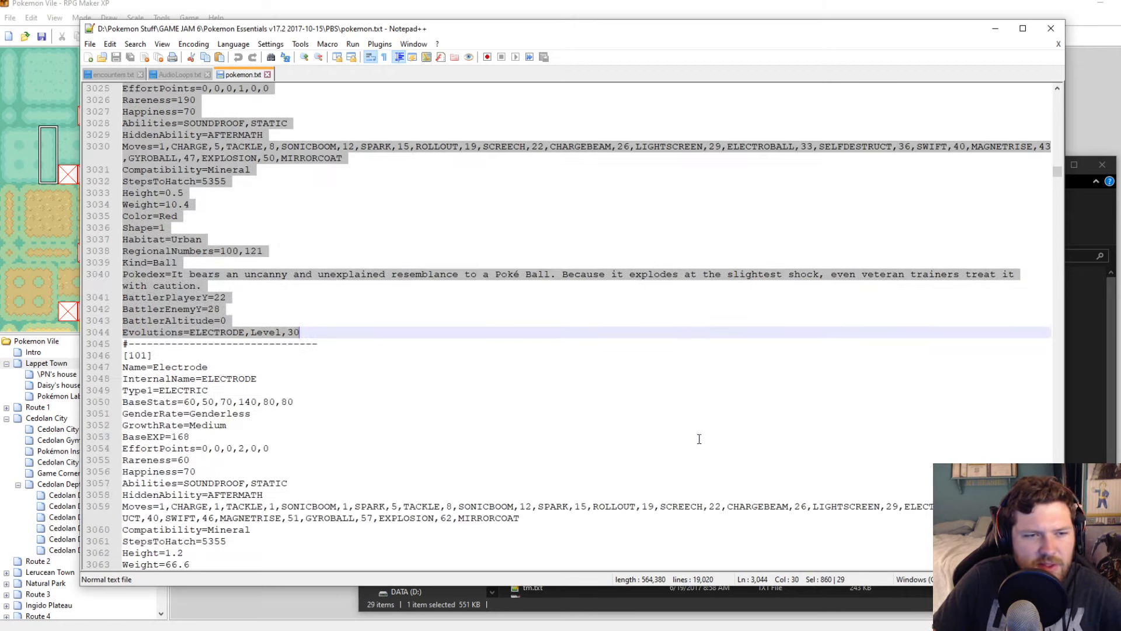
Paste the copied Voltorb entry at the end of pokemon.txt, directly below the Genesect entry
drag(1055, 169, 1054, 551)
scroll(263, 540, down, 6)
click(197, 559)
key(ctrl+v)
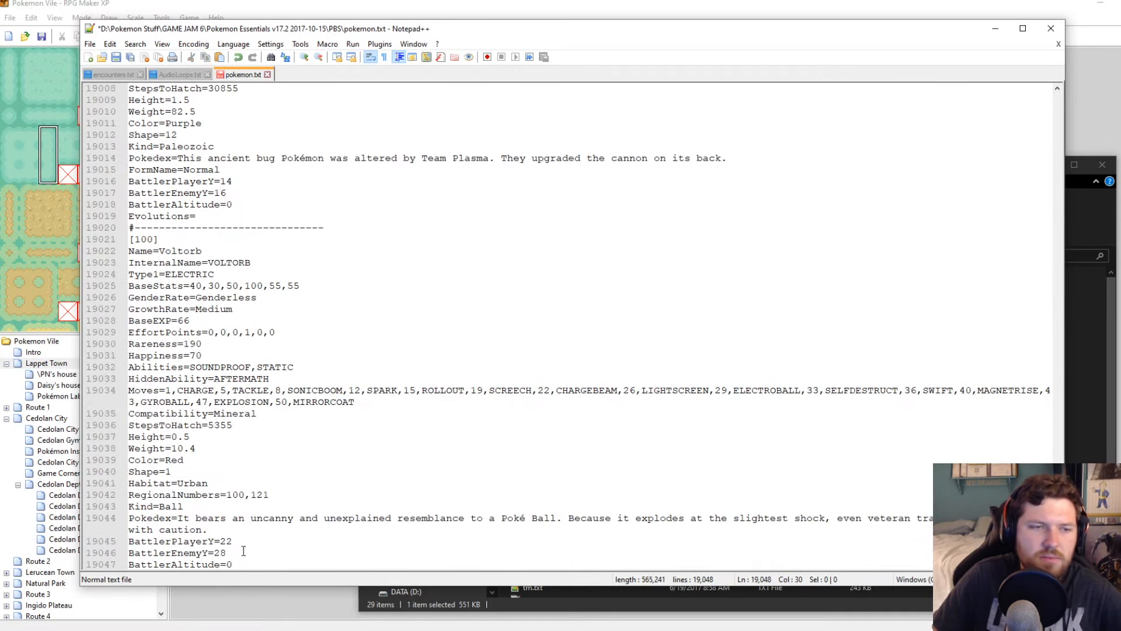
Renumber the pasted entry as 650, set its Name to Marbolt and its InternalName to MARBOLT, and save the file
click(151, 242)
key(BackSpace)
key(BackSpace)
key(BackSpace)
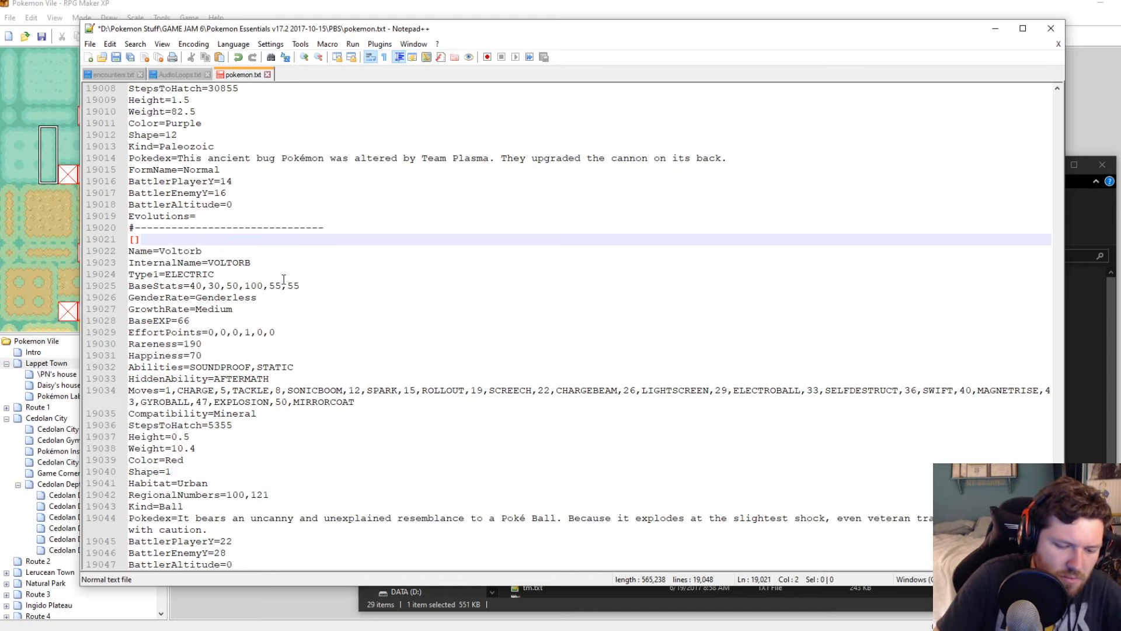
text(650)
double_click(177, 251)
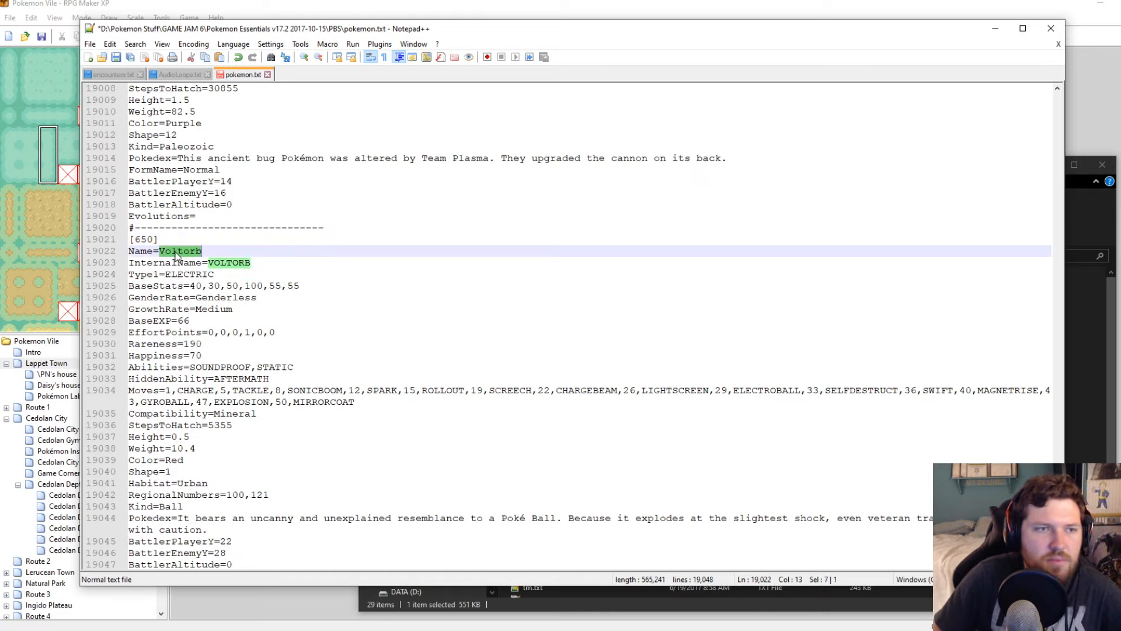
text(Marbolt)
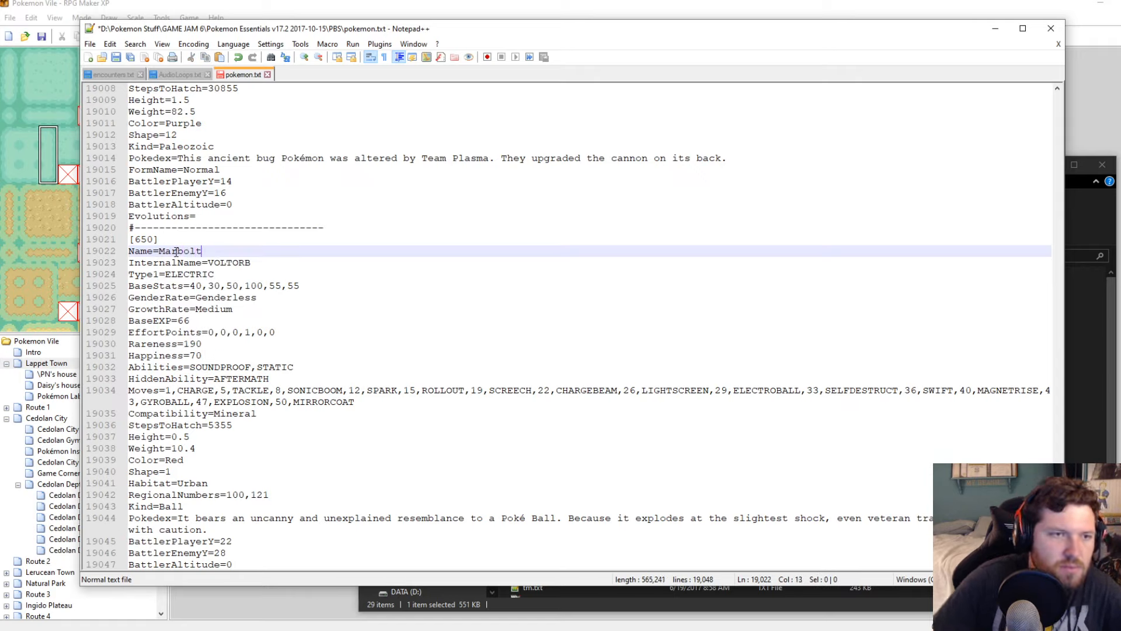
double_click(238, 263)
text(MARBOLT)
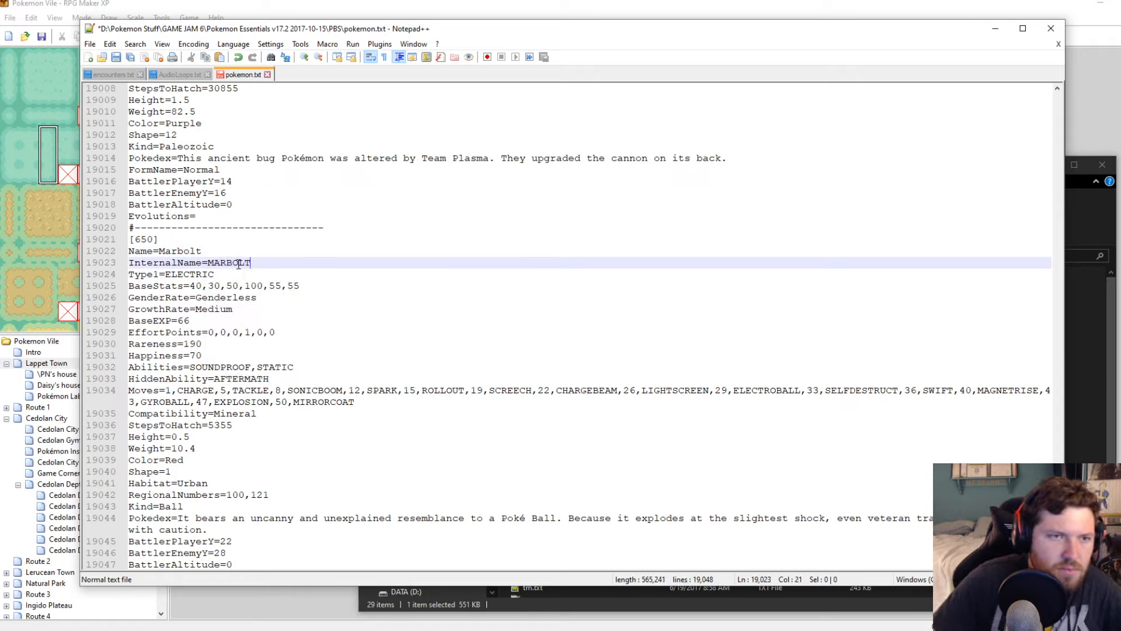
key(ctrl+s)
Set the first three BaseStats values of the Marbolt entry to 30, 25 and 40
click(232, 274)
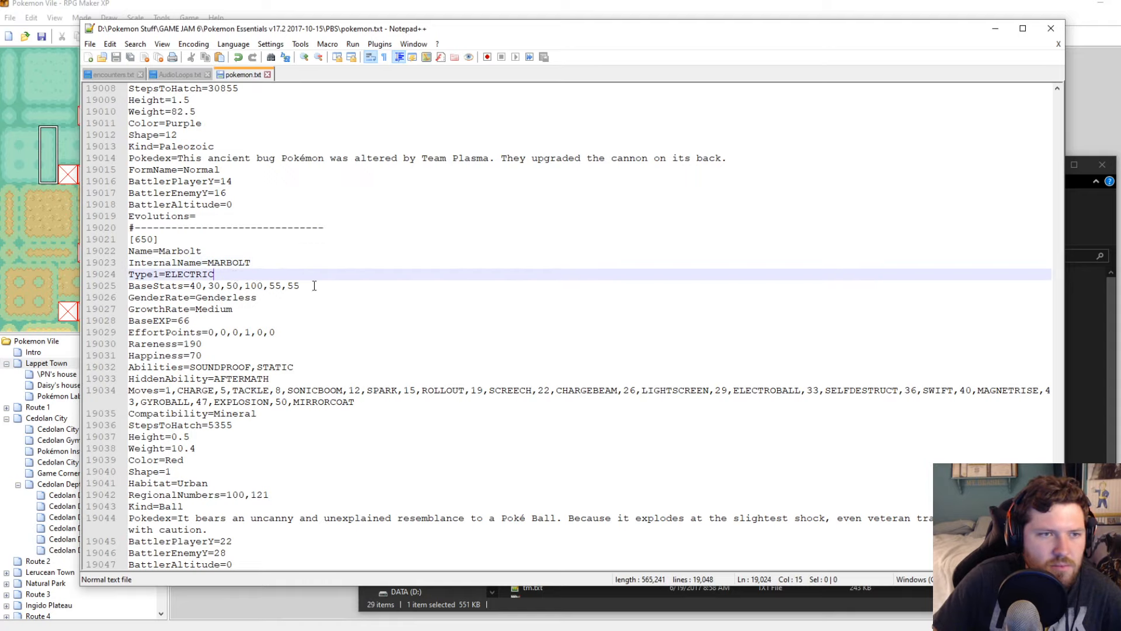
click(198, 285)
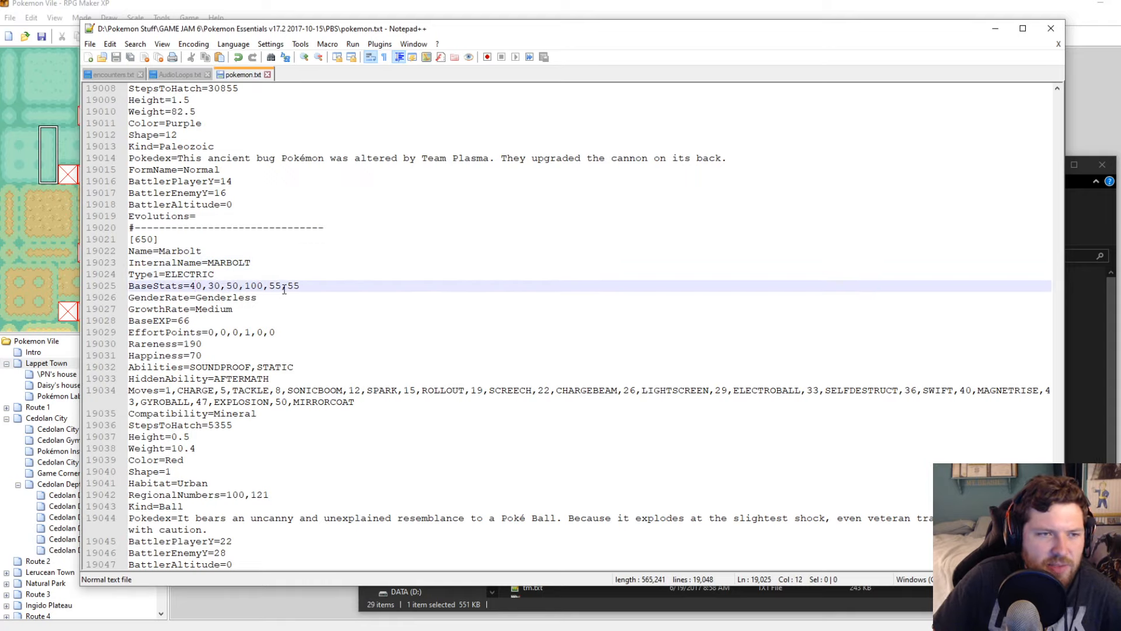
key(BackSpace)
text(3)
key(Right)
key(Right)
key(Right)
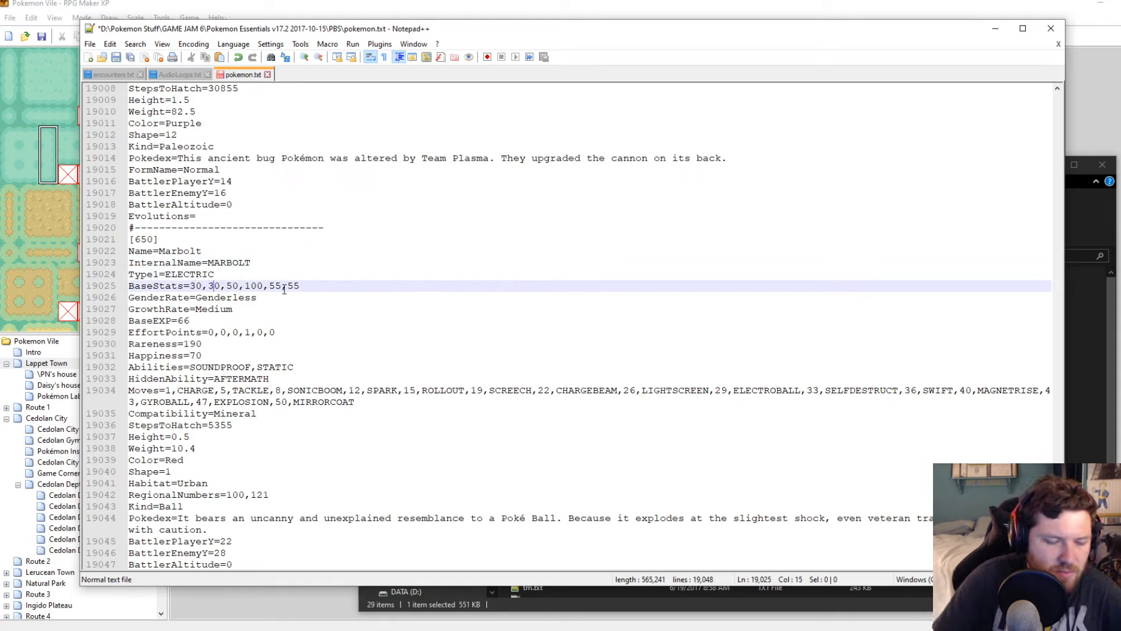
key(BackSpace)
key(BackSpace)
text(25)
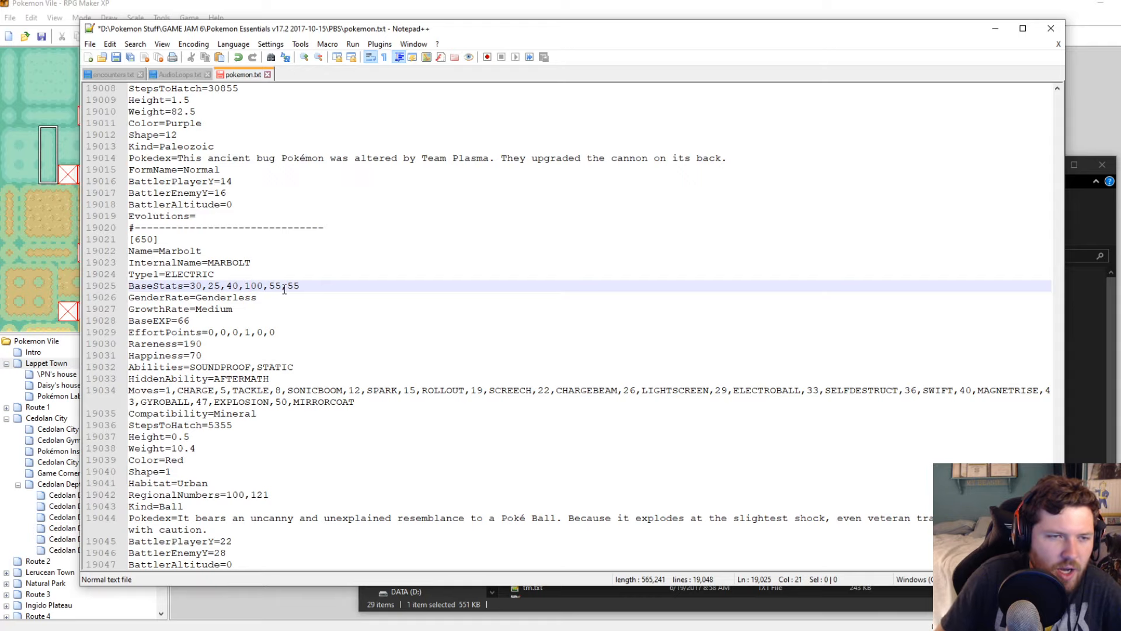
Set Marbolt's fourth BaseStats value to 90 and save the file
key(BackSpace)
key(BackSpace)
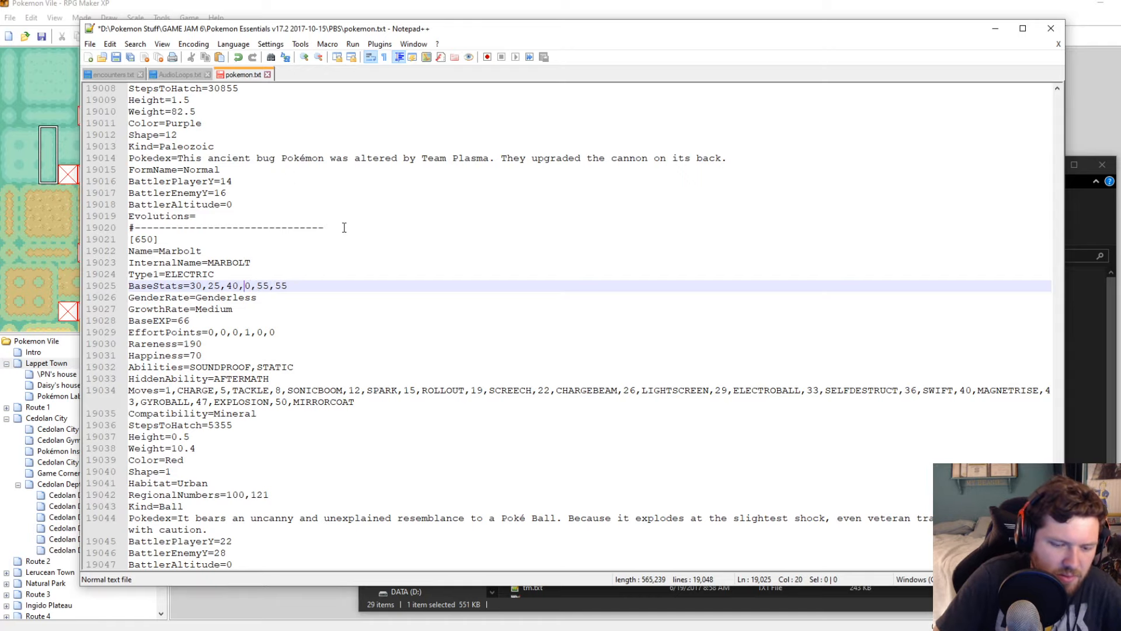
text(90)
key(Delete)
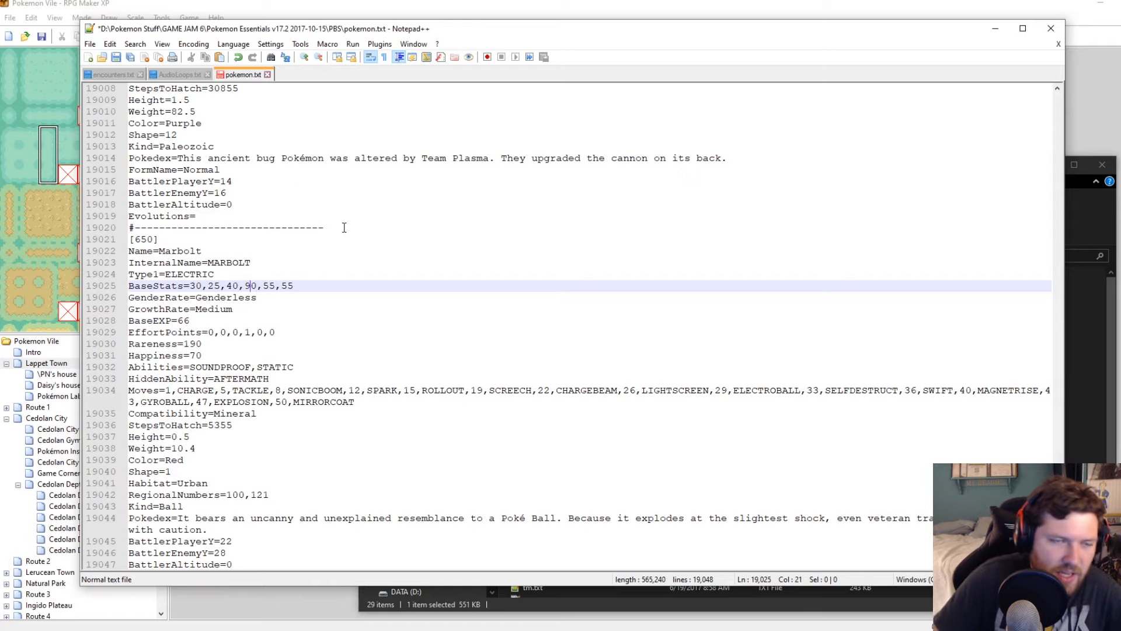
key(ctrl+s)
Set the last two BaseStats values of the Marbolt entry to 45 each and save the file
key(Right)
key(Right)
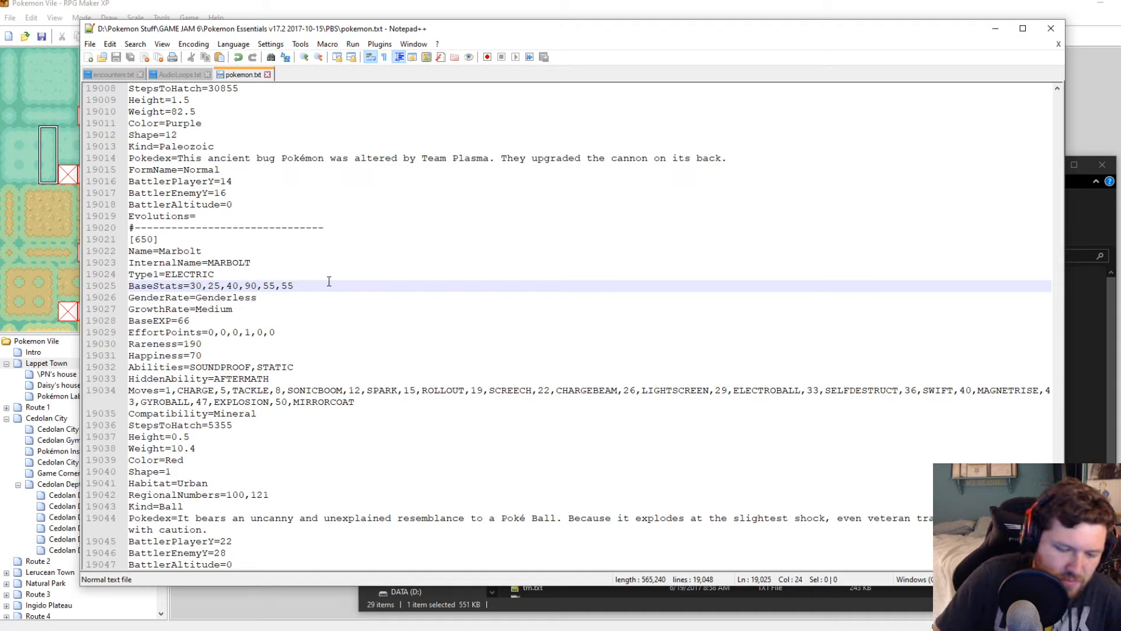
key(BackSpace)
text(4)
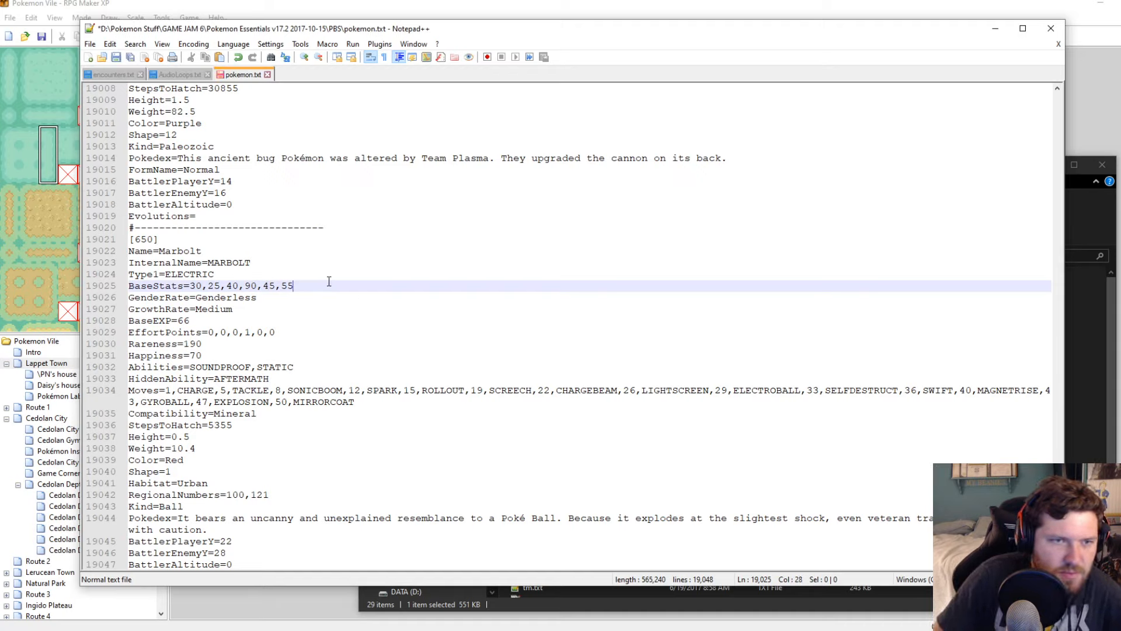
key(ctrl+s)
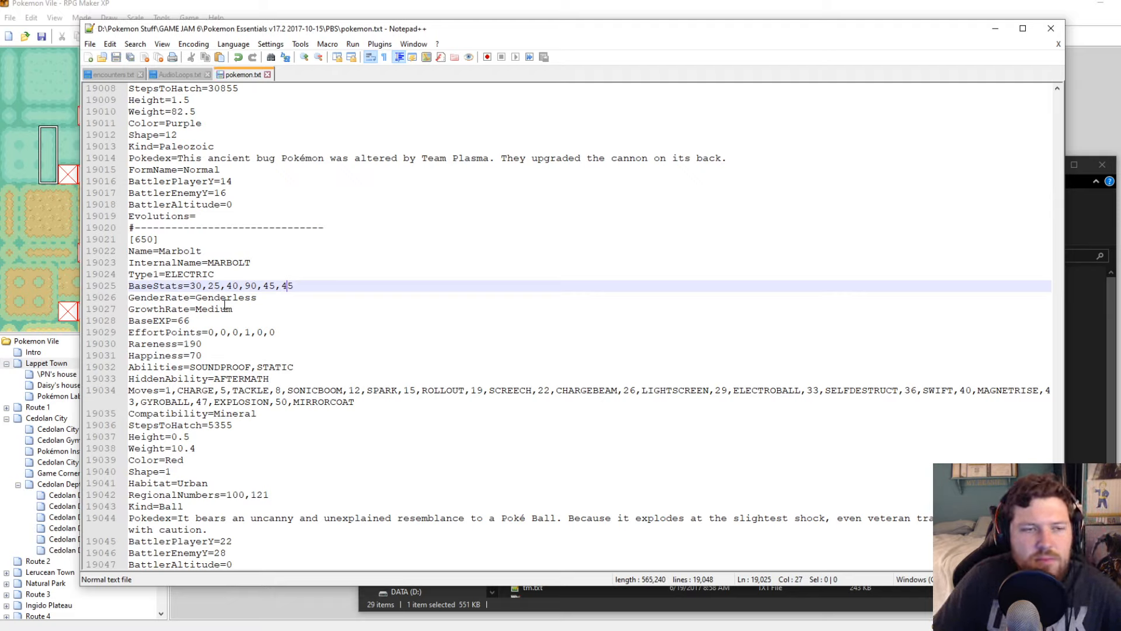
Set Marbolt's BaseEXP to 56 and save the file
click(201, 317)
key(BackSpace)
key(BackSpace)
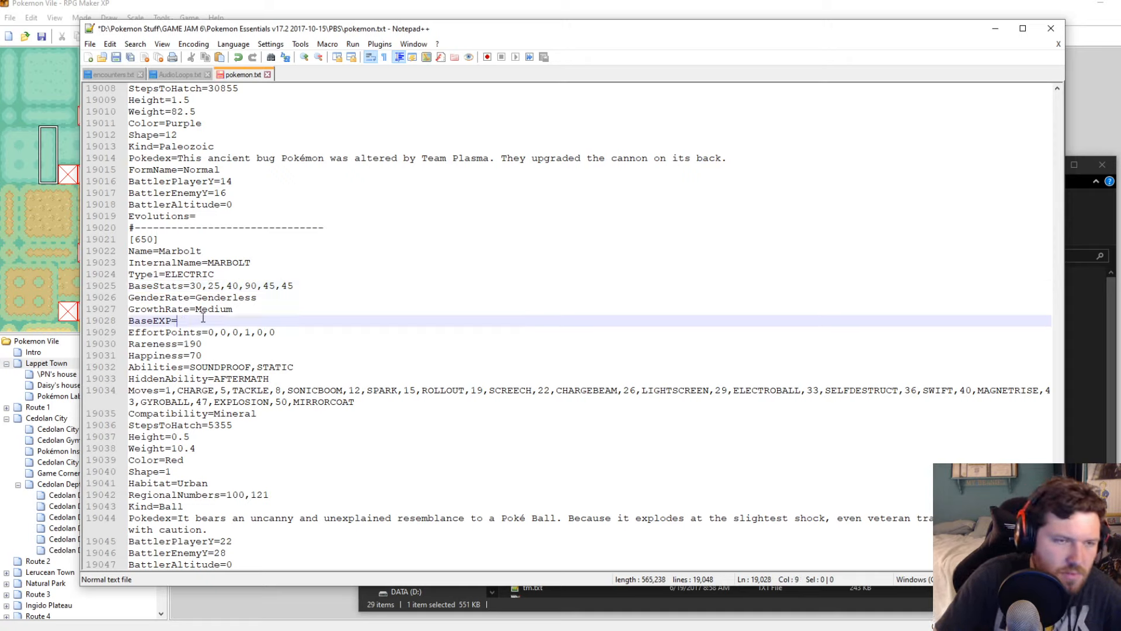
text(56)
key(ctrl+s)
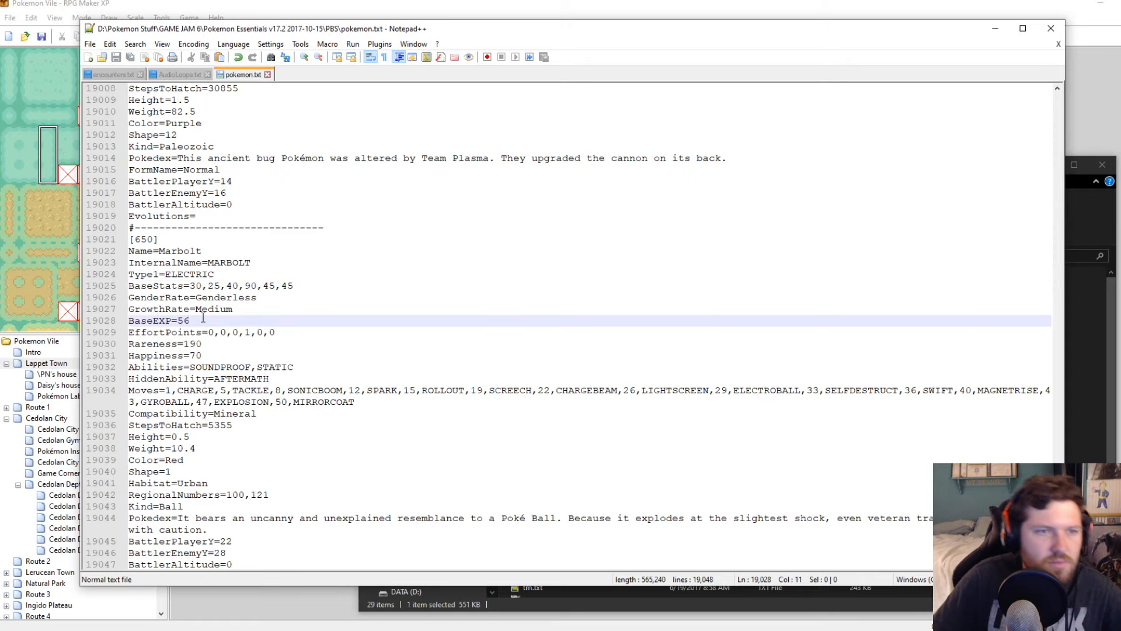
Switch back to RPG Maker XP and view the FModex script in the Script Editor, closing it without changes
click(358, 4)
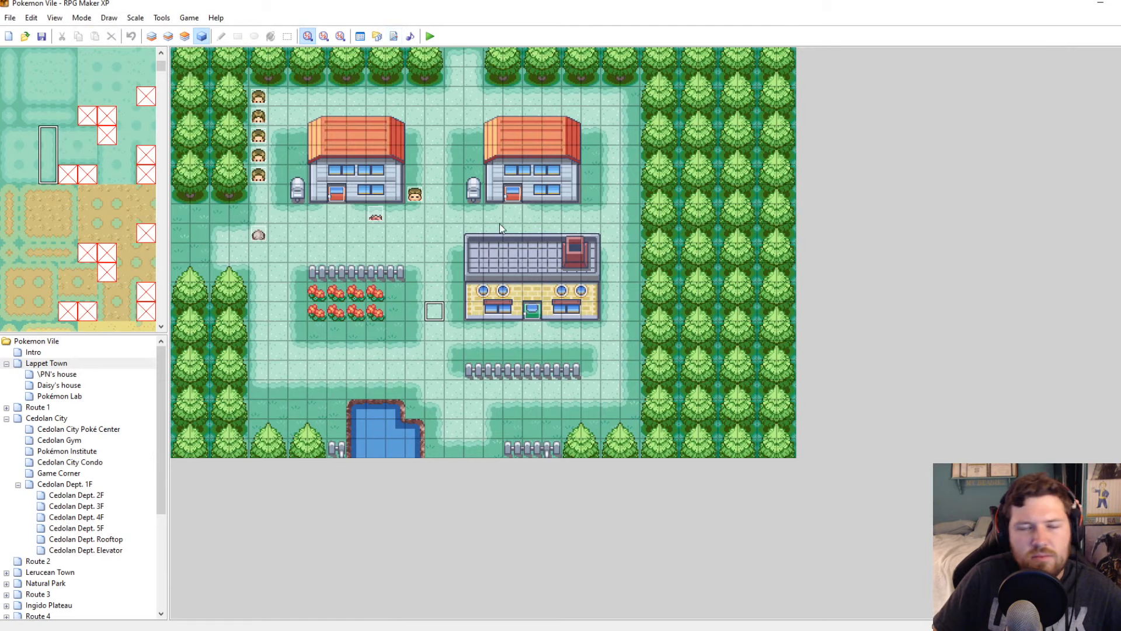
click(391, 37)
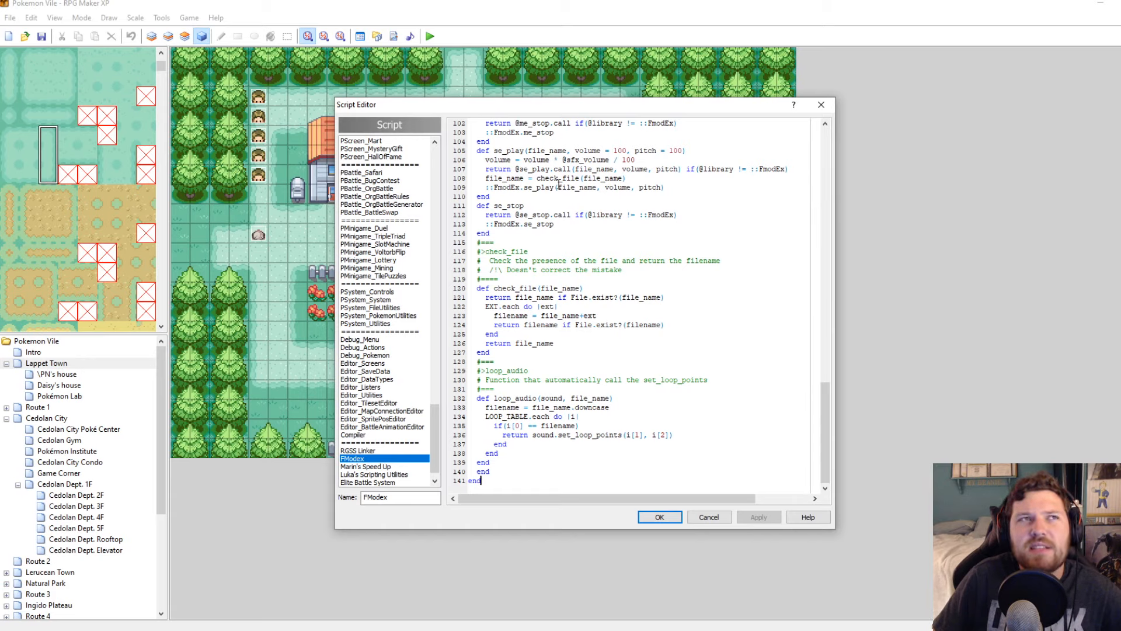
click(821, 104)
mouse_move(154, 626)
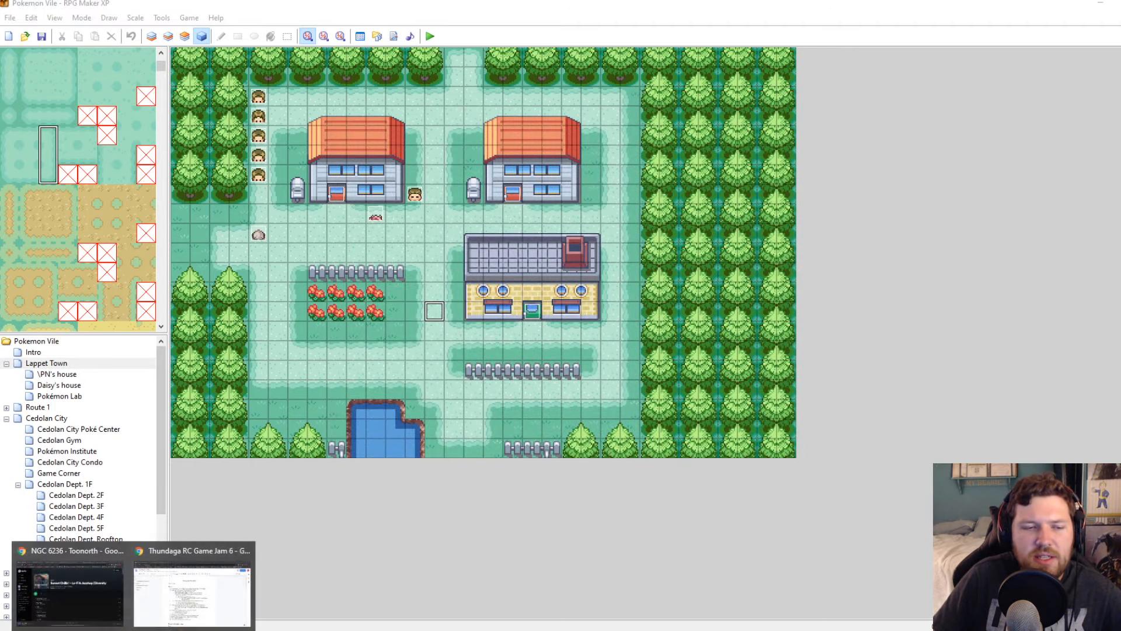
In the Thundaga RC Game Jam 6 Google Doc, add the Ideas bullet "Max Level increases, with an increase happening per mission?"
click(190, 602)
scroll(613, 492, down, 5)
scroll(613, 492, down, 6)
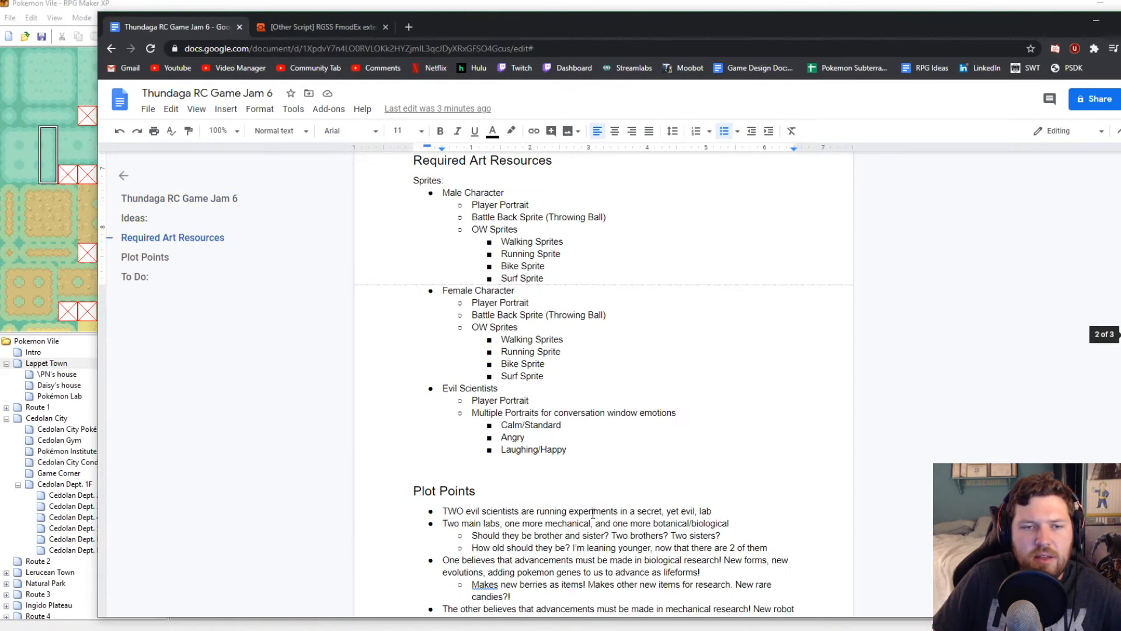
scroll(588, 527, up, 8)
scroll(588, 527, up, 3)
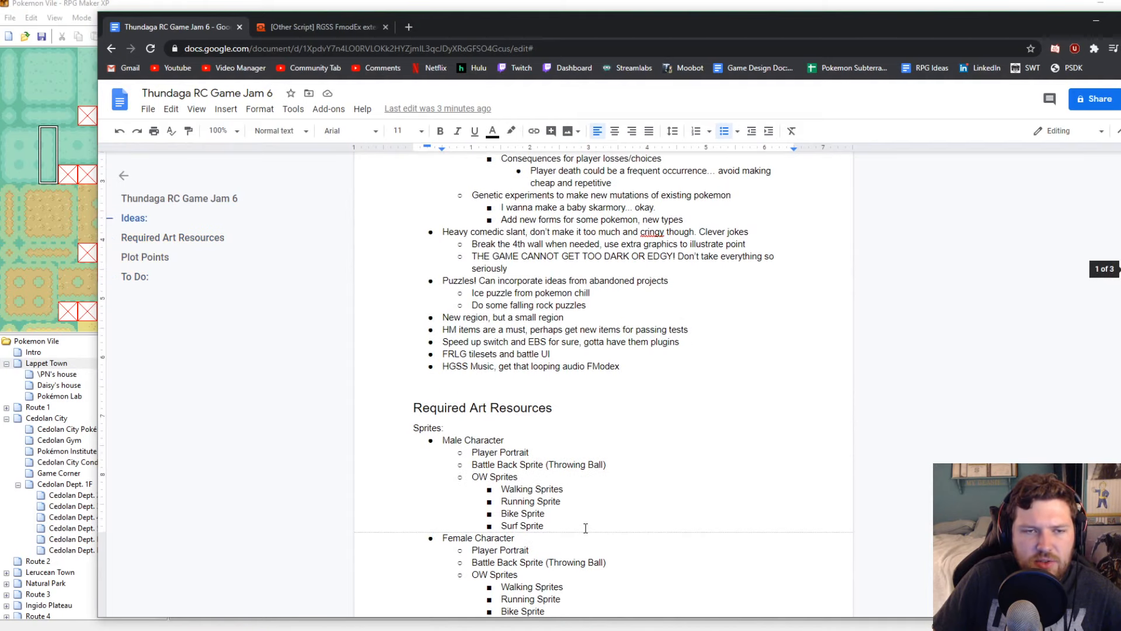
click(642, 429)
key(Return)
text(Ma)
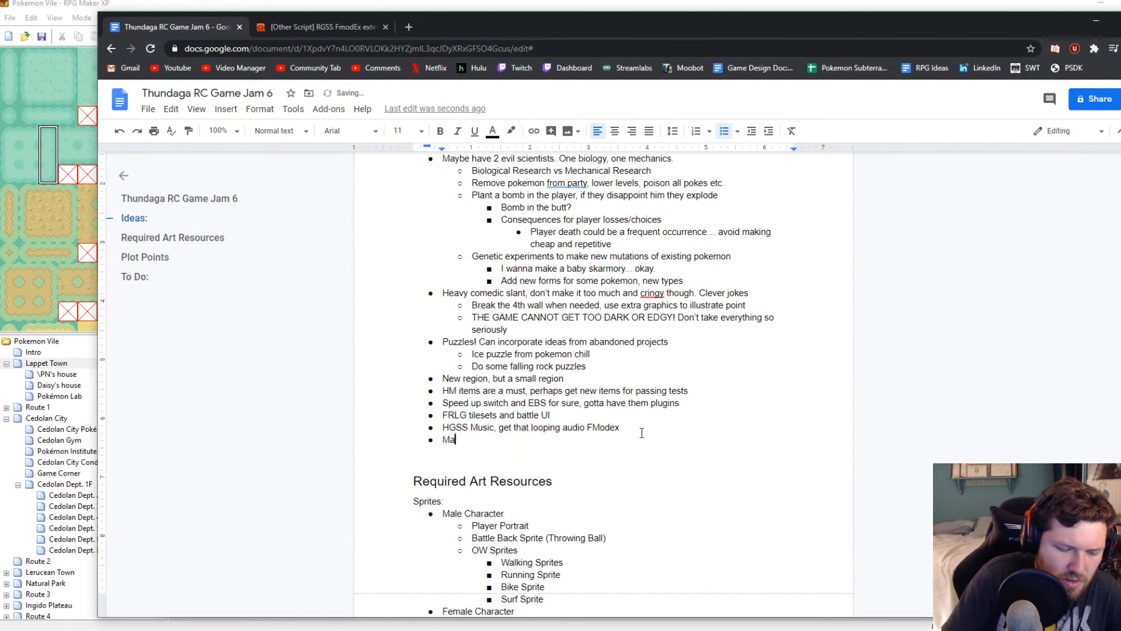
text(x Level incre)
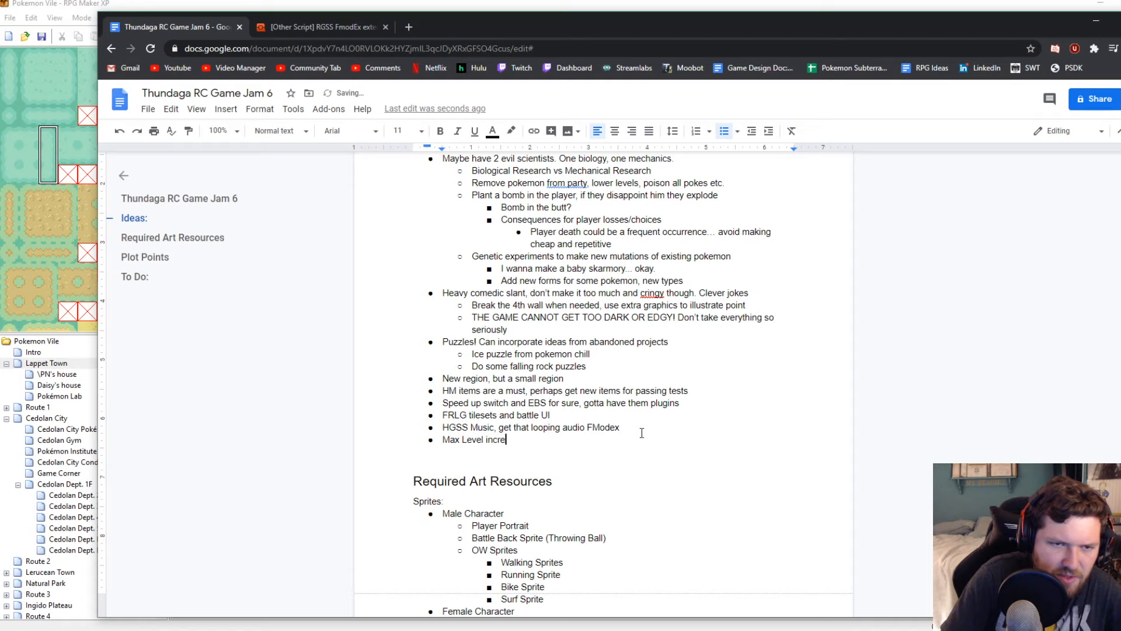
text(ases, with an increas)
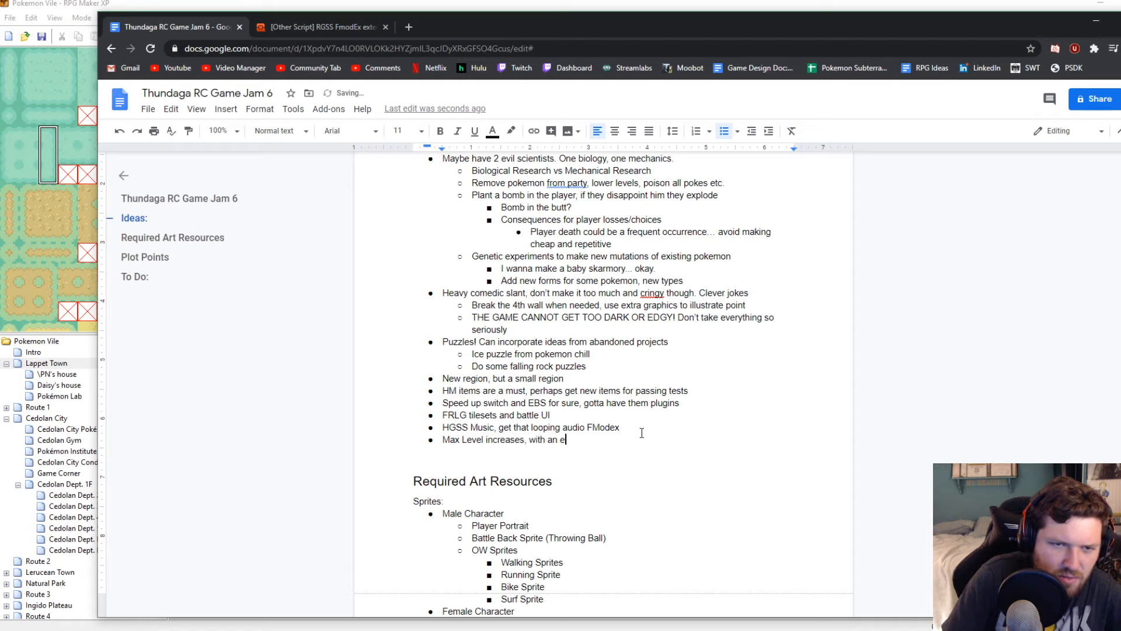
text(e )
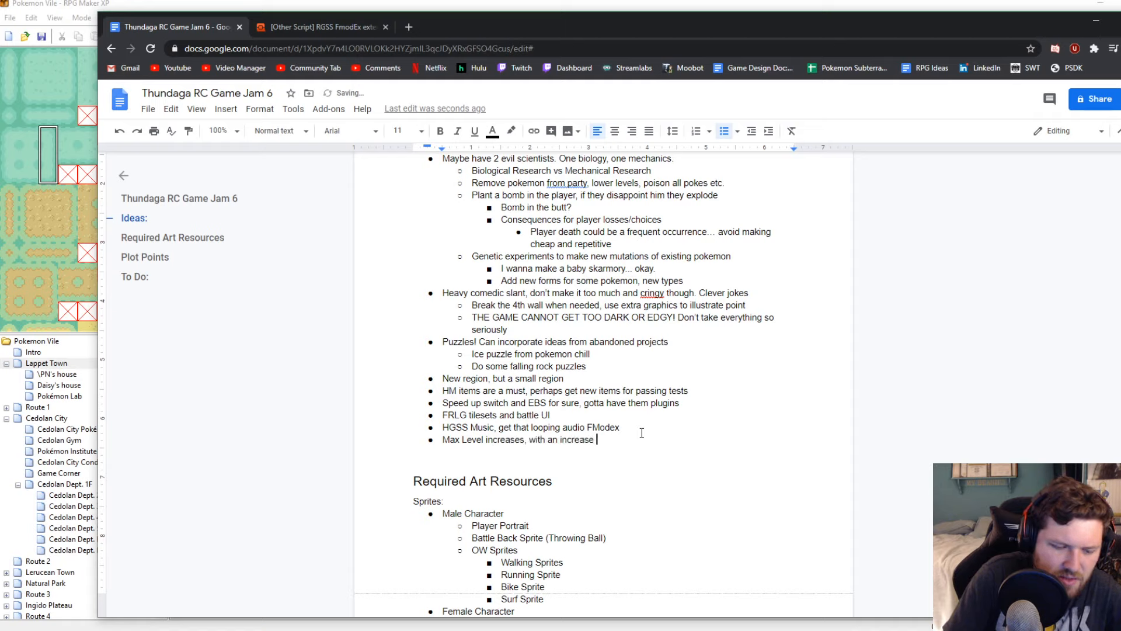
text(happ)
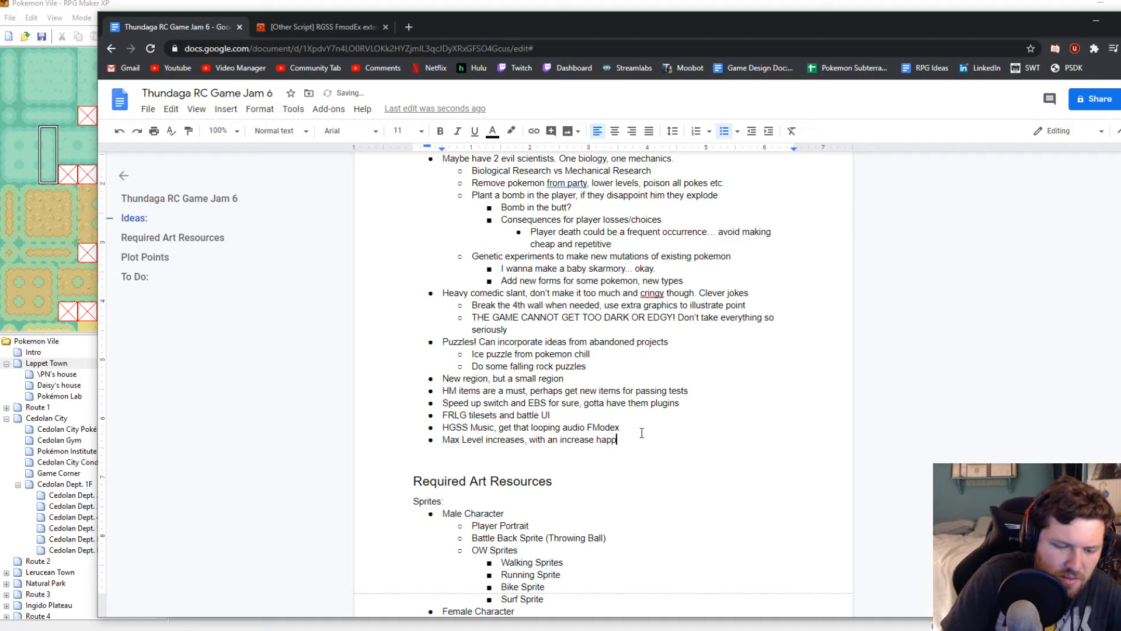
text(ening per missio)
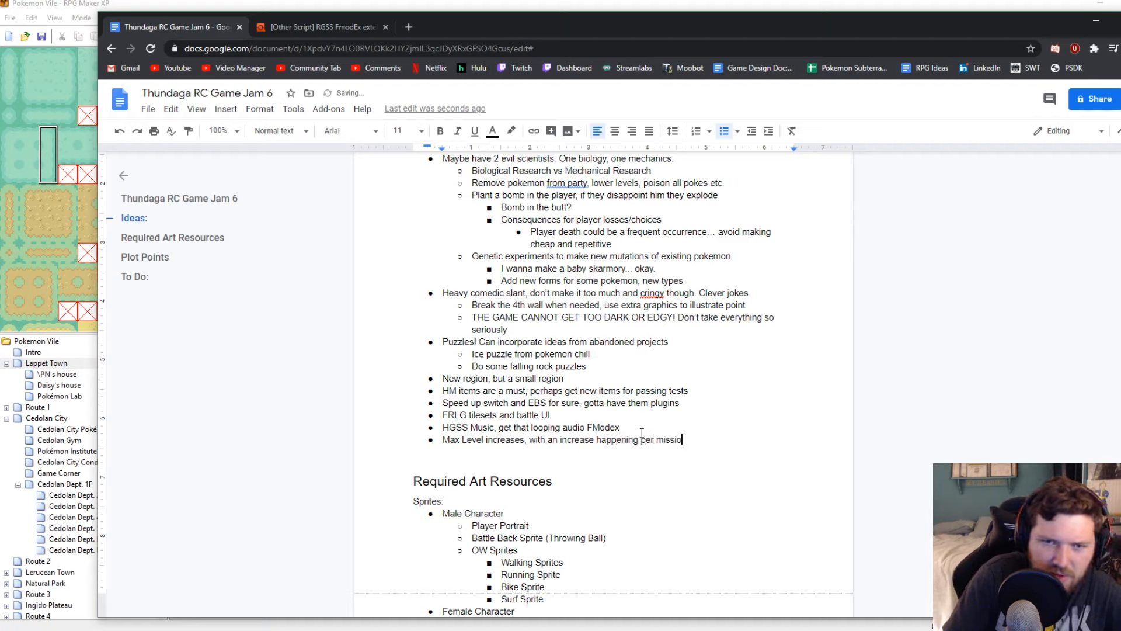
text(n?)
Add another top-level bullet to the Ideas list reading "Training rooms/areas with higher exp gains?"
key(Return)
key(Tab)
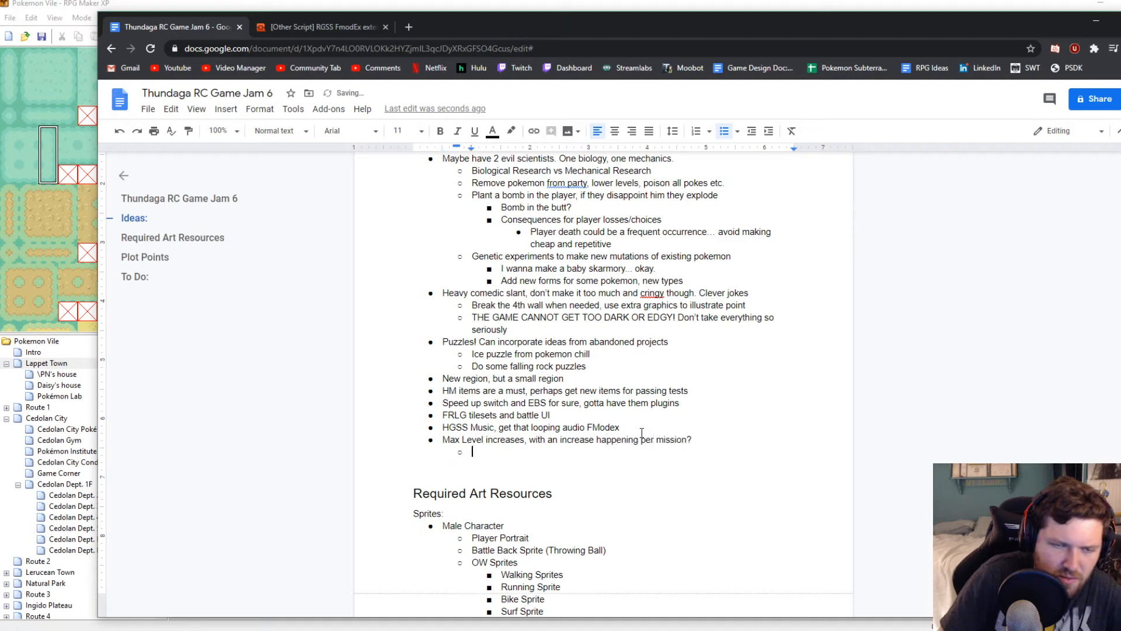
key(BackSpace)
key(BackSpace)
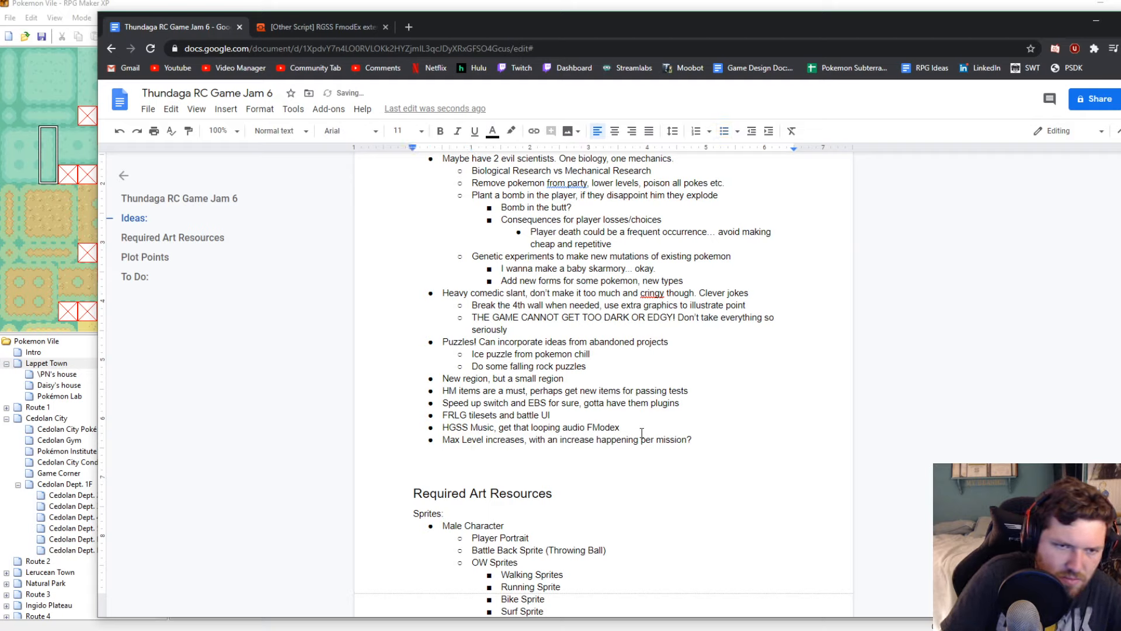
key(ctrl+shift+8)
text(Training rooms/a)
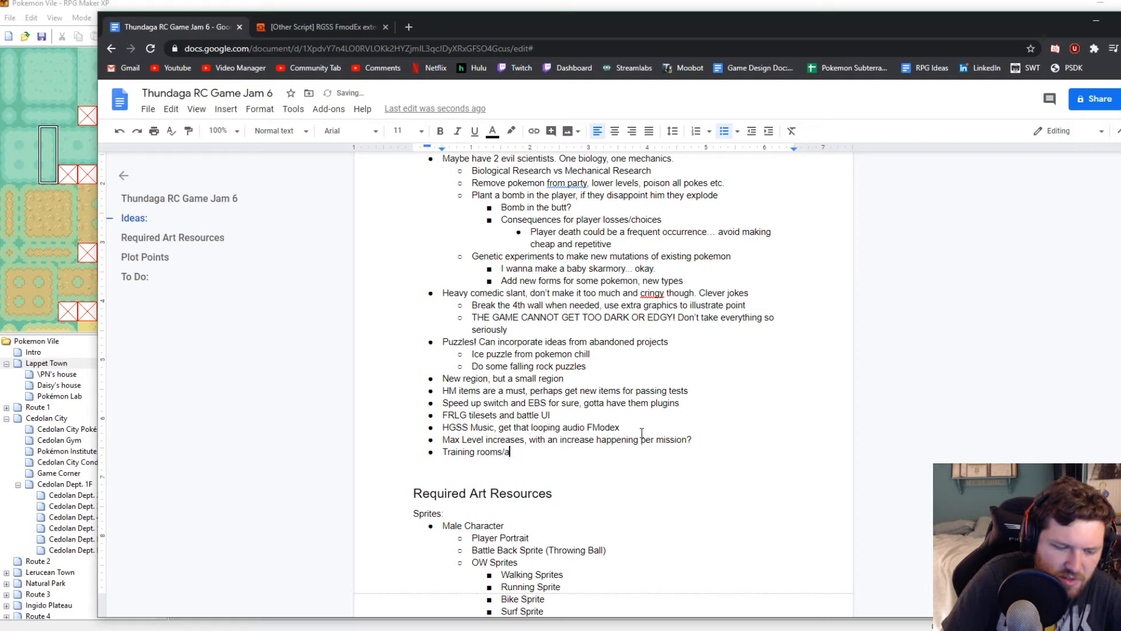
text(reas with hi)
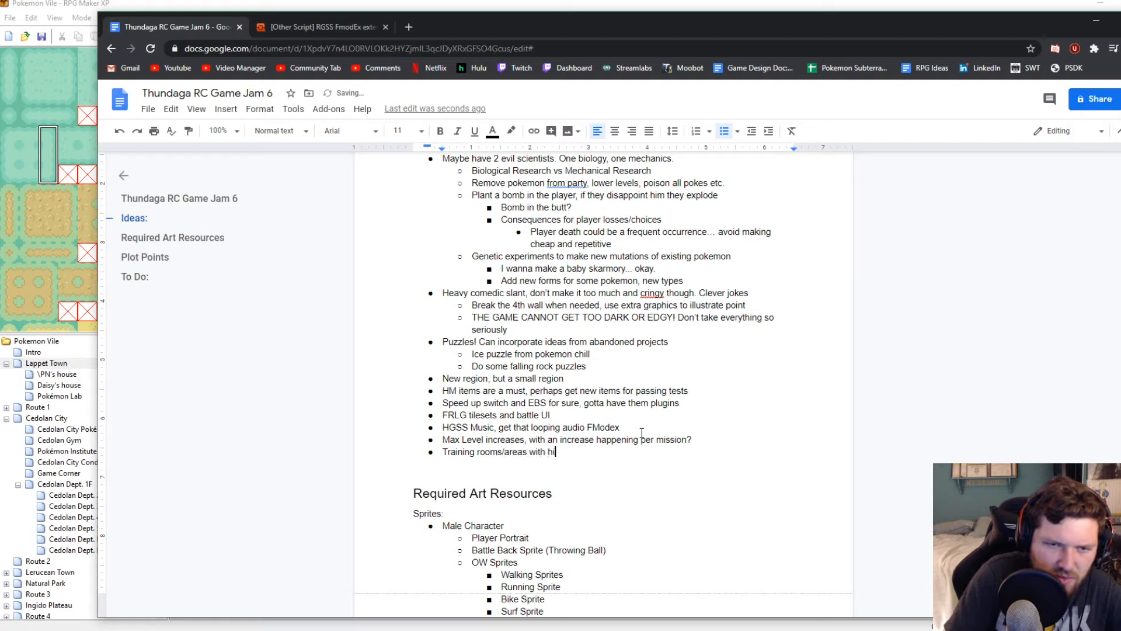
text(gher exp gains?)
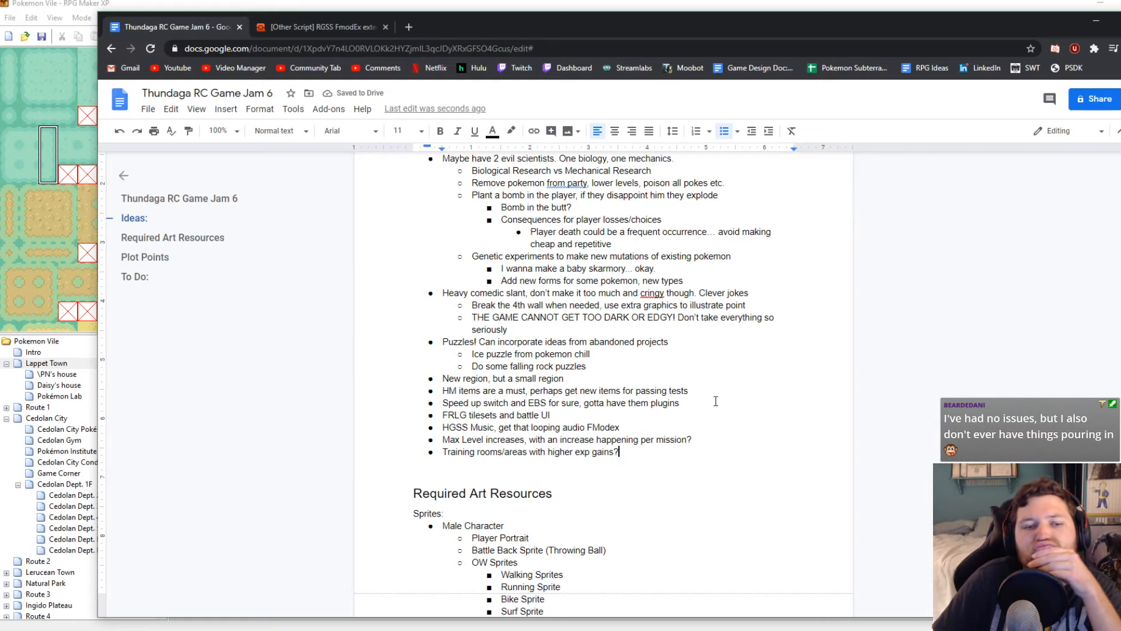
Switch back to RPG Maker XP and view the RGSS Linker script in the Script Editor, closing it without changes
scroll(715, 401, down, 15)
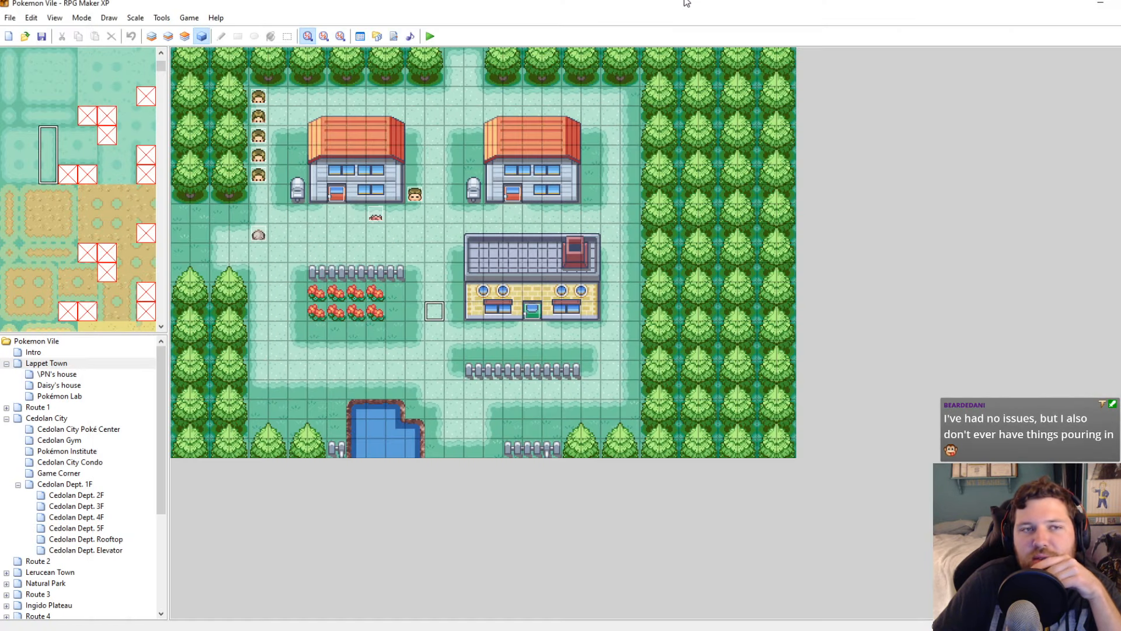
click(687, 6)
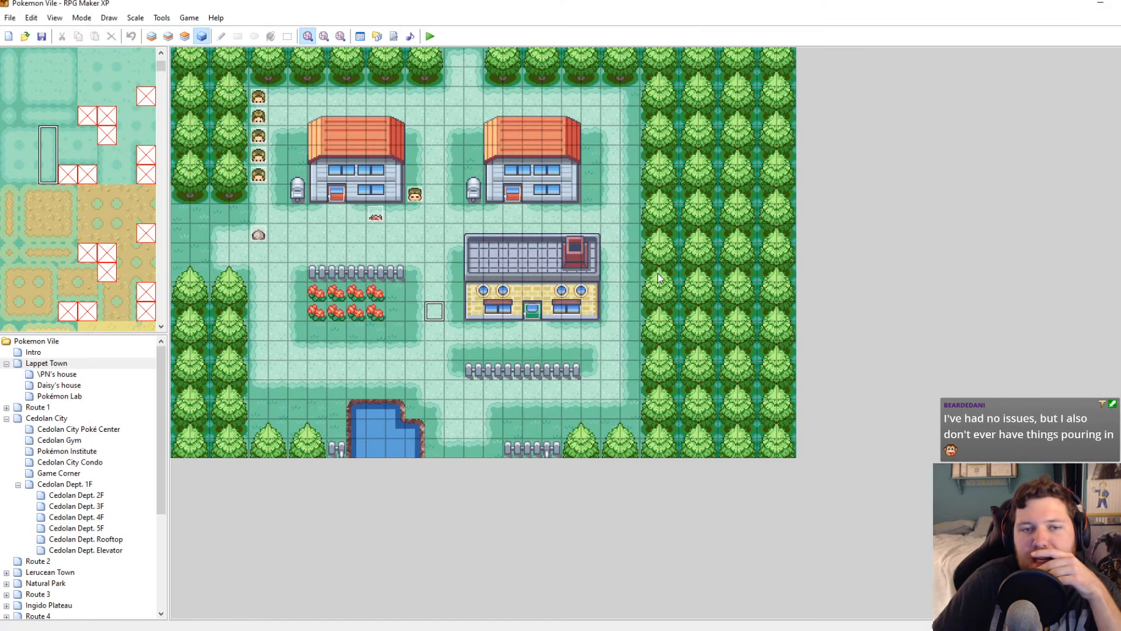
click(393, 37)
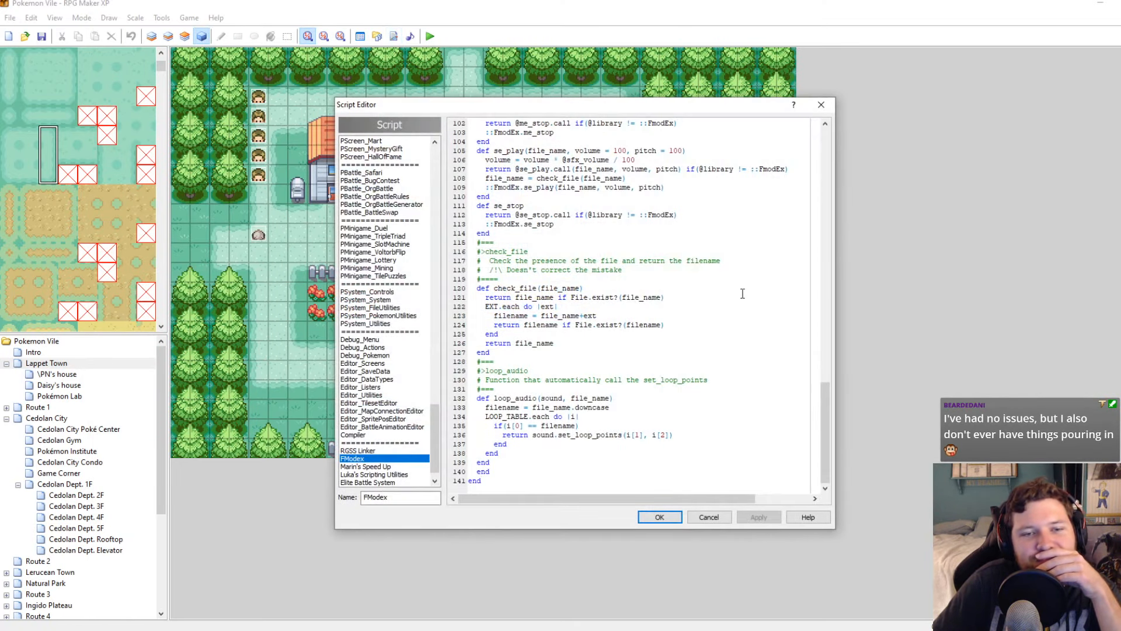
click(377, 452)
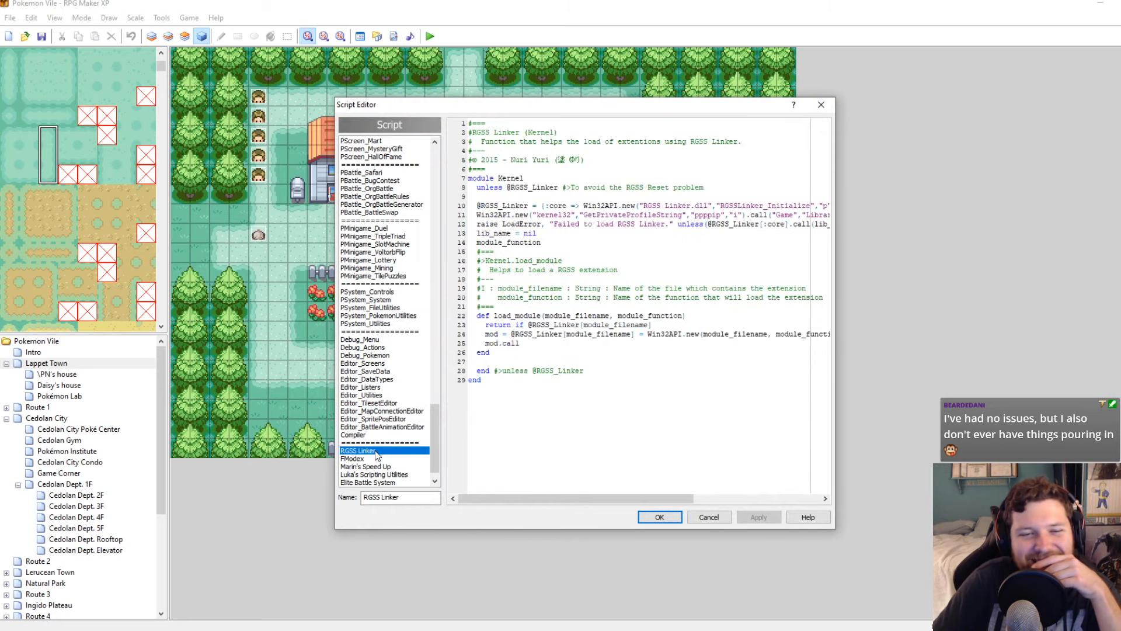
click(824, 107)
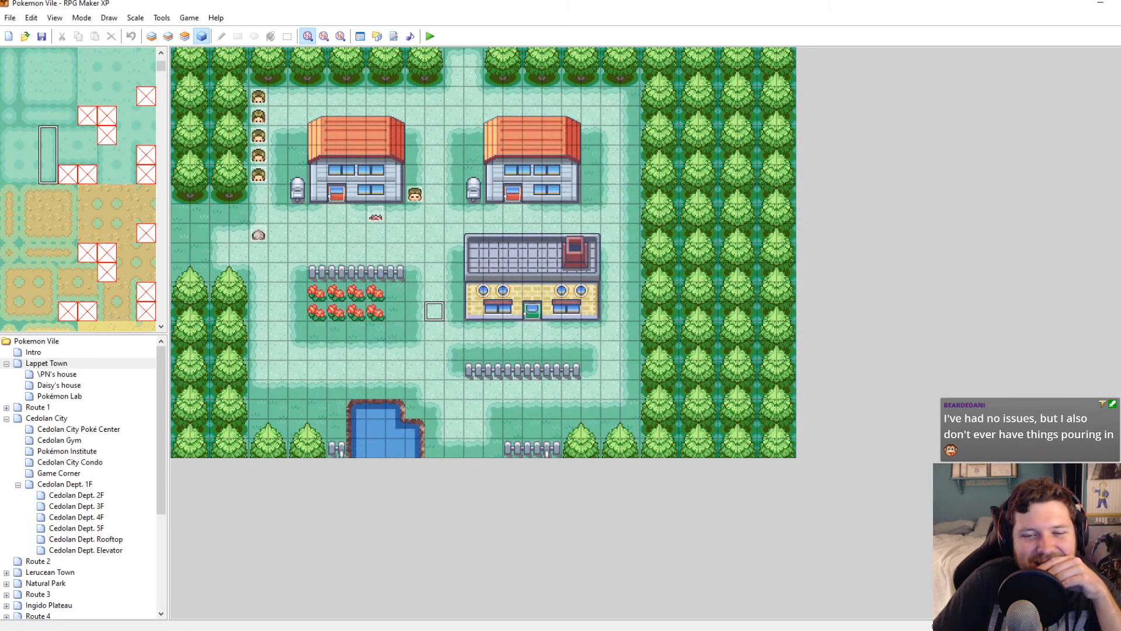
Switch to pokemon.txt in Notepad++, set Marbolt's Rareness to 220 and save the file
key(alt+Tab)
key(alt+Tab)
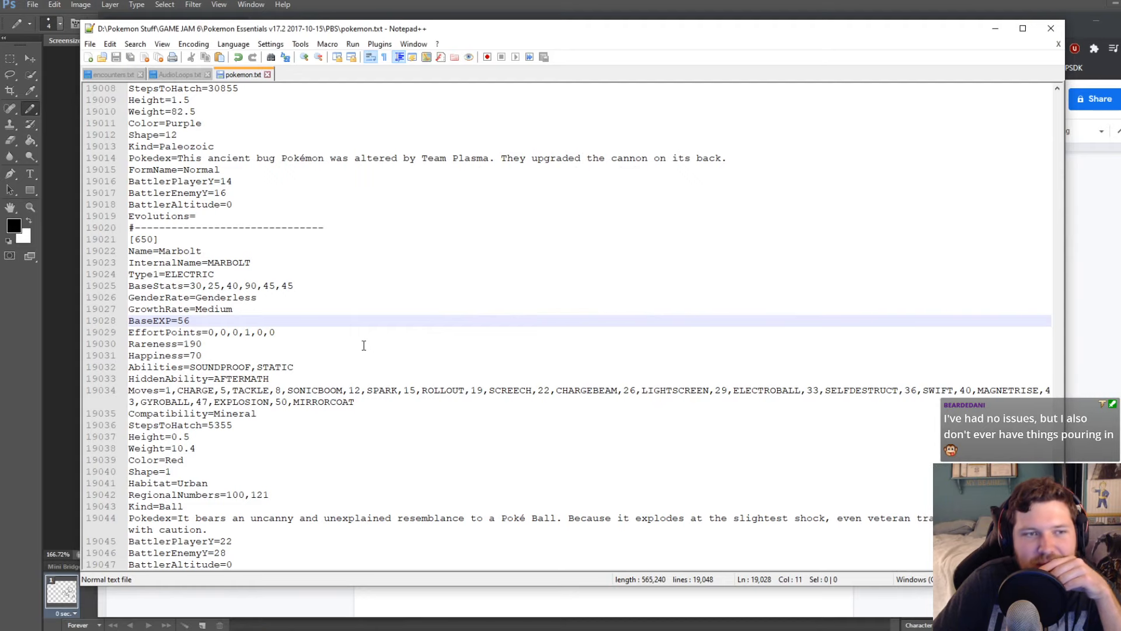
scroll(270, 329, down, 1)
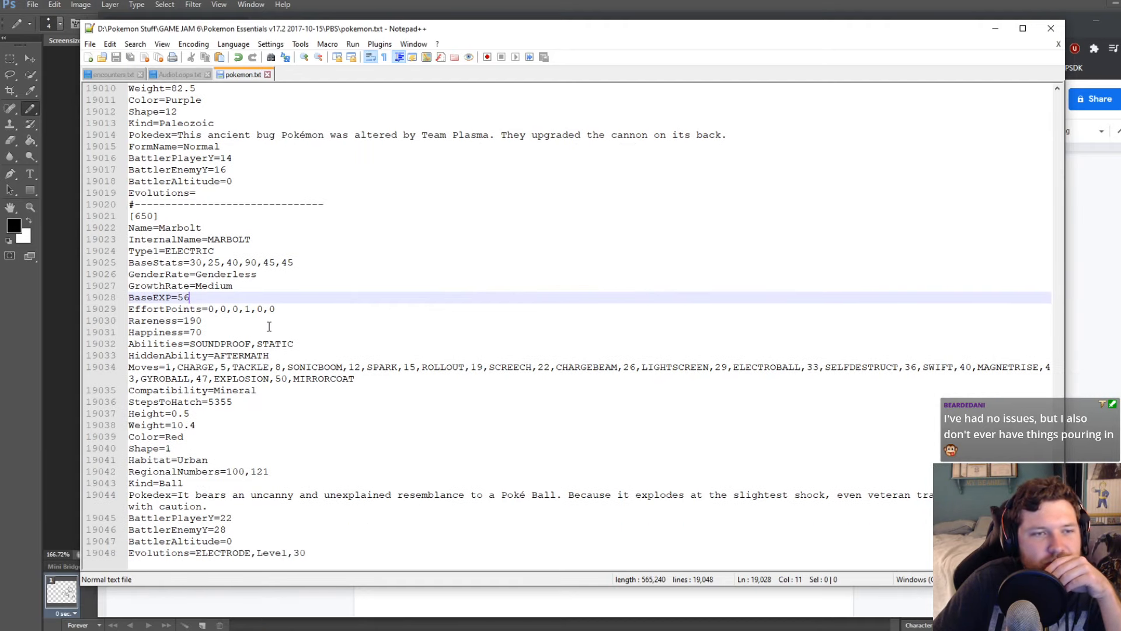
click(200, 318)
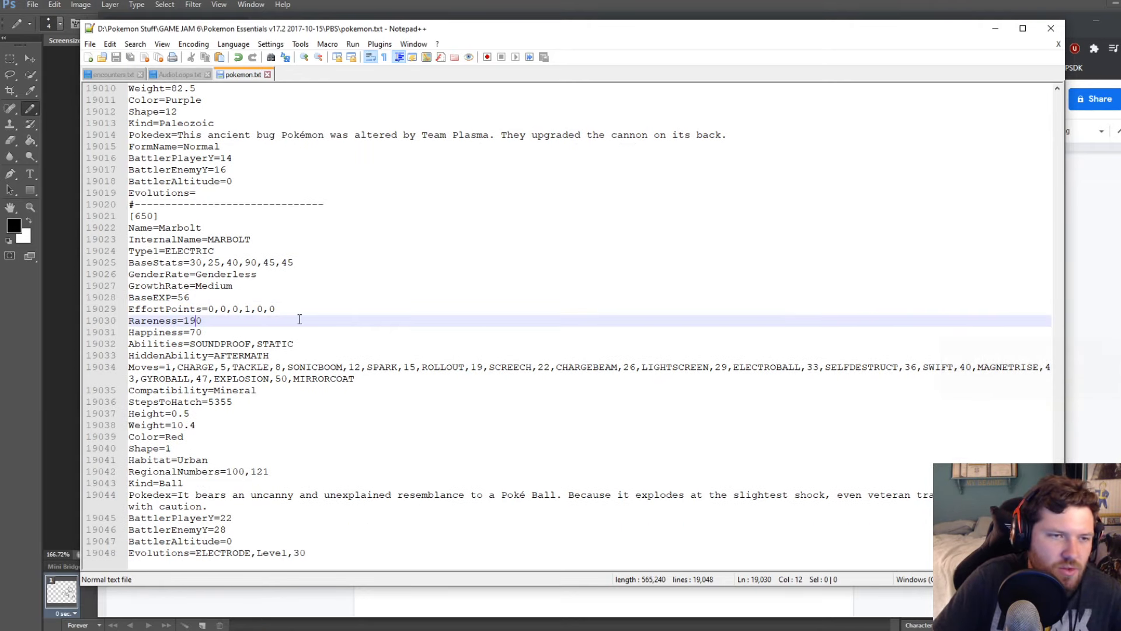
key(Delete)
key(BackSpace)
text(220)
key(ctrl+s)
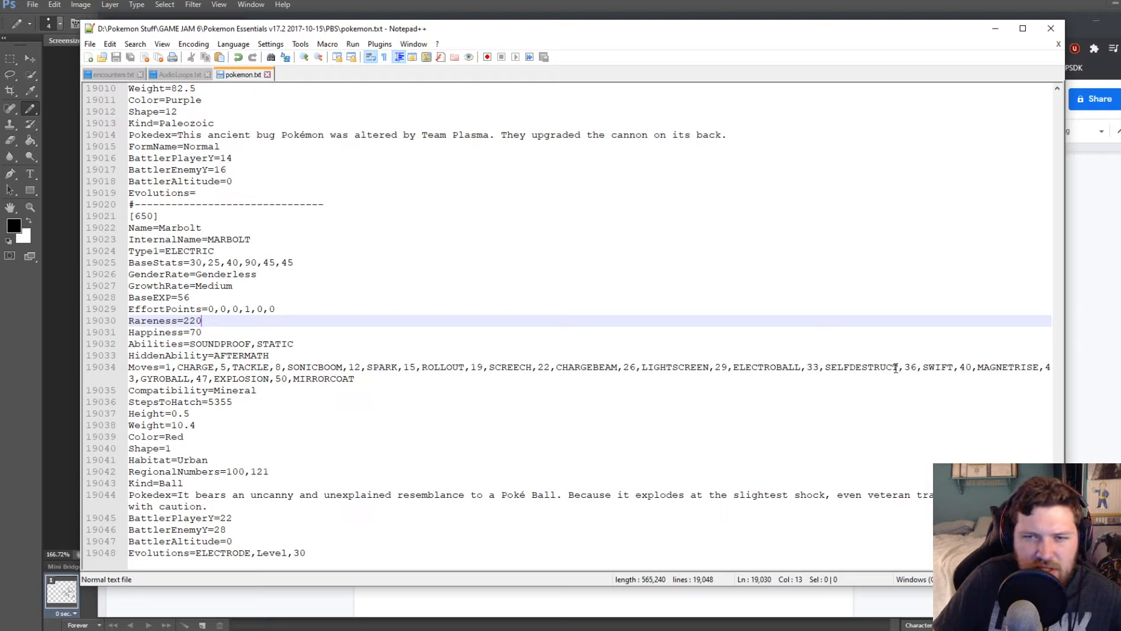
Replace Marbolt's level 1 move CHARGE with a copy of SELFDESTRUCT in the Moves line and save the file
double_click(863, 368)
key(ctrl+c)
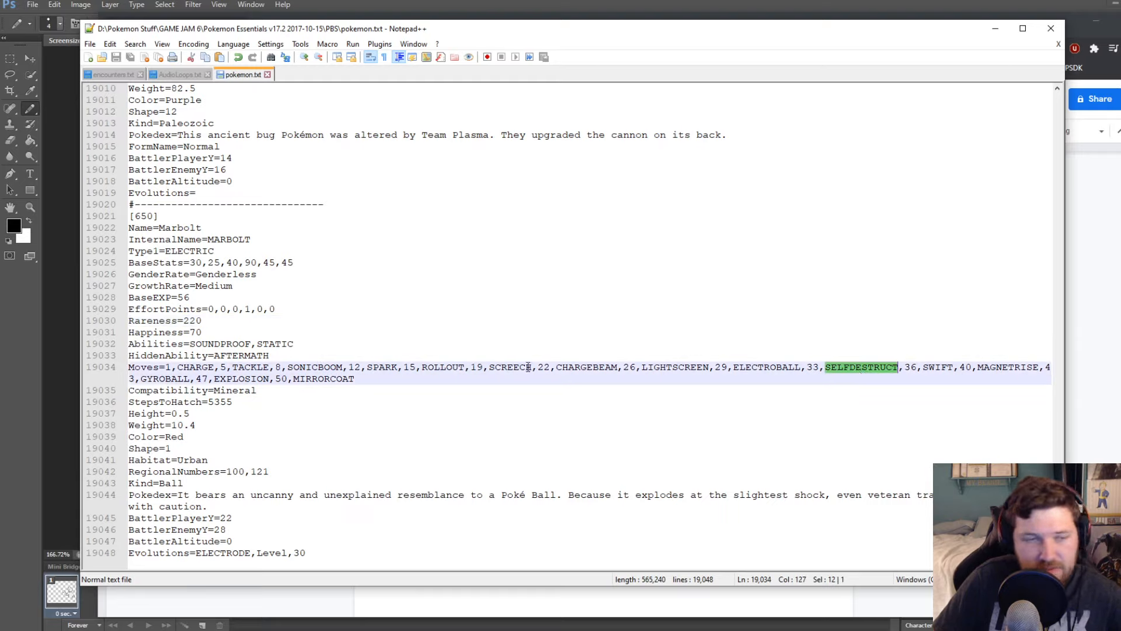
double_click(251, 366)
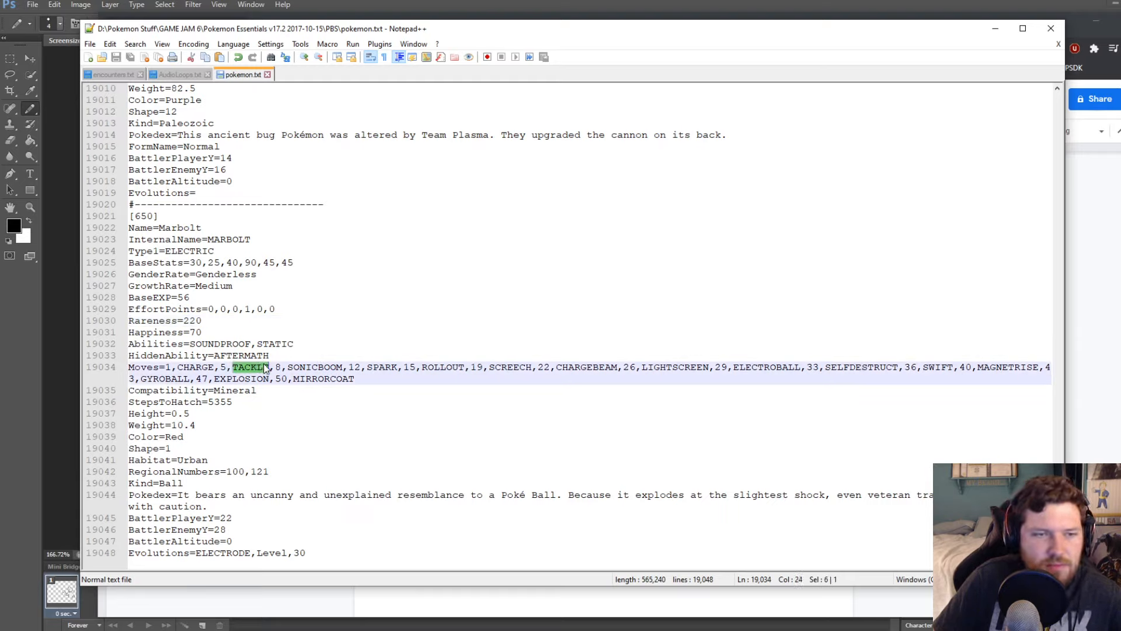
double_click(193, 366)
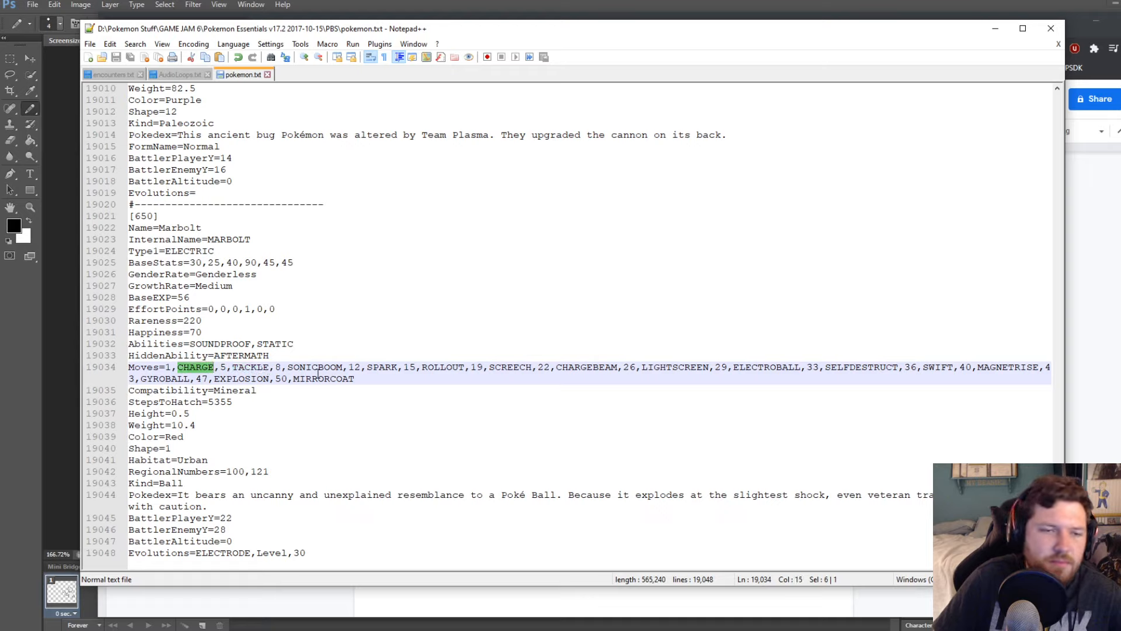
key(ctrl+v)
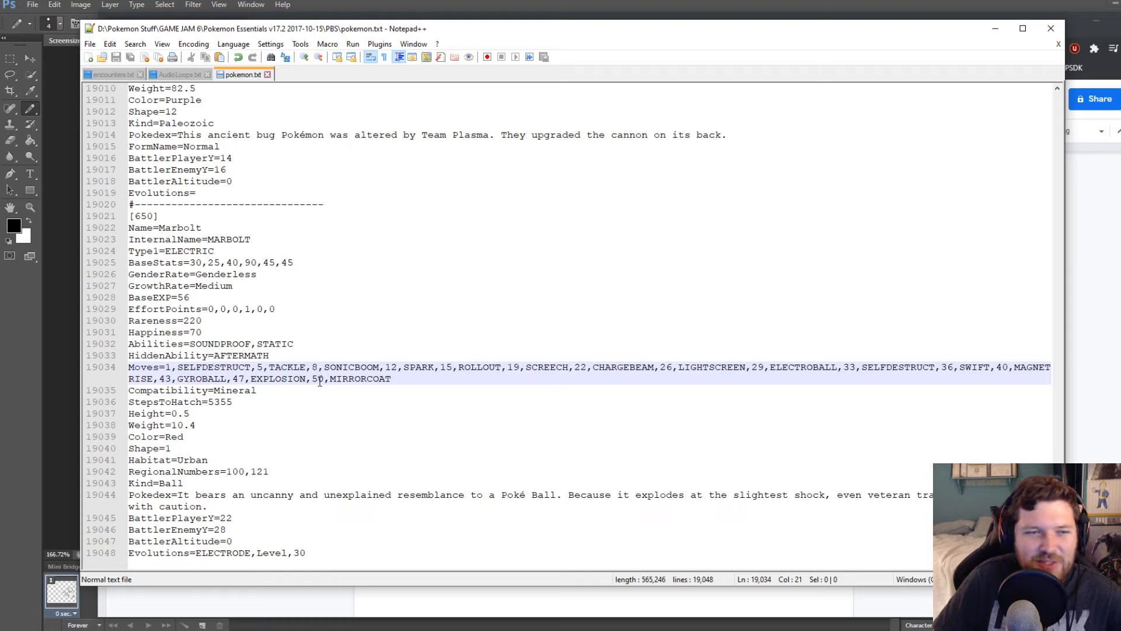
Set Marbolt's StepsToHatch to 4000 and save the file
click(253, 389)
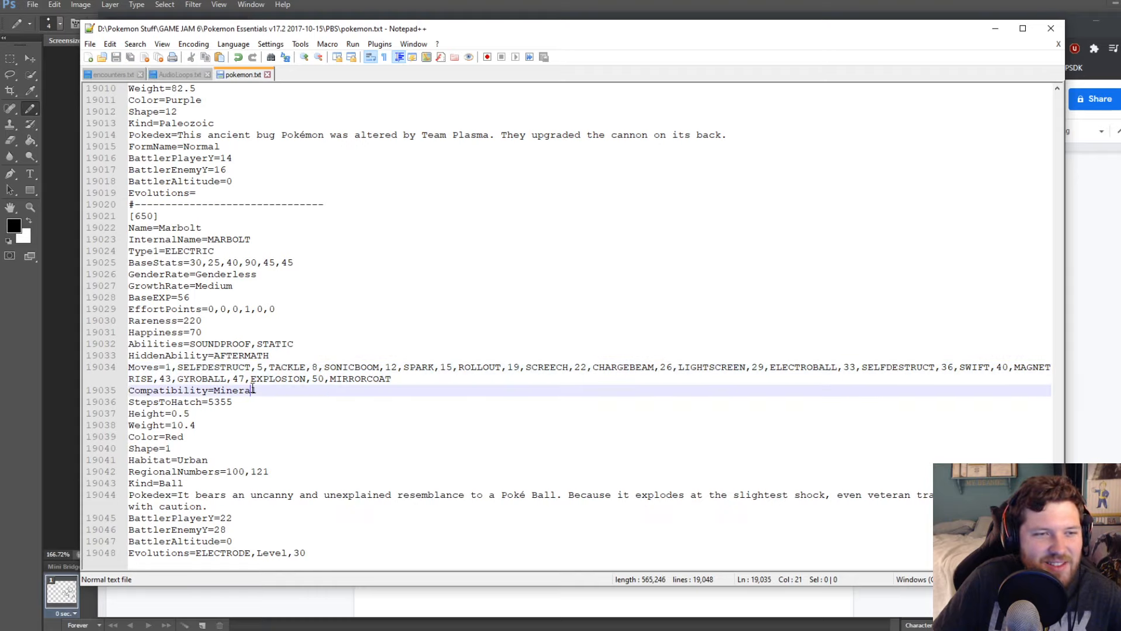
click(249, 400)
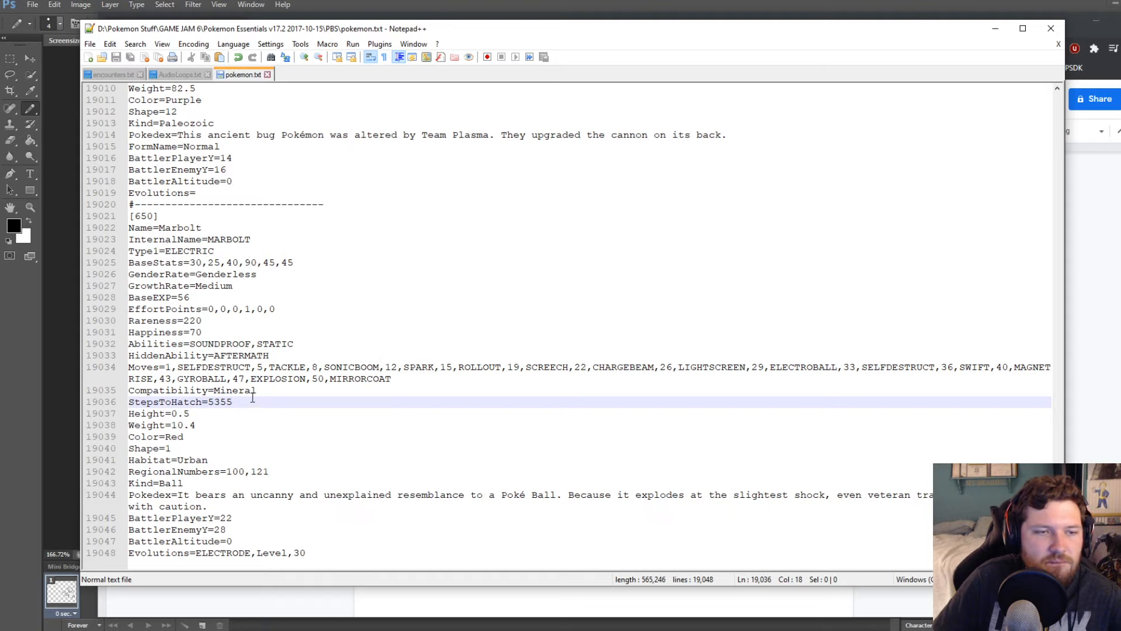
key(BackSpace)
text(4000)
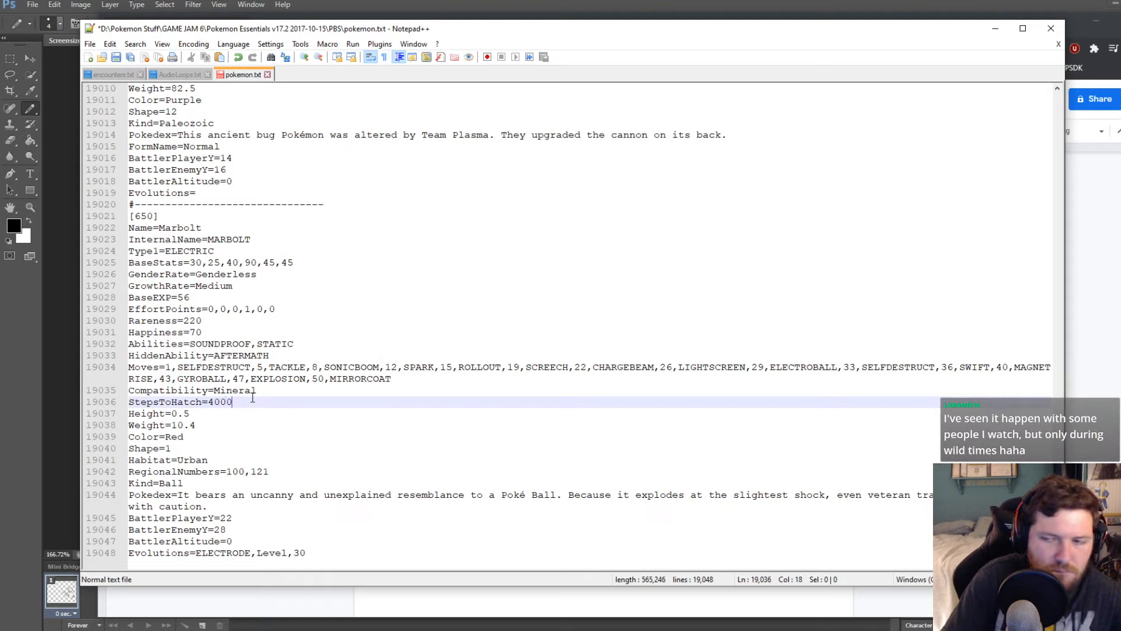
key(ctrl+s)
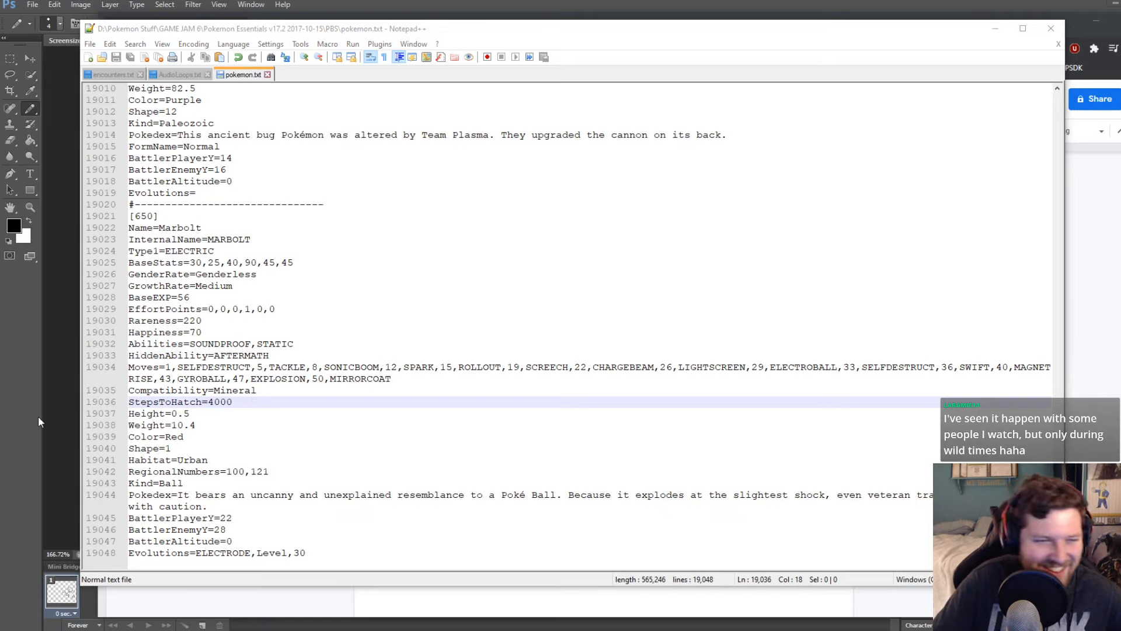
Set Marbolt's Height to 0.2 and Weight to 2.4, and save the file
click(202, 415)
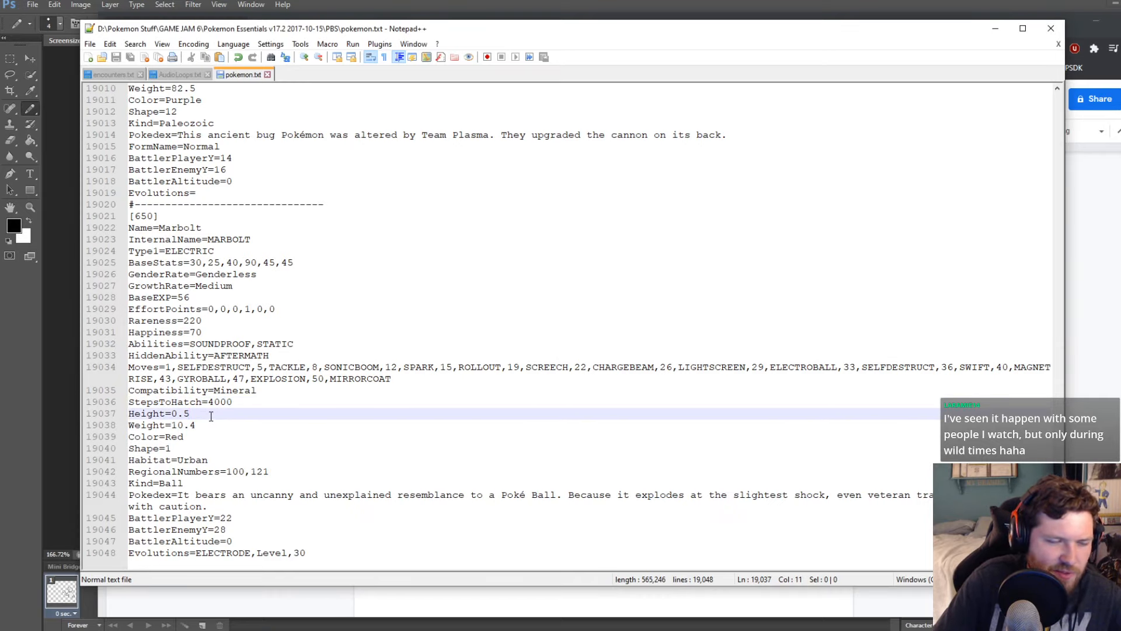
key(BackSpace)
text(2)
drag(196, 425, 173, 425)
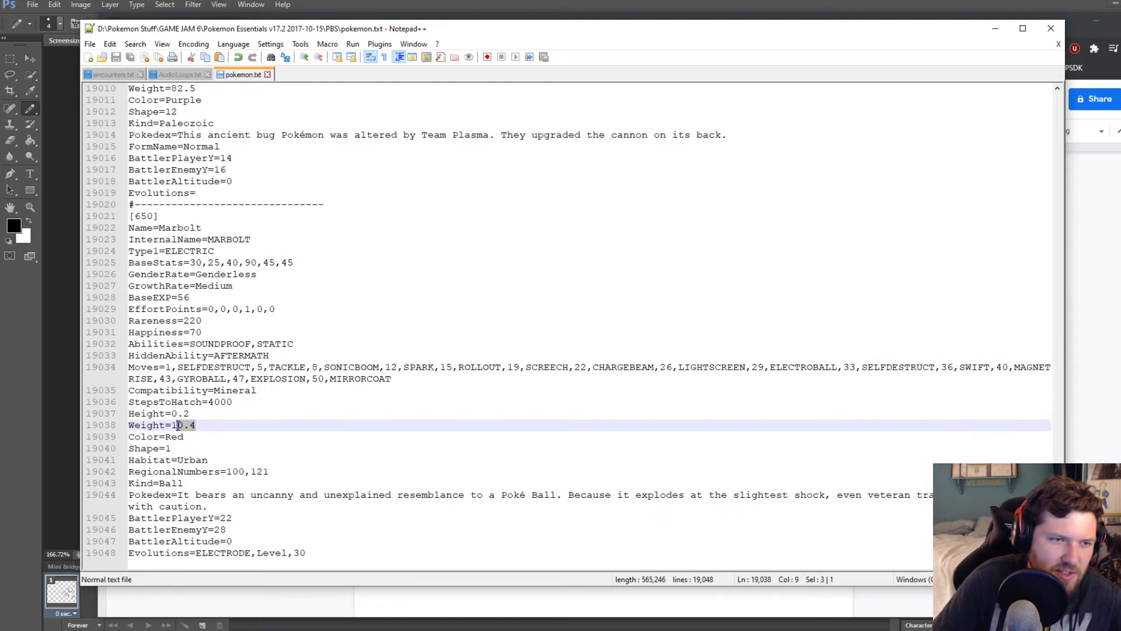
text(2.4)
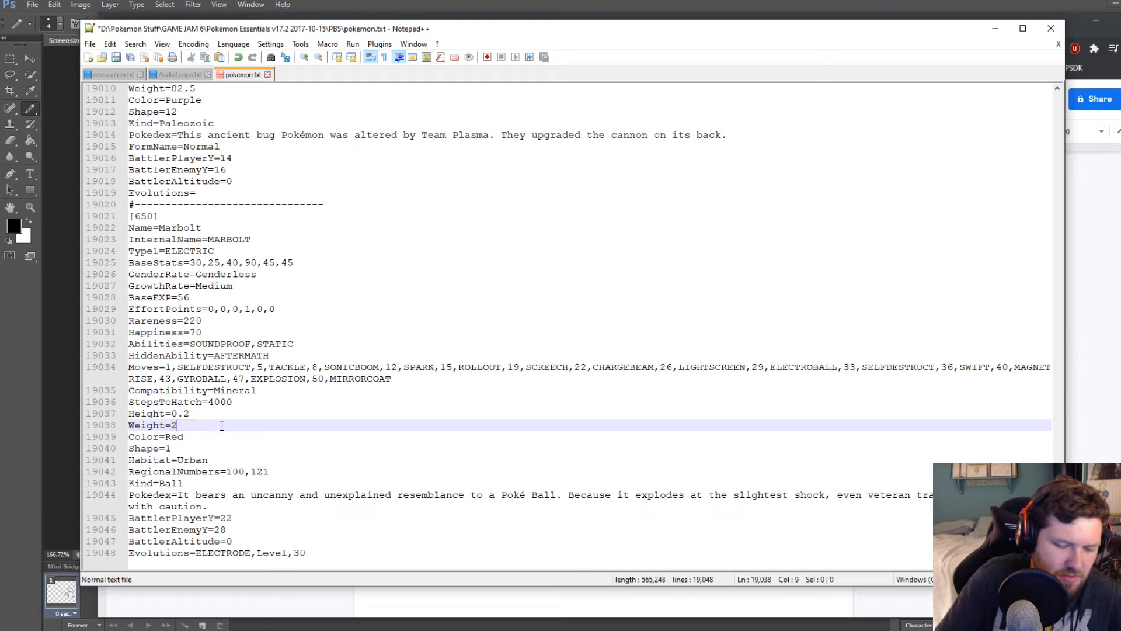
Try removing the RegionalNumbers line from Marbolt's entry, and put the line back below Habitat
click(188, 446)
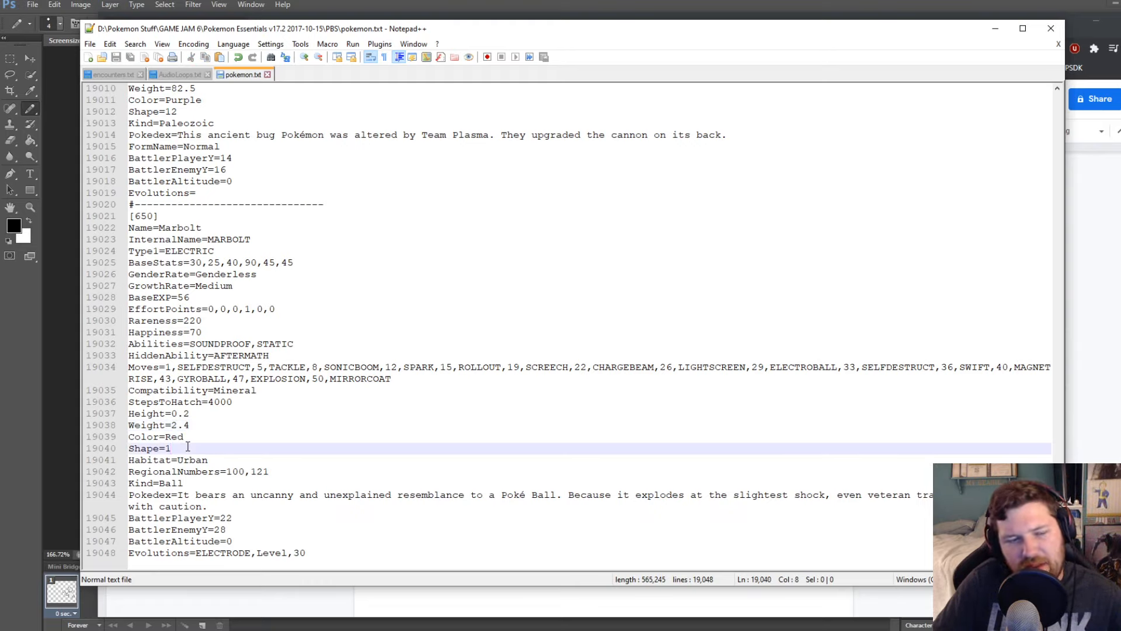
click(244, 471)
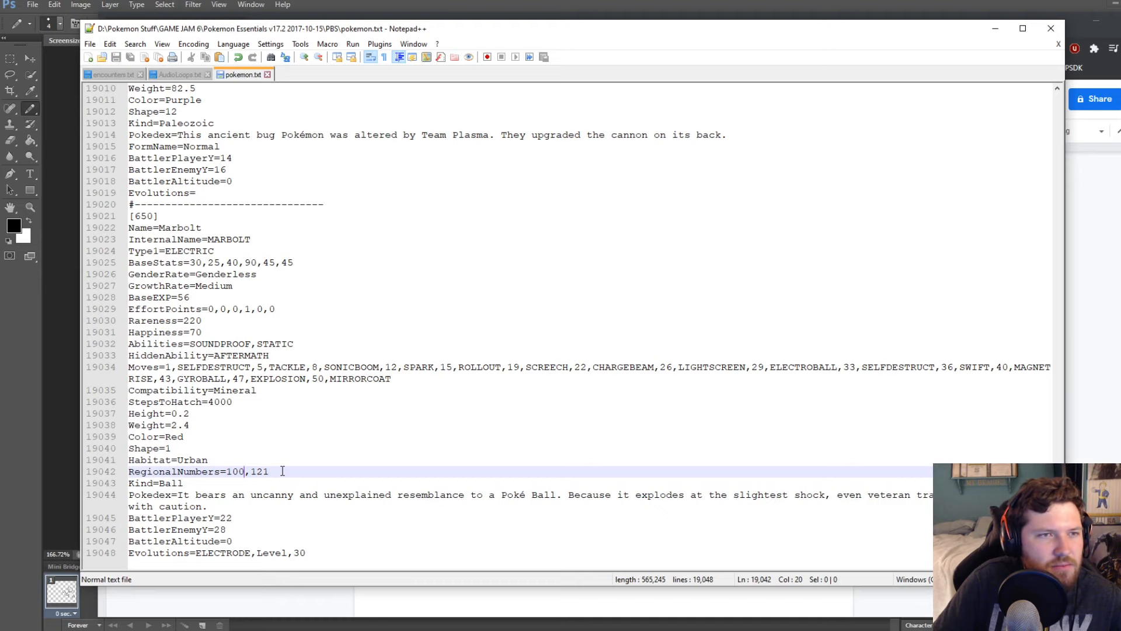
scroll(282, 471, up, 3)
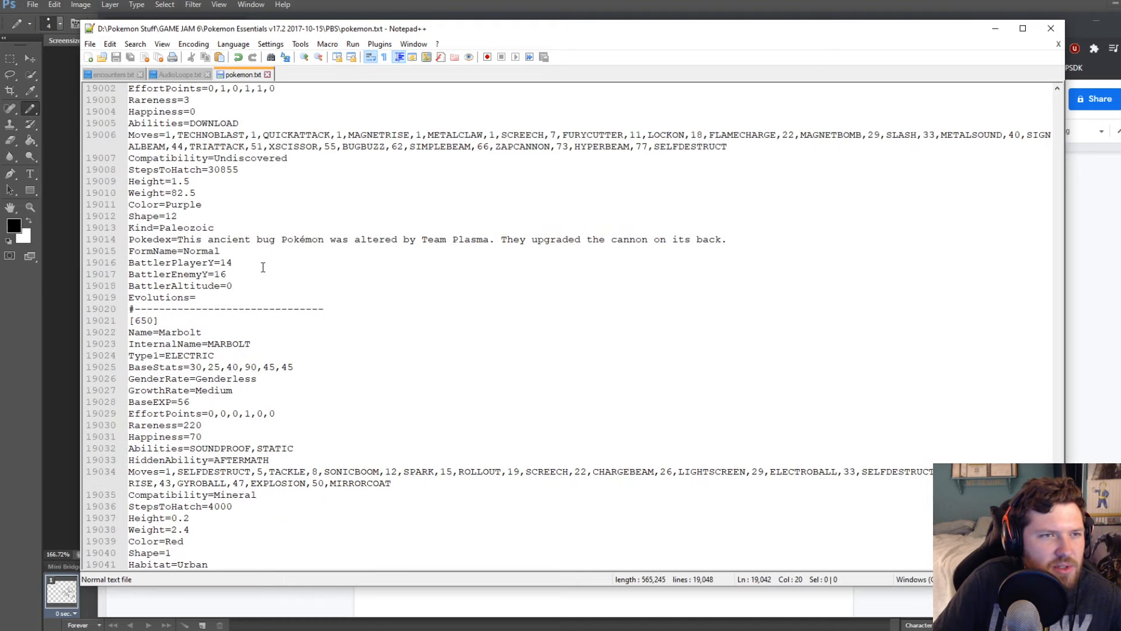
click(211, 192)
scroll(220, 404, down, 3)
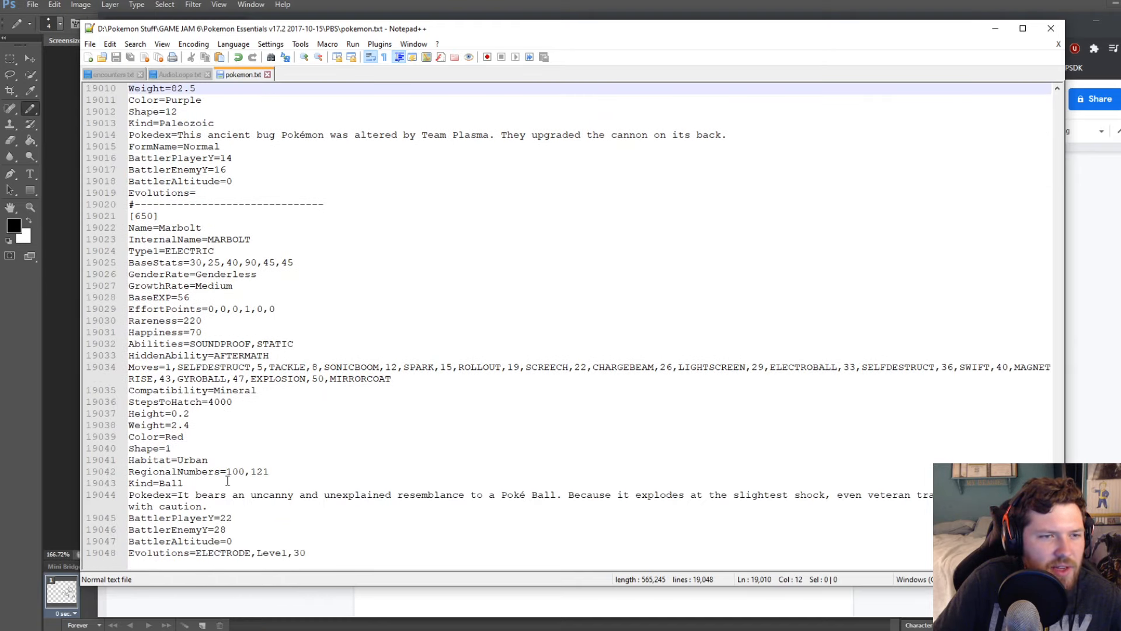
drag(279, 472, 110, 471)
key(ctrl+c)
key(BackSpace)
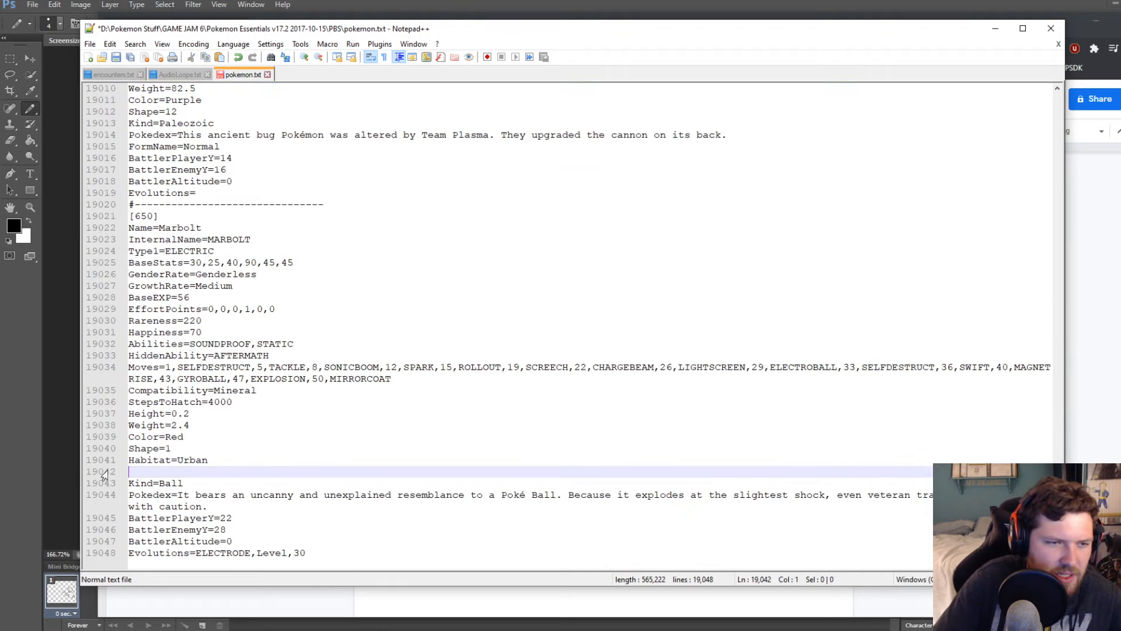
key(BackSpace)
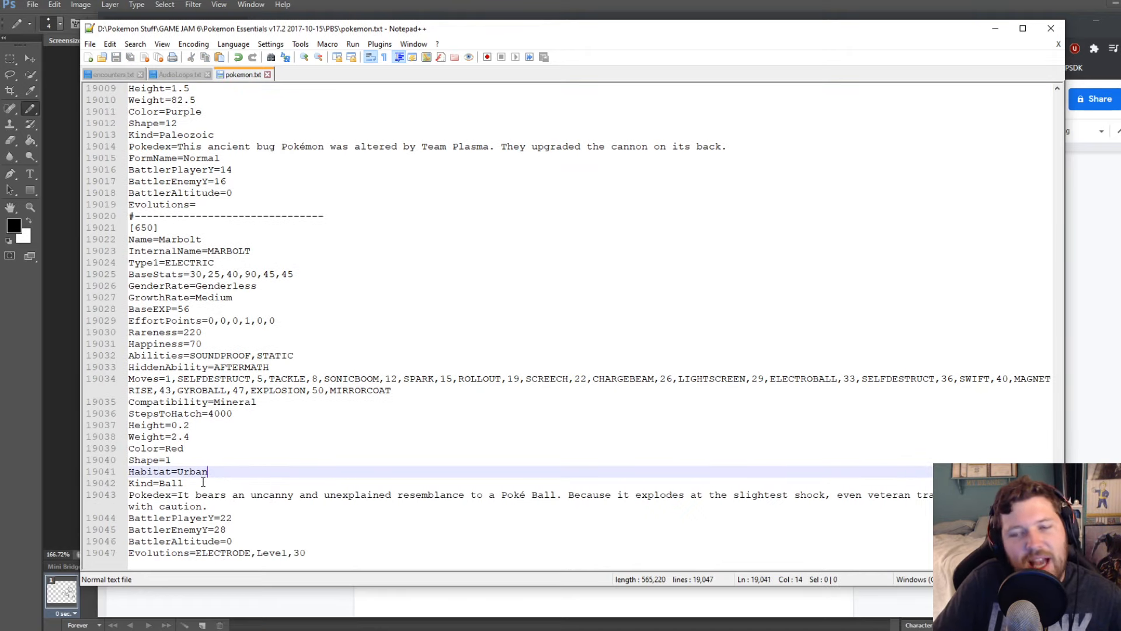
key(Return)
key(ctrl+v)
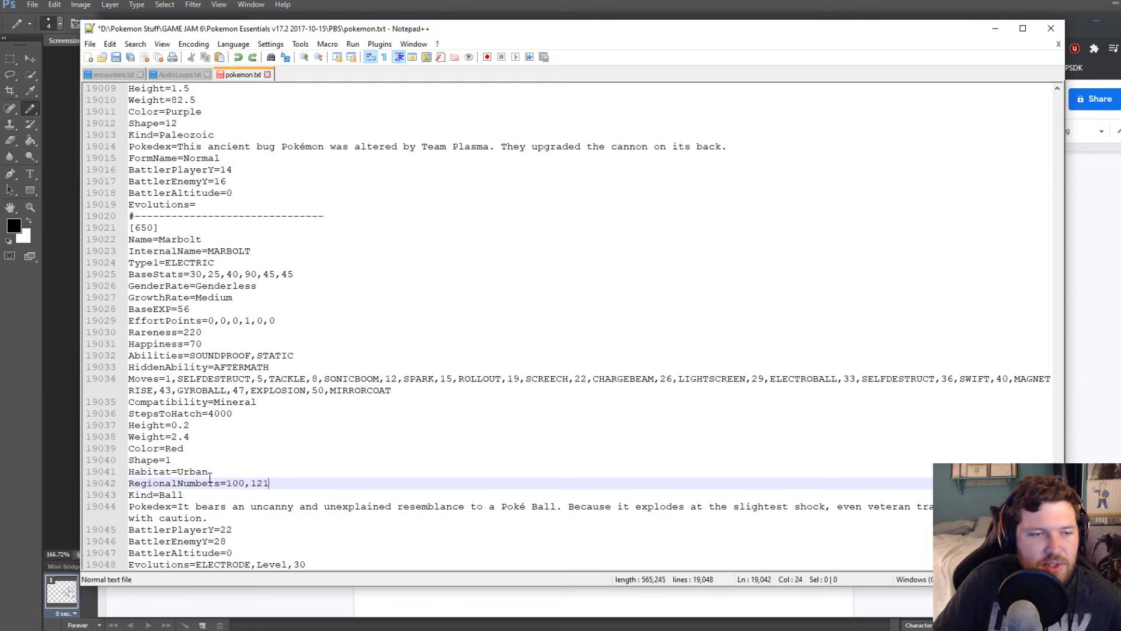
Change the first of Marbolt's RegionalNumbers to 152 and save the file
drag(233, 482, 247, 482)
text(52)
key(ctrl+s)
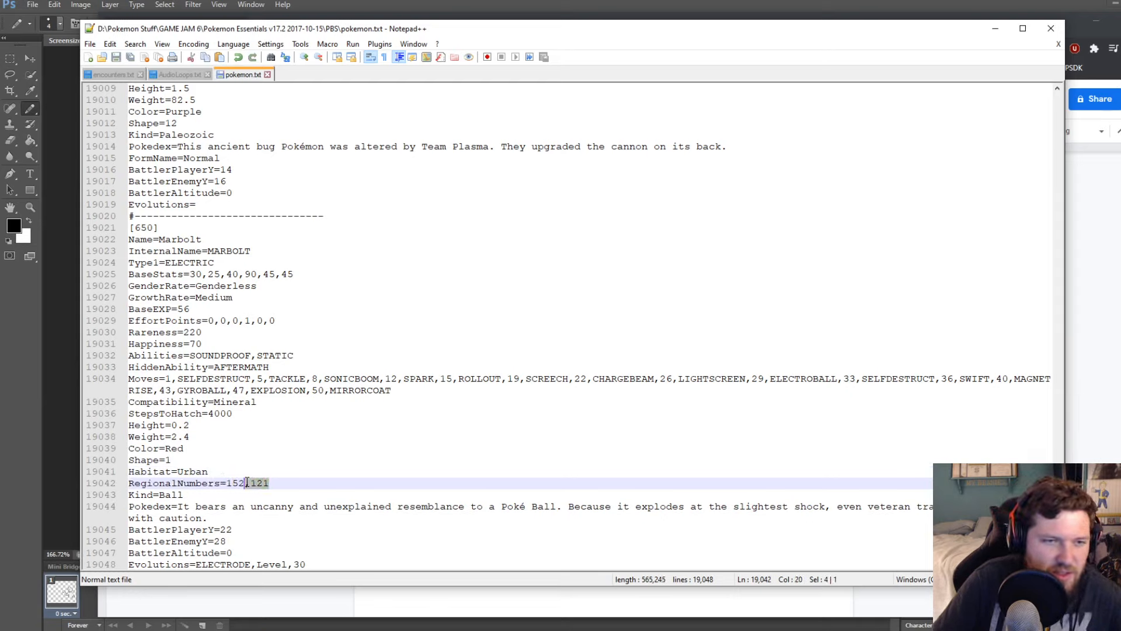
Trim Marbolt's RegionalNumbers entry to just 152 and save pokemon.txt
key(Right)
key(BackSpace)
key(BackSpace)
key(BackSpace)
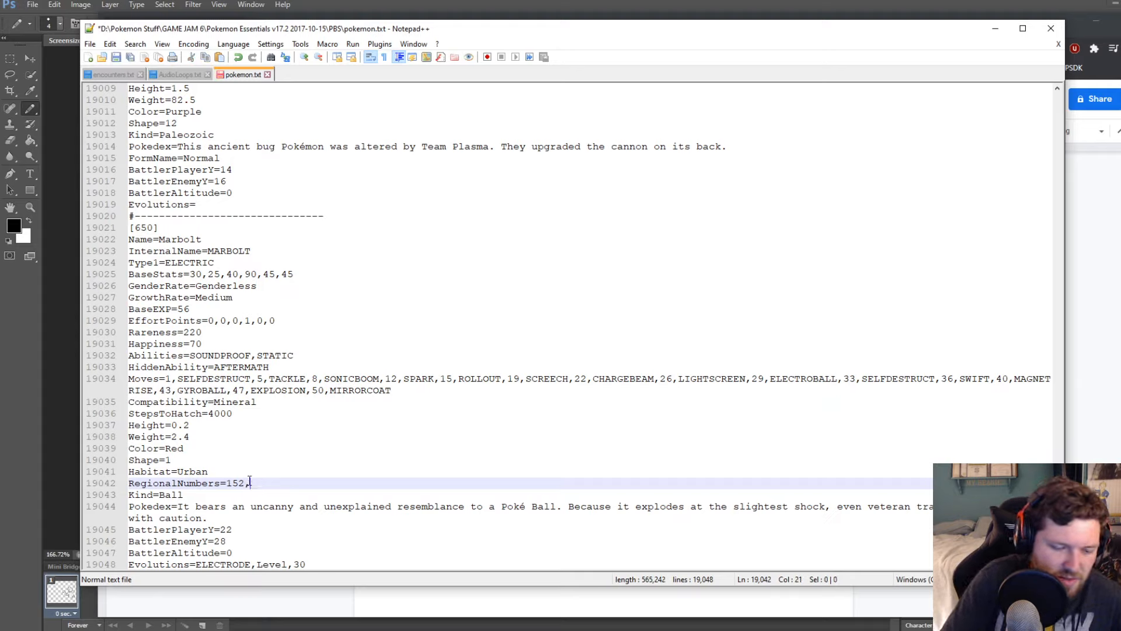
key(ctrl+s)
key(BackSpace)
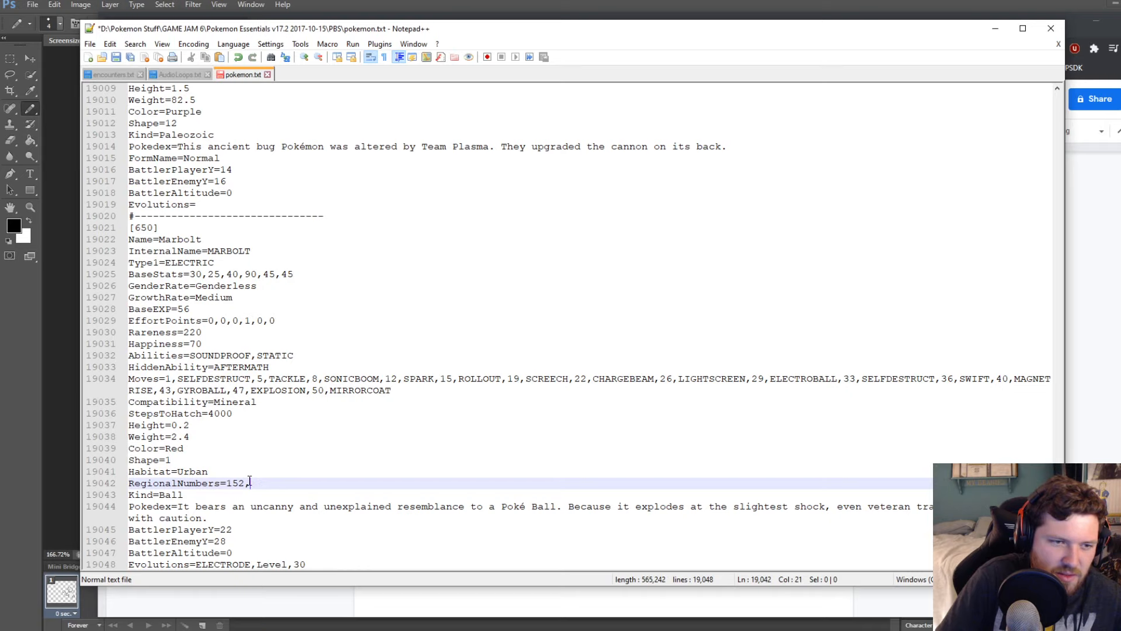
key(ctrl+s)
Set Marbolt's evolution to VOLTORB at level 15 and save the file
scroll(220, 492, down, 1)
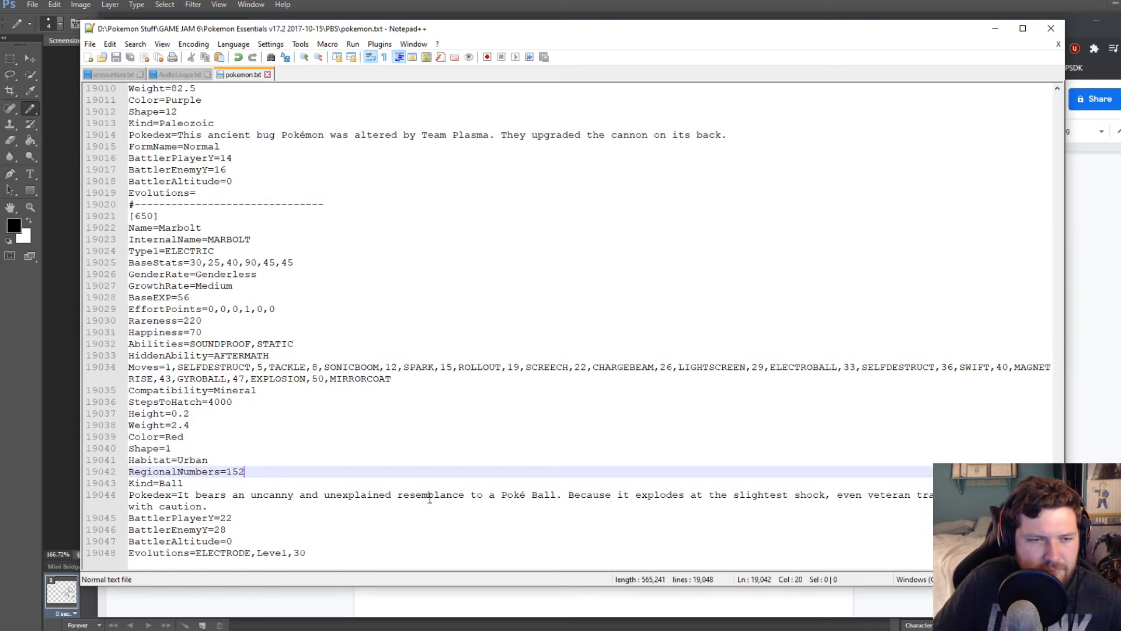
click(212, 506)
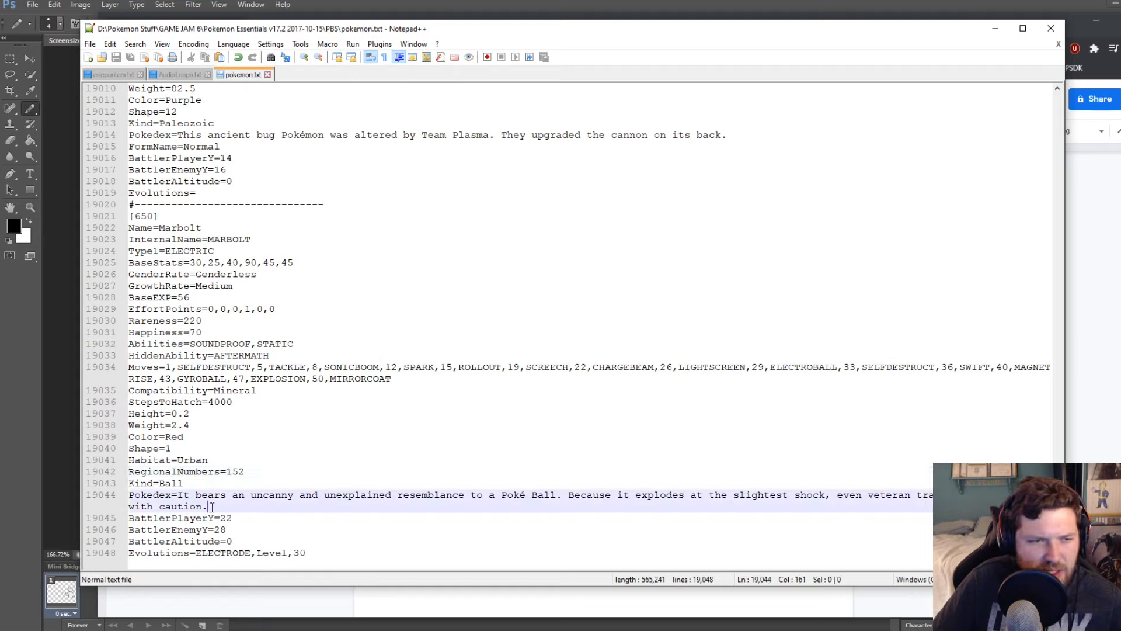
click(264, 520)
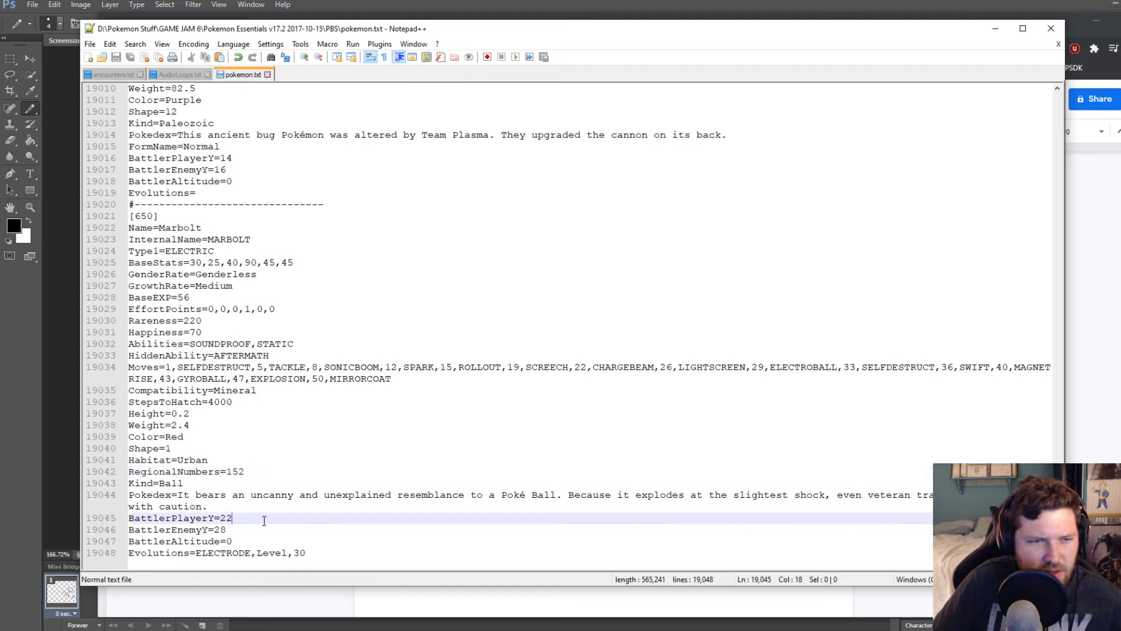
click(248, 552)
double_click(234, 553)
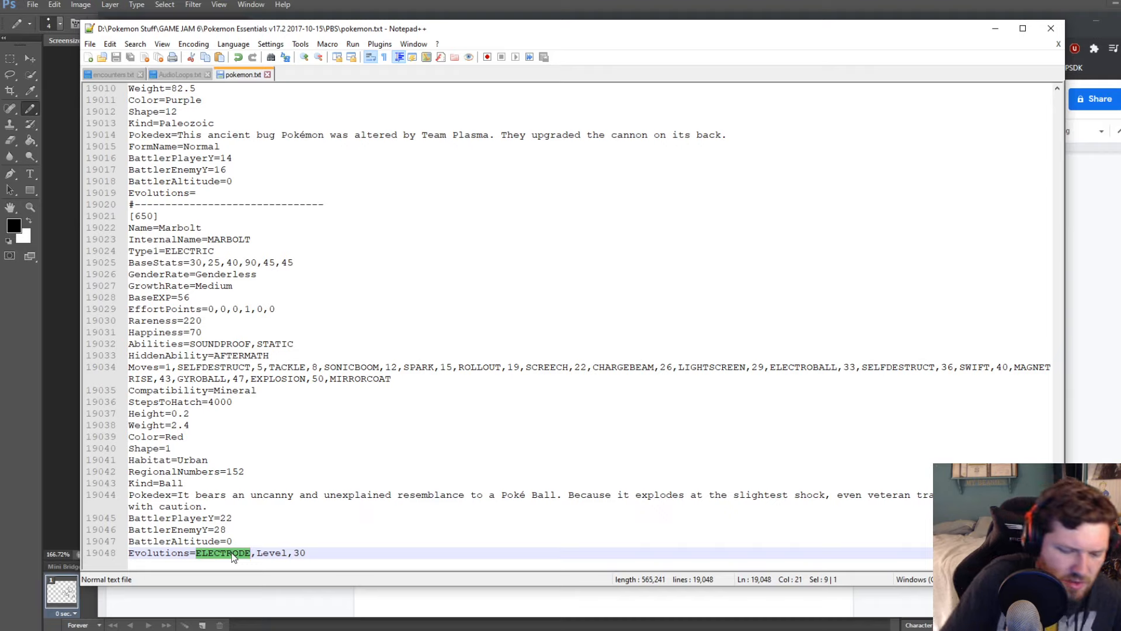
text(VOLTOR)
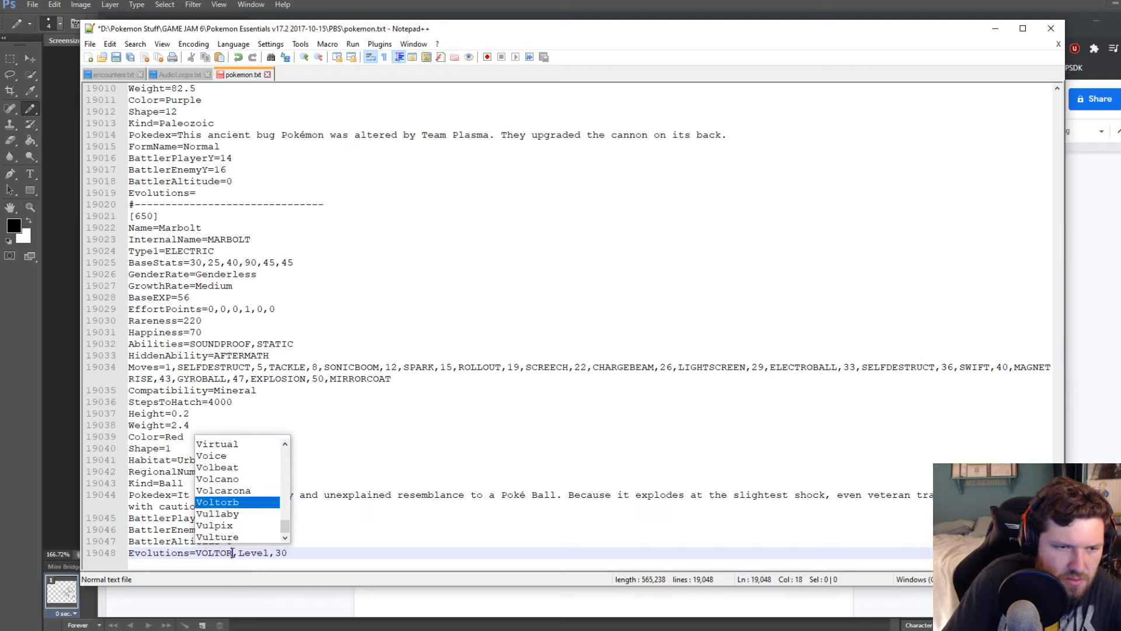
text(B)
click(303, 553)
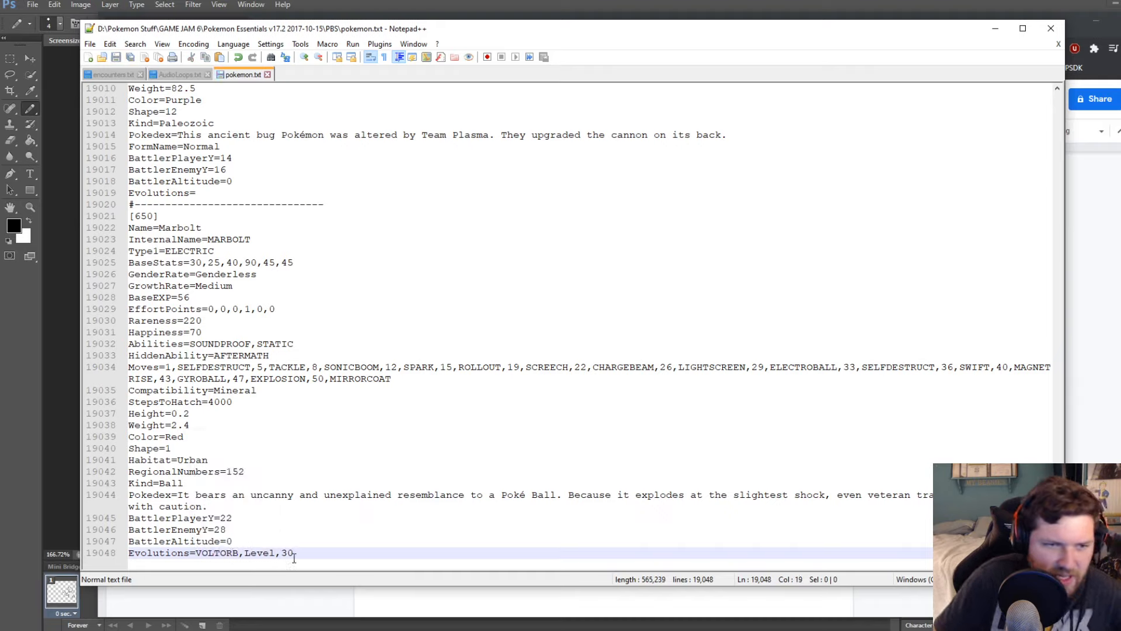
key(BackSpace)
key(BackSpace)
text(15)
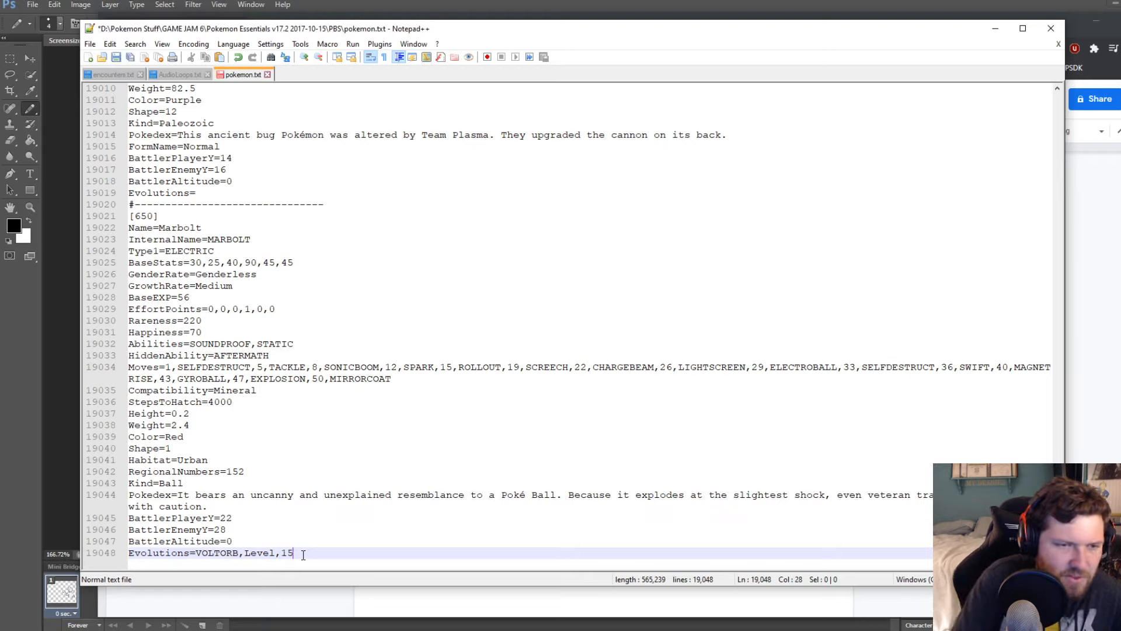
key(ctrl+s)
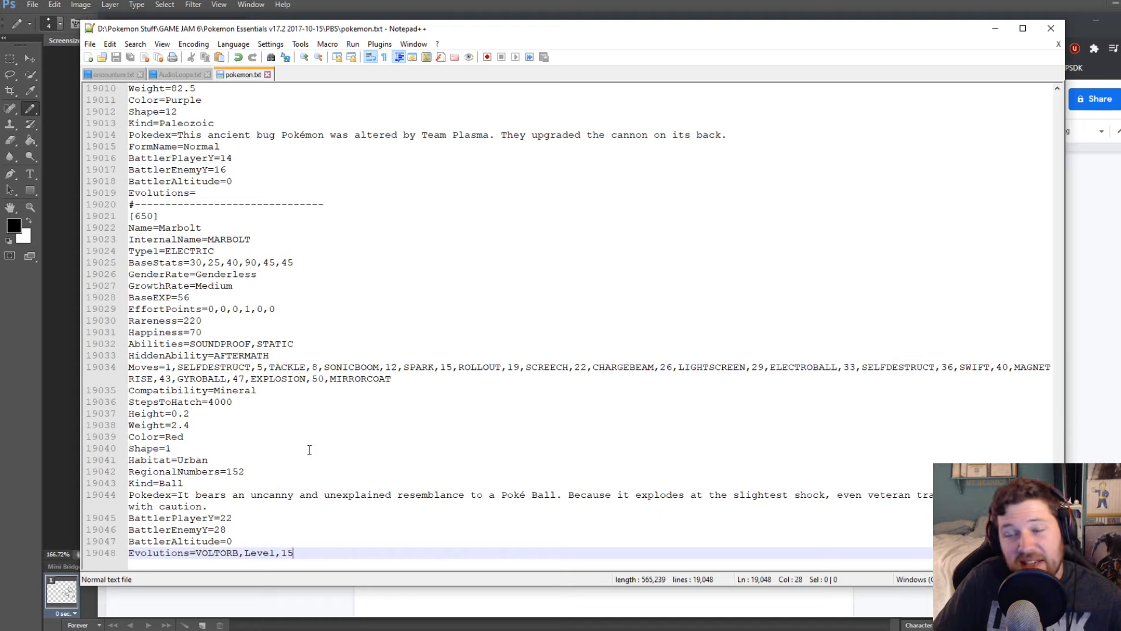
Switch to Photoshop, close Screensize.psd and browse to the Front folder inside Battlers to open an image
click(460, 4)
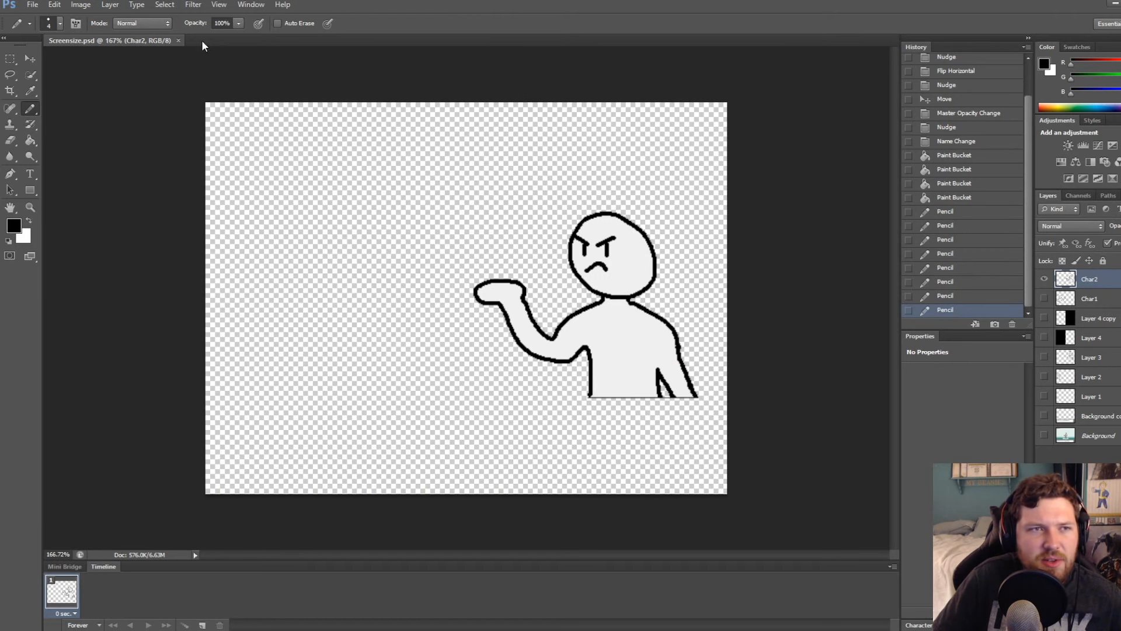
click(178, 40)
click(32, 4)
click(46, 29)
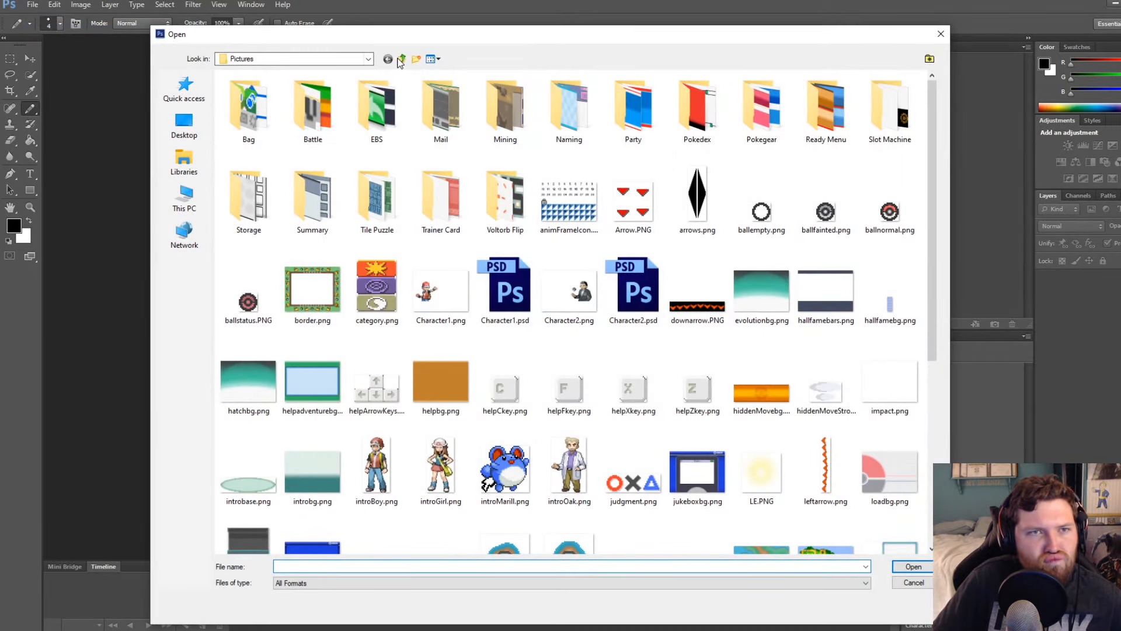
click(401, 59)
double_click(248, 124)
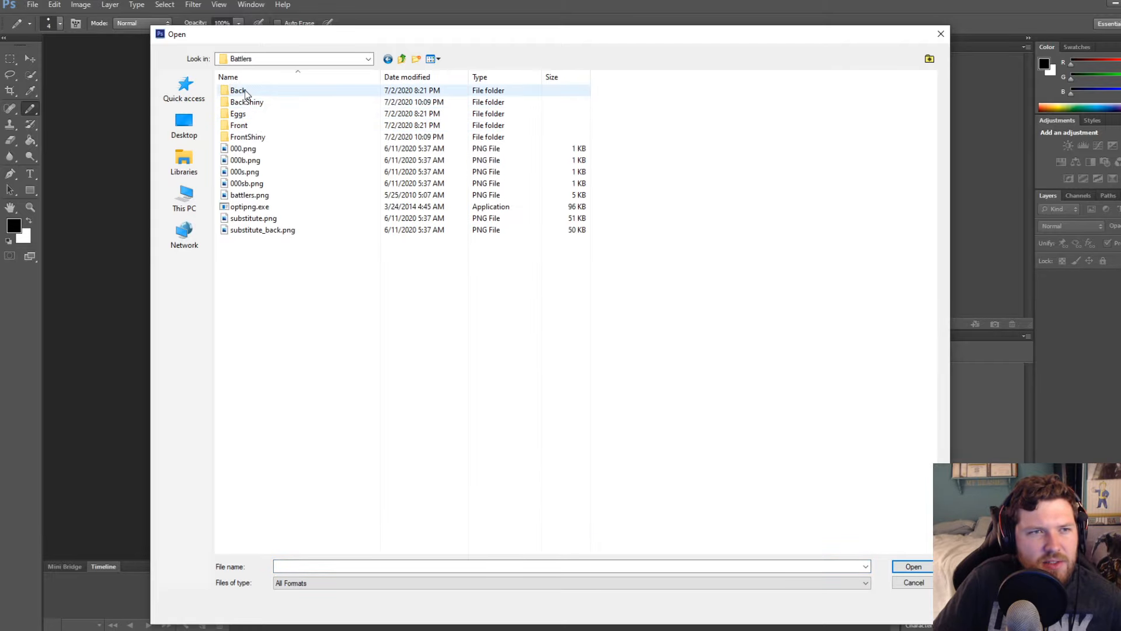
click(246, 125)
double_click(246, 125)
Duplicate the Voltorb sprite 100.png in the Front folder and rename the copy 650.png
scroll(846, 195, down, 15)
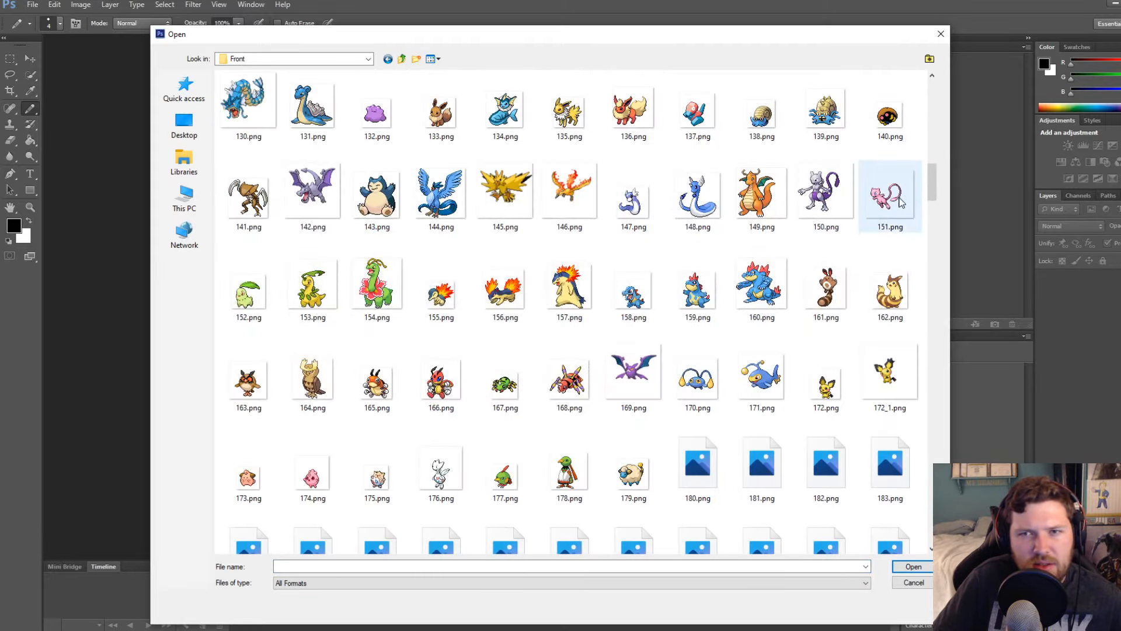
scroll(636, 251, up, 2)
scroll(618, 244, up, 6)
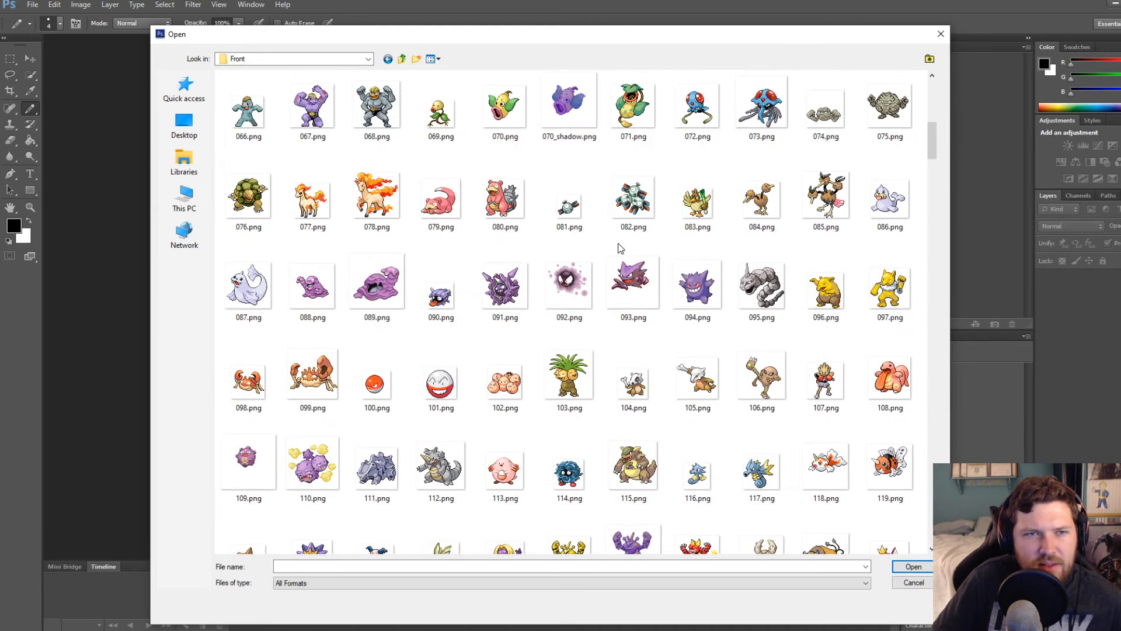
click(365, 386)
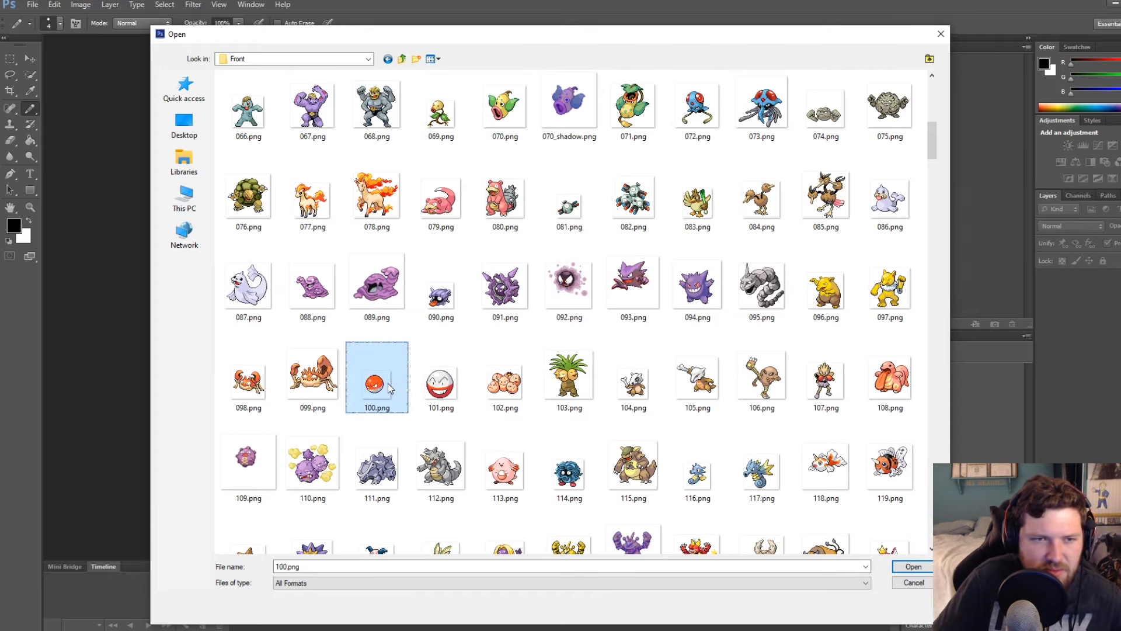
scroll(626, 374, down, 10)
drag(928, 223, 930, 526)
click(911, 502)
right_click(915, 495)
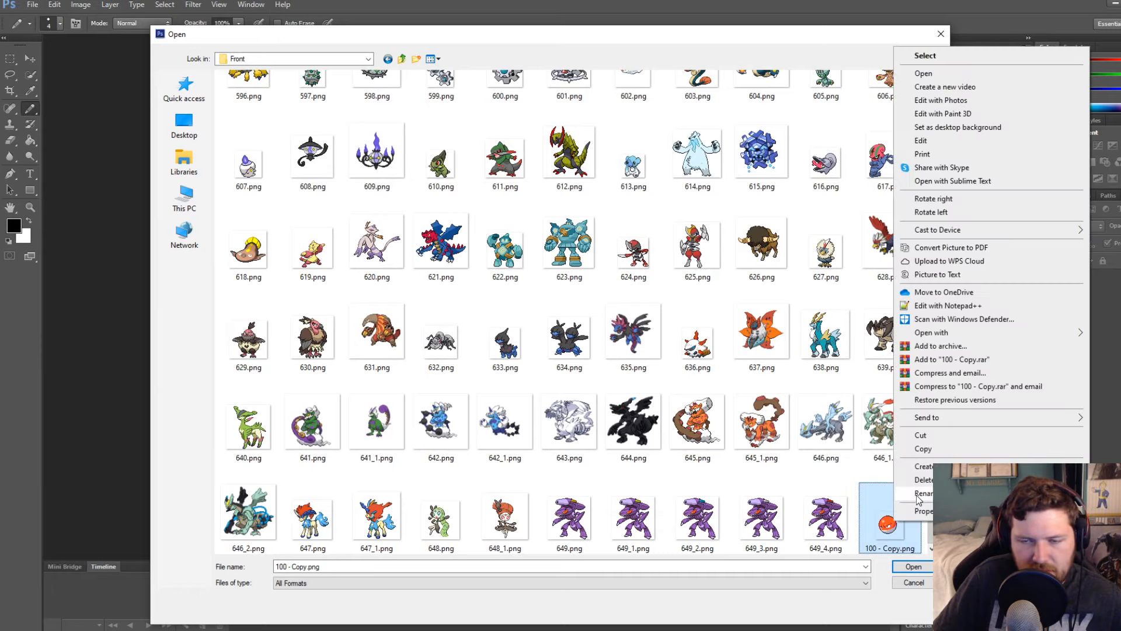
text(m)
text(650)
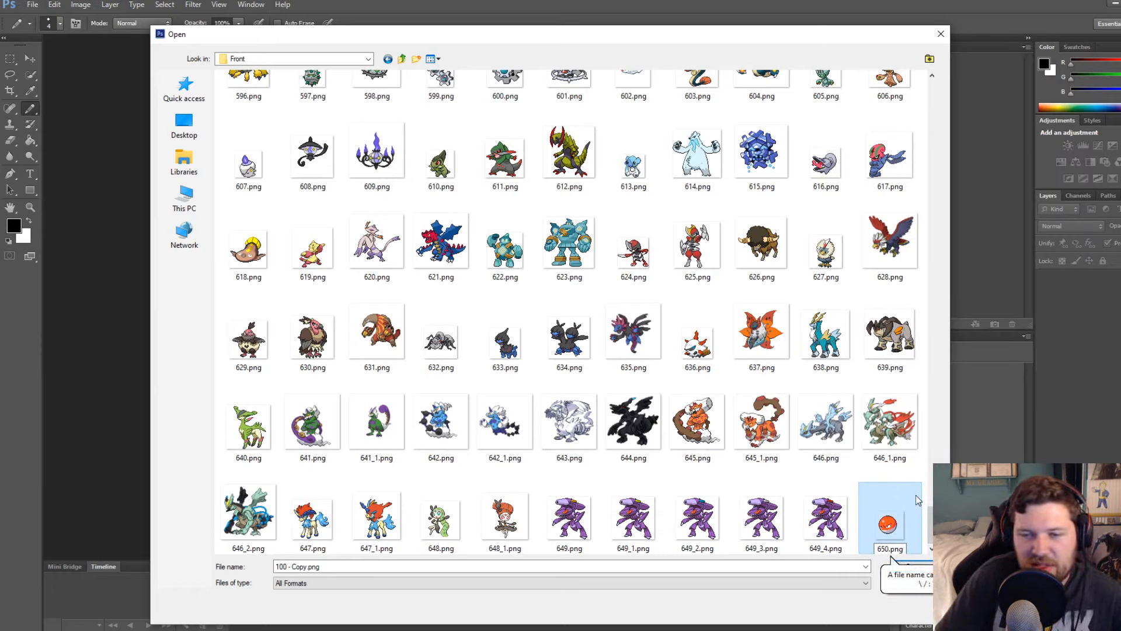
key(Return)
right_click(899, 520)
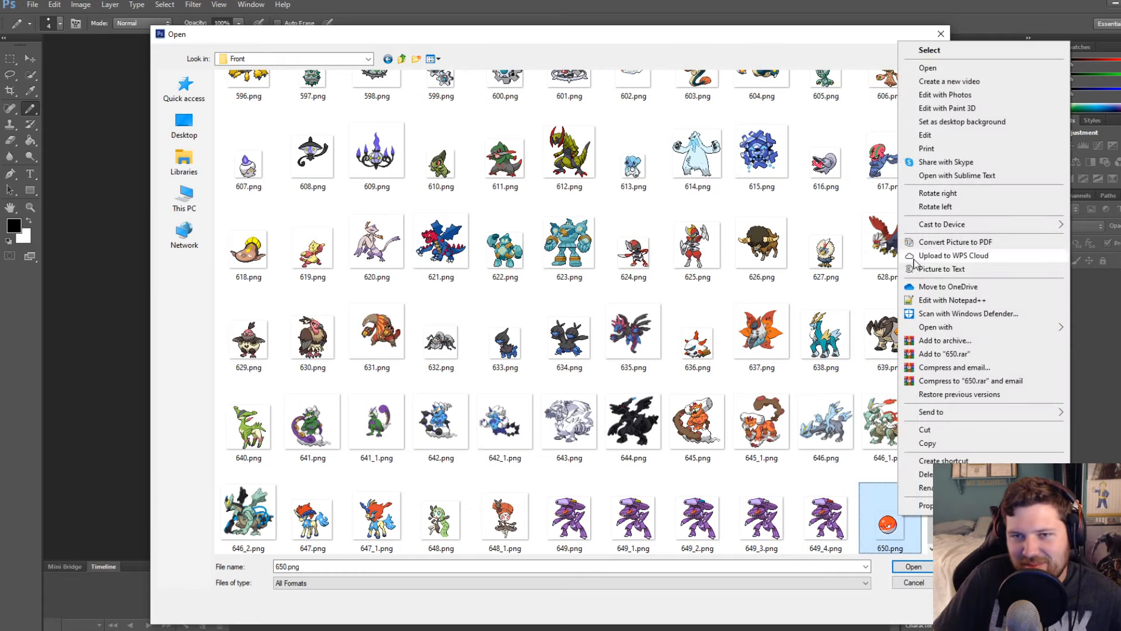
click(935, 137)
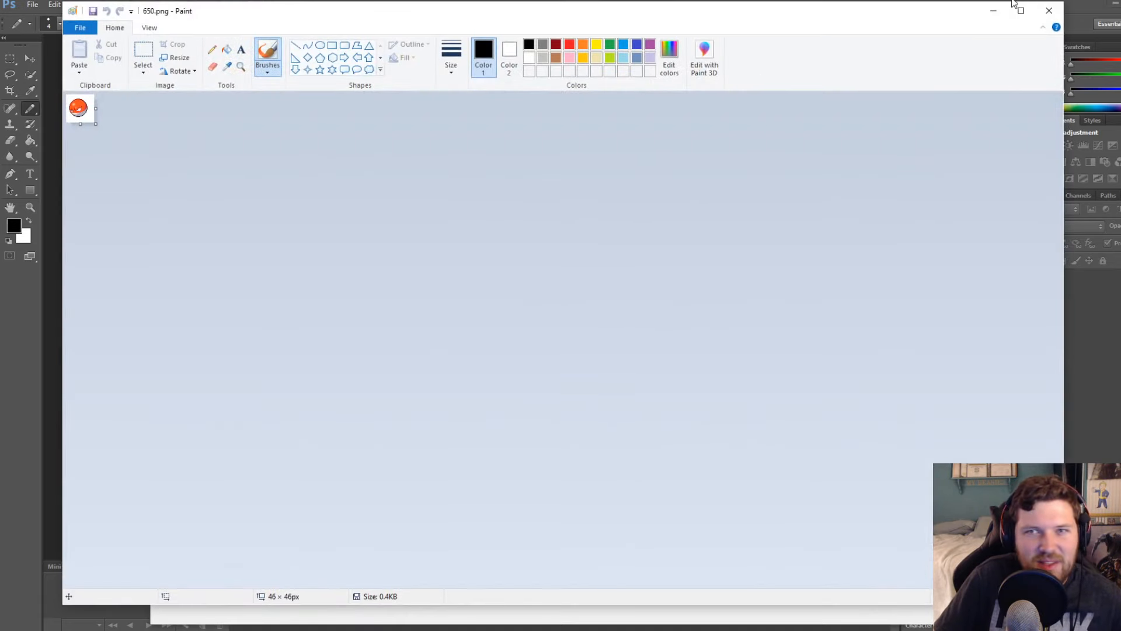
click(1049, 9)
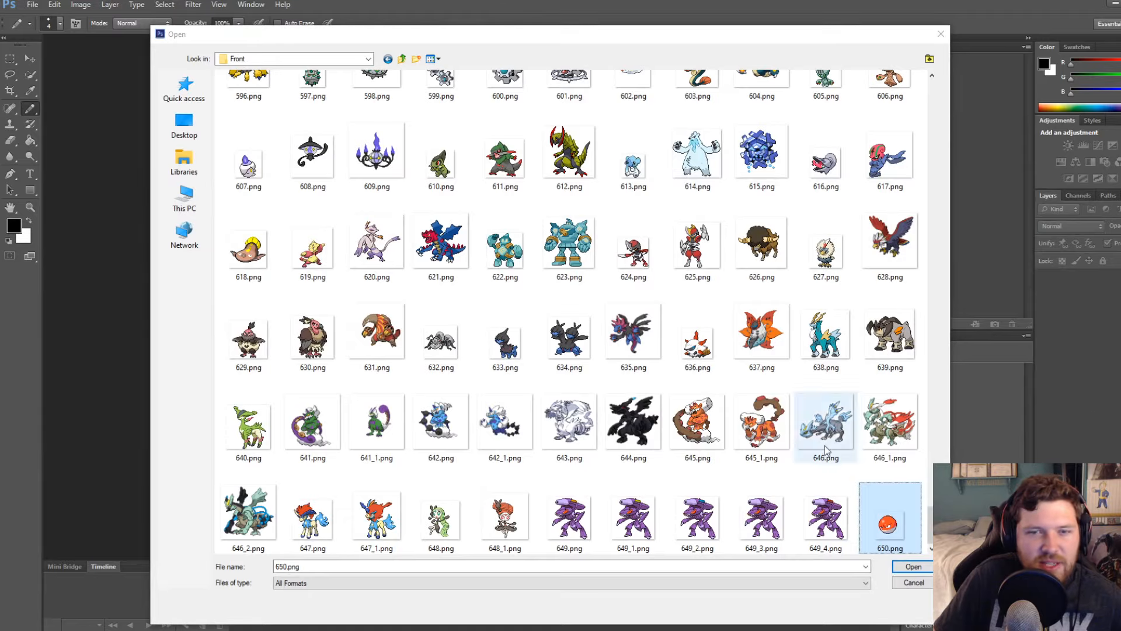
Open the 650.png sprite in Photoshop for pixel editing
click(913, 566)
alt+scroll(461, 315, up, 10)
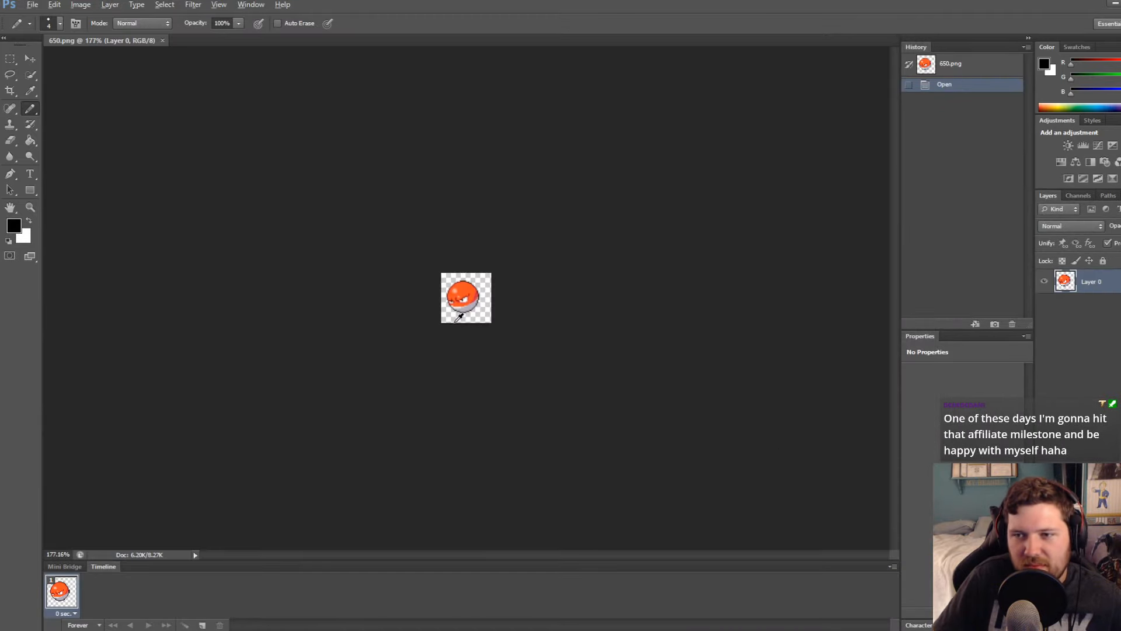
alt+scroll(461, 316, up, 2)
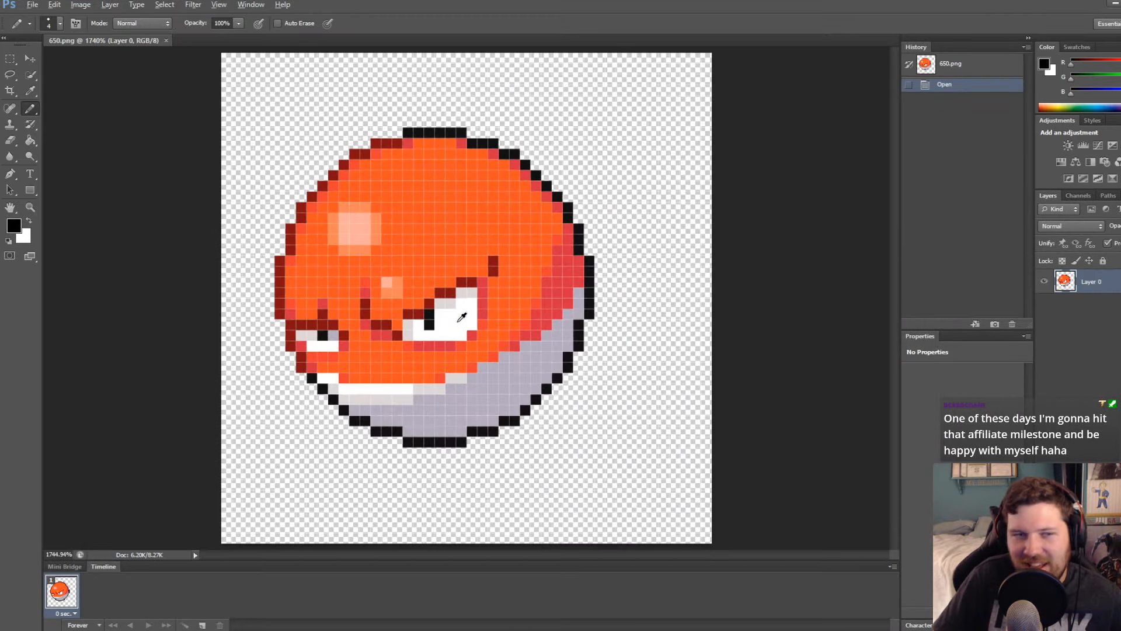
alt+scroll(486, 251, down, 4)
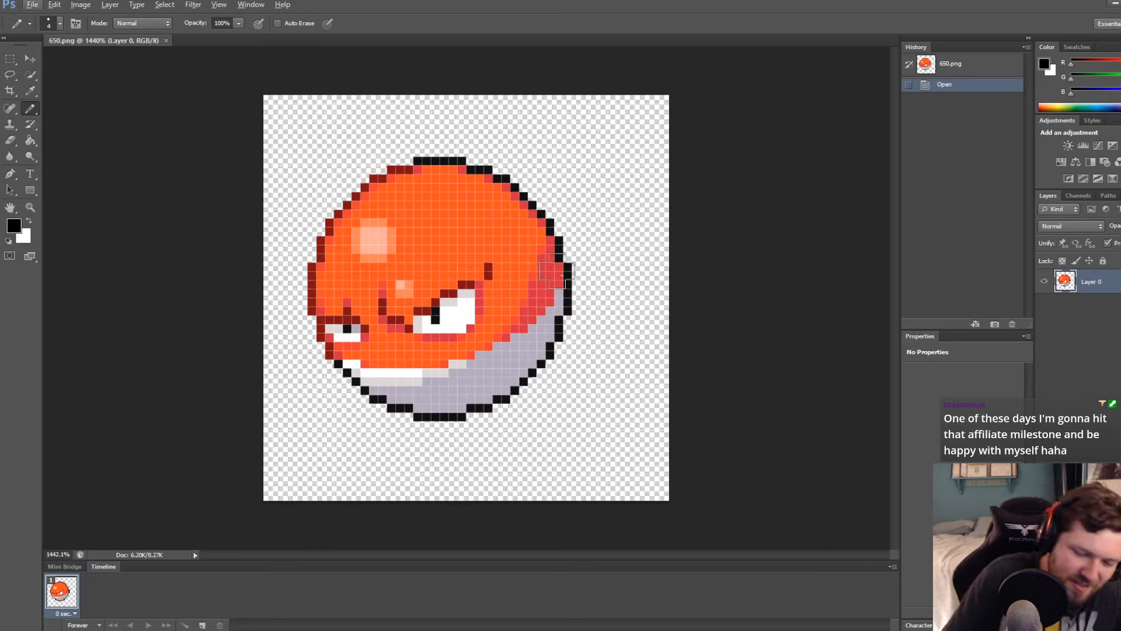
Reduce the Pencil size to 1 px and add a new layer above the Voltorb sprite
key(bracketleft)
key(bracketleft)
key(bracketleft)
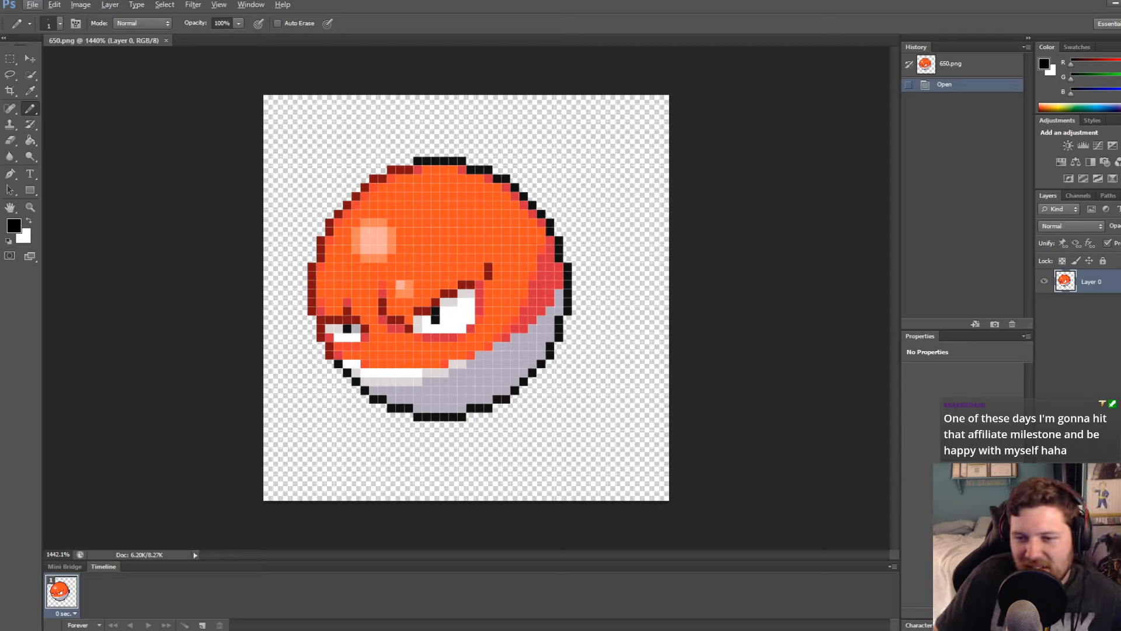
key(ctrl+shift+alt+n)
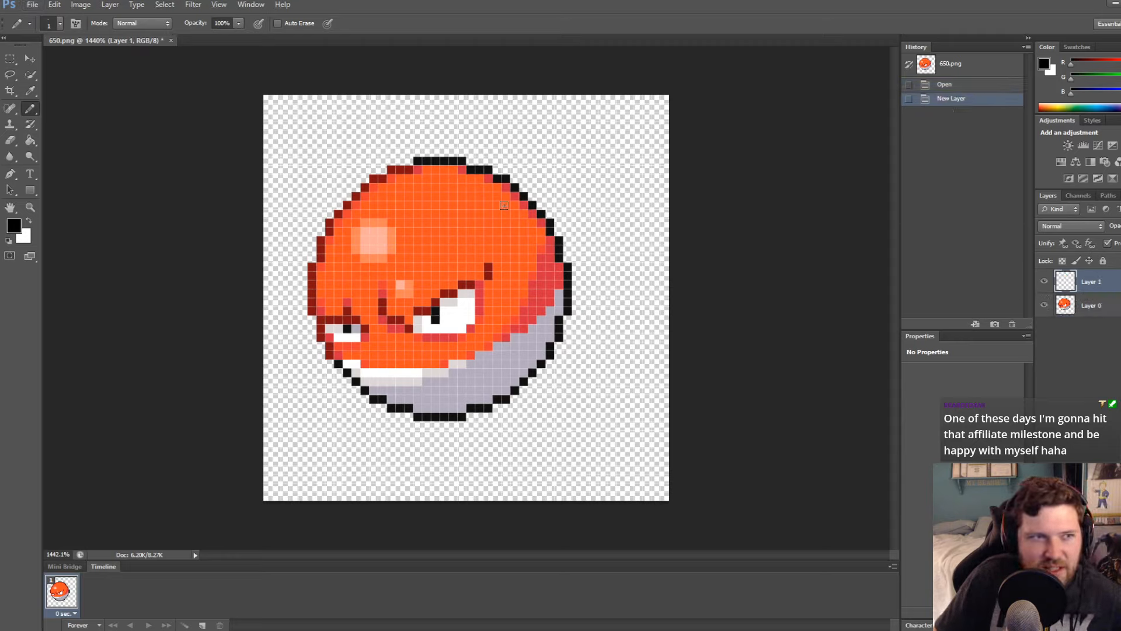
Pencil a closed black ball outline with a curved line across its middle on the new layer, and hide Layer 0
mouse_move(488, 169)
mouse_down()
mouse_move(432, 161)
mouse_move(344, 206)
mouse_move(327, 351)
mouse_move(553, 354)
mouse_move(528, 209)
mouse_up()
click(1044, 305)
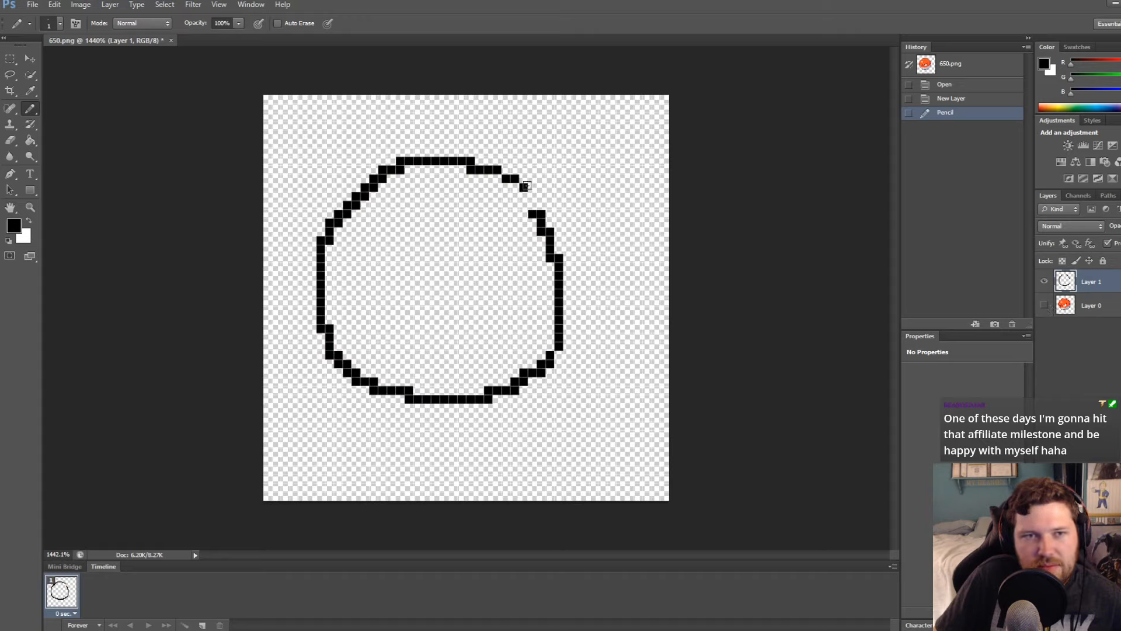
drag(524, 190, 532, 210)
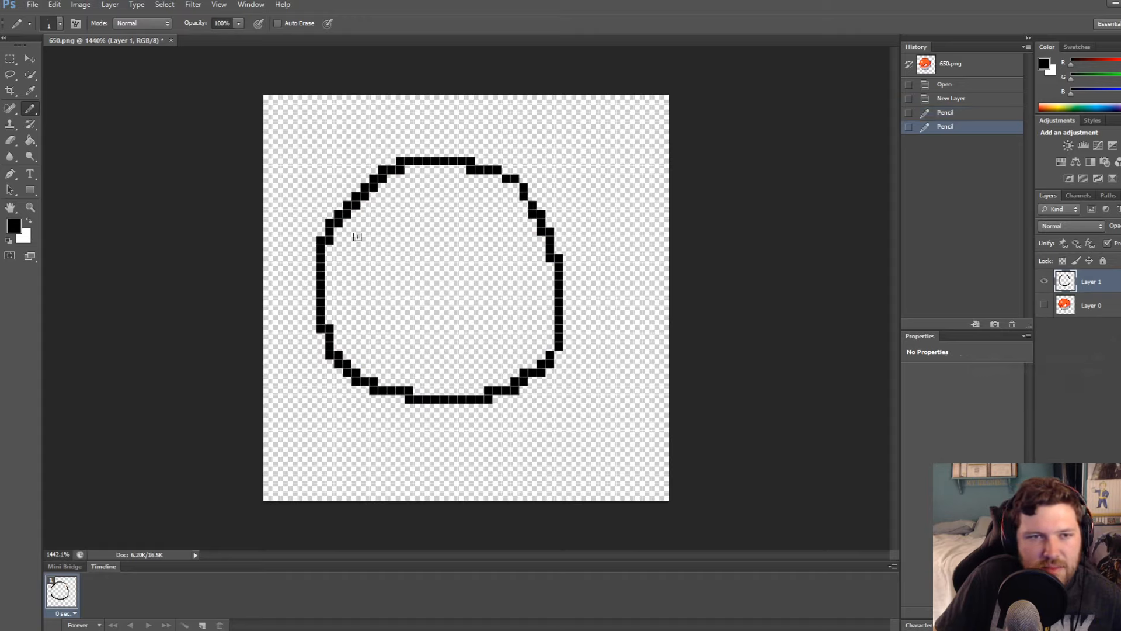
mouse_move(326, 285)
mouse_down()
mouse_move(366, 303)
mouse_move(456, 310)
mouse_move(551, 290)
mouse_up()
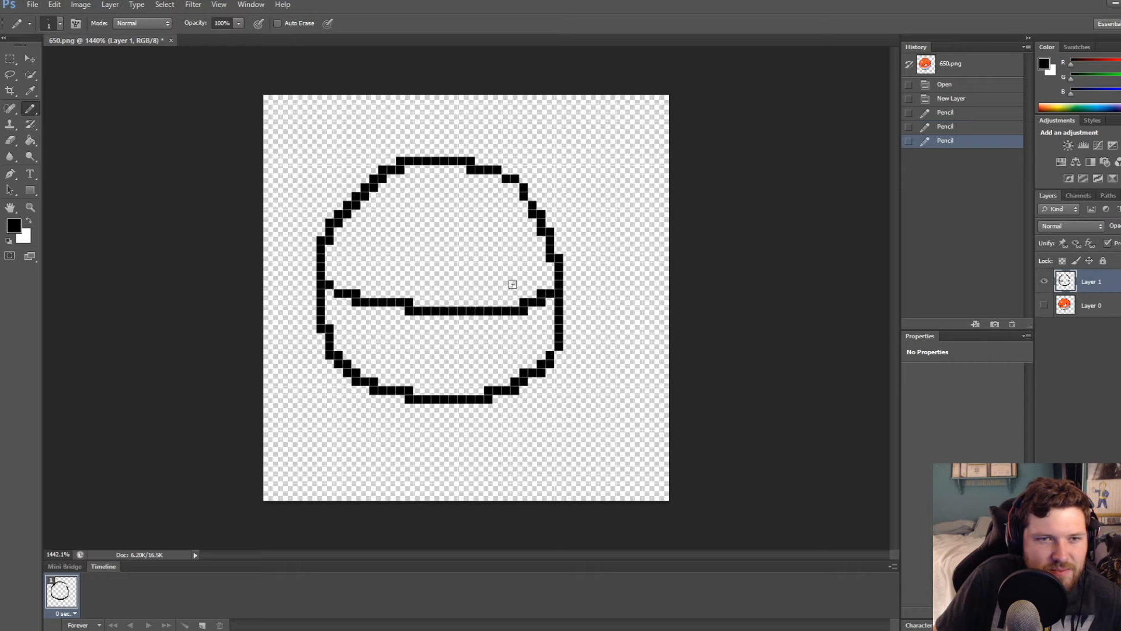
Try two short vertical strokes as eyes in the ball's upper half, and undo them
drag(400, 211, 400, 242)
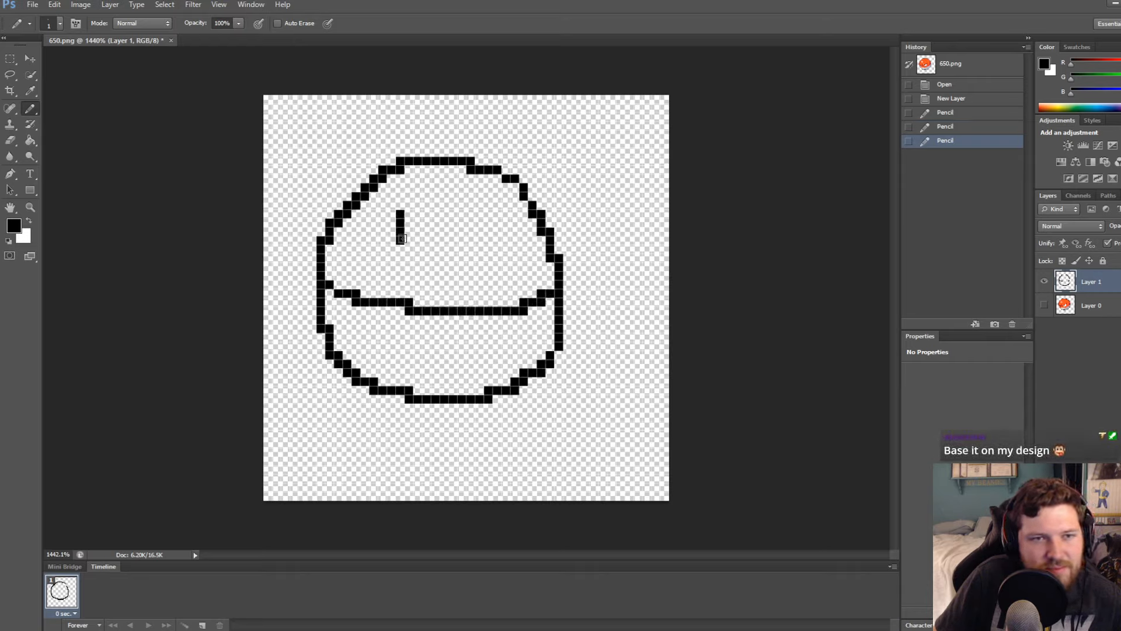
drag(480, 211, 481, 233)
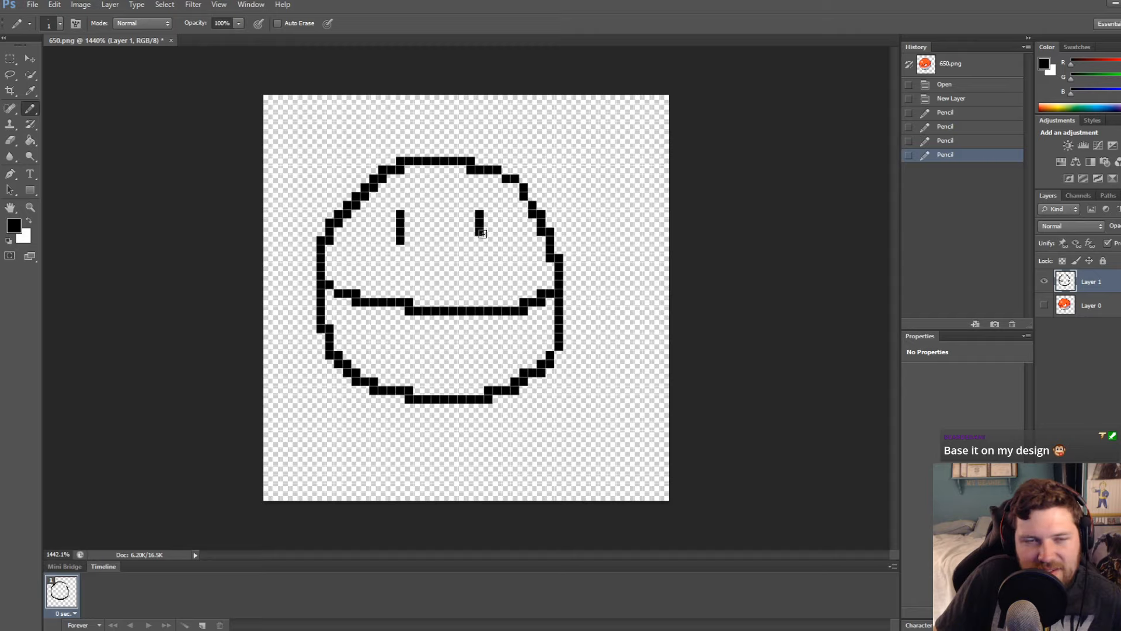
key(ctrl+z)
key(ctrl+z)
key(ctrl+z)
click(939, 142)
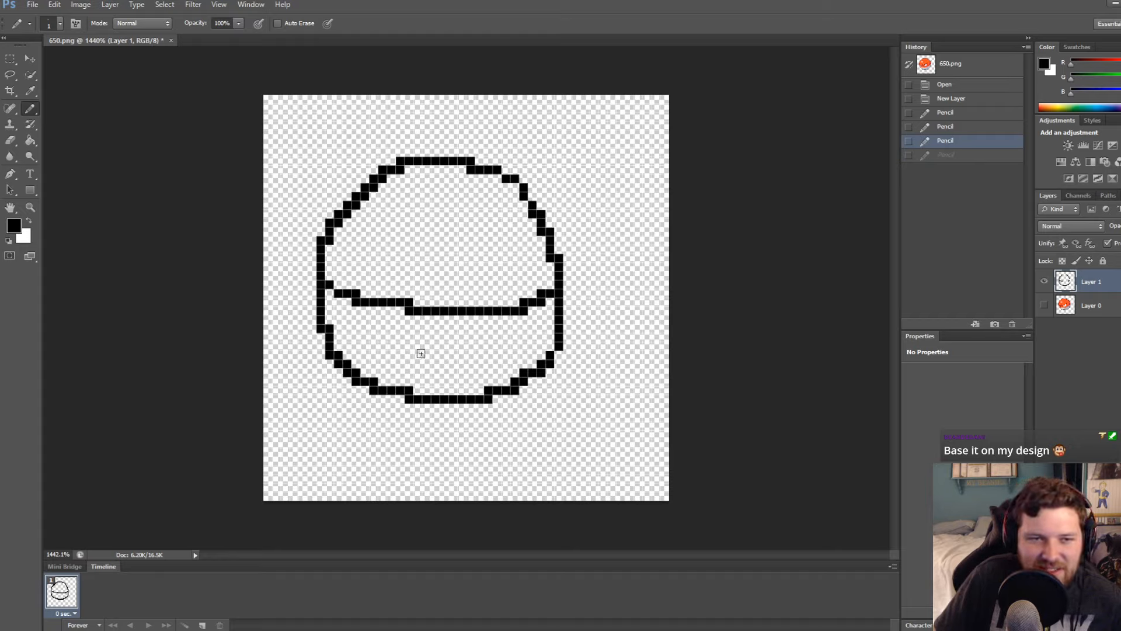
Try a wavy W-shaped mouth in the lower half and two round eyes above it, and revert to the plain ball
mouse_move(400, 327)
mouse_down()
mouse_move(444, 335)
mouse_move(391, 354)
mouse_move(437, 334)
mouse_move(459, 357)
mouse_move(501, 337)
mouse_up()
key(ctrl+z)
mouse_move(412, 198)
mouse_down()
mouse_move(374, 208)
mouse_move(423, 252)
mouse_move(409, 200)
mouse_up()
mouse_move(499, 214)
mouse_down()
mouse_move(468, 260)
mouse_move(518, 245)
mouse_move(501, 215)
mouse_up()
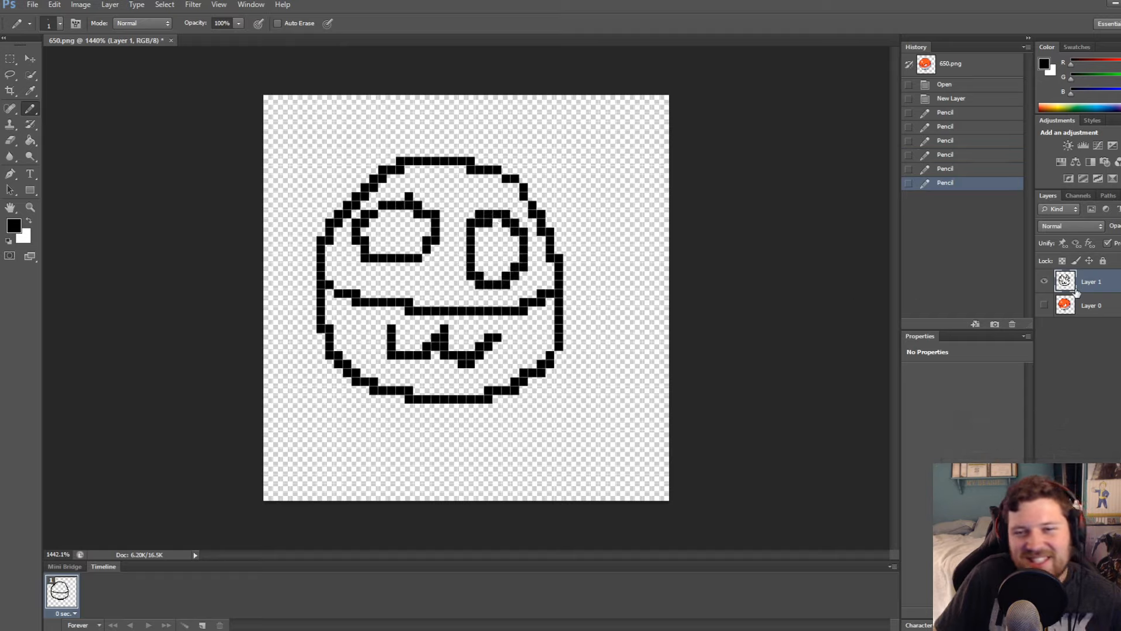
click(946, 154)
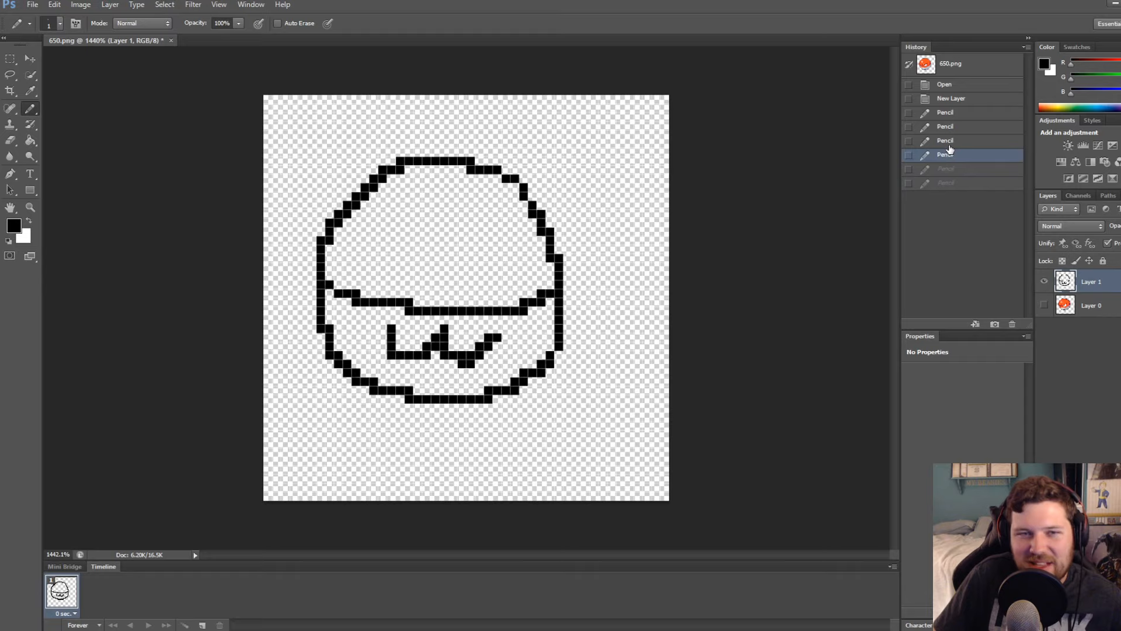
click(946, 140)
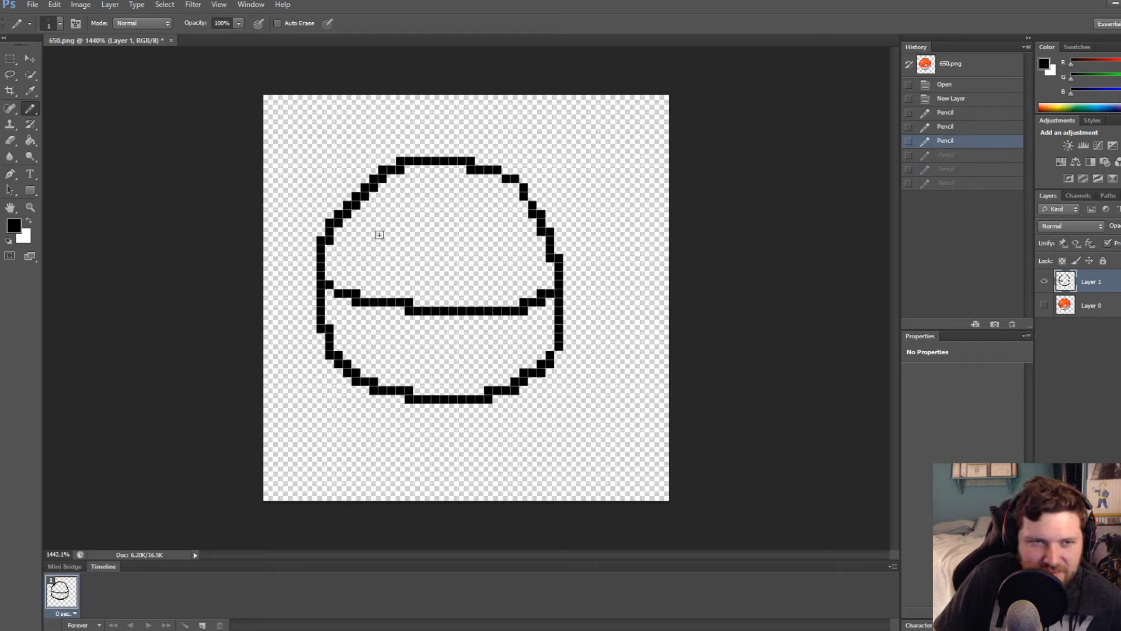
Pencil two solid black square eyes, 4 px wide, in the ball's upper half
mouse_move(382, 220)
mouse_down()
mouse_move(378, 249)
mouse_move(395, 248)
mouse_up()
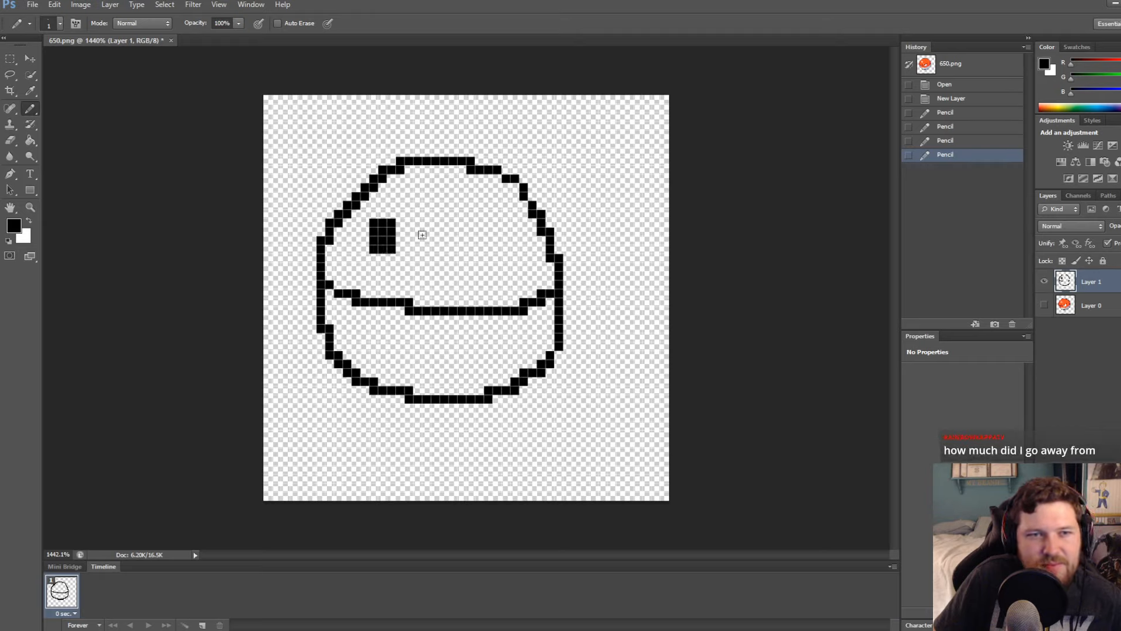
mouse_move(480, 222)
mouse_down()
mouse_move(480, 249)
mouse_move(505, 245)
mouse_move(500, 223)
mouse_move(488, 245)
mouse_move(494, 231)
mouse_up()
drag(404, 225, 401, 251)
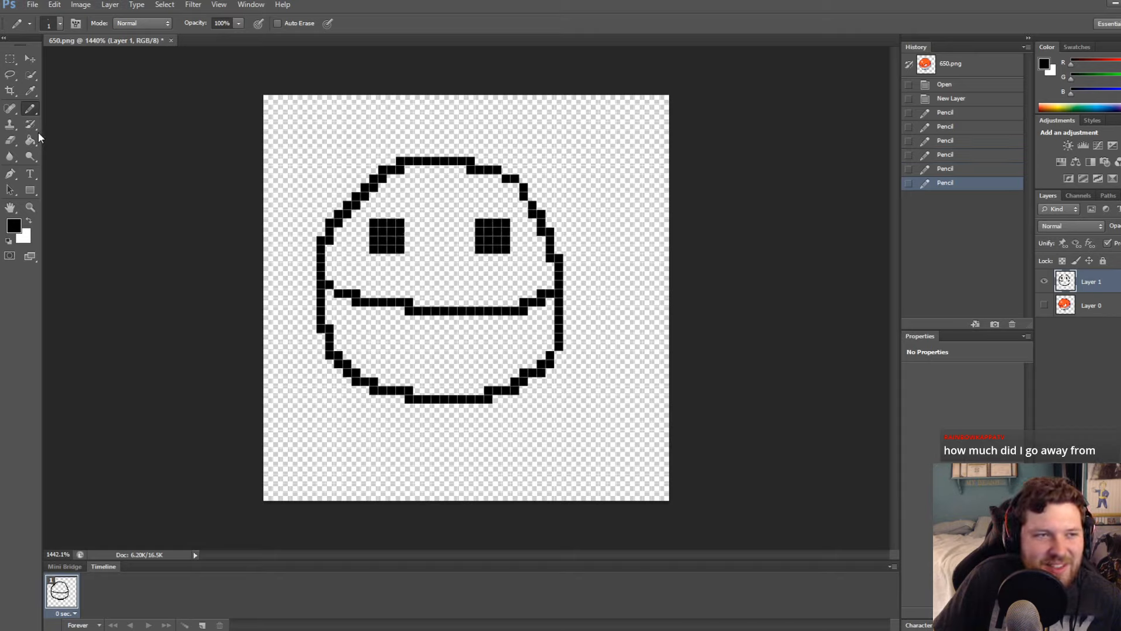
Set the foreground colour to light grey #dddddd and fill the ball's lower half with it
click(14, 226)
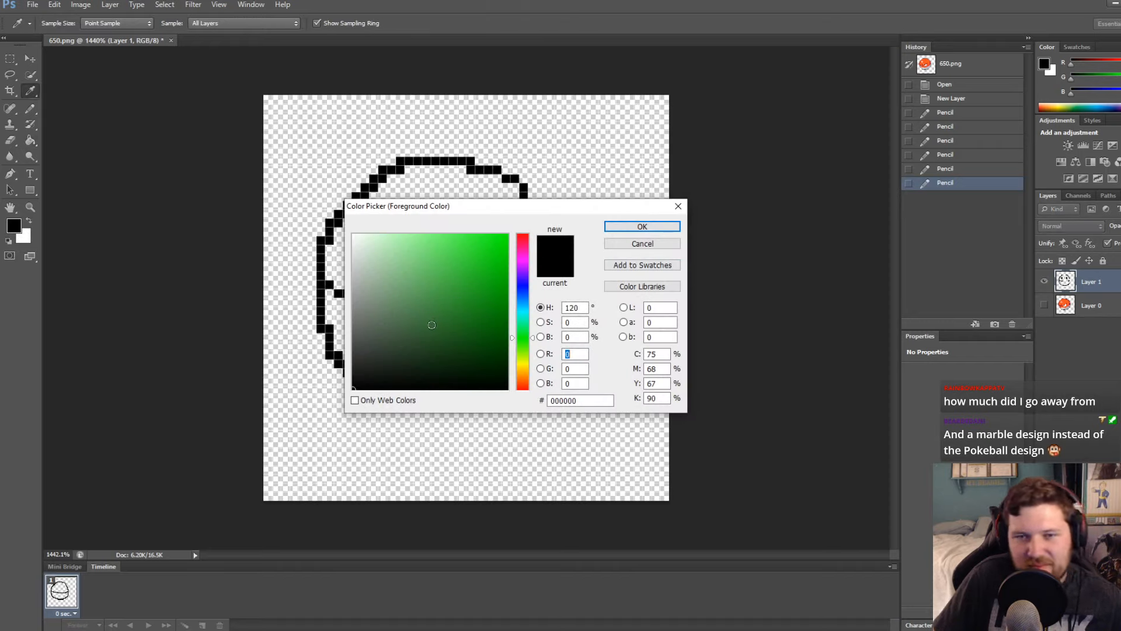
click(317, 242)
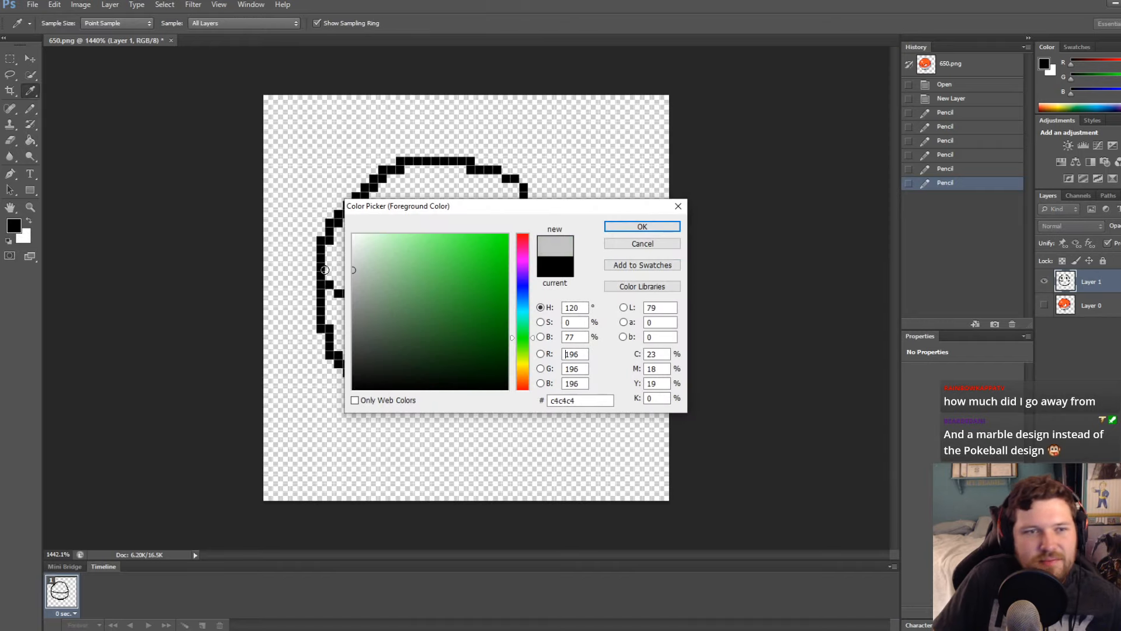
click(629, 227)
click(458, 325)
Set the foreground colour to light red #ff645c and fill the ball's upper half around the eyes
click(18, 227)
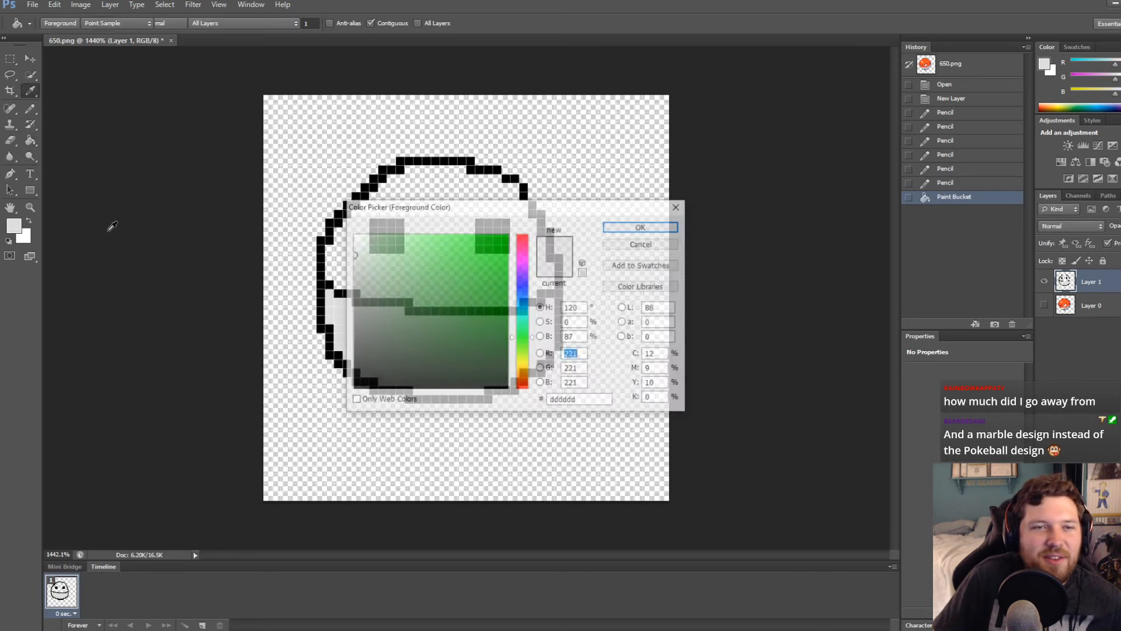
drag(527, 367, 526, 388)
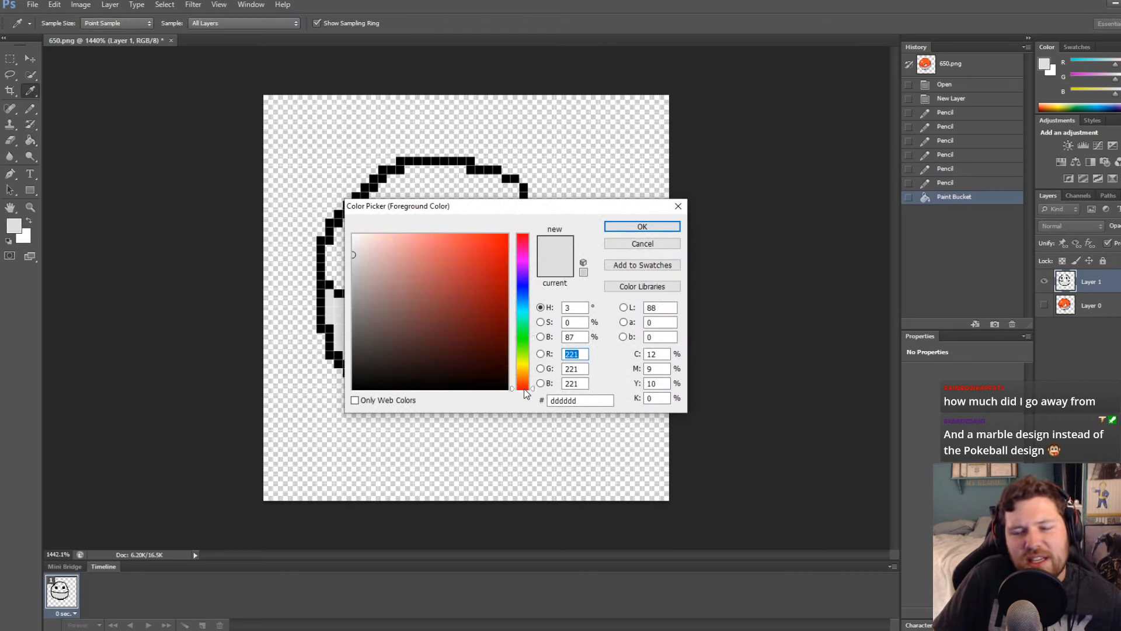
click(414, 233)
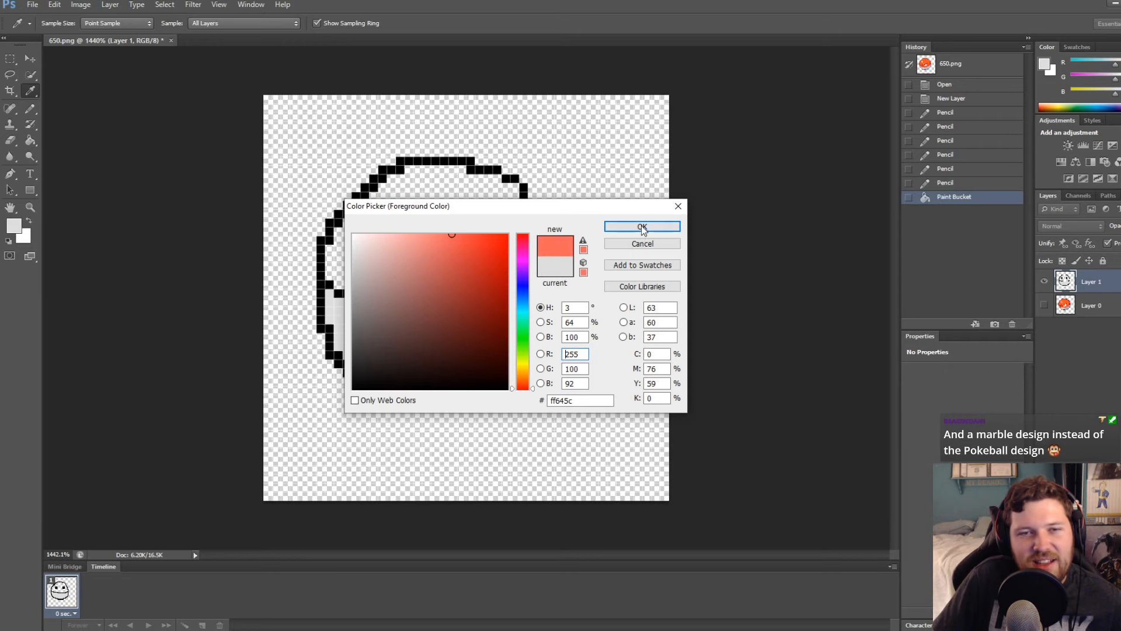
click(642, 227)
click(430, 230)
alt+scroll(583, 363, down, 3)
alt+scroll(543, 286, up, 5)
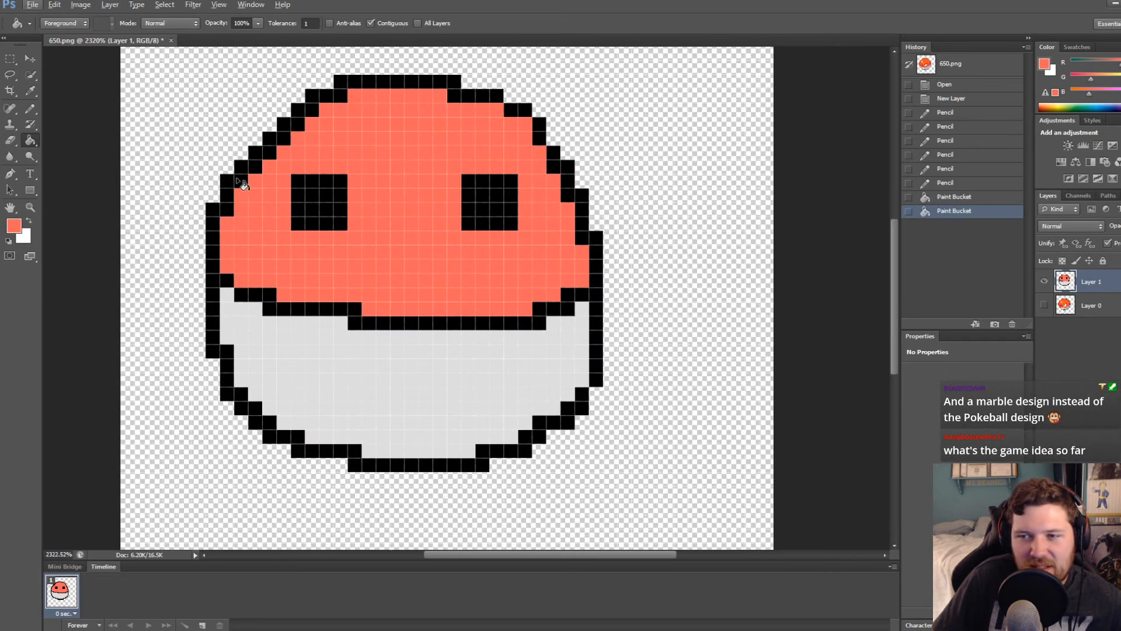
Pick a paler salmon pink and refill the ball's upper half with it
click(13, 226)
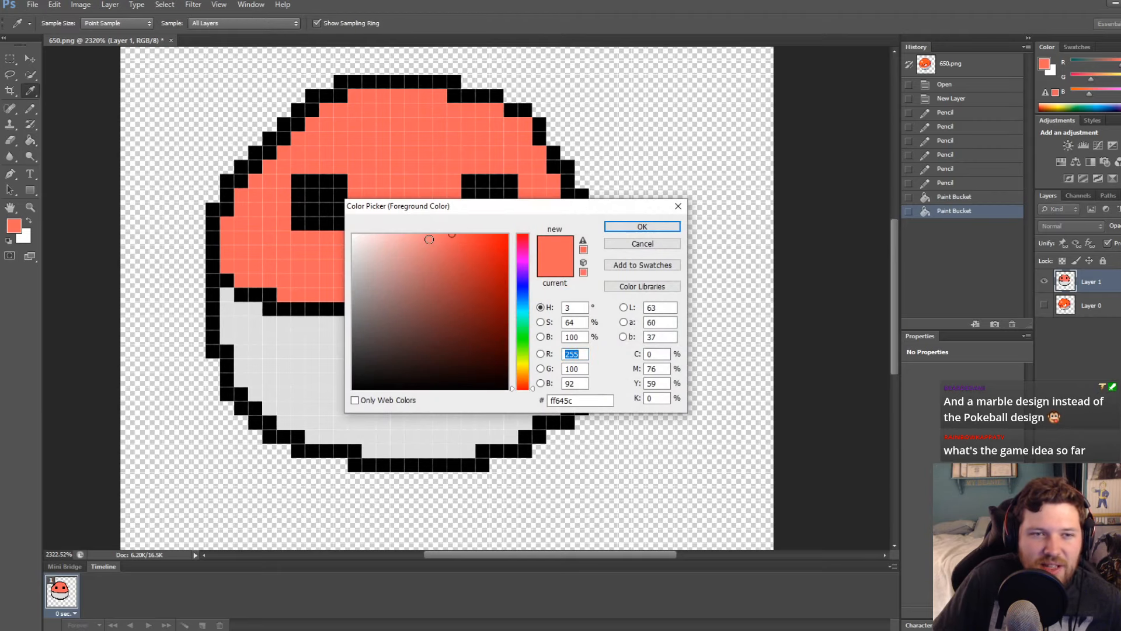
click(423, 234)
click(611, 226)
click(578, 260)
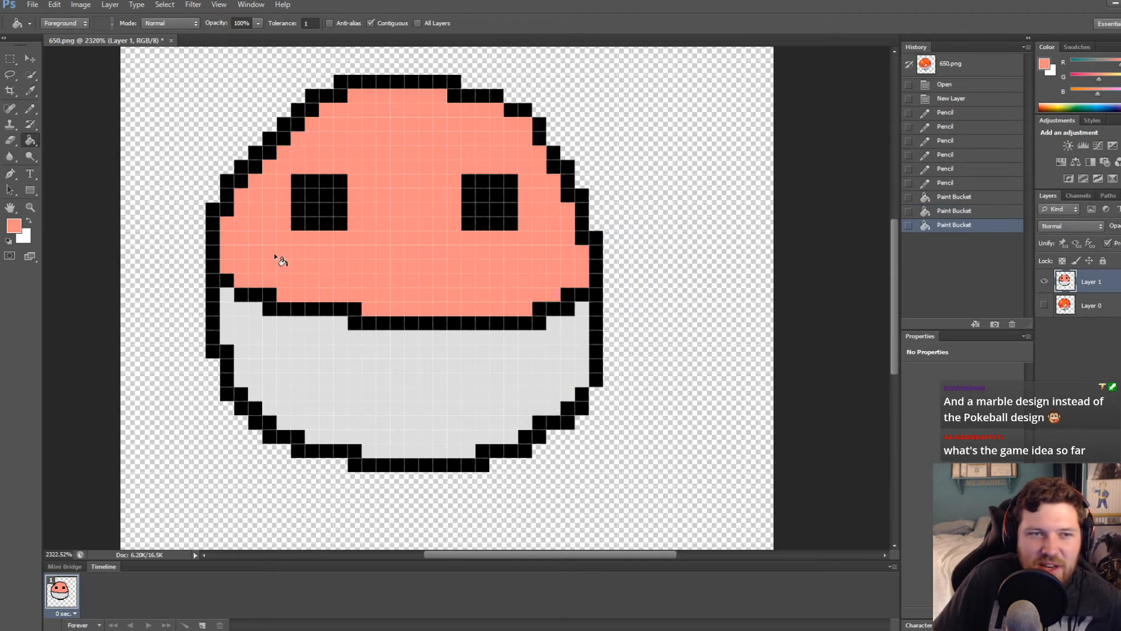
Move the ball drawing on Layer 1 by 4 px to the right and 2 px down
click(10, 58)
alt+scroll(327, 193, down, 3)
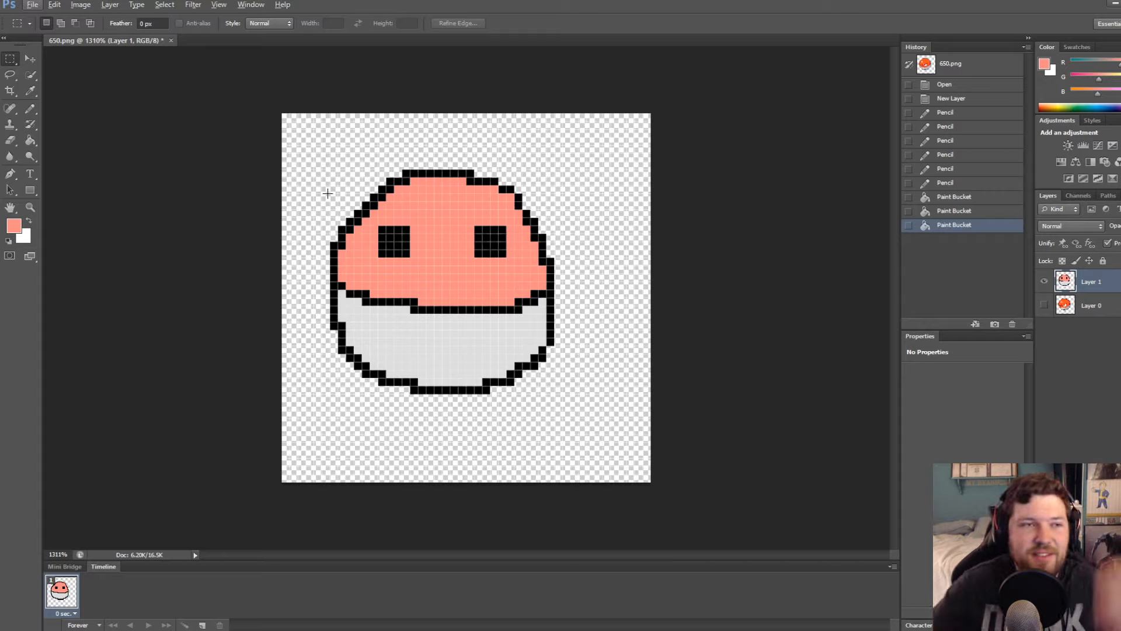
click(29, 59)
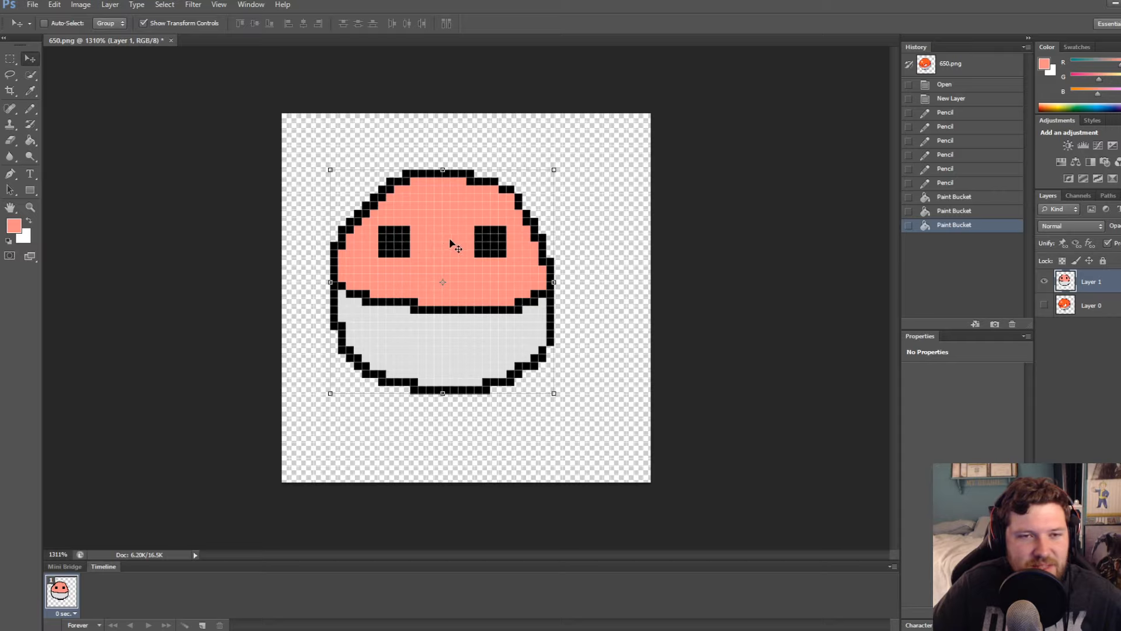
key(Right)
key(Right)
key(Right)
key(Right)
key(Down)
key(Down)
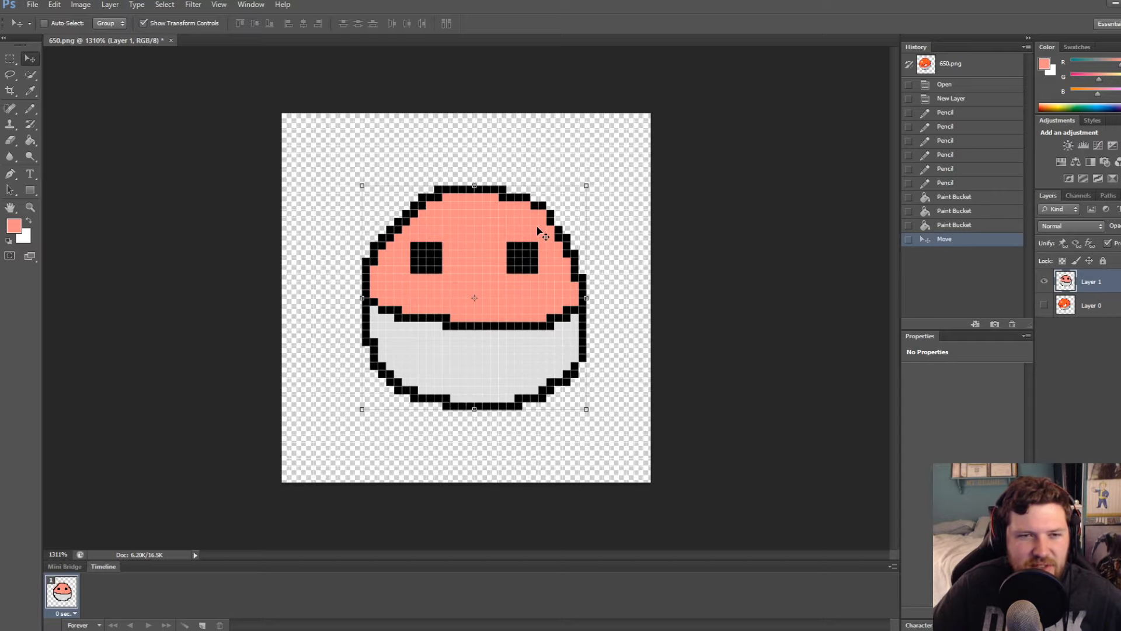
key(ctrl+shift+s)
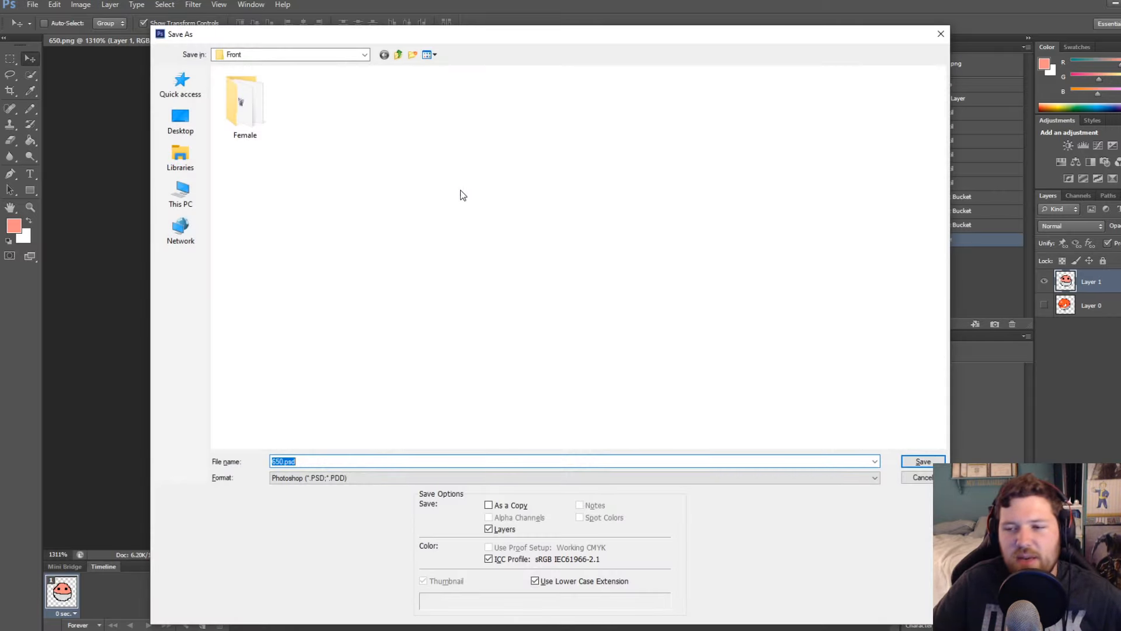
click(398, 55)
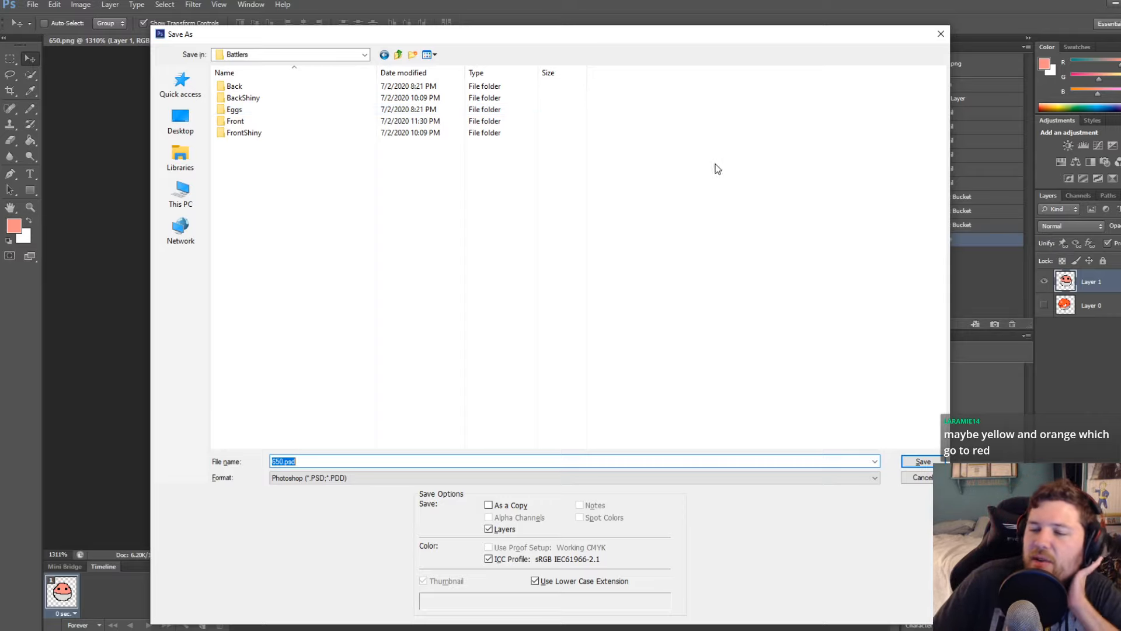
mouse_move(836, 47)
mouse_down()
mouse_move(987, 348)
mouse_move(992, 485)
mouse_move(940, 388)
mouse_move(846, 128)
mouse_move(835, 58)
mouse_up()
click(959, 48)
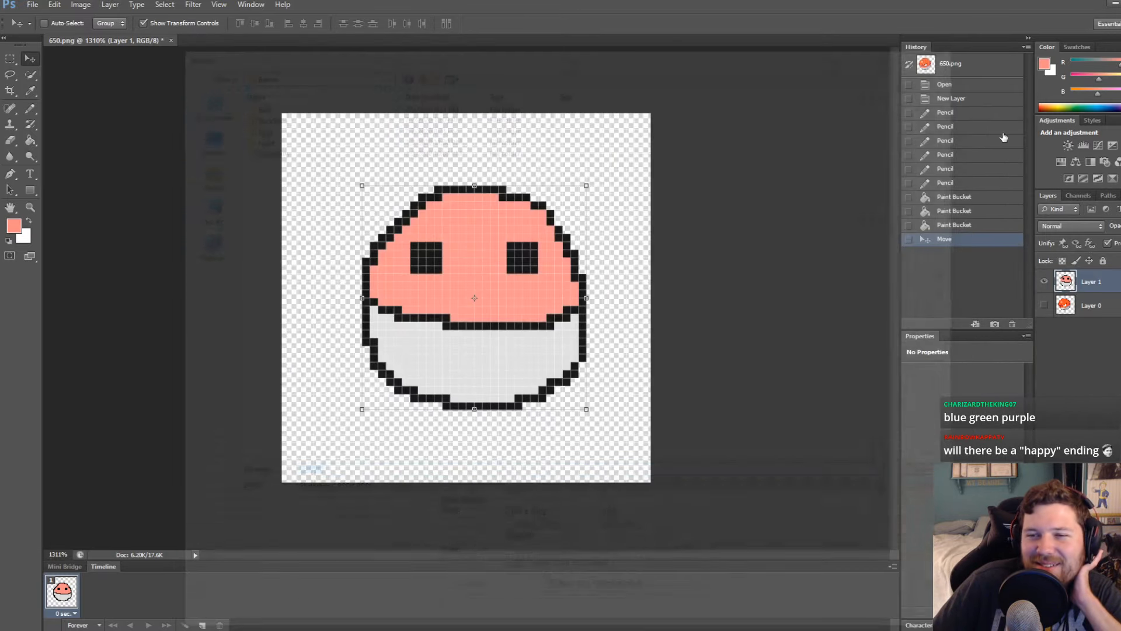
Set the foreground colour to pale yellow #fdf685 and fill the ball's upper half with the Paint Bucket
click(30, 141)
click(14, 226)
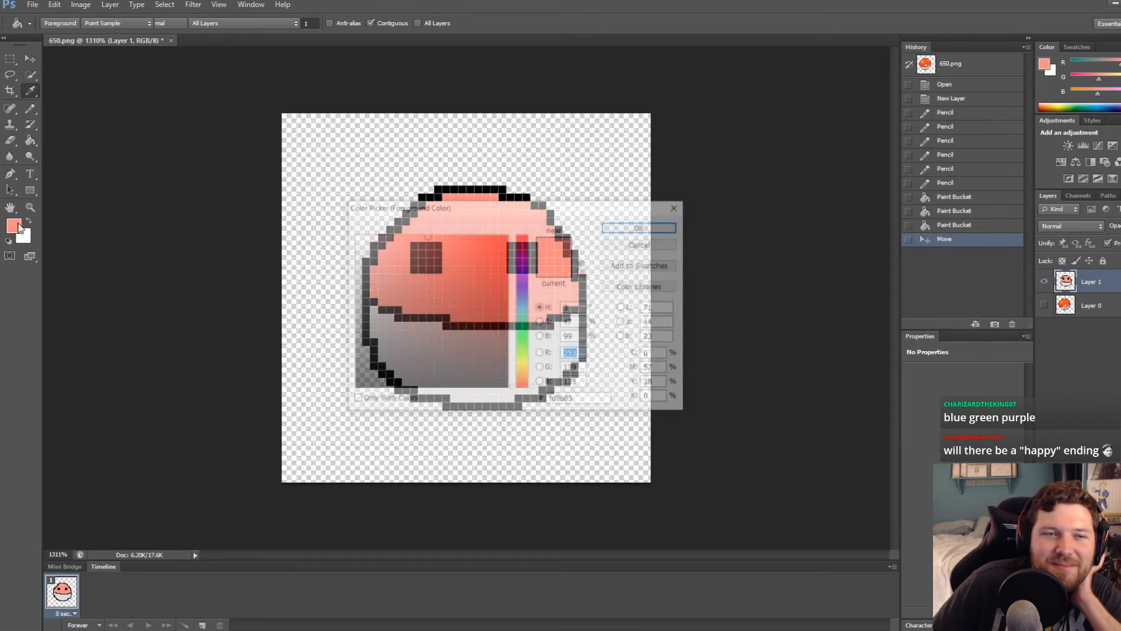
click(522, 365)
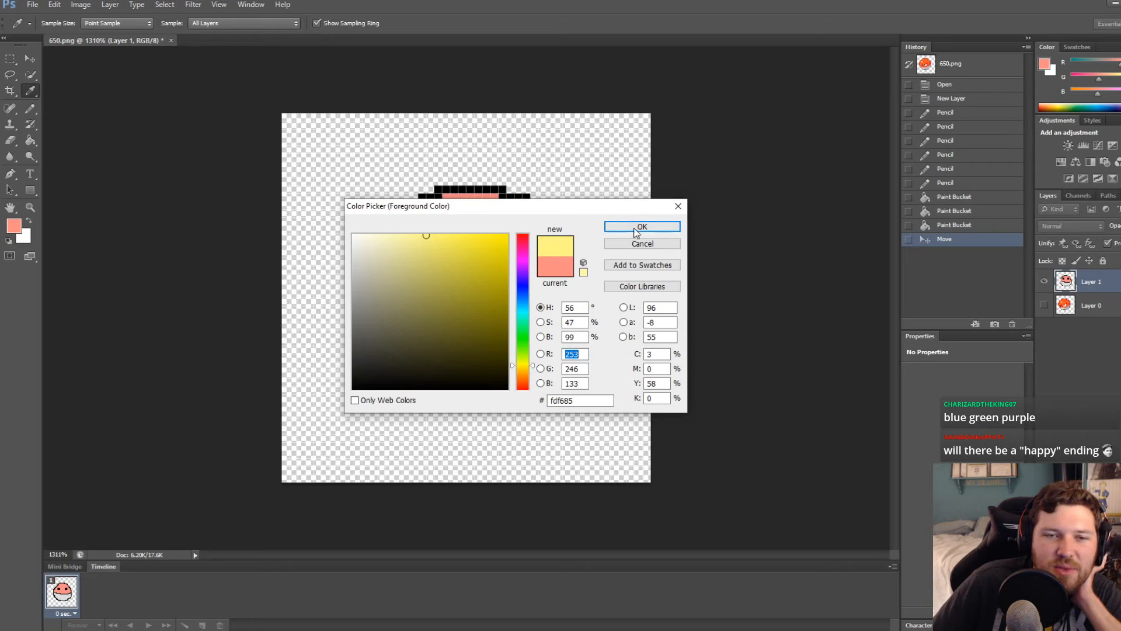
click(642, 226)
click(448, 225)
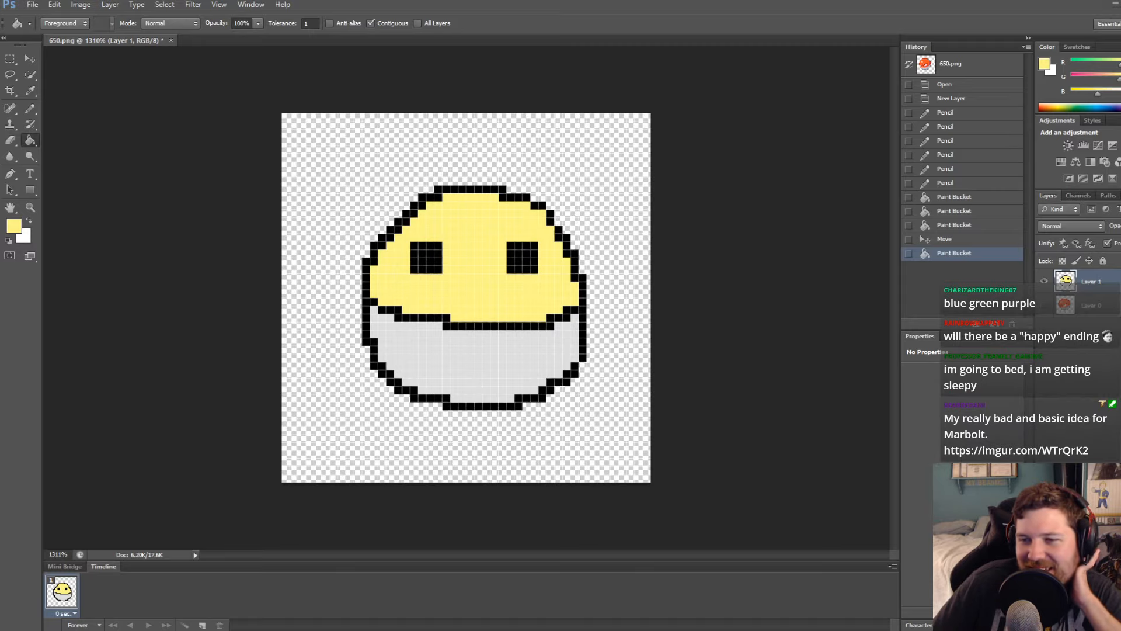
Switch to the browser to view the imgur idea sketch for Marbolt, and return to the Photoshop sprite
drag(1120, 213, 737, 2)
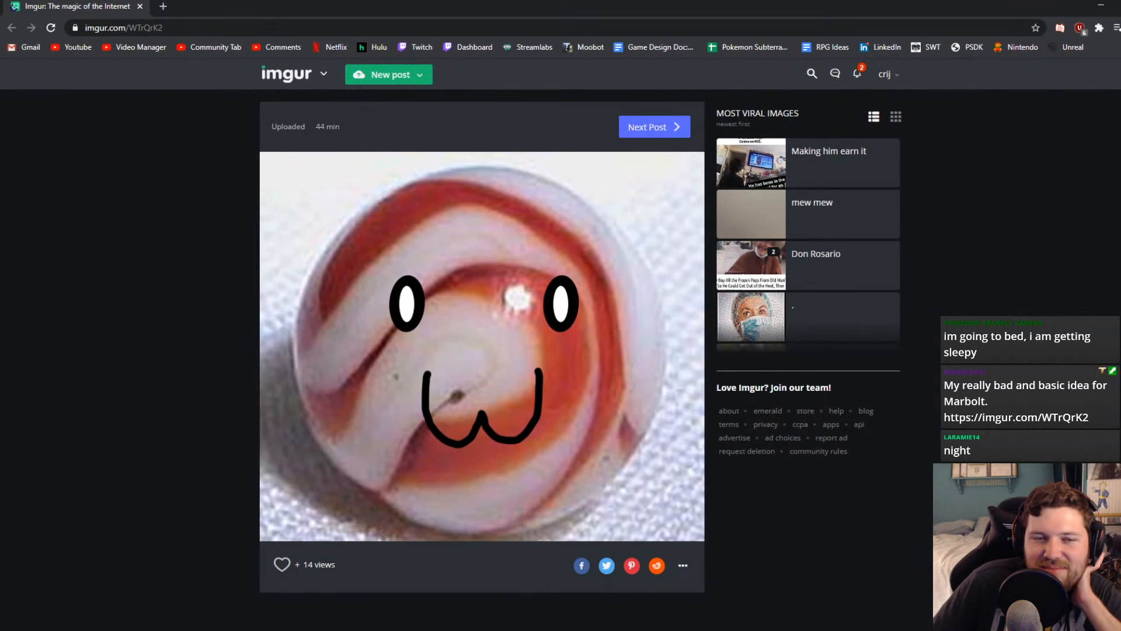
key(alt+Tab)
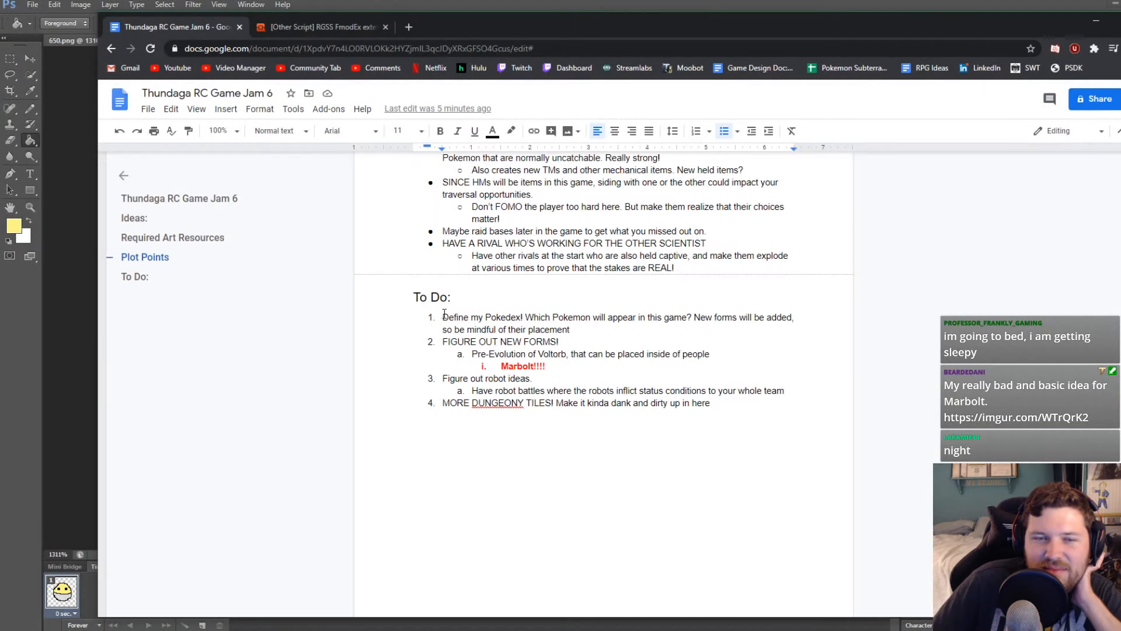
click(547, 3)
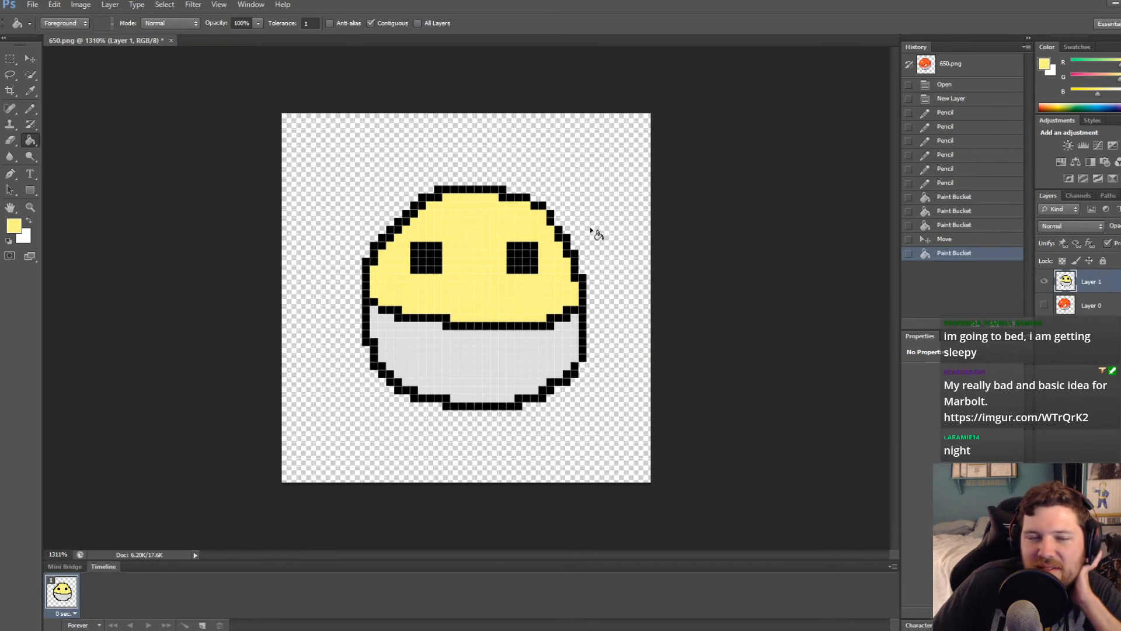
Try a yellow W-shaped mouth with the Pencil in the grey lower half, and undo it
click(29, 108)
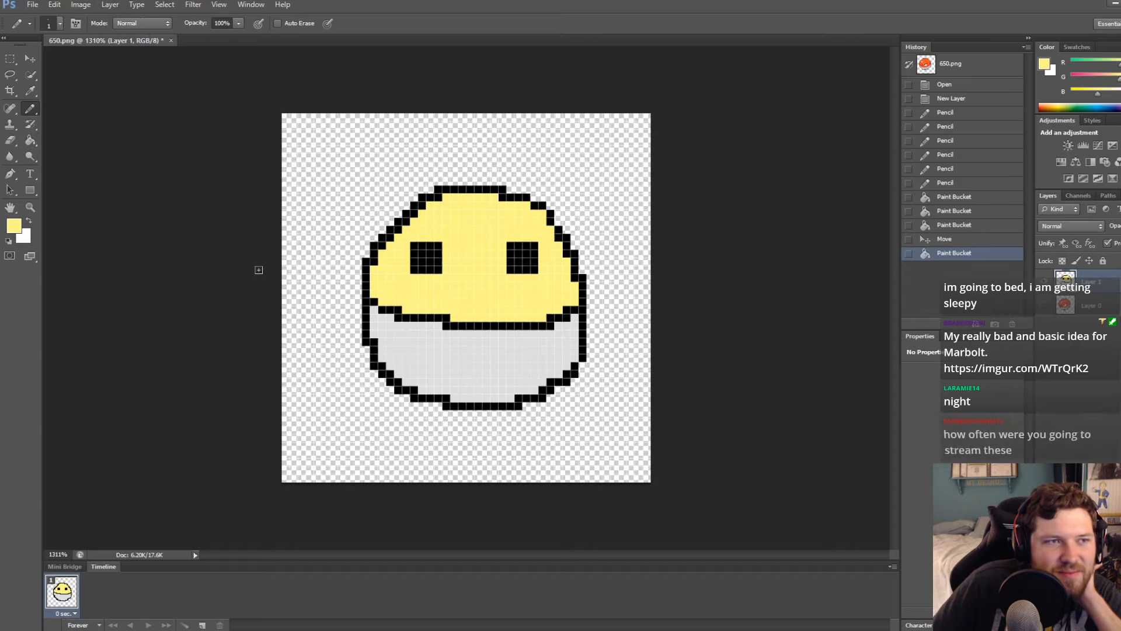
mouse_move(424, 358)
mouse_down()
mouse_move(426, 371)
mouse_move(458, 368)
mouse_move(470, 350)
mouse_move(508, 366)
mouse_up()
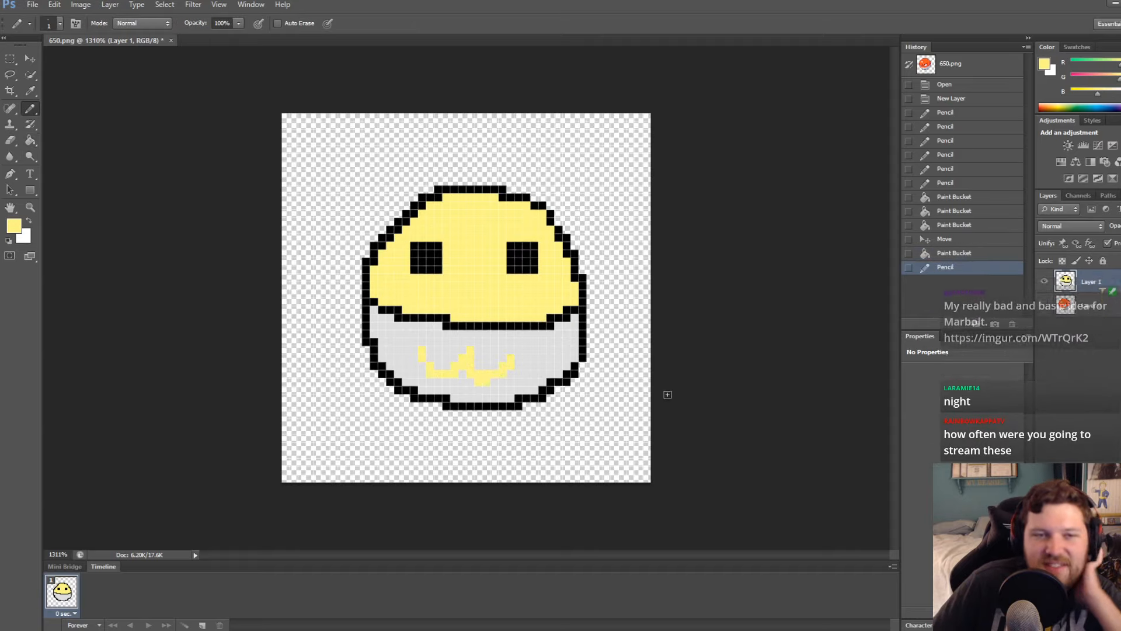
key(ctrl+z)
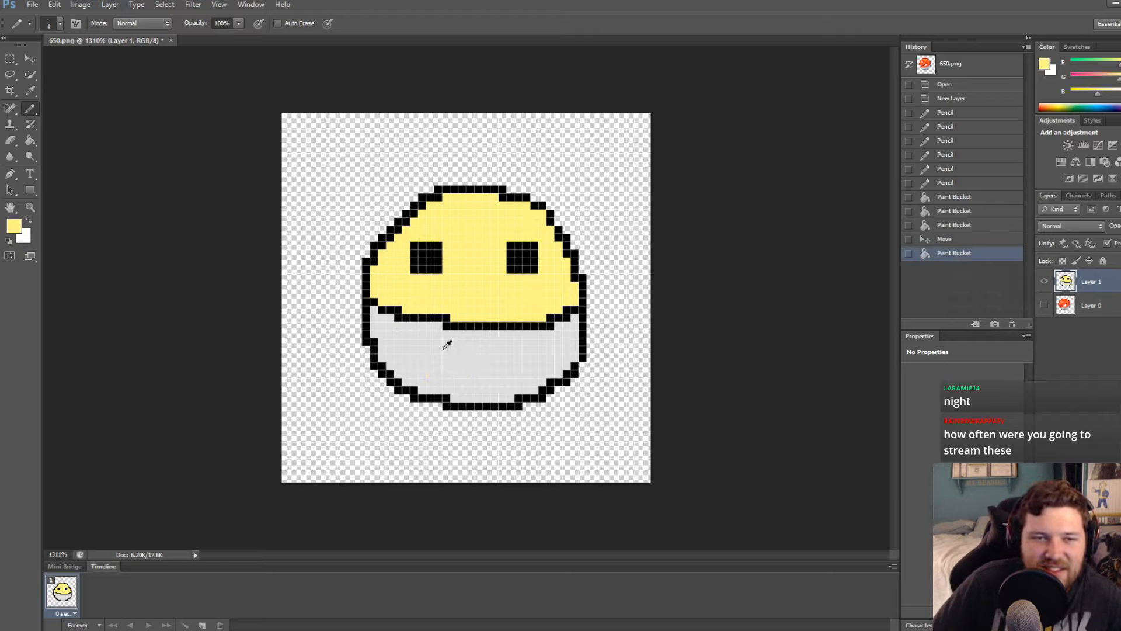
Reset the drawing colour to black and pencil a wavy W-shaped mouth across the grey lower half
key(d)
mouse_move(421, 358)
mouse_down()
mouse_move(461, 369)
mouse_move(477, 350)
mouse_move(494, 373)
mouse_move(529, 349)
mouse_up()
alt+scroll(543, 448, down, 5)
alt+scroll(491, 425, up, 3)
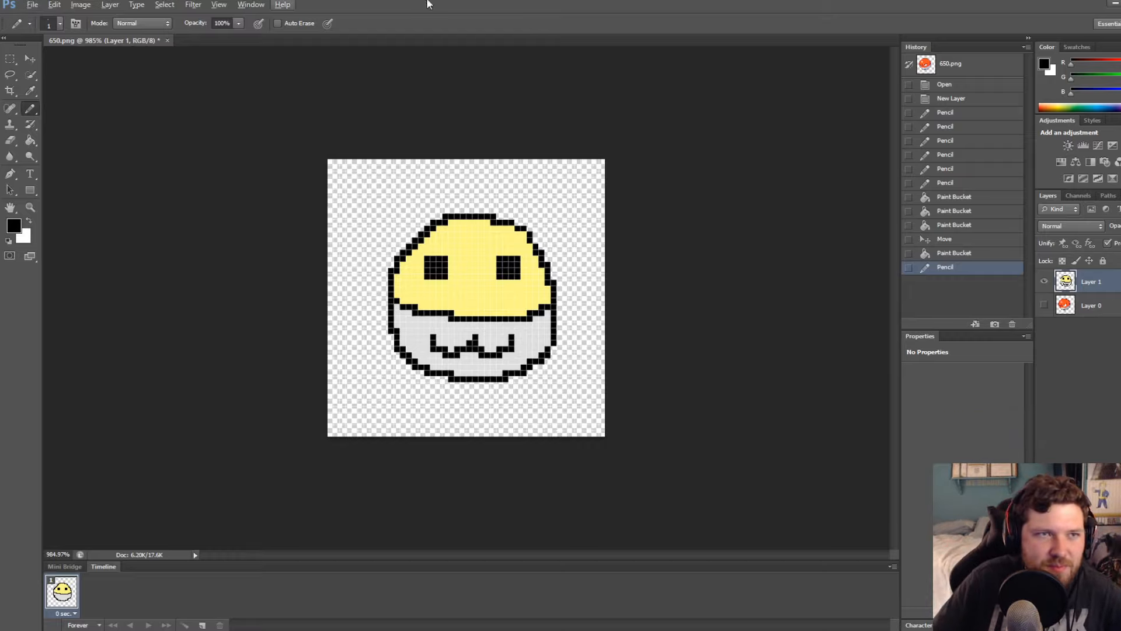
Save the sprite in PNG format as 650 in the Front folder, and close the document without saving the layered version
key(ctrl+s)
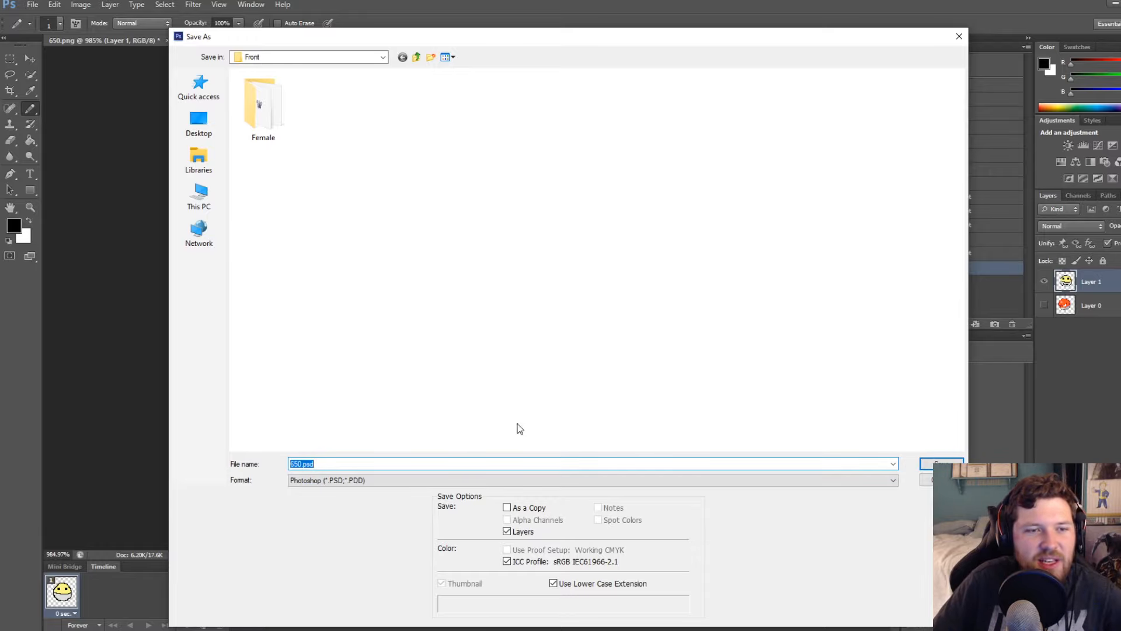
click(369, 482)
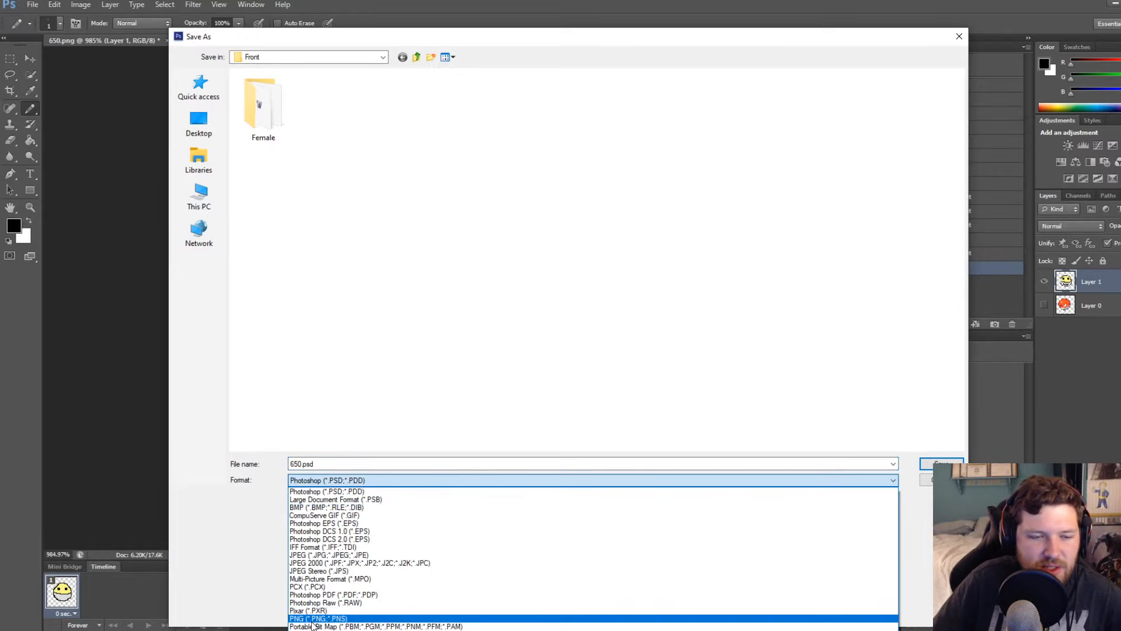
click(311, 621)
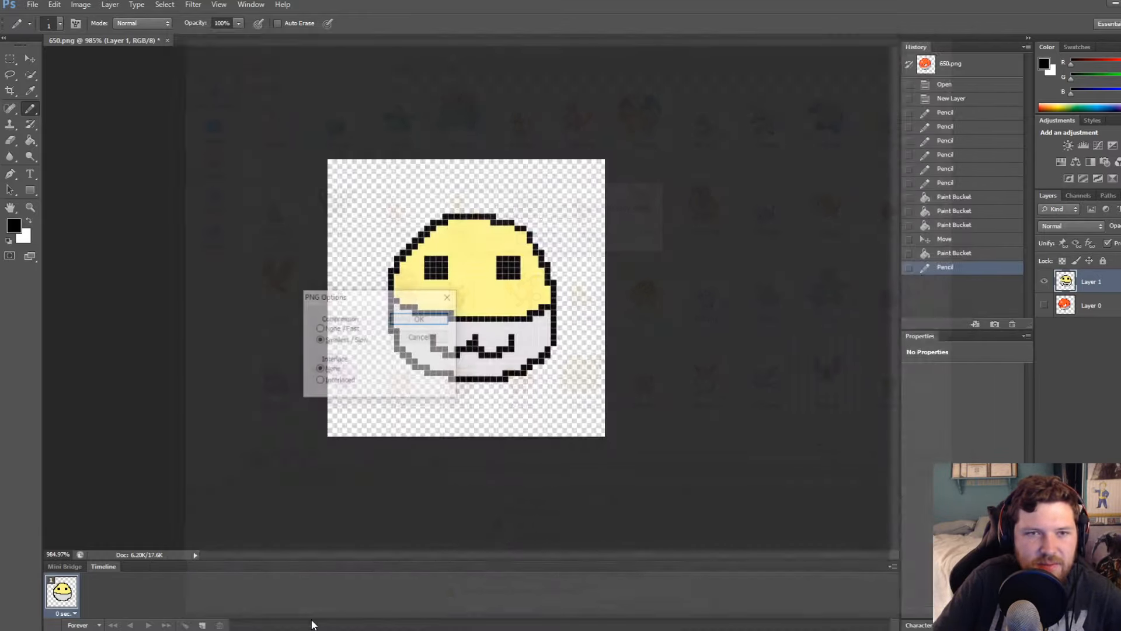
key(Return)
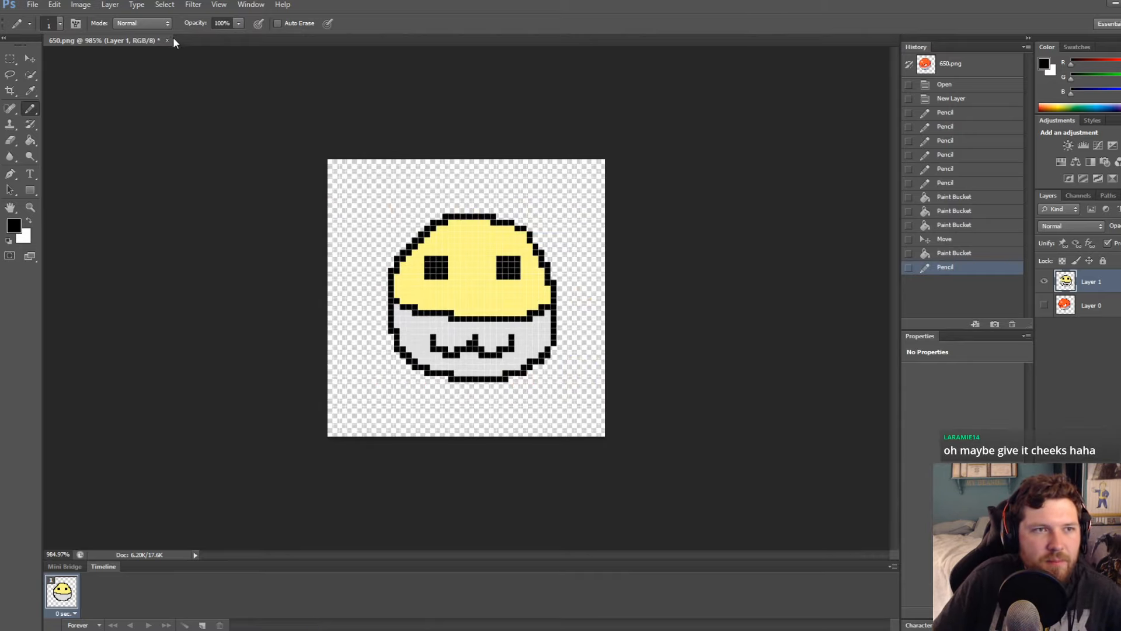
click(167, 40)
click(575, 238)
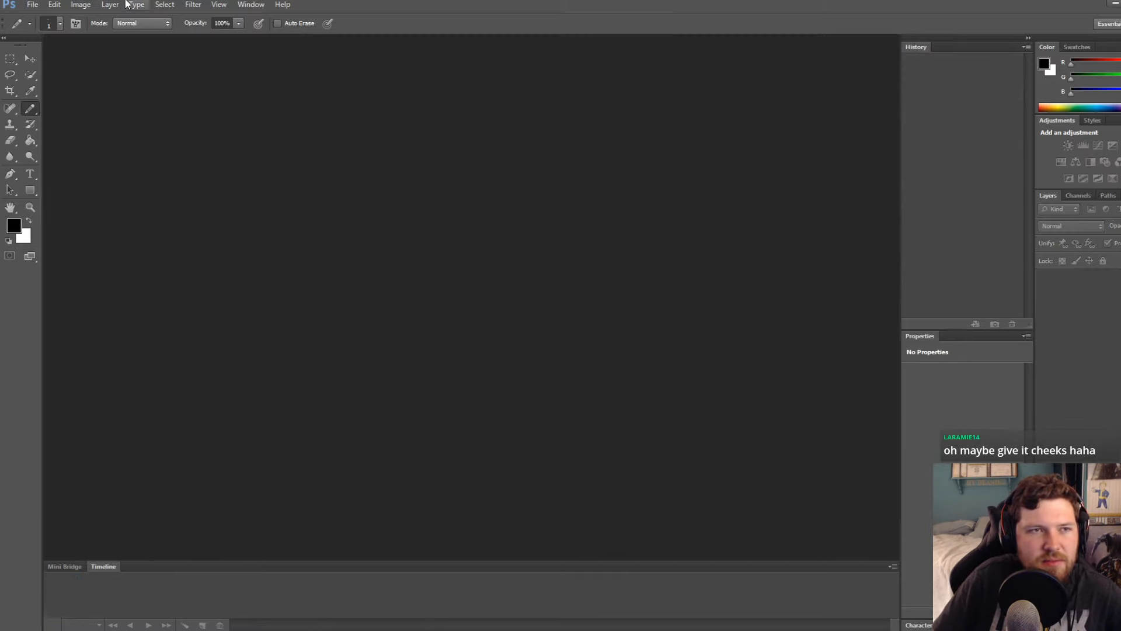
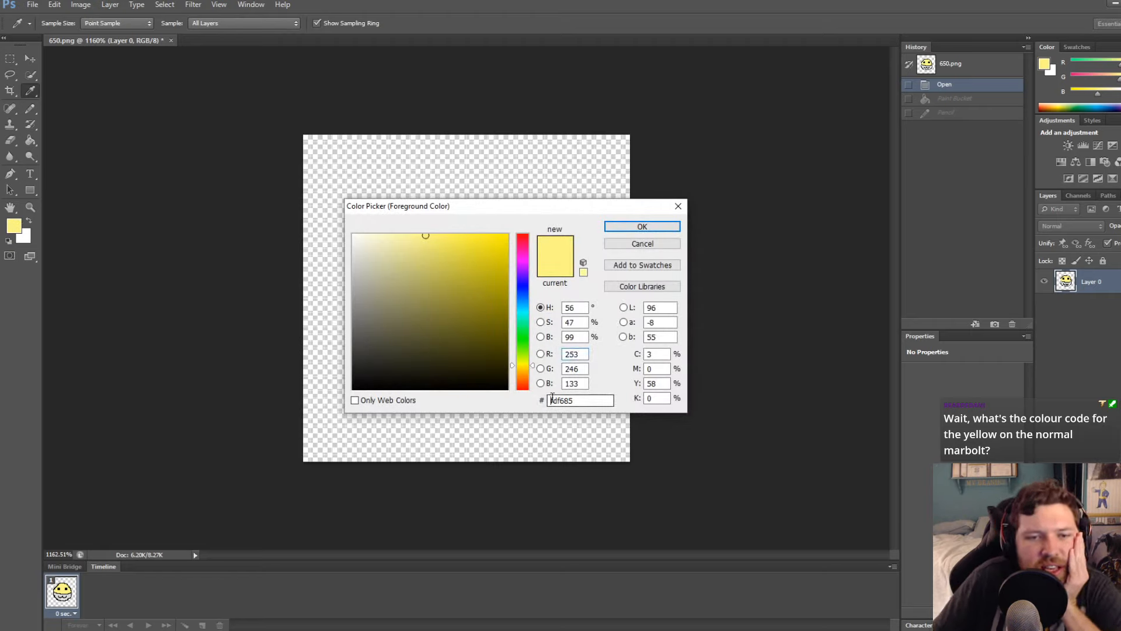
Examine the hex code of the sprite's yellow in the Color Picker, moving the dialog aside from the sprite
double_click(552, 400)
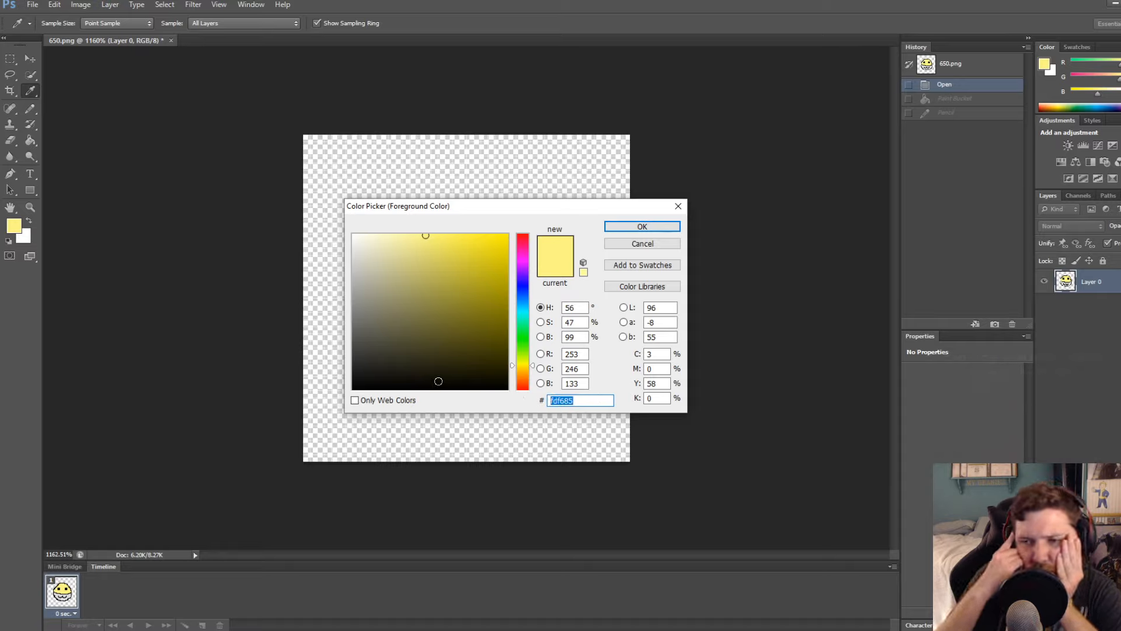
drag(542, 212, 784, 154)
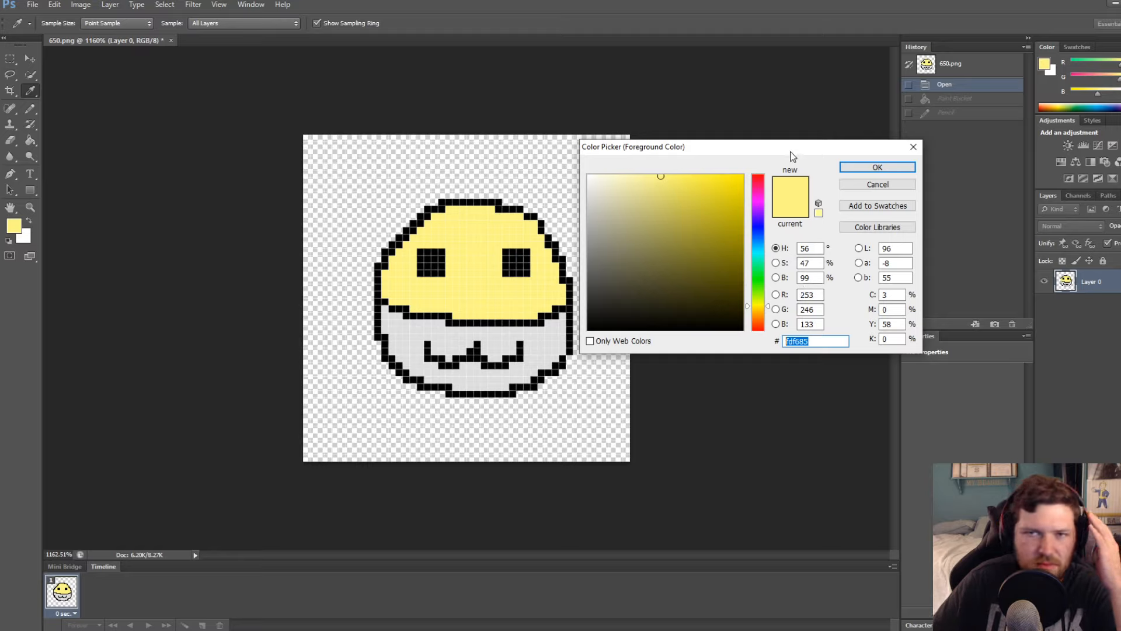
drag(790, 153, 703, 158)
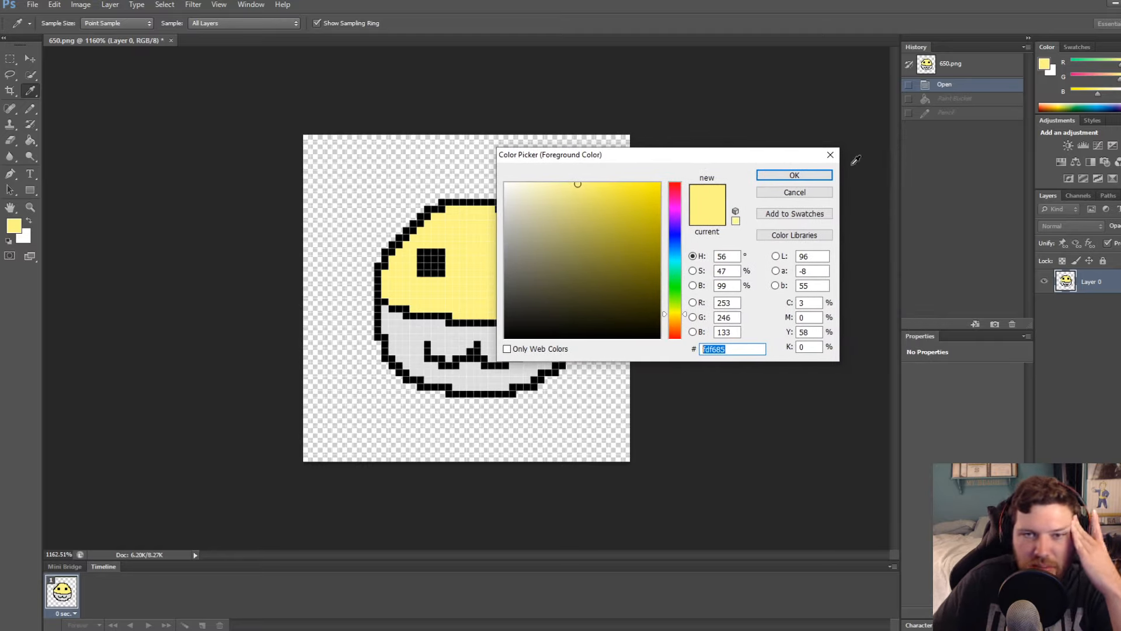
Close the Color Picker, compare the sprite's blue-filled and pencilled history states, and return to the yellow opened state
click(830, 155)
click(966, 112)
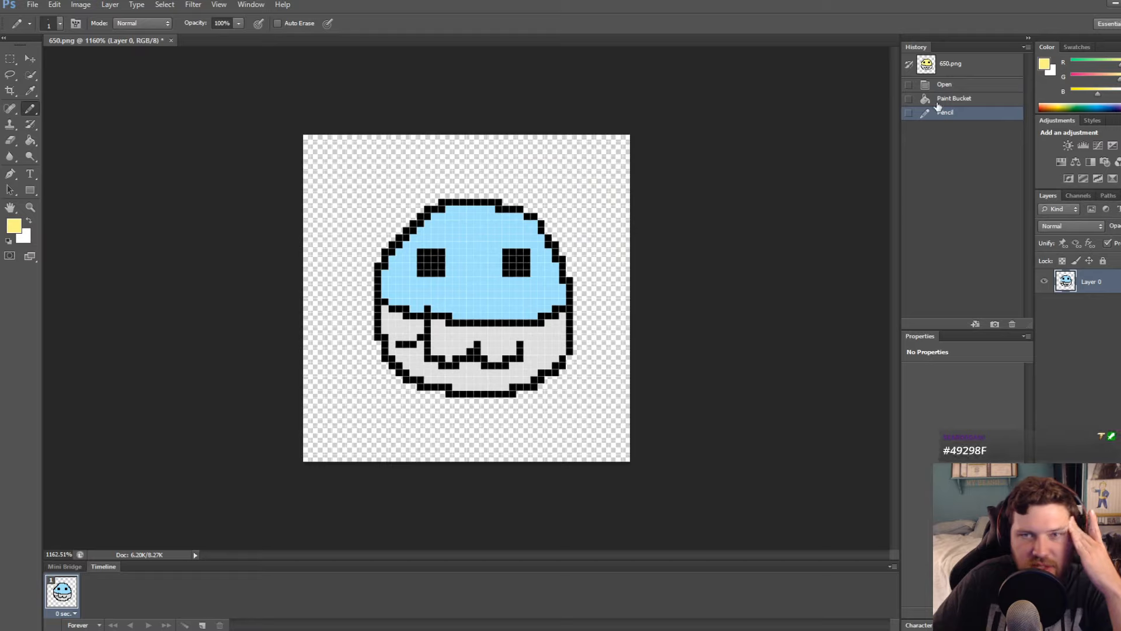
click(940, 100)
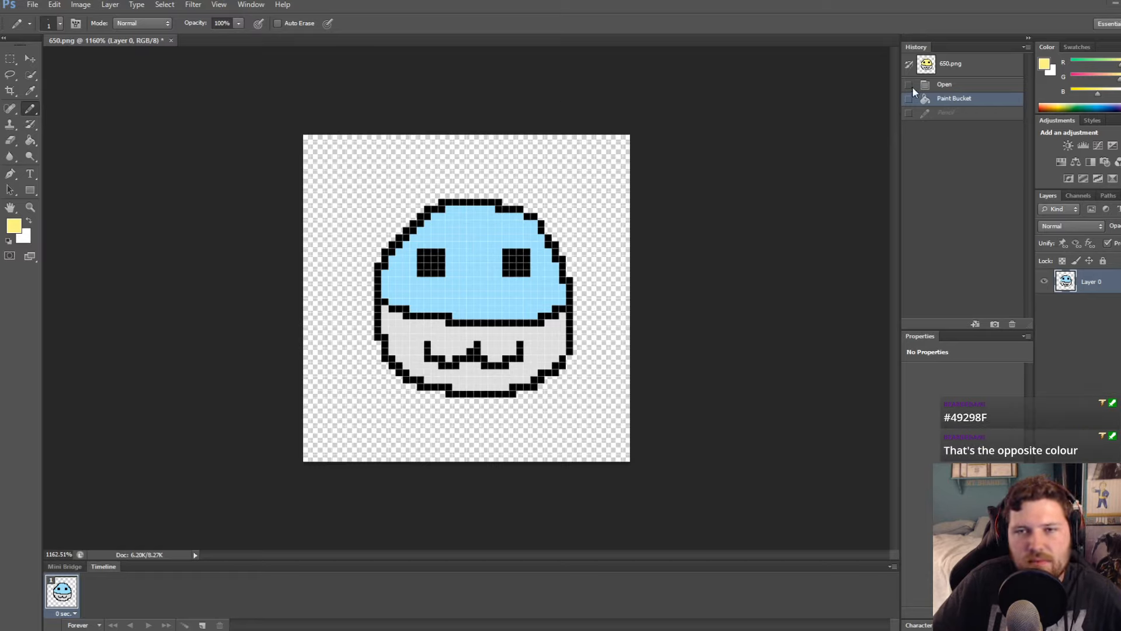
click(963, 85)
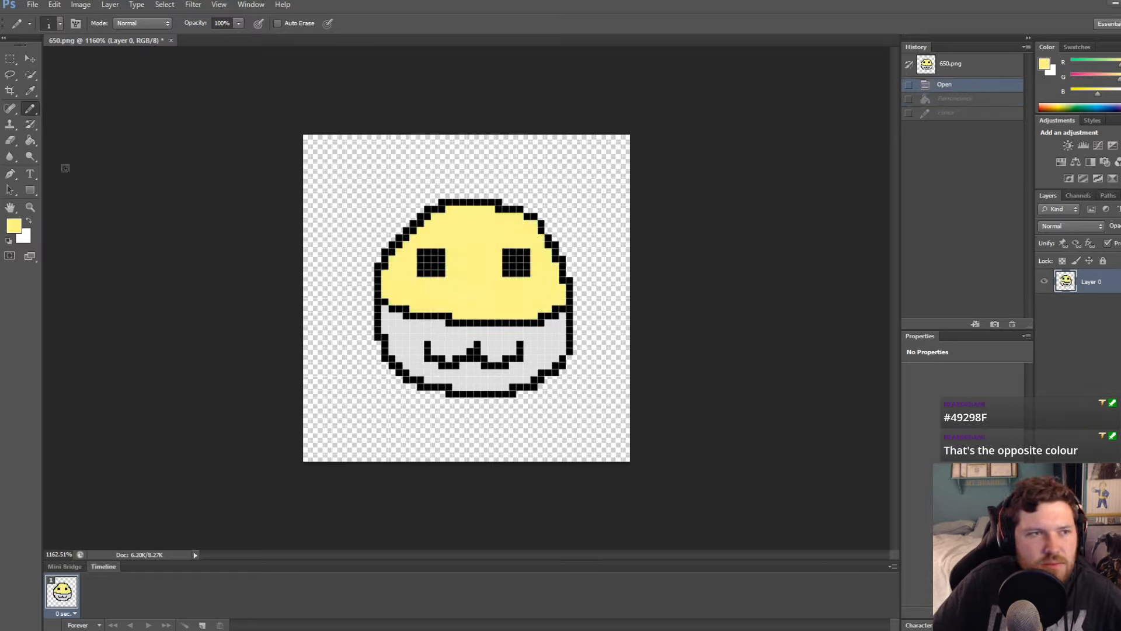
Try filling the sprite's yellow upper half with the dark purple #49298F using the Paint Bucket, and undo the fill
key(i)
click(14, 226)
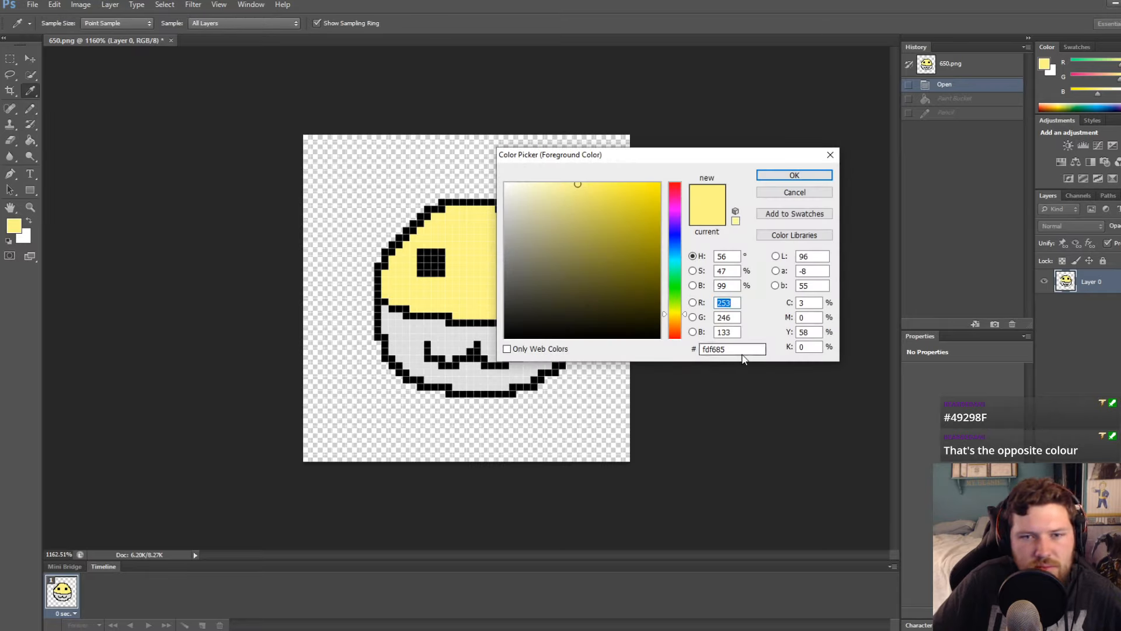
click(737, 349)
text(#49298F)
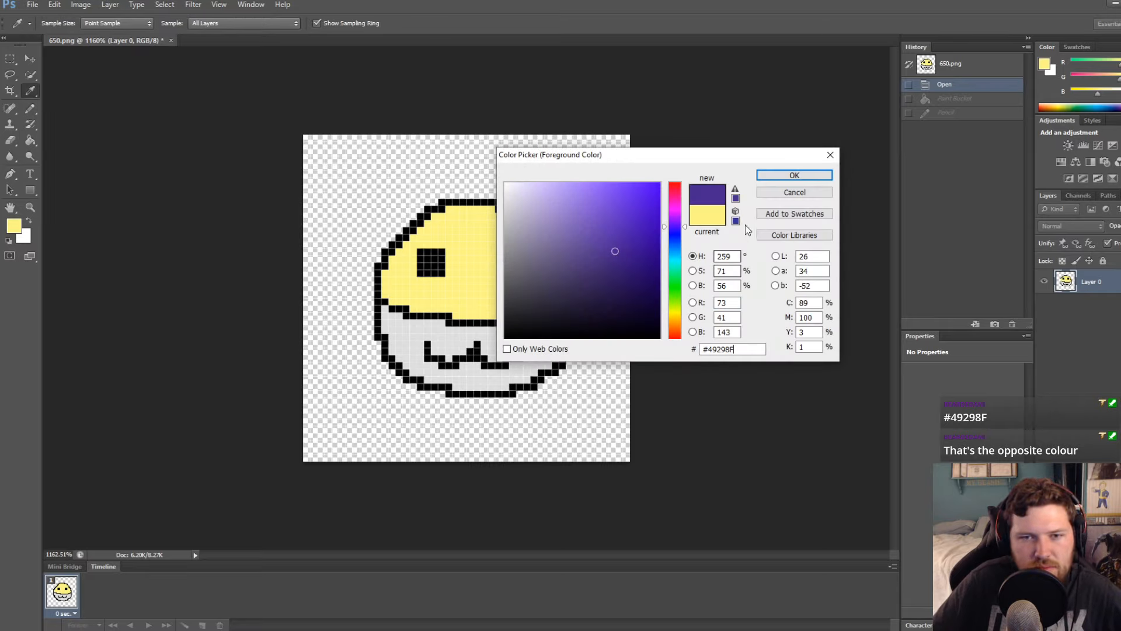
click(771, 176)
key(g)
click(569, 313)
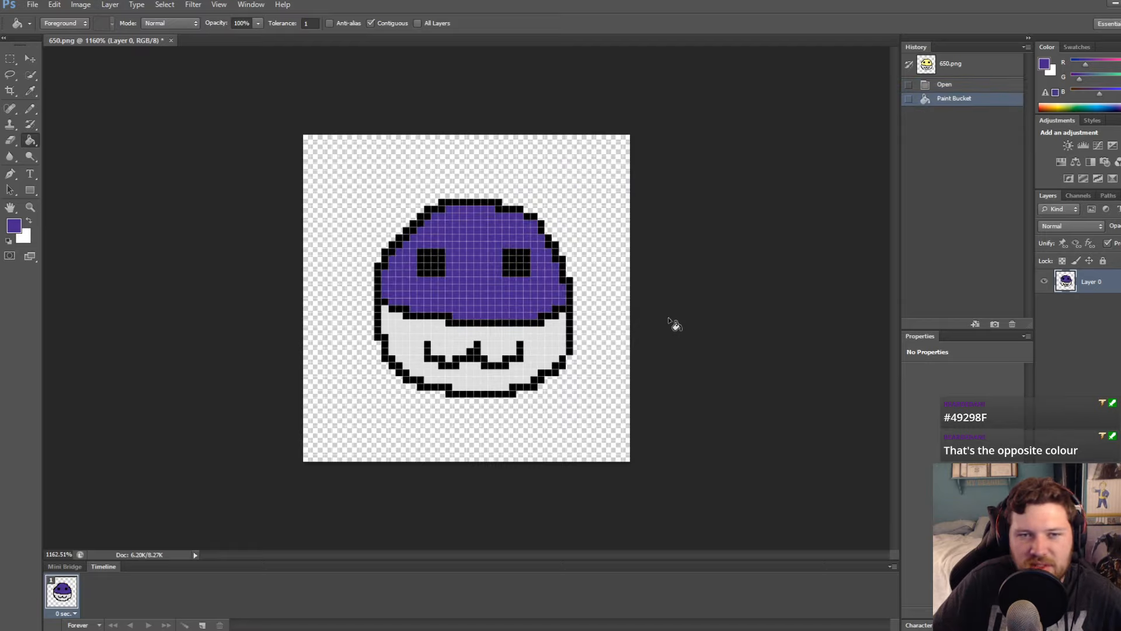
key(ctrl+z)
key(ctrl+z)
key(ctrl+z)
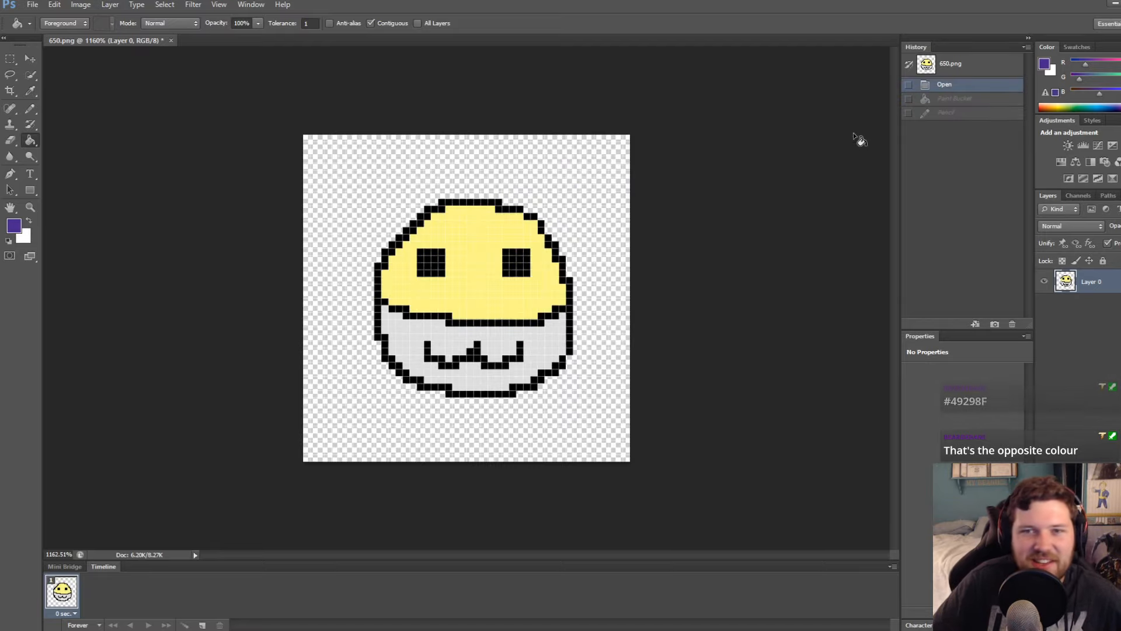
Try the dark purple fill on the history state with the extra pencil marks, and revert to the opened state
click(953, 113)
click(504, 286)
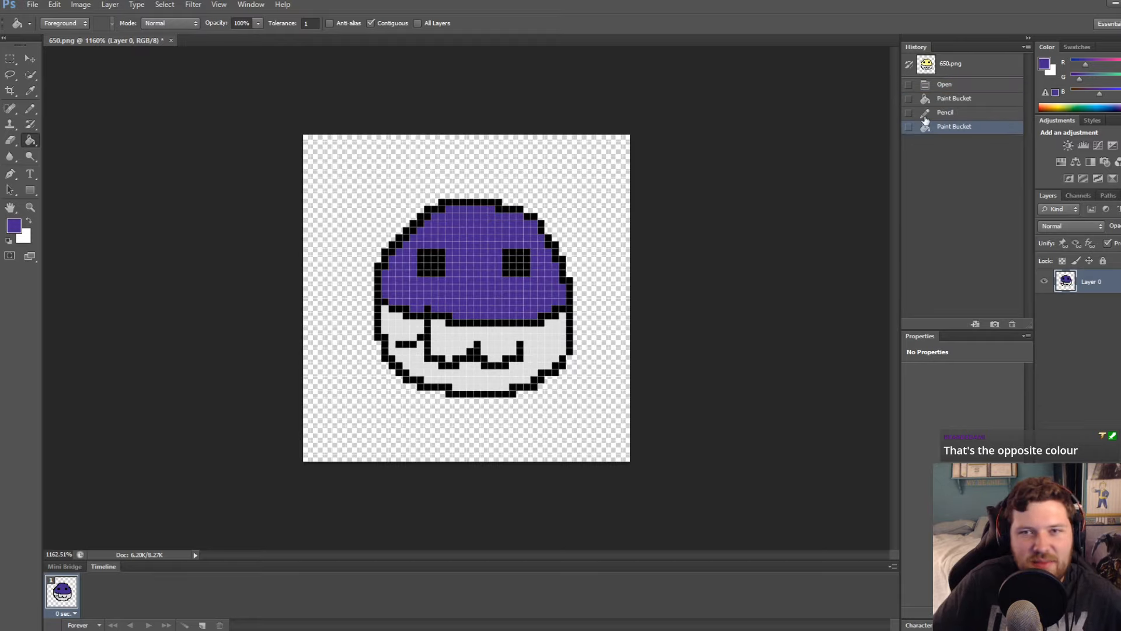
click(952, 112)
click(957, 88)
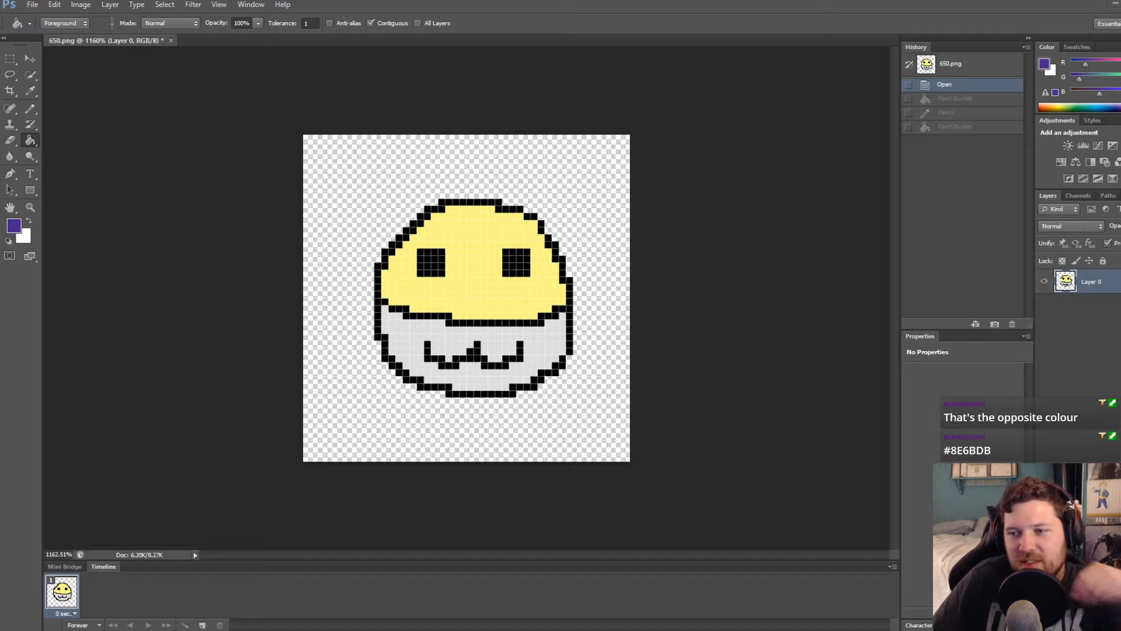
Set the foreground colour to #8E6BDB and fill the sprite's yellow upper half with the Paint Bucket
click(14, 227)
text(8E6BDB)
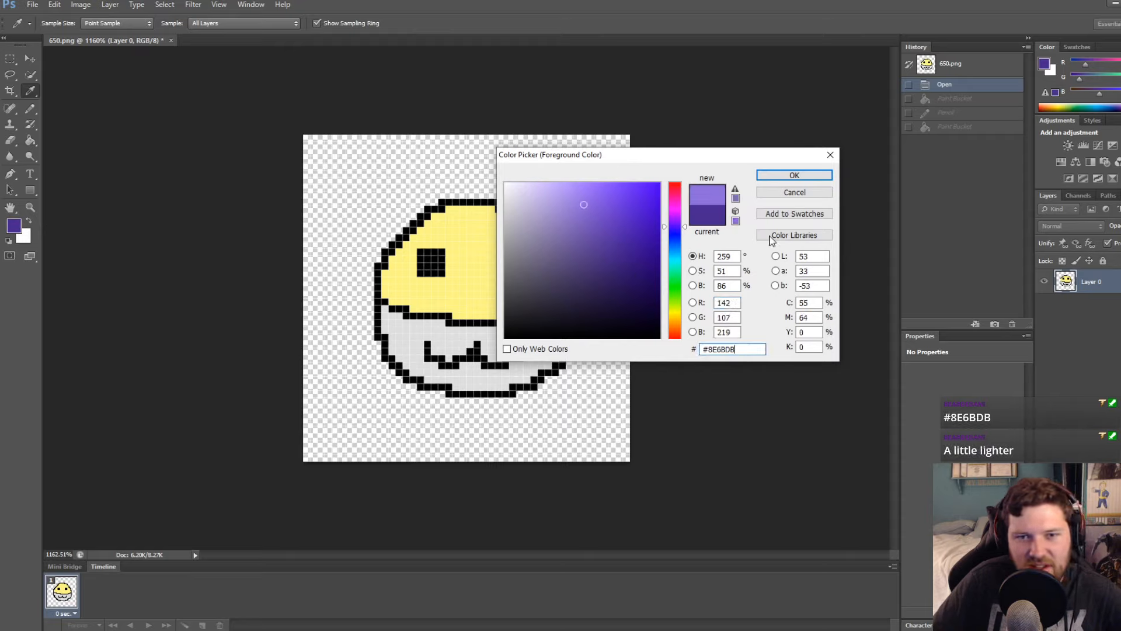
click(794, 175)
key(g)
click(487, 292)
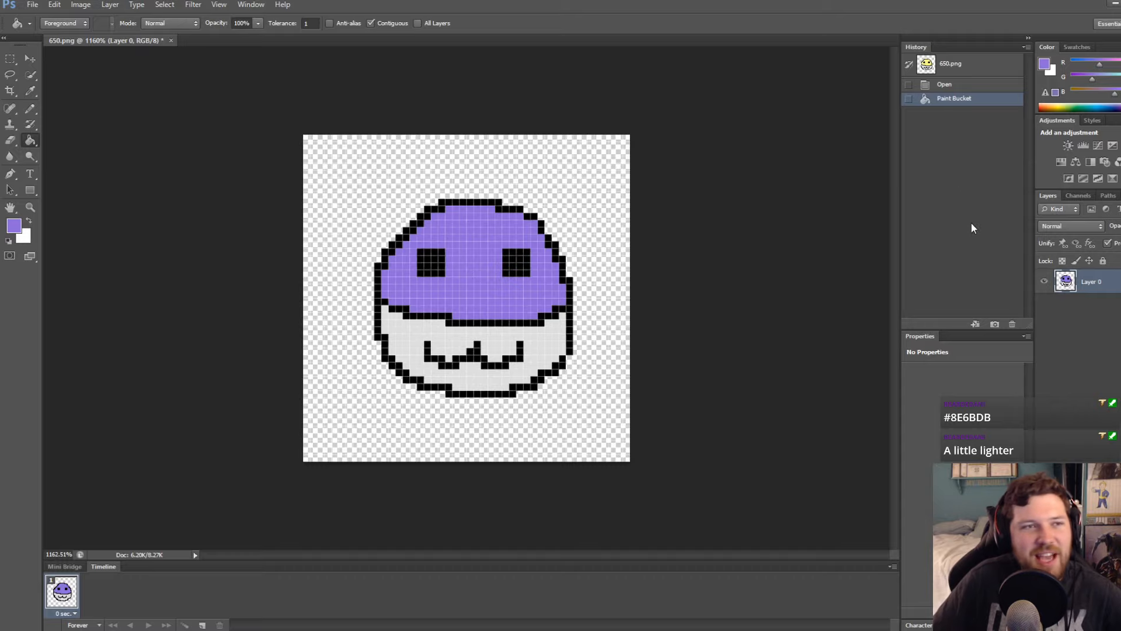
Save the purple sprite as a PNG over 650.png in the FrontShiny folder, and close the document without saving changes to the original
click(32, 5)
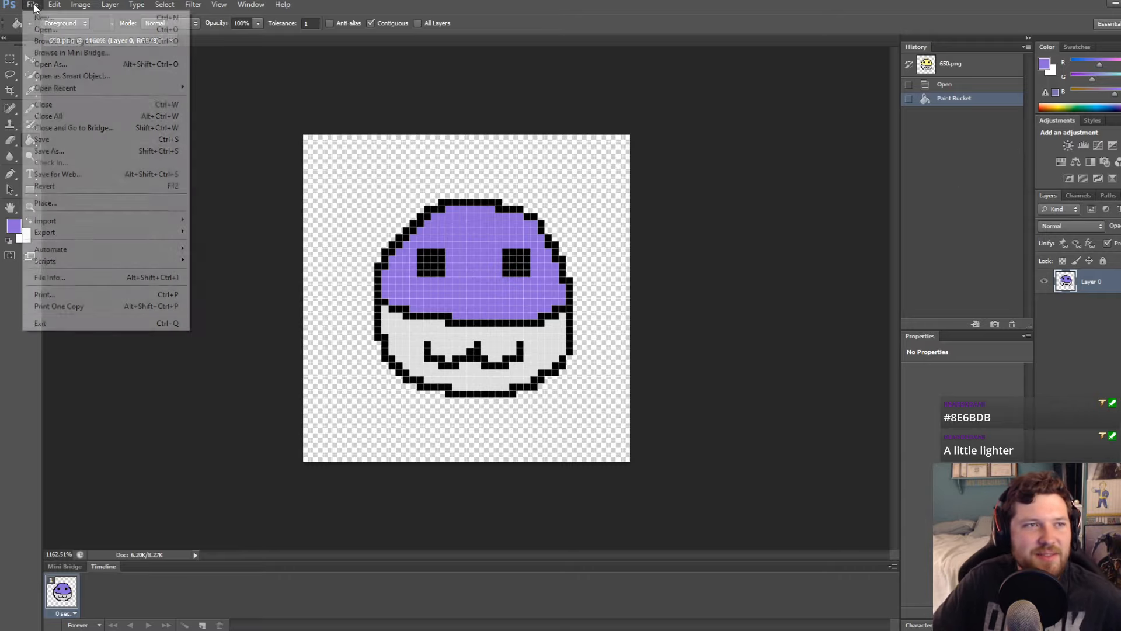
click(53, 148)
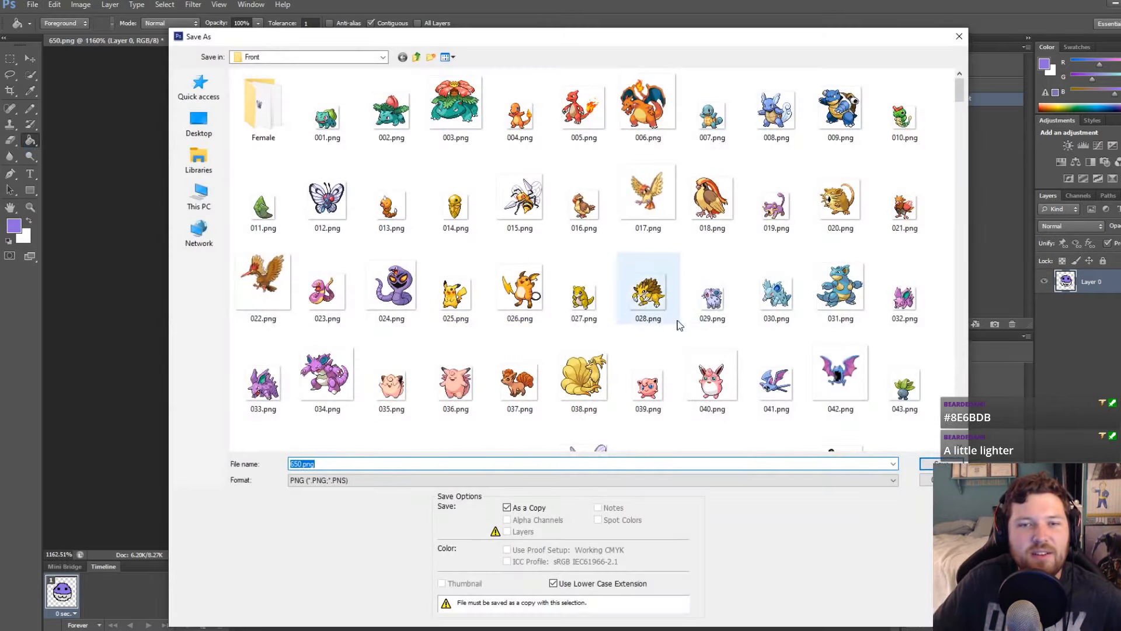
click(416, 57)
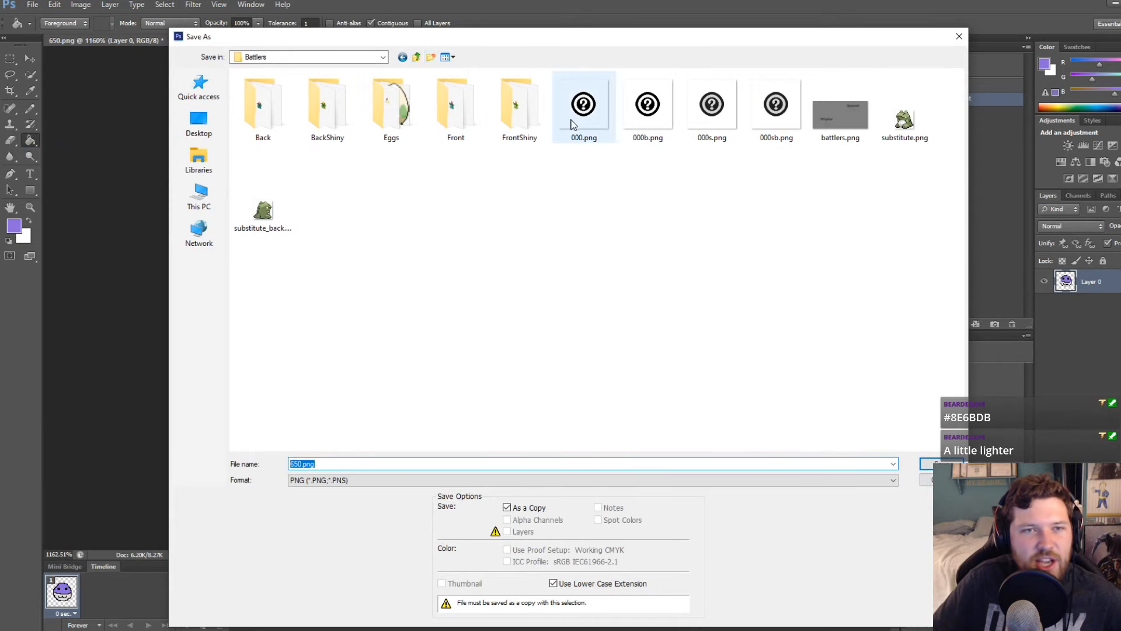
double_click(519, 108)
drag(960, 89, 959, 430)
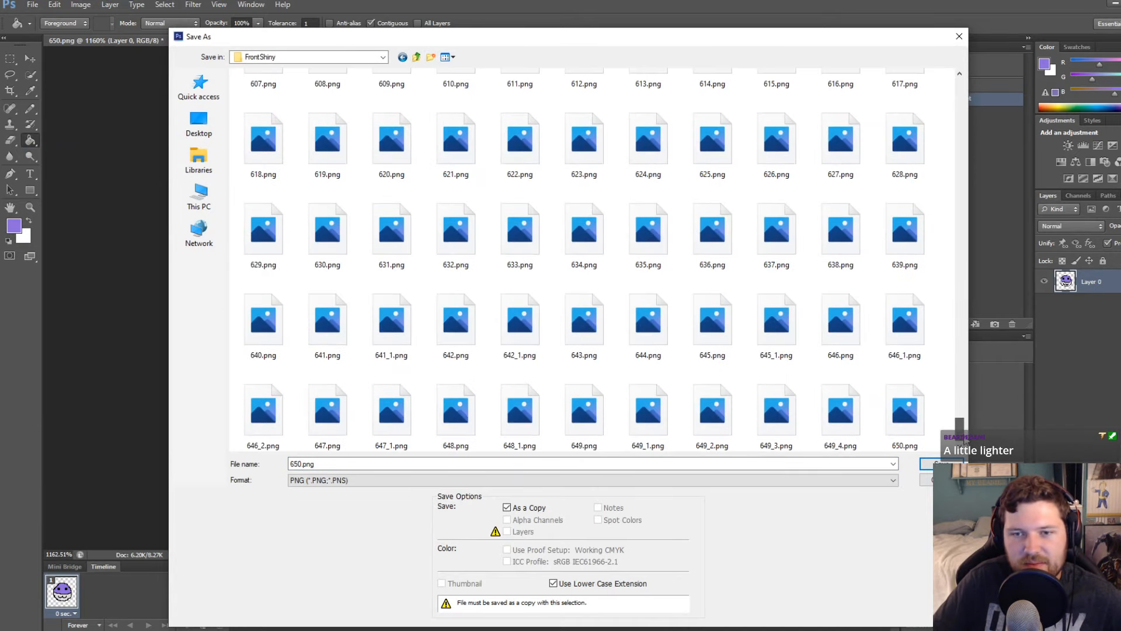
click(921, 436)
click(940, 463)
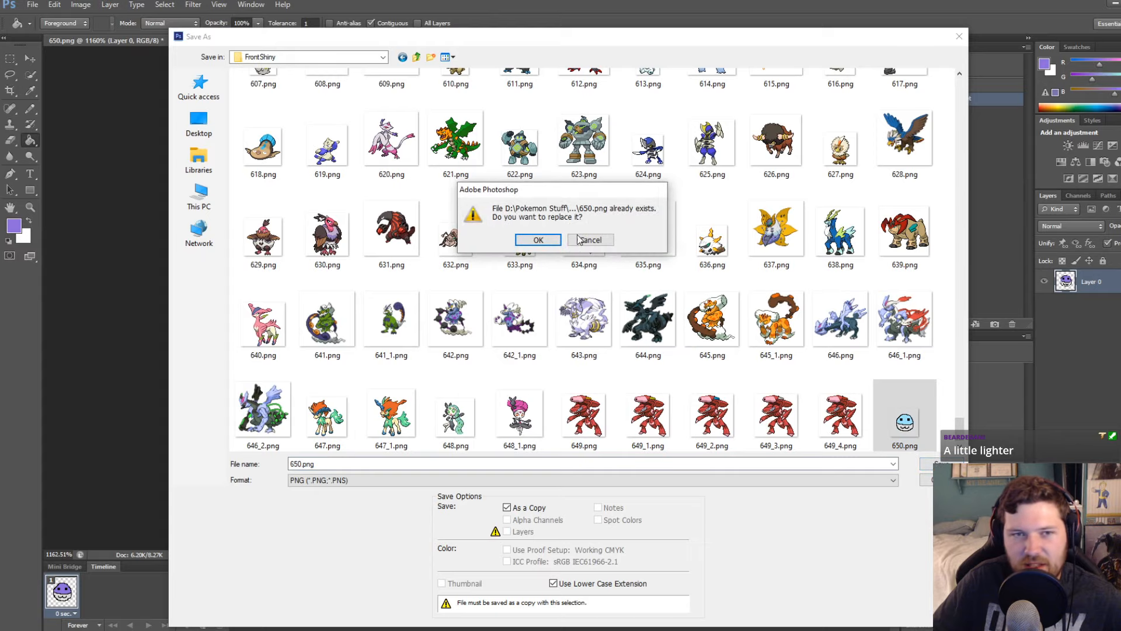
click(533, 240)
click(421, 319)
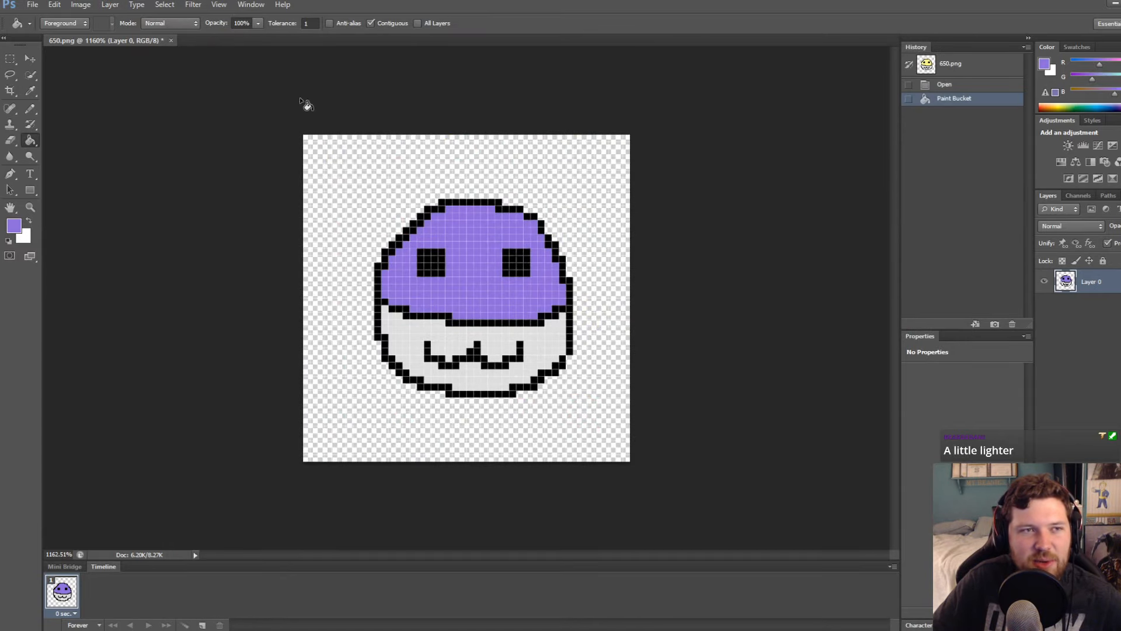
click(172, 39)
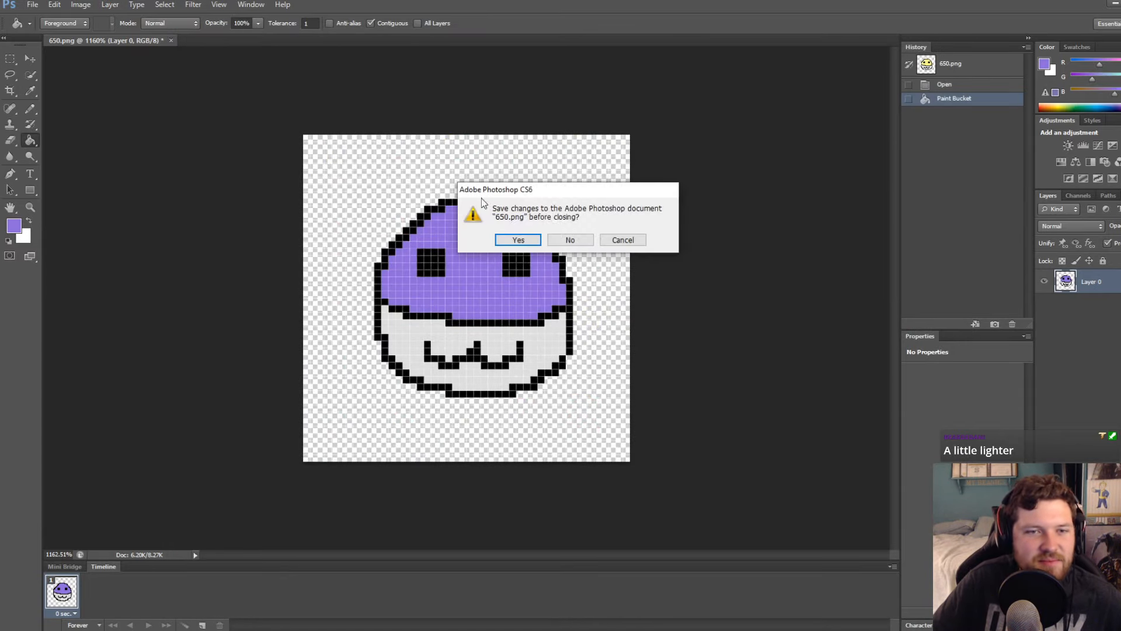
click(570, 240)
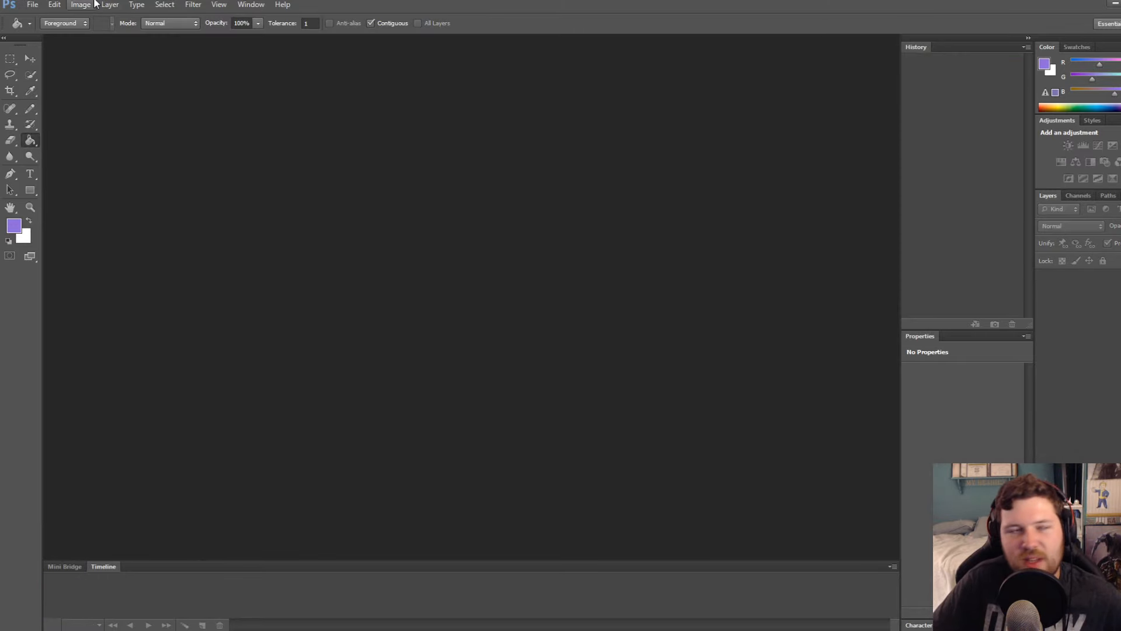
Open the yellow sprite 650.png from the Front folder under Battlers
click(47, 5)
click(35, 29)
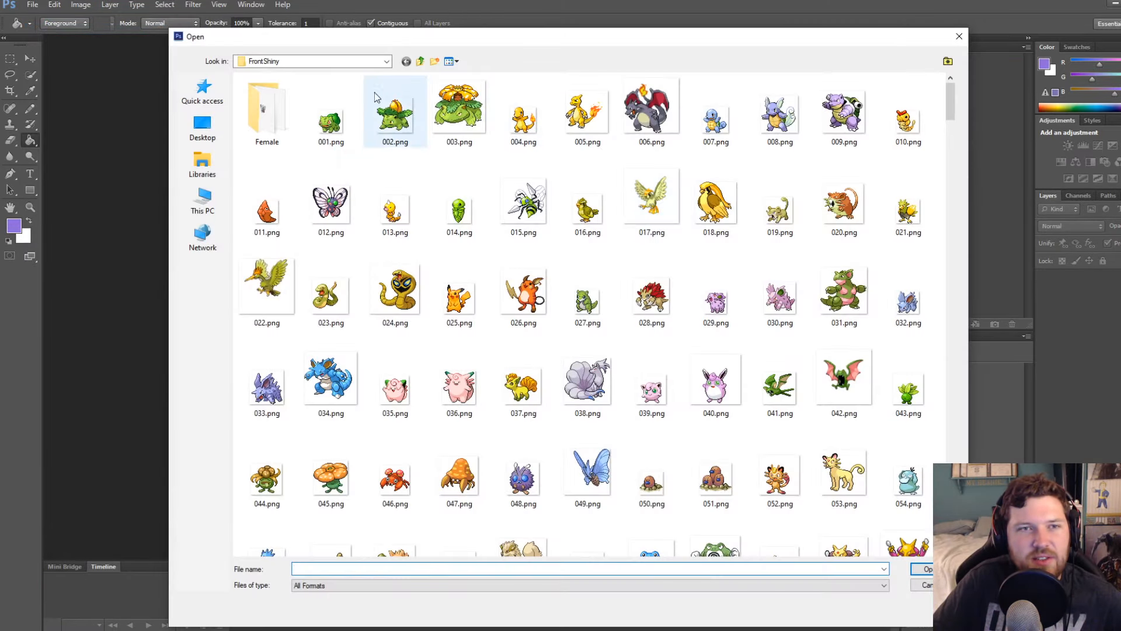
click(419, 62)
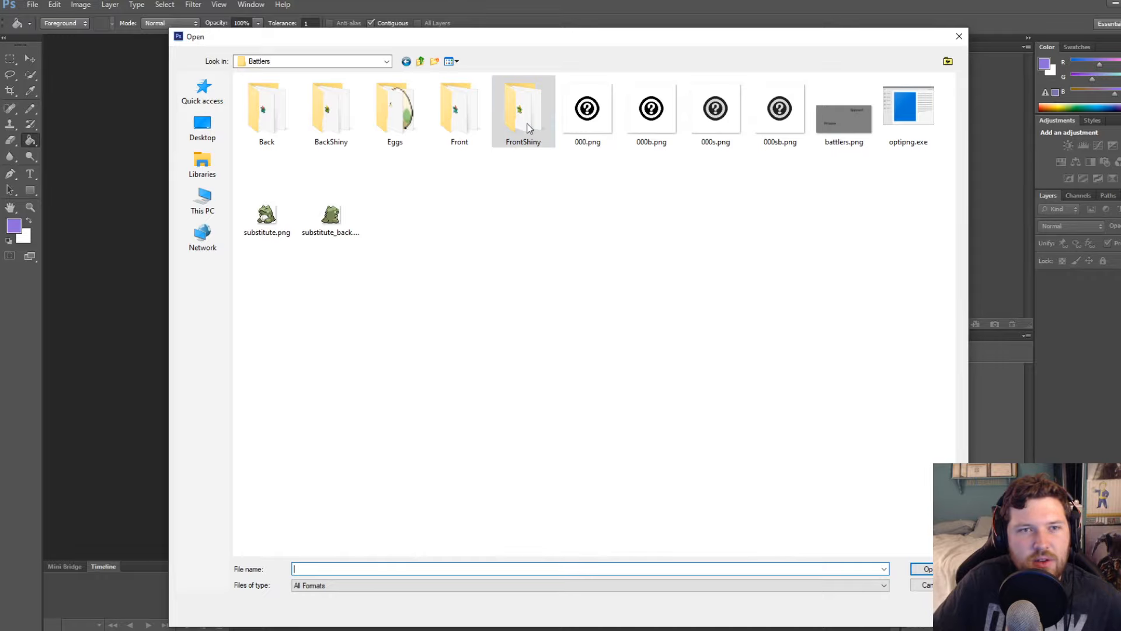
double_click(460, 116)
scroll(799, 413, down, 10)
scroll(799, 413, down, 10)
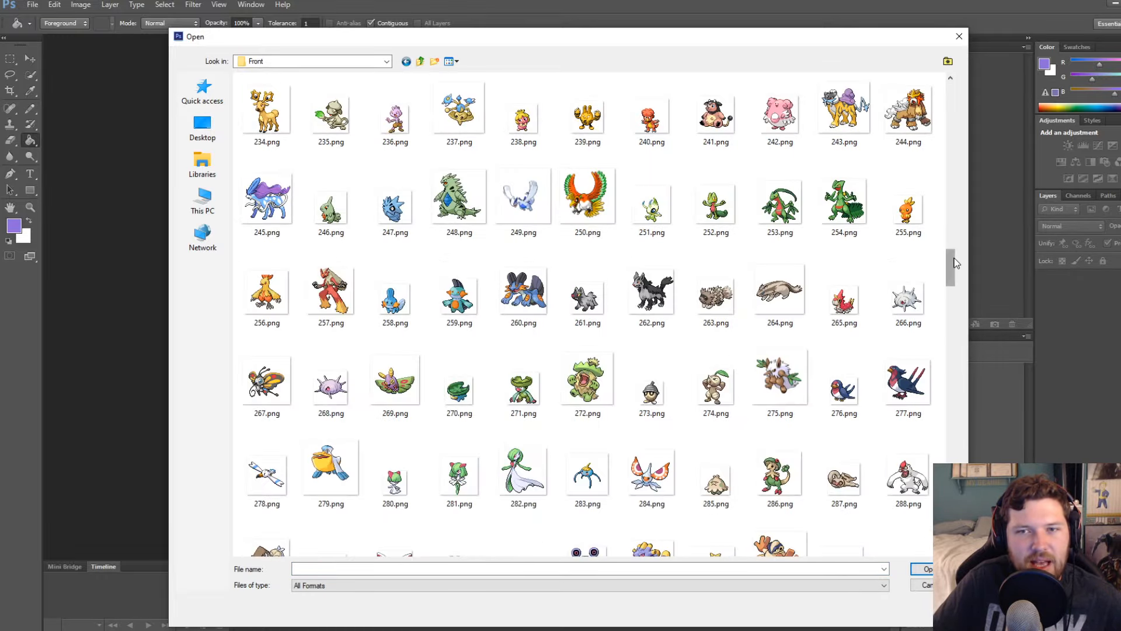
drag(950, 257, 950, 512)
double_click(908, 527)
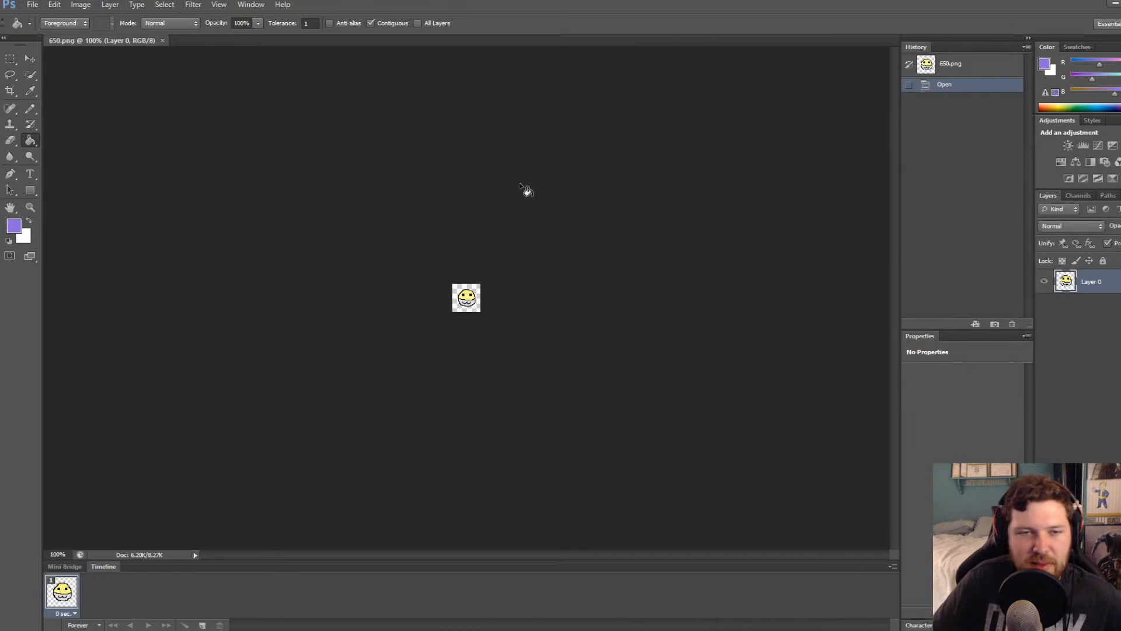
Save a PNG copy of the yellow sprite as 650.png in the Back folder, and close the document
key(ctrl+shift+s)
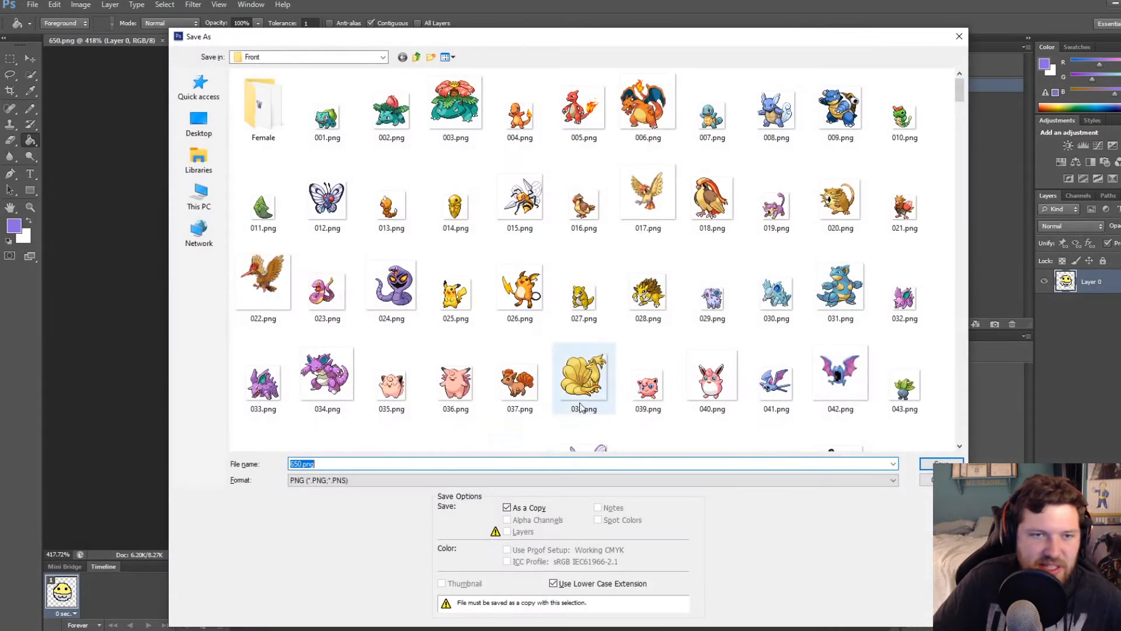
click(417, 59)
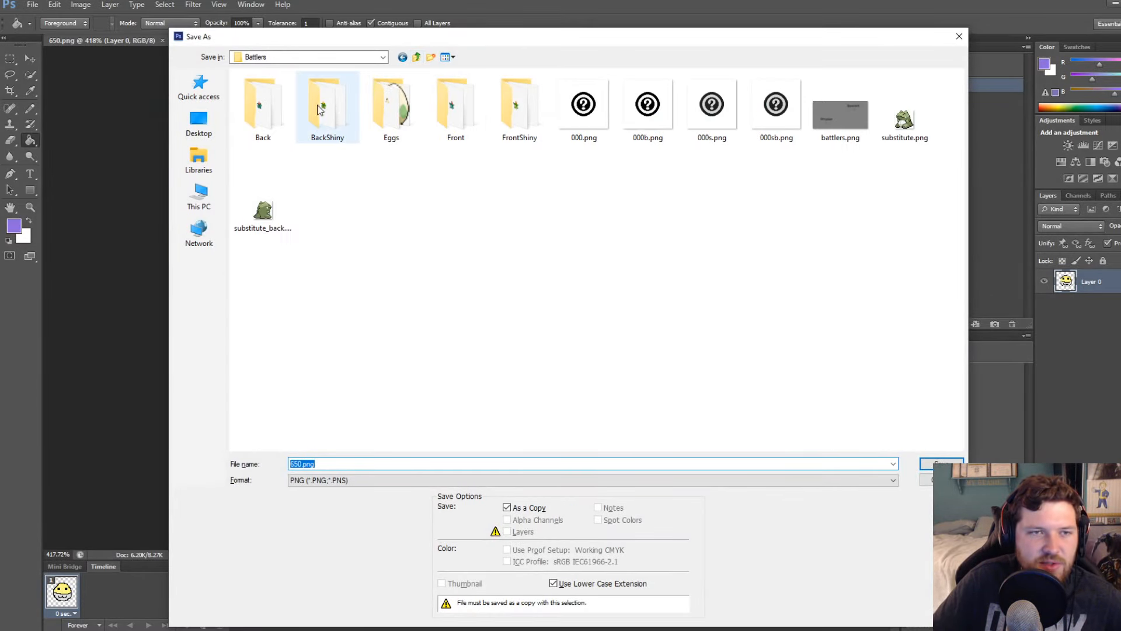
double_click(264, 109)
key(Return)
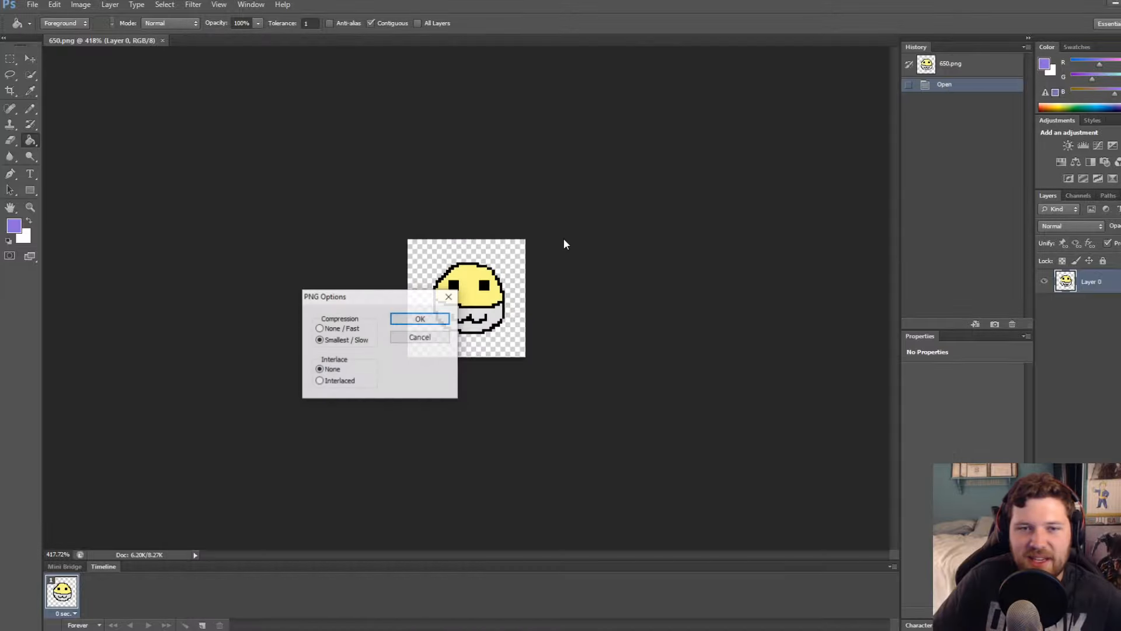
key(Return)
click(162, 40)
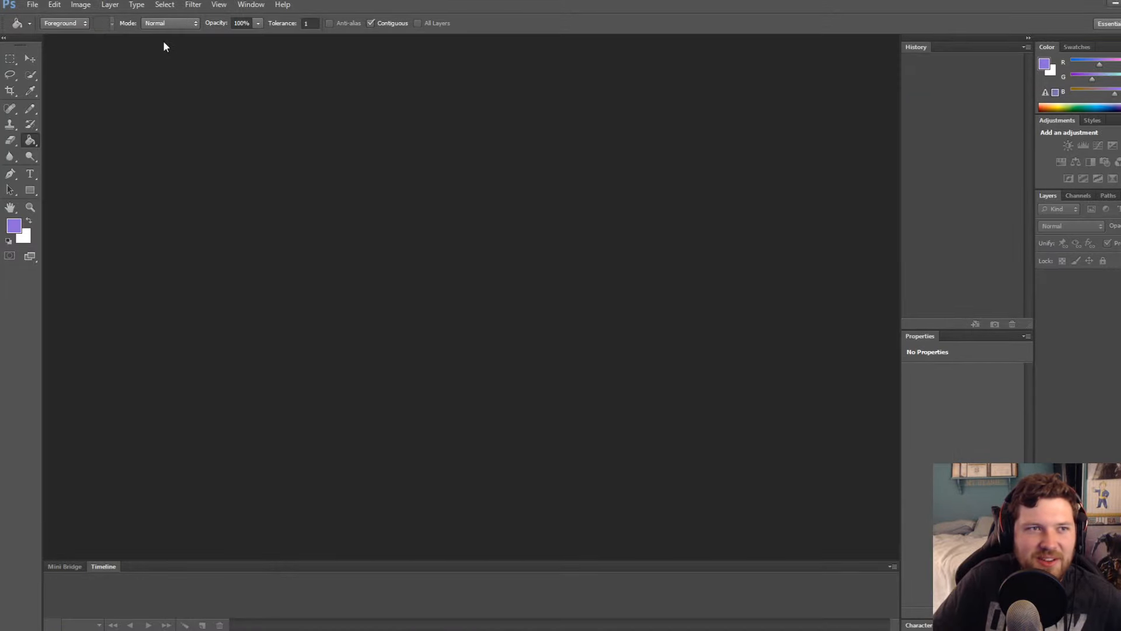
Open the purple sprite 650.png from the FrontShiny folder
click(33, 4)
click(44, 27)
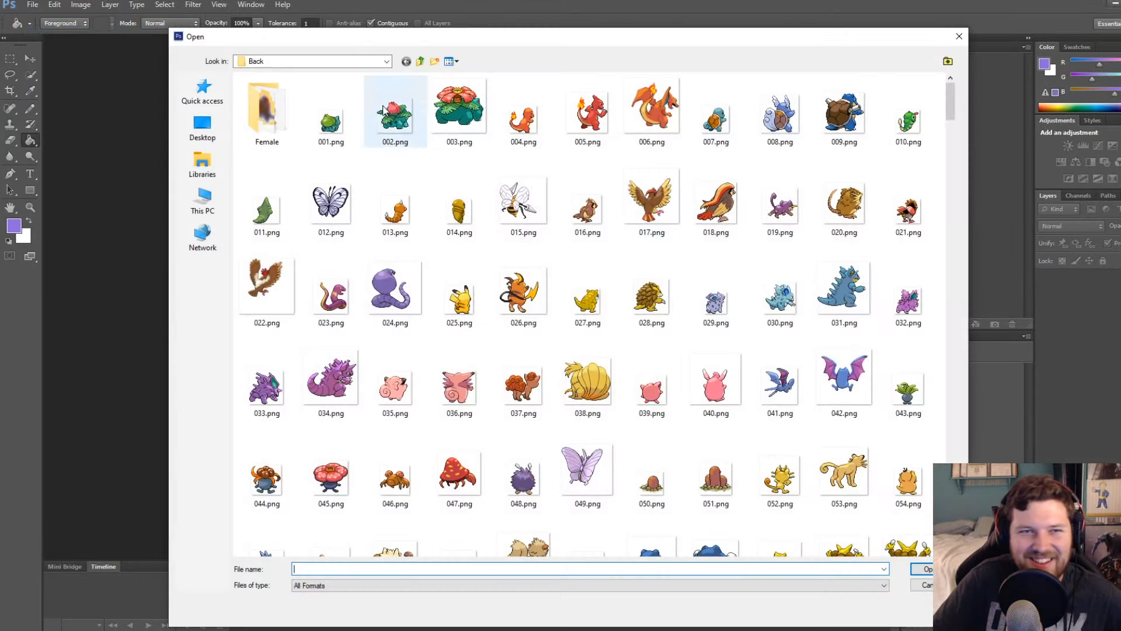
click(420, 60)
double_click(513, 113)
scroll(891, 368, down, 8)
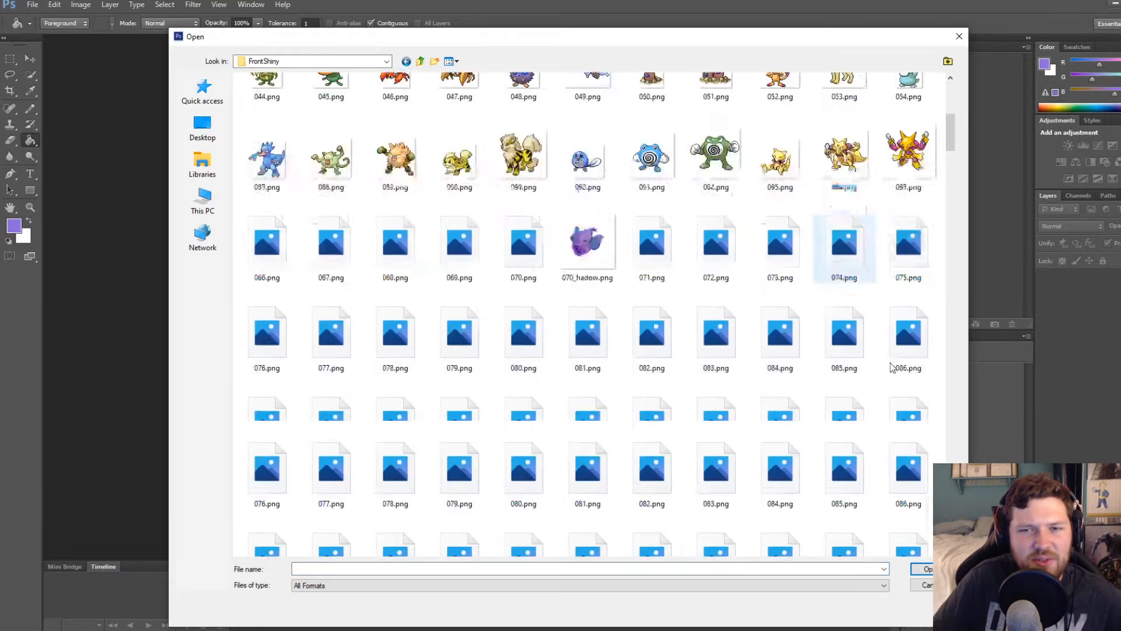
drag(950, 153, 951, 485)
double_click(908, 514)
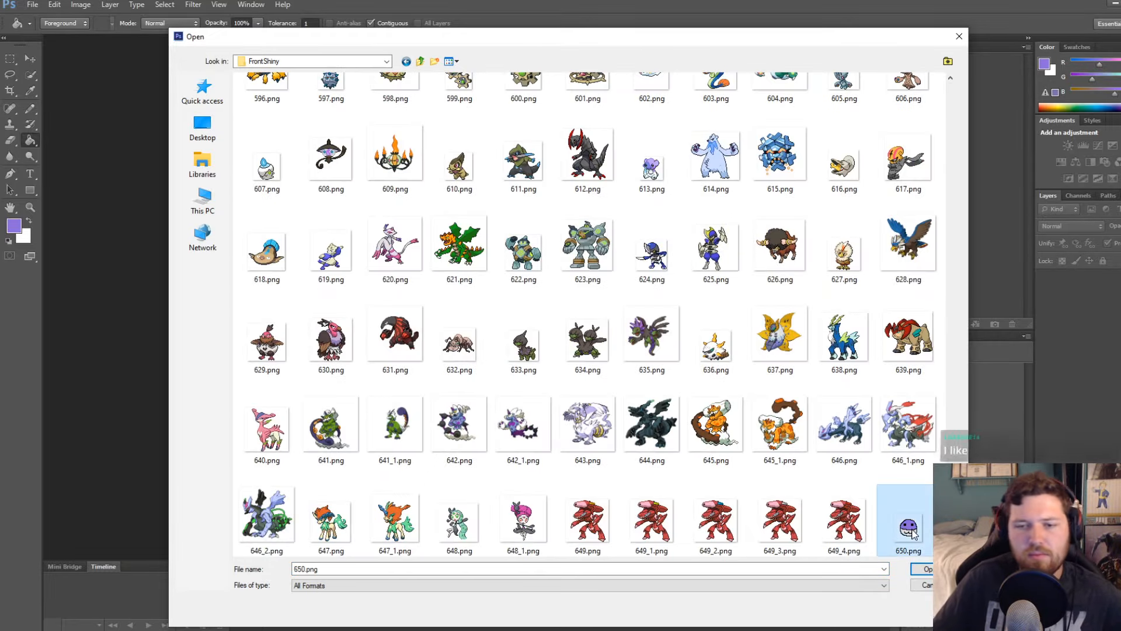
Save a PNG copy of the purple sprite as 650.png in the BackShiny folder, and close the document
key(ctrl+shift+s)
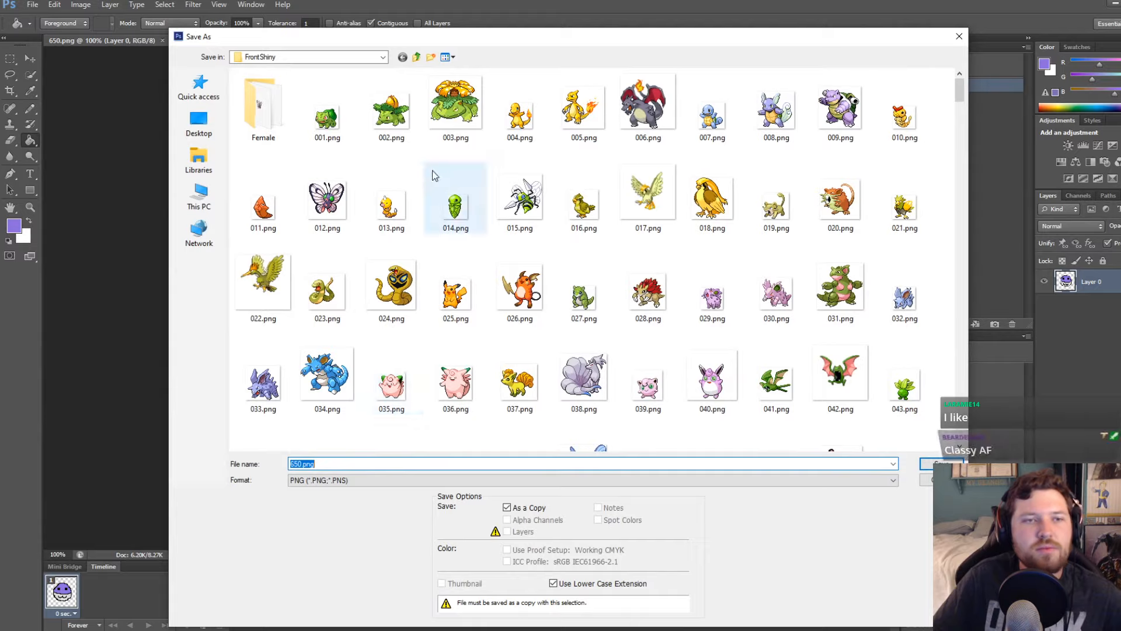
click(416, 57)
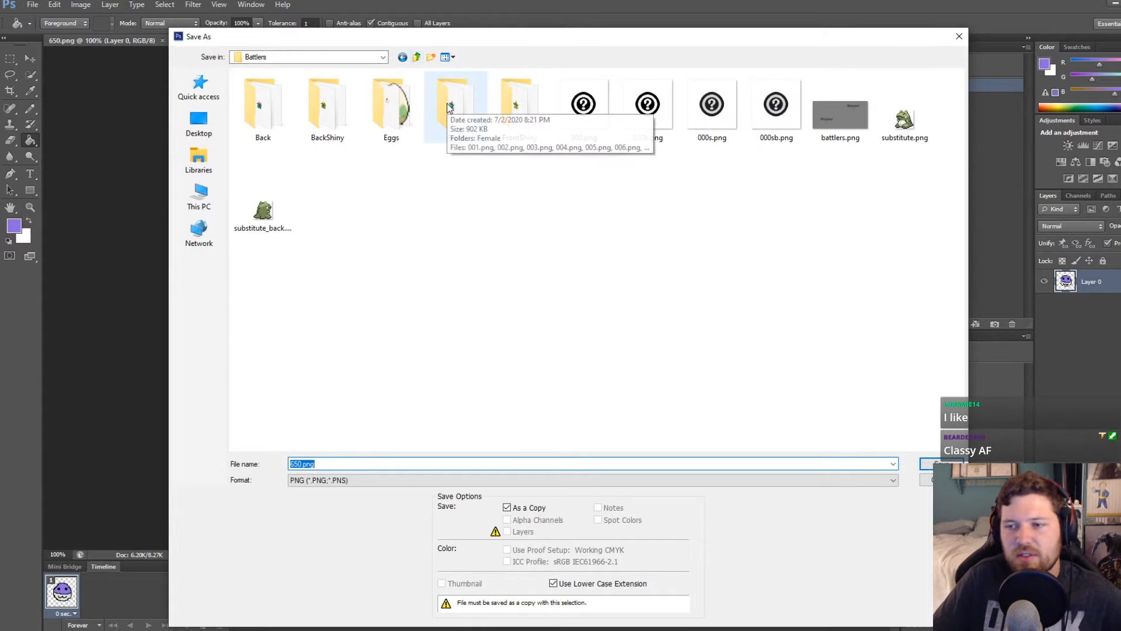
double_click(328, 114)
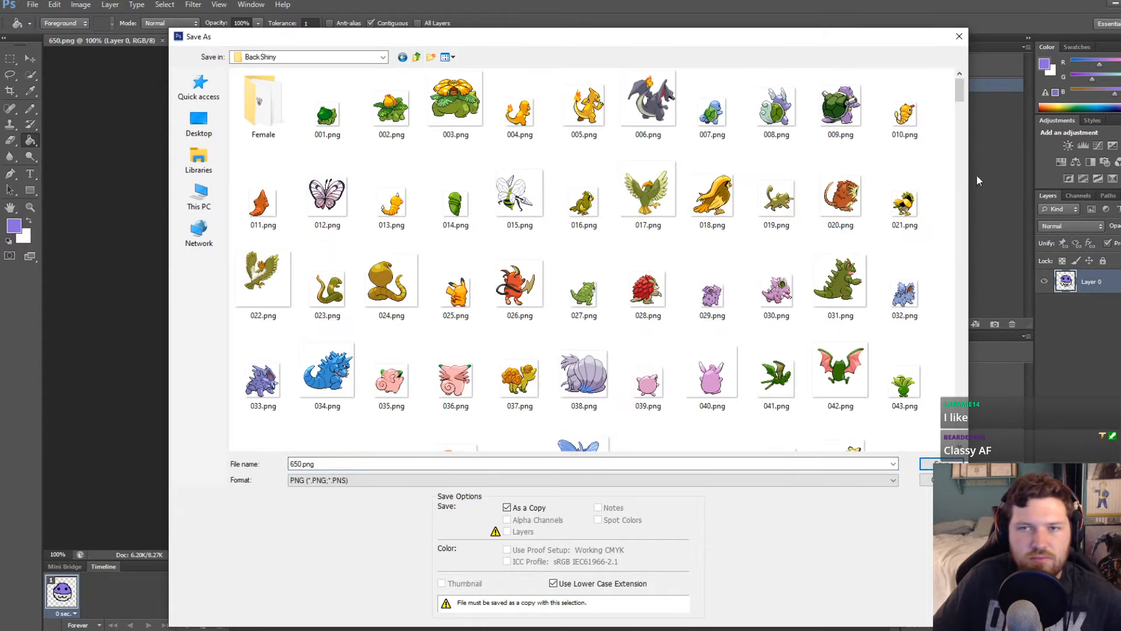
drag(955, 96, 1028, 479)
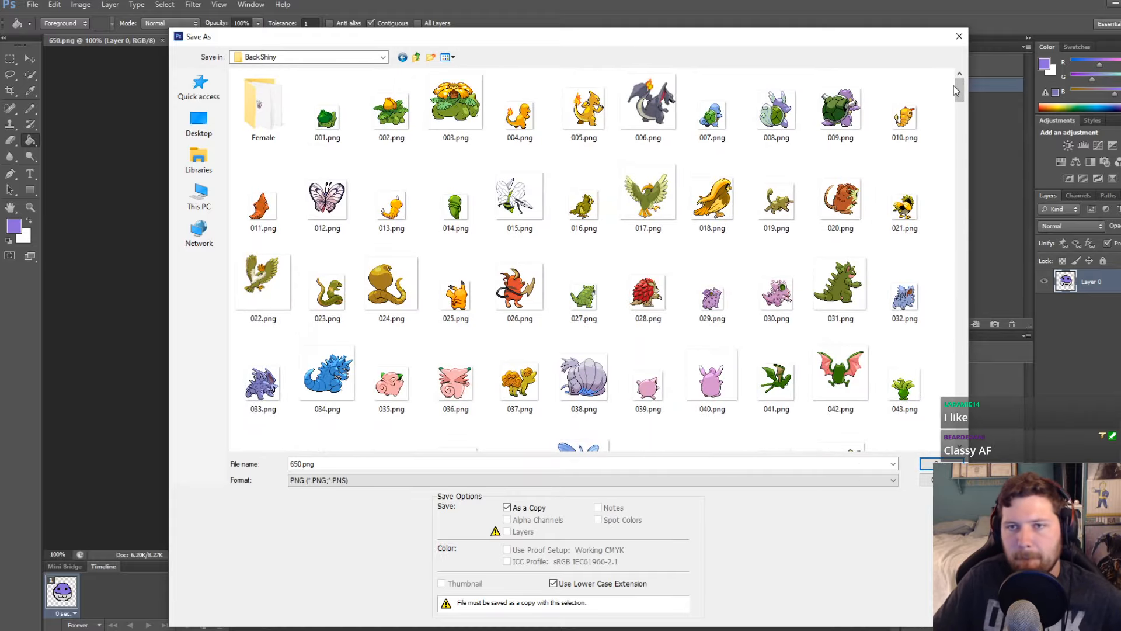
drag(956, 90, 958, 446)
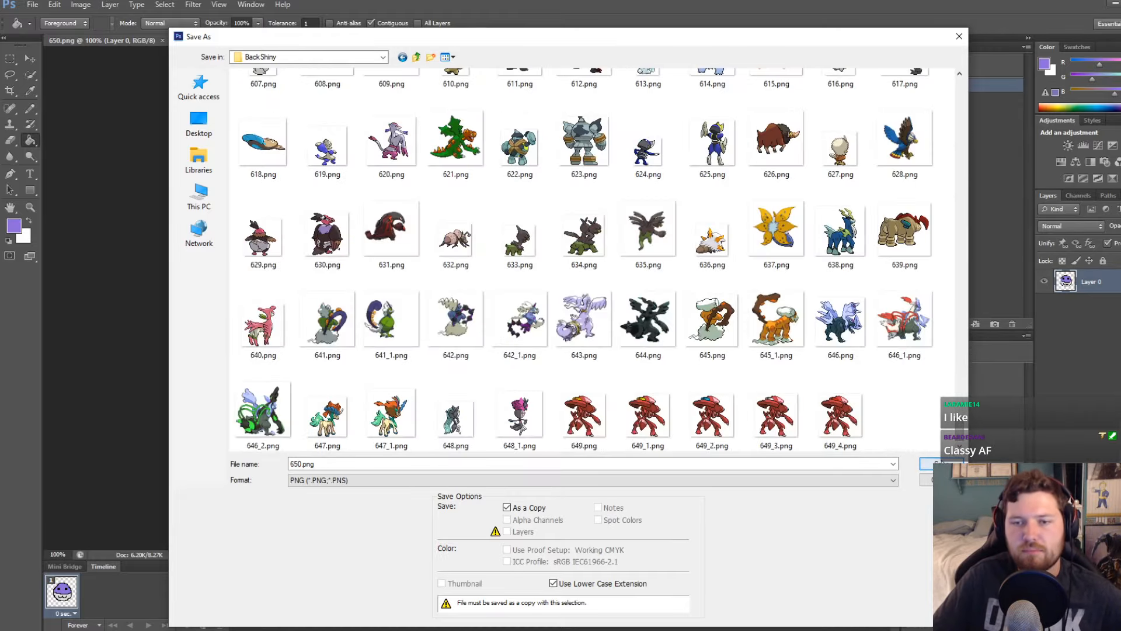
click(941, 463)
click(429, 320)
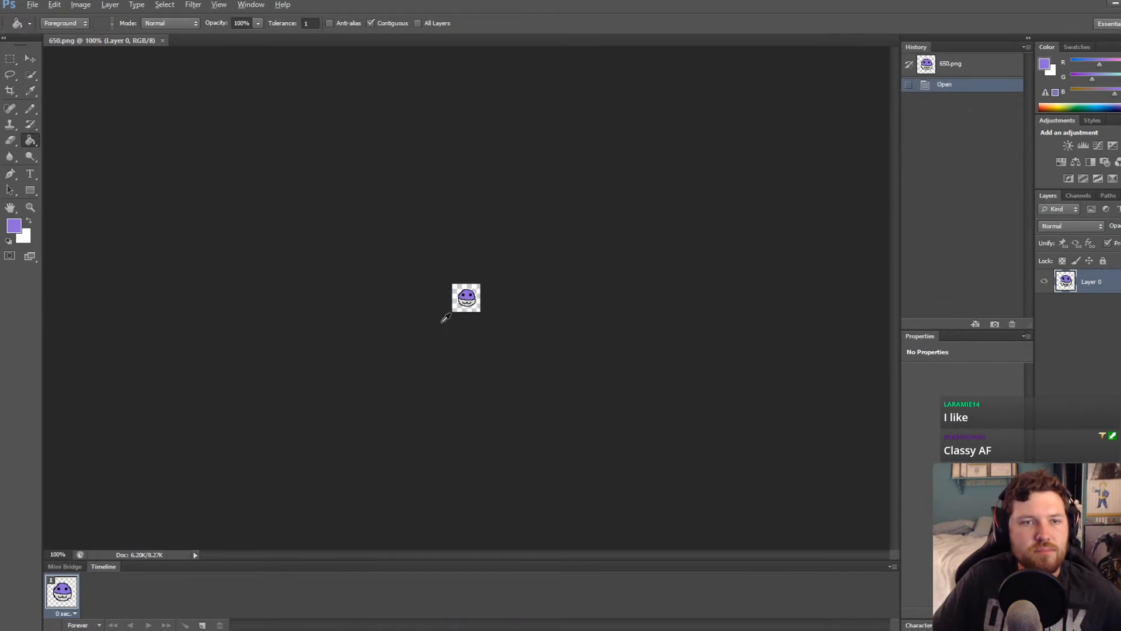
alt+scroll(446, 318, up, 5)
click(162, 40)
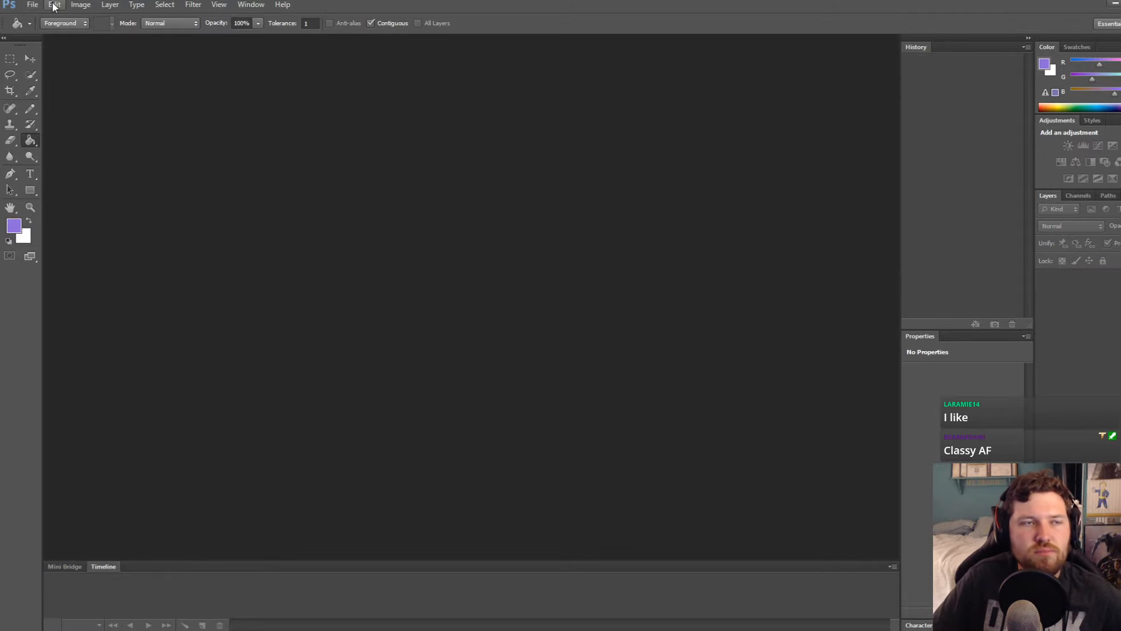
Browse for a file to open in the Graphics Icons folder, and duplicate icon100.png there
click(32, 4)
click(46, 30)
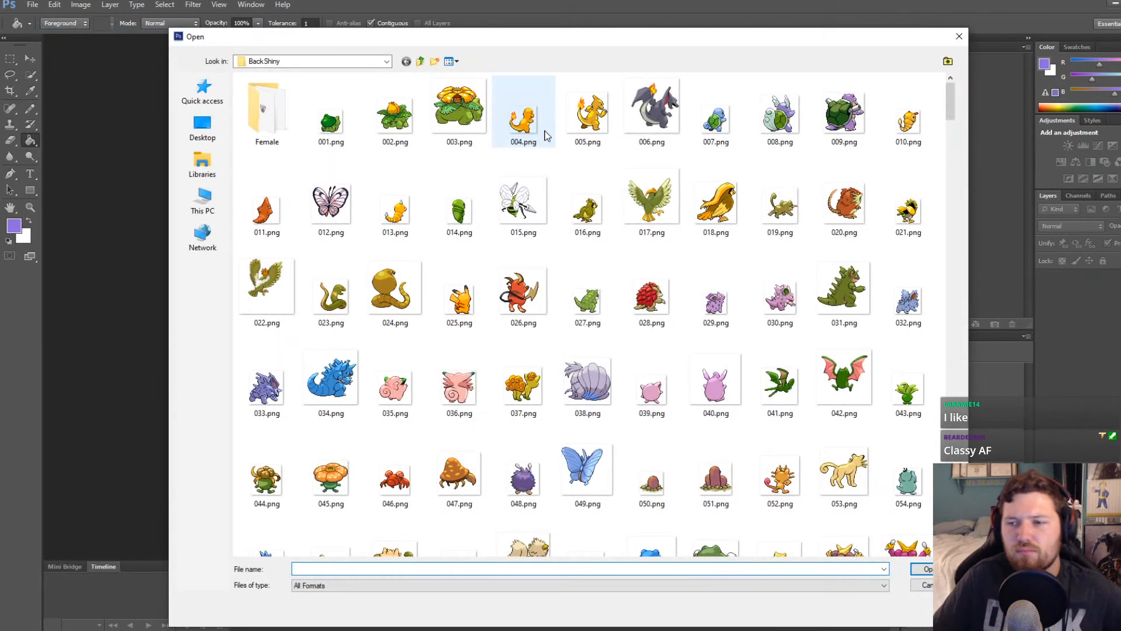
click(421, 62)
click(421, 62)
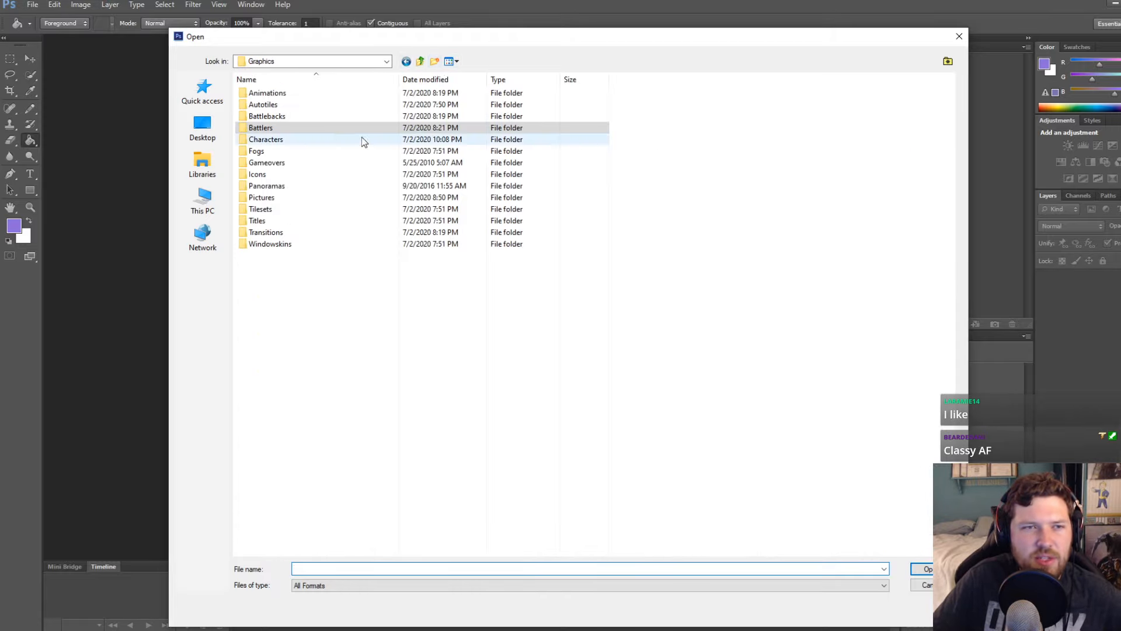
double_click(362, 173)
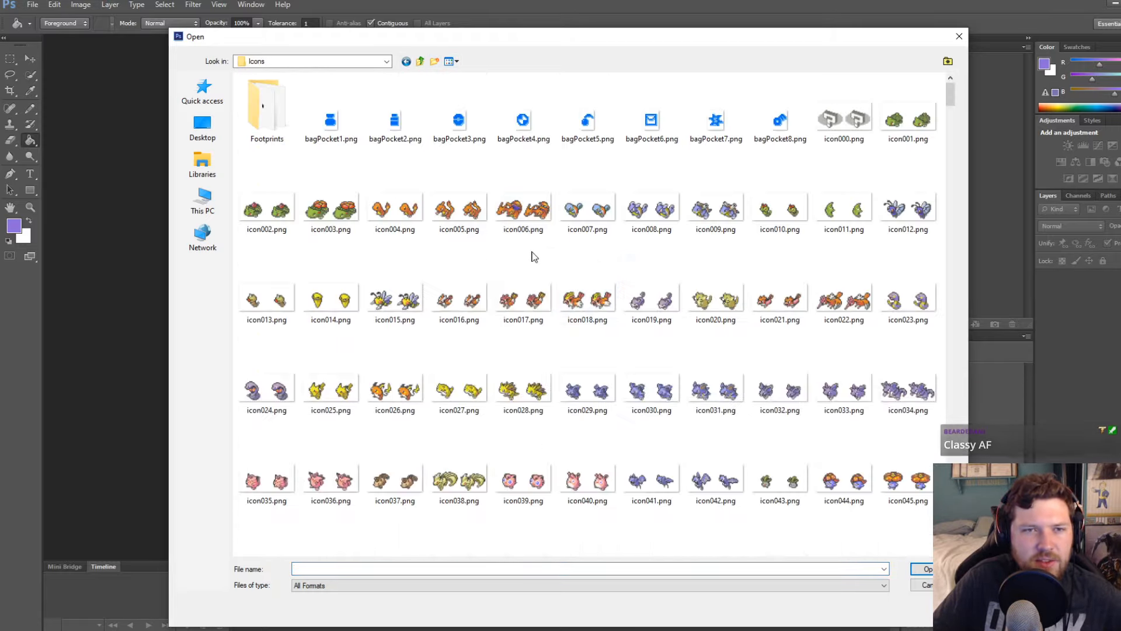
drag(952, 105, 941, 75)
scroll(681, 345, down, 10)
scroll(666, 336, up, 6)
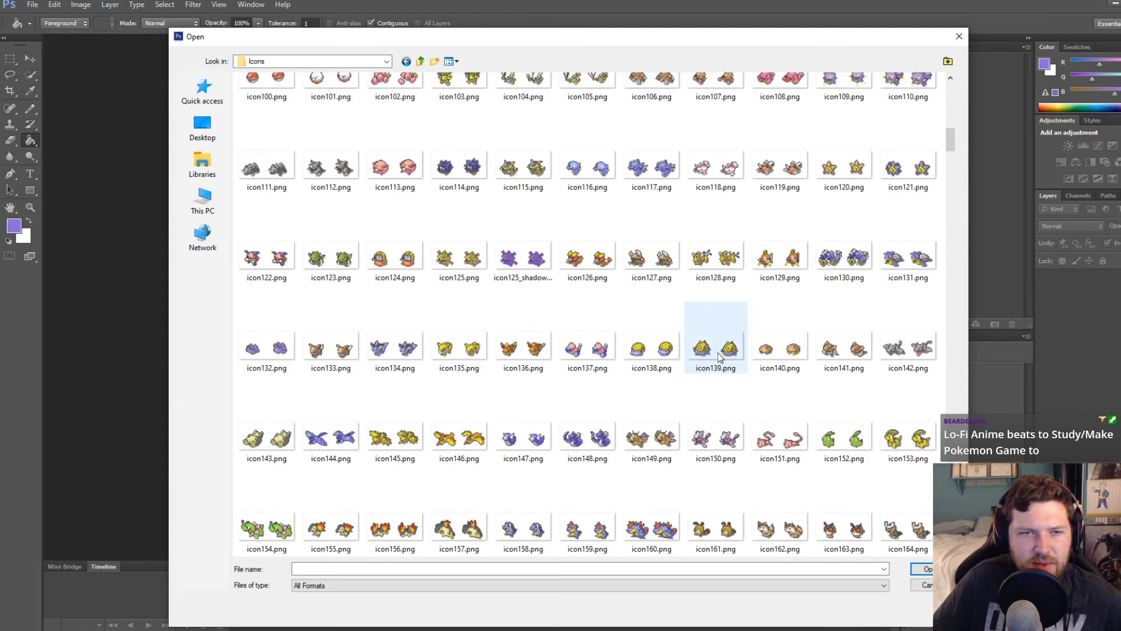
scroll(717, 353, down, 5)
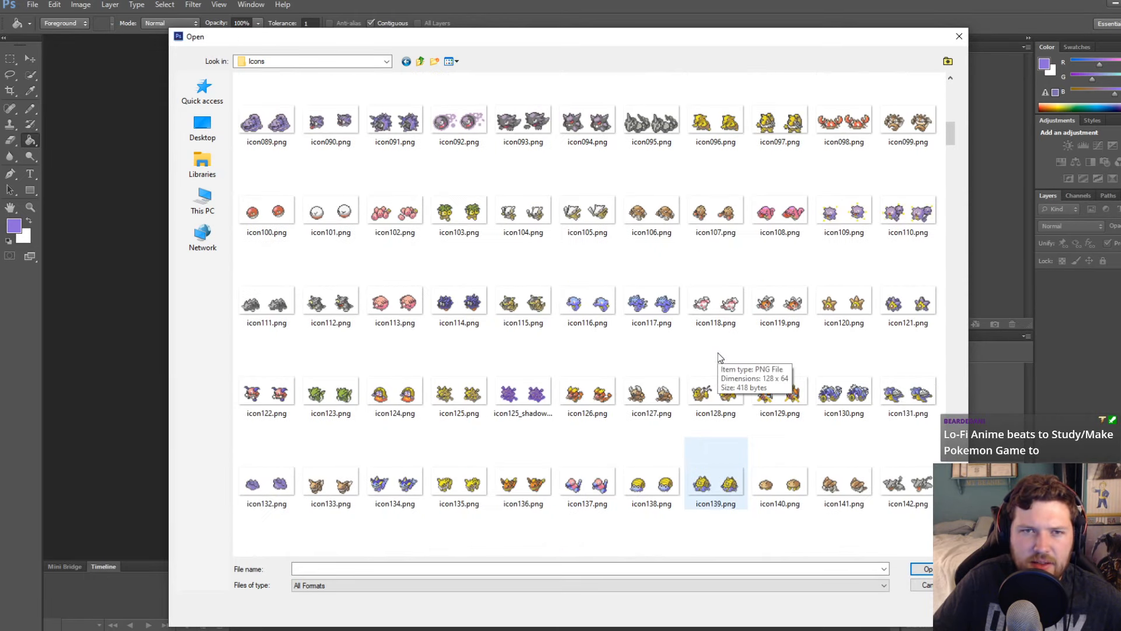
click(269, 216)
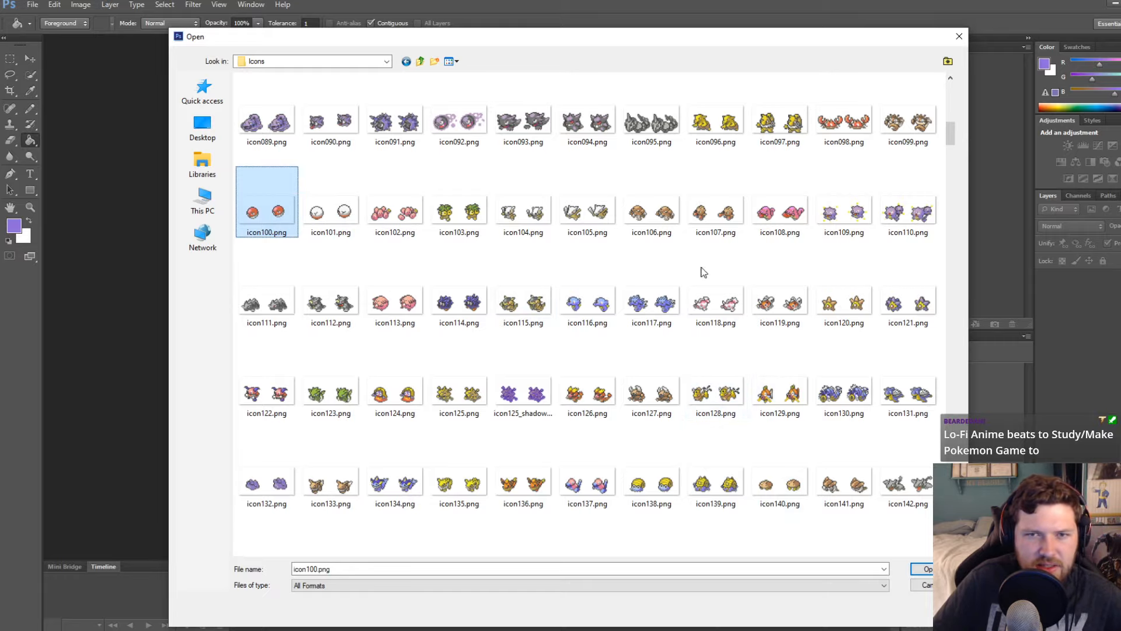
key(ctrl+v)
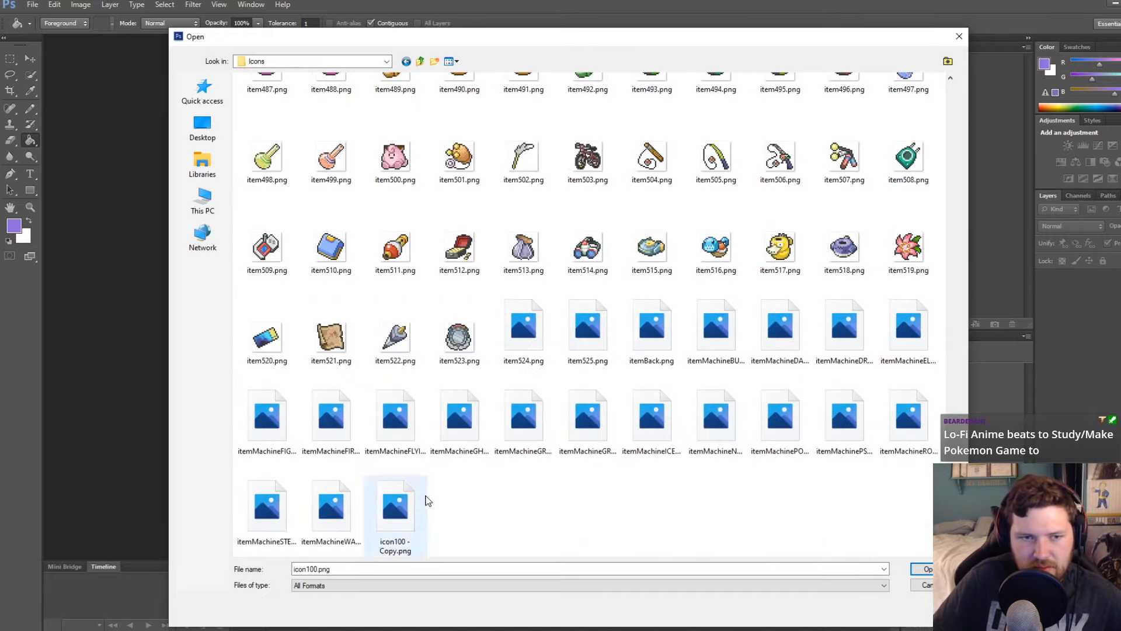
Rename the copy of icon100.png as icon650.png
click(415, 509)
right_click(416, 509)
click(460, 481)
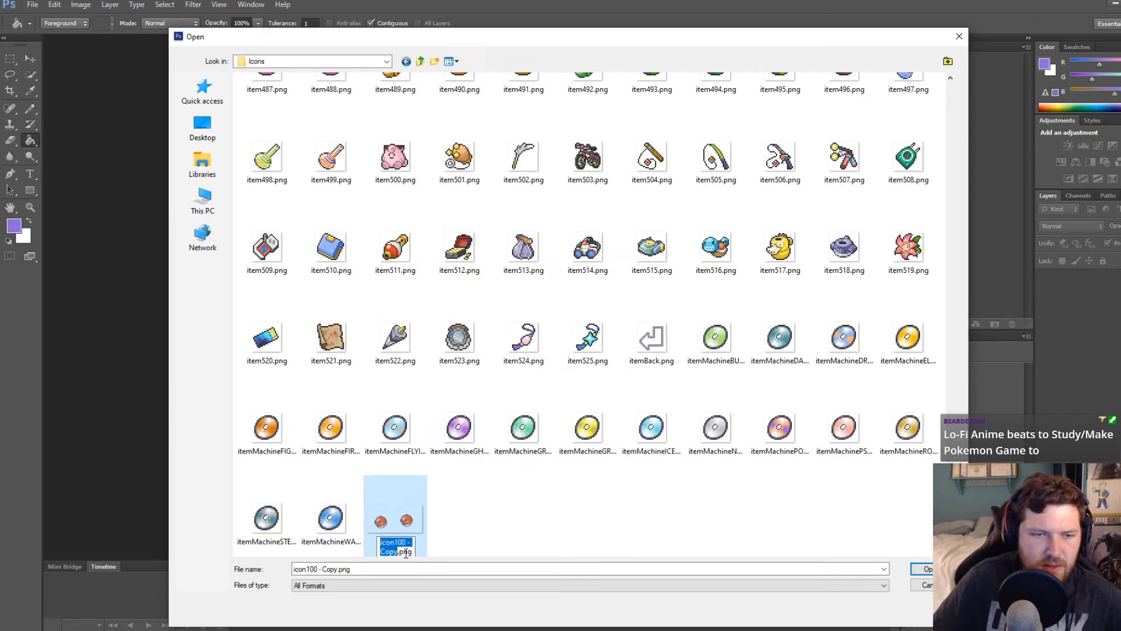
click(405, 553)
key(BackSpace)
key(BackSpace)
key(BackSpace)
key(BackSpace)
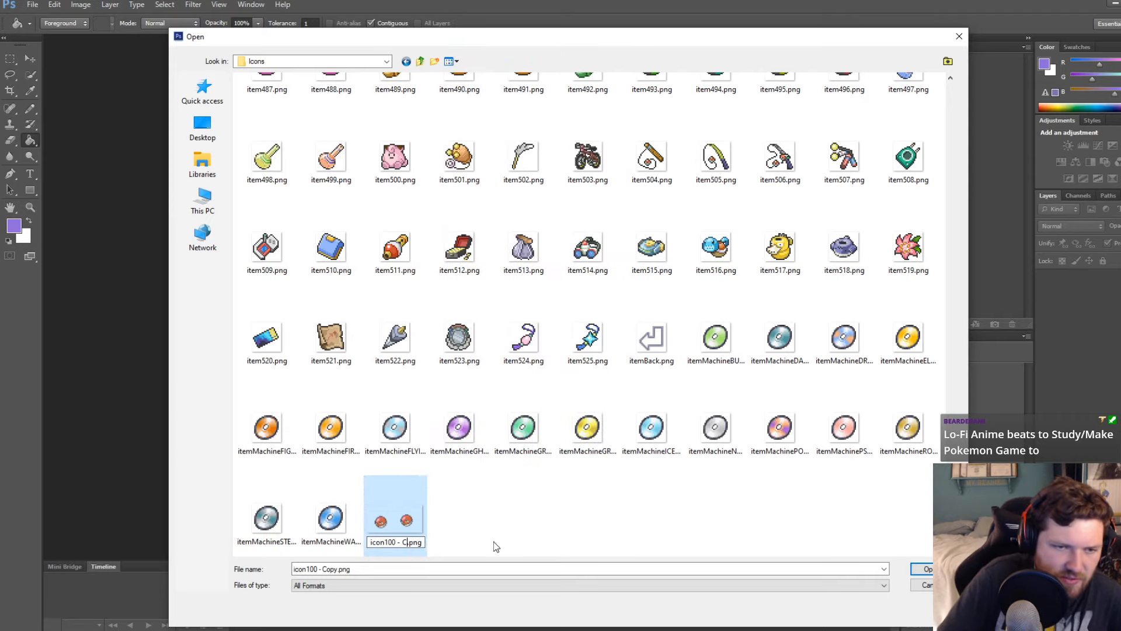
key(BackSpace)
key(BackSpace)
key(BackSpace)
key(BackSpace)
key(BackSpace)
key(BackSpace)
key(BackSpace)
text(6)
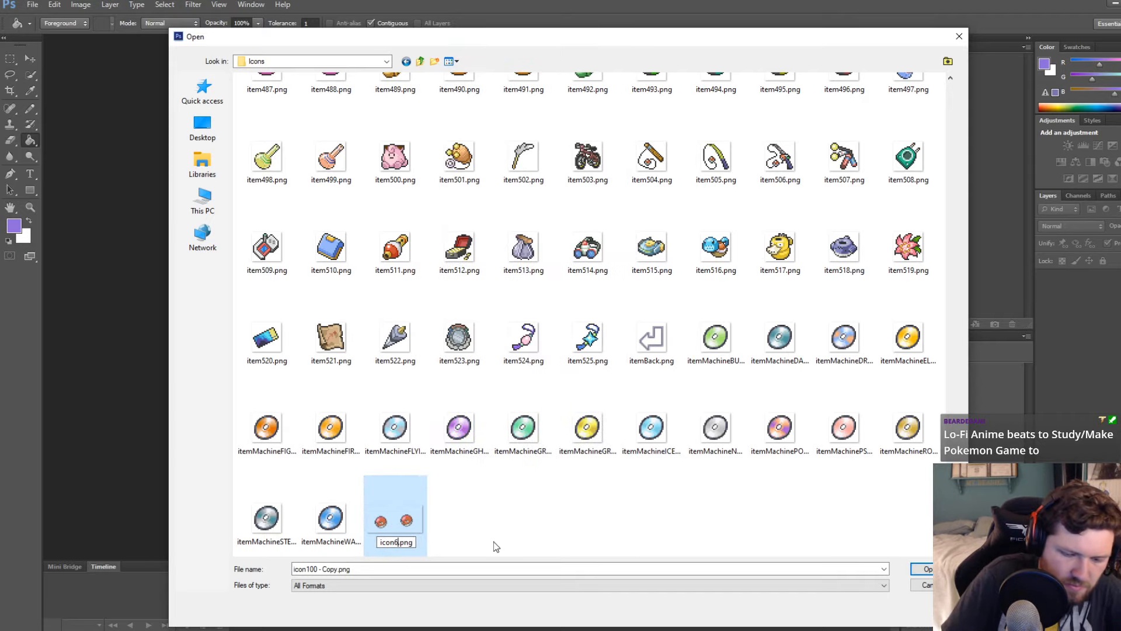
text(50)
key(Return)
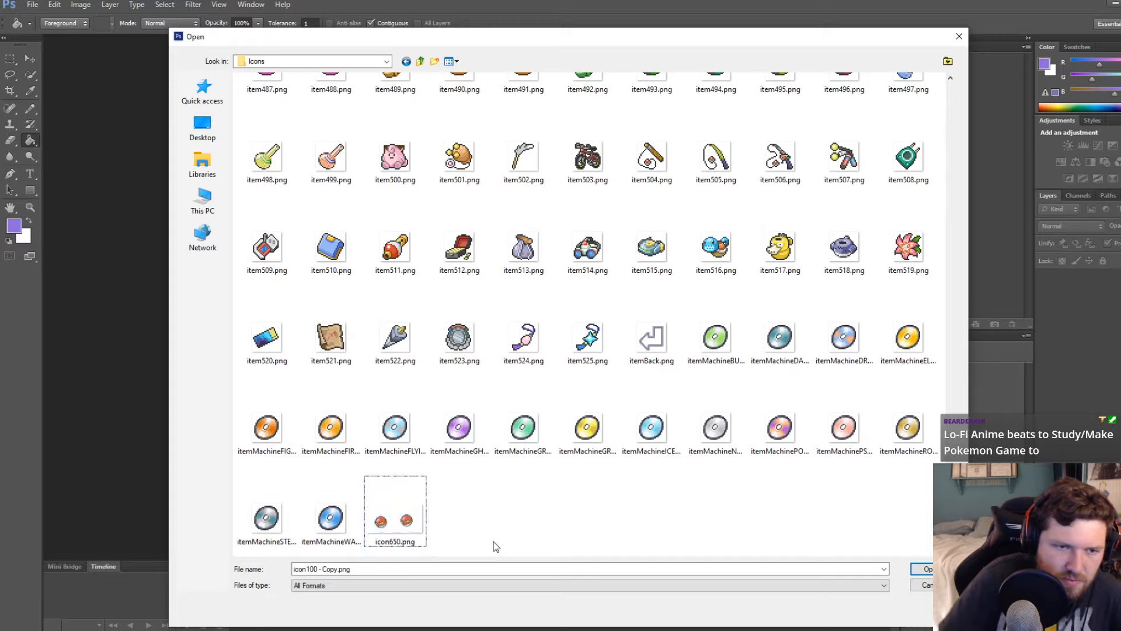
Open icon650.png from the Icons folder
click(419, 508)
click(926, 569)
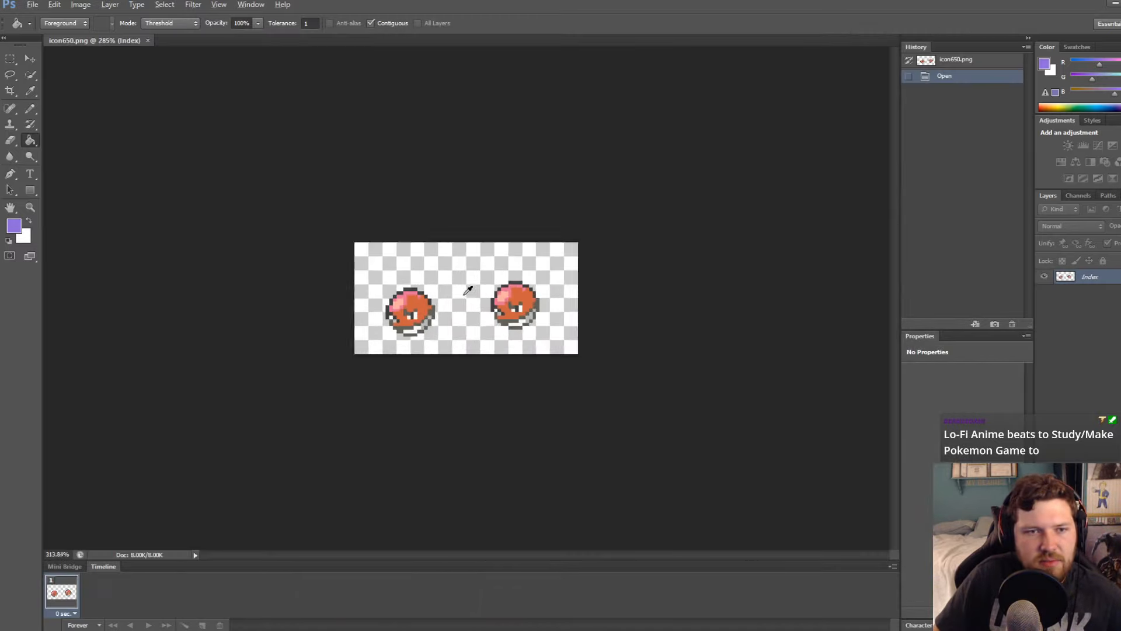
alt+scroll(468, 290, up, 2)
Open the yellow sprite 650.png from the Front folder under Battlers alongside the icon file
click(32, 4)
click(35, 28)
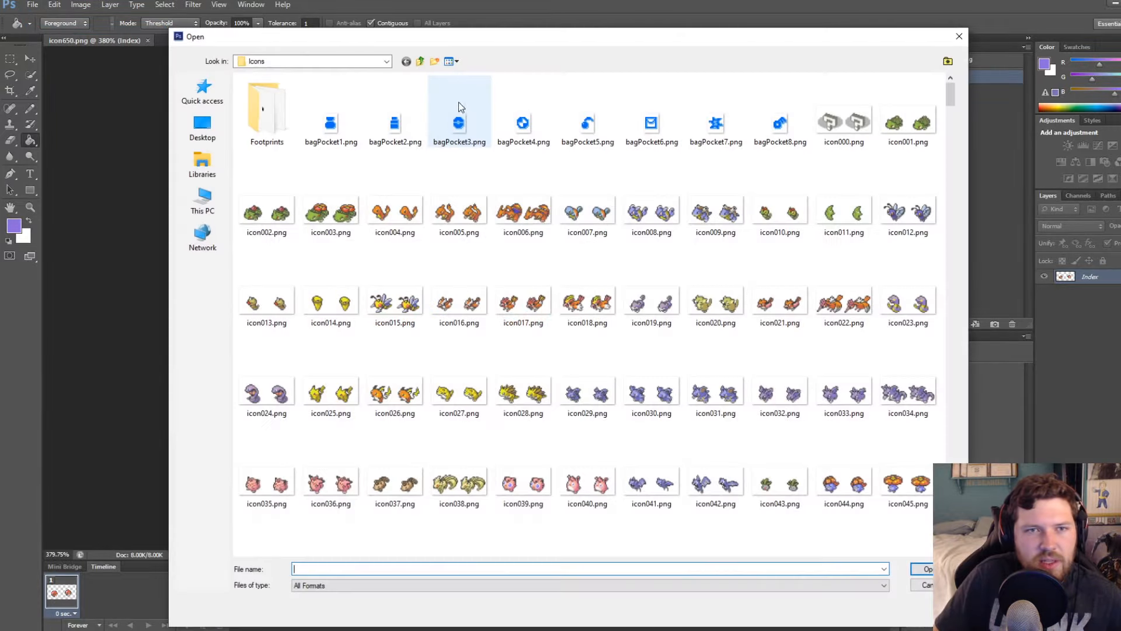
click(419, 60)
double_click(279, 130)
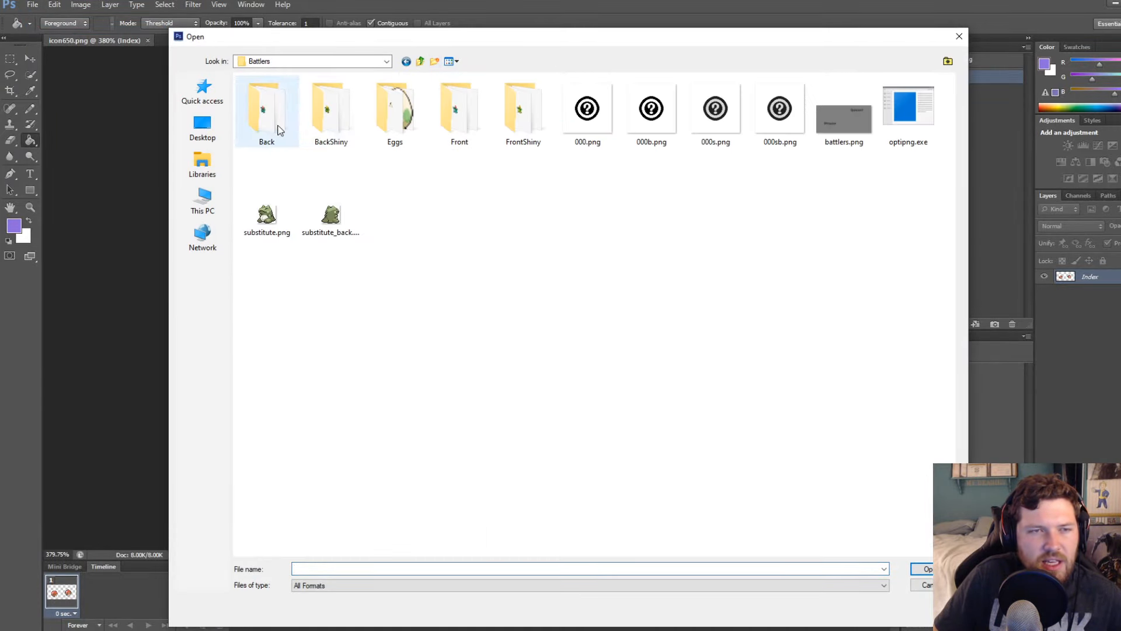
double_click(468, 117)
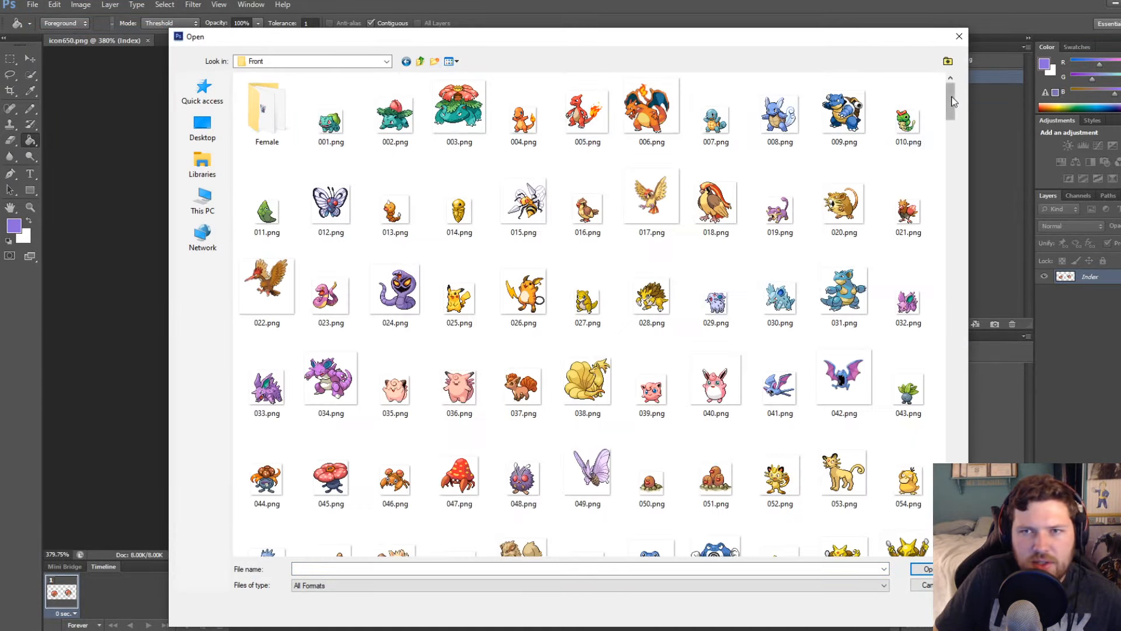
drag(953, 100, 972, 537)
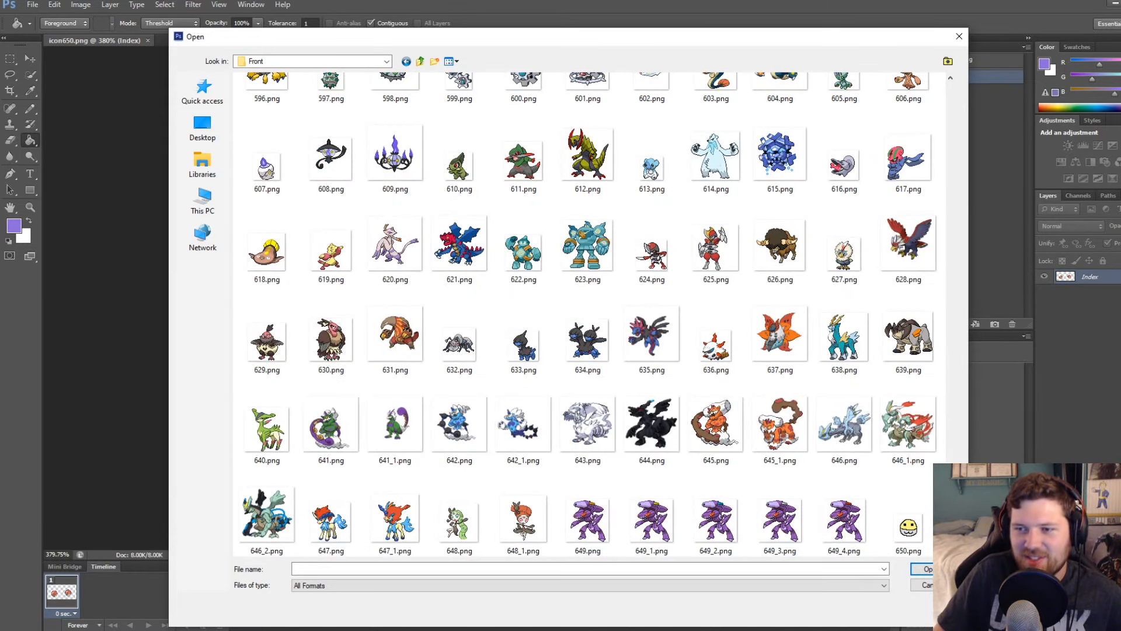
double_click(908, 526)
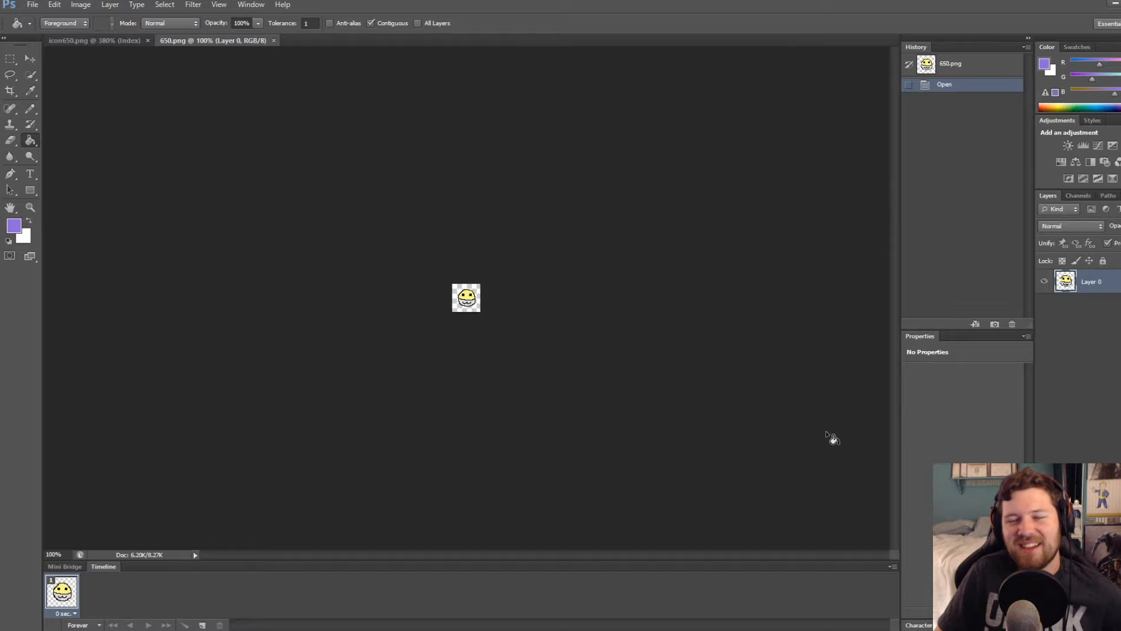
alt+scroll(515, 300, up, 5)
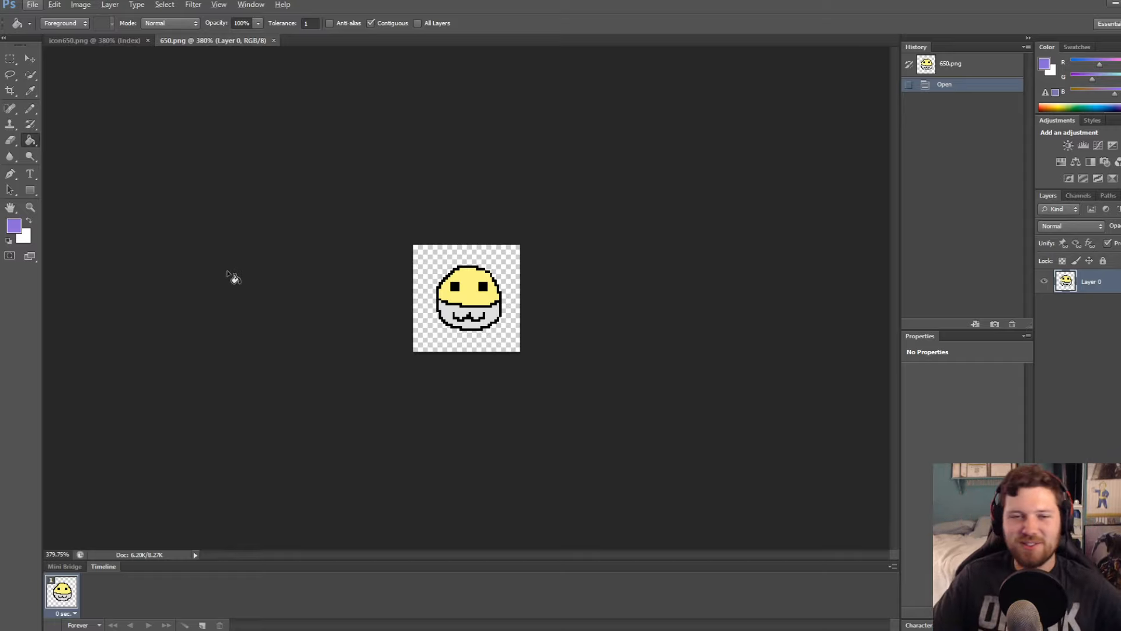
Select the entire canvas of the yellow sprite and copy it
click(10, 58)
key(ctrl+plus)
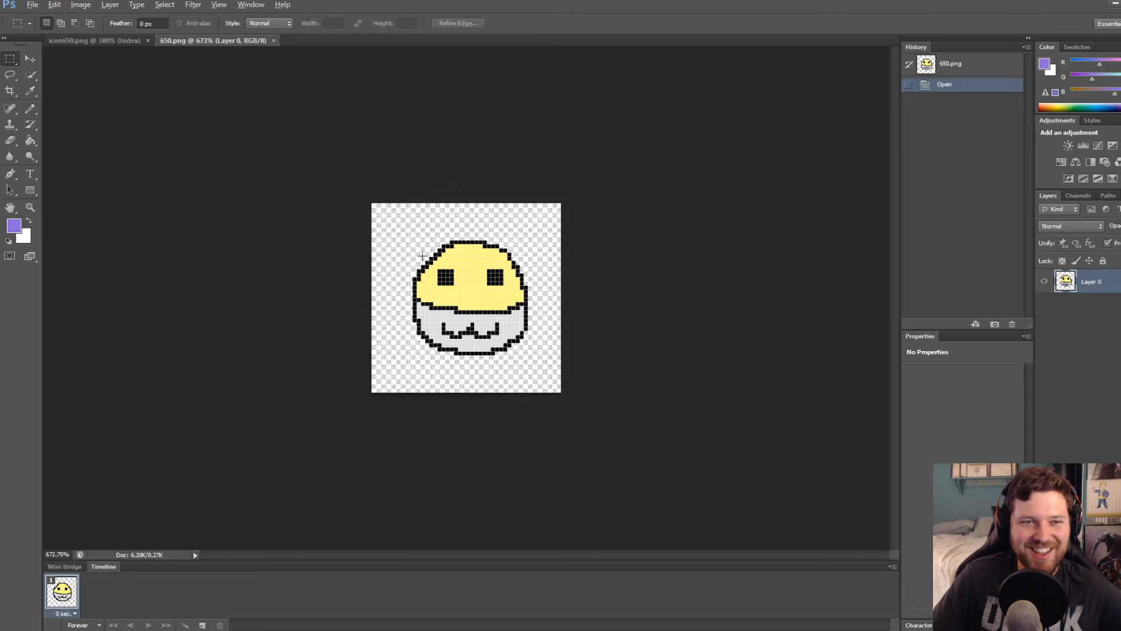
key(ctrl+a)
Convert icon650.png to RGB Color mode and paste the yellow sprite into it
click(116, 39)
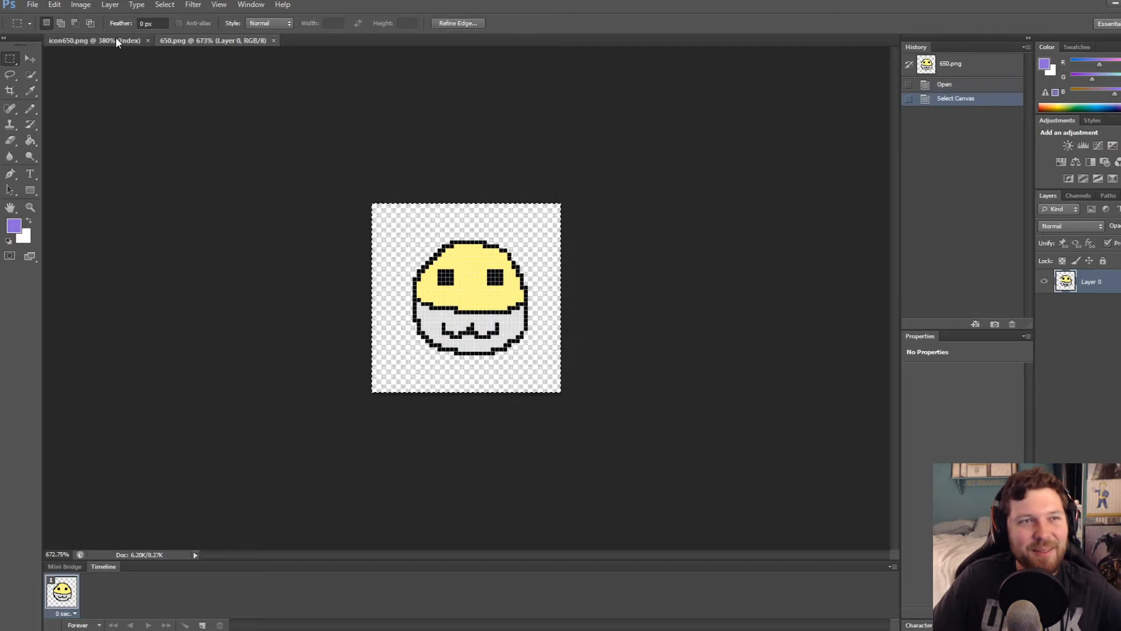
click(84, 5)
mouse_move(88, 17)
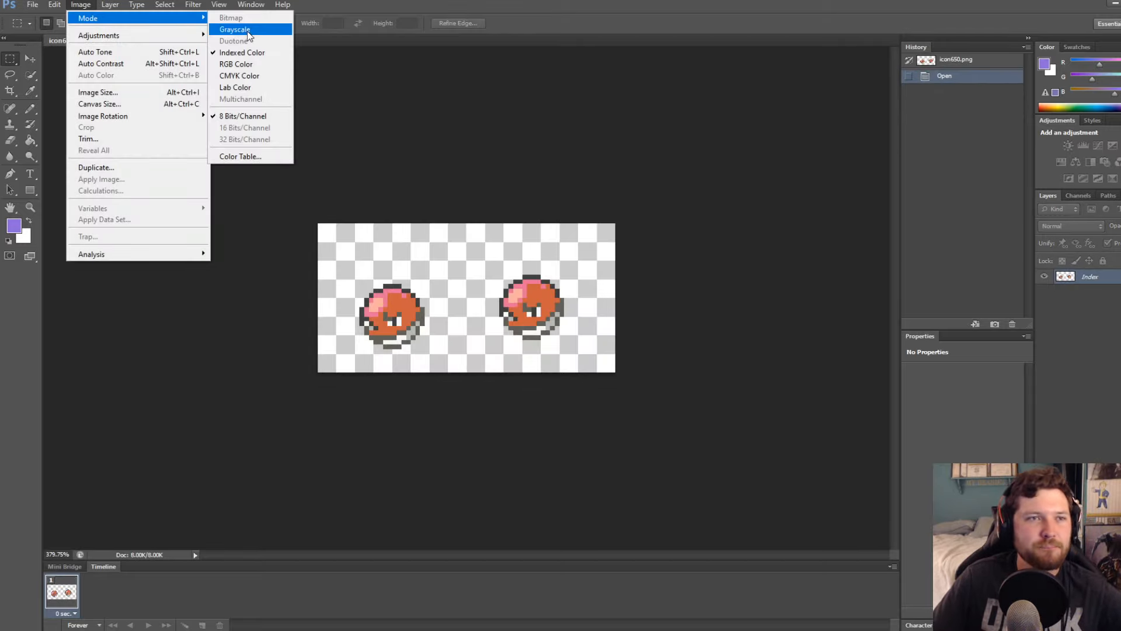
click(245, 64)
key(ctrl+v)
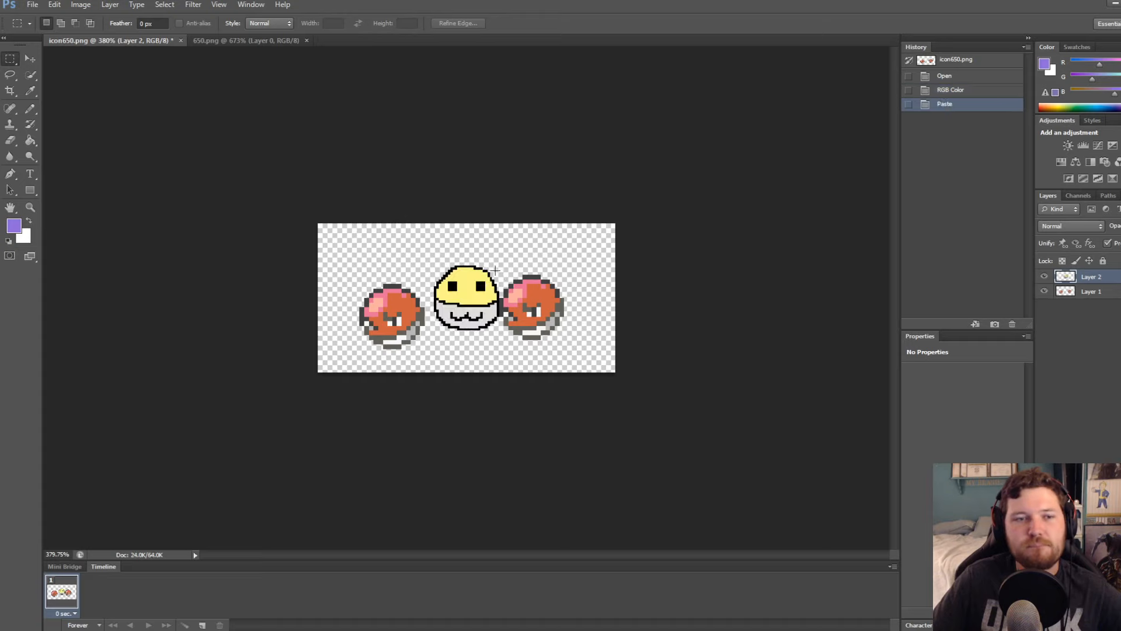
Move the yellow sprite over the first red ball, place a duplicate over the second, and hide the original icon layer
click(29, 59)
key(ctrl+plus)
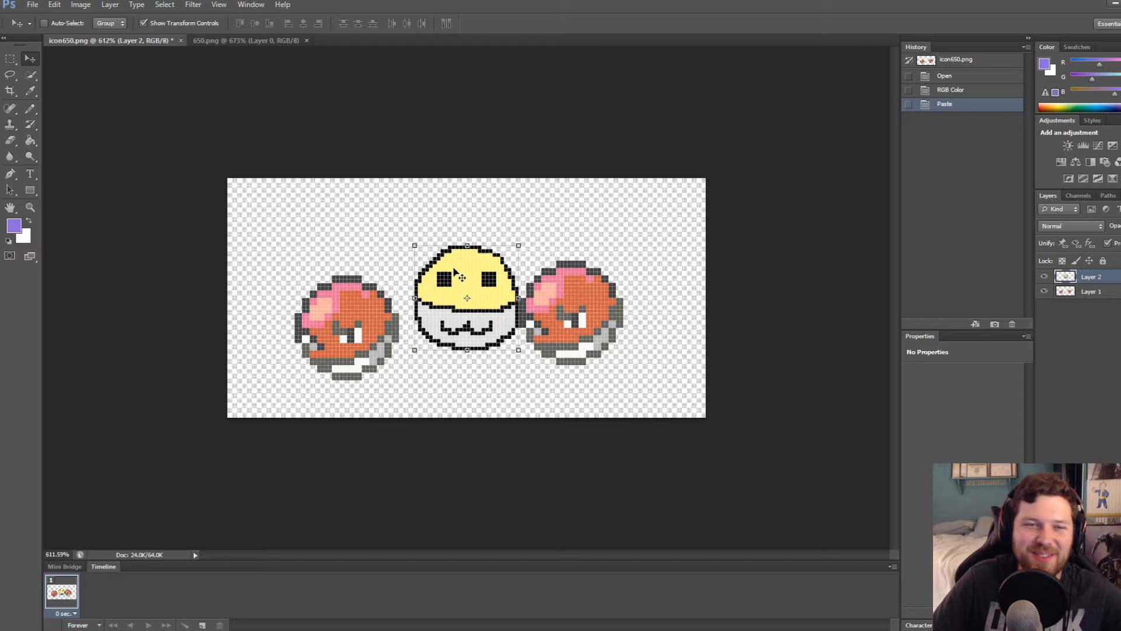
drag(470, 277, 350, 307)
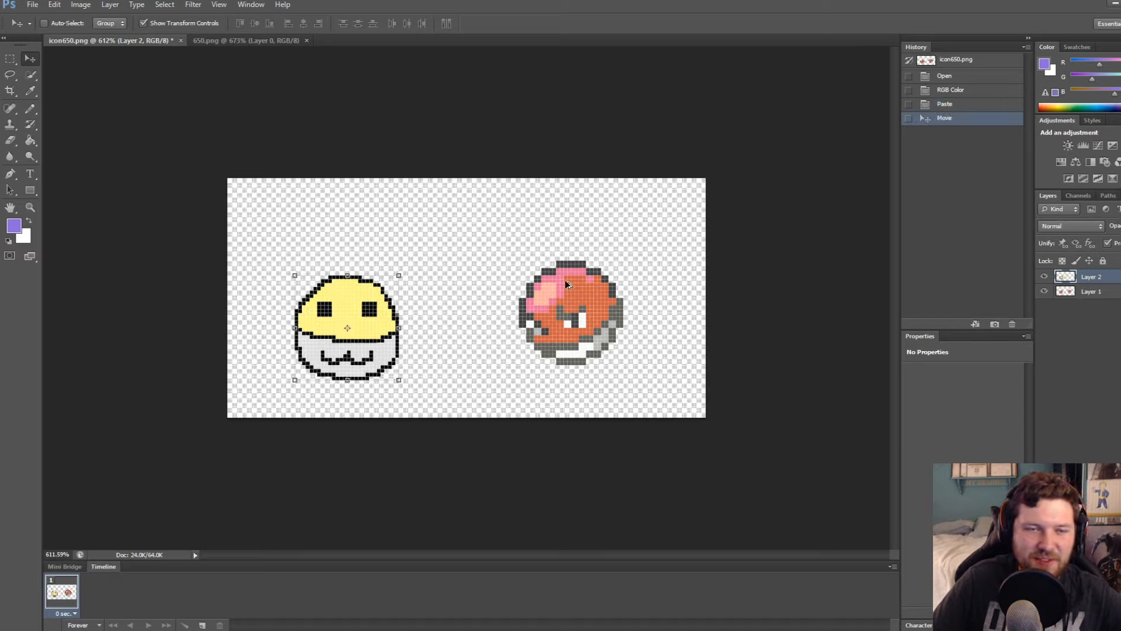
alt+drag(565, 279, 566, 279)
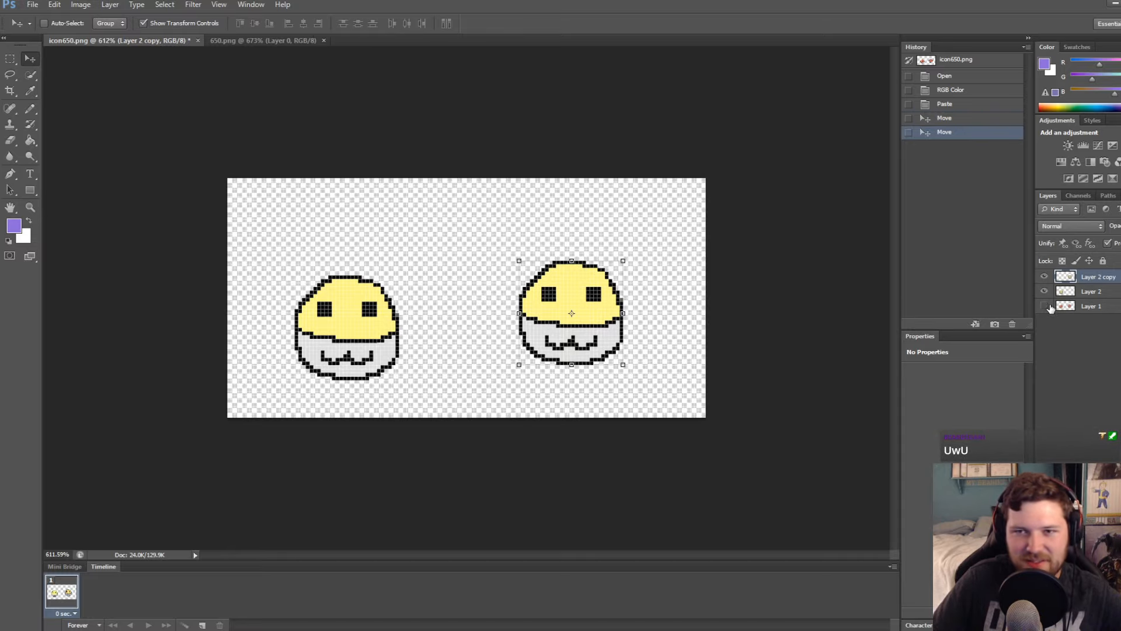
Save the two-frame icon in PNG format as icon650 in the Icons folder, replacing the existing file
key(ctrl+shift+s)
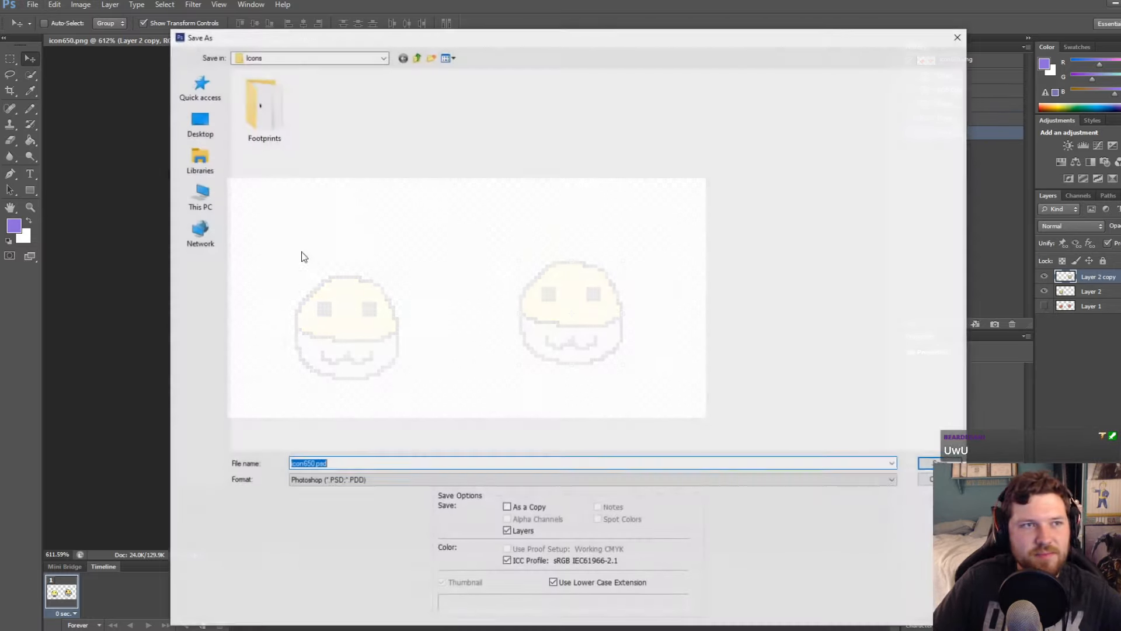
click(303, 480)
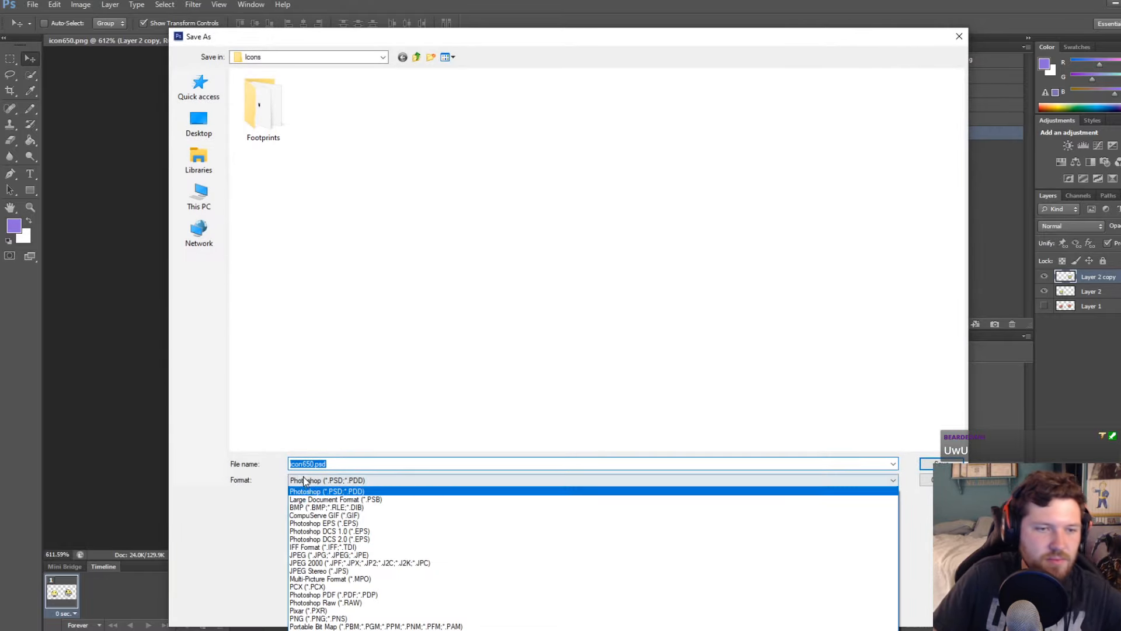
click(313, 618)
key(Return)
key(Return)
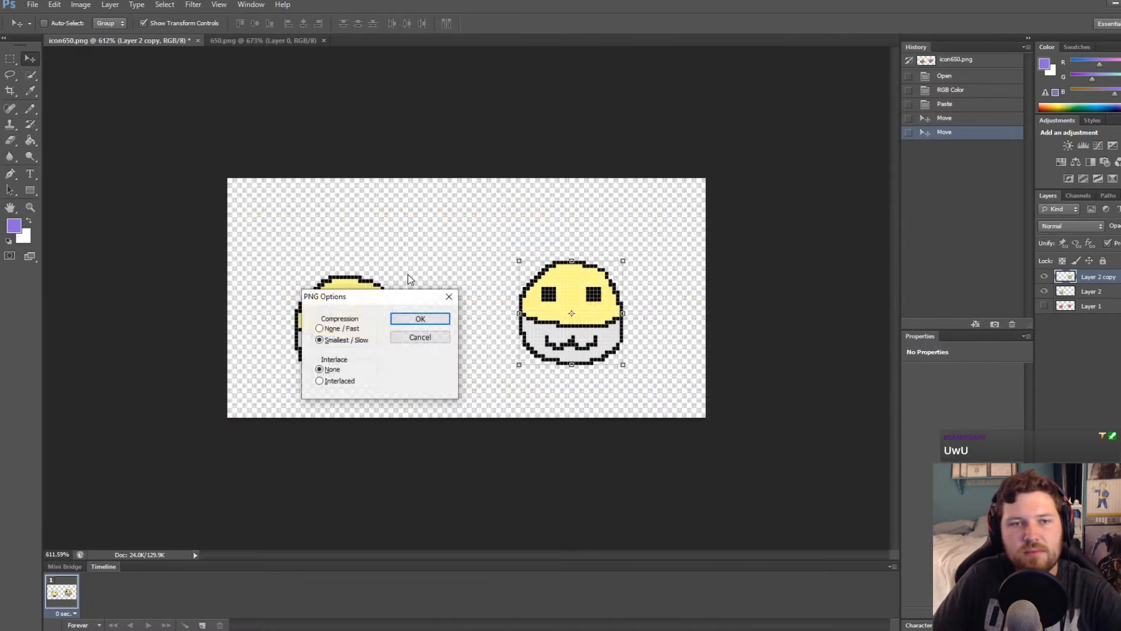
key(Return)
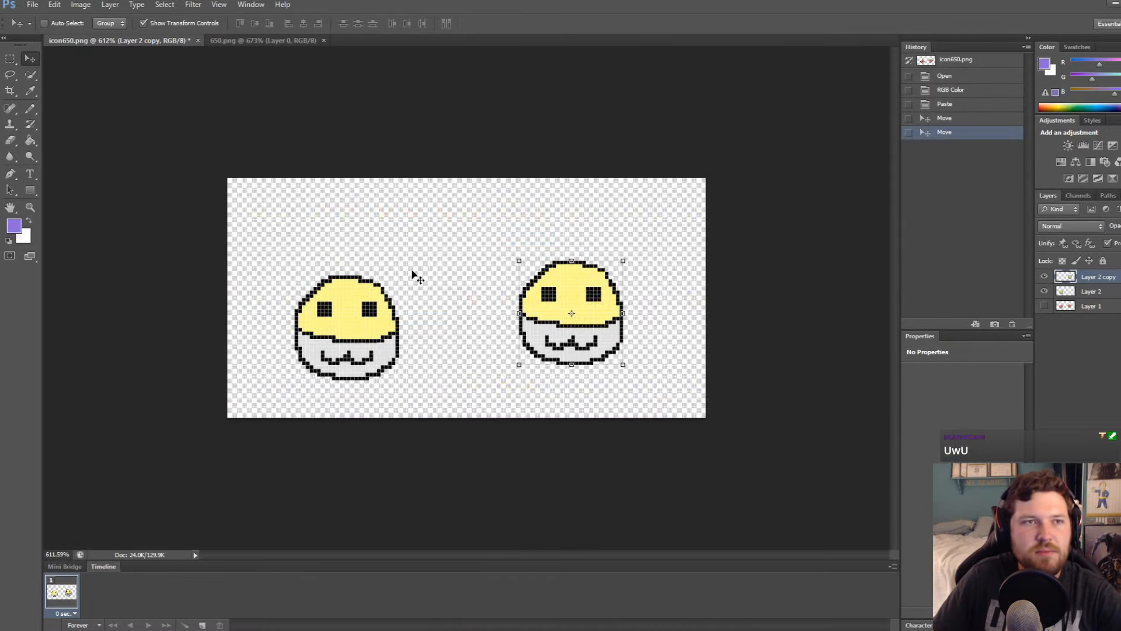
Close icon650.png without saving further changes, and close the yellow sprite 650.png as well
click(198, 40)
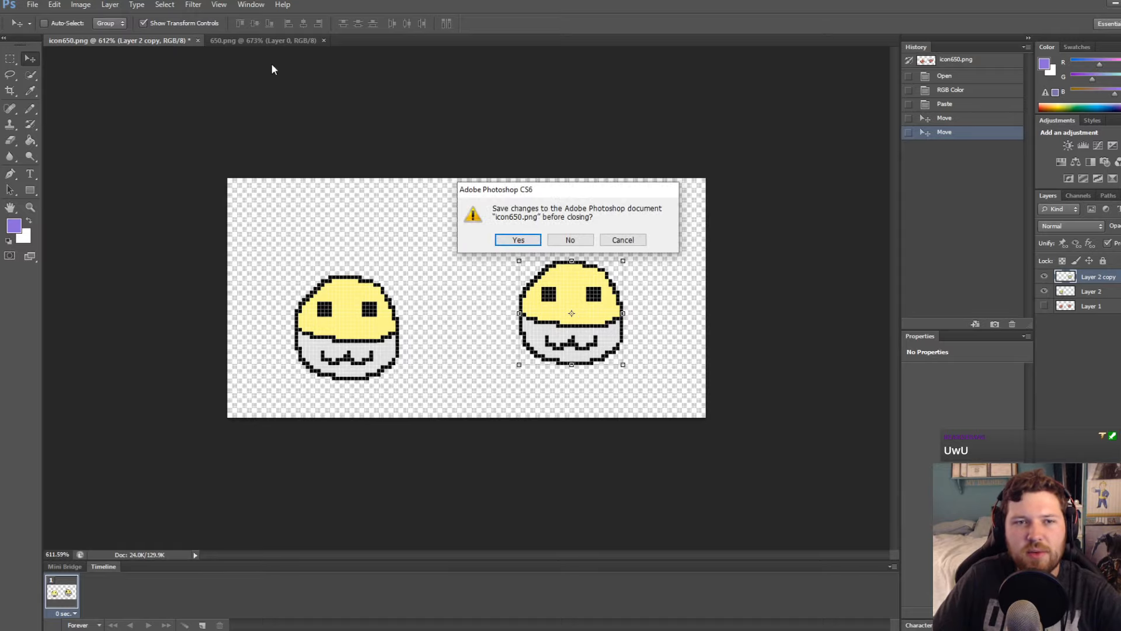
click(576, 241)
click(164, 40)
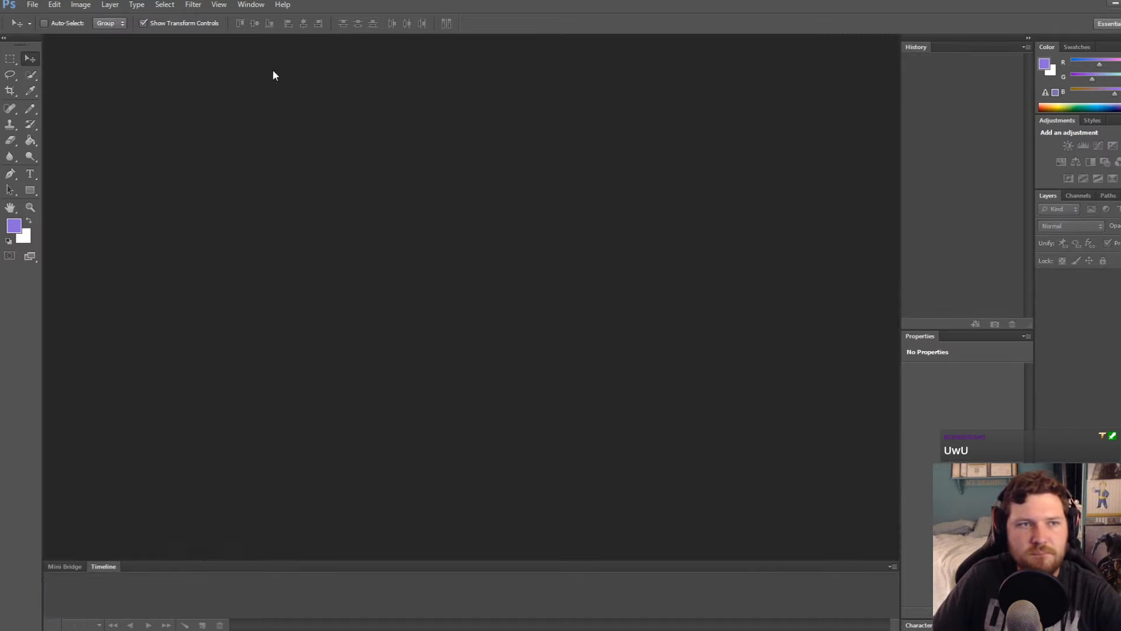
Duplicate the solid black footprint100.png within the Footprints folder under Icons
click(32, 4)
click(35, 25)
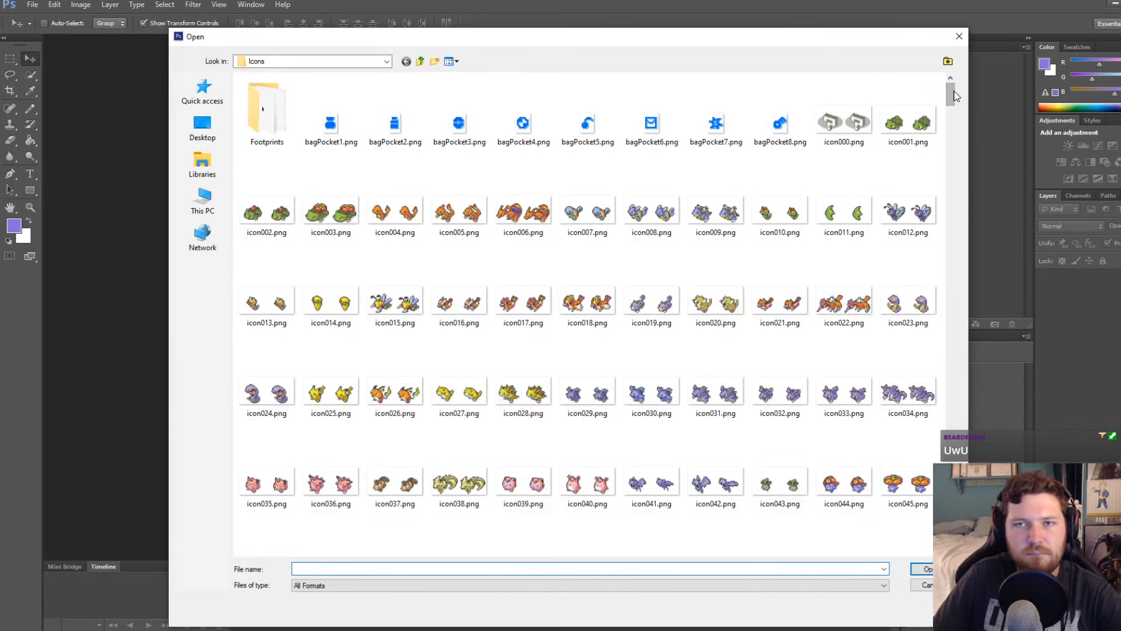
mouse_move(951, 94)
mouse_down()
mouse_move(952, 412)
mouse_move(958, 103)
mouse_up()
scroll(395, 187, up, 3)
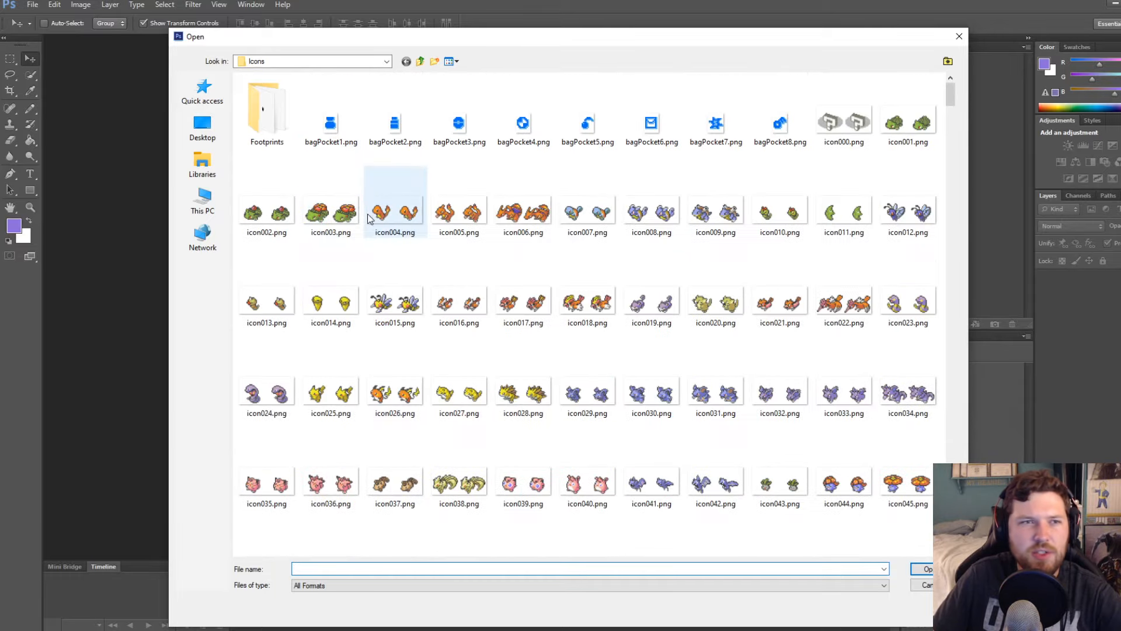
double_click(268, 114)
scroll(520, 295, down, 5)
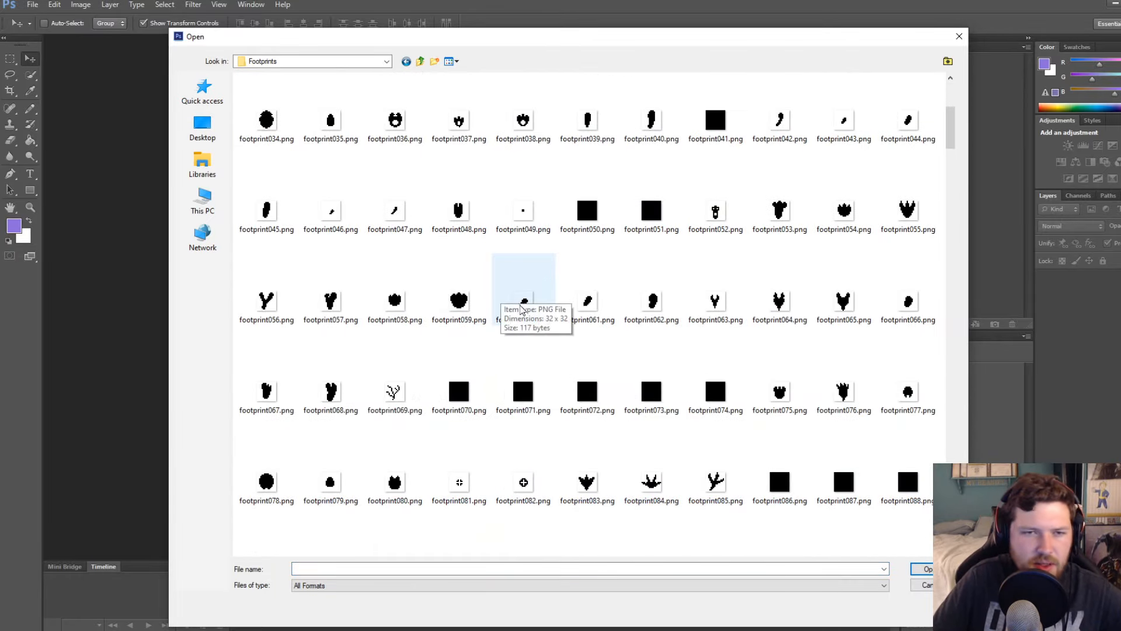
scroll(519, 300, down, 5)
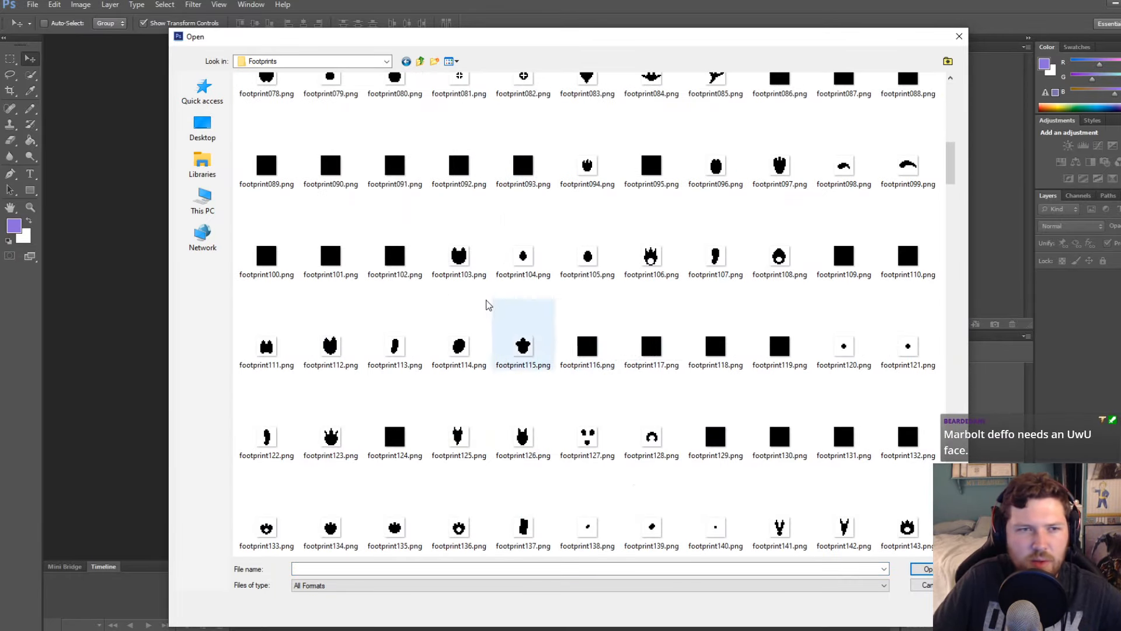
click(279, 259)
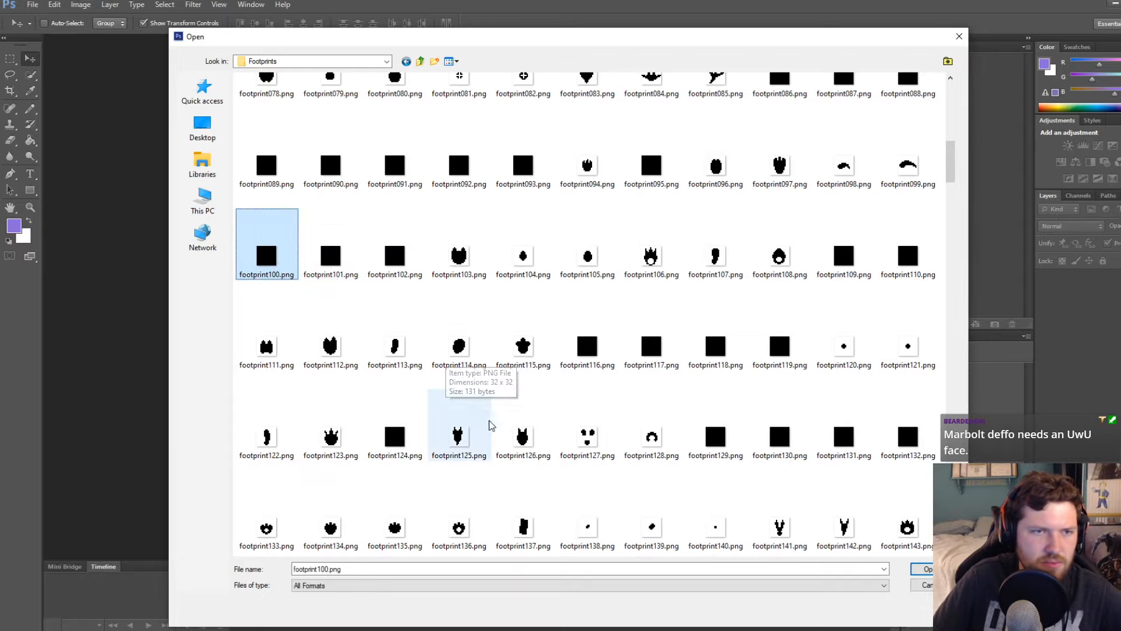
drag(953, 168, 951, 532)
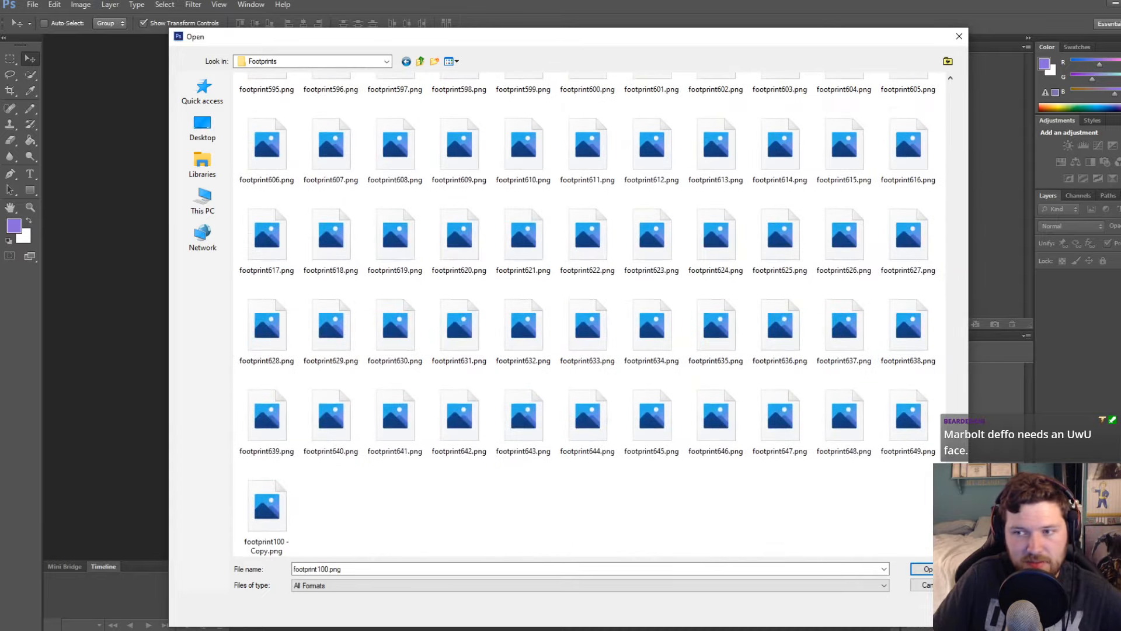
Rename the copy of footprint100.png to footprint650.png
click(267, 534)
right_click(263, 541)
click(317, 504)
key(Home)
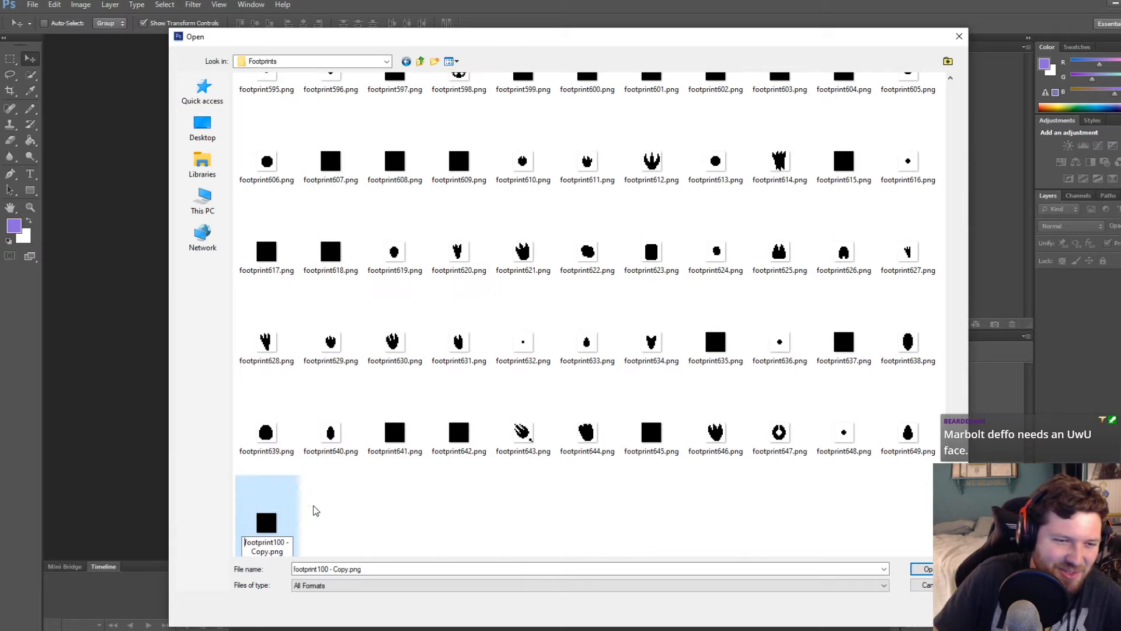
key(BackSpace)
key(BackSpace)
key(BackSpace)
key(BackSpace)
key(BackSpace)
key(BackSpace)
key(BackSpace)
key(BackSpace)
key(BackSpace)
key(BackSpace)
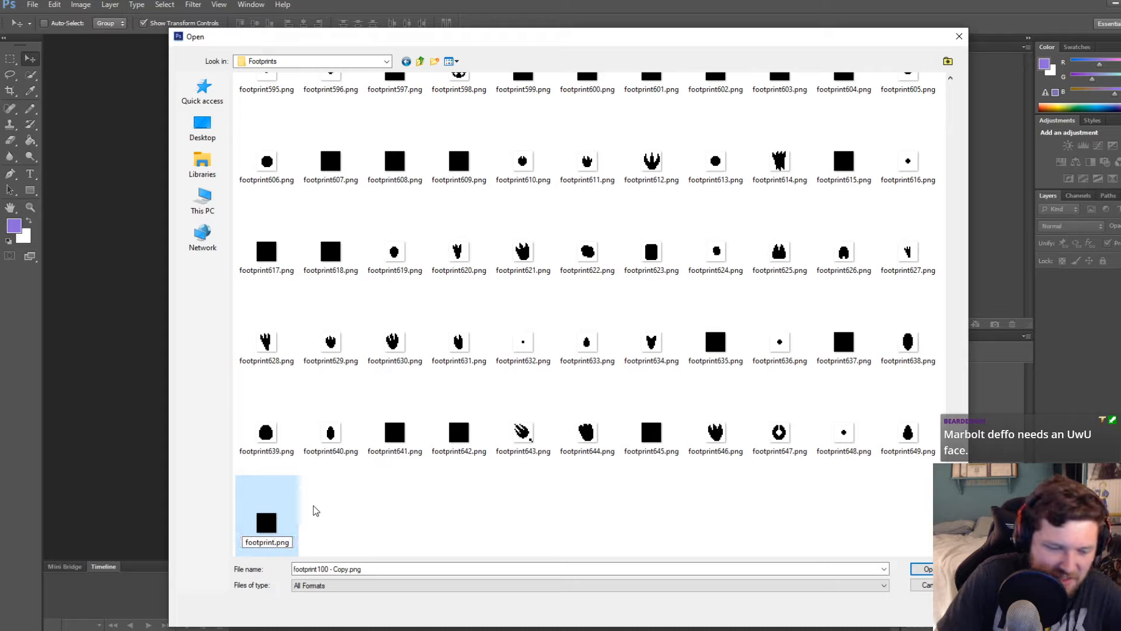
text(650)
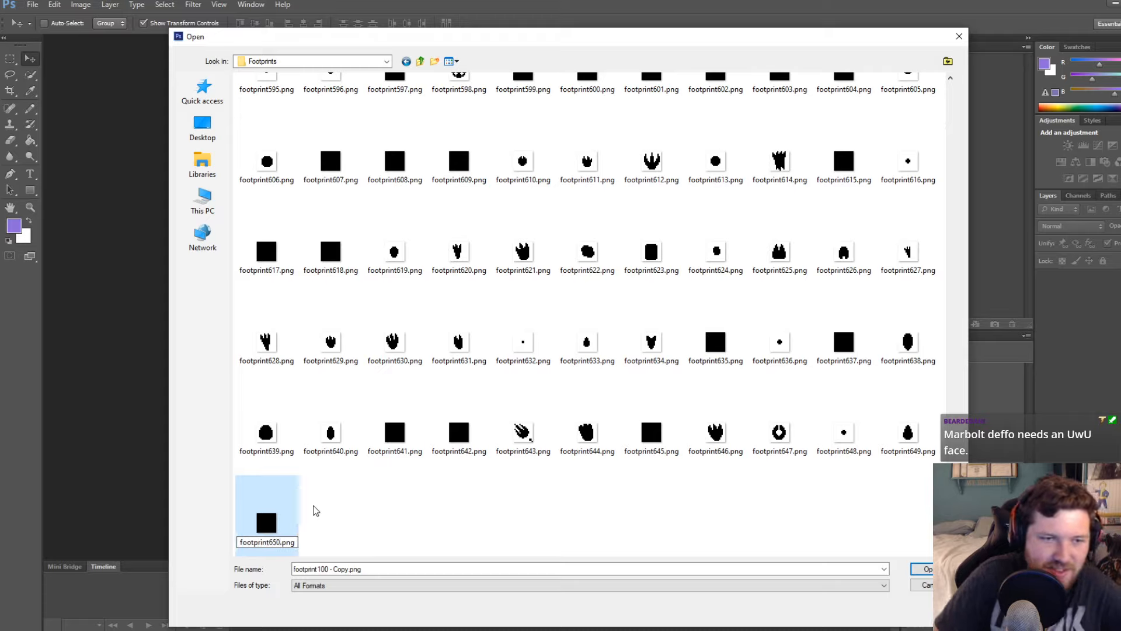
click(315, 511)
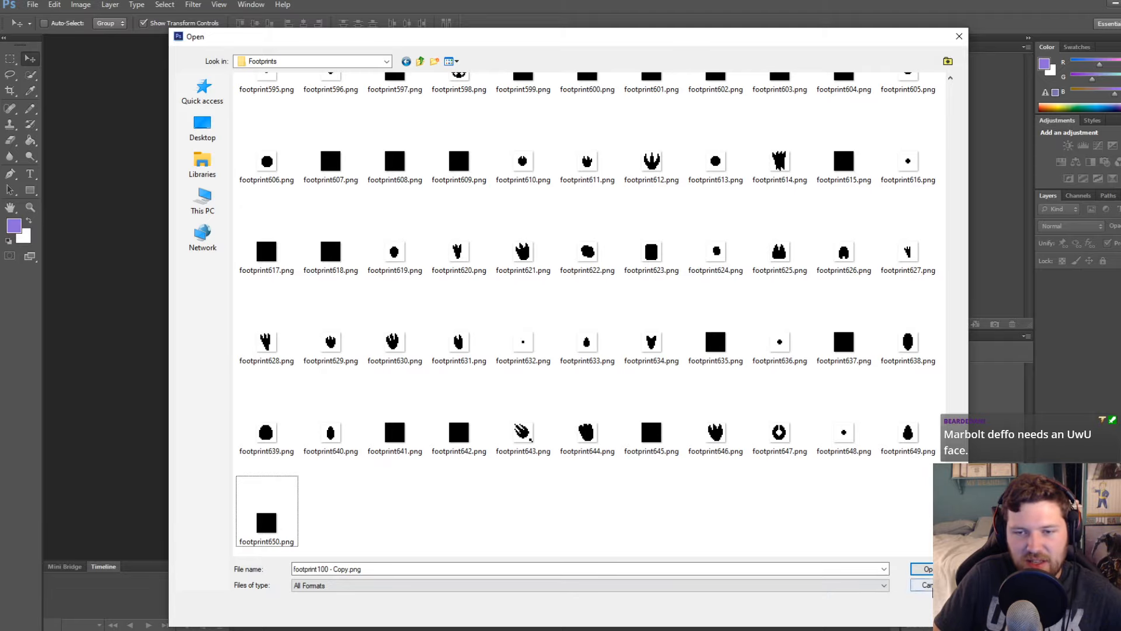
Leave the file browser, switch to RPG Maker XP, and playtest Pokemon Vile from the saved game in Lappet Town
click(930, 585)
click(1116, 3)
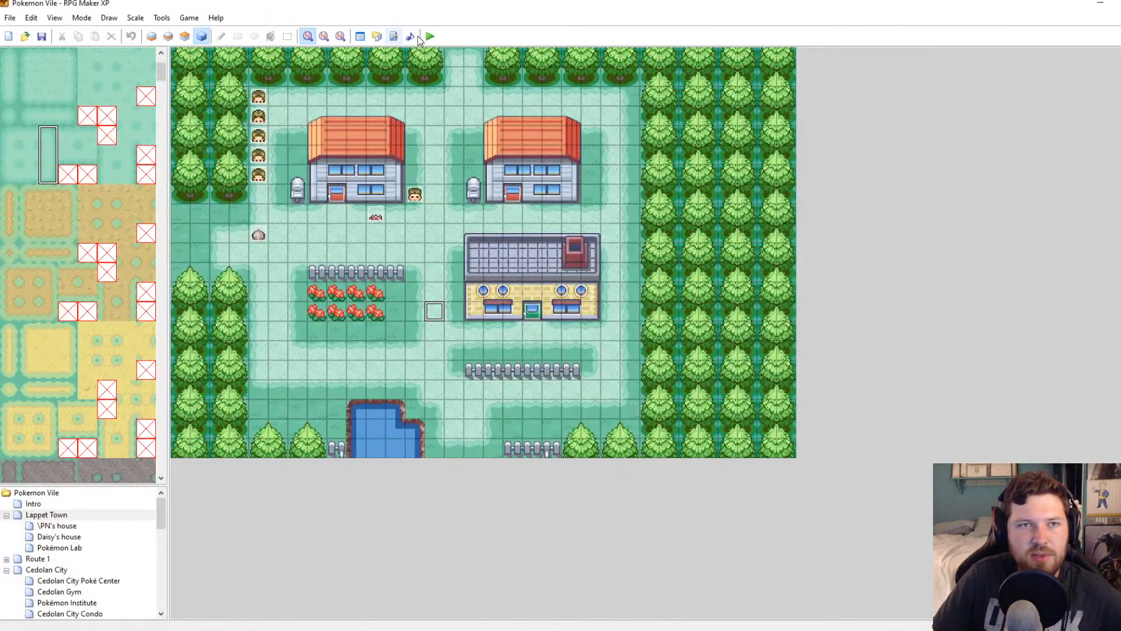
click(430, 37)
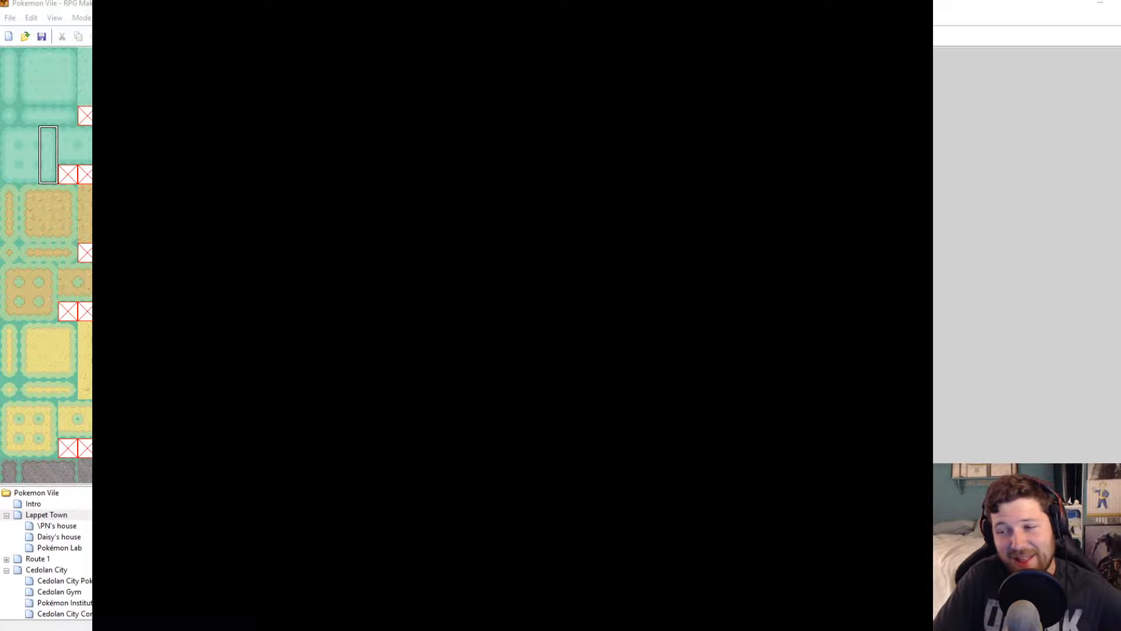
key(Return)
key(F9)
key(Escape)
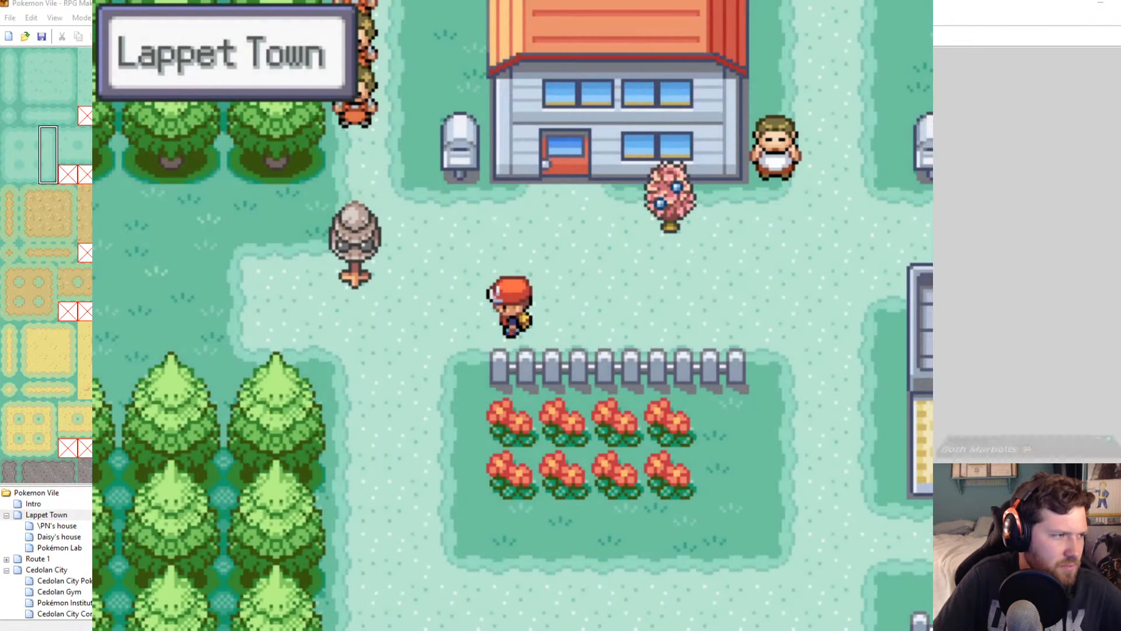
Walk to the statue by the trees and use it to remove Chansey from the party
key(Escape)
key(Escape)
key(Up)
key(Left)
key(Return)
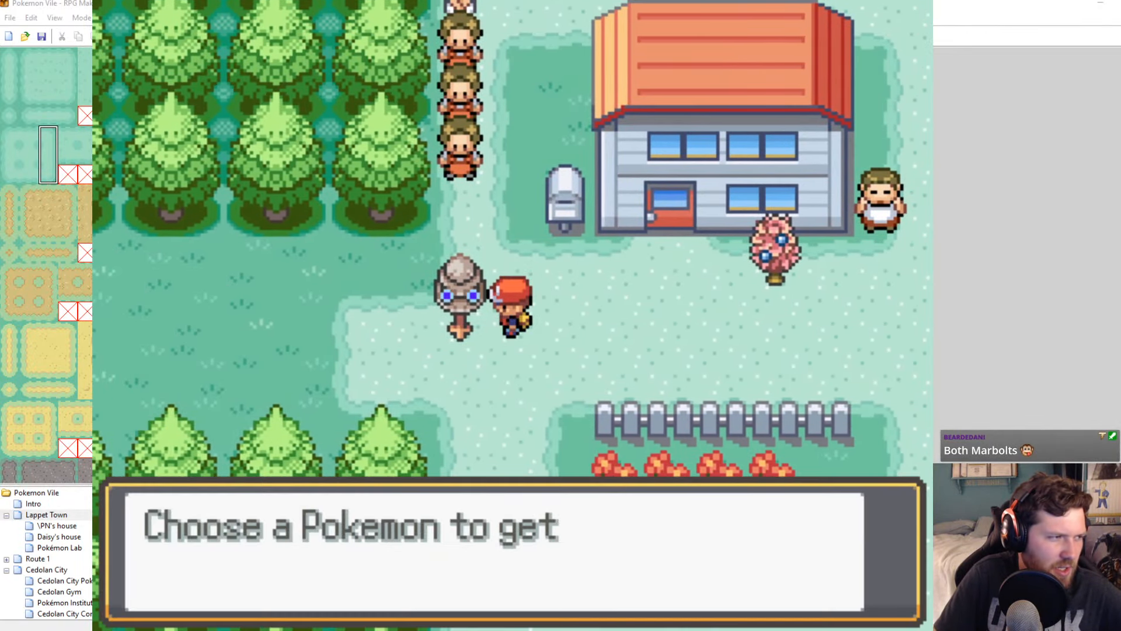
key(Return)
key(Down)
key(Right)
key(Down)
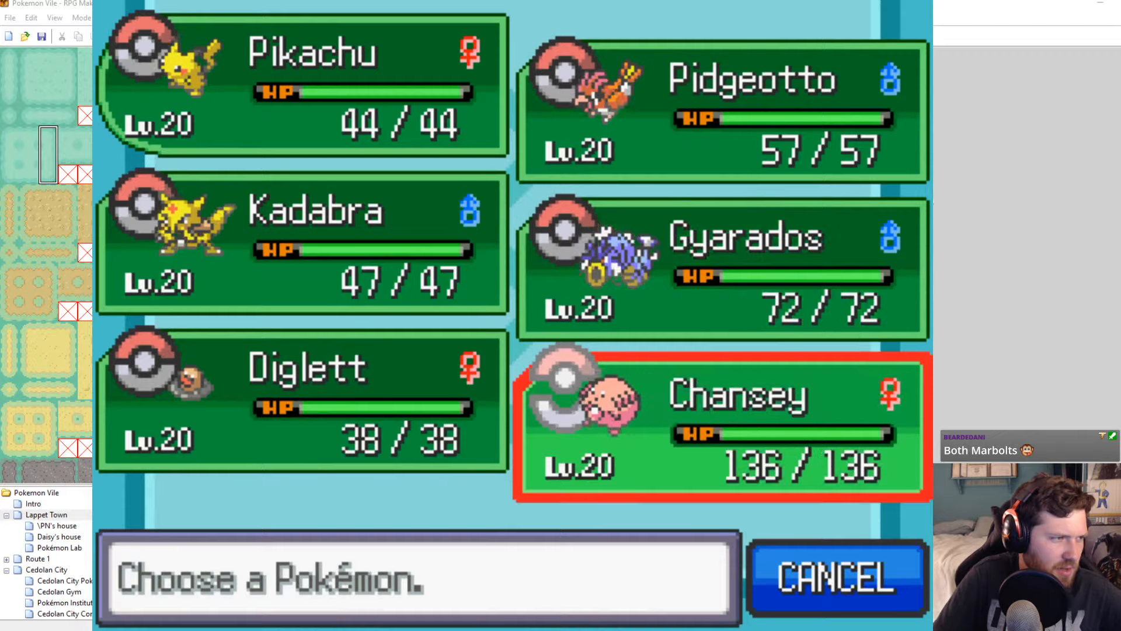
key(Return)
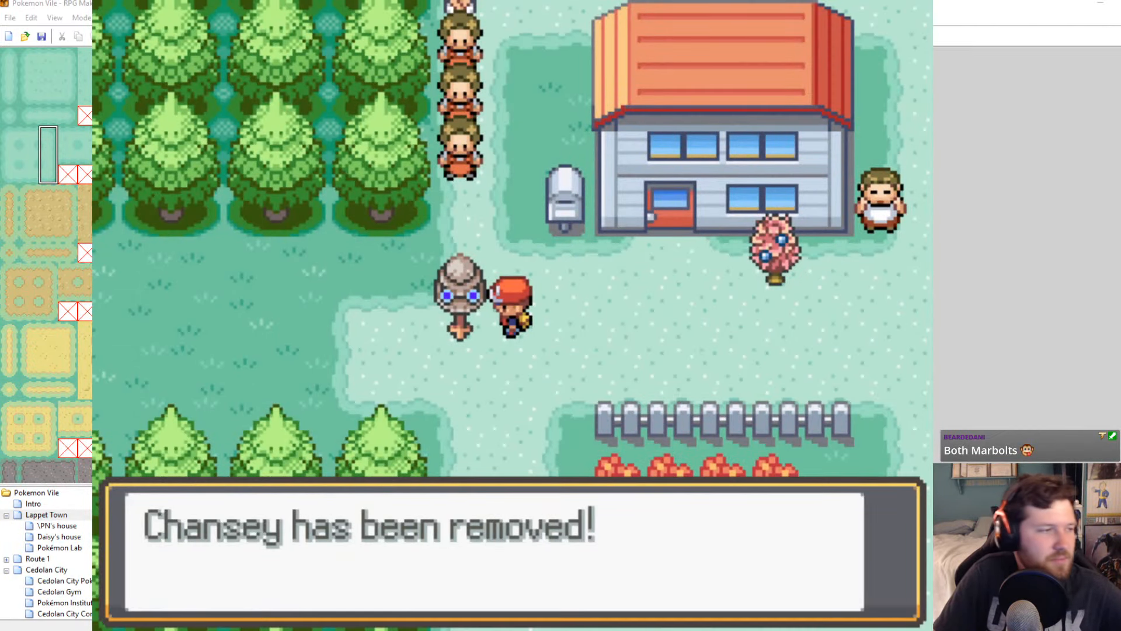
key(Return)
Add a level 5 Marbolt to the party using the Add Pokémon debug function
key(Right)
key(Escape)
key(Return)
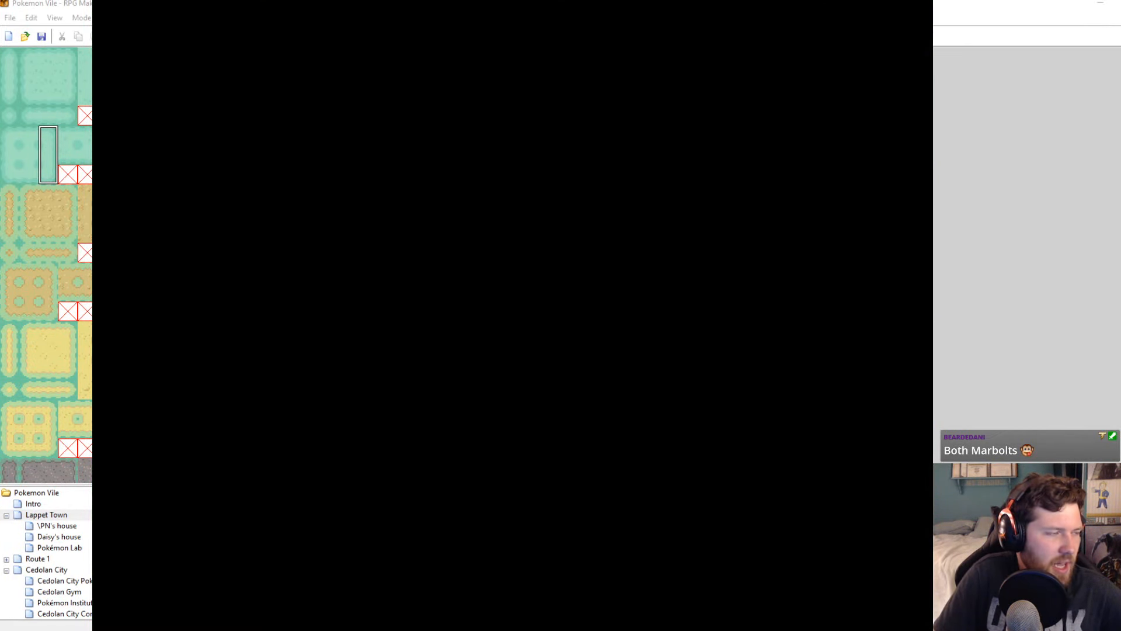
key(Escape)
key(Up)
key(Up)
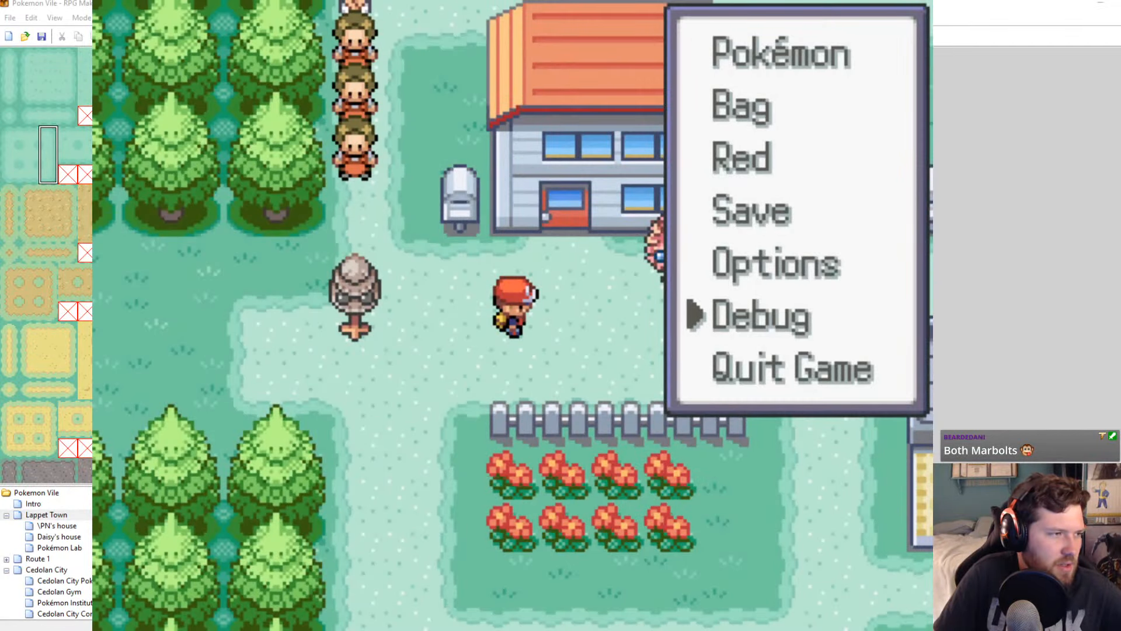
key(Return)
key(Down)
key(Down)
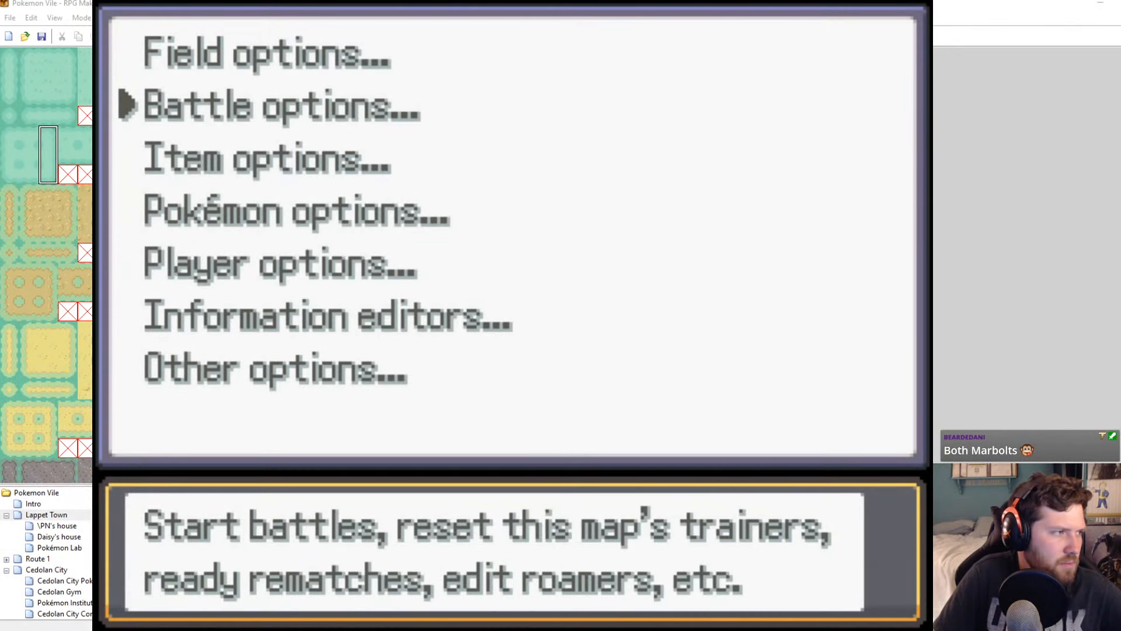
key(Down)
key(Return)
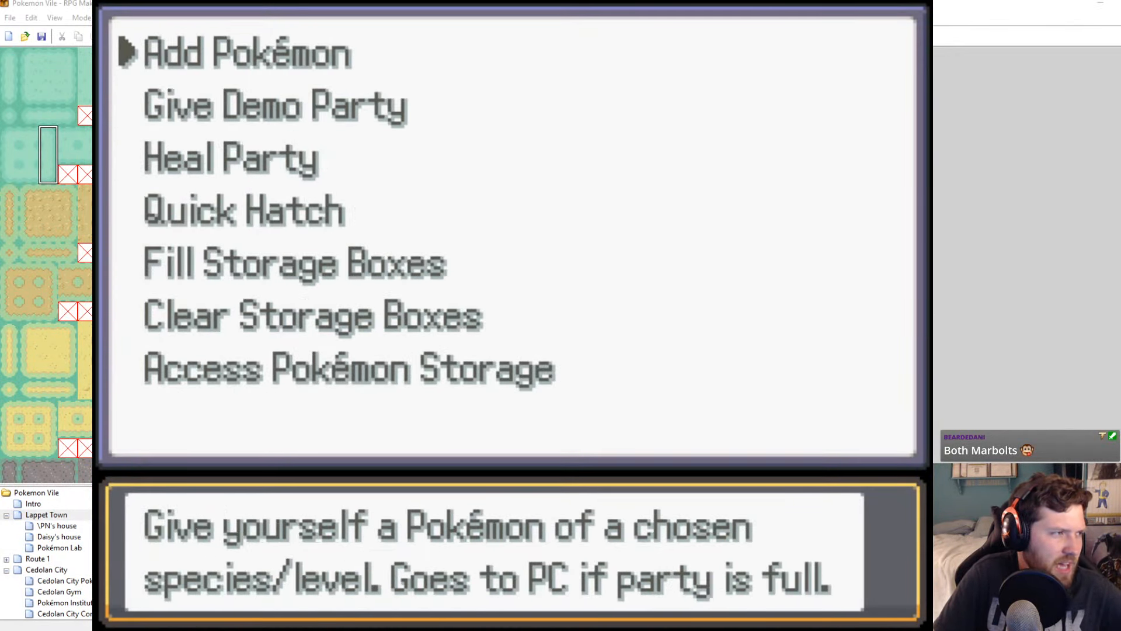
key(Return)
key(Up)
key(Return)
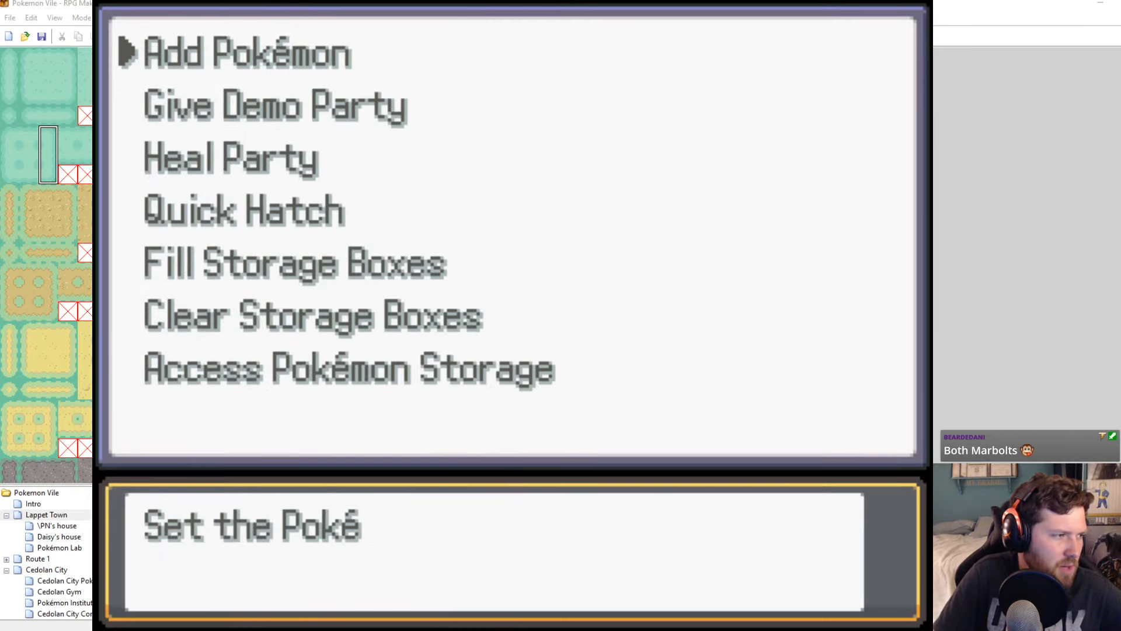
key(Left)
key(Return)
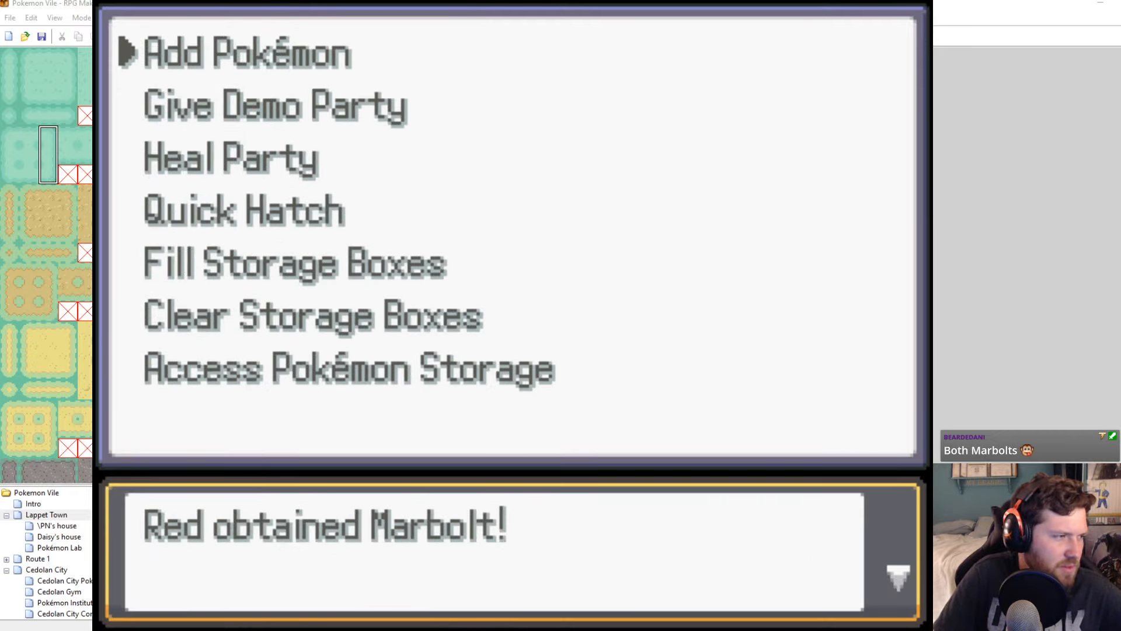
key(Return)
key(Escape)
key(Escape)
key(Escape)
View the party to check the new Marbolt's icon
key(Down)
key(Down)
key(Return)
key(Escape)
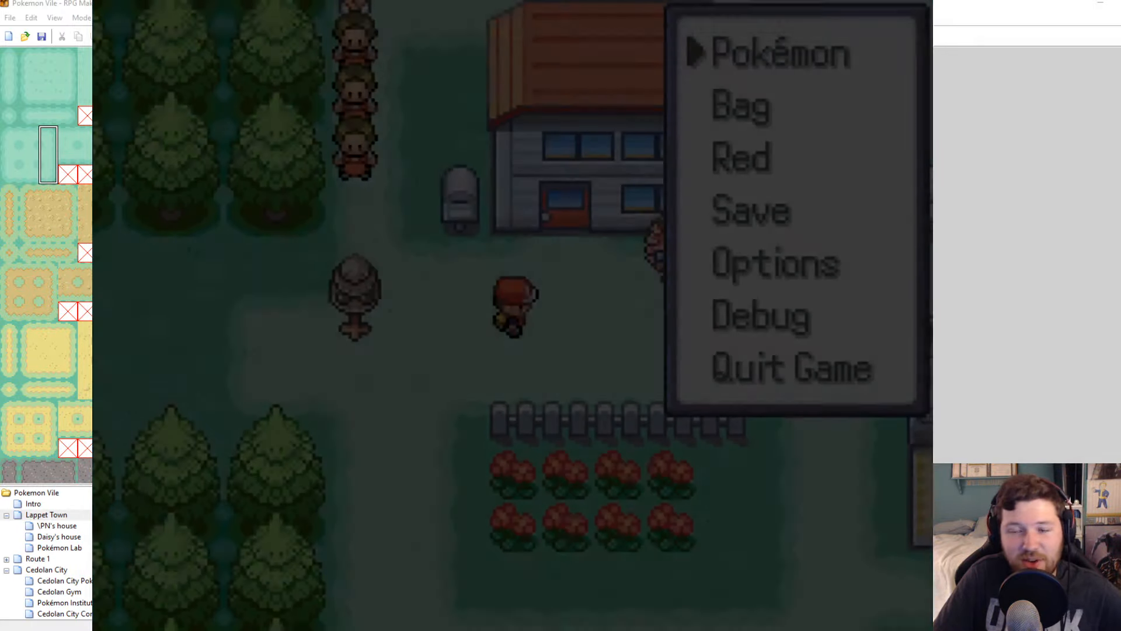
Save the game in Lappet Town
key(Down)
key(Down)
key(Down)
key(Return)
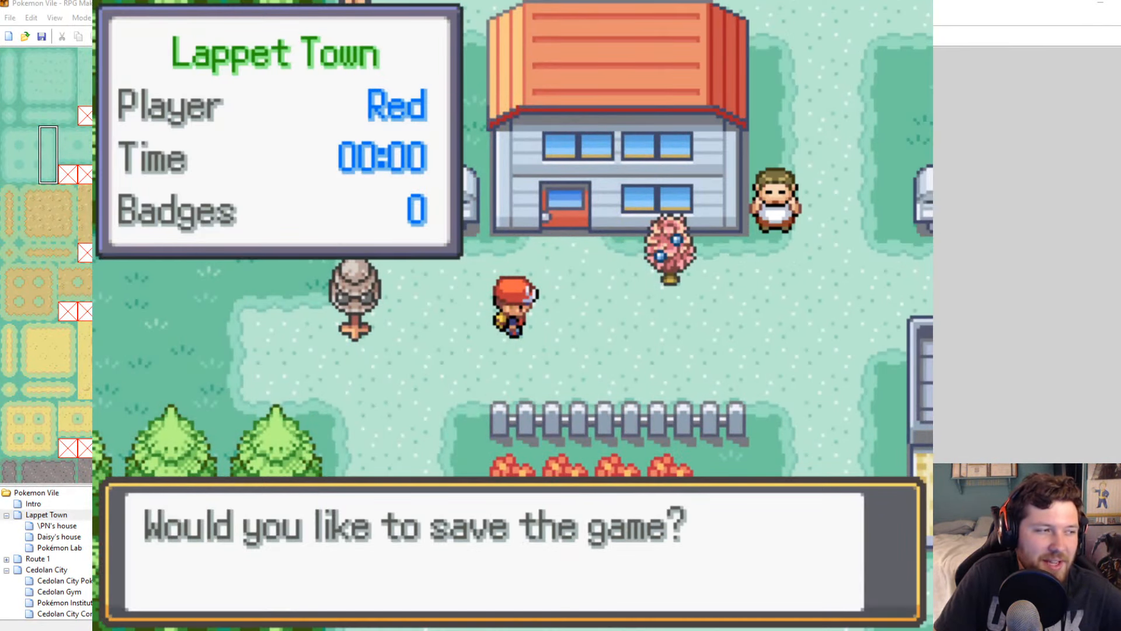
key(Return)
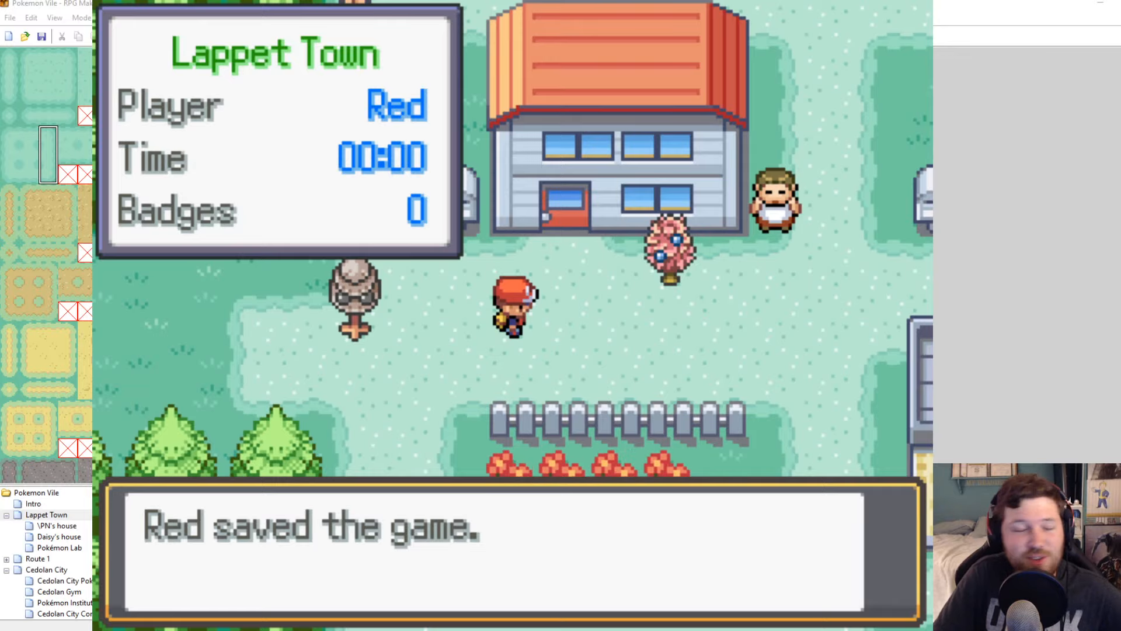
key(Return)
key(Down)
key(Escape)
key(Return)
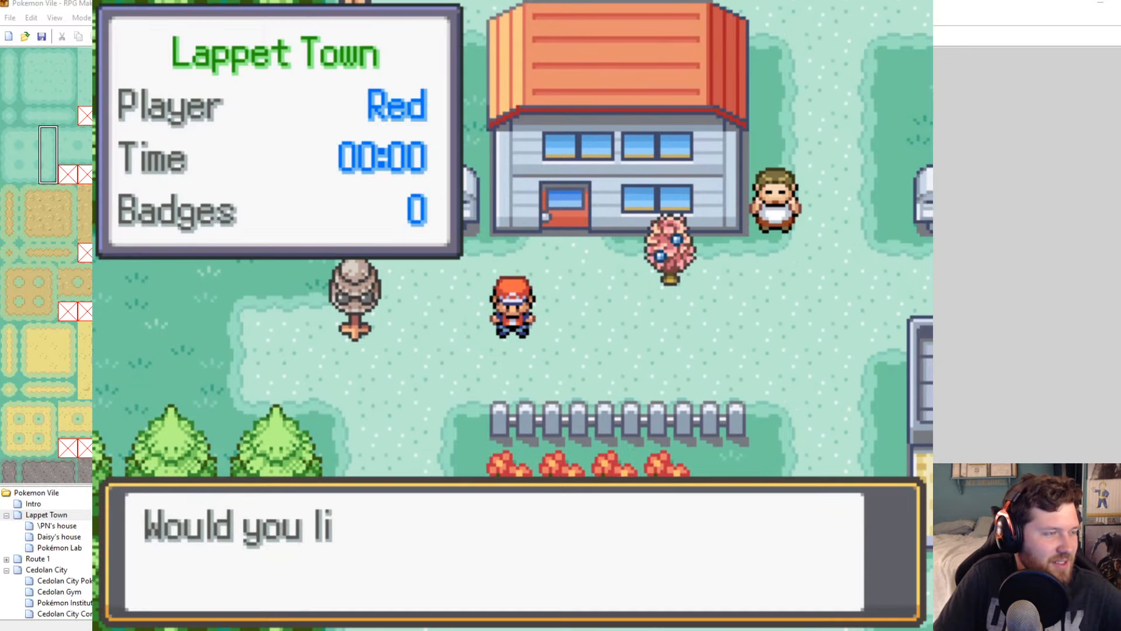
key(Escape)
key(Escape)
Open Marbolt's summary from the party to examine its battle sprite and info page
key(Up)
key(Up)
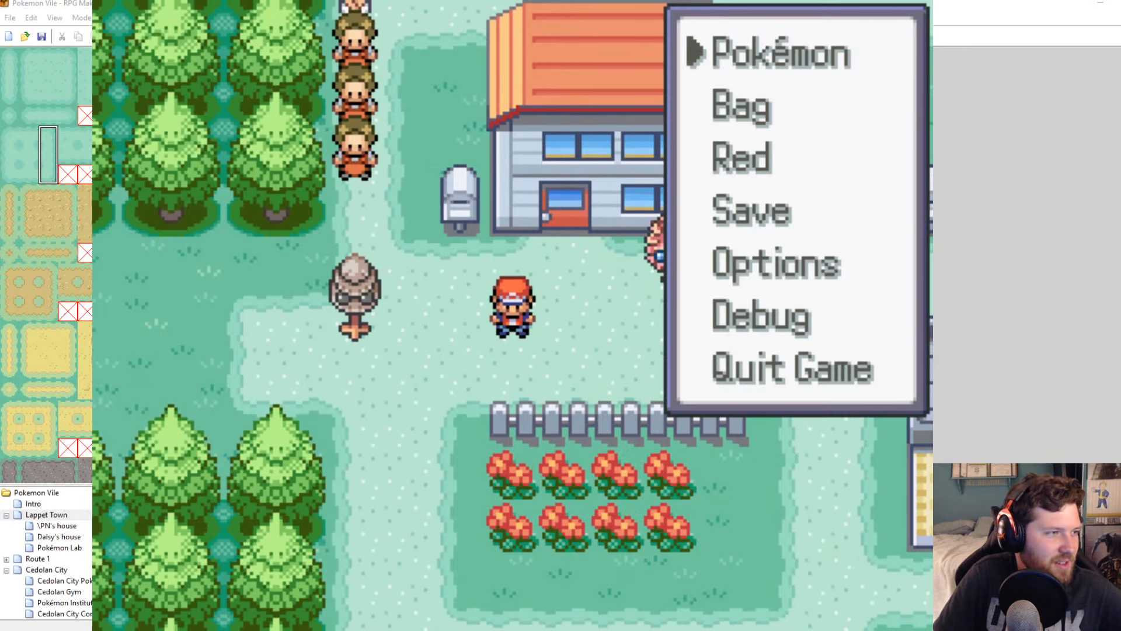
key(Return)
key(Right)
key(Down)
key(Down)
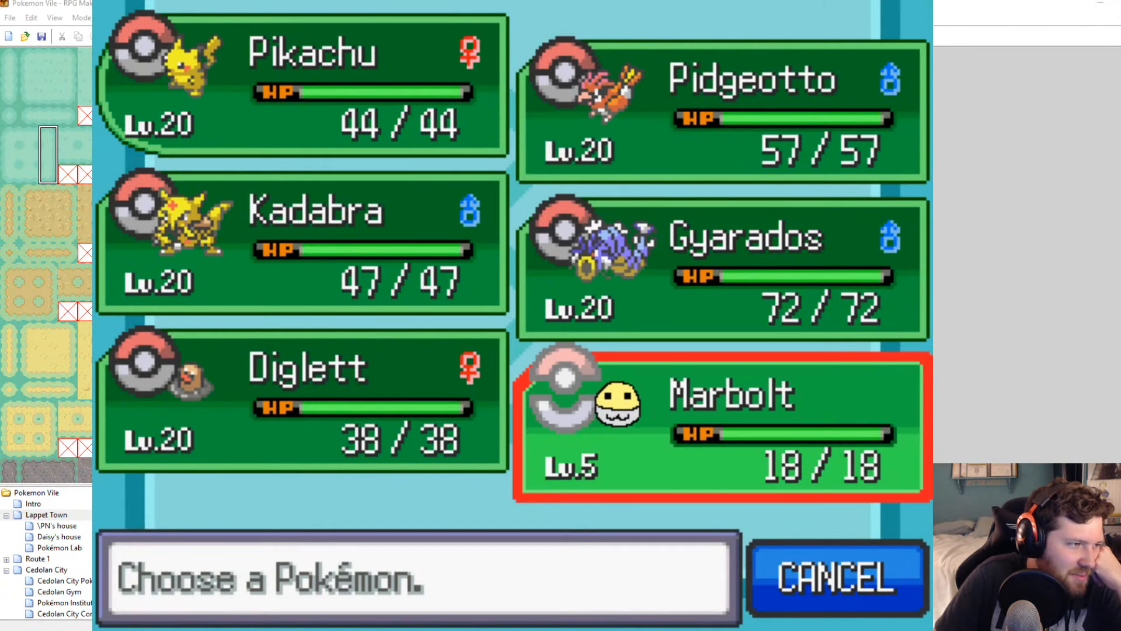
key(Return)
key(Return)
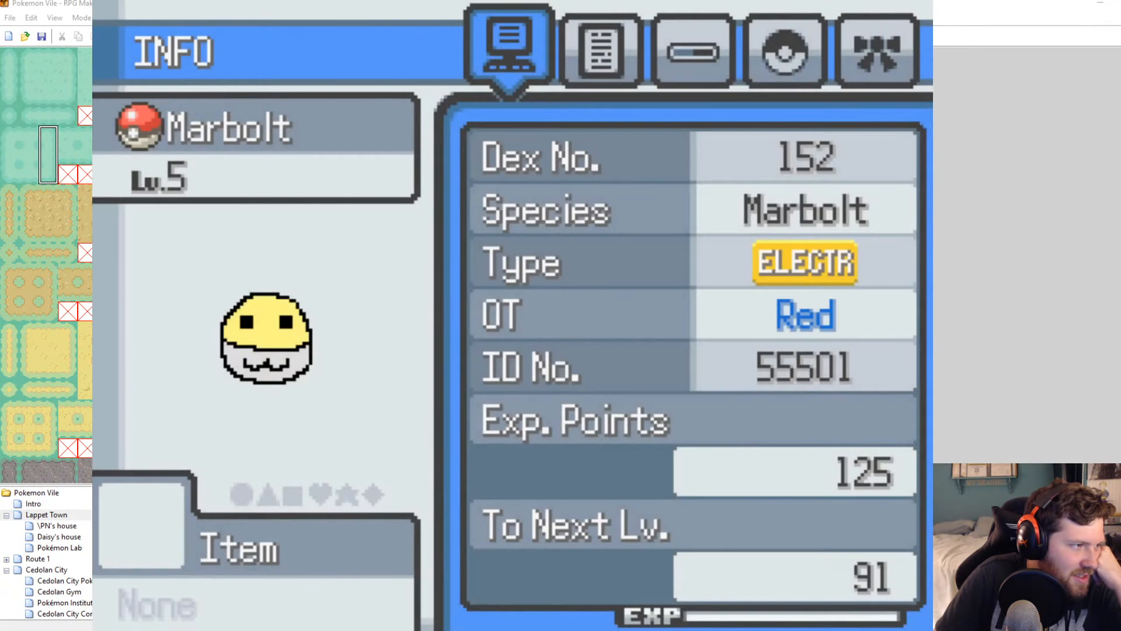
Look through Marbolt's summary pages and examine the details of its moves Self-Destruct and Tackle
key(Down)
key(Up)
key(Right)
key(Right)
key(Right)
key(Return)
key(Down)
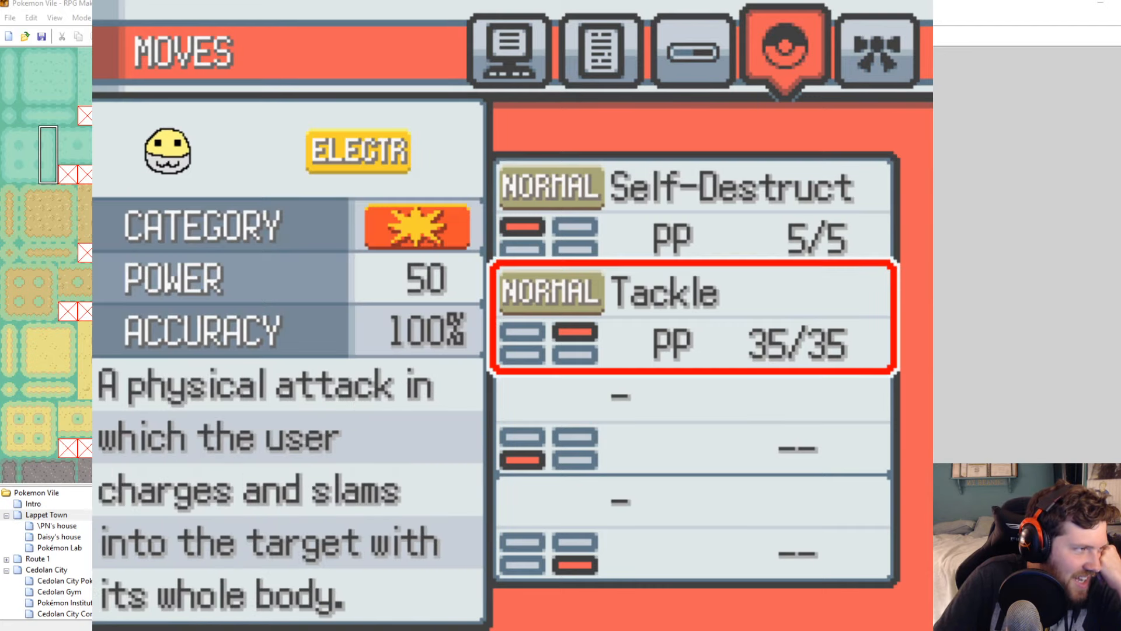
key(Up)
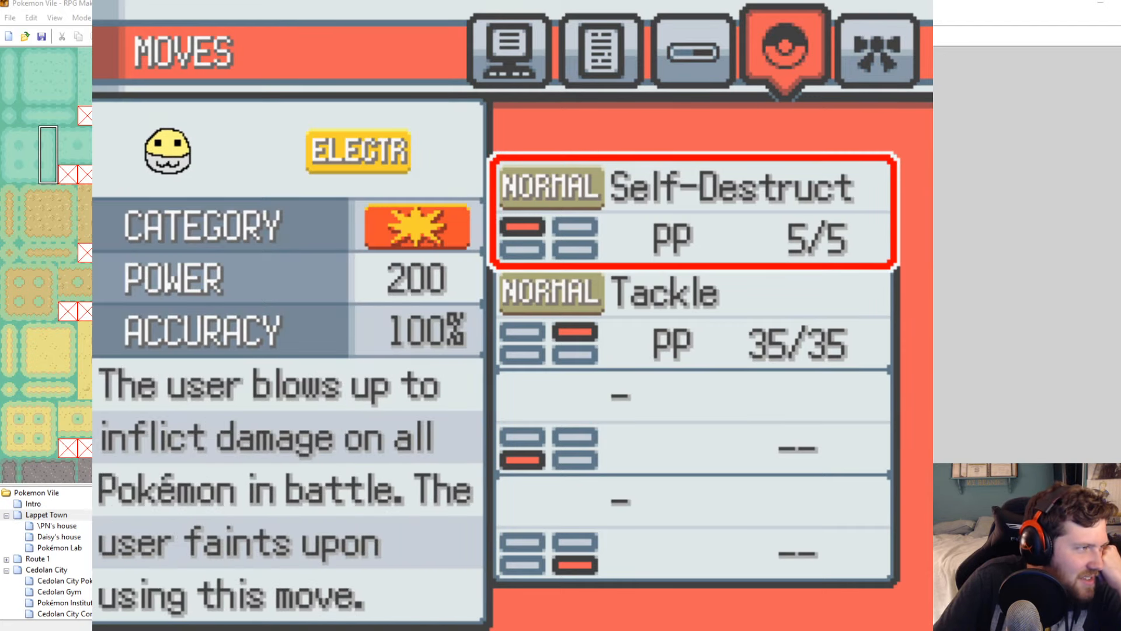
key(Escape)
Make Marbolt shiny through the cosmetic info options of its debug functions
key(Down)
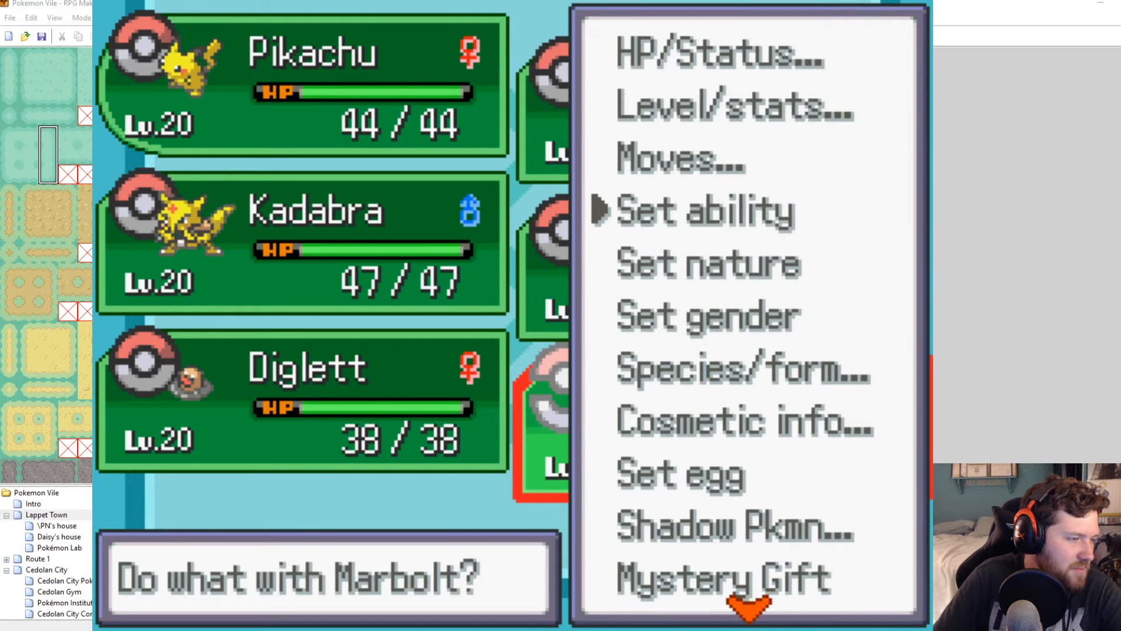
key(Down)
key(Down)
key(Down)
key(Down)
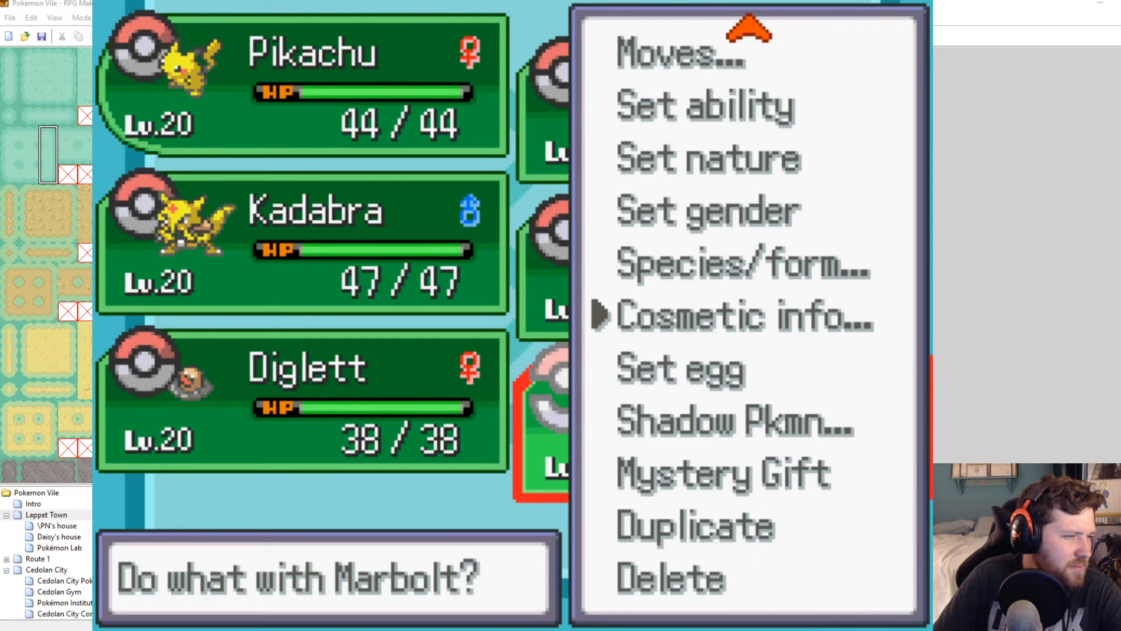
key(Return)
key(Return)
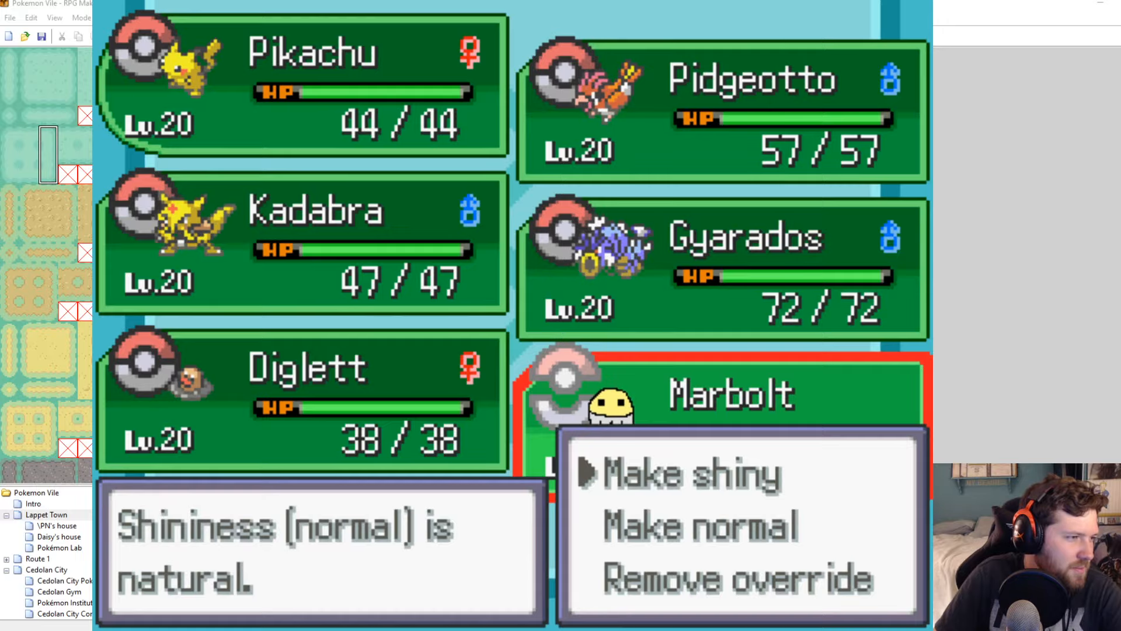
key(Return)
key(Escape)
key(Escape)
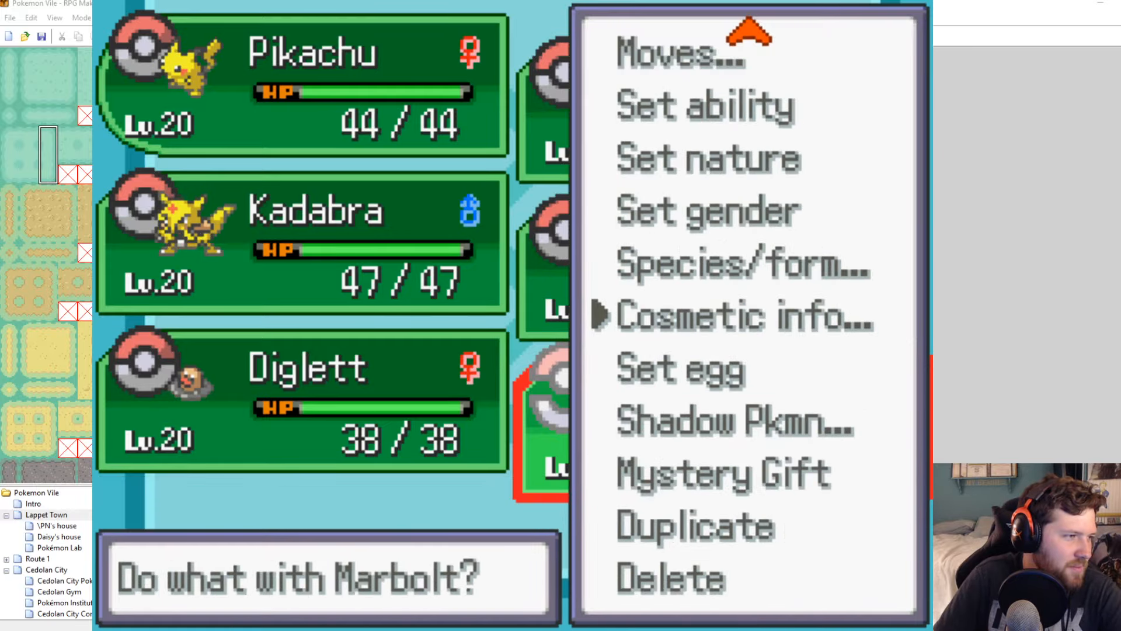
key(Escape)
View shiny Marbolt's summary pages to check its sprite, and return to the map
key(Return)
key(Return)
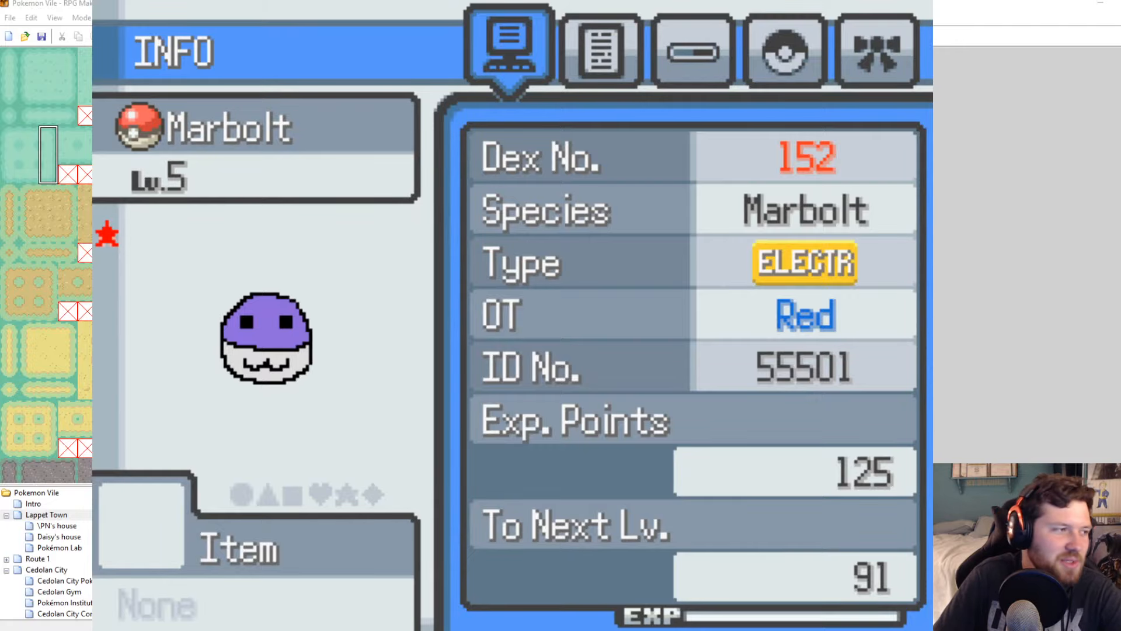
key(Right)
key(Right)
key(Left)
key(Left)
key(Right)
key(Right)
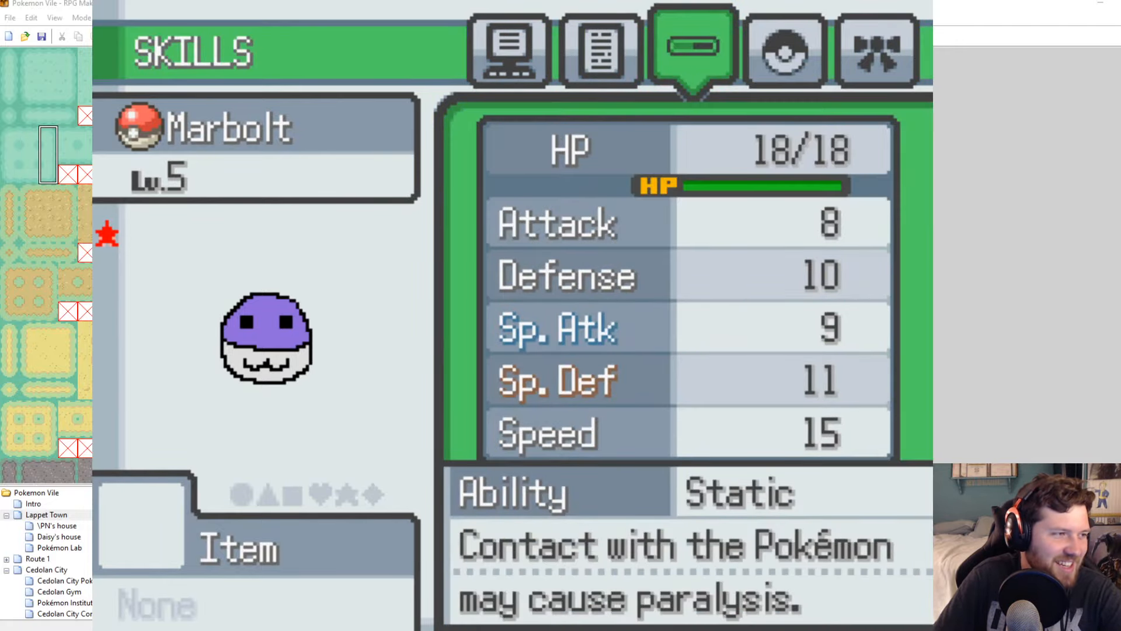
key(Escape)
key(Escape)
key(Escape)
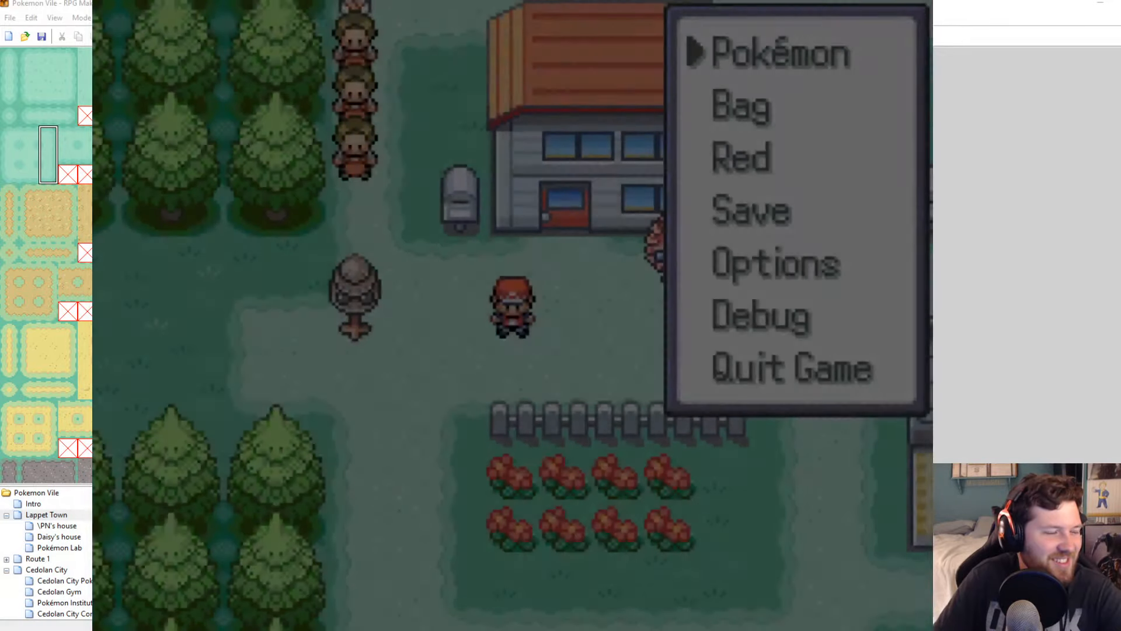
Save the game in Lappet Town with the shiny Marbolt in the party
key(Down)
key(Down)
key(Down)
key(Return)
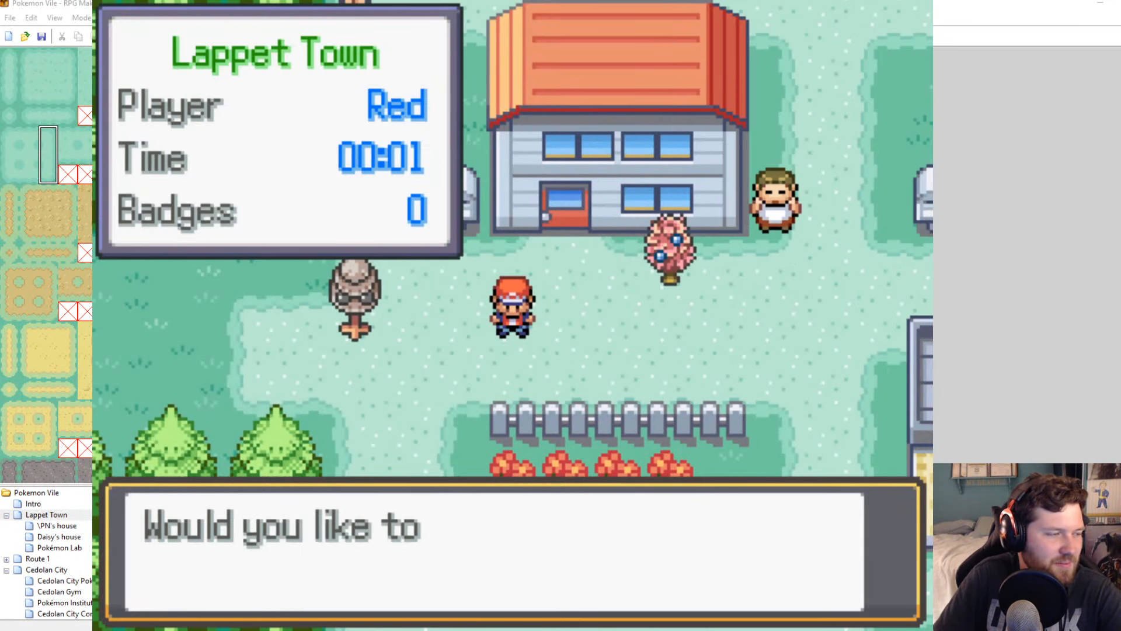
key(Return)
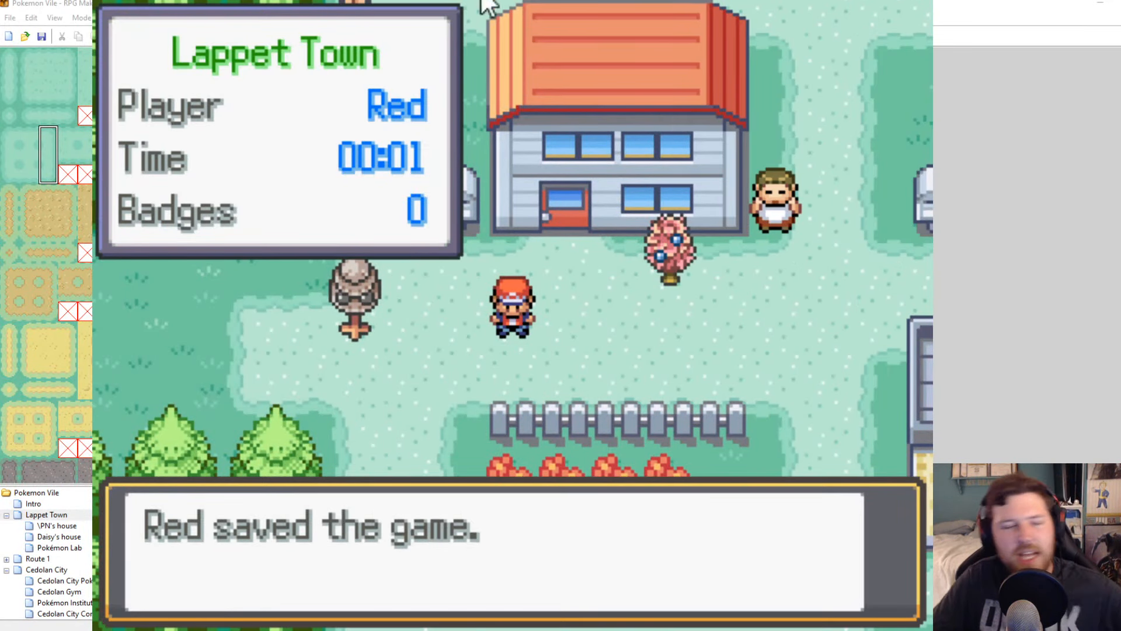
Switch to Audacity and play the 100Cry audio track
ctrl+scroll(421, 263, down, 5)
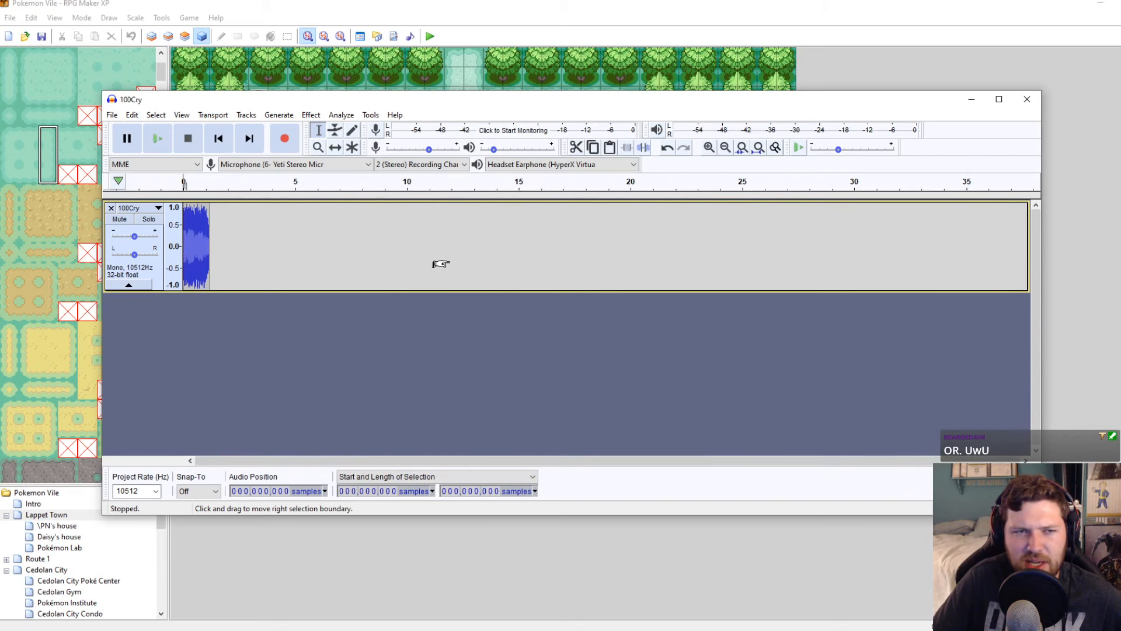
ctrl+scroll(436, 262, up, 1)
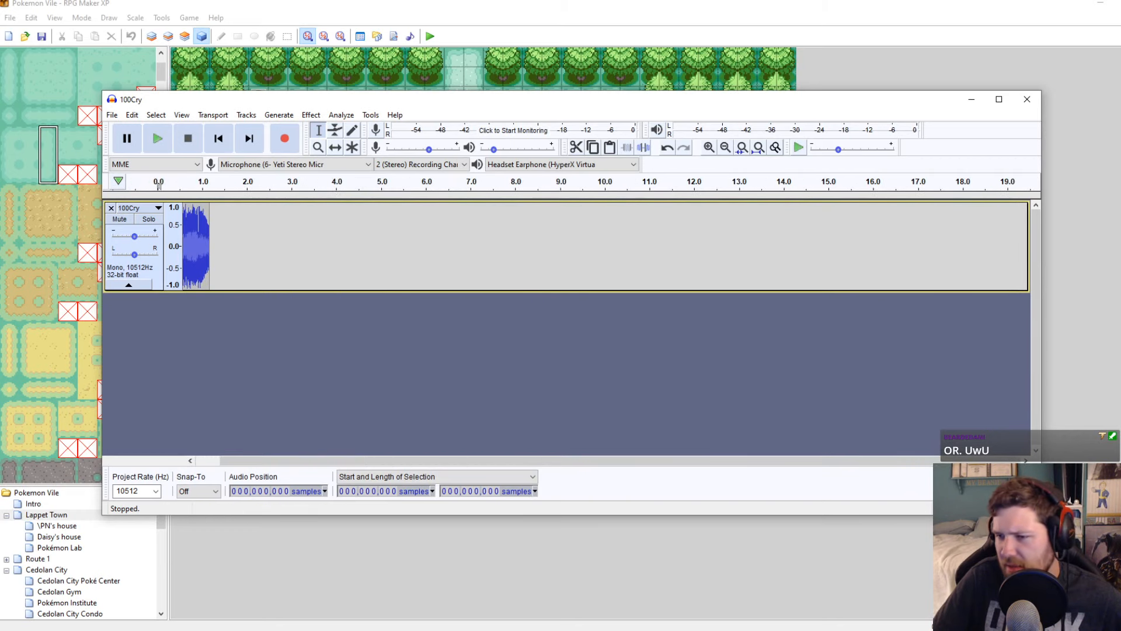
key(space)
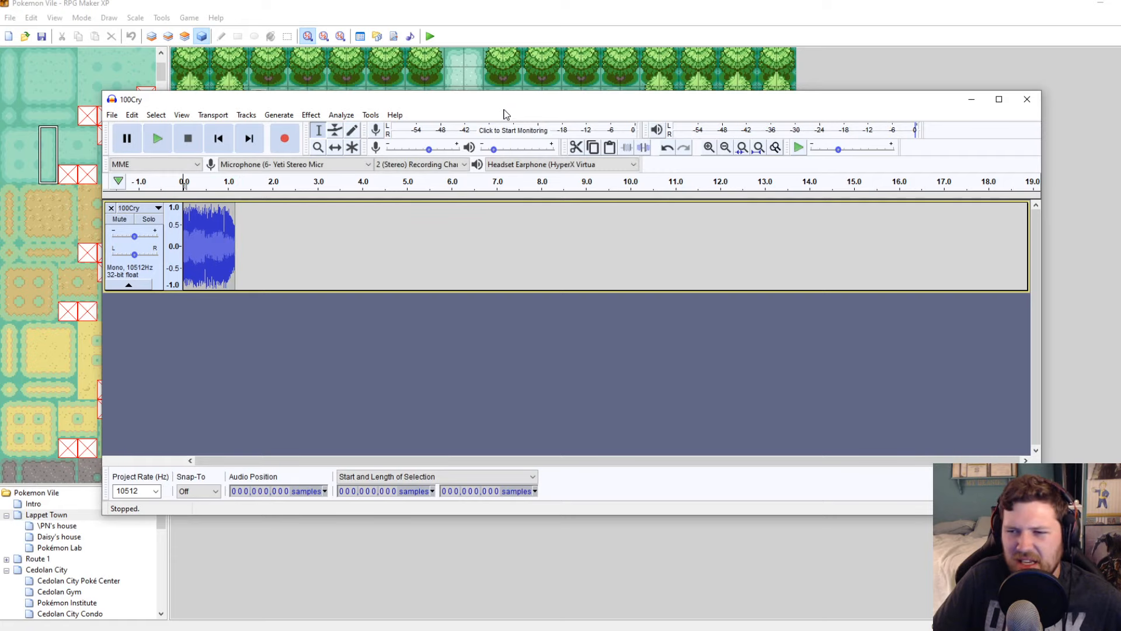
Try raising the pitch of the whole 100Cry track by 28.12 percent and play the result
key(ctrl+a)
click(311, 114)
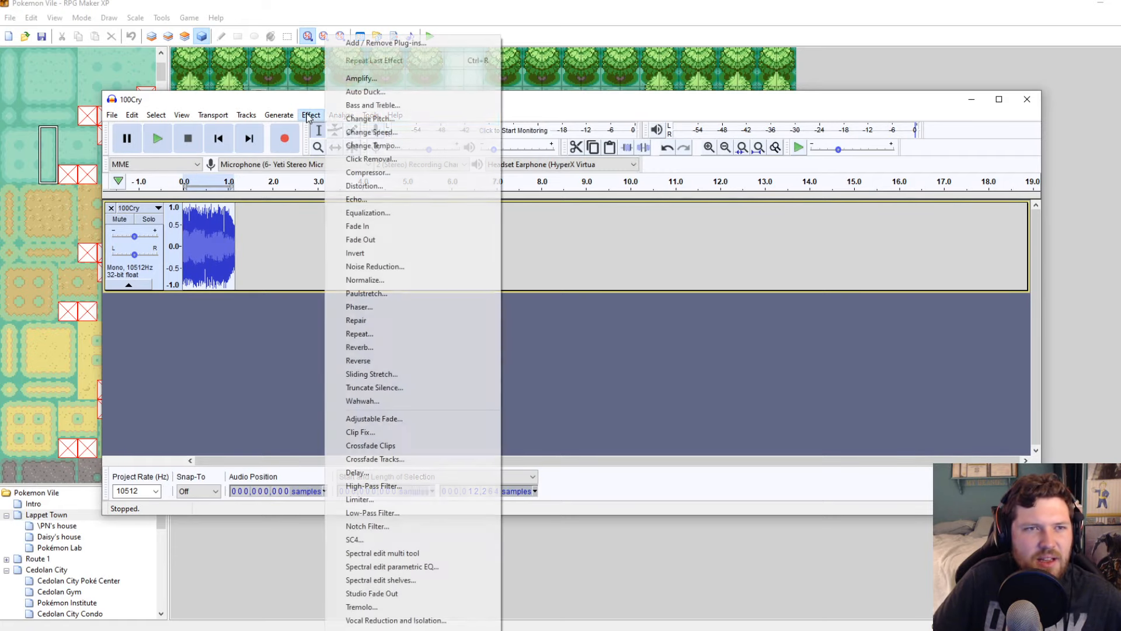
click(361, 119)
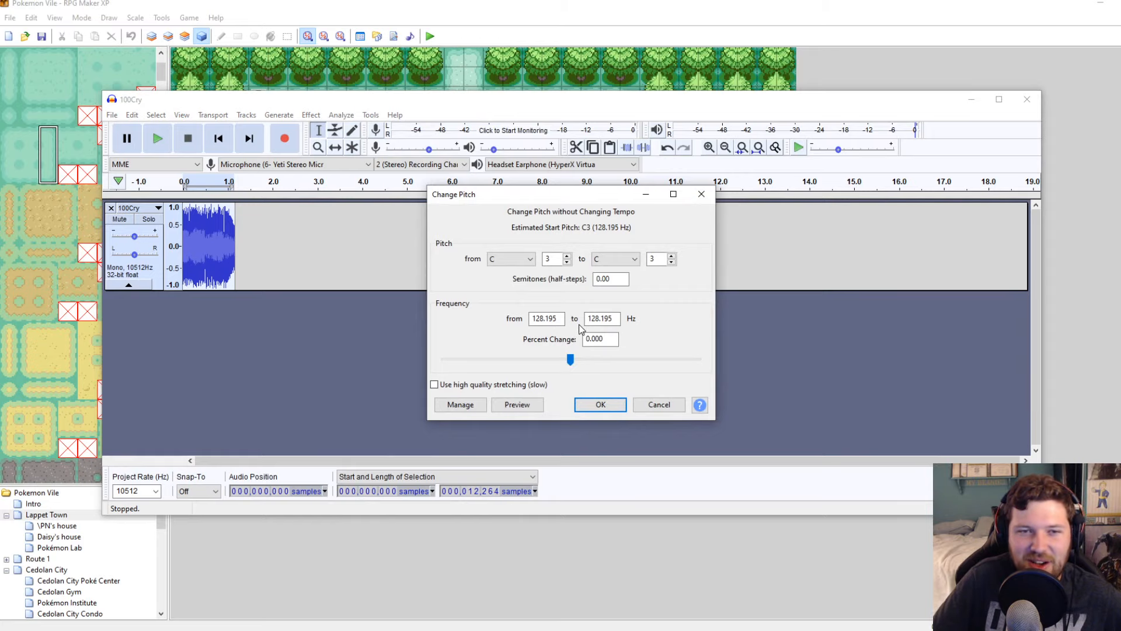
drag(571, 360, 590, 362)
click(595, 405)
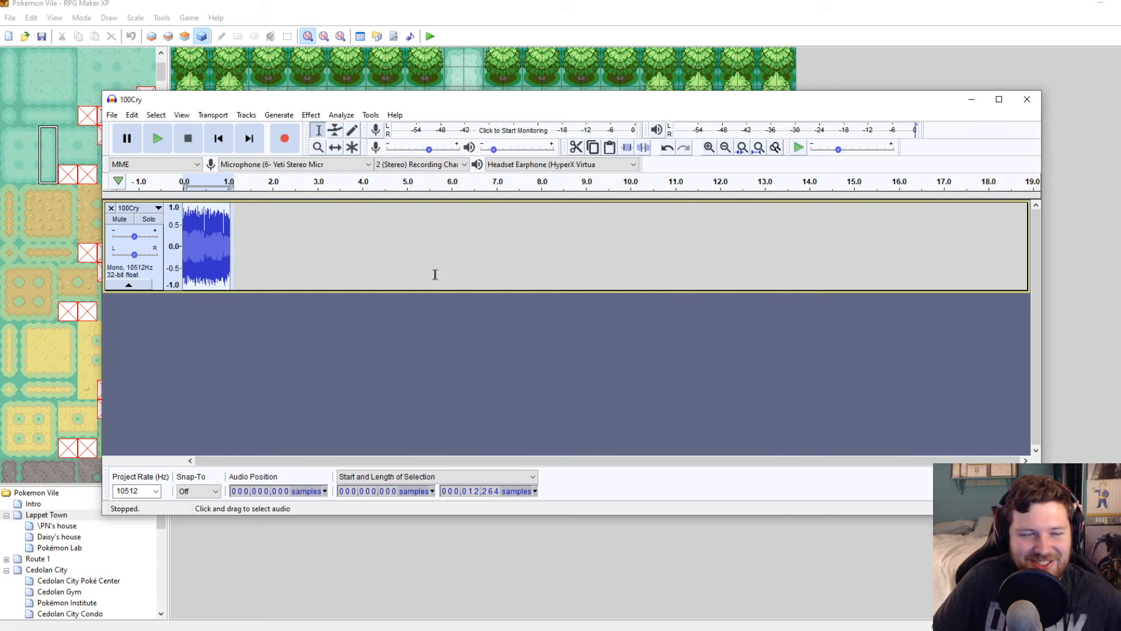
key(space)
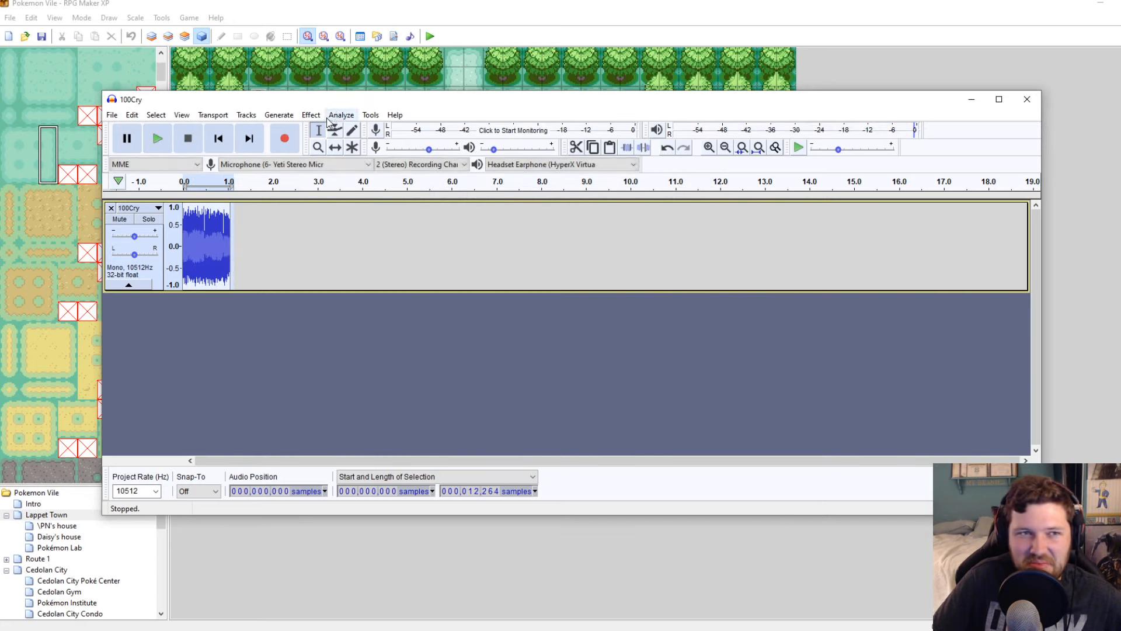
Try raising the original cry's pitch by 100 percent with Change Pitch and play the result
click(310, 115)
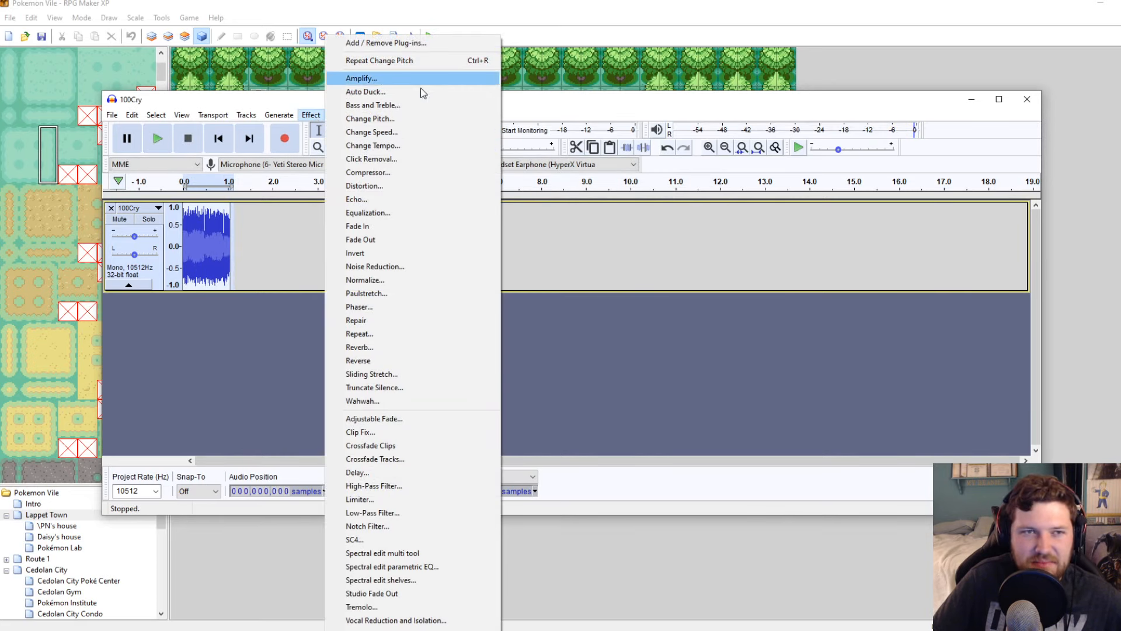
click(373, 119)
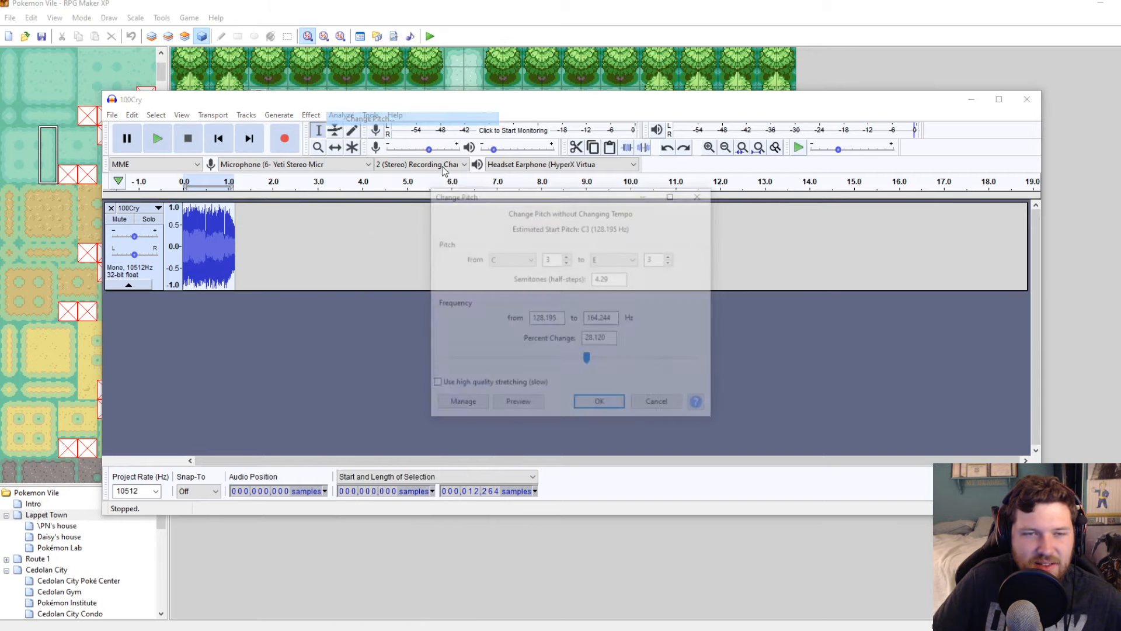
drag(589, 363, 616, 364)
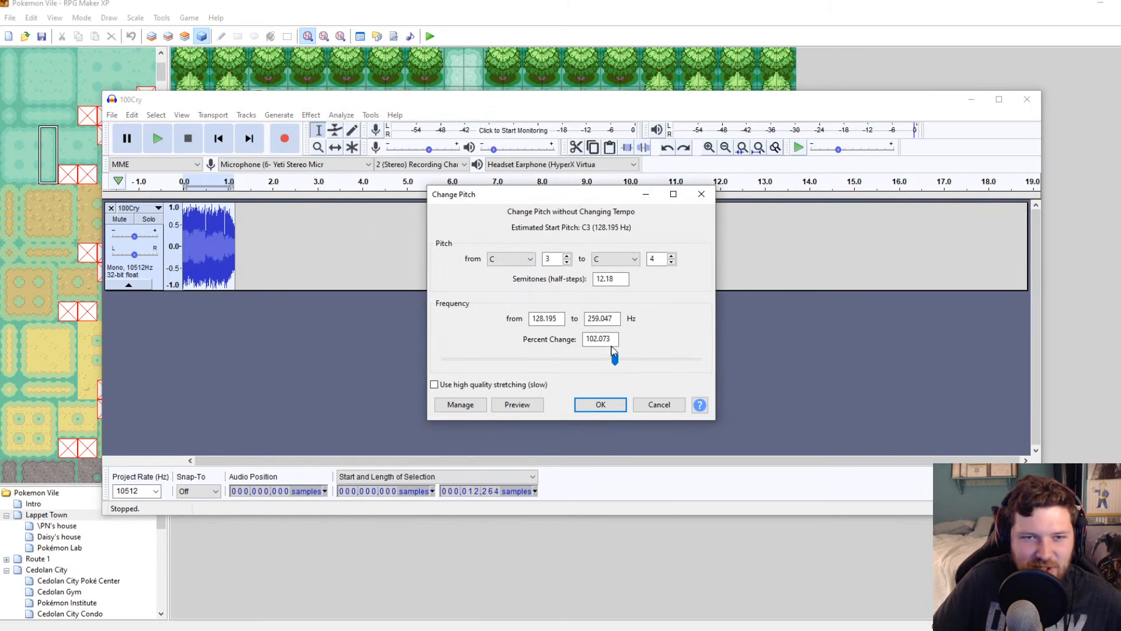
text(100)
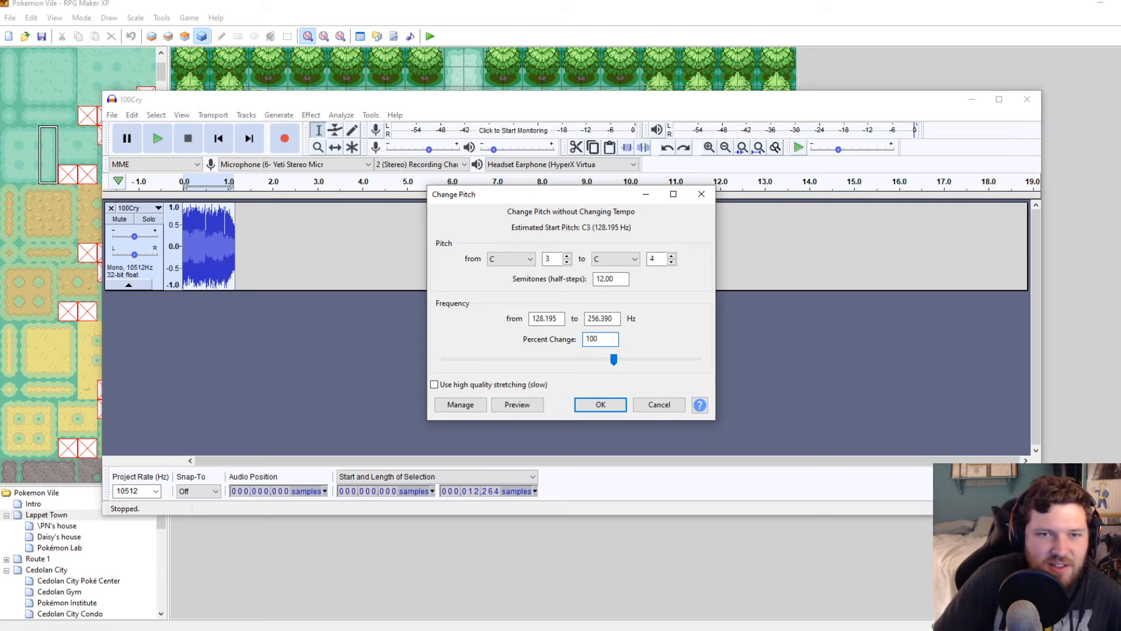
click(600, 405)
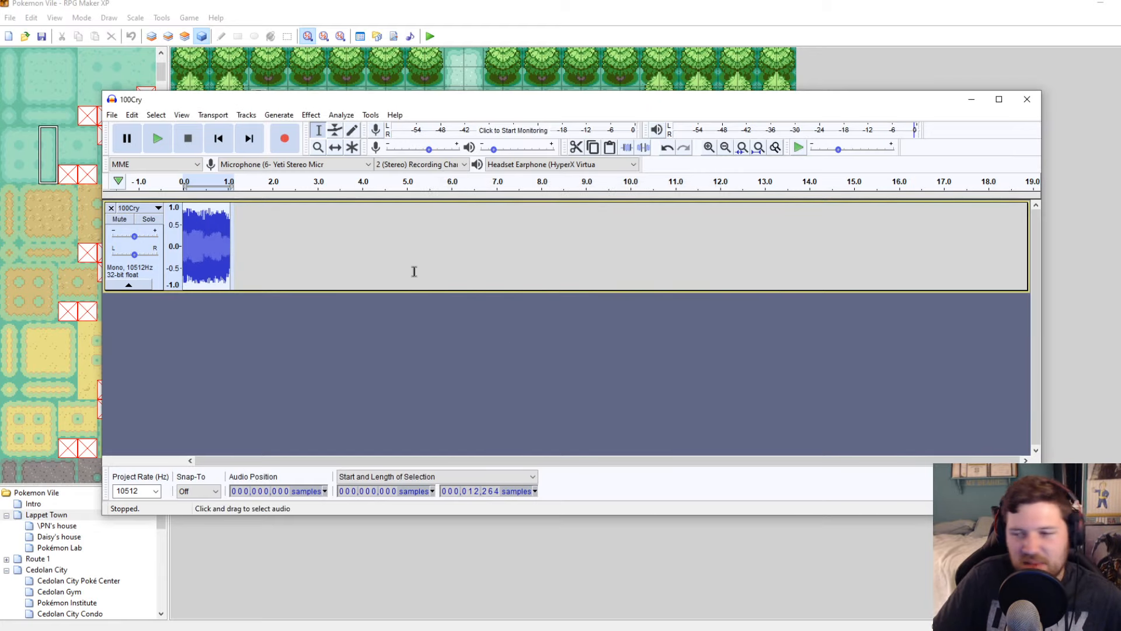
key(space)
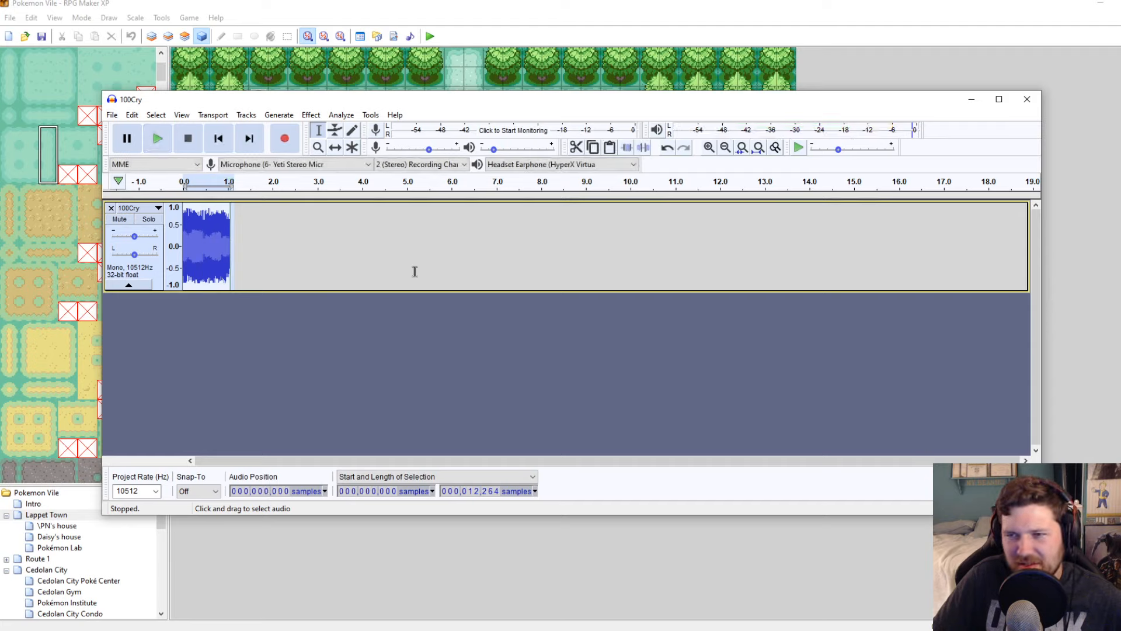
key(space)
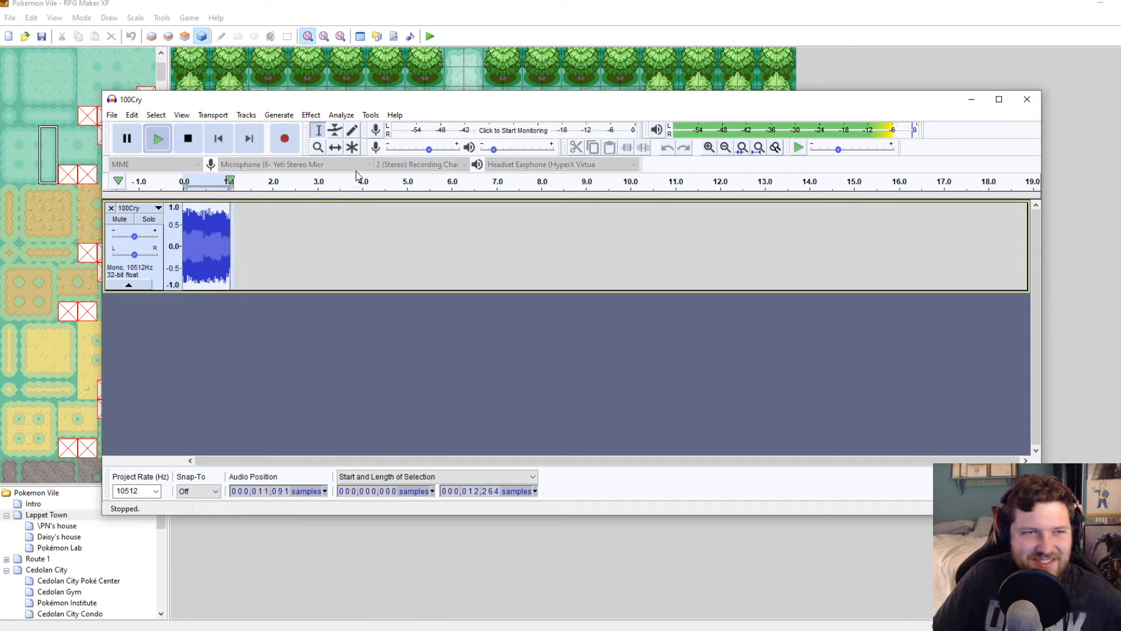
Undo the 100 percent pitch change while keeping the originally imported cry track
key(ctrl+z)
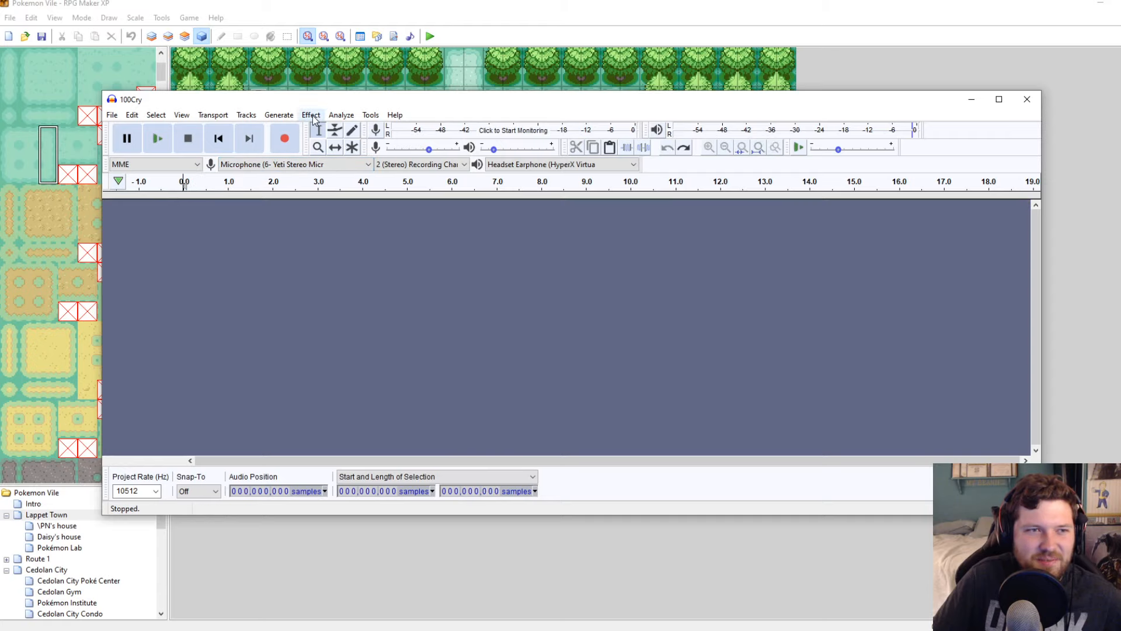
click(132, 115)
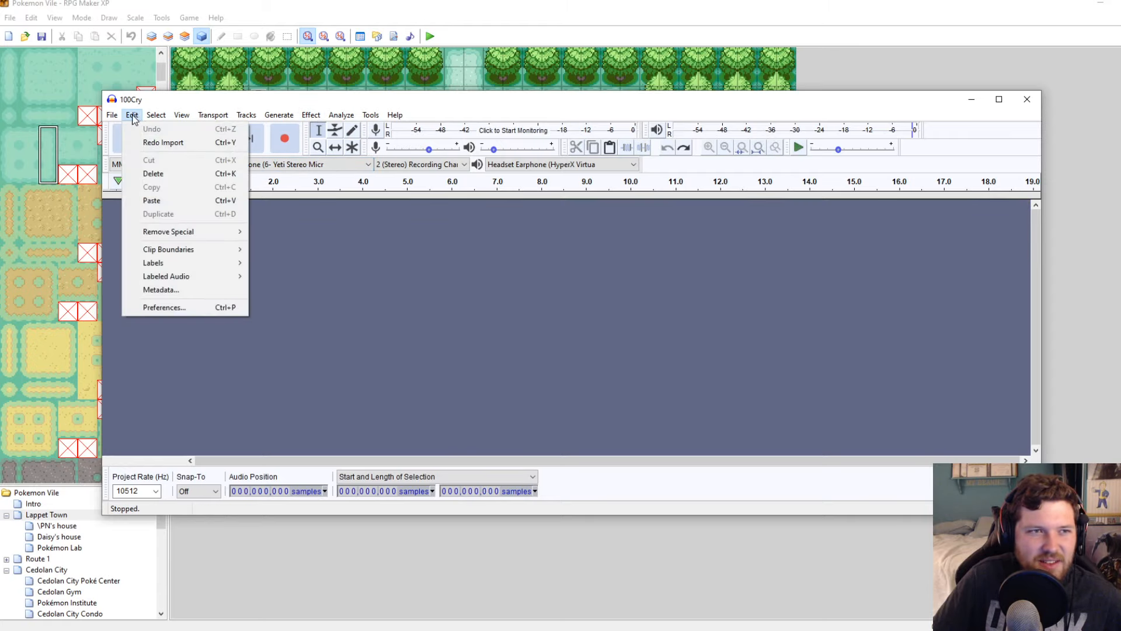
click(154, 144)
Try a Change Pitch of 150 percent on the original cry and play the result
click(309, 116)
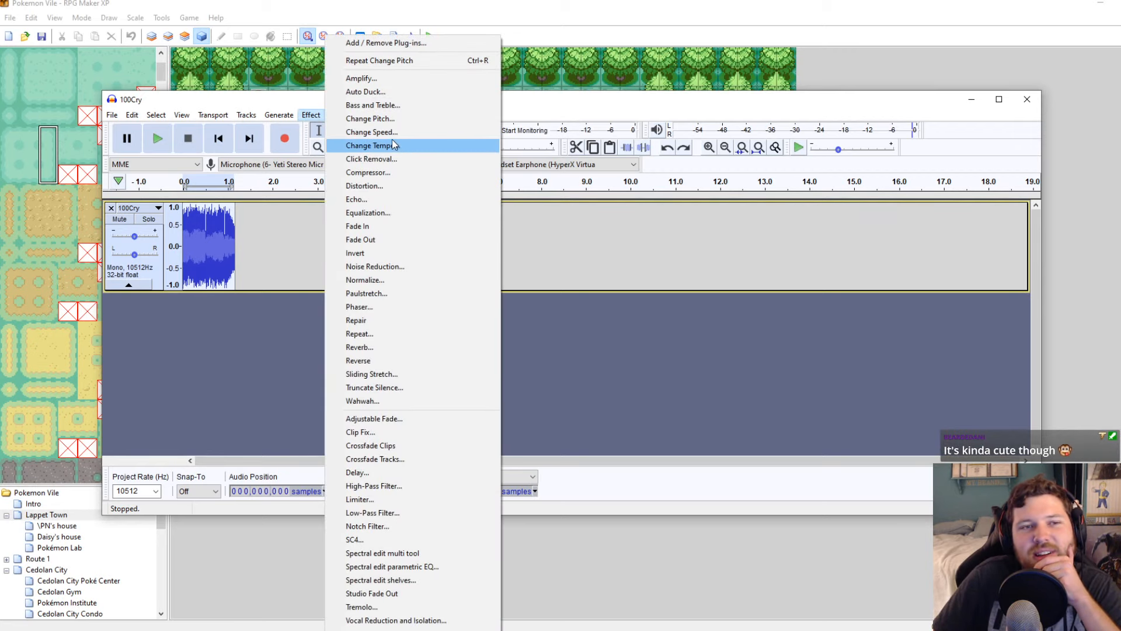
click(382, 119)
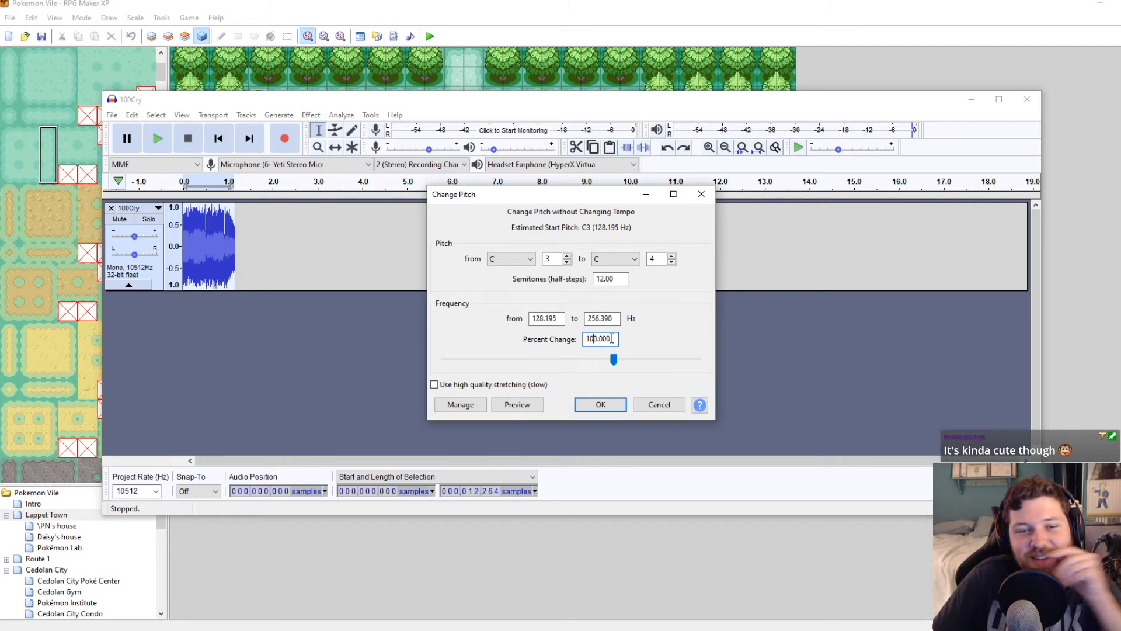
click(593, 339)
key(BackSpace)
text(5)
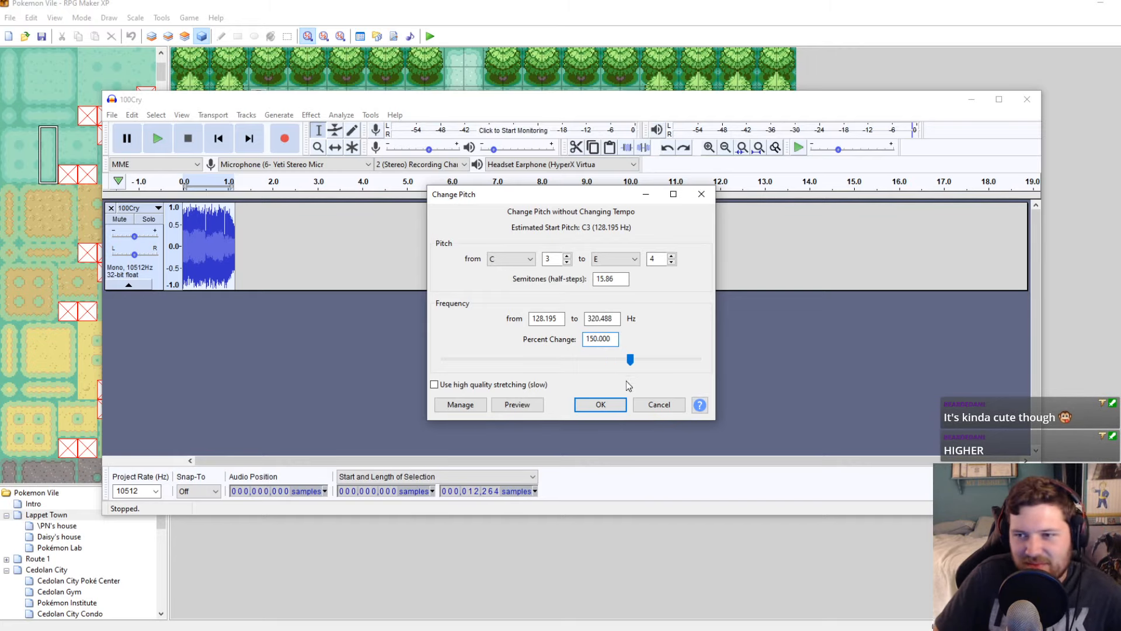
click(600, 404)
key(space)
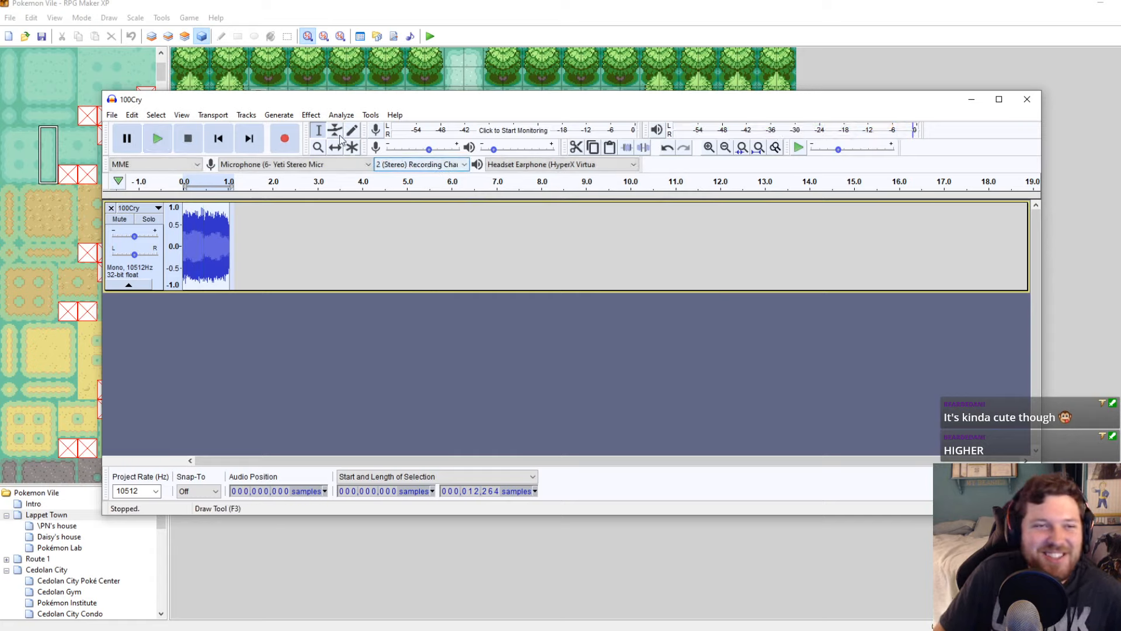
Raise the original cry's pitch by 200 percent with Change Pitch and play the result
click(310, 115)
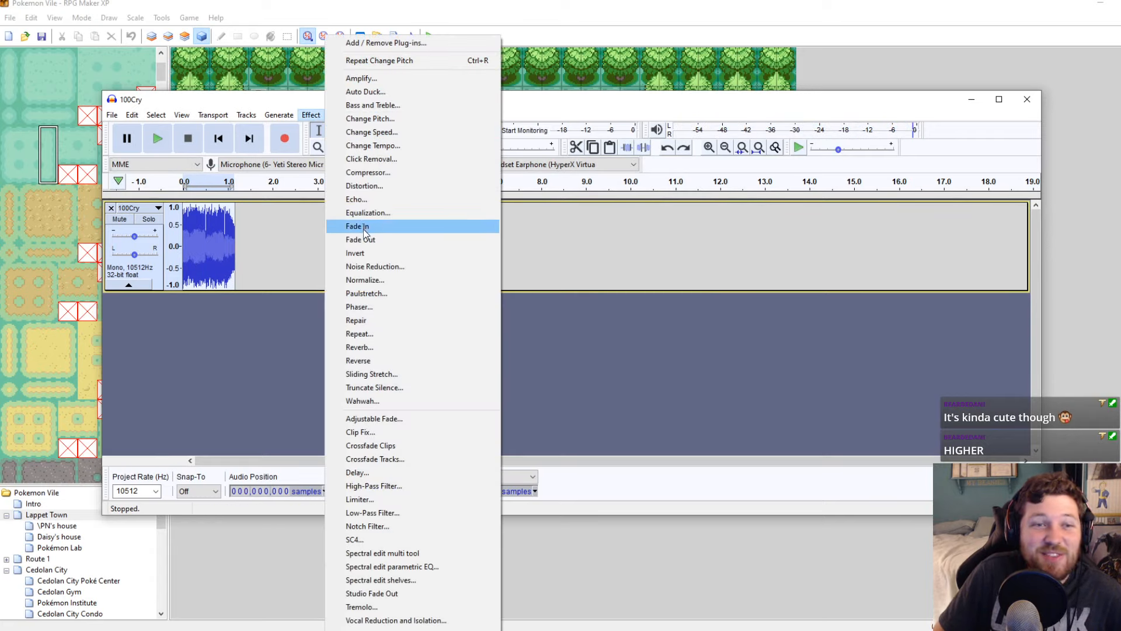
click(370, 118)
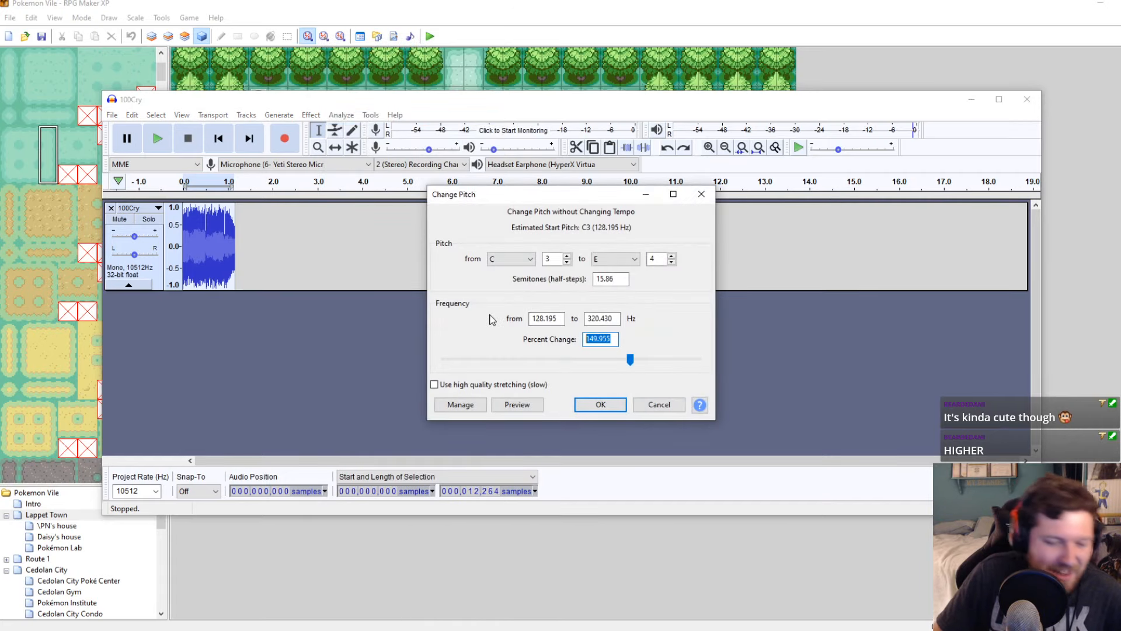
text(200)
key(Return)
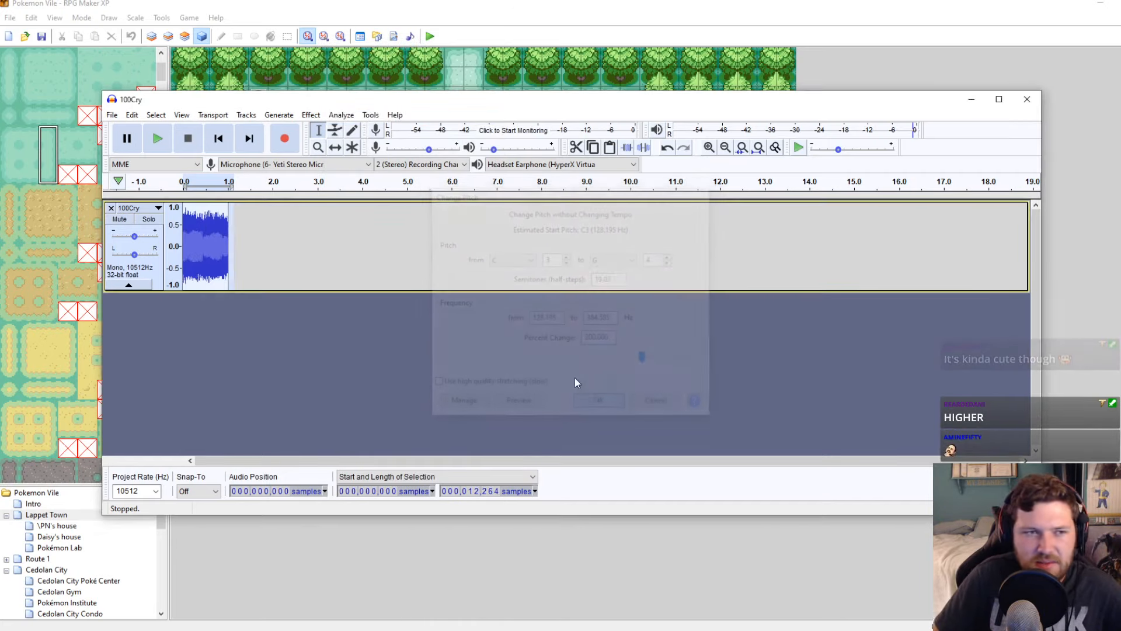
key(space)
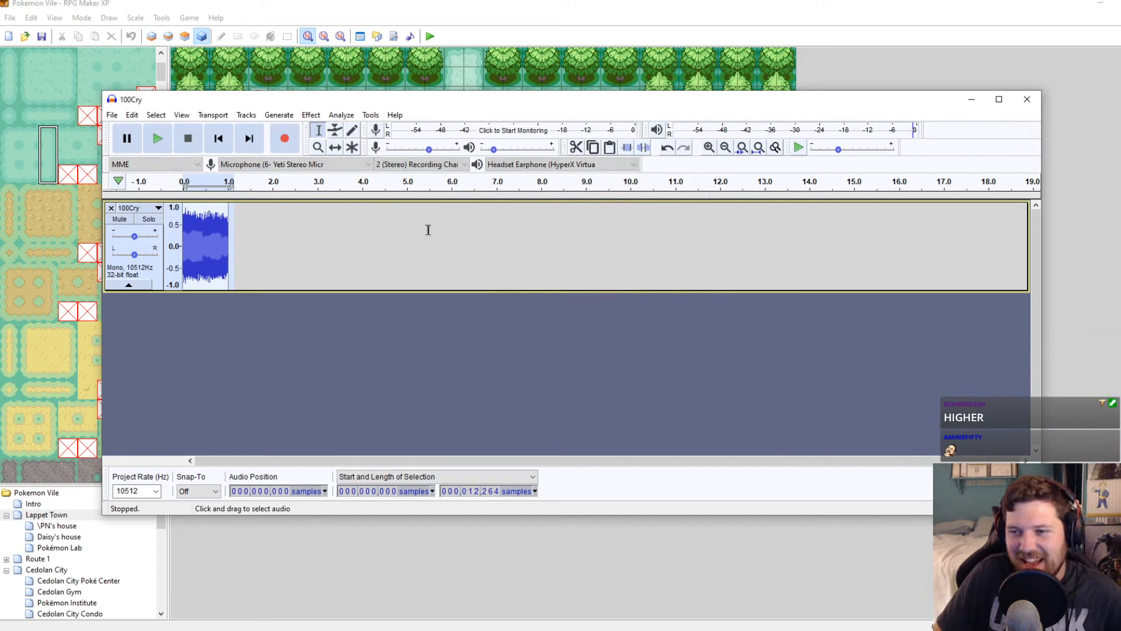
Undo the 200 percent pitch change and preview Change Pitch on the original cry at 200 and about 400 percent
key(ctrl+z)
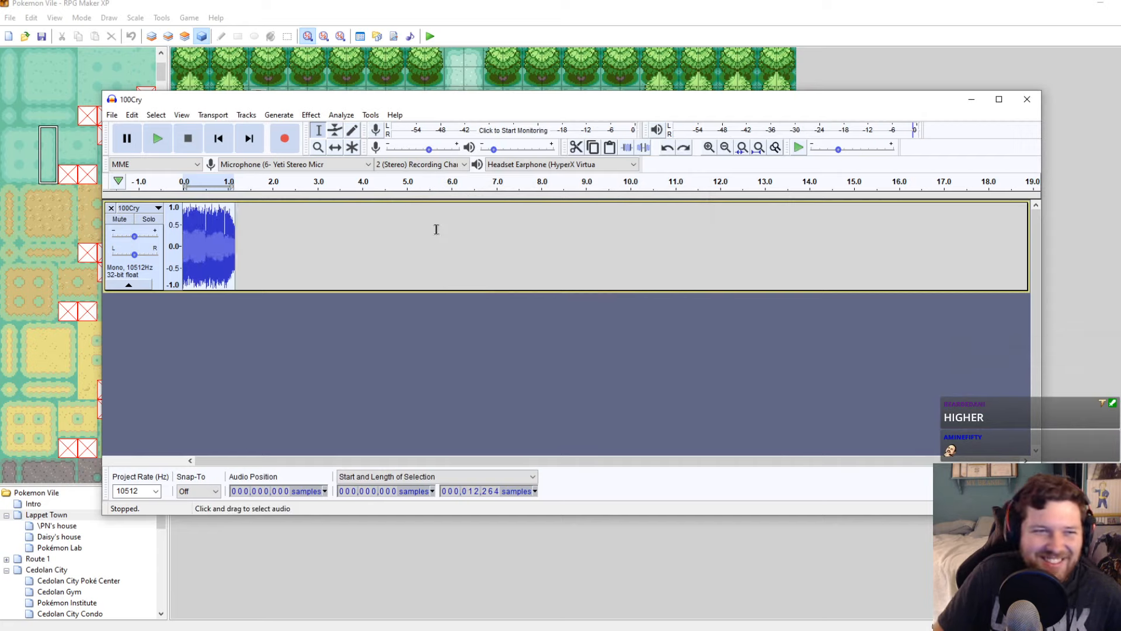
click(311, 115)
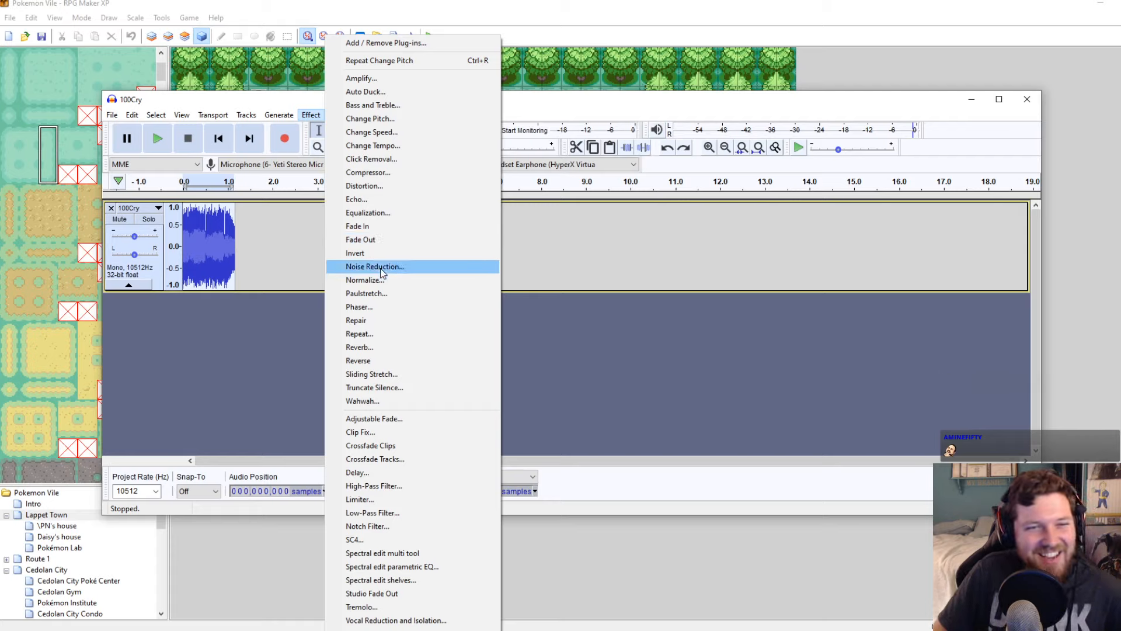
click(366, 124)
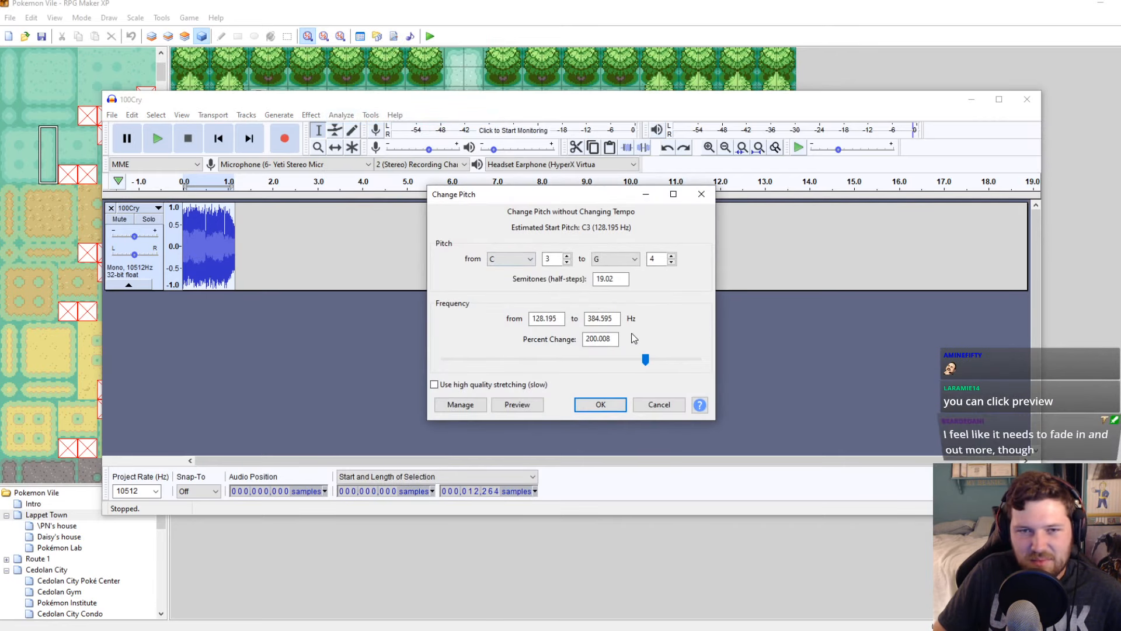
click(515, 405)
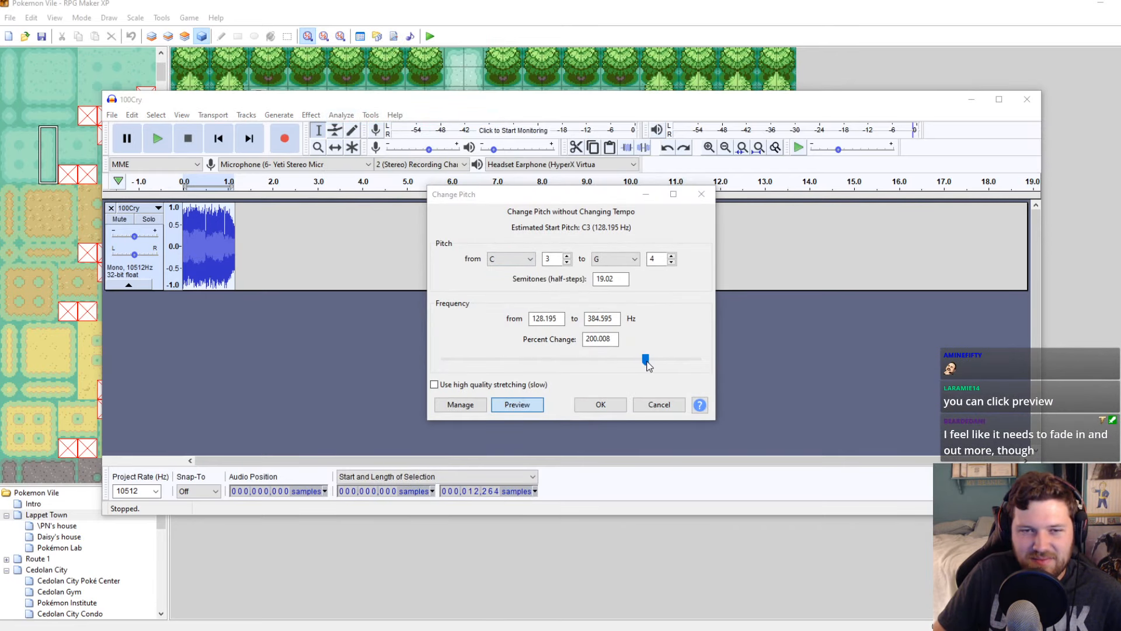
drag(645, 359, 762, 365)
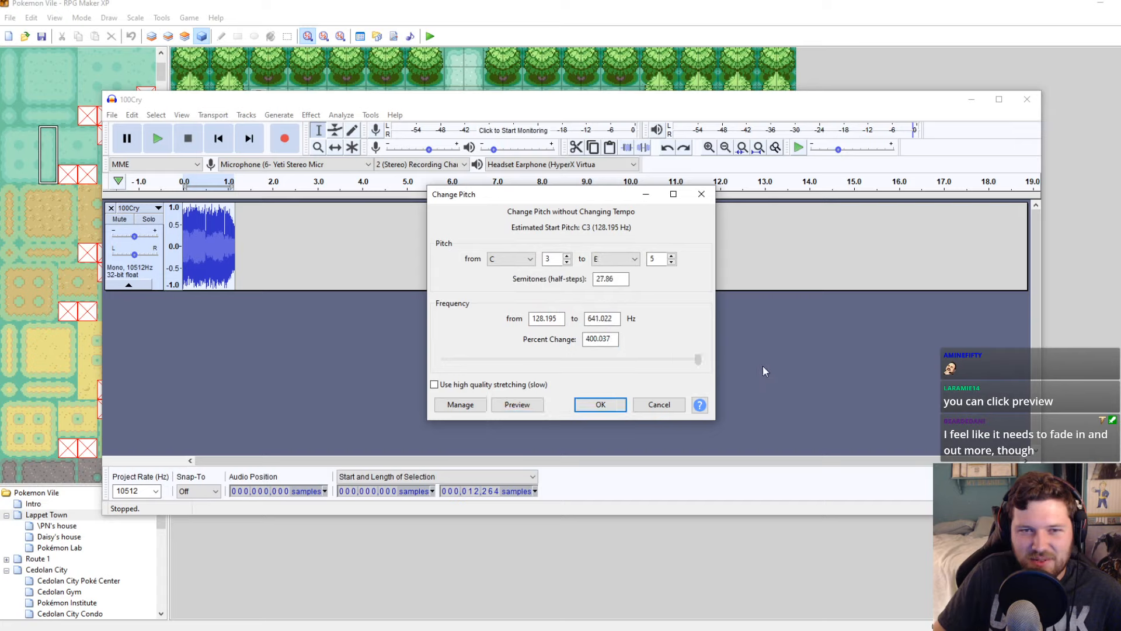
click(517, 405)
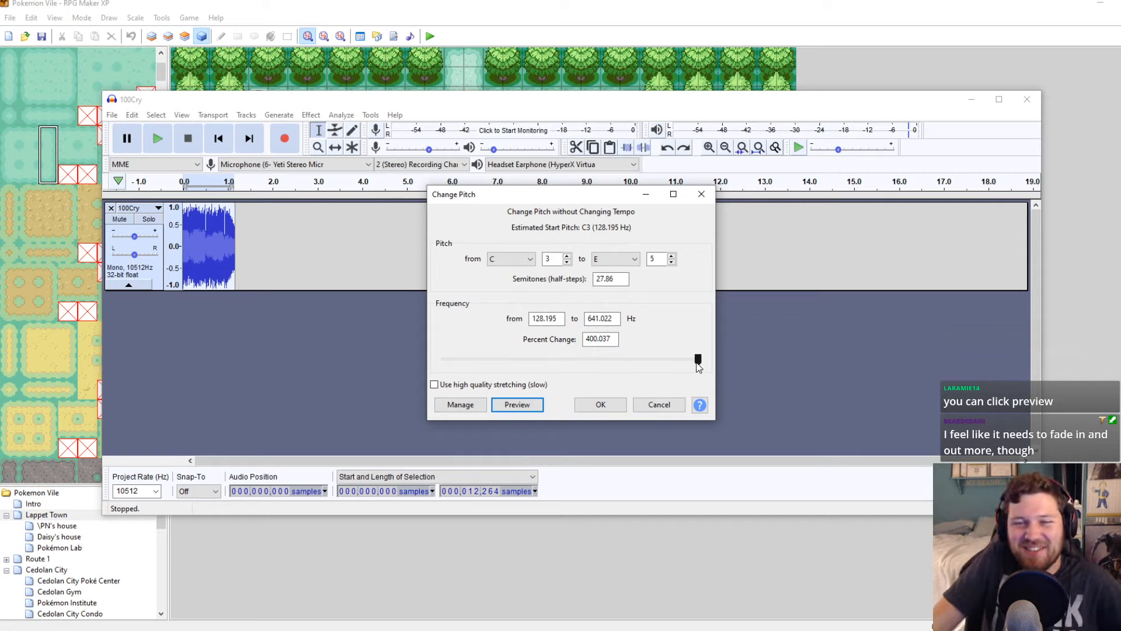
Raise the original cry's pitch by 300 percent with Change Pitch, previewing it before applying and playing part of the result
drag(698, 365, 676, 366)
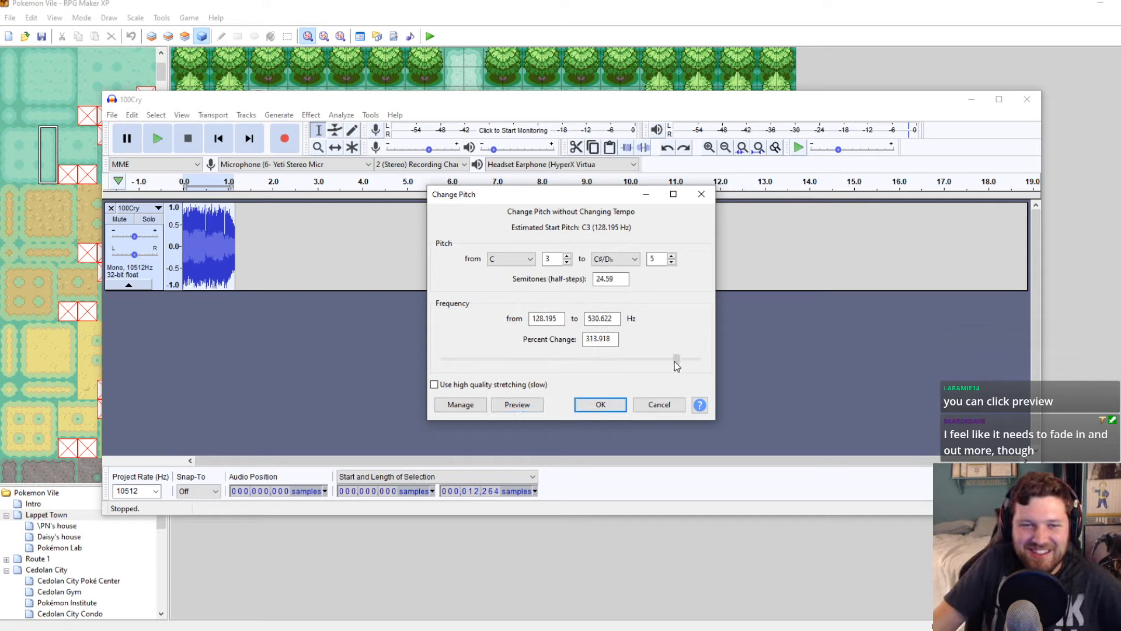
double_click(614, 340)
text(300)
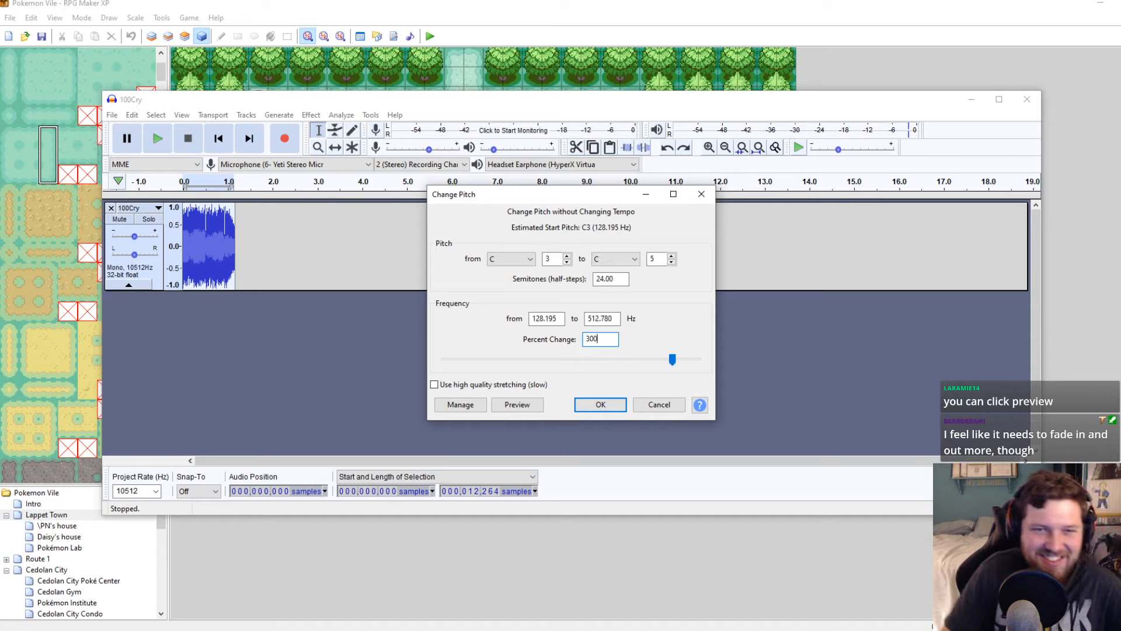
click(523, 404)
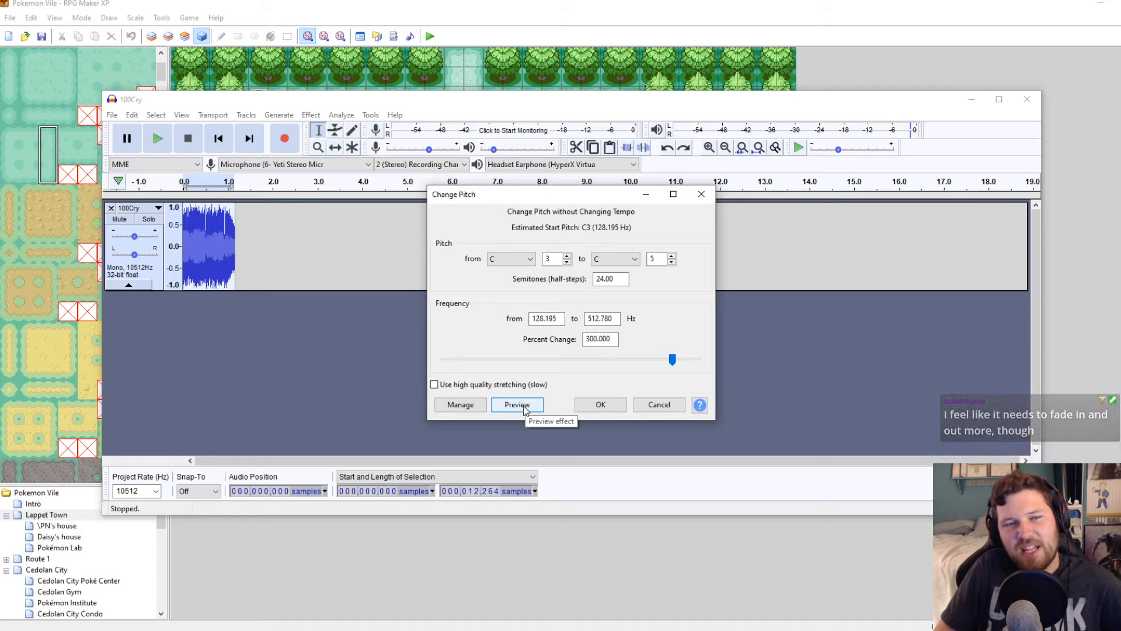
click(524, 407)
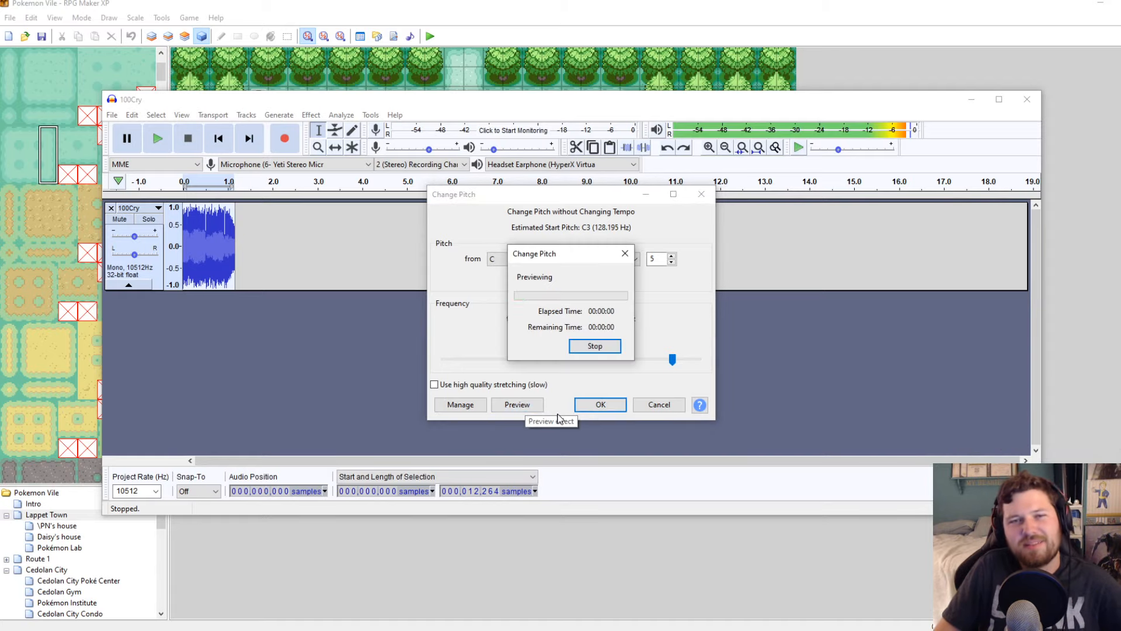
click(598, 405)
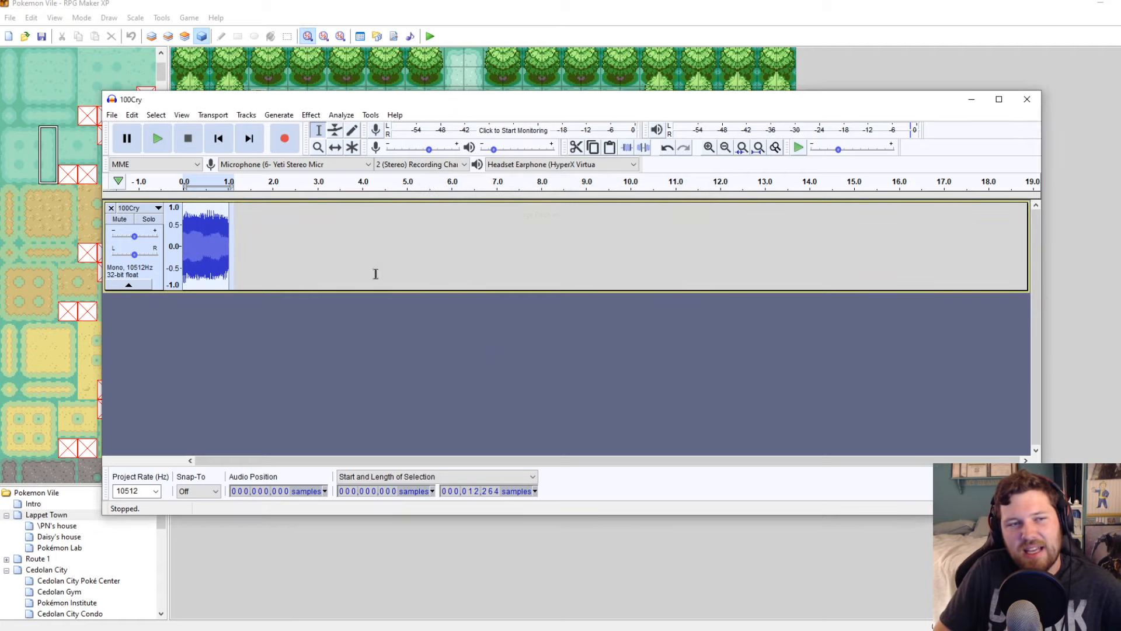
click(211, 237)
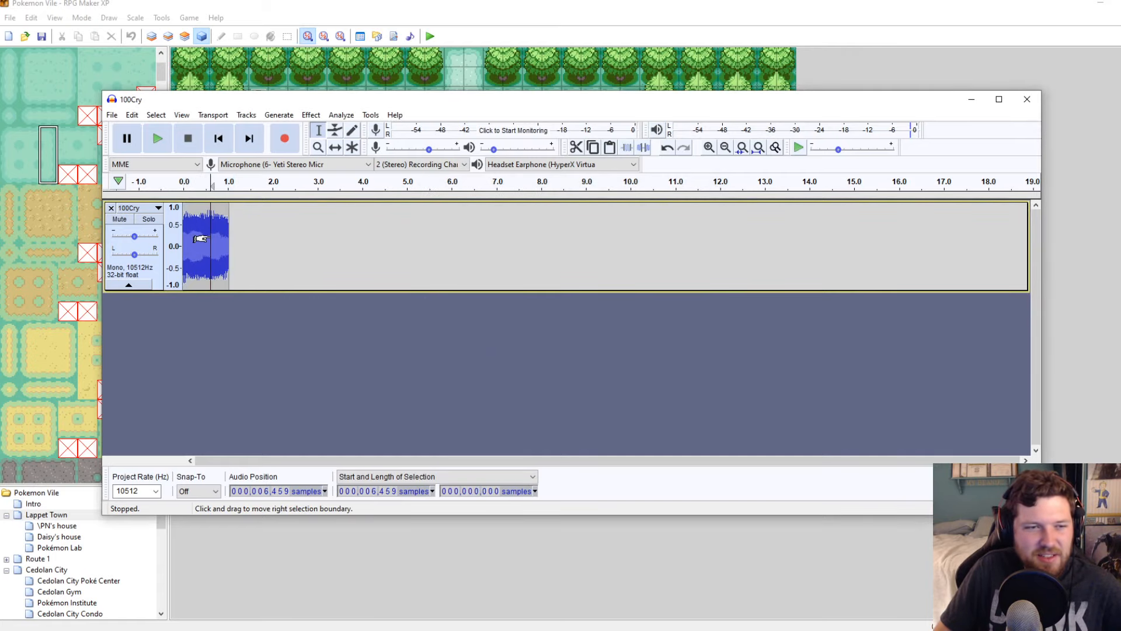
key(space)
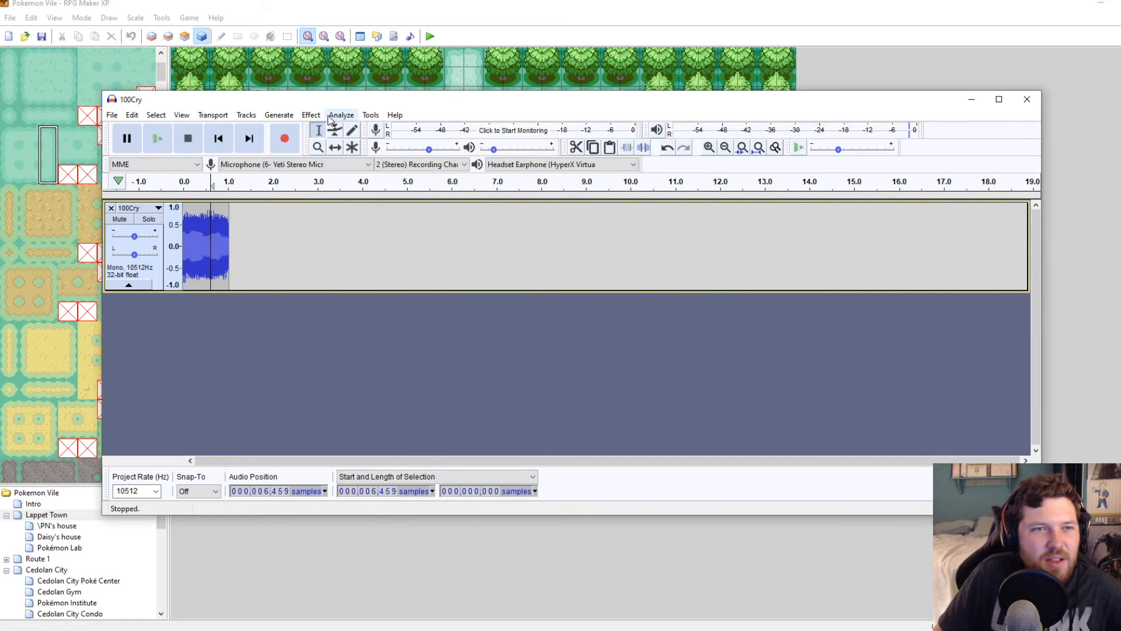
Try a Fade In across the whole pitch-raised cry, play it, and undo the fade
click(313, 116)
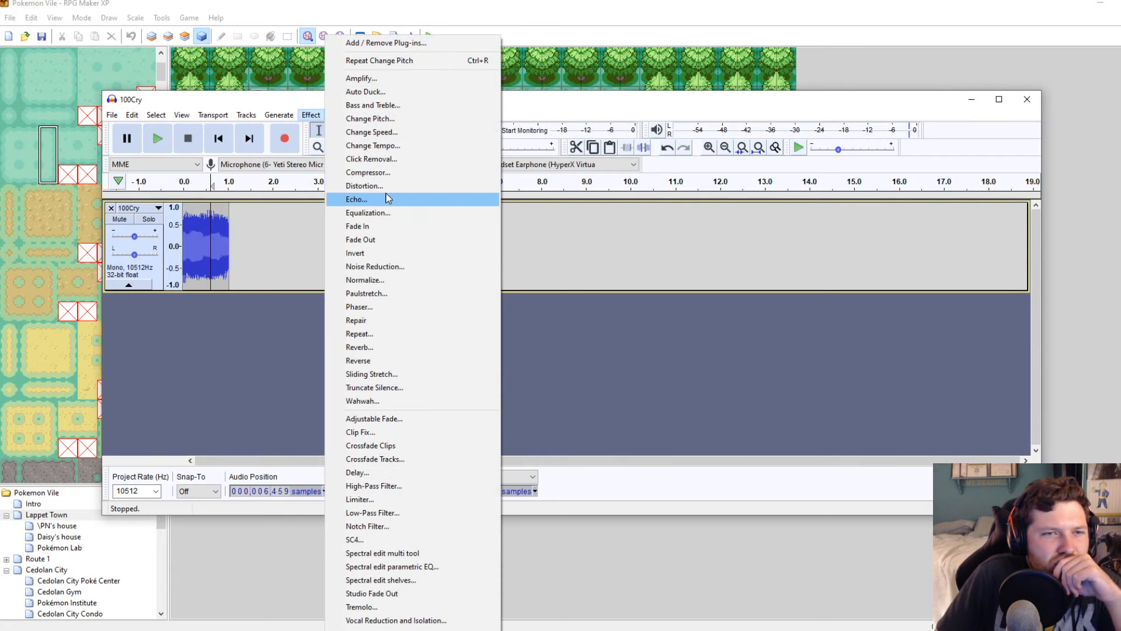
click(371, 231)
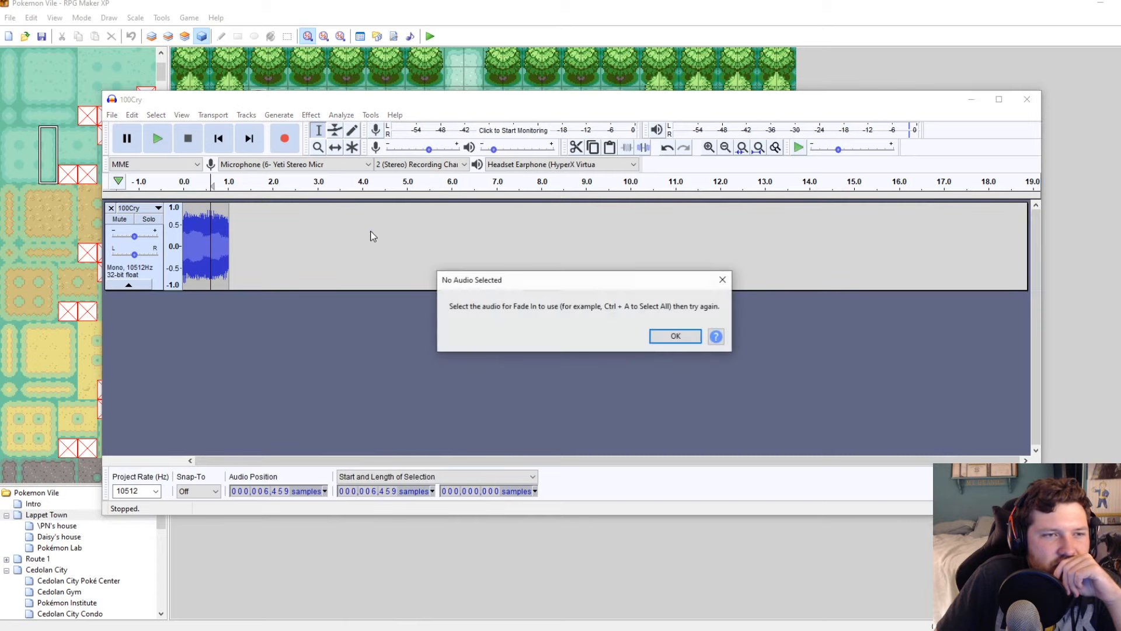
click(670, 345)
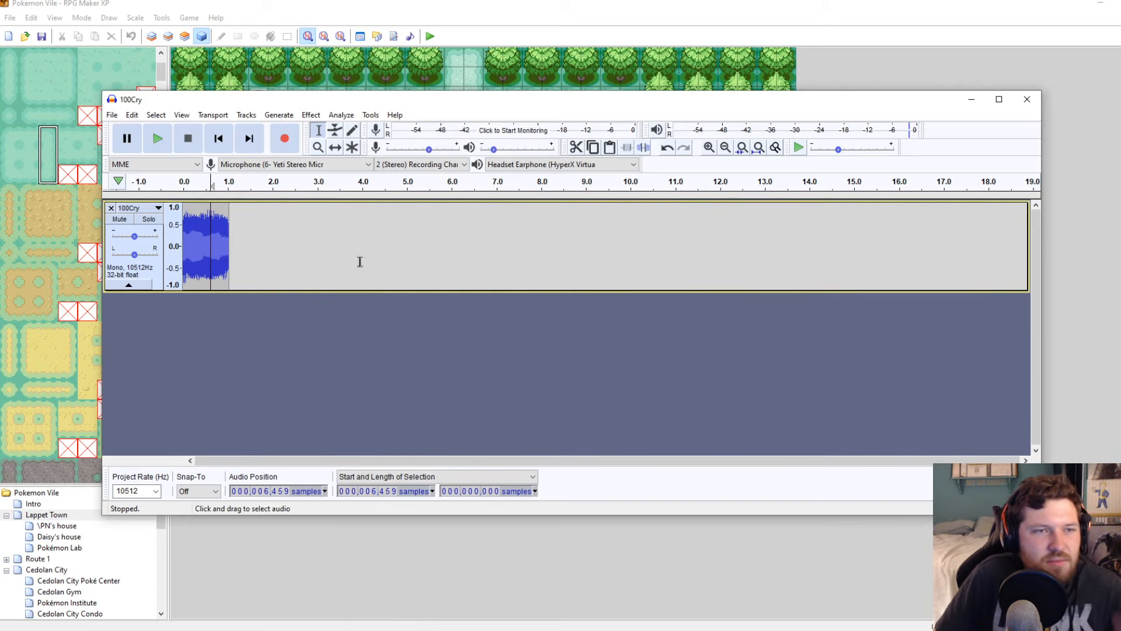
key(ctrl+a)
click(312, 114)
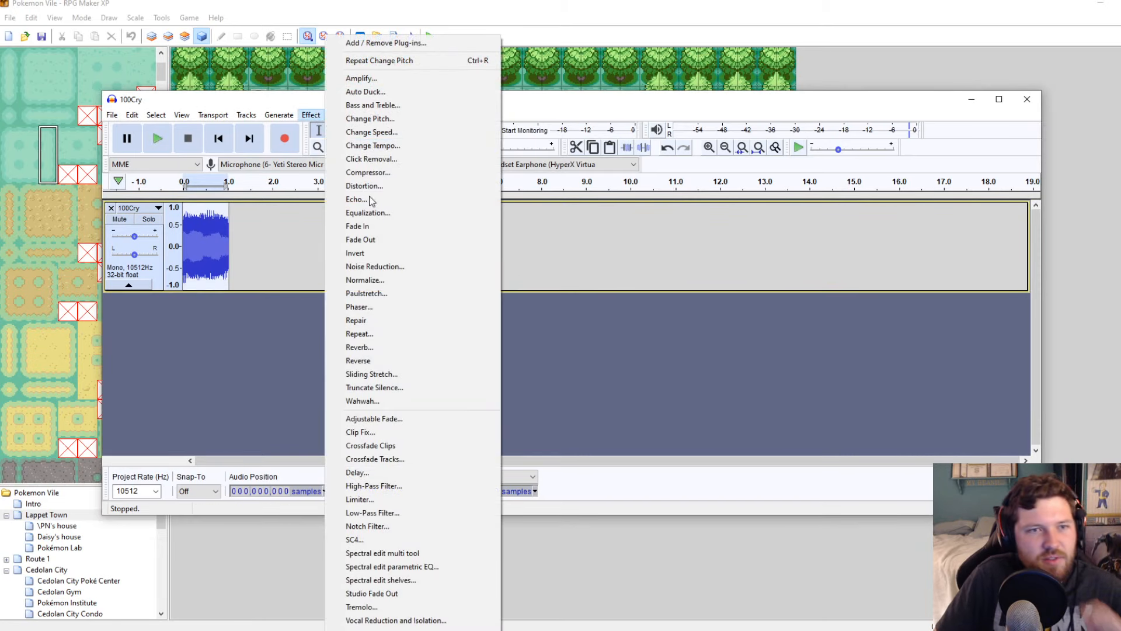
click(363, 226)
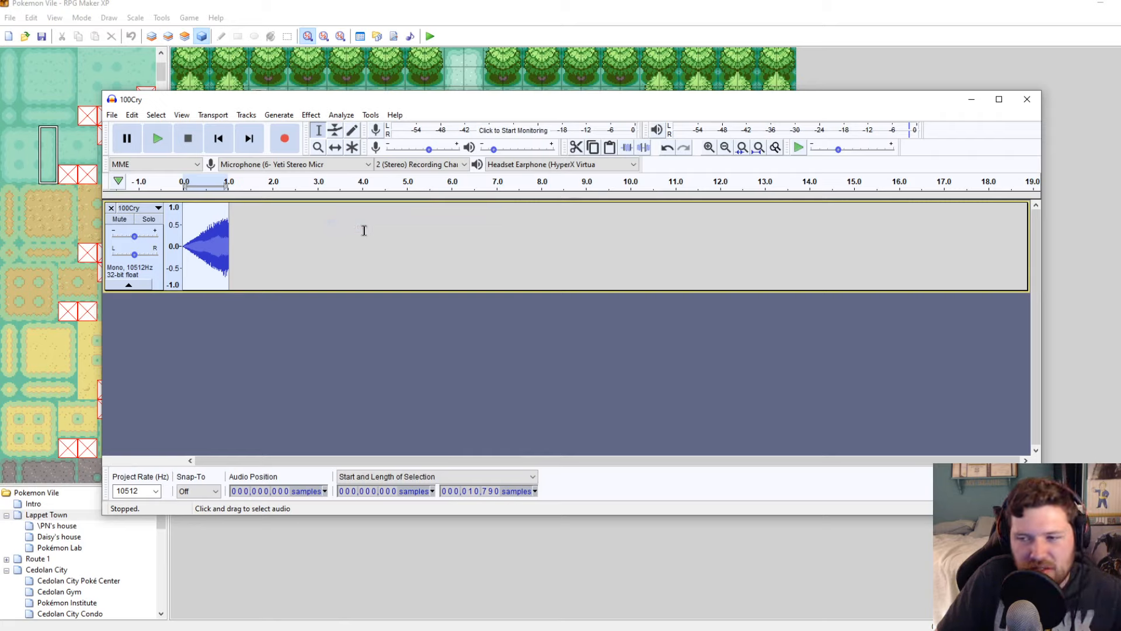
key(space)
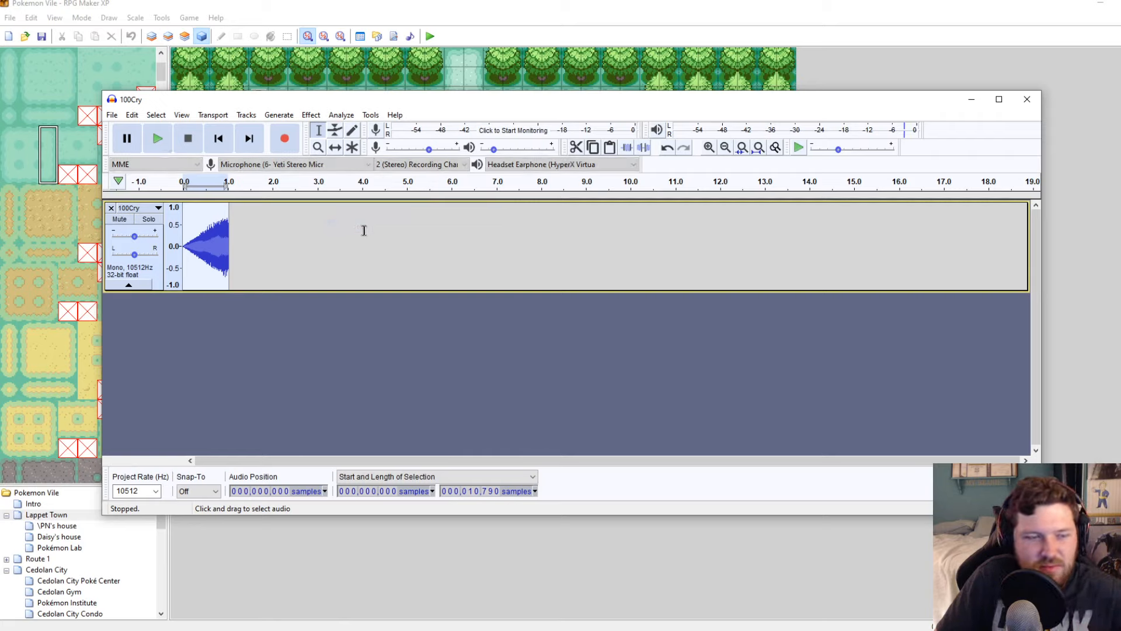
key(ctrl+z)
Try to lengthen the cry by pulling the end of its waveform past the one-second mark
drag(228, 232, 270, 231)
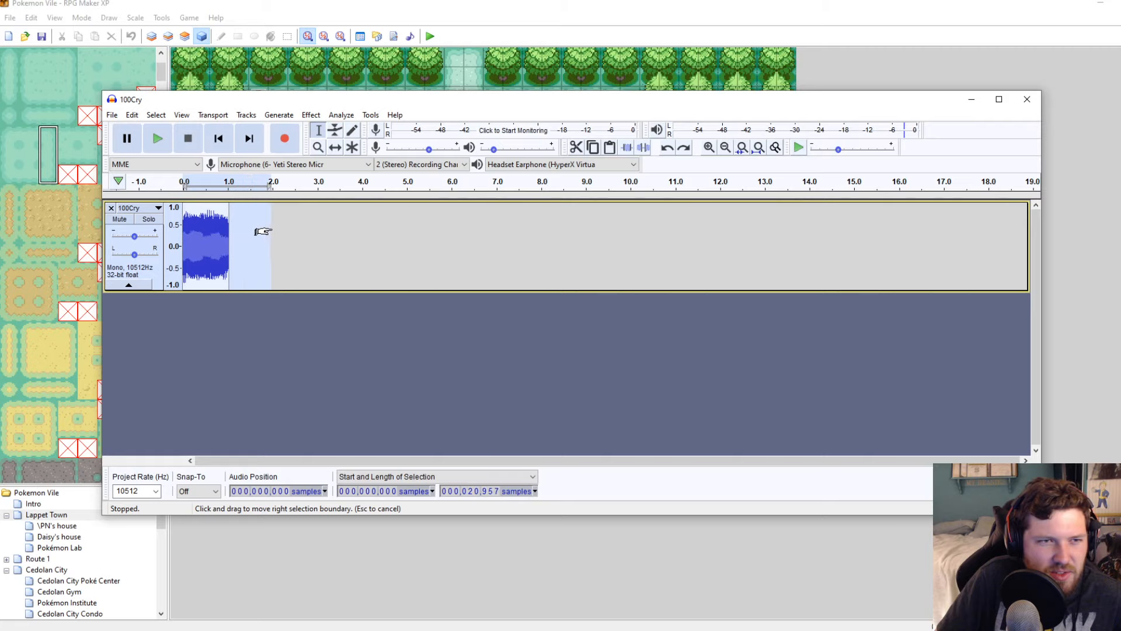
click(227, 224)
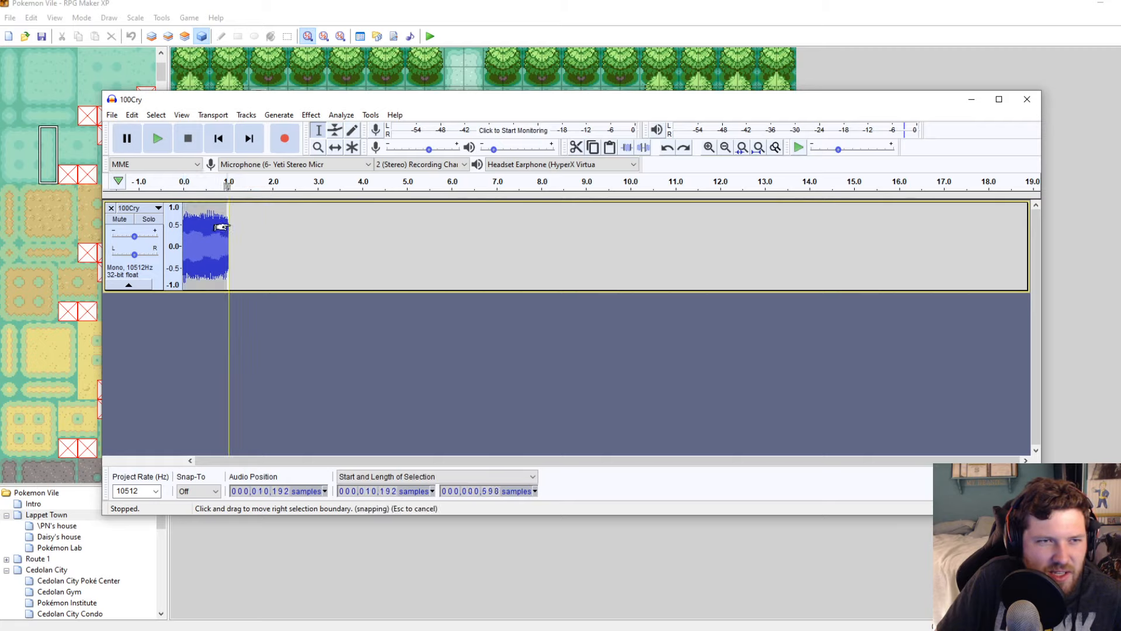
drag(227, 225, 252, 228)
click(264, 230)
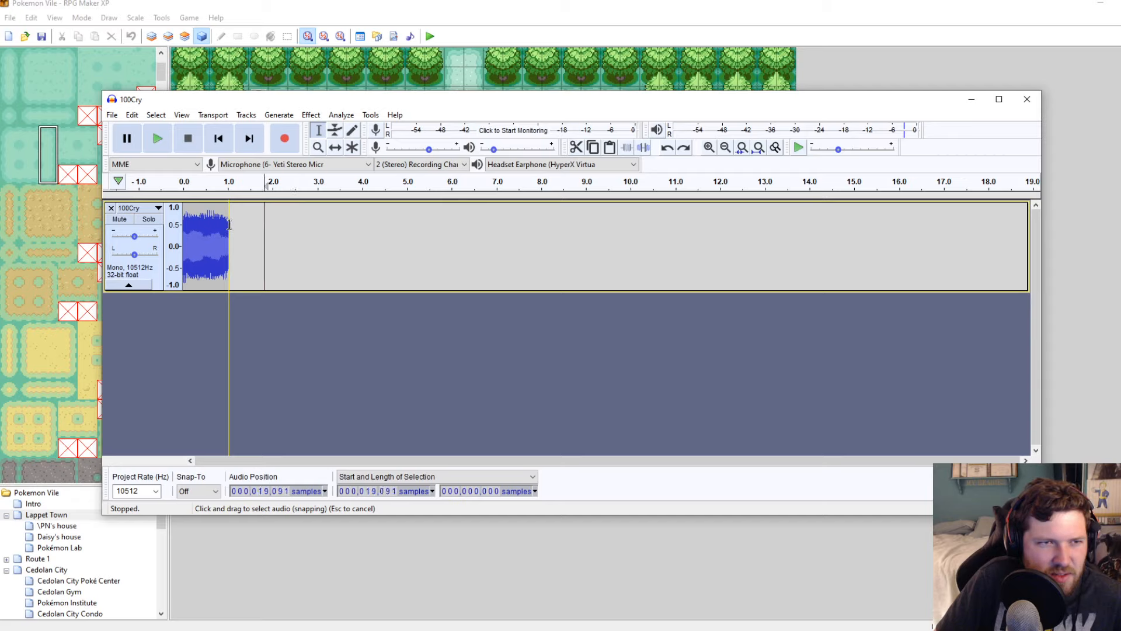
click(229, 225)
ctrl+scroll(233, 237, up, 3)
ctrl+scroll(234, 237, down, 3)
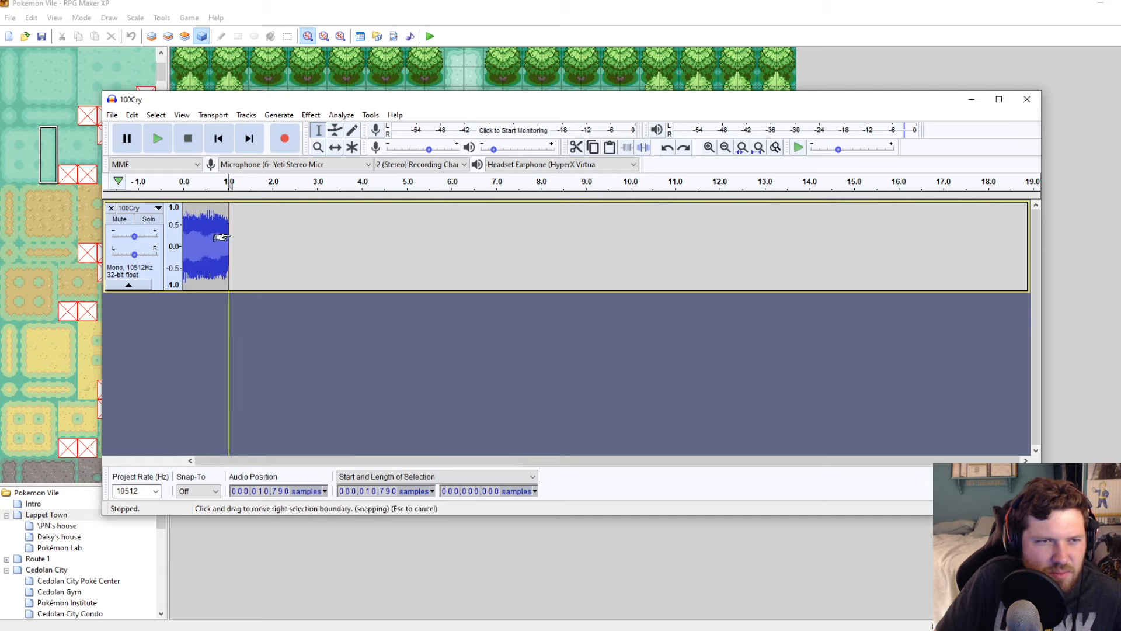
drag(227, 238, 291, 238)
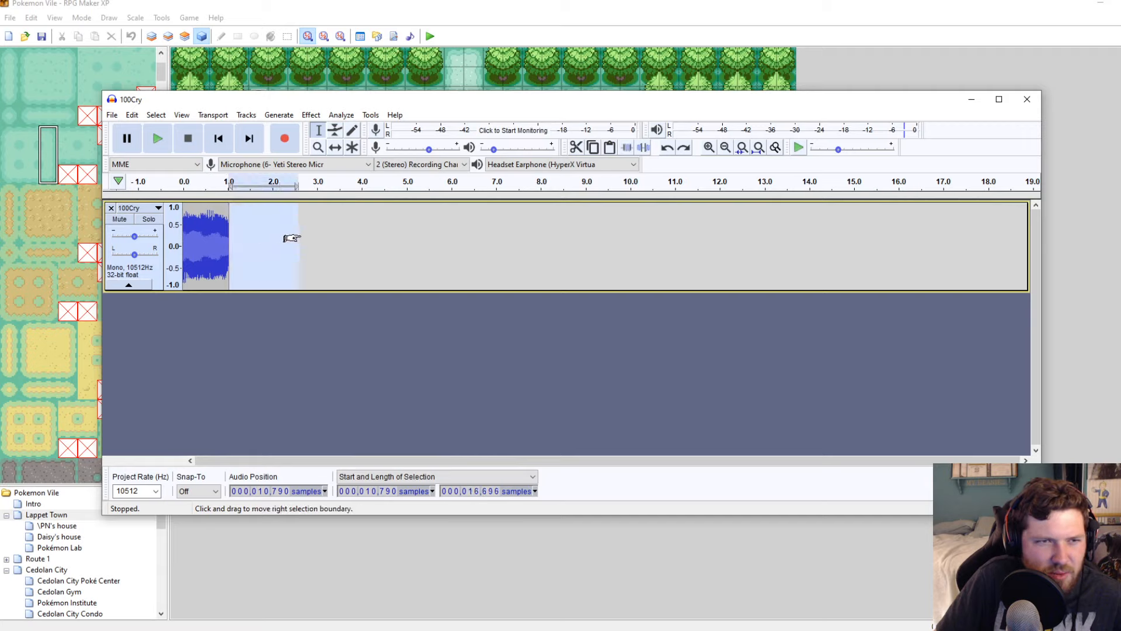
click(347, 239)
click(228, 235)
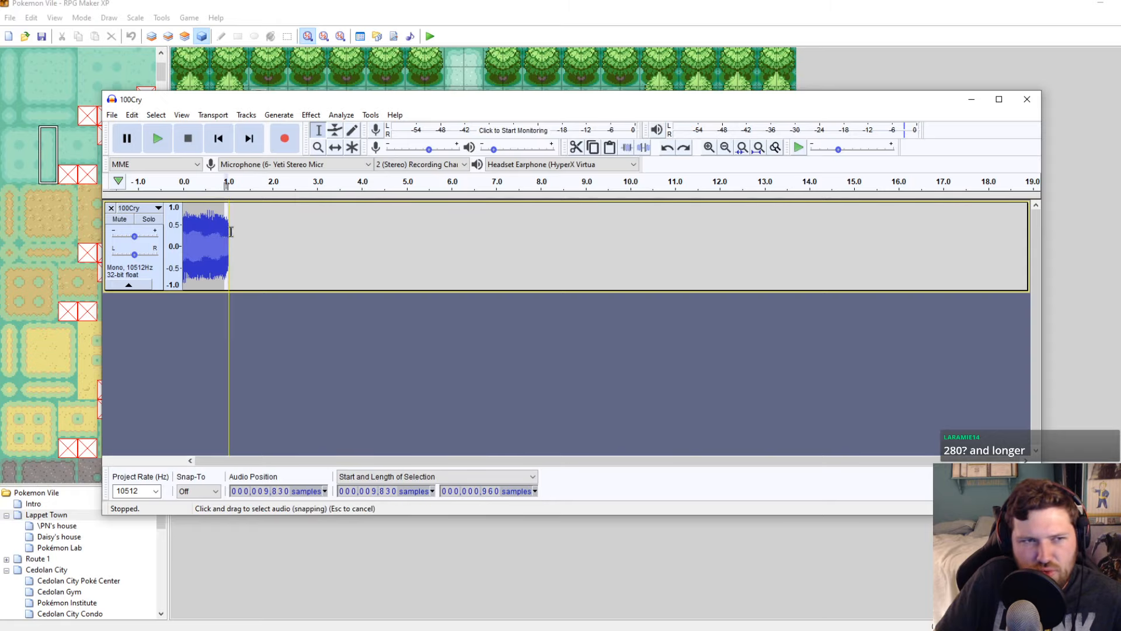
click(288, 234)
ctrl+scroll(330, 248, down, 3)
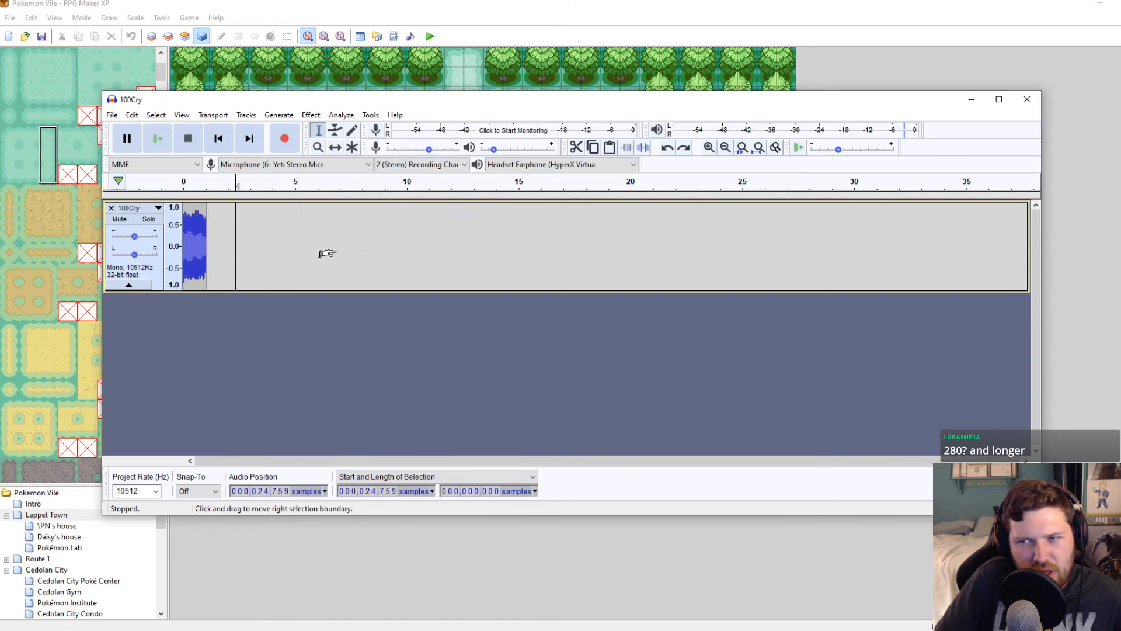
ctrl+scroll(300, 249, up, 6)
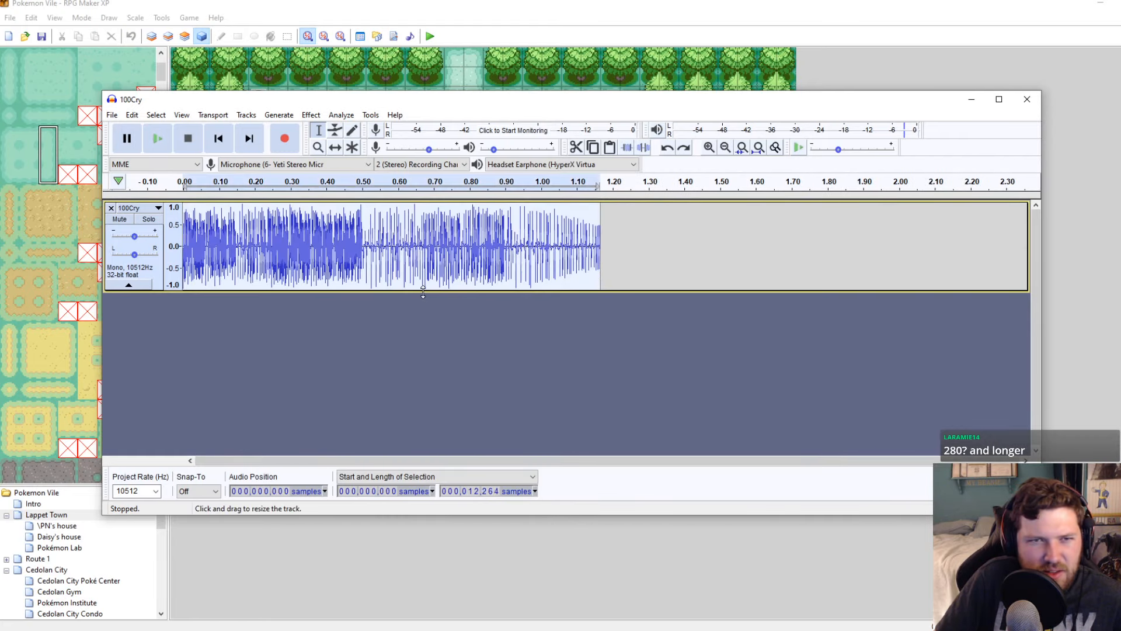
Undo the 300 percent pitch change to play the original cry, and redo the change to compare the raised version
key(ctrl+z)
ctrl+scroll(335, 320, down, 2)
key(space)
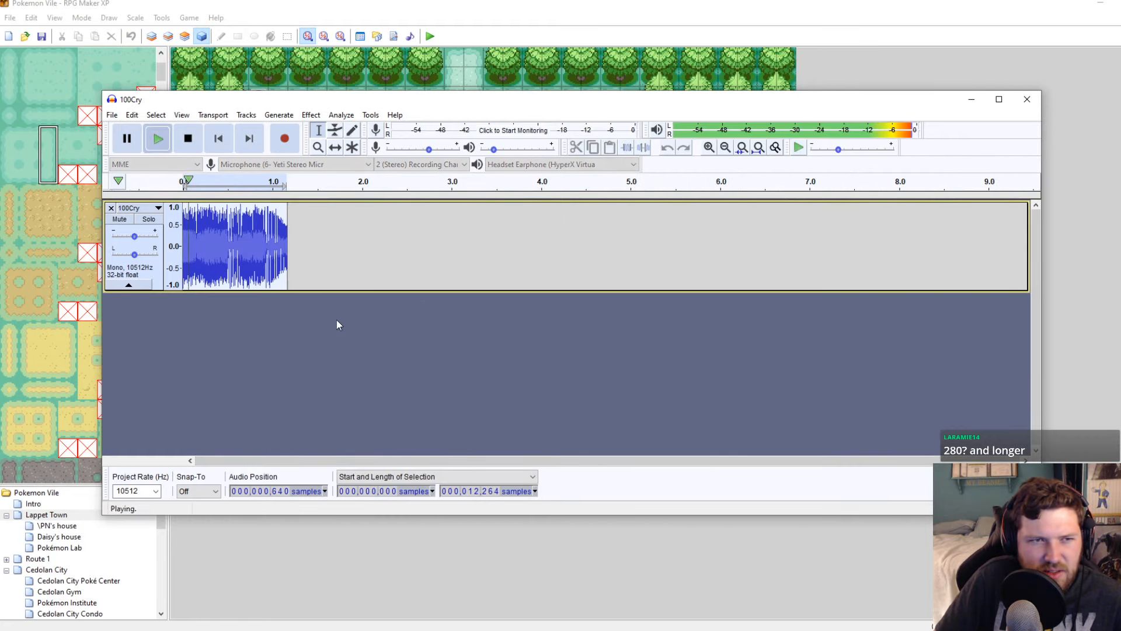
click(132, 115)
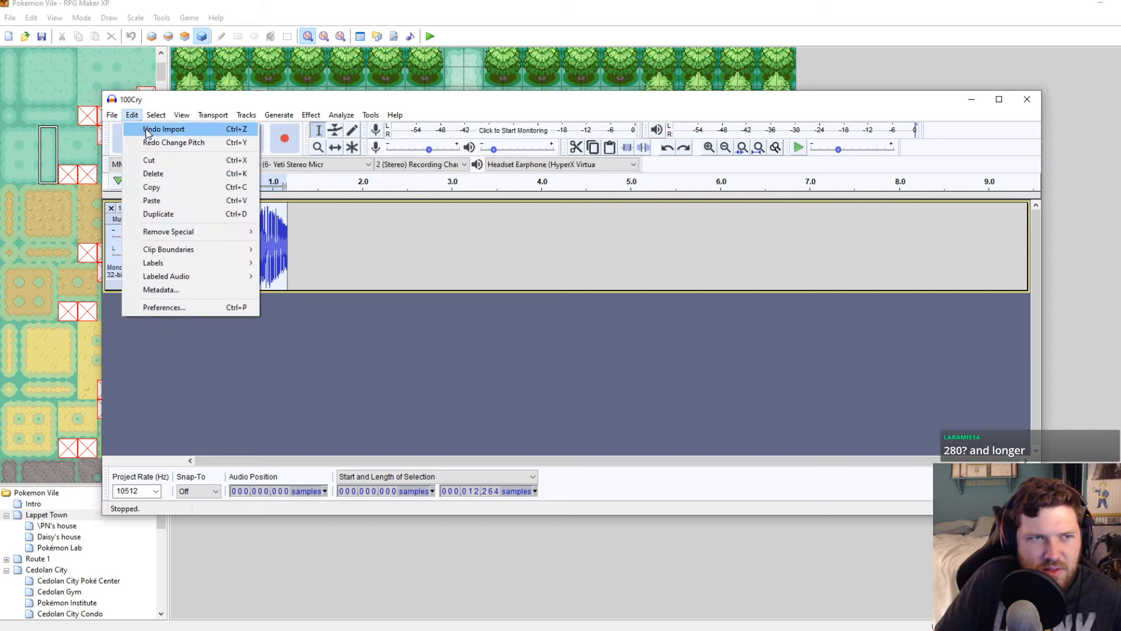
click(170, 141)
click(395, 274)
click(189, 245)
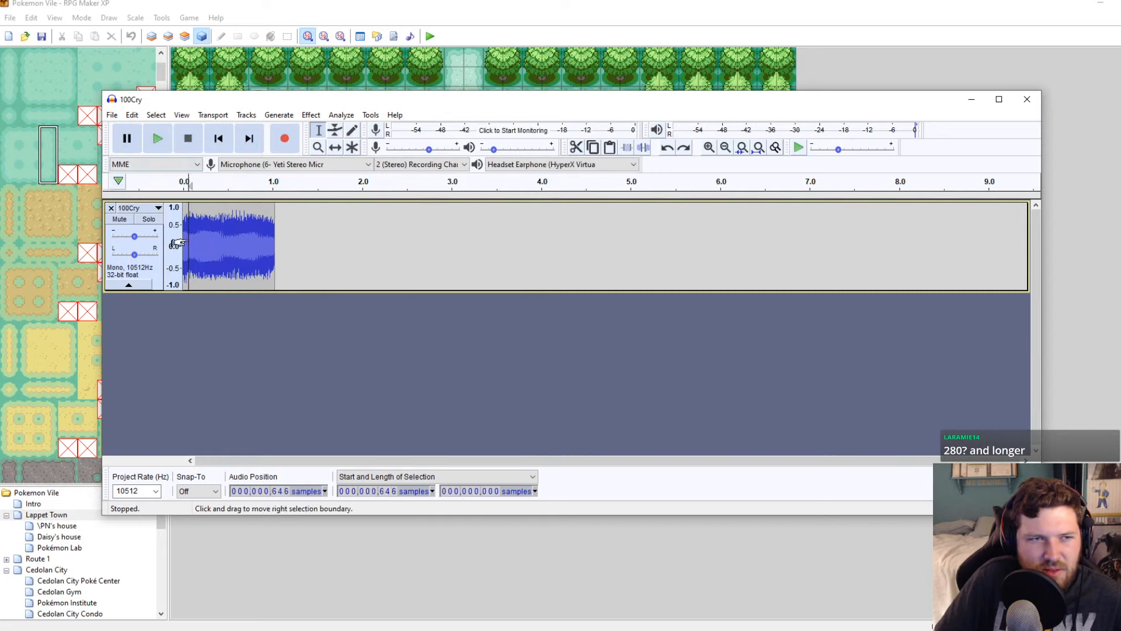
key(space)
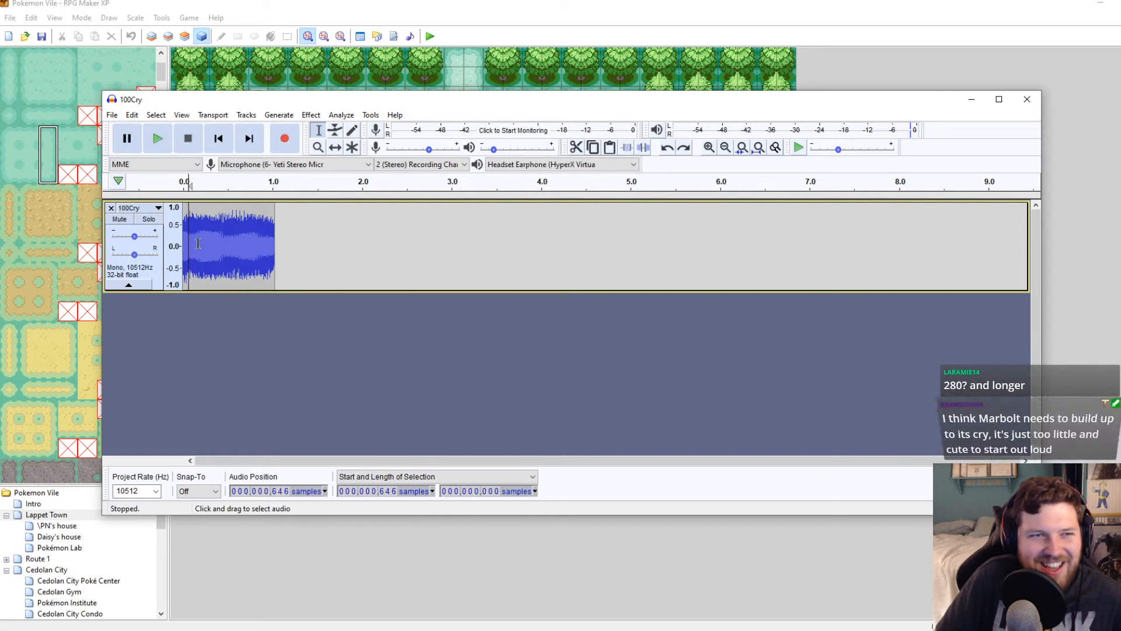
Select the entire waveform of the pitch-raised cry
click(187, 240)
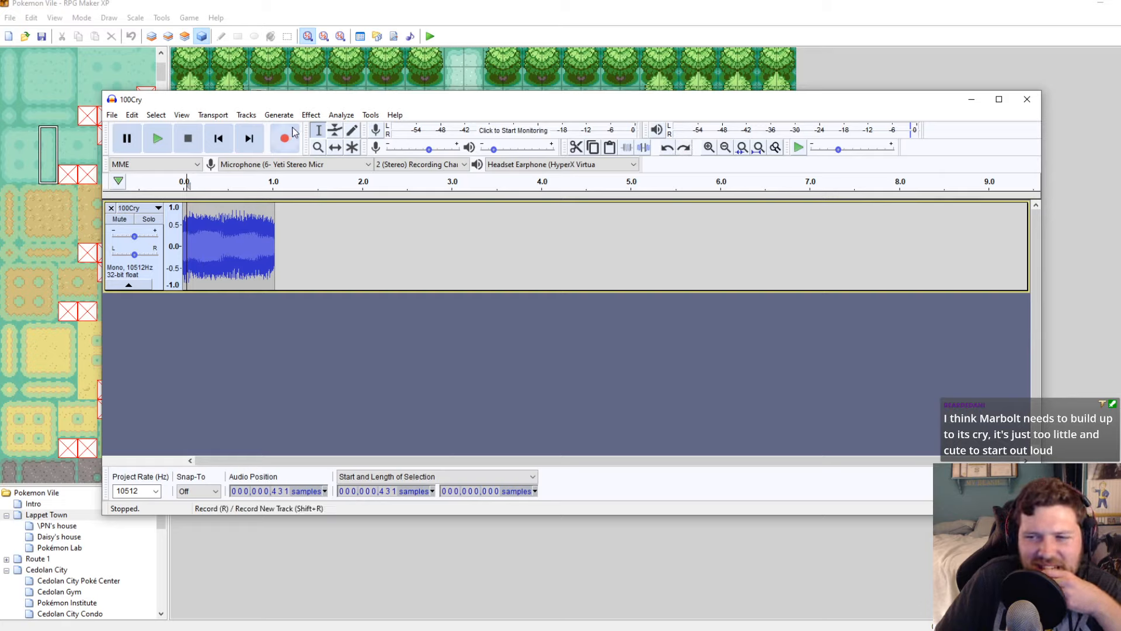
click(312, 115)
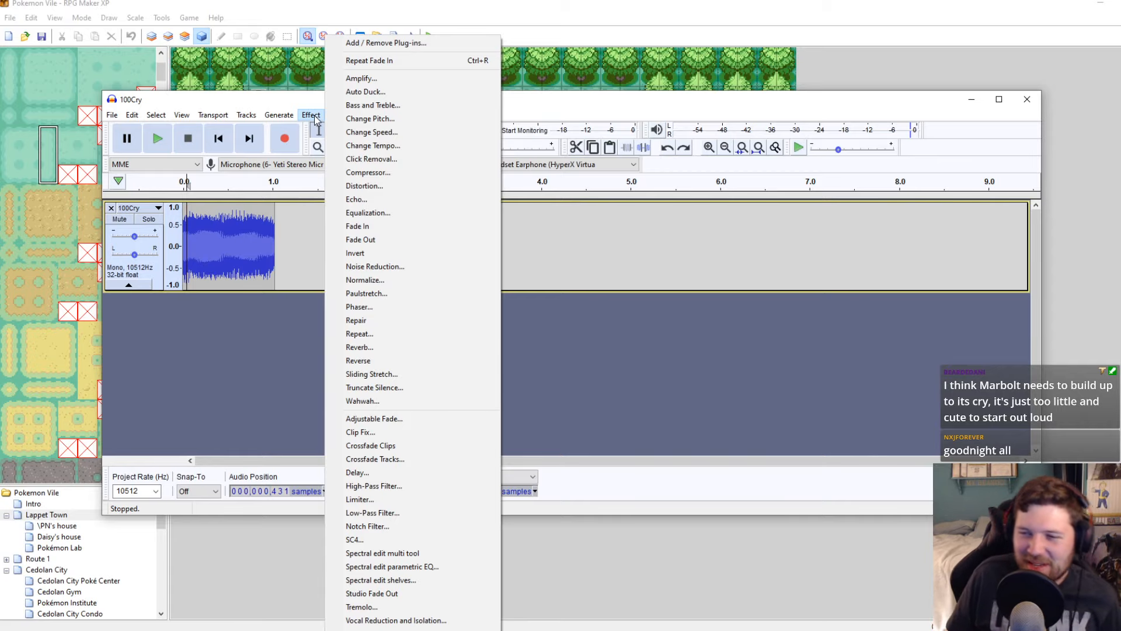
click(249, 219)
double_click(249, 219)
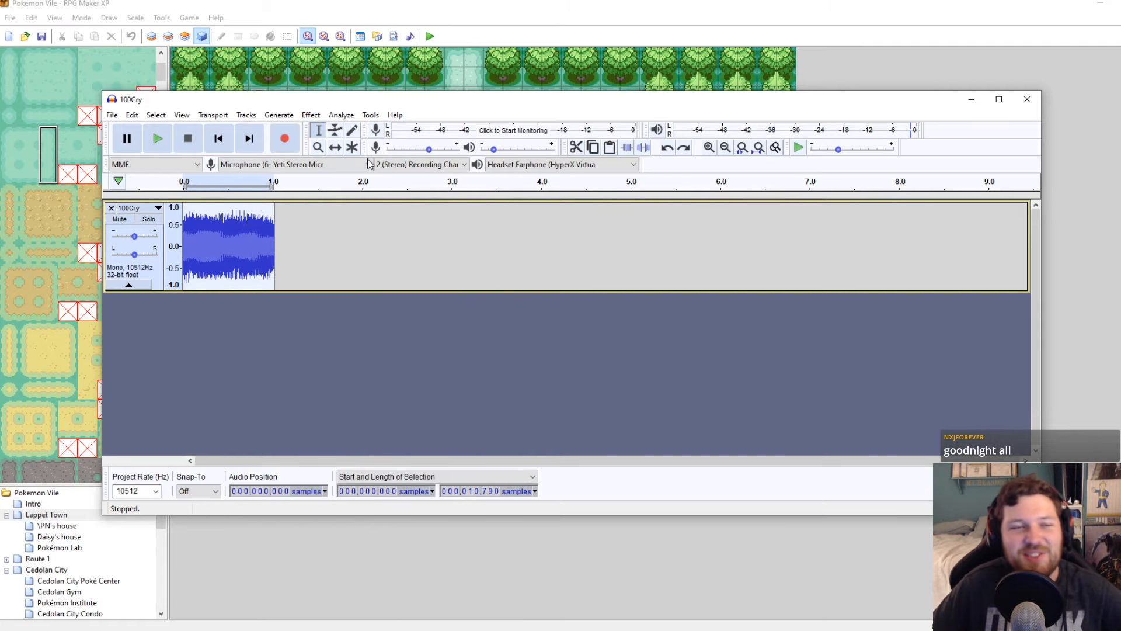
click(312, 115)
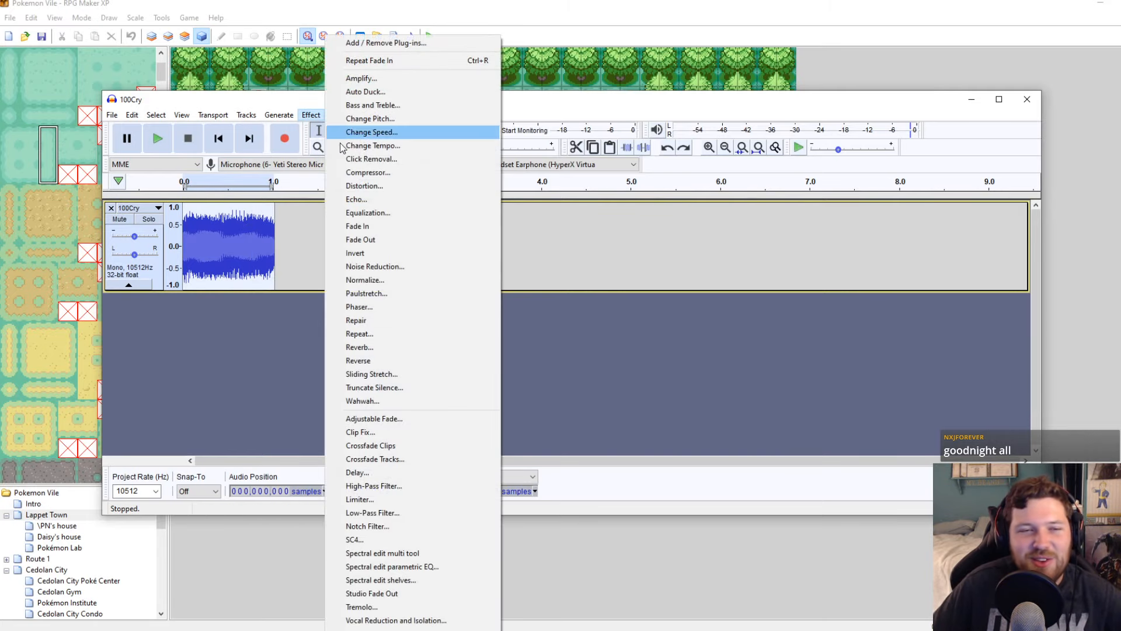
click(312, 116)
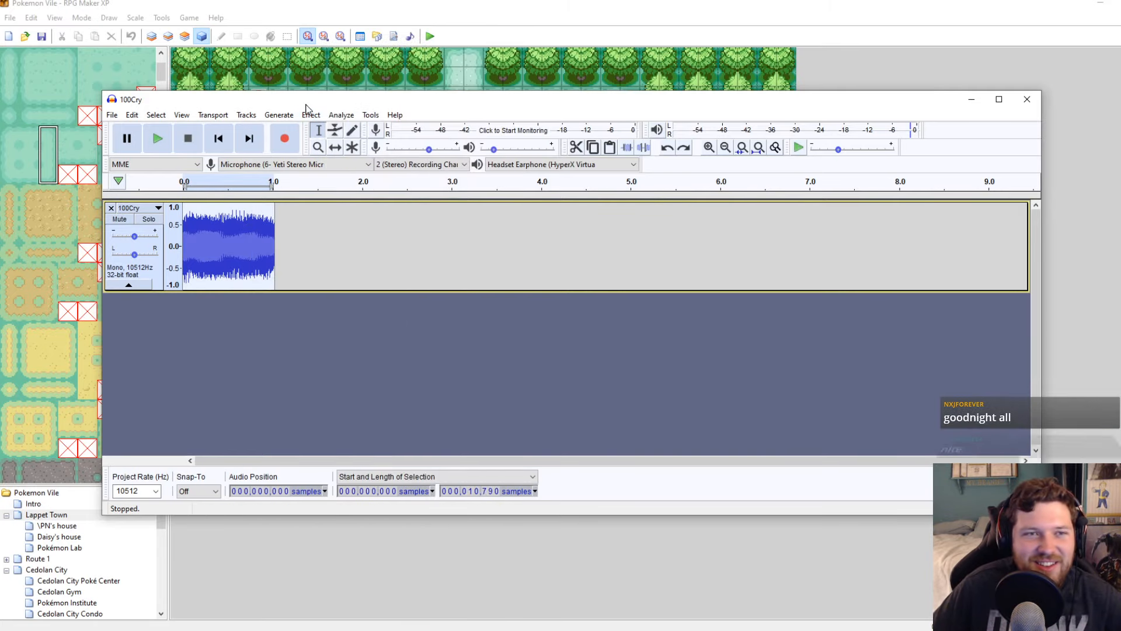
Try drawing samples past the end of the cry with the Draw tool, and undo and redo the pitch change
click(353, 130)
click(514, 262)
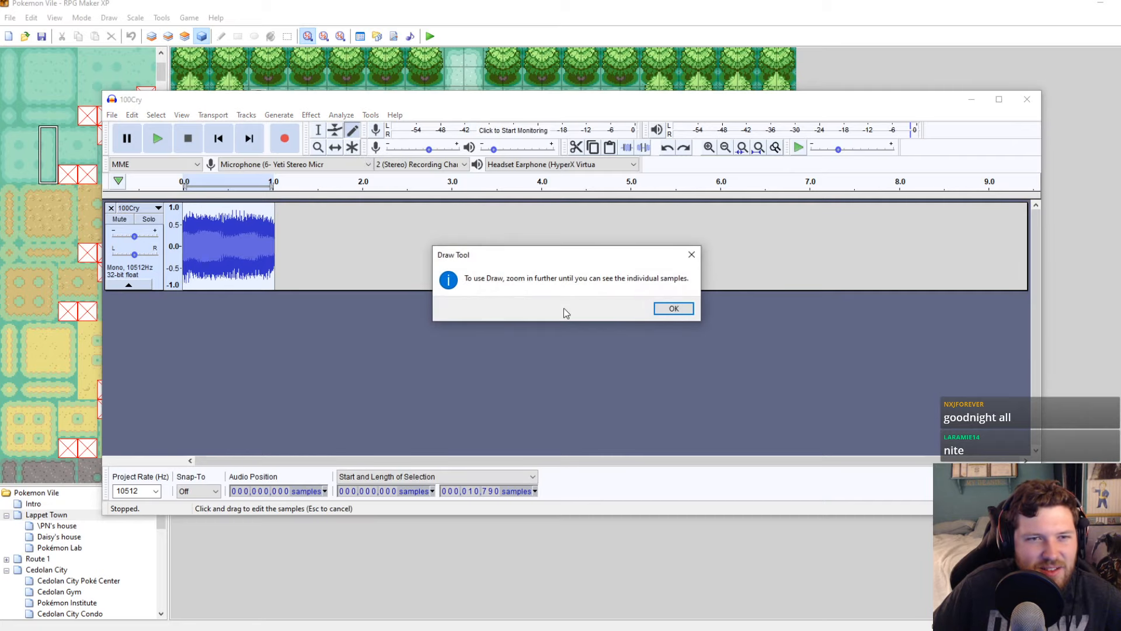
click(677, 312)
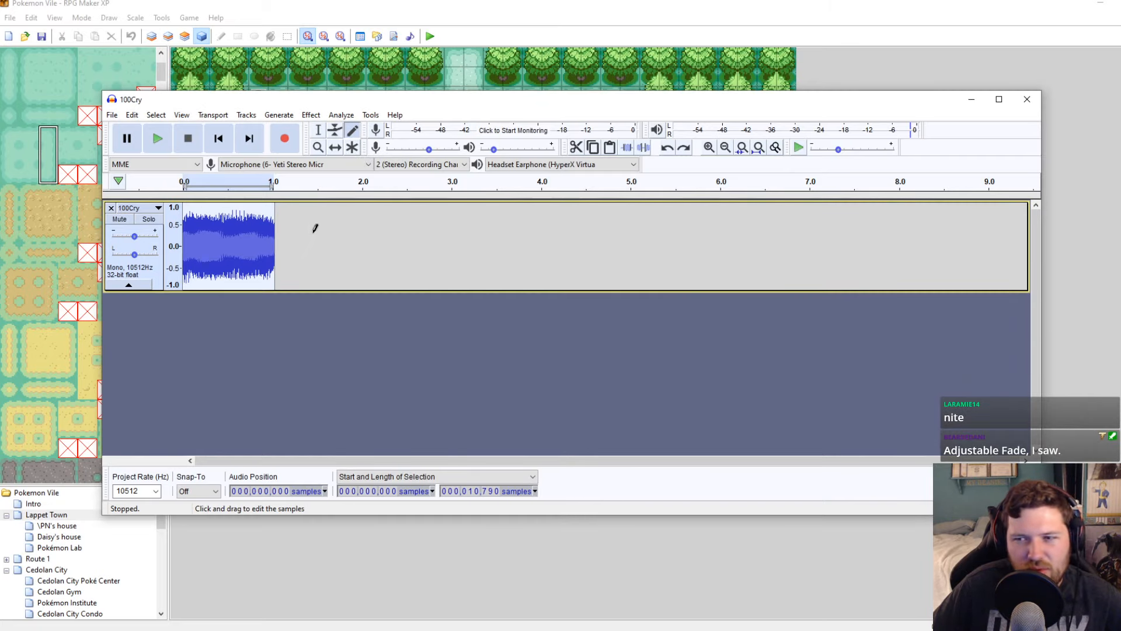
key(ctrl+z)
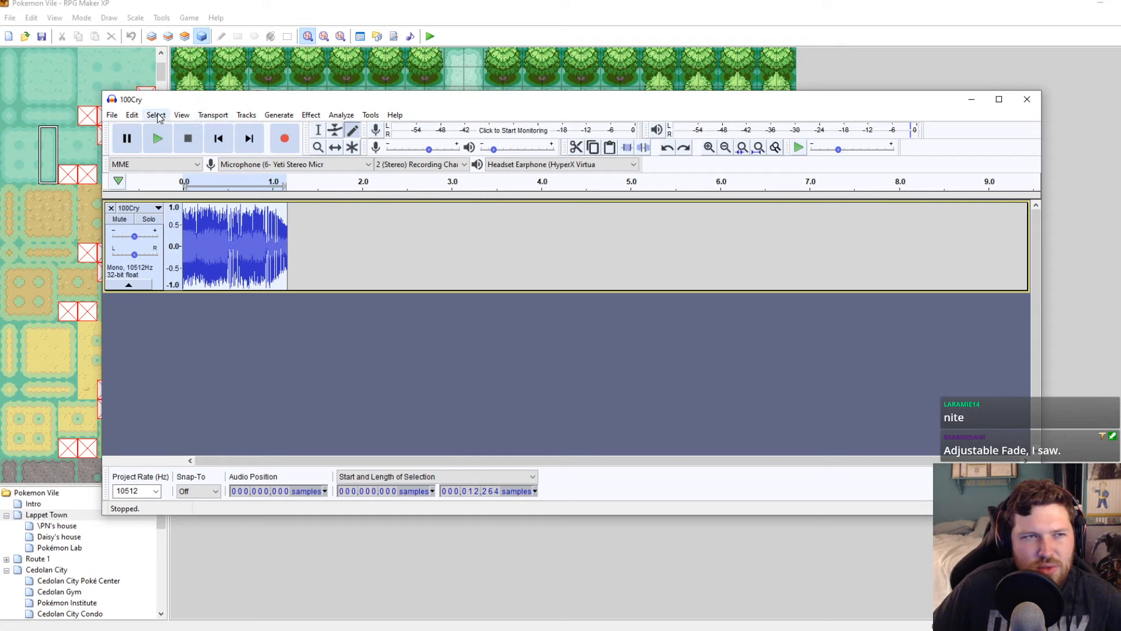
click(132, 114)
click(152, 128)
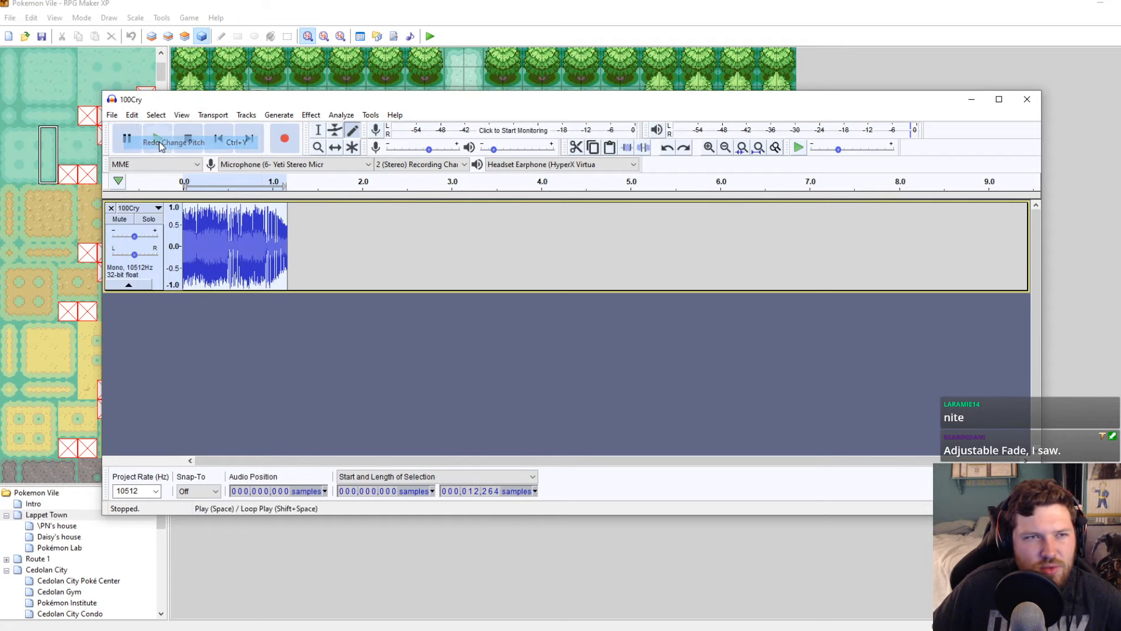
click(308, 115)
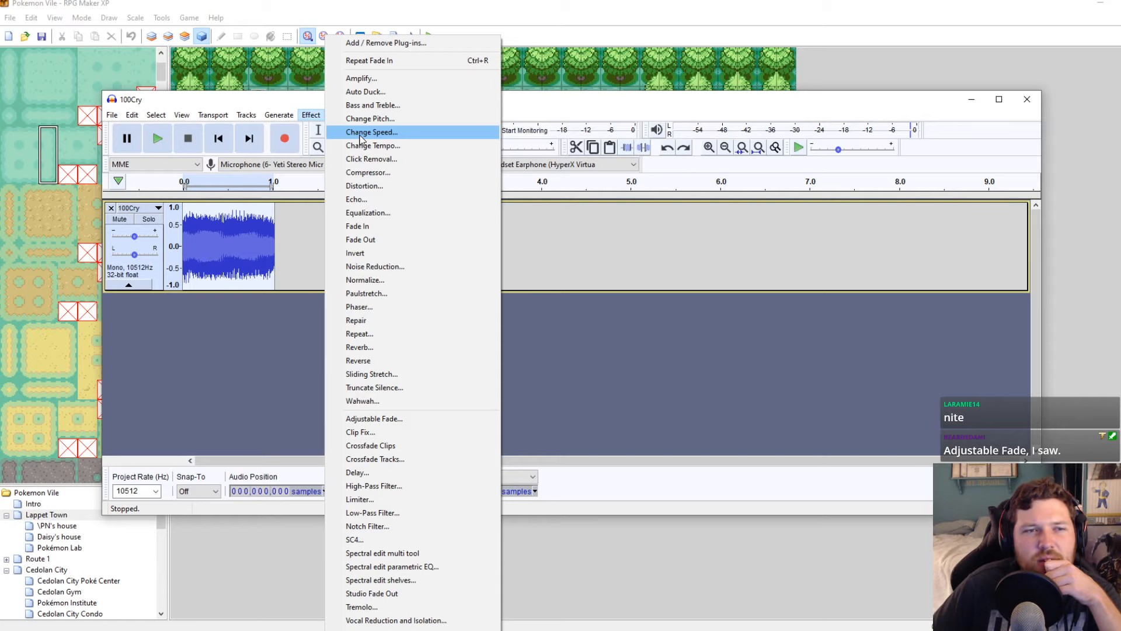
click(359, 418)
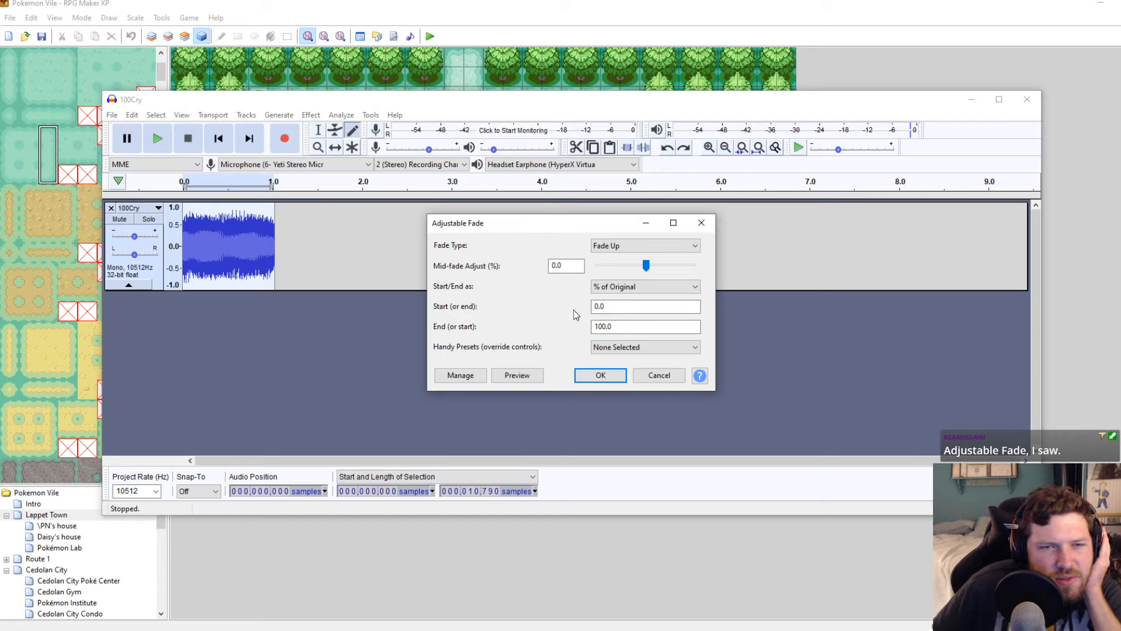
click(603, 308)
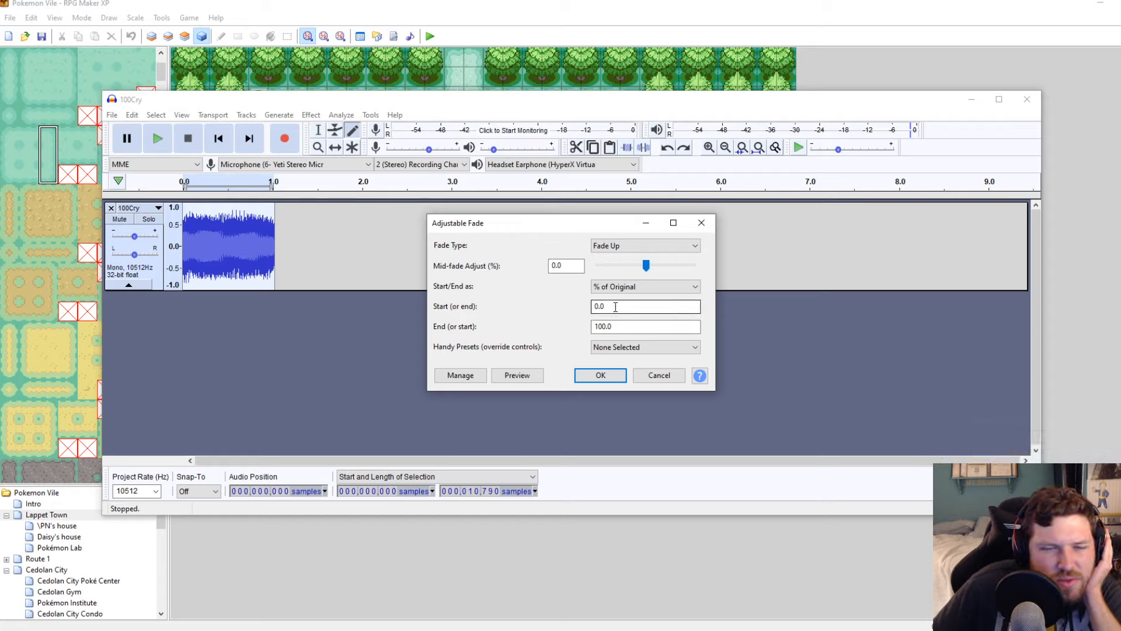
click(658, 375)
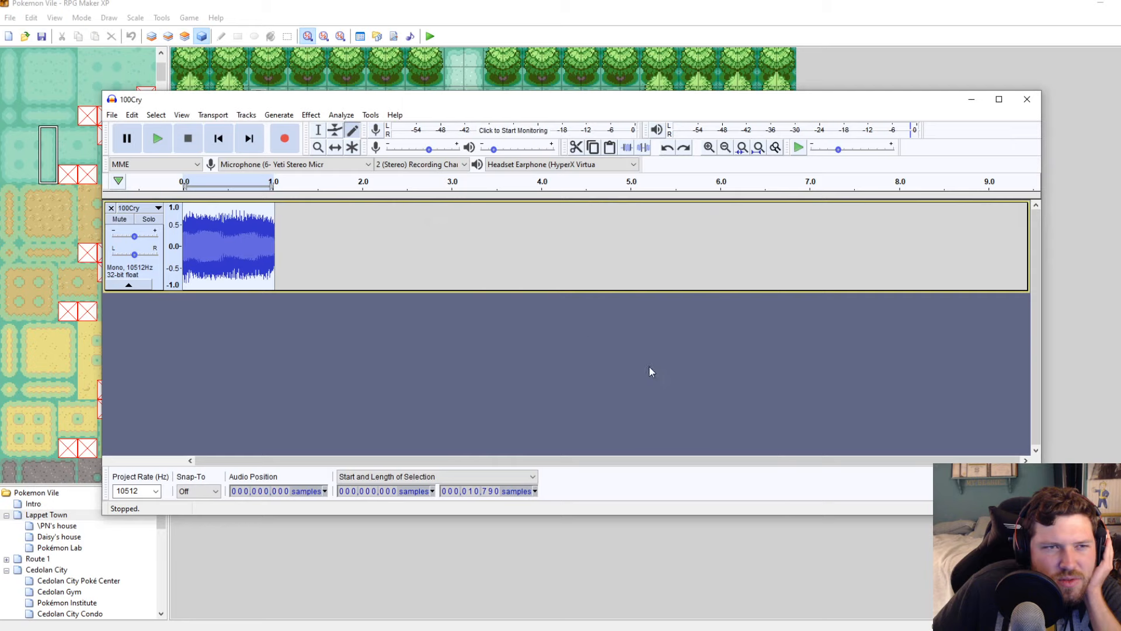
Try slowing the cry to a 0.750 speed multiplier with Change Speed, play it, and return to the version without the slowdown
click(319, 117)
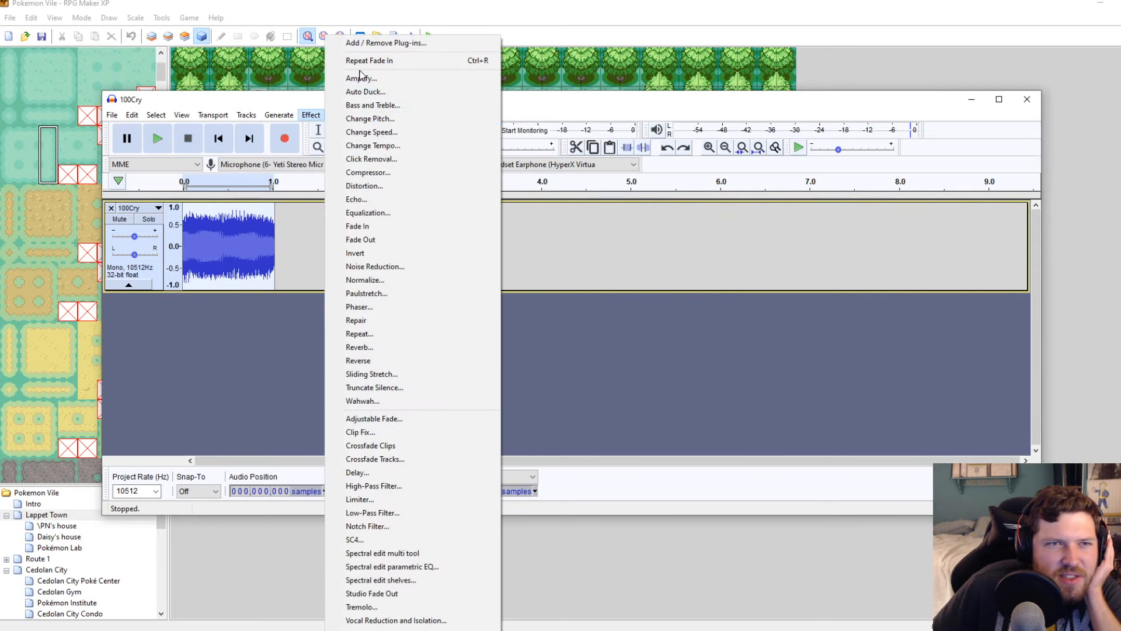
click(372, 133)
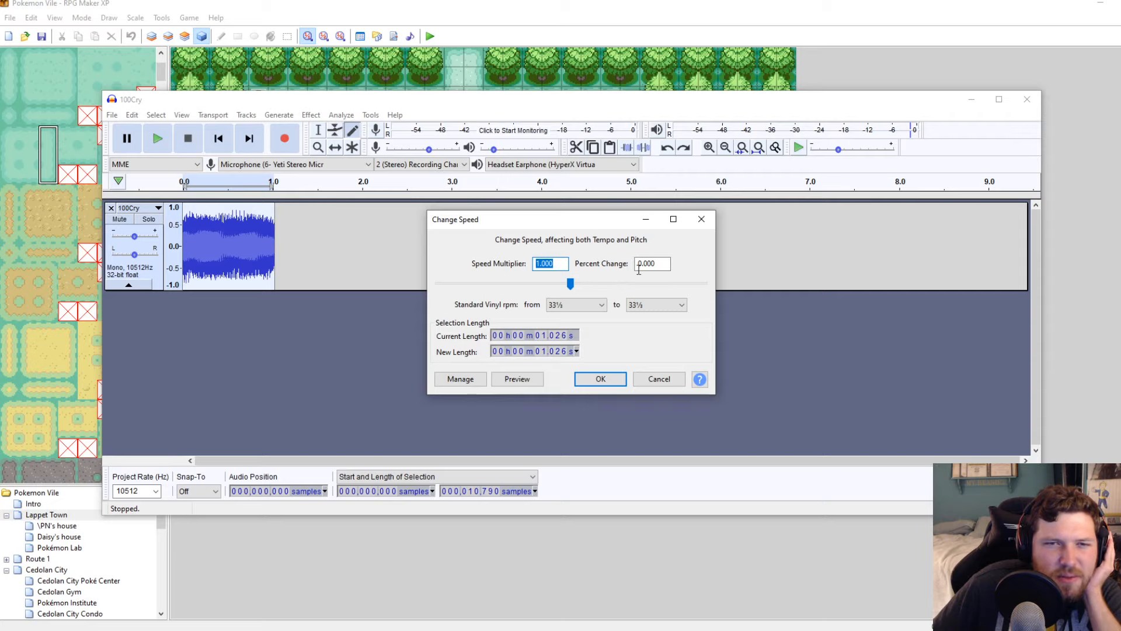
drag(571, 284, 540, 284)
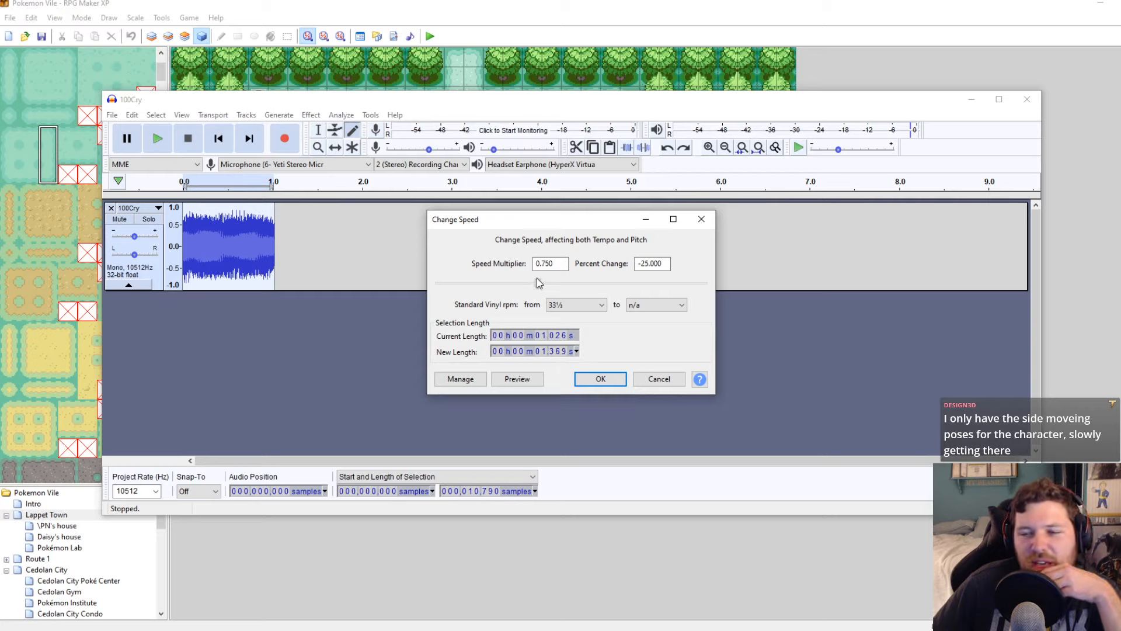
click(600, 379)
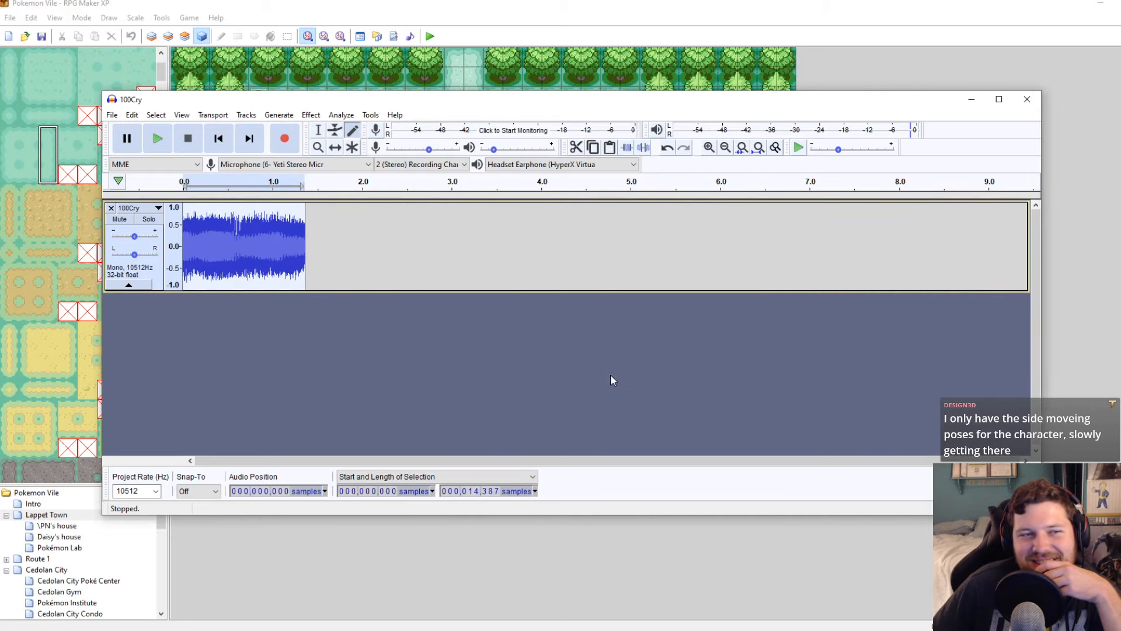
key(space)
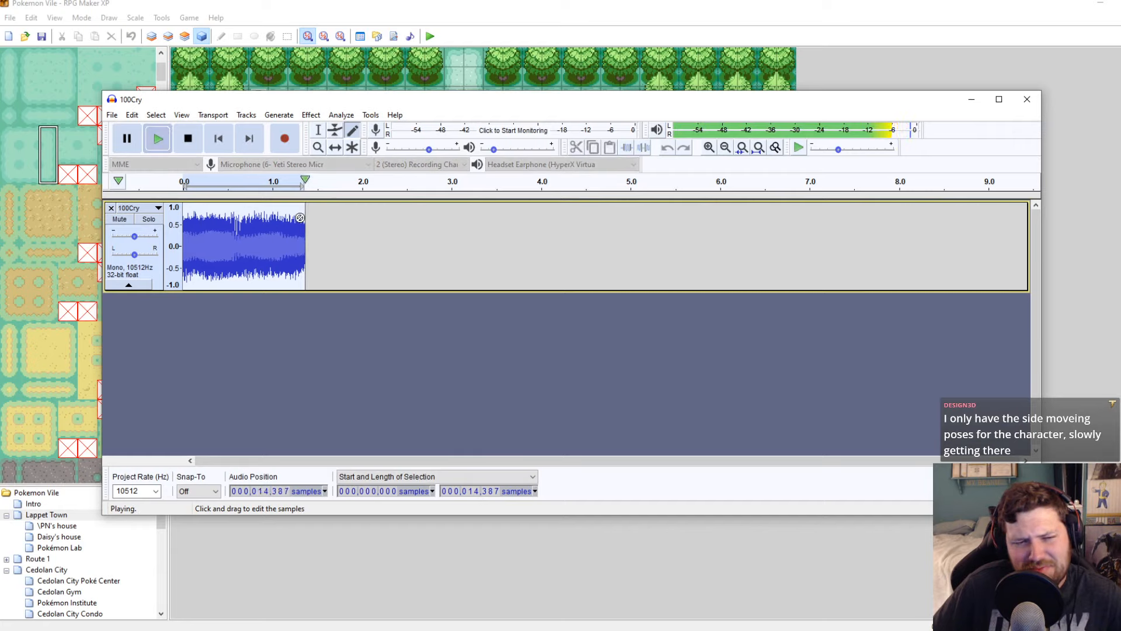
click(311, 115)
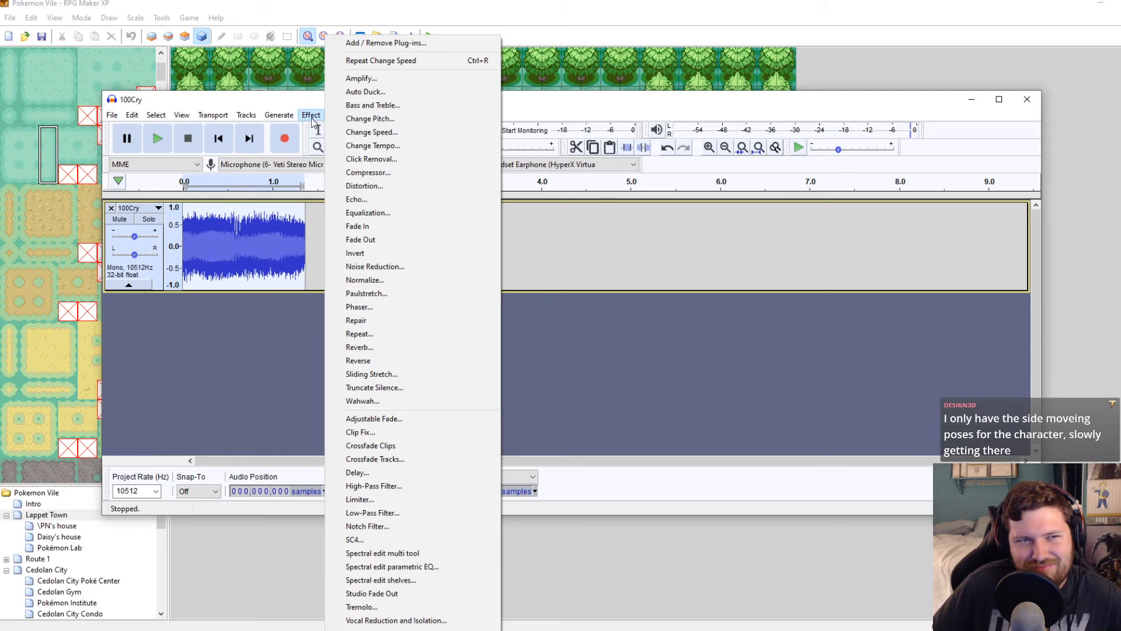
key(ctrl+r)
key(space)
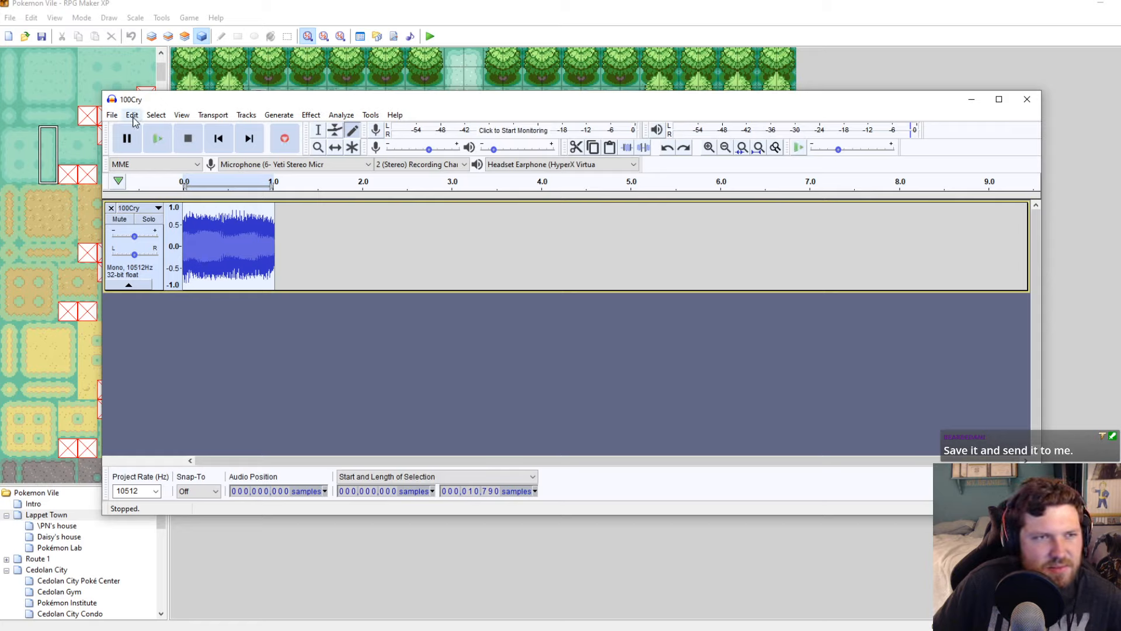
Export the pitch-raised cry as the Ogg Vorbis file 650Cry.ogg in the GAME JAM 6 folder with empty metadata, and close the audio project
click(113, 115)
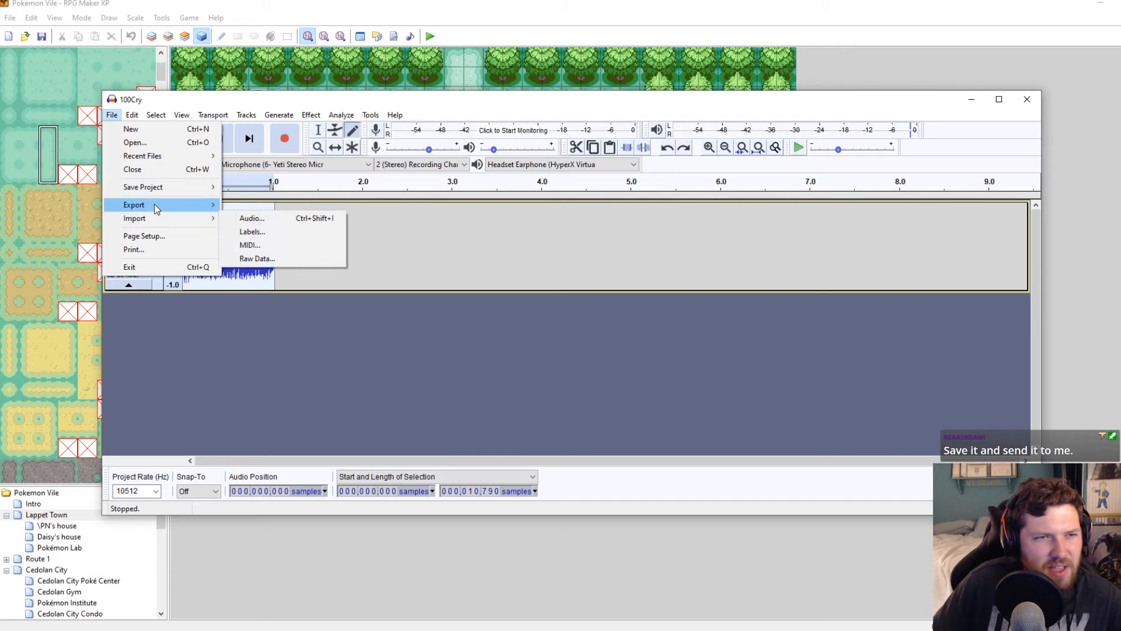
mouse_move(220, 213)
click(262, 231)
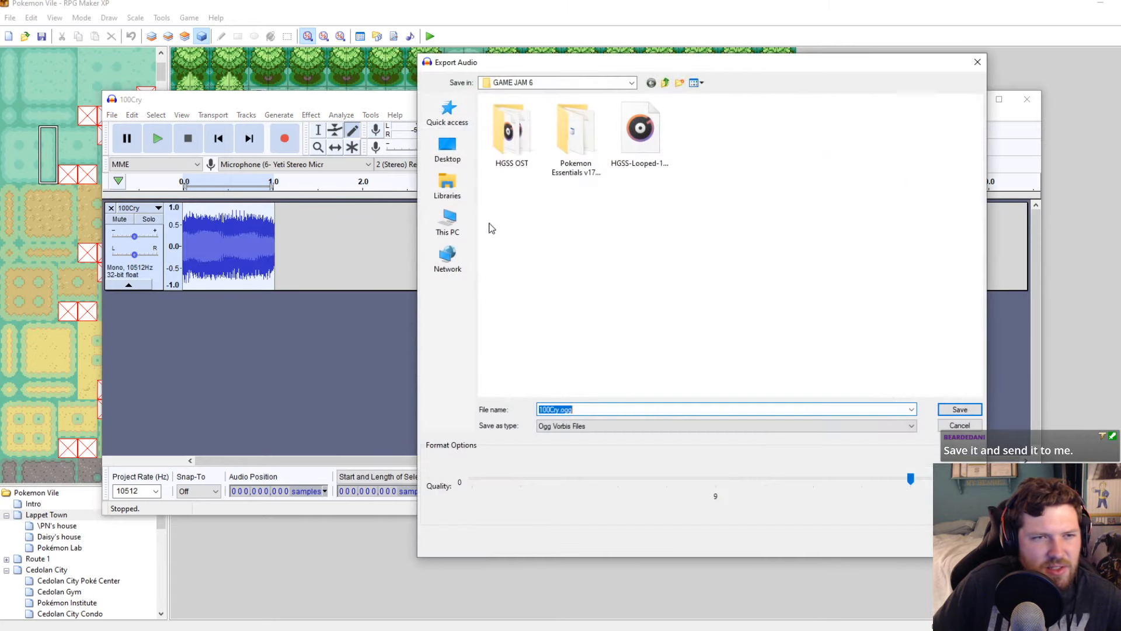
click(553, 410)
key(BackSpace)
key(BackSpace)
key(BackSpace)
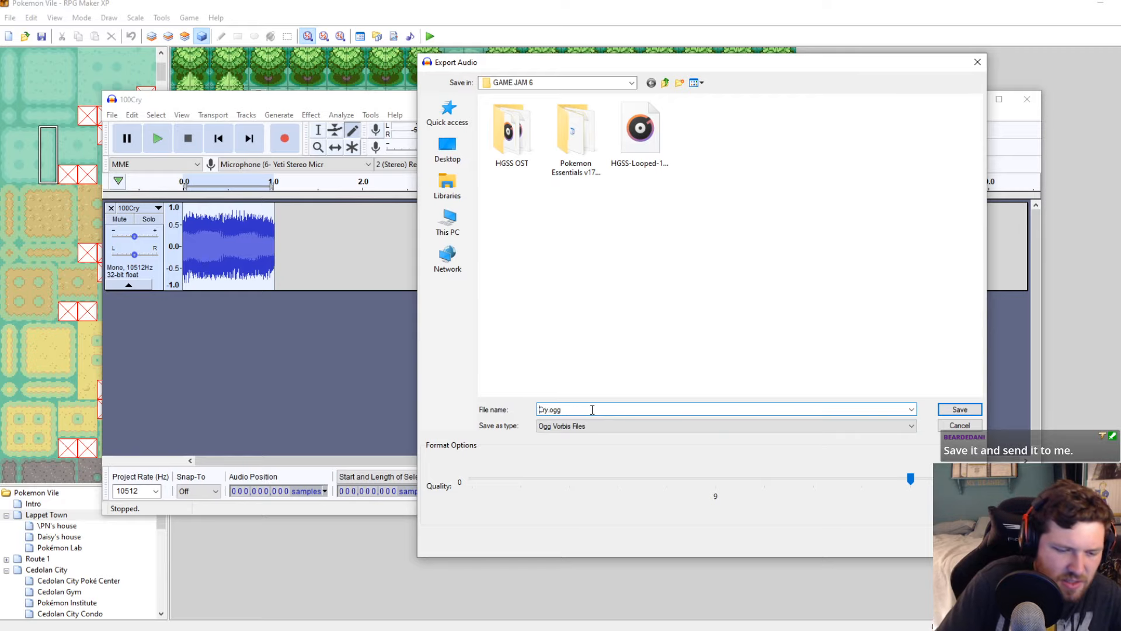
text(650)
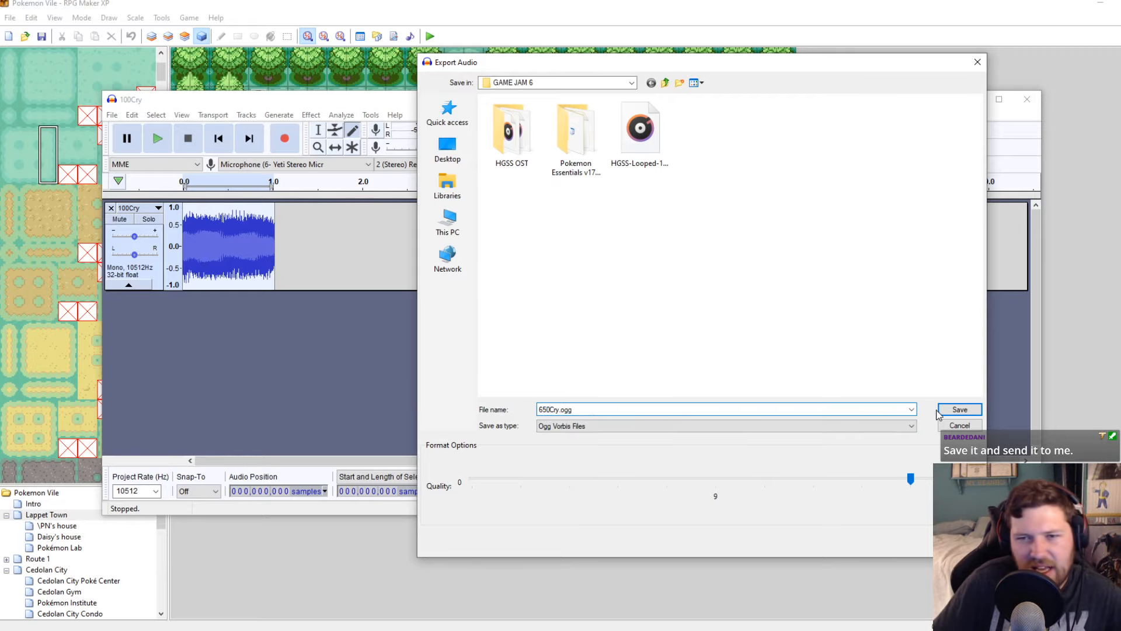
click(960, 409)
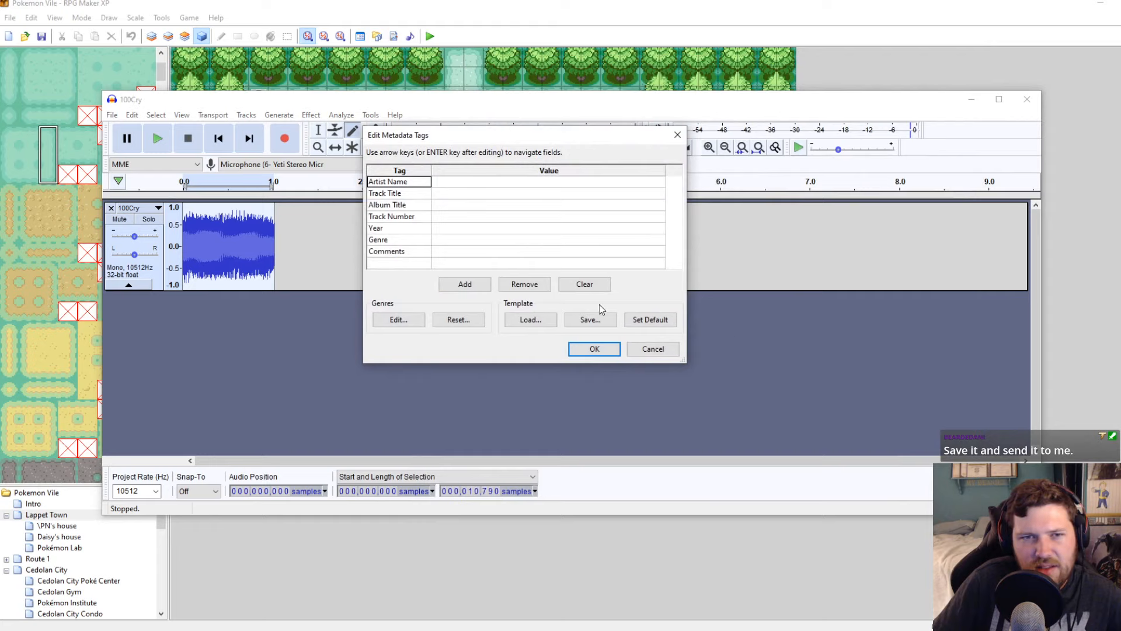
click(595, 349)
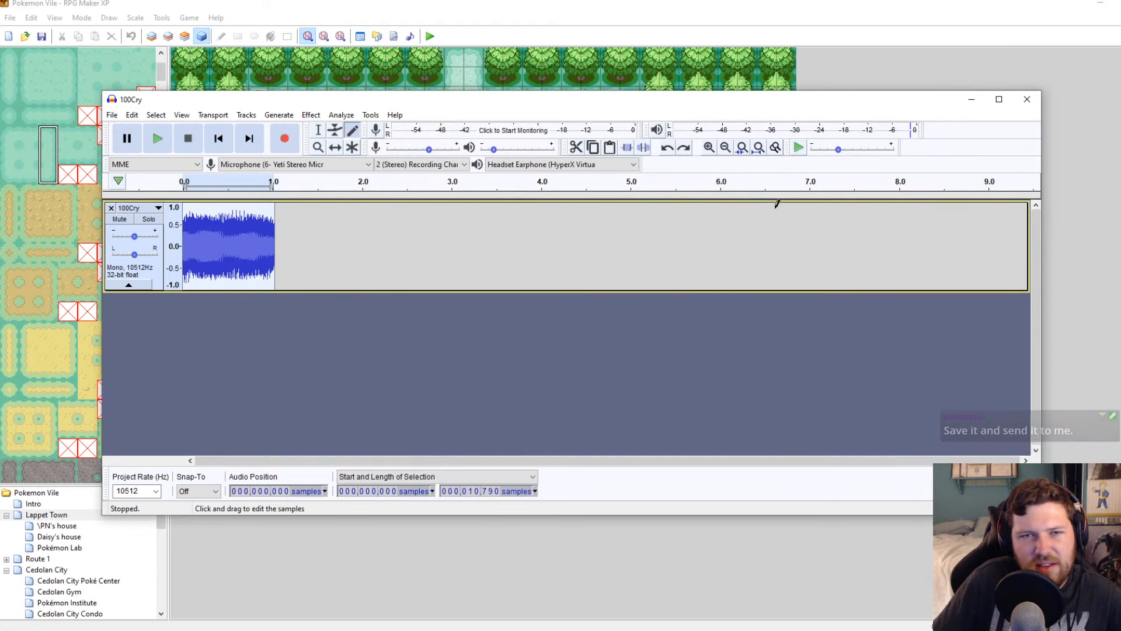
click(1030, 101)
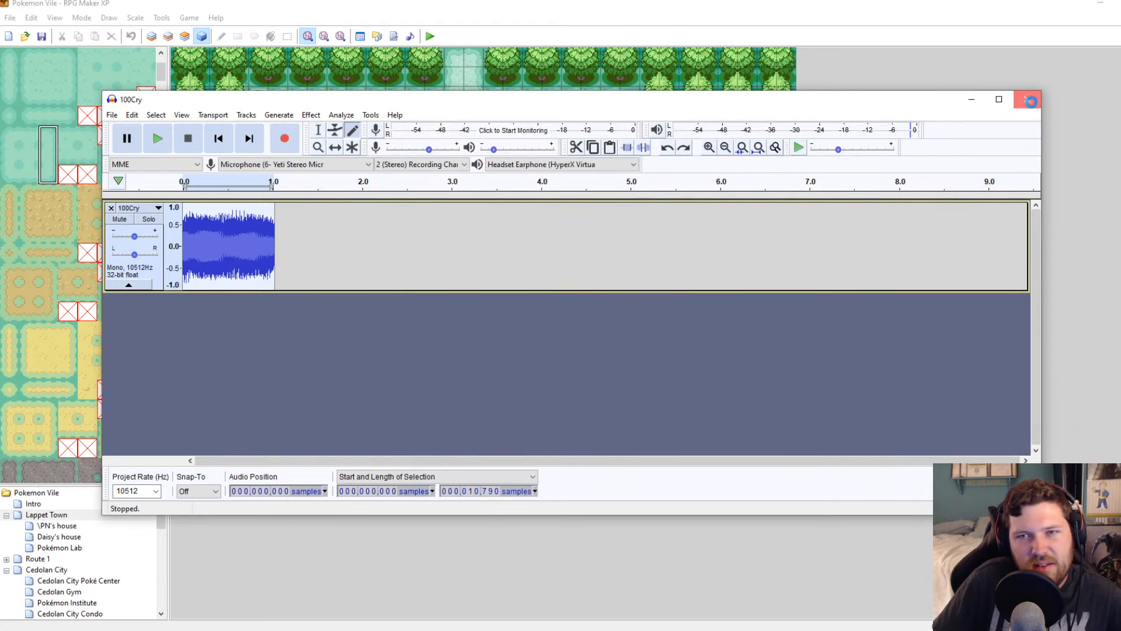
click(601, 305)
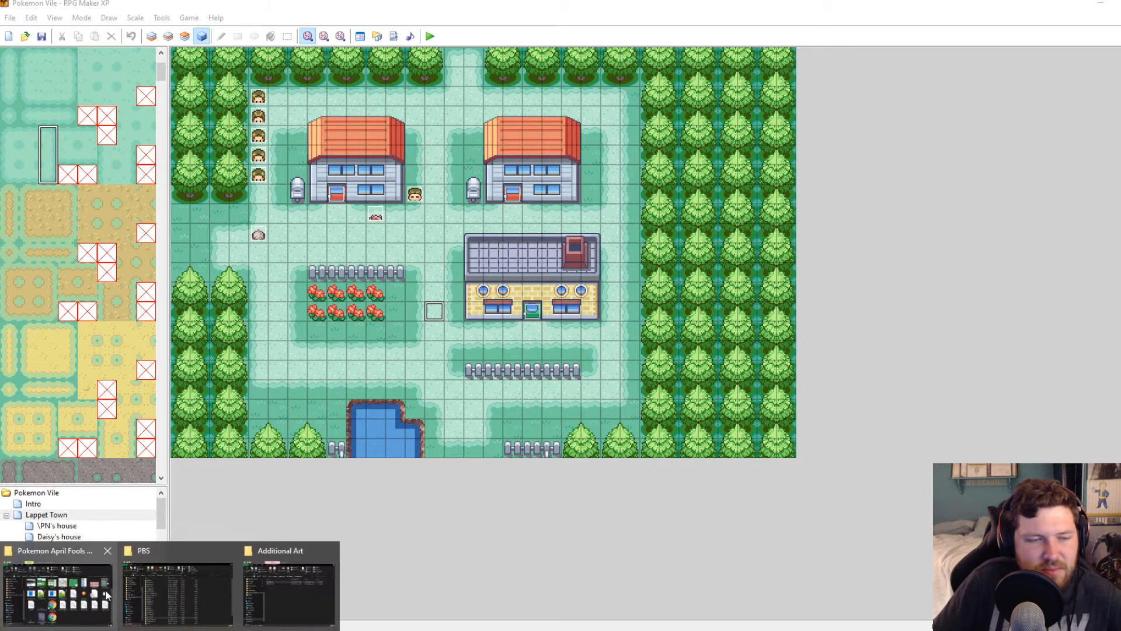
Switch to File Explorer and copy 650Cry.ogg from the GAME JAM 6 folder
mouse_move(157, 586)
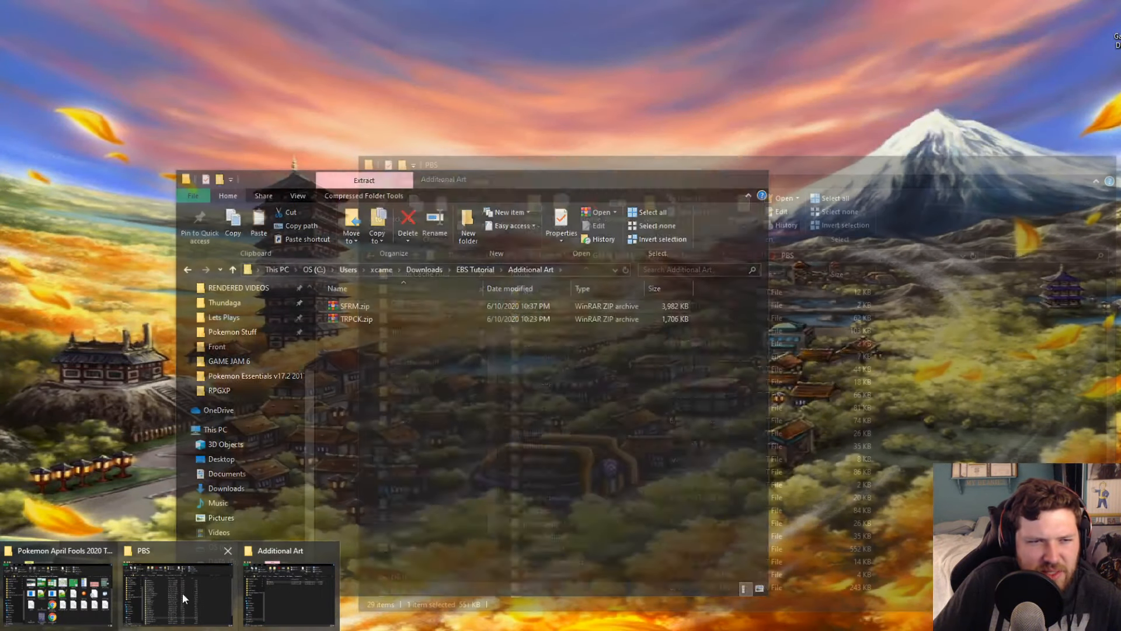
click(182, 593)
click(689, 257)
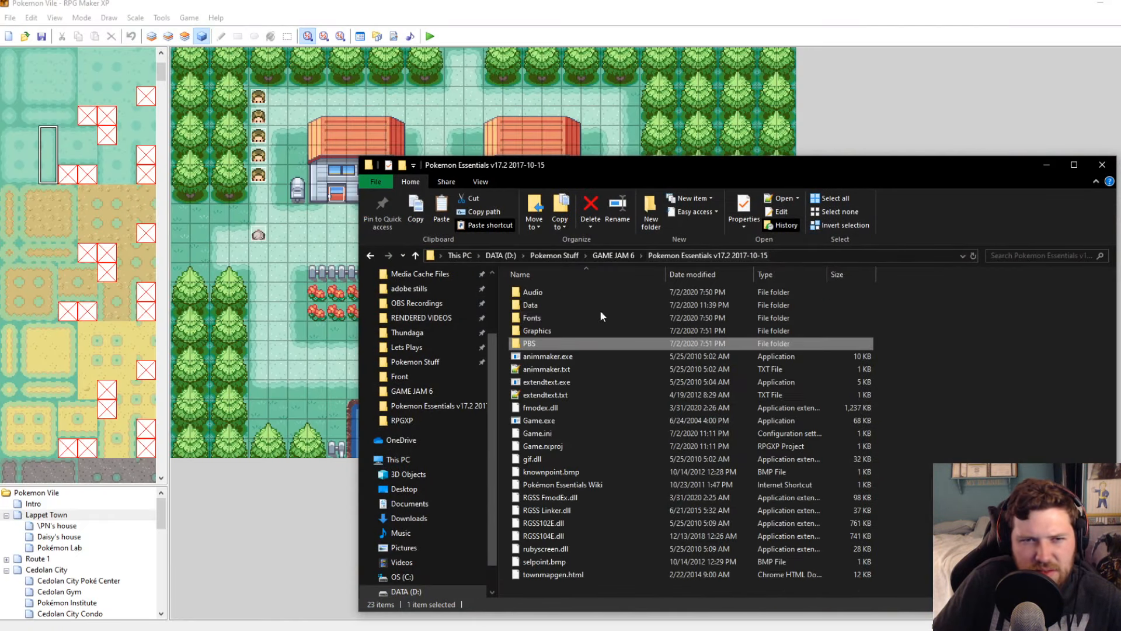
click(619, 255)
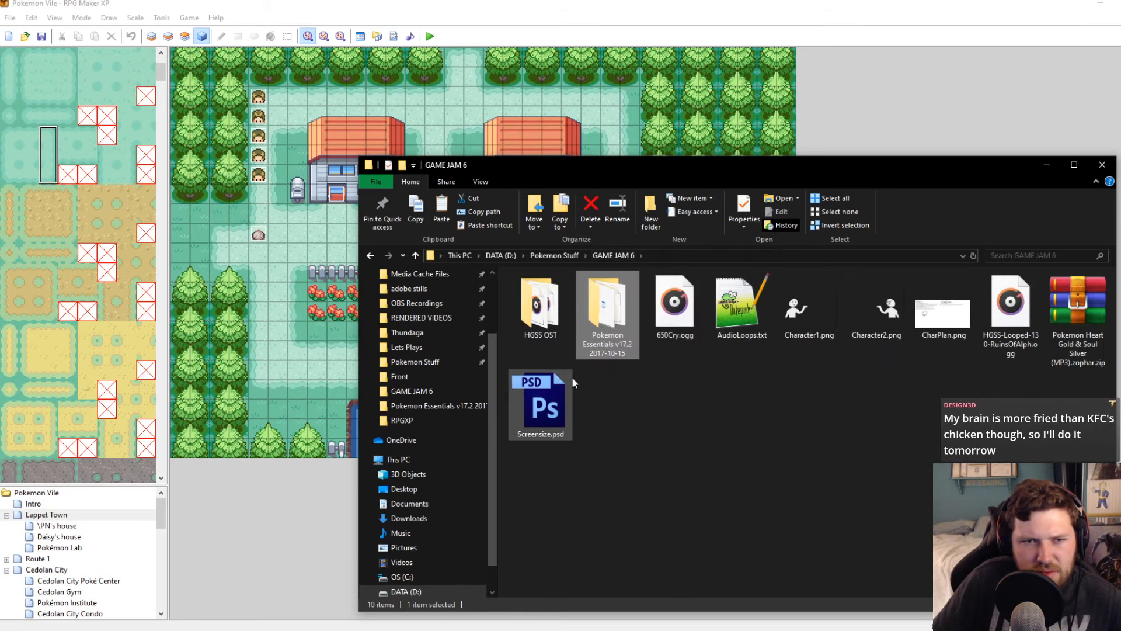
click(678, 327)
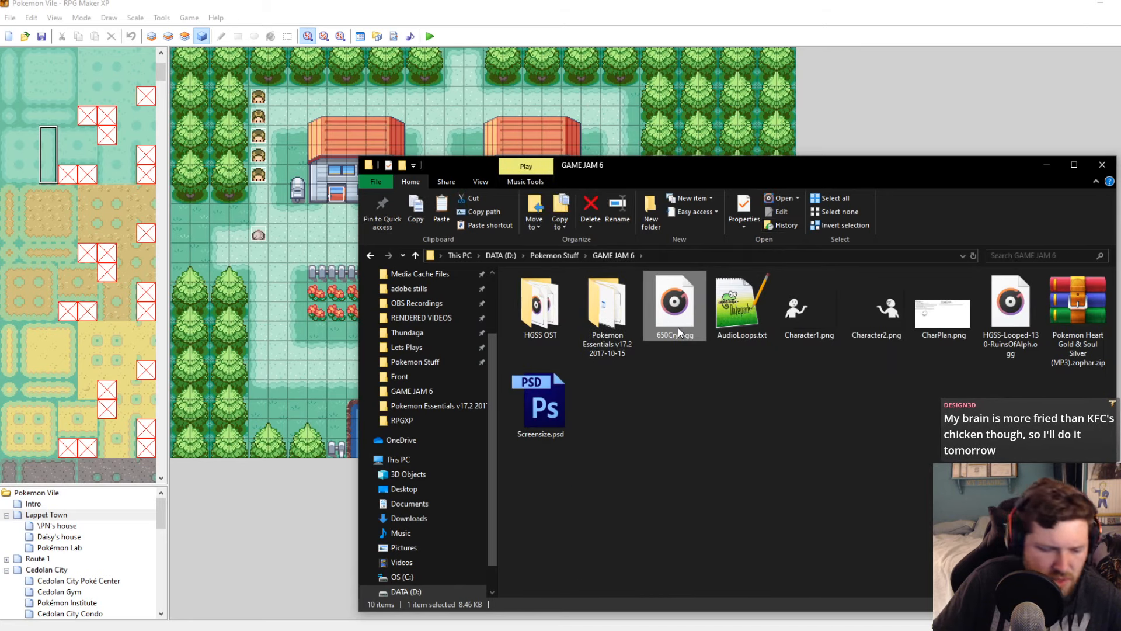
Paste 650Cry.ogg into the Audio\SE\Cries folder of Pokemon Essentials v17.2 2017-10-15
double_click(604, 315)
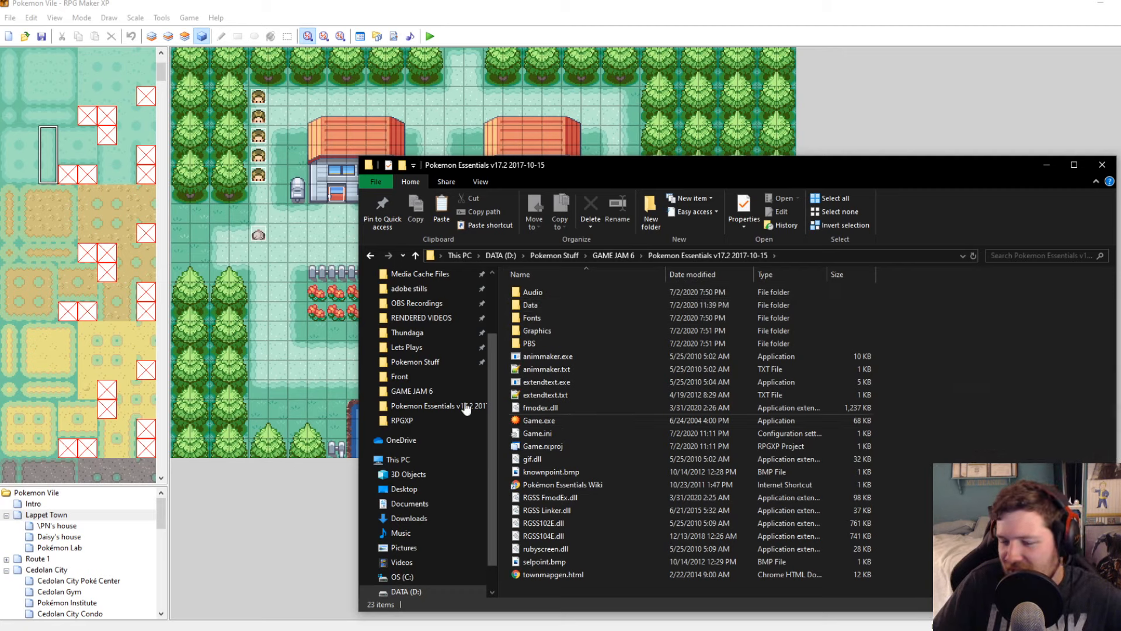
double_click(533, 292)
double_click(531, 330)
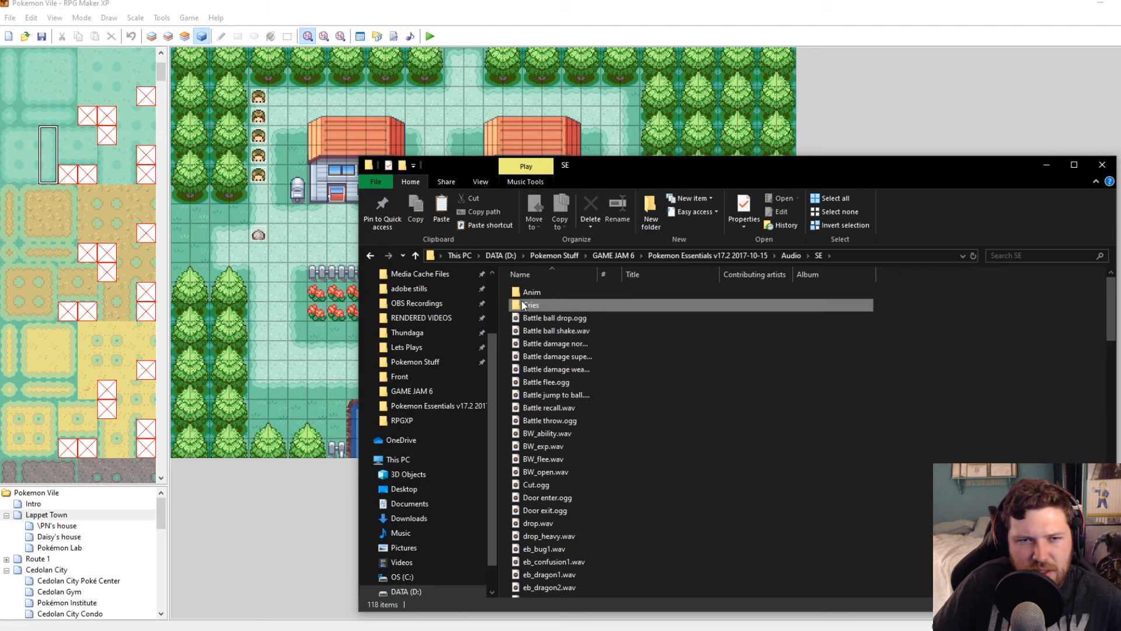
double_click(569, 305)
key(ctrl+v)
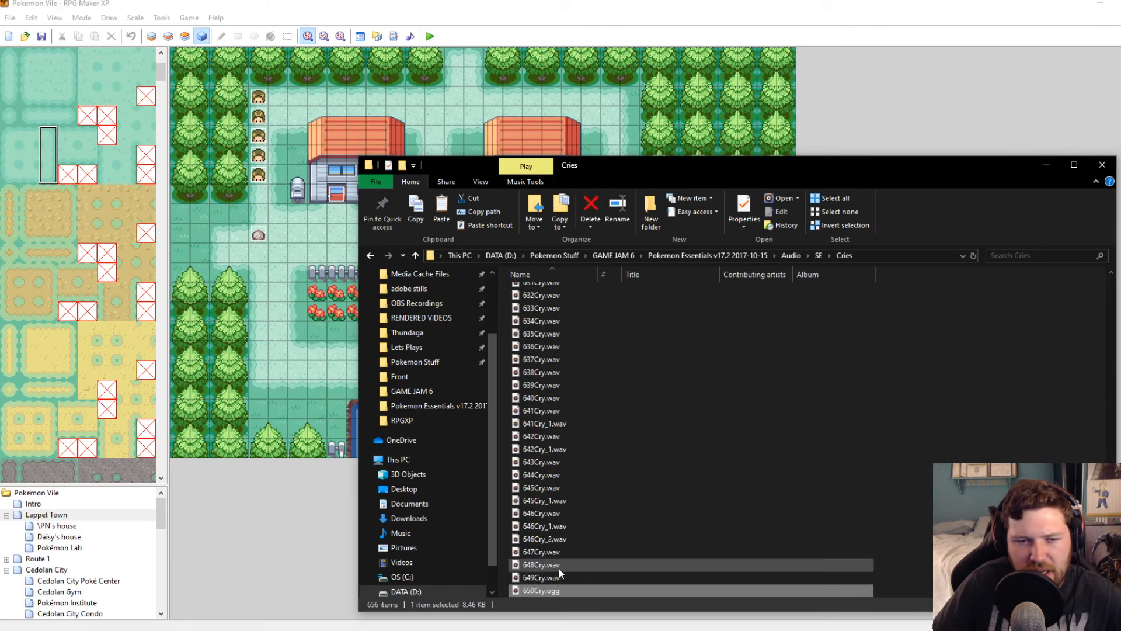
Browse the project's Audio and SE folders from the Pokemon Essentials v17.2 2017-10-15 root and return to the Cries folder
click(693, 257)
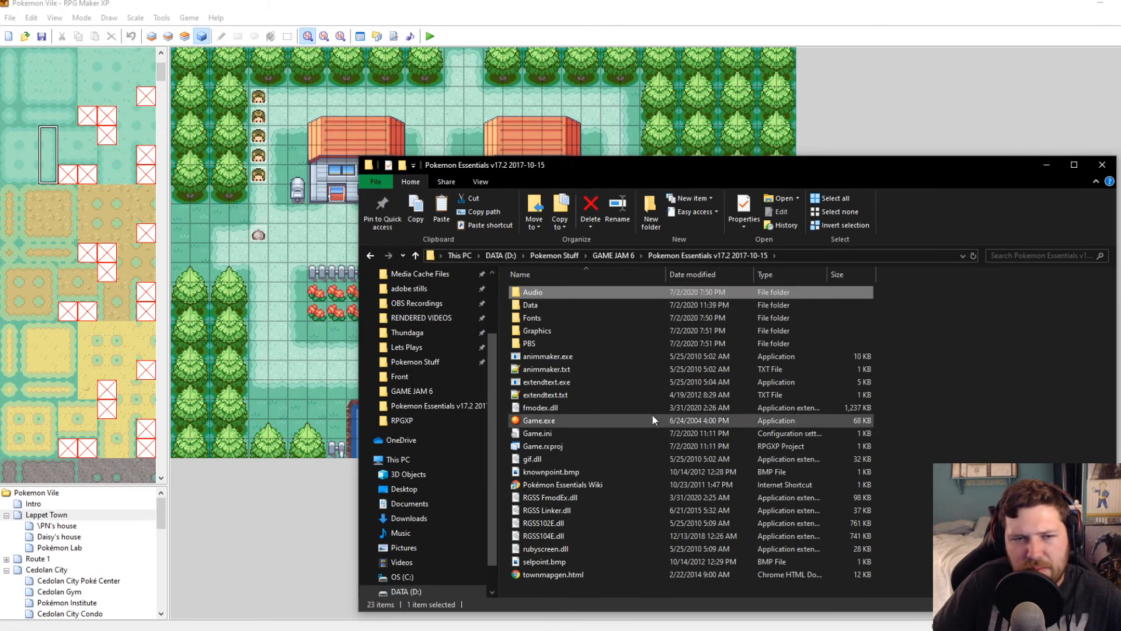
double_click(570, 292)
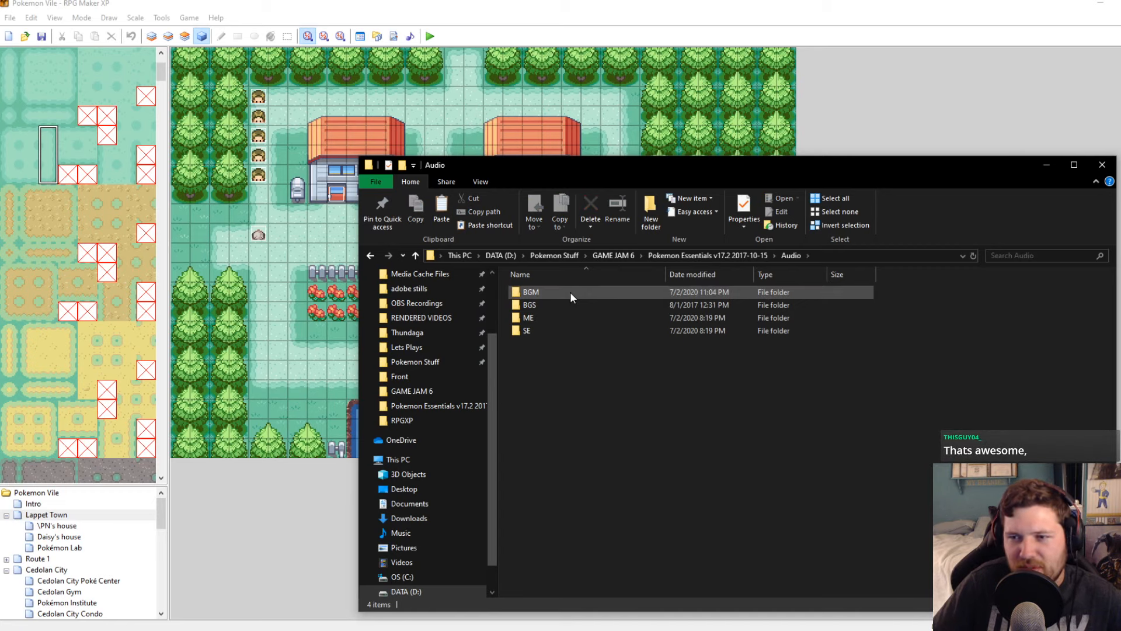
double_click(540, 330)
scroll(721, 415, down, 5)
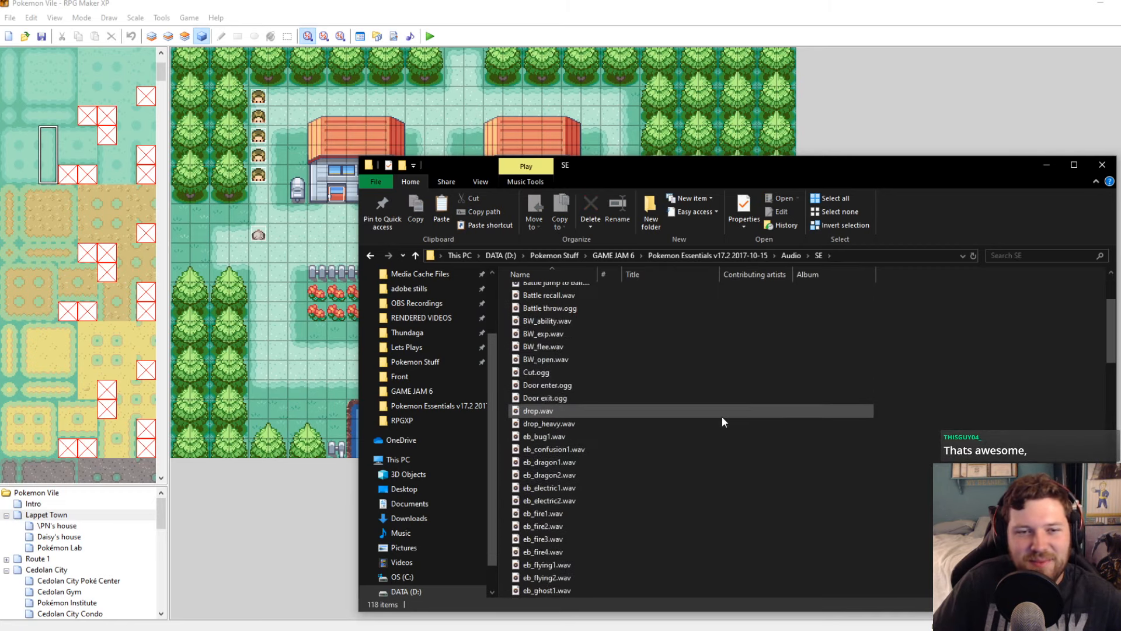
scroll(732, 401, up, 3)
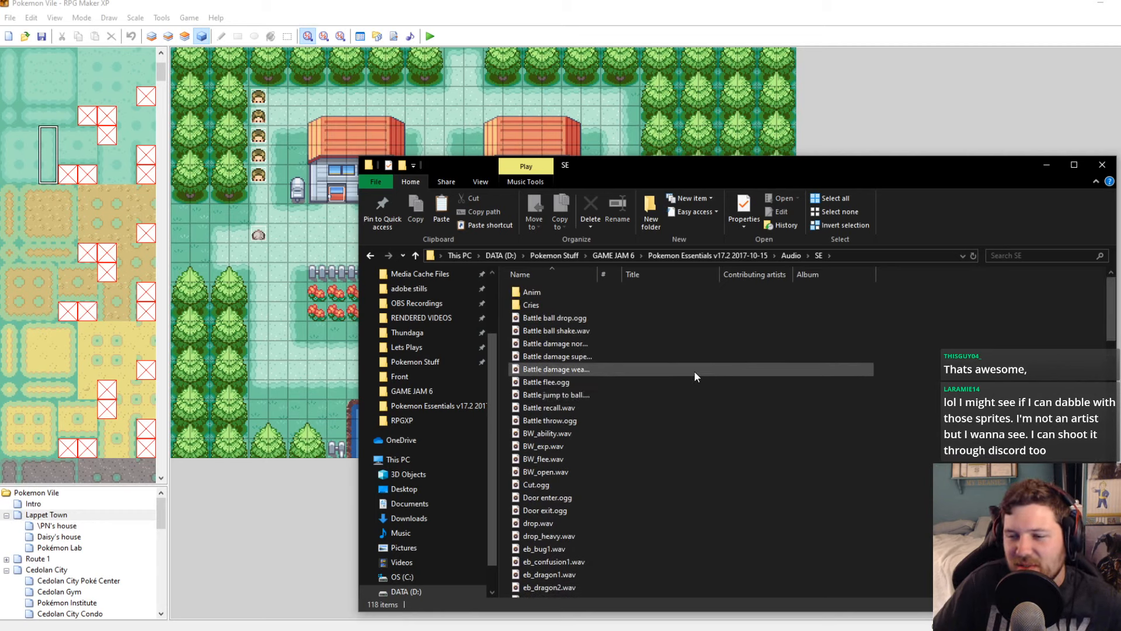
double_click(542, 305)
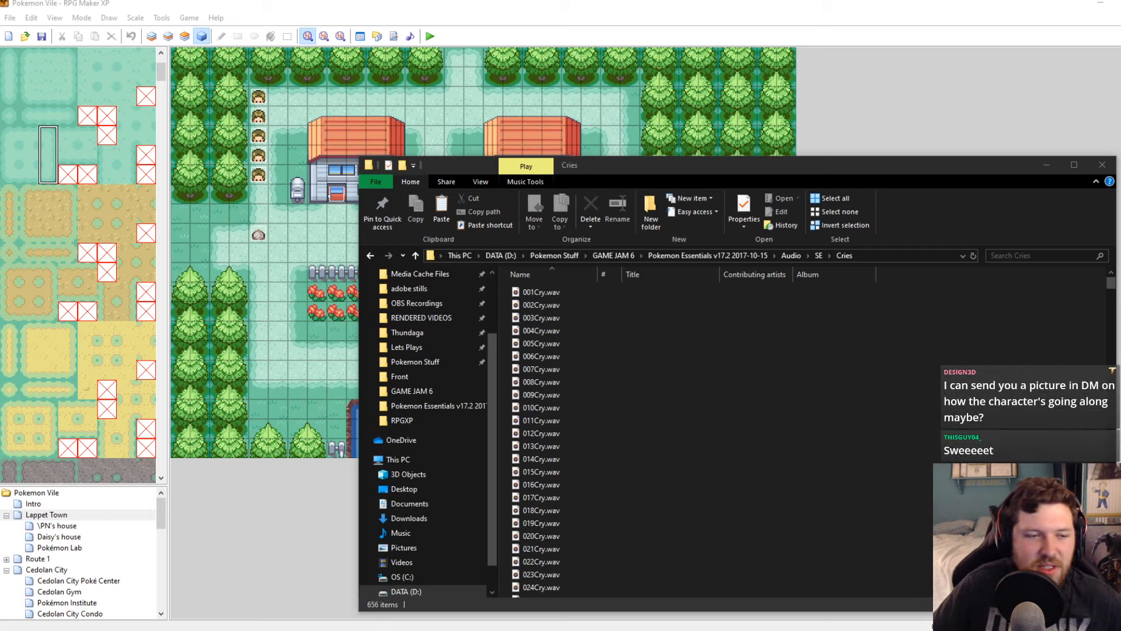
Switch to the browser, look over the Thundaga RC Game Jam 6 document, and close the trchar001.png and MainChara.png image pages after viewing them
mouse_move(134, 628)
click(164, 575)
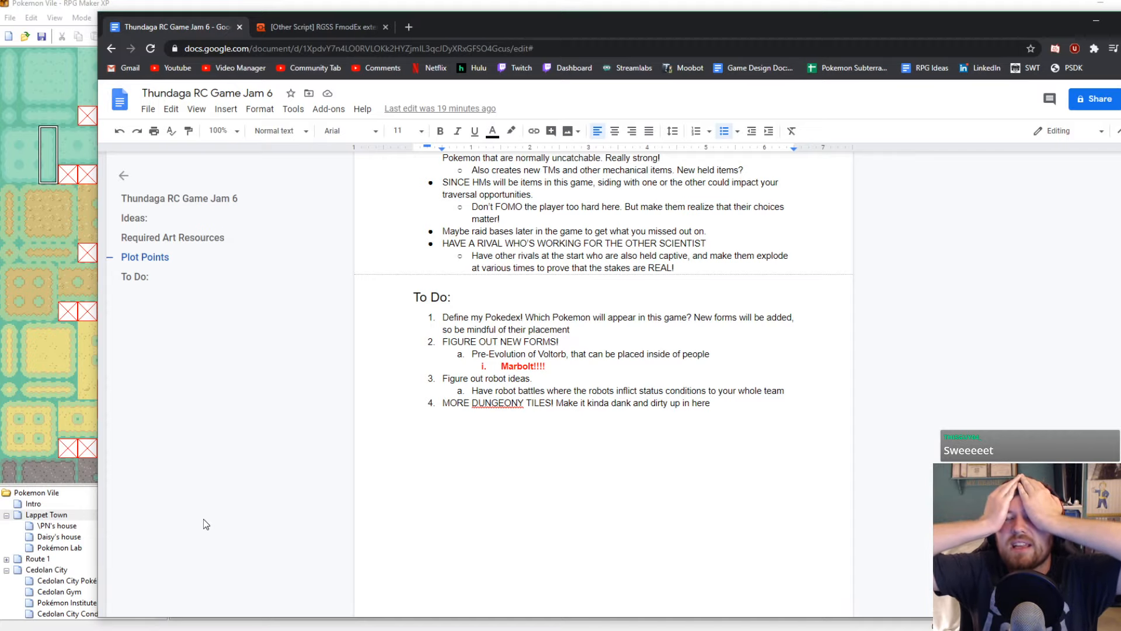
scroll(496, 474, up, 20)
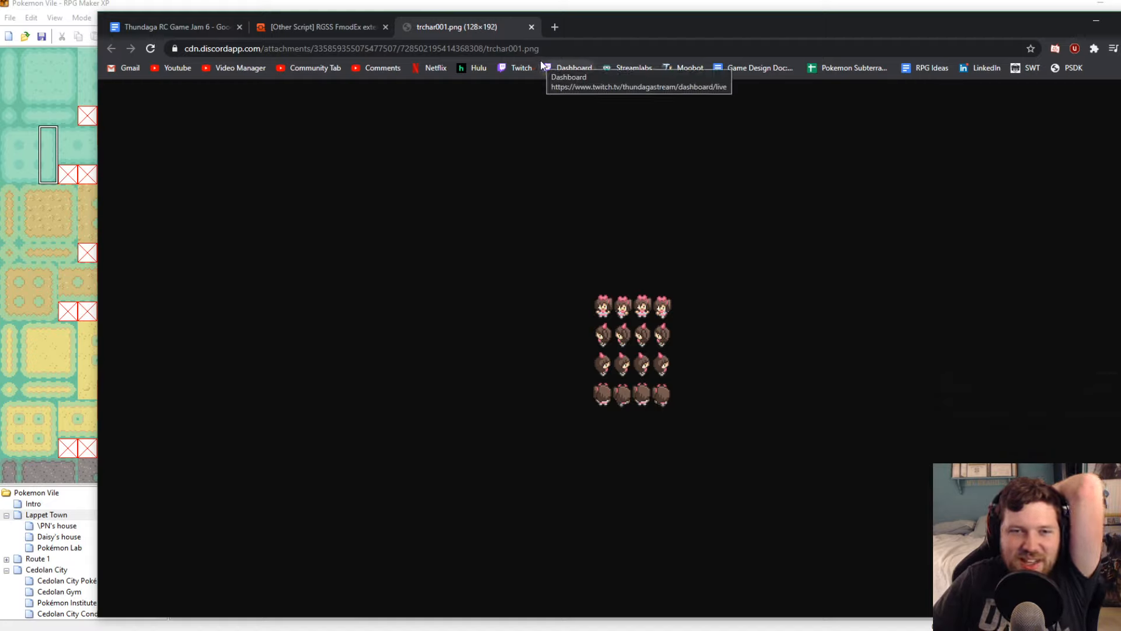
click(532, 27)
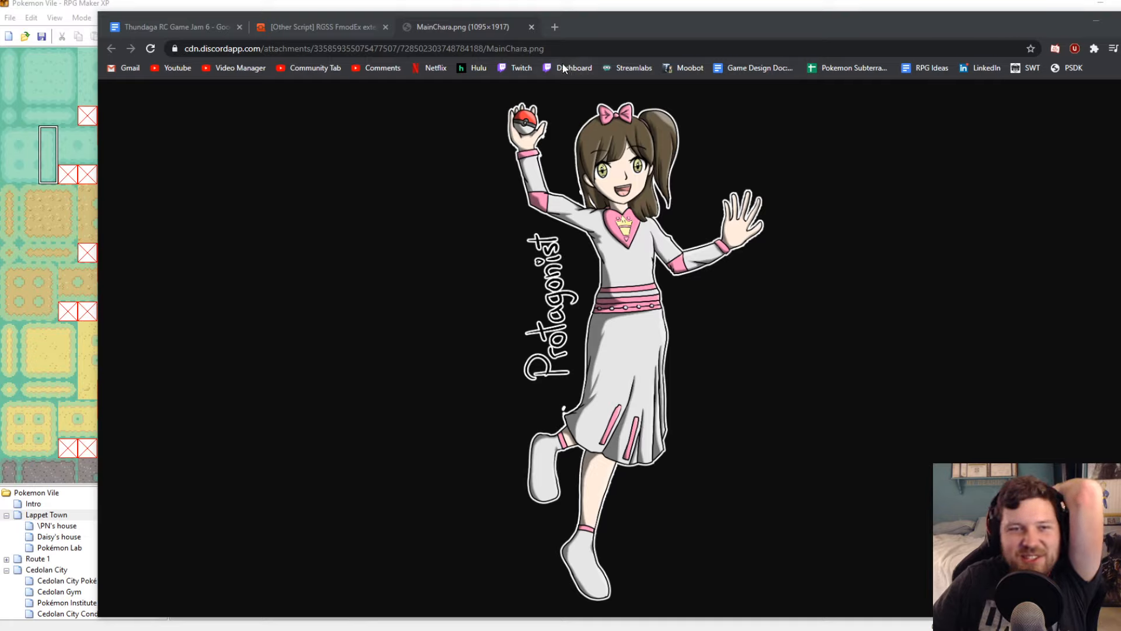
click(531, 27)
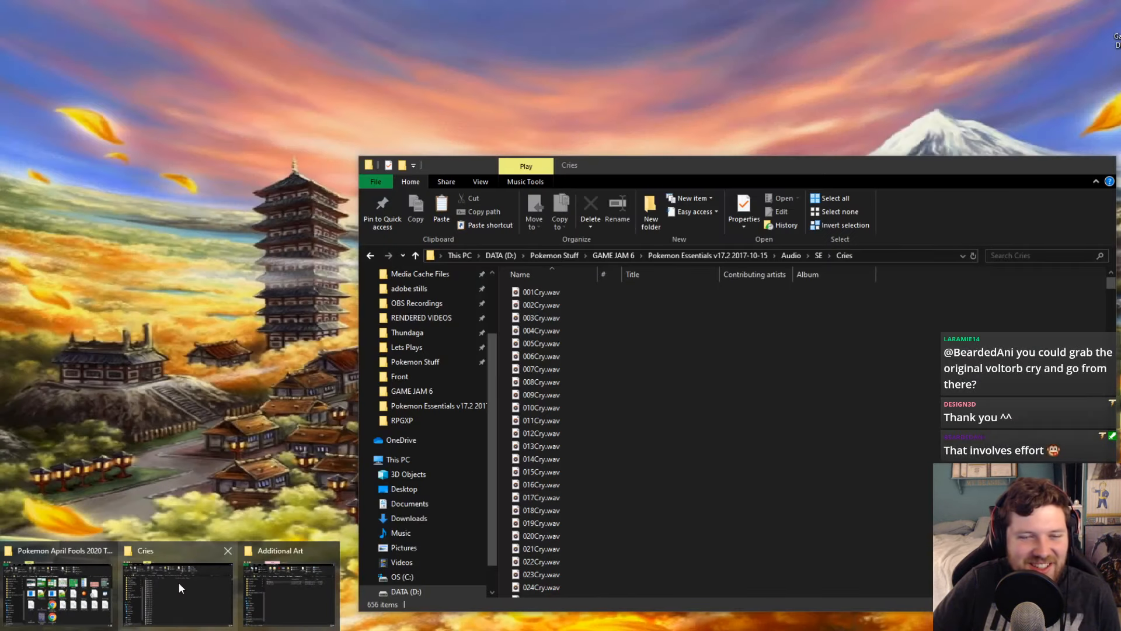
Switch back to the Cries folder in File Explorer and select 650Cry.ogg at the end of the file list
click(178, 581)
scroll(676, 534, down, 2)
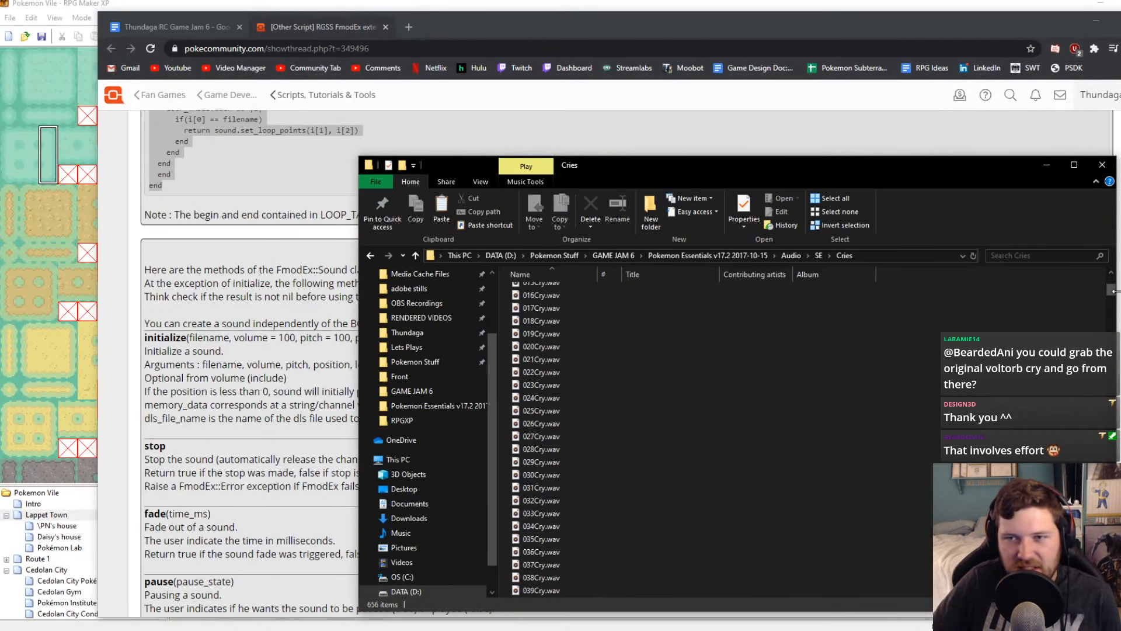
drag(1111, 286, 1111, 578)
click(537, 591)
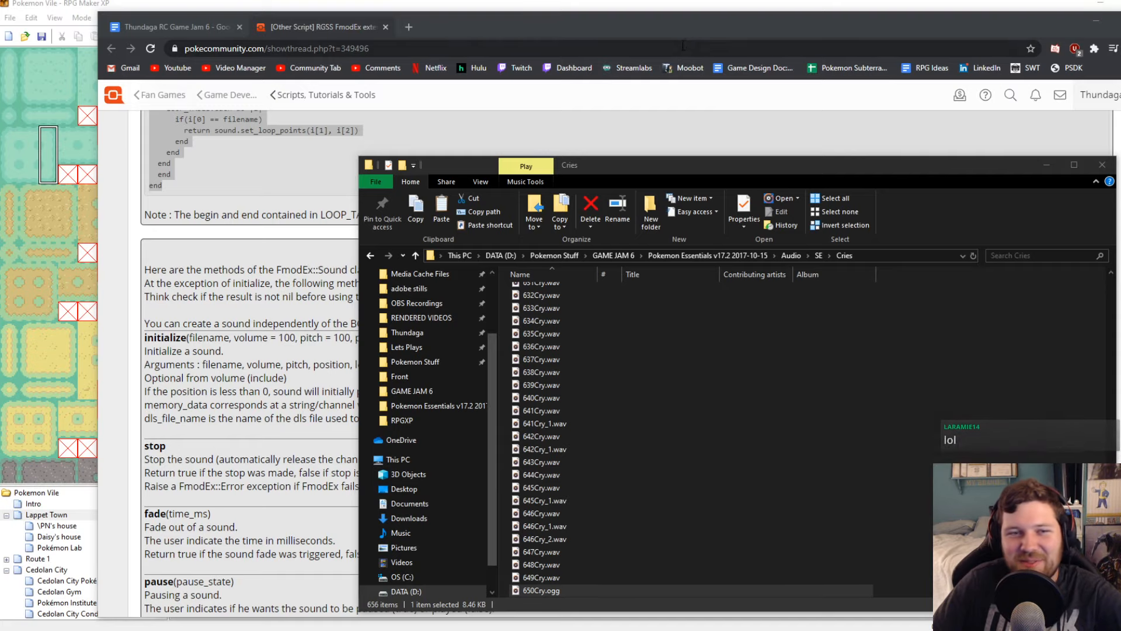
Return to the Thundaga RC Game Jam 6 document in the browser and review it from Ideas through Plot Points to the To Do list
click(328, 35)
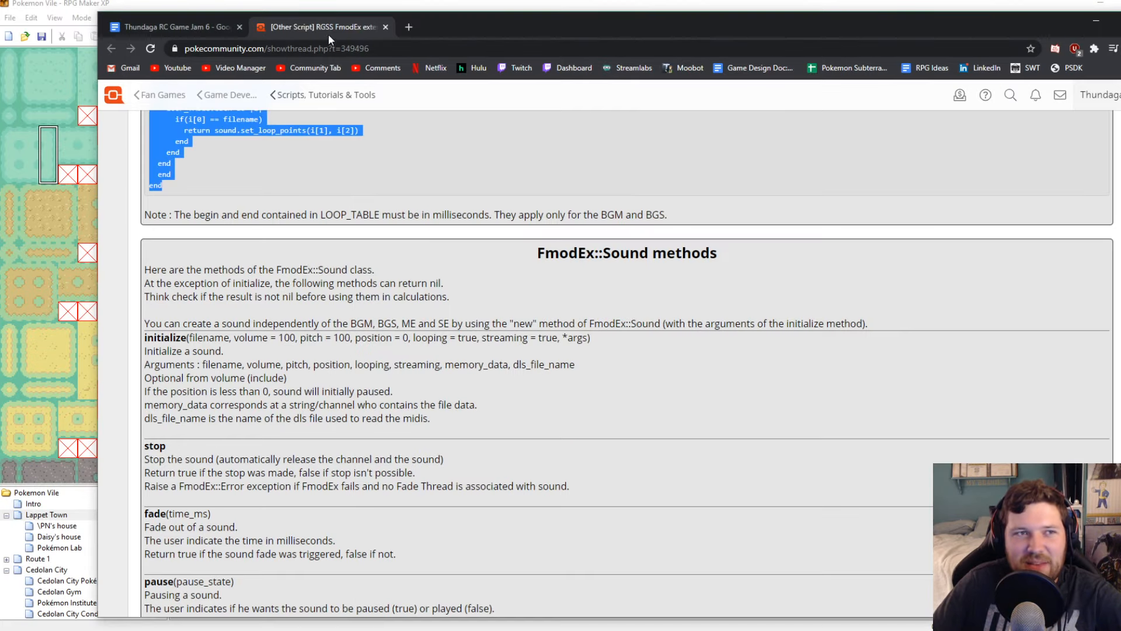
click(178, 26)
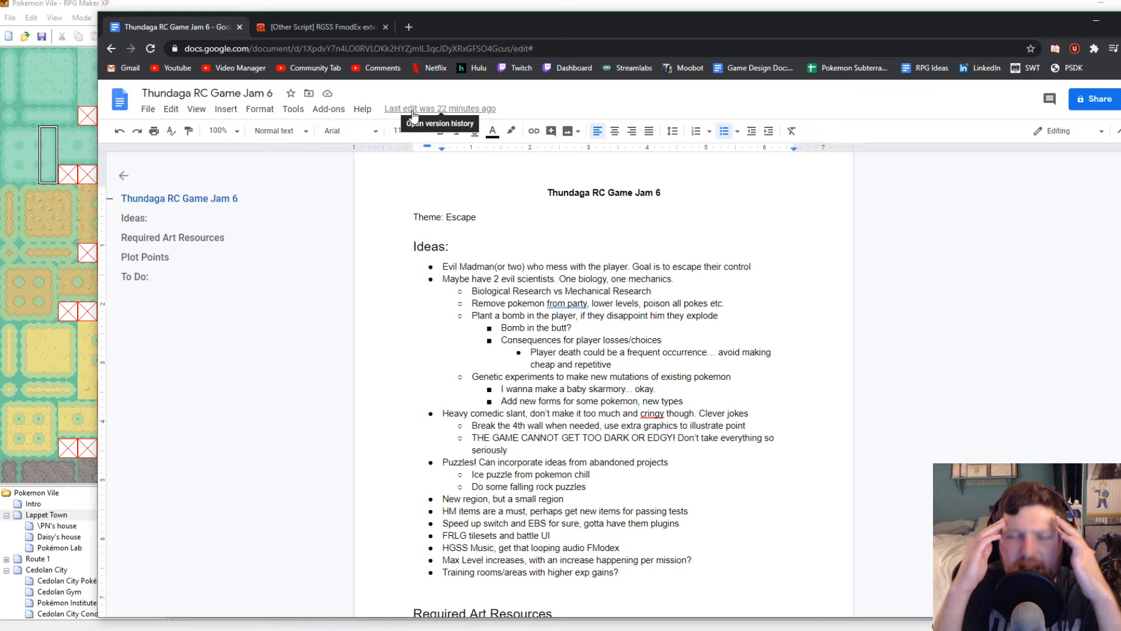
scroll(872, 320, down, 5)
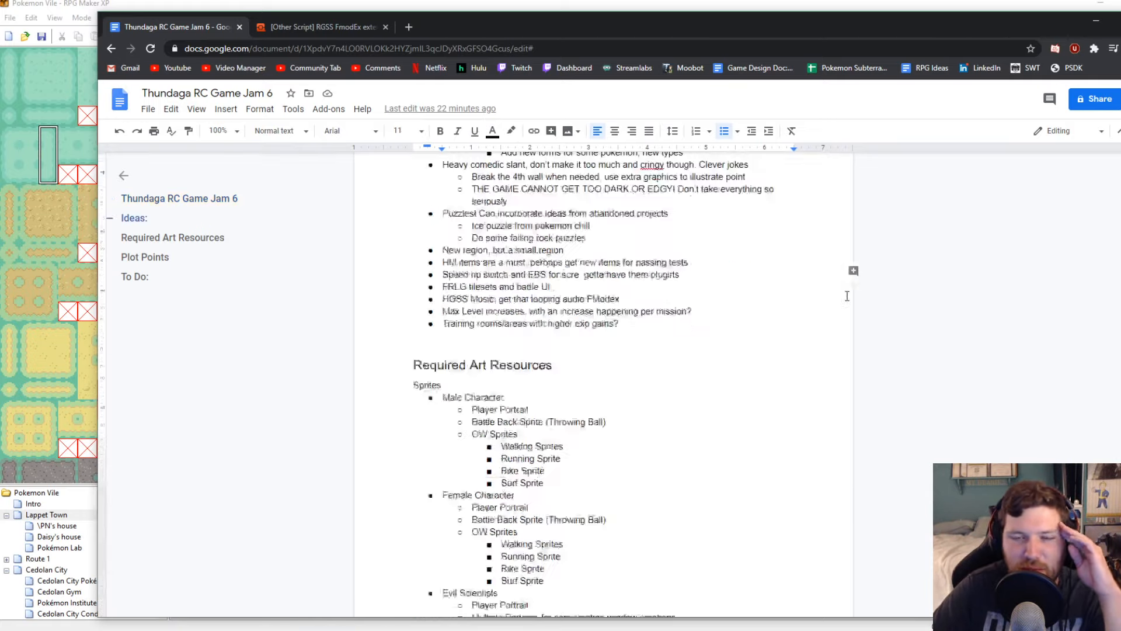
scroll(963, 343, down, 7)
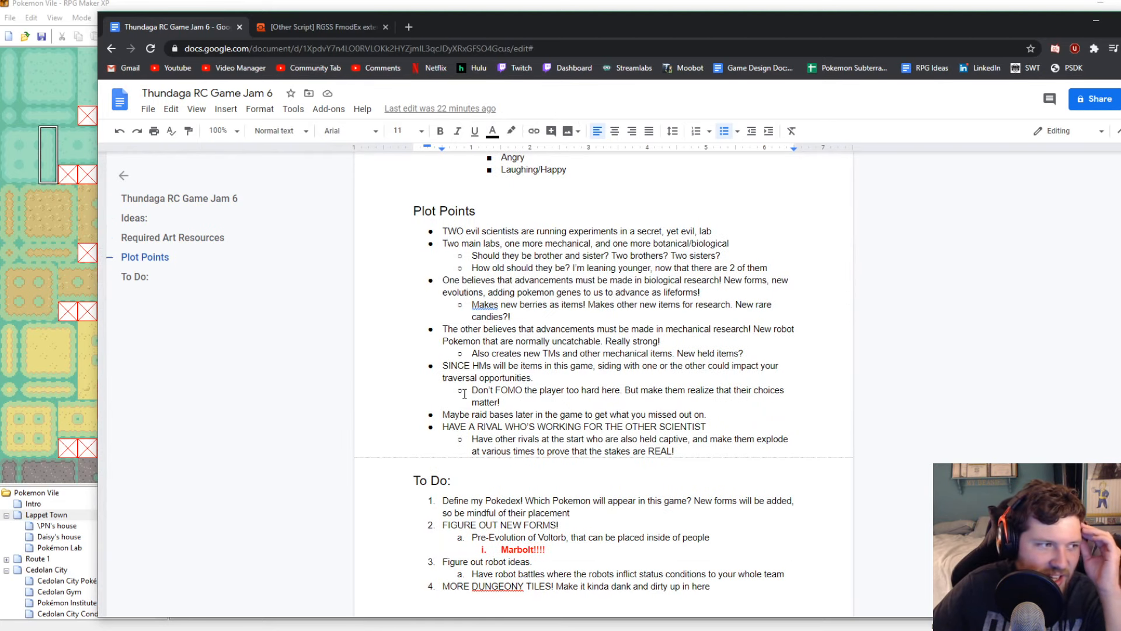
Switch to RPG Maker XP, playtest the saved game, and open Marbolt's summary from the party to hear its cry
click(607, 3)
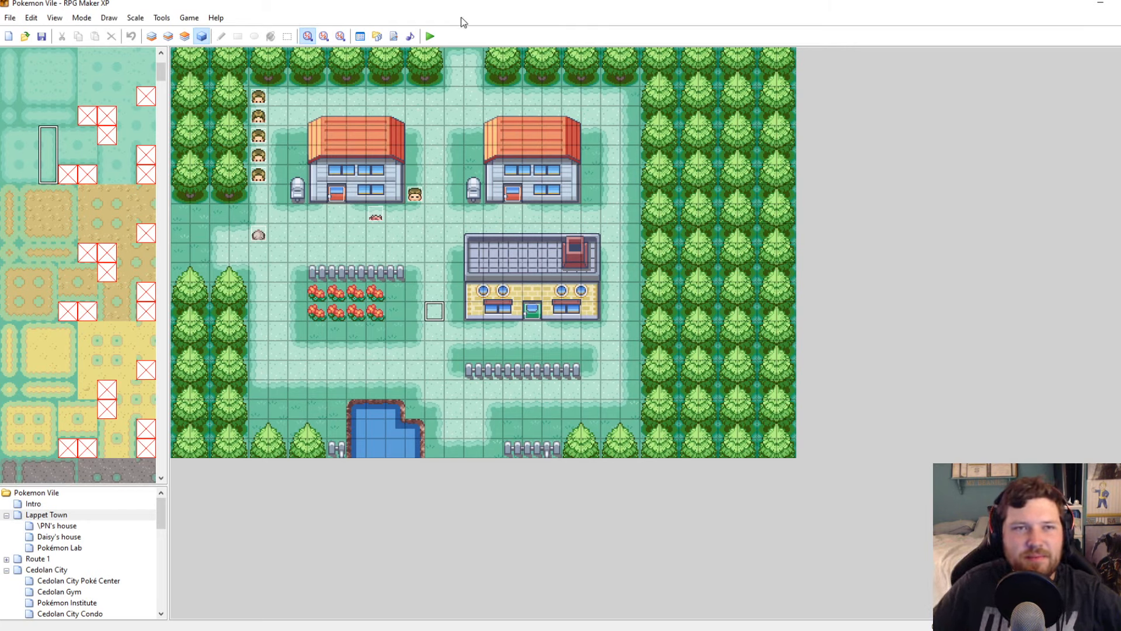
click(428, 37)
key(Escape)
key(Return)
key(Down)
key(Right)
key(Return)
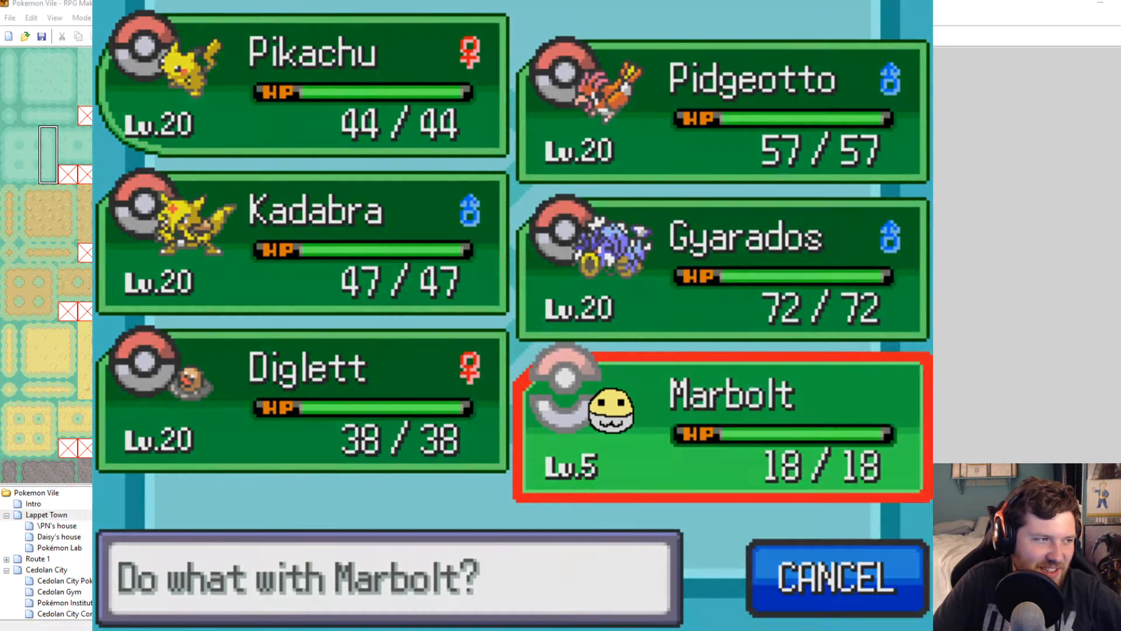
key(Return)
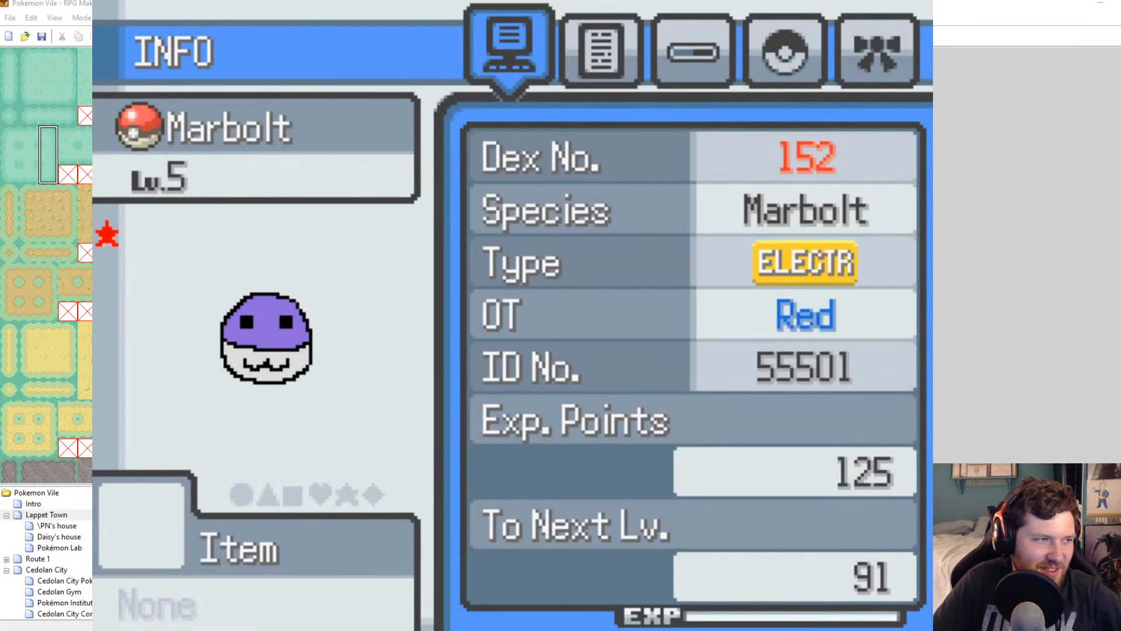
Cycle through the party members' summaries to compare their cries with Marbolt's, and close the playtest
key(Down)
key(Down)
key(Down)
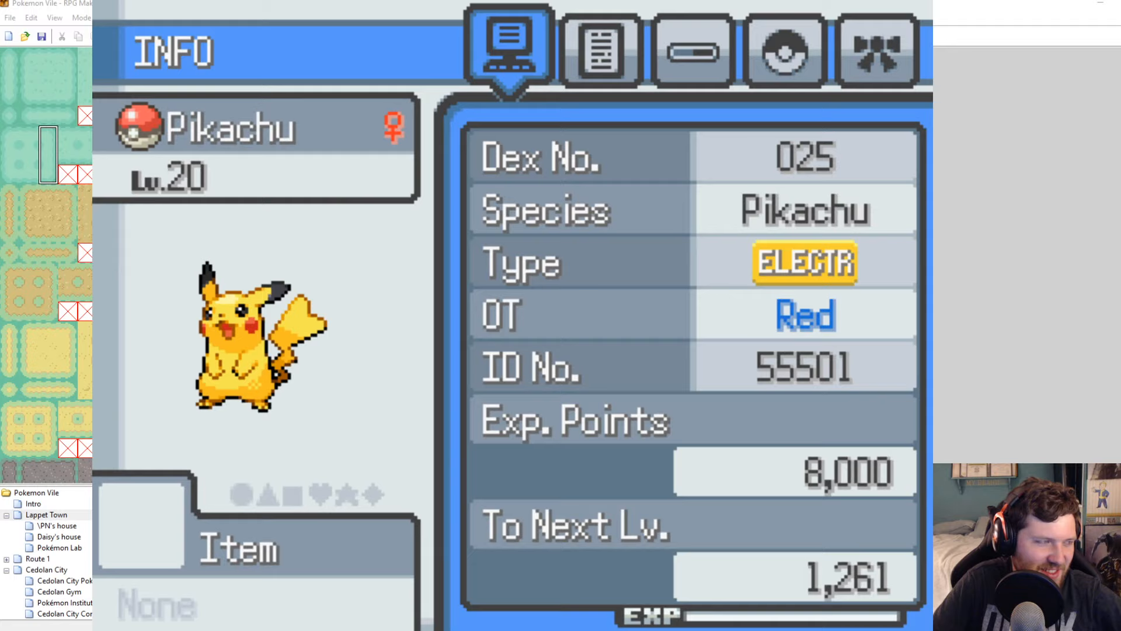
key(Down)
key(Down)
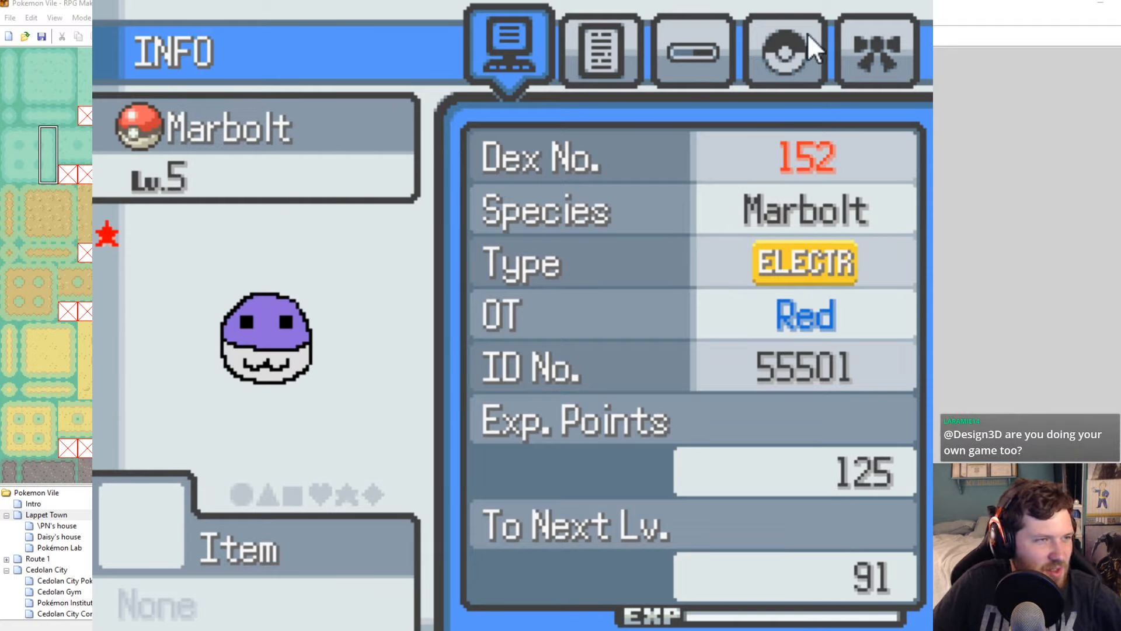
key(alt+F4)
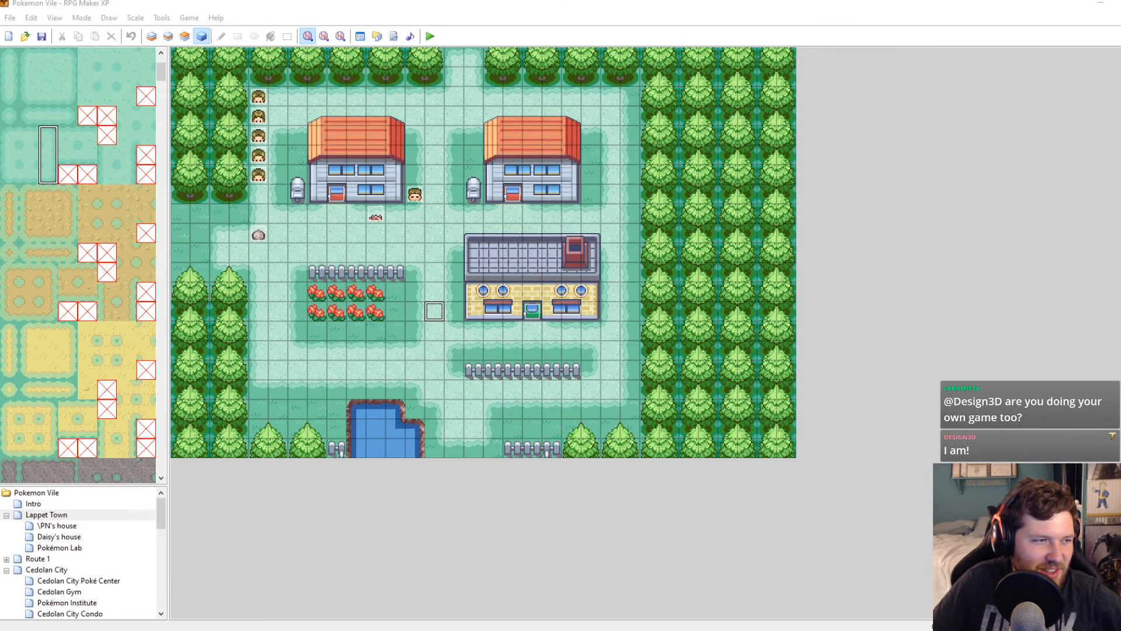
Open the Downloads folder, play 650Cry-Faded.ogg to hear the faded cry, and close the music player
double_click(365, 281)
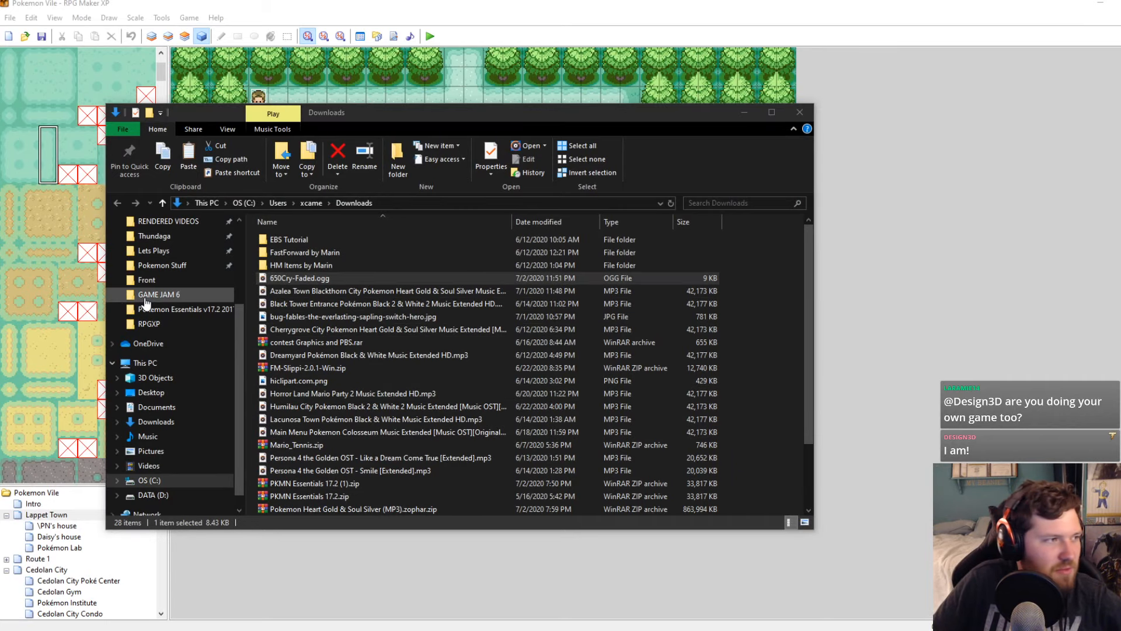
click(306, 281)
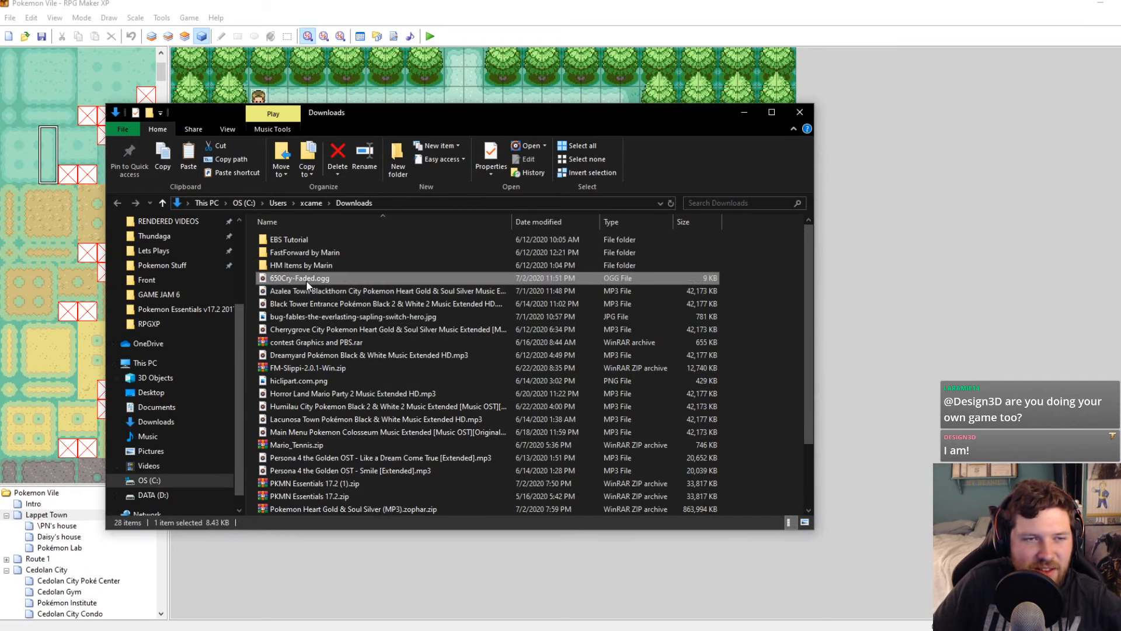
double_click(306, 281)
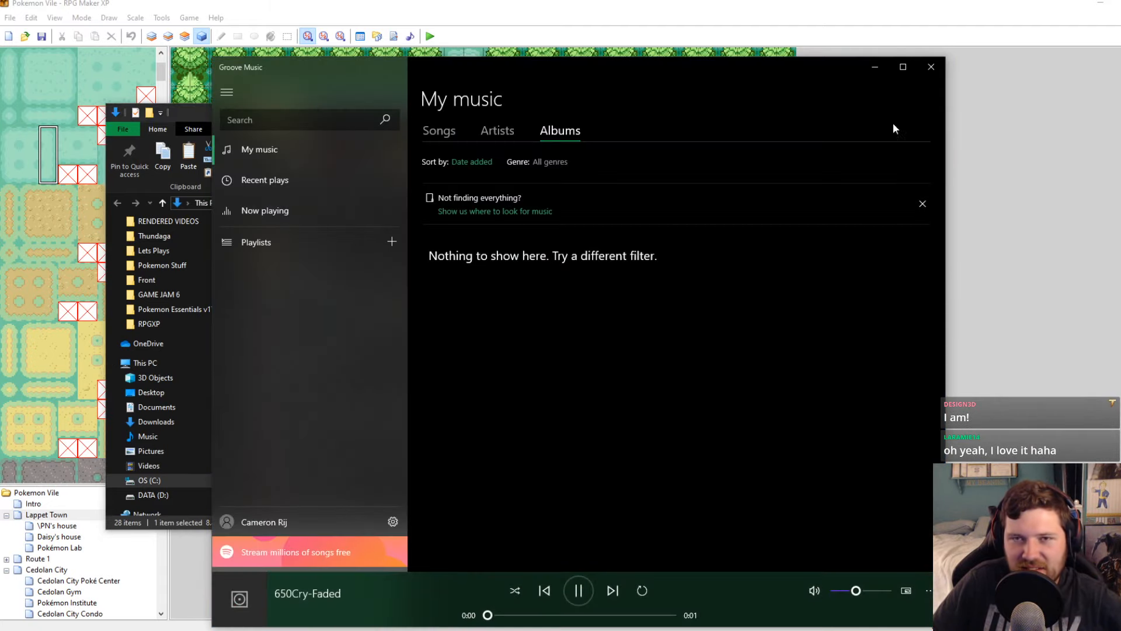
click(928, 70)
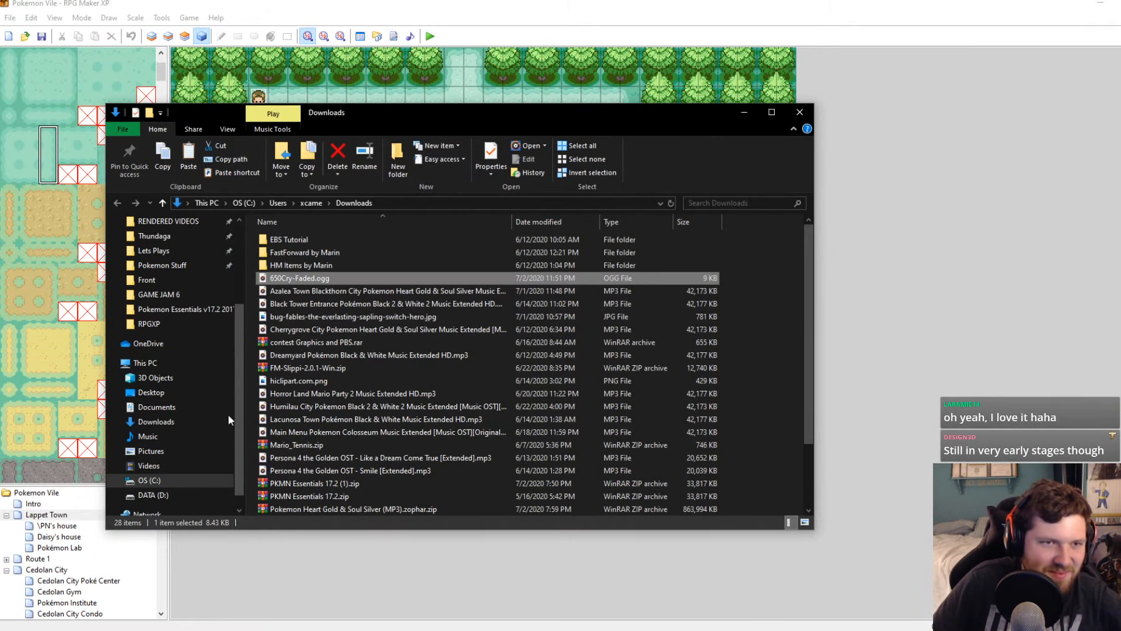
Delete the existing 650Cry.ogg from the Cries folder and paste in 650Cry-Faded.ogg from Downloads
mouse_move(128, 624)
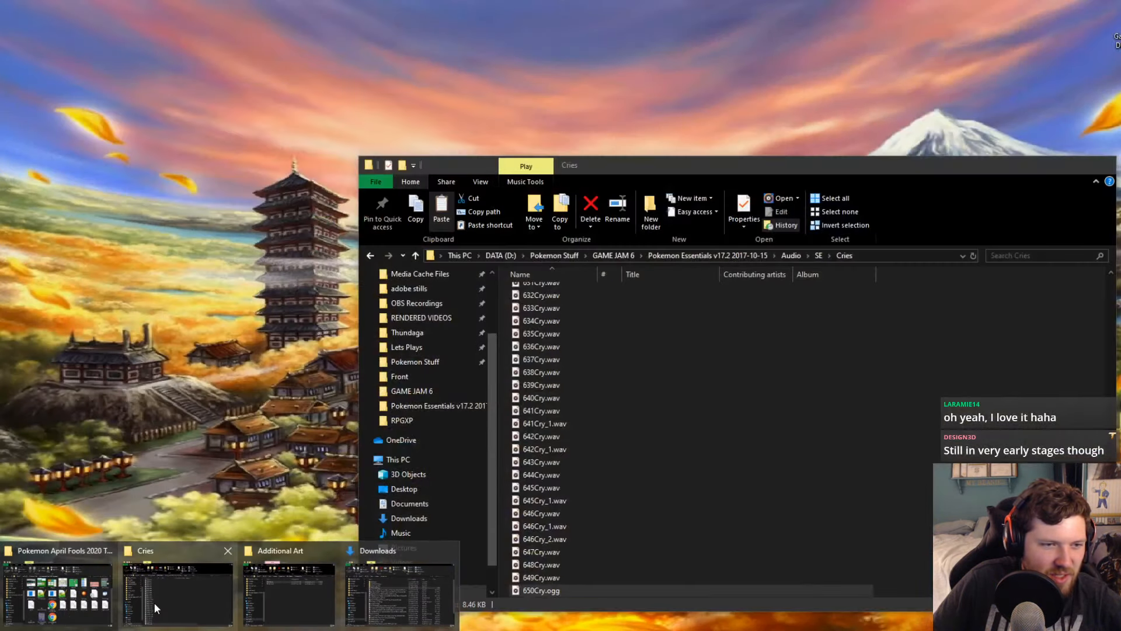
click(154, 602)
key(ctrl+v)
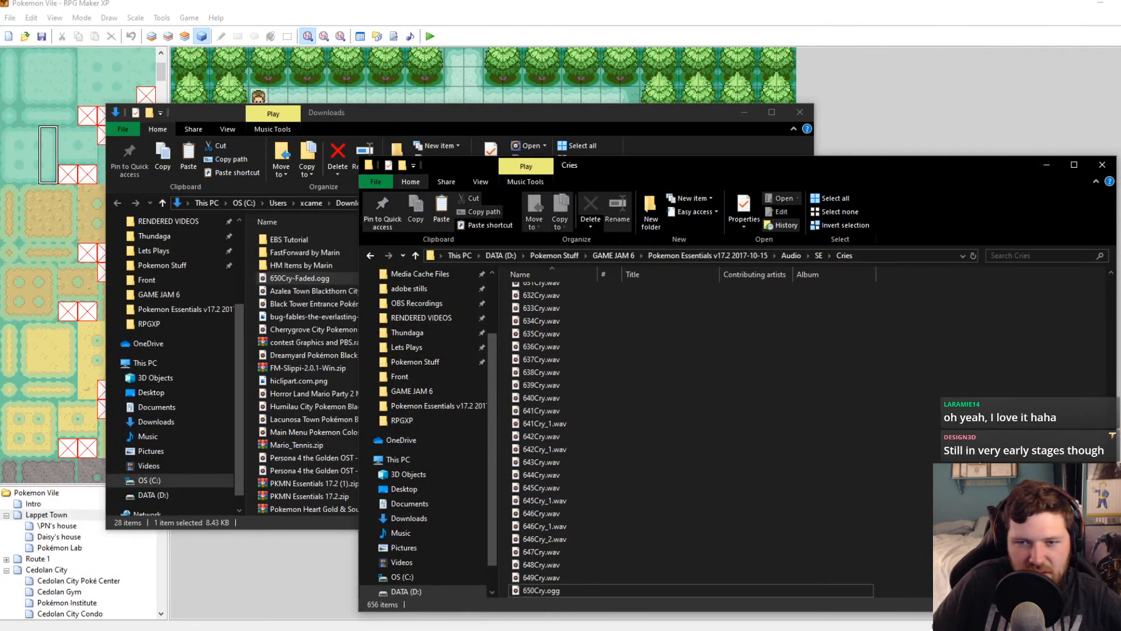
click(537, 577)
key(Delete)
Rename the pasted 650Cry-Faded.ogg in the Cries folder as 650Cry.ogg
key(F2)
key(Right)
key(BackSpace)
key(BackSpace)
key(BackSpace)
key(BackSpace)
key(BackSpace)
key(BackSpace)
key(Return)
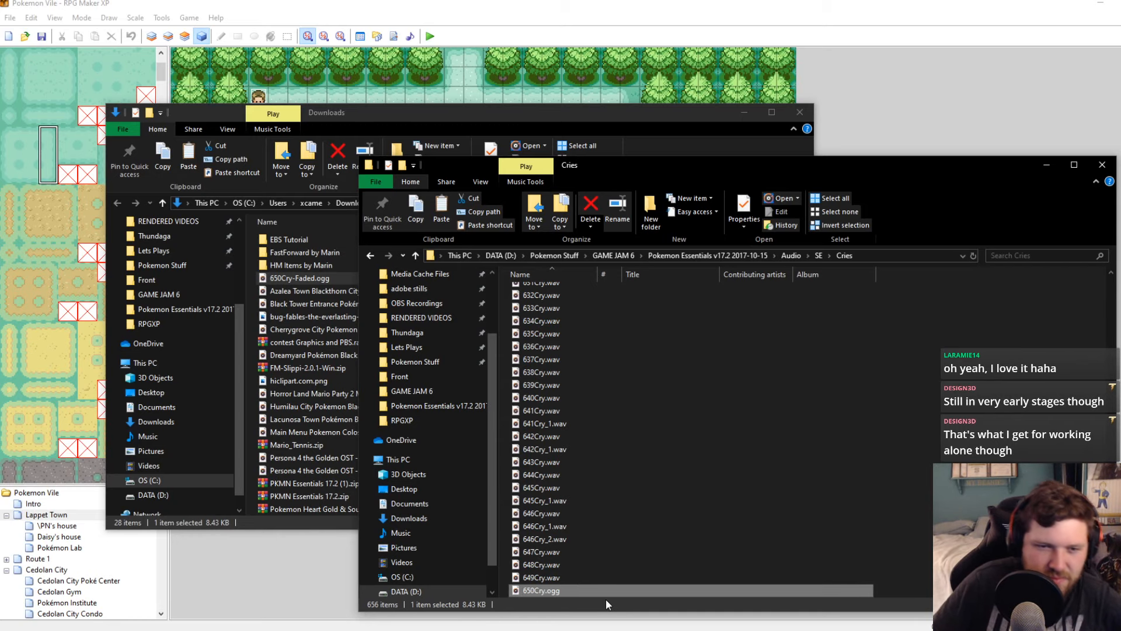
Playtest the saved game from RPG Maker XP again, open Marbolt's summary to hear the replaced cry, and move on to Diglett's summary
click(450, 25)
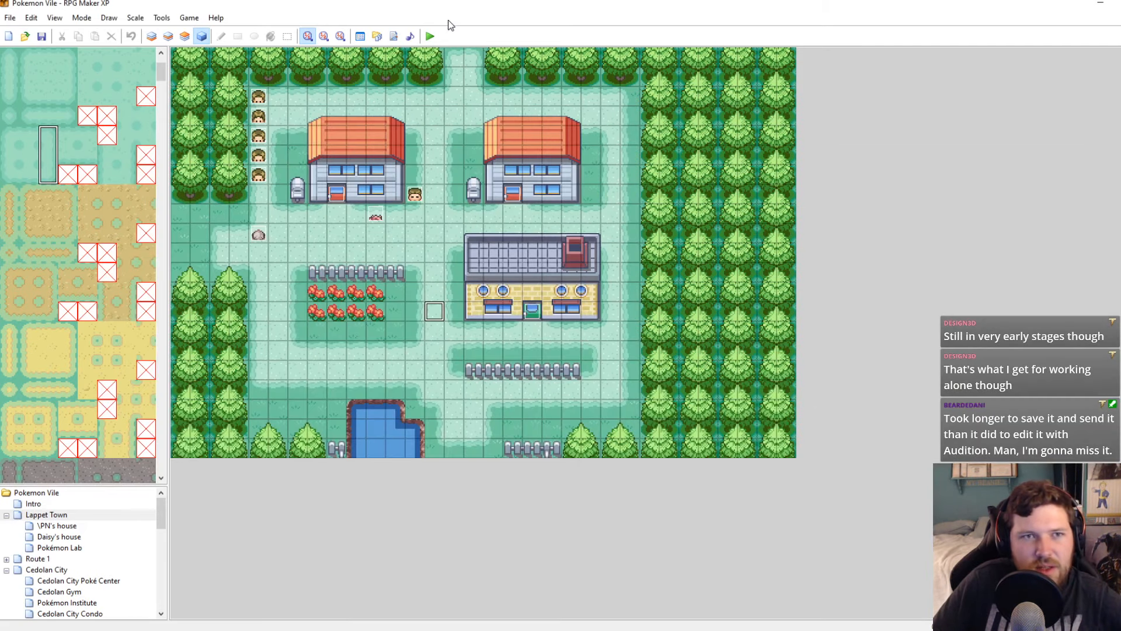
click(431, 37)
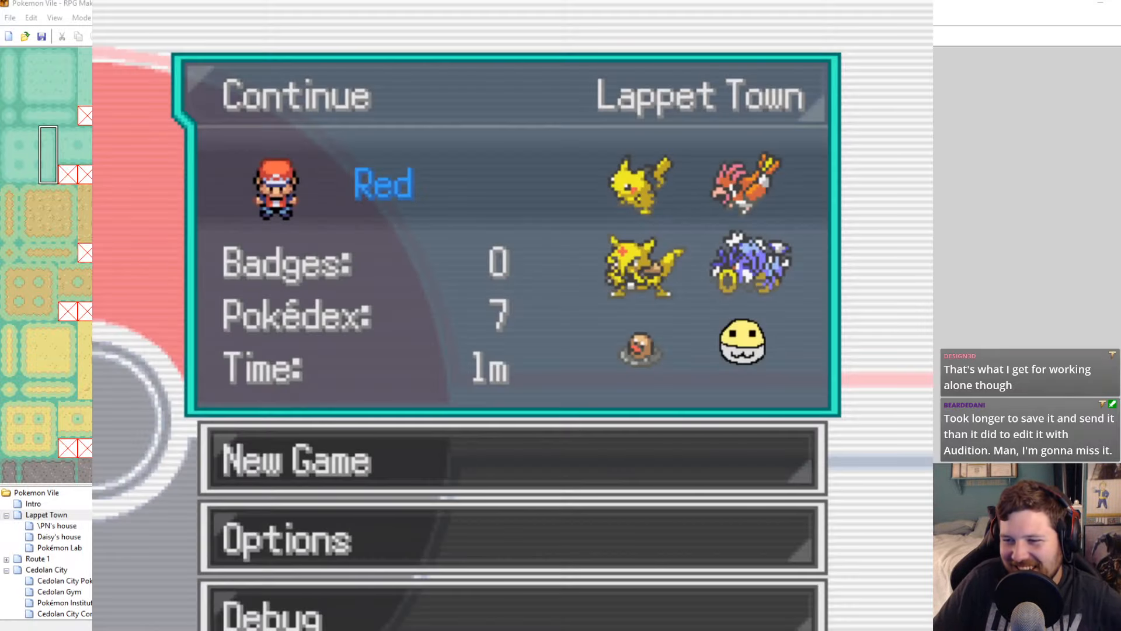
key(Return)
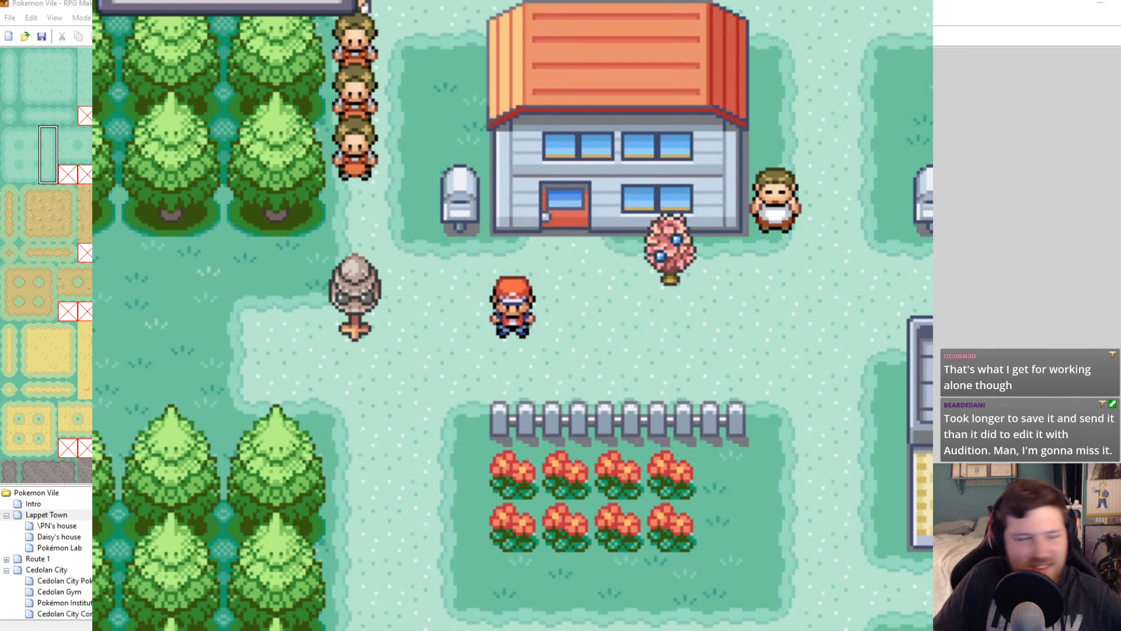
key(x)
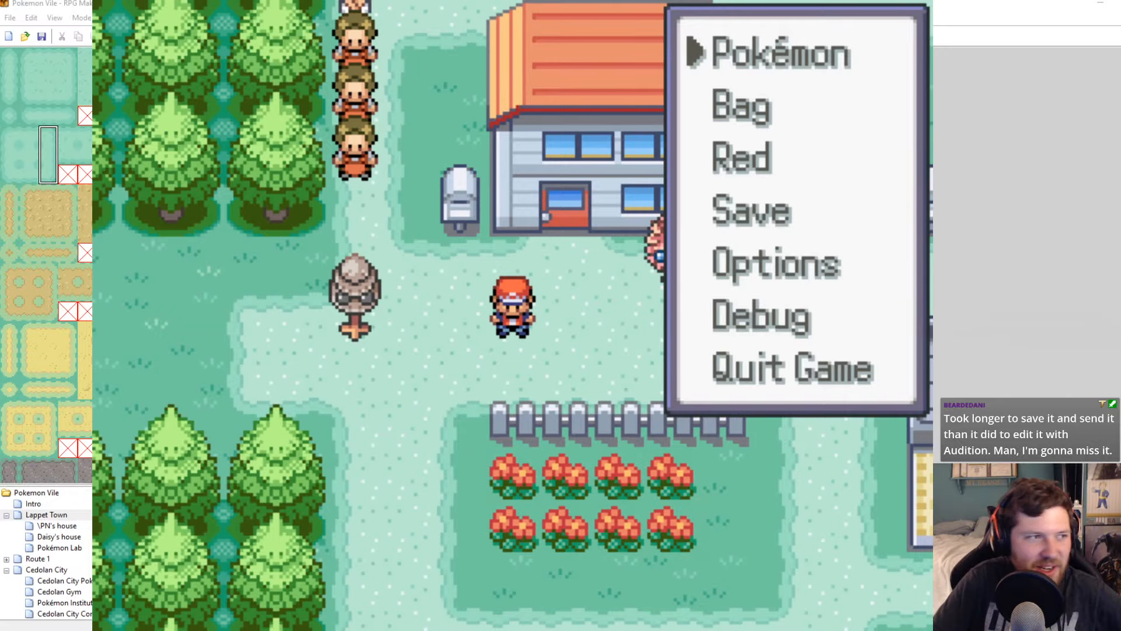
key(Return)
key(Down)
key(Right)
key(Return)
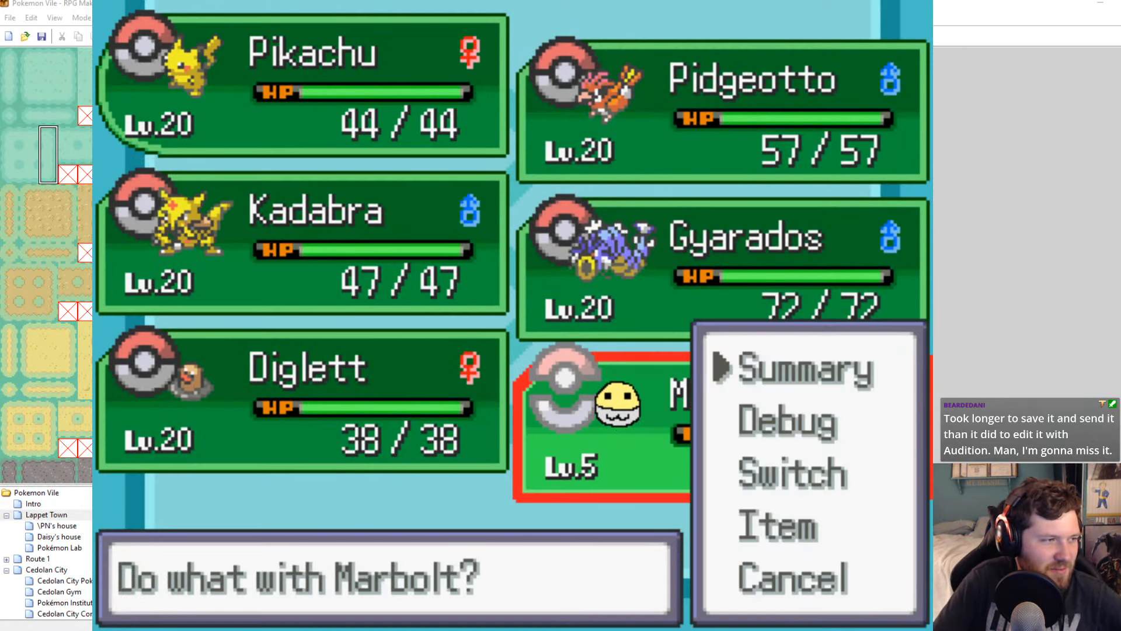
key(Return)
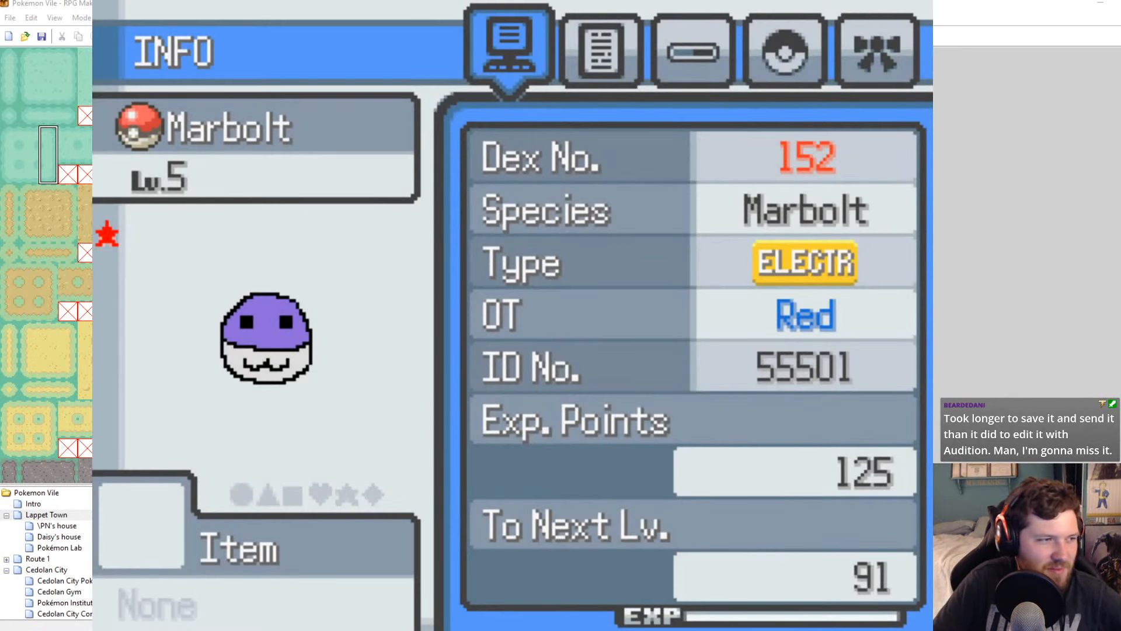
key(Down)
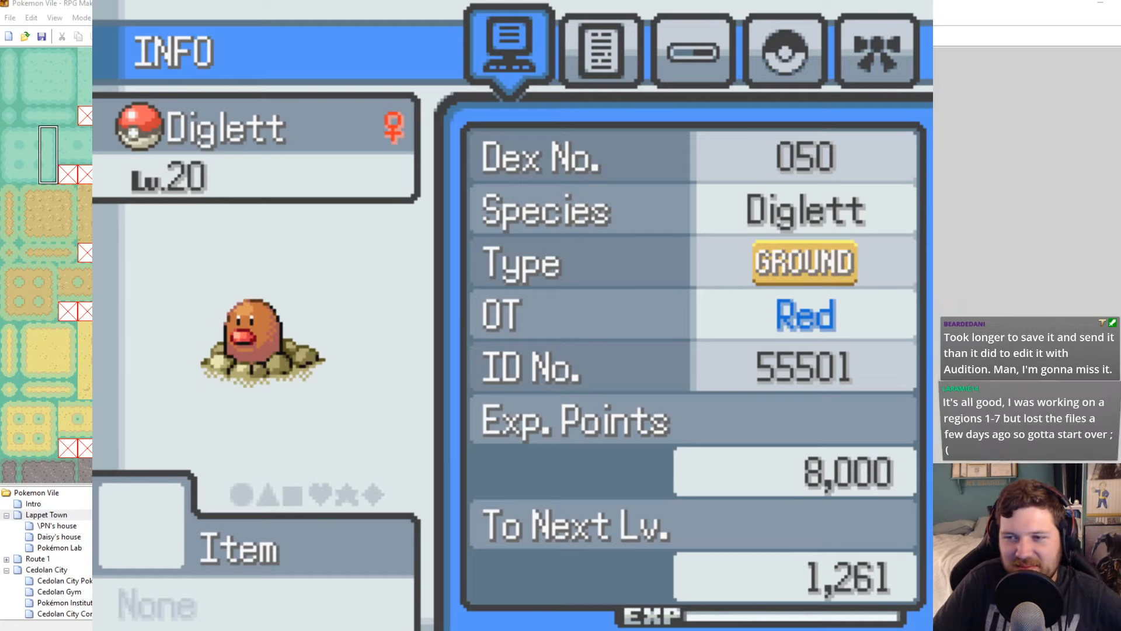
Browse the party summaries to Pikachu and back to Marbolt to compare their cries, and close the playtest
key(Up)
key(Down)
key(Down)
key(Down)
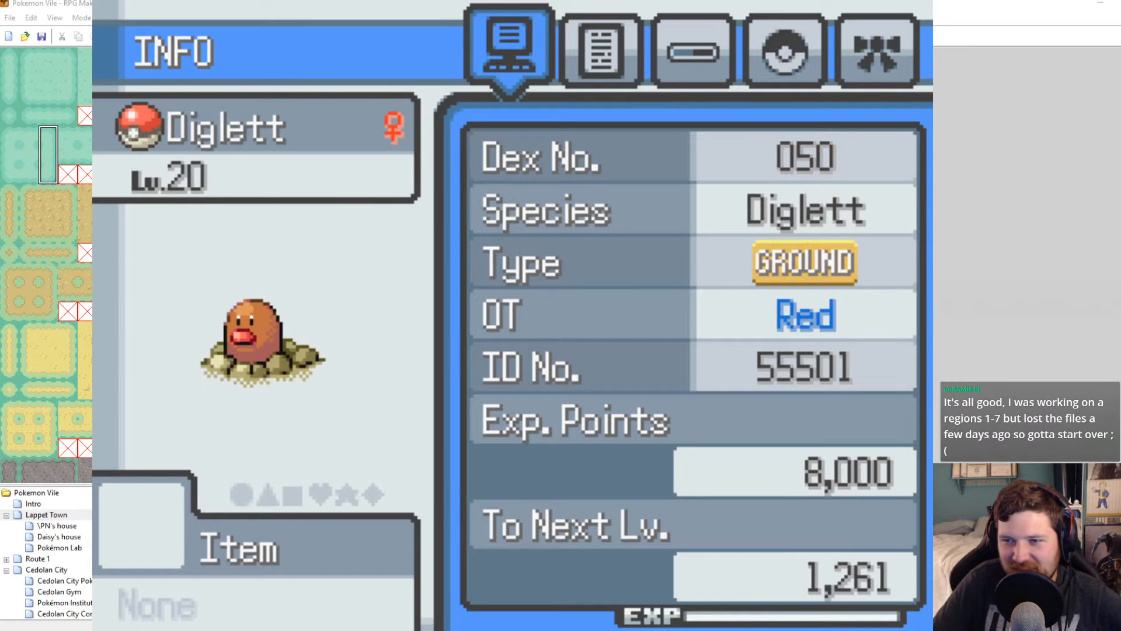
key(Down)
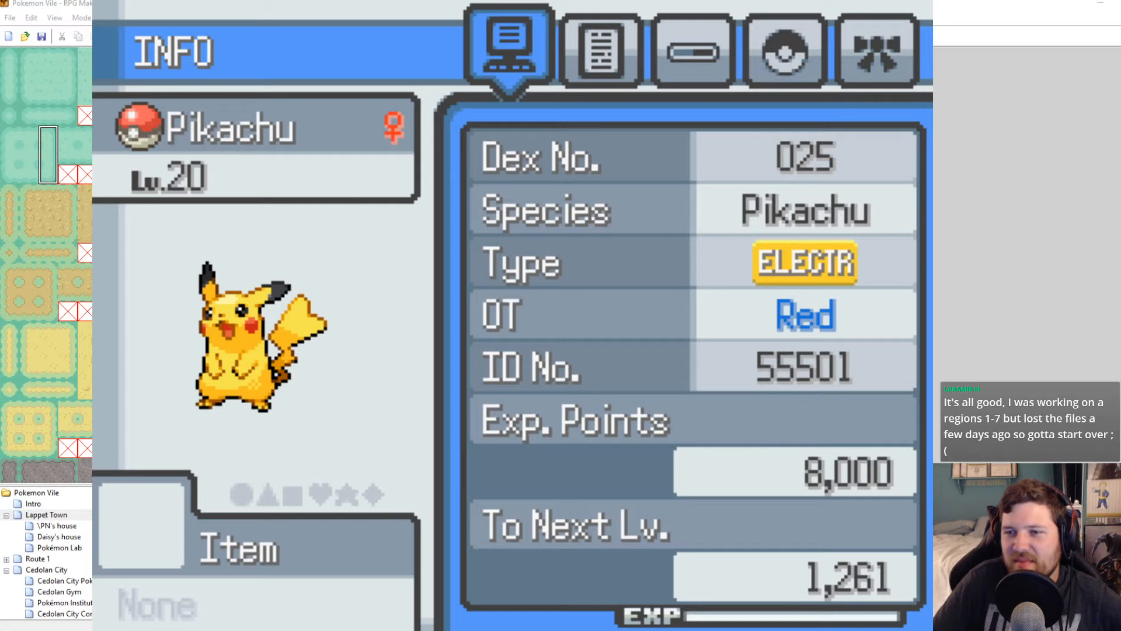
key(Up)
key(Up)
key(Up)
key(Up)
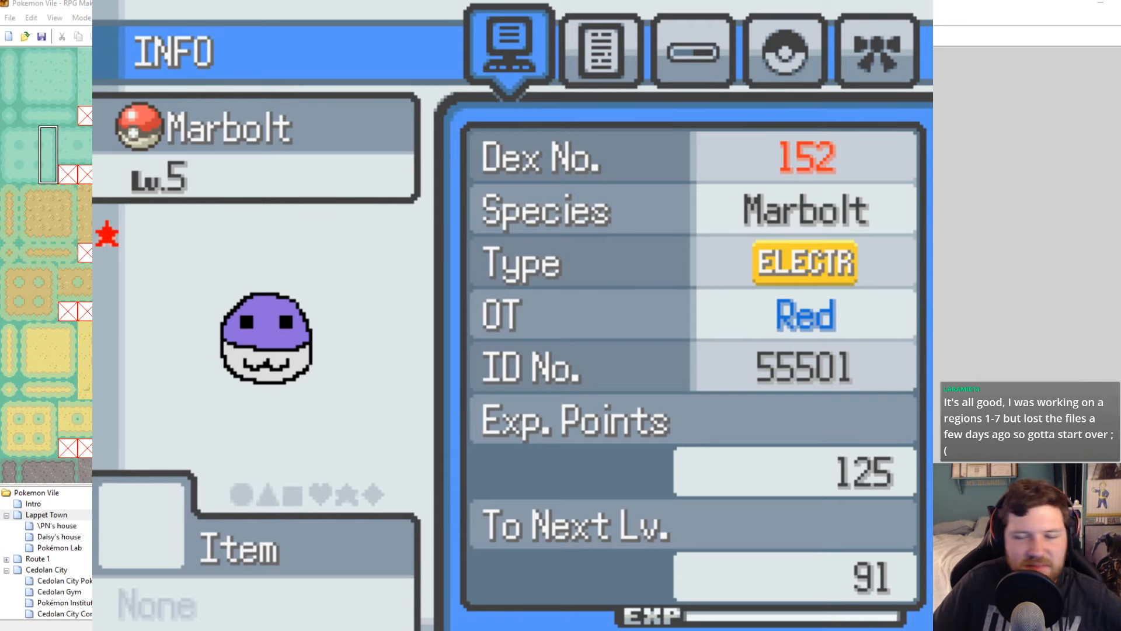
click(897, 1)
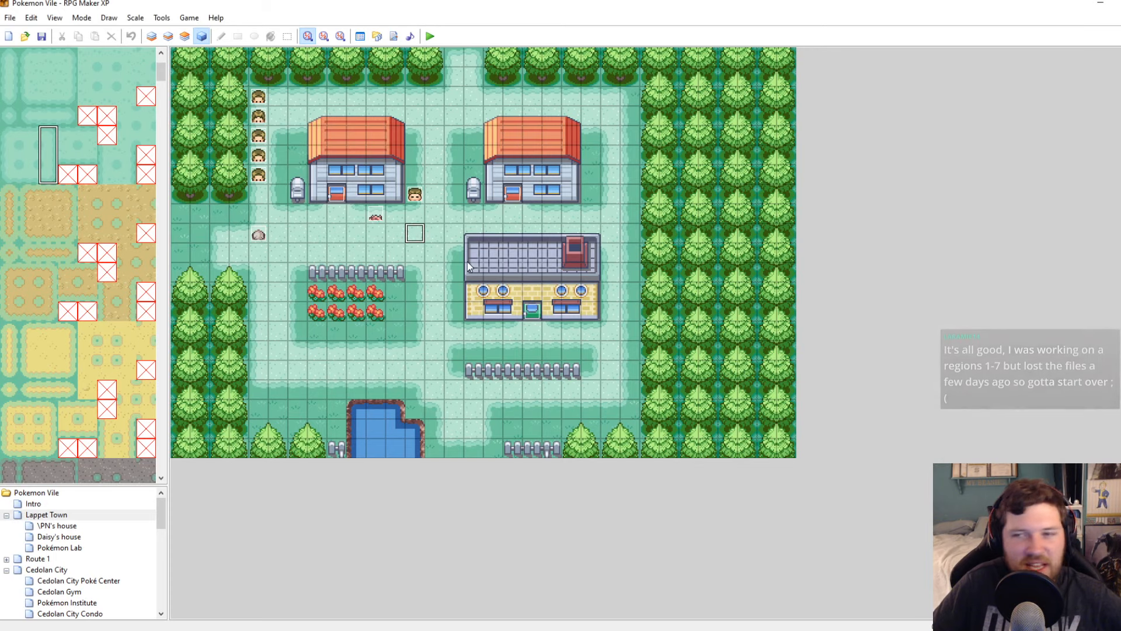
click(272, 237)
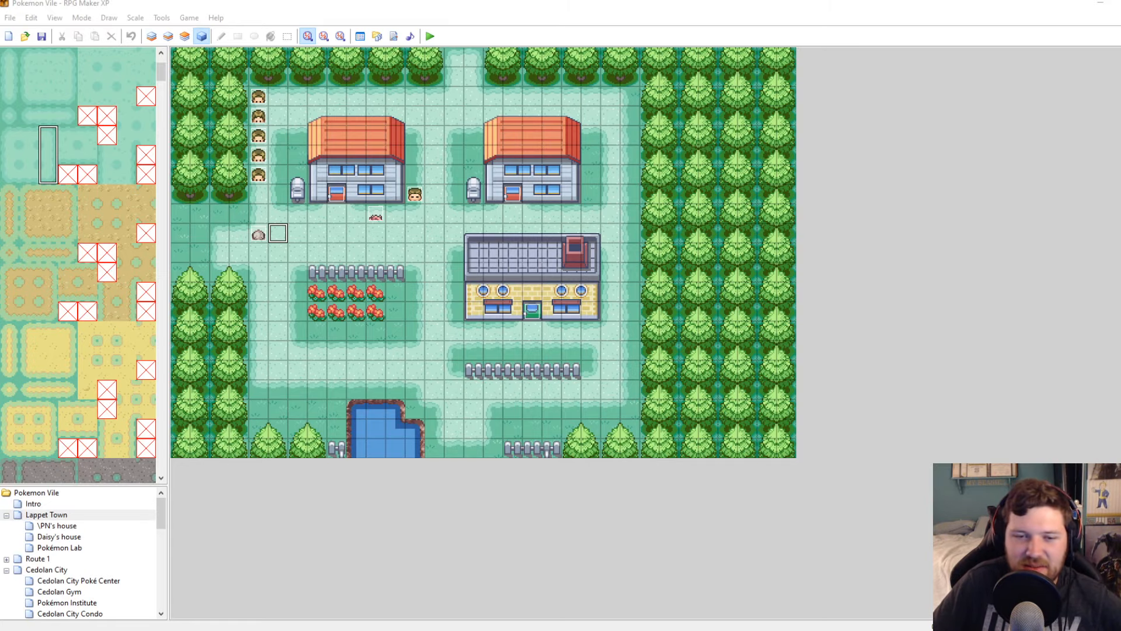
Switch to a blank Paint canvas and resize it to sit side by side with the browser's Skarmory page on Bulbapedia
click(701, 624)
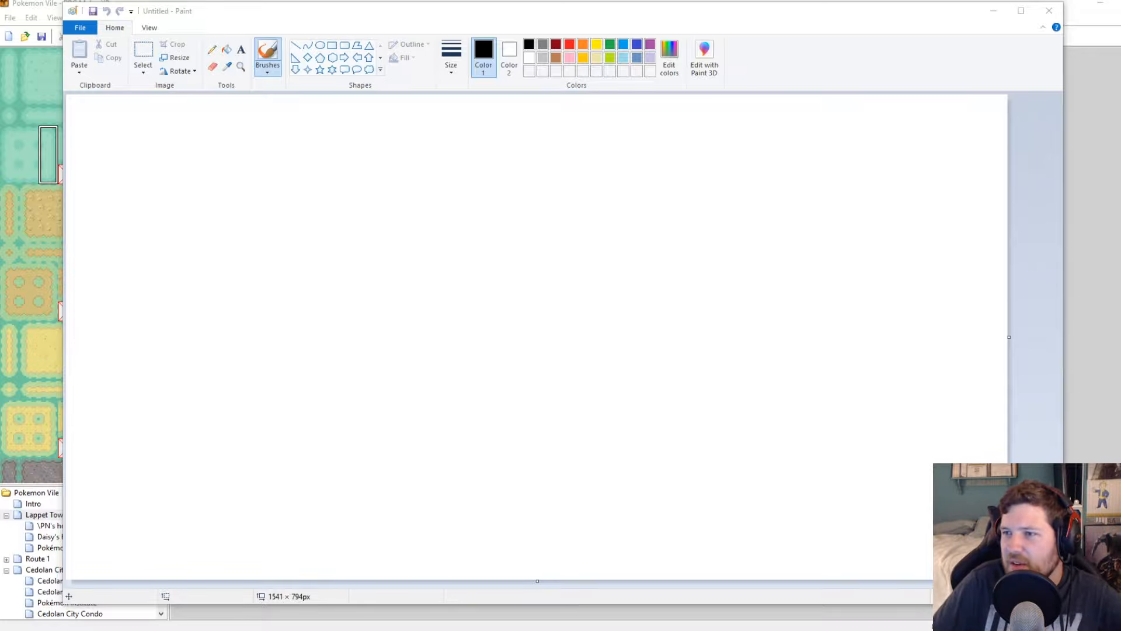
drag(1120, 157, 859, 54)
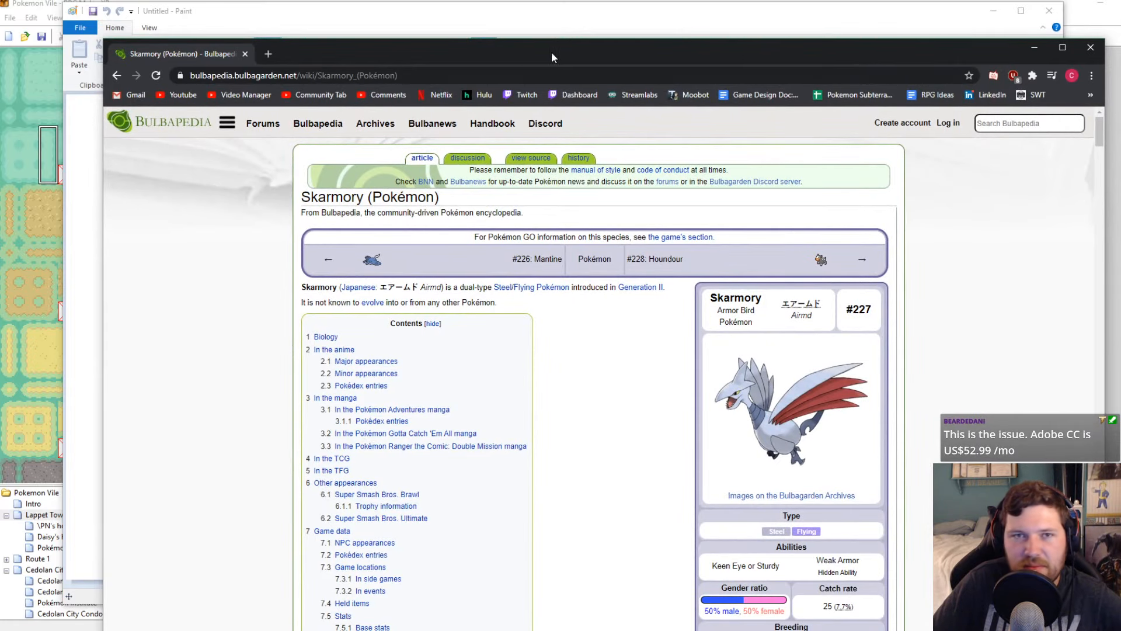
drag(551, 51, 1120, 105)
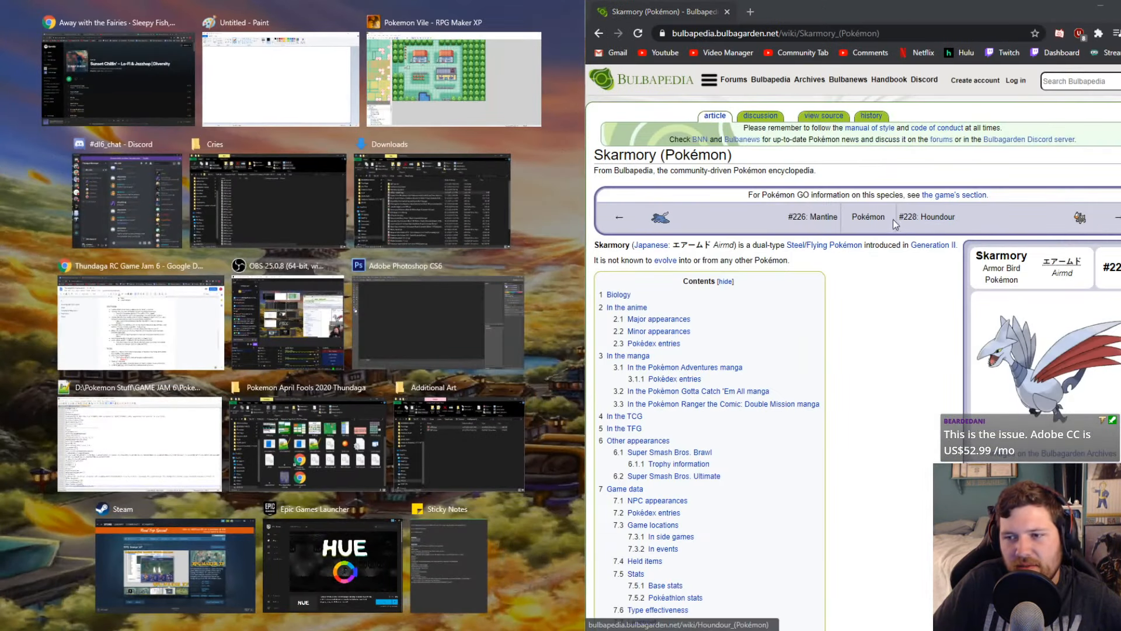
drag(895, 22, 861, 35)
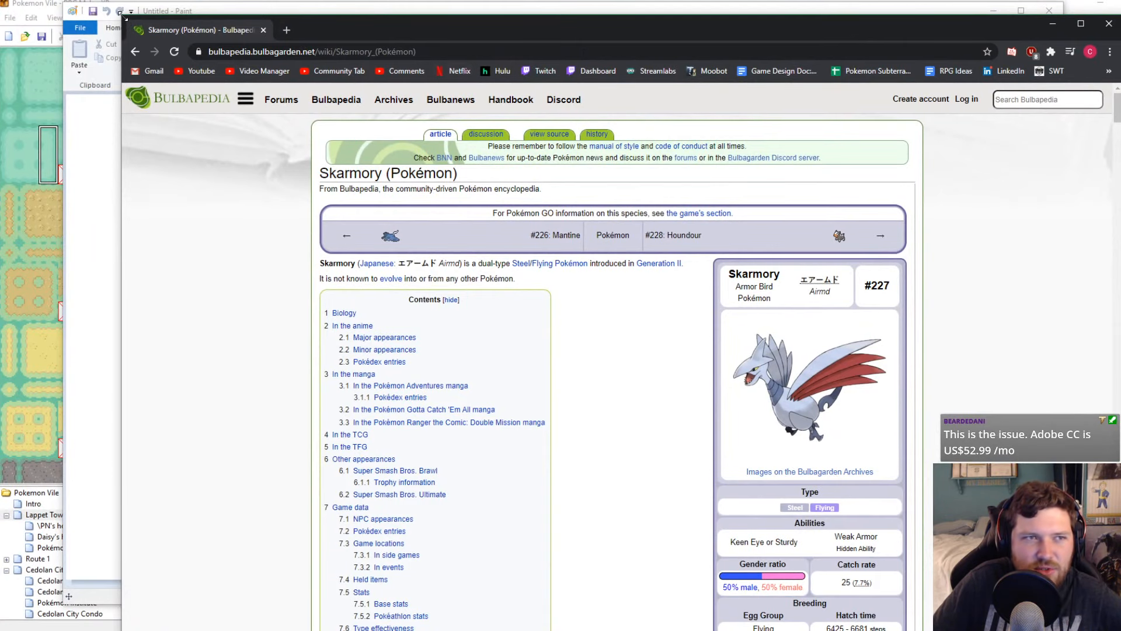
drag(126, 22, 666, 17)
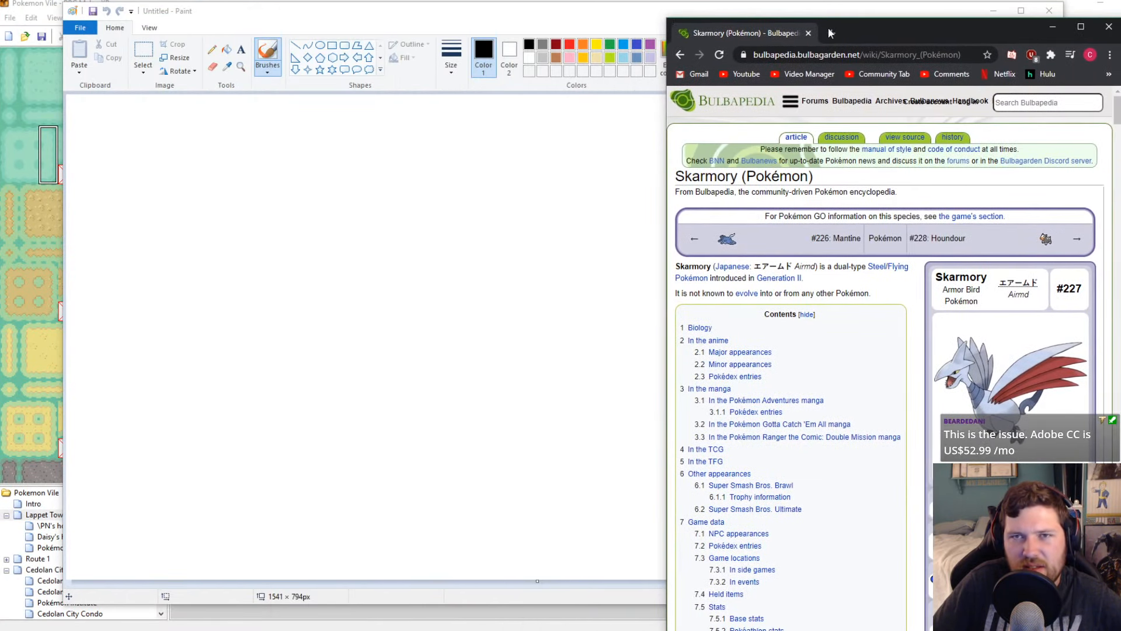
drag(886, 33, 927, 17)
click(627, 19)
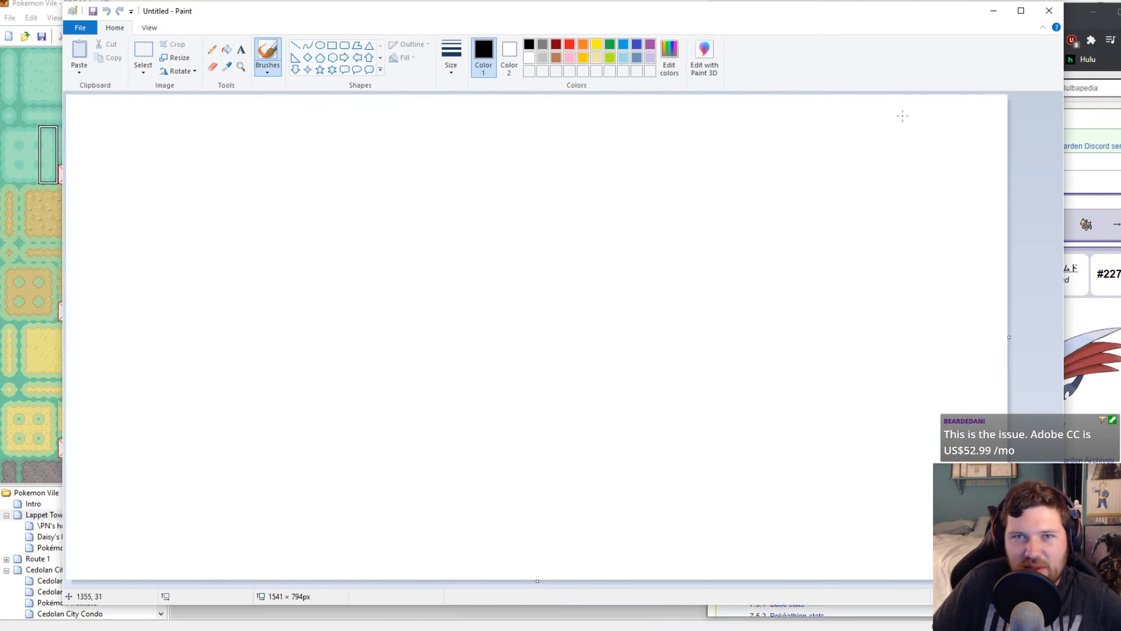
drag(1060, 159, 703, 164)
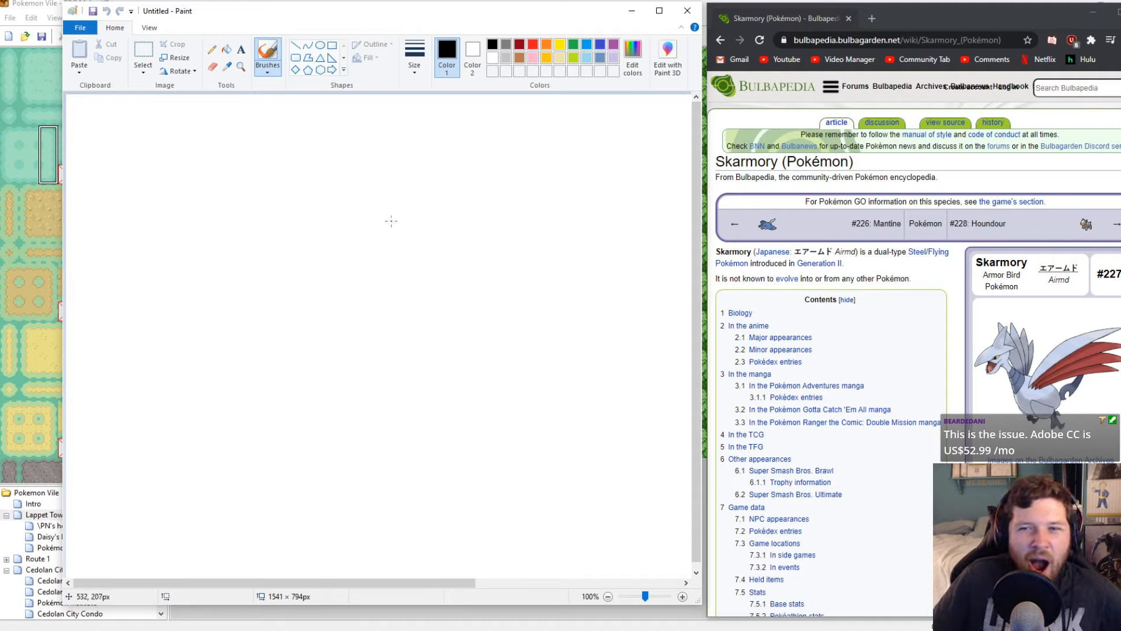
Sketch a pointed, helmet-like upper head with a tall back crest in black, and outline the eye along its lower edge
drag(411, 222, 507, 283)
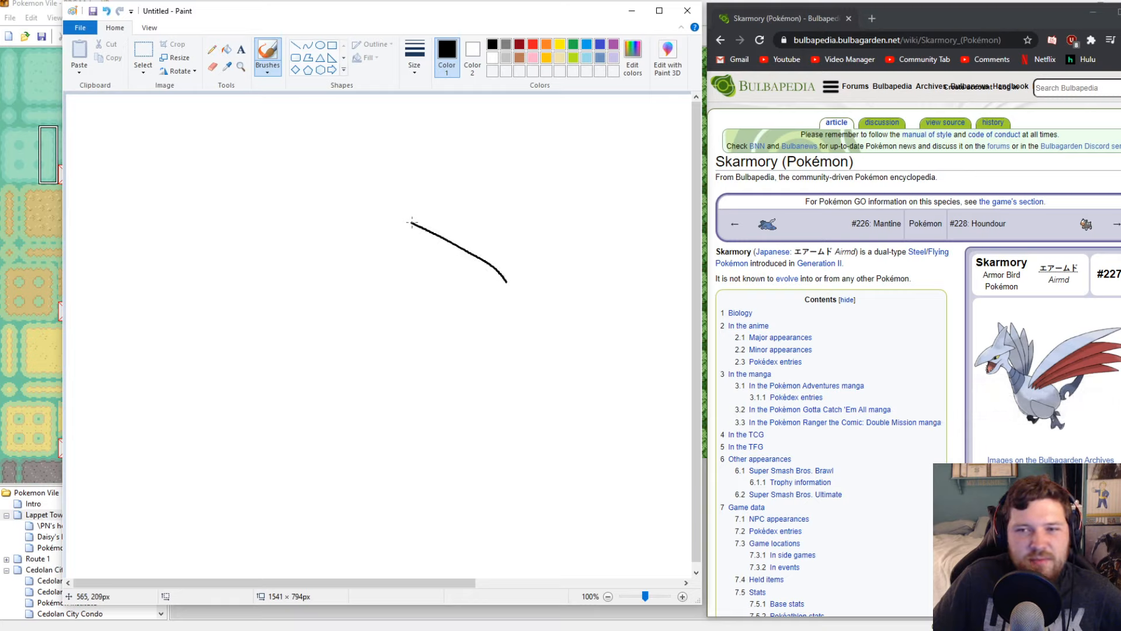
mouse_move(412, 223)
mouse_down()
mouse_move(367, 168)
mouse_move(360, 224)
mouse_move(321, 222)
mouse_move(524, 326)
mouse_move(506, 282)
mouse_up()
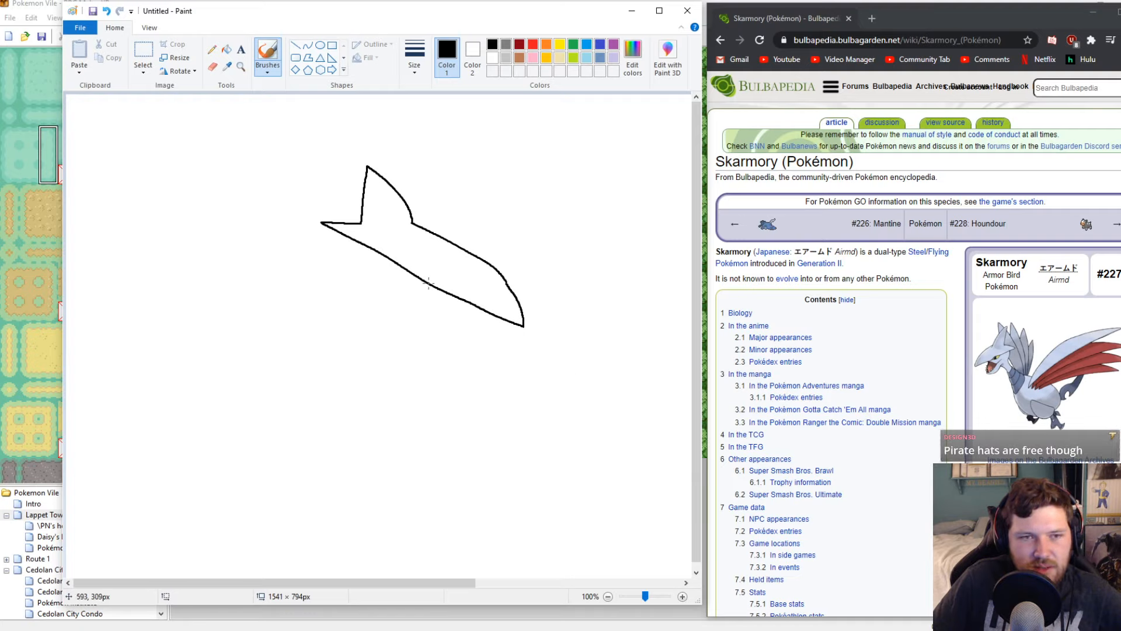
mouse_move(420, 283)
mouse_down()
mouse_move(453, 291)
mouse_move(423, 280)
mouse_up()
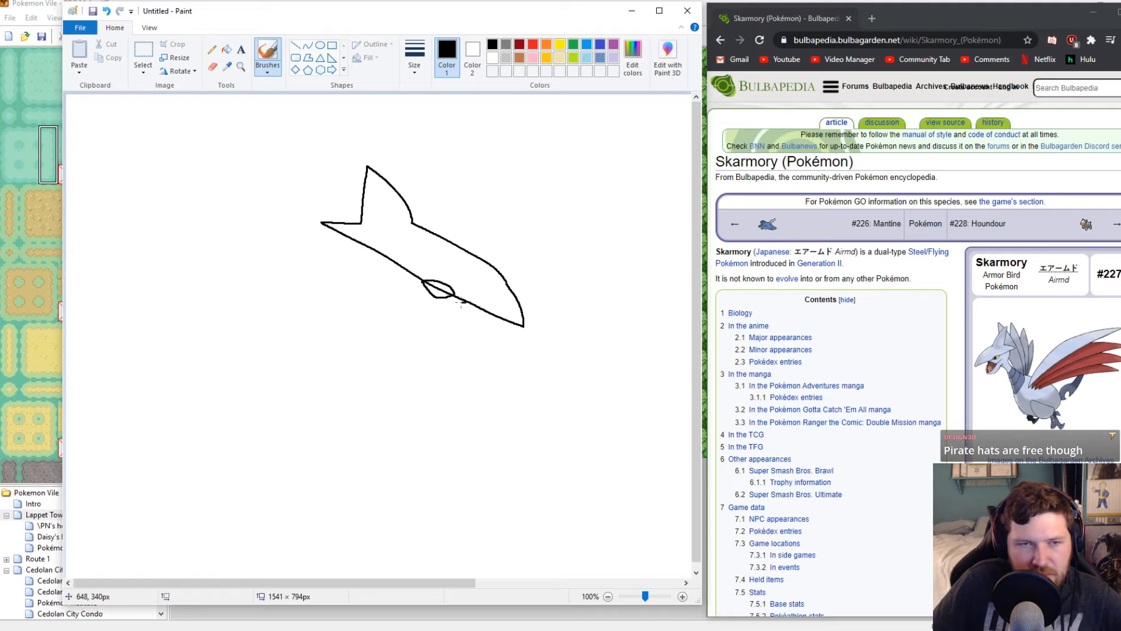
Draw the open mouth and lower jaw beneath the helmet, add jagged teeth, and fill in the eye's pupil
mouse_move(461, 302)
mouse_down()
mouse_move(394, 286)
mouse_move(452, 337)
mouse_move(484, 337)
mouse_move(483, 305)
mouse_up()
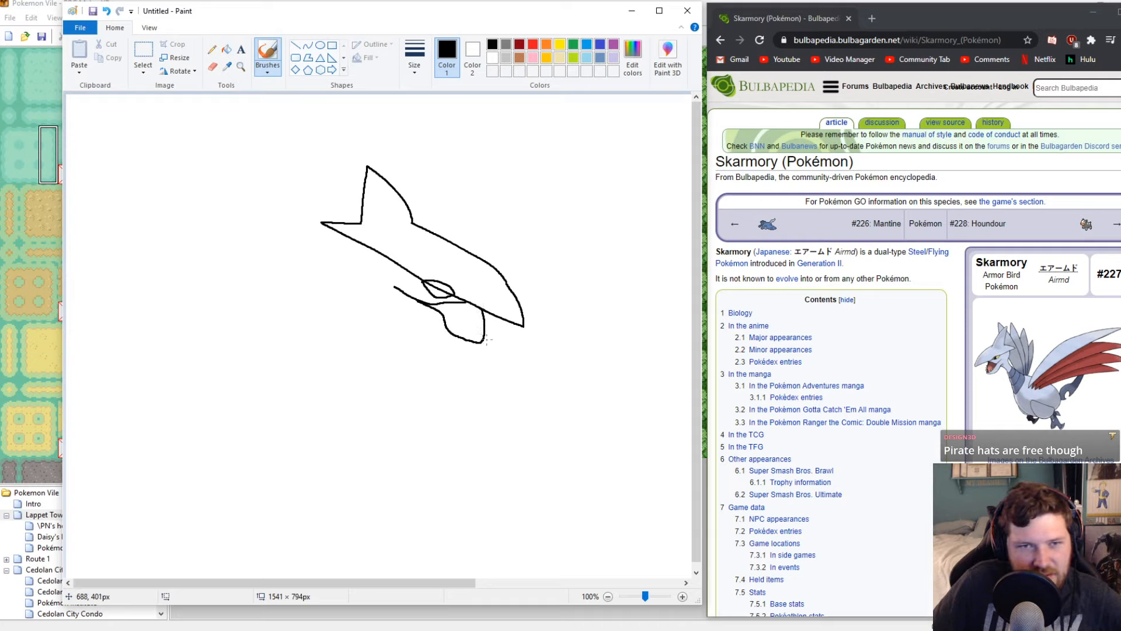
mouse_move(483, 310)
mouse_down()
mouse_move(494, 352)
mouse_move(479, 356)
mouse_move(436, 355)
mouse_move(394, 309)
mouse_up()
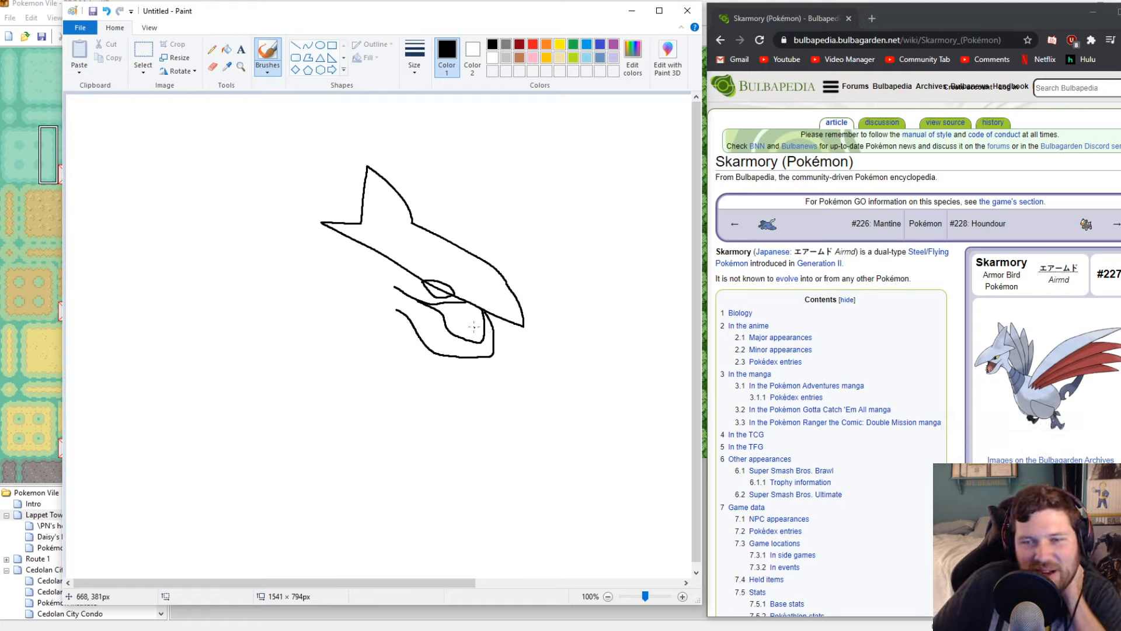
mouse_move(442, 326)
mouse_down()
mouse_move(469, 342)
mouse_move(484, 321)
mouse_move(485, 339)
mouse_up()
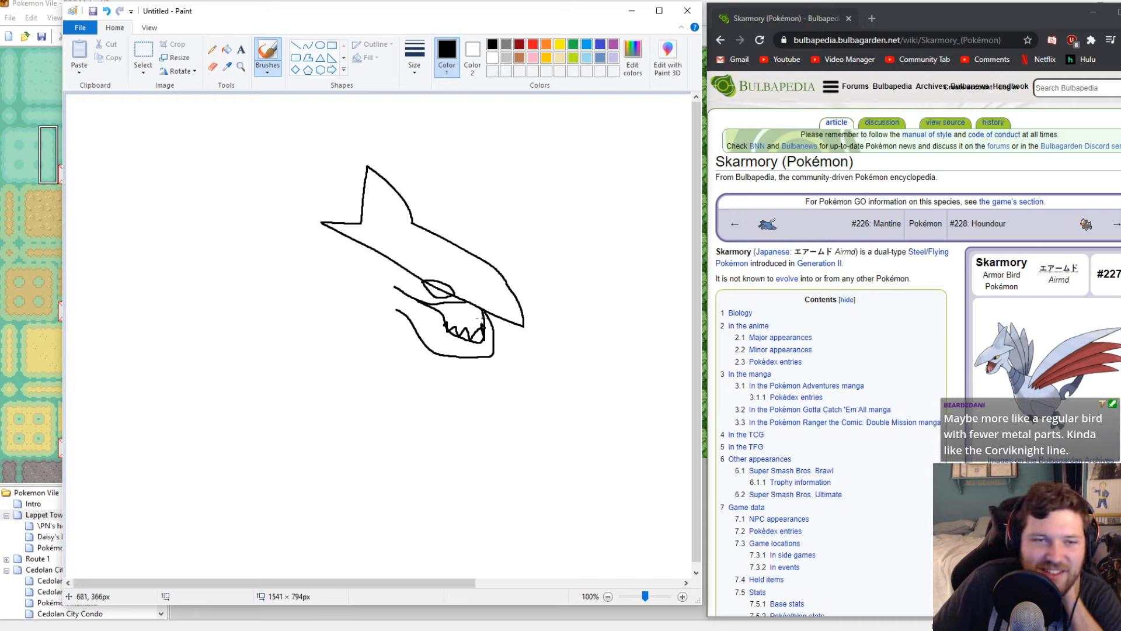
drag(482, 316, 482, 320)
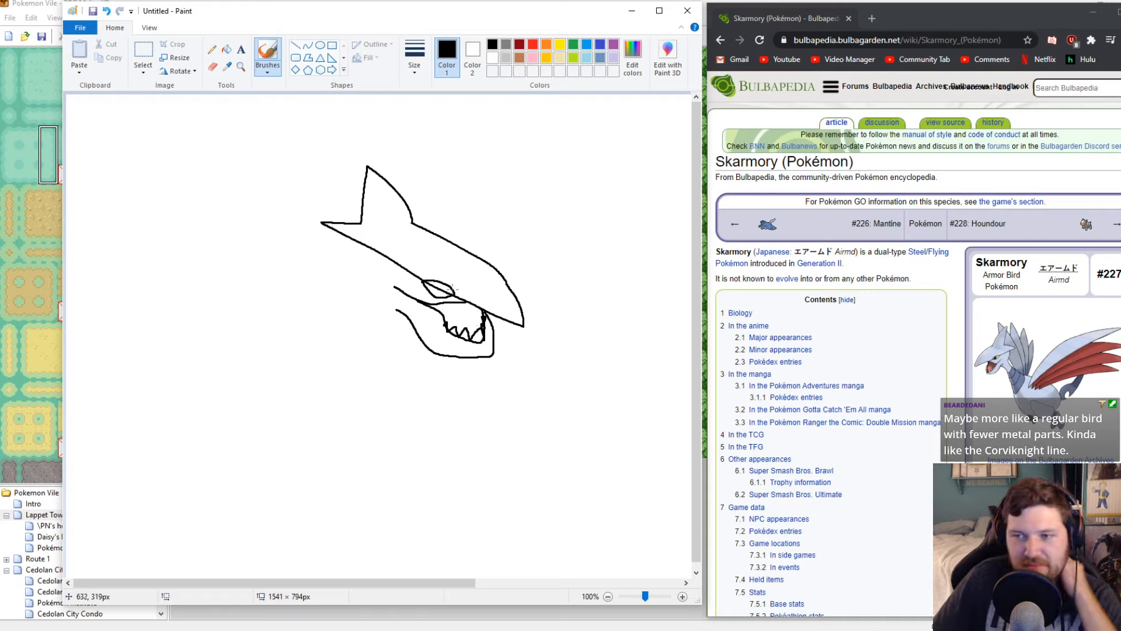
click(438, 287)
Try drawing a diaper-shaped lower body with fastening tabs and two clawed legs below the head
mouse_move(250, 376)
mouse_down()
mouse_move(242, 403)
mouse_move(320, 463)
mouse_move(380, 409)
mouse_move(315, 377)
mouse_move(253, 378)
mouse_move(270, 397)
mouse_move(250, 392)
mouse_up()
mouse_move(377, 395)
mouse_down()
mouse_move(363, 409)
mouse_move(377, 410)
mouse_up()
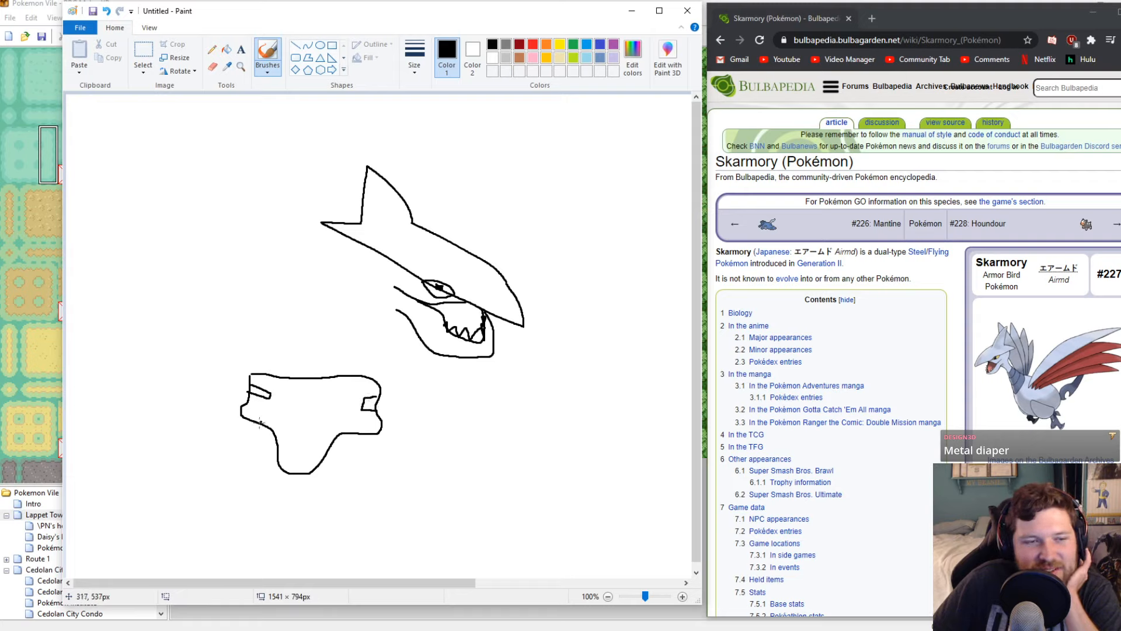
mouse_move(259, 423)
mouse_down()
mouse_move(220, 463)
mouse_move(178, 484)
mouse_move(229, 506)
mouse_move(234, 484)
mouse_move(278, 447)
mouse_move(354, 476)
mouse_move(343, 503)
mouse_move(368, 496)
mouse_move(383, 471)
mouse_move(338, 432)
mouse_up()
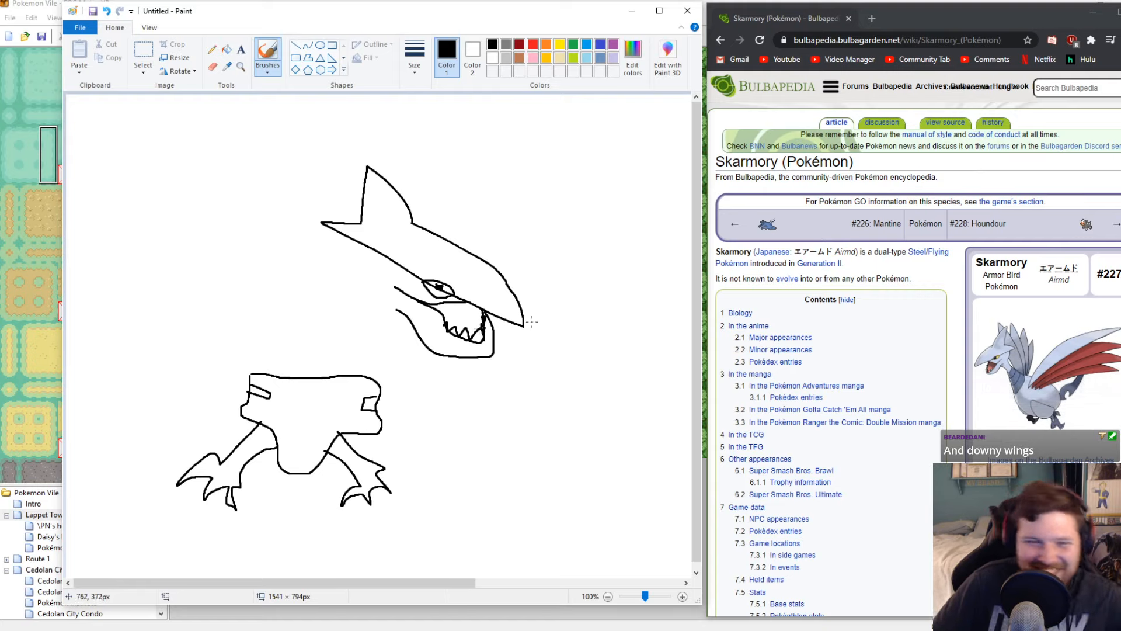
Undo the diaper and leg strokes while keeping the eye's pupil
key(ctrl+z)
key(ctrl+z)
key(ctrl+z)
key(ctrl+z)
key(ctrl+z)
key(ctrl+z)
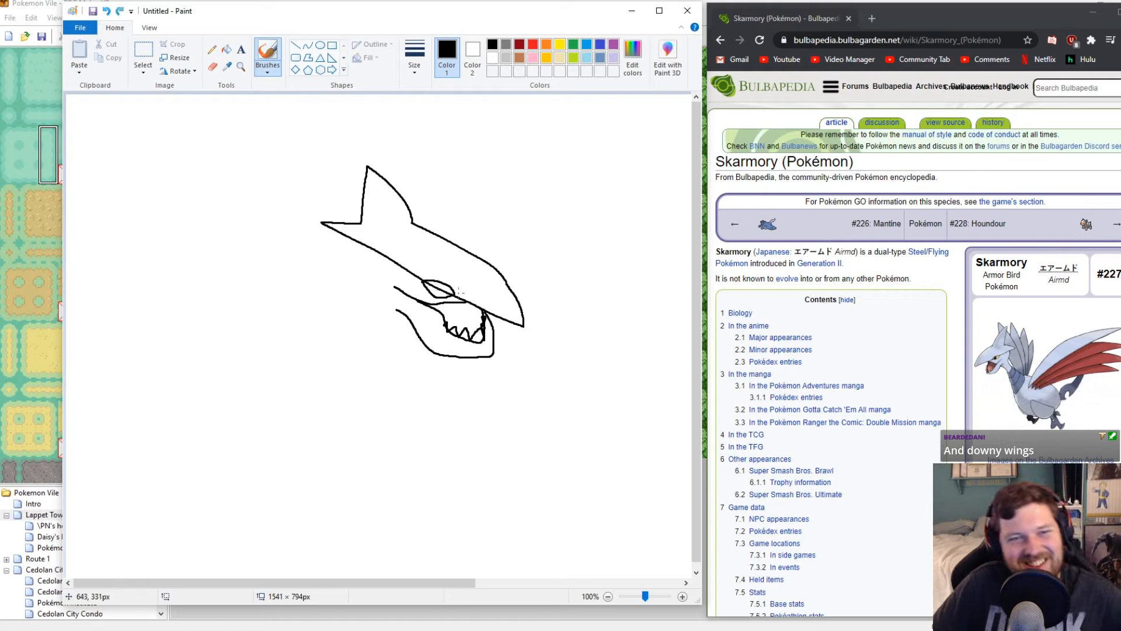
click(120, 11)
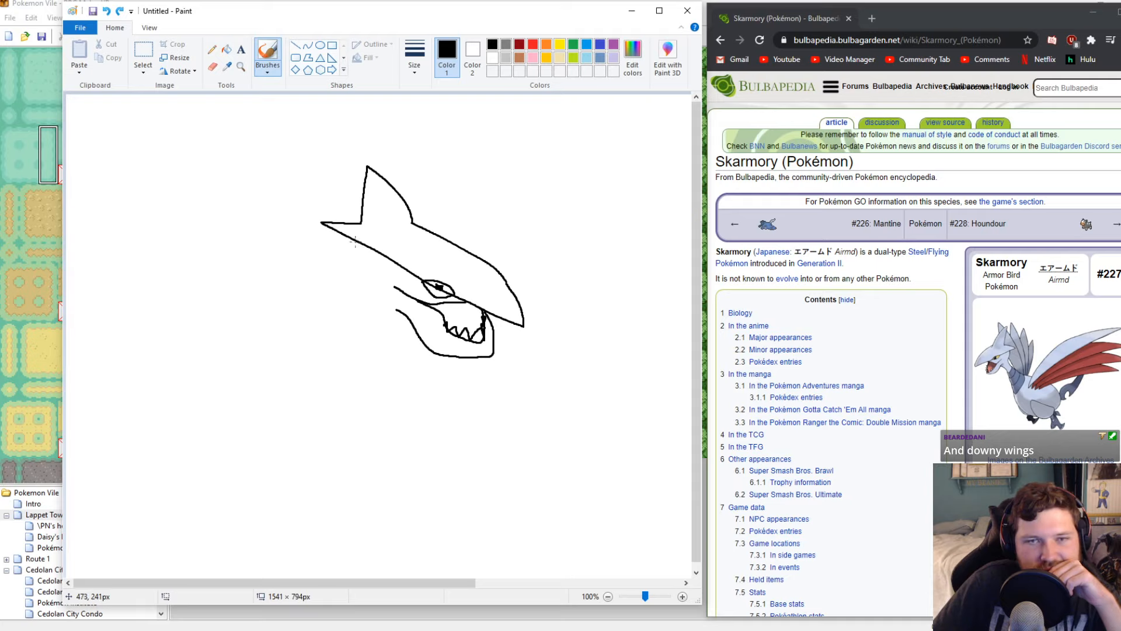
Draw a curved neck running down and back from the head, with band lines across it and a flared collar segment at its base
mouse_move(354, 241)
mouse_down()
mouse_move(355, 295)
mouse_move(321, 334)
mouse_up()
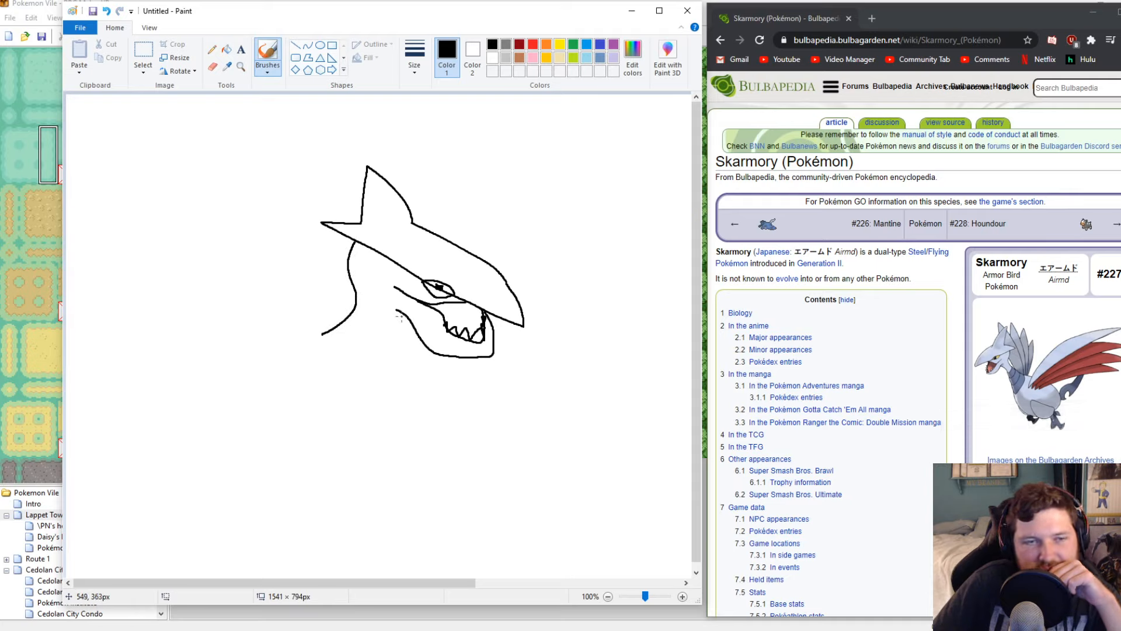
drag(400, 317, 329, 338)
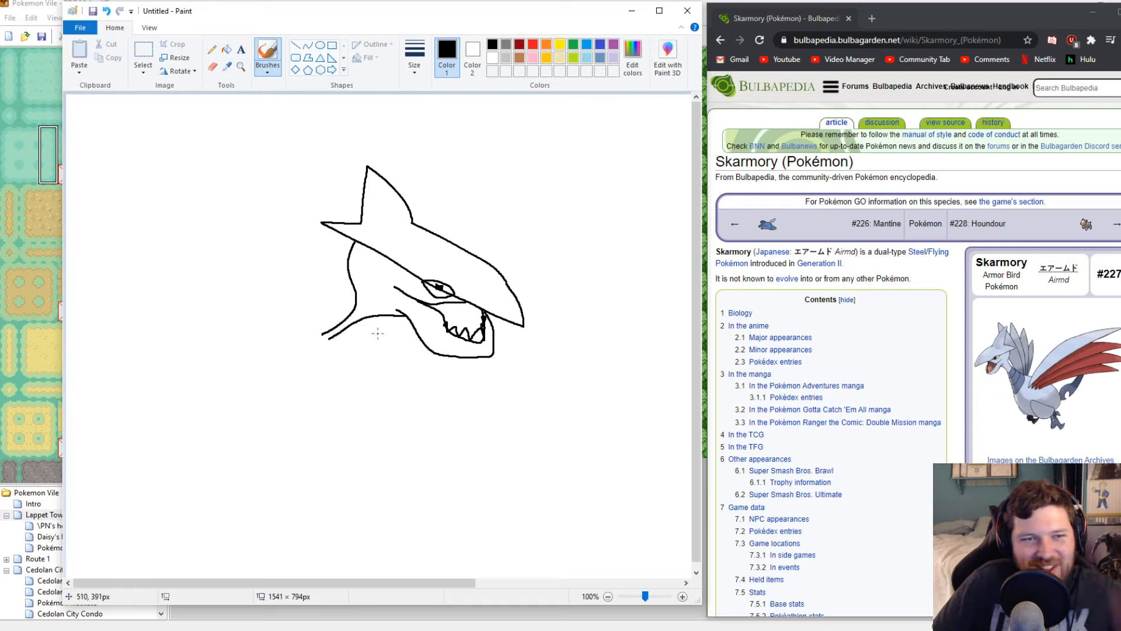
key(ctrl+z)
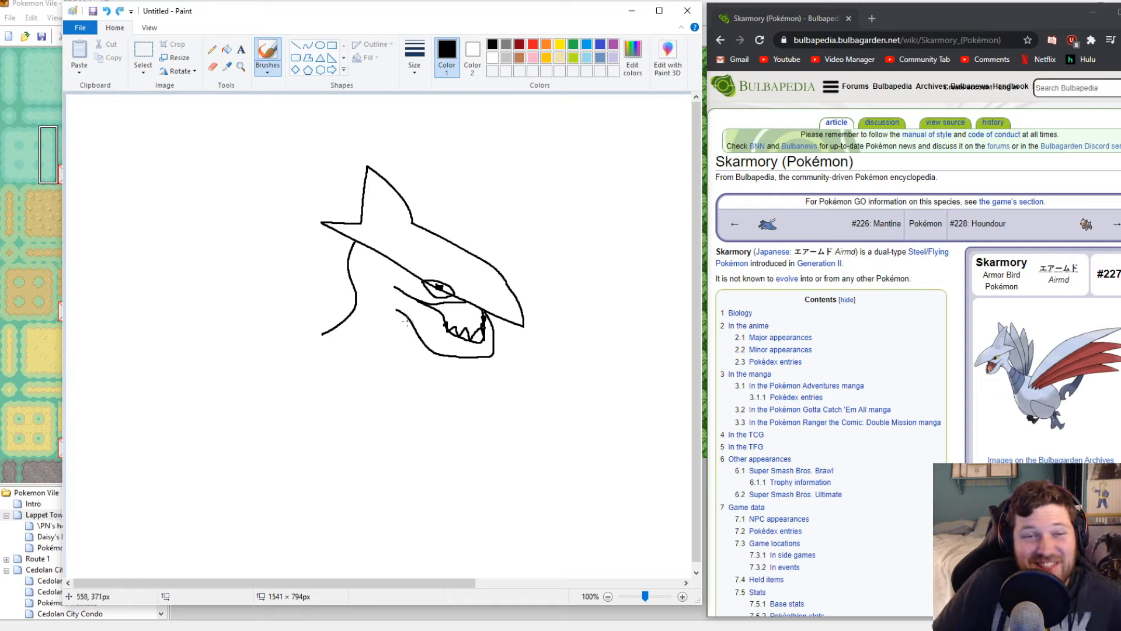
drag(411, 319, 327, 350)
key(ctrl+z)
drag(411, 319, 318, 373)
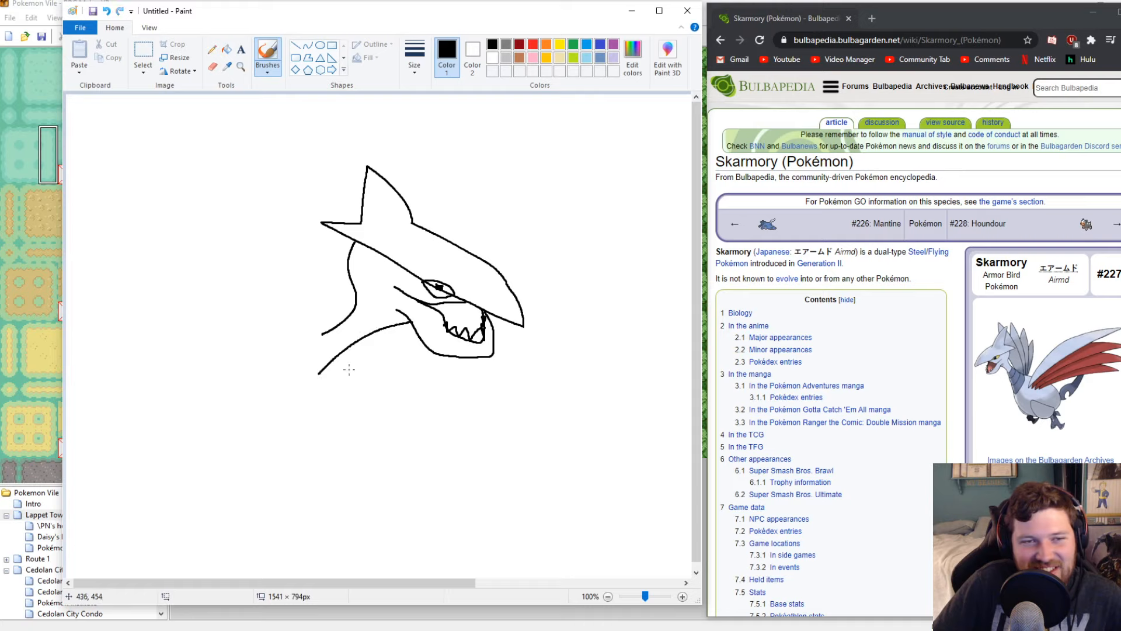
mouse_move(354, 310)
mouse_down()
mouse_move(352, 342)
mouse_move(338, 354)
mouse_move(289, 345)
mouse_move(292, 397)
mouse_move(327, 370)
mouse_up()
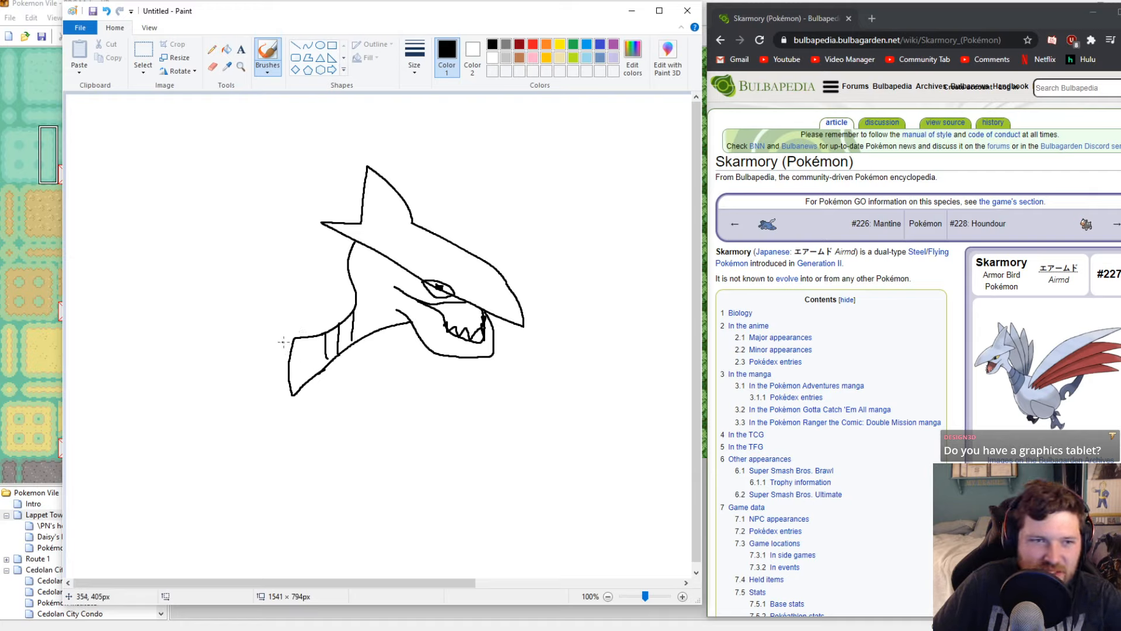
drag(294, 336, 246, 361)
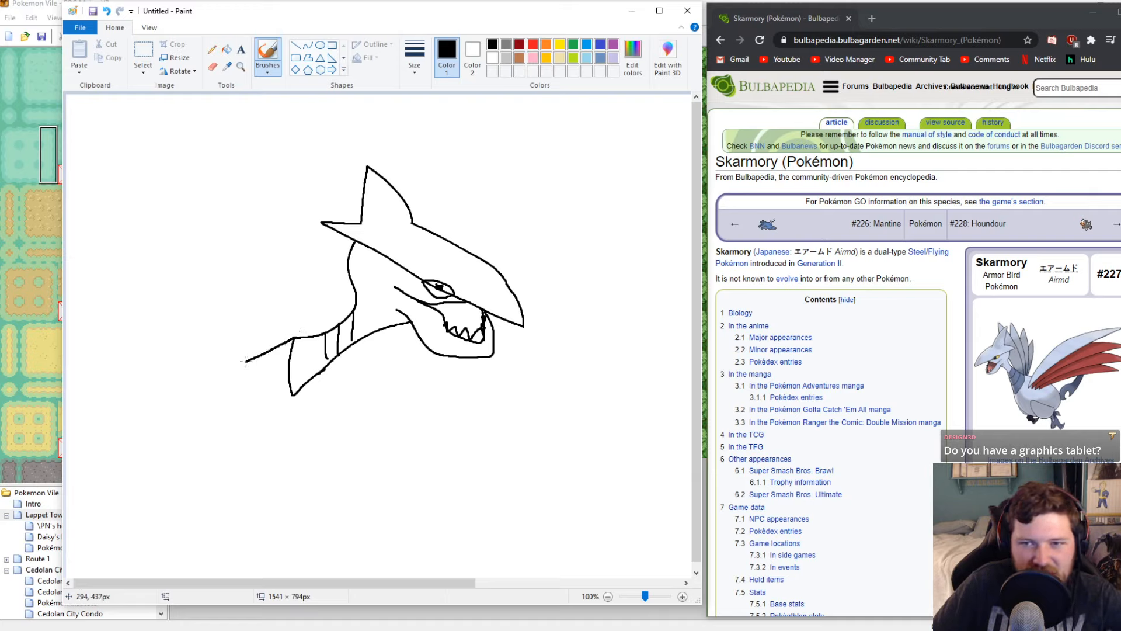
key(ctrl+z)
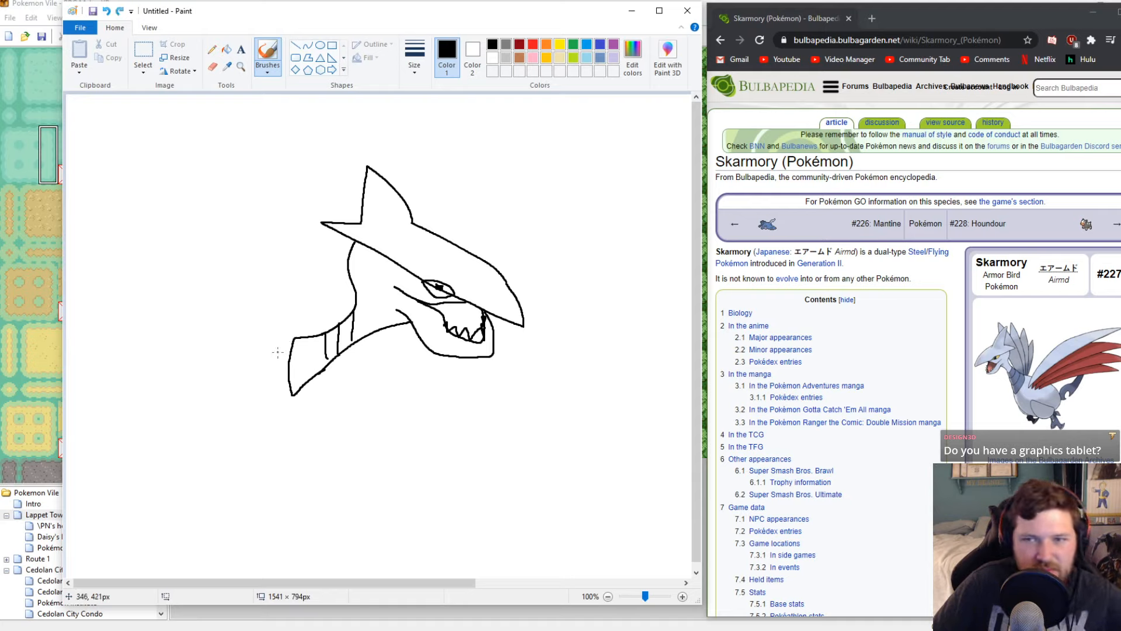
Draw a raised wing of four layered, blade-like feathers behind the neck and join it to the collar with a short line
mouse_move(277, 354)
mouse_down()
mouse_move(226, 287)
mouse_move(108, 228)
mouse_move(123, 260)
mouse_move(277, 352)
mouse_up()
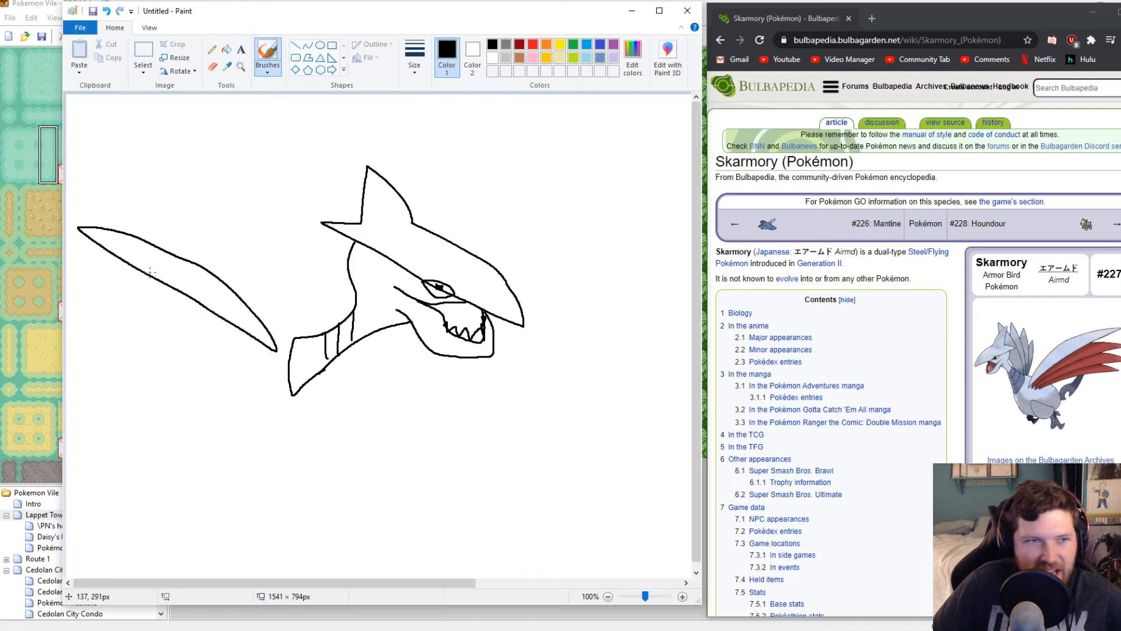
mouse_move(102, 250)
mouse_down()
mouse_move(70, 274)
mouse_move(188, 306)
mouse_move(255, 348)
mouse_up()
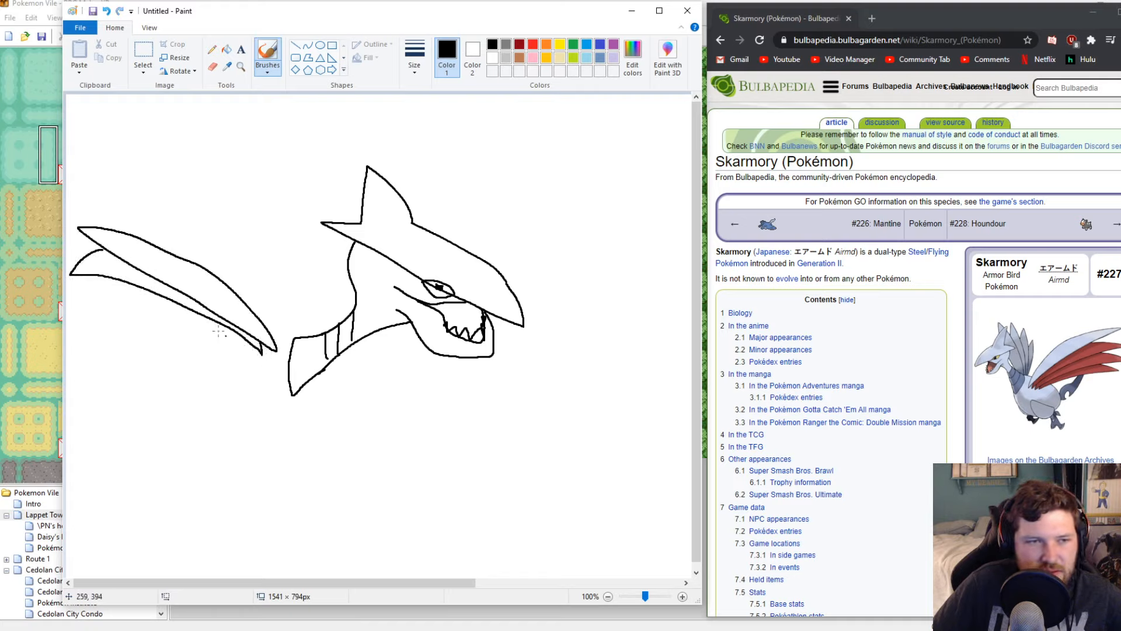
mouse_move(96, 278)
mouse_down()
mouse_move(88, 302)
mouse_move(260, 371)
mouse_move(248, 338)
mouse_move(82, 305)
mouse_move(247, 388)
mouse_up()
key(ctrl+z)
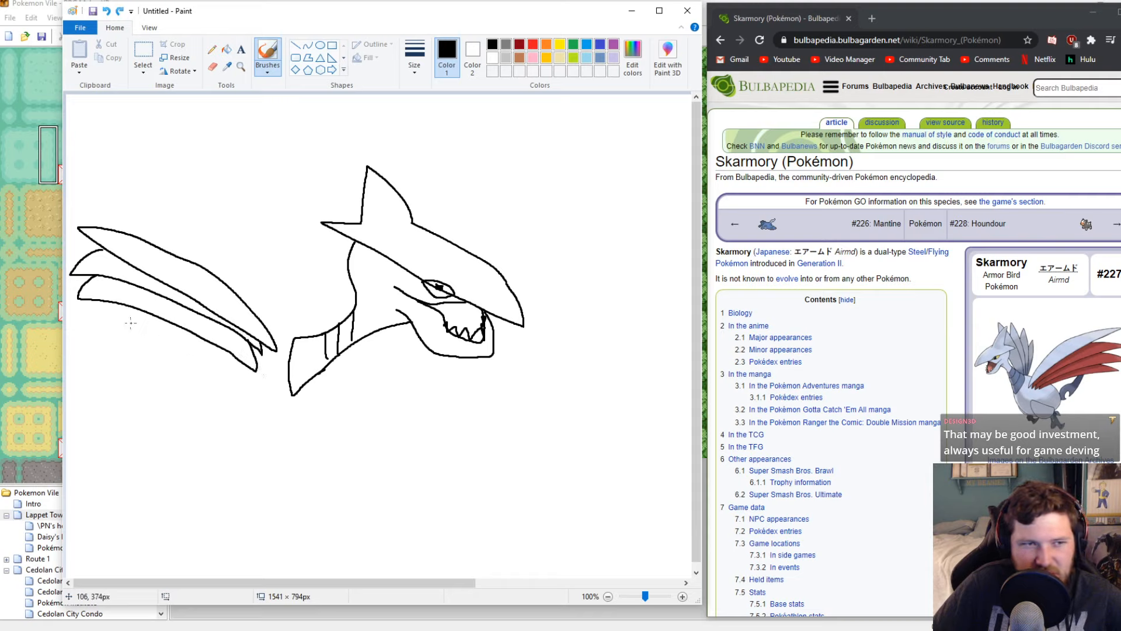
drag(101, 300, 245, 384)
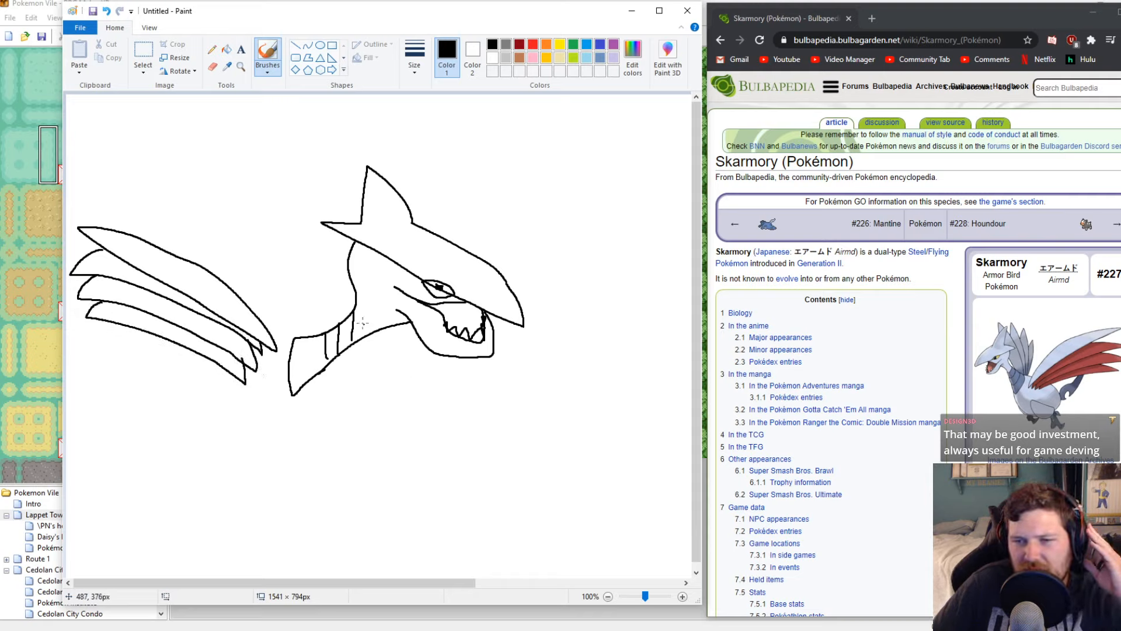
drag(296, 339, 268, 335)
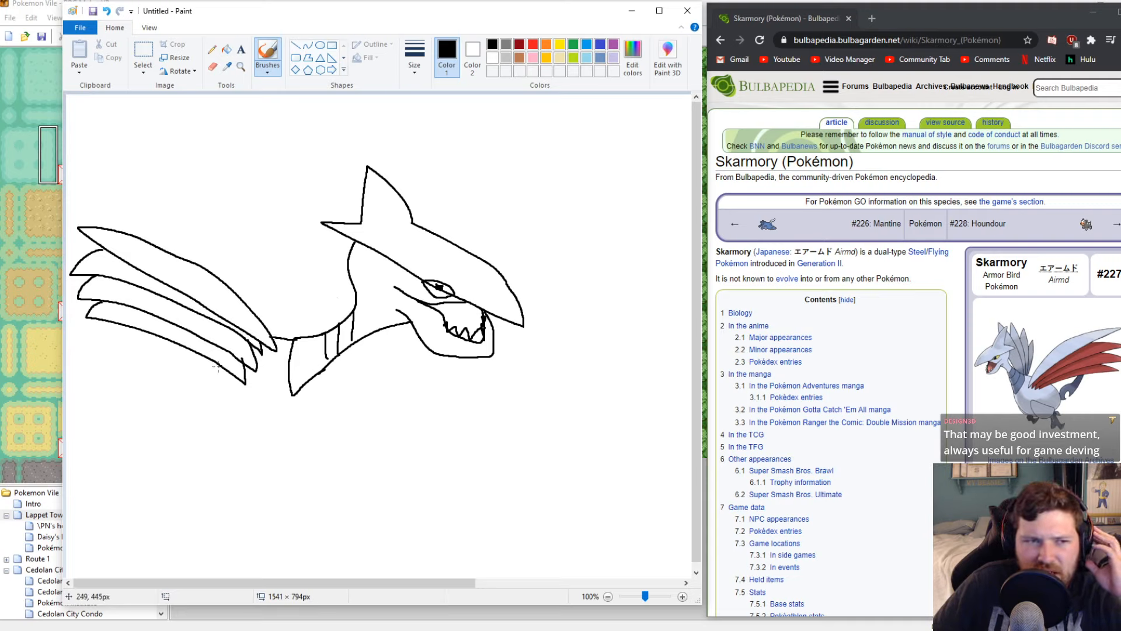
Draw the curved rear outline of the body below the wing and a hooked, notched tail behind it
mouse_move(196, 352)
mouse_down()
mouse_move(164, 403)
mouse_move(173, 434)
mouse_up()
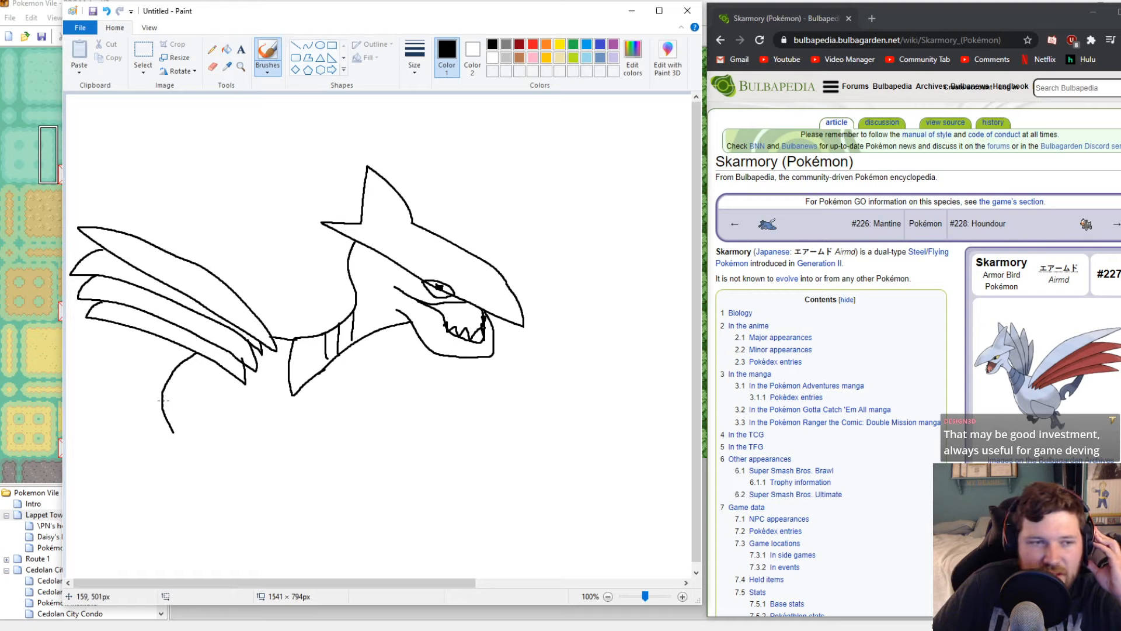
mouse_move(163, 401)
mouse_down()
mouse_move(136, 369)
mouse_move(130, 384)
mouse_move(108, 320)
mouse_up()
drag(160, 378, 125, 327)
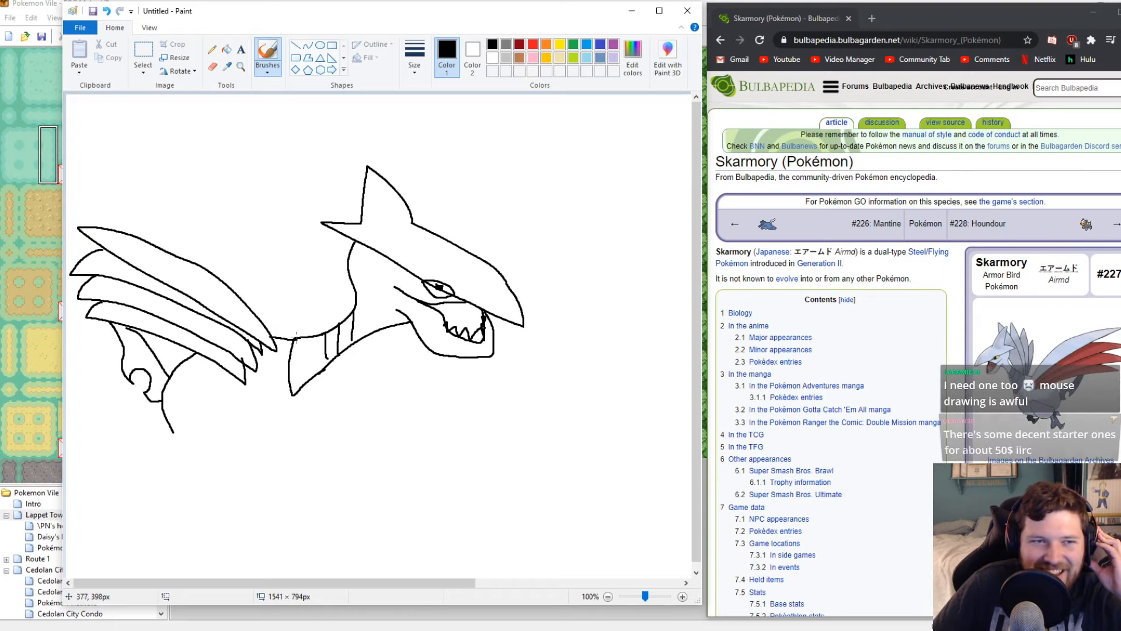
Draw a second raised wing of layered, blade-like feathers behind the head and neck, with a small tip showing past the crest
mouse_move(289, 337)
mouse_down()
mouse_move(306, 261)
mouse_move(329, 231)
mouse_up()
drag(341, 220, 359, 206)
drag(396, 183, 404, 198)
drag(351, 277, 310, 333)
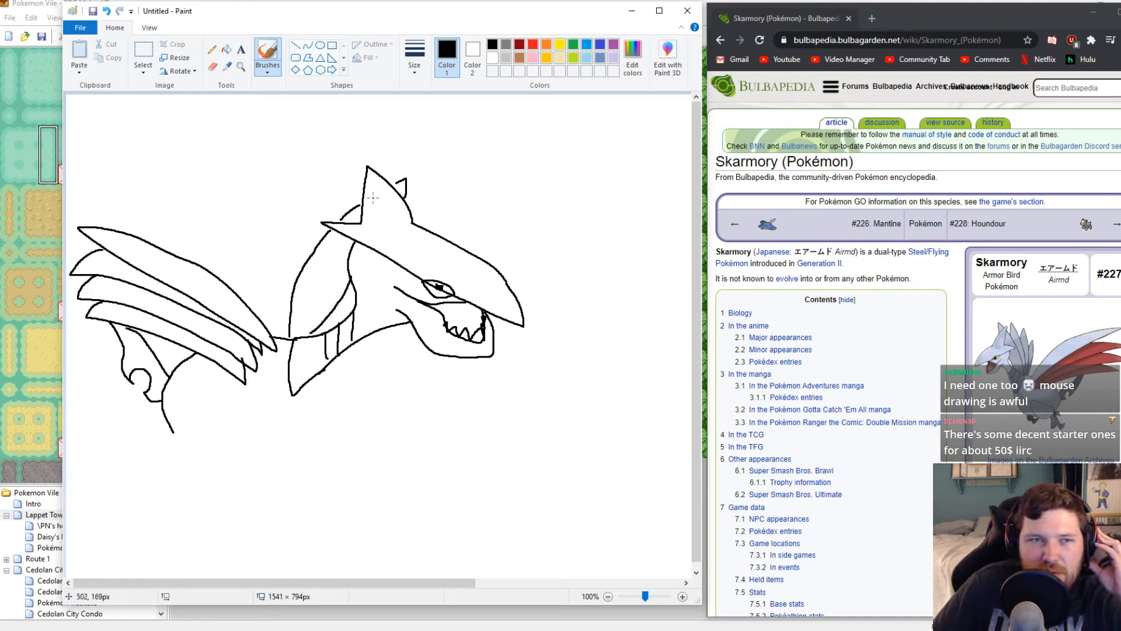
mouse_move(393, 179)
mouse_down()
mouse_move(354, 174)
mouse_move(327, 201)
mouse_move(294, 248)
mouse_move(287, 317)
mouse_up()
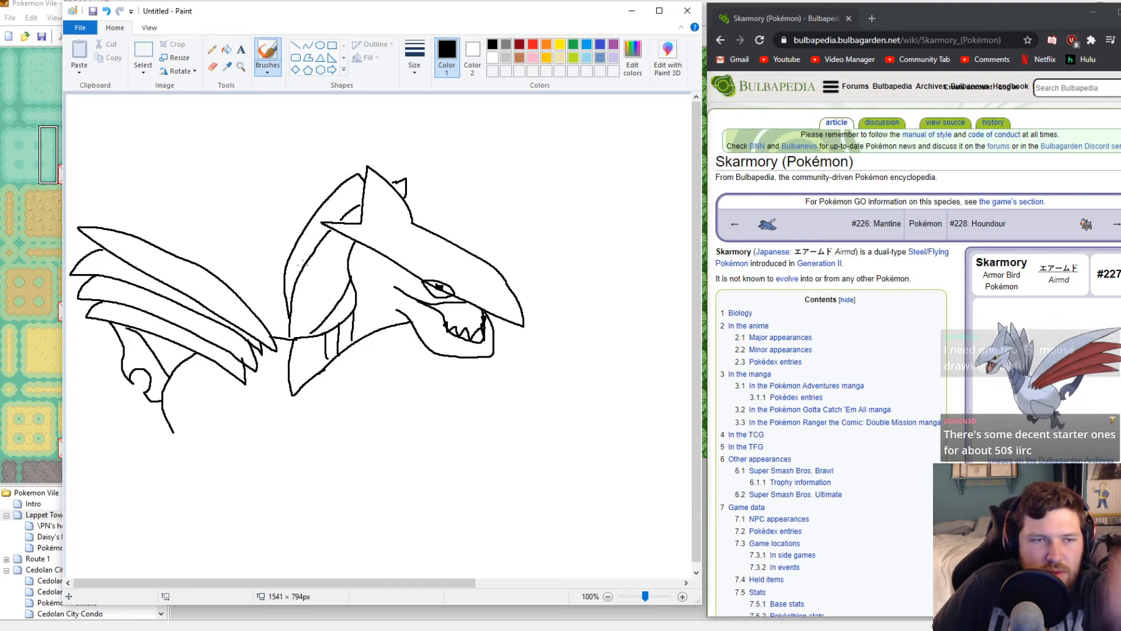
key(ctrl+z)
mouse_move(362, 178)
mouse_down()
mouse_move(307, 208)
mouse_move(279, 307)
mouse_move(289, 335)
mouse_up()
mouse_move(334, 180)
mouse_down()
mouse_move(288, 195)
mouse_move(276, 311)
mouse_move(286, 336)
mouse_up()
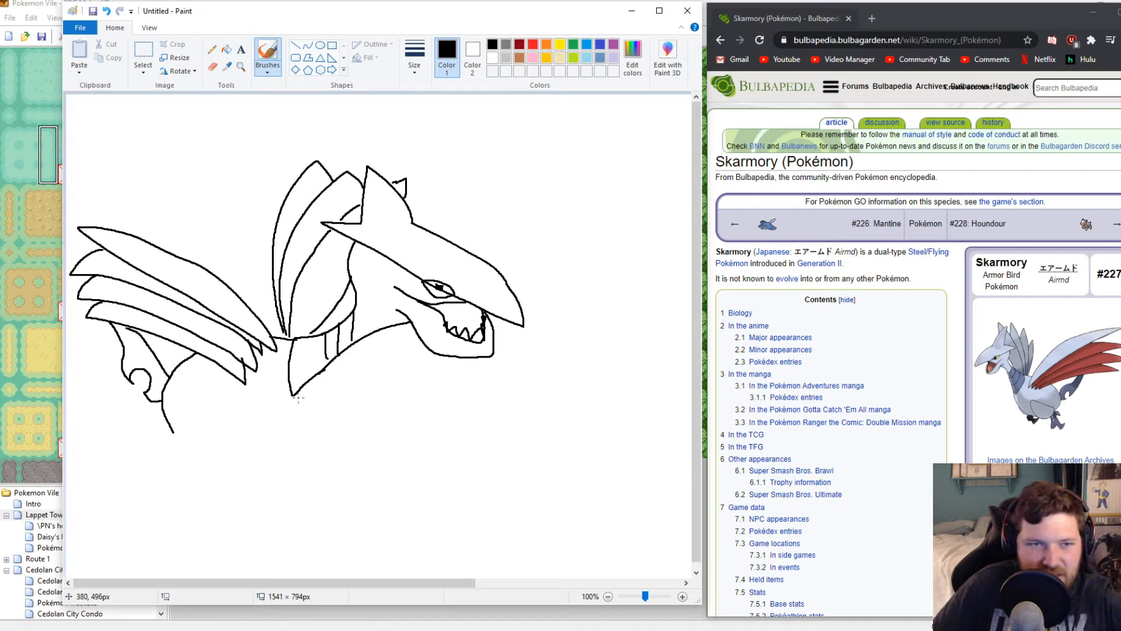
Draw the curved belly from the neck collar to the rear of the body, with a rounded thigh at its back end
mouse_move(295, 386)
mouse_down()
mouse_move(264, 437)
mouse_move(212, 448)
mouse_move(180, 429)
mouse_move(232, 398)
mouse_move(245, 422)
mouse_move(213, 446)
mouse_move(178, 432)
mouse_move(174, 445)
mouse_move(220, 451)
mouse_move(227, 410)
mouse_move(174, 434)
mouse_up()
key(ctrl+z)
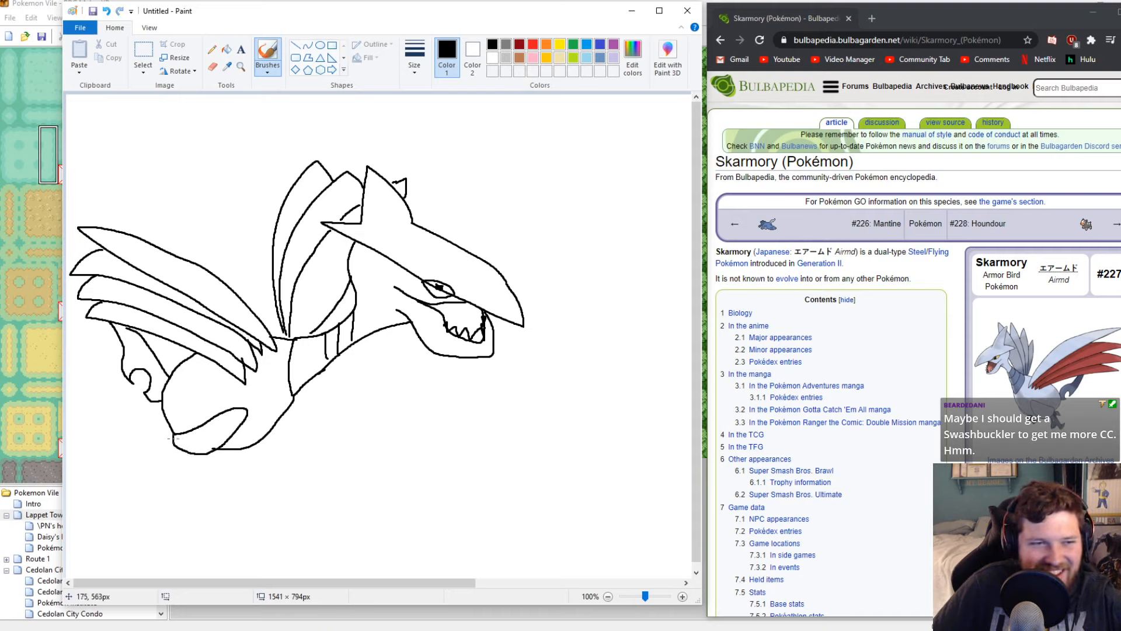
drag(166, 409, 175, 439)
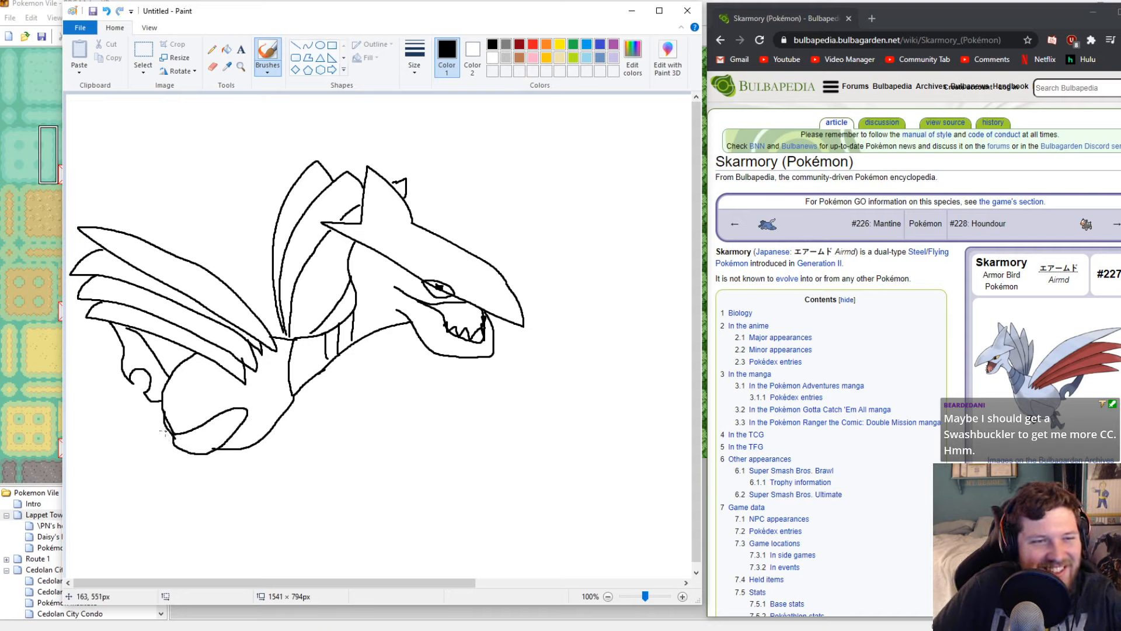
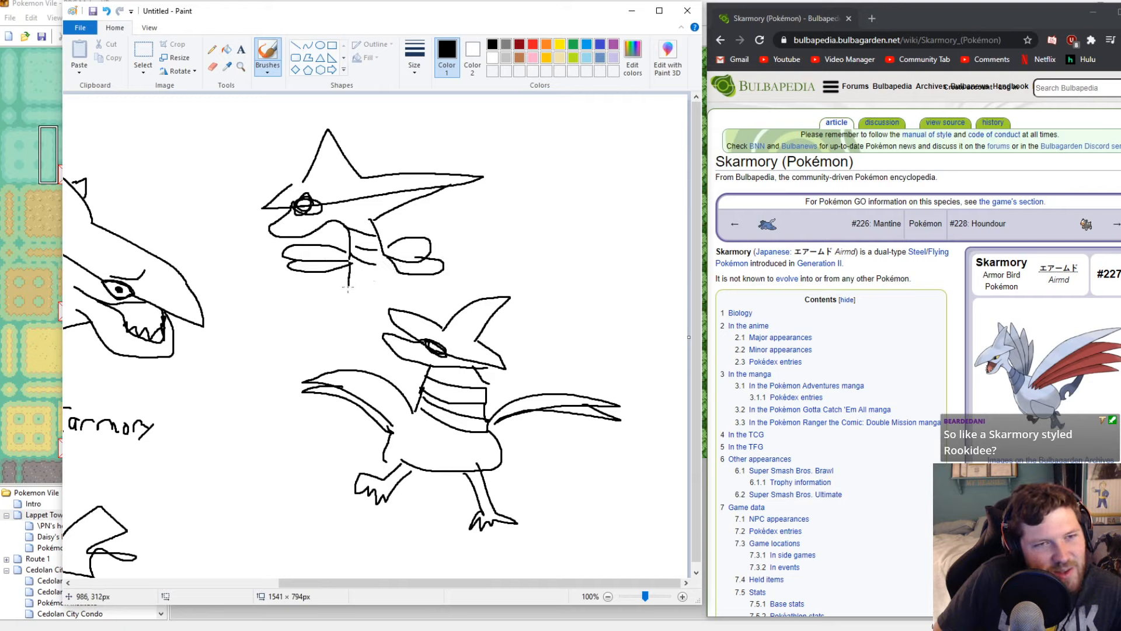
Give the small crested creature above the striped-neck bird a rounded lower body and two bent legs with claws
mouse_move(388, 261)
mouse_down()
mouse_move(405, 289)
mouse_move(377, 306)
mouse_move(334, 301)
mouse_move(350, 310)
mouse_up()
mouse_move(410, 284)
mouse_down()
mouse_move(307, 329)
mouse_move(294, 358)
mouse_move(305, 340)
mouse_move(317, 353)
mouse_up()
mouse_move(414, 288)
mouse_down()
mouse_move(458, 296)
mouse_move(454, 306)
mouse_up()
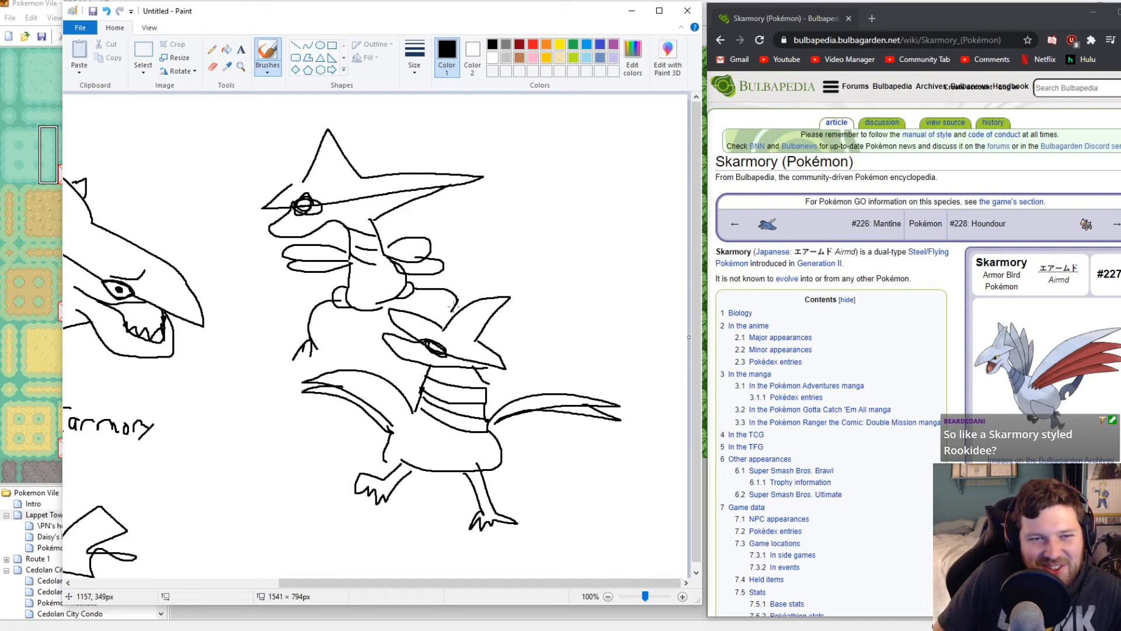
Draw an upturned head with a wide-open toothed beak, a scribbled round eye and screech lines near the canvas's lower edge
scroll(518, 335, down, 1)
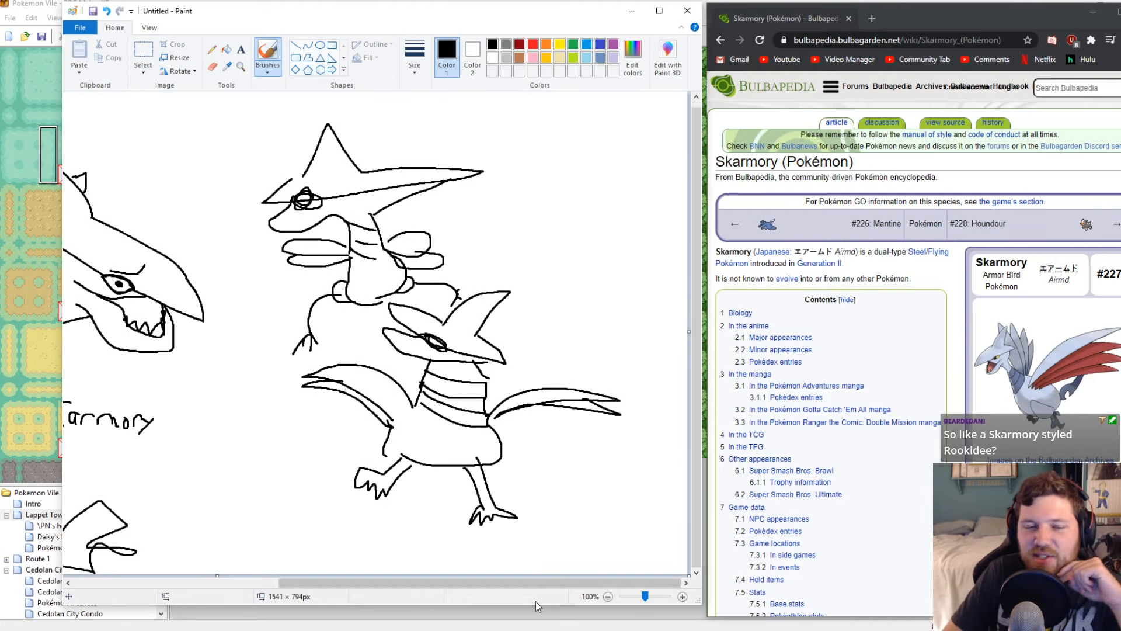
drag(548, 580, 342, 581)
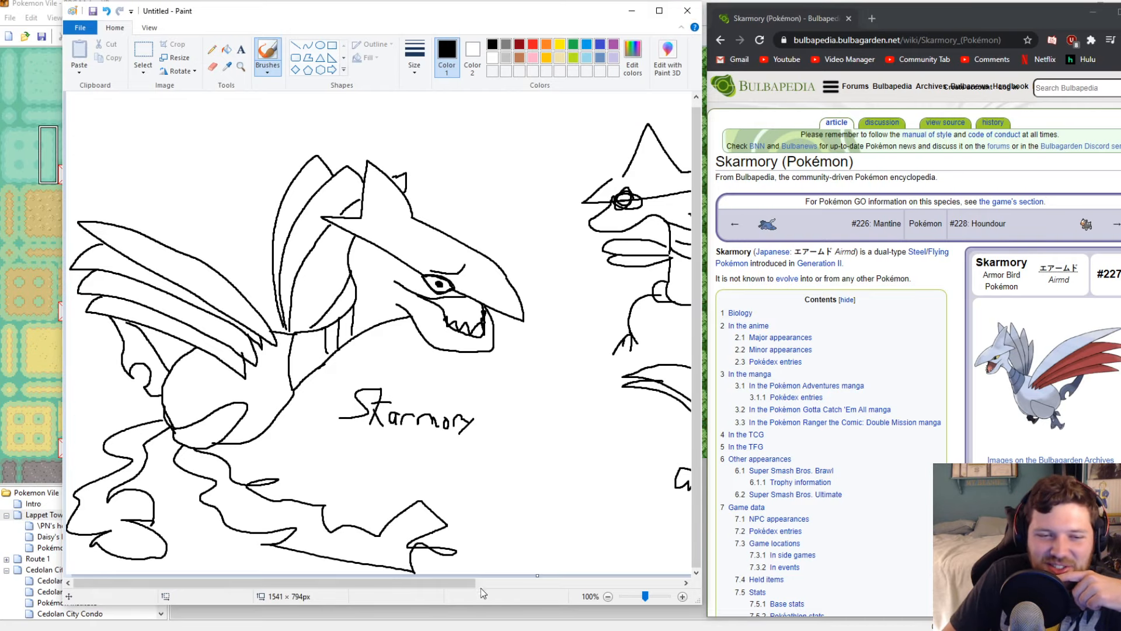
drag(467, 583, 699, 586)
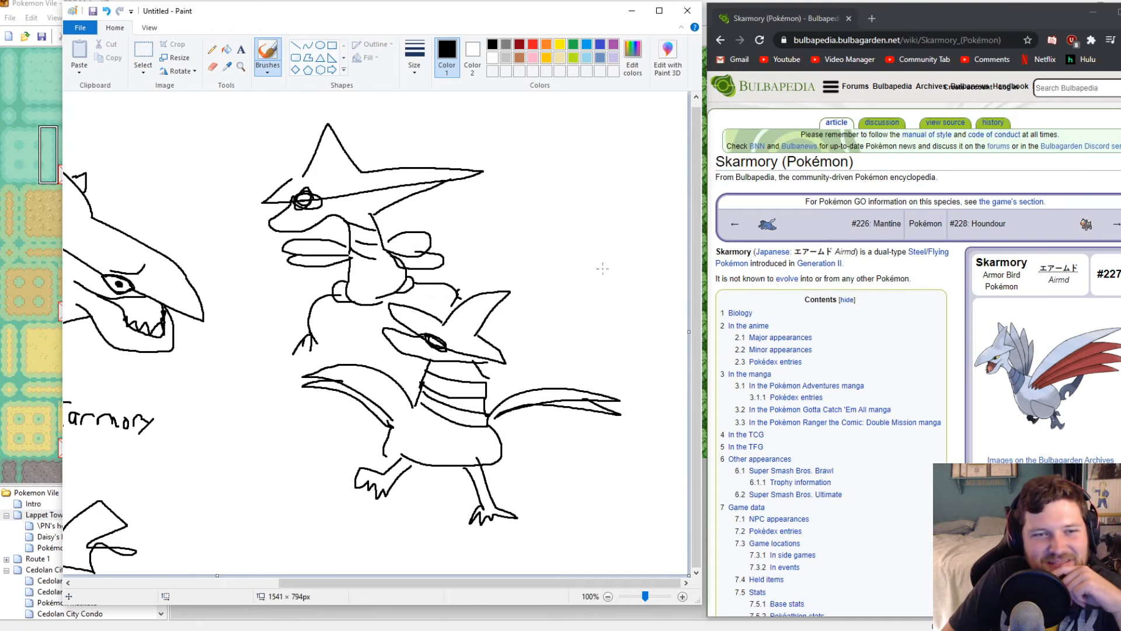
shift+scroll(546, 507, left, 10)
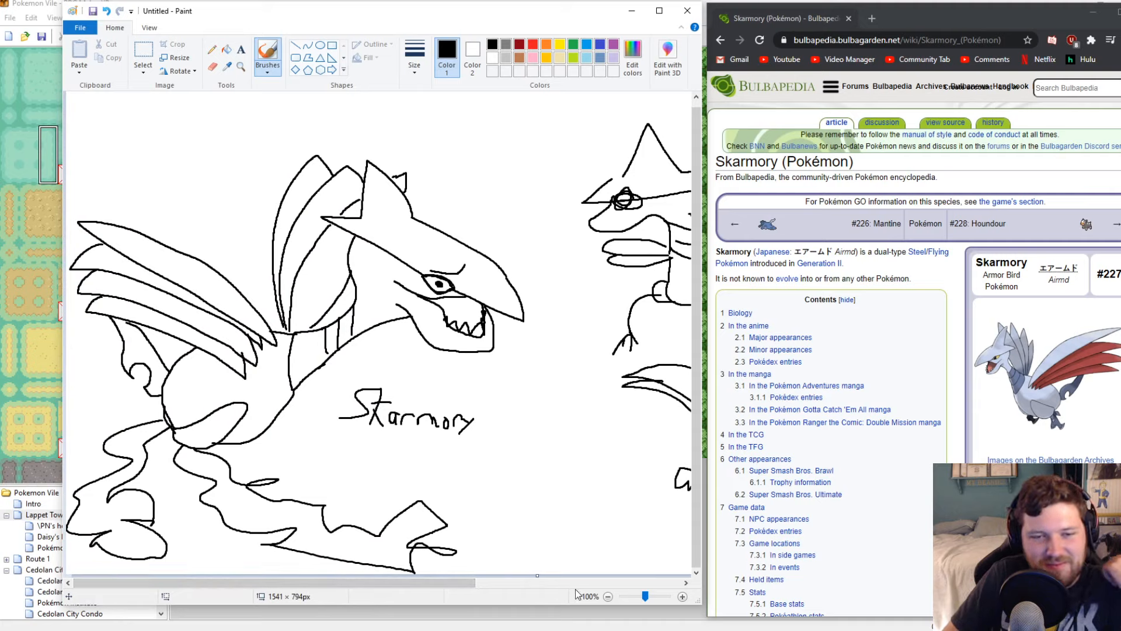
mouse_move(603, 567)
mouse_down()
mouse_move(596, 514)
mouse_move(613, 484)
mouse_move(658, 574)
mouse_up()
mouse_move(608, 536)
mouse_down()
mouse_move(602, 551)
mouse_move(613, 534)
mouse_move(593, 543)
mouse_move(598, 557)
mouse_move(512, 490)
mouse_move(537, 574)
mouse_up()
mouse_move(522, 493)
mouse_down()
mouse_move(571, 525)
mouse_move(569, 546)
mouse_up()
mouse_move(557, 426)
mouse_down()
mouse_move(566, 452)
mouse_move(495, 455)
mouse_up()
Look over all the creature sketches across the whole width of the canvas
mouse_move(454, 583)
mouse_down()
mouse_move(537, 581)
mouse_move(523, 567)
mouse_up()
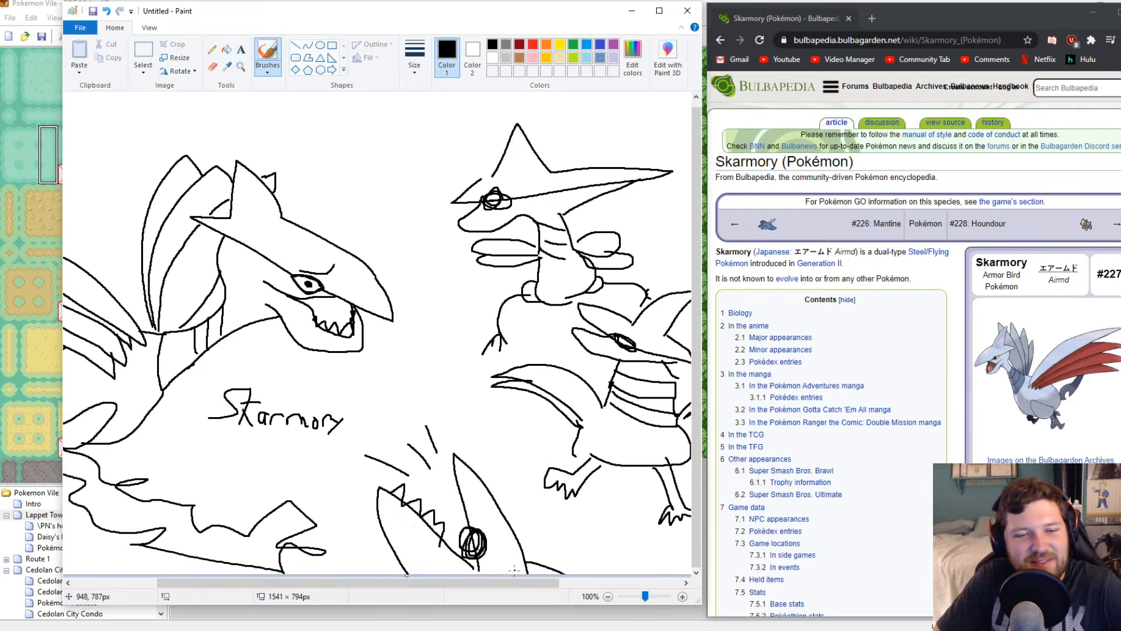
drag(513, 579, 324, 563)
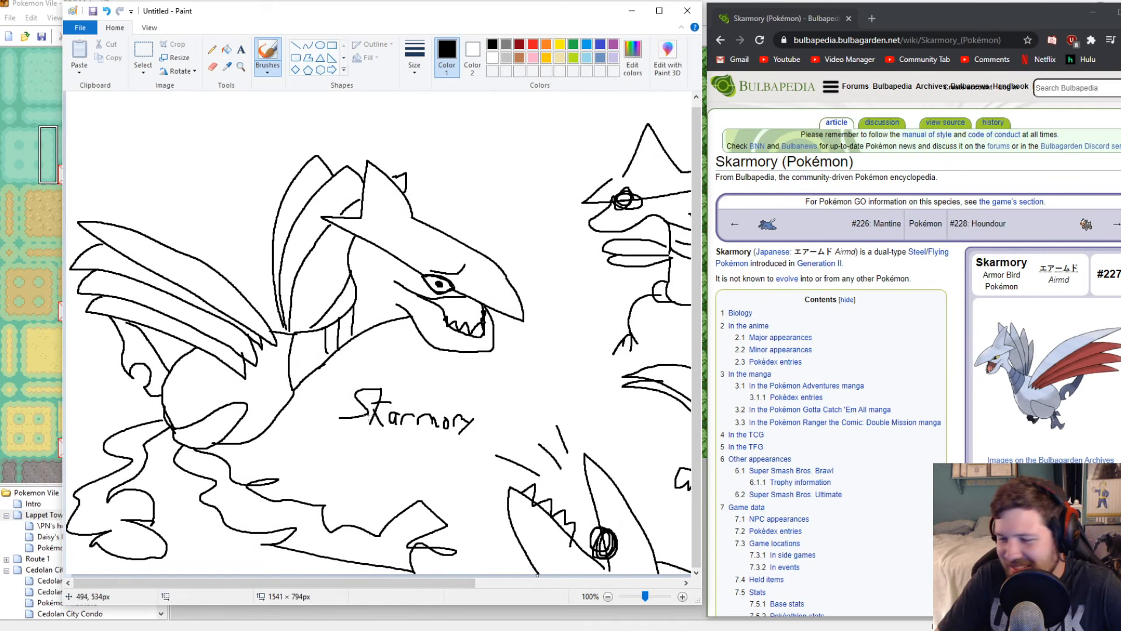
scroll(354, 400, up, 1)
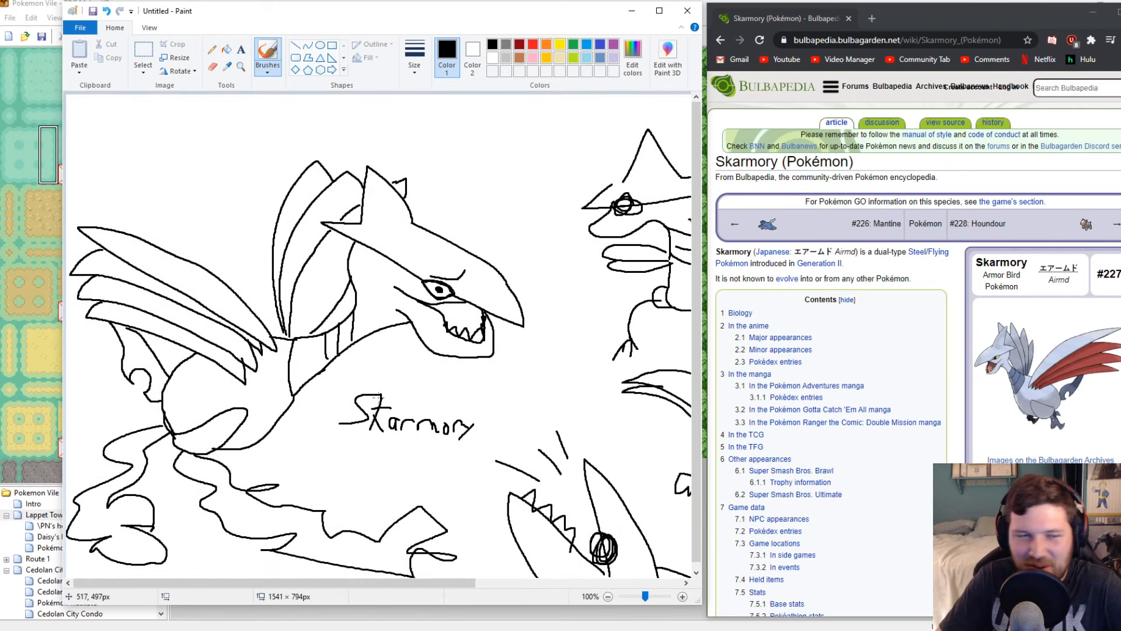
scroll(467, 409, down, 1)
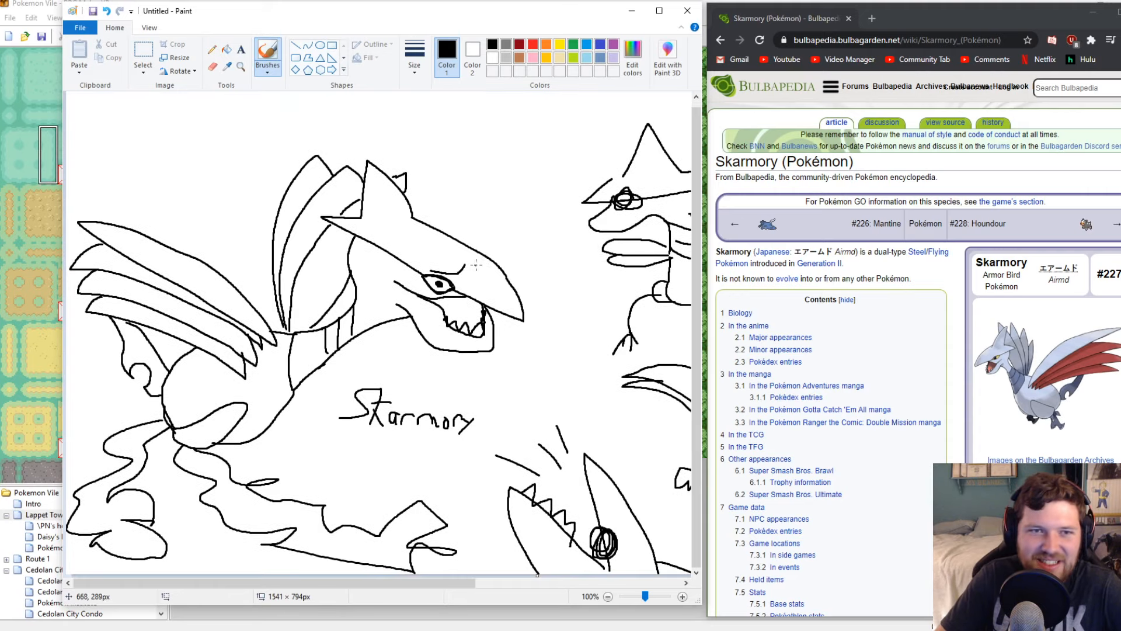
mouse_move(409, 583)
mouse_down()
mouse_move(629, 578)
mouse_move(381, 583)
mouse_move(590, 582)
mouse_up()
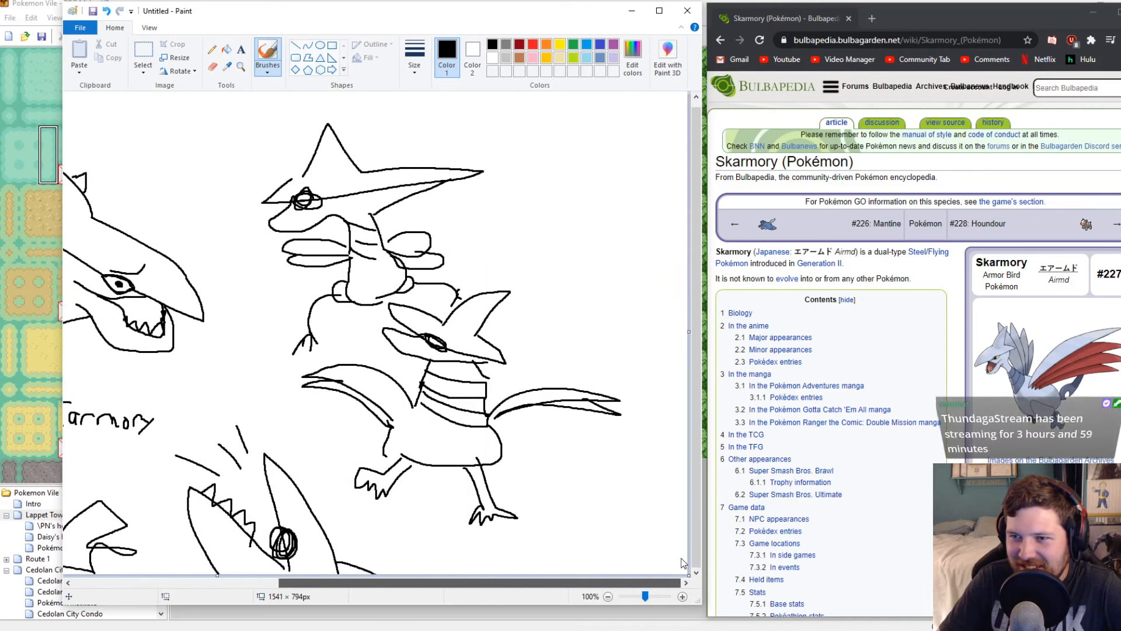
drag(681, 558, 419, 540)
scroll(527, 253, up, 1)
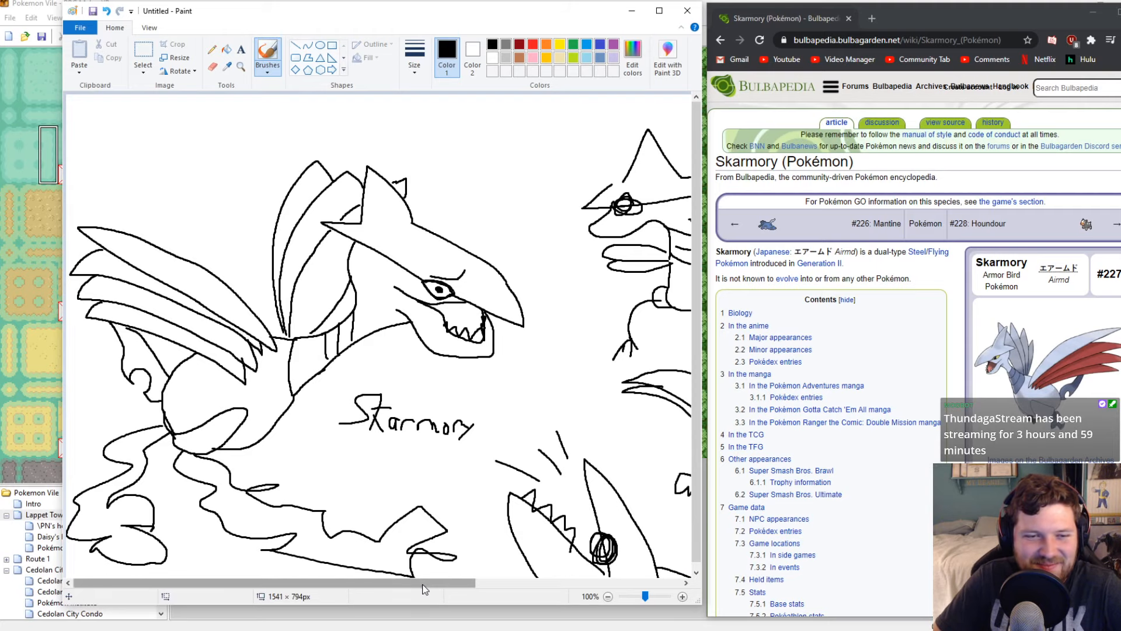
mouse_move(426, 583)
mouse_down()
mouse_move(543, 582)
mouse_move(264, 579)
mouse_up()
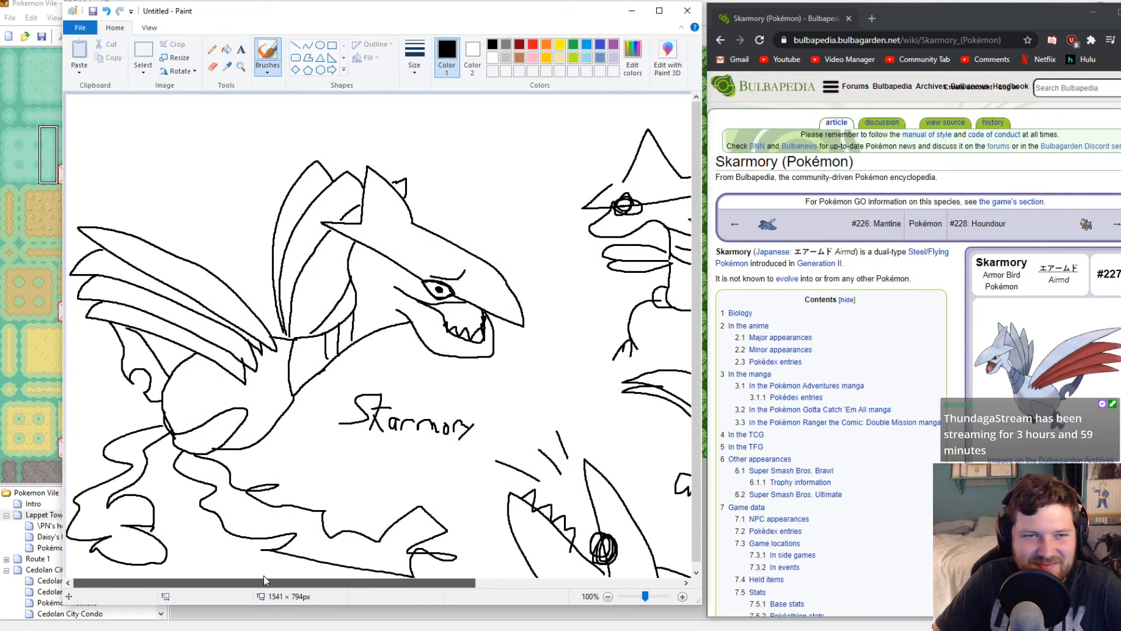
Close the drawing, saving it as a PNG named Skarmory in the GAME JAM 6 folder, and minimize the Skarmory web page
click(687, 11)
click(348, 311)
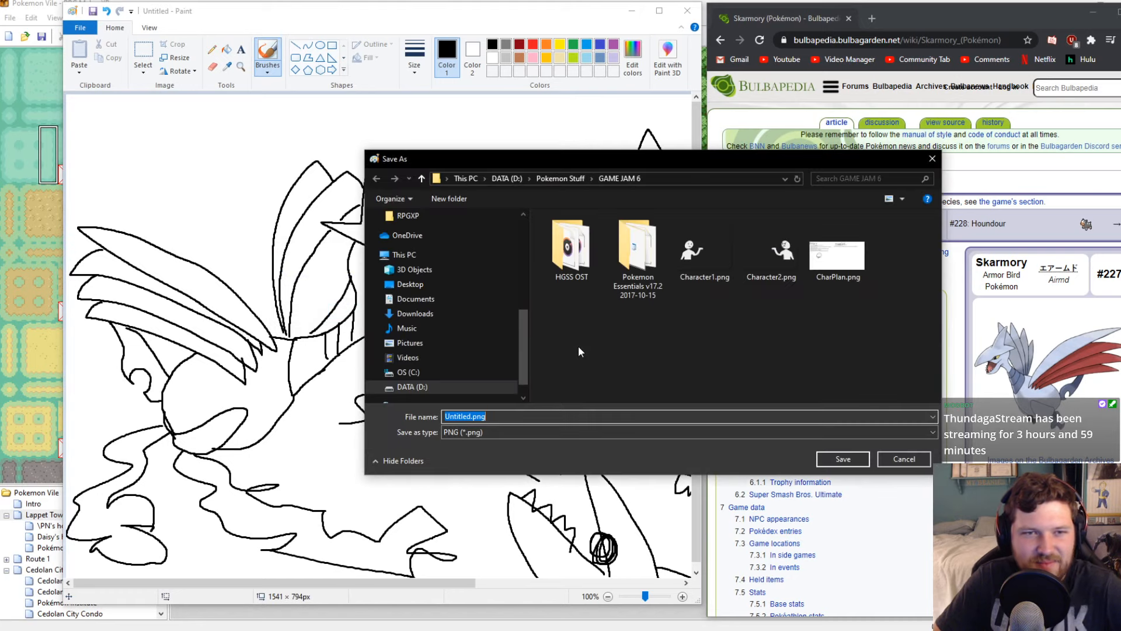
text(Skarmory)
key(Return)
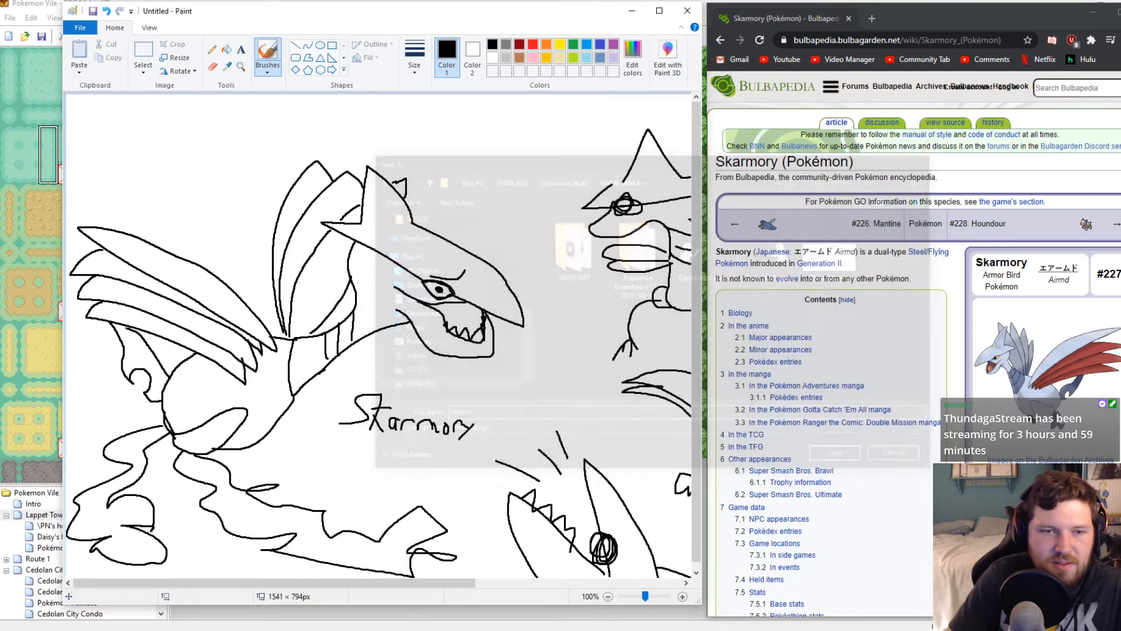
click(1092, 11)
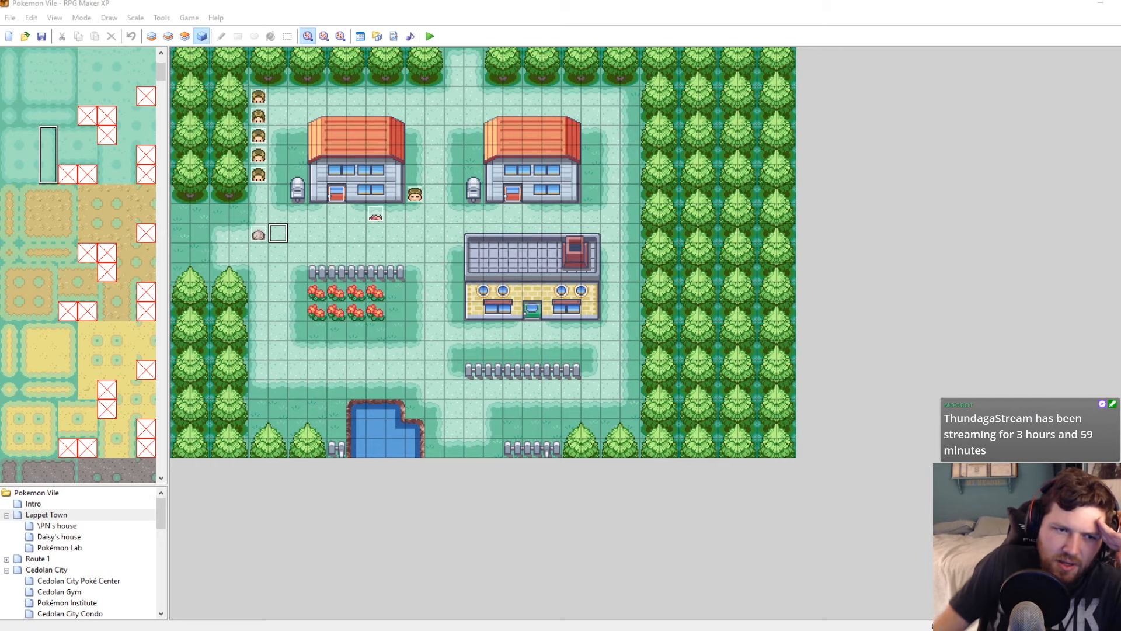
Switch to the game jam planning document in Google Docs, read its To Do list and return to RPG Maker XP
mouse_move(134, 626)
click(193, 590)
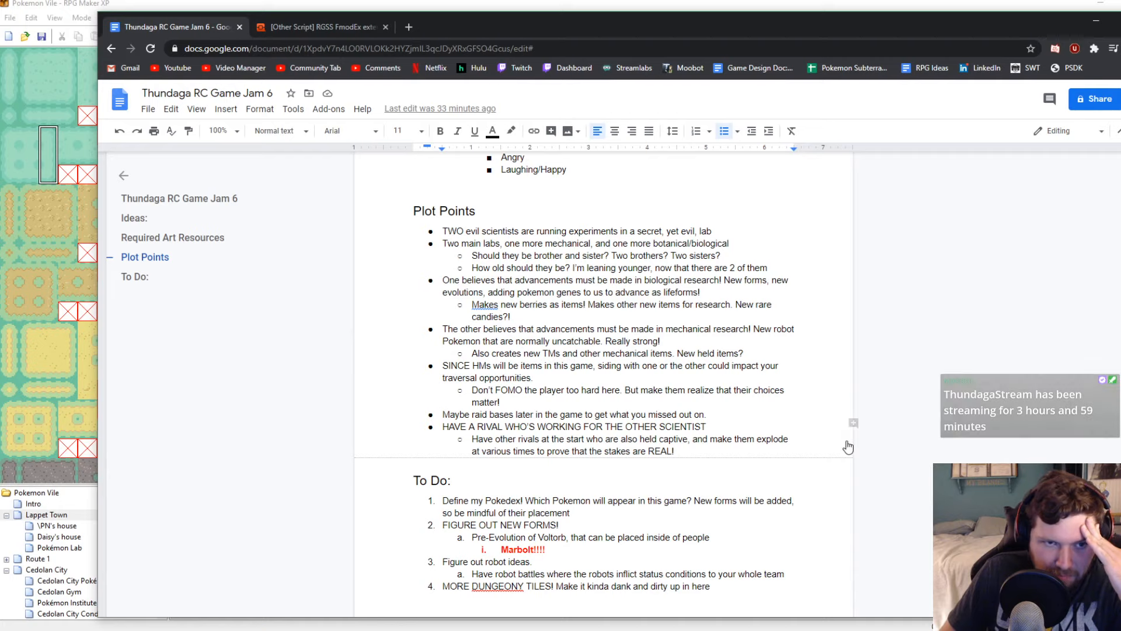
scroll(758, 476, down, 4)
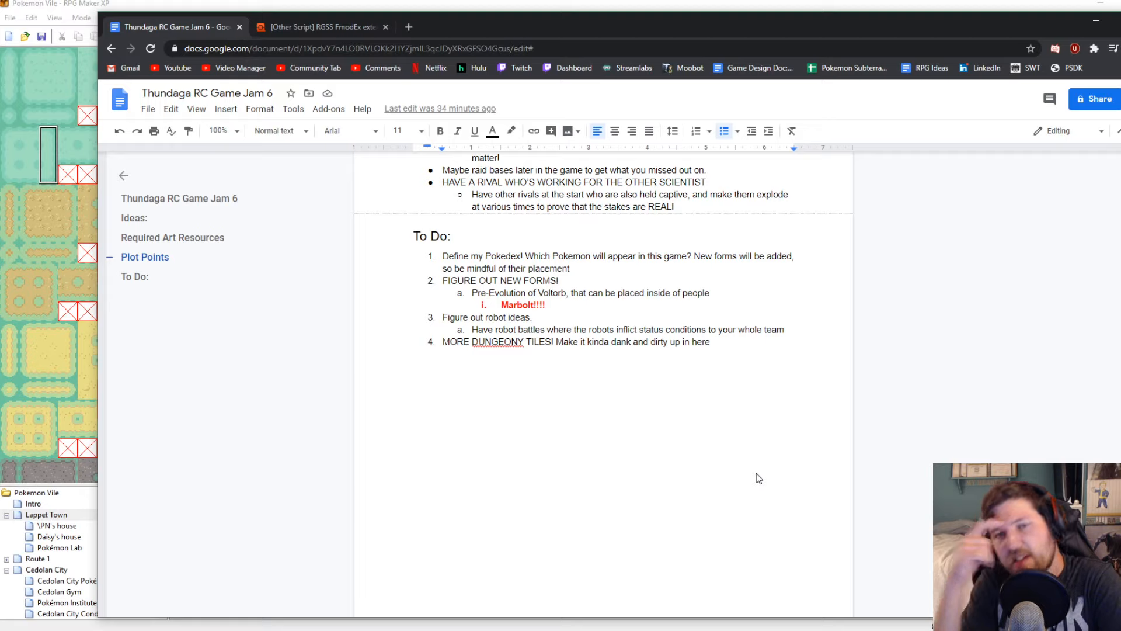
key(alt+Tab)
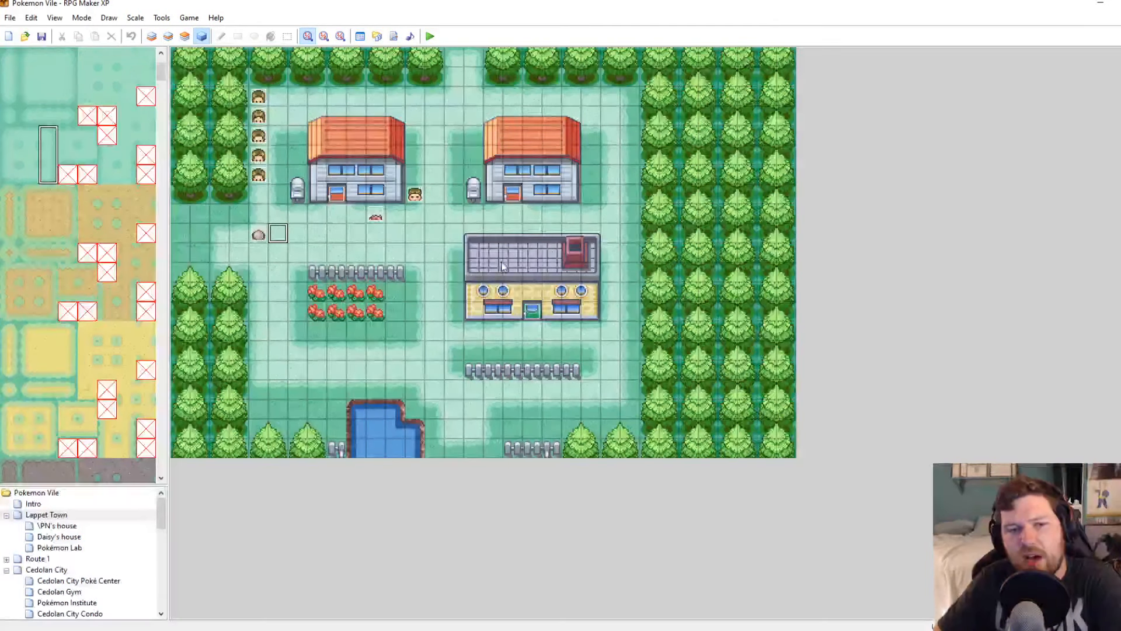
Playtest the portrait dialogue of the Lappet Town event in front of the first house, and view the project's scripts
double_click(376, 217)
click(787, 120)
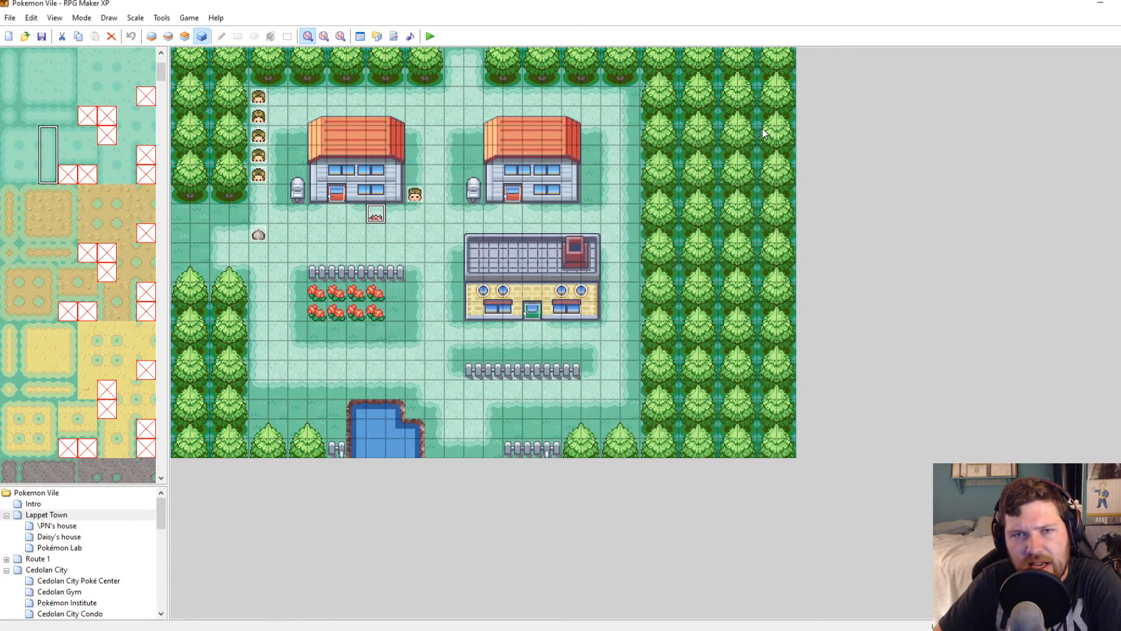
click(430, 36)
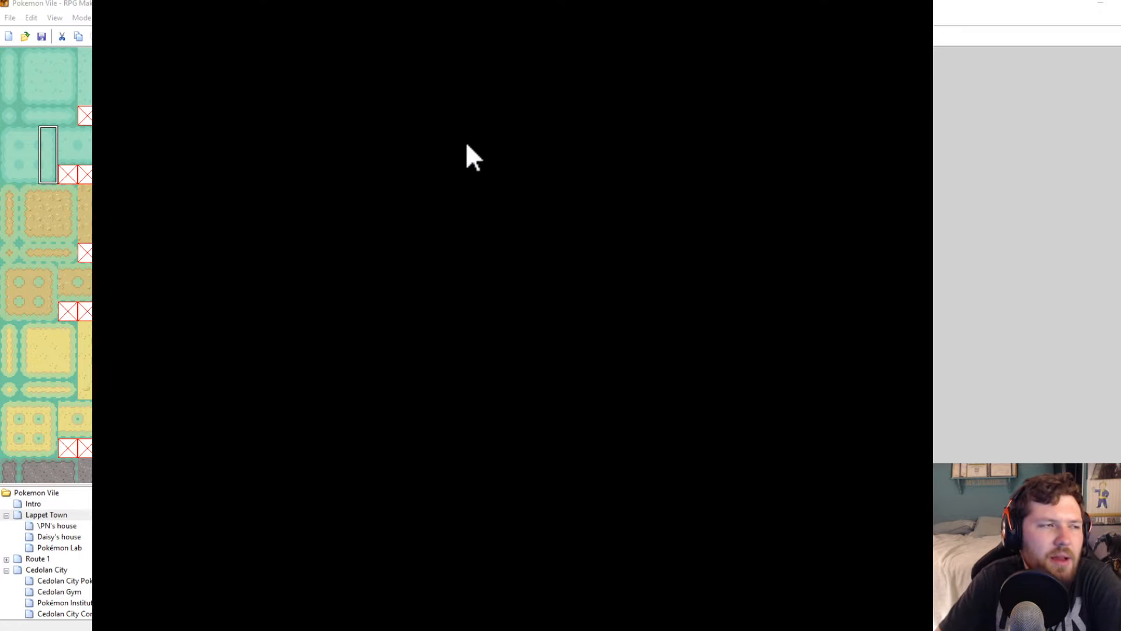
key(Return)
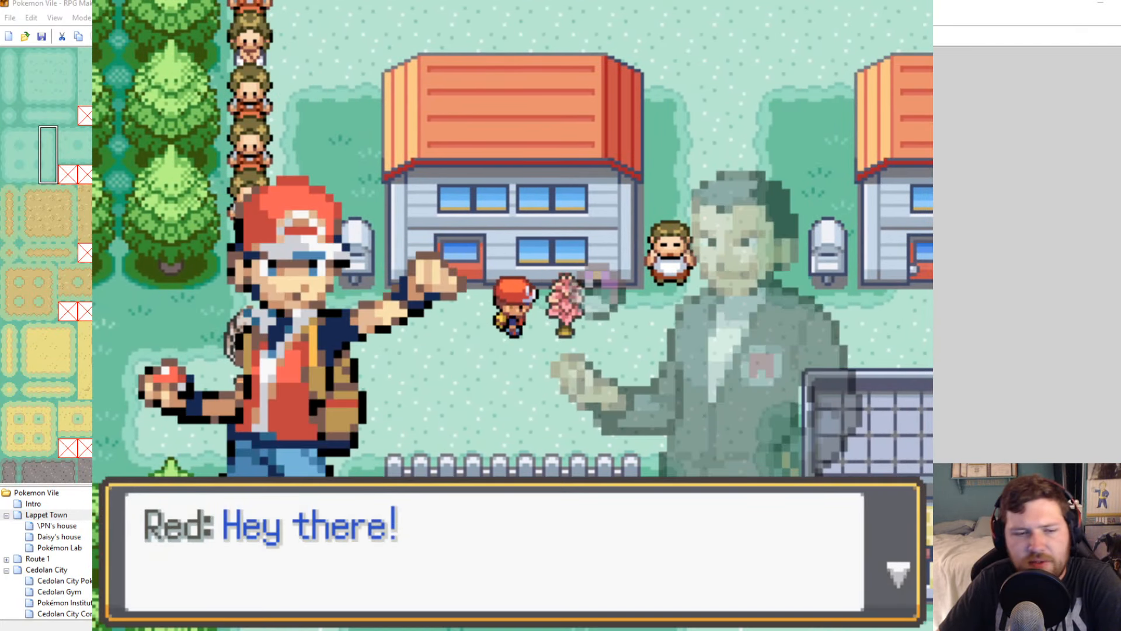
key(alt+Tab)
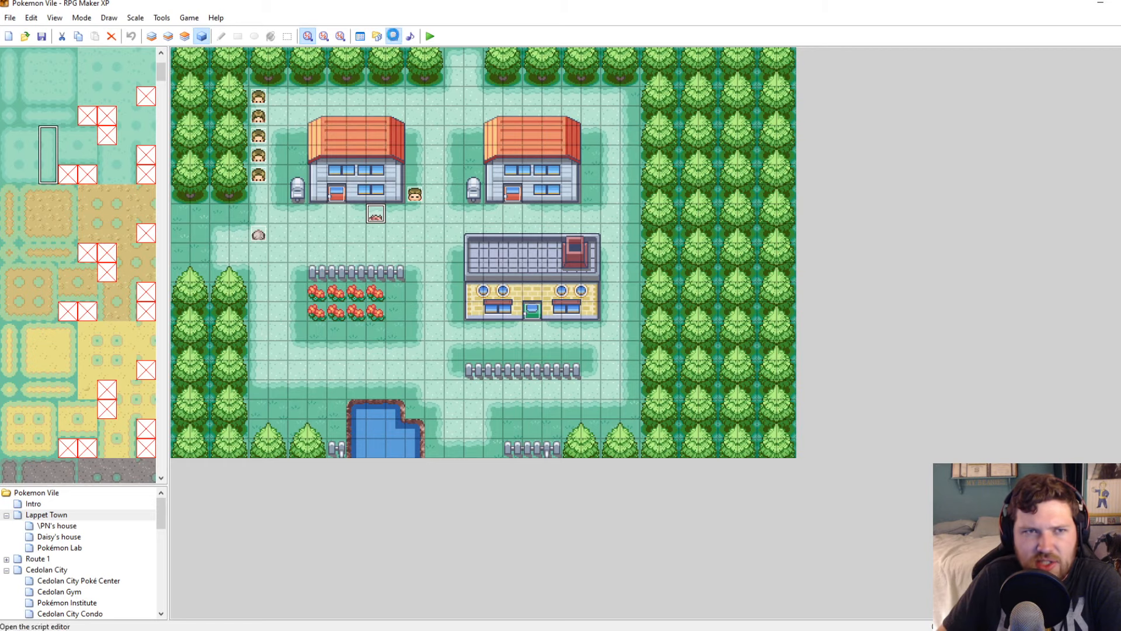
click(393, 36)
click(819, 106)
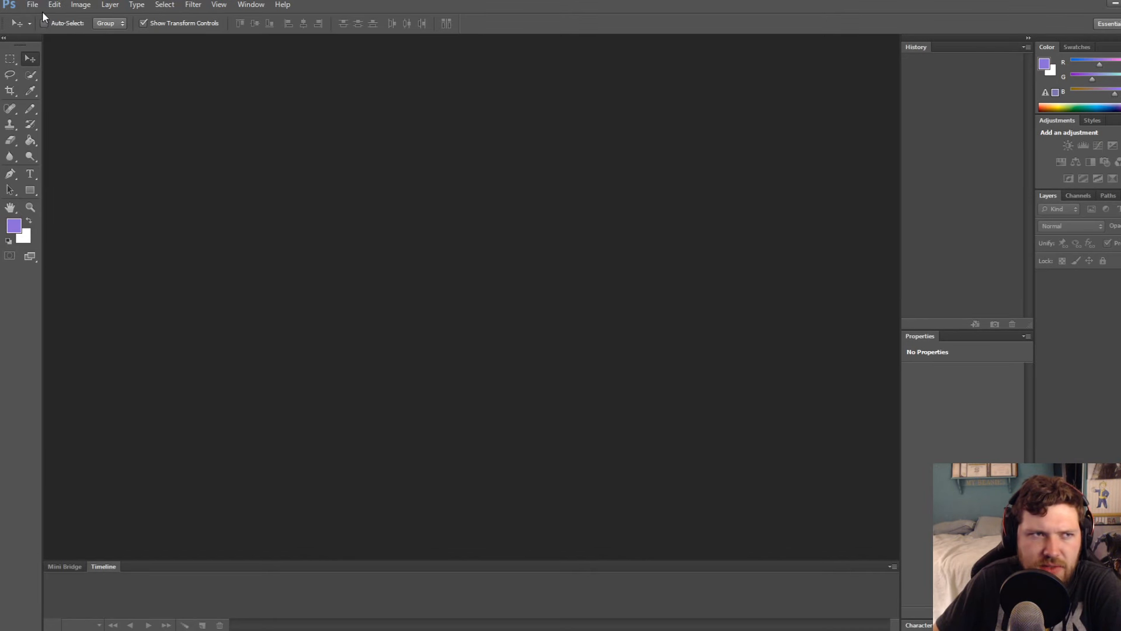
In Photoshop, open Character2.png from the GAME JAM 6 folder to view the placeholder character, and close it
click(33, 4)
click(58, 31)
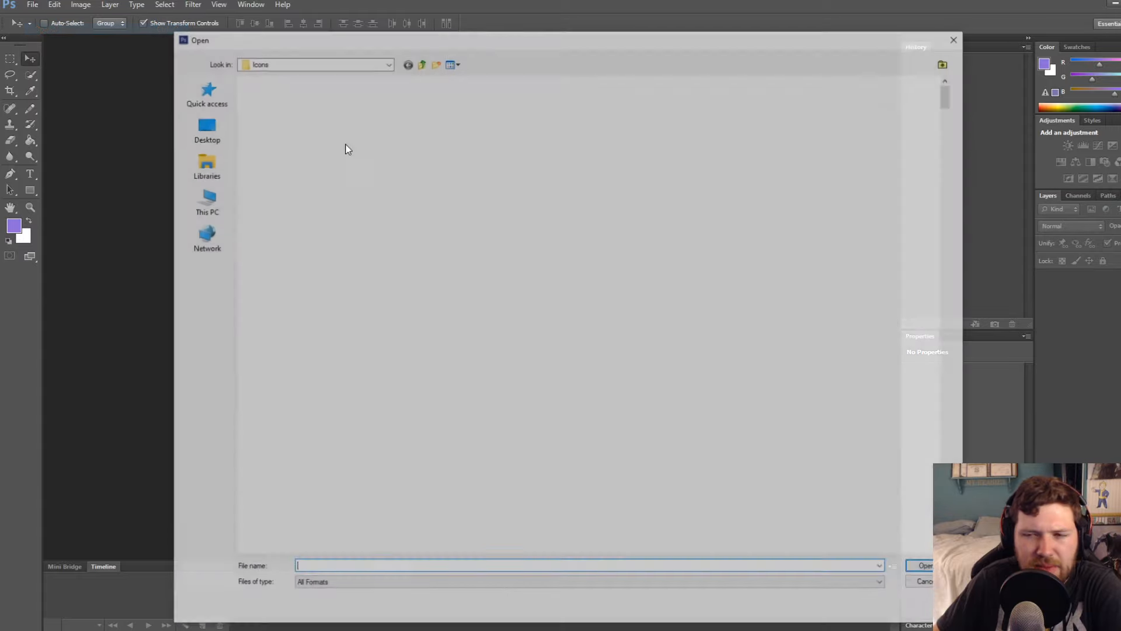
scroll(919, 116, down, 3)
click(420, 61)
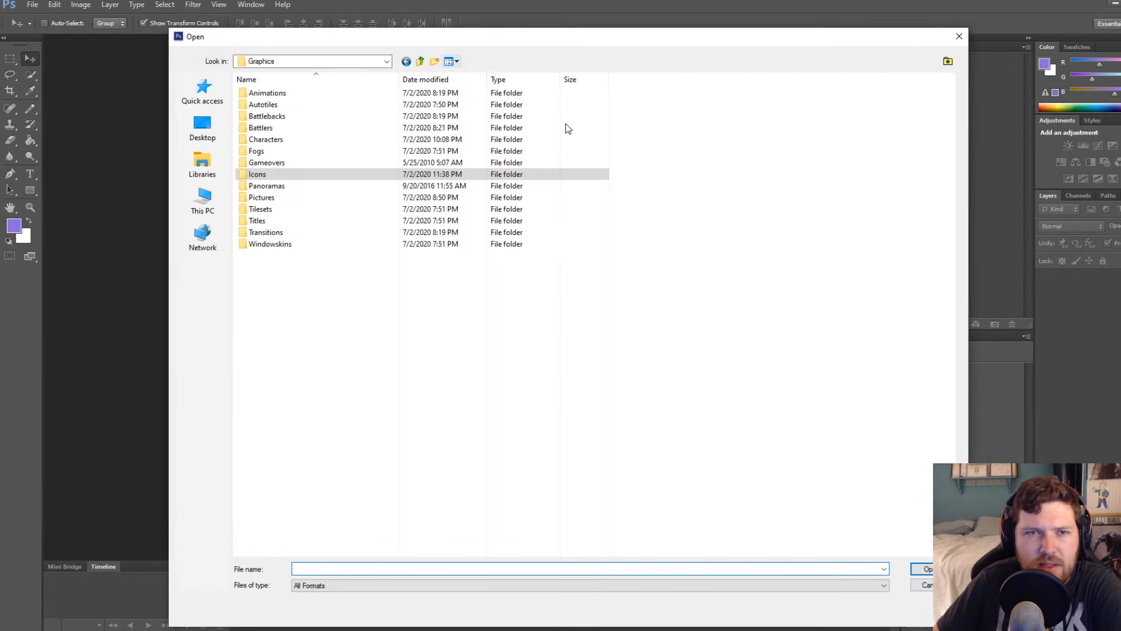
click(420, 61)
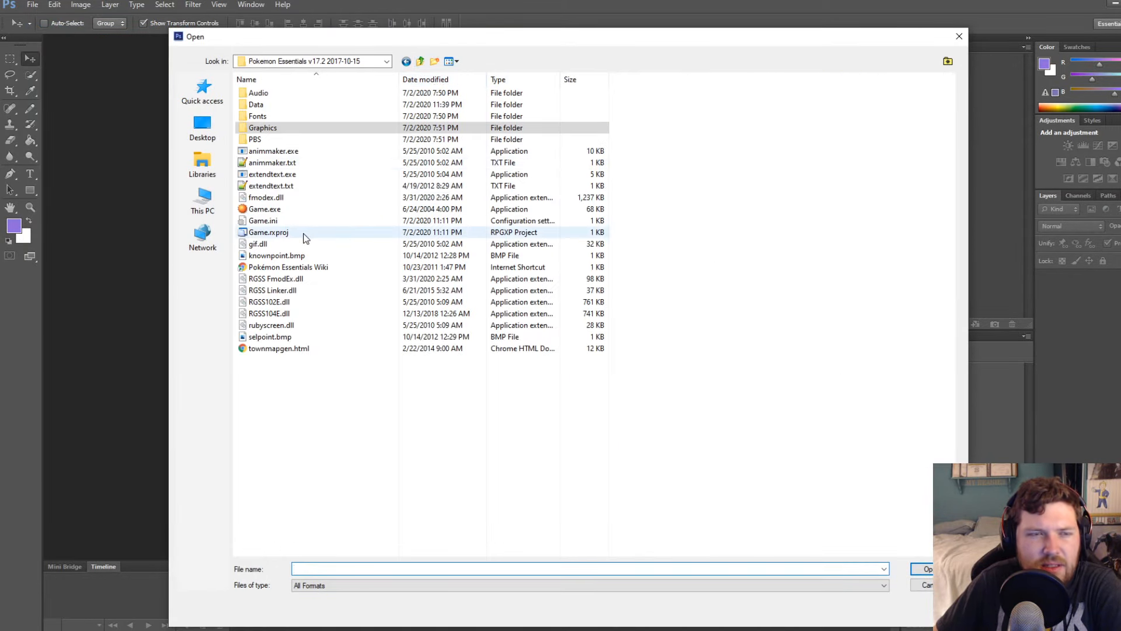
click(420, 61)
double_click(600, 115)
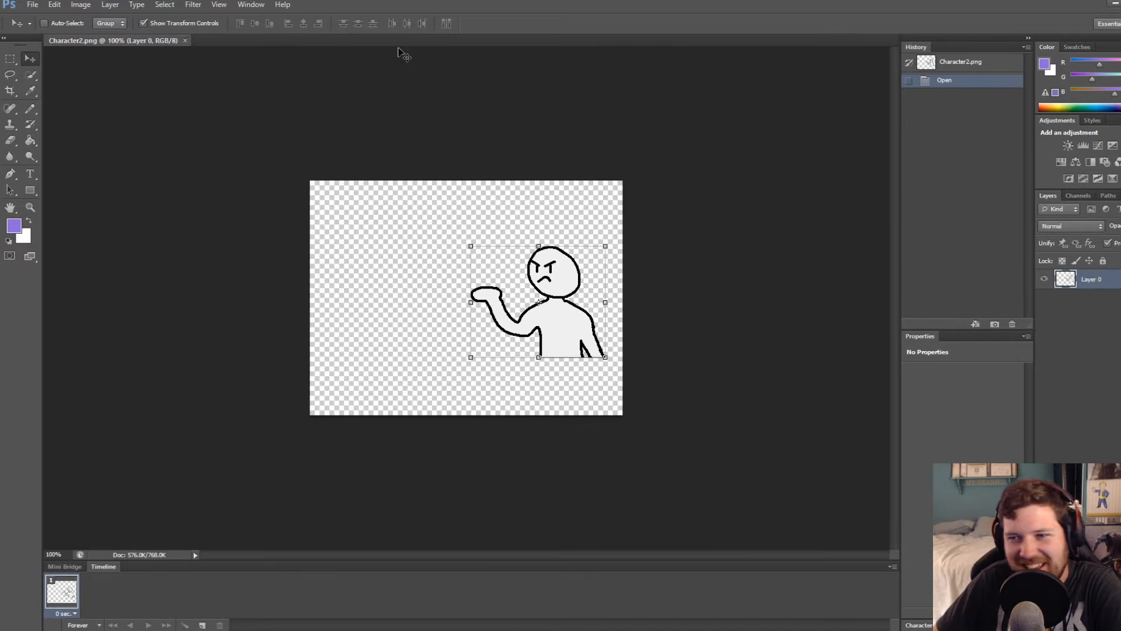
click(187, 40)
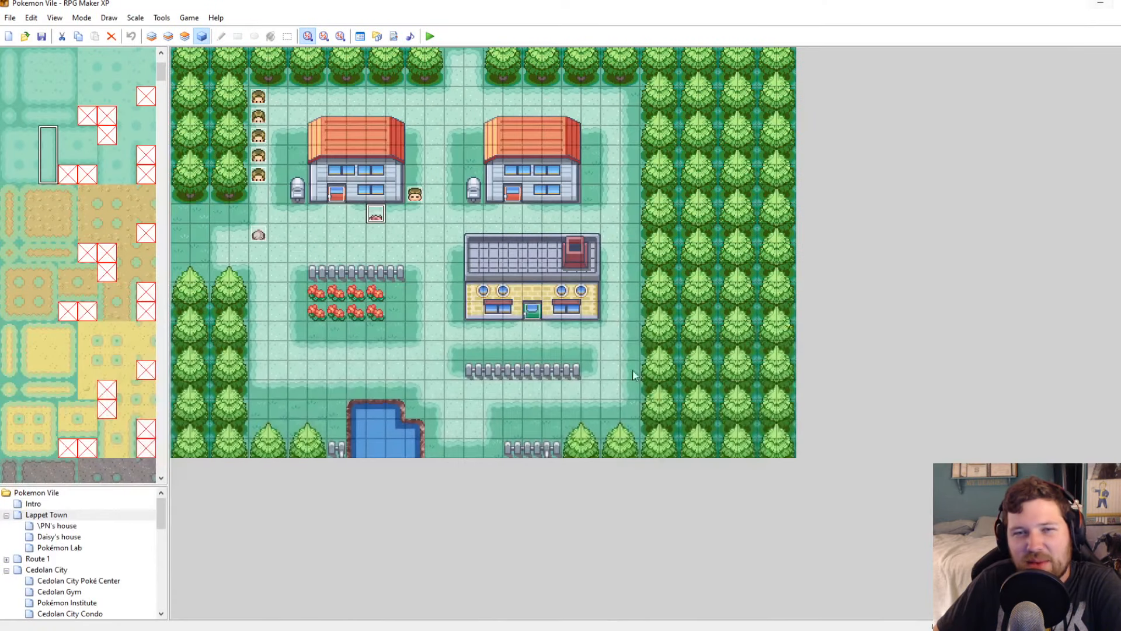
Return to RPG Maker XP and enlarge the map tree to show the Pokemon Vile maps at its end
click(1108, 4)
drag(99, 487, 113, 259)
drag(160, 493, 155, 556)
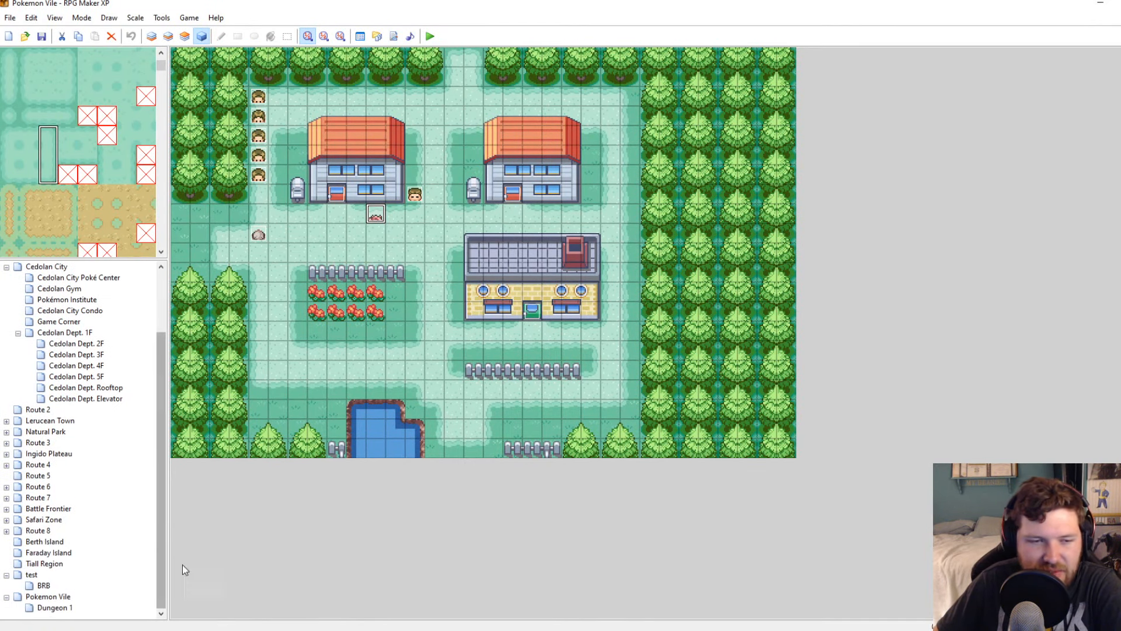